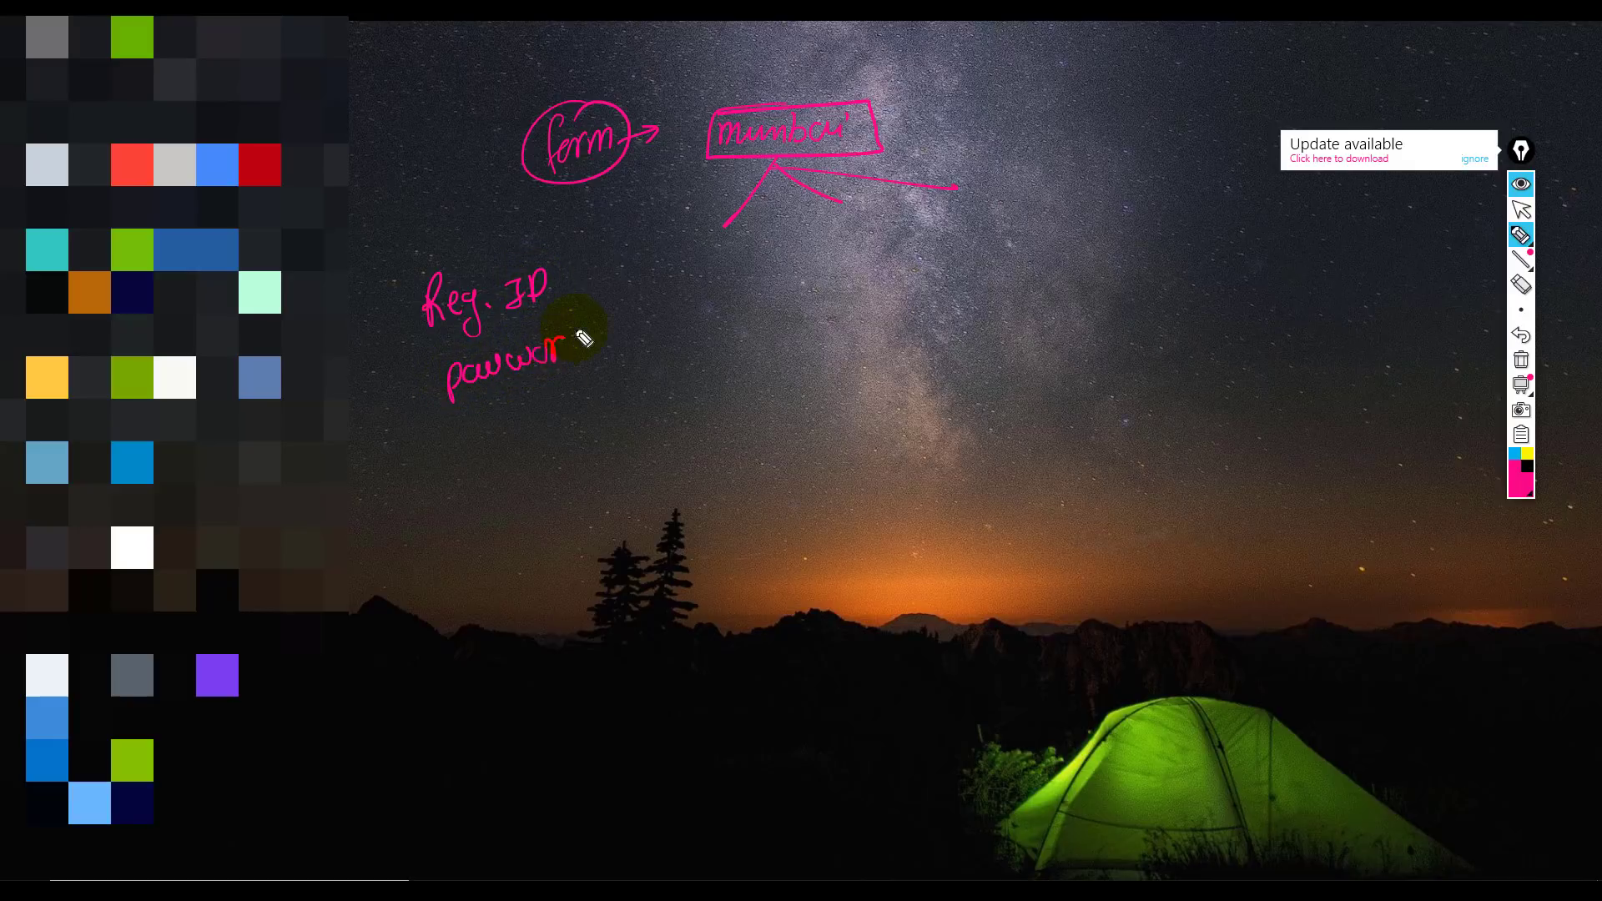
Finish the password note, then underline and circle the Reg. ID and password notes with a tail.
{"action": "left_click_drag", "start_coordinate": [570, 342], "coordinate": [579, 322]}
{"action": "left_click_drag", "start_coordinate": [492, 393], "coordinate": [556, 368]}
{"action": "left_click_drag", "start_coordinate": [457, 340], "coordinate": [511, 327]}
{"action": "mouse_move", "coordinate": [526, 247]}
{"action": "left_mouse_down"}
{"action": "mouse_move", "coordinate": [455, 451]}
{"action": "mouse_move", "coordinate": [500, 268]}
{"action": "left_mouse_up"}
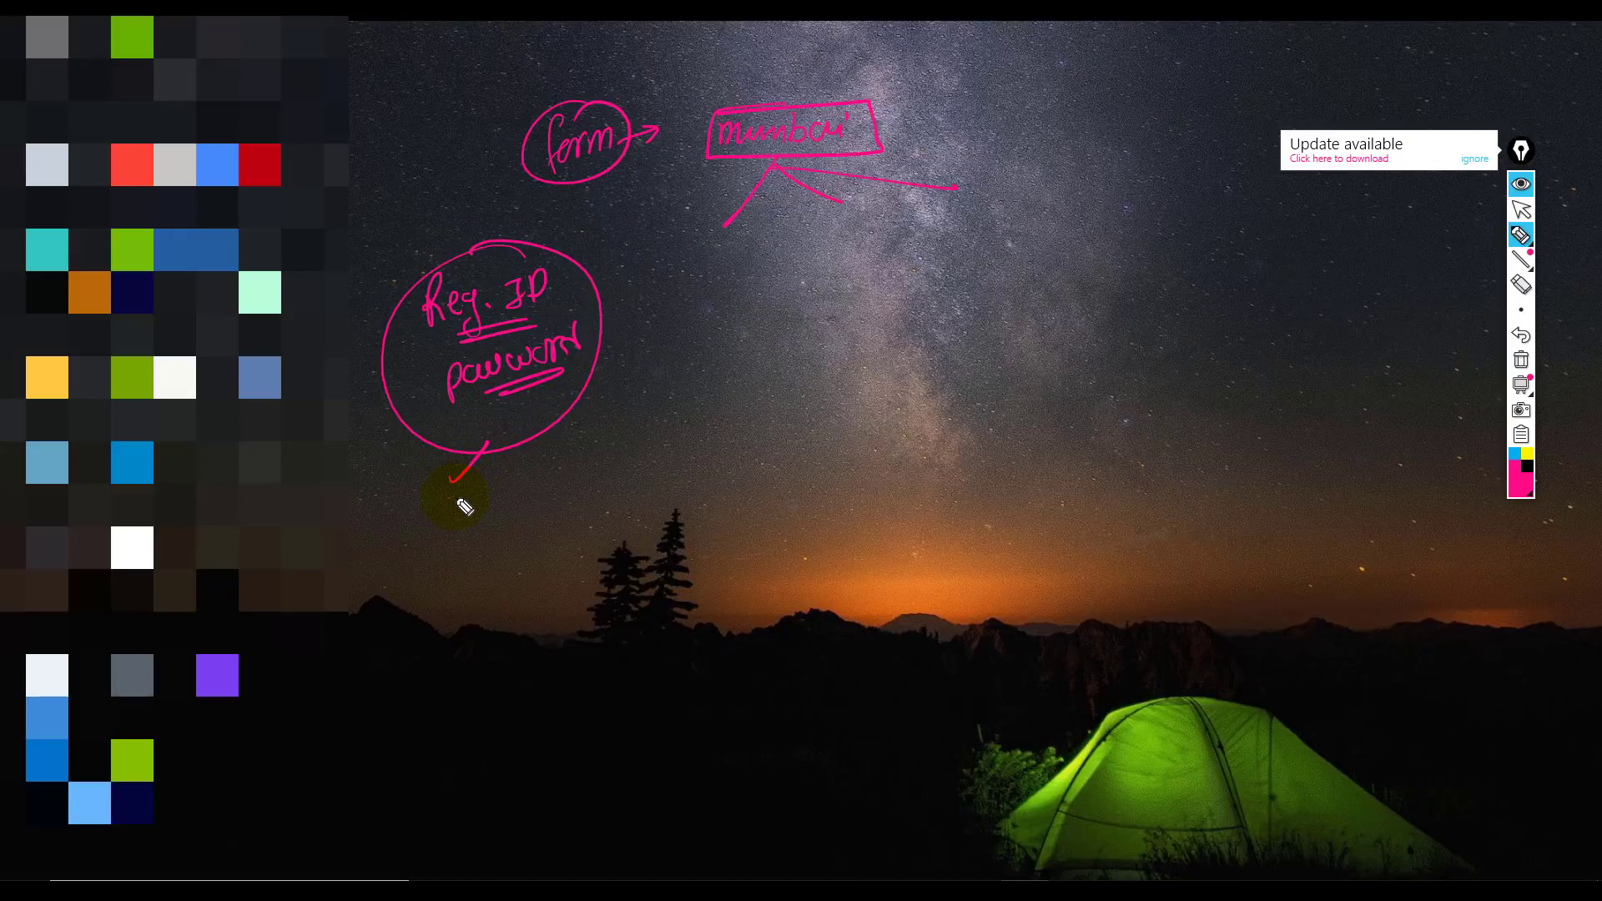
{"action": "left_click_drag", "start_coordinate": [464, 506], "coordinate": [509, 464]}
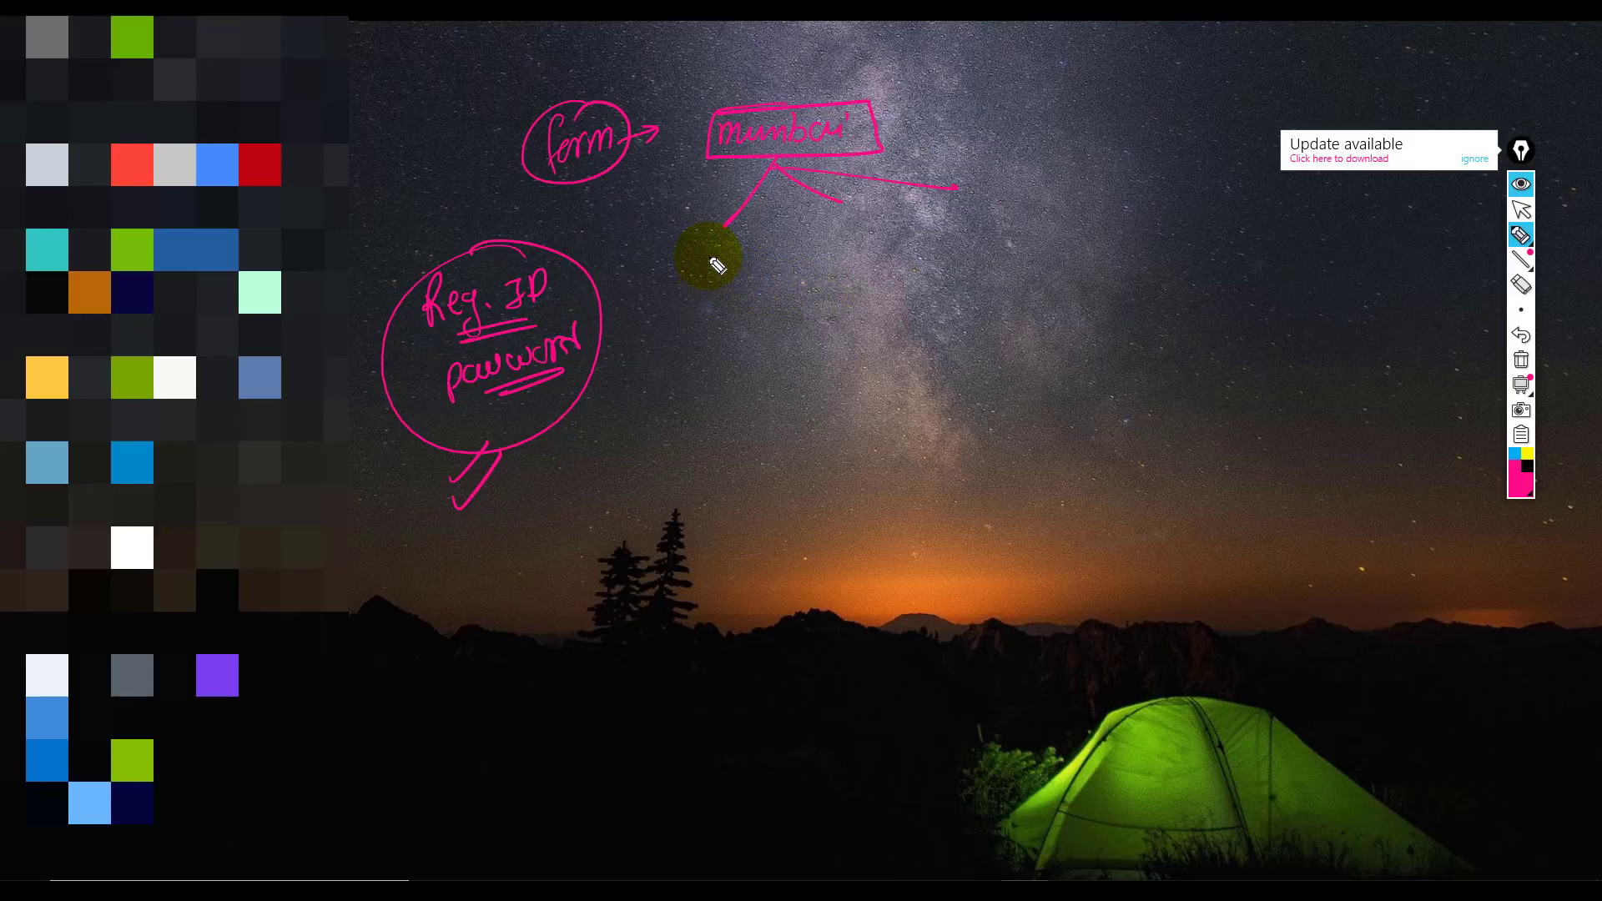
Sketch three form-page outlines with text lines under the mumbai box.
{"action": "mouse_move", "coordinate": [729, 244]}
{"action": "left_mouse_down"}
{"action": "mouse_move", "coordinate": [657, 267]}
{"action": "mouse_move", "coordinate": [782, 301]}
{"action": "mouse_move", "coordinate": [694, 257]}
{"action": "mouse_move", "coordinate": [757, 269]}
{"action": "left_mouse_up"}
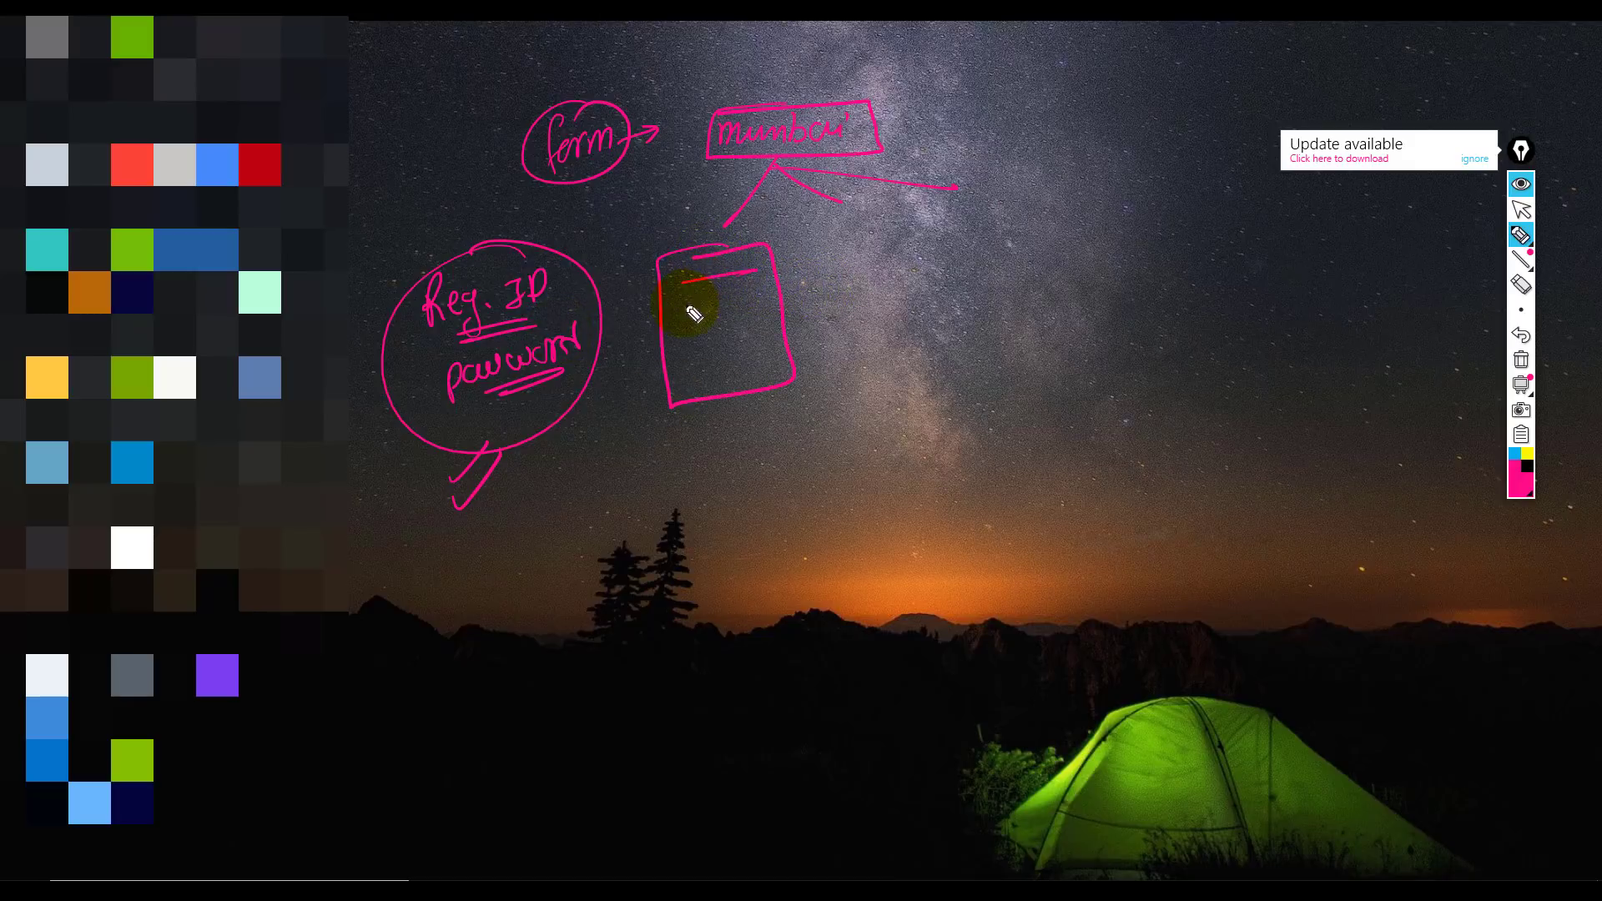
{"action": "left_click_drag", "start_coordinate": [685, 306], "coordinate": [757, 292]}
{"action": "left_click_drag", "start_coordinate": [696, 326], "coordinate": [752, 317]}
{"action": "mouse_move", "coordinate": [816, 231]}
{"action": "left_mouse_down"}
{"action": "mouse_move", "coordinate": [859, 358]}
{"action": "mouse_move", "coordinate": [859, 223]}
{"action": "mouse_move", "coordinate": [889, 259]}
{"action": "left_mouse_up"}
{"action": "left_click_drag", "start_coordinate": [839, 280], "coordinate": [889, 276]}
{"action": "left_click_drag", "start_coordinate": [842, 297], "coordinate": [887, 292]}
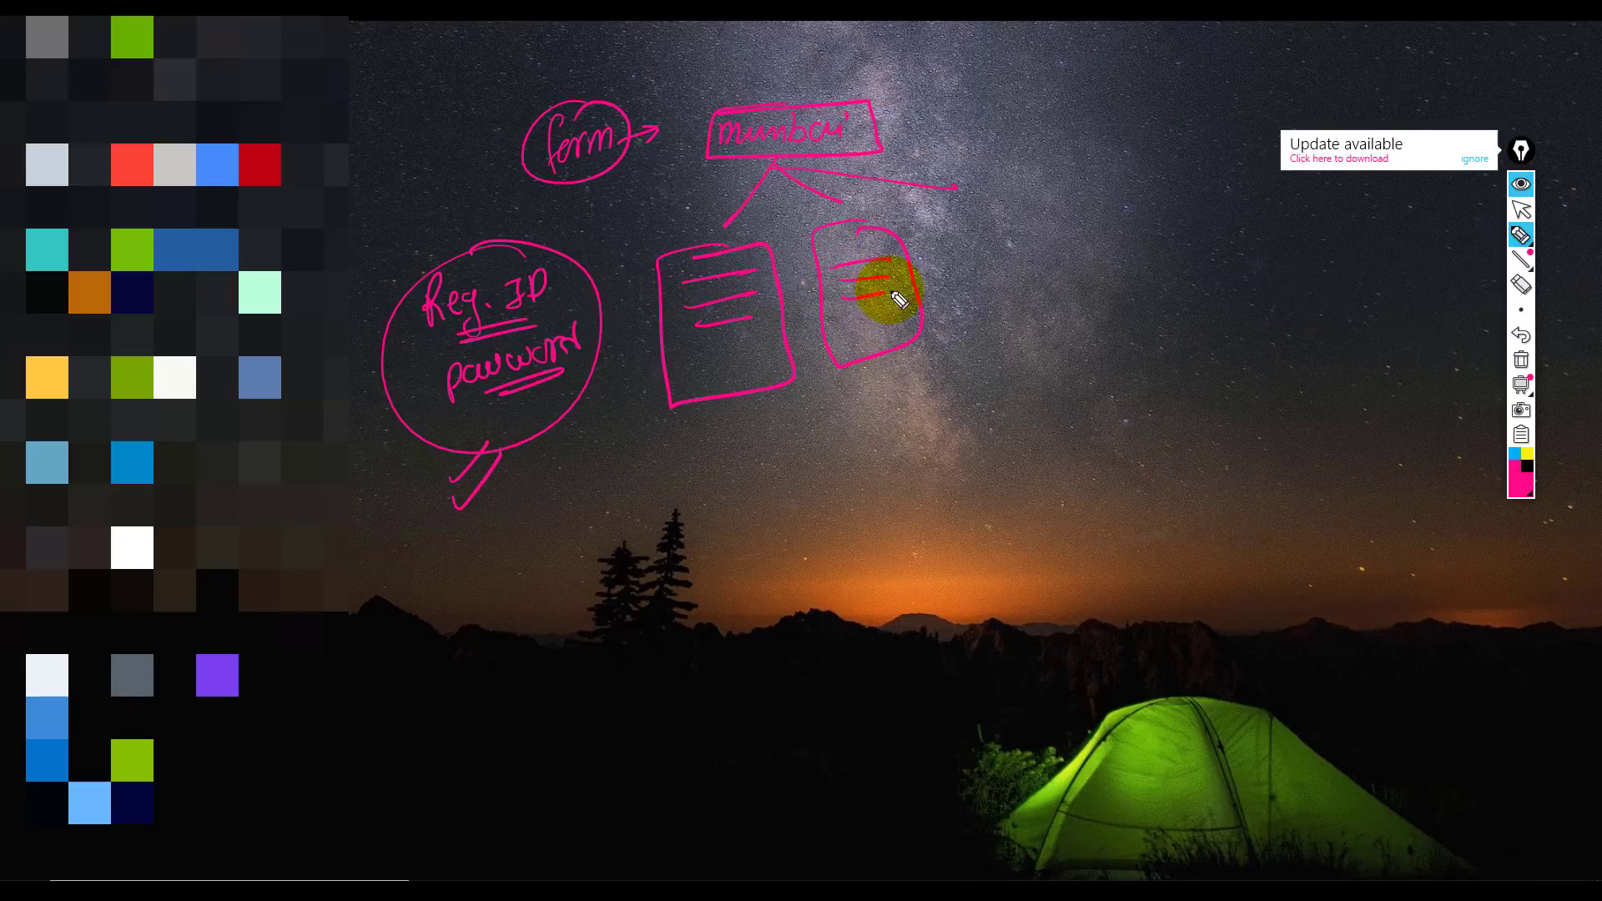
{"action": "mouse_move", "coordinate": [993, 197]}
{"action": "left_mouse_down"}
{"action": "mouse_move", "coordinate": [960, 275]}
{"action": "mouse_move", "coordinate": [978, 211]}
{"action": "left_mouse_up"}
{"action": "mouse_move", "coordinate": [715, 261]}
{"action": "left_mouse_down"}
{"action": "mouse_move", "coordinate": [733, 275]}
{"action": "mouse_move", "coordinate": [711, 278]}
{"action": "mouse_move", "coordinate": [708, 297]}
{"action": "mouse_move", "coordinate": [758, 297]}
{"action": "mouse_move", "coordinate": [697, 310]}
{"action": "left_mouse_up"}
Tick the Reg. ID notes, add an arrow to the first form, and highlight around the circle.
{"action": "left_click_drag", "start_coordinate": [576, 407], "coordinate": [558, 440]}
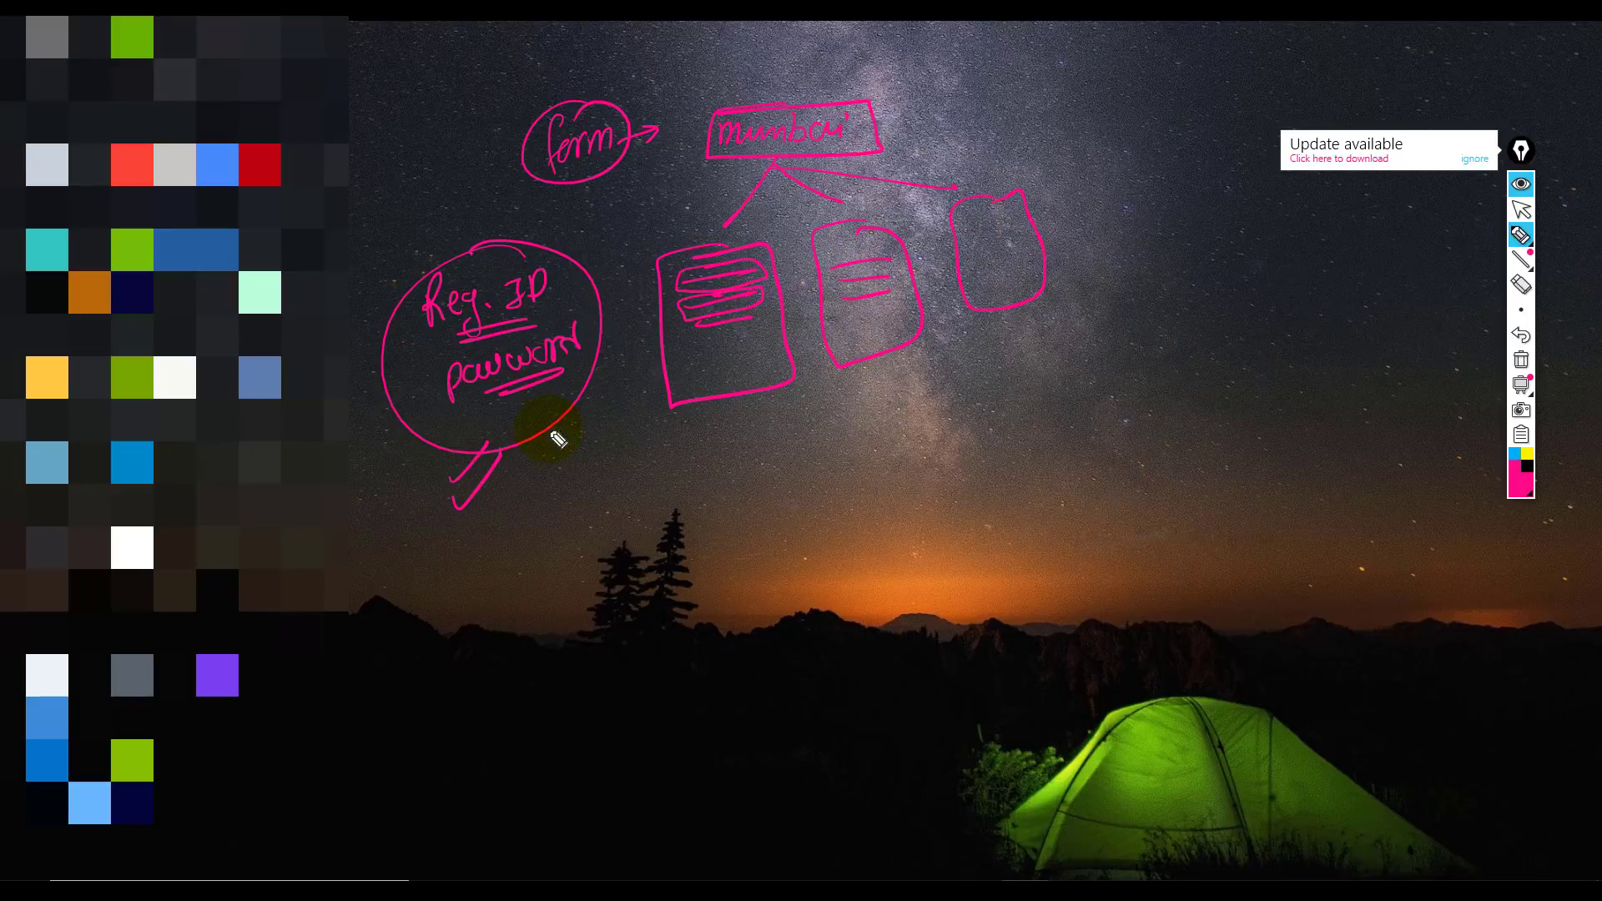
{"action": "left_click_drag", "start_coordinate": [417, 373], "coordinate": [442, 332]}
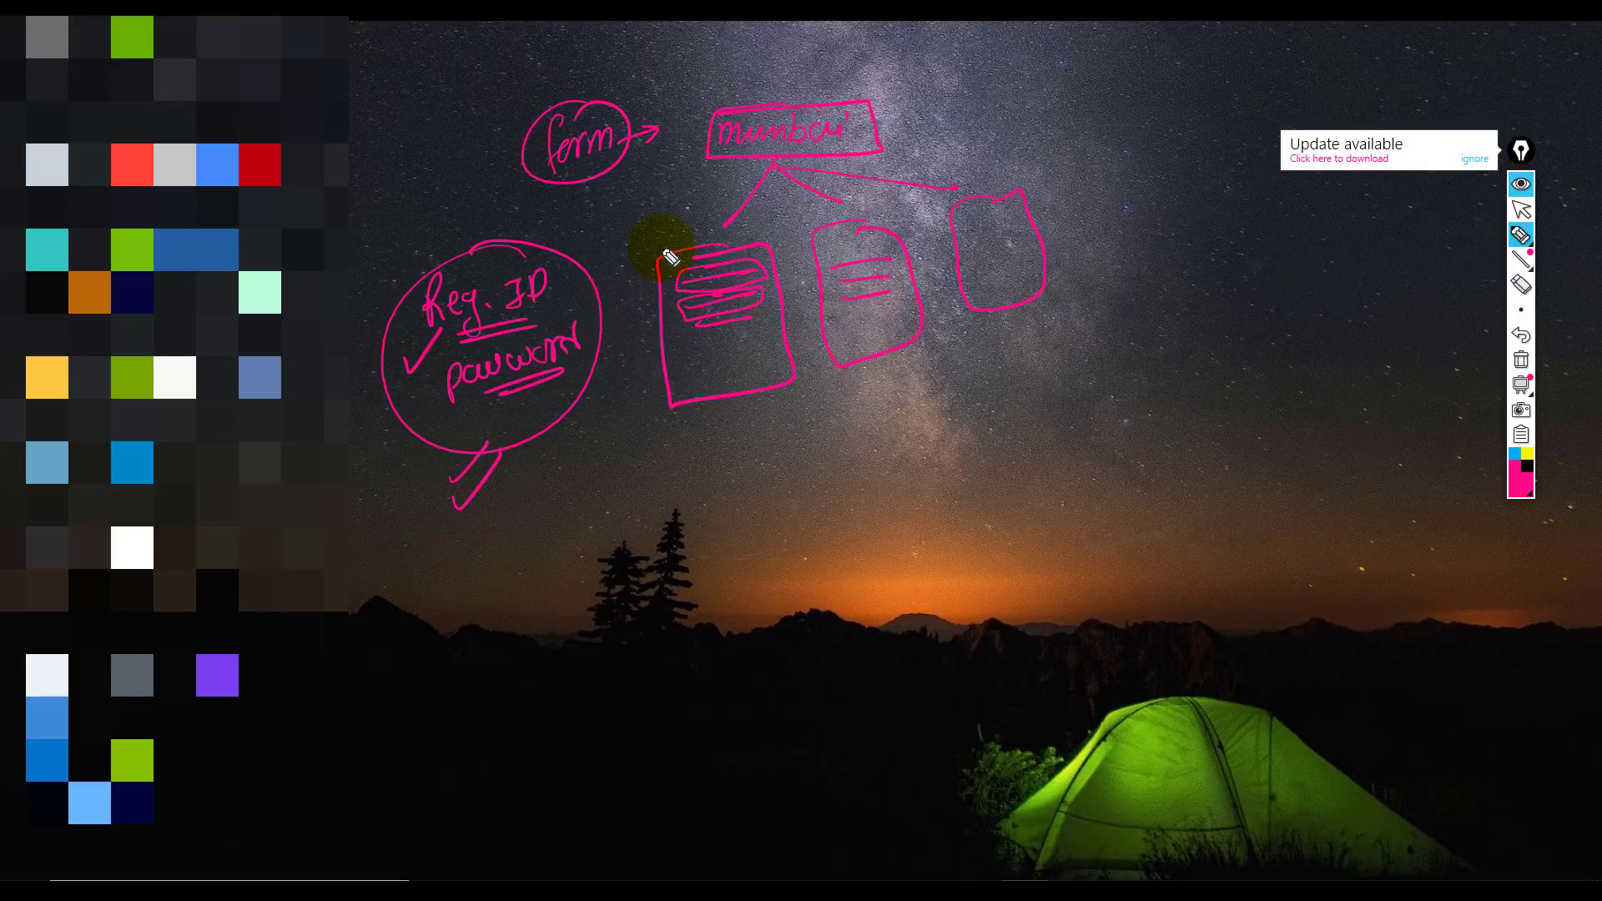
{"action": "left_click_drag", "start_coordinate": [653, 240], "coordinate": [710, 218]}
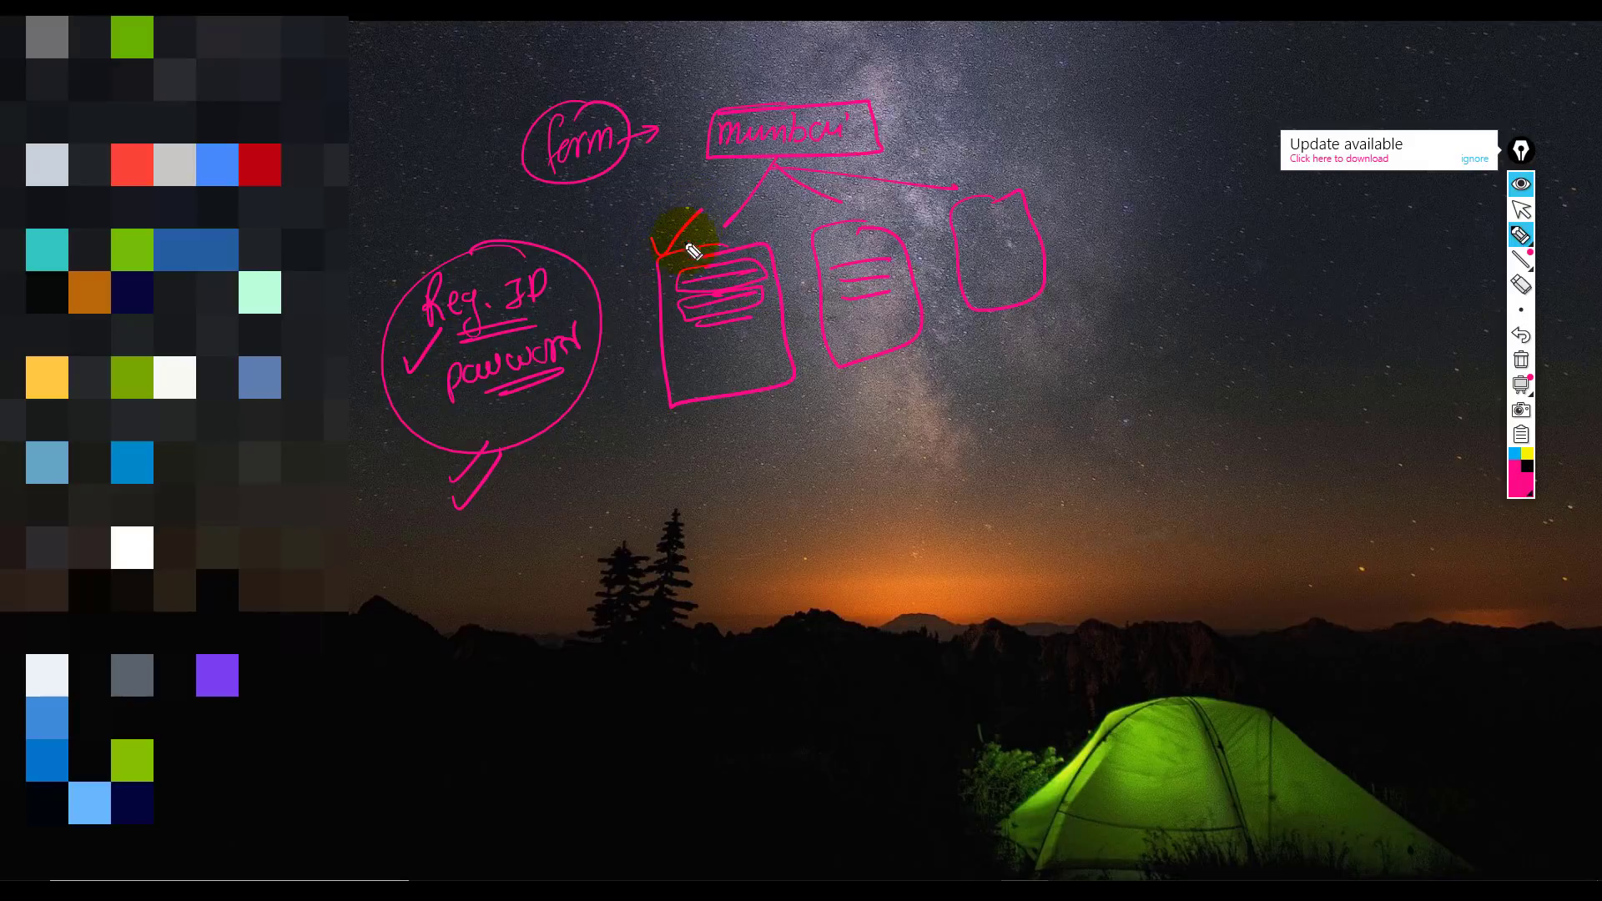
{"action": "mouse_move", "coordinate": [760, 248]}
{"action": "left_mouse_down"}
{"action": "mouse_move", "coordinate": [699, 289]}
{"action": "mouse_move", "coordinate": [761, 268]}
{"action": "mouse_move", "coordinate": [705, 301]}
{"action": "mouse_move", "coordinate": [742, 305]}
{"action": "mouse_move", "coordinate": [672, 275]}
{"action": "left_mouse_up"}
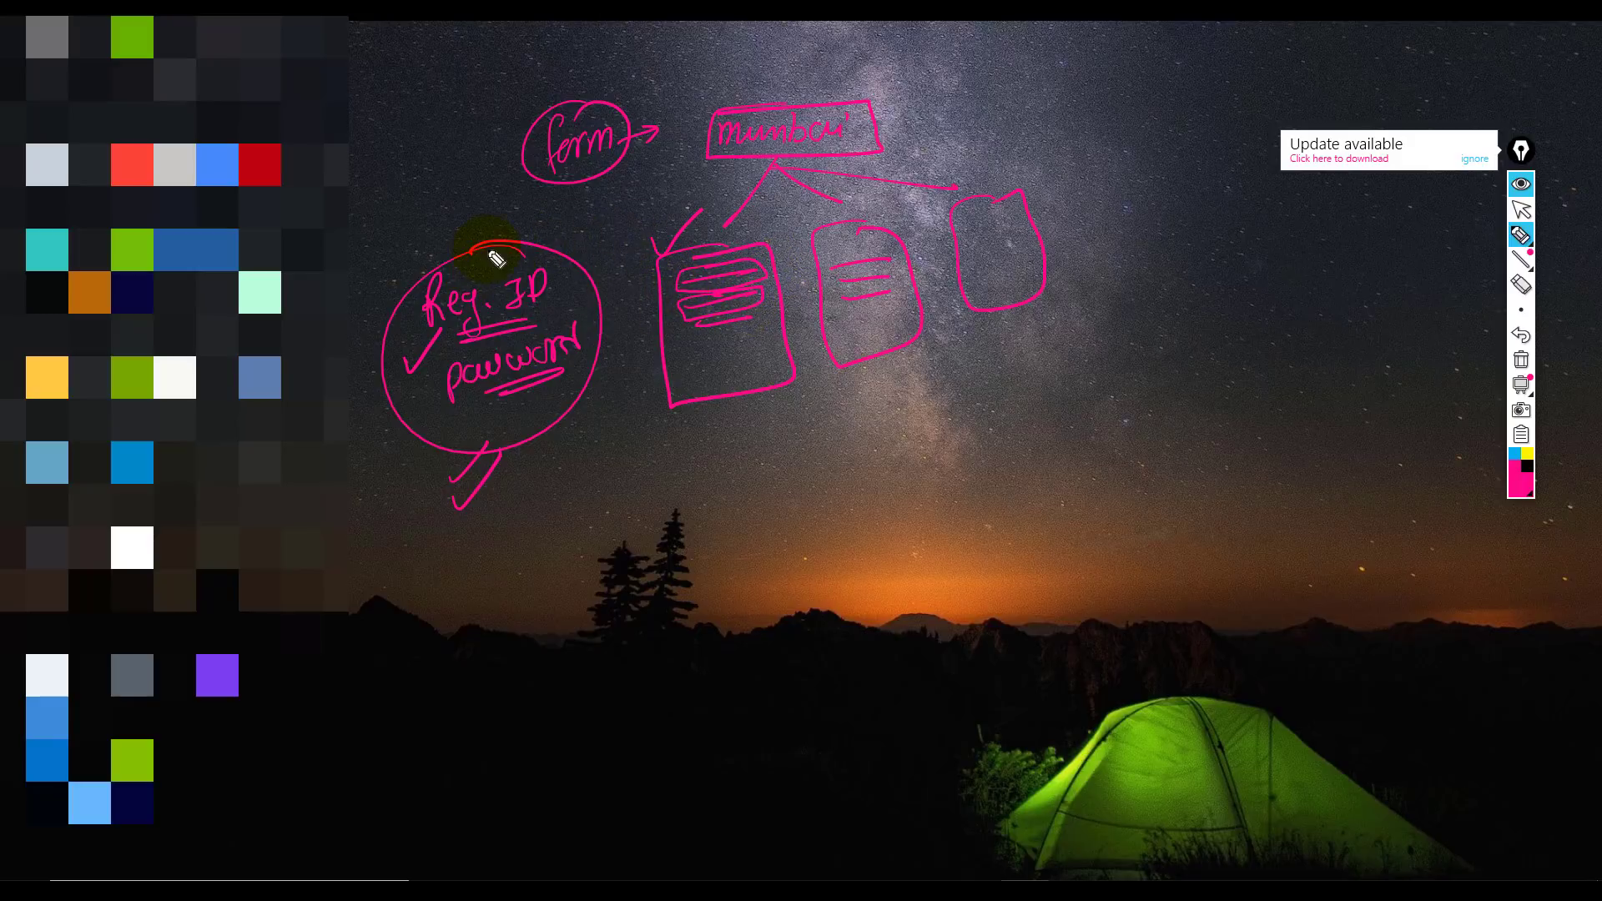
{"action": "mouse_move", "coordinate": [486, 267]}
{"action": "left_mouse_down"}
{"action": "mouse_move", "coordinate": [399, 350]}
{"action": "mouse_move", "coordinate": [547, 259]}
{"action": "mouse_move", "coordinate": [434, 315]}
{"action": "mouse_move", "coordinate": [458, 343]}
{"action": "mouse_move", "coordinate": [645, 235]}
{"action": "mouse_move", "coordinate": [776, 297]}
{"action": "mouse_move", "coordinate": [740, 304]}
{"action": "mouse_move", "coordinate": [776, 328]}
{"action": "mouse_move", "coordinate": [715, 357]}
{"action": "mouse_move", "coordinate": [740, 365]}
{"action": "mouse_move", "coordinate": [754, 411]}
{"action": "mouse_move", "coordinate": [734, 456]}
{"action": "left_mouse_up"}
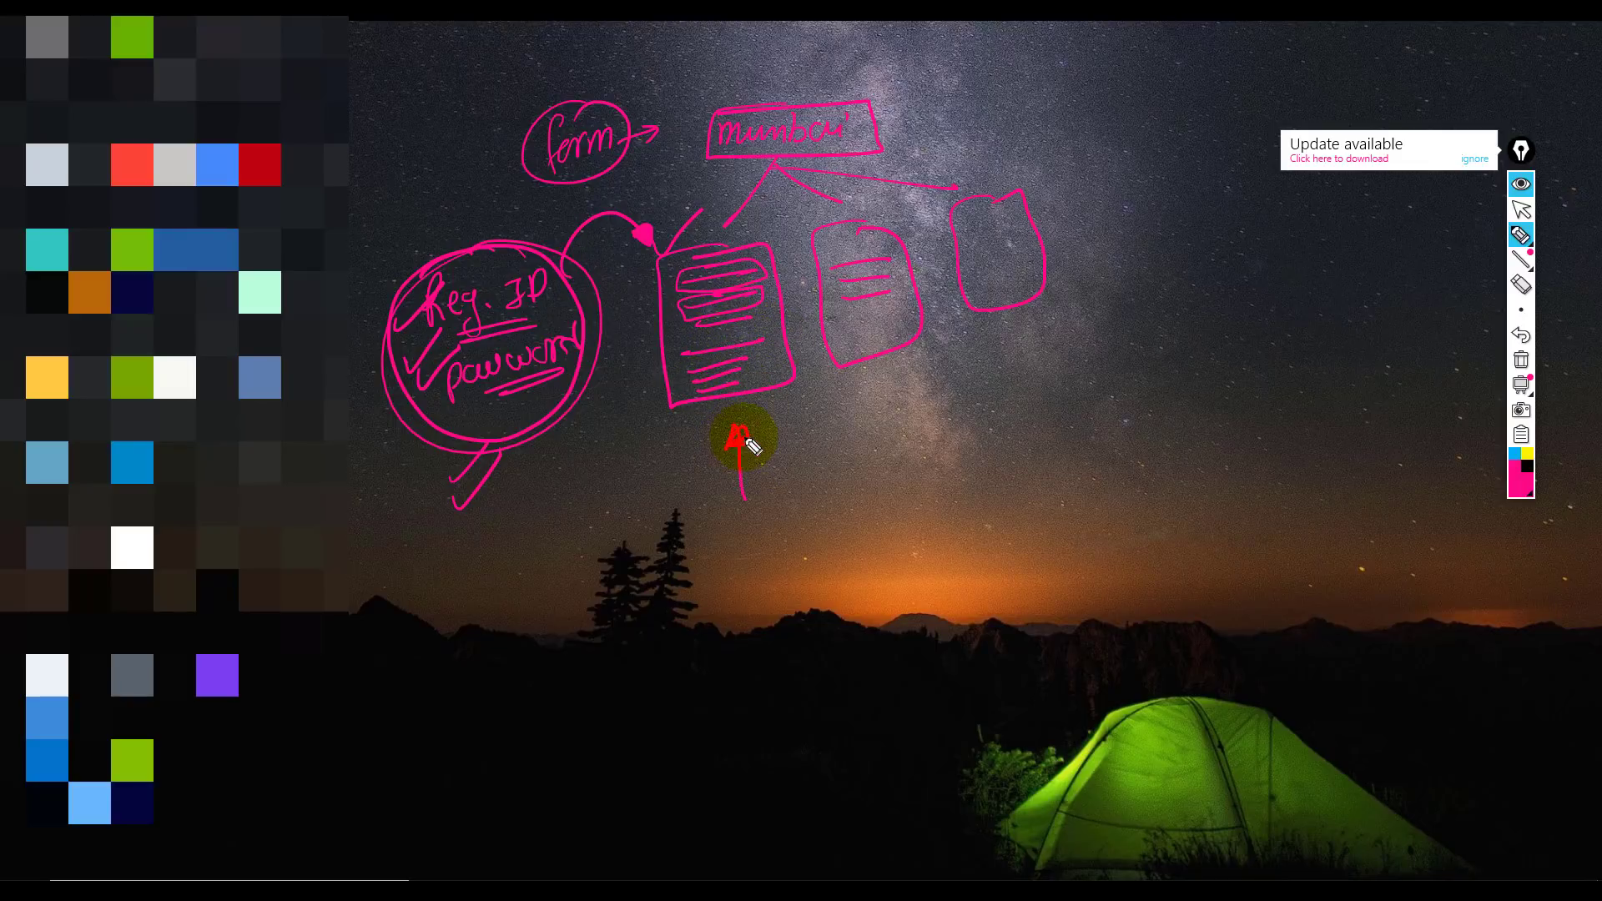
Add two ticked circles beside the first form and a curly brace right of the third page.
{"action": "mouse_move", "coordinate": [811, 389]}
{"action": "left_mouse_down"}
{"action": "mouse_move", "coordinate": [801, 423]}
{"action": "mouse_move", "coordinate": [830, 400]}
{"action": "left_mouse_up"}
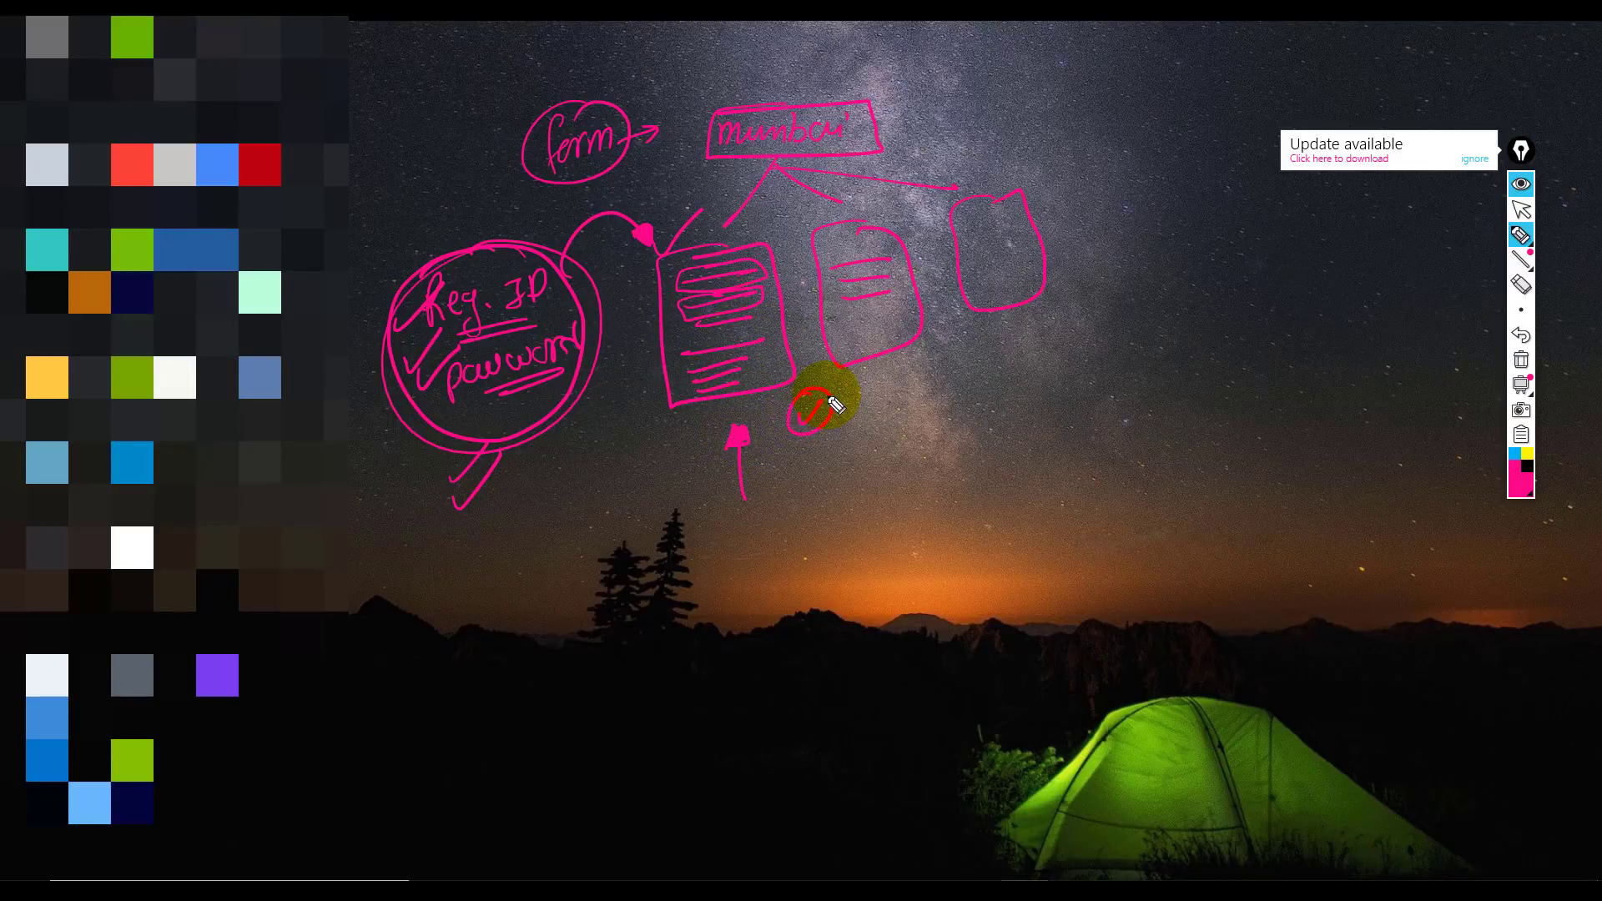
{"action": "left_click_drag", "start_coordinate": [1047, 166], "coordinate": [1076, 310]}
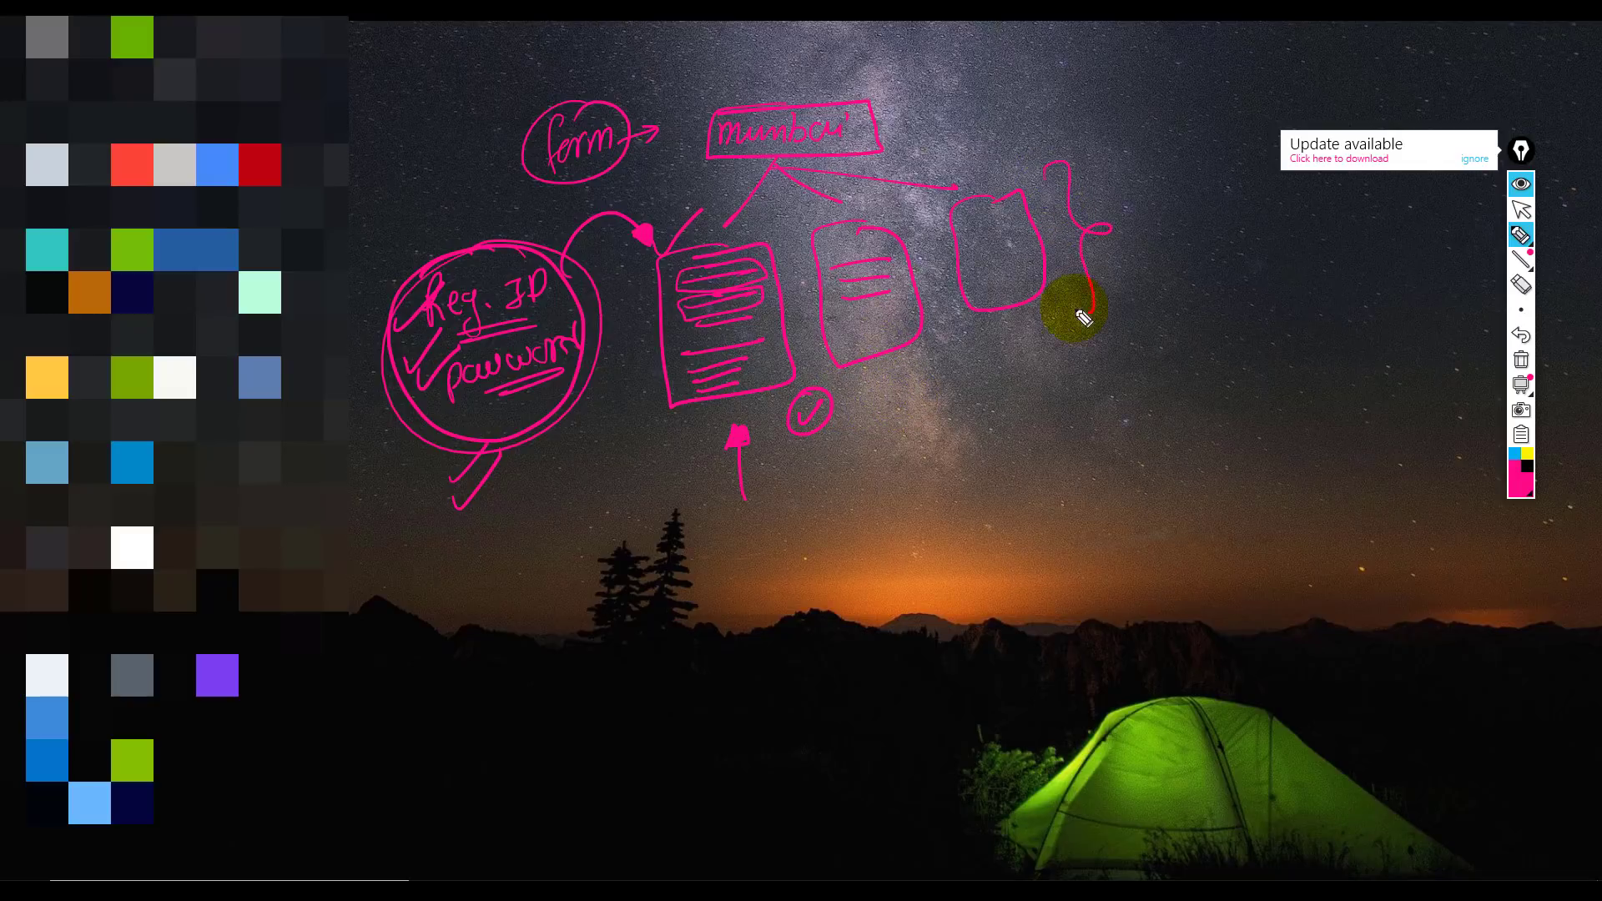
{"action": "mouse_move", "coordinate": [968, 390]}
{"action": "left_mouse_down"}
{"action": "mouse_move", "coordinate": [965, 409]}
{"action": "mouse_move", "coordinate": [1053, 395]}
{"action": "mouse_move", "coordinate": [1030, 358]}
{"action": "mouse_move", "coordinate": [940, 393]}
{"action": "mouse_move", "coordinate": [948, 372]}
{"action": "mouse_move", "coordinate": [945, 389]}
{"action": "left_mouse_up"}
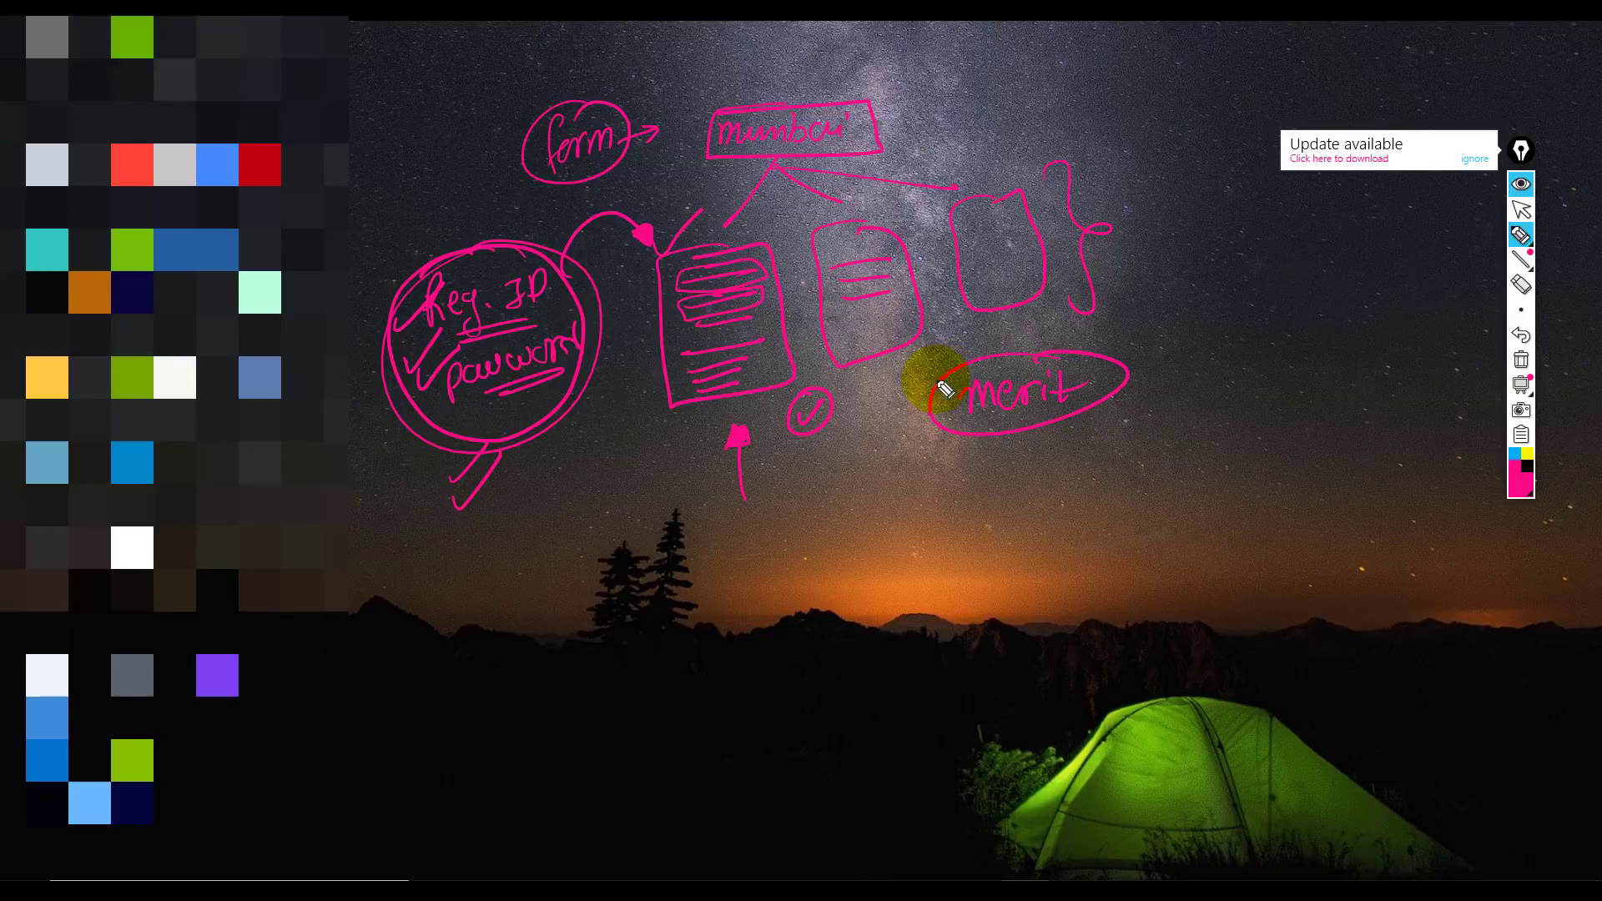
{"action": "mouse_move", "coordinate": [868, 448]}
{"action": "left_mouse_down"}
{"action": "mouse_move", "coordinate": [835, 457]}
{"action": "mouse_move", "coordinate": [863, 451]}
{"action": "left_mouse_up"}
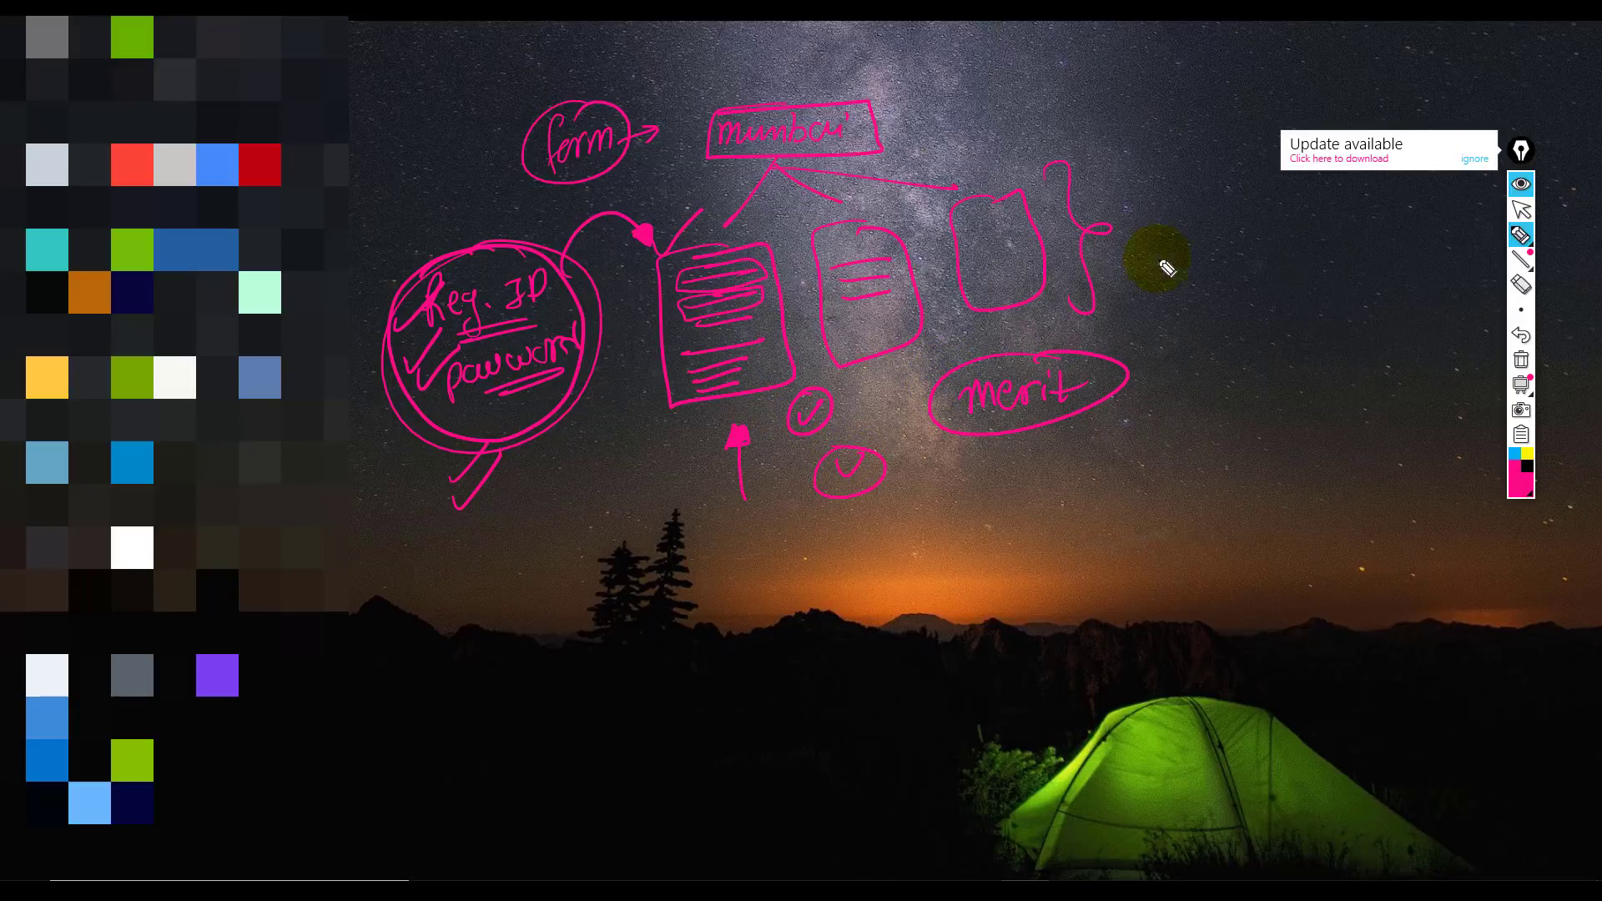
Erase all Epic Pen ink, move its toolbar aside, and return to the arrow pointer.
{"action": "left_click", "coordinate": [1521, 360]}
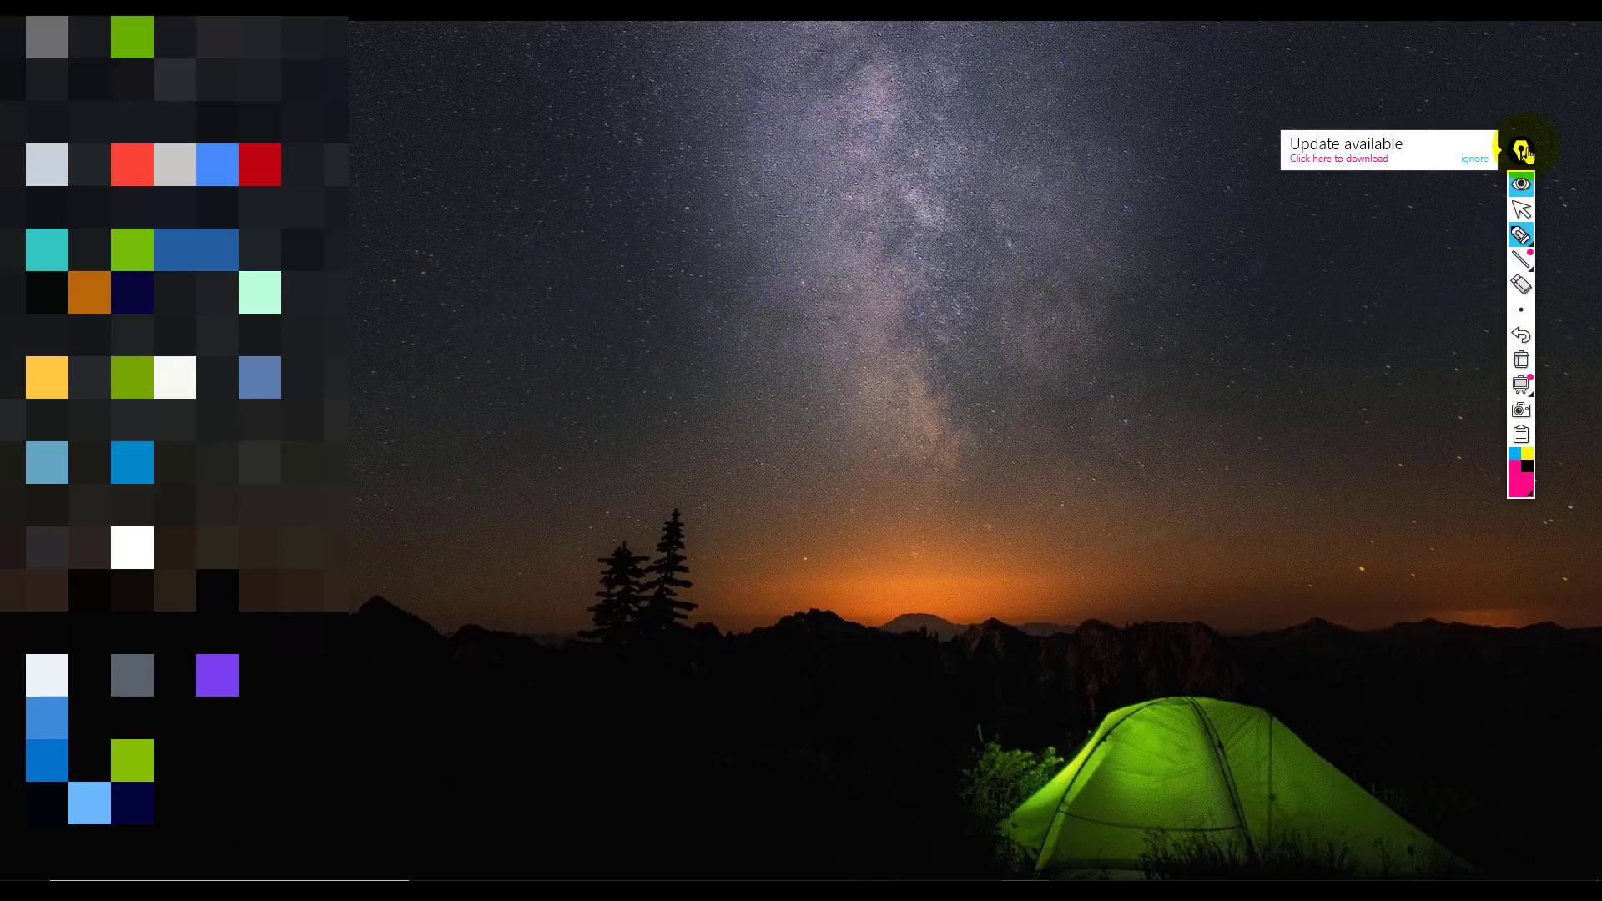
{"action": "left_click_drag", "start_coordinate": [1522, 150], "coordinate": [1579, 153]}
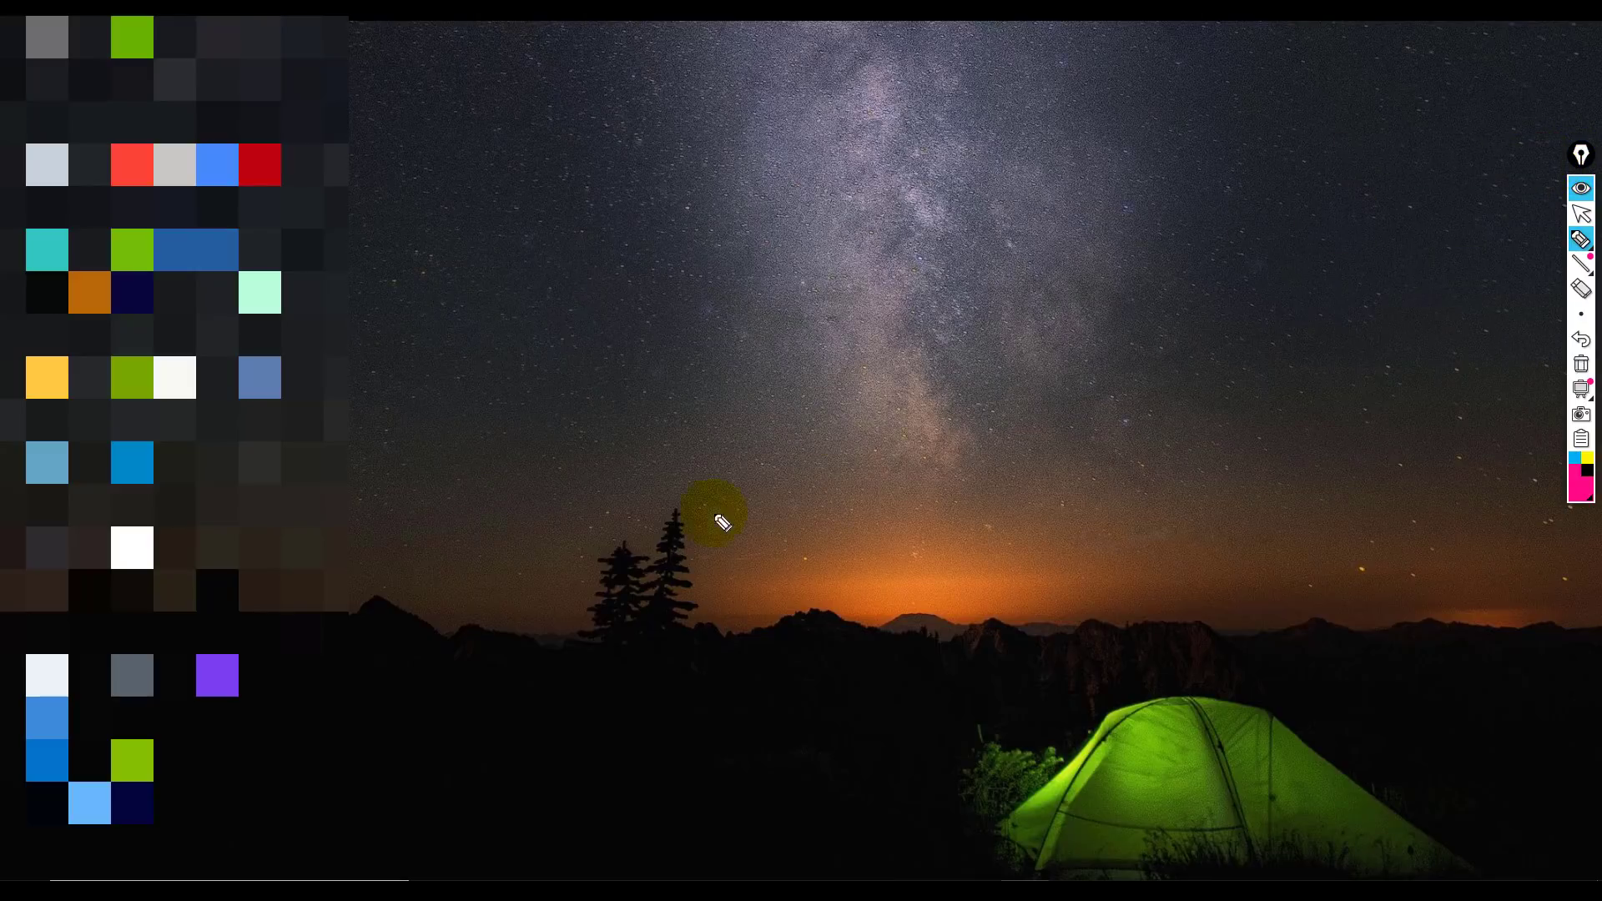
{"action": "left_click", "coordinate": [1581, 214]}
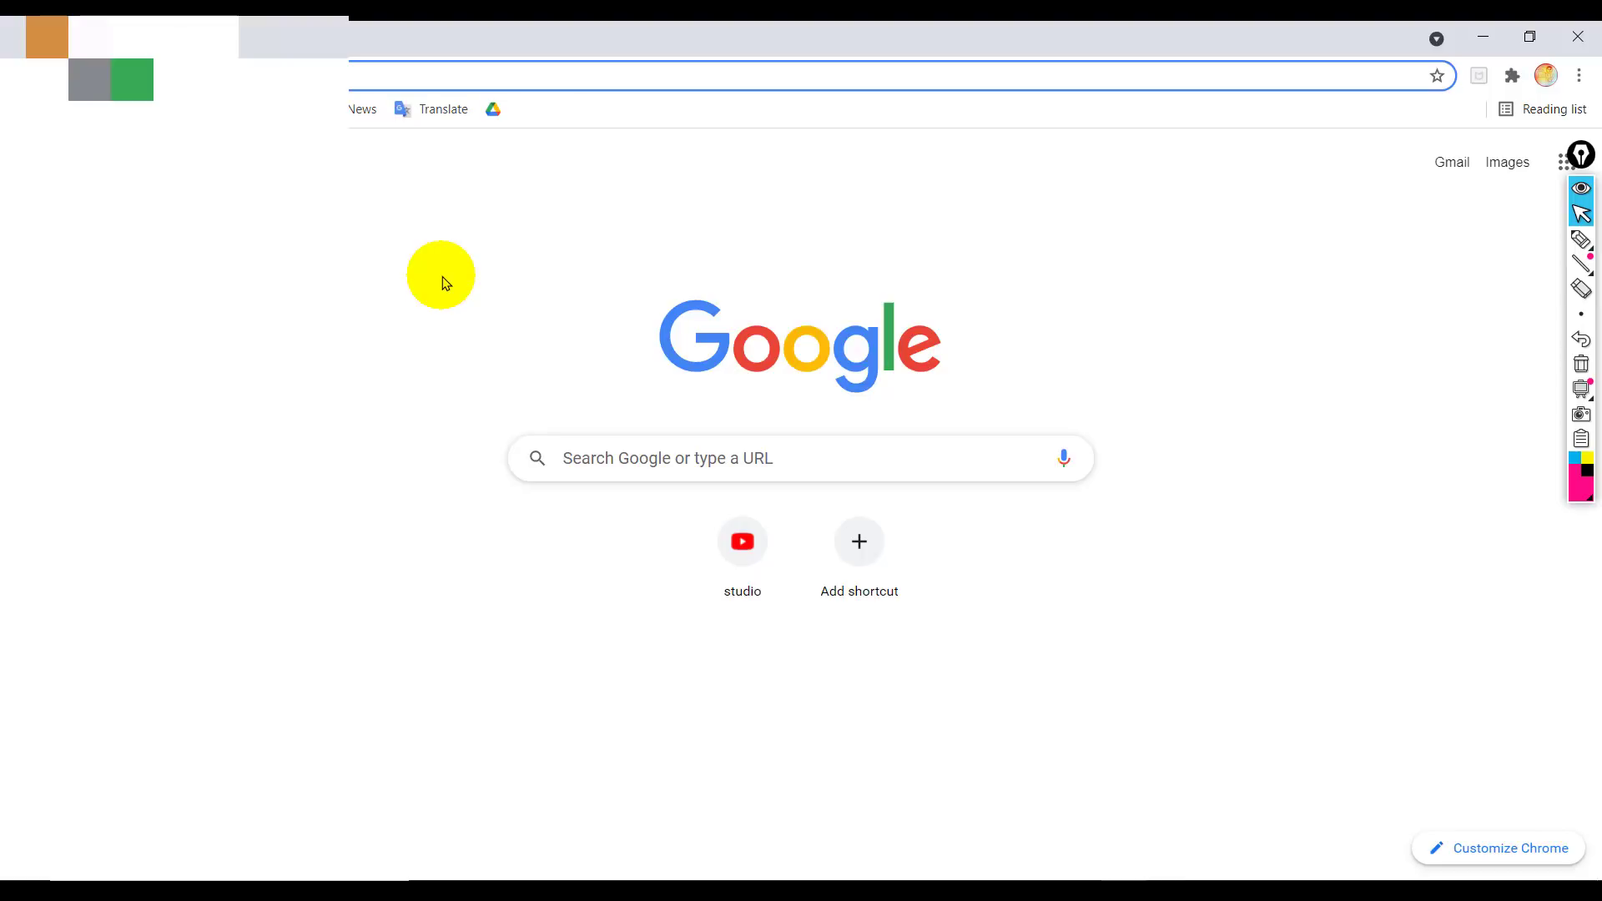
Search Google for 'mumbai digital university' from the 'mumbai digit' suggestion.
{"action": "scroll", "coordinate": [314, 185], "scroll_direction": "up", "scroll_amount": 5}
{"action": "scroll", "coordinate": [314, 186], "scroll_direction": "down", "scroll_amount": 5}
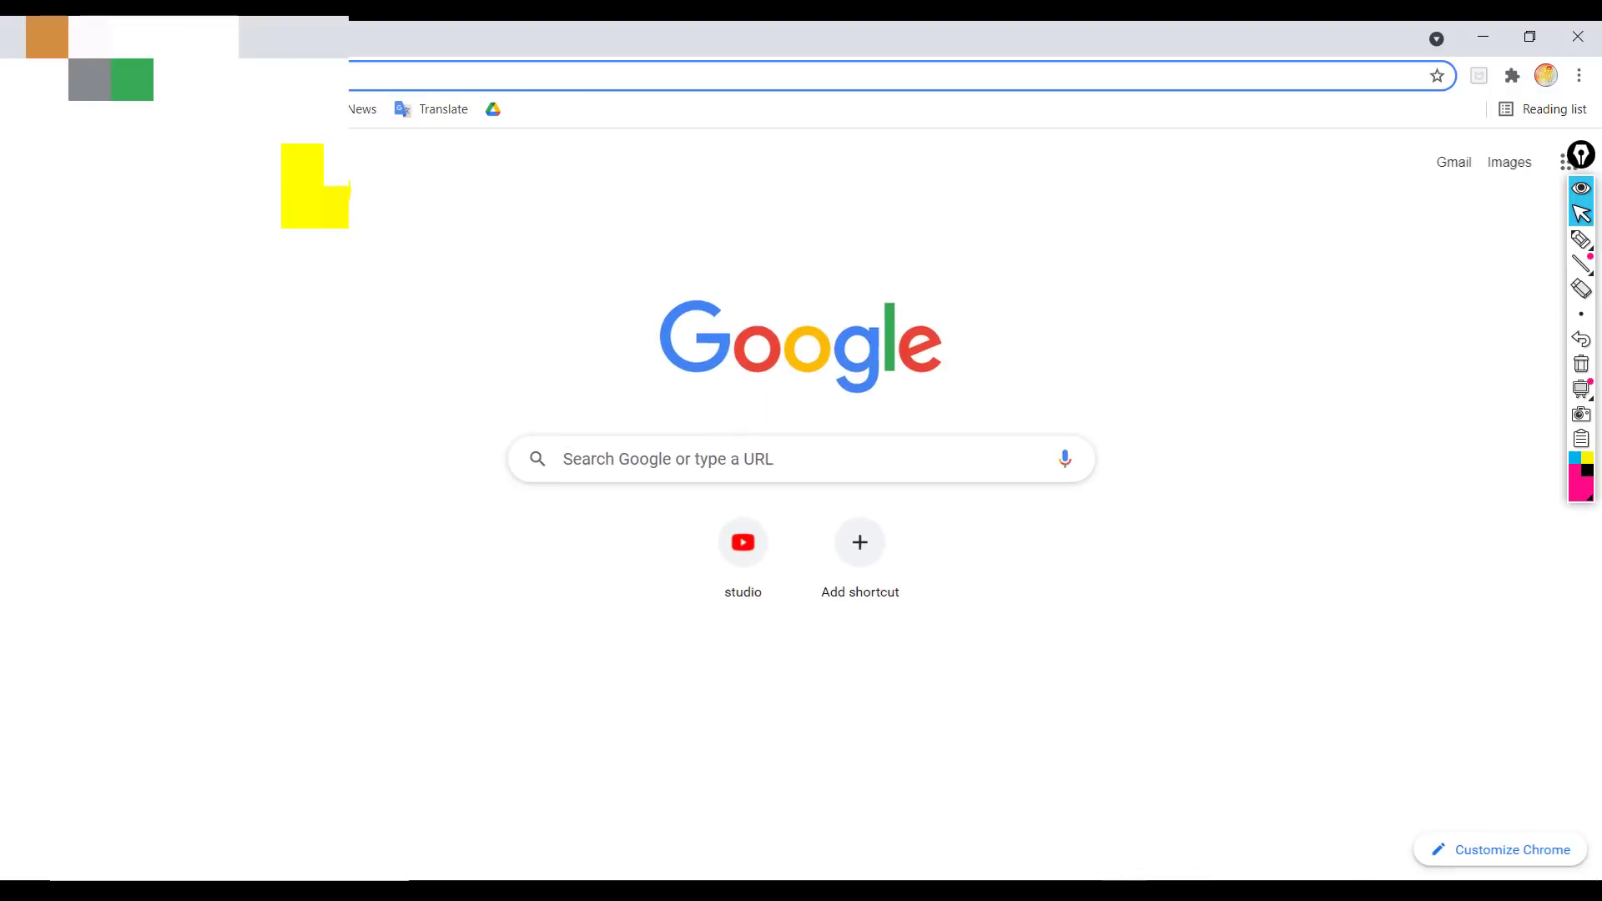
{"action": "left_click", "coordinate": [242, 71]}
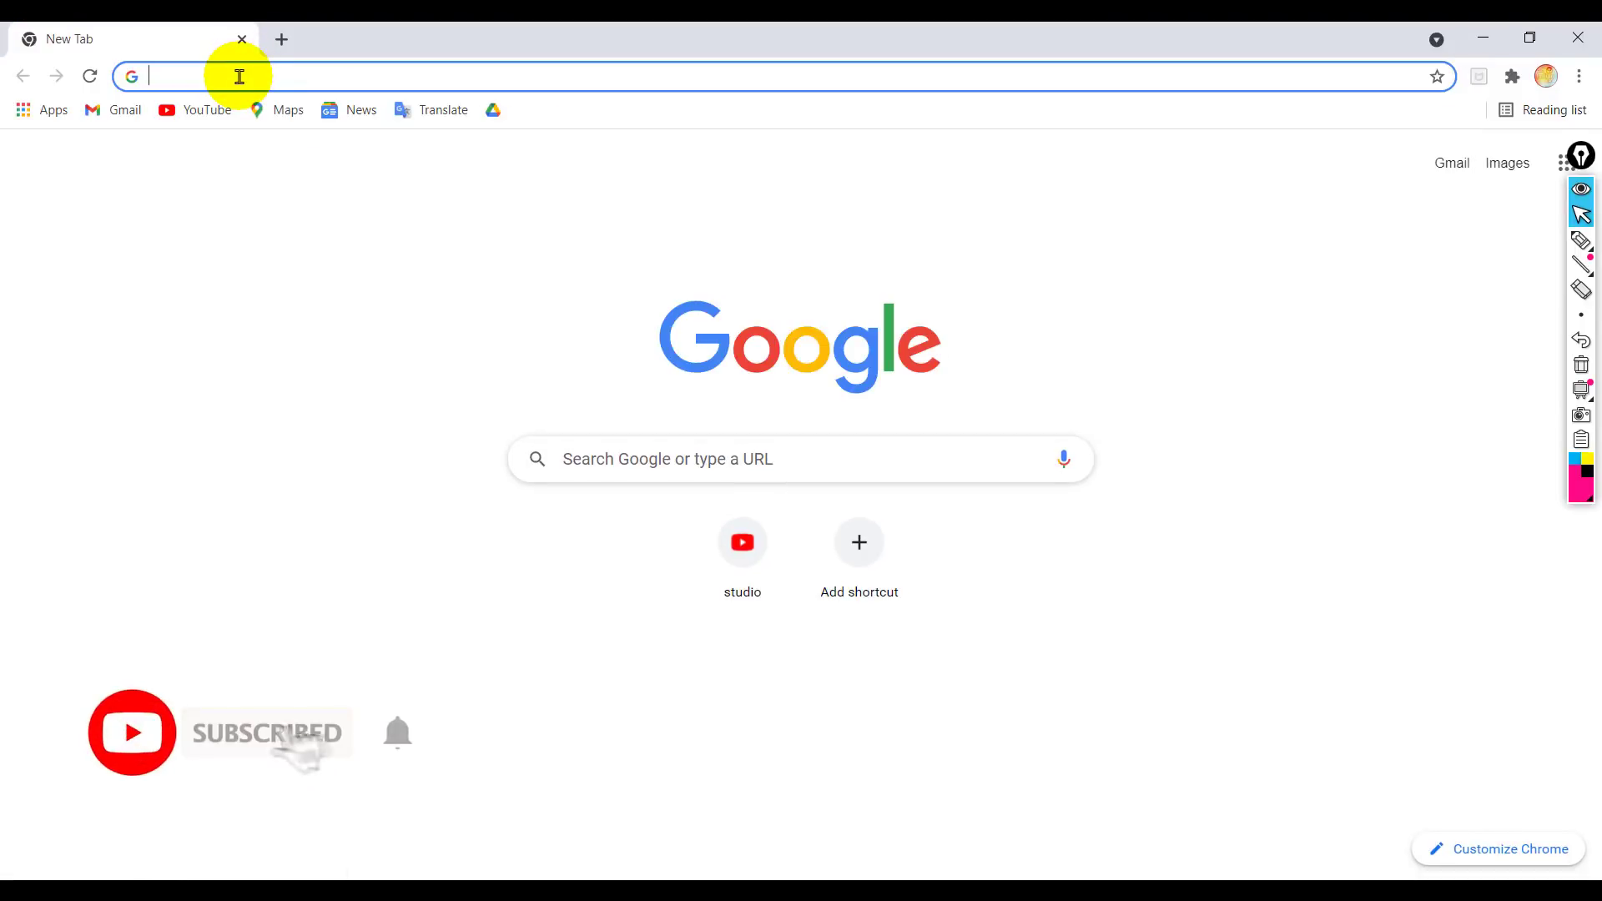
{"action": "type", "text": "mumbai"}
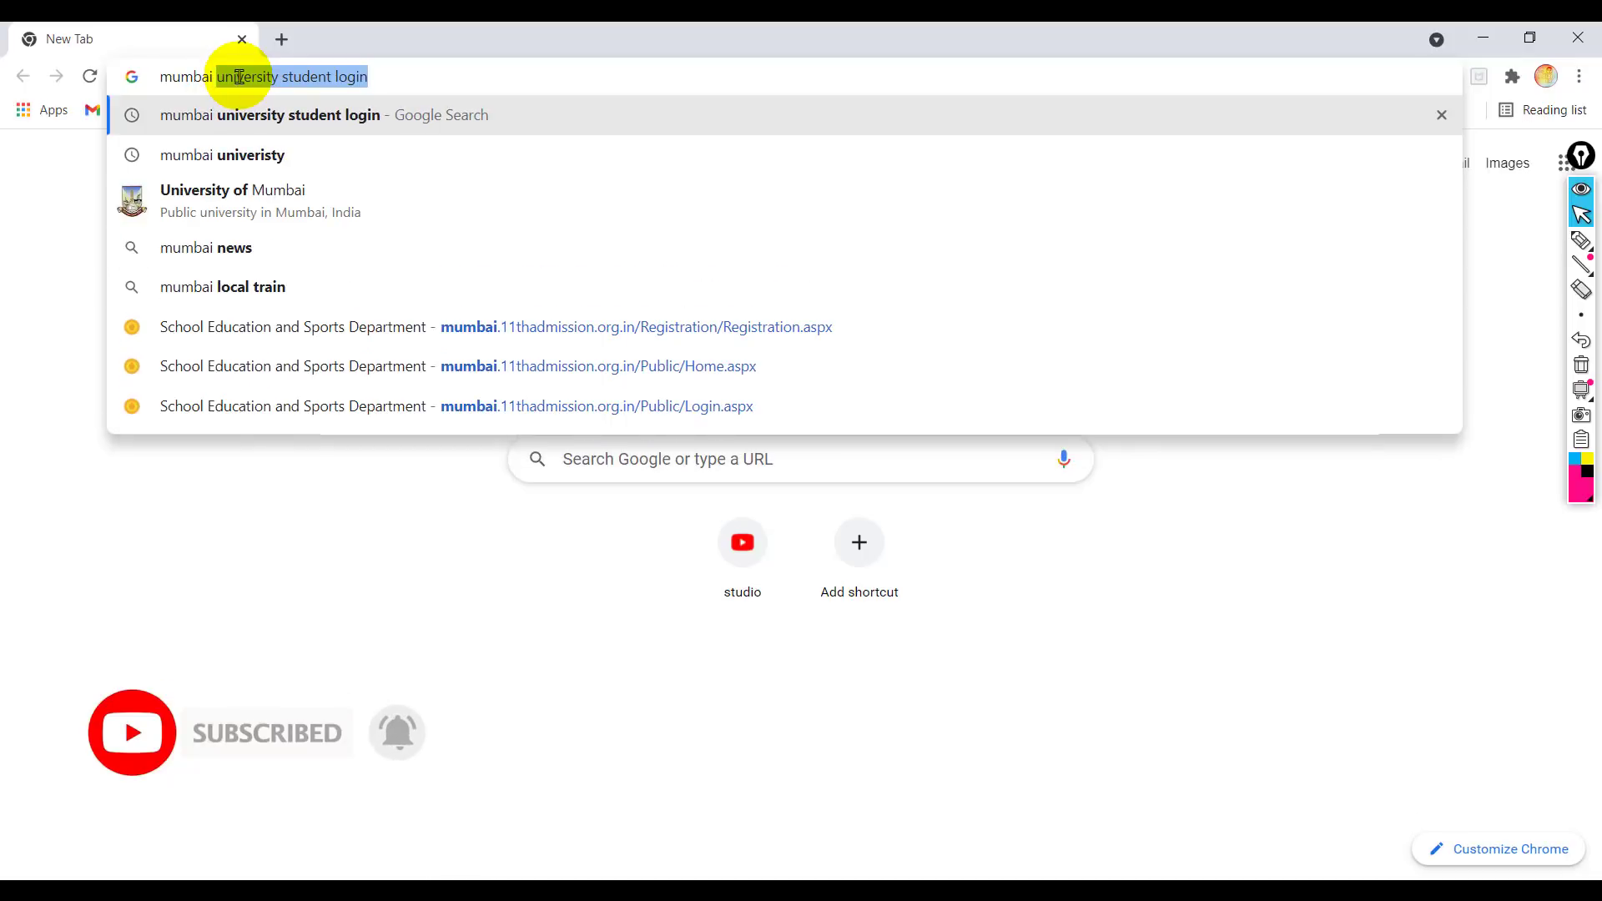
{"action": "type", "text": " digit"}
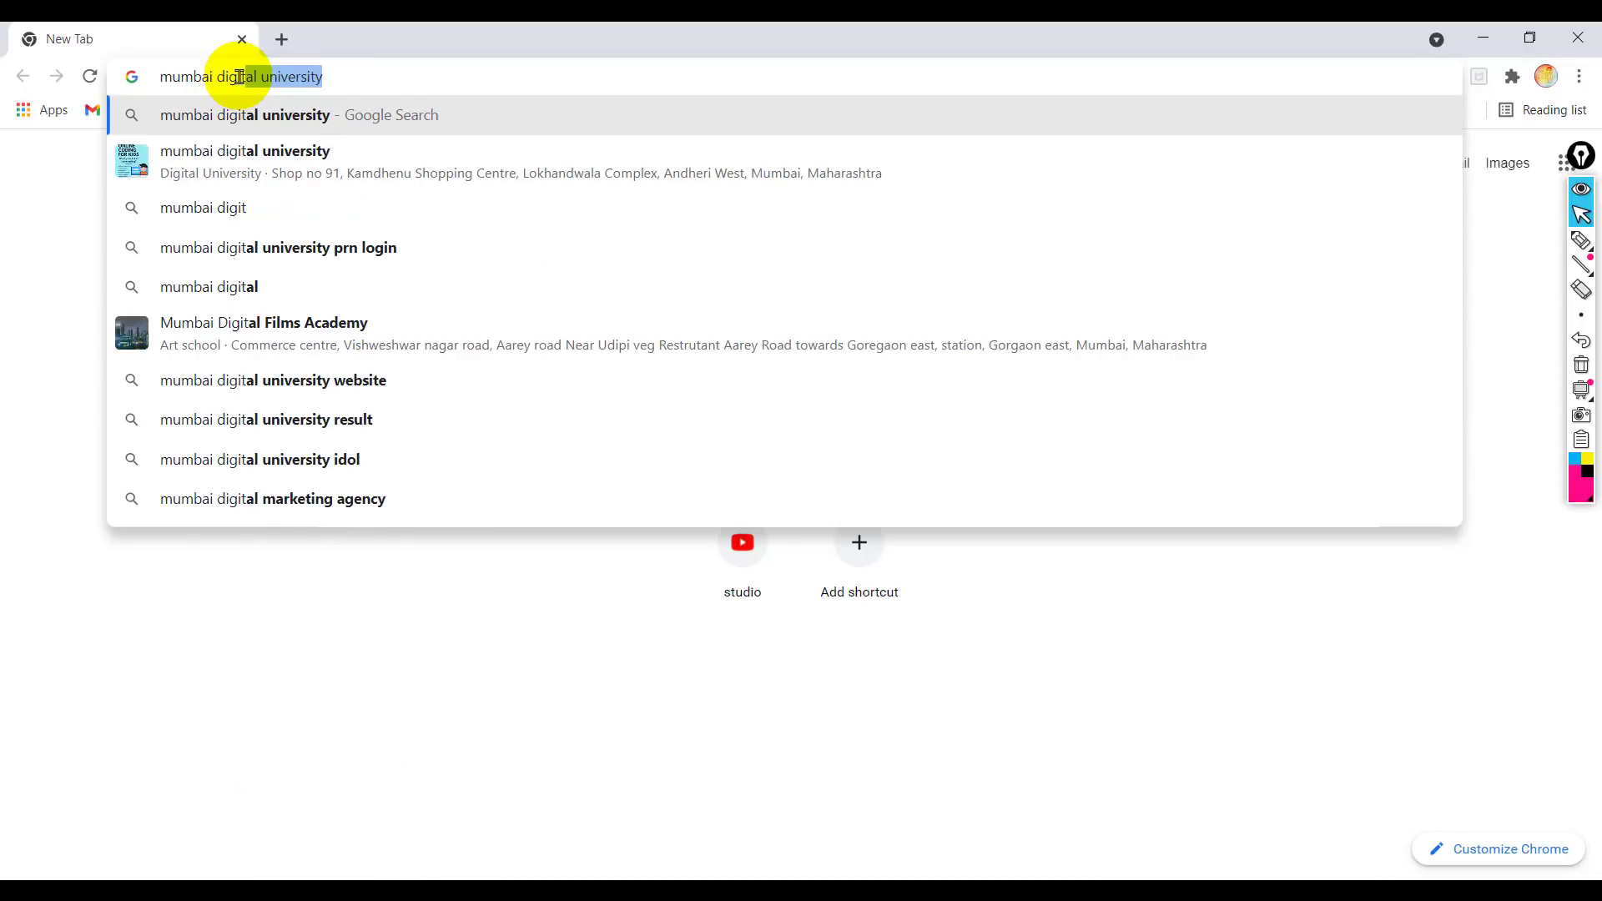
{"action": "left_click", "coordinate": [255, 152]}
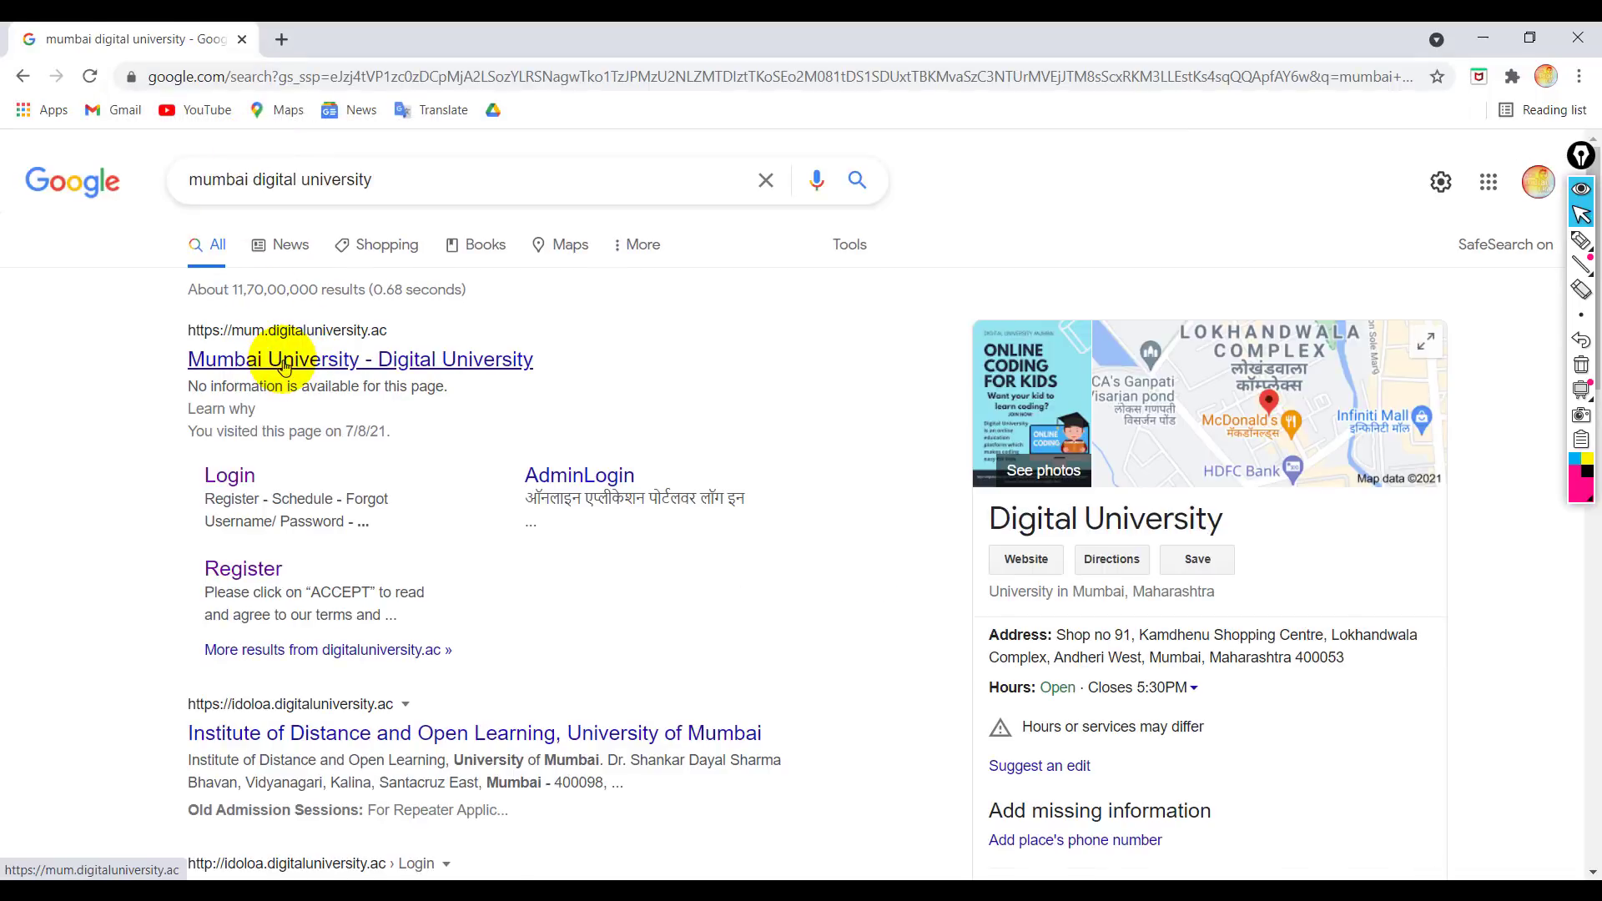
Reset the zoom and open the 'Mumbai University - Digital University' result at mum.digitaluniversity.ac.
{"action": "scroll", "coordinate": [284, 365], "scroll_direction": "up", "scroll_amount": 3}
{"action": "scroll", "coordinate": [283, 365], "scroll_direction": "up", "scroll_amount": 1}
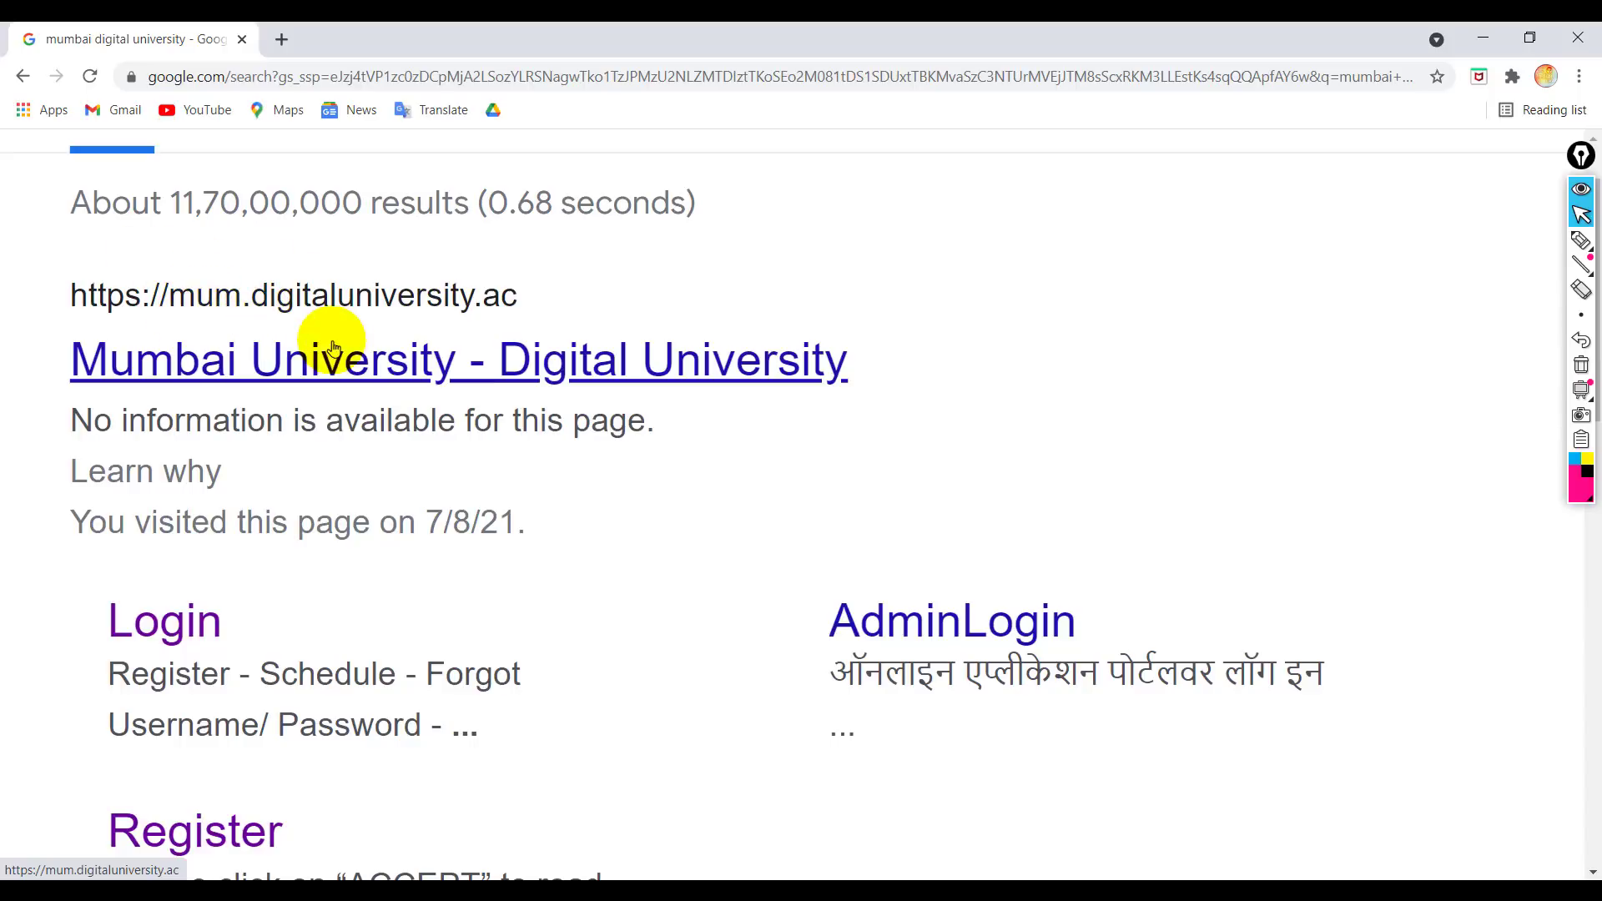
{"action": "key", "text": "ctrl+0"}
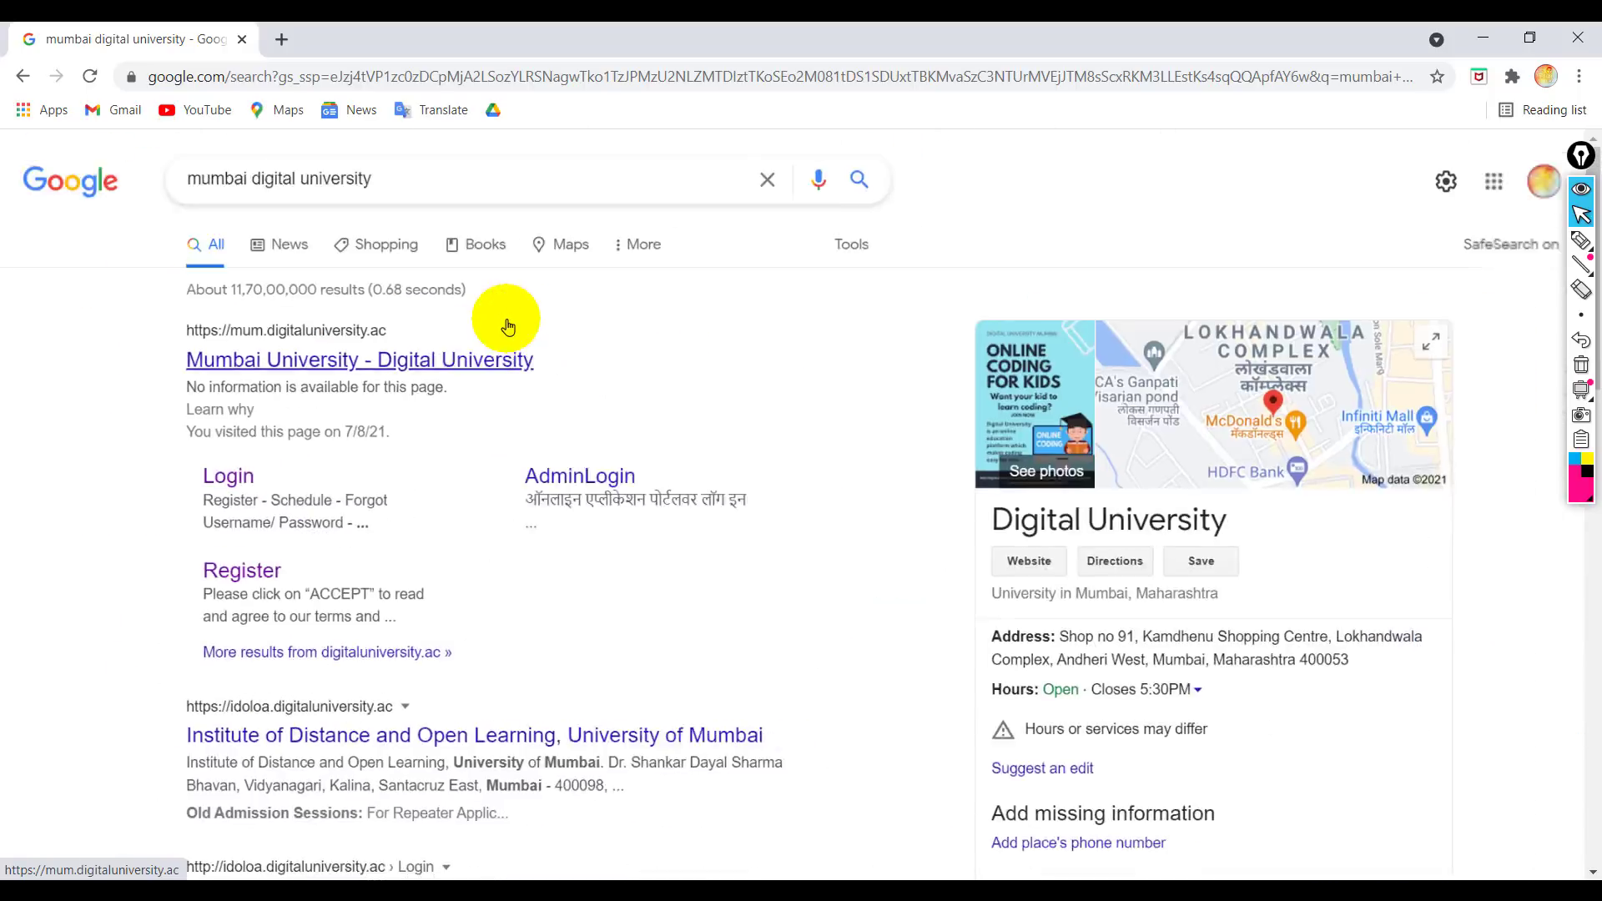
{"action": "left_click", "coordinate": [378, 363]}
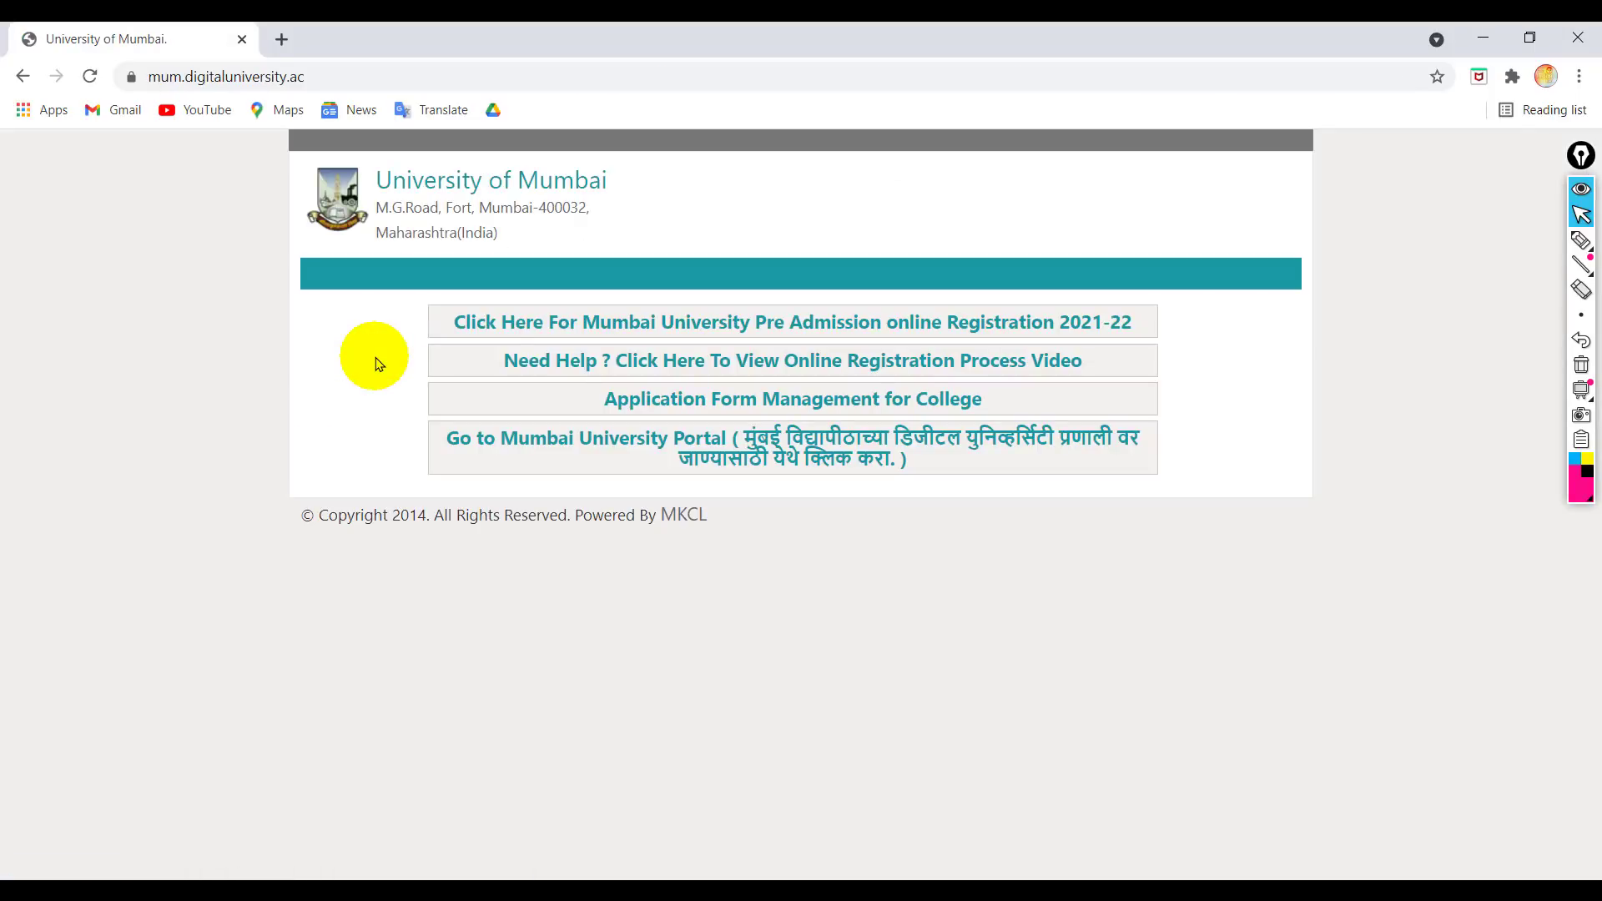
Follow the 'Mumbai University Pre Admission online Registration 2021-22' link.
{"action": "left_click", "coordinate": [279, 75]}
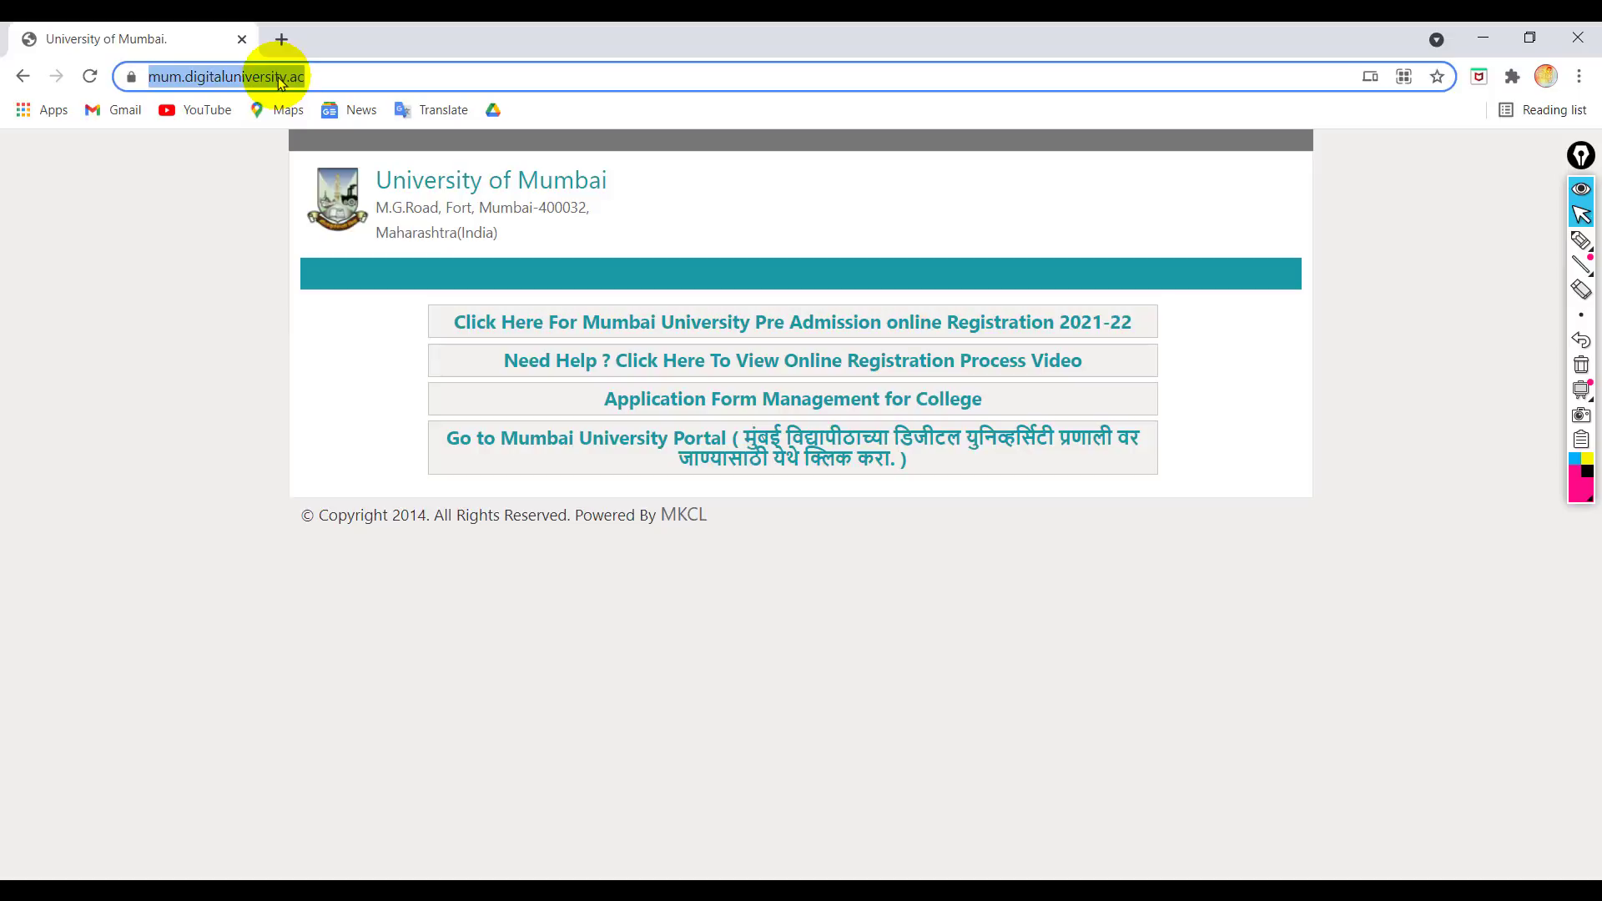
{"action": "left_click", "coordinate": [142, 356]}
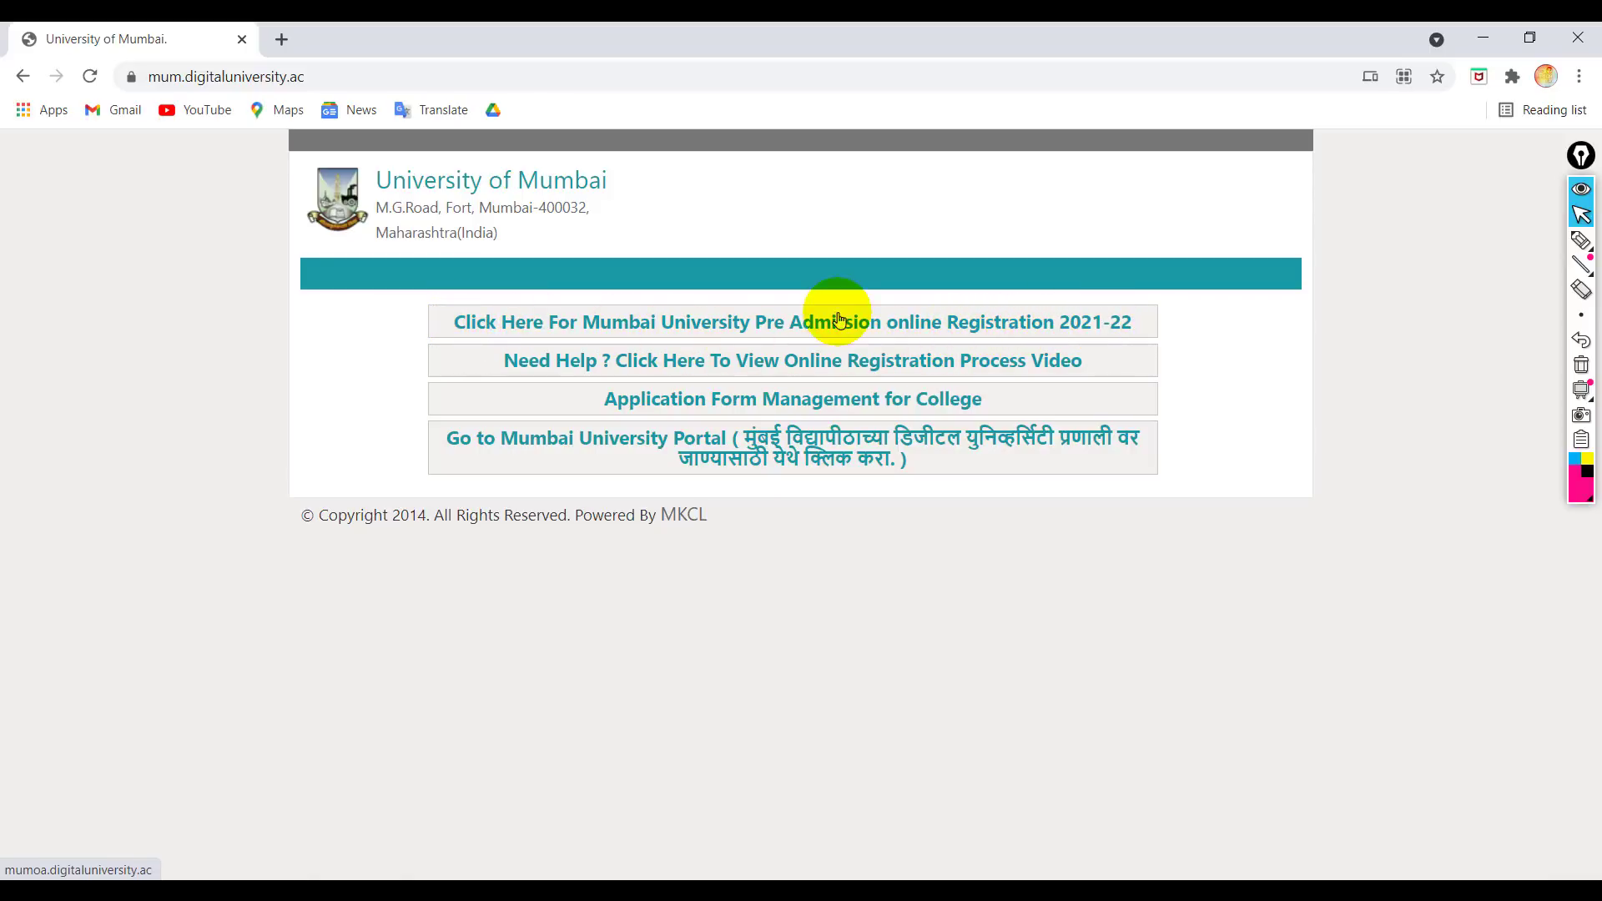
{"action": "scroll", "coordinate": [826, 317], "scroll_direction": "up", "scroll_amount": 5}
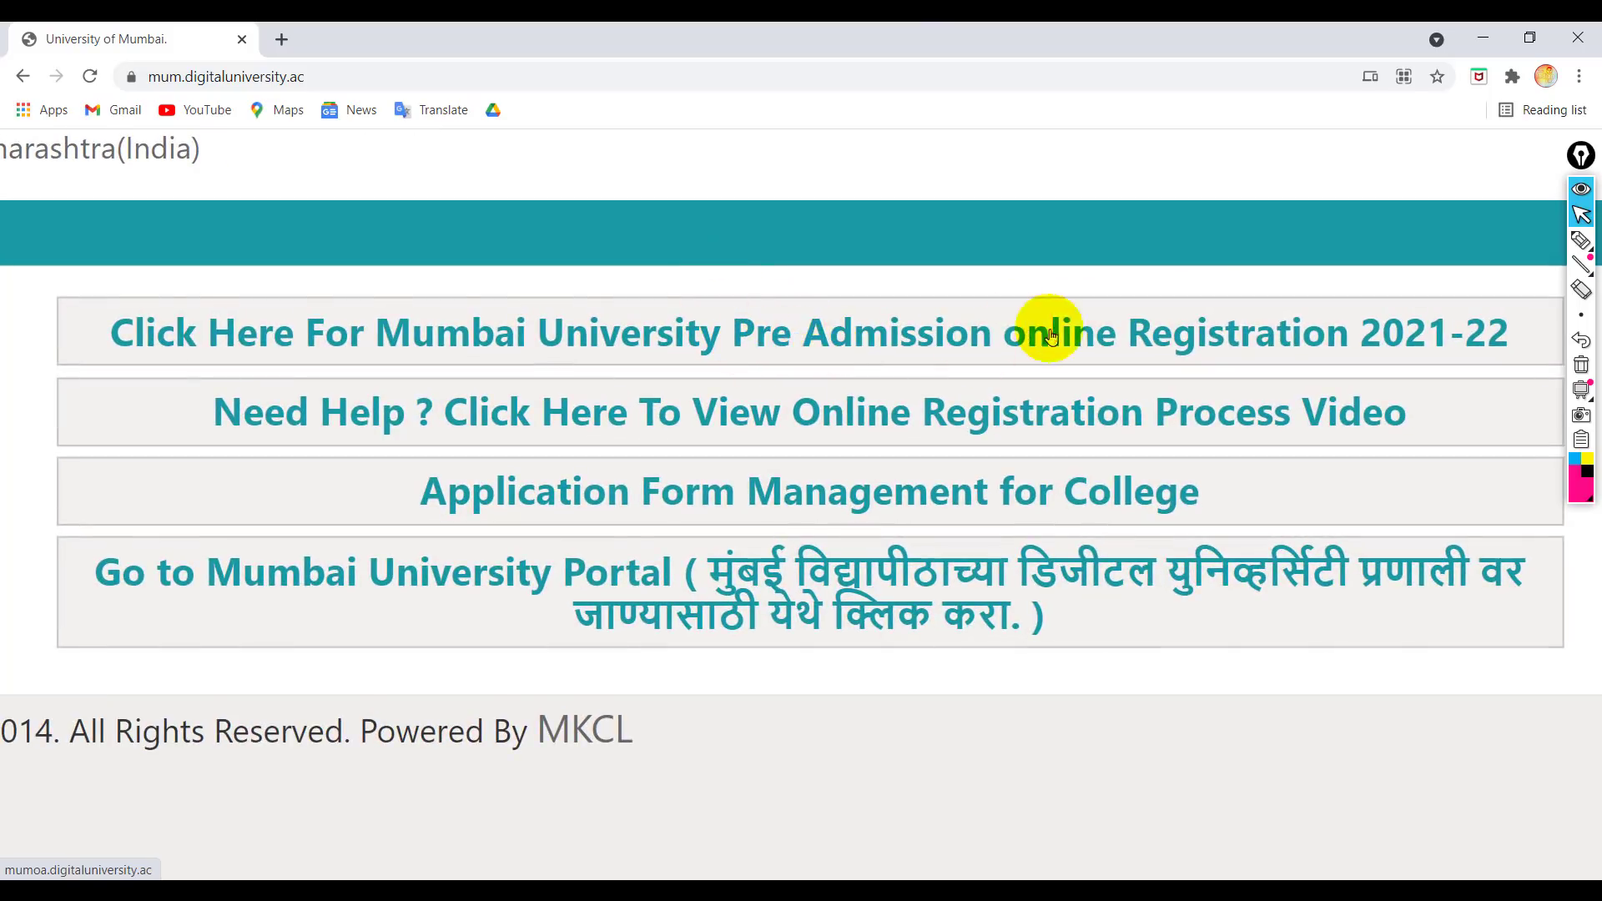
{"action": "scroll", "coordinate": [897, 325], "scroll_direction": "down", "scroll_amount": 5}
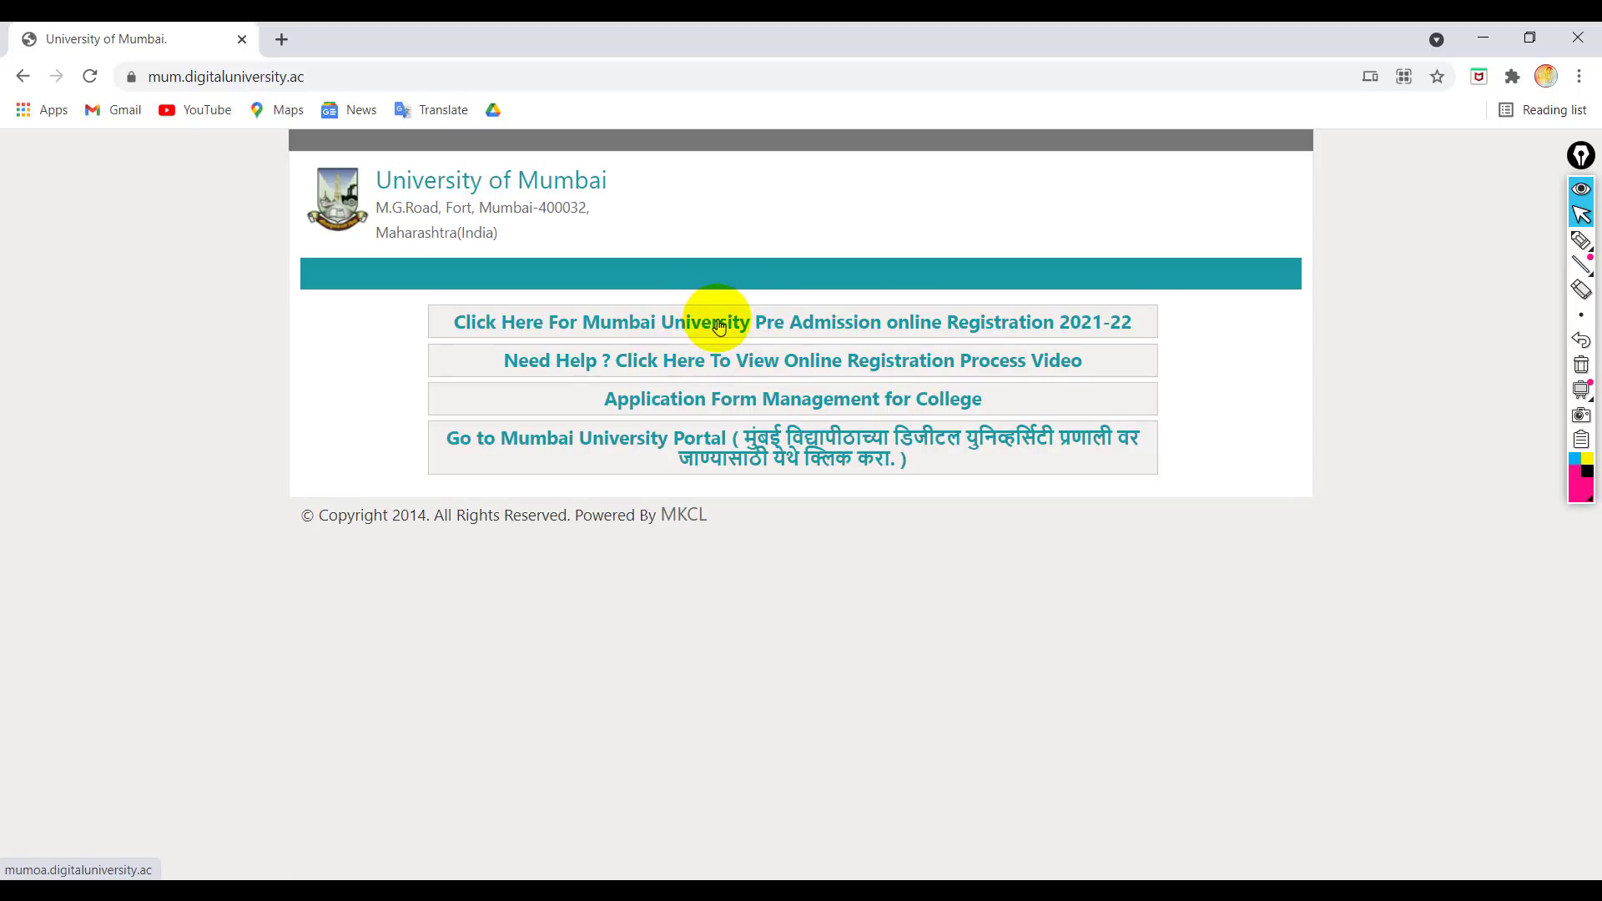
{"action": "left_click", "coordinate": [713, 322]}
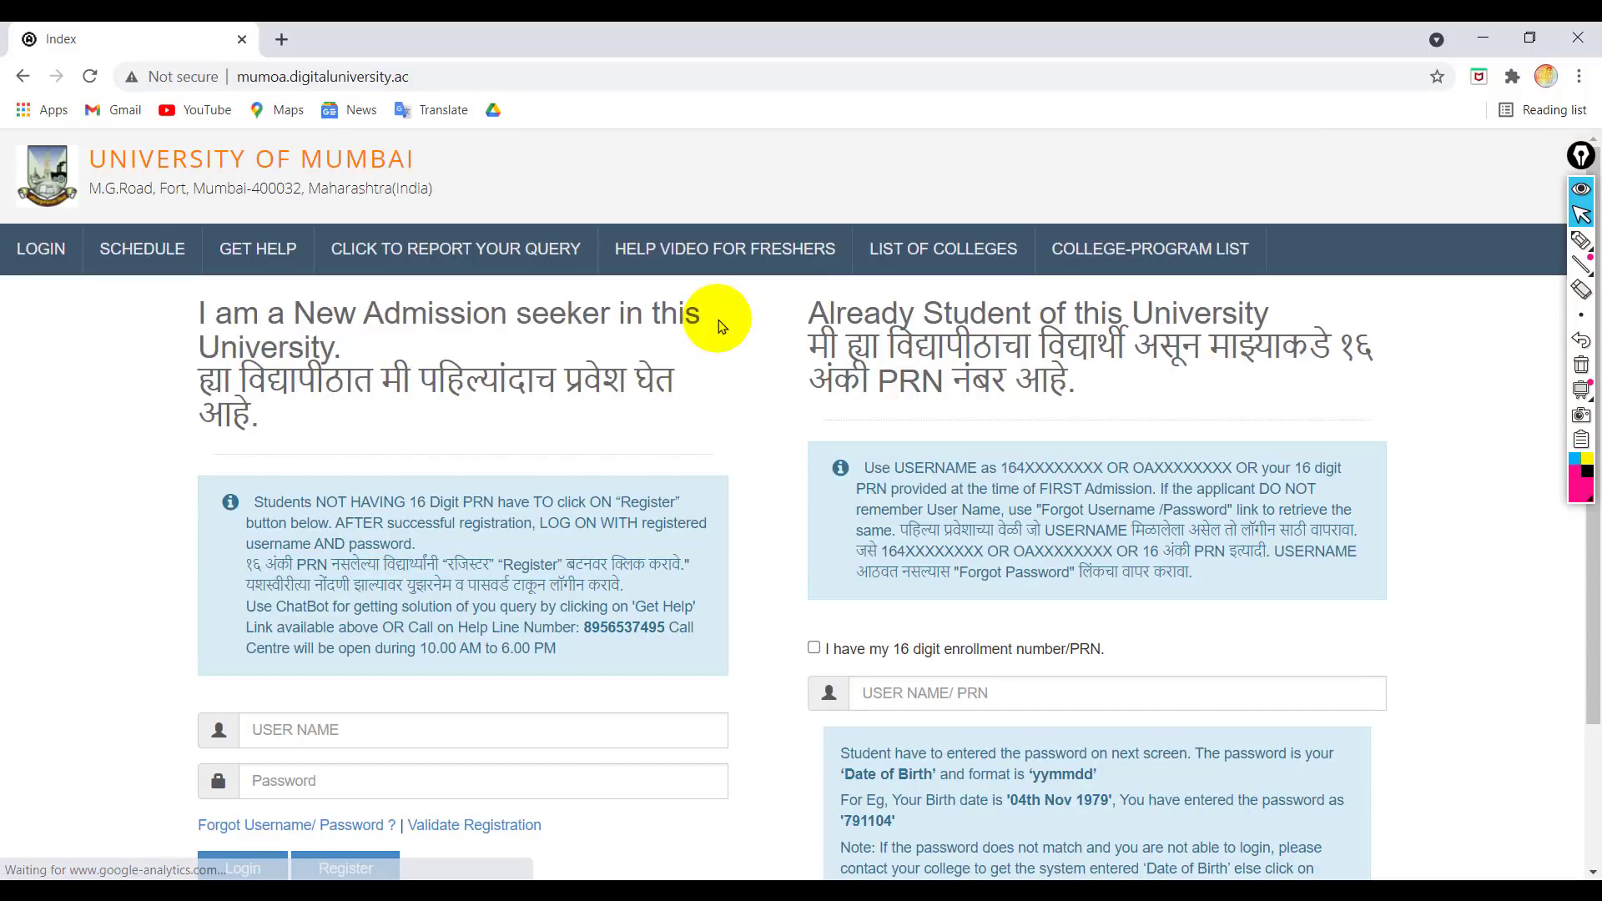
Click into the USER NAME and Password fields of the login form.
{"action": "scroll", "coordinate": [721, 326], "scroll_direction": "down", "scroll_amount": 3}
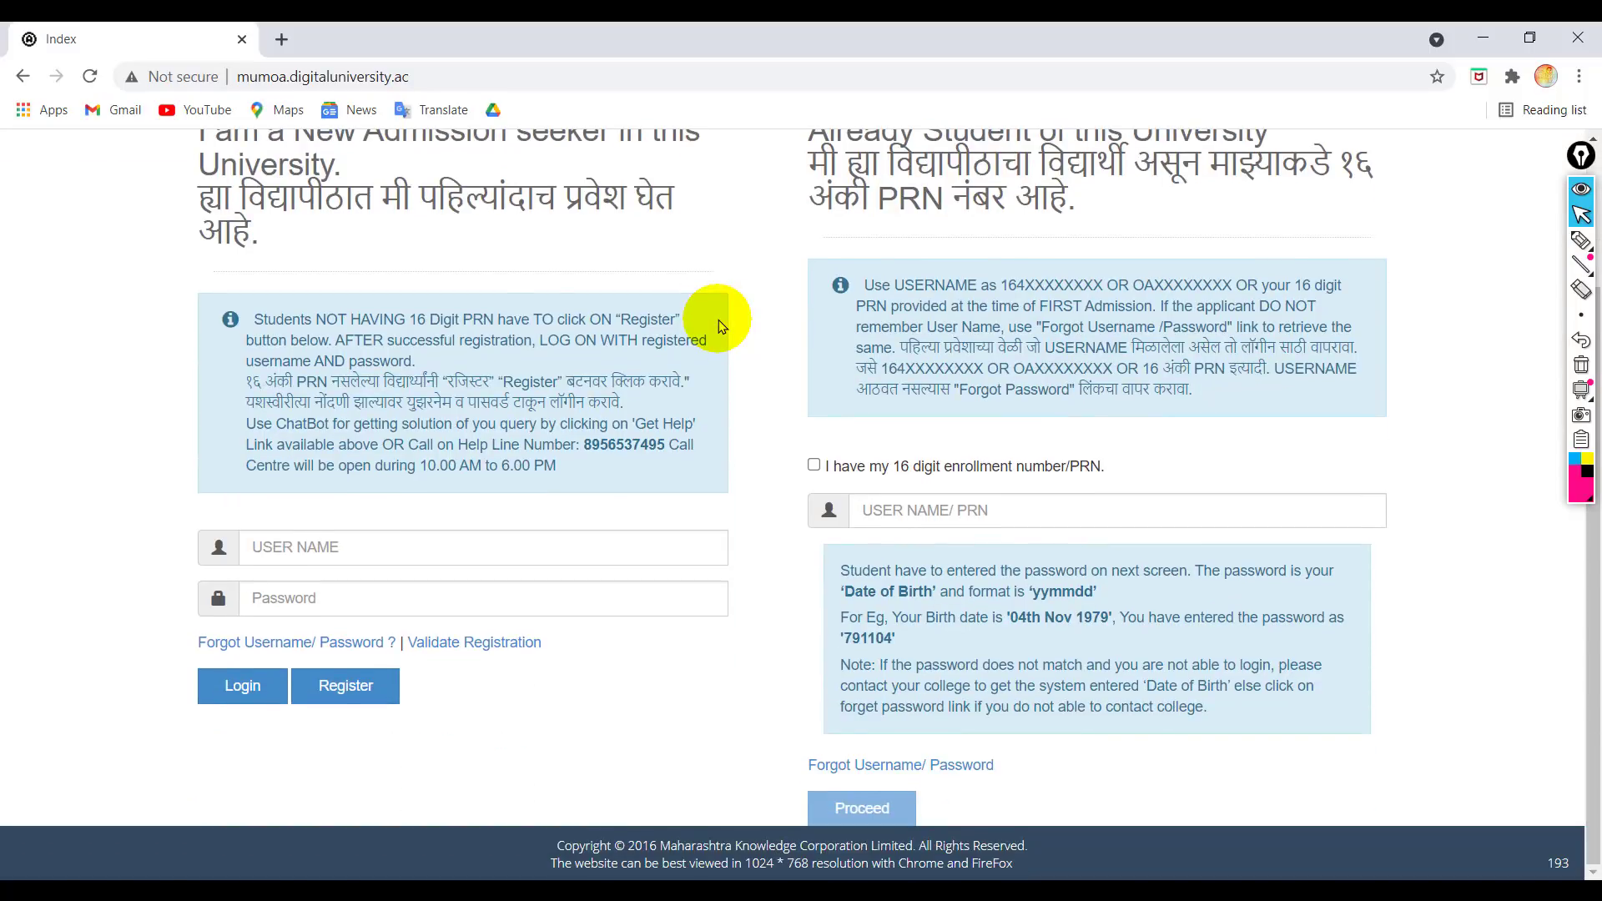
{"action": "scroll", "coordinate": [376, 561], "scroll_direction": "up", "scroll_amount": 5}
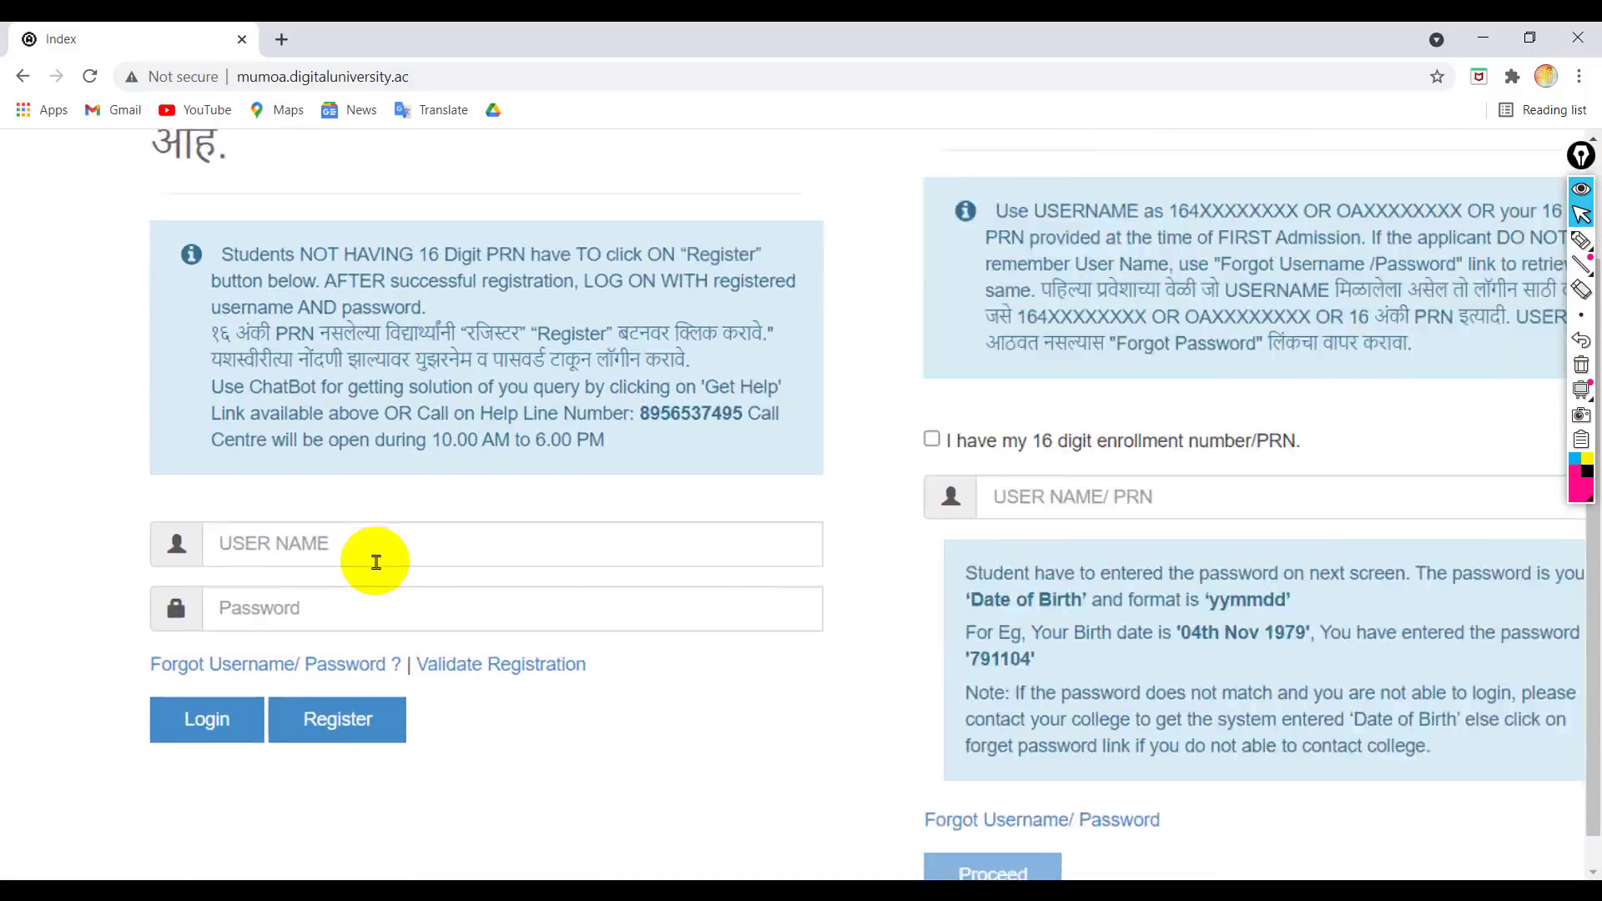
{"action": "left_click", "coordinate": [276, 547]}
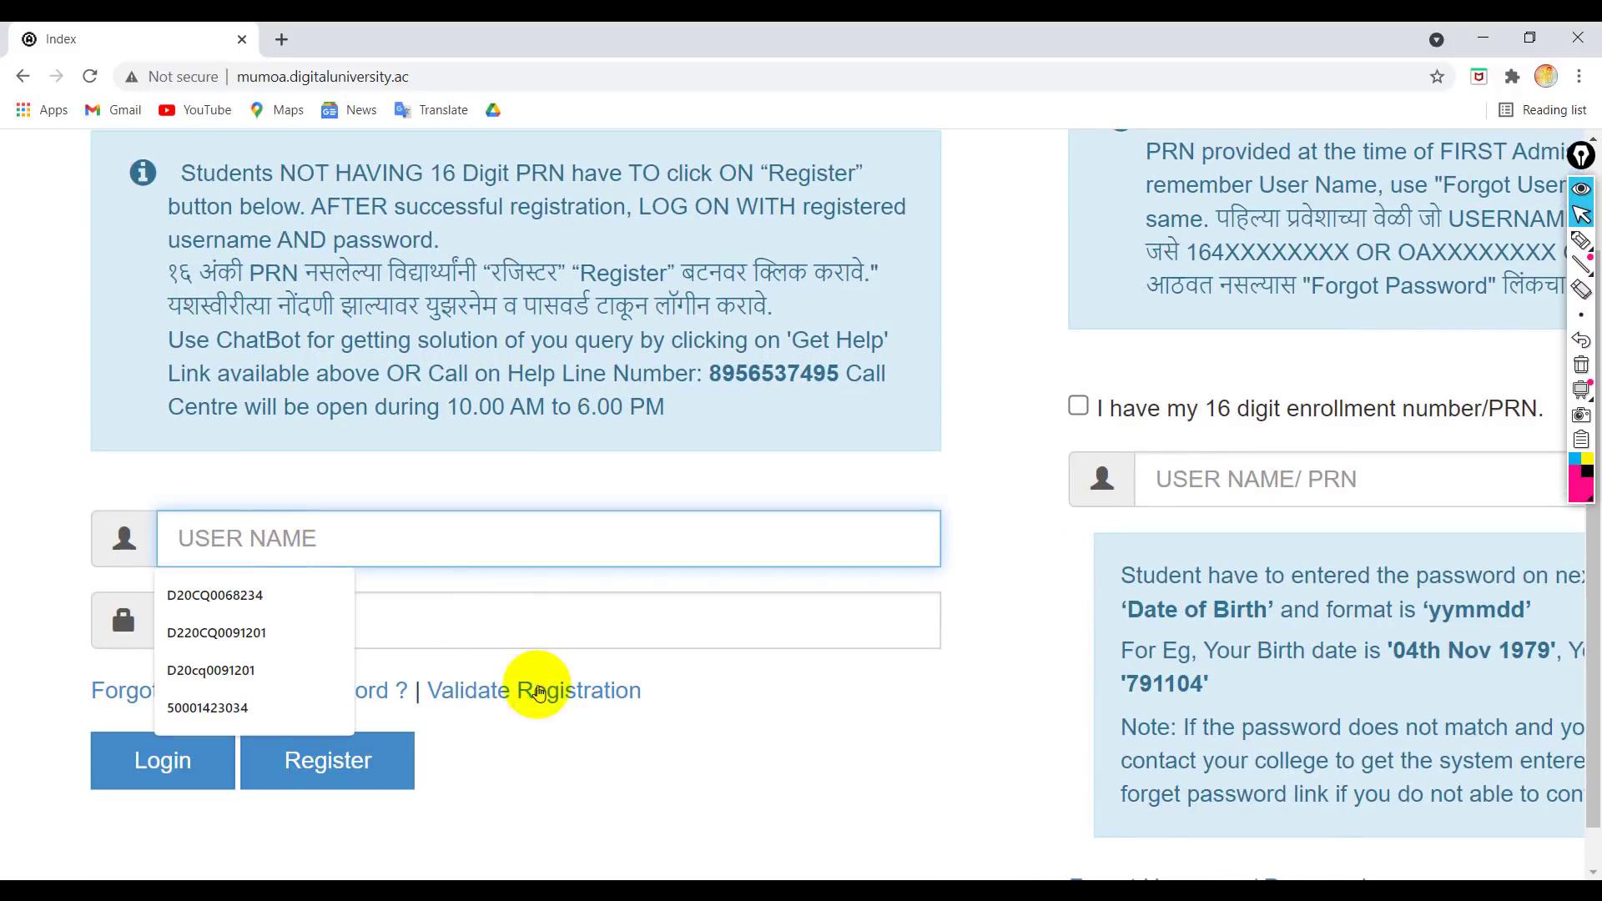
{"action": "left_click", "coordinate": [580, 792]}
{"action": "left_click", "coordinate": [354, 622]}
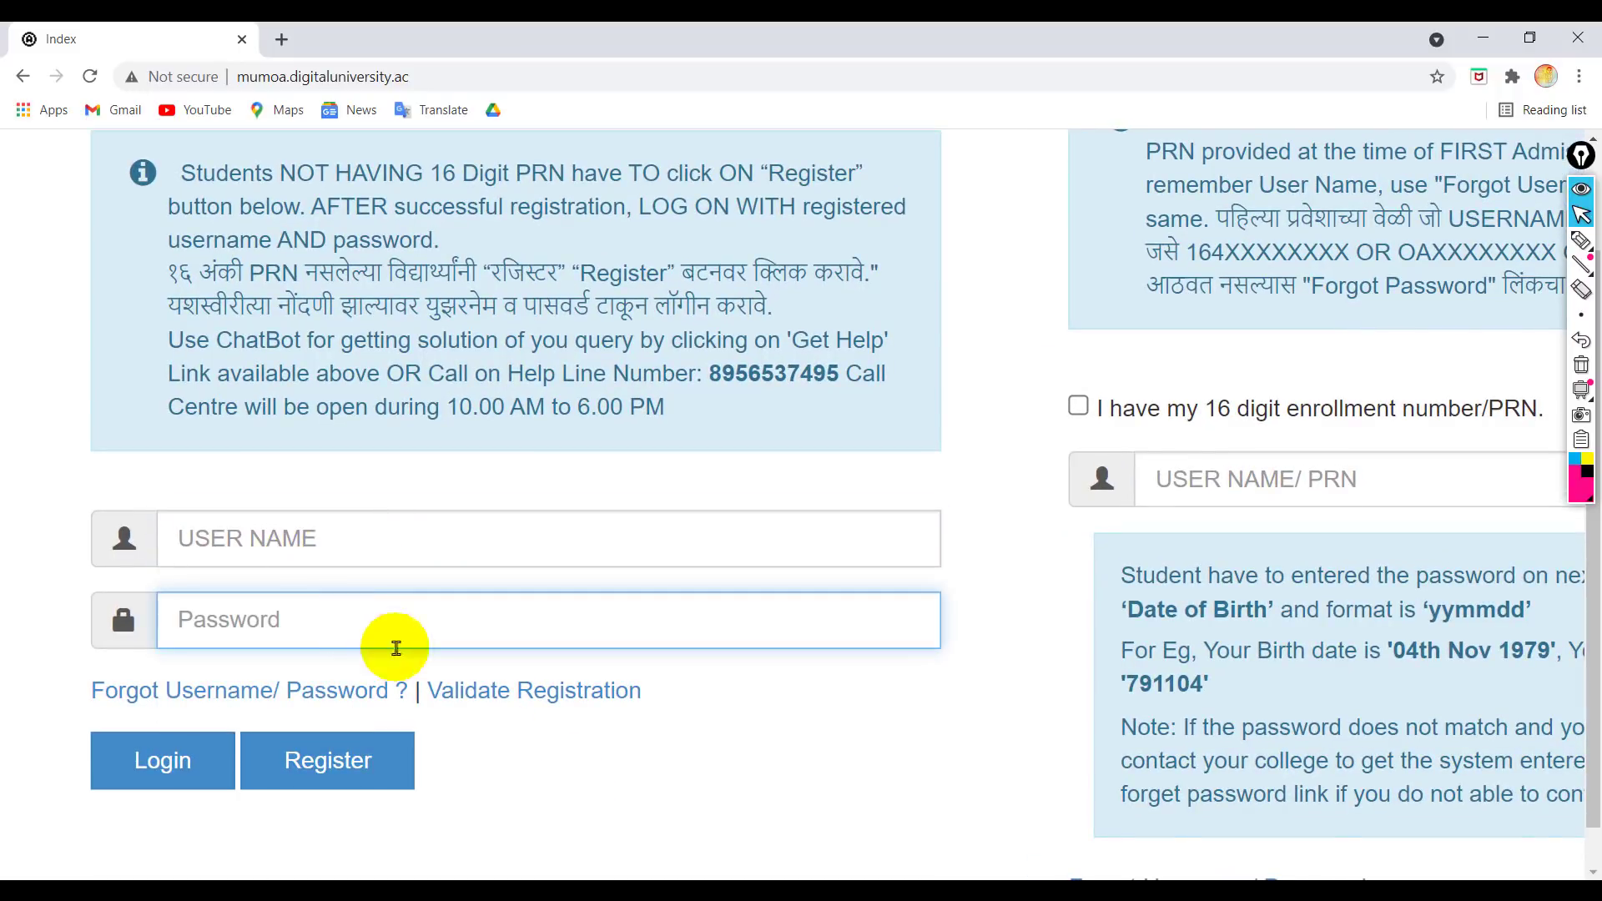
Open the Register form under the new admission seeker section.
{"action": "scroll", "coordinate": [594, 775], "scroll_direction": "down", "scroll_amount": 5}
{"action": "scroll", "coordinate": [680, 515], "scroll_direction": "up", "scroll_amount": 2}
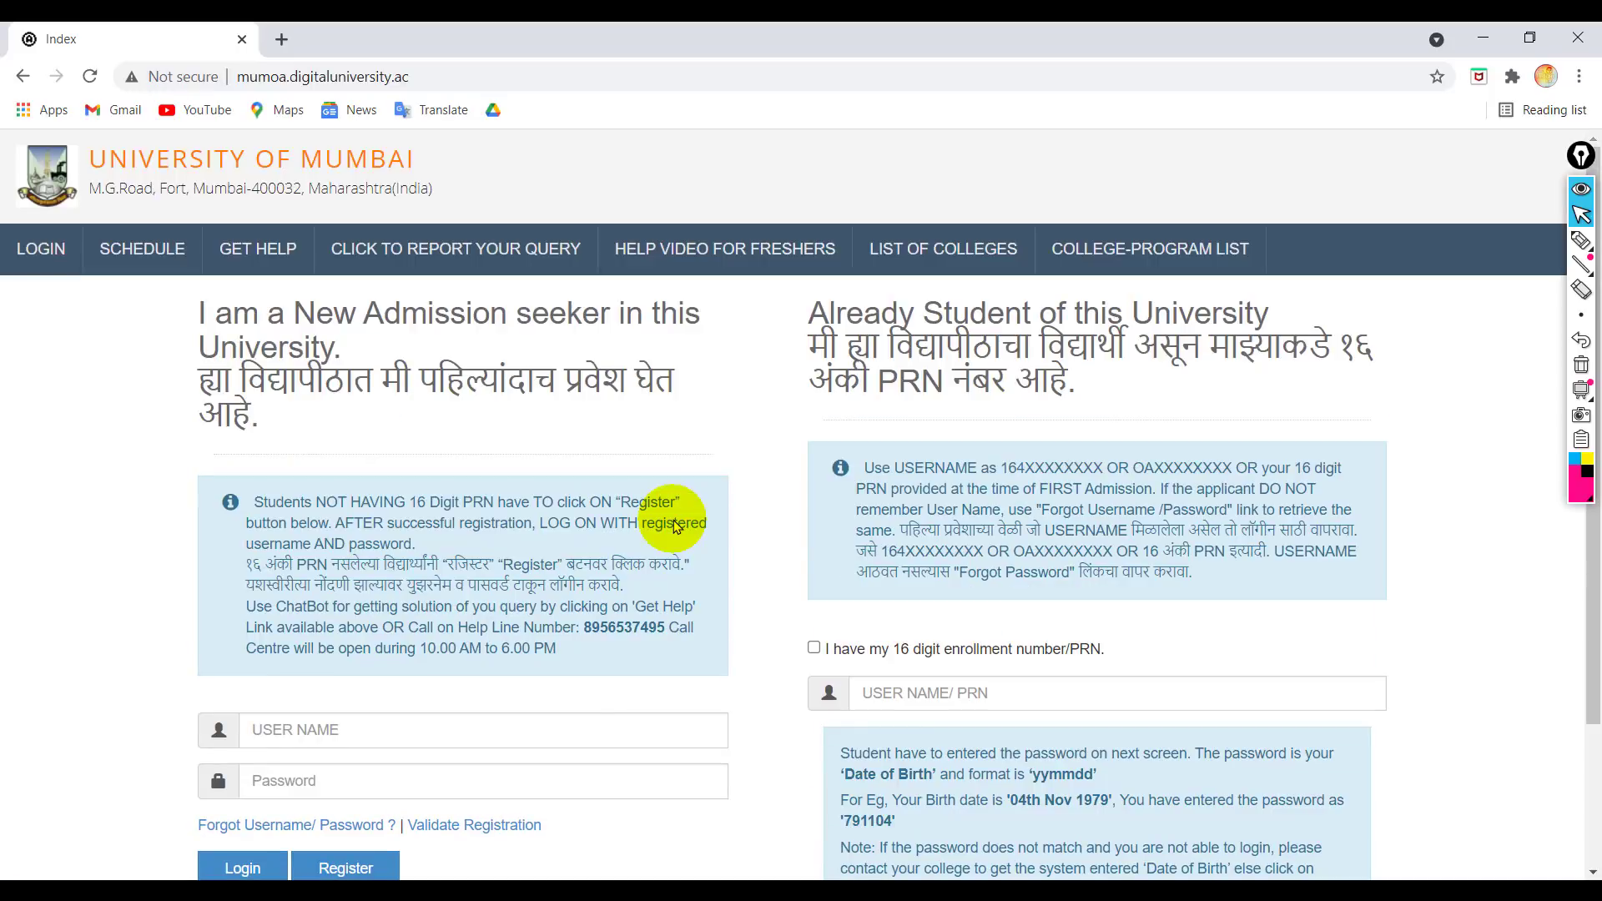
{"action": "scroll", "coordinate": [533, 667], "scroll_direction": "down", "scroll_amount": 2}
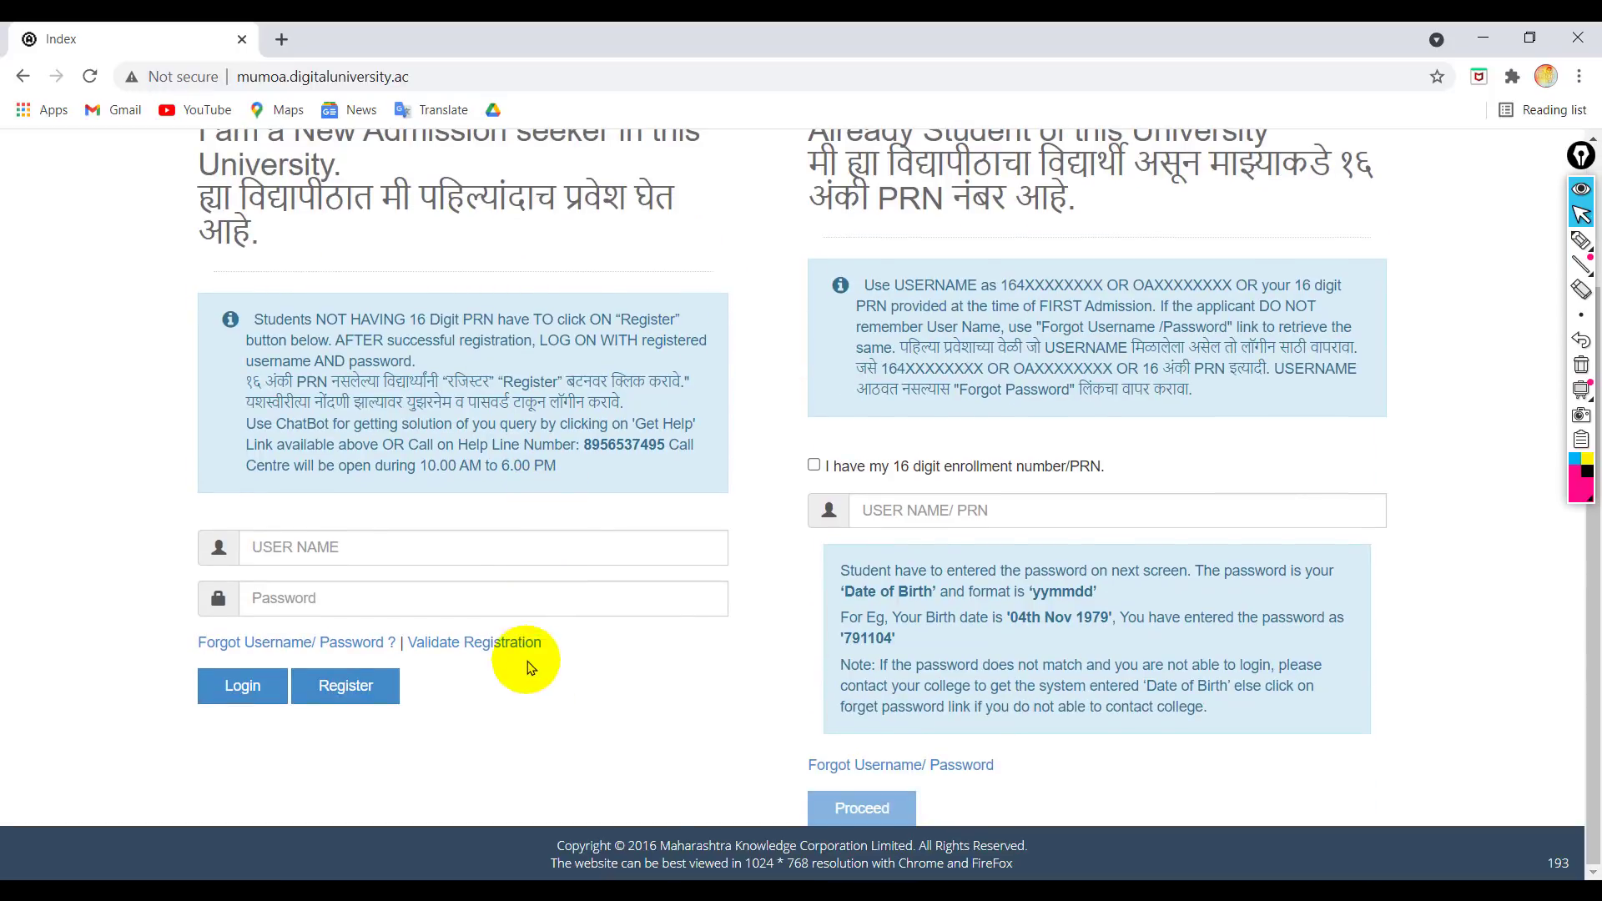
{"action": "scroll", "coordinate": [373, 688], "scroll_direction": "up", "scroll_amount": 5}
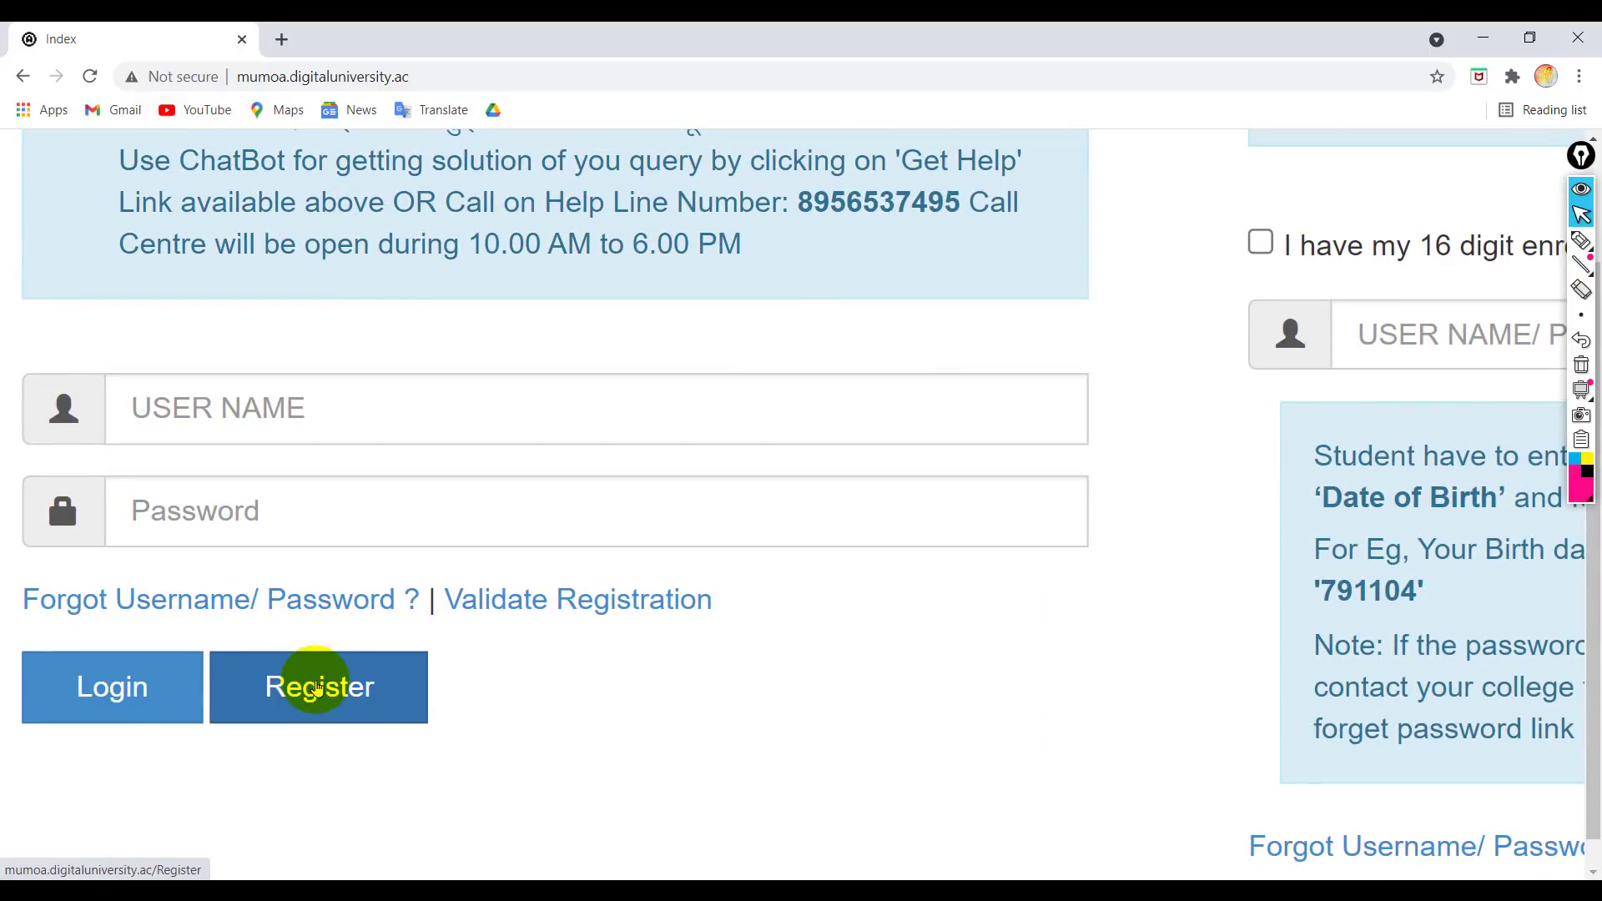
{"action": "scroll", "coordinate": [315, 680], "scroll_direction": "down", "scroll_amount": 5}
{"action": "left_click", "coordinate": [366, 689]}
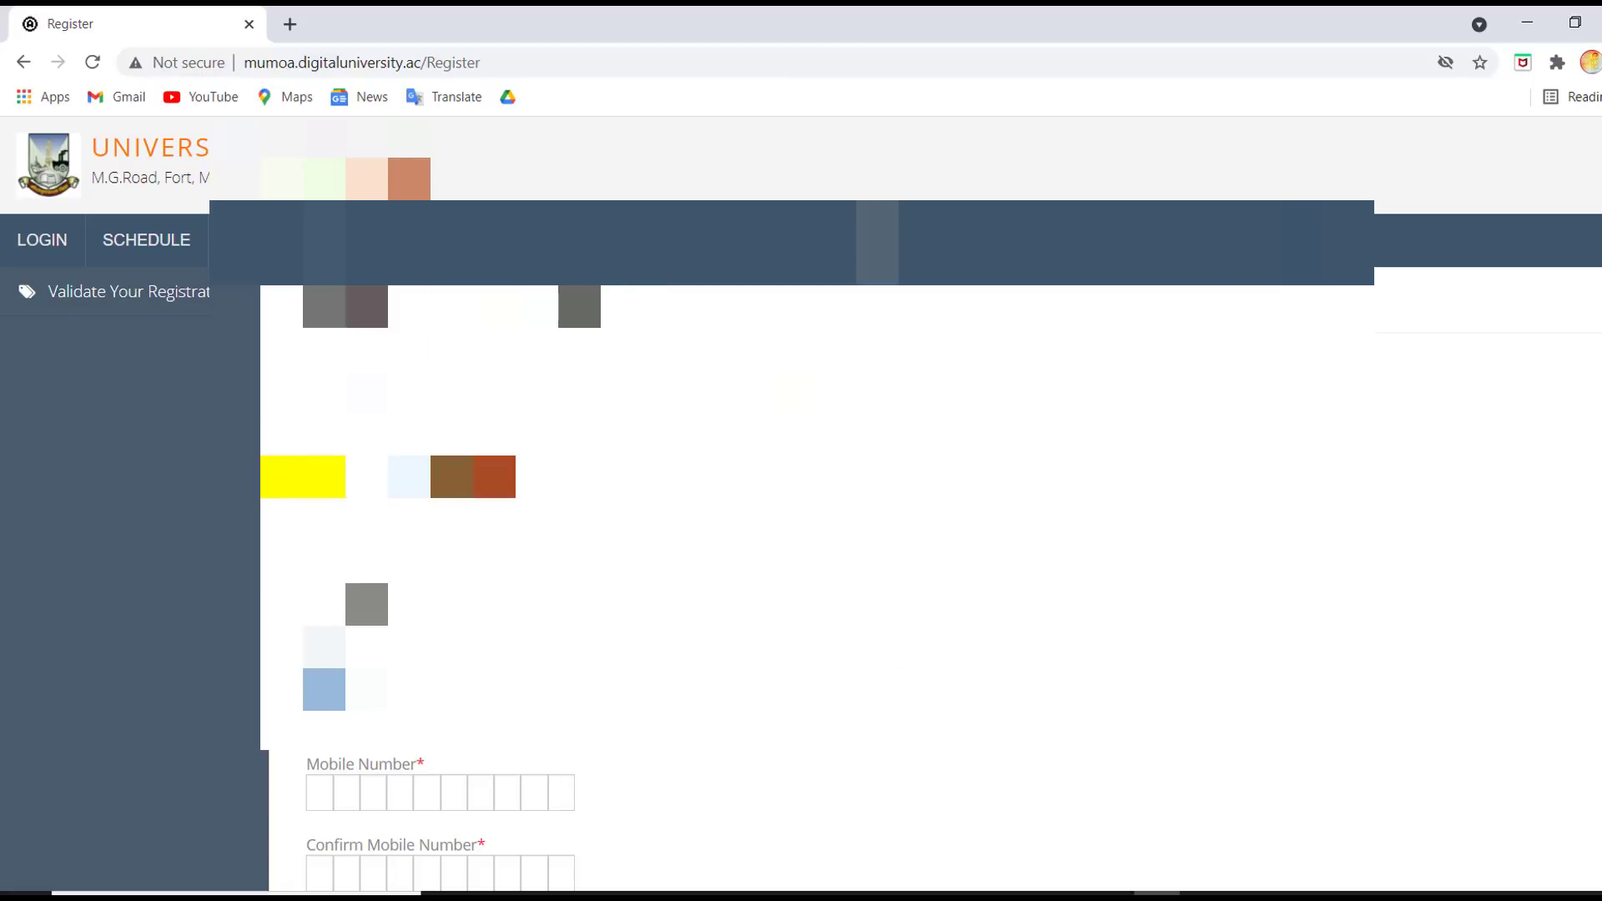
{"action": "left_click", "coordinate": [814, 476]}
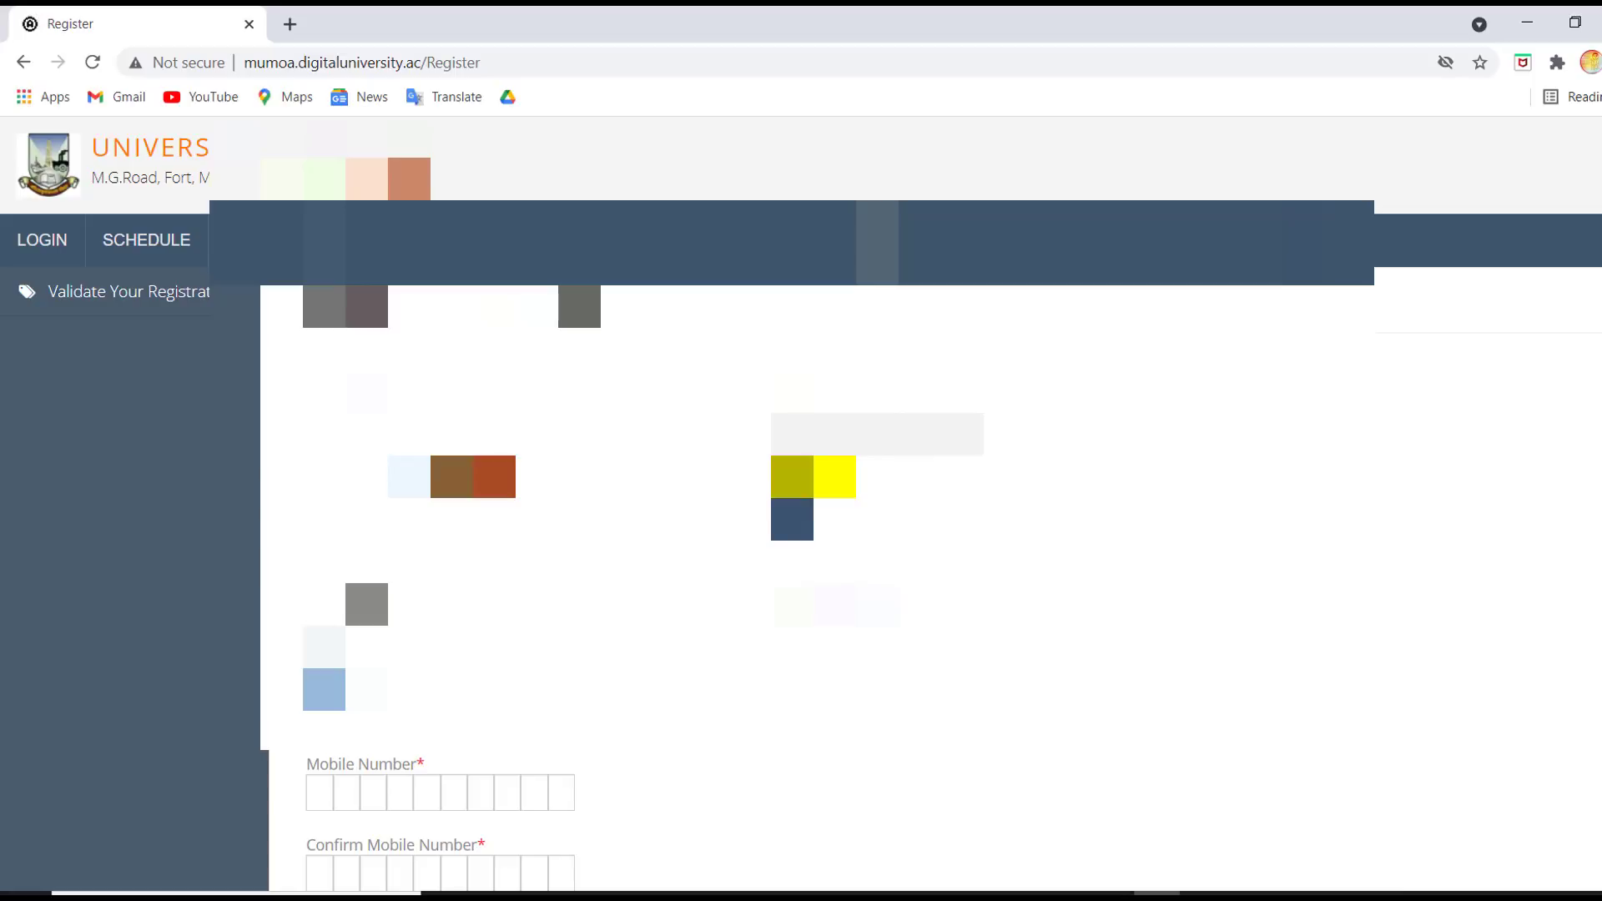
{"action": "type", "text": "1444"}
{"action": "left_click", "coordinate": [856, 739]}
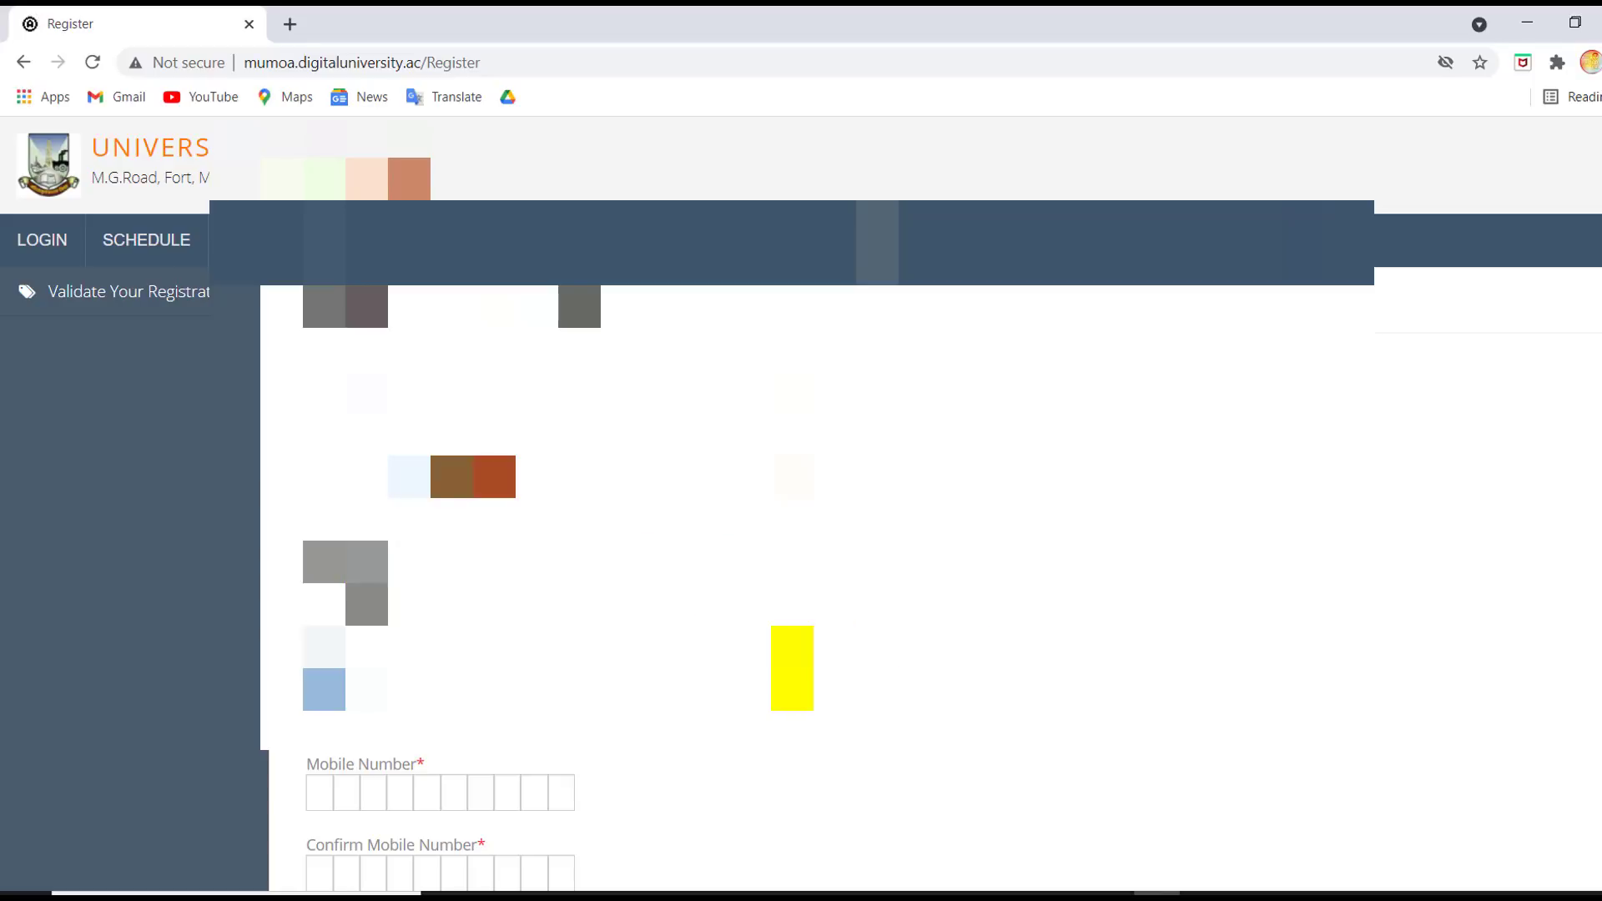
{"action": "scroll", "coordinate": [664, 667], "scroll_direction": "down", "scroll_amount": 1}
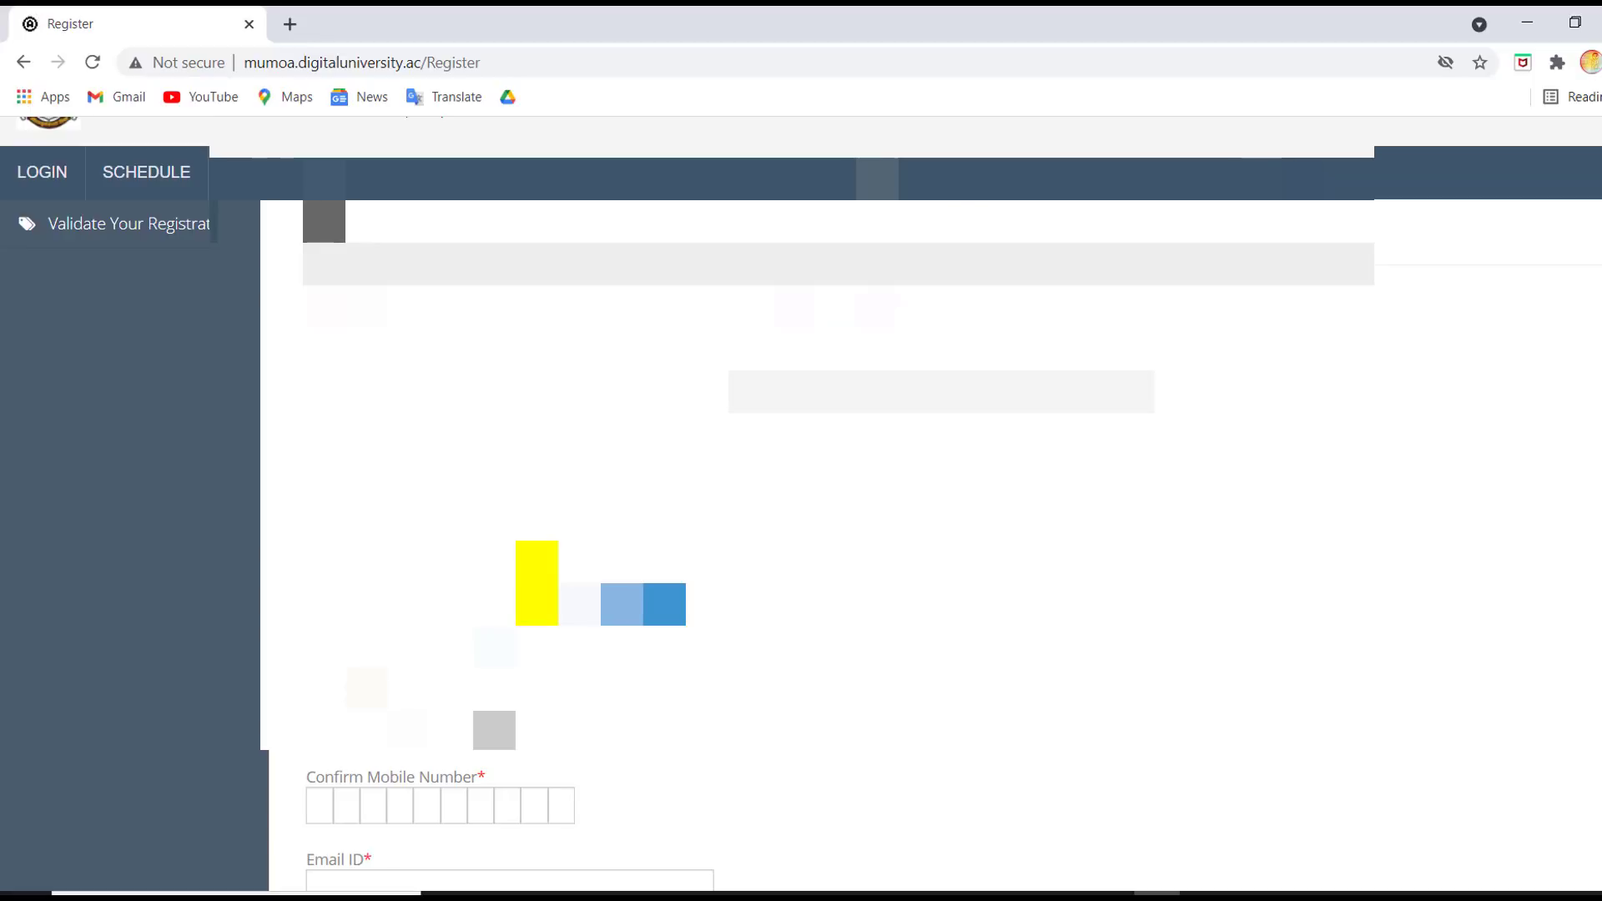
Open the Date of Birth calendar in year view and go back two decades.
{"action": "left_click", "coordinate": [537, 584]}
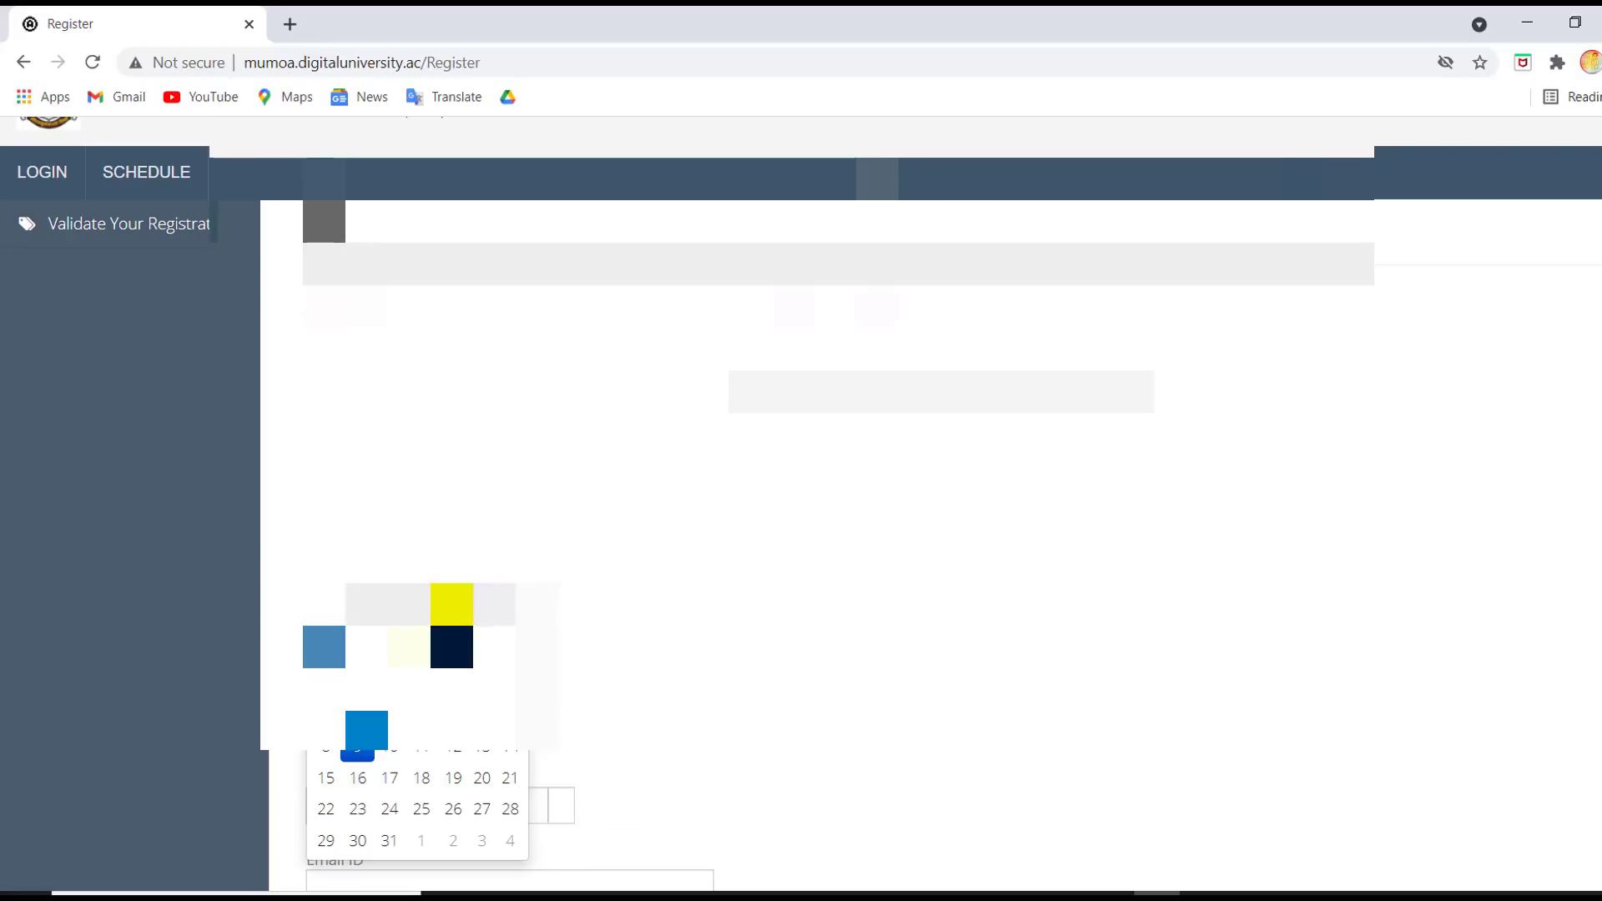
{"action": "left_click", "coordinate": [451, 604]}
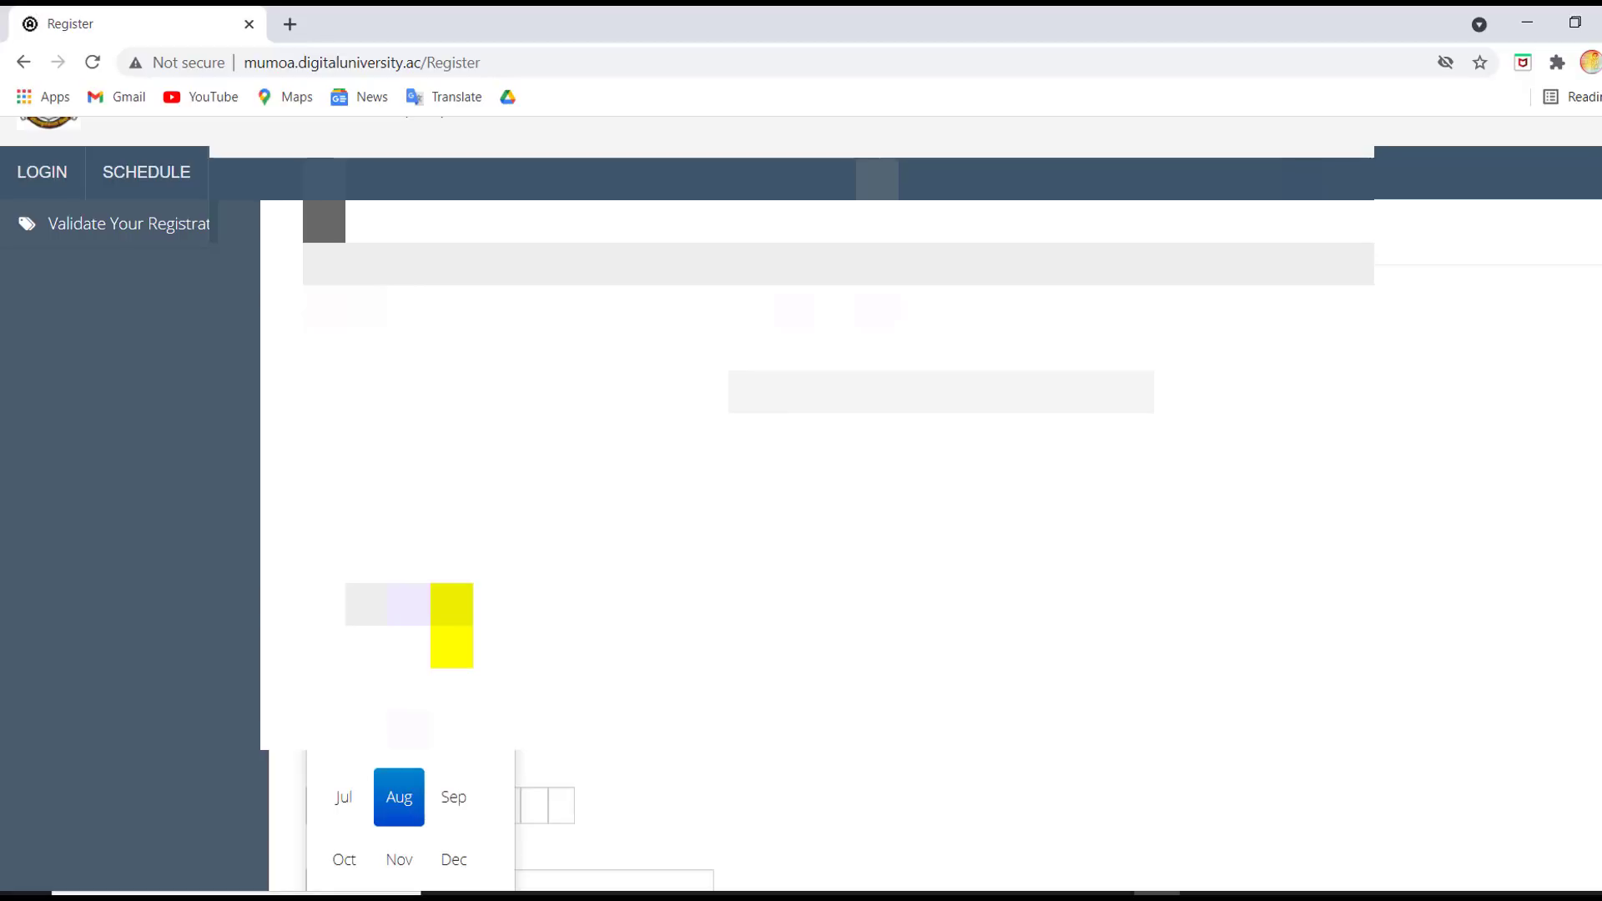
{"action": "left_click", "coordinate": [451, 604]}
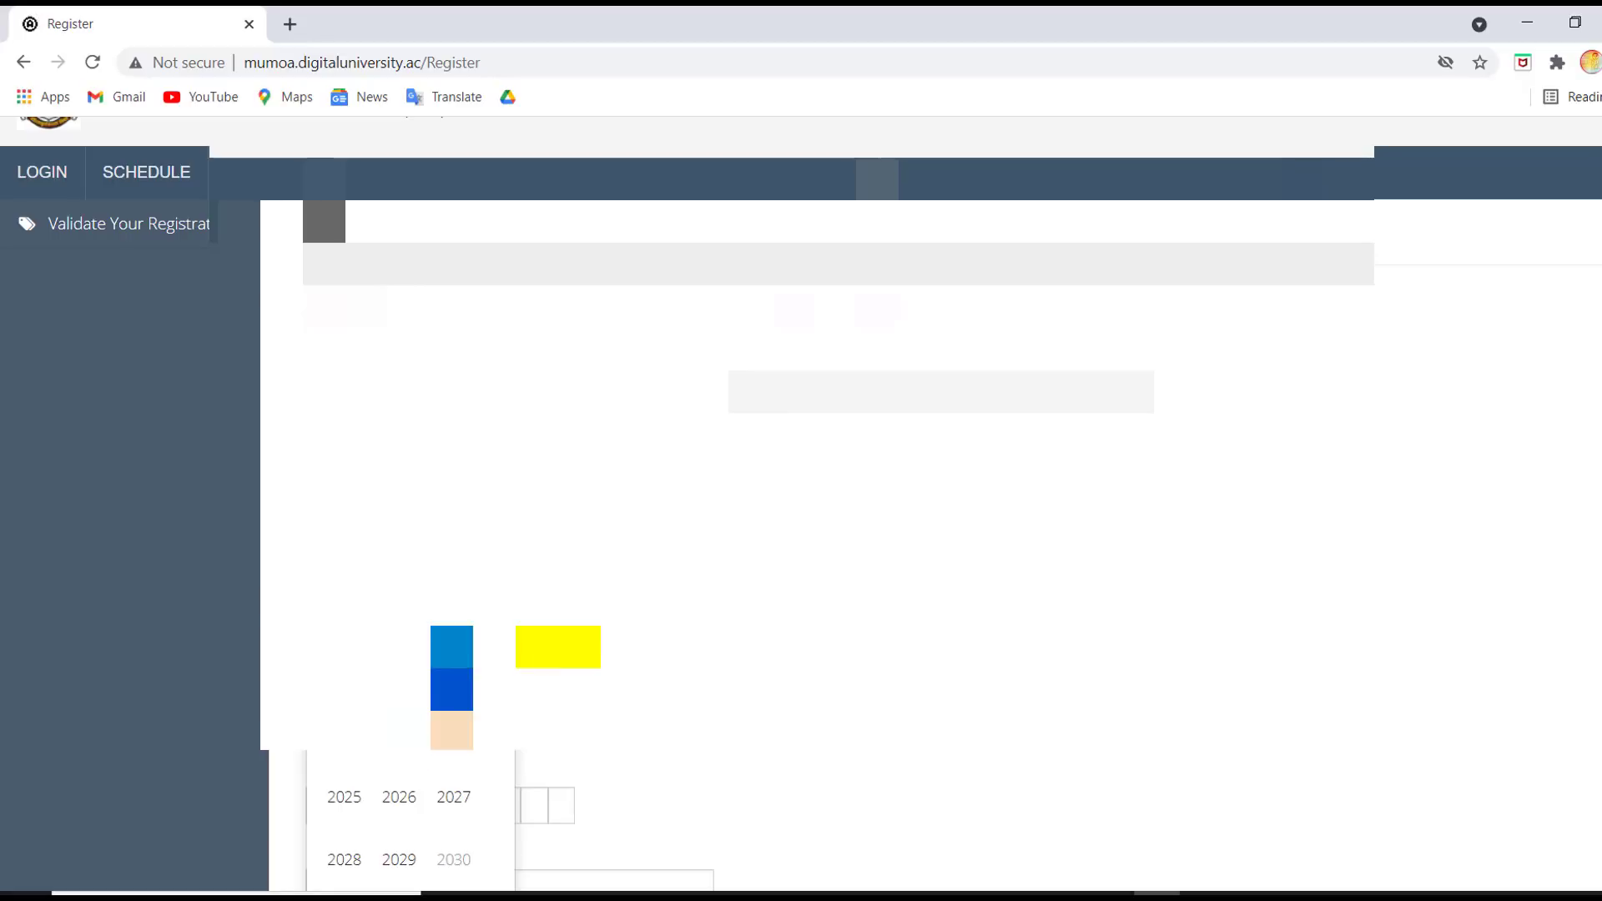
{"action": "scroll", "coordinate": [286, 806], "scroll_direction": "down", "scroll_amount": 1}
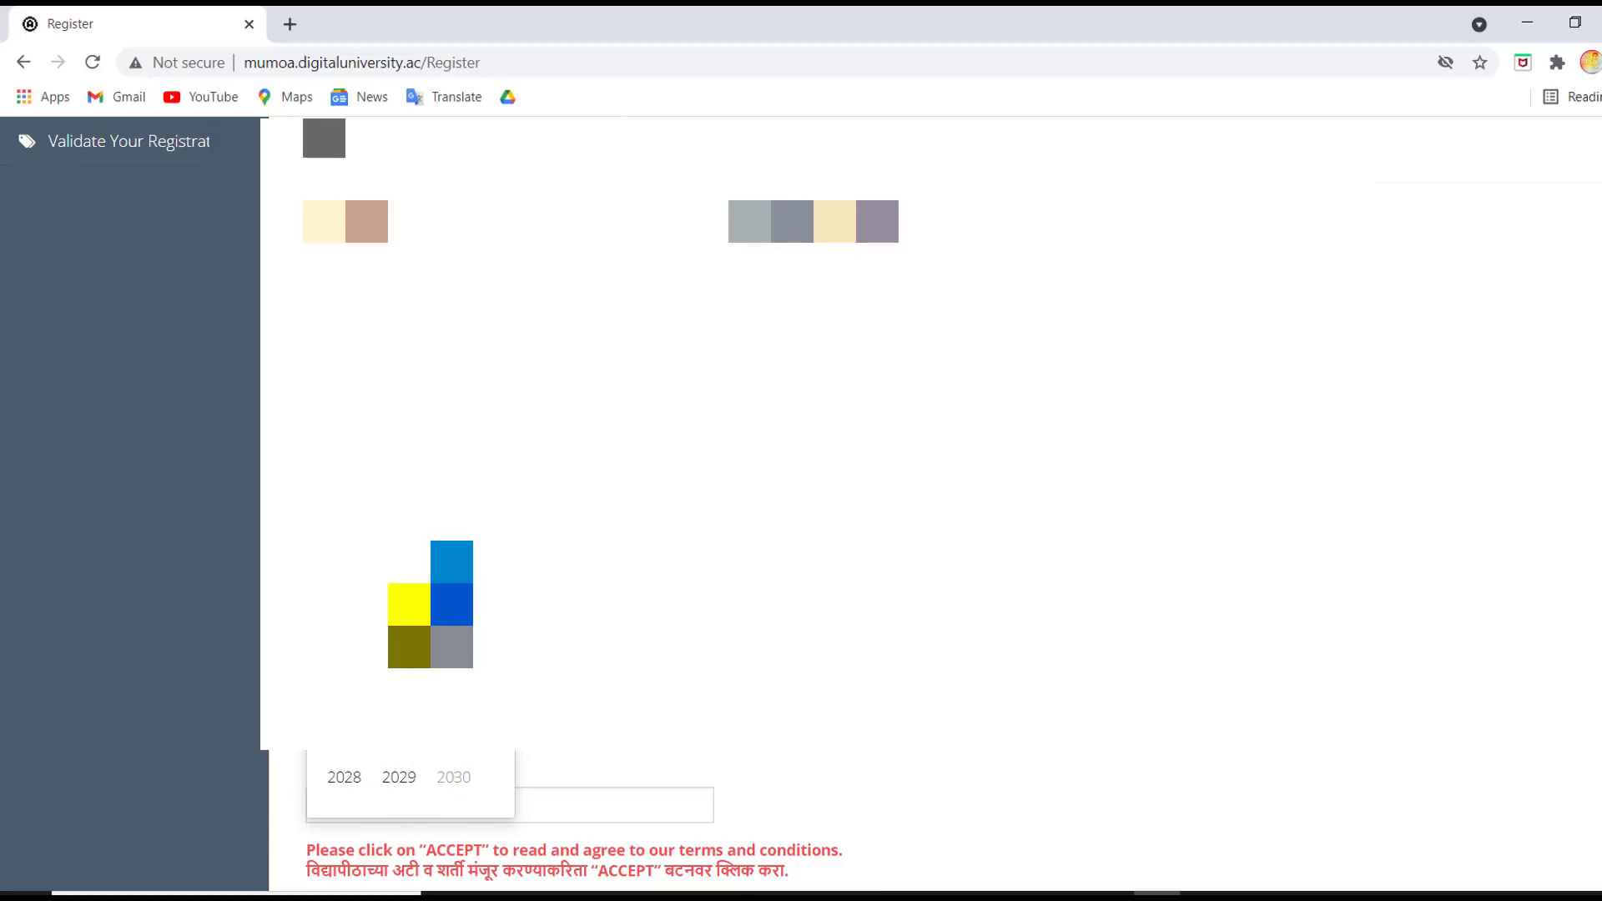
{"action": "left_click", "coordinate": [324, 540]}
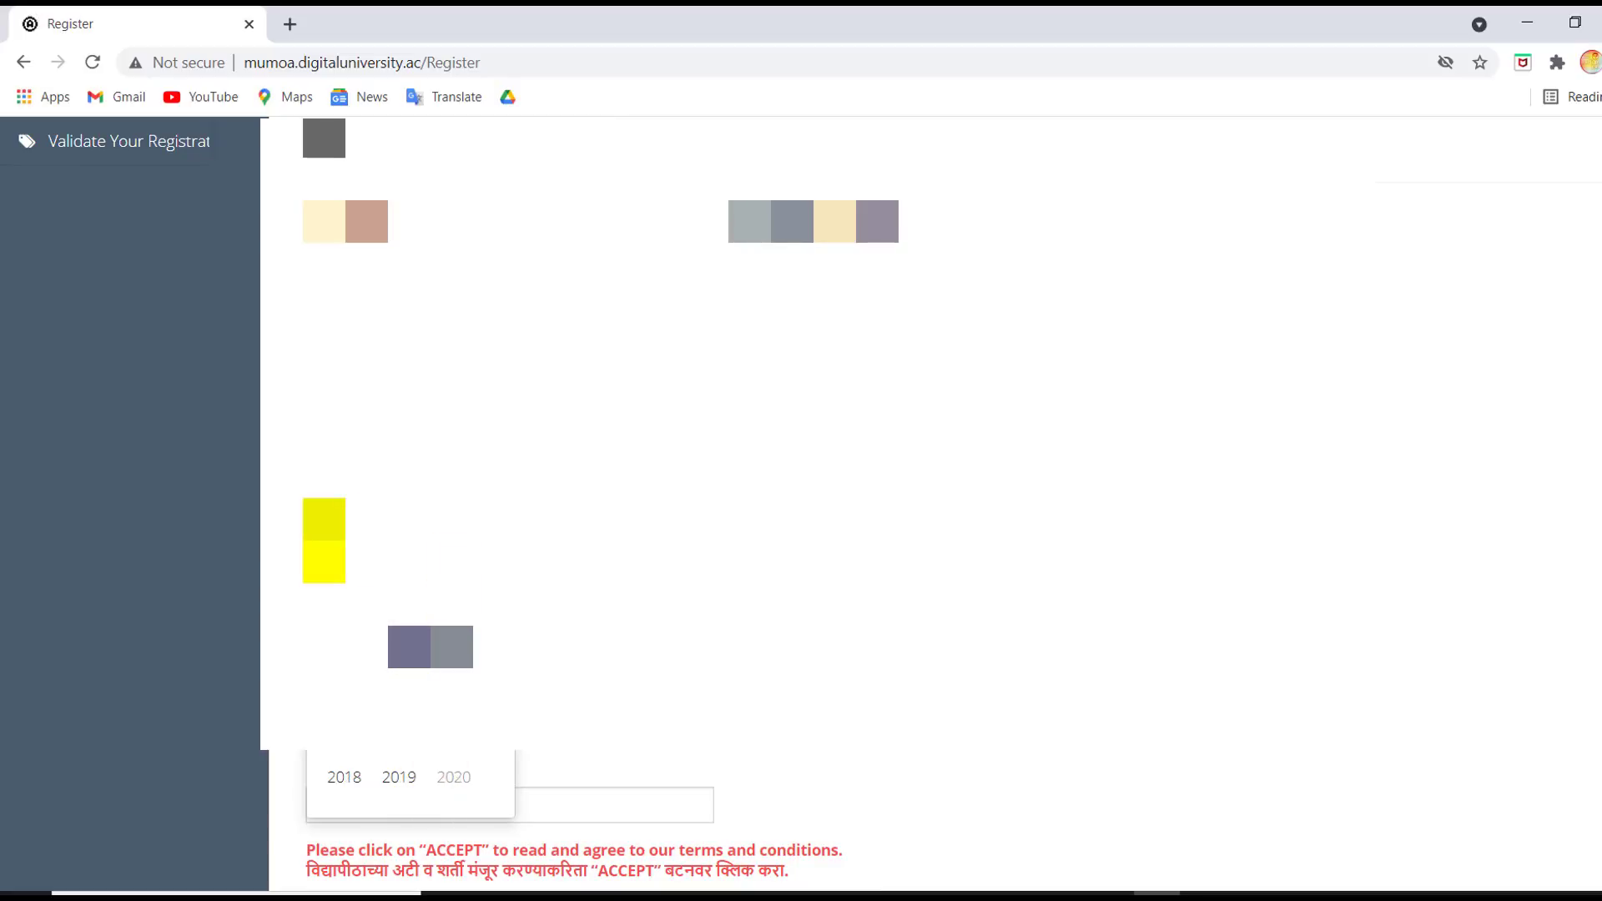
{"action": "left_click", "coordinate": [323, 541]}
Pick the birth year, month and day, then scroll down to the Accept button.
{"action": "left_click", "coordinate": [345, 647]}
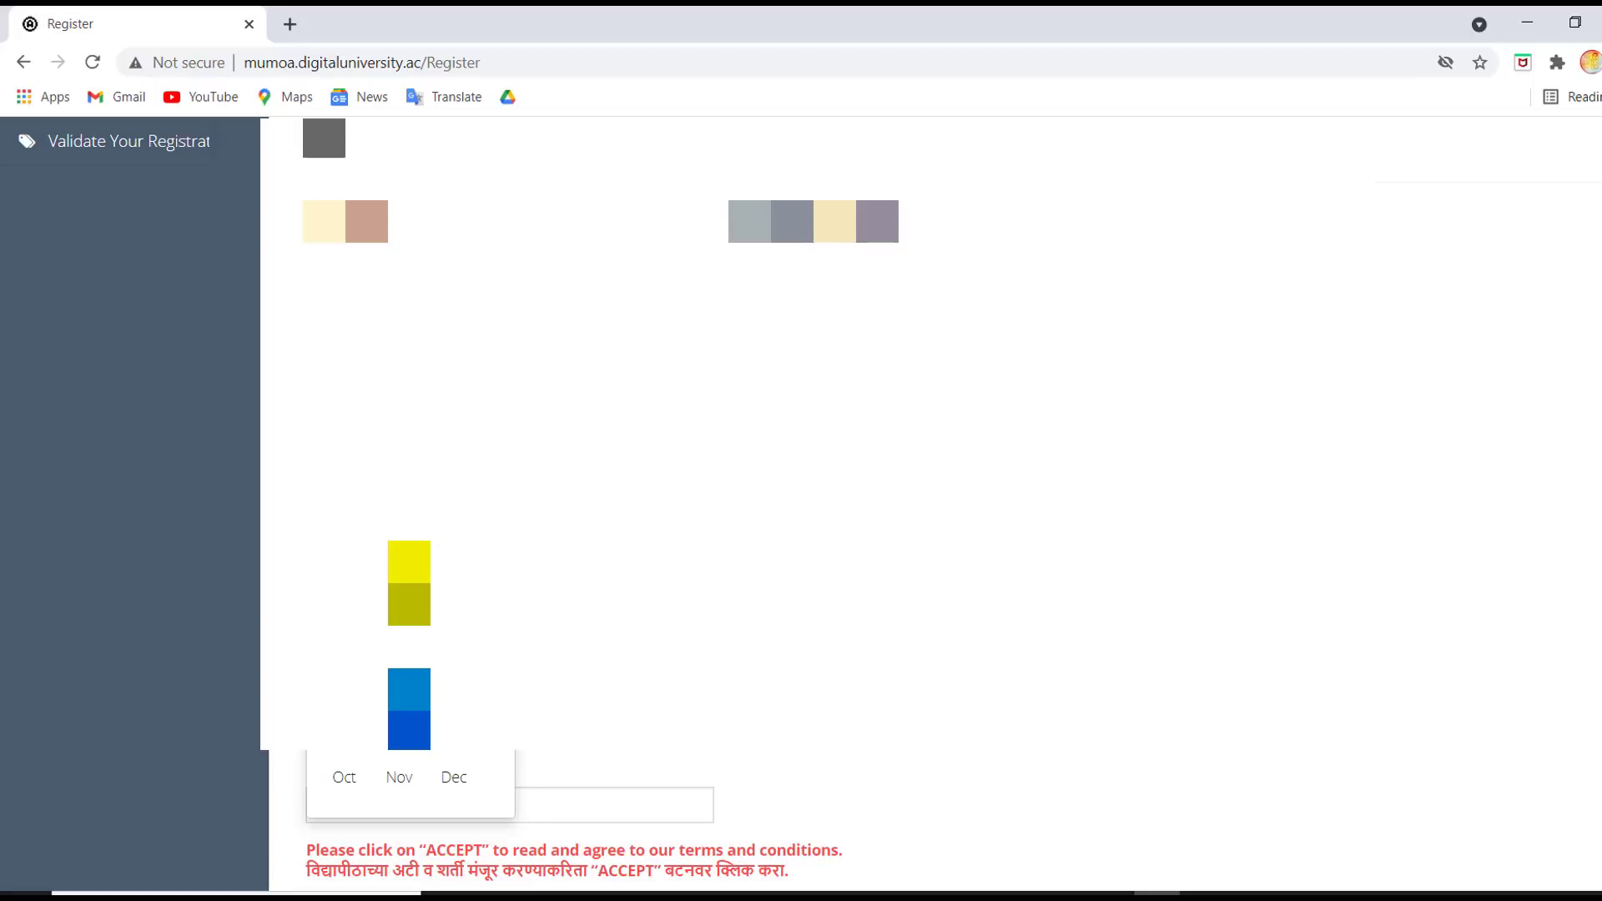
{"action": "left_click", "coordinate": [409, 591]}
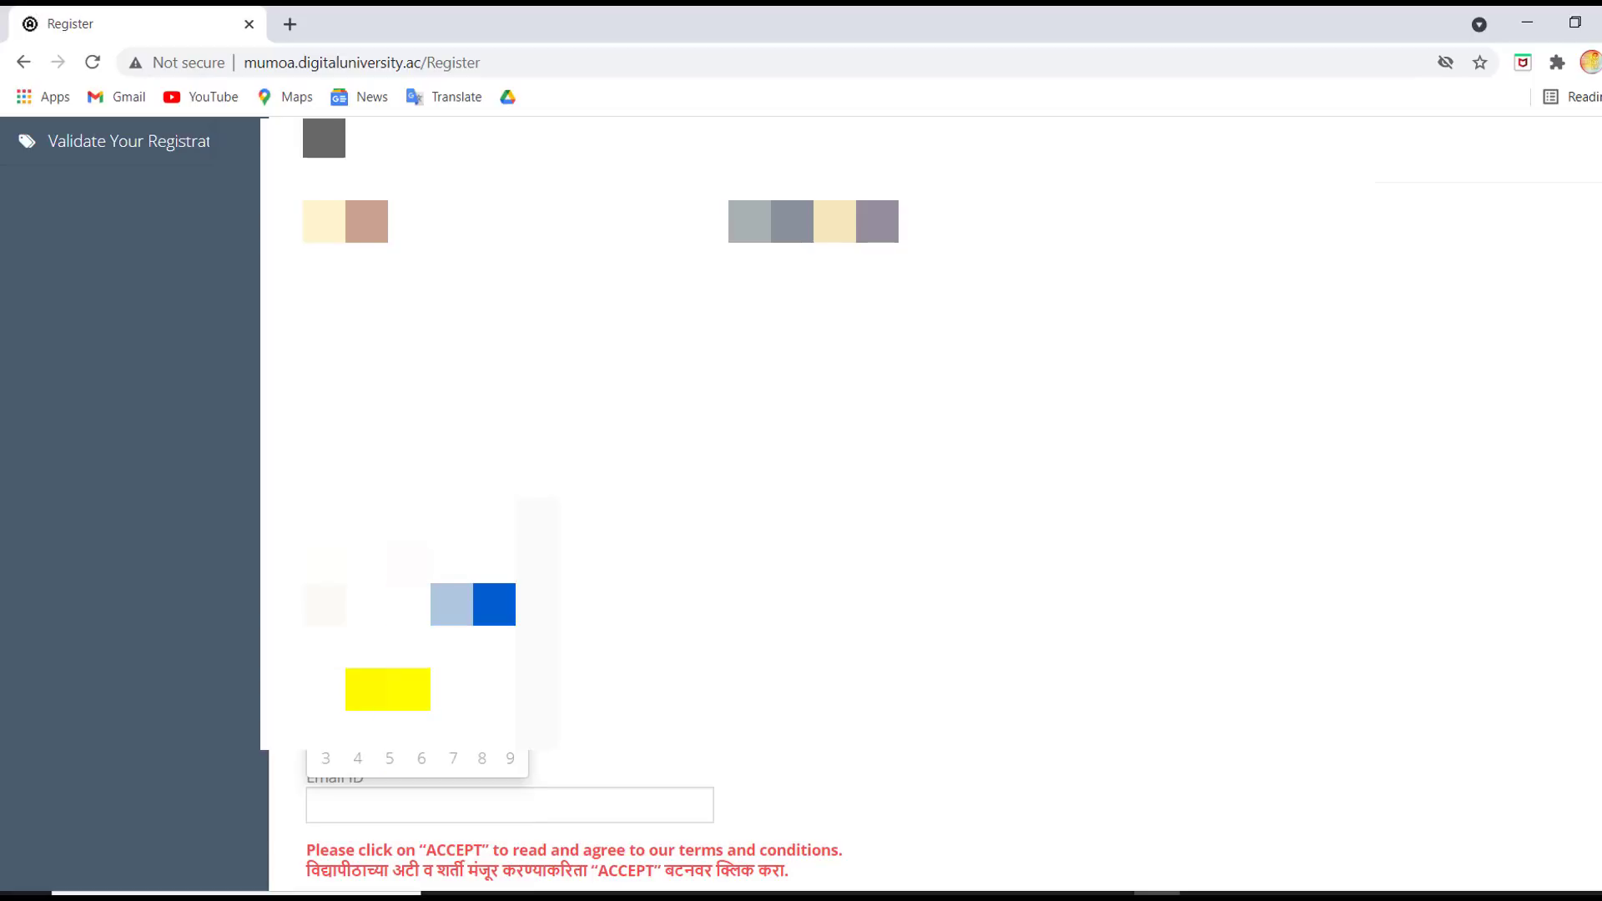
{"action": "left_click", "coordinate": [366, 731]}
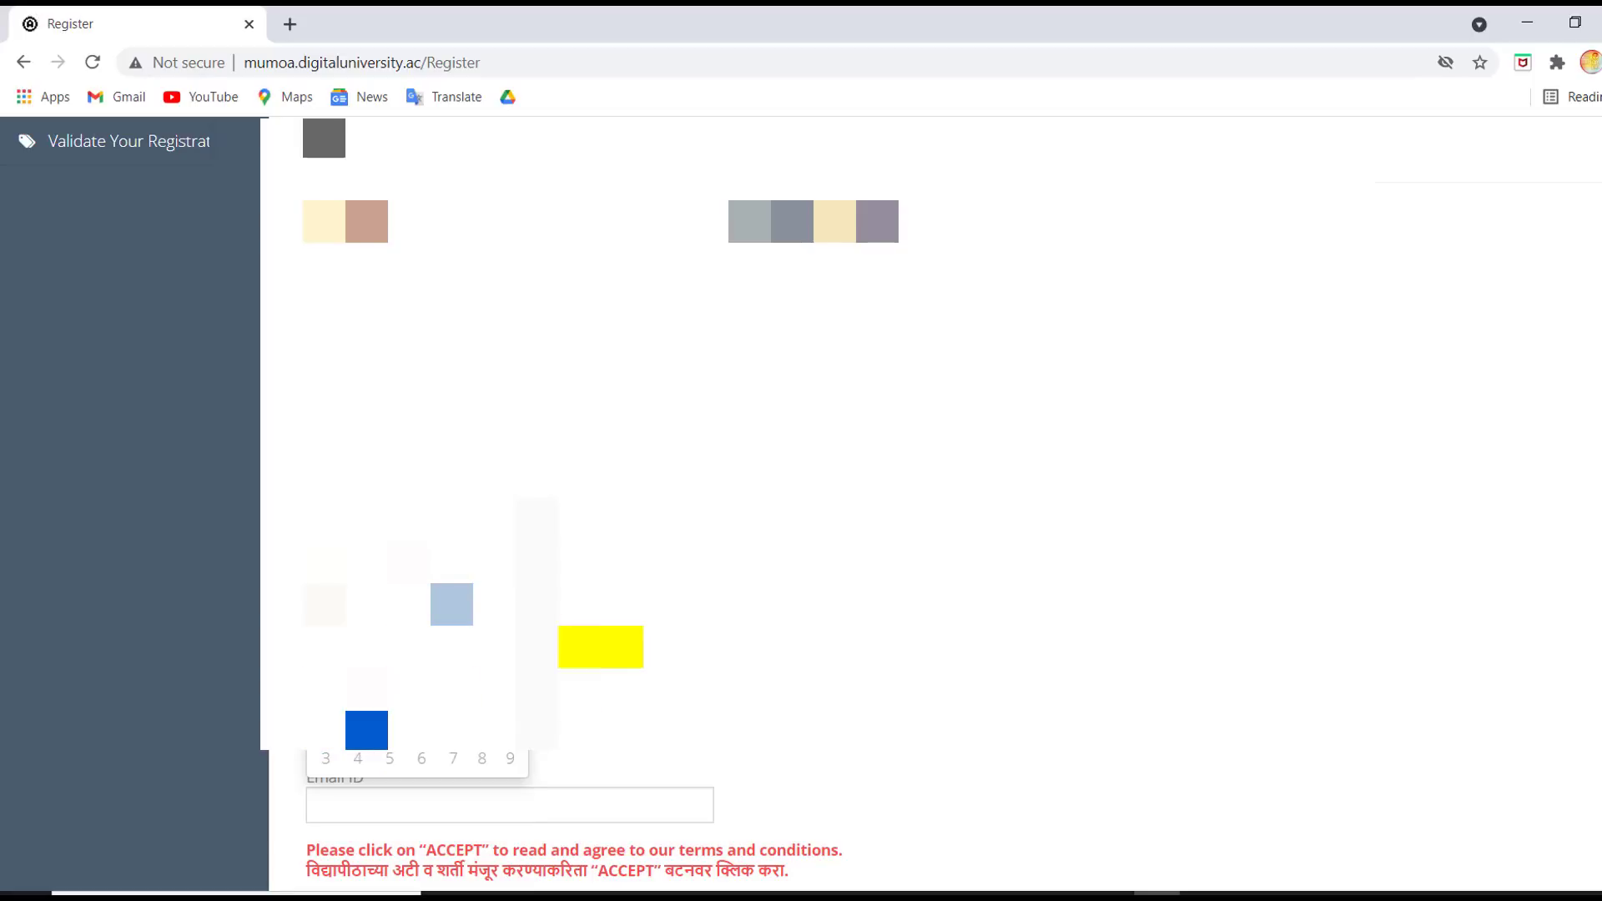
{"action": "left_click", "coordinate": [814, 604]}
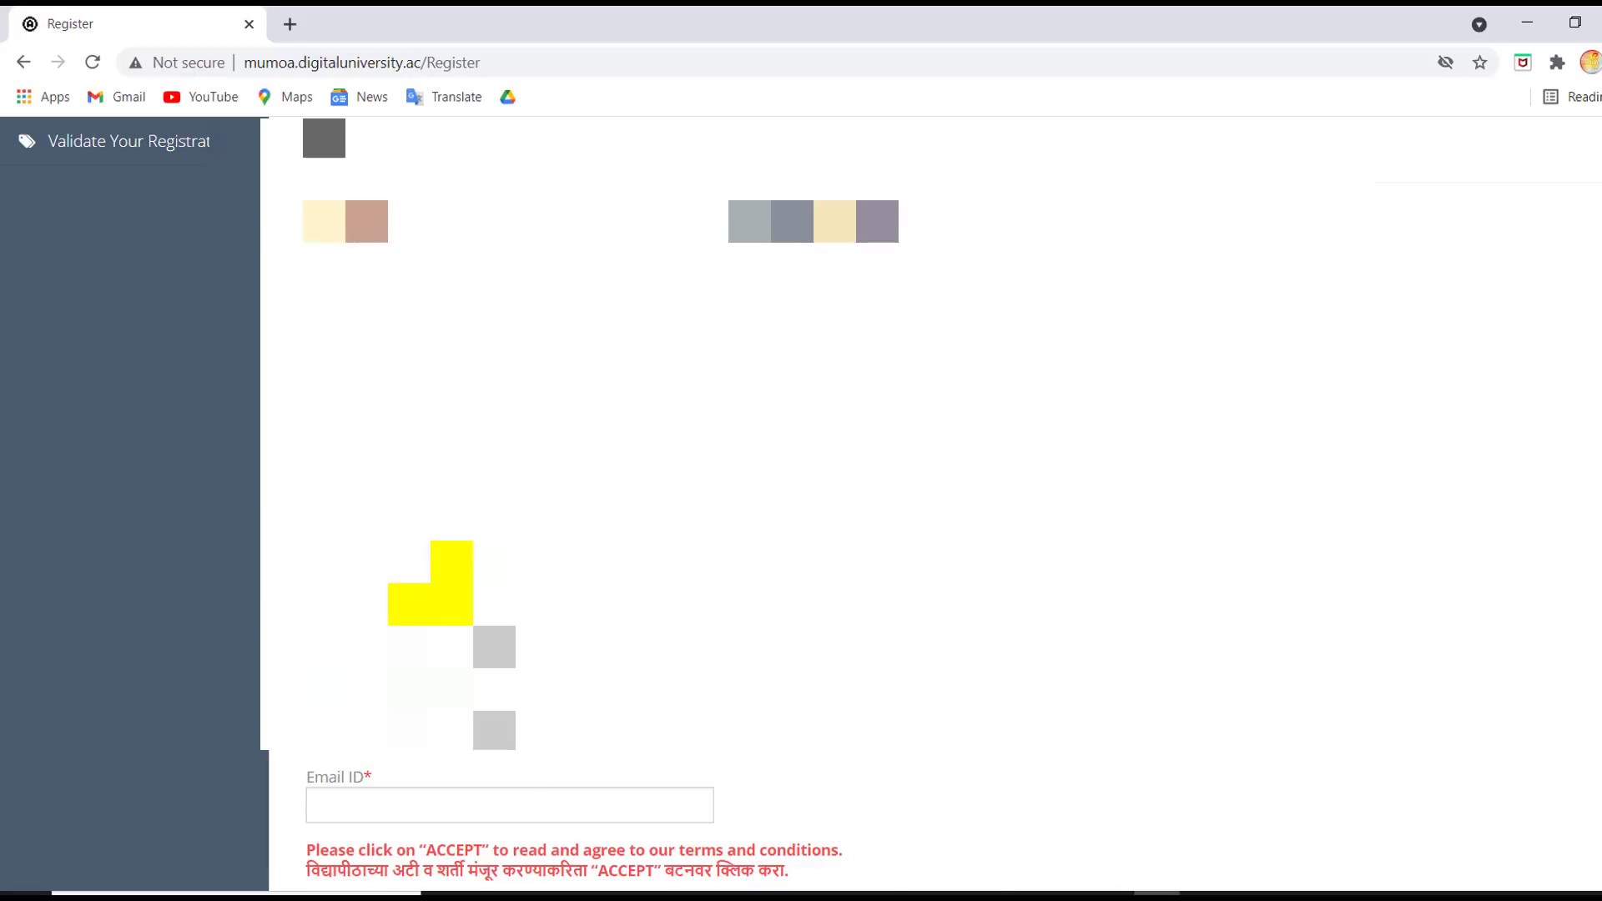
{"action": "scroll", "coordinate": [408, 568], "scroll_direction": "down", "scroll_amount": 1}
{"action": "scroll", "coordinate": [324, 498], "scroll_direction": "up", "scroll_amount": 2}
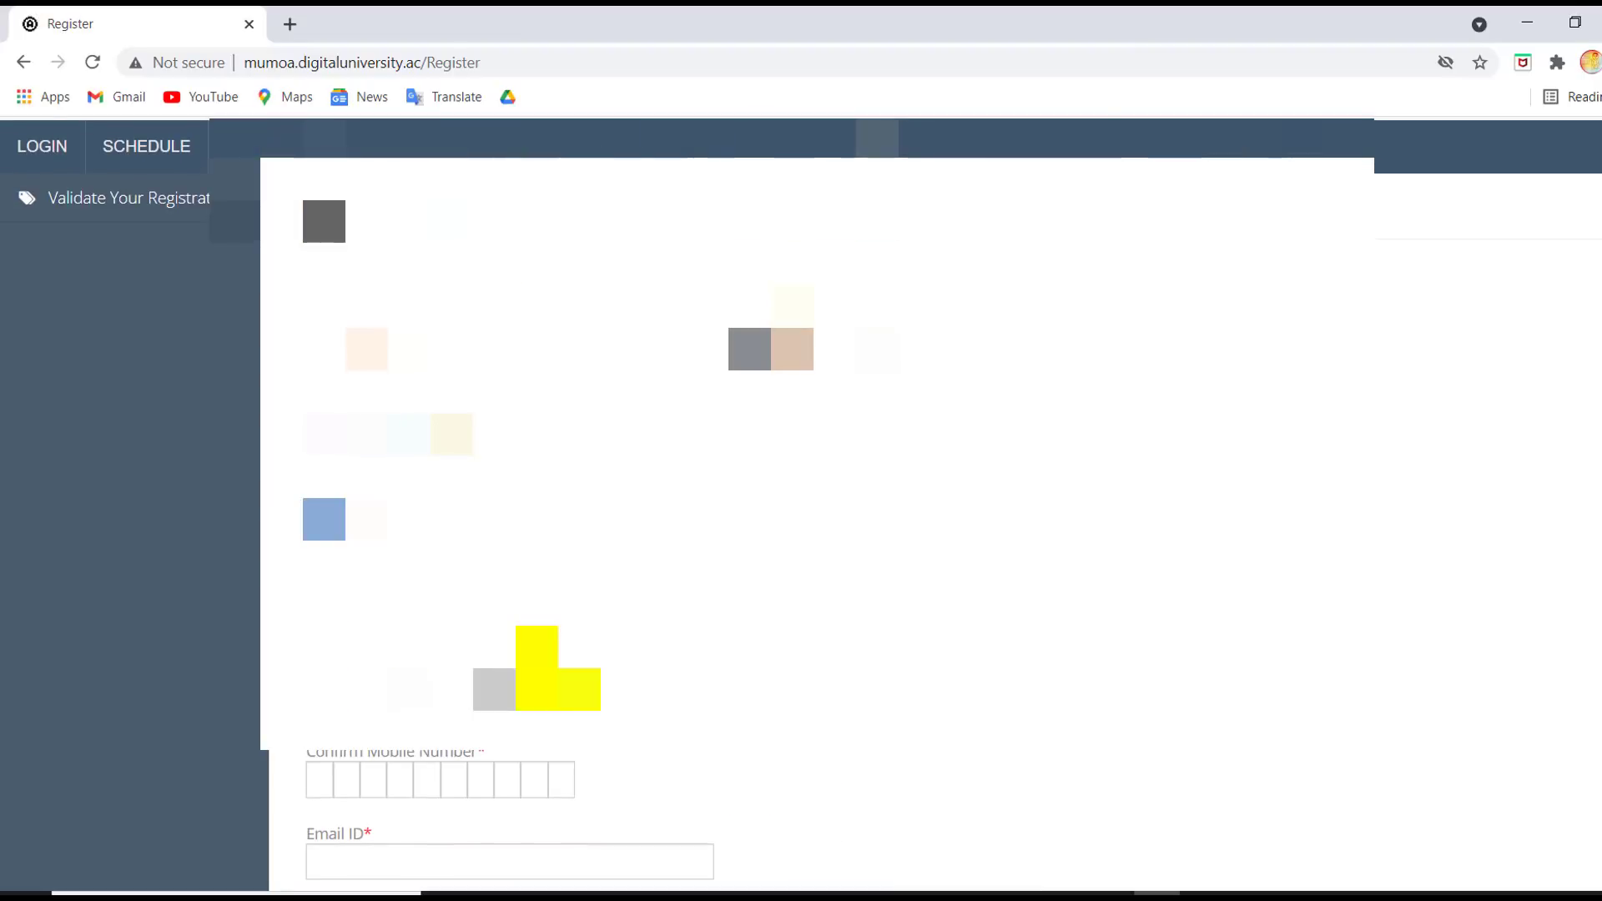
{"action": "scroll", "coordinate": [551, 668], "scroll_direction": "down", "scroll_amount": 2}
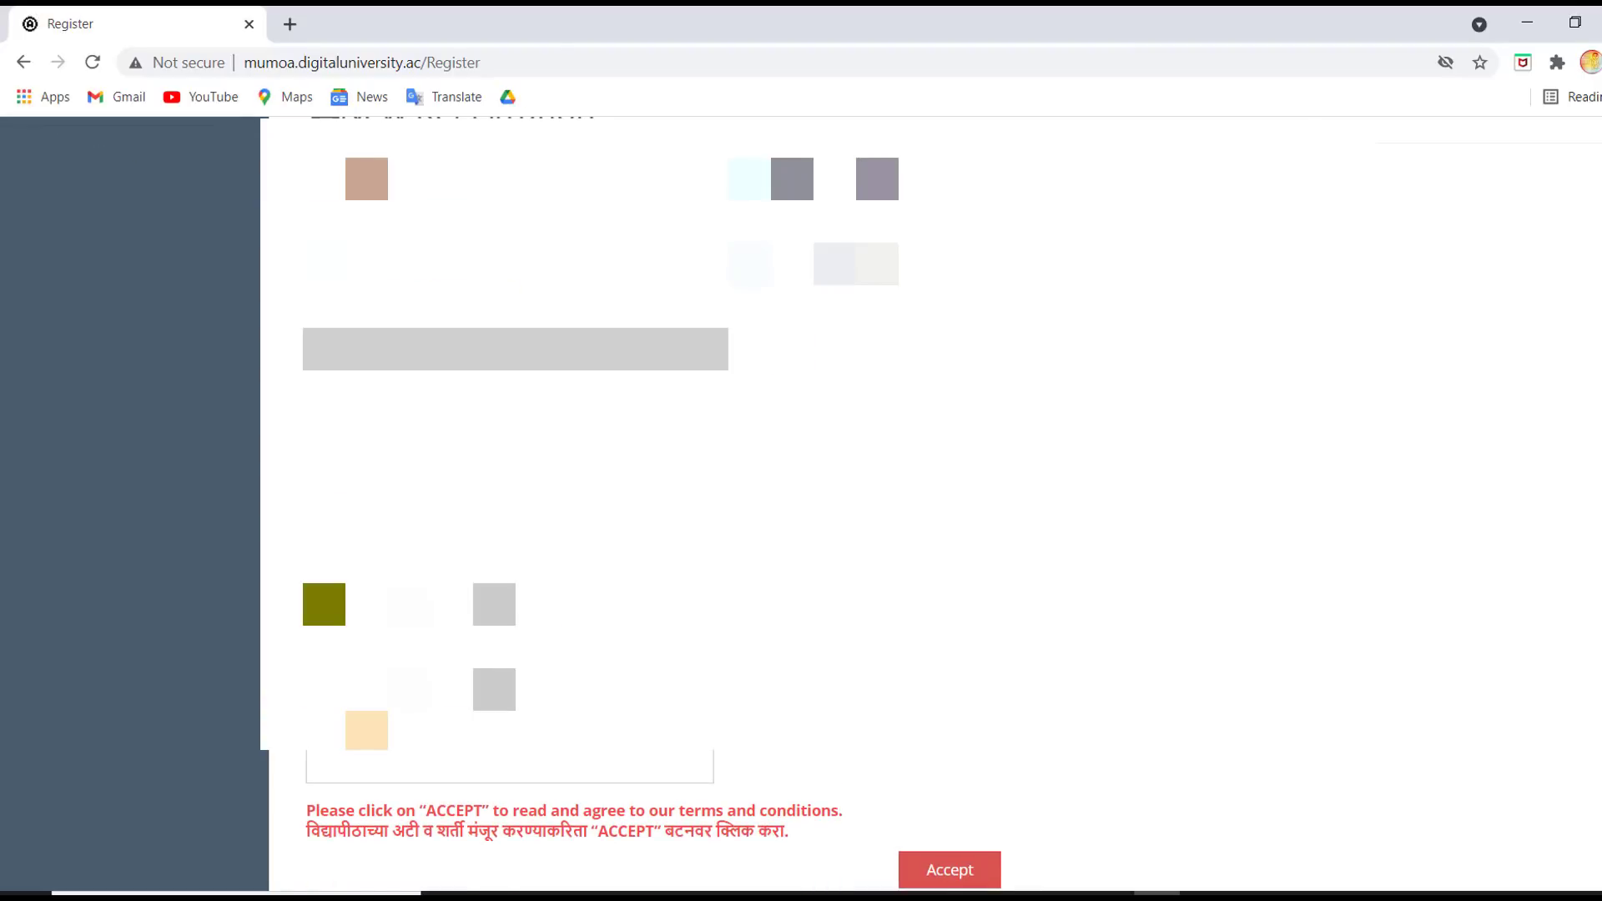
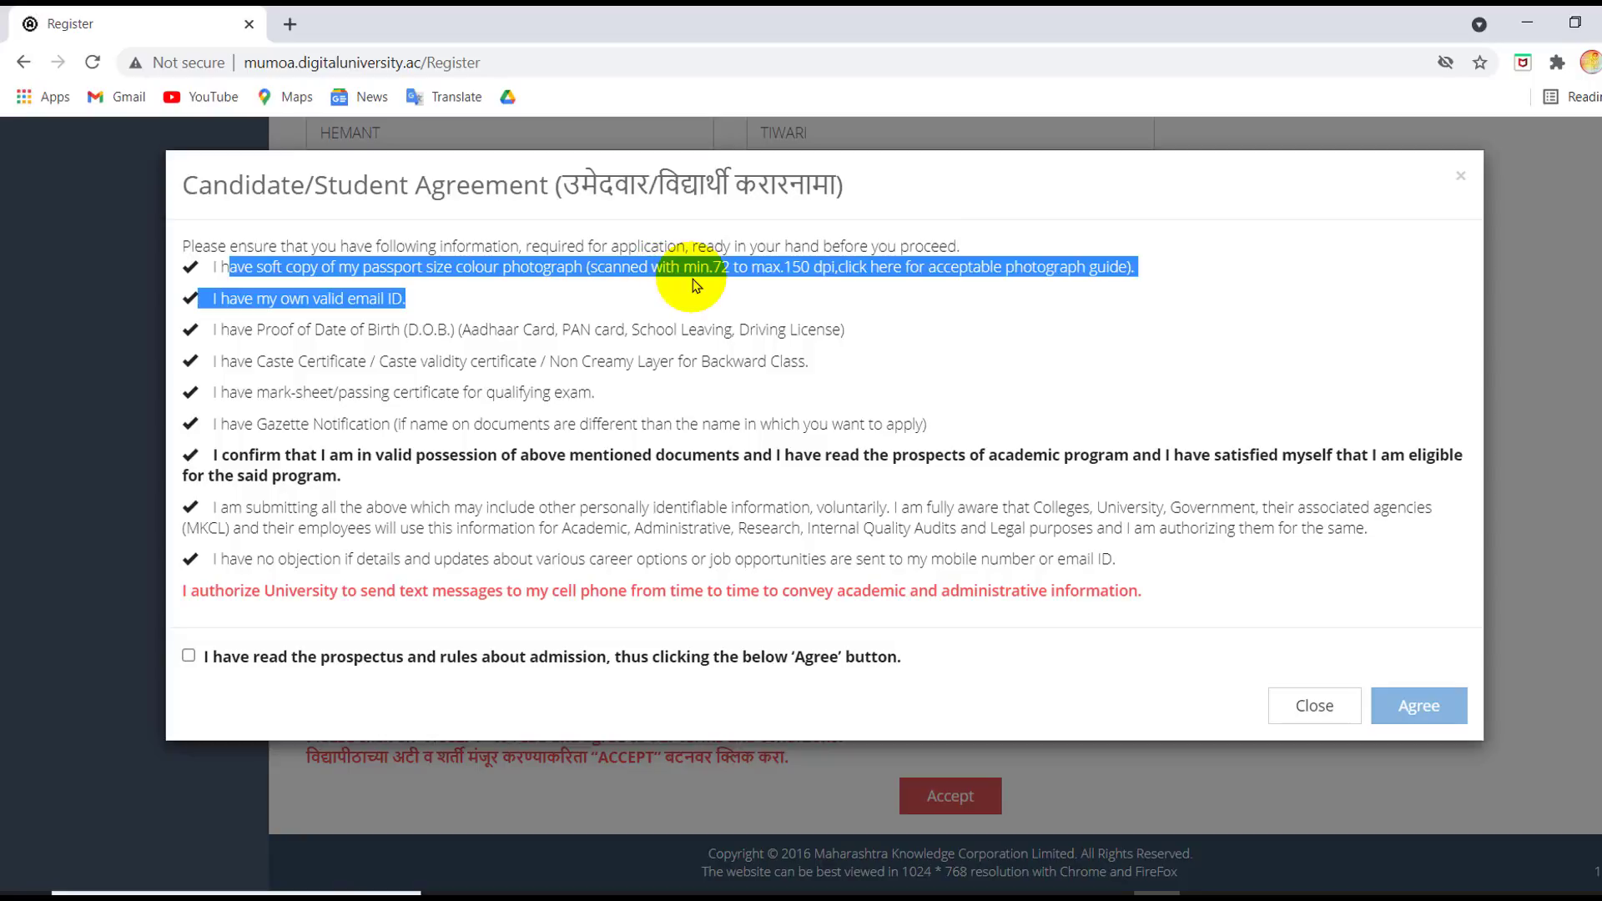
Read through the document checklist and consent statements on the registration page.
{"action": "left_click", "coordinate": [693, 278]}
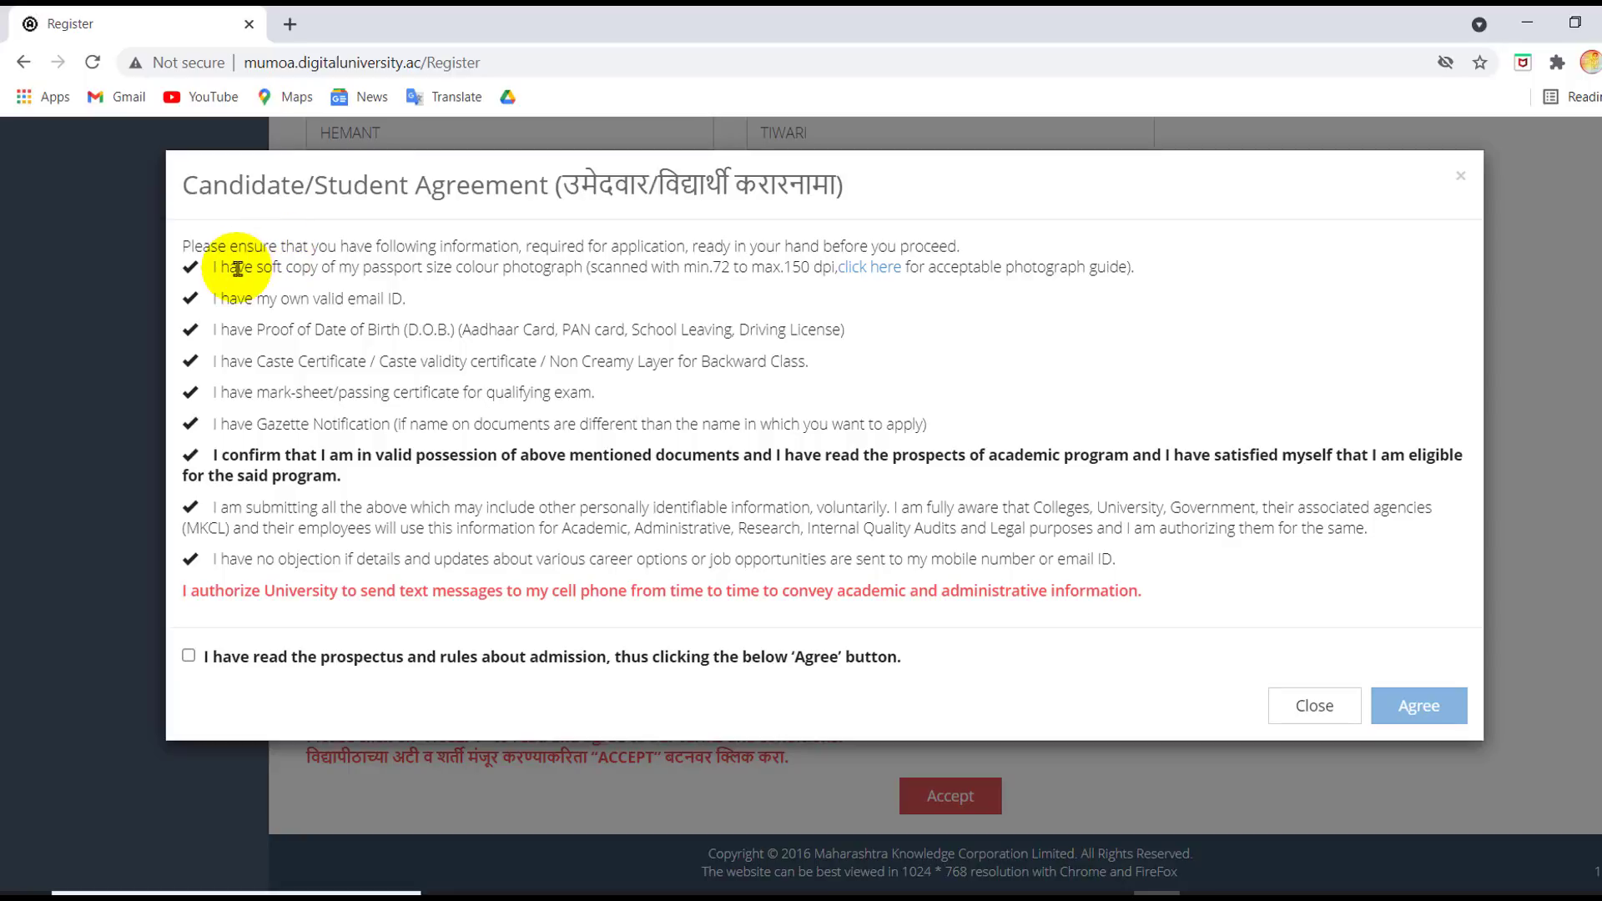
{"action": "left_click_drag", "start_coordinate": [220, 267], "coordinate": [569, 273]}
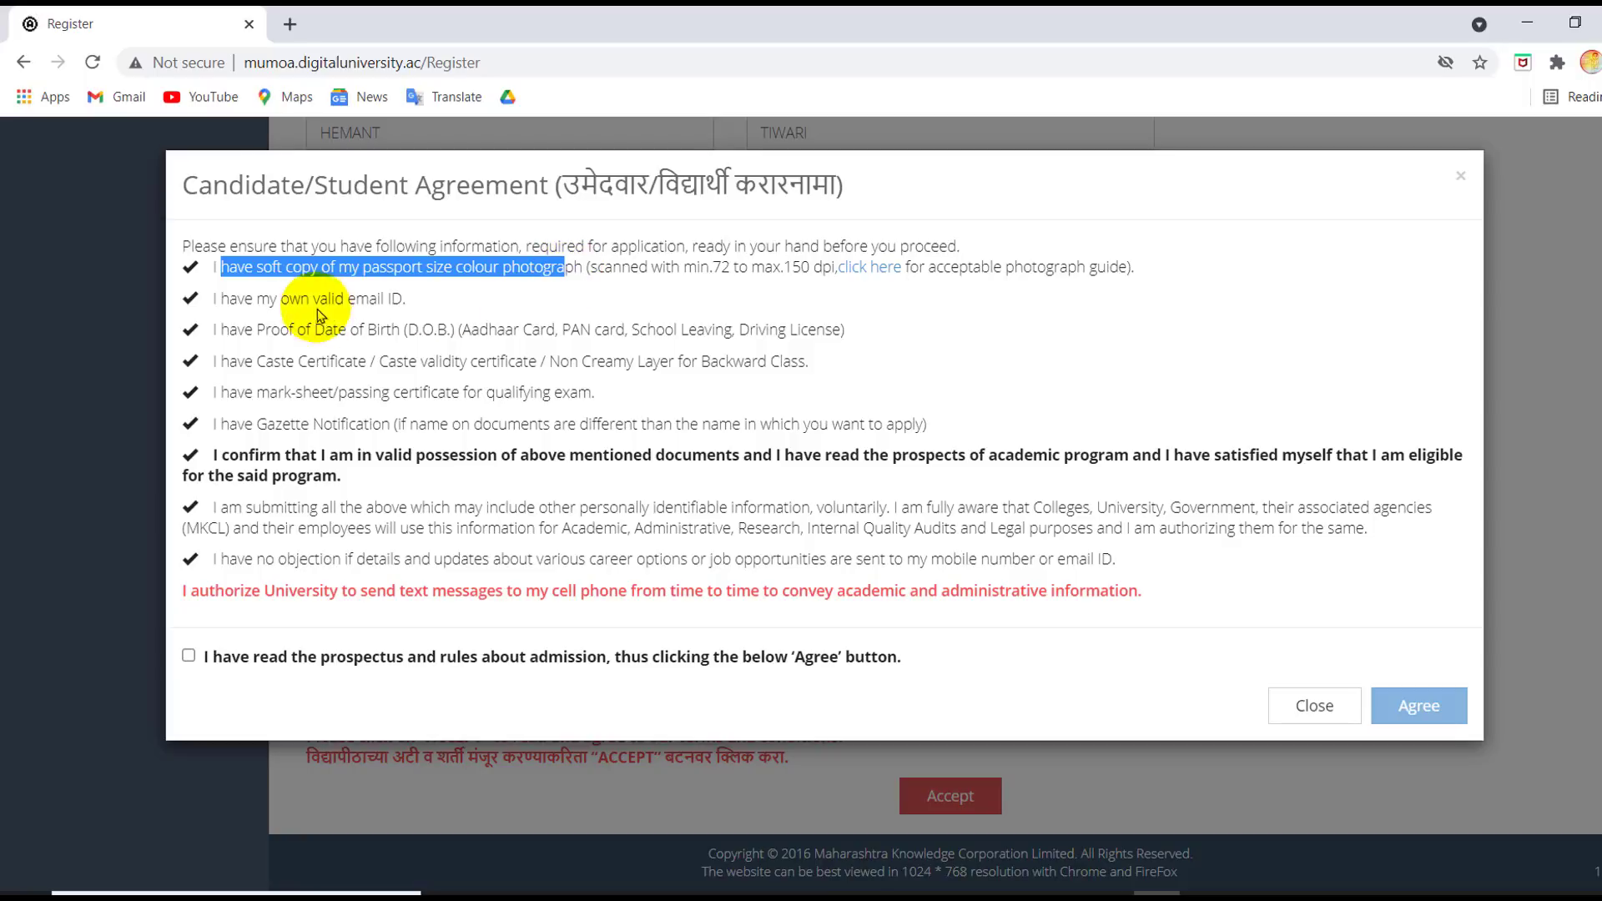
{"action": "left_click_drag", "start_coordinate": [256, 299], "coordinate": [434, 303]}
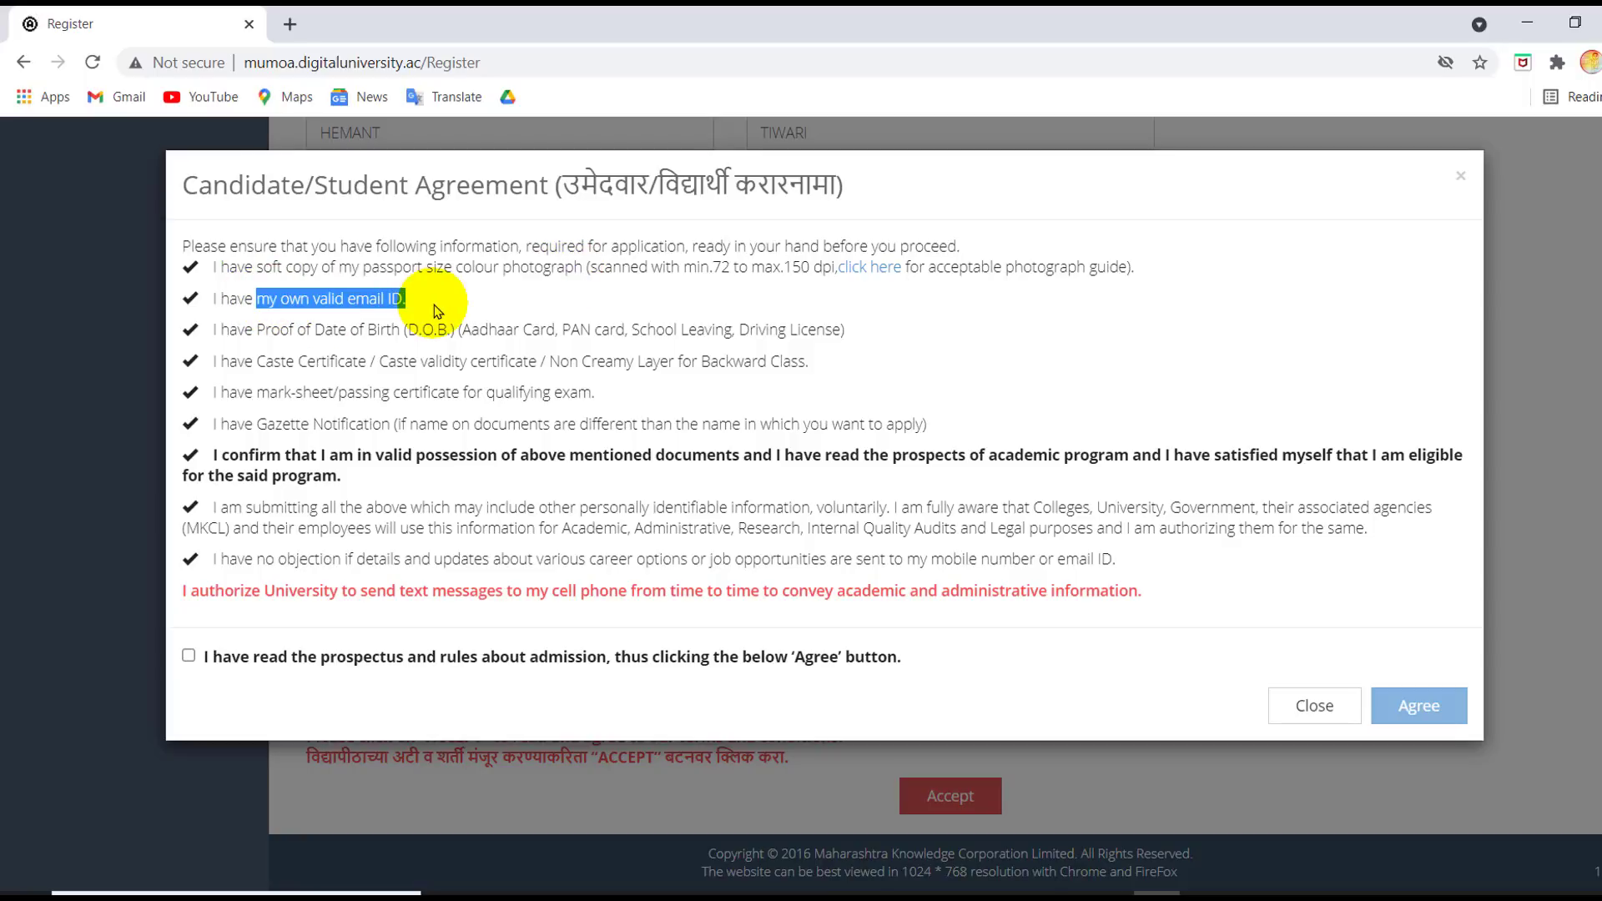
{"action": "left_click_drag", "start_coordinate": [256, 329], "coordinate": [577, 348]}
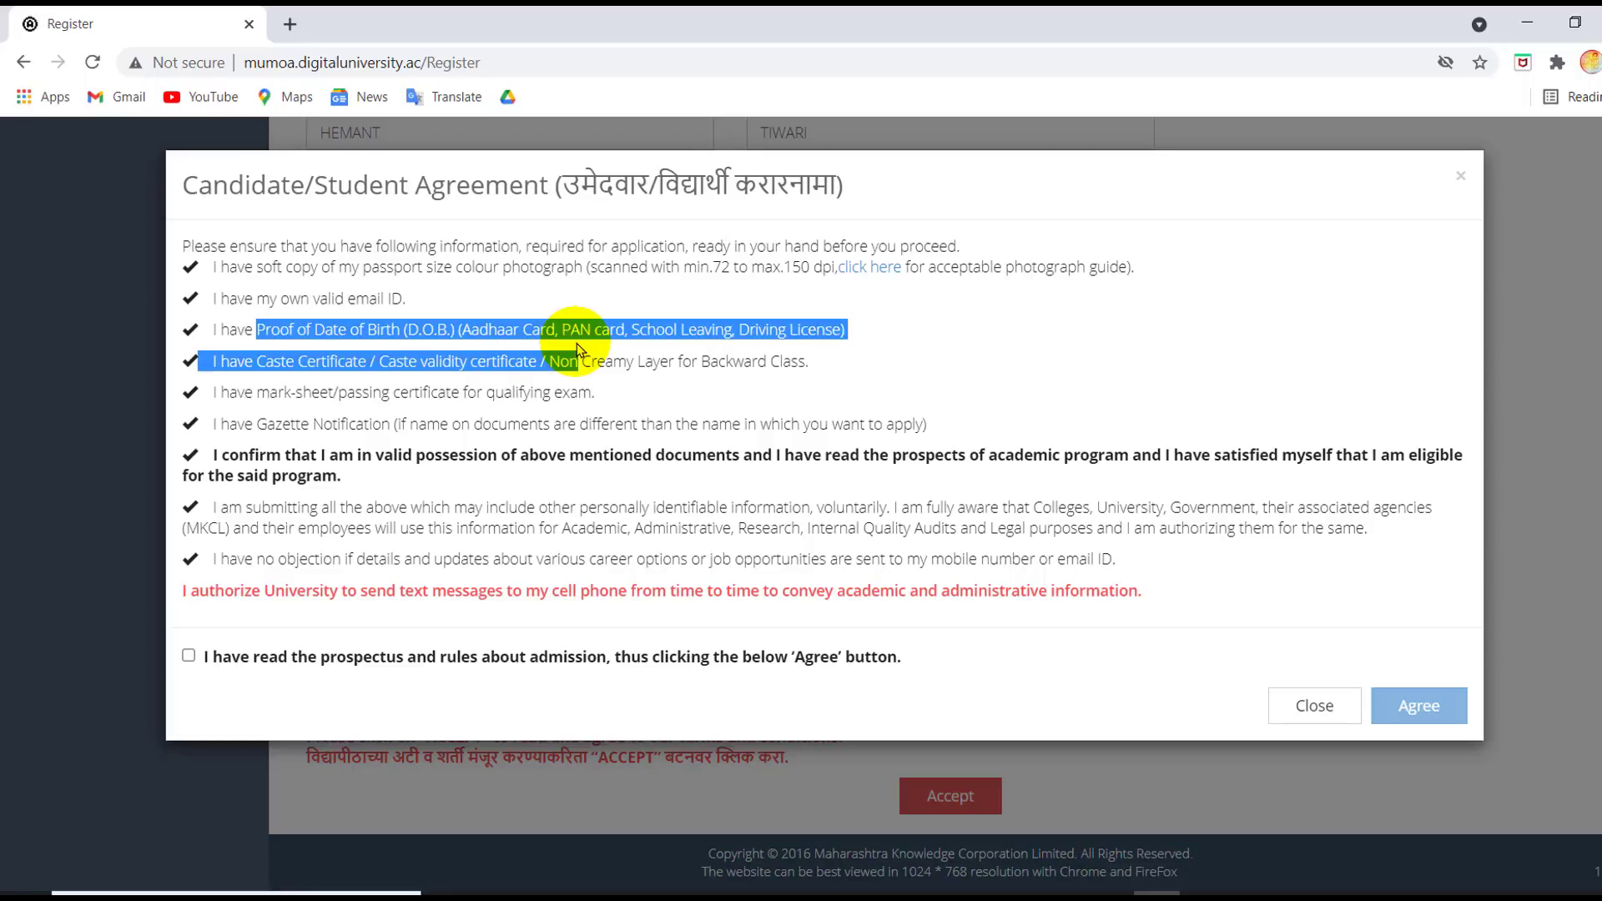
{"action": "left_click", "coordinate": [498, 335]}
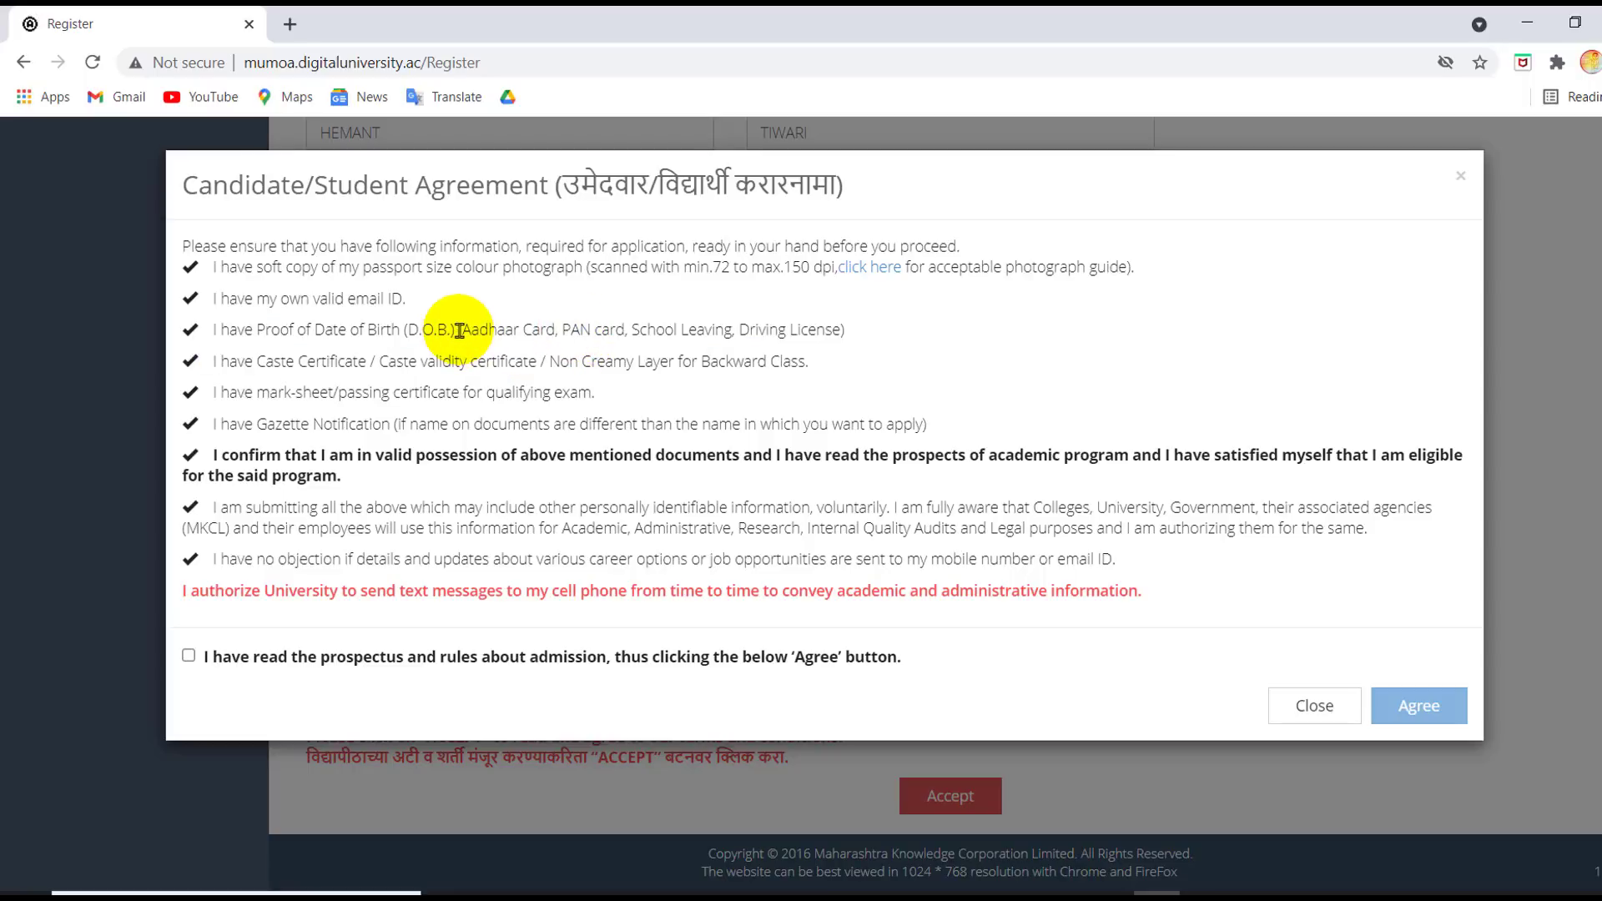
{"action": "double_click", "coordinate": [479, 330]}
{"action": "left_click", "coordinate": [573, 330]}
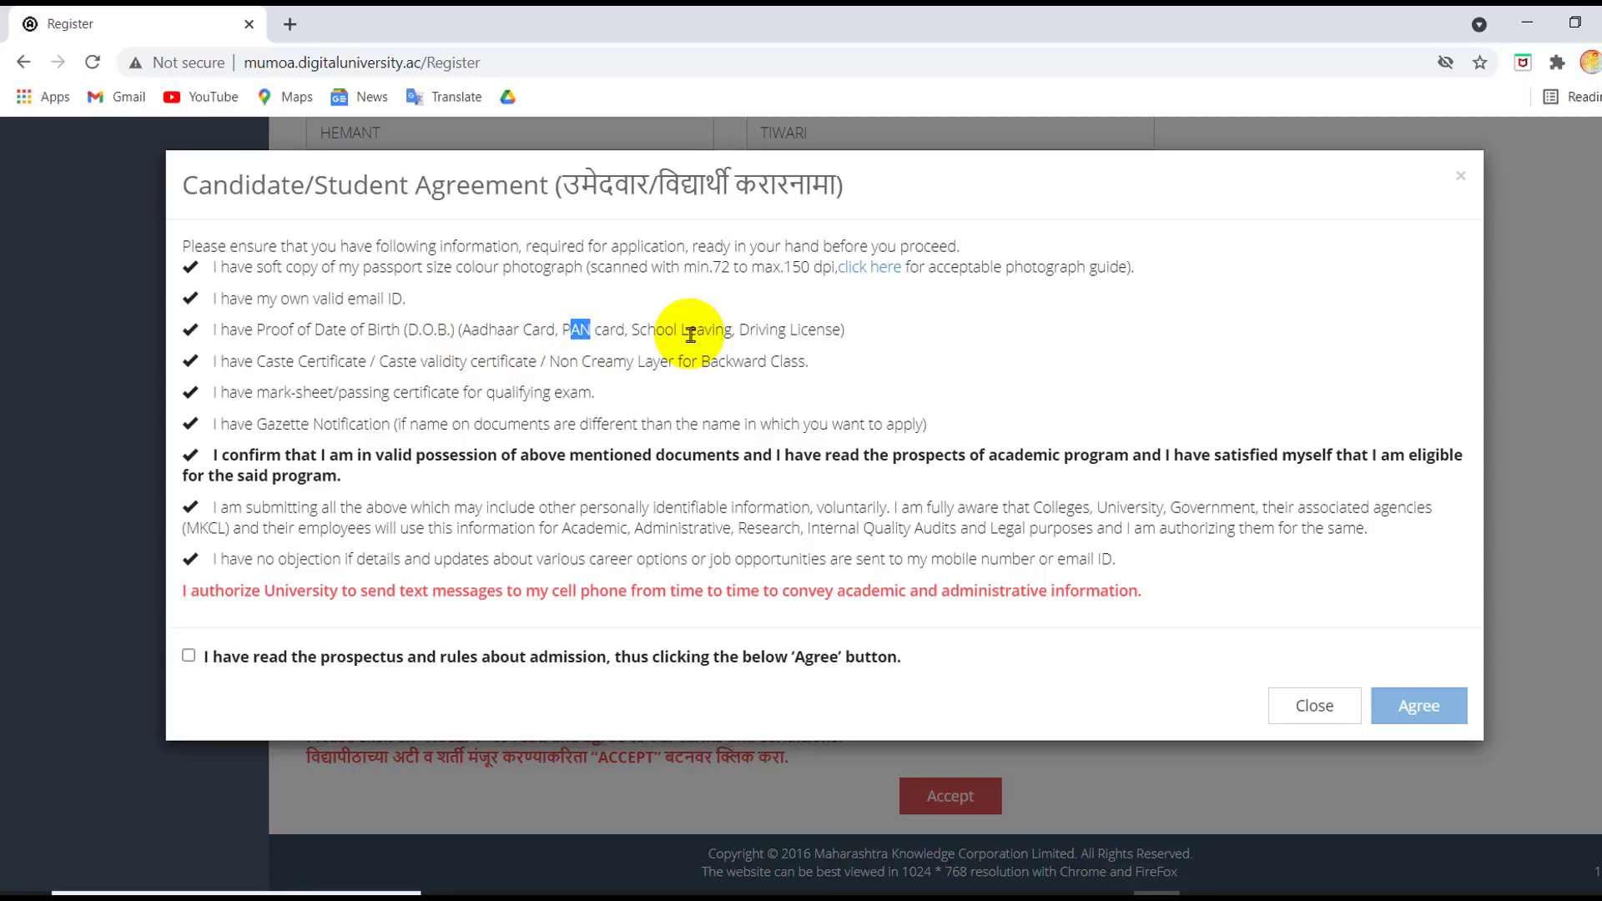
{"action": "left_click_drag", "start_coordinate": [689, 329], "coordinate": [773, 333]}
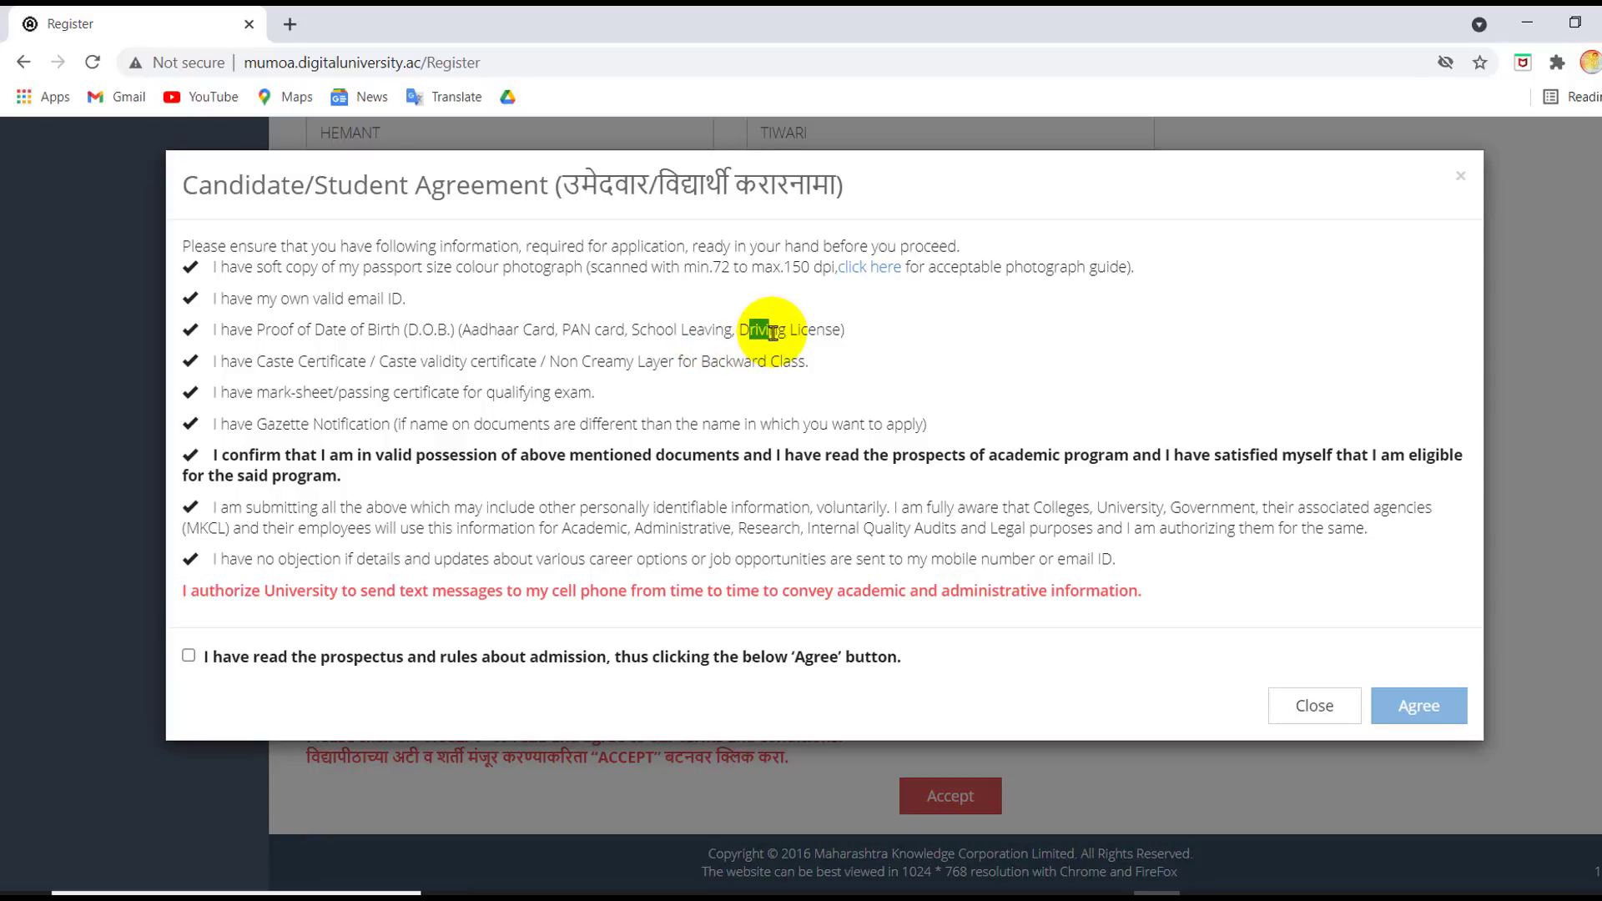
{"action": "left_click_drag", "start_coordinate": [632, 330], "coordinate": [680, 330]}
{"action": "left_click_drag", "start_coordinate": [458, 330], "coordinate": [533, 330]}
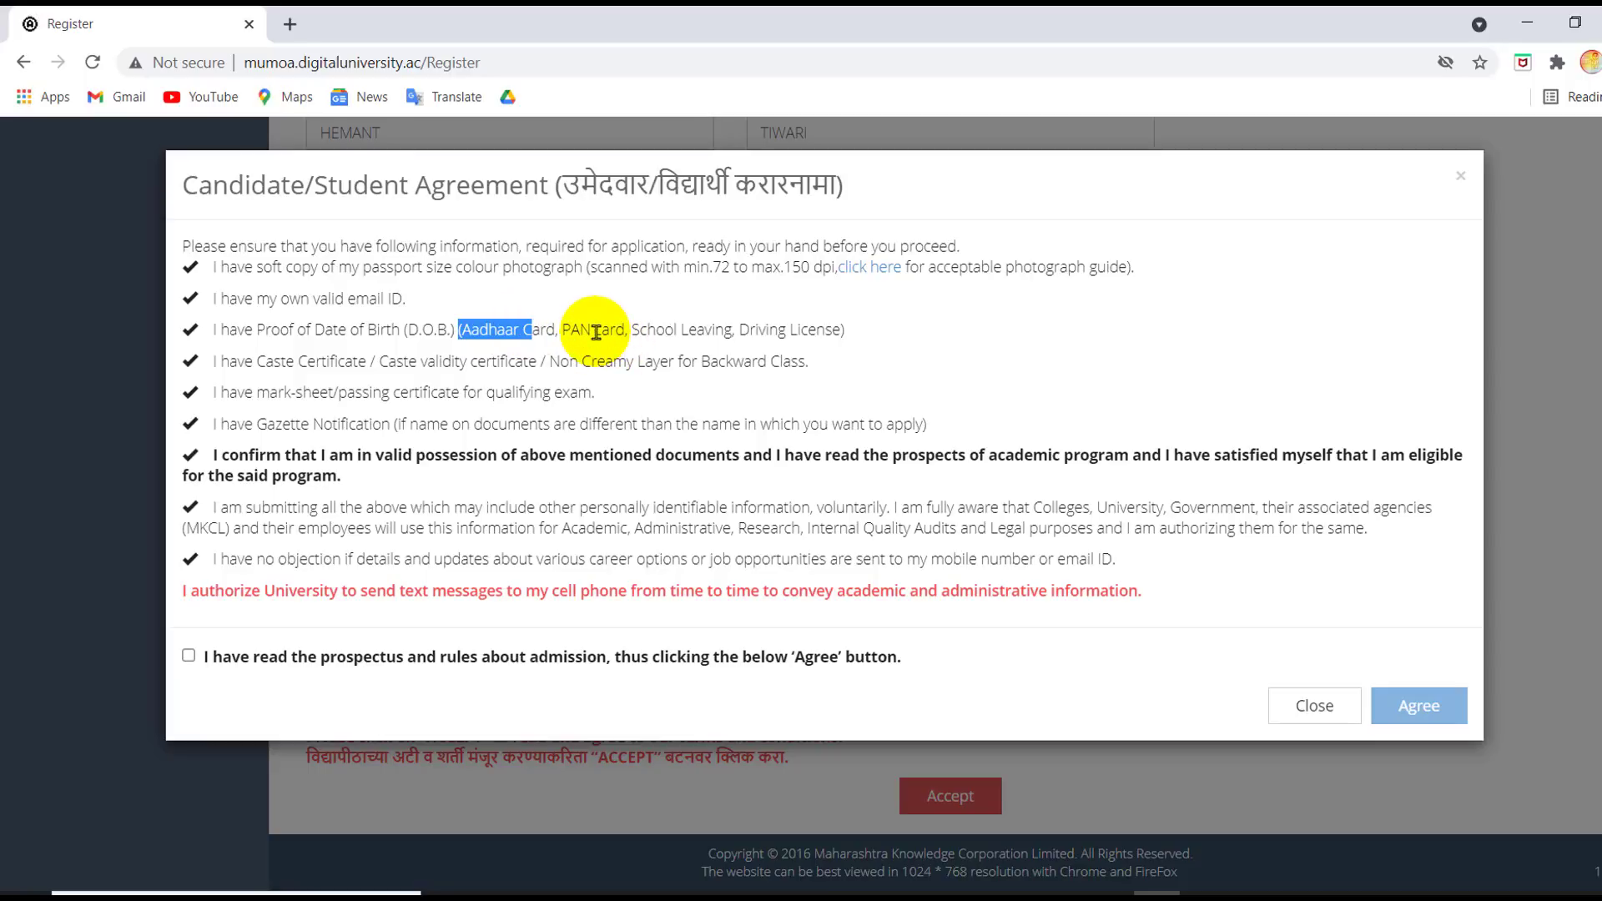
{"action": "left_click_drag", "start_coordinate": [647, 330], "coordinate": [709, 338]}
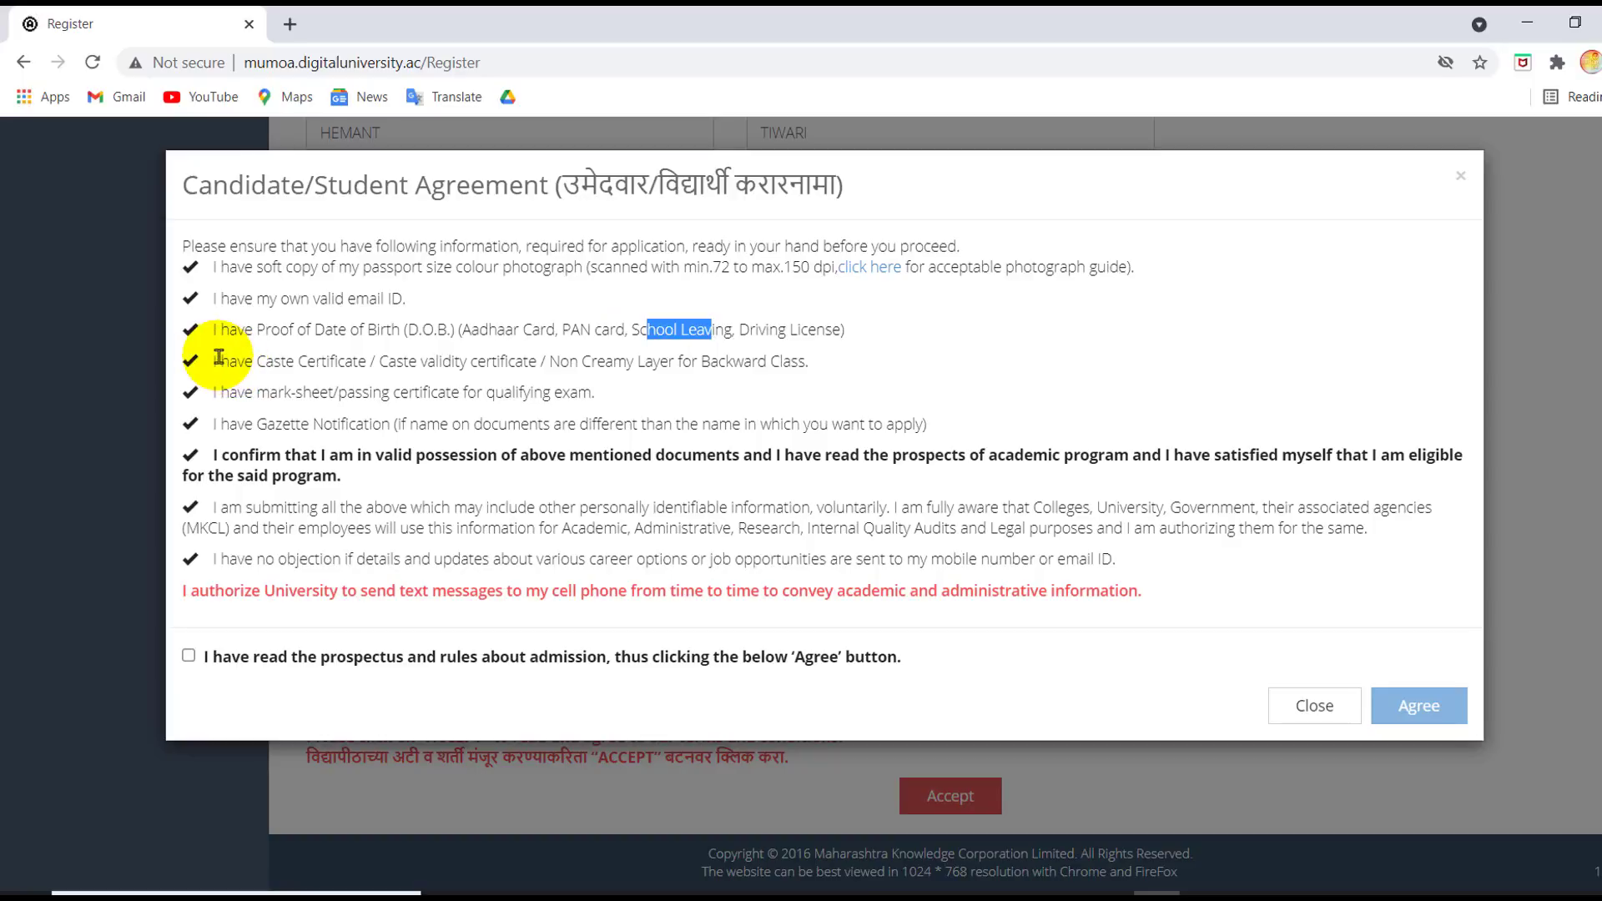
{"action": "left_click_drag", "start_coordinate": [218, 361], "coordinate": [808, 364]}
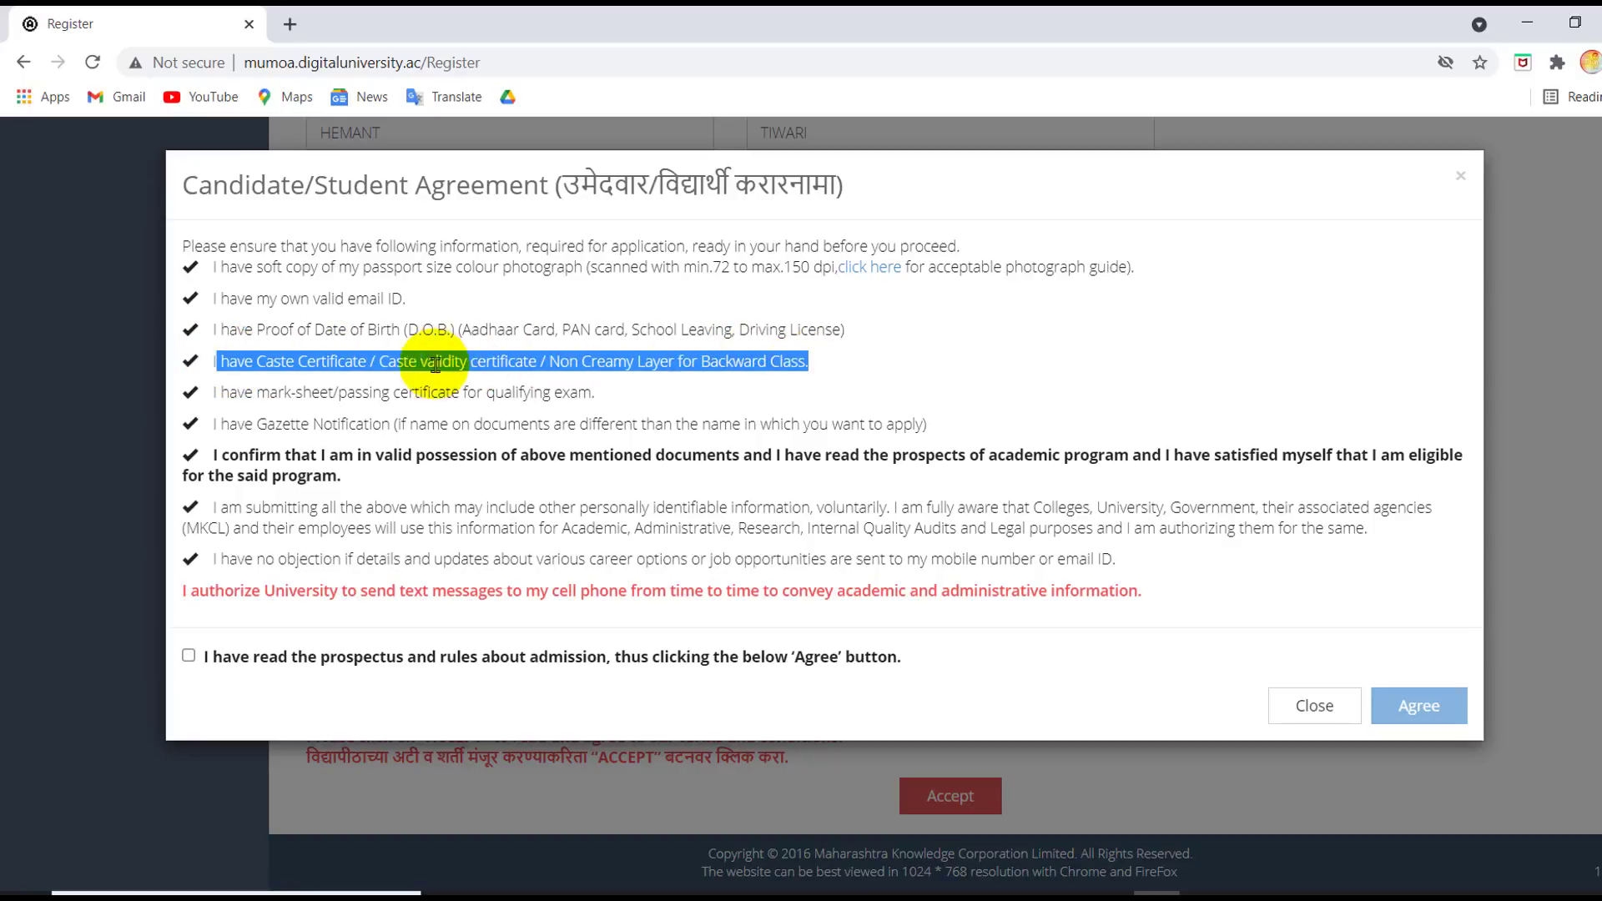
{"action": "left_click", "coordinate": [671, 368]}
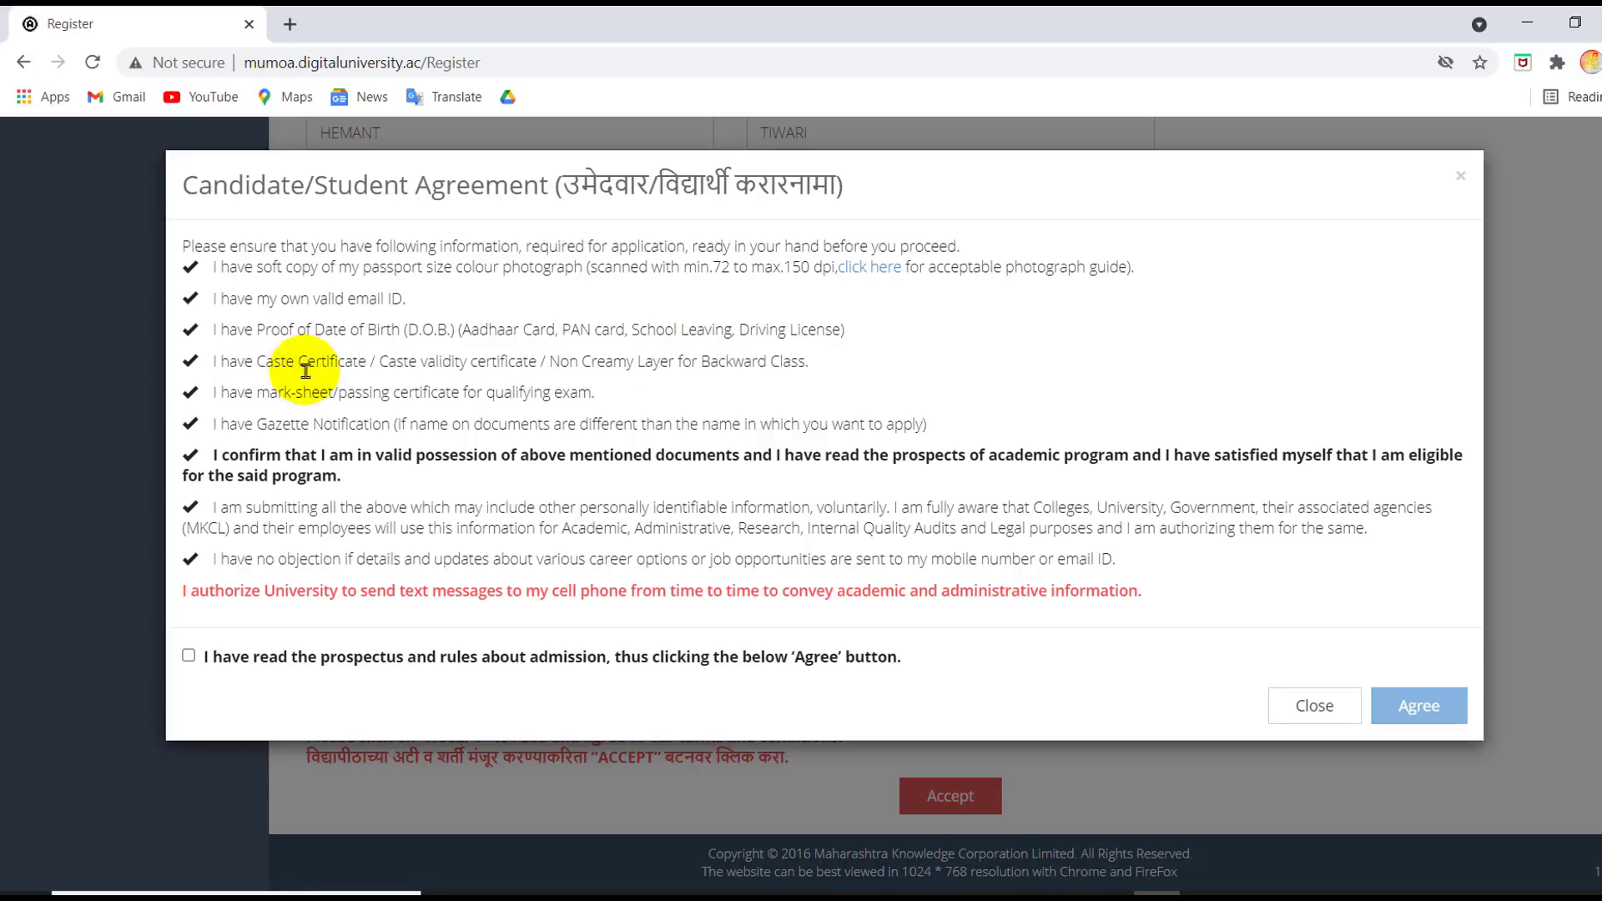
{"action": "left_click_drag", "start_coordinate": [228, 393], "coordinate": [374, 391]}
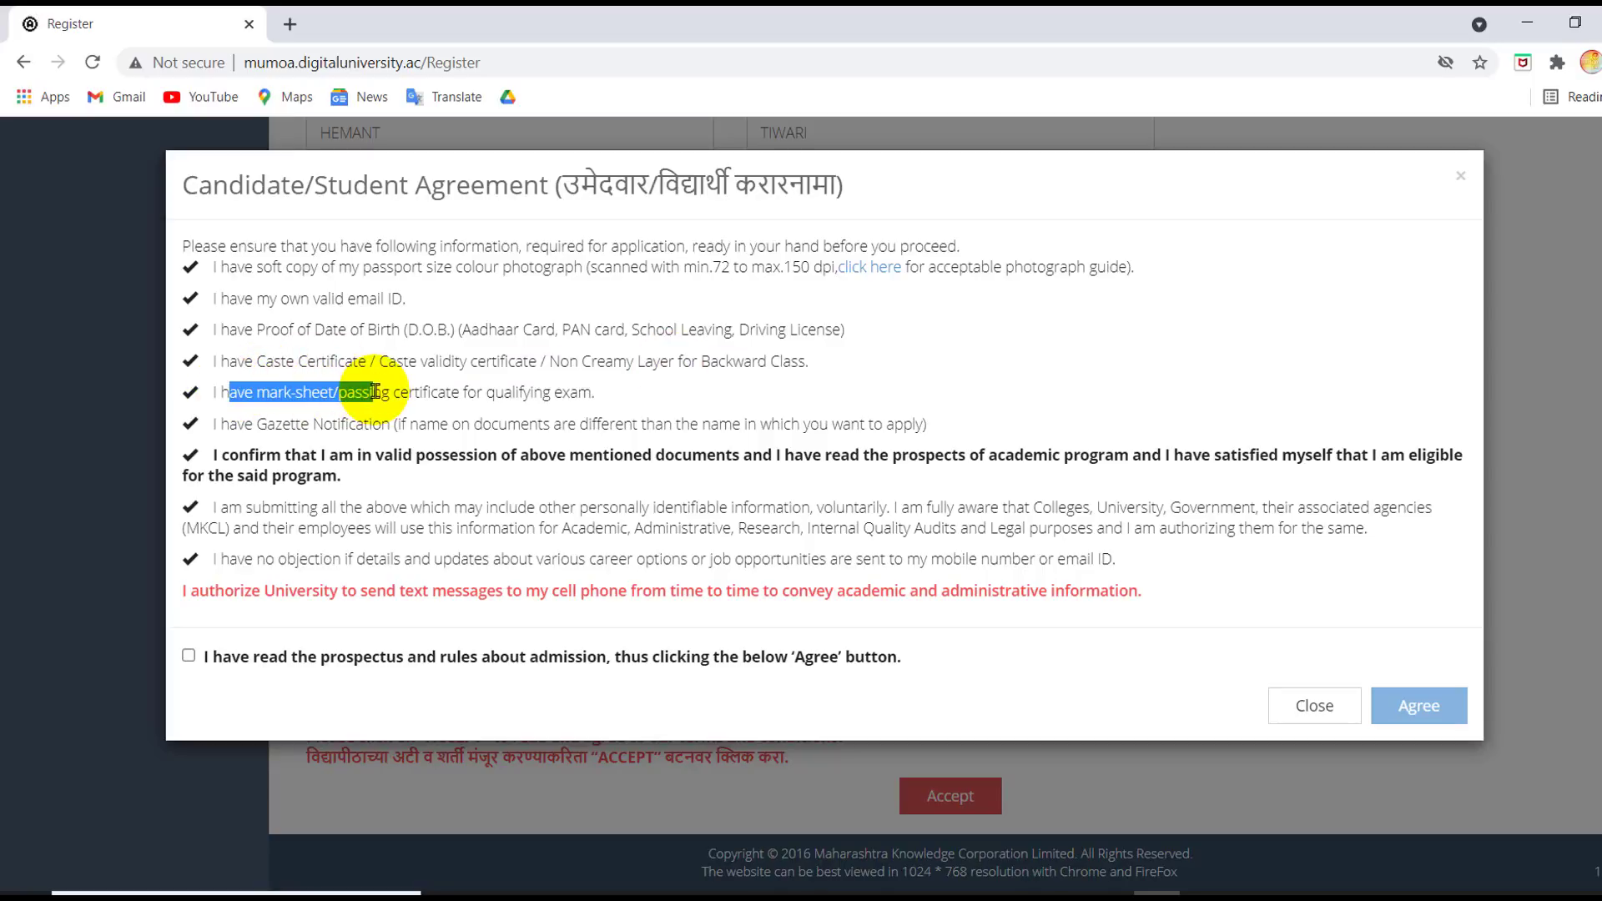
{"action": "left_click", "coordinate": [689, 366]}
{"action": "left_click_drag", "start_coordinate": [690, 366], "coordinate": [812, 368]}
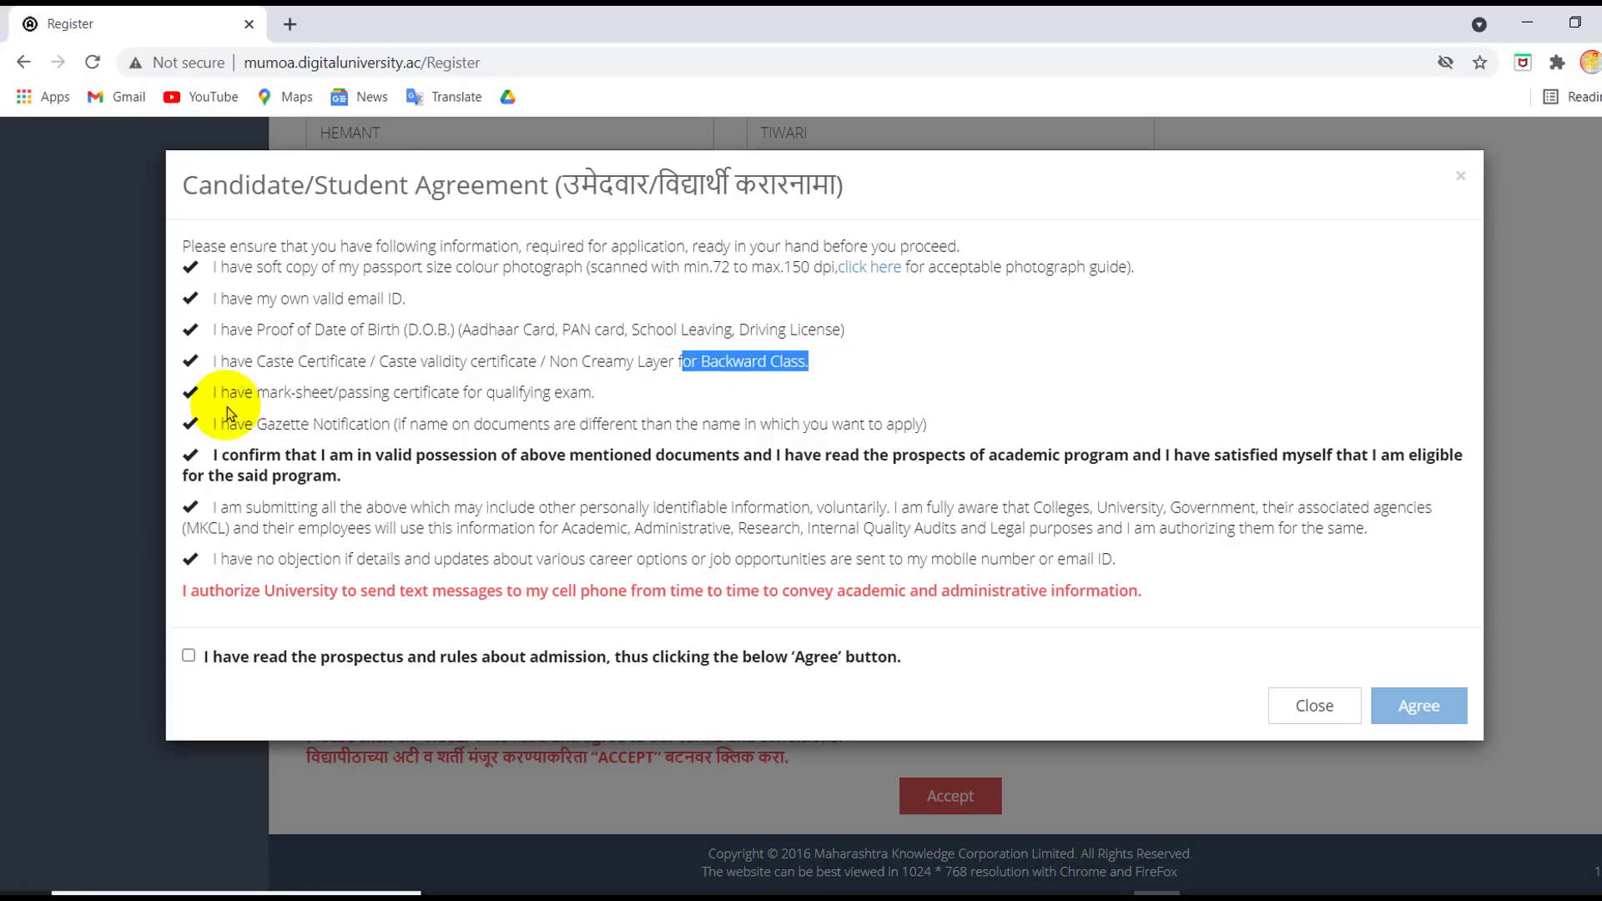
{"action": "left_click_drag", "start_coordinate": [228, 393], "coordinate": [582, 397]}
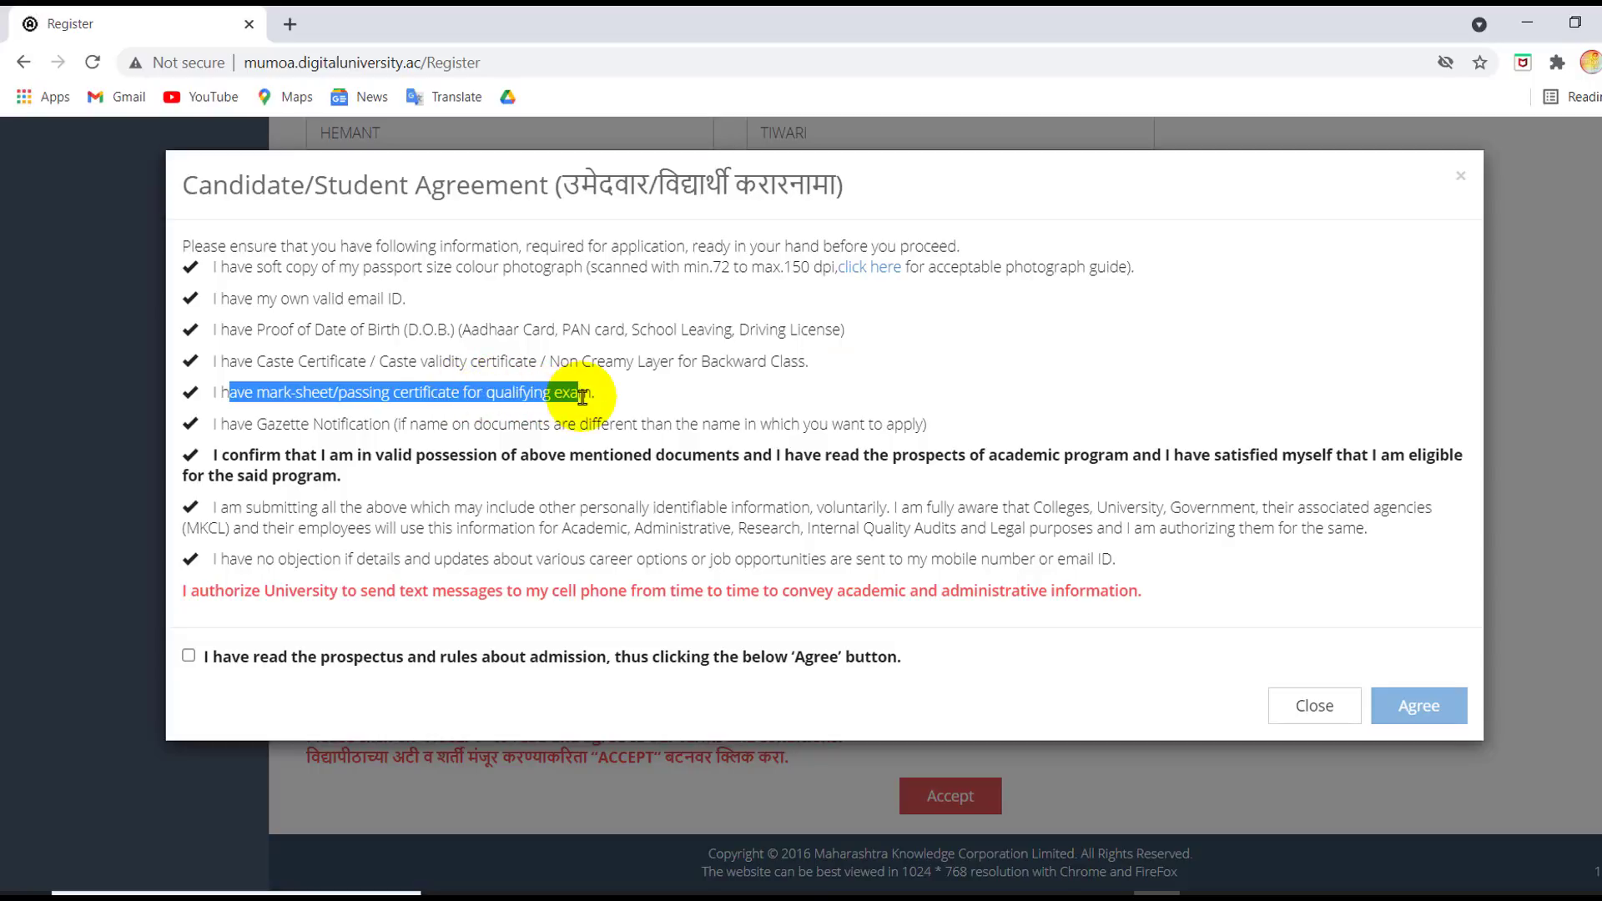
{"action": "left_click", "coordinate": [271, 385]}
{"action": "left_click_drag", "start_coordinate": [243, 427], "coordinate": [596, 417]}
{"action": "left_click", "coordinate": [597, 417]}
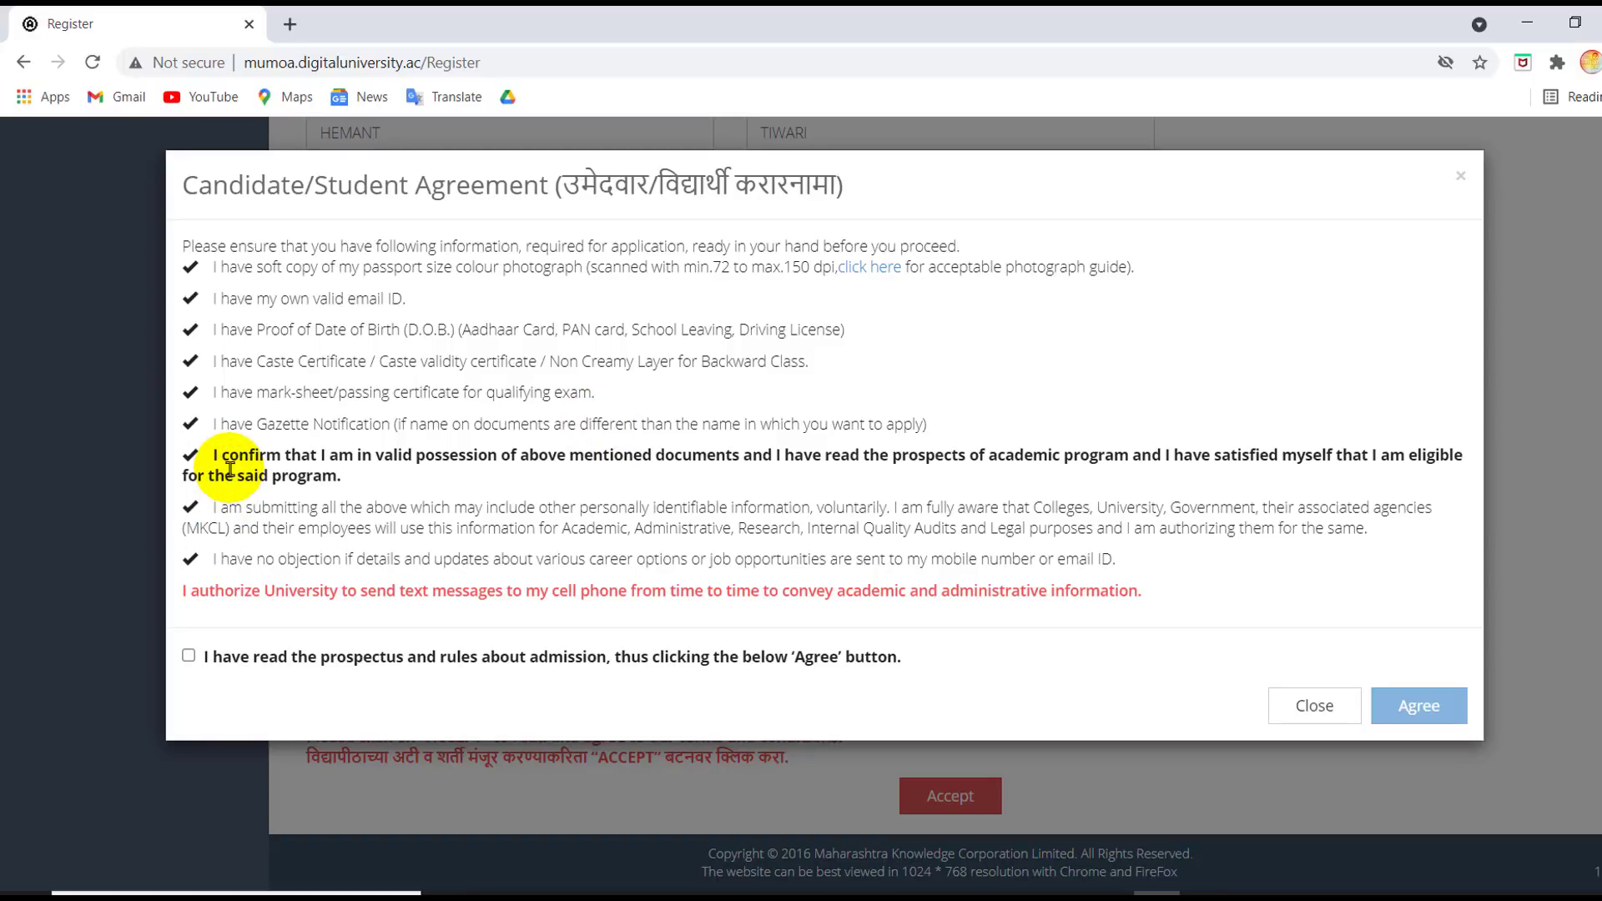
{"action": "left_click_drag", "start_coordinate": [230, 470], "coordinate": [632, 464]}
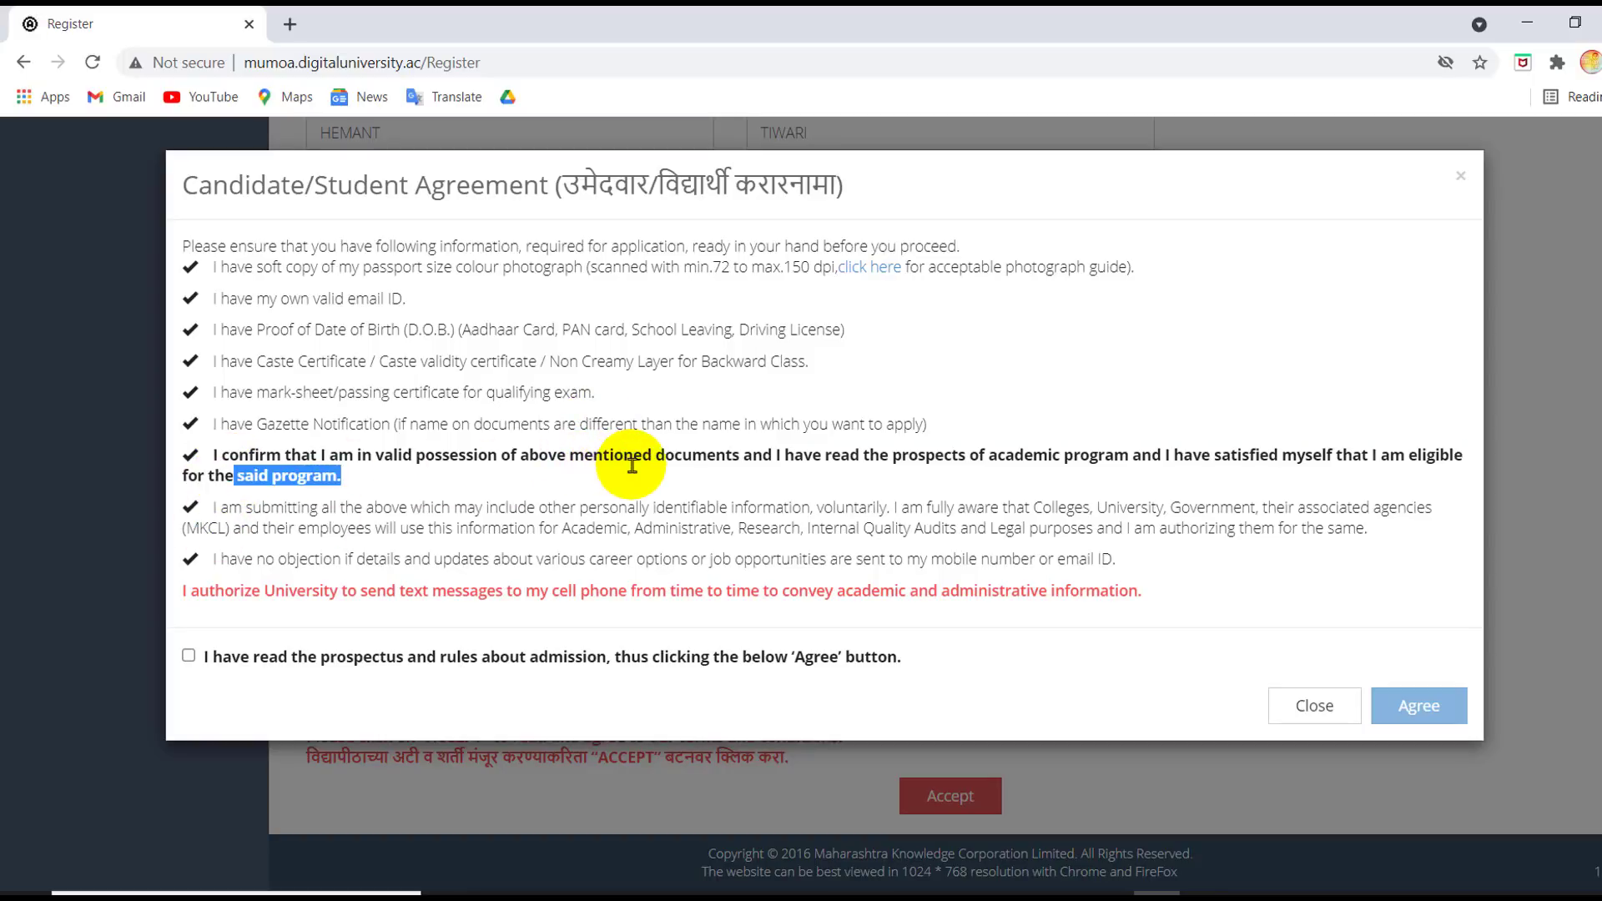
{"action": "left_click", "coordinate": [632, 465]}
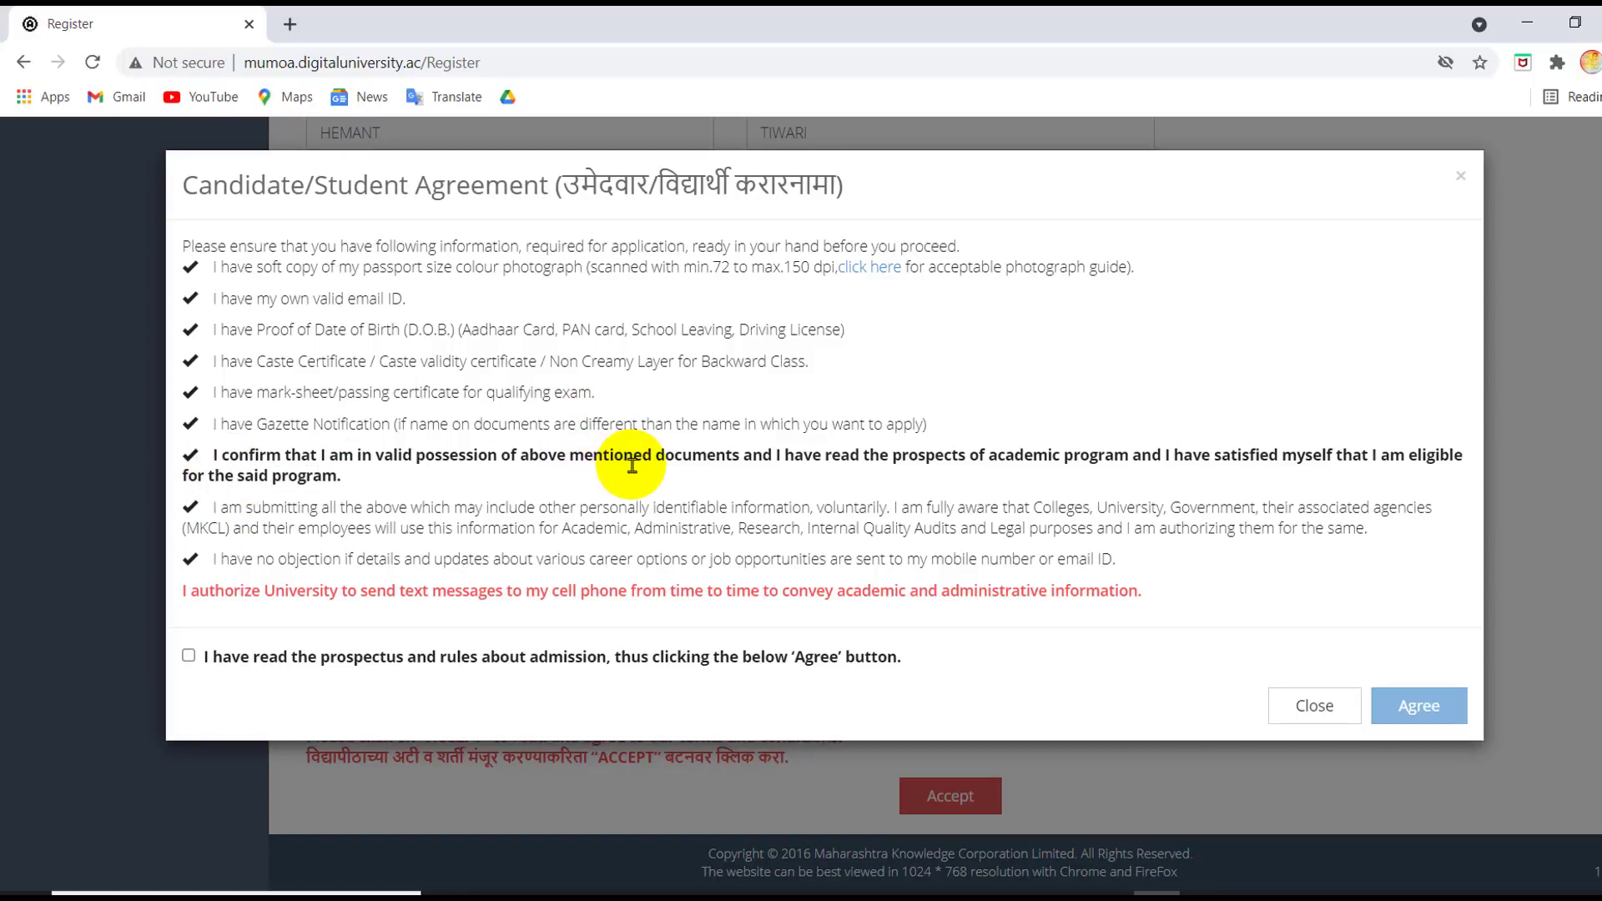
{"action": "left_click_drag", "start_coordinate": [317, 508], "coordinate": [200, 508]}
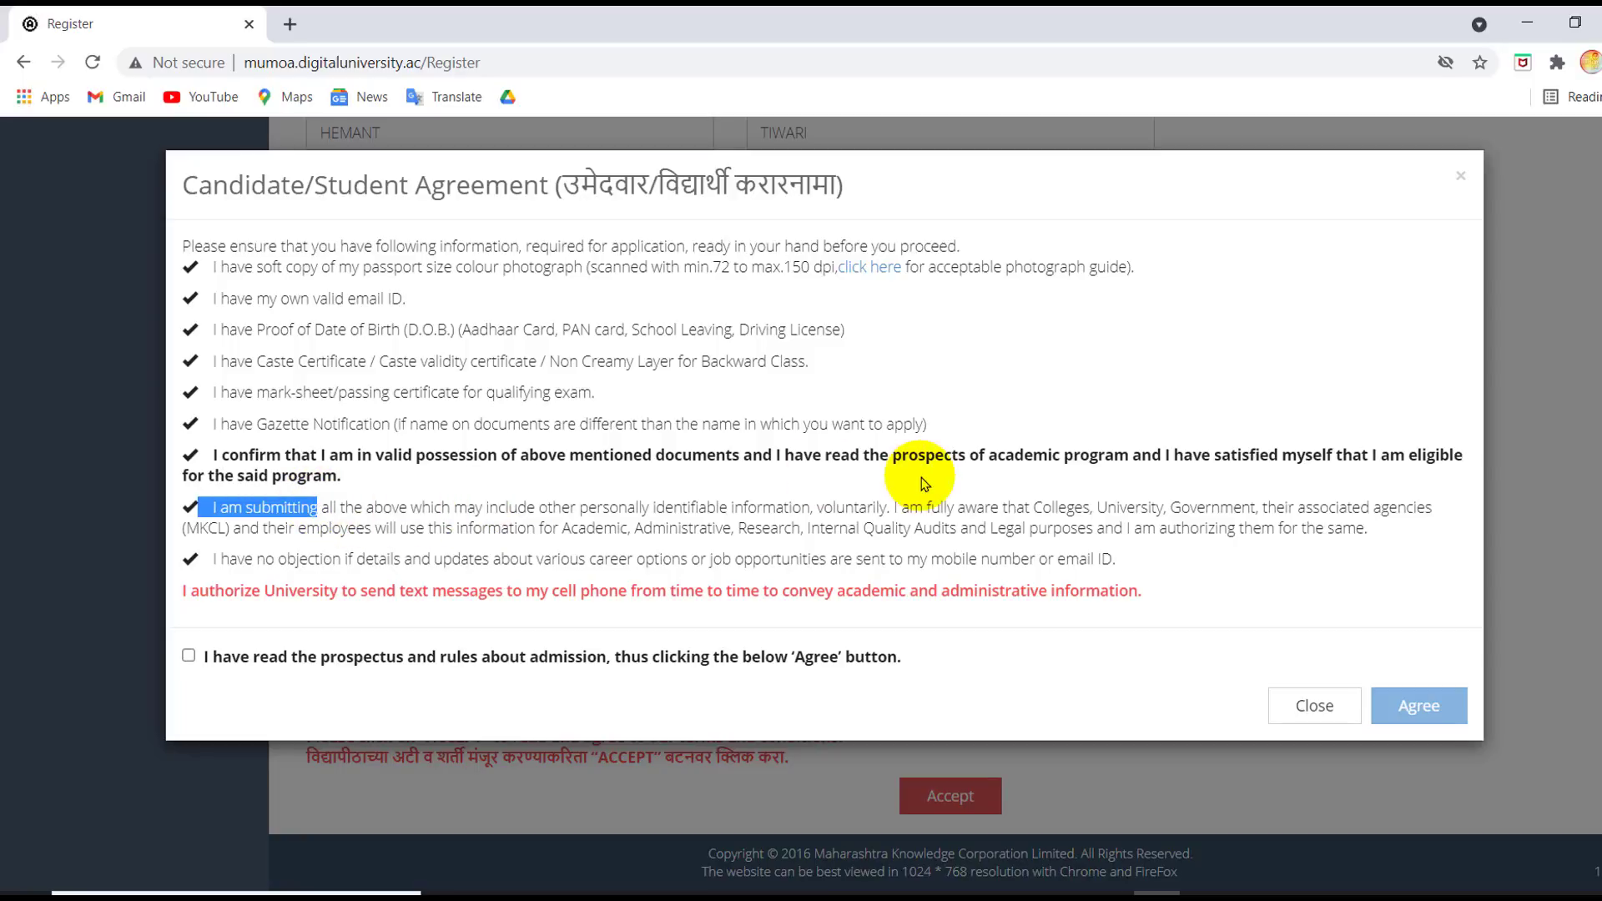
{"action": "left_click", "coordinate": [695, 558]}
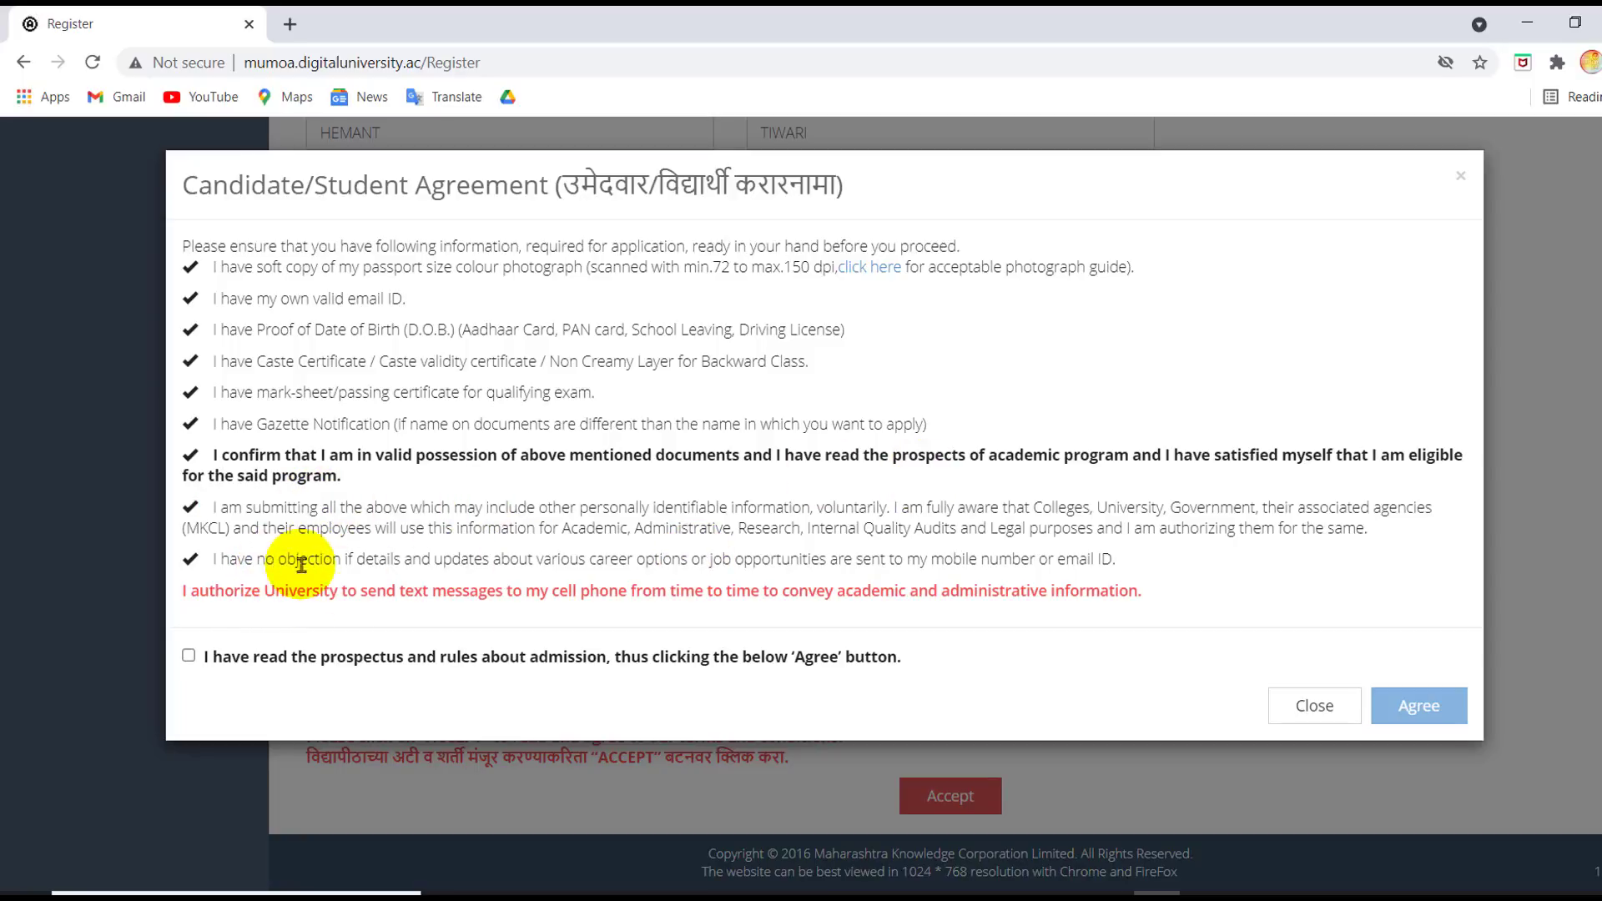
{"action": "left_click_drag", "start_coordinate": [276, 563], "coordinate": [870, 566]}
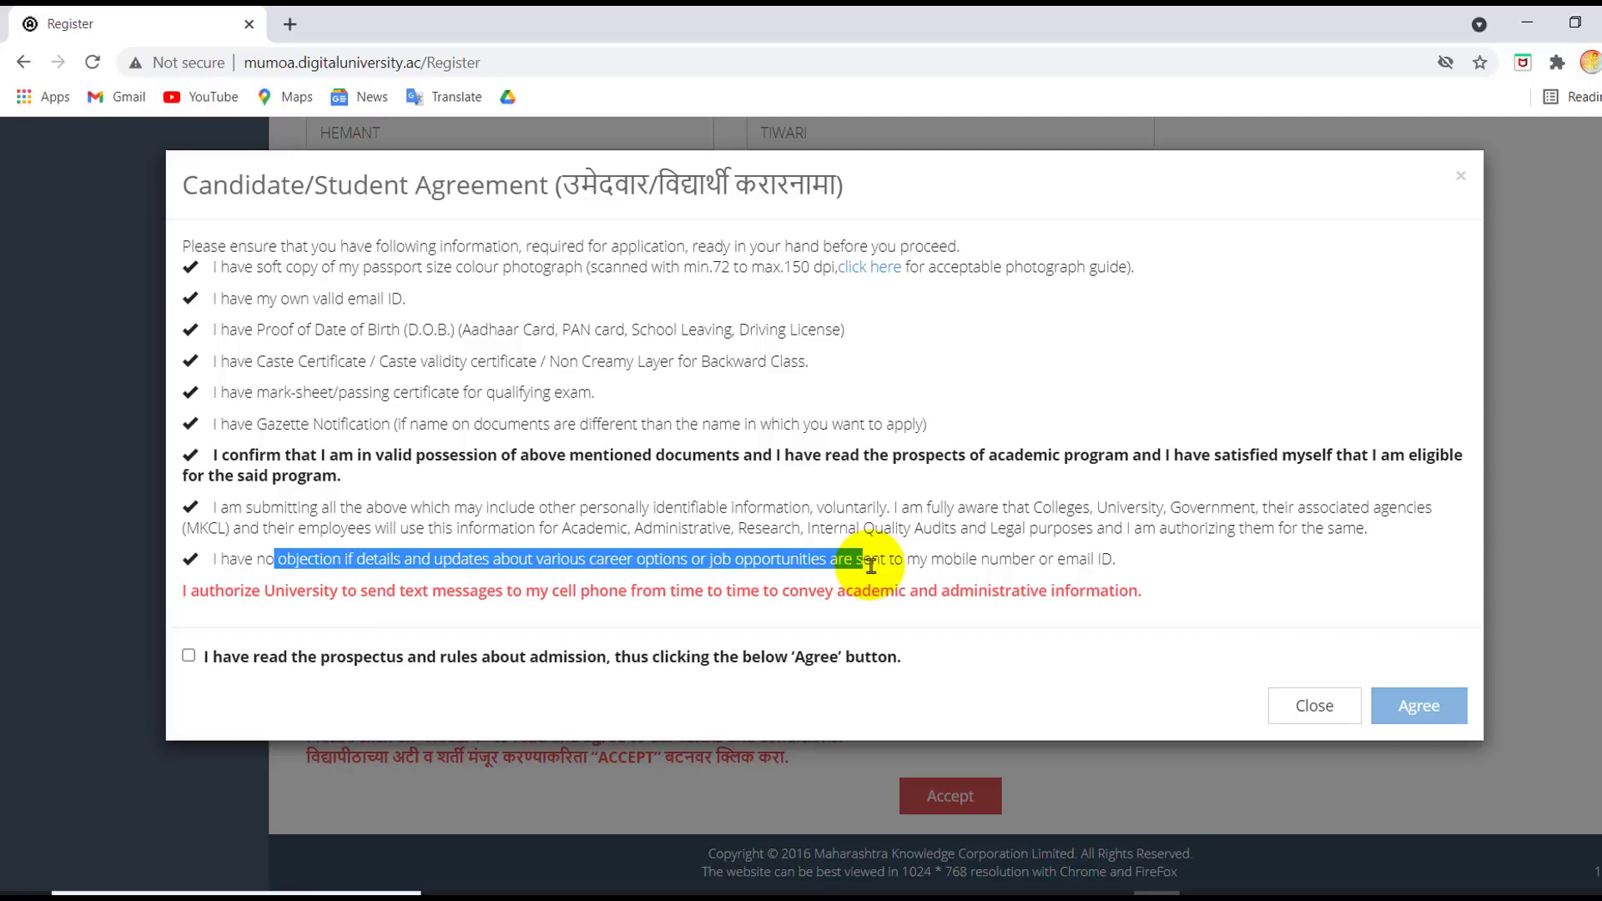
{"action": "left_click", "coordinate": [650, 549]}
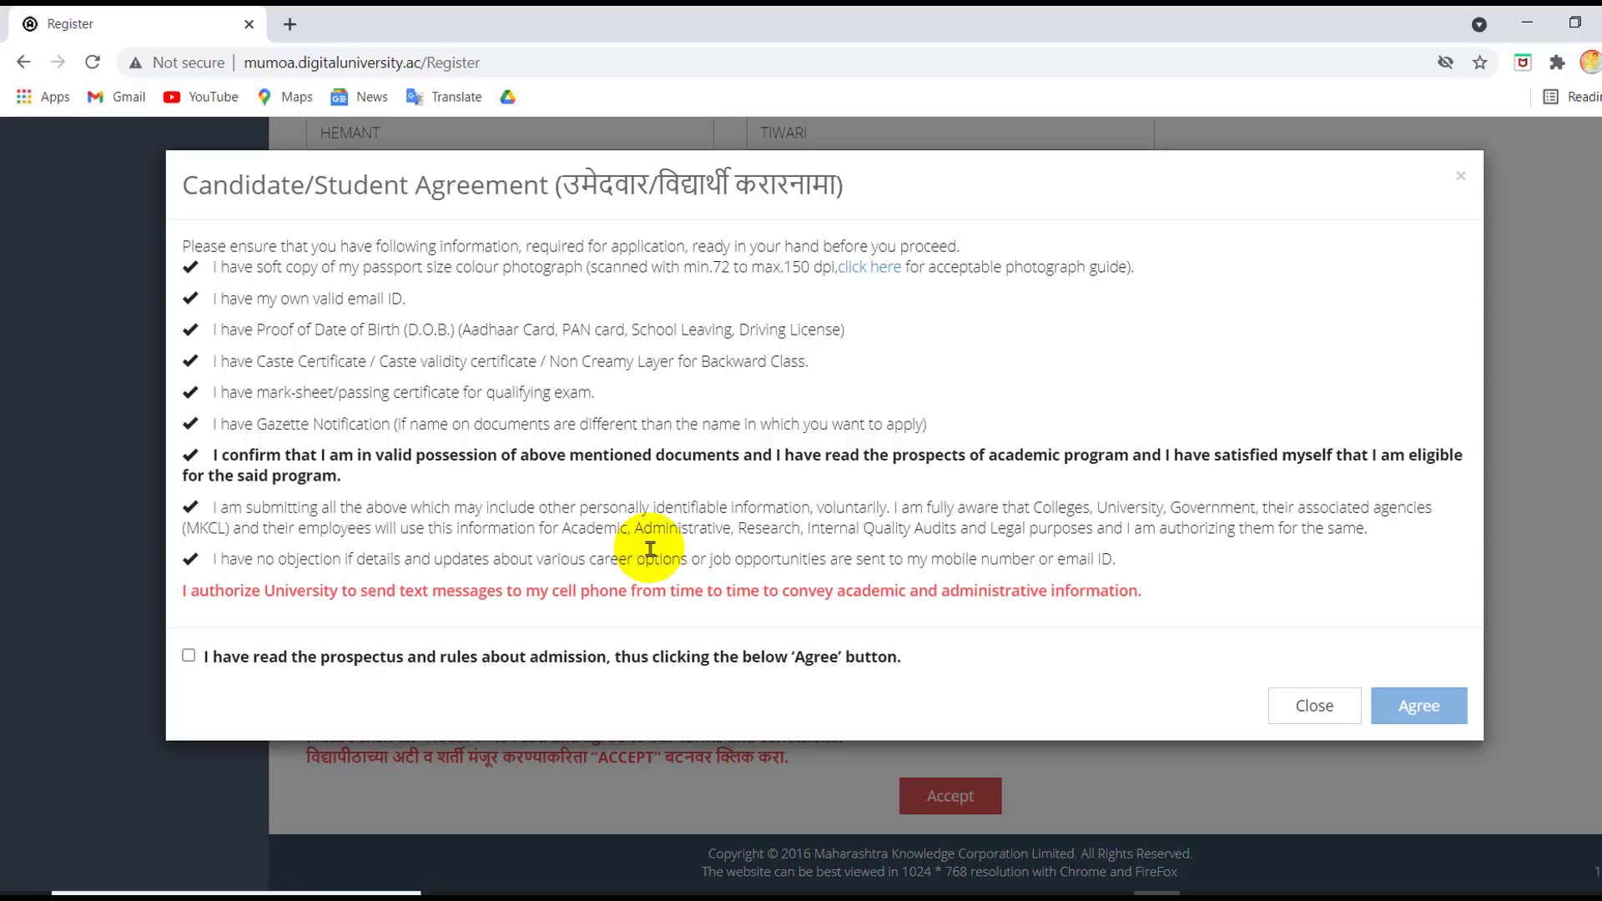
Confirm reading the prospectus, agree to the candidate agreement and submit the registration.
{"action": "left_click", "coordinate": [190, 657]}
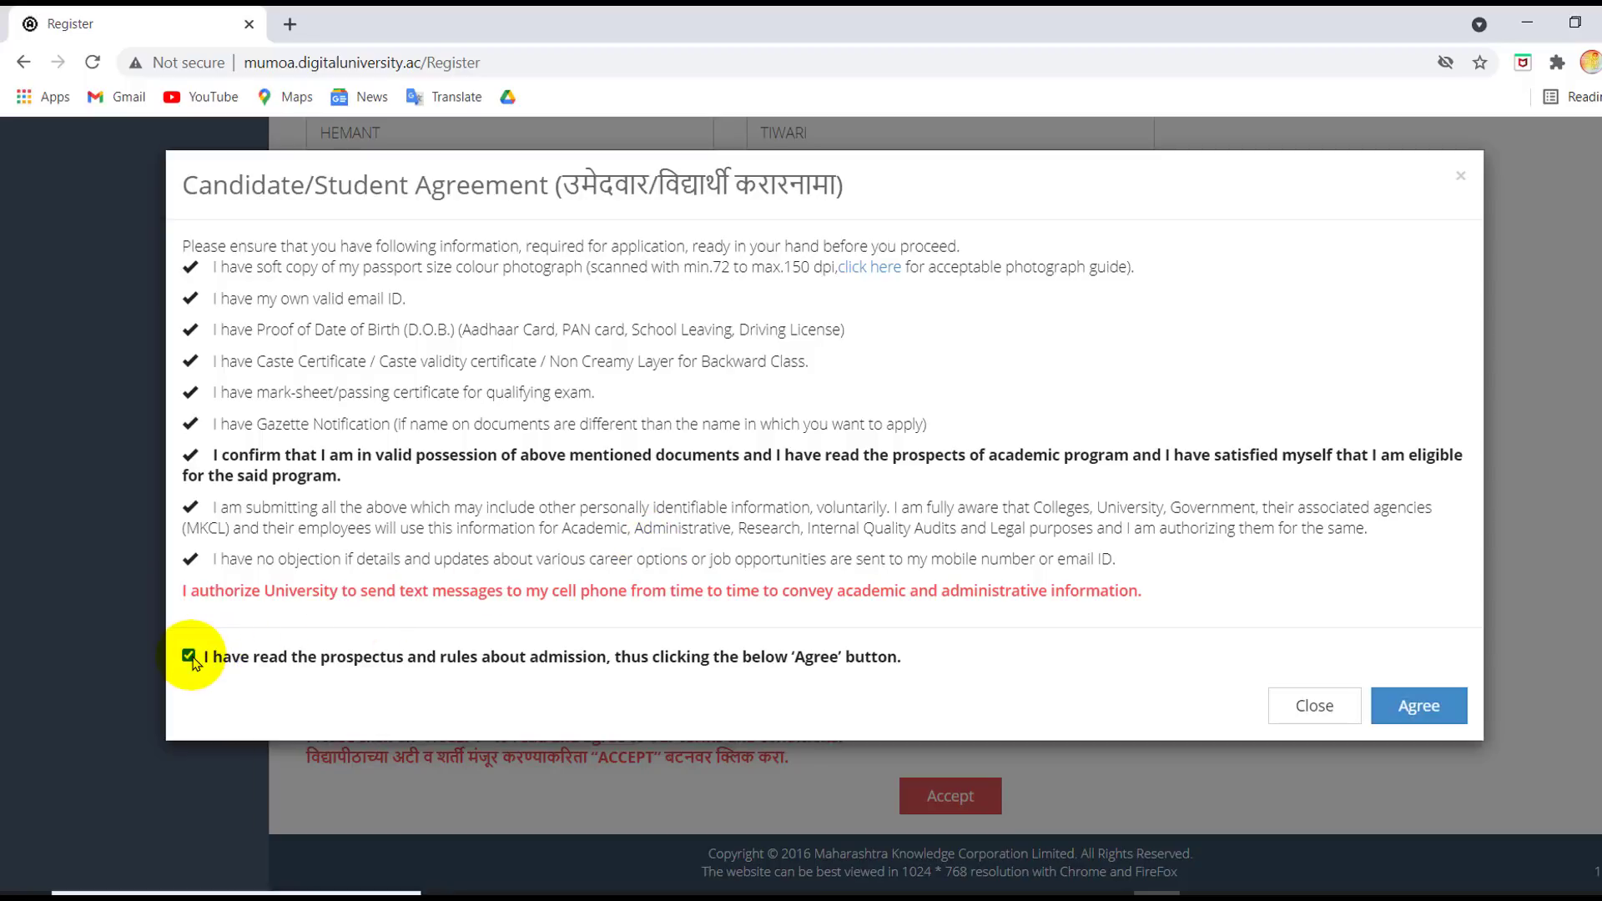
{"action": "scroll", "coordinate": [193, 657], "scroll_direction": "up", "scroll_amount": 5}
{"action": "scroll", "coordinate": [168, 658], "scroll_direction": "down", "scroll_amount": 5}
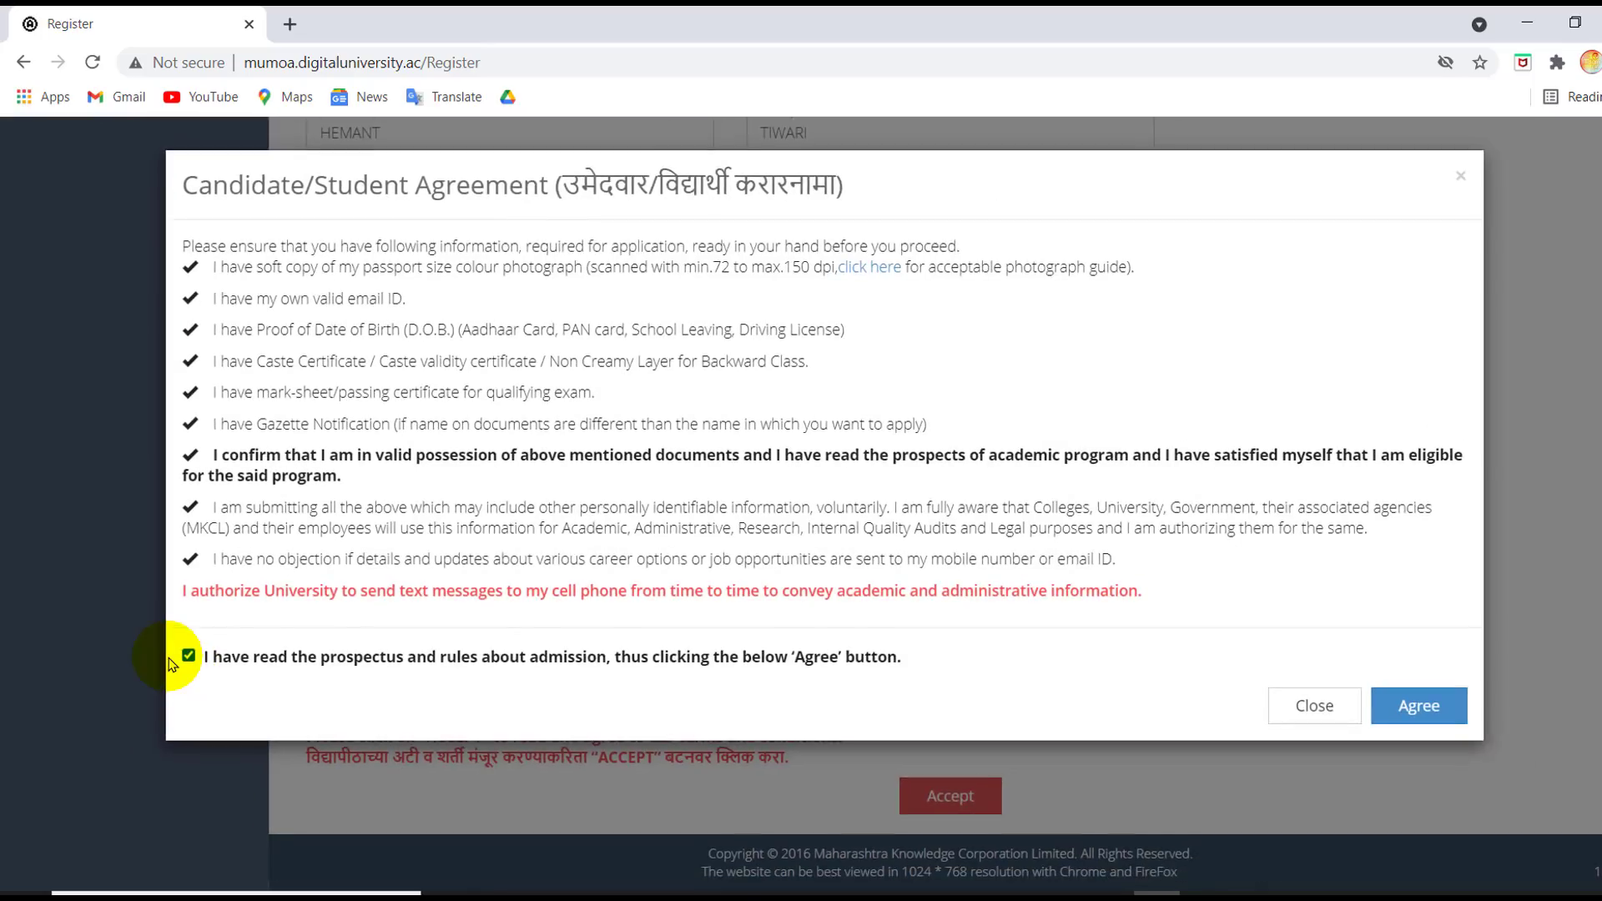
{"action": "left_click", "coordinate": [1419, 708]}
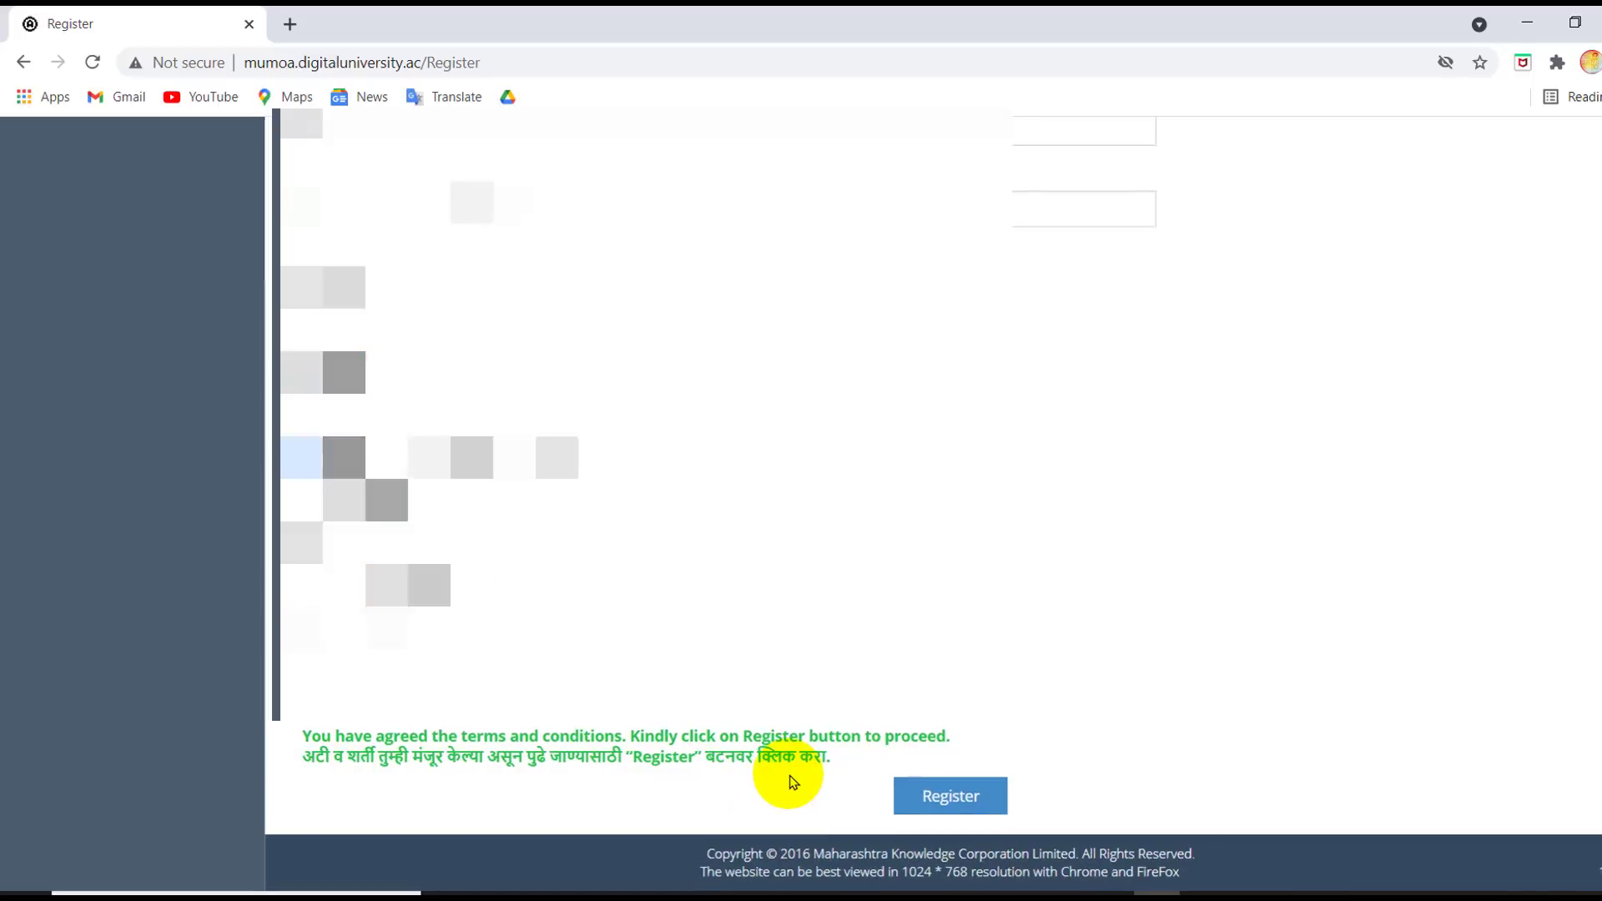
{"action": "scroll", "coordinate": [748, 500], "scroll_direction": "up", "scroll_amount": 3}
{"action": "scroll", "coordinate": [748, 500], "scroll_direction": "down", "scroll_amount": 3}
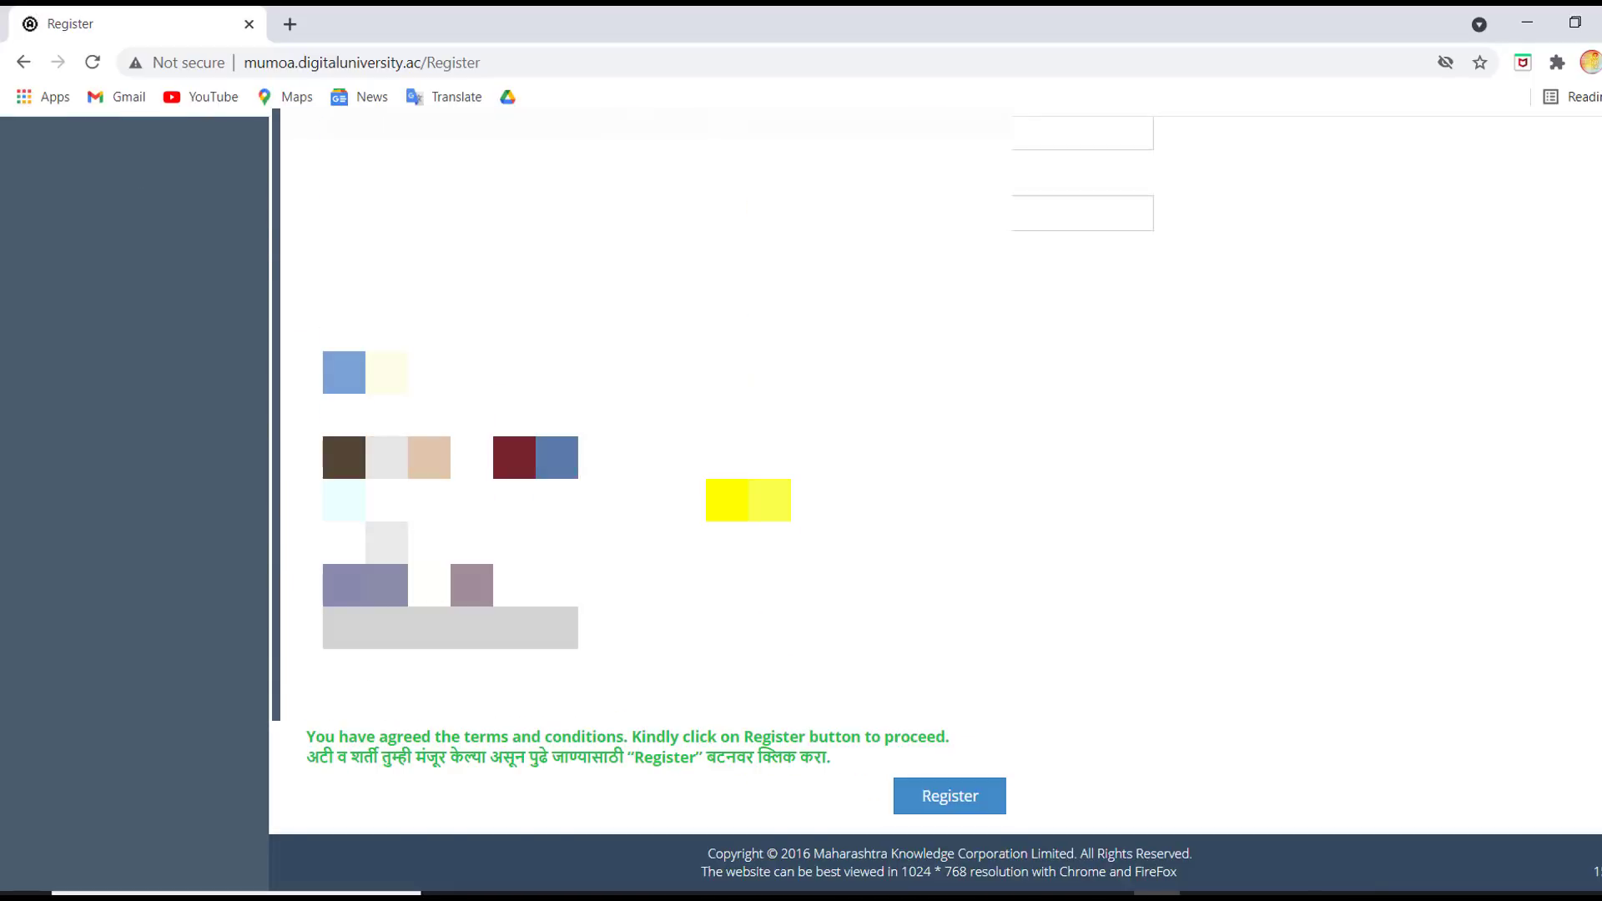
{"action": "left_click", "coordinate": [935, 800]}
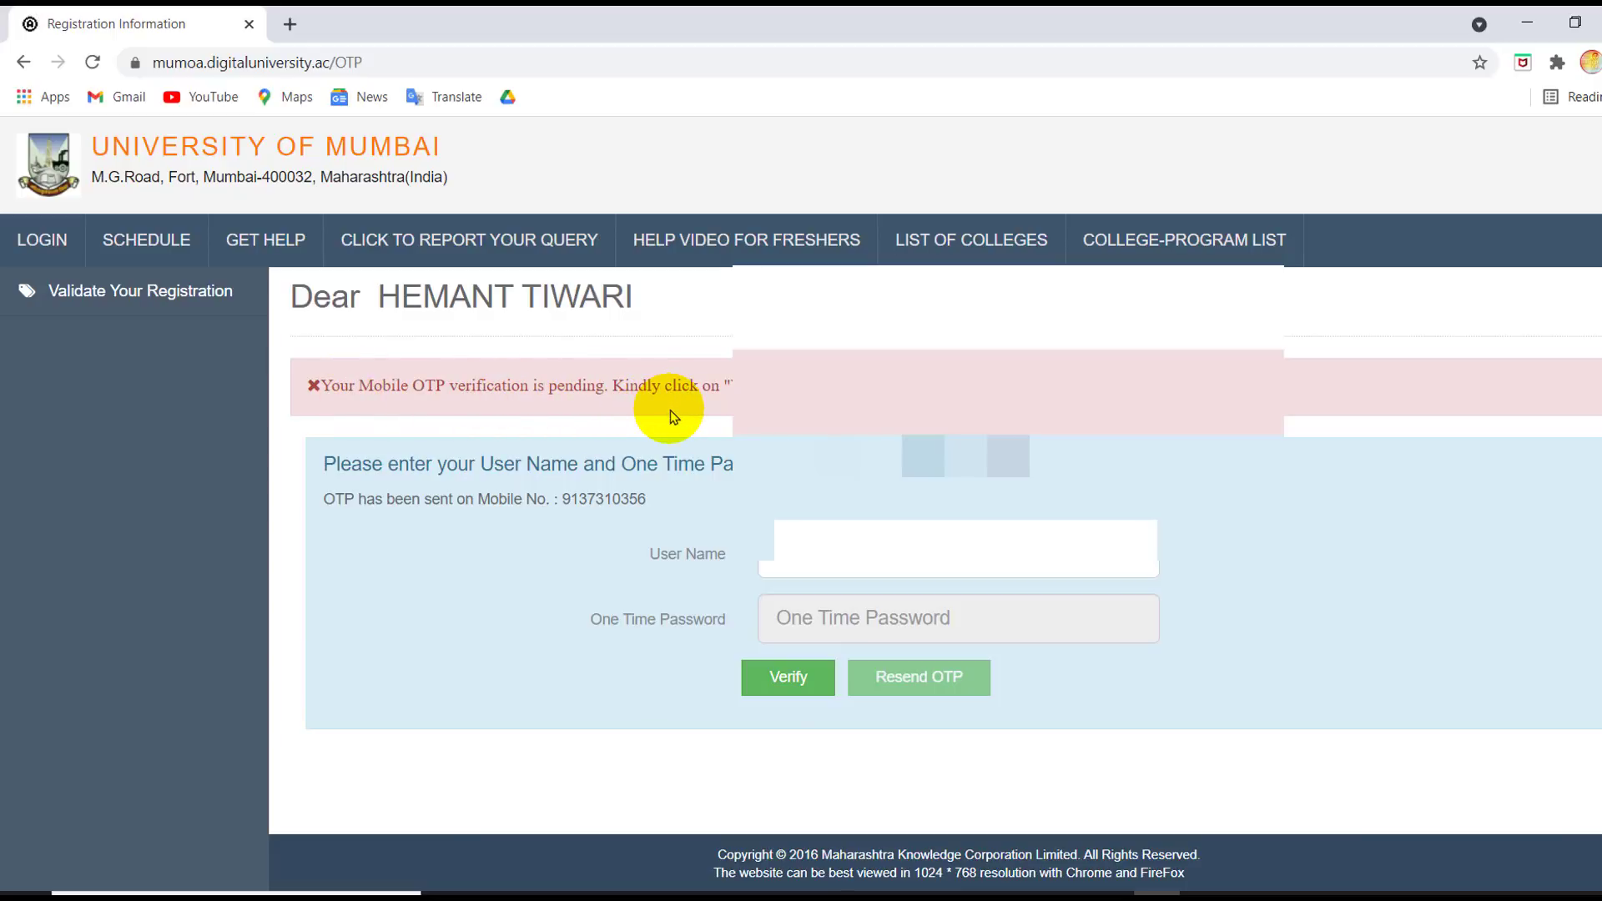
Enter the SMS one-time password and verify the mobile number.
{"action": "left_click", "coordinate": [909, 552]}
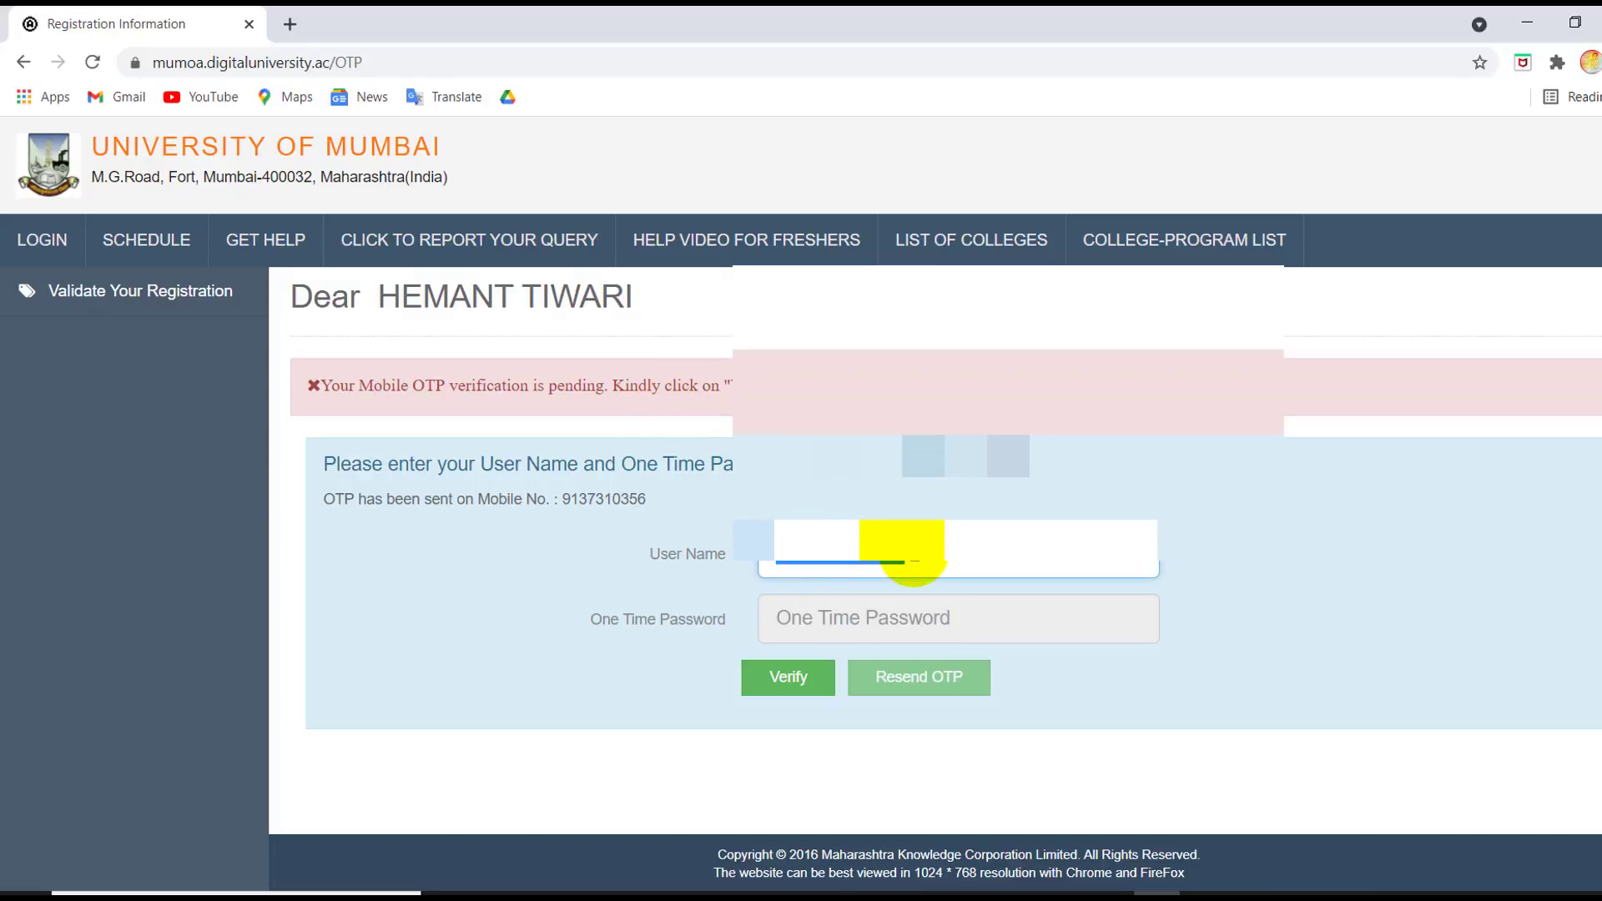
{"action": "left_click", "coordinate": [802, 615]}
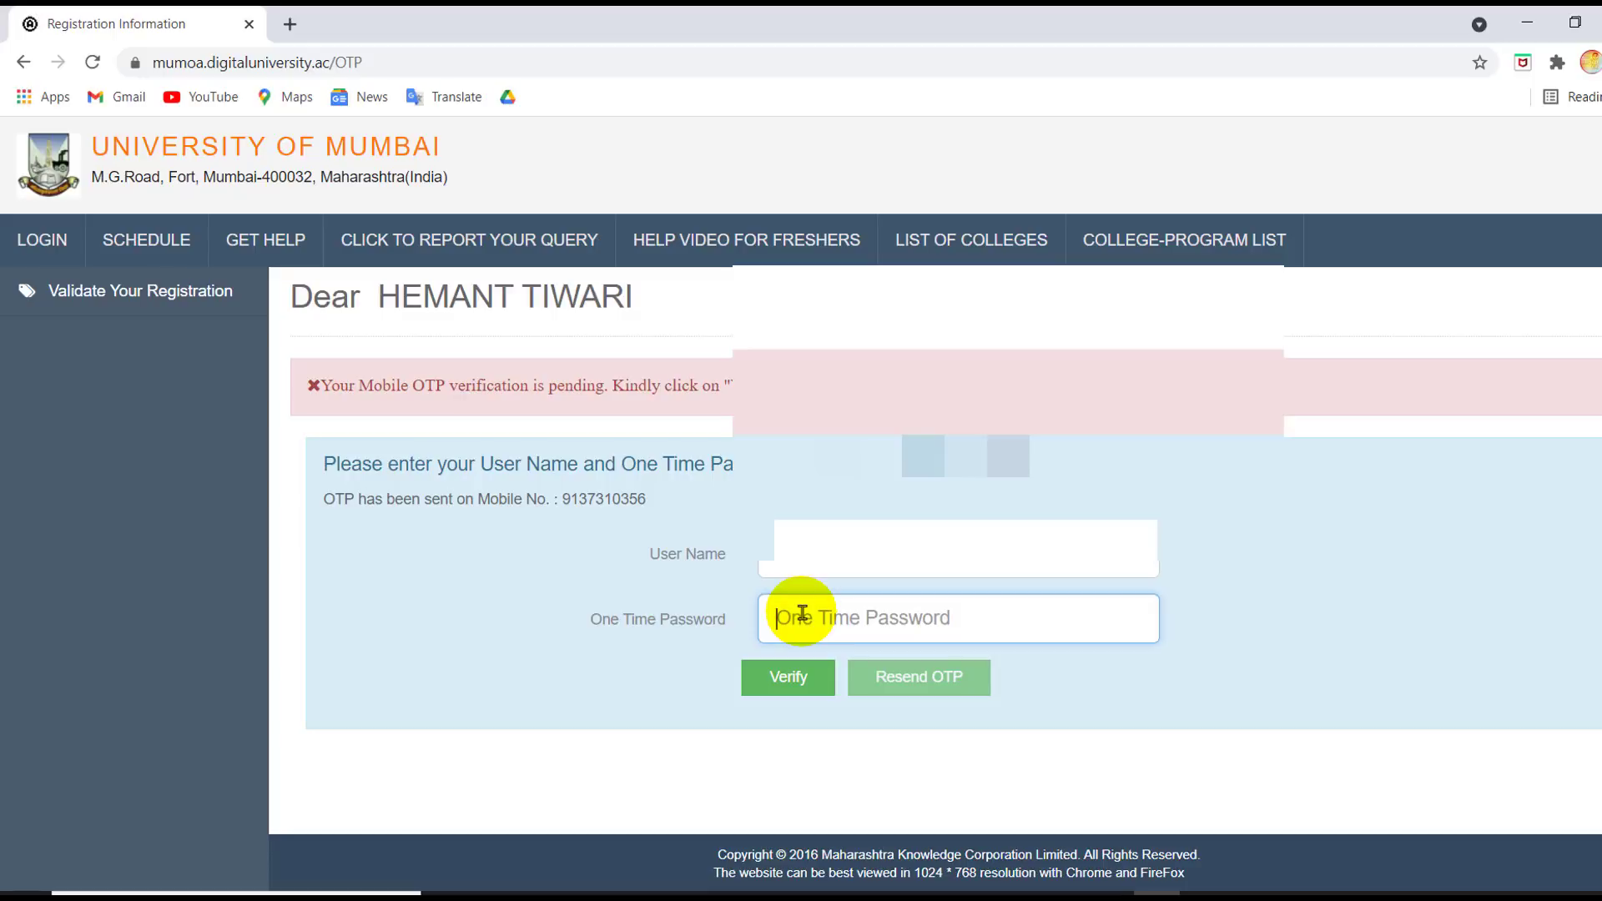
{"action": "key", "text": "BackSpace"}
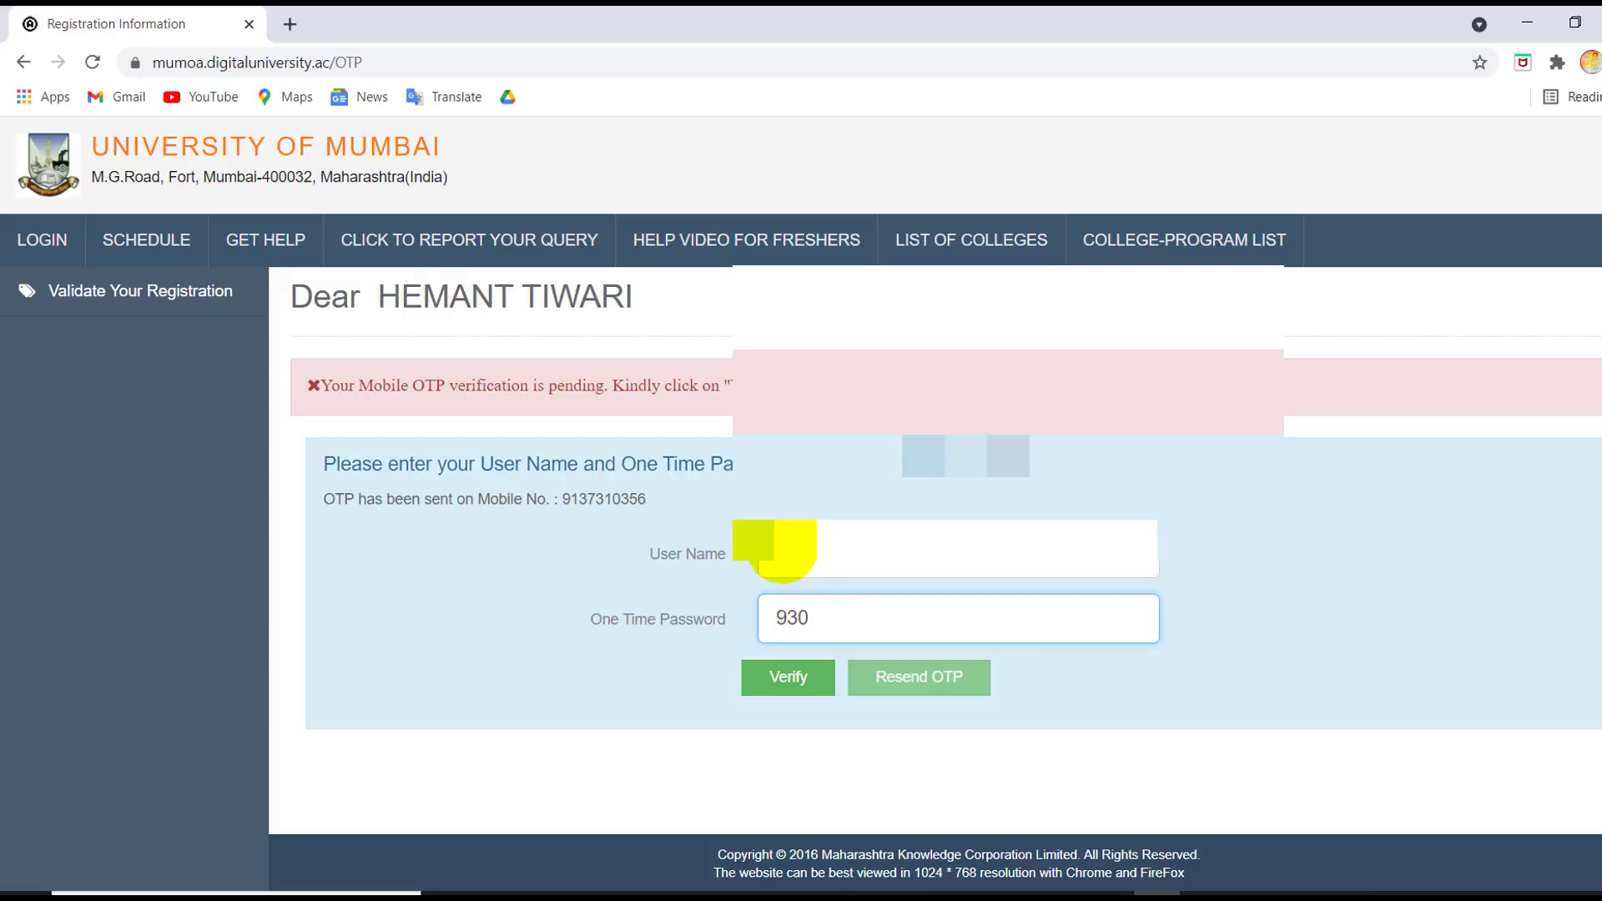
{"action": "left_click", "coordinate": [780, 552]}
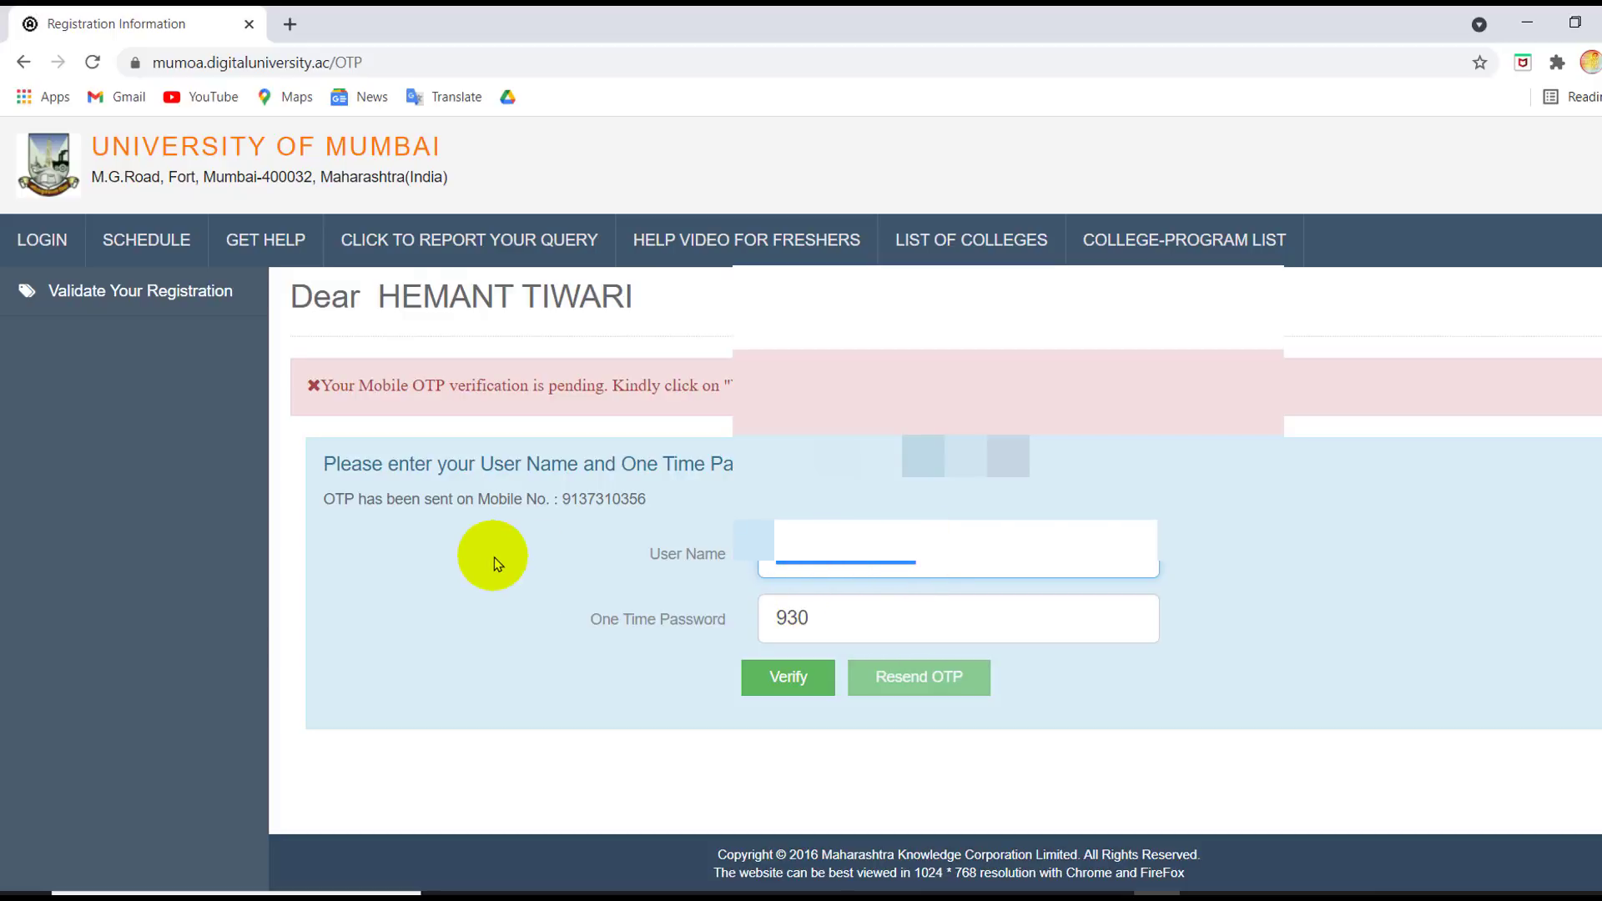
{"action": "left_click", "coordinate": [844, 619]}
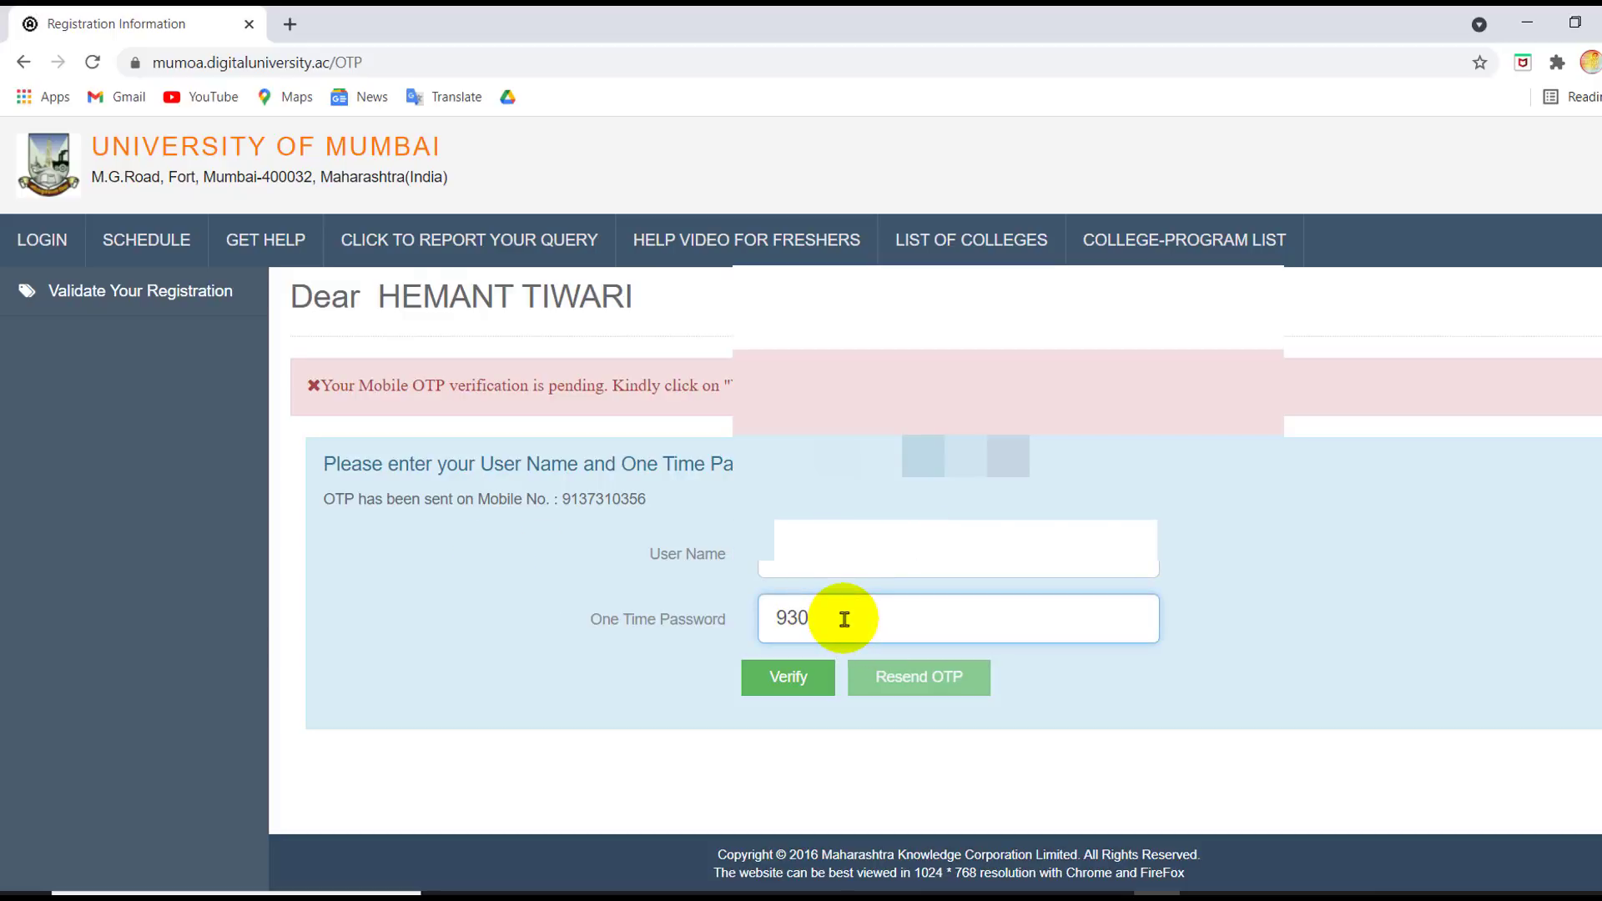
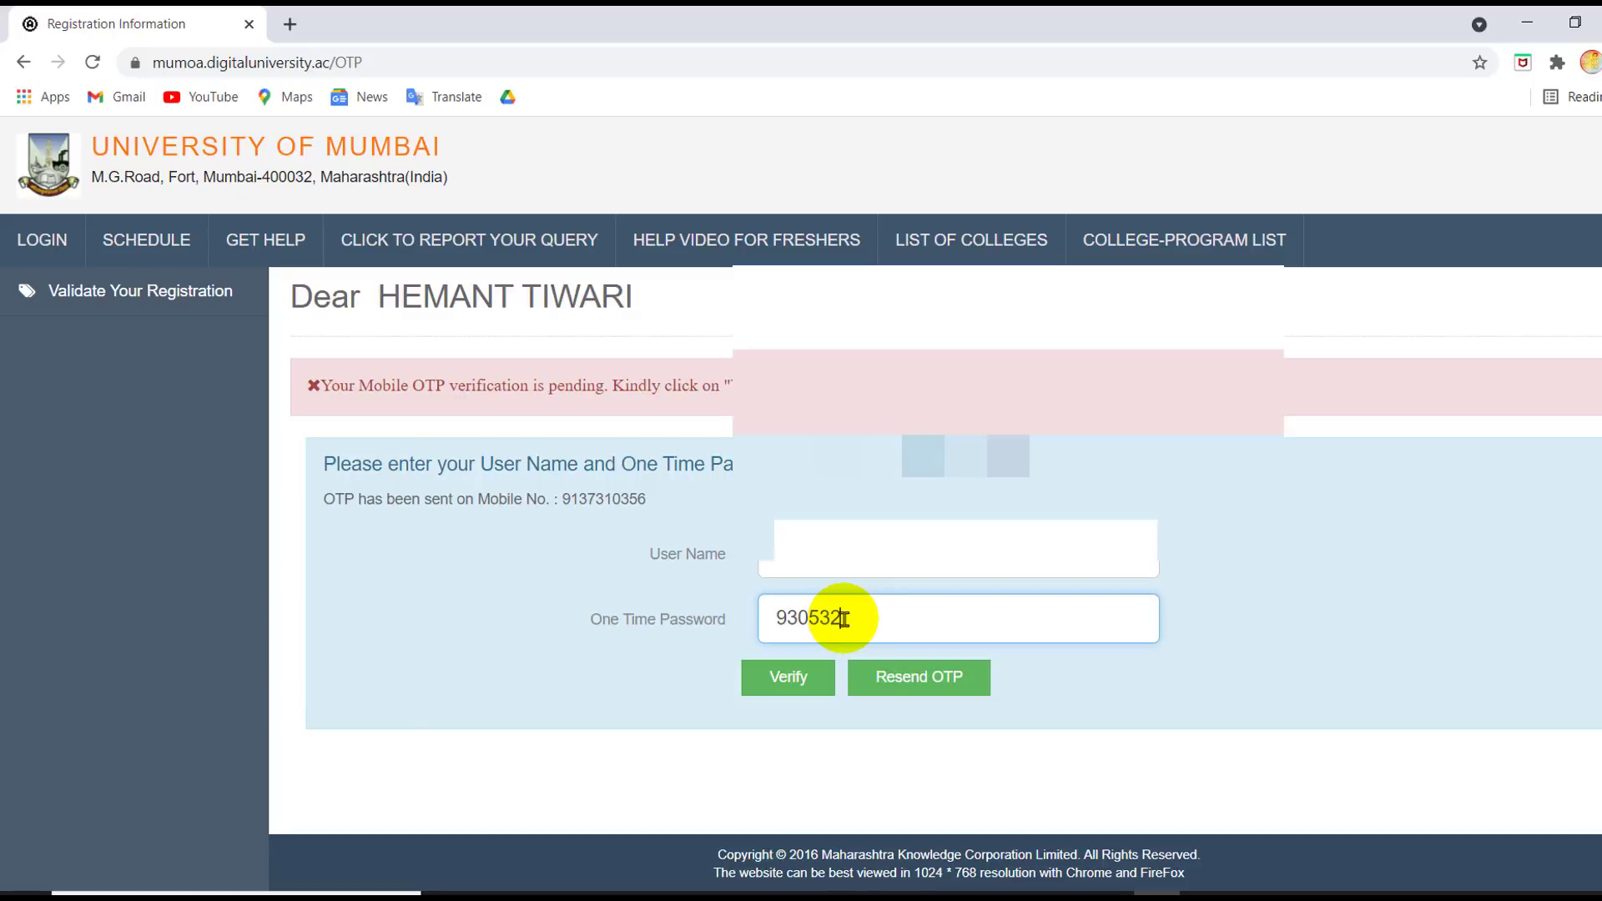
{"action": "left_click", "coordinate": [814, 679]}
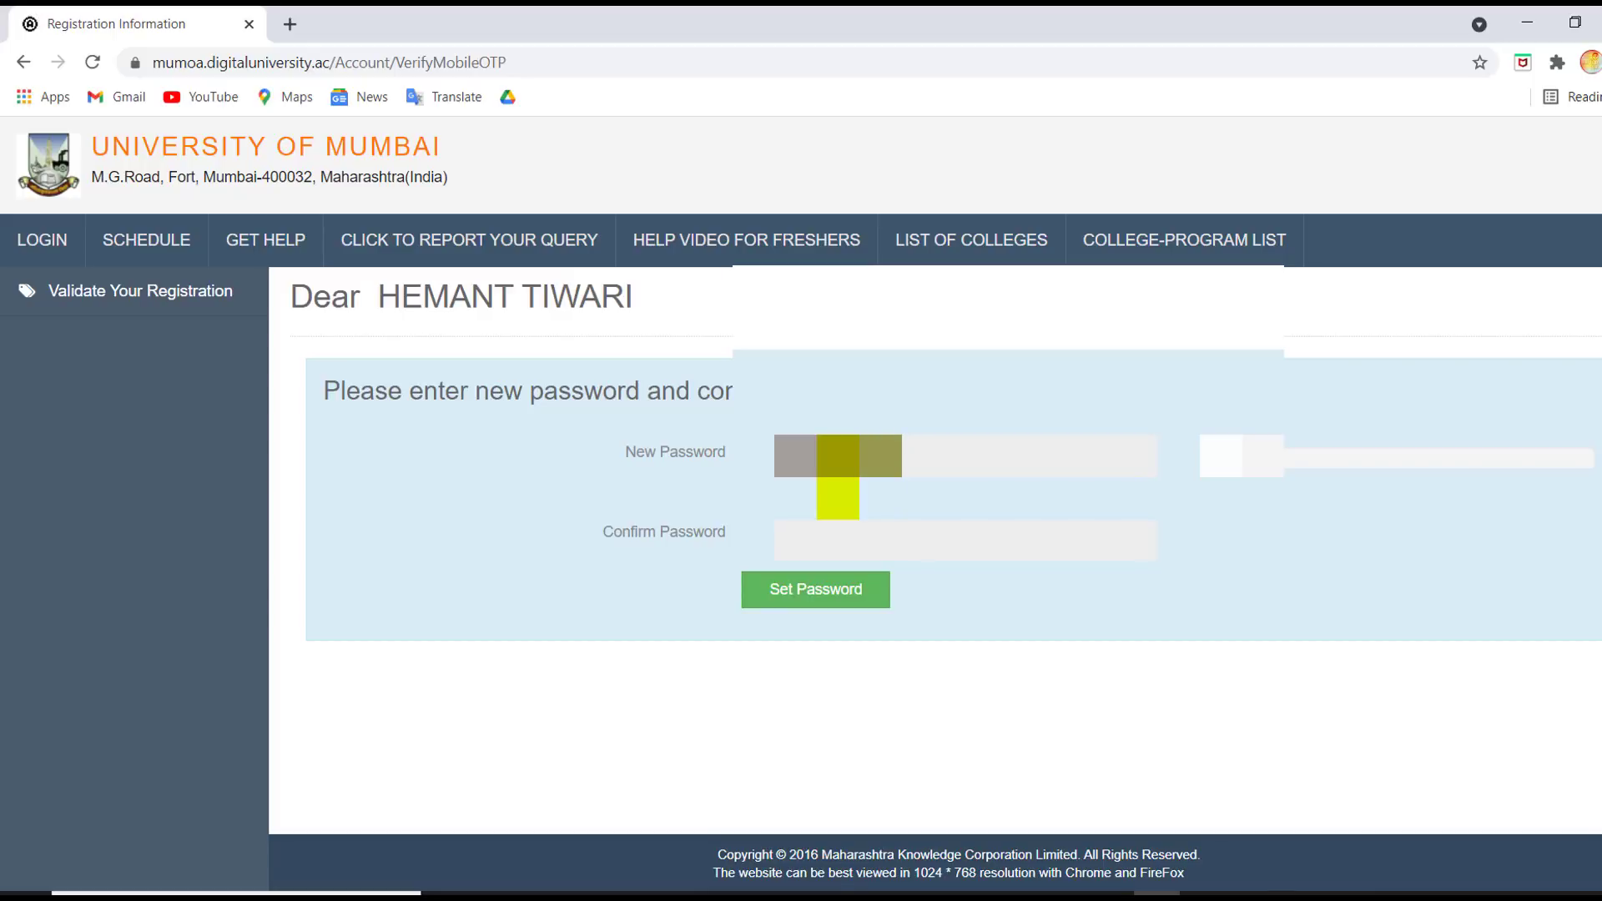
Type the new password, re-enter it as confirmation and save it with Set Password.
{"action": "left_click", "coordinate": [860, 456]}
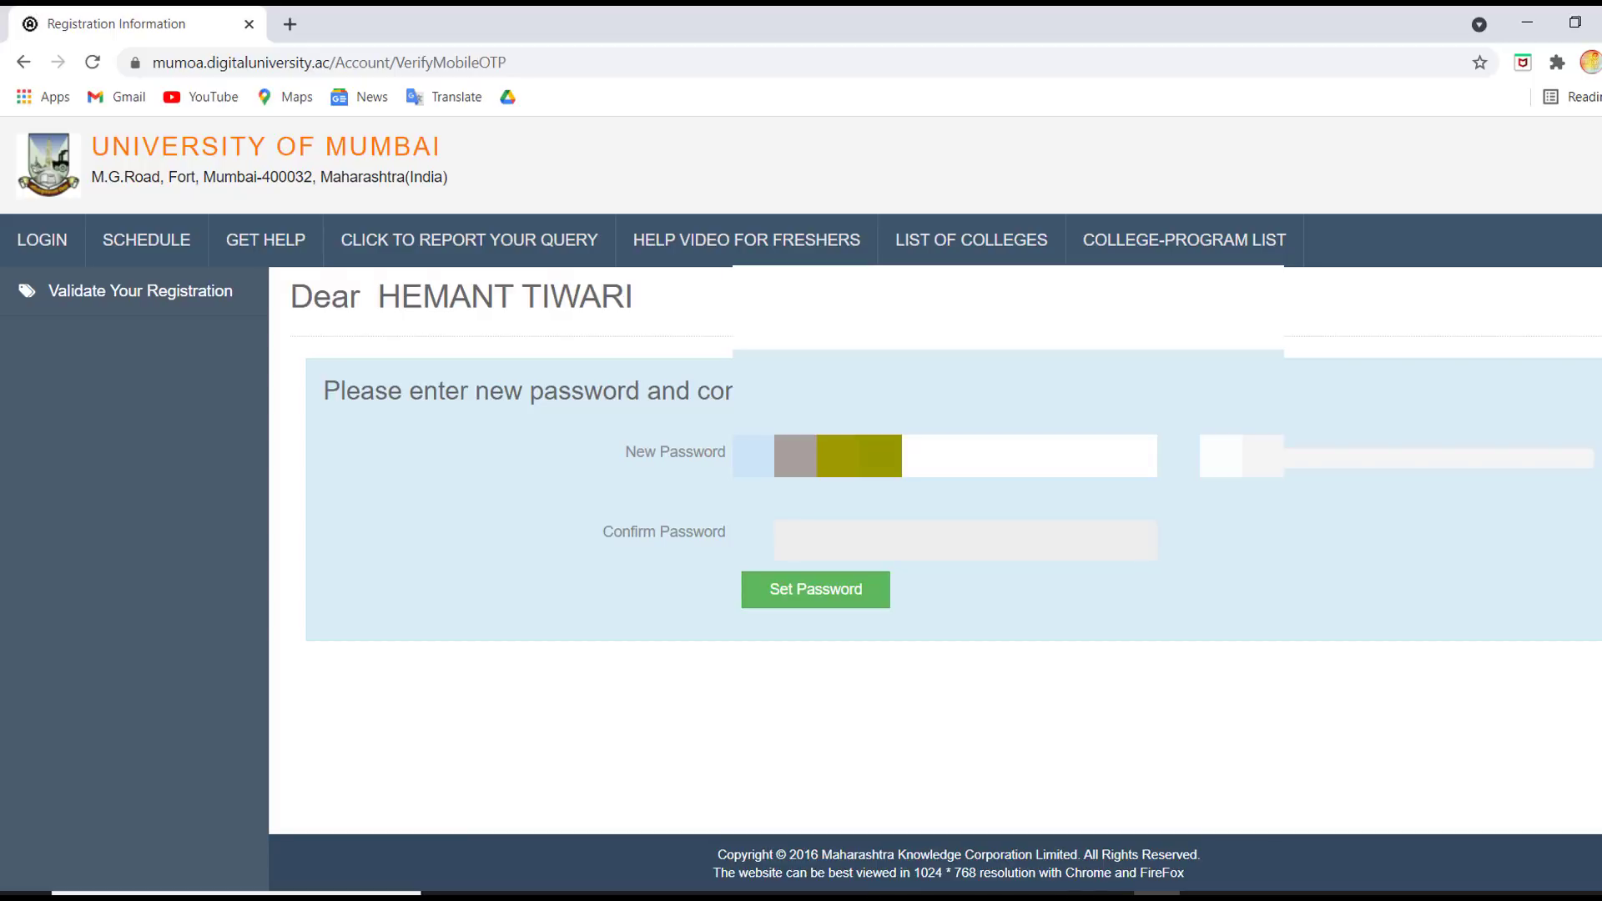
{"action": "type", "text": "•"}
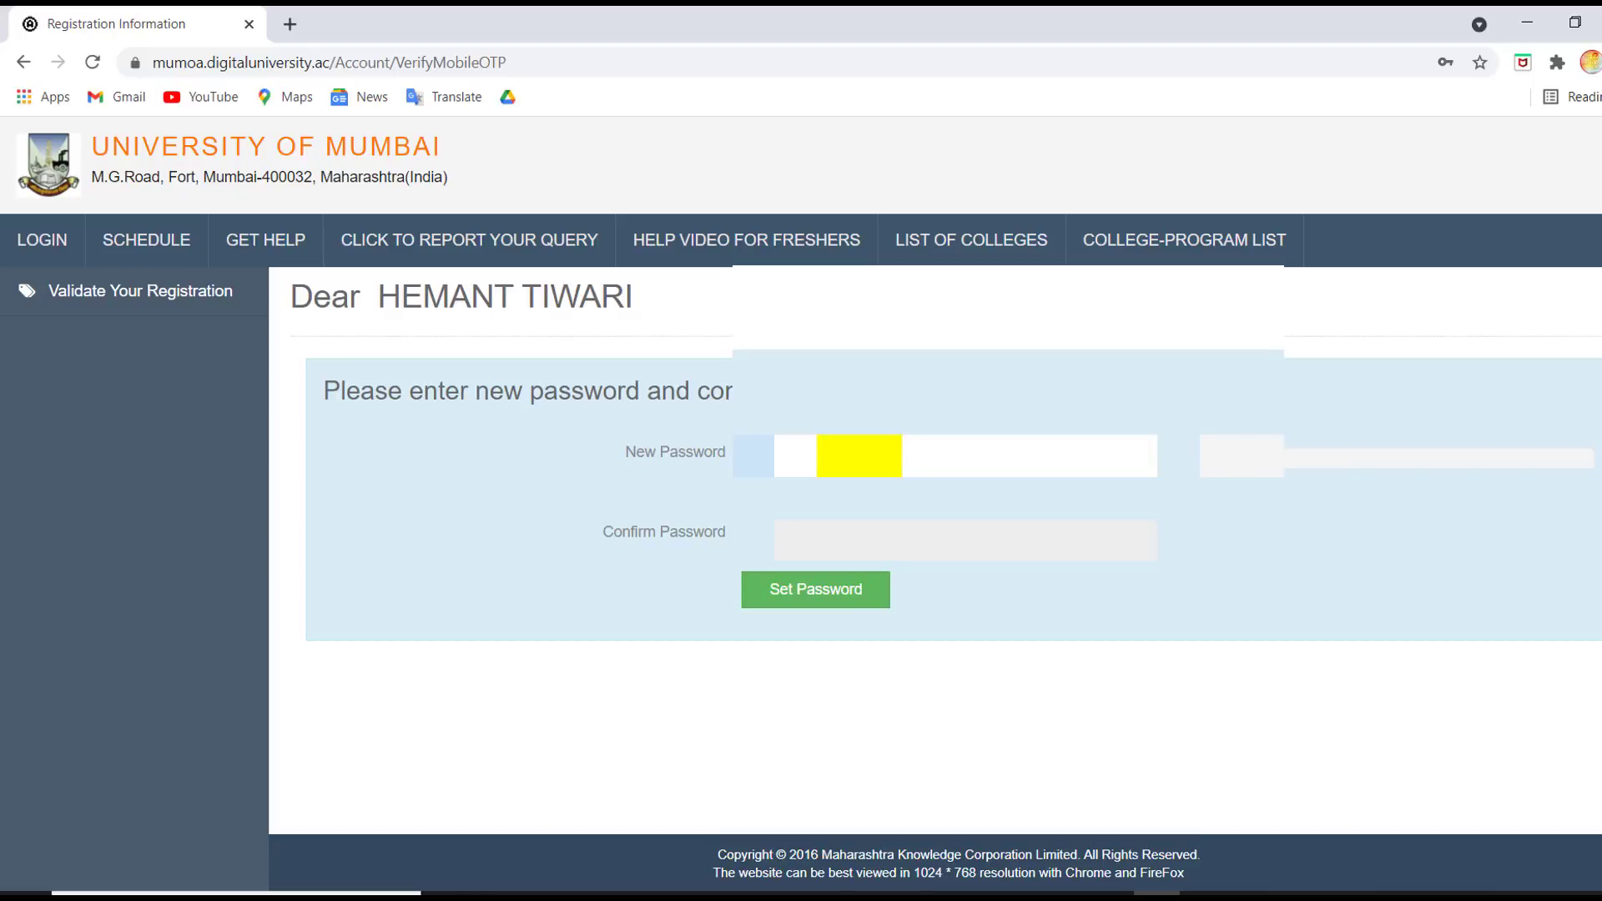
{"action": "key", "text": "BackSpace"}
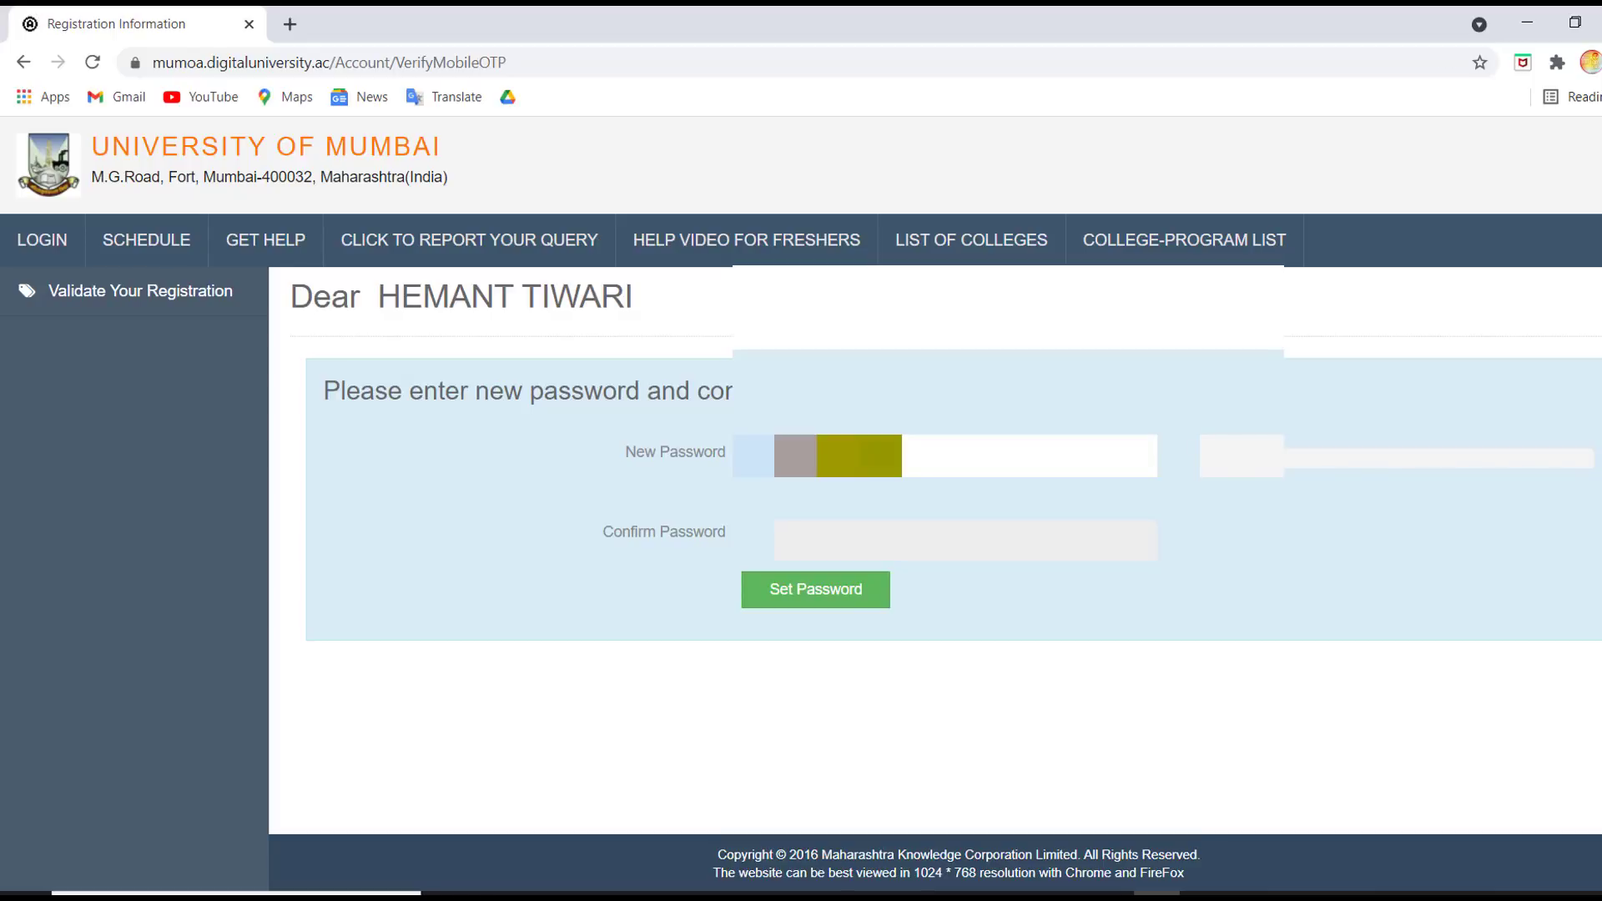
{"action": "type", "text": "•"}
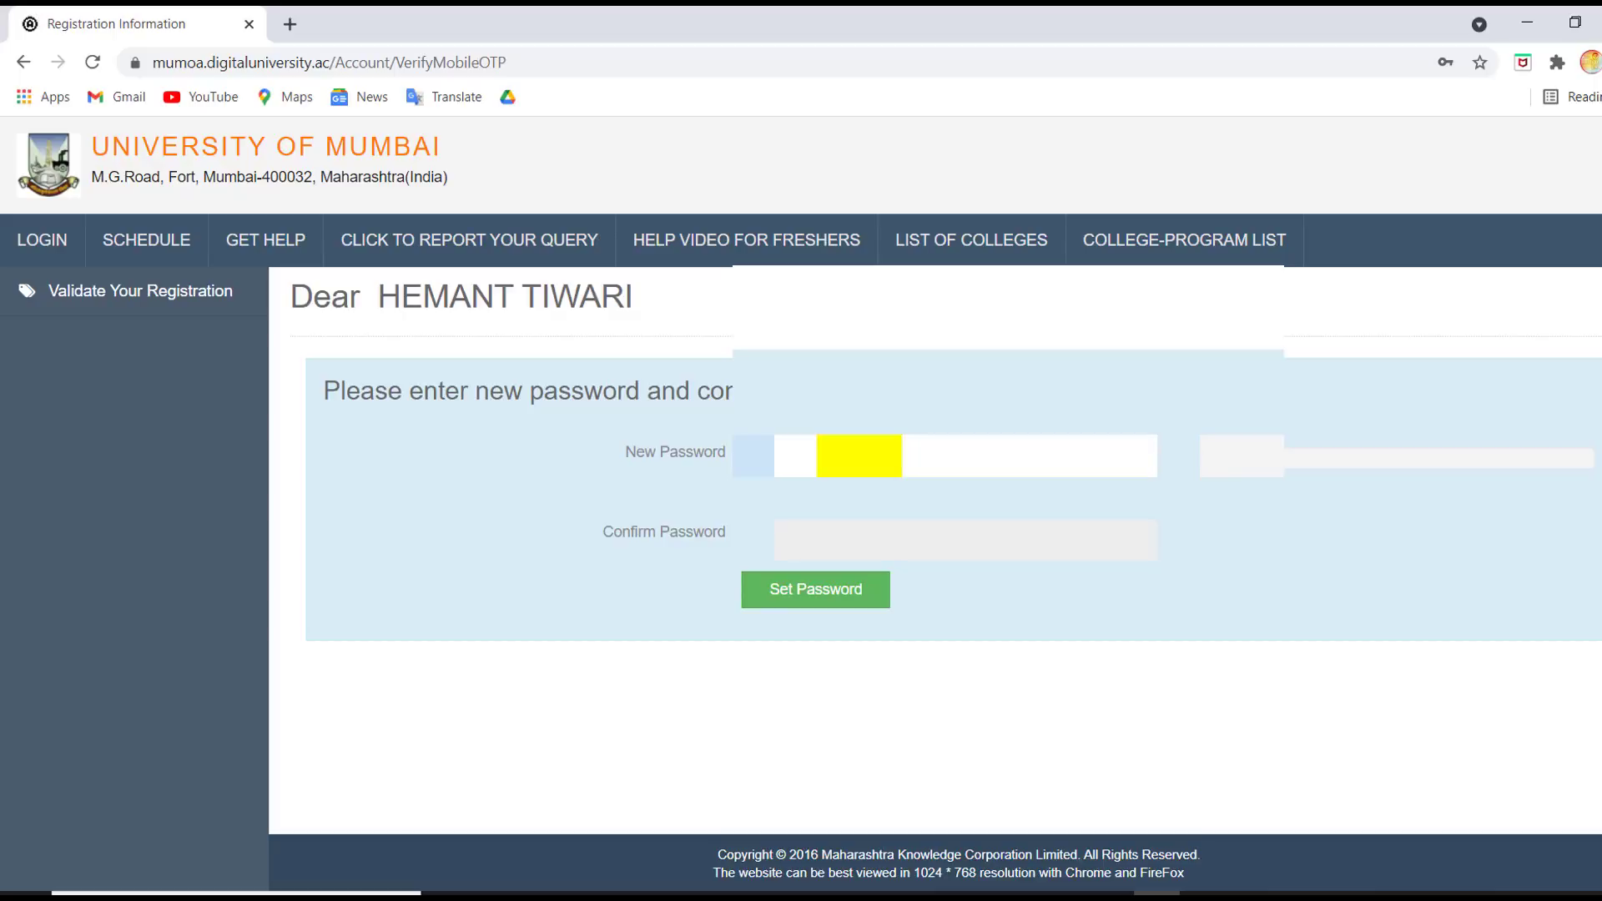
{"action": "left_click", "coordinate": [838, 540]}
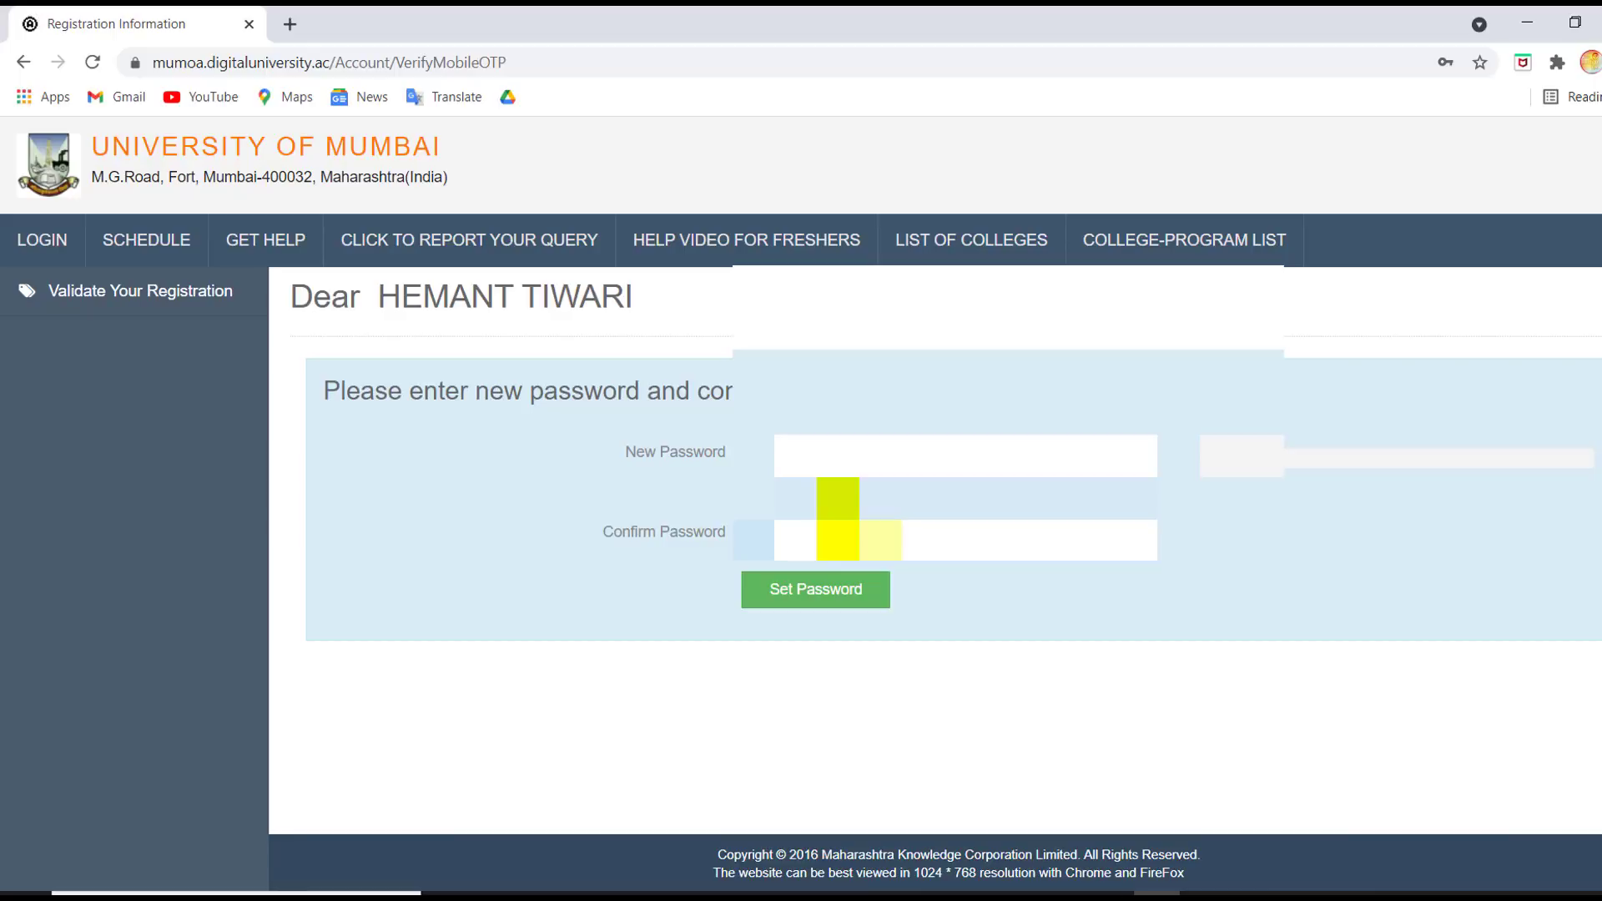
{"action": "left_click", "coordinate": [828, 594]}
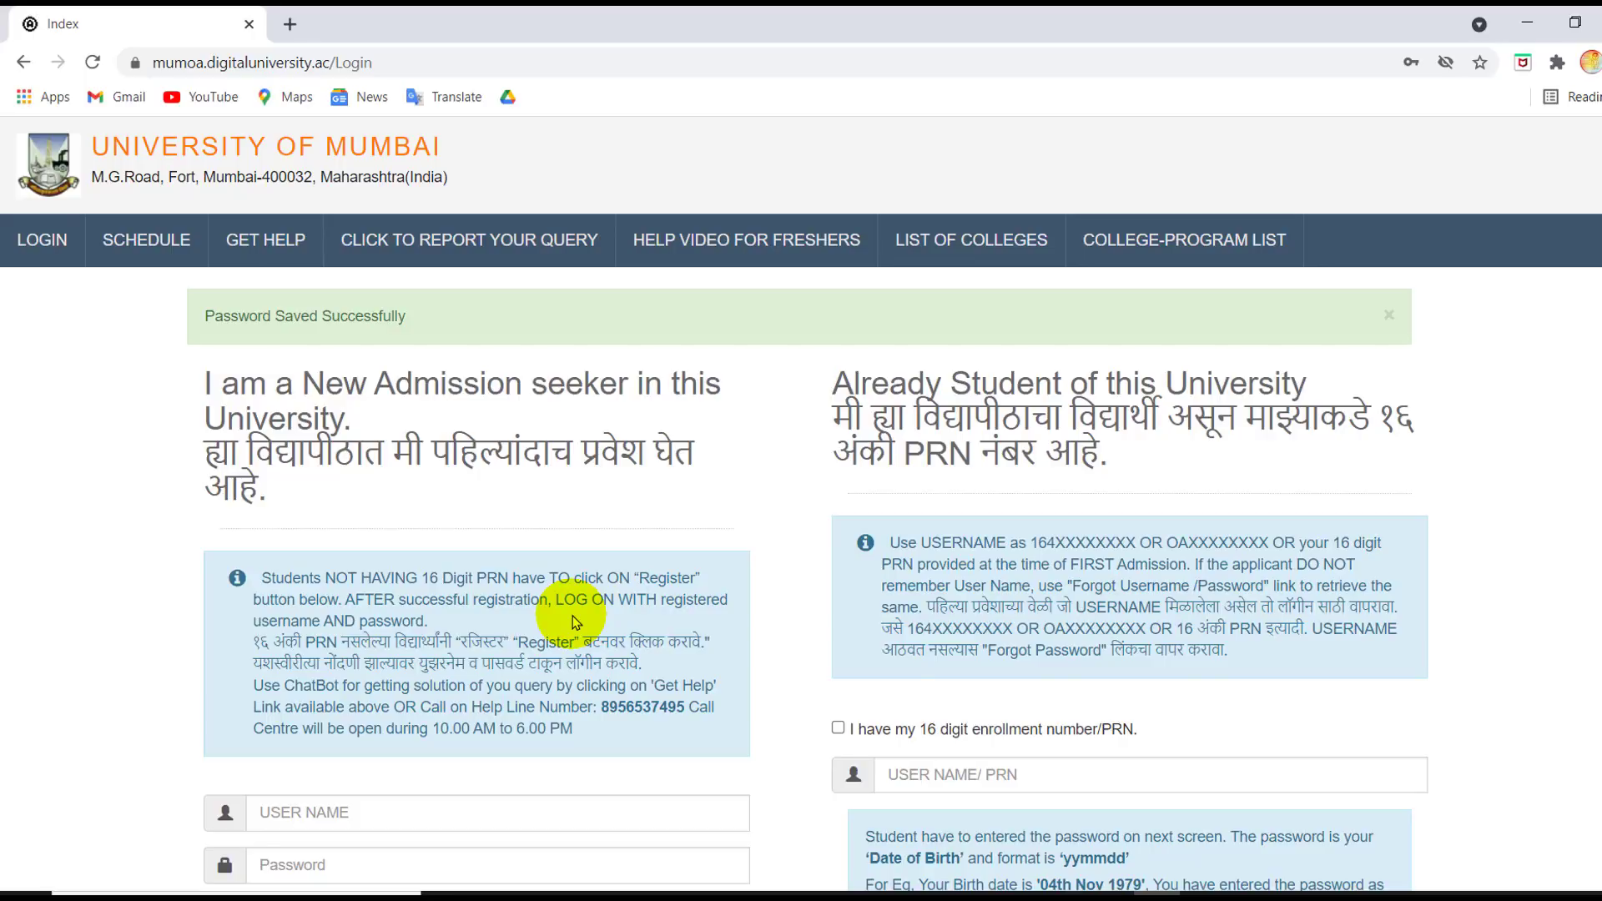
Log in to the new admission seeker section with the registered username and new password.
{"action": "scroll", "coordinate": [572, 616], "scroll_direction": "down", "scroll_amount": 3}
{"action": "scroll", "coordinate": [573, 620], "scroll_direction": "up", "scroll_amount": 2}
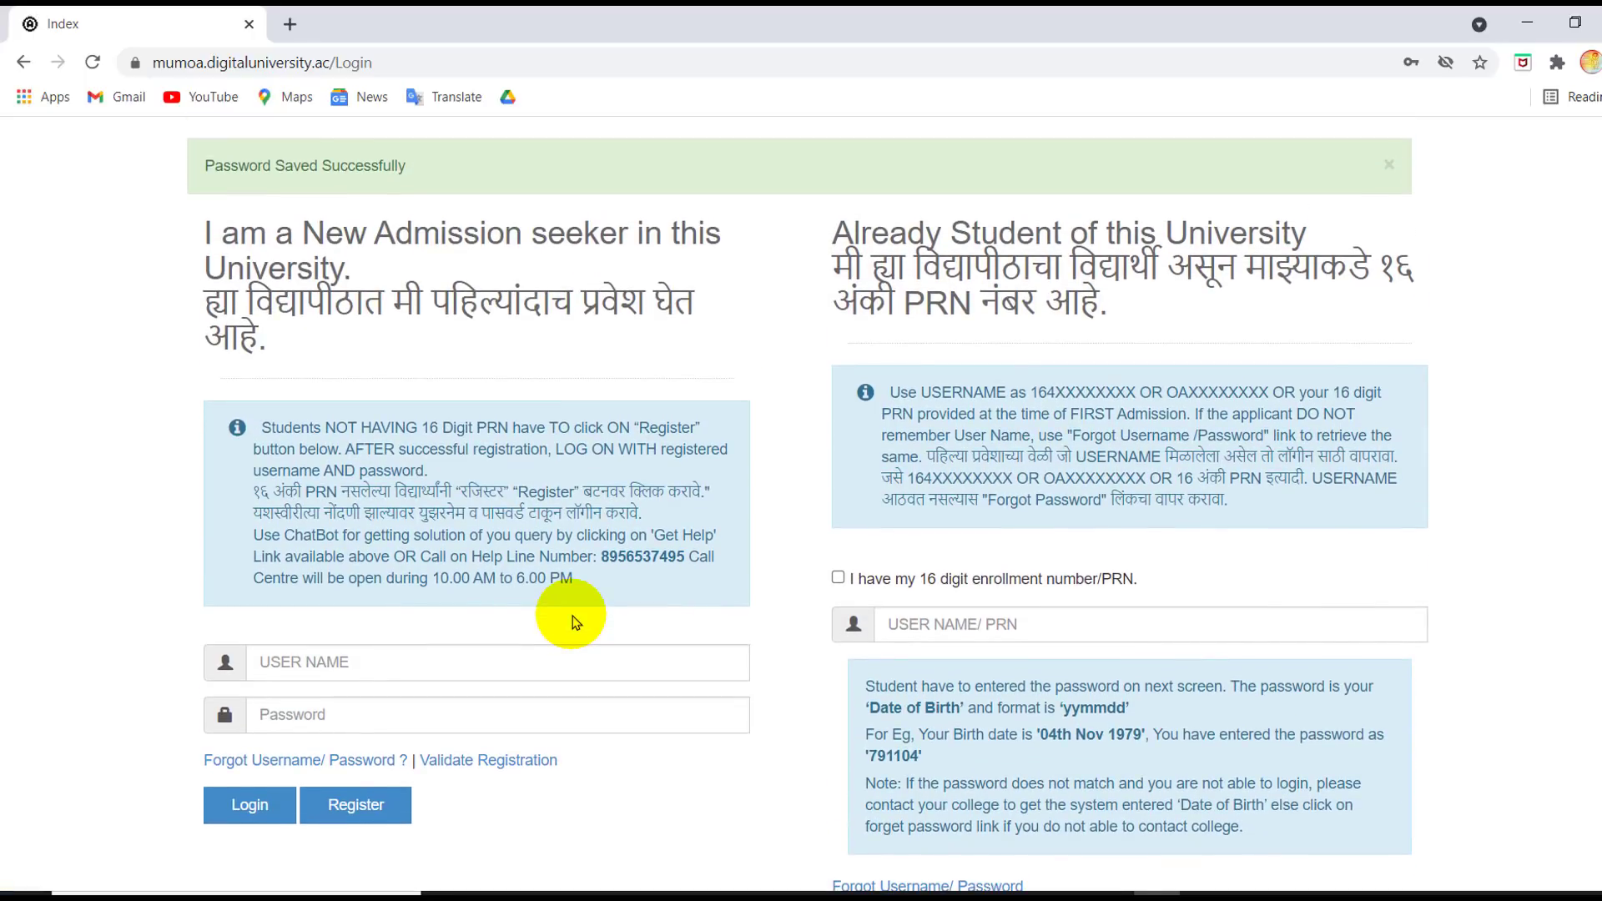
{"action": "scroll", "coordinate": [572, 621], "scroll_direction": "up", "scroll_amount": 1}
{"action": "scroll", "coordinate": [572, 617], "scroll_direction": "down", "scroll_amount": 2}
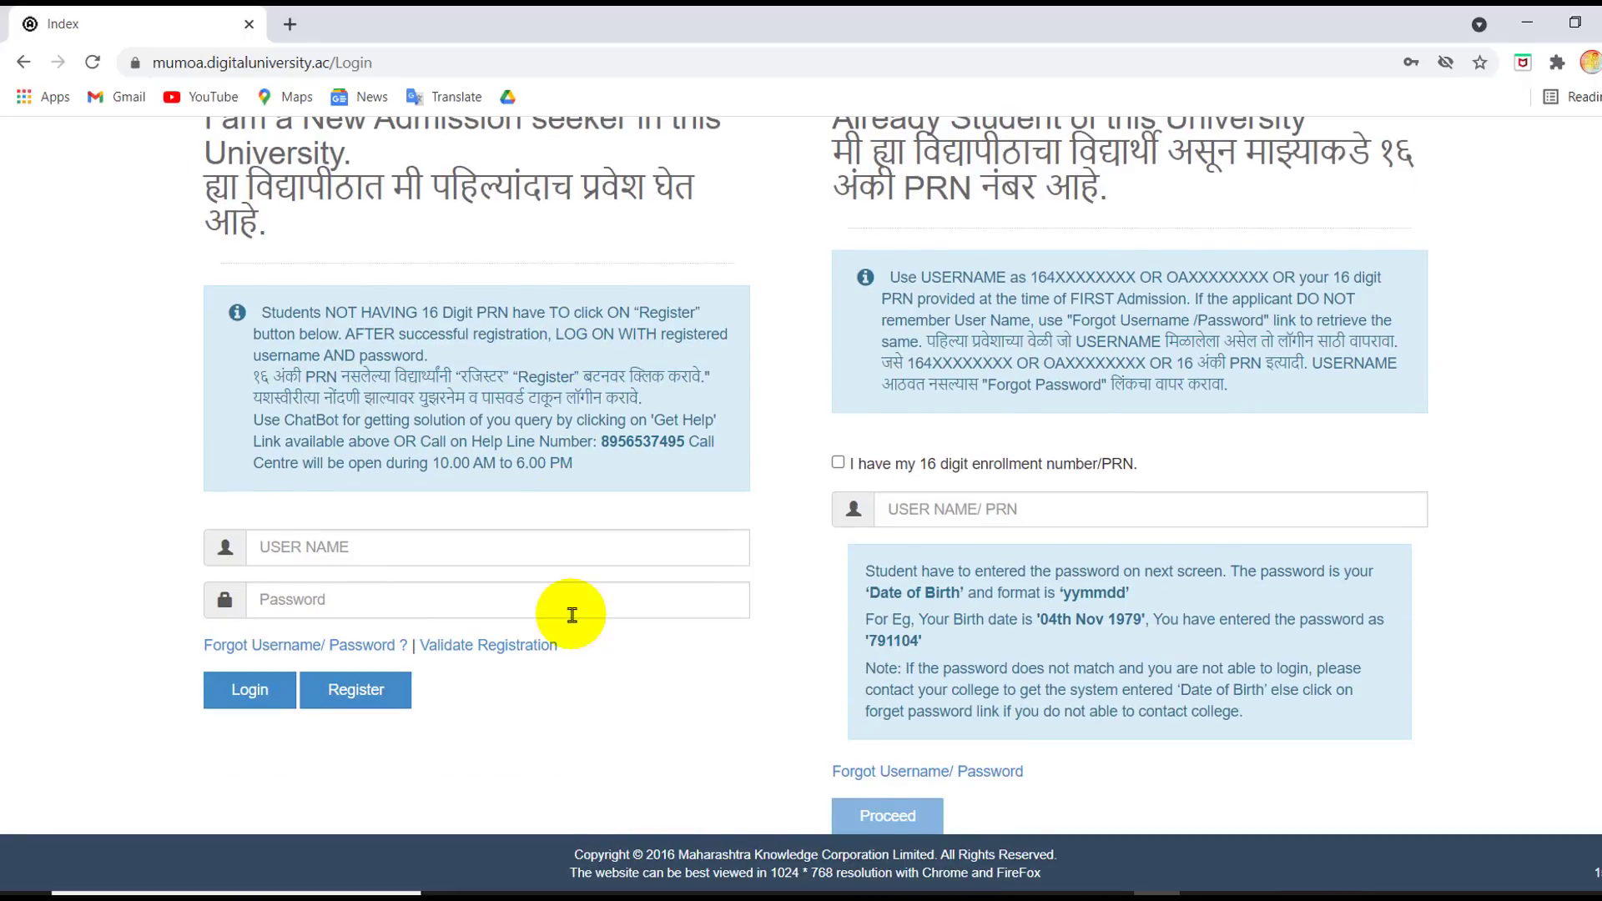
{"action": "scroll", "coordinate": [572, 616], "scroll_direction": "up", "scroll_amount": 3}
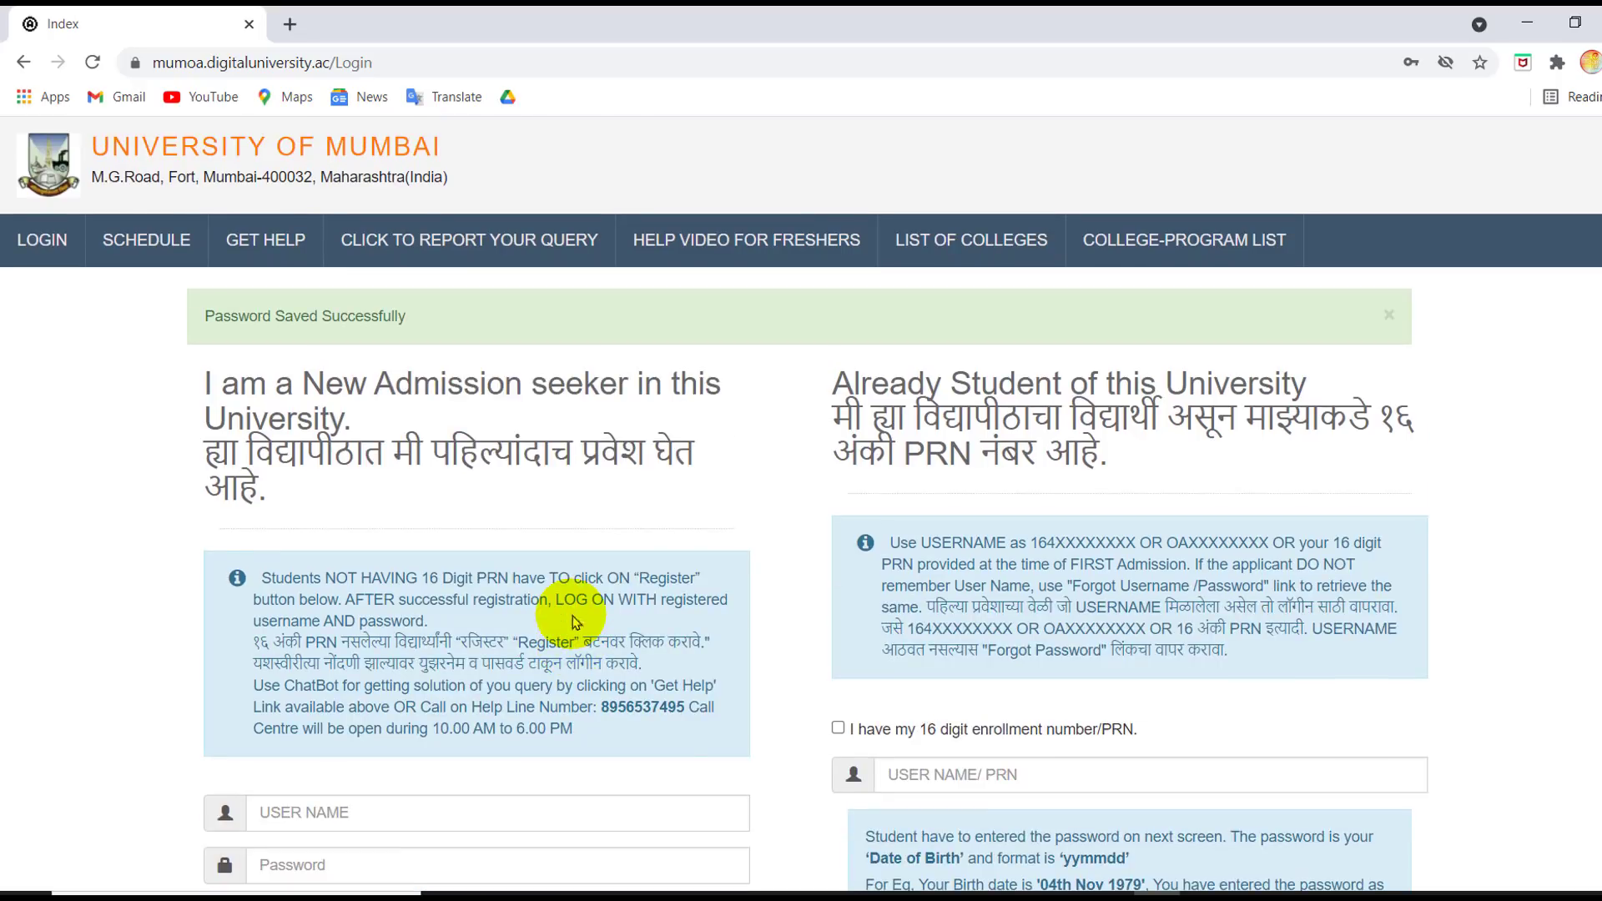
{"action": "scroll", "coordinate": [572, 616], "scroll_direction": "down", "scroll_amount": 3}
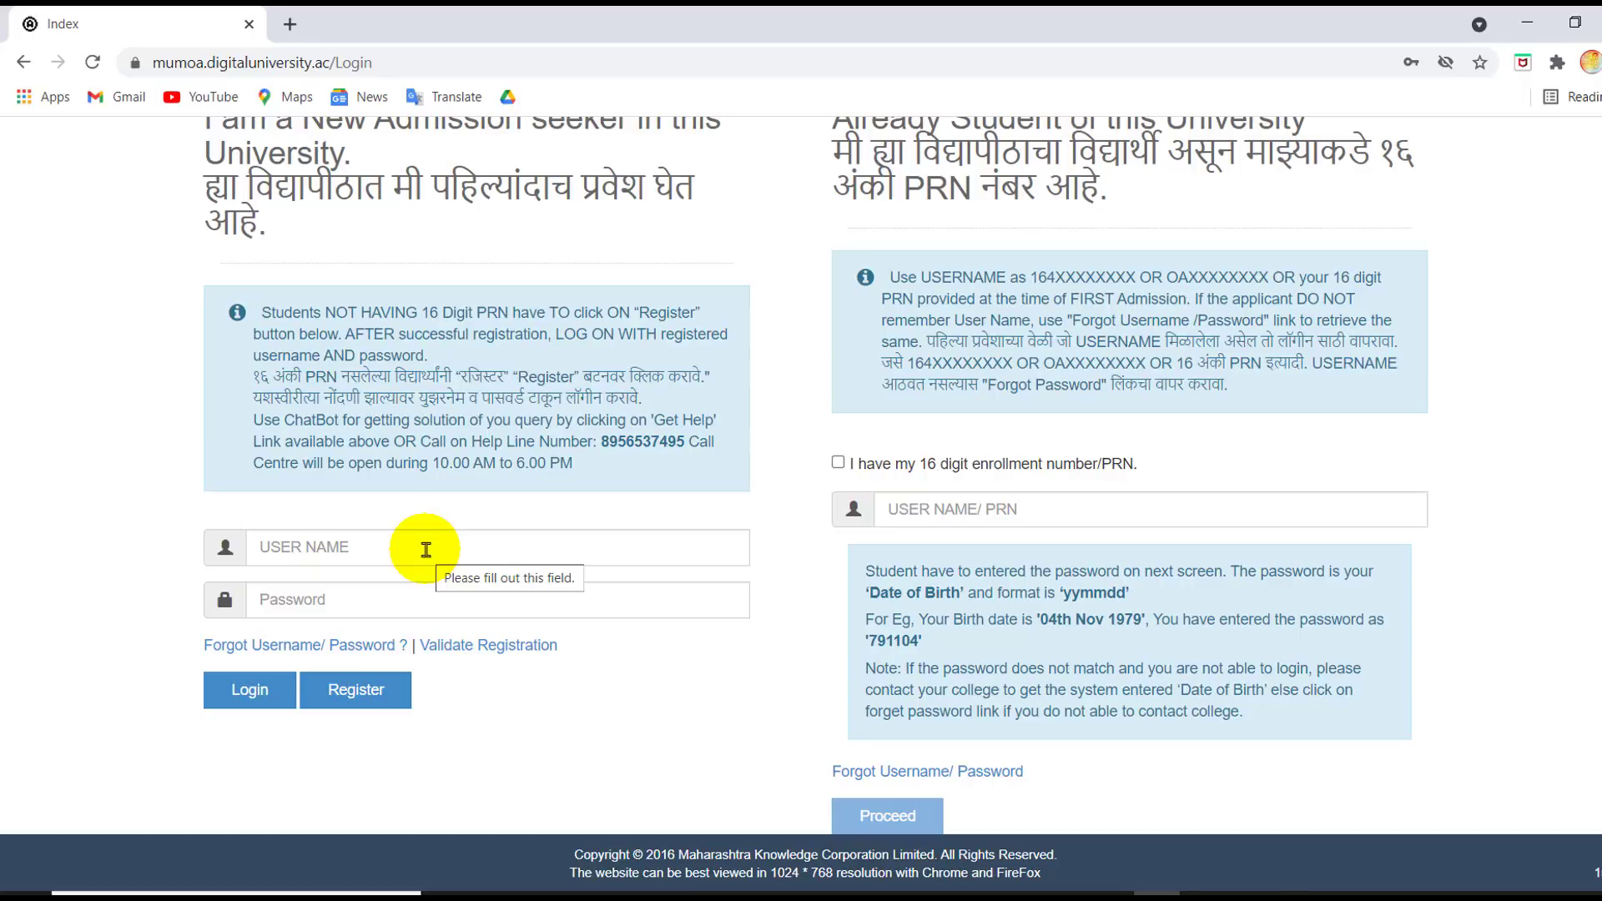
{"action": "left_click", "coordinate": [374, 551]}
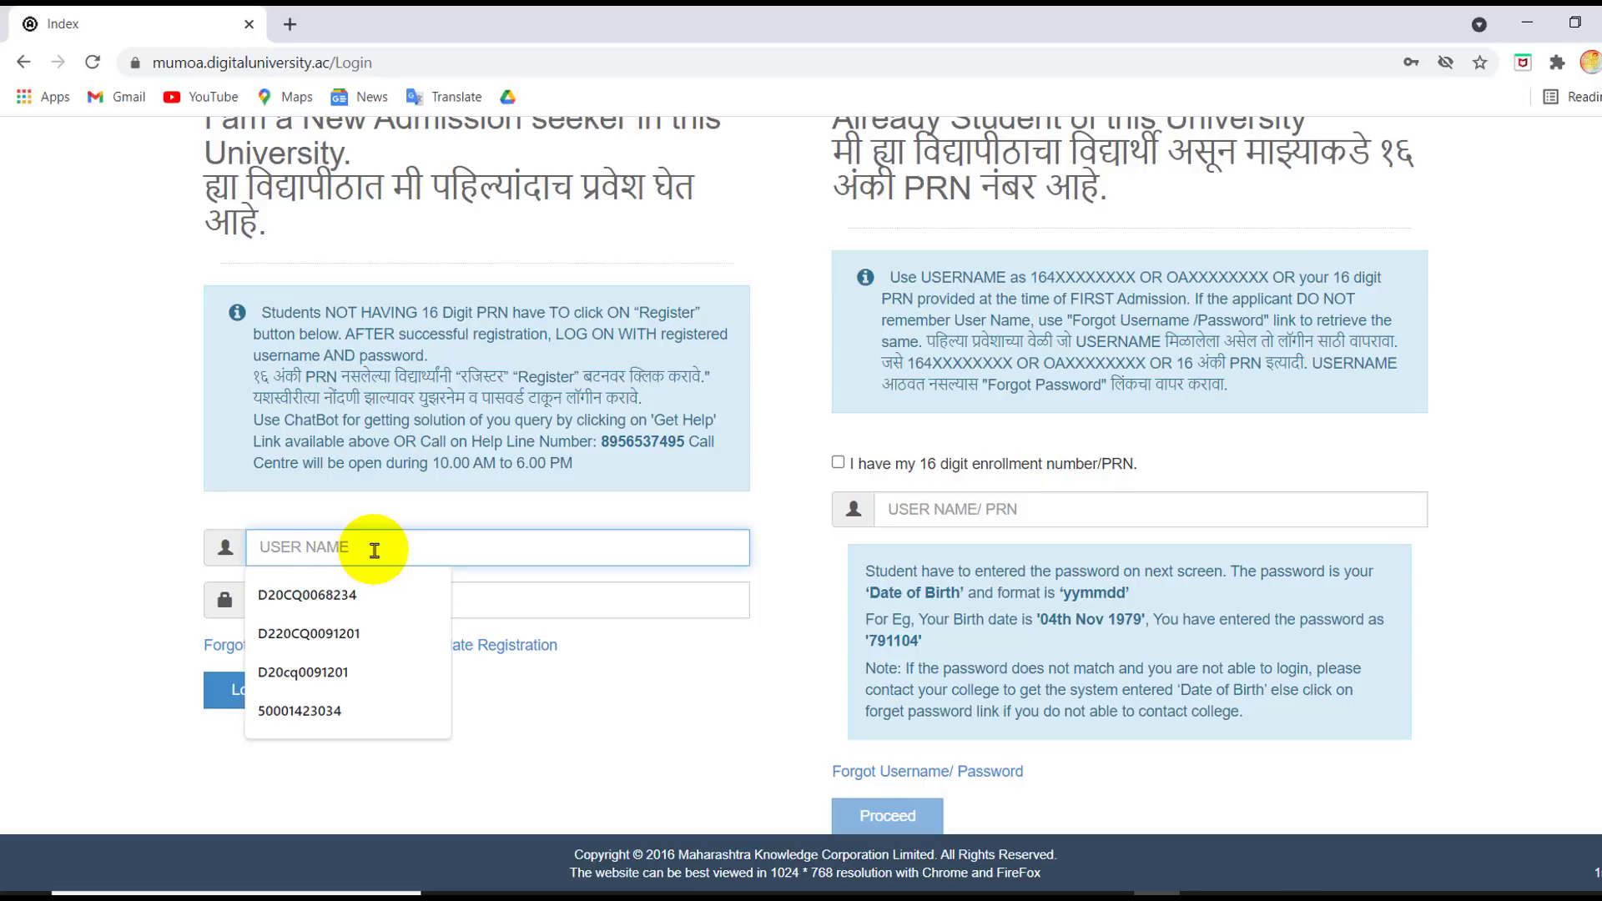
{"action": "type", "text": "D"}
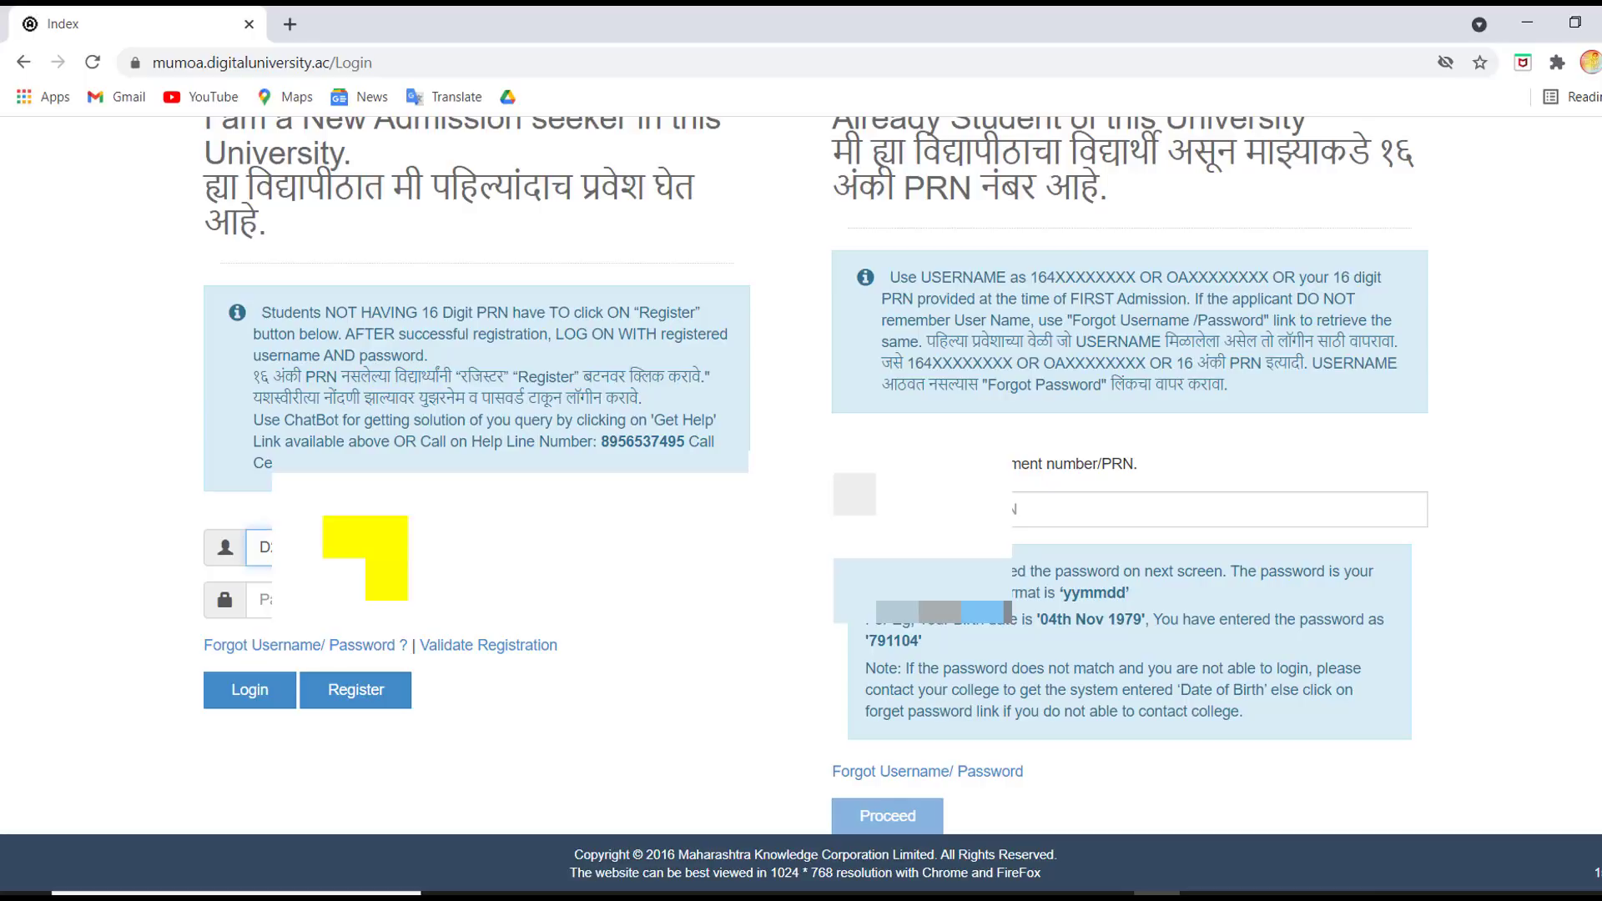
{"action": "left_click", "coordinate": [365, 599]}
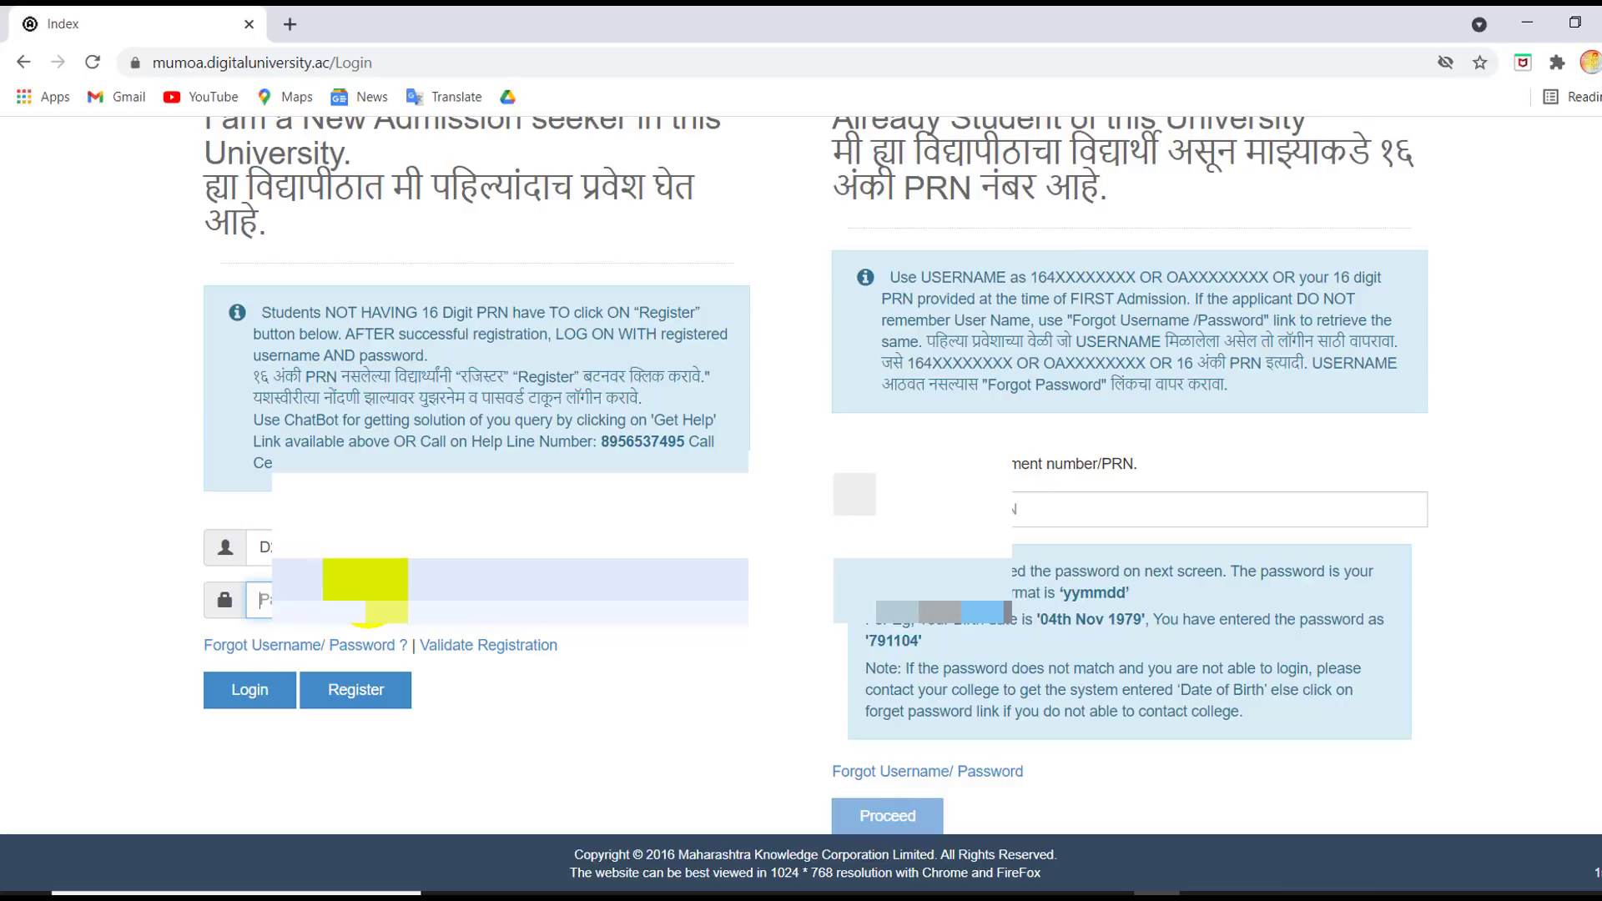
{"action": "type", "text": "•••"}
{"action": "left_click", "coordinate": [243, 691]}
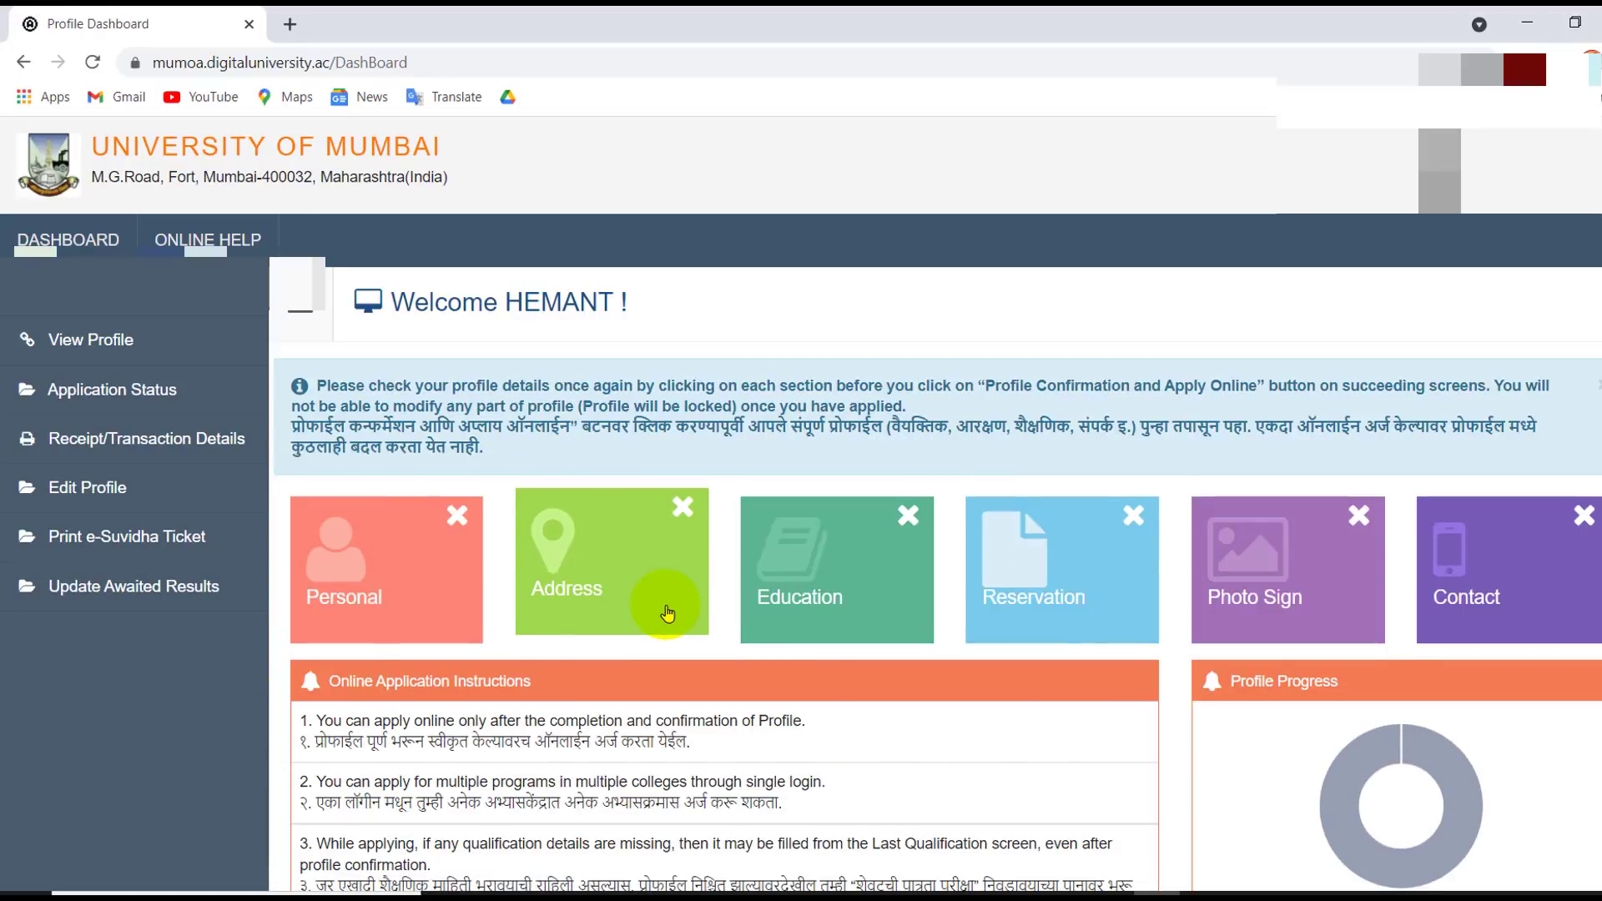
{"action": "scroll", "coordinate": [663, 609], "scroll_direction": "down", "scroll_amount": 3}
{"action": "scroll", "coordinate": [666, 605], "scroll_direction": "up", "scroll_amount": 3}
{"action": "scroll", "coordinate": [666, 606], "scroll_direction": "down", "scroll_amount": 3}
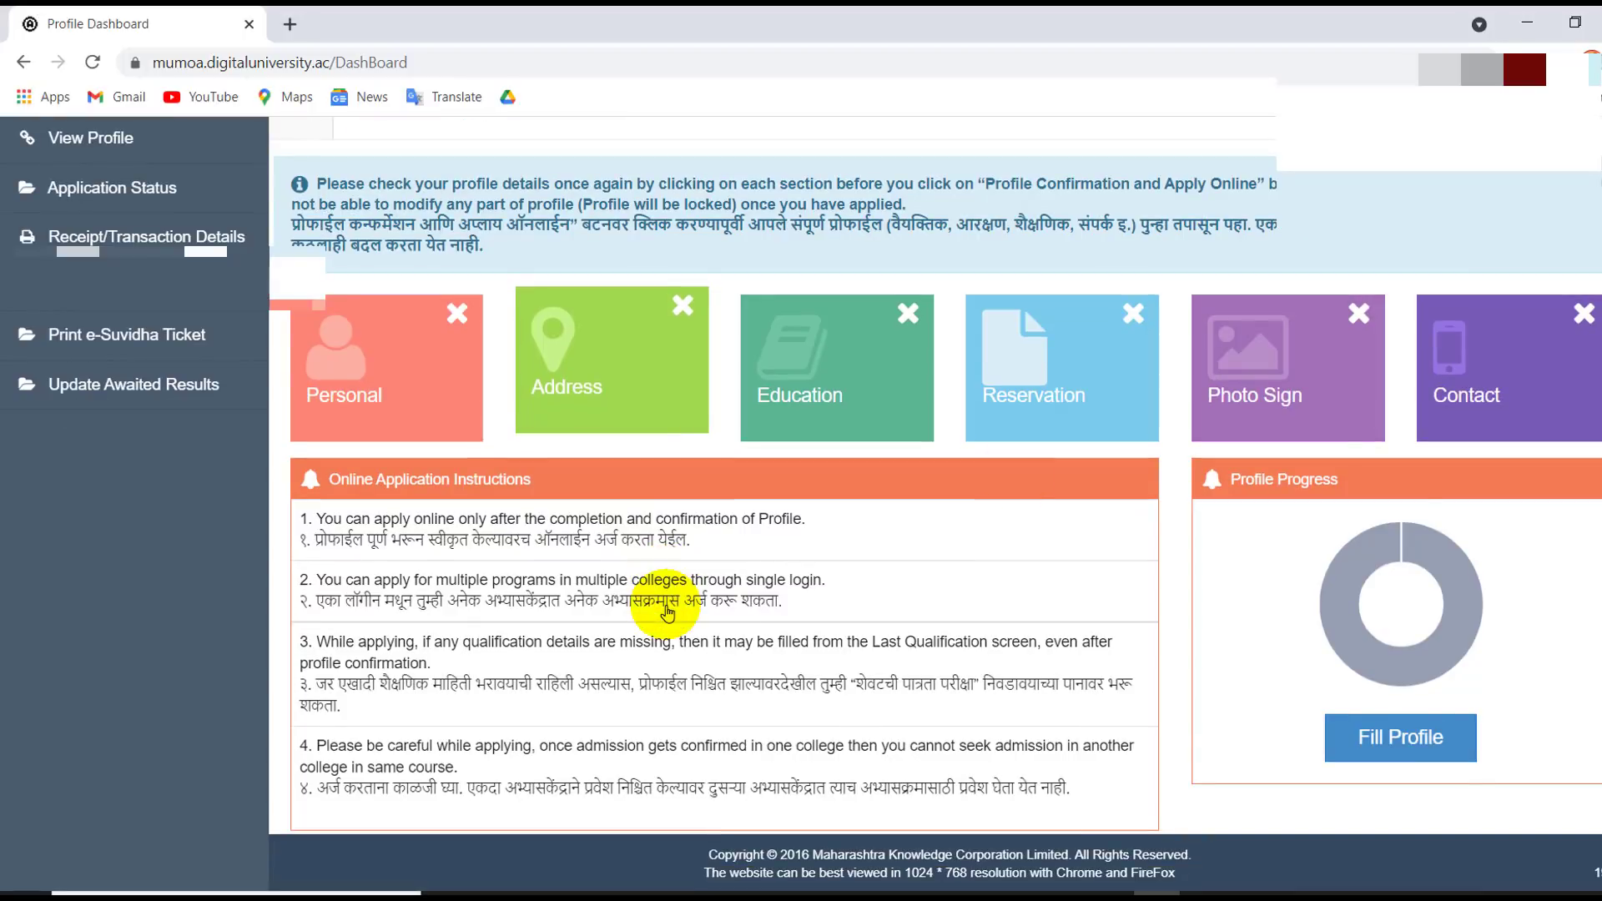
{"action": "mouse_move", "coordinate": [1402, 662]}
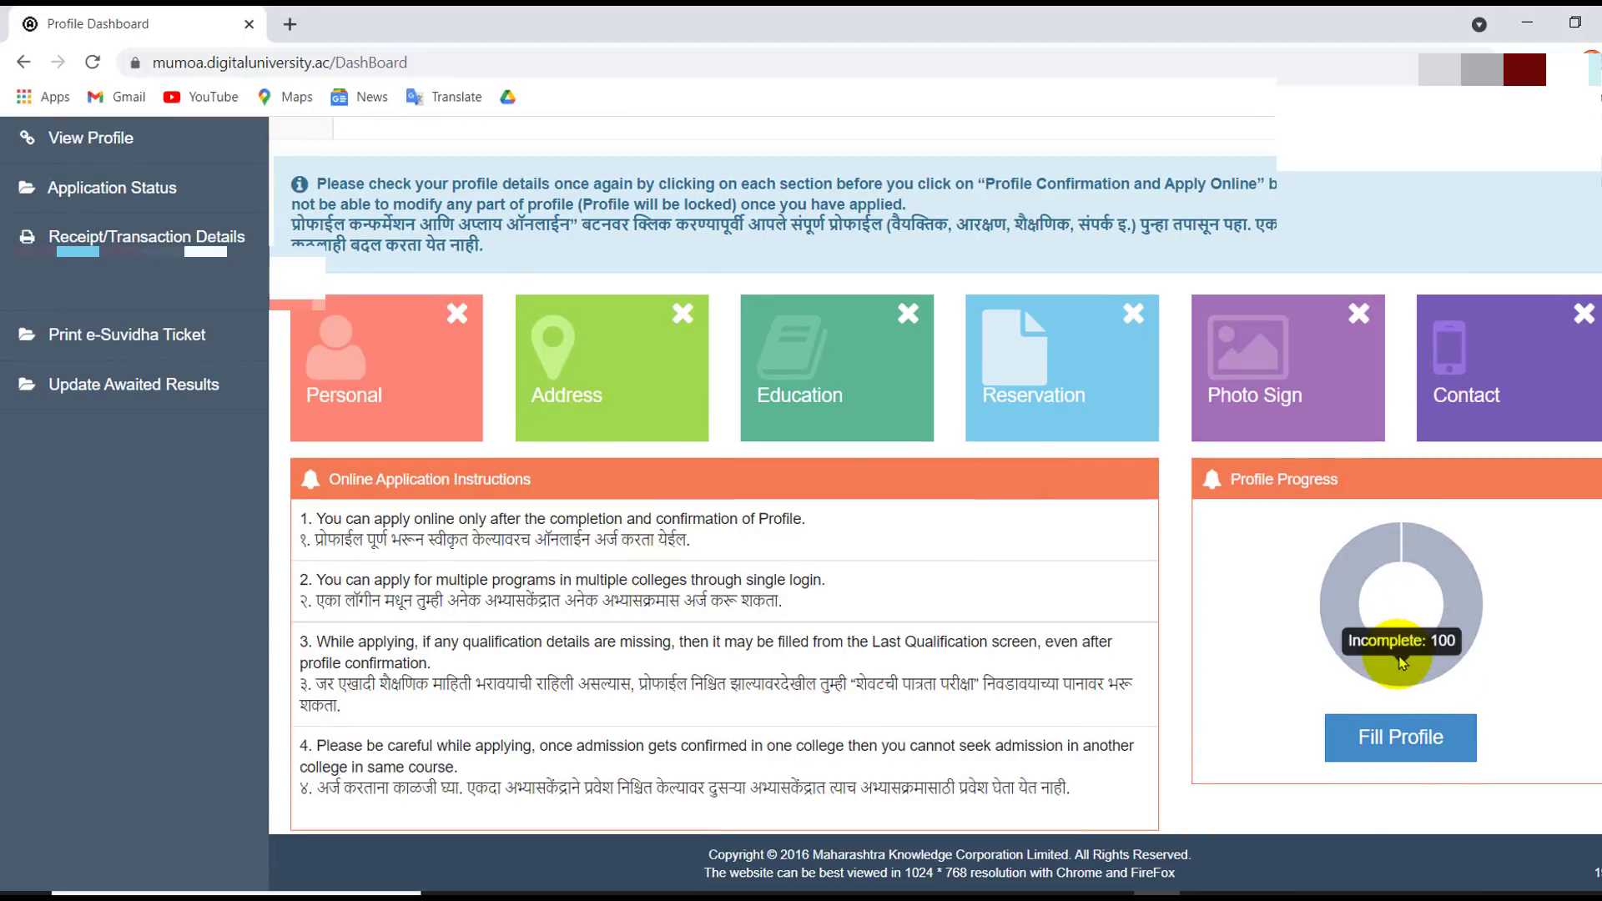
{"action": "scroll", "coordinate": [1401, 661], "scroll_direction": "up", "scroll_amount": 5}
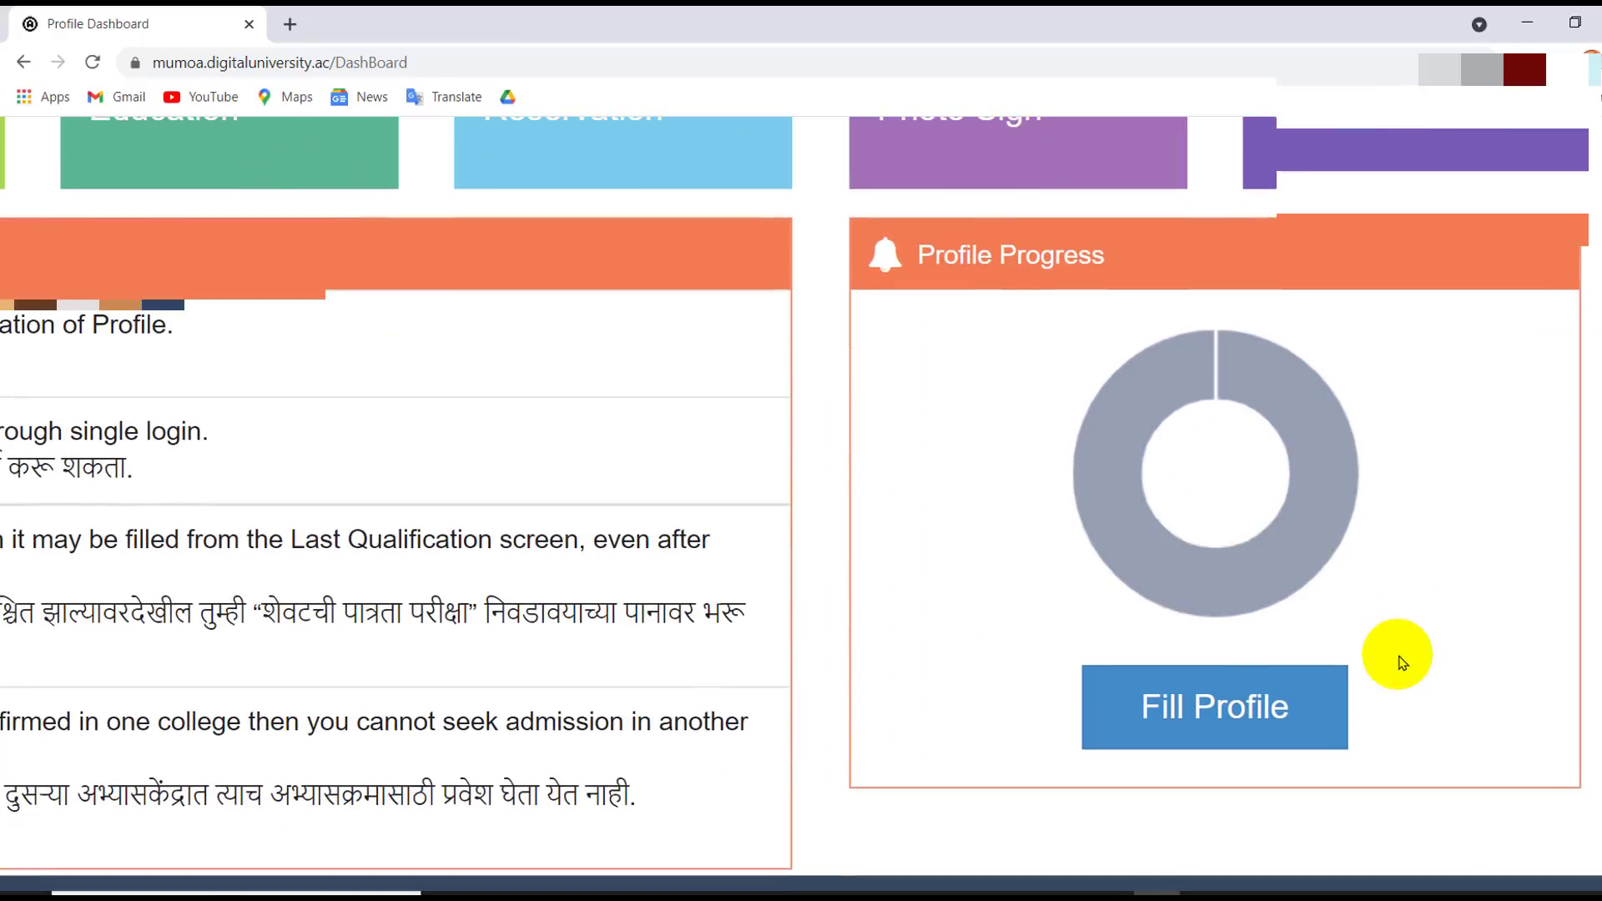
{"action": "triple_click", "coordinate": [965, 250]}
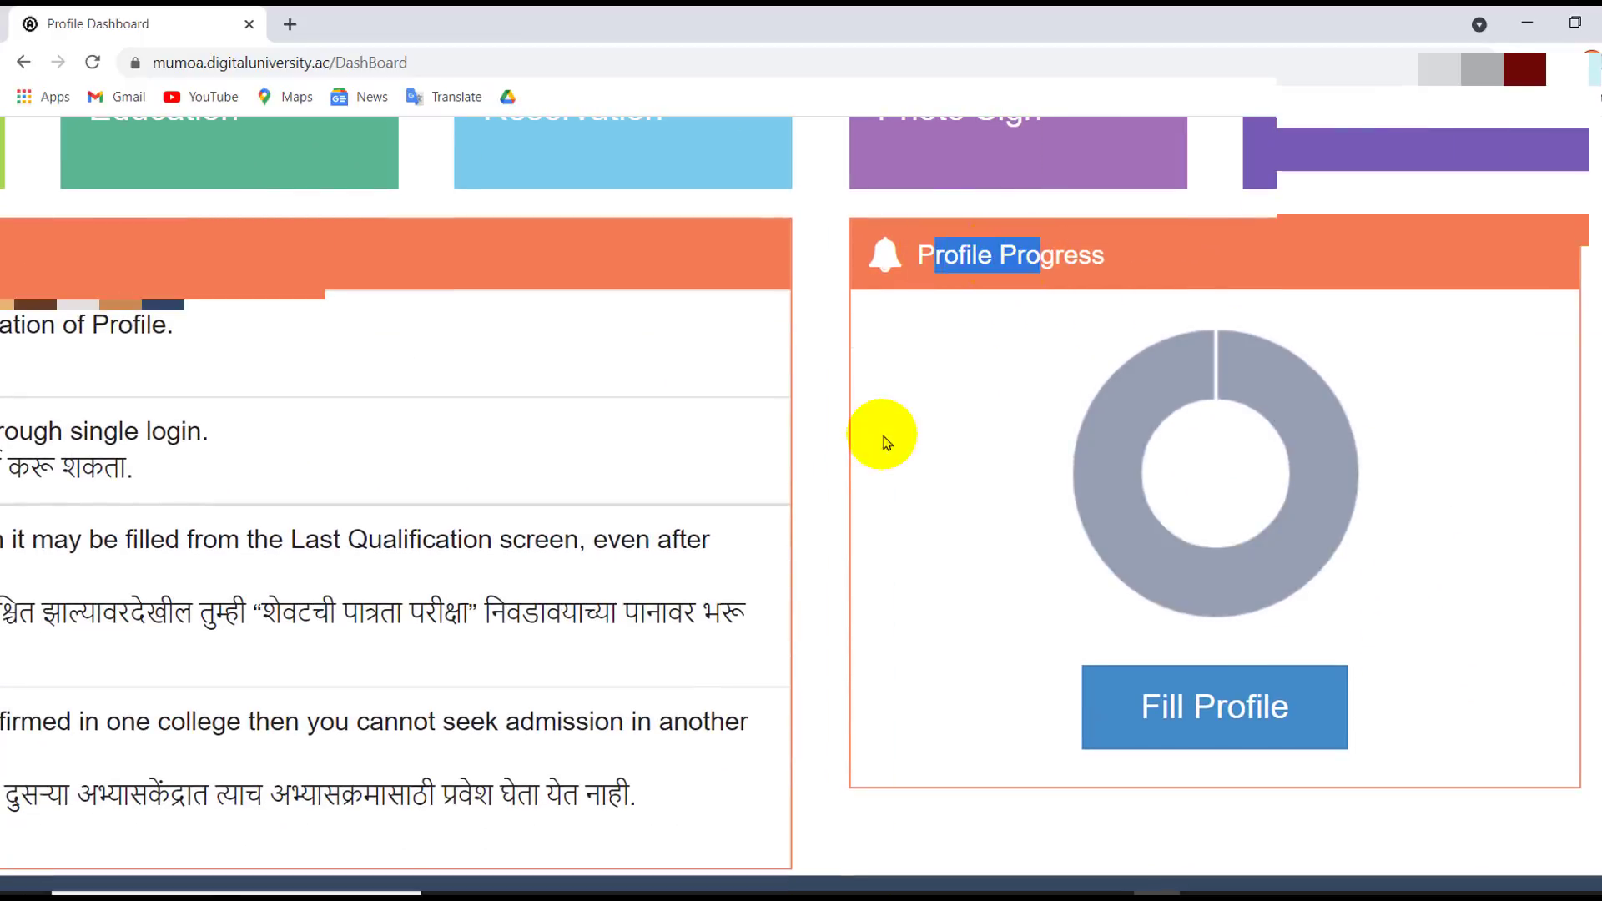
{"action": "left_click", "coordinate": [878, 448]}
{"action": "mouse_move", "coordinate": [1224, 376]}
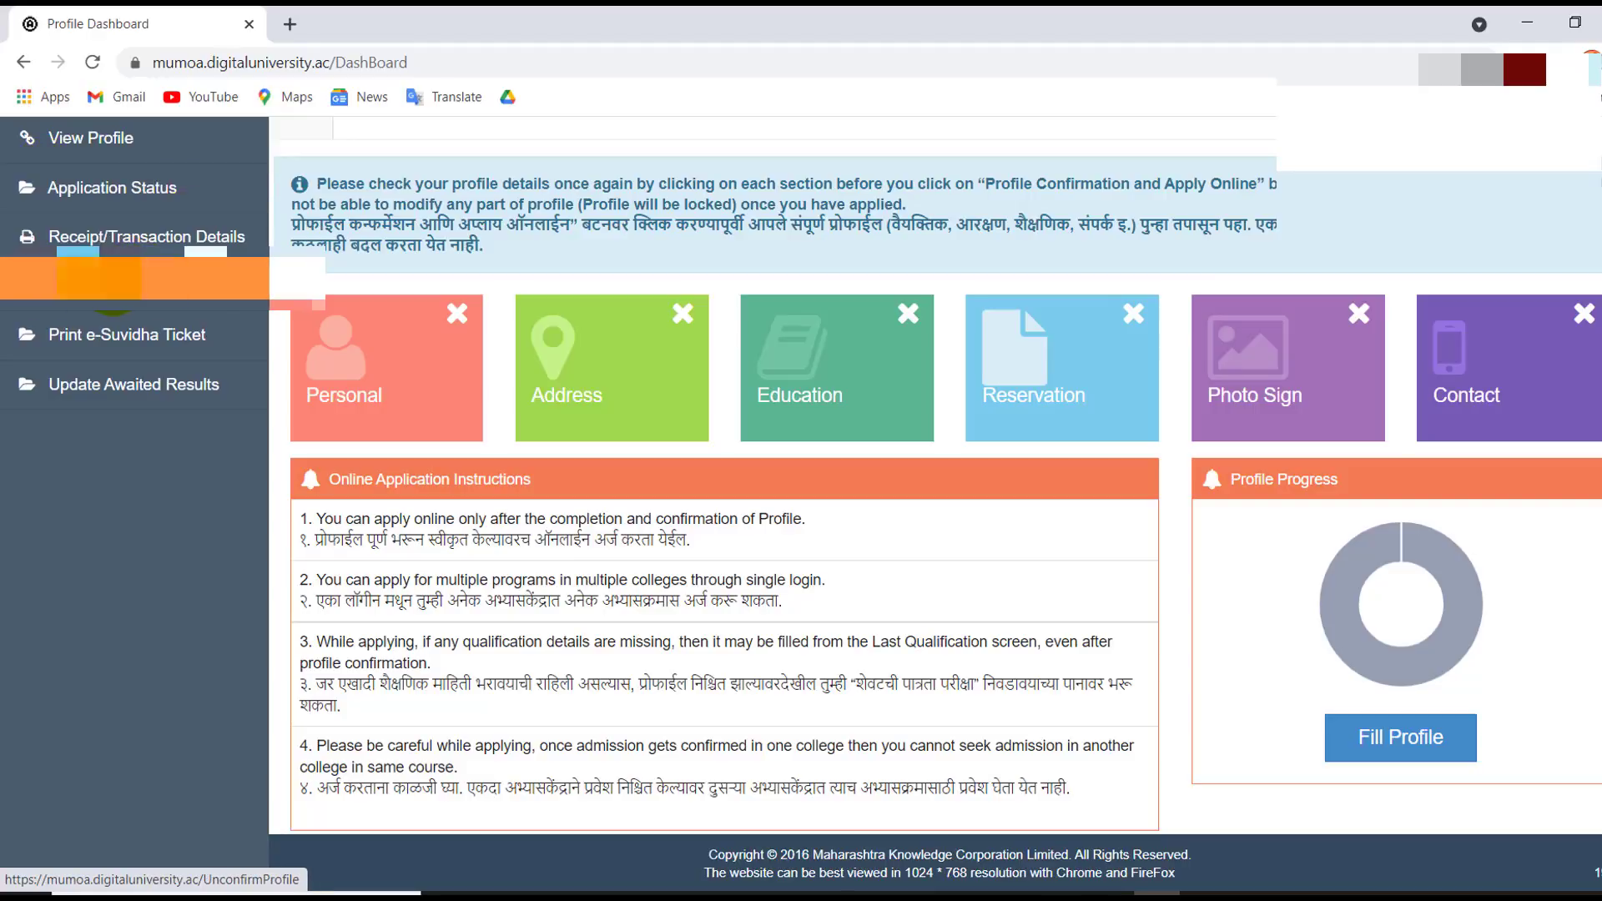
{"action": "left_click", "coordinate": [171, 338]}
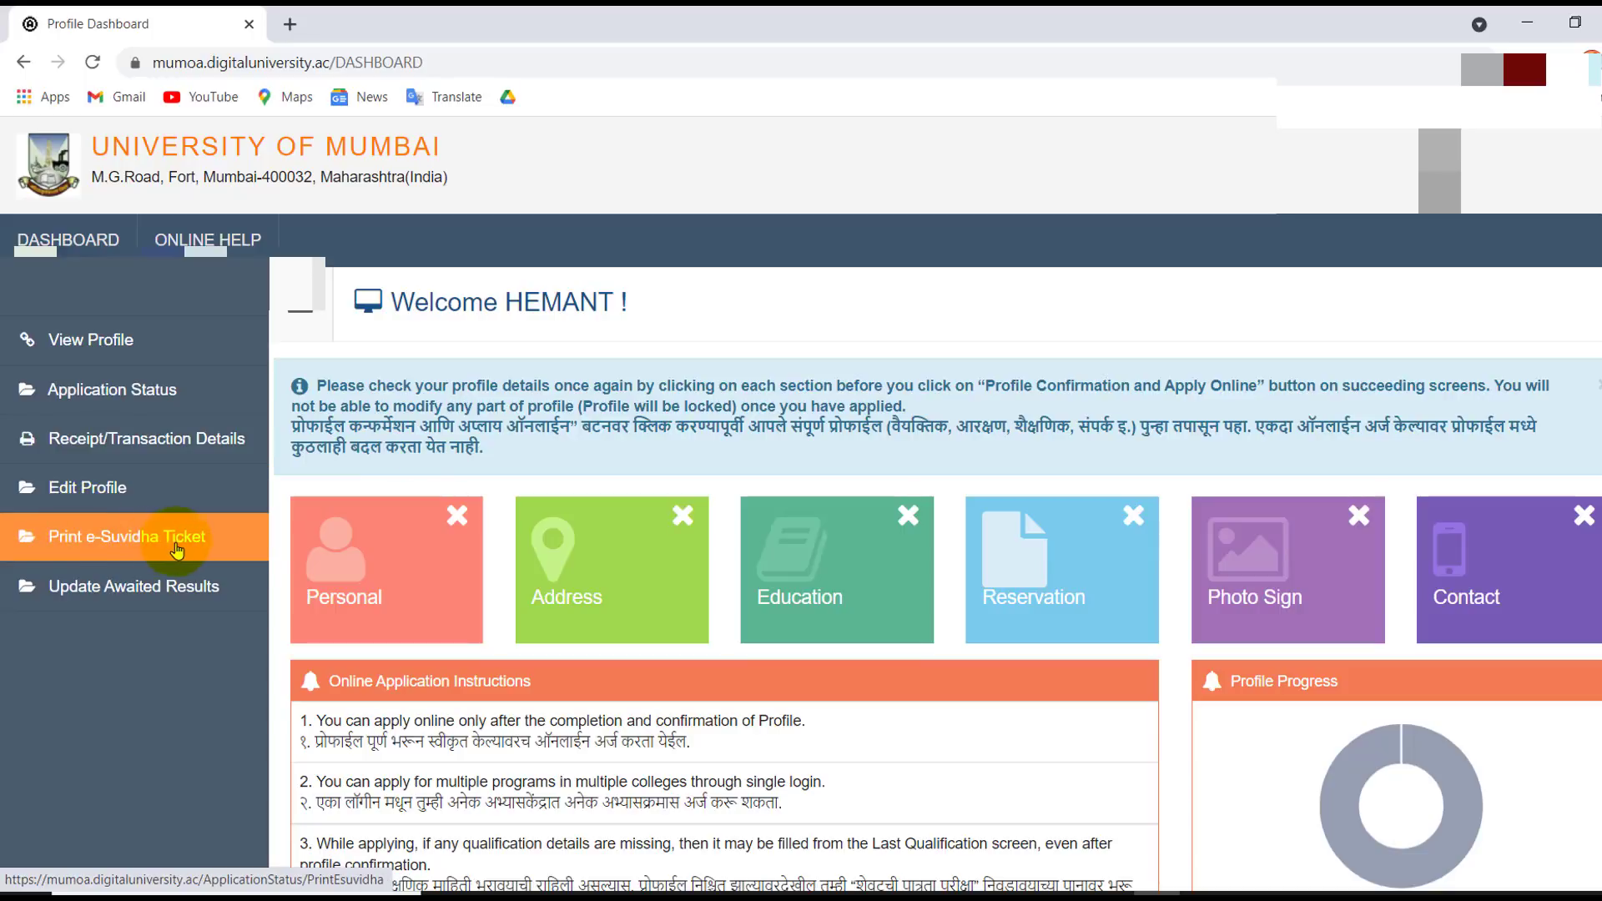
{"action": "scroll", "coordinate": [613, 509], "scroll_direction": "down", "scroll_amount": 1}
{"action": "scroll", "coordinate": [614, 513], "scroll_direction": "down", "scroll_amount": 1}
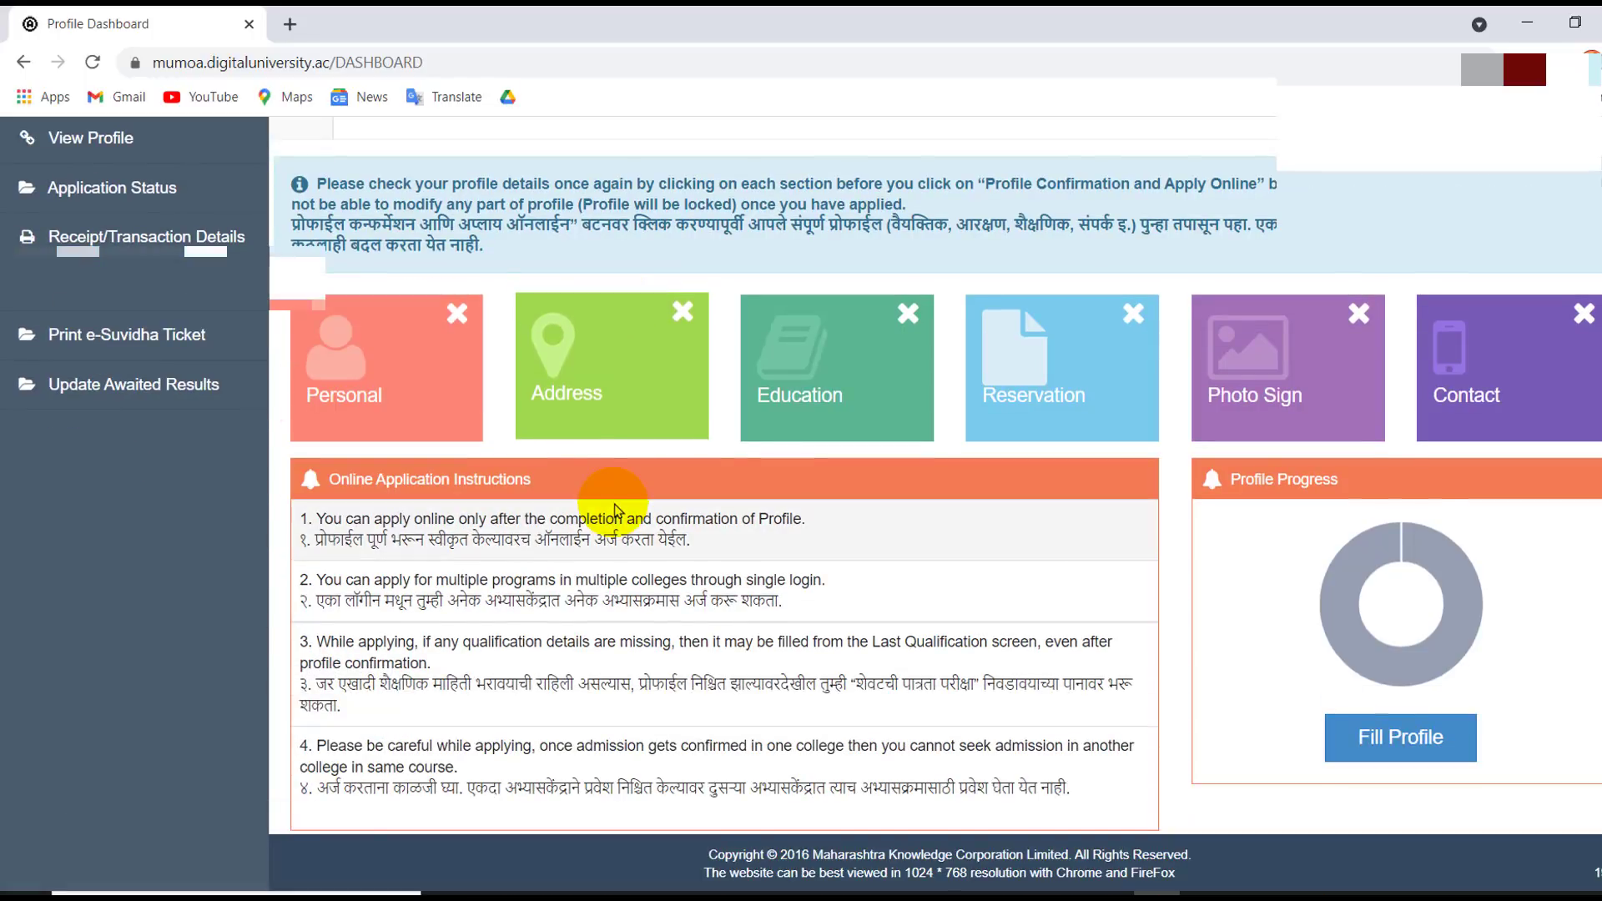
{"action": "scroll", "coordinate": [608, 505], "scroll_direction": "up", "scroll_amount": 2}
{"action": "scroll", "coordinate": [576, 667], "scroll_direction": "down", "scroll_amount": 3}
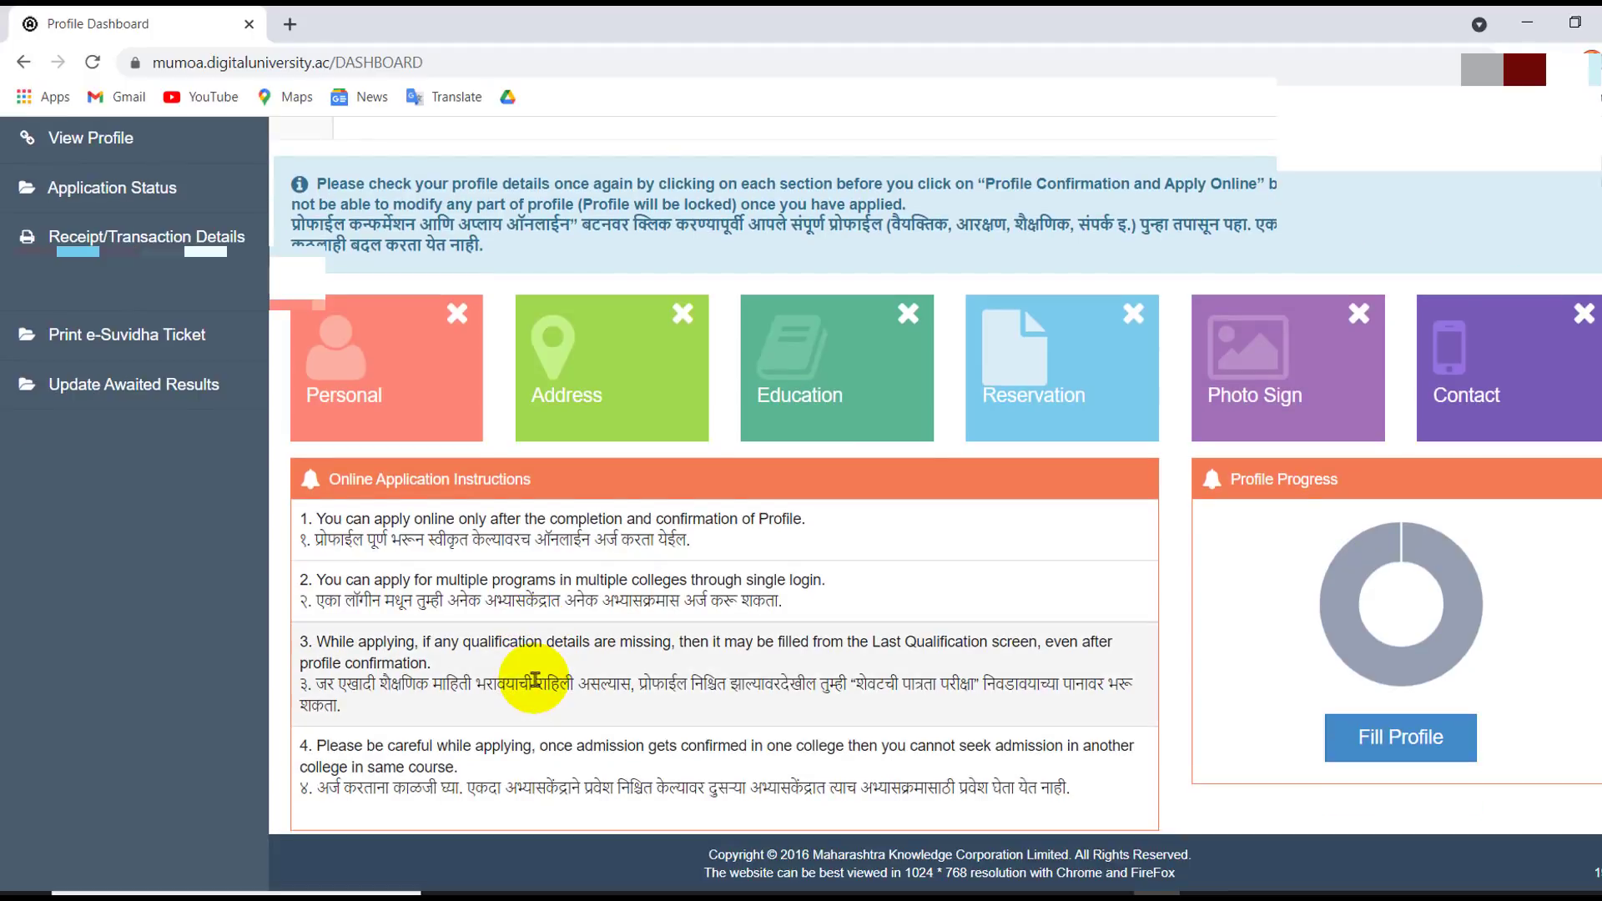
{"action": "scroll", "coordinate": [618, 671], "scroll_direction": "up", "scroll_amount": 3, "text": "ctrl"}
{"action": "scroll", "coordinate": [534, 680], "scroll_direction": "right", "scroll_amount": 1}
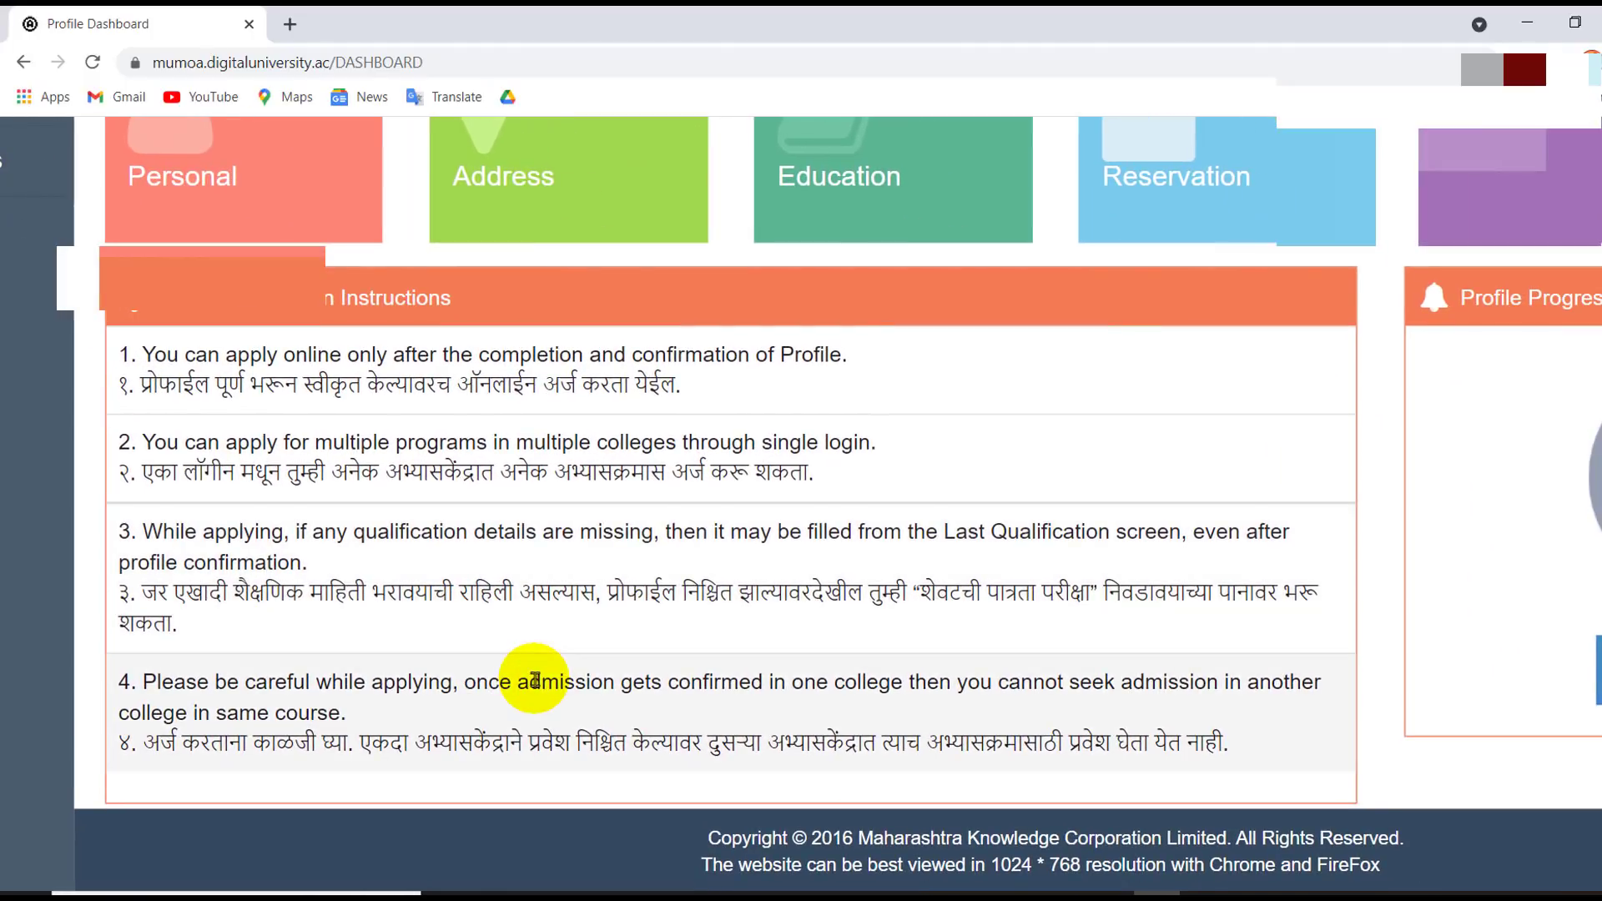
{"action": "left_click_drag", "start_coordinate": [142, 354], "coordinate": [841, 361]}
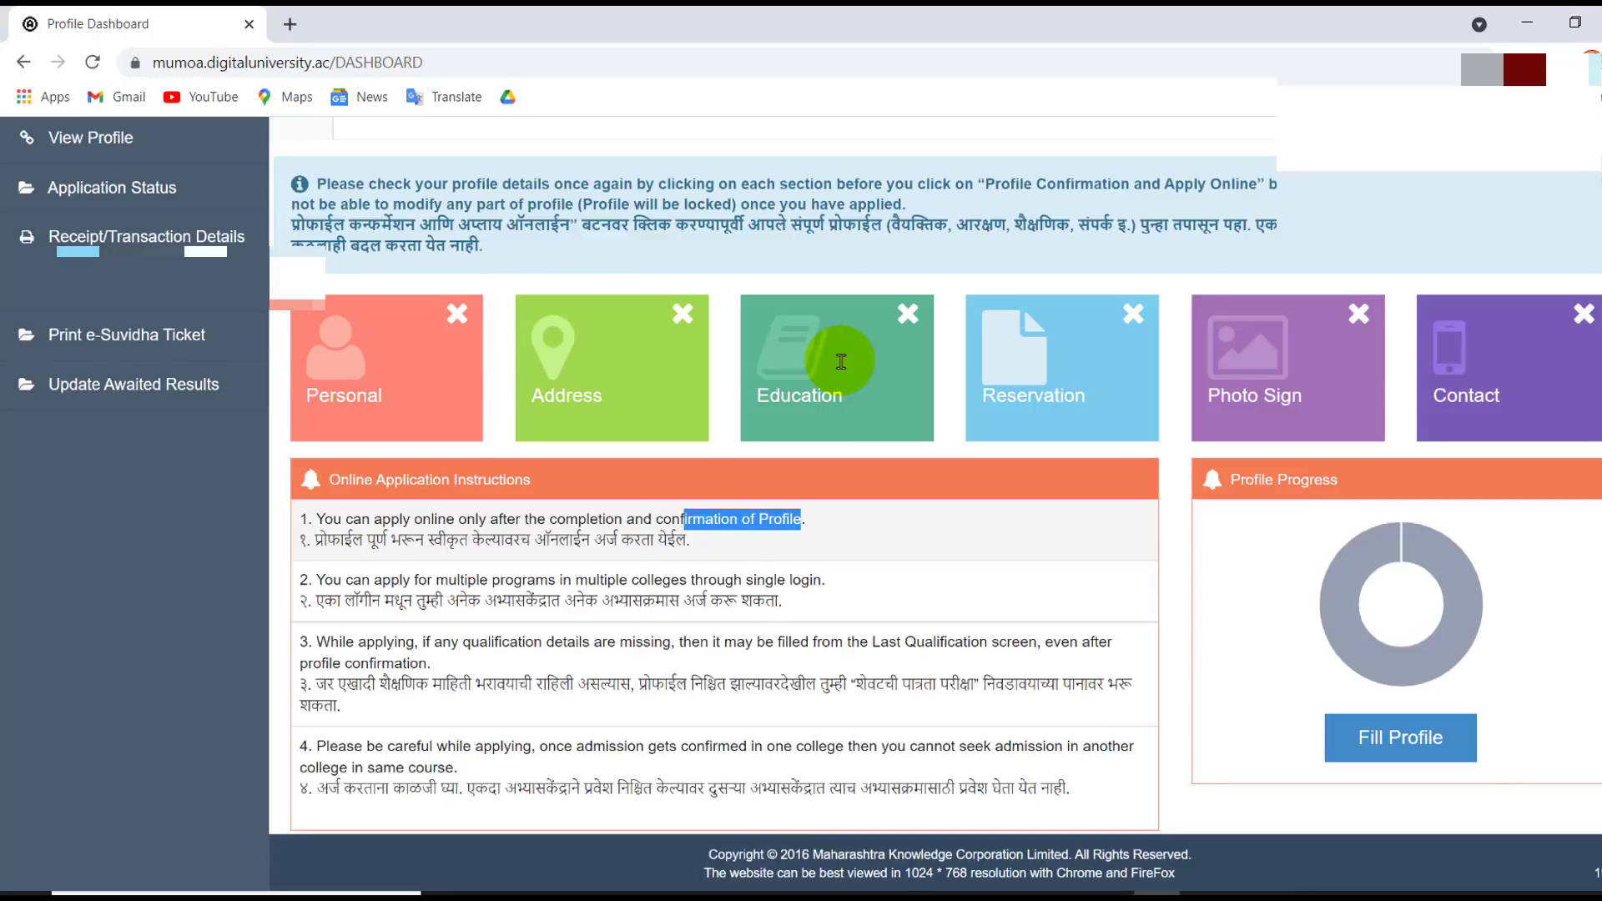
{"action": "left_click", "coordinate": [978, 349]}
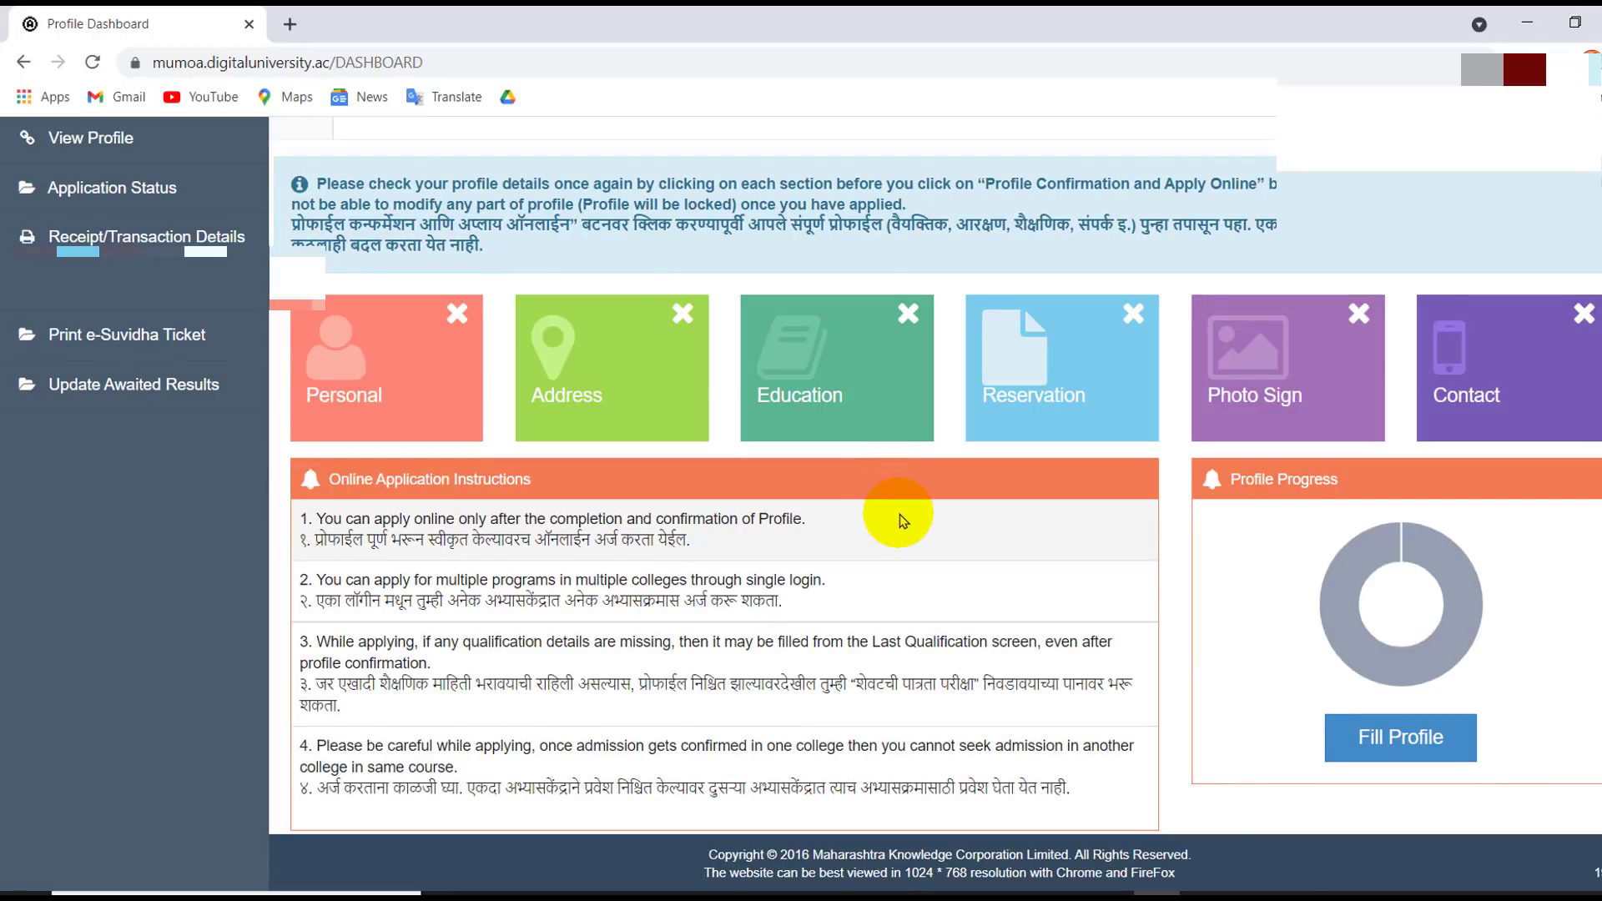
{"action": "scroll", "coordinate": [900, 514], "scroll_direction": "up", "scroll_amount": 3}
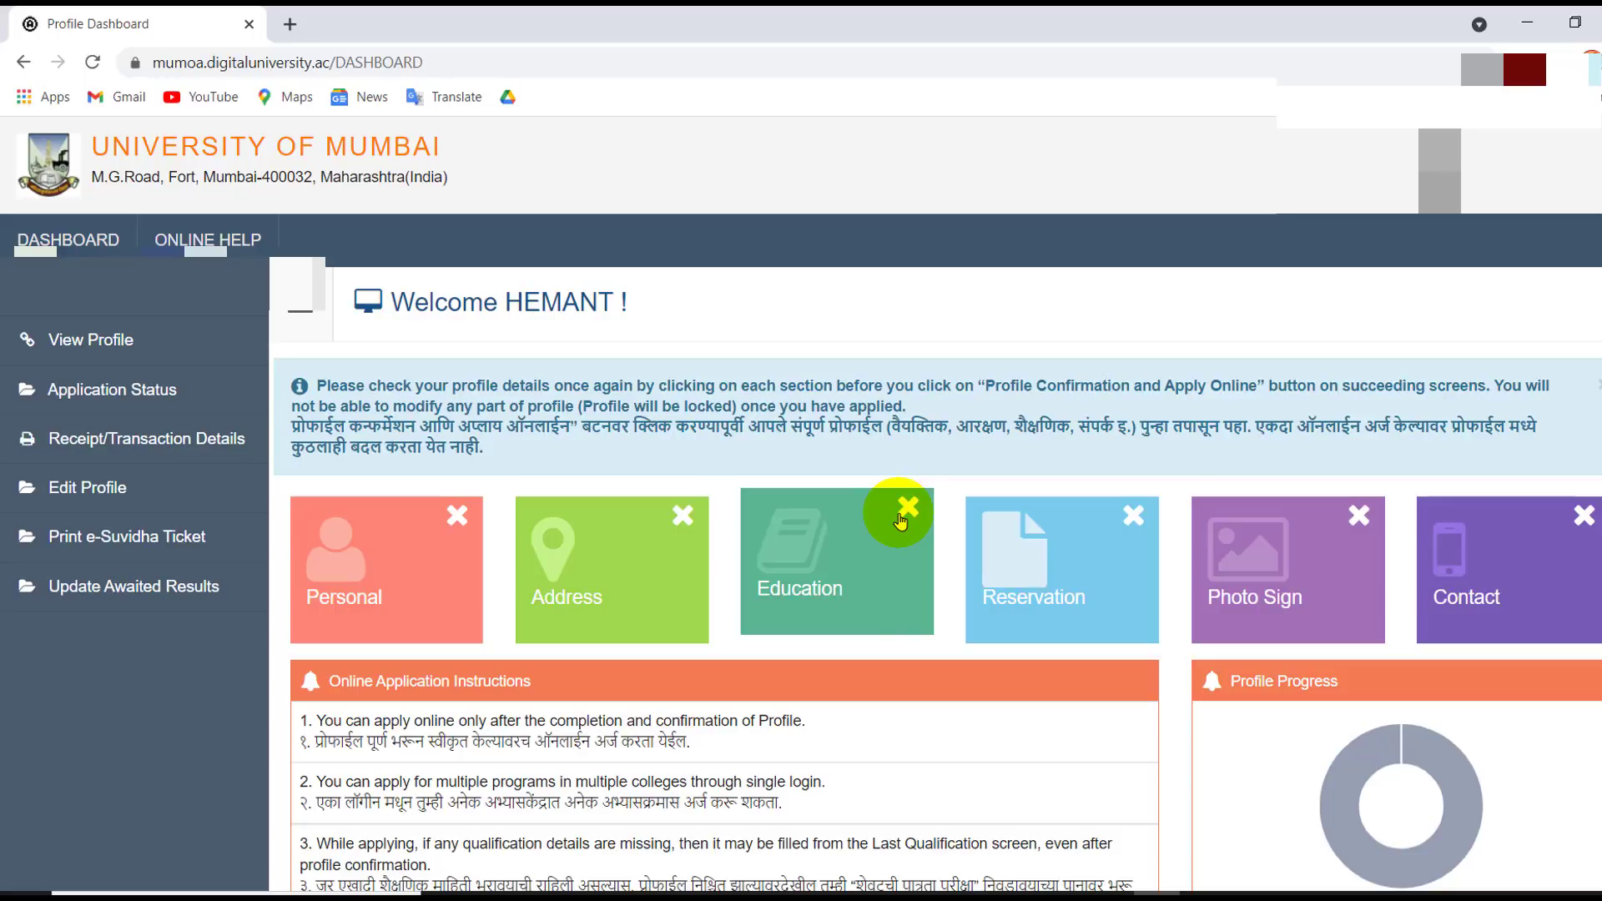
{"action": "scroll", "coordinate": [899, 517], "scroll_direction": "down", "scroll_amount": 3}
{"action": "scroll", "coordinate": [900, 518], "scroll_direction": "up", "scroll_amount": 3}
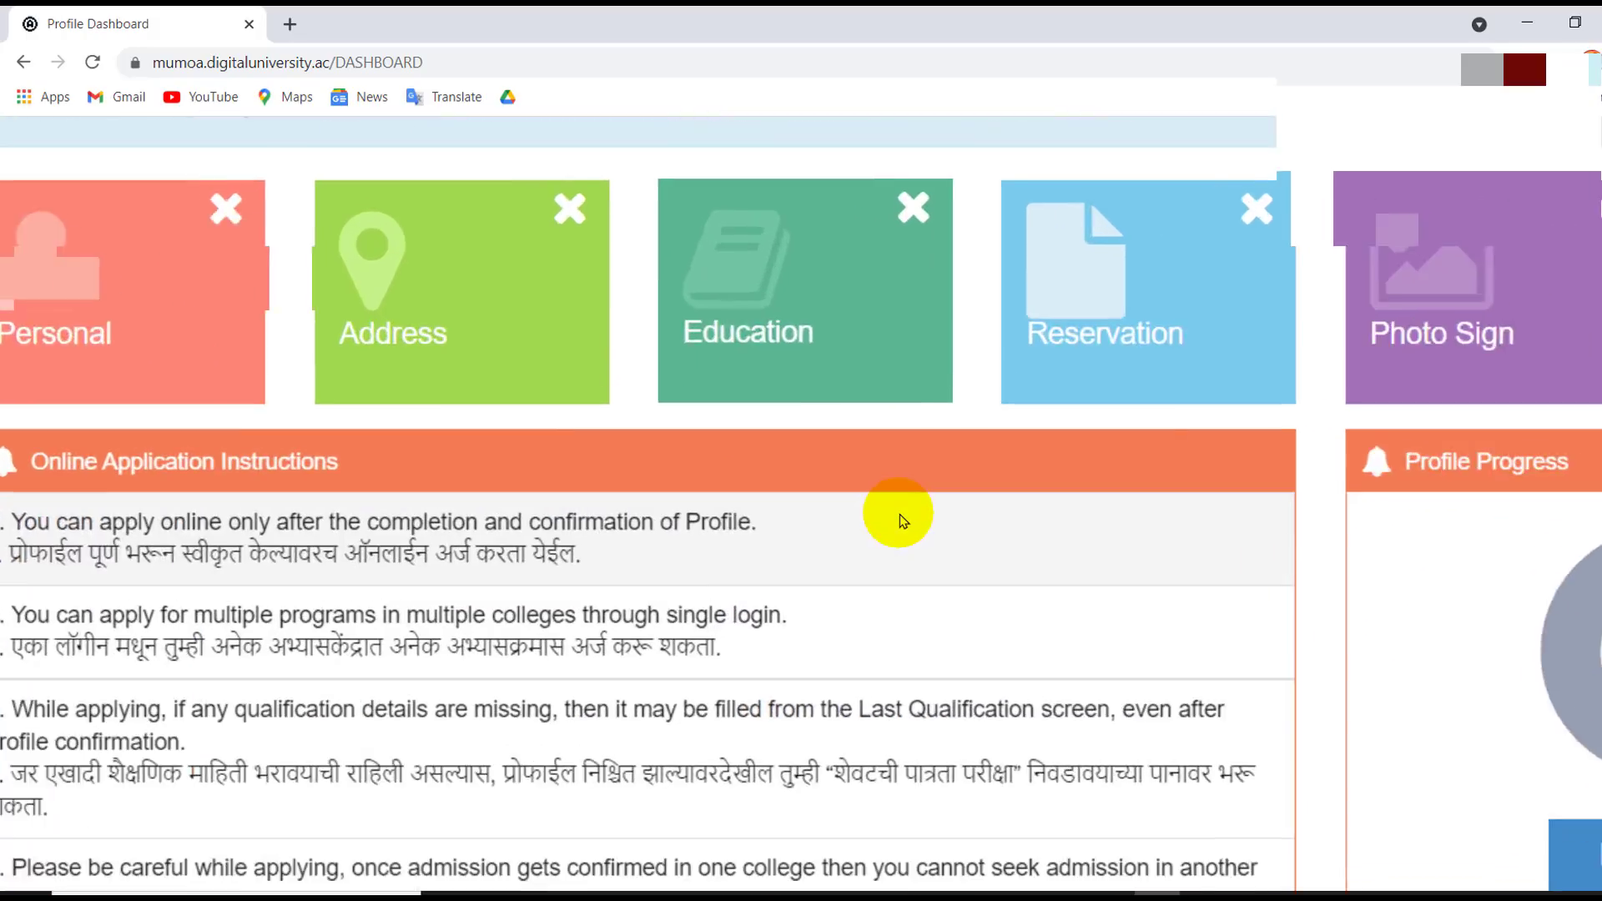
{"action": "scroll", "coordinate": [900, 517], "scroll_direction": "down", "scroll_amount": 3}
{"action": "scroll", "coordinate": [899, 517], "scroll_direction": "left", "scroll_amount": 2}
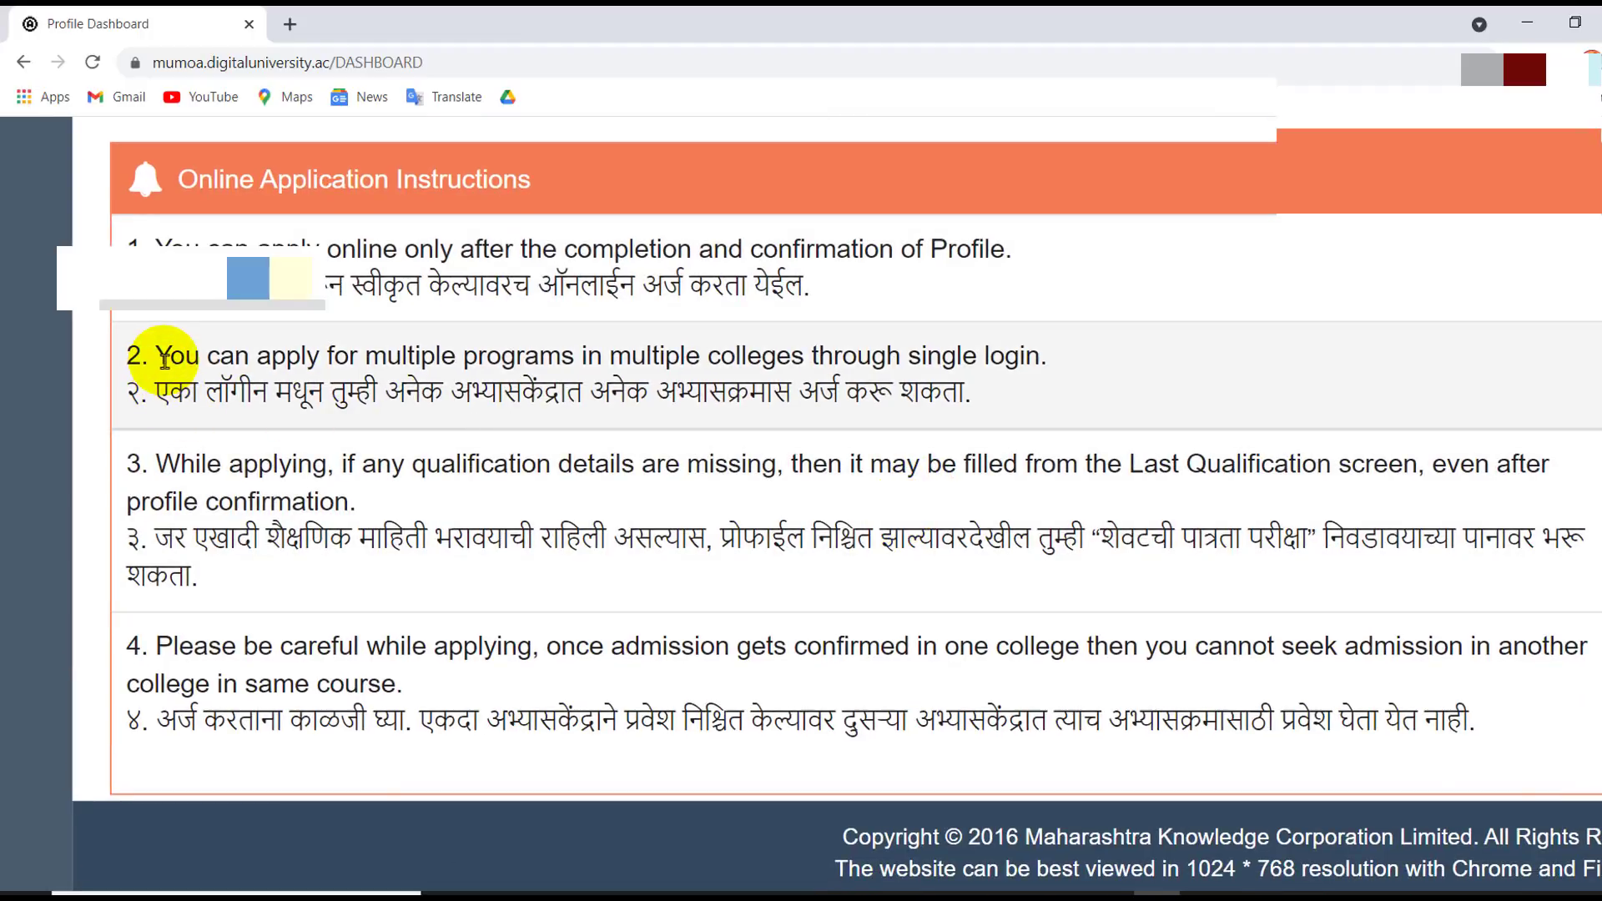
{"action": "left_click_drag", "start_coordinate": [167, 357], "coordinate": [791, 357]}
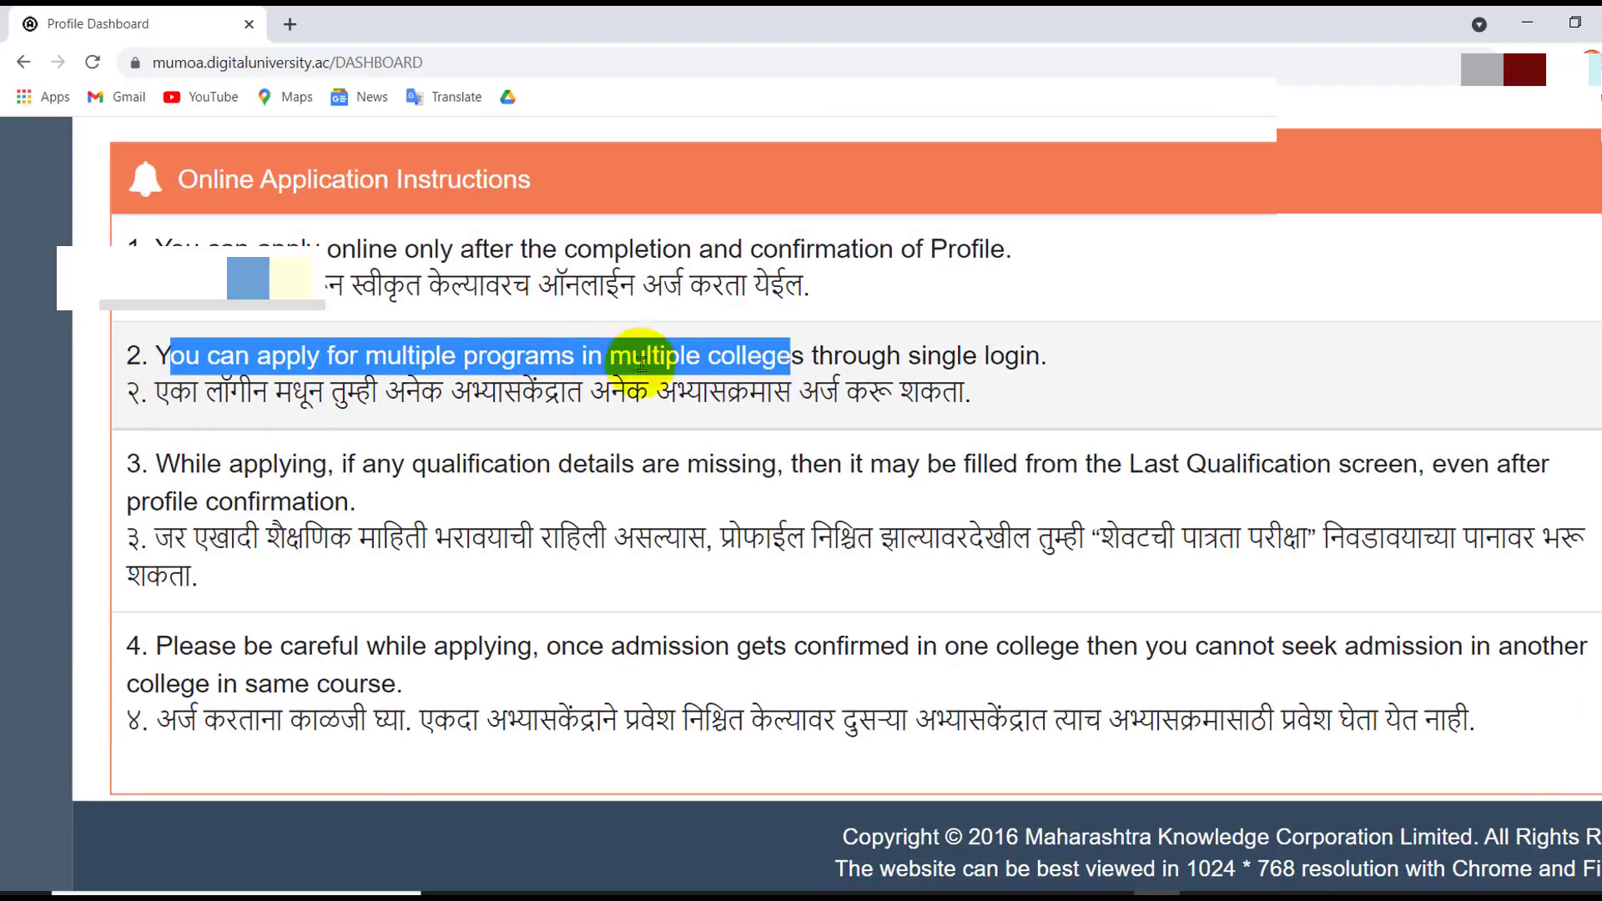
{"action": "double_click", "coordinate": [926, 352]}
{"action": "left_click_drag", "start_coordinate": [927, 352], "coordinate": [1058, 357]}
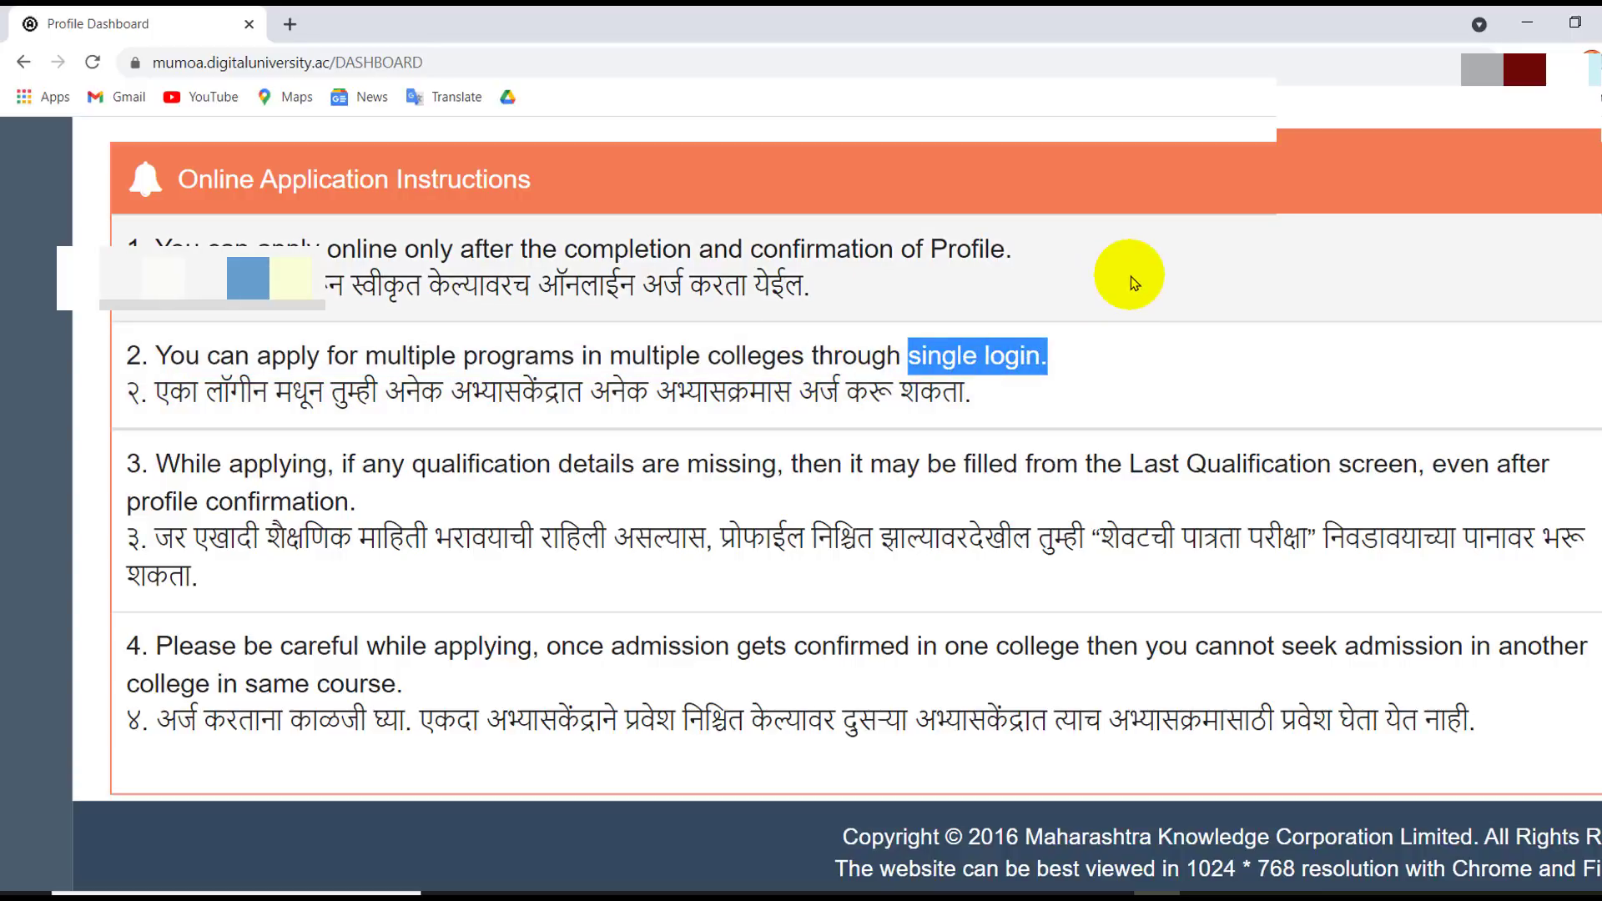
{"action": "left_click", "coordinate": [1129, 275]}
{"action": "left_click_drag", "start_coordinate": [196, 465], "coordinate": [1054, 486]}
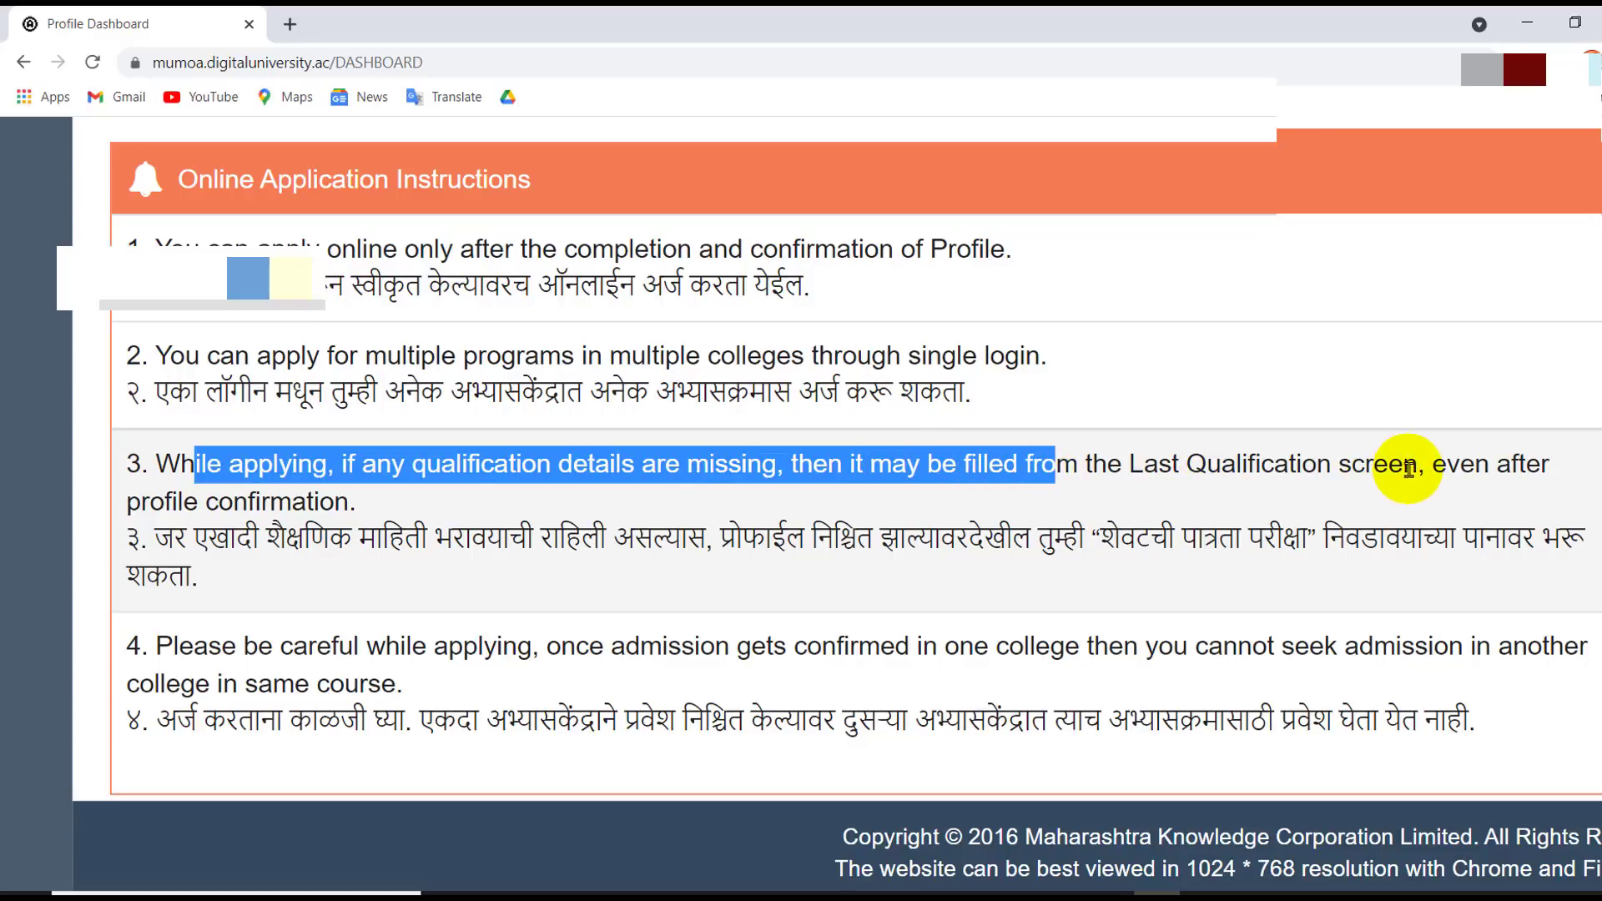
{"action": "left_click", "coordinate": [467, 442]}
{"action": "key", "text": "ctrl+0"}
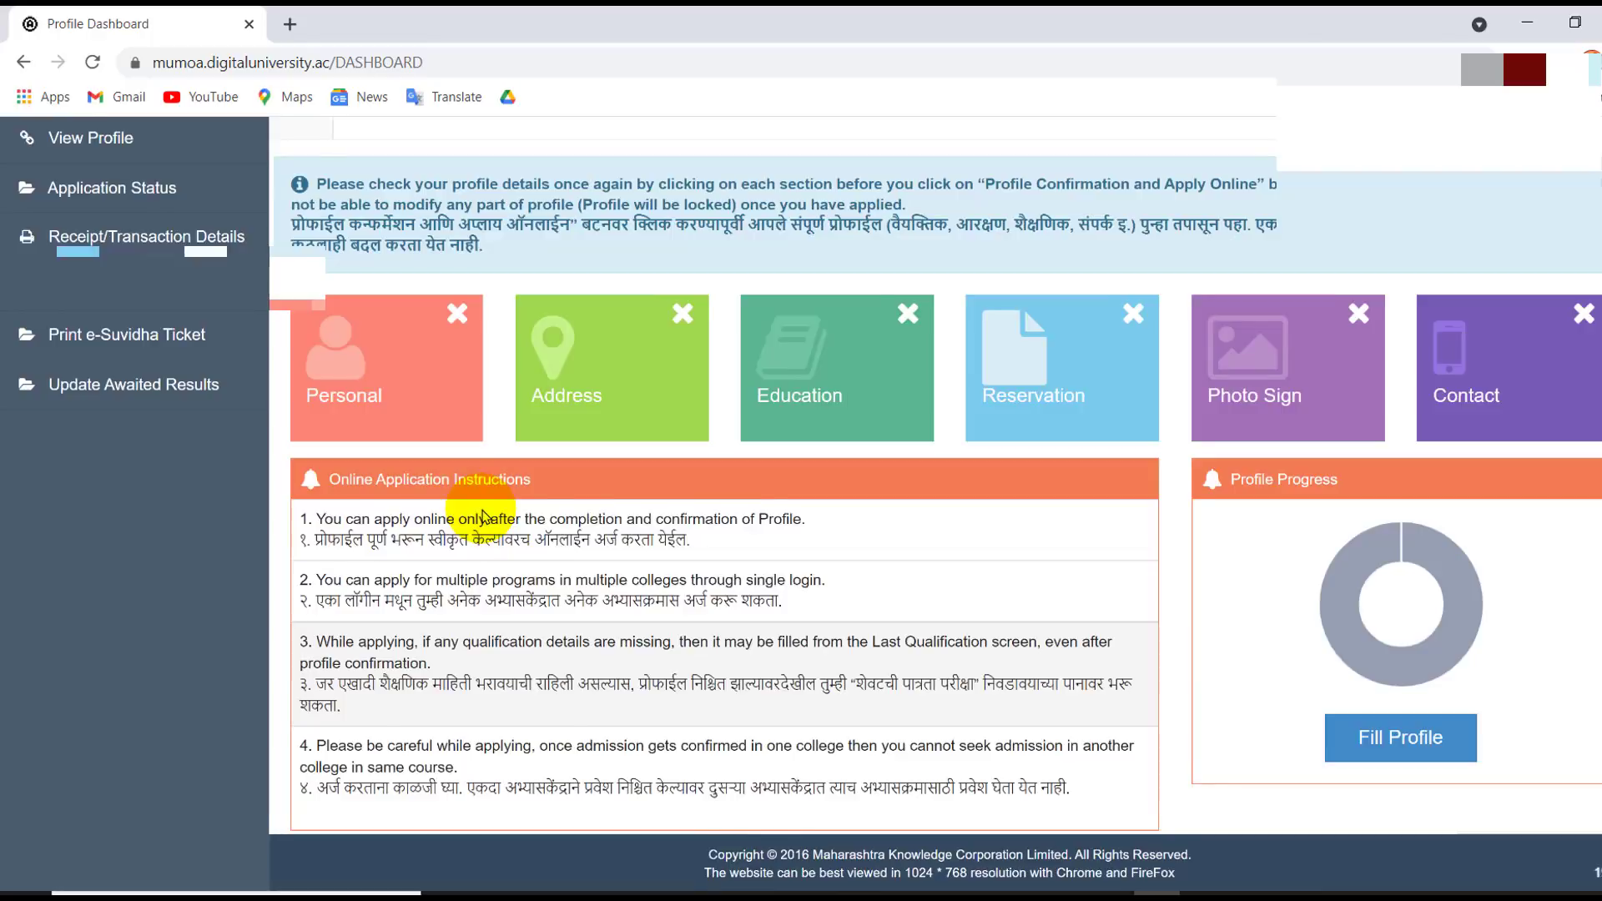
{"action": "scroll", "coordinate": [482, 517], "scroll_direction": "up", "scroll_amount": 3}
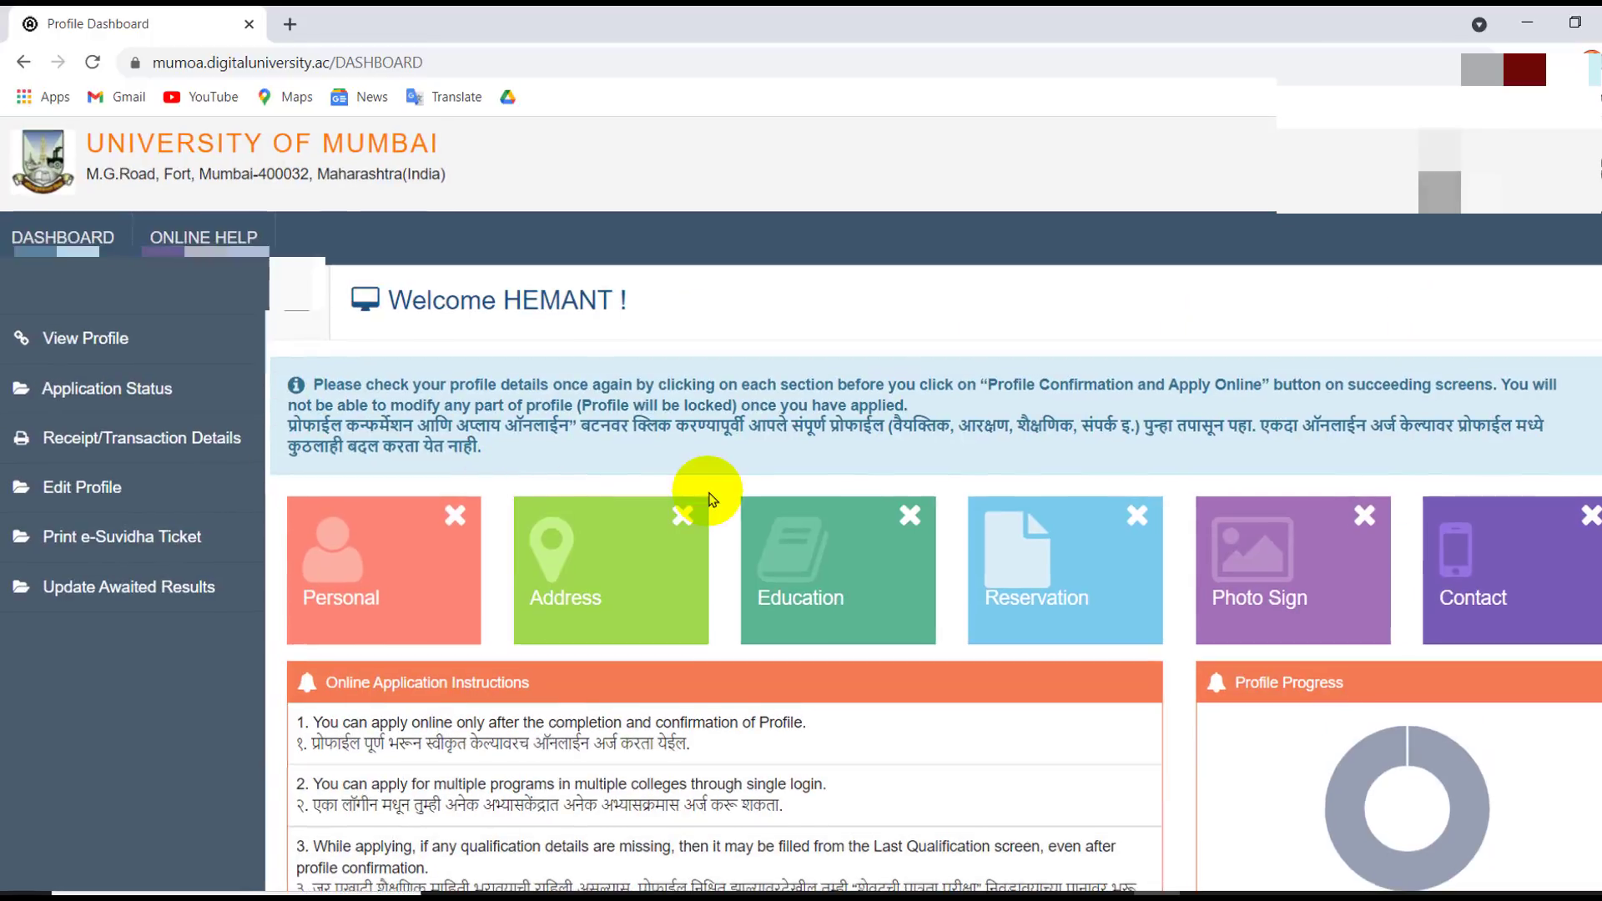
{"action": "scroll", "coordinate": [588, 662], "scroll_direction": "down", "scroll_amount": 3}
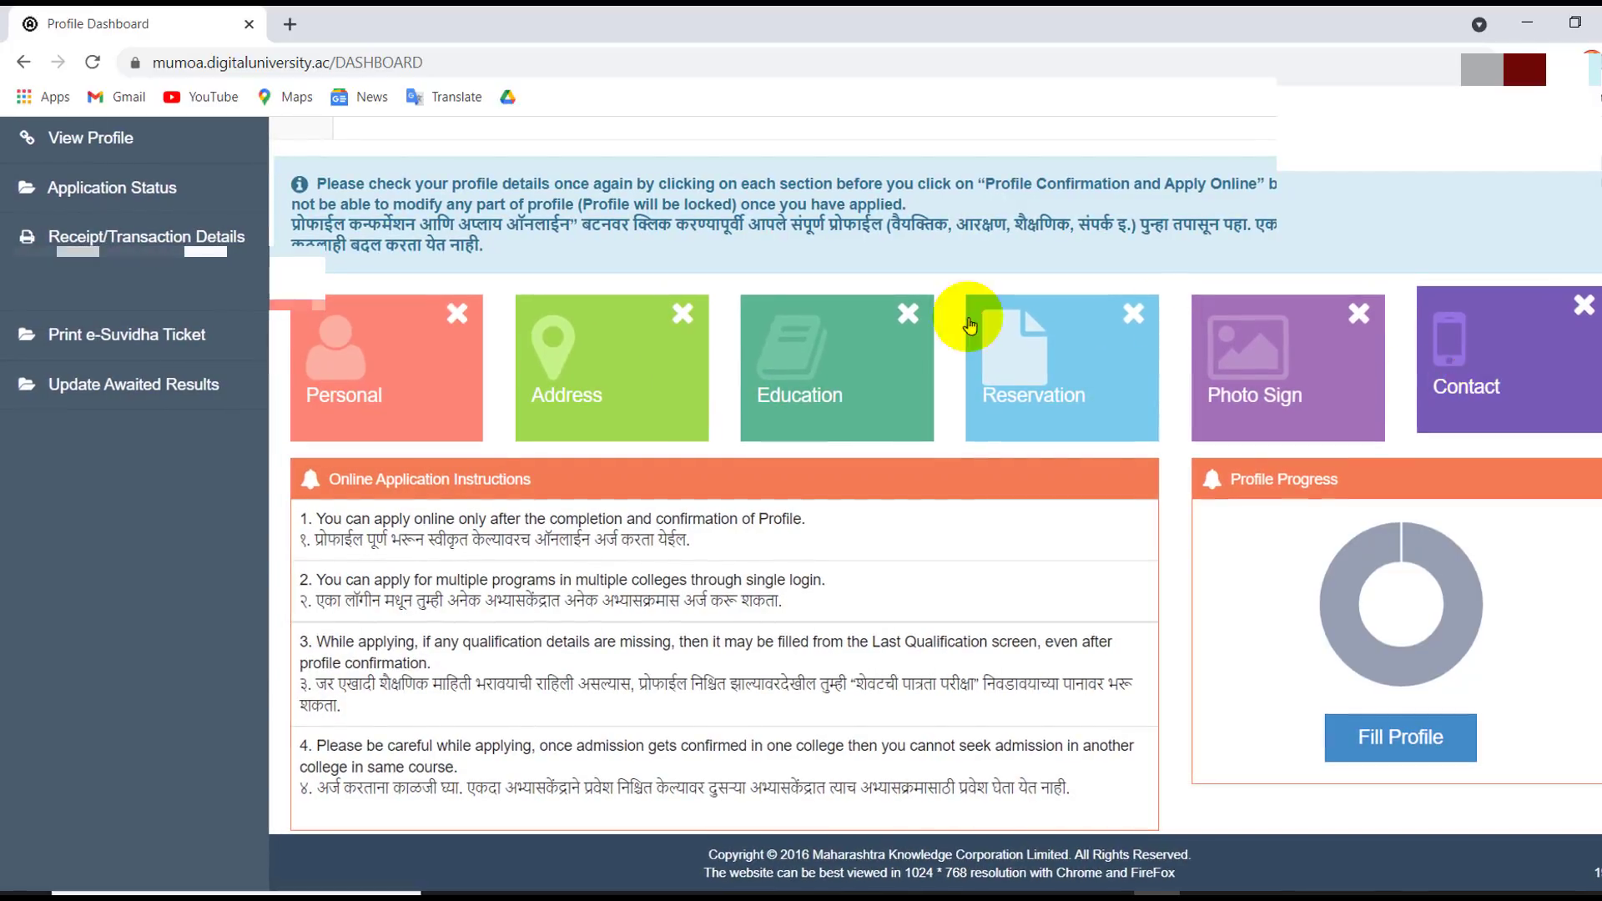
Open the Personal tile and look over the Personal Details form's pre-filled gender and birth date.
{"action": "left_click", "coordinate": [403, 372]}
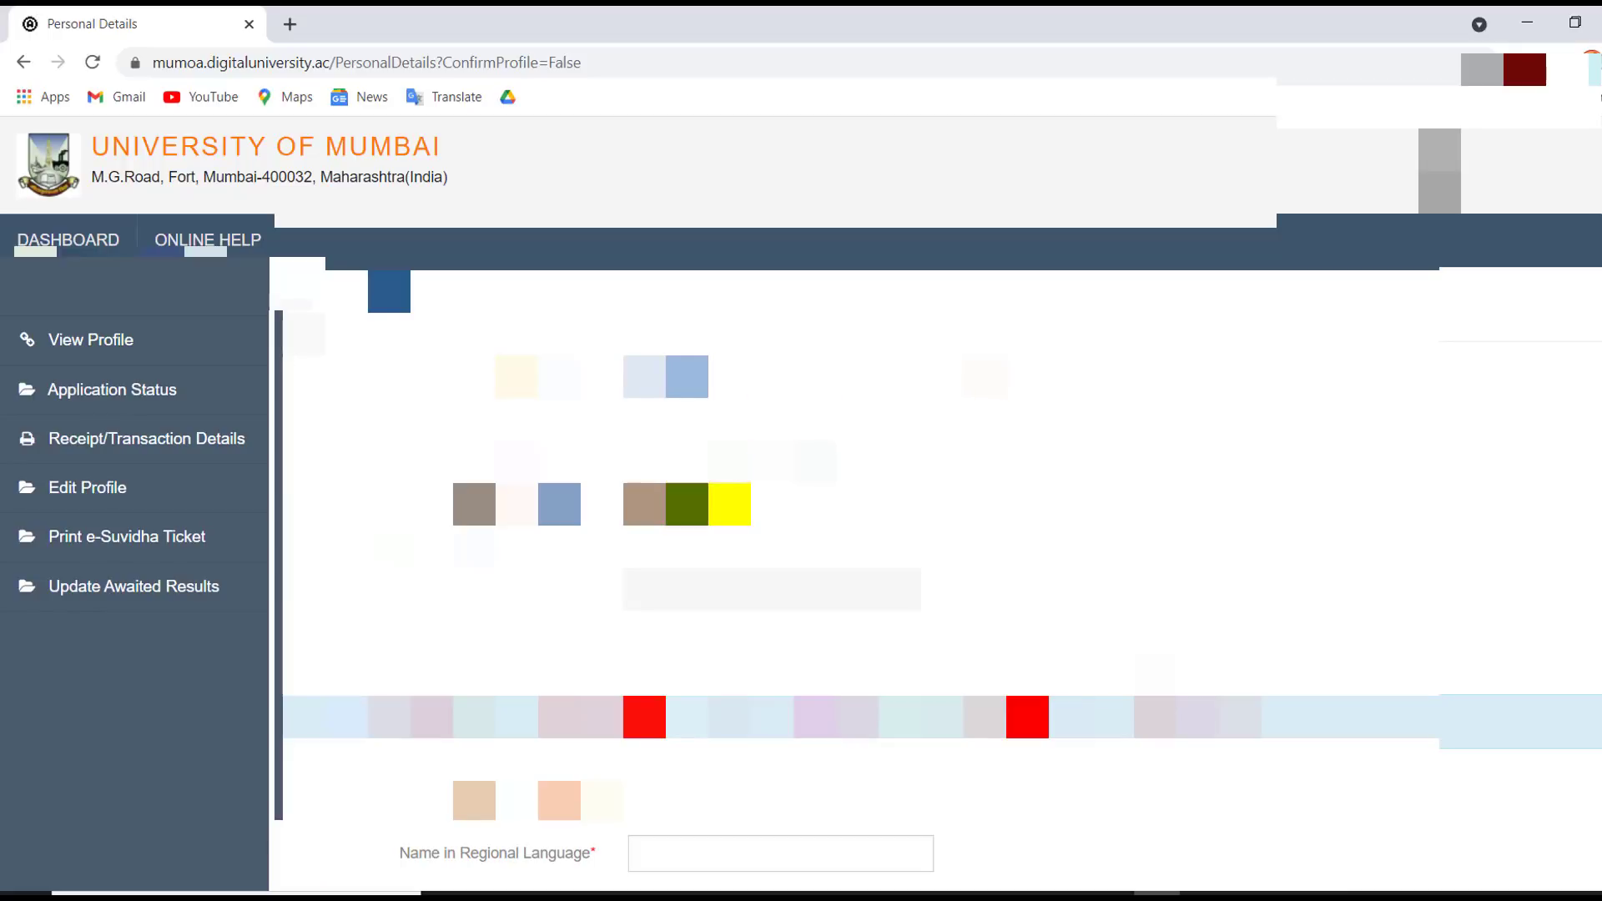
{"action": "scroll", "coordinate": [730, 526], "scroll_direction": "down", "scroll_amount": 2}
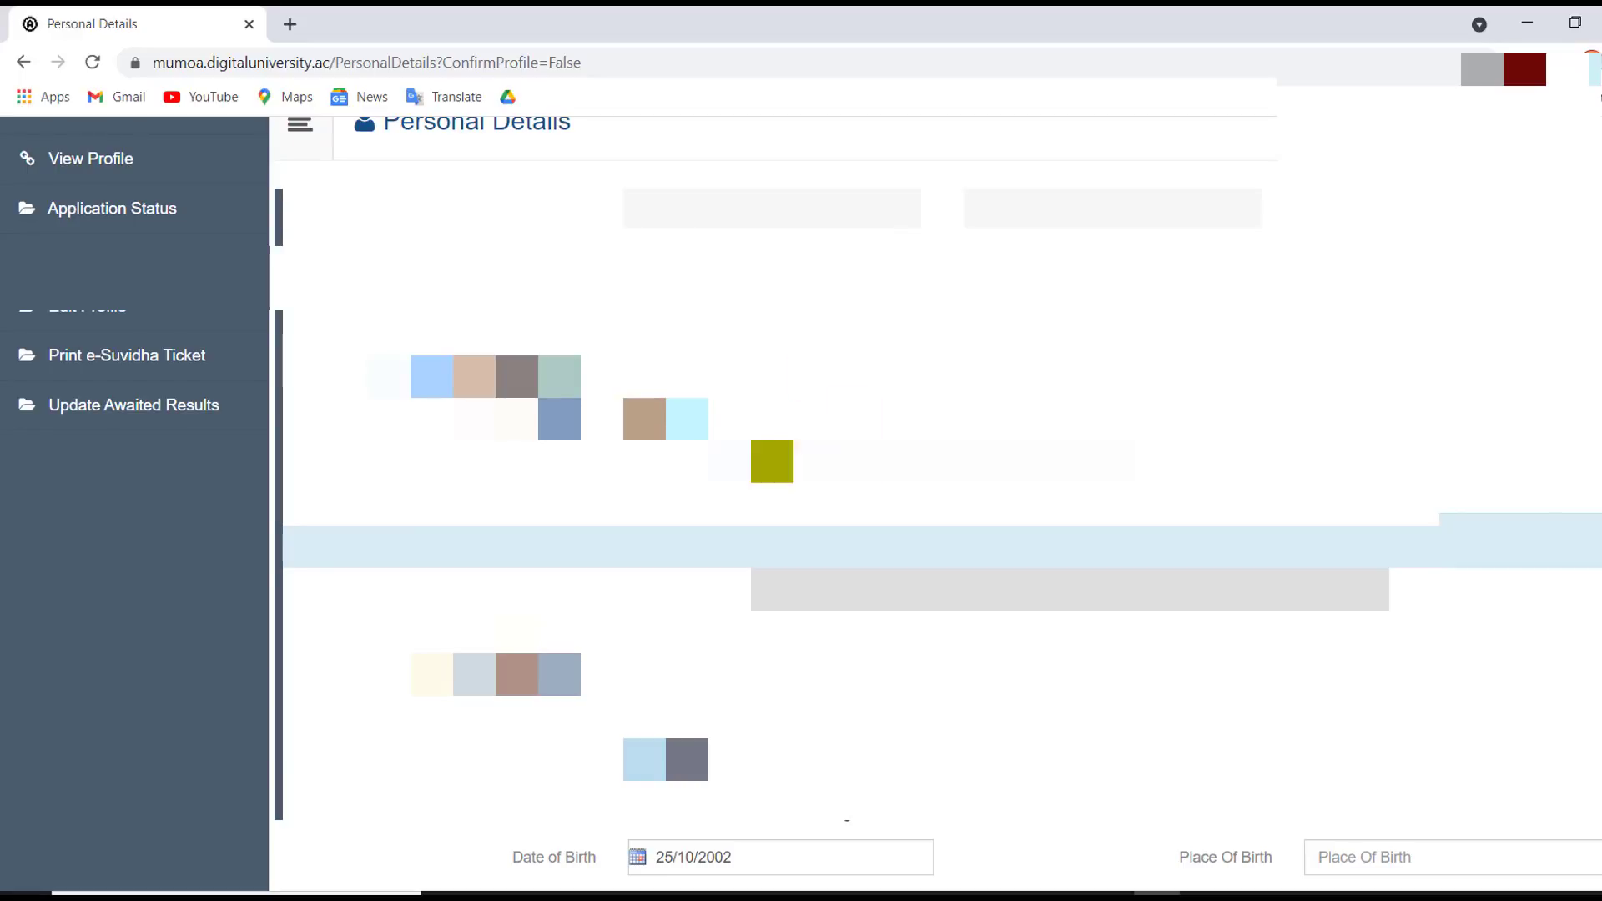
{"action": "scroll", "coordinate": [750, 462], "scroll_direction": "down", "scroll_amount": 1}
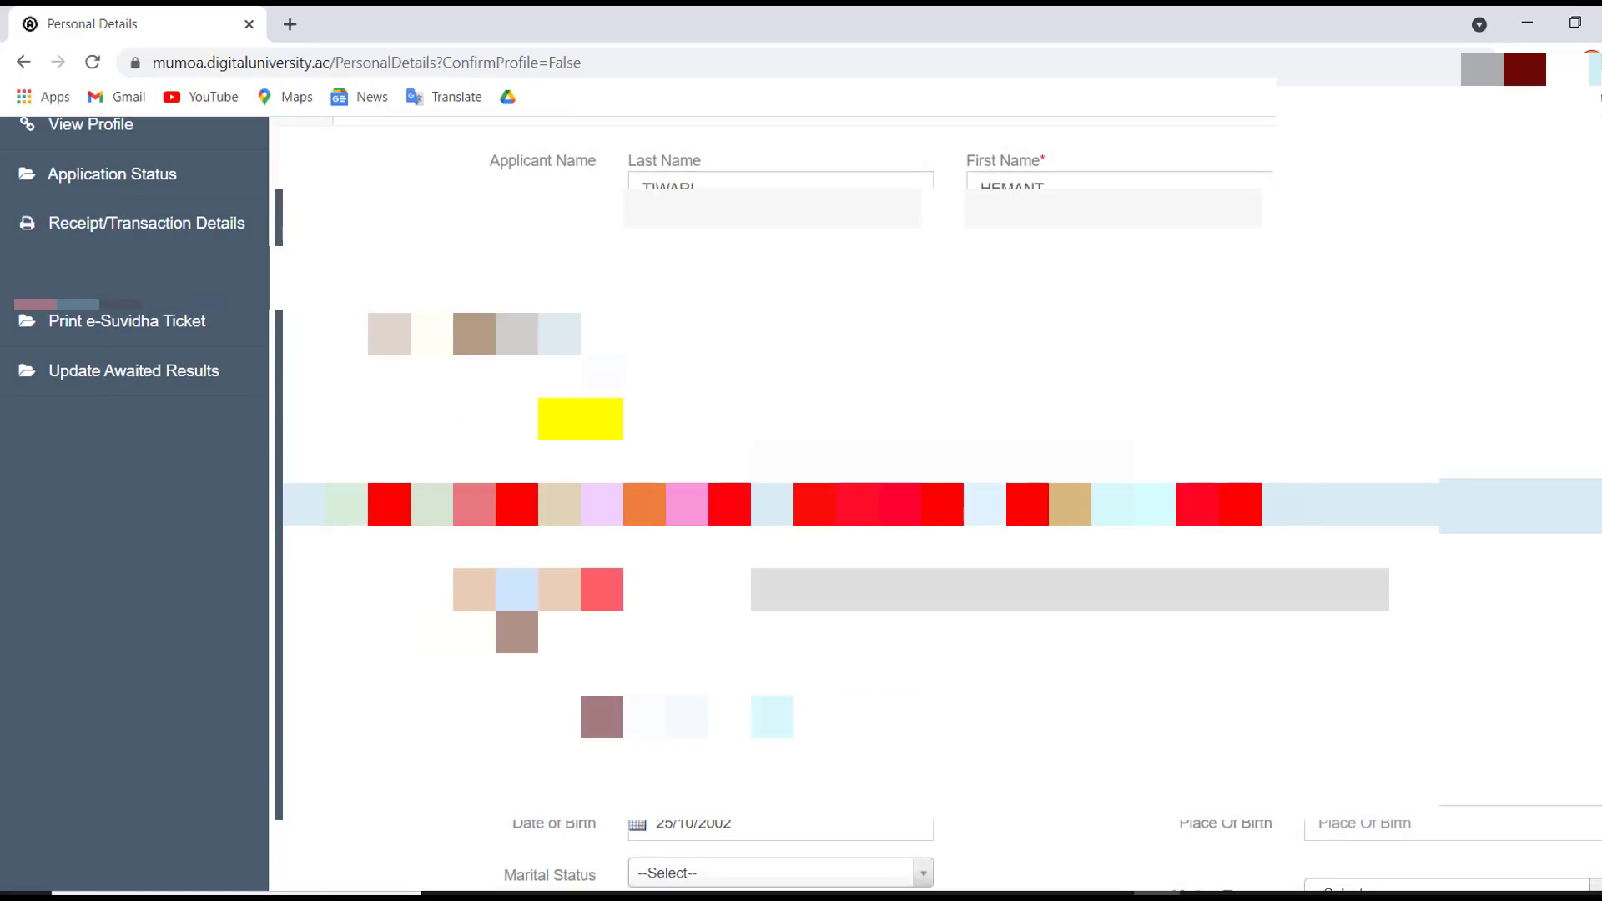
{"action": "scroll", "coordinate": [601, 650], "scroll_direction": "up", "scroll_amount": 2}
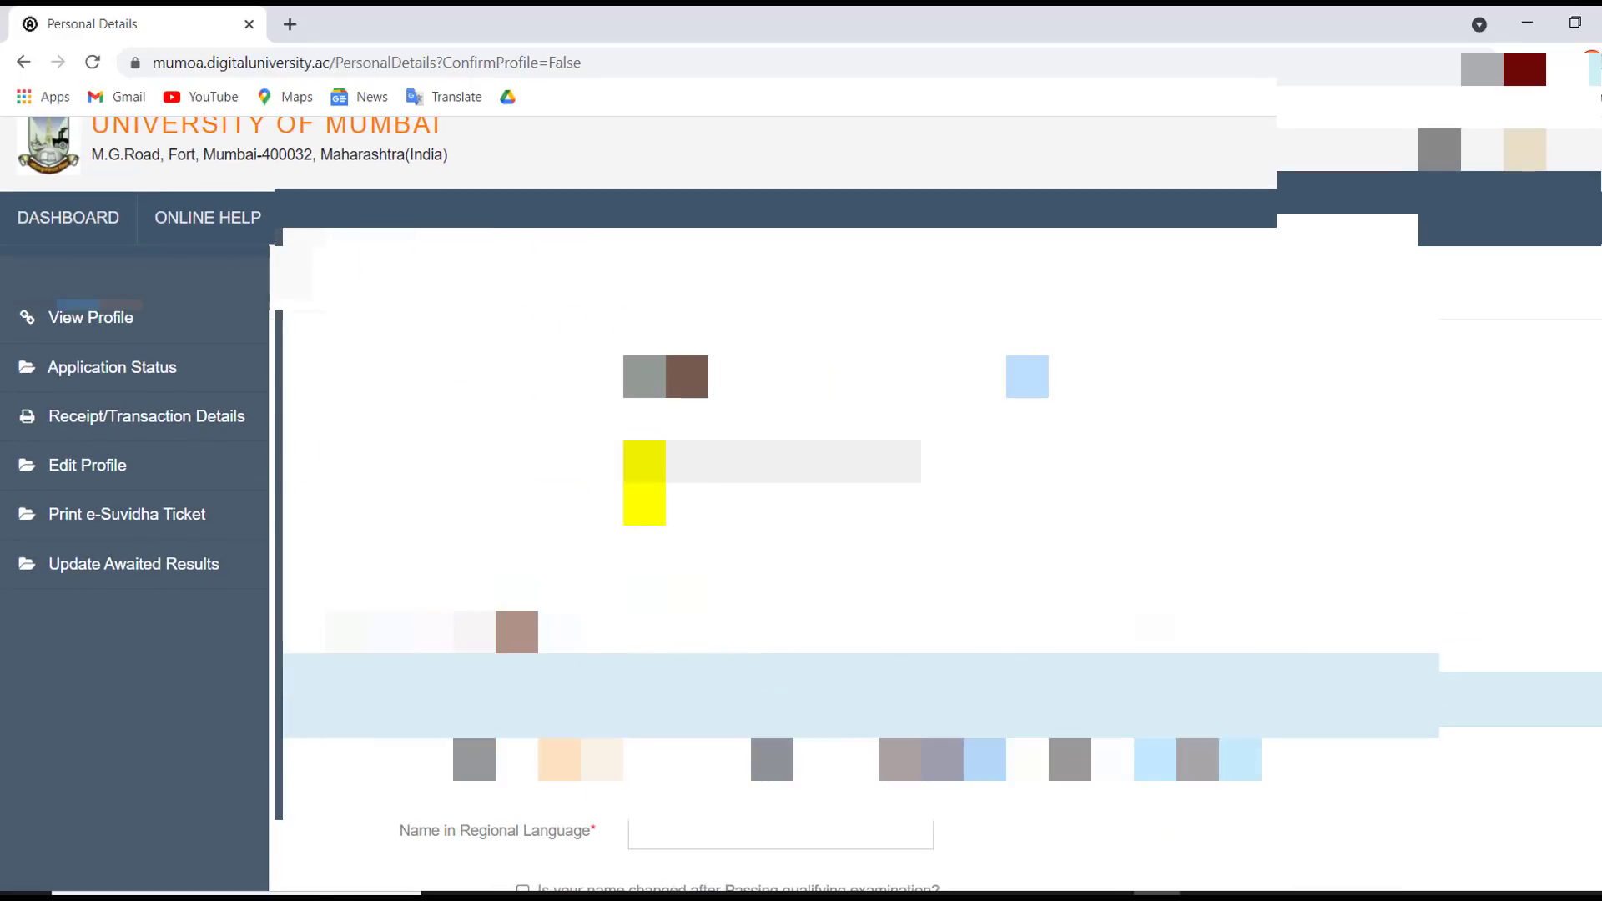
{"action": "scroll", "coordinate": [644, 483], "scroll_direction": "up", "scroll_amount": 5}
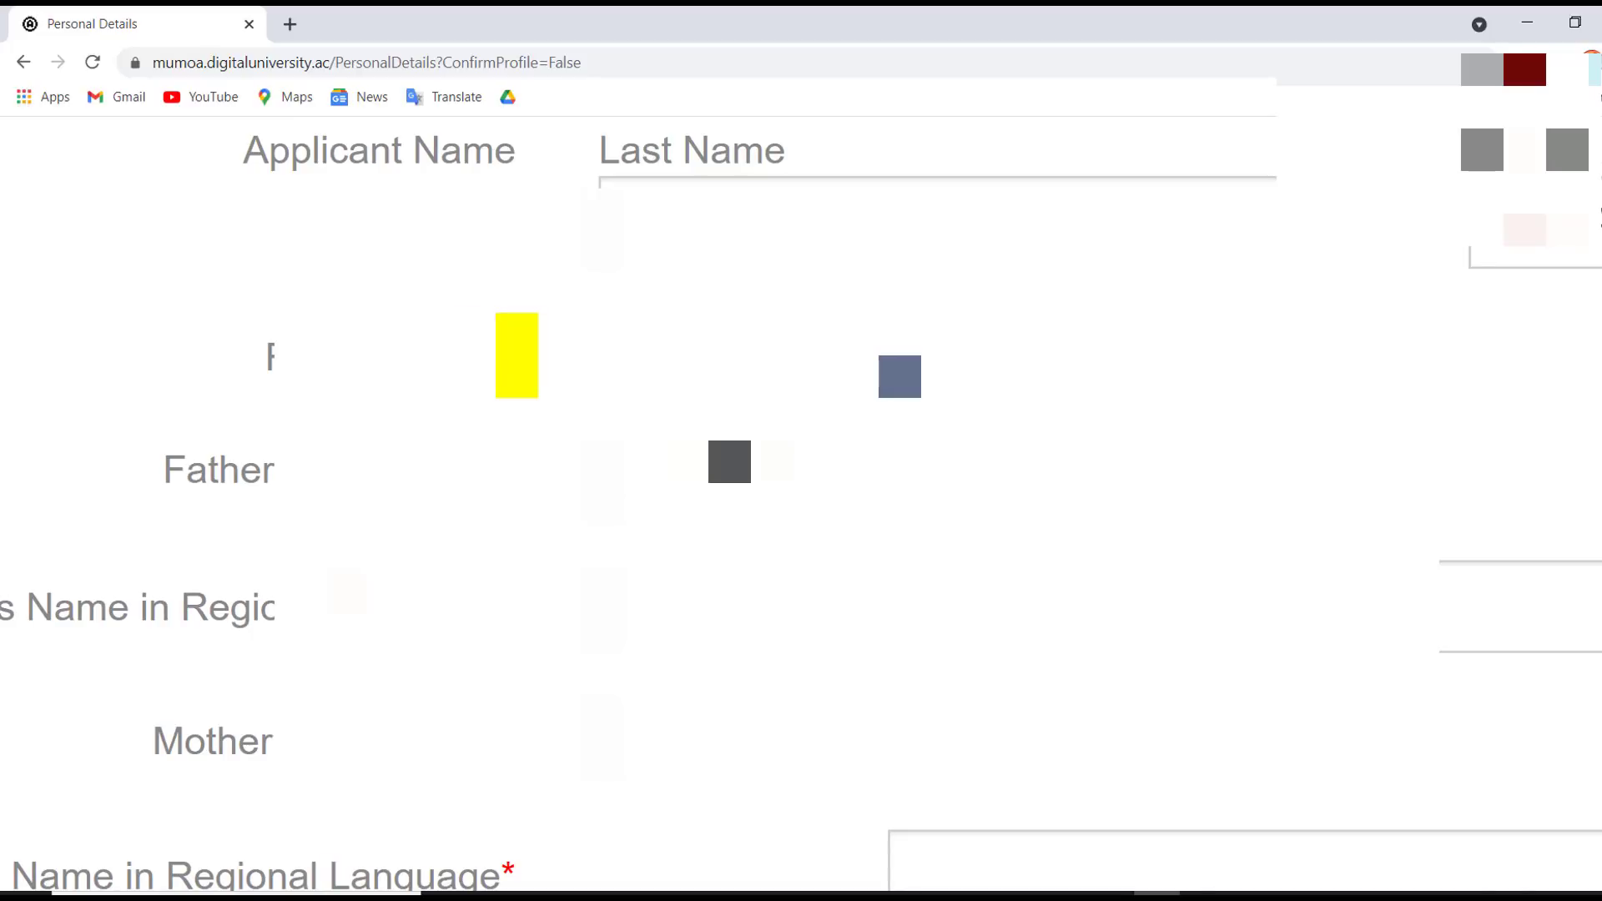
{"action": "scroll", "coordinate": [516, 355], "scroll_direction": "down", "scroll_amount": 6}
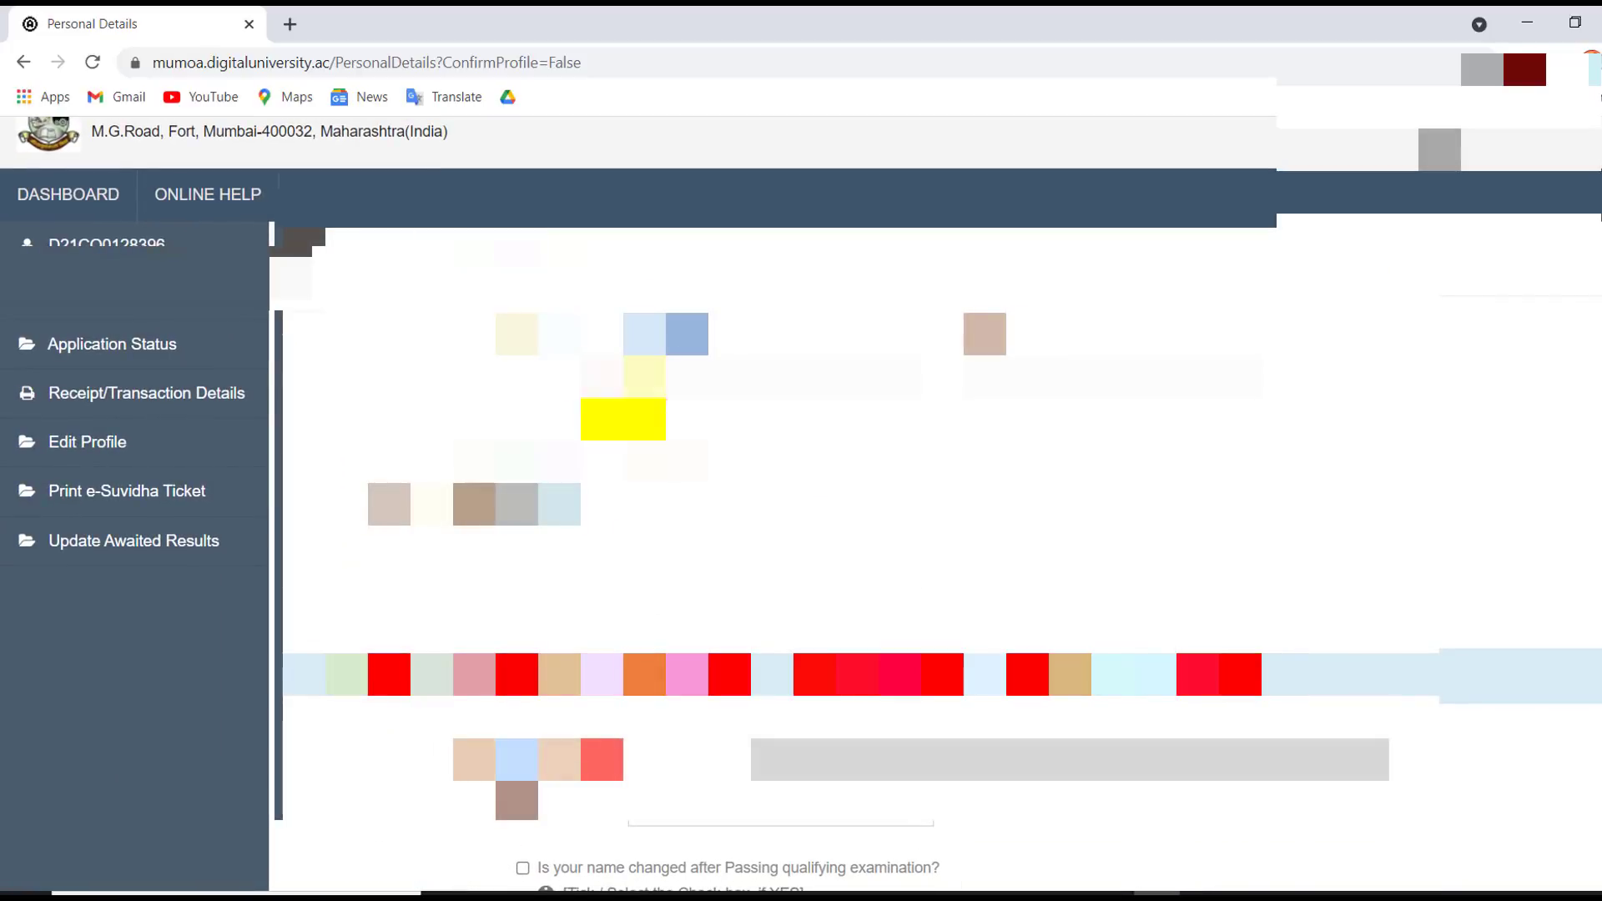
{"action": "scroll", "coordinate": [623, 503], "scroll_direction": "down", "scroll_amount": 2}
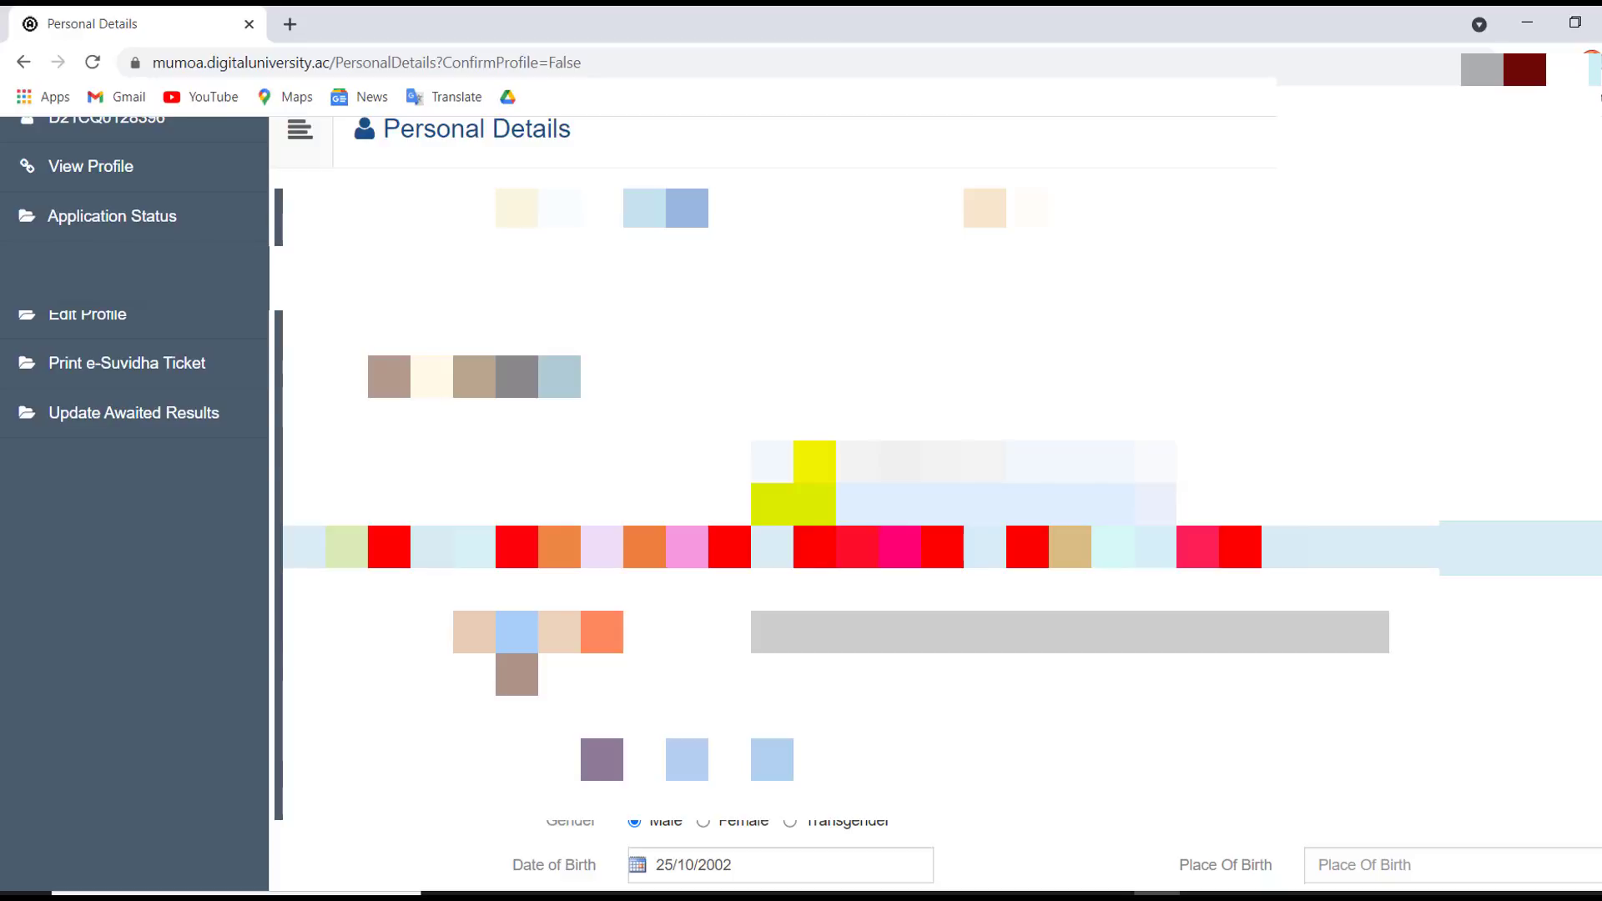
{"action": "left_click", "coordinate": [1173, 455]}
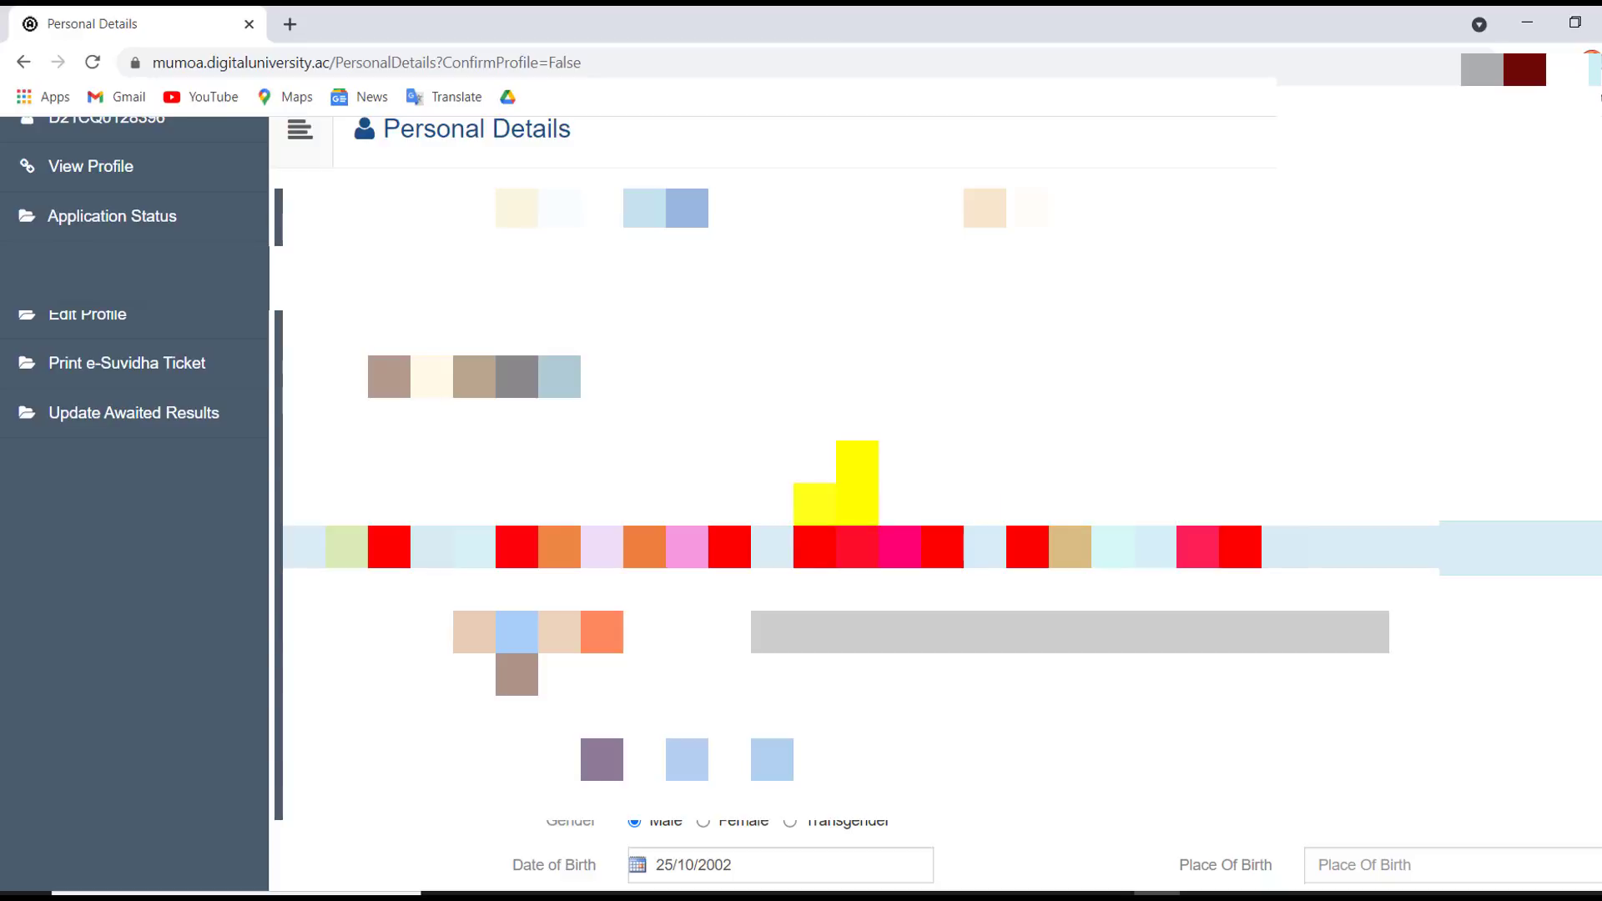
{"action": "scroll", "coordinate": [834, 484], "scroll_direction": "down", "scroll_amount": 5}
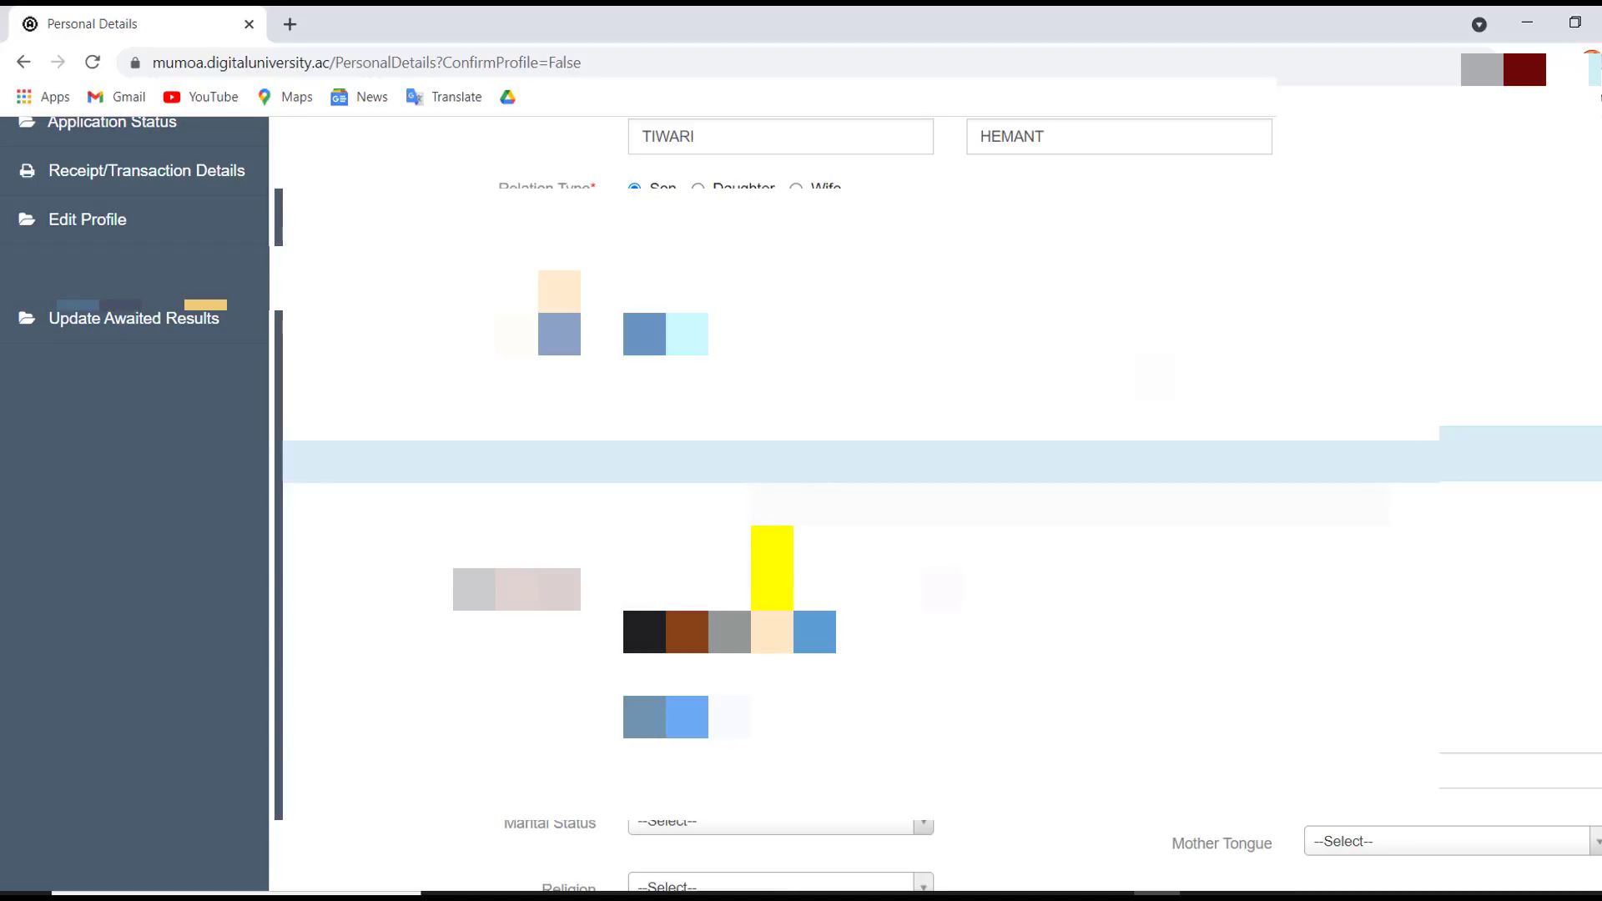
{"action": "scroll", "coordinate": [935, 501], "scroll_direction": "down", "scroll_amount": 5}
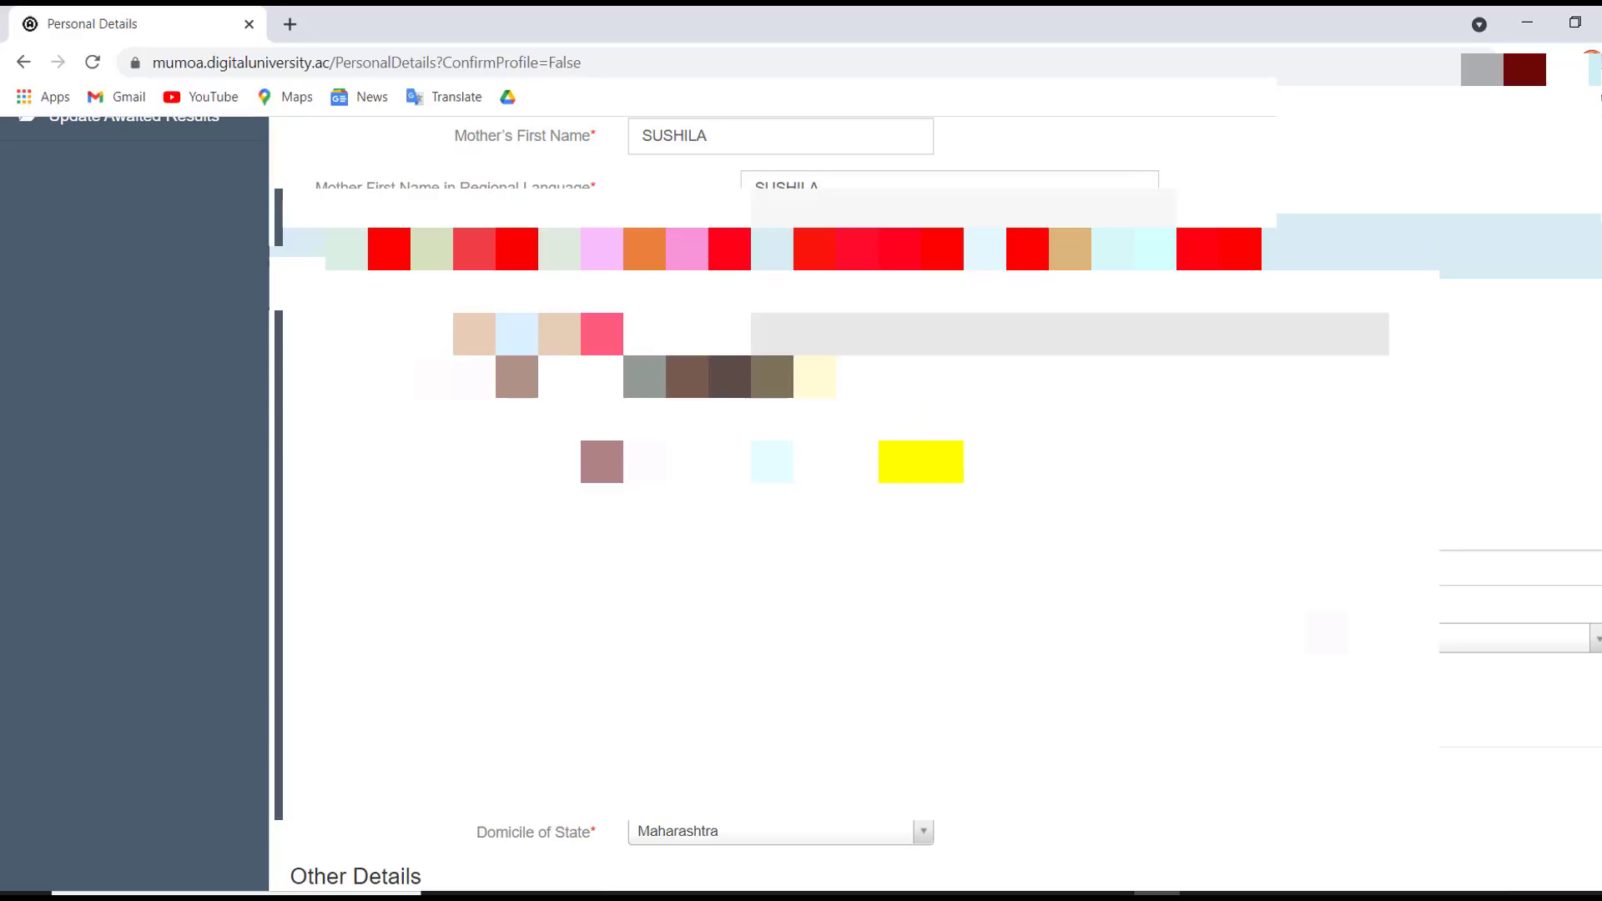
{"action": "scroll", "coordinate": [519, 440], "scroll_direction": "up", "scroll_amount": 5}
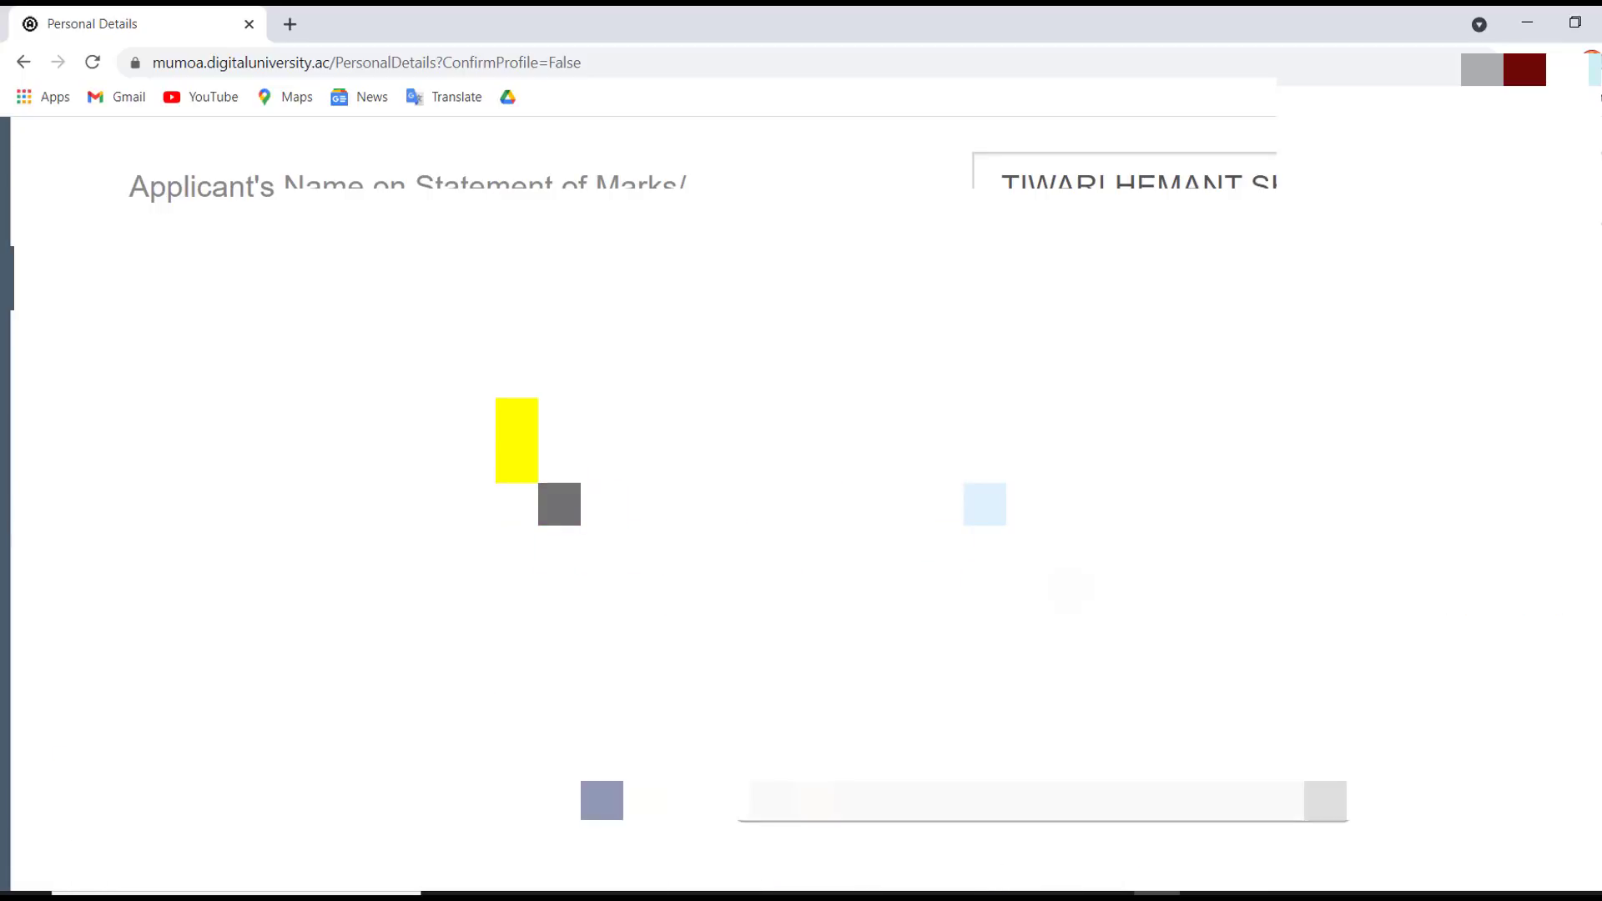
{"action": "scroll", "coordinate": [529, 421], "scroll_direction": "down", "scroll_amount": 5}
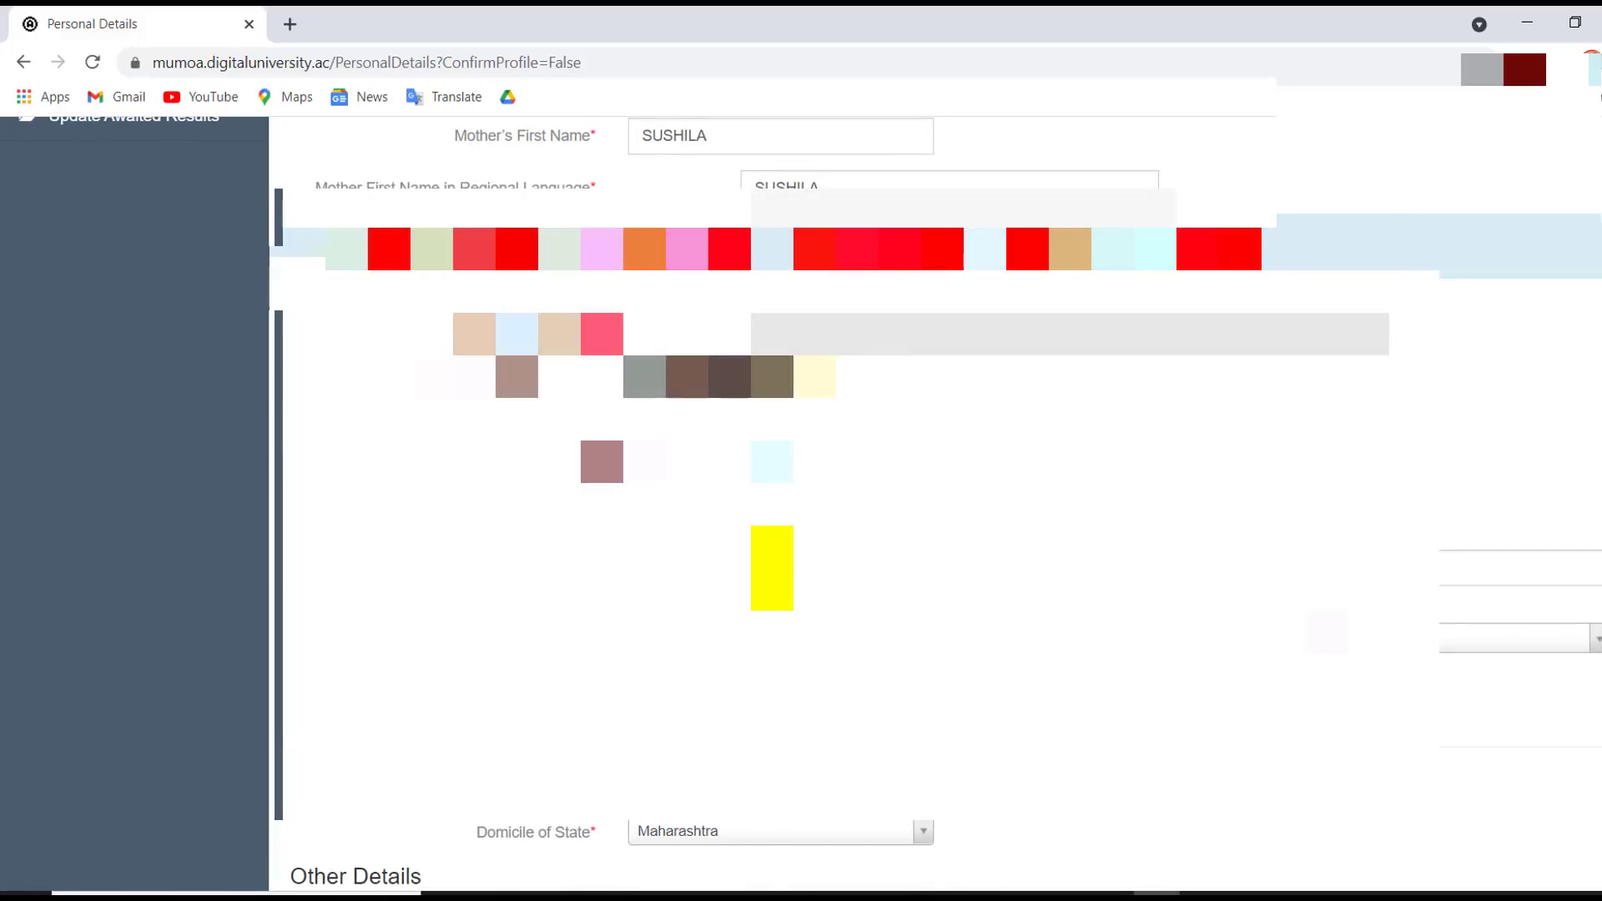
{"action": "scroll", "coordinate": [729, 567], "scroll_direction": "down", "scroll_amount": 8}
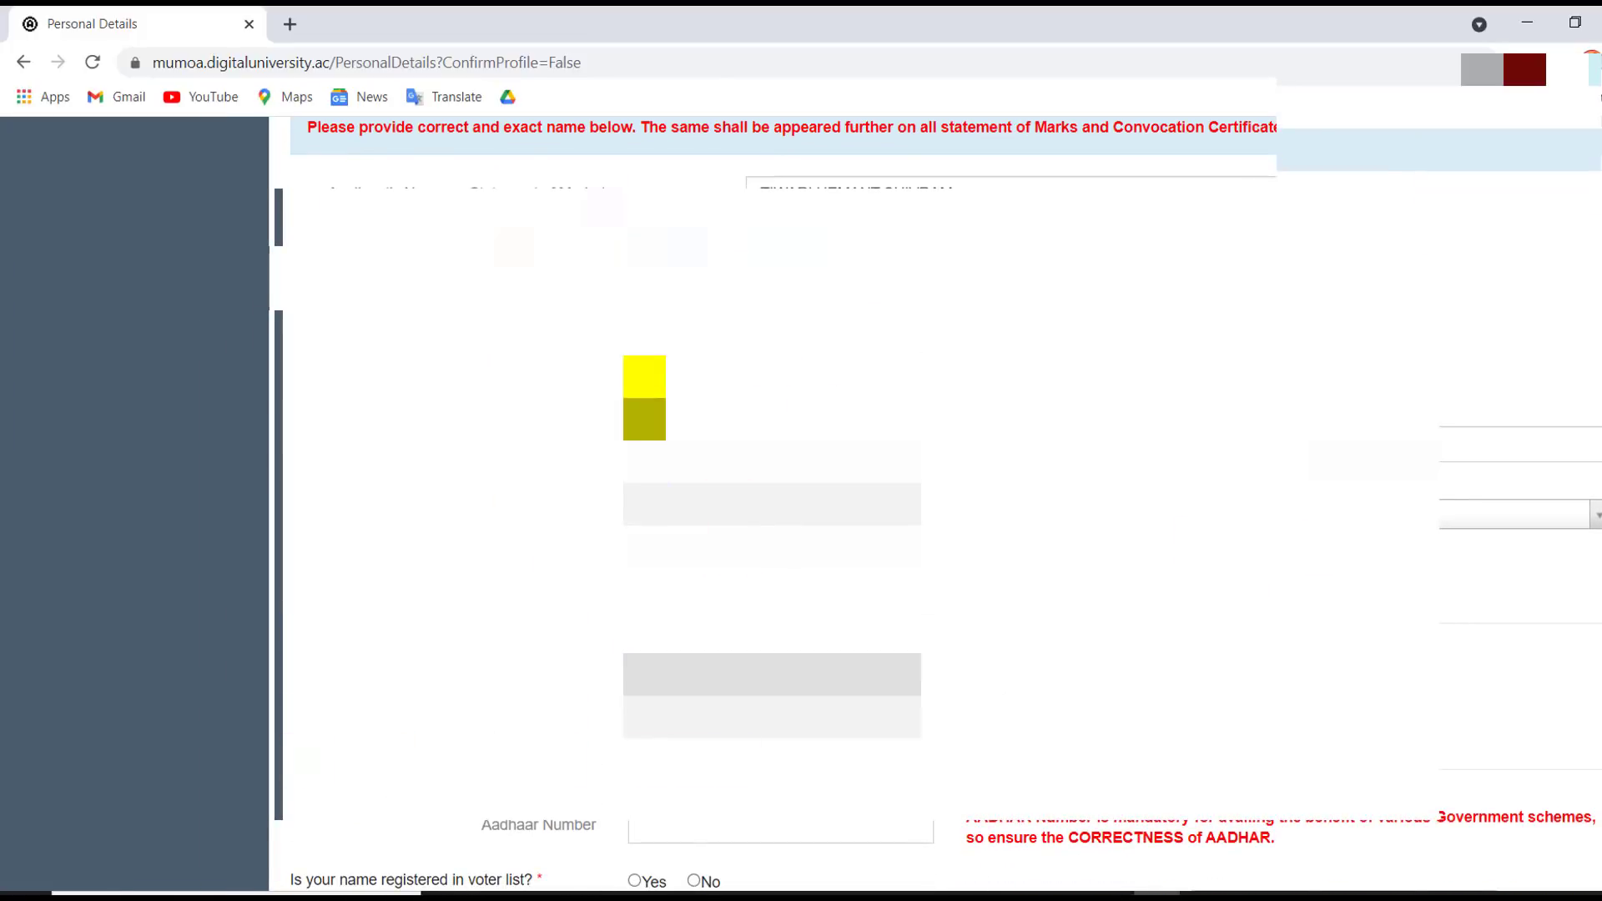
Enter SATNA as the place of birth, leaving the neighbouring dropdown unchanged.
{"action": "scroll", "coordinate": [644, 392], "scroll_direction": "up", "scroll_amount": 5}
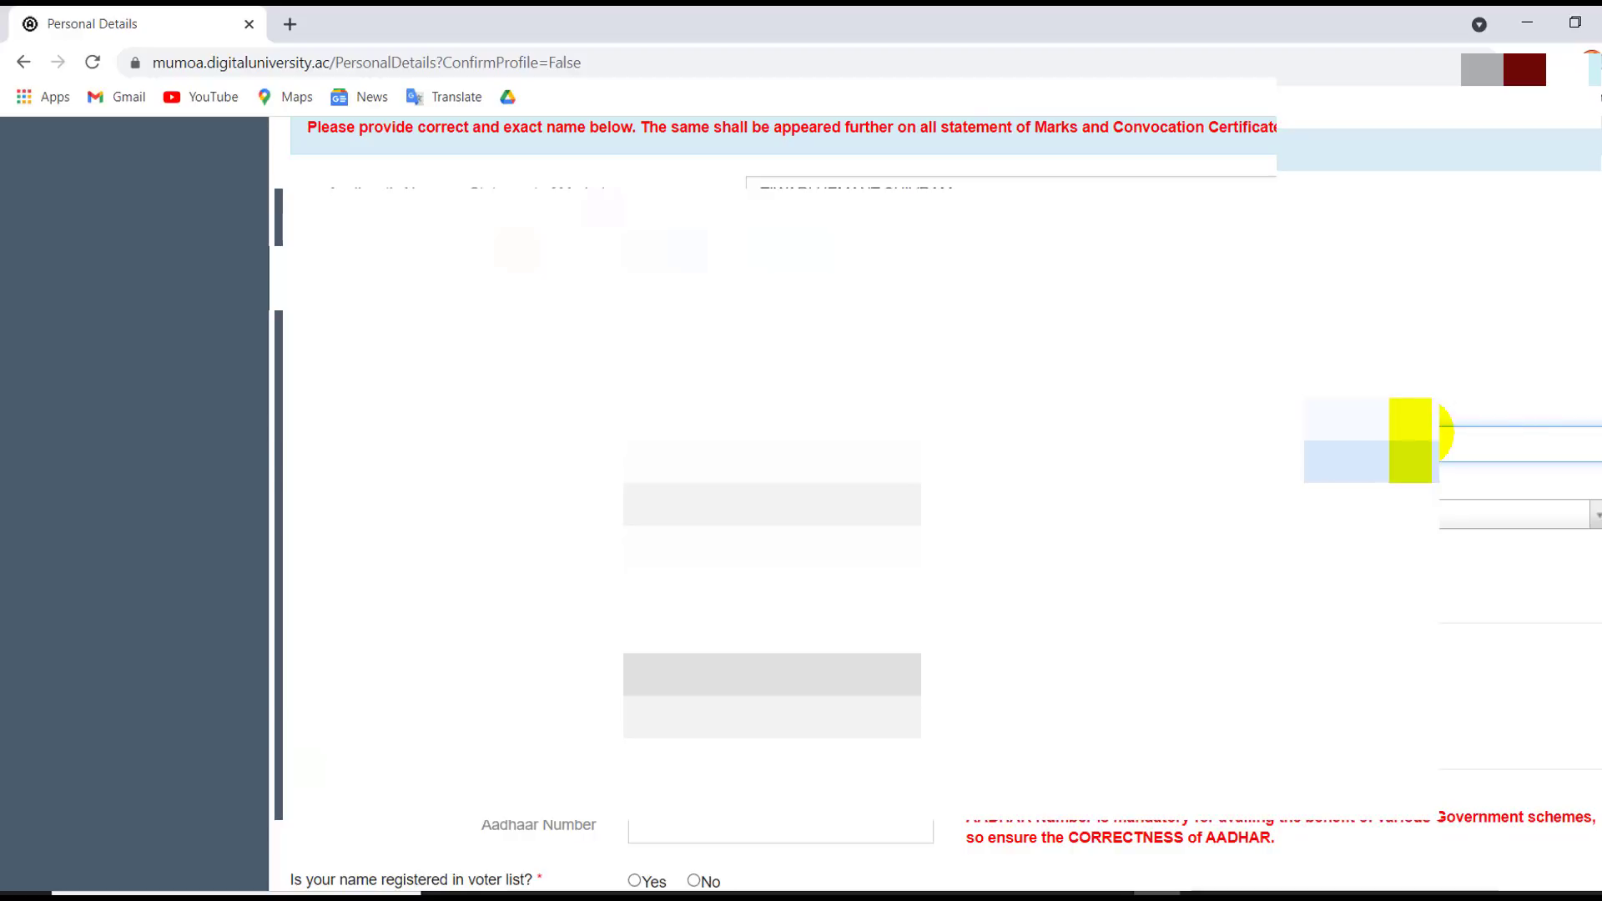
{"action": "type", "text": "SAR"}
{"action": "key", "text": "BackSpace"}
{"action": "type", "text": "TNA"}
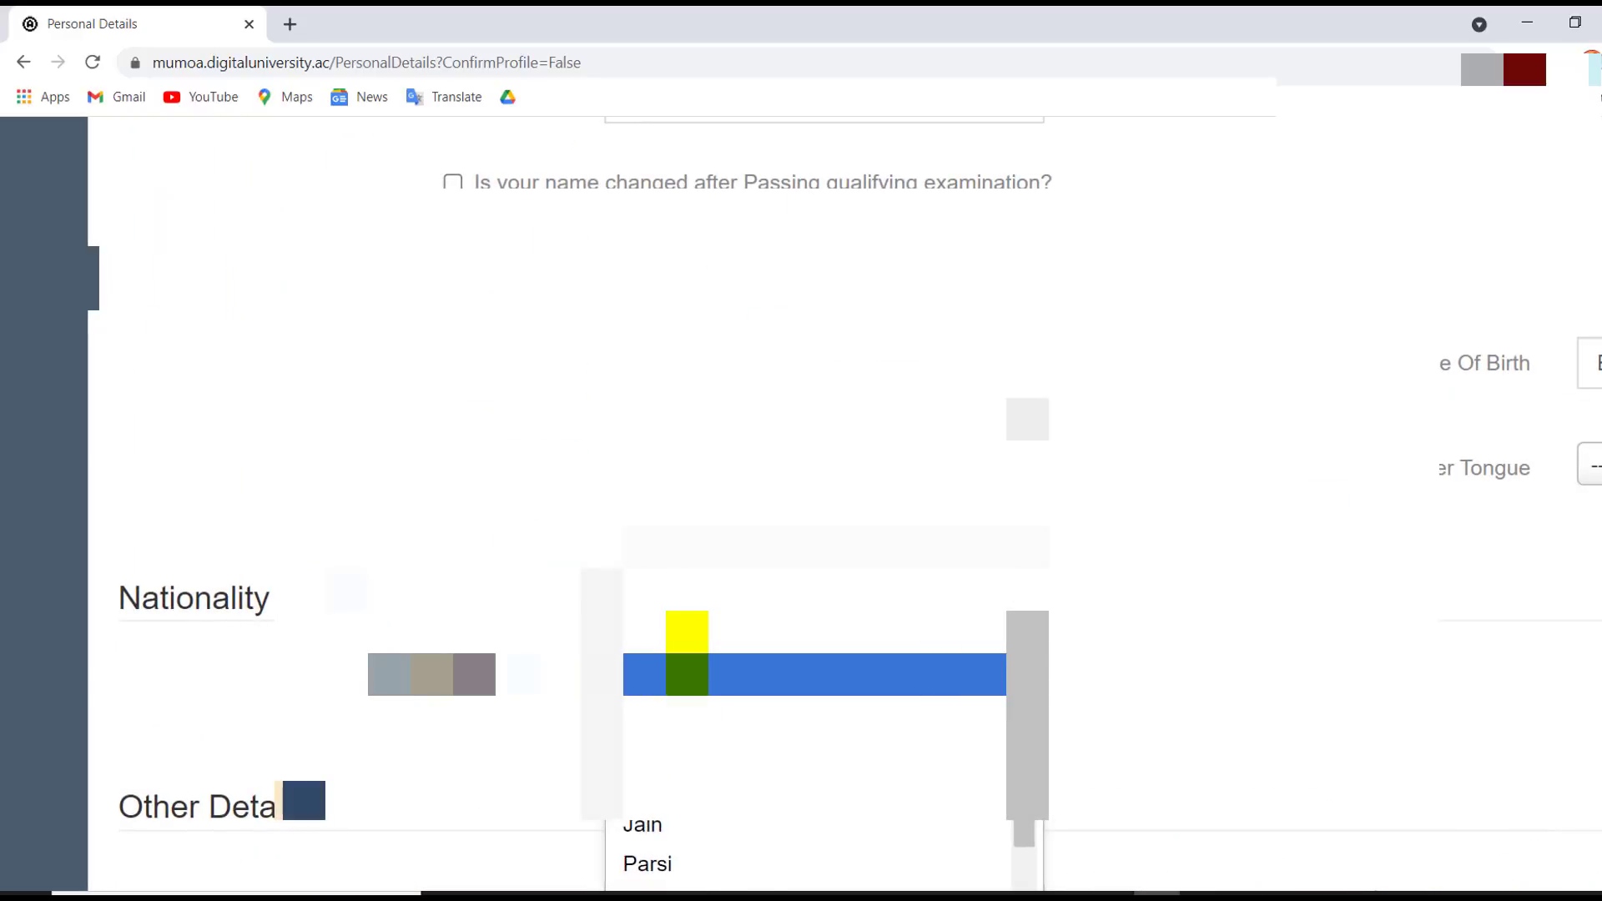
{"action": "scroll", "coordinate": [686, 653], "scroll_direction": "up", "scroll_amount": 1}
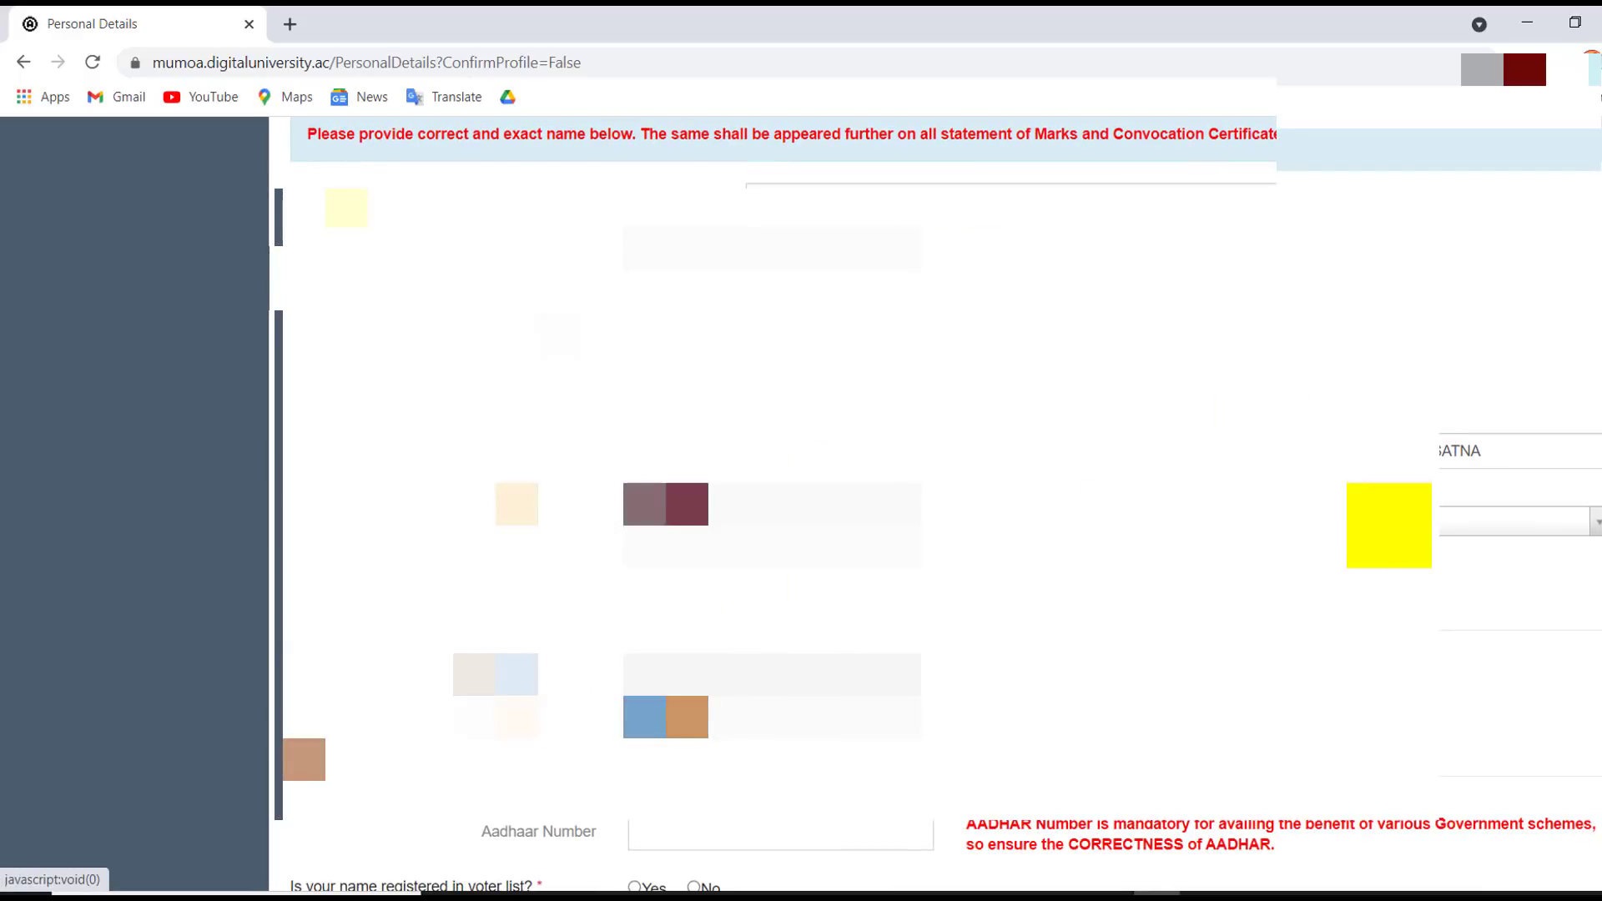
{"action": "left_click", "coordinate": [1390, 521]}
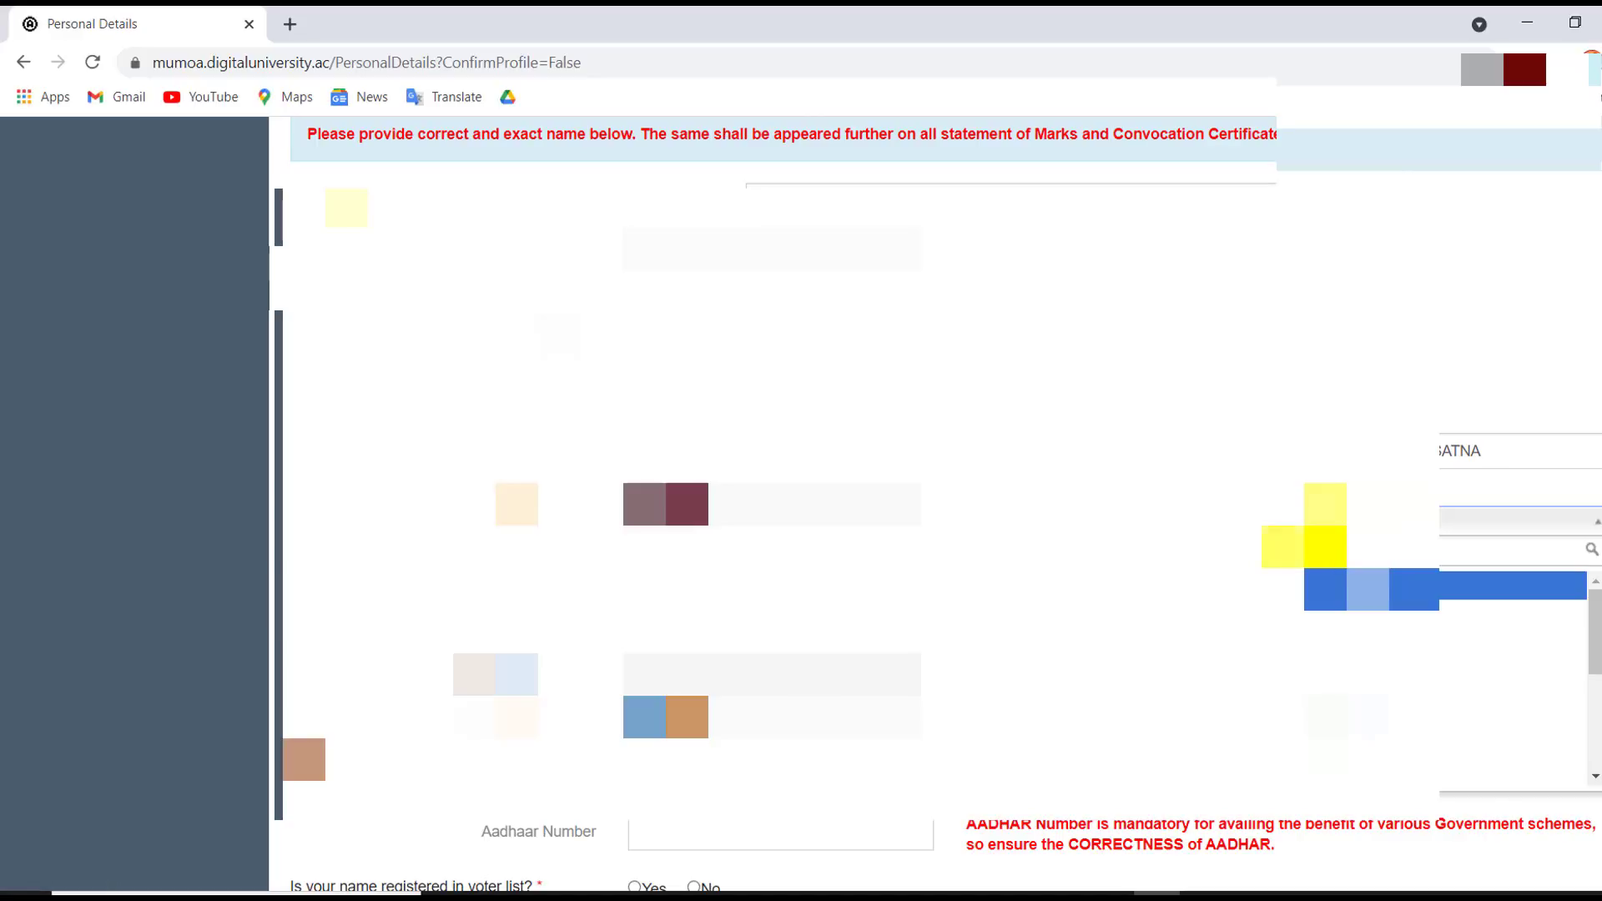
{"action": "left_click", "coordinate": [1347, 696]}
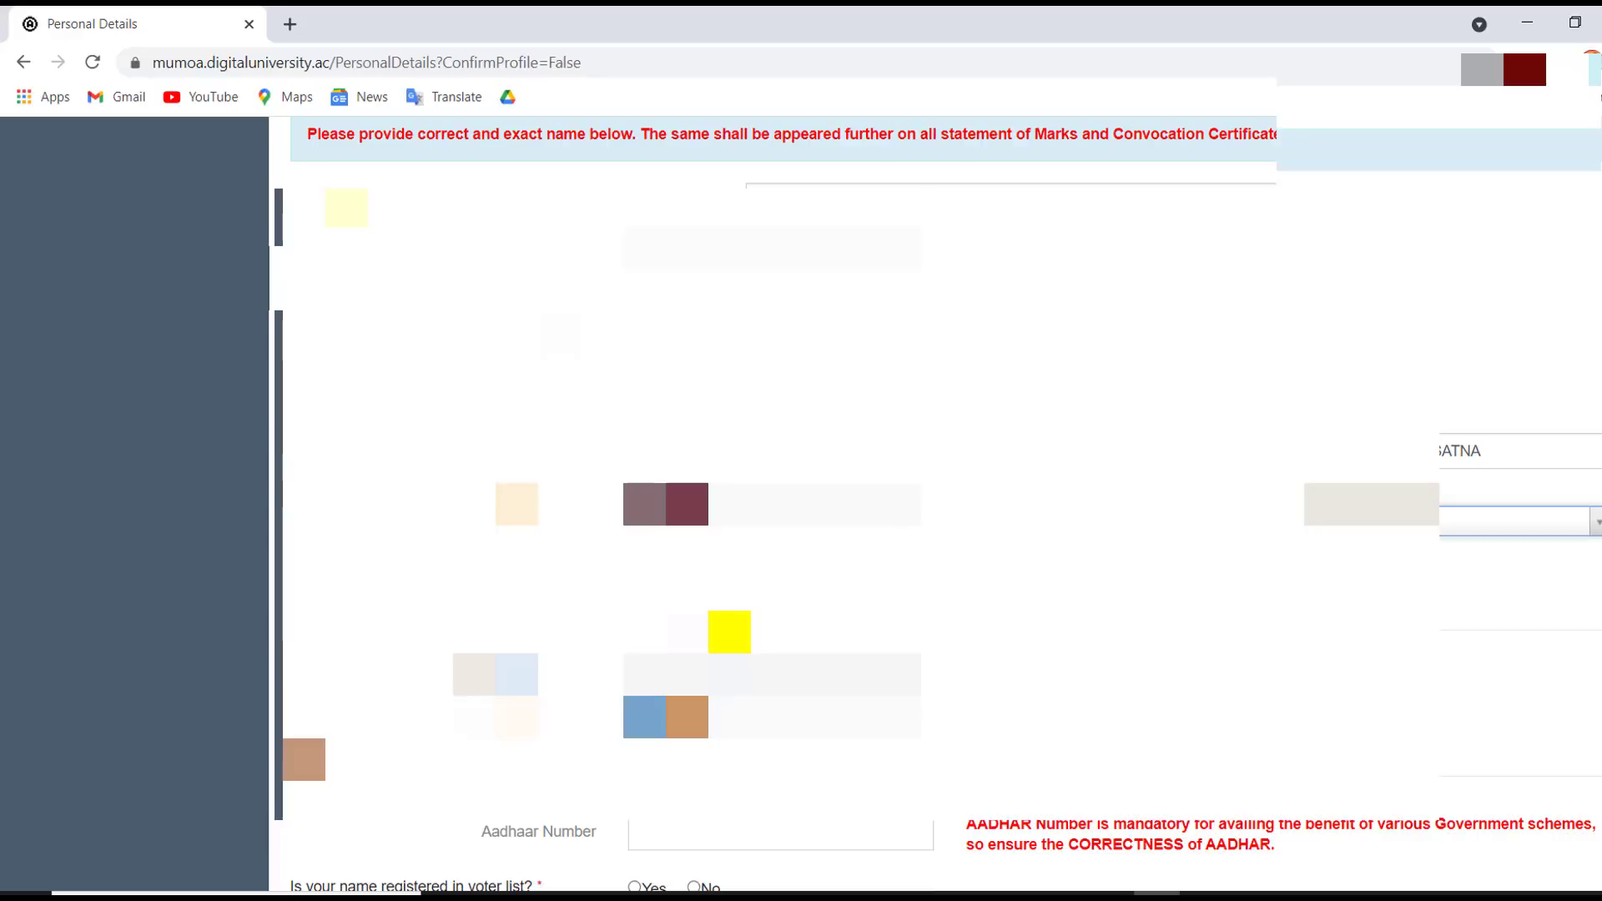
{"action": "scroll", "coordinate": [935, 500], "scroll_direction": "down", "scroll_amount": 15}
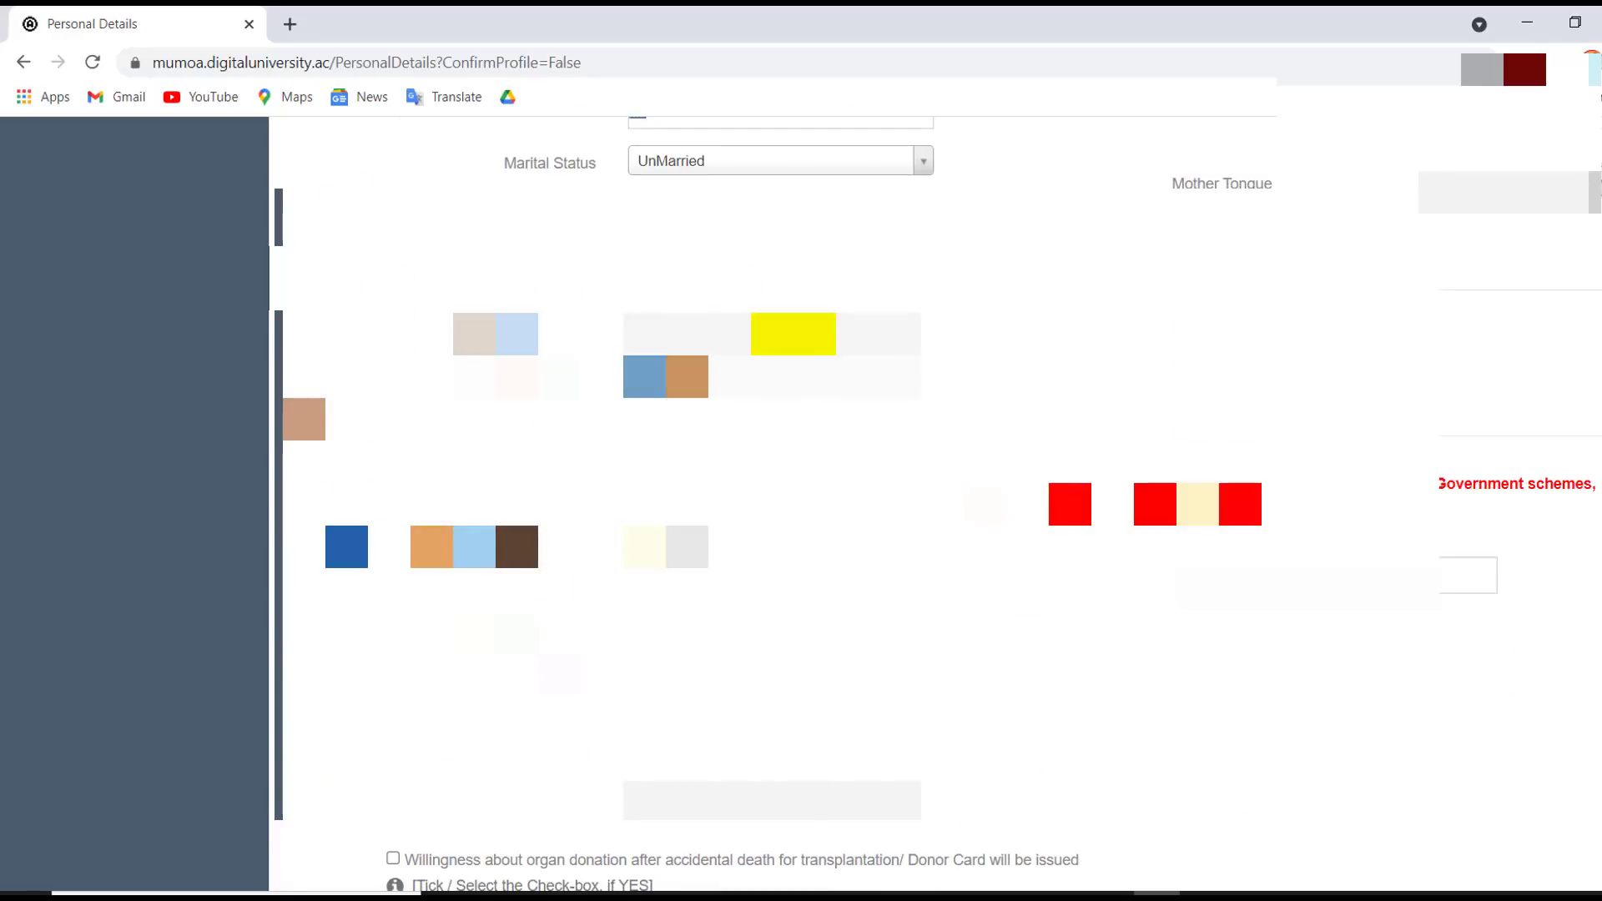
Select India as the citizenship country in the field below Marital Status.
{"action": "left_click", "coordinate": [792, 331]}
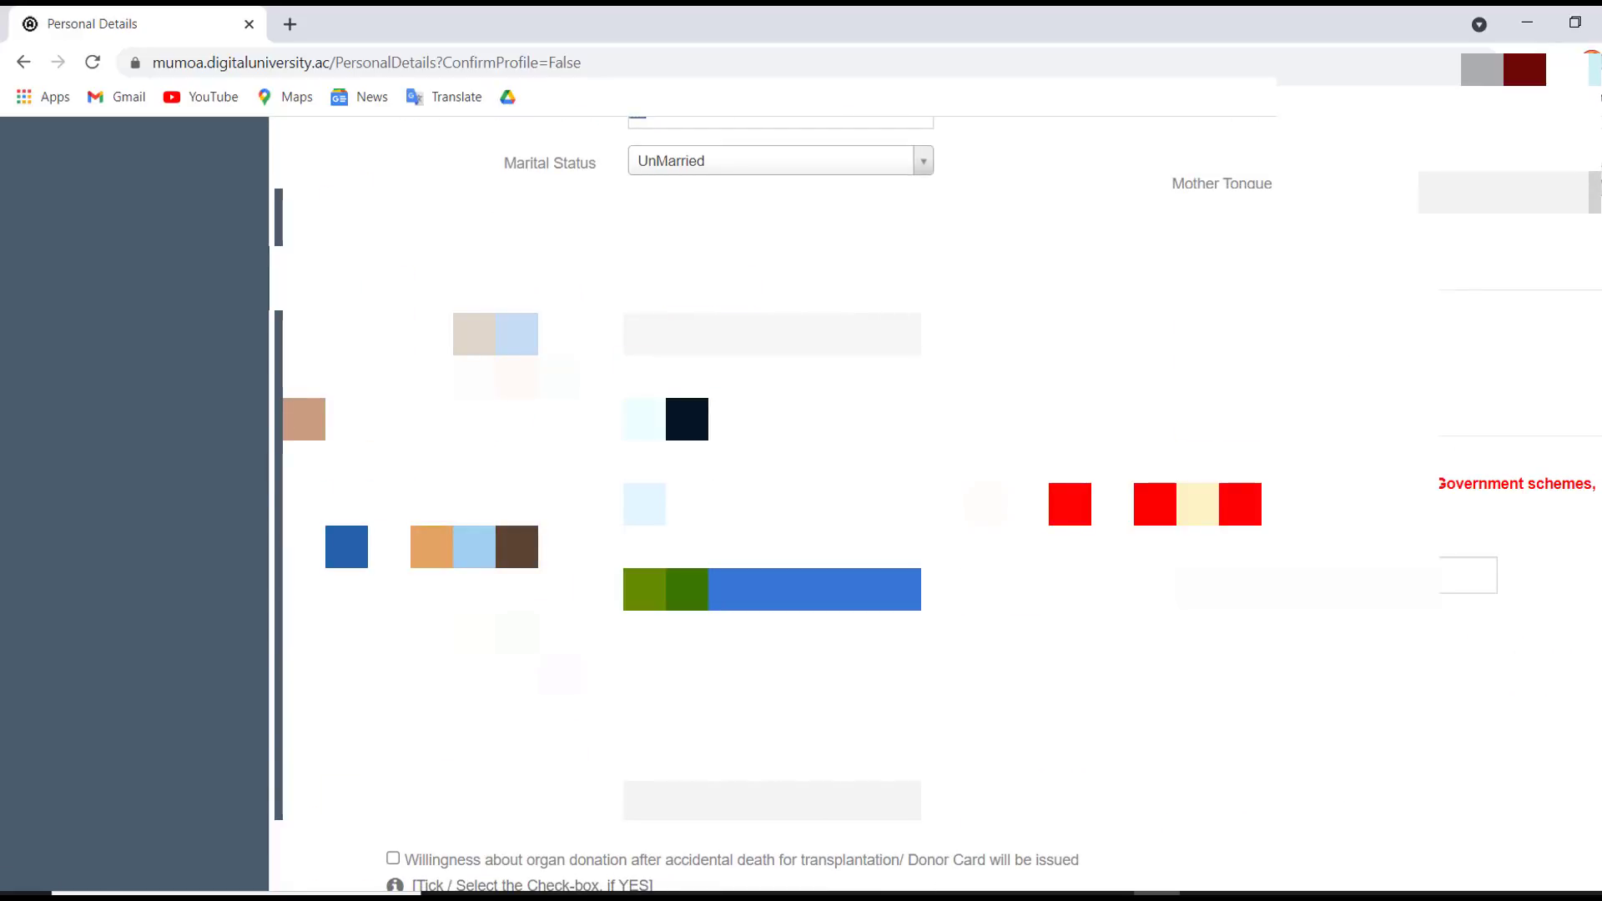
{"action": "left_click", "coordinate": [1125, 363]}
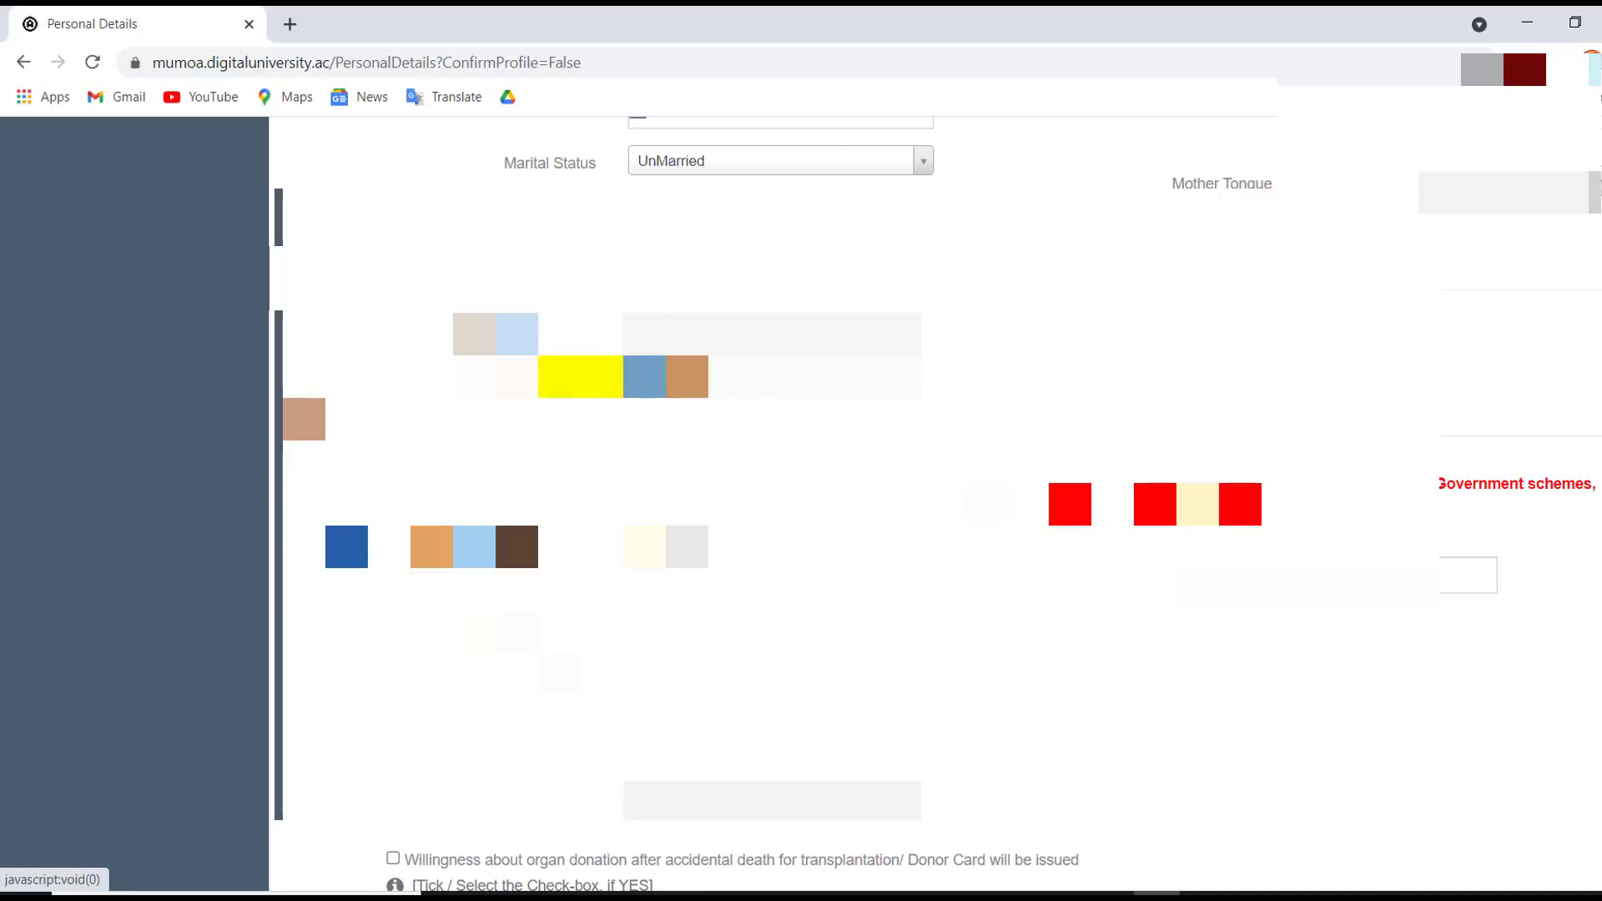
{"action": "left_click", "coordinate": [751, 376]}
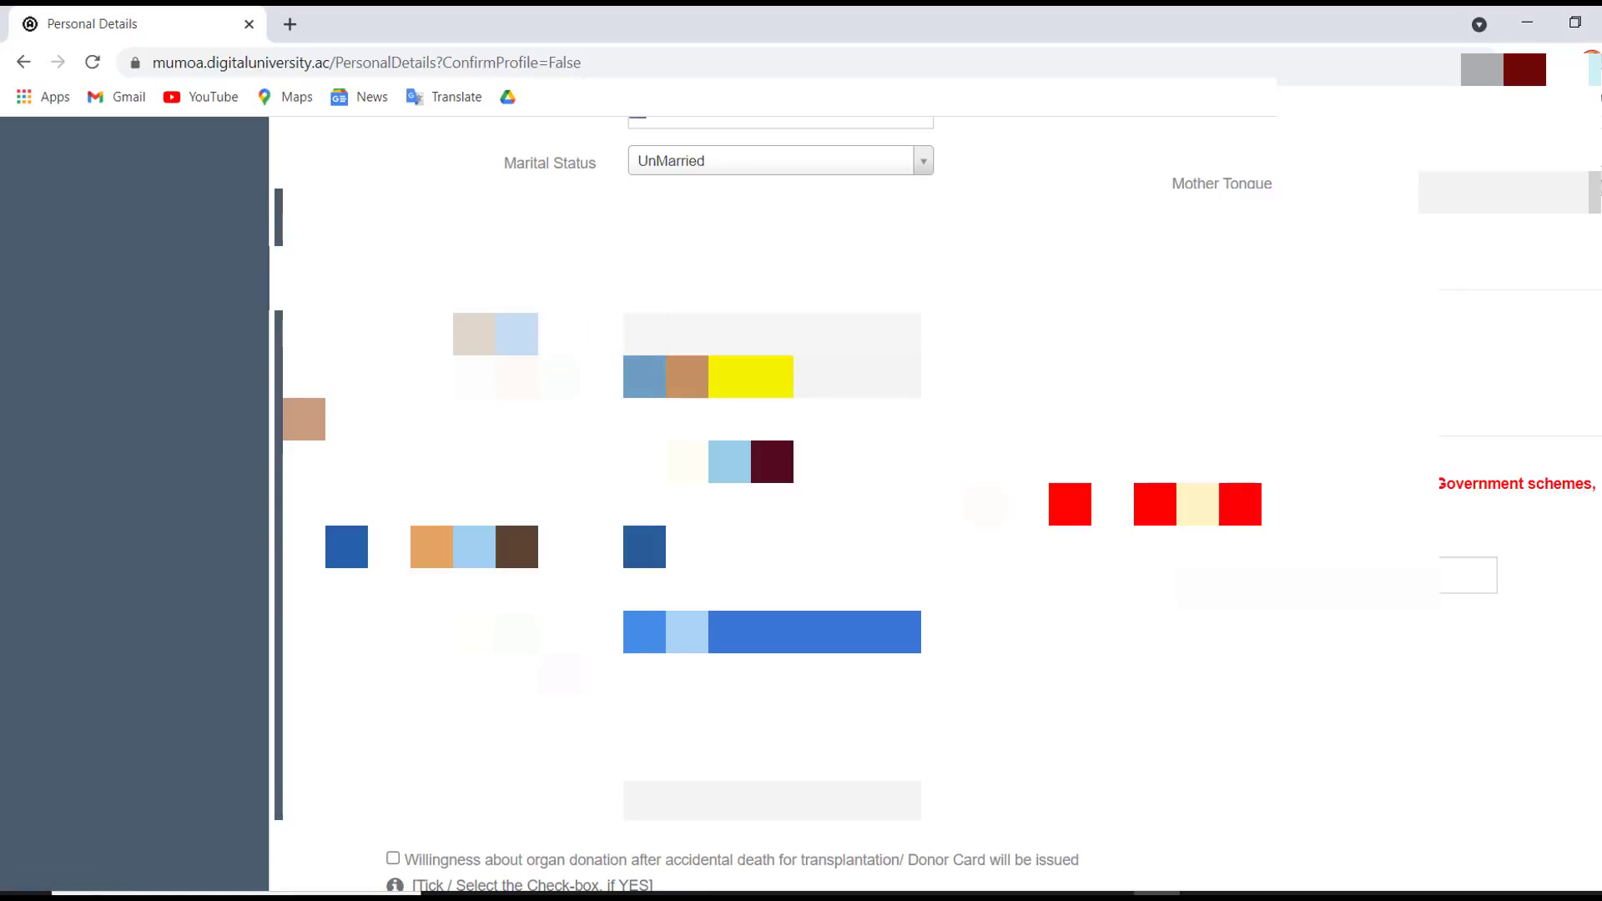
{"action": "left_click", "coordinate": [1027, 355]}
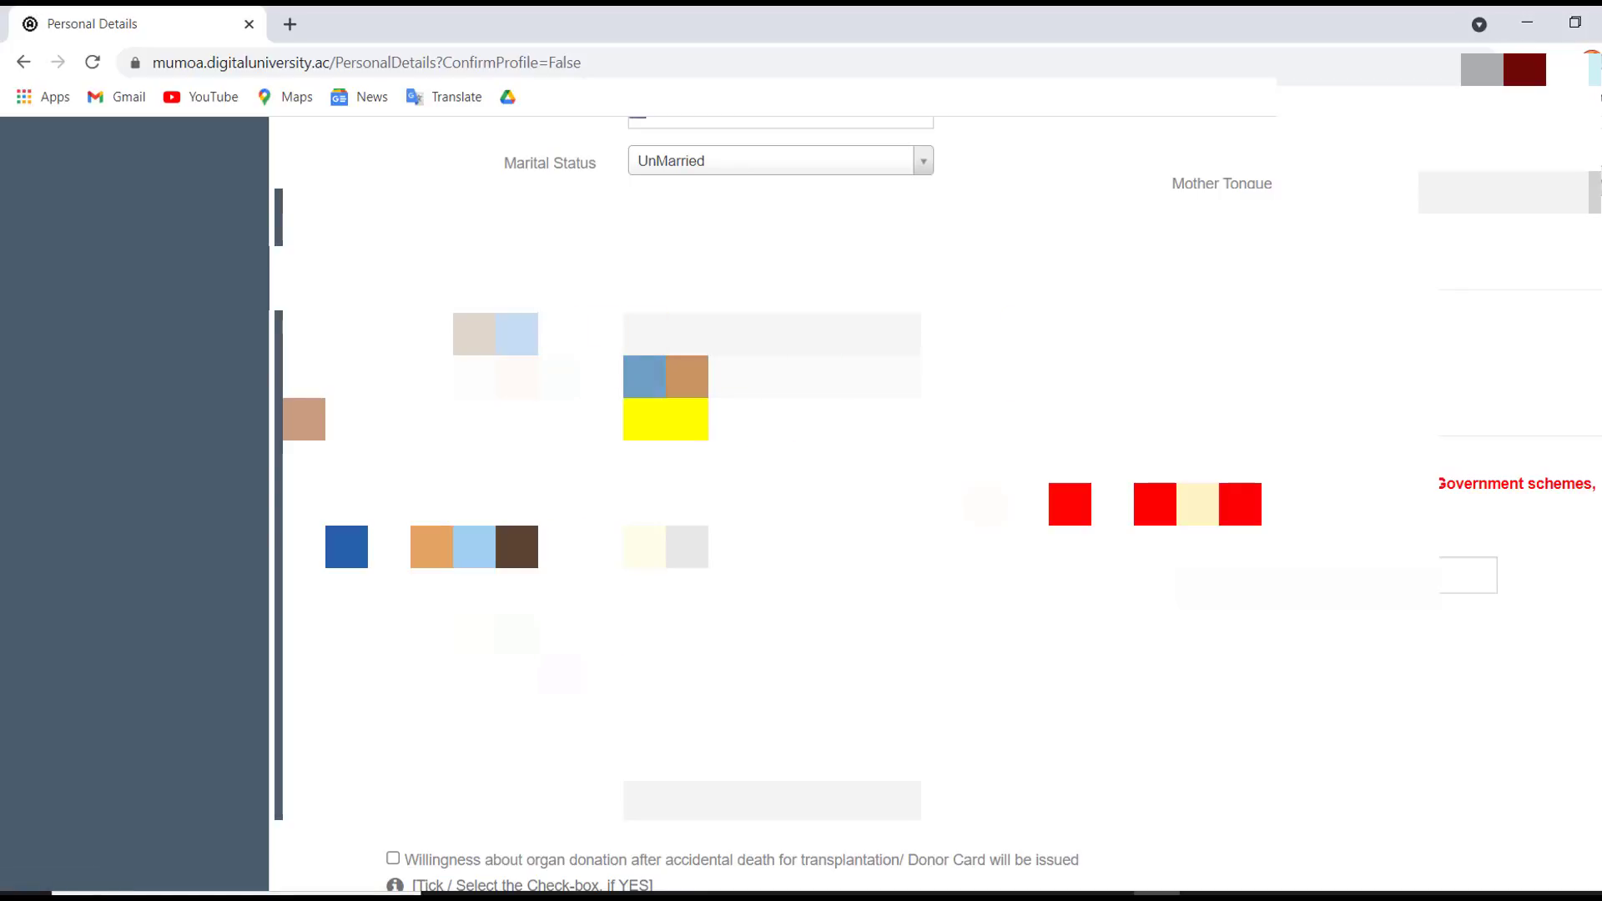
{"action": "left_click", "coordinate": [729, 376]}
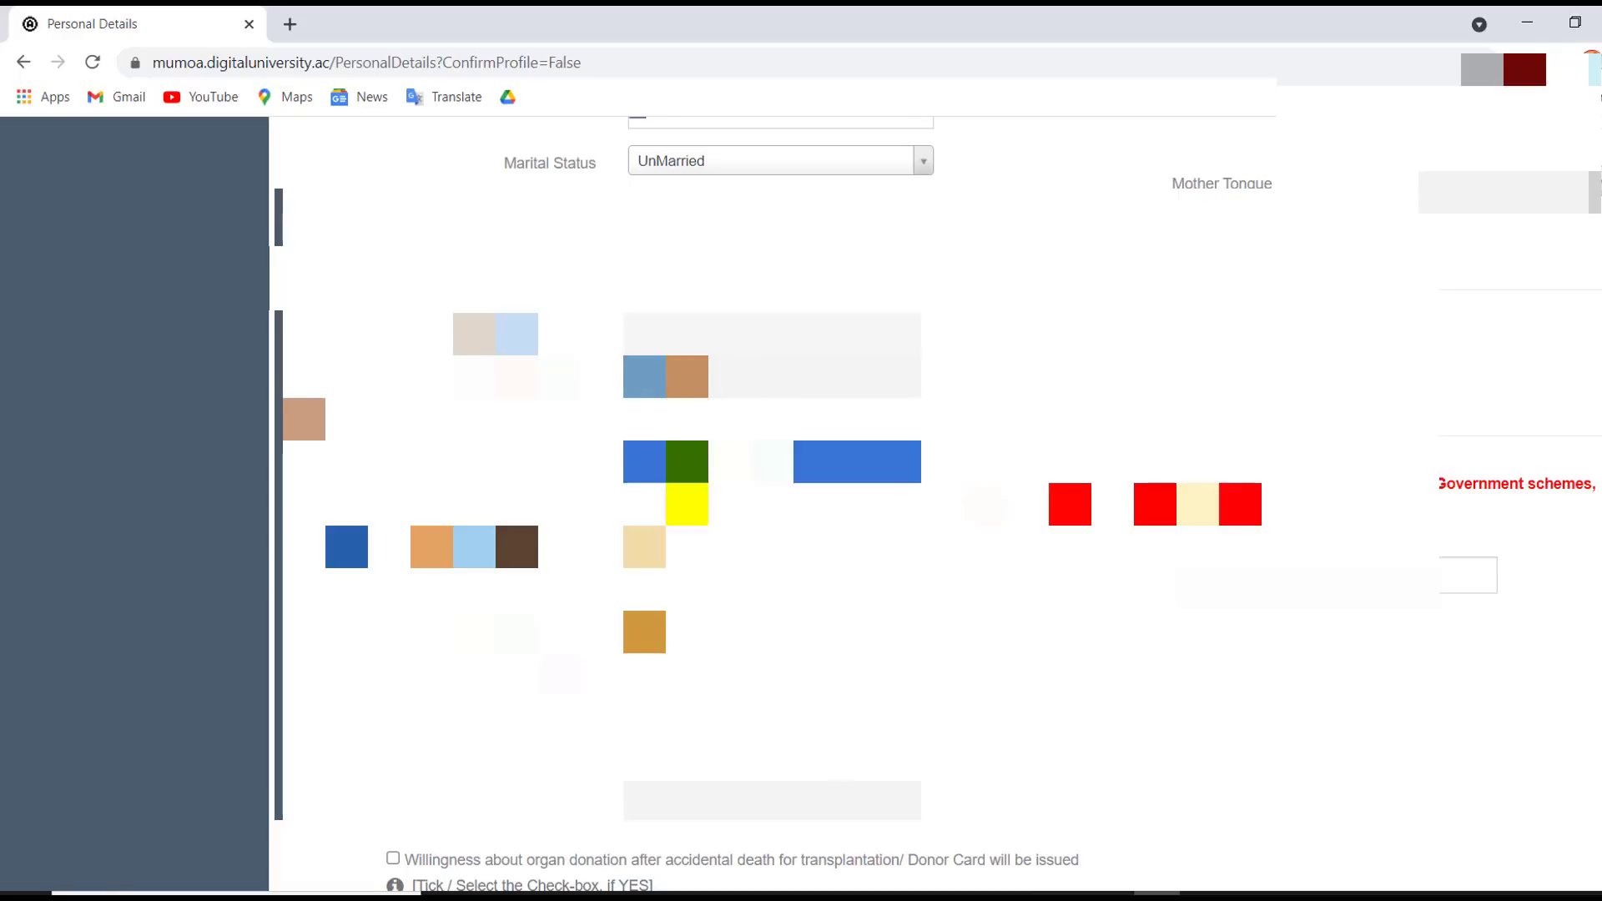
{"action": "left_click", "coordinate": [659, 632]}
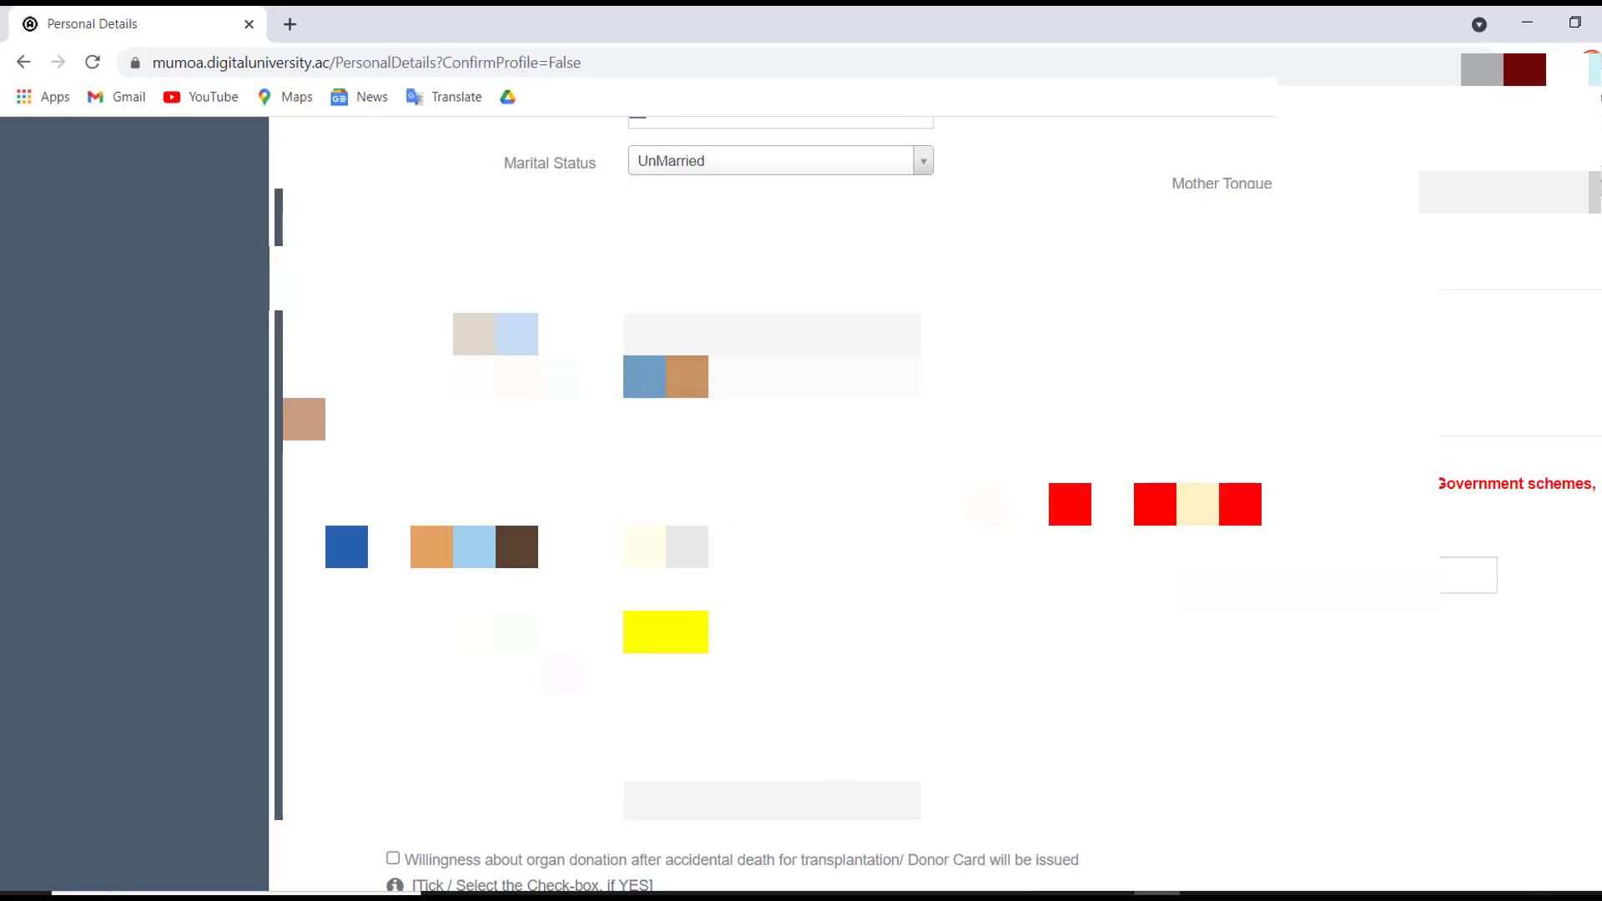
{"action": "scroll", "coordinate": [935, 500], "scroll_direction": "down", "scroll_amount": 3}
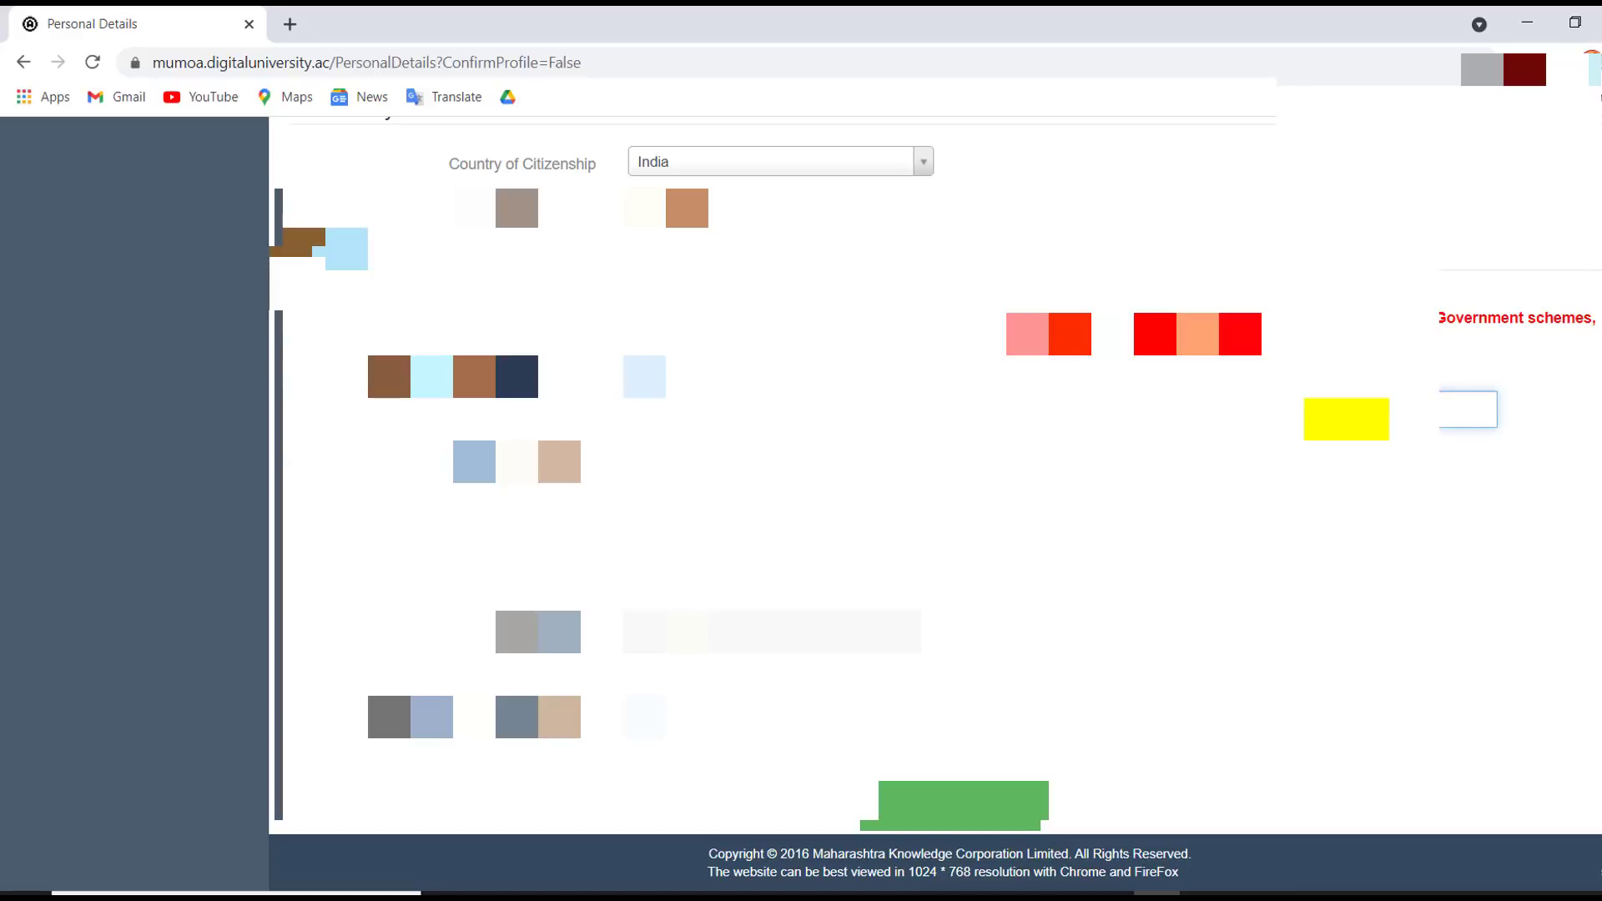
Pick answers for three successive Other Details dropdown questions on the Personal Details form.
{"action": "left_click", "coordinate": [1219, 504]}
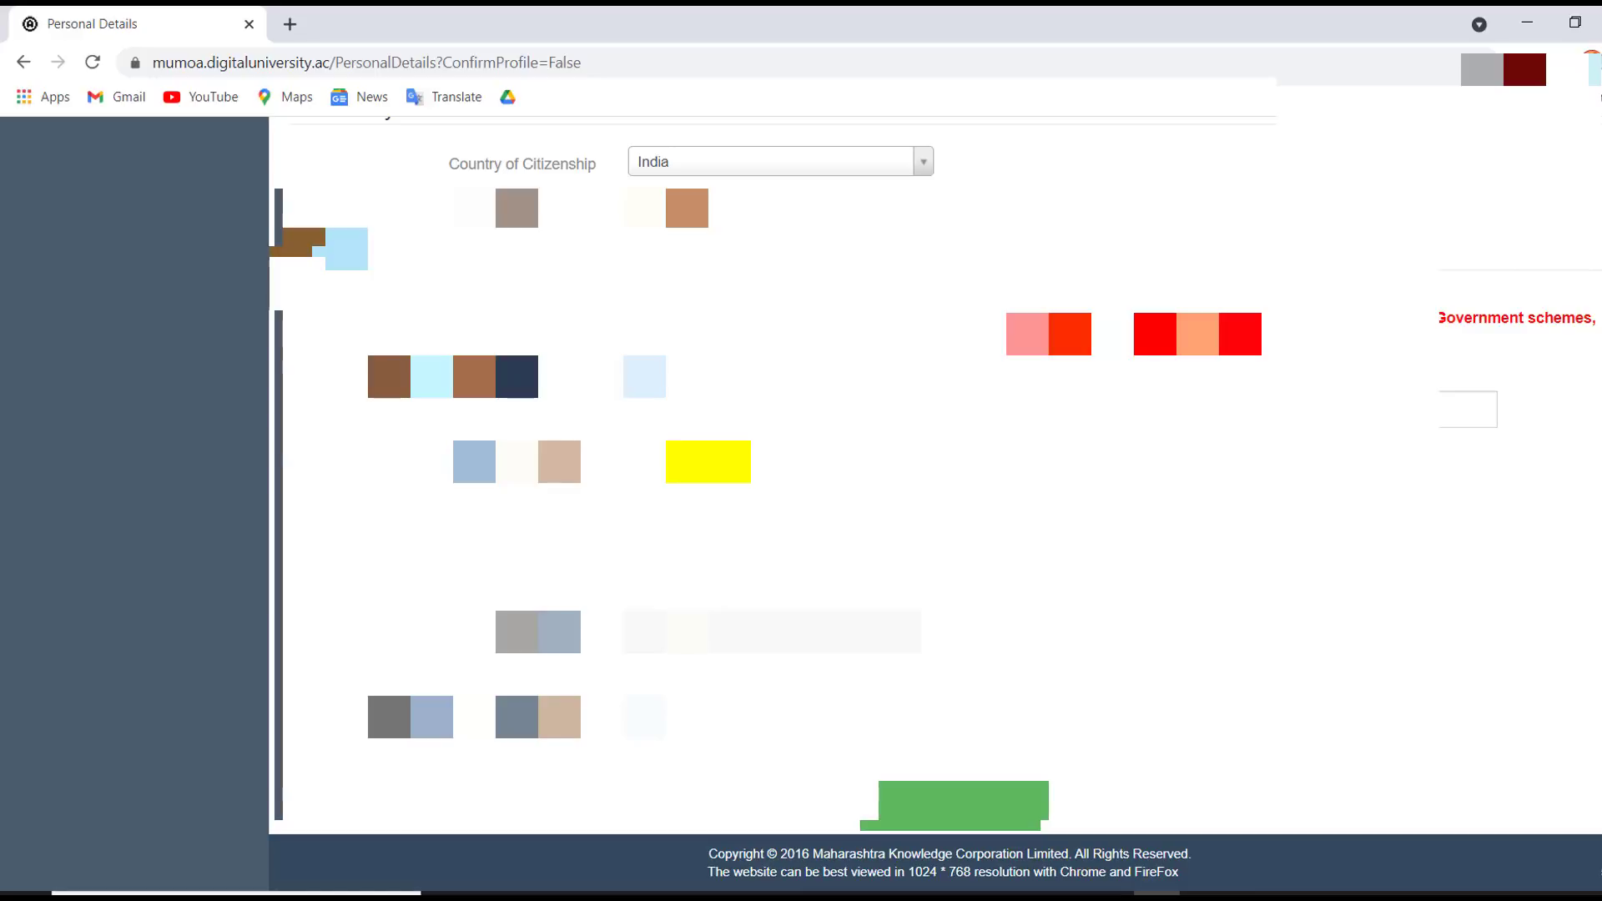
{"action": "scroll", "coordinate": [709, 461], "scroll_direction": "up", "scroll_amount": 3}
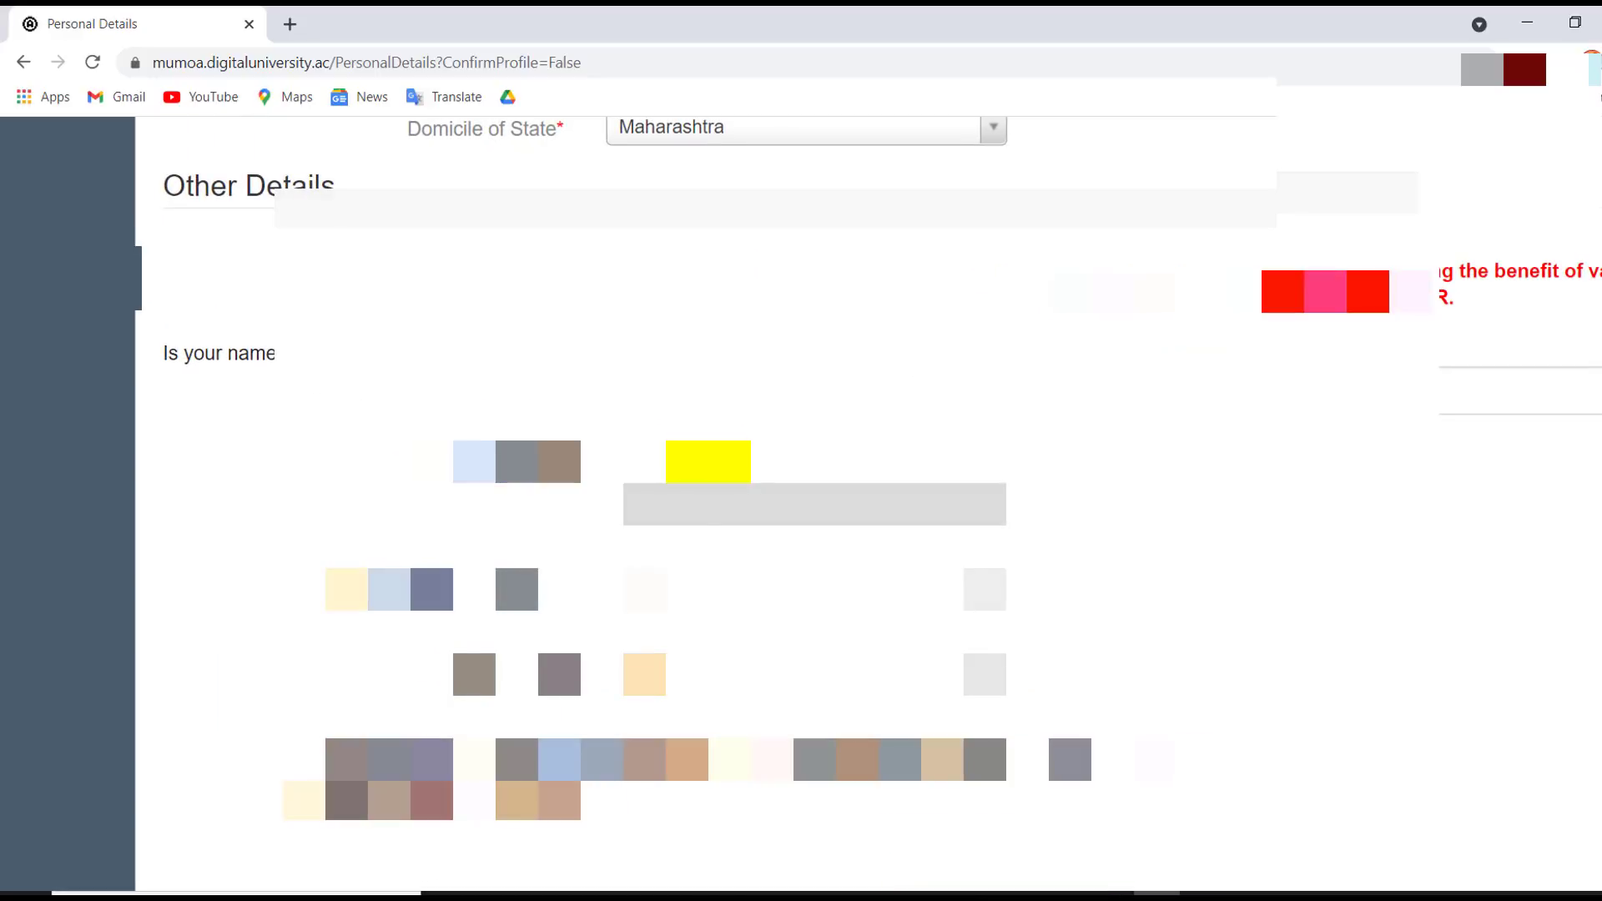
{"action": "left_click", "coordinate": [687, 541]}
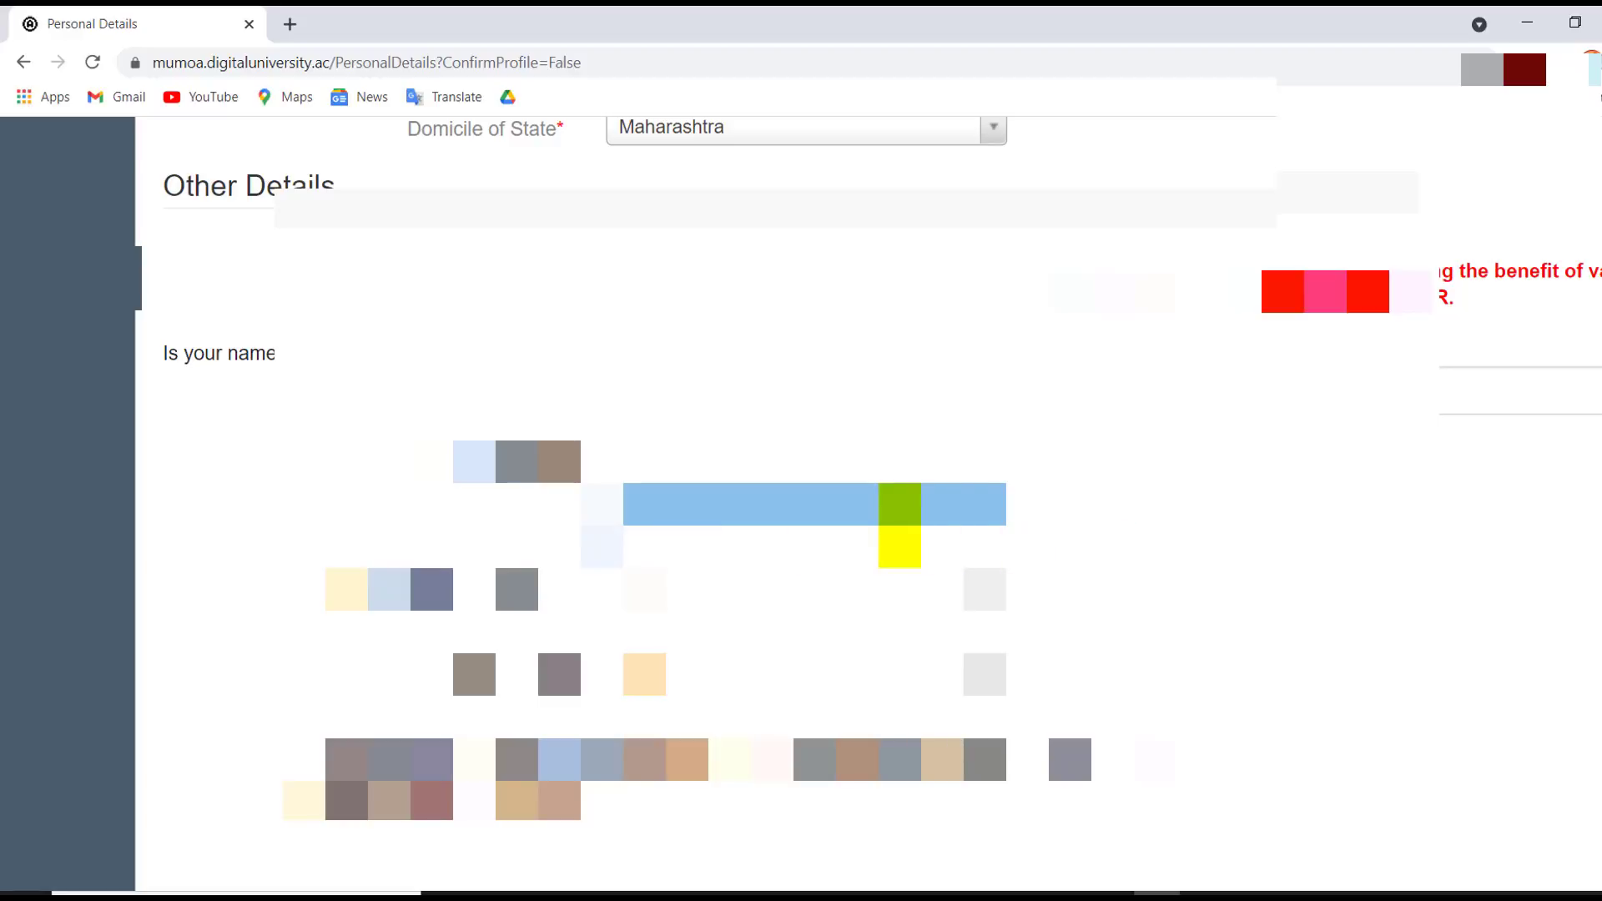
{"action": "left_click", "coordinate": [1151, 527]}
{"action": "scroll", "coordinate": [1151, 527], "scroll_direction": "down", "scroll_amount": 8}
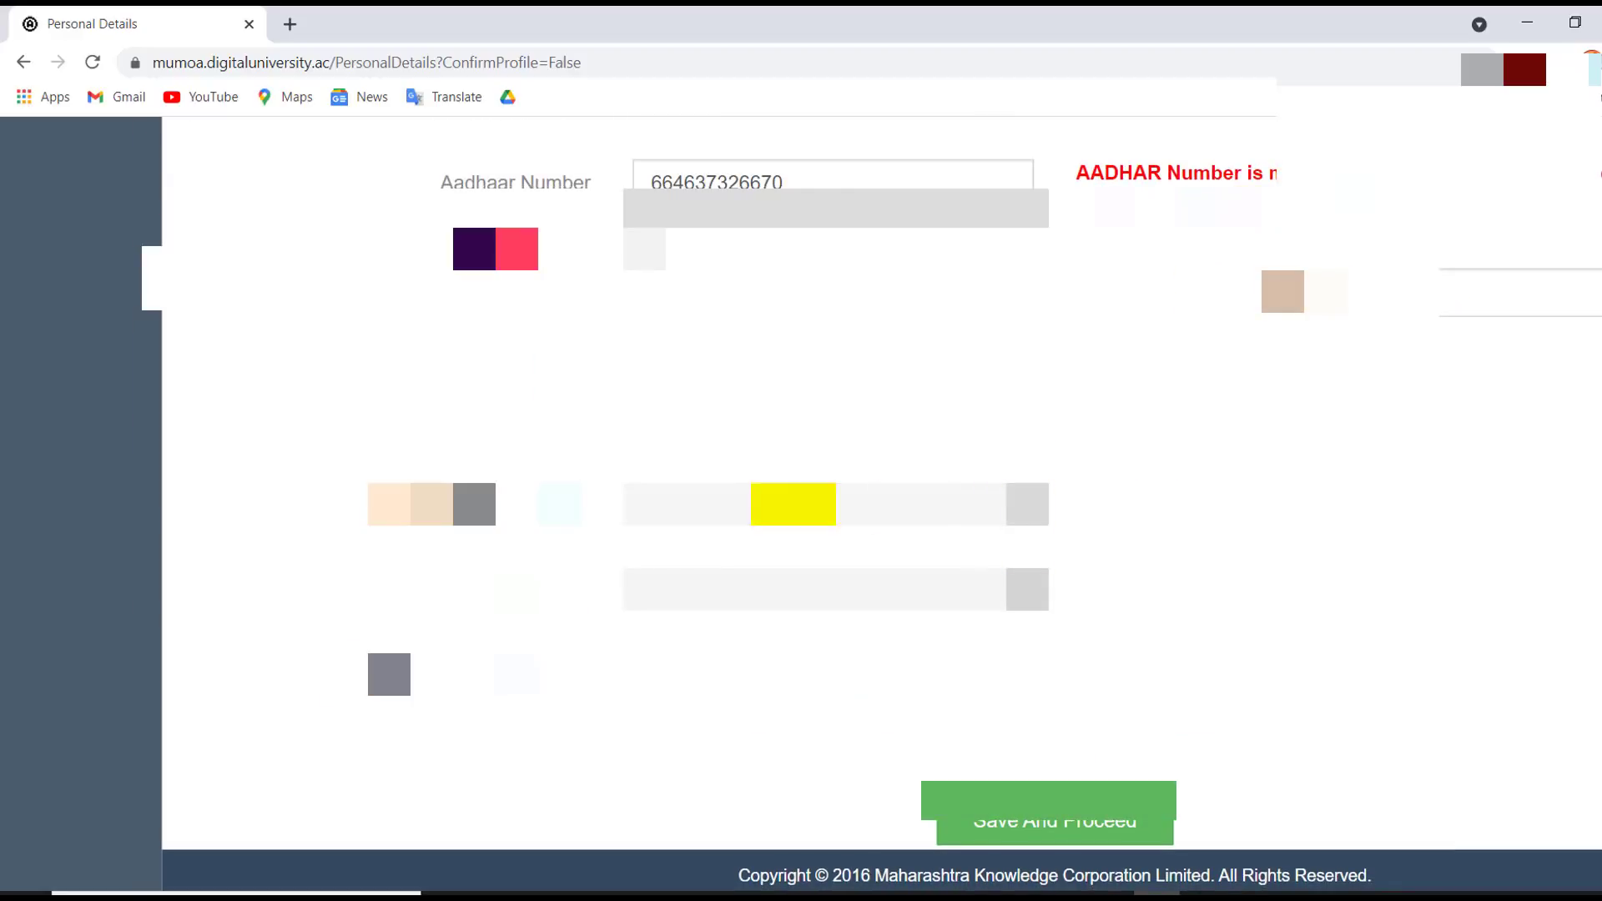
{"action": "left_click", "coordinate": [722, 500]}
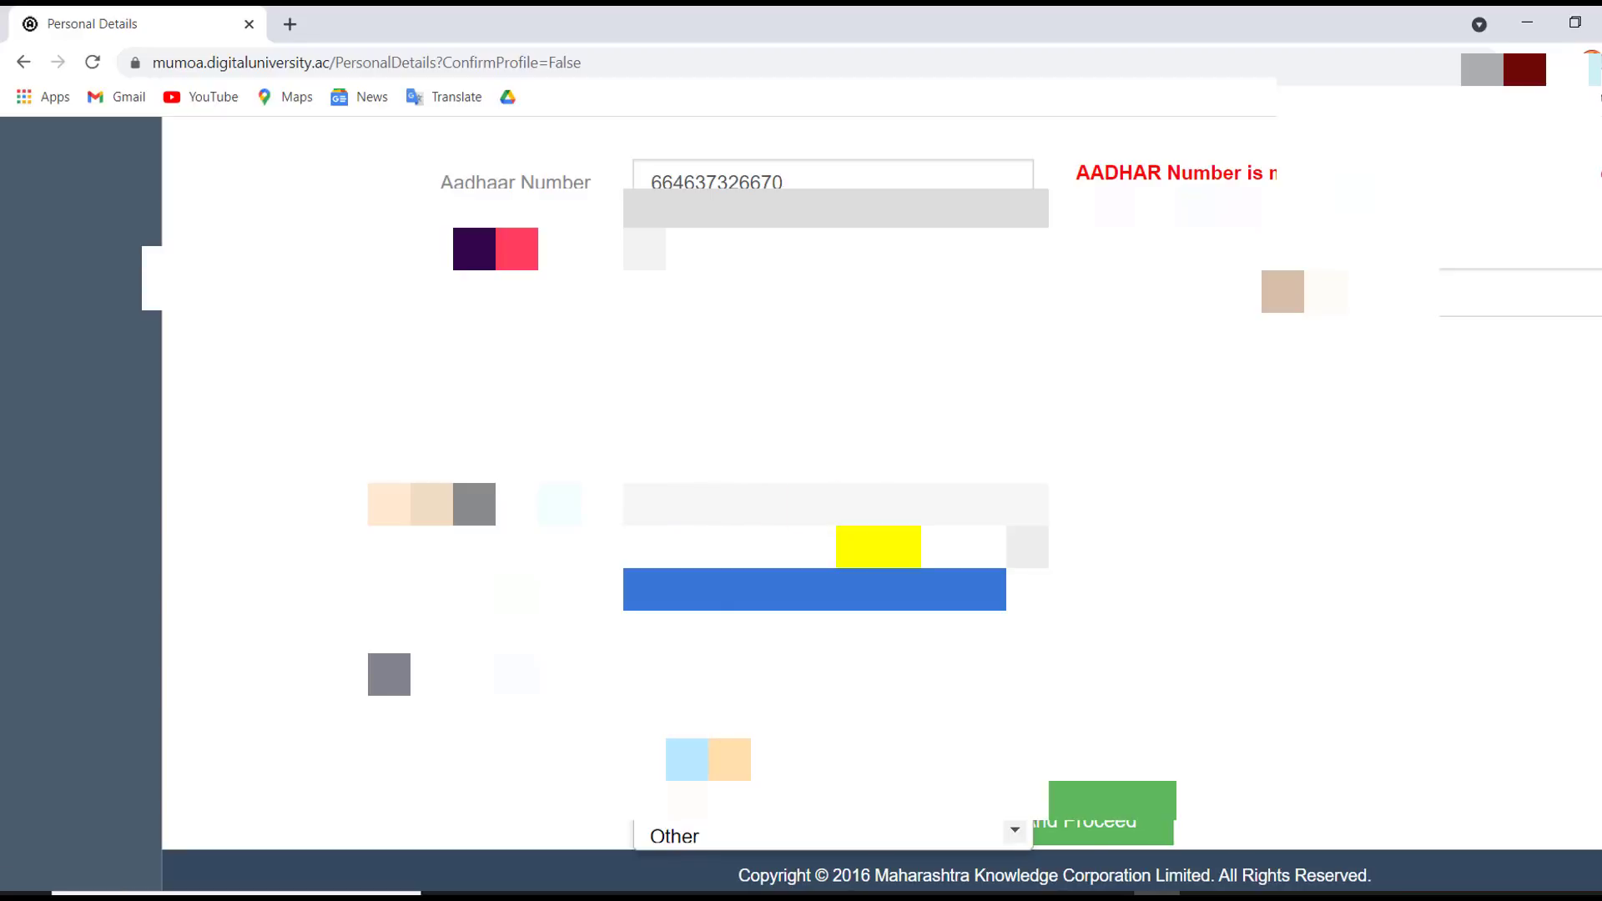
{"action": "left_click", "coordinate": [686, 674]}
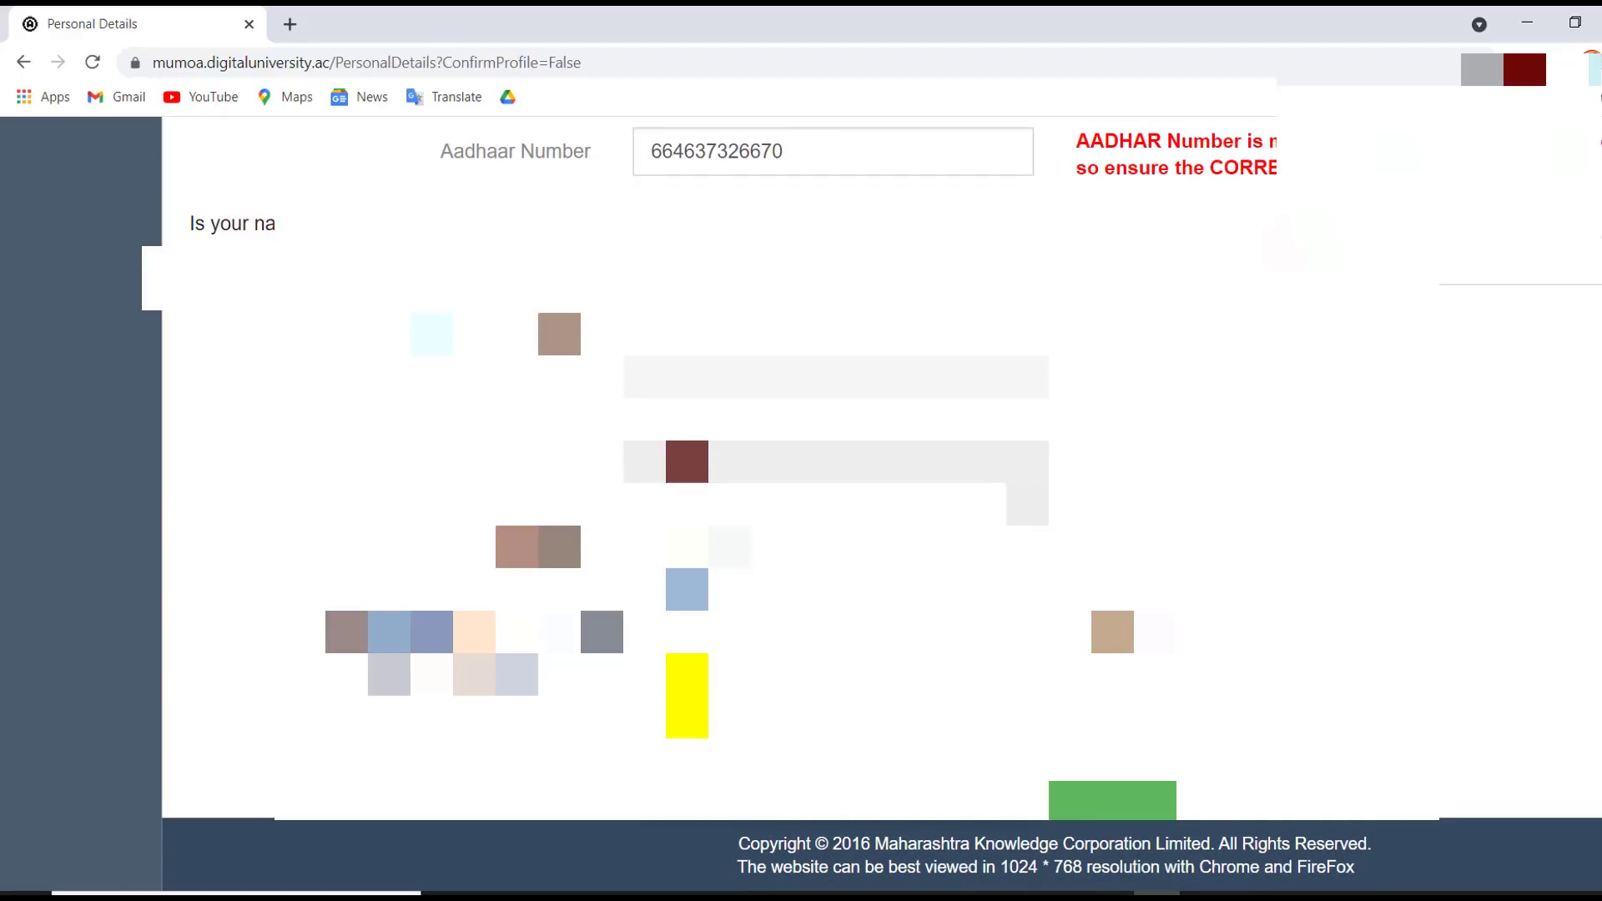
{"action": "scroll", "coordinate": [922, 546], "scroll_direction": "down", "scroll_amount": 3}
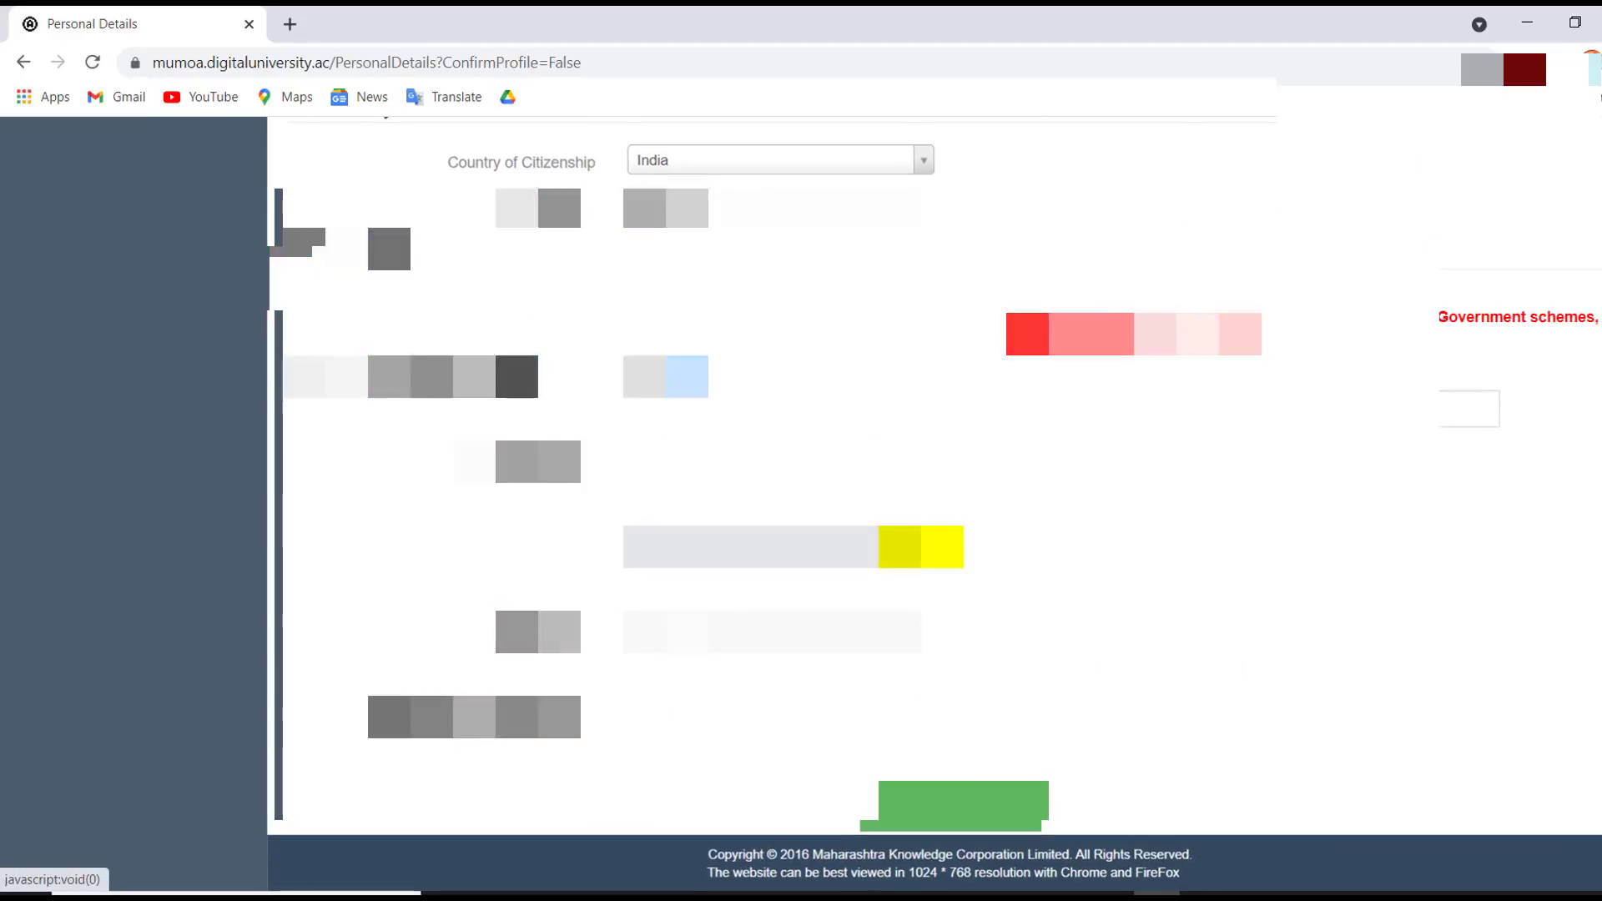
{"action": "left_click", "coordinate": [793, 627]}
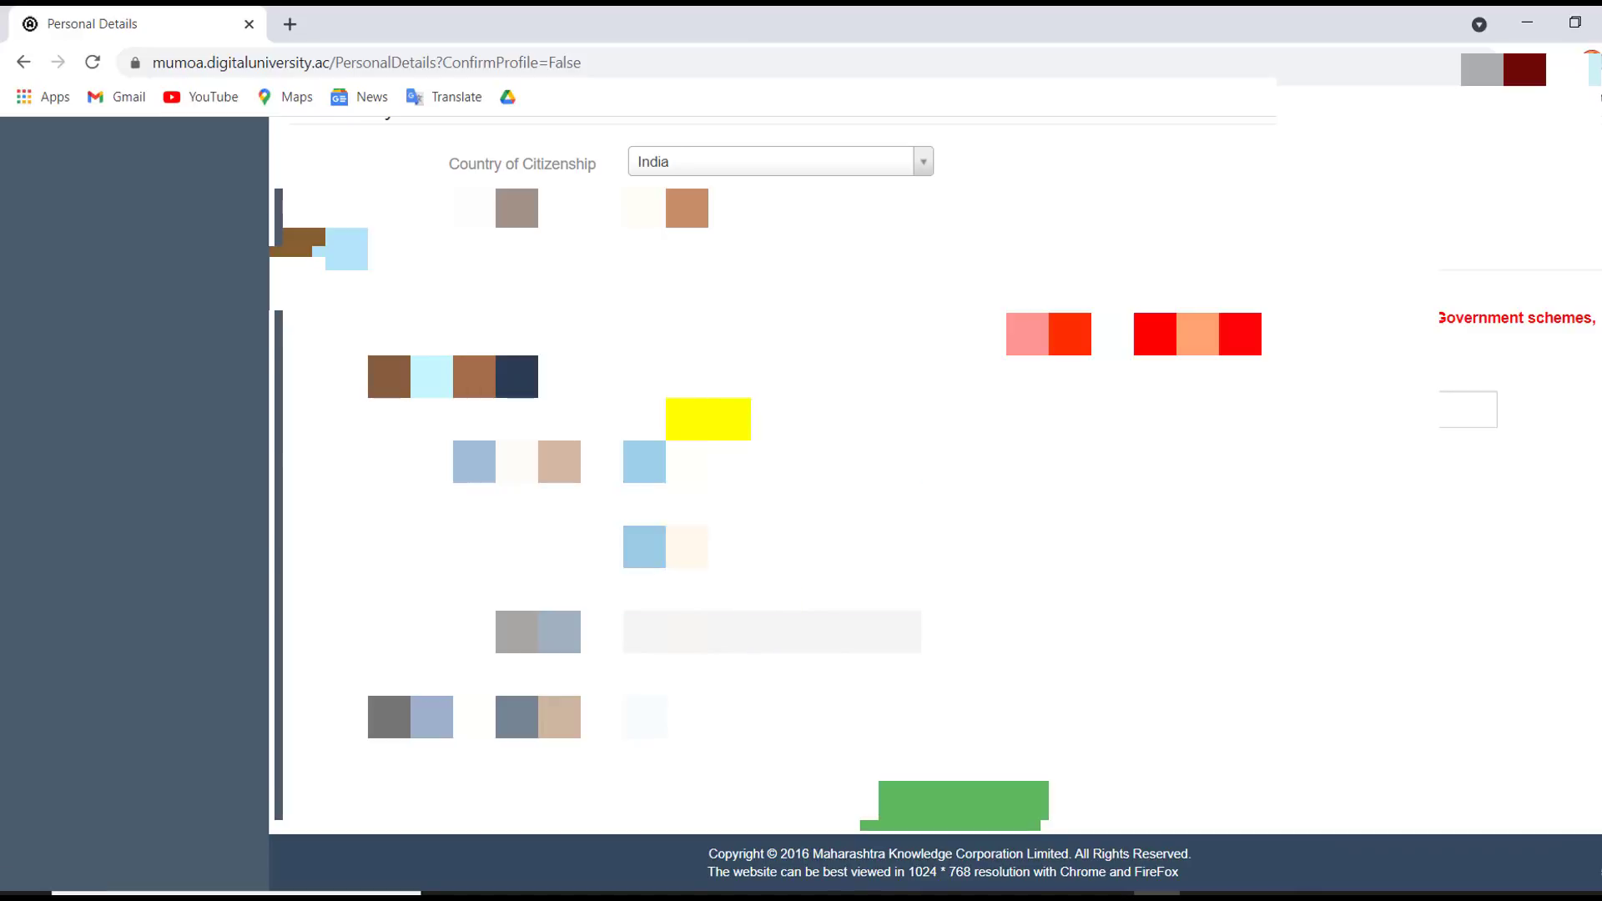
{"action": "left_click", "coordinate": [675, 588]}
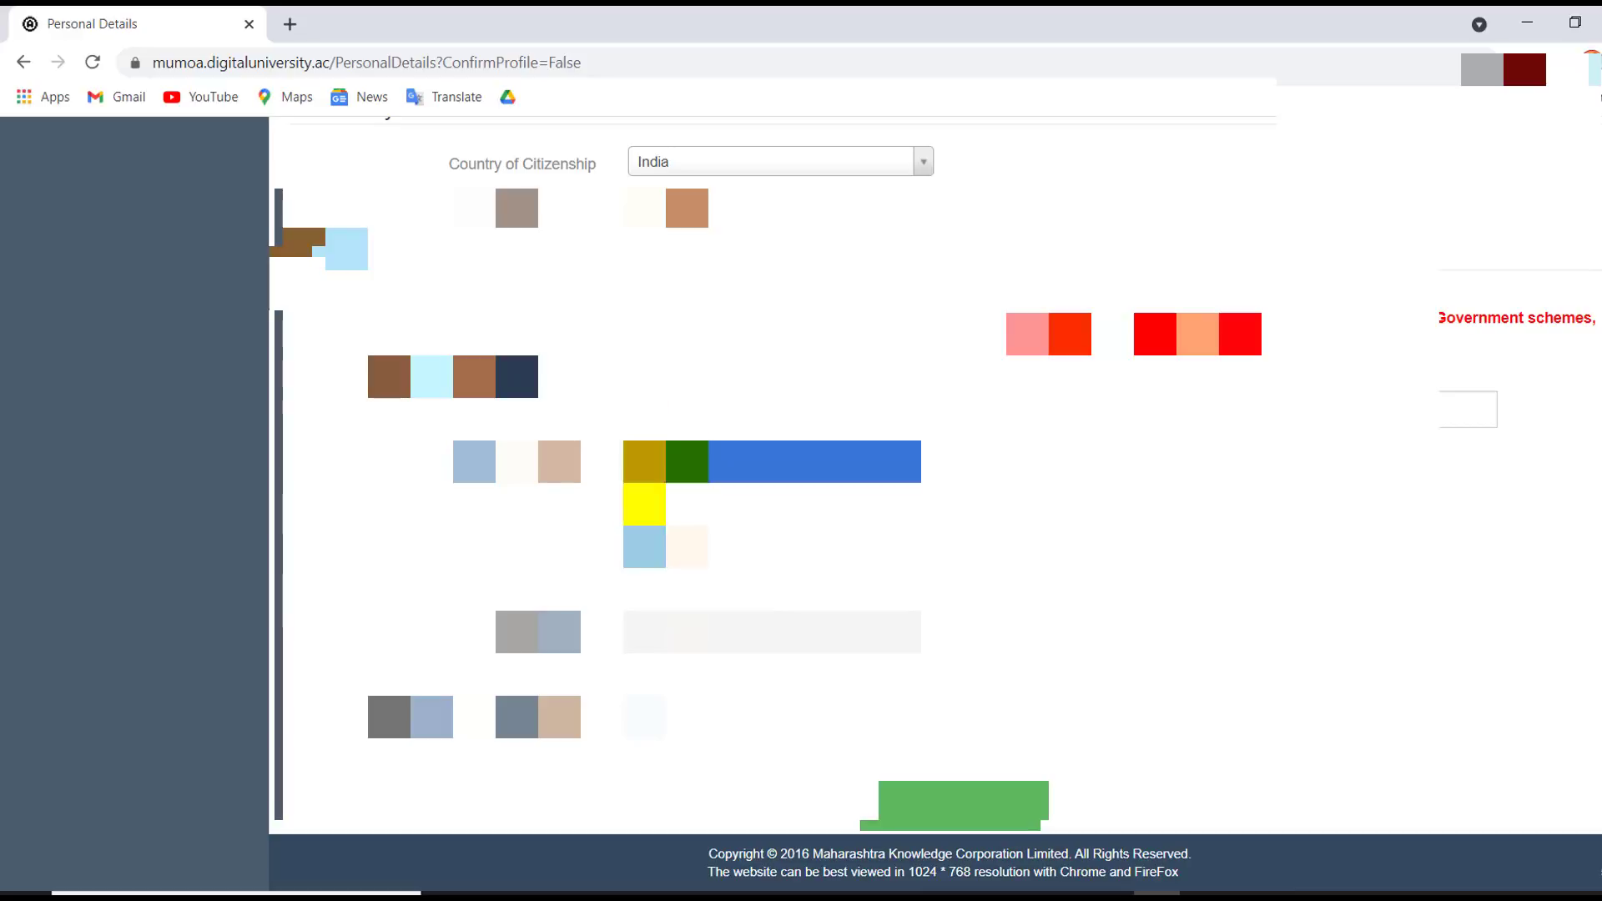
{"action": "left_click", "coordinate": [666, 483]}
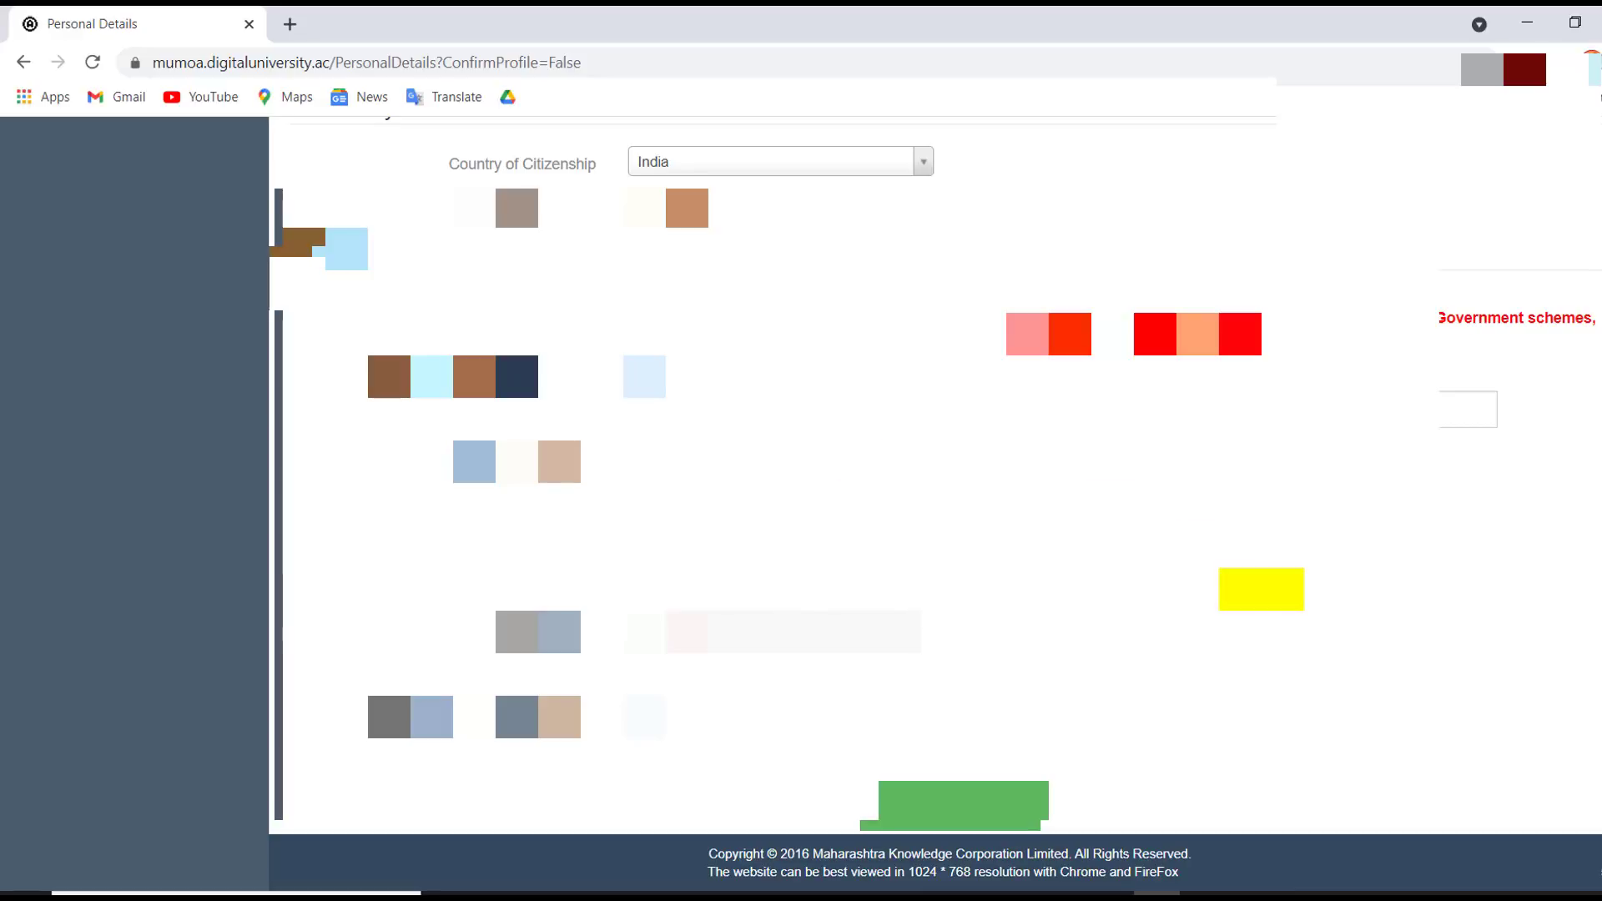
{"action": "scroll", "coordinate": [390, 696], "scroll_direction": "up", "scroll_amount": 5}
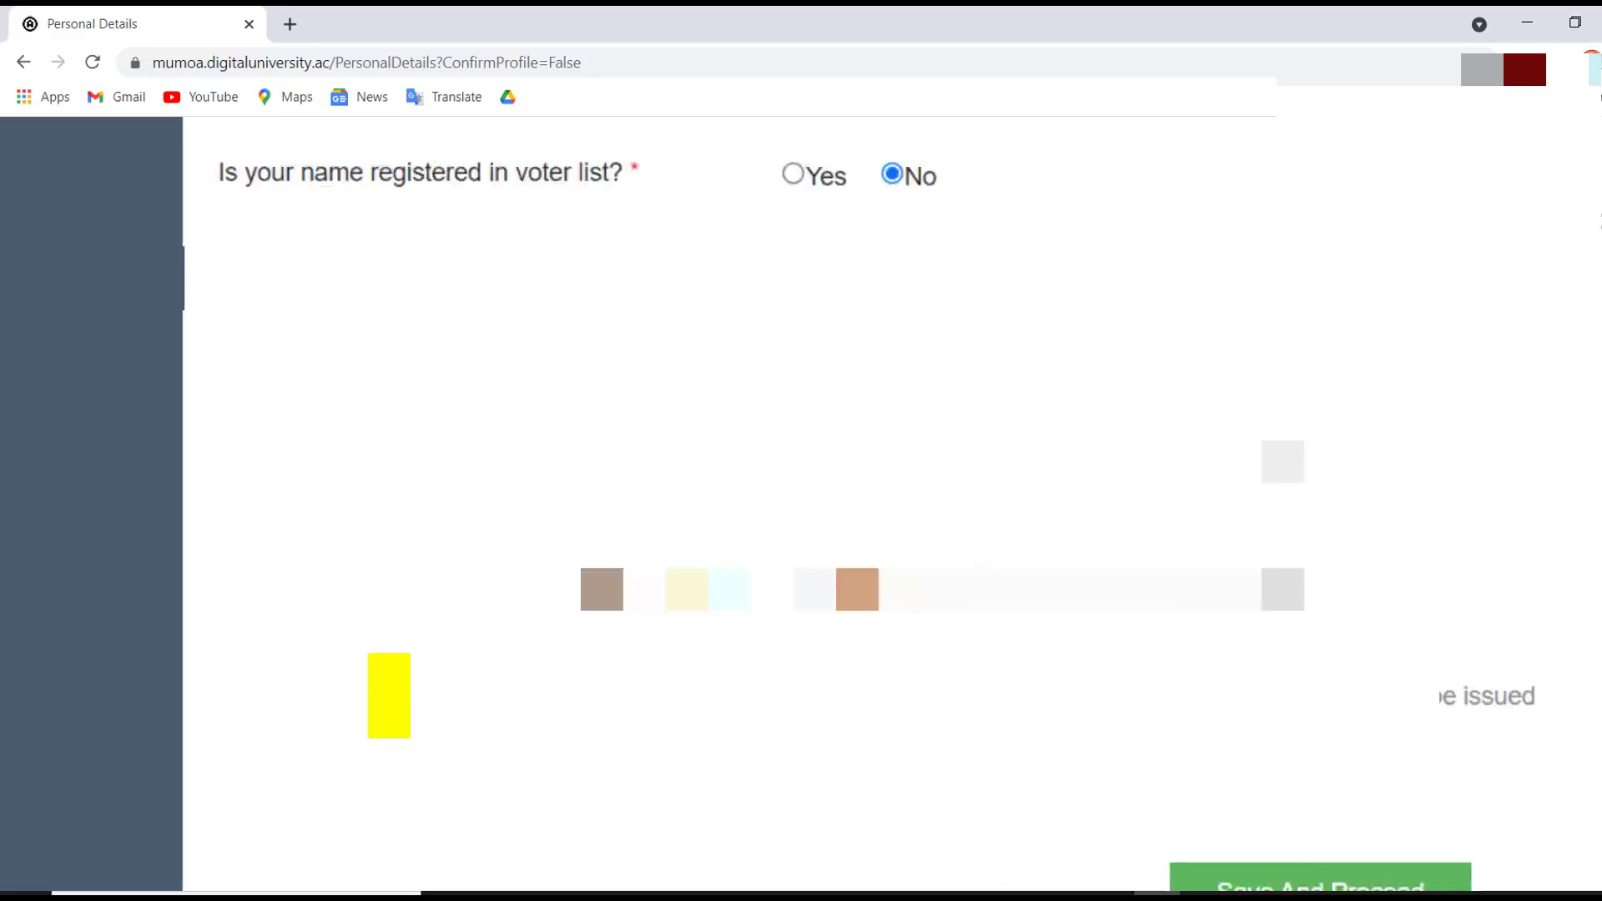
{"action": "scroll", "coordinate": [389, 695], "scroll_direction": "down", "scroll_amount": 3}
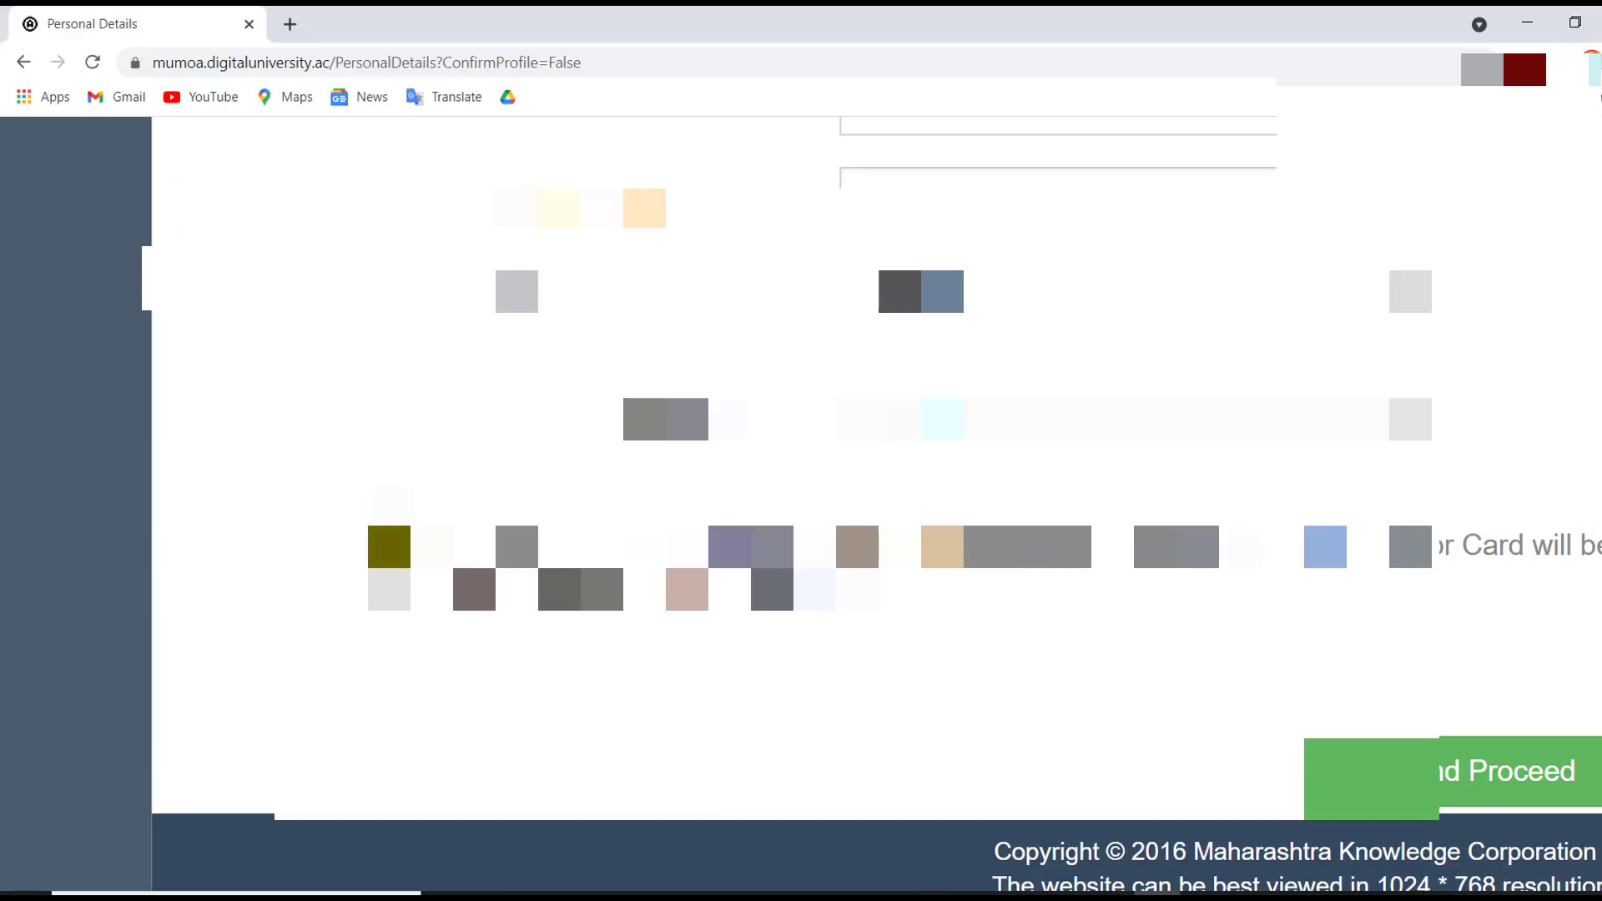
{"action": "scroll", "coordinate": [801, 467], "scroll_direction": "right", "scroll_amount": 3}
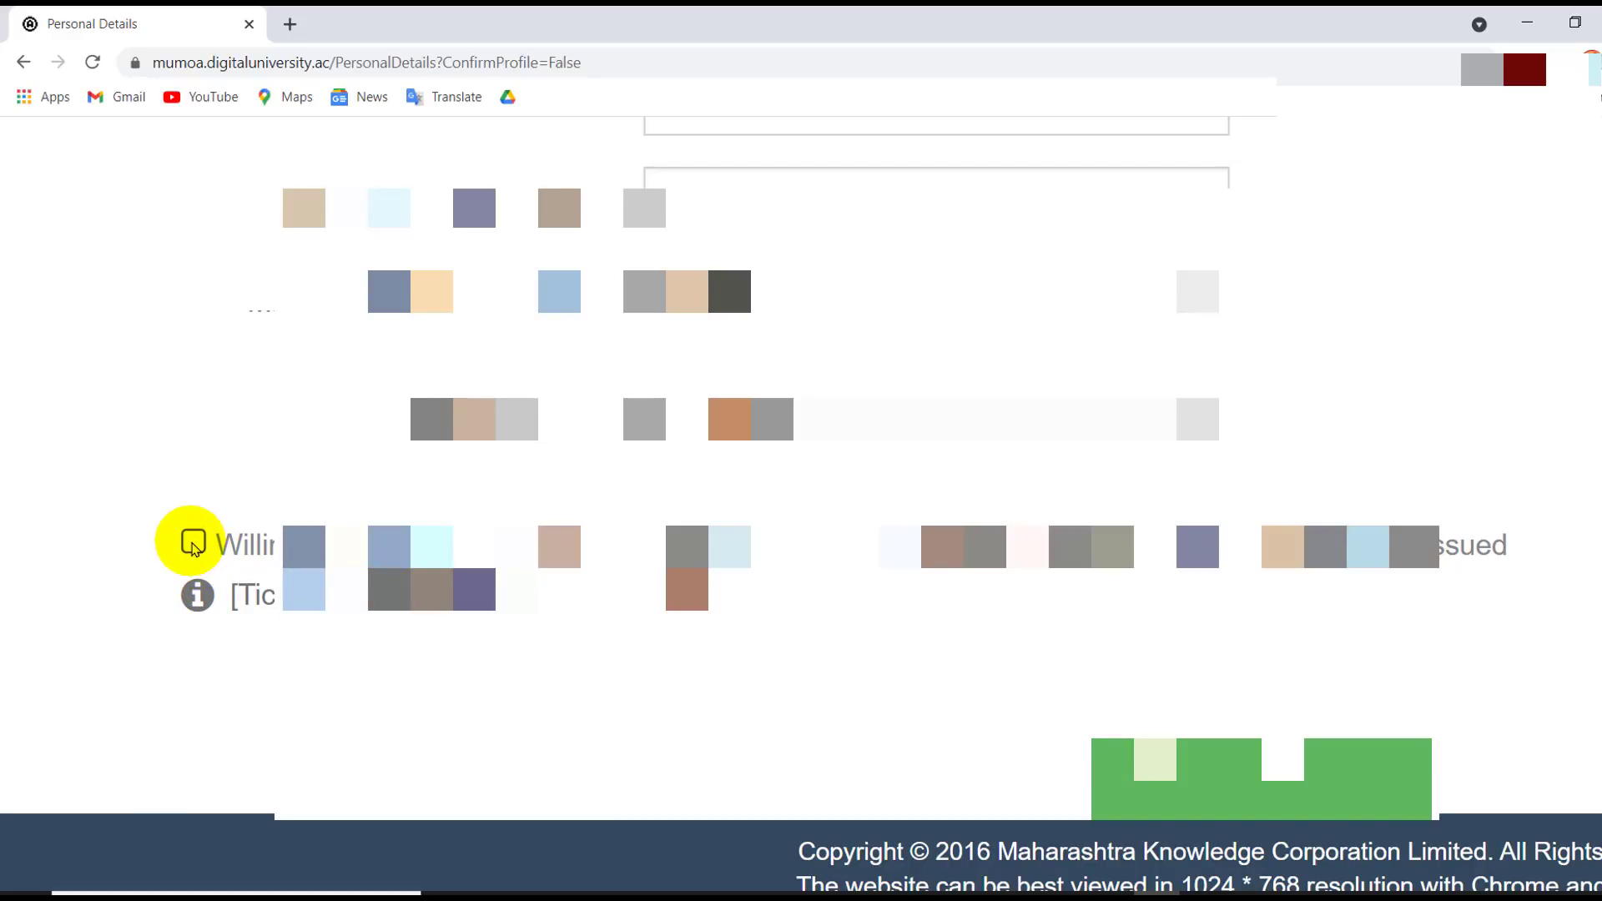
{"action": "key", "text": "ctrl+0"}
{"action": "scroll", "coordinate": [186, 543], "scroll_direction": "up", "scroll_amount": 2}
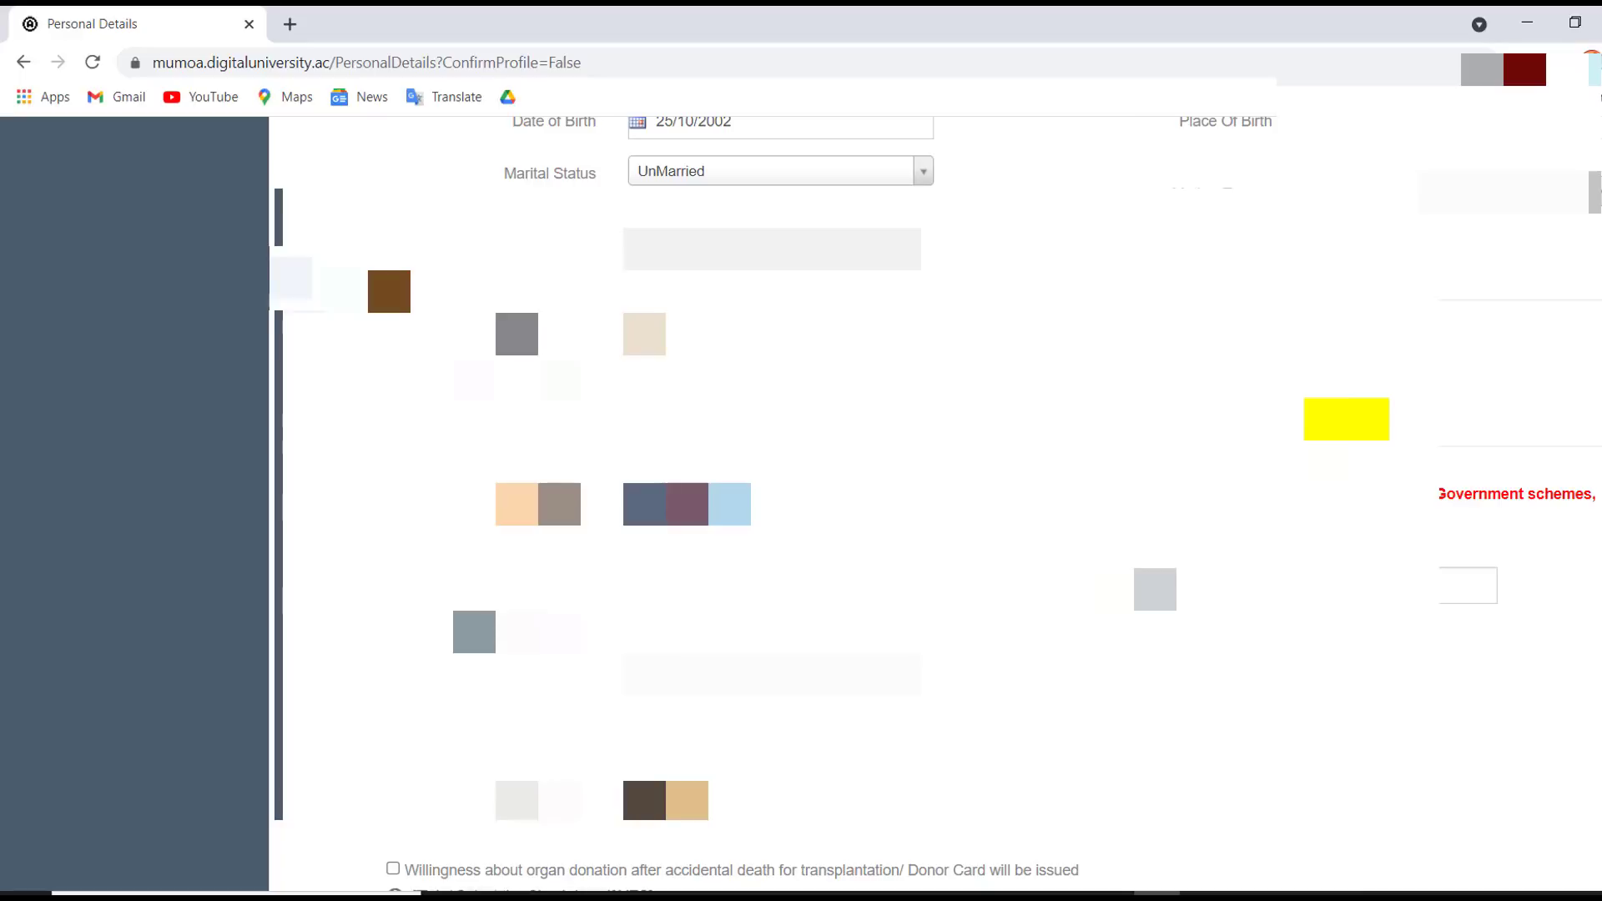
{"action": "scroll", "coordinate": [1346, 419], "scroll_direction": "up", "scroll_amount": 10}
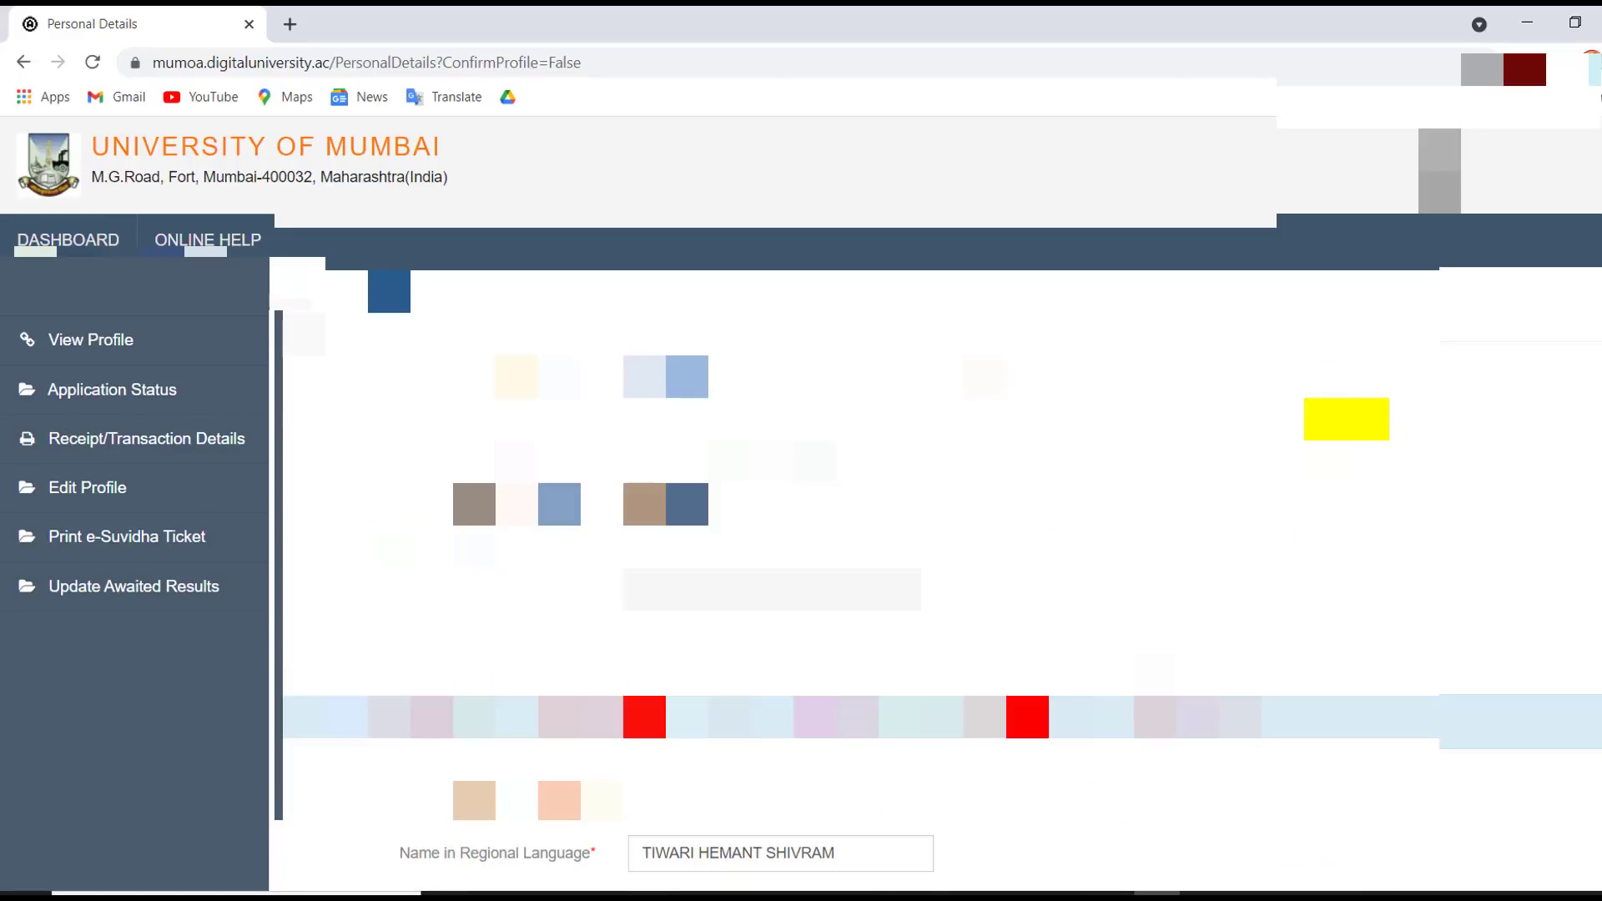
{"action": "scroll", "coordinate": [1347, 418], "scroll_direction": "down", "scroll_amount": 15}
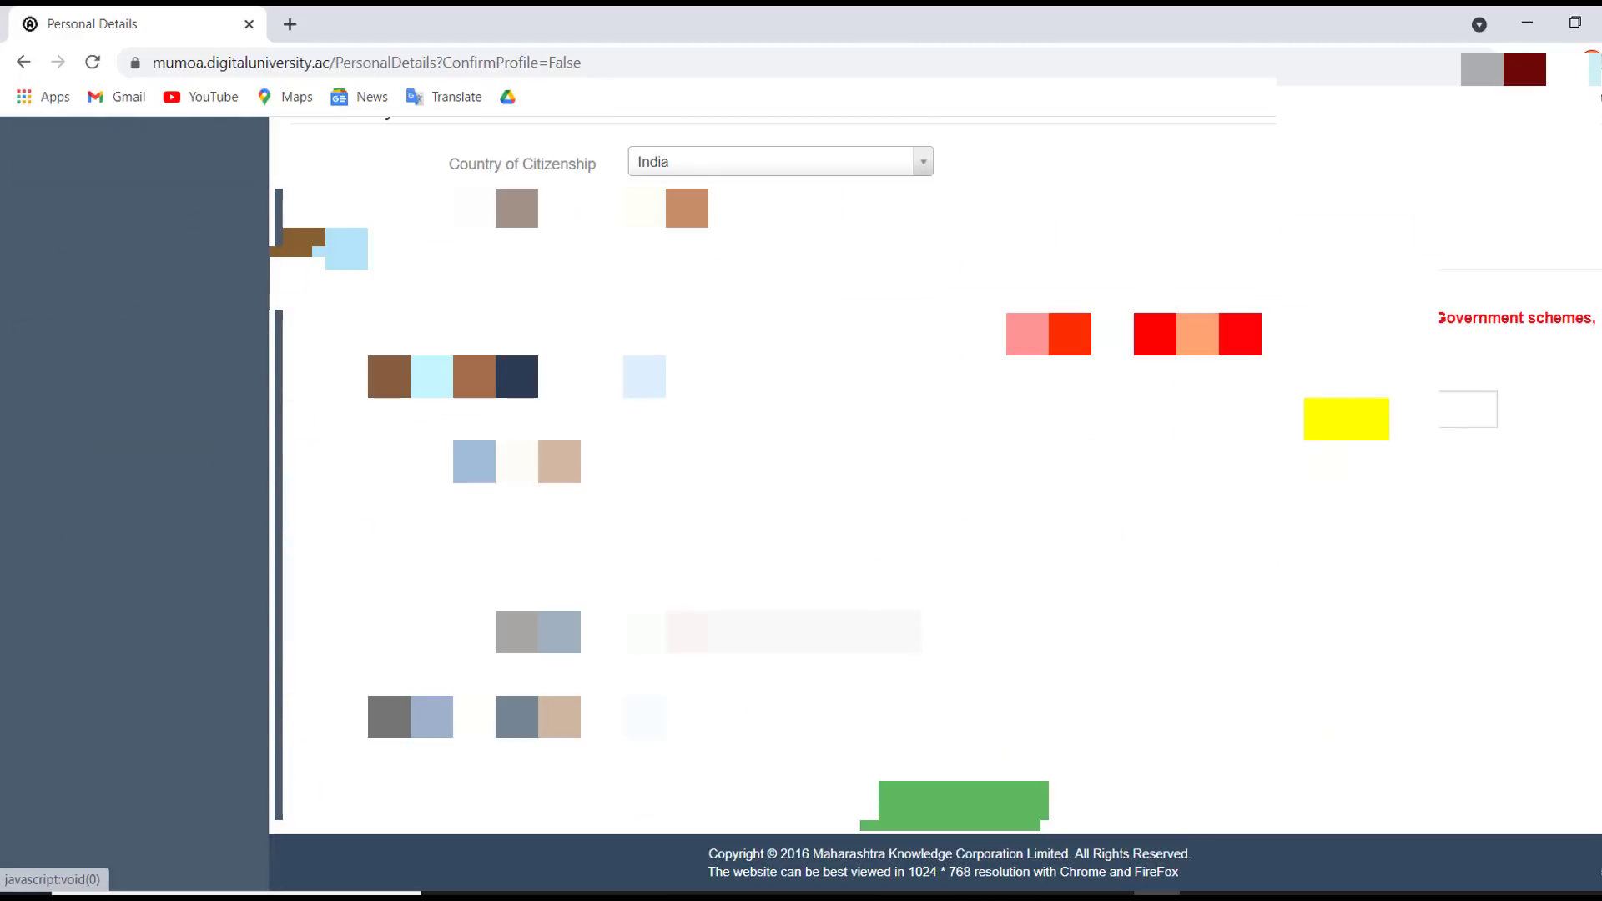
Submit the Personal Details and dismiss the alert about the mother's regional-language name.
{"action": "left_click", "coordinate": [941, 802]}
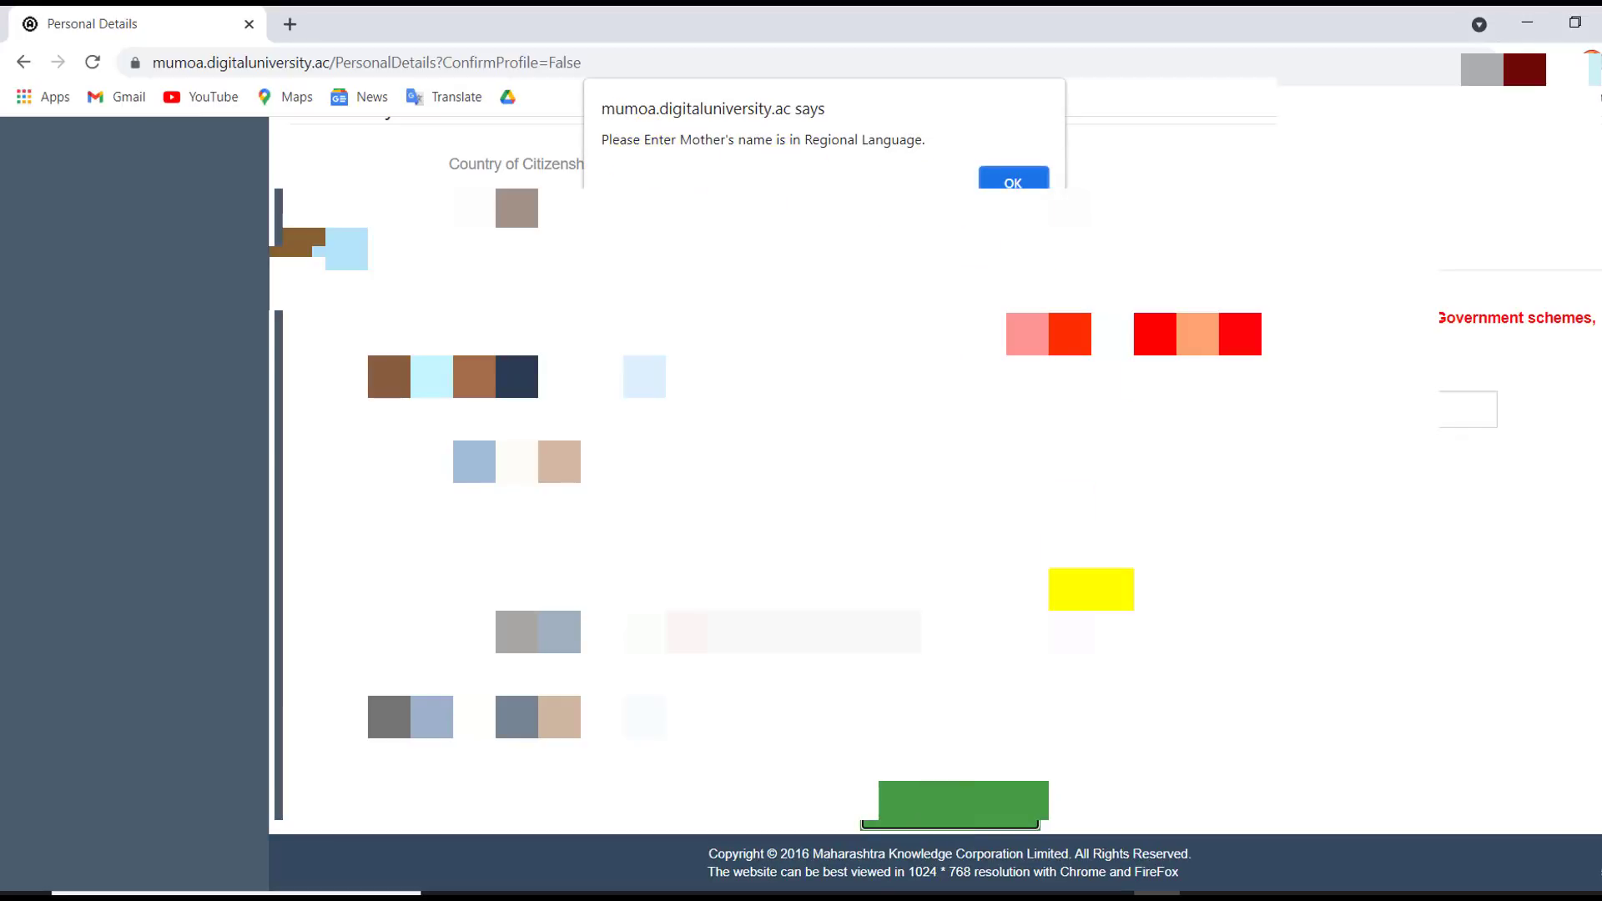
{"action": "left_click", "coordinate": [1014, 183]}
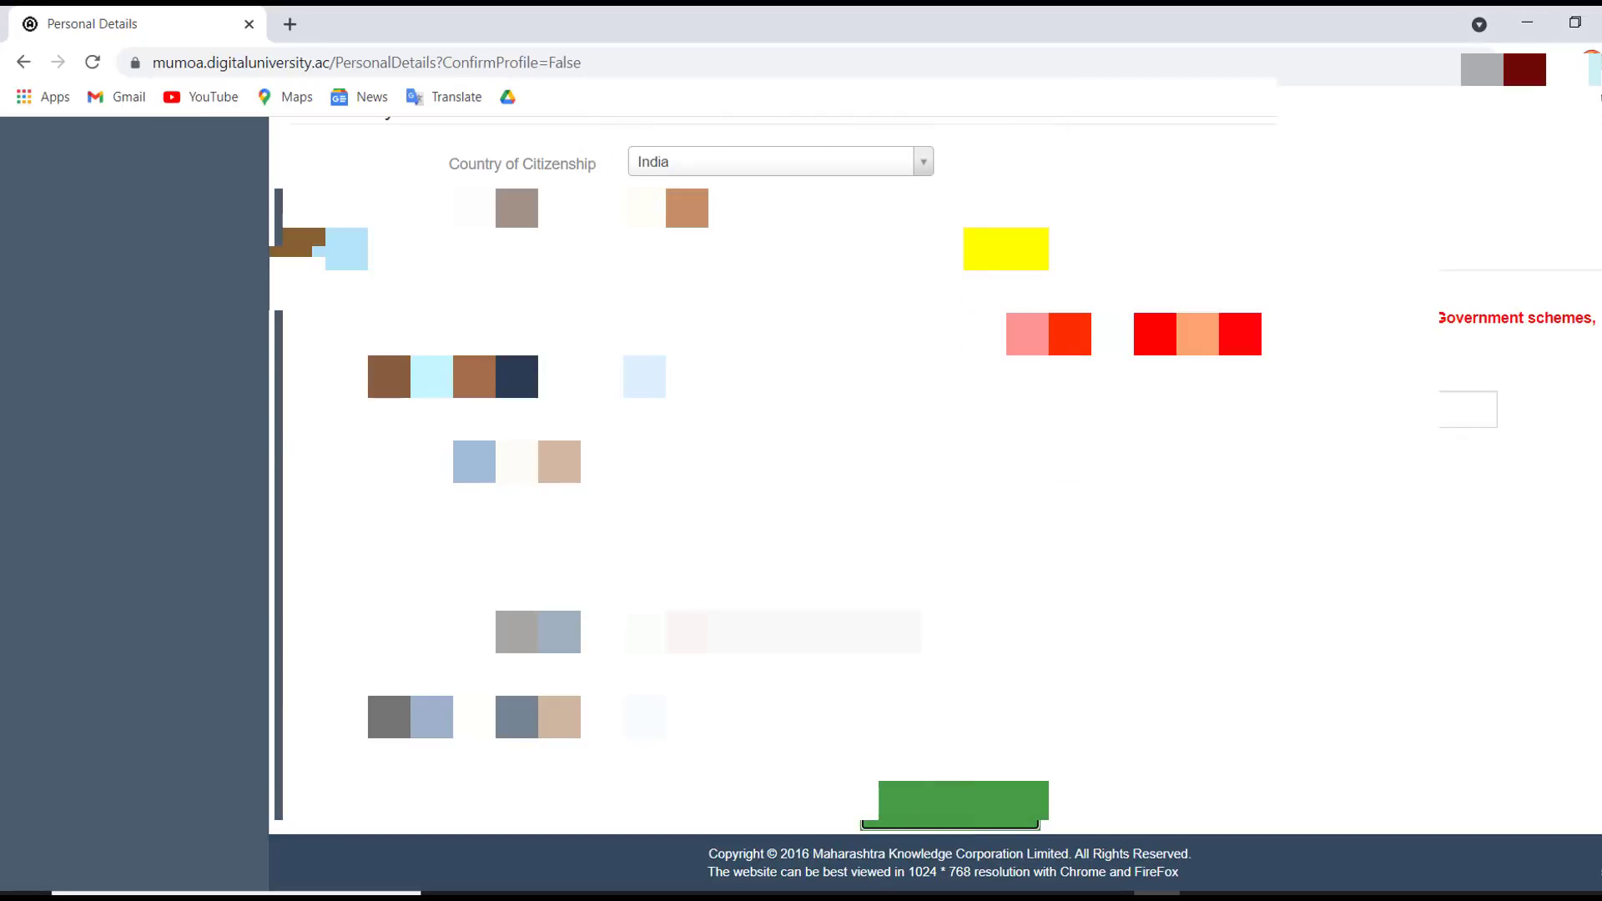
{"action": "scroll", "coordinate": [1005, 249], "scroll_direction": "up", "scroll_amount": 2}
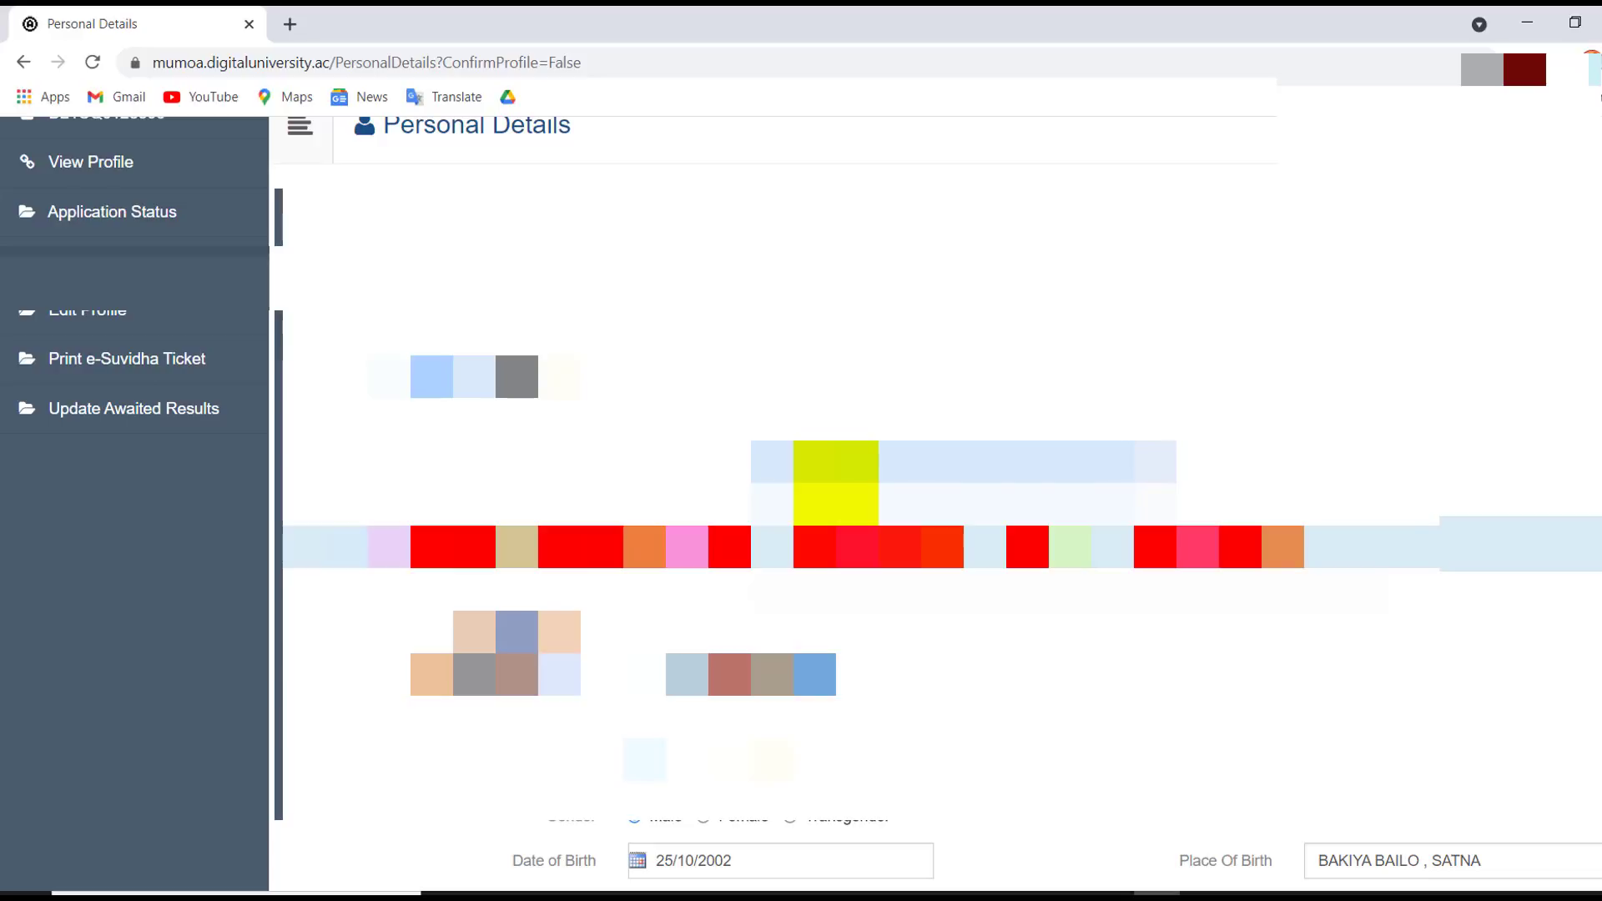
Search 'englis to hindi' in a new tab, enter the mother's first name, then return to the form.
{"action": "left_click", "coordinate": [291, 24]}
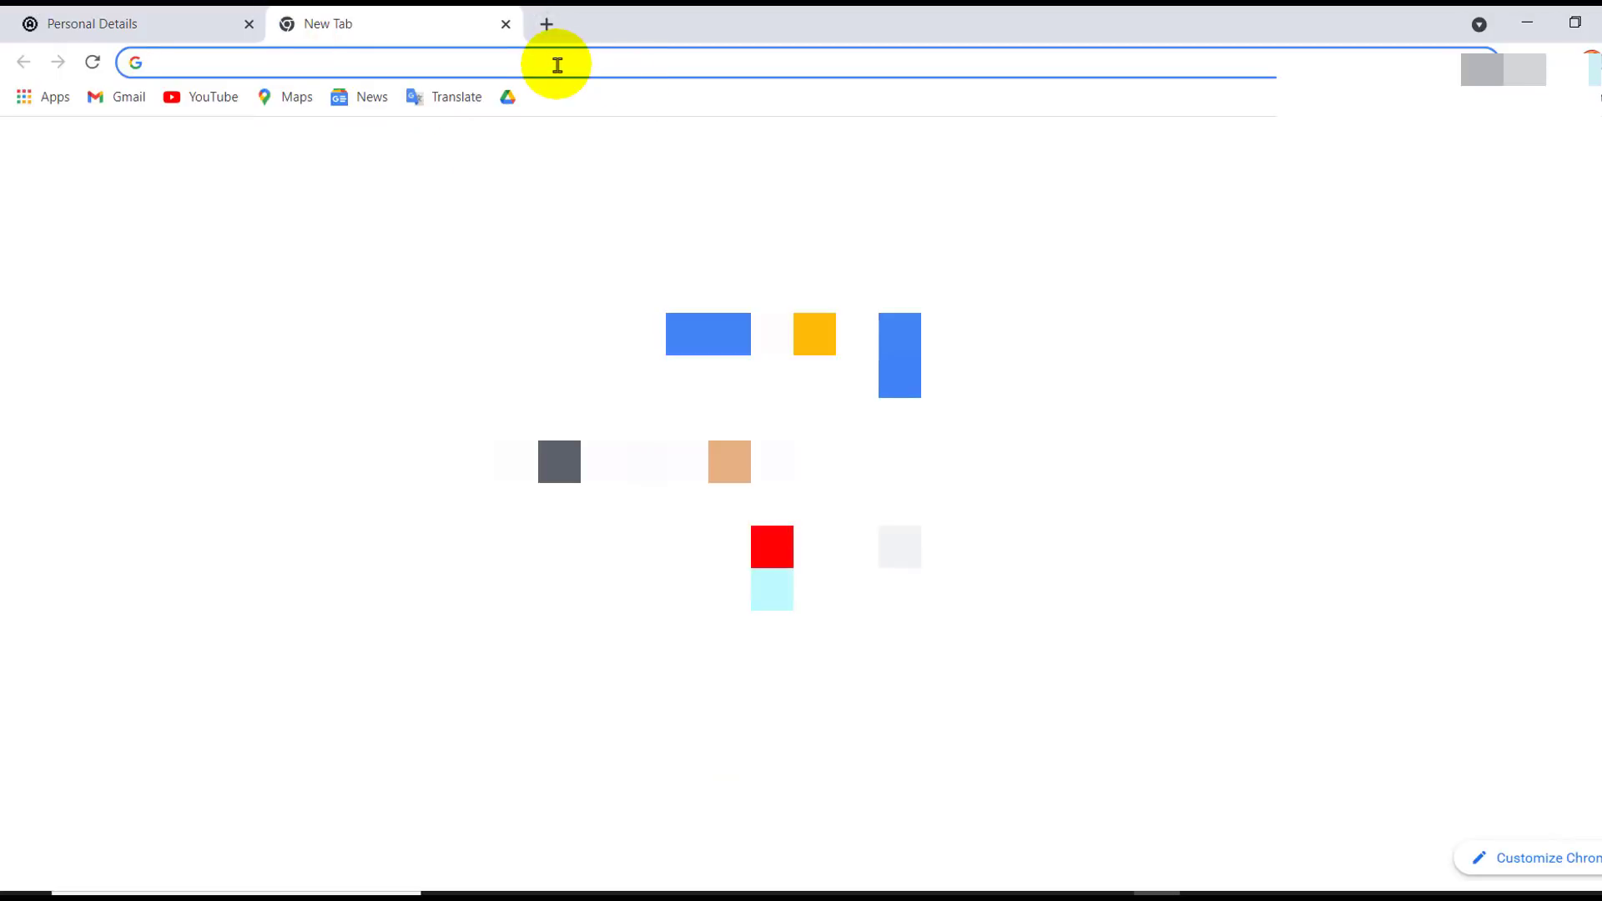
{"action": "type", "text": "englis"}
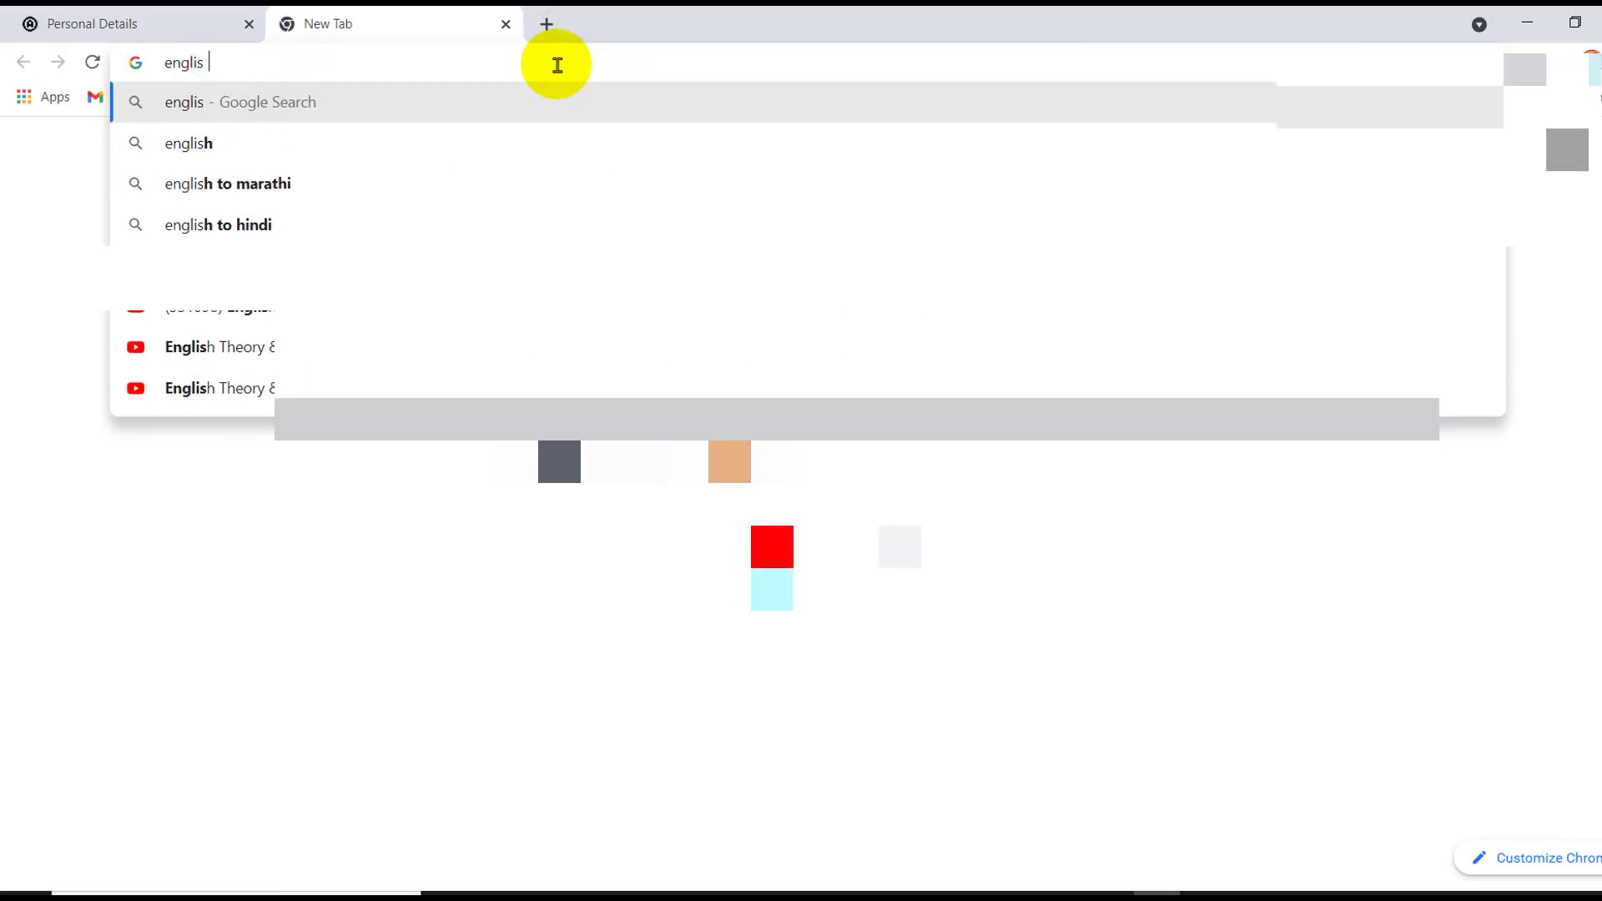
{"action": "type", "text": " to hindi"}
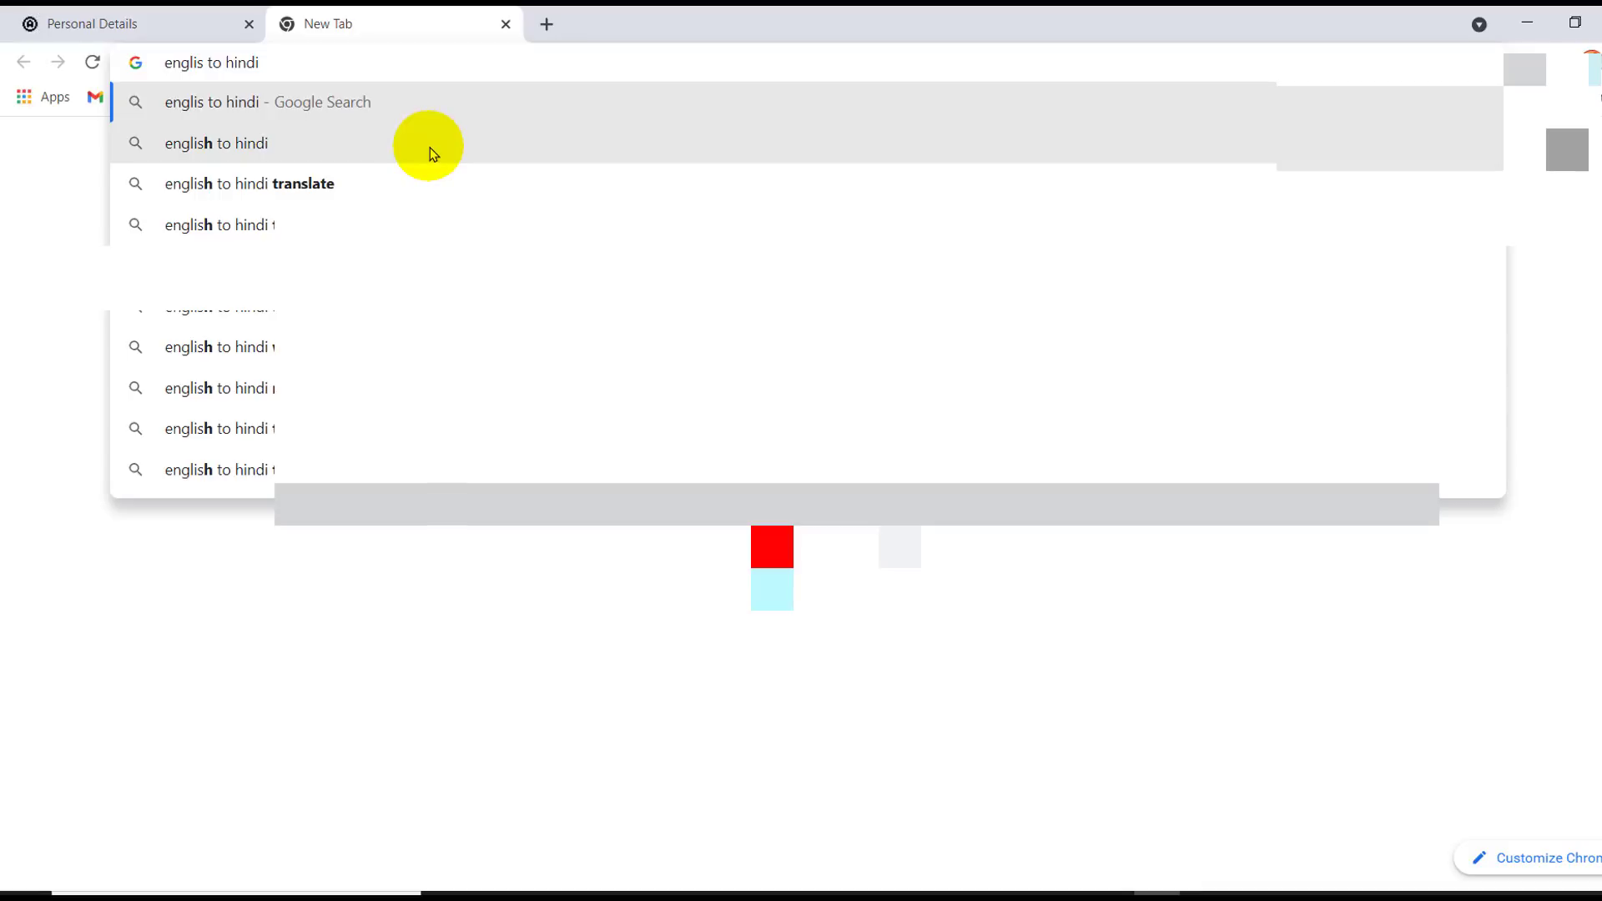
{"action": "key", "text": "Return"}
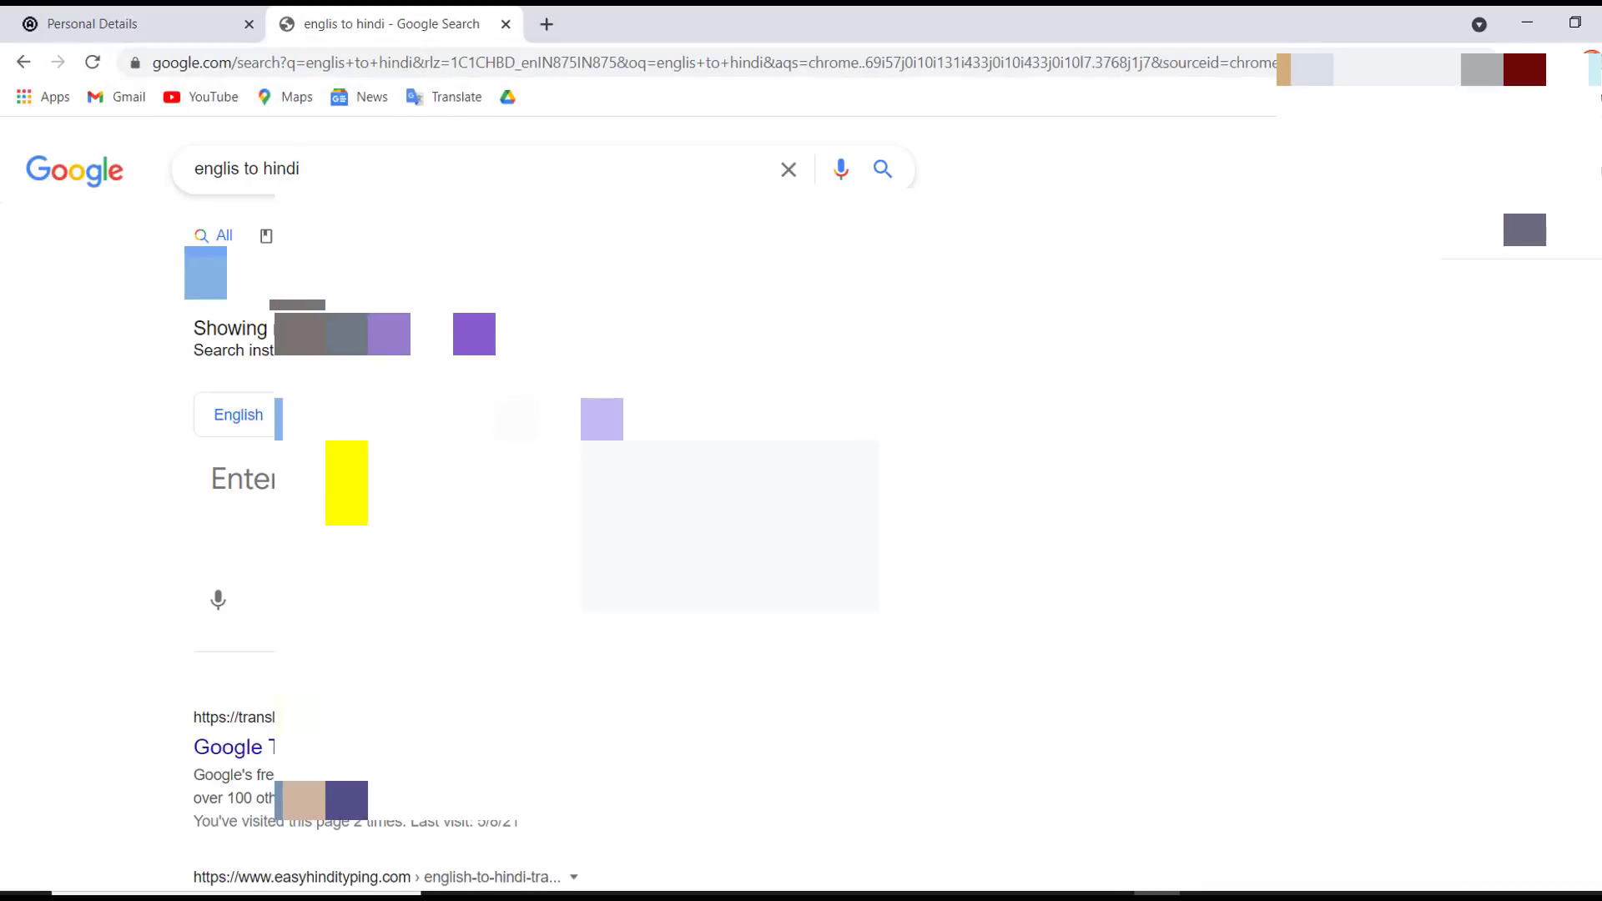
{"action": "type", "text": "sush"}
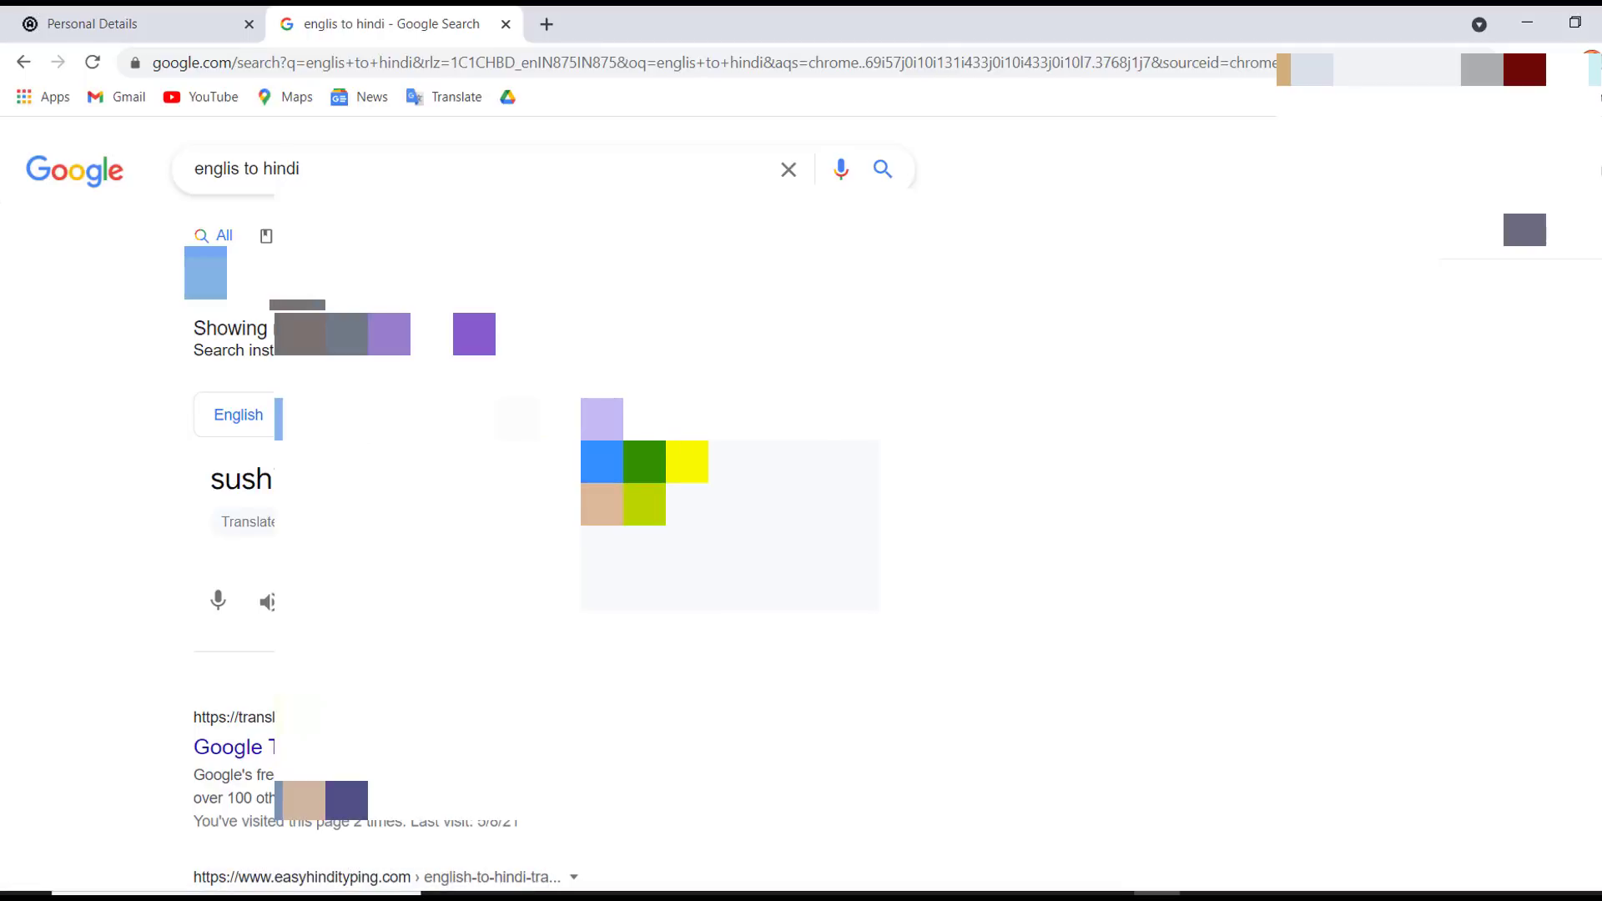
{"action": "left_click", "coordinate": [151, 26]}
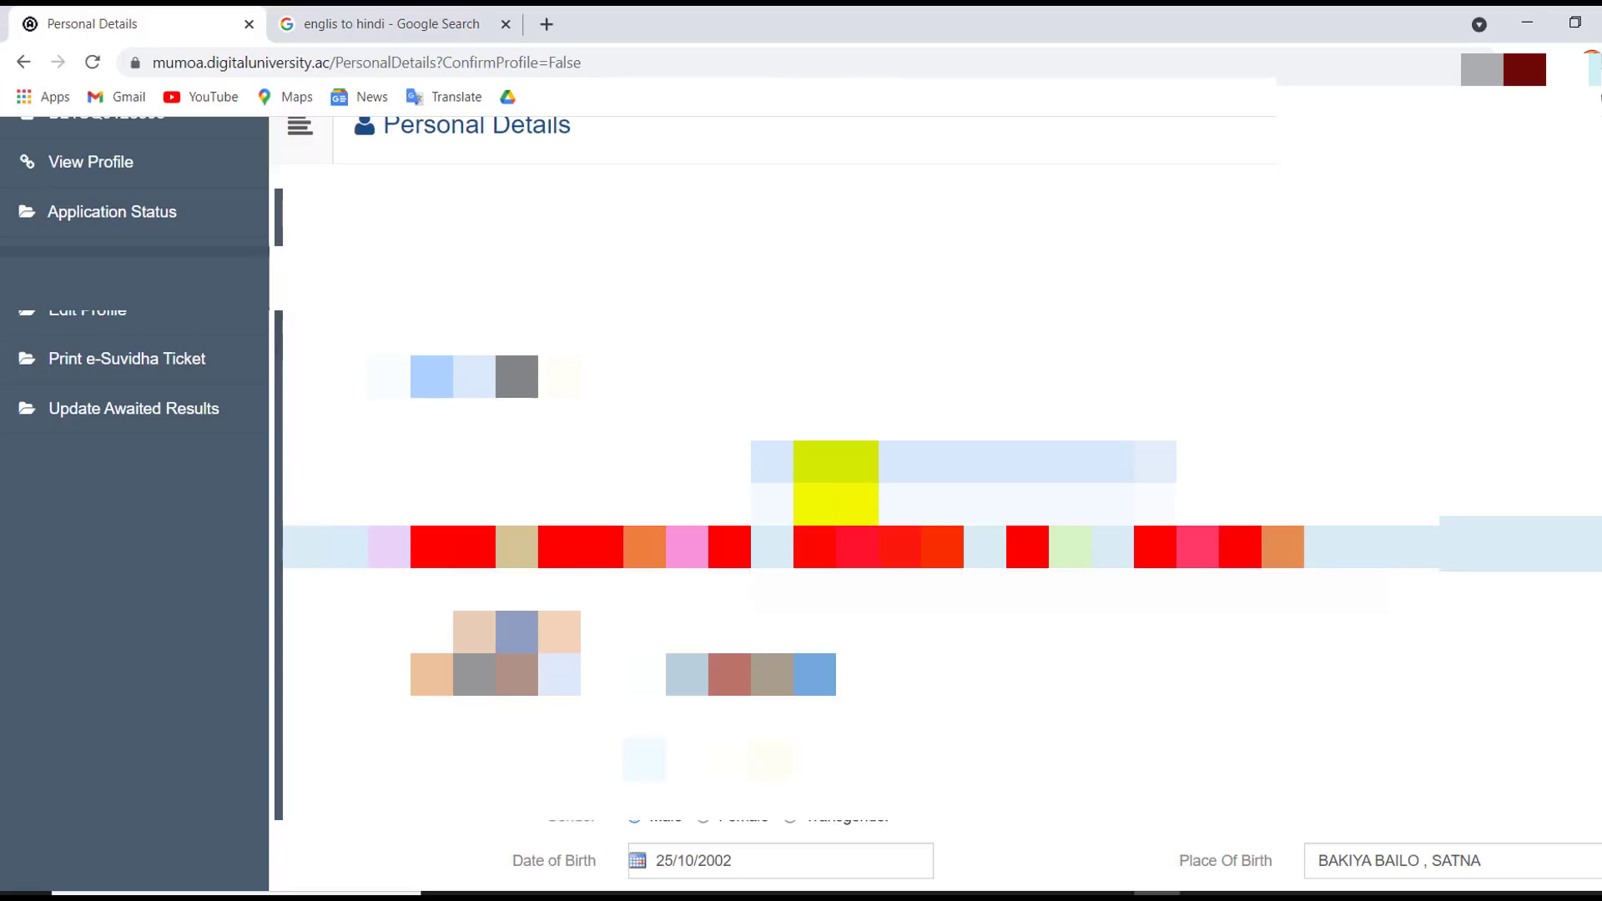
{"action": "left_click", "coordinate": [1325, 398]}
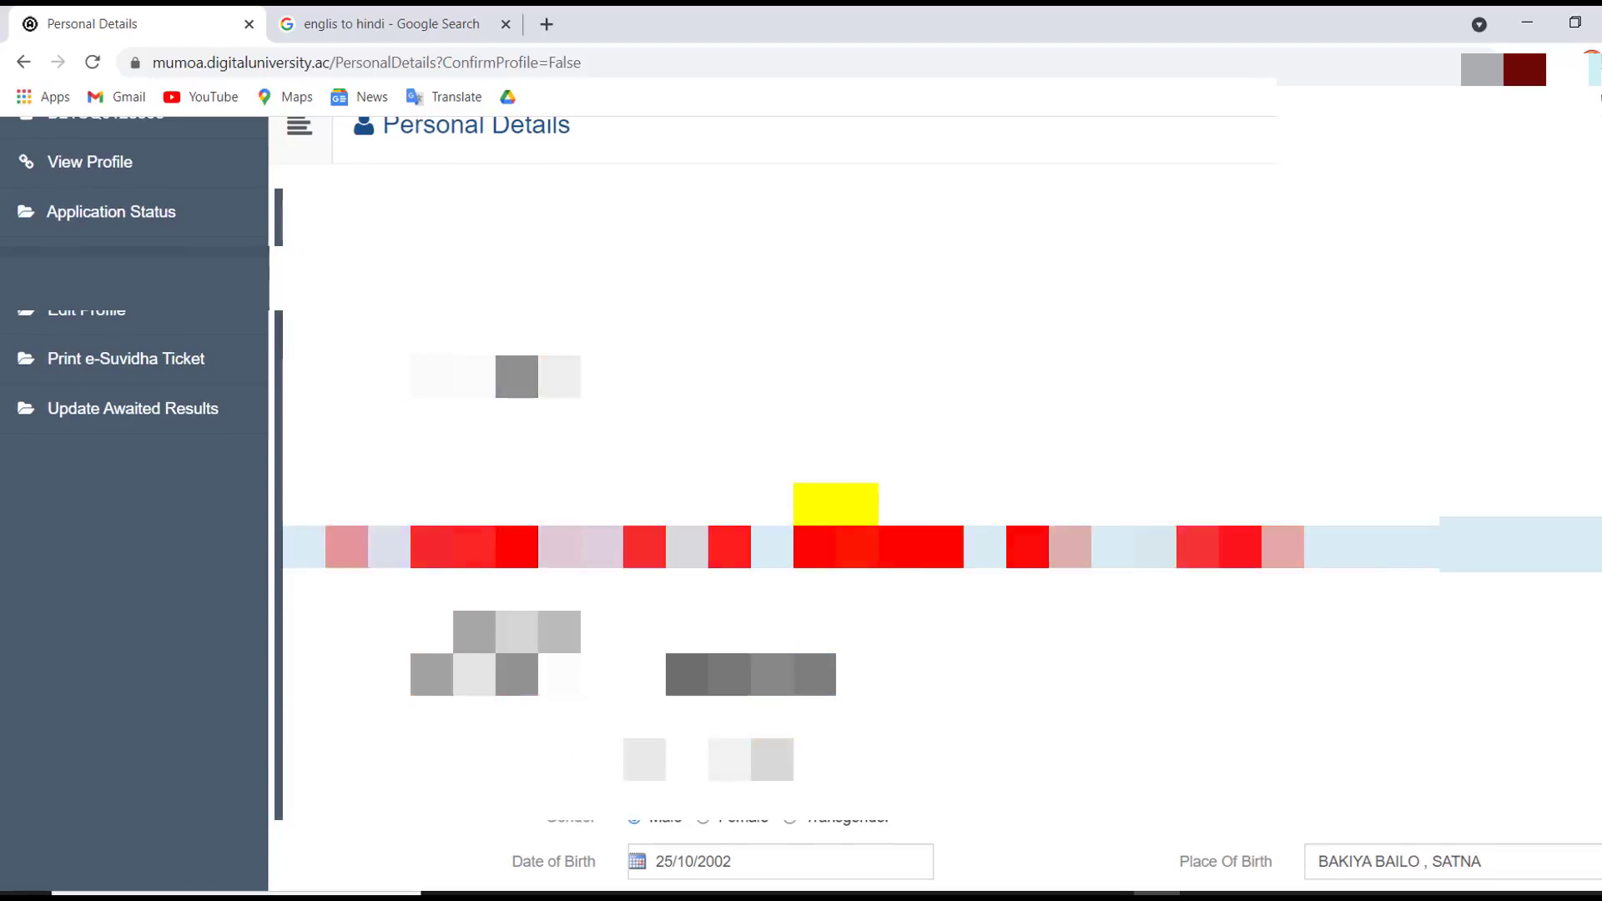
{"action": "scroll", "coordinate": [835, 509], "scroll_direction": "down", "scroll_amount": 1}
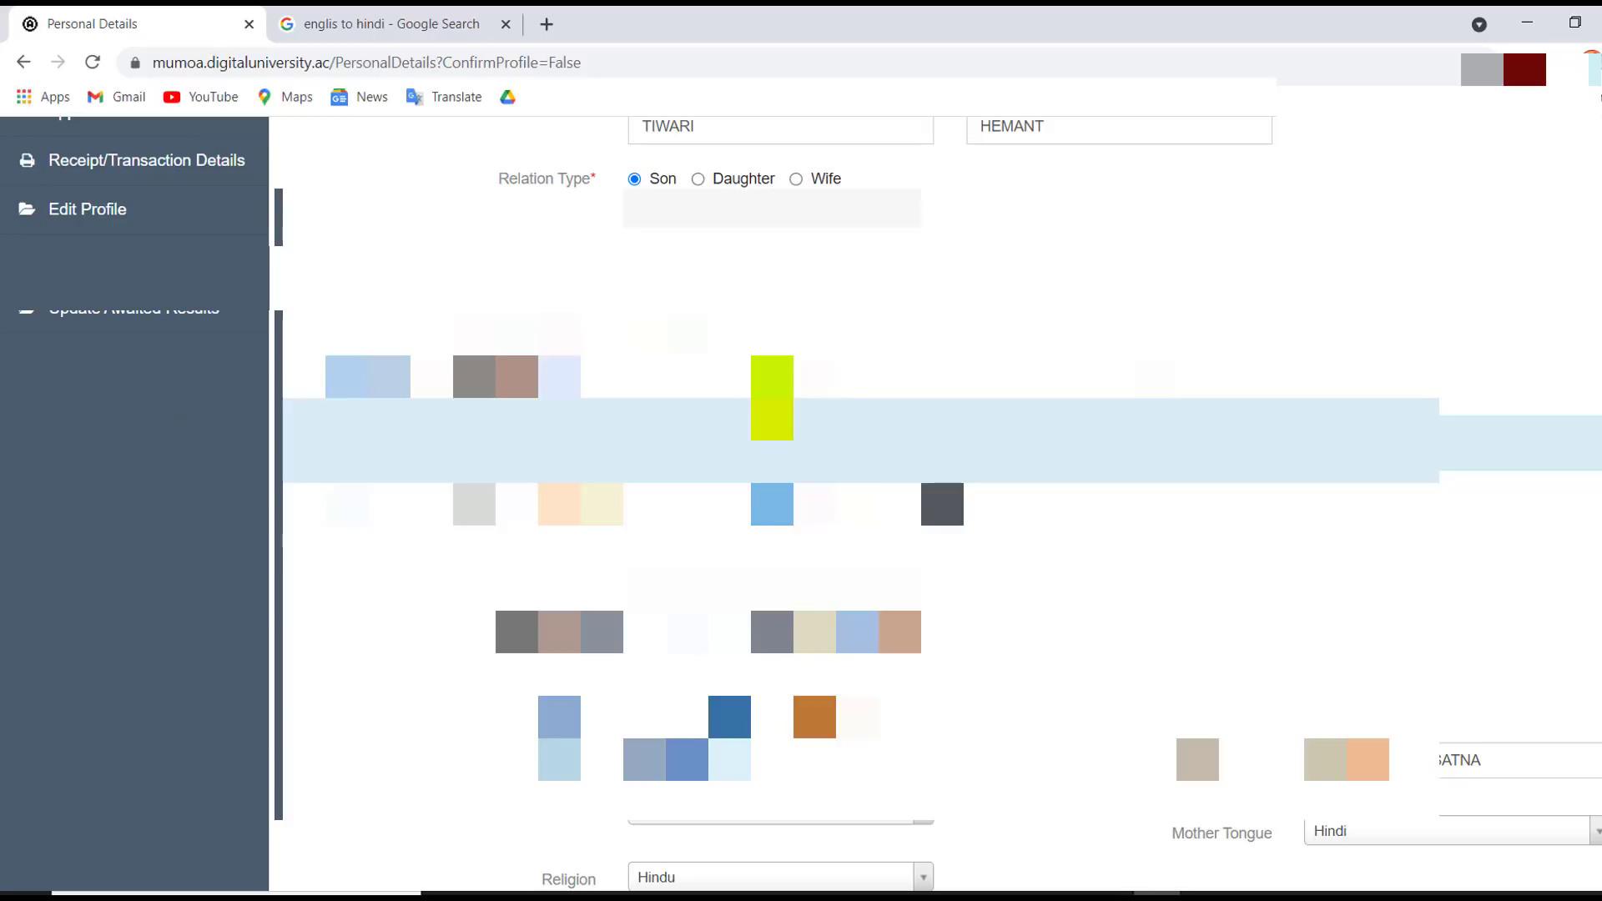
{"action": "scroll", "coordinate": [772, 398], "scroll_direction": "down", "scroll_amount": 7}
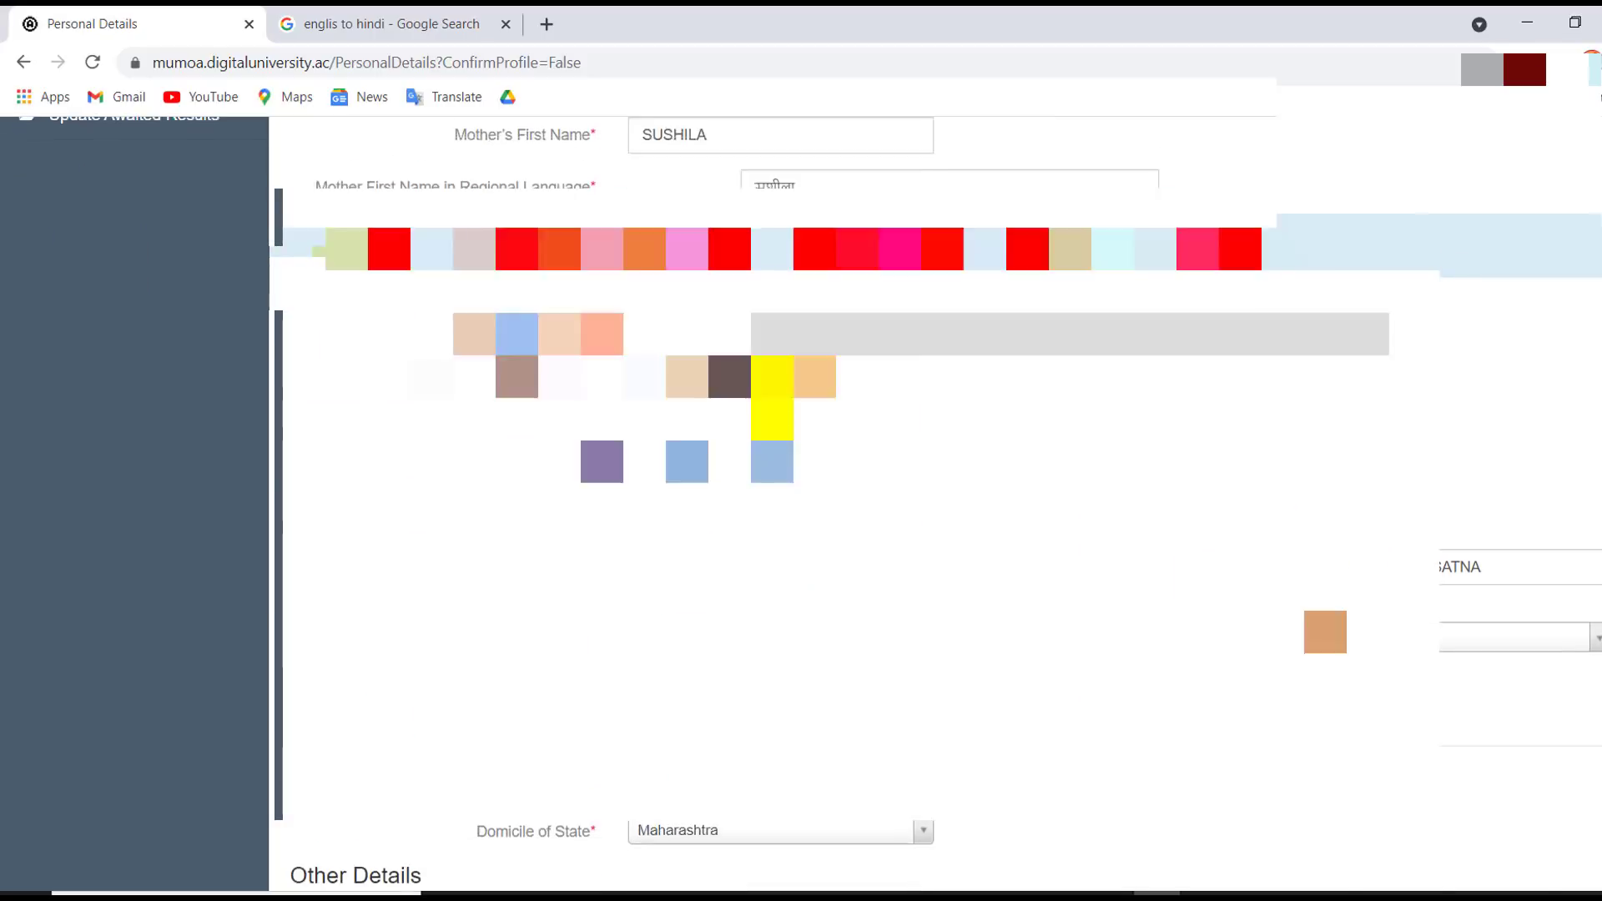
{"action": "scroll", "coordinate": [771, 398], "scroll_direction": "down", "scroll_amount": 3}
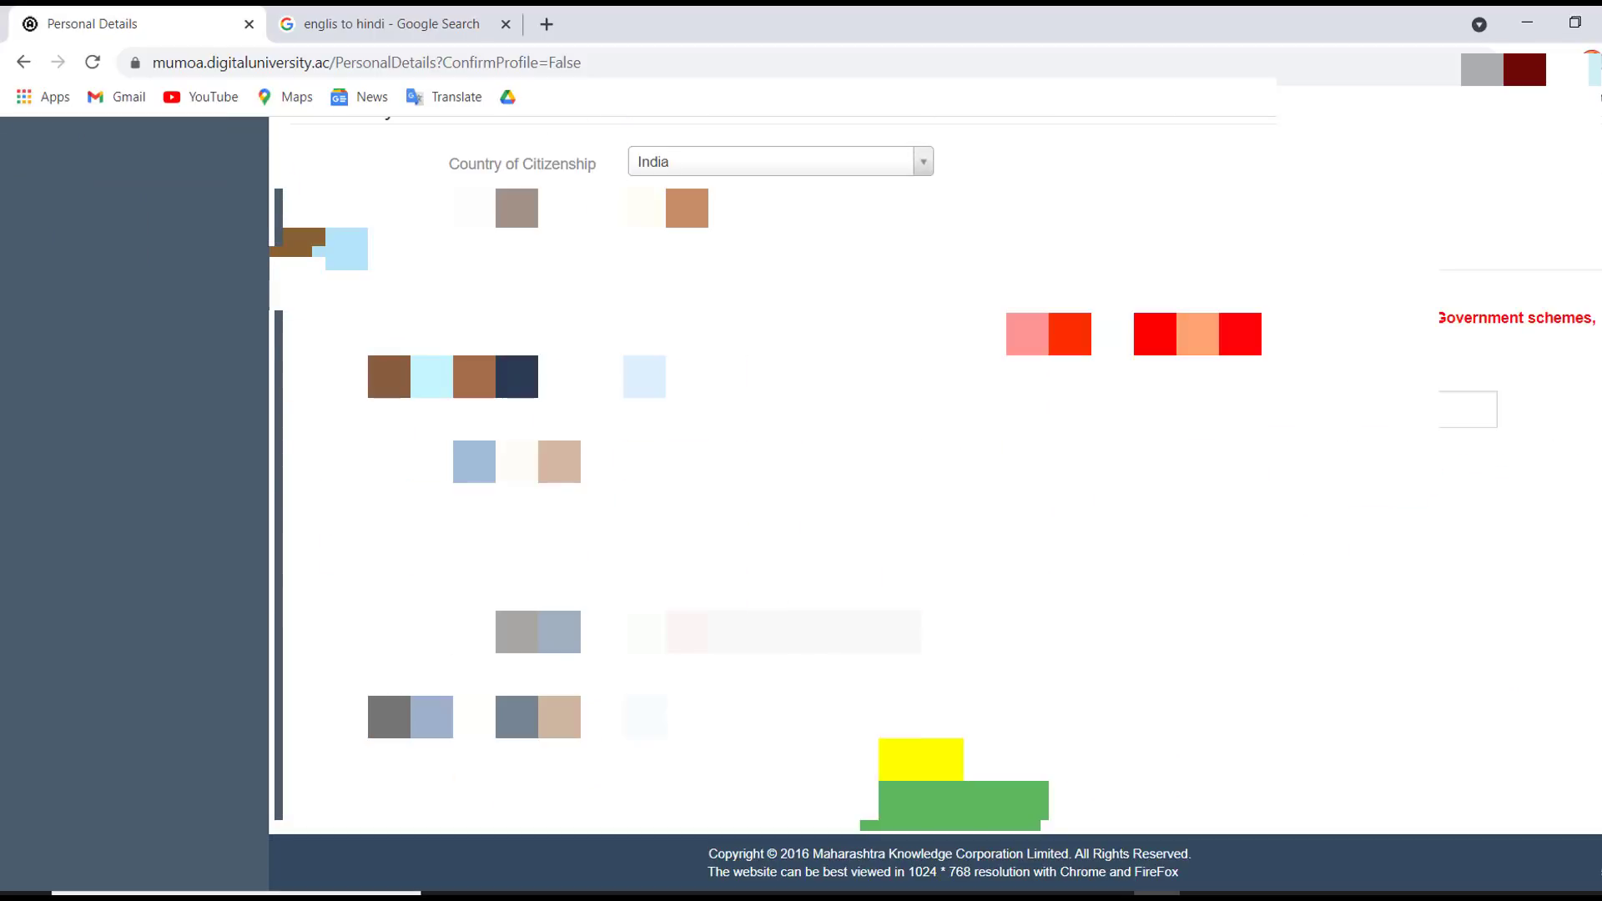
{"action": "scroll", "coordinate": [879, 461], "scroll_direction": "up", "scroll_amount": 15}
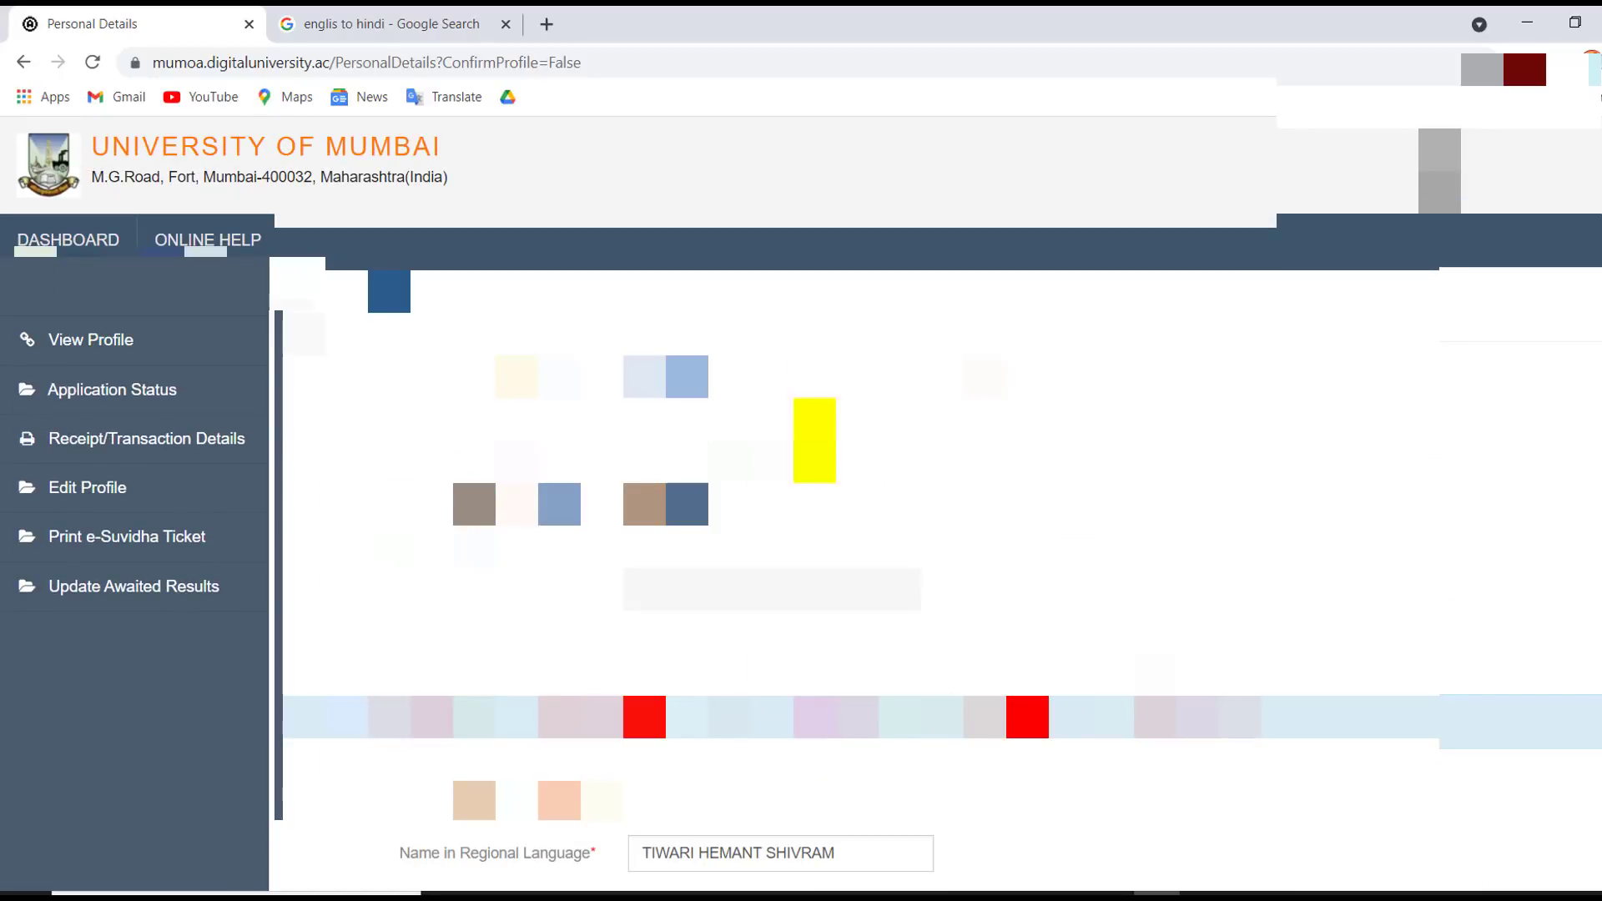
{"action": "scroll", "coordinate": [751, 632], "scroll_direction": "down", "scroll_amount": 10}
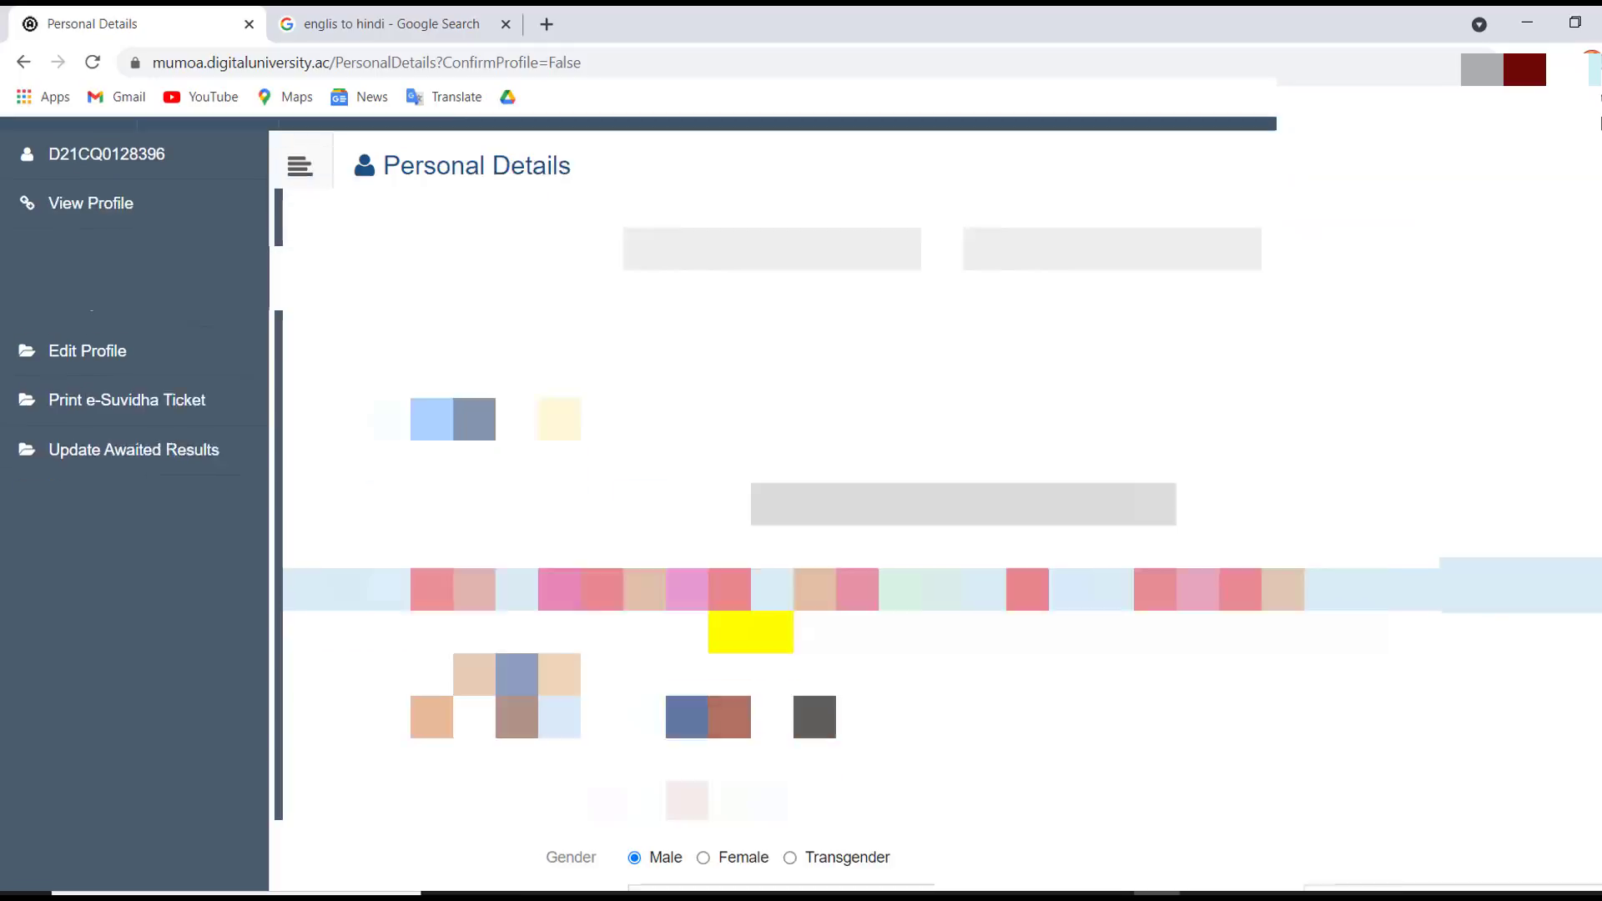
{"action": "scroll", "coordinate": [815, 333], "scroll_direction": "up", "scroll_amount": 2}
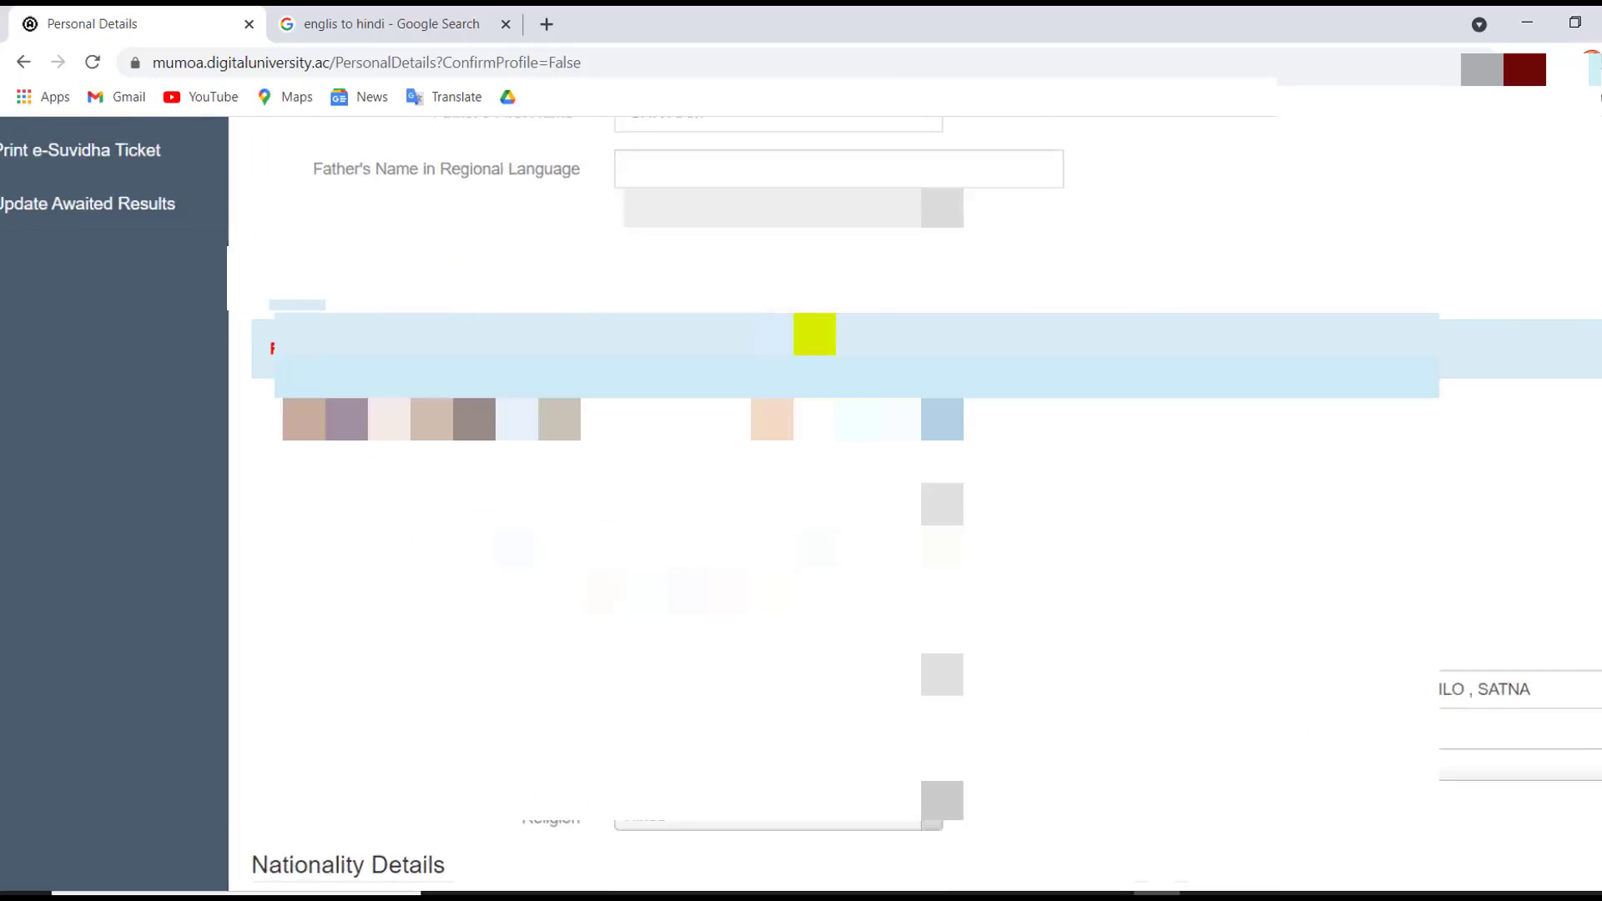
{"action": "scroll", "coordinate": [815, 334], "scroll_direction": "down", "scroll_amount": 2}
{"action": "scroll", "coordinate": [815, 334], "scroll_direction": "down", "scroll_amount": 10}
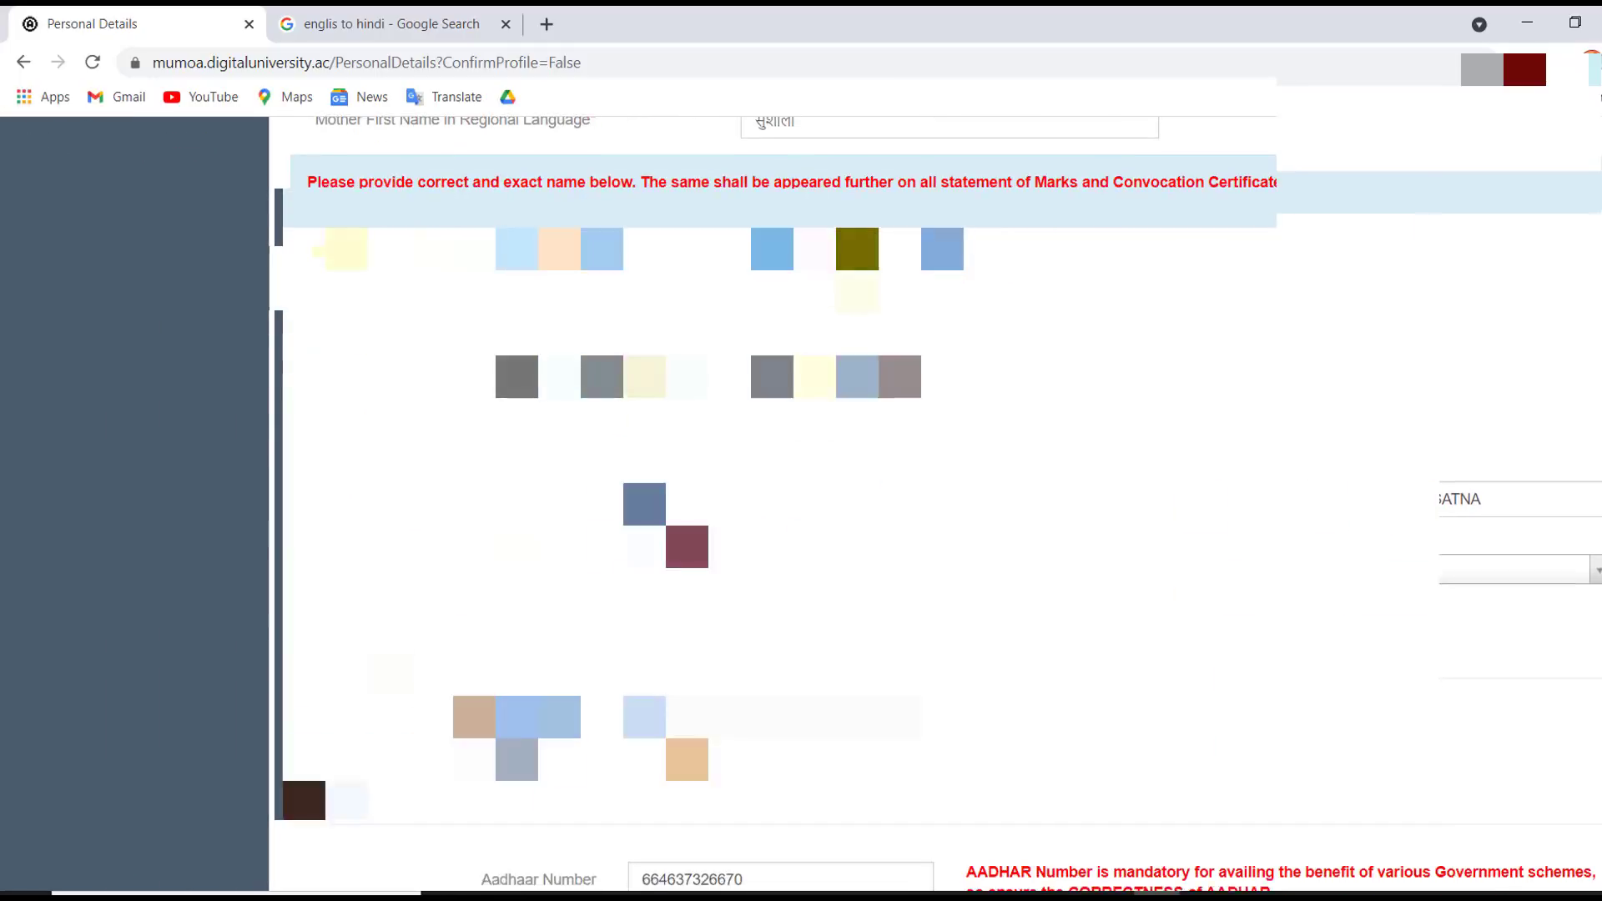
{"action": "scroll", "coordinate": [815, 500], "scroll_direction": "down", "scroll_amount": 10}
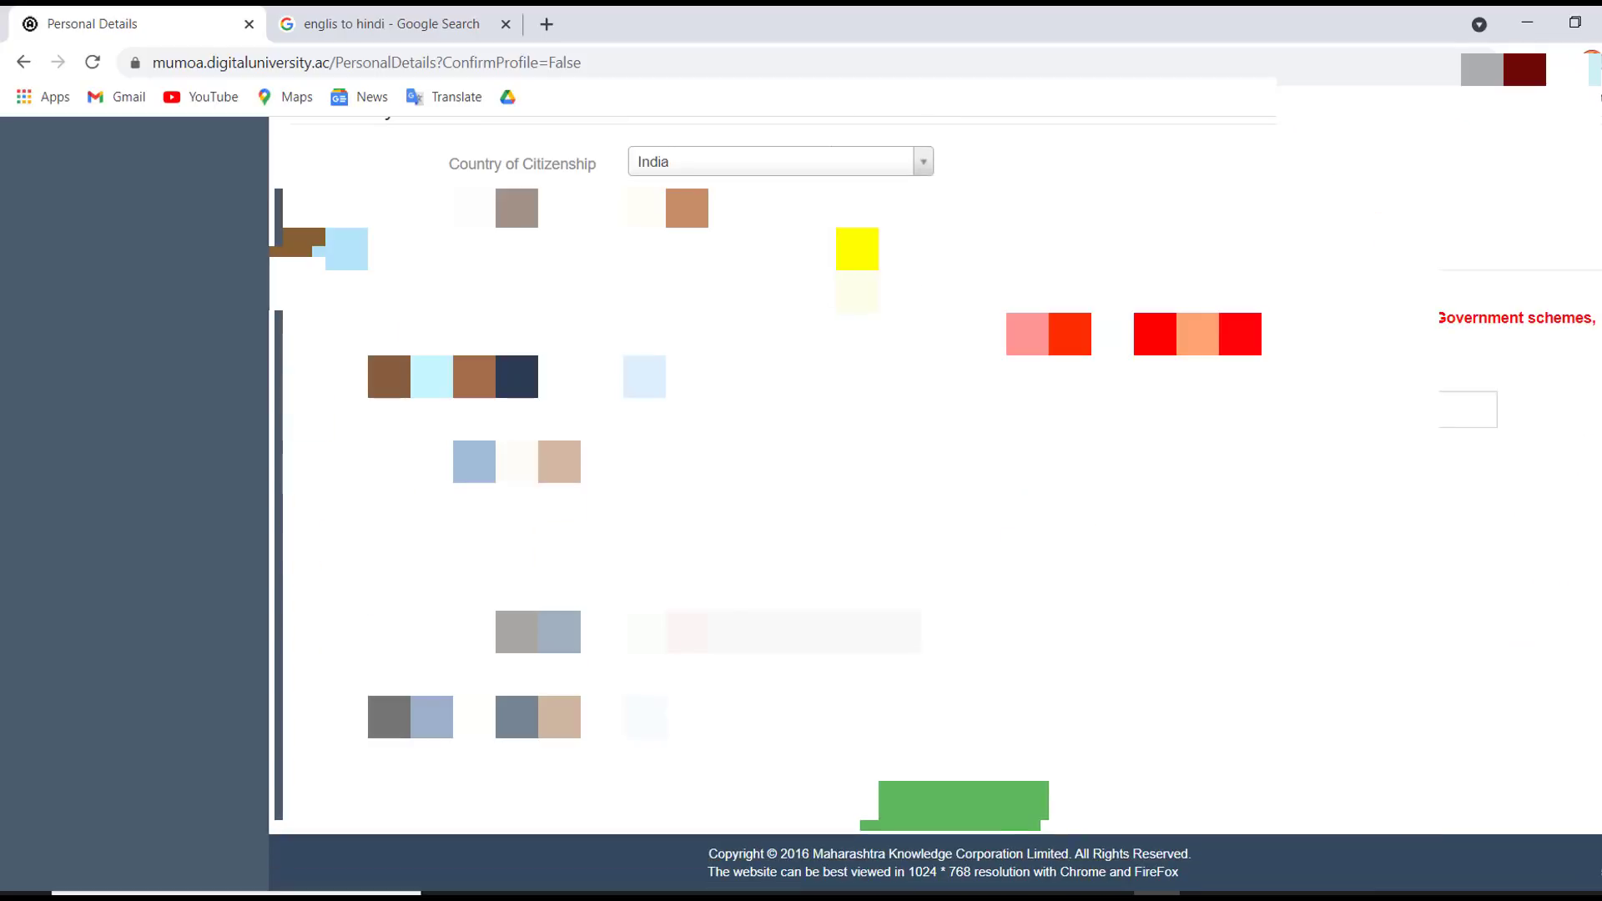
{"action": "left_click", "coordinate": [915, 824]}
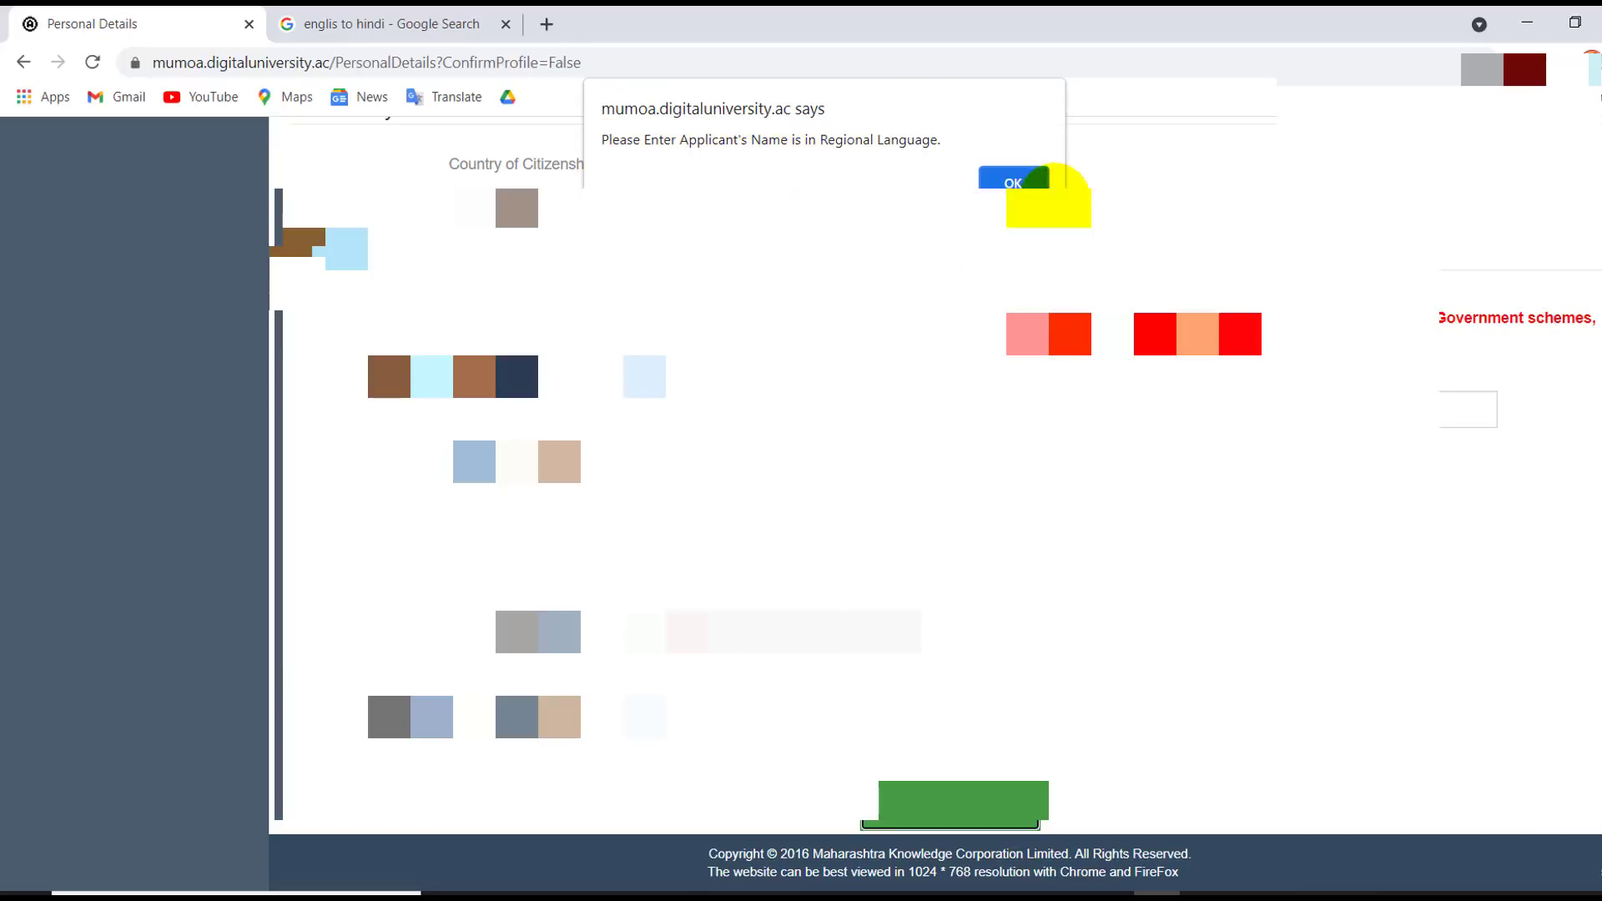
{"action": "left_click", "coordinate": [1031, 182]}
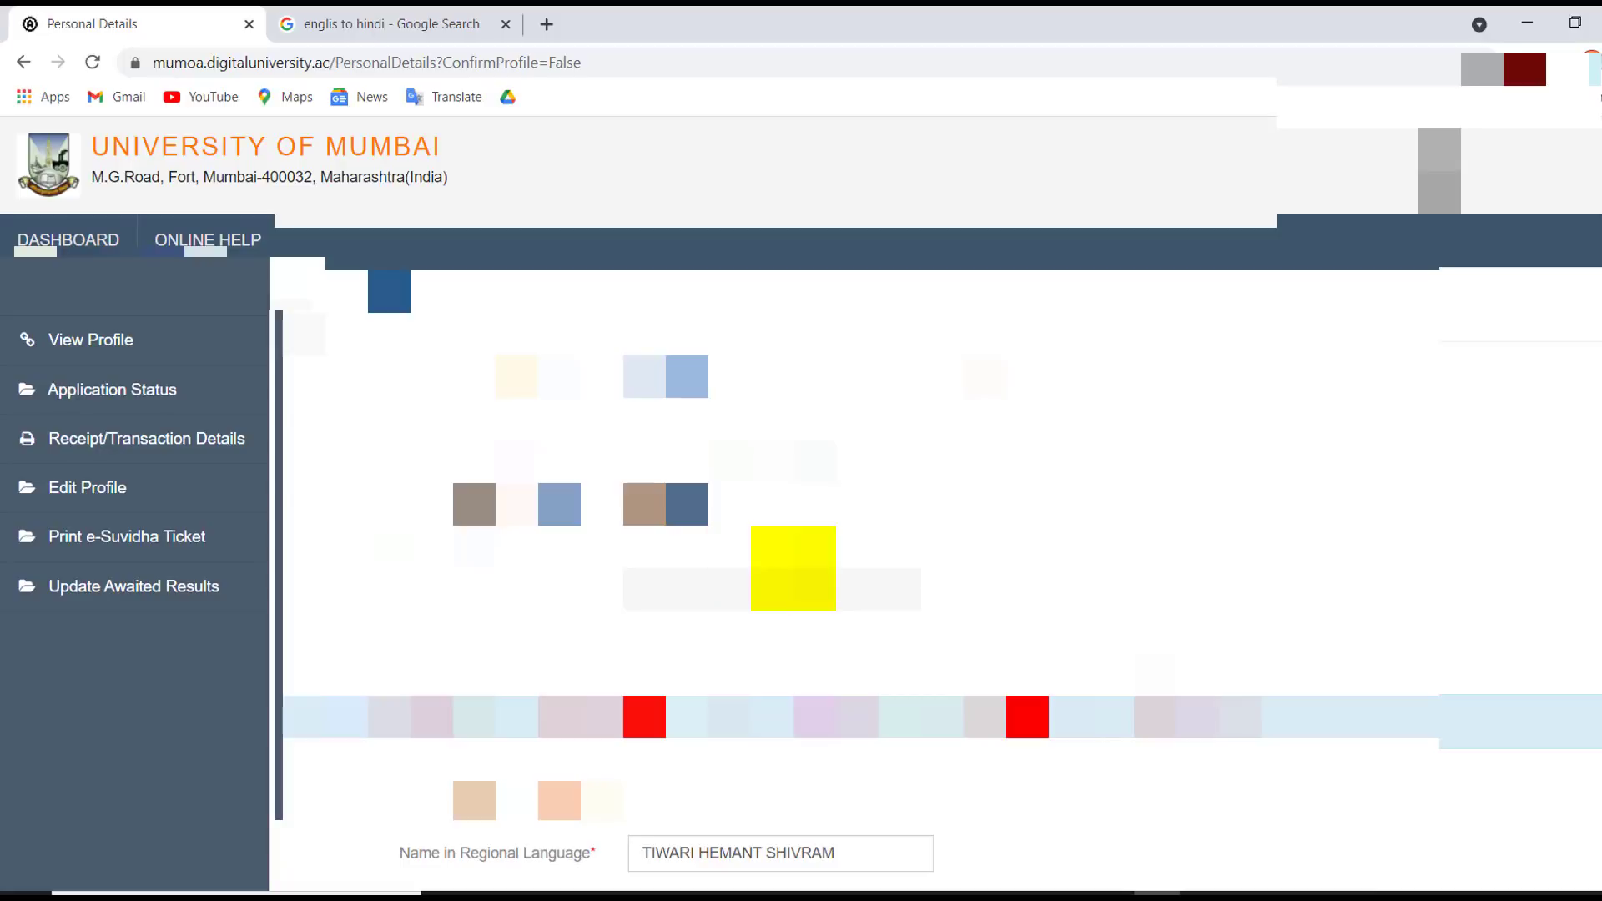
{"action": "scroll", "coordinate": [793, 575], "scroll_direction": "down", "scroll_amount": 1}
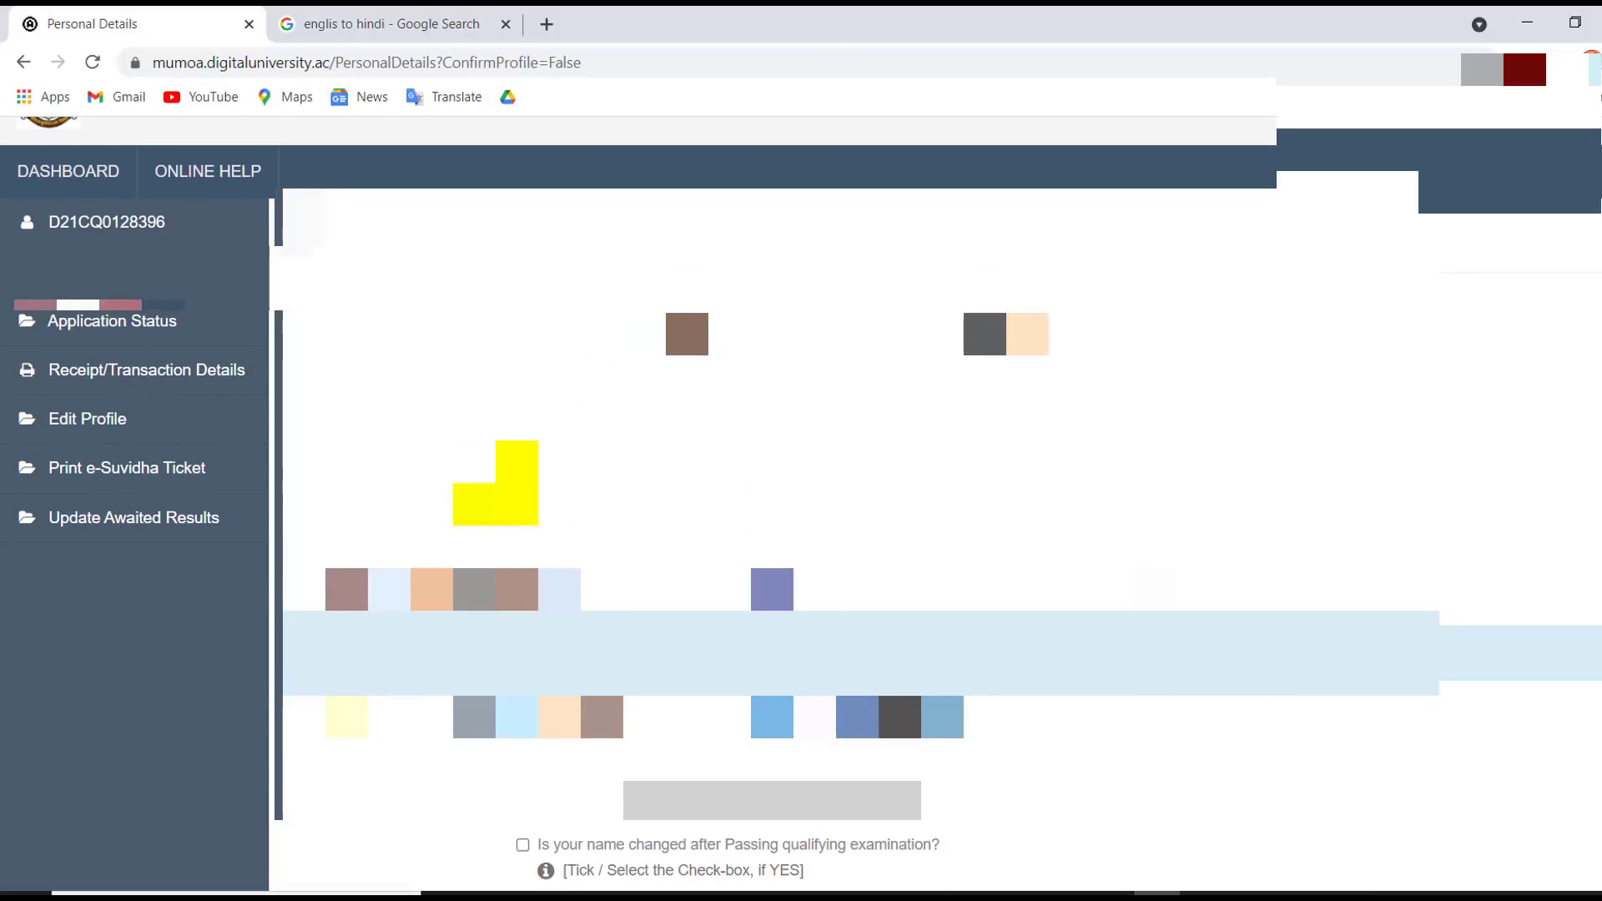
{"action": "scroll", "coordinate": [748, 501], "scroll_direction": "down", "scroll_amount": 2}
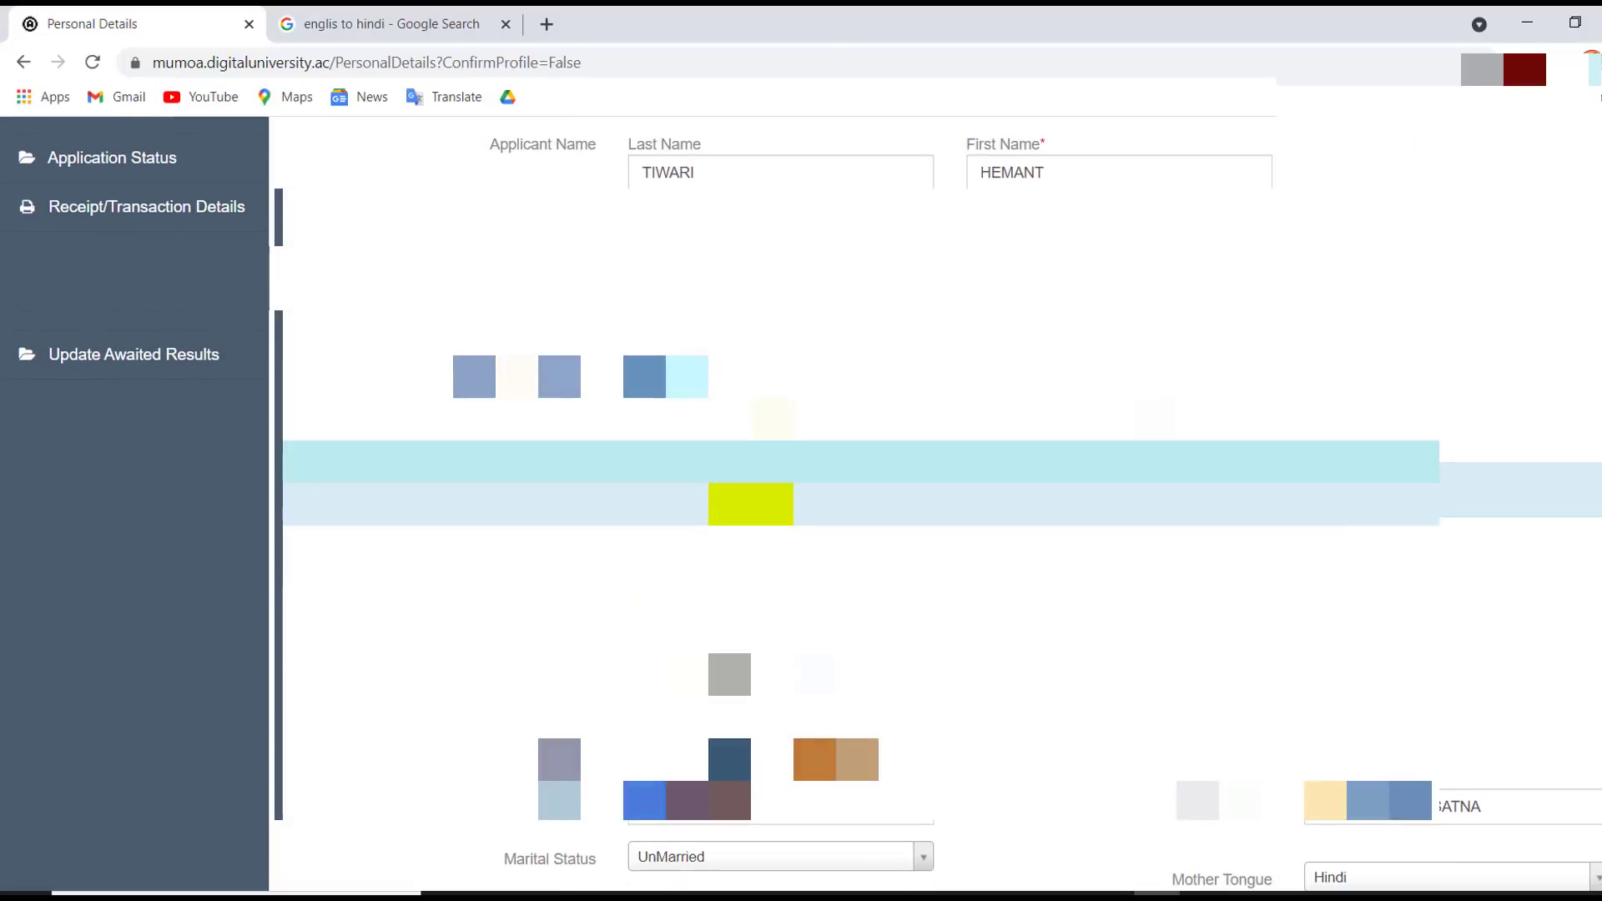
{"action": "scroll", "coordinate": [665, 589], "scroll_direction": "down", "scroll_amount": 3}
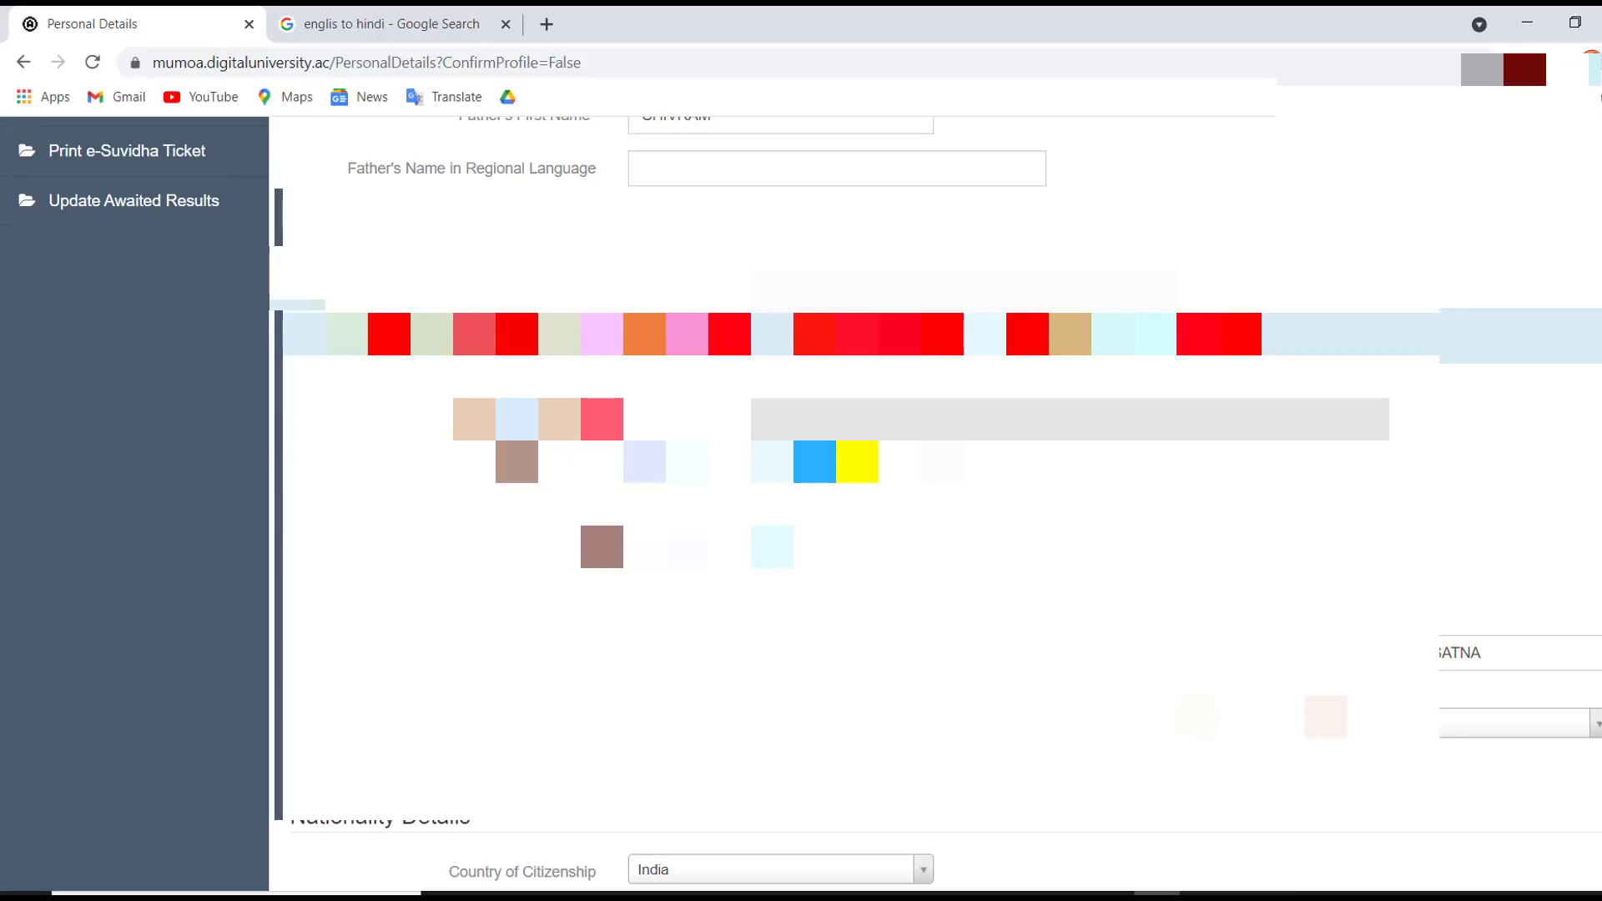
Paste the applicant's name into Google's cleared Hindi translator, then return to the Personal Details form.
{"action": "left_click", "coordinate": [372, 25]}
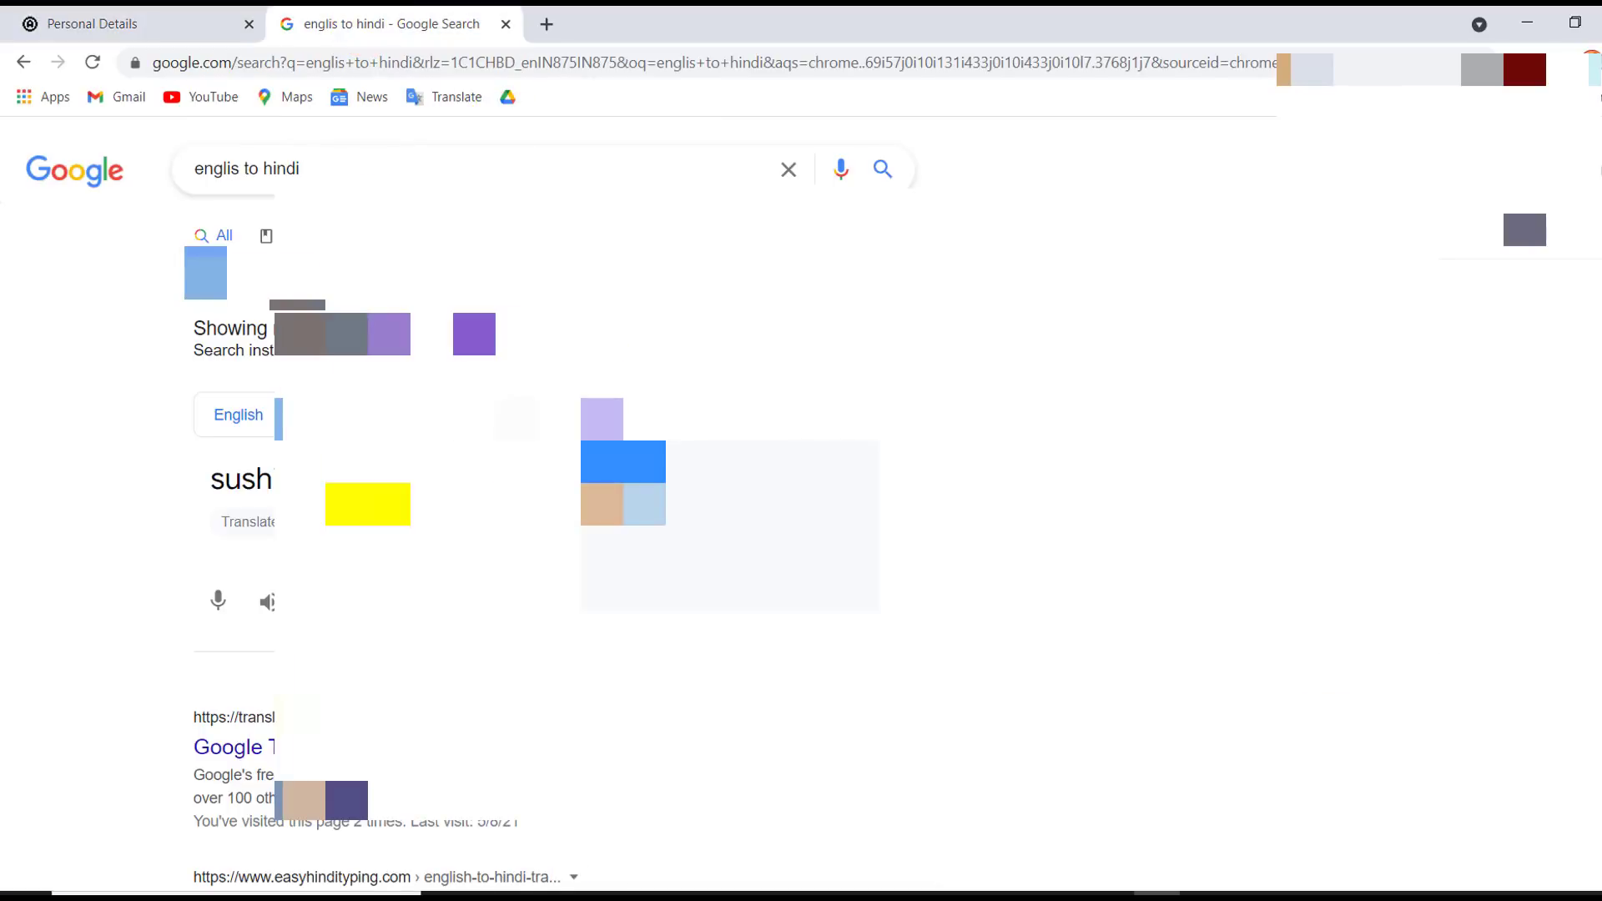
{"action": "left_click", "coordinate": [511, 478]}
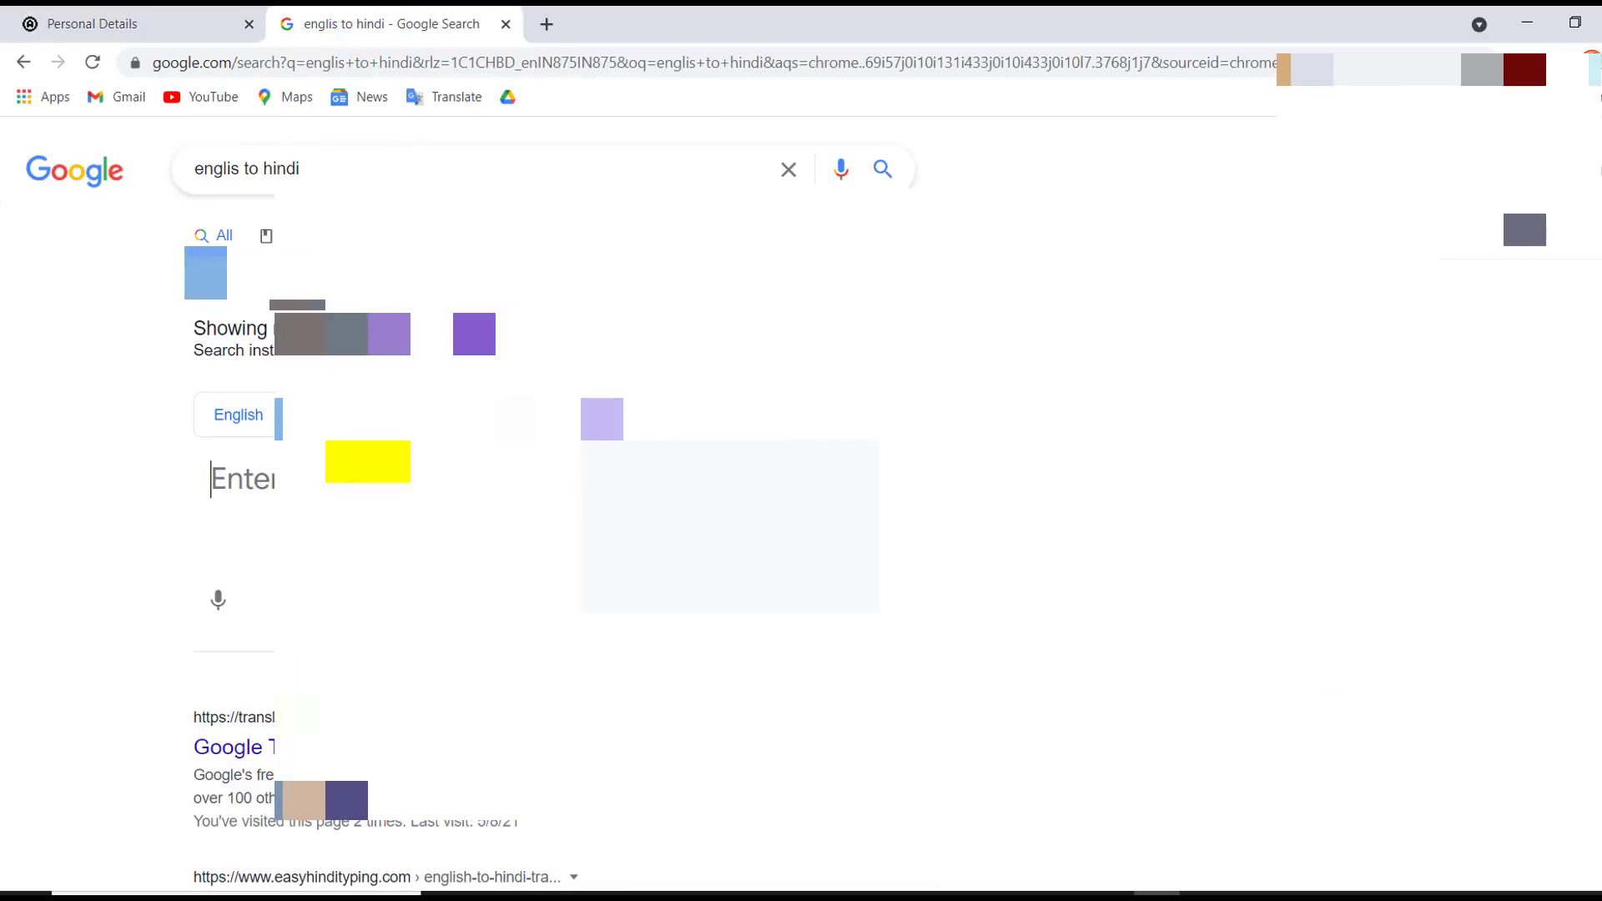
{"action": "key", "text": "ctrl+v"}
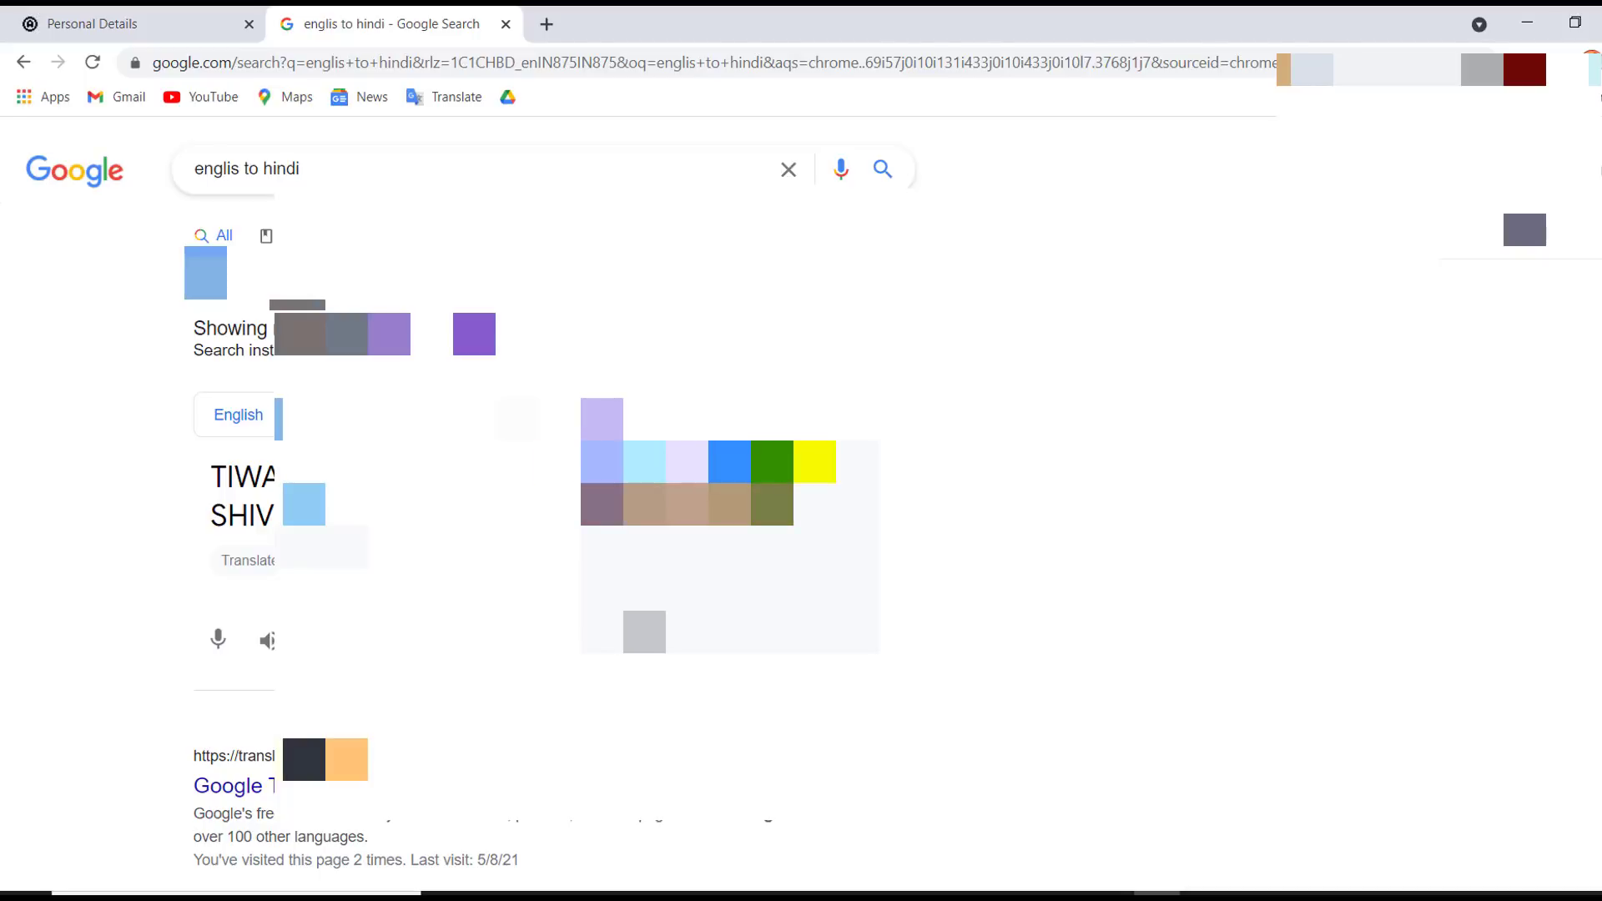
{"action": "left_click", "coordinate": [117, 20]}
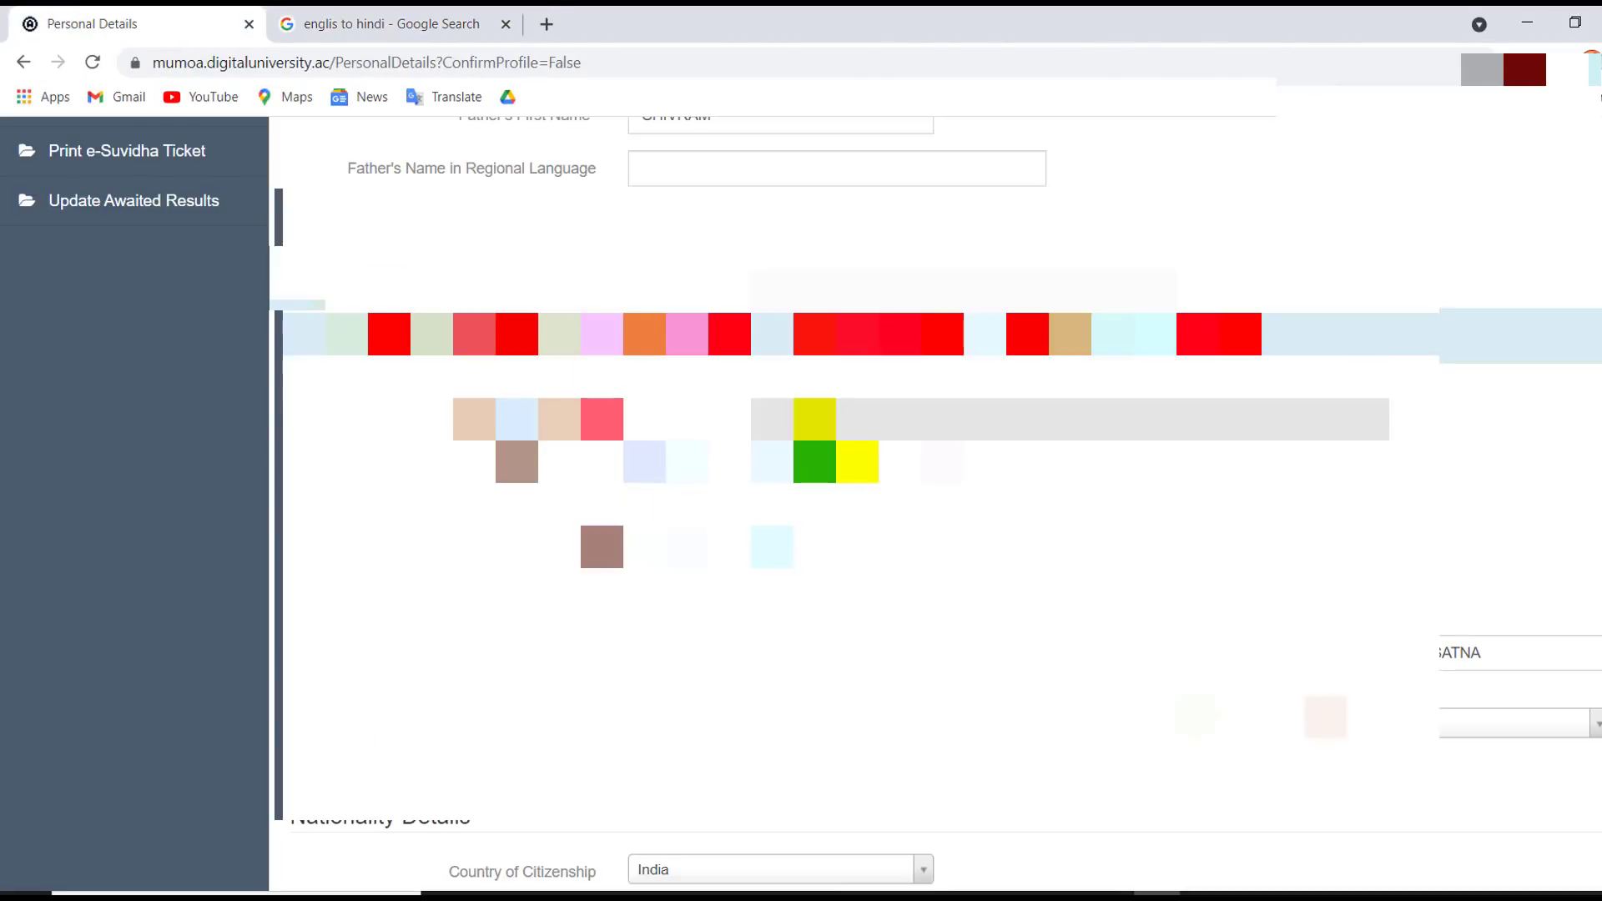
Paste the translated Hindi name into the Name in Regional Language field.
{"action": "left_click", "coordinate": [826, 455]}
{"action": "key", "text": "ctrl+v"}
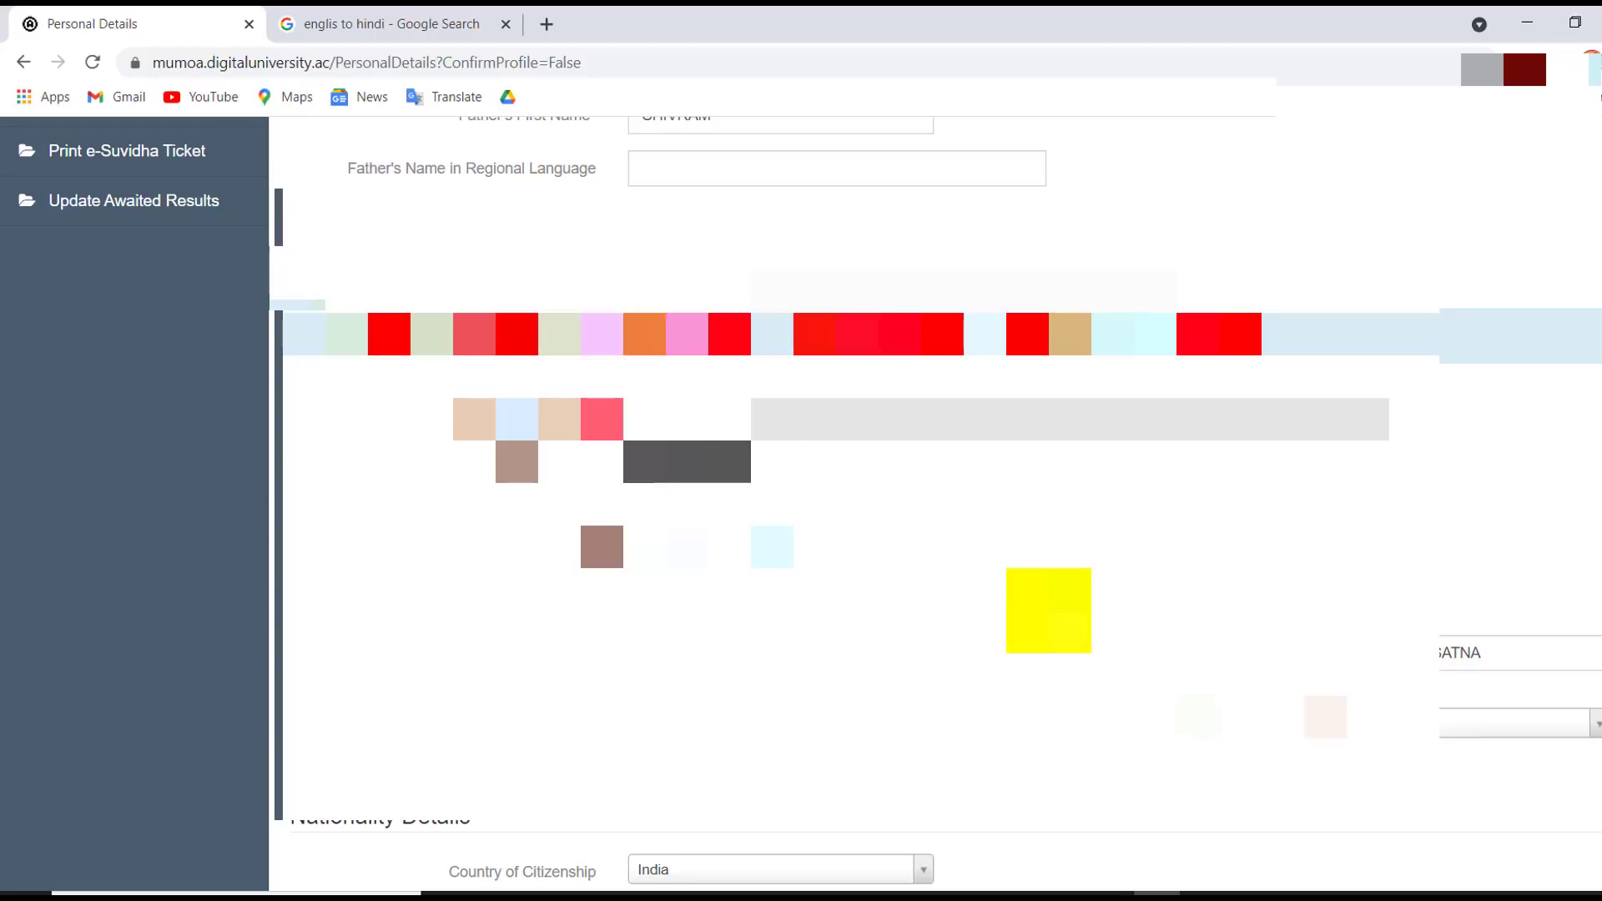
{"action": "scroll", "coordinate": [1049, 610], "scroll_direction": "down", "scroll_amount": 10}
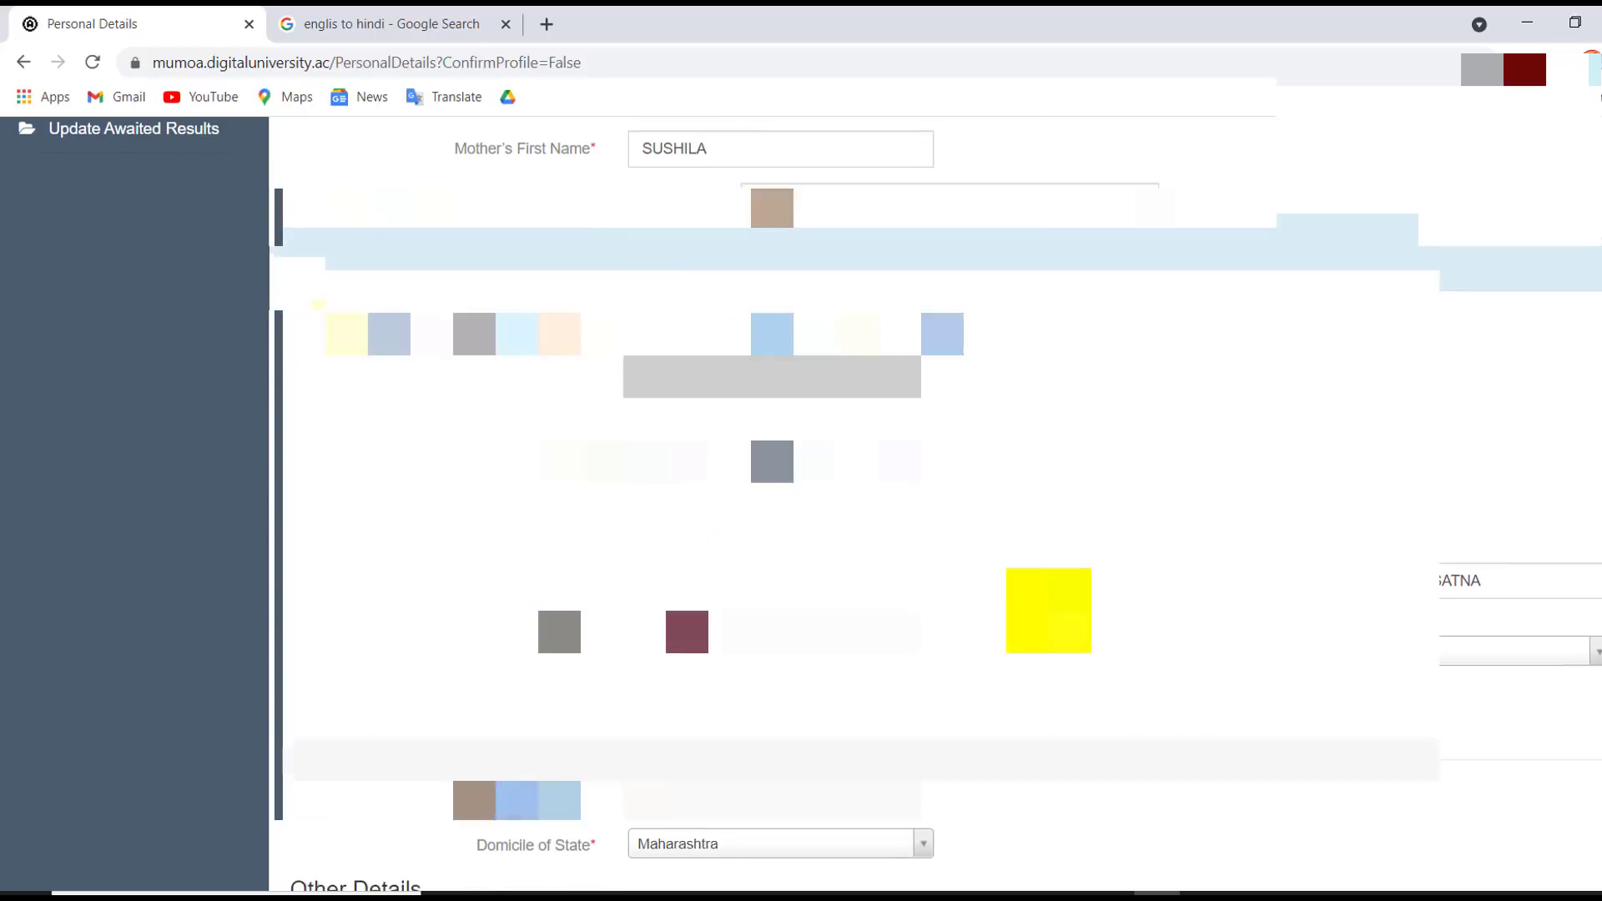
{"action": "scroll", "coordinate": [946, 826], "scroll_direction": "up", "scroll_amount": 5}
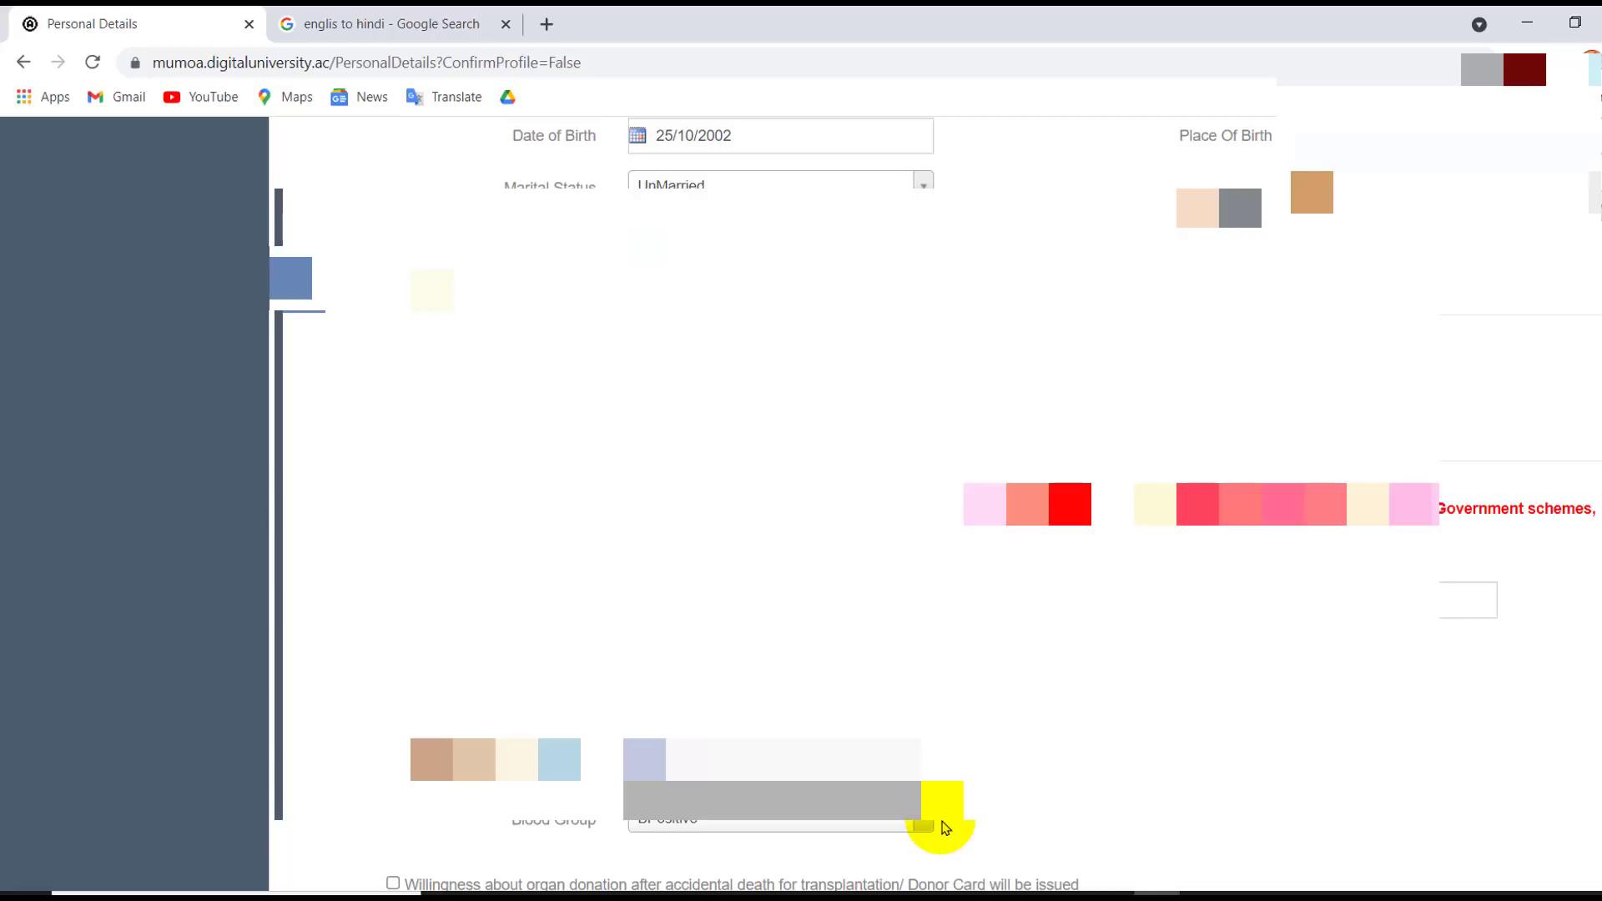
{"action": "scroll", "coordinate": [857, 589], "scroll_direction": "down", "scroll_amount": 5}
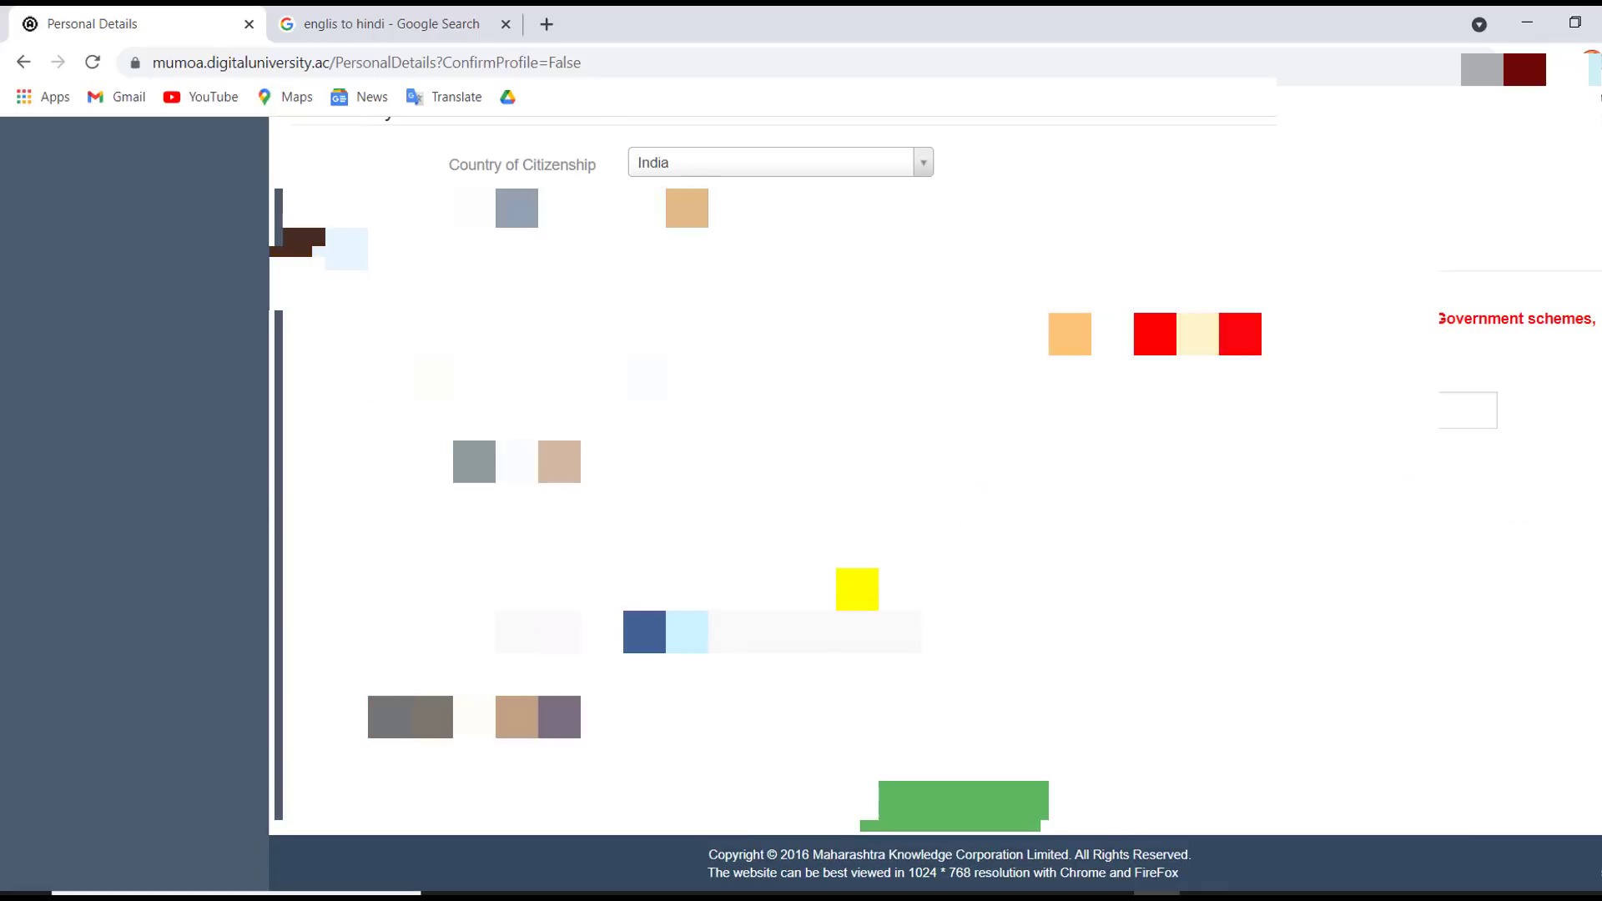
{"action": "scroll", "coordinate": [857, 589], "scroll_direction": "up", "scroll_amount": 10}
{"action": "scroll", "coordinate": [857, 589], "scroll_direction": "down", "scroll_amount": 10}
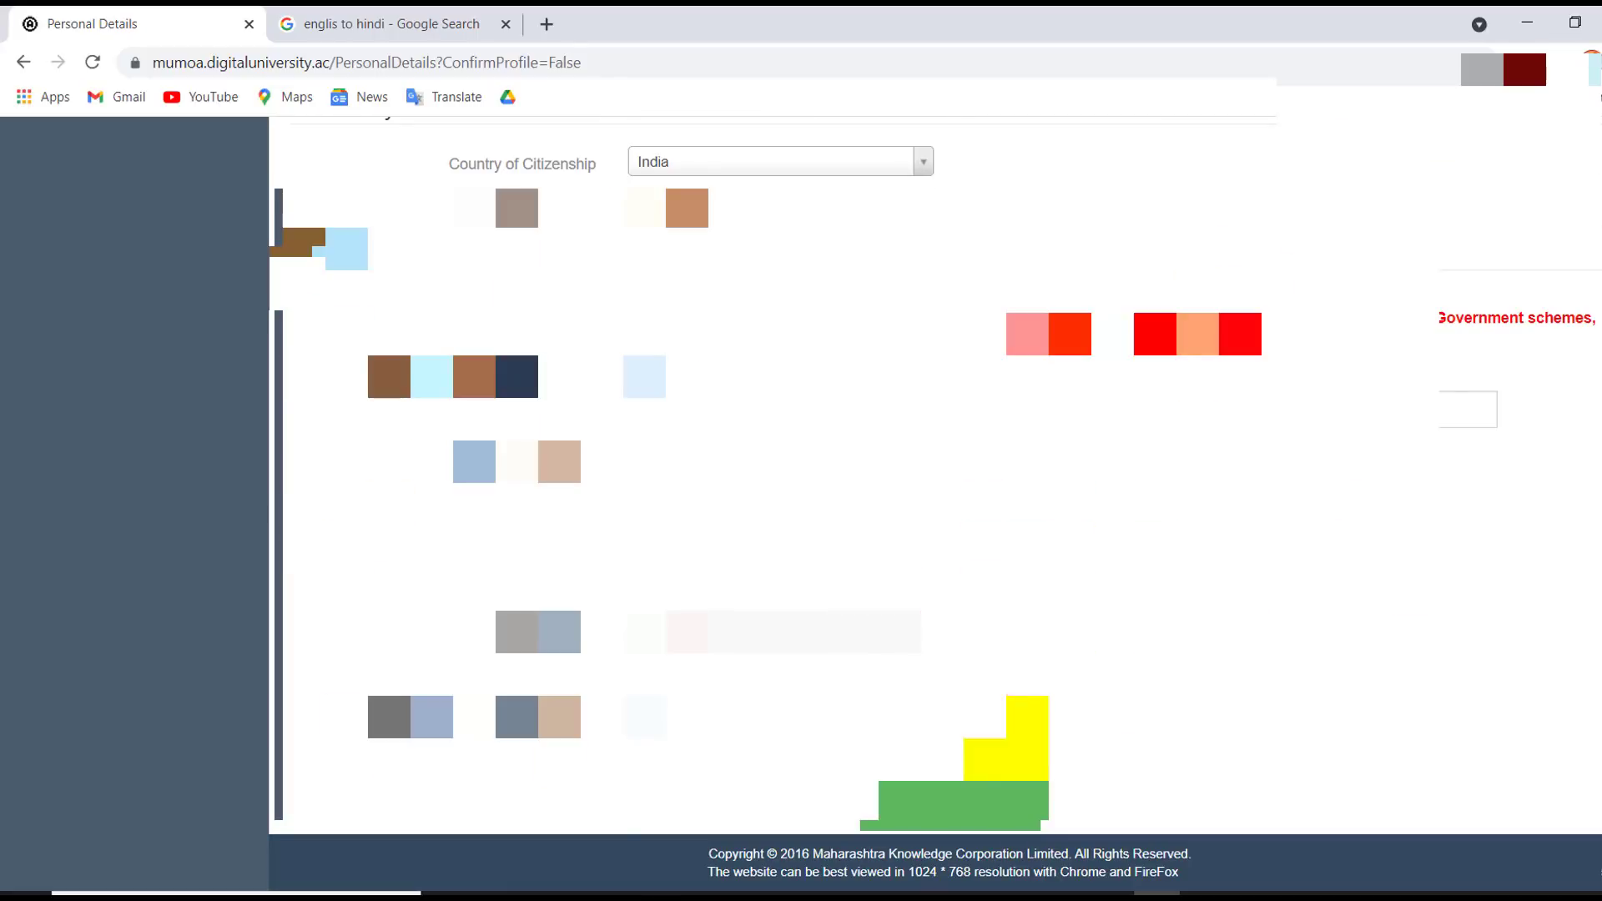
{"action": "scroll", "coordinate": [991, 811], "scroll_direction": "up", "scroll_amount": 5}
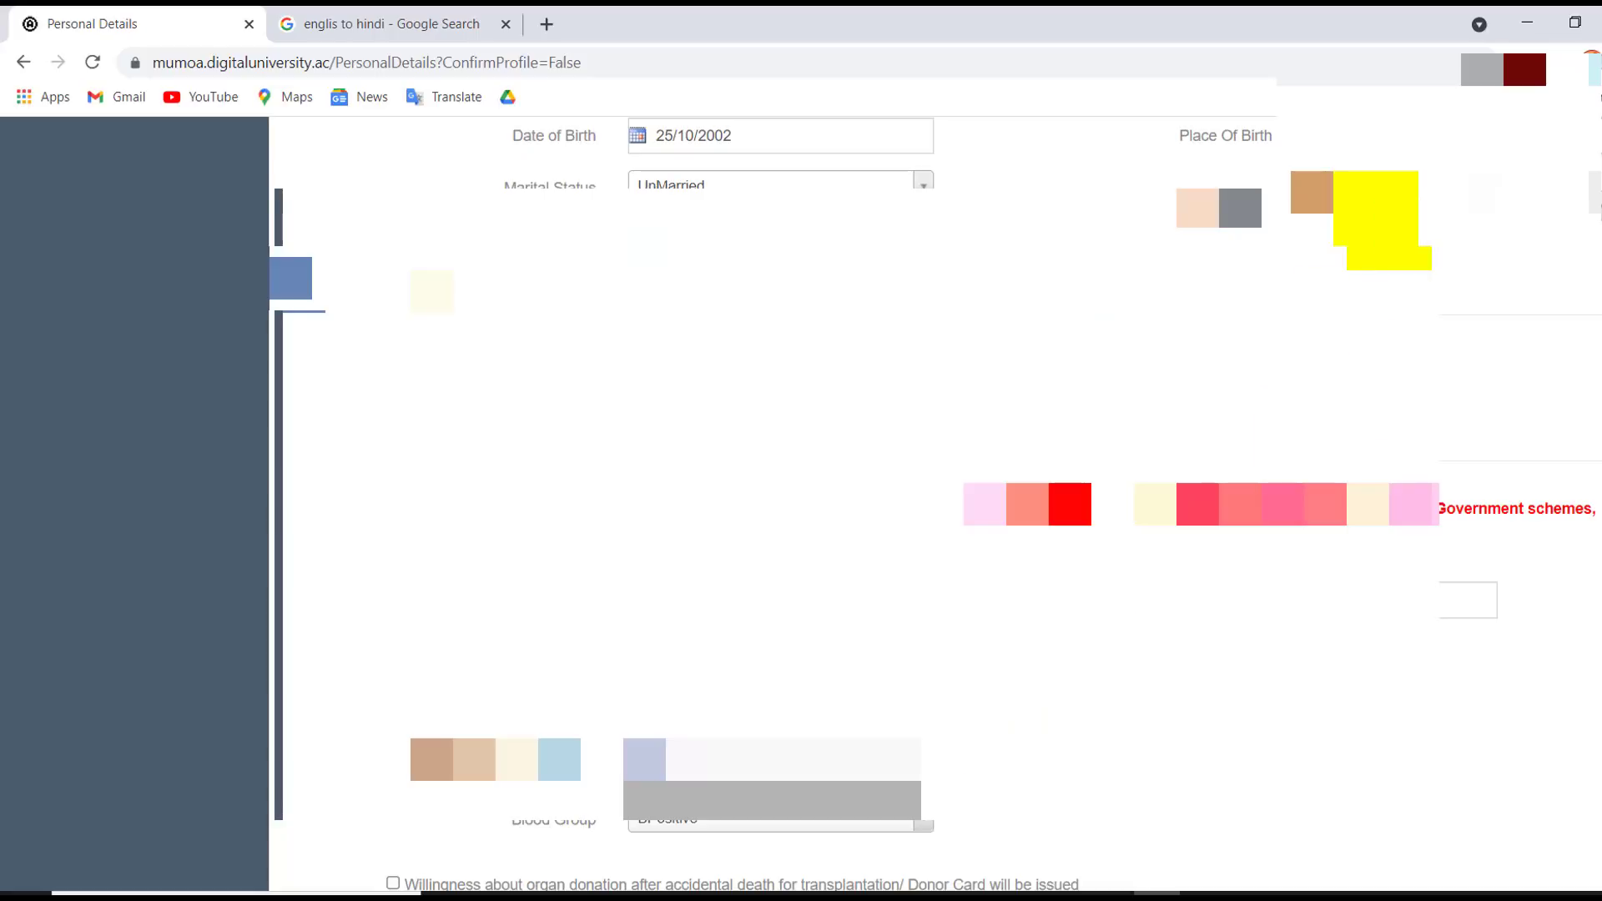
Remove the non-letter character from Place of Birth so it reads SATNA, and save.
{"action": "left_click", "coordinate": [1439, 209]}
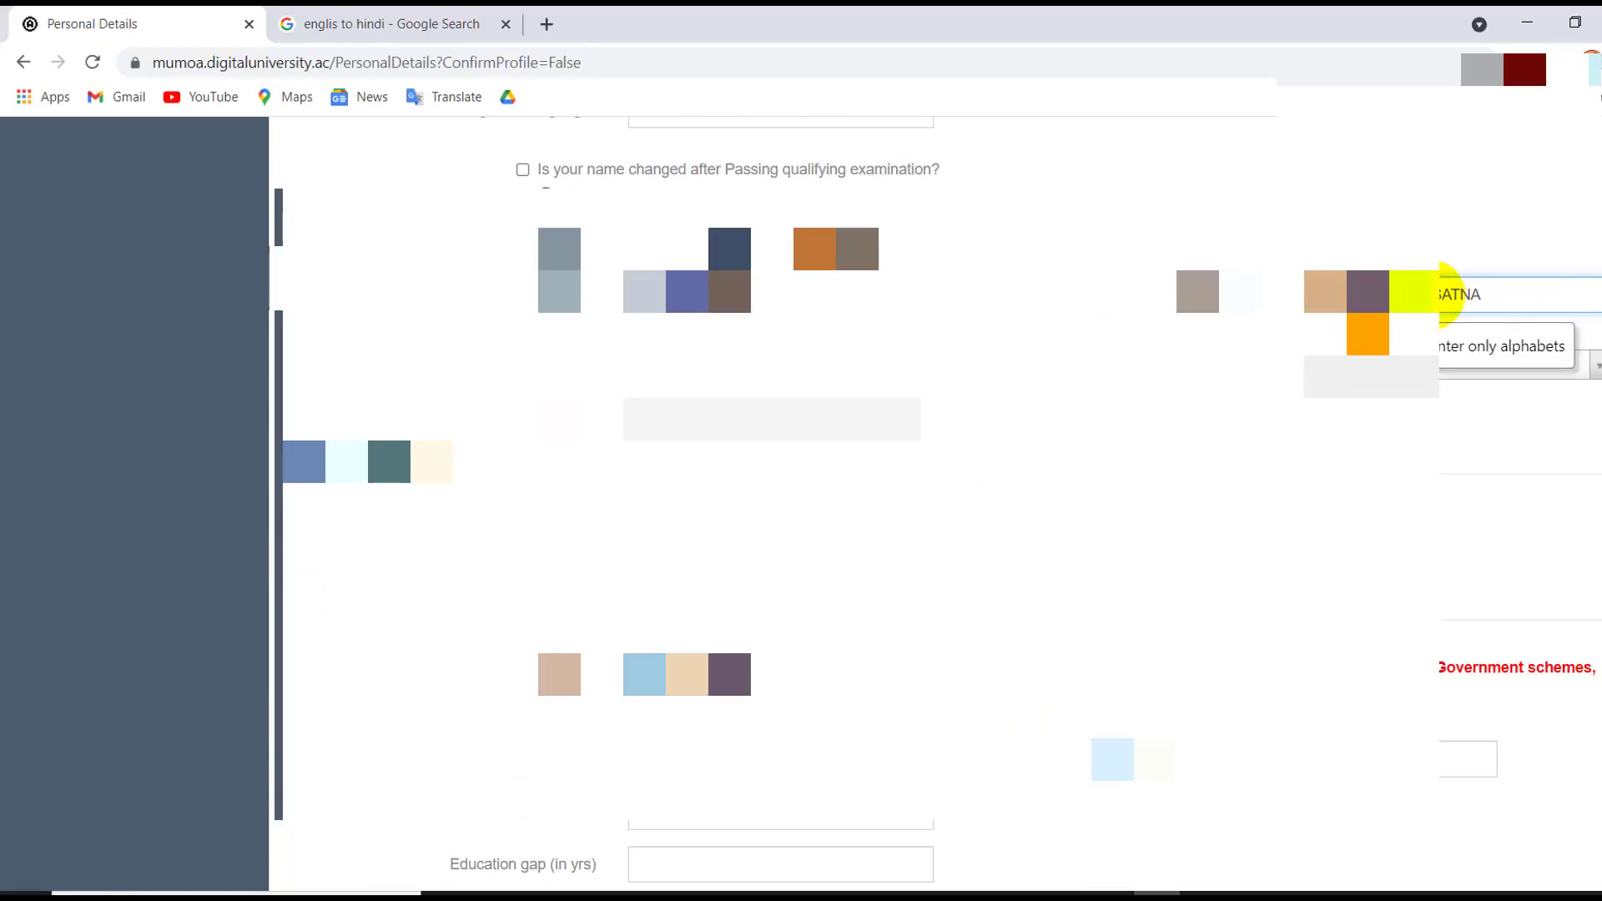
{"action": "key", "text": "BackSpace"}
{"action": "key", "text": "BackSpace"}
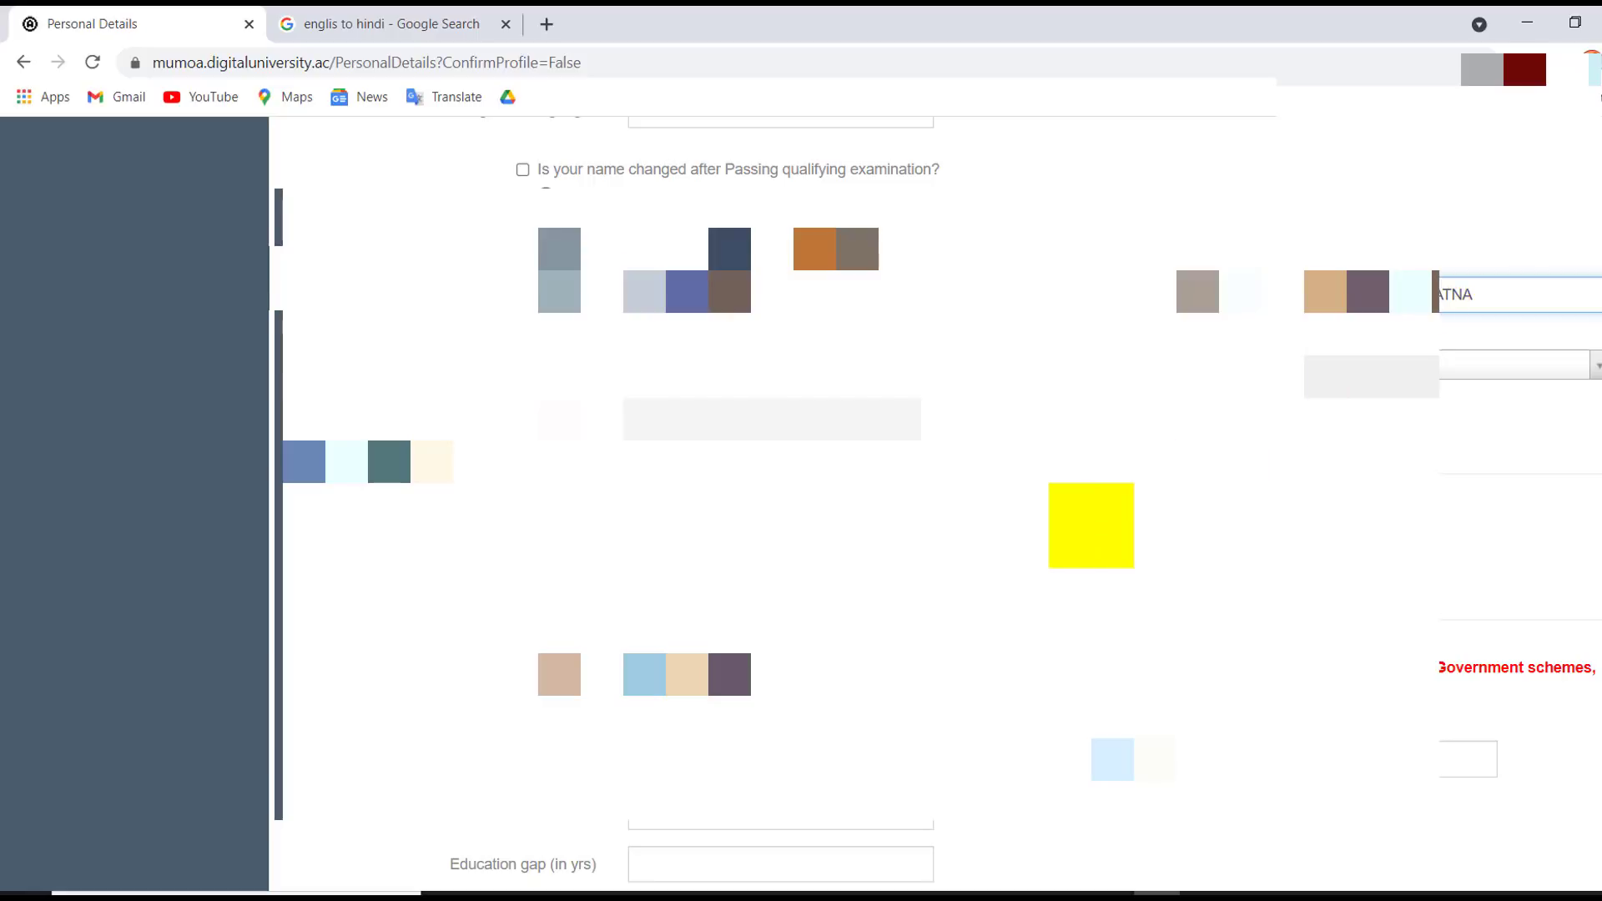
{"action": "scroll", "coordinate": [1090, 526], "scroll_direction": "down", "scroll_amount": 5}
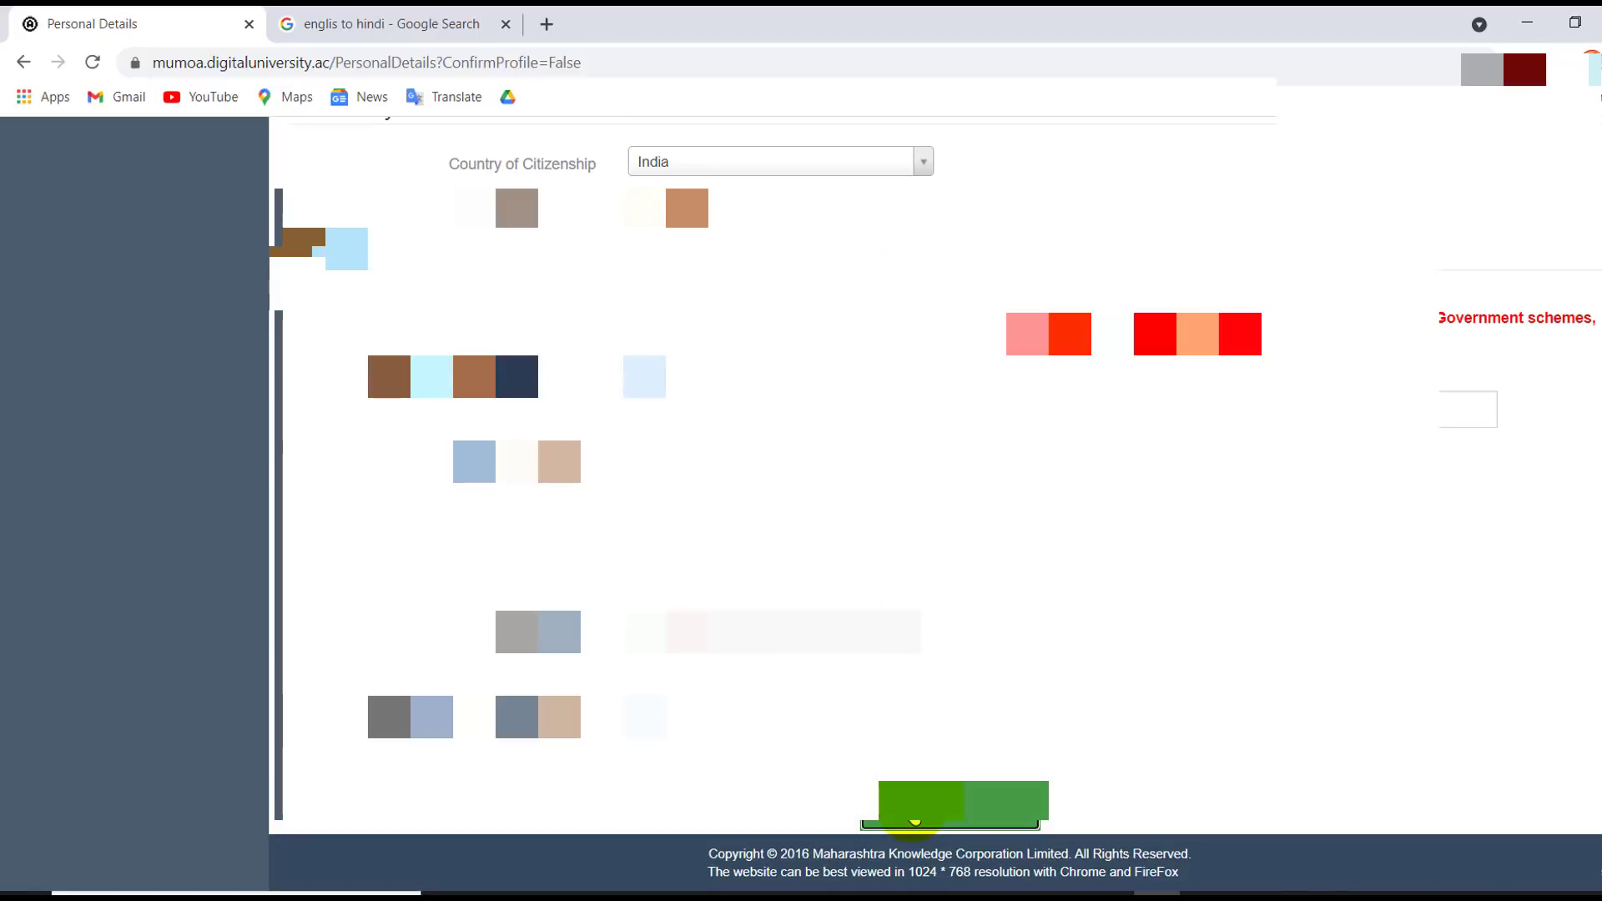
{"action": "left_click", "coordinate": [915, 821]}
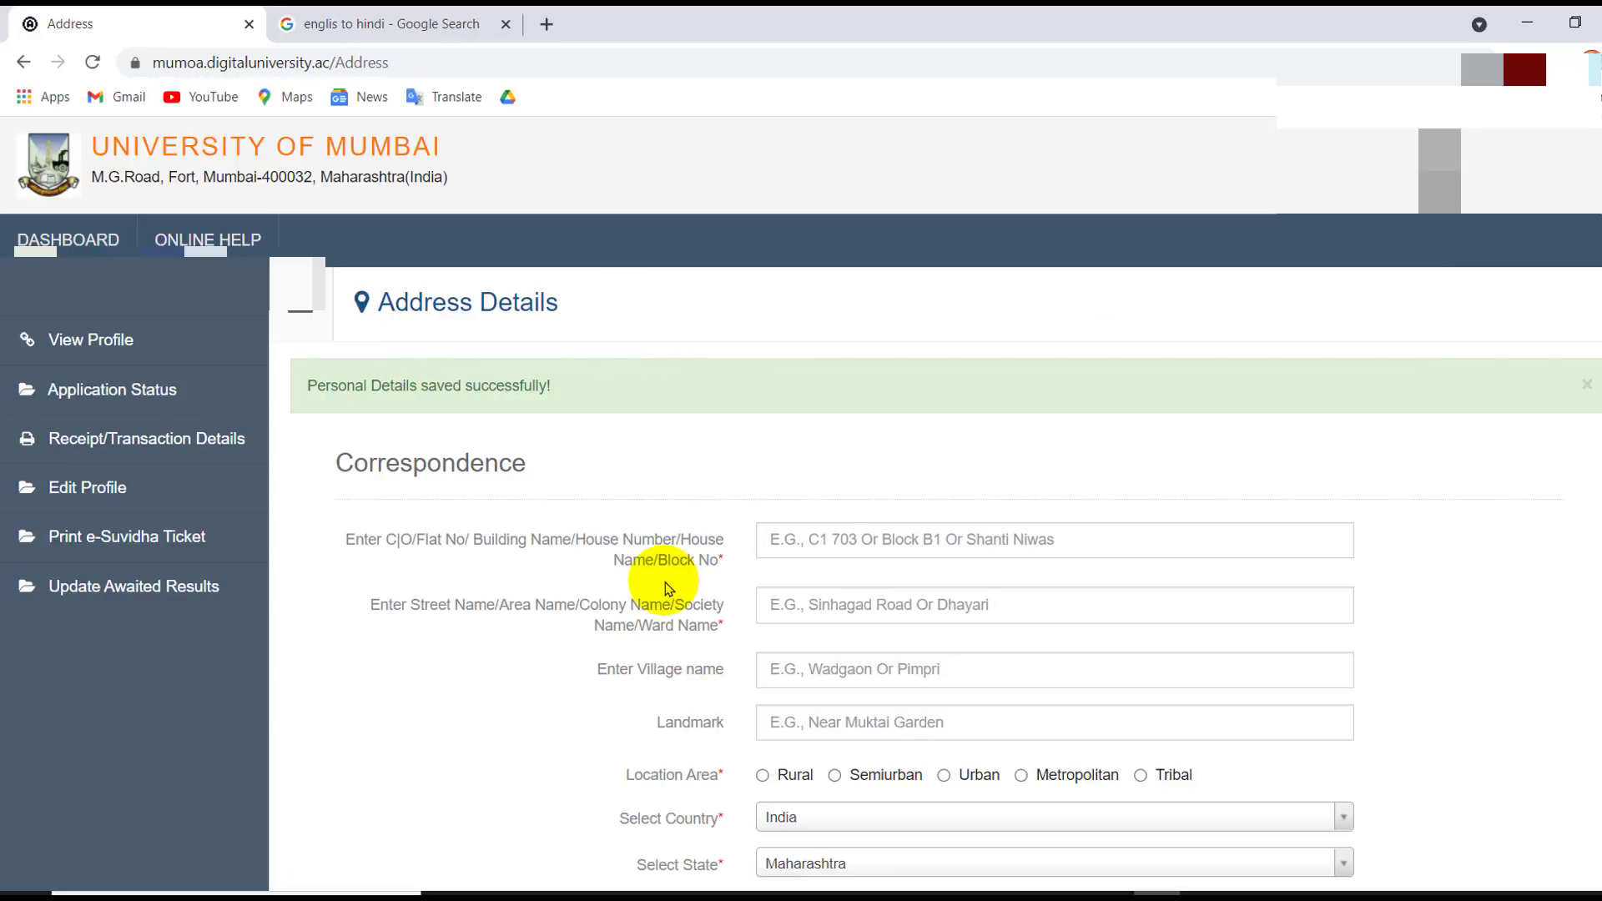
Highlight the 'Personal Details saved successfully!' message, then return to the profile dashboard.
{"action": "left_click_drag", "start_coordinate": [338, 385], "coordinate": [562, 387]}
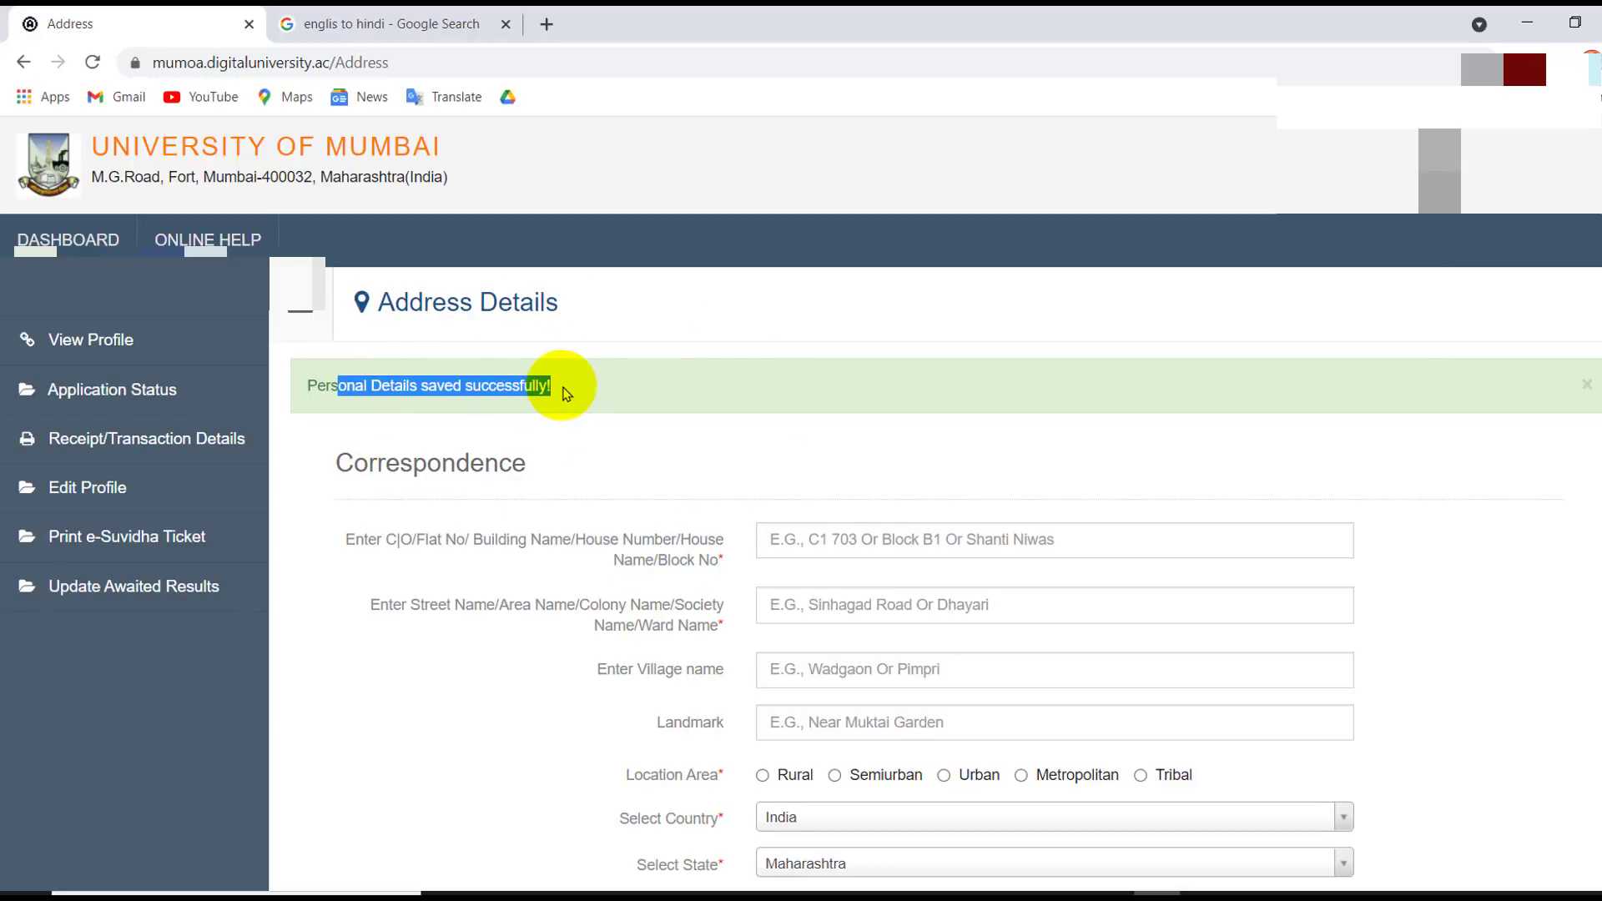
{"action": "left_click", "coordinate": [588, 429]}
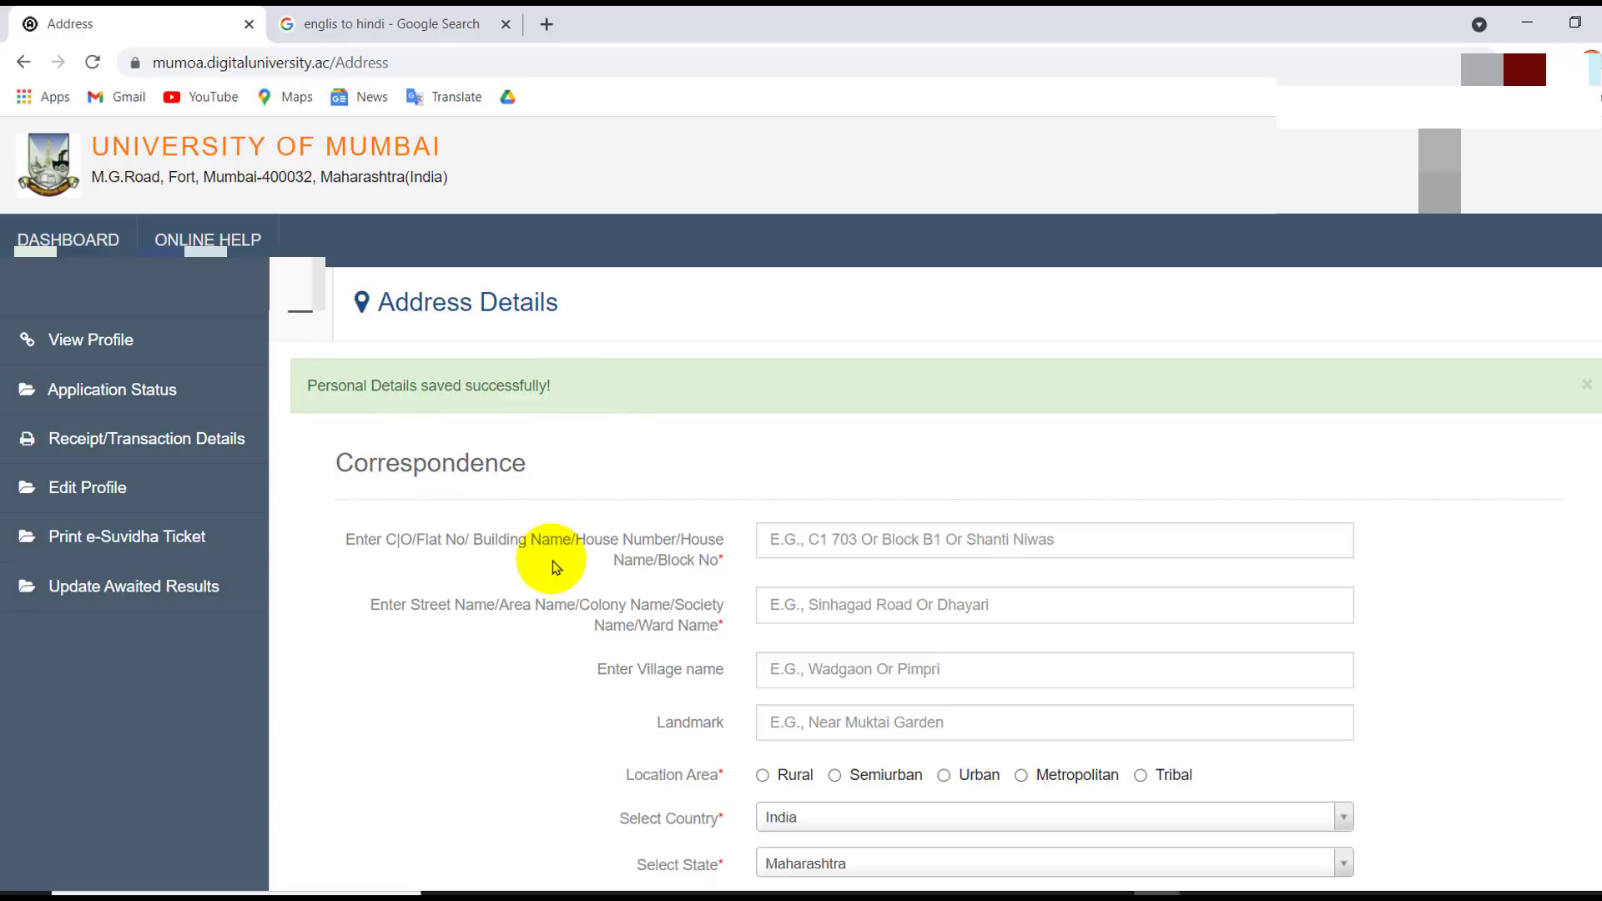
{"action": "scroll", "coordinate": [839, 624], "scroll_direction": "down", "scroll_amount": 1}
{"action": "scroll", "coordinate": [839, 626], "scroll_direction": "up", "scroll_amount": 1}
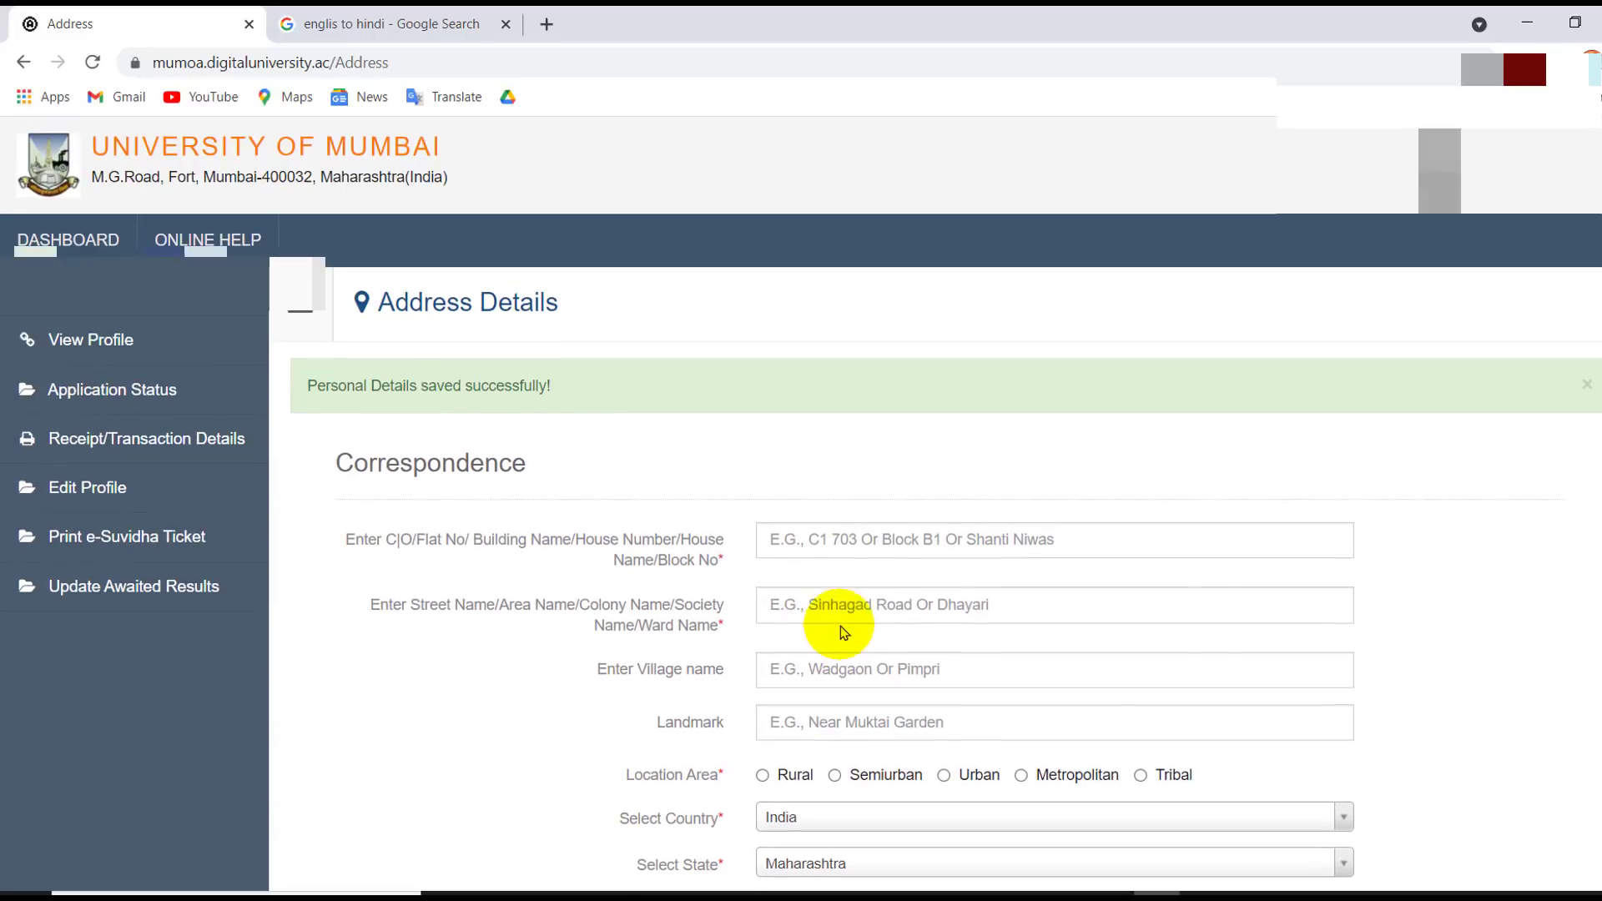
{"action": "left_click", "coordinate": [100, 237]}
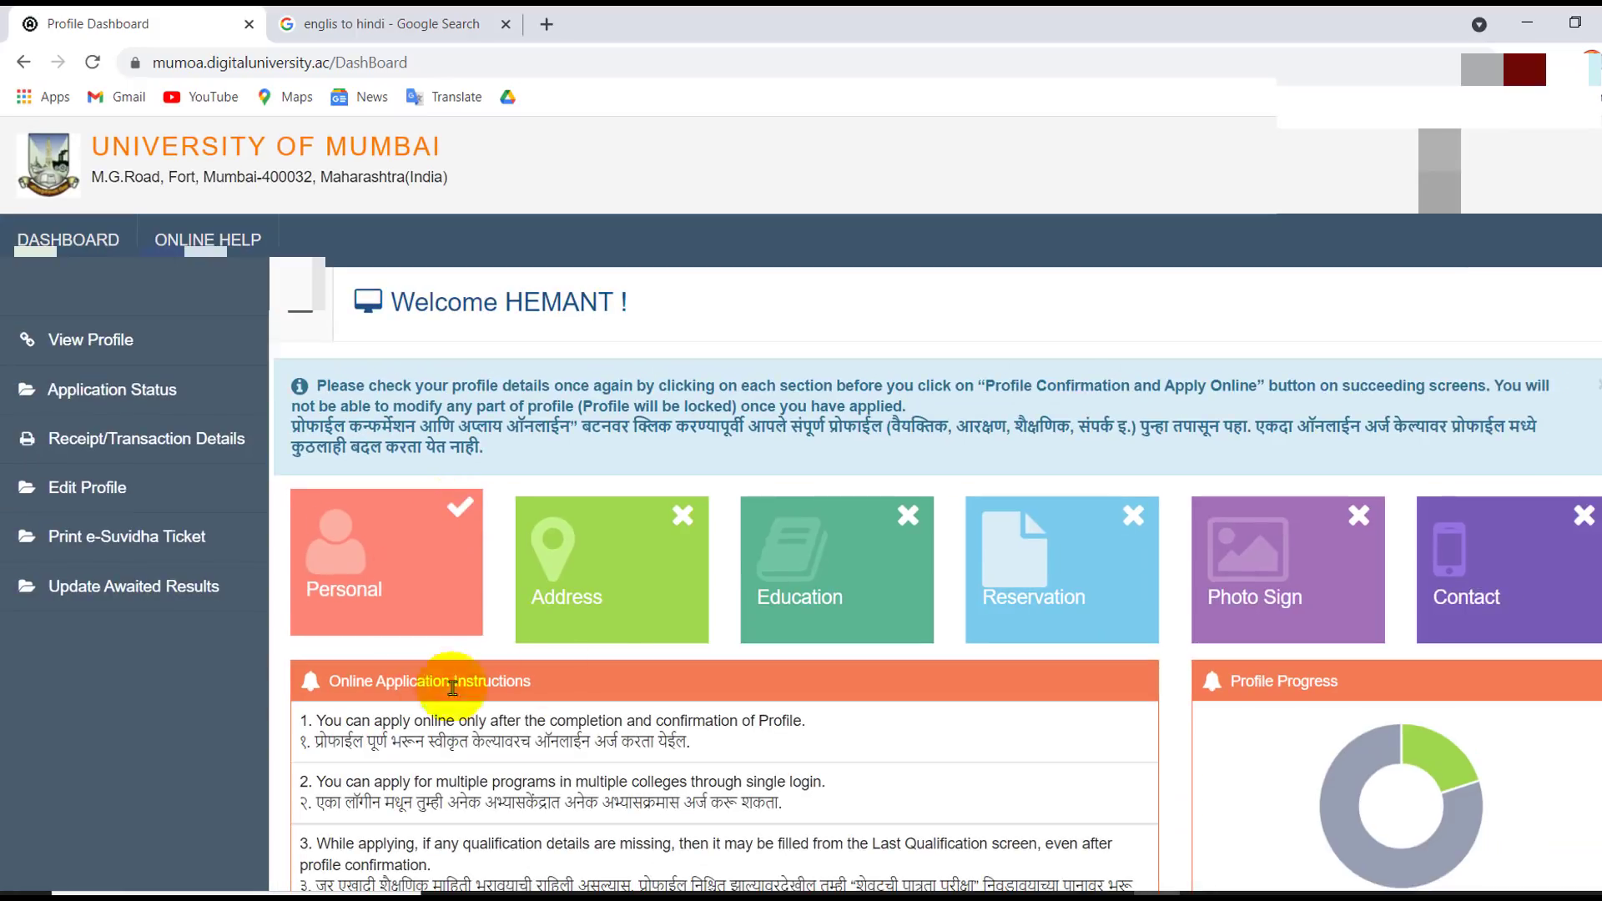
Open the Address tile and look over the Correspondence and Permanent address sections.
{"action": "left_click", "coordinate": [647, 549]}
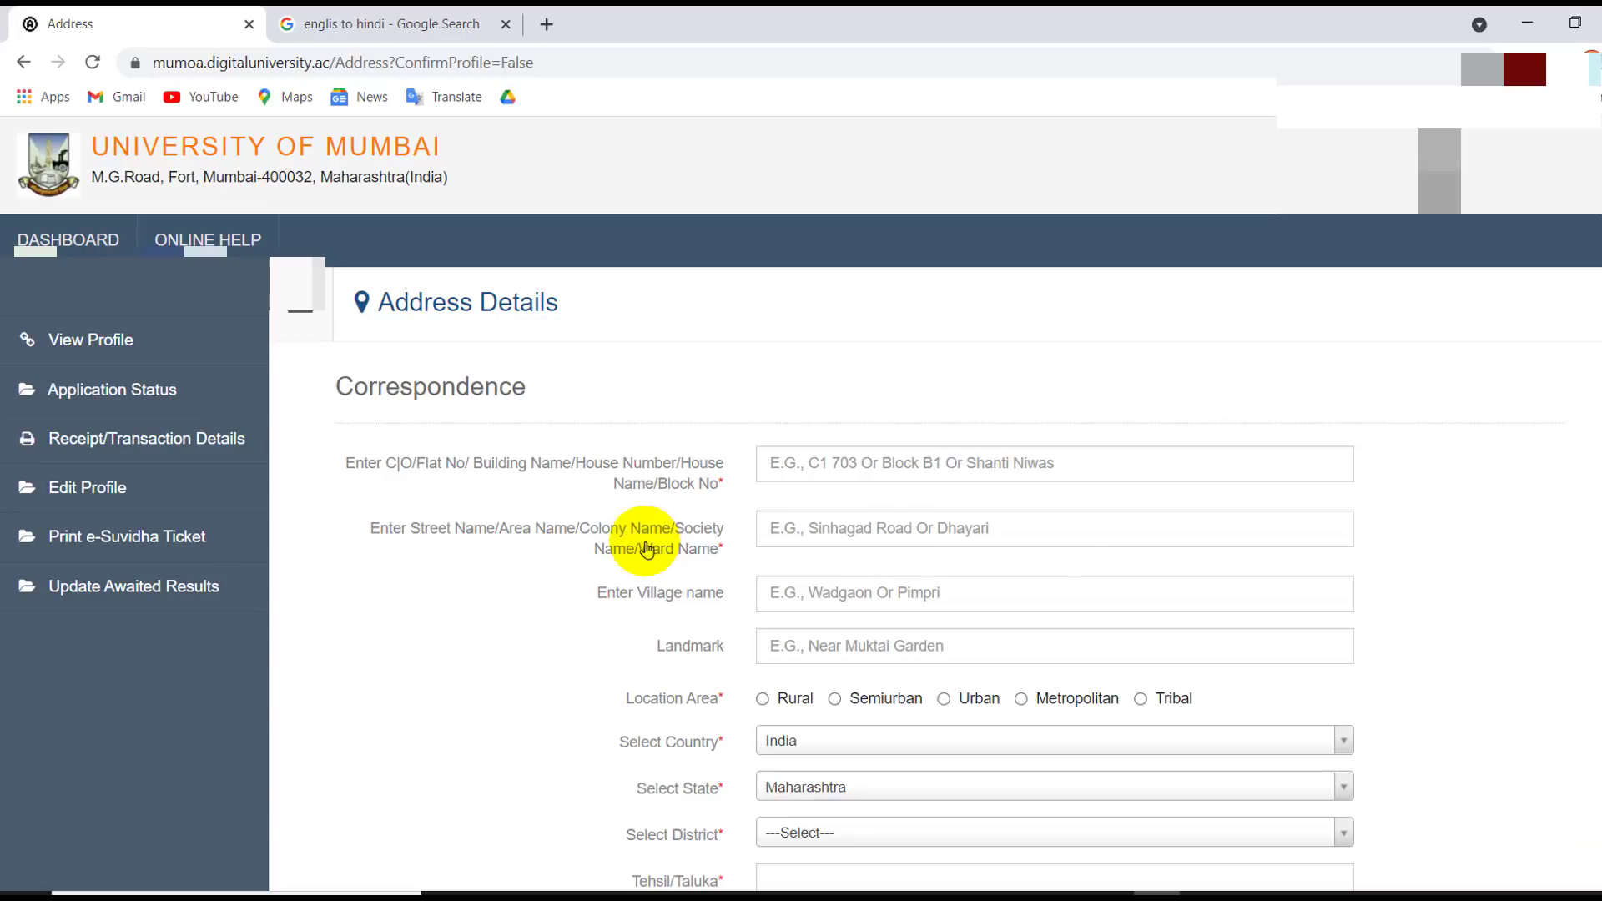
{"action": "scroll", "coordinate": [1064, 546], "scroll_direction": "down", "scroll_amount": 9}
{"action": "scroll", "coordinate": [1065, 551], "scroll_direction": "down", "scroll_amount": 3}
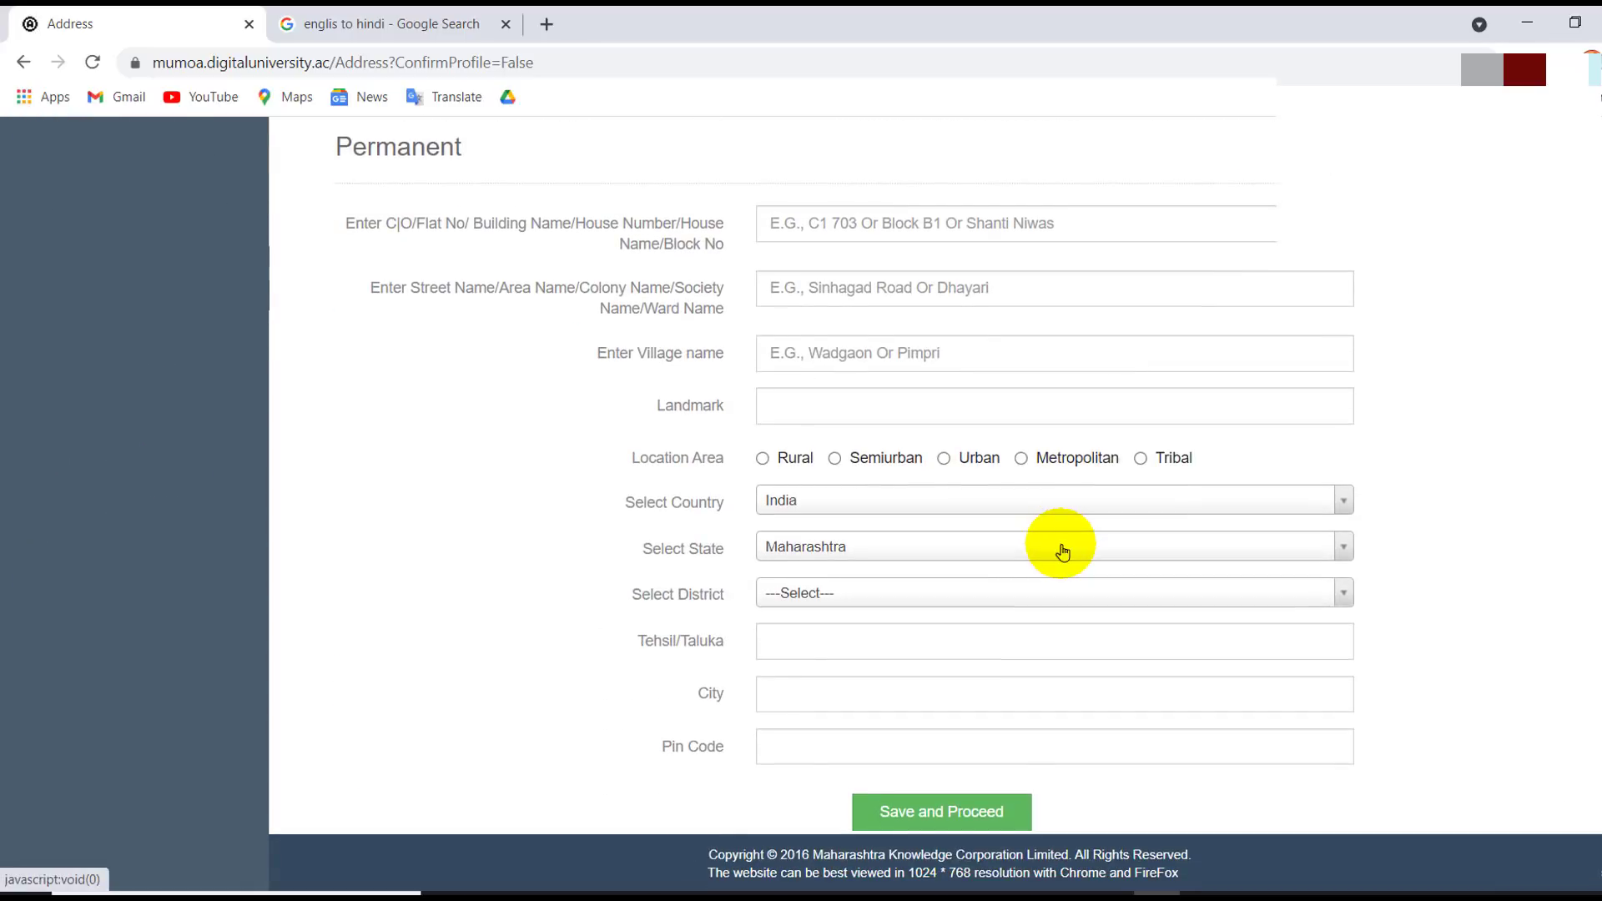
{"action": "scroll", "coordinate": [1060, 544], "scroll_direction": "up", "scroll_amount": 12}
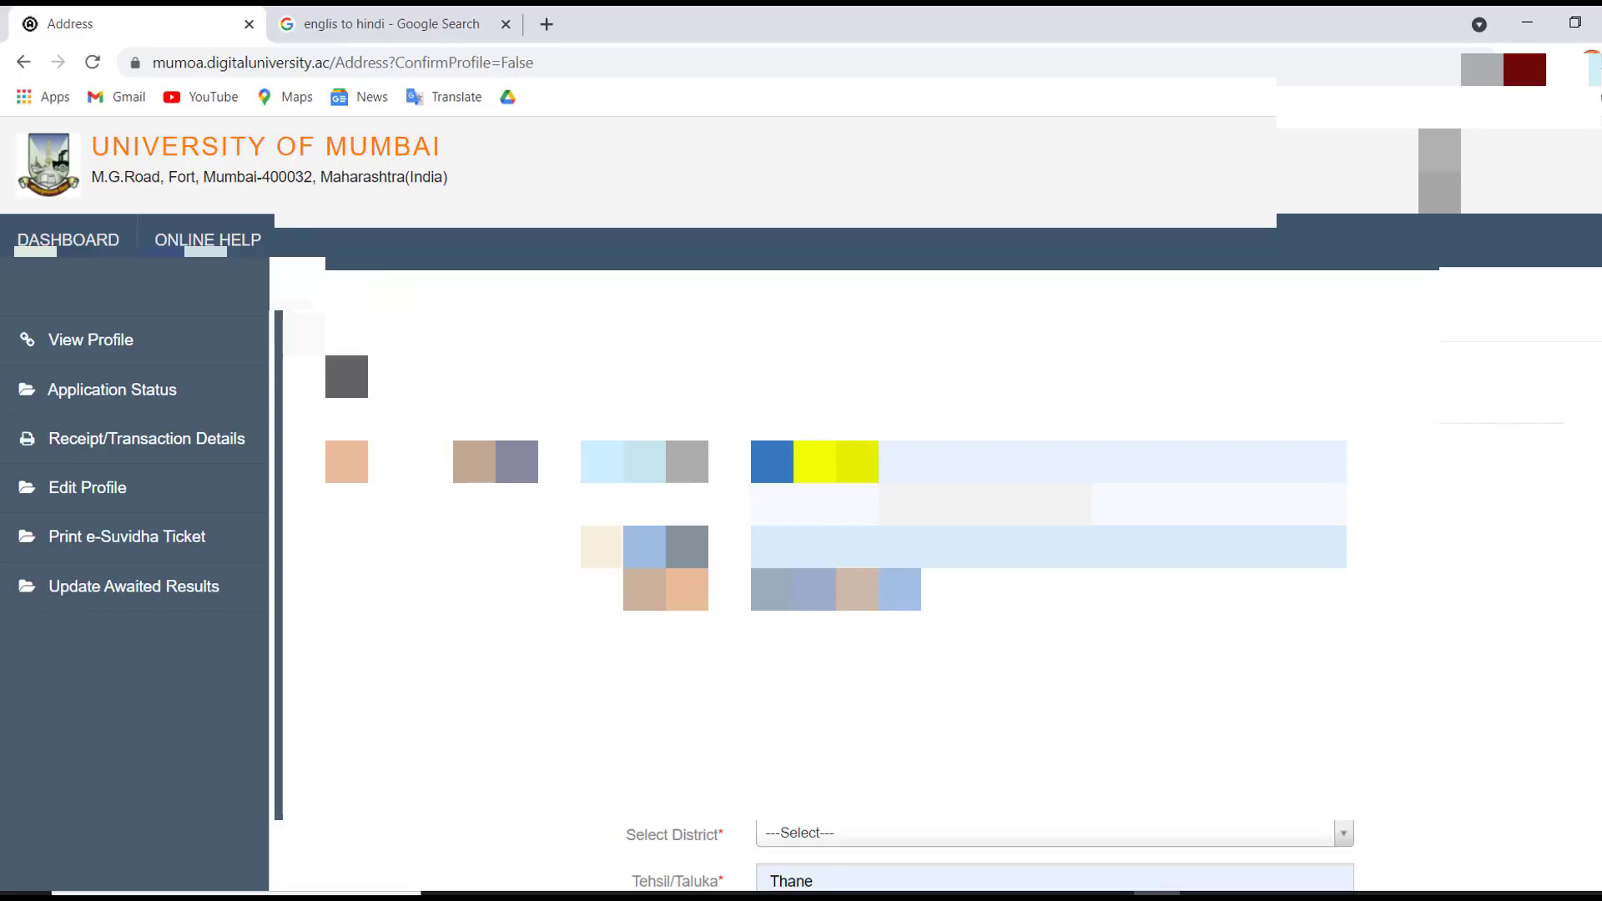
{"action": "left_click", "coordinate": [835, 462]}
{"action": "type", "text": "..."}
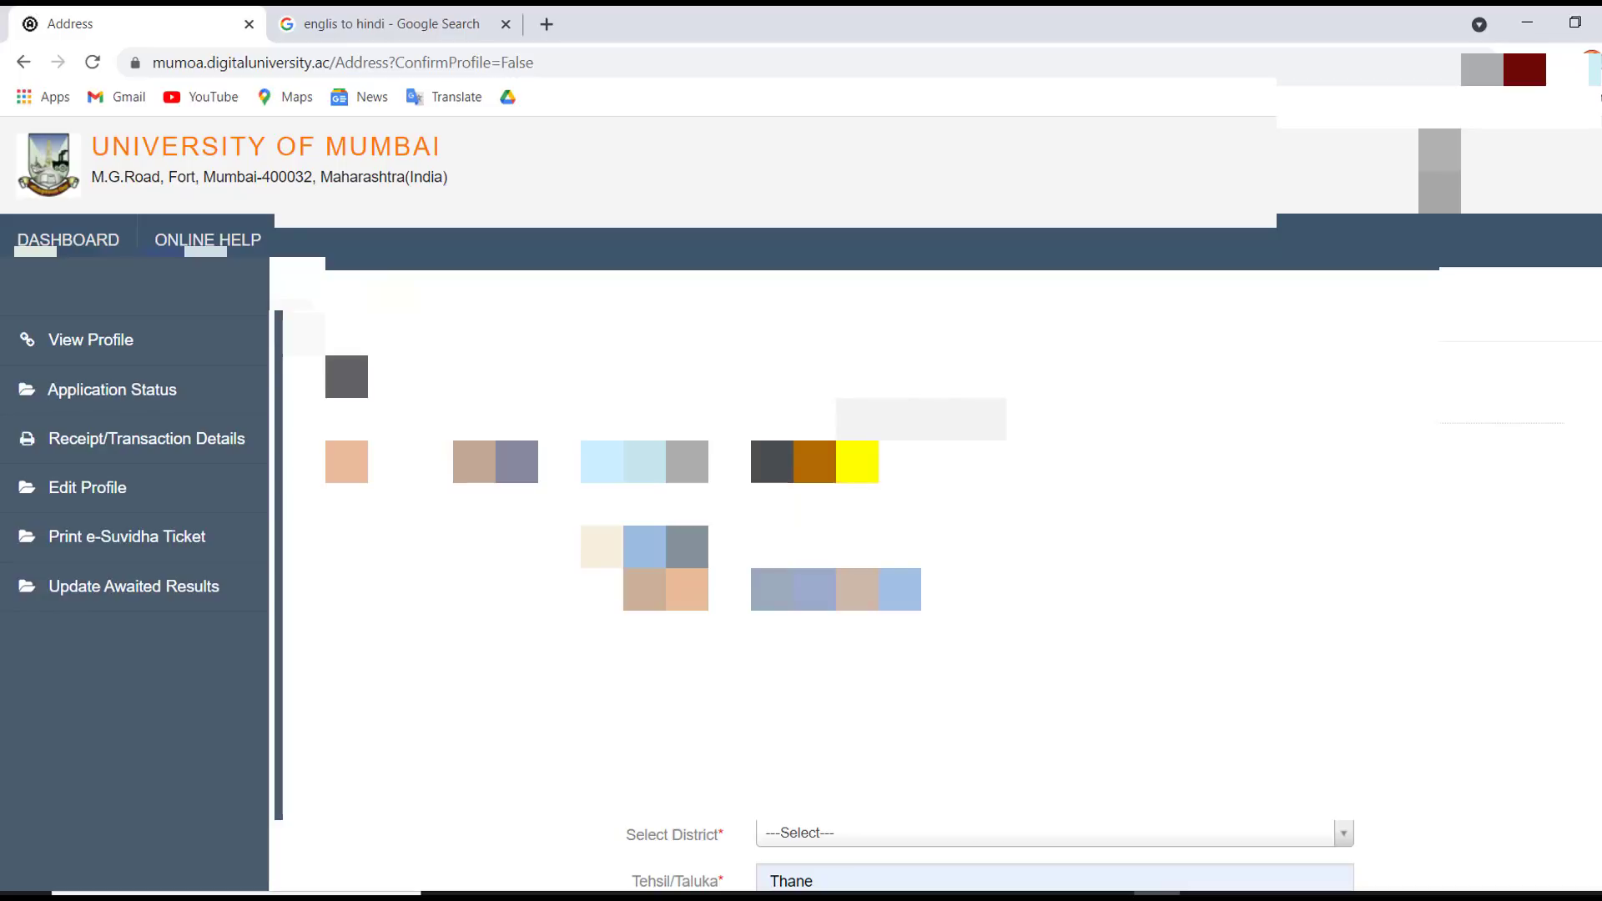
{"action": "type", "text": "..."}
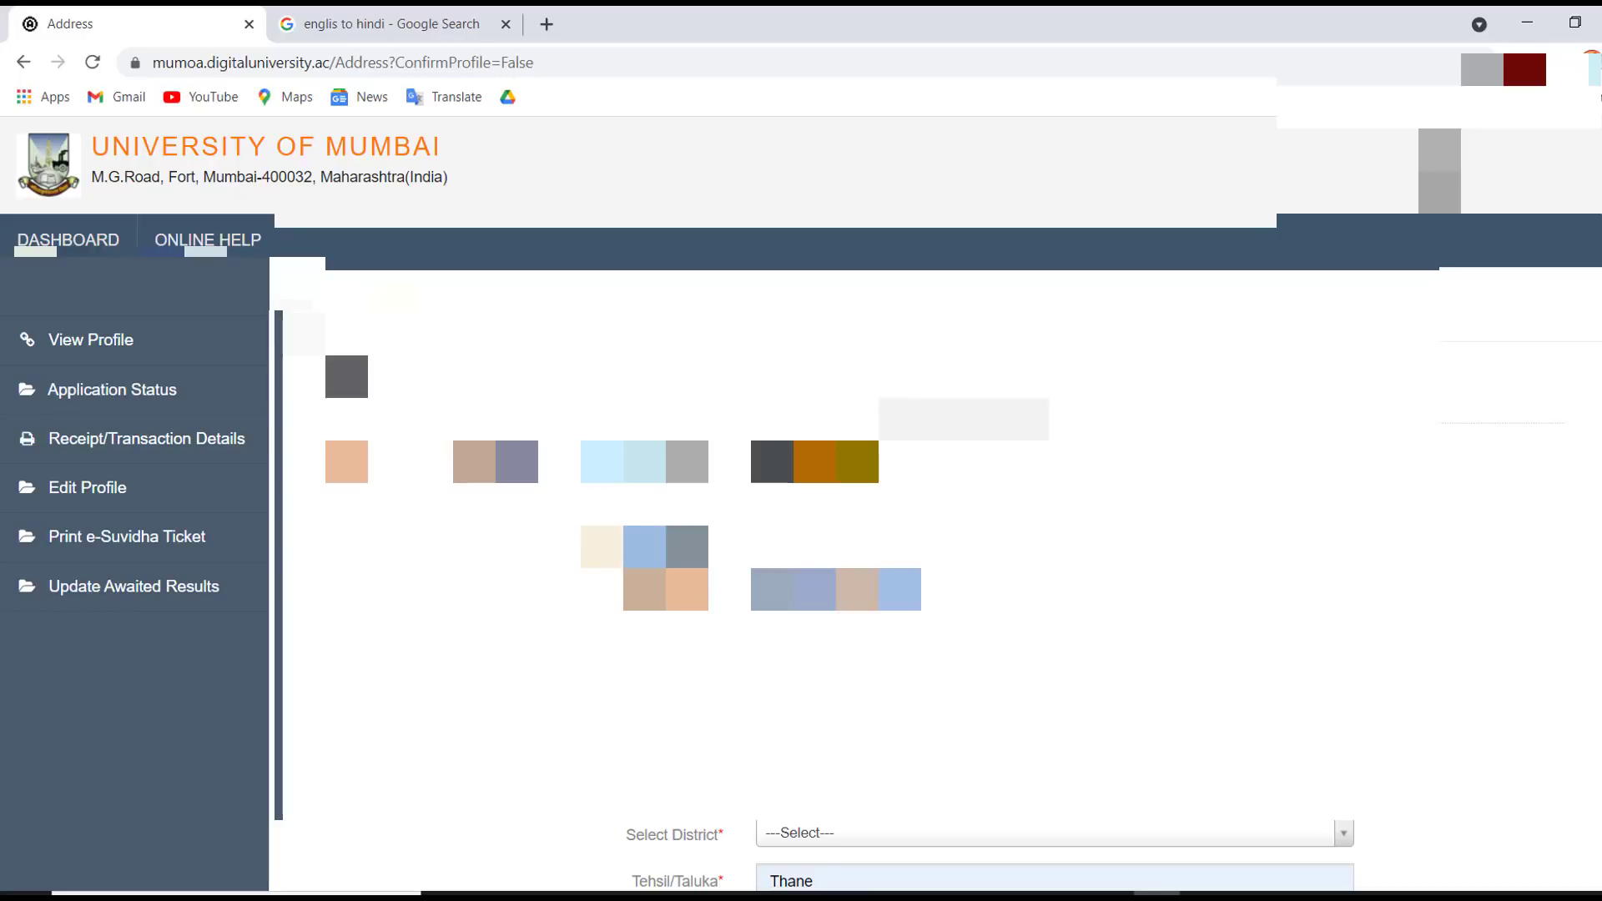
{"action": "type", "text": "..."}
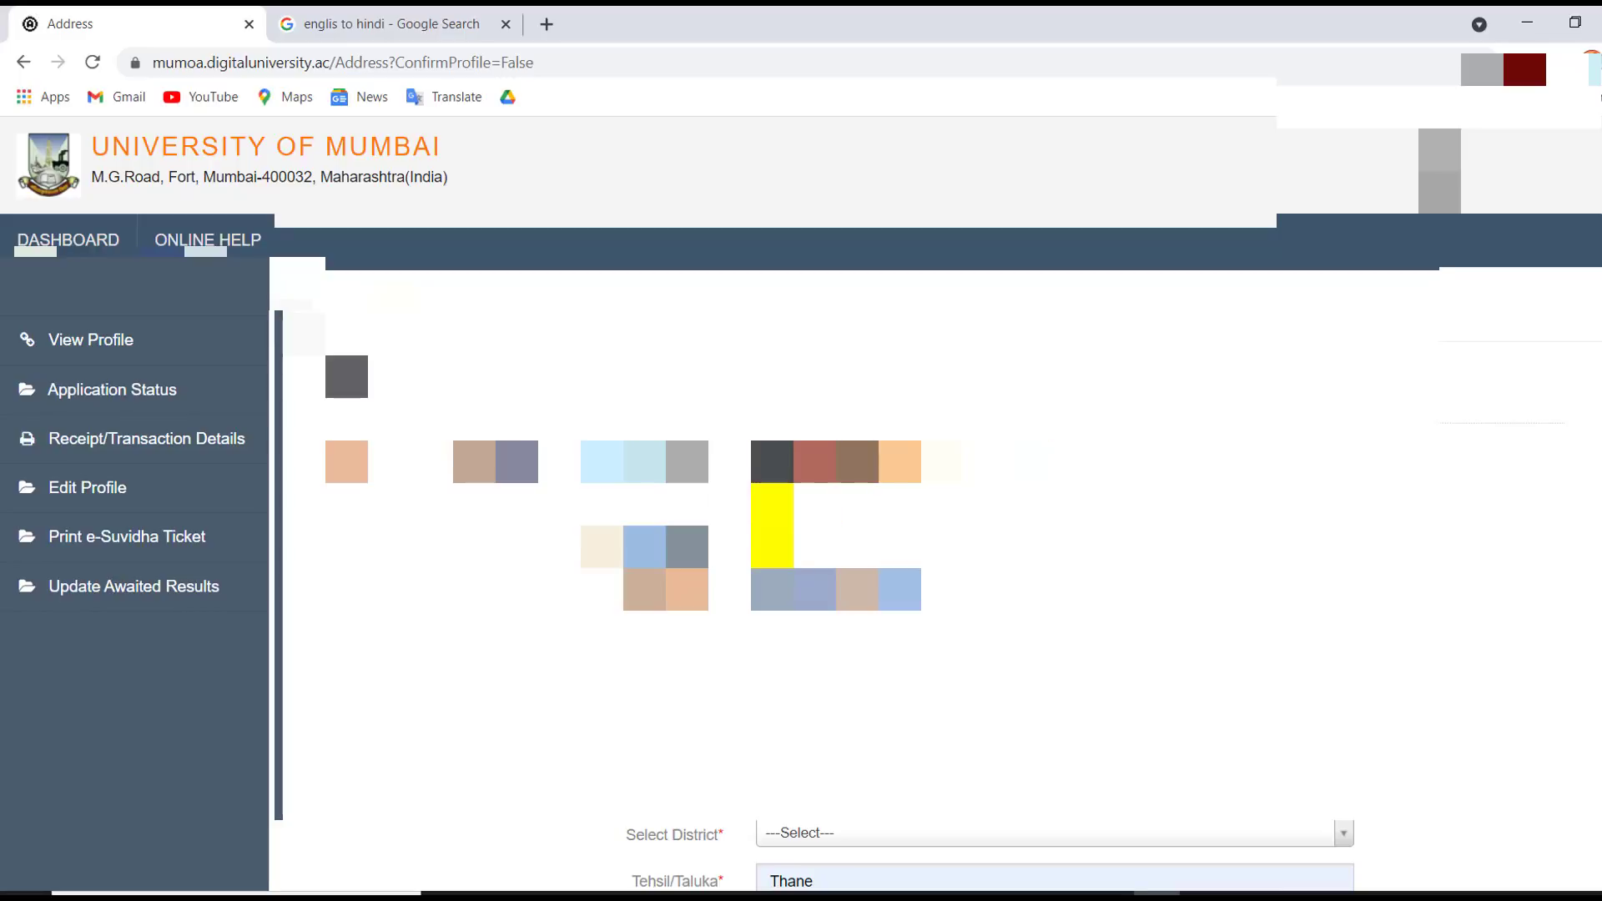
{"action": "left_click", "coordinate": [772, 525]}
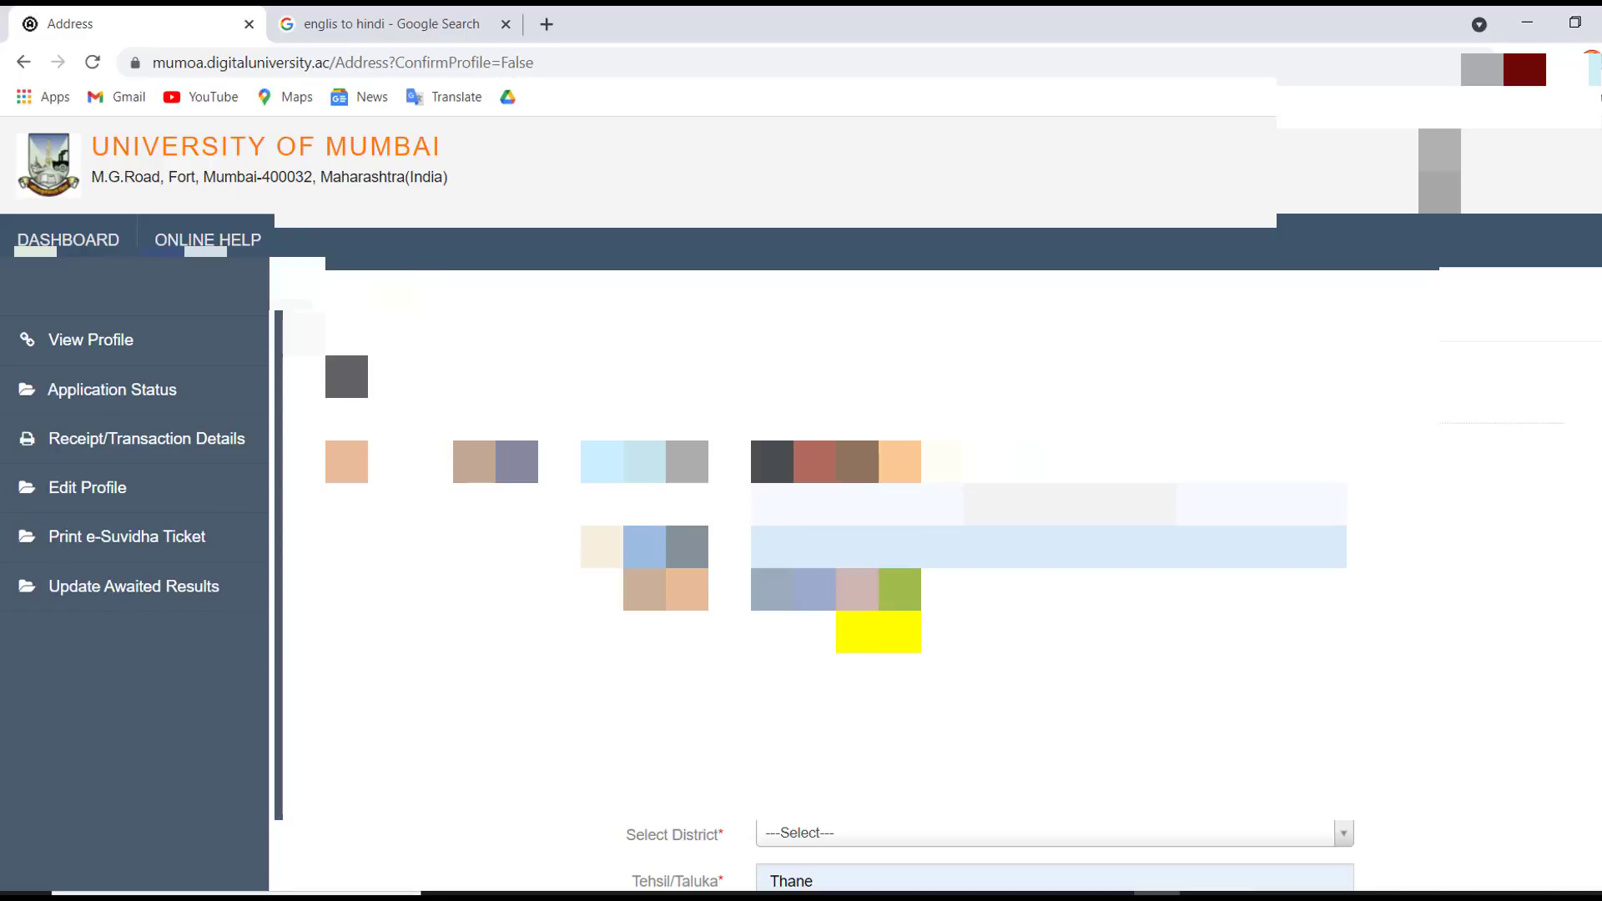
{"action": "scroll", "coordinate": [878, 632], "scroll_direction": "down", "scroll_amount": 2}
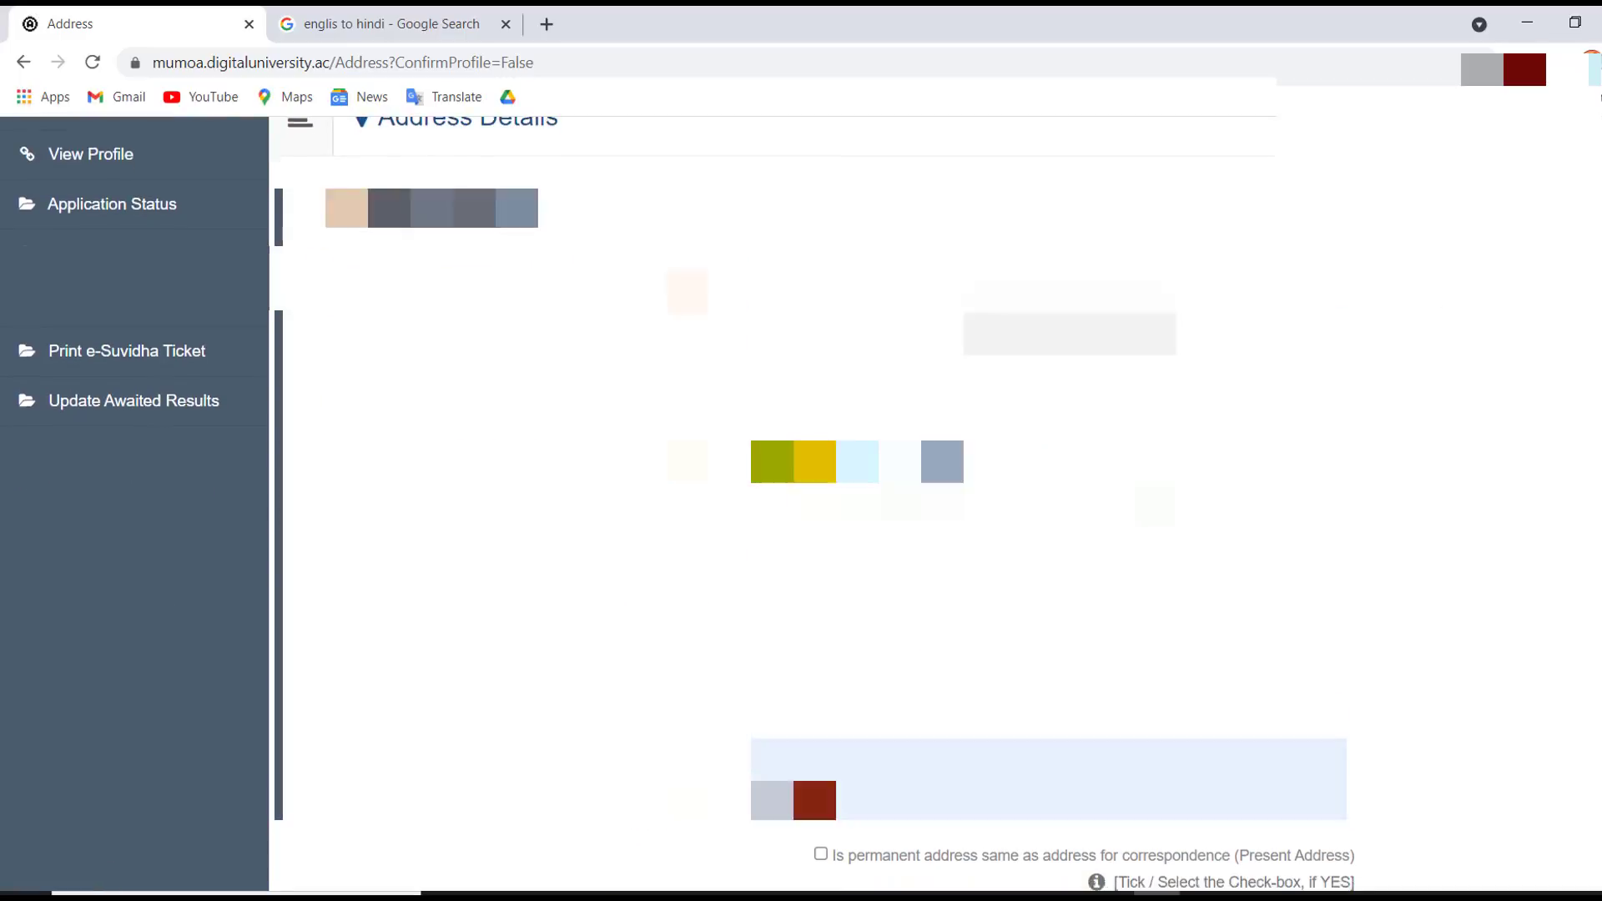
Select Thane as the district in the correspondence address.
{"action": "scroll", "coordinate": [793, 461], "scroll_direction": "down", "scroll_amount": 2}
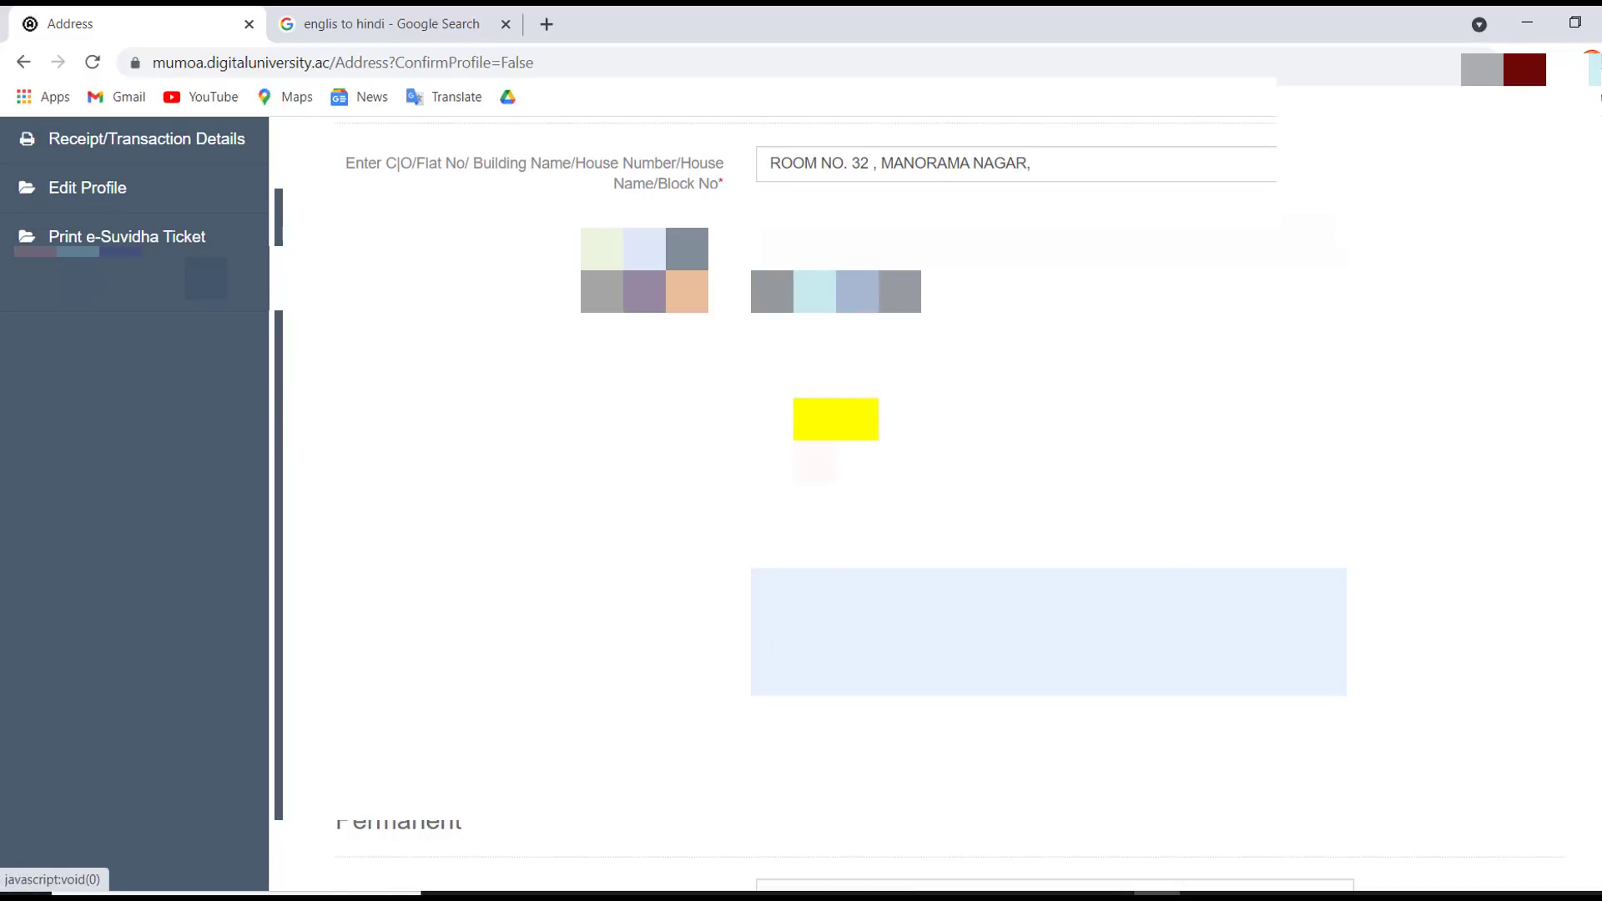
{"action": "scroll", "coordinate": [835, 419], "scroll_direction": "down", "scroll_amount": 3}
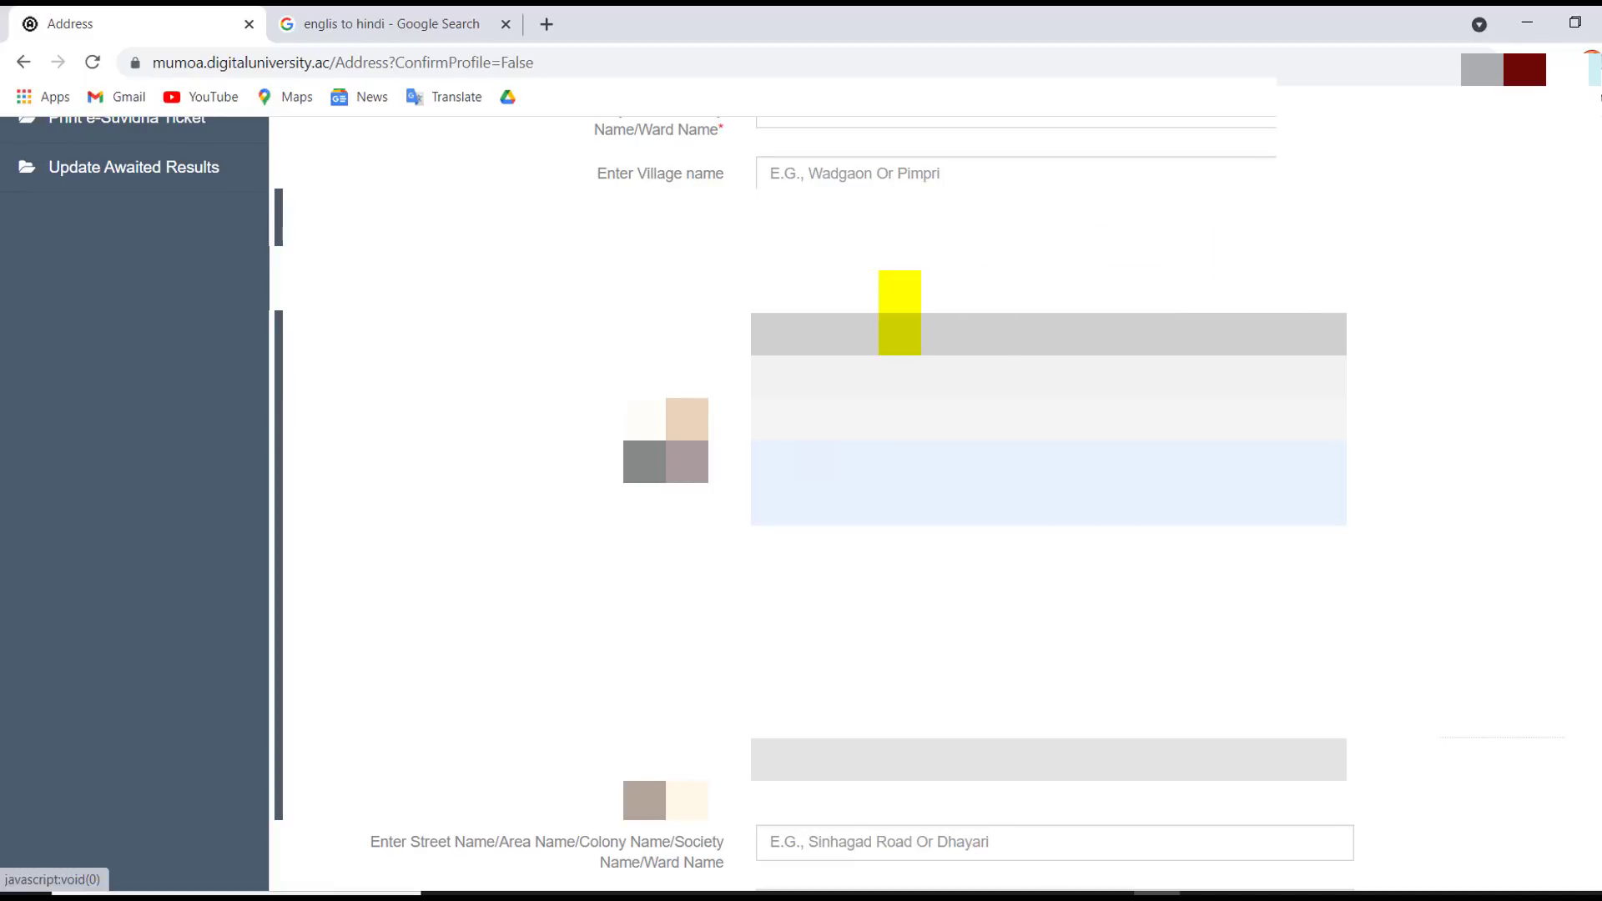
{"action": "left_click", "coordinate": [836, 418]}
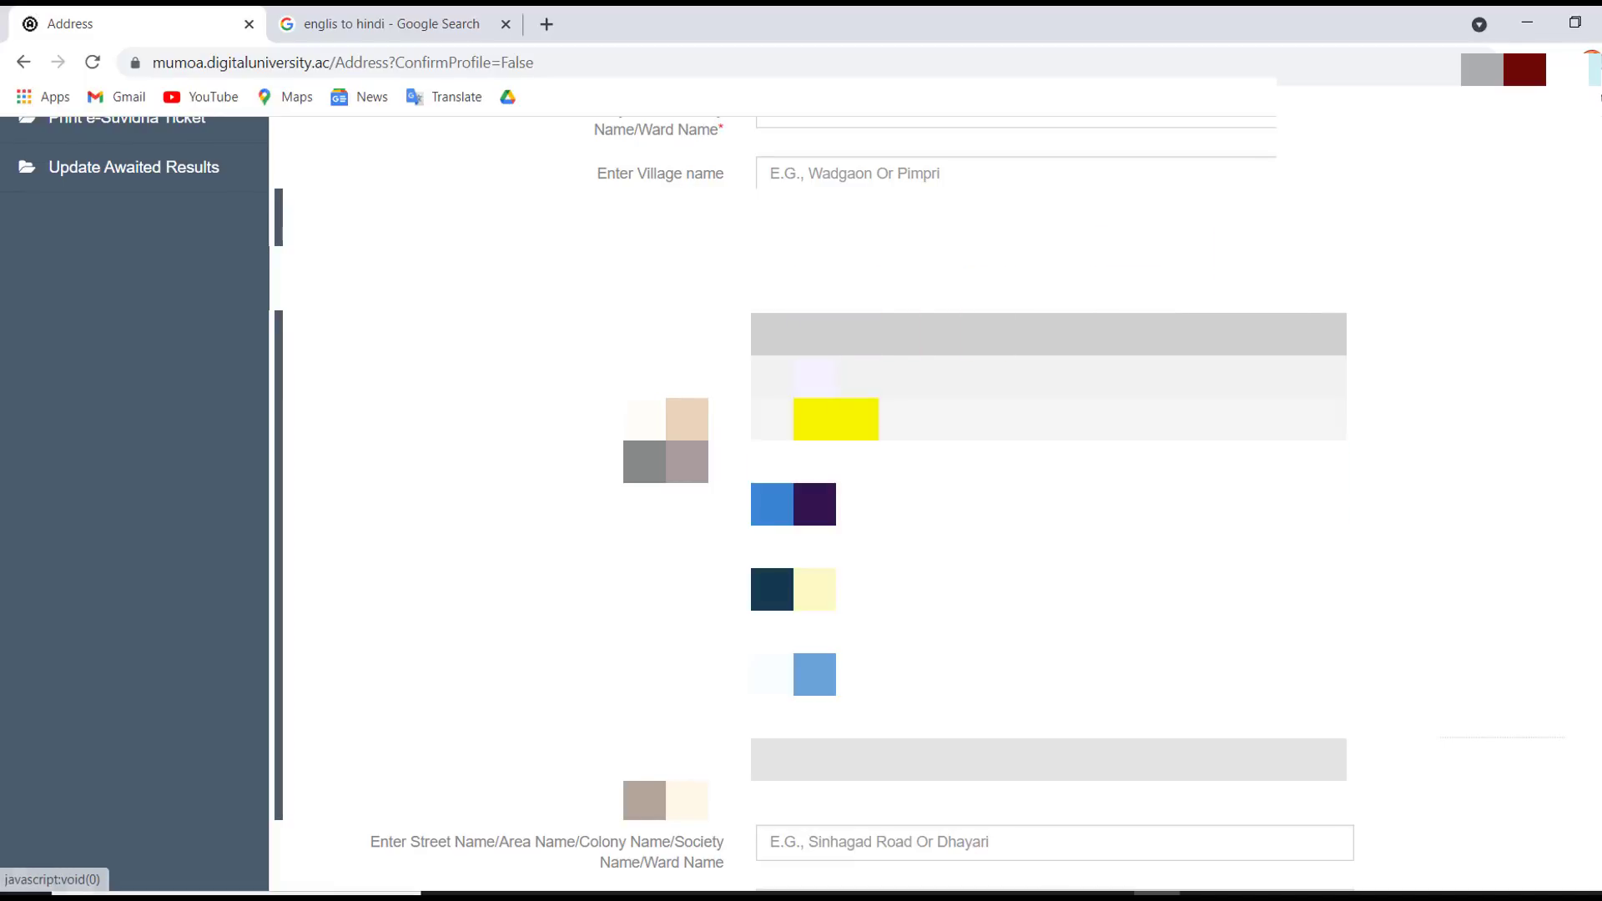
{"action": "left_click", "coordinate": [835, 584]}
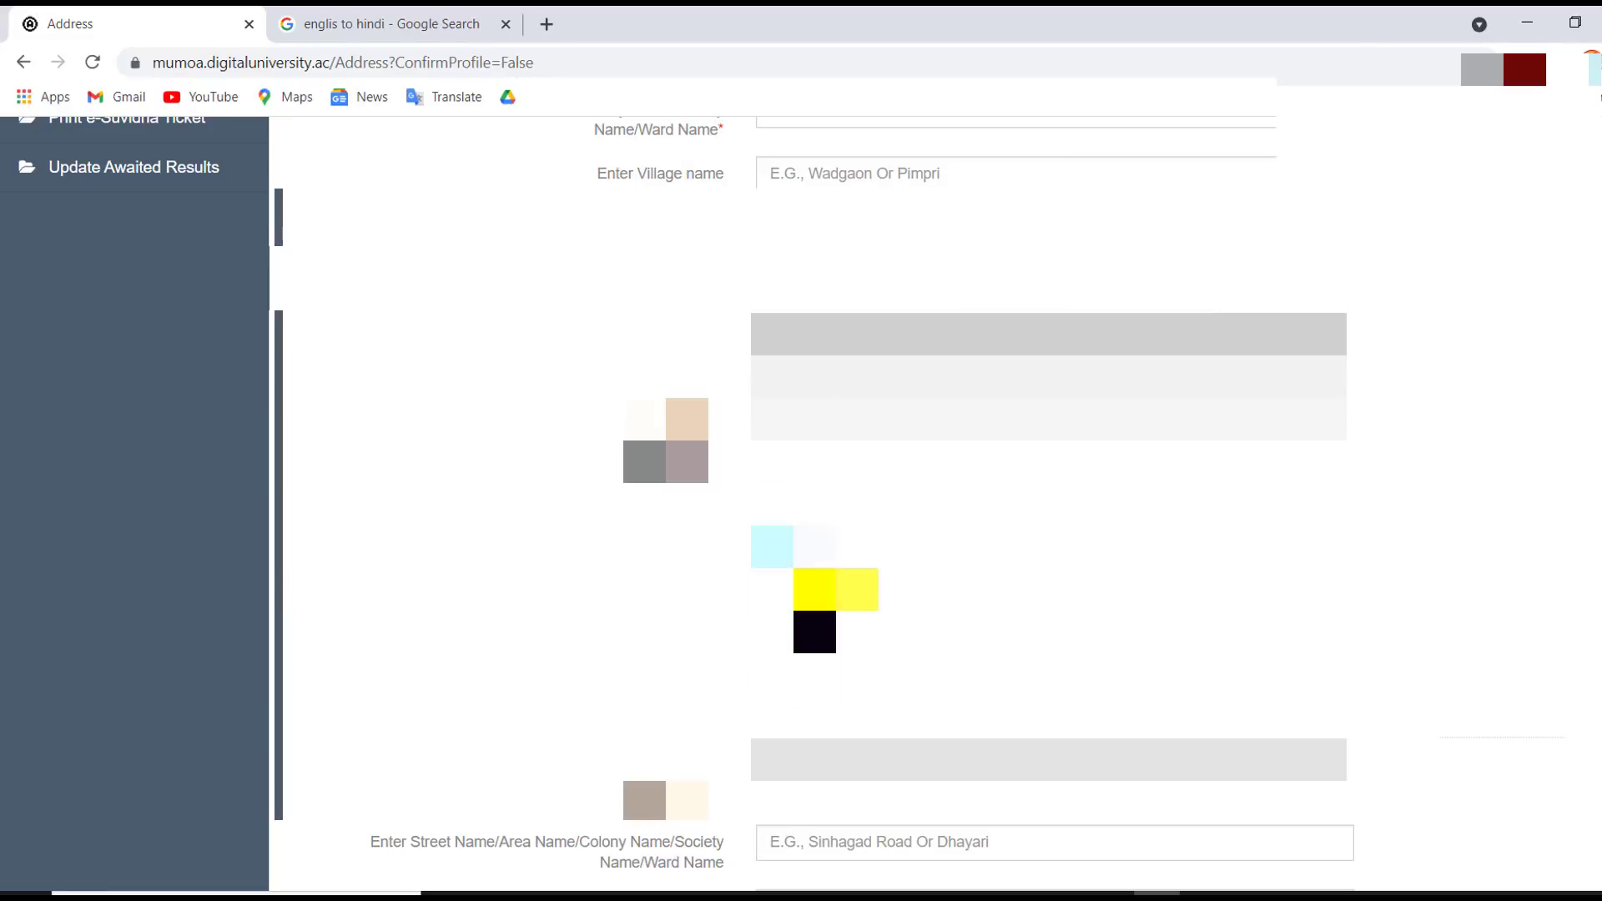
{"action": "scroll", "coordinate": [834, 591], "scroll_direction": "down", "scroll_amount": 3}
{"action": "scroll", "coordinate": [834, 589], "scroll_direction": "up", "scroll_amount": 1}
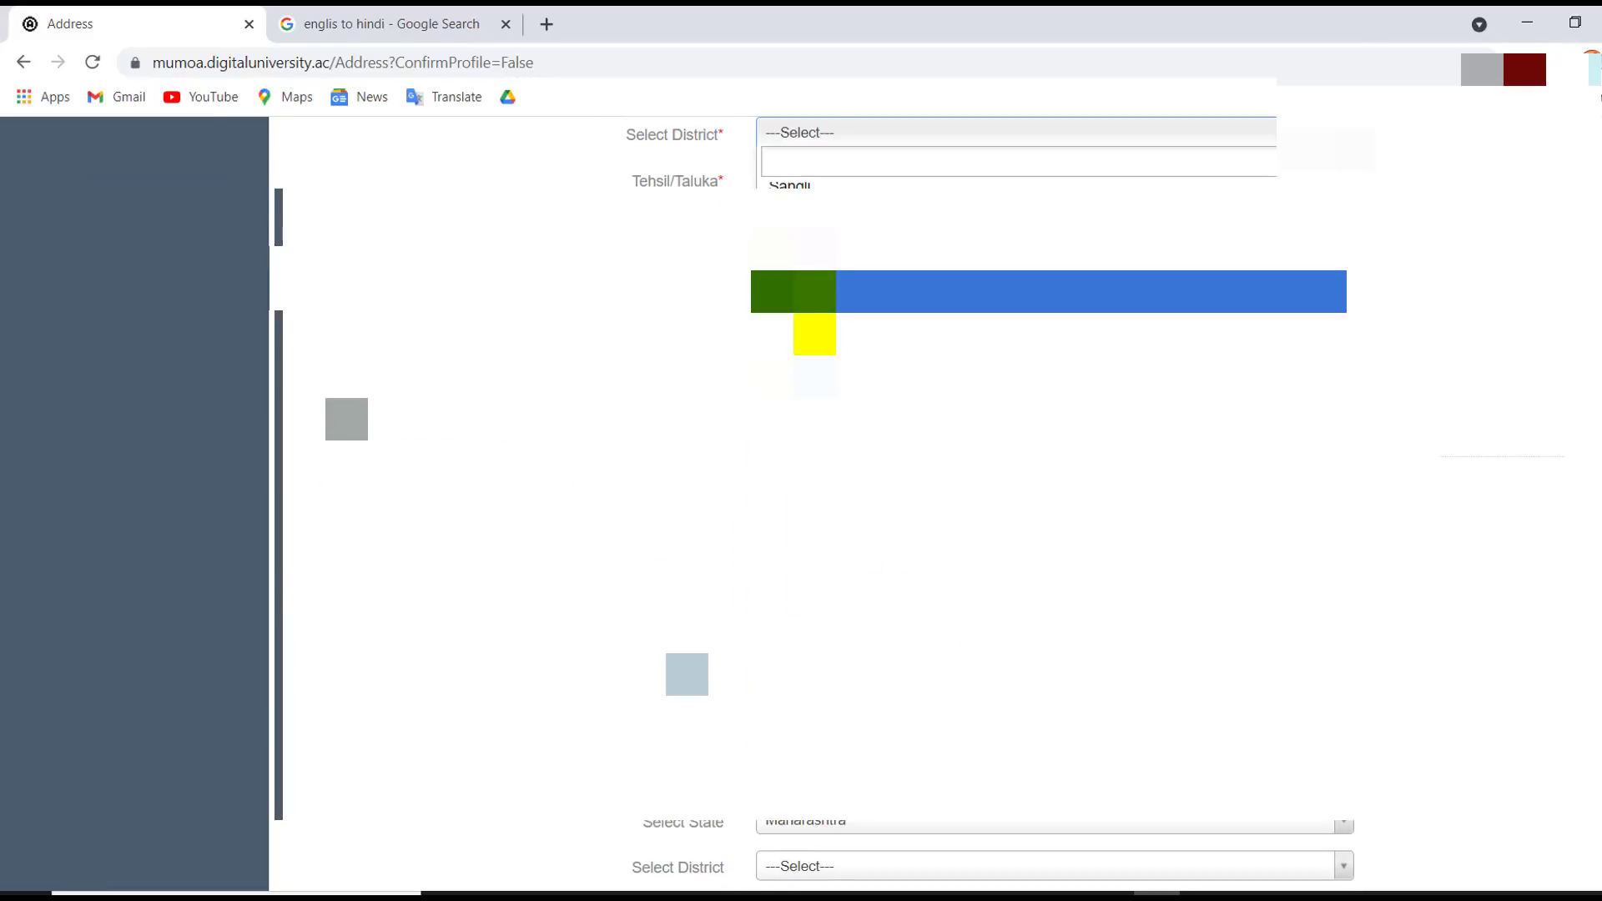
{"action": "left_click", "coordinate": [801, 292]}
Pick an entry from the open address list and review the rest of the address form.
{"action": "scroll", "coordinate": [709, 351], "scroll_direction": "down", "scroll_amount": 8}
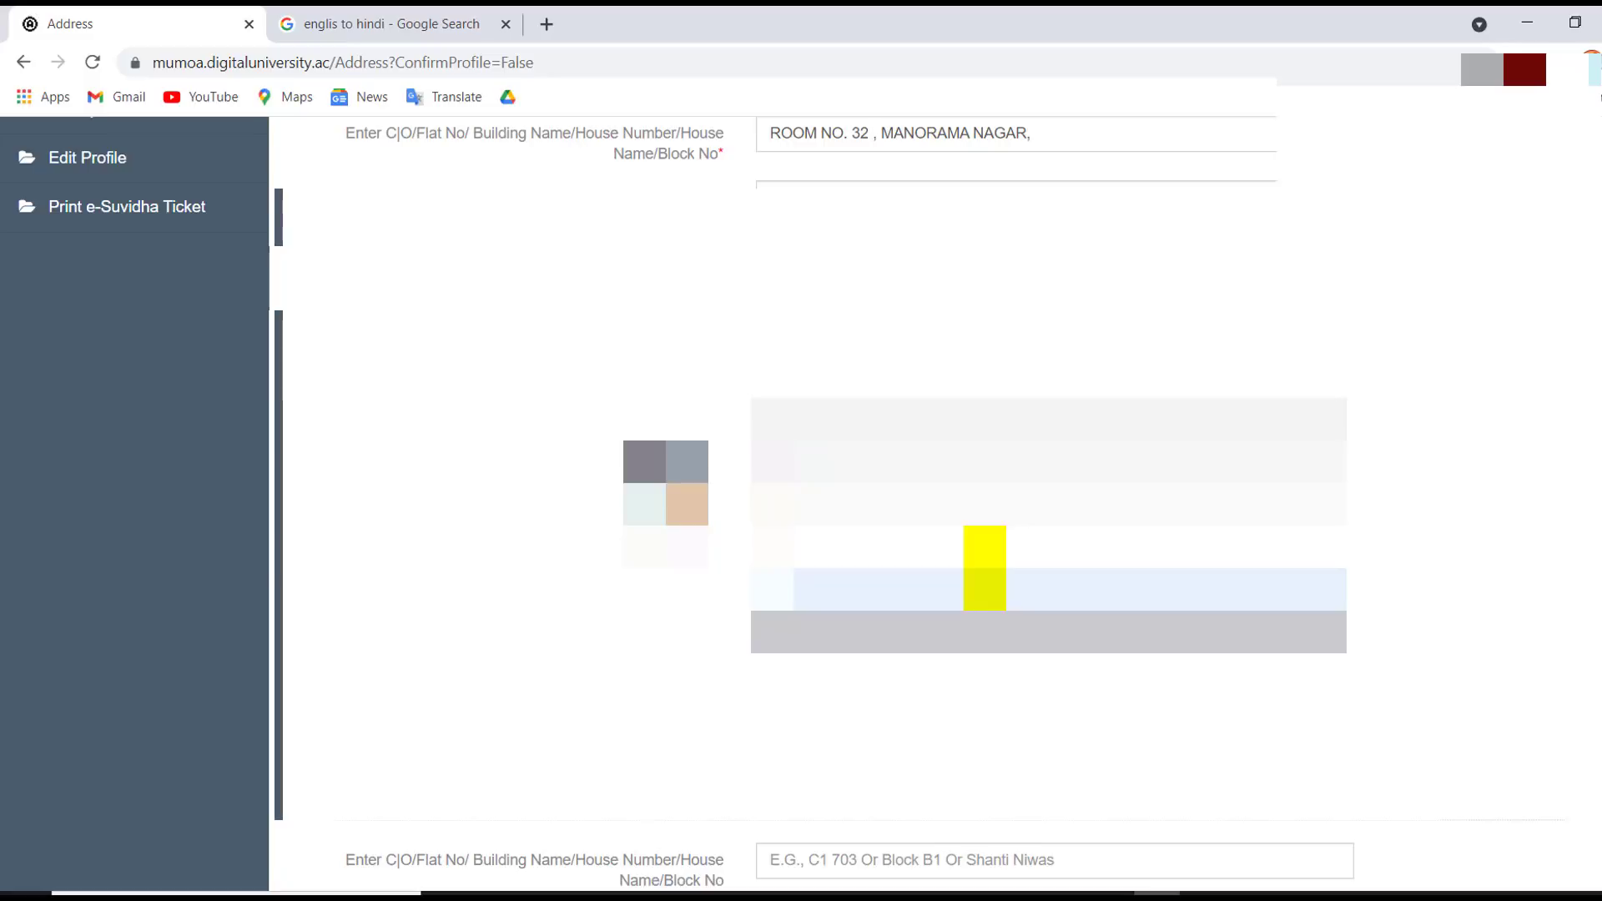
{"action": "left_click", "coordinate": [983, 575]}
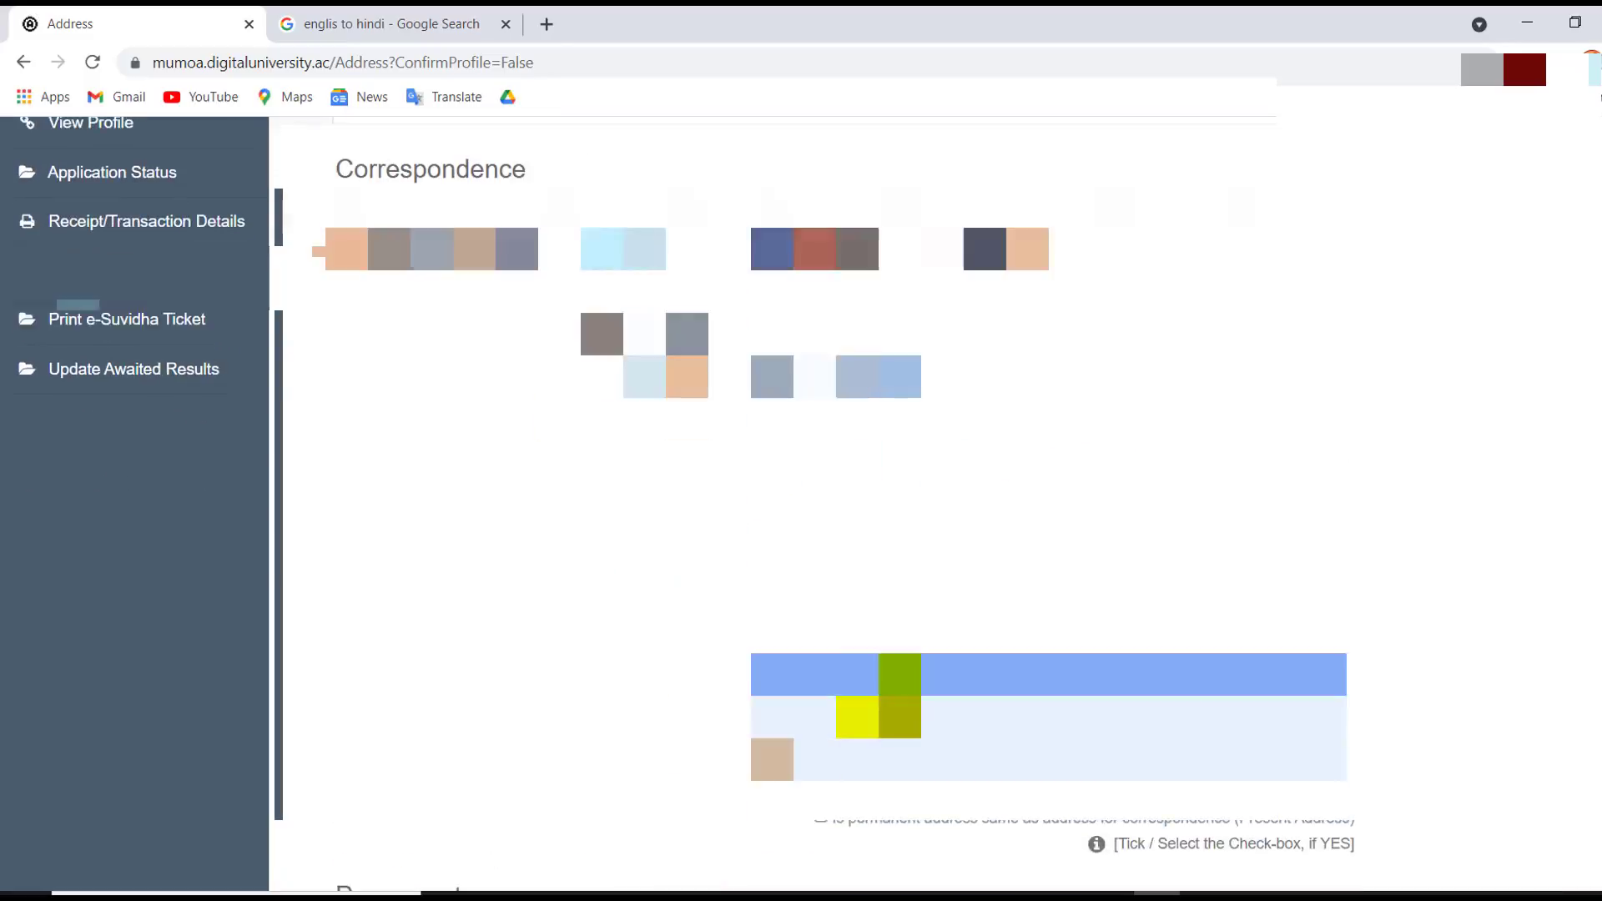
{"action": "scroll", "coordinate": [879, 695], "scroll_direction": "down", "scroll_amount": 15}
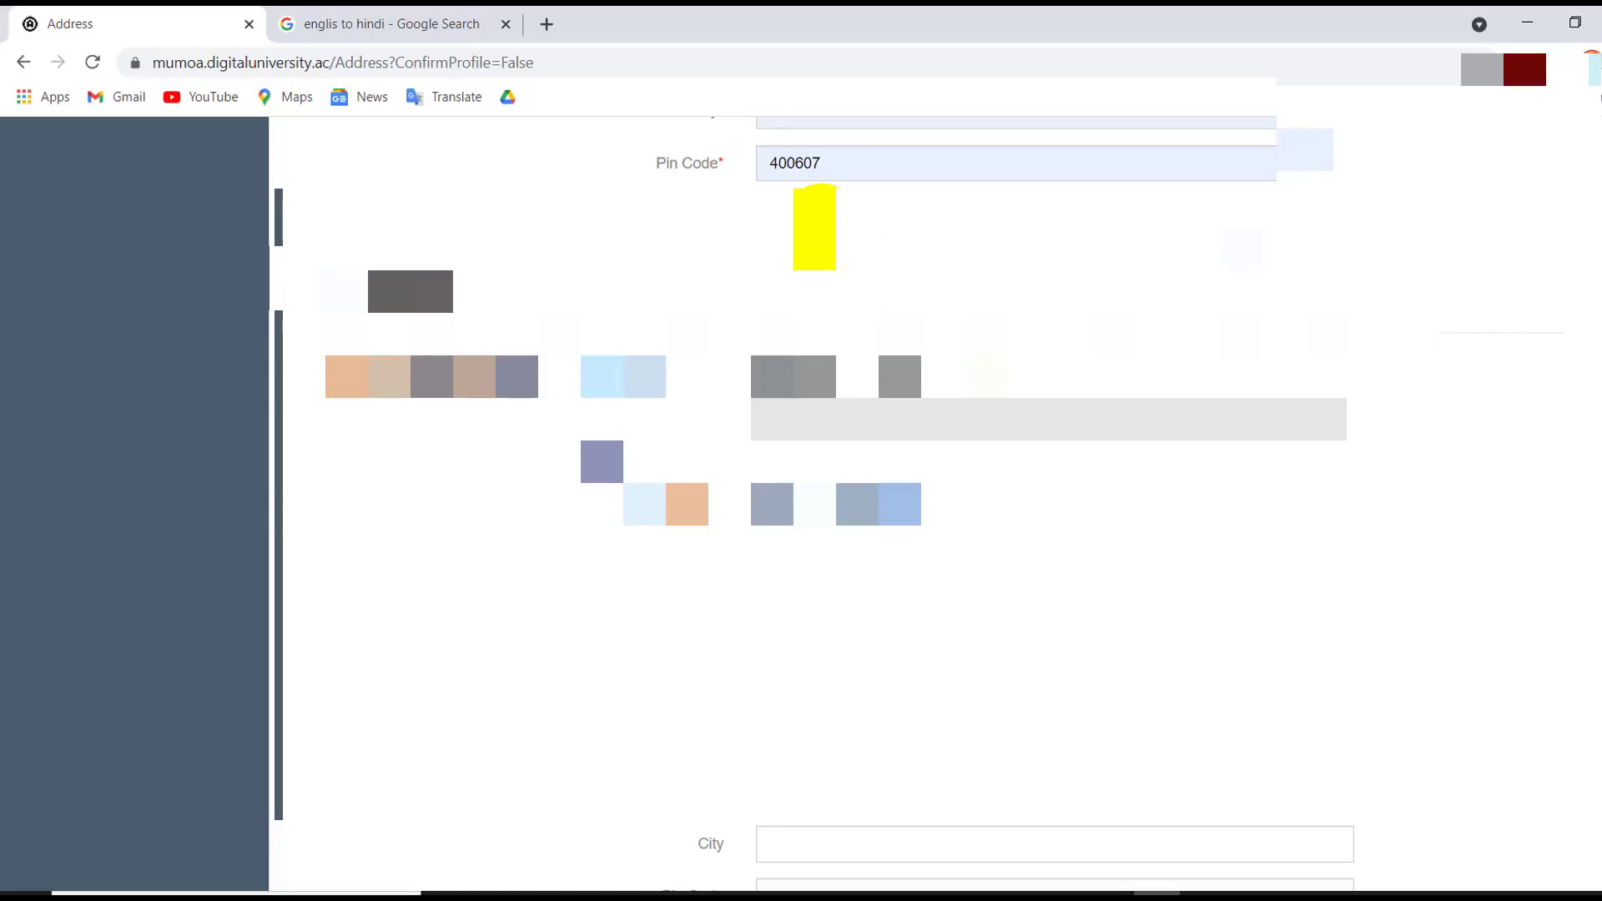
{"action": "scroll", "coordinate": [815, 227], "scroll_direction": "down", "scroll_amount": 5}
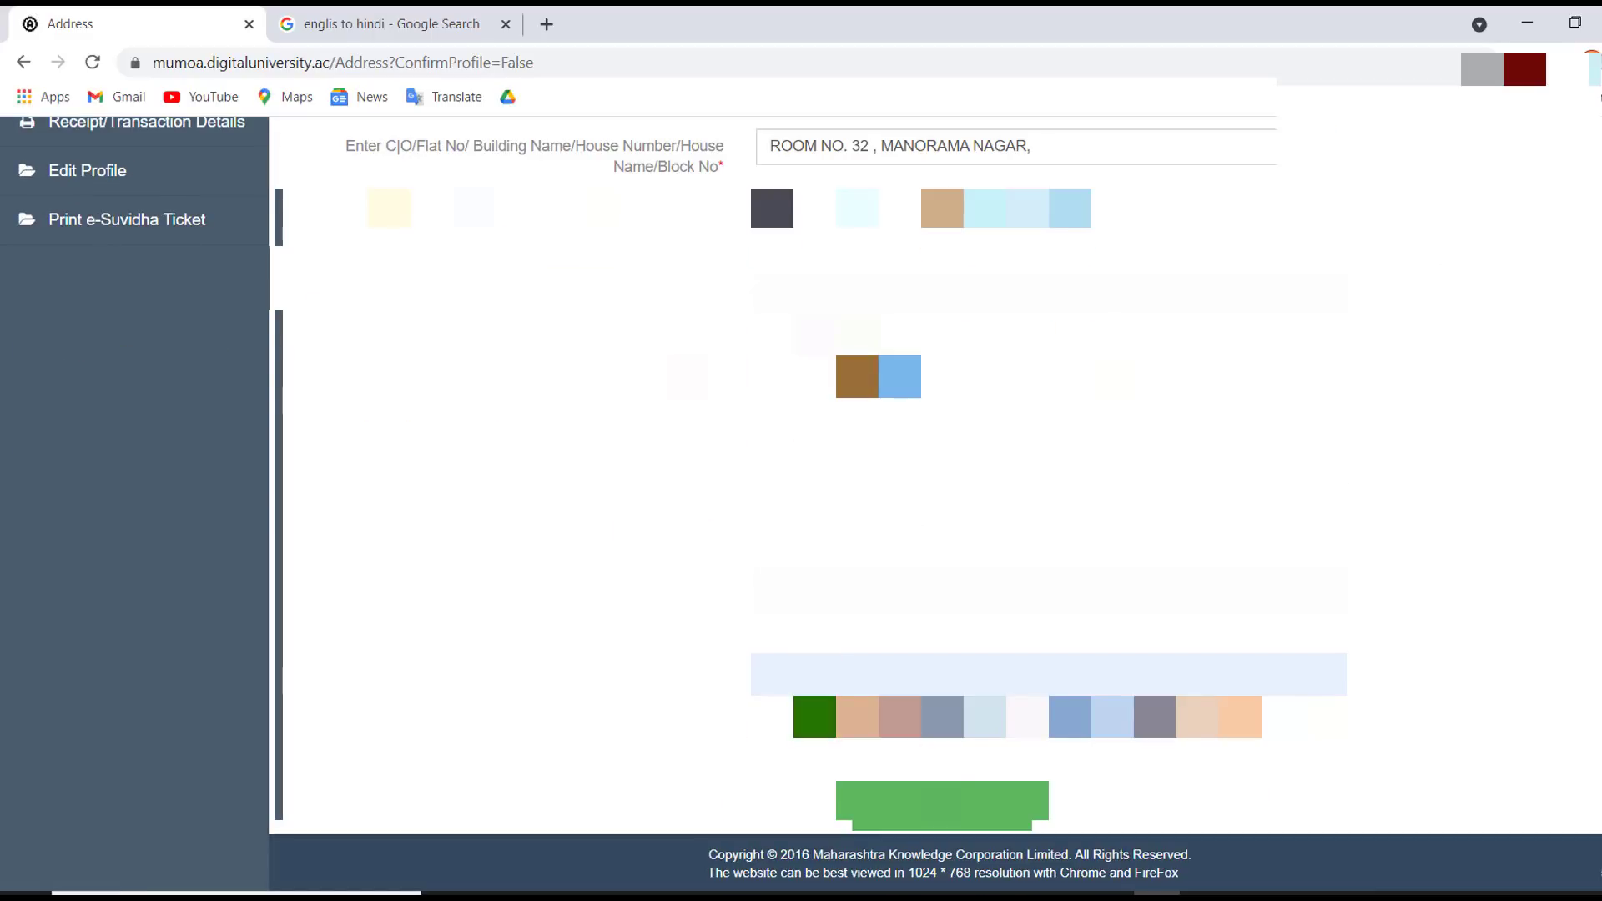
{"action": "scroll", "coordinate": [952, 517], "scroll_direction": "up", "scroll_amount": 3}
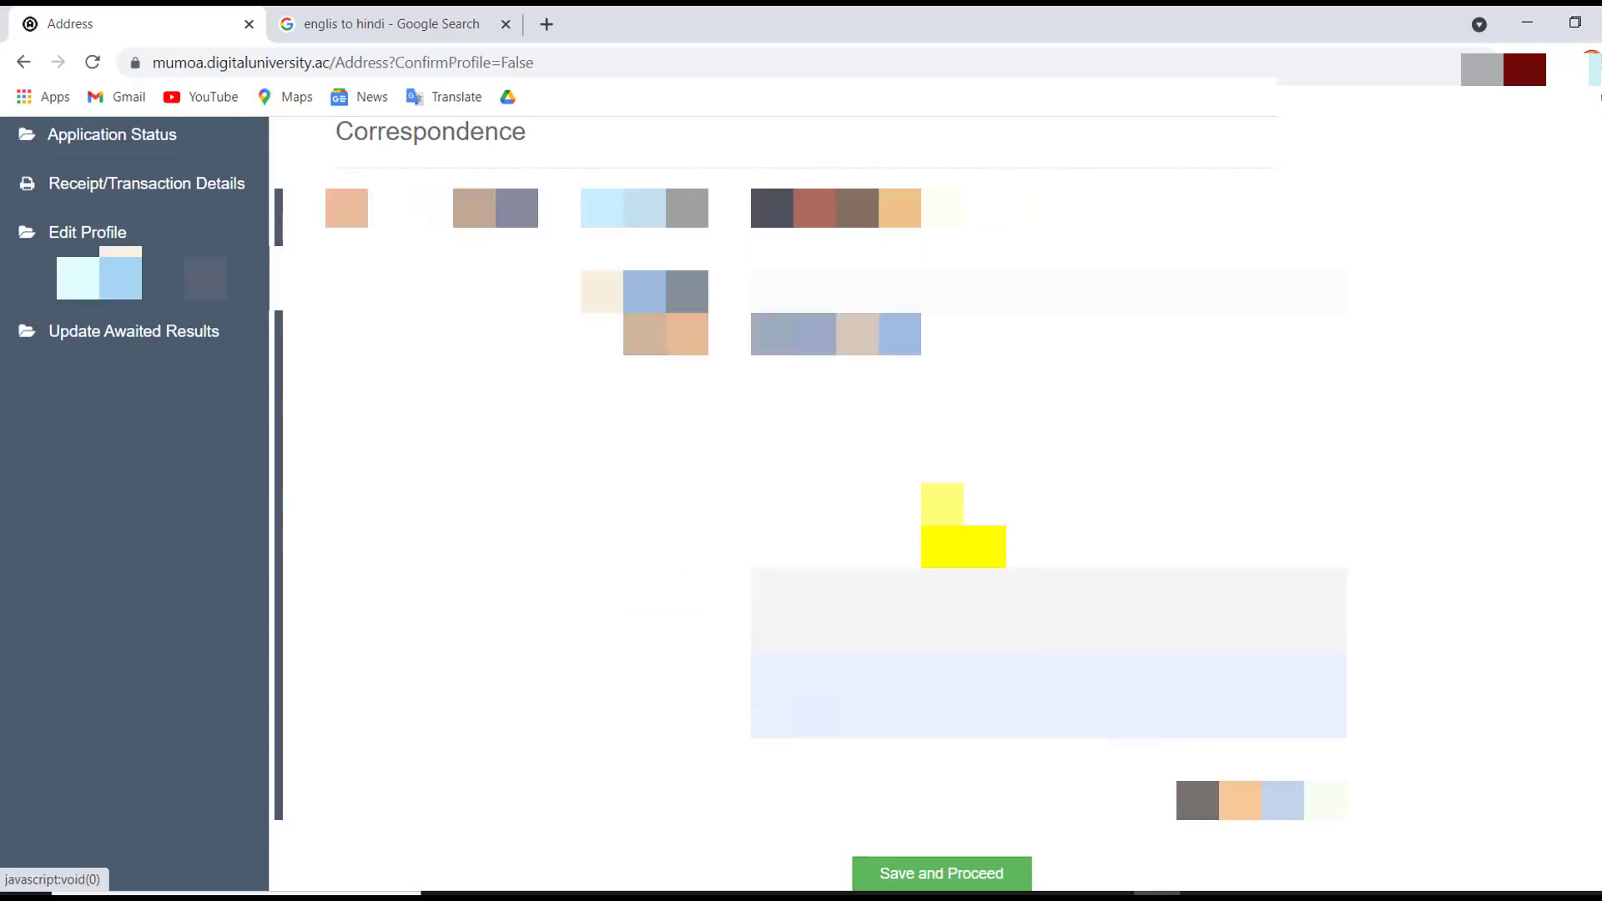
{"action": "scroll", "coordinate": [898, 735], "scroll_direction": "up", "scroll_amount": 5}
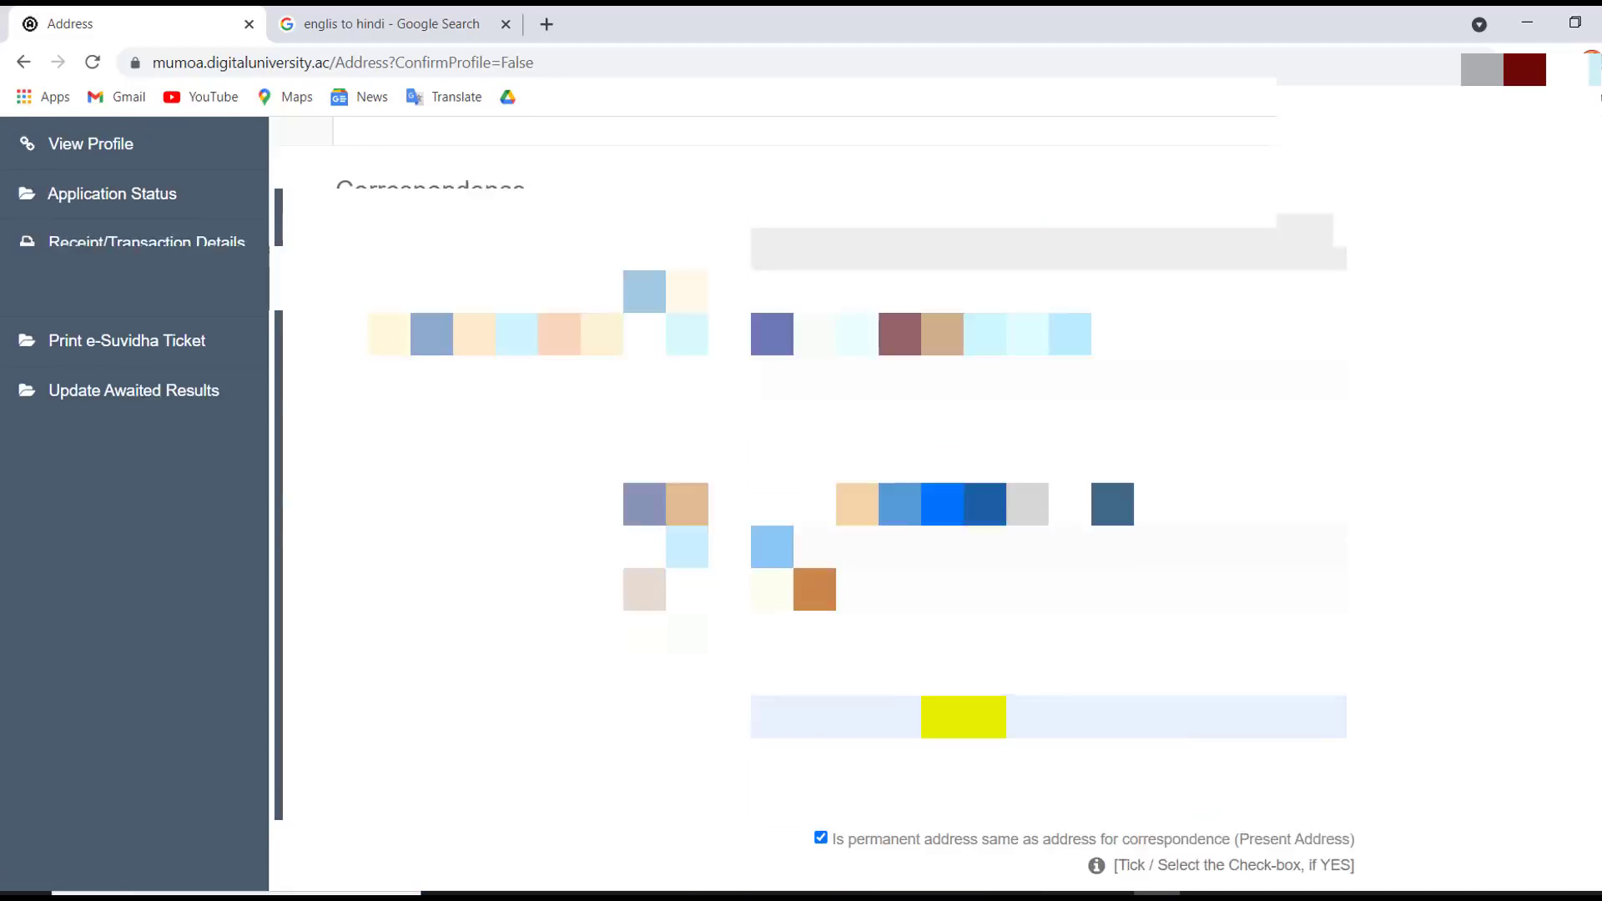
{"action": "scroll", "coordinate": [964, 717], "scroll_direction": "down", "scroll_amount": 8}
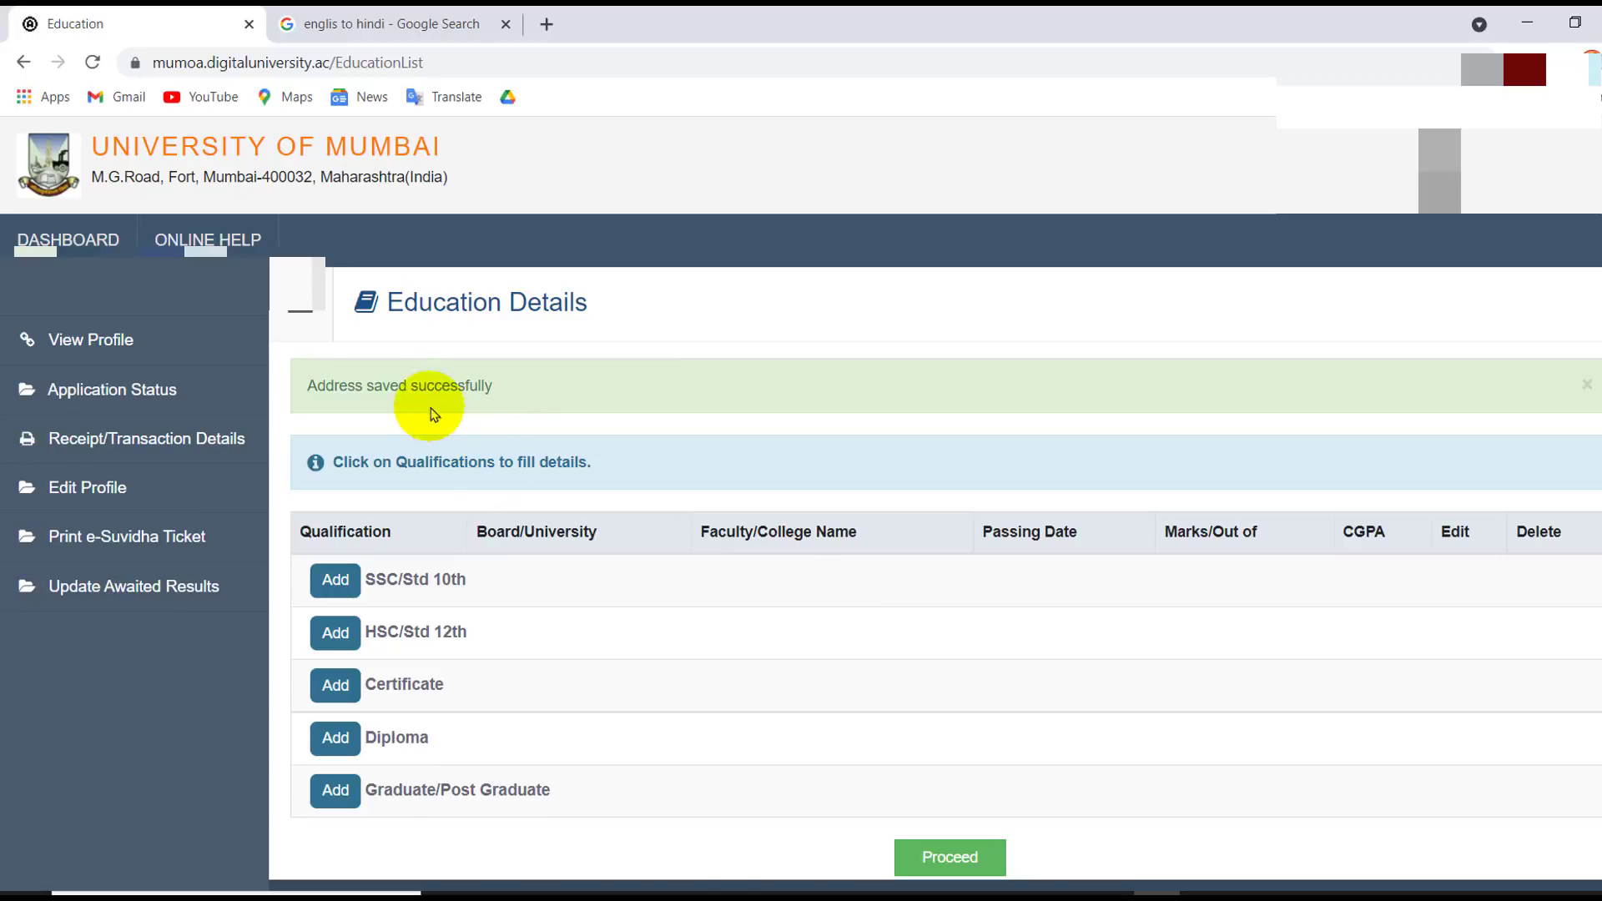
Highlight the 'Address saved' confirmation and the instruction to fill in qualification details.
{"action": "left_click_drag", "start_coordinate": [366, 386], "coordinate": [501, 398]}
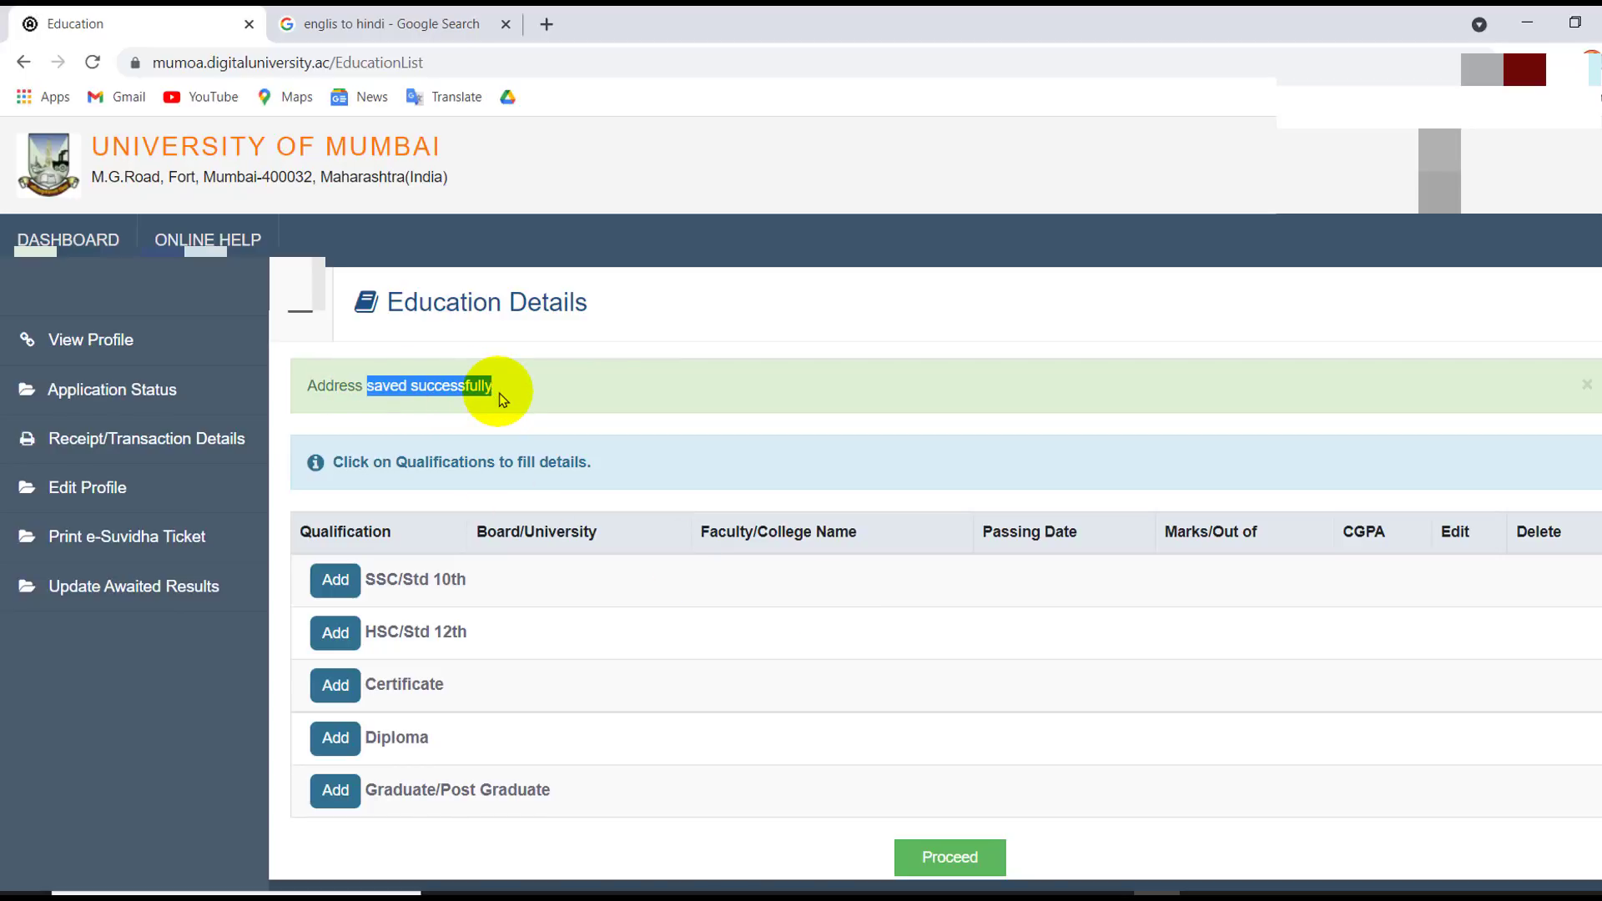
{"action": "left_click_drag", "start_coordinate": [480, 461], "coordinate": [613, 474]}
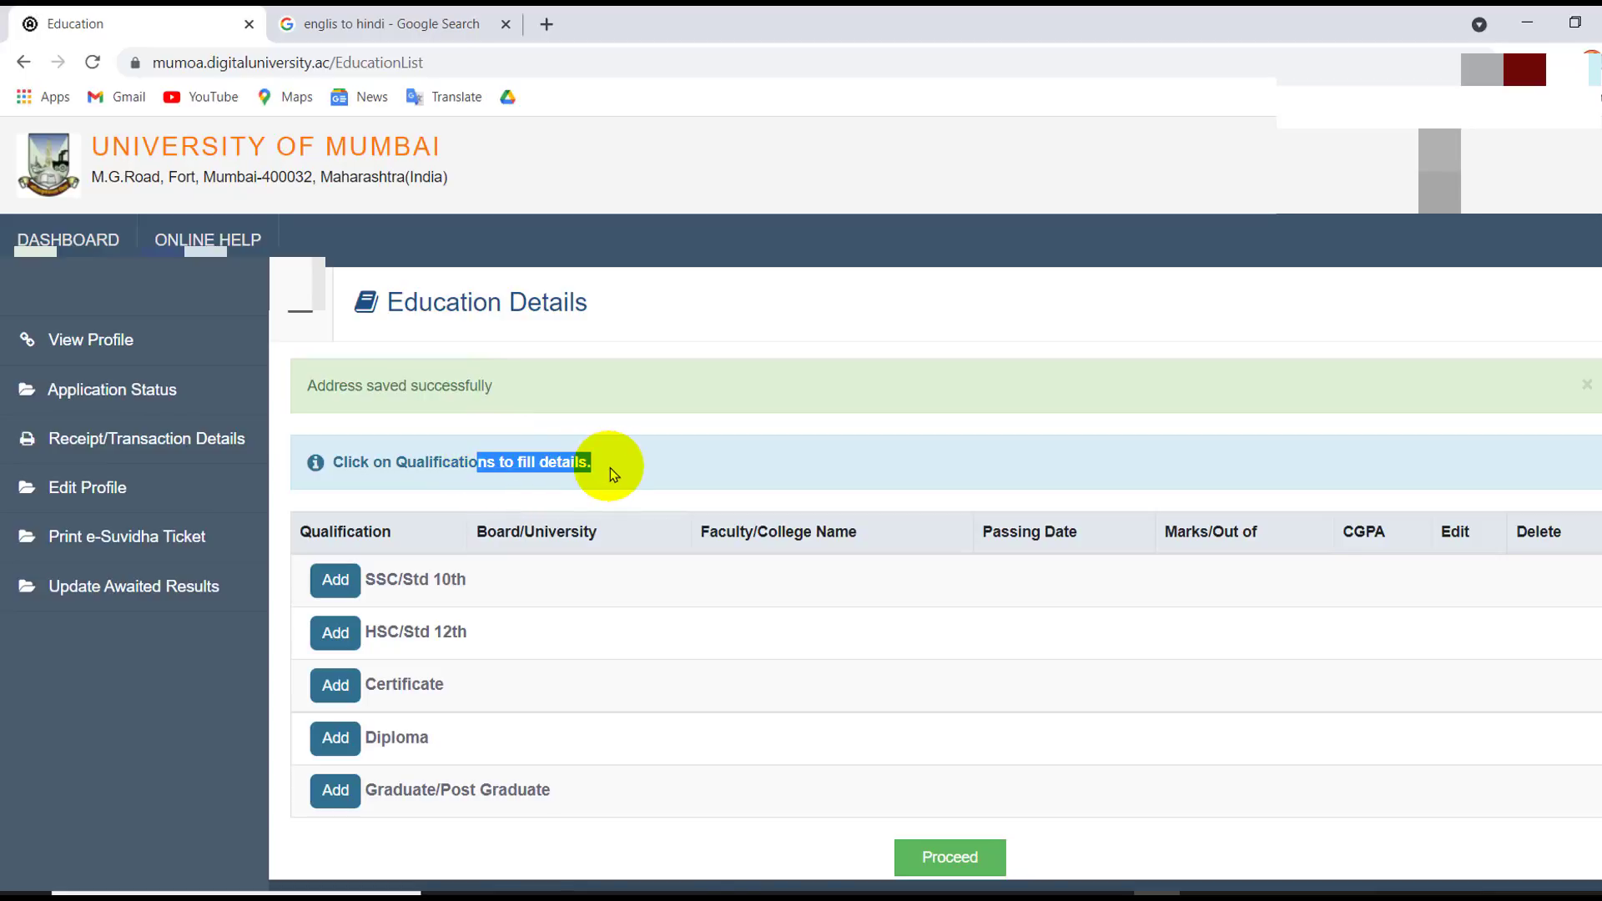
{"action": "scroll", "coordinate": [613, 474], "scroll_direction": "down", "scroll_amount": 1}
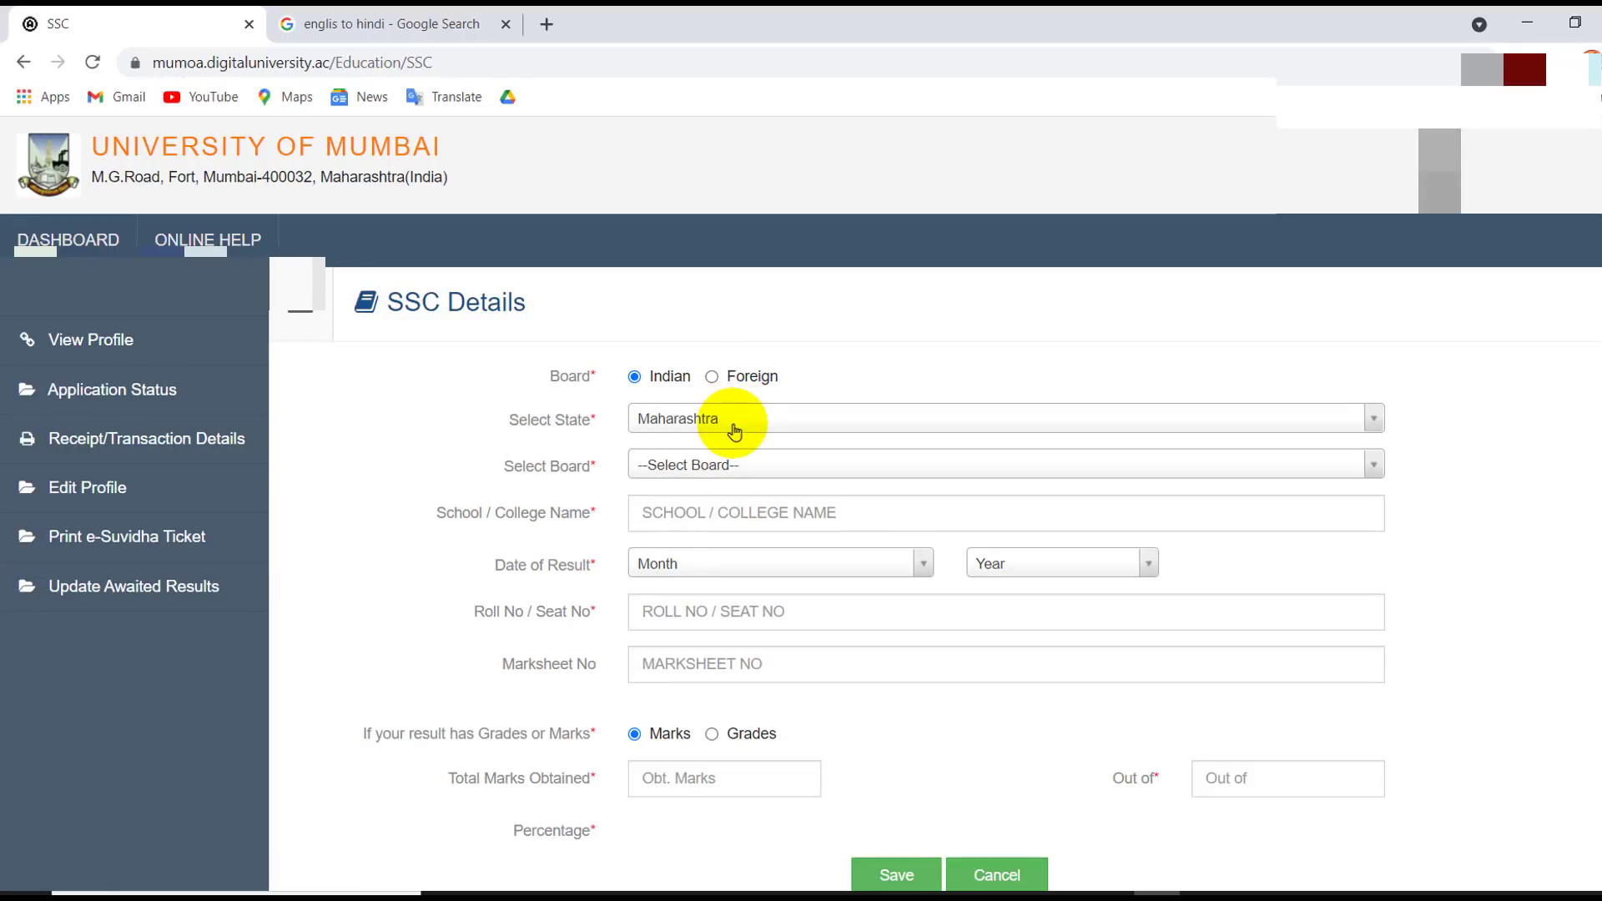
Keep the SSC board type as Indian and the state as Maharashtra.
{"action": "left_click", "coordinate": [732, 420]}
{"action": "left_click", "coordinate": [750, 336]}
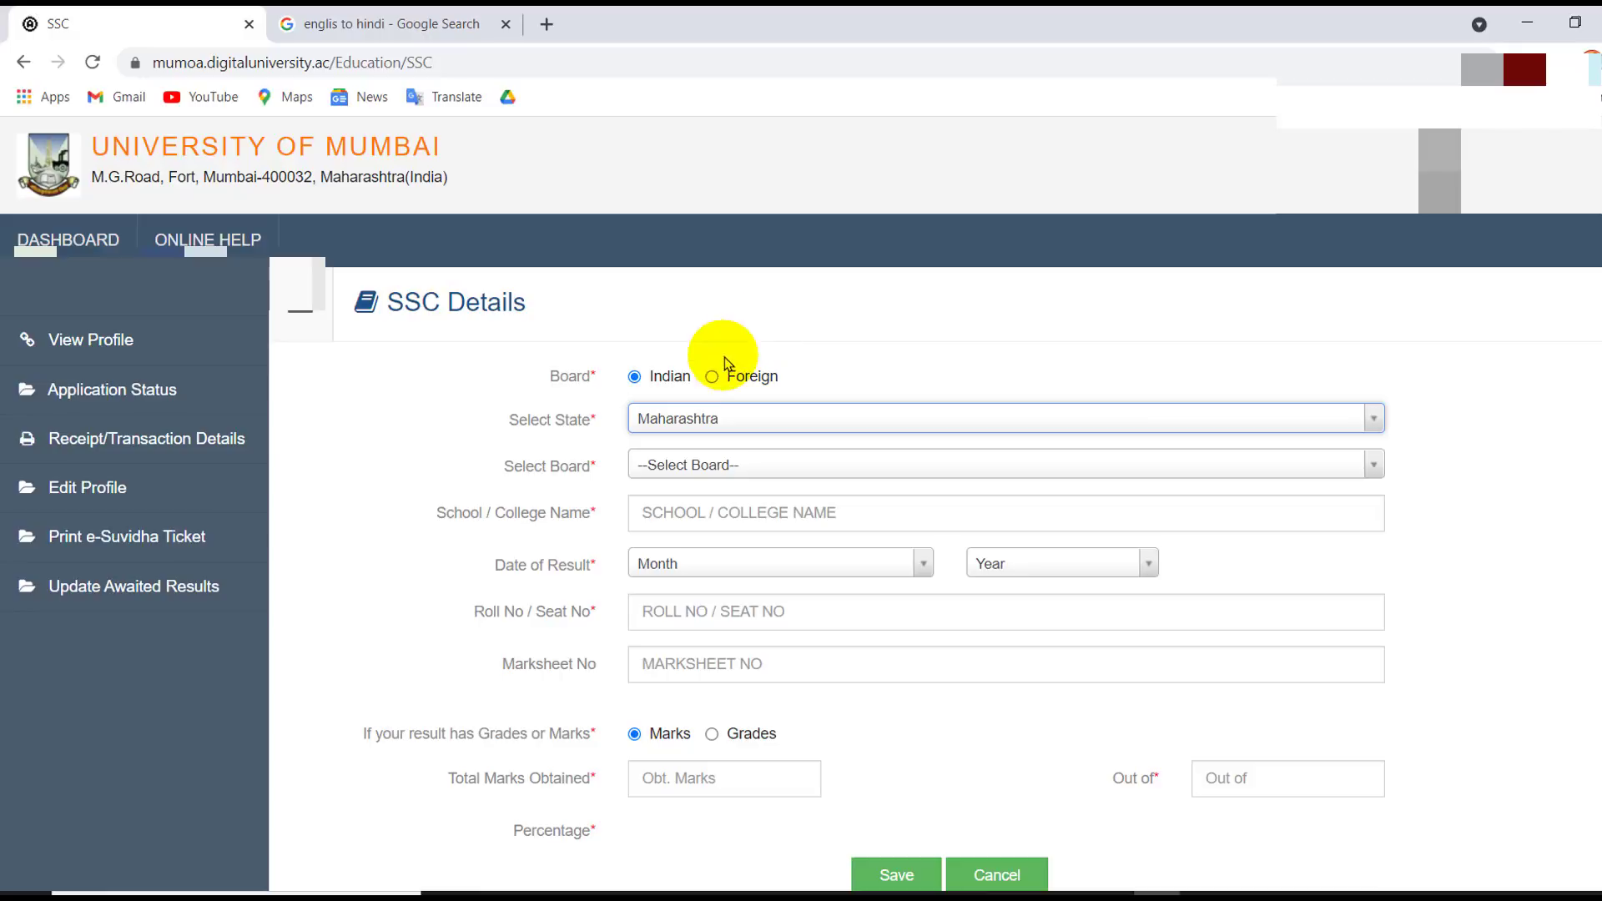
{"action": "left_click", "coordinate": [711, 378]}
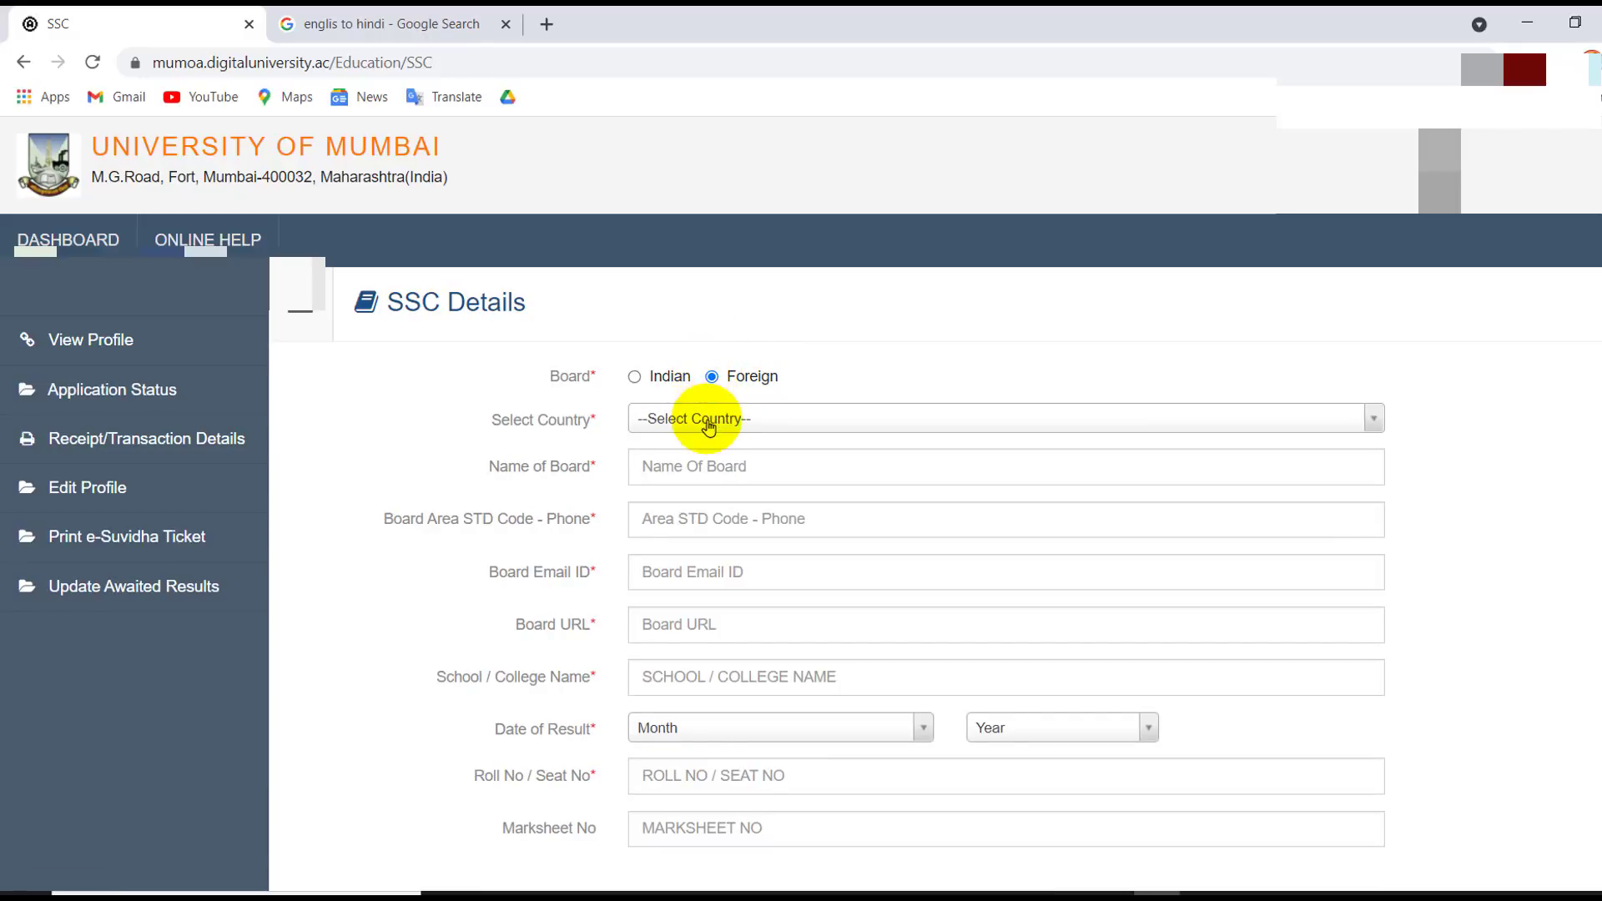
{"action": "left_click", "coordinate": [634, 379]}
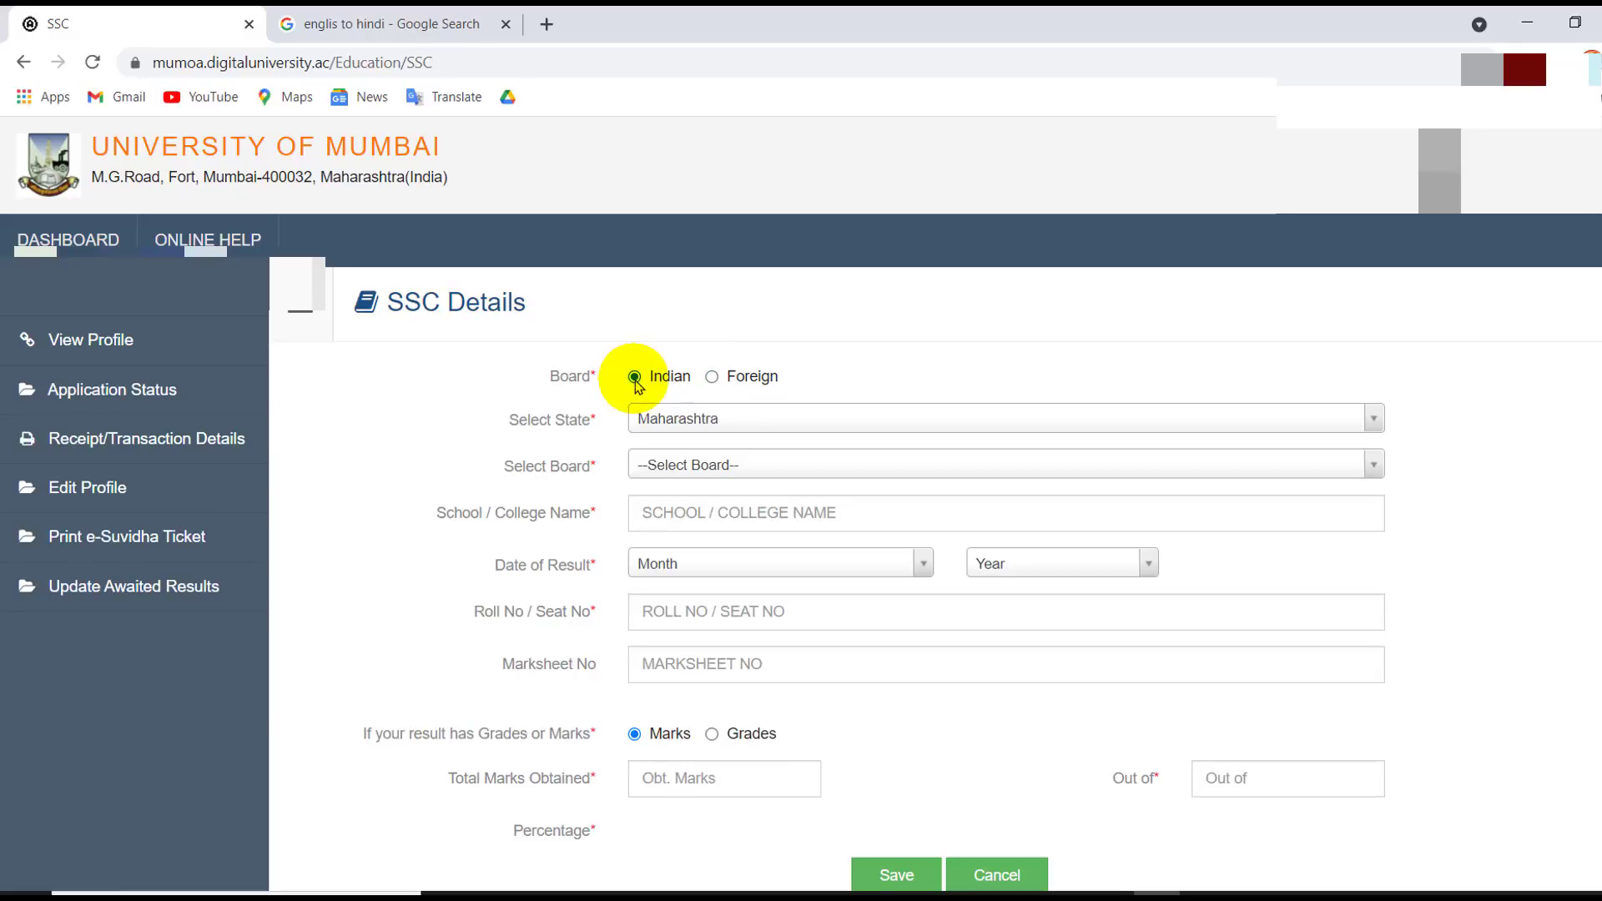
{"action": "left_click", "coordinate": [828, 423]}
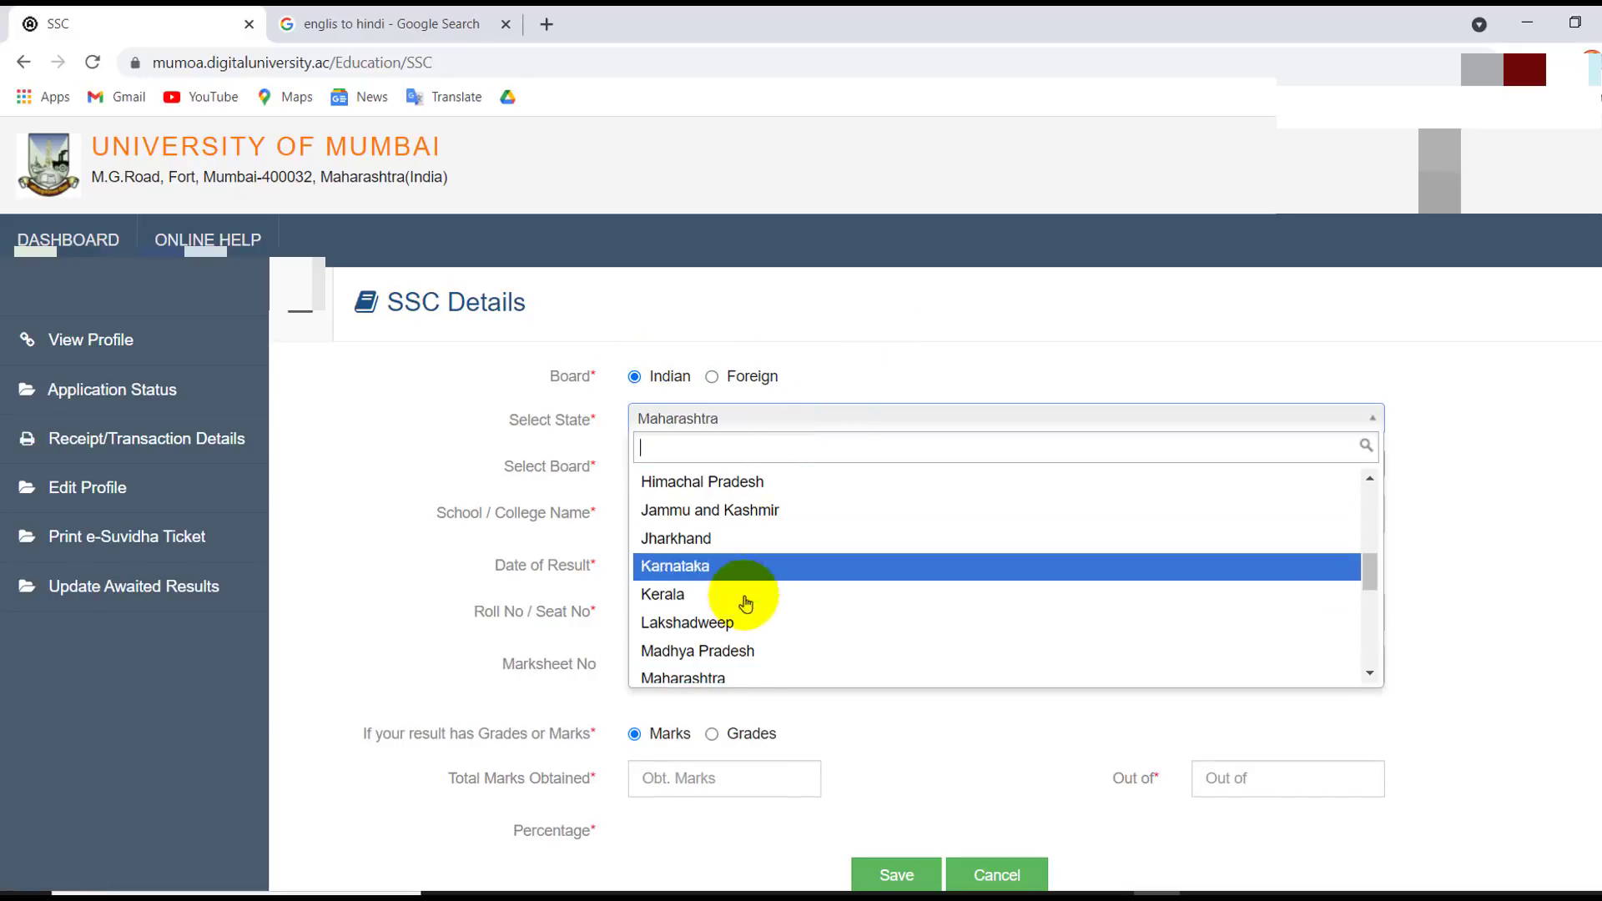
{"action": "left_click", "coordinate": [703, 676]}
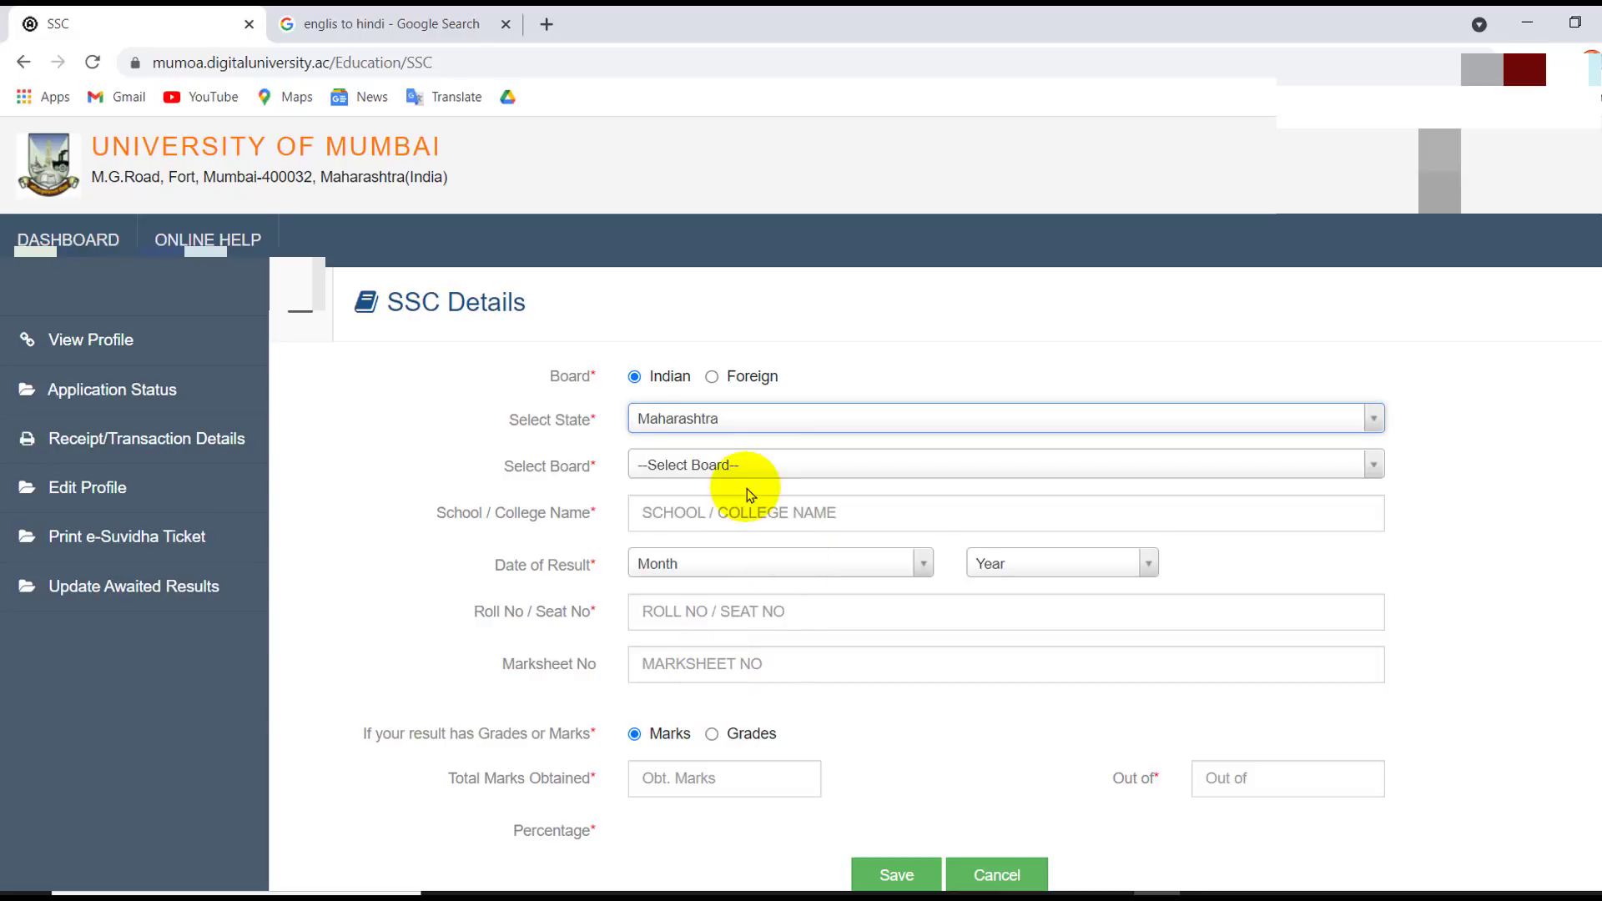
Choose MAHARASHTRA STATE BOARD OF SECONDARY AND HIGHER SECONDARY EDUCATION as the board.
{"action": "left_click", "coordinate": [724, 466]}
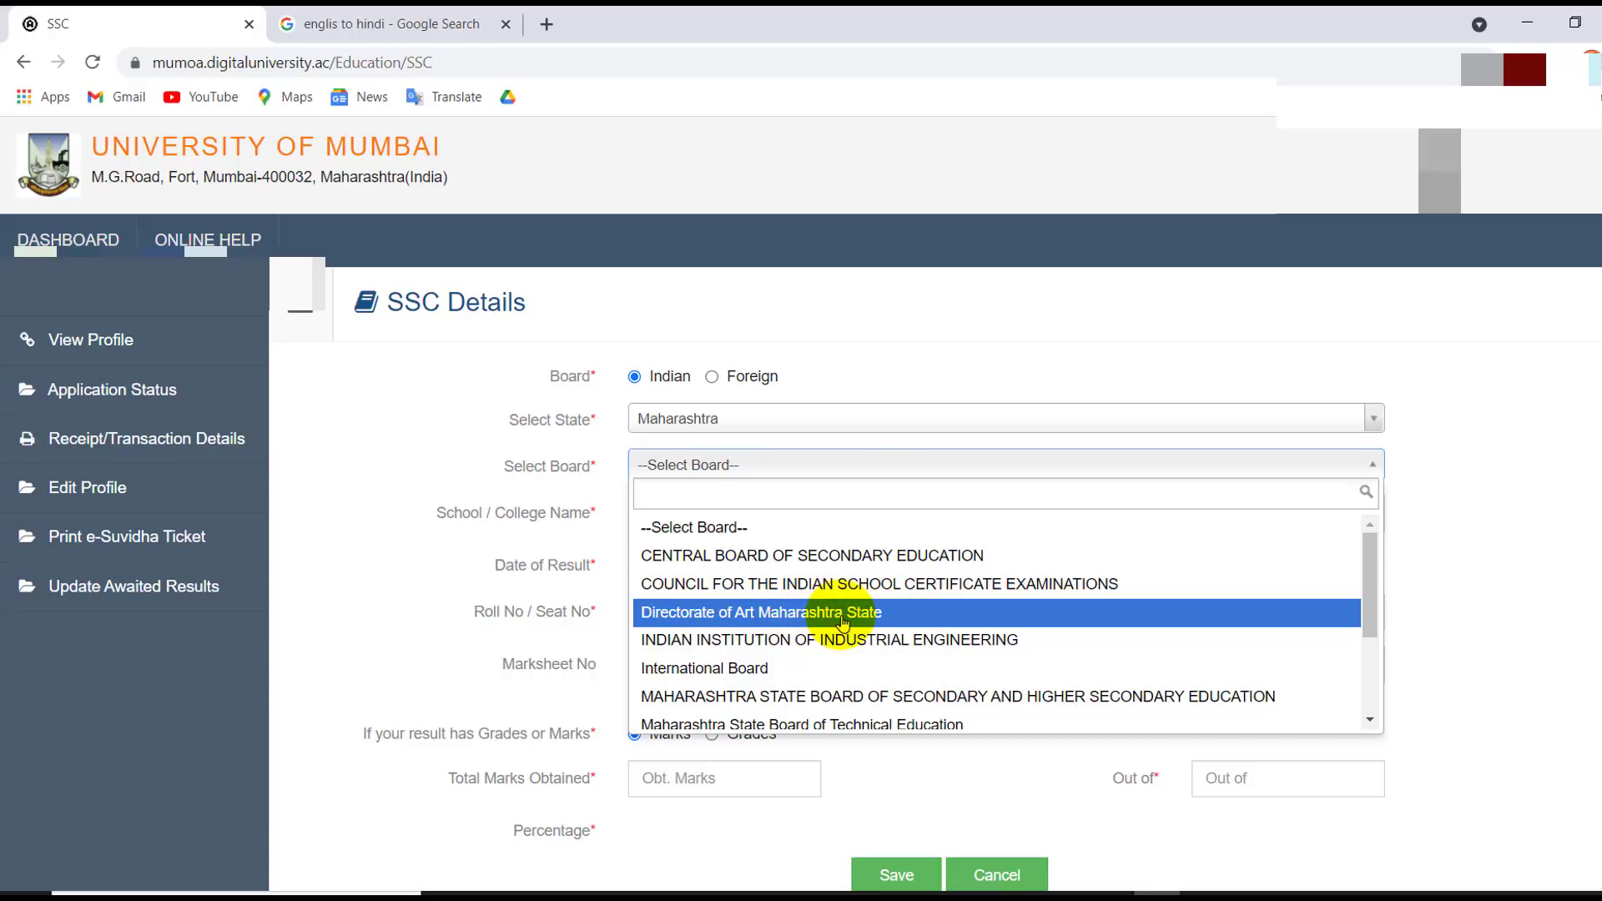
{"action": "scroll", "coordinate": [807, 655], "scroll_direction": "down", "scroll_amount": 2}
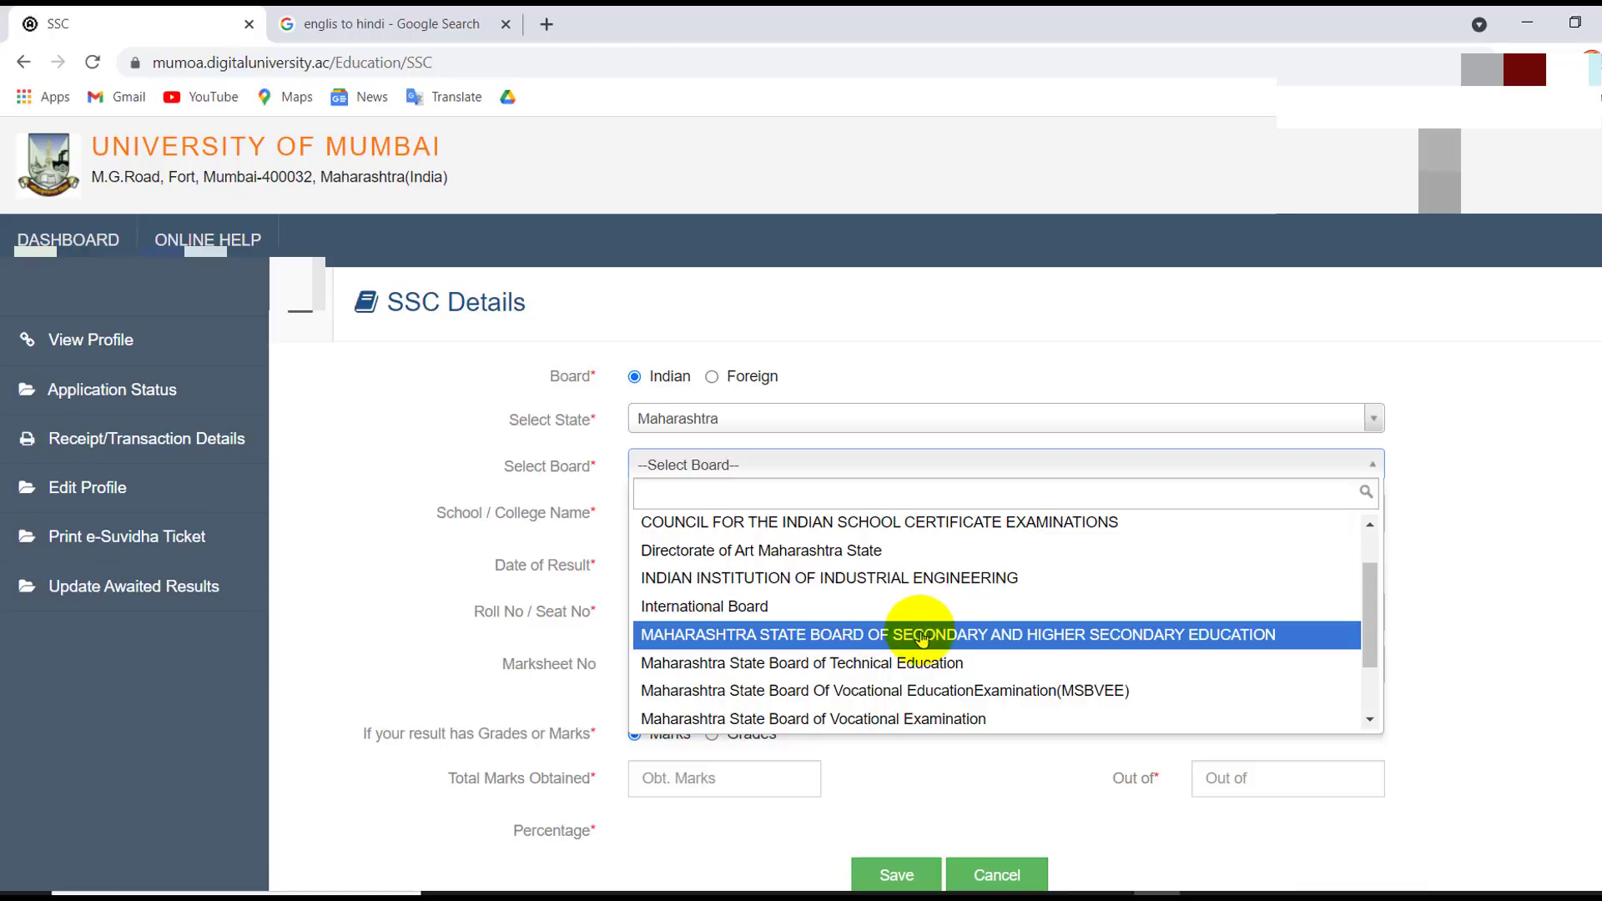
{"action": "left_click", "coordinate": [1137, 636]}
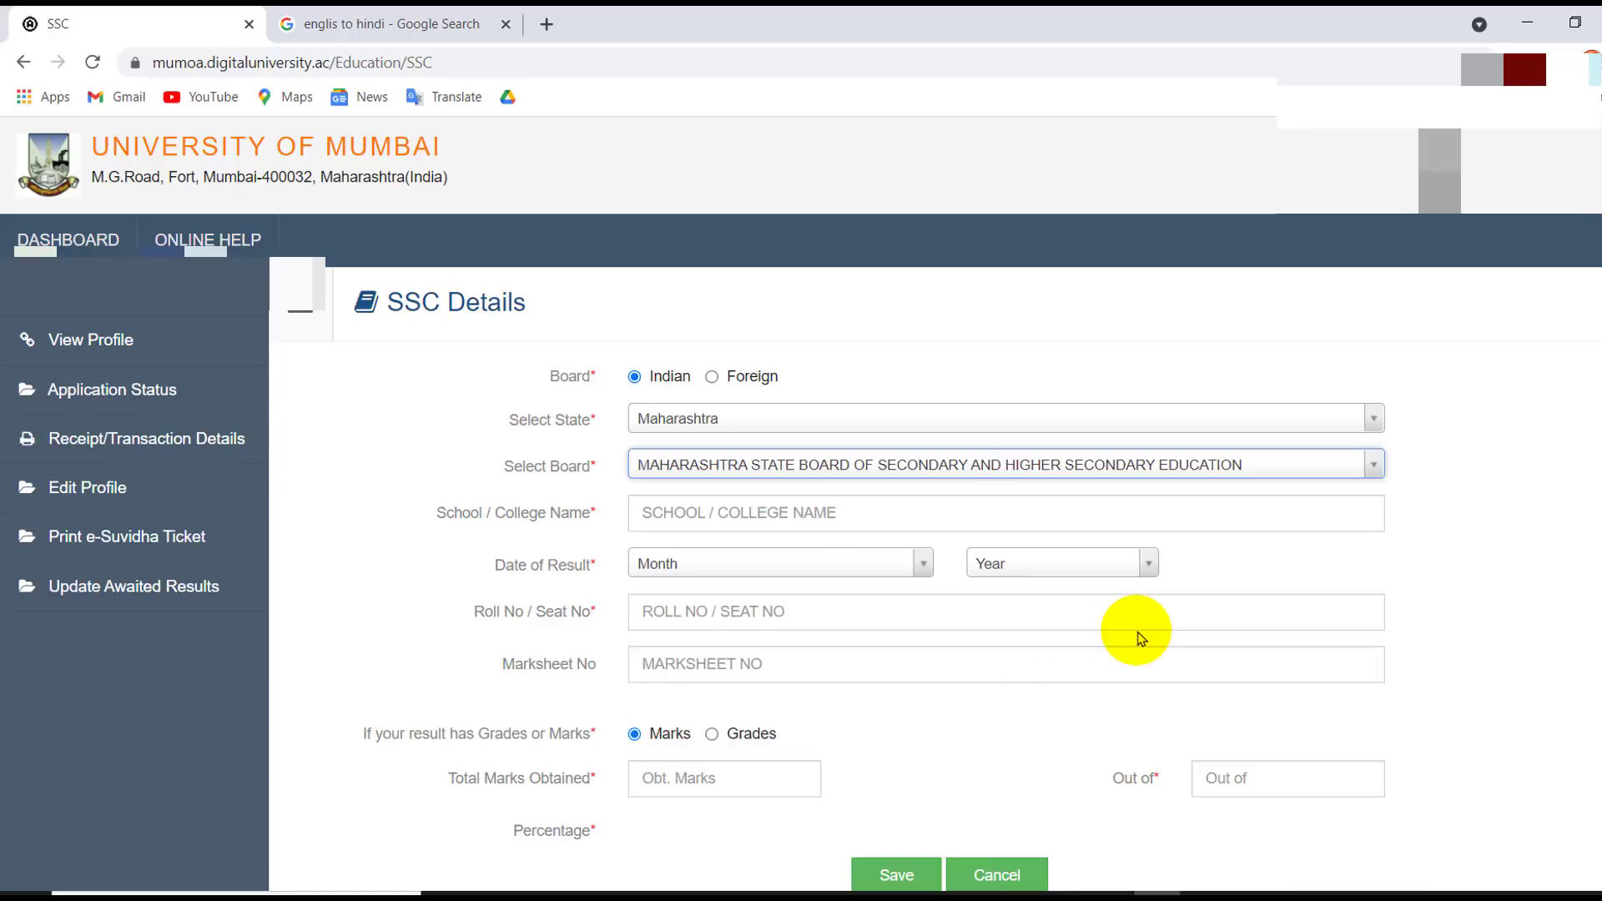
{"action": "left_click", "coordinate": [772, 521]}
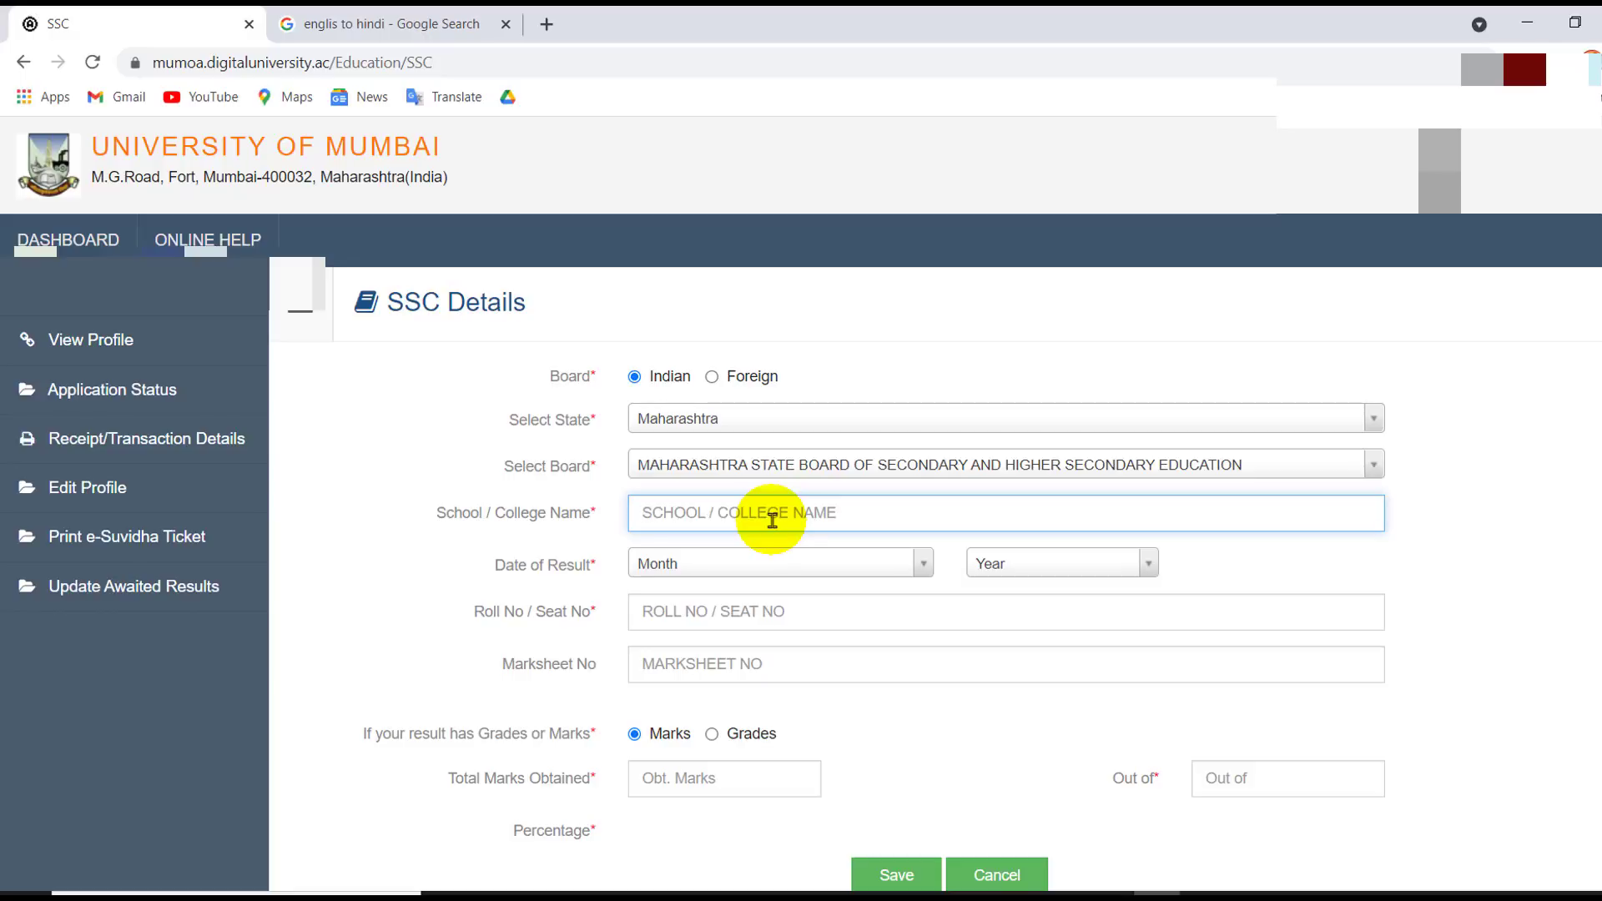
Enter BHARTIYA SANSKAR SHIKSHAN SAMITI MADHYAMIK VIDYALAYA as the SSC school name.
{"action": "type", "text": "BH"}
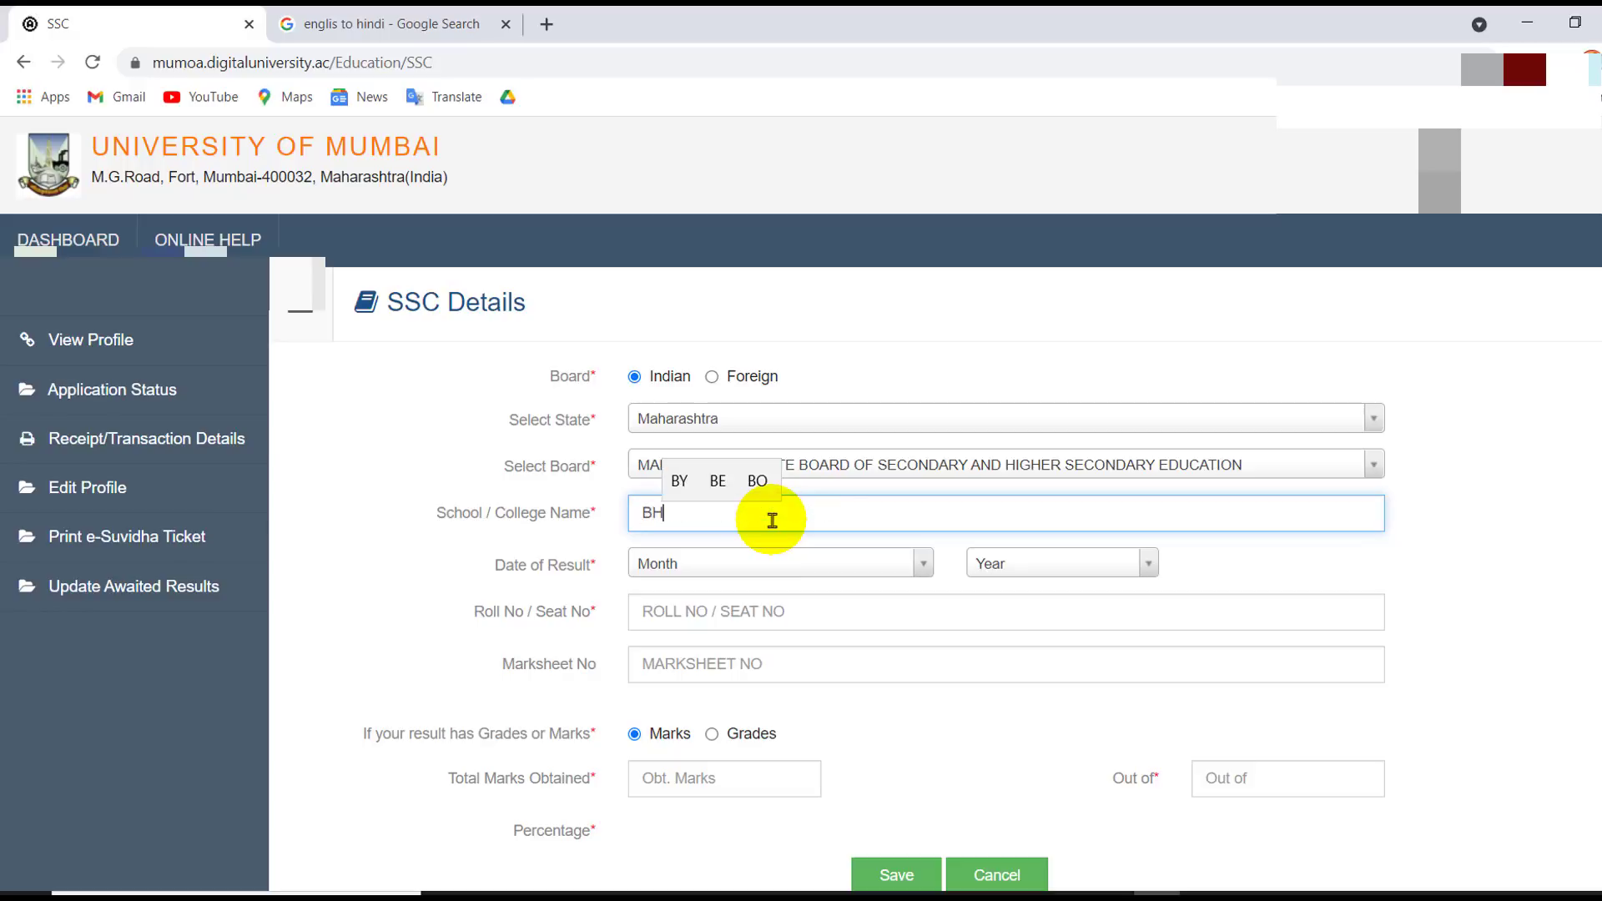
{"action": "type", "text": "ARTIYA"}
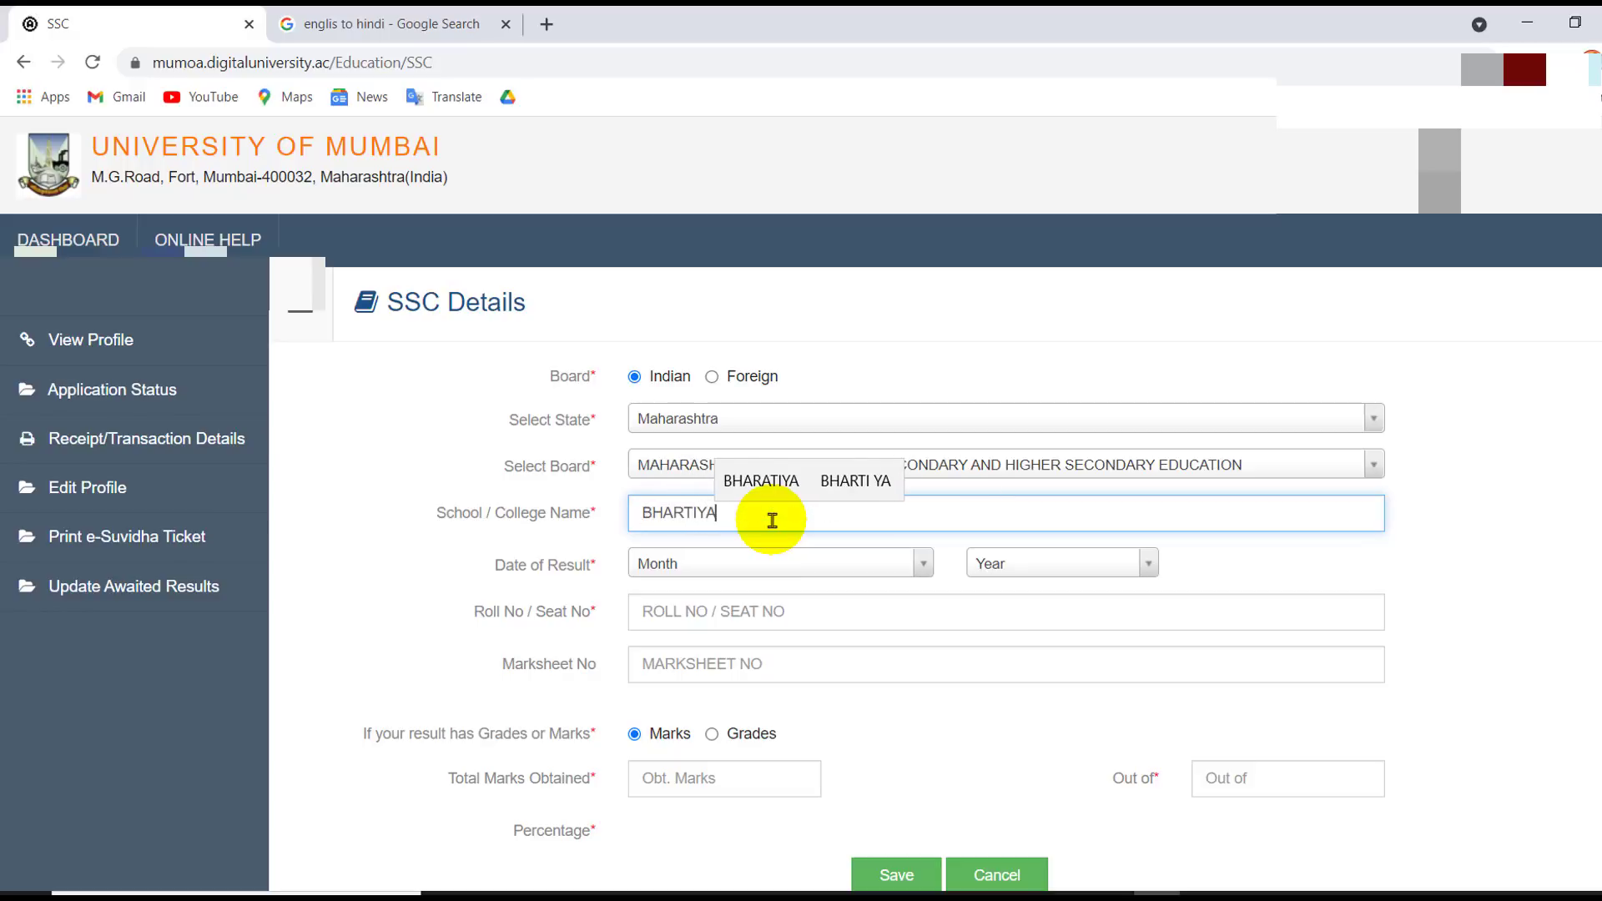
{"action": "type", "text": " SANSKAR"}
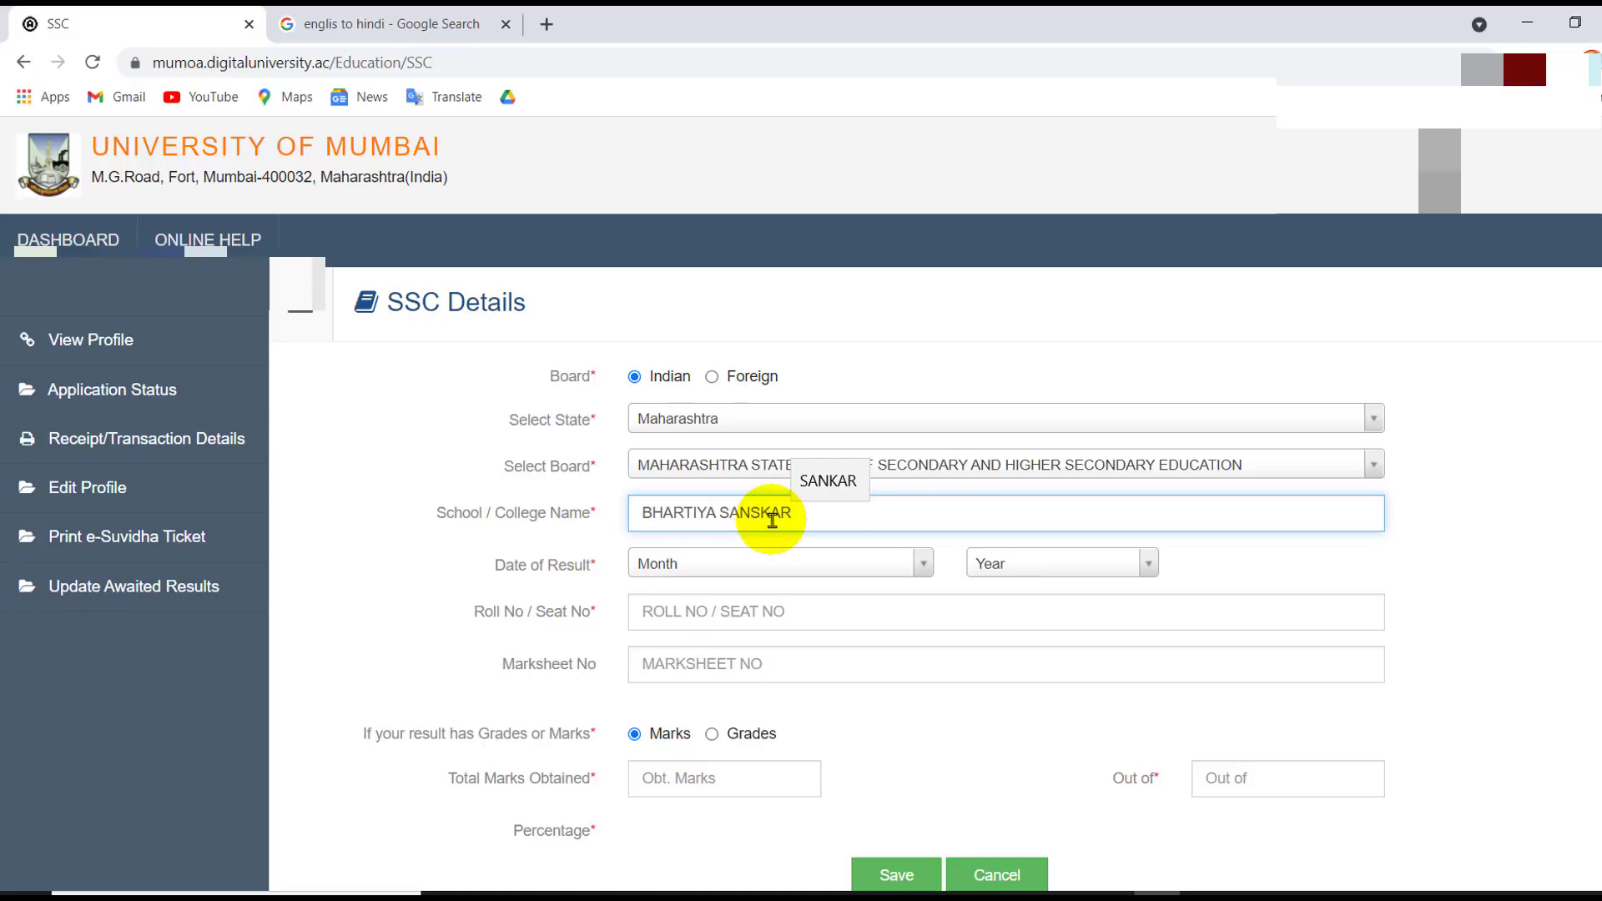
{"action": "type", "text": " SHIK"}
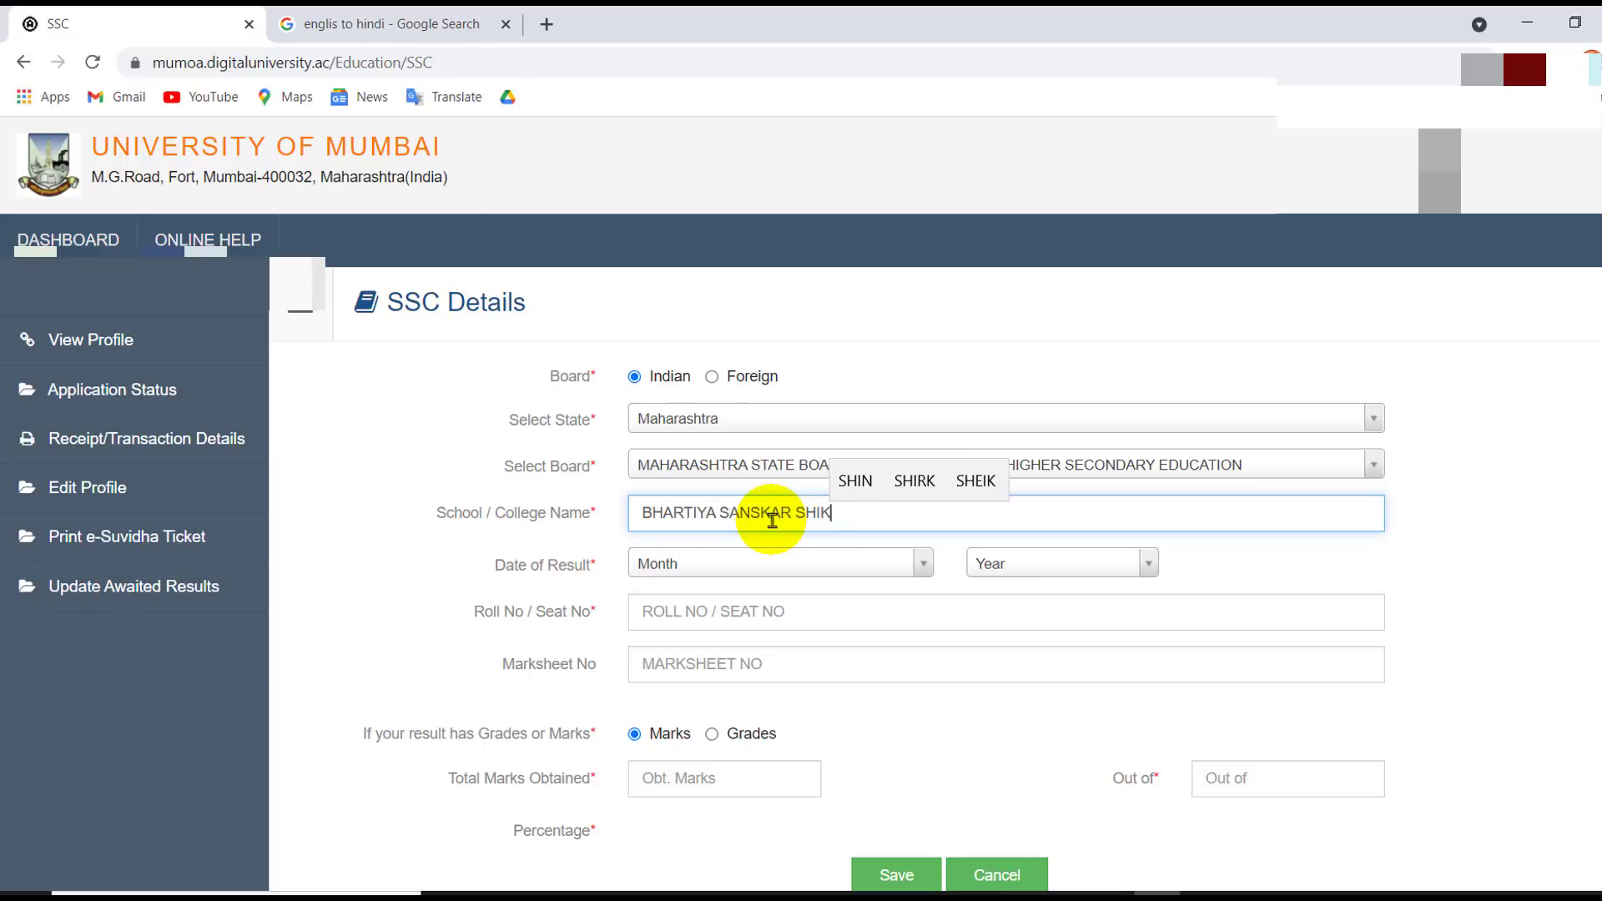
{"action": "type", "text": "SHAN SA"}
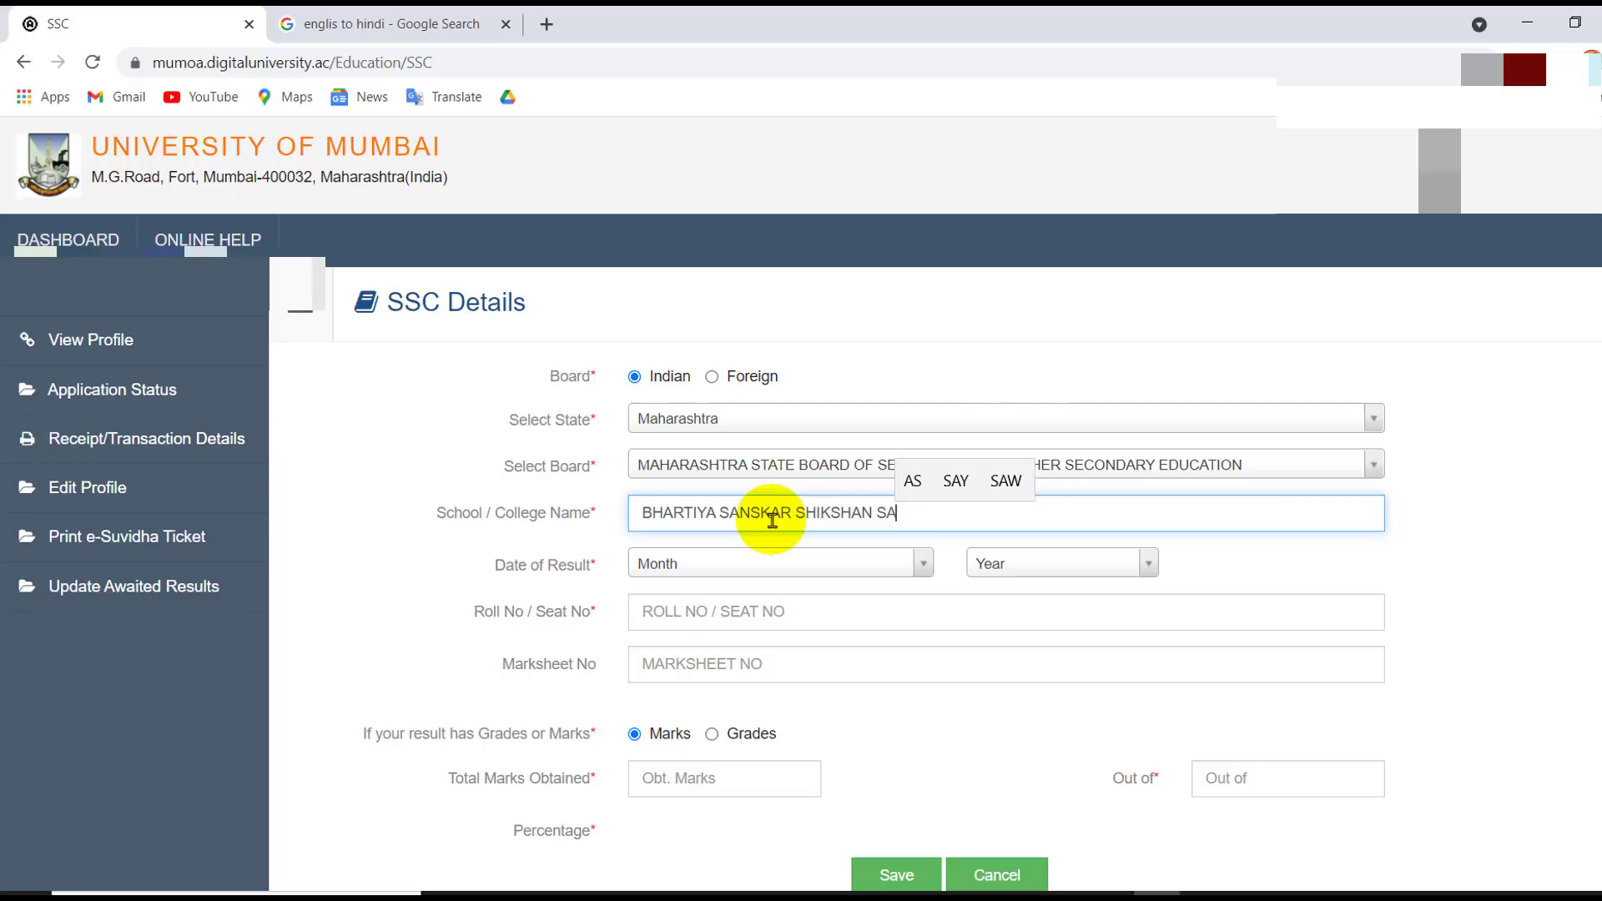
{"action": "type", "text": "MITI"}
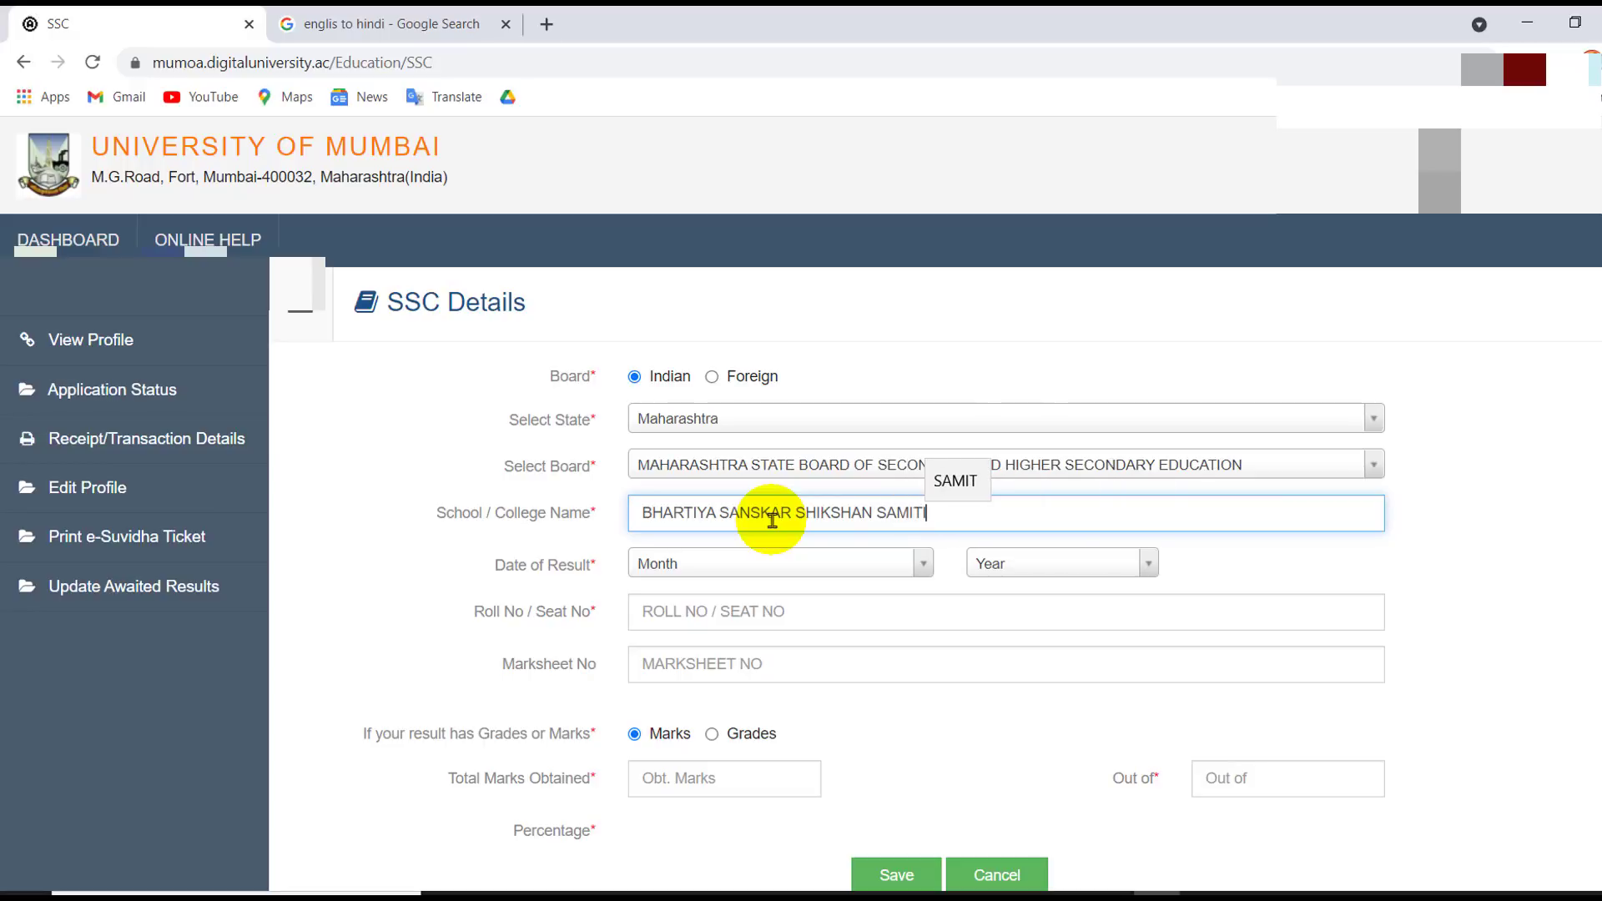
{"action": "type", "text": " MA"}
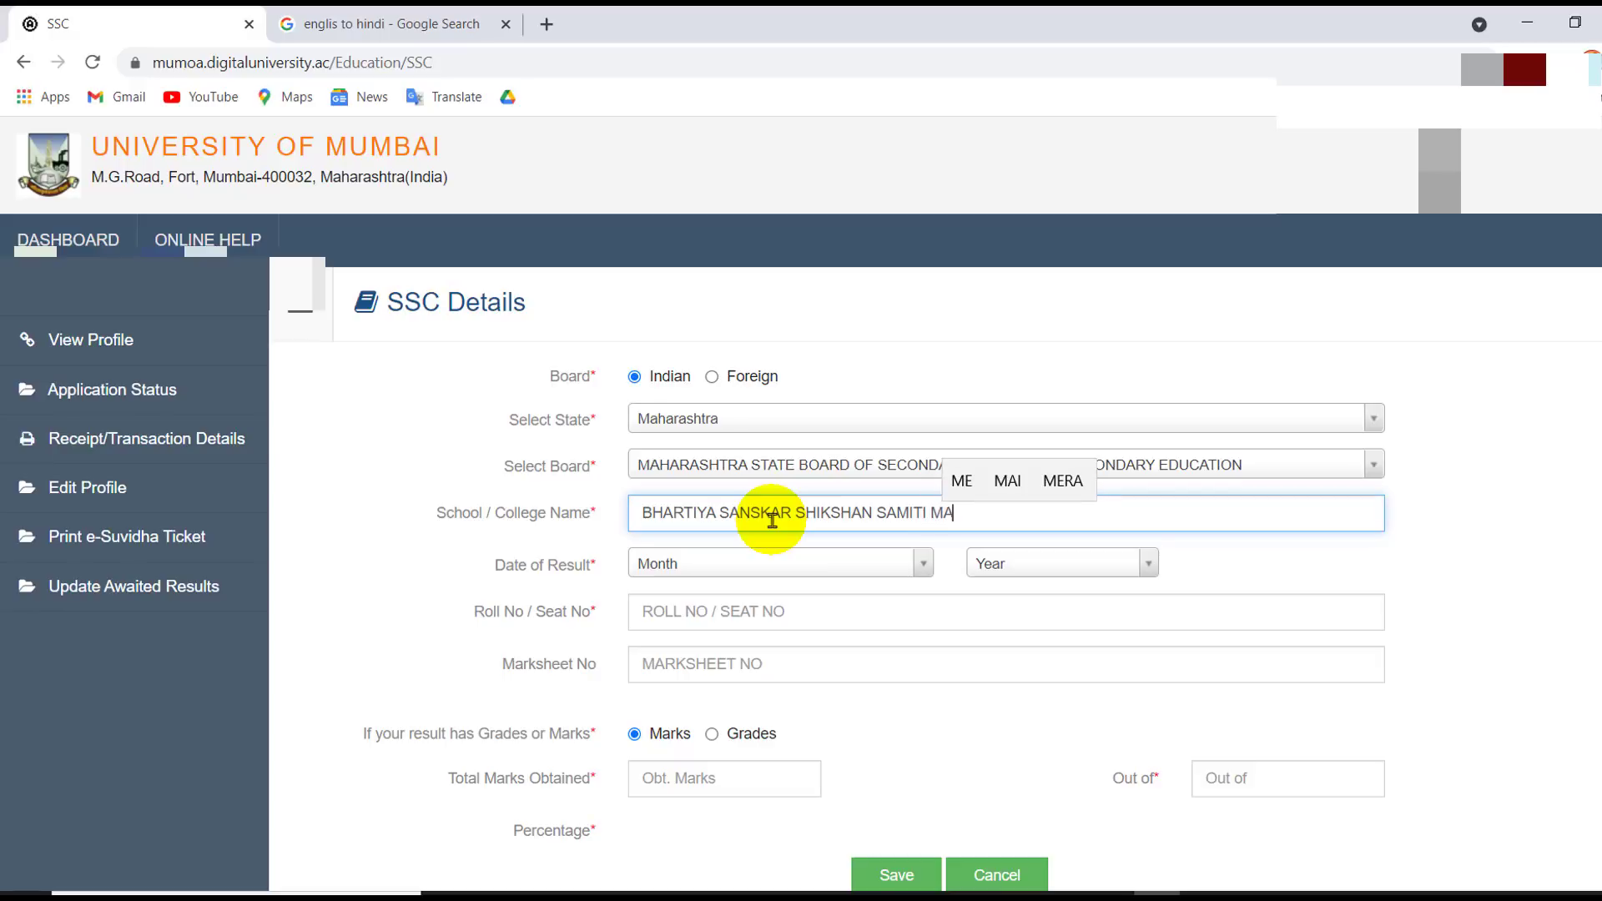
{"action": "type", "text": "DHYA"}
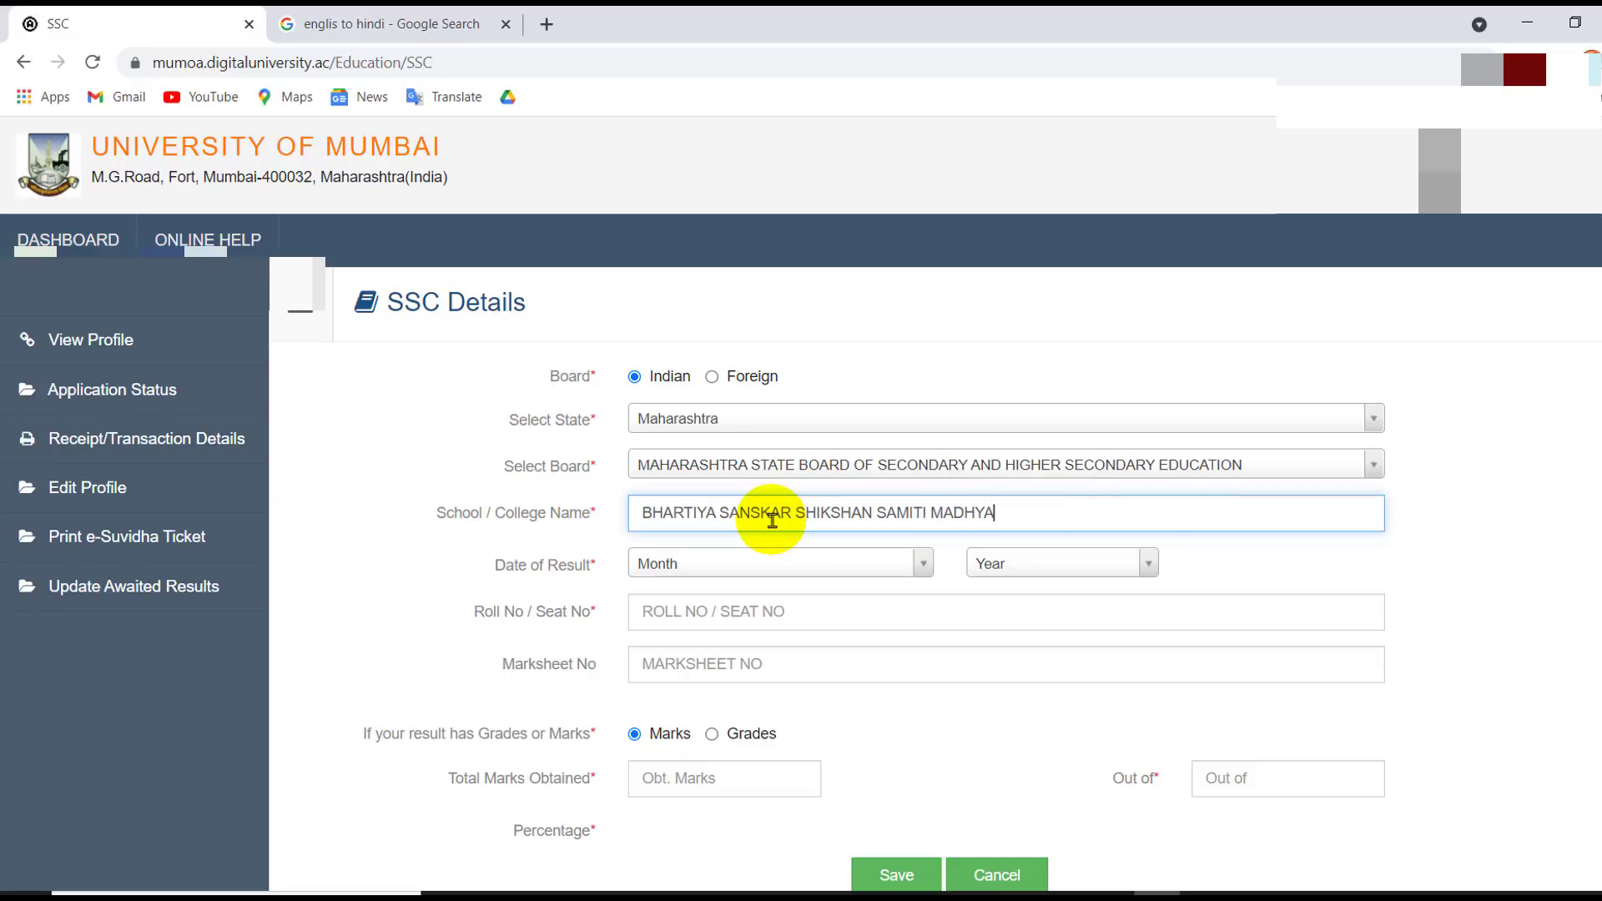
{"action": "type", "text": "MIK V"}
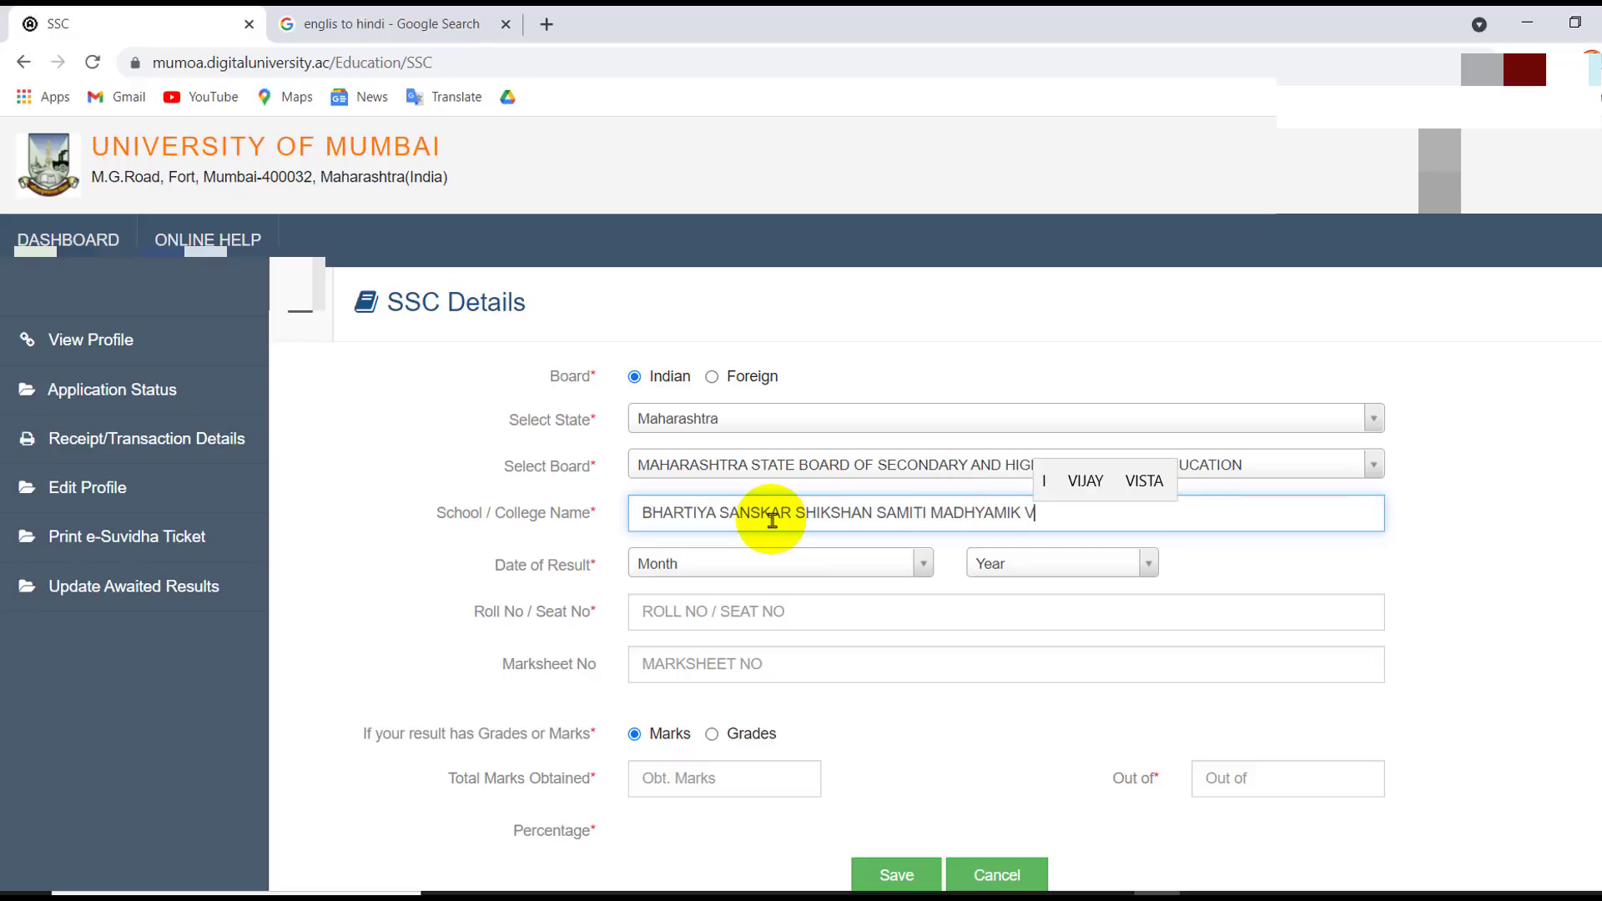
{"action": "type", "text": "IDYALAY"}
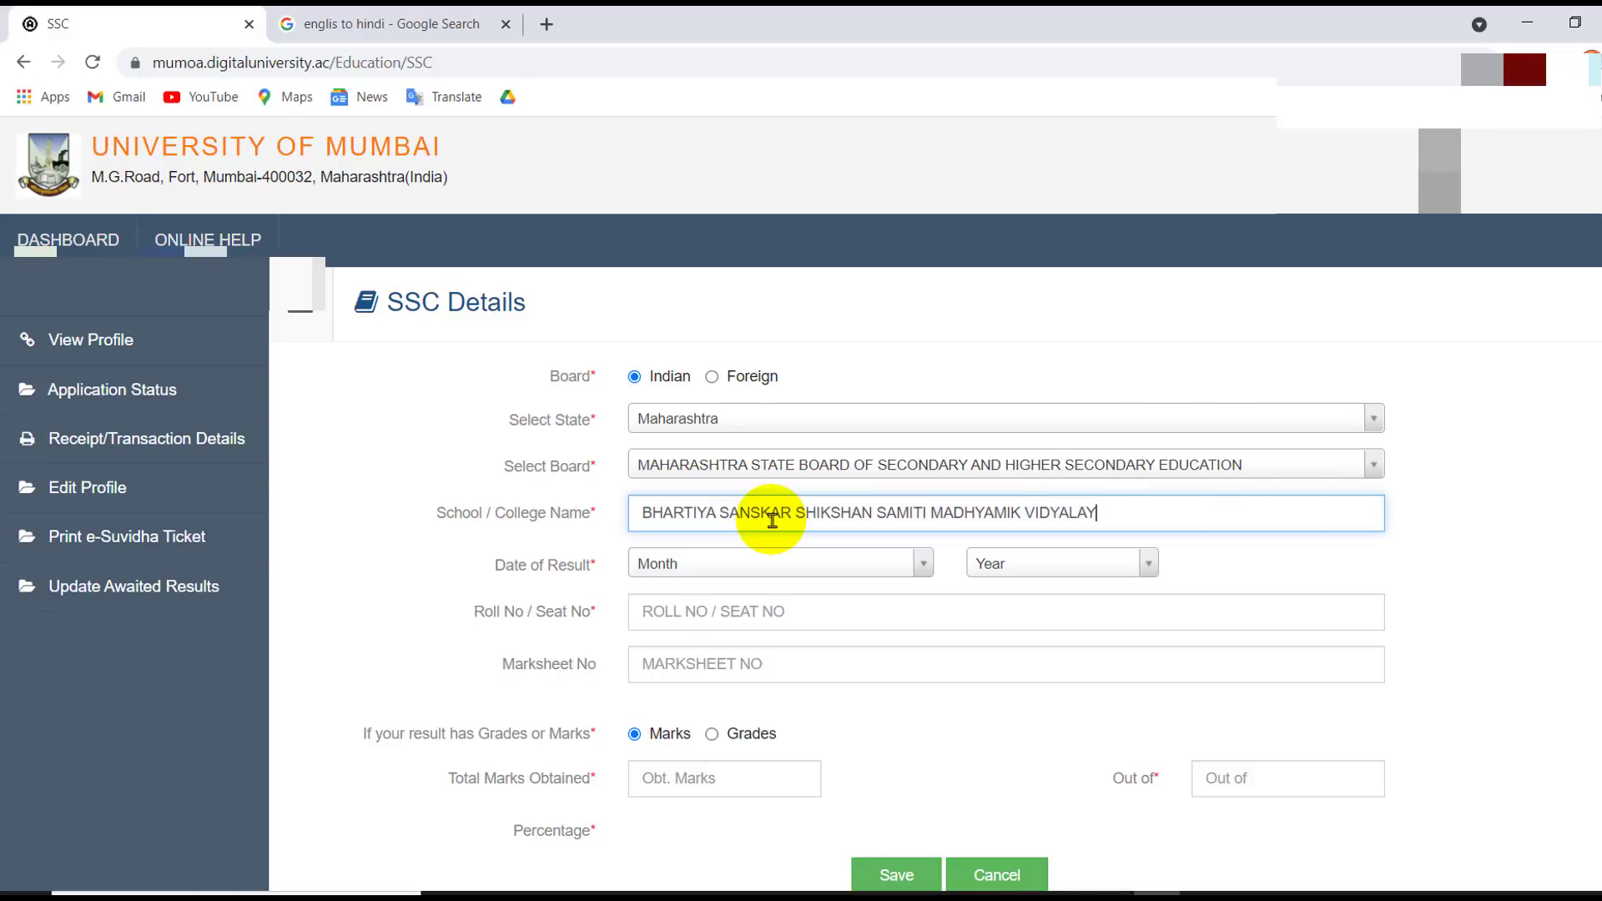
{"action": "type", "text": "A"}
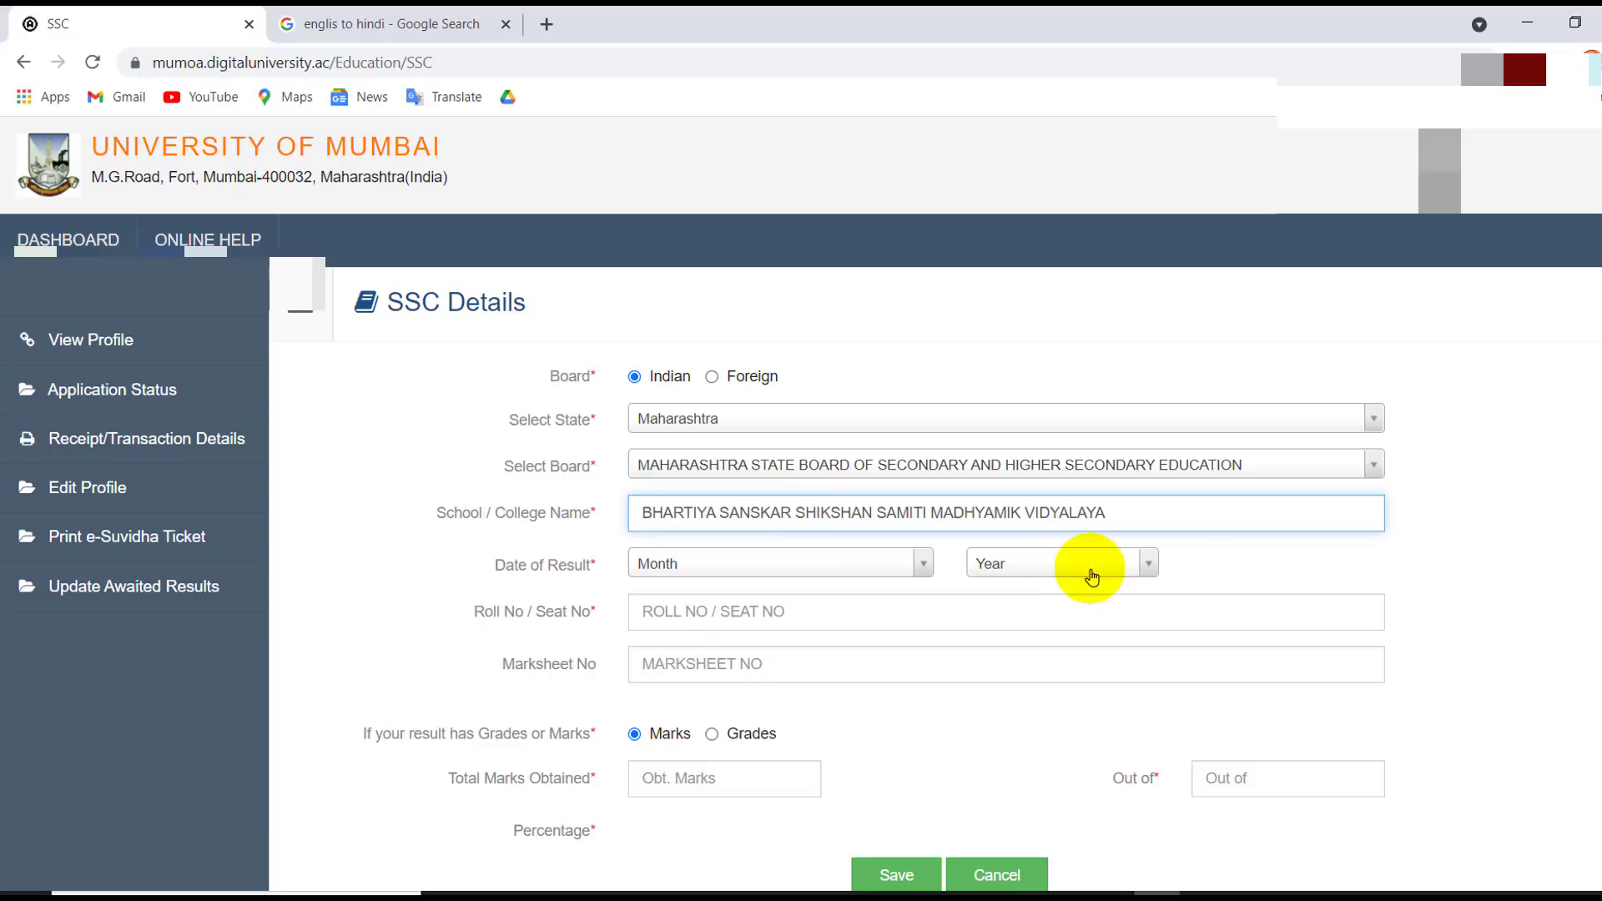
{"action": "left_click", "coordinate": [1218, 573]}
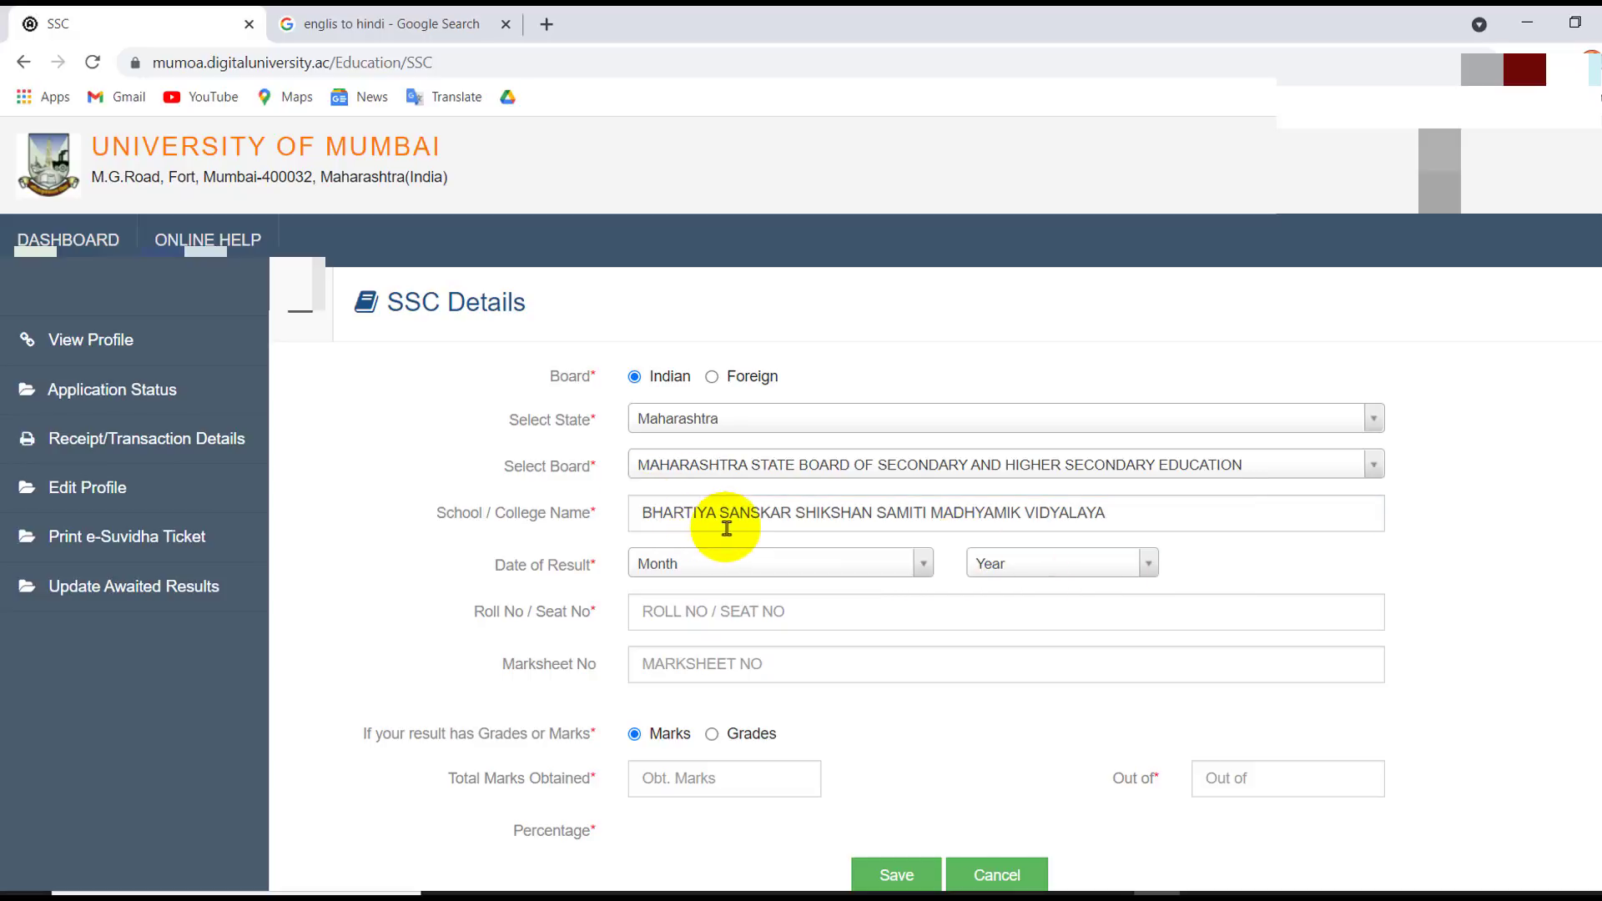
Set the SSC Date of Result to month March and year 2019.
{"action": "left_click", "coordinate": [838, 570]}
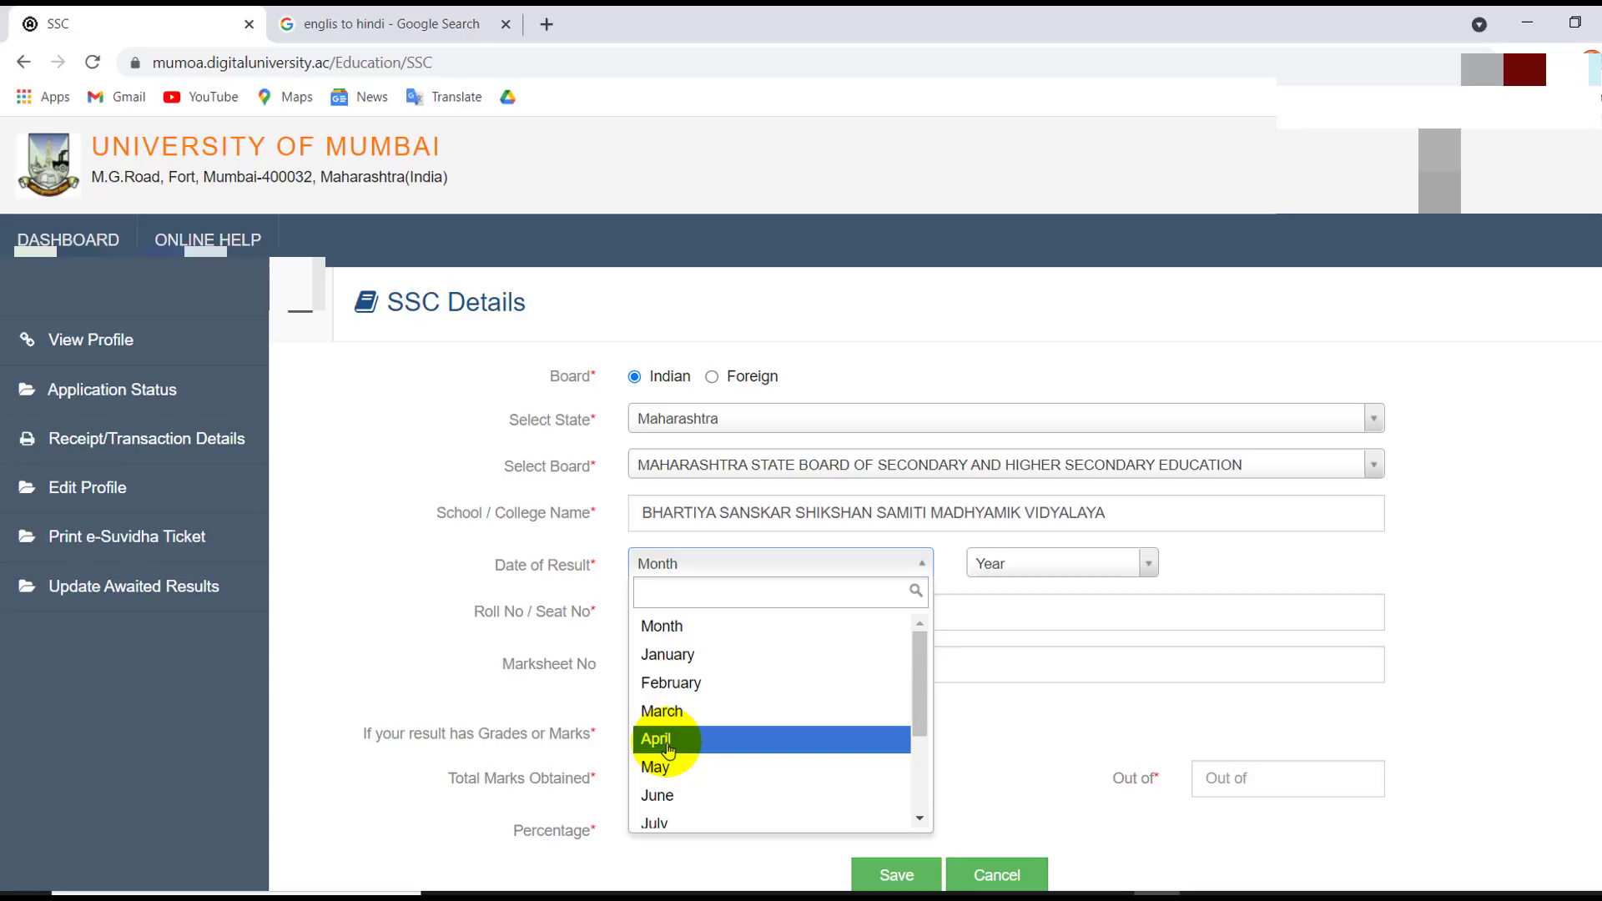
{"action": "left_click", "coordinate": [662, 711]}
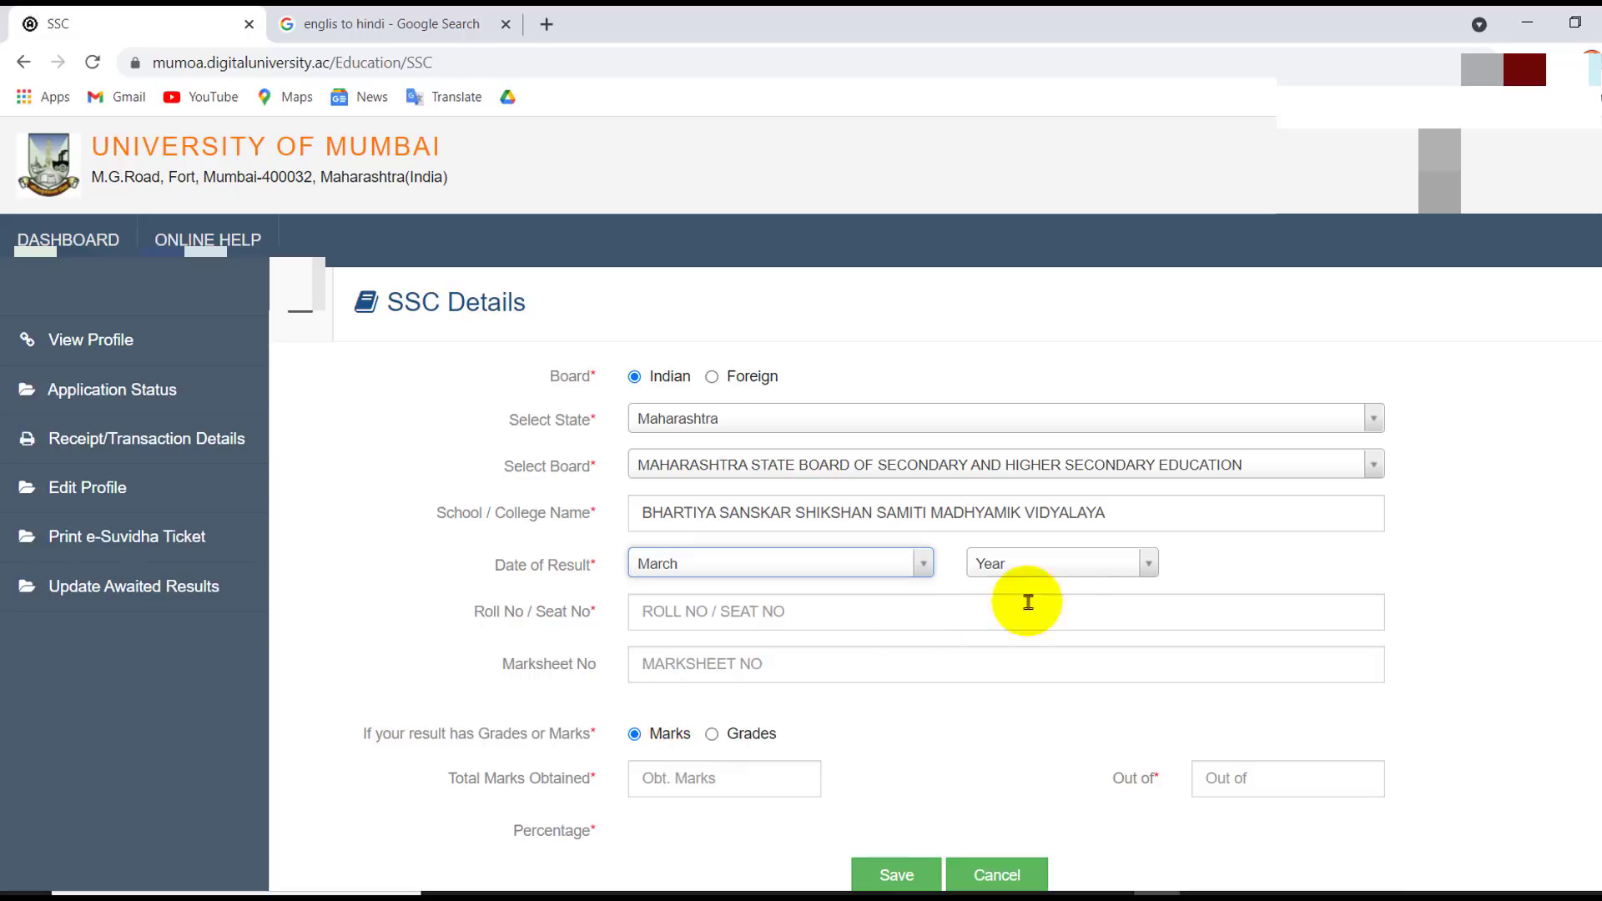
{"action": "left_click", "coordinate": [1127, 567]}
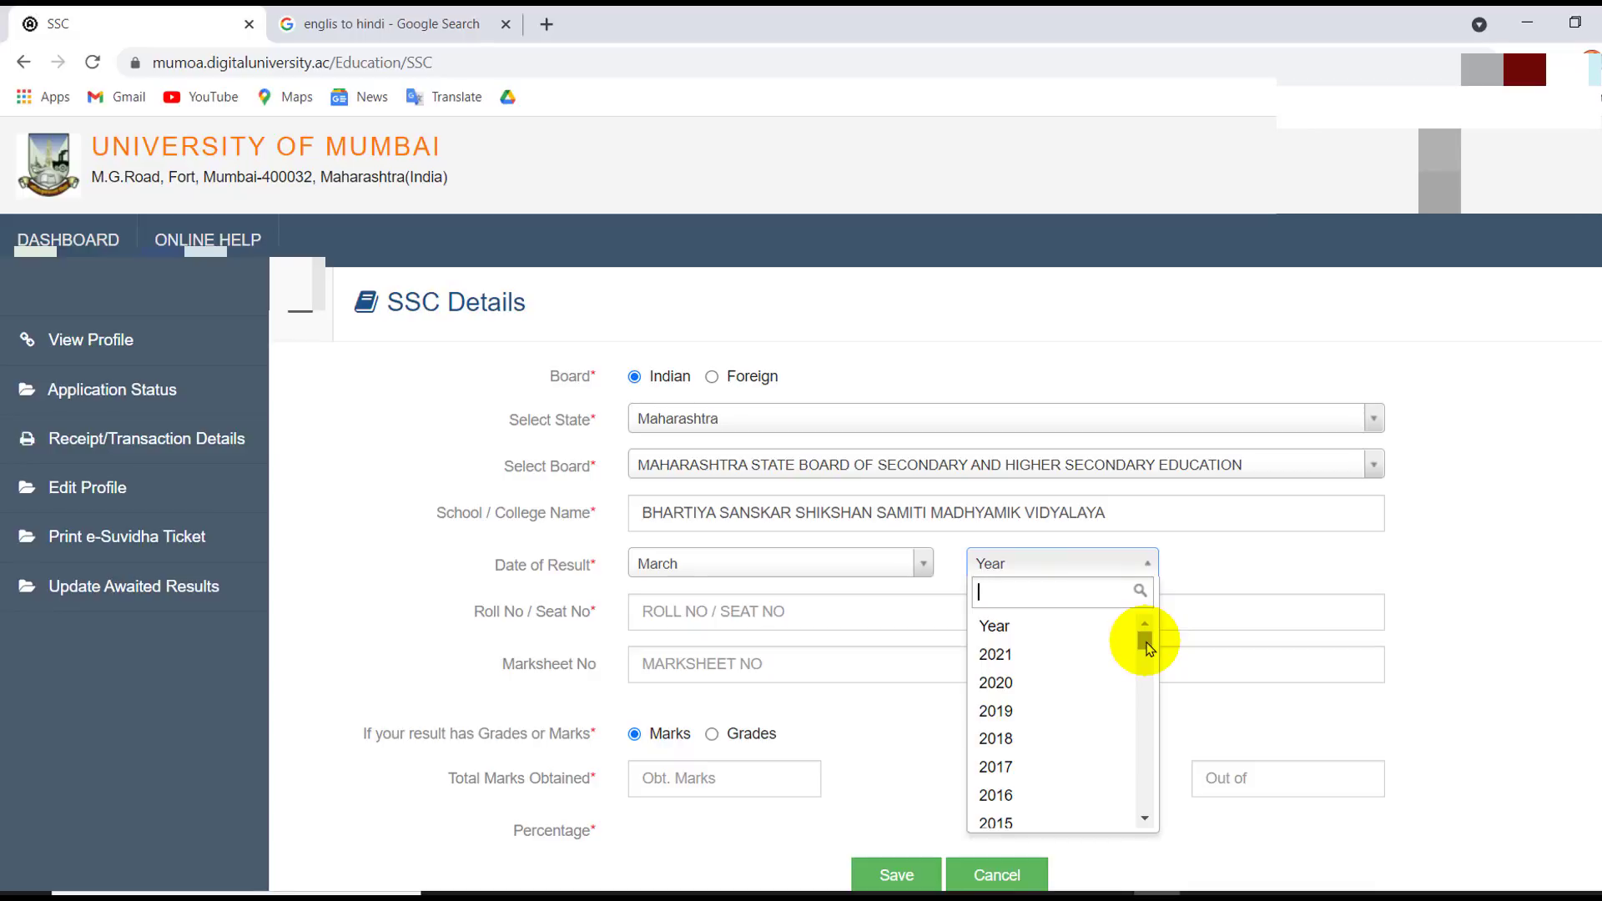
{"action": "left_click", "coordinate": [1005, 711]}
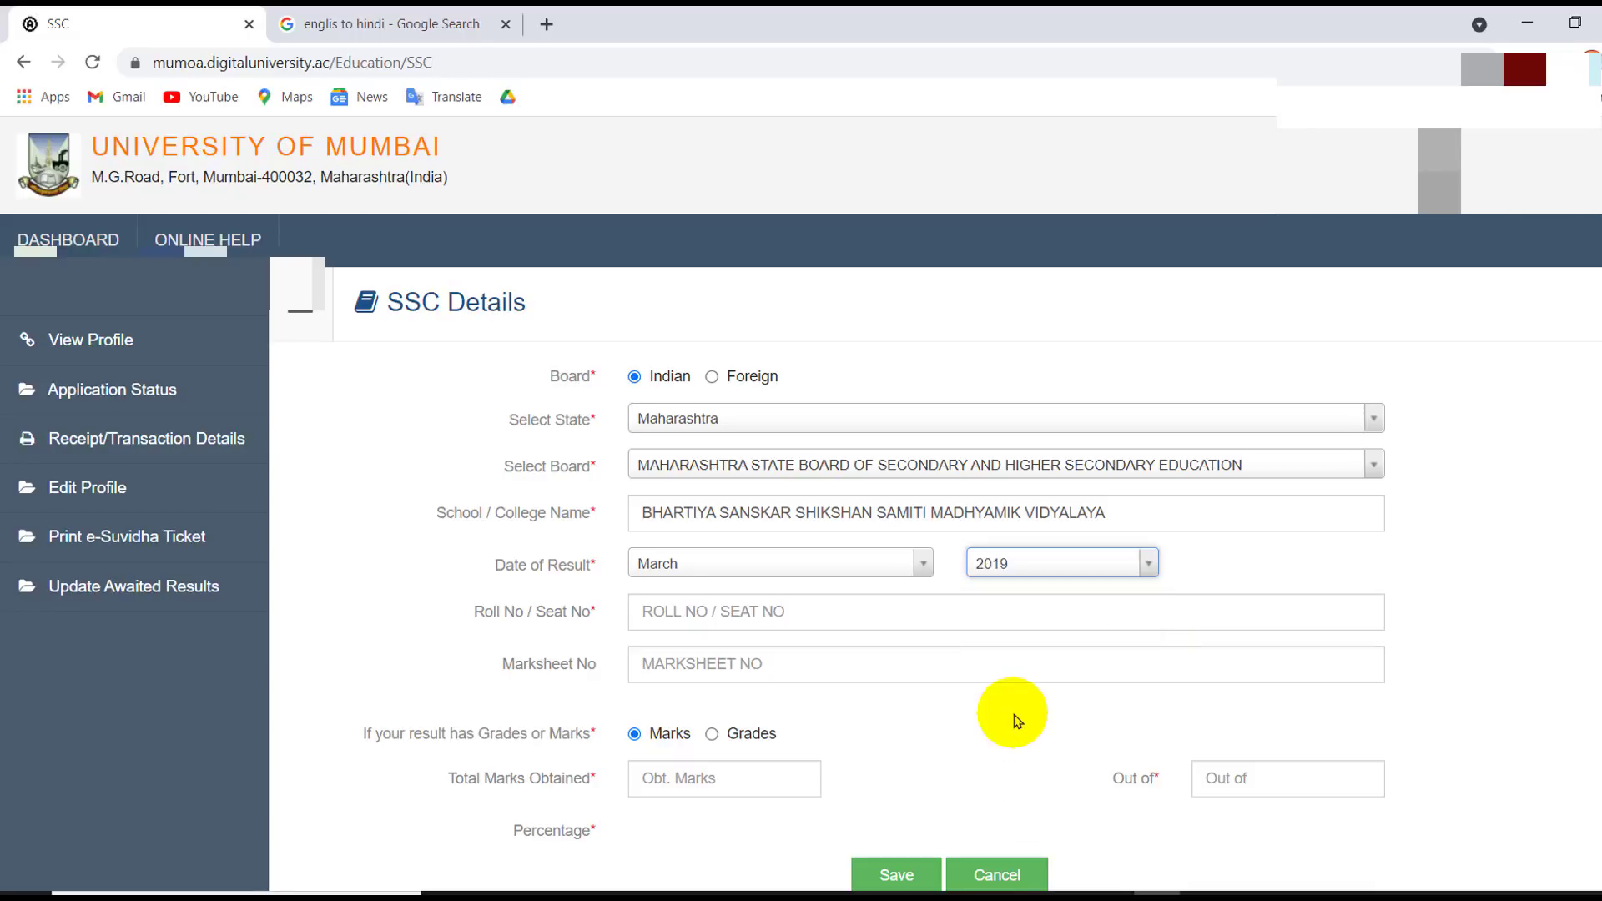
{"action": "left_click", "coordinate": [858, 620]}
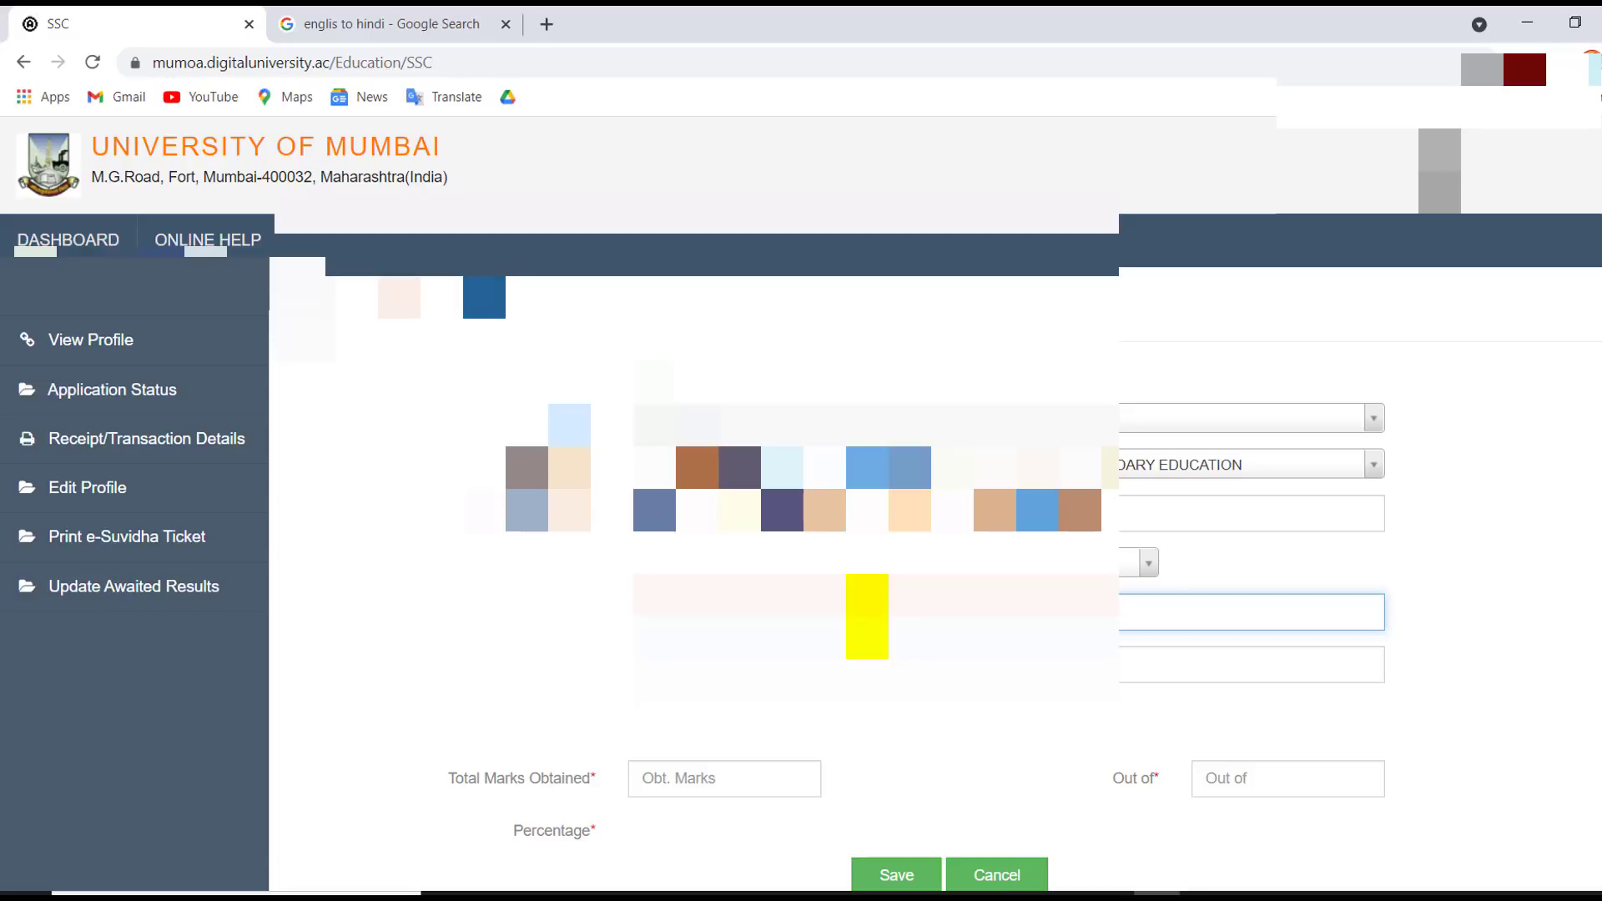
Fill in the marksheet number, enter 500 as Out of for 69.20 %, and save.
{"action": "left_click", "coordinate": [845, 668]}
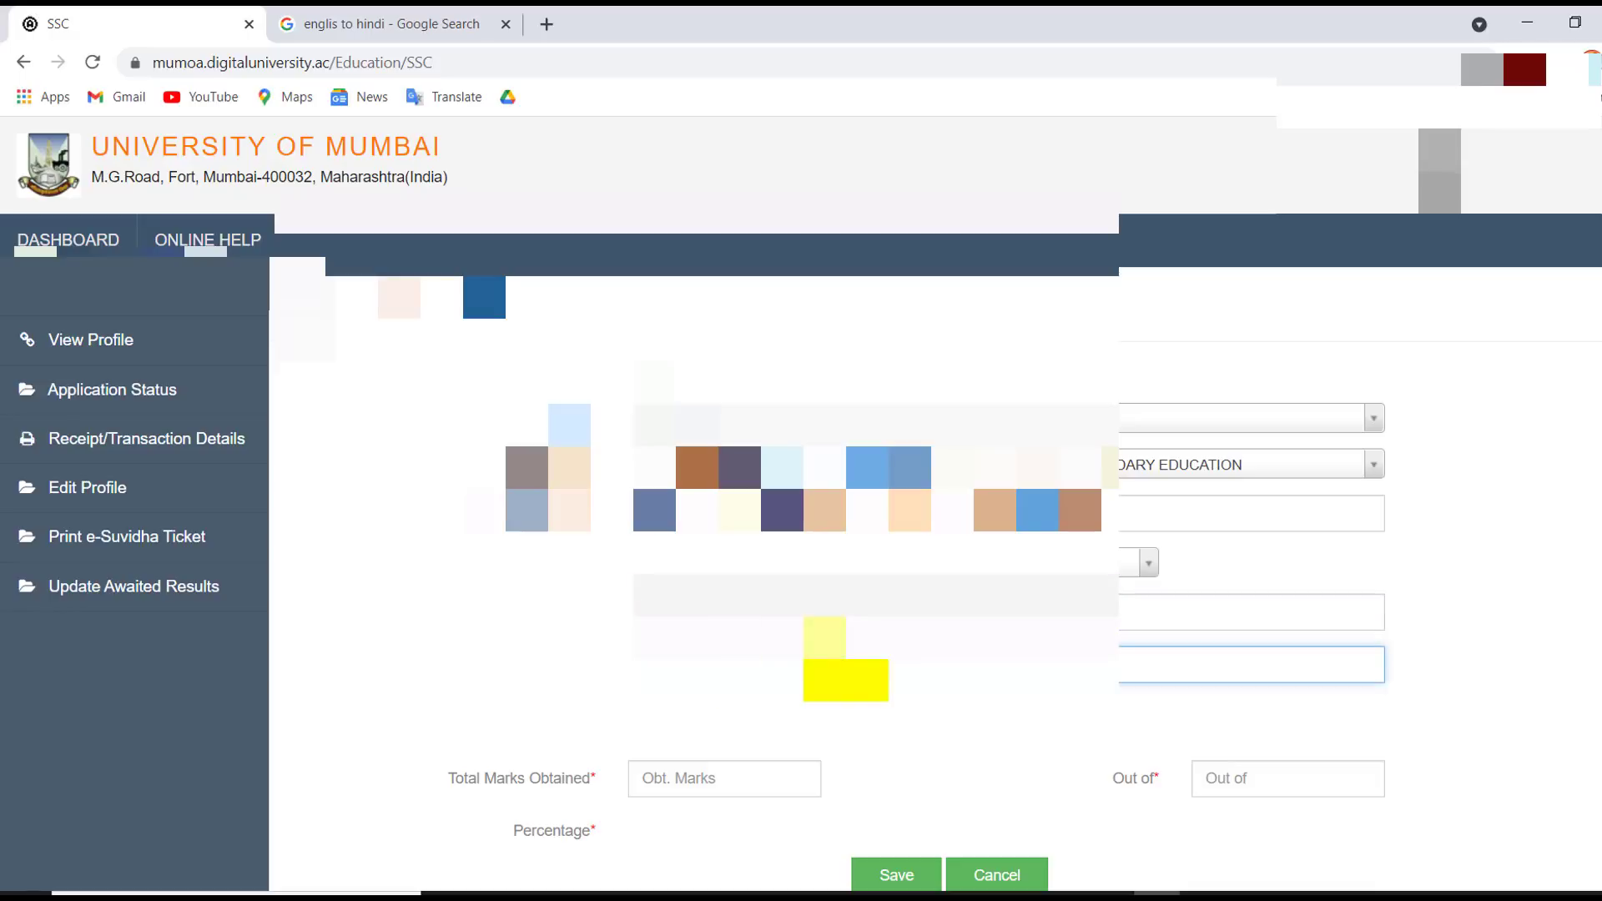
{"action": "left_click", "coordinate": [932, 762]}
{"action": "scroll", "coordinate": [932, 762], "scroll_direction": "down", "scroll_amount": 1}
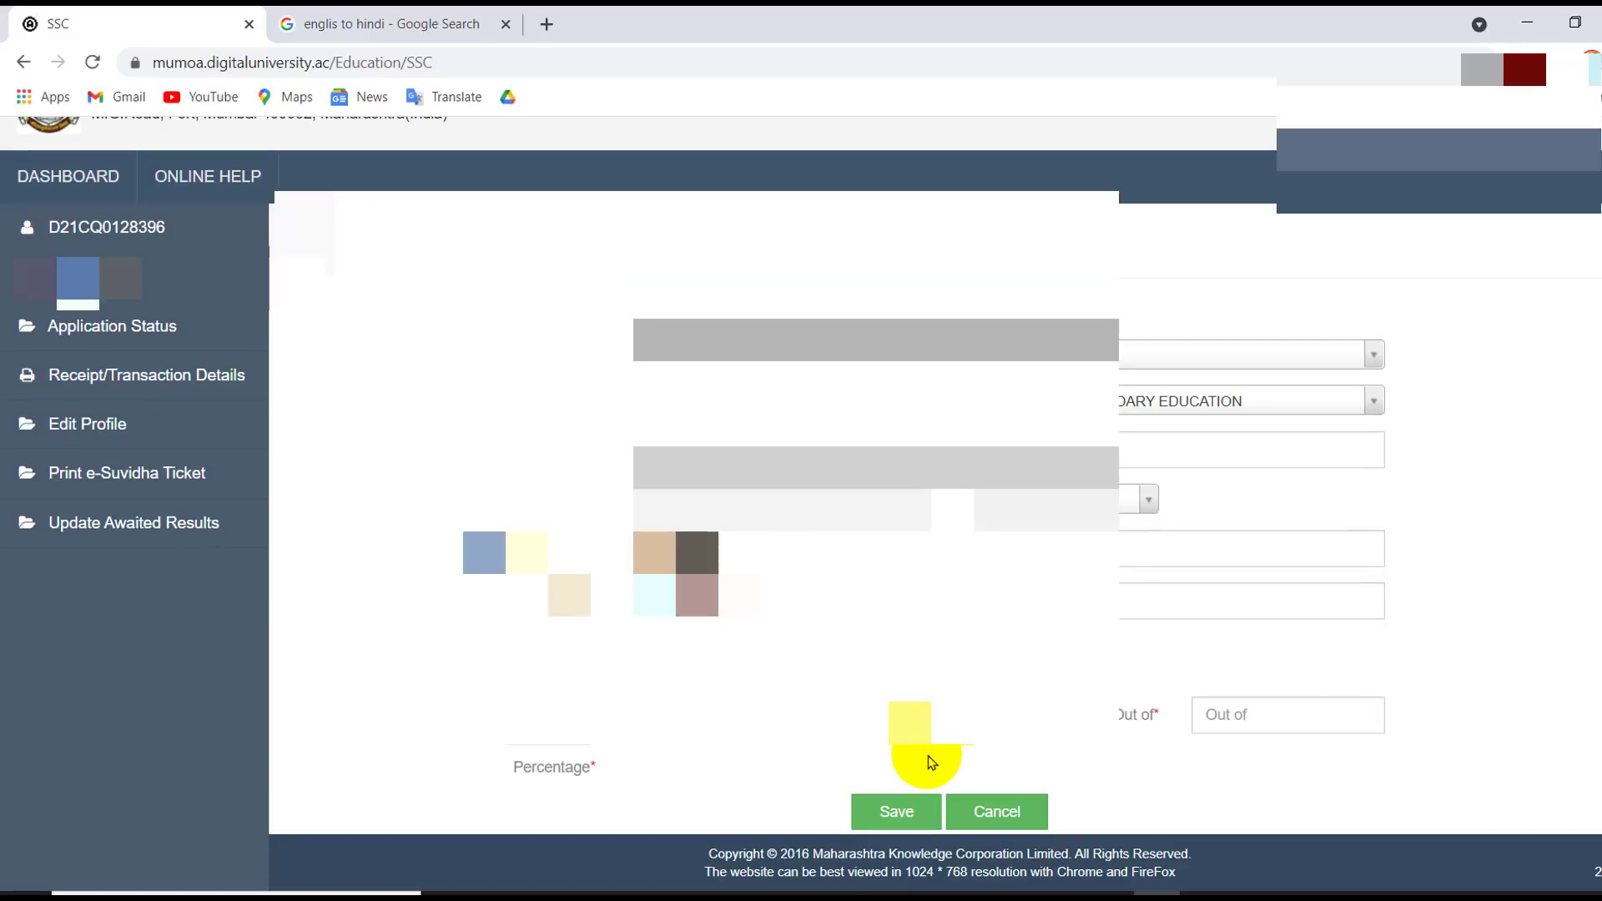
{"action": "left_click", "coordinate": [1266, 710]}
{"action": "type", "text": "5"}
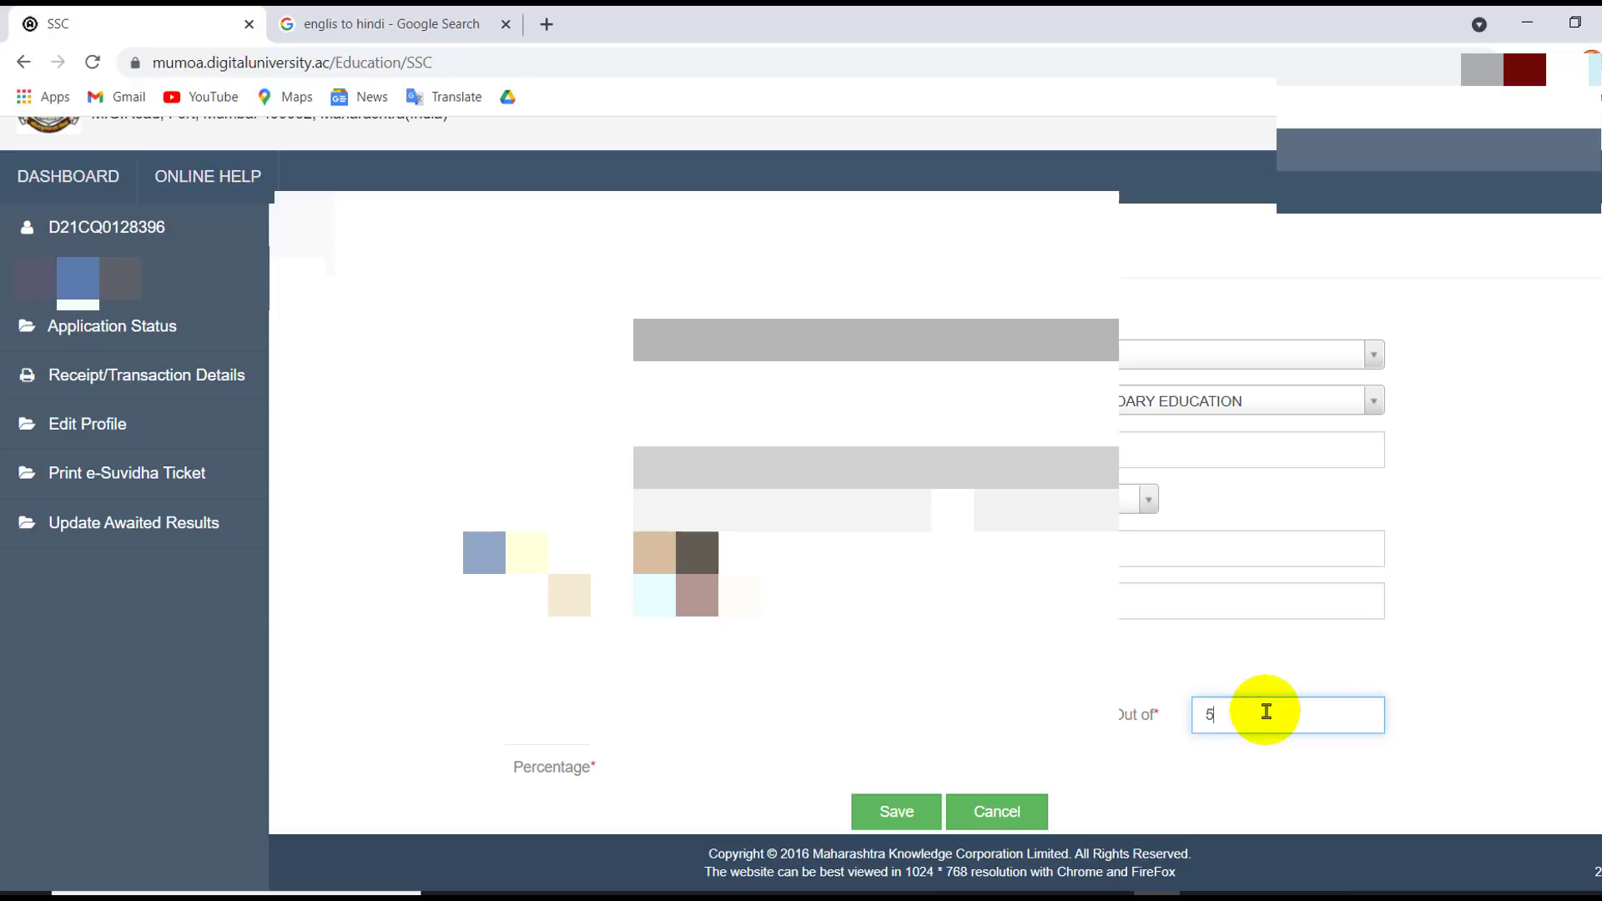
{"action": "type", "text": "00"}
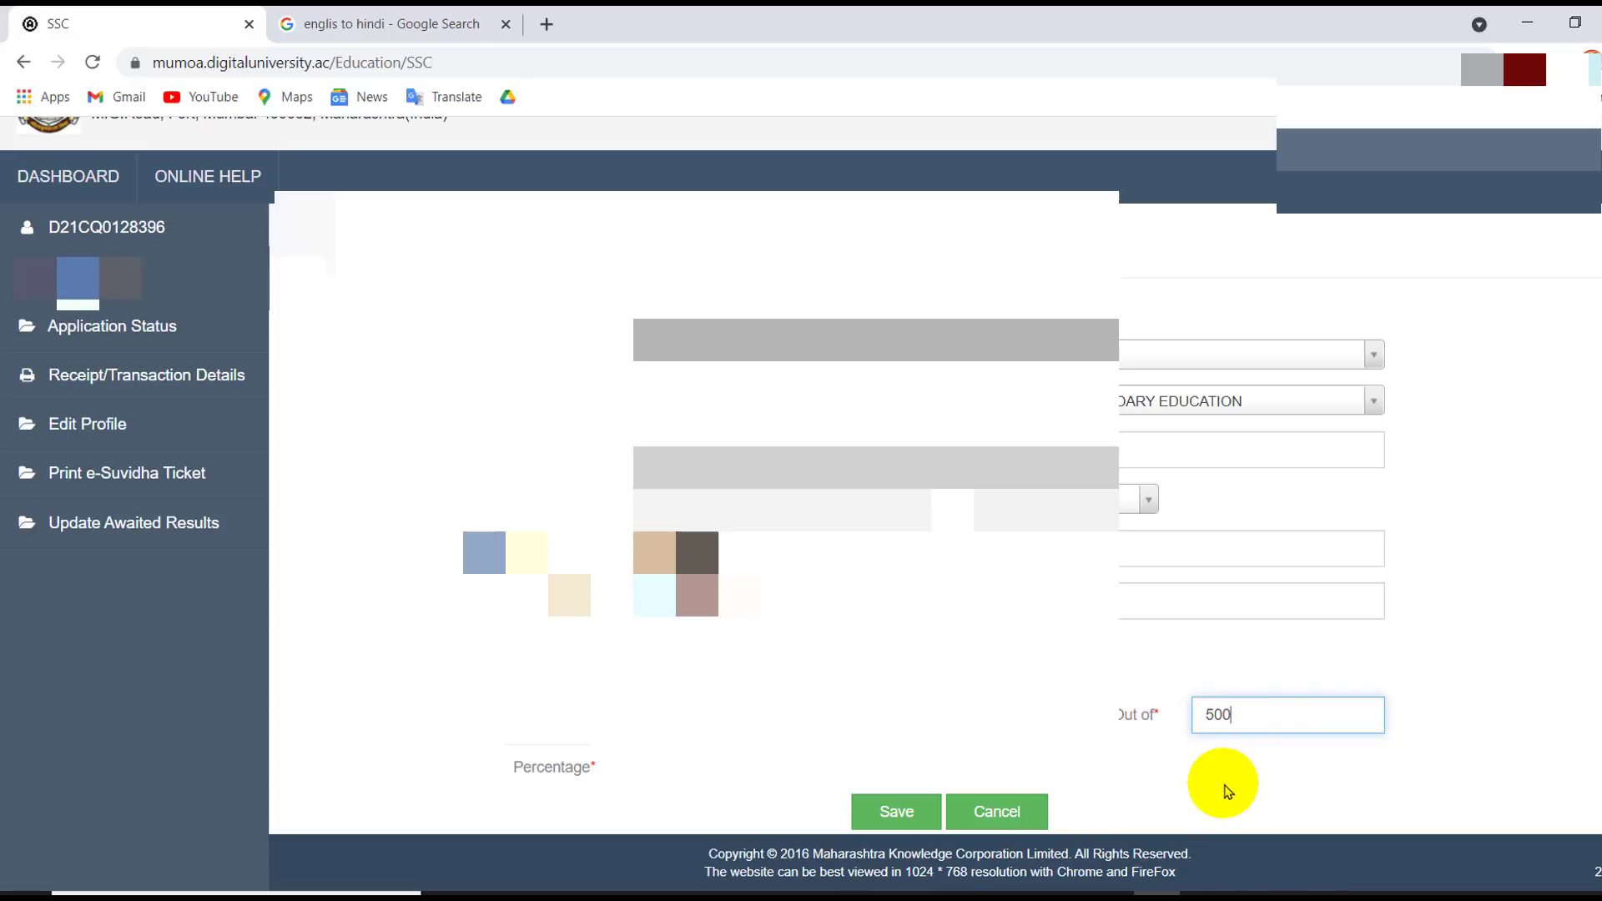
{"action": "left_click", "coordinate": [1223, 791]}
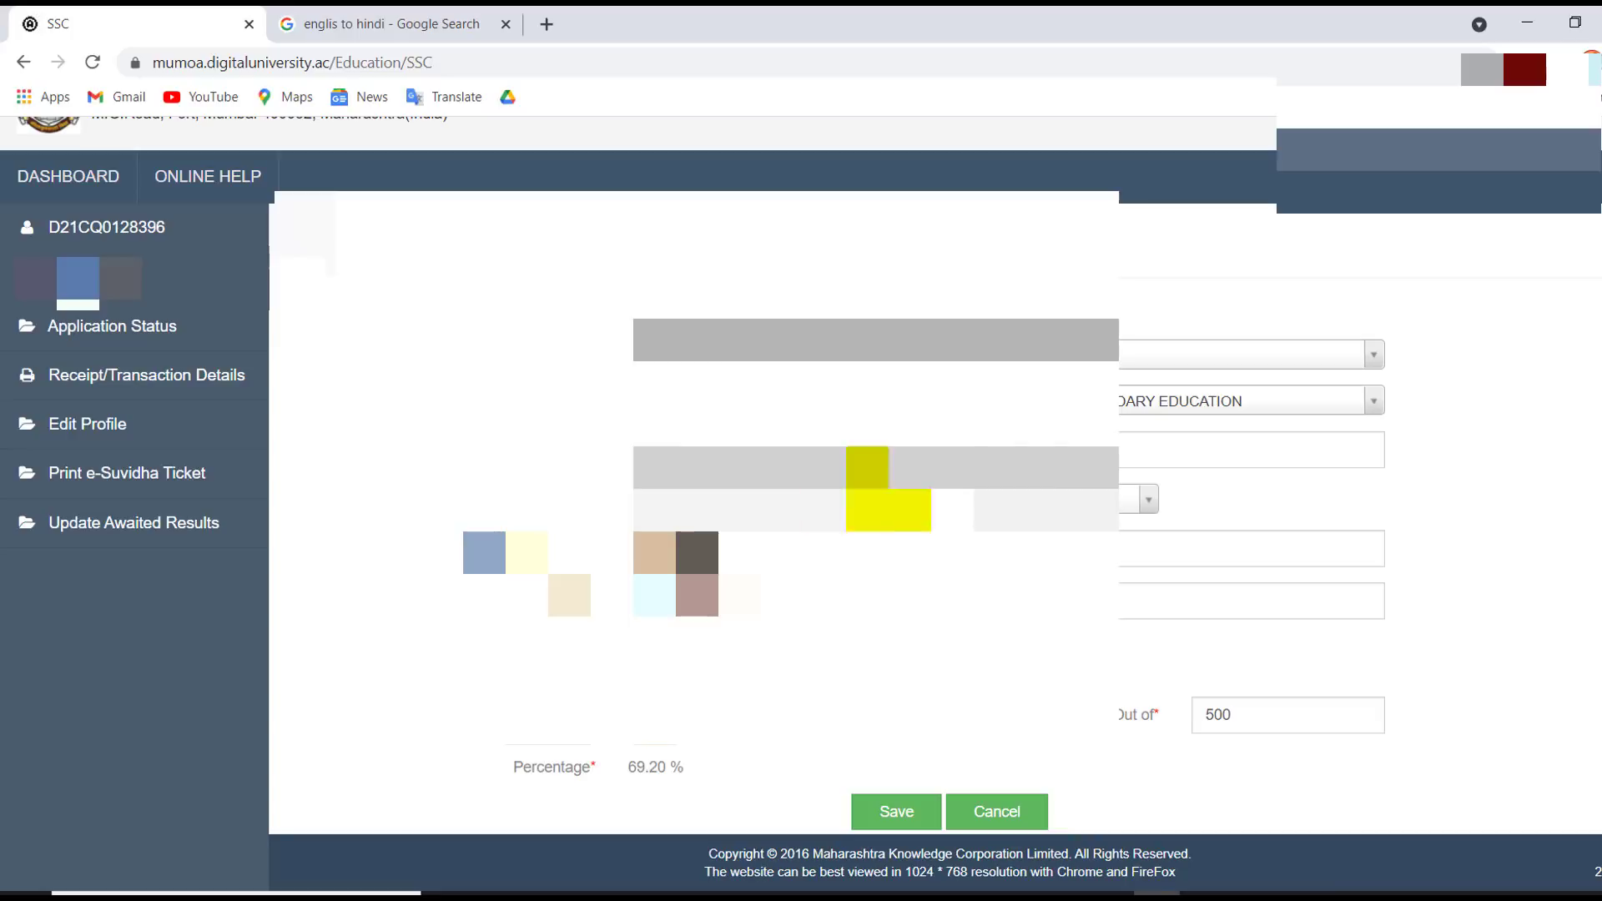
{"action": "left_click", "coordinate": [895, 813]}
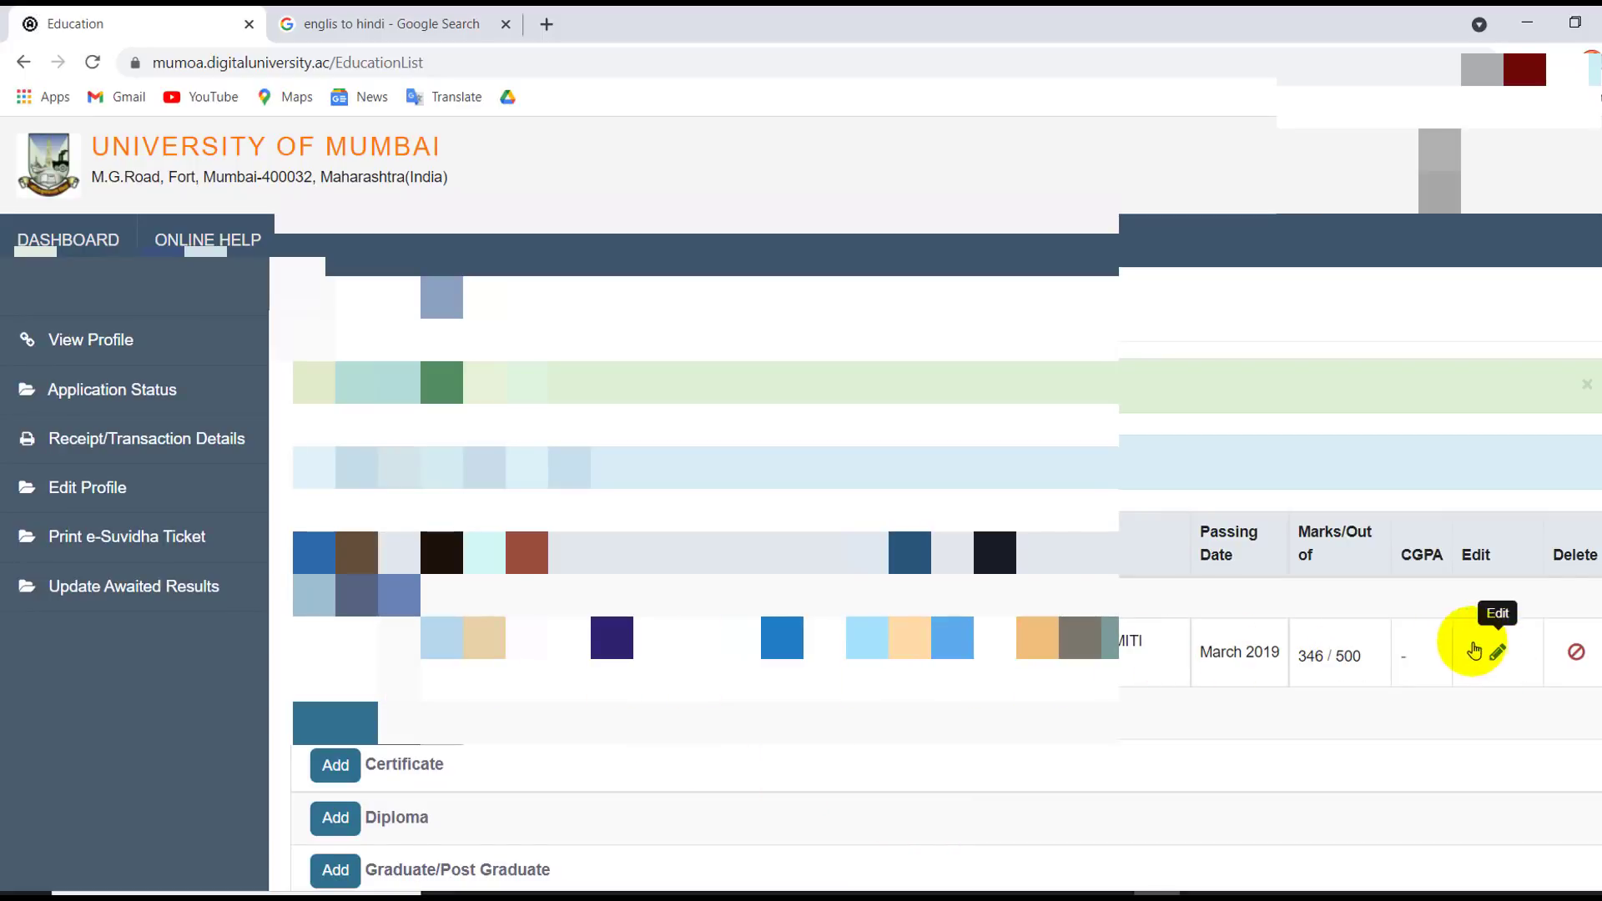
Scroll the Education Details table to check the saved SSC row: March 2019, 346/500.
{"action": "scroll", "coordinate": [1474, 655], "scroll_direction": "up", "scroll_amount": 3}
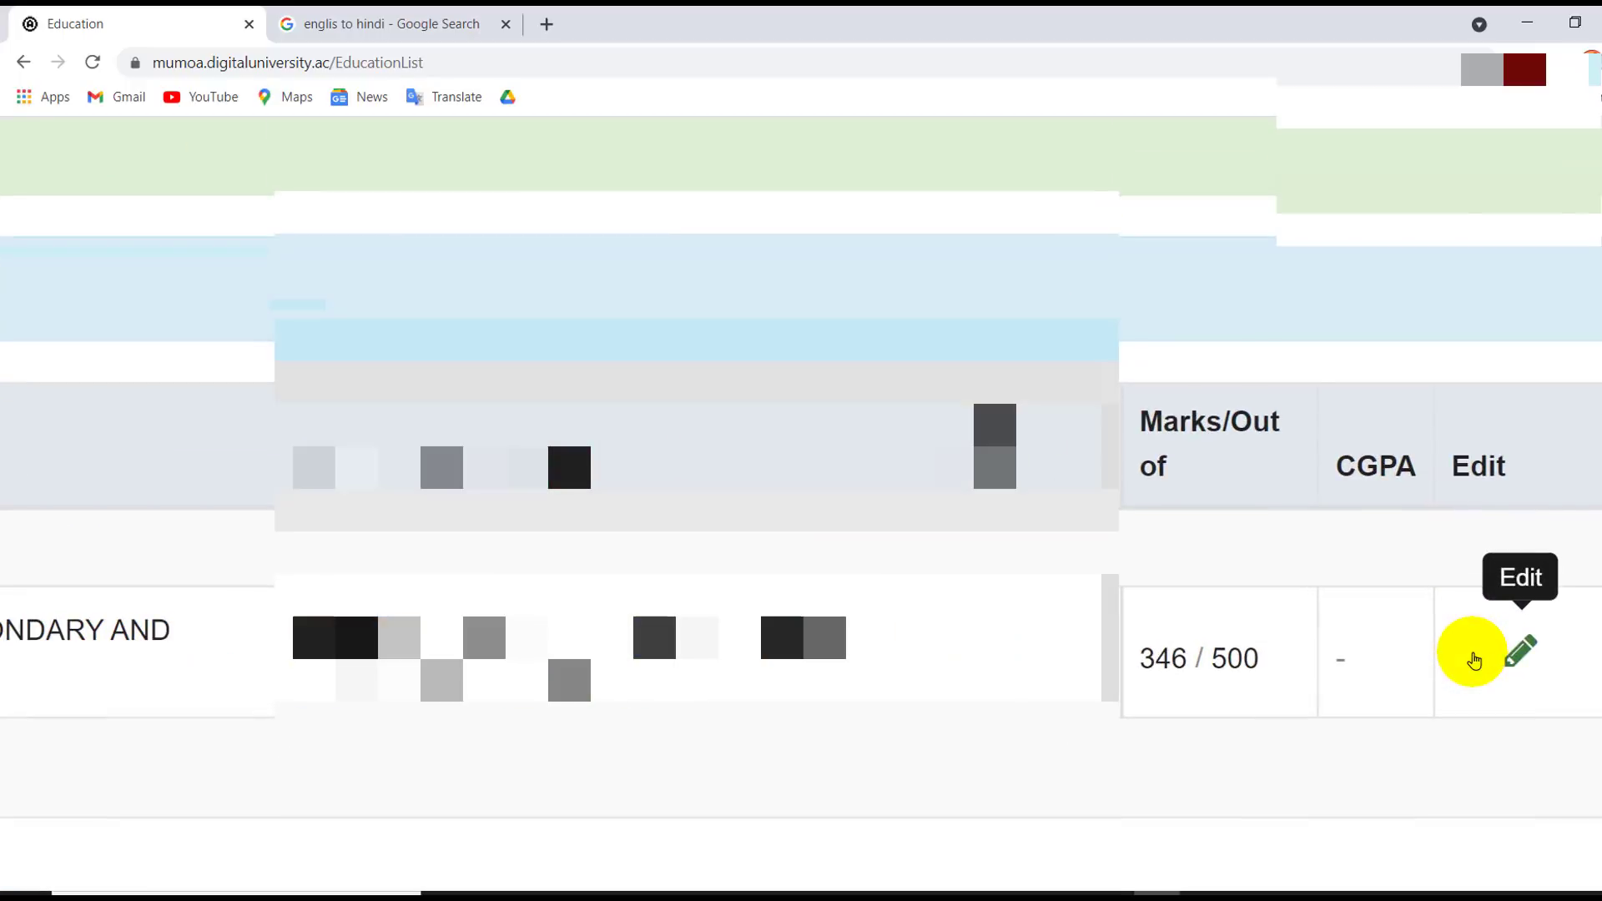
{"action": "scroll", "coordinate": [1474, 659], "scroll_direction": "down", "scroll_amount": 3}
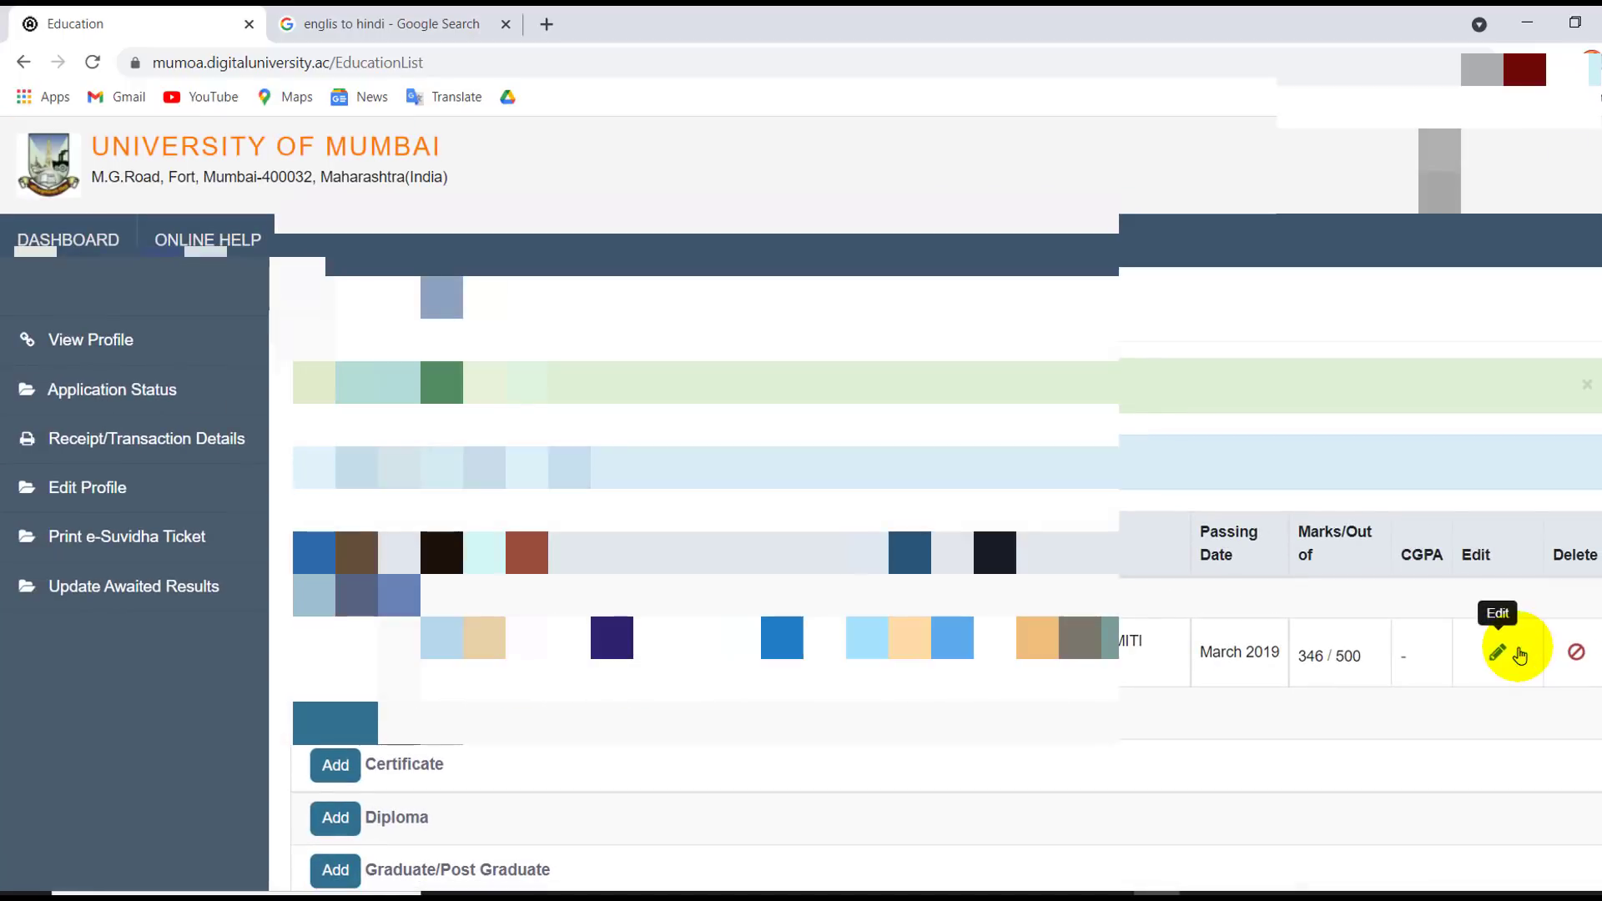
{"action": "scroll", "coordinate": [822, 698], "scroll_direction": "down", "scroll_amount": 3}
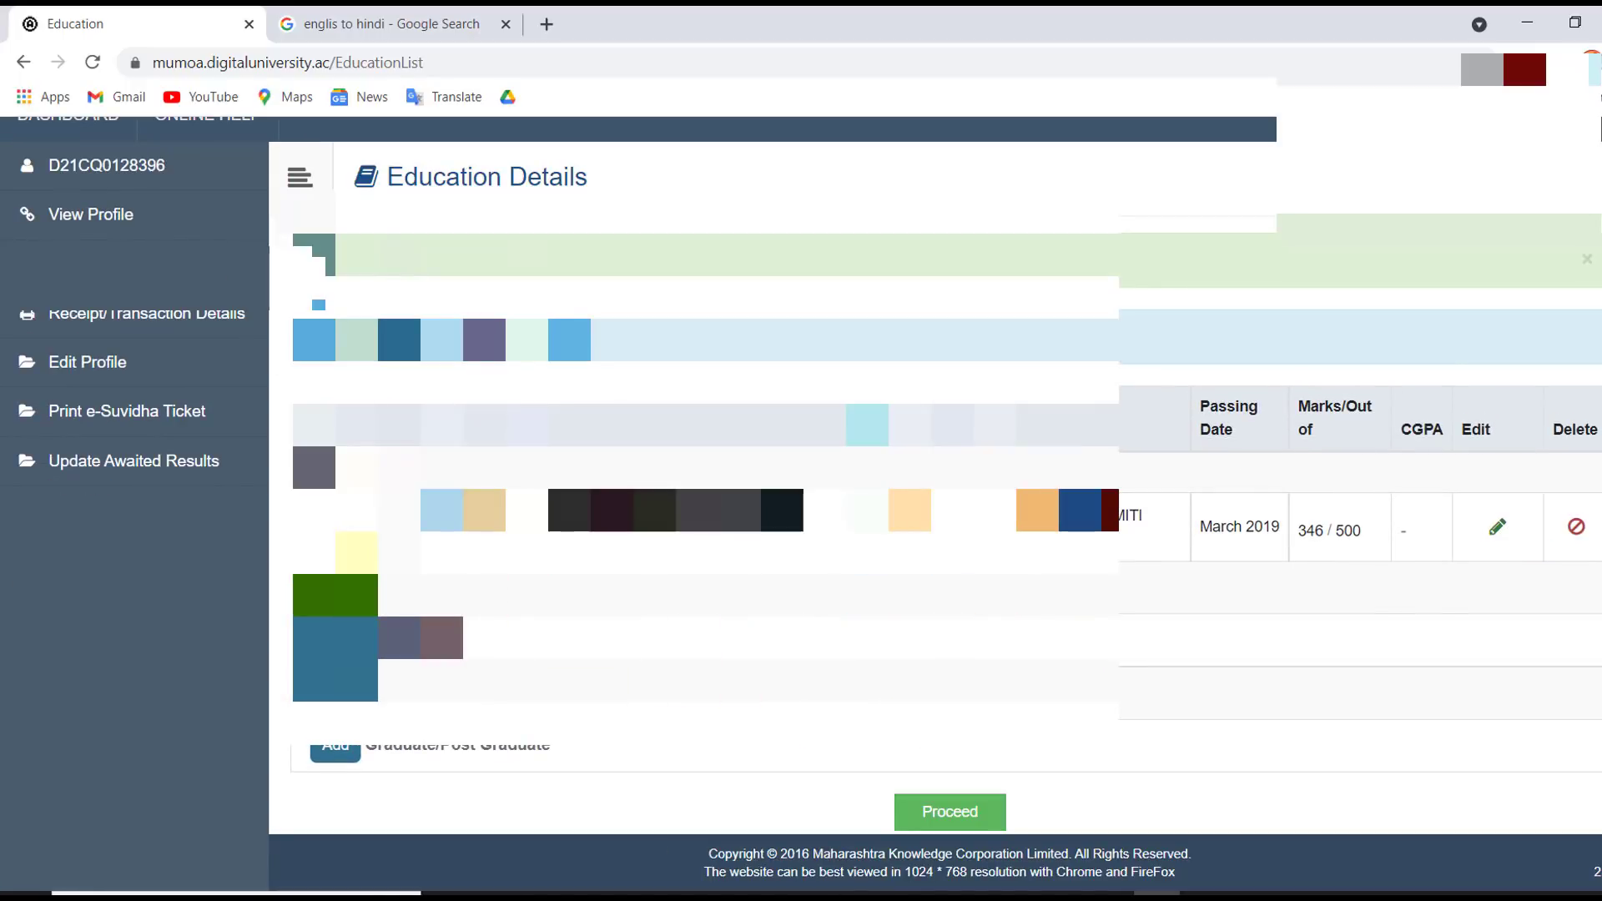
Start a new HSC entry, choosing the Maharashtra State Board and the next dropdown option.
{"action": "left_click", "coordinate": [337, 588]}
{"action": "scroll", "coordinate": [837, 508], "scroll_direction": "down", "scroll_amount": 1}
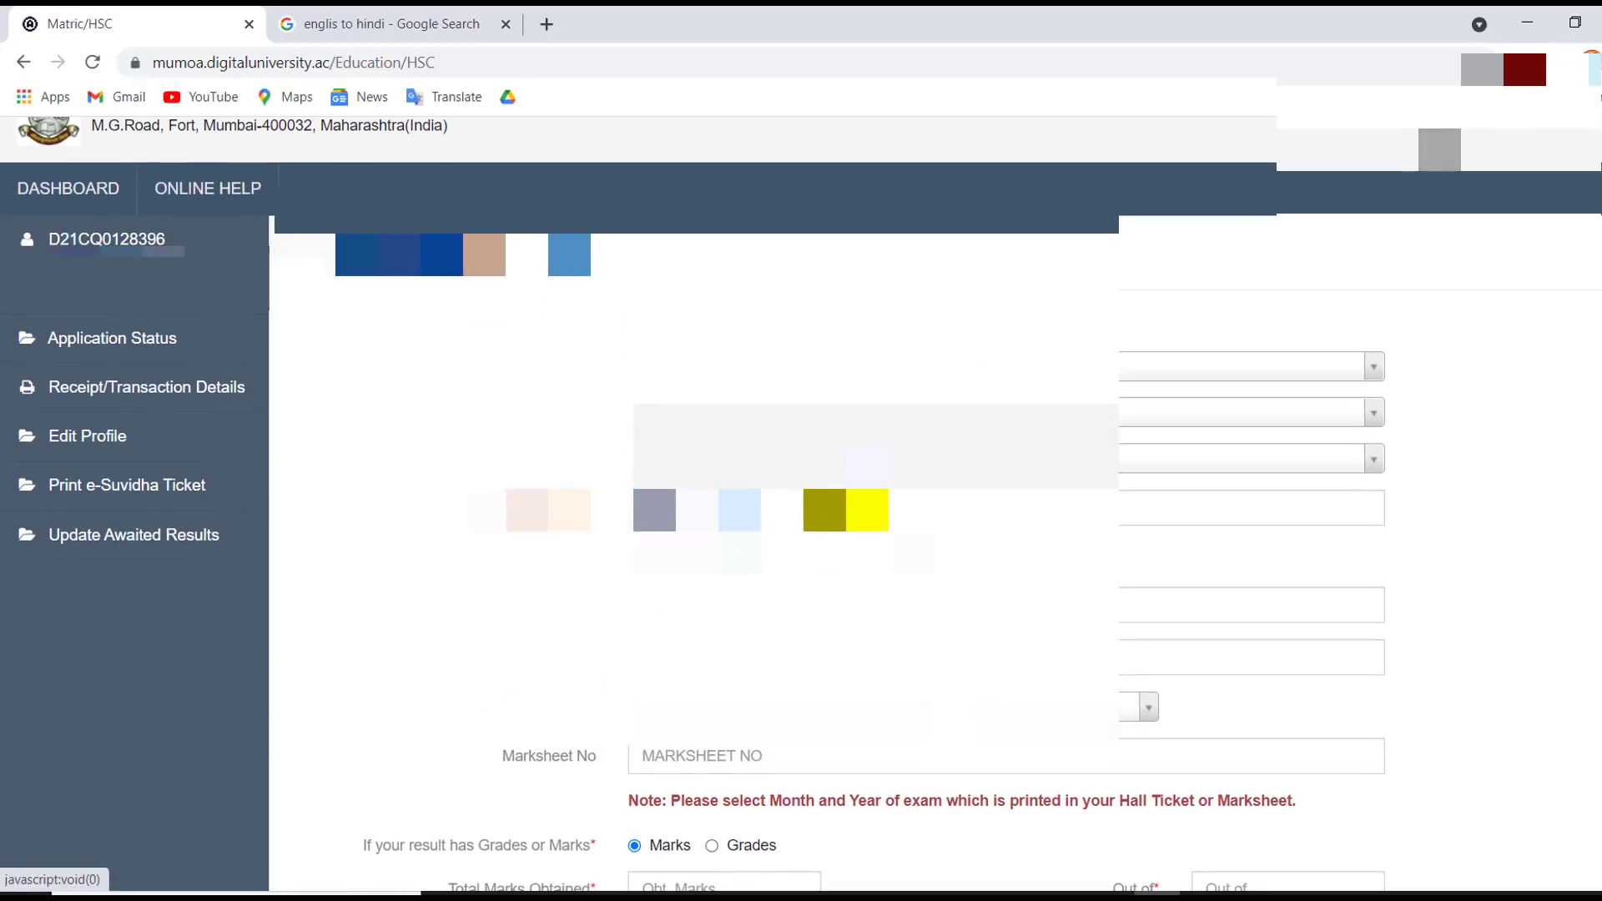
{"action": "scroll", "coordinate": [826, 500], "scroll_direction": "down", "scroll_amount": 2}
{"action": "scroll", "coordinate": [826, 501], "scroll_direction": "down", "scroll_amount": 2}
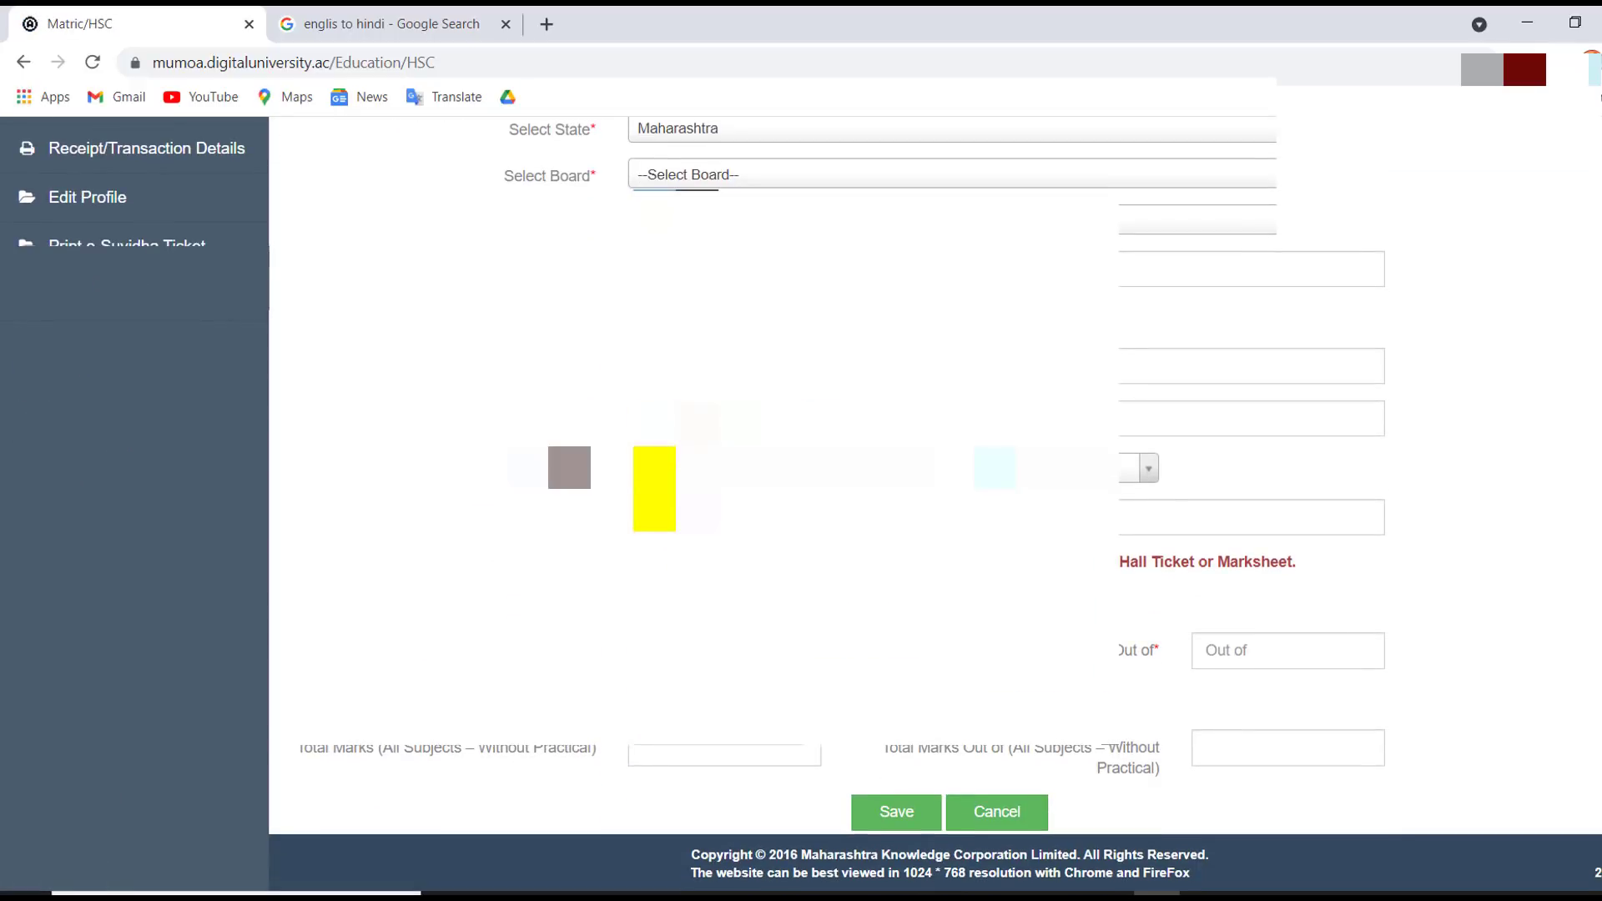
{"action": "scroll", "coordinate": [835, 500], "scroll_direction": "up", "scroll_amount": 4}
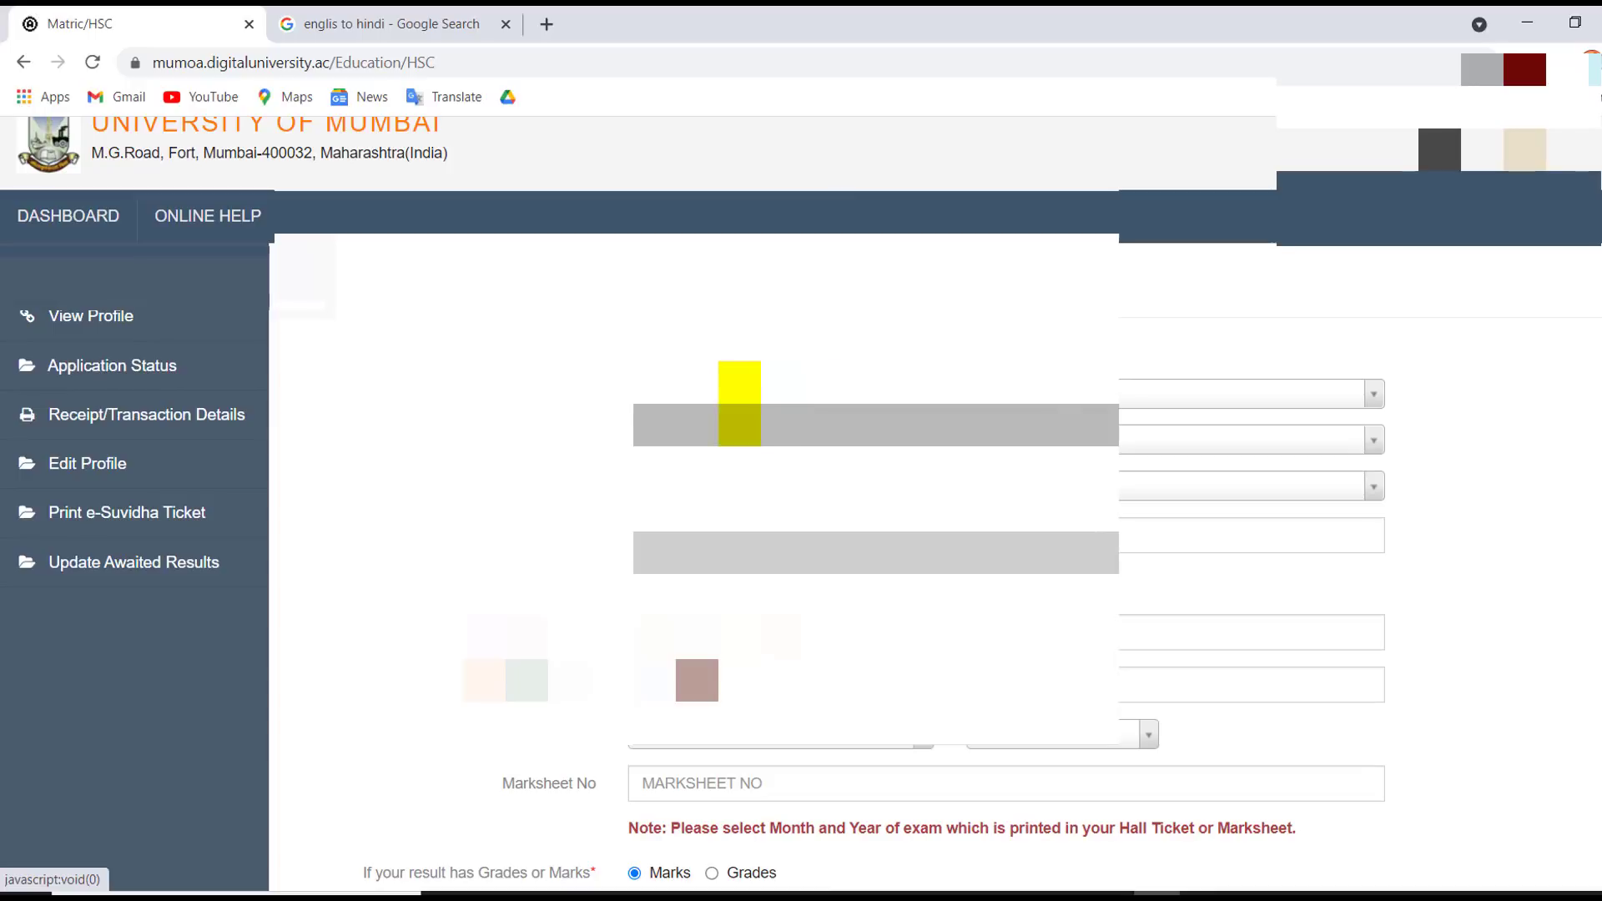
{"action": "left_click", "coordinate": [709, 439]}
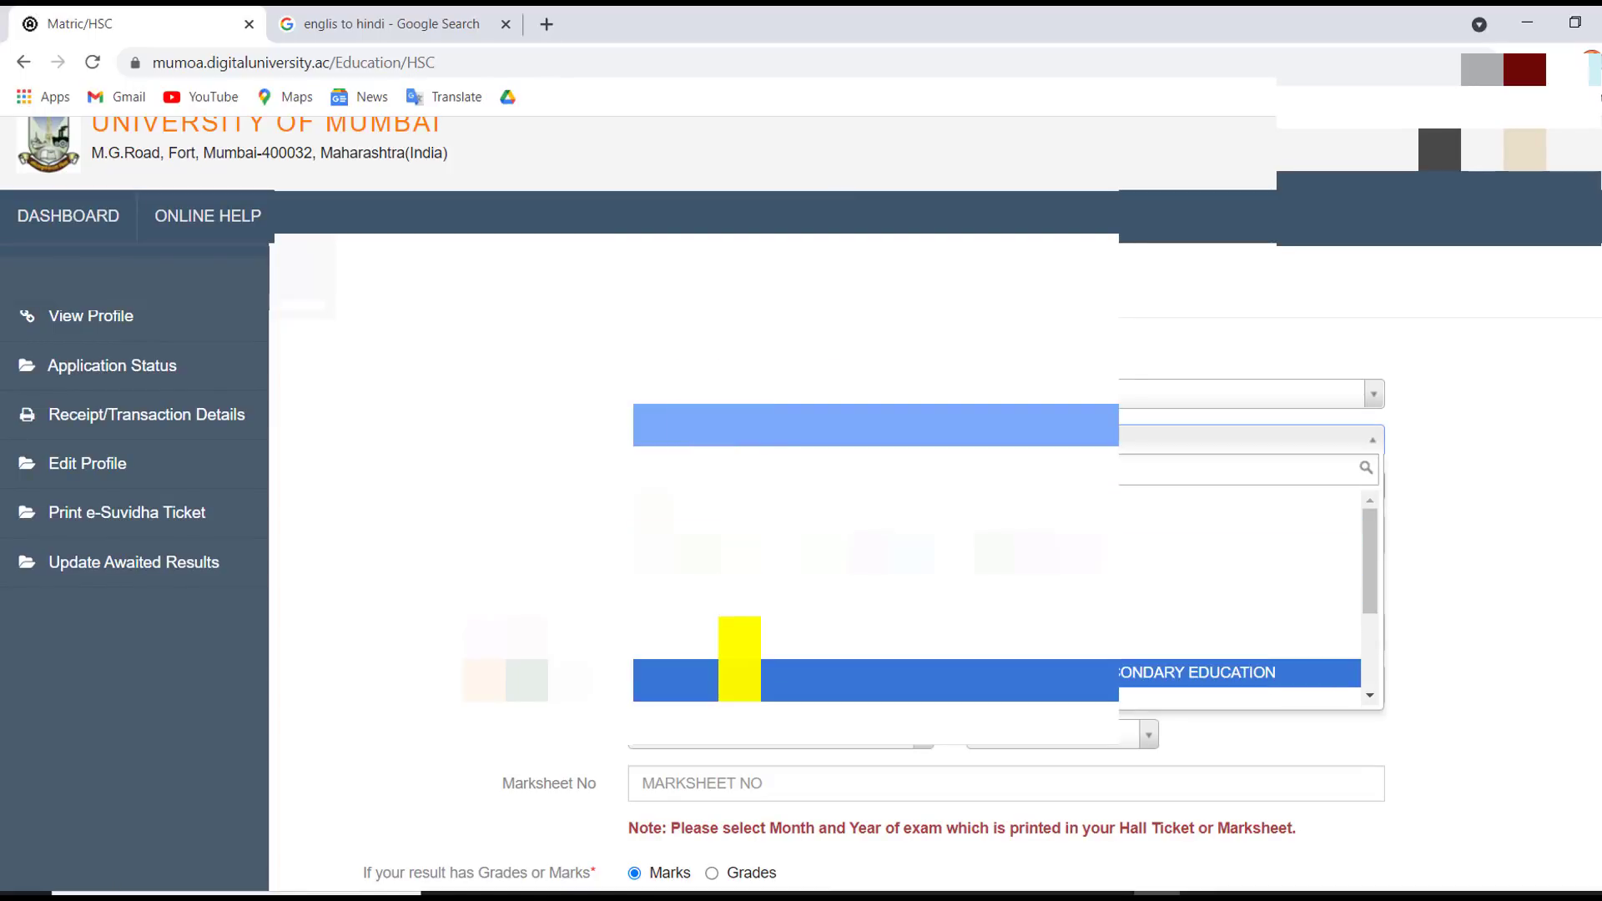
{"action": "left_click", "coordinate": [952, 673]}
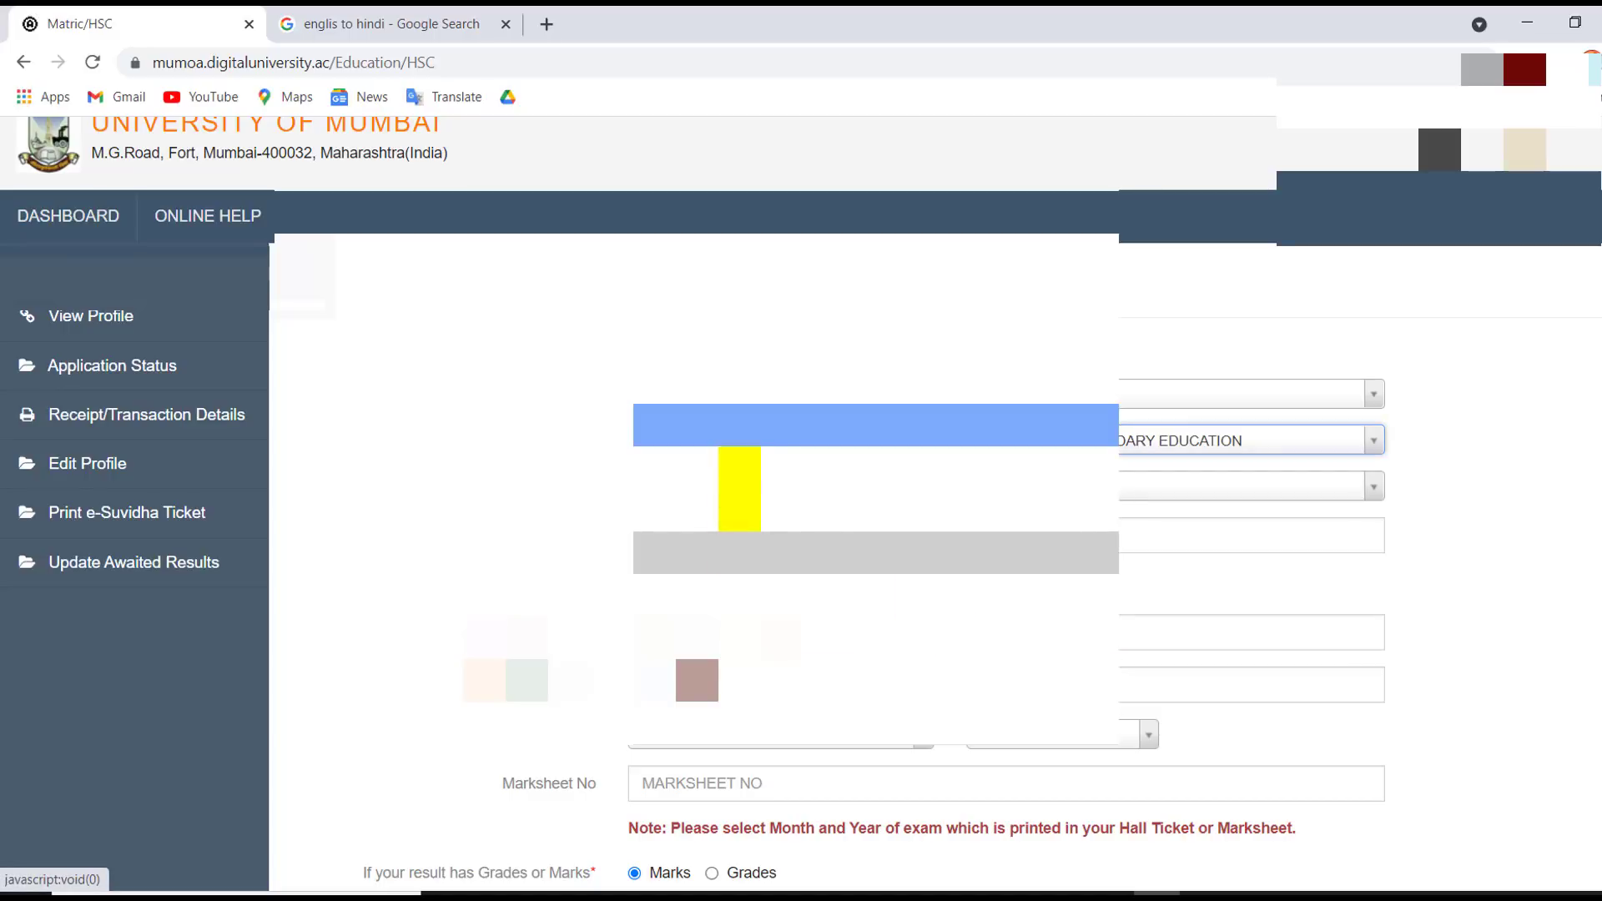
{"action": "left_click", "coordinate": [739, 486]}
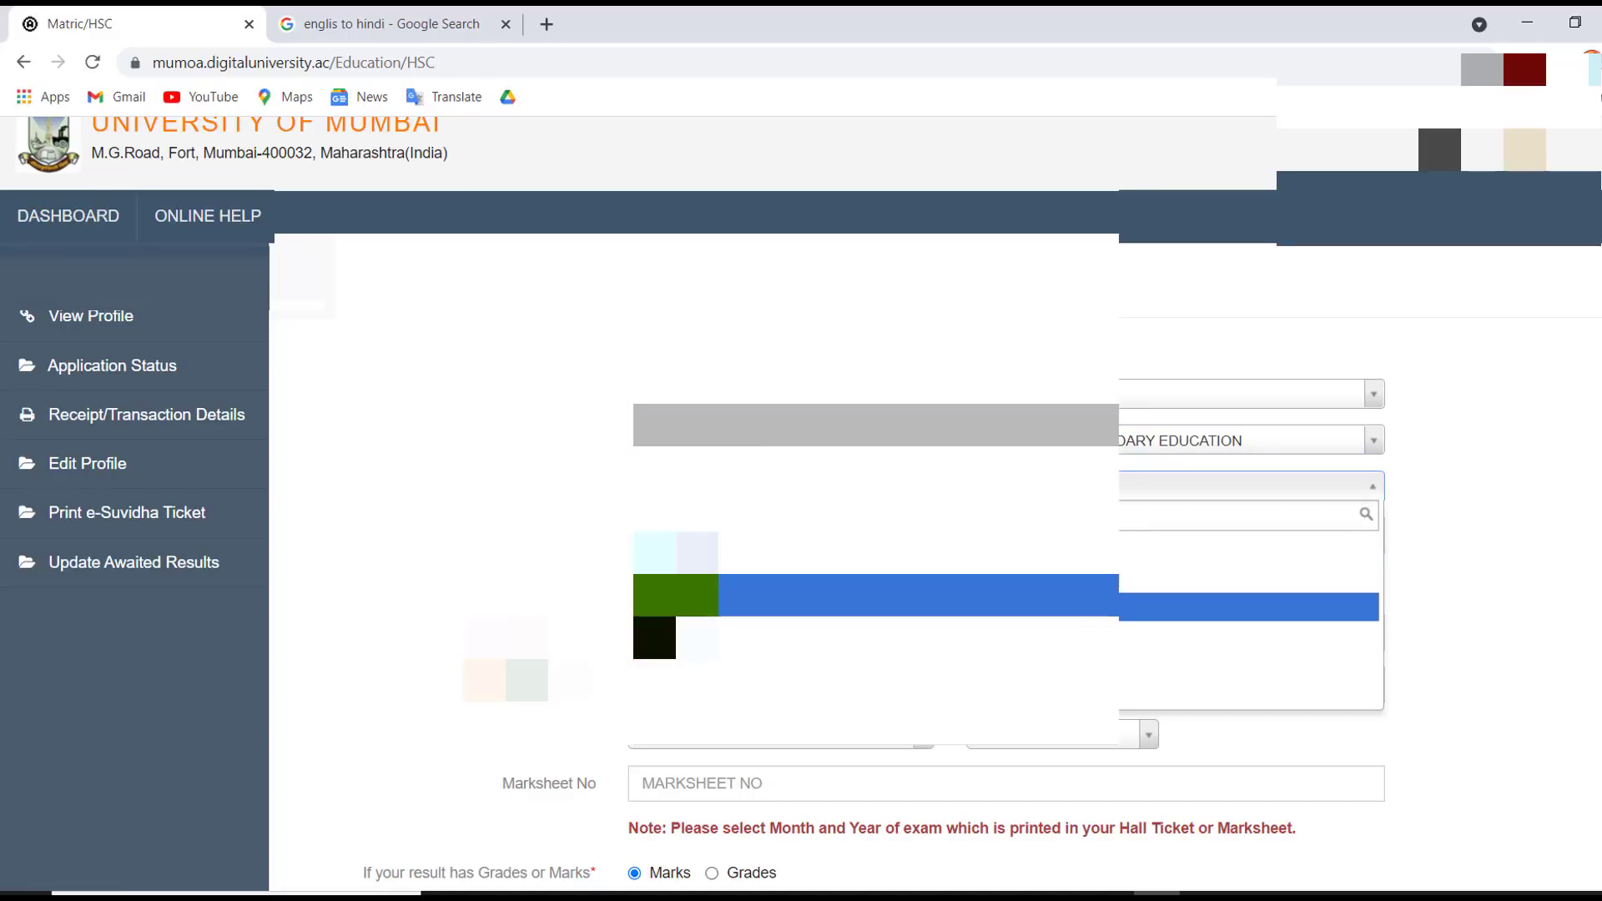
{"action": "left_click", "coordinate": [655, 606]}
Enter 'COLLEGETHANE' as the HSC college name and move to the next field.
{"action": "left_click", "coordinate": [739, 535]}
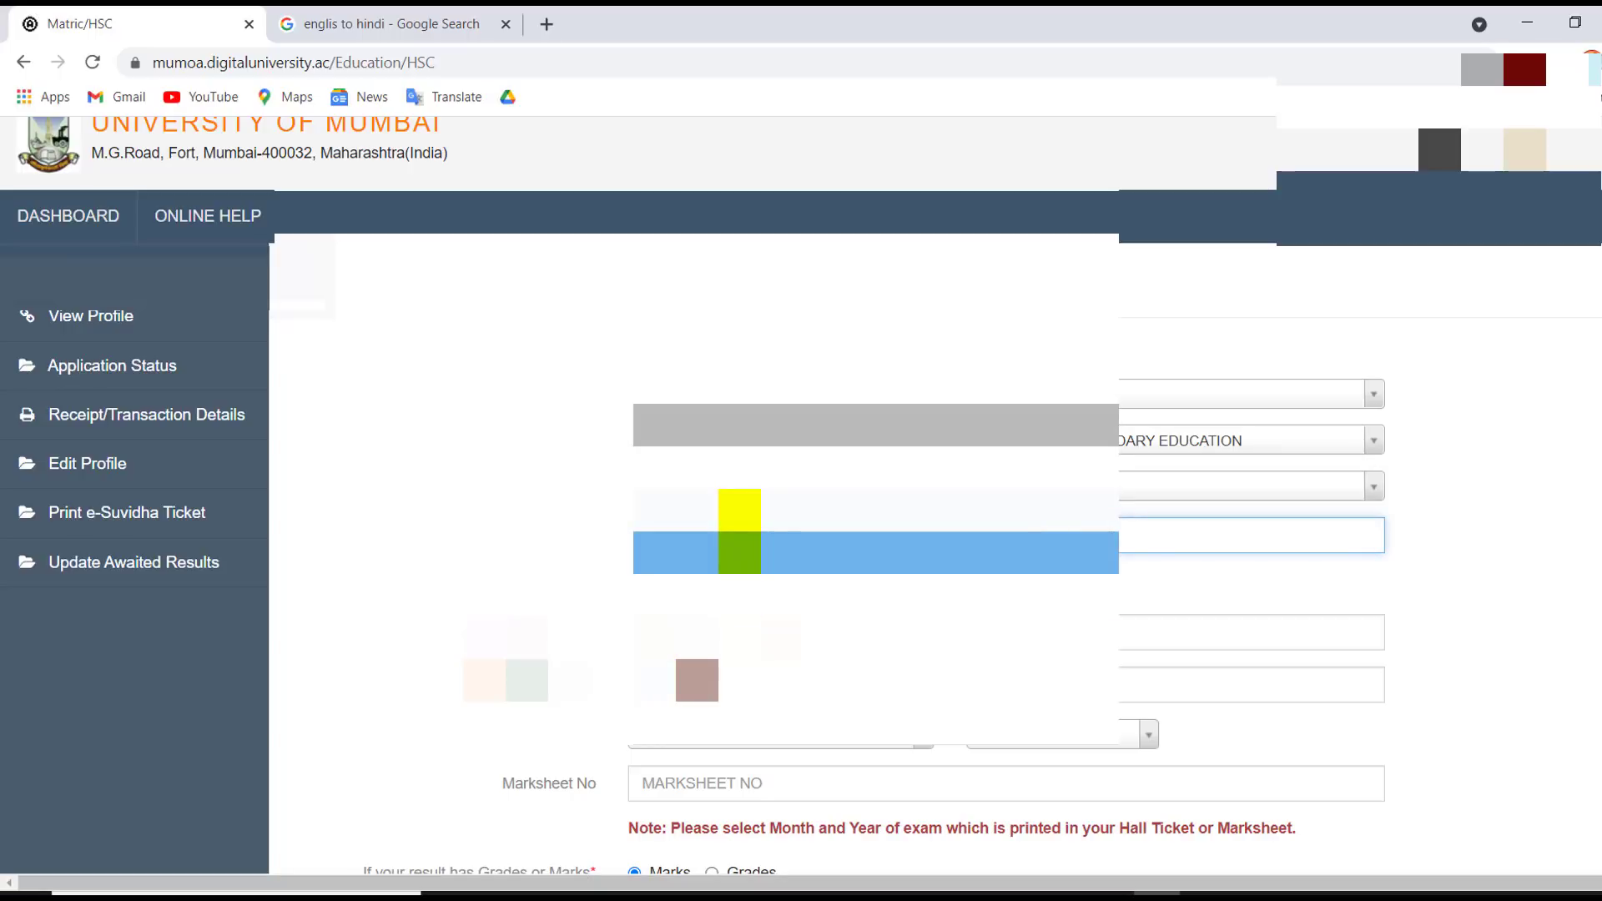
{"action": "type", "text": "COLLE"}
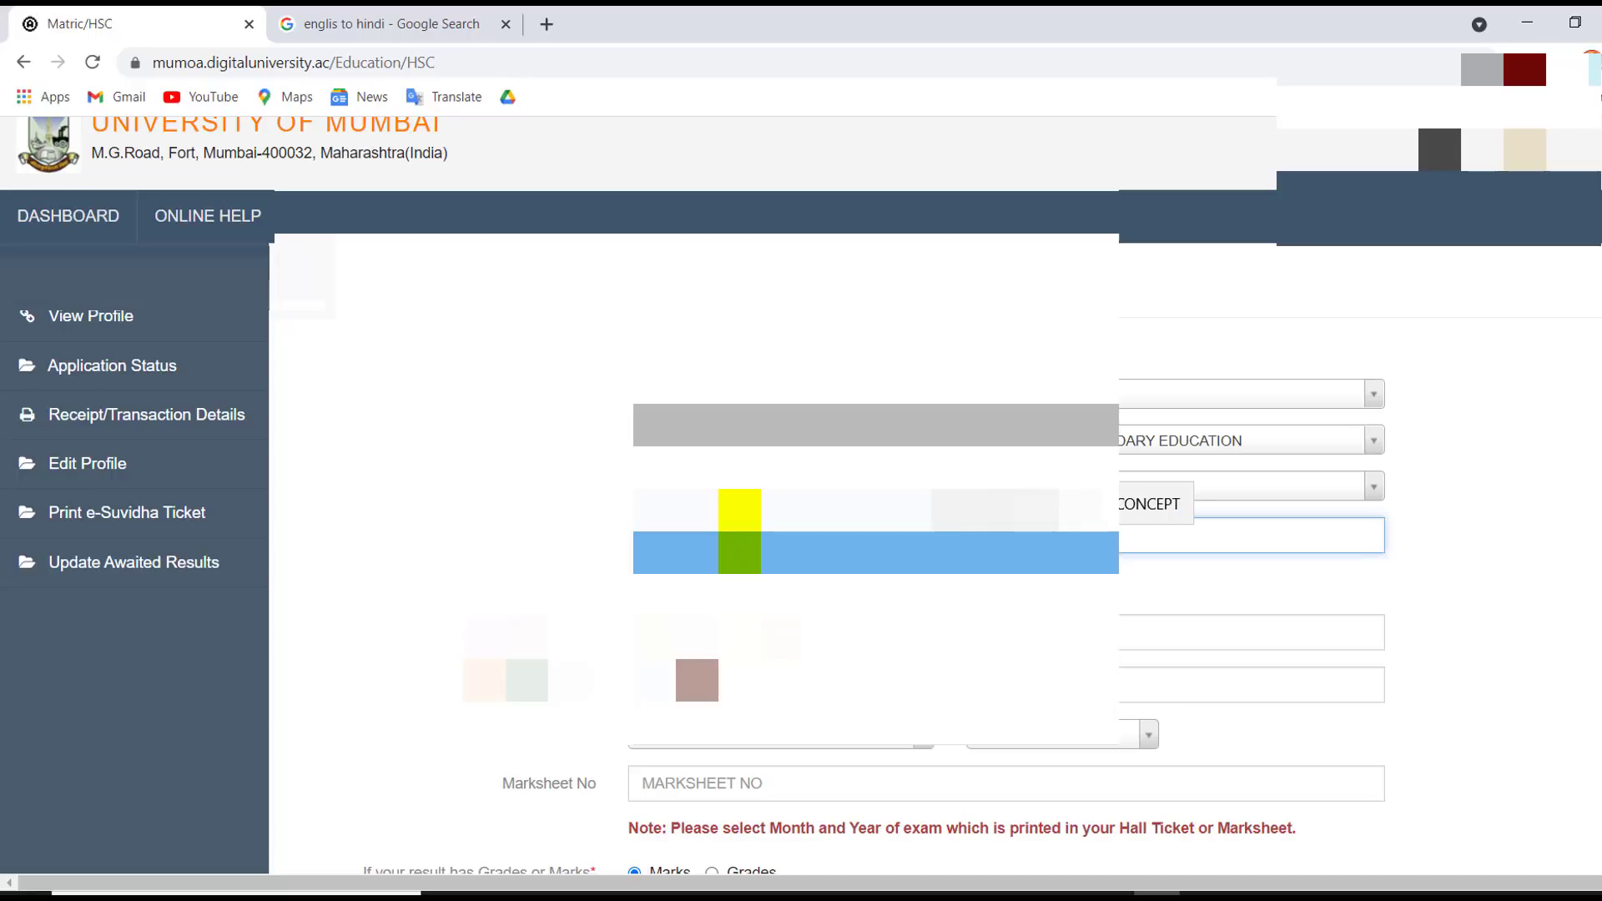
{"action": "type", "text": "GE"}
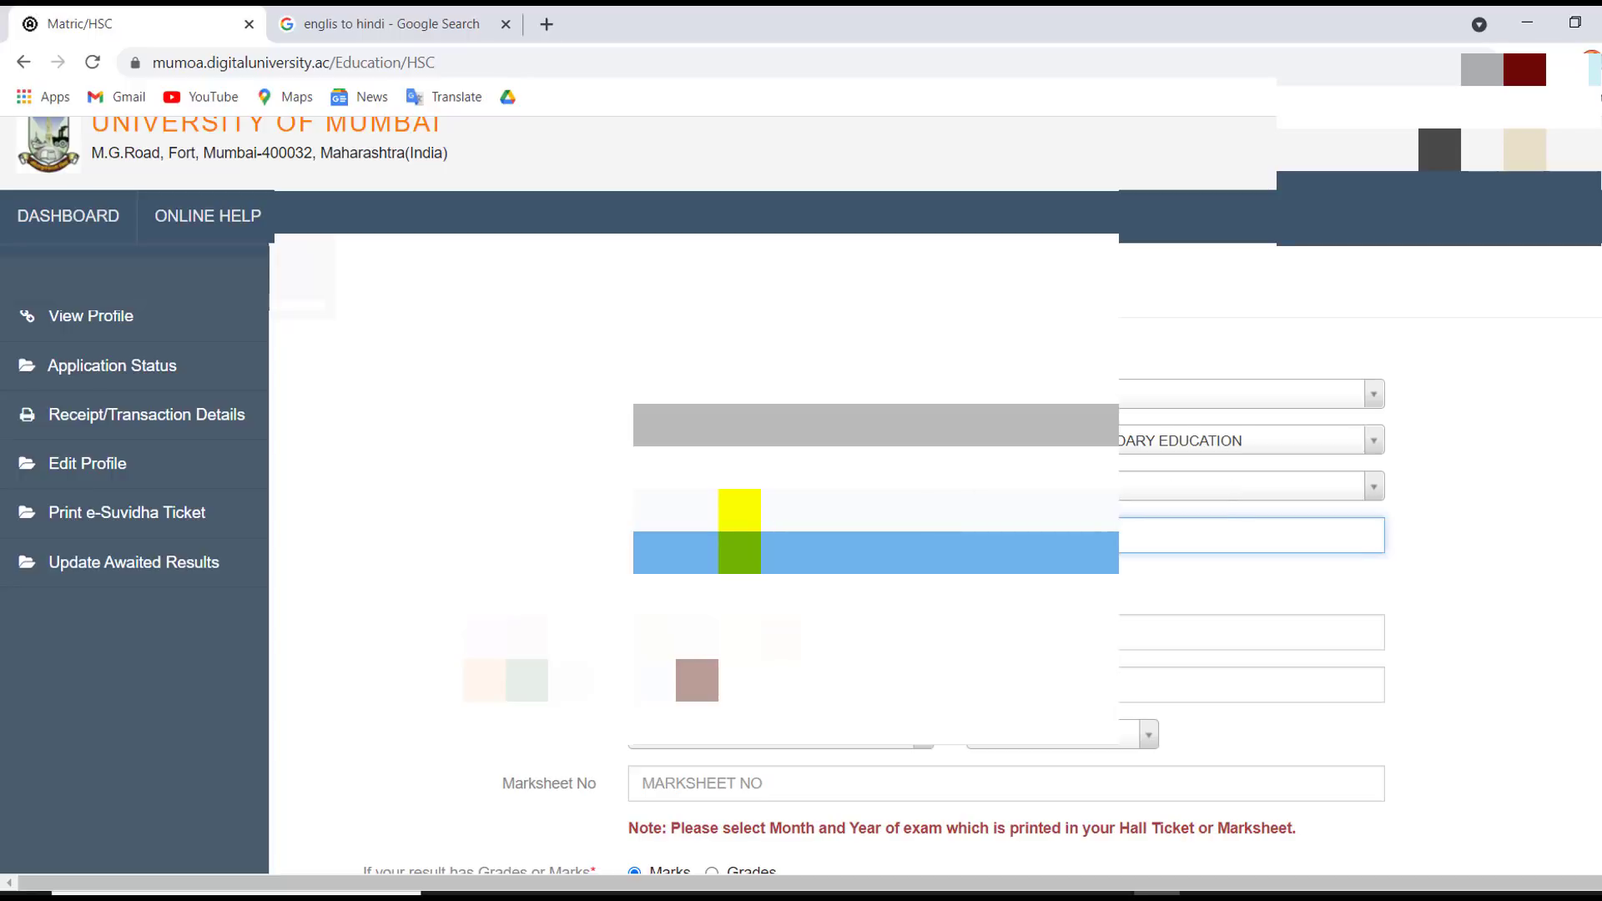
{"action": "type", "text": "THANE"}
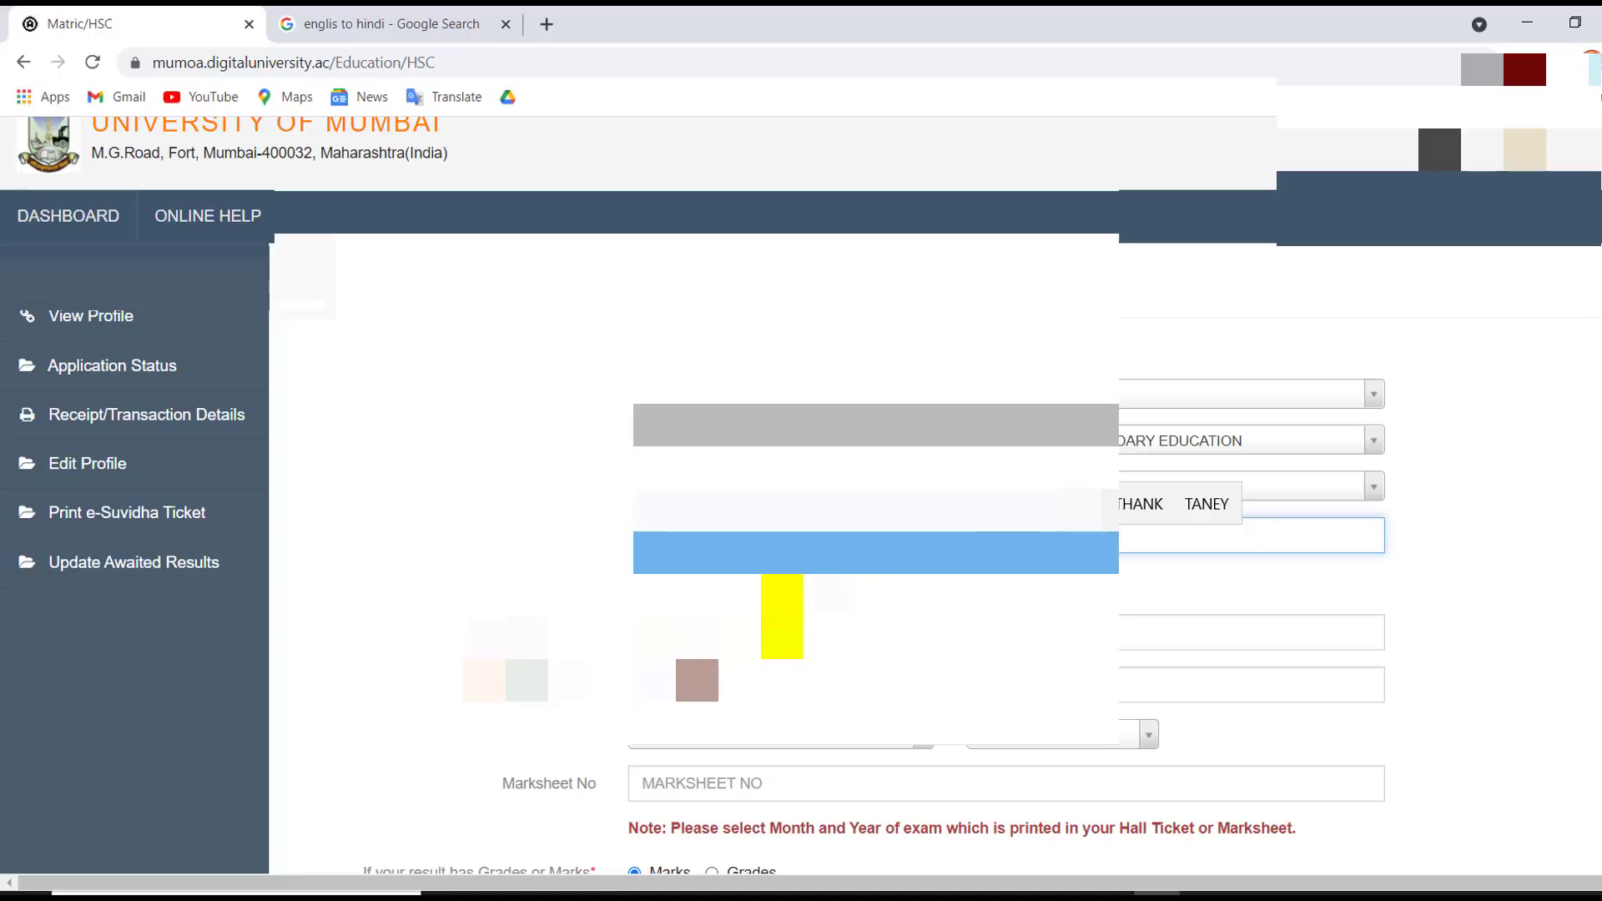
{"action": "scroll", "coordinate": [801, 501], "scroll_direction": "down", "scroll_amount": 2}
{"action": "left_click", "coordinate": [719, 468]}
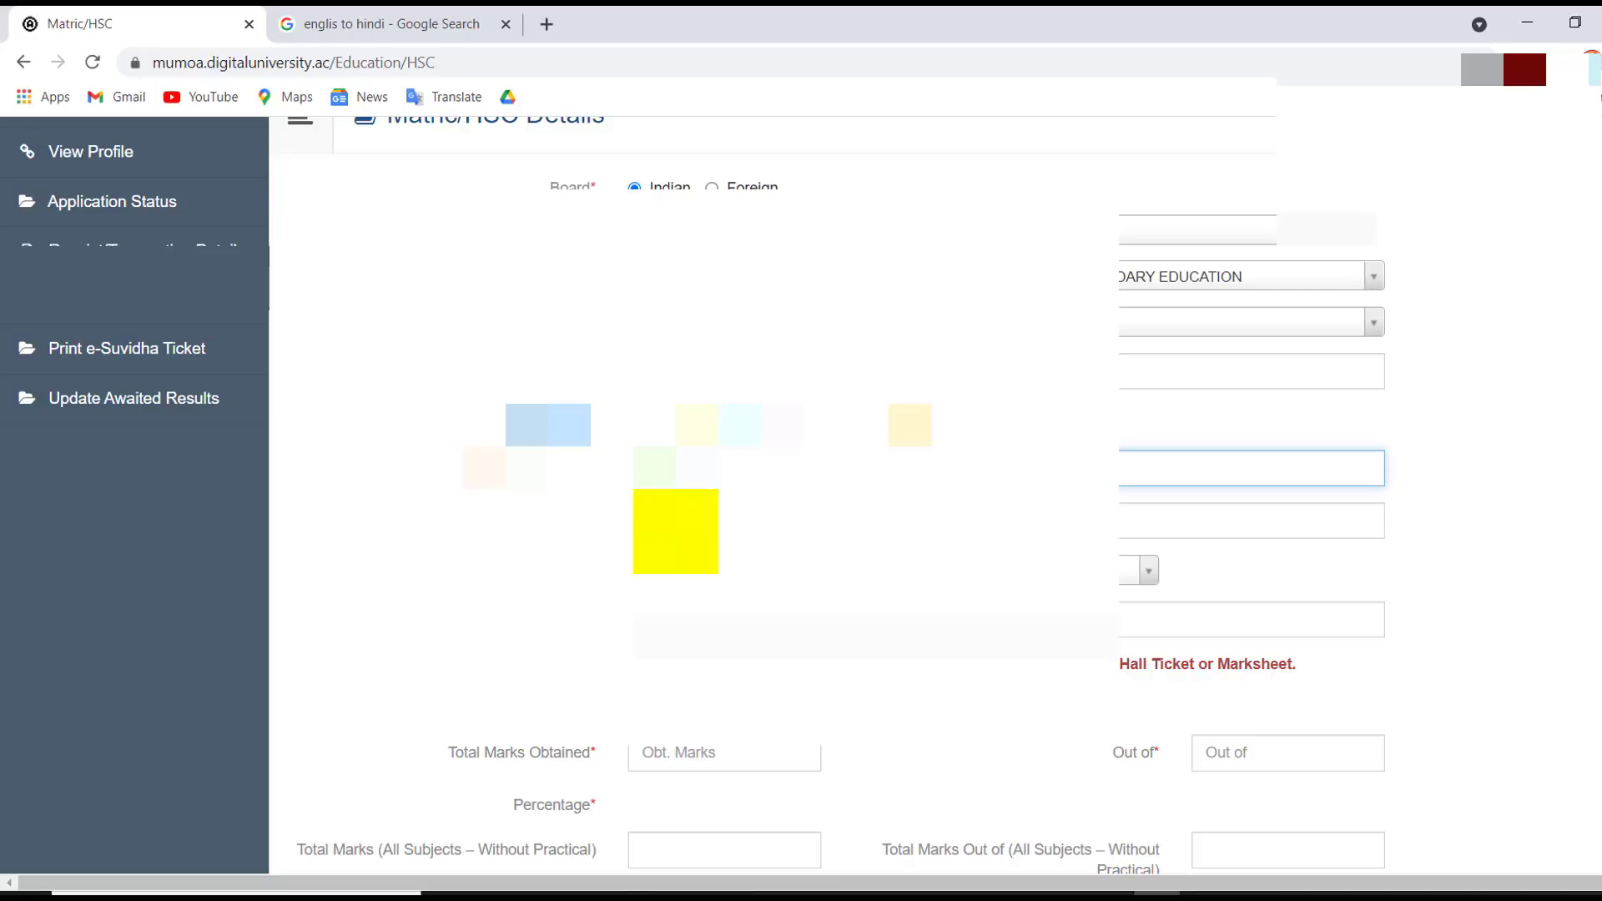
Set the HSC exam month to August and select the exam year.
{"action": "left_click", "coordinate": [675, 529]}
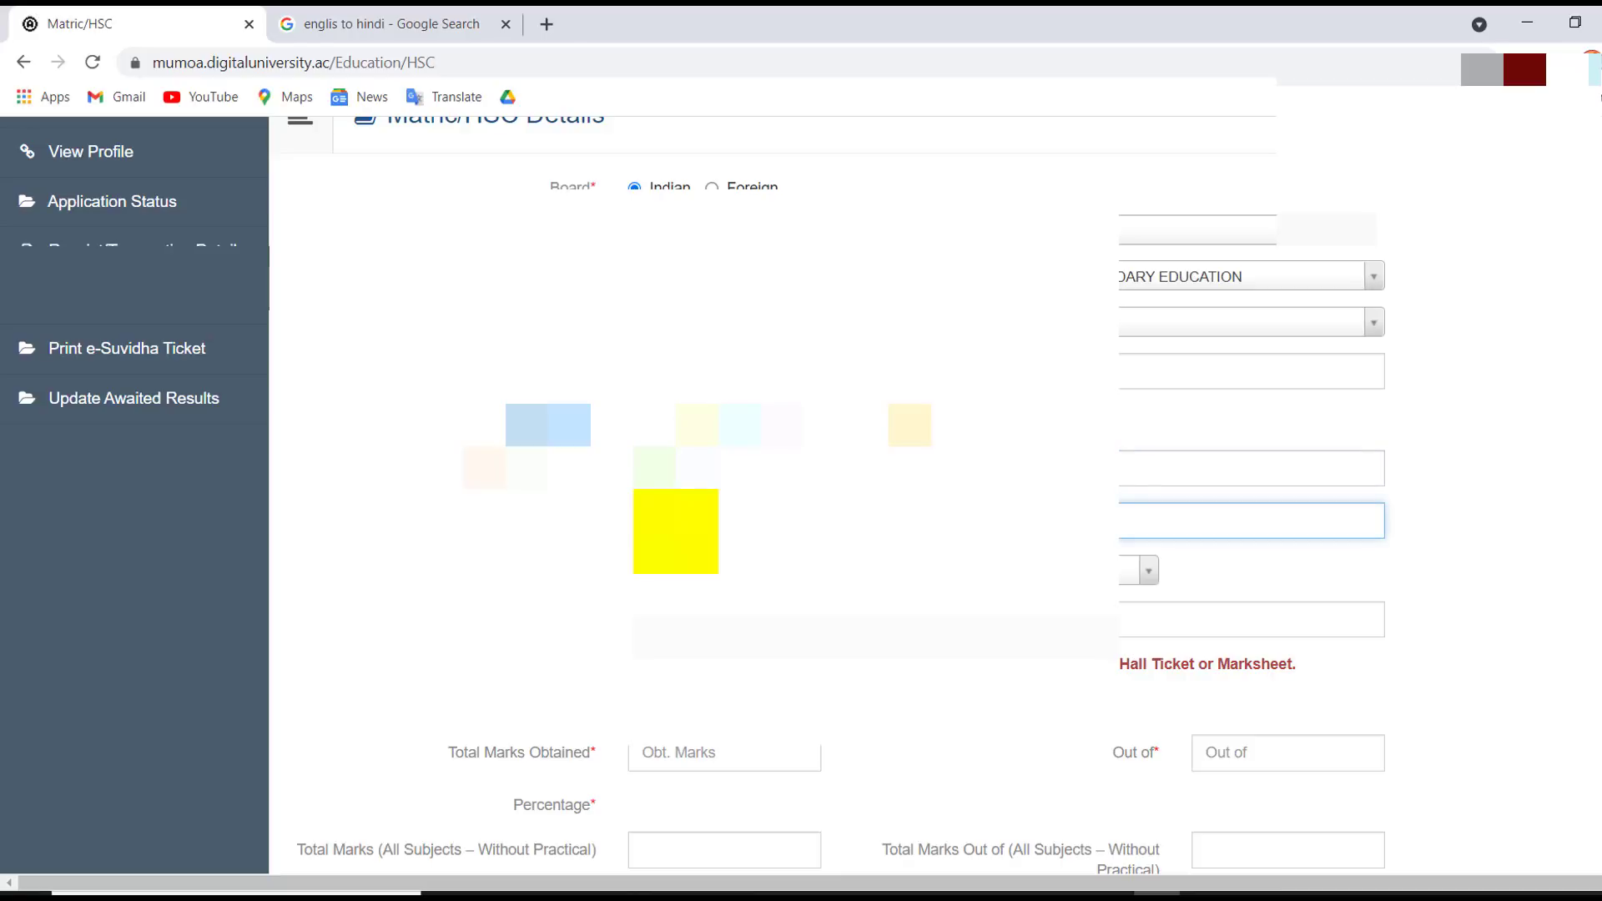
{"action": "left_click", "coordinate": [672, 574]}
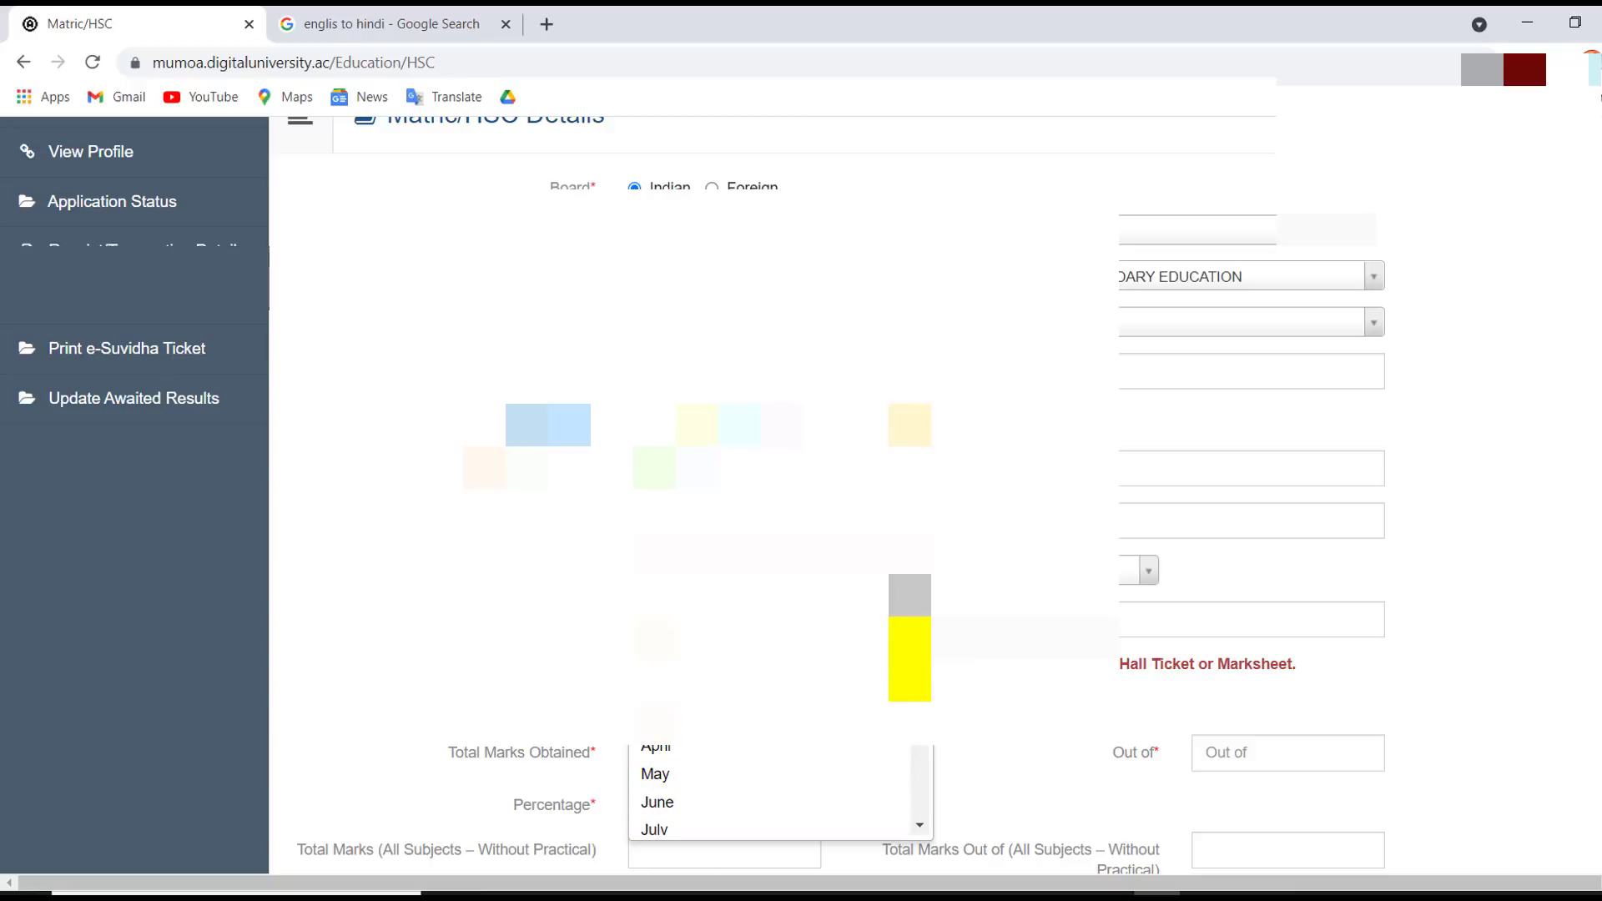
{"action": "left_click_drag", "start_coordinate": [921, 660], "coordinate": [921, 679]}
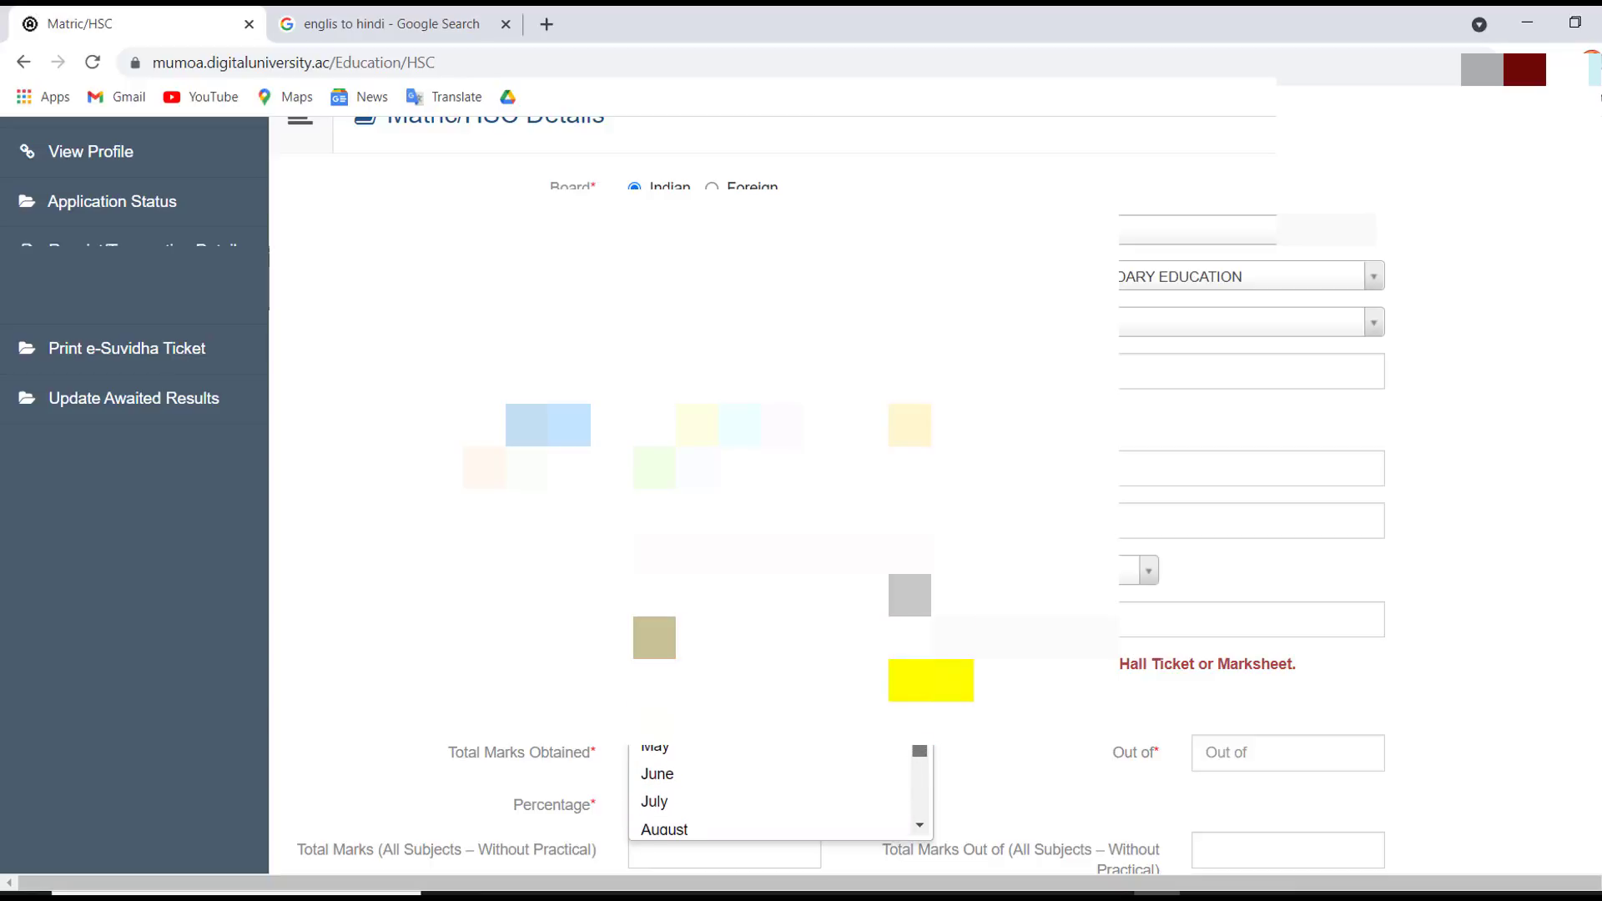
{"action": "left_click", "coordinate": [655, 828]}
{"action": "left_click", "coordinate": [1128, 570]}
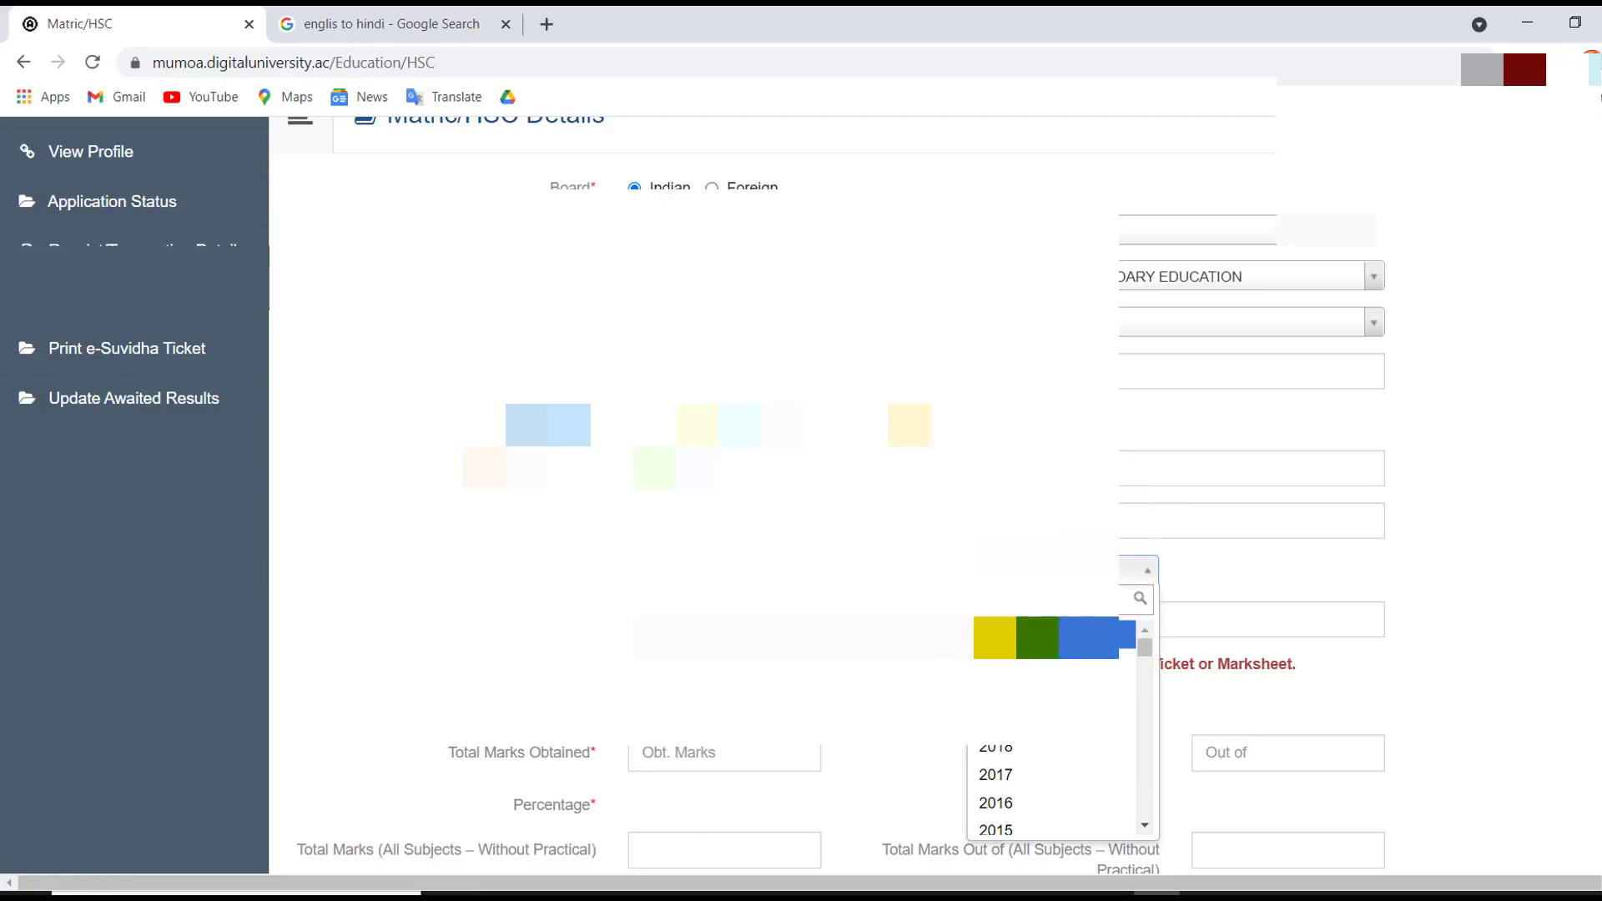
{"action": "left_click", "coordinate": [1016, 659]}
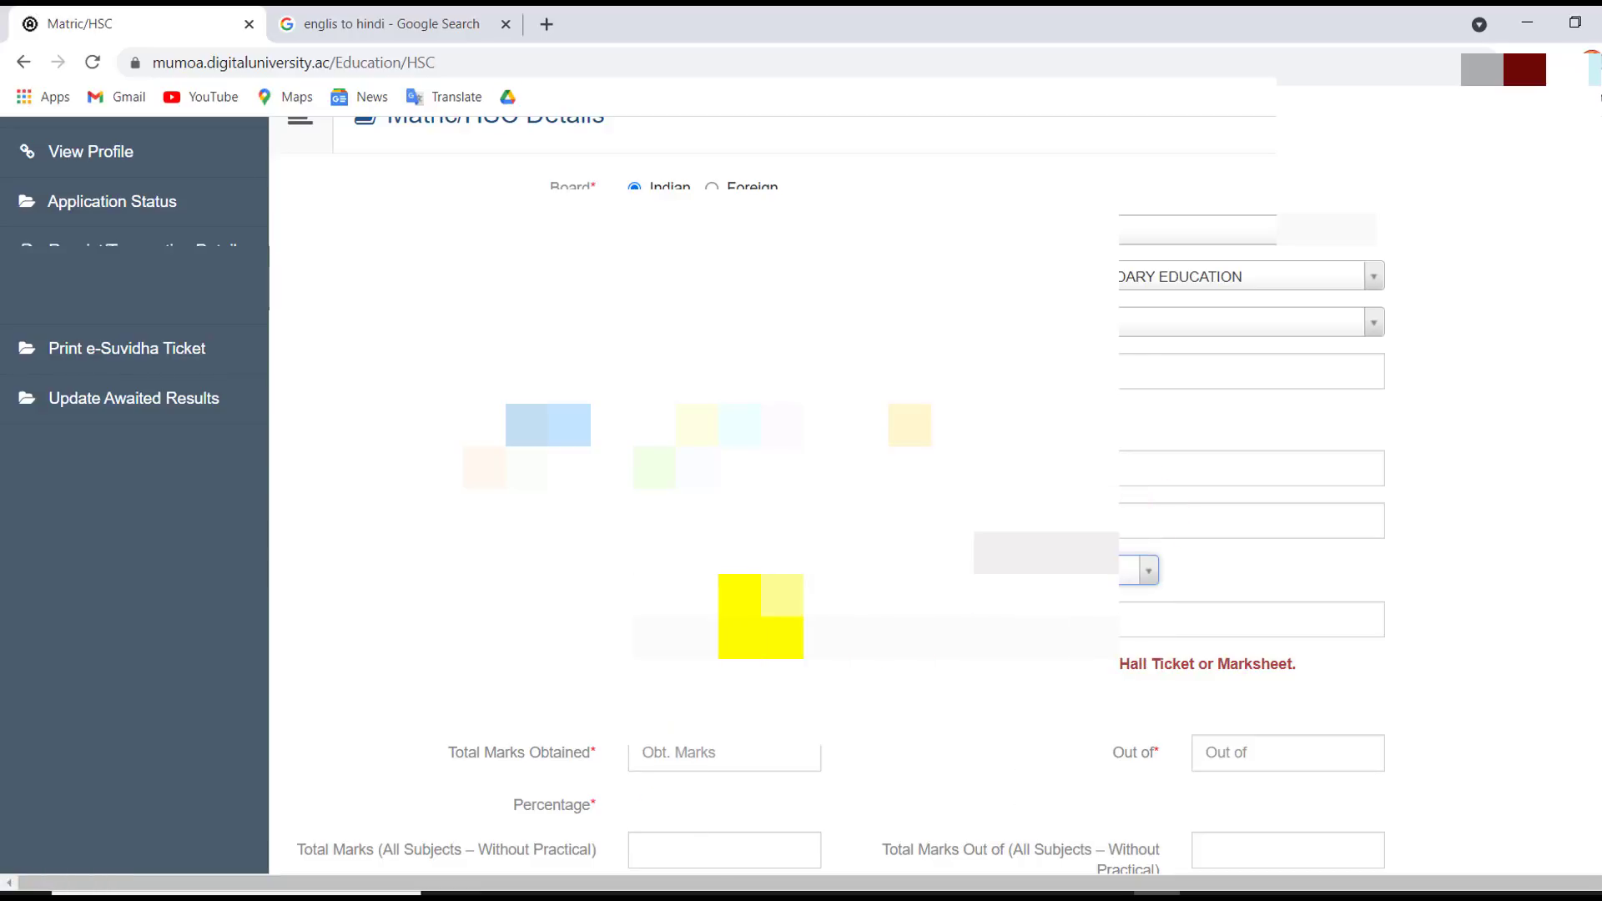
Keep the HSC result entry as Marks rather than Grades.
{"action": "scroll", "coordinate": [709, 637], "scroll_direction": "down", "scroll_amount": 2}
{"action": "scroll", "coordinate": [709, 638], "scroll_direction": "down", "scroll_amount": 1}
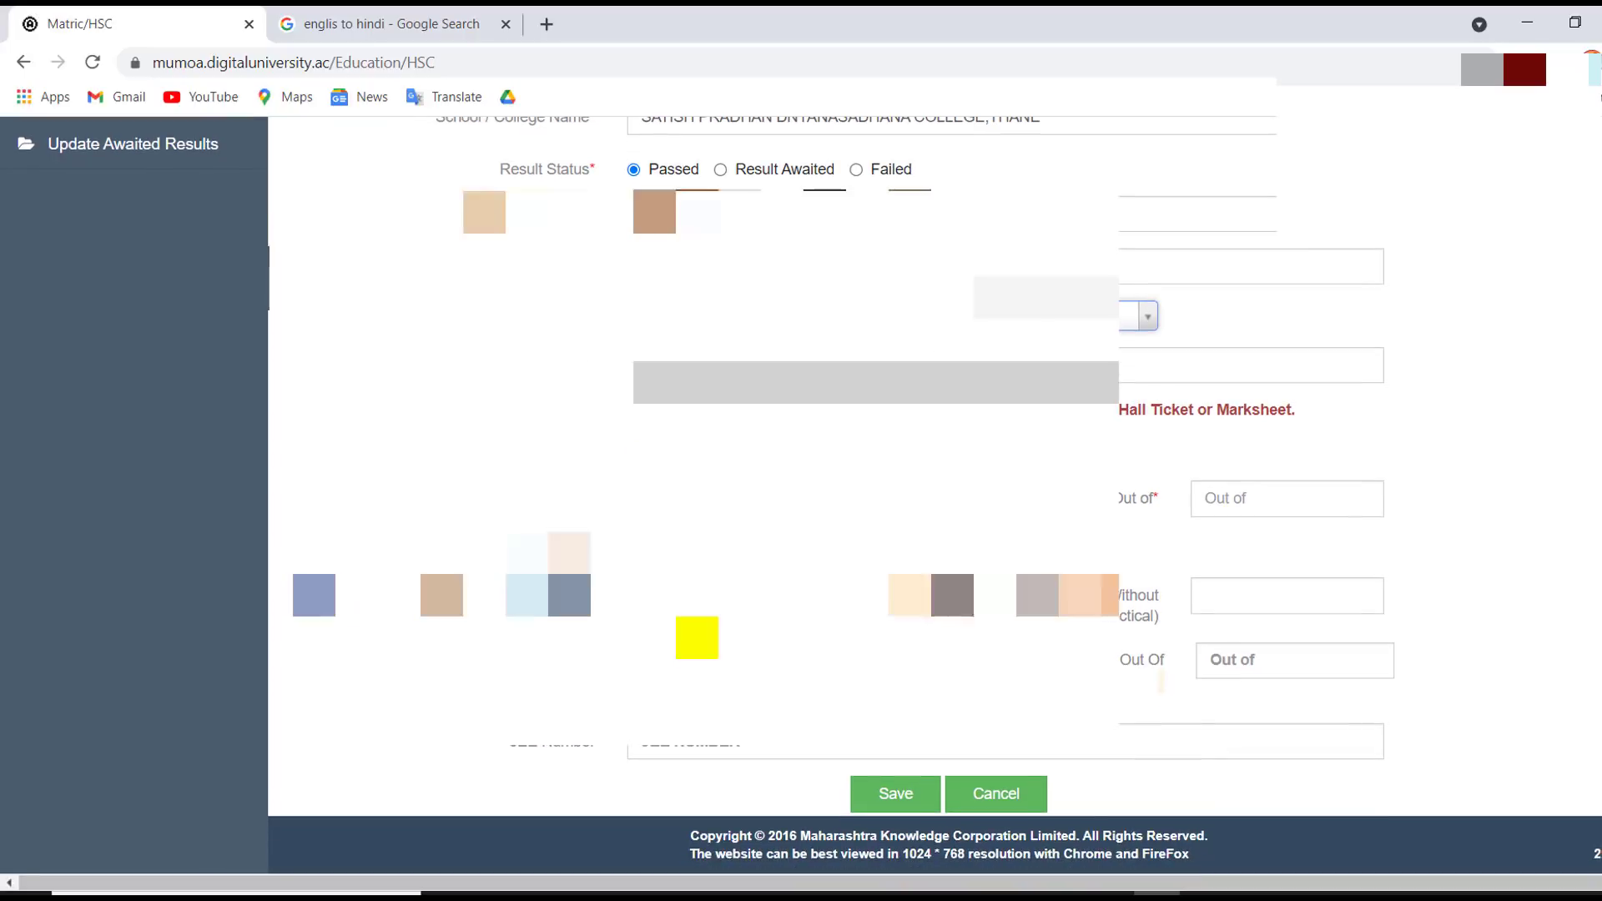
{"action": "left_click", "coordinate": [715, 456]}
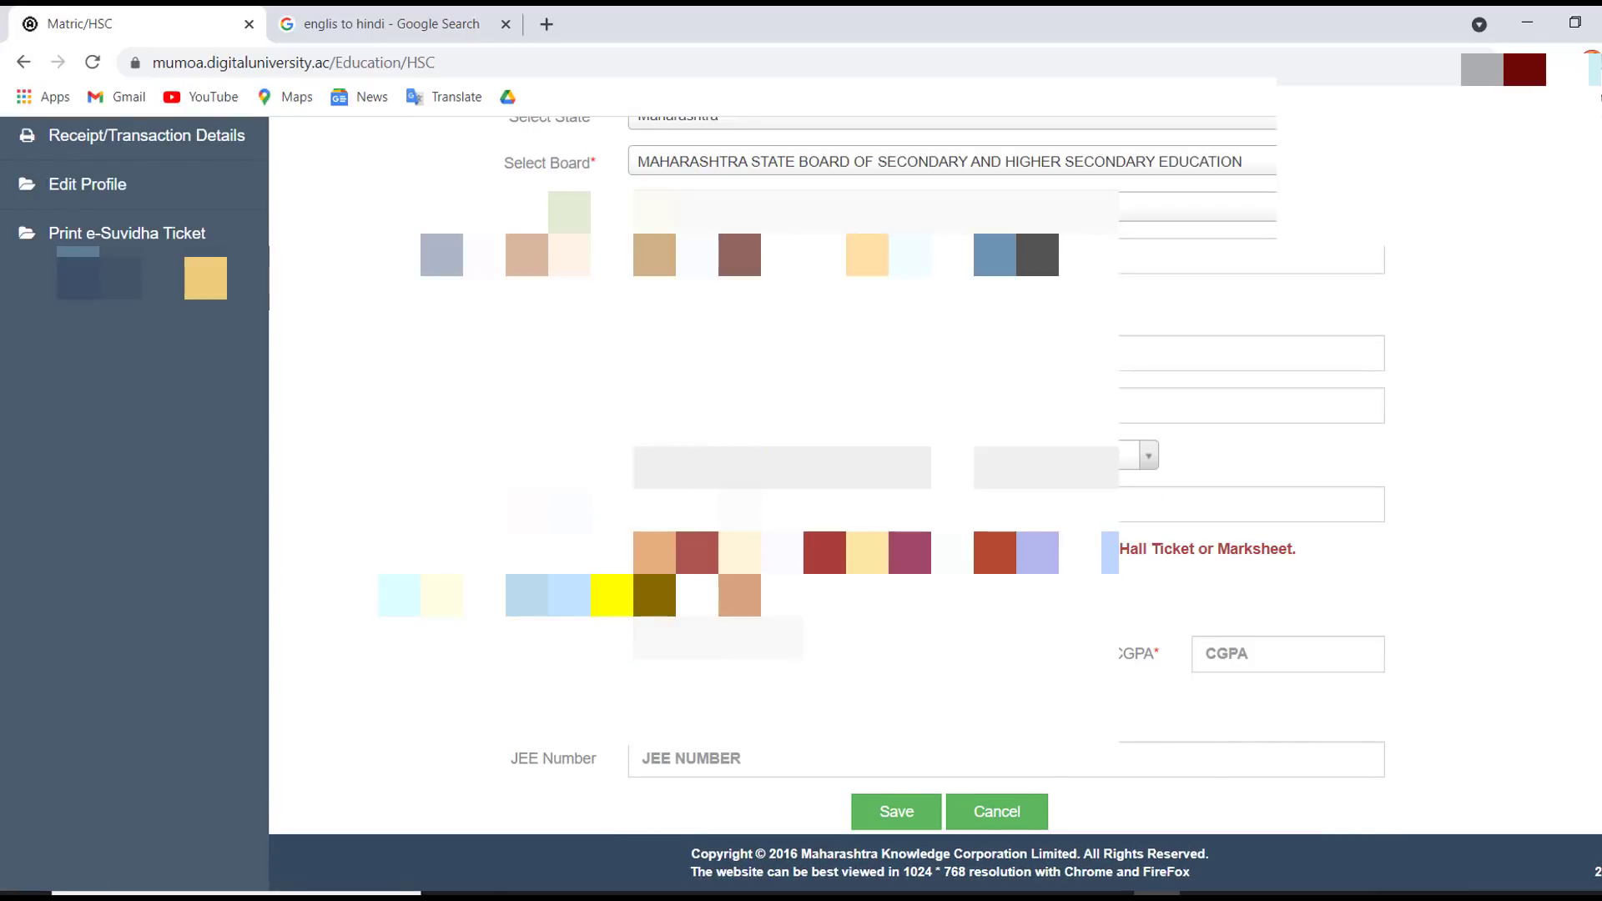
{"action": "left_click", "coordinate": [635, 457]}
{"action": "scroll", "coordinate": [709, 500], "scroll_direction": "down", "scroll_amount": 1}
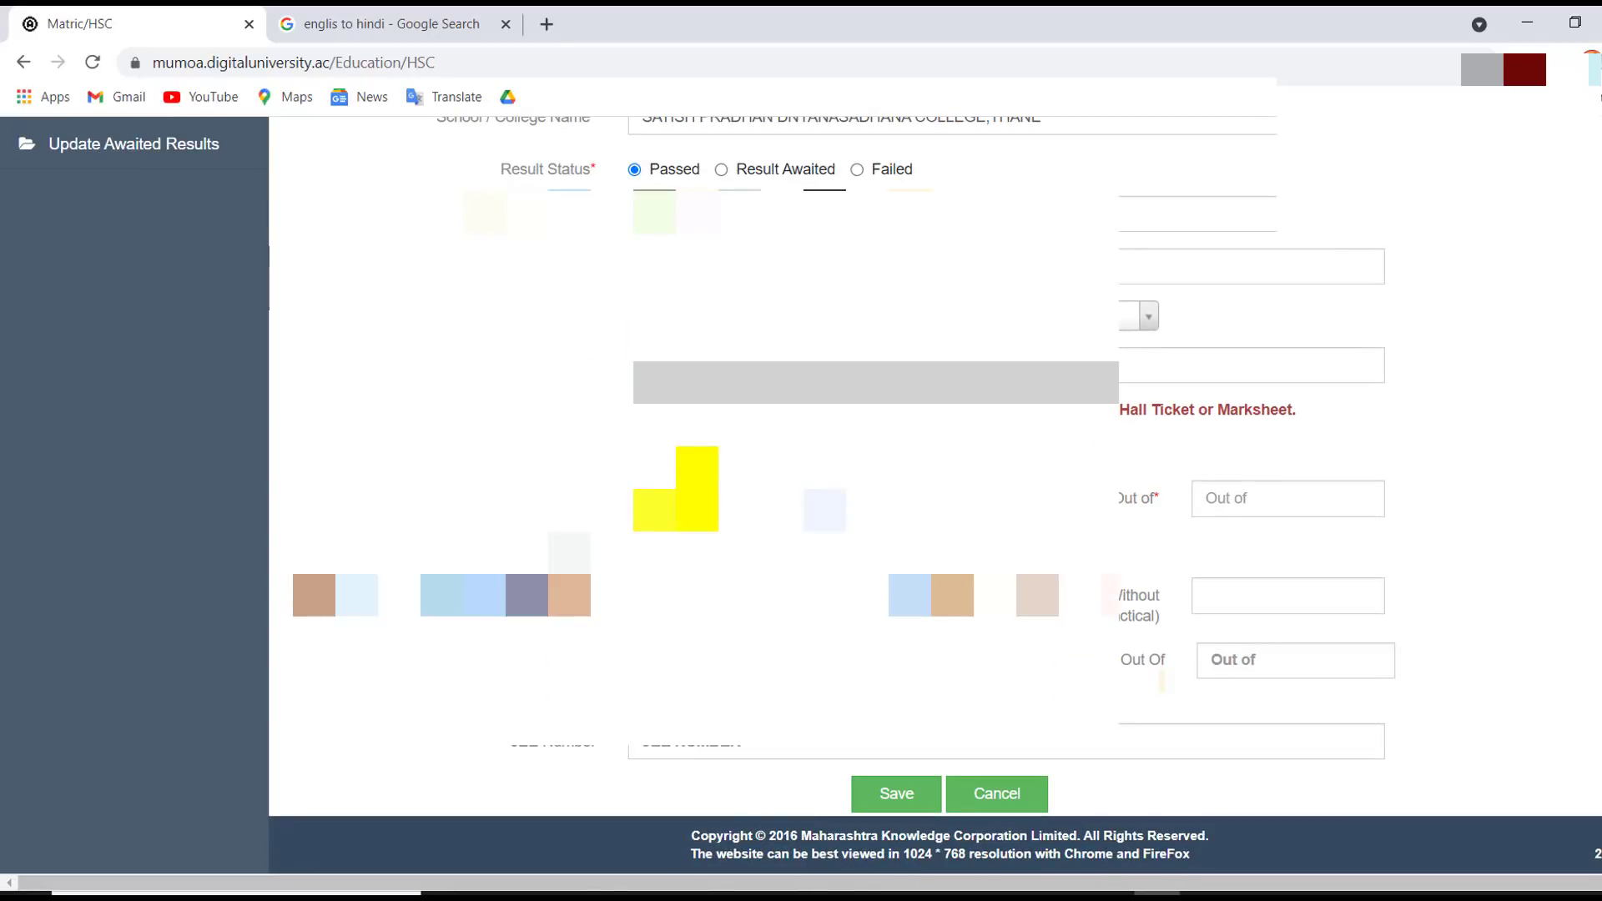
Enter total marks out of 600 and Mathematics out of 100, leaving the JEE number blank.
{"action": "left_click", "coordinate": [1296, 504]}
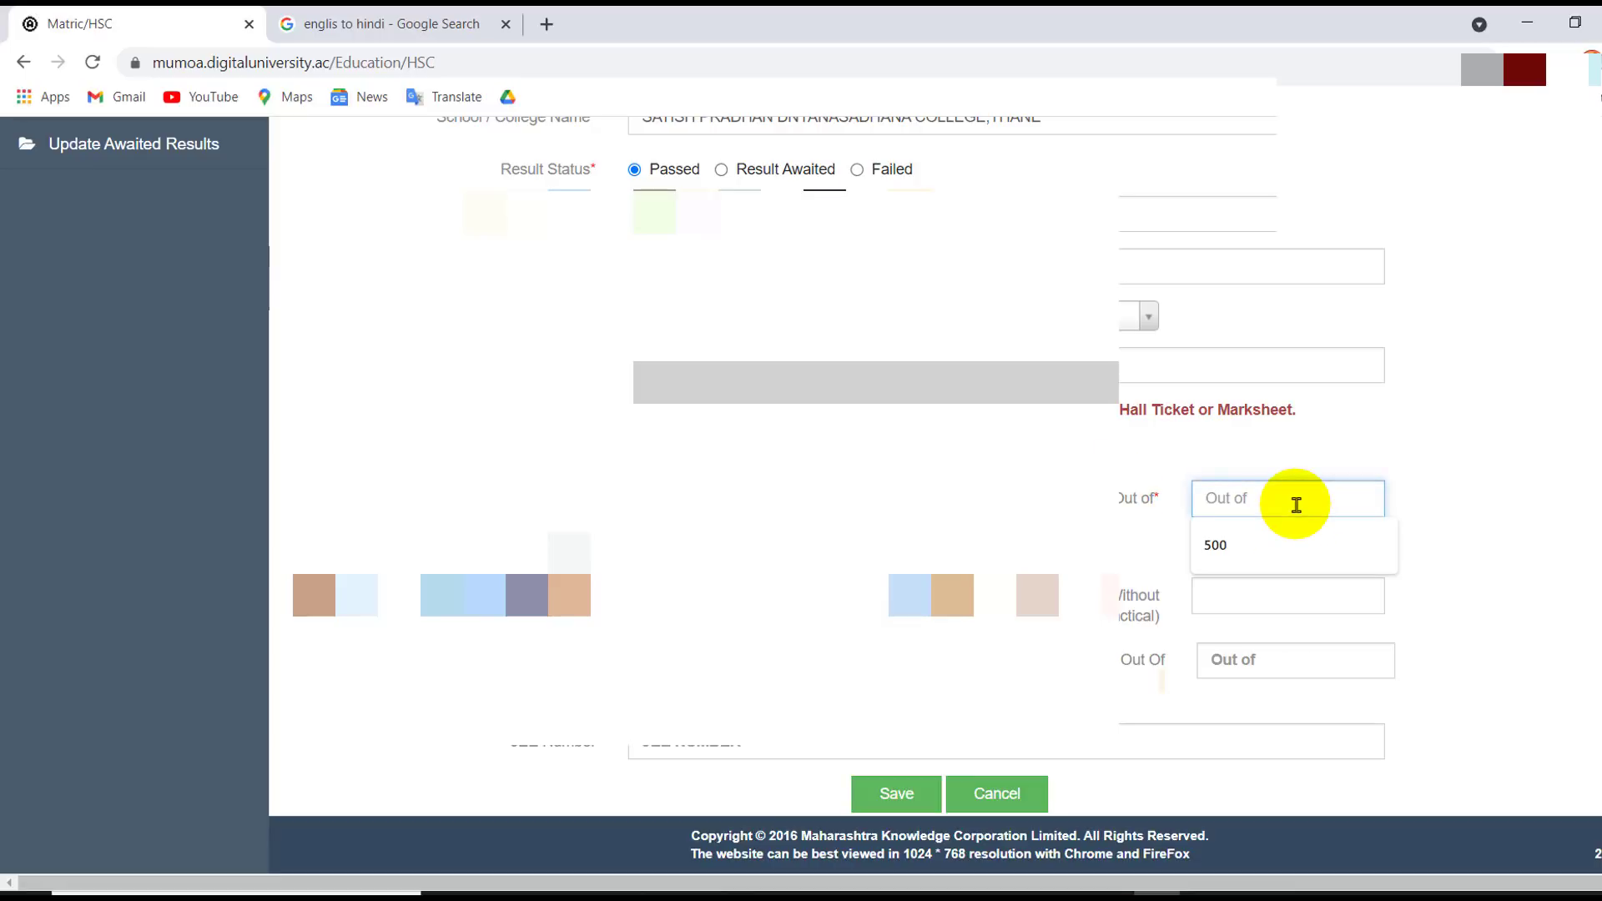
{"action": "type", "text": "600"}
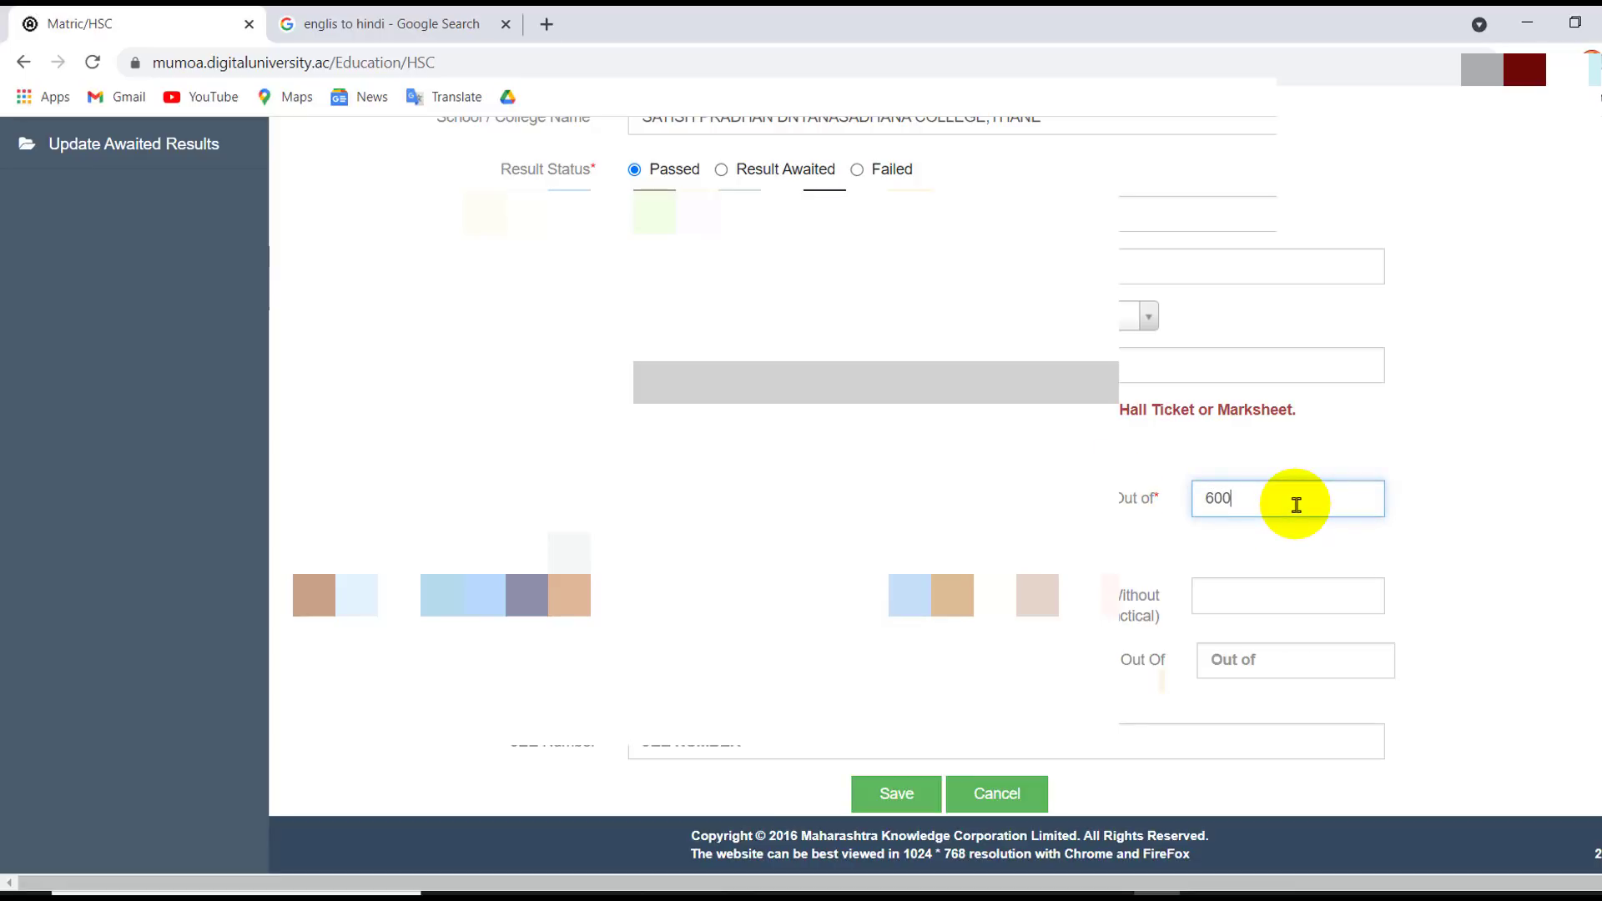
{"action": "left_click", "coordinate": [1446, 529]}
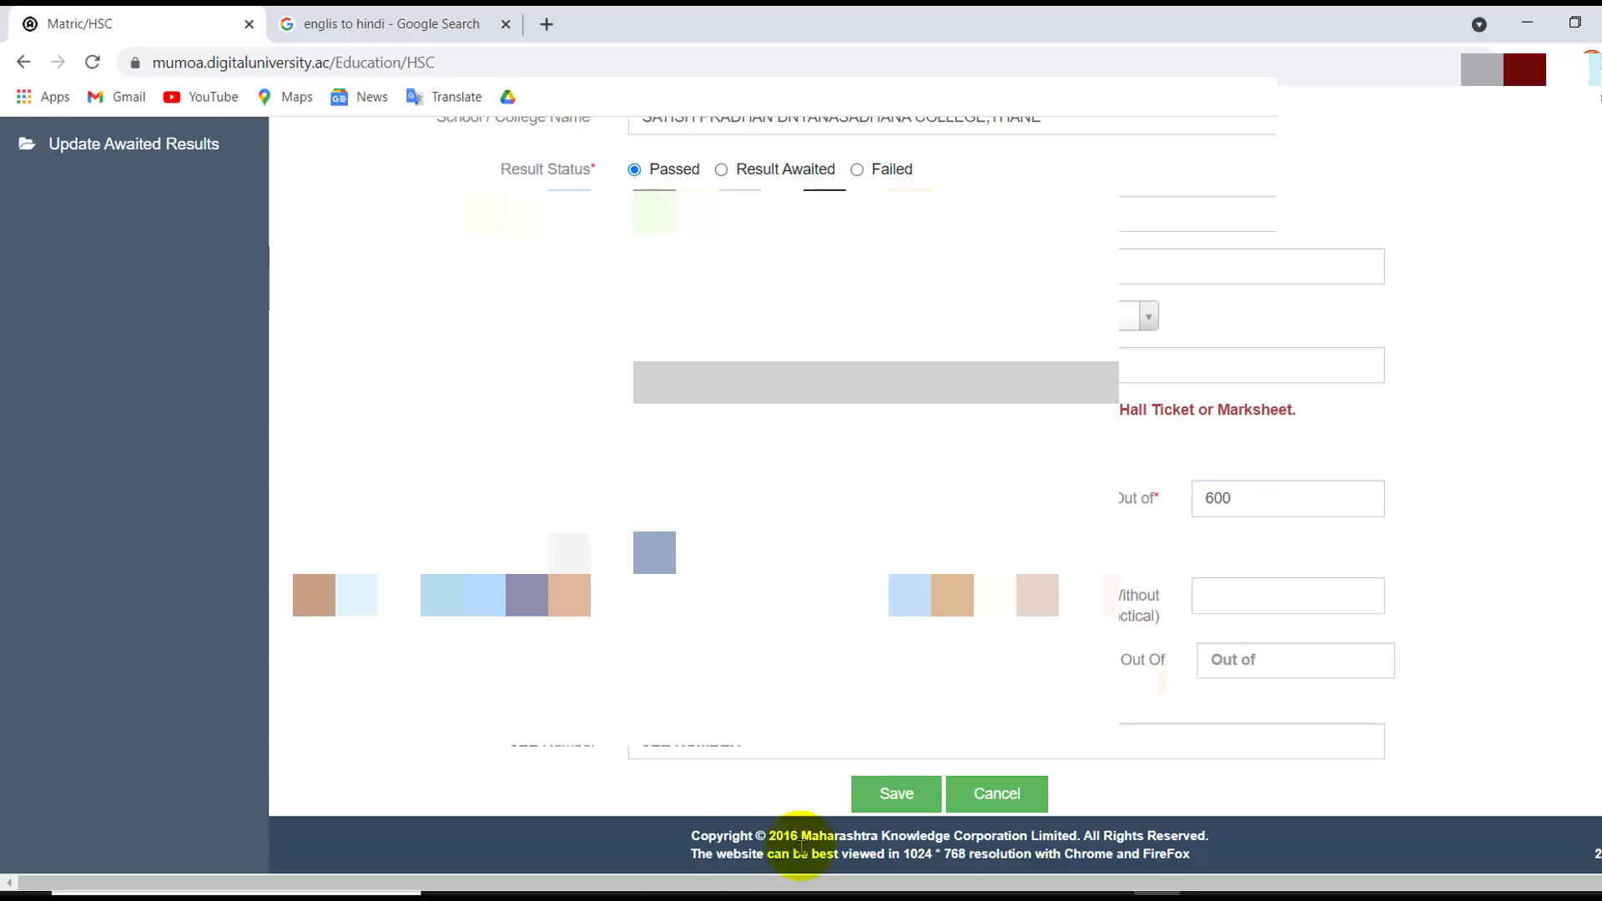
{"action": "left_click", "coordinate": [684, 750]}
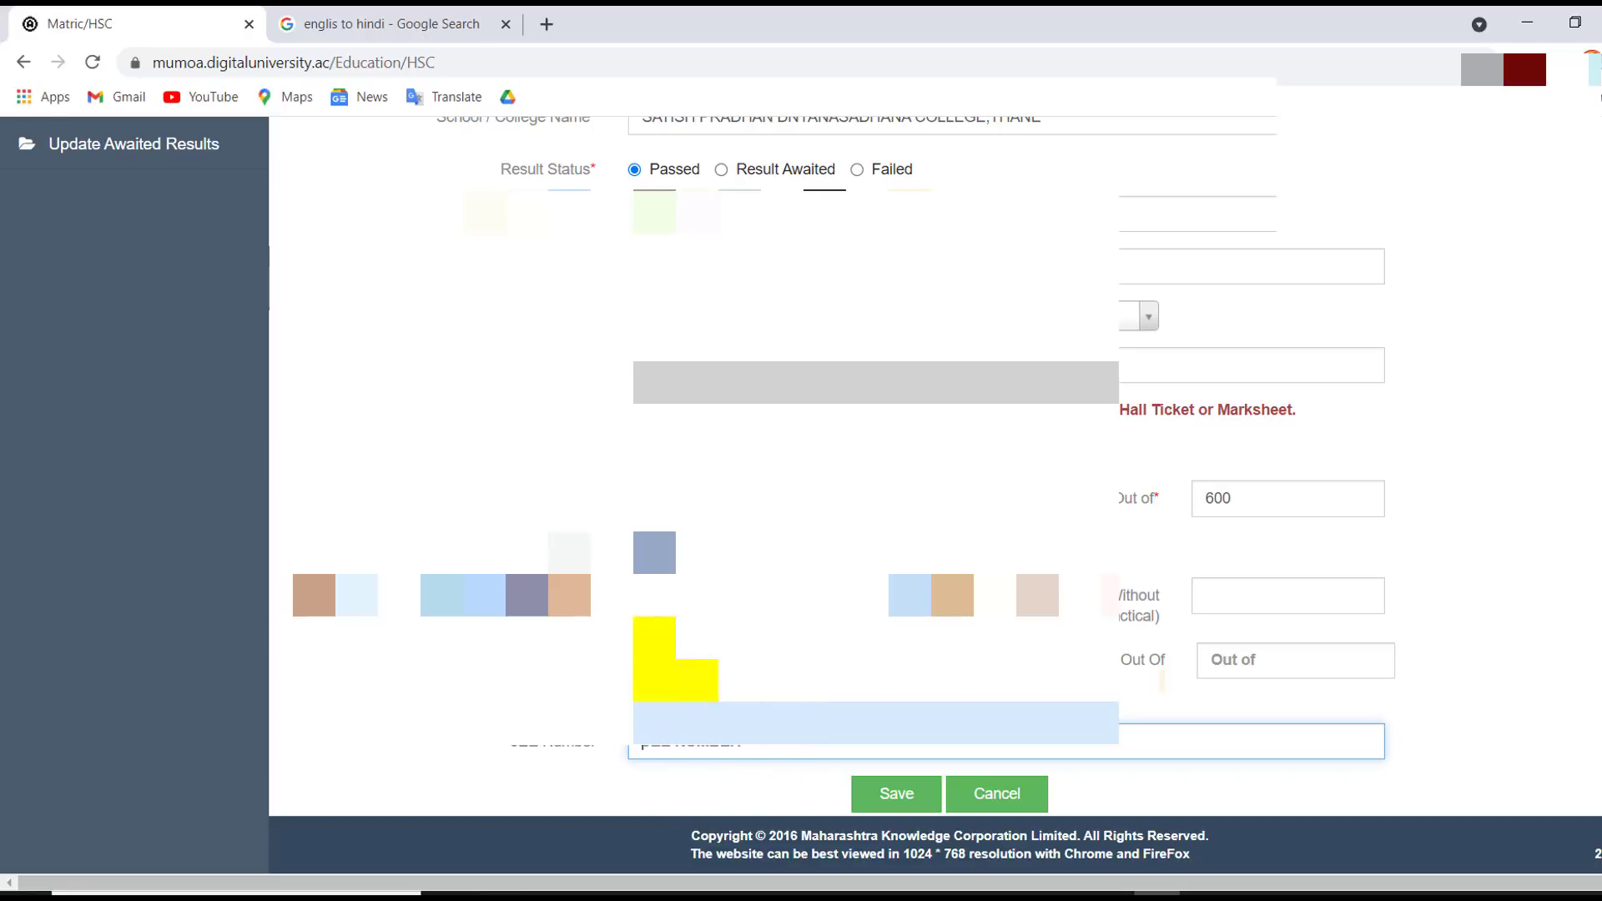
{"action": "left_click", "coordinate": [676, 659]}
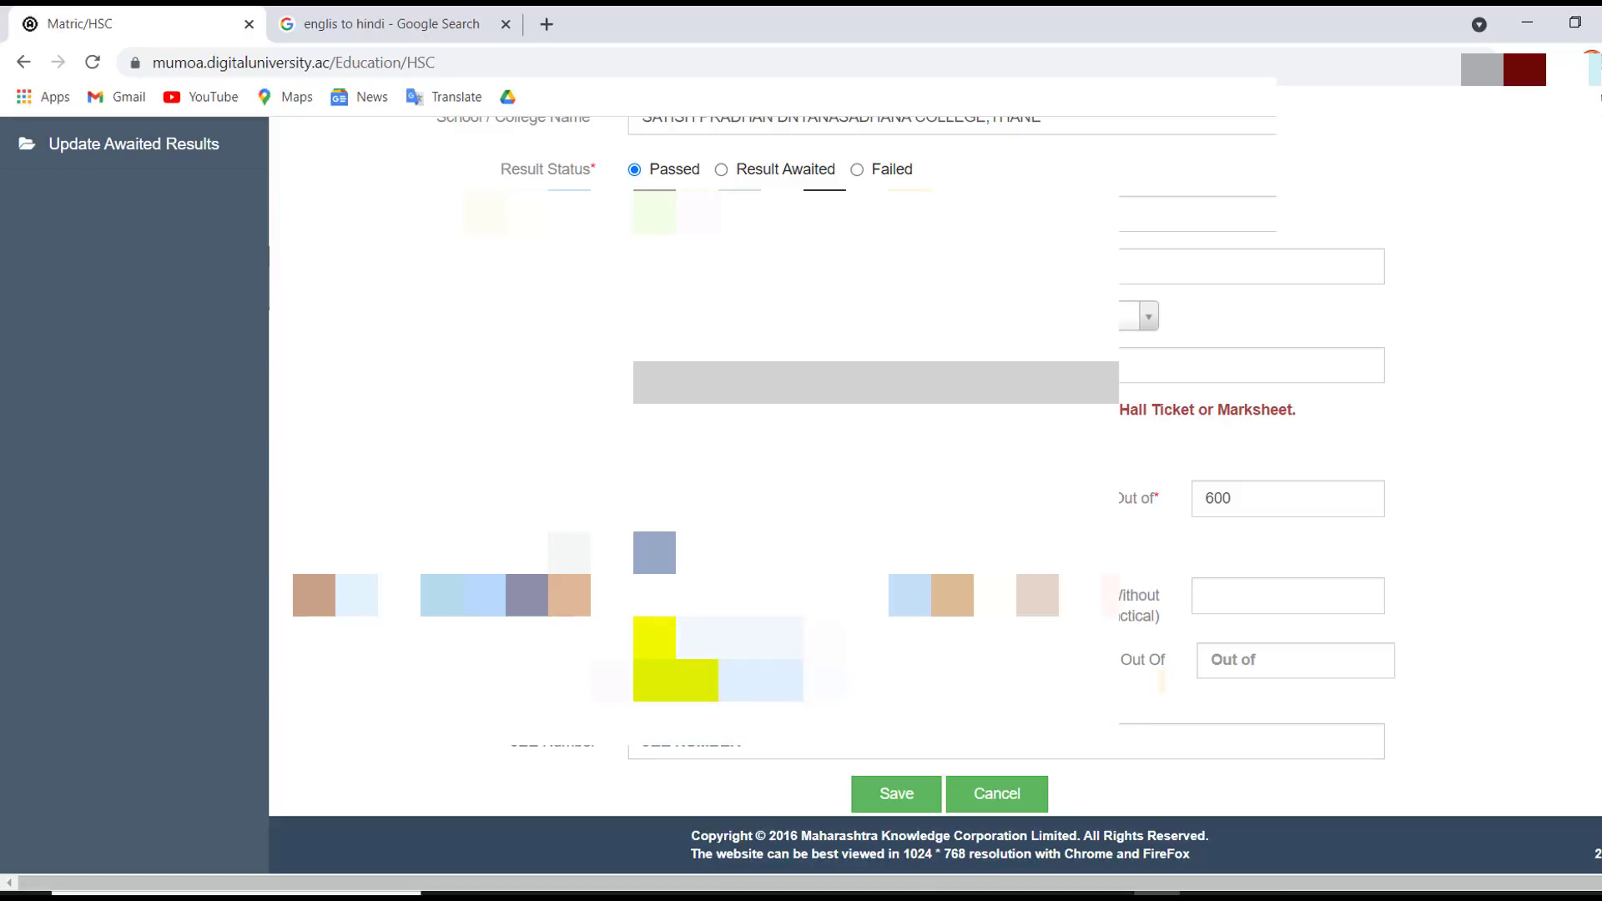
{"action": "left_click", "coordinate": [1221, 659]}
{"action": "type", "text": "100"}
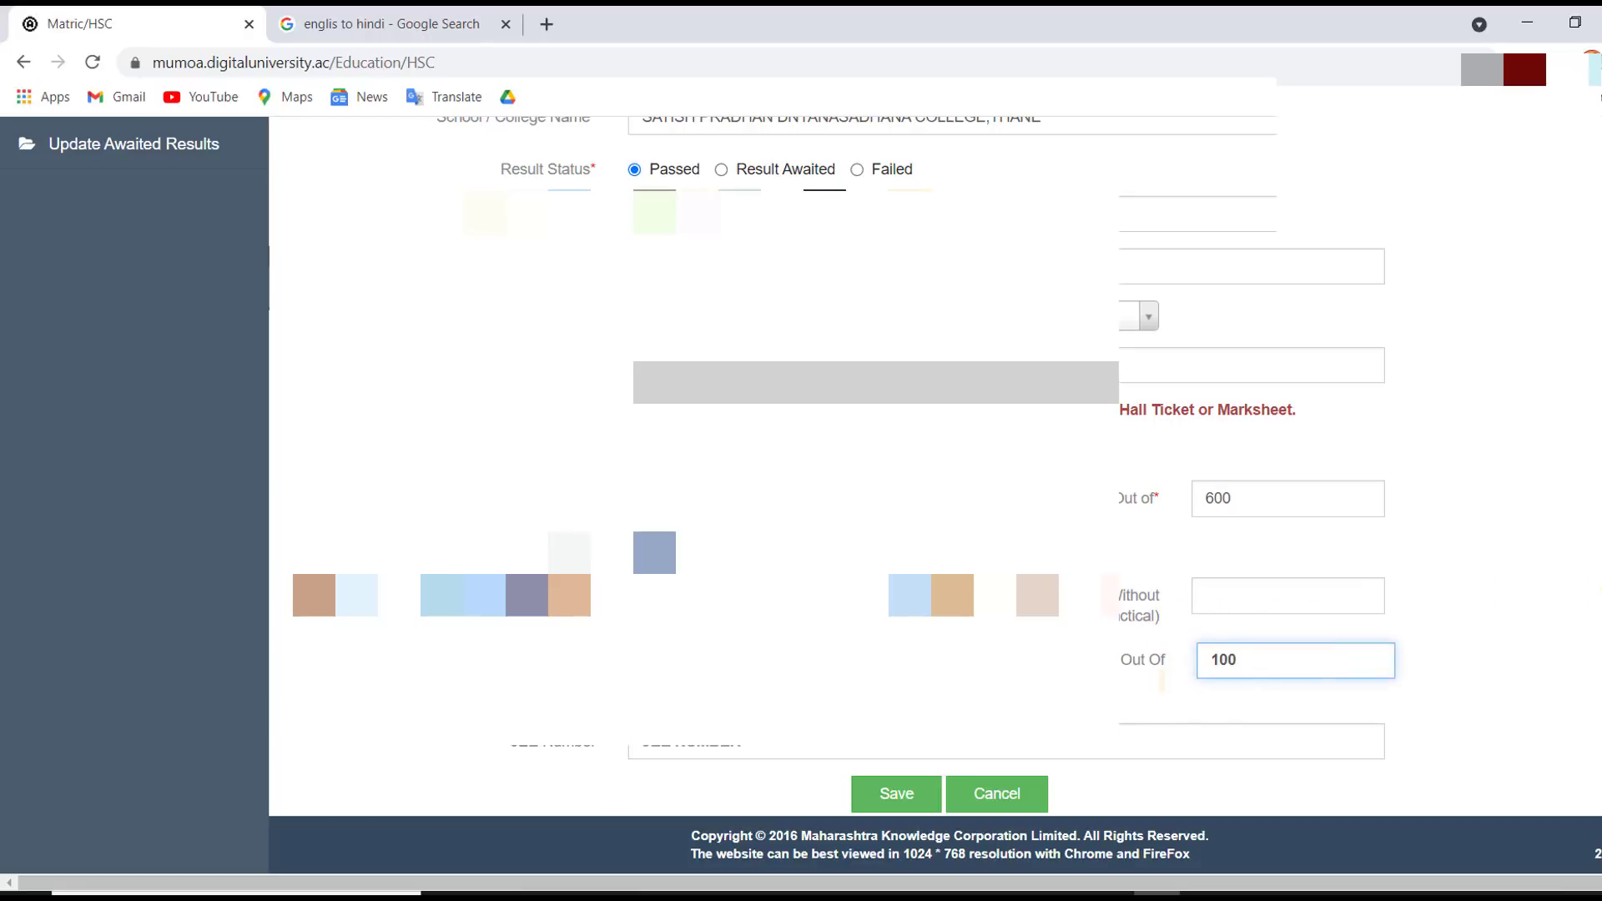
{"action": "left_click", "coordinate": [1559, 628]}
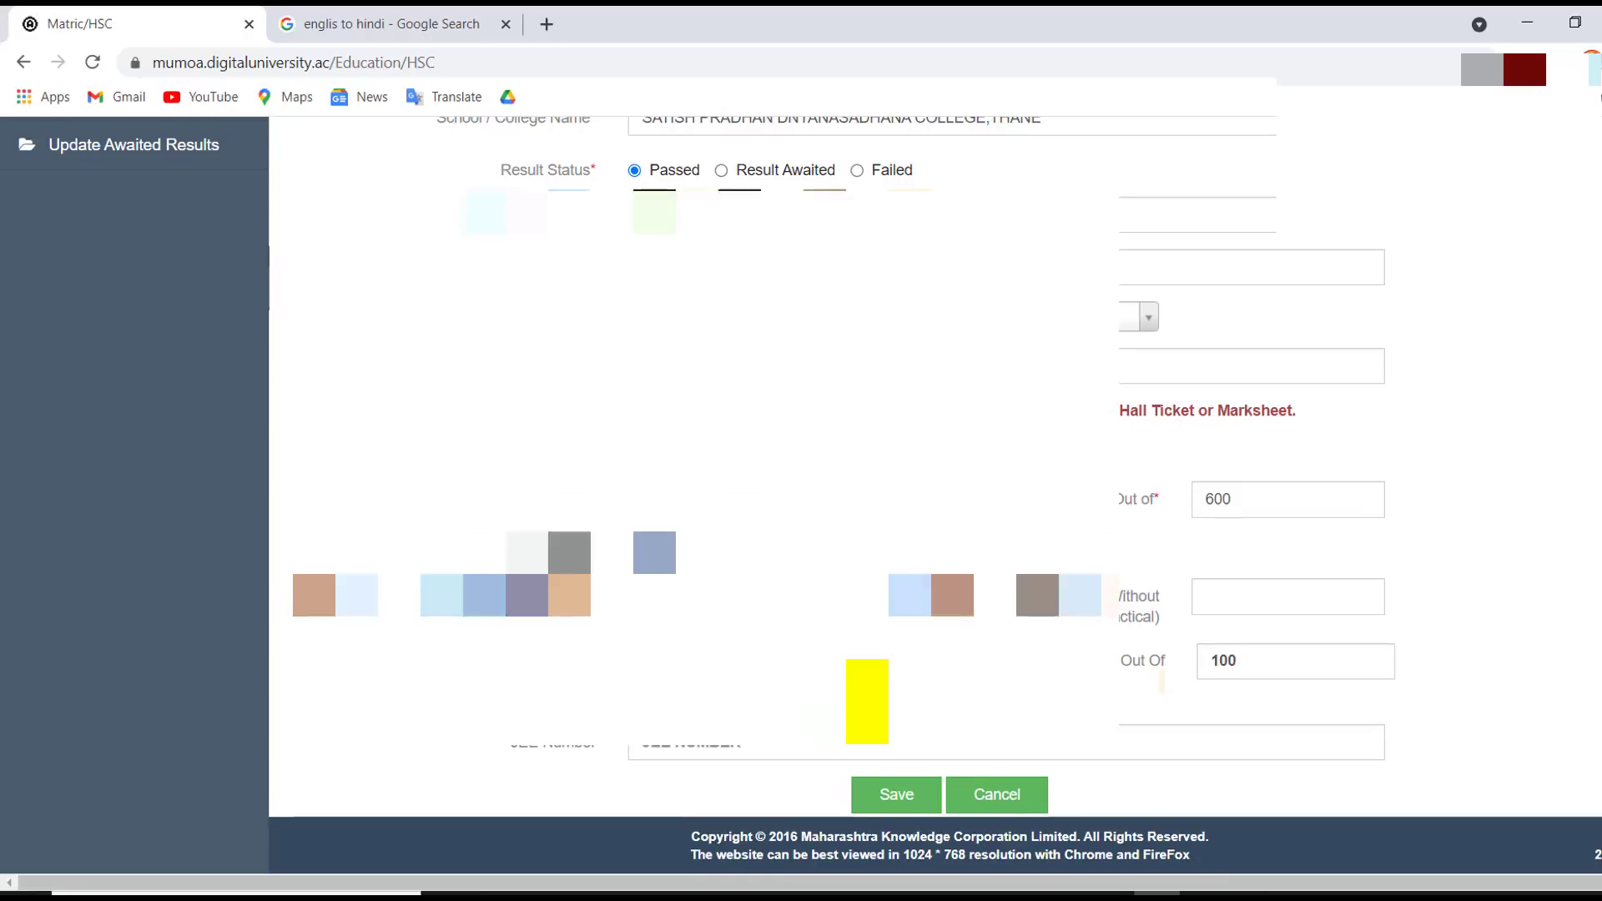
Save the HSC details, correct the college name to letters only, and save again.
{"action": "scroll", "coordinate": [868, 701], "scroll_direction": "up", "scroll_amount": 1}
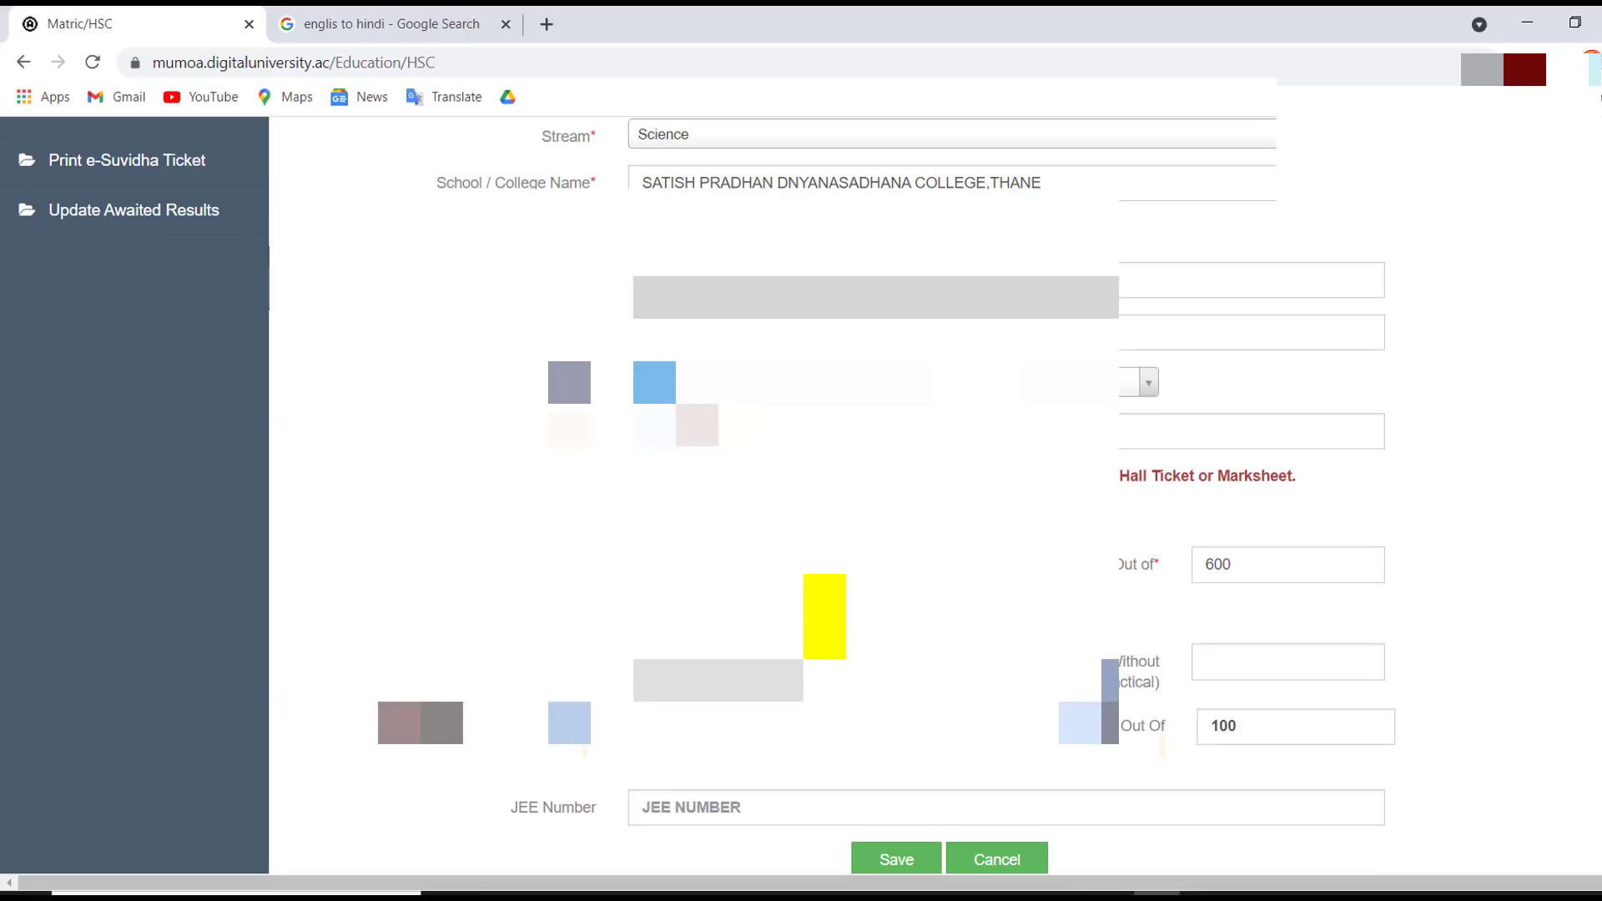
{"action": "scroll", "coordinate": [825, 637], "scroll_direction": "up", "scroll_amount": 2}
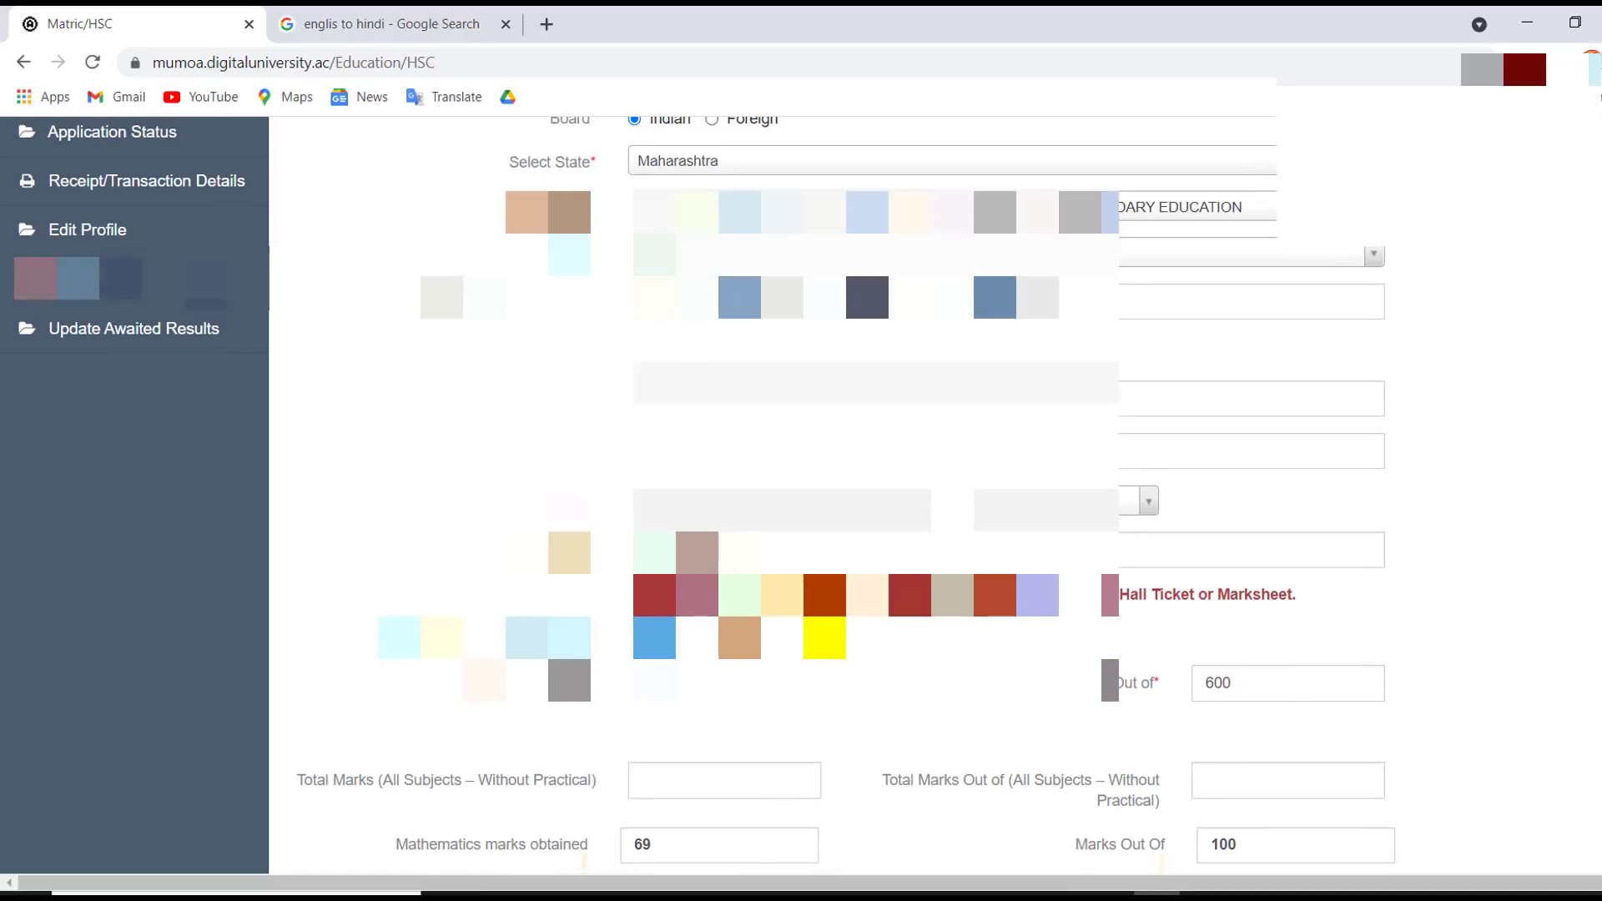
{"action": "scroll", "coordinate": [824, 500], "scroll_direction": "up", "scroll_amount": 4}
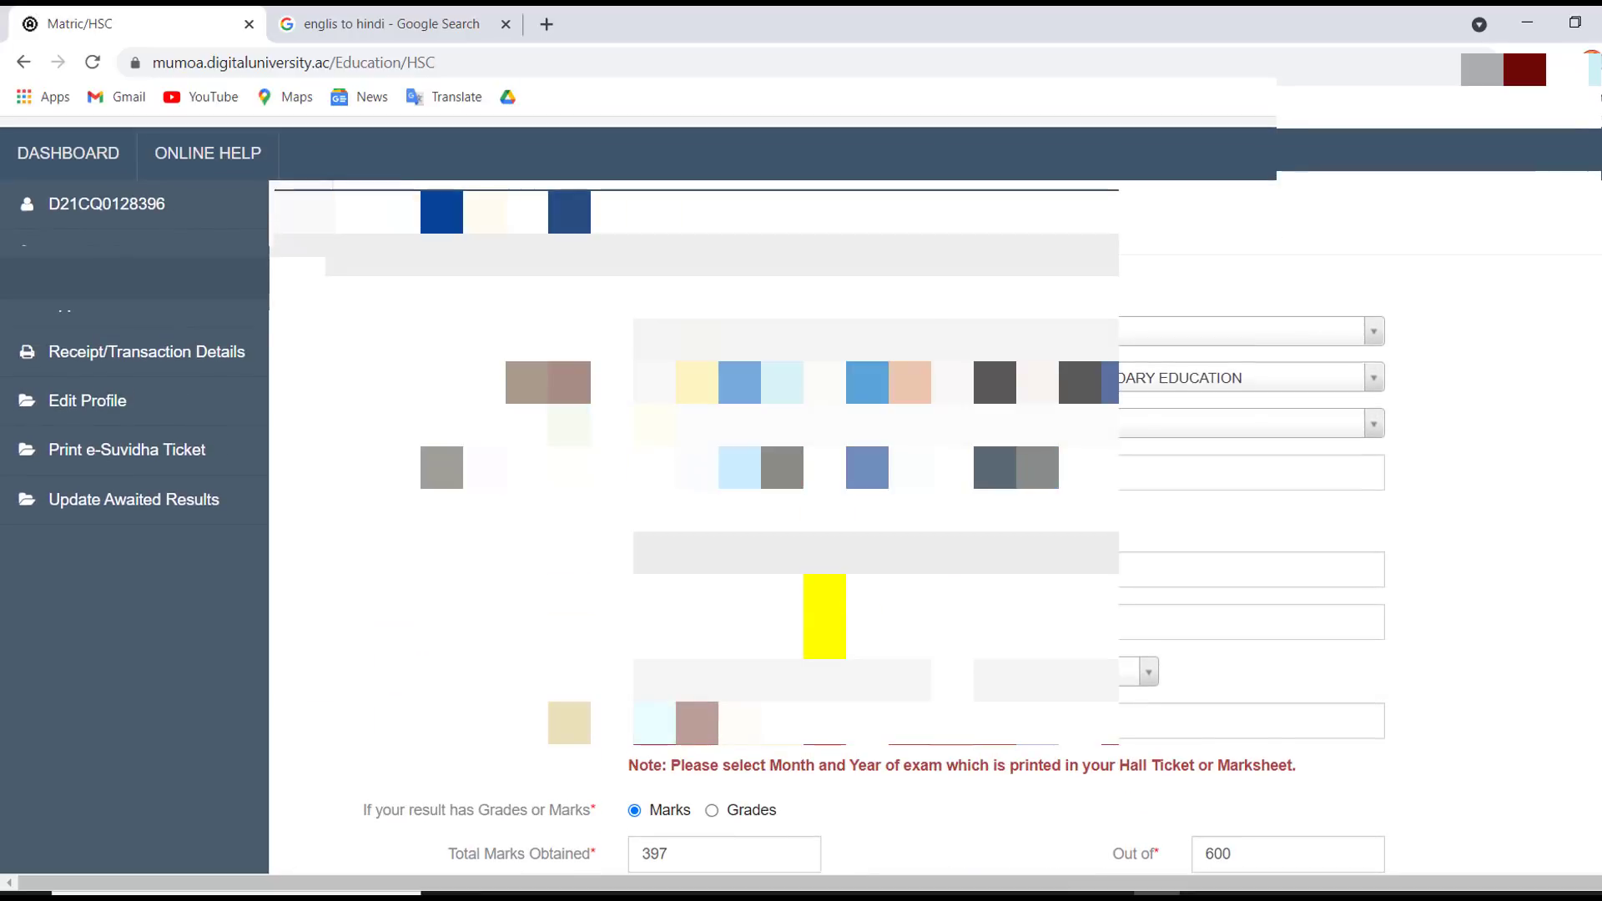
{"action": "scroll", "coordinate": [824, 616], "scroll_direction": "down", "scroll_amount": 5}
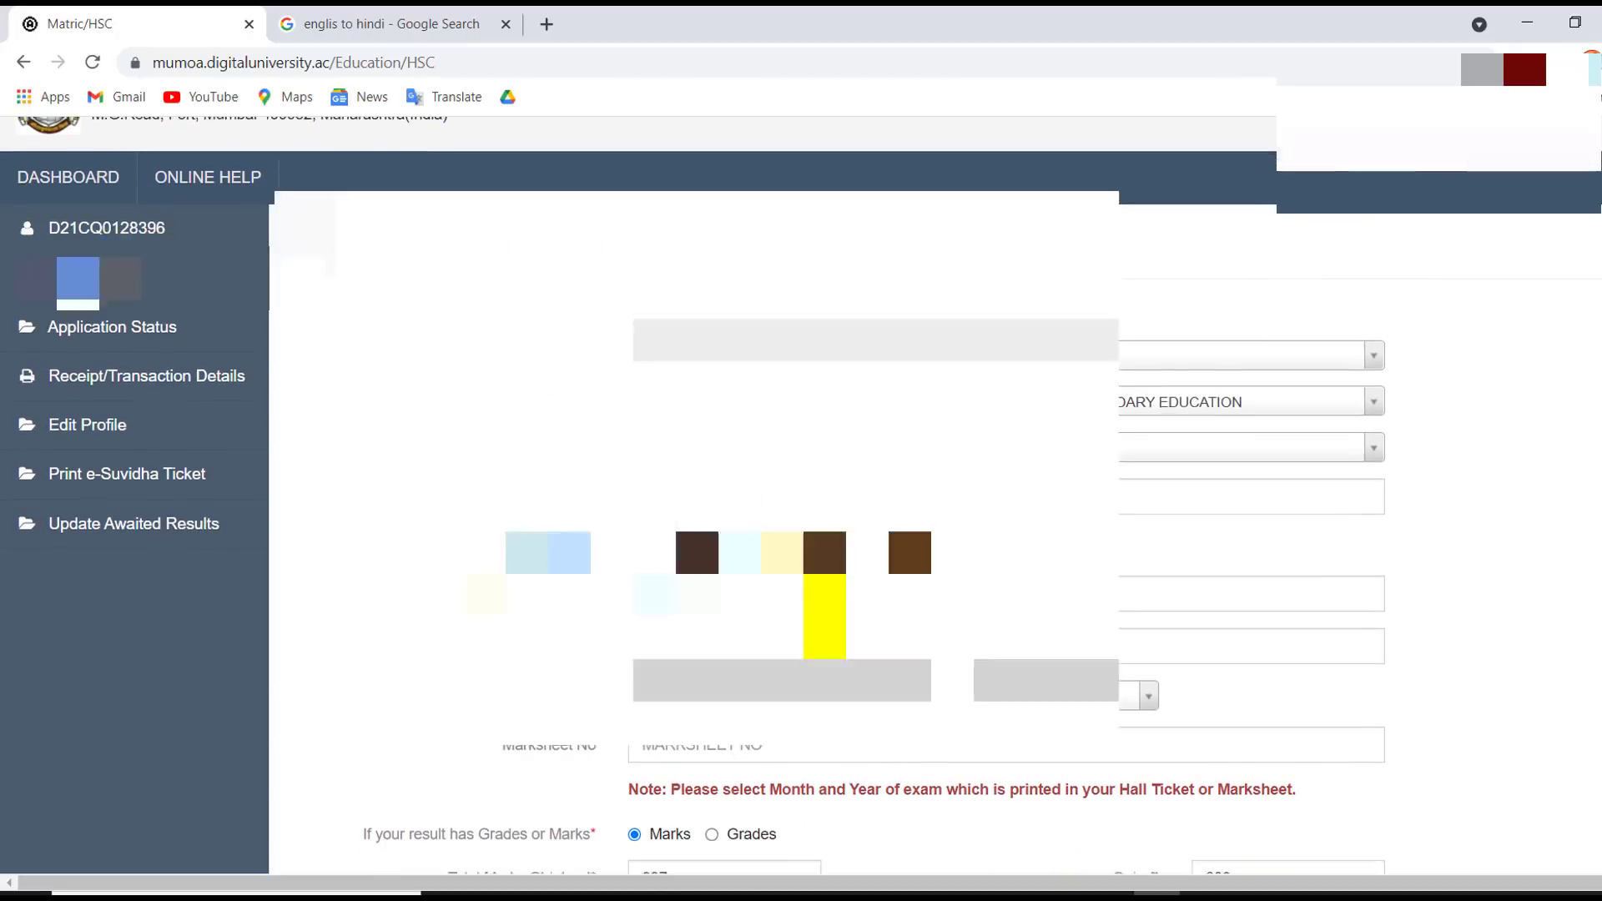
{"action": "left_click", "coordinate": [886, 799]}
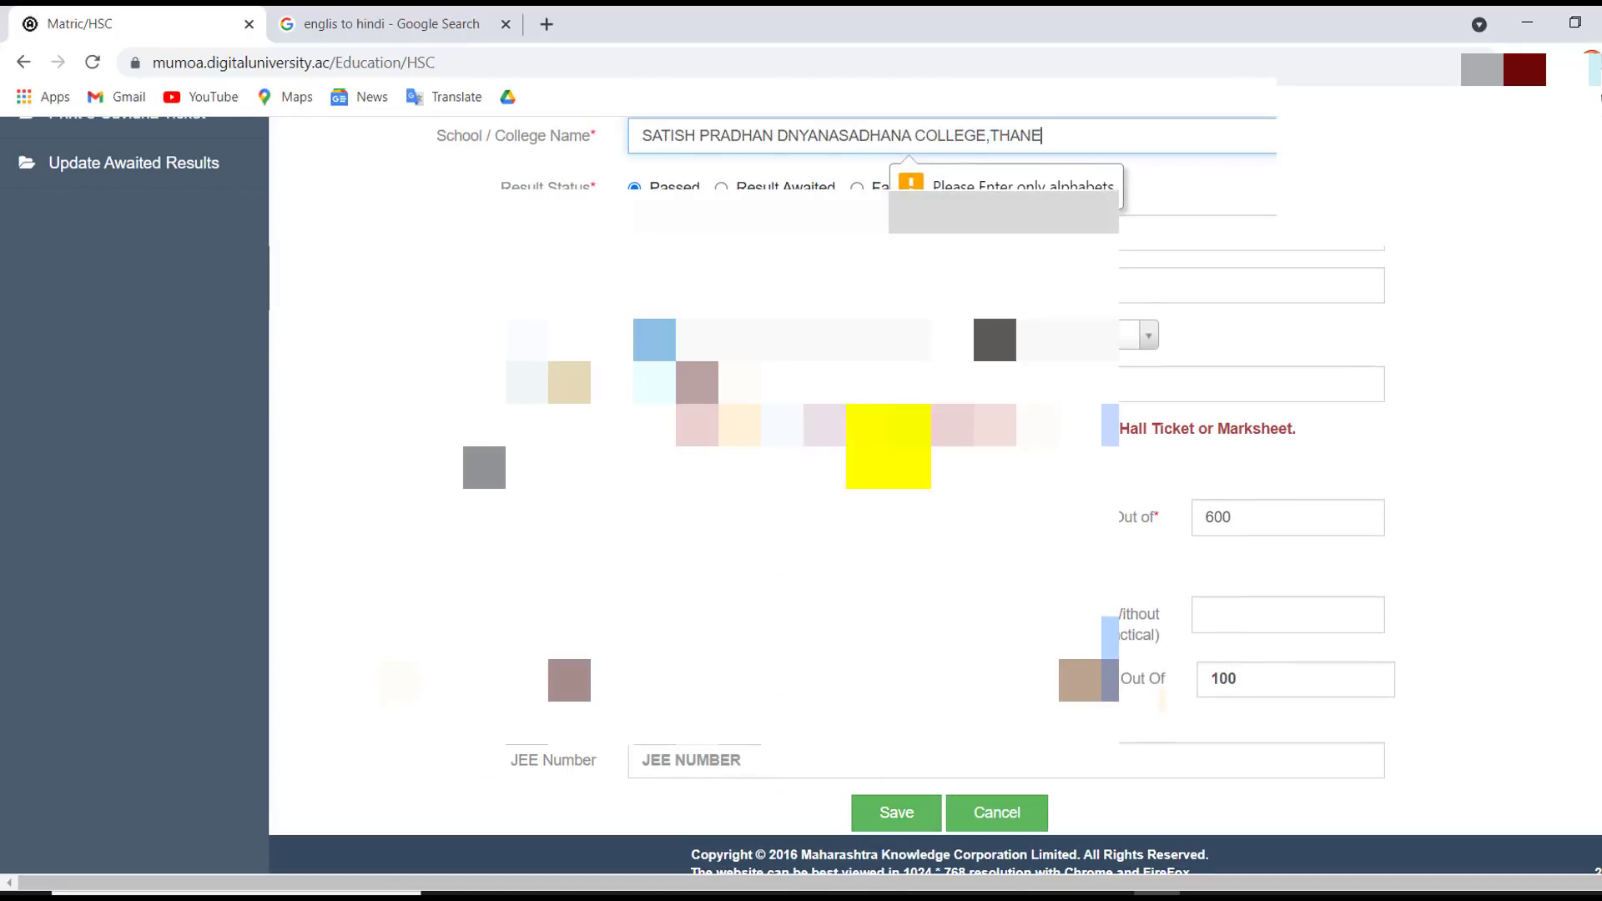
{"action": "scroll", "coordinate": [801, 501], "scroll_direction": "up", "scroll_amount": 2}
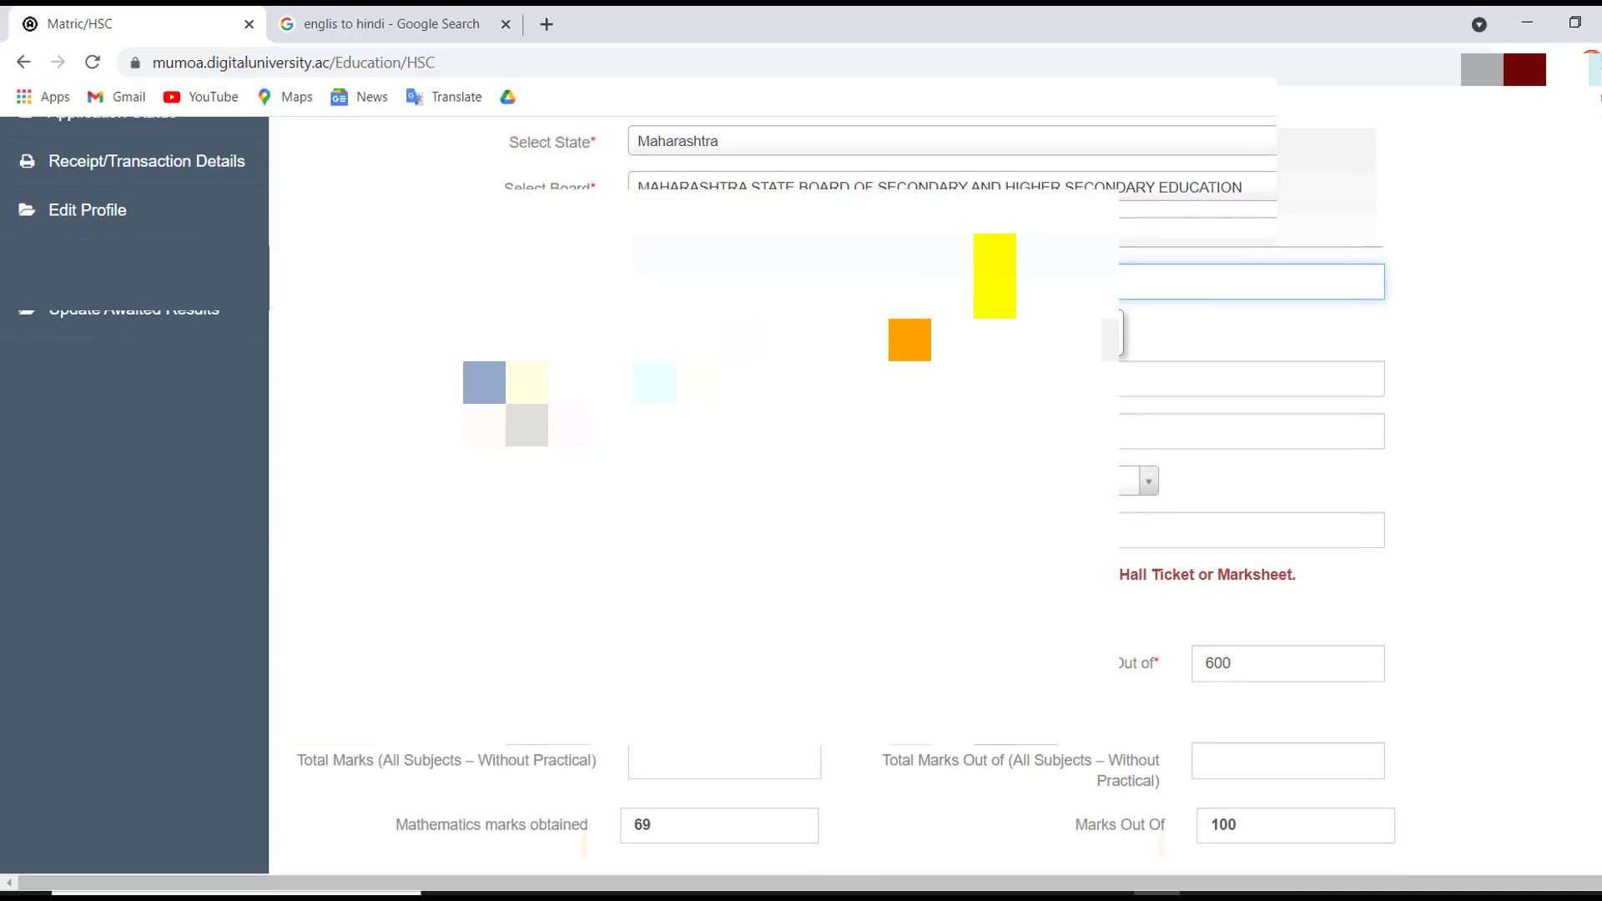
{"action": "scroll", "coordinate": [994, 275], "scroll_direction": "down", "scroll_amount": 2}
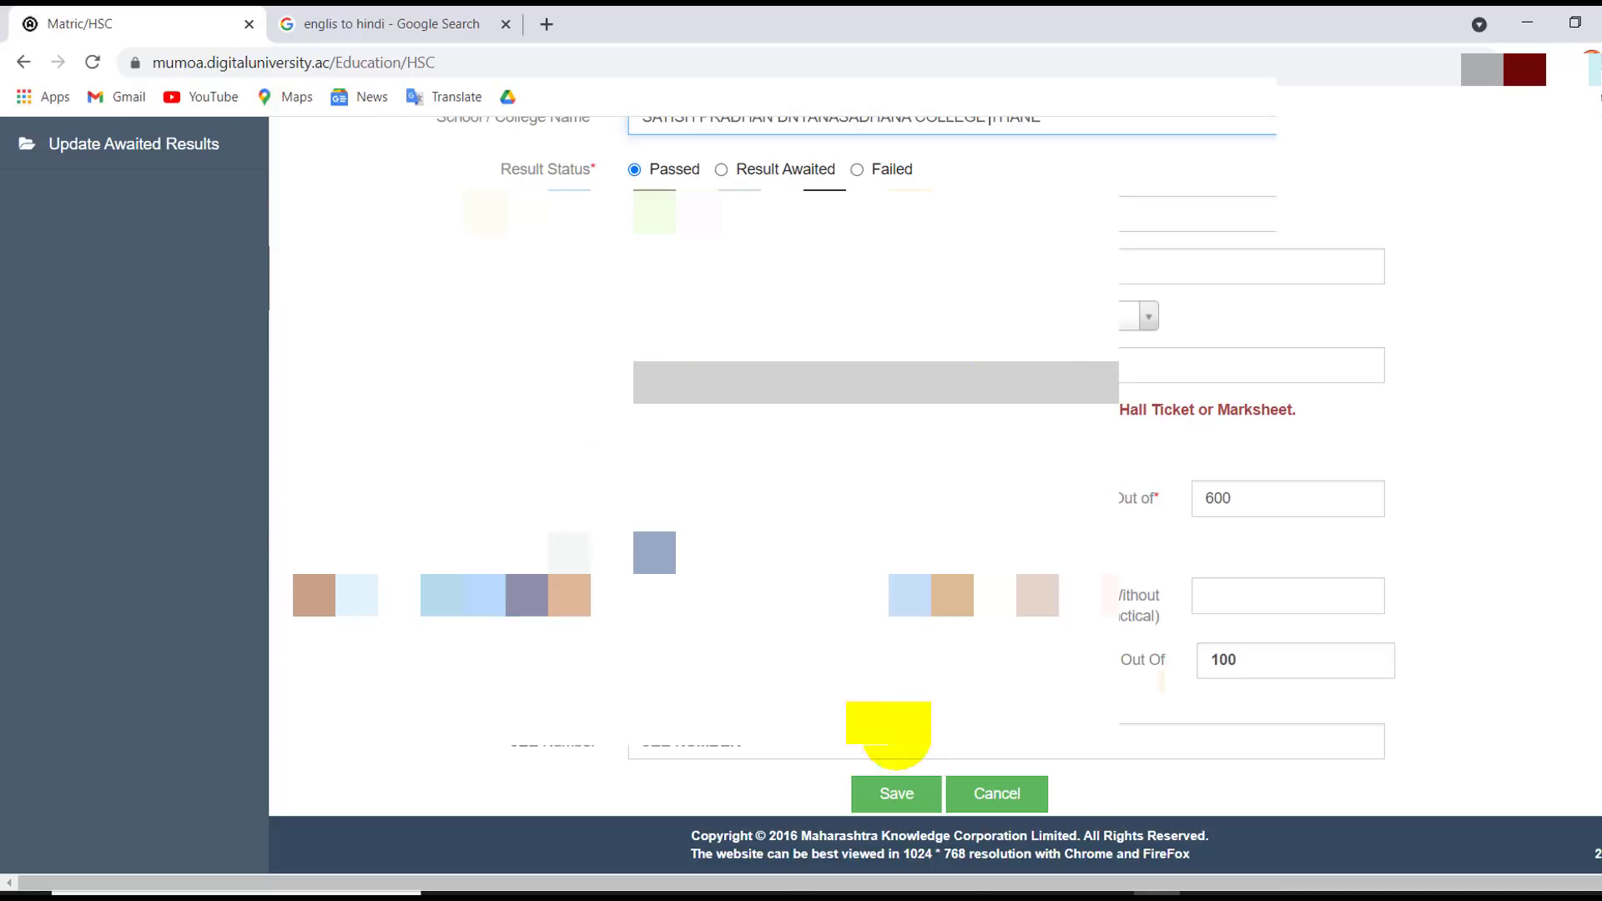
{"action": "left_click", "coordinate": [896, 794]}
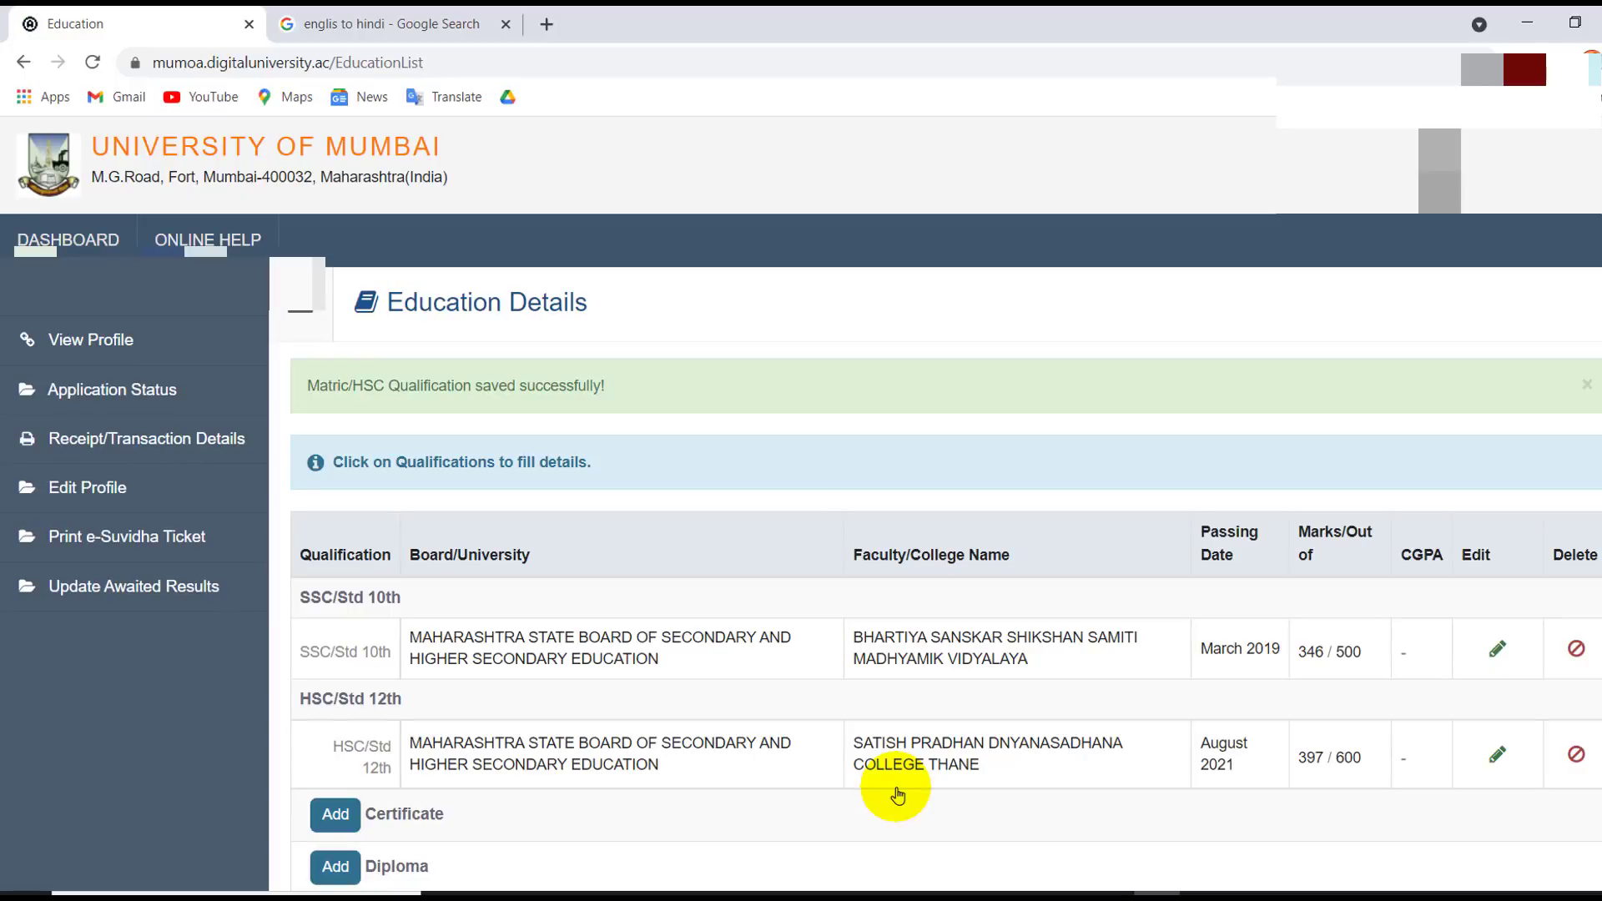
On the Reservation Details page, open the Social Reservation dropdown.
{"action": "scroll", "coordinate": [651, 693], "scroll_direction": "down", "scroll_amount": 1}
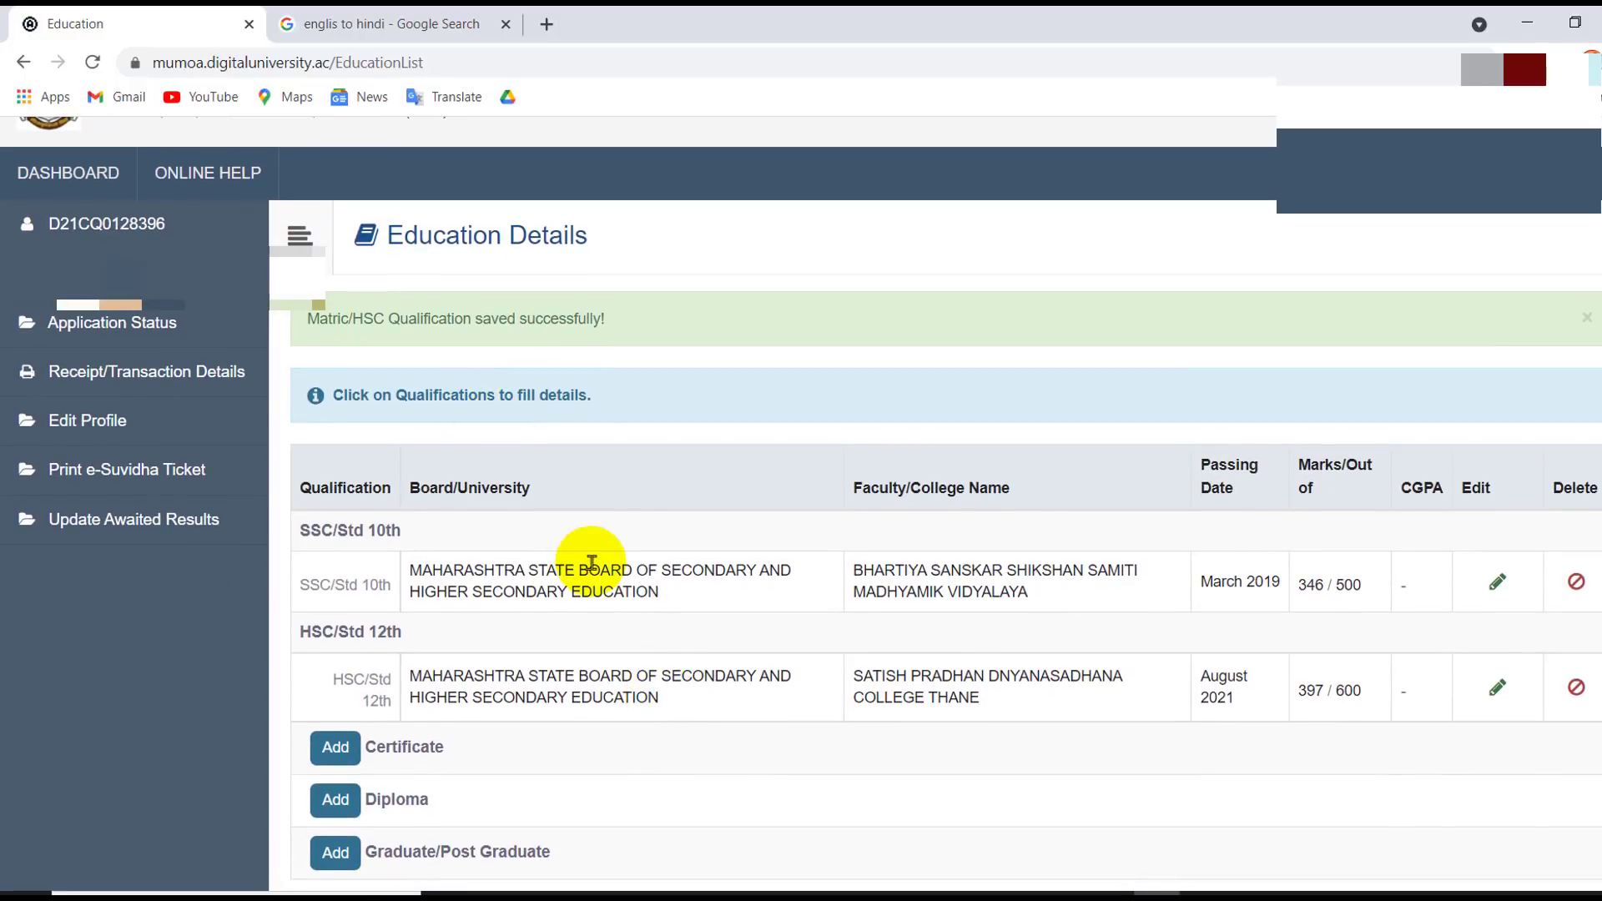
{"action": "scroll", "coordinate": [572, 537], "scroll_direction": "down", "scroll_amount": 2}
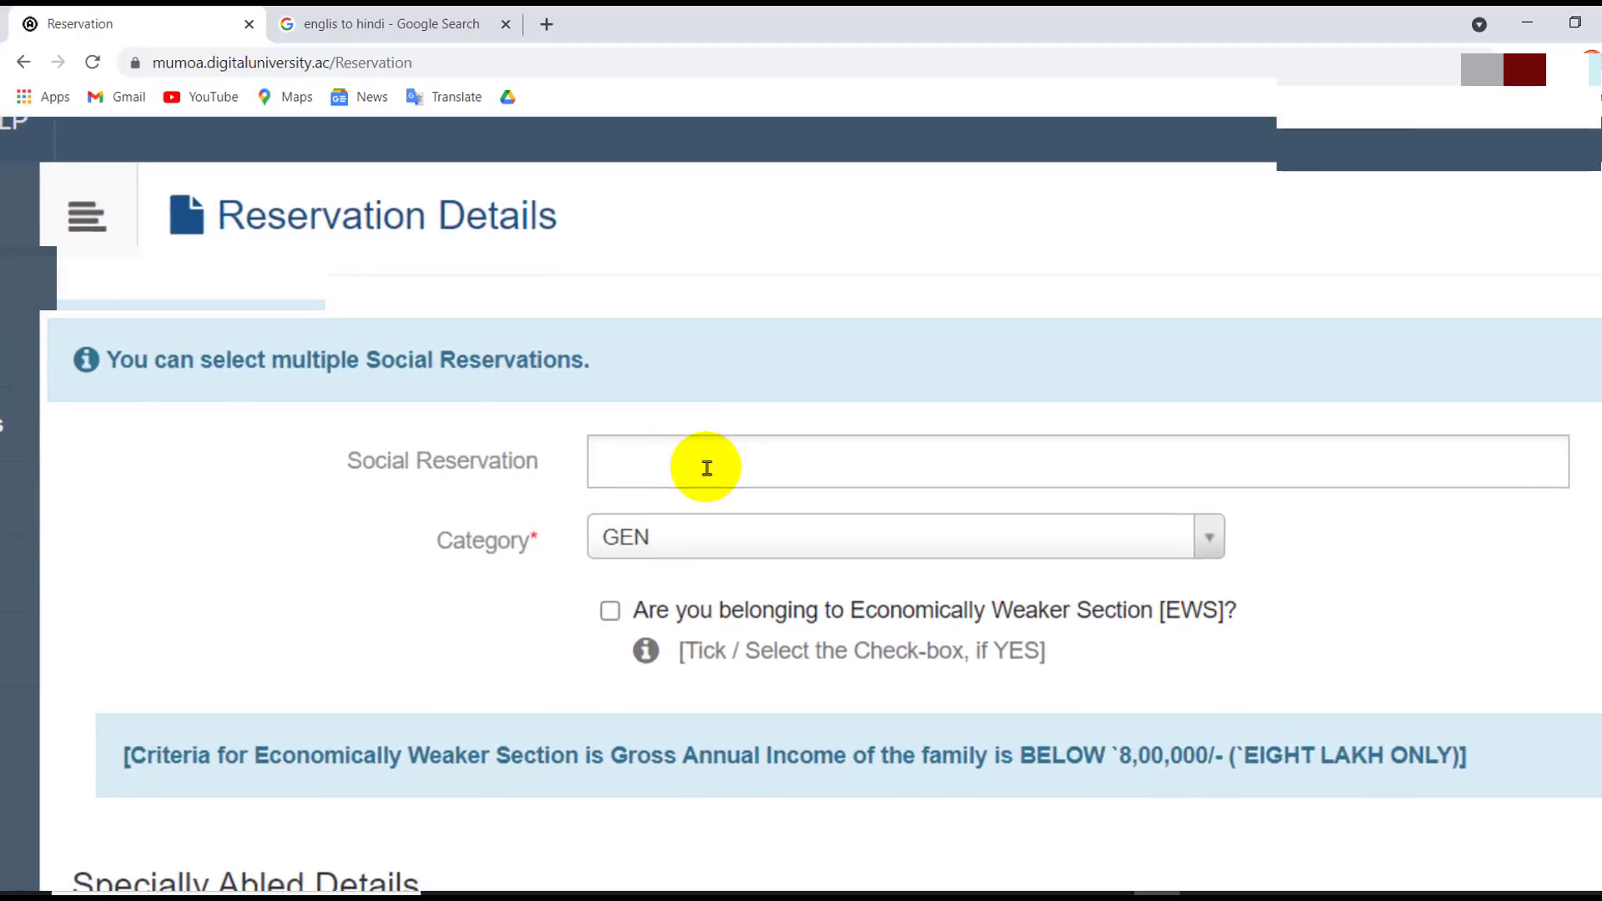
{"action": "left_click", "coordinate": [708, 470]}
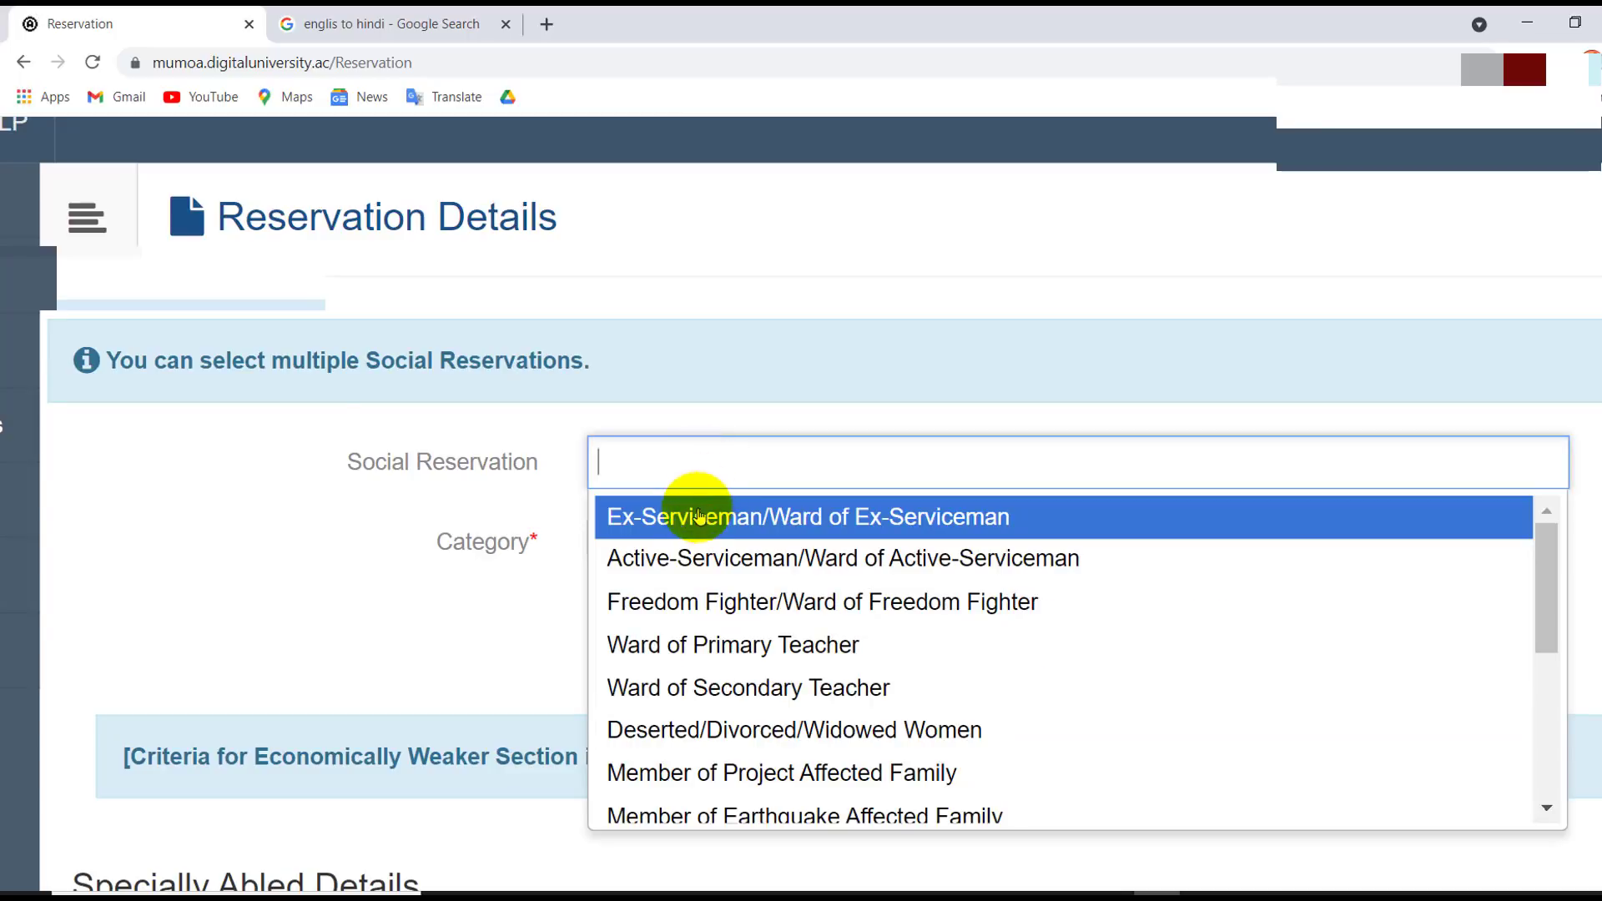
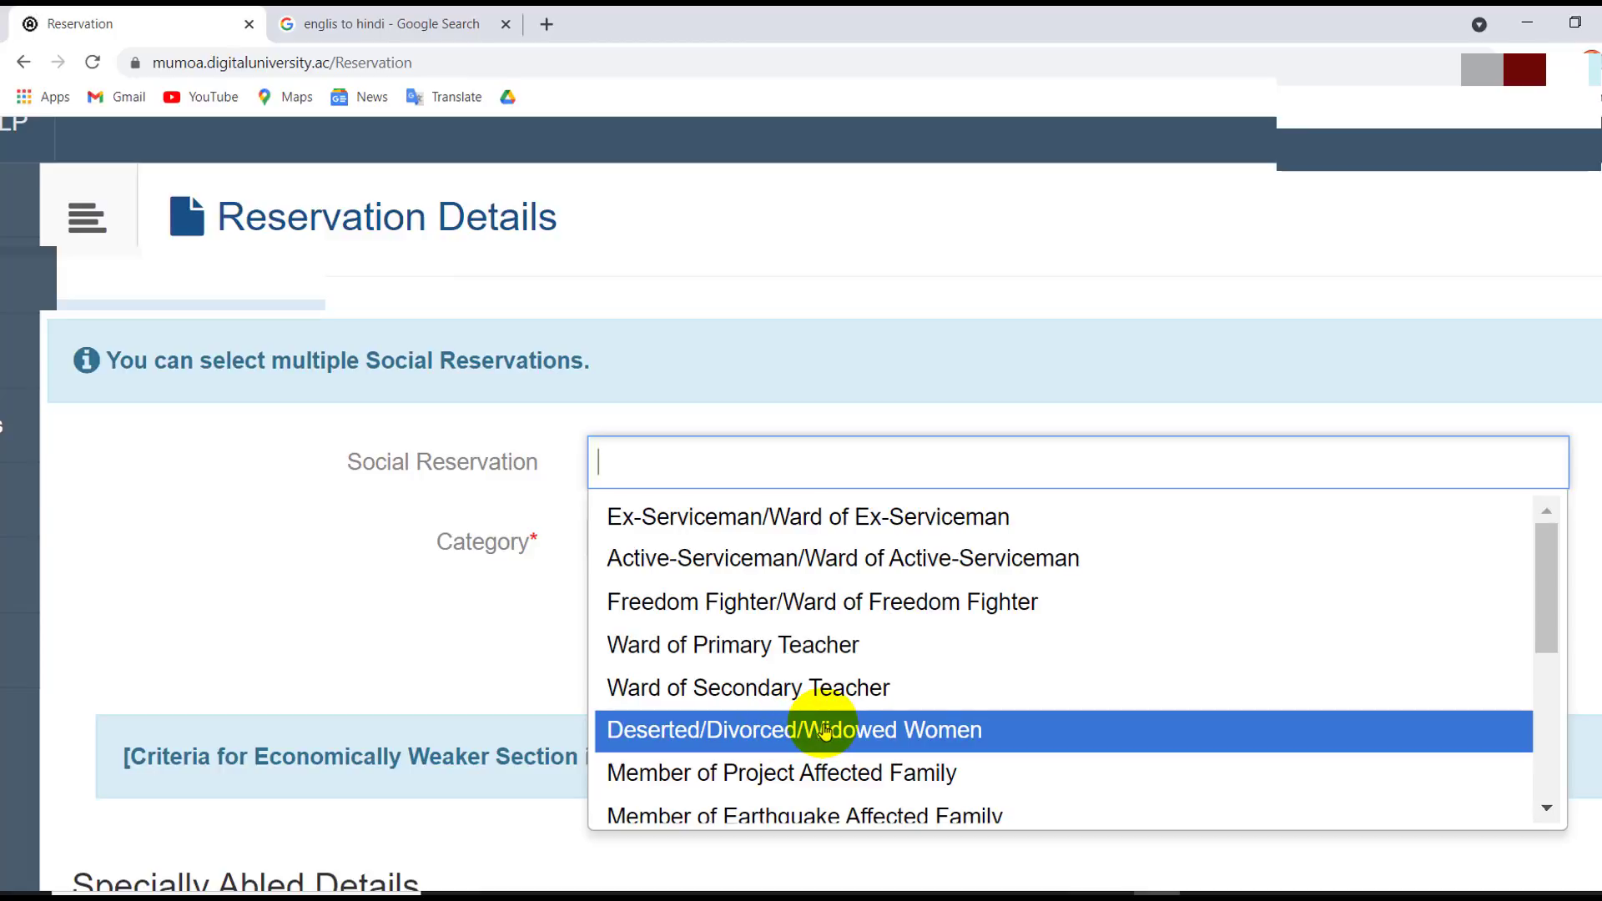
Scroll through the Social Reservation options and close the list without choosing any.
{"action": "scroll", "coordinate": [822, 745], "scroll_direction": "down", "scroll_amount": 2}
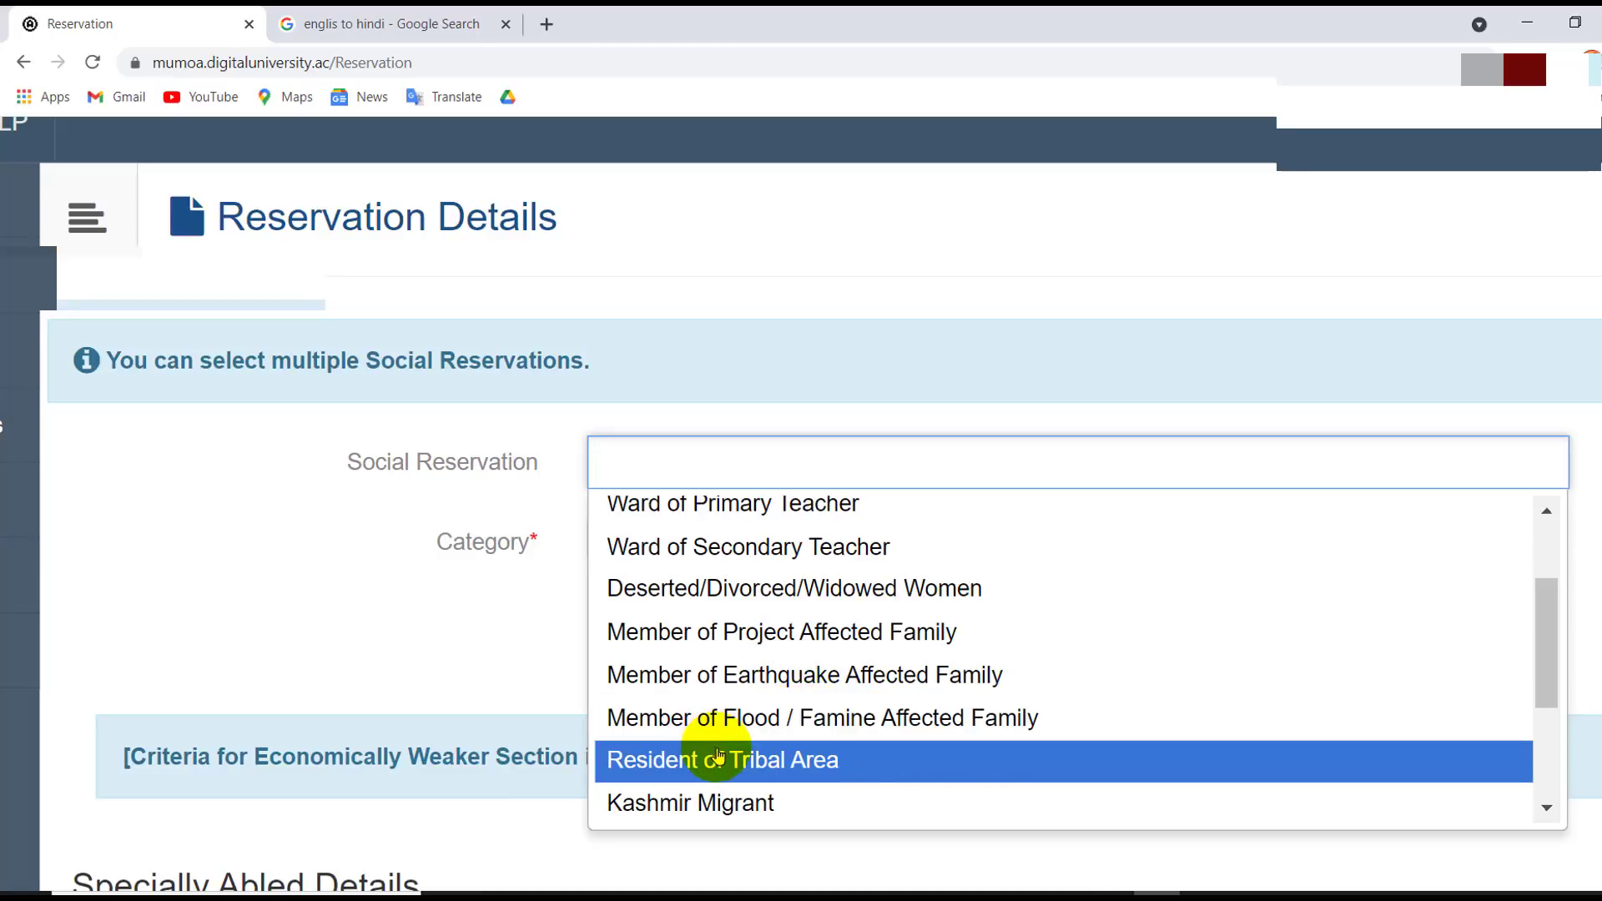
{"action": "scroll", "coordinate": [714, 743], "scroll_direction": "down", "scroll_amount": 2}
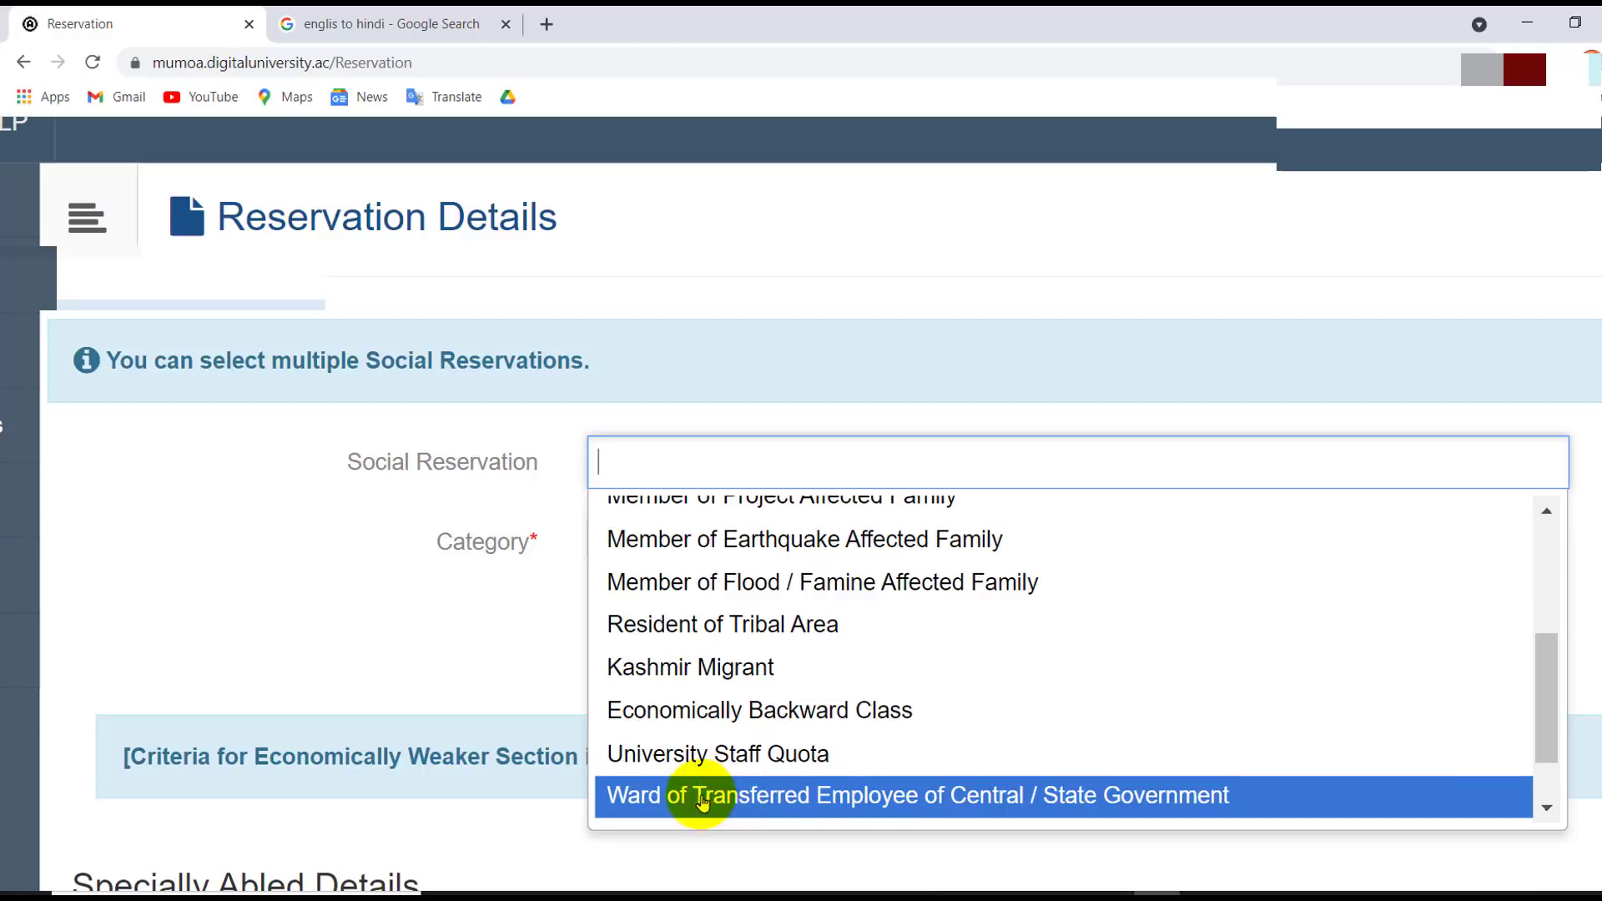
{"action": "left_click", "coordinate": [511, 678]}
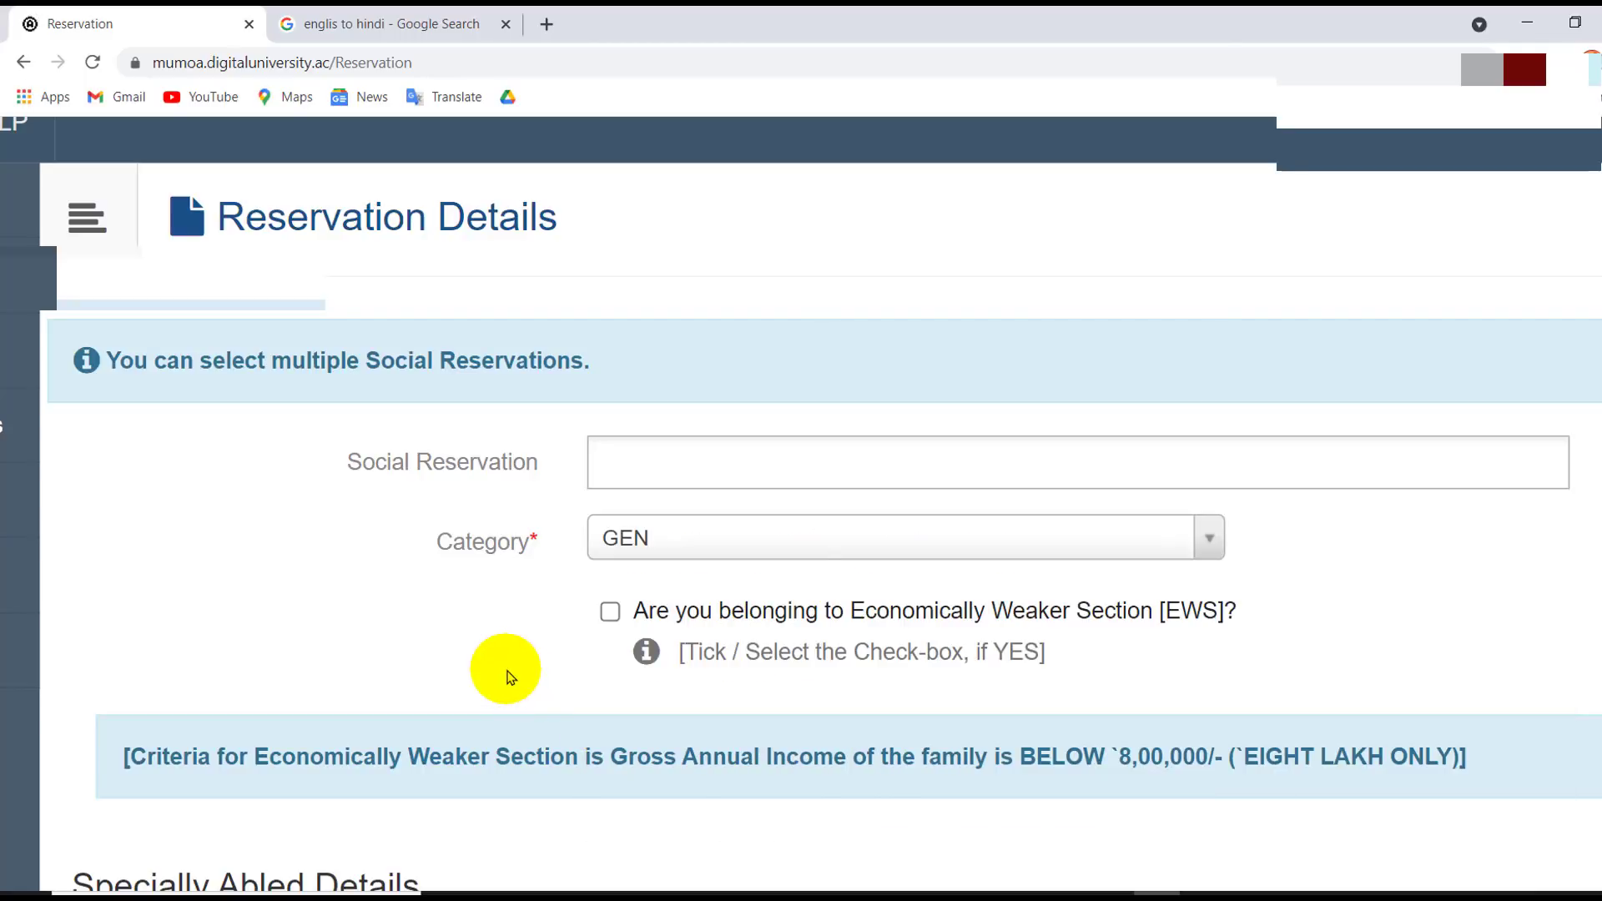
Change the Category to OBC, then switch it back to GEN.
{"action": "left_click", "coordinate": [756, 538]}
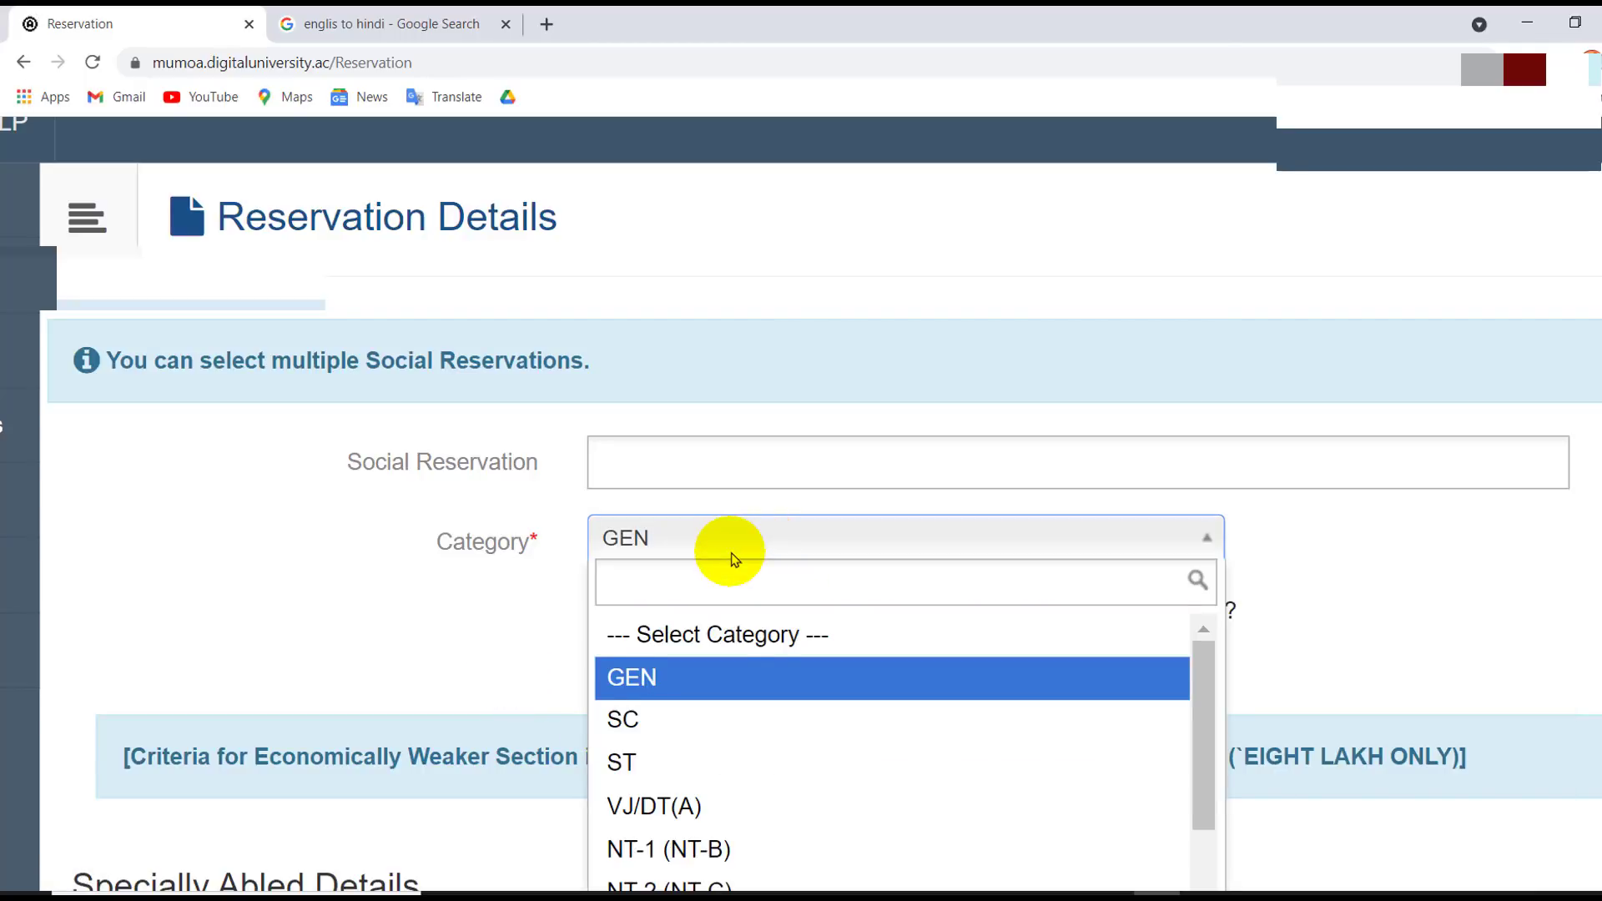
{"action": "scroll", "coordinate": [755, 543], "scroll_direction": "down", "scroll_amount": 2}
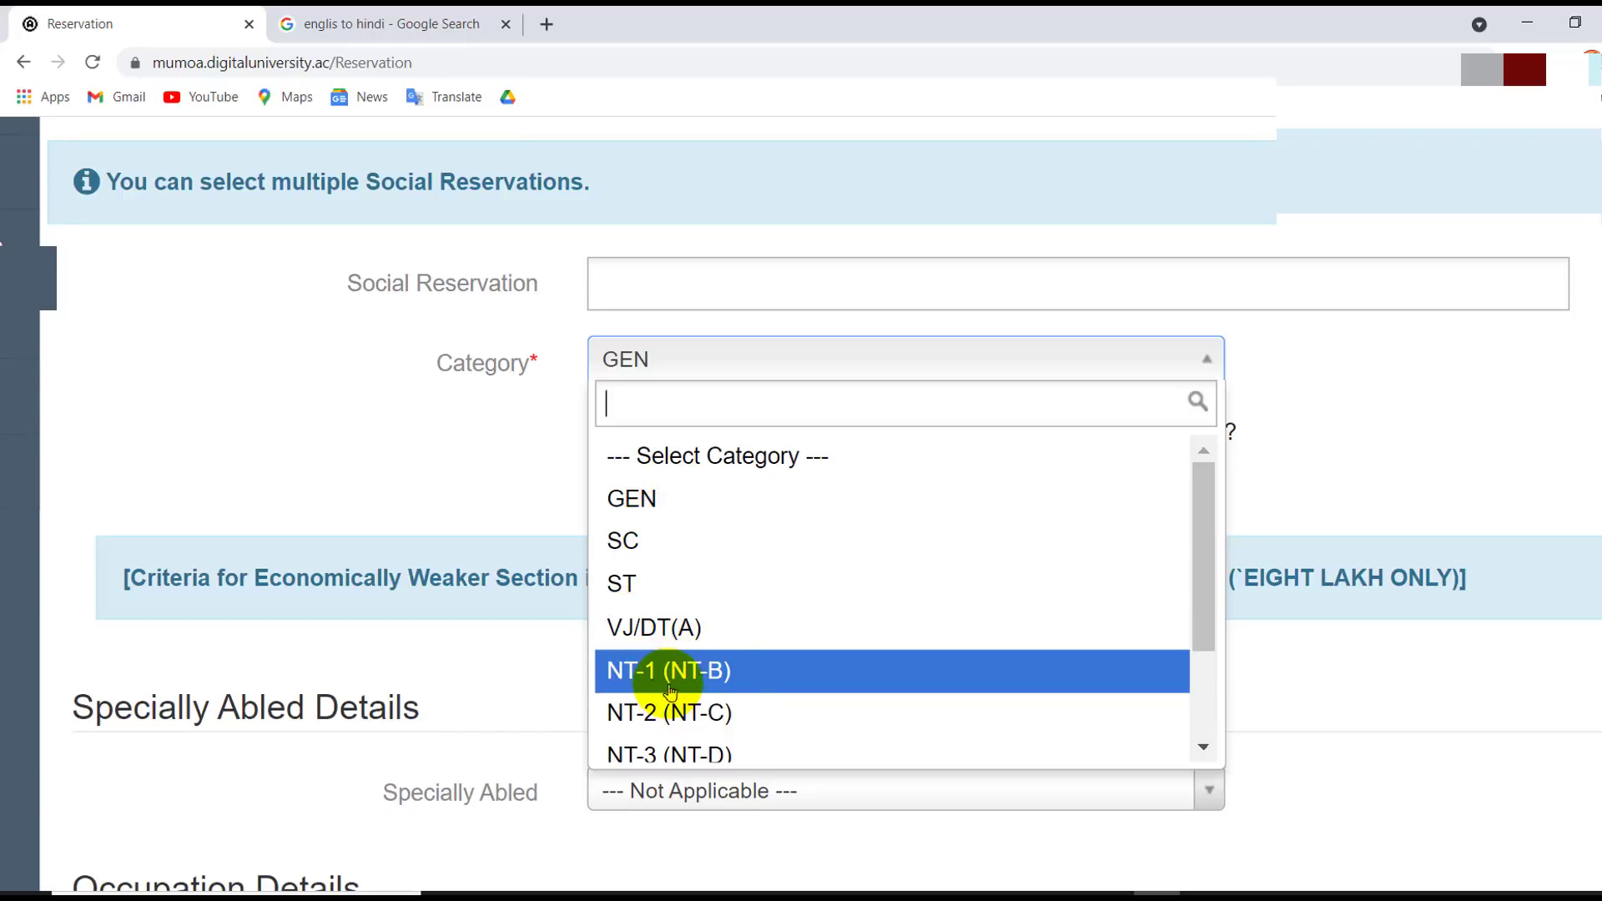
{"action": "scroll", "coordinate": [715, 659], "scroll_direction": "down", "scroll_amount": 2}
{"action": "left_click", "coordinate": [718, 678]}
{"action": "scroll", "coordinate": [735, 684], "scroll_direction": "down", "scroll_amount": 1}
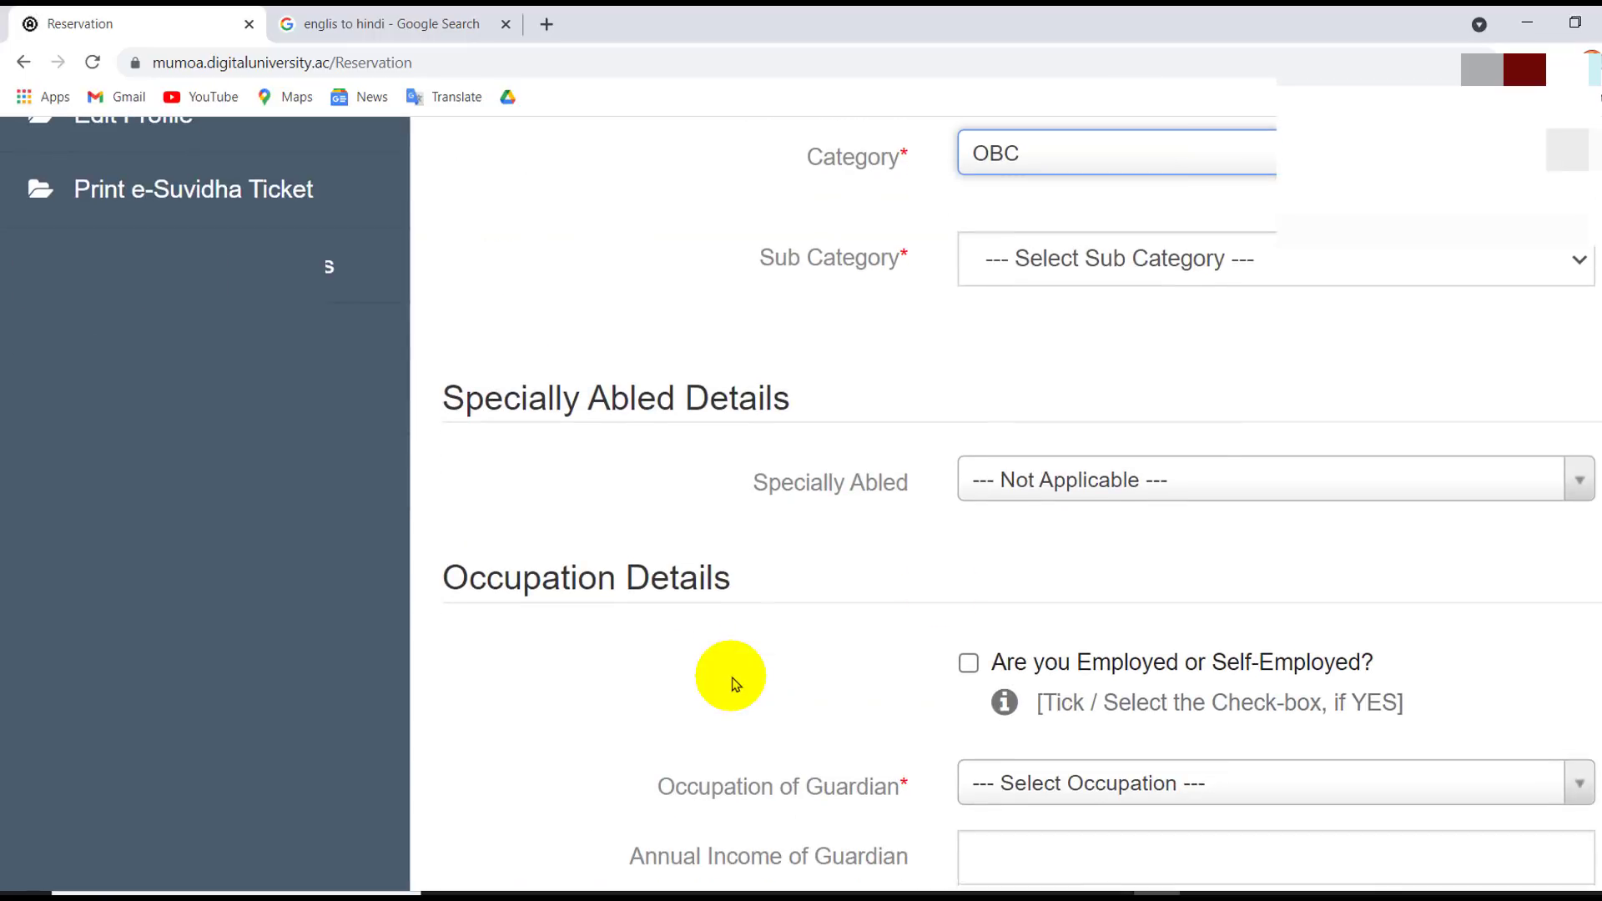
{"action": "scroll", "coordinate": [976, 569], "scroll_direction": "up", "scroll_amount": 7}
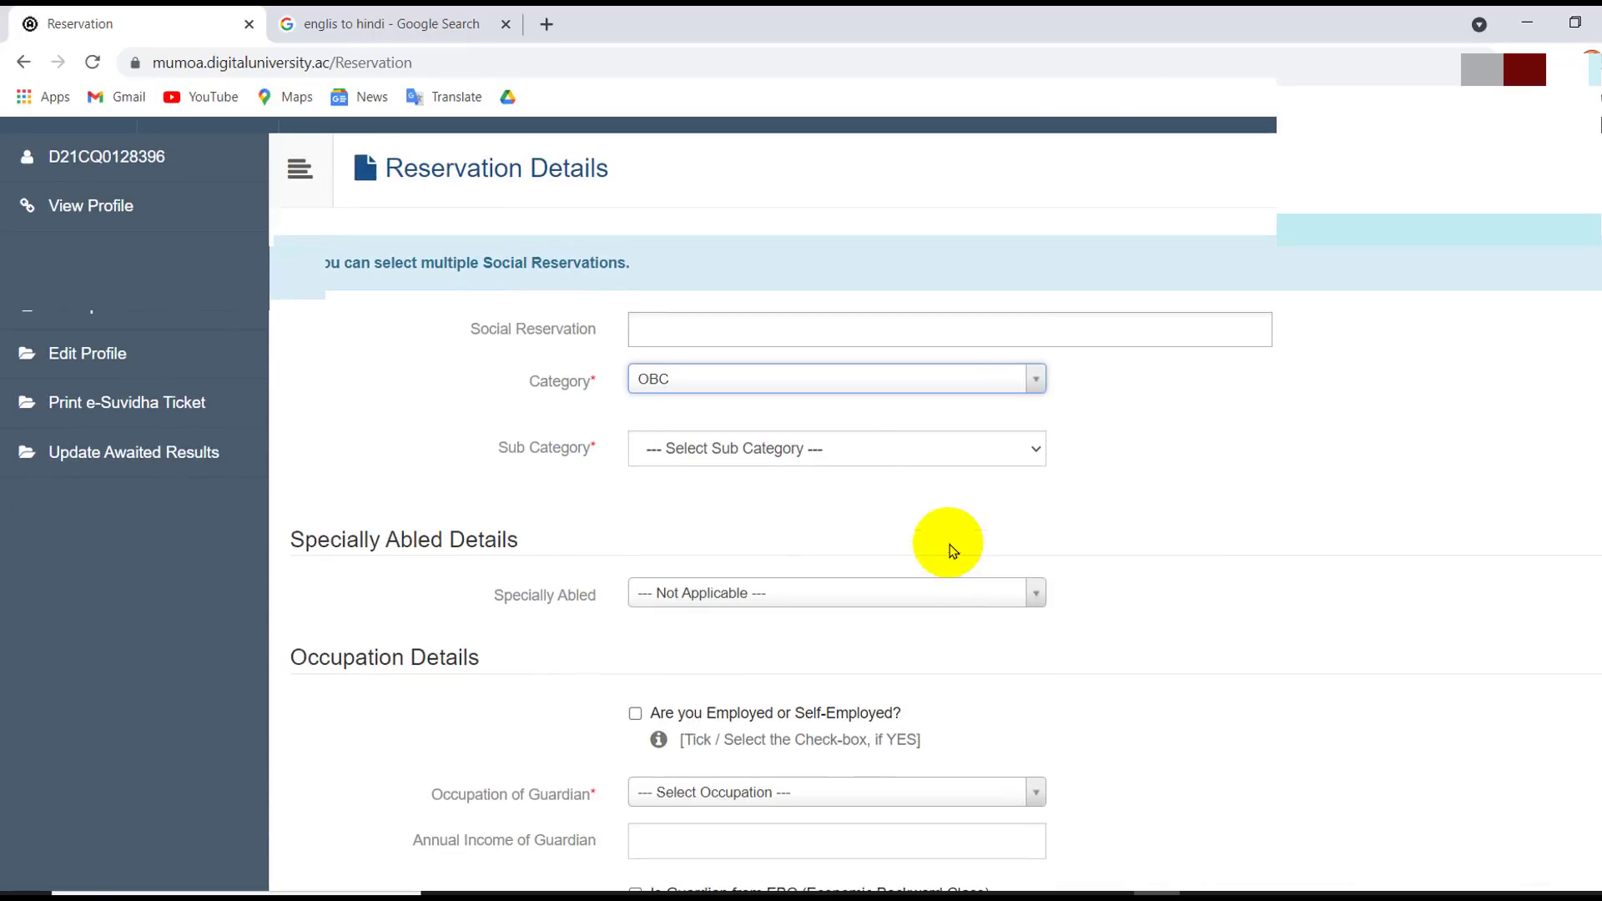
{"action": "left_click", "coordinate": [808, 376]}
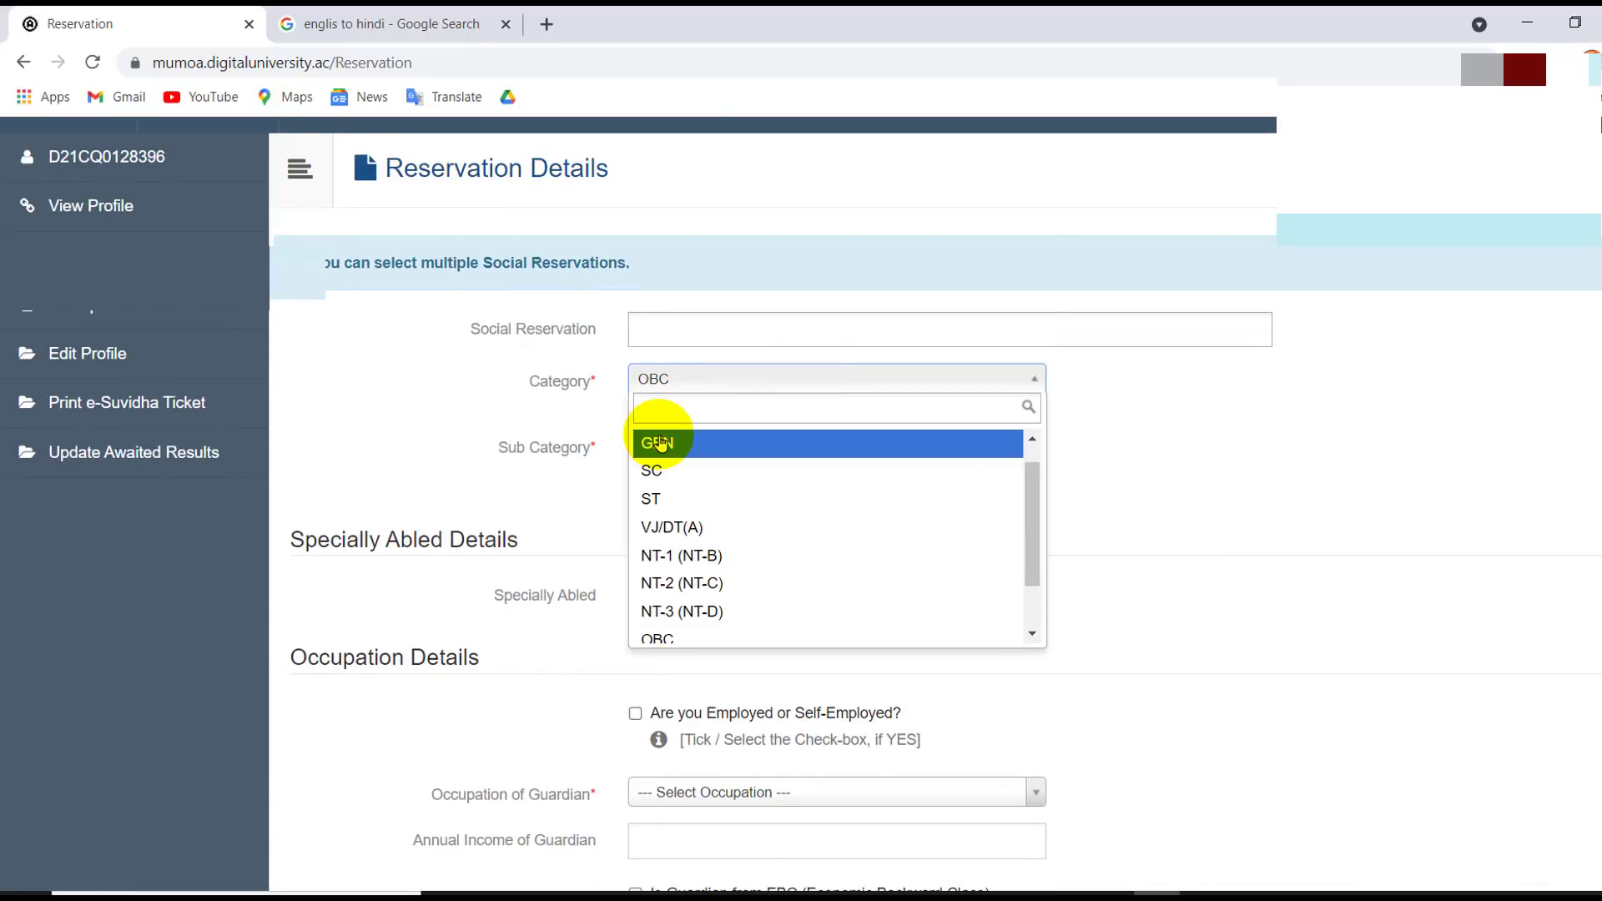
{"action": "left_click", "coordinate": [677, 441]}
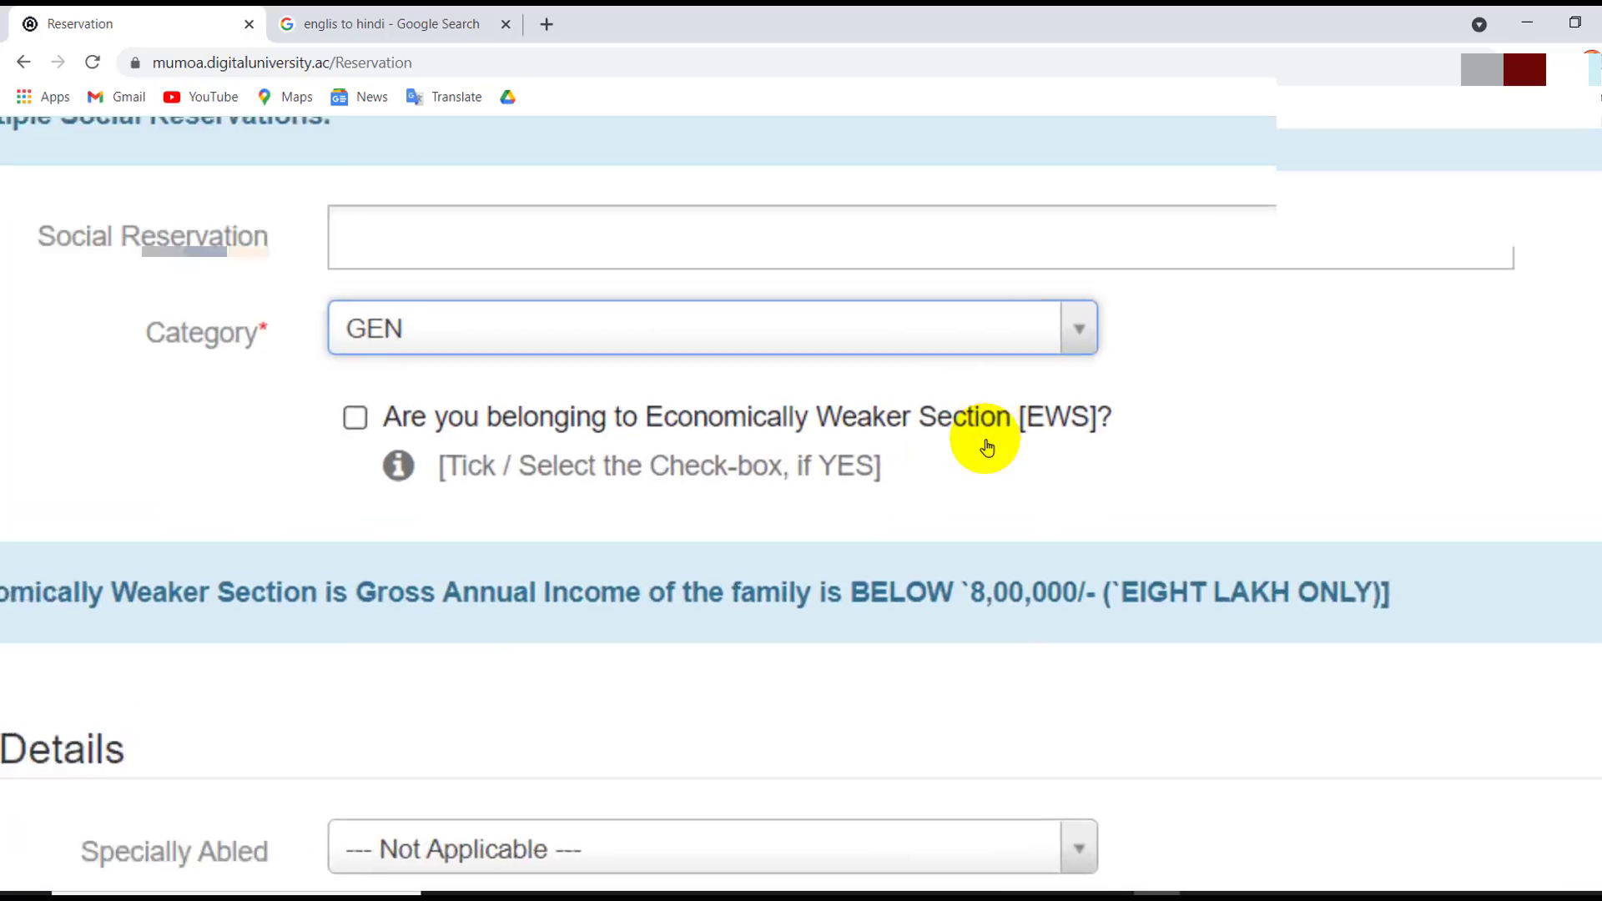
Tick Economically Weaker Section and leave Specially Abled as Not Applicable.
{"action": "left_click", "coordinate": [282, 414]}
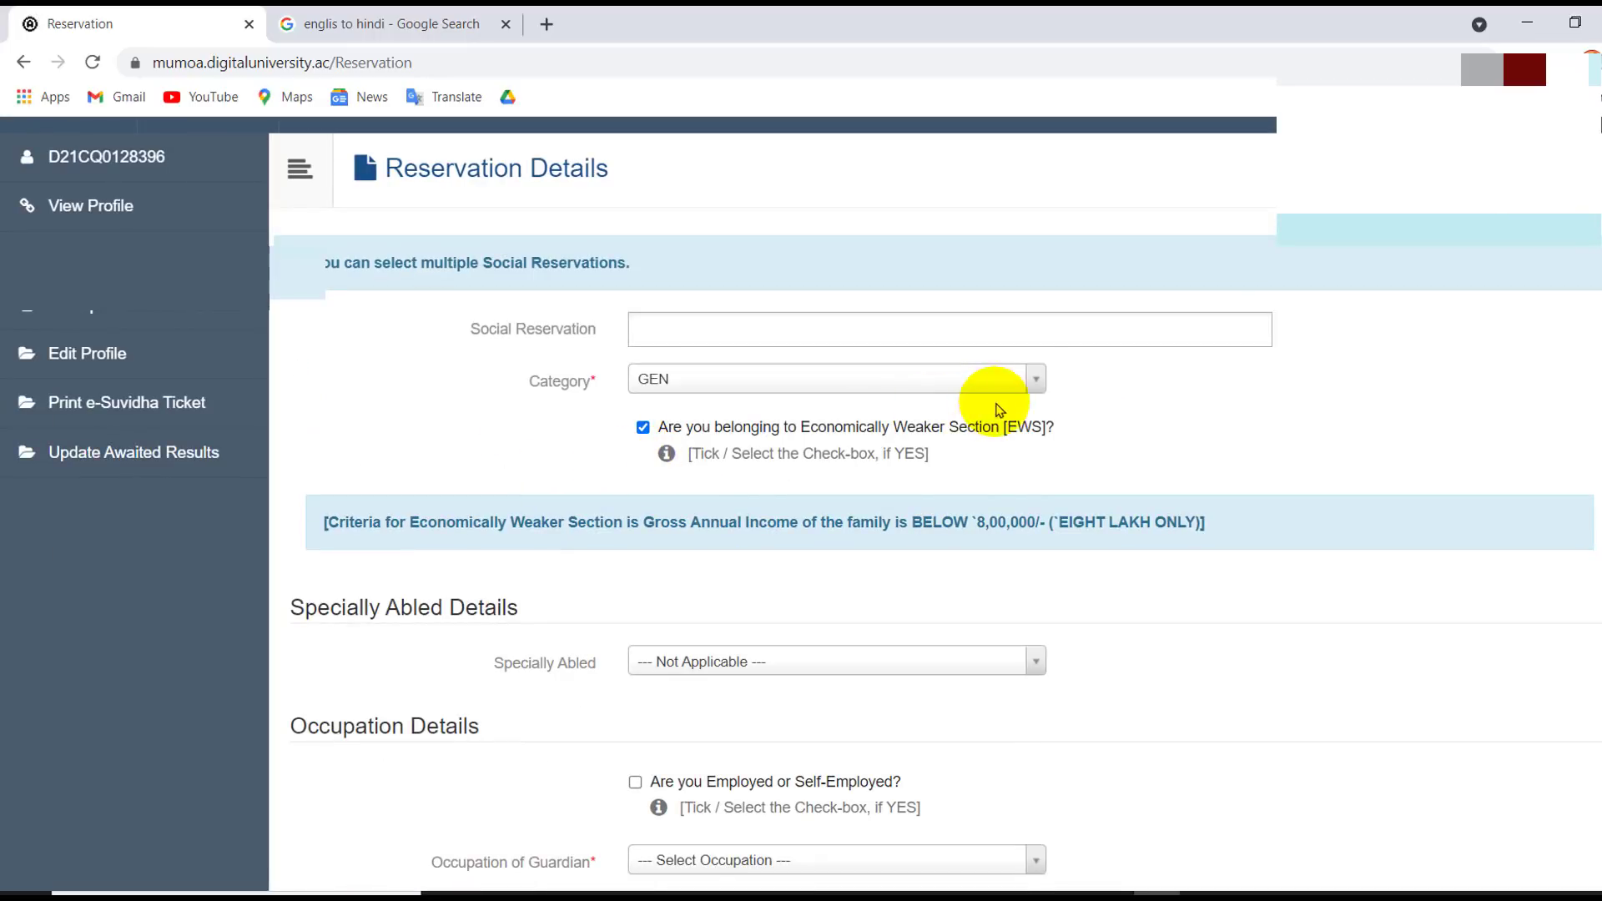
{"action": "scroll", "coordinate": [611, 621], "scroll_direction": "down", "scroll_amount": 2}
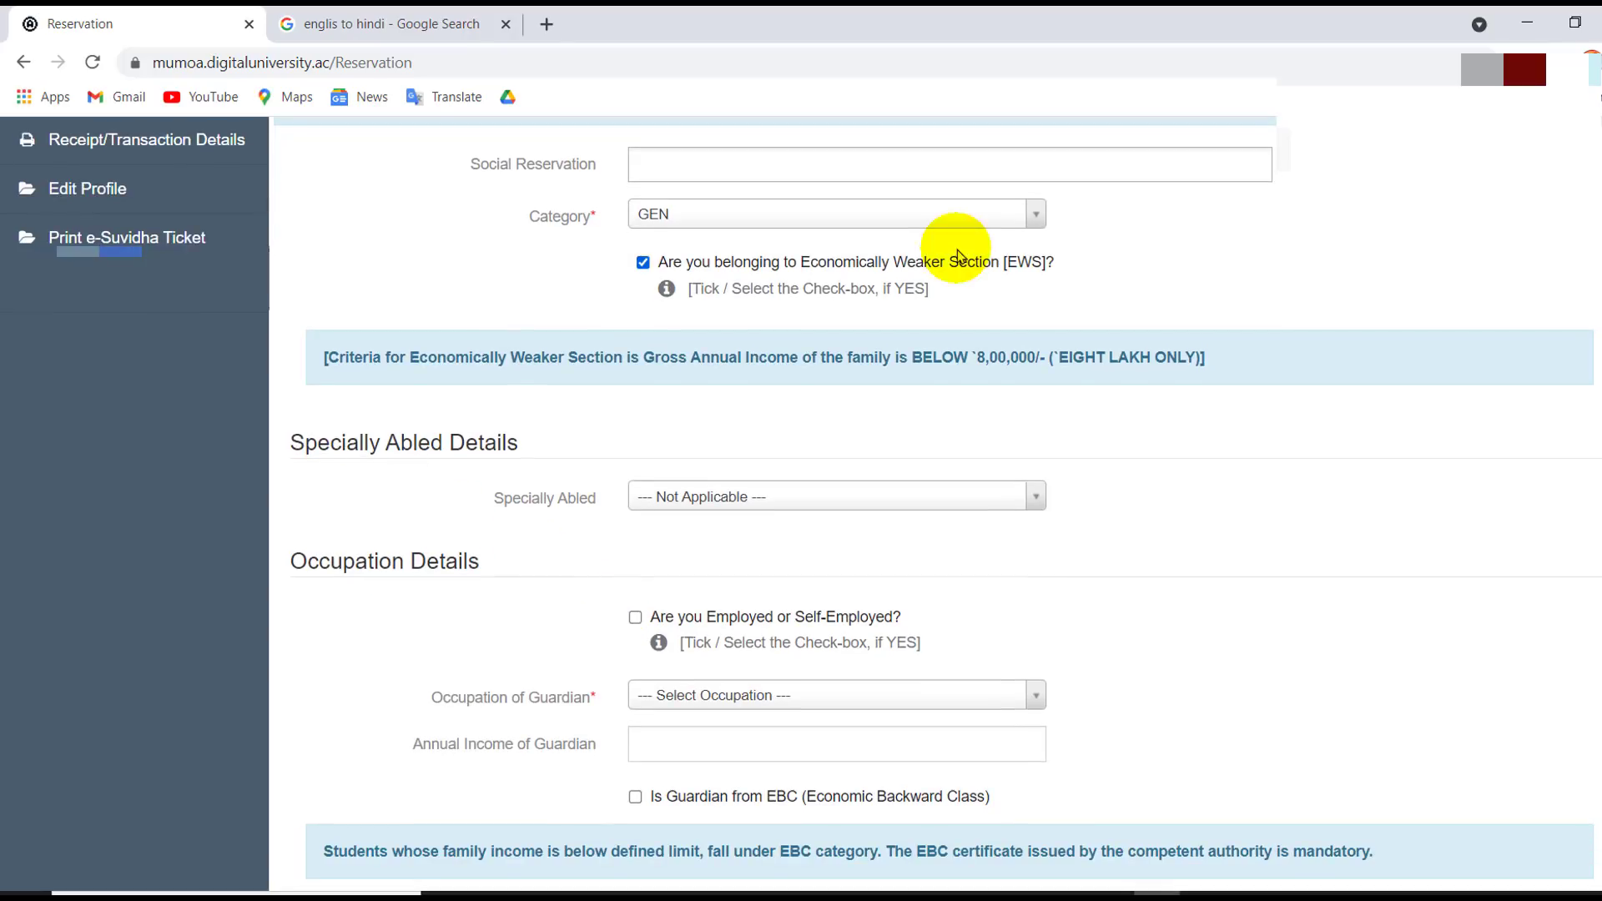
{"action": "left_click_drag", "start_coordinate": [290, 427], "coordinate": [526, 436]}
{"action": "left_click", "coordinate": [471, 486]}
{"action": "left_click_drag", "start_coordinate": [471, 487], "coordinate": [643, 501]}
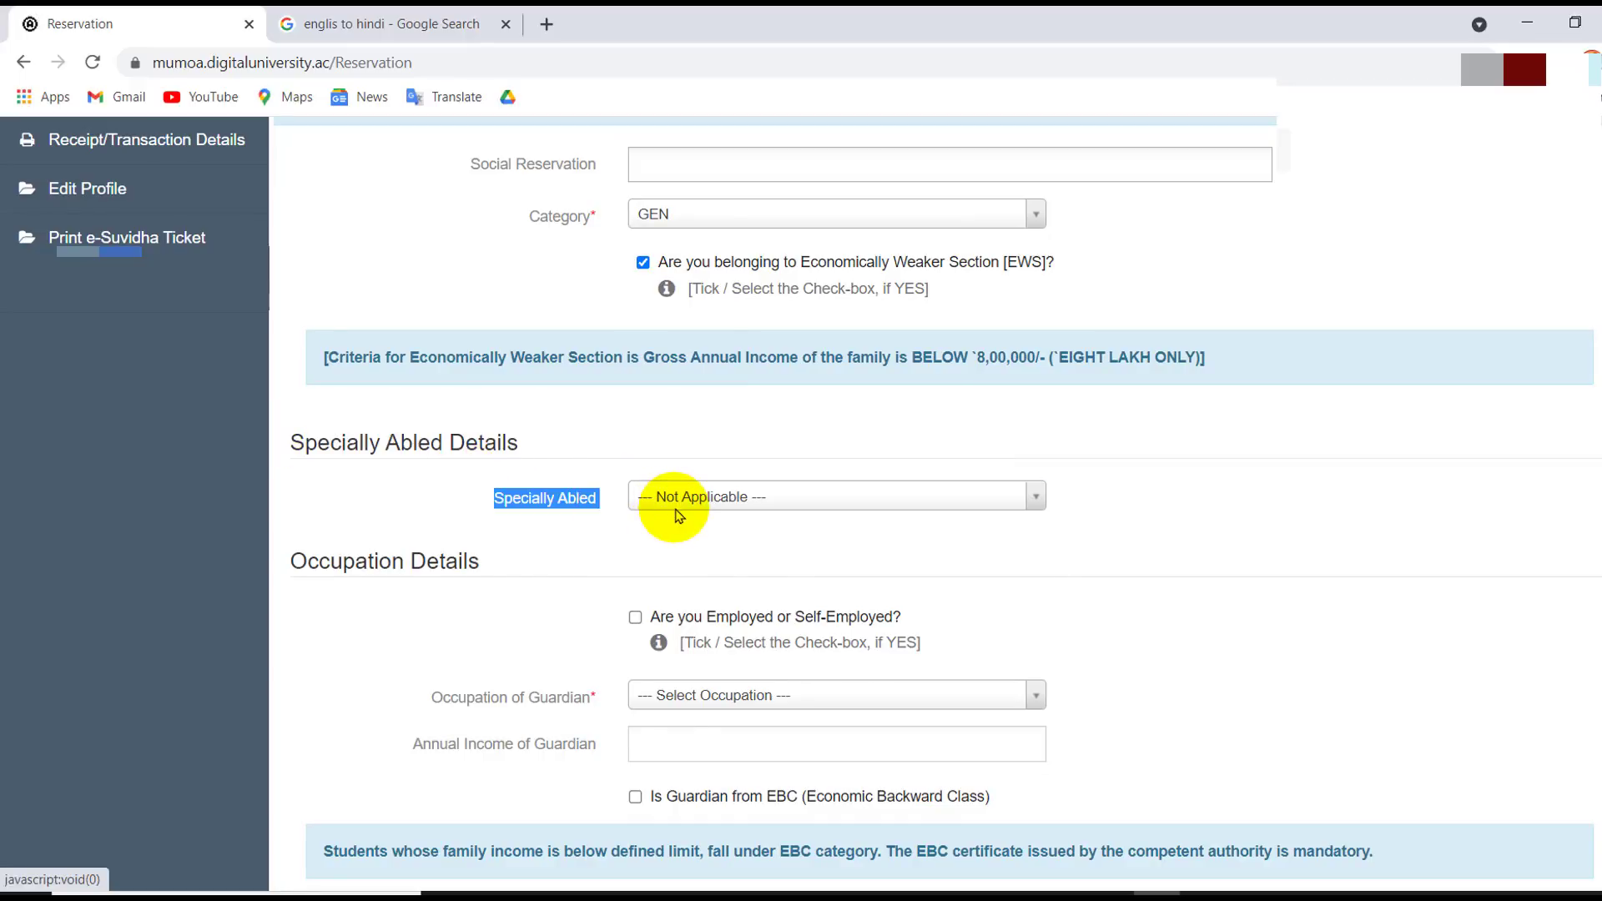
{"action": "left_click", "coordinate": [674, 501]}
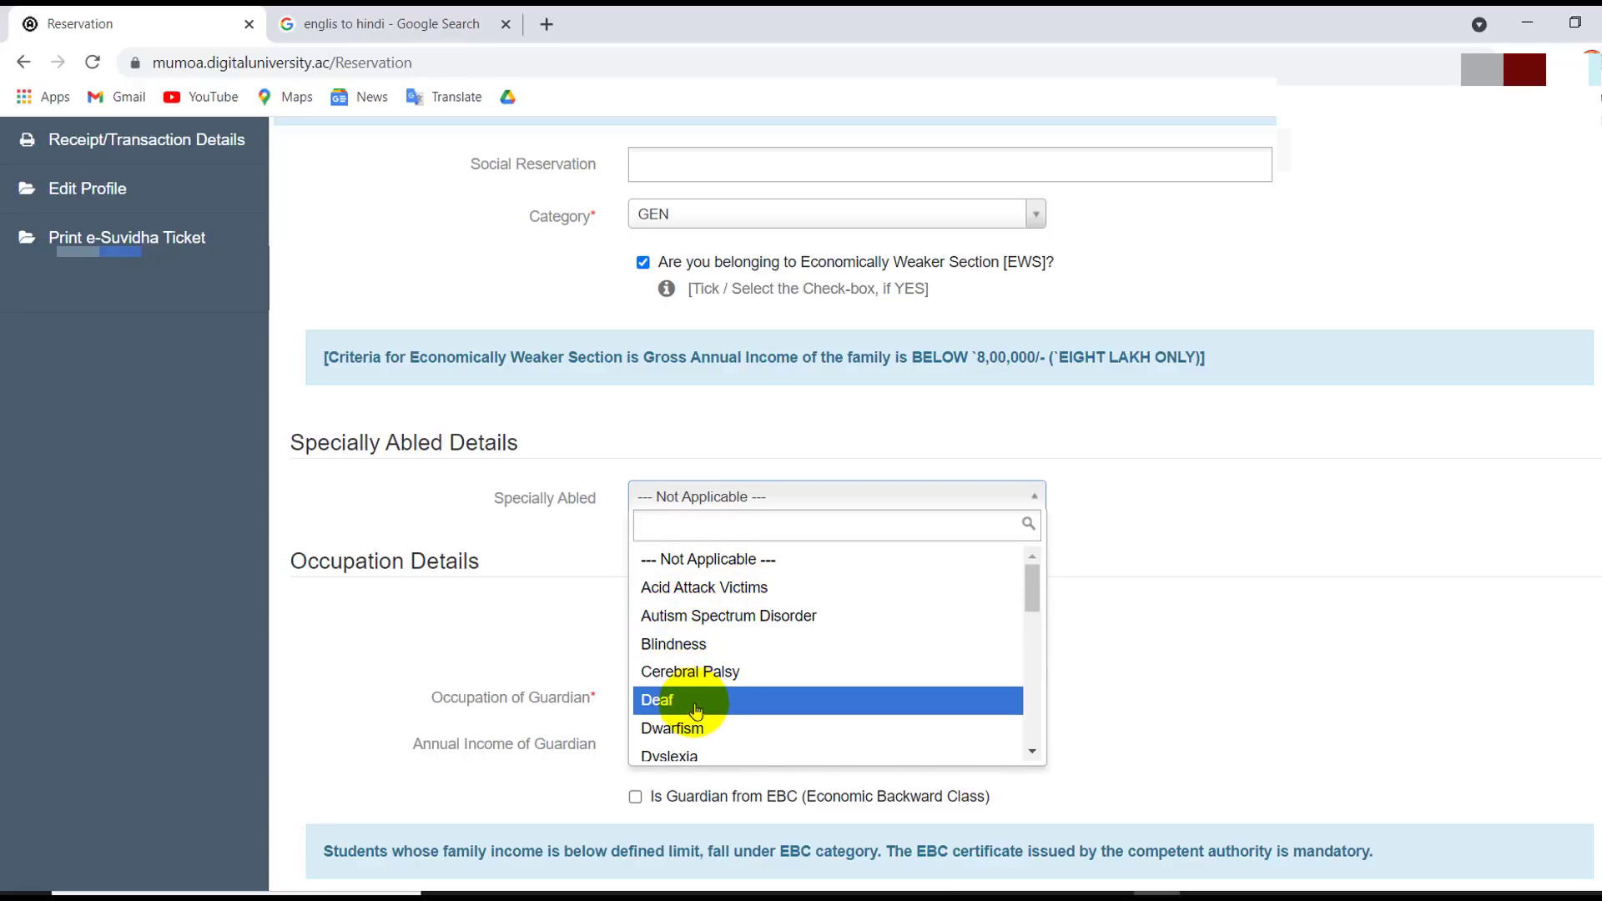
{"action": "scroll", "coordinate": [694, 709], "scroll_direction": "down", "scroll_amount": 2}
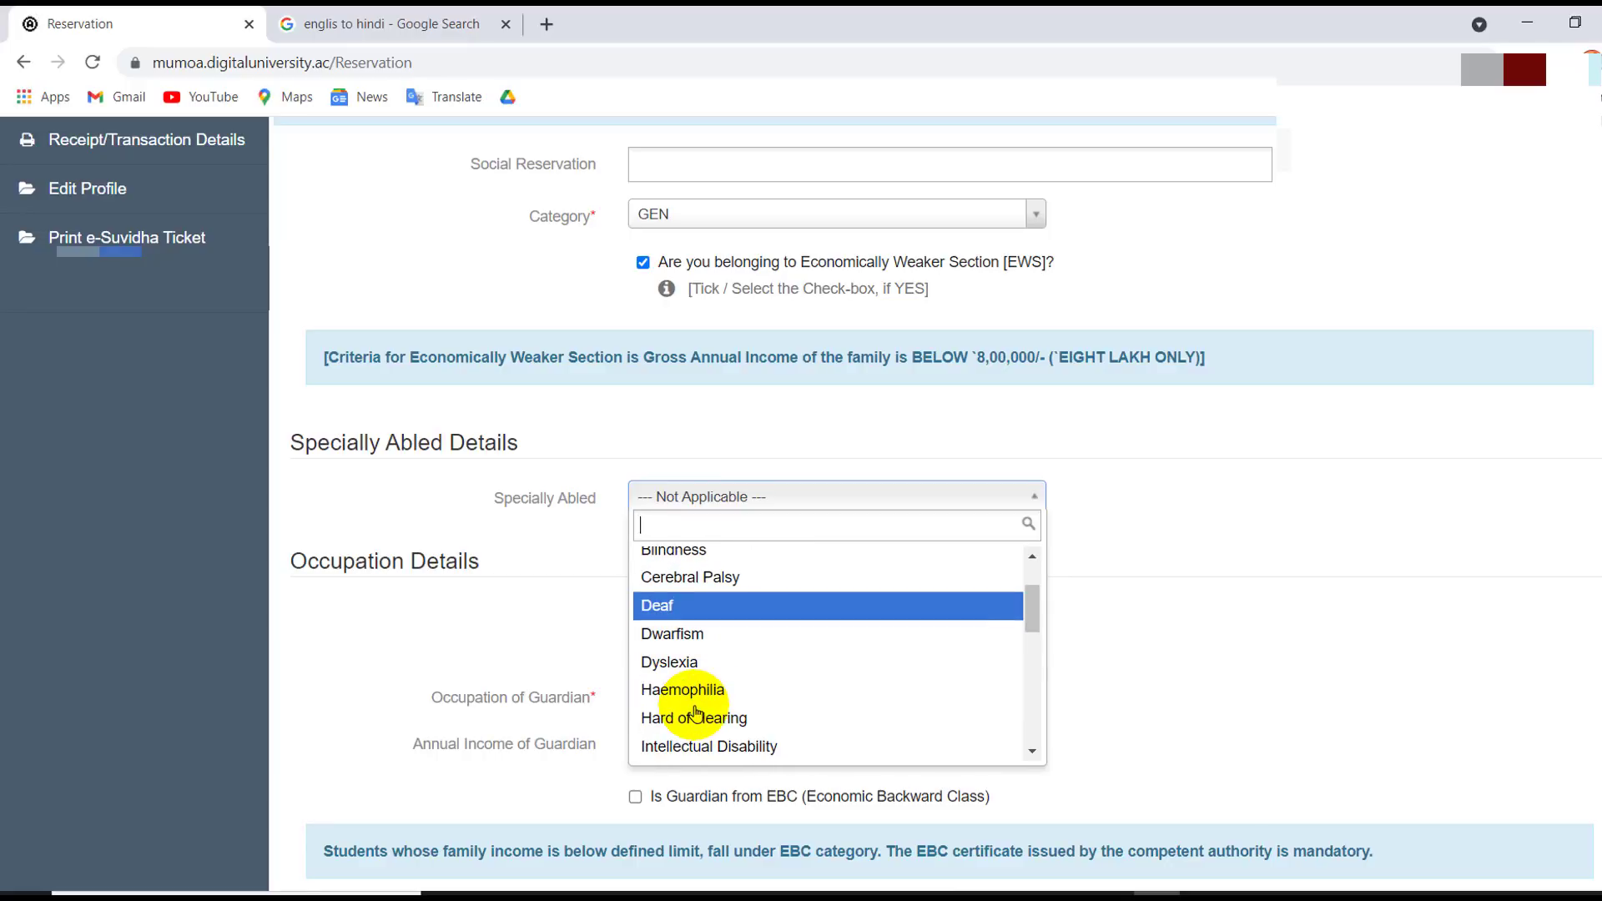
{"action": "left_click", "coordinate": [1145, 527]}
{"action": "scroll", "coordinate": [744, 552], "scroll_direction": "down", "scroll_amount": 2}
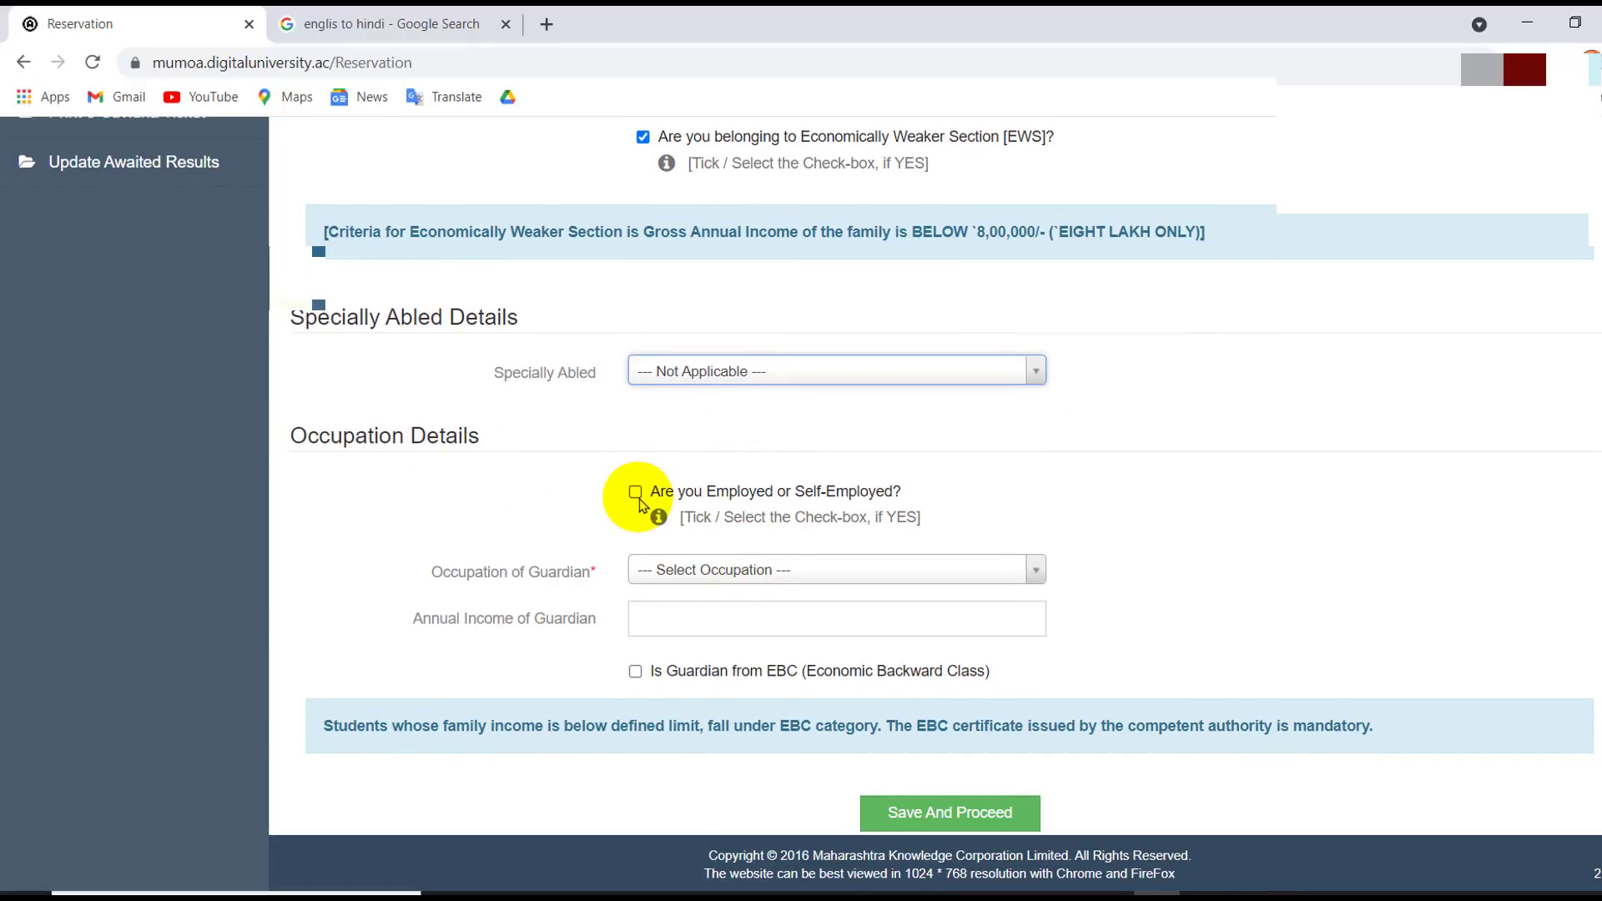
Leave Employed/Self-Employed unticked and set the guardian's occupation to Business.
{"action": "left_click", "coordinate": [637, 490]}
{"action": "left_click", "coordinate": [635, 493]}
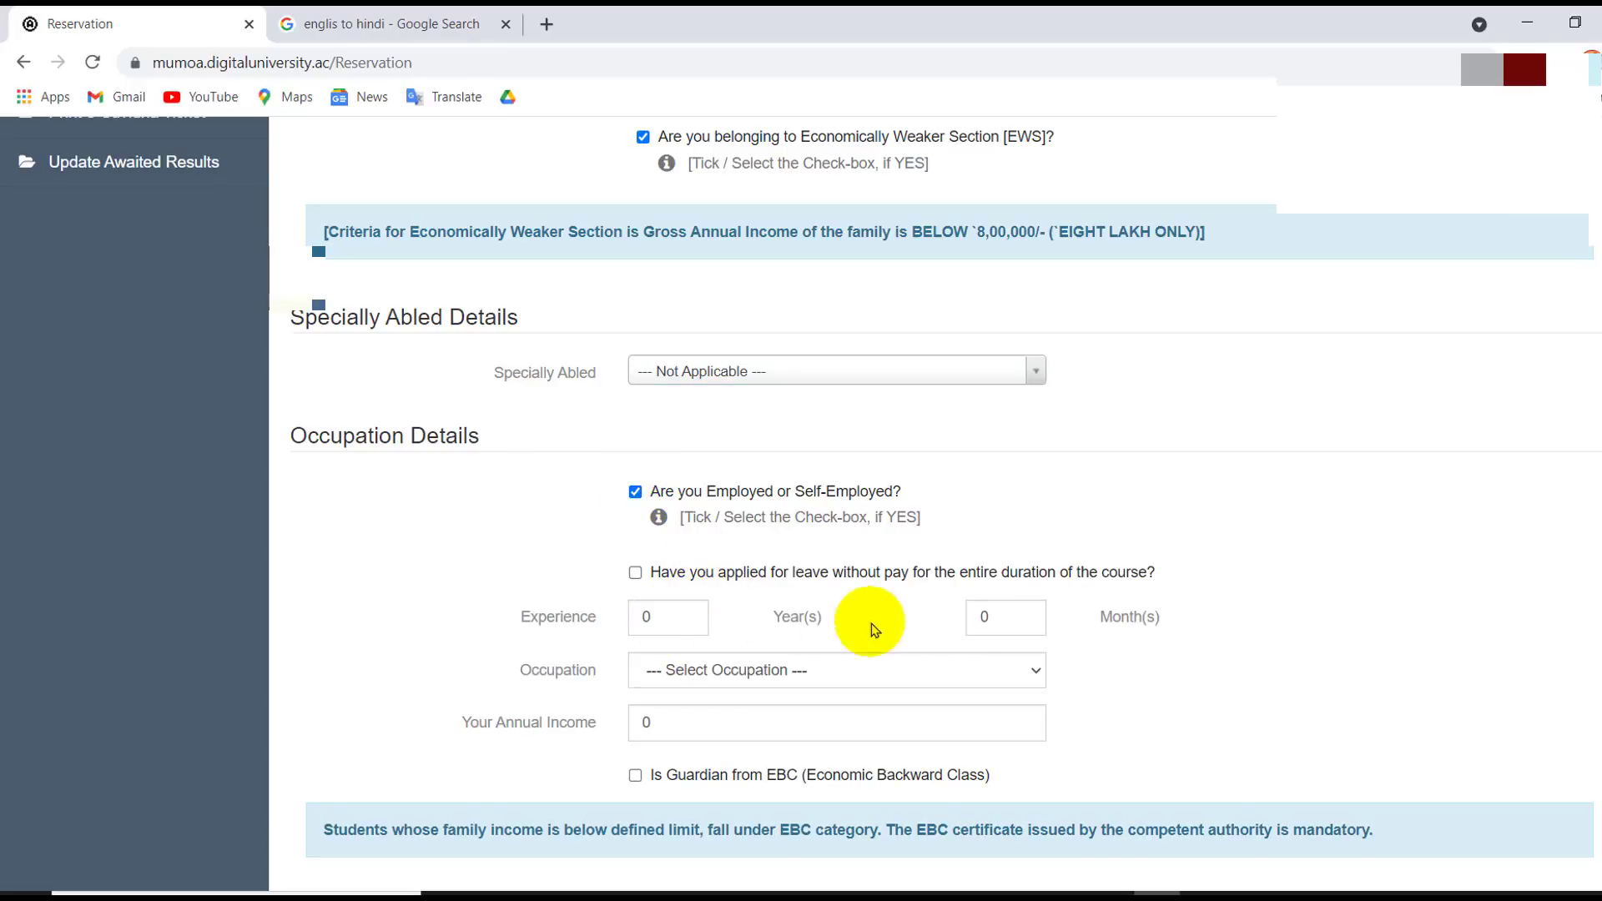
{"action": "left_click", "coordinate": [636, 493]}
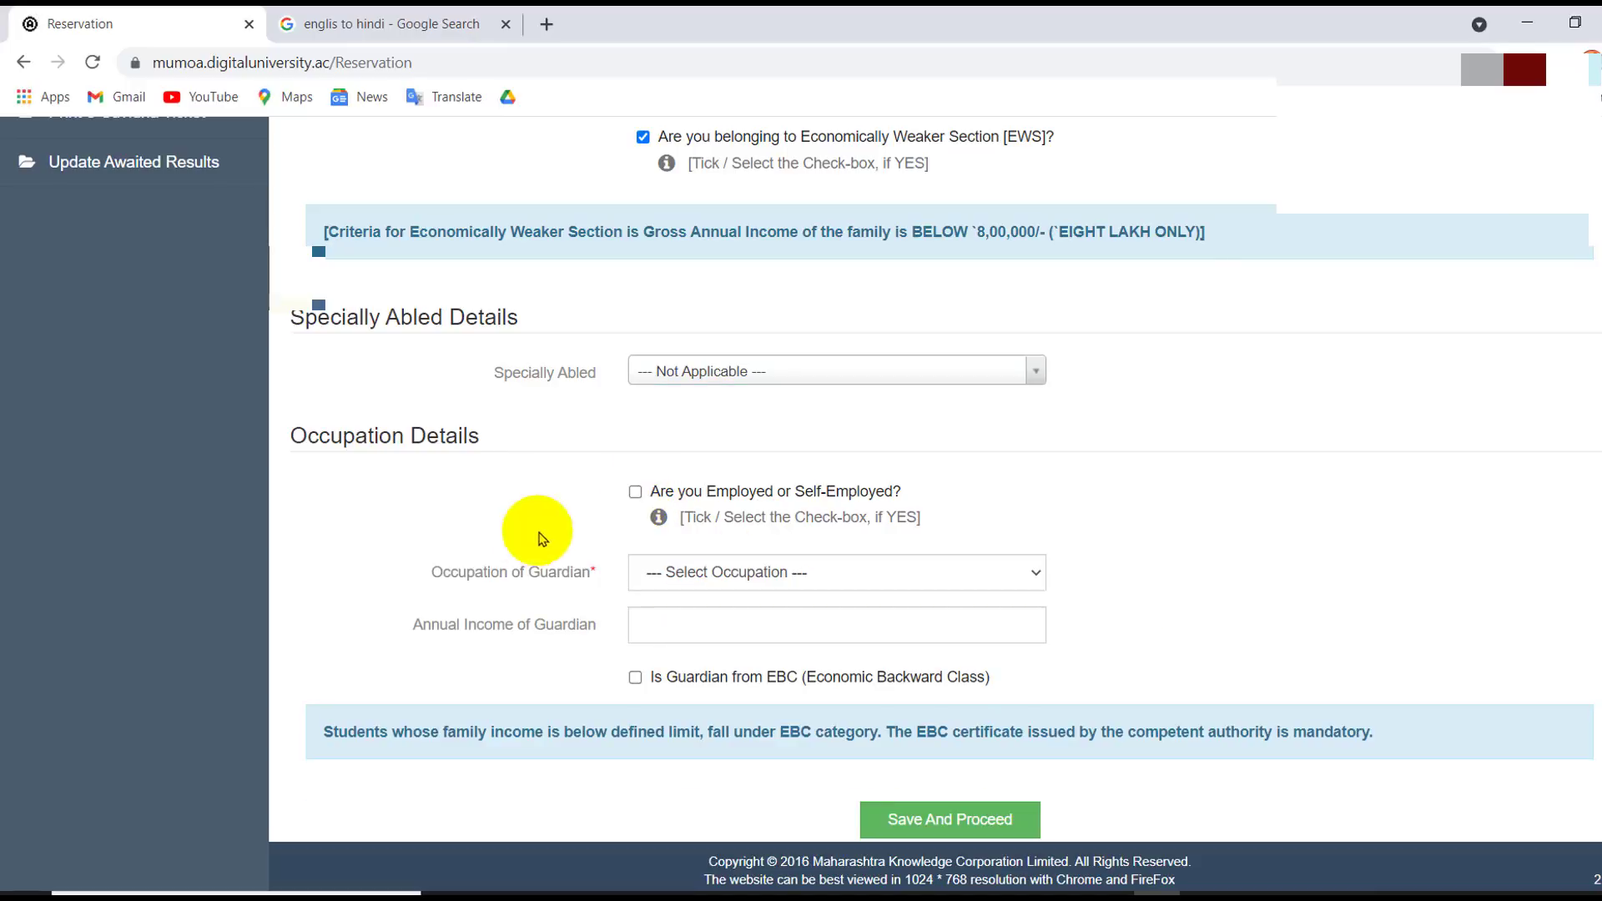
{"action": "left_click", "coordinate": [709, 570]}
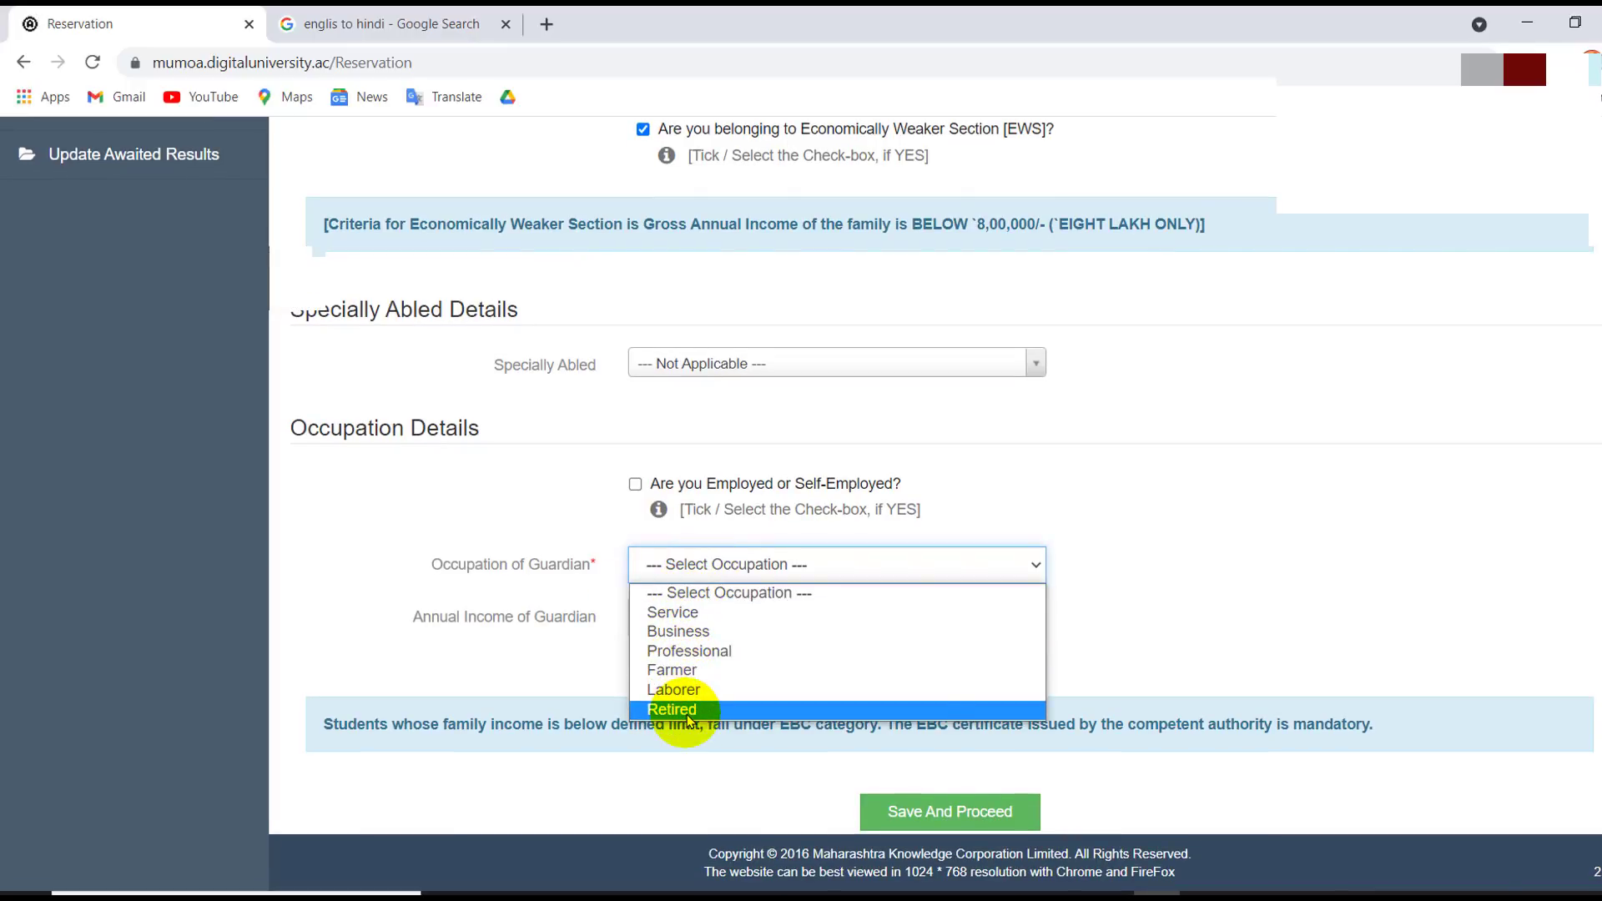
{"action": "left_click", "coordinate": [680, 632]}
Enter the guardian's annual income as 50,000 and mark the guardian as EBC.
{"action": "left_click", "coordinate": [715, 618]}
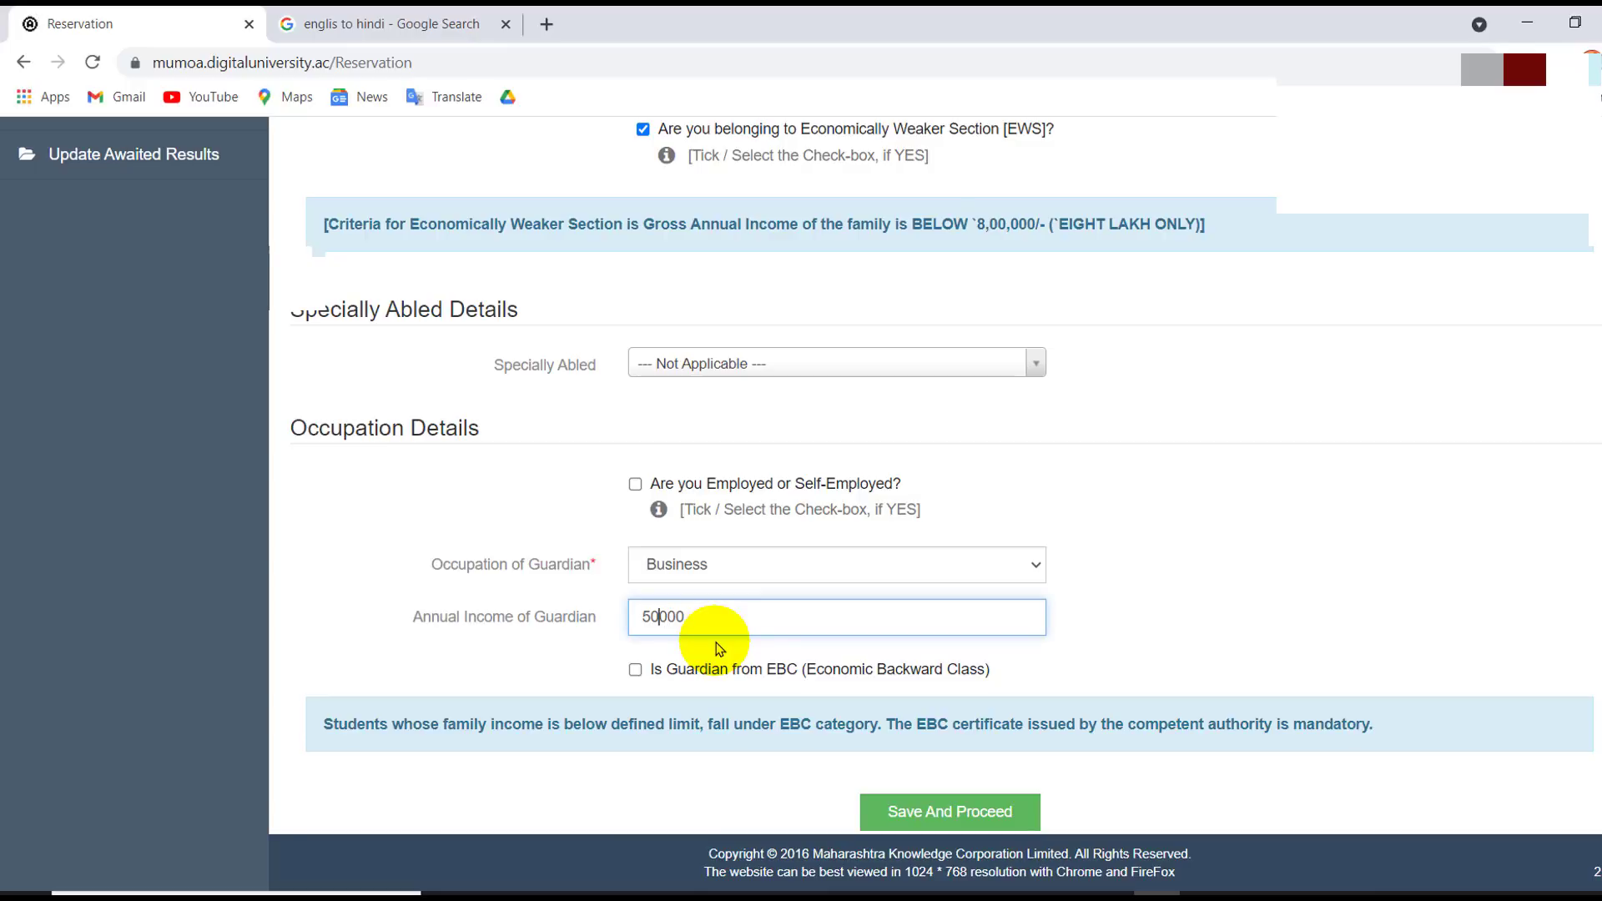
{"action": "left_click", "coordinate": [281, 556]}
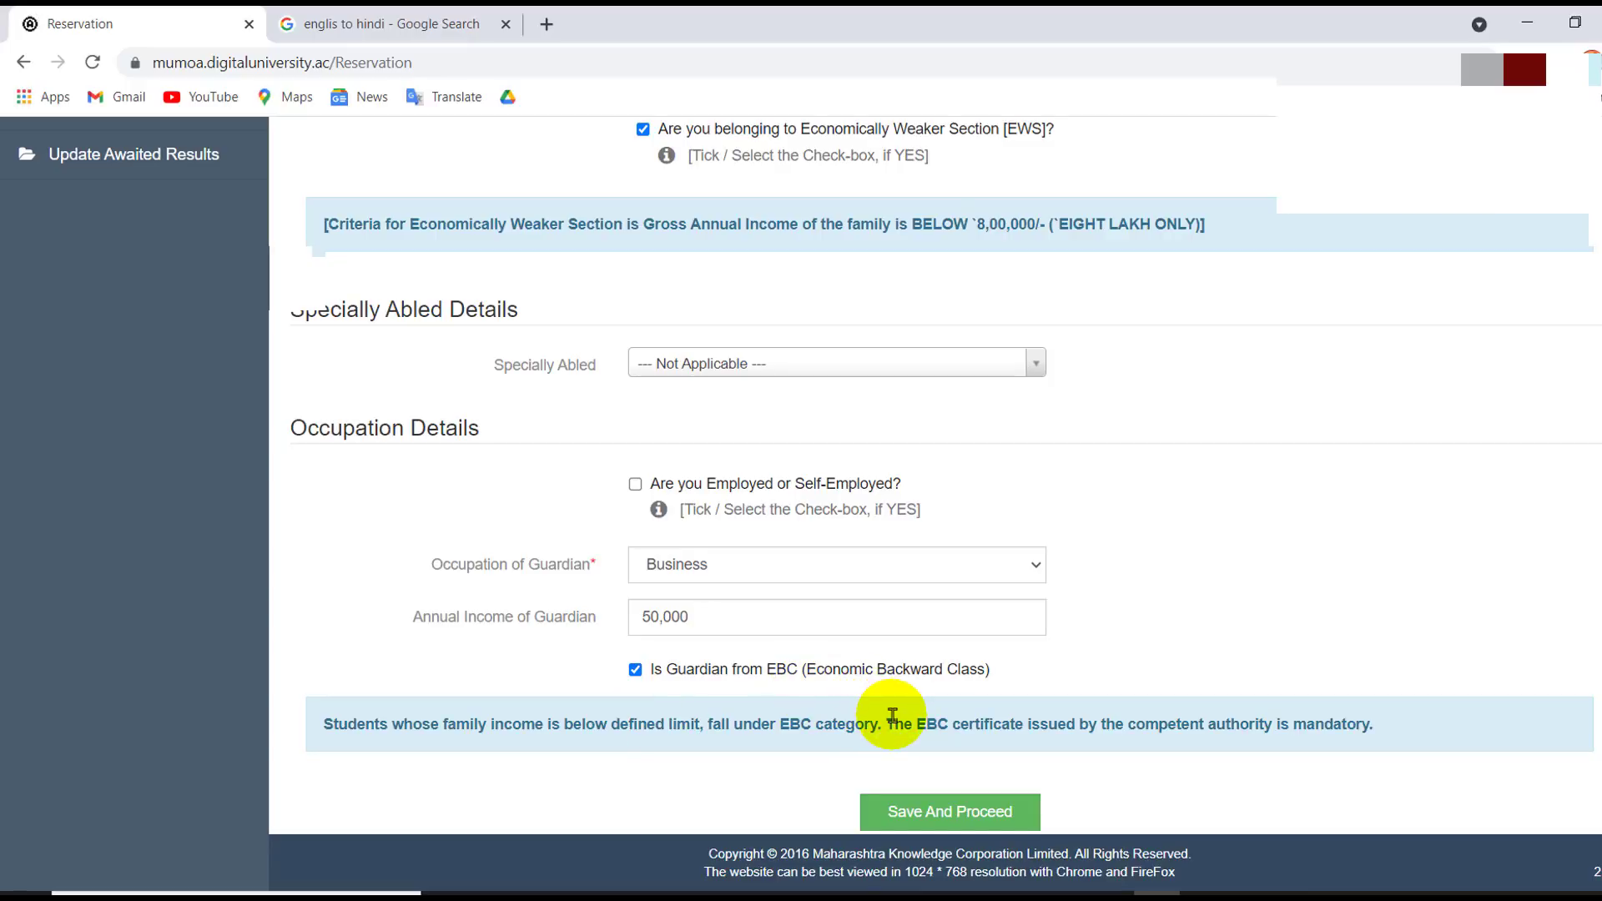
{"action": "left_click_drag", "start_coordinate": [806, 668], "coordinate": [1069, 651]}
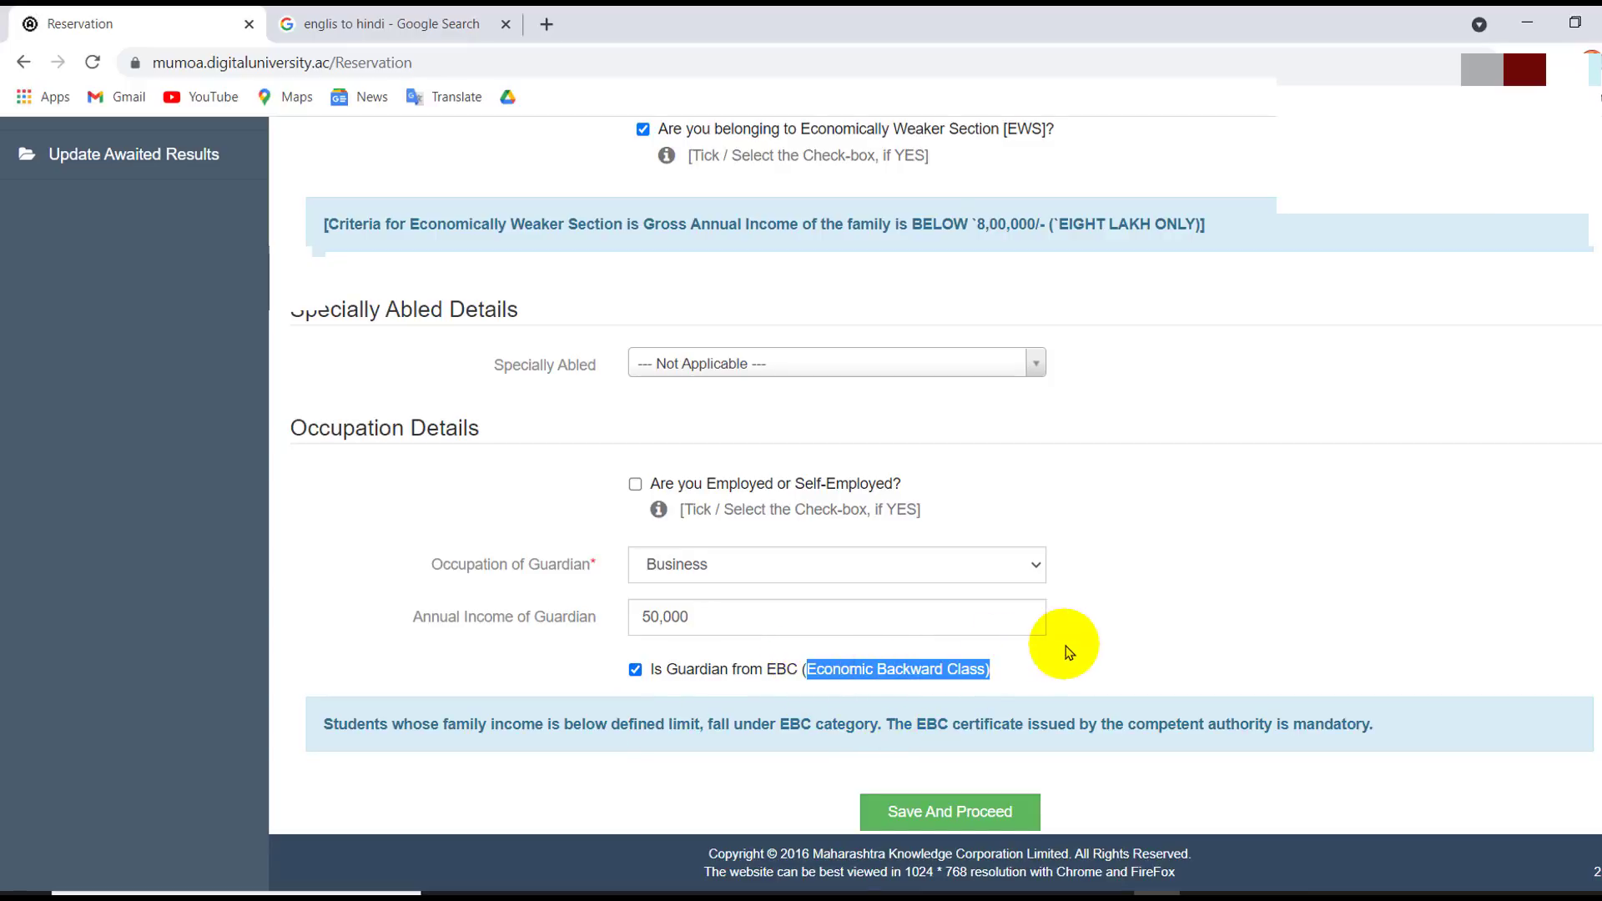
{"action": "left_click", "coordinate": [1070, 651]}
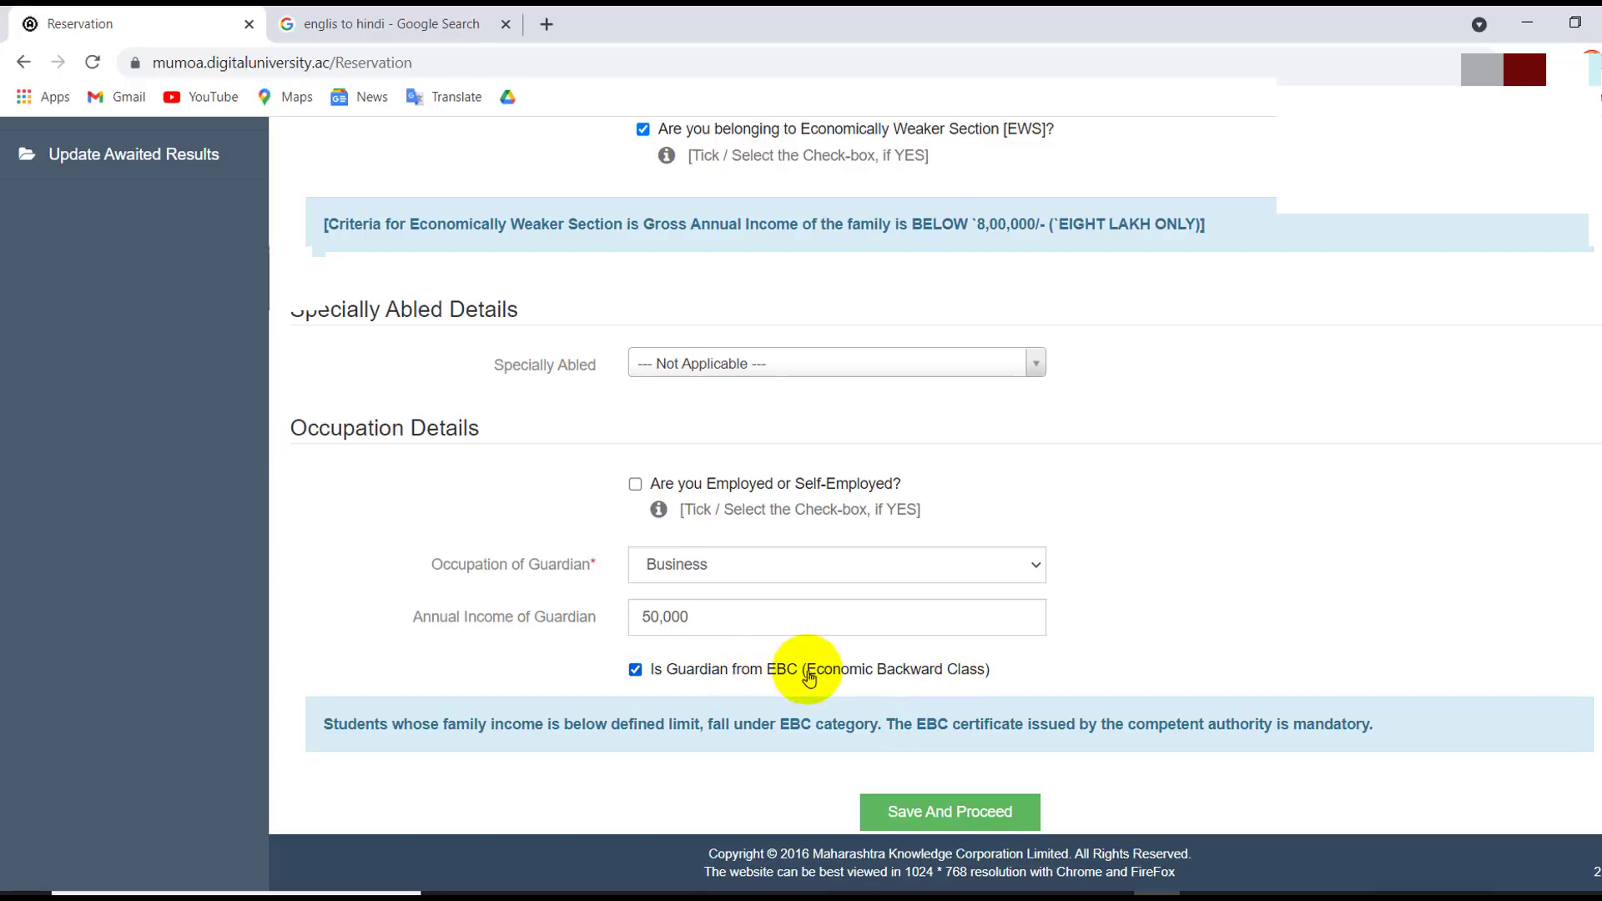
{"action": "left_click_drag", "start_coordinate": [816, 680], "coordinate": [973, 672]}
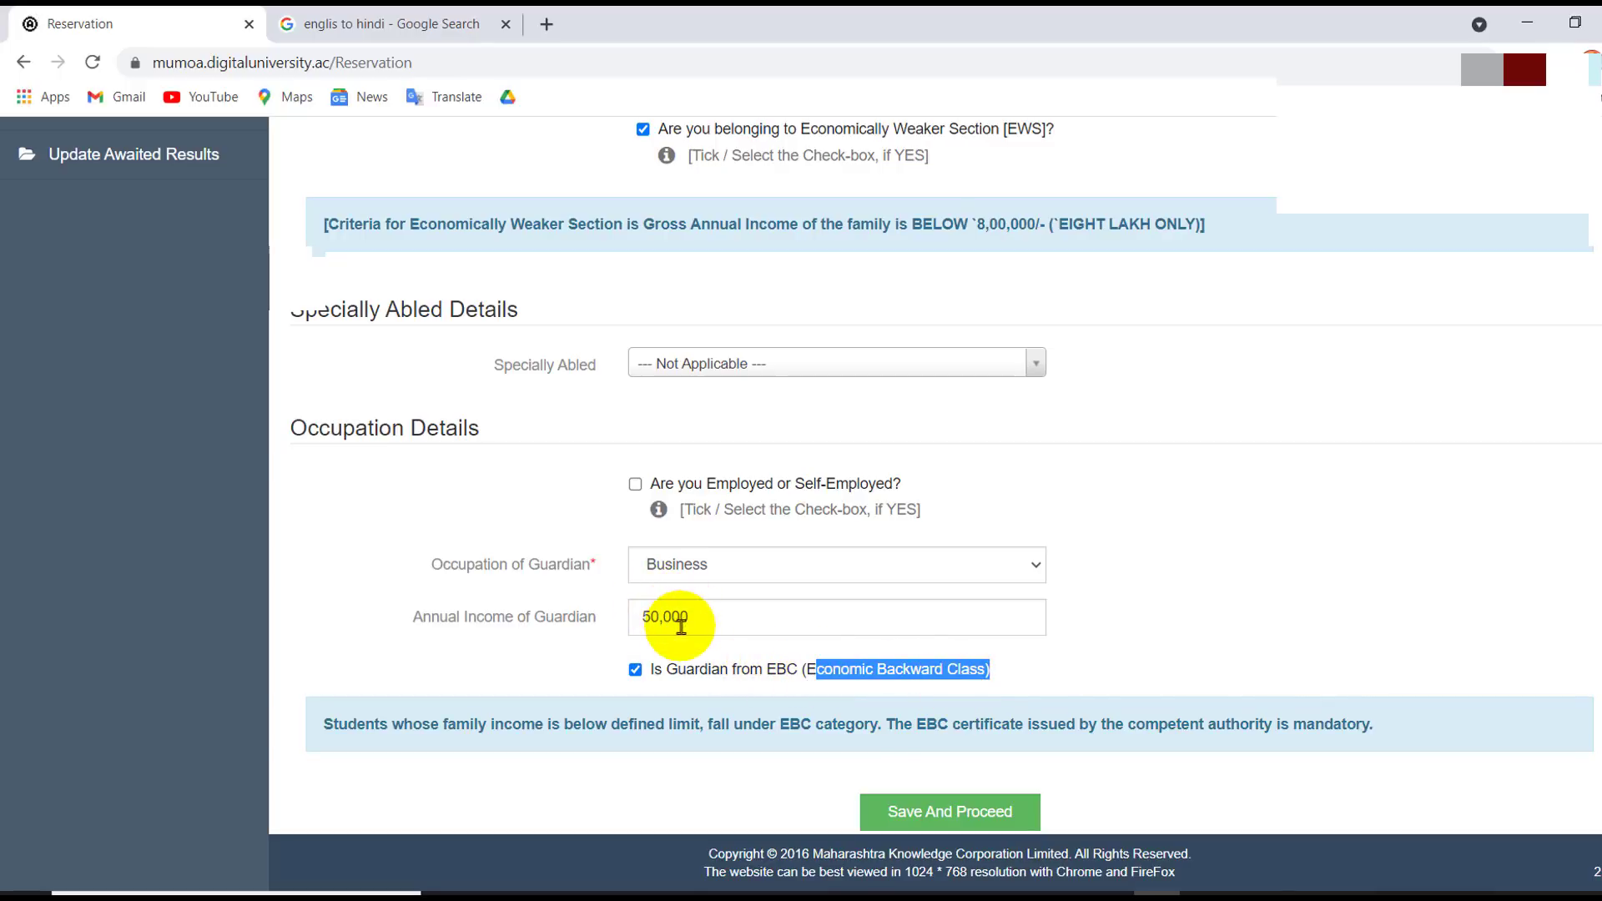
{"action": "scroll", "coordinate": [1156, 595], "scroll_direction": "up", "scroll_amount": 1}
{"action": "scroll", "coordinate": [1155, 595], "scroll_direction": "up", "scroll_amount": 3}
{"action": "scroll", "coordinate": [1156, 595], "scroll_direction": "down", "scroll_amount": 5}
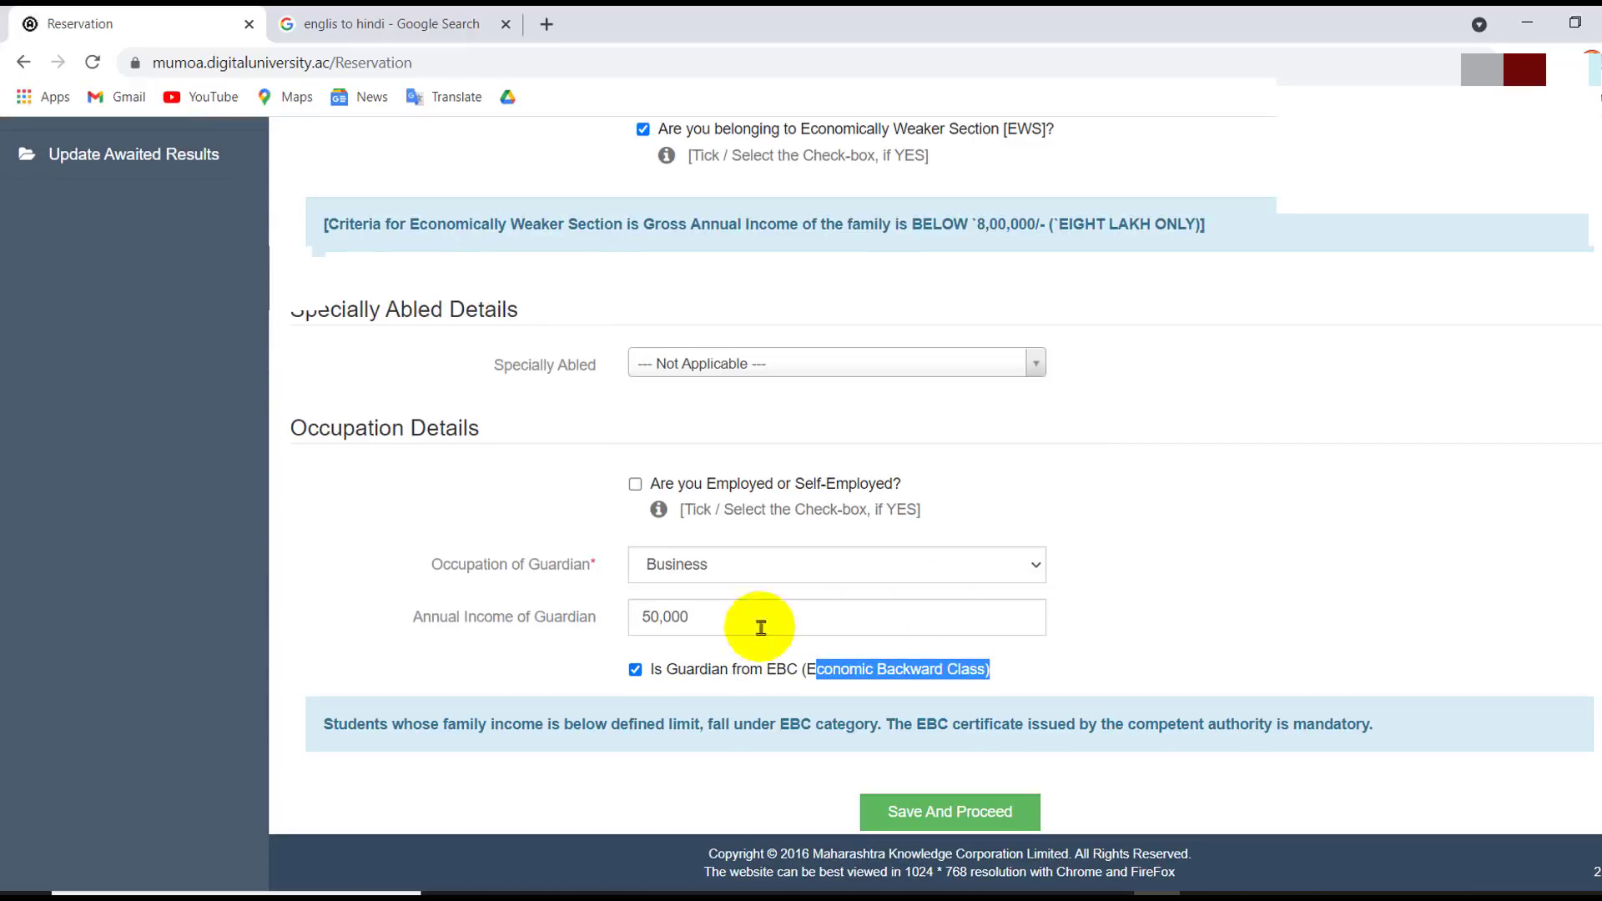
{"action": "scroll", "coordinate": [734, 629], "scroll_direction": "up", "scroll_amount": 2}
{"action": "scroll", "coordinate": [705, 636], "scroll_direction": "up", "scroll_amount": 4}
{"action": "scroll", "coordinate": [733, 608], "scroll_direction": "down", "scroll_amount": 5}
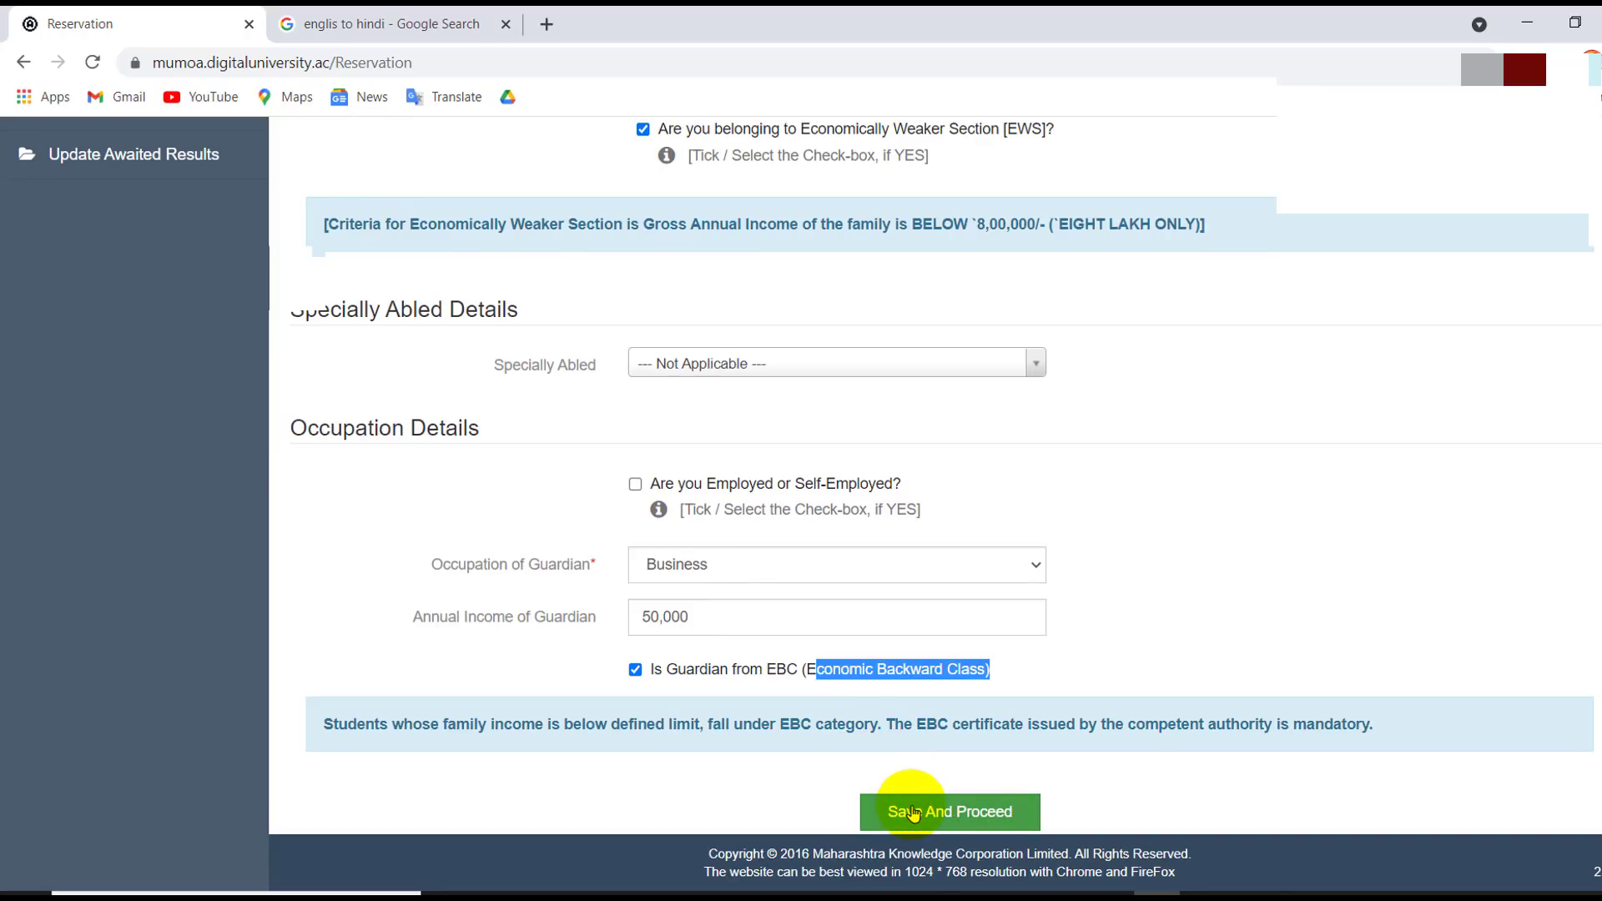
Untick the guardian EBC option and read through the EBC income-limit note.
{"action": "left_click", "coordinate": [785, 670]}
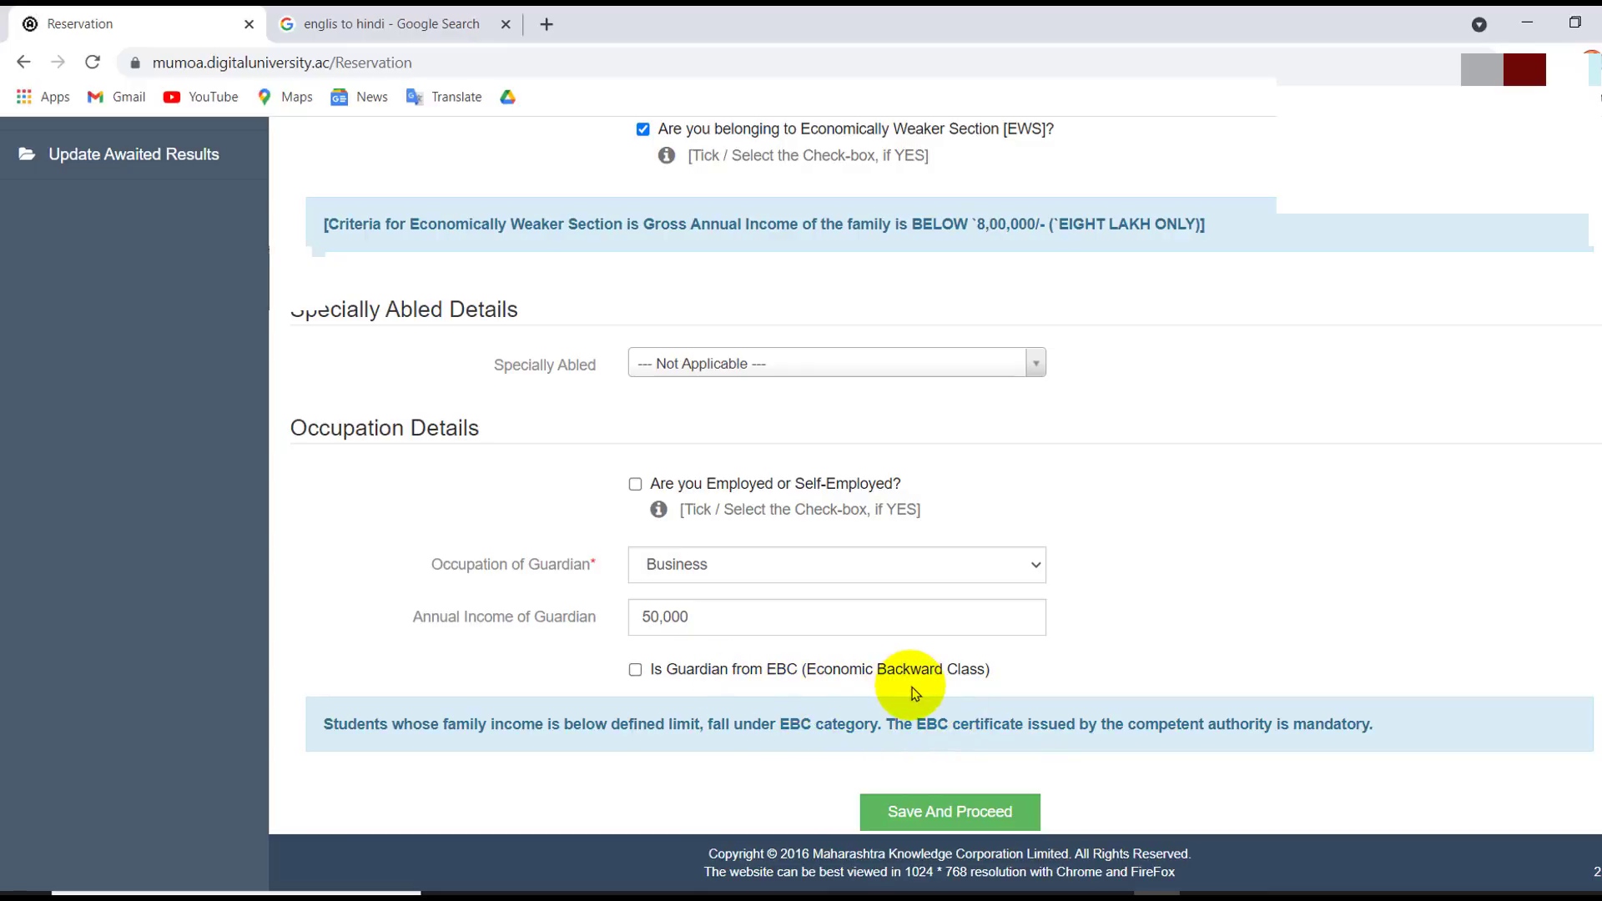
{"action": "left_click_drag", "start_coordinate": [535, 724], "coordinate": [761, 724]}
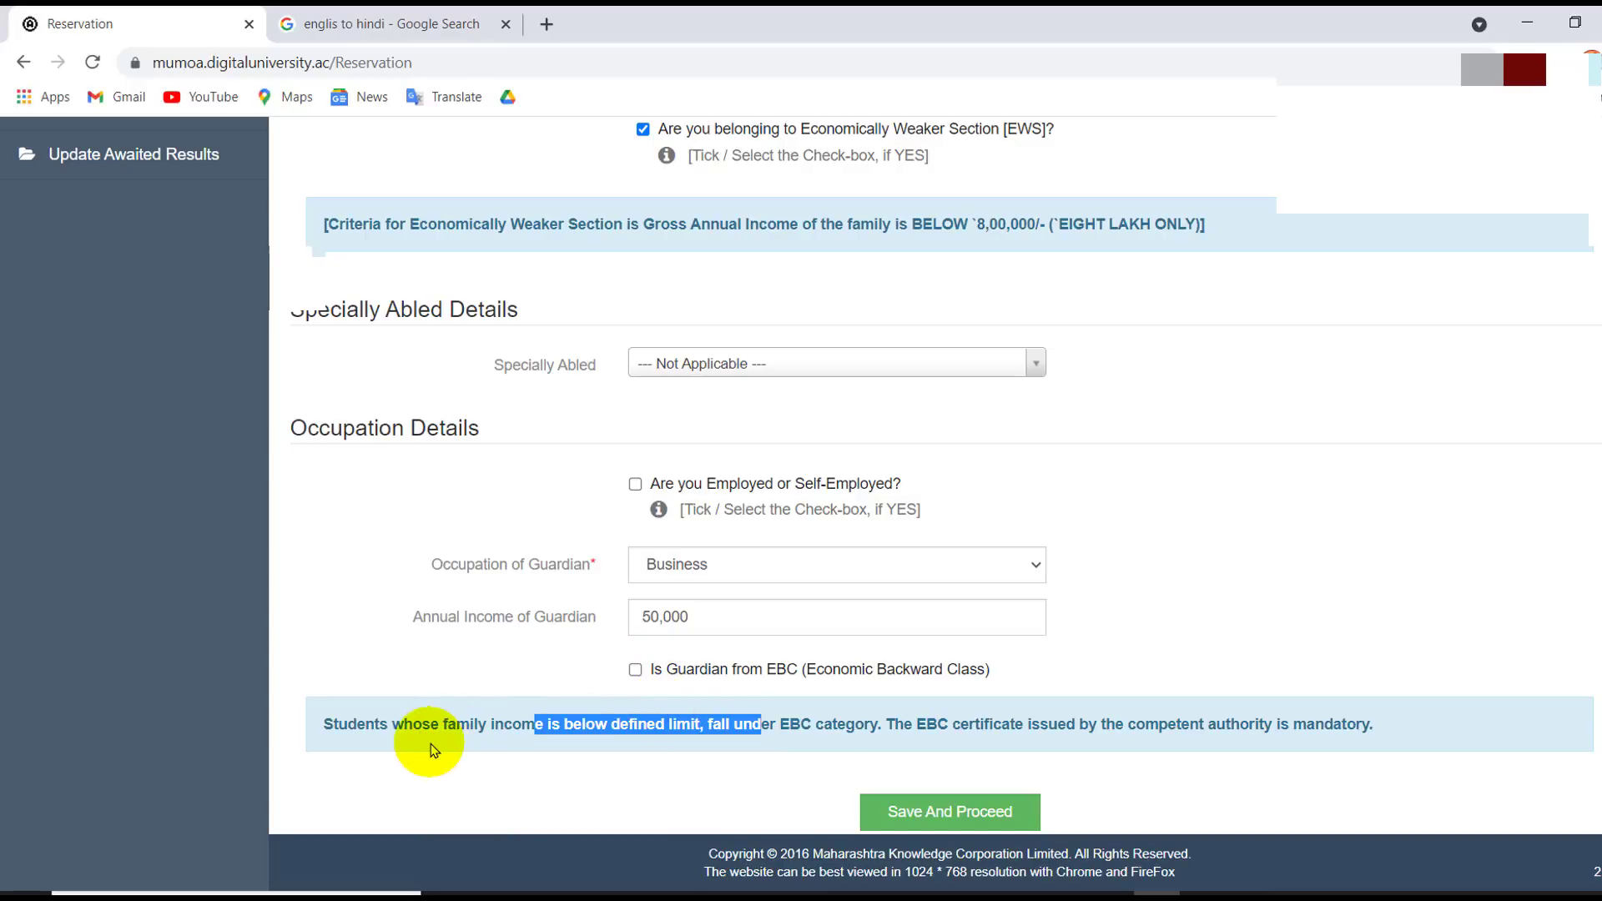
{"action": "left_click", "coordinate": [604, 764]}
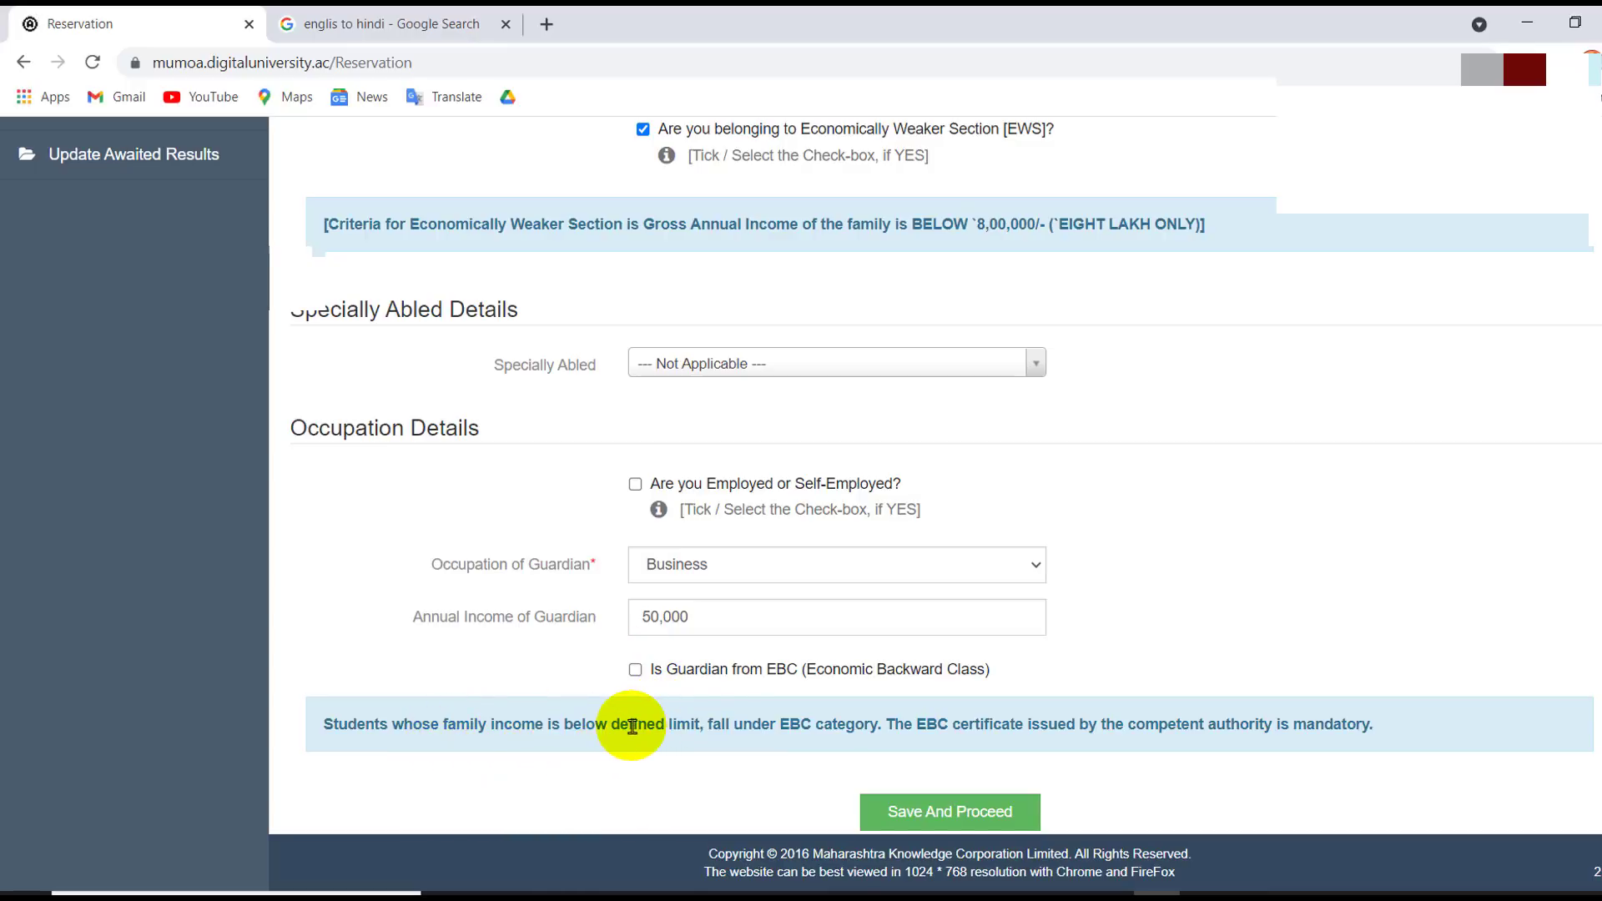
{"action": "left_click_drag", "start_coordinate": [634, 726], "coordinate": [863, 726]}
{"action": "left_click_drag", "start_coordinate": [938, 725], "coordinate": [1378, 731]}
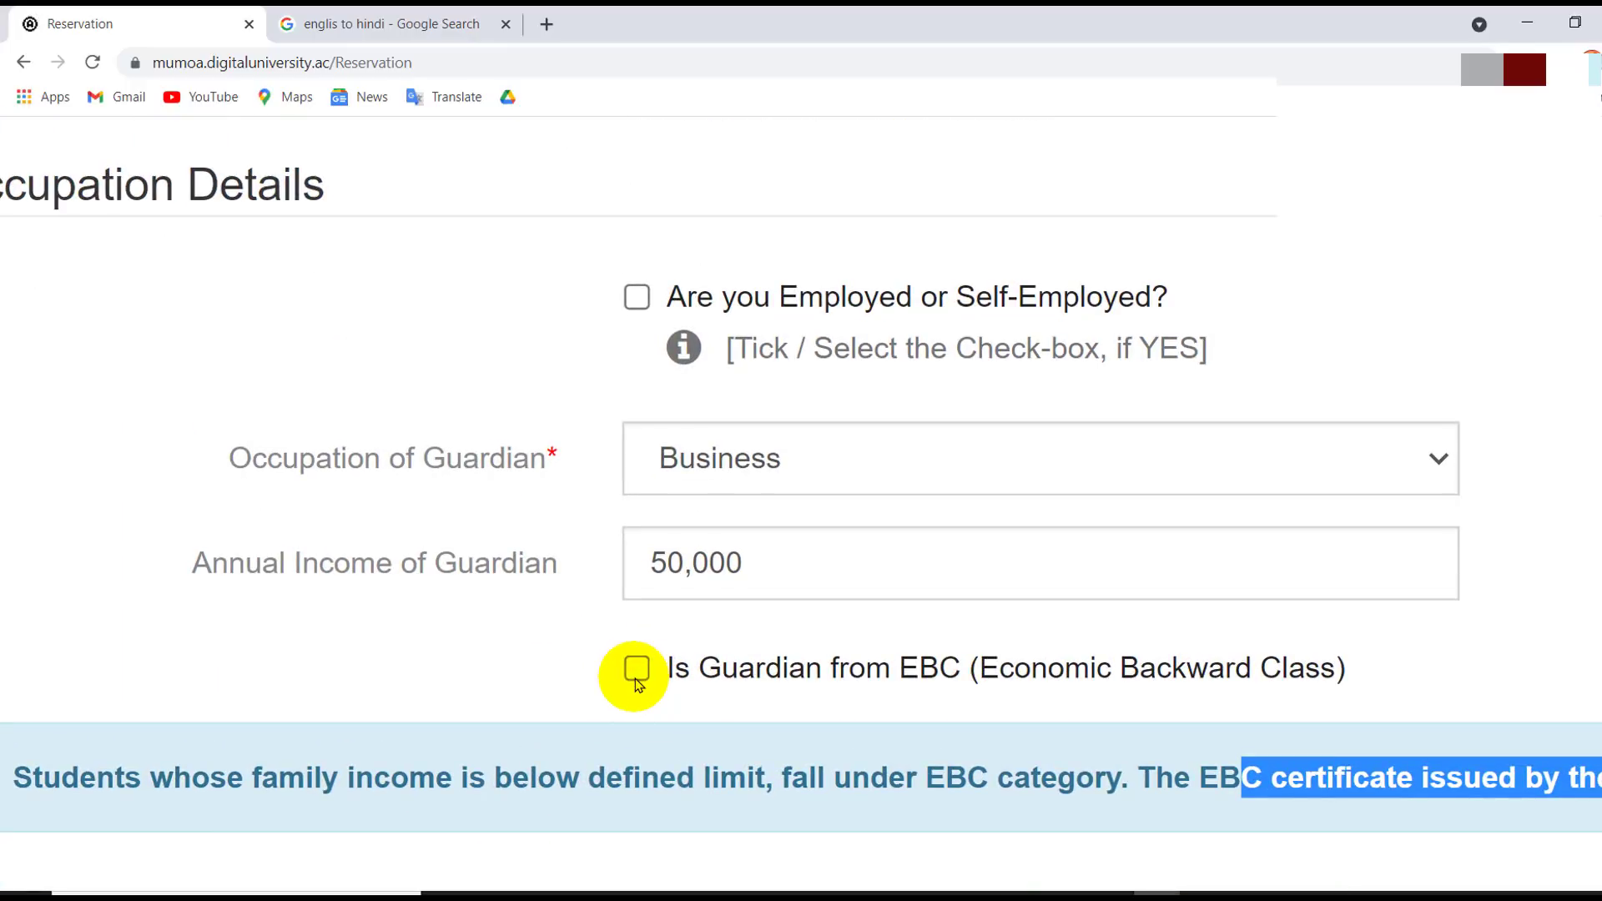
Keep EBC unticked, re-tick EWS and submit, getting the numbers-only income warning.
{"action": "left_click", "coordinate": [636, 670]}
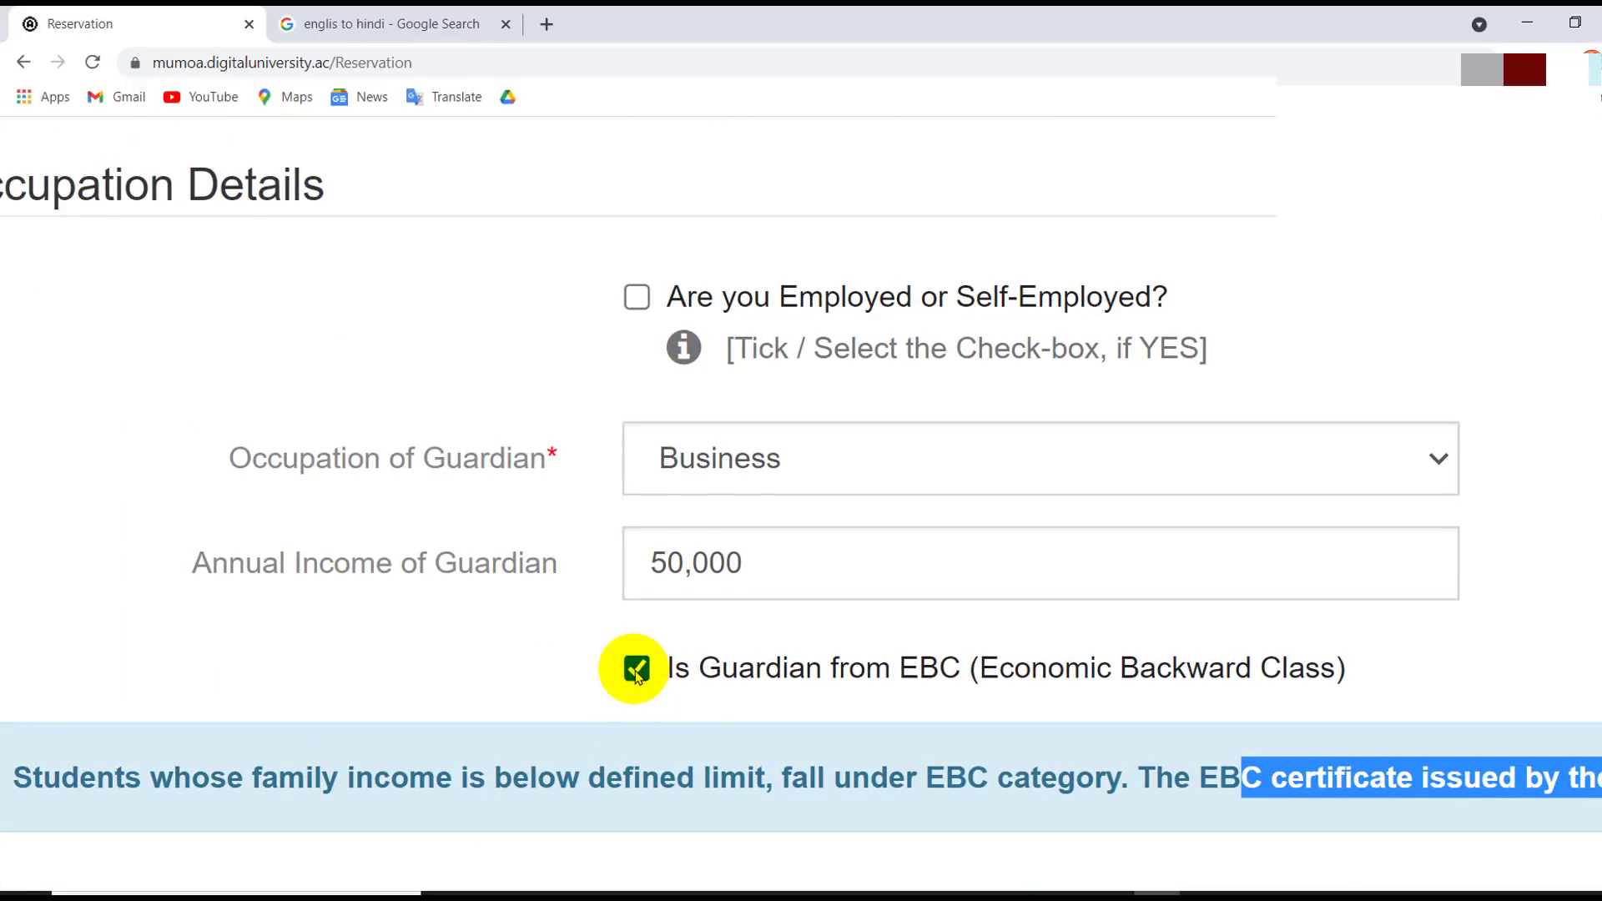
{"action": "left_click", "coordinate": [637, 670]}
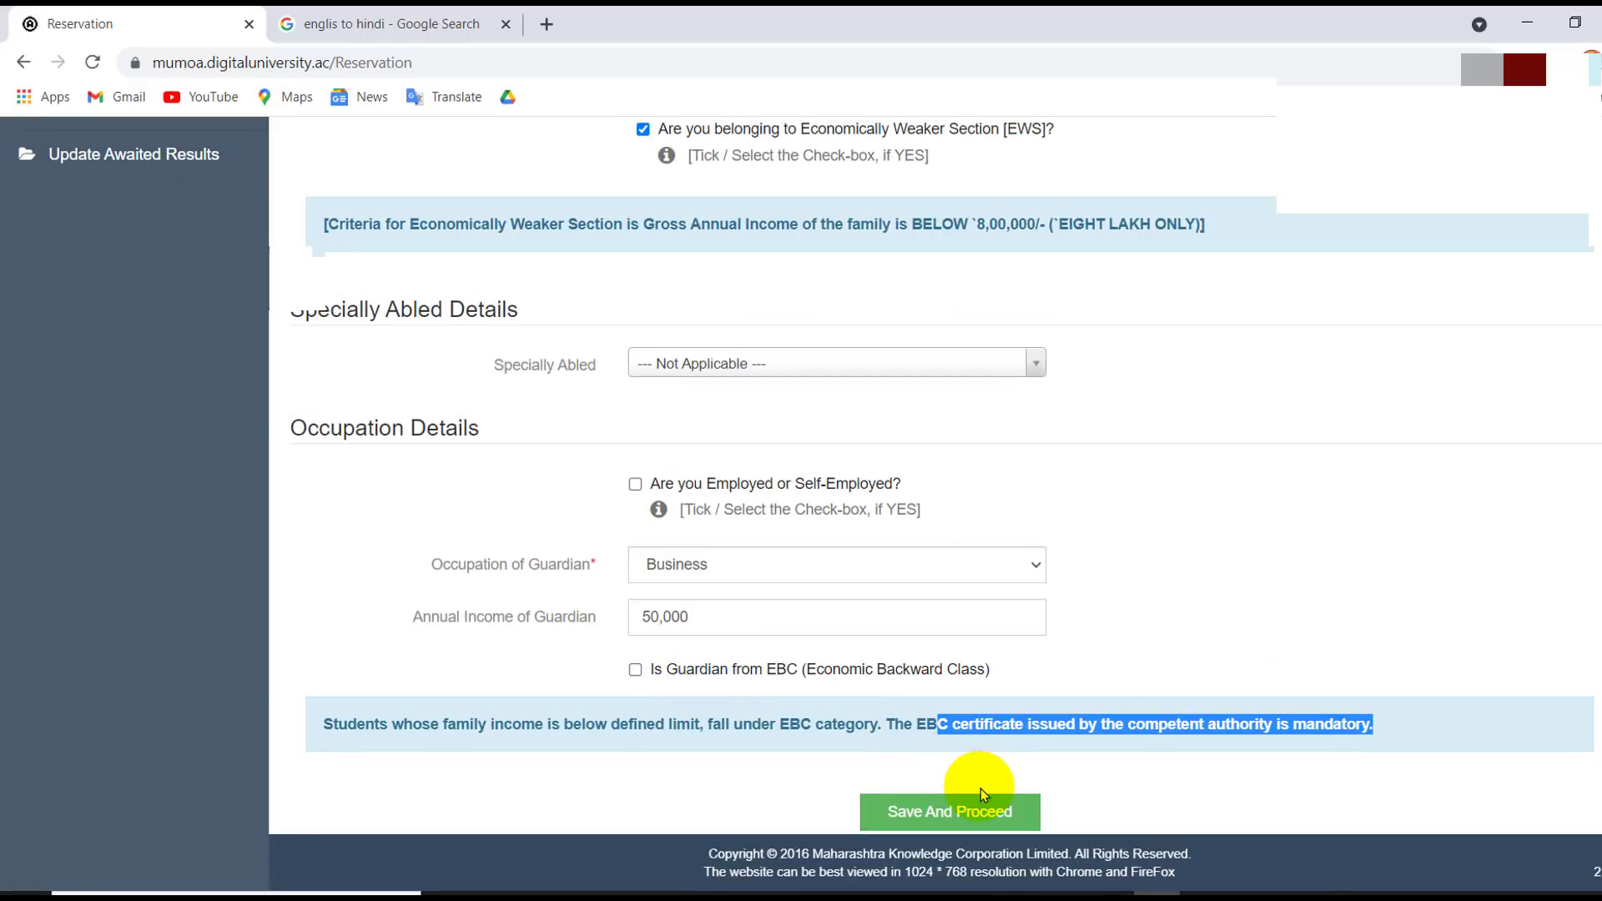
{"action": "left_click", "coordinate": [980, 788]}
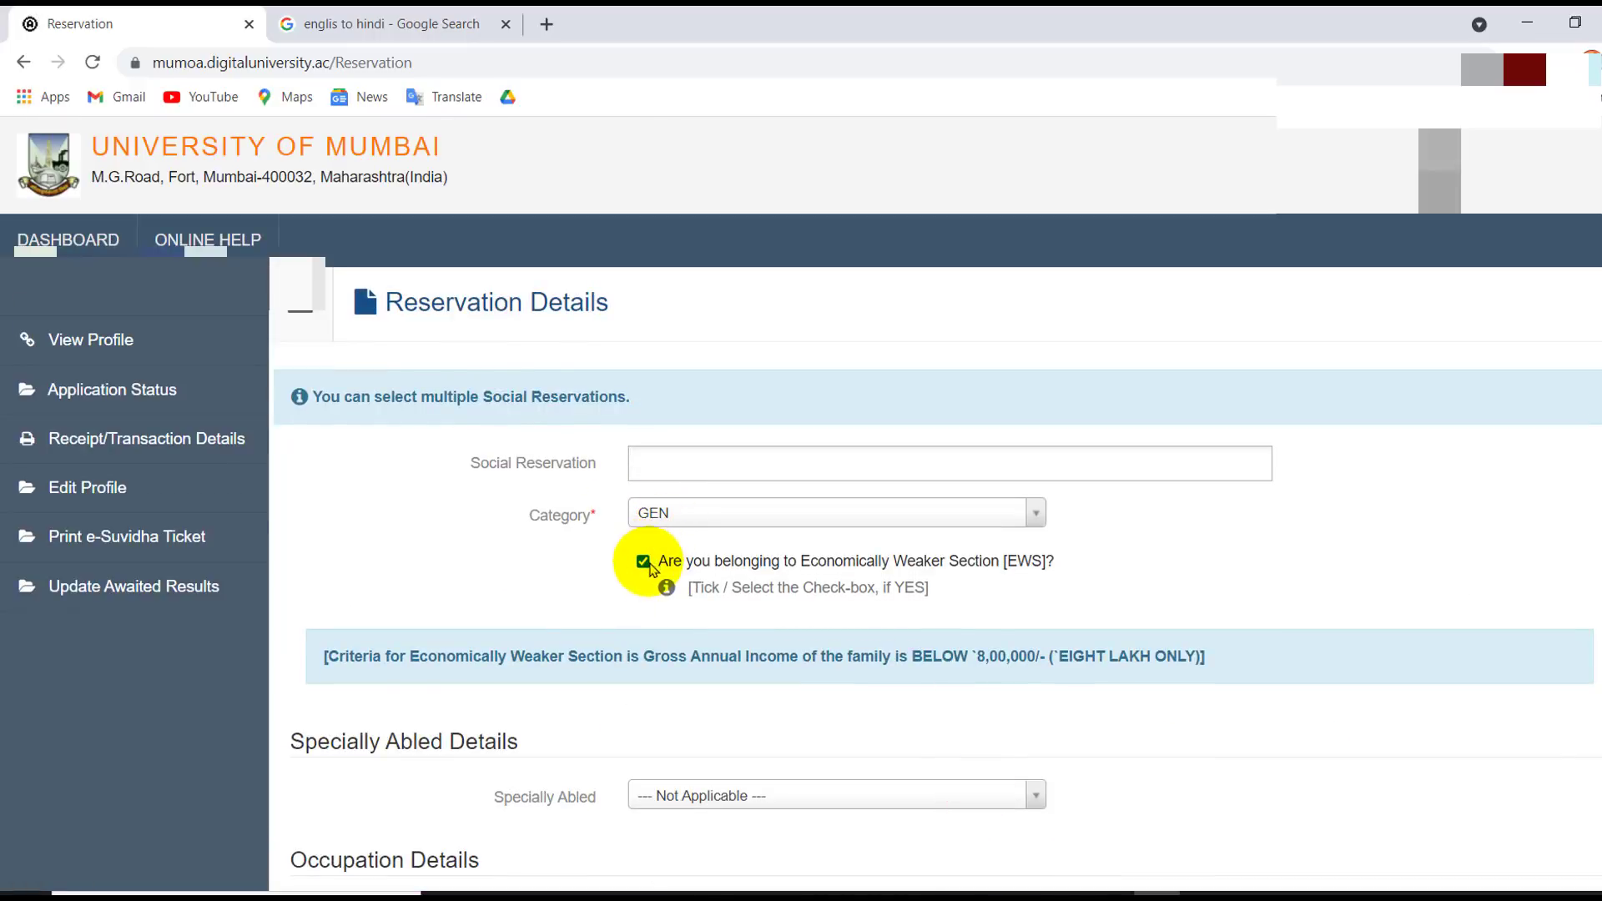
{"action": "left_click", "coordinate": [647, 562]}
{"action": "left_click", "coordinate": [647, 563]}
{"action": "scroll", "coordinate": [659, 543], "scroll_direction": "down", "scroll_amount": 5}
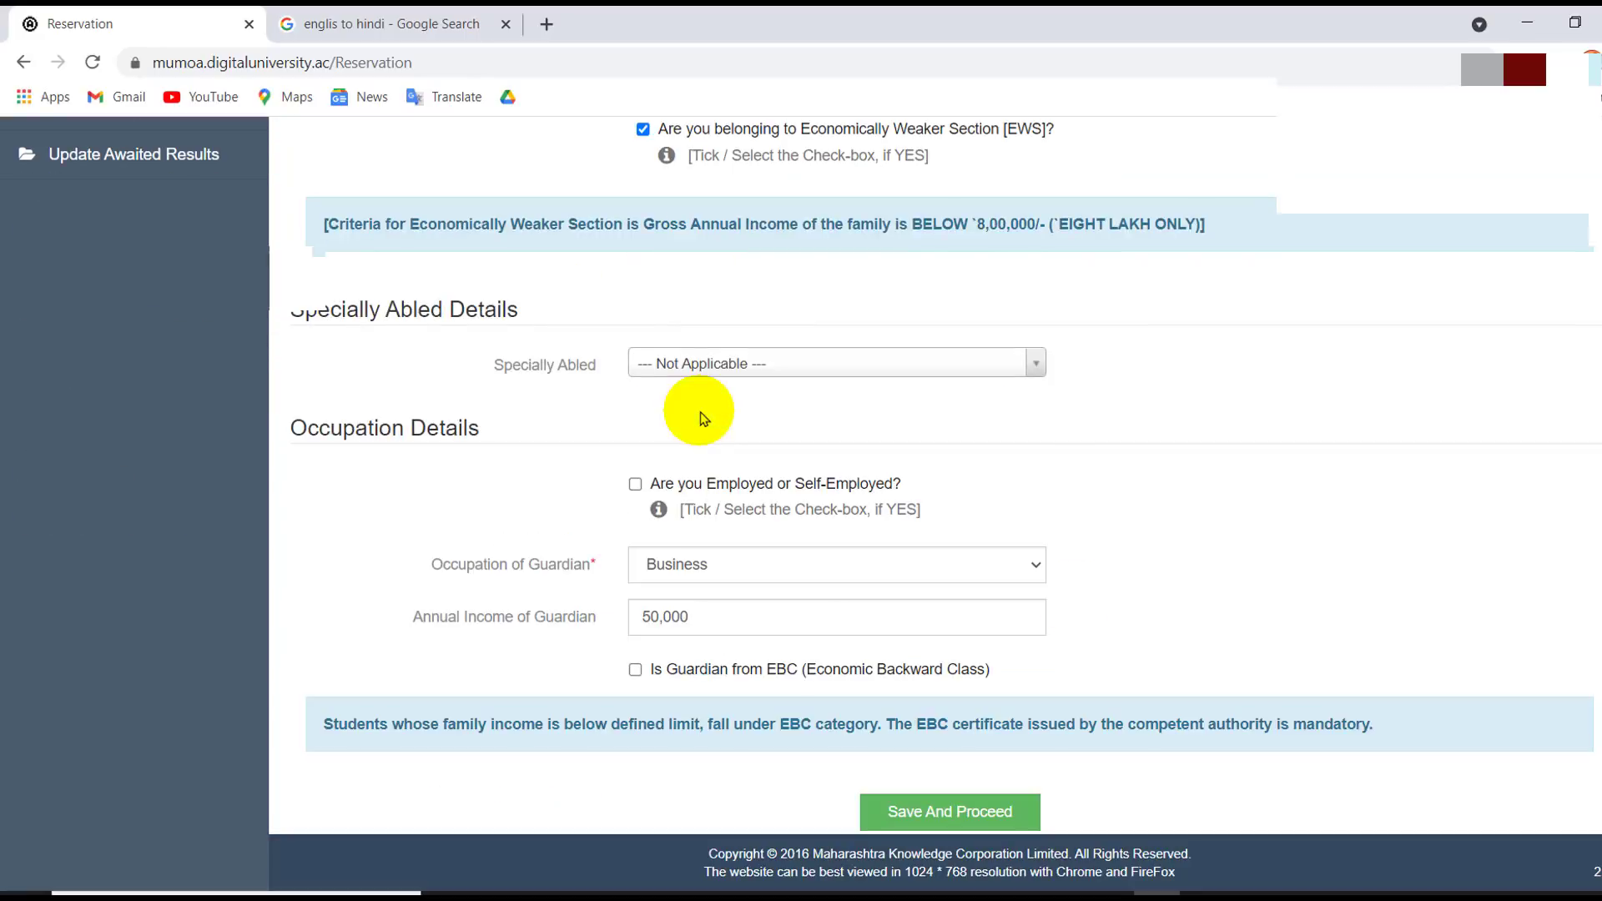
{"action": "left_click", "coordinate": [976, 813]}
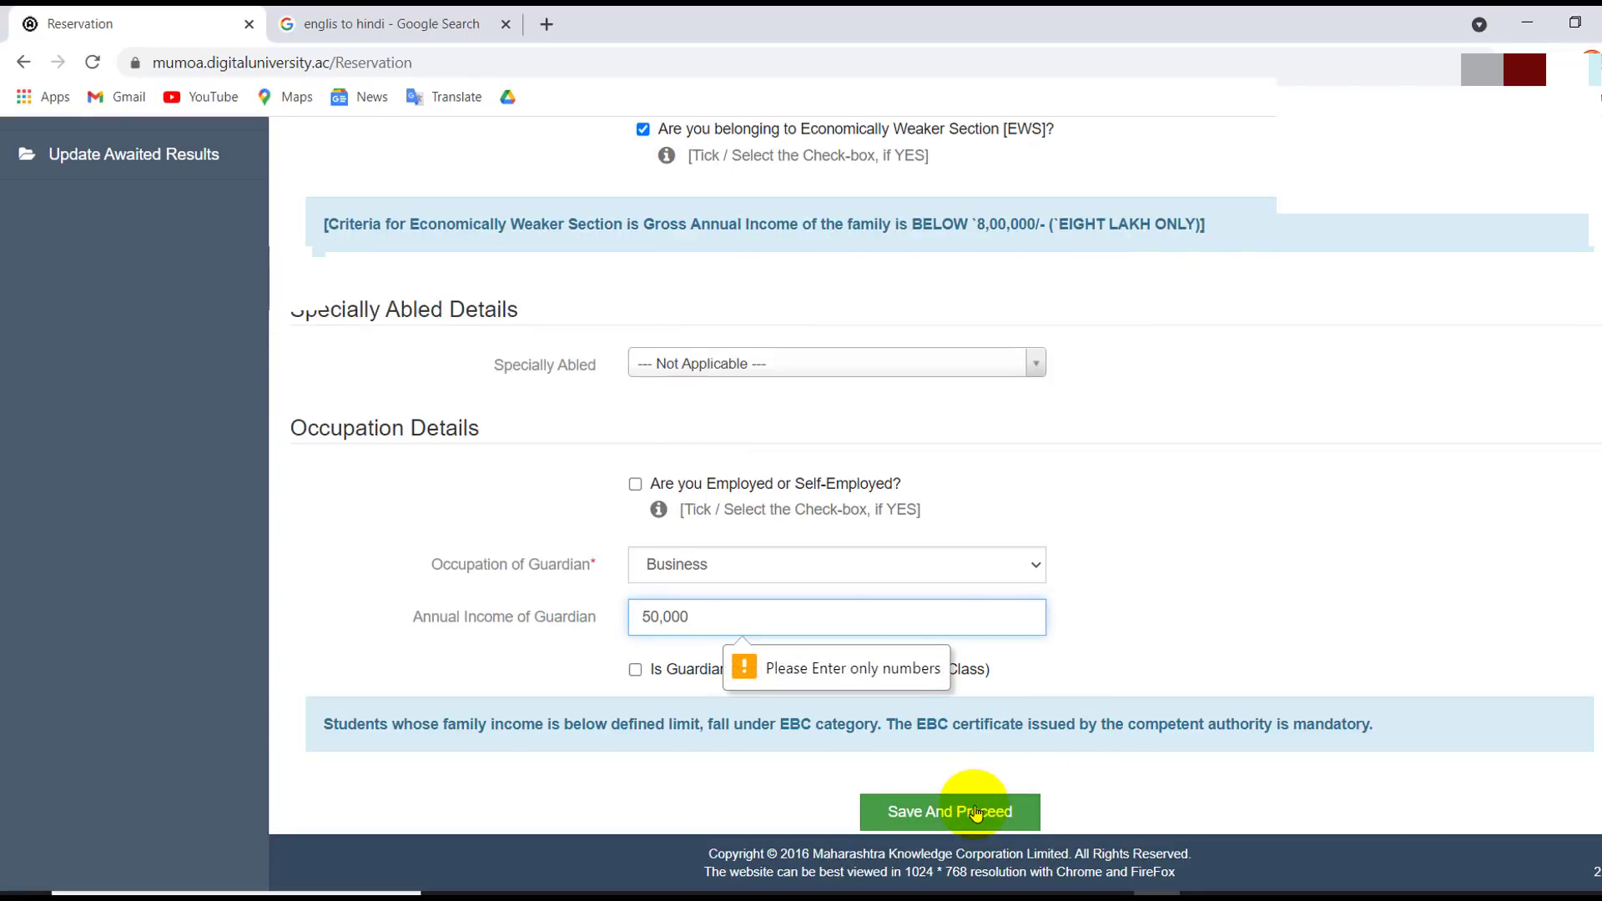
{"action": "left_click", "coordinate": [893, 813]}
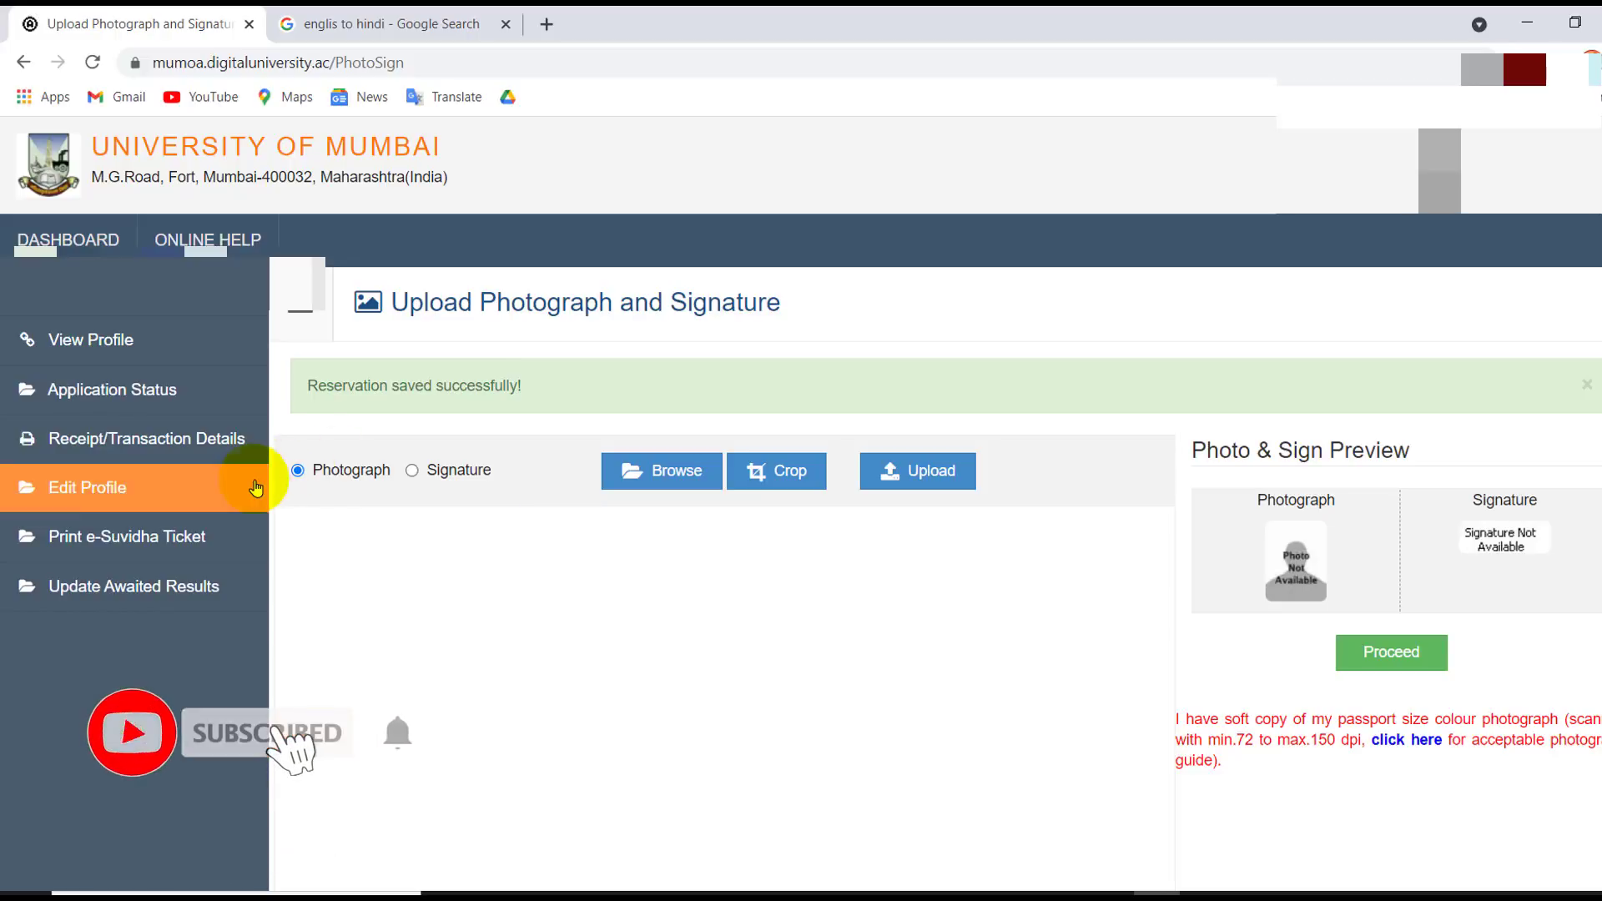
Toggle between Signature and Photograph upload, then review the 72 to 150 dpi photo requirement.
{"action": "left_click", "coordinate": [412, 471]}
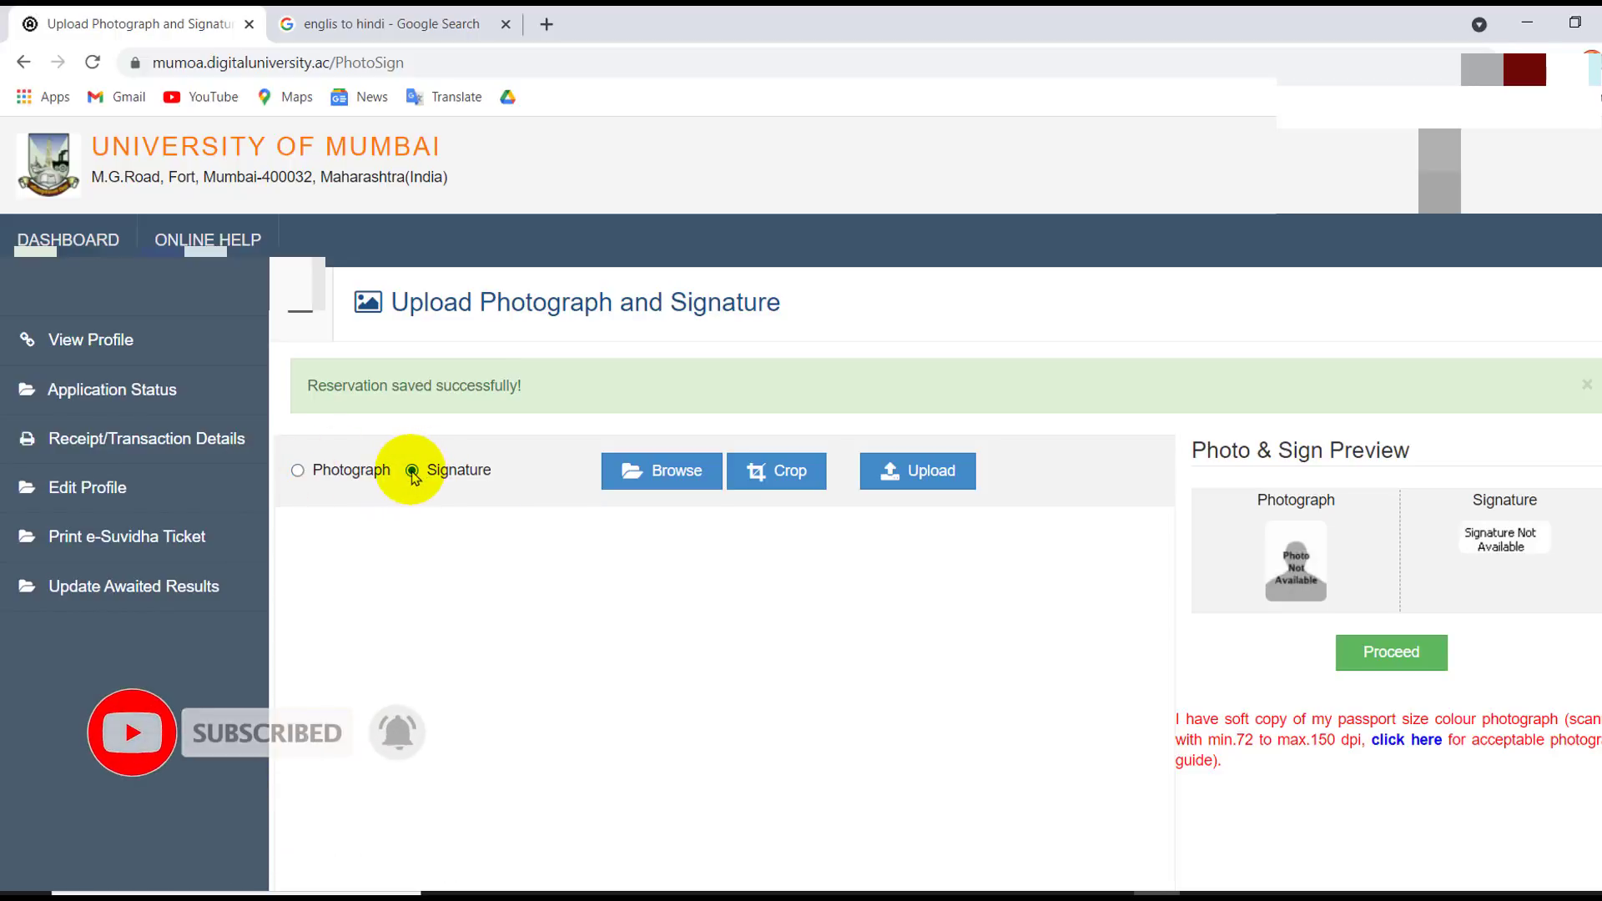
{"action": "left_click", "coordinate": [298, 471]}
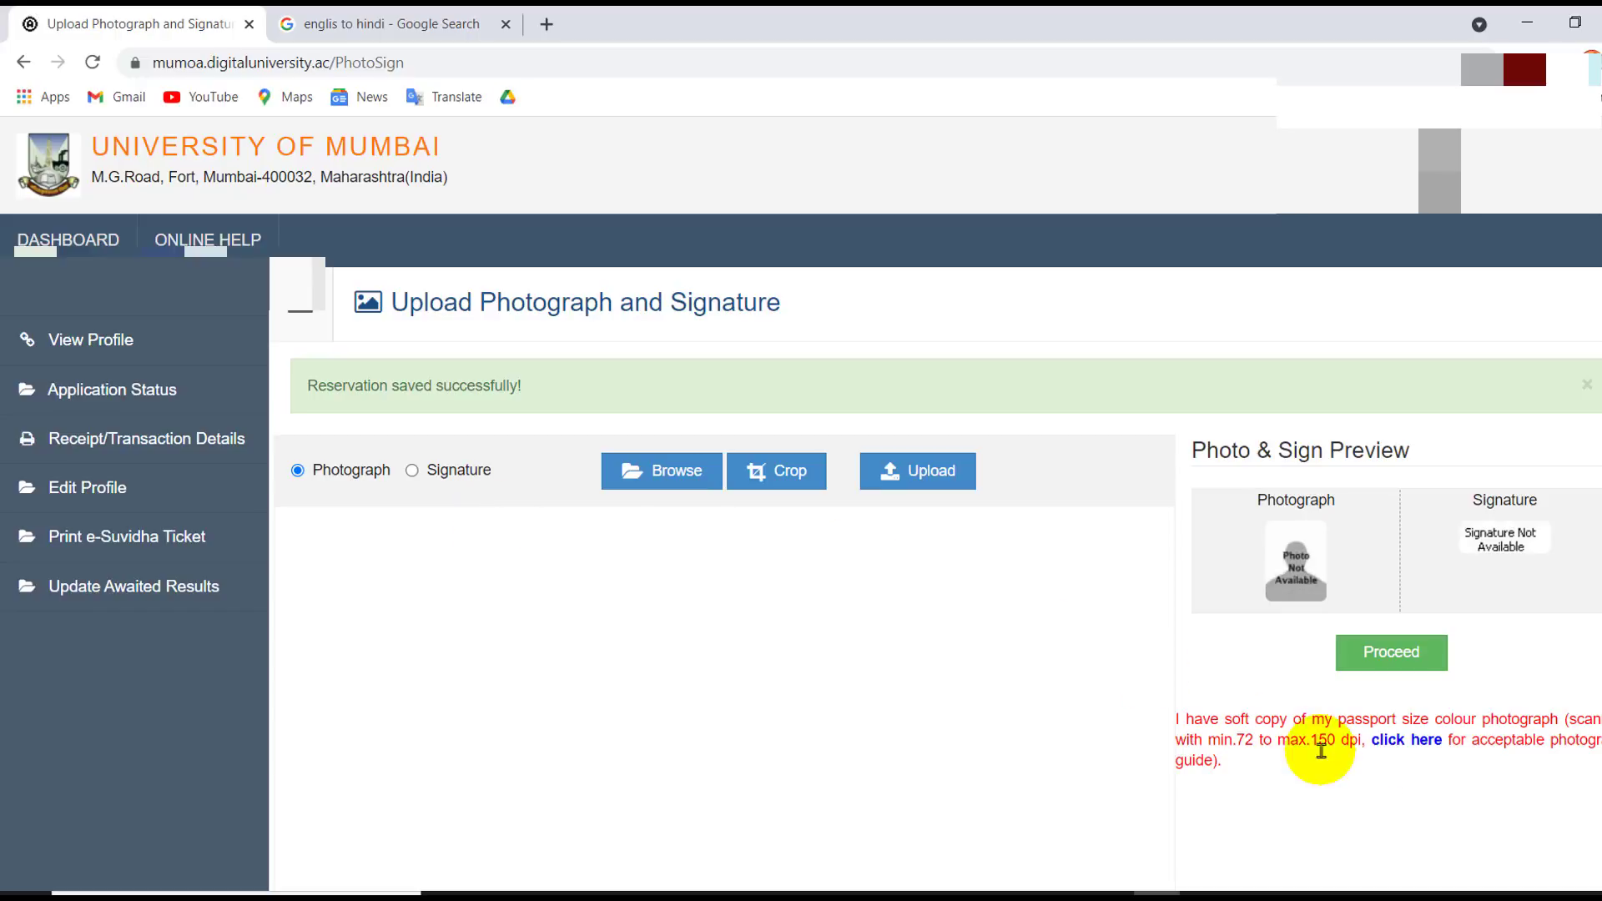
{"action": "scroll", "coordinate": [1422, 764], "scroll_direction": "right", "scroll_amount": 2}
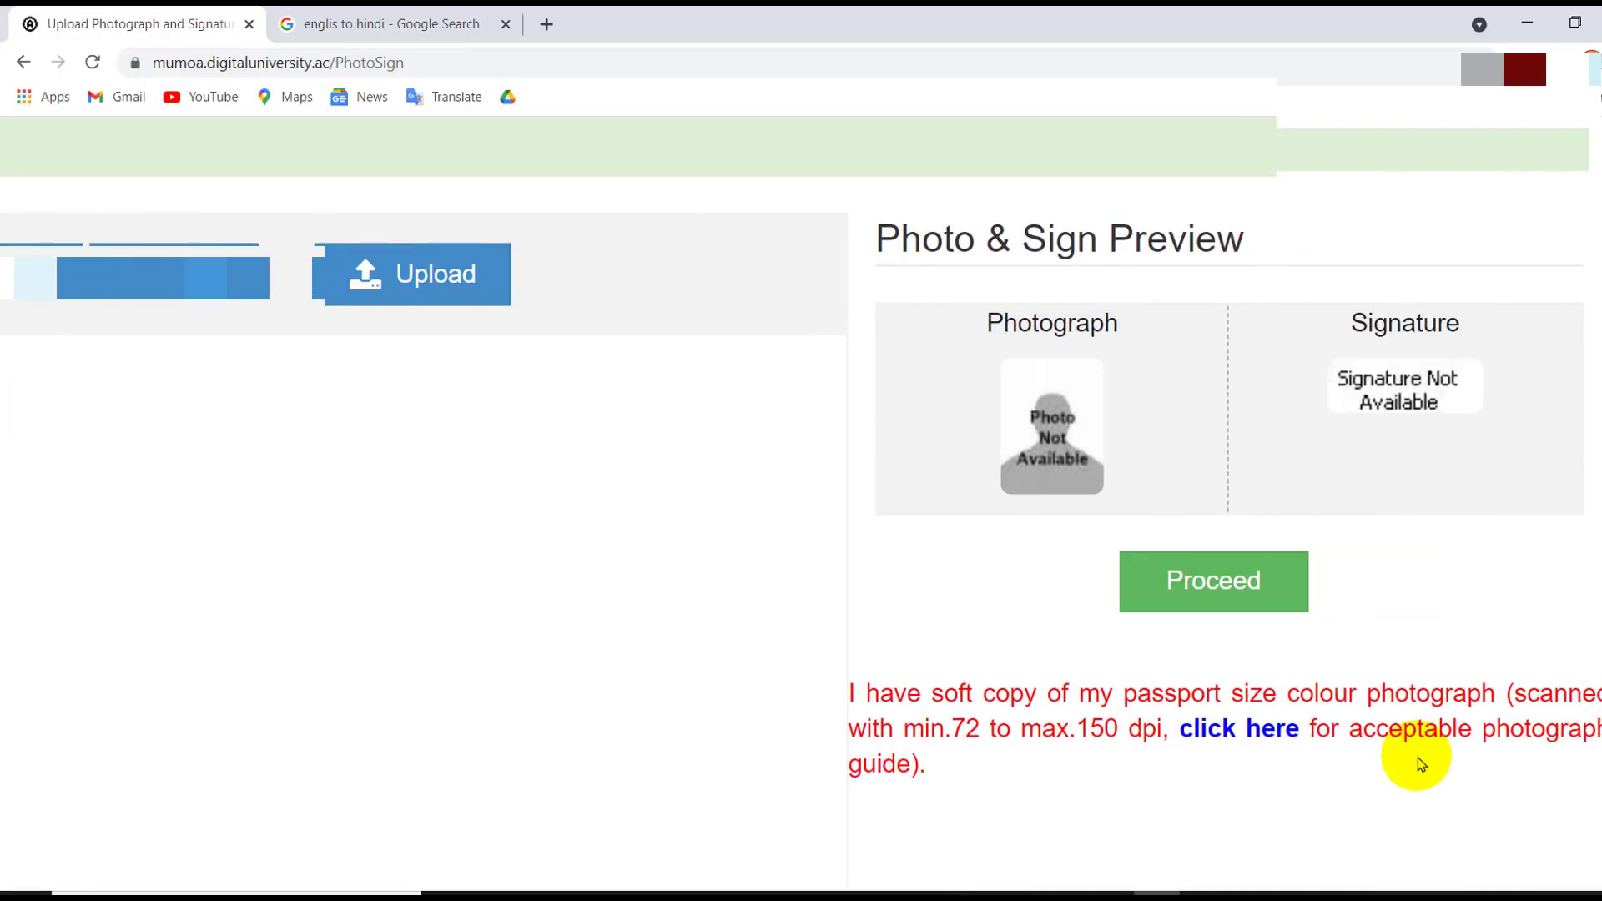
{"action": "left_click_drag", "start_coordinate": [868, 695], "coordinate": [1019, 768]}
{"action": "left_click", "coordinate": [952, 714]}
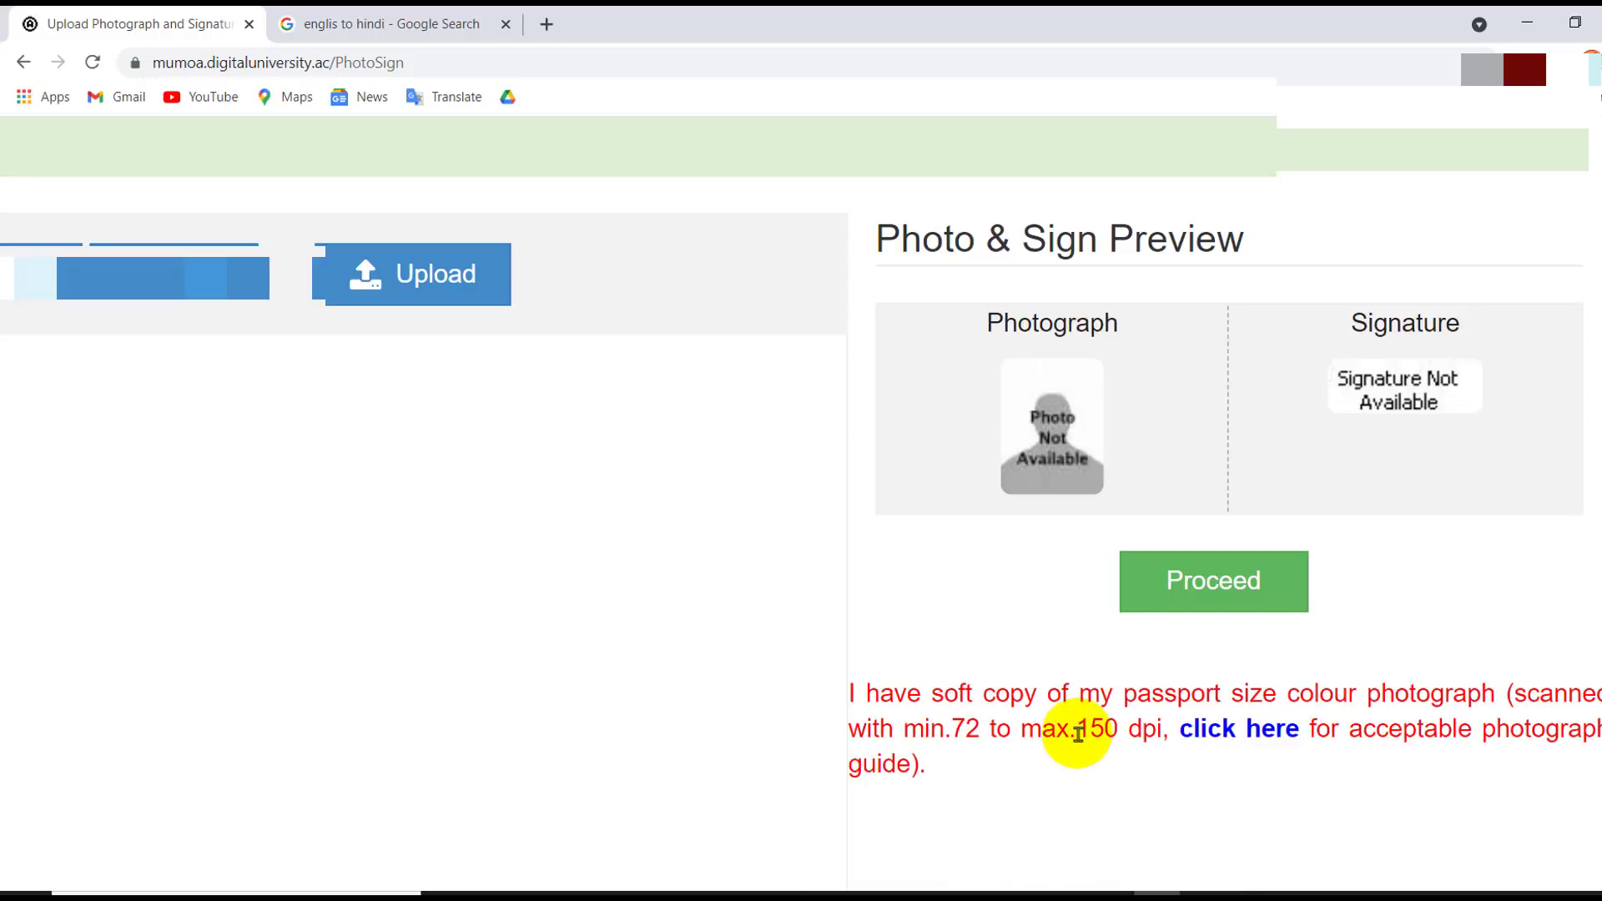
{"action": "left_click_drag", "start_coordinate": [1078, 735], "coordinate": [1109, 733]}
{"action": "left_click", "coordinate": [959, 724]}
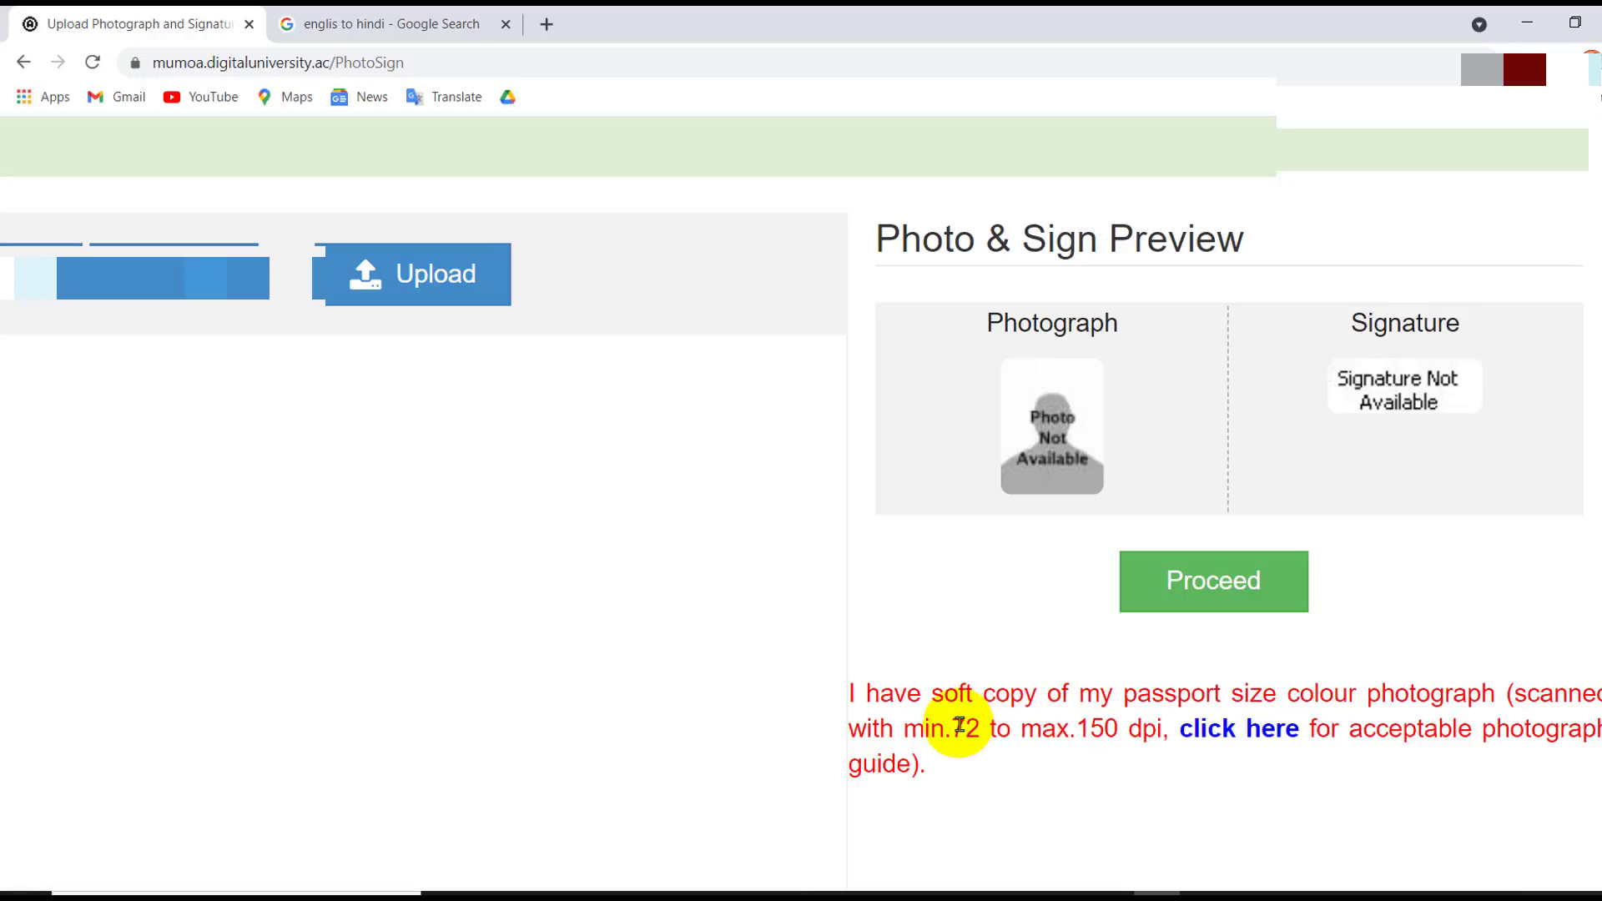
{"action": "left_click_drag", "start_coordinate": [959, 726], "coordinate": [1119, 741]}
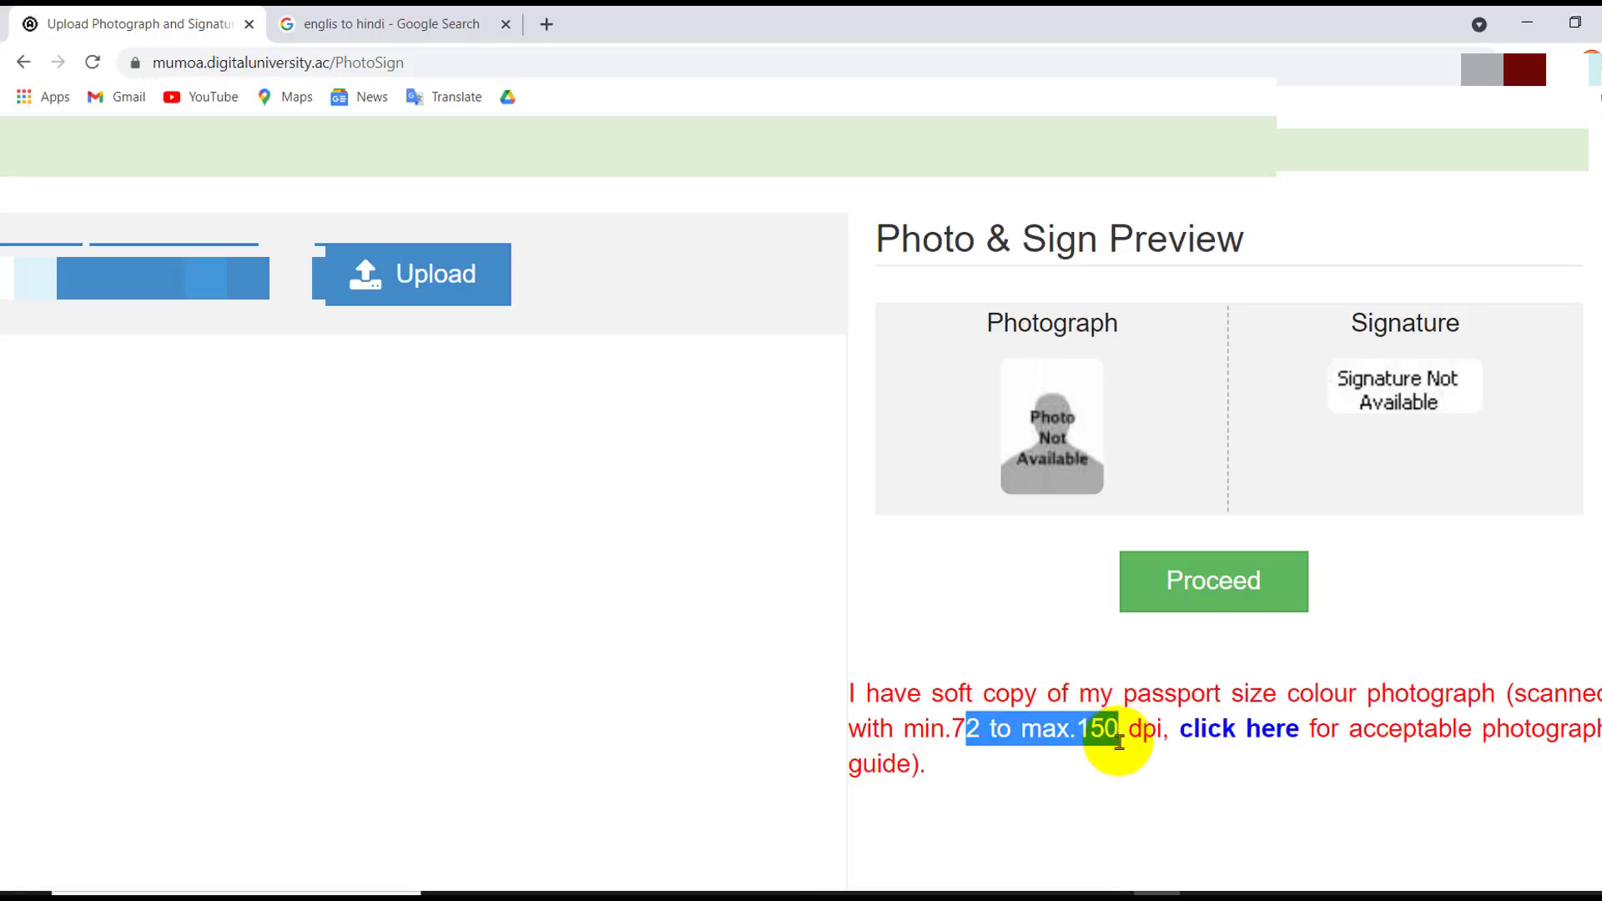
{"action": "left_click", "coordinate": [1119, 783]}
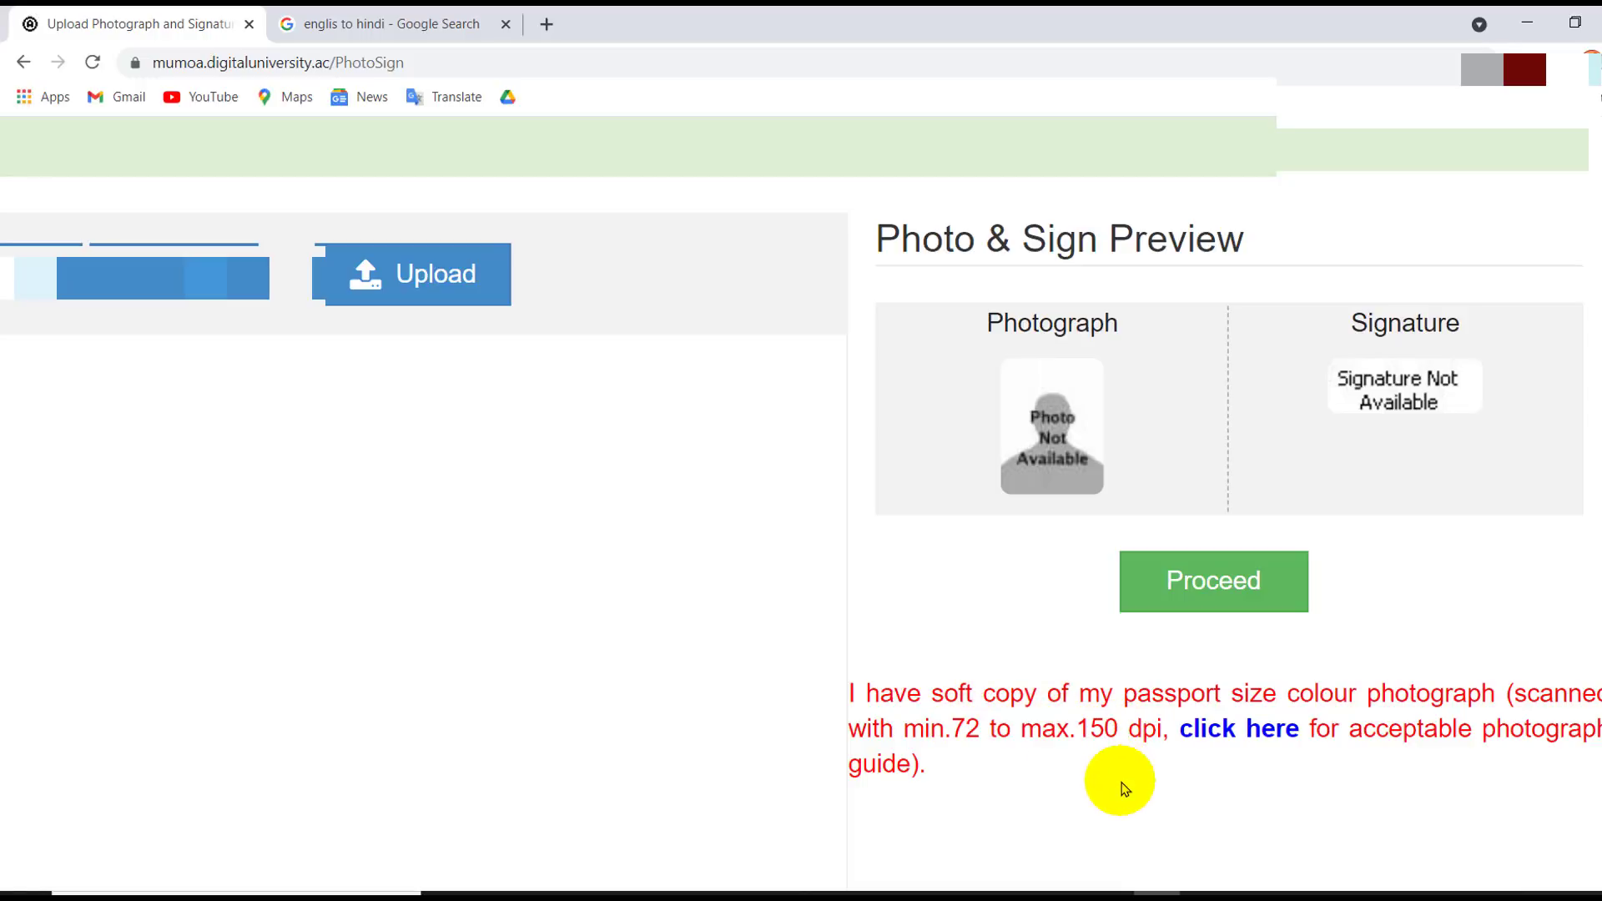
{"action": "left_click", "coordinate": [1247, 732]}
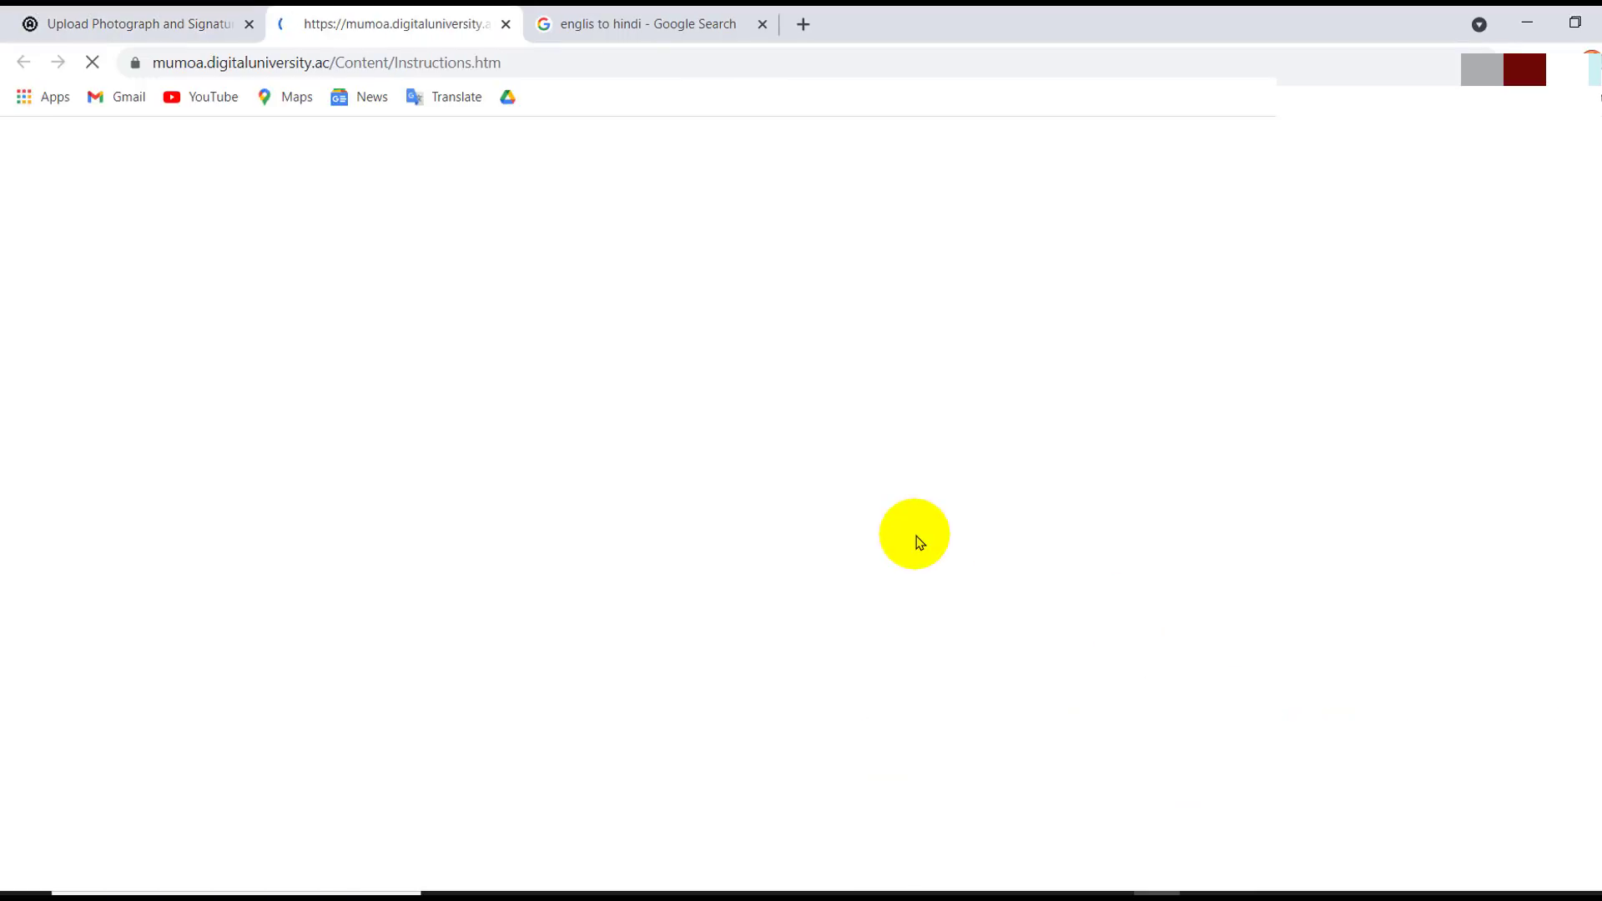
{"action": "scroll", "coordinate": [740, 528], "scroll_direction": "down", "scroll_amount": 4}
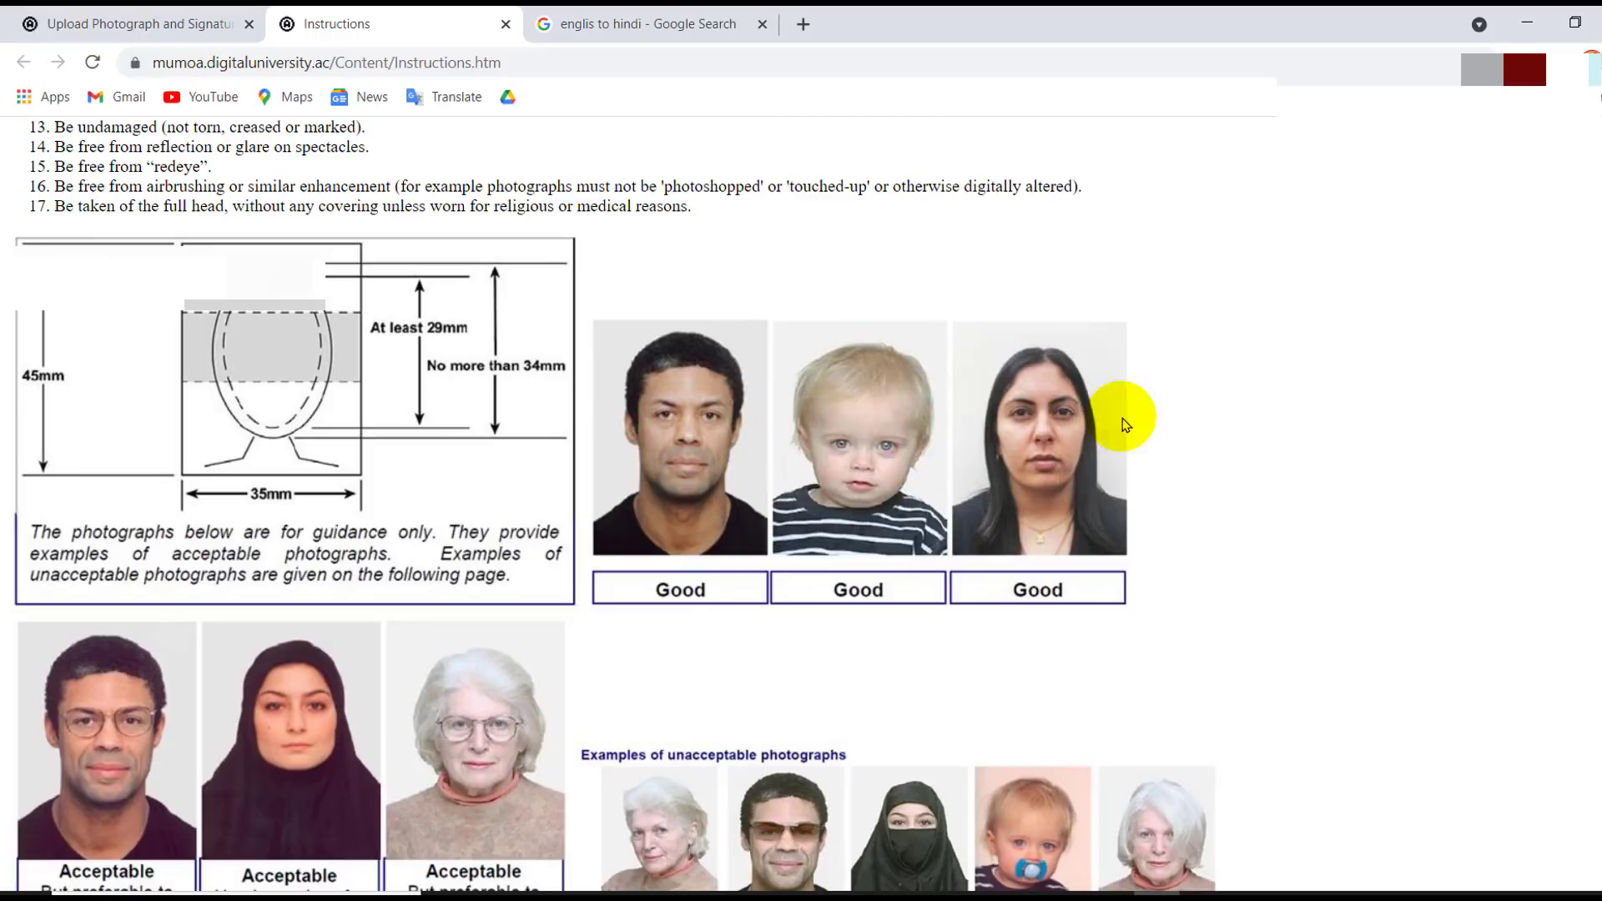
{"action": "scroll", "coordinate": [779, 452], "scroll_direction": "down", "scroll_amount": 3}
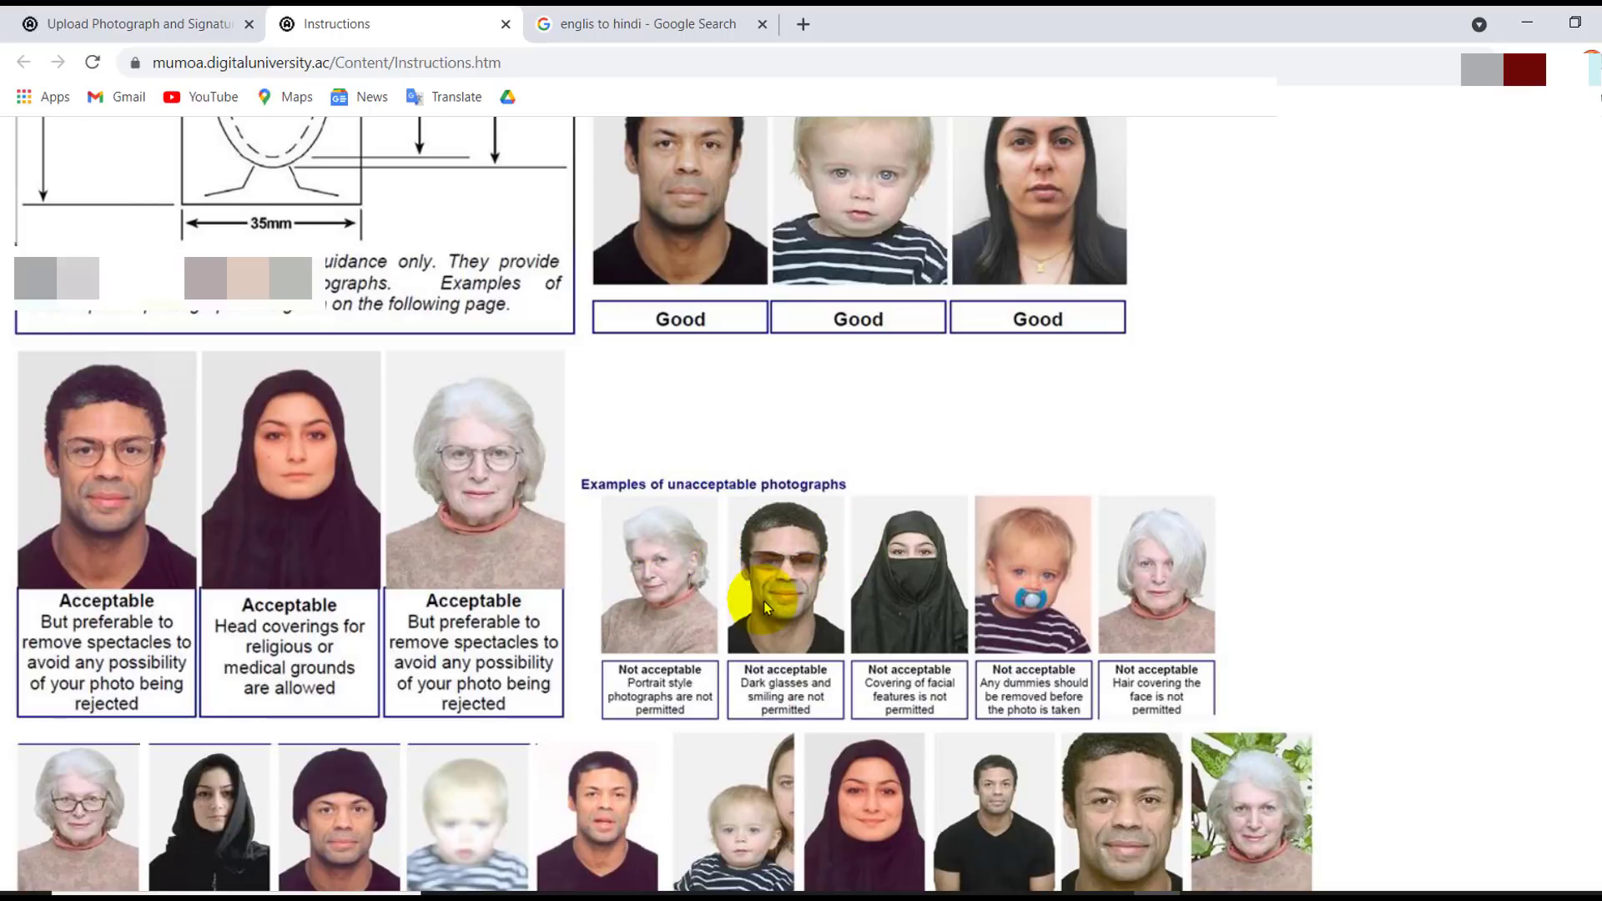
{"action": "scroll", "coordinate": [764, 600], "scroll_direction": "up", "scroll_amount": 3, "text": "ctrl"}
{"action": "scroll", "coordinate": [765, 601], "scroll_direction": "down", "scroll_amount": 1}
{"action": "scroll", "coordinate": [766, 602], "scroll_direction": "right", "scroll_amount": 1}
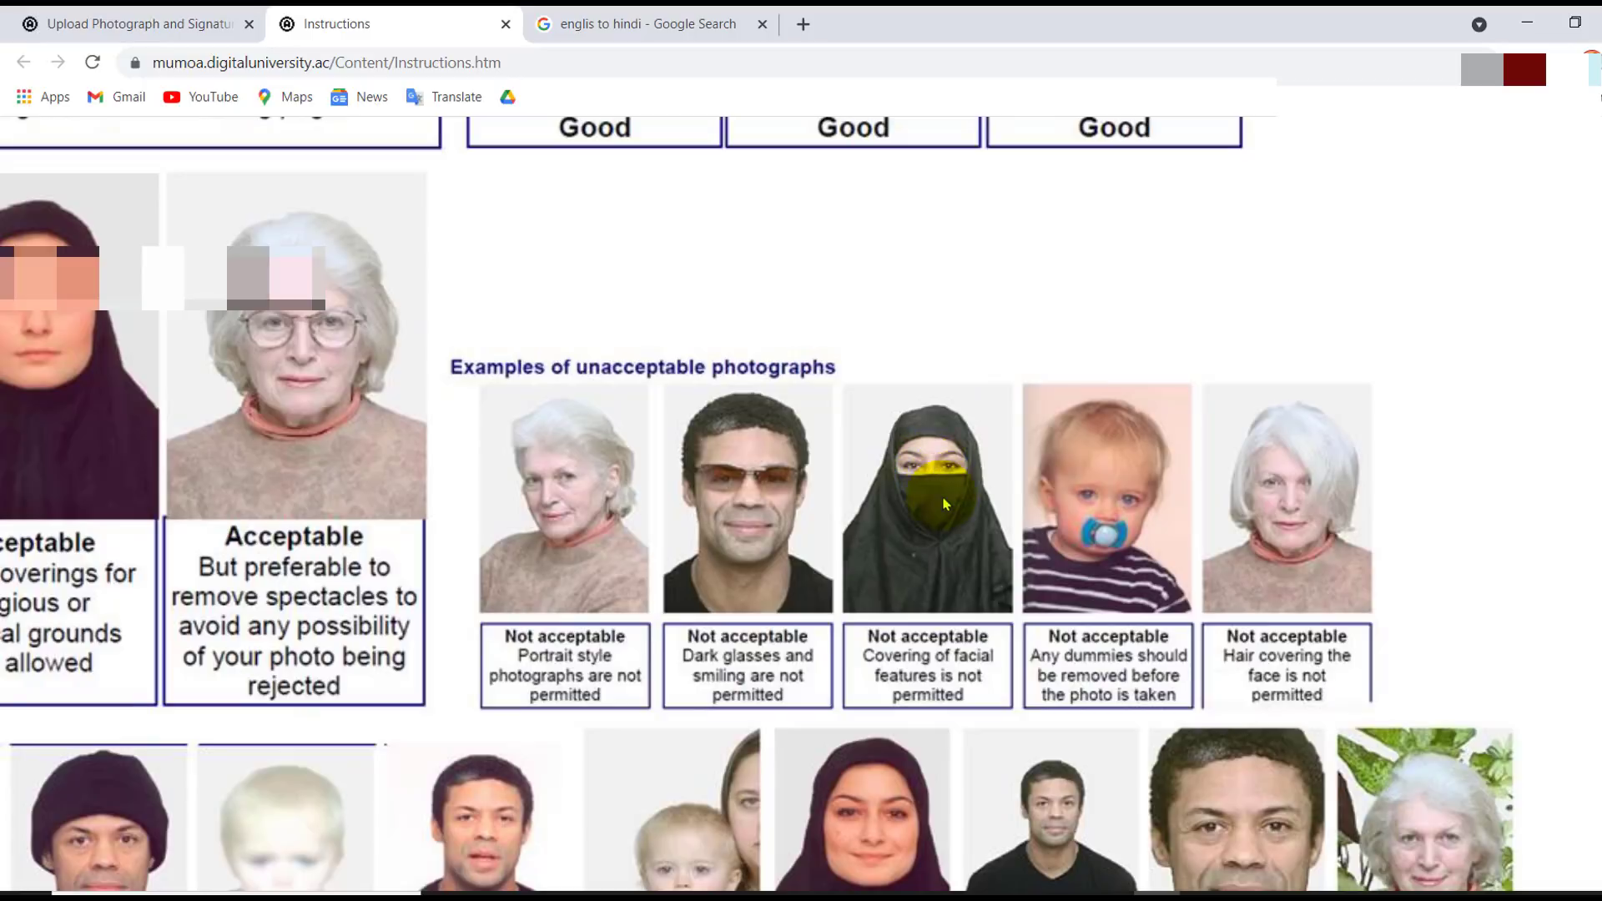
{"action": "scroll", "coordinate": [928, 457], "scroll_direction": "up", "scroll_amount": 3}
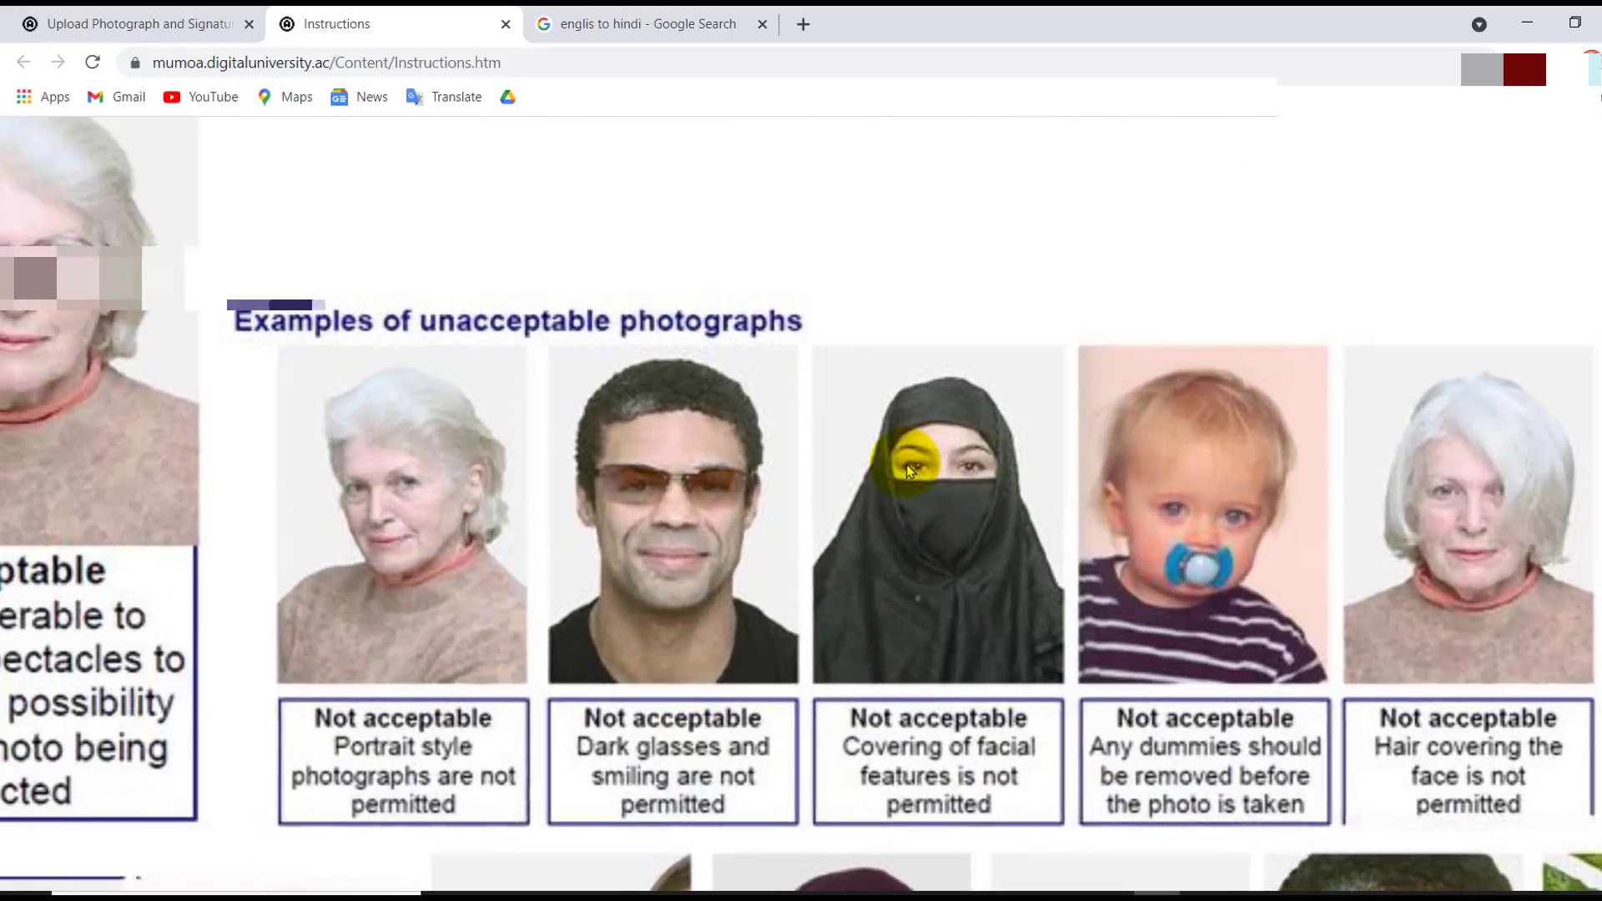
{"action": "scroll", "coordinate": [1070, 489], "scroll_direction": "down", "scroll_amount": 3}
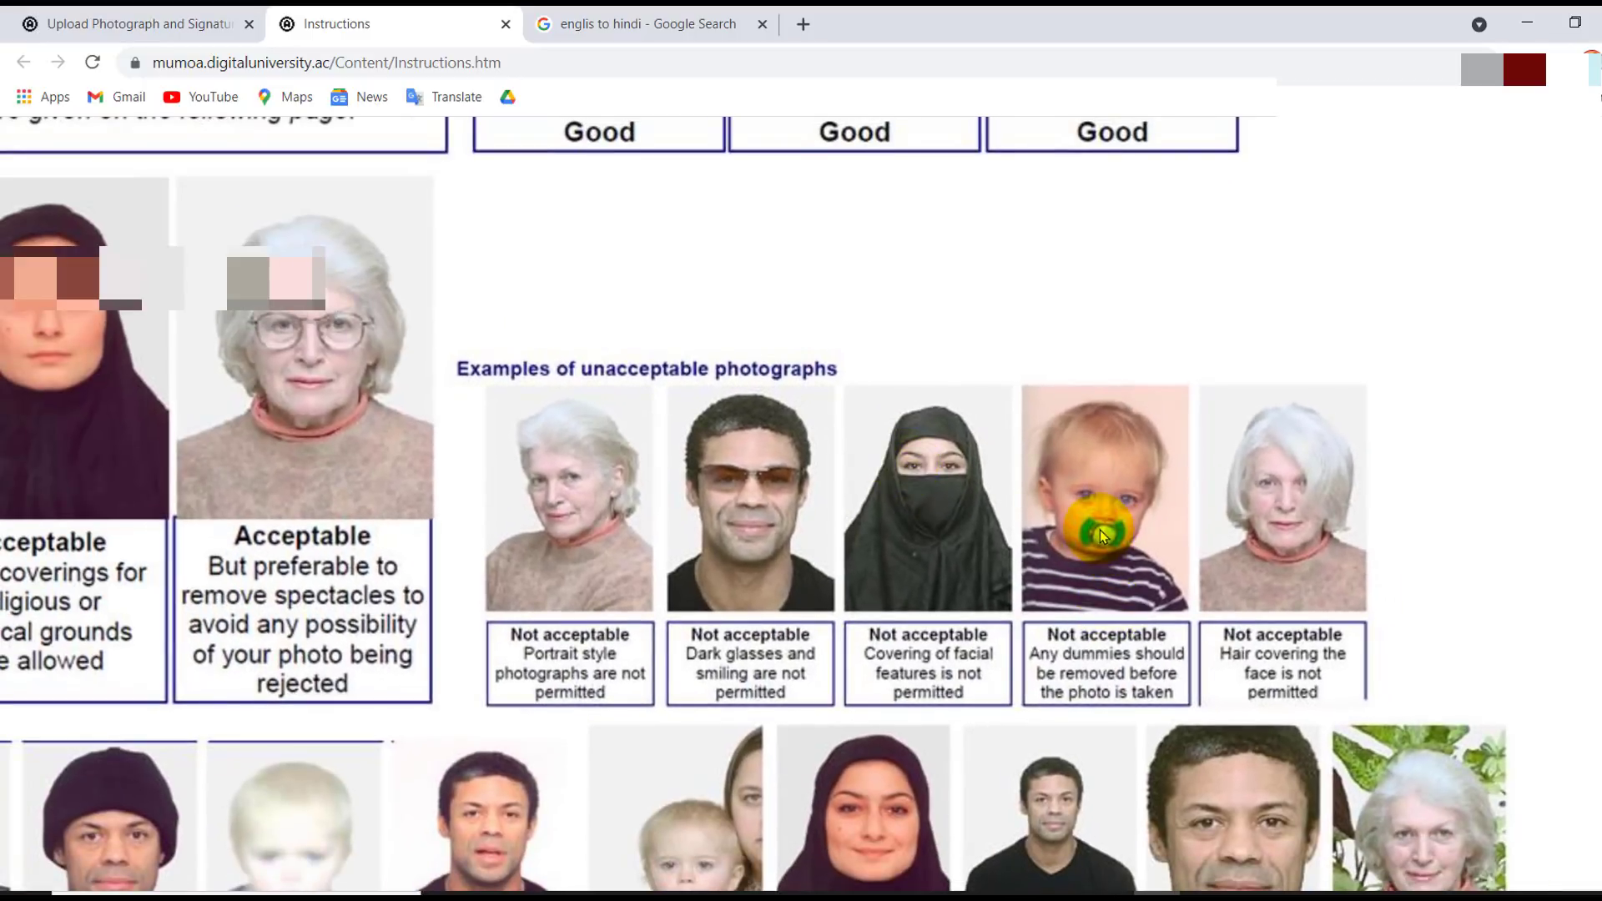
{"action": "scroll", "coordinate": [1292, 461], "scroll_direction": "down", "scroll_amount": 3}
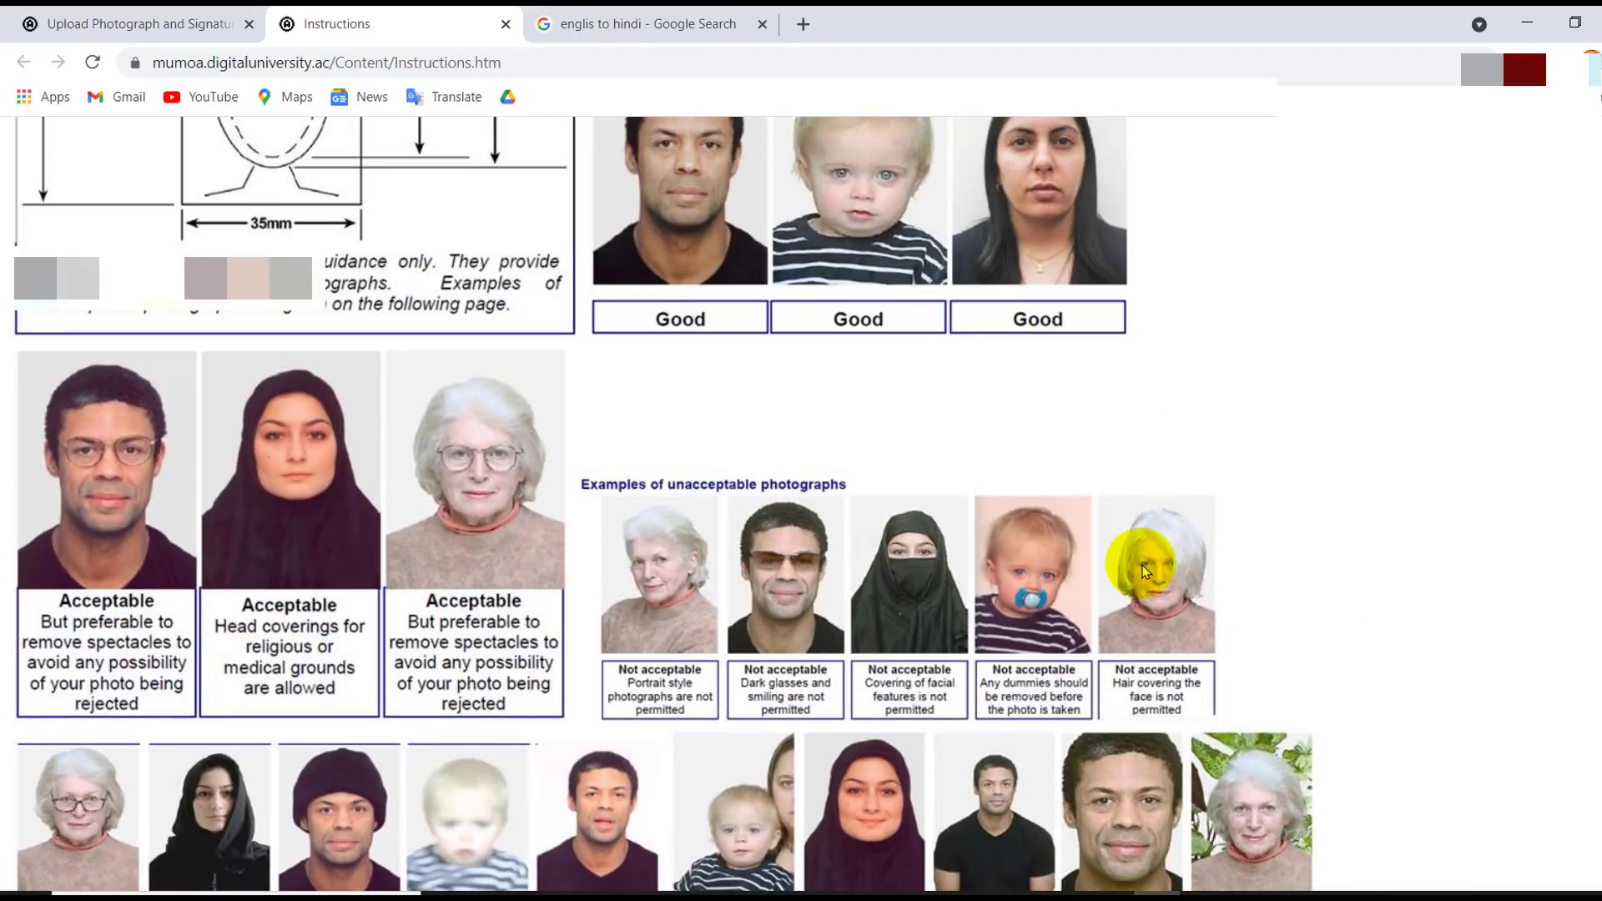
{"action": "scroll", "coordinate": [584, 705], "scroll_direction": "down", "scroll_amount": 1}
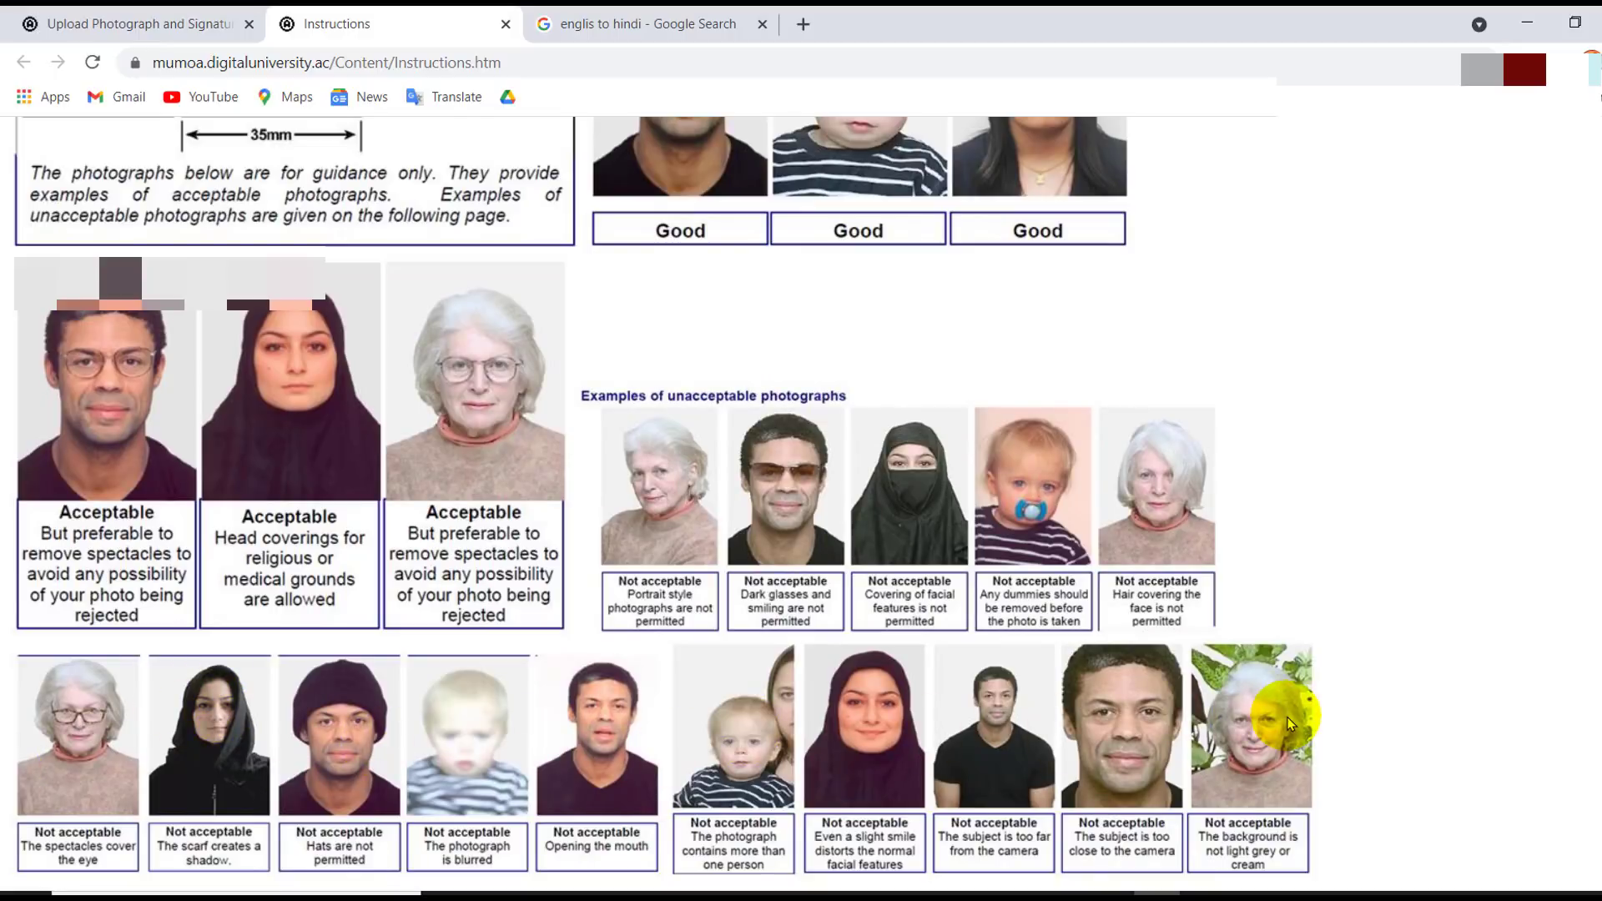
{"action": "scroll", "coordinate": [728, 607], "scroll_direction": "up", "scroll_amount": 2}
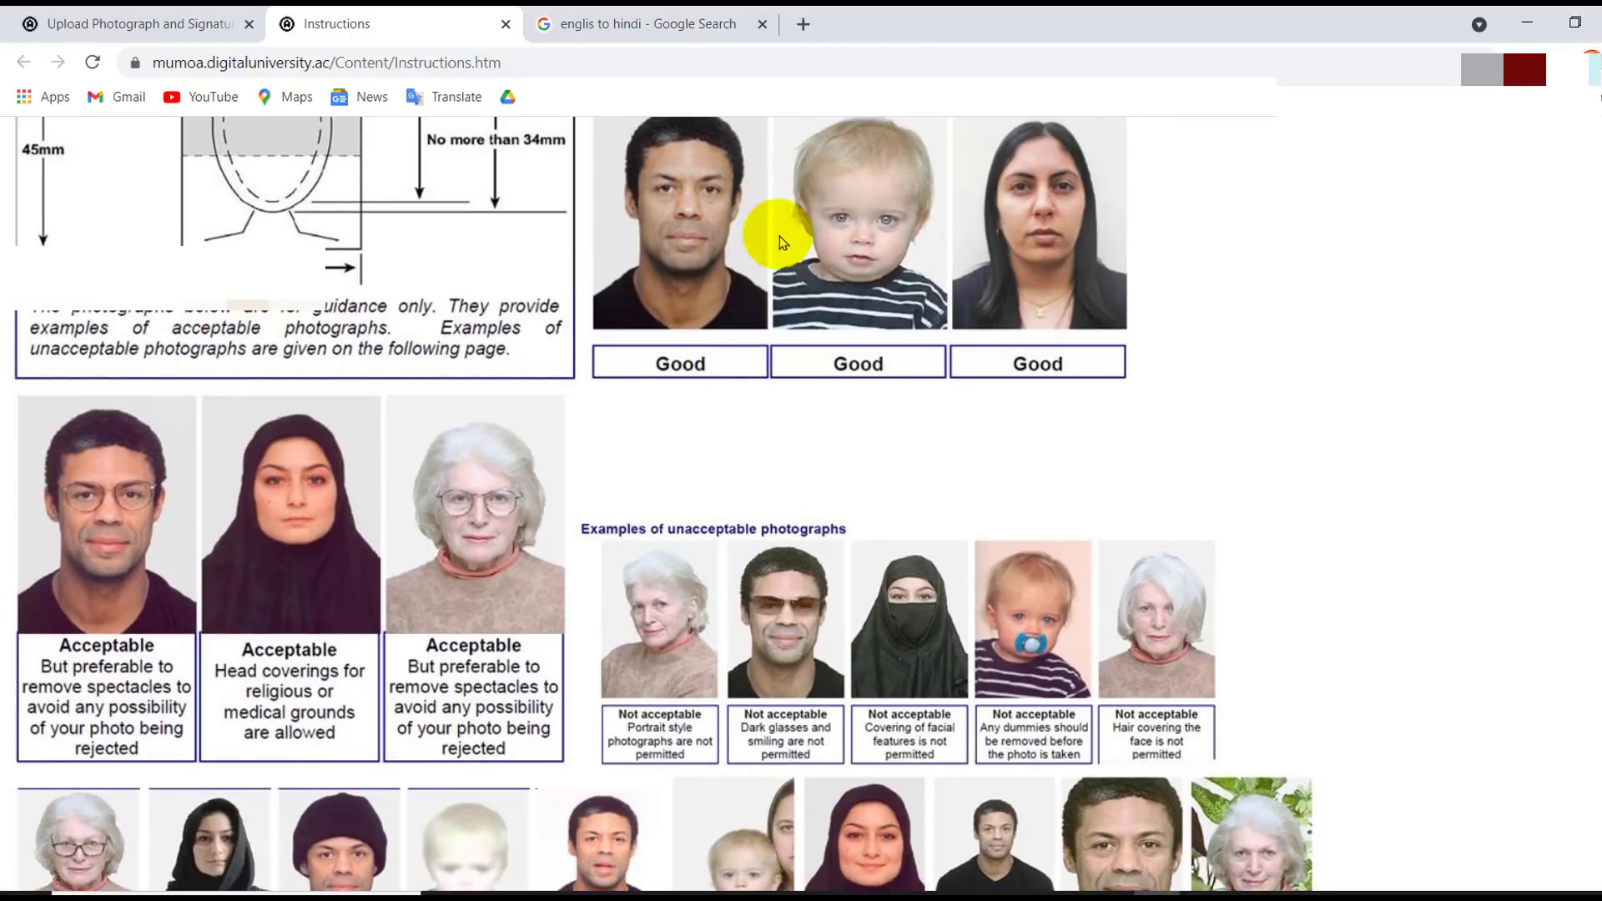
{"action": "scroll", "coordinate": [431, 572], "scroll_direction": "up", "scroll_amount": 2}
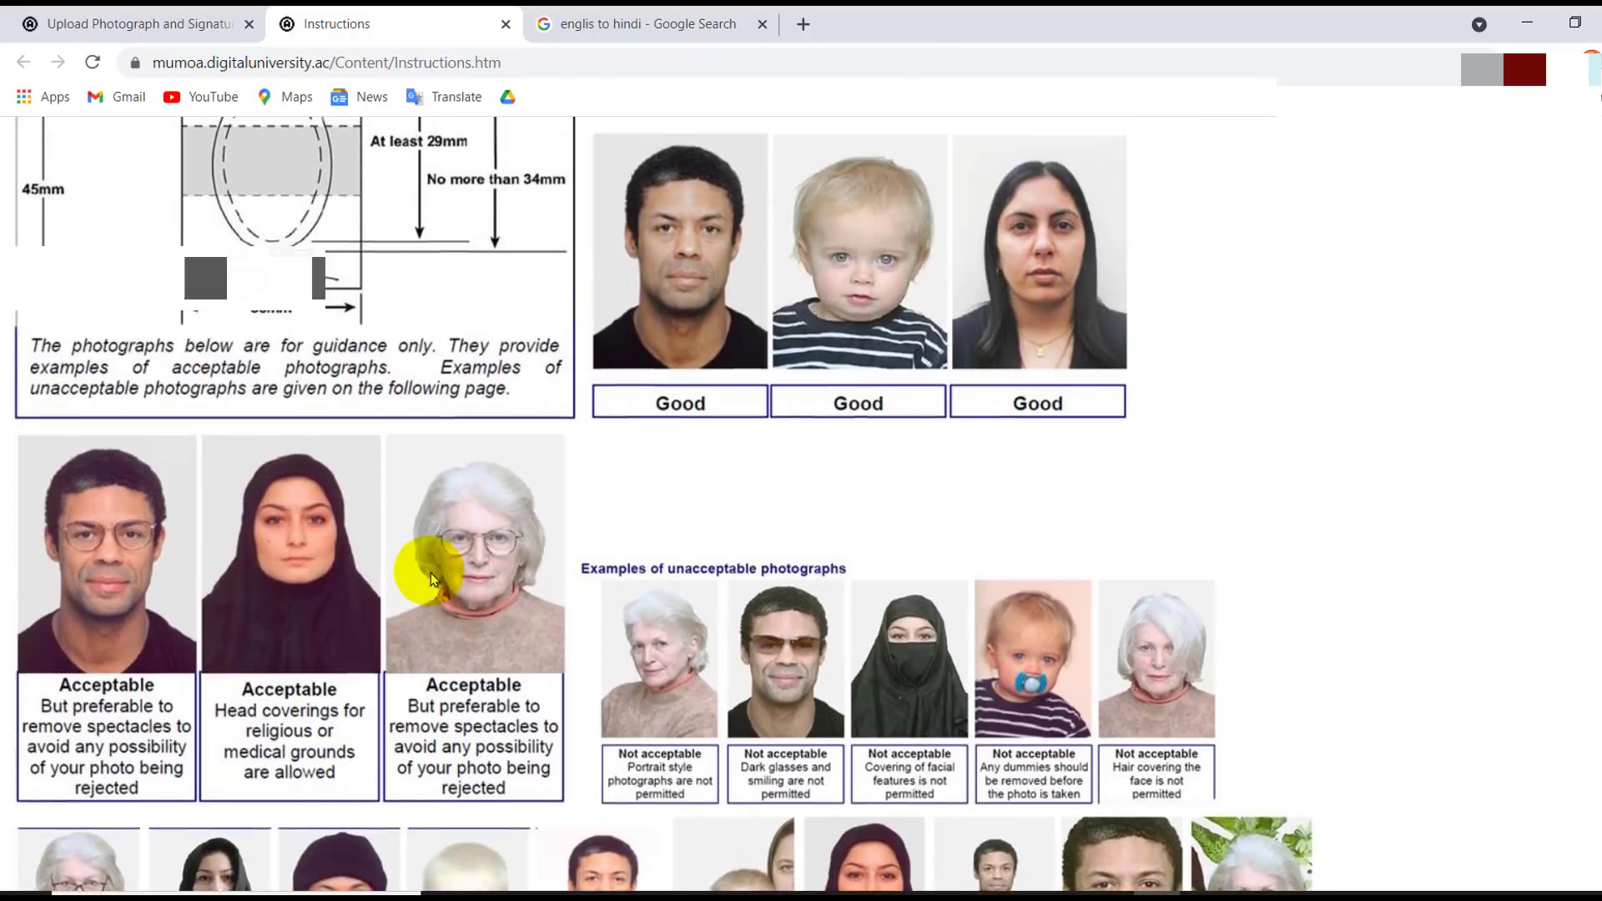
{"action": "scroll", "coordinate": [431, 573], "scroll_direction": "up", "scroll_amount": 5}
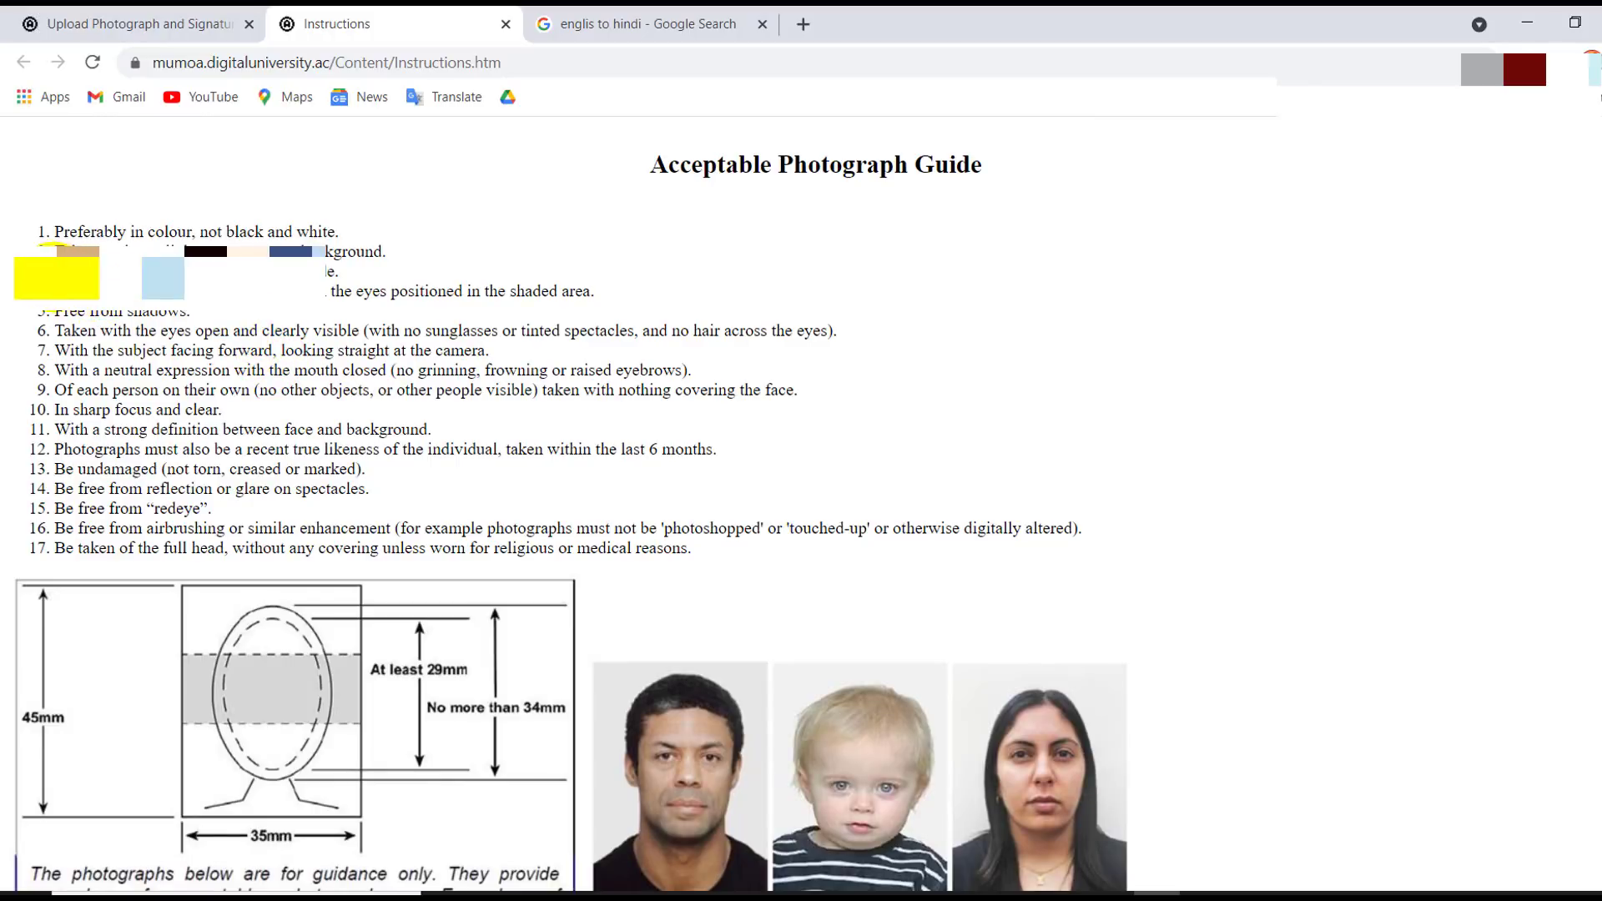
{"action": "left_click_drag", "start_coordinate": [55, 272], "coordinate": [332, 274]}
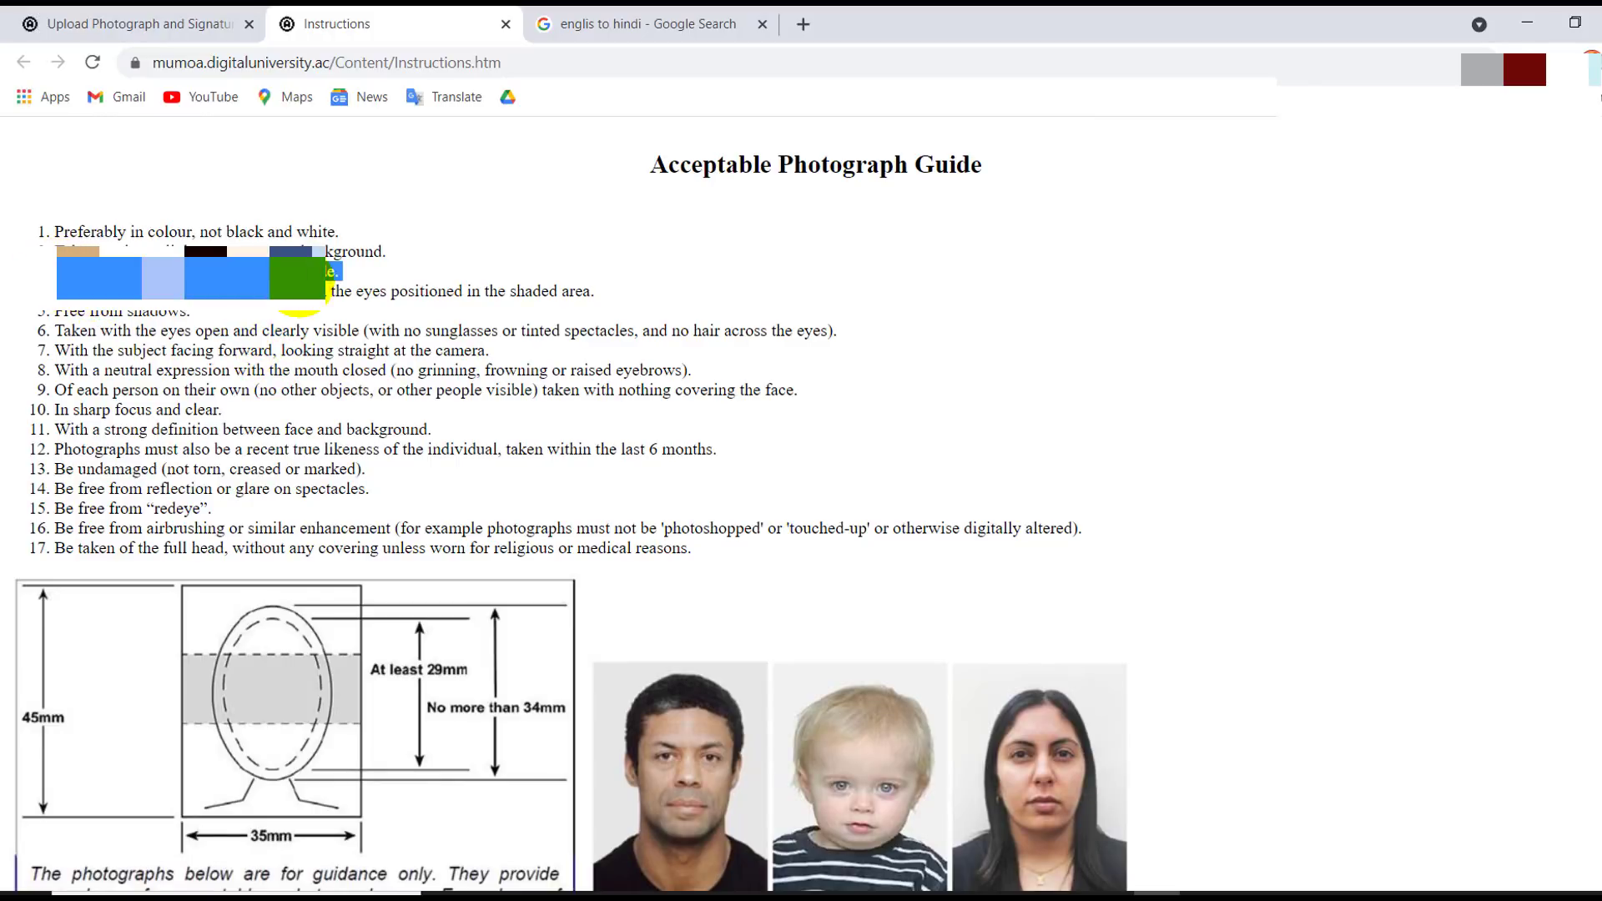
{"action": "left_click", "coordinate": [506, 25]}
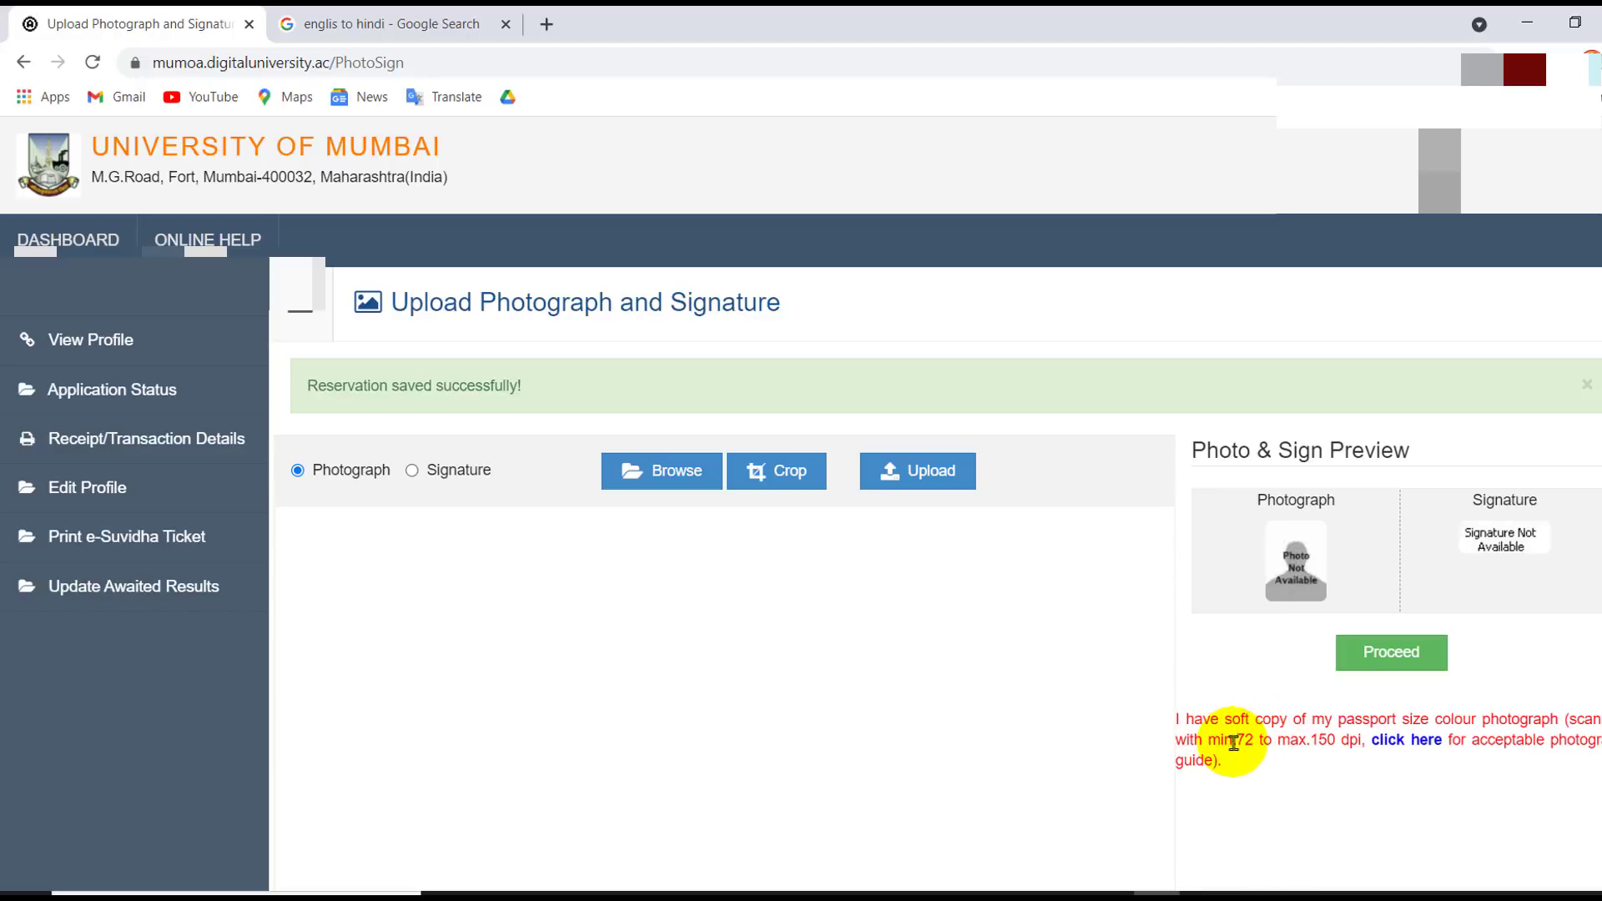
Review the 72 to 150 dpi requirement on the photograph upload page.
{"action": "left_click_drag", "start_coordinate": [1236, 740], "coordinate": [1350, 756]}
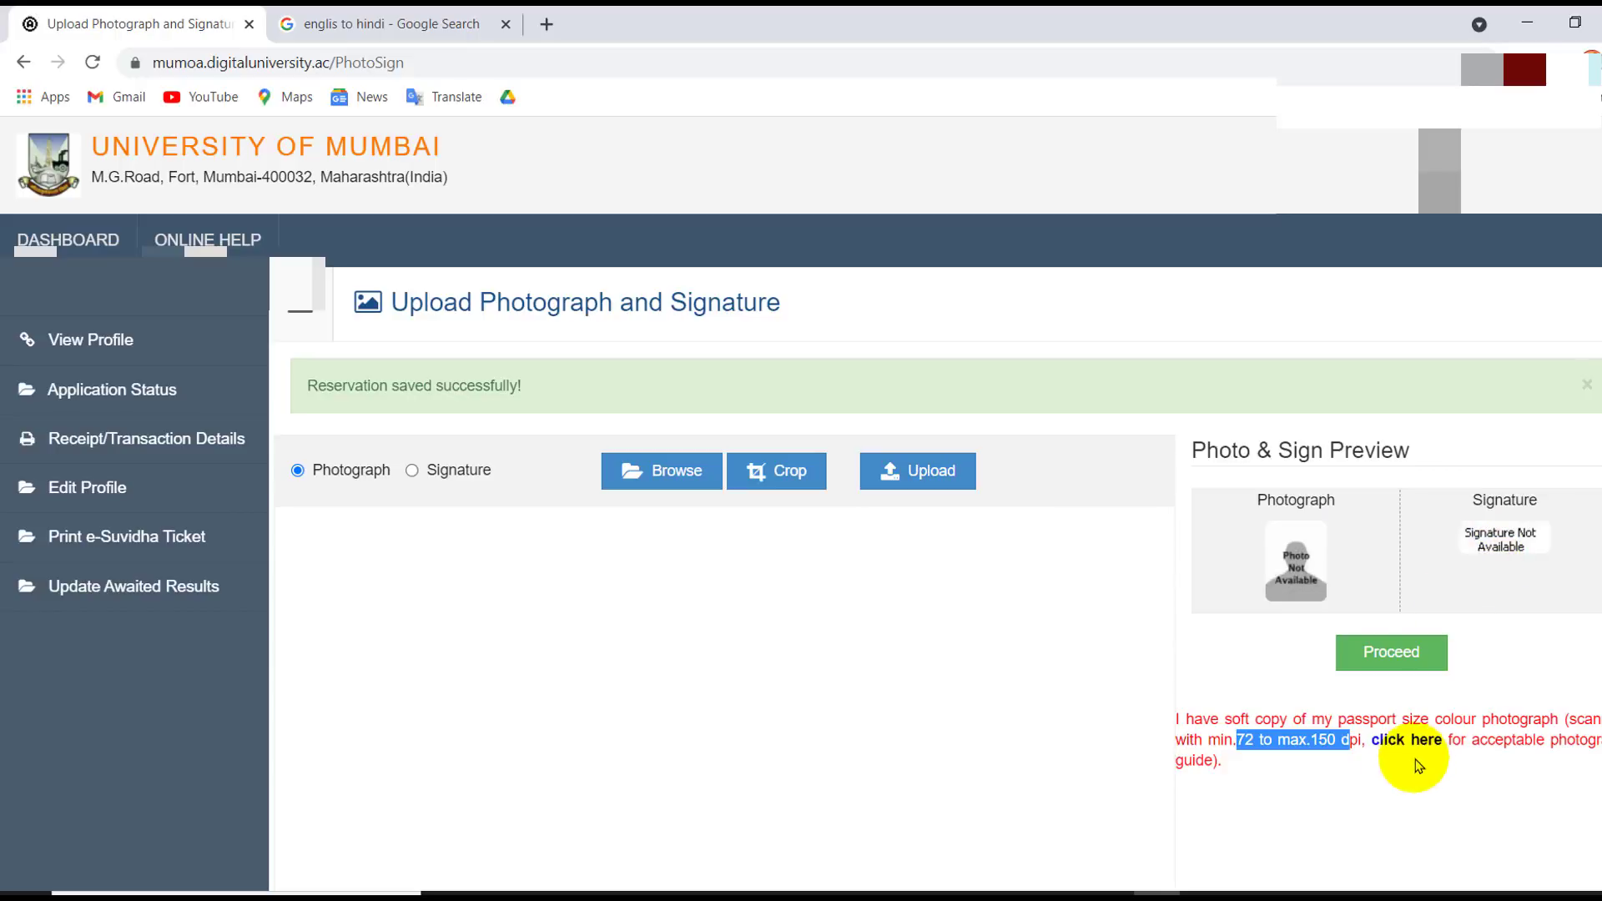
{"action": "left_click", "coordinate": [945, 674]}
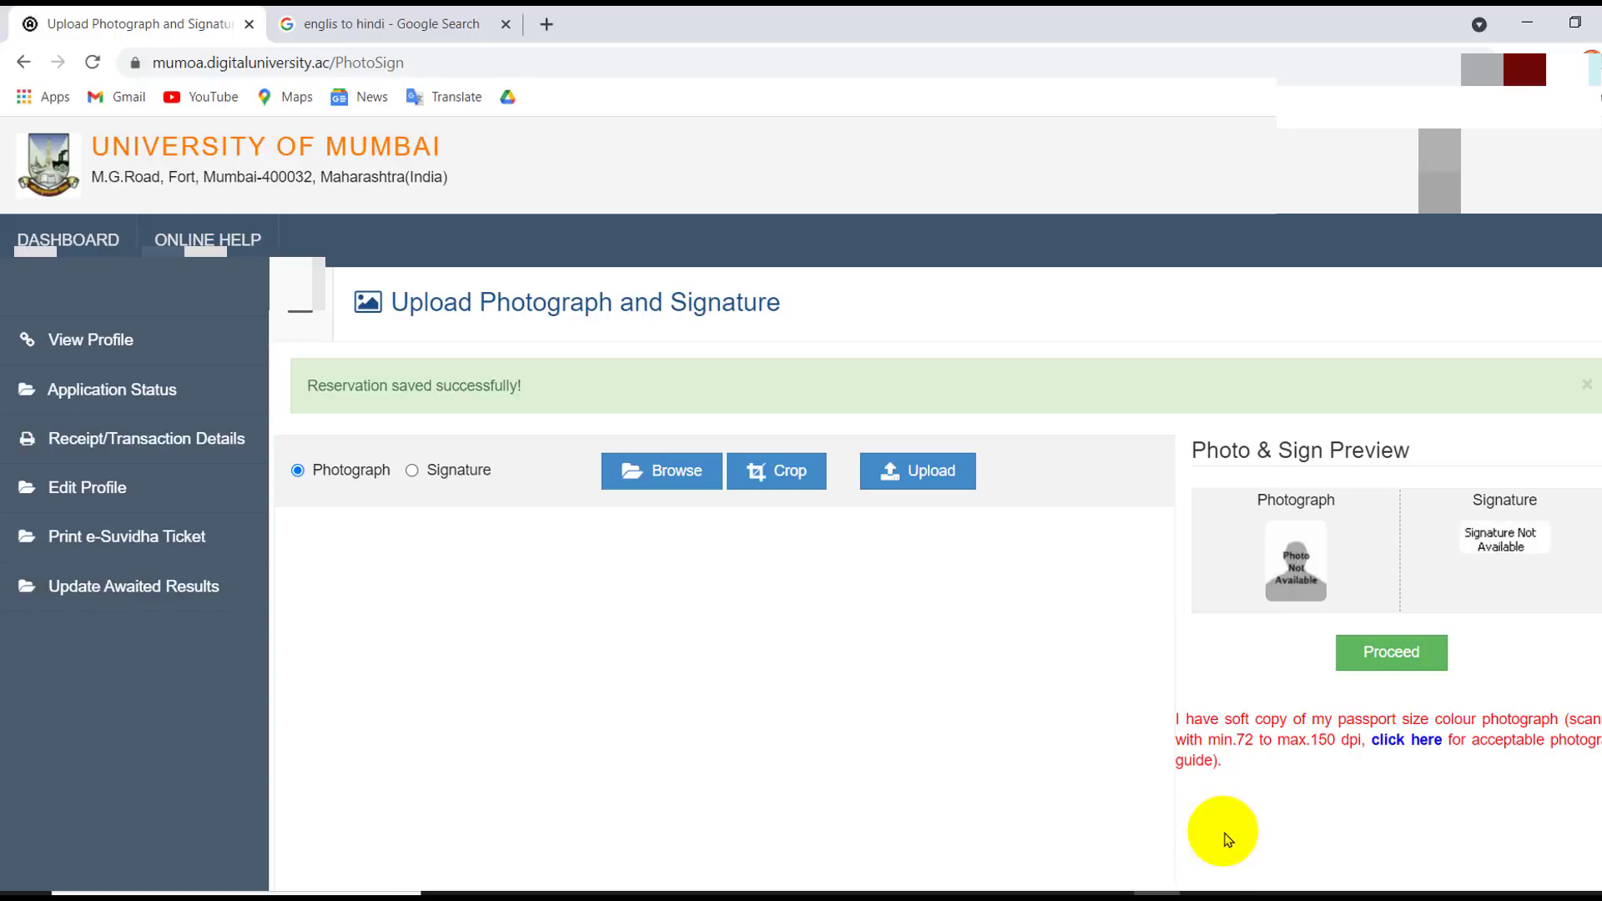
{"action": "left_click_drag", "start_coordinate": [1238, 740], "coordinate": [1352, 742]}
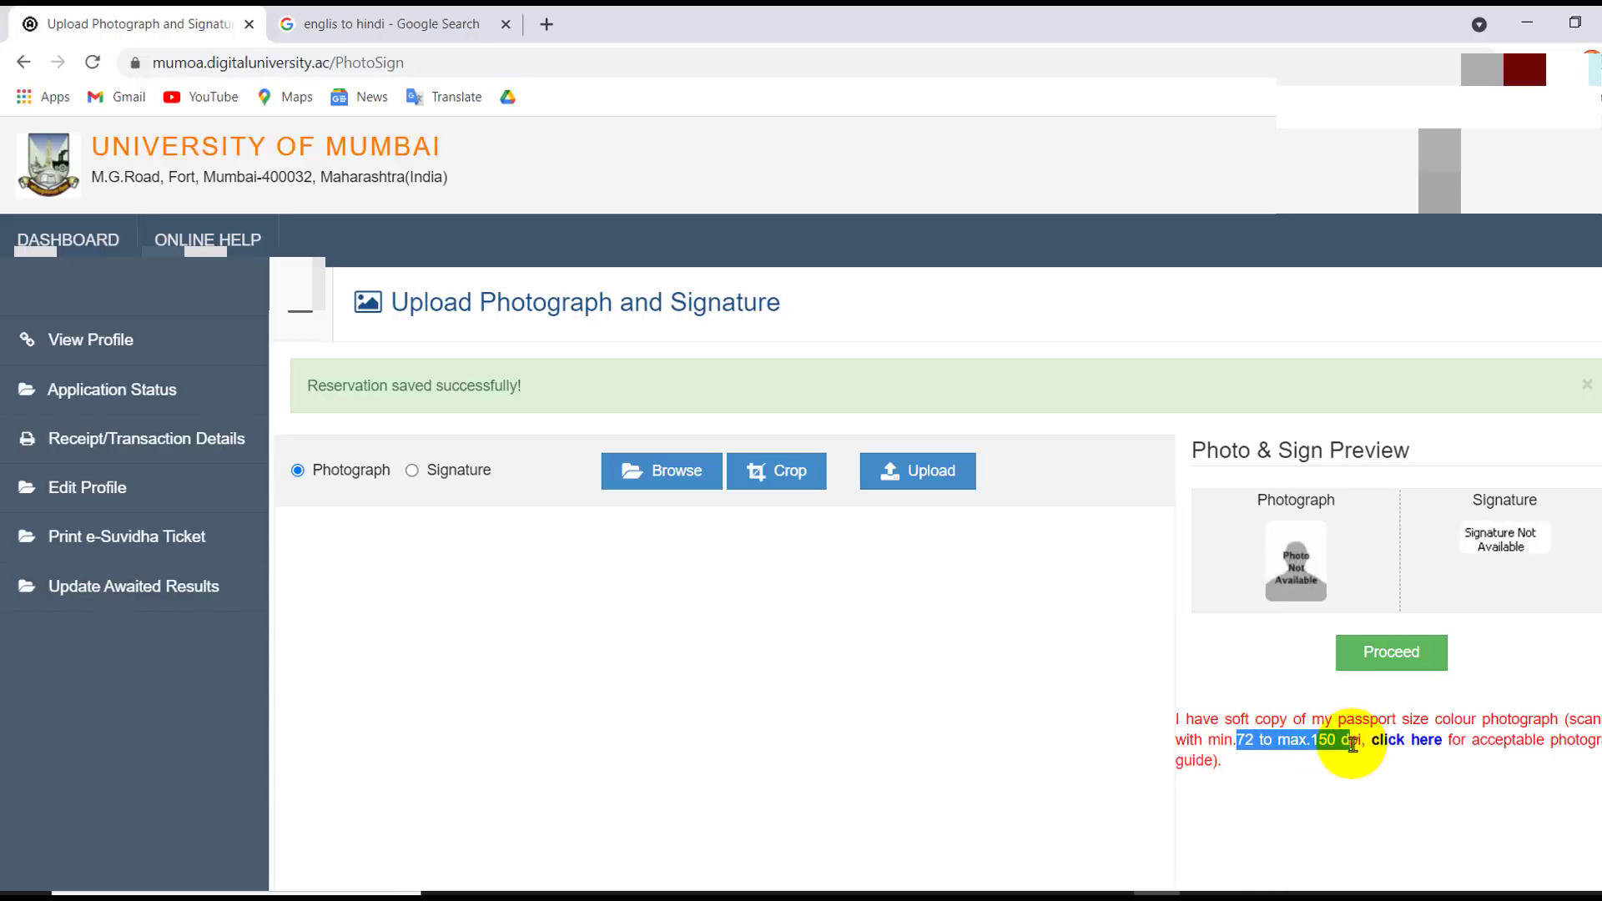
{"action": "left_click", "coordinate": [1090, 668]}
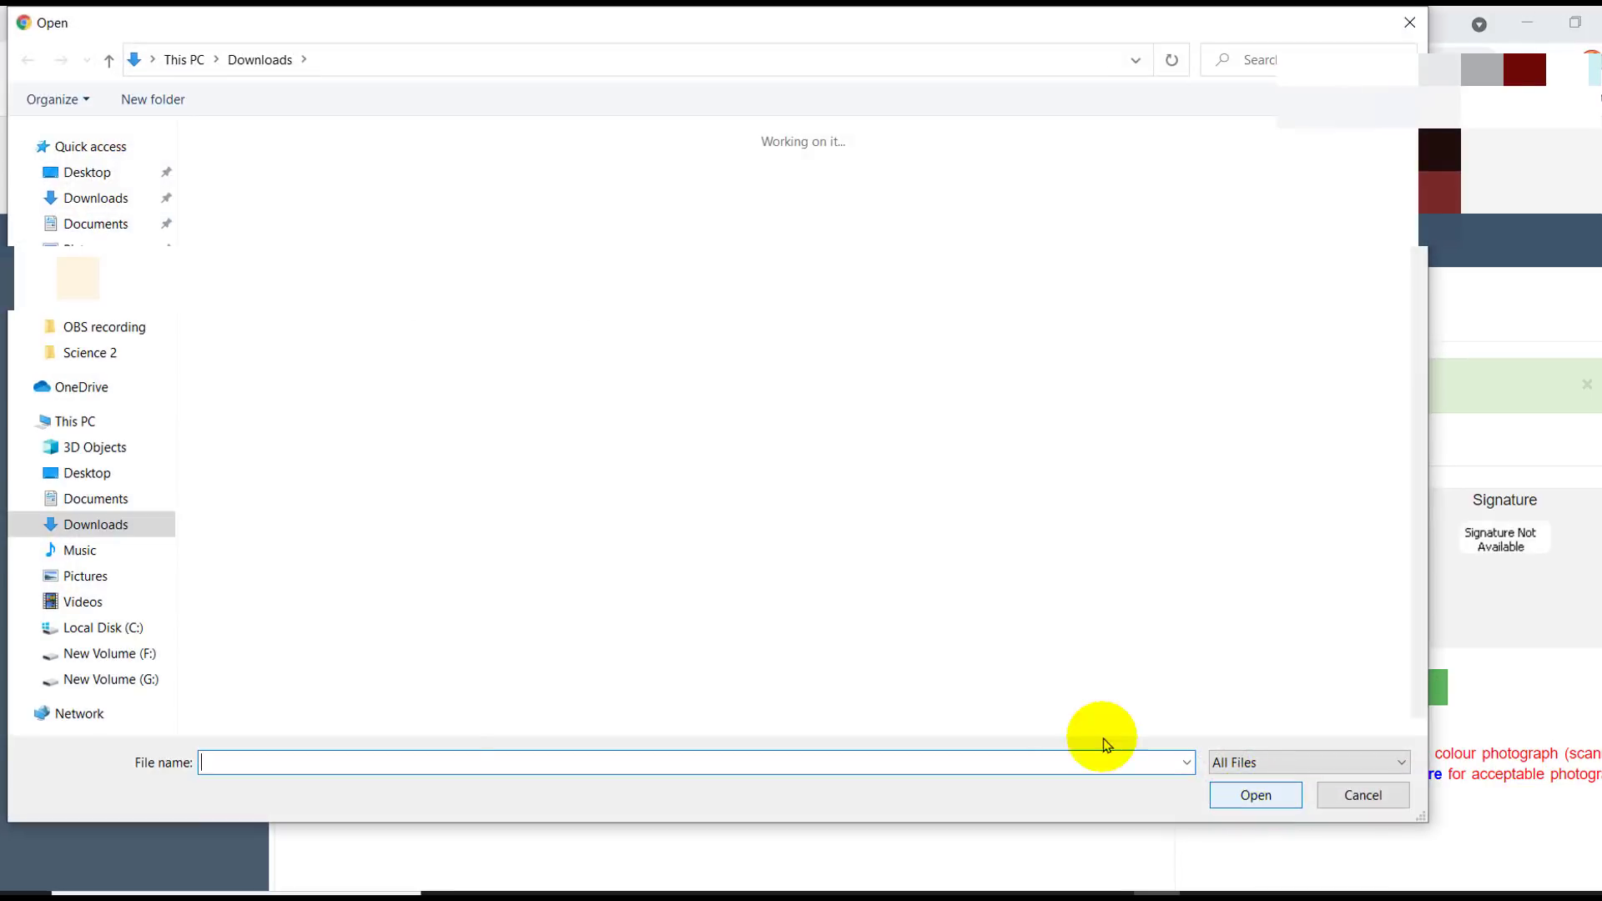
Load photo_2021-08-09_11-59-09 as the signature and stretch the crop box over it.
{"action": "left_click", "coordinate": [584, 178]}
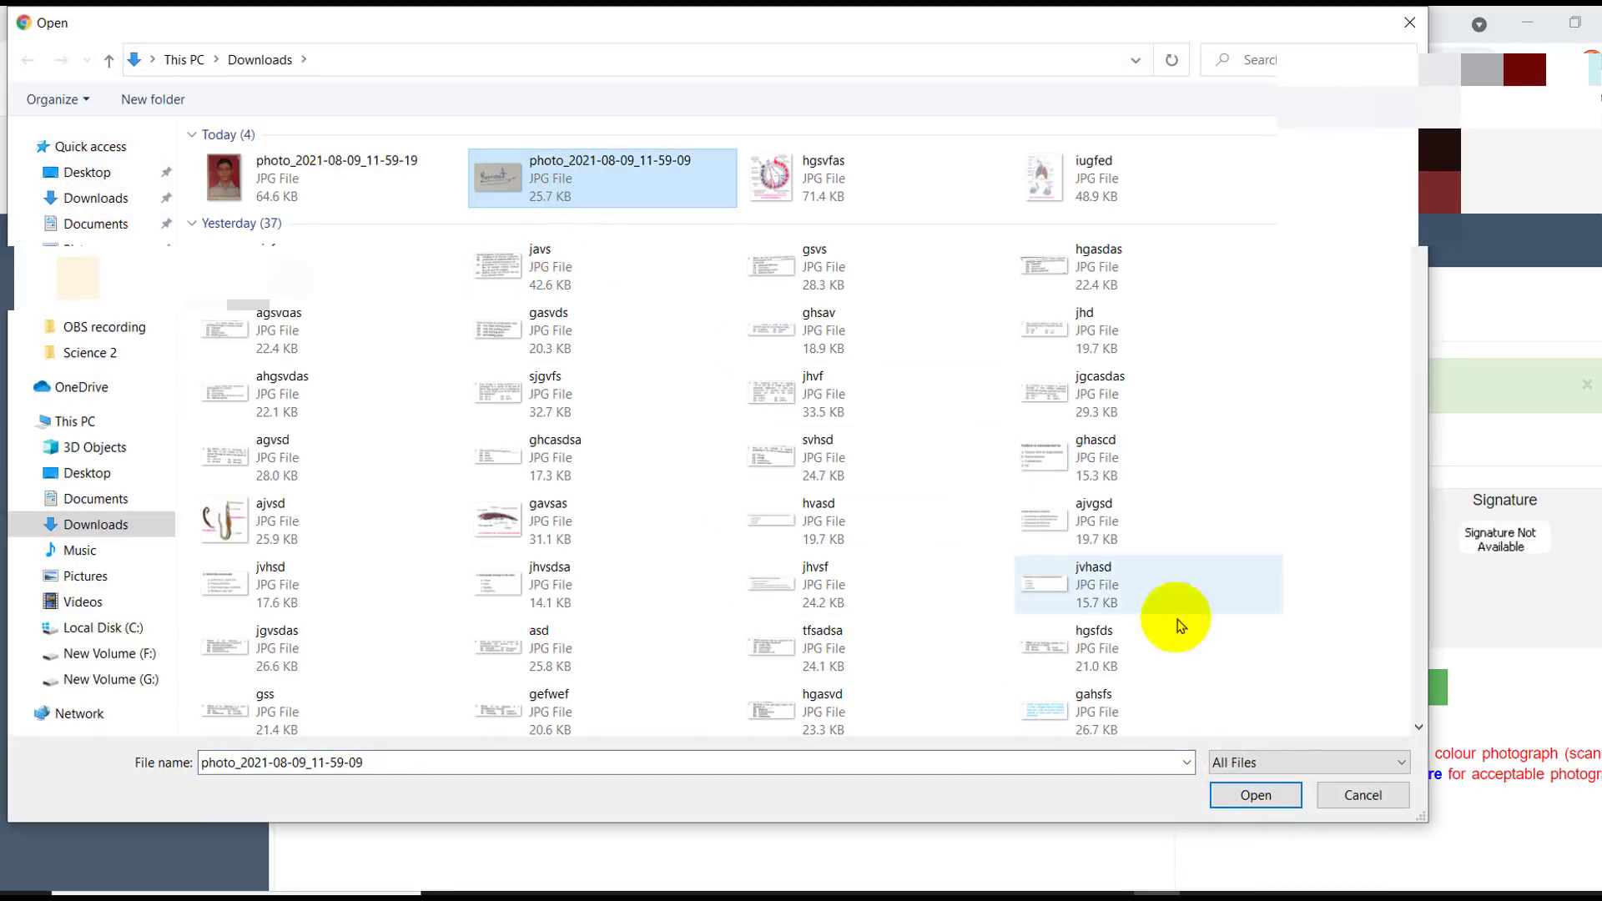
{"action": "left_click", "coordinate": [1298, 795]}
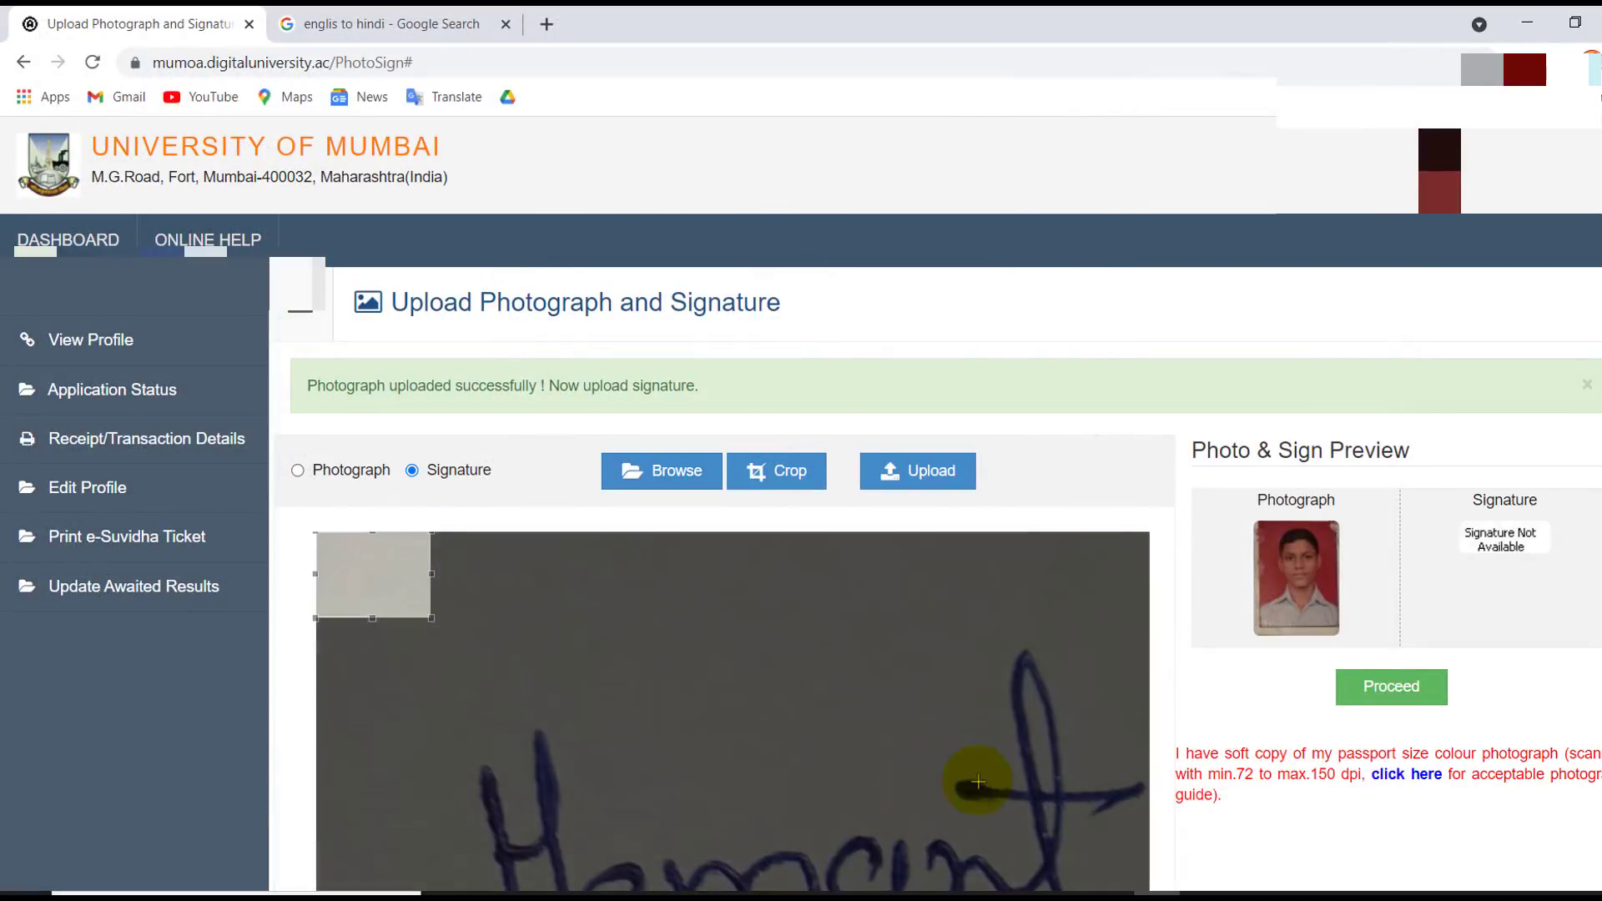
{"action": "scroll", "coordinate": [1169, 690], "scroll_direction": "down", "scroll_amount": 4}
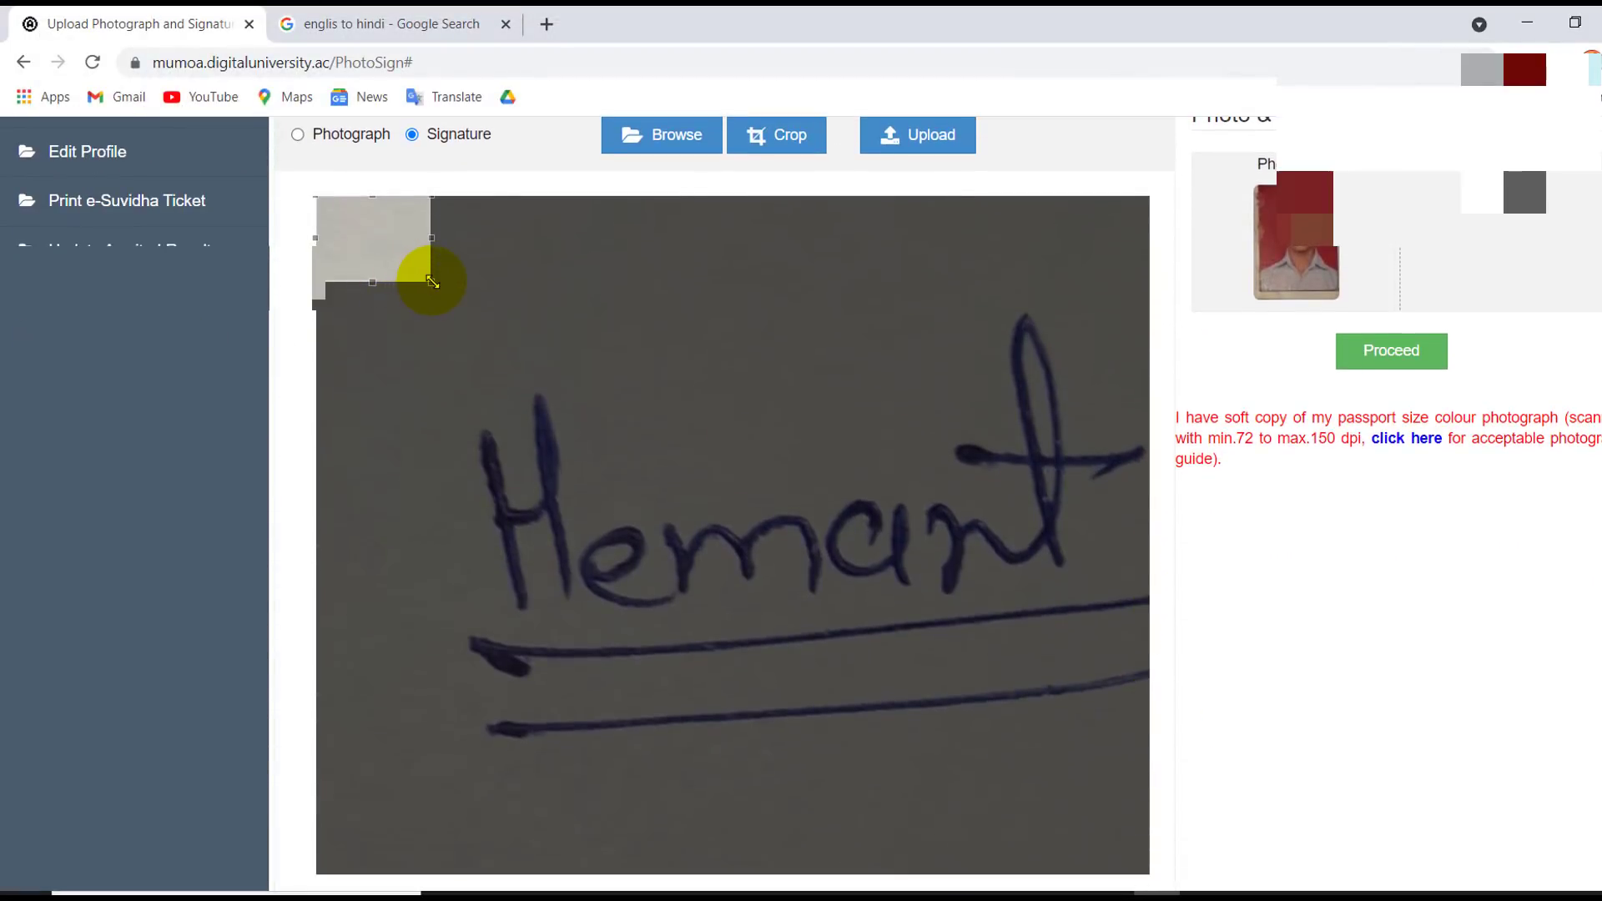
{"action": "mouse_move", "coordinate": [431, 282]}
{"action": "left_mouse_down"}
{"action": "mouse_move", "coordinate": [1090, 740]}
{"action": "mouse_move", "coordinate": [1235, 793]}
{"action": "left_mouse_up"}
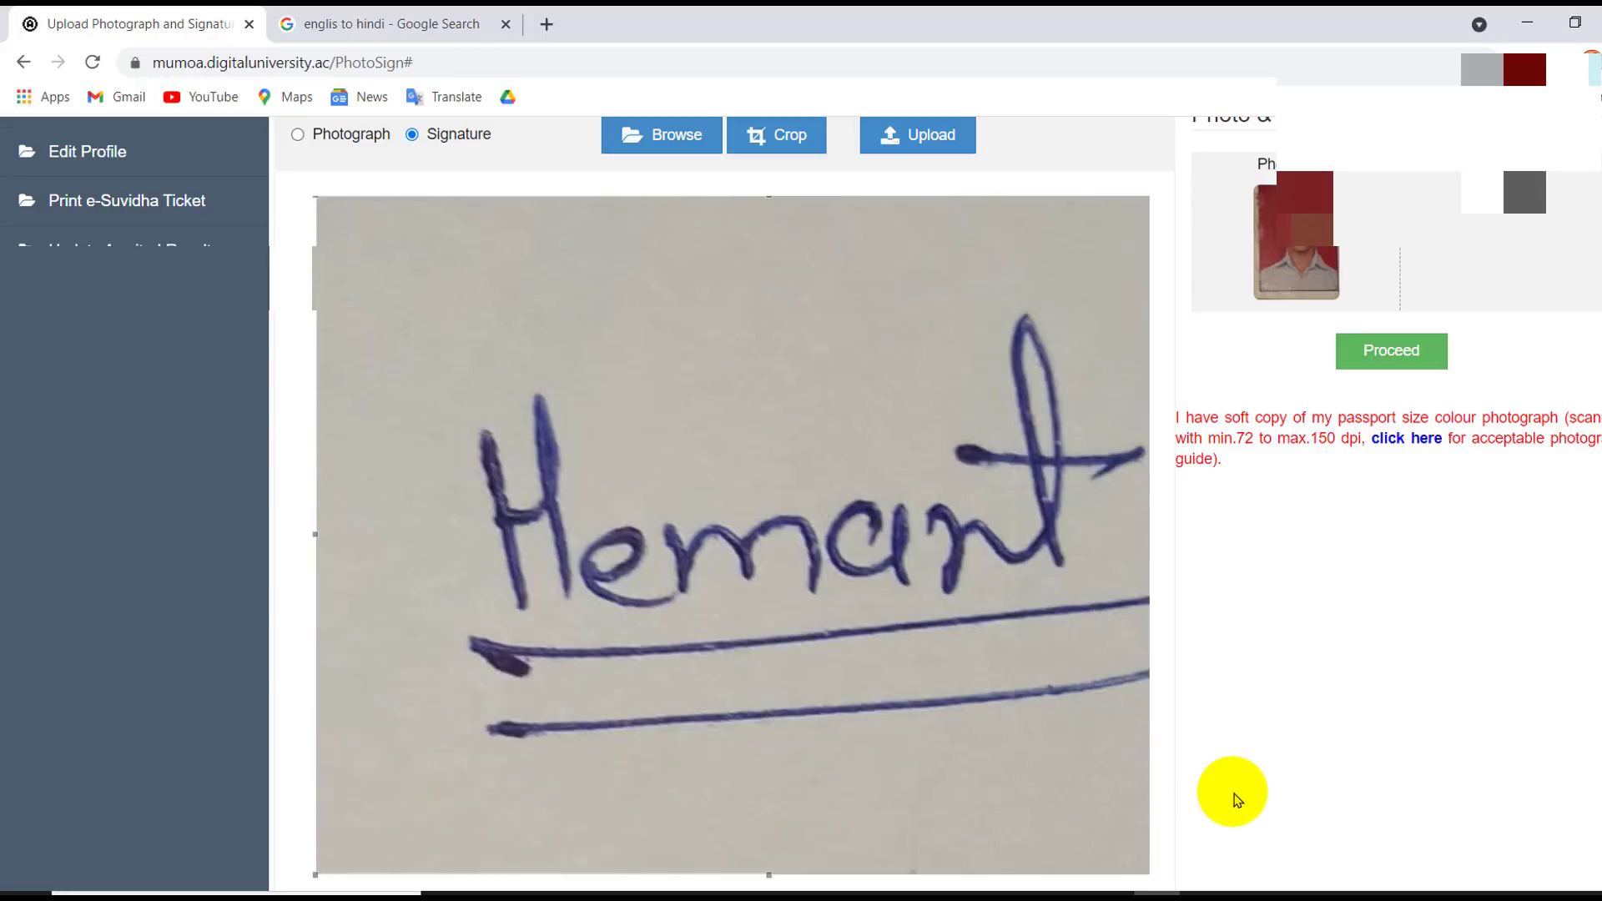
{"action": "scroll", "coordinate": [1277, 554], "scroll_direction": "down", "scroll_amount": 2}
{"action": "right_click", "coordinate": [1277, 554]}
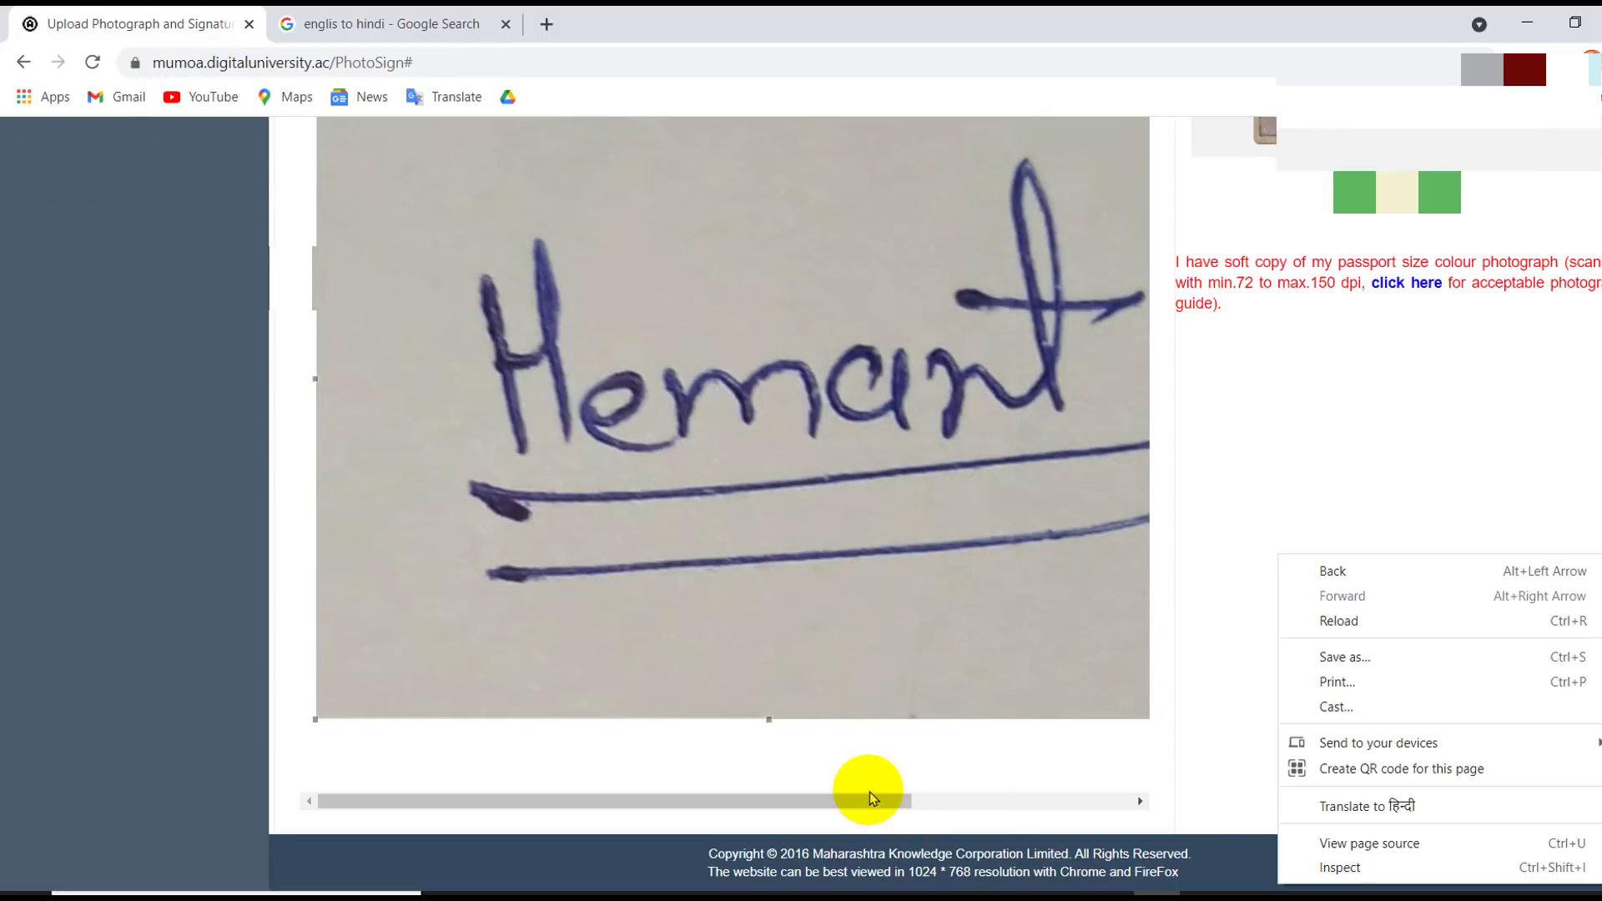
{"action": "left_click", "coordinate": [870, 797]}
{"action": "left_click_drag", "start_coordinate": [894, 797], "coordinate": [1198, 815]}
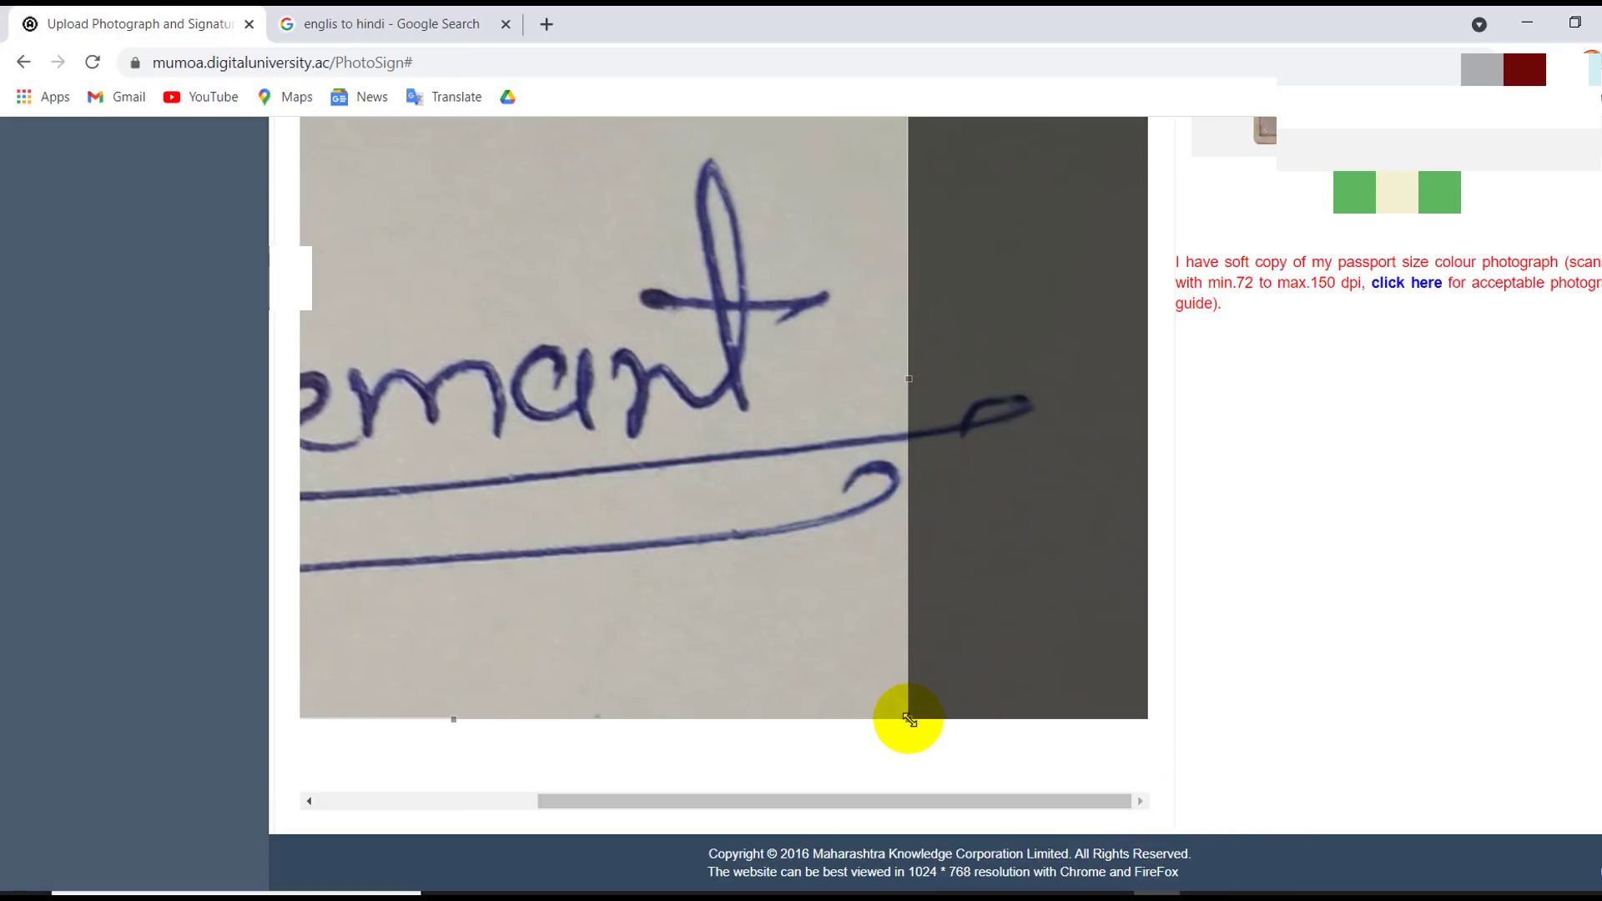
{"action": "mouse_move", "coordinate": [730, 549]}
{"action": "left_mouse_down"}
{"action": "mouse_move", "coordinate": [822, 561]}
{"action": "mouse_move", "coordinate": [656, 491]}
{"action": "mouse_move", "coordinate": [940, 482]}
{"action": "left_mouse_up"}
{"action": "scroll", "coordinate": [987, 490], "scroll_direction": "up", "scroll_amount": 2}
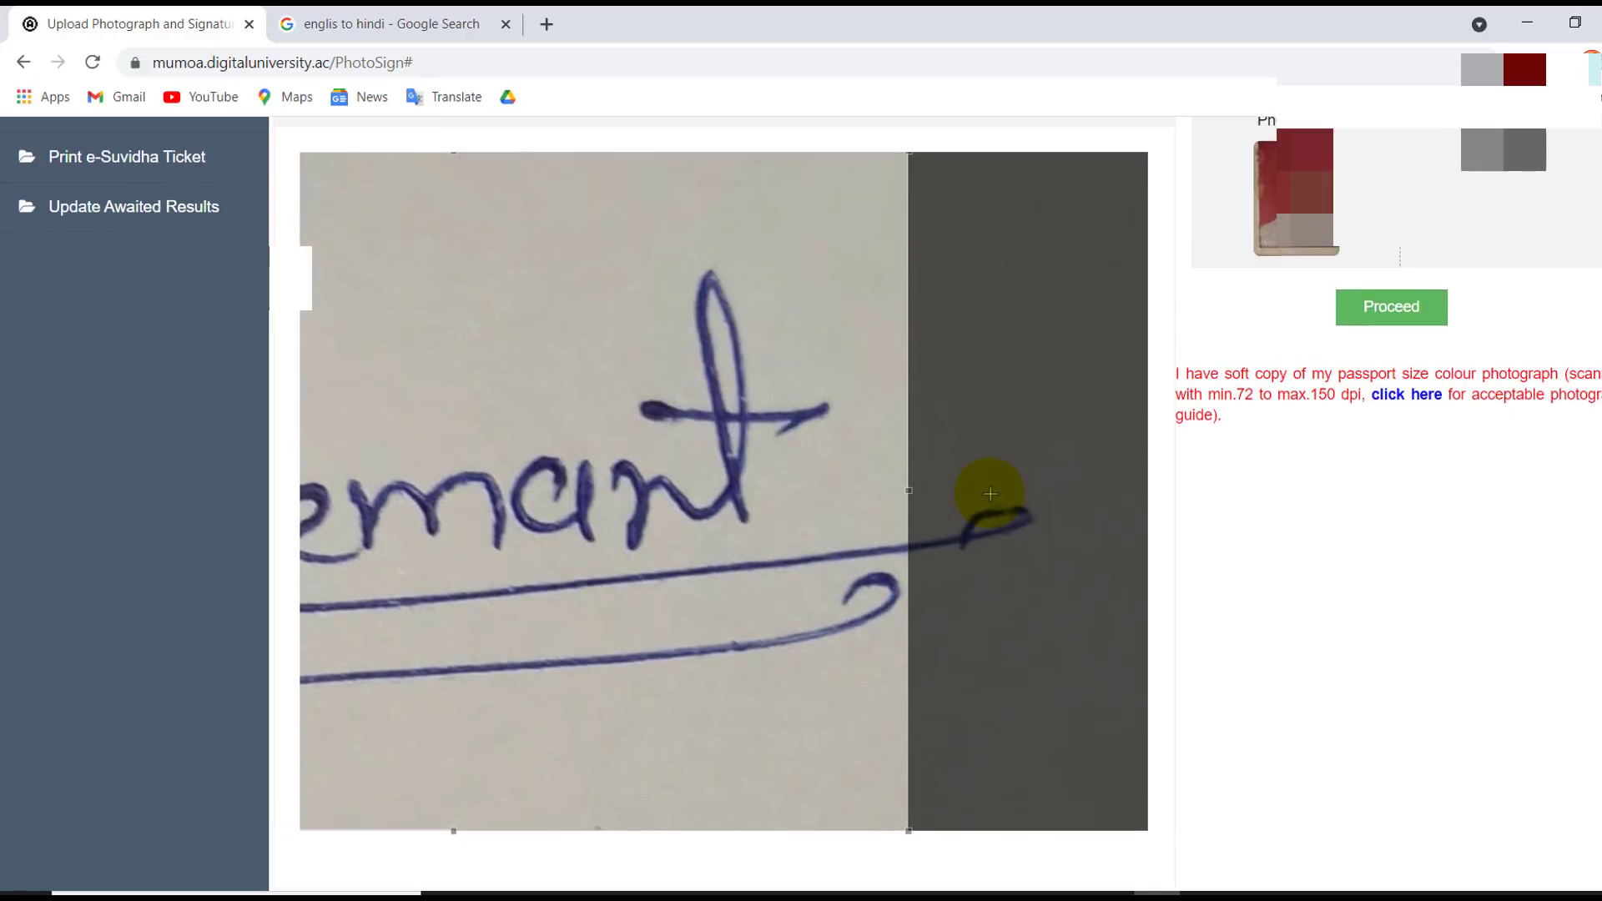
{"action": "scroll", "coordinate": [990, 493], "scroll_direction": "up", "scroll_amount": 3}
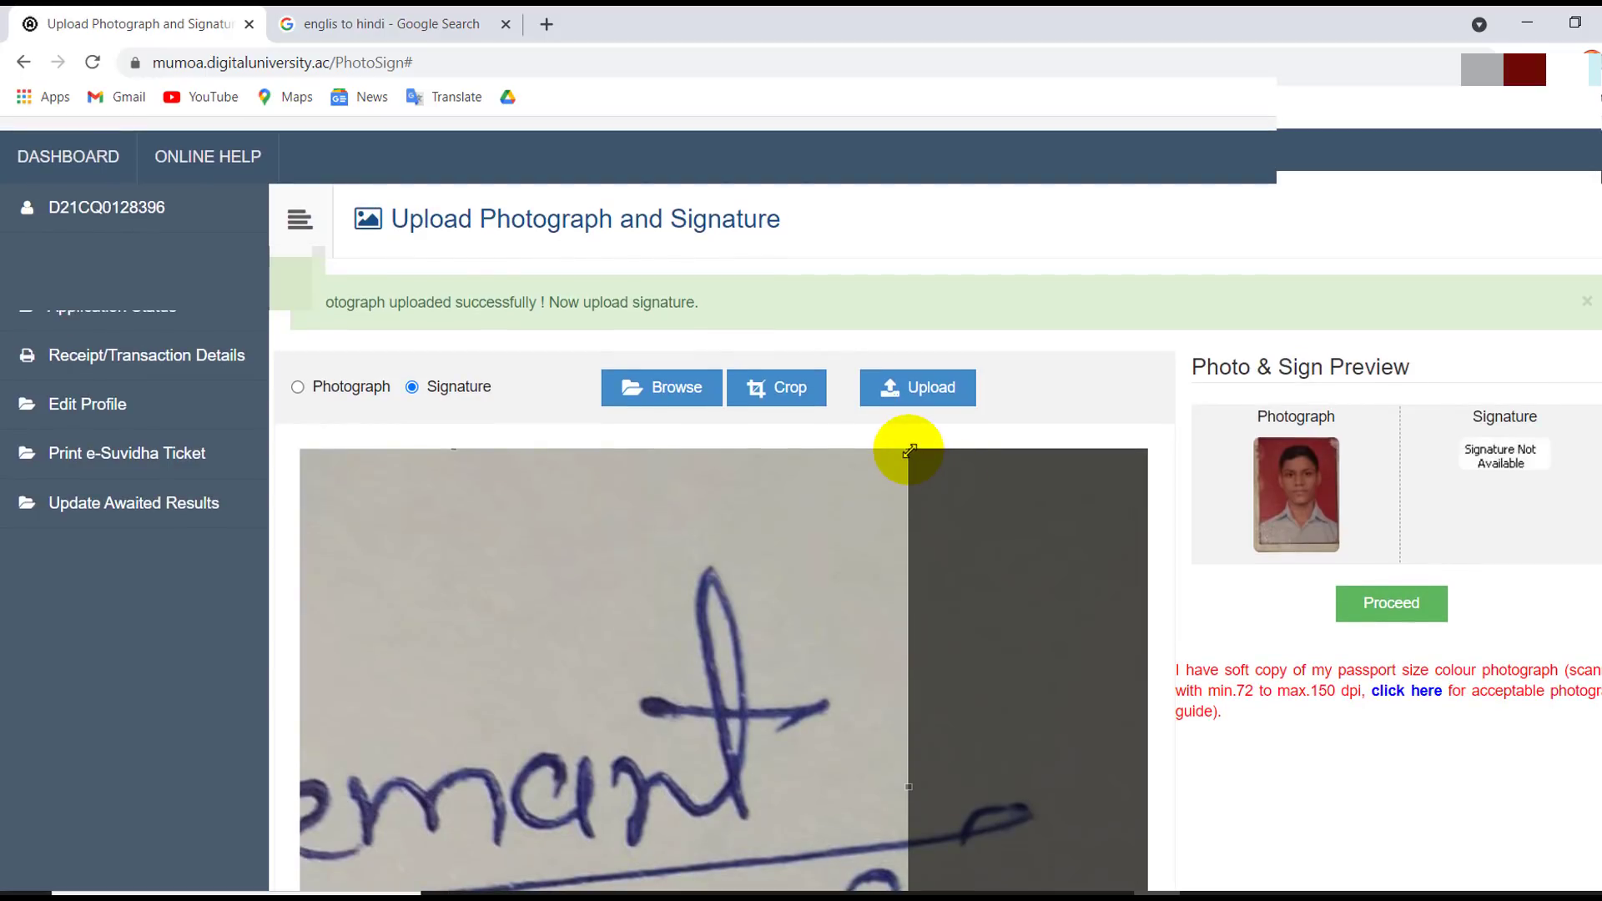
Adjust the crop box edges to frame the handwritten signature.
{"action": "left_click_drag", "start_coordinate": [909, 450], "coordinate": [437, 584]}
{"action": "scroll", "coordinate": [875, 669], "scroll_direction": "down", "scroll_amount": 5}
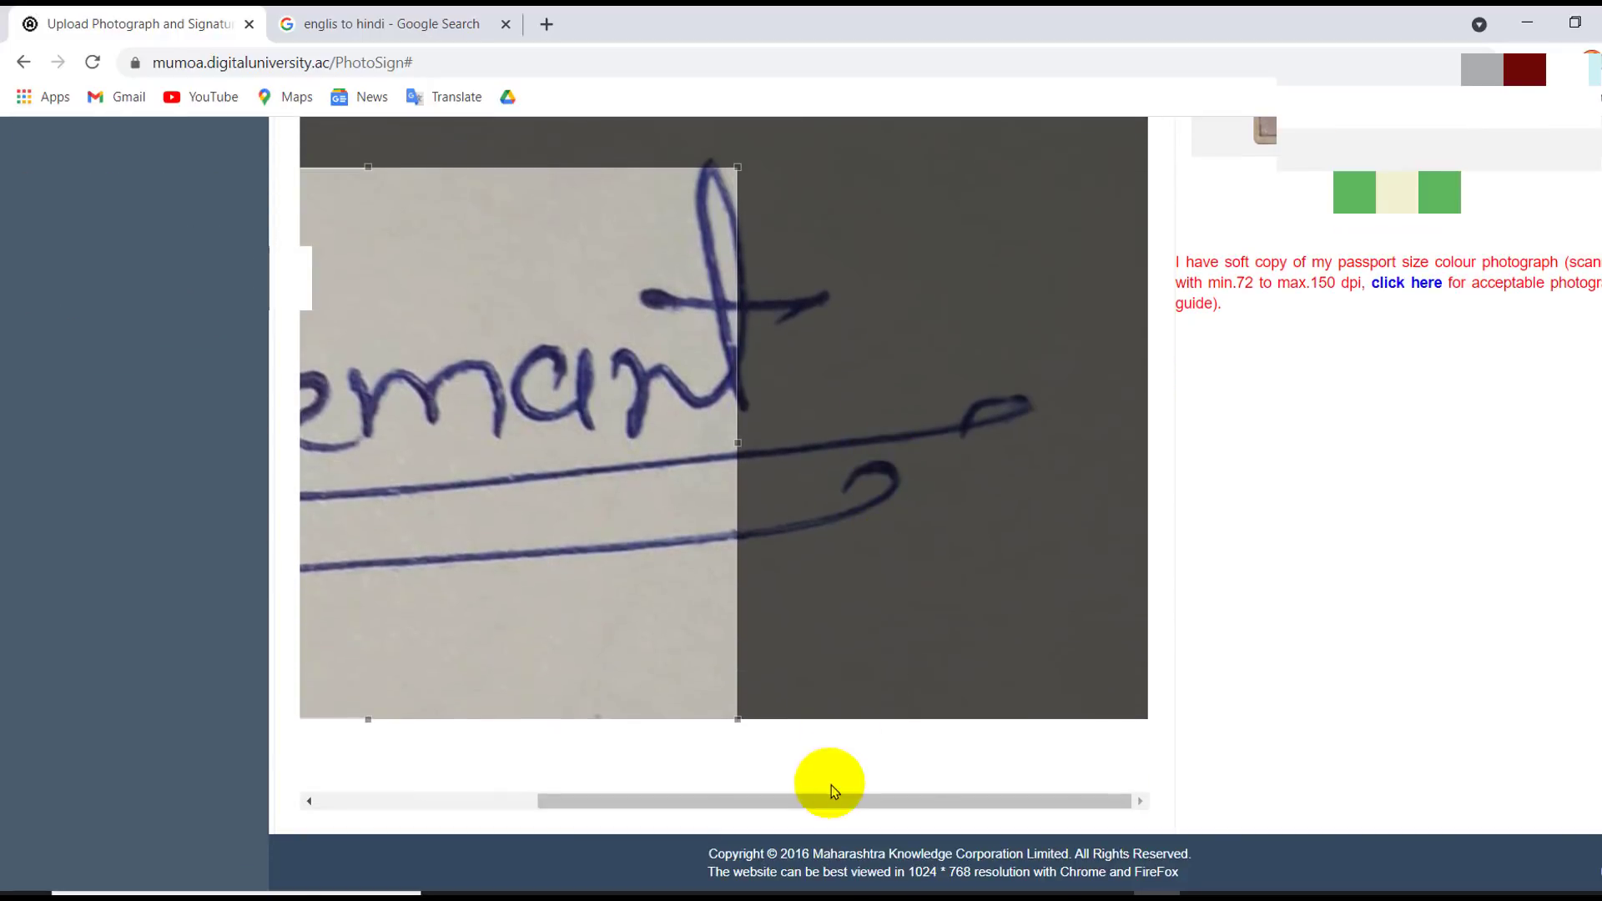
{"action": "left_click_drag", "start_coordinate": [830, 794], "coordinate": [508, 743]}
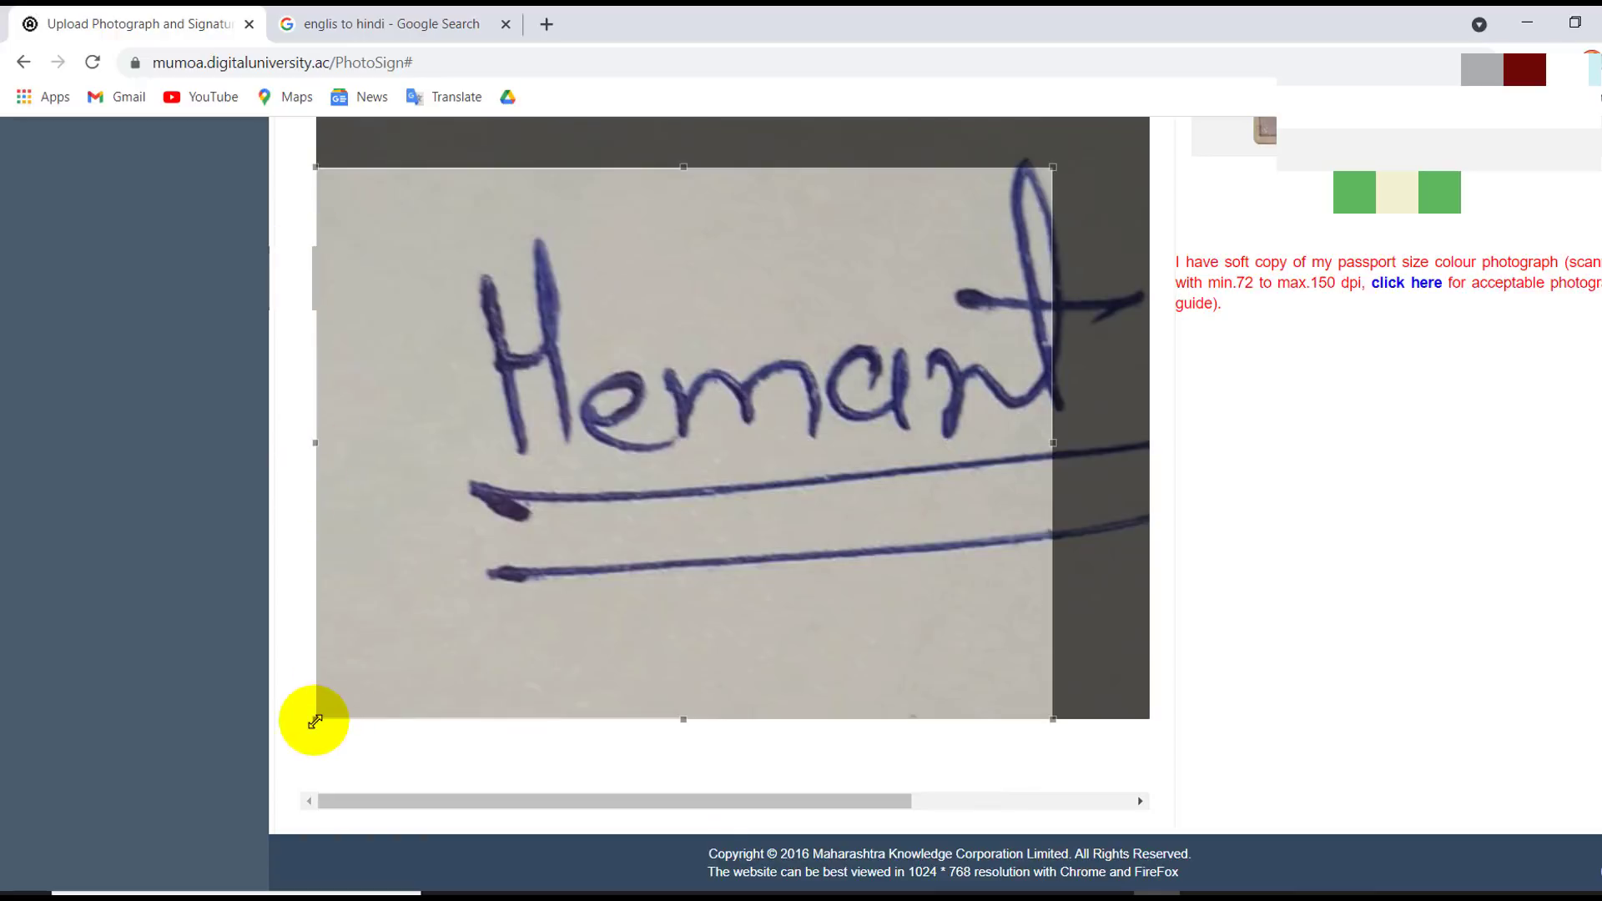
{"action": "left_click_drag", "start_coordinate": [316, 720], "coordinate": [443, 625]}
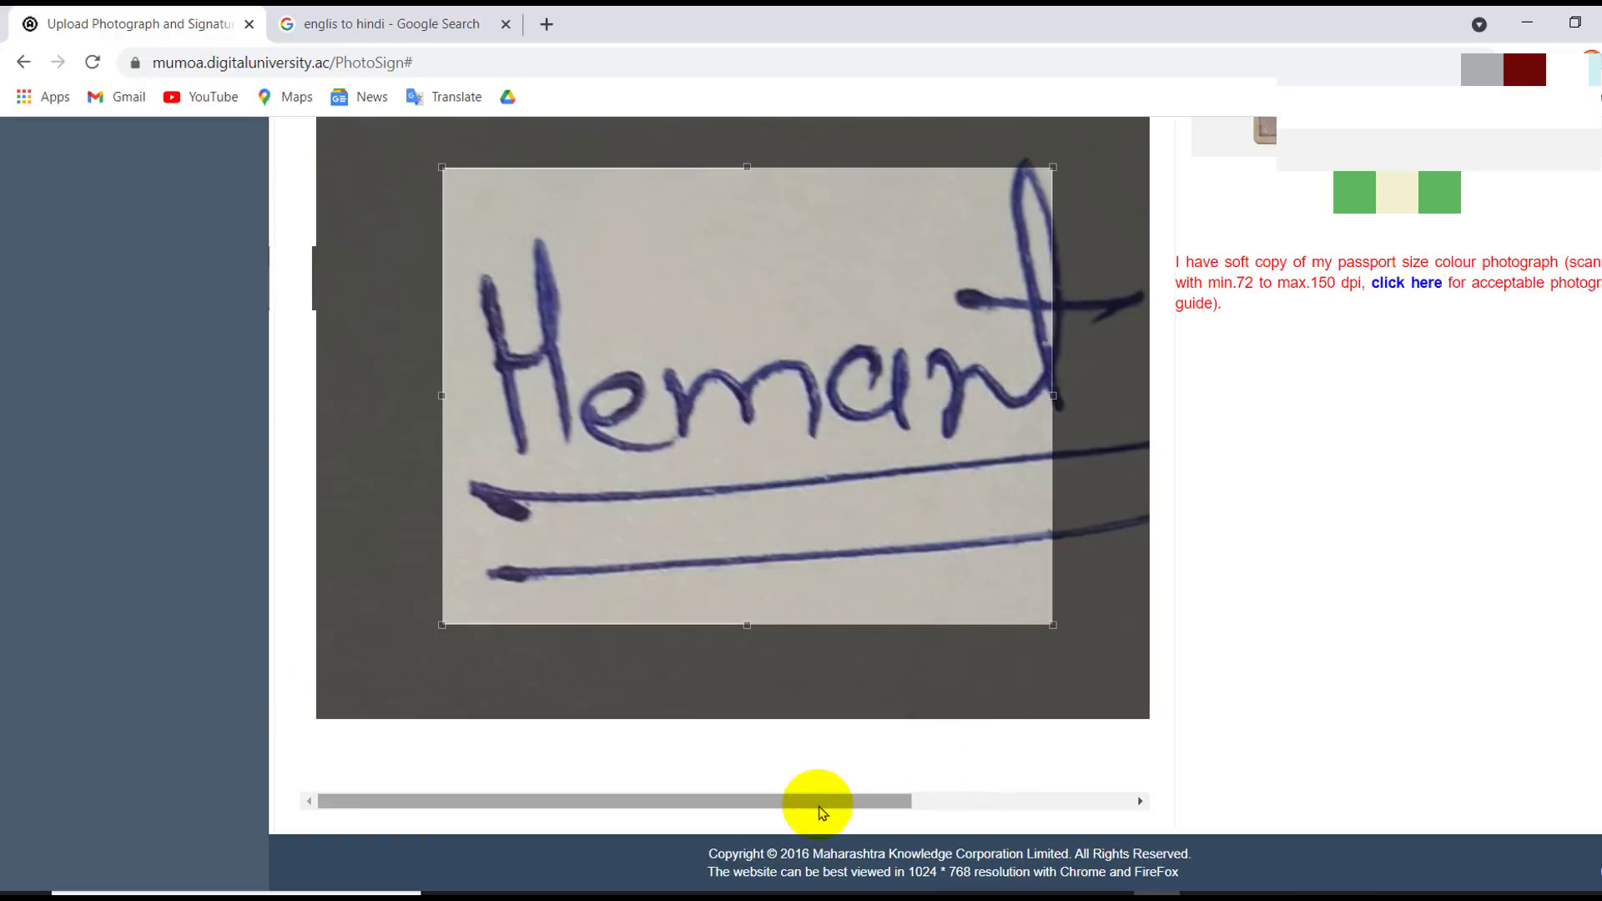
{"action": "left_click_drag", "start_coordinate": [821, 811], "coordinate": [1018, 815]}
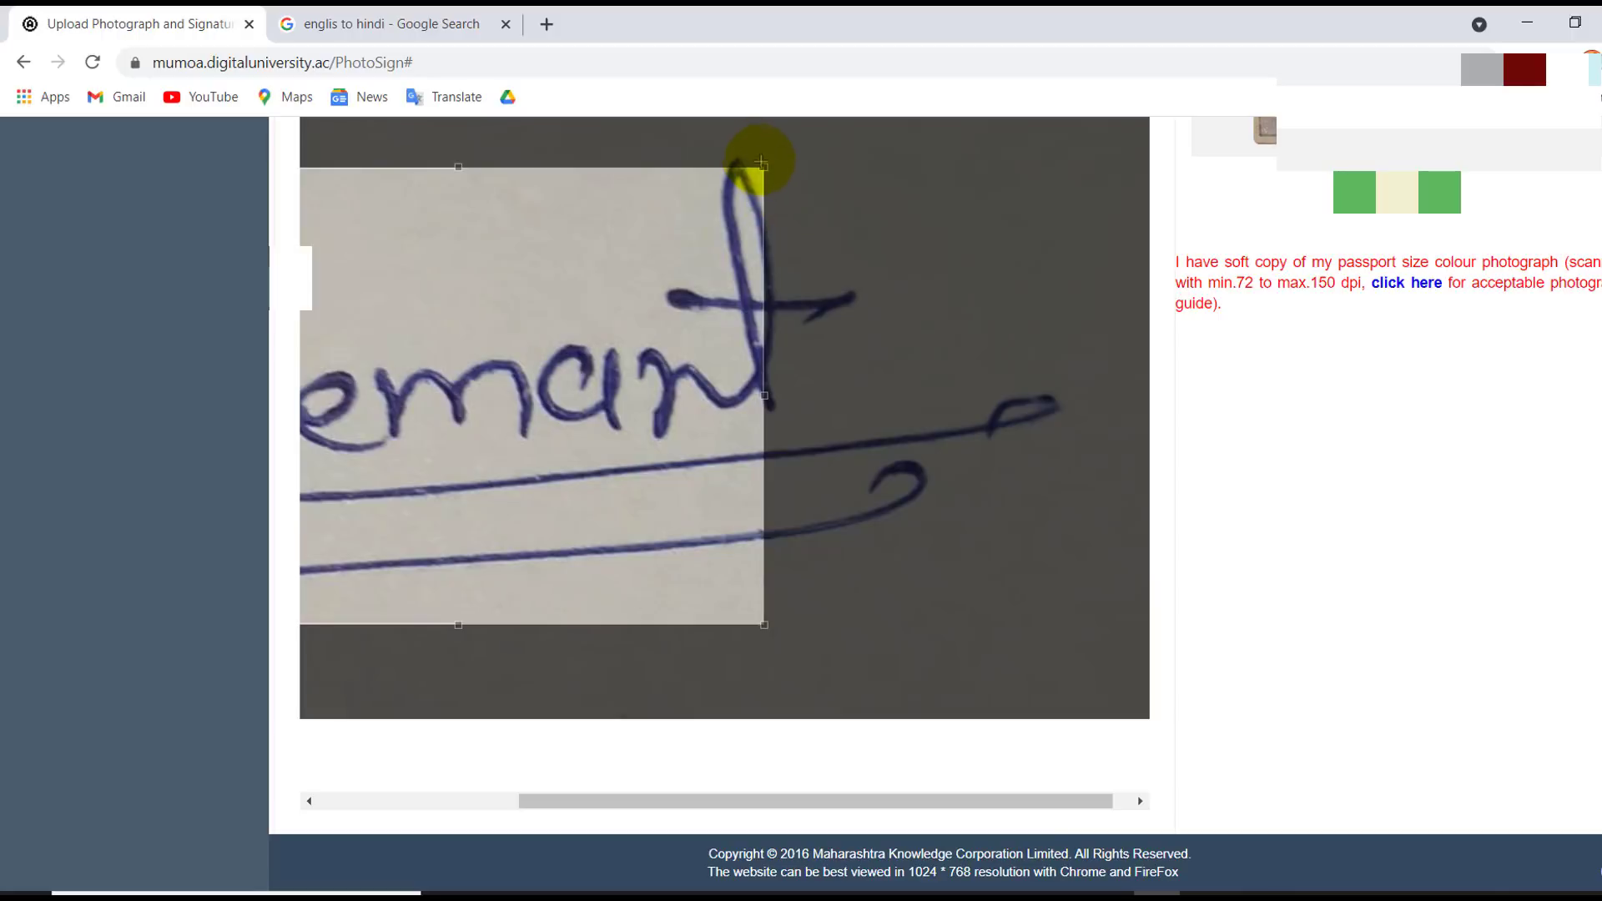
{"action": "left_click_drag", "start_coordinate": [764, 168], "coordinate": [797, 144]}
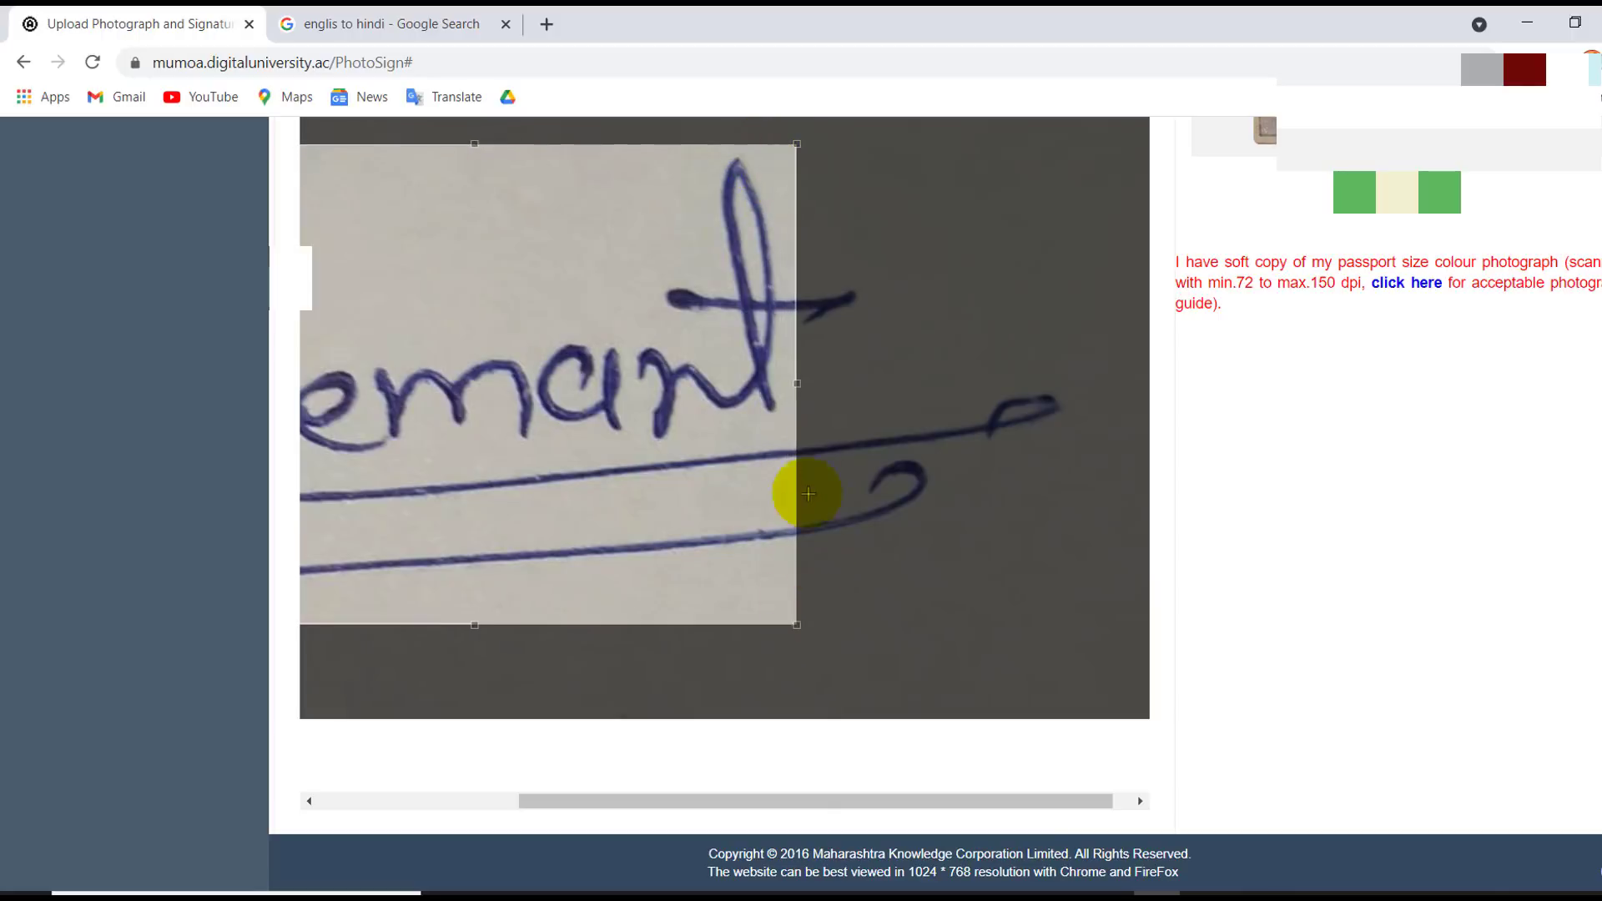
{"action": "left_click_drag", "start_coordinate": [795, 384], "coordinate": [988, 369]}
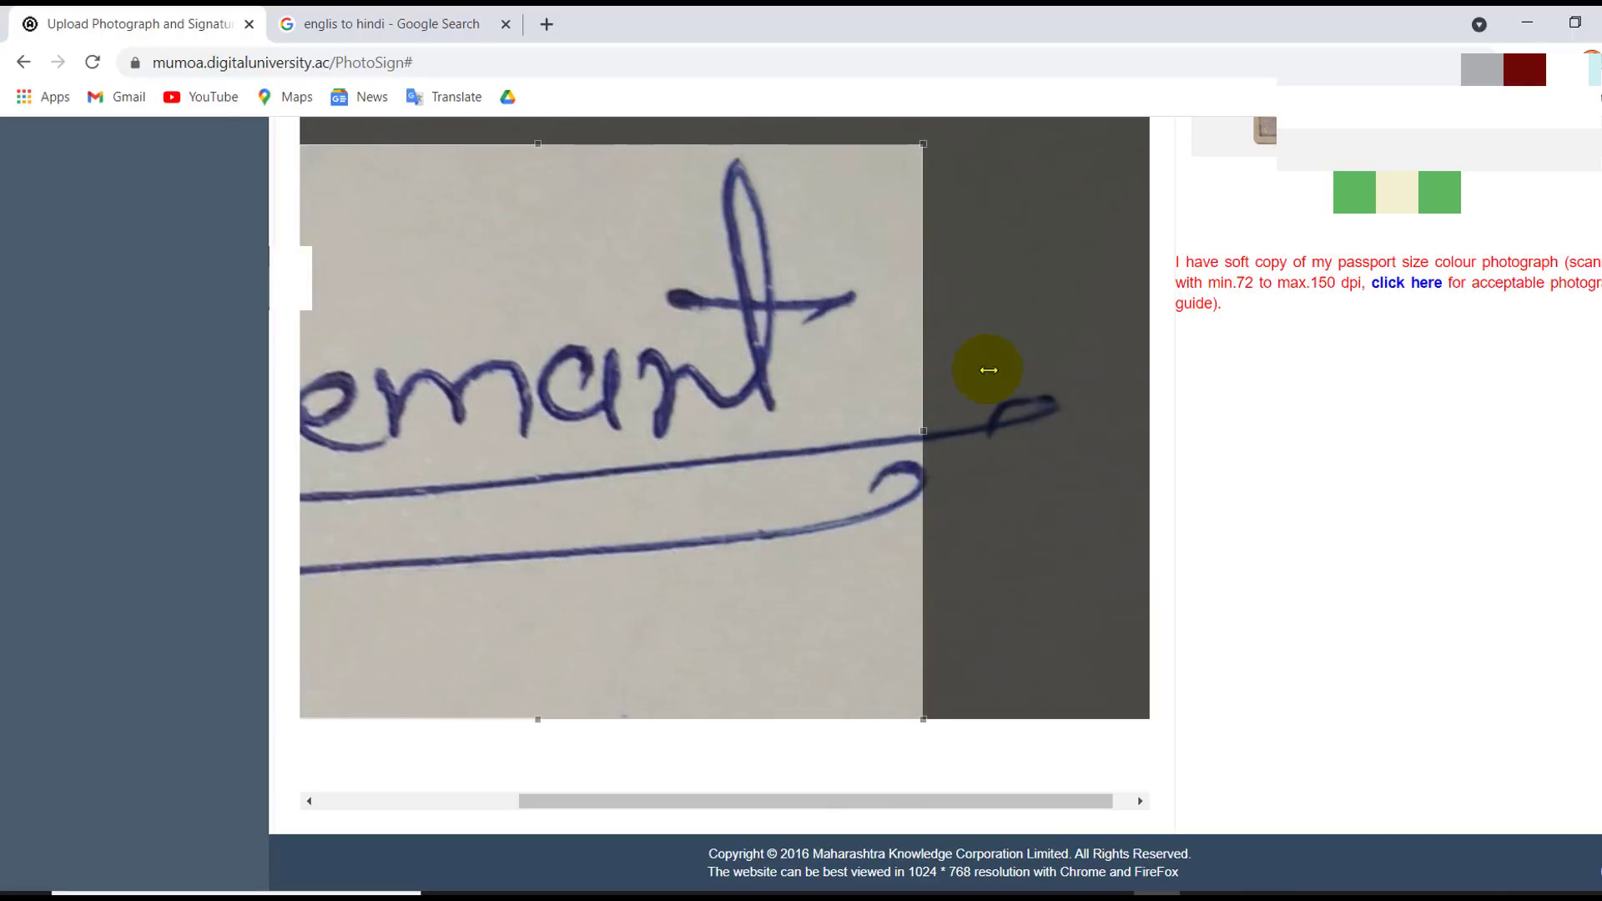
{"action": "scroll", "coordinate": [1004, 473], "scroll_direction": "left", "scroll_amount": 5}
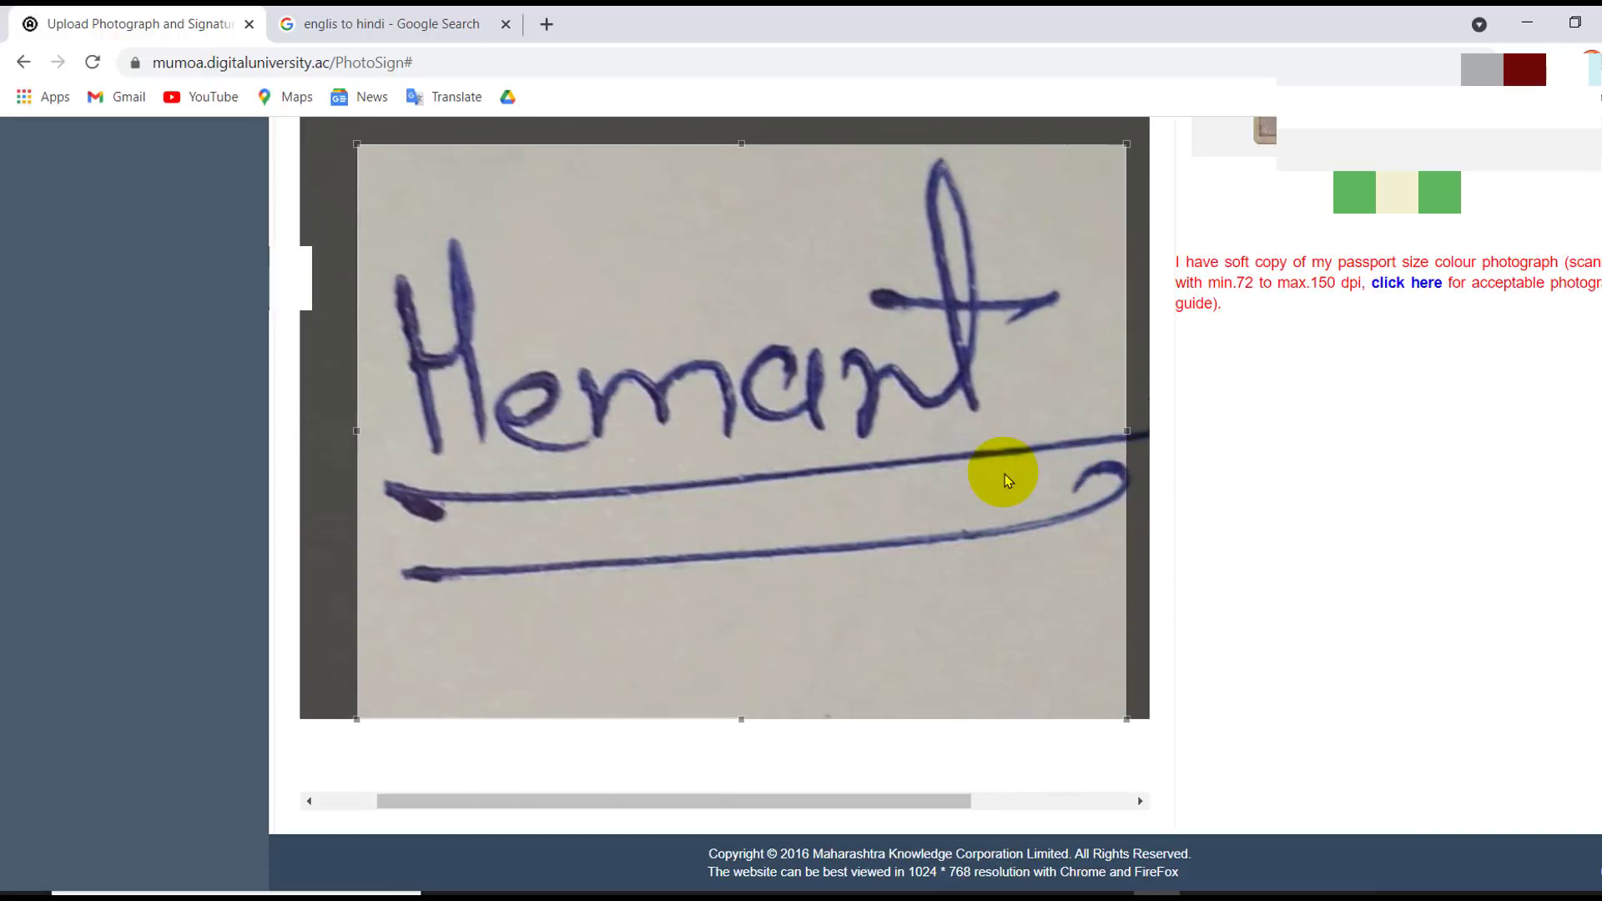
{"action": "scroll", "coordinate": [1216, 469], "scroll_direction": "up", "scroll_amount": 4}
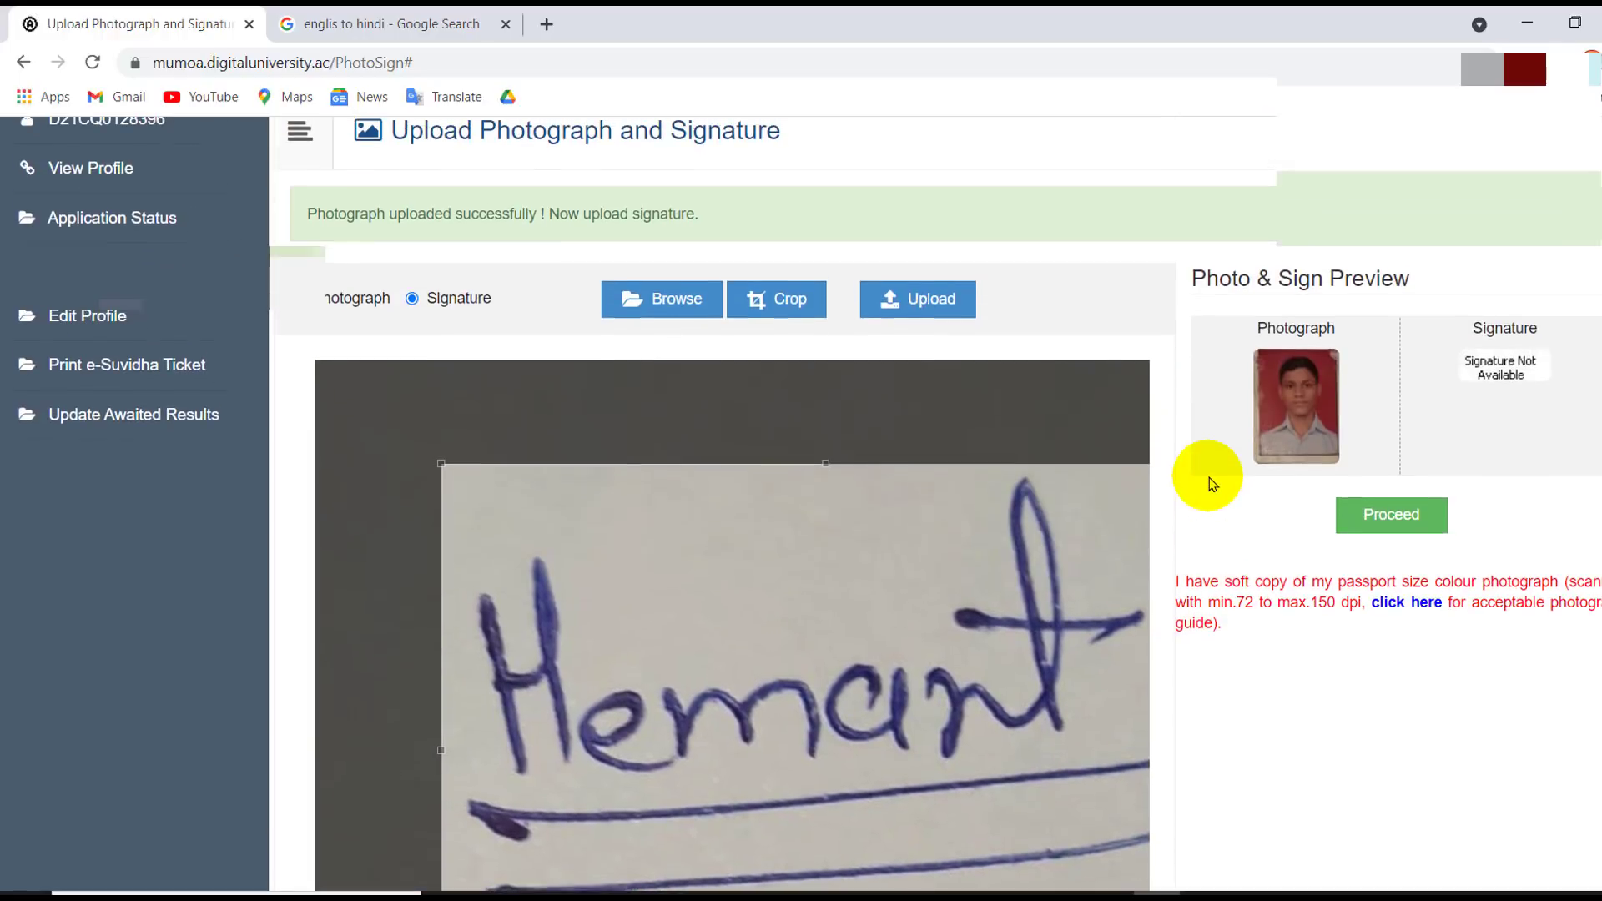
Crop and upload the signature, then proceed to the Contact Details page.
{"action": "left_click", "coordinate": [775, 296]}
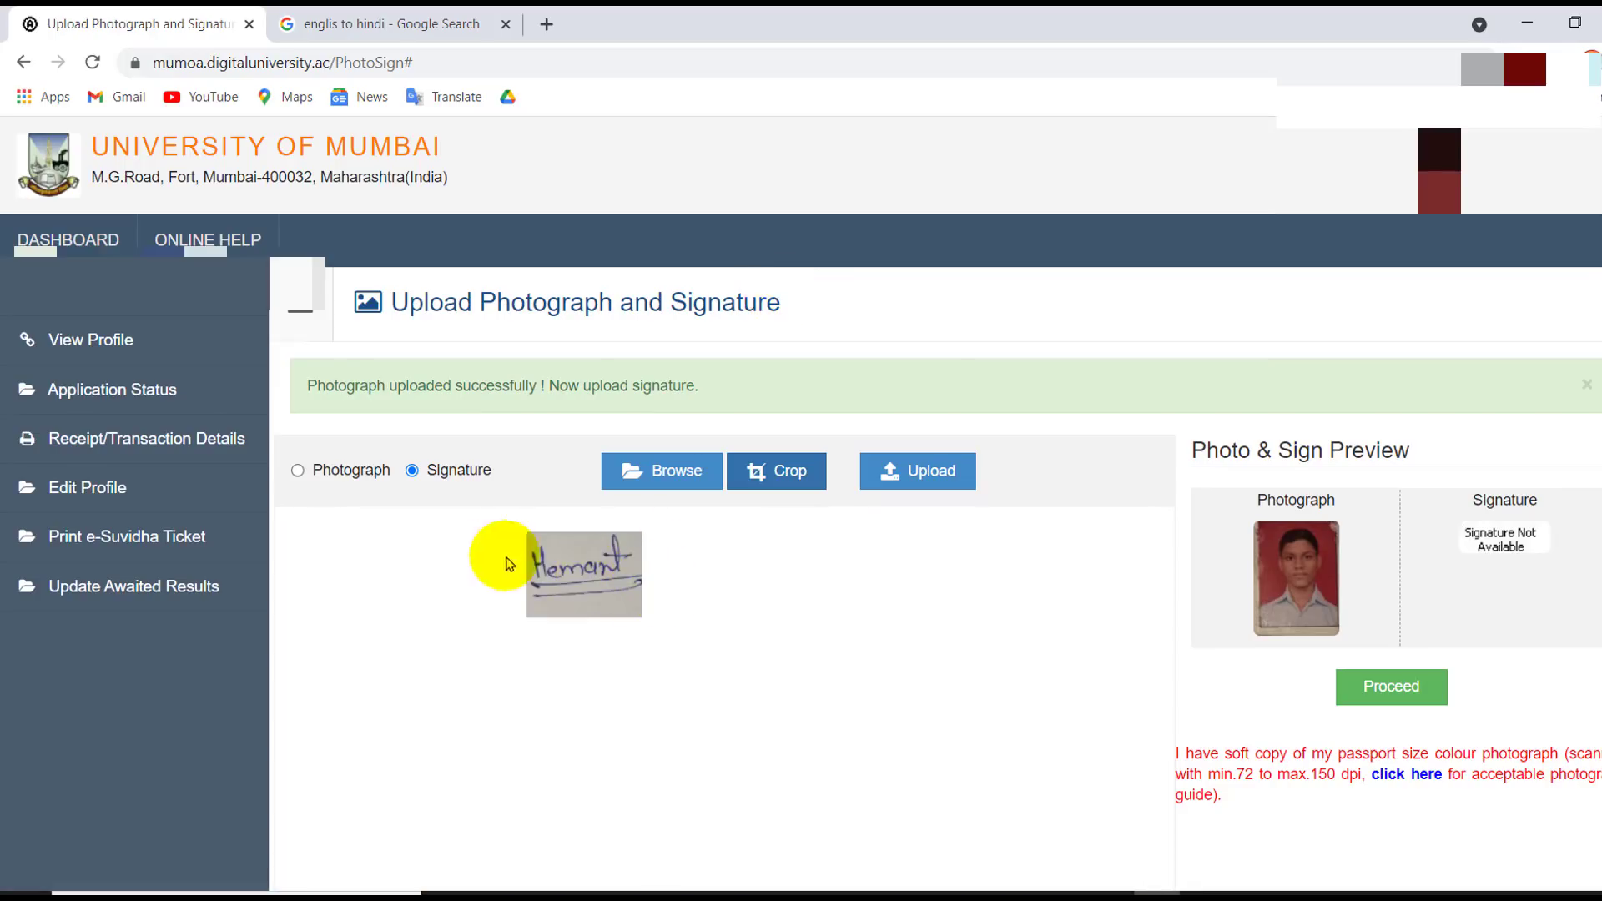
{"action": "left_click", "coordinate": [916, 476]}
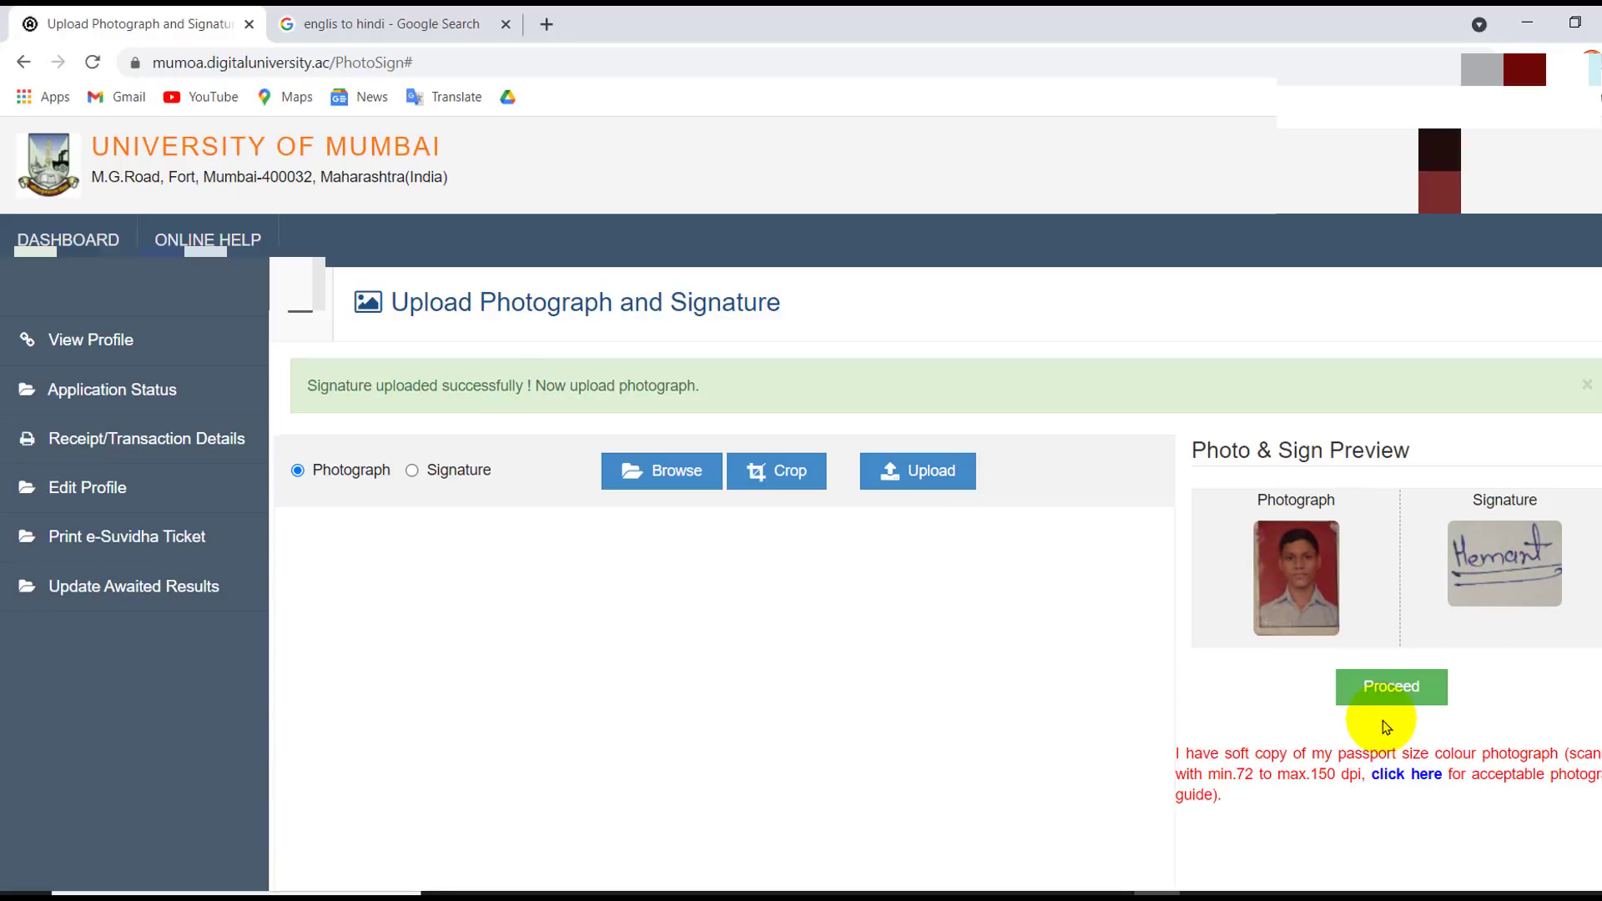
{"action": "left_click", "coordinate": [1388, 688]}
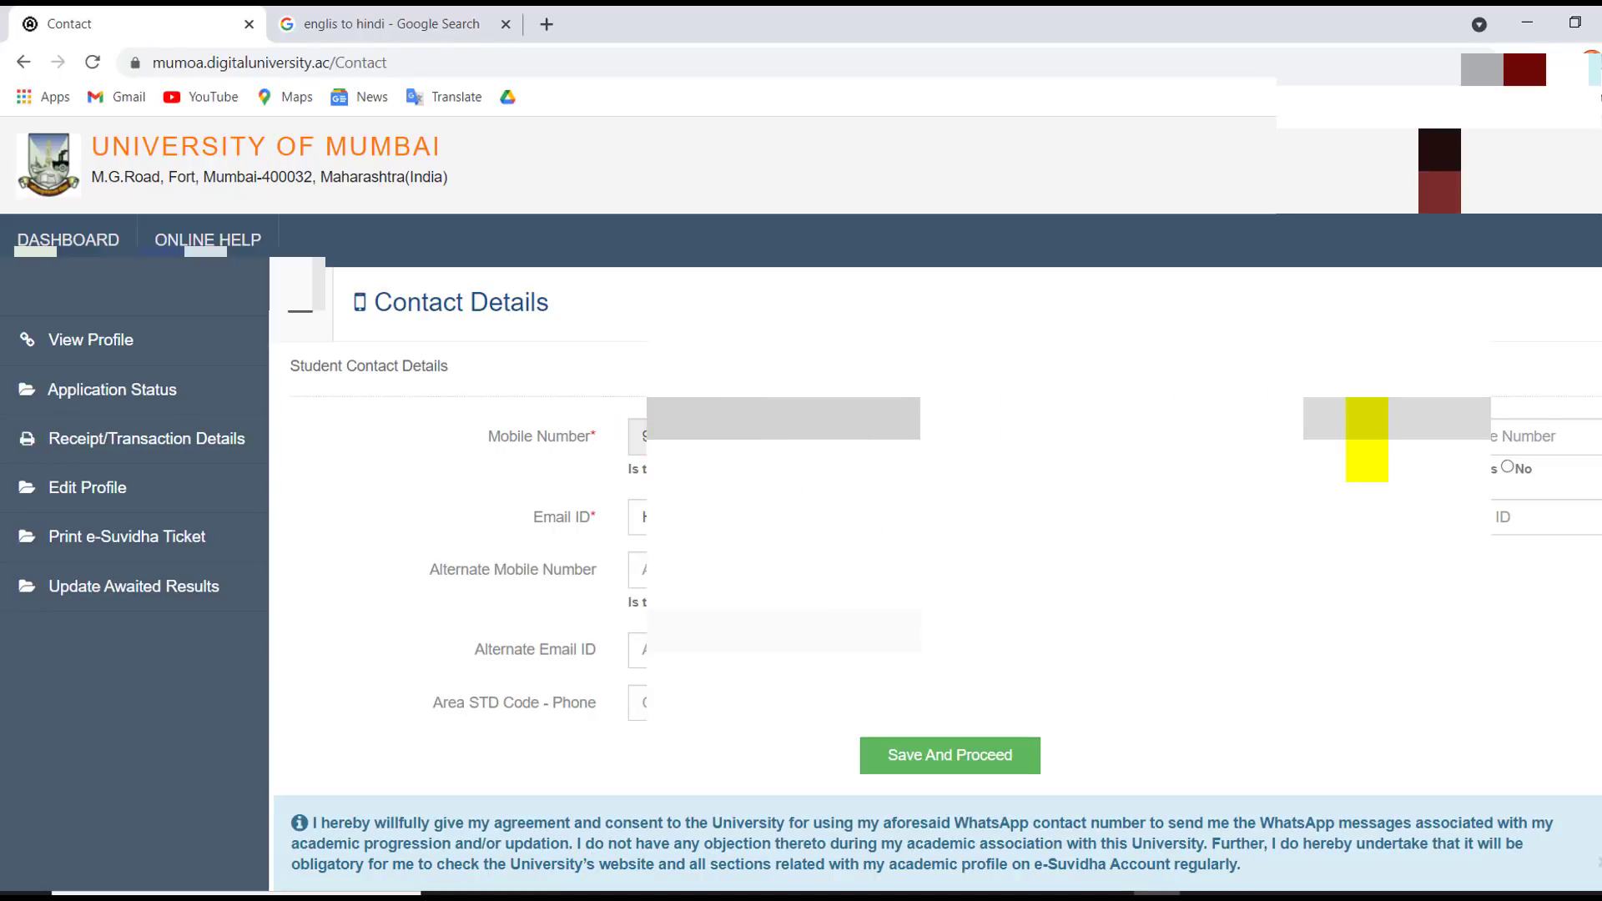
Autofill the contact fields, save them, and dismiss the WhatsApp number warning.
{"action": "left_click", "coordinate": [1367, 440]}
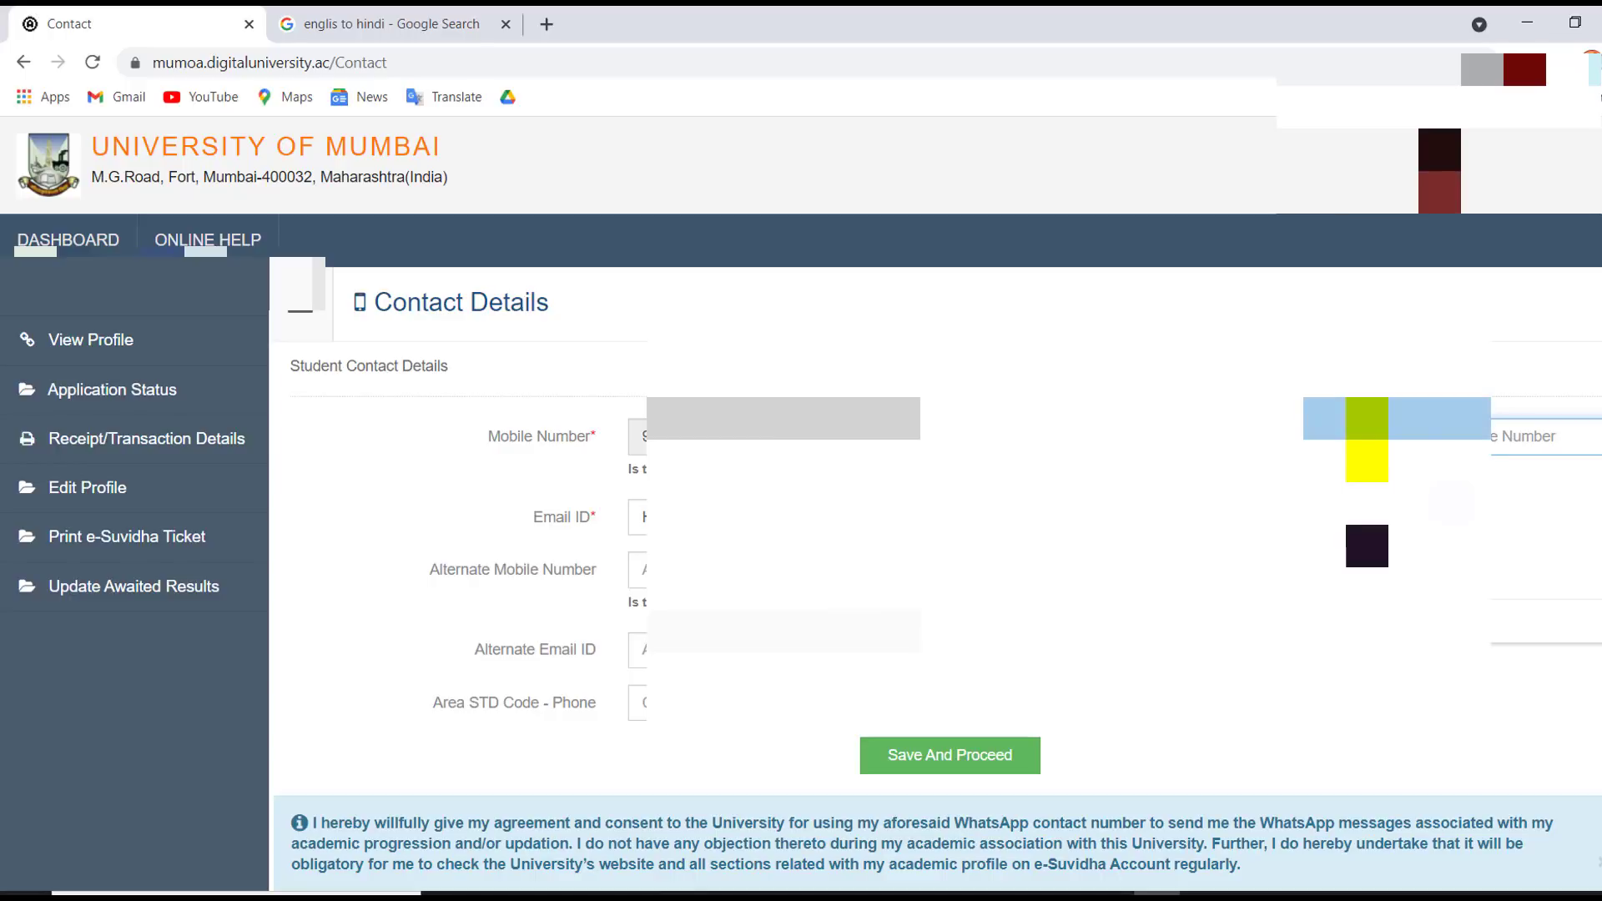
{"action": "left_click", "coordinate": [1366, 484]}
{"action": "left_click", "coordinate": [1238, 629]}
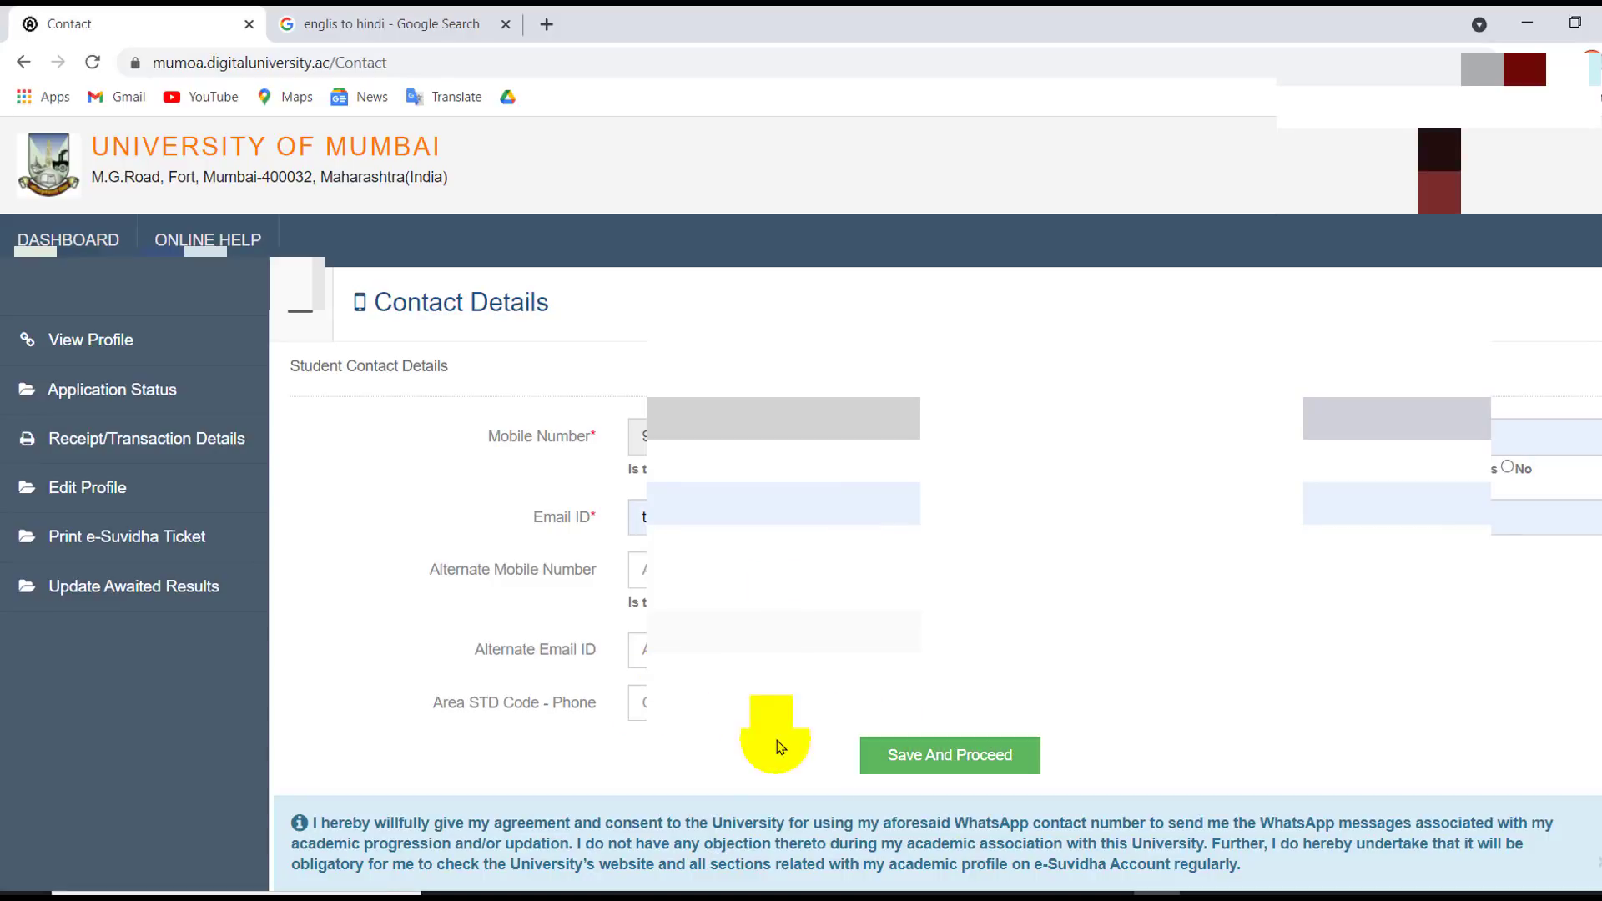
{"action": "scroll", "coordinate": [720, 738], "scroll_direction": "down", "scroll_amount": 1}
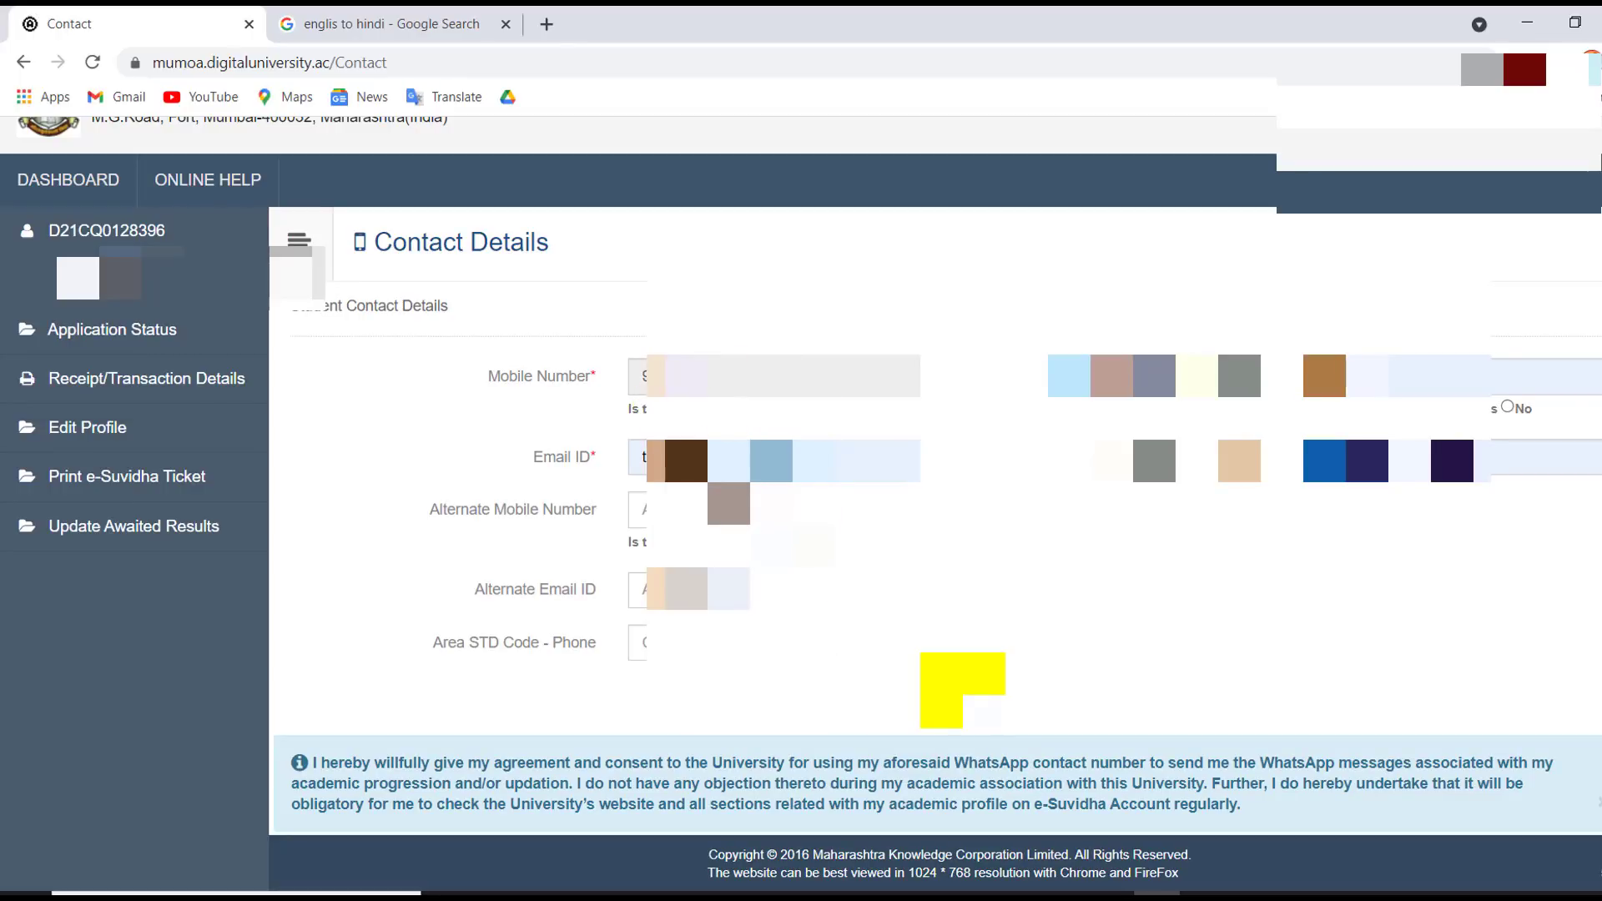
{"action": "left_click", "coordinate": [962, 690]}
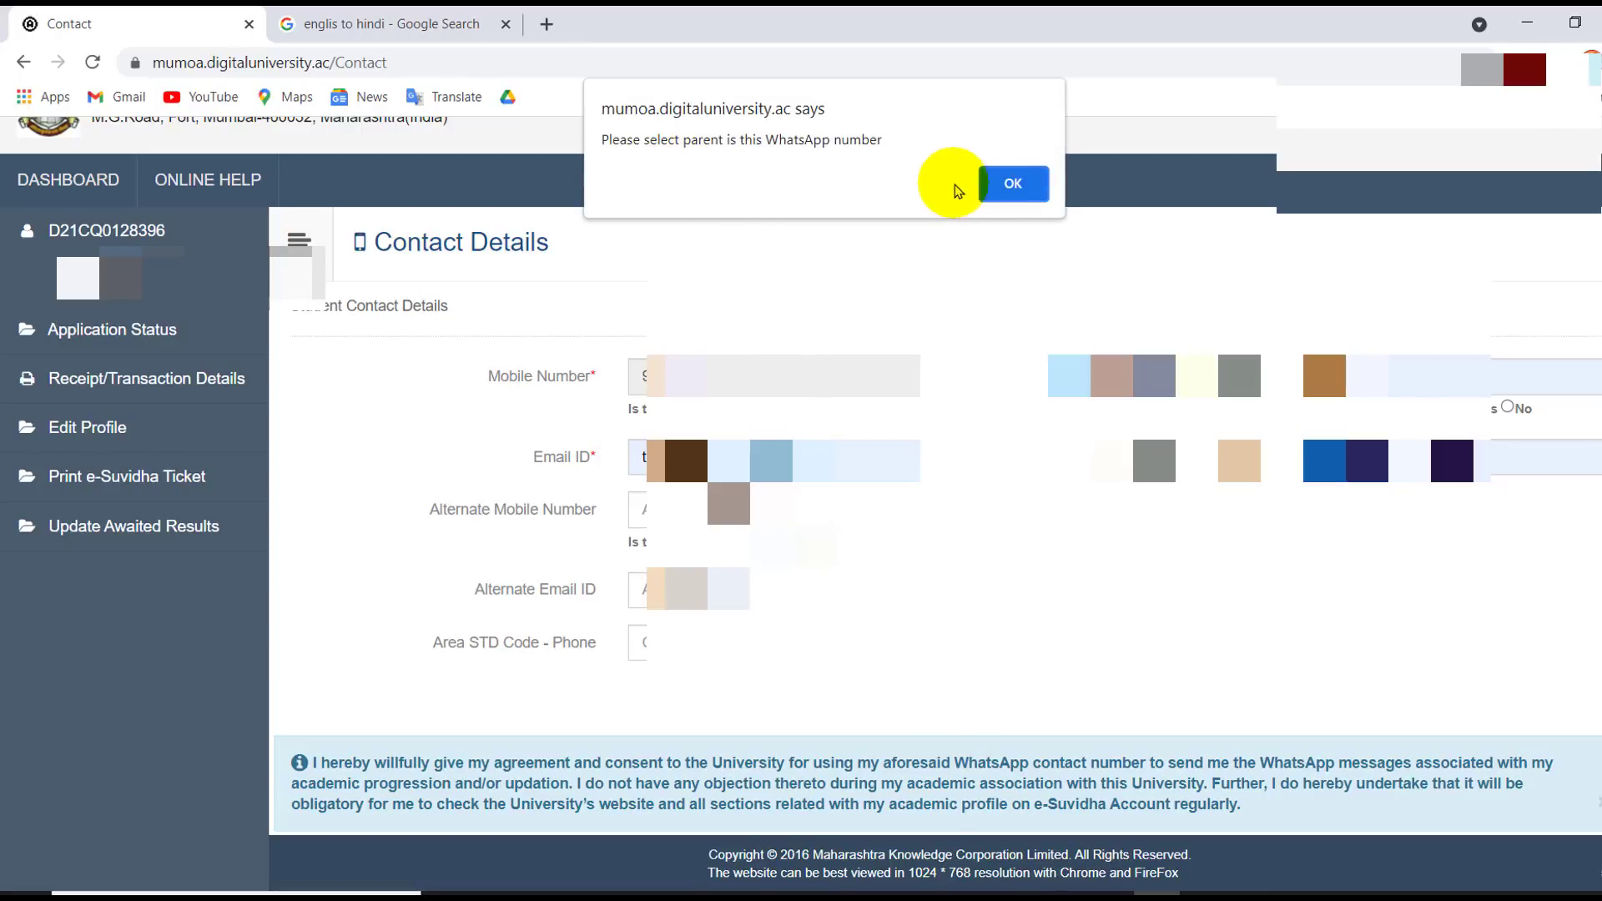
{"action": "left_click", "coordinate": [1008, 197]}
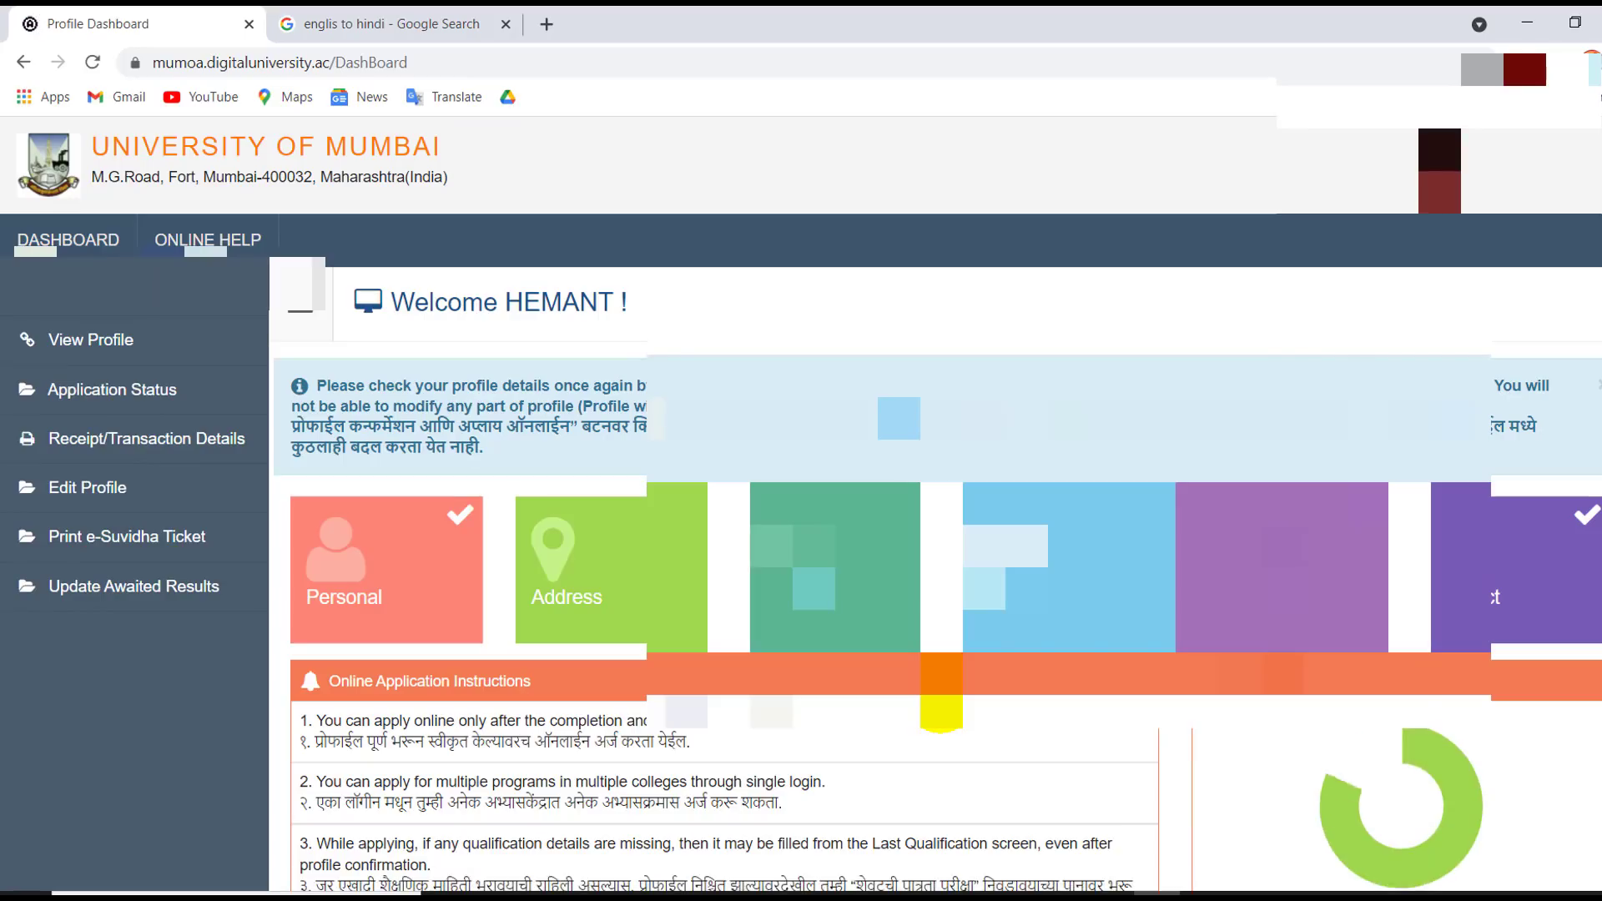
Check that all dashboard tiles are complete and open the personal section for review.
{"action": "scroll", "coordinate": [941, 710], "scroll_direction": "down", "scroll_amount": 3}
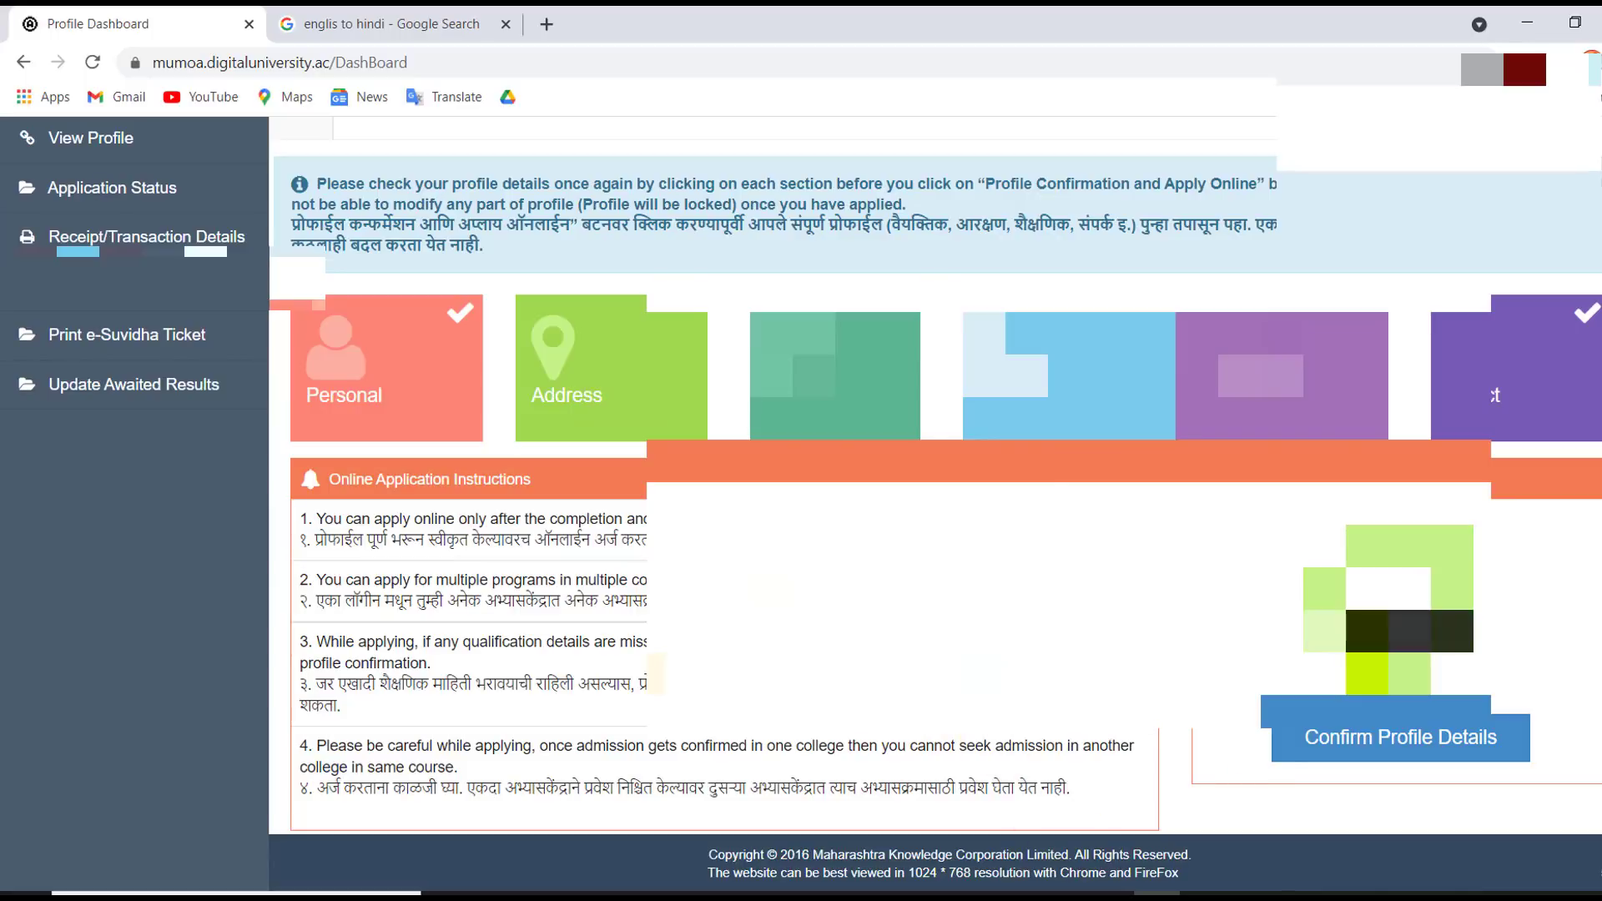
{"action": "mouse_move", "coordinate": [1402, 684]}
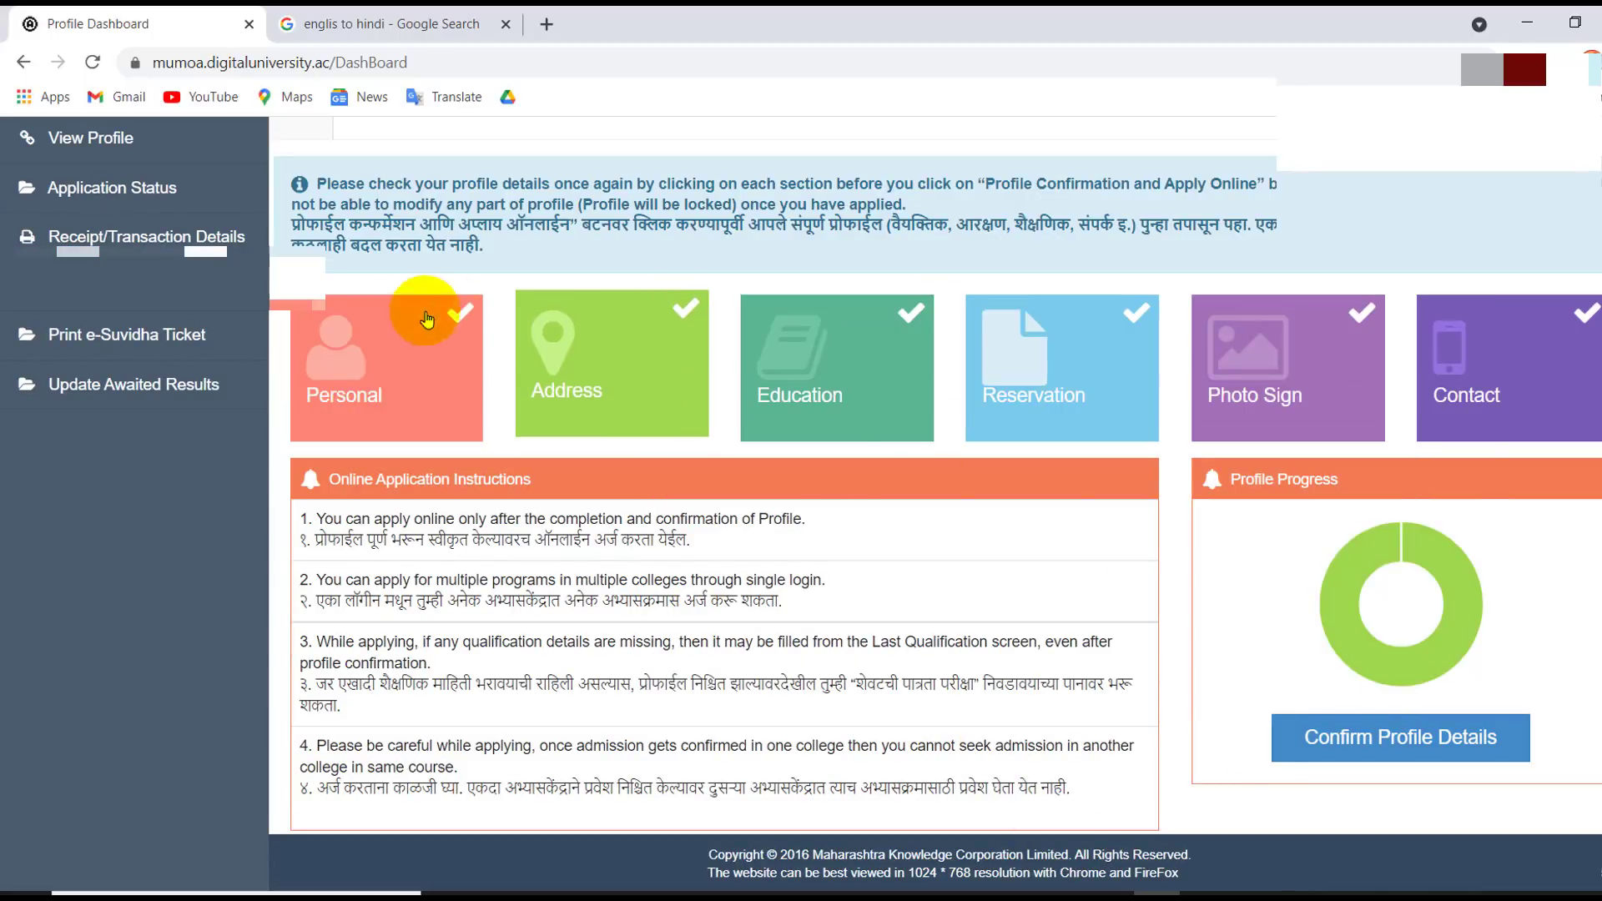
{"action": "left_click", "coordinate": [347, 387]}
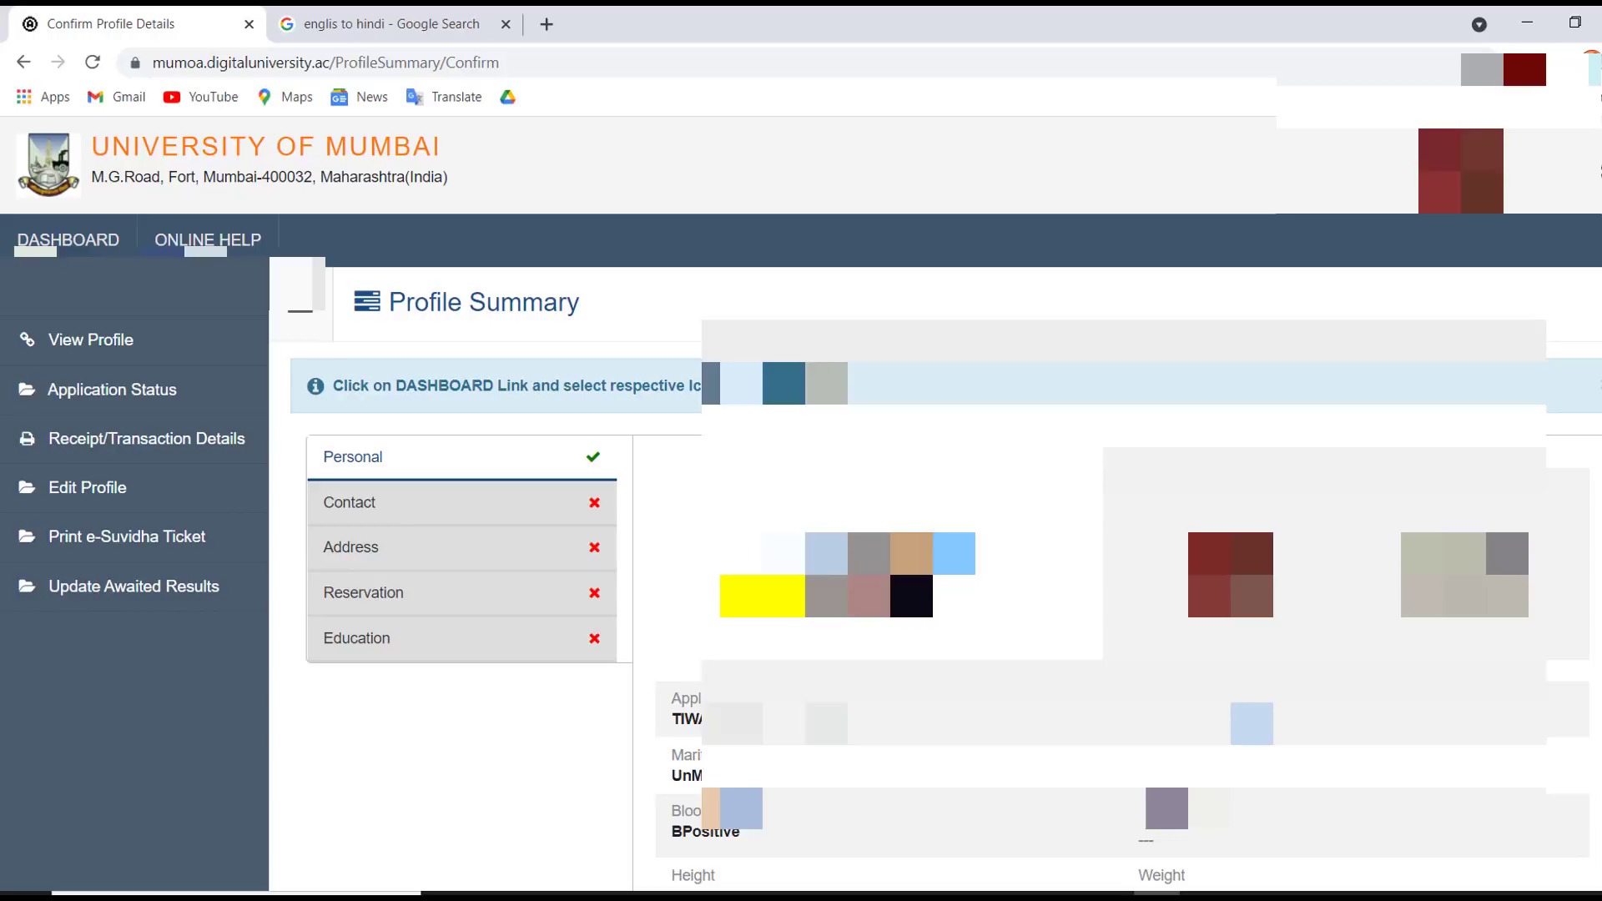
Scroll through the Personal tab details and tick the 'I confirm' declaration checkbox.
{"action": "scroll", "coordinate": [801, 501], "scroll_direction": "down", "scroll_amount": 3}
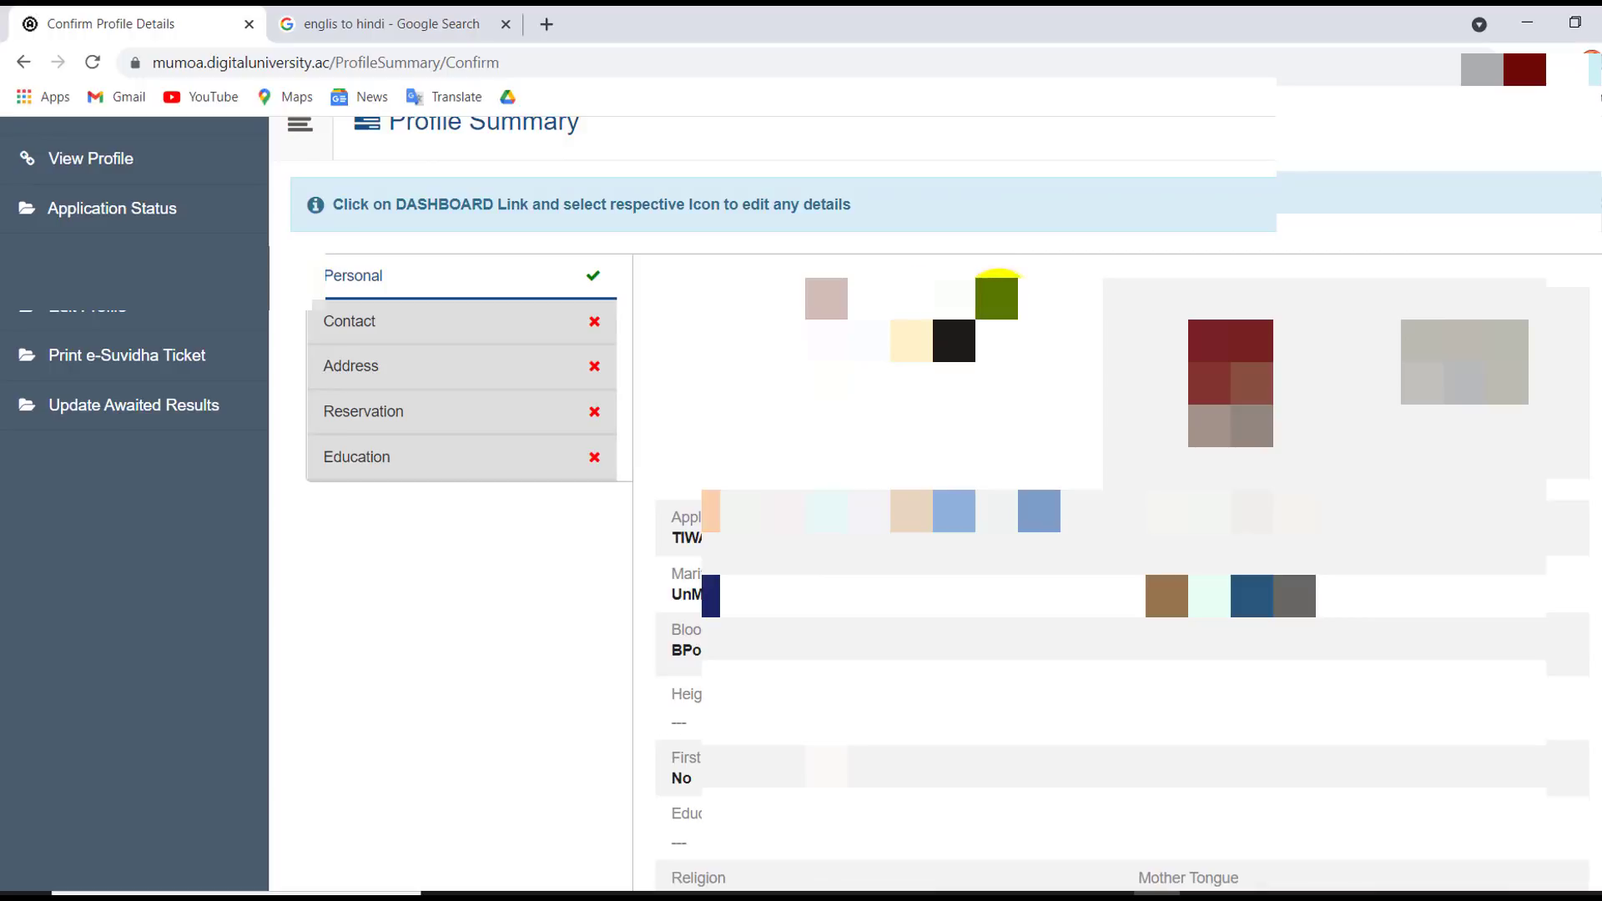
{"action": "scroll", "coordinate": [946, 501], "scroll_direction": "down", "scroll_amount": 1}
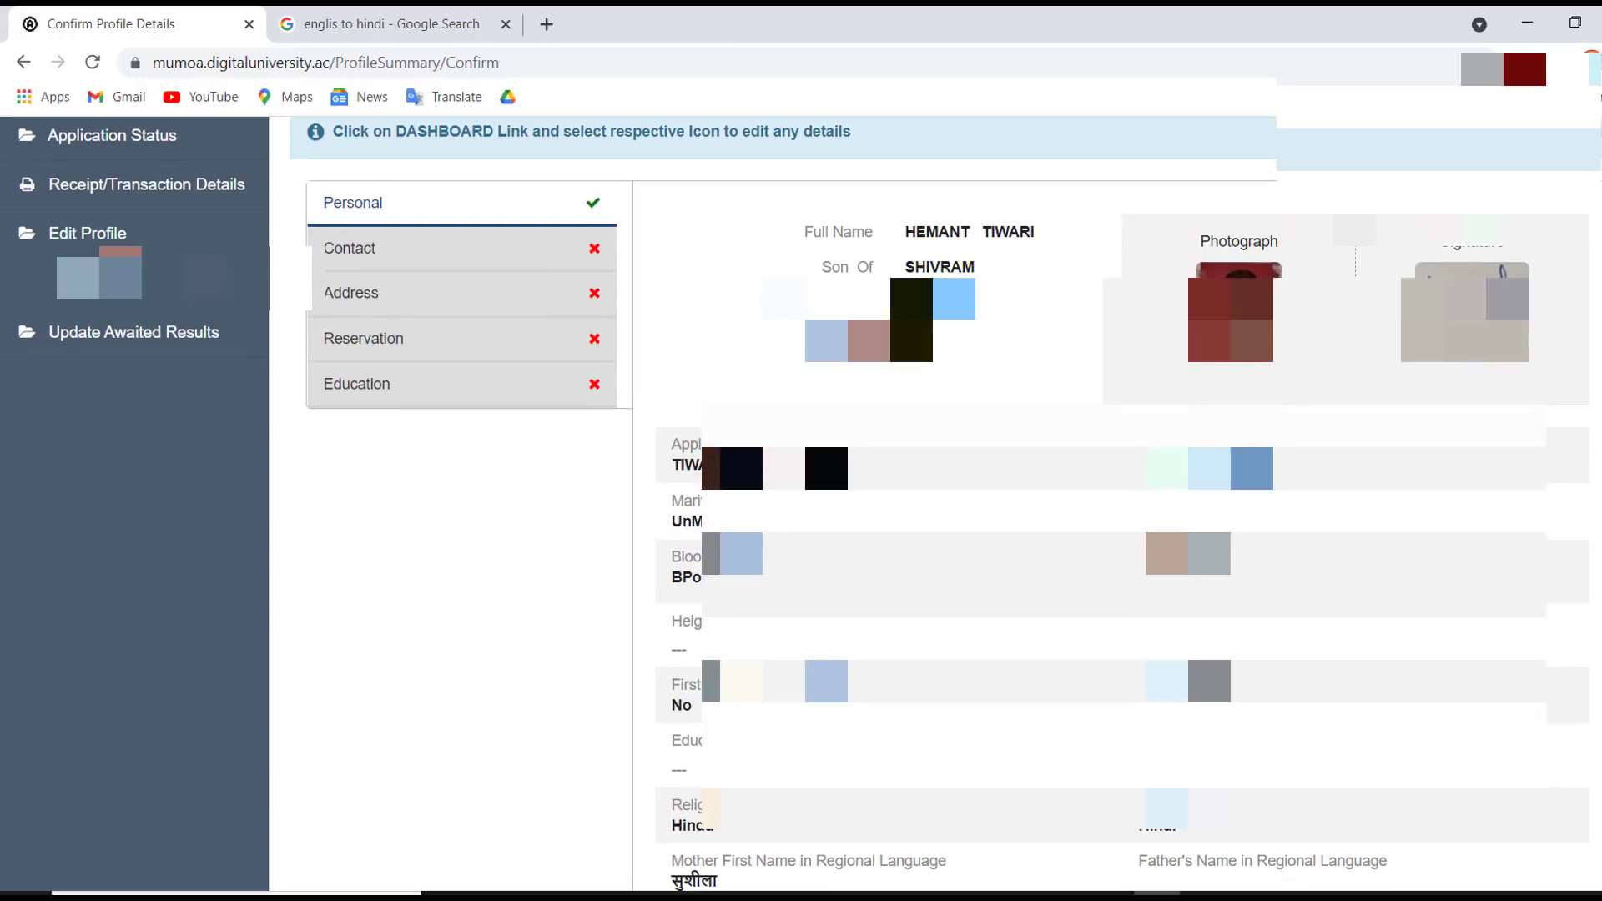
{"action": "scroll", "coordinate": [947, 500], "scroll_direction": "down", "scroll_amount": 1}
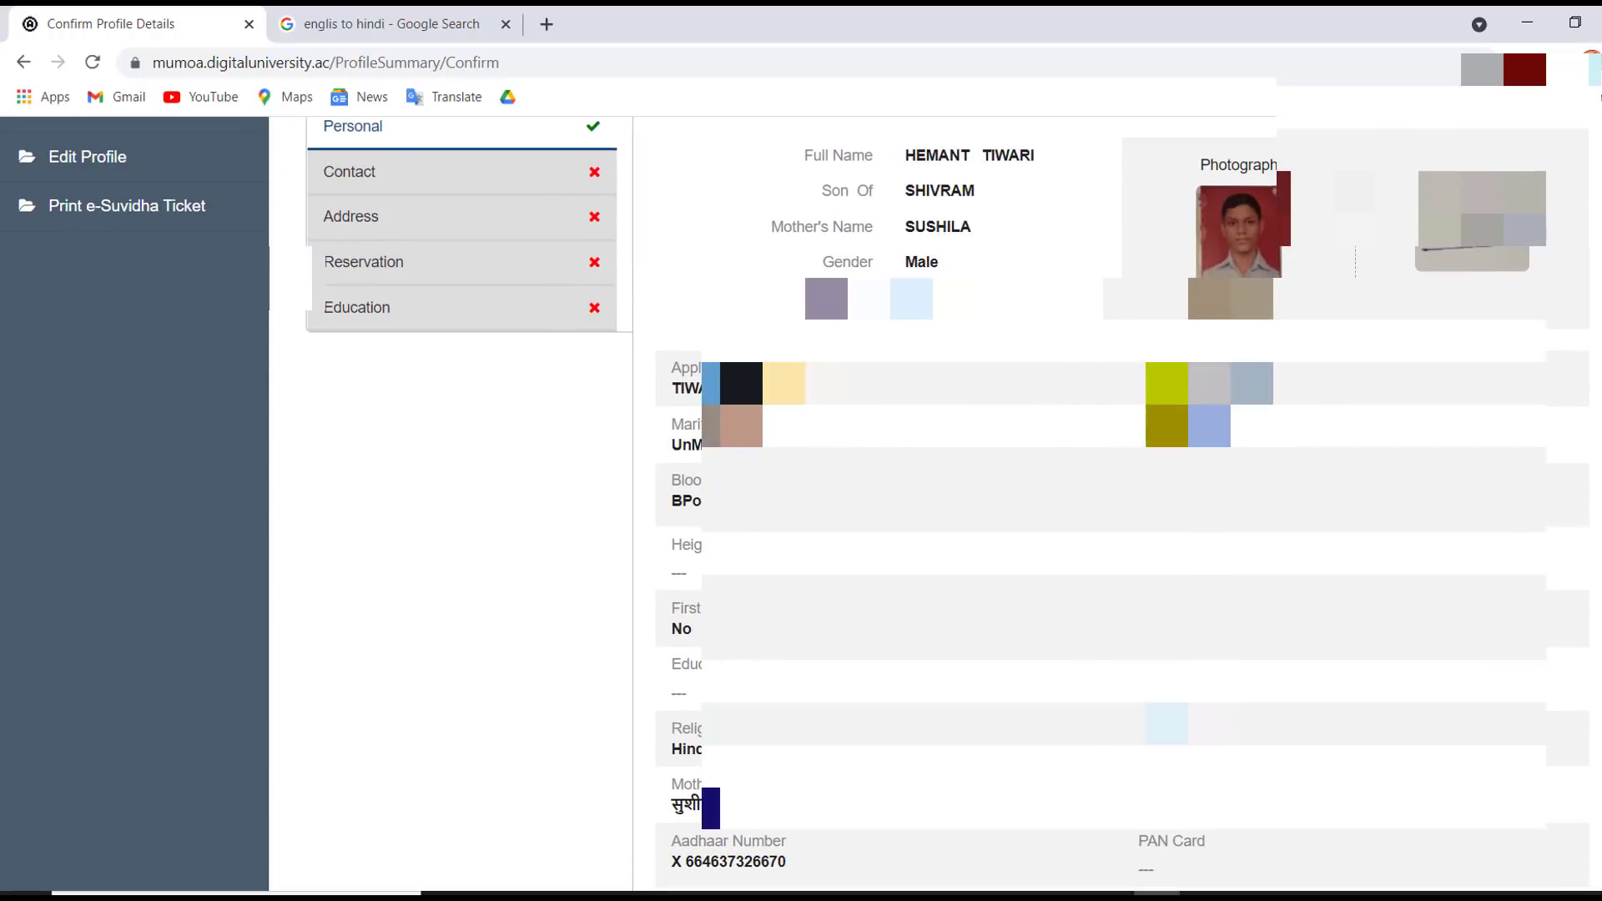
{"action": "scroll", "coordinate": [946, 500], "scroll_direction": "down", "scroll_amount": 2}
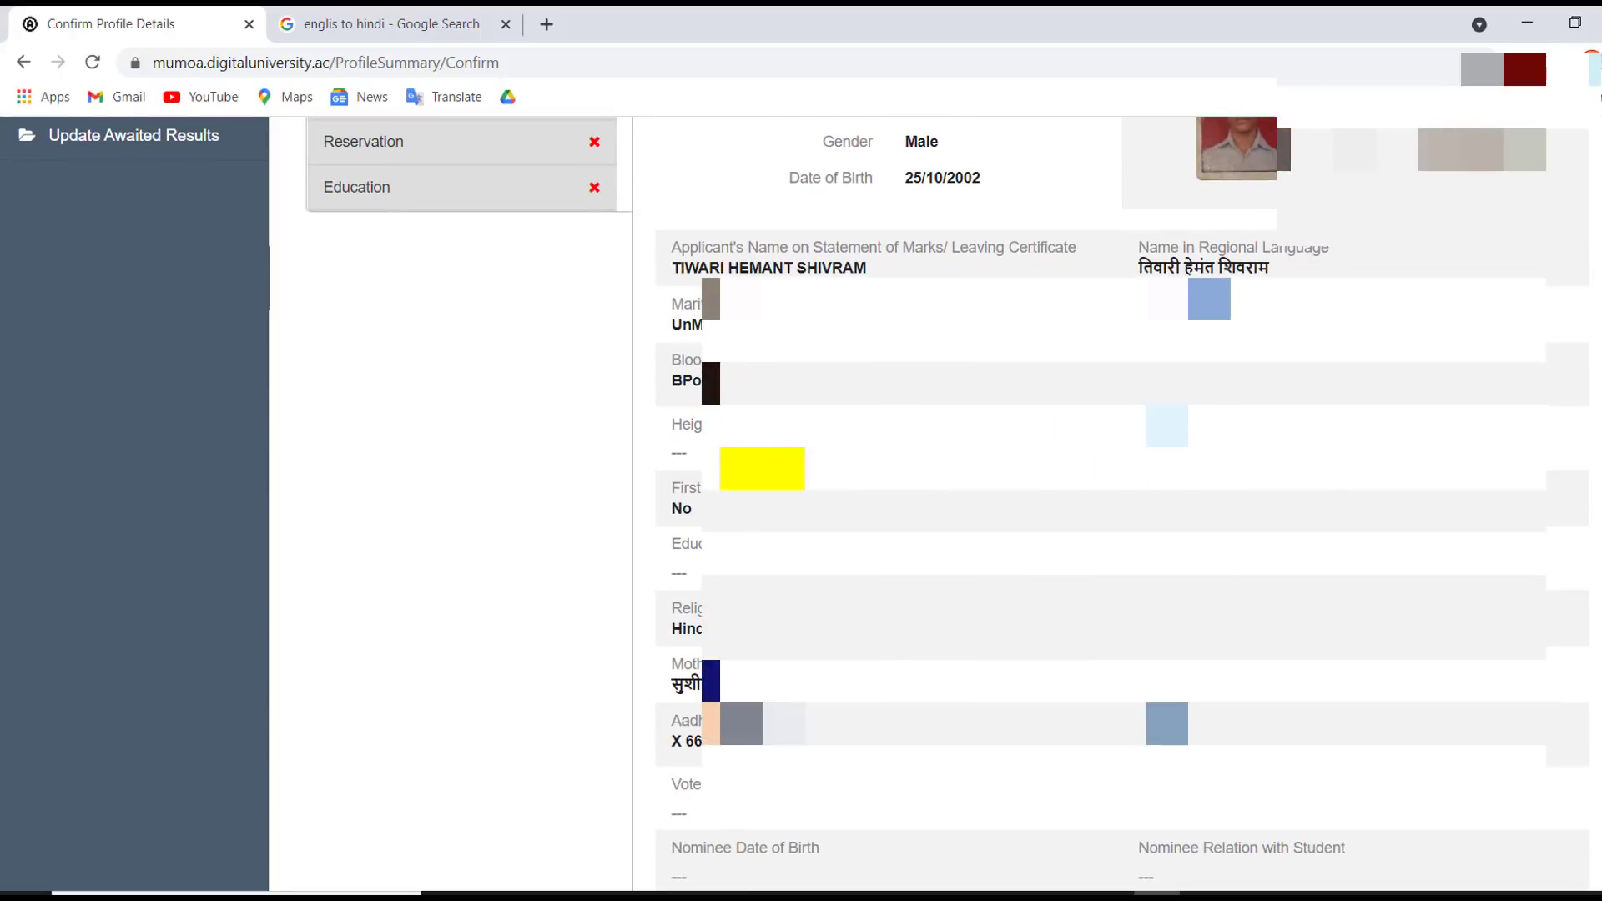
{"action": "scroll", "coordinate": [946, 501], "scroll_direction": "down", "scroll_amount": 2}
{"action": "scroll", "coordinate": [946, 501], "scroll_direction": "down", "scroll_amount": 1}
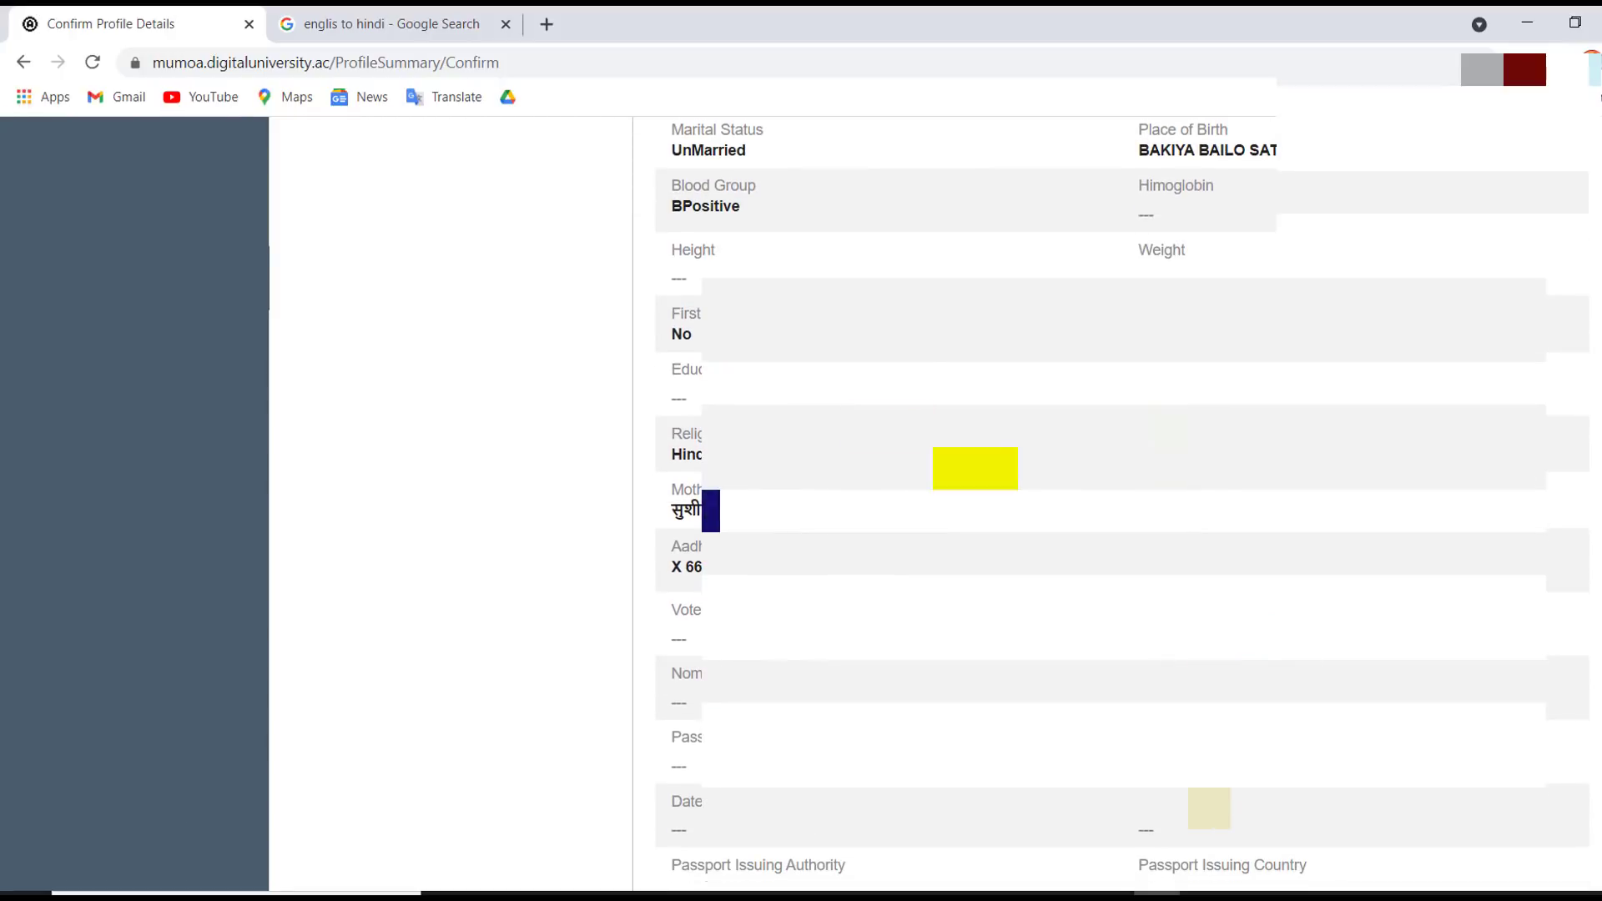
{"action": "scroll", "coordinate": [946, 500], "scroll_direction": "down", "scroll_amount": 2}
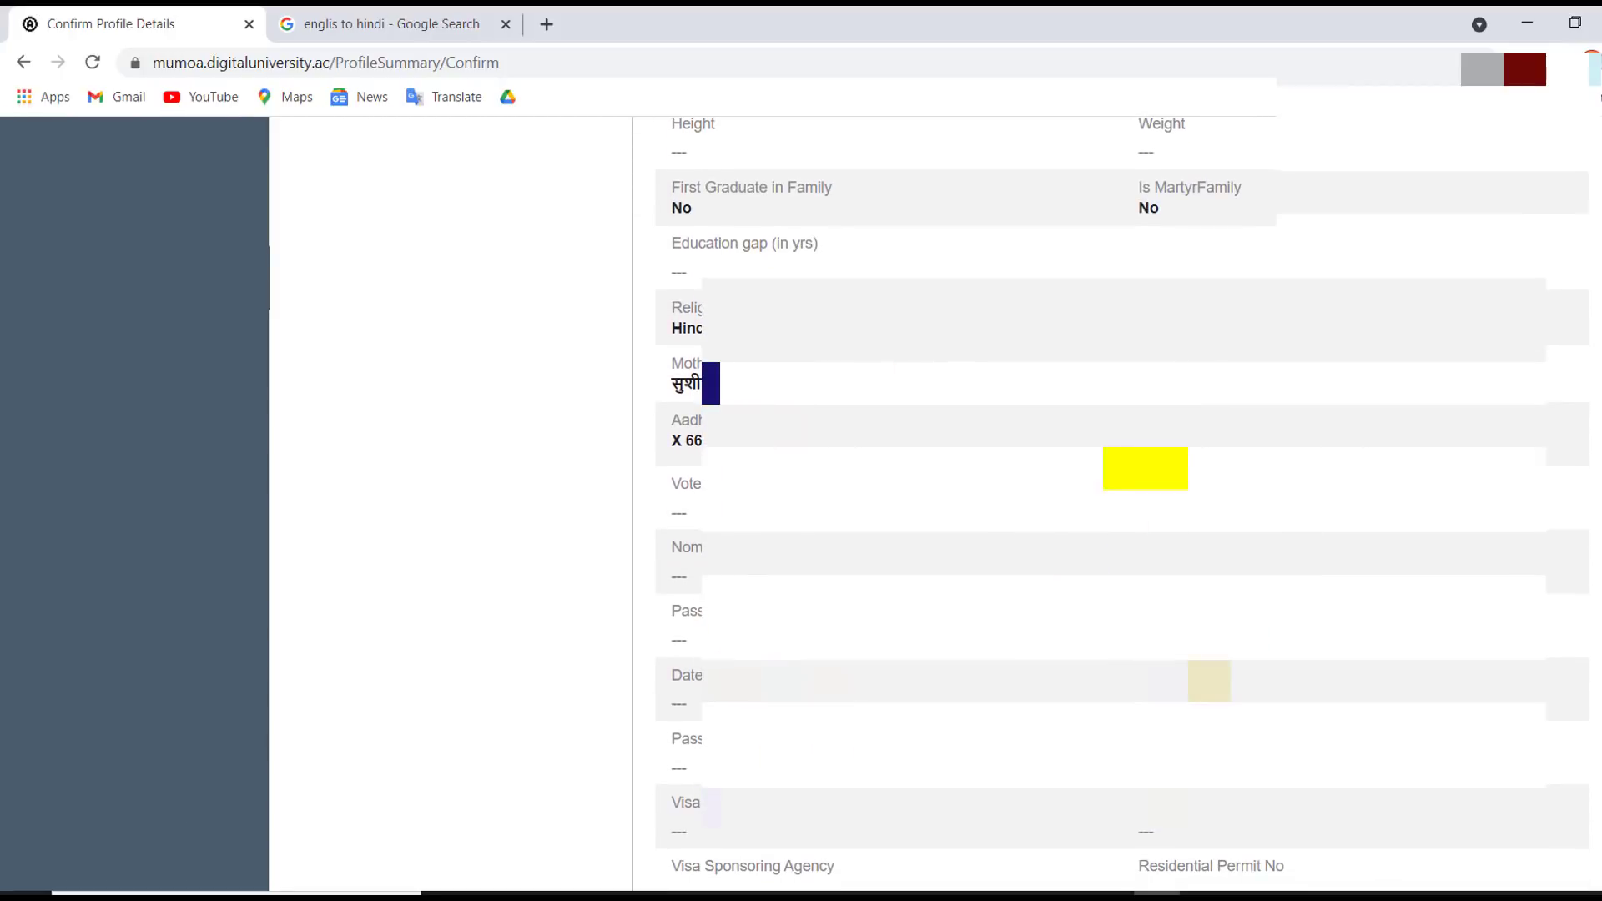
{"action": "scroll", "coordinate": [946, 501], "scroll_direction": "down", "scroll_amount": 4}
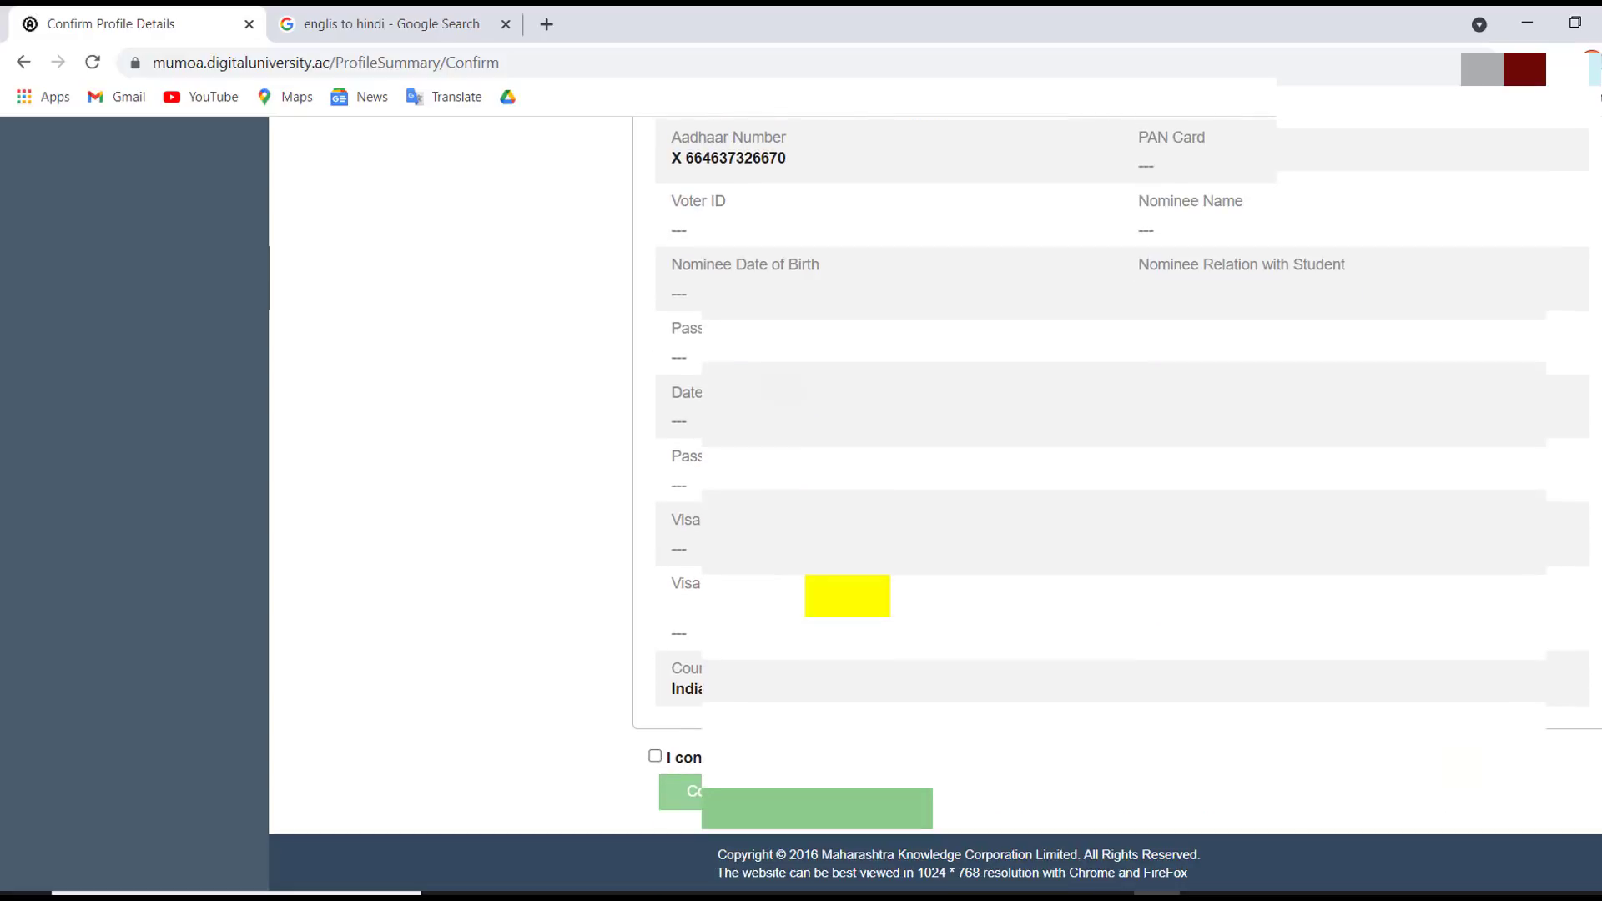
{"action": "left_click", "coordinate": [656, 756]}
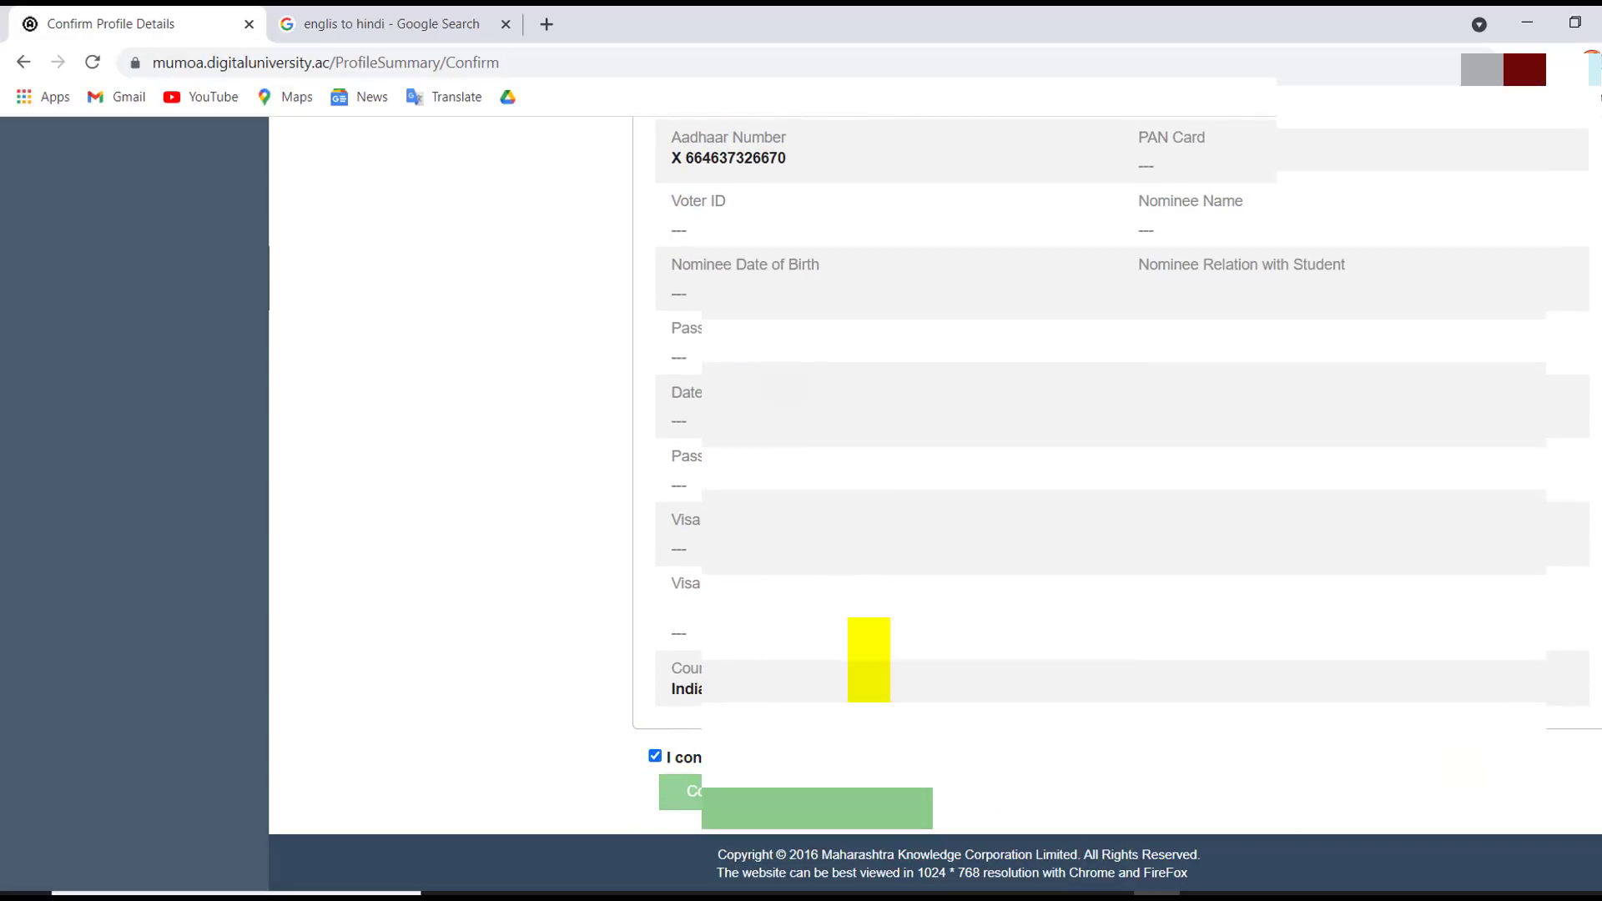
Scroll back over the personal details to re-check them after confirming.
{"action": "scroll", "coordinate": [1103, 701], "scroll_direction": "up", "scroll_amount": 1}
{"action": "scroll", "coordinate": [1103, 700], "scroll_direction": "up", "scroll_amount": 10}
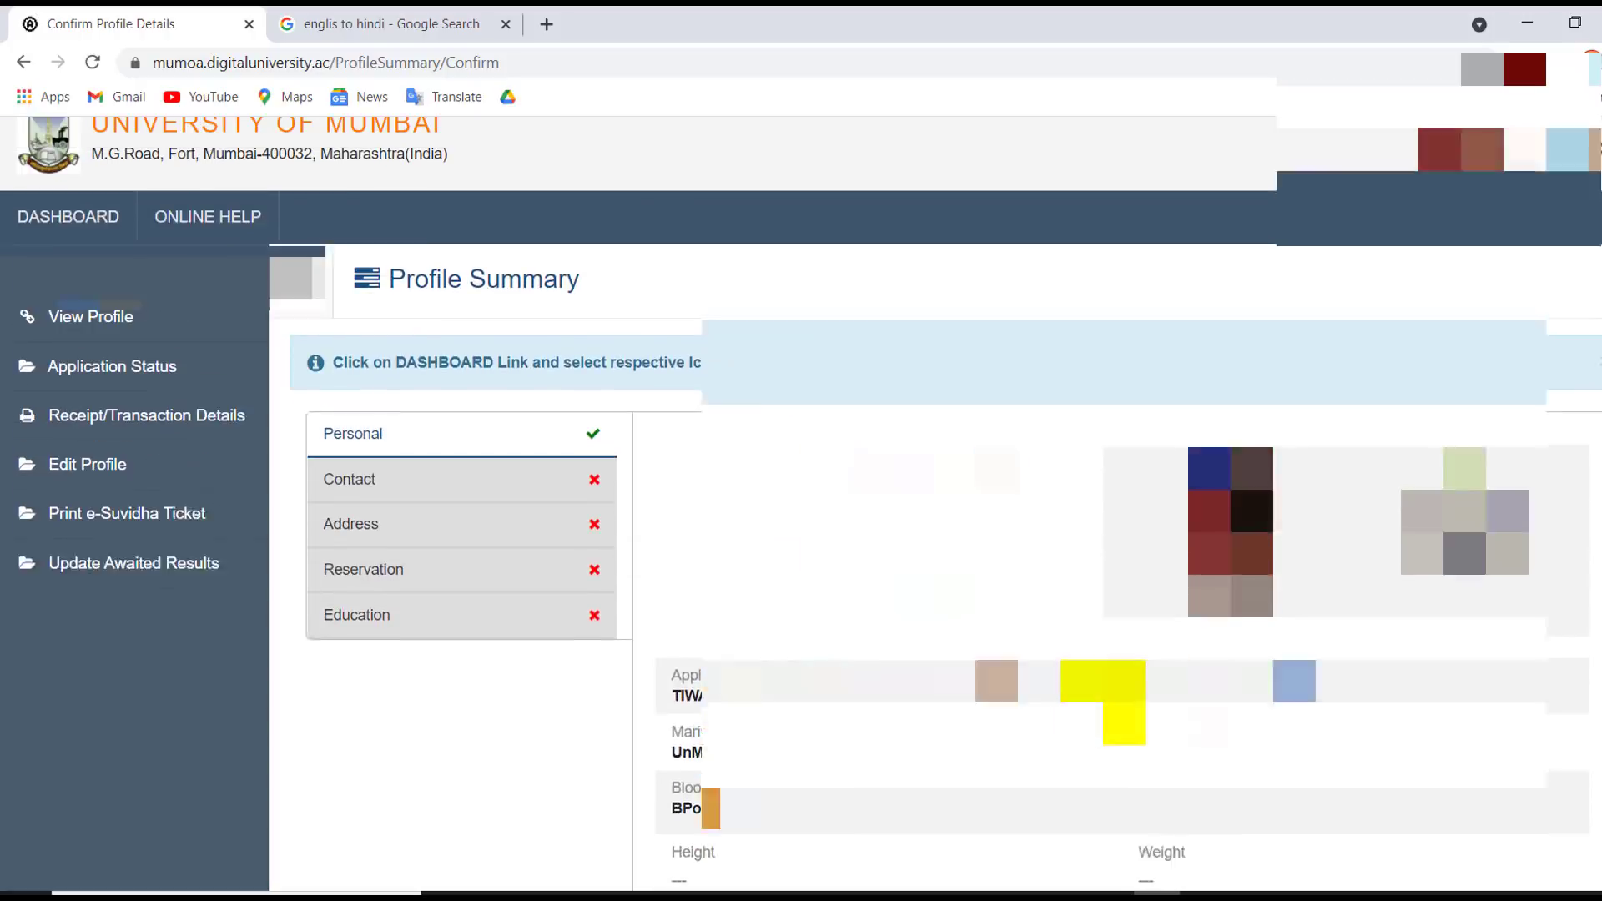
{"action": "scroll", "coordinate": [1103, 701], "scroll_direction": "down", "scroll_amount": 3}
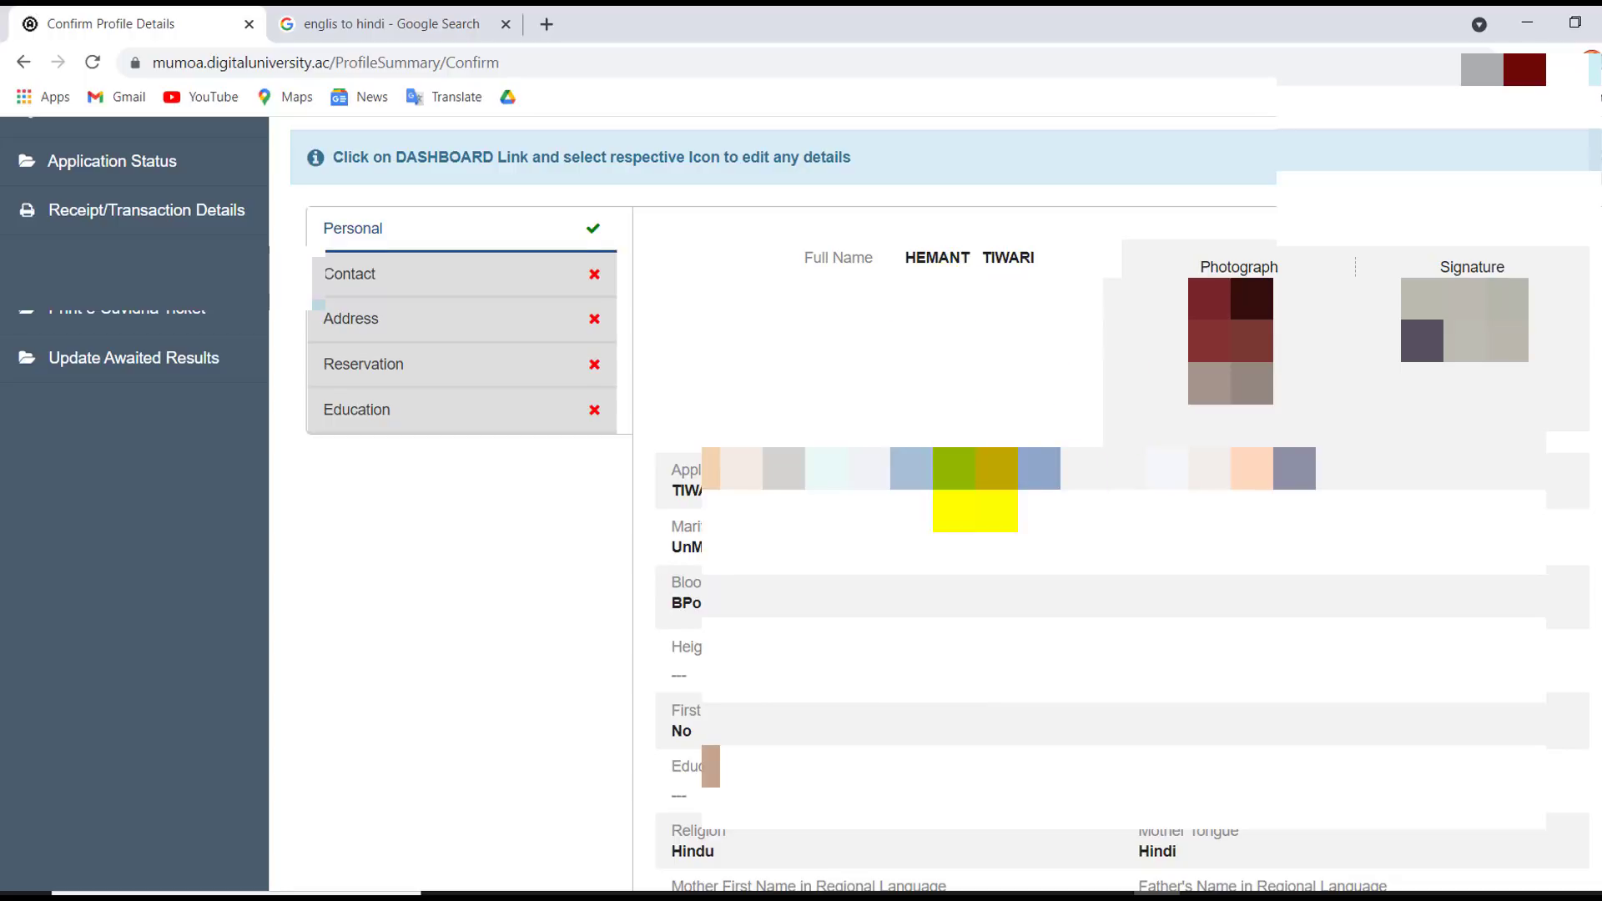
{"action": "scroll", "coordinate": [968, 497], "scroll_direction": "down", "scroll_amount": 2}
{"action": "scroll", "coordinate": [975, 489], "scroll_direction": "up", "scroll_amount": 3}
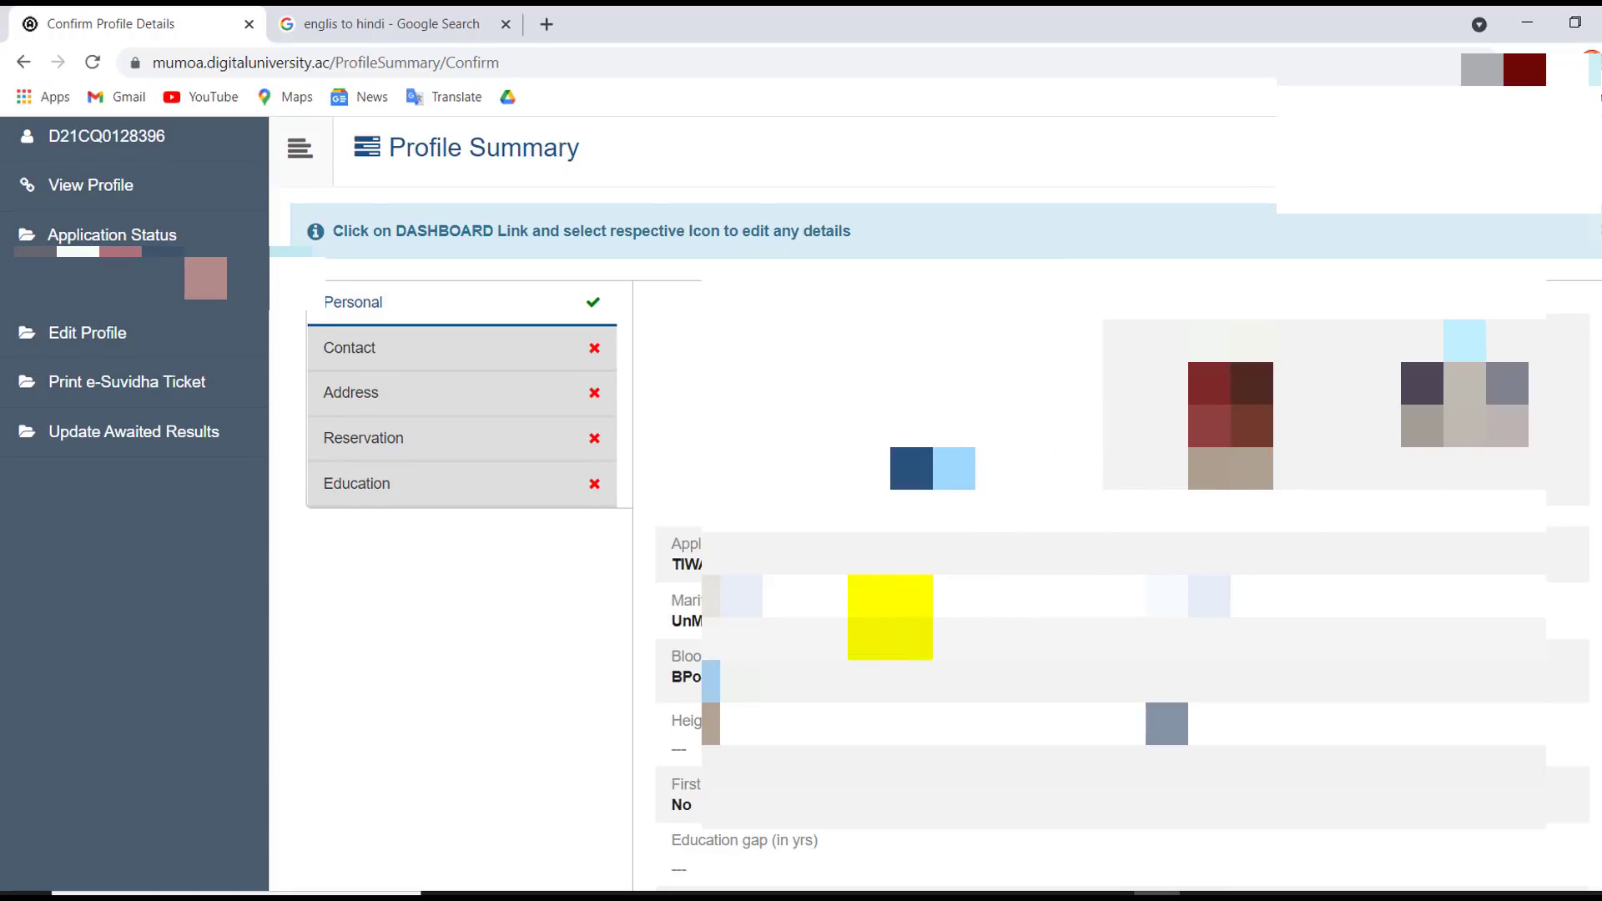
{"action": "scroll", "coordinate": [885, 626], "scroll_direction": "down", "scroll_amount": 10}
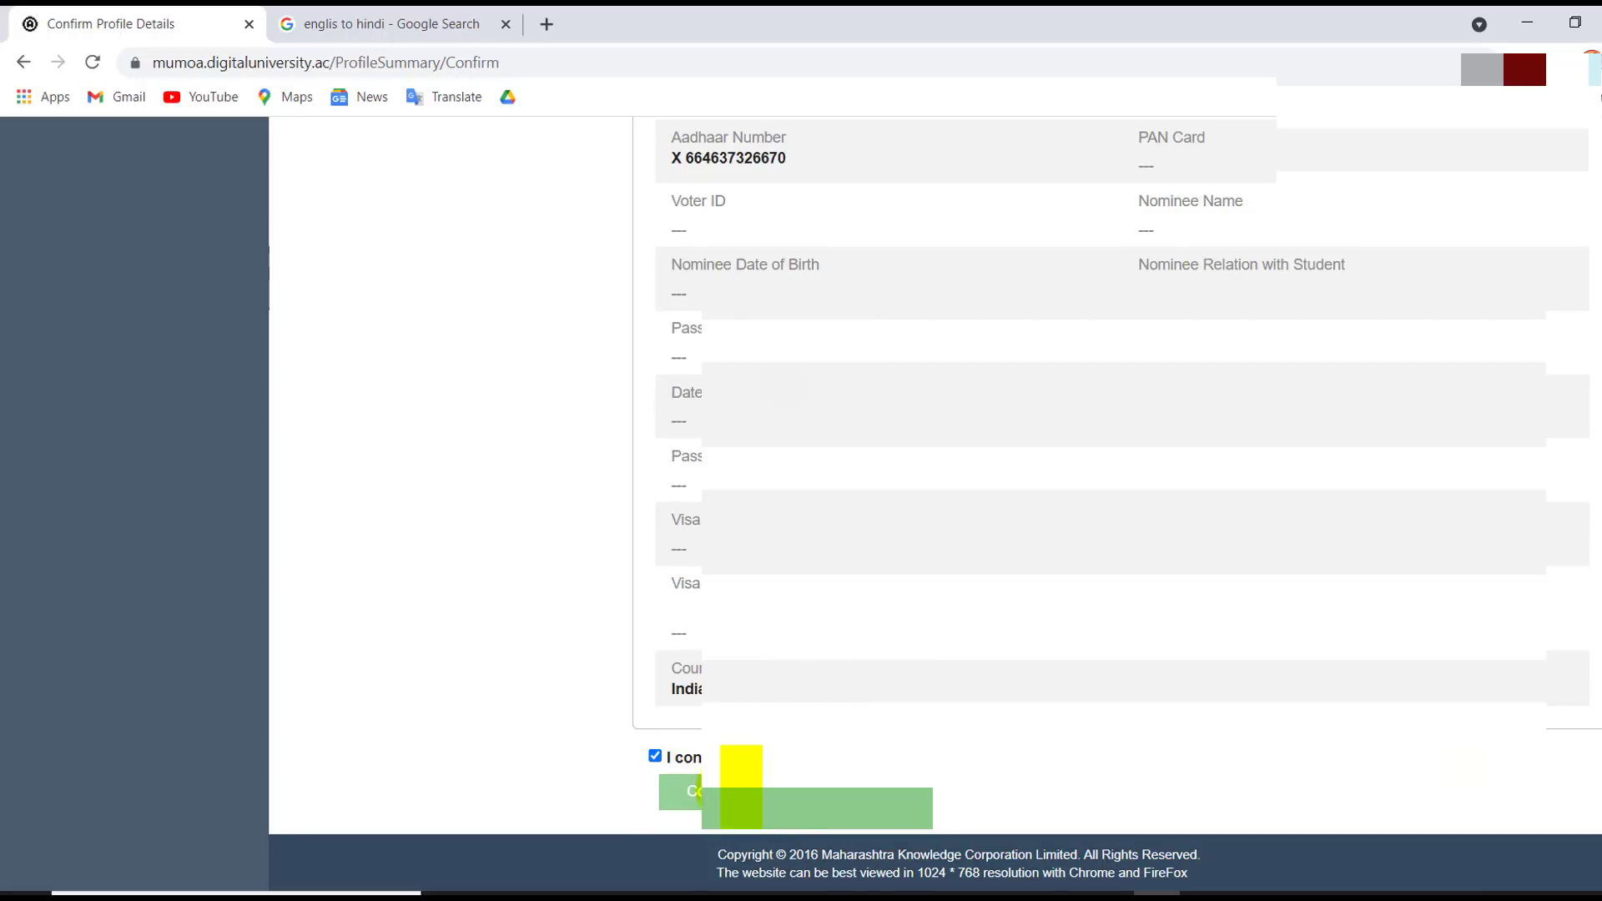
{"action": "scroll", "coordinate": [889, 759], "scroll_direction": "up", "scroll_amount": 10}
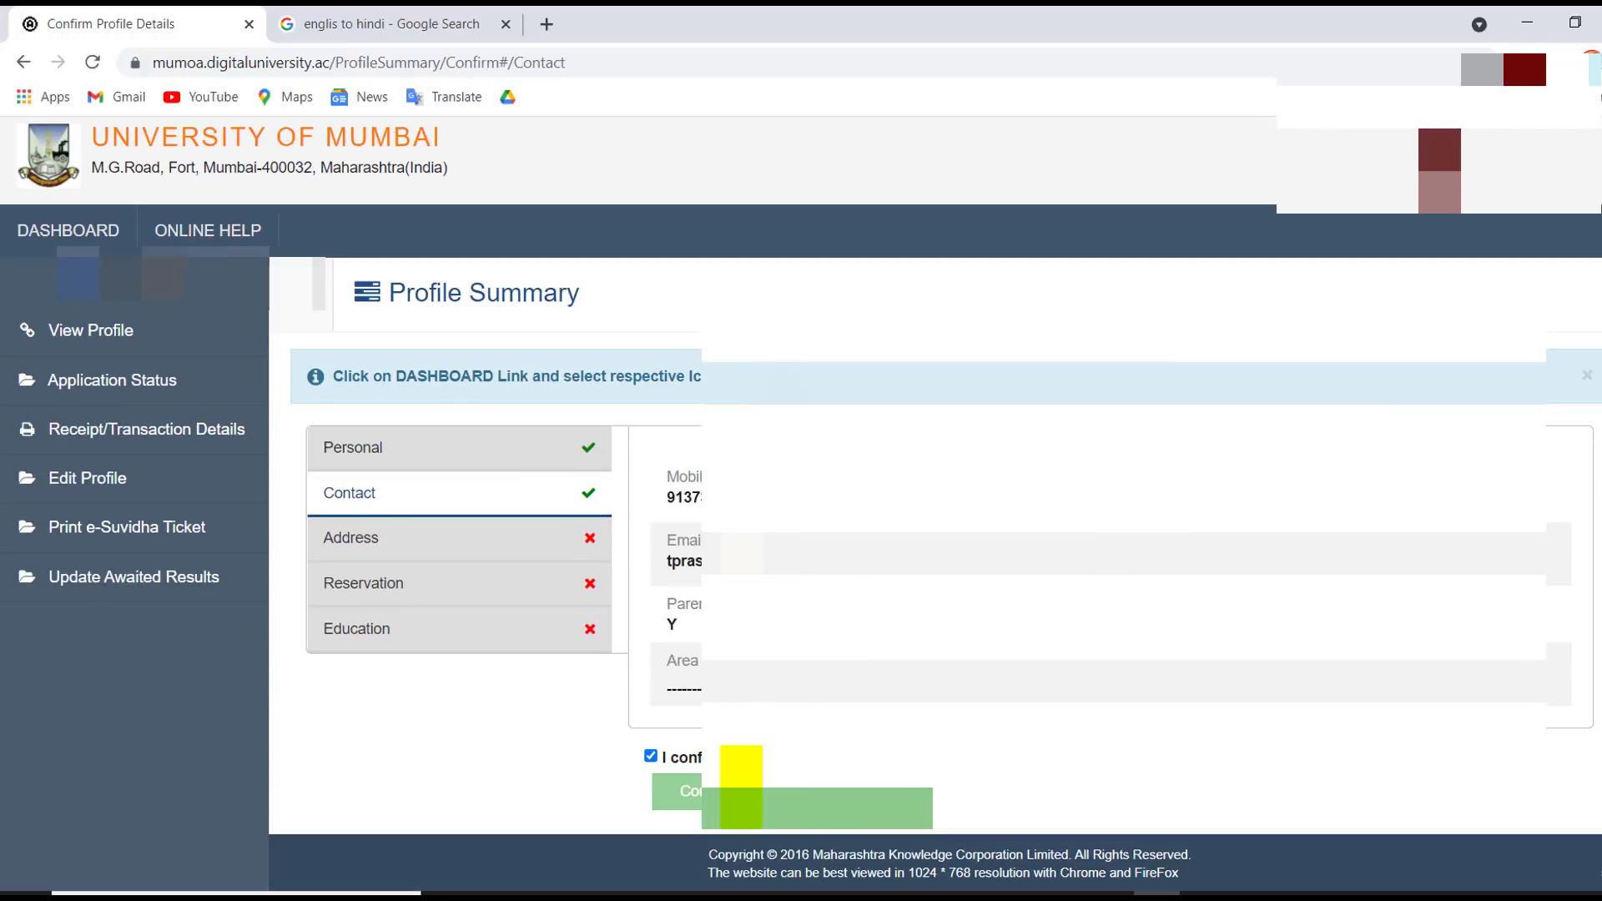
Review the Contact, Address, Reservation and Education sections; Education shows SSC 346/500 and HSC 397/600.
{"action": "left_click", "coordinate": [651, 756]}
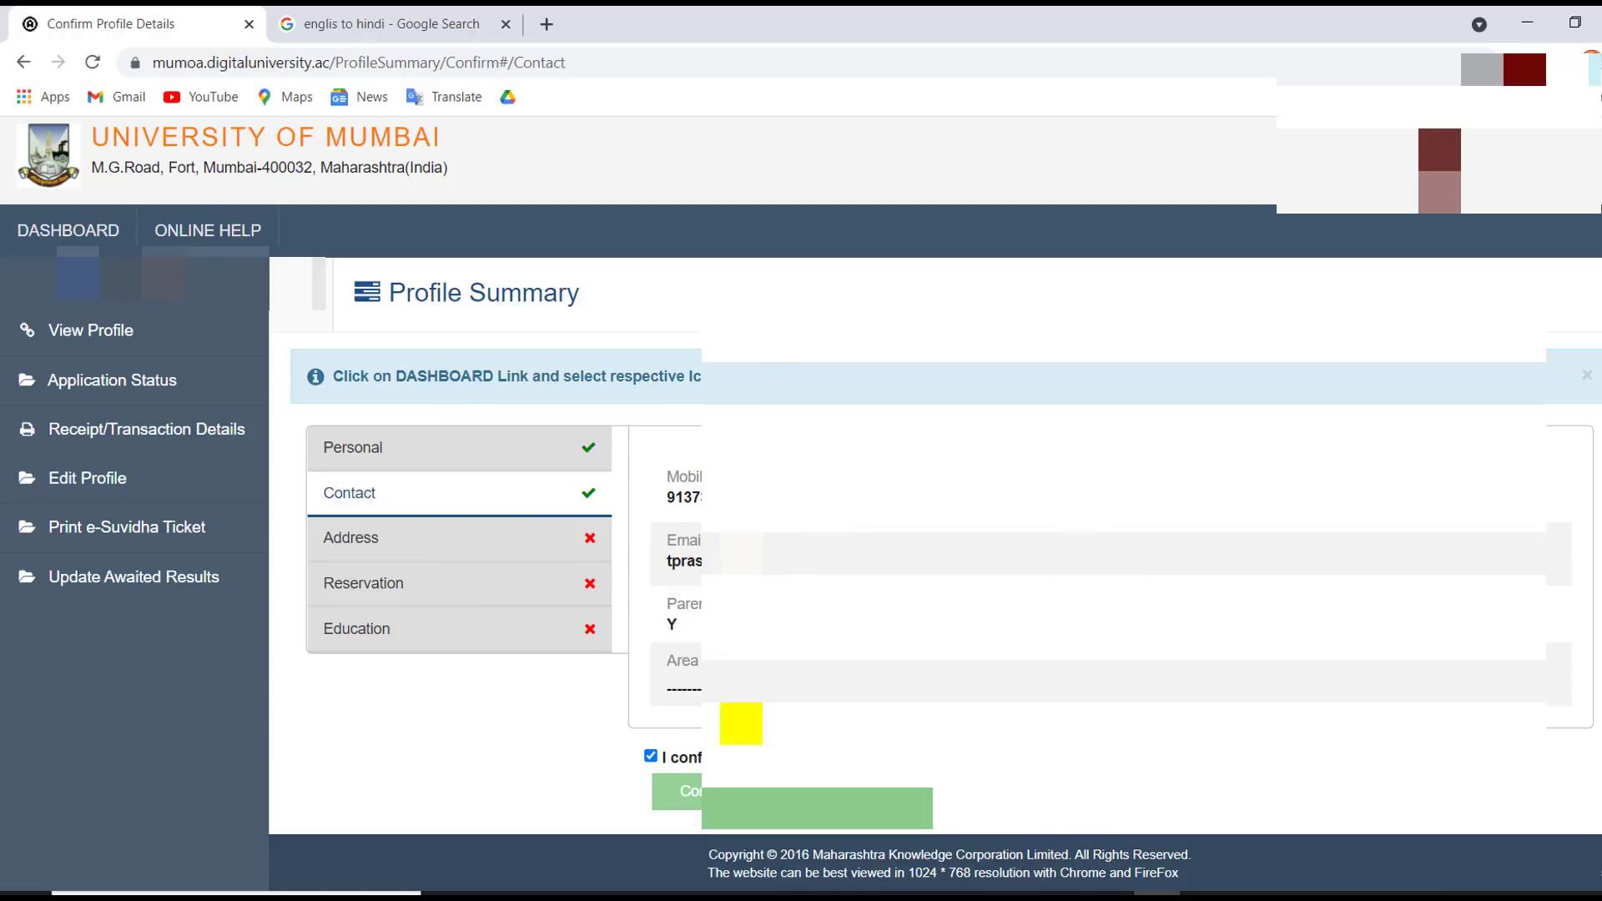
{"action": "left_click", "coordinate": [453, 549]}
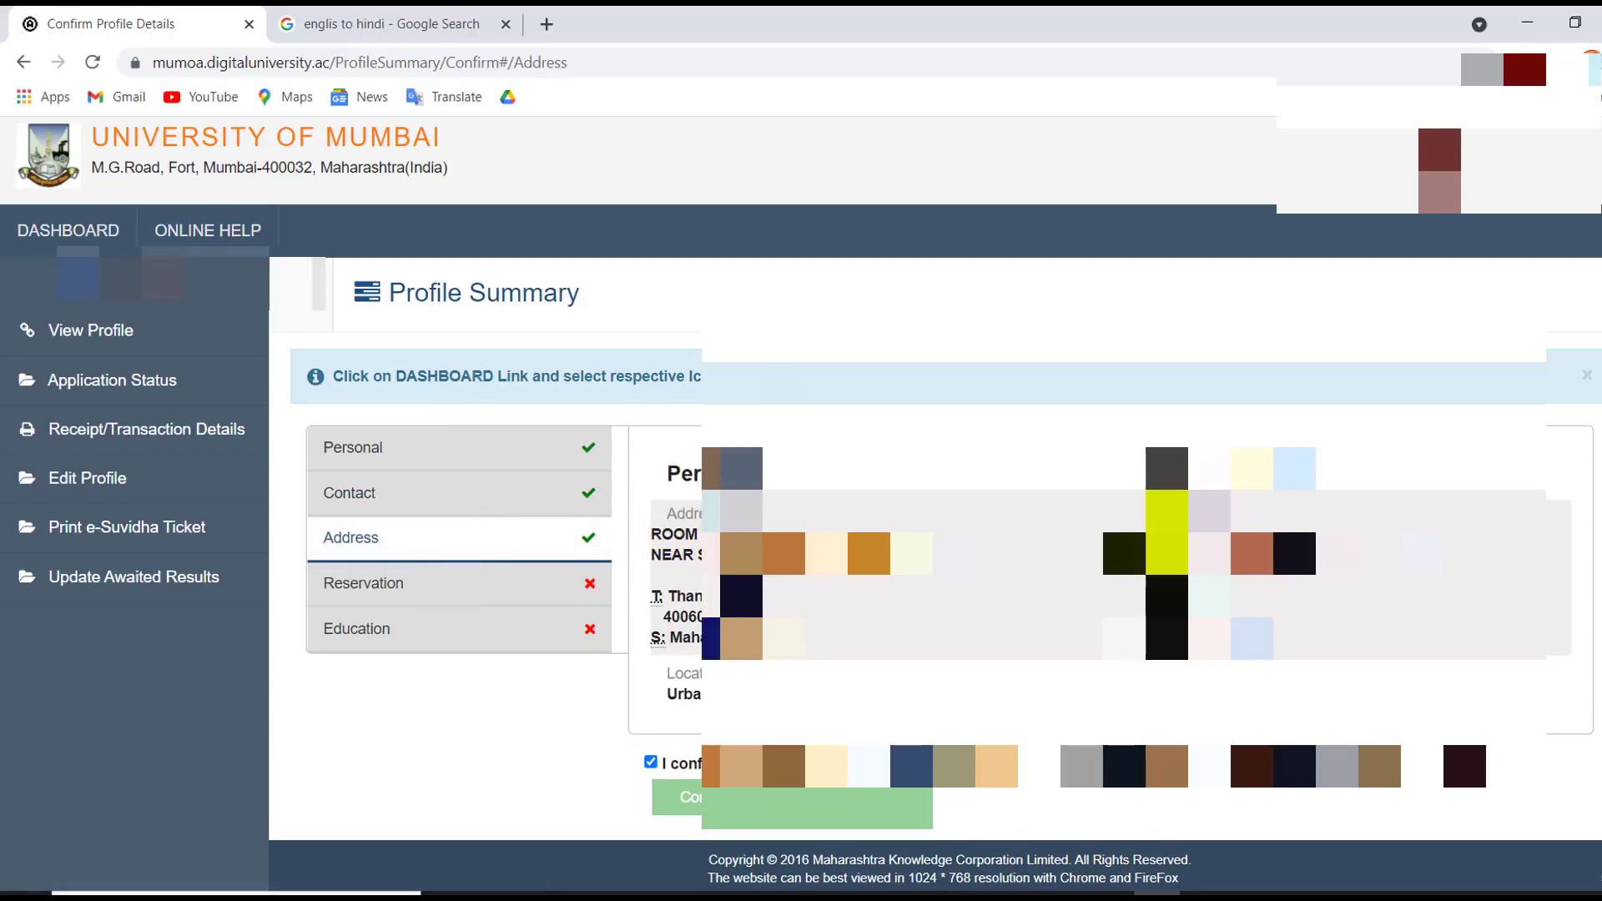
{"action": "left_click", "coordinate": [493, 582]}
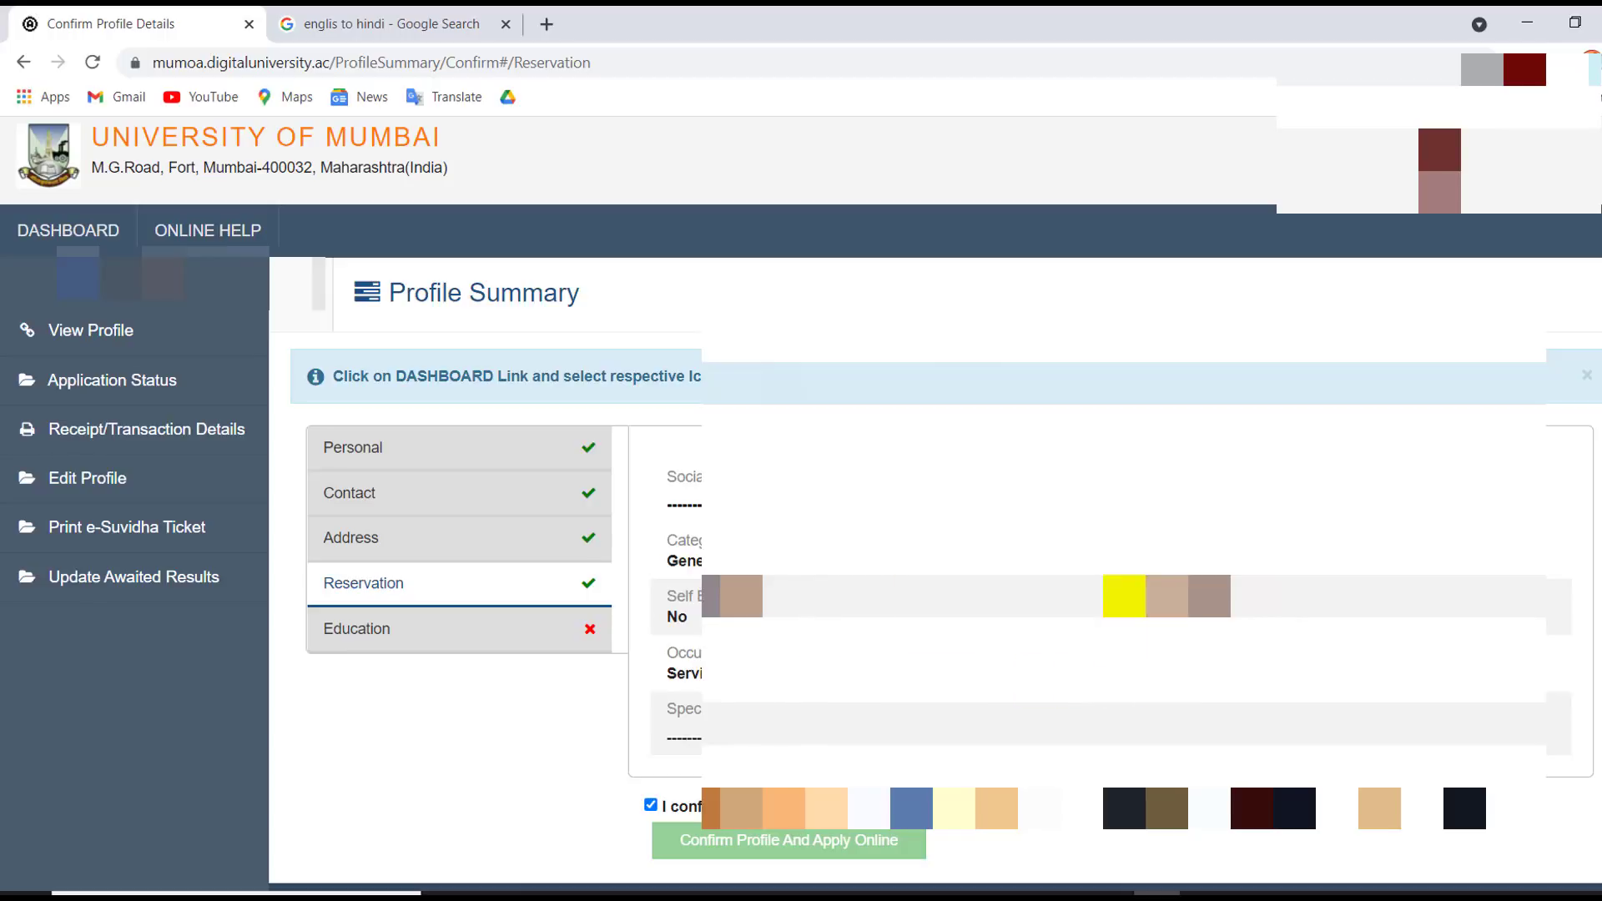
{"action": "left_click", "coordinate": [355, 634]}
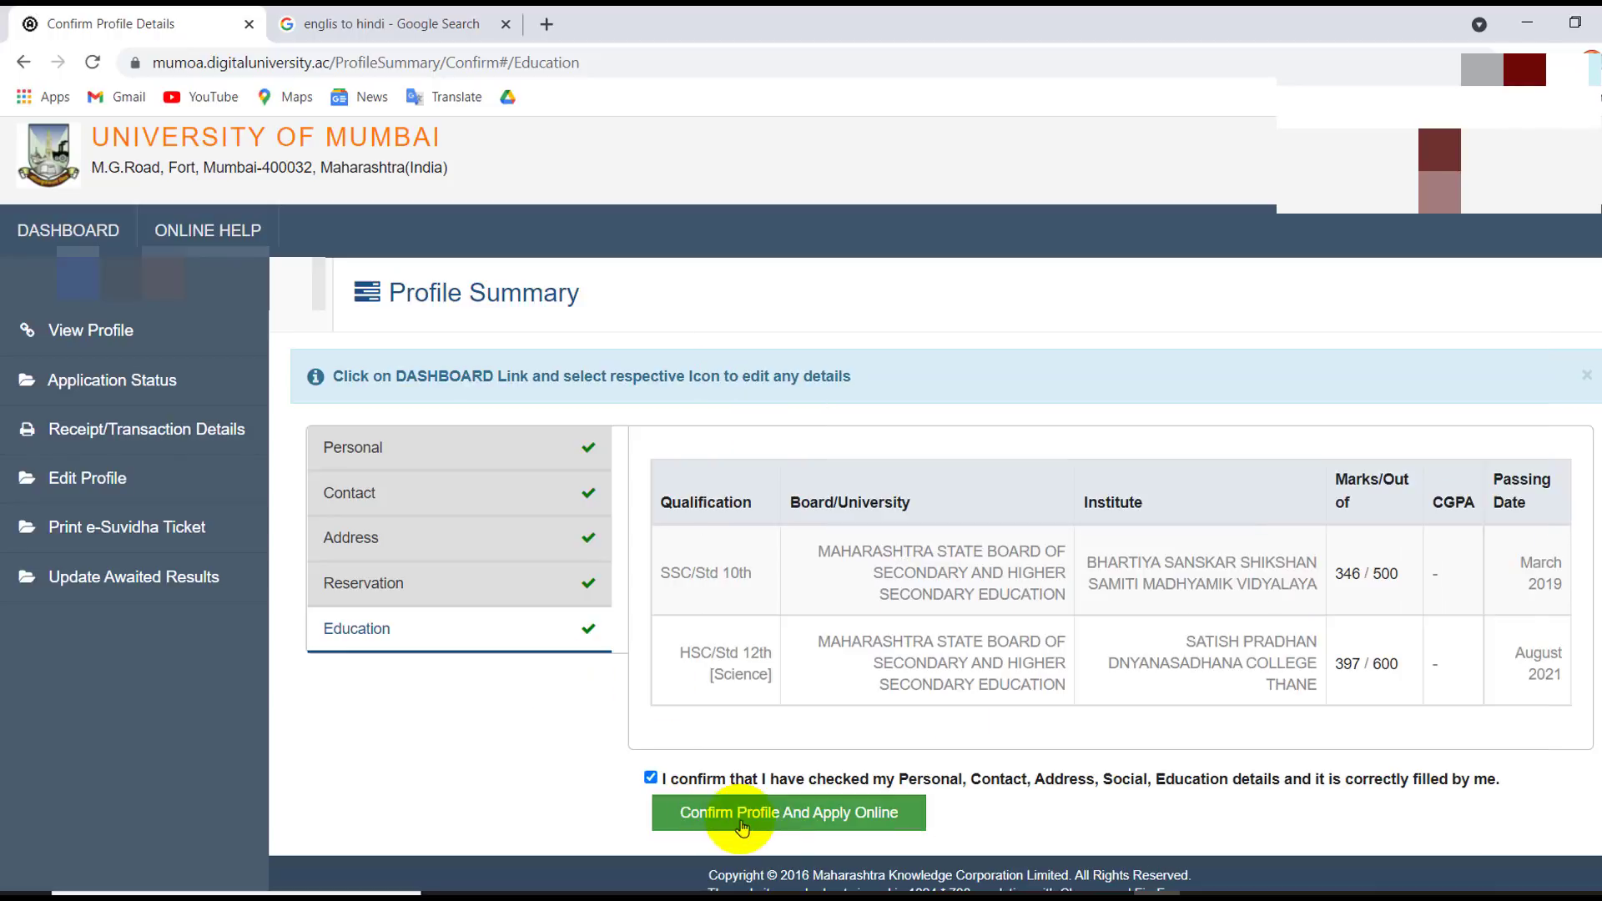
Confirm the profile and scan the Apply Online programme table's application end dates.
{"action": "left_click", "coordinate": [785, 819]}
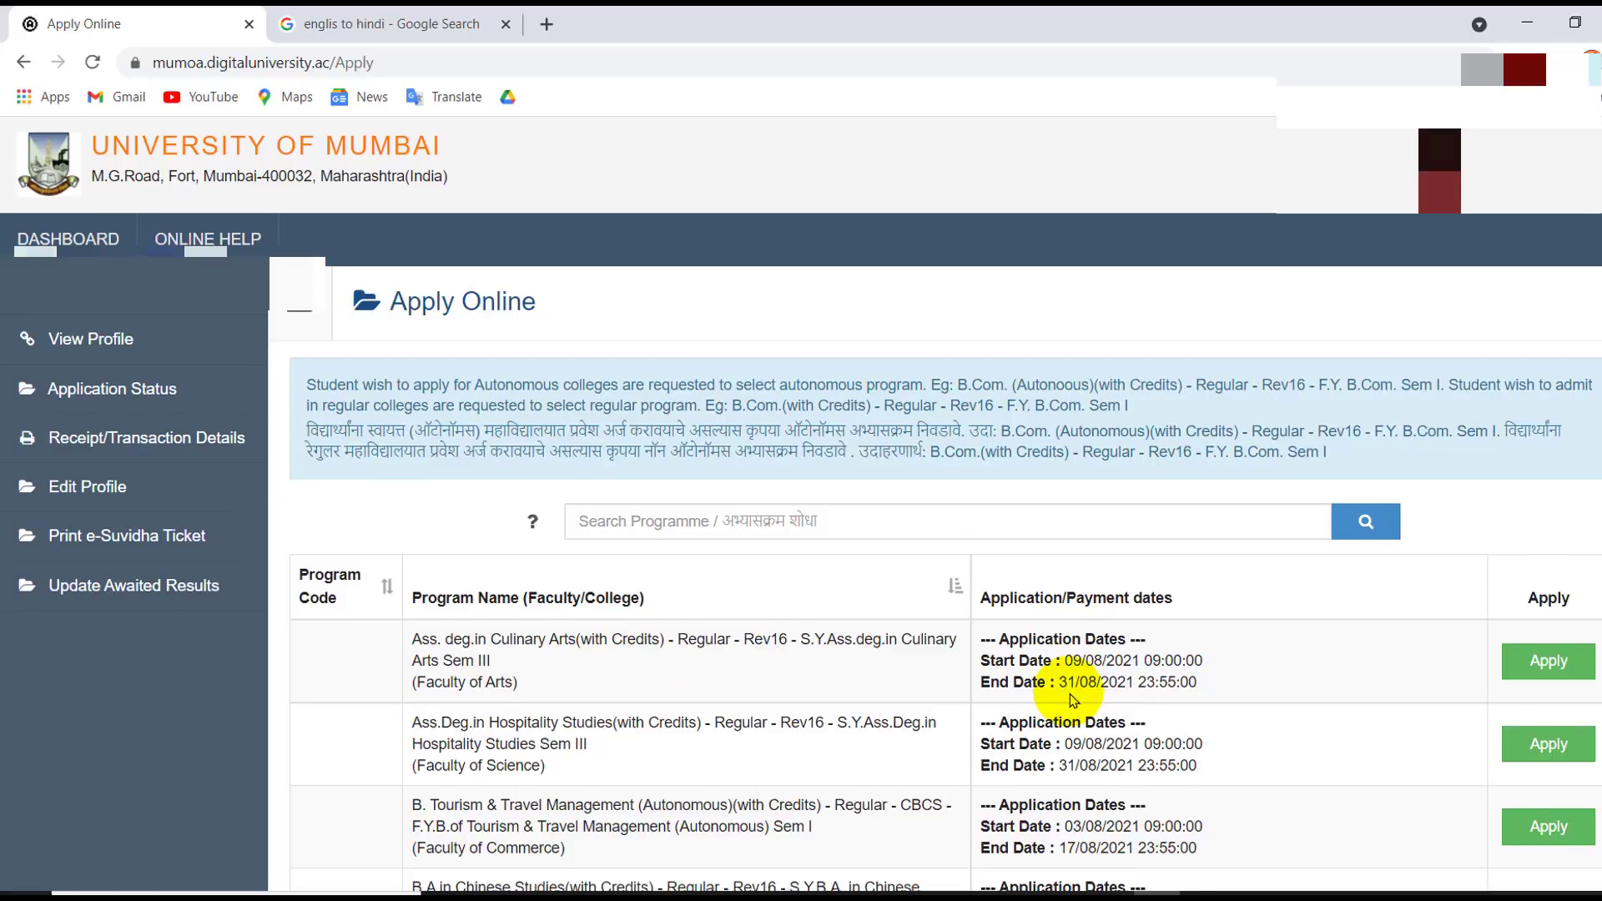
{"action": "scroll", "coordinate": [1072, 700], "scroll_direction": "down", "scroll_amount": 2}
{"action": "scroll", "coordinate": [1072, 701], "scroll_direction": "down", "scroll_amount": 3}
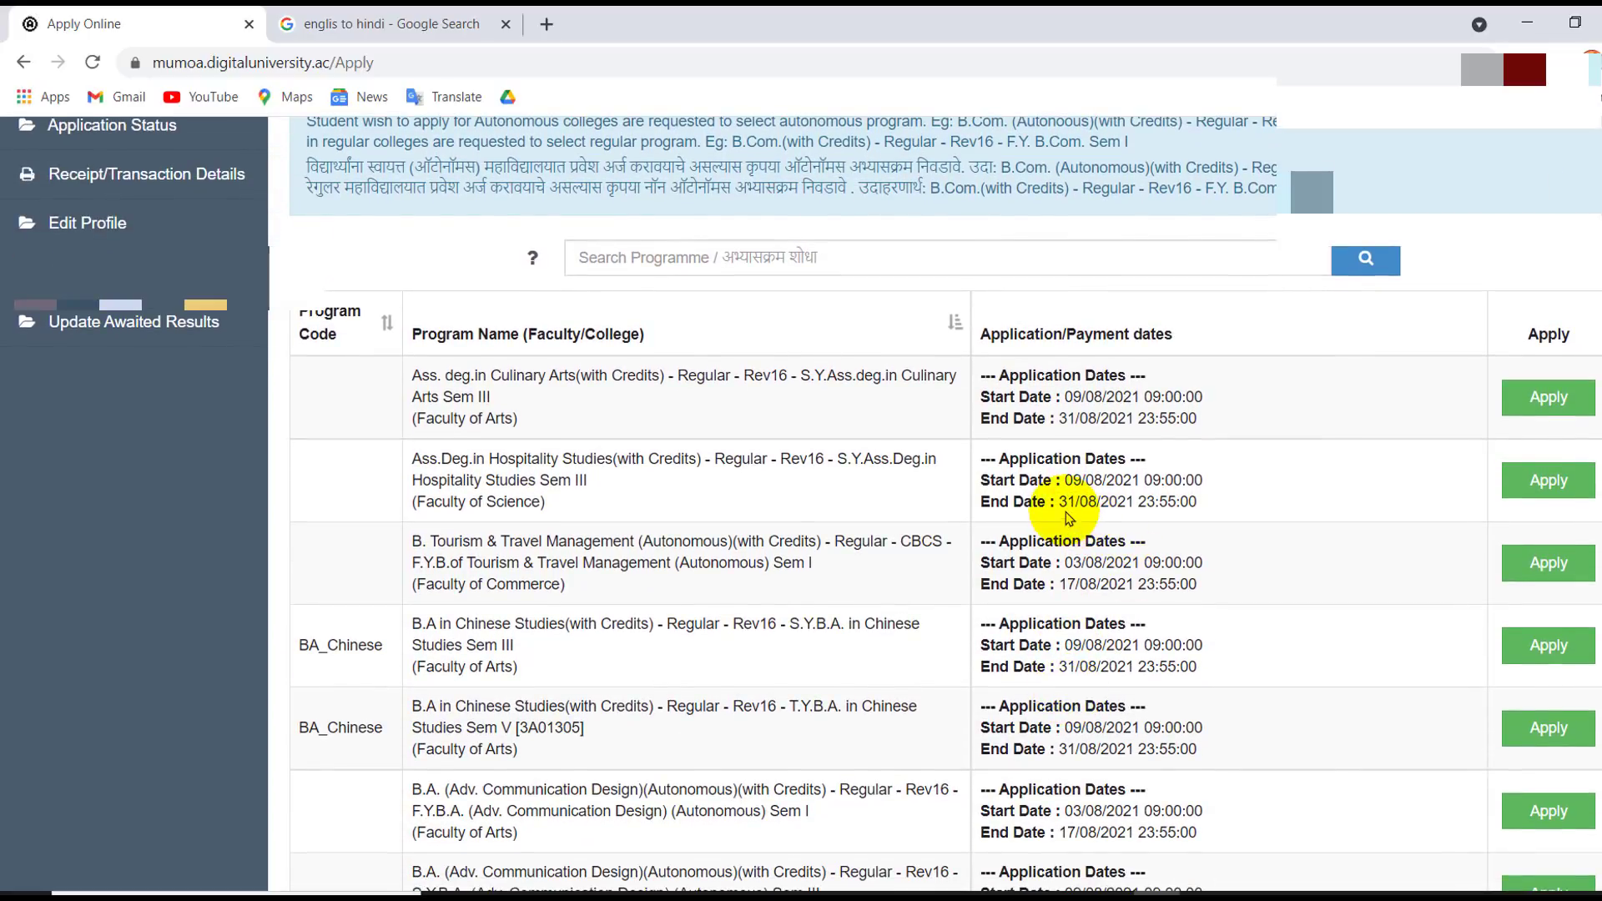
{"action": "left_click_drag", "start_coordinate": [1058, 505], "coordinate": [1077, 506]}
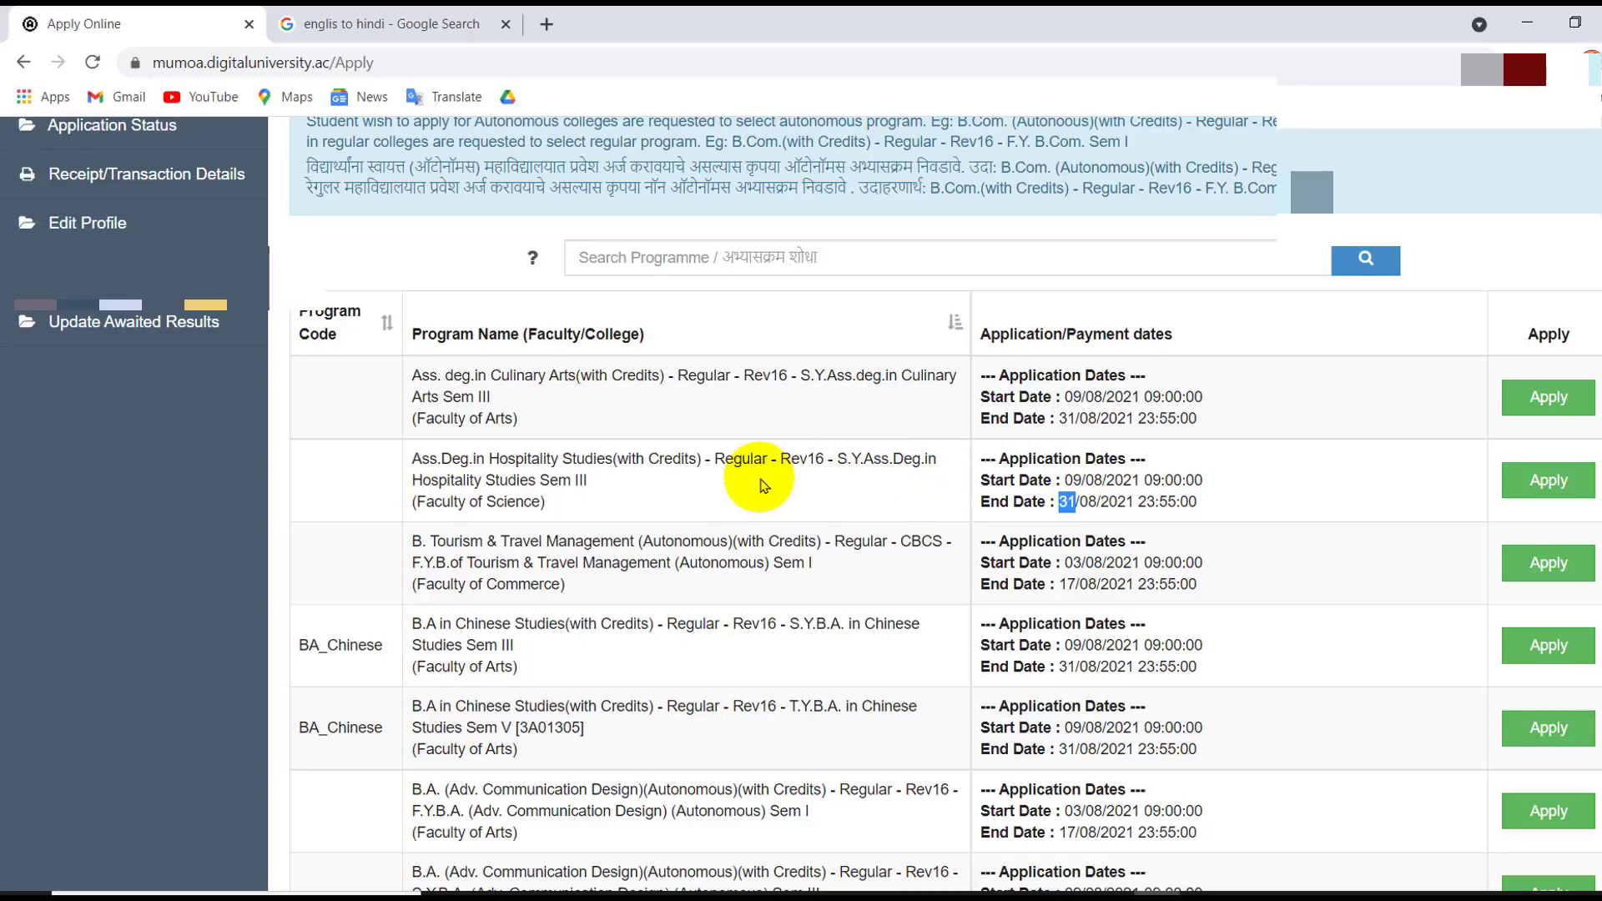
{"action": "scroll", "coordinate": [755, 472], "scroll_direction": "up", "scroll_amount": 3}
Clear the stray highlight and read the notice asking applicants to select Autonomous programmes.
{"action": "left_click", "coordinate": [451, 394]}
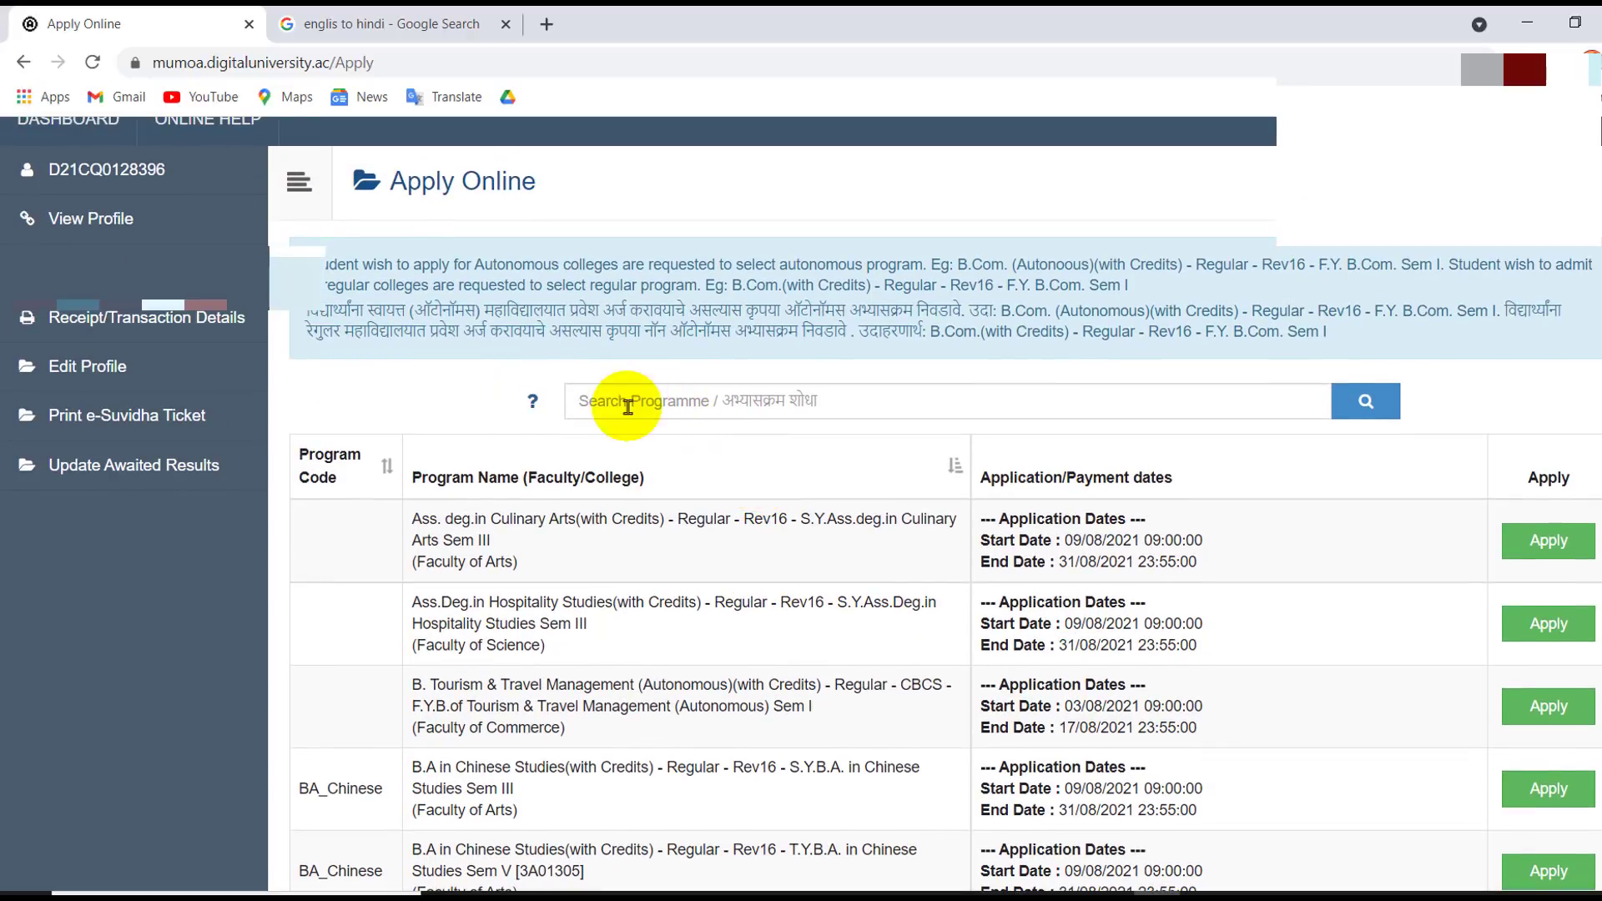
{"action": "left_click", "coordinate": [643, 404]}
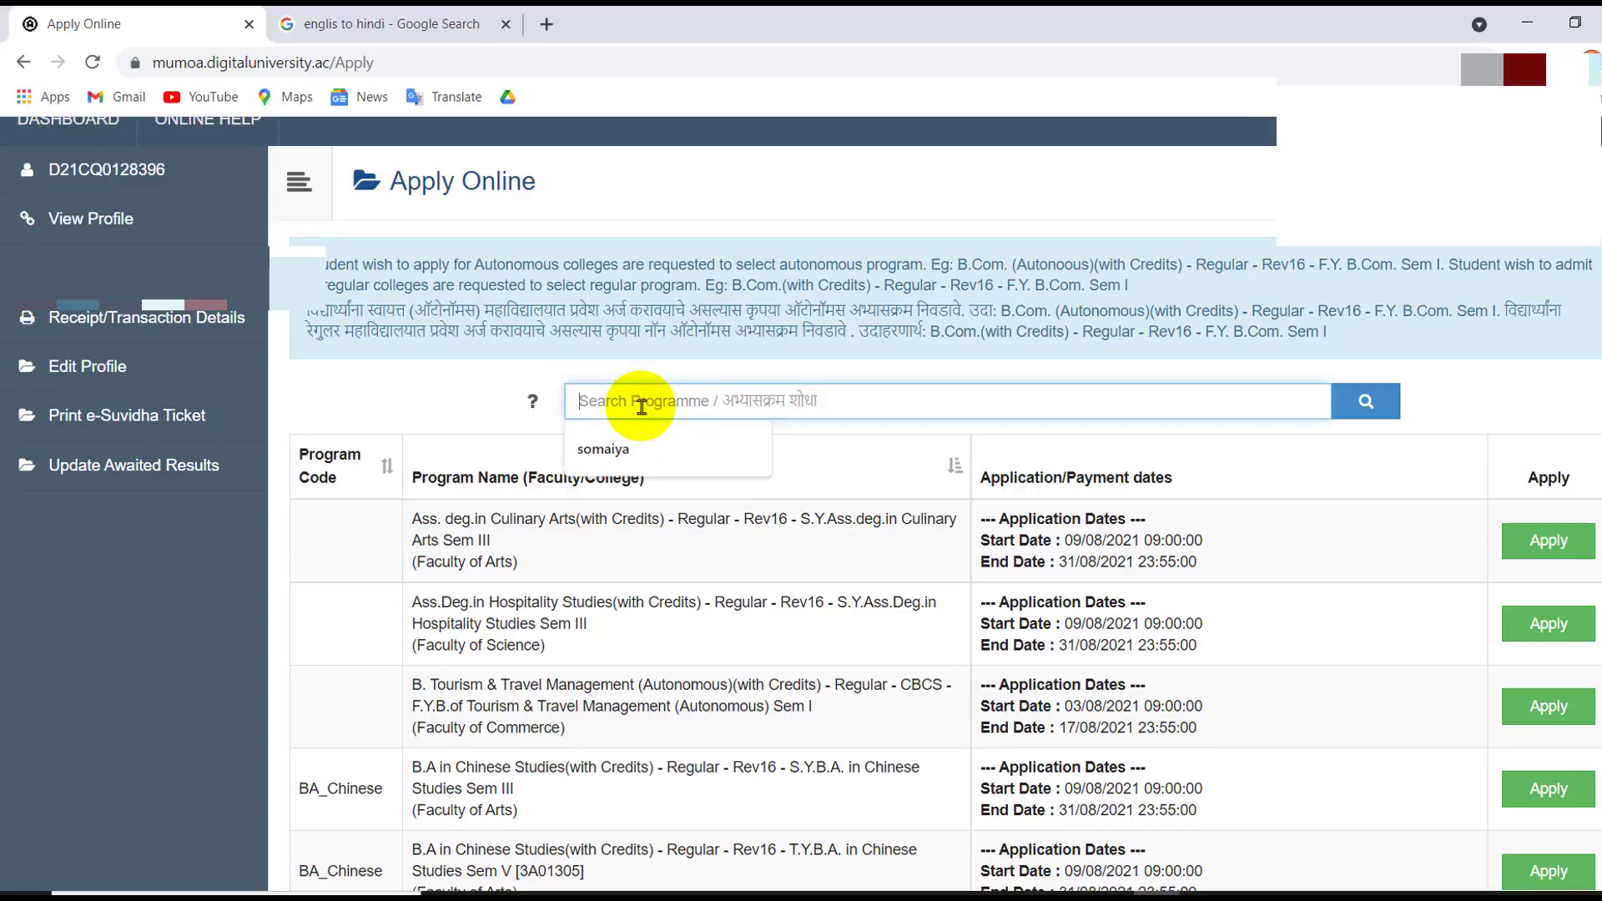
{"action": "left_click", "coordinate": [494, 405]}
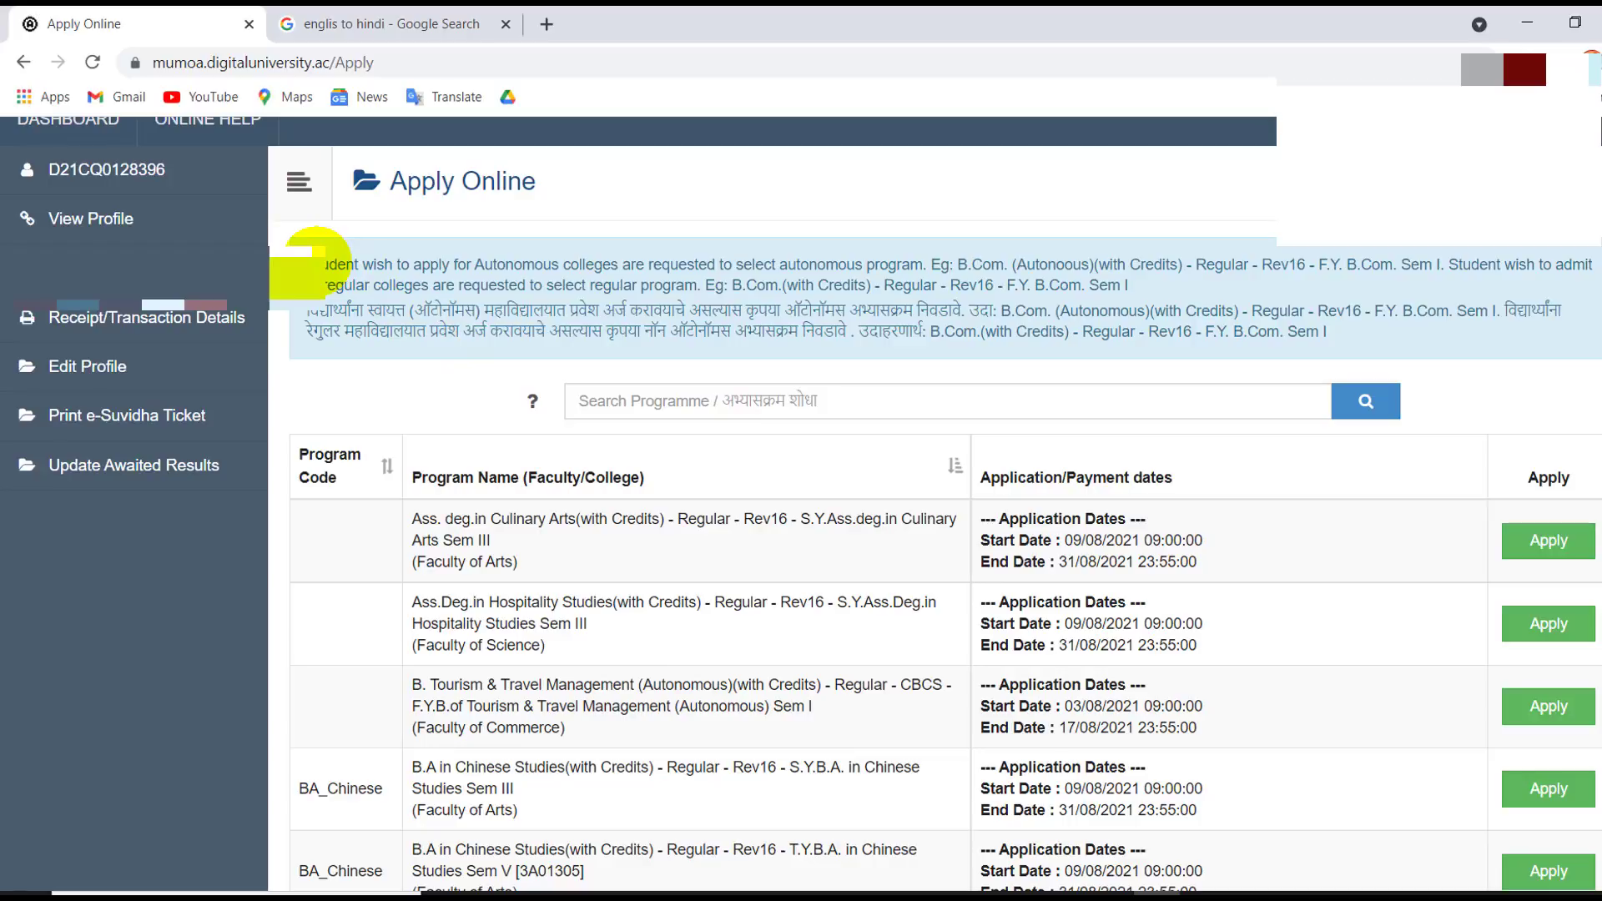
{"action": "left_click_drag", "start_coordinate": [324, 264], "coordinate": [612, 269]}
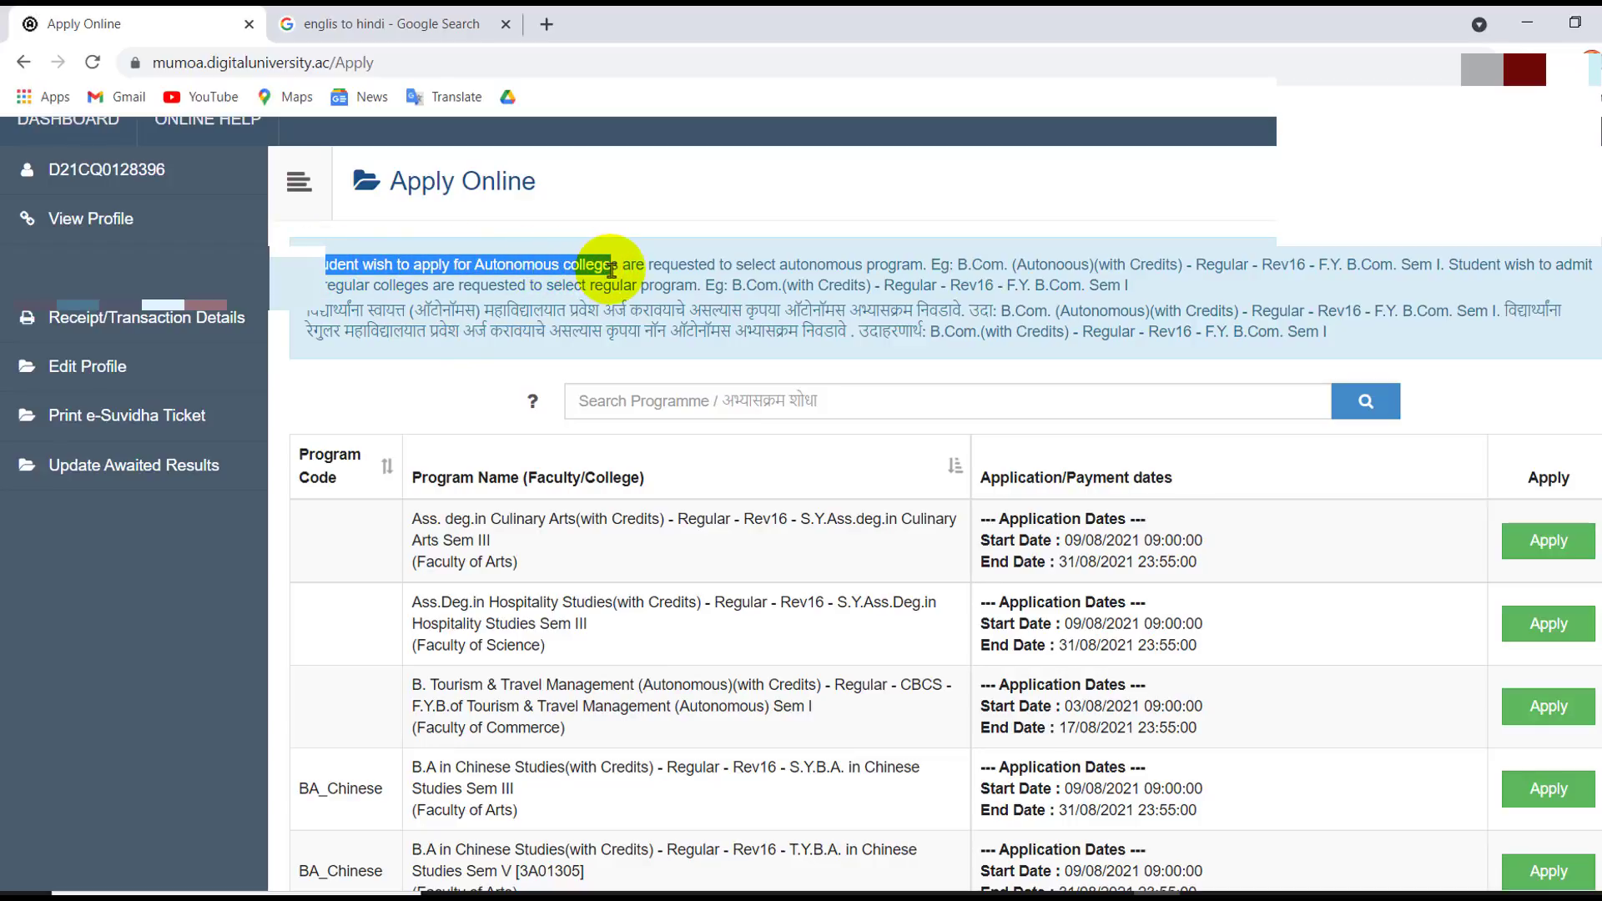
{"action": "left_click", "coordinate": [479, 264]}
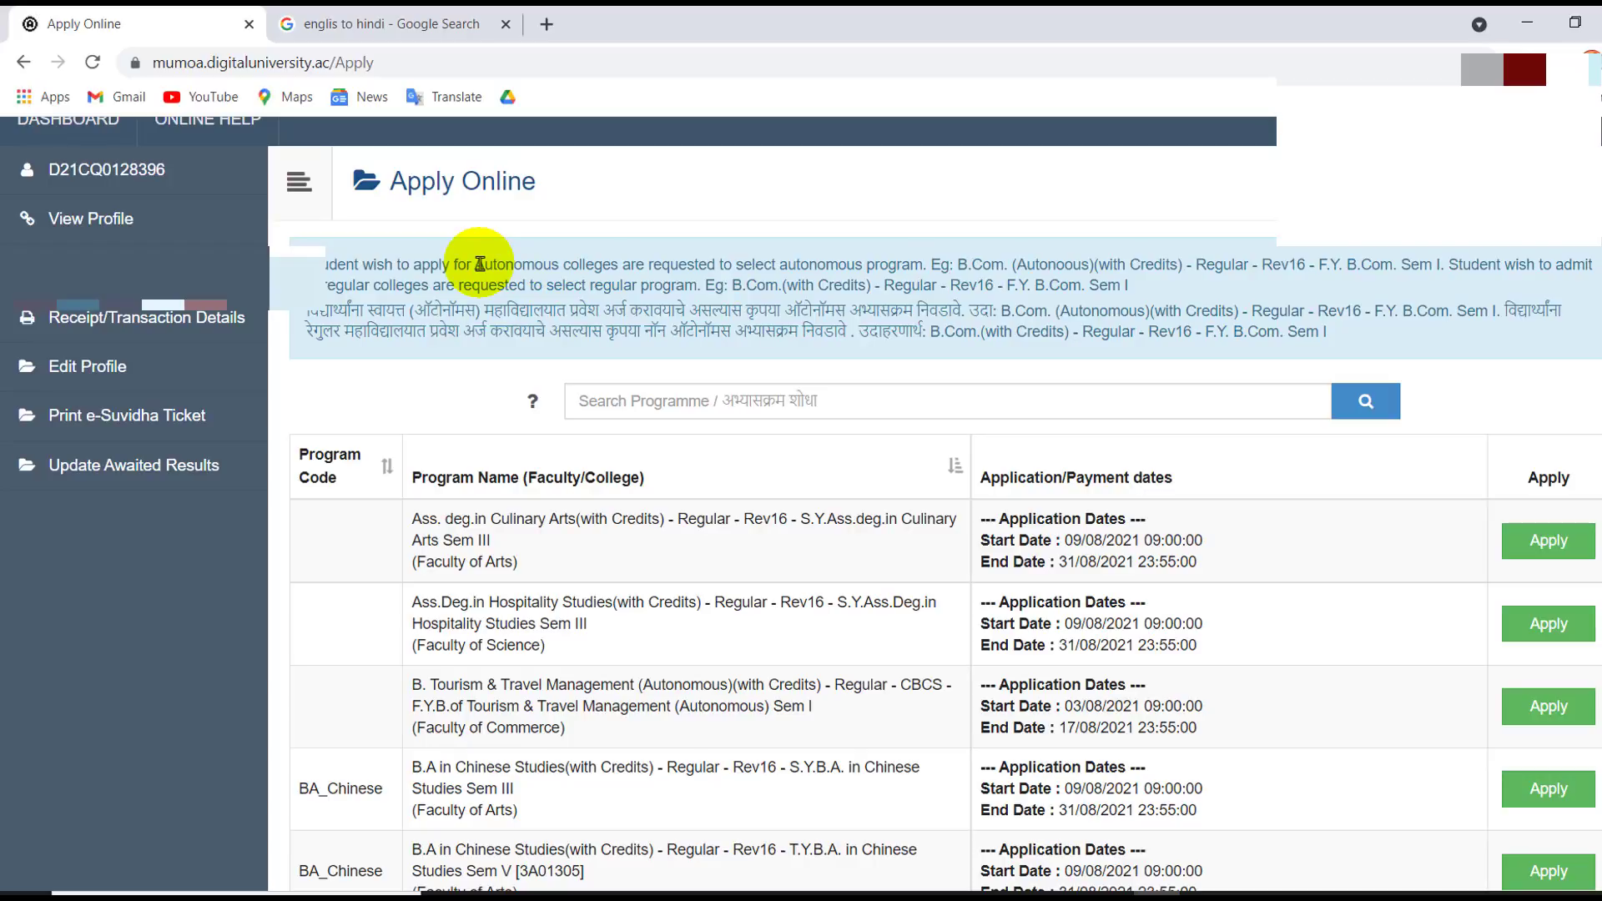
{"action": "left_click_drag", "start_coordinate": [480, 263], "coordinate": [558, 262]}
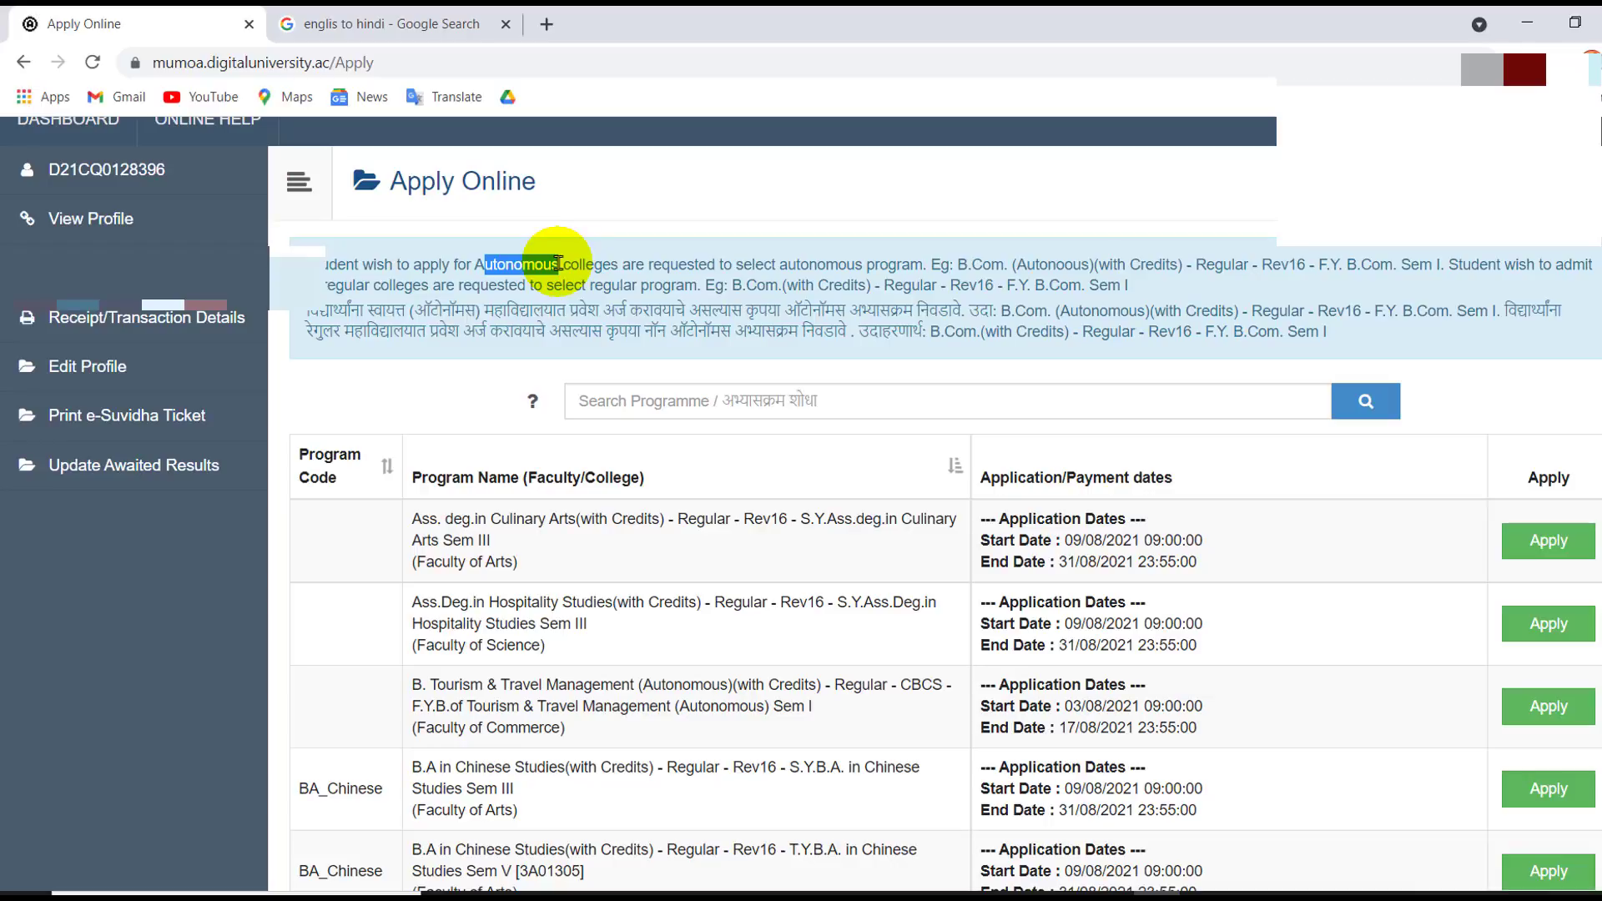
{"action": "left_click", "coordinate": [478, 264]}
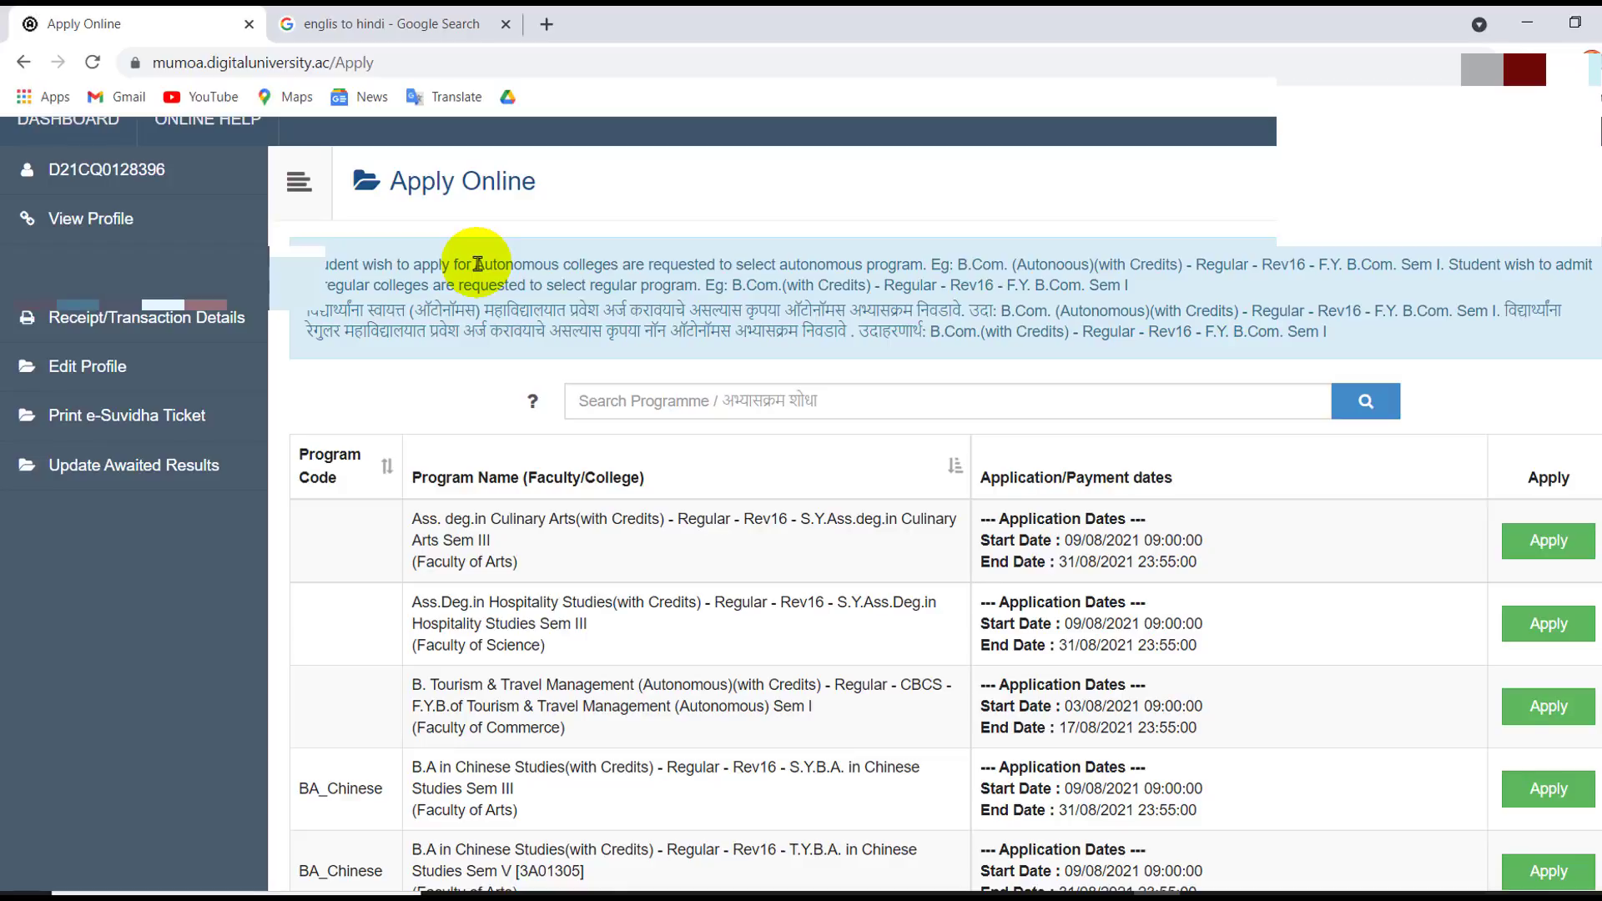
{"action": "left_click_drag", "start_coordinate": [478, 263], "coordinate": [802, 270]}
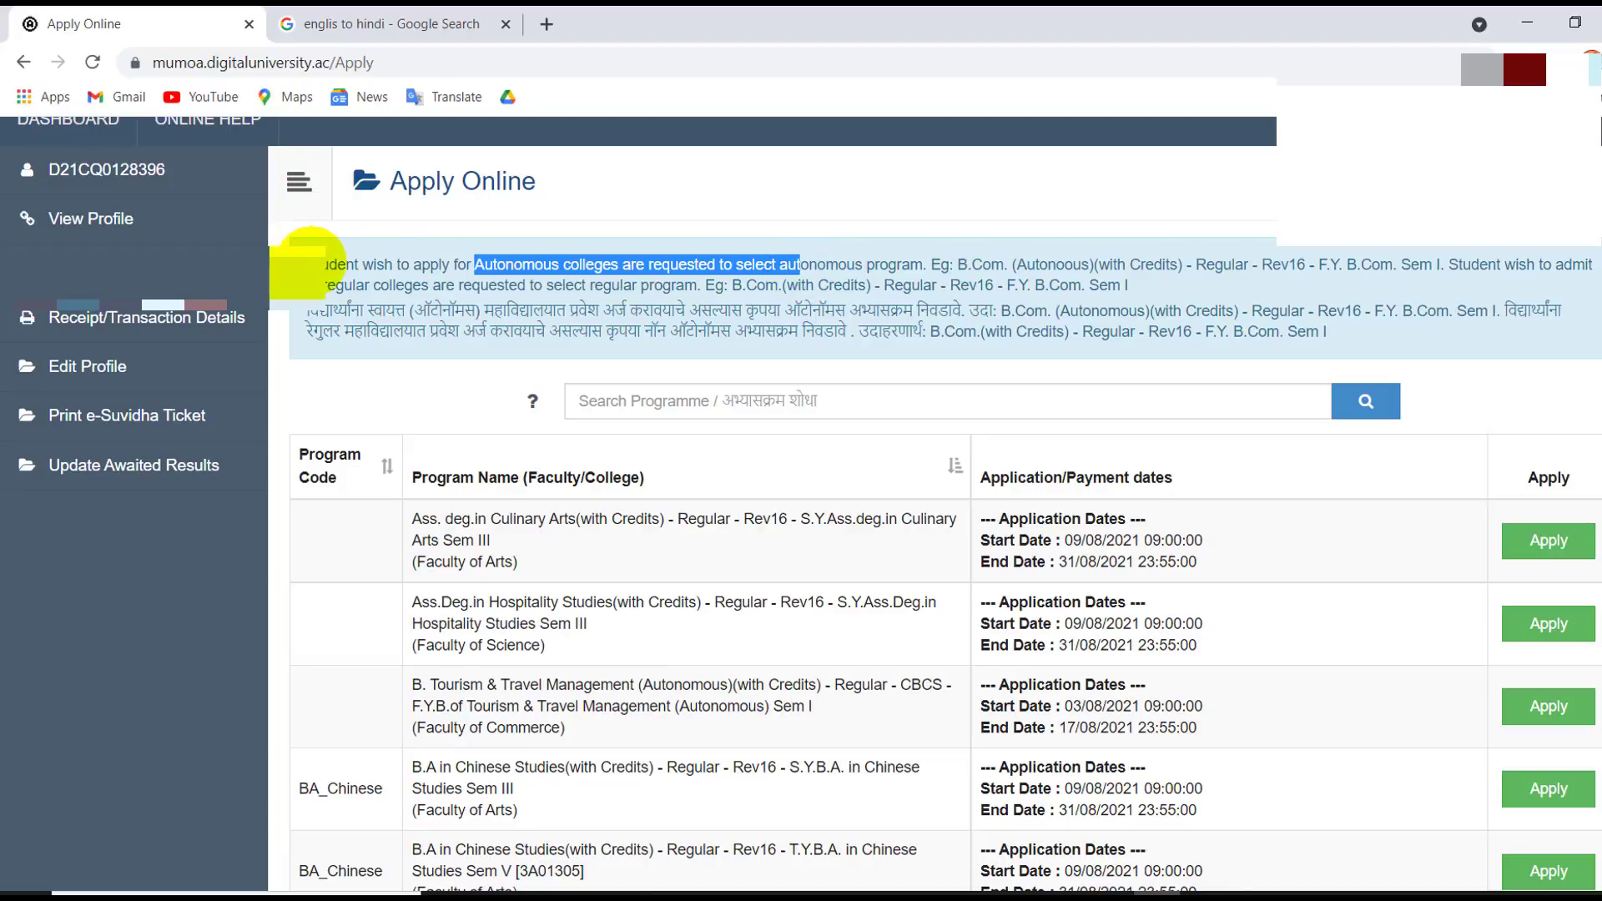
{"action": "left_click_drag", "start_coordinate": [307, 263], "coordinate": [1108, 284]}
{"action": "left_click", "coordinate": [822, 275]}
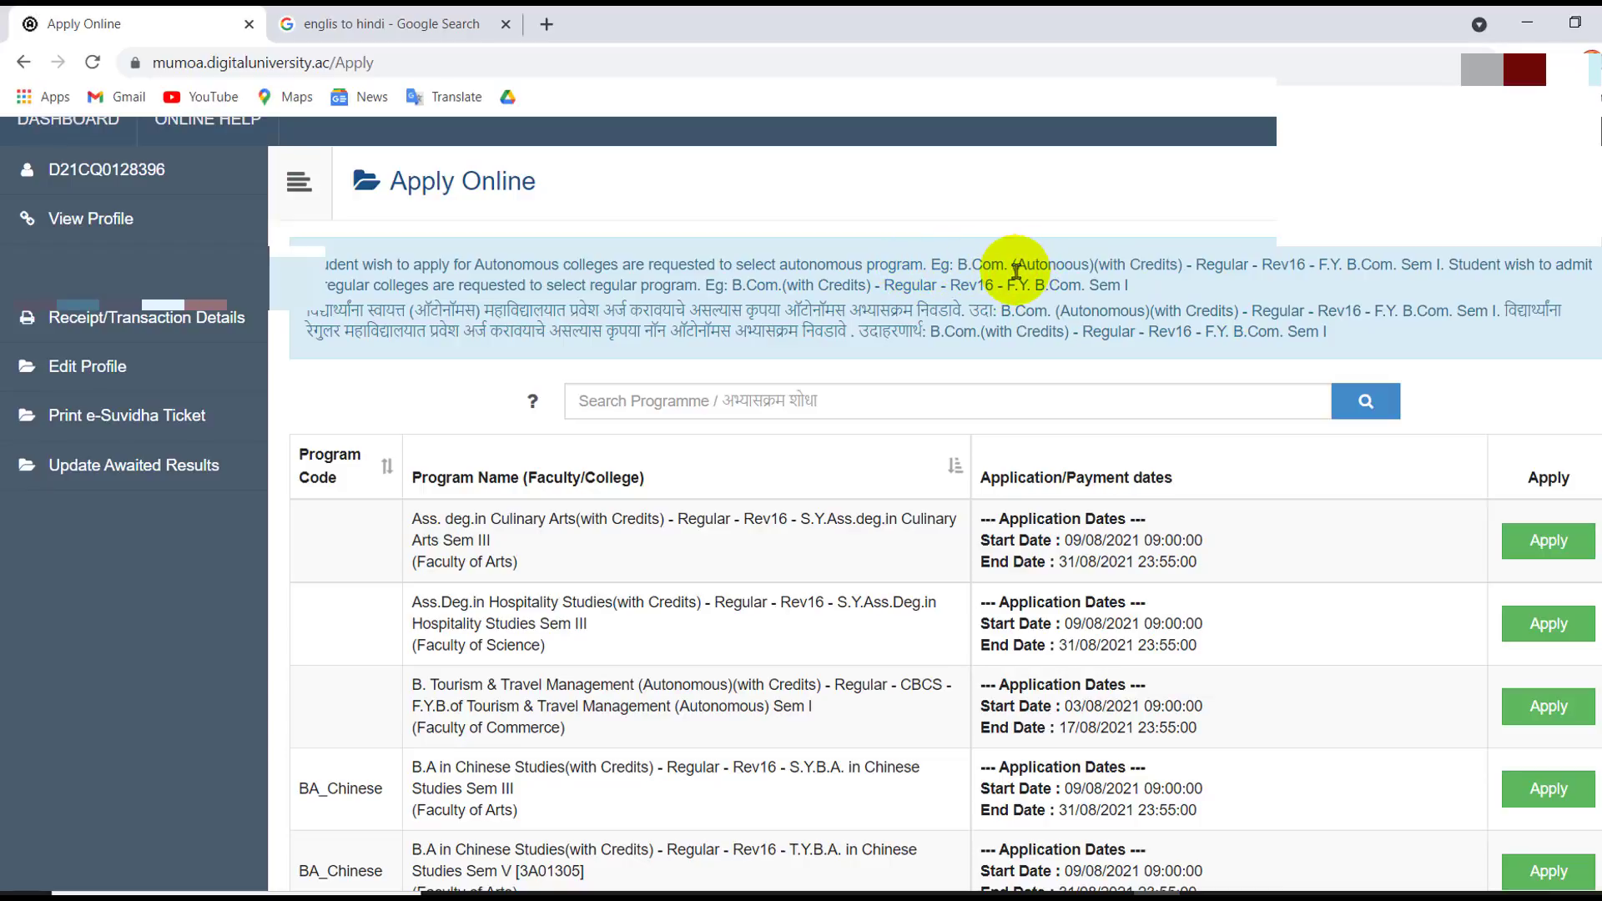
Read the notice's Autonomous programme example, including the Marathi line and Rev16.
{"action": "double_click", "coordinate": [1055, 266]}
{"action": "left_click_drag", "start_coordinate": [1091, 269], "coordinate": [1472, 274]}
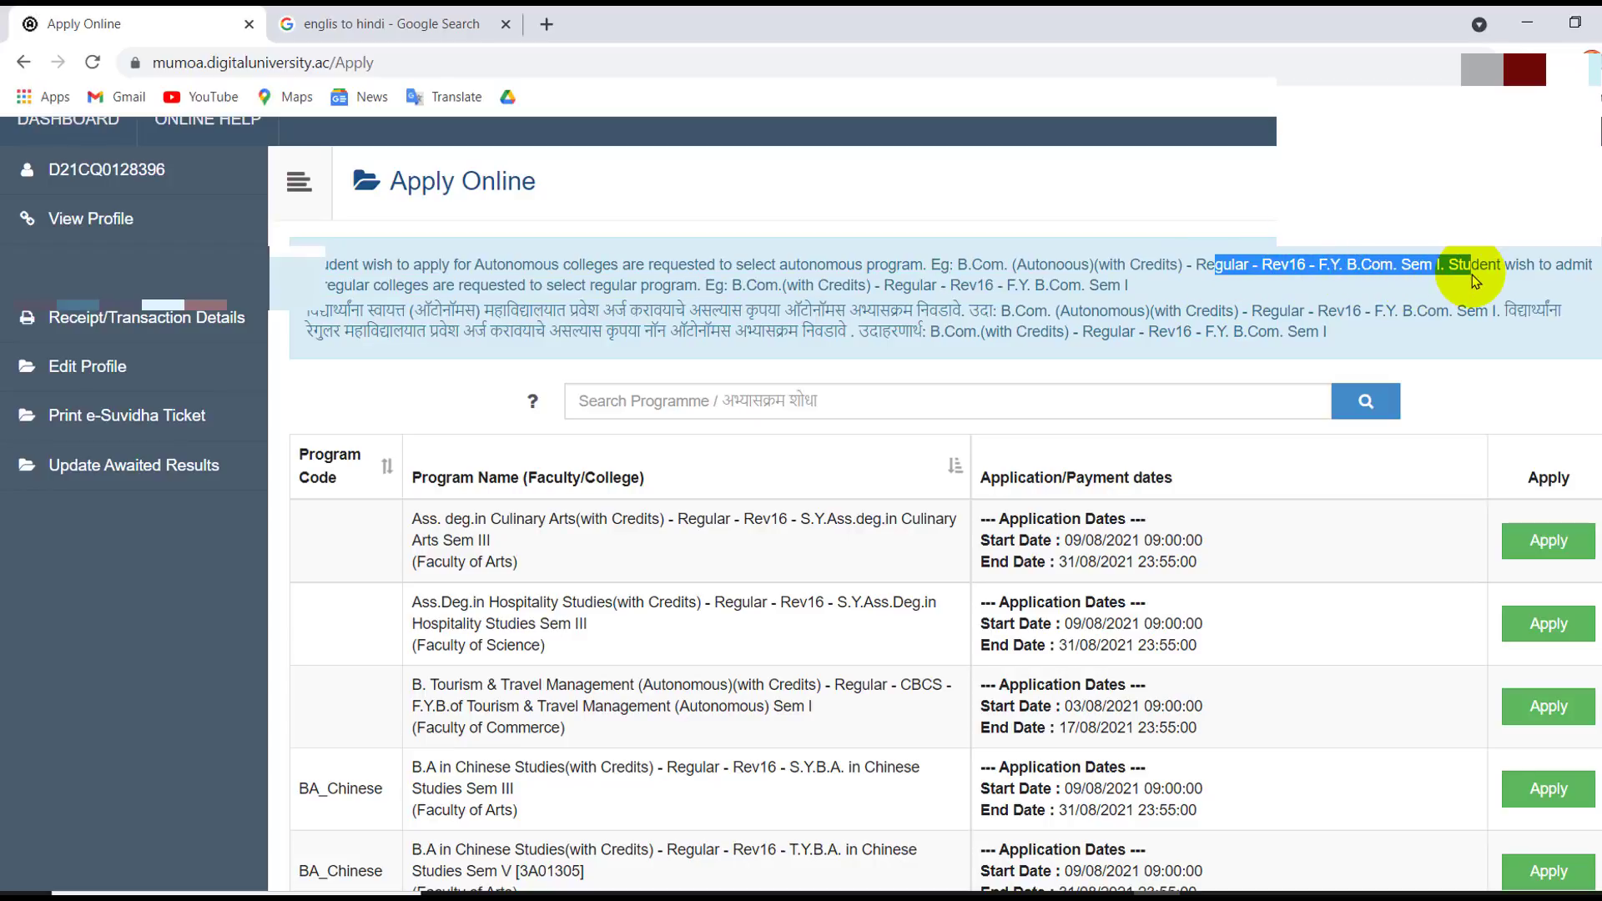
{"action": "left_click", "coordinate": [878, 311]}
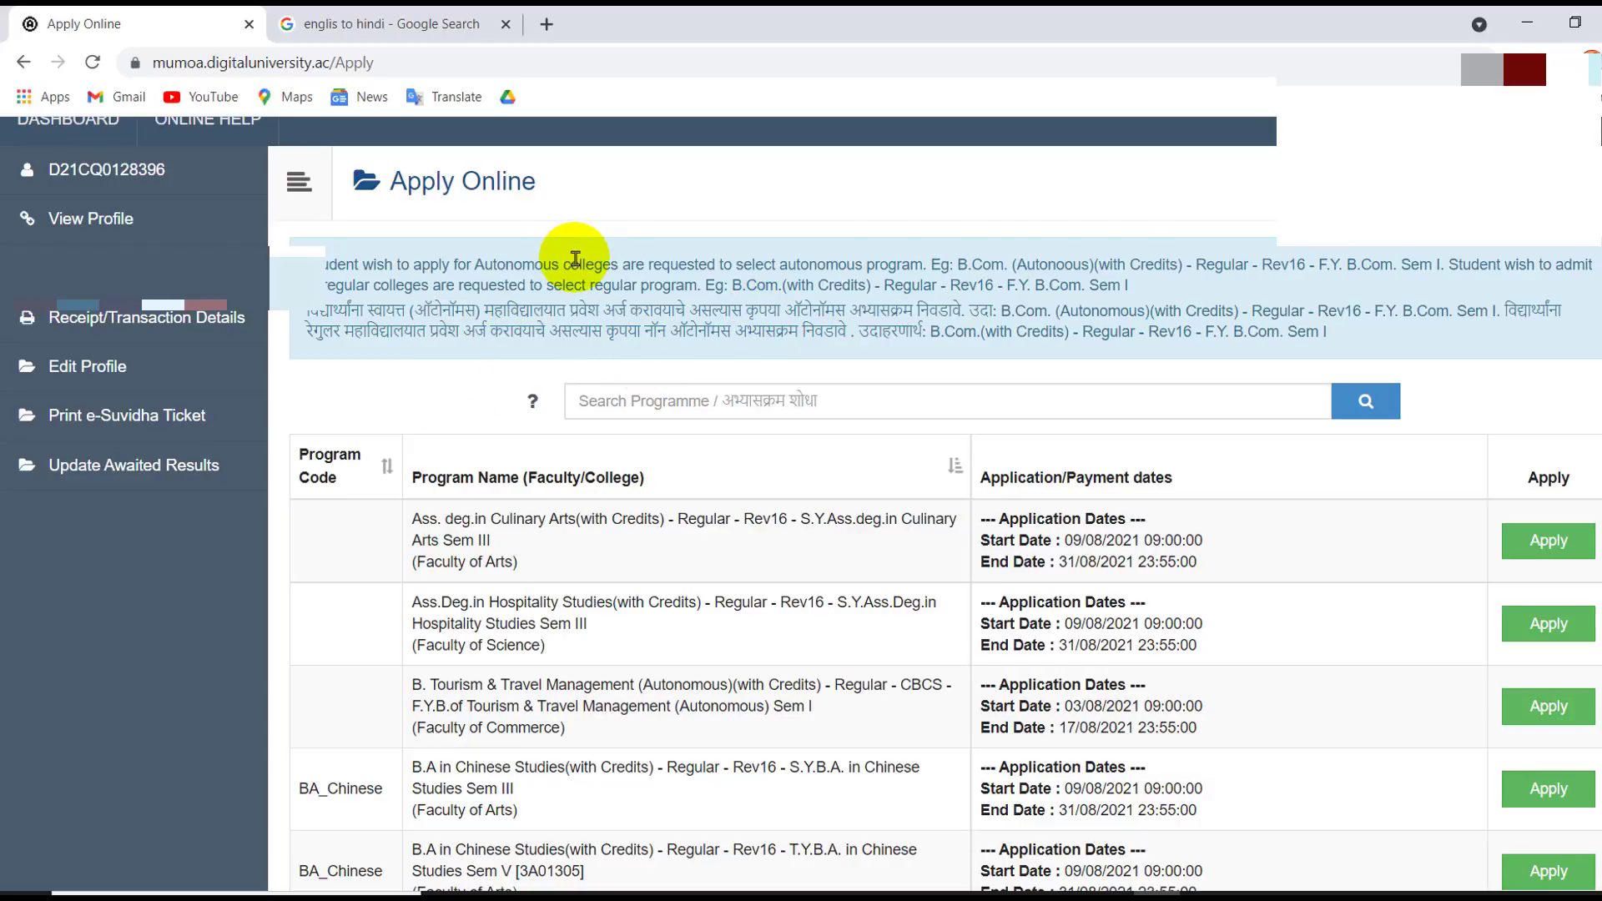
{"action": "left_click_drag", "start_coordinate": [622, 264], "coordinate": [1135, 265]}
{"action": "left_click", "coordinate": [463, 389]}
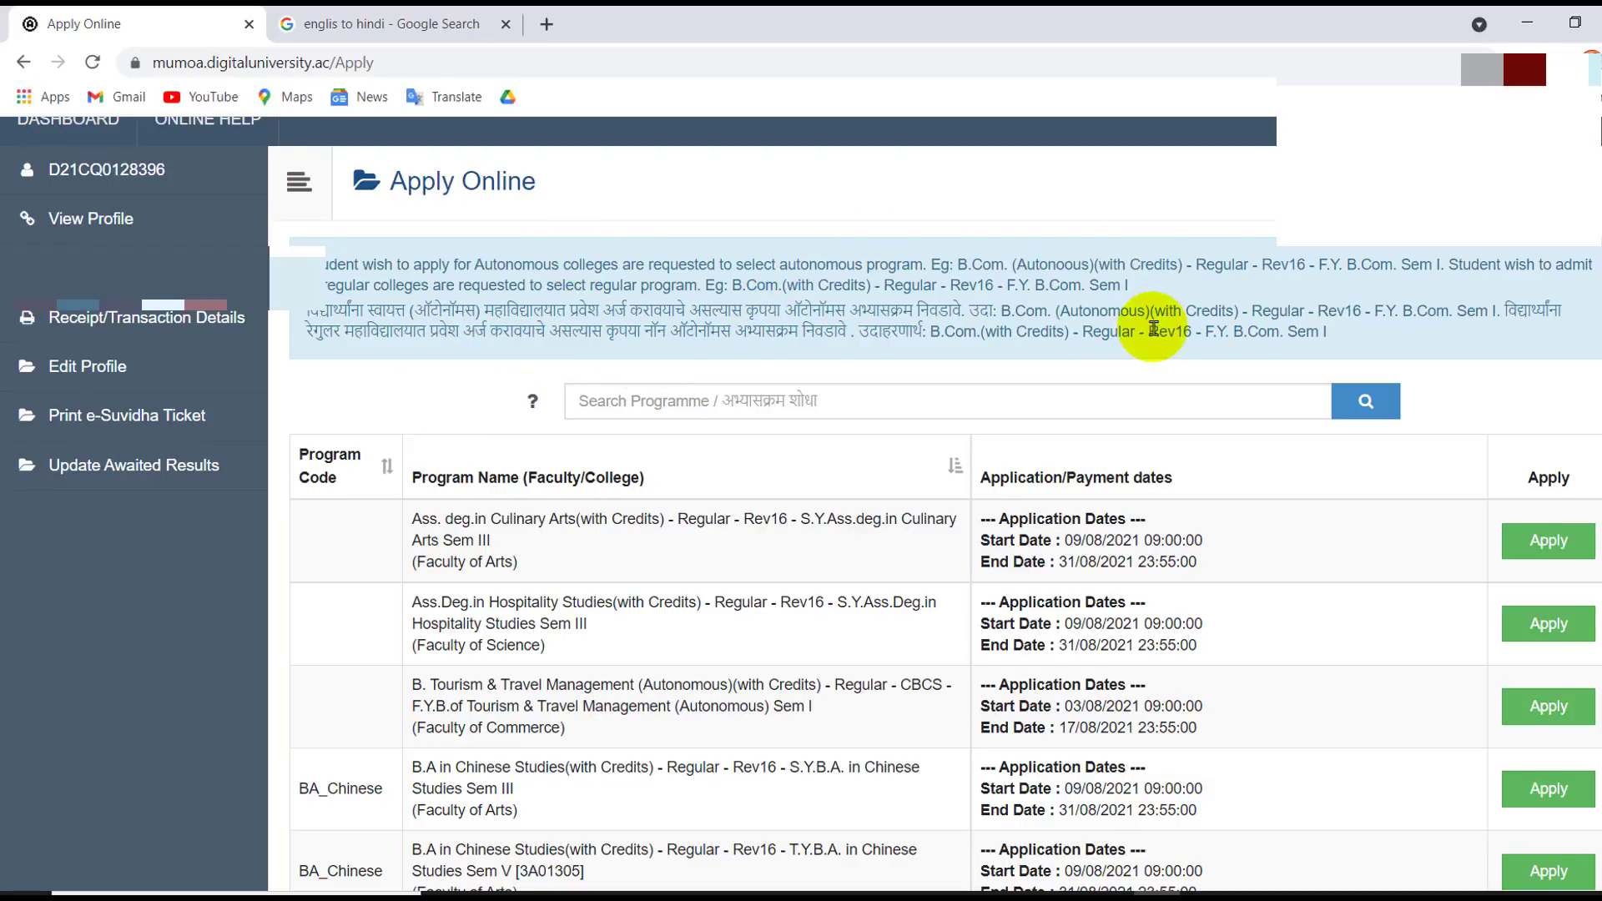
{"action": "left_click_drag", "start_coordinate": [1067, 313], "coordinate": [1360, 311]}
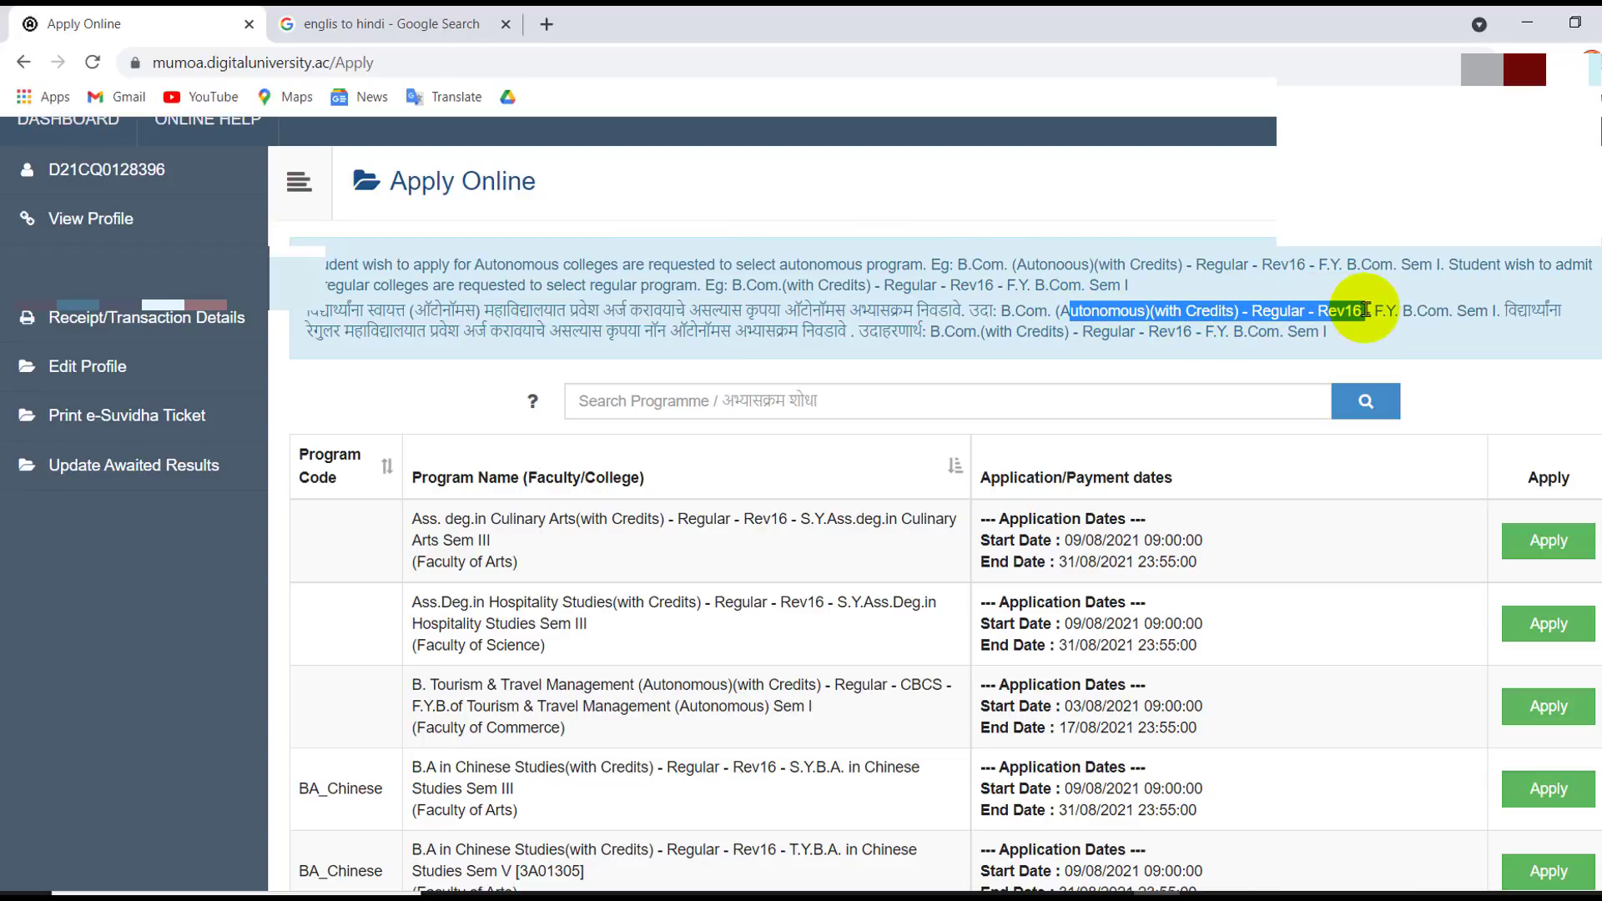
{"action": "left_click", "coordinate": [488, 386]}
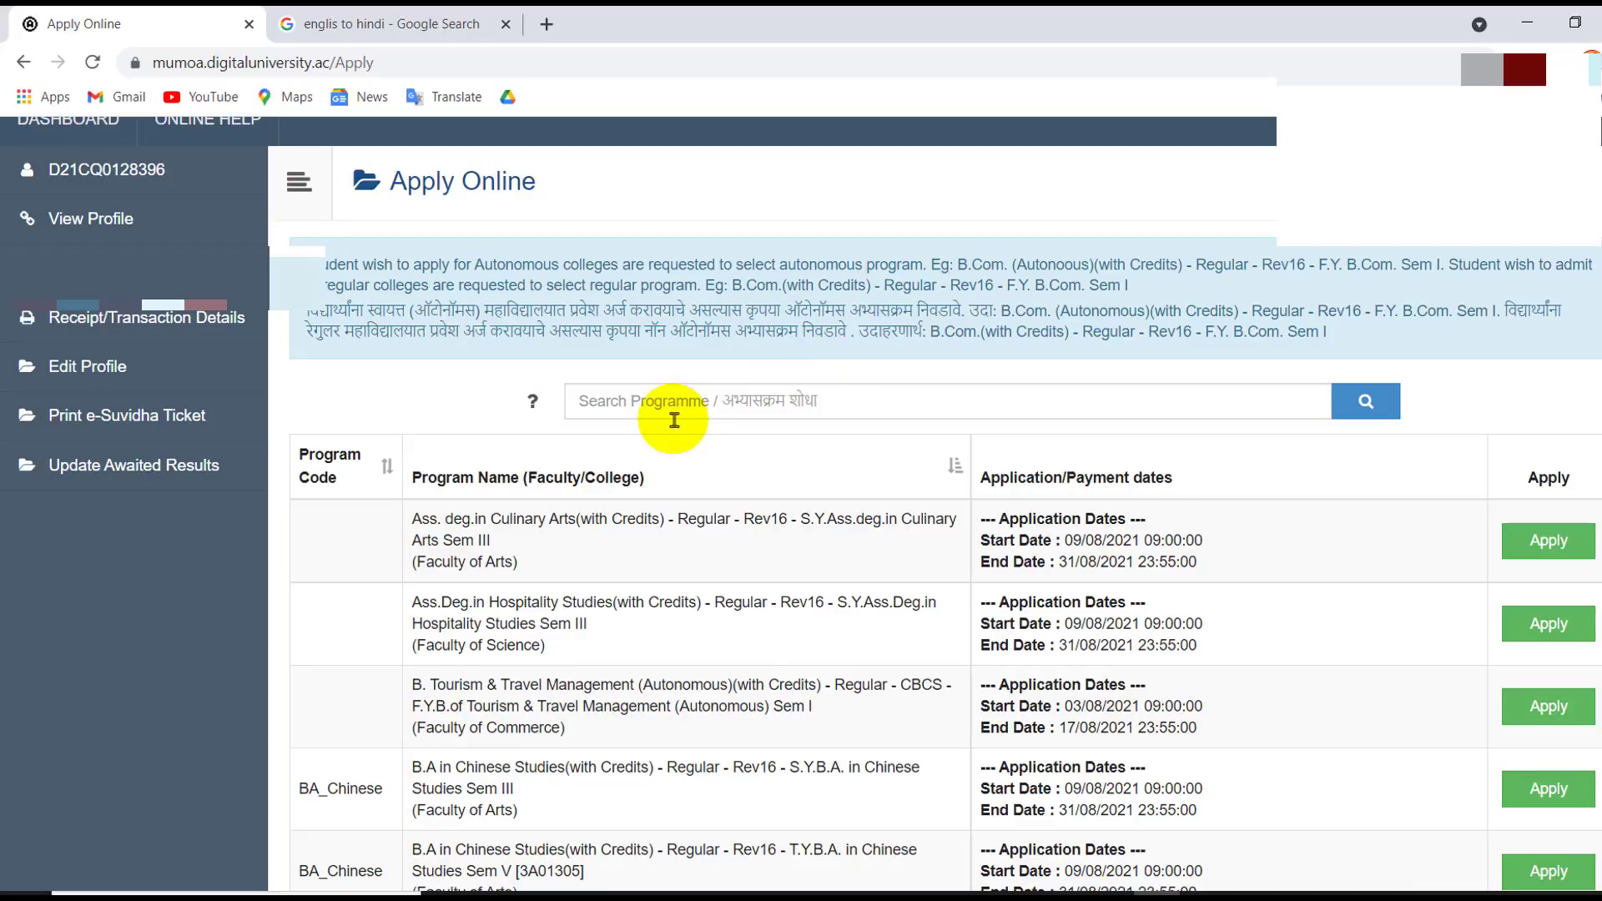
Read the first ten programmes, such as Hospitality Studies and Culinary Arts, then show entries 11–20.
{"action": "scroll", "coordinate": [714, 412], "scroll_direction": "down", "scroll_amount": 1}
{"action": "scroll", "coordinate": [714, 412], "scroll_direction": "down", "scroll_amount": 2}
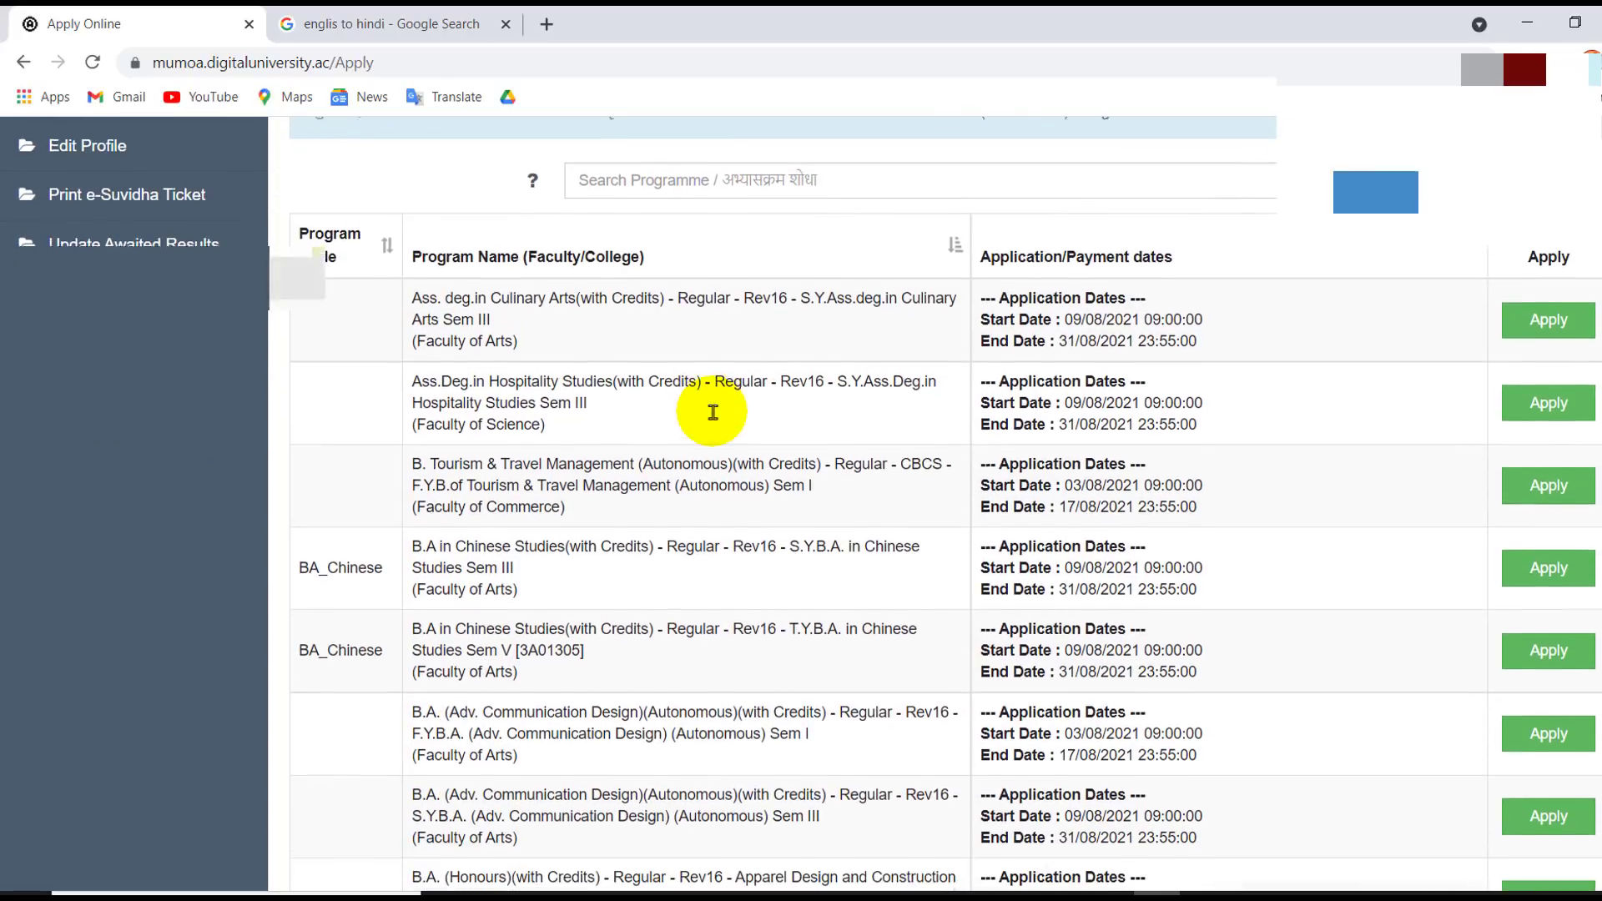
{"action": "scroll", "coordinate": [713, 412], "scroll_direction": "up", "scroll_amount": 5}
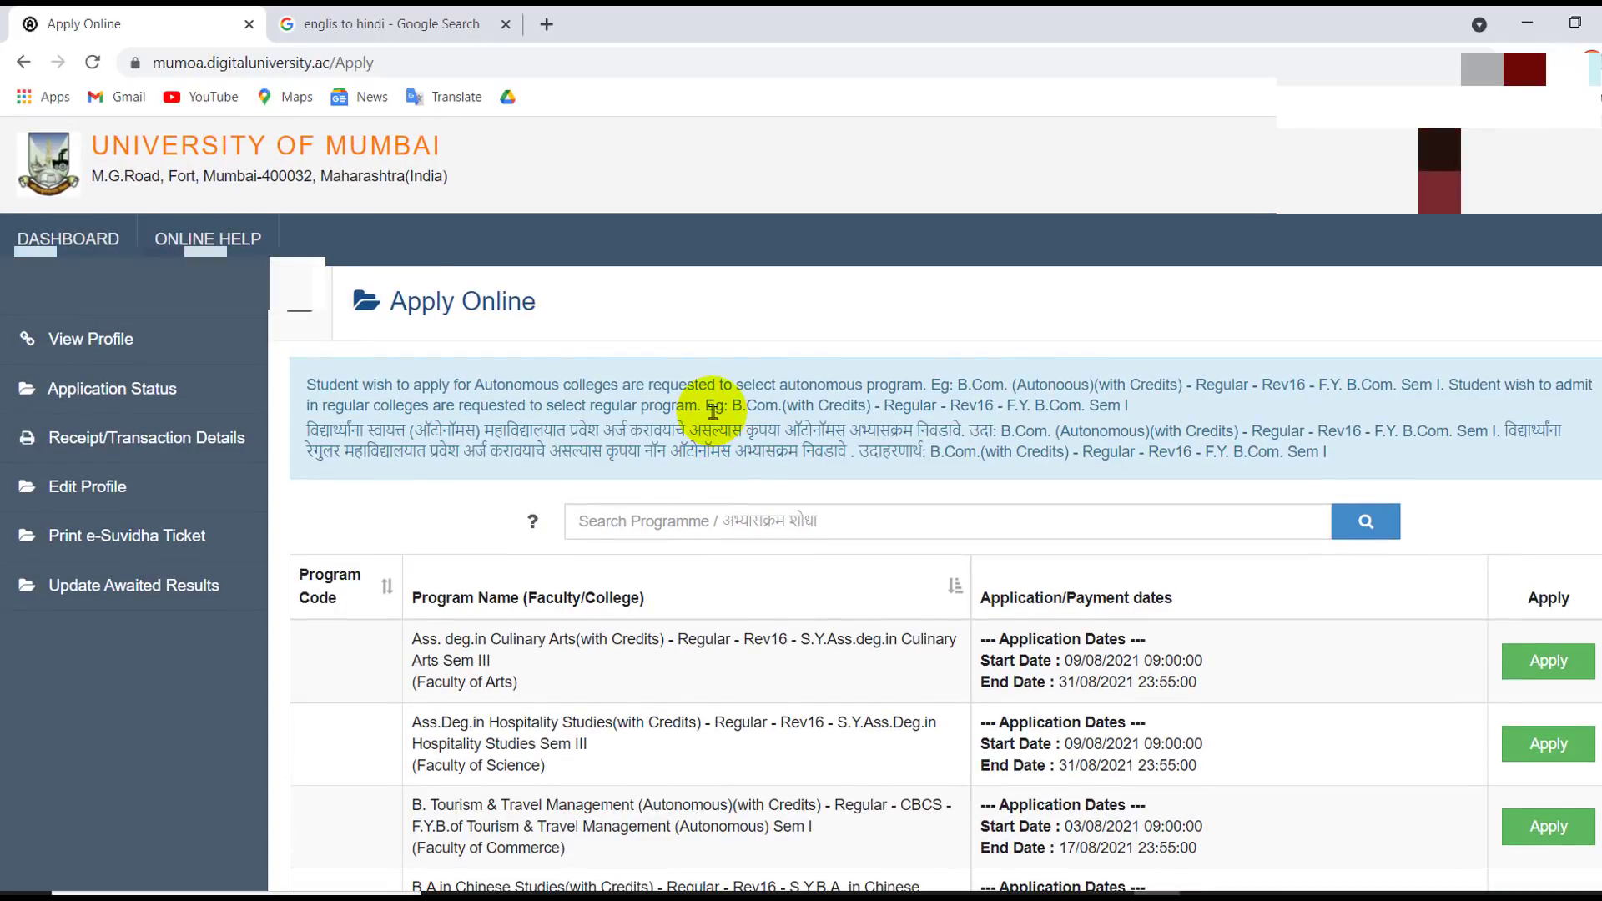
{"action": "scroll", "coordinate": [713, 412], "scroll_direction": "down", "scroll_amount": 8}
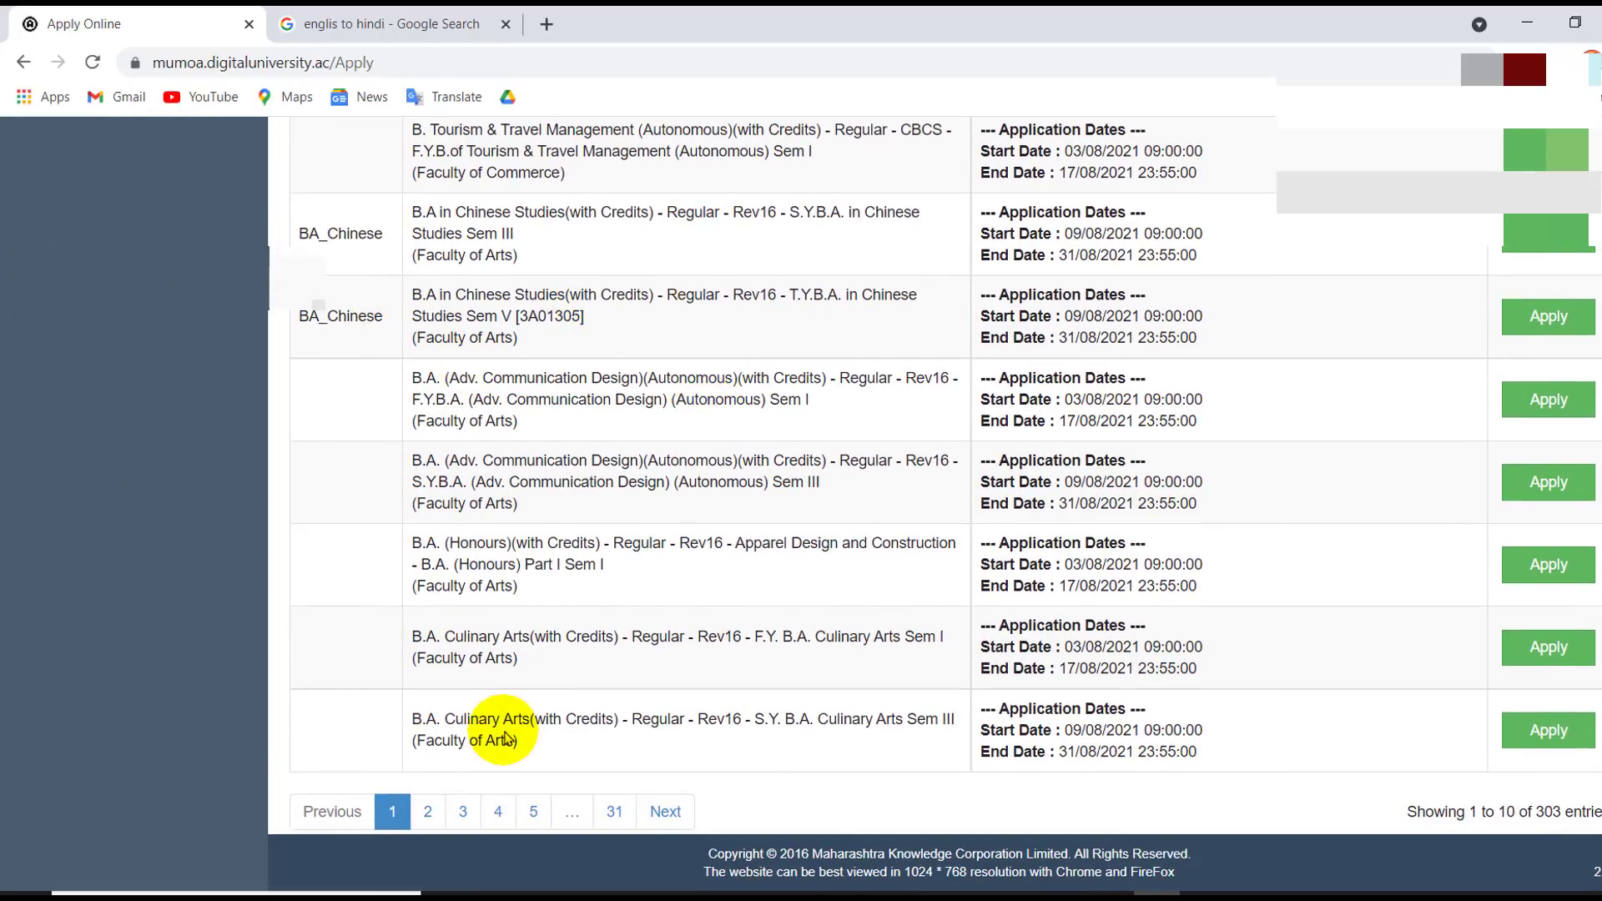
{"action": "scroll", "coordinate": [637, 572], "scroll_direction": "up", "scroll_amount": 5}
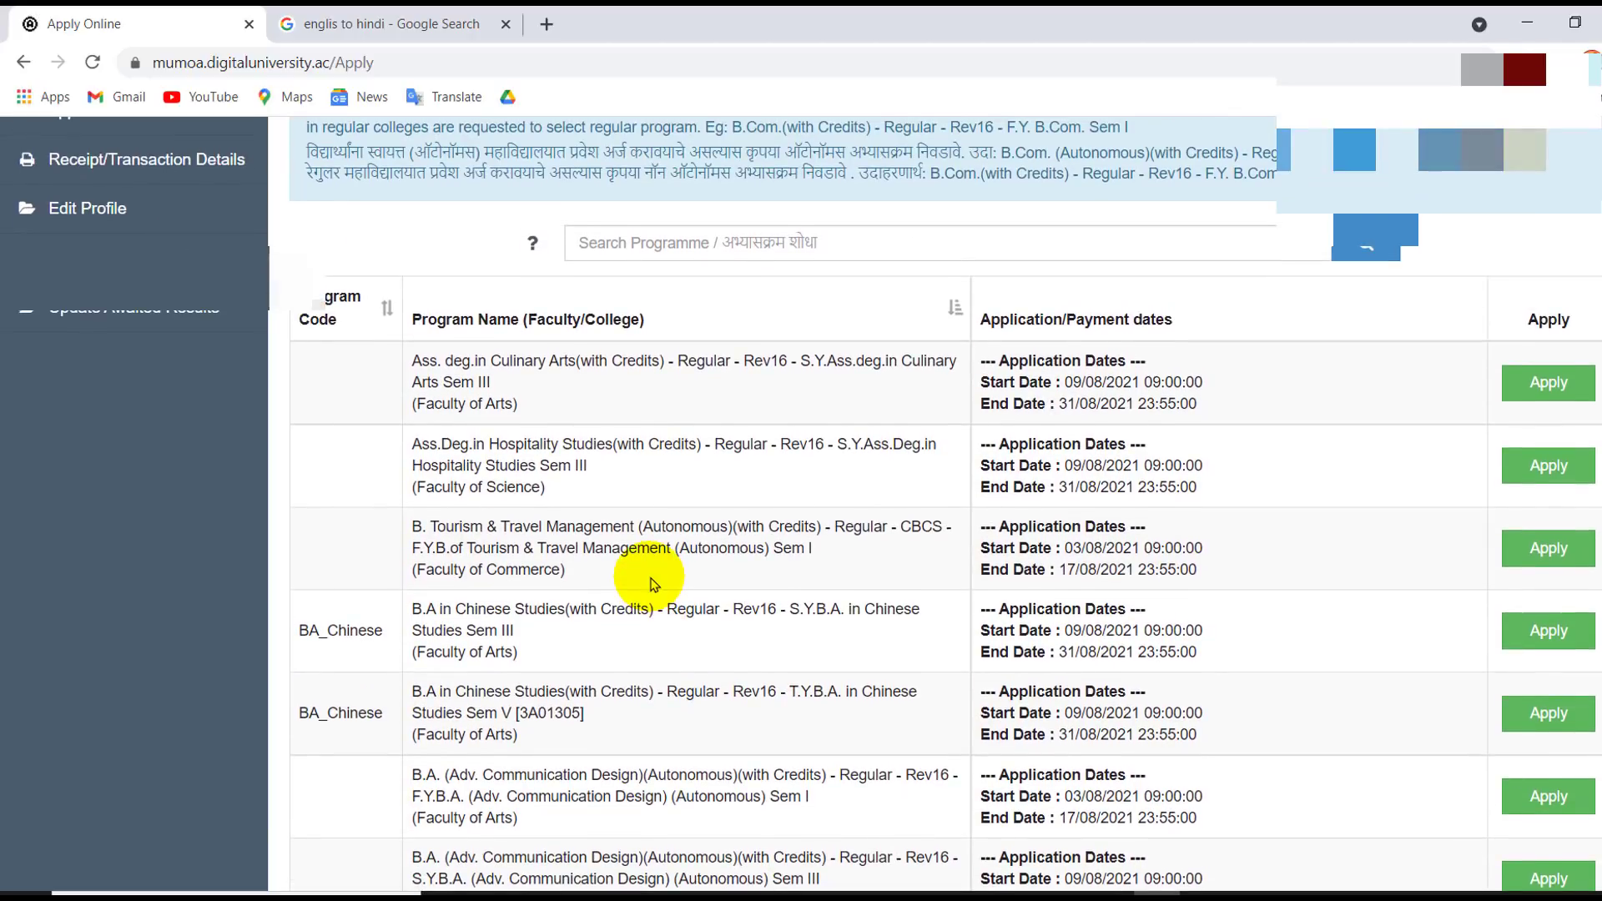
{"action": "scroll", "coordinate": [654, 583], "scroll_direction": "down", "scroll_amount": 5}
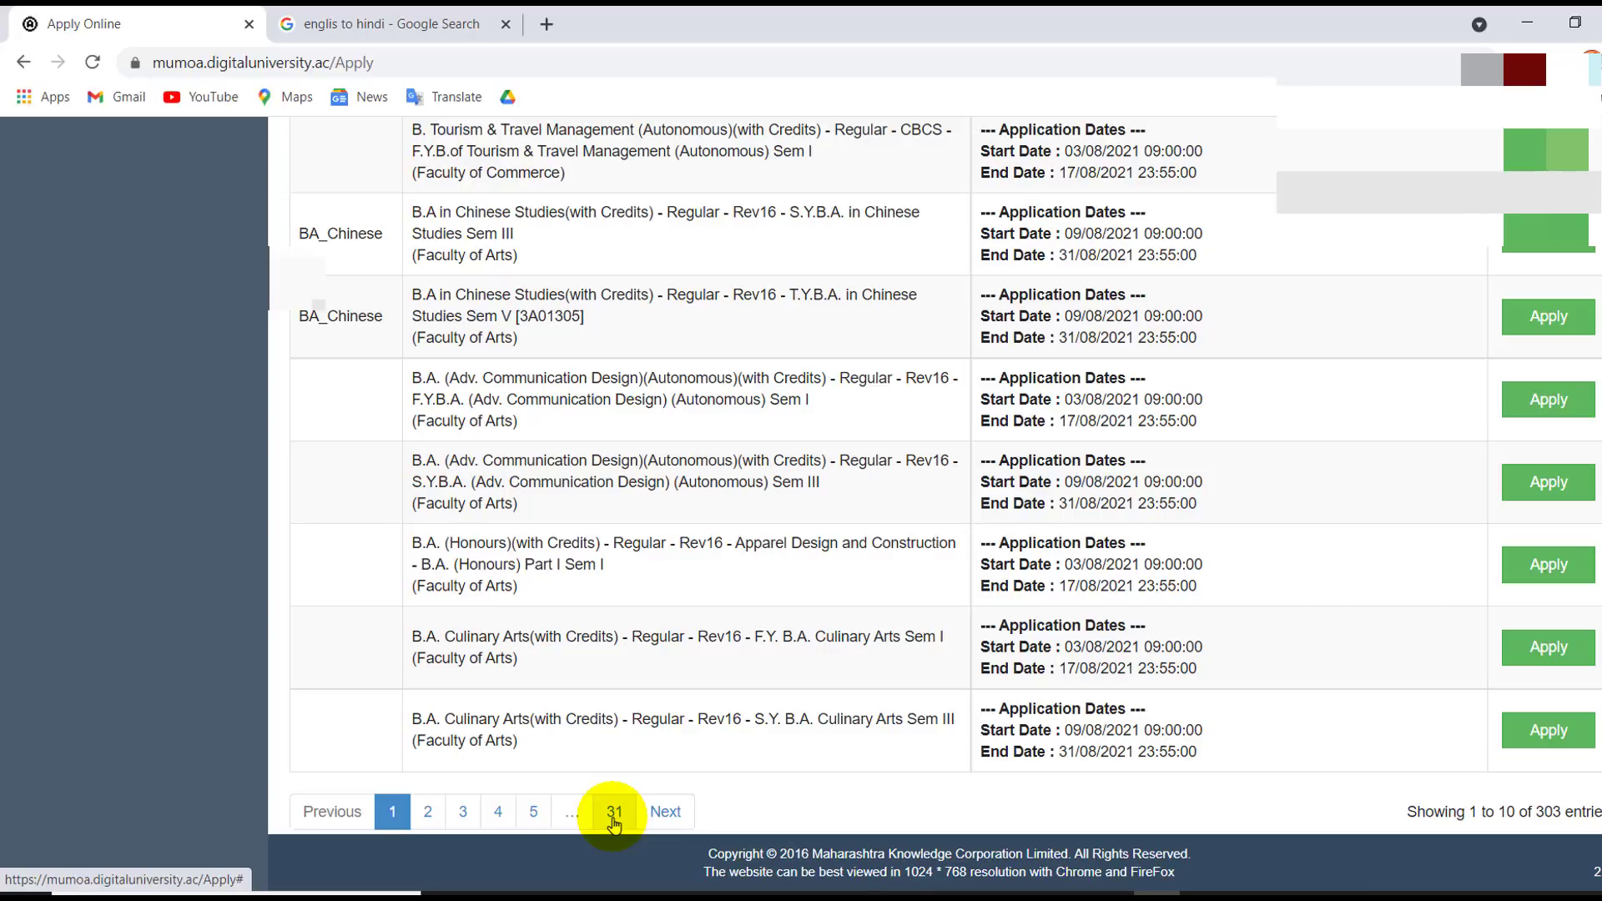
{"action": "scroll", "coordinate": [614, 822], "scroll_direction": "up", "scroll_amount": 5}
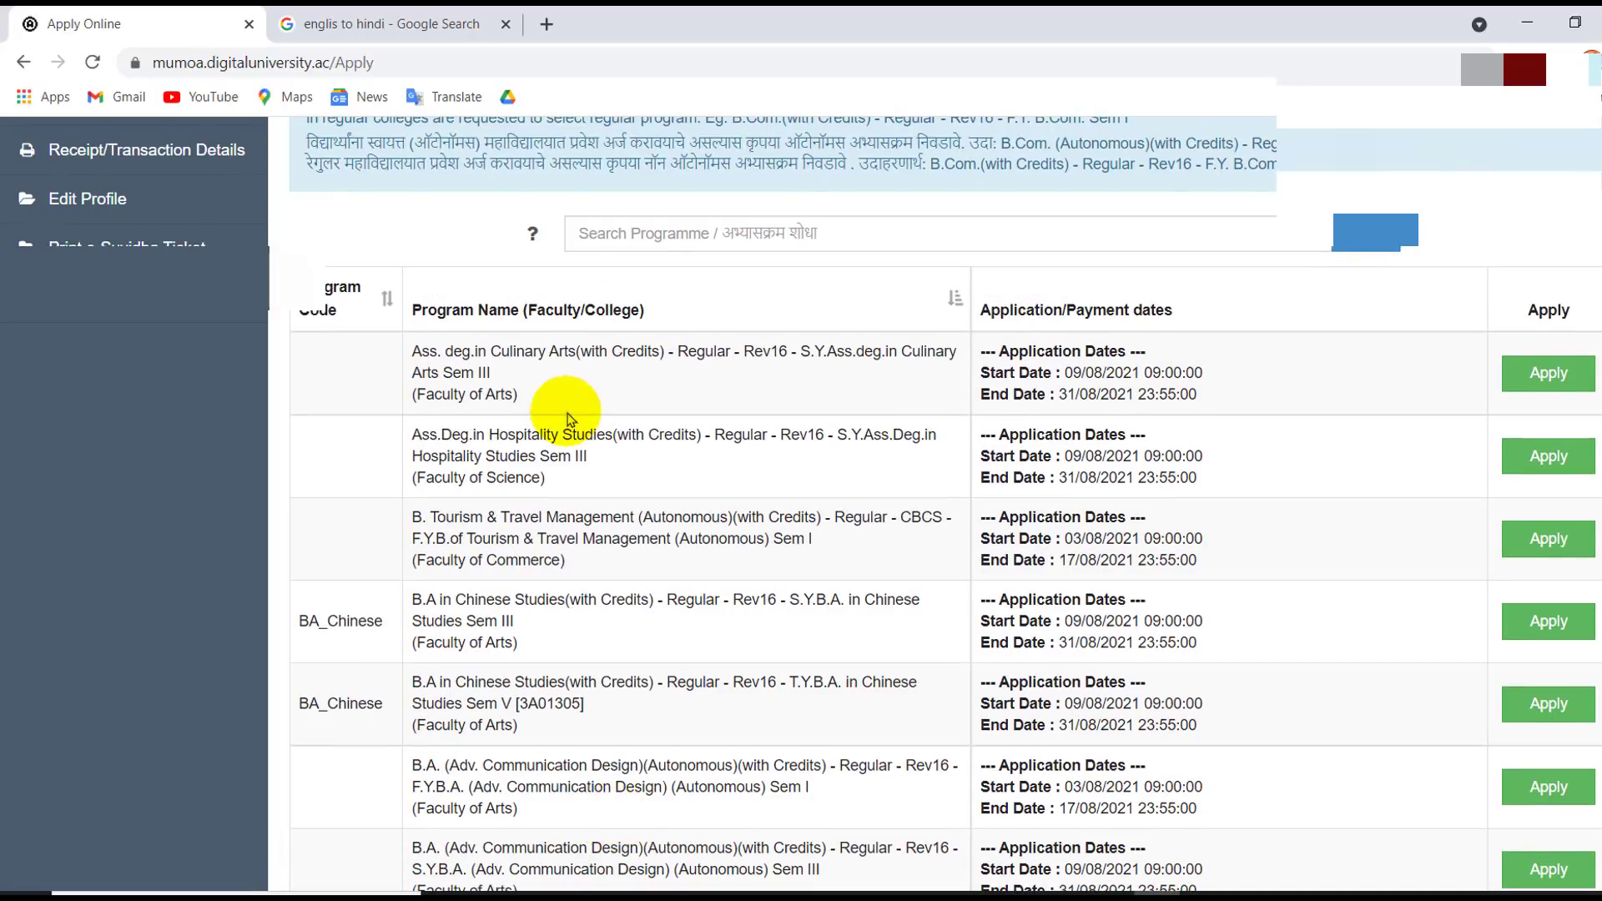
{"action": "left_click_drag", "start_coordinate": [410, 351], "coordinate": [599, 354]}
{"action": "left_click_drag", "start_coordinate": [452, 435], "coordinate": [617, 435]}
{"action": "scroll", "coordinate": [607, 513], "scroll_direction": "down", "scroll_amount": 2}
{"action": "left_click_drag", "start_coordinate": [455, 370], "coordinate": [625, 388]}
{"action": "scroll", "coordinate": [607, 512], "scroll_direction": "down", "scroll_amount": 2}
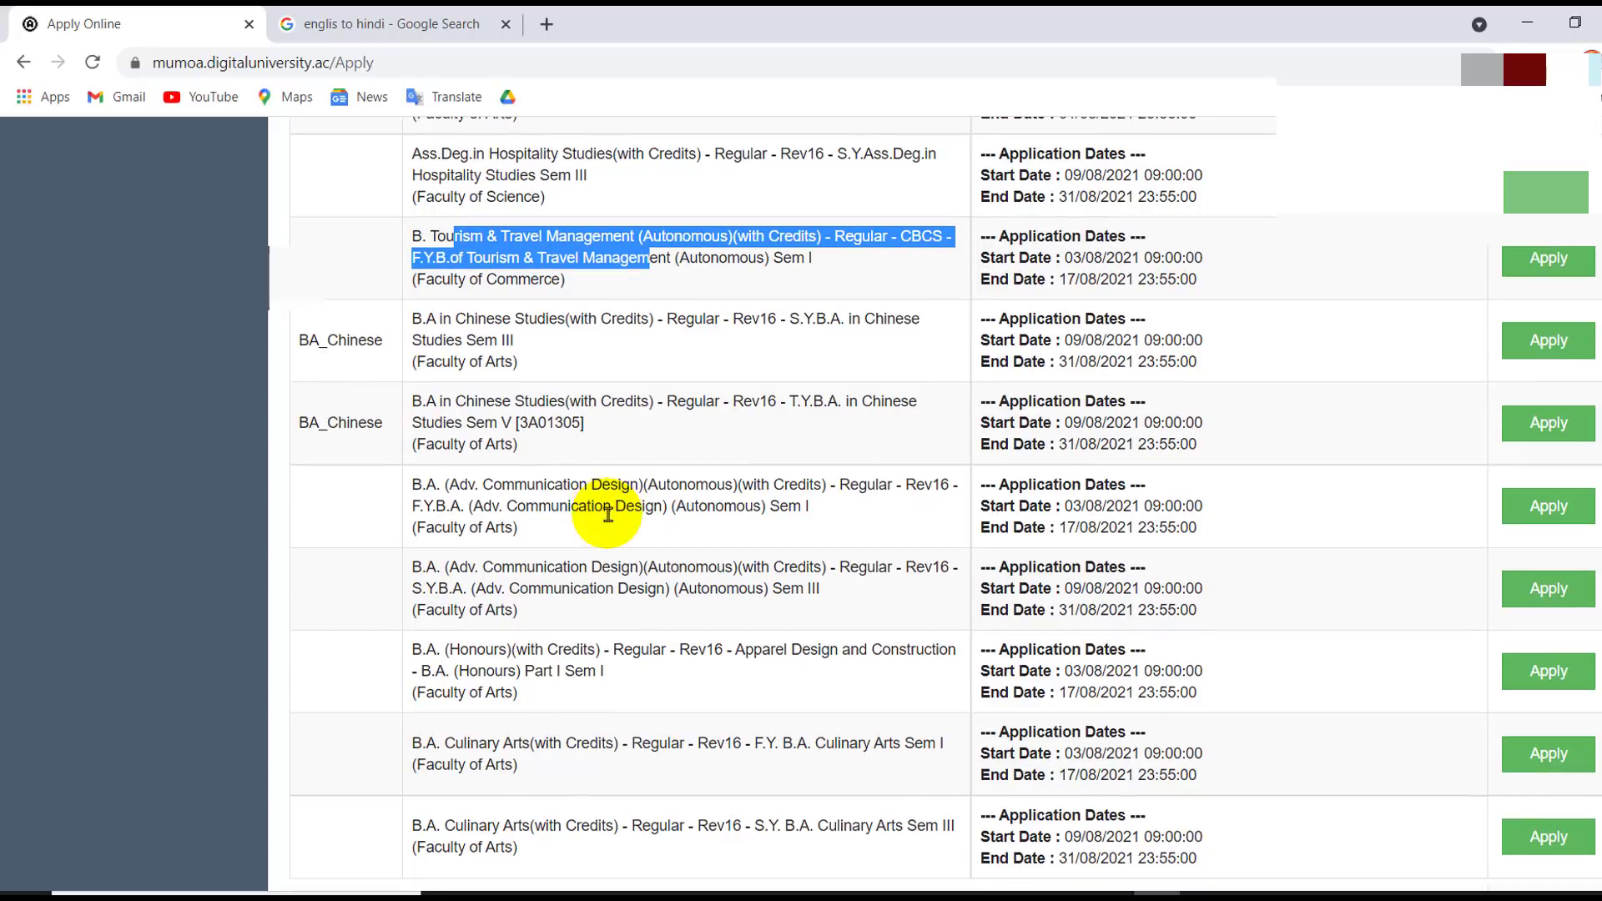
{"action": "left_click", "coordinate": [484, 313]}
{"action": "left_click_drag", "start_coordinate": [484, 312], "coordinate": [528, 318]}
{"action": "scroll", "coordinate": [501, 392], "scroll_direction": "down", "scroll_amount": 2}
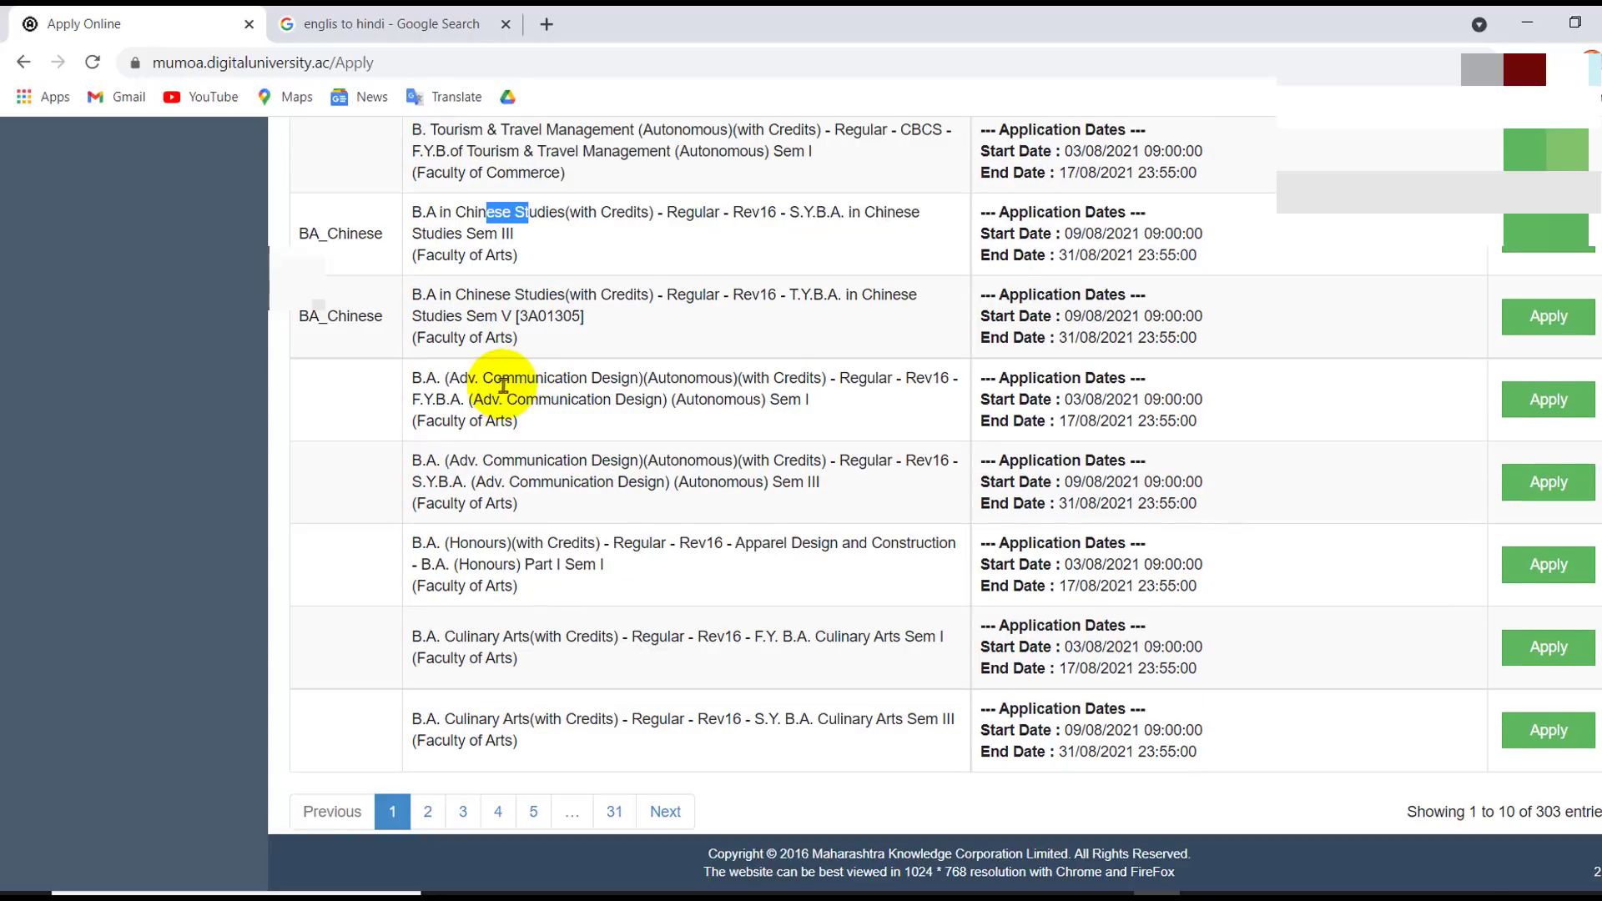
{"action": "left_click_drag", "start_coordinate": [485, 376], "coordinate": [760, 378]}
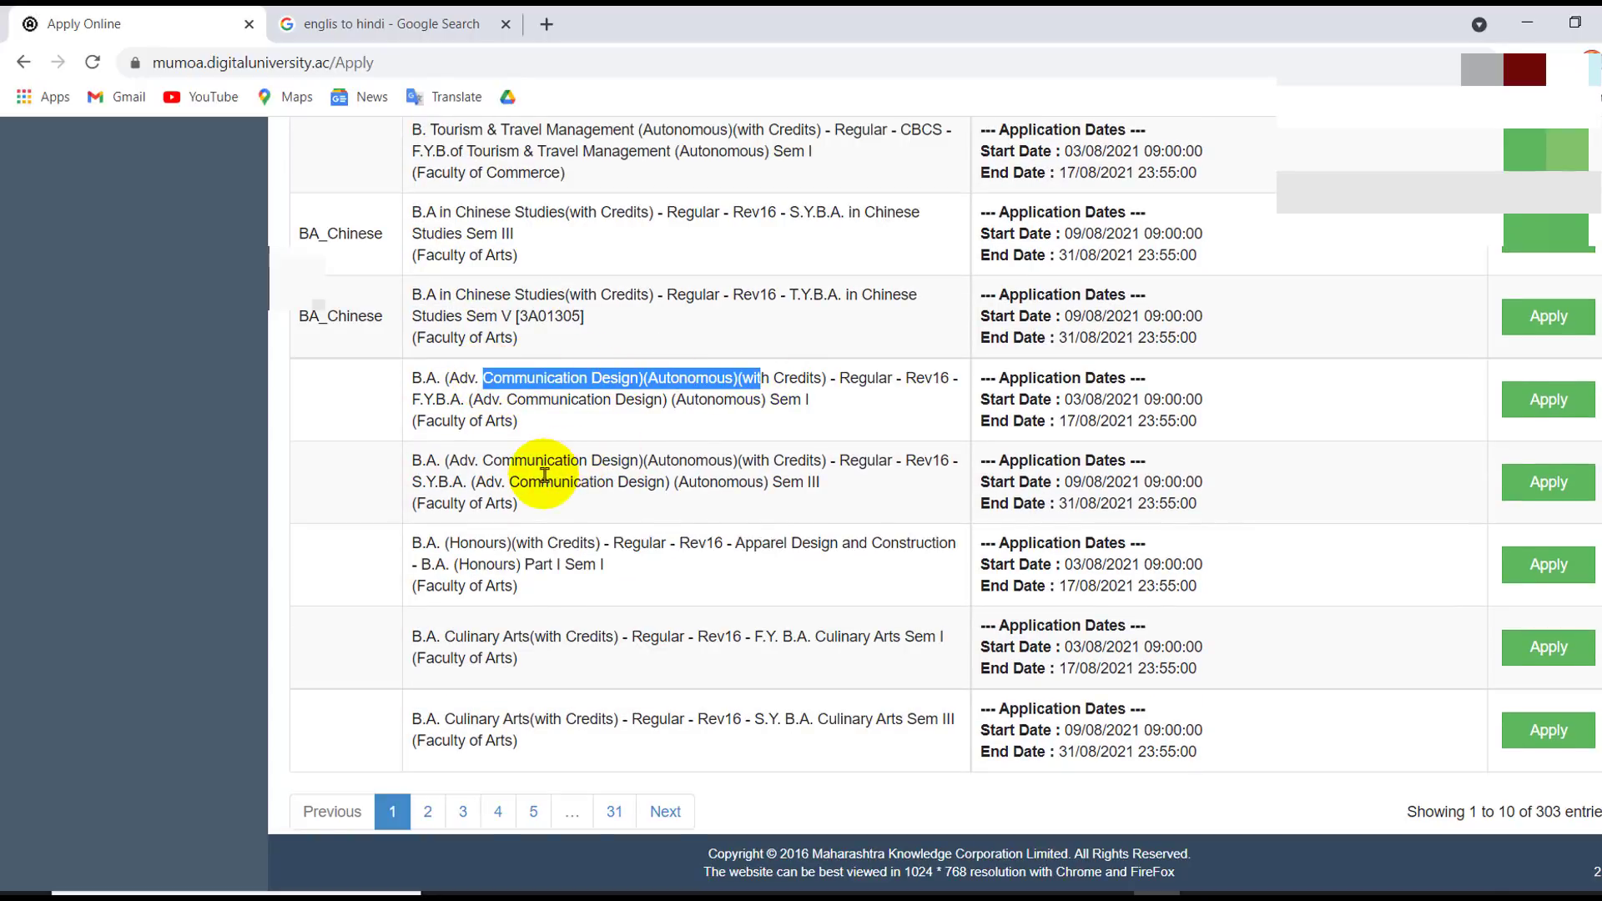
{"action": "left_click_drag", "start_coordinate": [426, 543], "coordinate": [516, 544]}
{"action": "left_click_drag", "start_coordinate": [445, 636], "coordinate": [518, 660]}
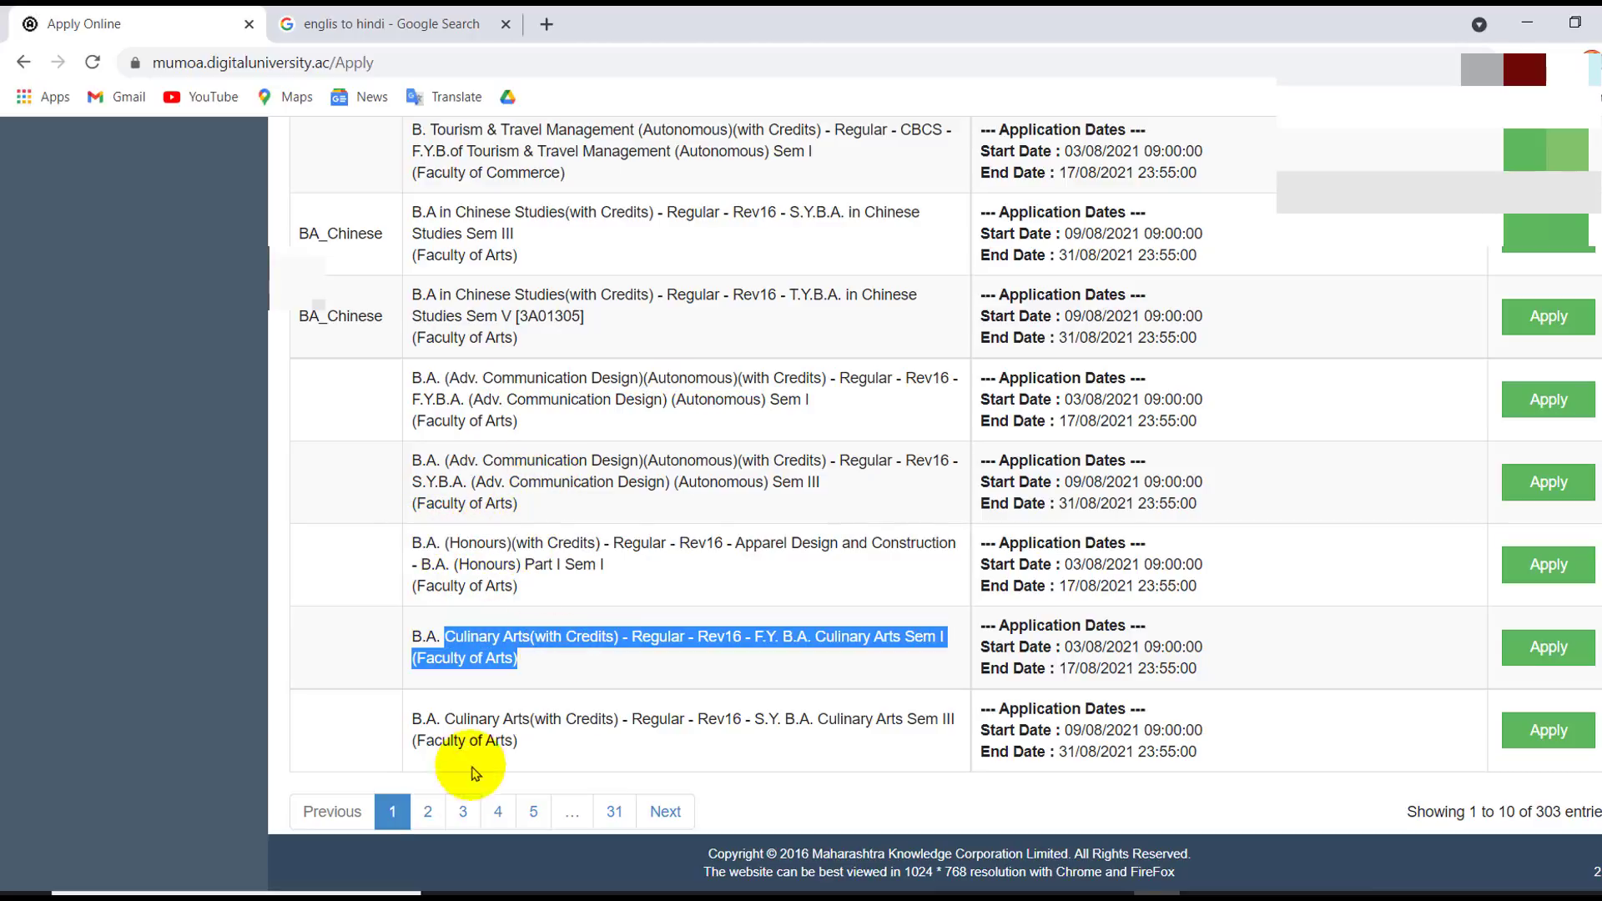
{"action": "left_click", "coordinate": [433, 822]}
Read entries 11–30, including International Martial Arts and B.B.A.(Honours), then show entries 31–40.
{"action": "scroll", "coordinate": [680, 419], "scroll_direction": "up", "scroll_amount": 3}
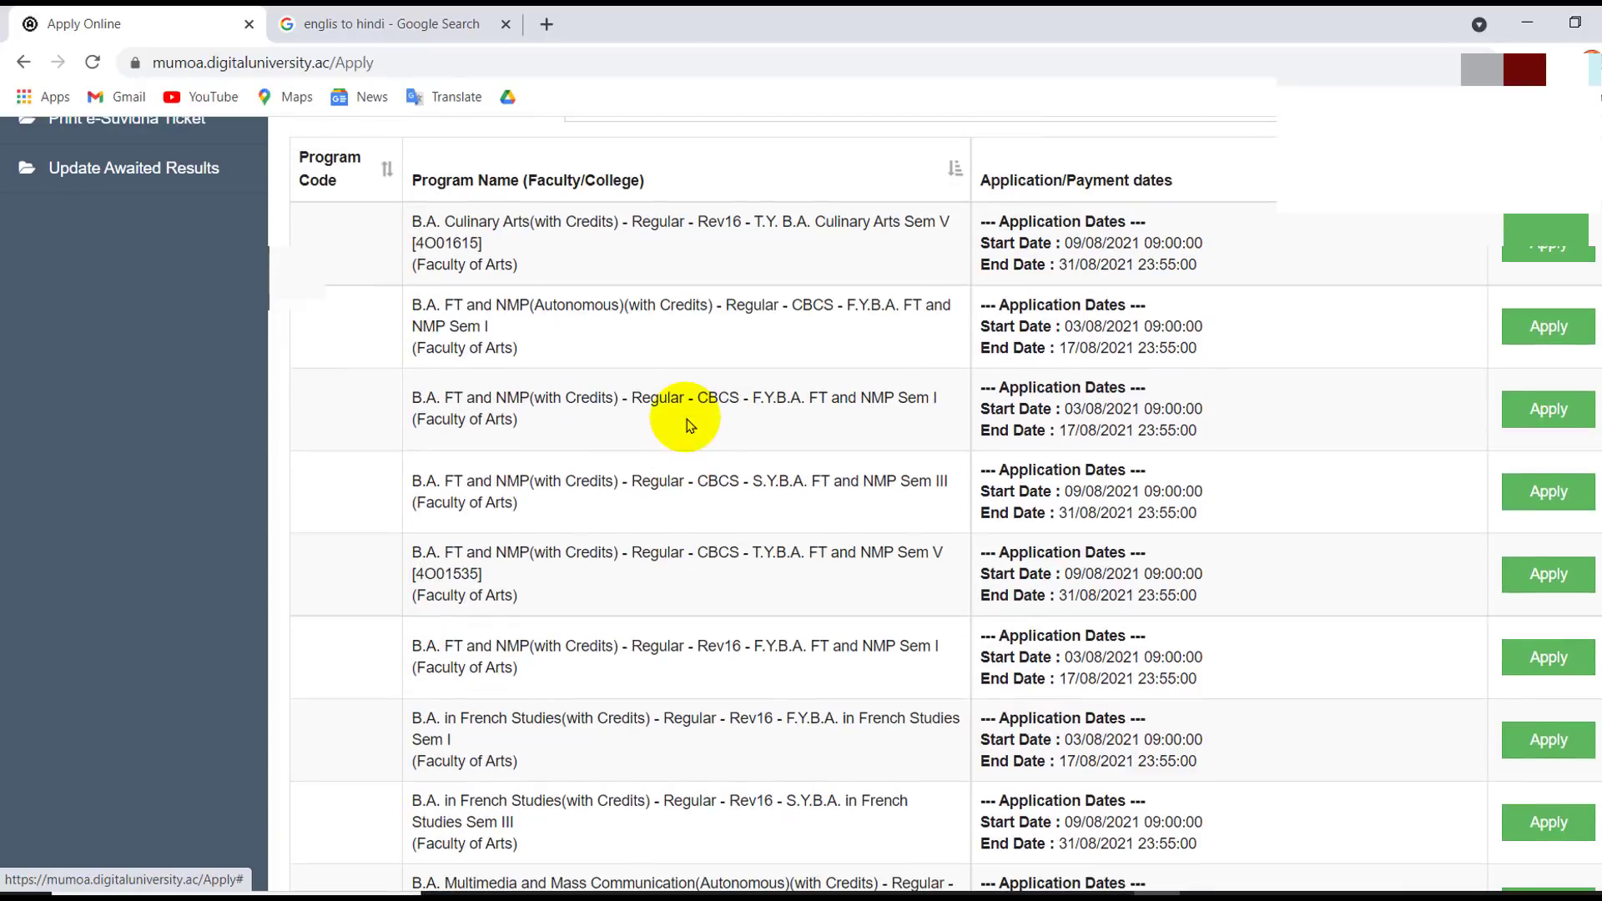
{"action": "left_click_drag", "start_coordinate": [444, 221], "coordinate": [560, 222]}
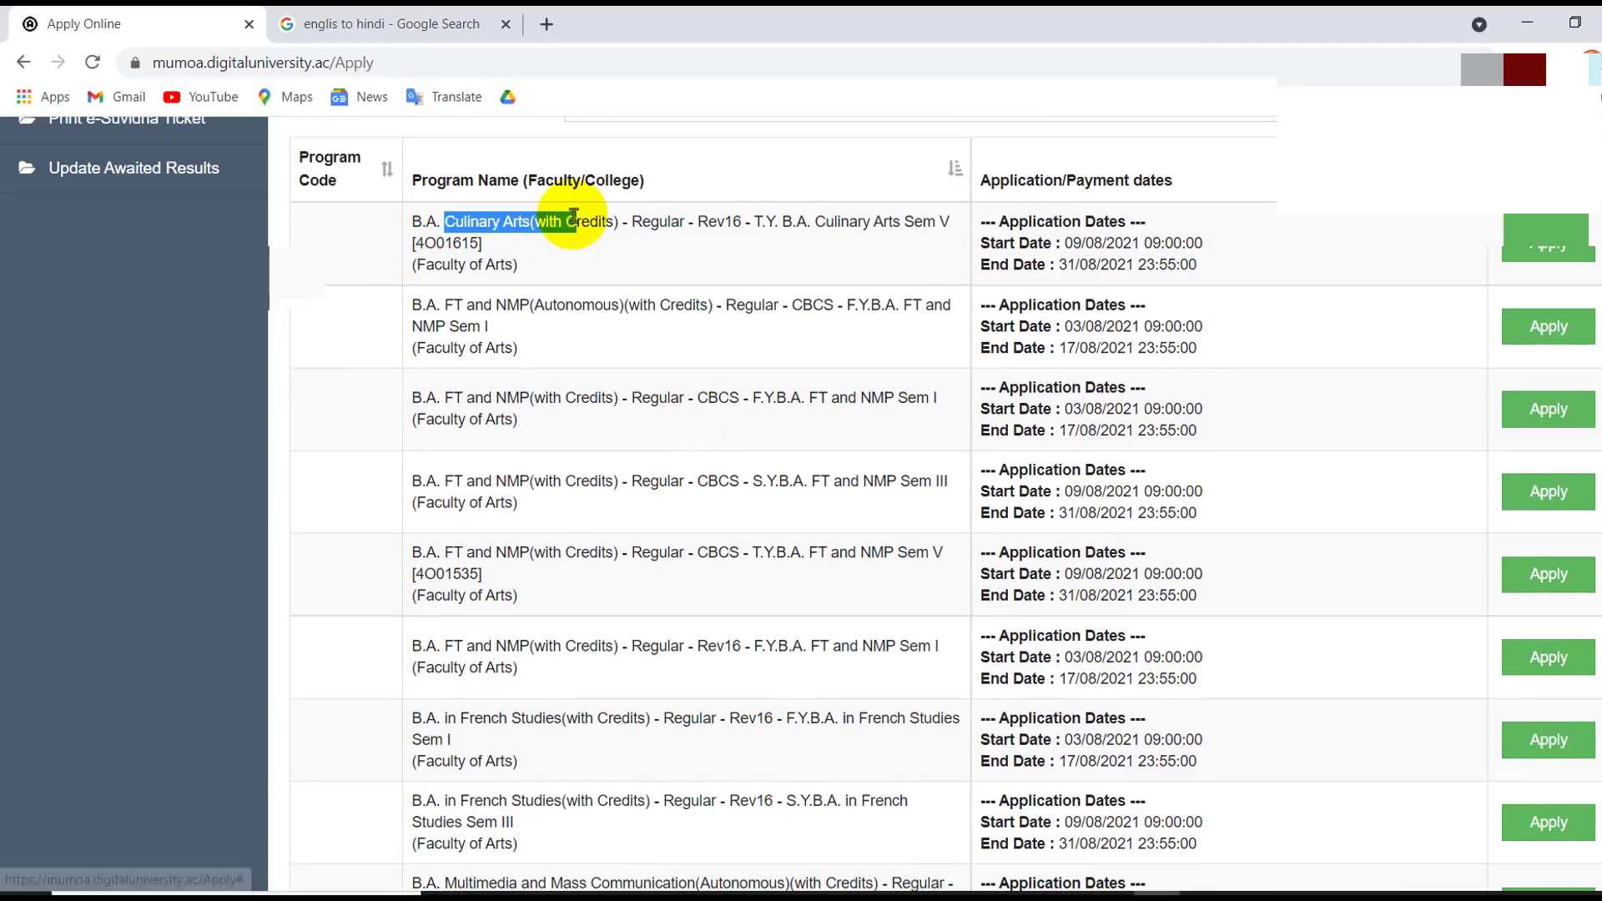
{"action": "left_click", "coordinate": [499, 302]}
{"action": "left_click_drag", "start_coordinate": [499, 302], "coordinate": [574, 305]}
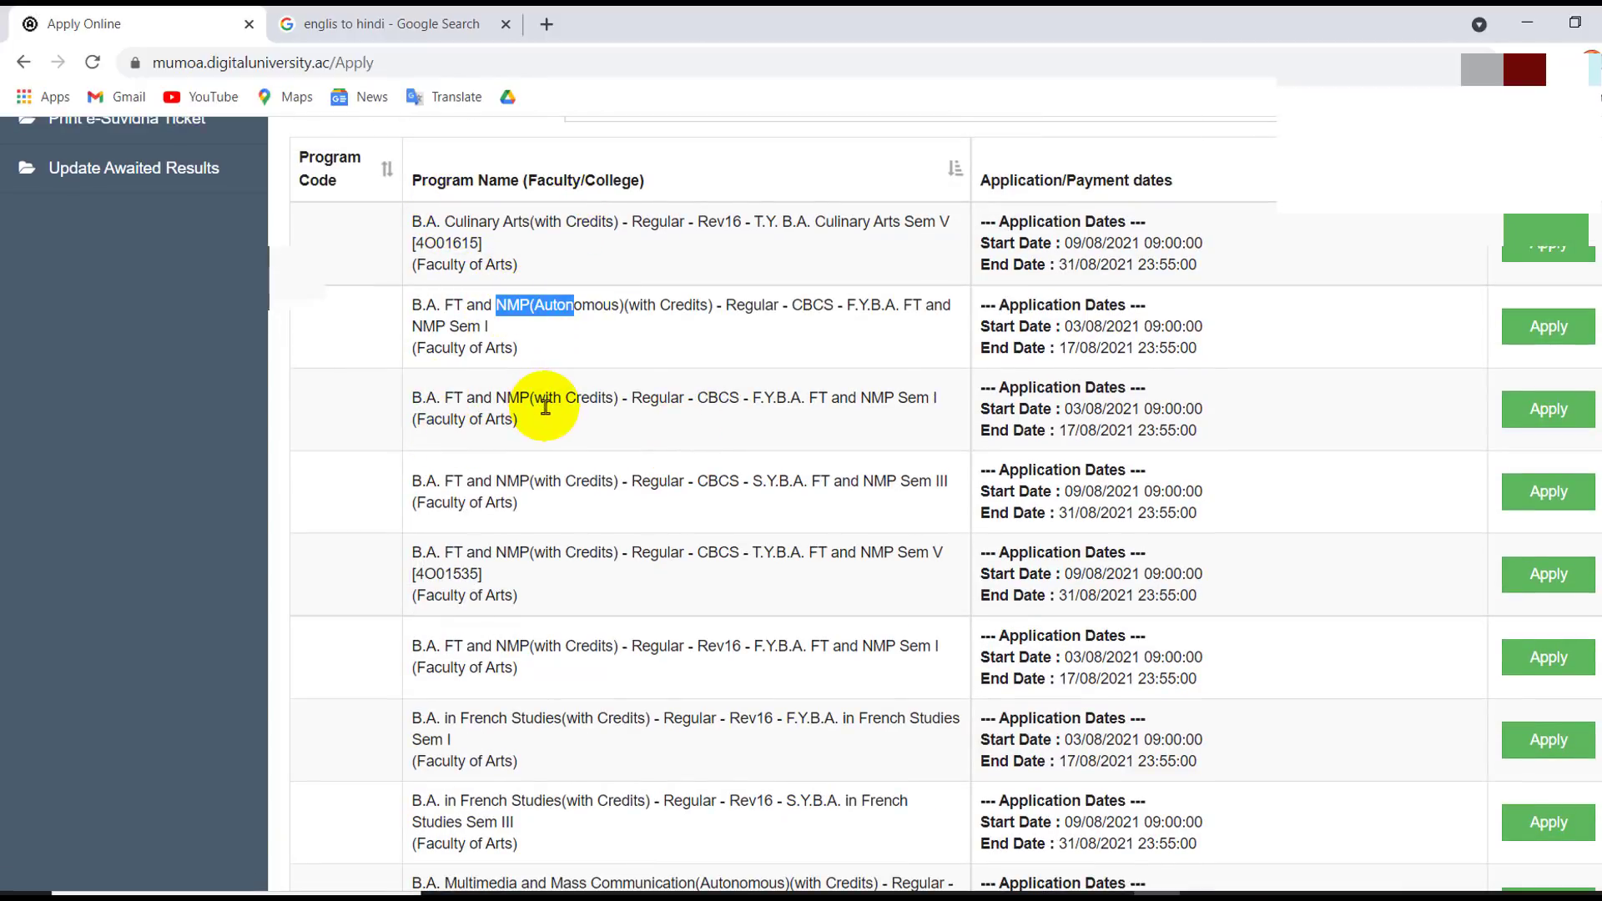
{"action": "scroll", "coordinate": [542, 474], "scroll_direction": "down", "scroll_amount": 3}
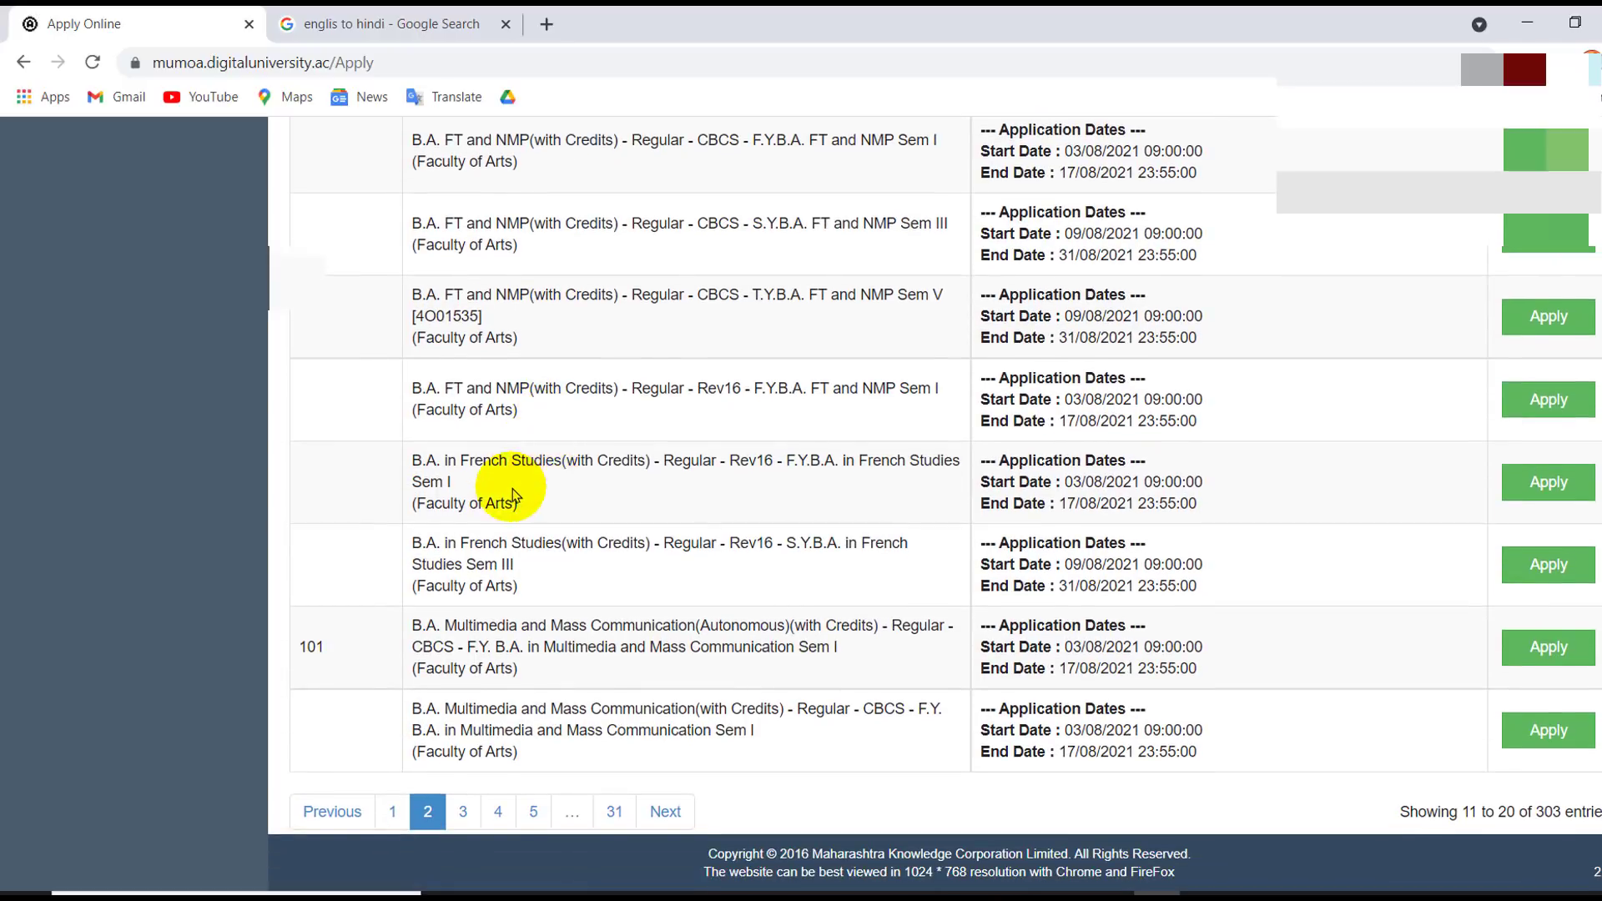
{"action": "left_click", "coordinate": [463, 811]}
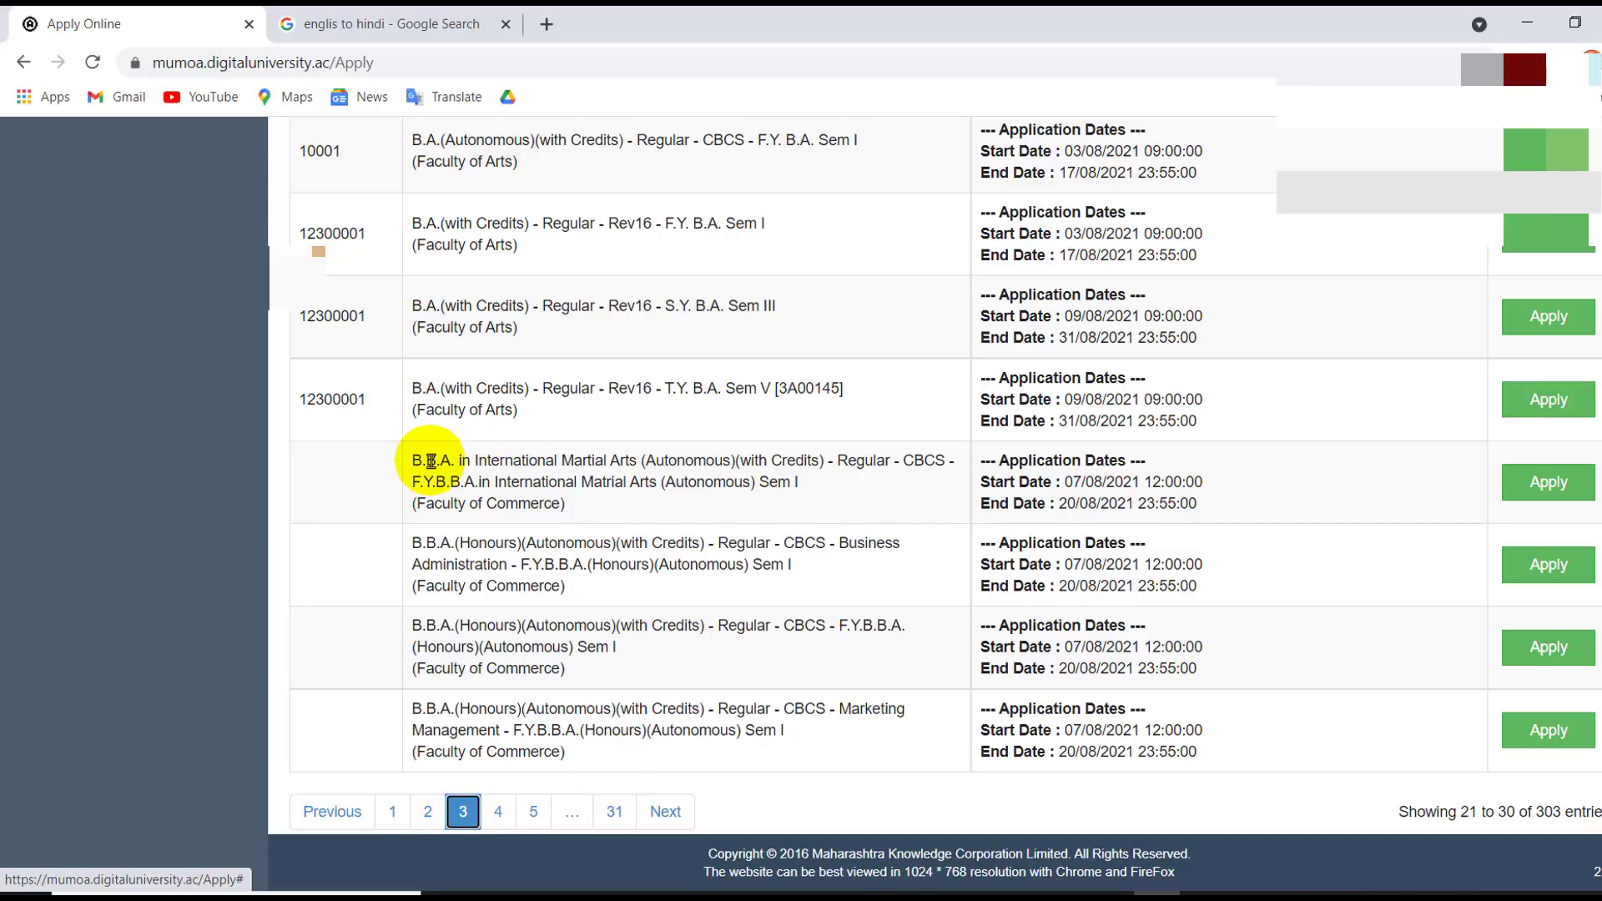
{"action": "left_click_drag", "start_coordinate": [425, 459], "coordinate": [536, 462]}
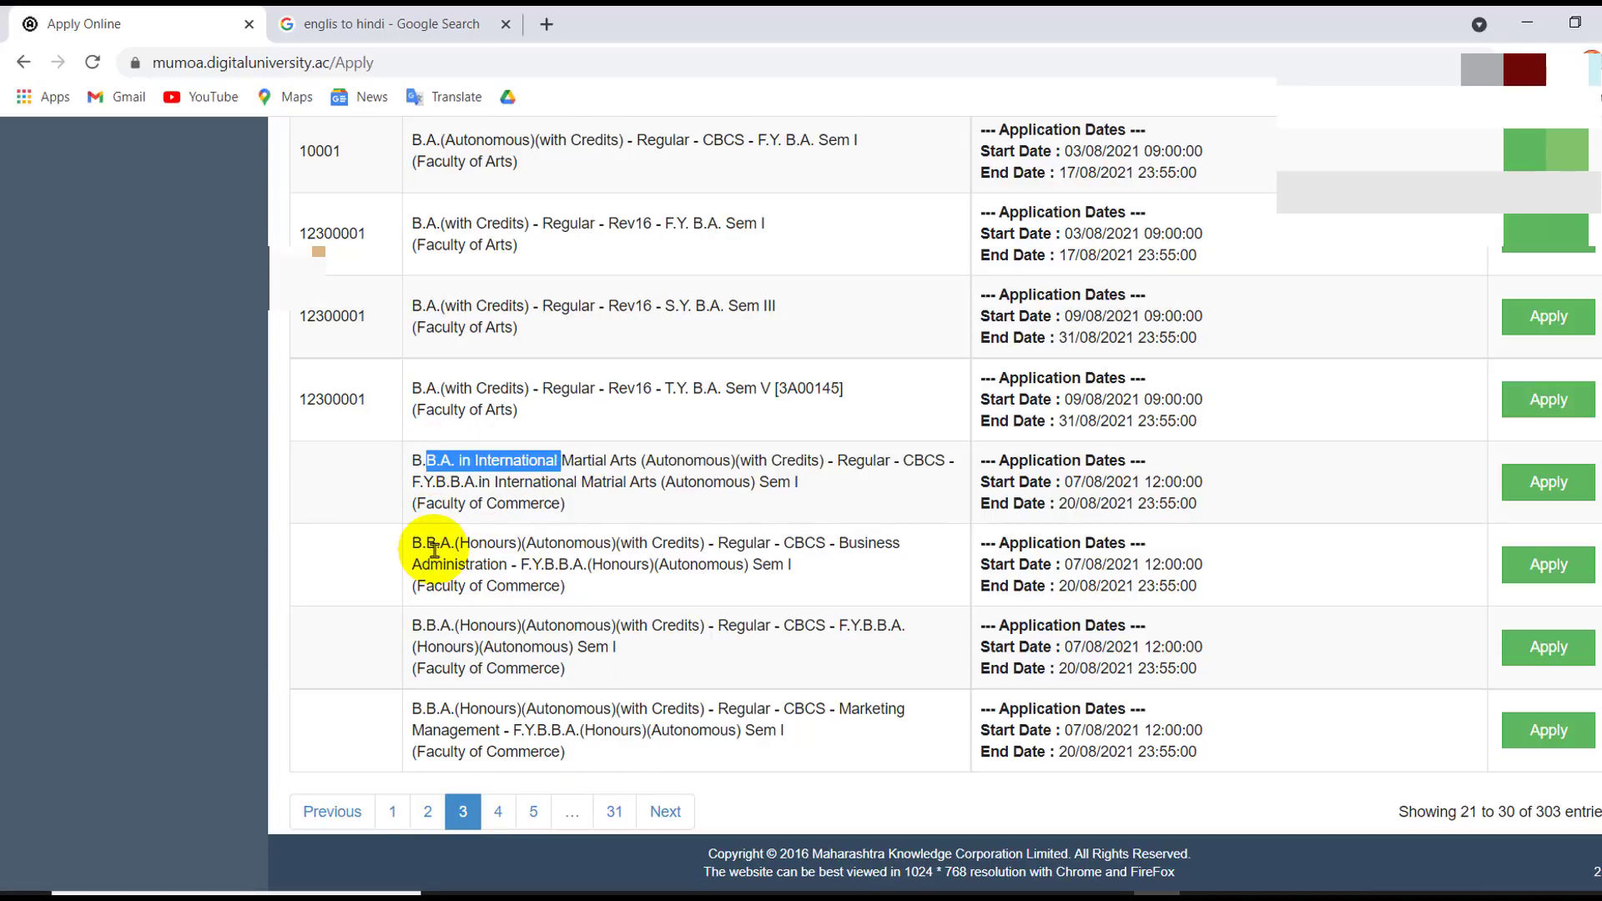
{"action": "left_click_drag", "start_coordinate": [435, 543], "coordinate": [535, 546]}
{"action": "scroll", "coordinate": [458, 659], "scroll_direction": "up", "scroll_amount": 3}
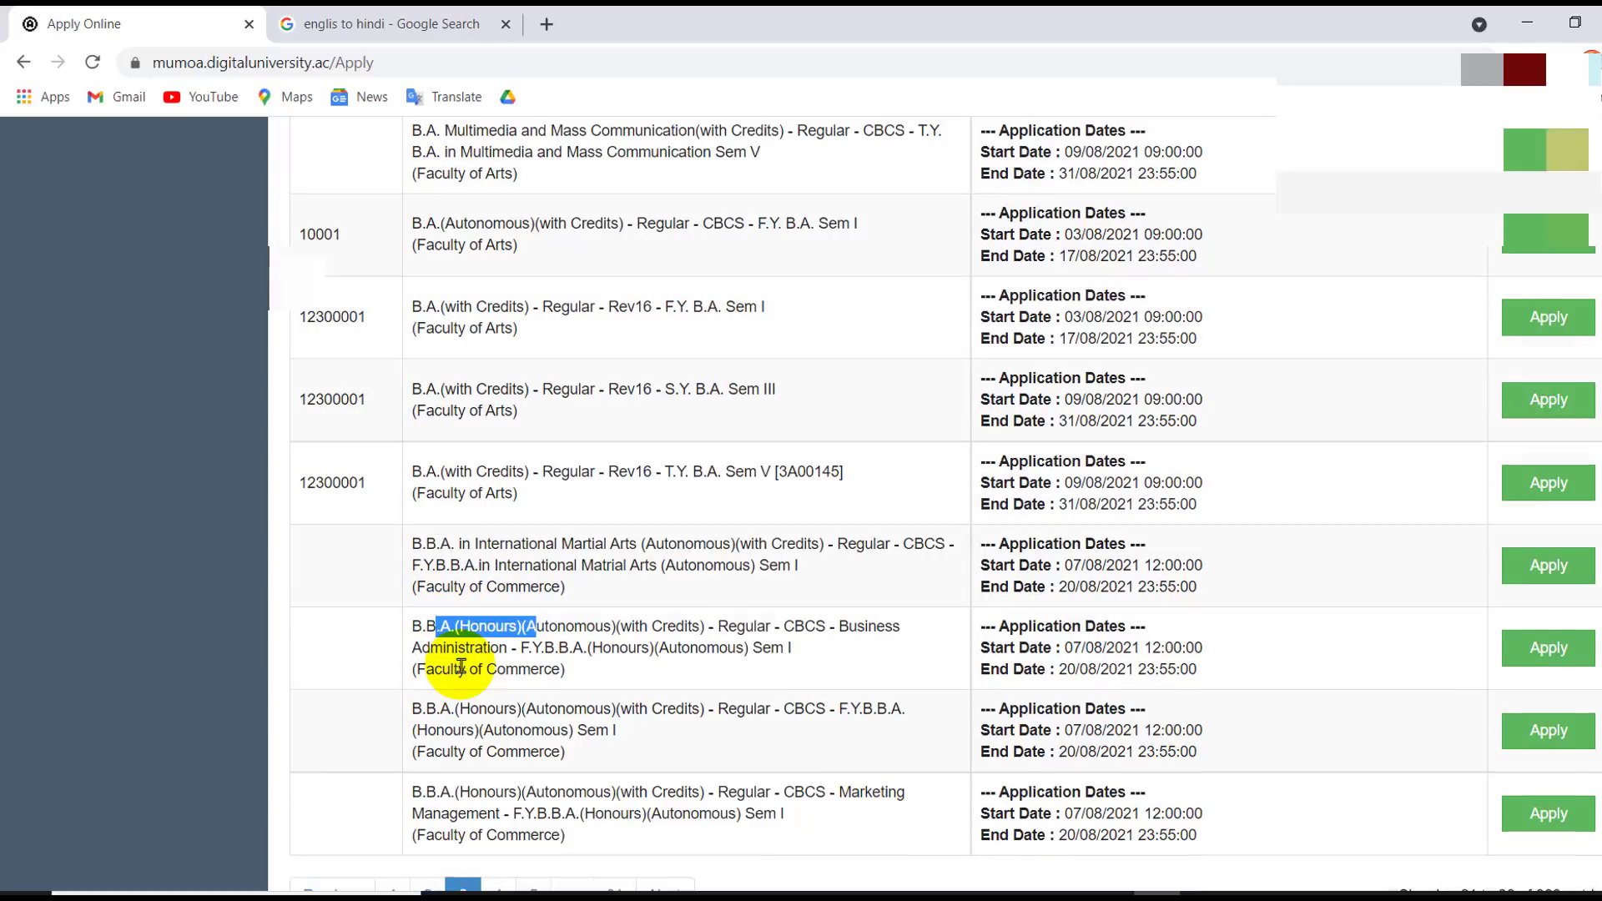
{"action": "left_click_drag", "start_coordinate": [422, 364], "coordinate": [526, 367]}
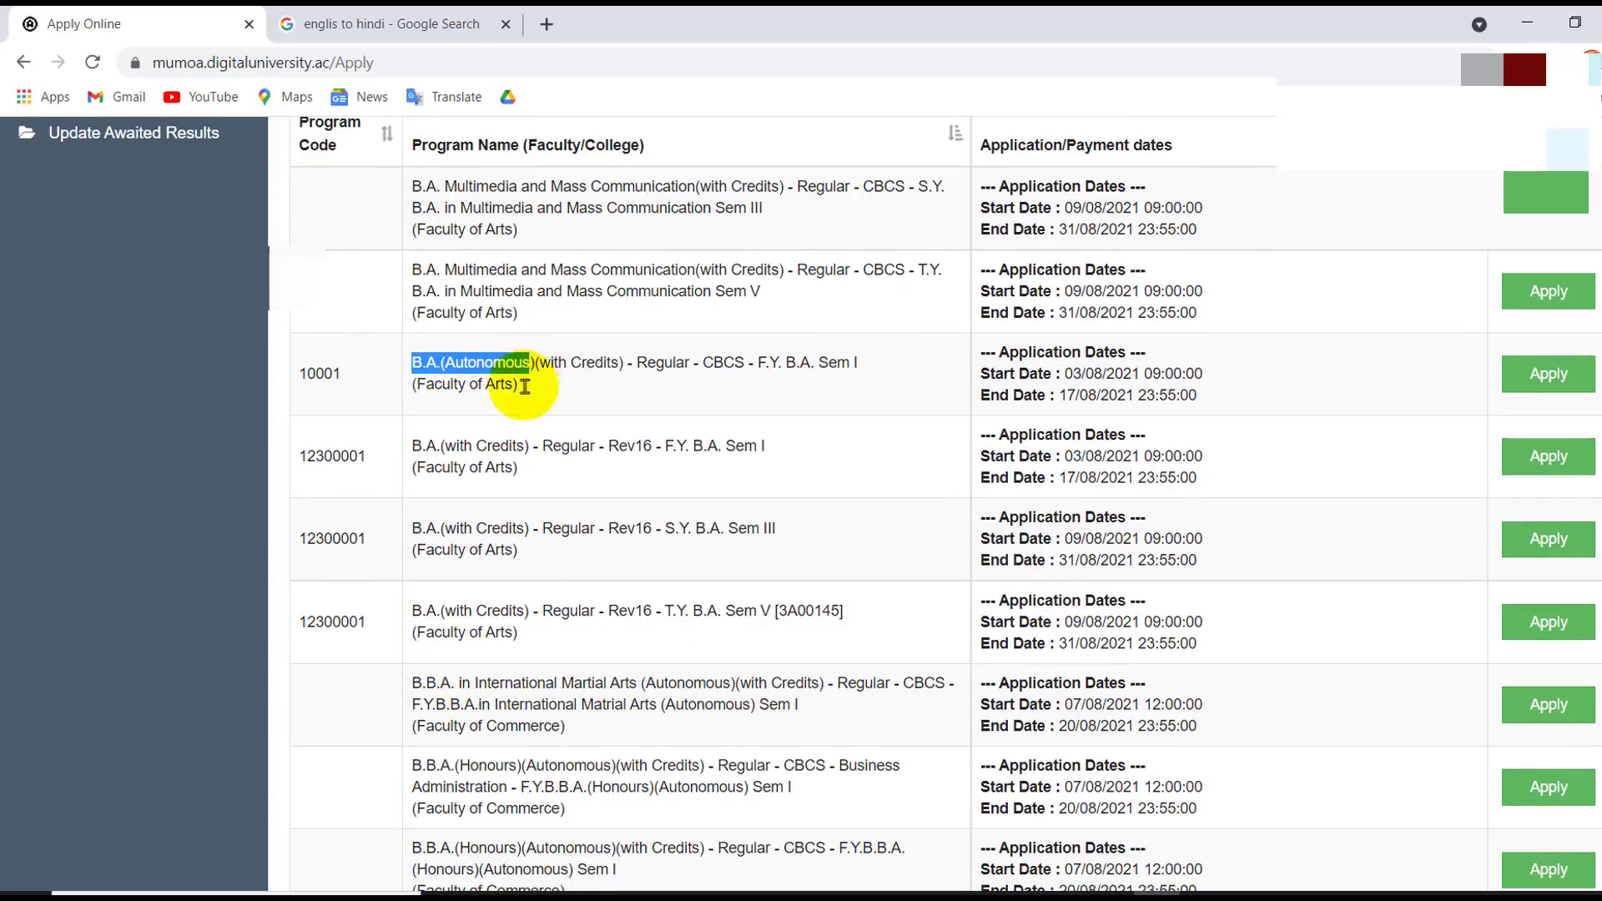
{"action": "scroll", "coordinate": [518, 500], "scroll_direction": "down", "scroll_amount": 2}
{"action": "scroll", "coordinate": [519, 563], "scroll_direction": "down", "scroll_amount": 1}
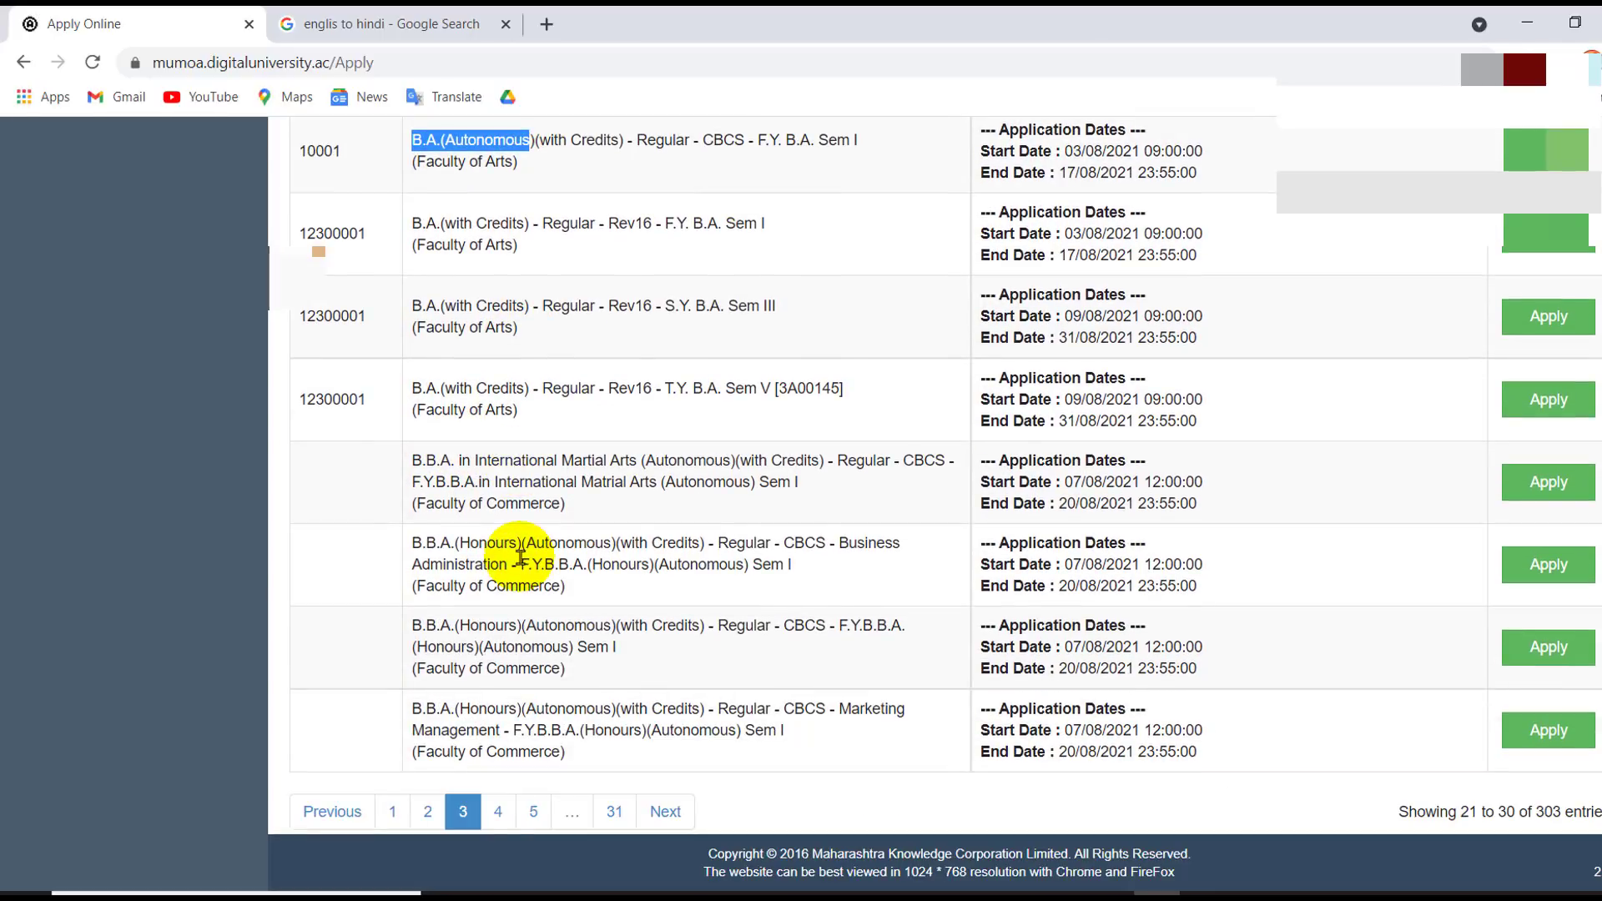
{"action": "left_click", "coordinate": [498, 813]}
Page on through programmes 41–50, 51–60, 61–70 and 71–80.
{"action": "scroll", "coordinate": [434, 634], "scroll_direction": "up", "scroll_amount": 5}
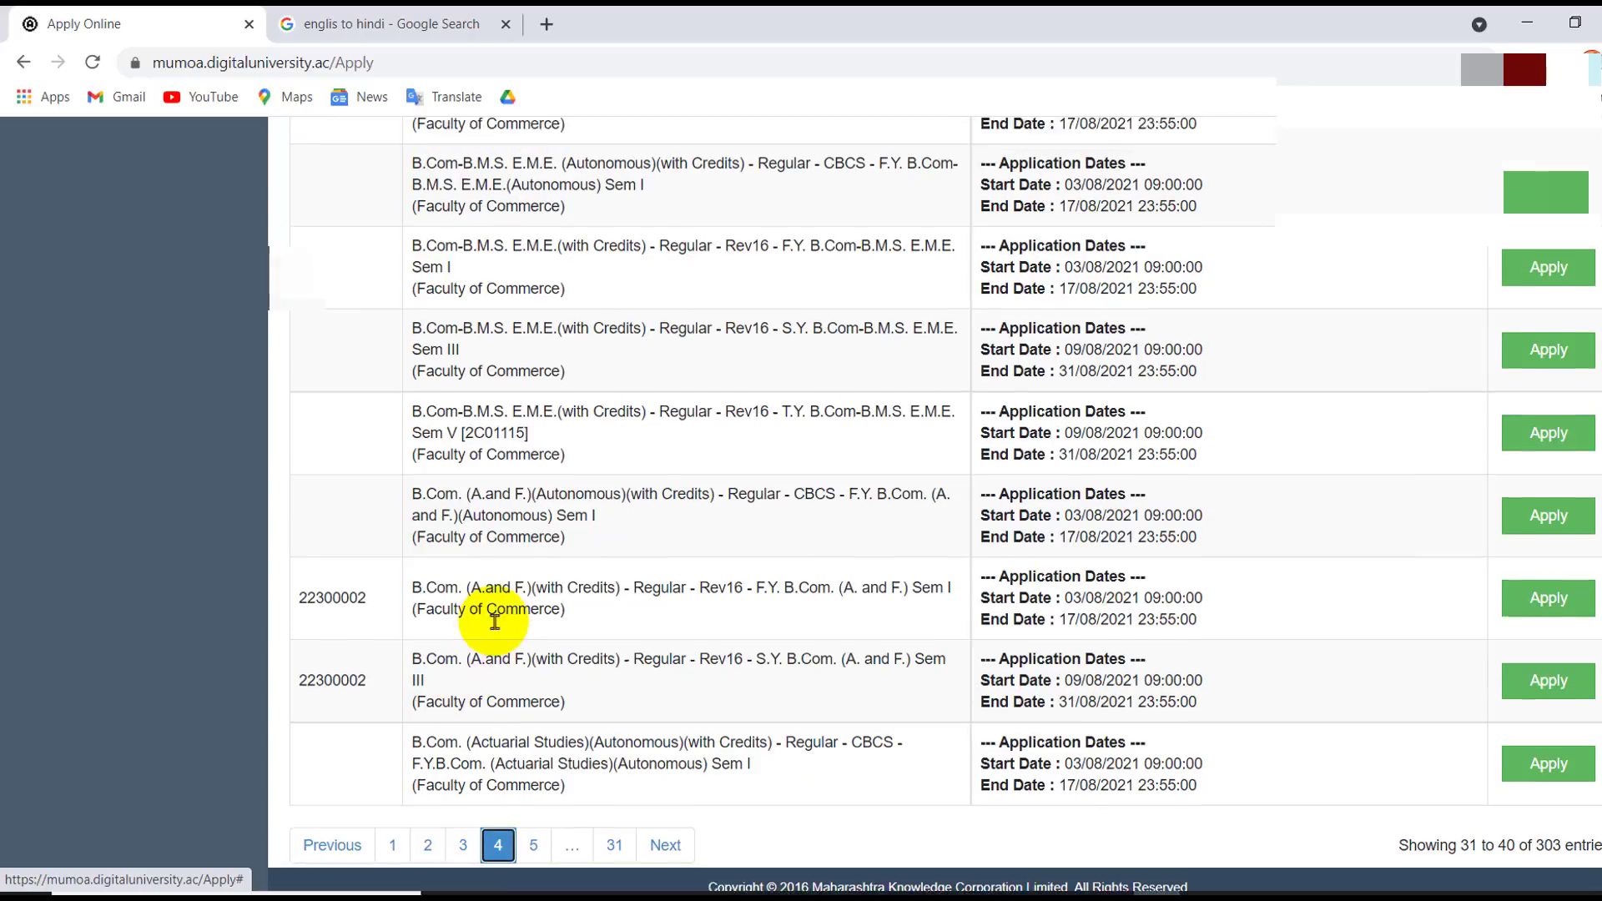
{"action": "scroll", "coordinate": [498, 632], "scroll_direction": "down", "scroll_amount": 5}
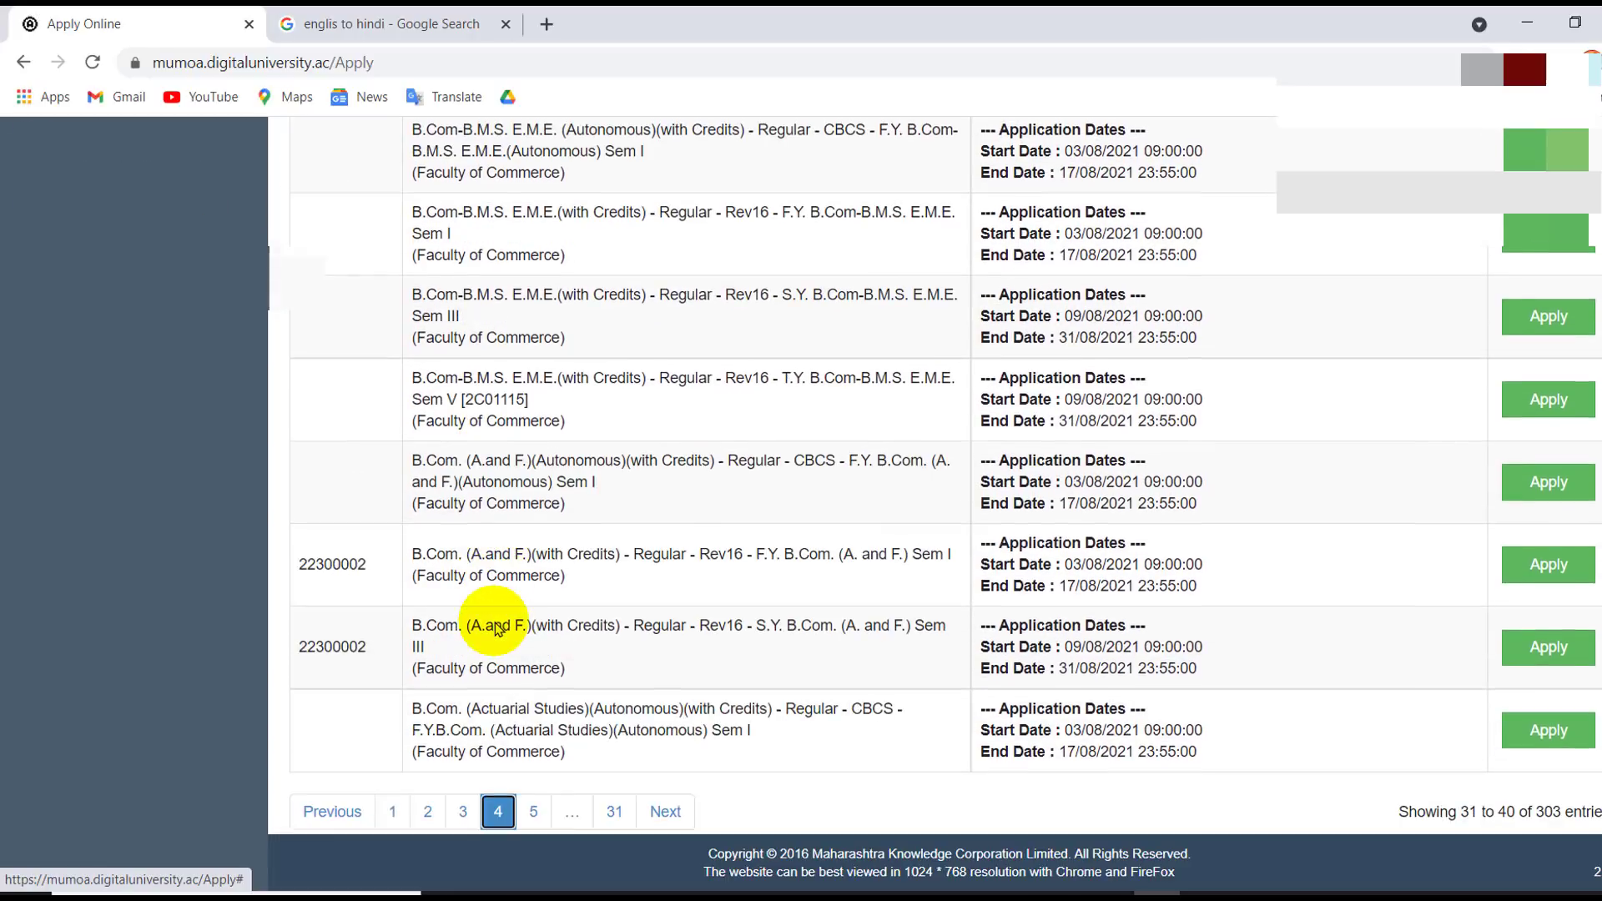
{"action": "left_click", "coordinate": [537, 811]}
{"action": "scroll", "coordinate": [588, 415], "scroll_direction": "up", "scroll_amount": 7}
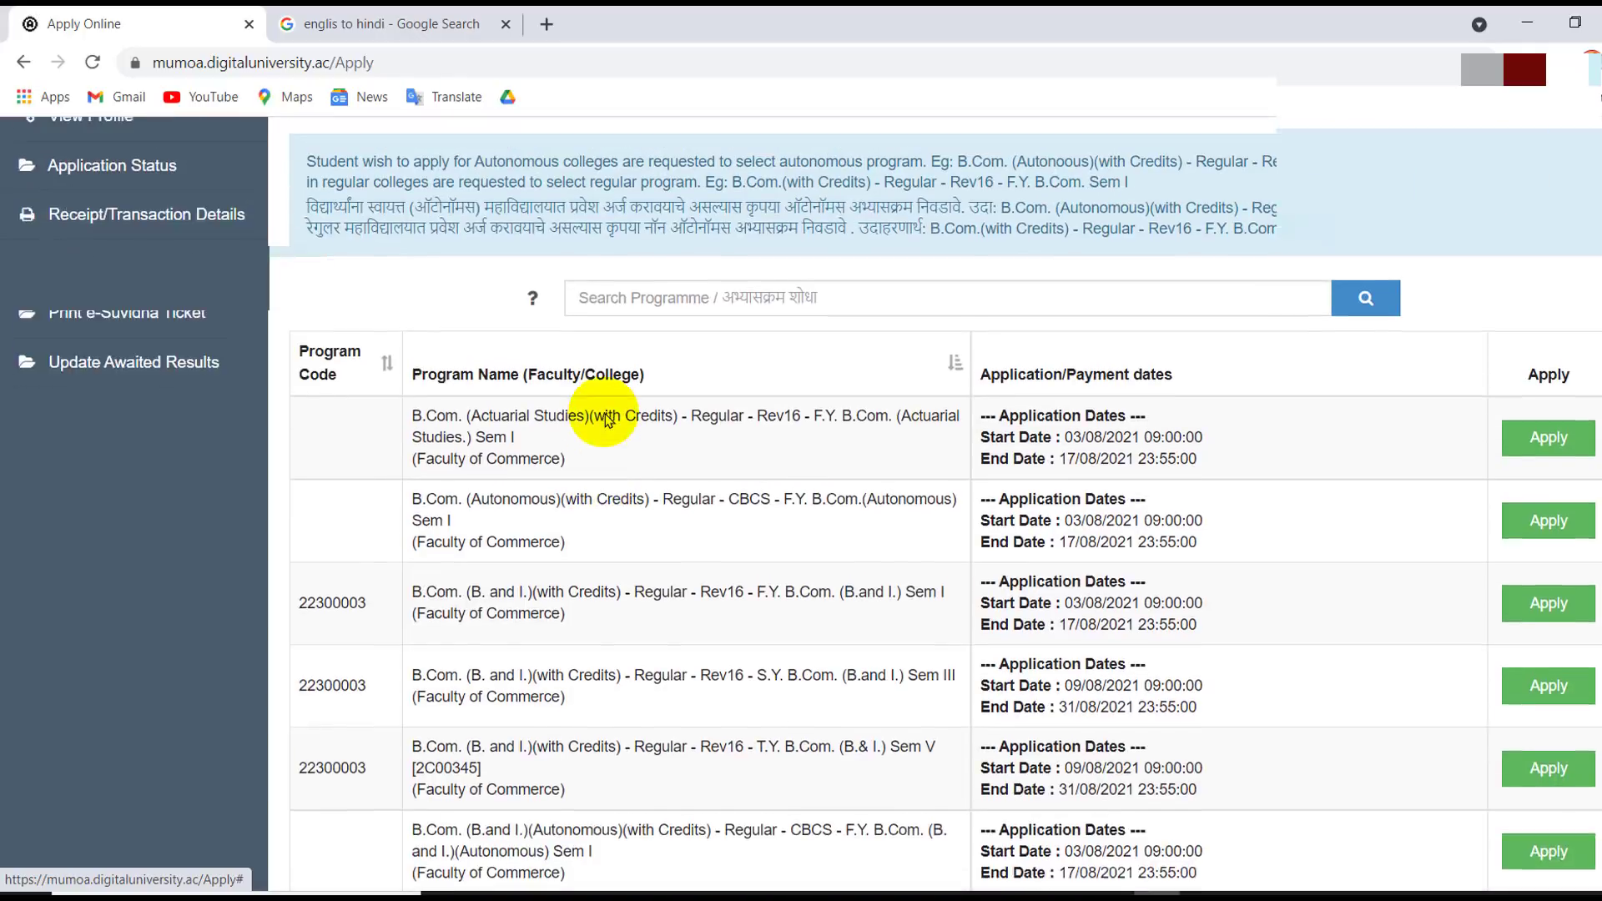
{"action": "scroll", "coordinate": [584, 418], "scroll_direction": "down", "scroll_amount": 7}
{"action": "left_click", "coordinate": [541, 813]}
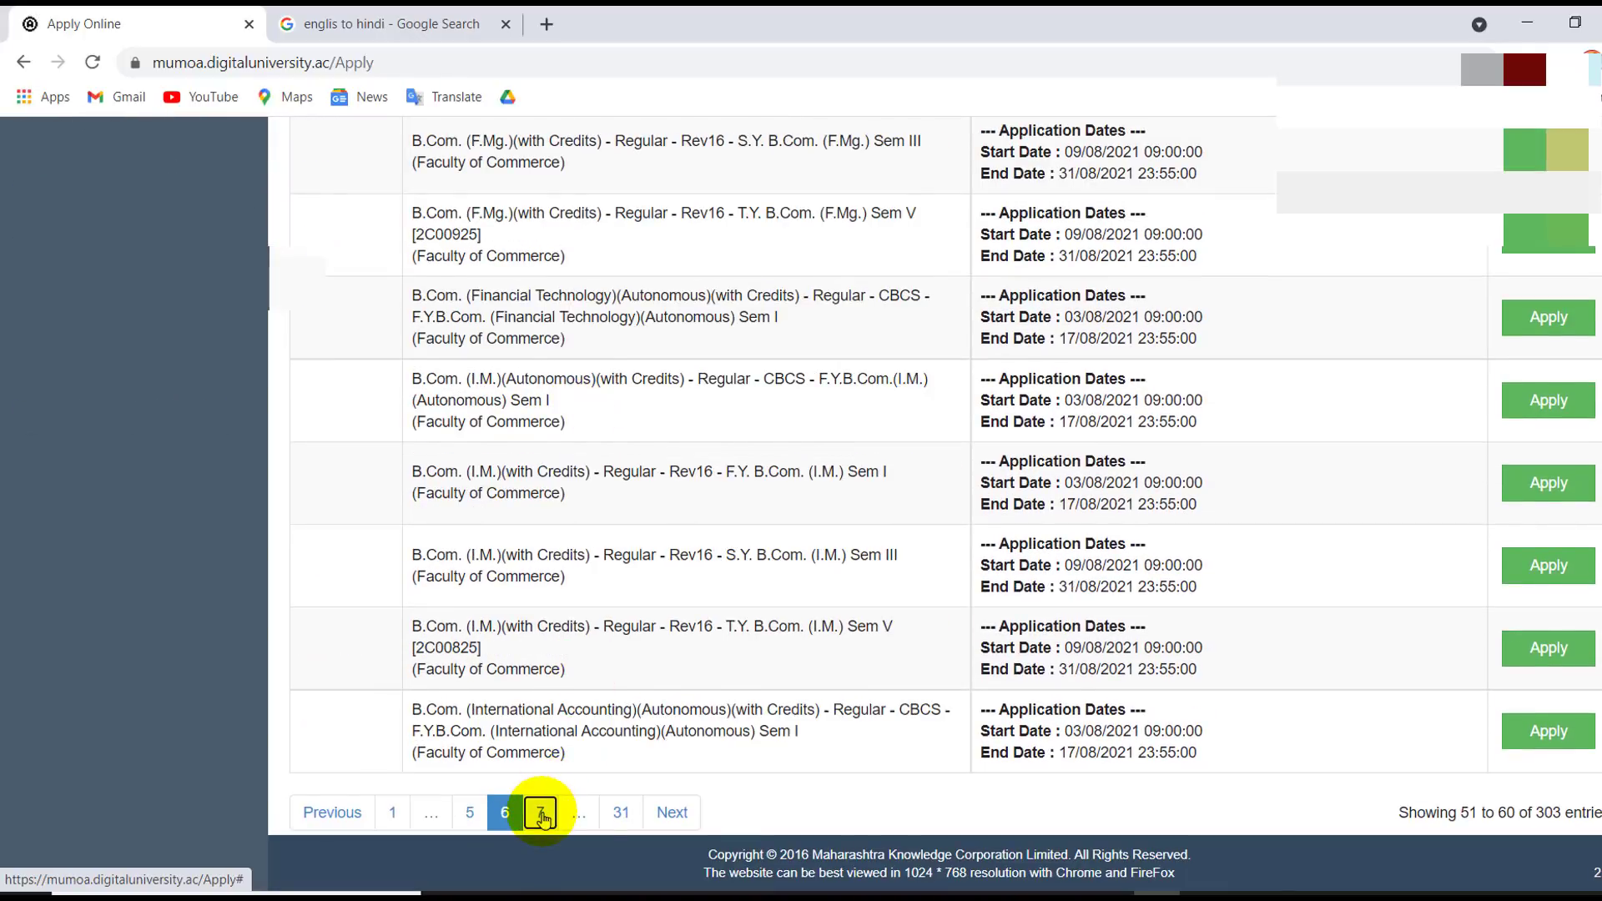
{"action": "scroll", "coordinate": [468, 734], "scroll_direction": "up", "scroll_amount": 3}
{"action": "scroll", "coordinate": [517, 801], "scroll_direction": "down", "scroll_amount": 3}
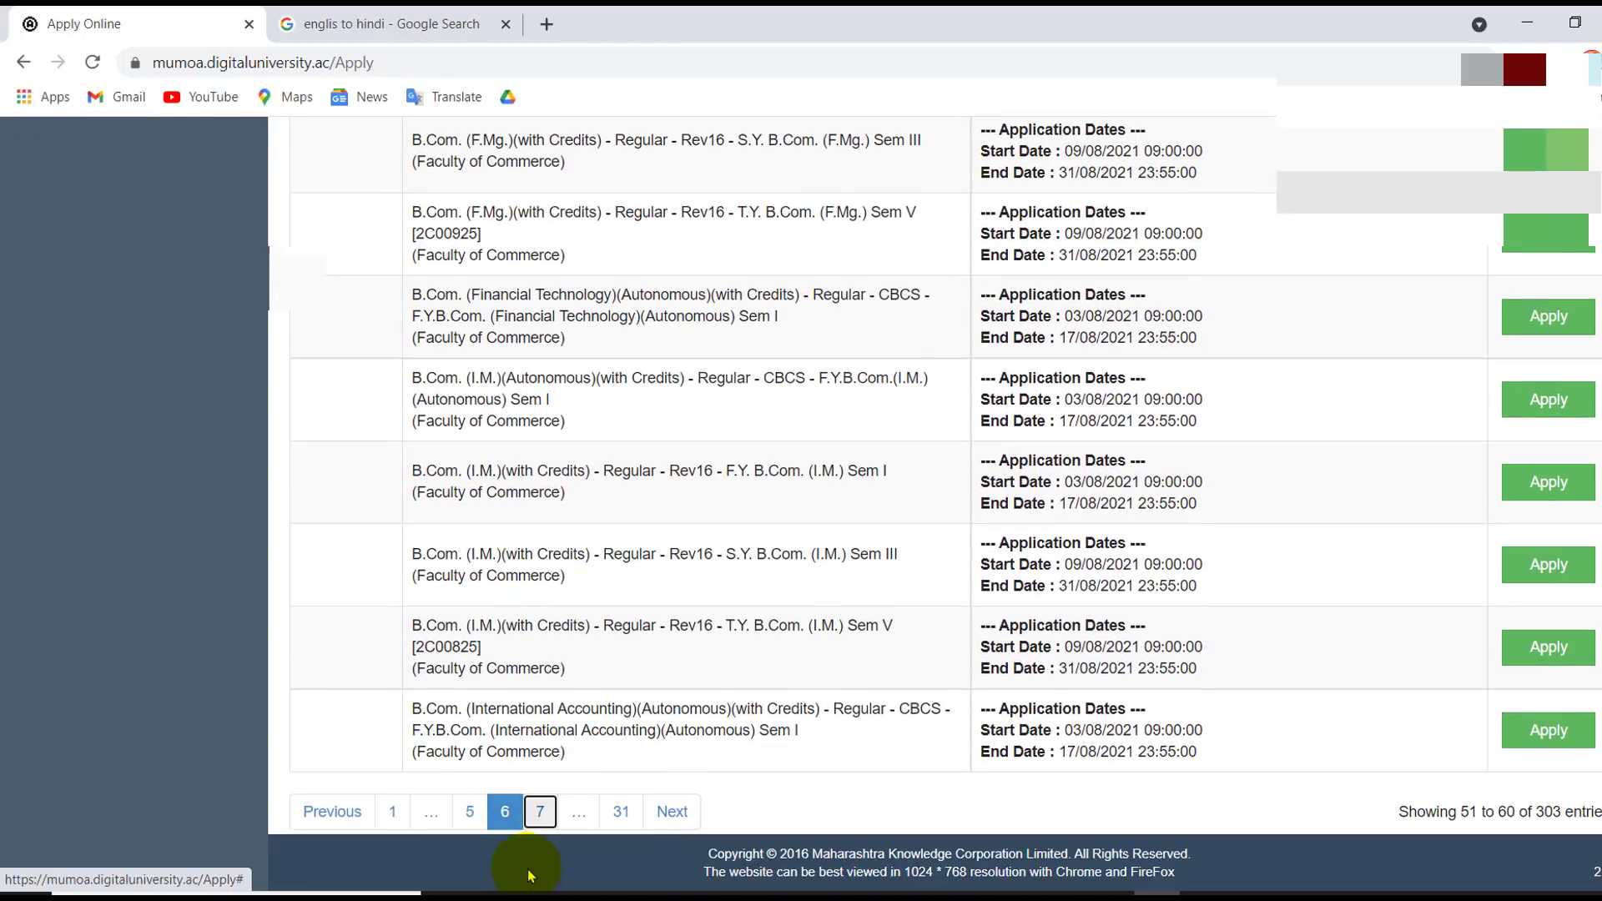
{"action": "double_click", "coordinate": [549, 801]}
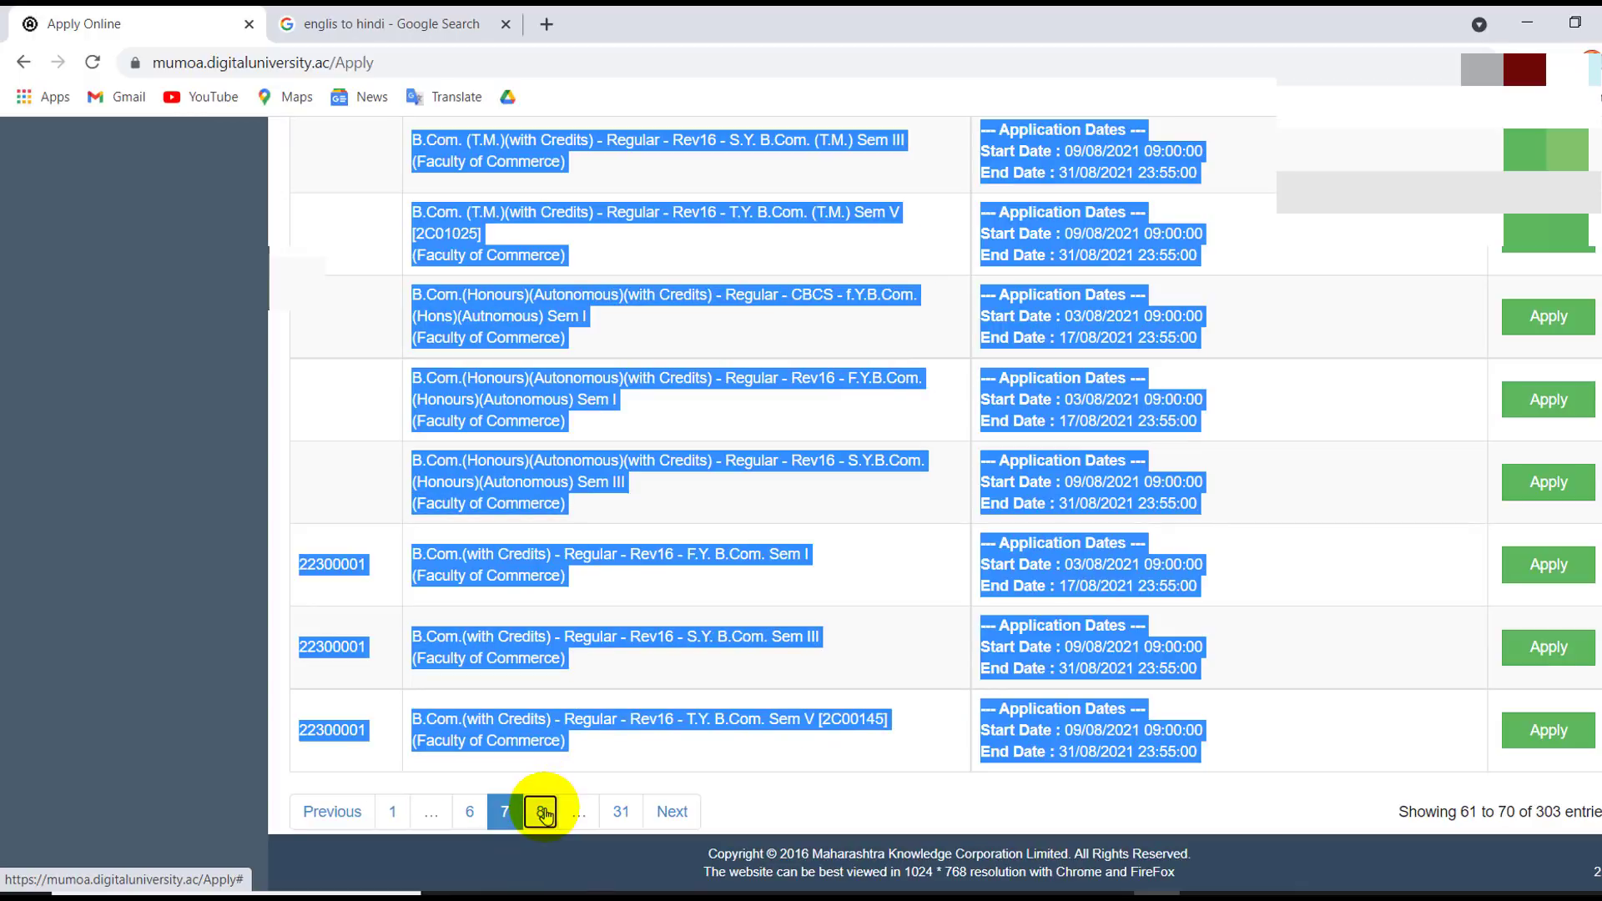
{"action": "left_click", "coordinate": [632, 492]}
{"action": "scroll", "coordinate": [631, 493], "scroll_direction": "up", "scroll_amount": 2}
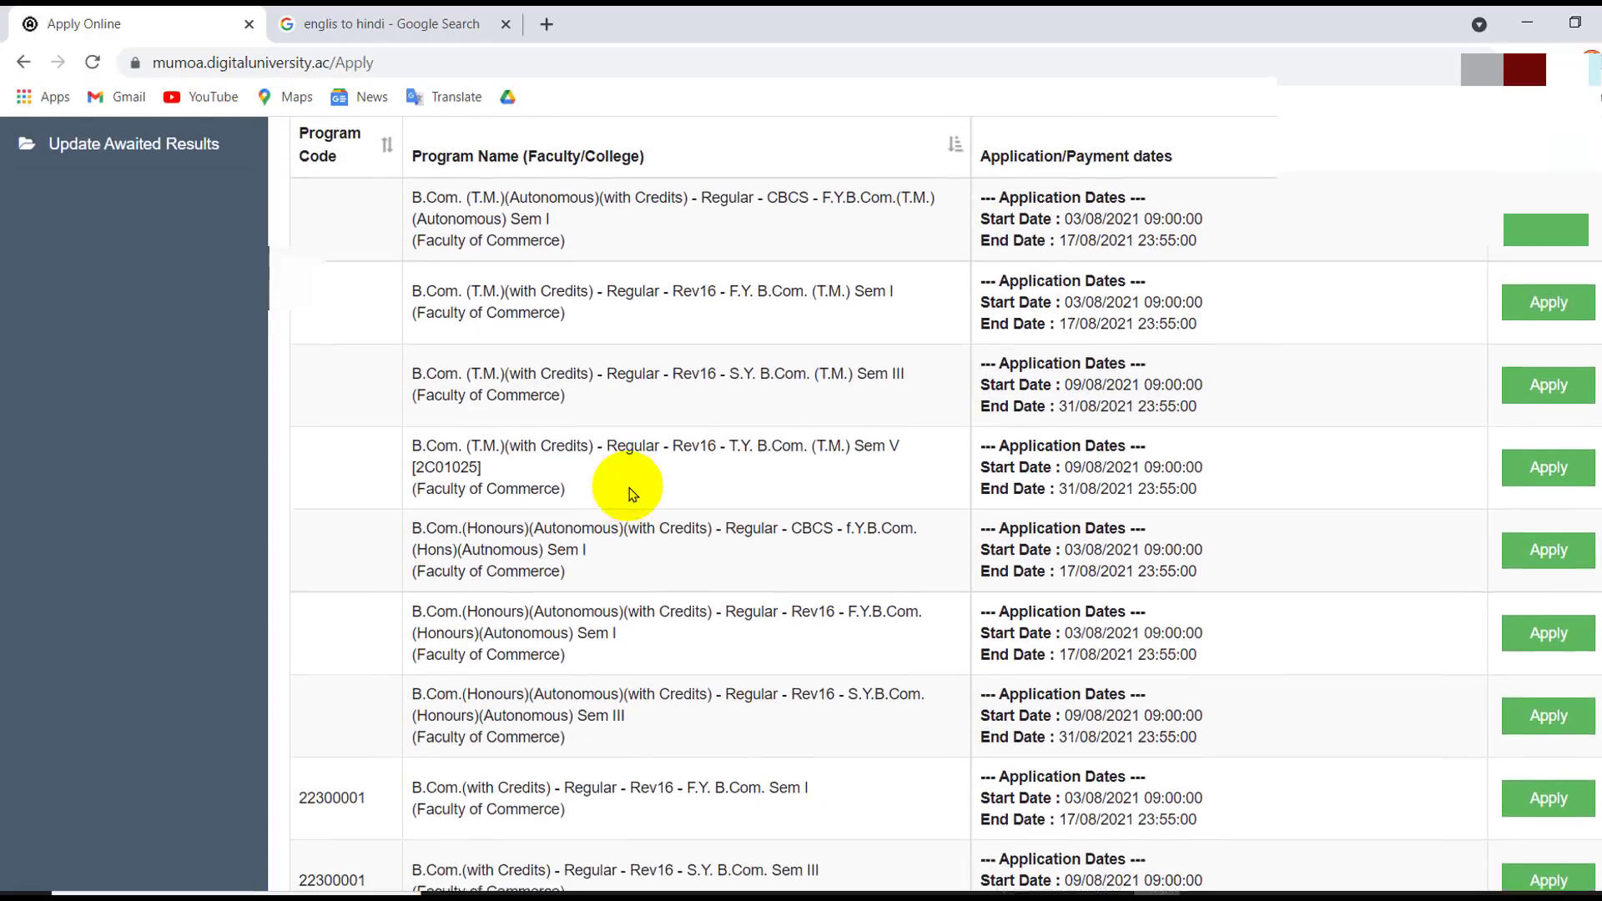
{"action": "scroll", "coordinate": [632, 493], "scroll_direction": "down", "scroll_amount": 2}
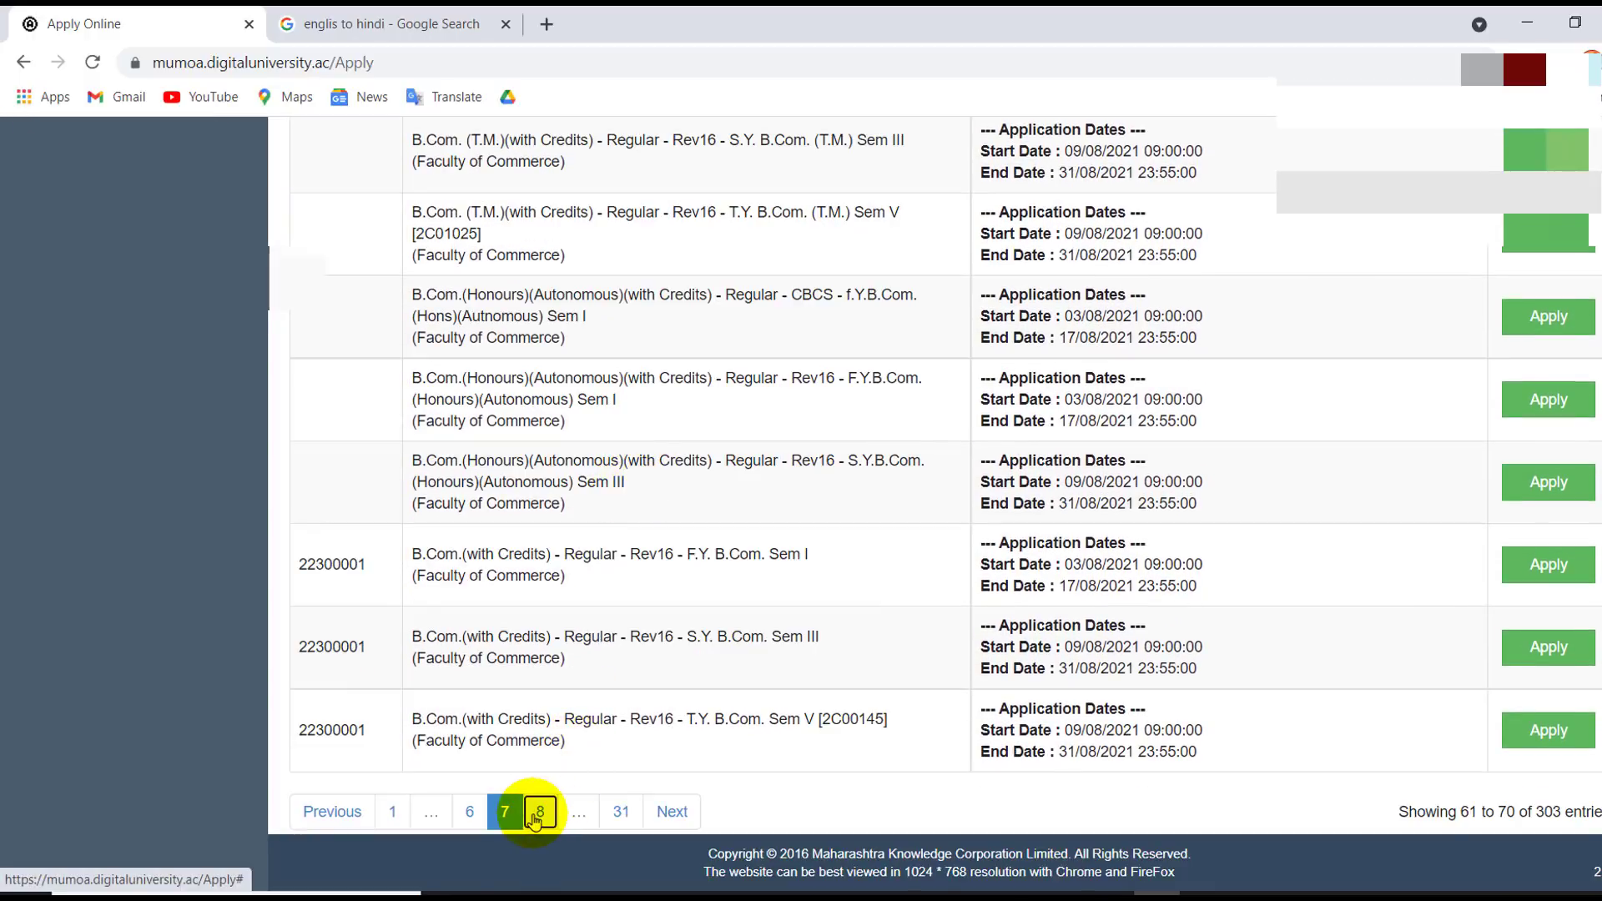
{"action": "left_click", "coordinate": [540, 811]}
{"action": "scroll", "coordinate": [625, 419], "scroll_direction": "up", "scroll_amount": 3}
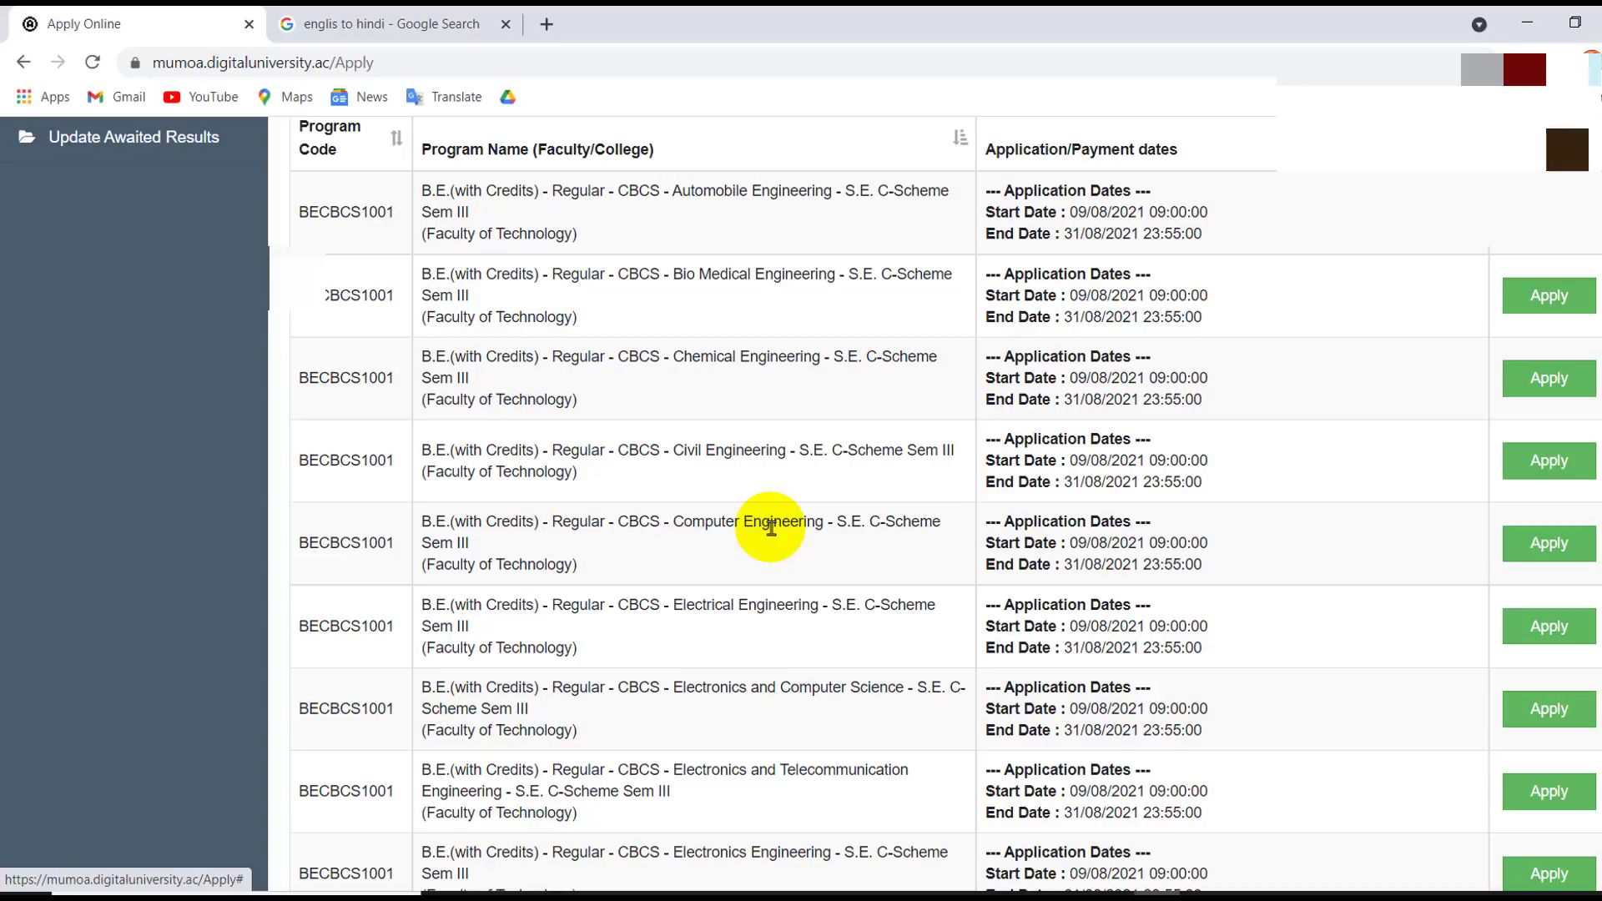
Point out the B.E. (with Credits) Computer Engineering S.E. Sem III row in the list.
{"action": "scroll", "coordinate": [771, 528], "scroll_direction": "up", "scroll_amount": 1}
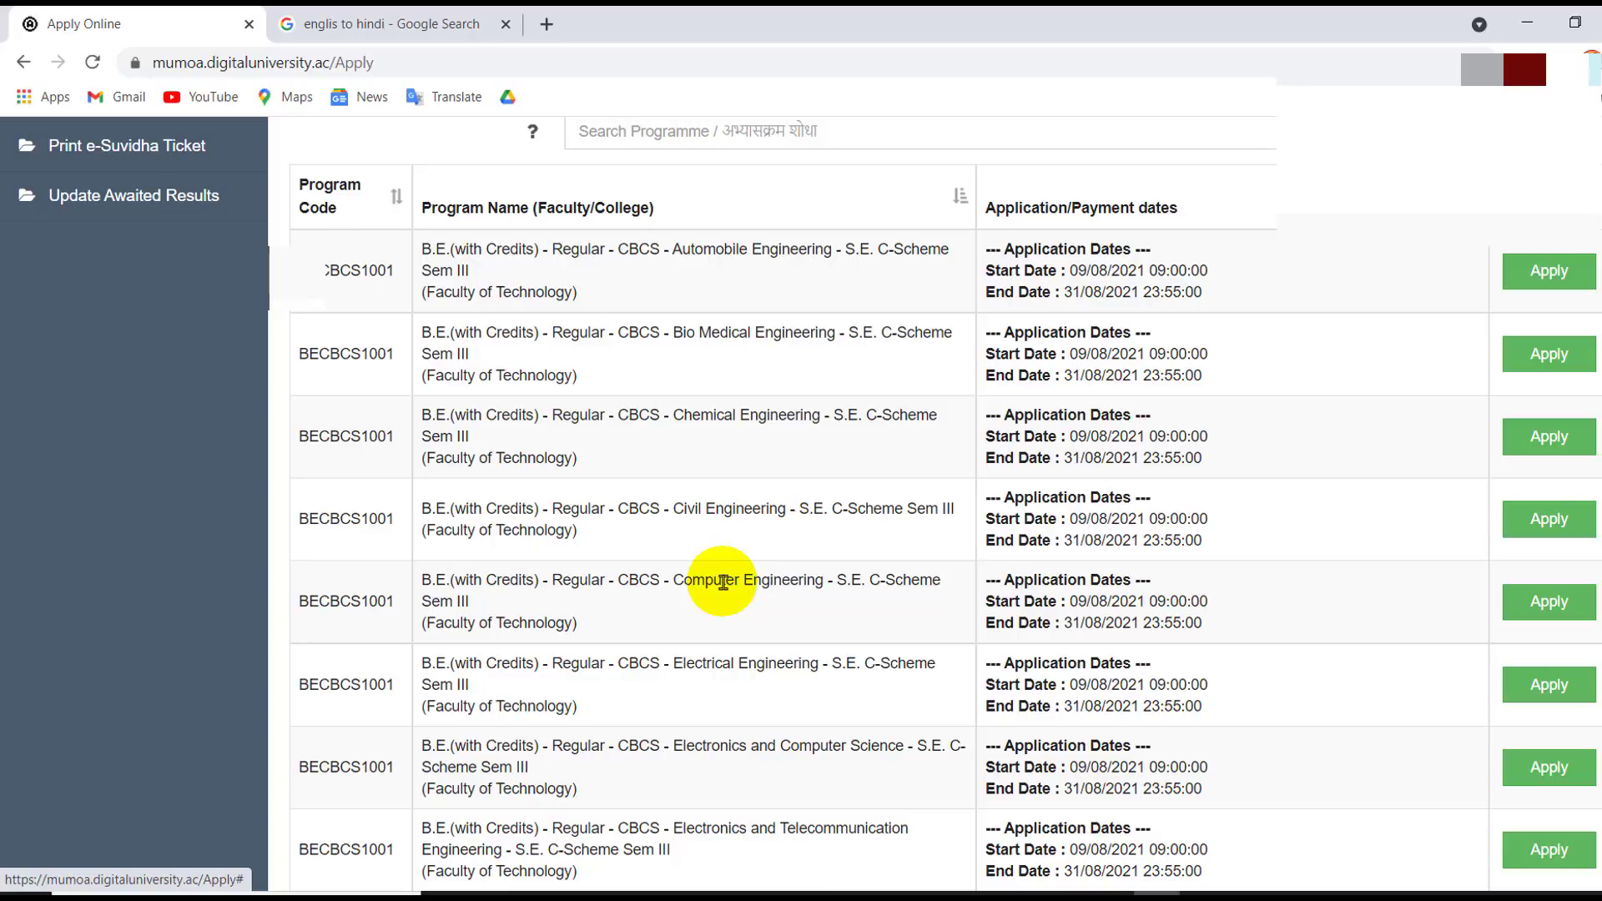
{"action": "left_click_drag", "start_coordinate": [672, 582], "coordinate": [828, 578]}
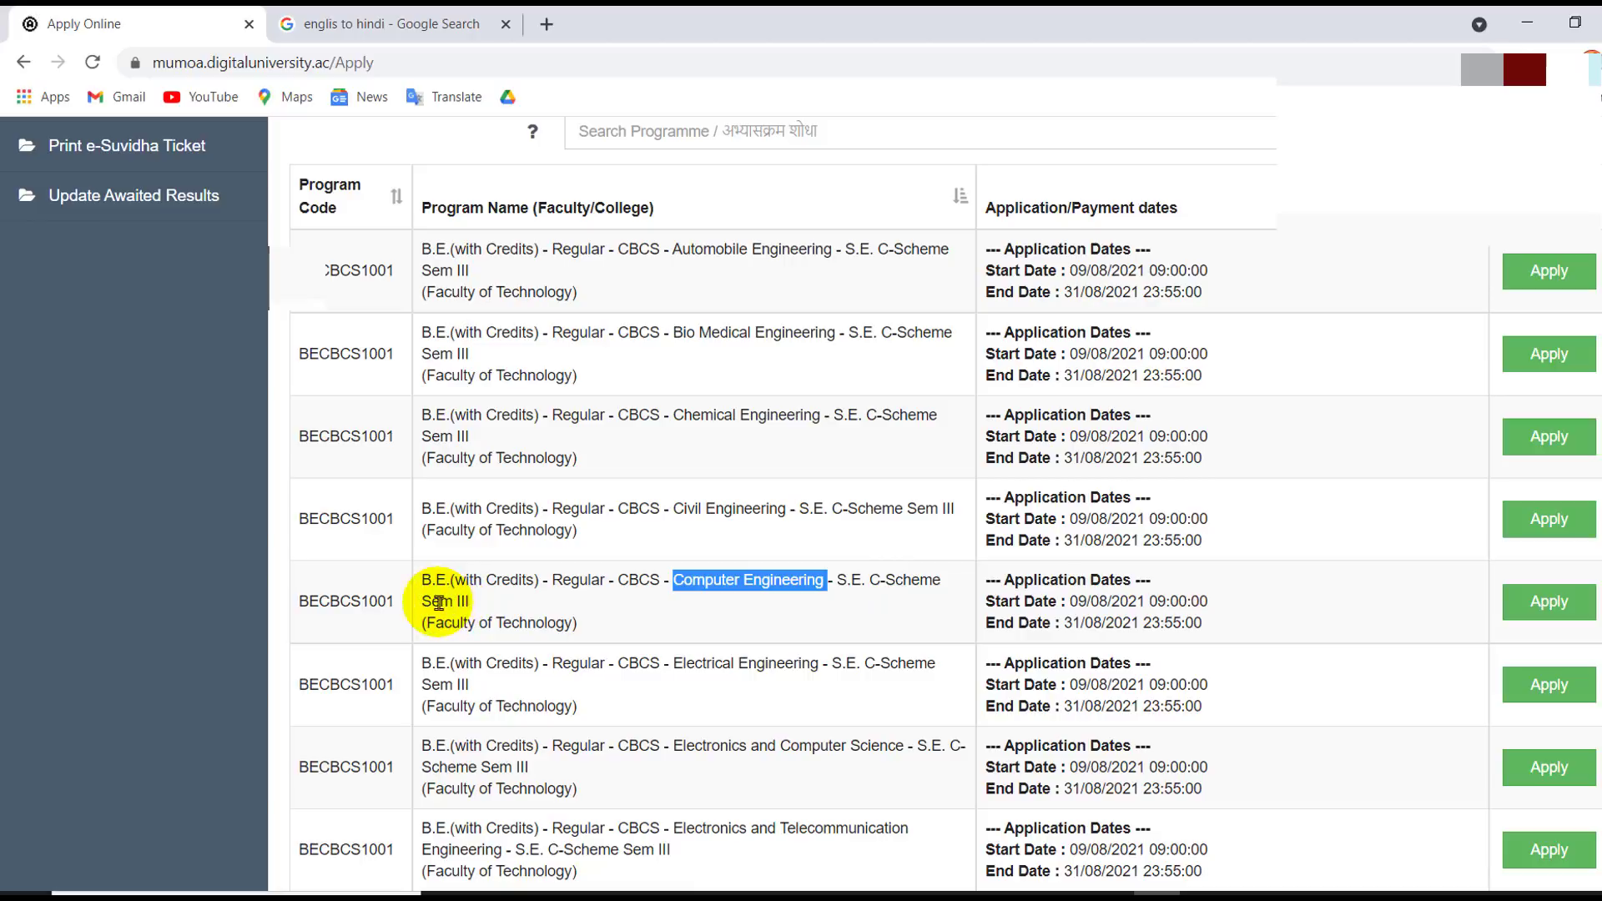
{"action": "left_click_drag", "start_coordinate": [430, 599], "coordinate": [489, 602]}
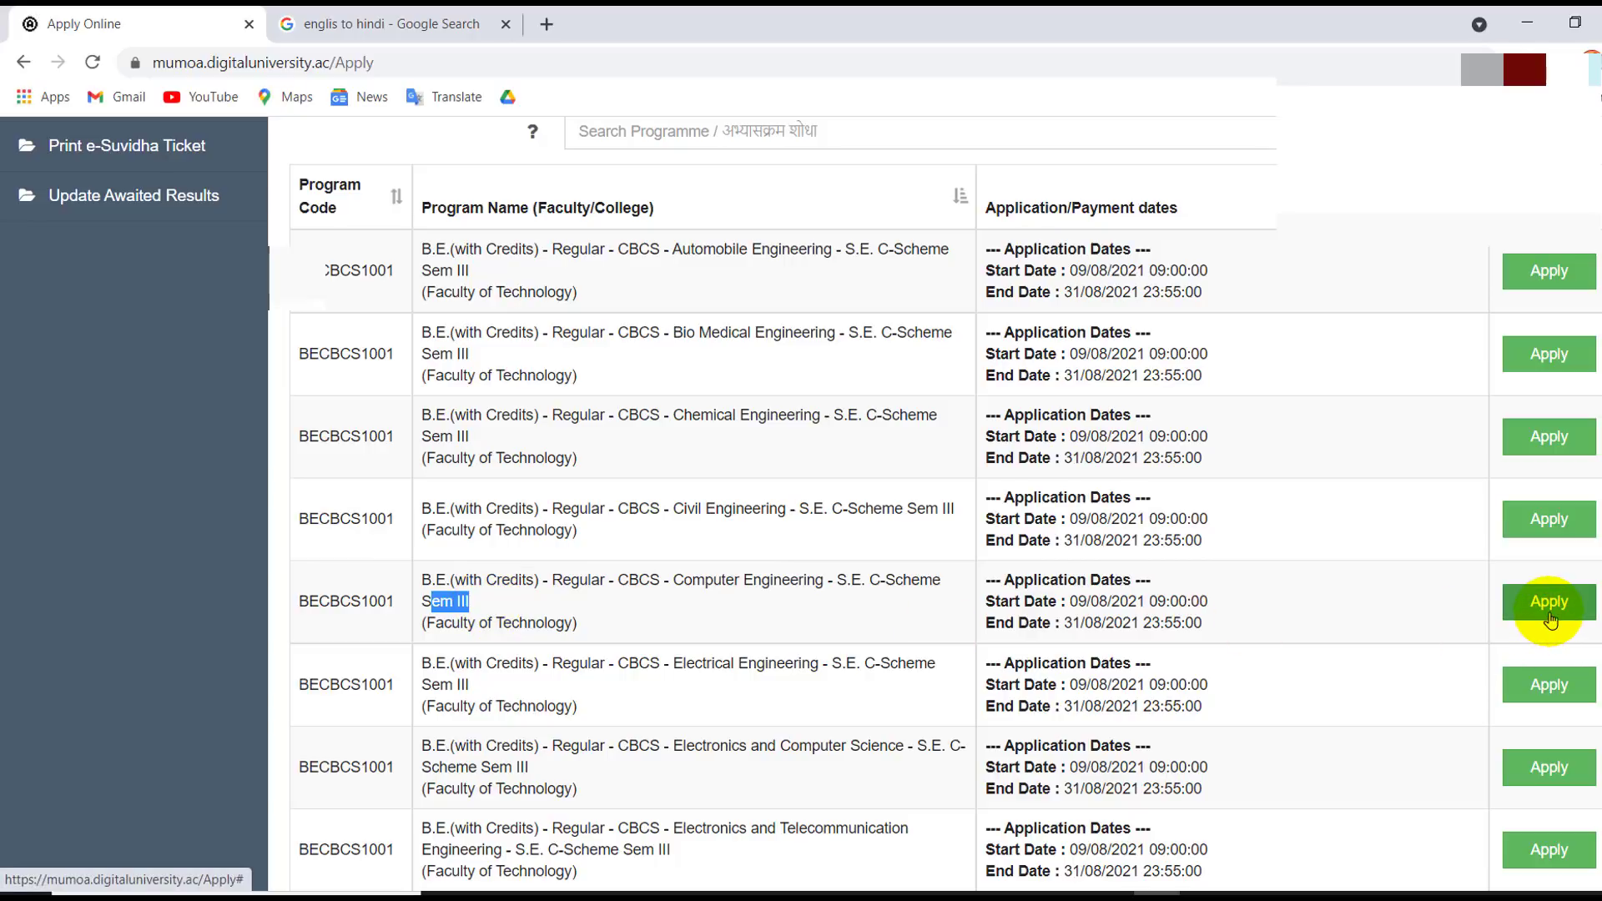
Page forward through the programme list to pages 9, 10 and 11.
{"action": "left_click", "coordinate": [667, 602]}
{"action": "scroll", "coordinate": [667, 603], "scroll_direction": "down", "scroll_amount": 3}
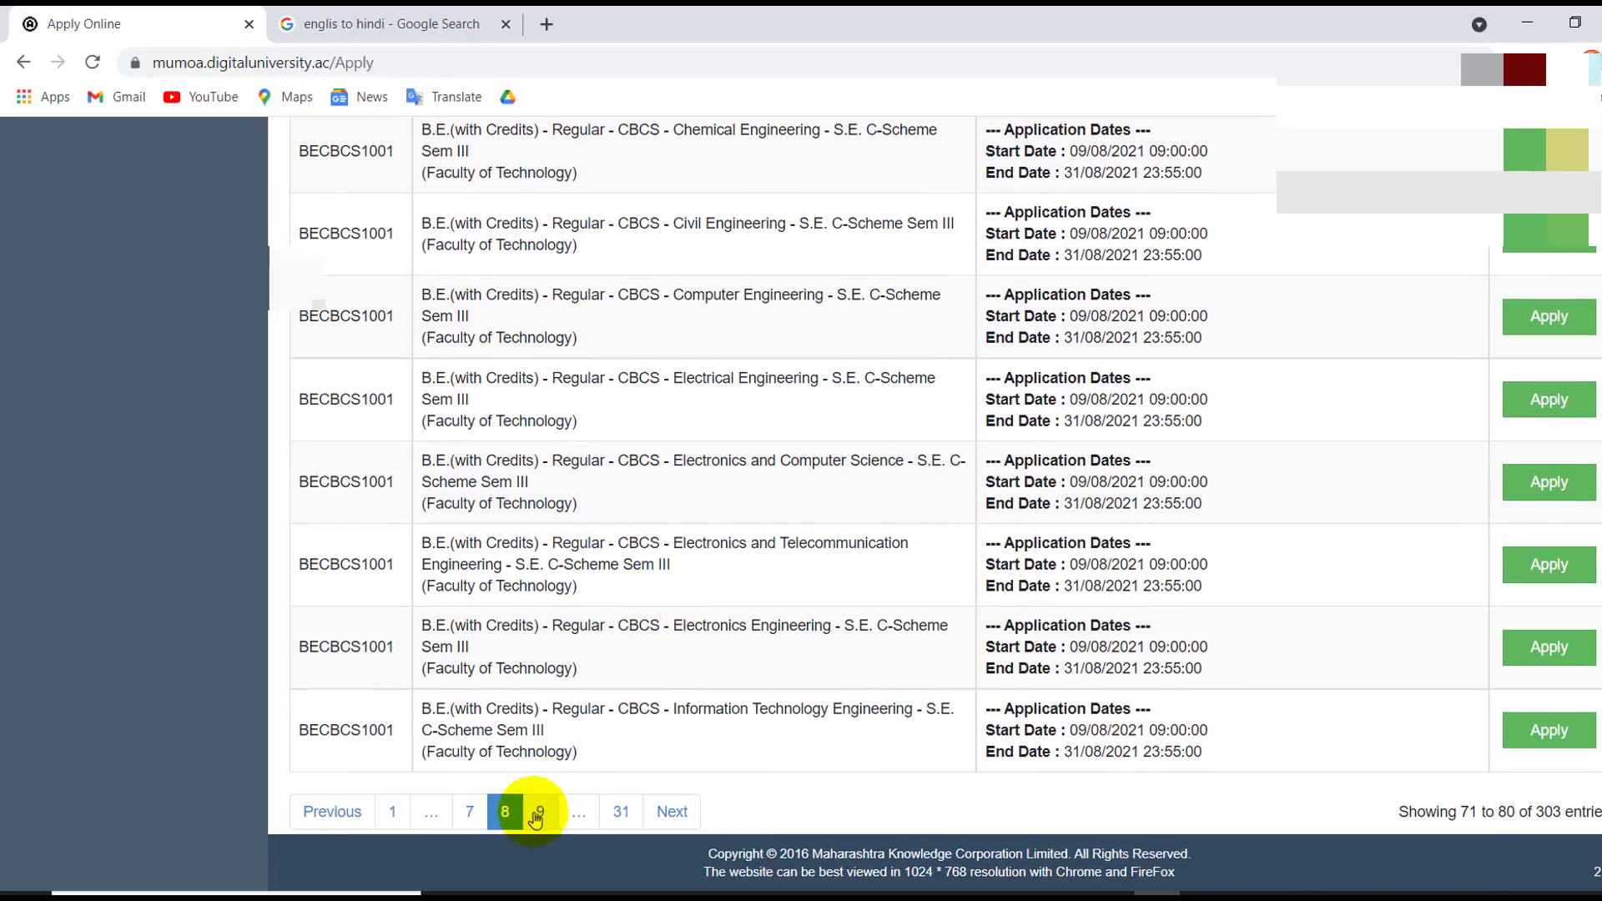
{"action": "left_click", "coordinate": [538, 812]}
{"action": "scroll", "coordinate": [535, 822], "scroll_direction": "up", "scroll_amount": 3}
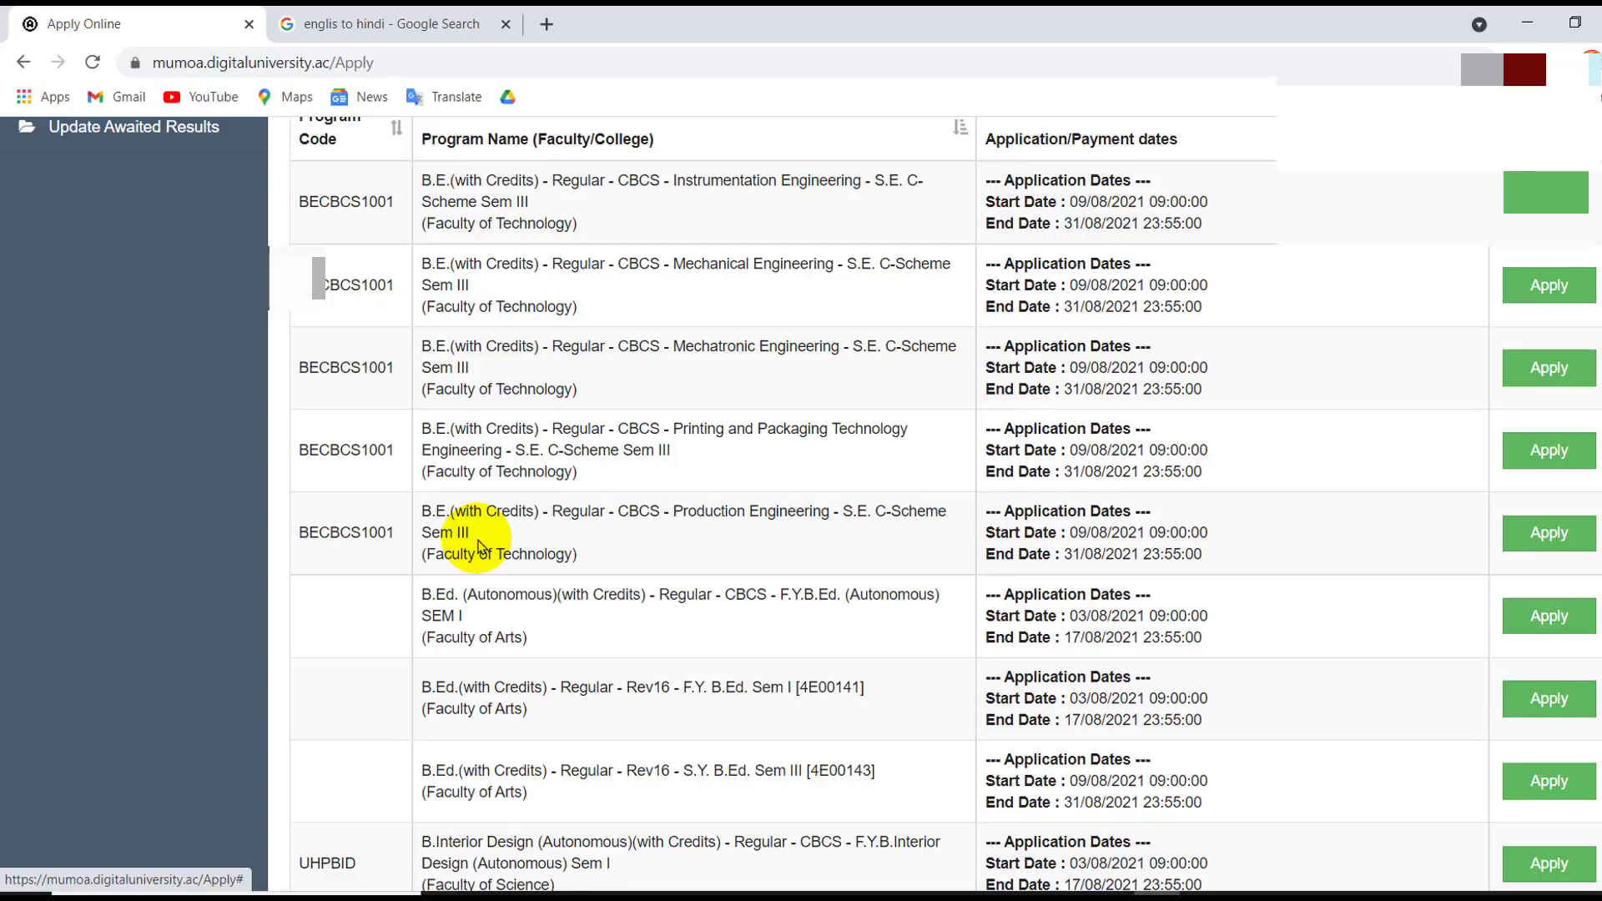
{"action": "scroll", "coordinate": [433, 543], "scroll_direction": "down", "scroll_amount": 3}
{"action": "left_click", "coordinate": [543, 829]}
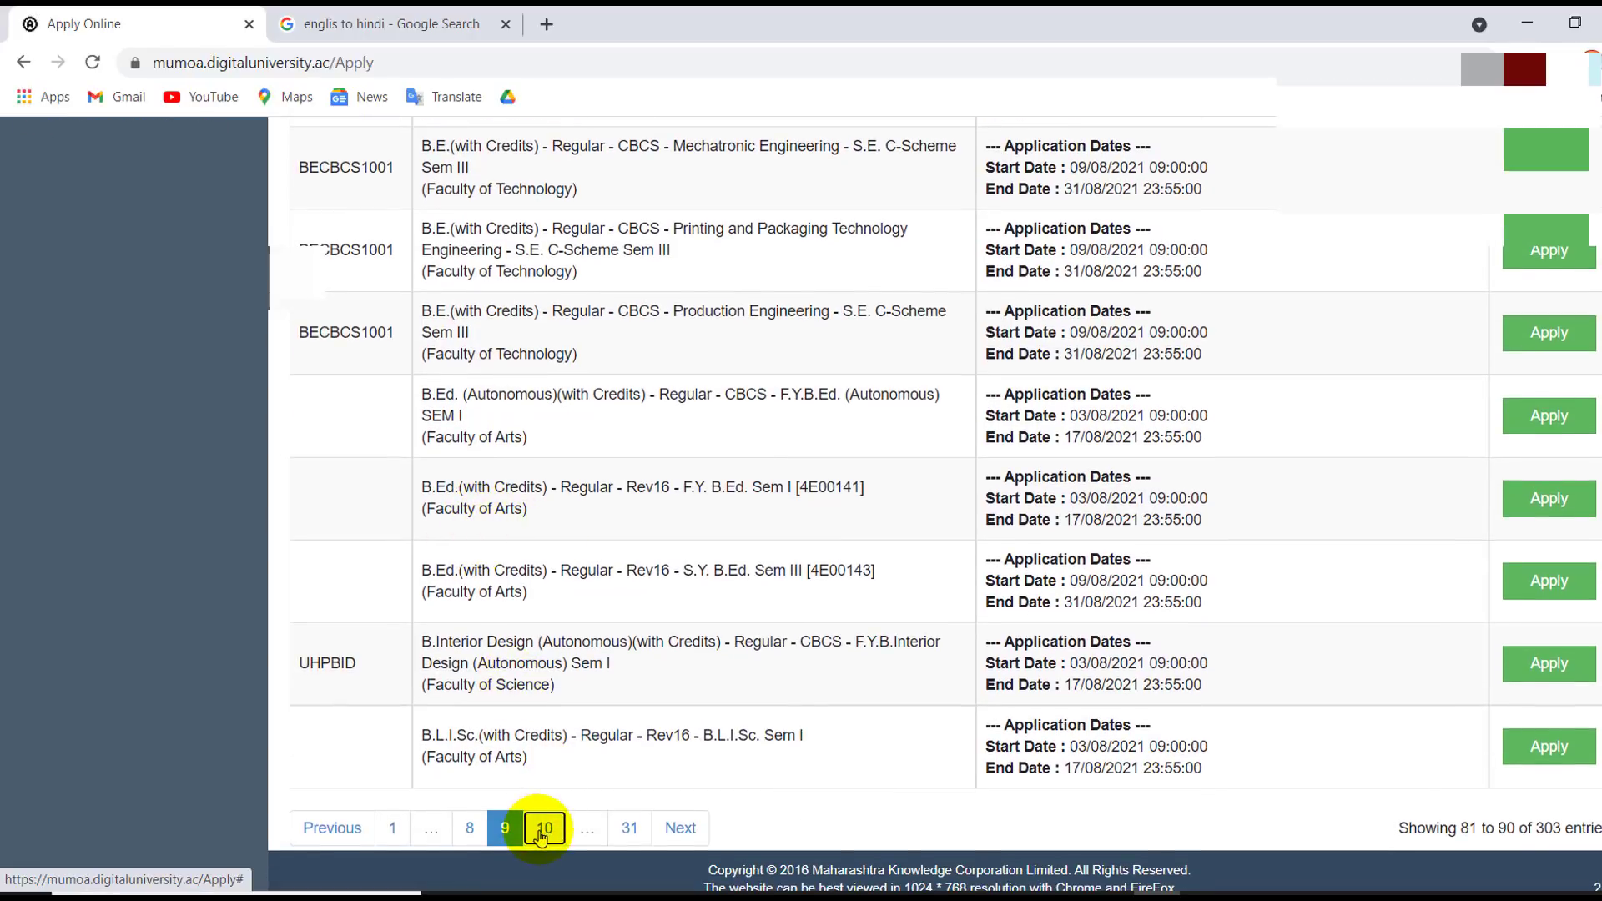
{"action": "scroll", "coordinate": [647, 490], "scroll_direction": "up", "scroll_amount": 3}
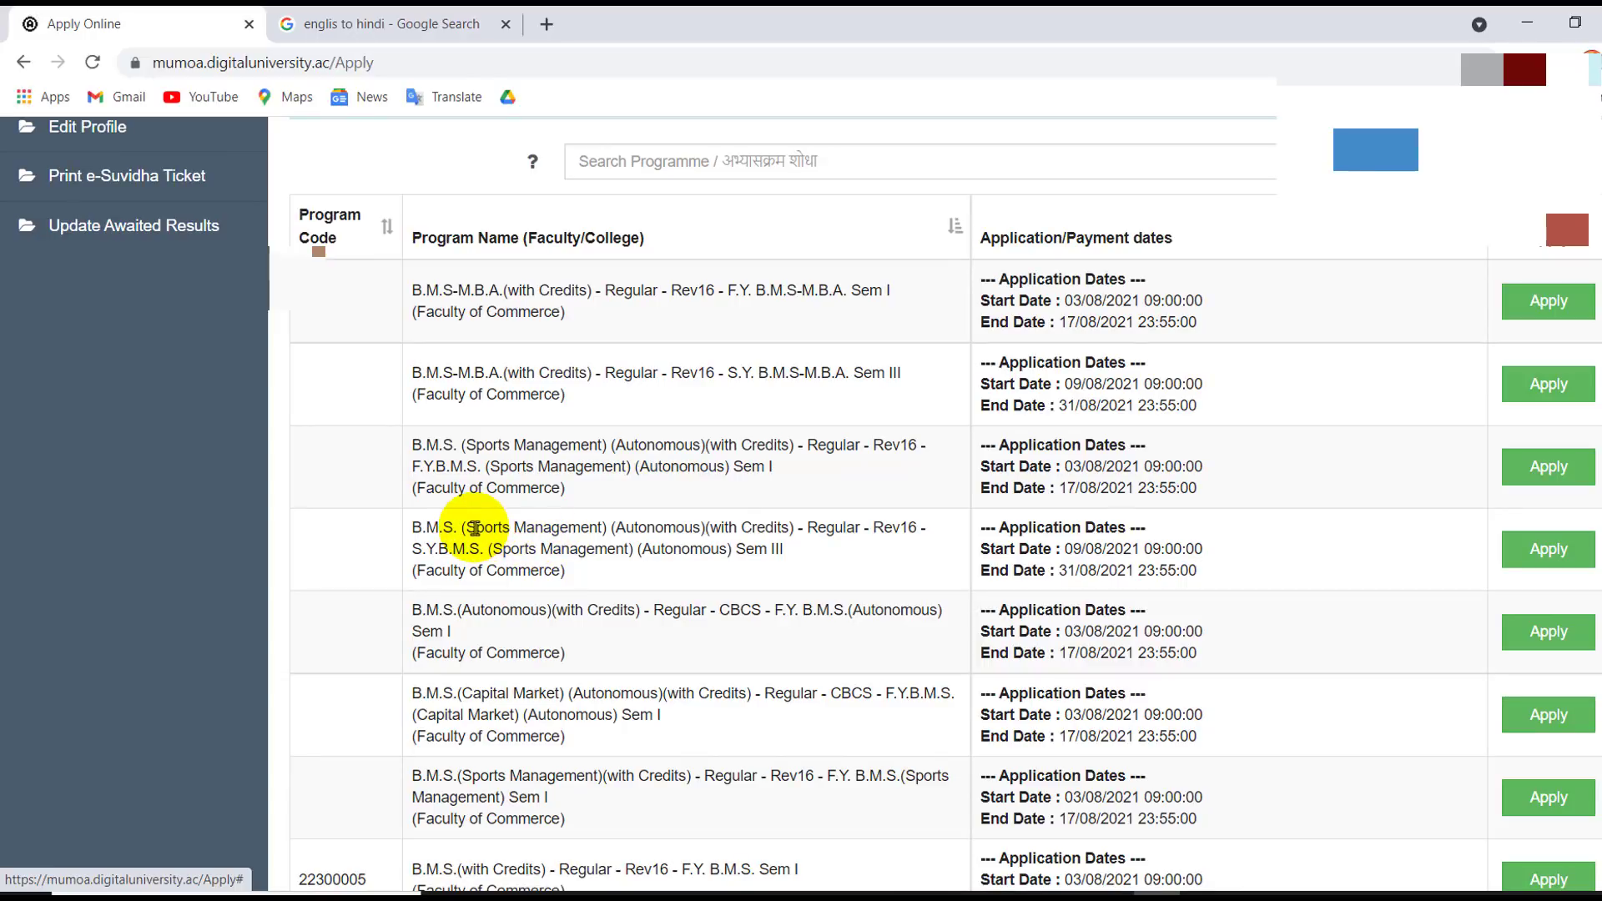
{"action": "scroll", "coordinate": [475, 528], "scroll_direction": "down", "scroll_amount": 3}
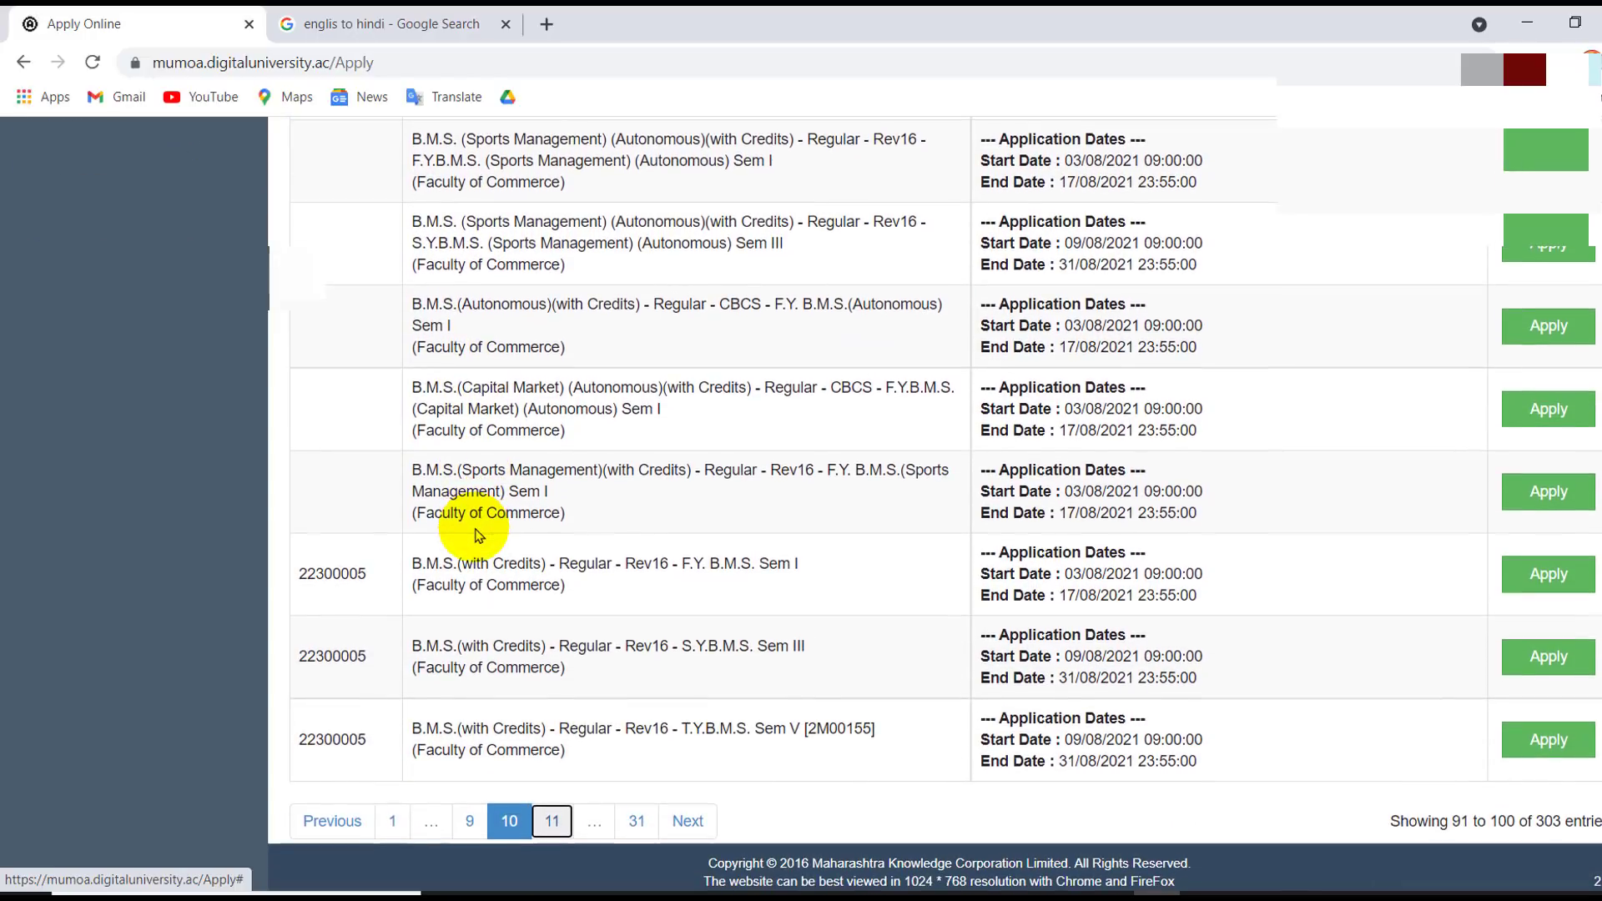
{"action": "left_click", "coordinate": [552, 819]}
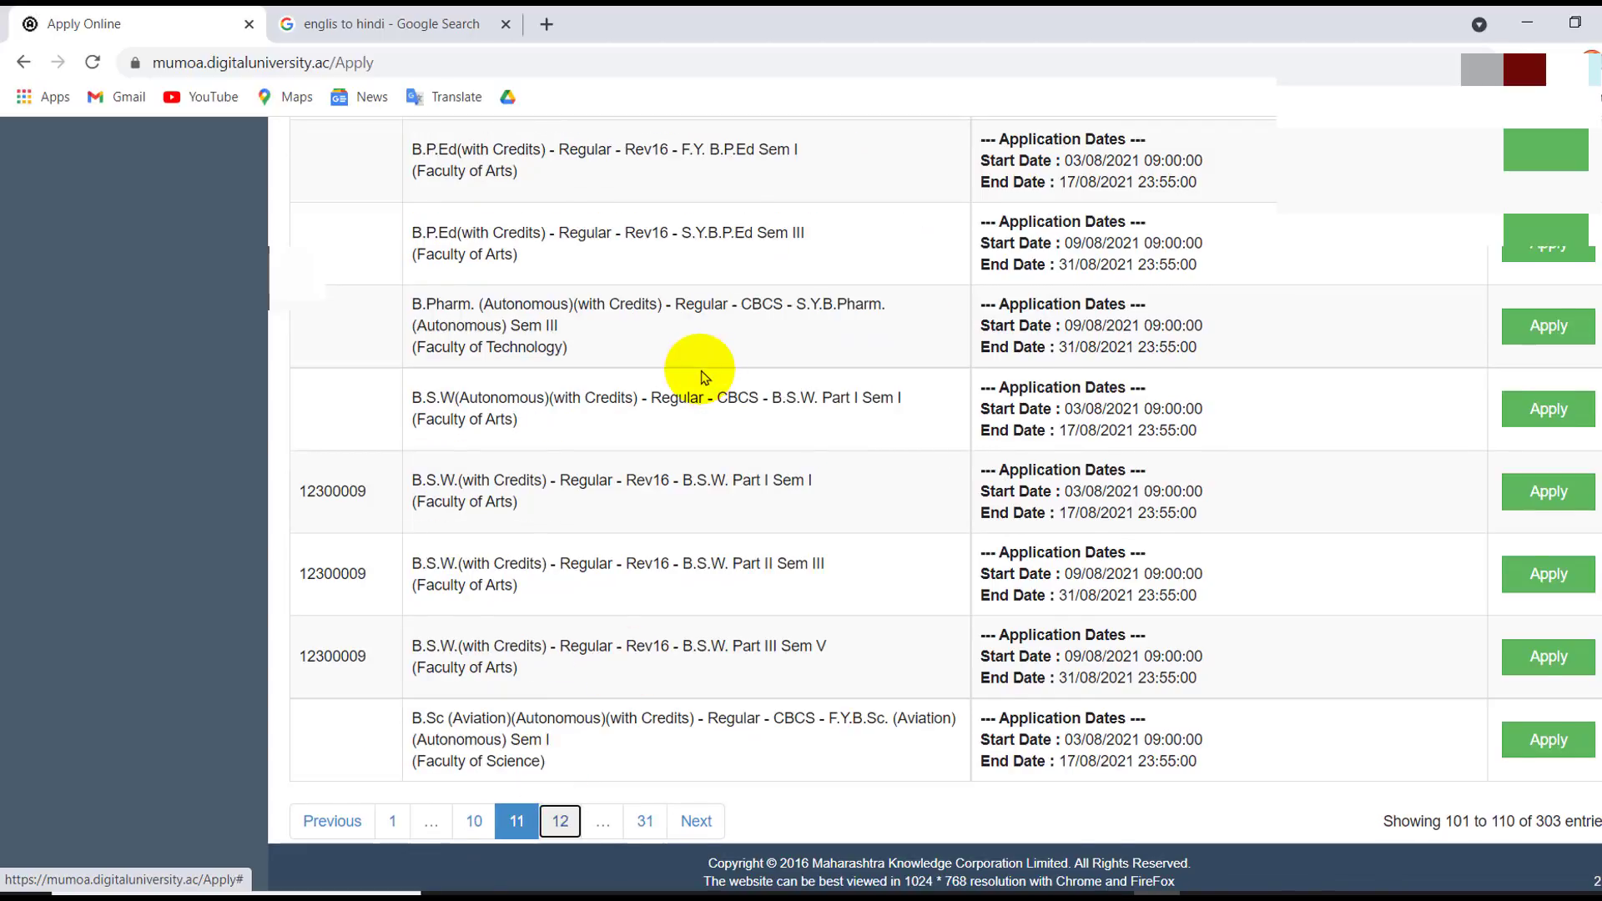
Jump to page 12, return to page 11, and highlight the B.Sc (Aviation) programme.
{"action": "scroll", "coordinate": [699, 374], "scroll_direction": "up", "scroll_amount": 3}
{"action": "scroll", "coordinate": [575, 534], "scroll_direction": "down", "scroll_amount": 3}
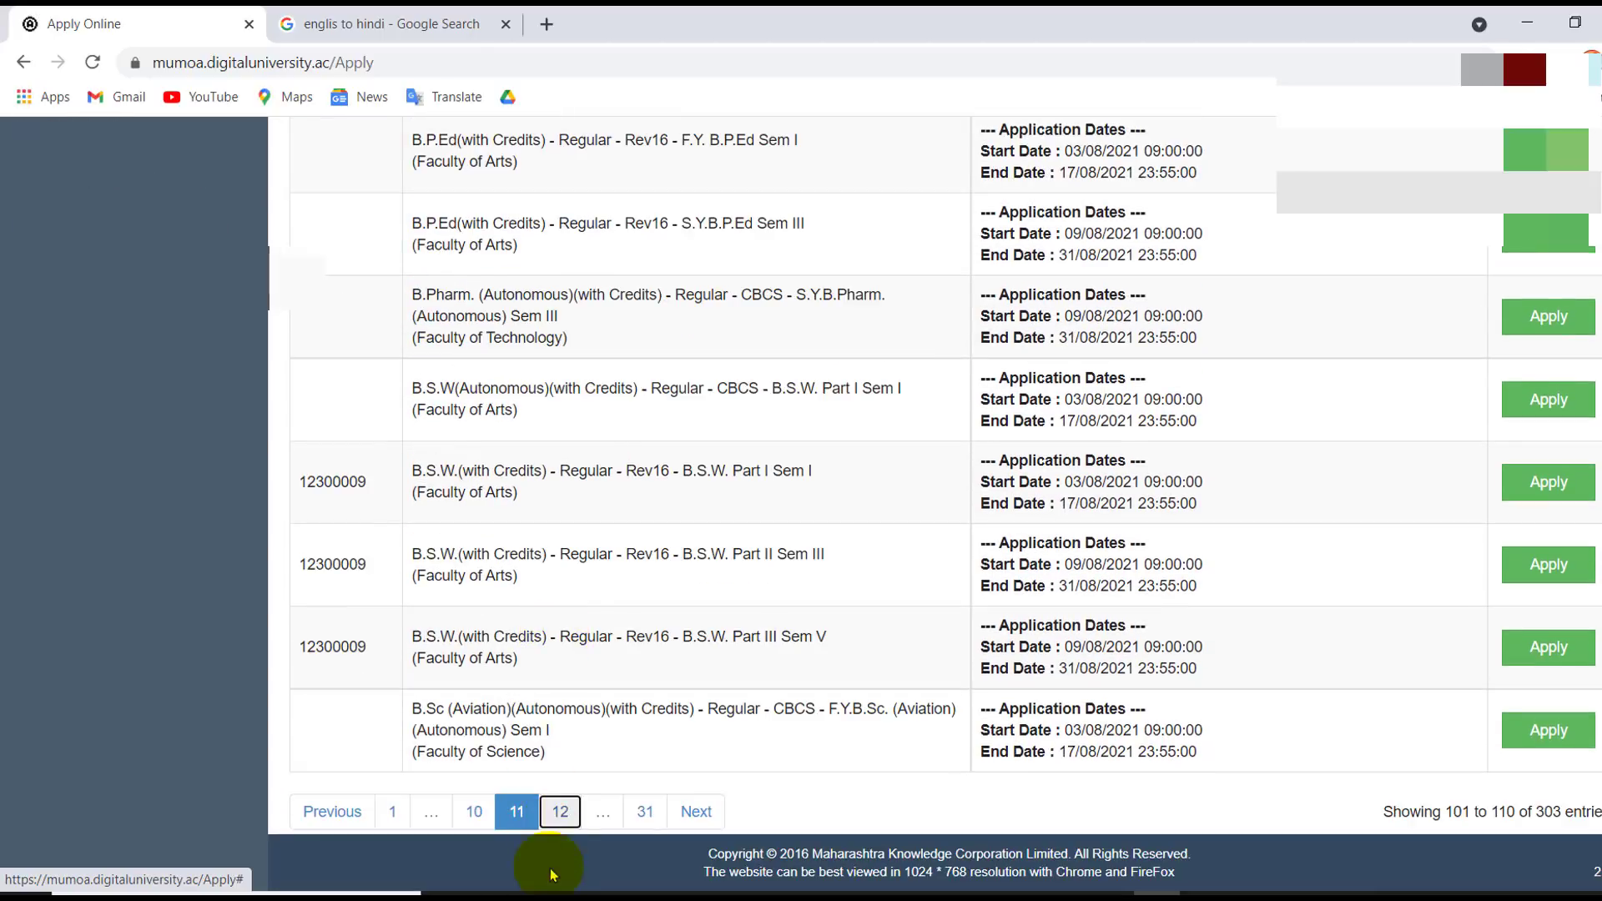
{"action": "left_click", "coordinate": [561, 813]}
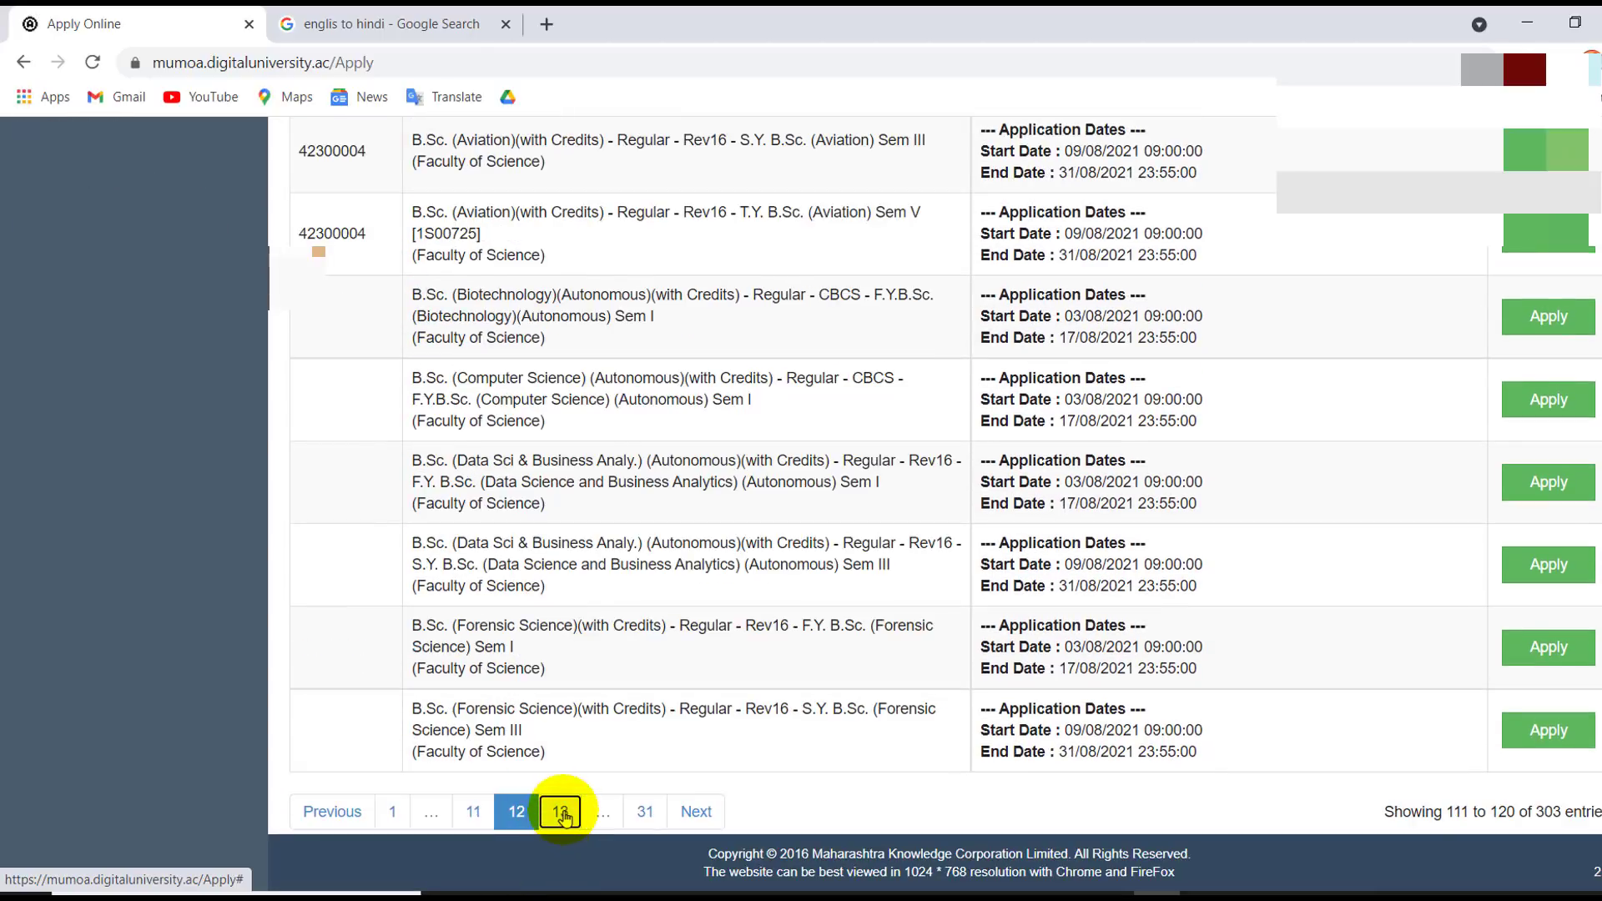
{"action": "left_click", "coordinate": [517, 814]}
{"action": "scroll", "coordinate": [681, 561], "scroll_direction": "up", "scroll_amount": 3}
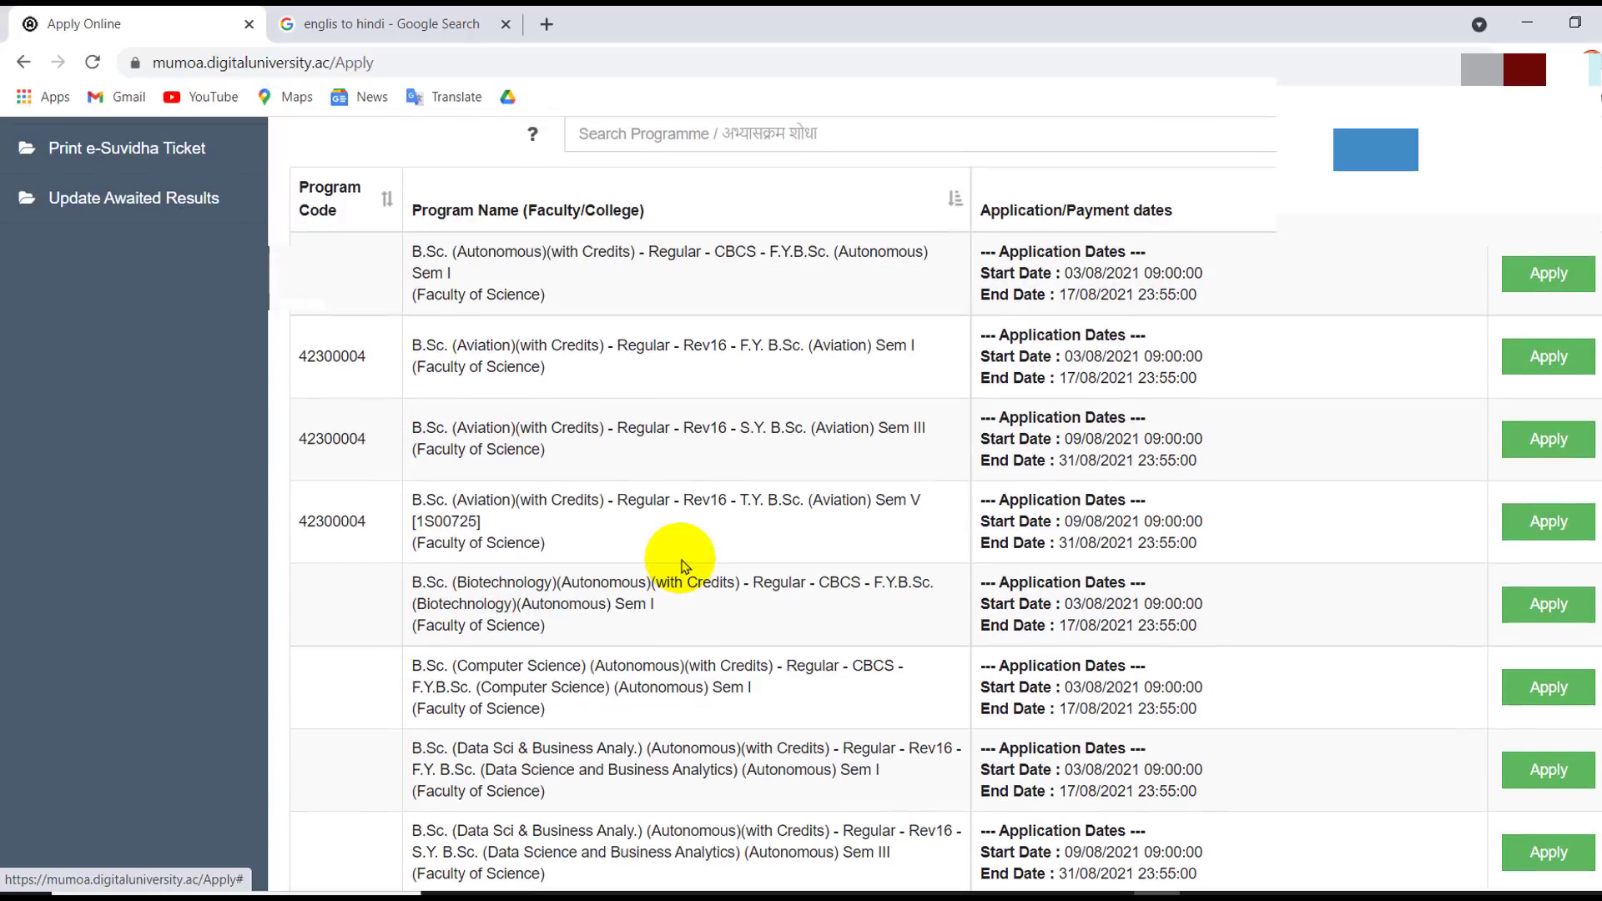
{"action": "scroll", "coordinate": [537, 864], "scroll_direction": "down", "scroll_amount": 3}
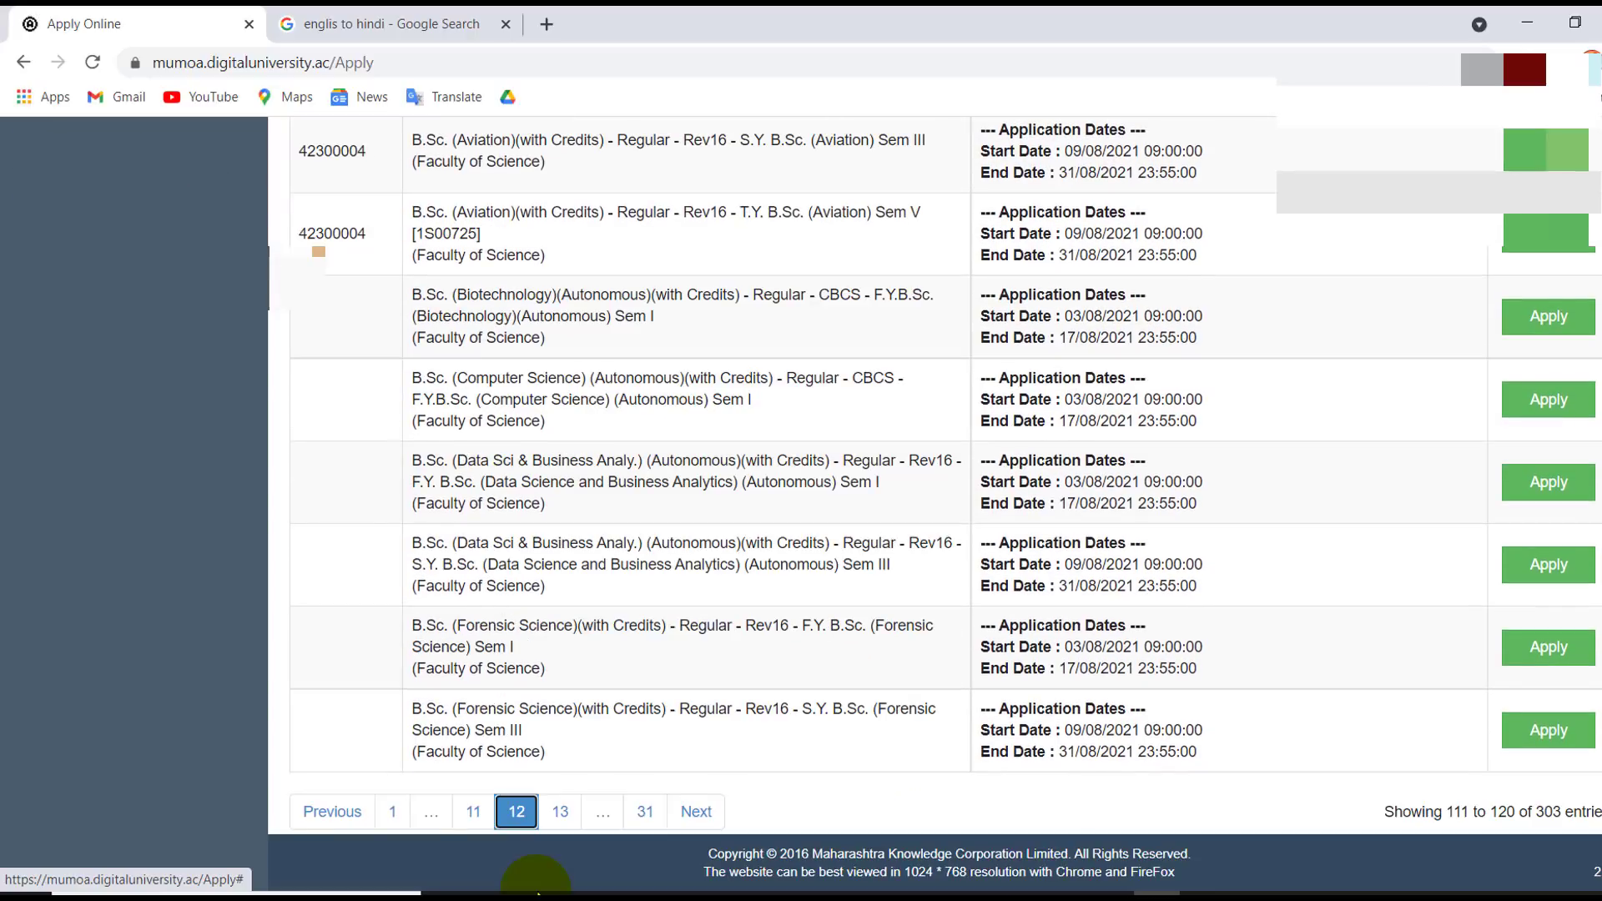
{"action": "left_click", "coordinate": [473, 811]}
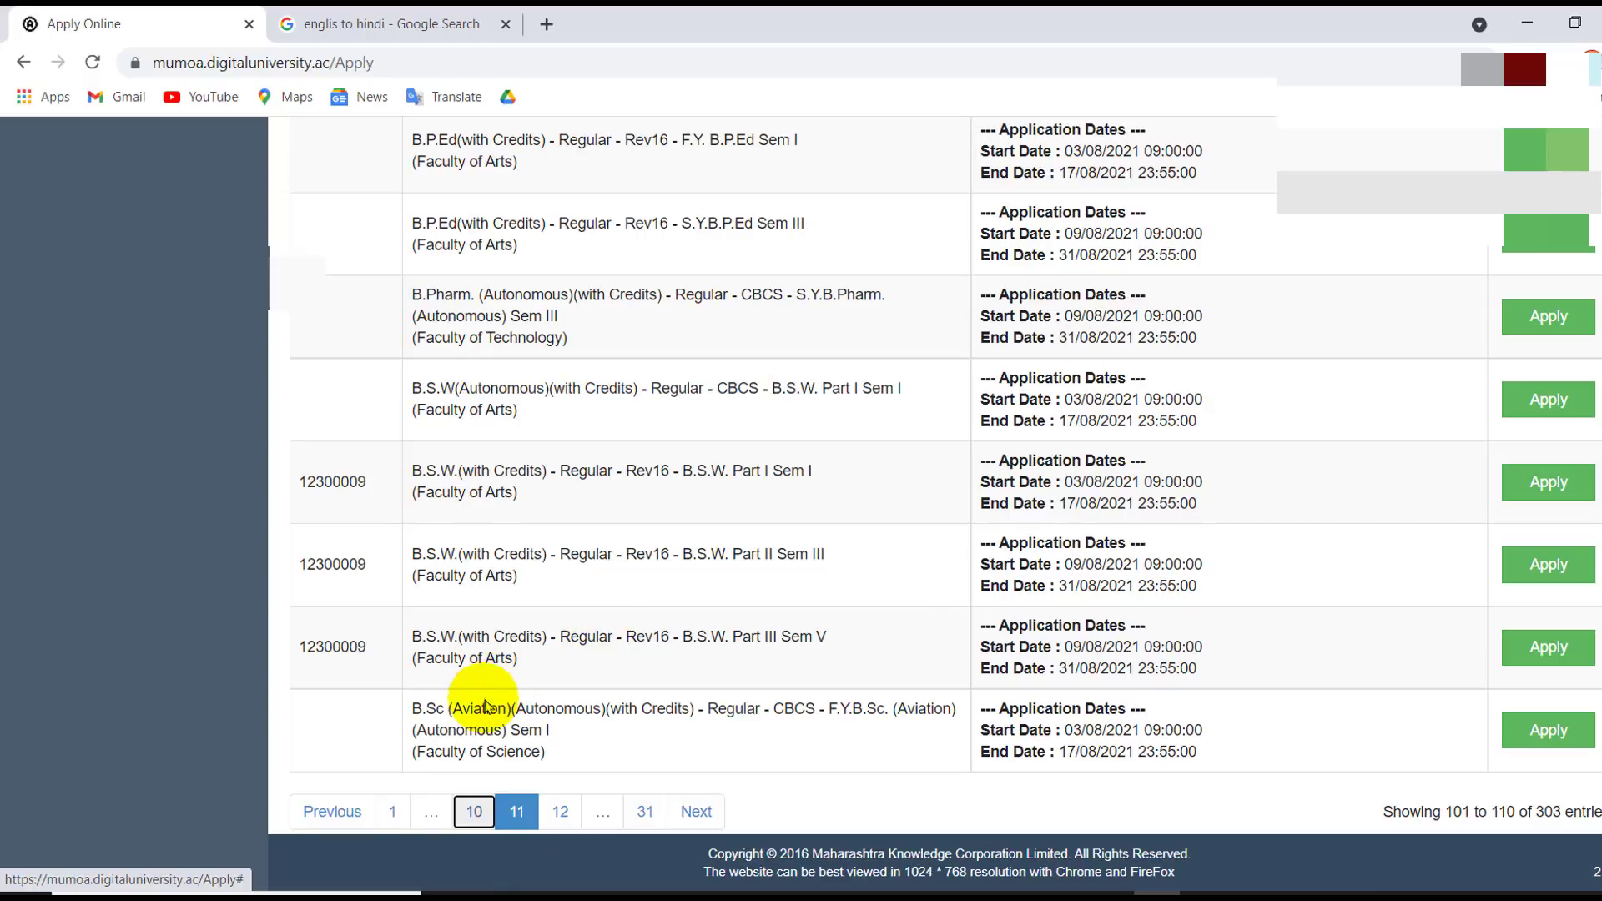
{"action": "left_click_drag", "start_coordinate": [412, 708], "coordinate": [681, 705]}
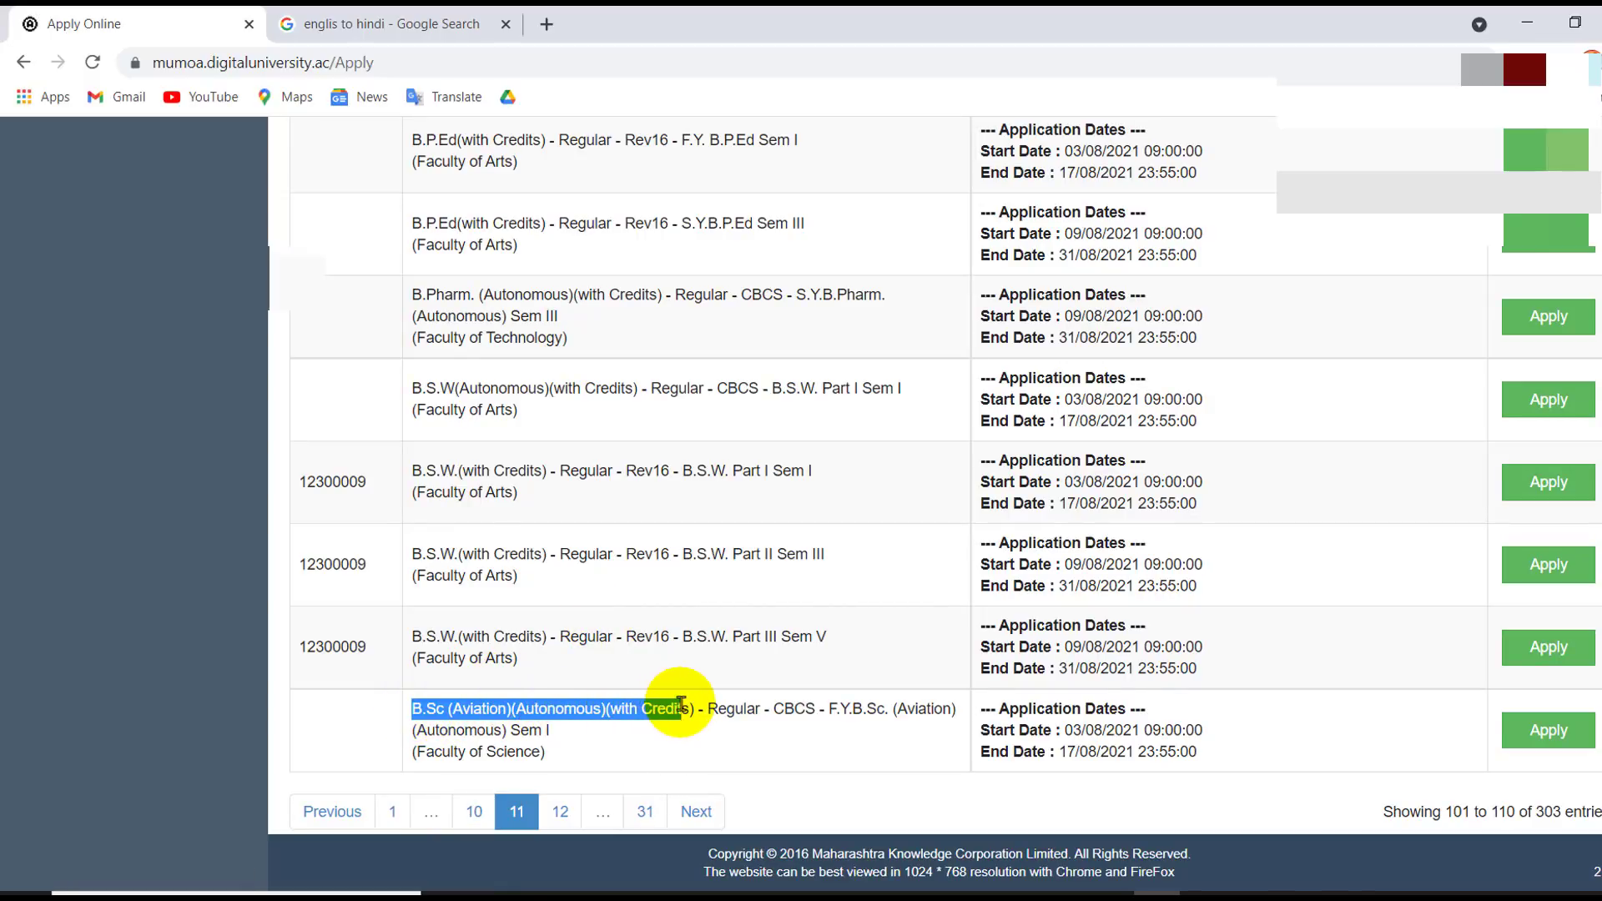
Show page 12 and read the B.Sc. (Autonomous) and F.Y./S.Y. B.Sc. (Aviation) entries.
{"action": "left_click", "coordinate": [559, 820]}
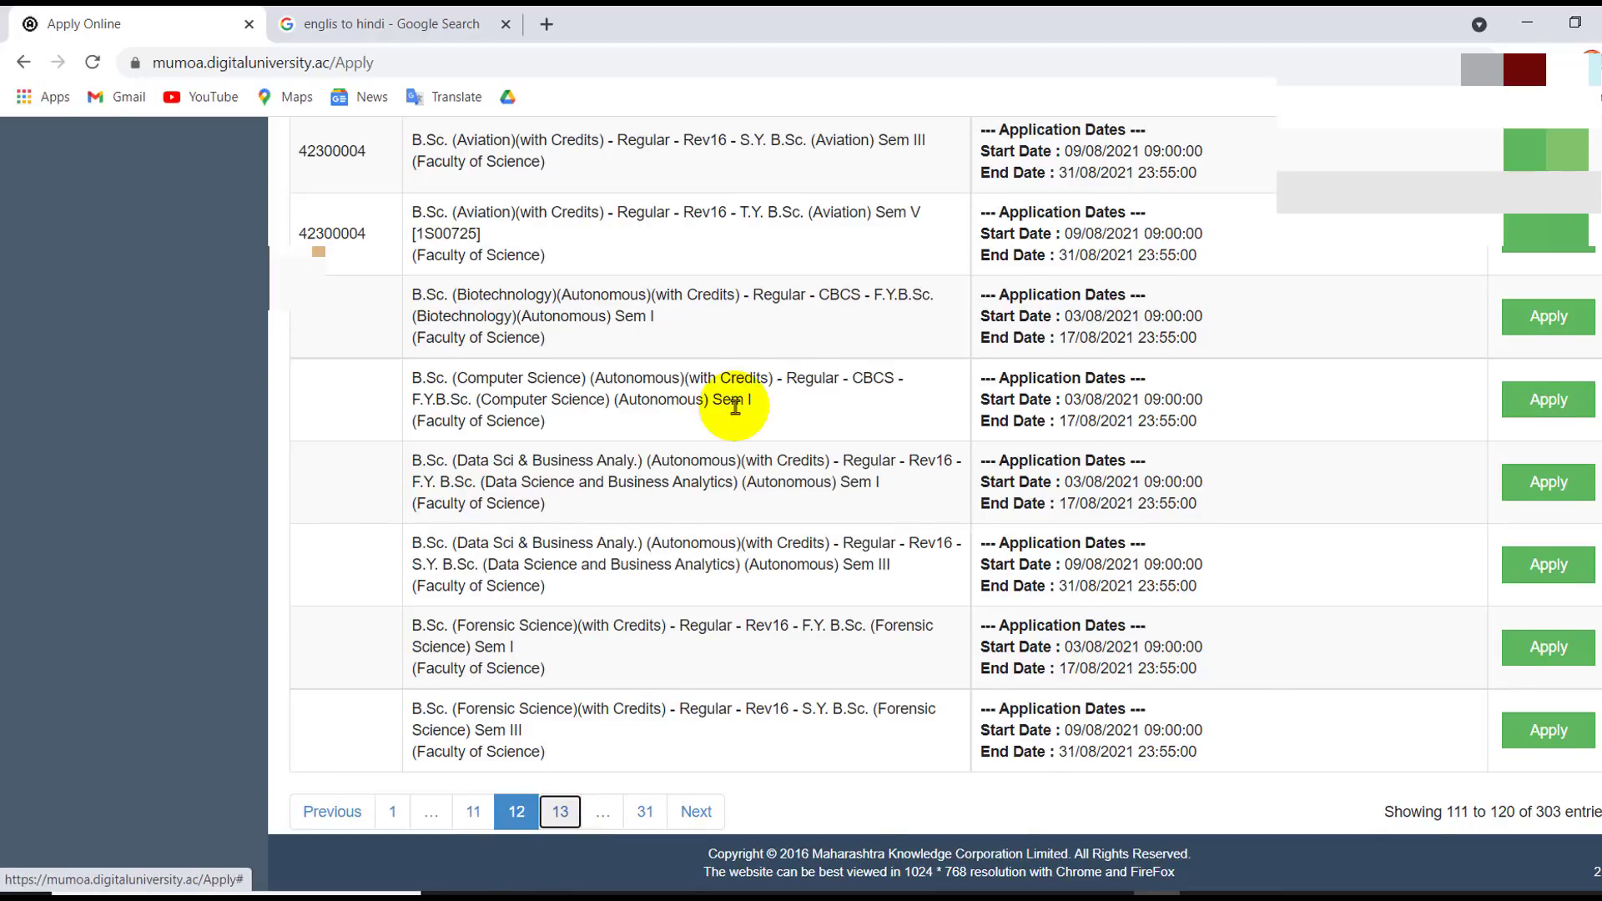
{"action": "scroll", "coordinate": [733, 394], "scroll_direction": "up", "scroll_amount": 4}
{"action": "left_click_drag", "start_coordinate": [426, 310], "coordinate": [631, 308]}
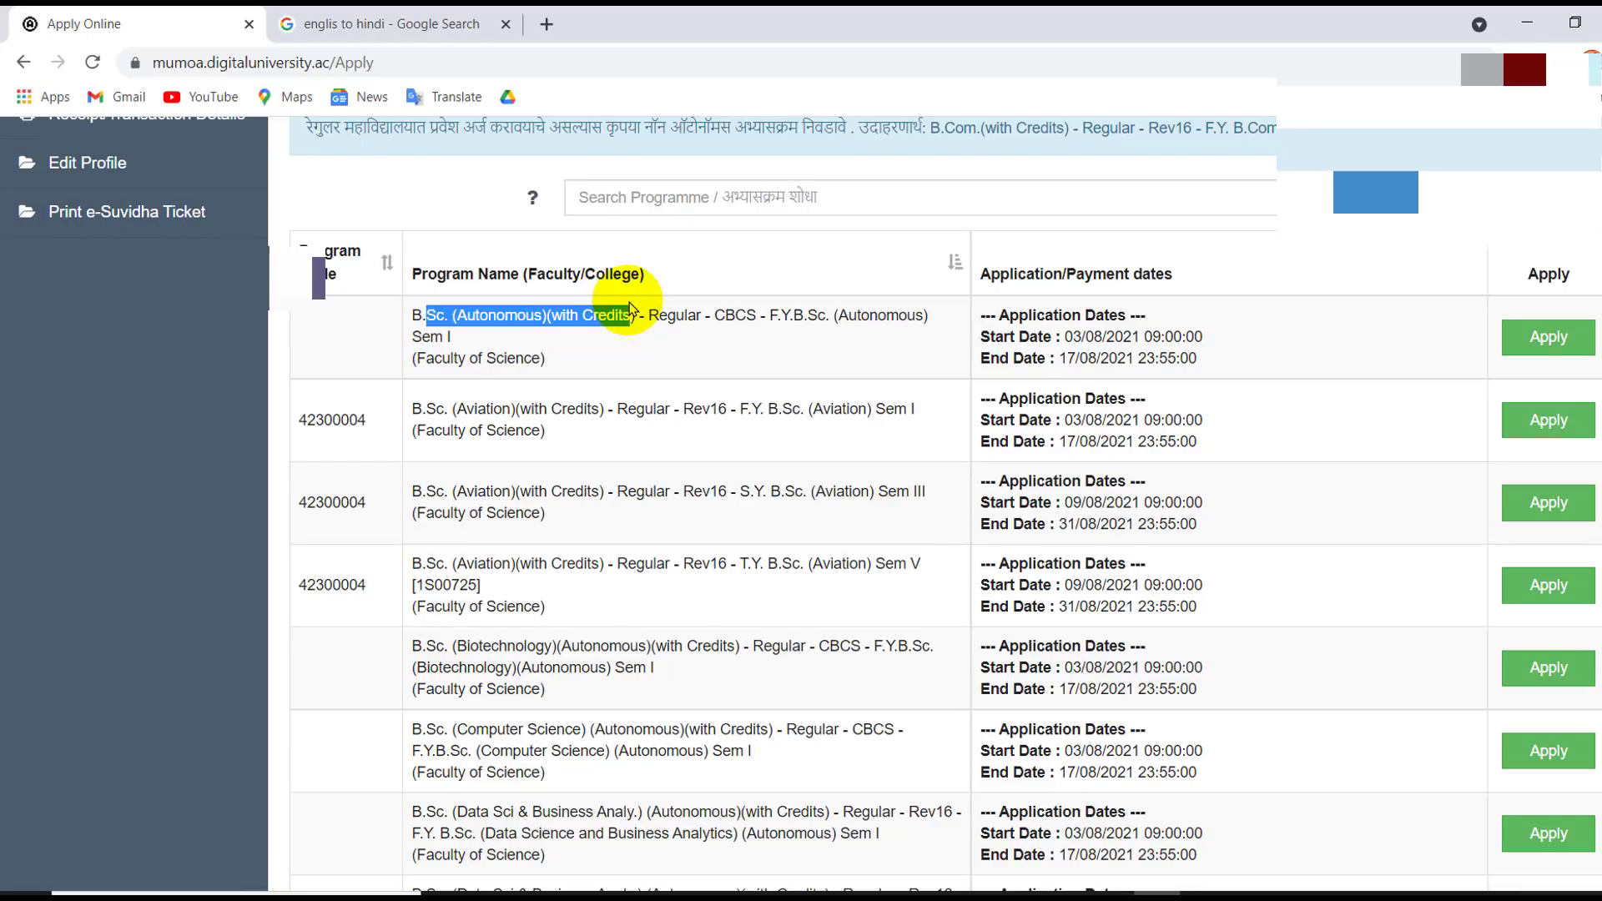
{"action": "left_click_drag", "start_coordinate": [422, 338], "coordinate": [466, 350]}
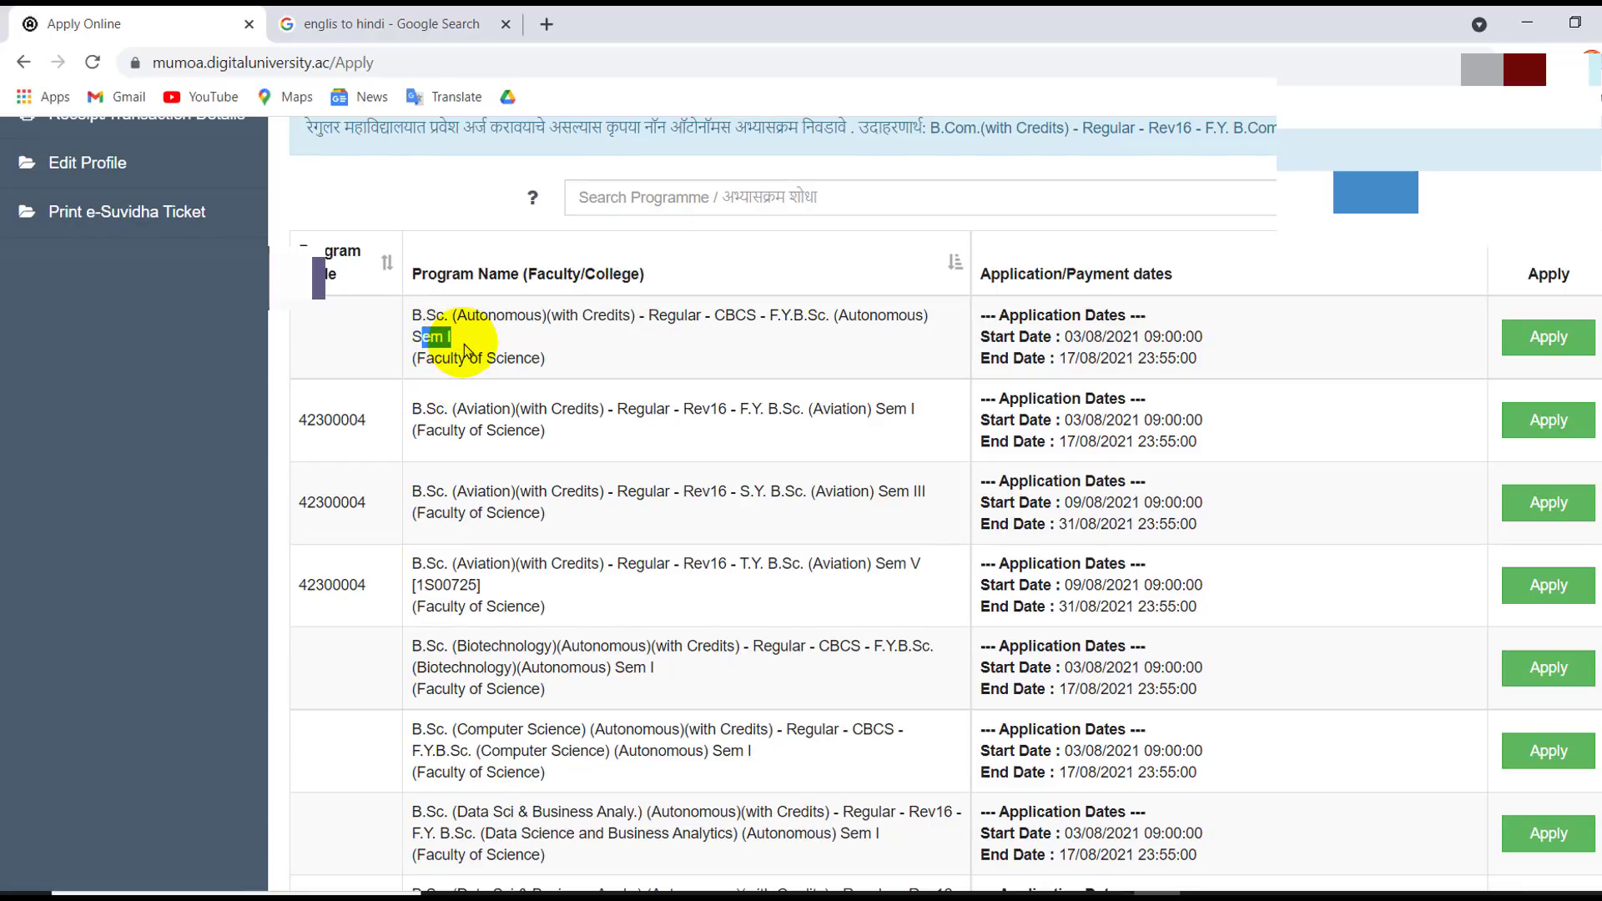
{"action": "left_click_drag", "start_coordinate": [433, 410], "coordinate": [628, 411]}
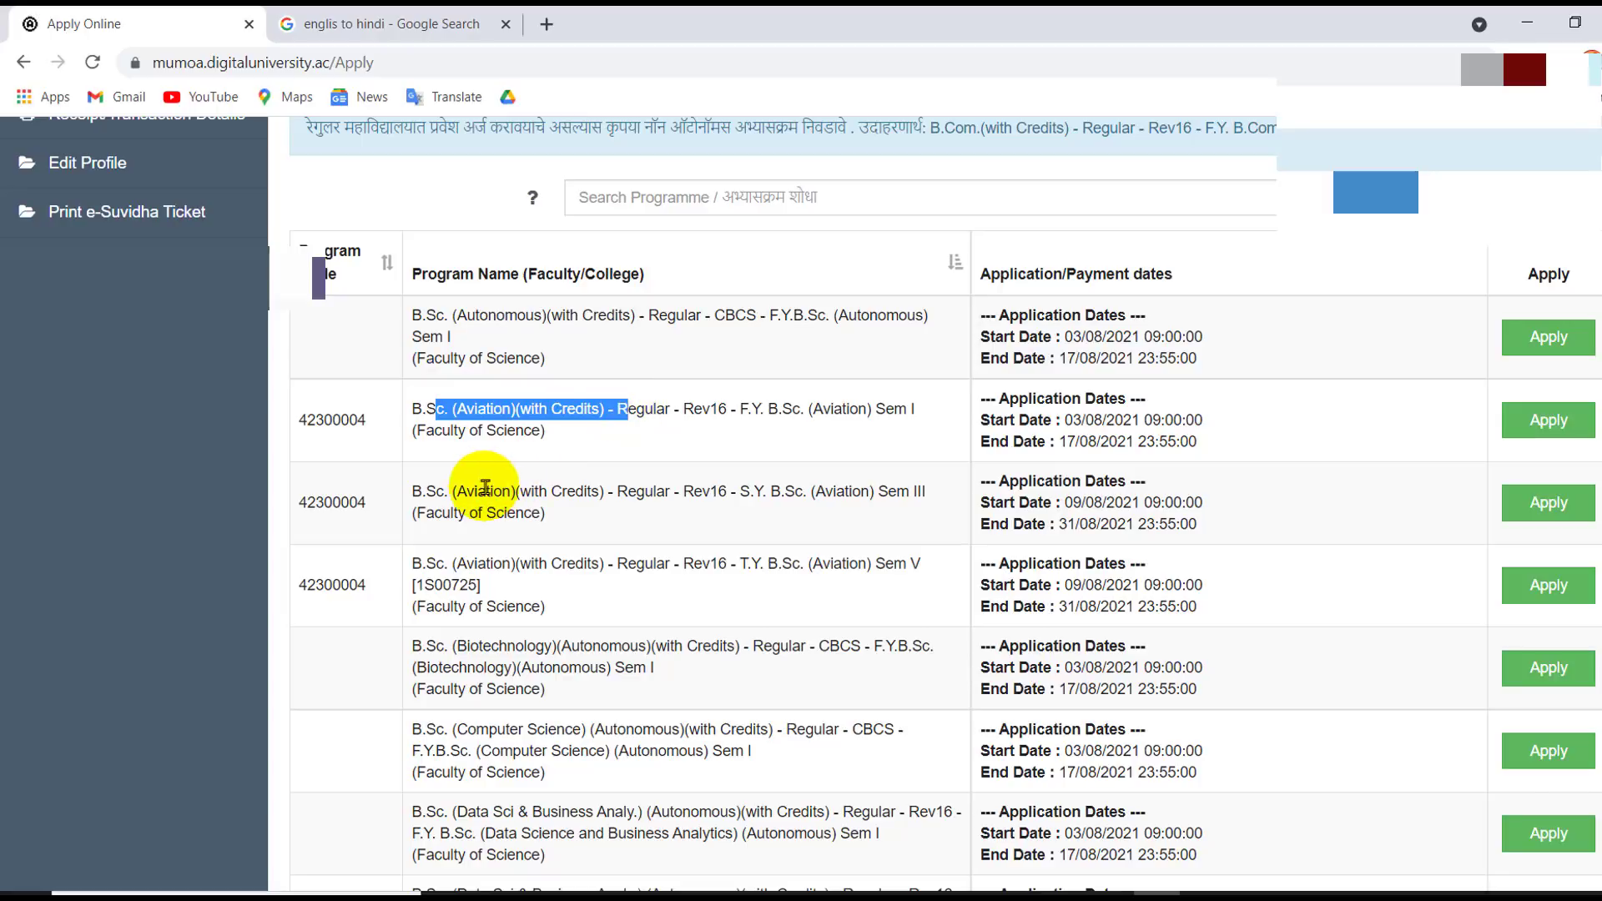
{"action": "left_click_drag", "start_coordinate": [485, 489], "coordinate": [683, 491]}
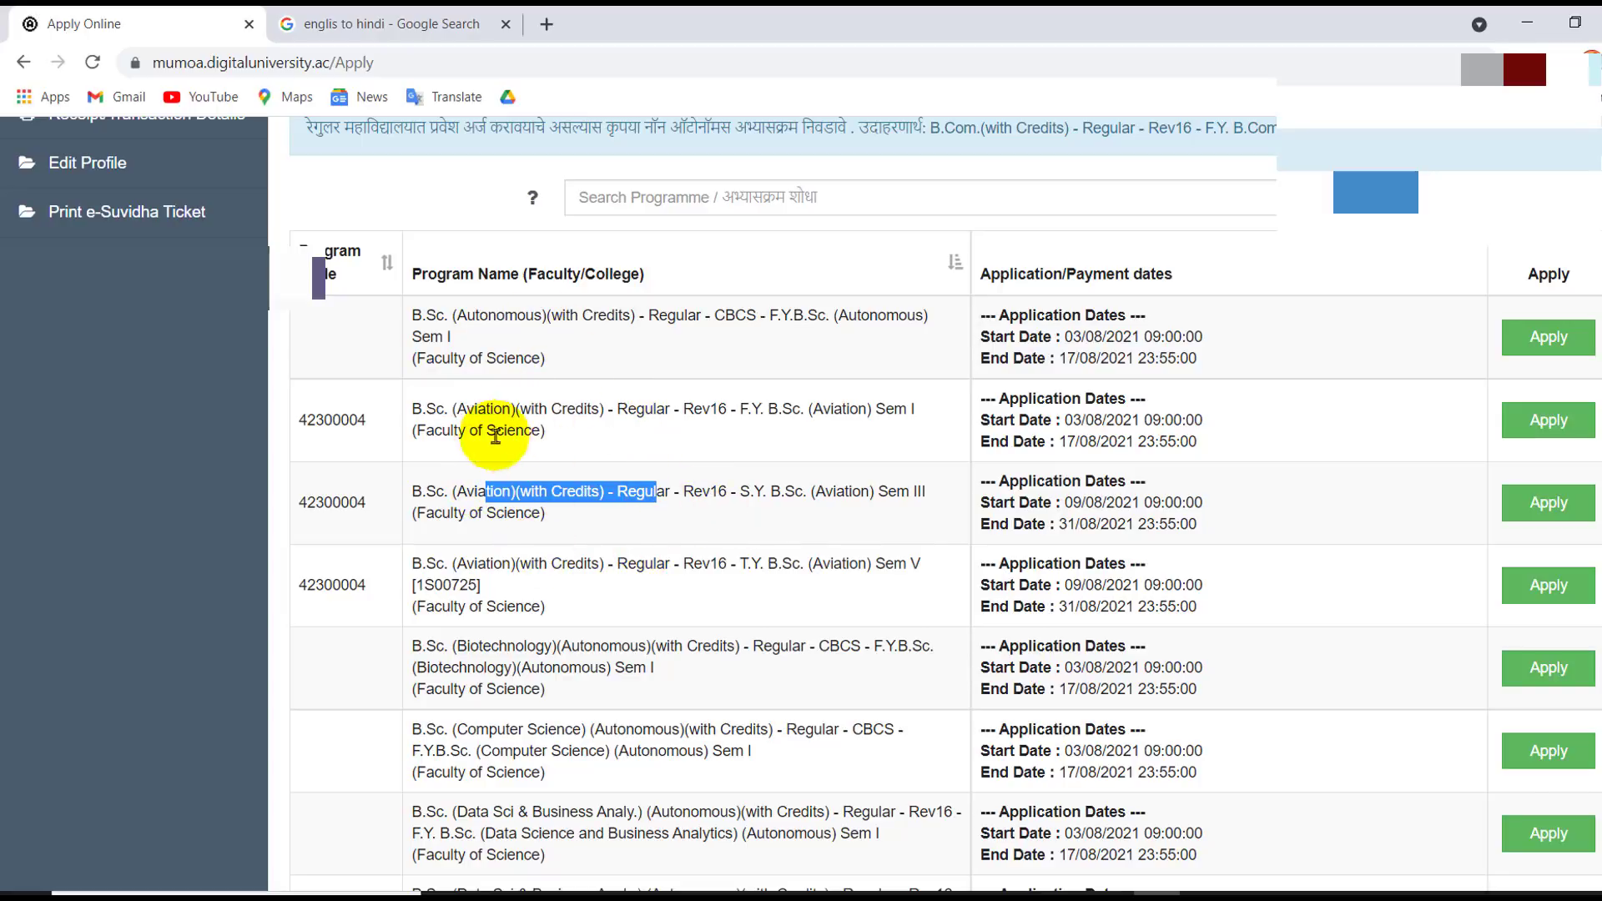
{"action": "left_click_drag", "start_coordinate": [457, 316], "coordinate": [660, 312]}
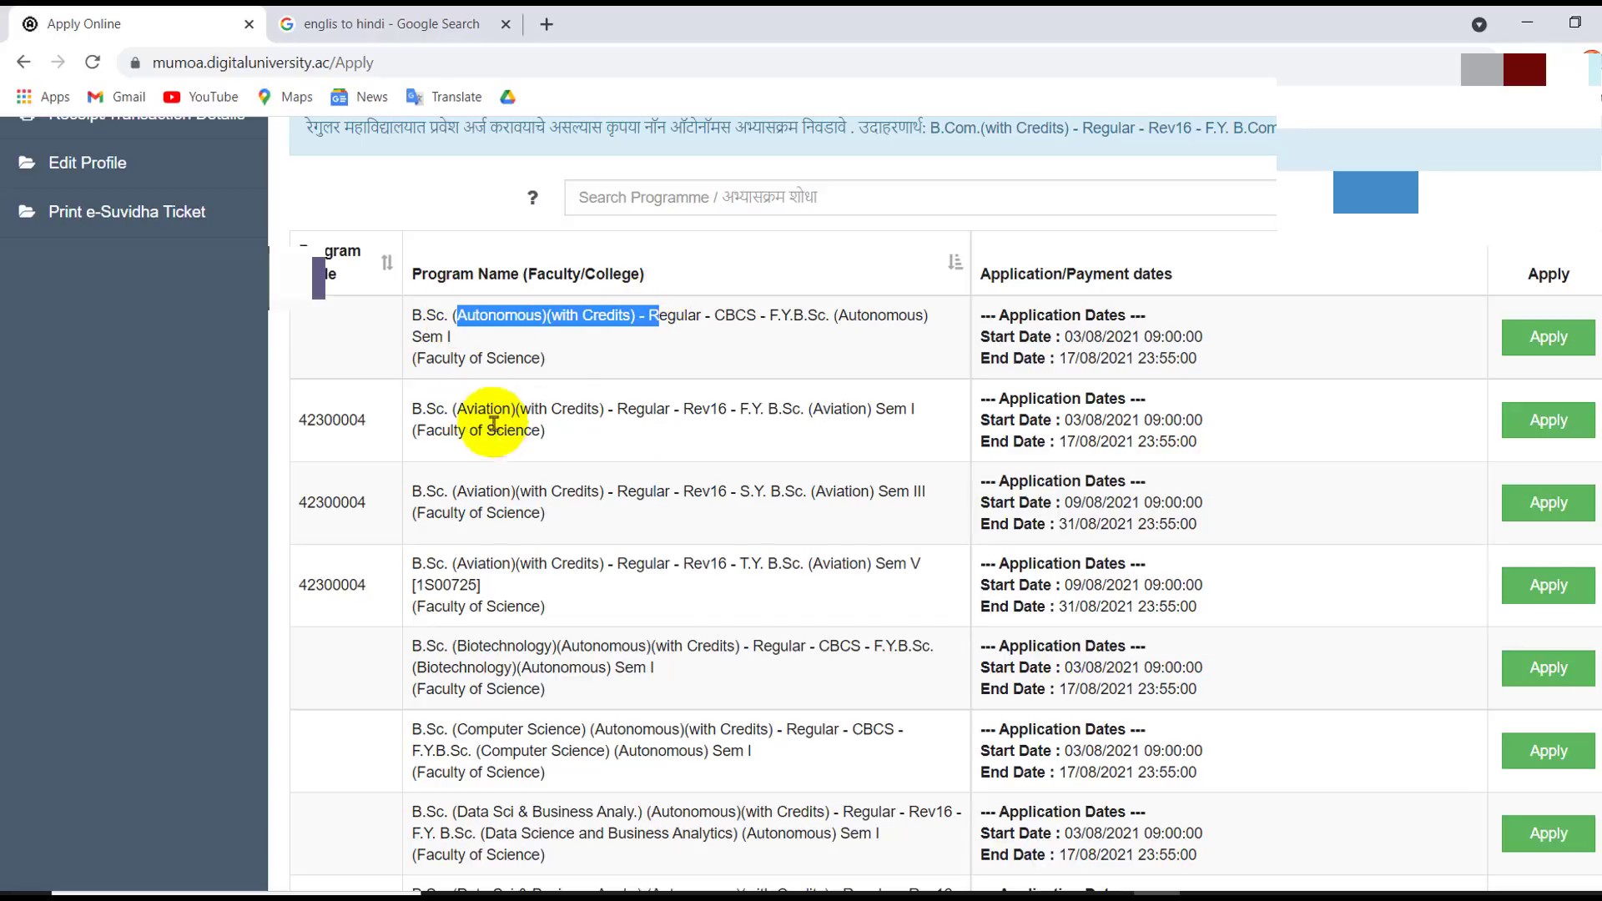
{"action": "left_click_drag", "start_coordinate": [465, 409], "coordinate": [635, 410]}
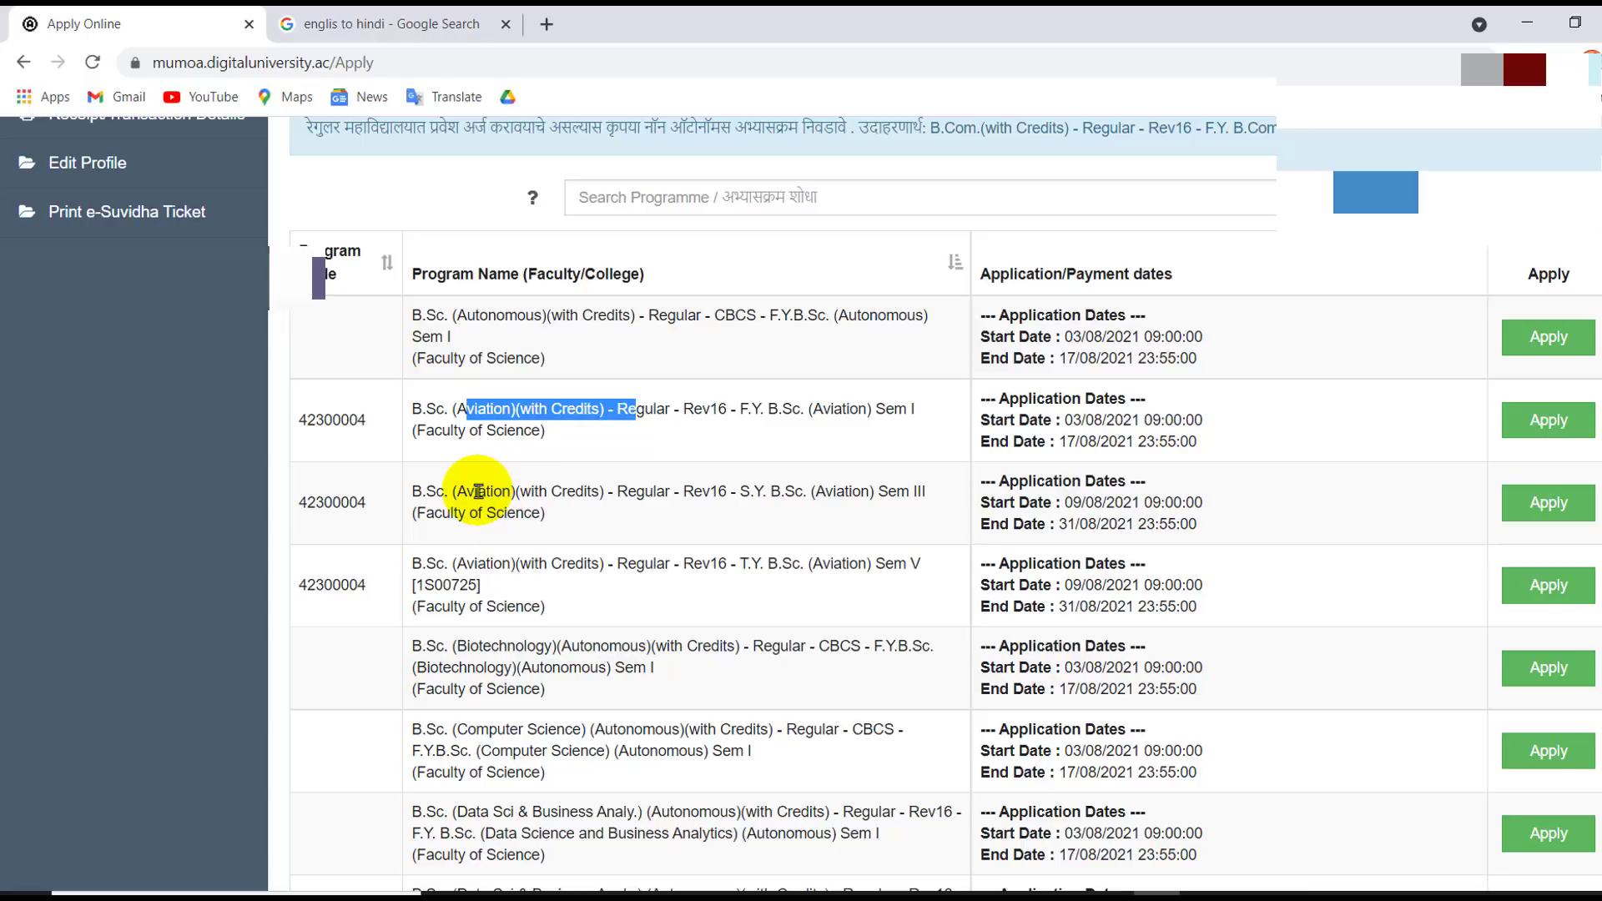
{"action": "left_click_drag", "start_coordinate": [477, 497], "coordinate": [622, 504]}
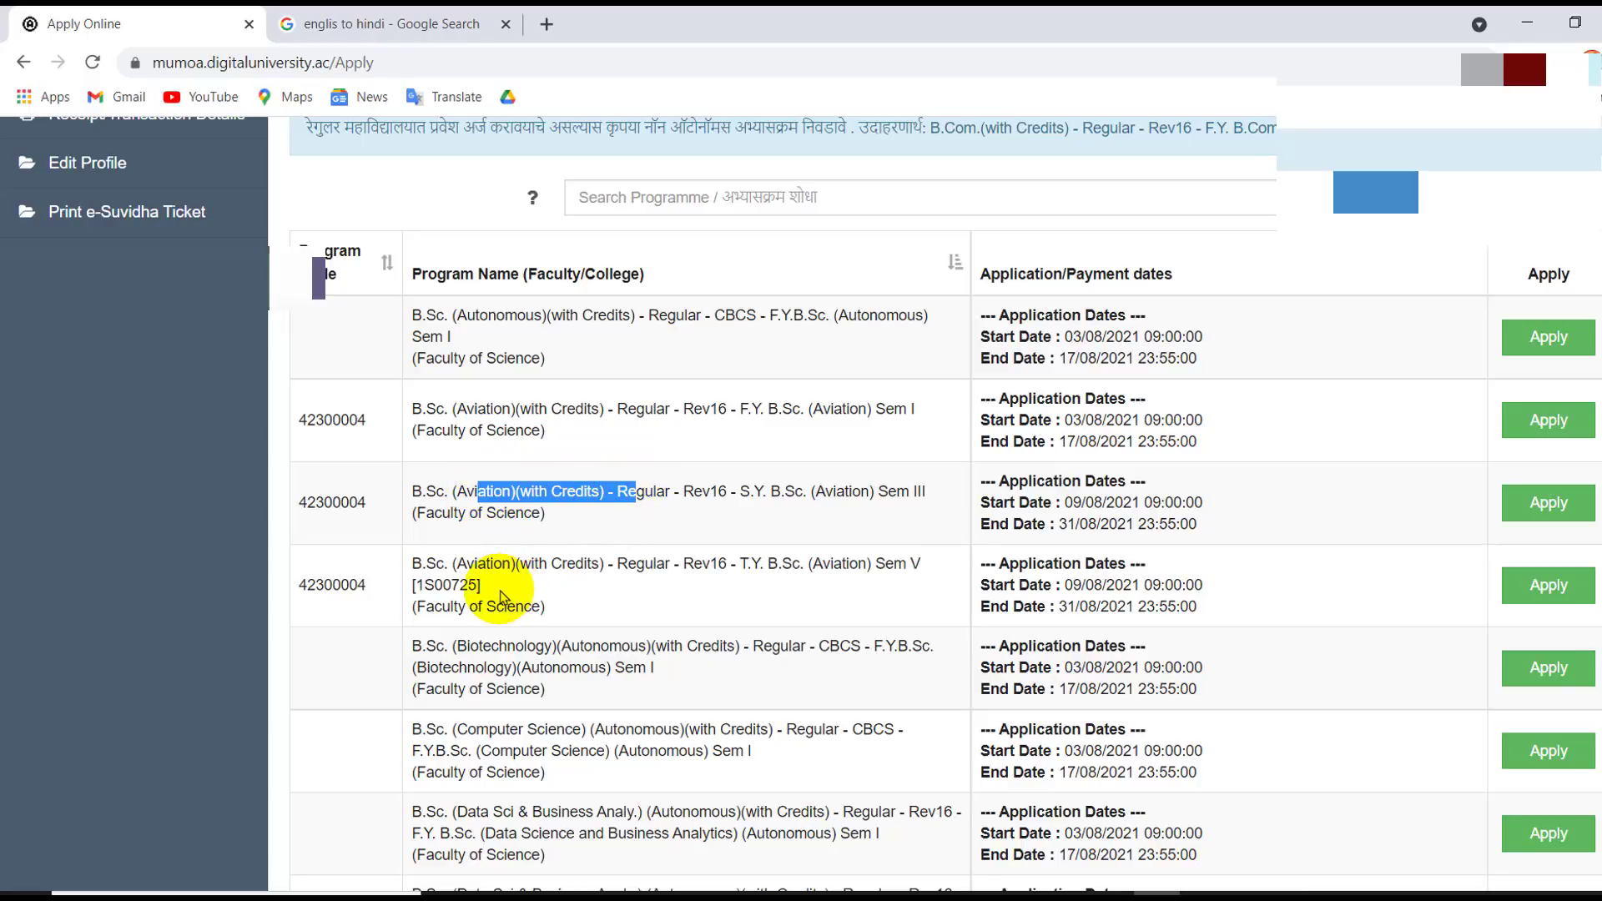
Read the Biotechnology, Computer Science (Autonomous), Data Science and Forensic Science B.Sc. entries.
{"action": "scroll", "coordinate": [501, 588], "scroll_direction": "down", "scroll_amount": 3}
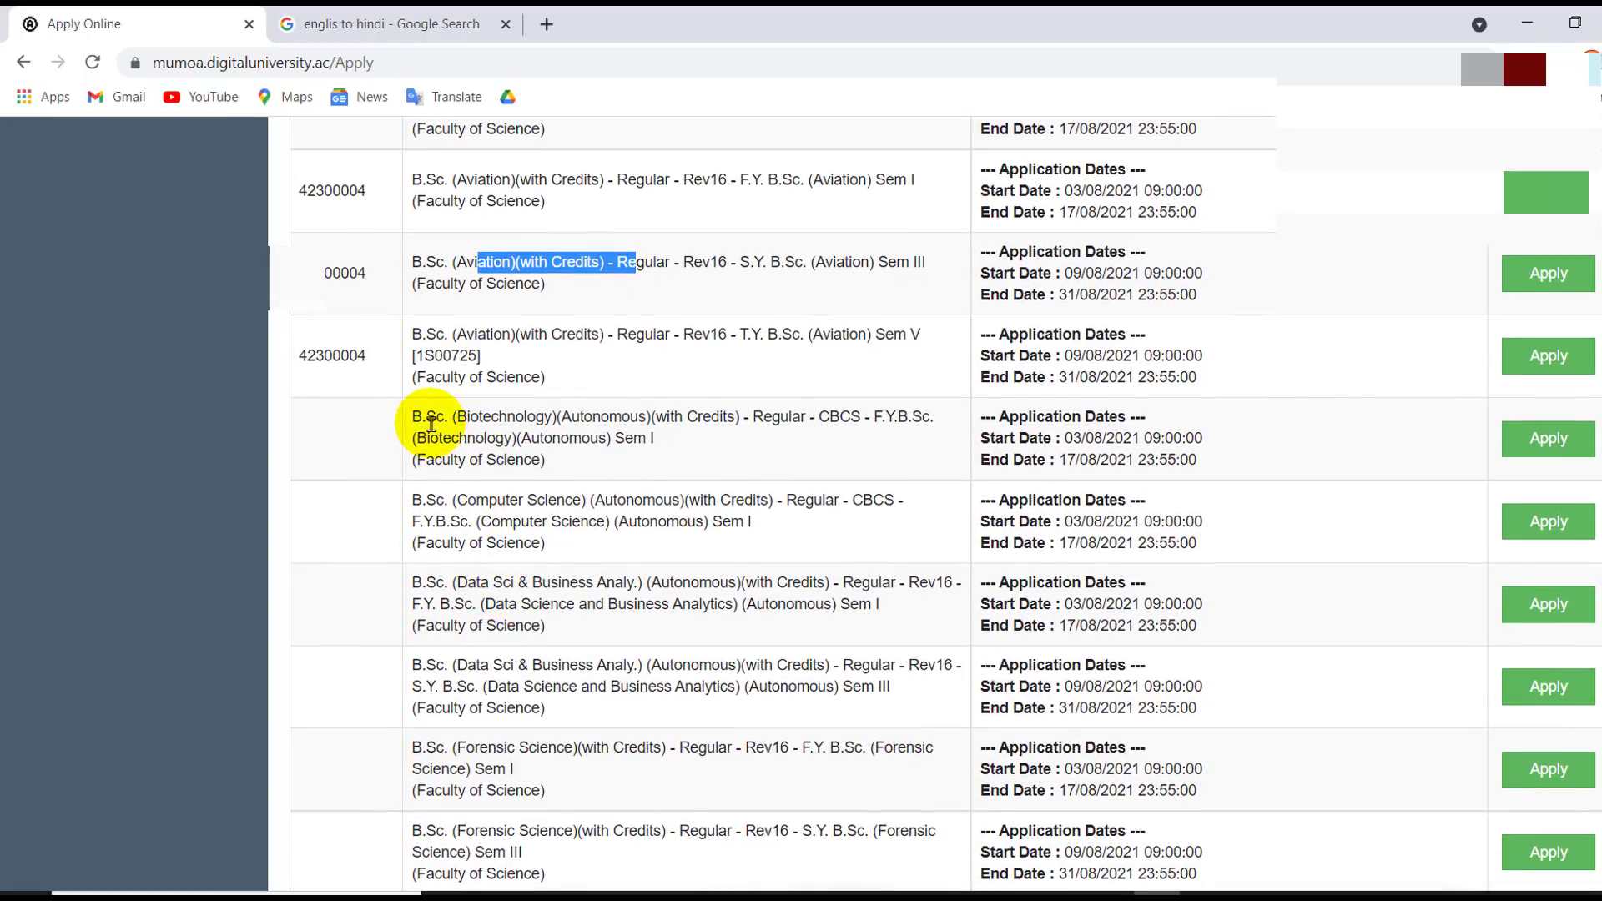
{"action": "left_click_drag", "start_coordinate": [426, 416], "coordinate": [683, 412]}
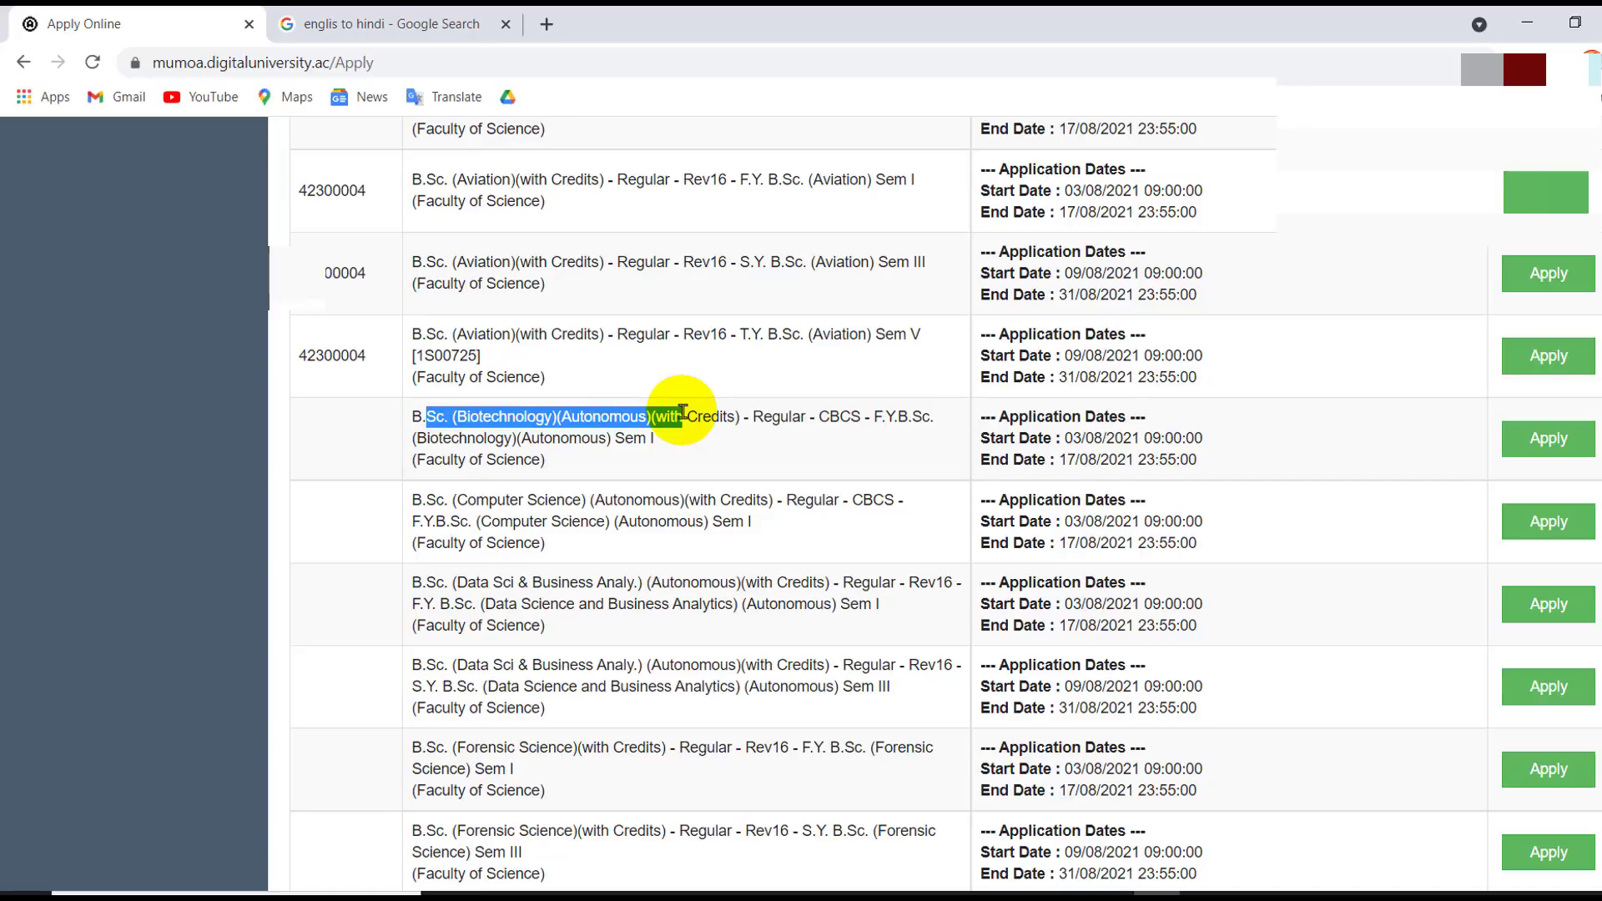
{"action": "left_click_drag", "start_coordinate": [466, 500], "coordinate": [759, 498]}
{"action": "scroll", "coordinate": [759, 498], "scroll_direction": "down", "scroll_amount": 2}
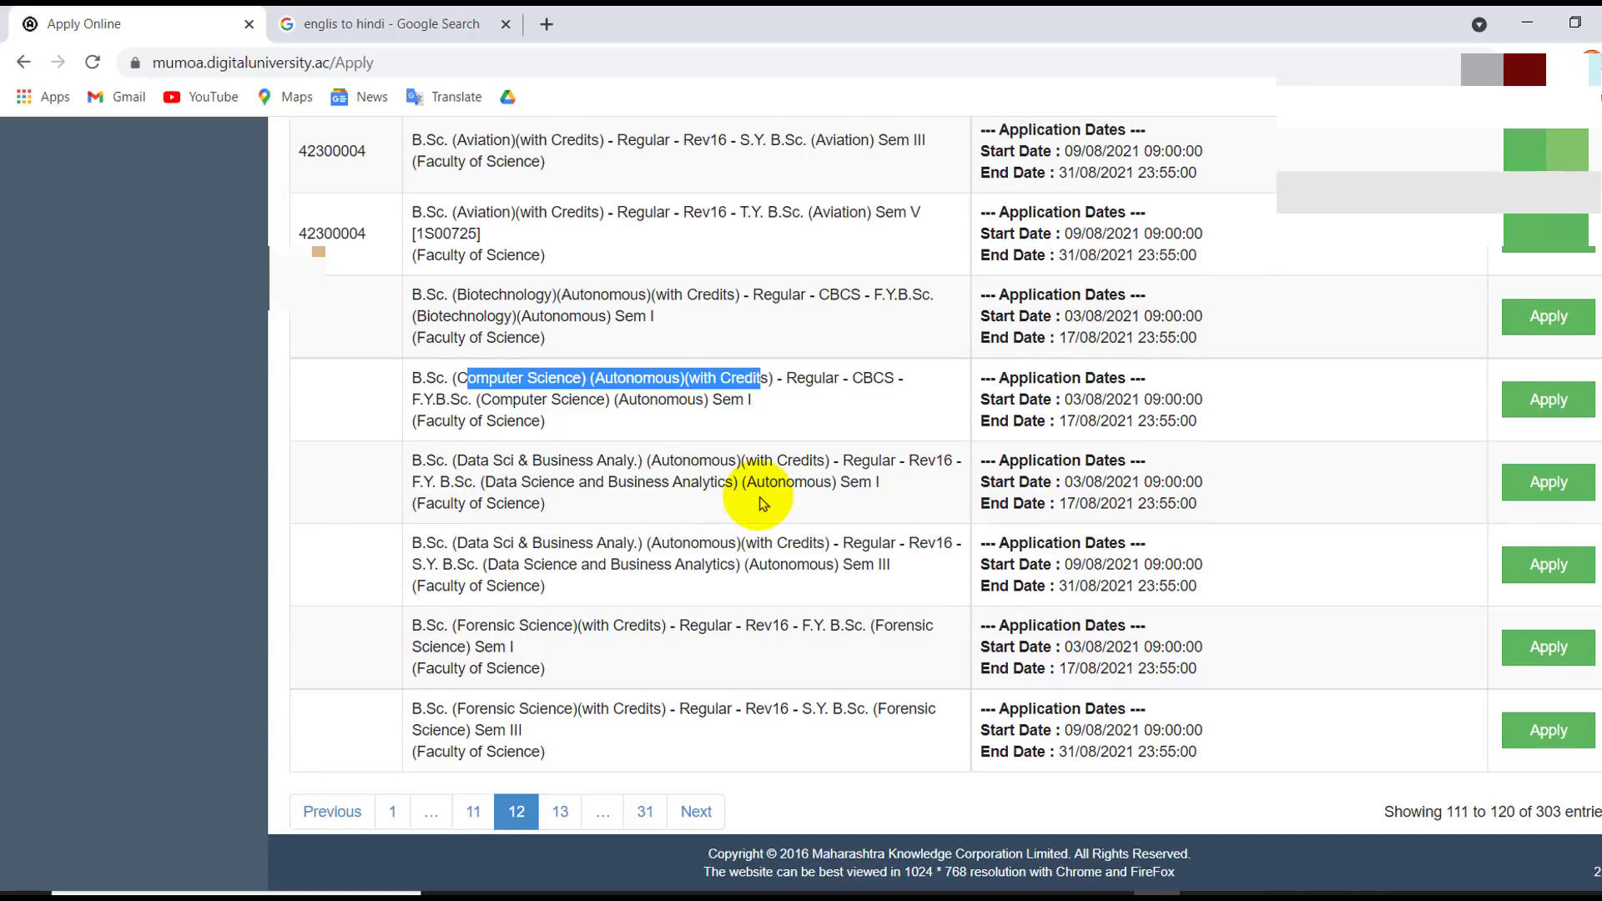
{"action": "left_click_drag", "start_coordinate": [451, 460], "coordinate": [705, 461]}
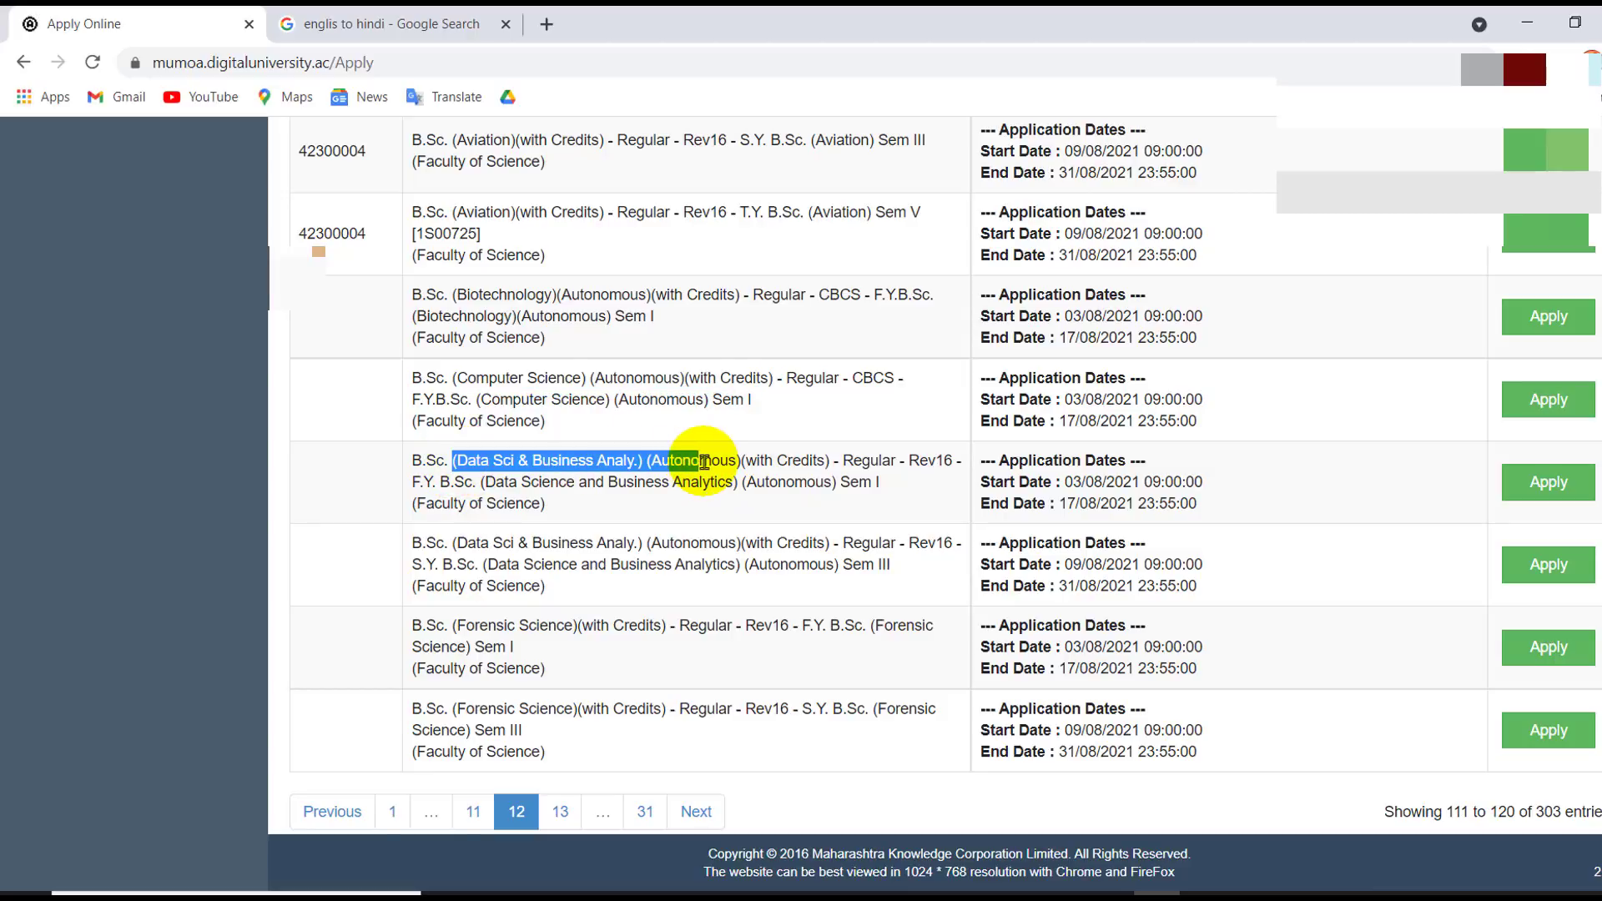
{"action": "left_click", "coordinate": [481, 559]}
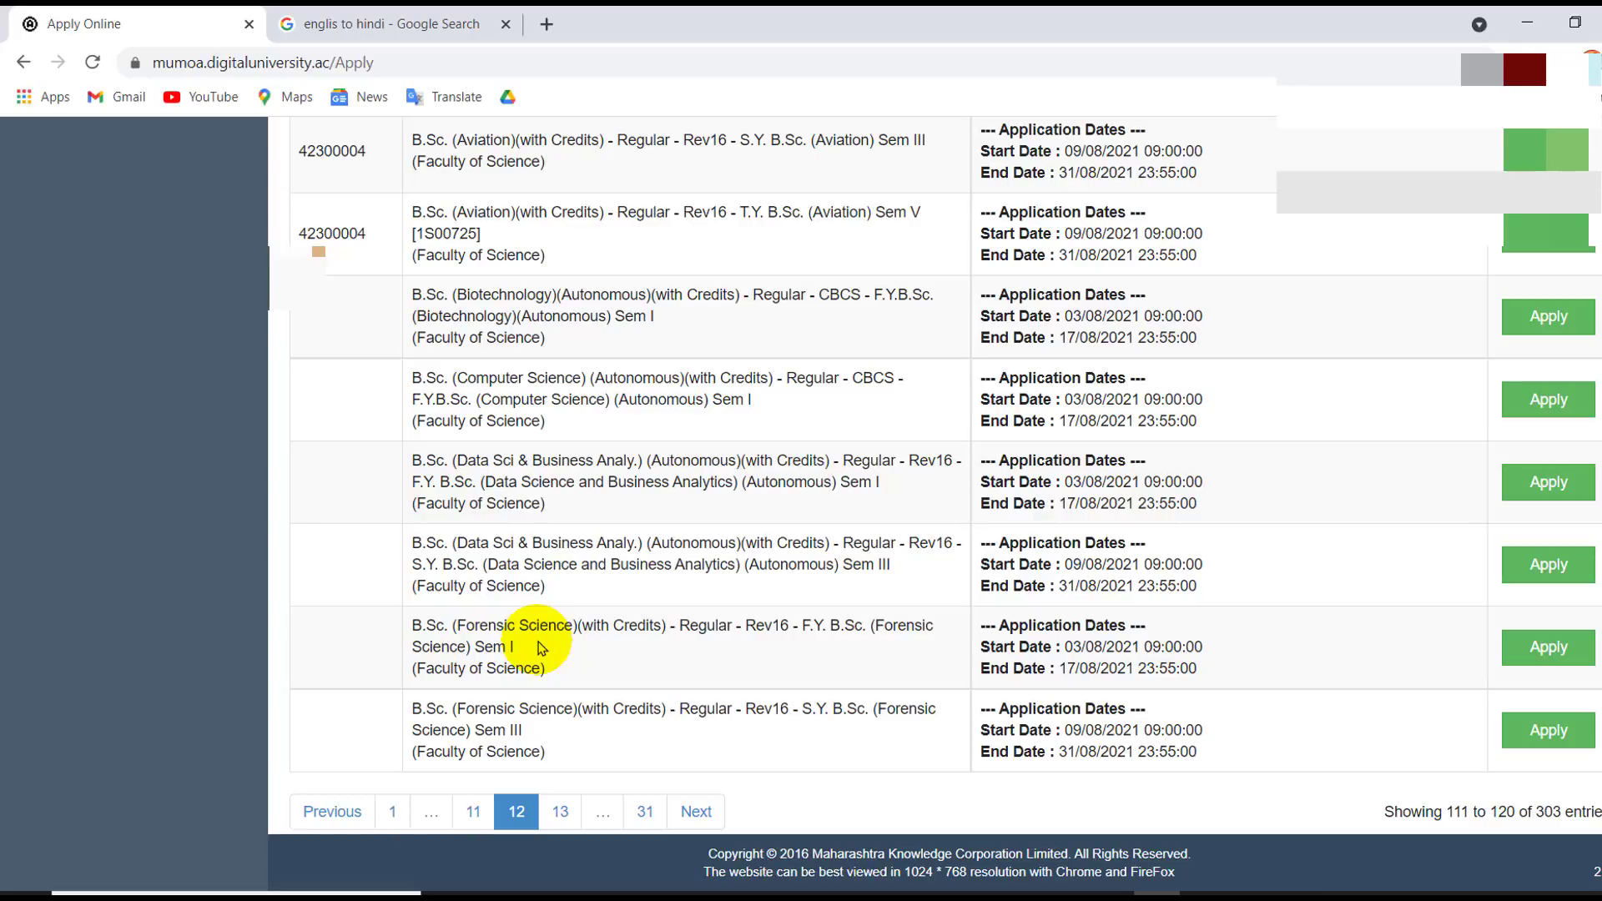
{"action": "left_click_drag", "start_coordinate": [457, 708], "coordinate": [657, 701]}
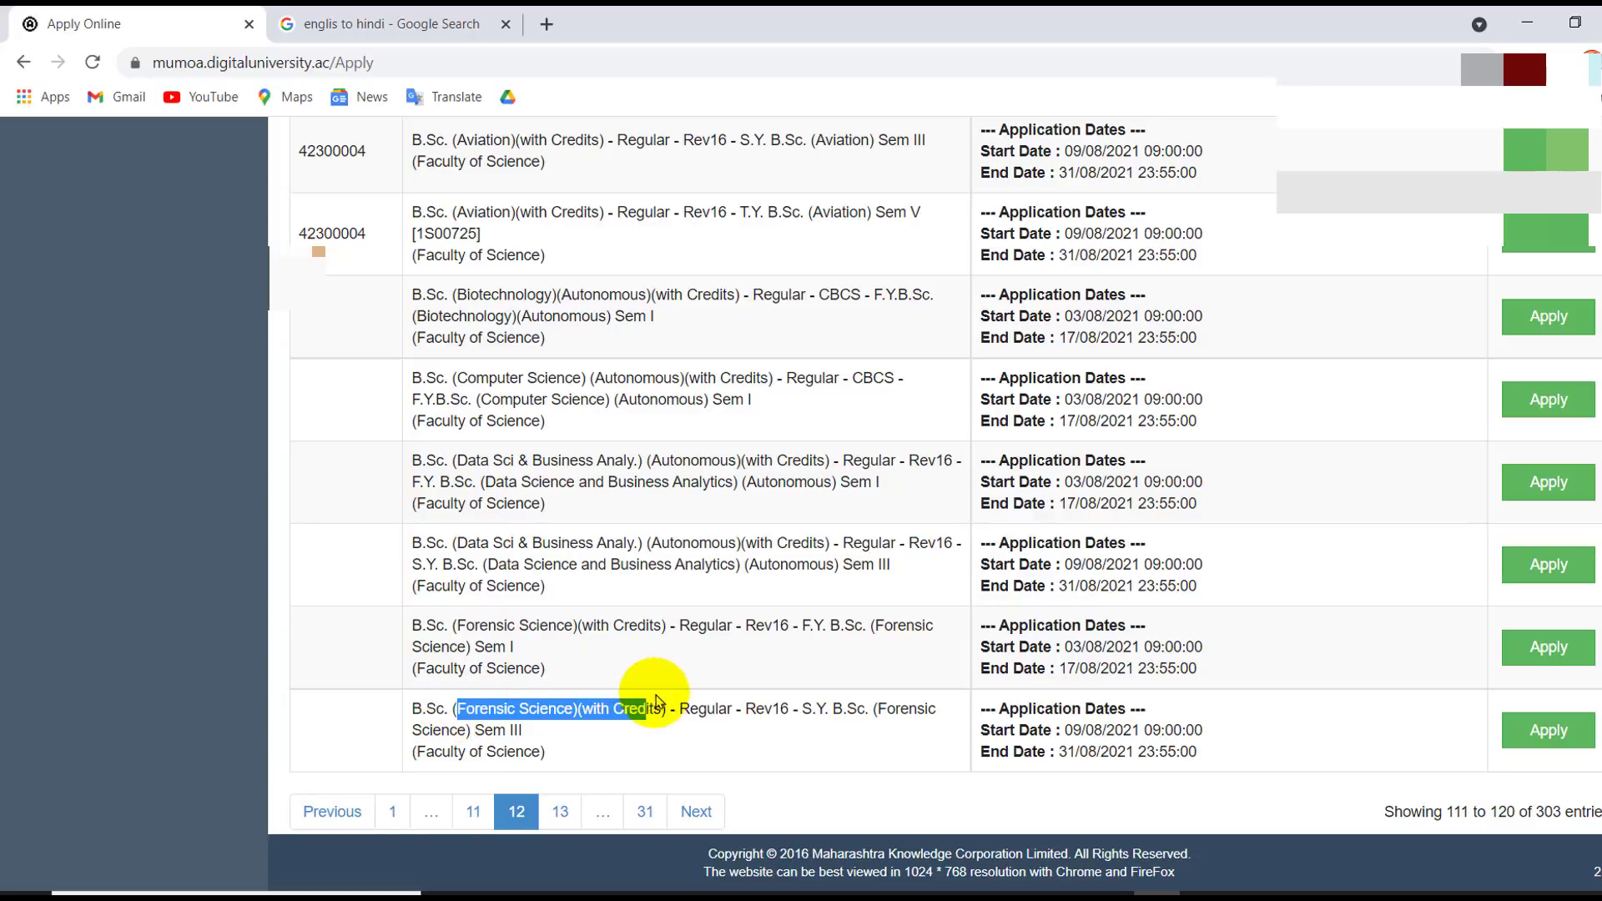
{"action": "left_click_drag", "start_coordinate": [493, 730], "coordinate": [537, 735]}
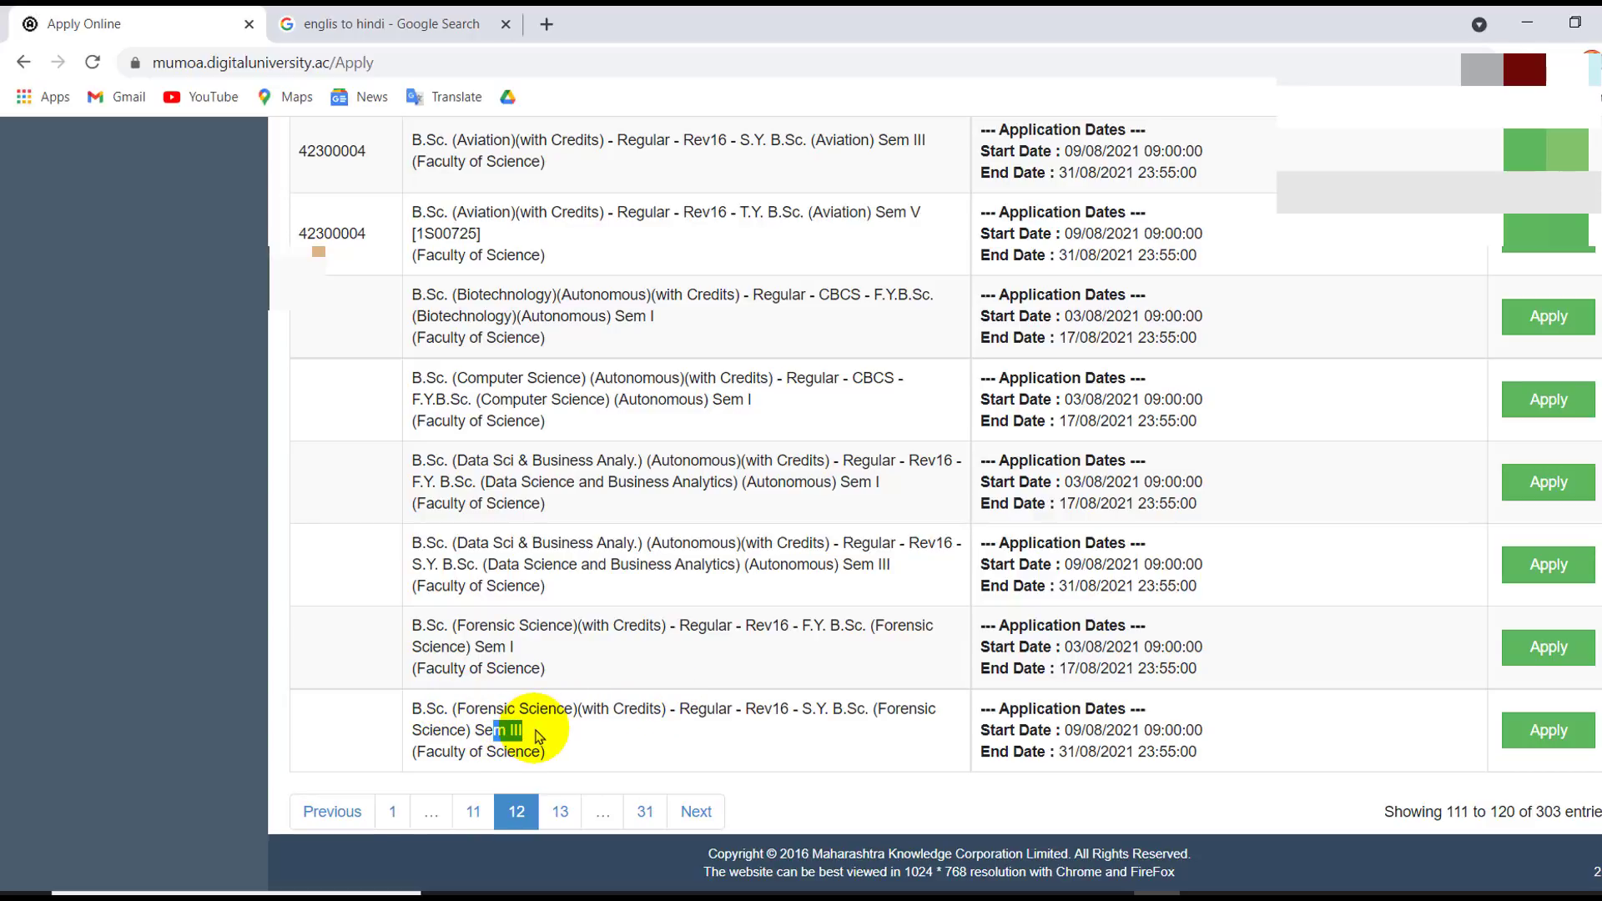
{"action": "left_click_drag", "start_coordinate": [465, 625], "coordinate": [613, 626]}
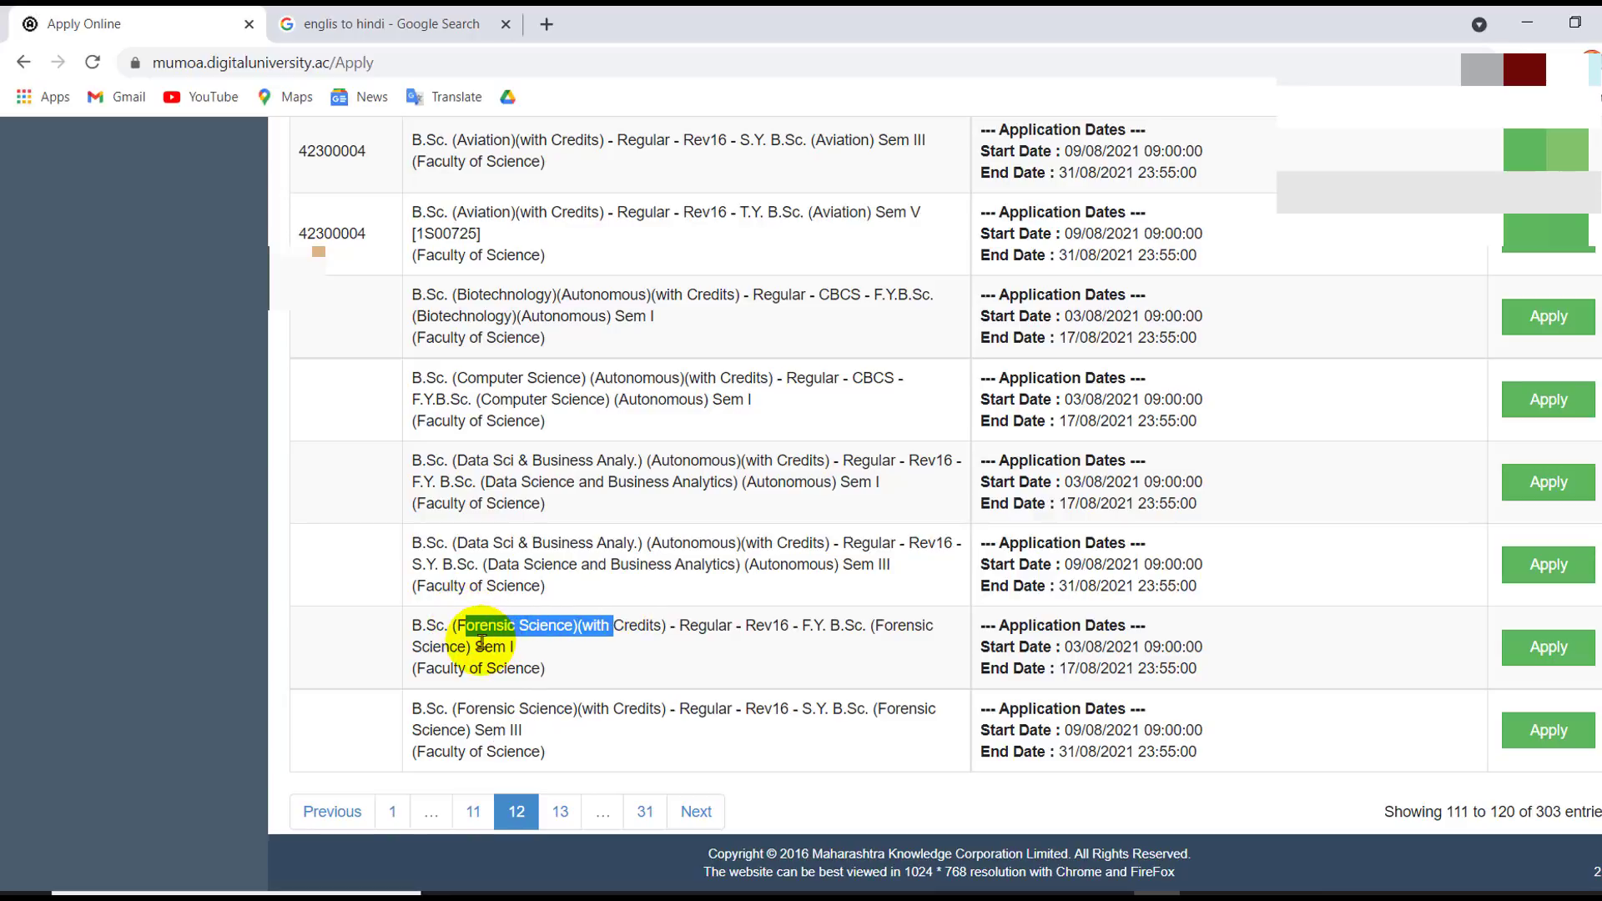
{"action": "left_click_drag", "start_coordinate": [474, 647], "coordinate": [527, 650]}
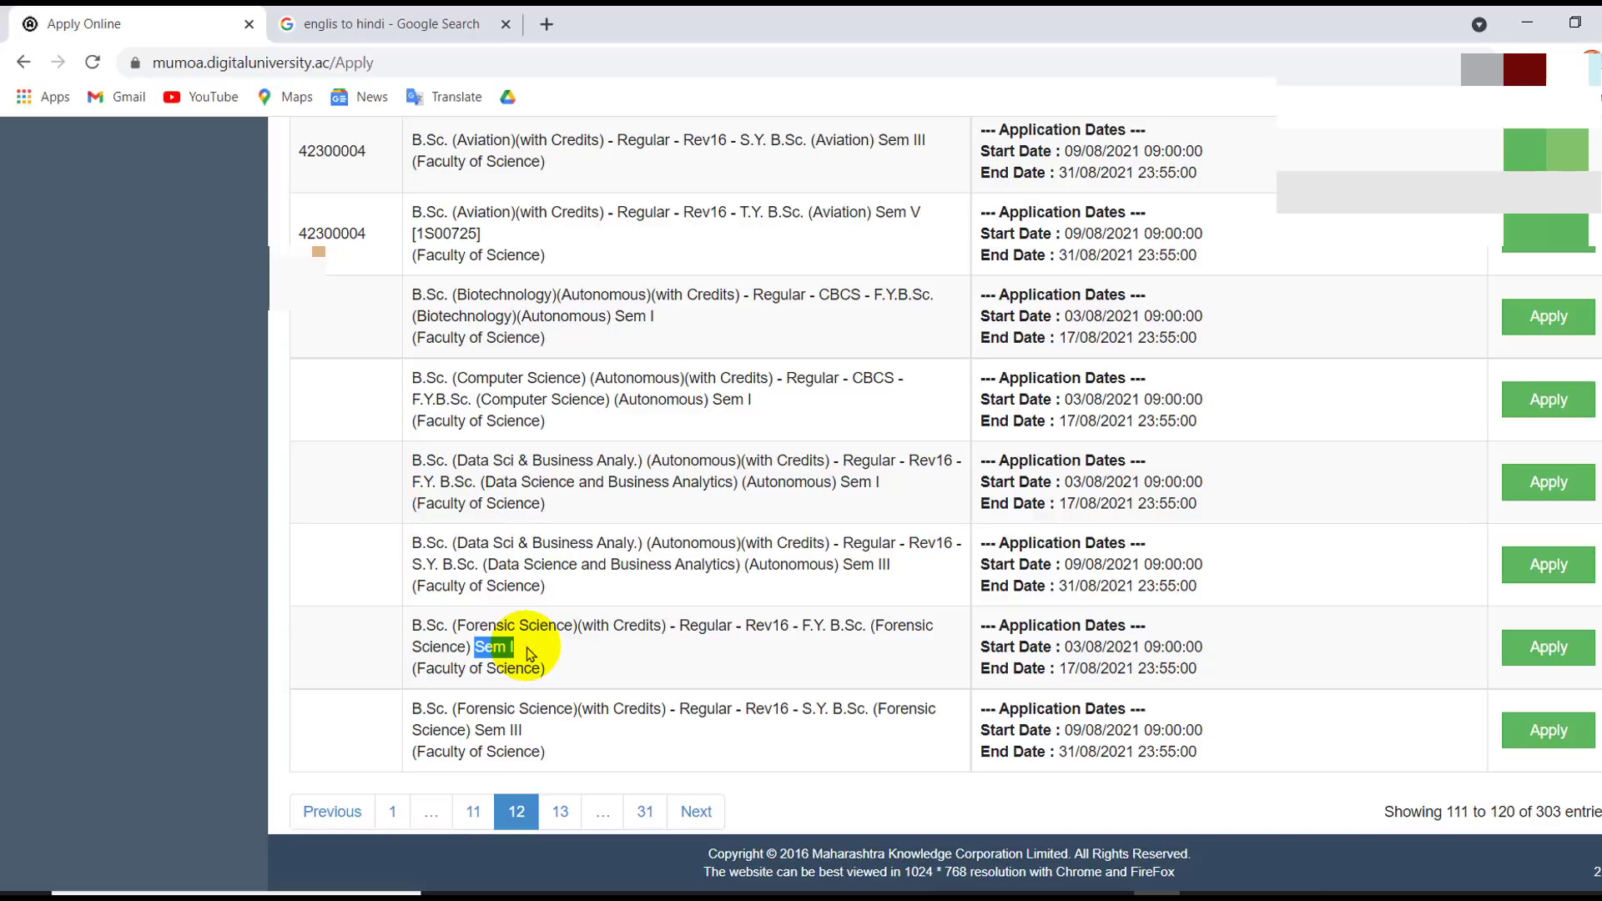
{"action": "left_click", "coordinate": [559, 819]}
{"action": "scroll", "coordinate": [684, 363], "scroll_direction": "up", "scroll_amount": 3}
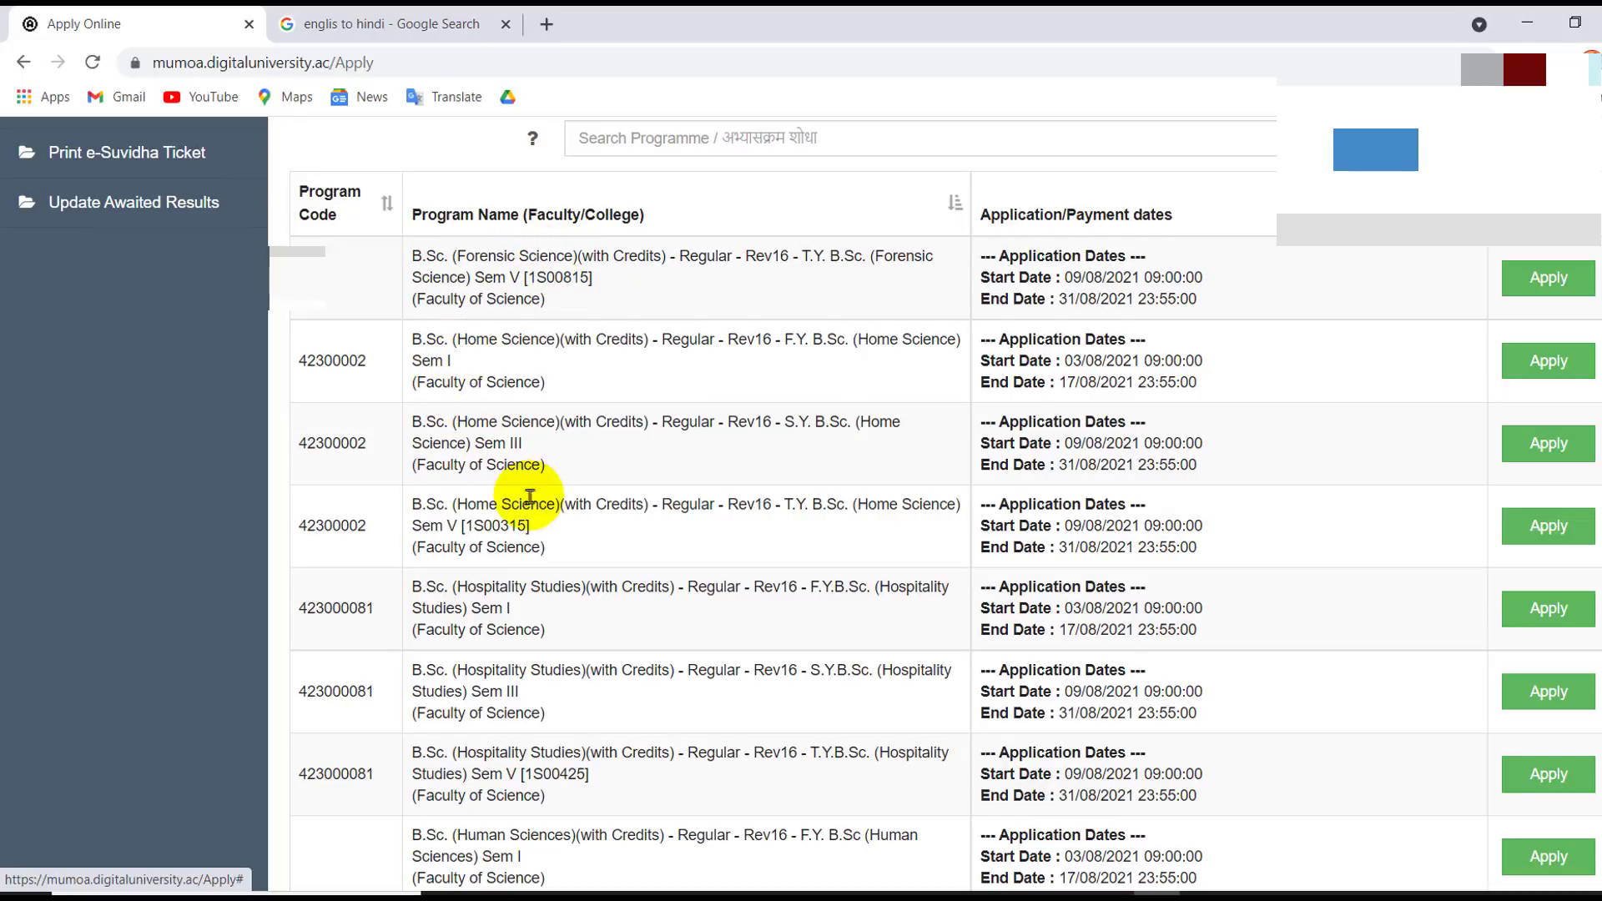
{"action": "scroll", "coordinate": [533, 510], "scroll_direction": "down", "scroll_amount": 3}
{"action": "scroll", "coordinate": [533, 511], "scroll_direction": "down", "scroll_amount": 1}
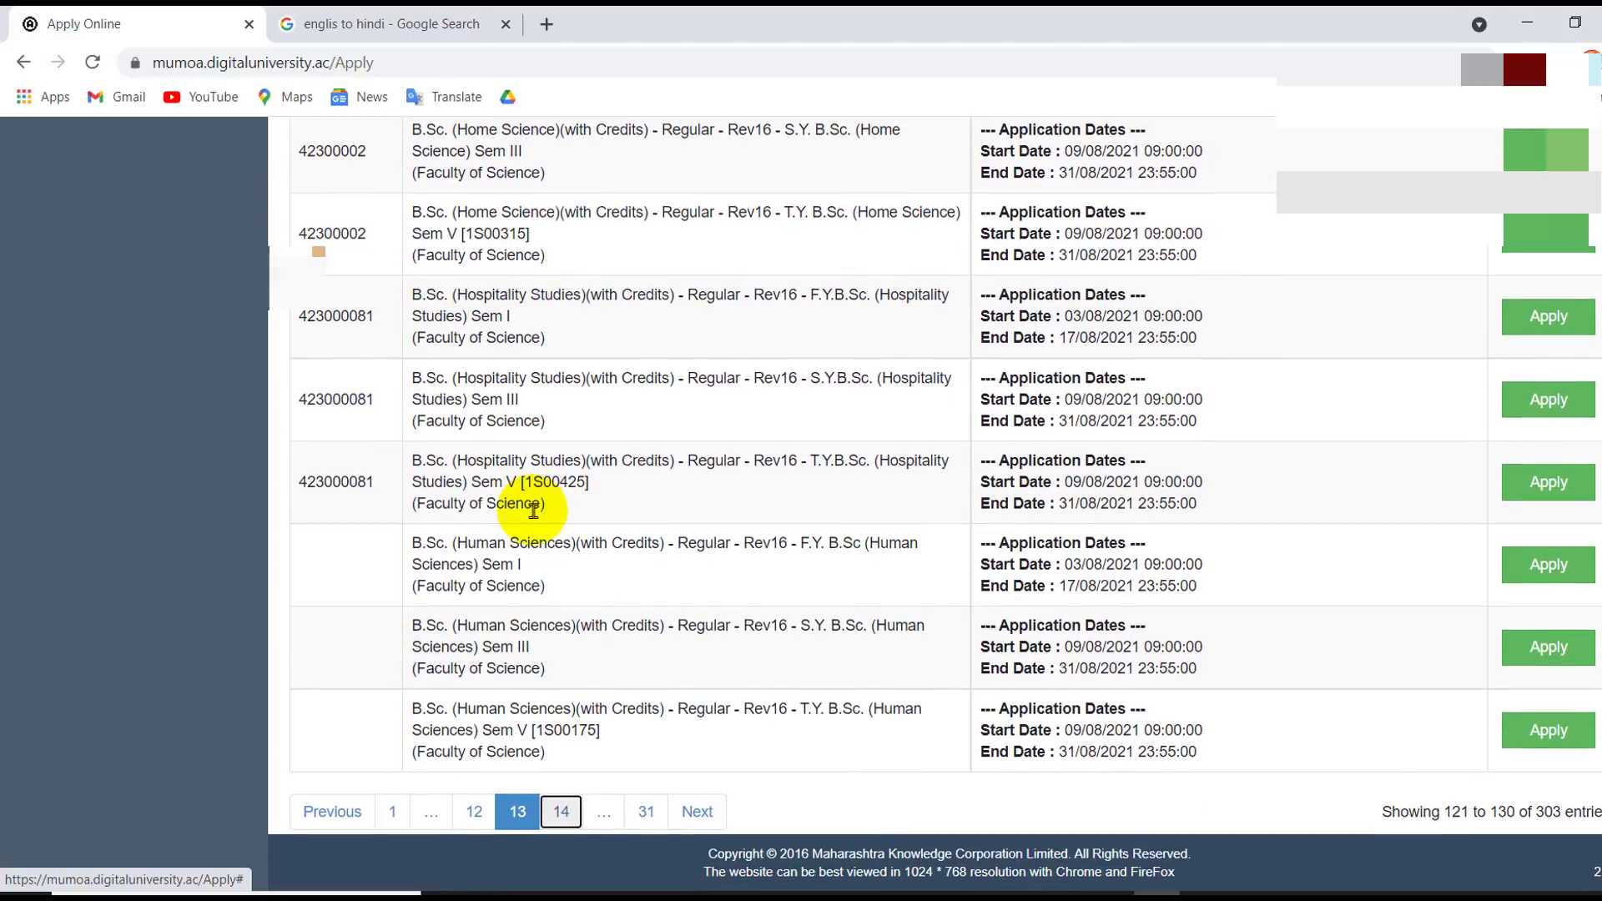
{"action": "left_click", "coordinate": [560, 811]}
{"action": "scroll", "coordinate": [529, 524], "scroll_direction": "up", "scroll_amount": 3}
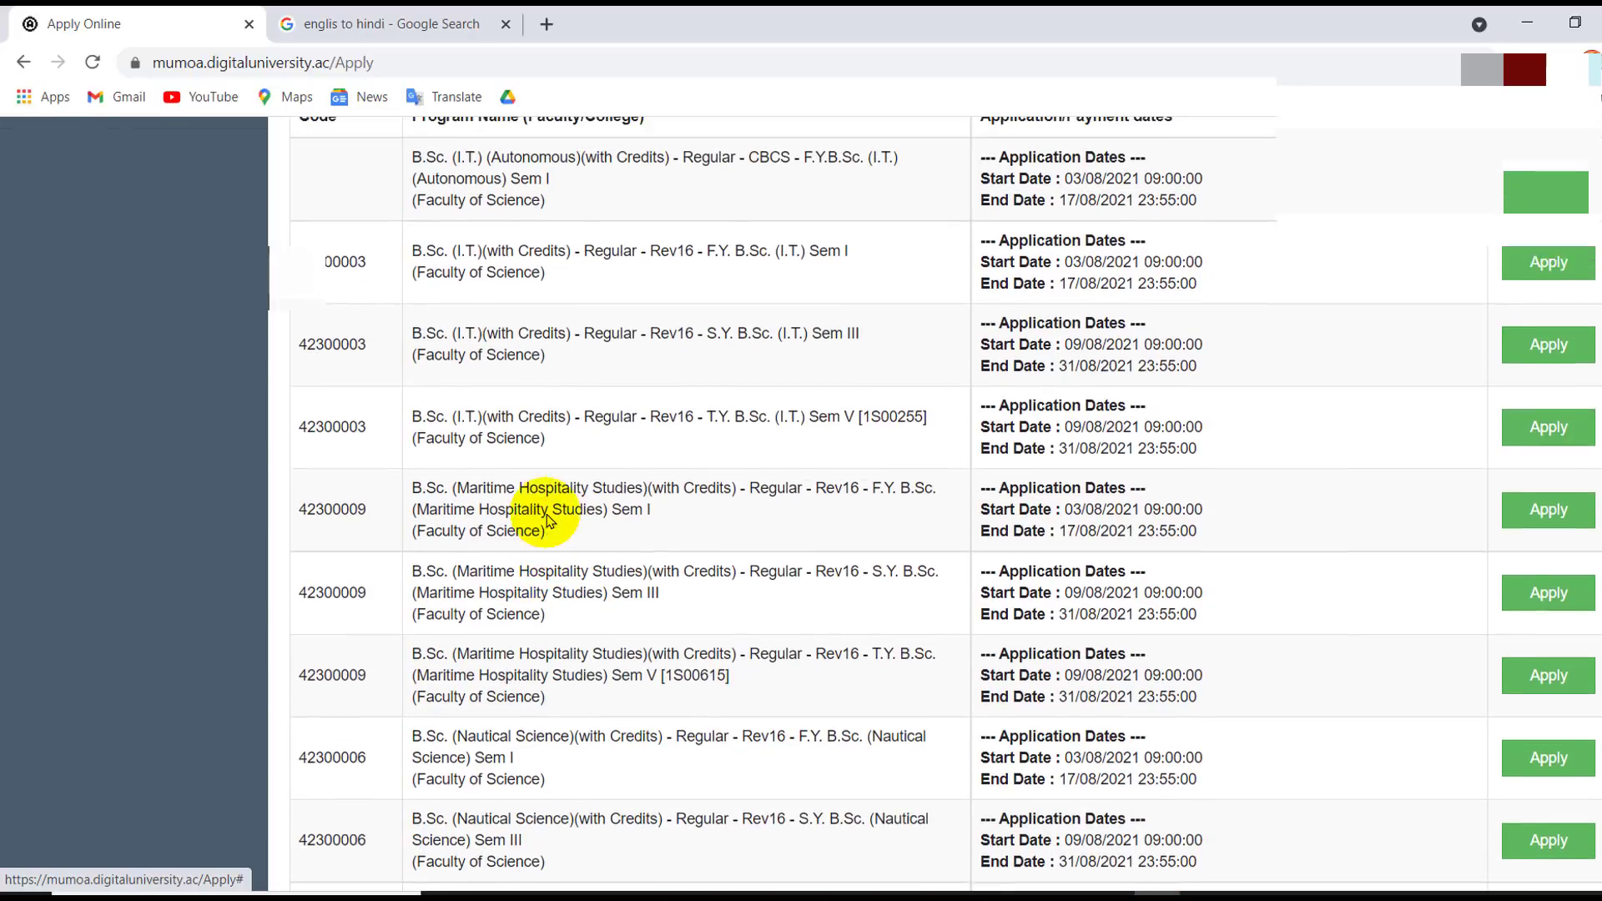
{"action": "left_click_drag", "start_coordinate": [421, 322], "coordinate": [557, 322]}
{"action": "left_click_drag", "start_coordinate": [421, 403], "coordinate": [552, 399]}
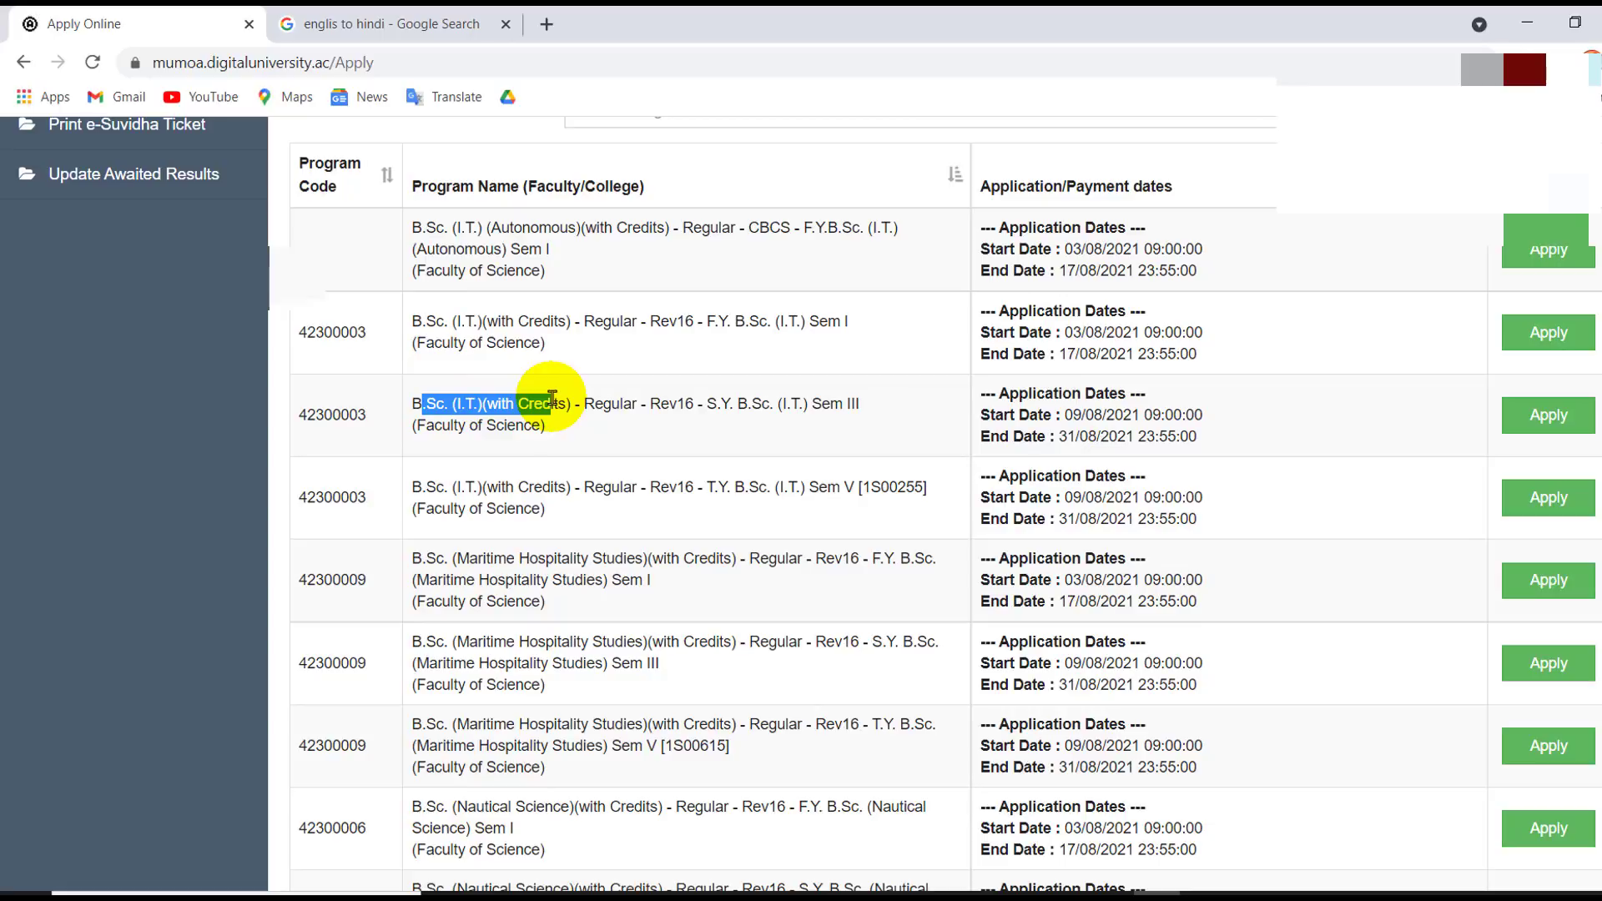
{"action": "scroll", "coordinate": [552, 399], "scroll_direction": "down", "scroll_amount": 3}
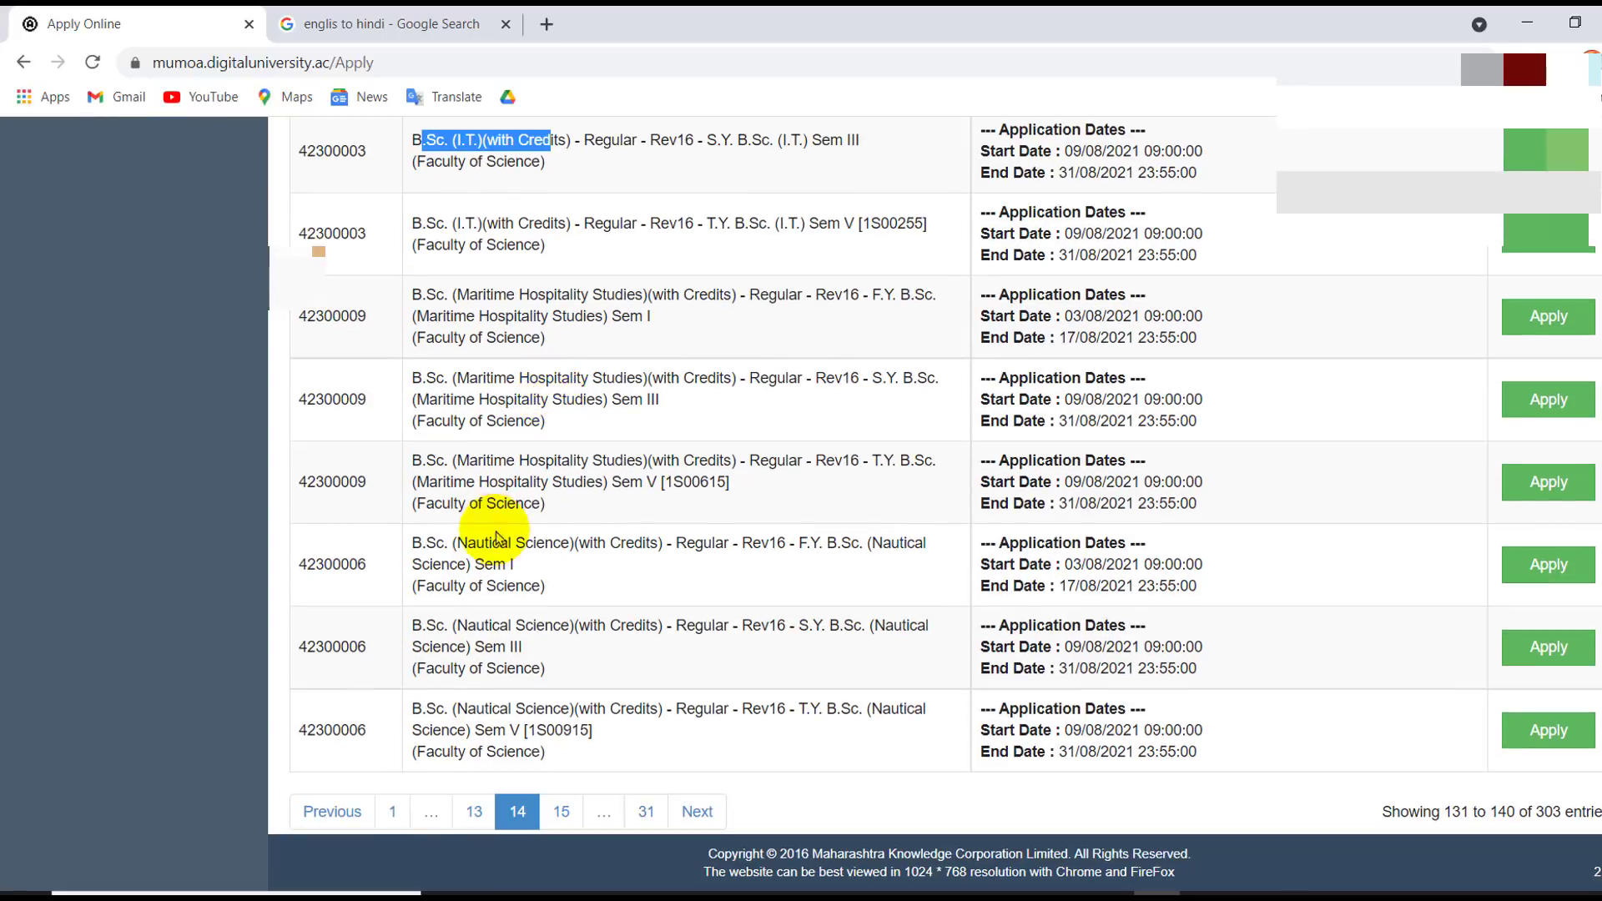
{"action": "left_click", "coordinate": [561, 811]}
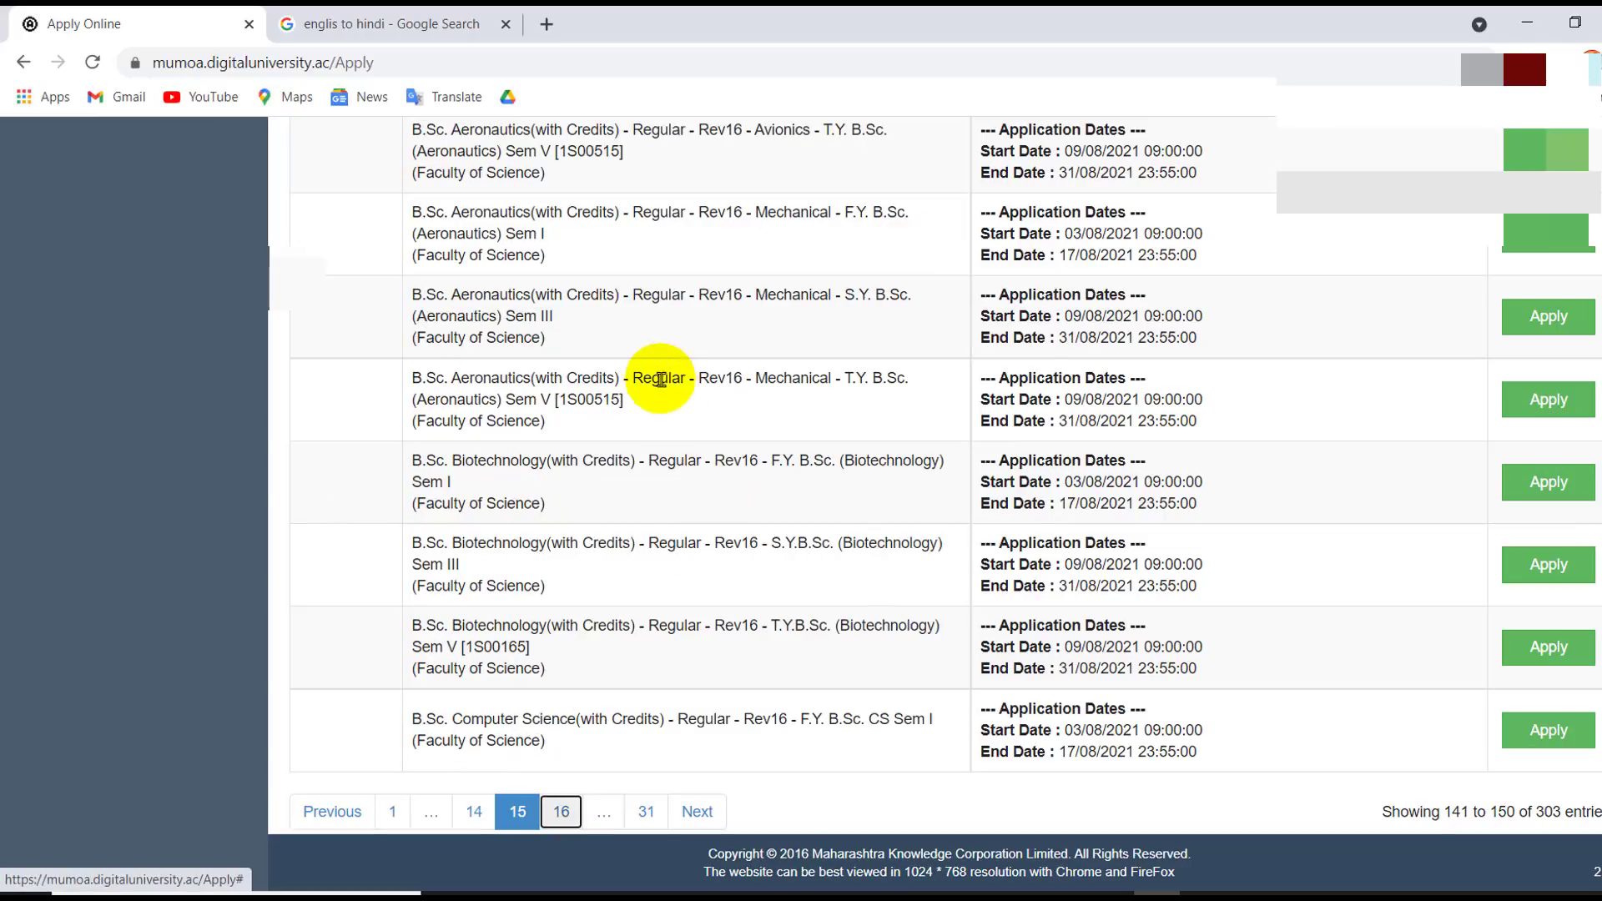
{"action": "scroll", "coordinate": [659, 373], "scroll_direction": "up", "scroll_amount": 3}
{"action": "scroll", "coordinate": [659, 376], "scroll_direction": "down", "scroll_amount": 3}
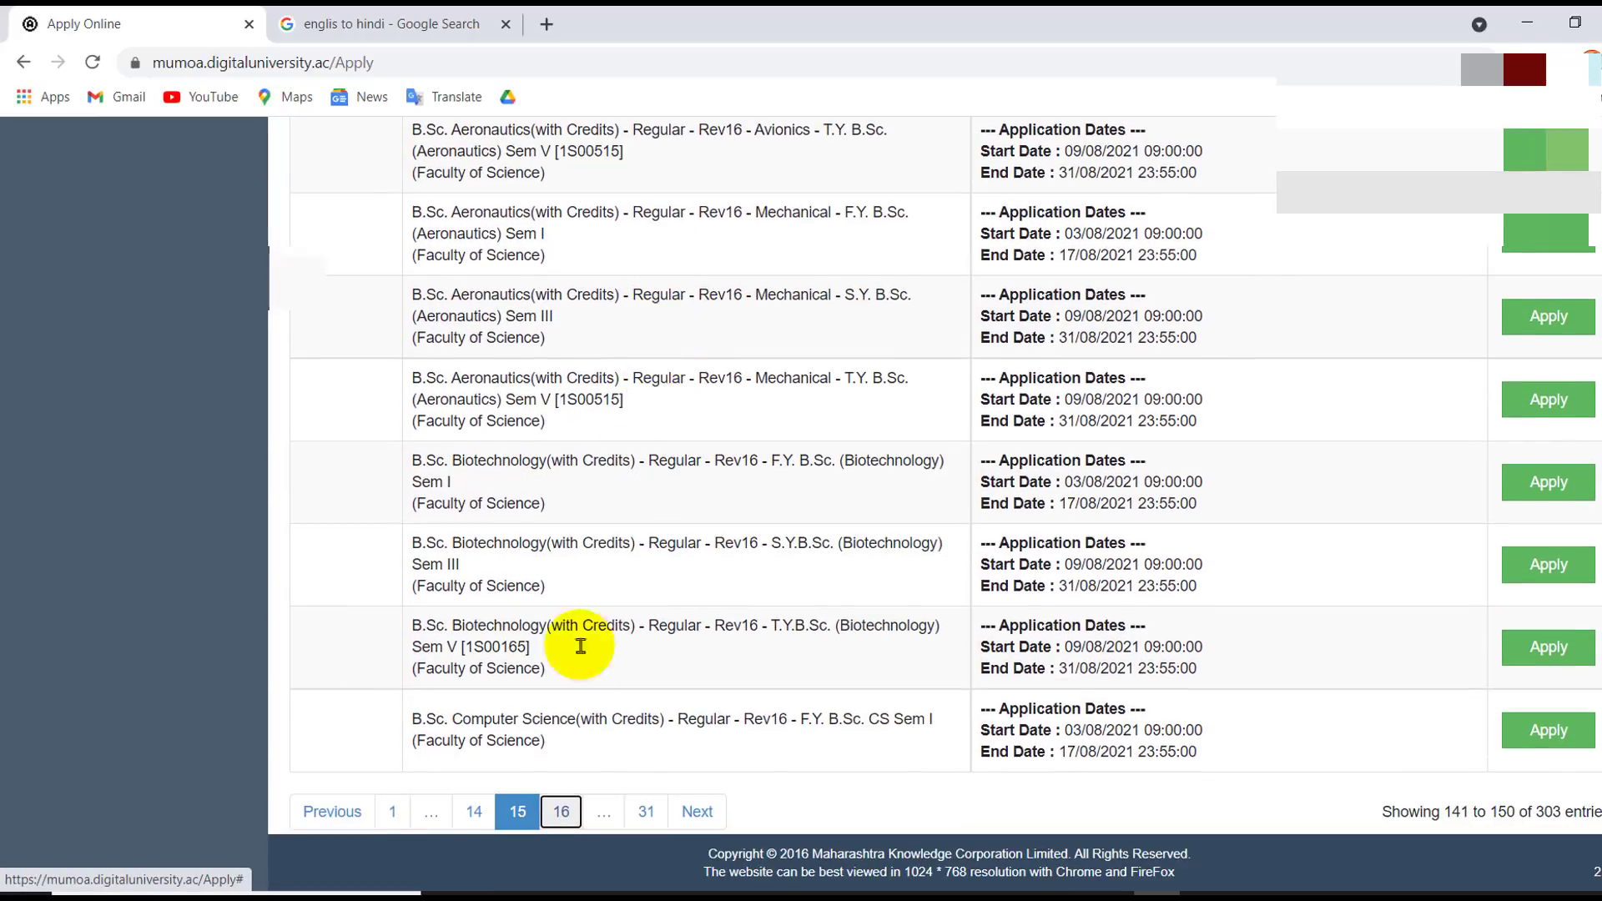
{"action": "left_click", "coordinate": [560, 811]}
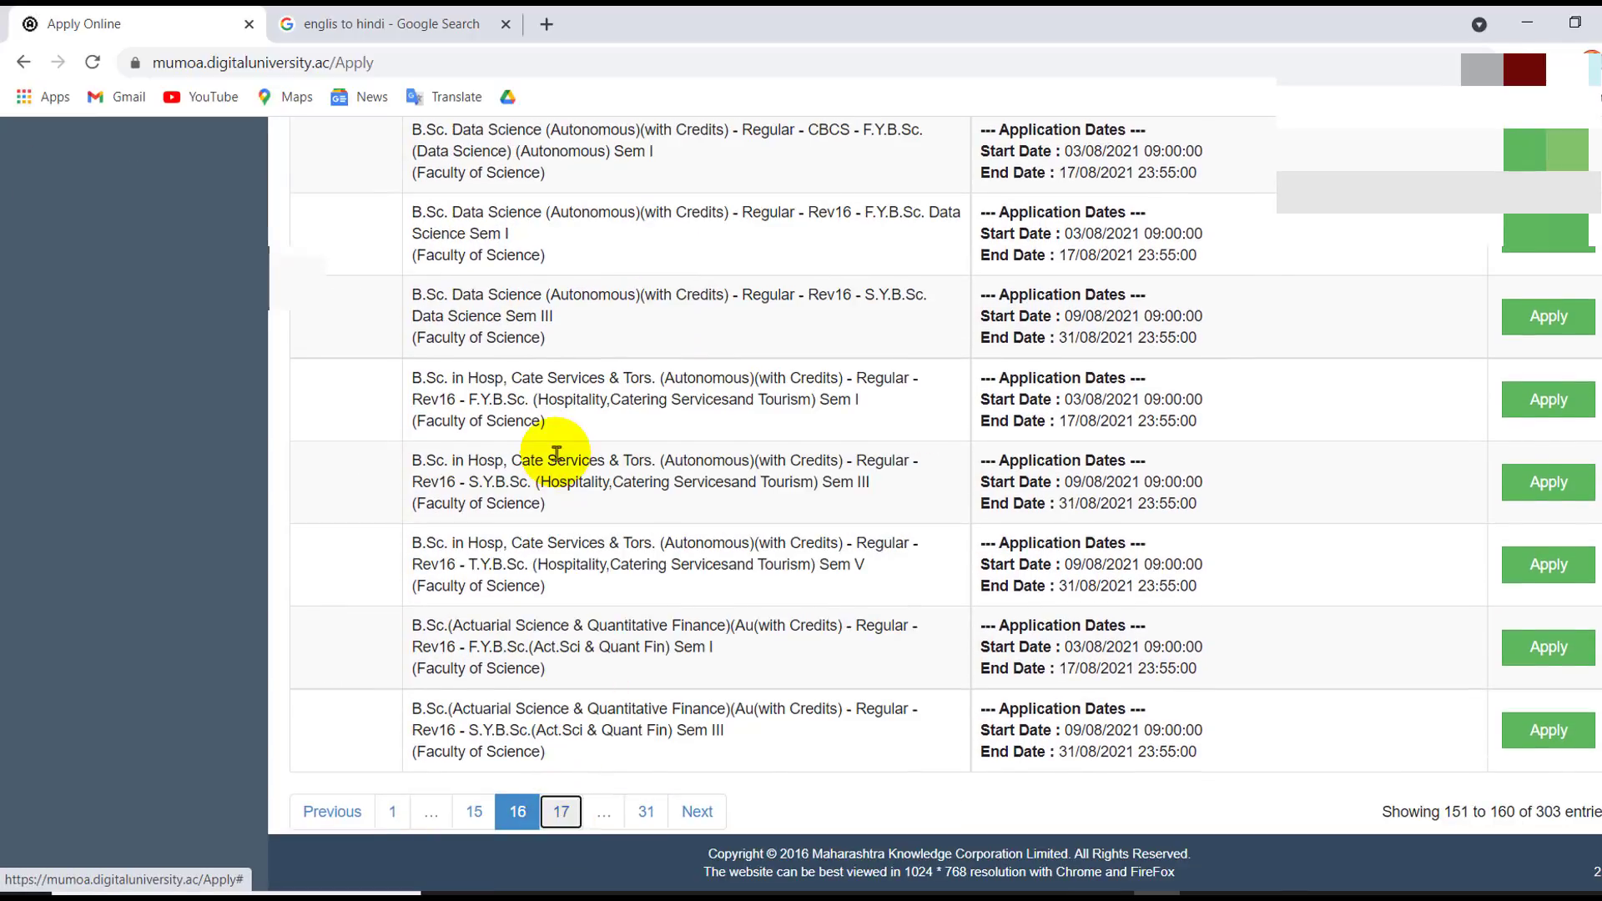
{"action": "scroll", "coordinate": [551, 447], "scroll_direction": "up", "scroll_amount": 2}
{"action": "scroll", "coordinate": [559, 459], "scroll_direction": "down", "scroll_amount": 2}
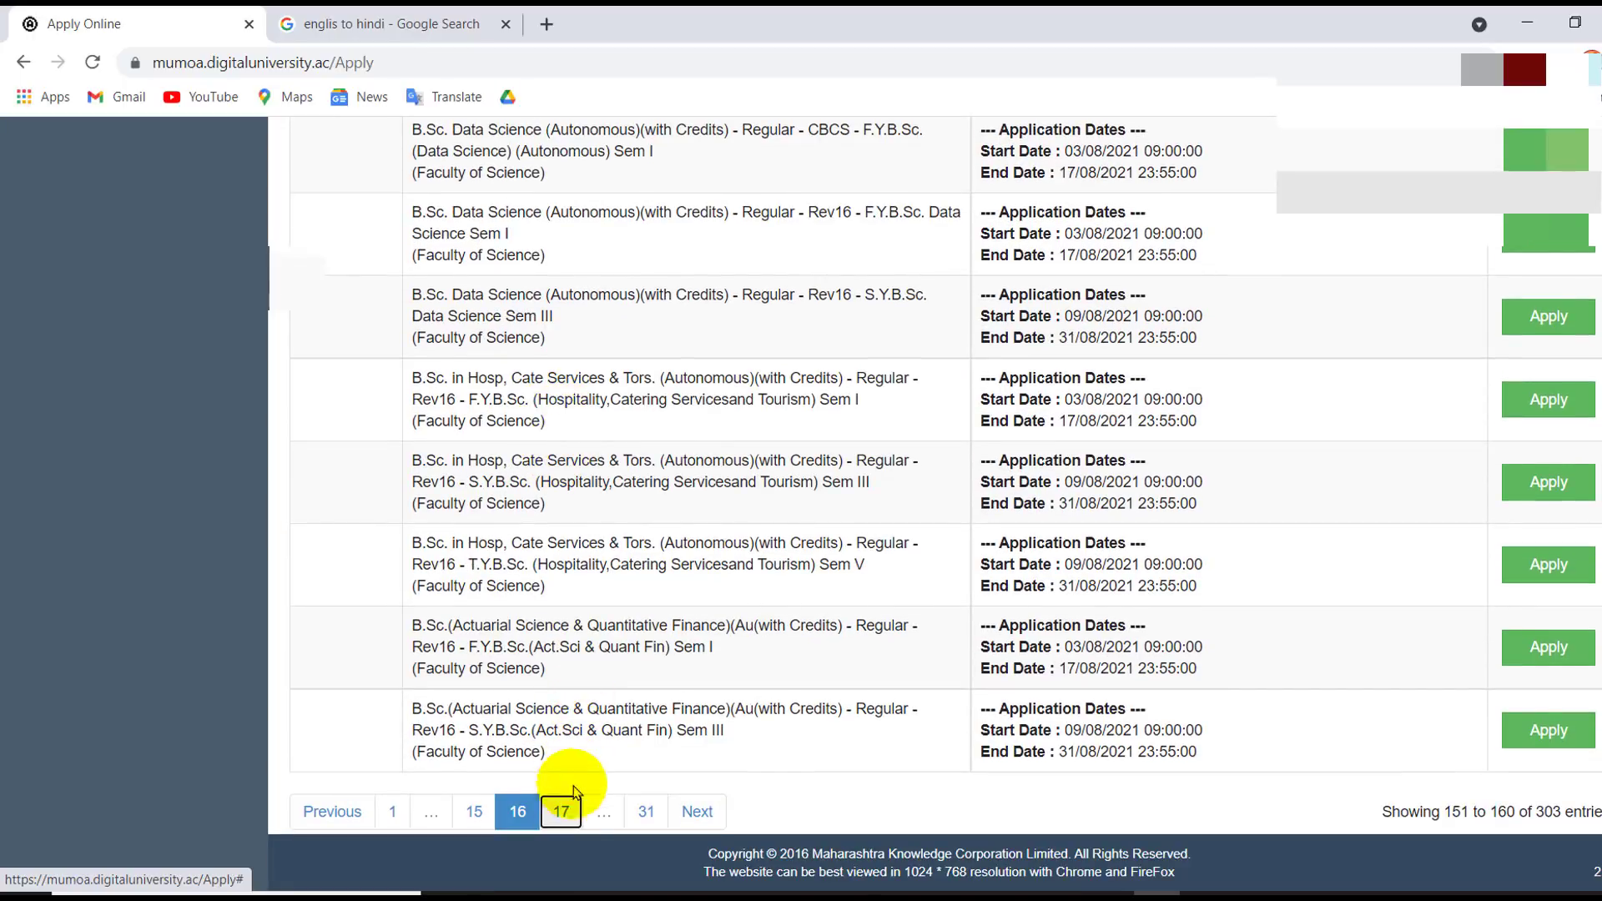
{"action": "left_click", "coordinate": [561, 810]}
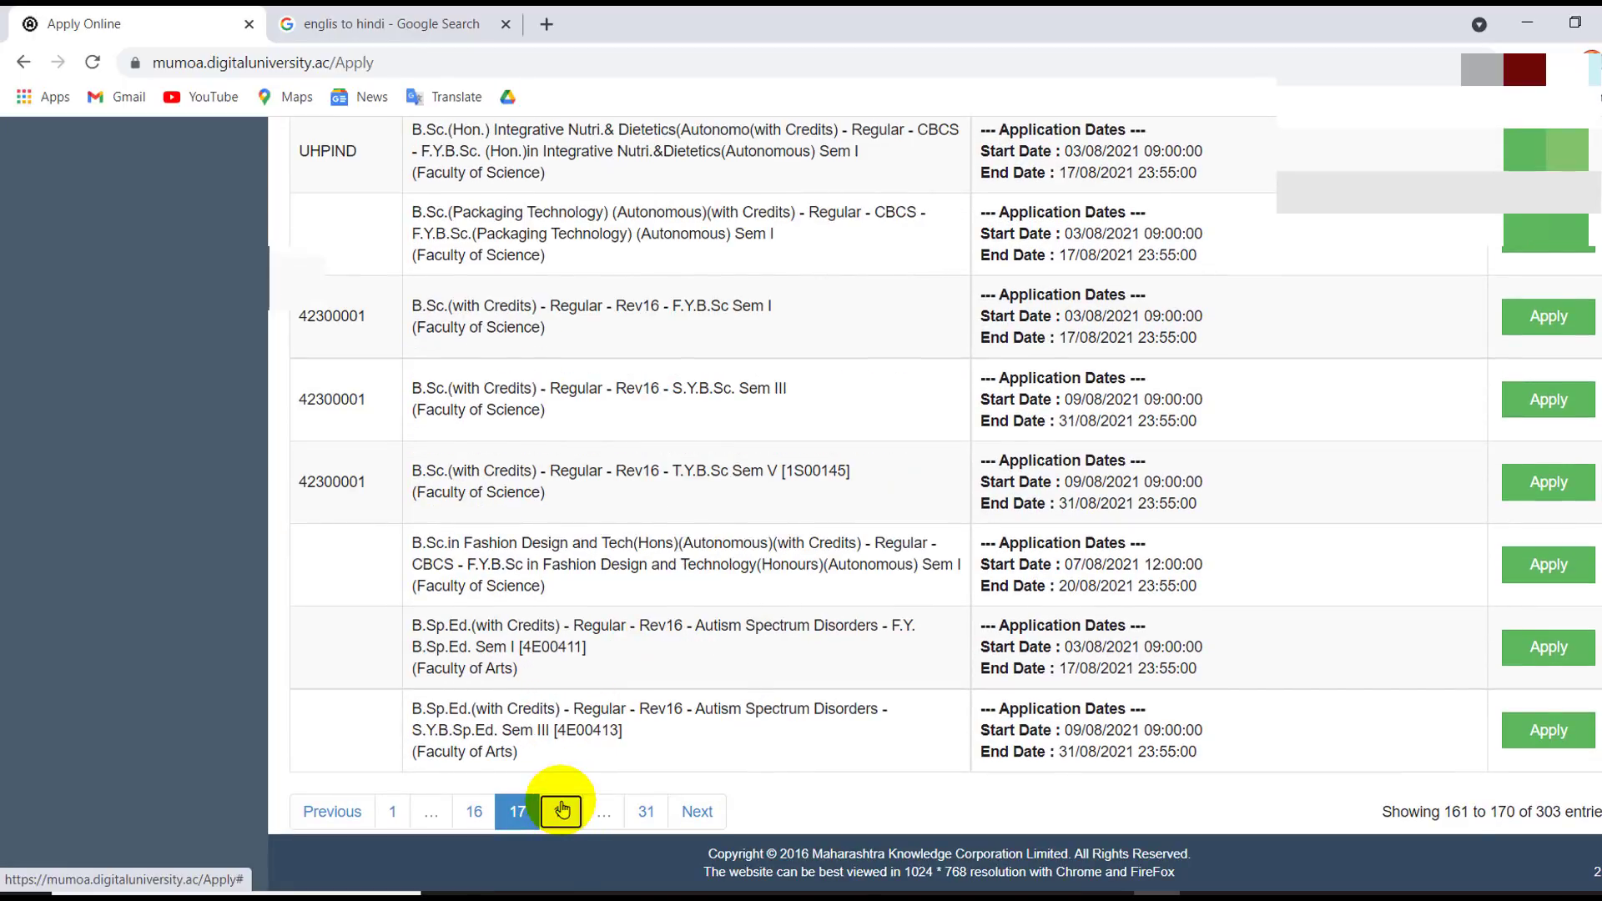
{"action": "scroll", "coordinate": [669, 513], "scroll_direction": "up", "scroll_amount": 1}
{"action": "scroll", "coordinate": [669, 513], "scroll_direction": "up", "scroll_amount": 3}
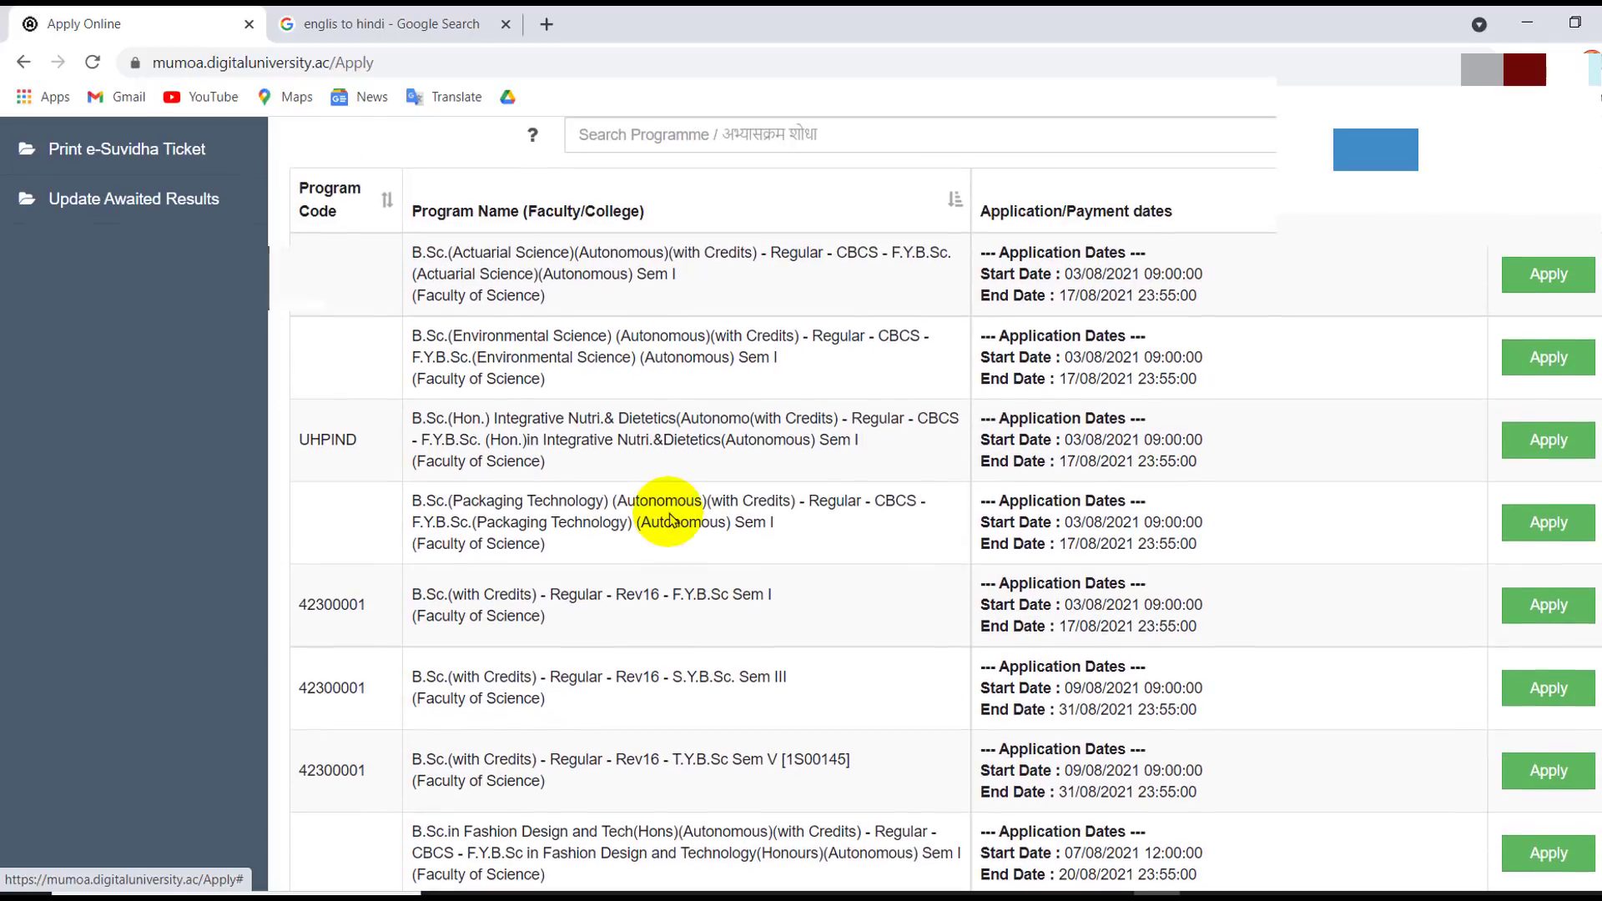
{"action": "scroll", "coordinate": [534, 326], "scroll_direction": "down", "scroll_amount": 4}
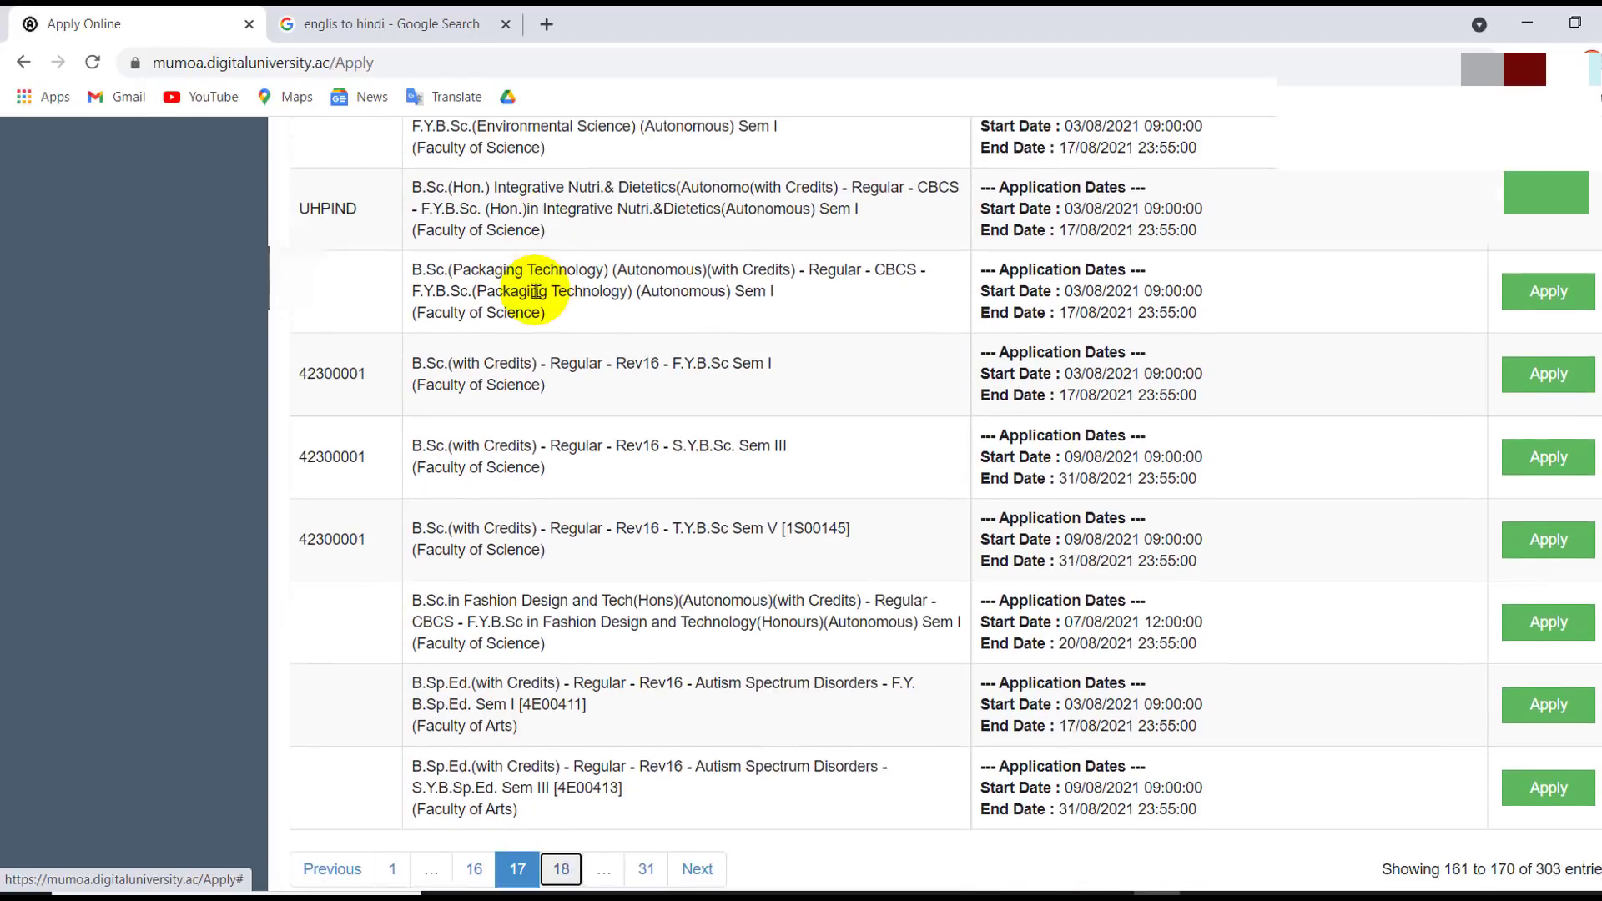
{"action": "left_click", "coordinate": [474, 811]}
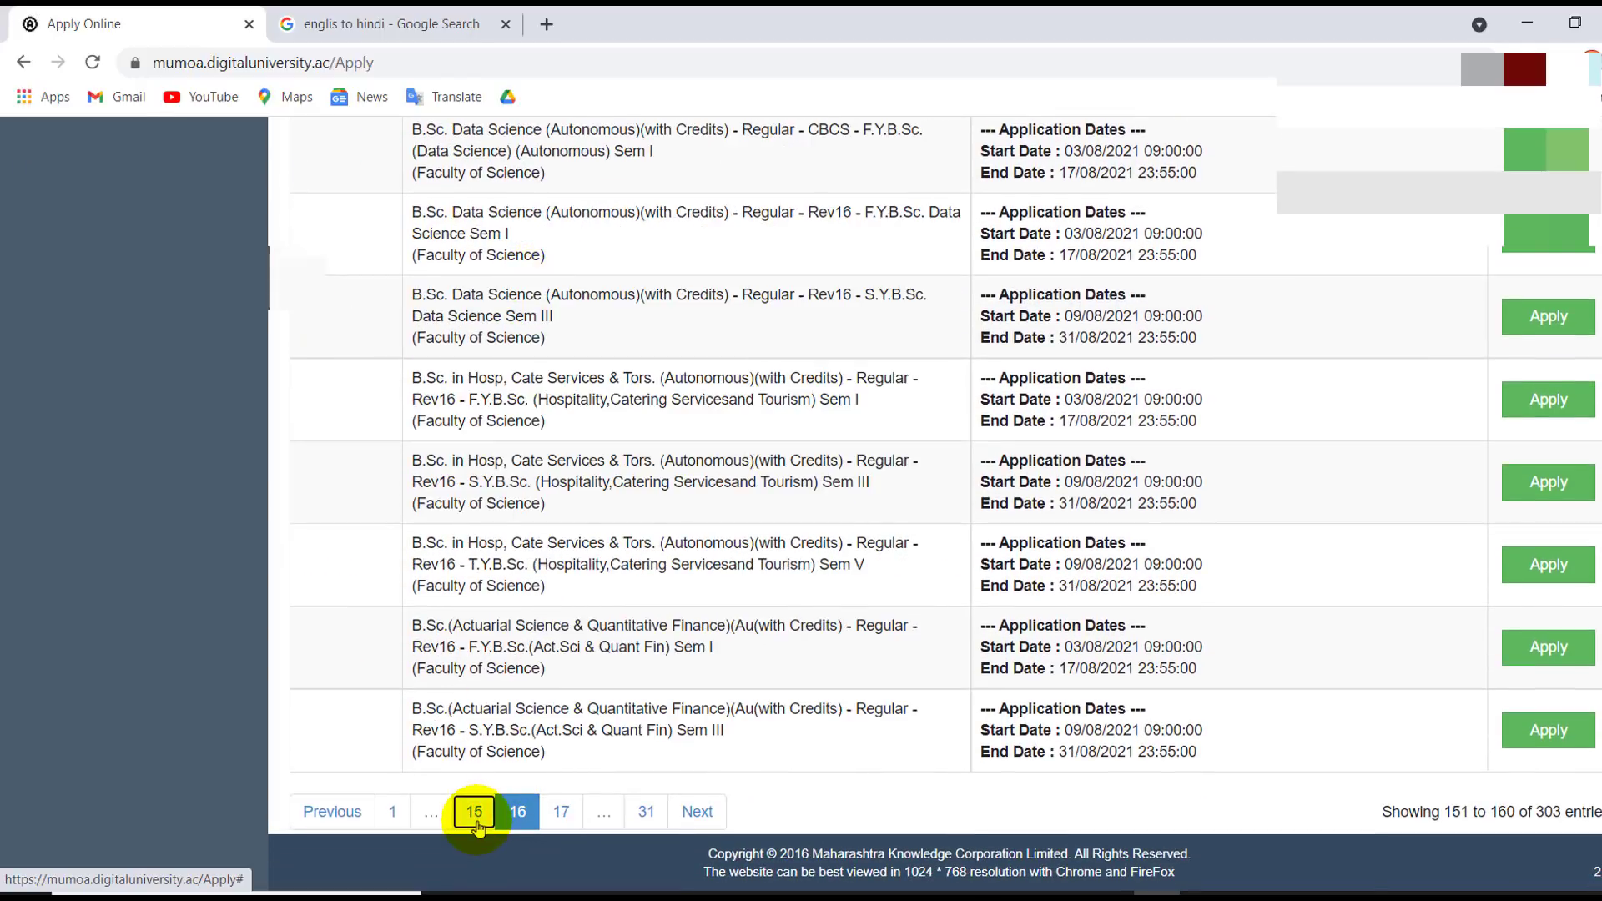
{"action": "left_click", "coordinate": [339, 816]}
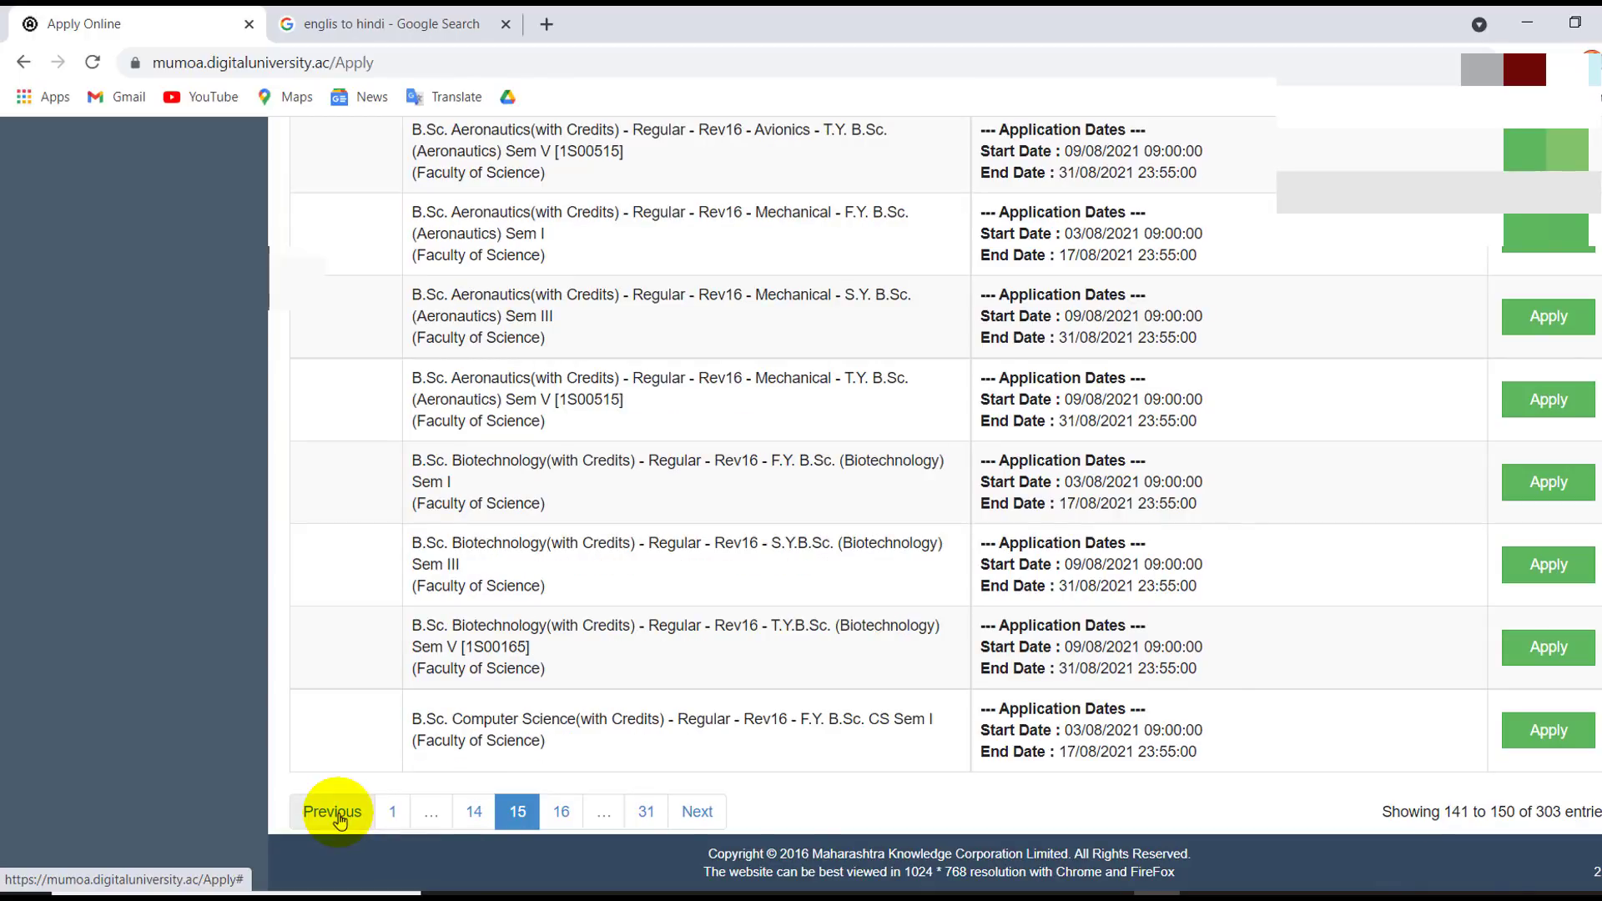
{"action": "left_click", "coordinate": [340, 816]}
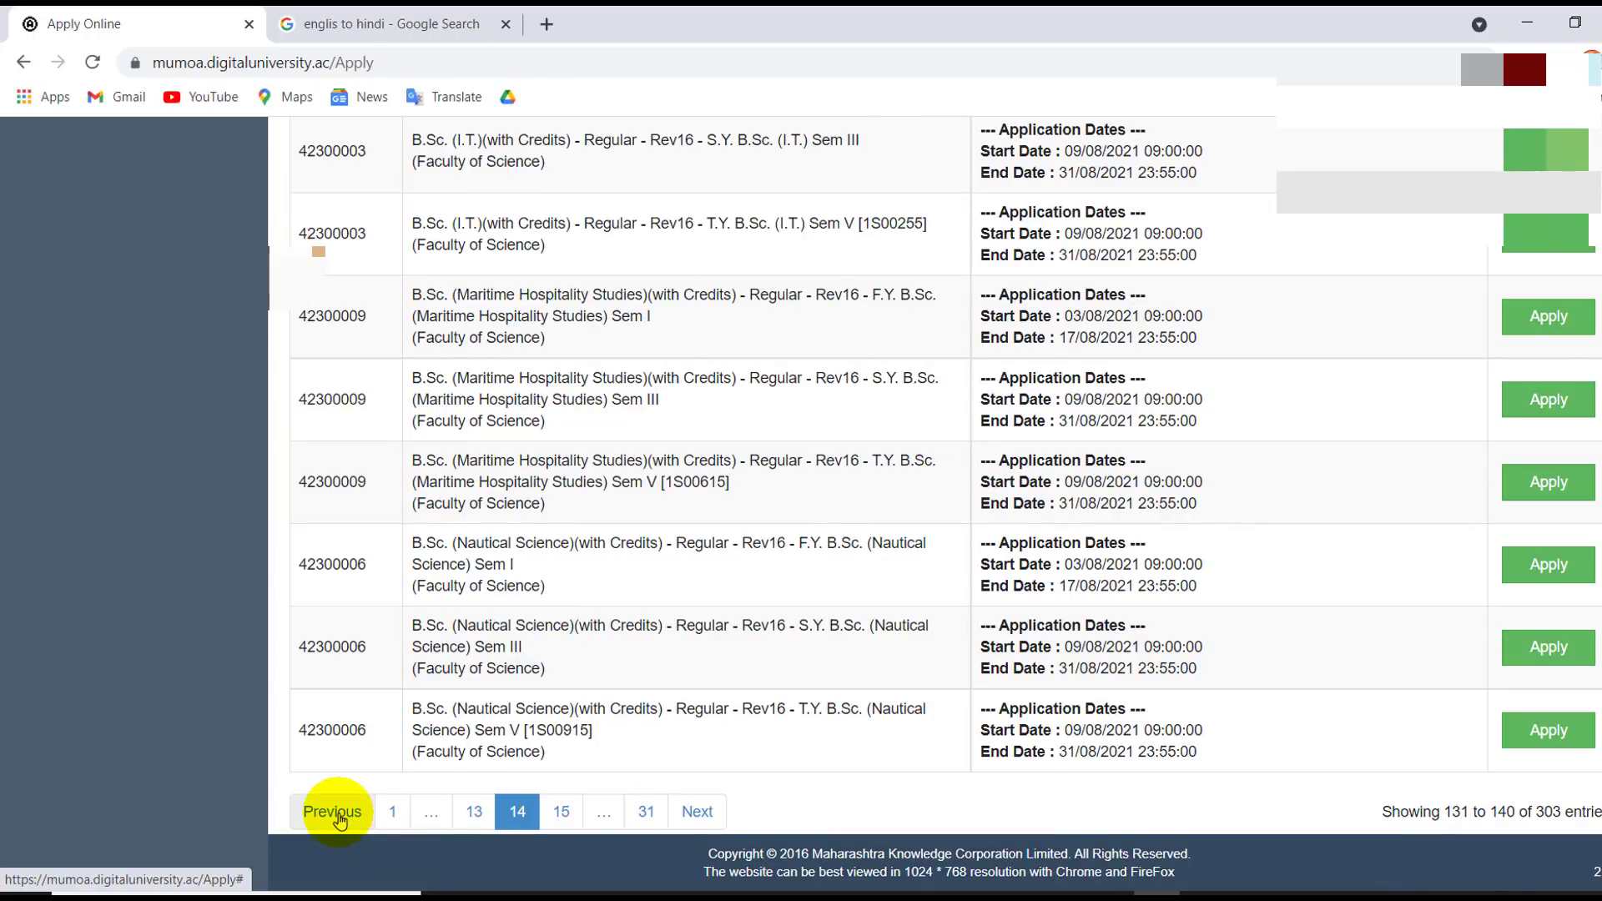
{"action": "left_click", "coordinate": [343, 816]}
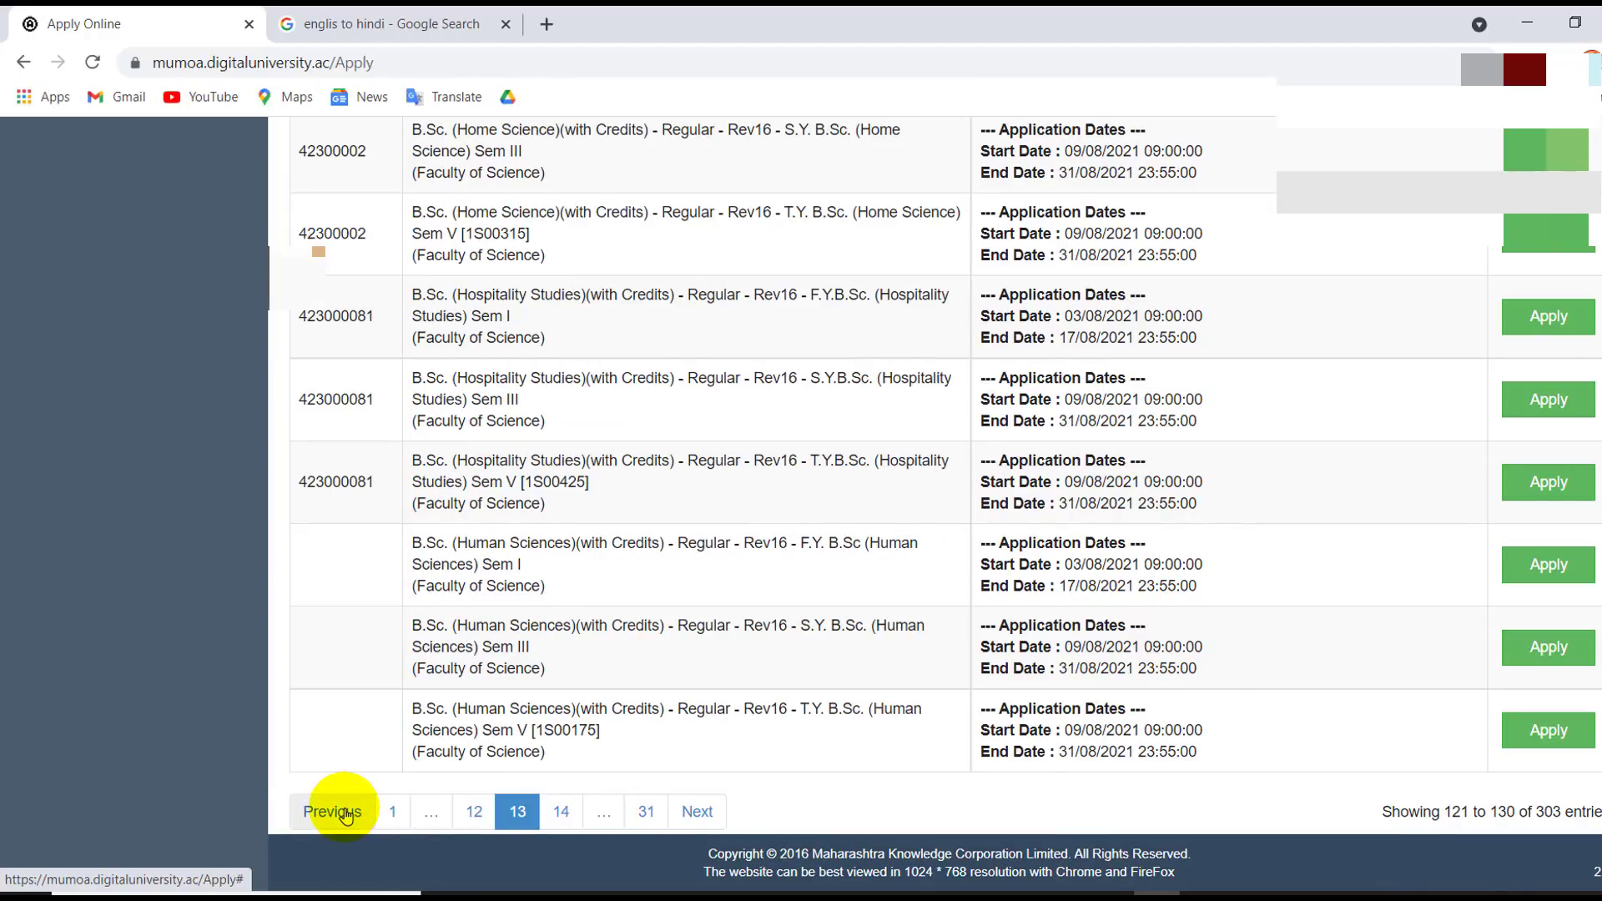
{"action": "left_click", "coordinate": [344, 814]}
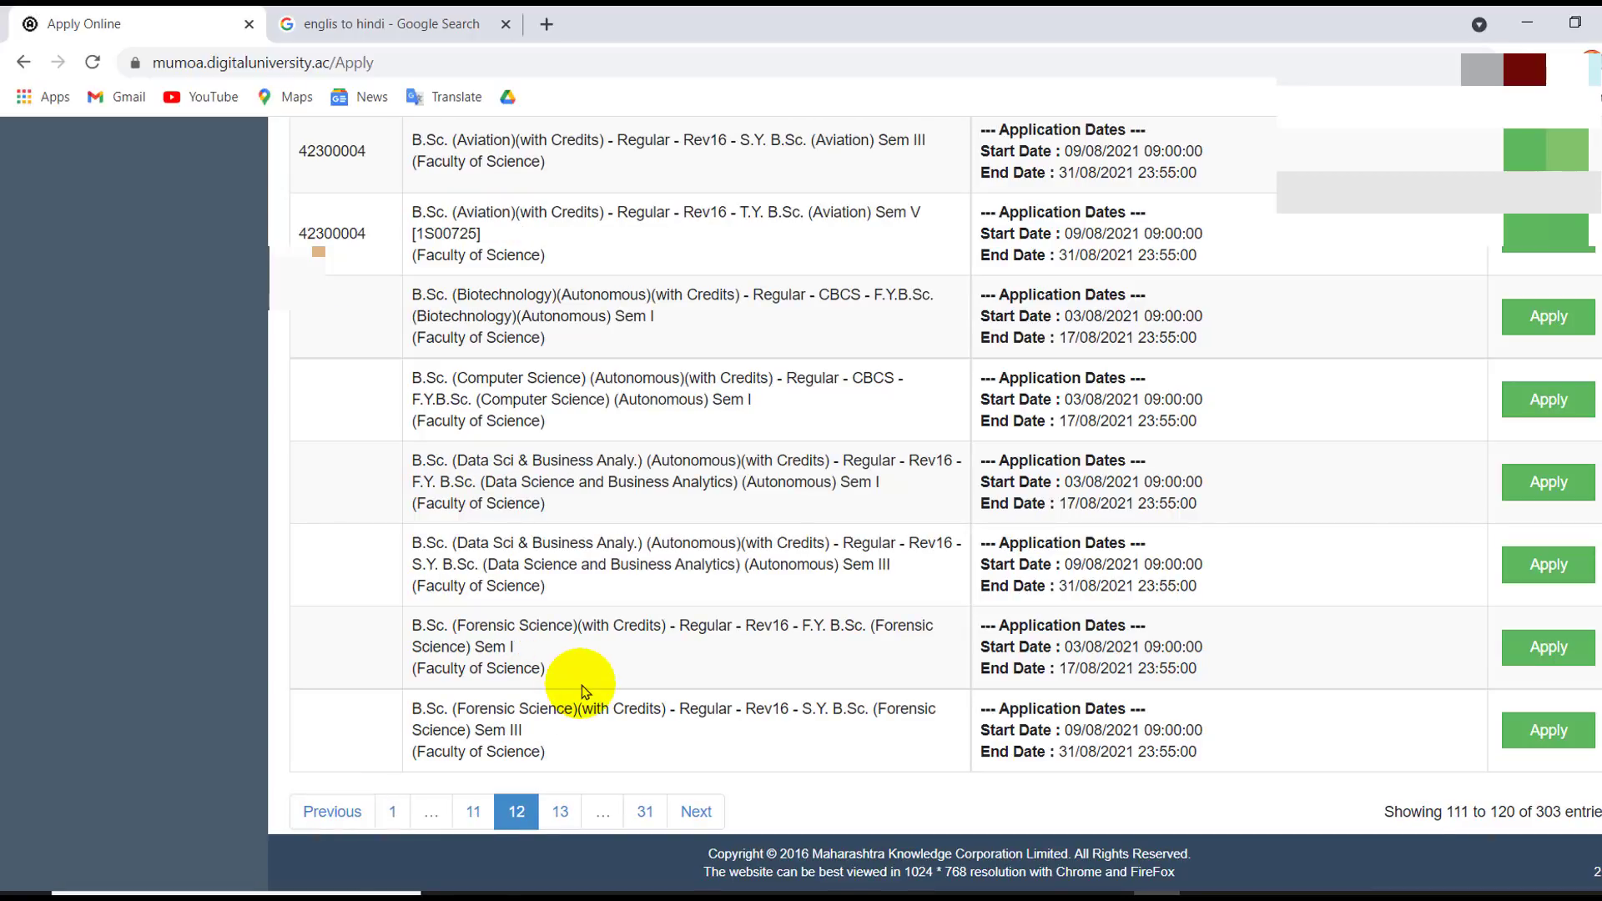
{"action": "scroll", "coordinate": [583, 685], "scroll_direction": "up", "scroll_amount": 2}
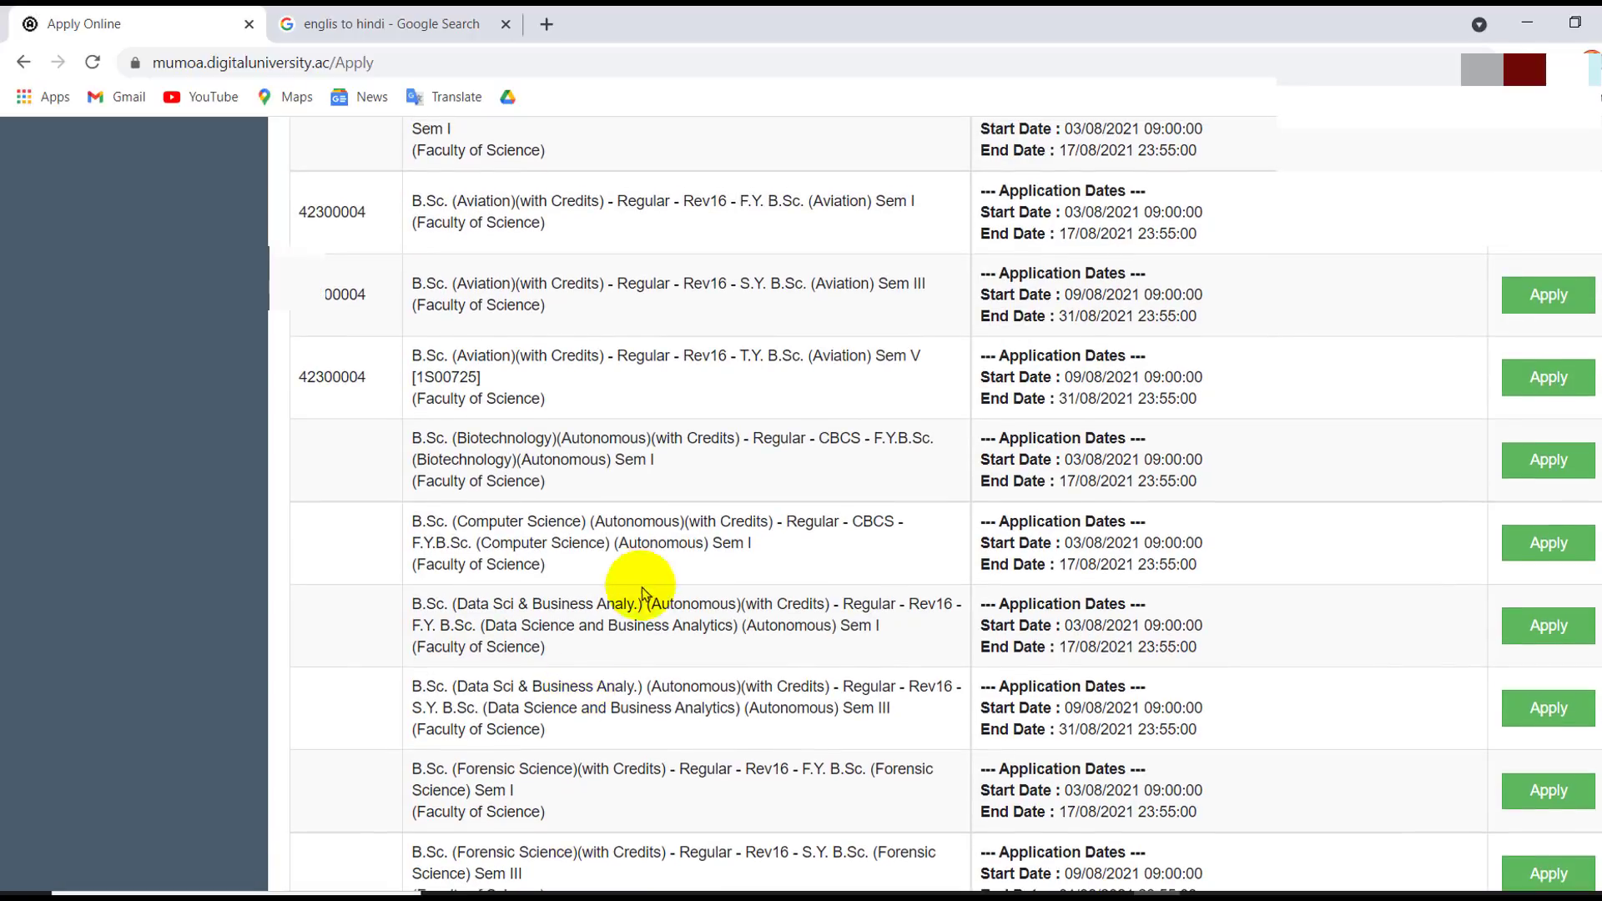
{"action": "scroll", "coordinate": [549, 540], "scroll_direction": "down", "scroll_amount": 2}
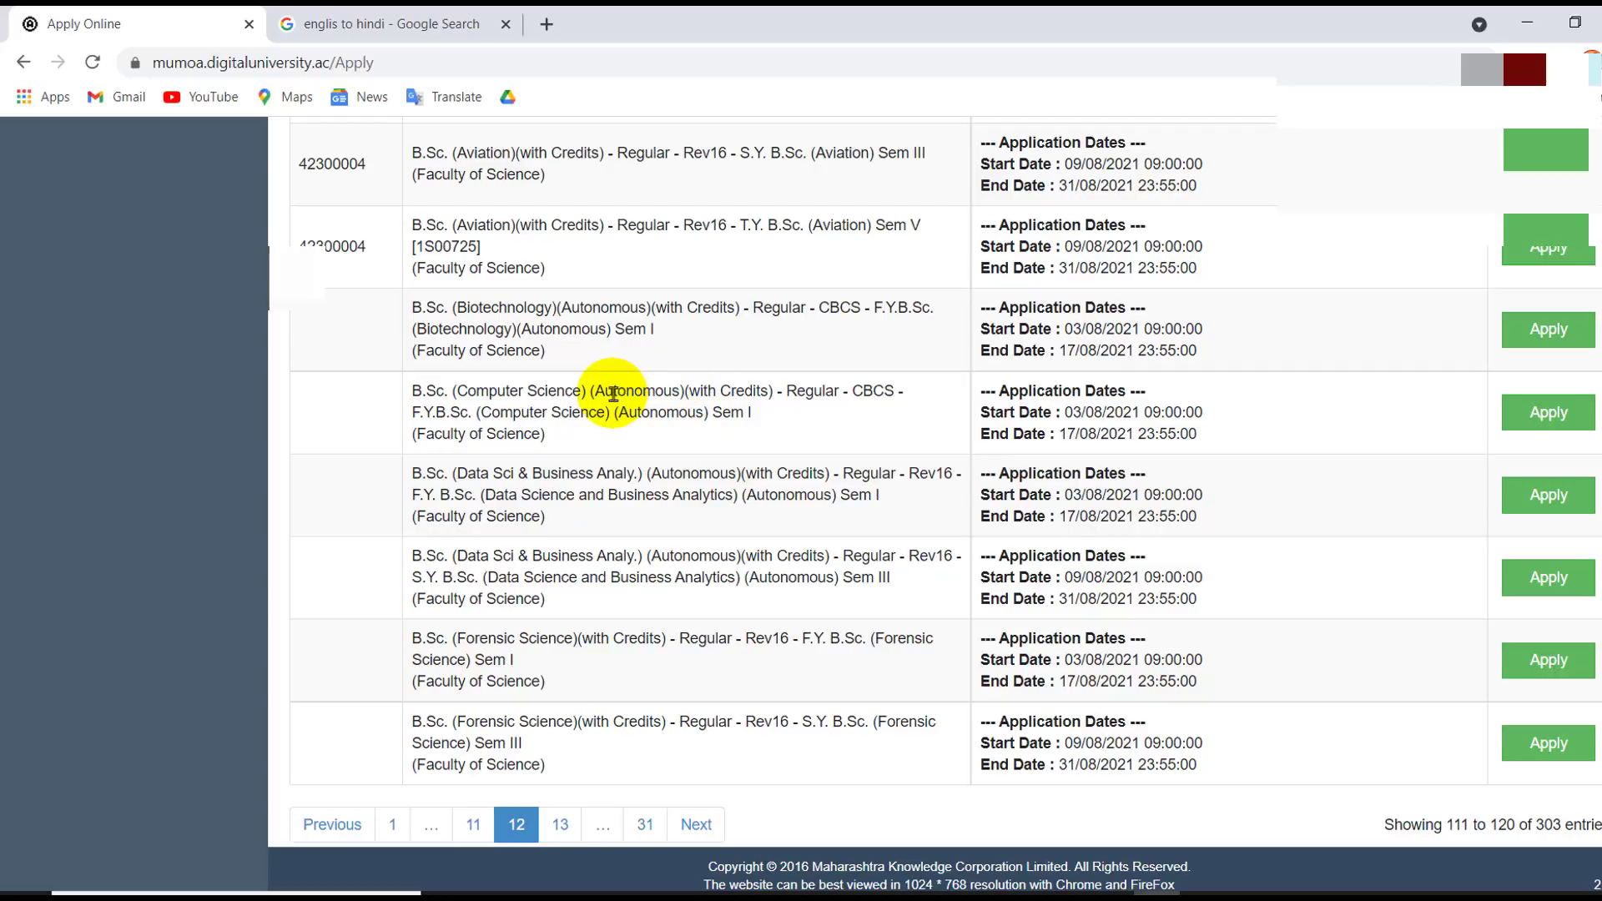
{"action": "left_click_drag", "start_coordinate": [606, 392], "coordinate": [772, 426]}
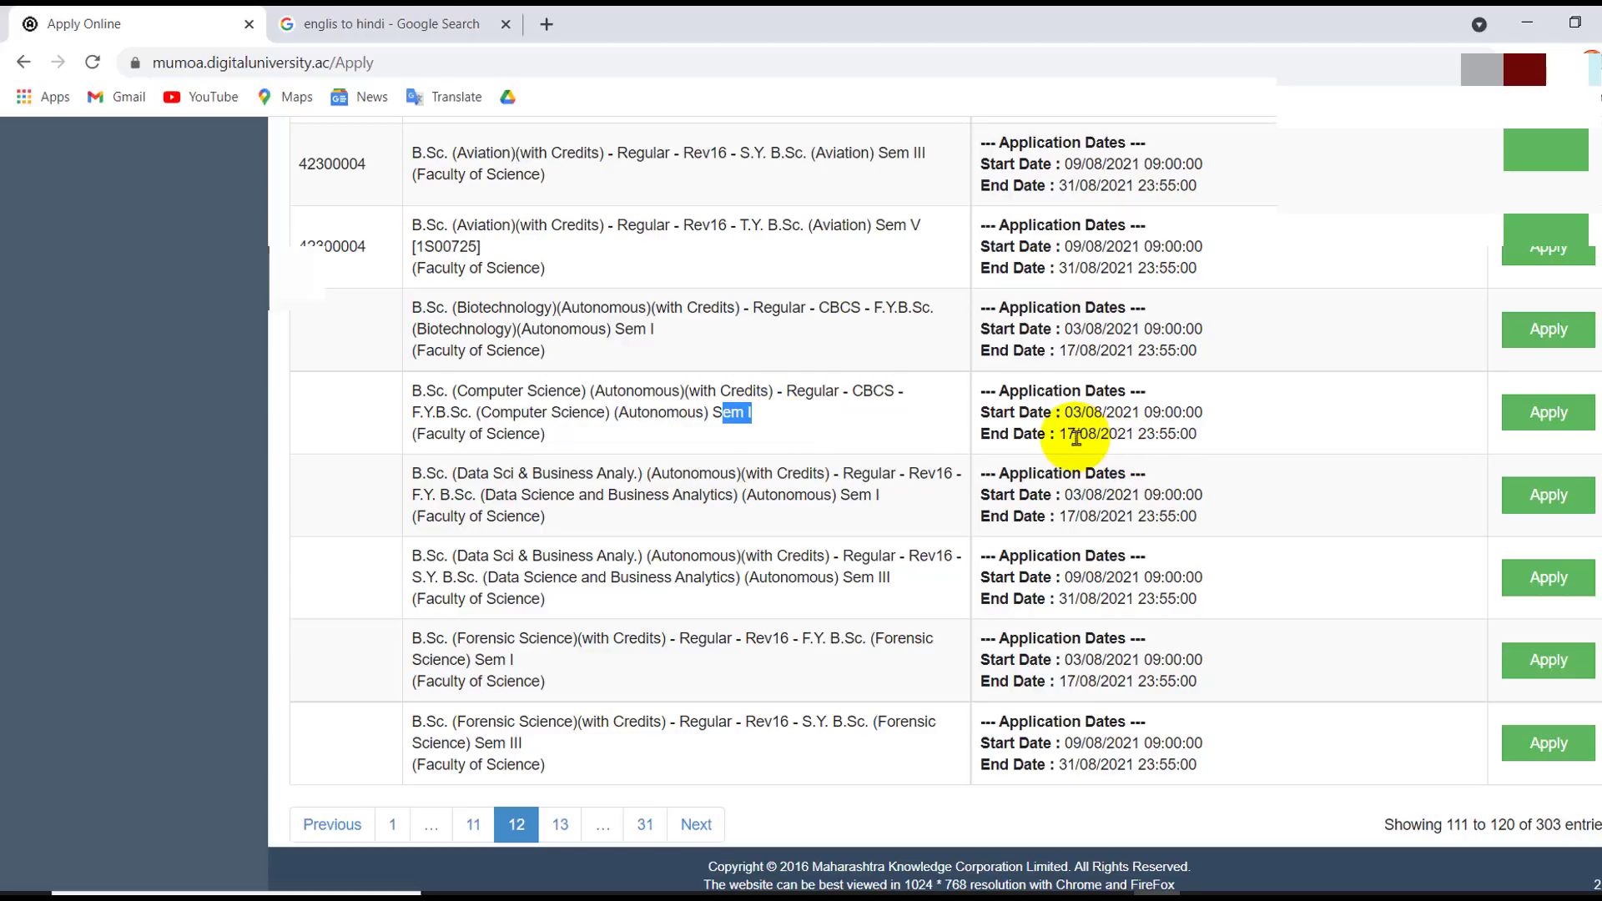
{"action": "left_click_drag", "start_coordinate": [1059, 434], "coordinate": [1086, 436]}
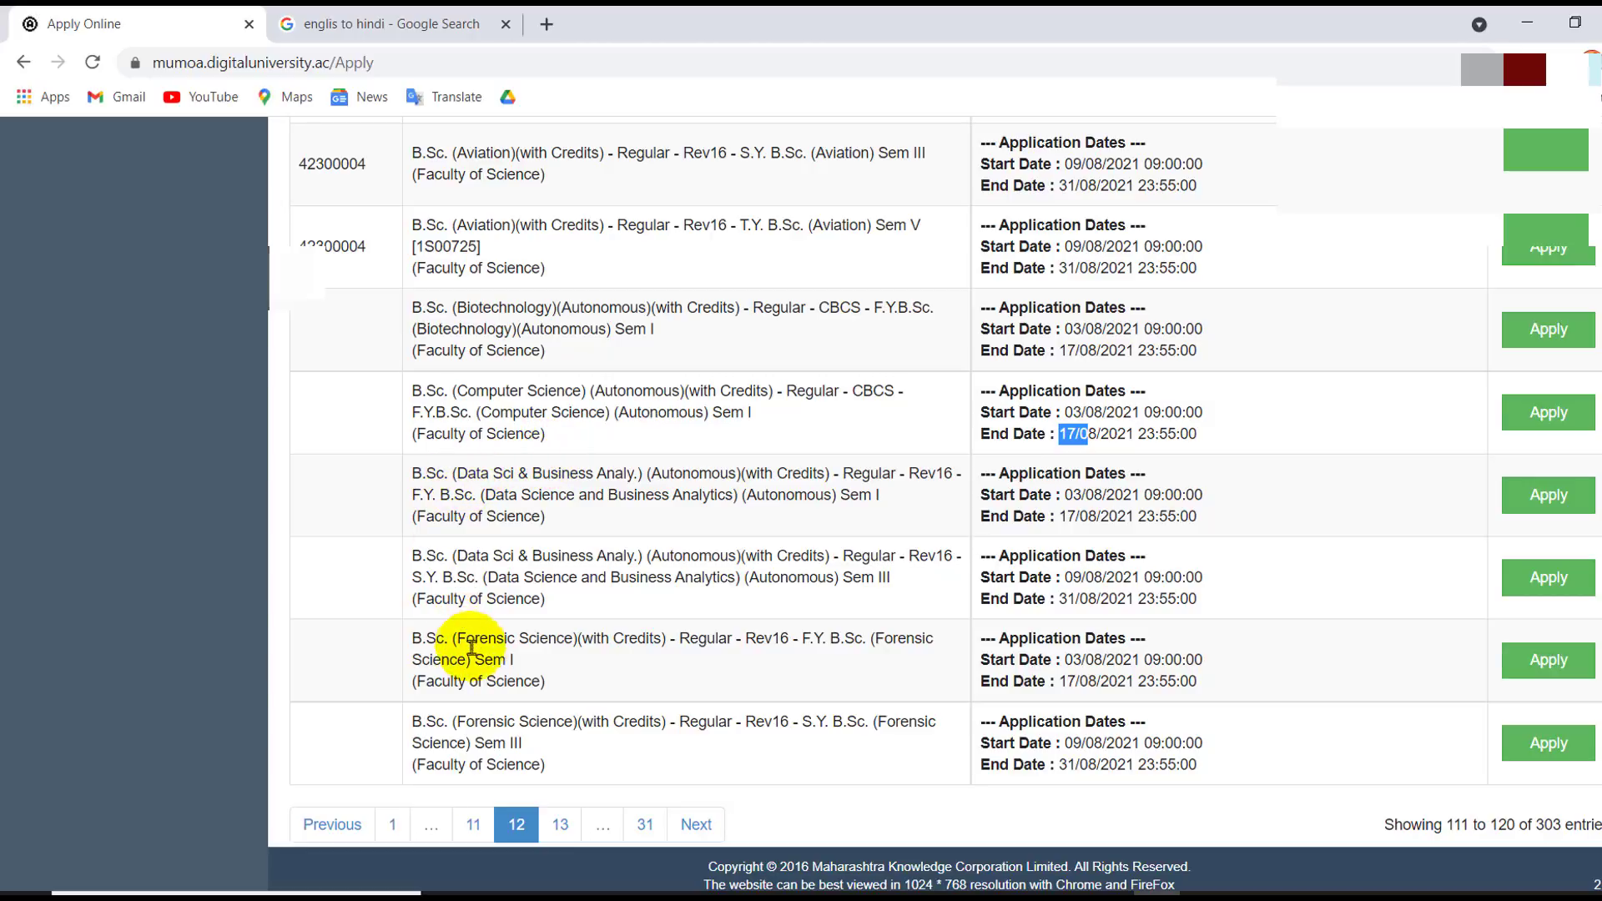
{"action": "scroll", "coordinate": [470, 650], "scroll_direction": "up", "scroll_amount": 1}
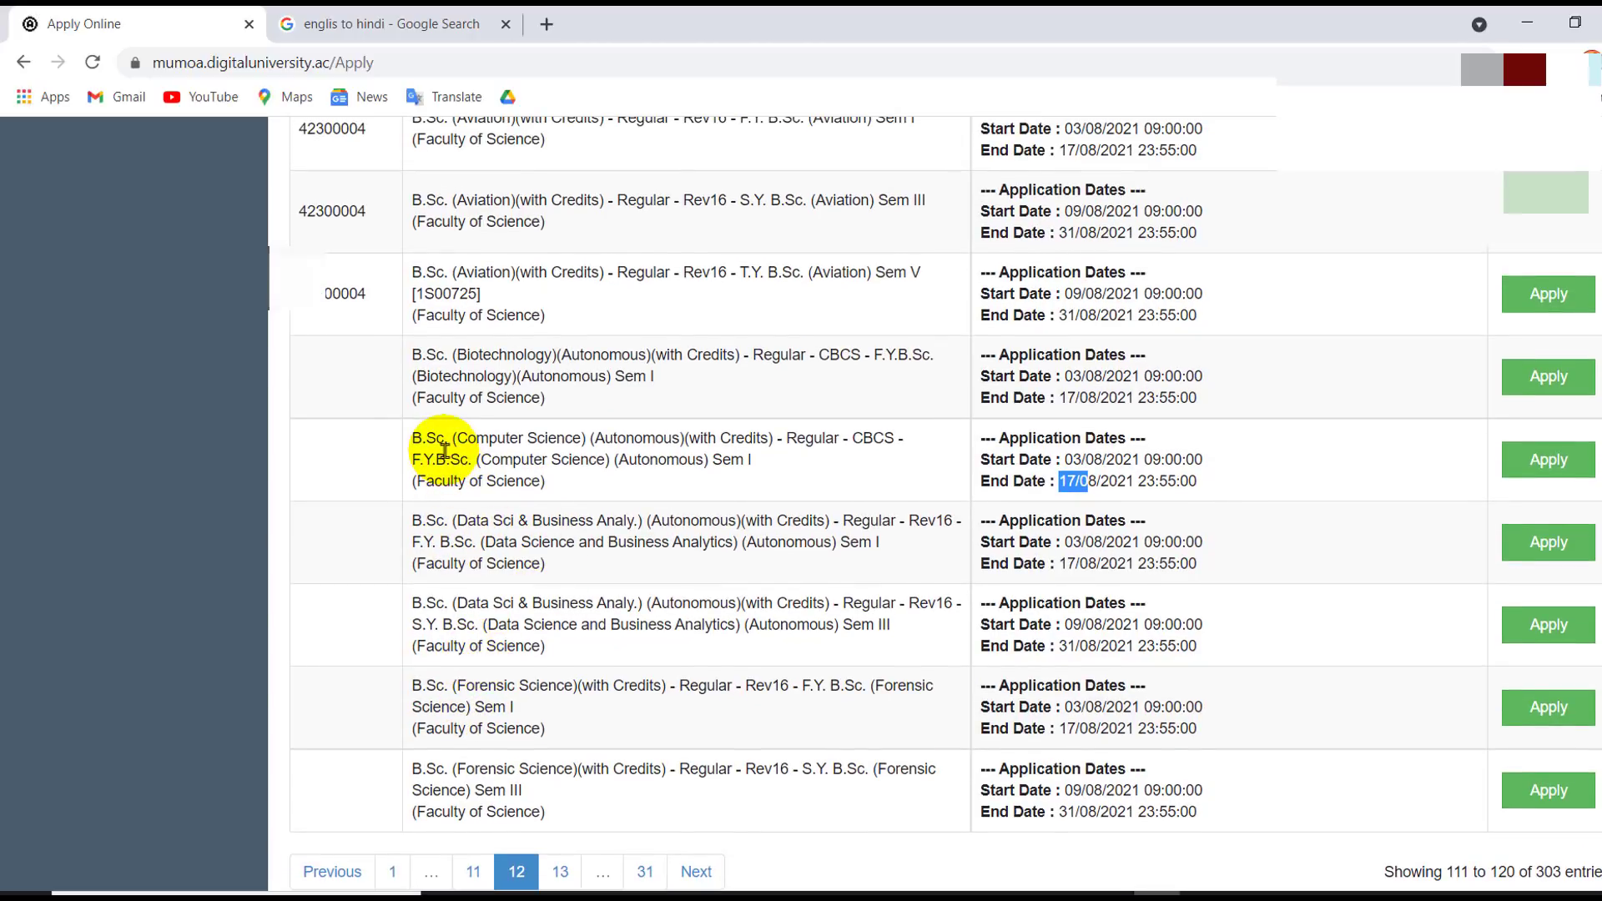
{"action": "scroll", "coordinate": [538, 455], "scroll_direction": "up", "scroll_amount": 1}
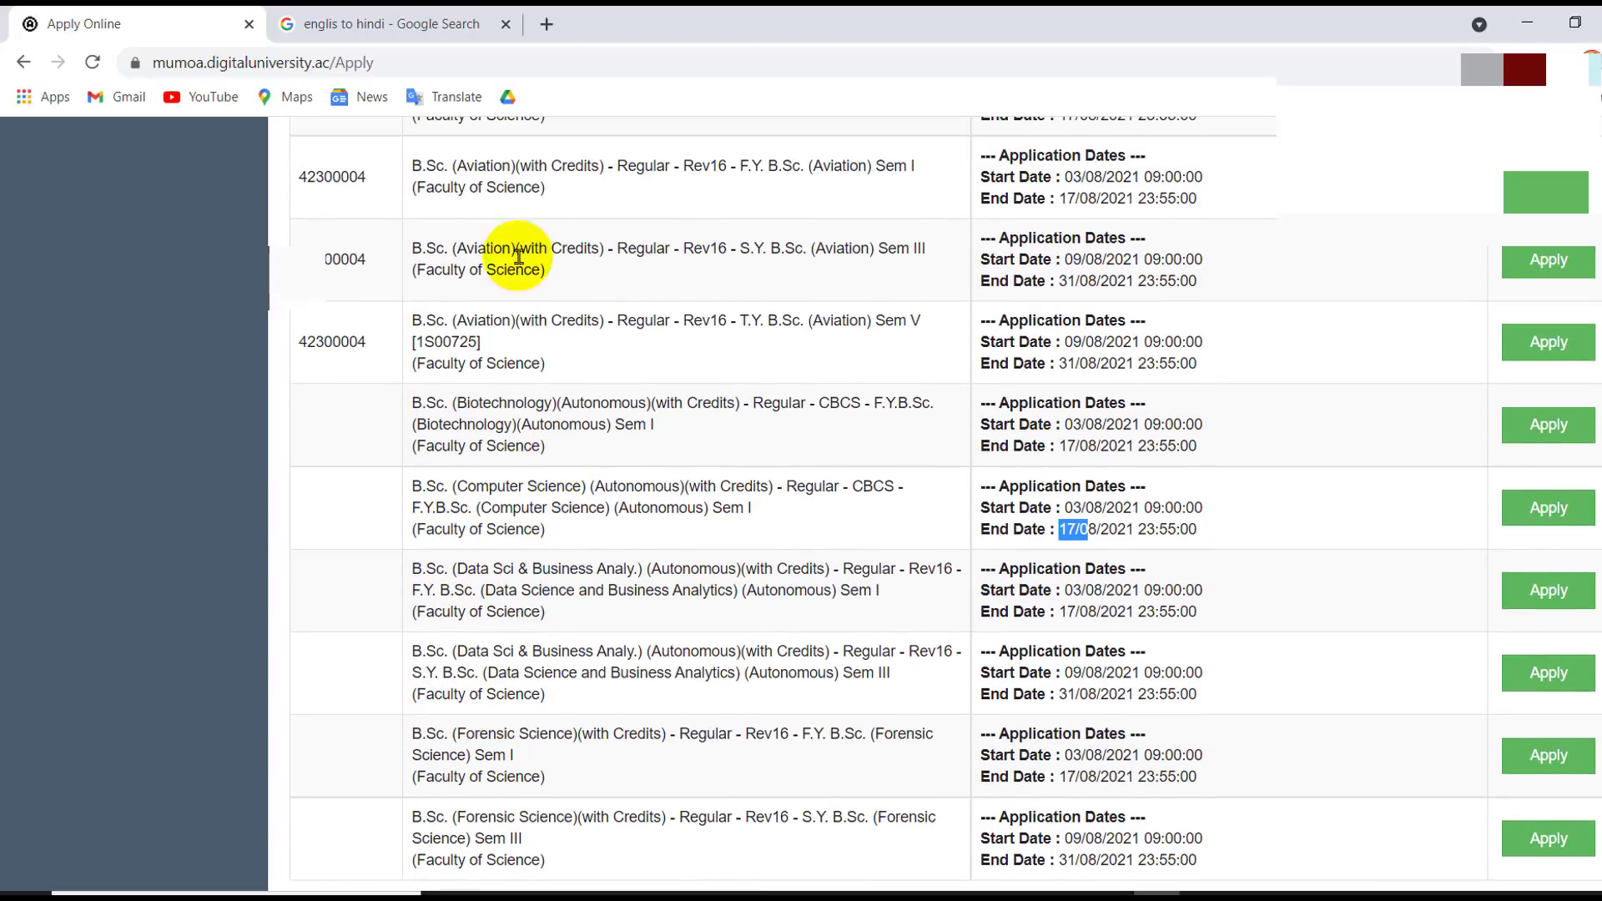
{"action": "scroll", "coordinate": [534, 496], "scroll_direction": "up", "scroll_amount": 2}
{"action": "scroll", "coordinate": [534, 501], "scroll_direction": "down", "scroll_amount": 4}
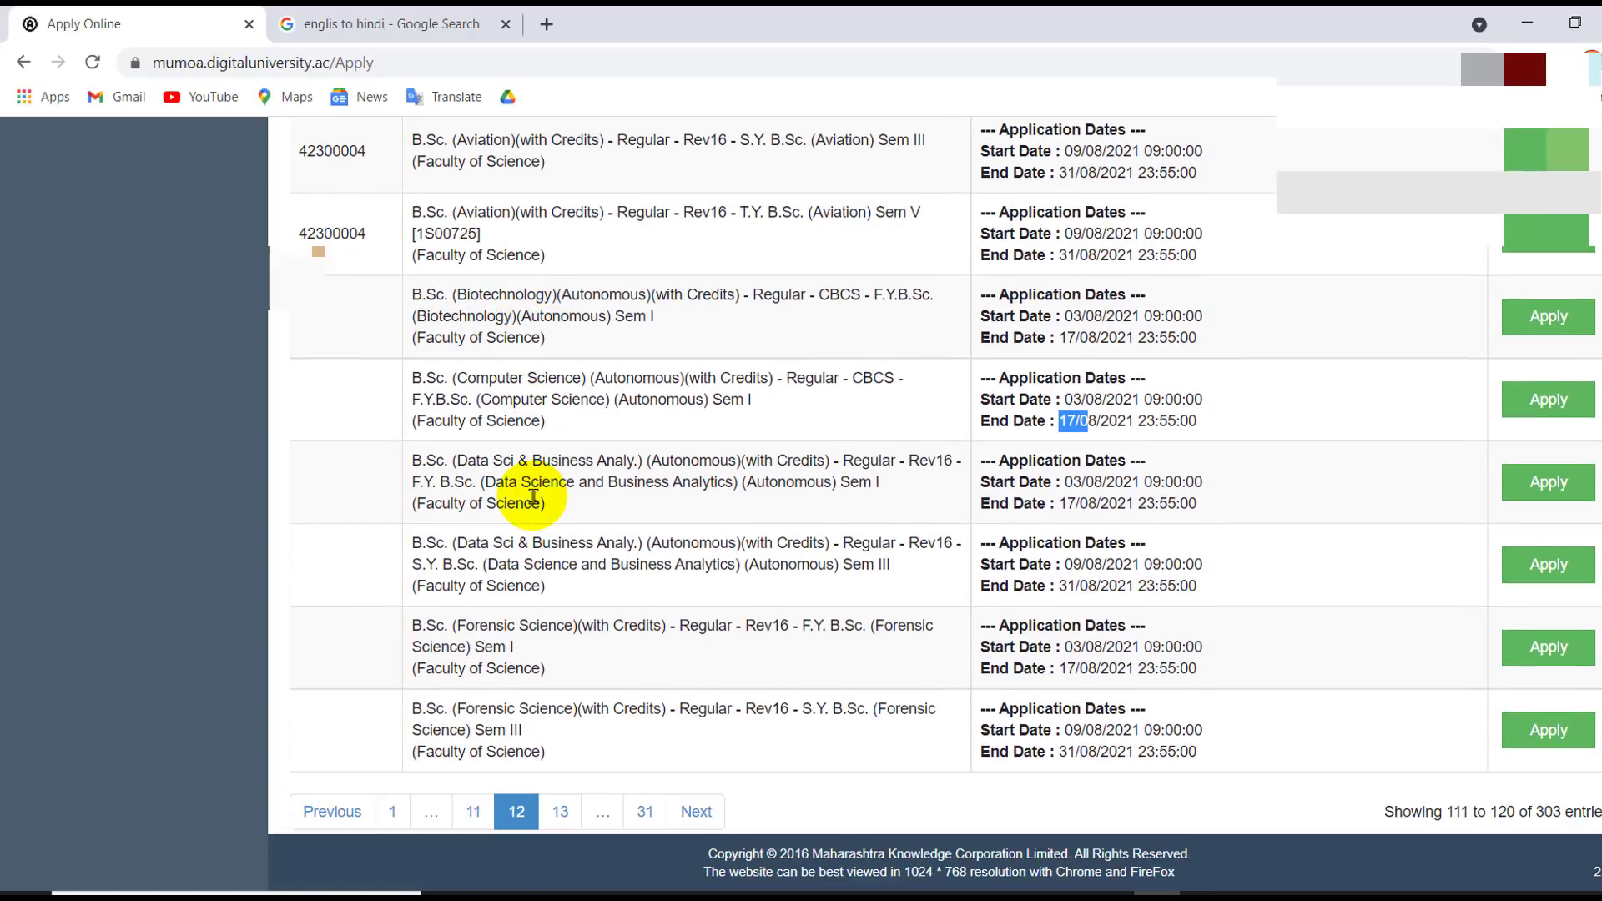
{"action": "left_click", "coordinate": [468, 813]}
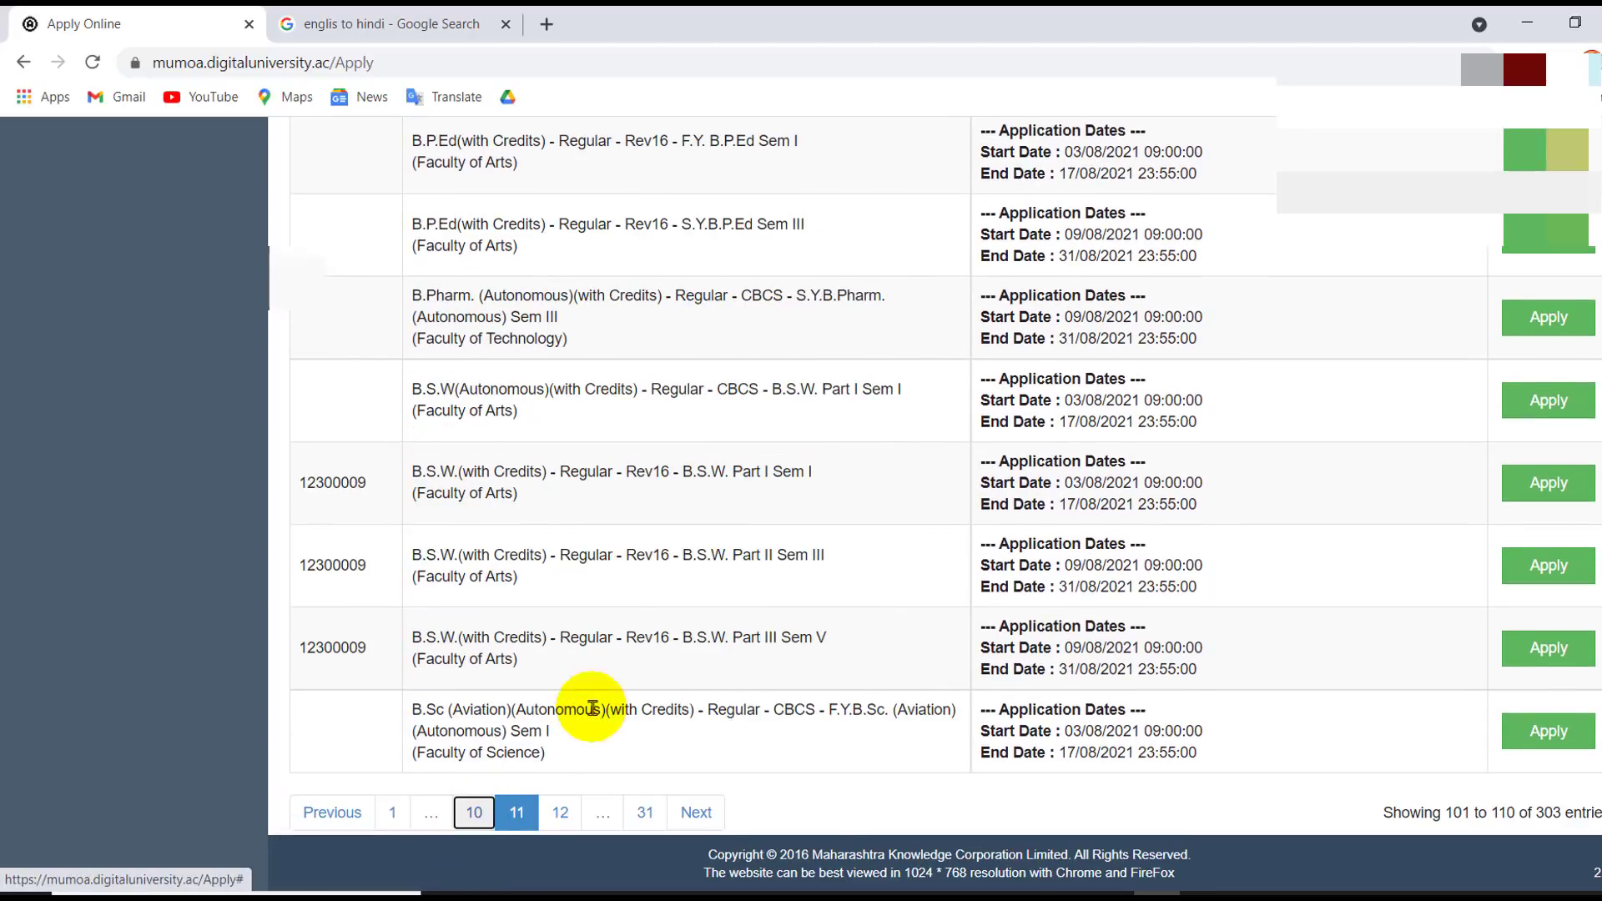
{"action": "left_click", "coordinate": [516, 816]}
{"action": "scroll", "coordinate": [630, 512], "scroll_direction": "up", "scroll_amount": 4}
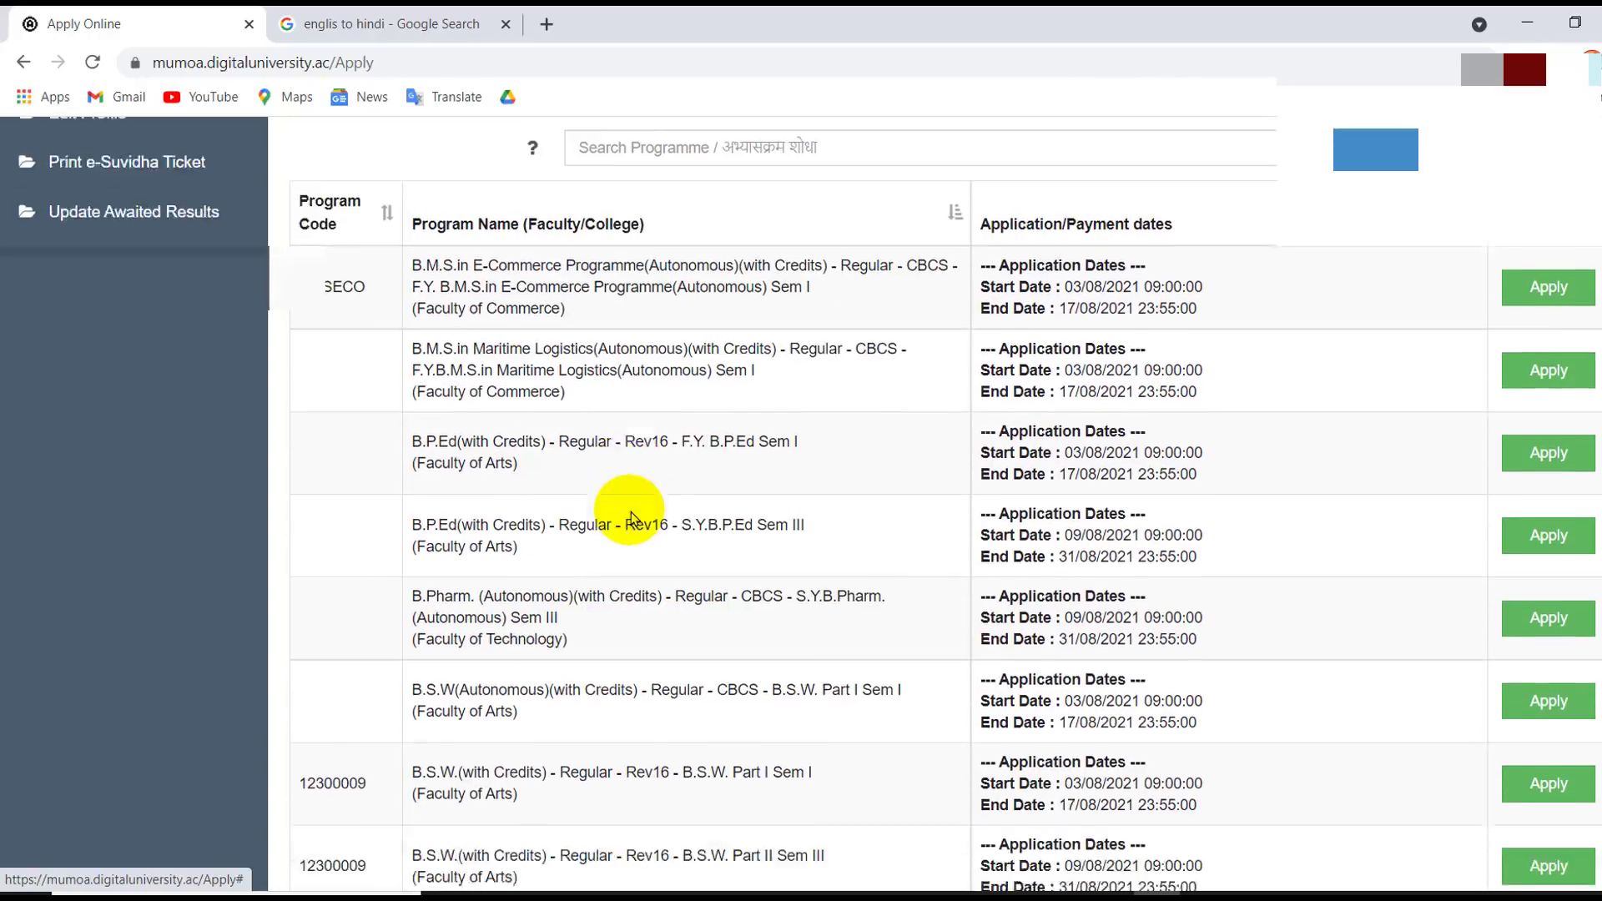
{"action": "scroll", "coordinate": [631, 512], "scroll_direction": "down", "scroll_amount": 4}
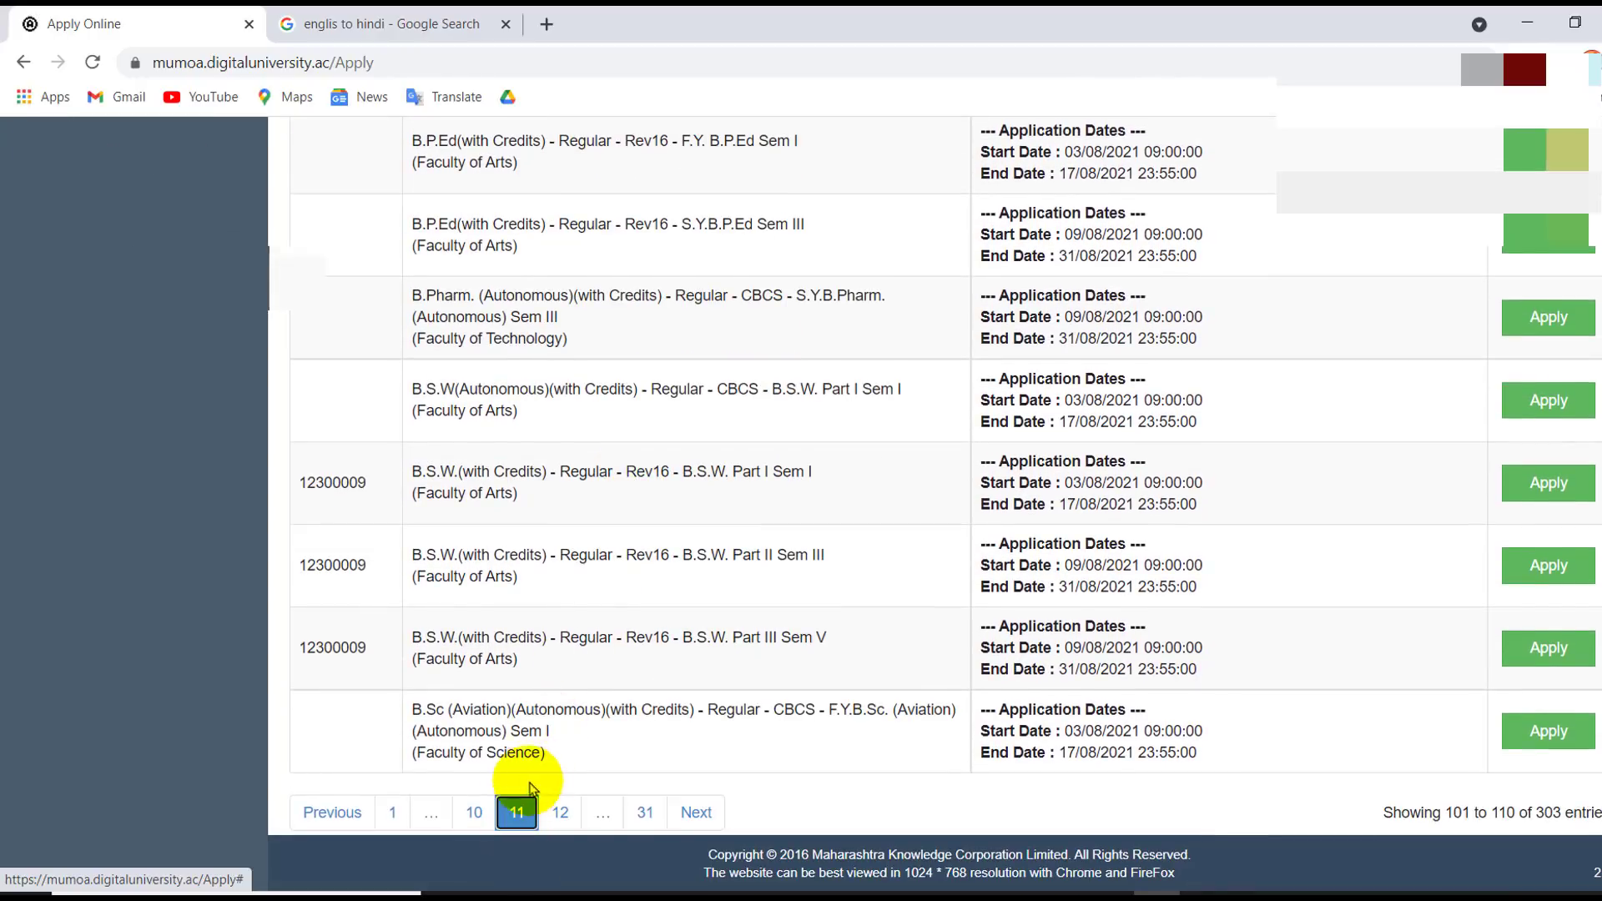
{"action": "left_click", "coordinate": [559, 814]}
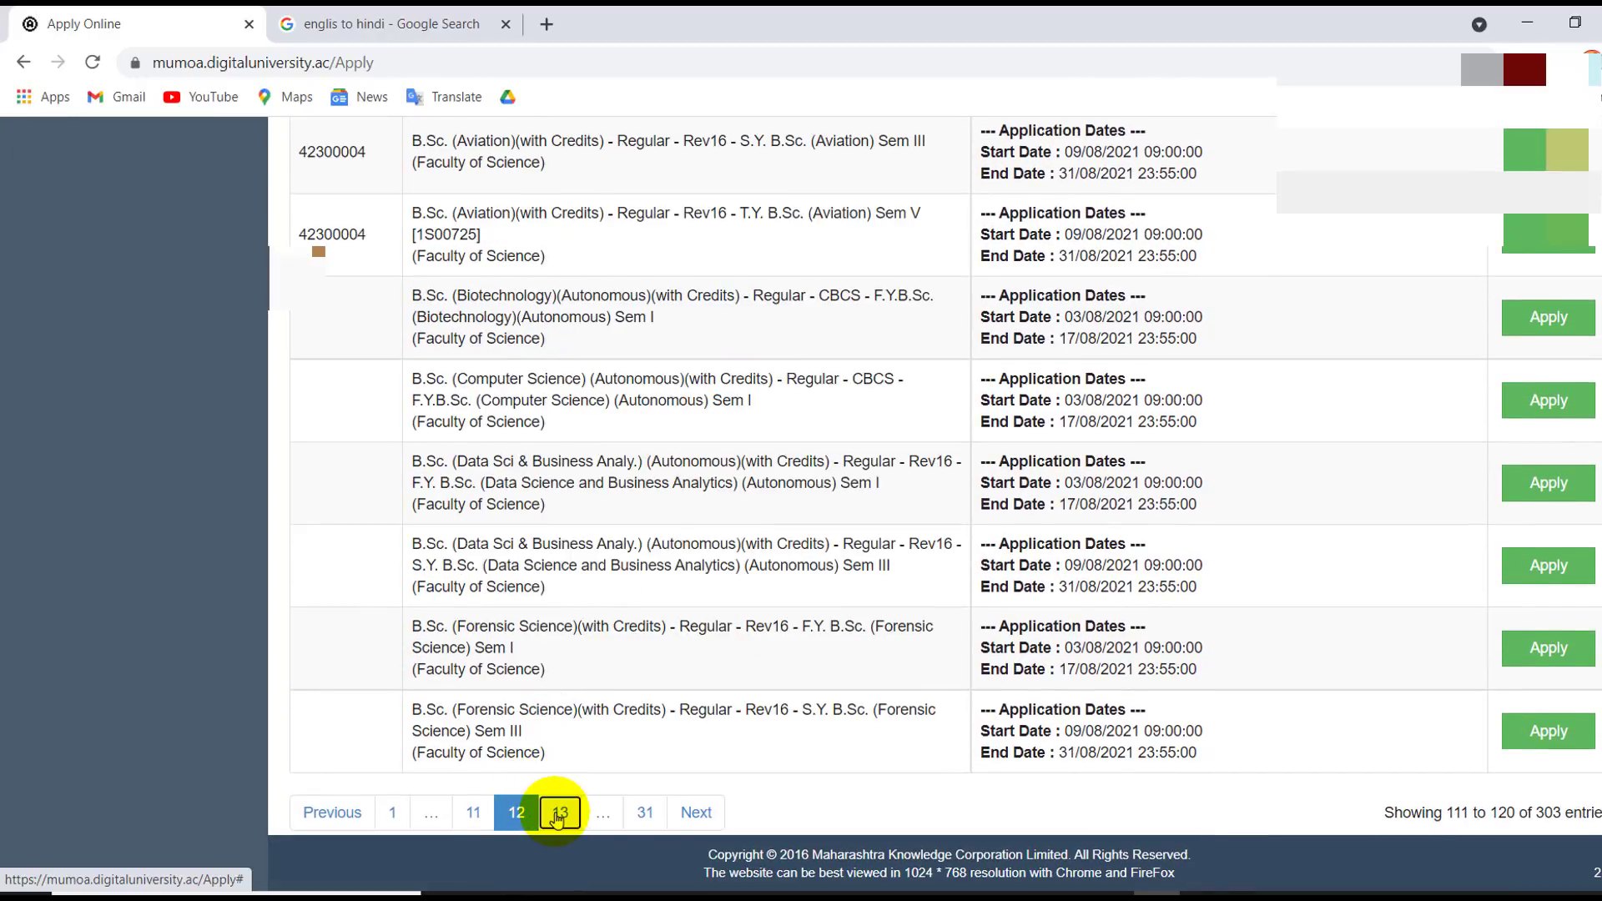
{"action": "scroll", "coordinate": [572, 404], "scroll_direction": "up", "scroll_amount": 12}
{"action": "scroll", "coordinate": [551, 480], "scroll_direction": "down", "scroll_amount": 5}
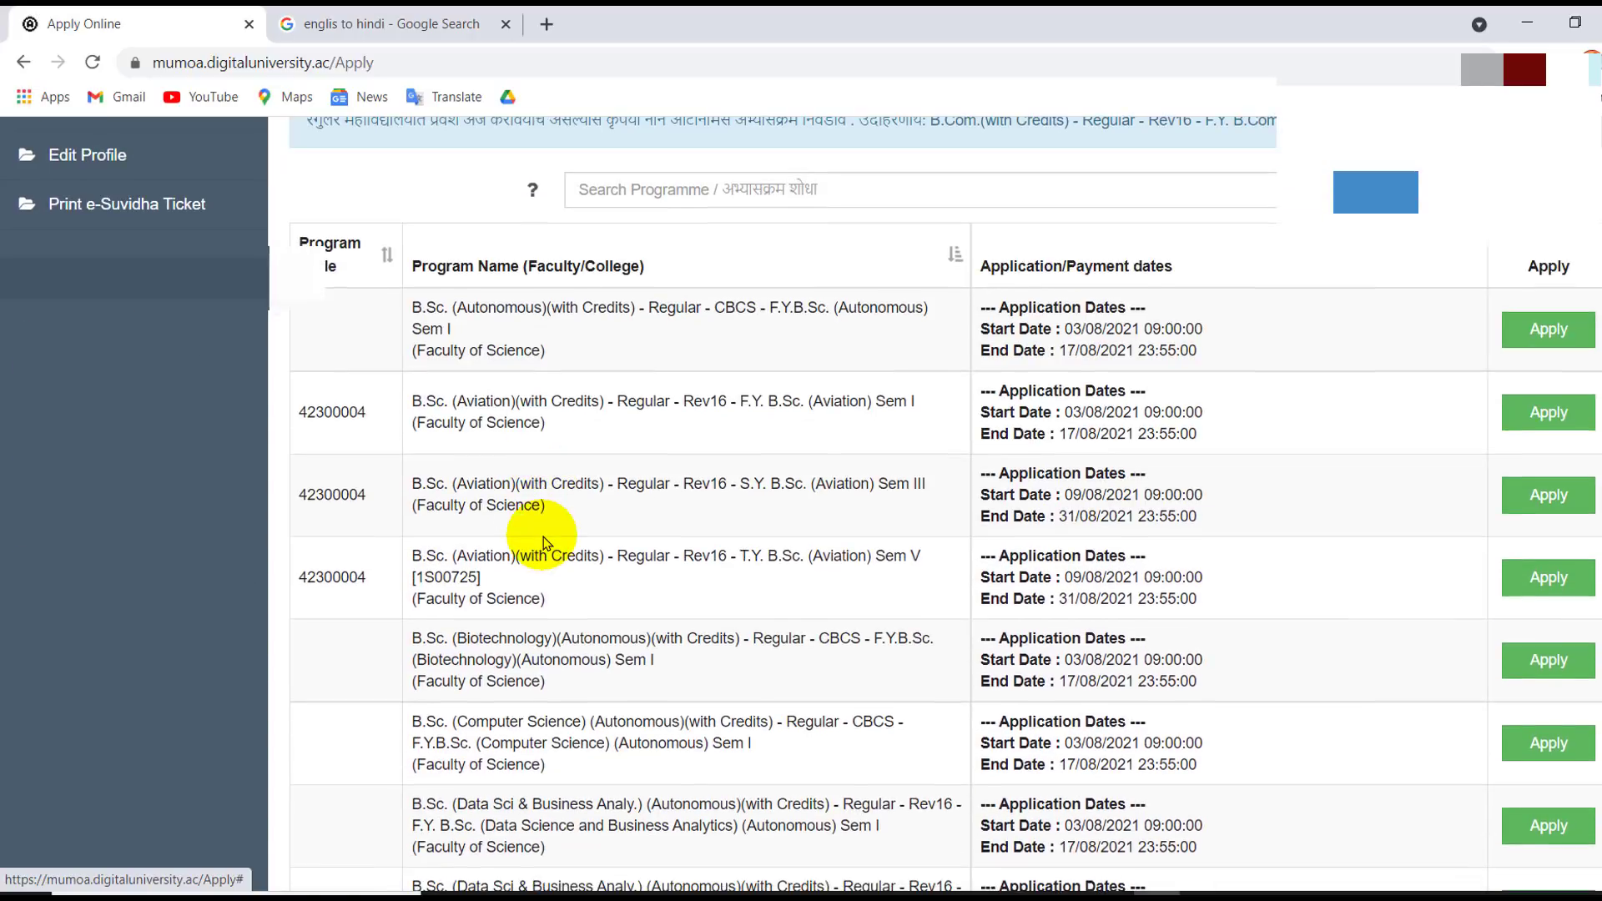
{"action": "scroll", "coordinate": [467, 543], "scroll_direction": "down", "scroll_amount": 2}
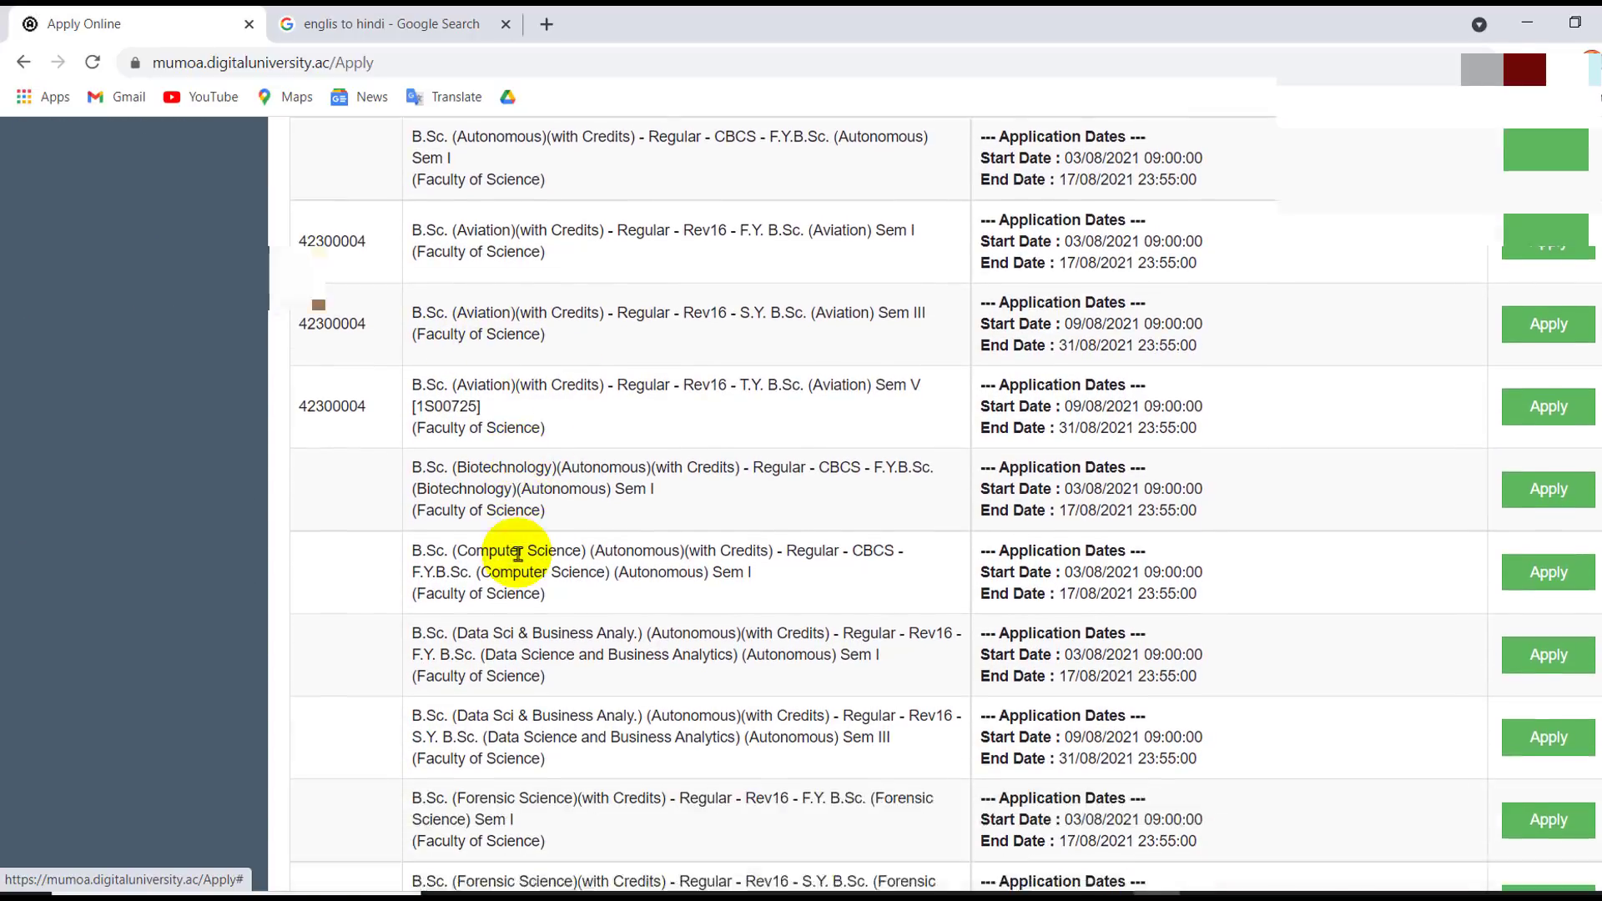
{"action": "scroll", "coordinate": [517, 555], "scroll_direction": "down", "scroll_amount": 1}
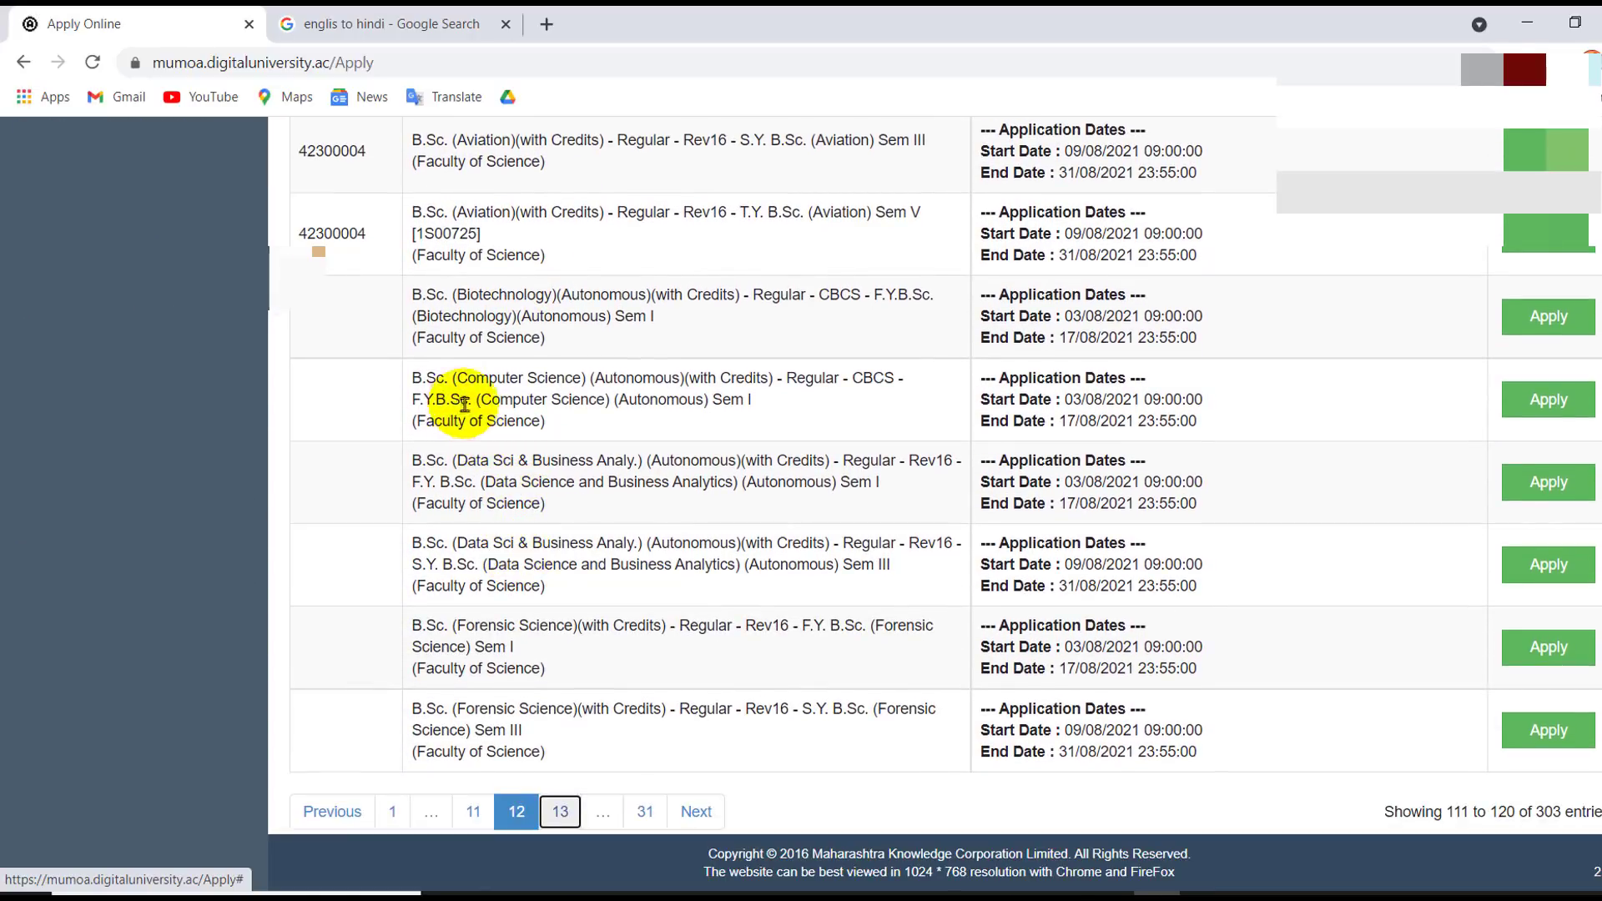
{"action": "left_click", "coordinate": [560, 811]}
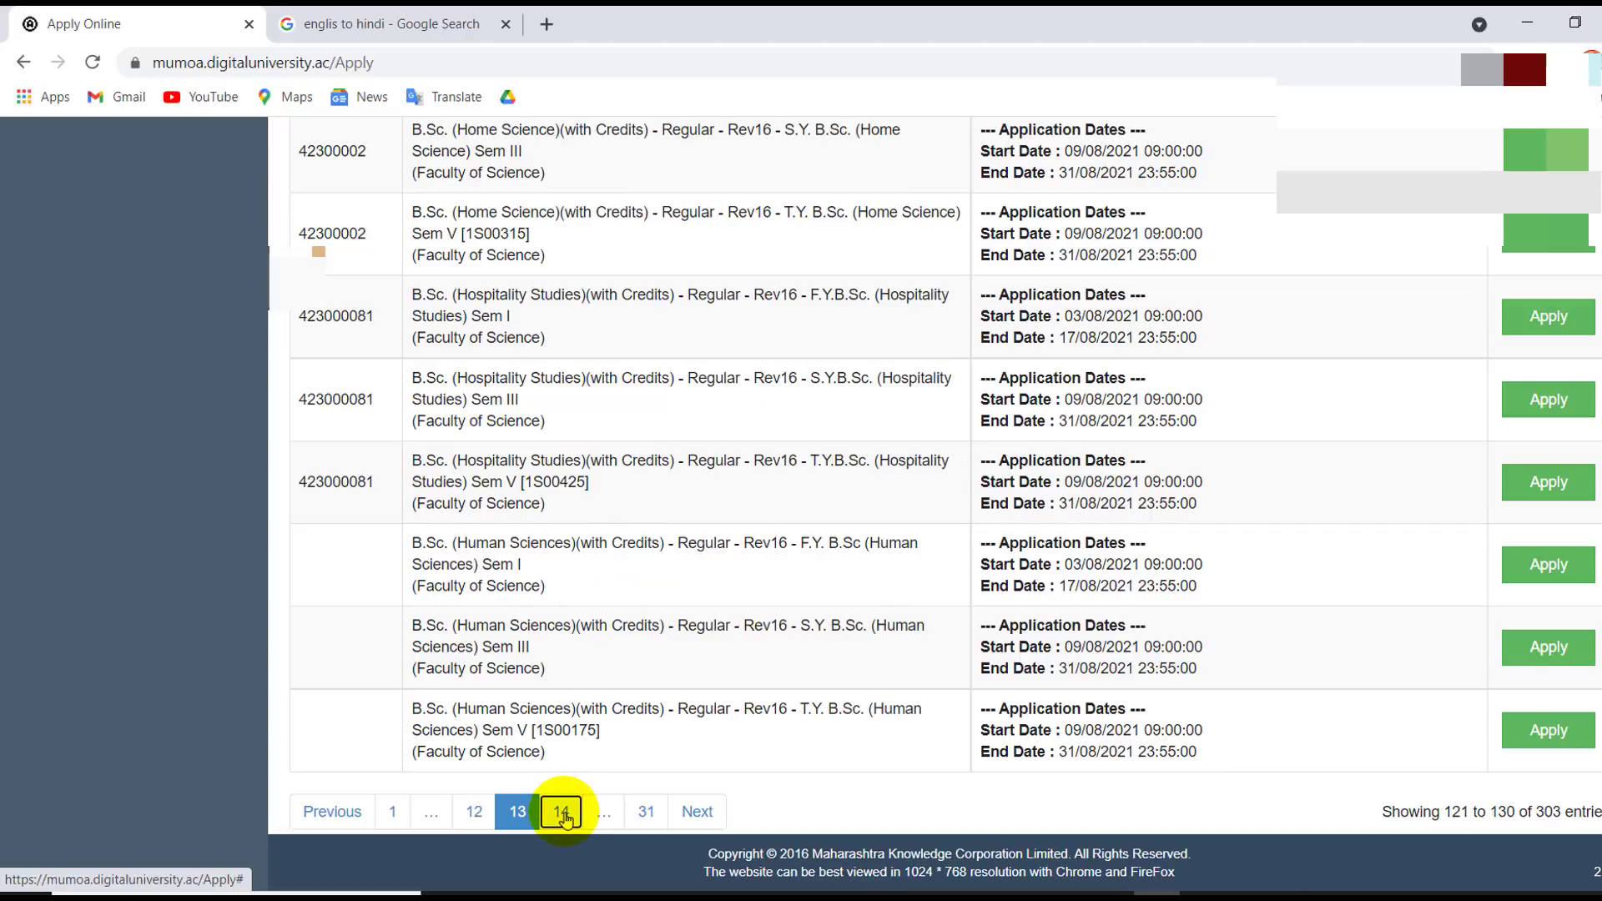
{"action": "scroll", "coordinate": [598, 619], "scroll_direction": "up", "scroll_amount": 3}
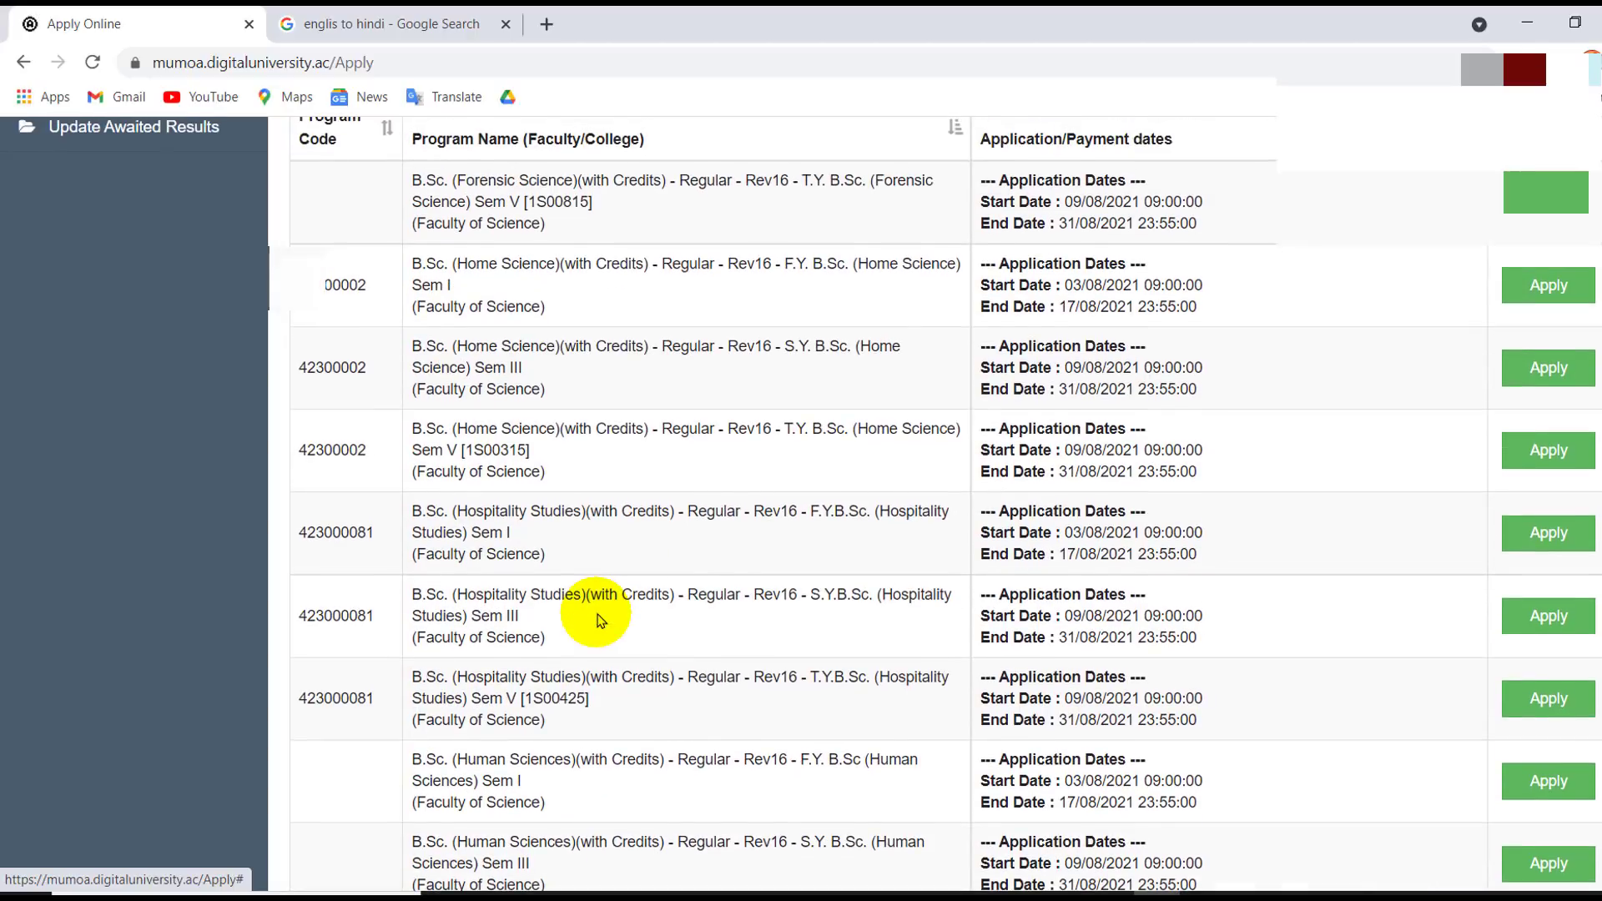
{"action": "scroll", "coordinate": [597, 619], "scroll_direction": "down", "scroll_amount": 3}
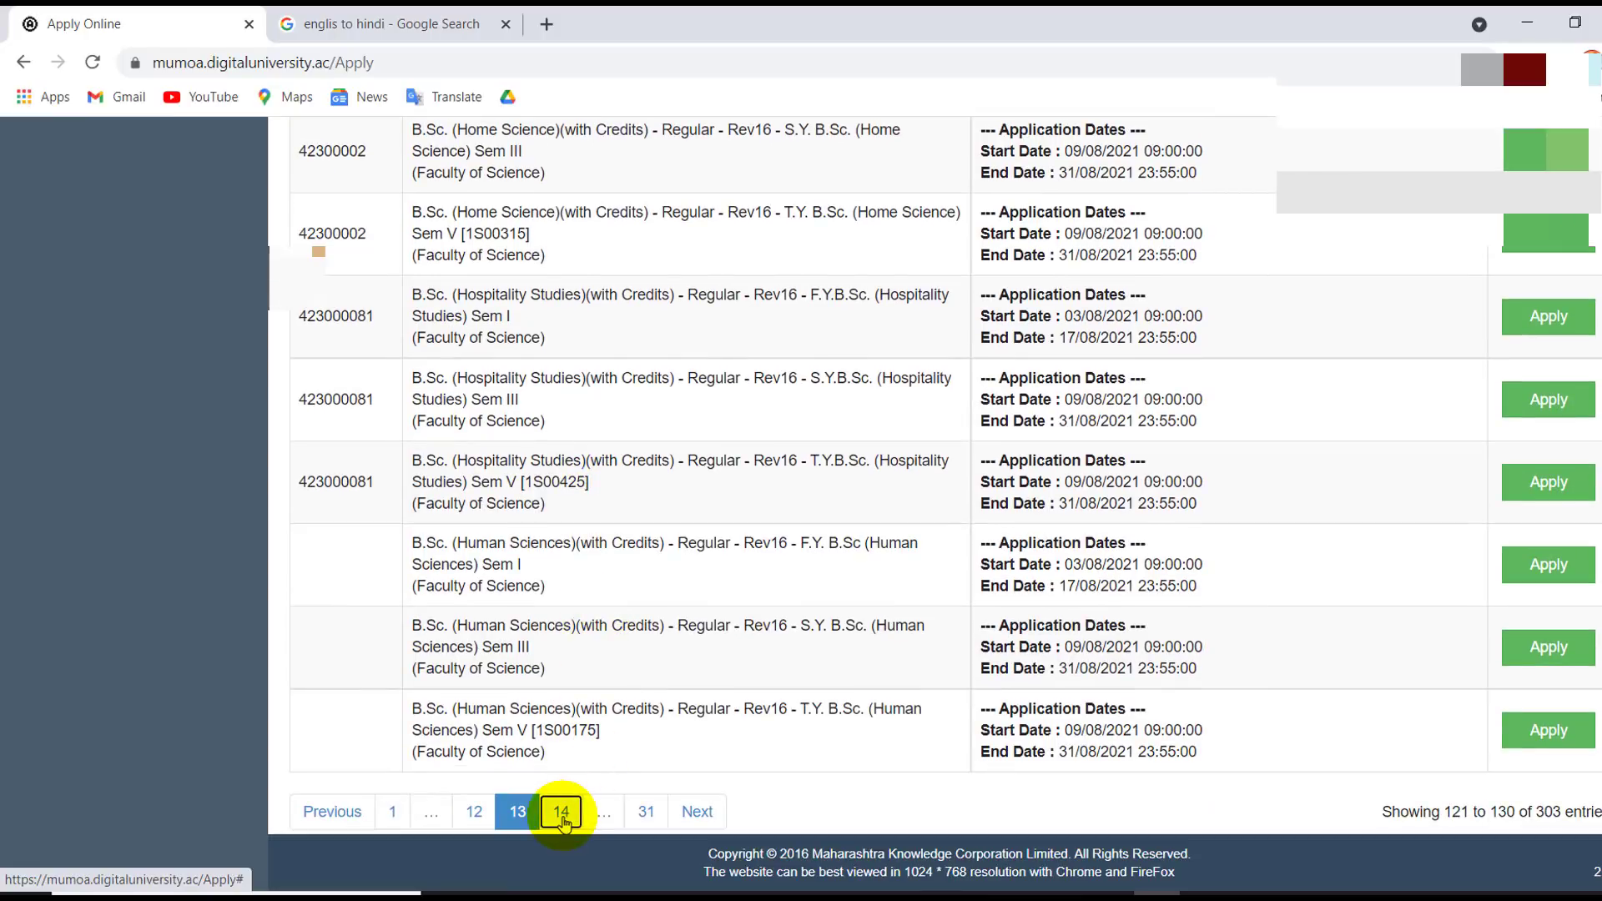
{"action": "left_click", "coordinate": [562, 811]}
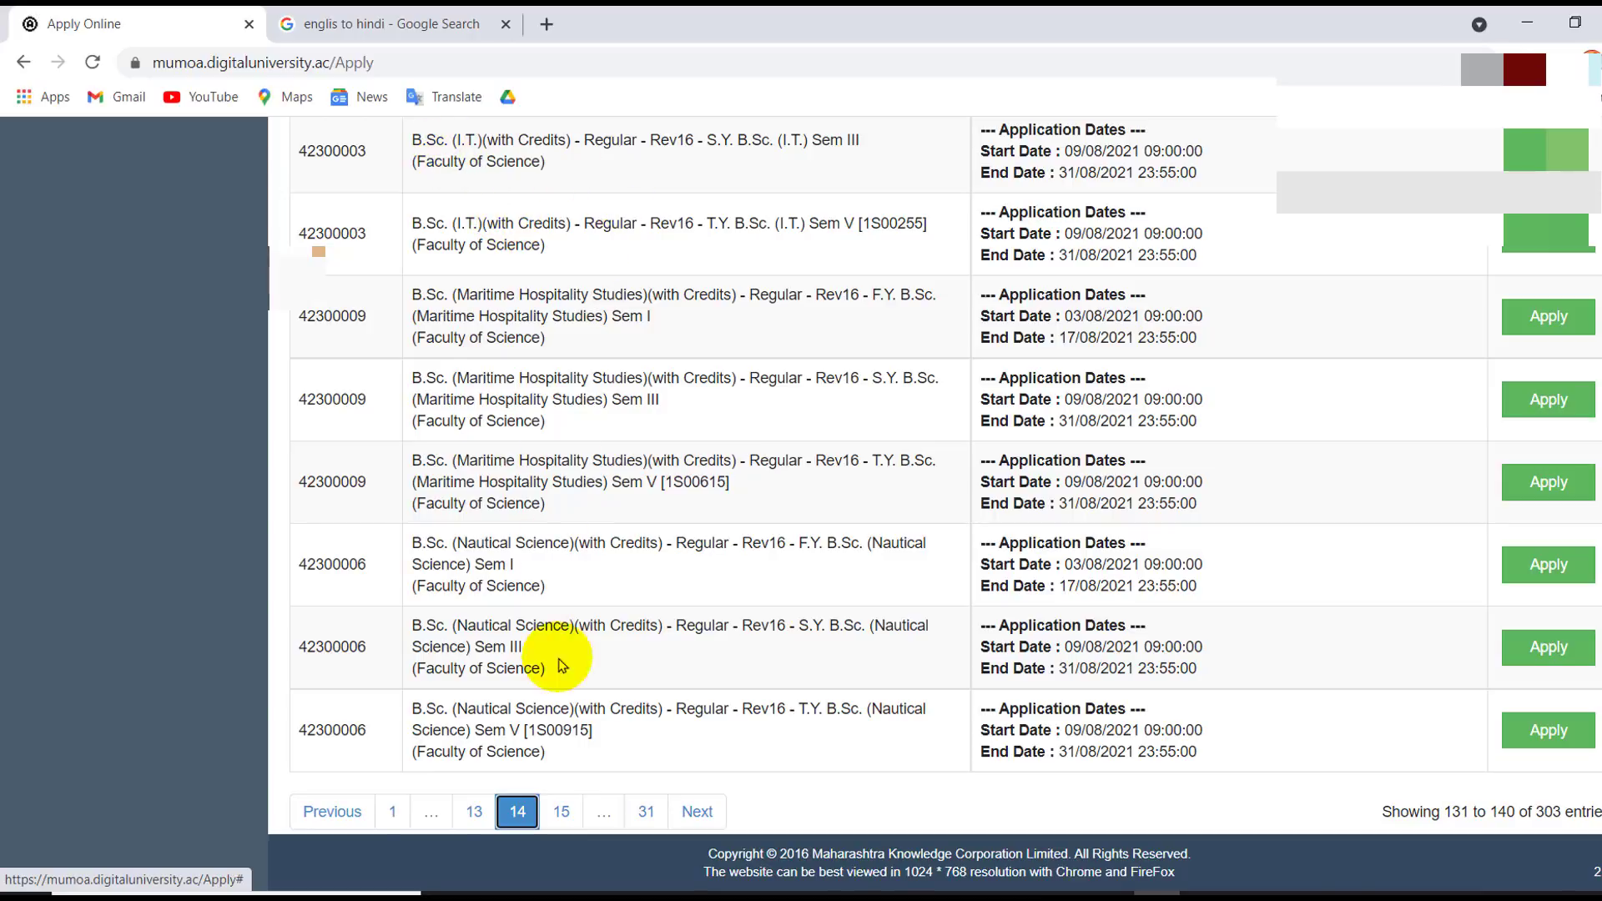
{"action": "left_click", "coordinate": [475, 816]}
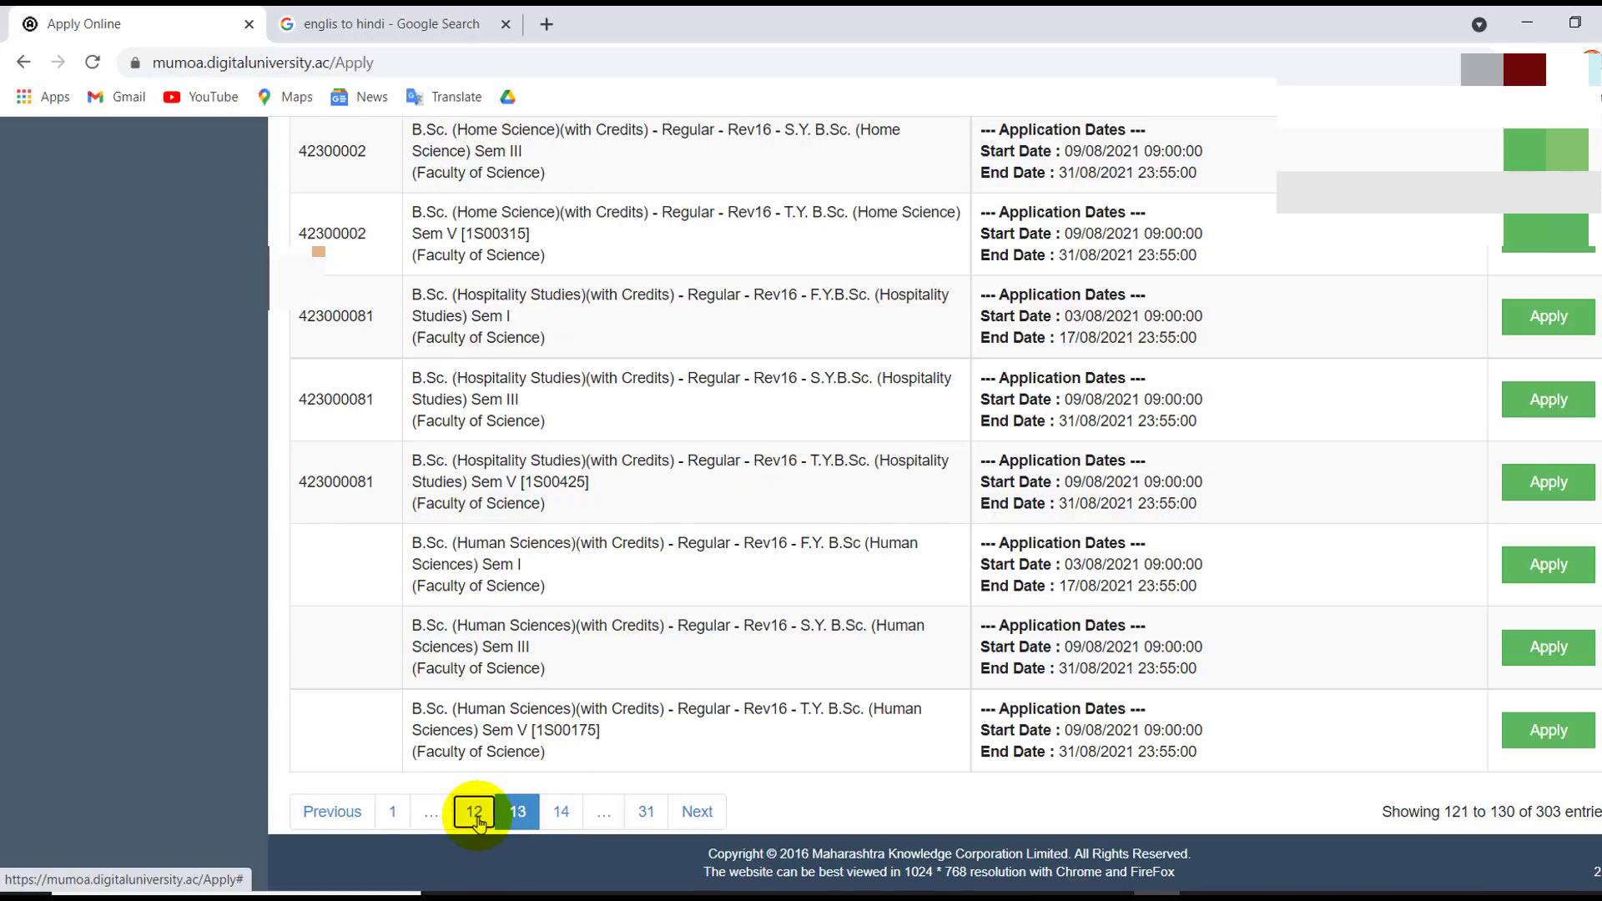
{"action": "scroll", "coordinate": [521, 459], "scroll_direction": "up", "scroll_amount": 3}
{"action": "scroll", "coordinate": [529, 447], "scroll_direction": "up", "scroll_amount": 1}
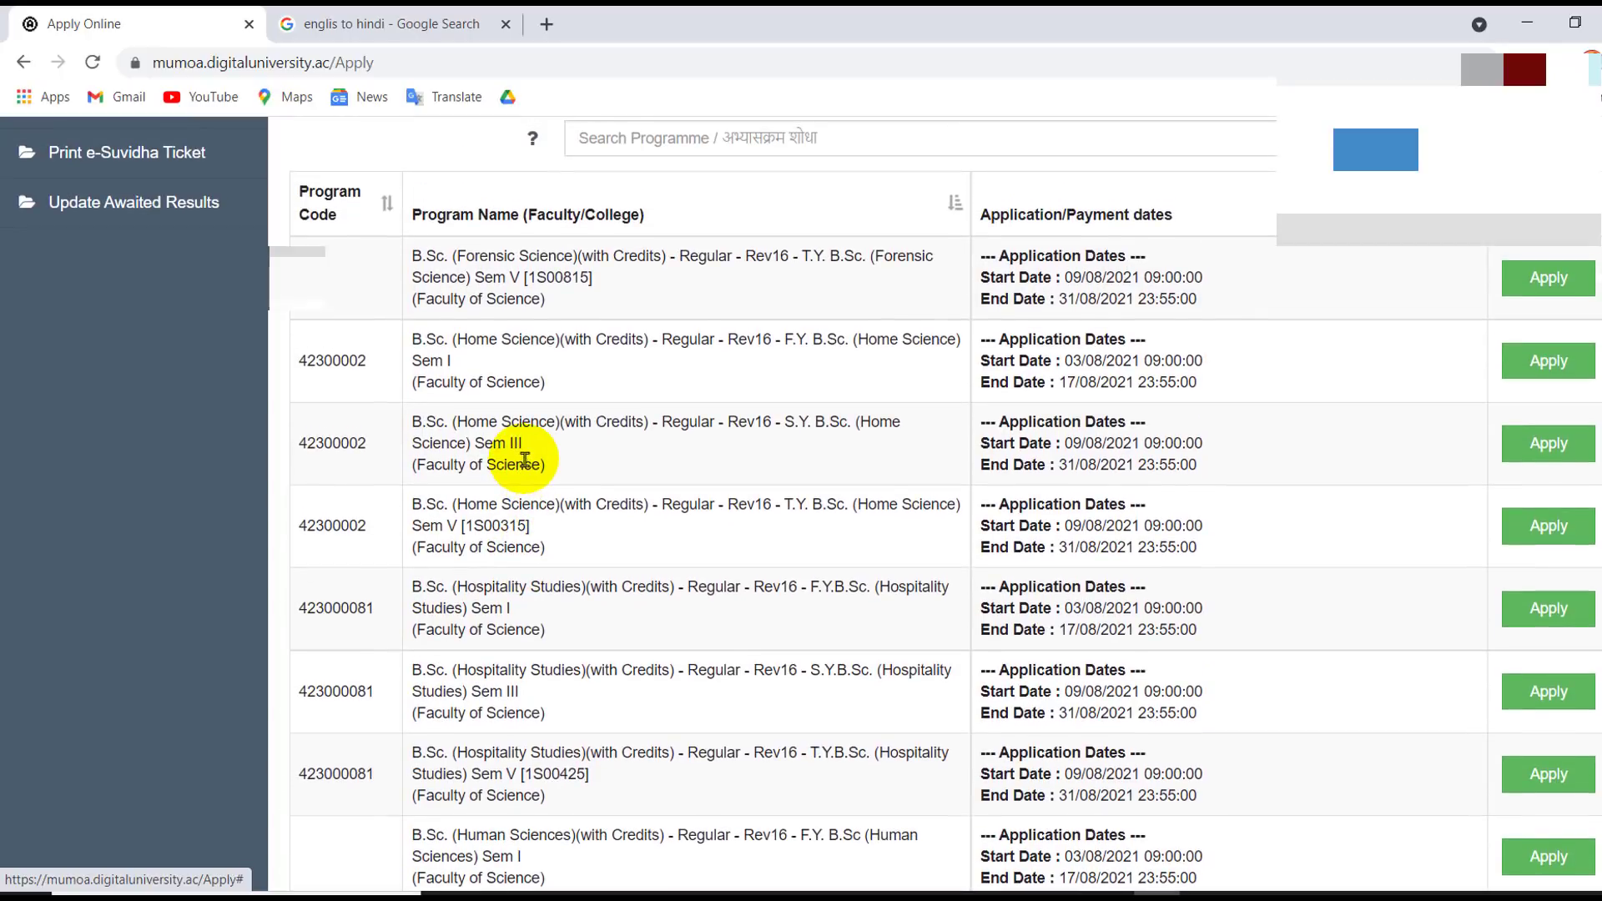
{"action": "scroll", "coordinate": [476, 804], "scroll_direction": "down", "scroll_amount": 4}
{"action": "left_click", "coordinate": [473, 812]}
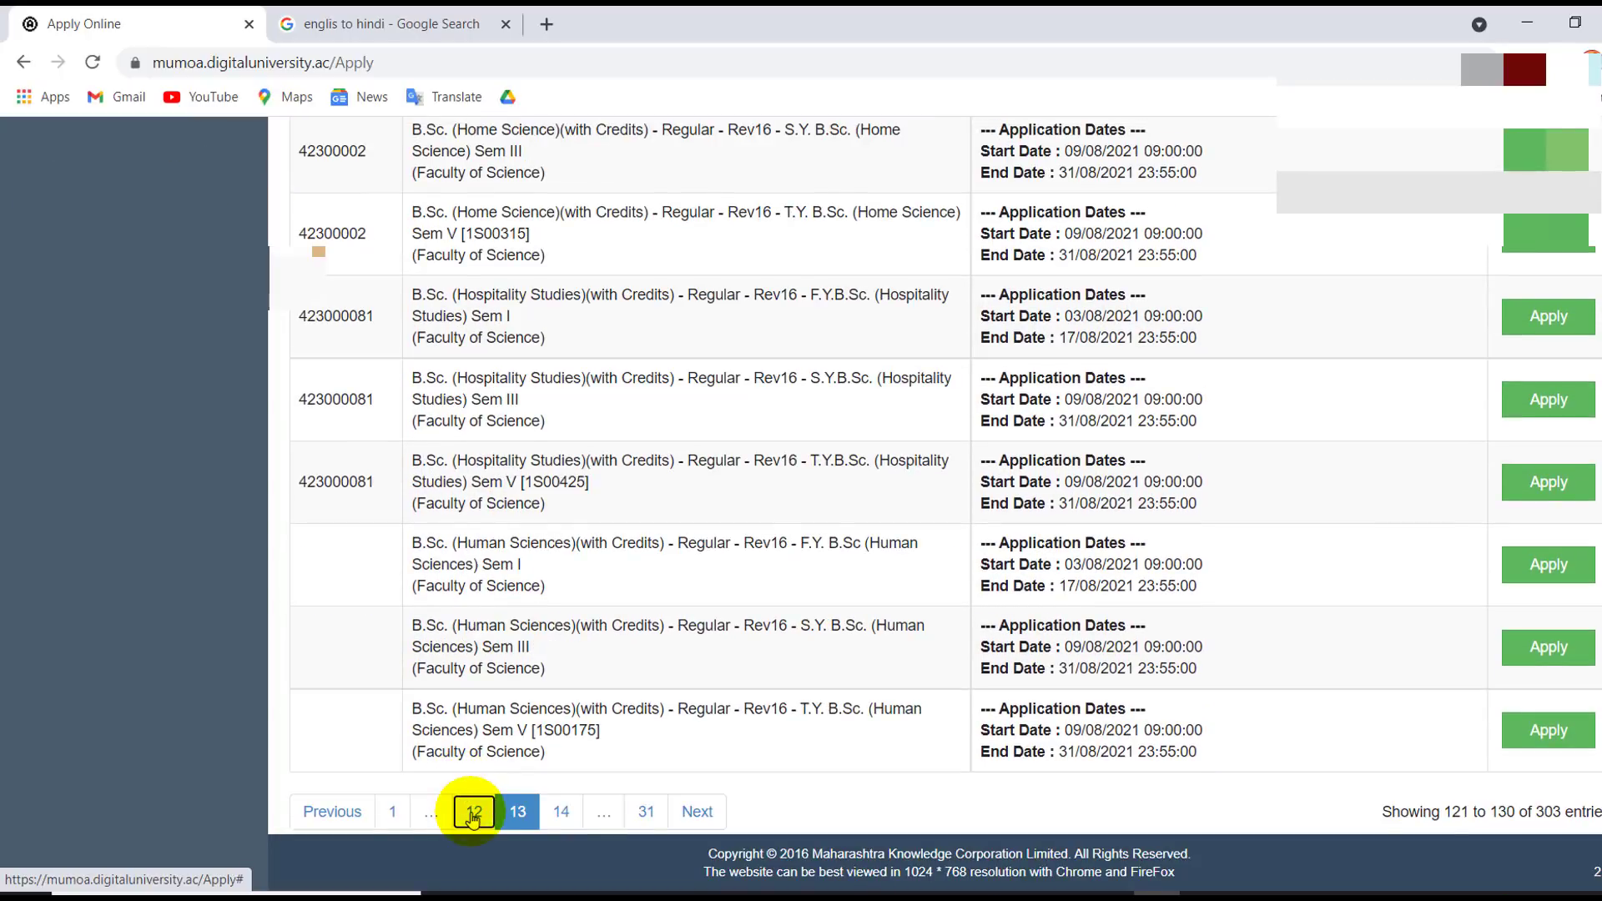
{"action": "scroll", "coordinate": [665, 438], "scroll_direction": "up", "scroll_amount": 1}
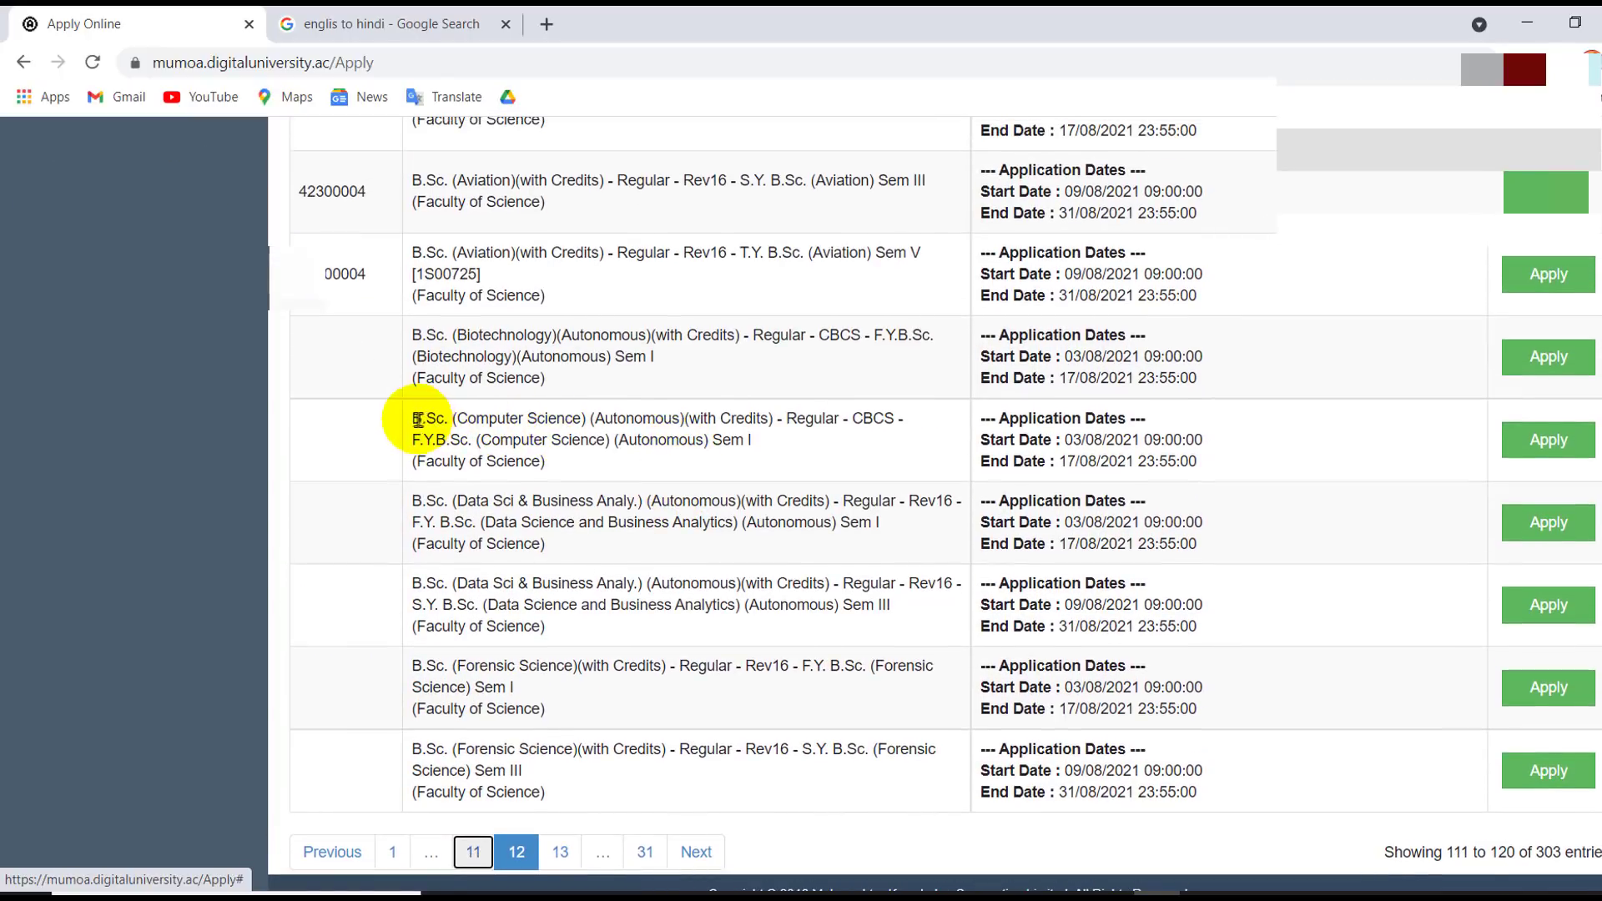
{"action": "left_click_drag", "start_coordinate": [422, 418], "coordinate": [742, 466]}
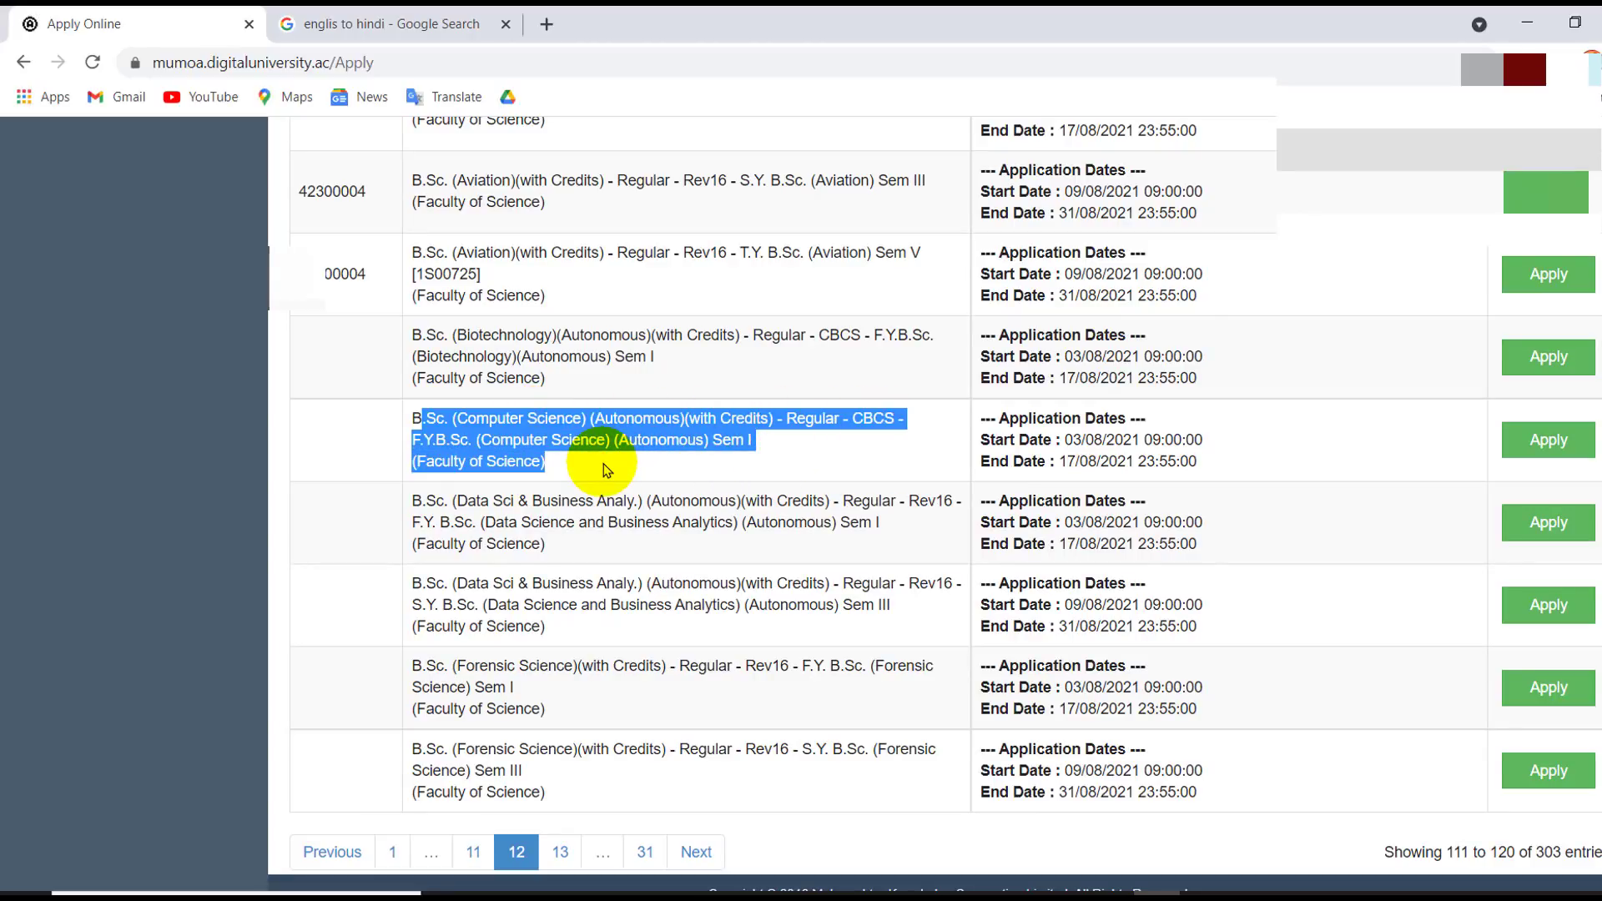
{"action": "left_click", "coordinate": [597, 418]}
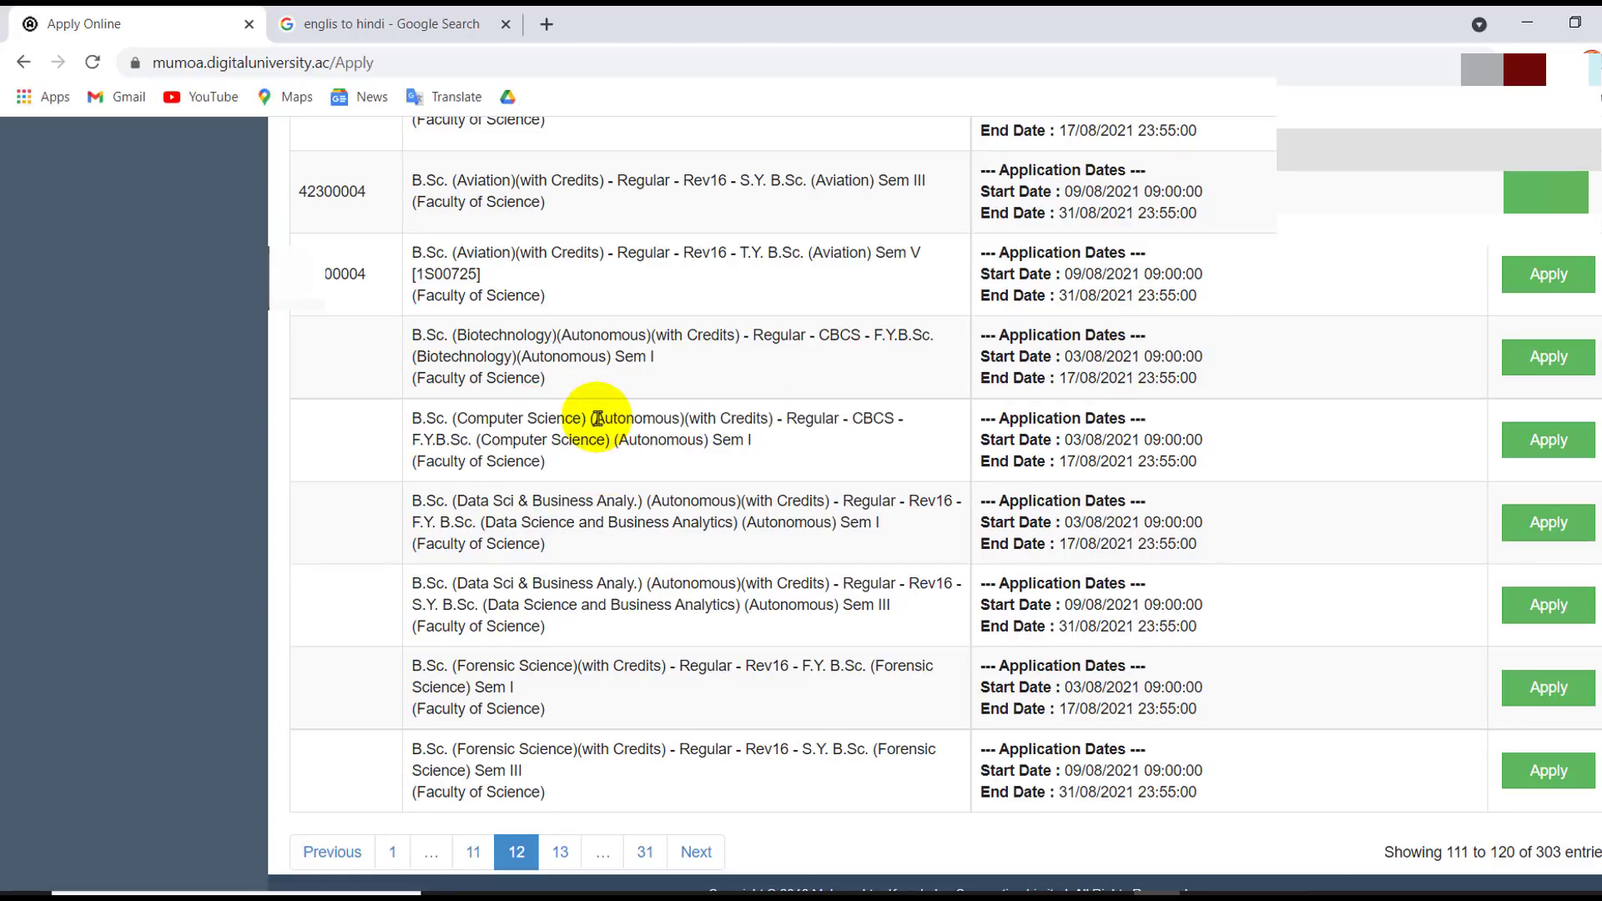
{"action": "left_click_drag", "start_coordinate": [598, 418], "coordinate": [767, 419]}
{"action": "left_click", "coordinate": [677, 436]}
{"action": "scroll", "coordinate": [677, 437], "scroll_direction": "up", "scroll_amount": 1}
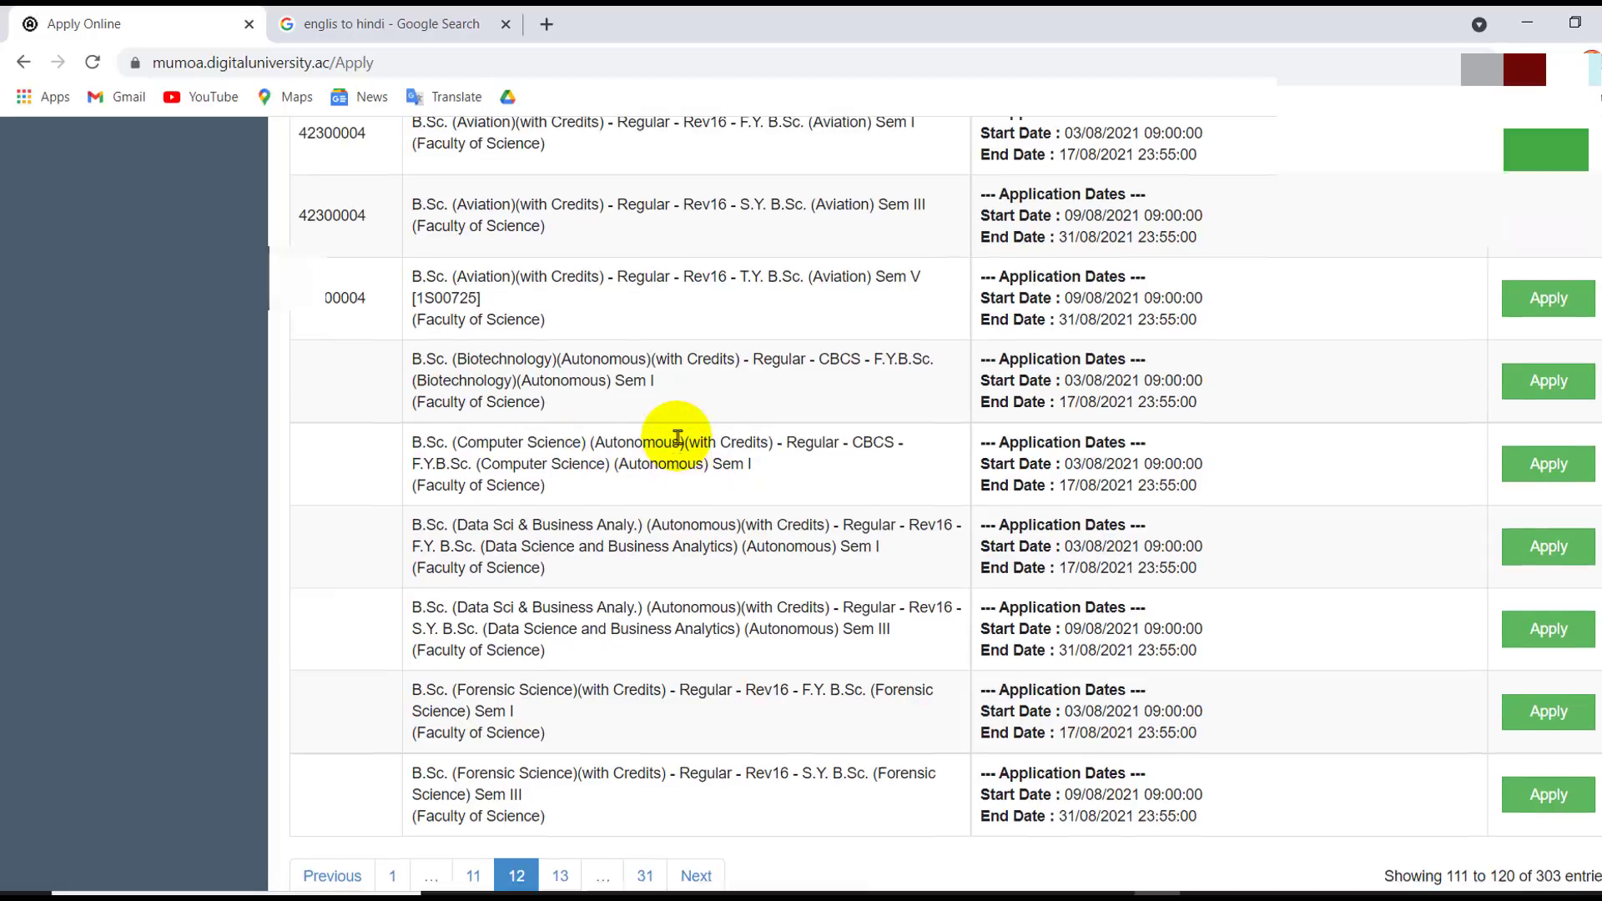
{"action": "scroll", "coordinate": [668, 426], "scroll_direction": "up", "scroll_amount": 2}
{"action": "scroll", "coordinate": [659, 427], "scroll_direction": "down", "scroll_amount": 3}
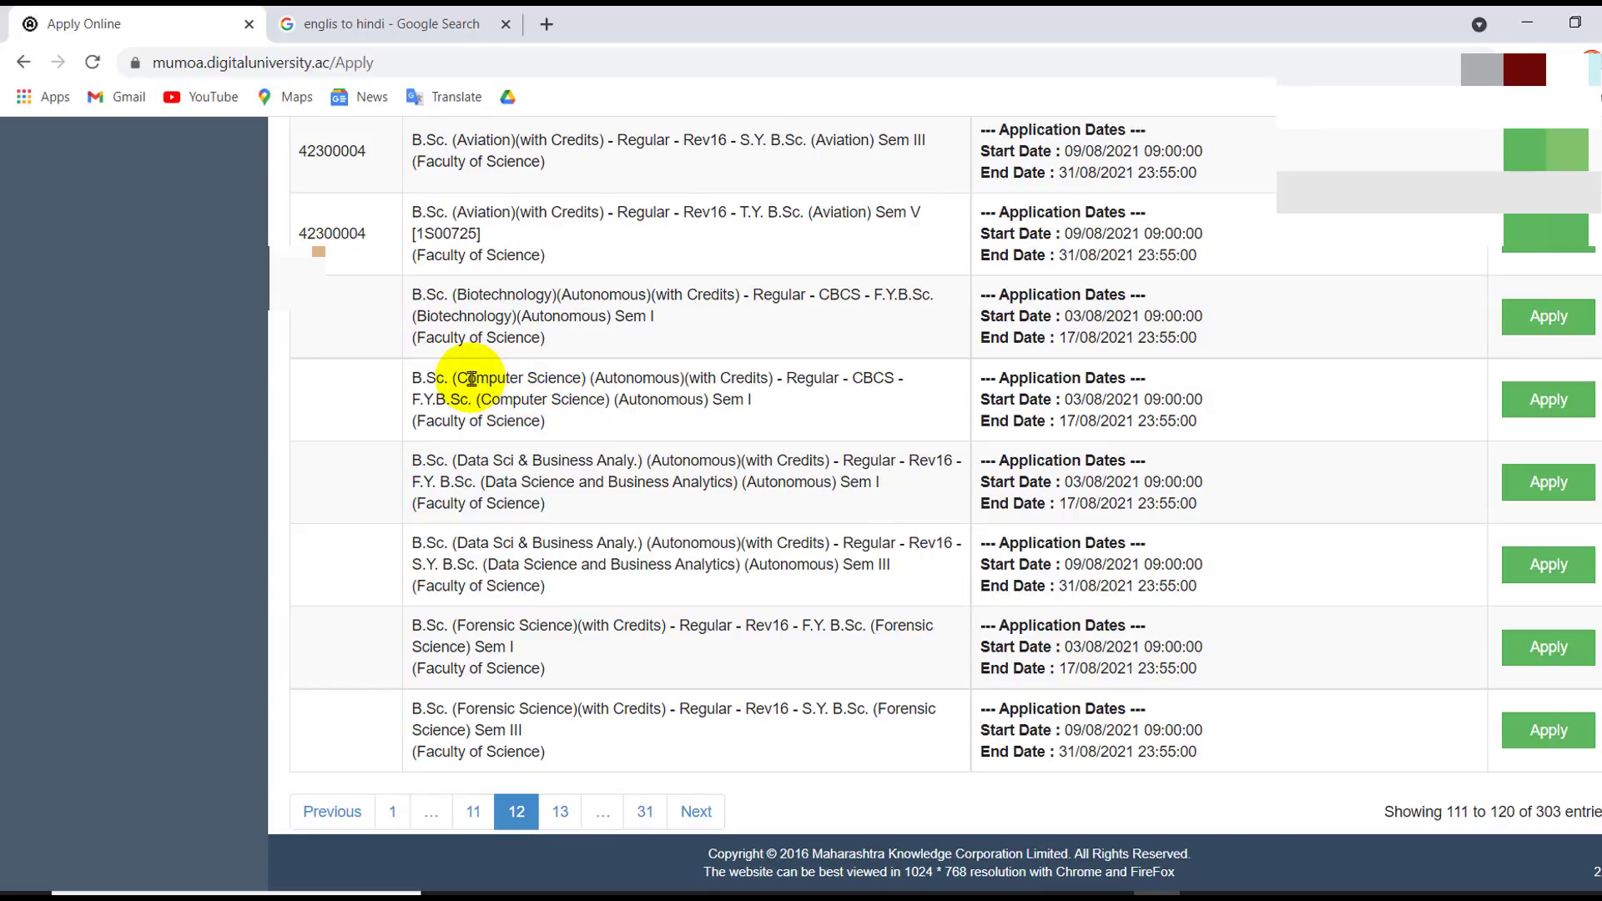
{"action": "left_click_drag", "start_coordinate": [468, 383], "coordinate": [731, 400]}
{"action": "left_click", "coordinate": [697, 400]}
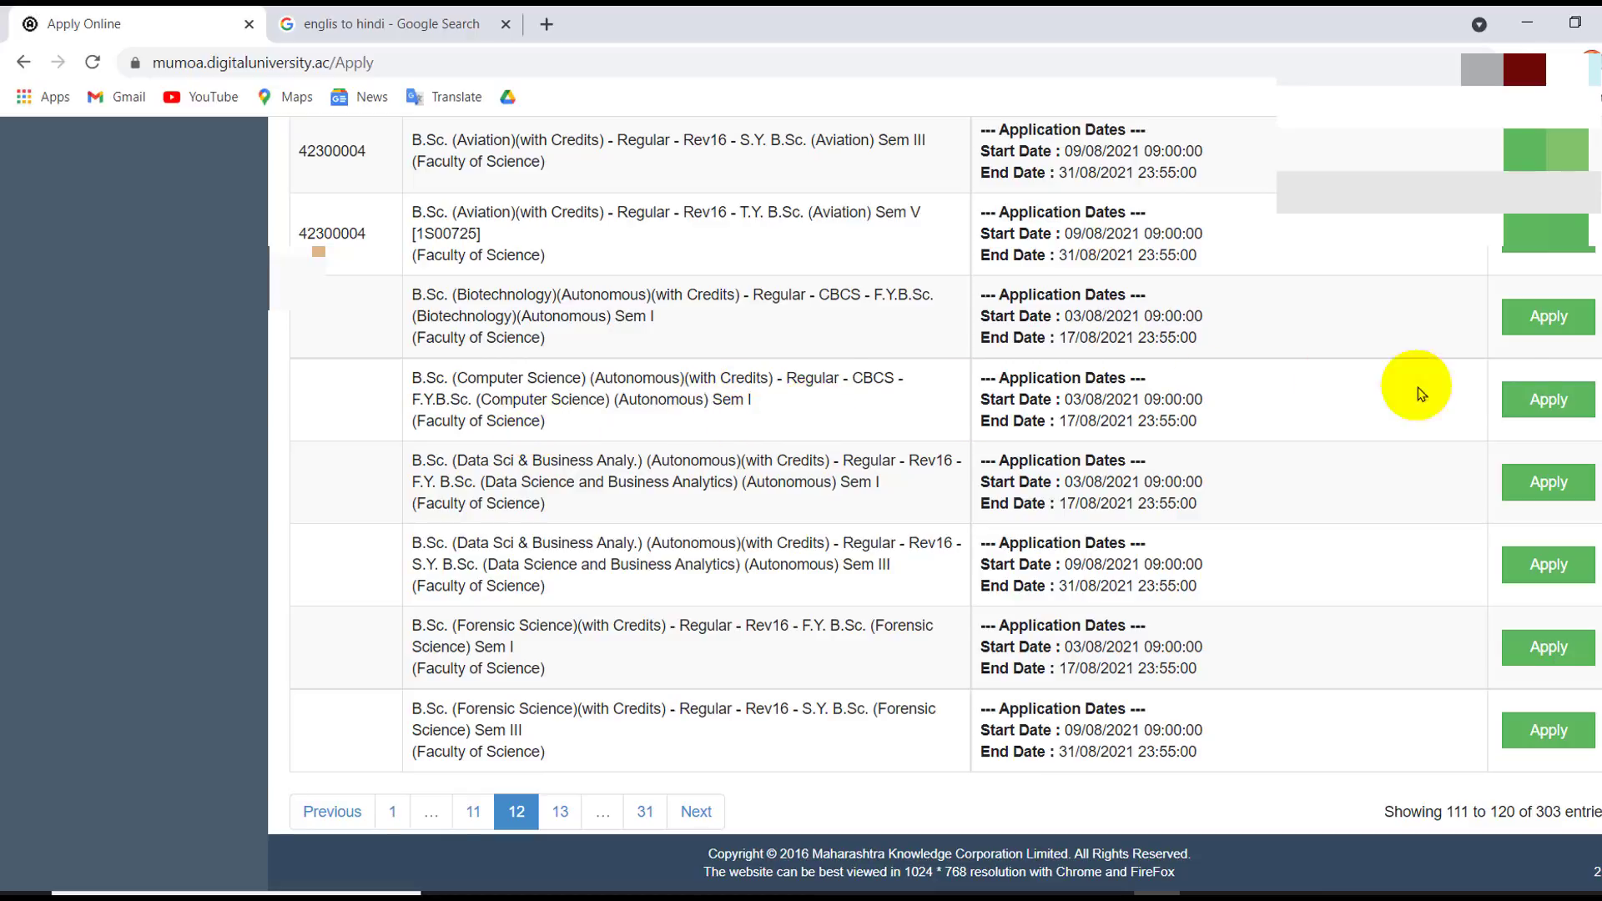
Apply for F.Y.B.Sc. Computer Science (Autonomous) Sem I and agree to the eligibility criteria.
{"action": "left_click", "coordinate": [1560, 400]}
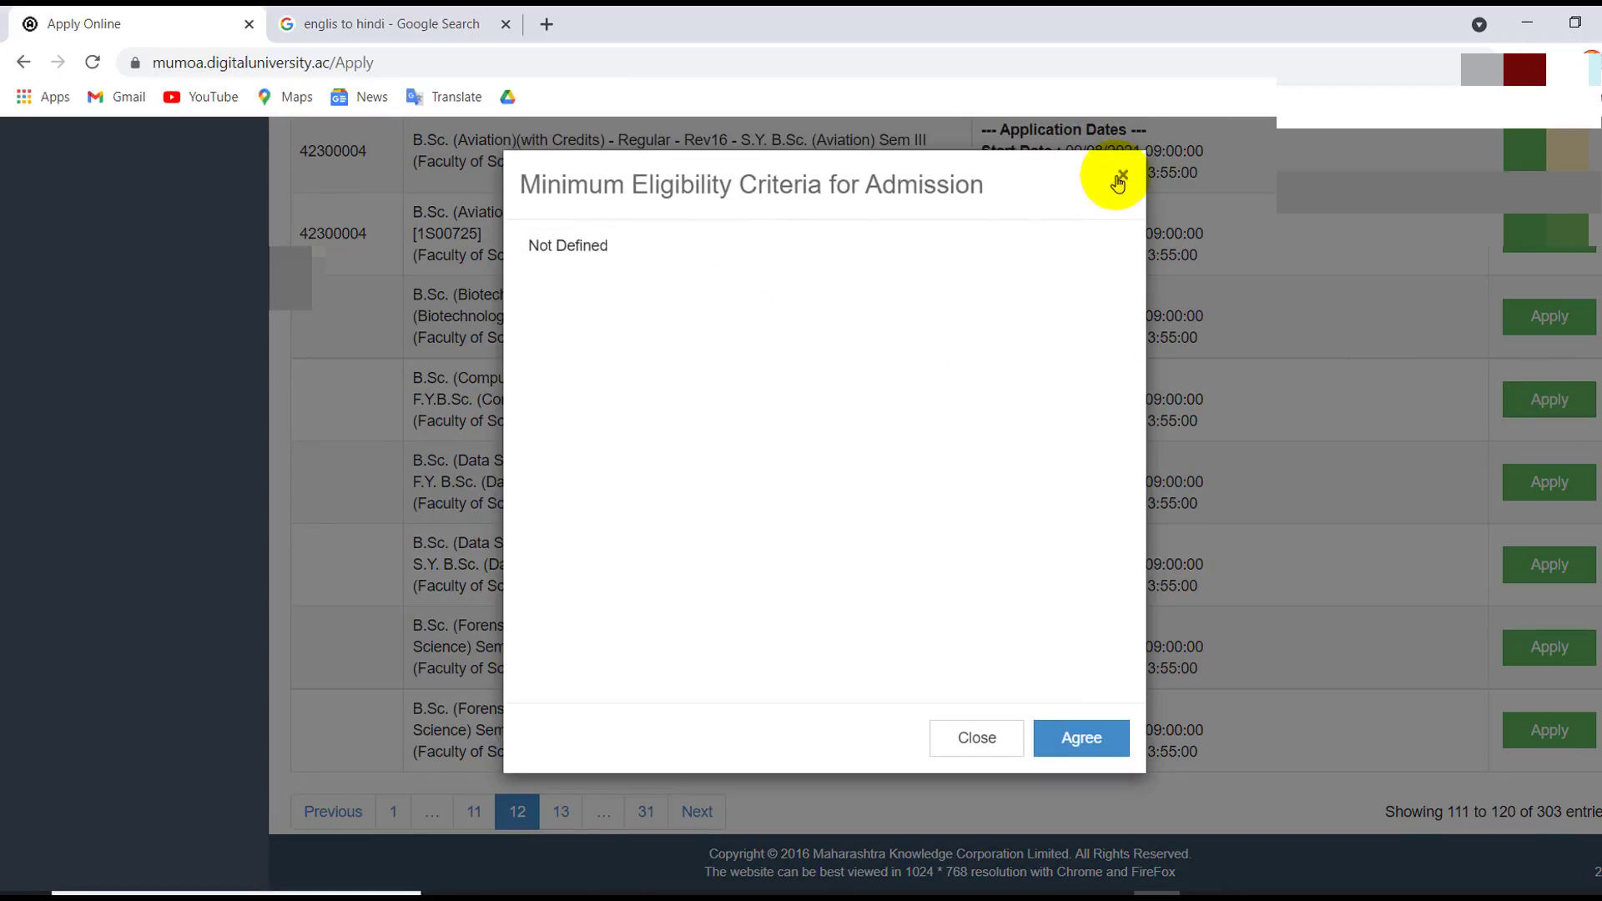
{"action": "left_click", "coordinate": [1074, 734]}
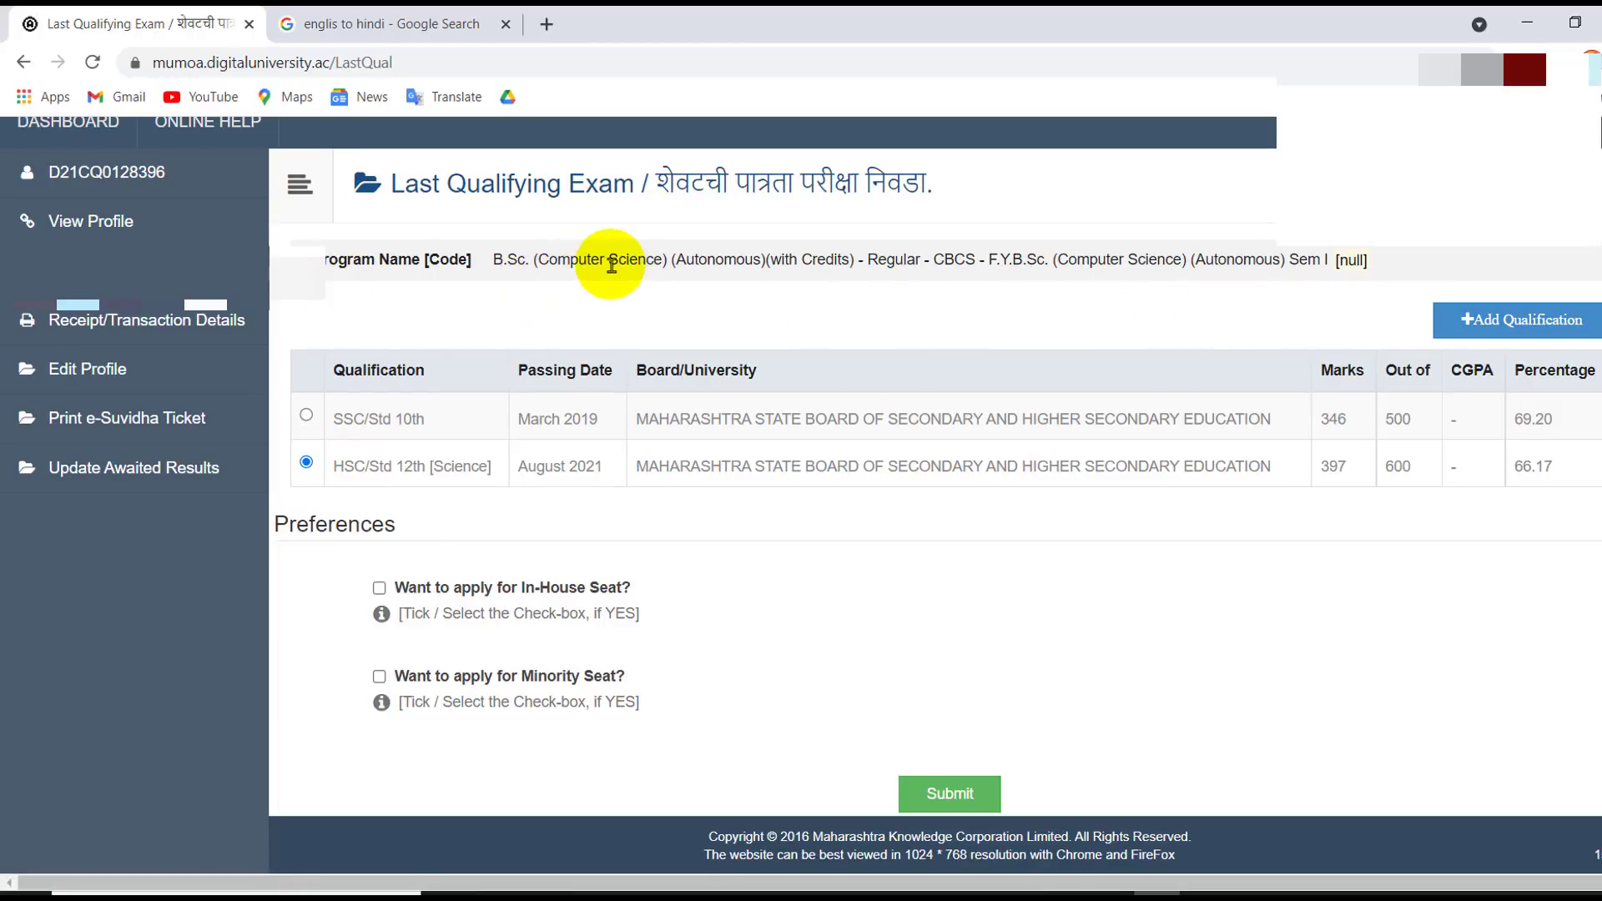
{"action": "left_click_drag", "start_coordinate": [686, 260], "coordinate": [1054, 263]}
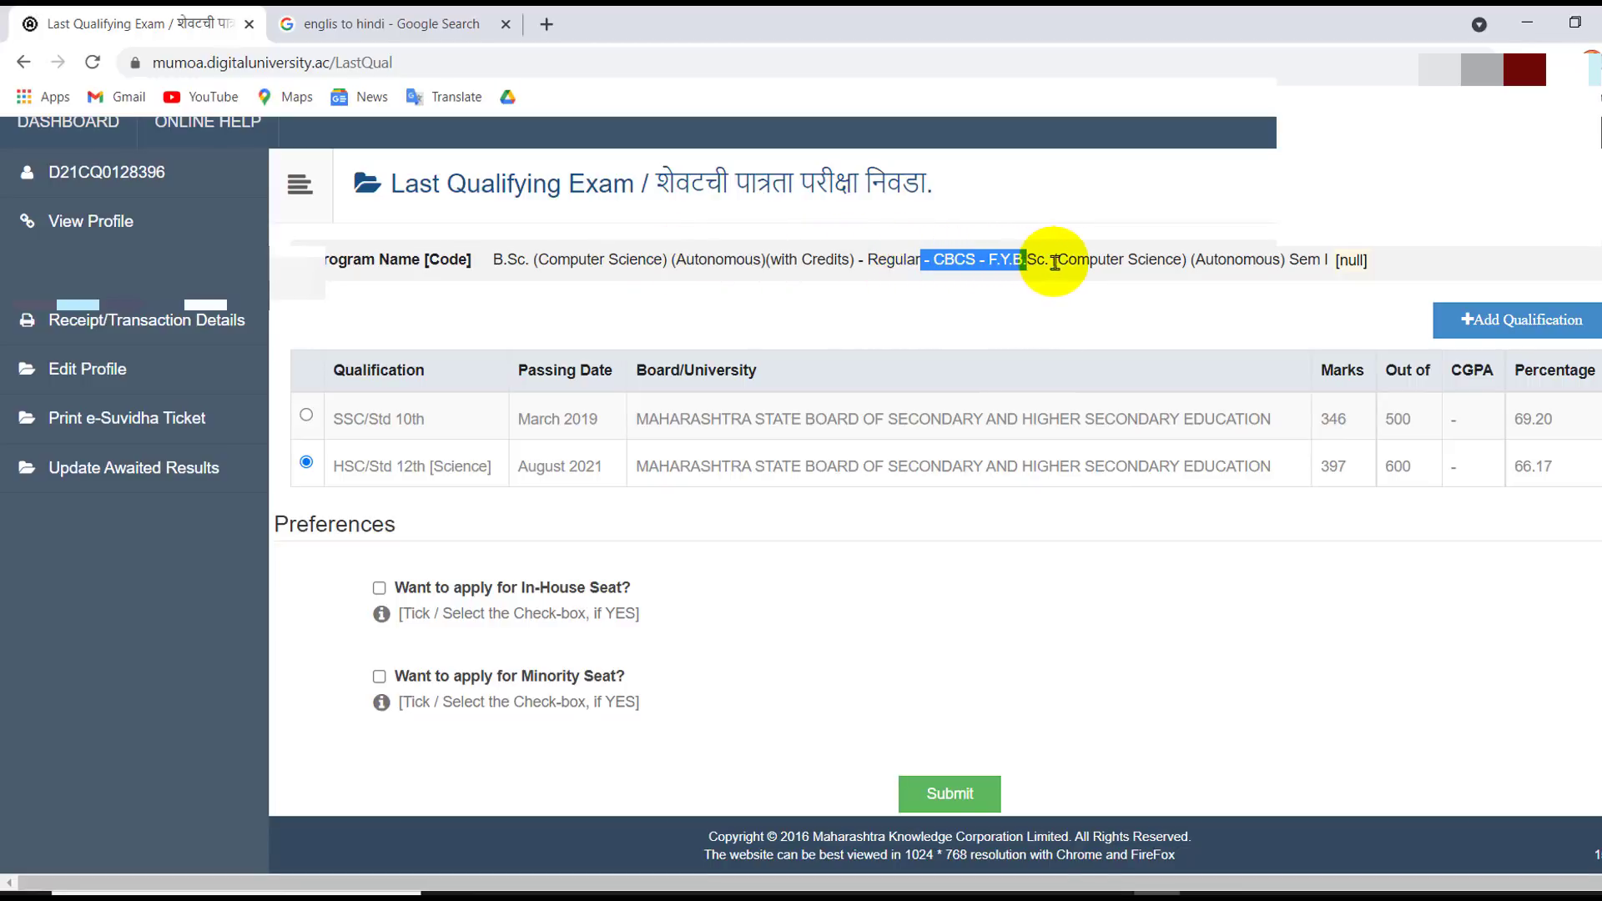
{"action": "left_click", "coordinate": [1026, 261]}
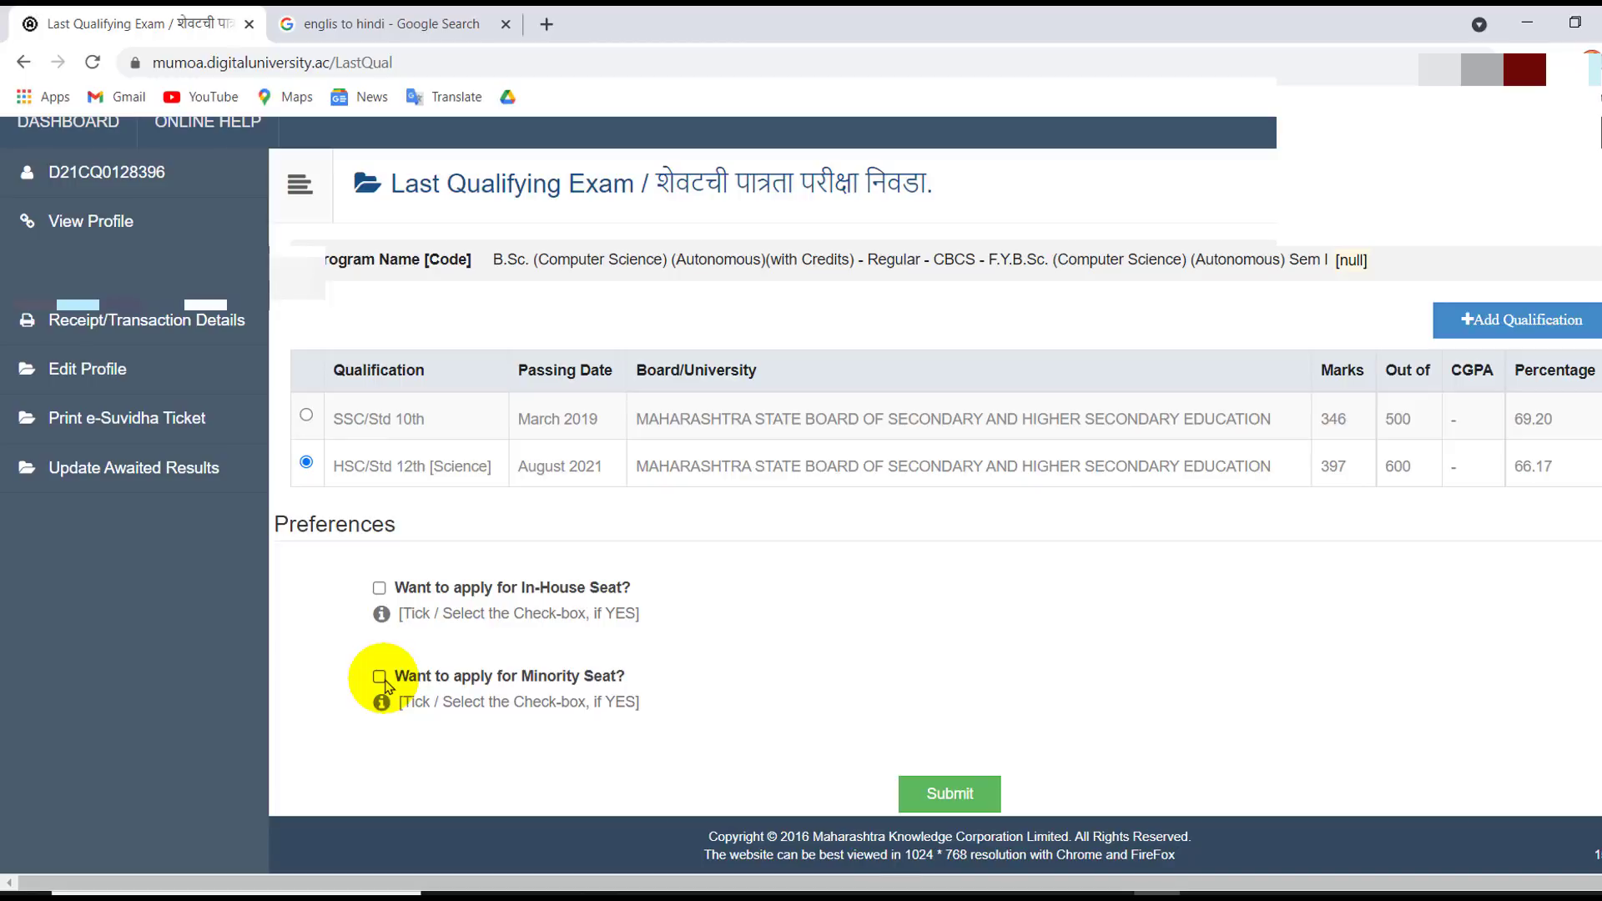
{"action": "left_click", "coordinate": [378, 679]}
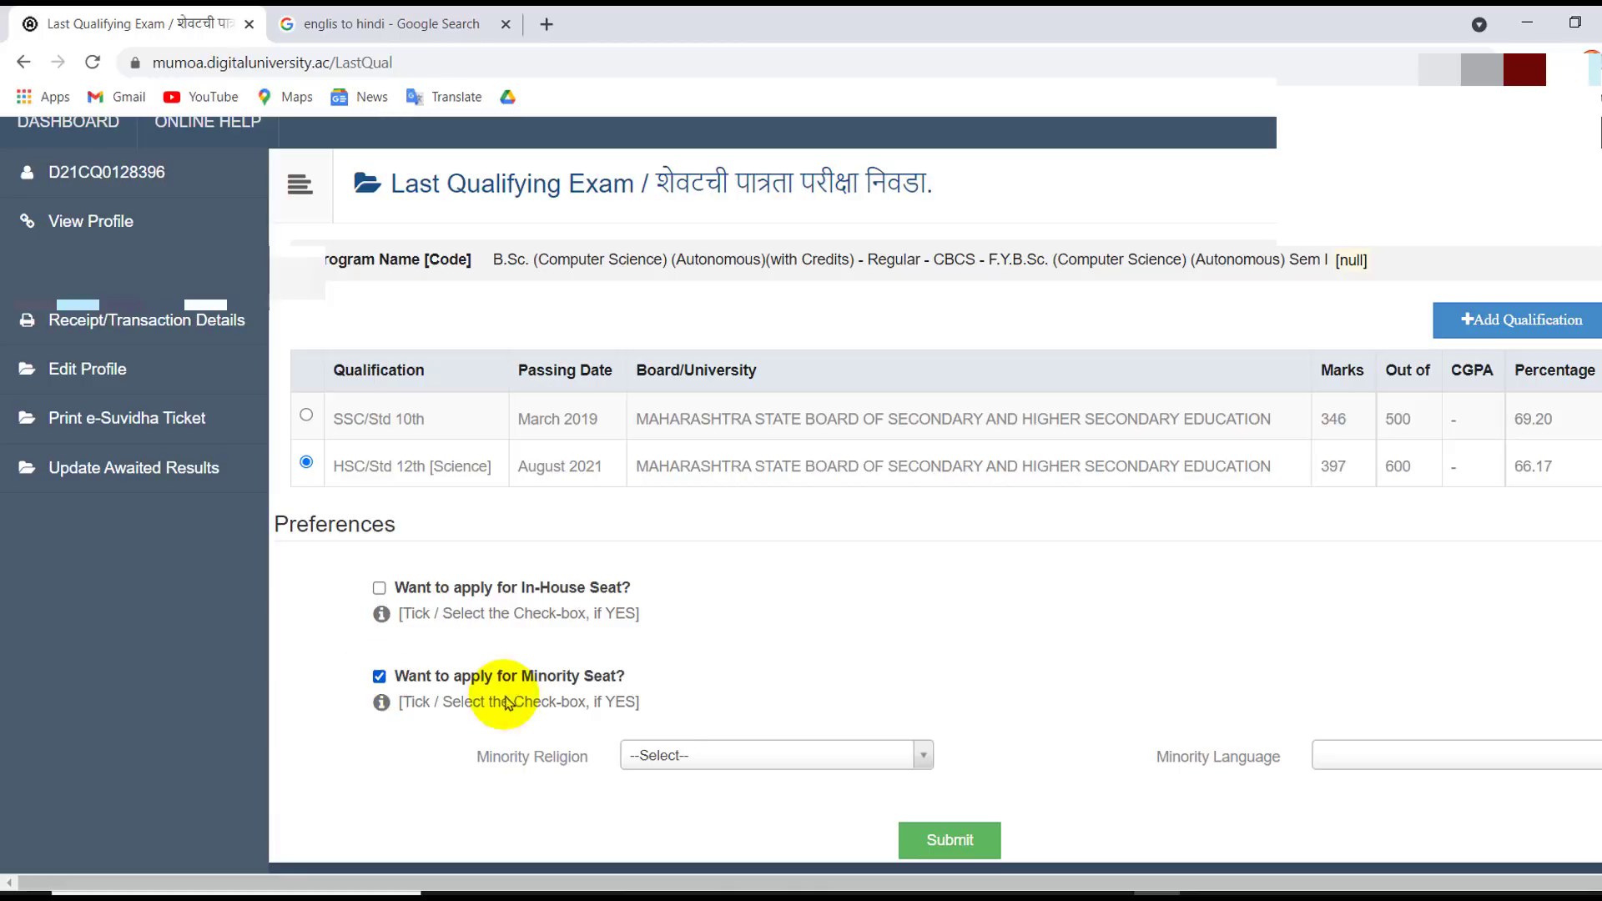
{"action": "left_click", "coordinate": [719, 756]}
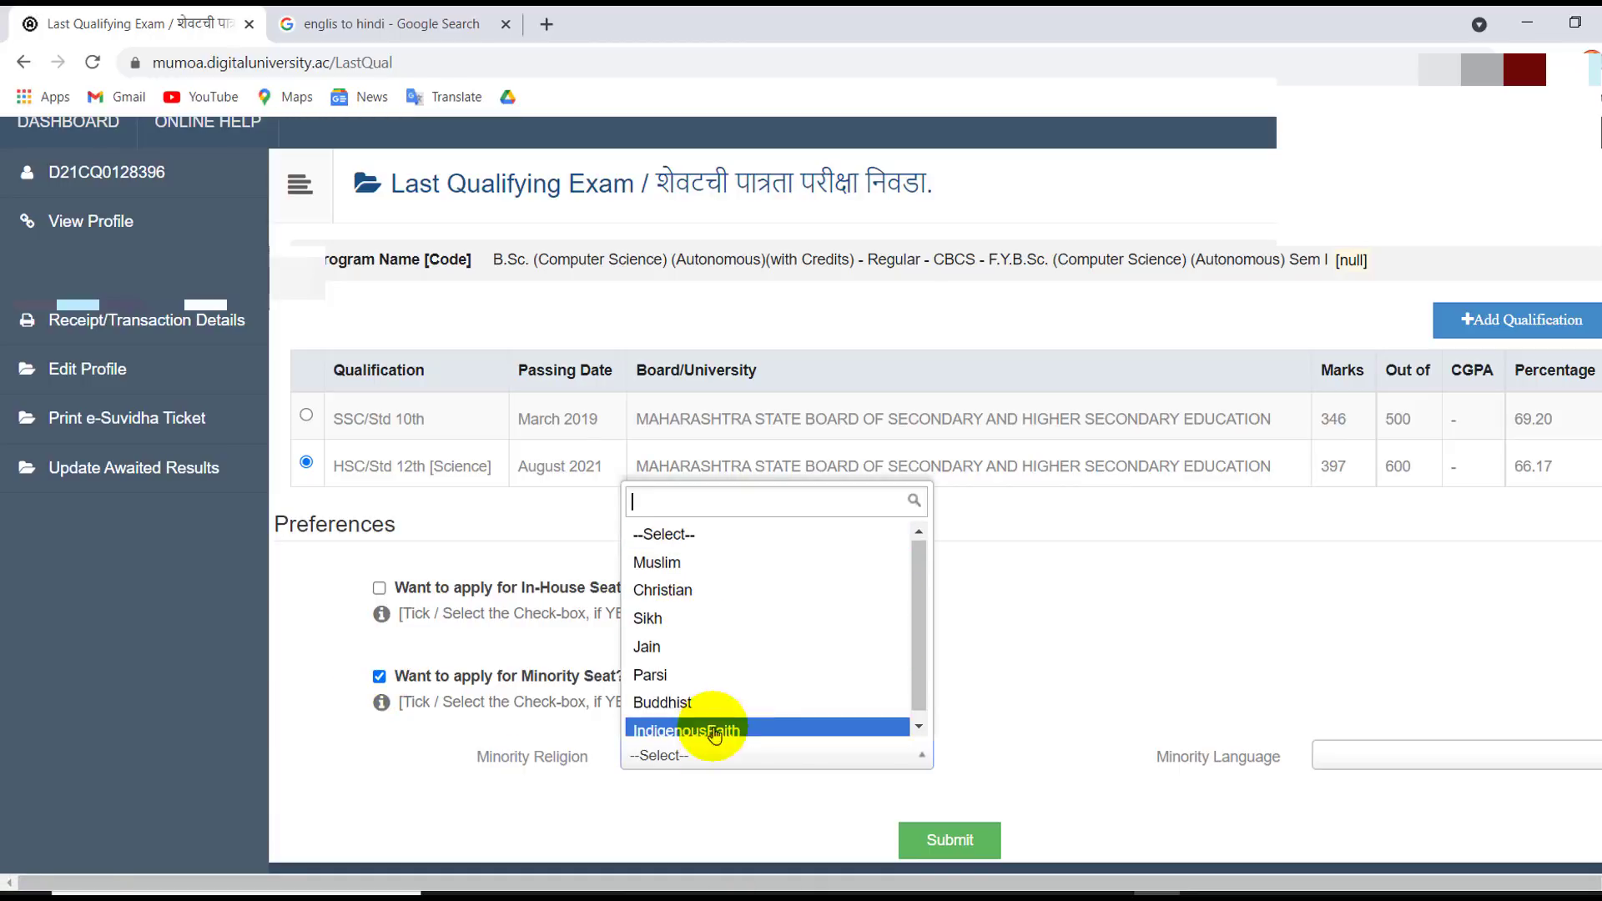
{"action": "left_click", "coordinate": [1039, 570]}
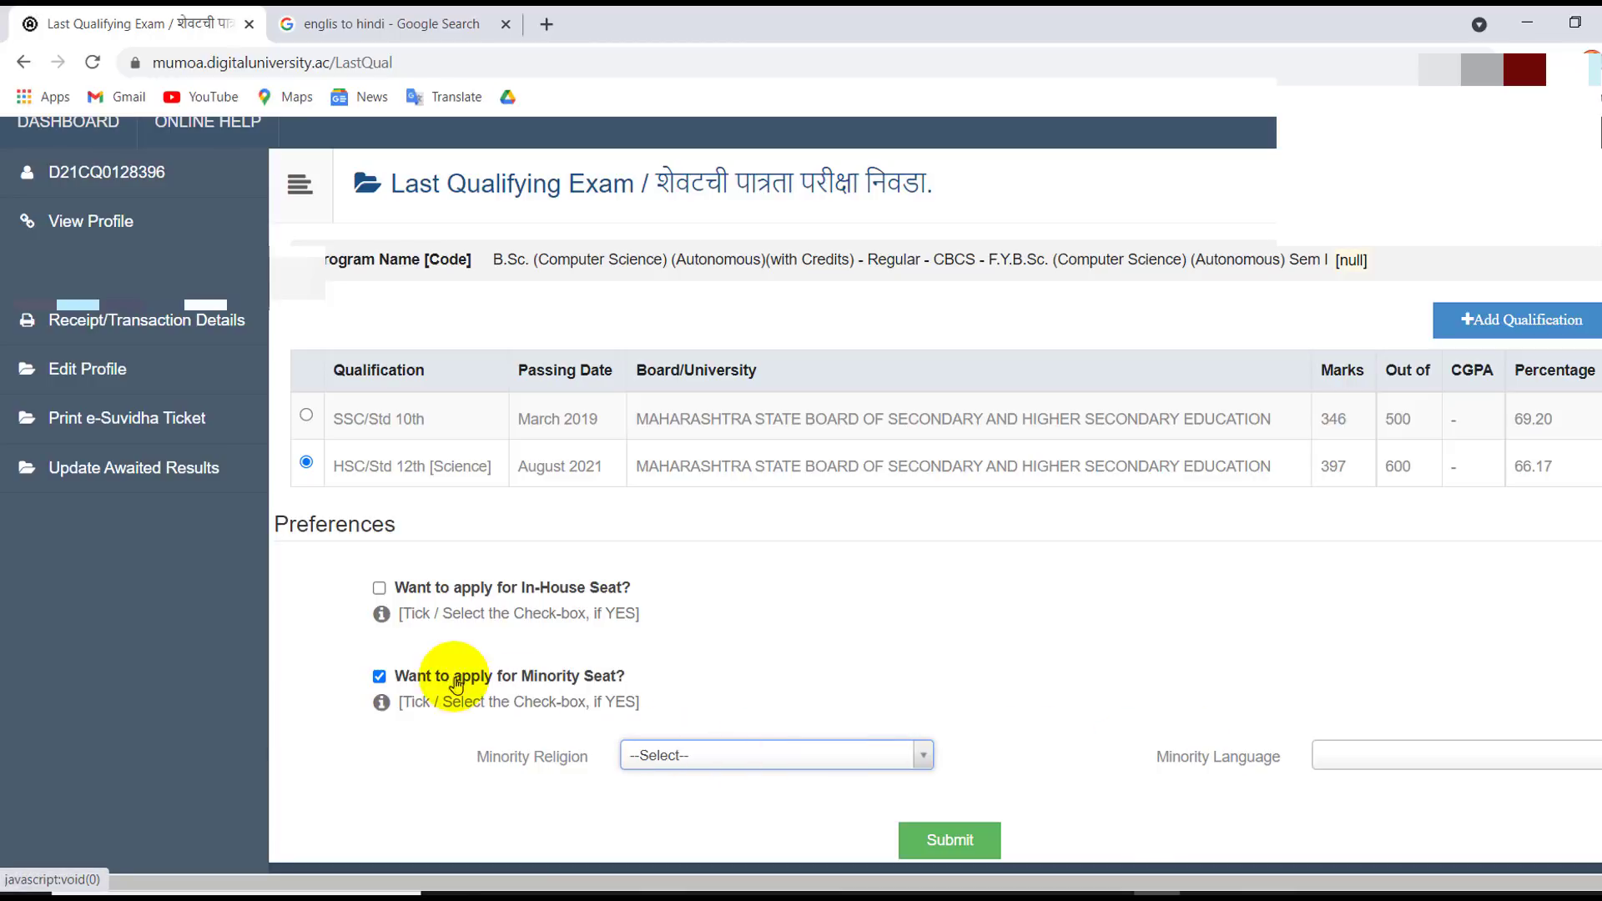
{"action": "left_click", "coordinate": [382, 680]}
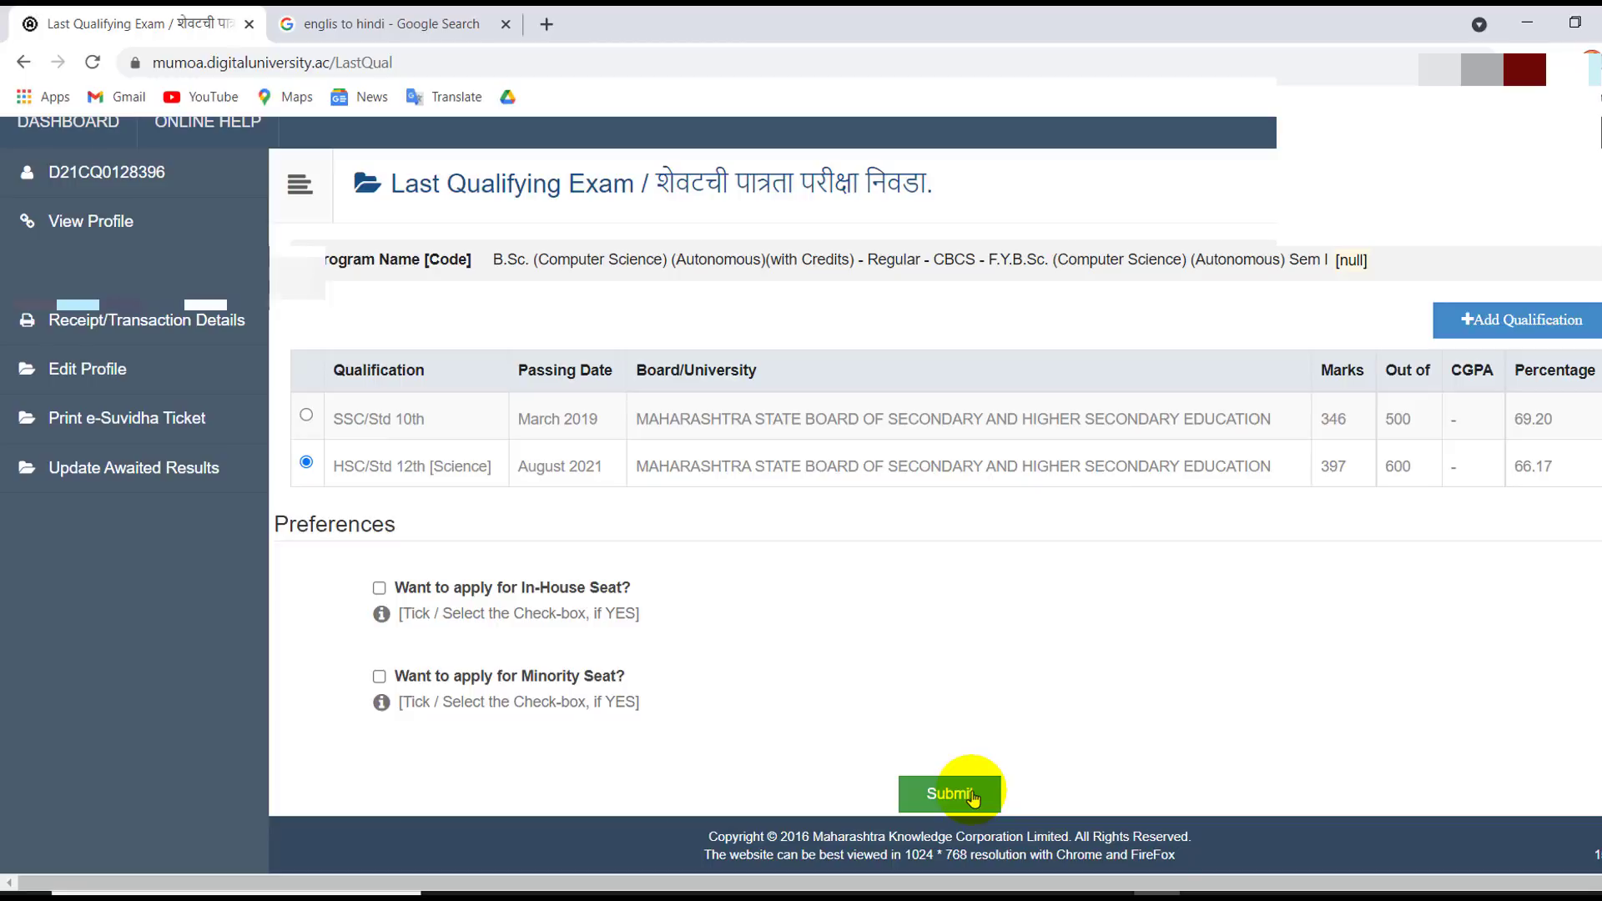
Submit HSC 12th as the last qualification and scroll down to the college table.
{"action": "left_click", "coordinate": [934, 799]}
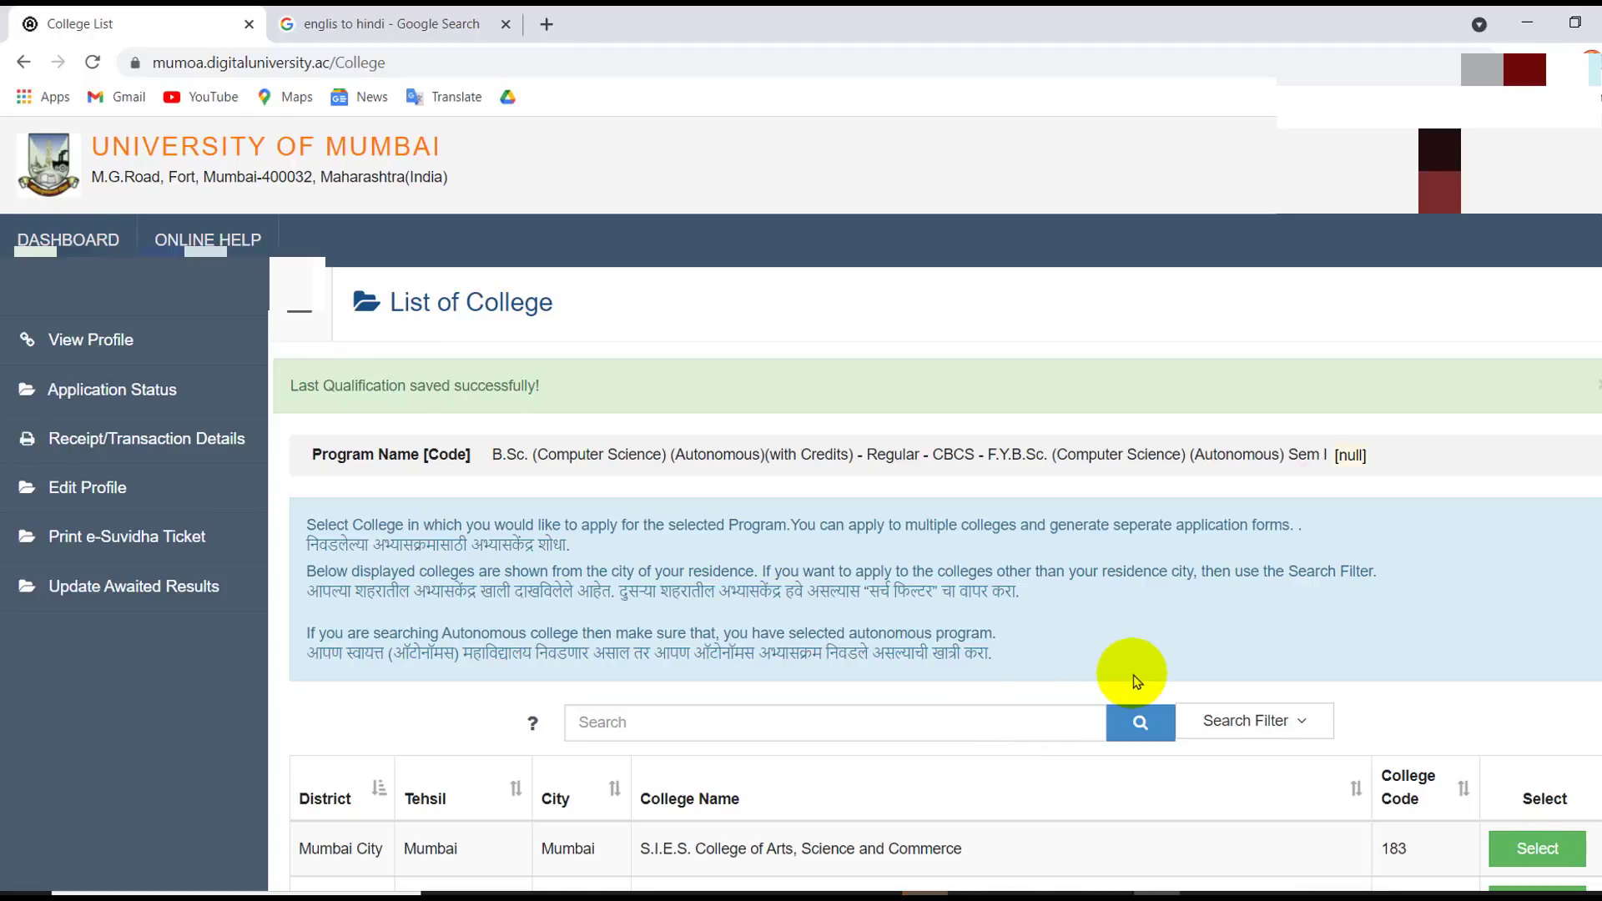
{"action": "scroll", "coordinate": [1131, 674], "scroll_direction": "down", "scroll_amount": 6}
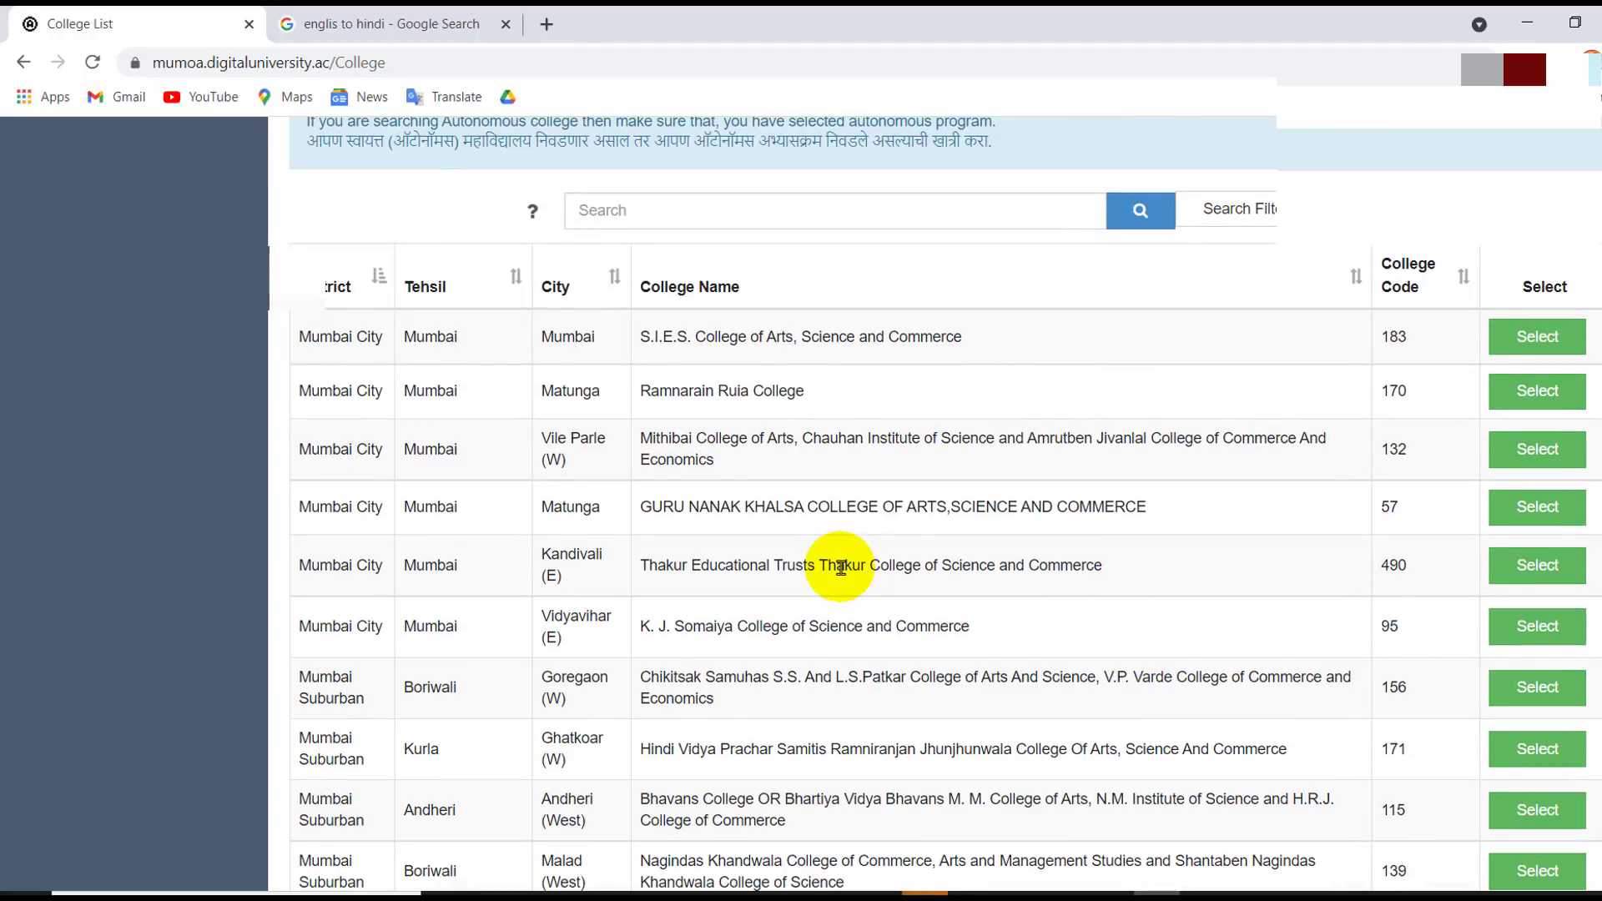
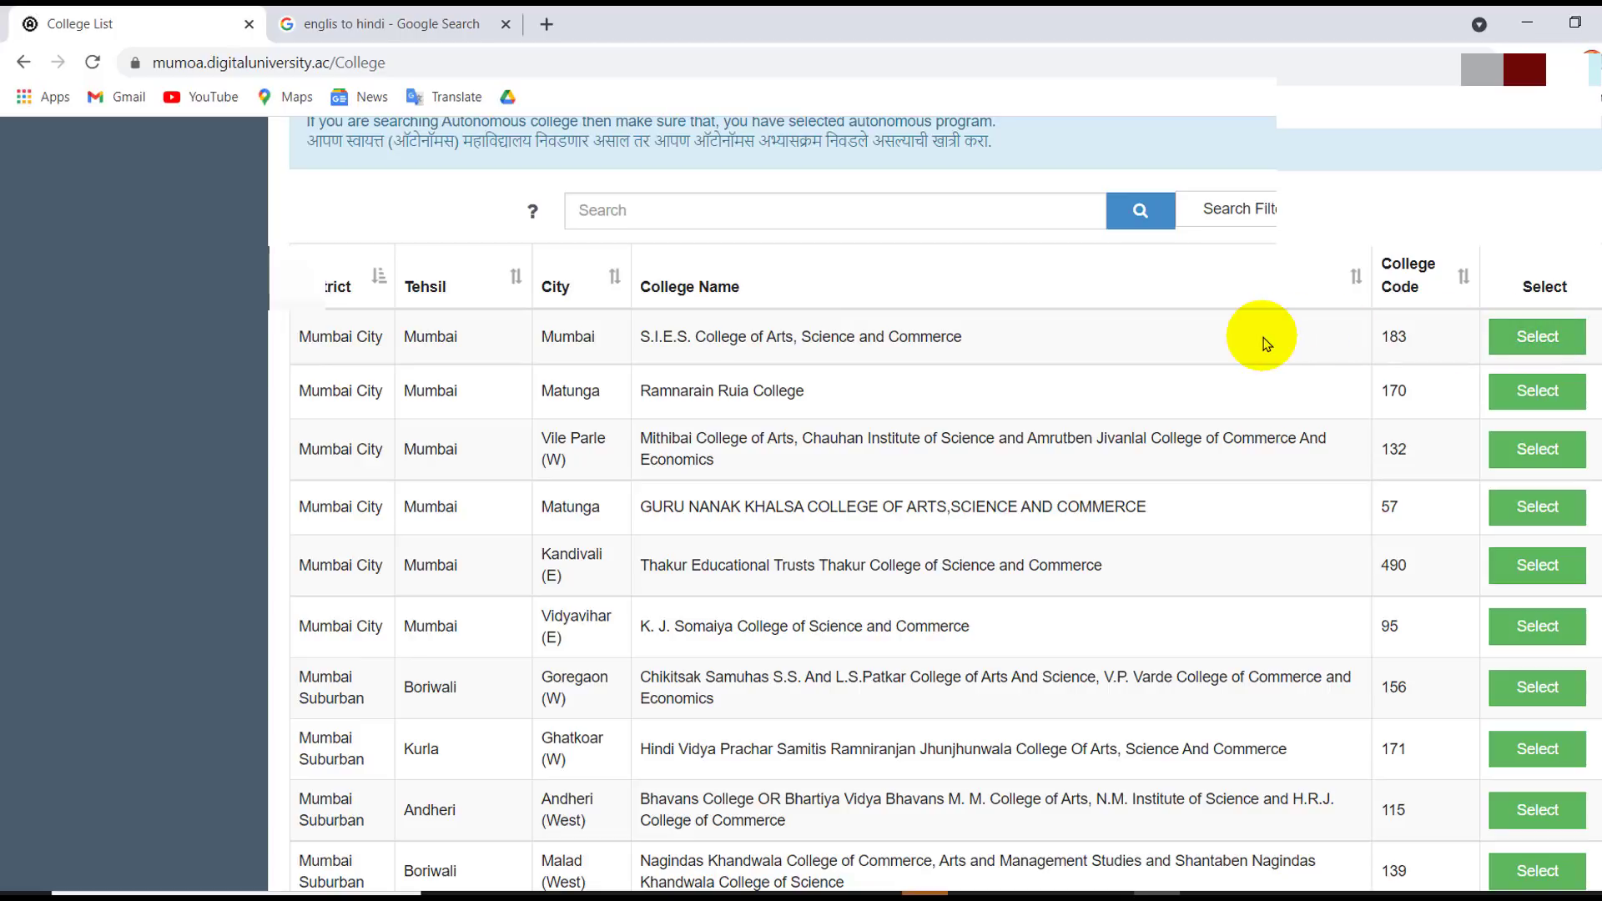
Read the Ramnarain Ruia, Mithibai, Guru Nanak Khalsa and Thakur college names in the list.
{"action": "scroll", "coordinate": [1261, 342], "scroll_direction": "down", "scroll_amount": 1}
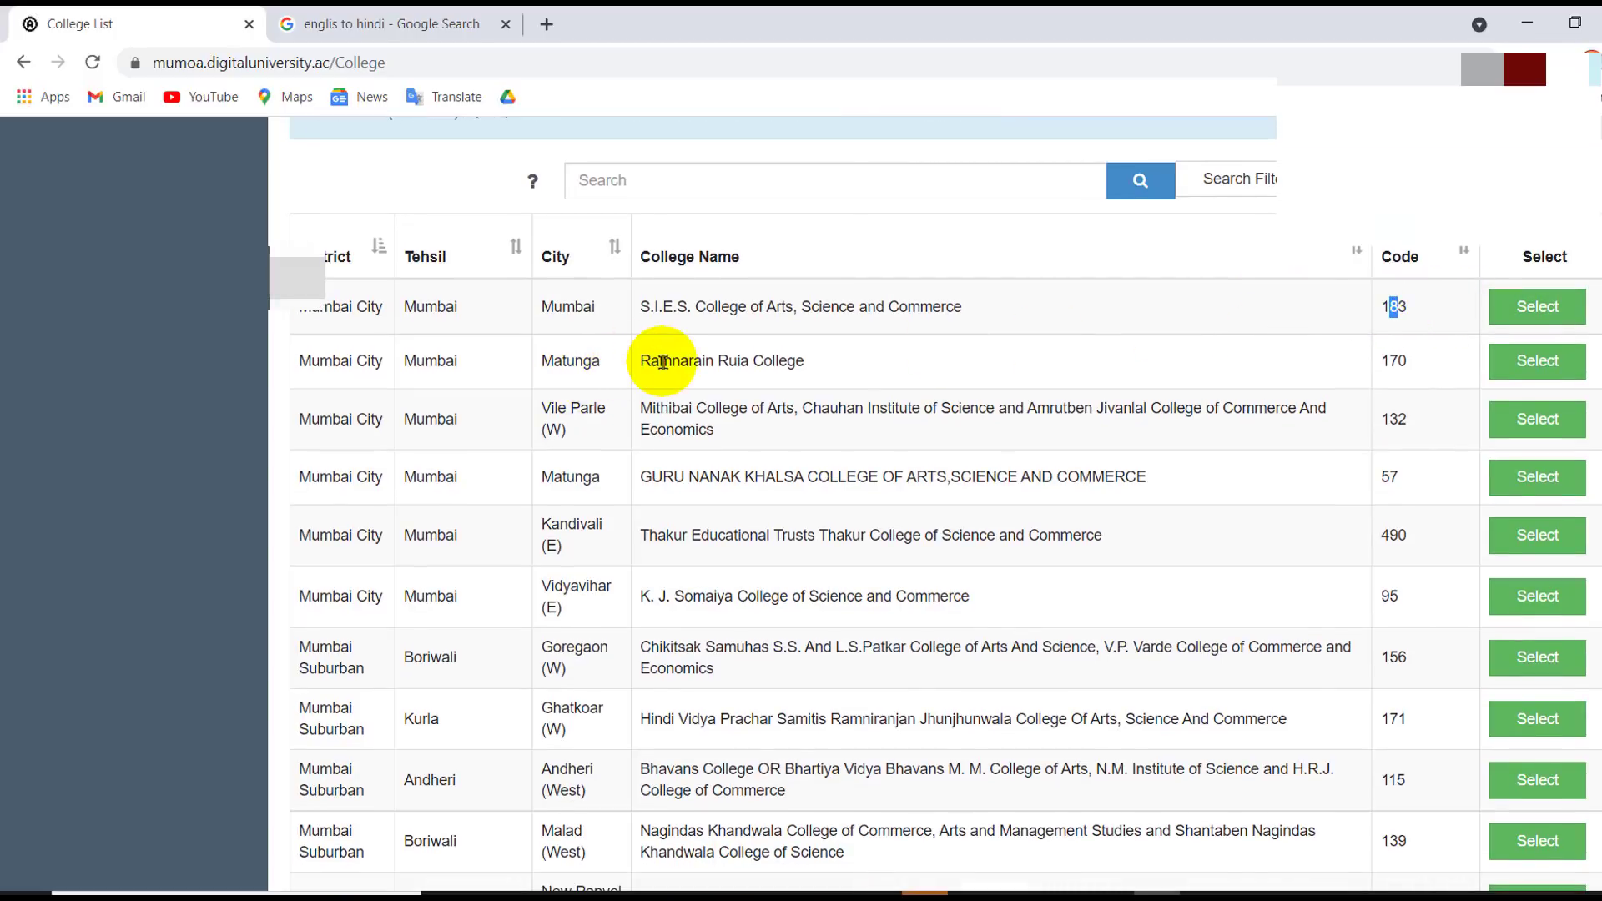
{"action": "left_click_drag", "start_coordinate": [660, 361], "coordinate": [793, 361]}
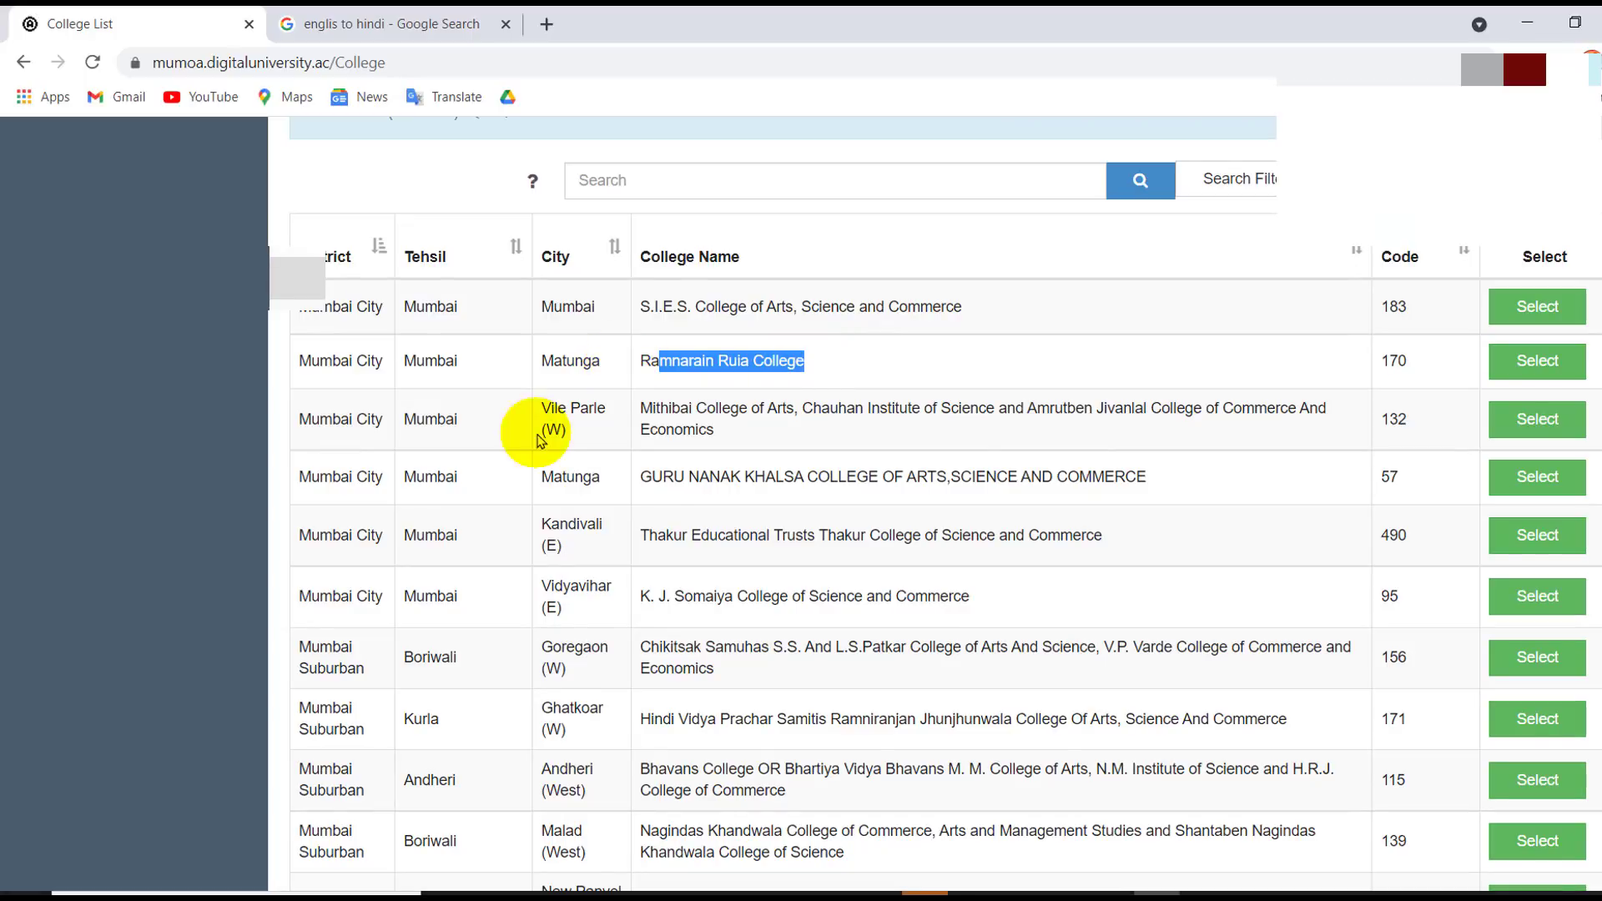
{"action": "left_click_drag", "start_coordinate": [669, 404], "coordinate": [832, 407]}
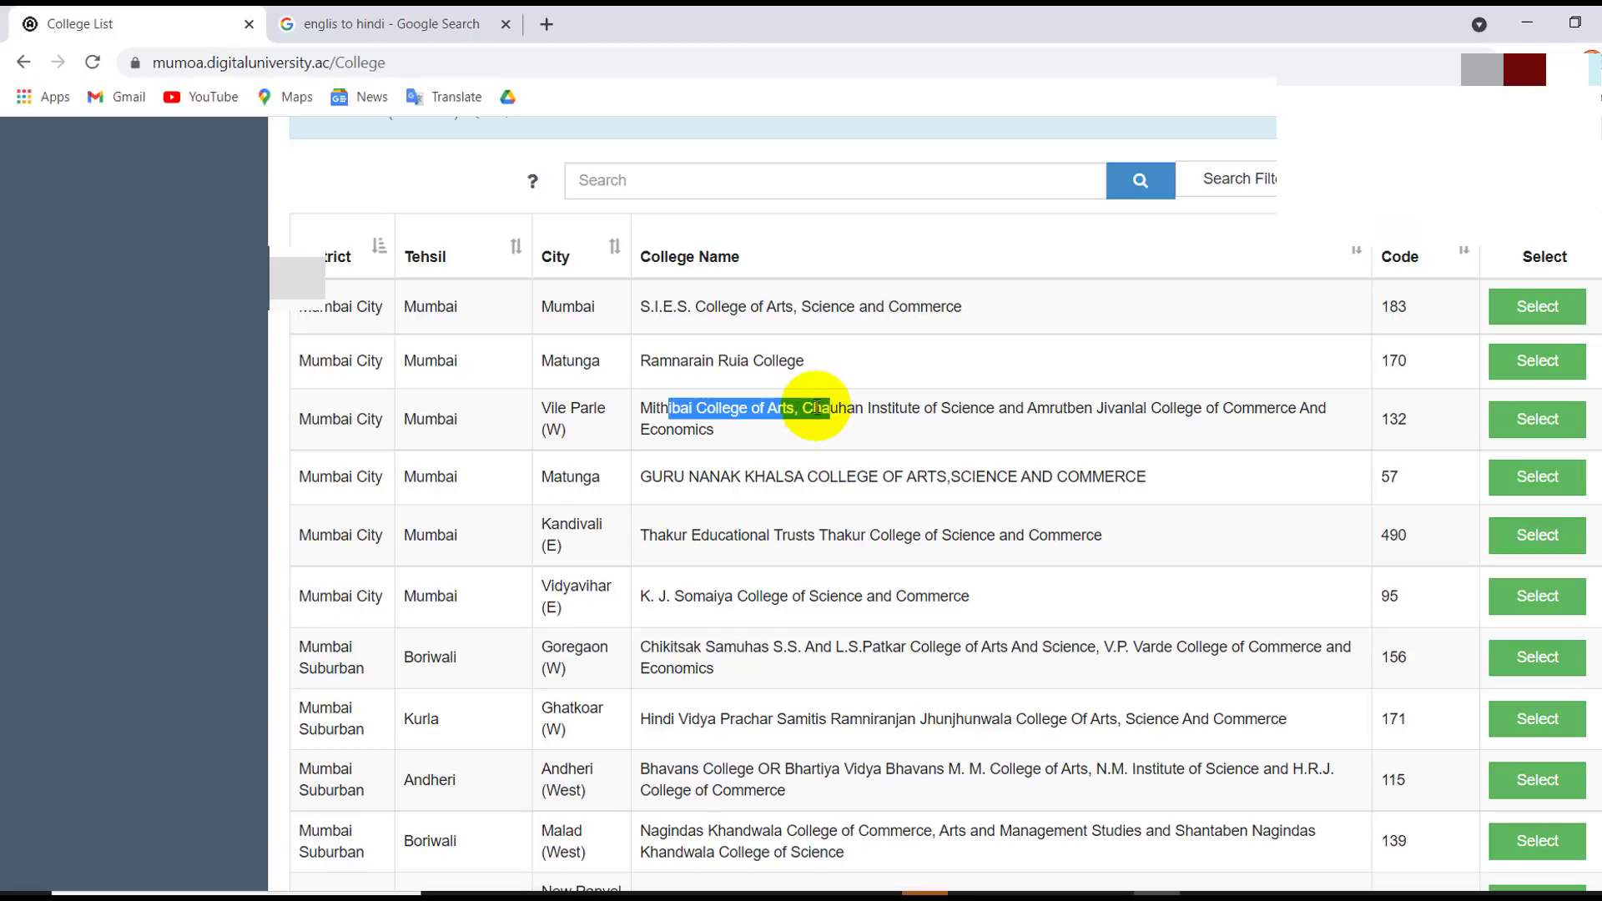
{"action": "left_click_drag", "start_coordinate": [650, 476], "coordinate": [919, 472]}
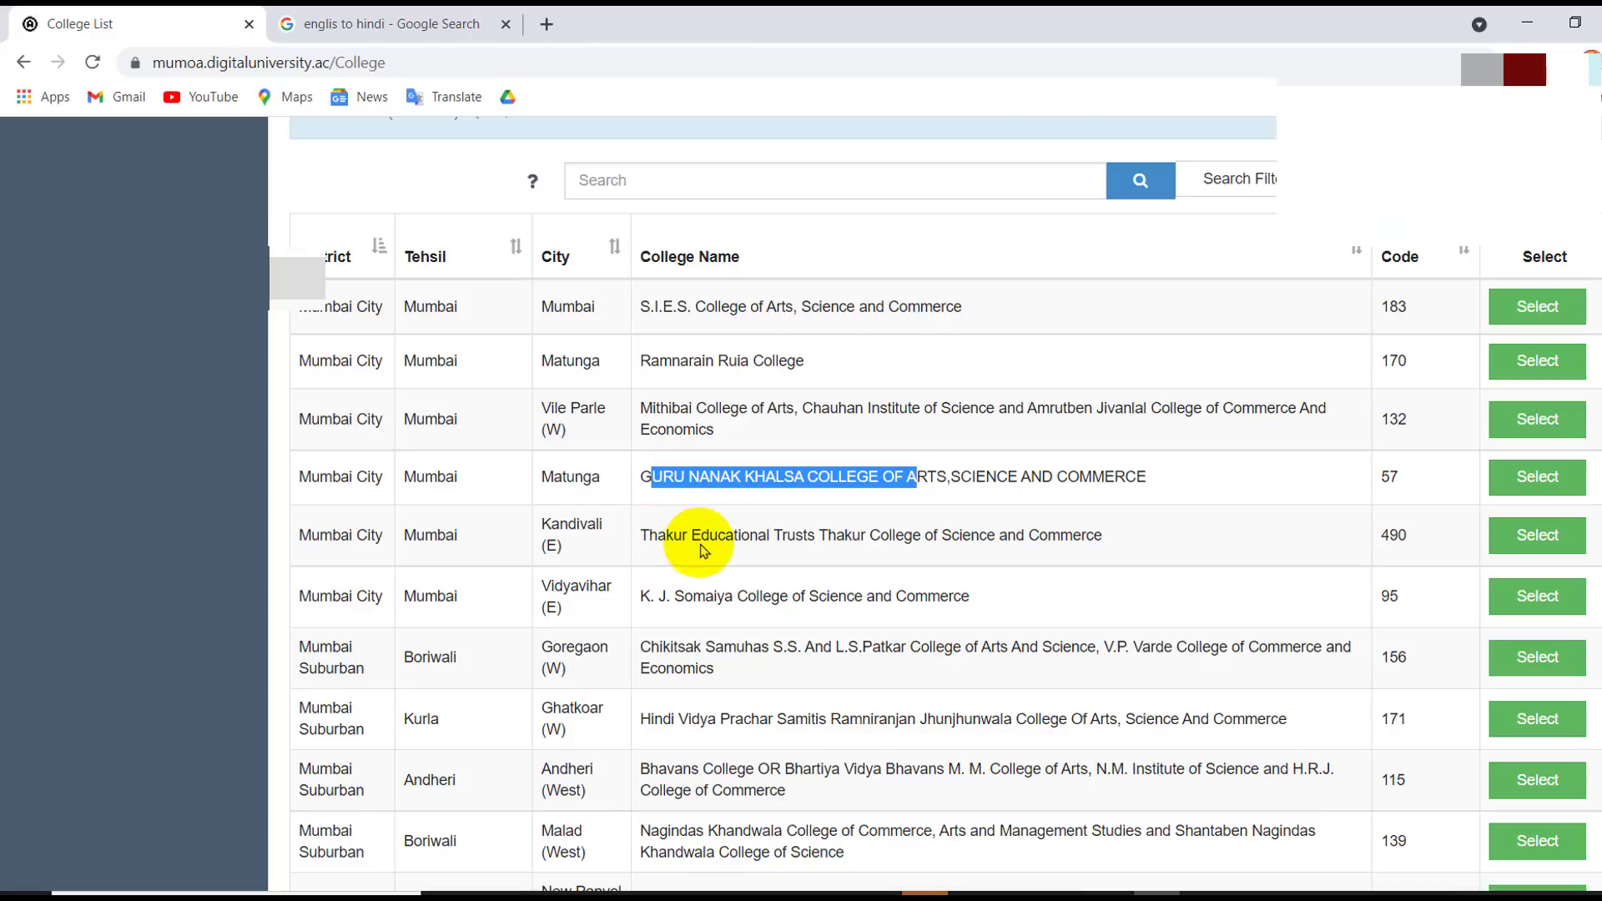
{"action": "left_click_drag", "start_coordinate": [691, 534], "coordinate": [1132, 534]}
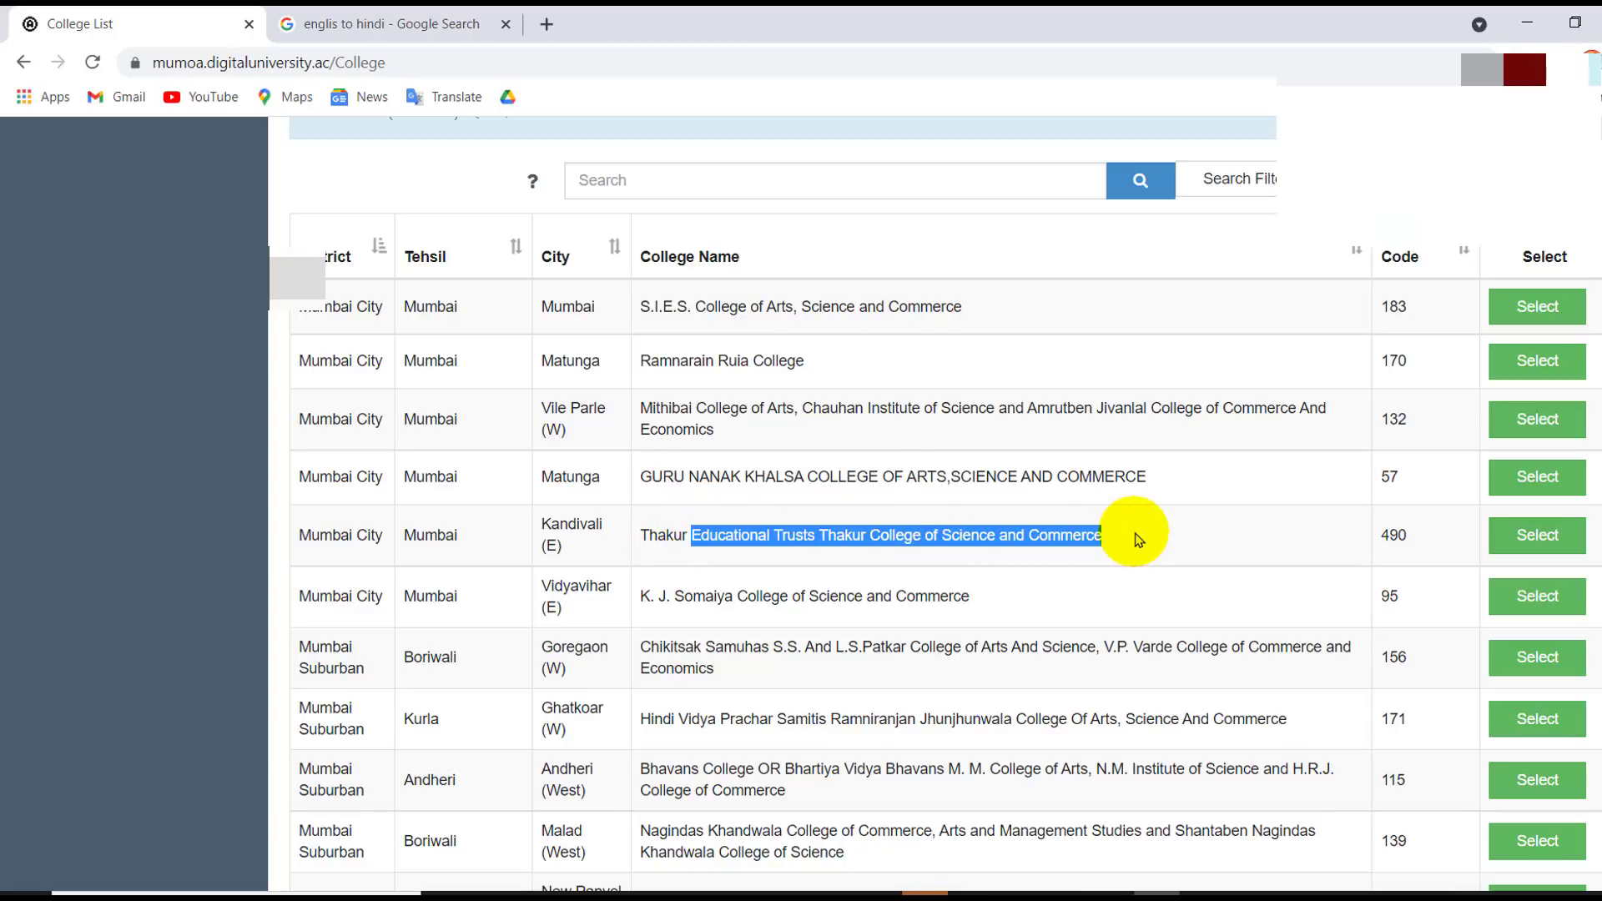
{"action": "left_click", "coordinate": [774, 531]}
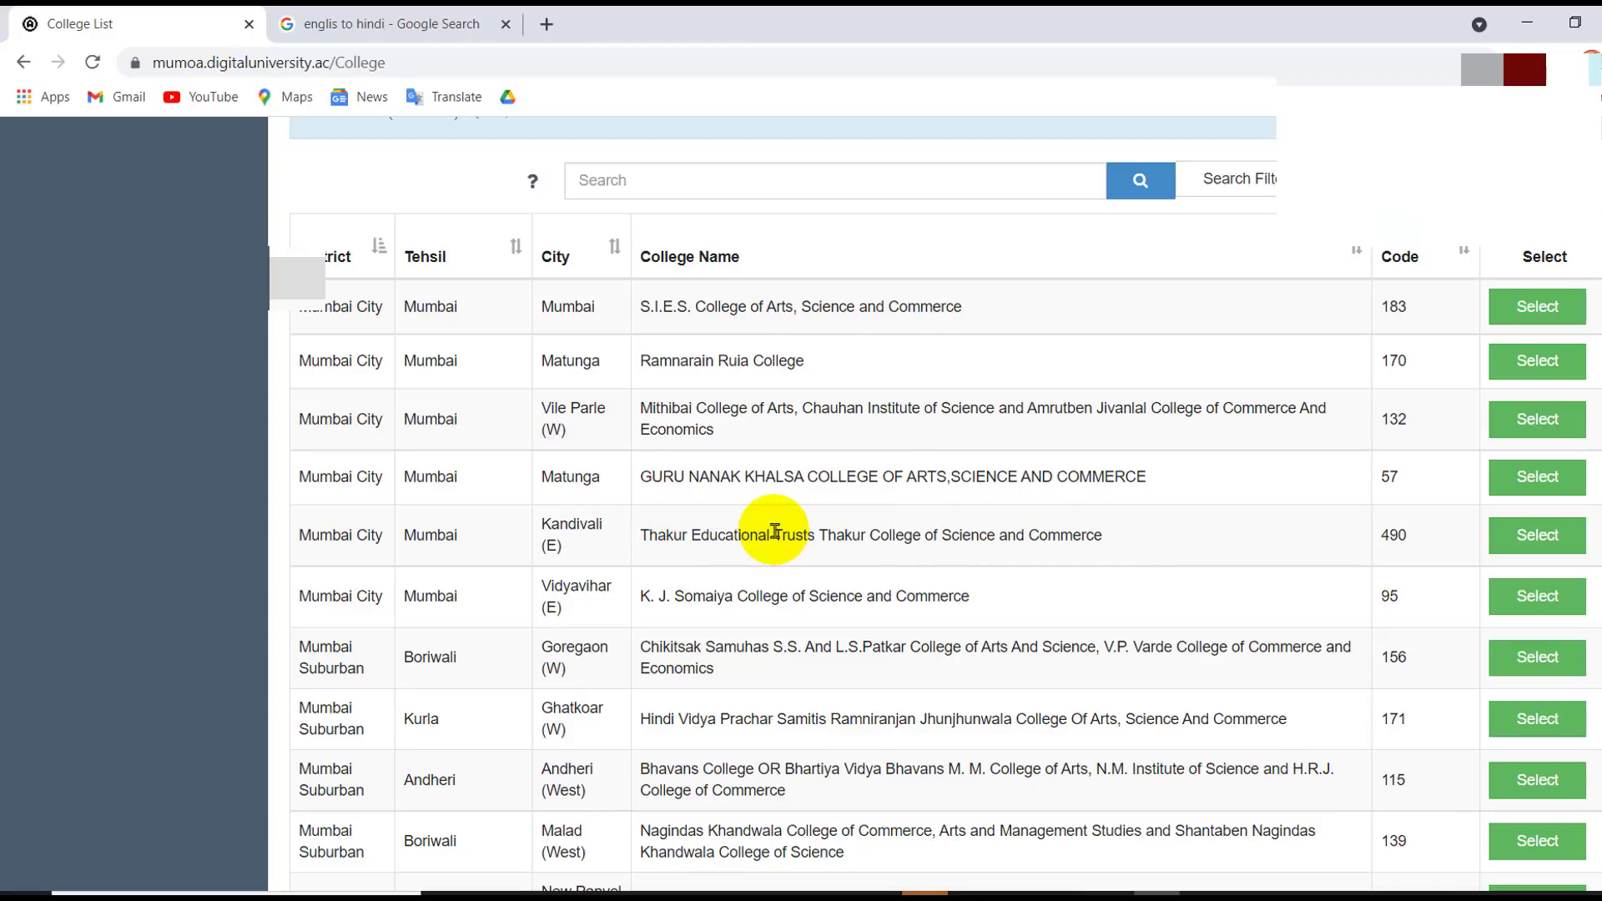
Scroll further down the college list and find K. J. Somaiya College.
{"action": "scroll", "coordinate": [774, 532], "scroll_direction": "down", "scroll_amount": 2}
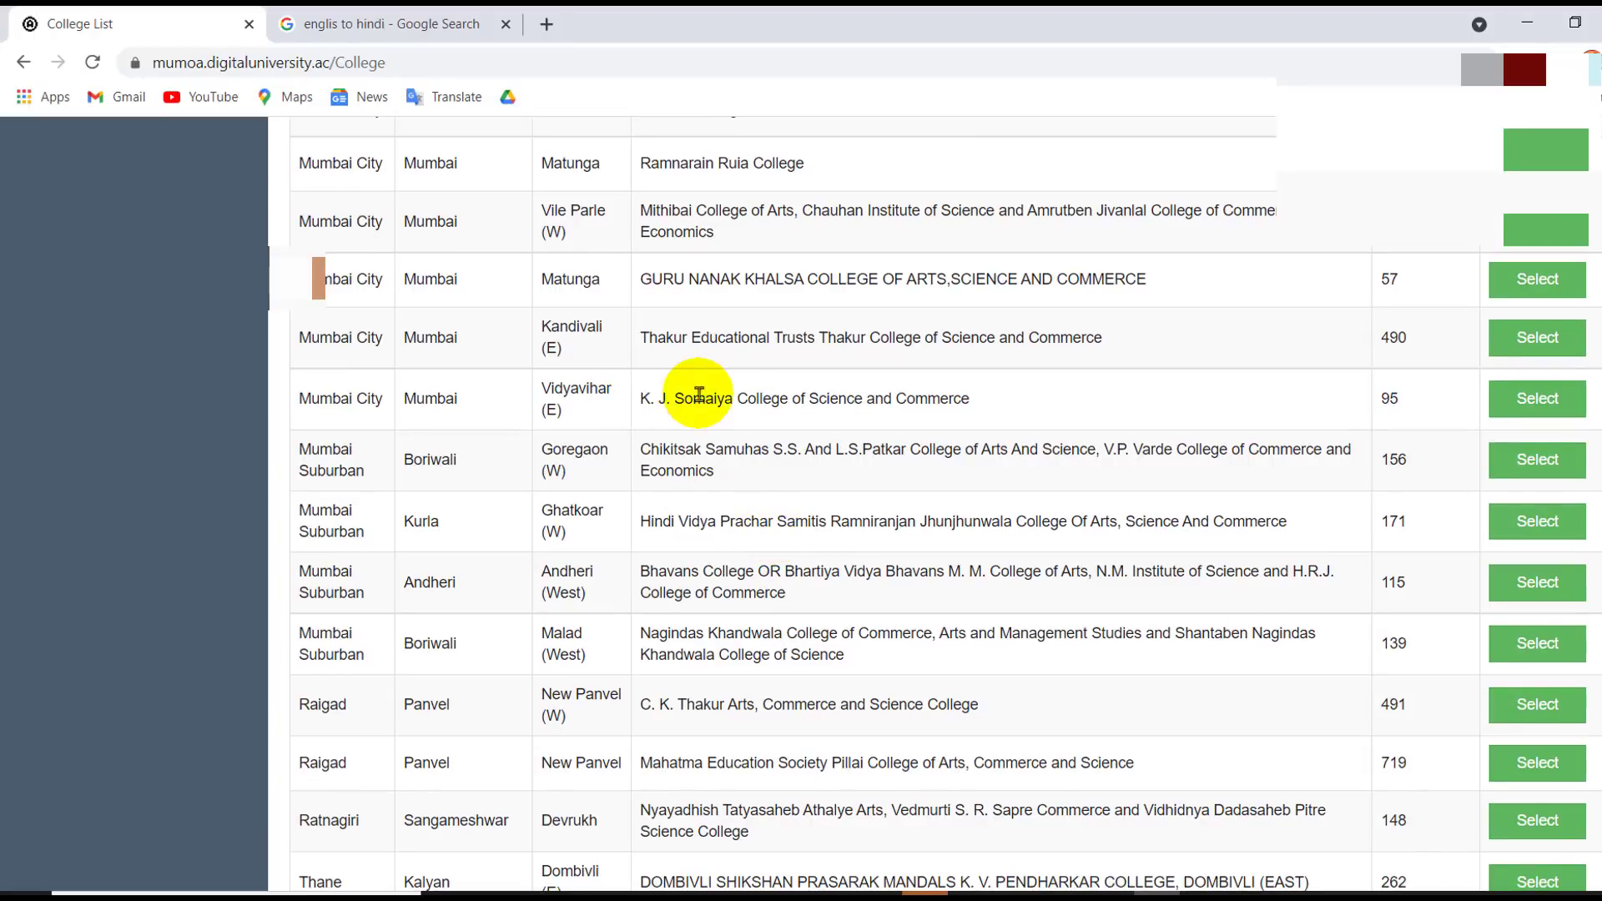
{"action": "left_click_drag", "start_coordinate": [640, 398], "coordinate": [956, 392]}
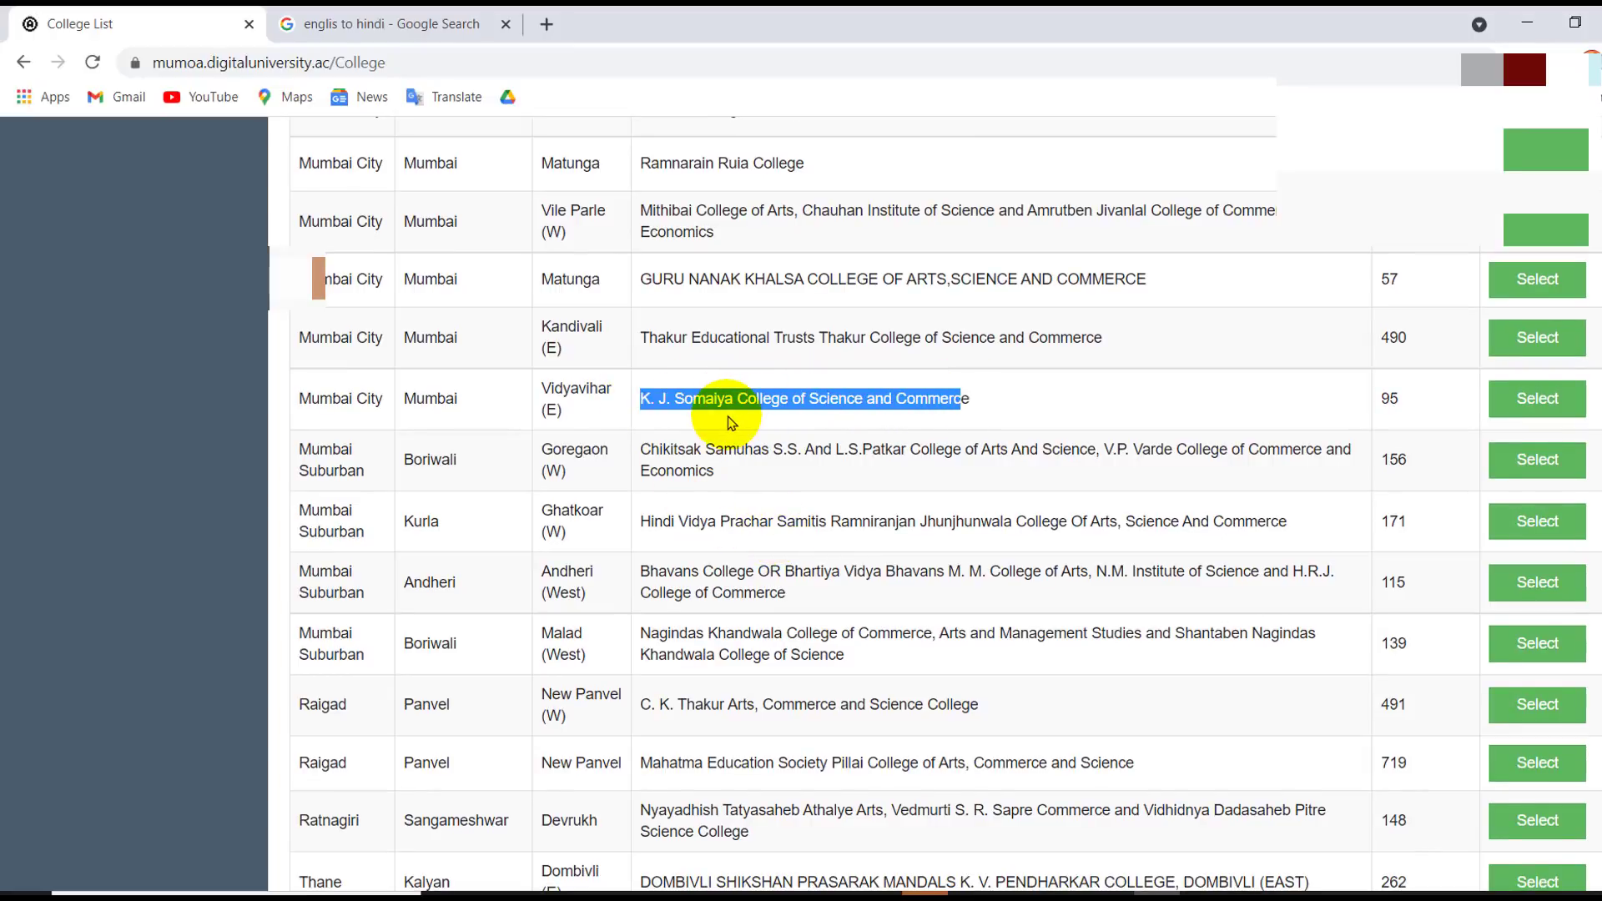
{"action": "scroll", "coordinate": [731, 420], "scroll_direction": "down", "scroll_amount": 1}
{"action": "left_click_drag", "start_coordinate": [650, 371], "coordinate": [831, 372]}
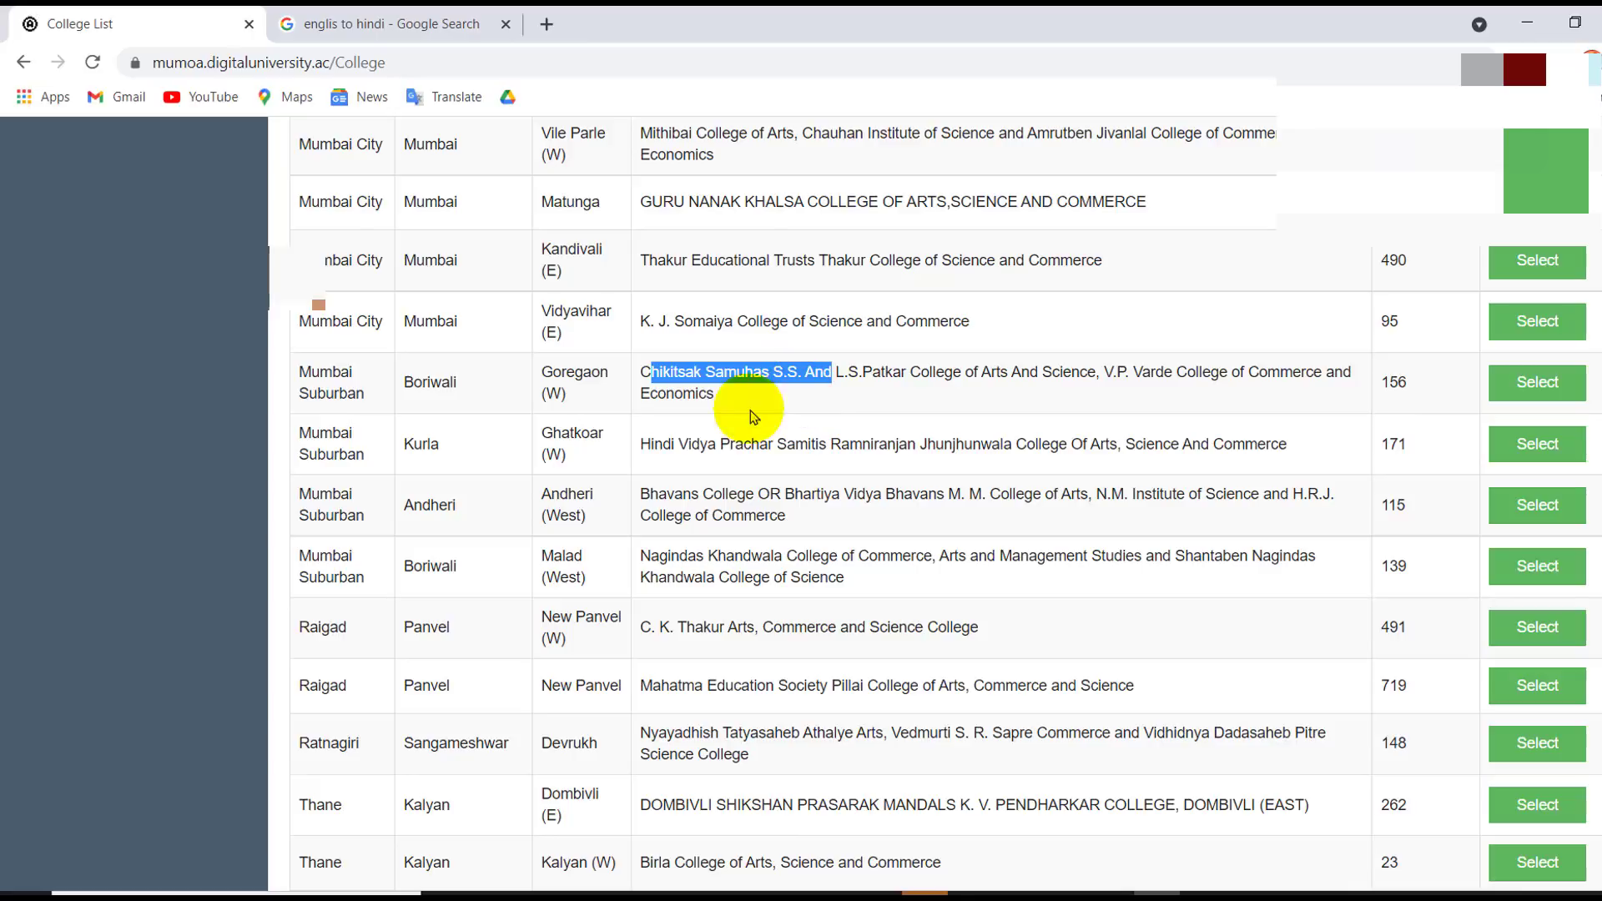
{"action": "scroll", "coordinate": [721, 706], "scroll_direction": "down", "scroll_amount": 3}
{"action": "scroll", "coordinate": [721, 705], "scroll_direction": "up", "scroll_amount": 9}
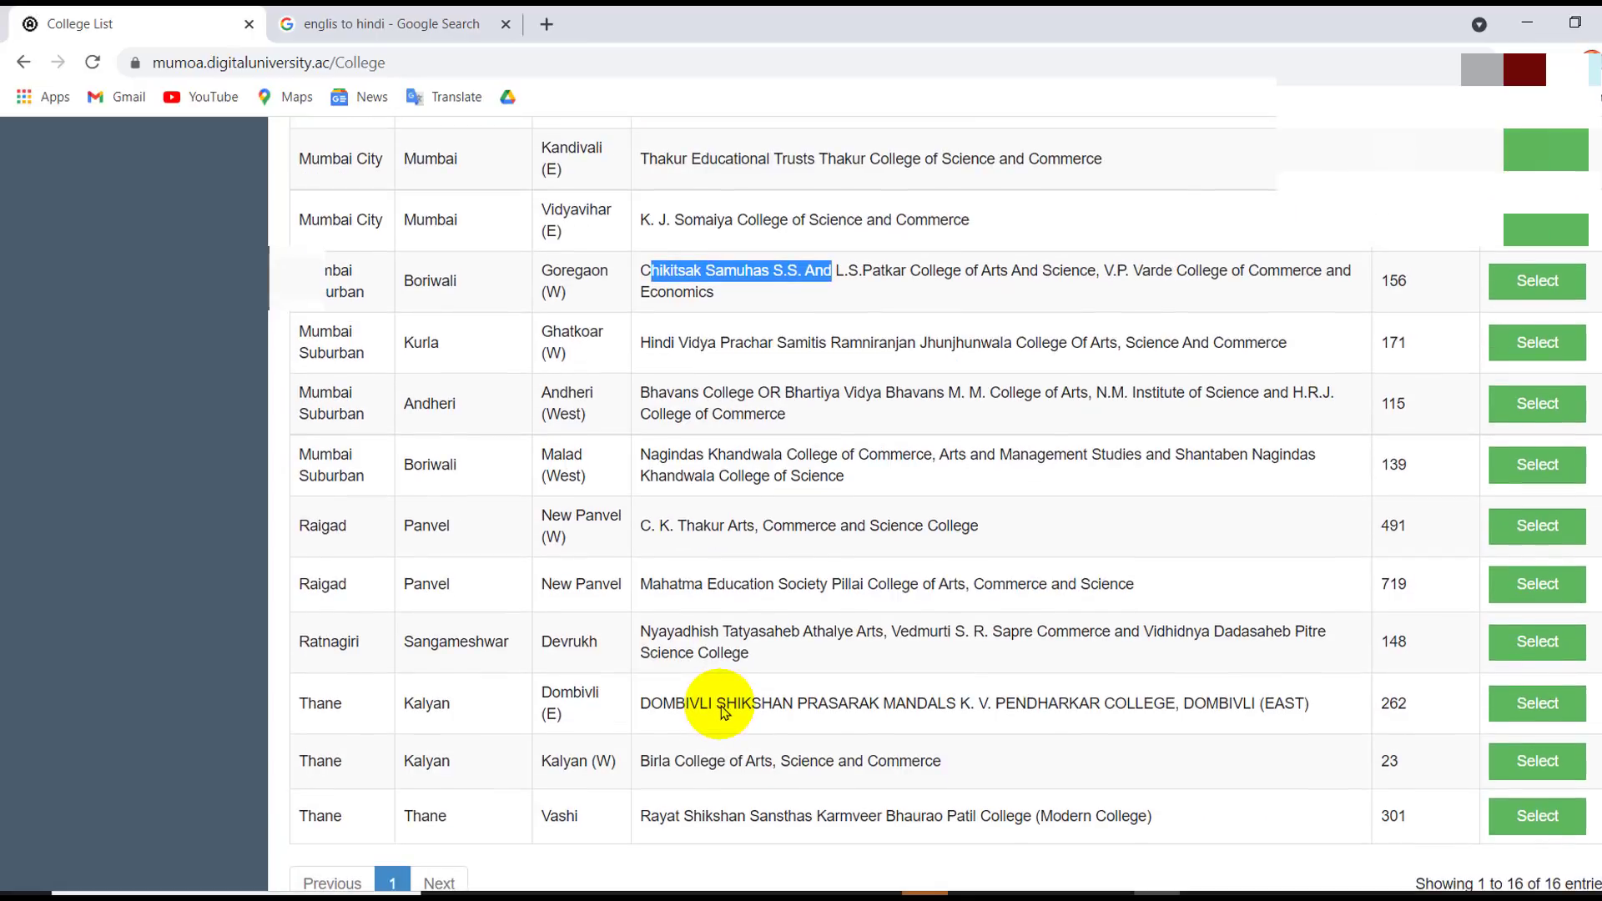
{"action": "scroll", "coordinate": [721, 706], "scroll_direction": "down", "scroll_amount": 2}
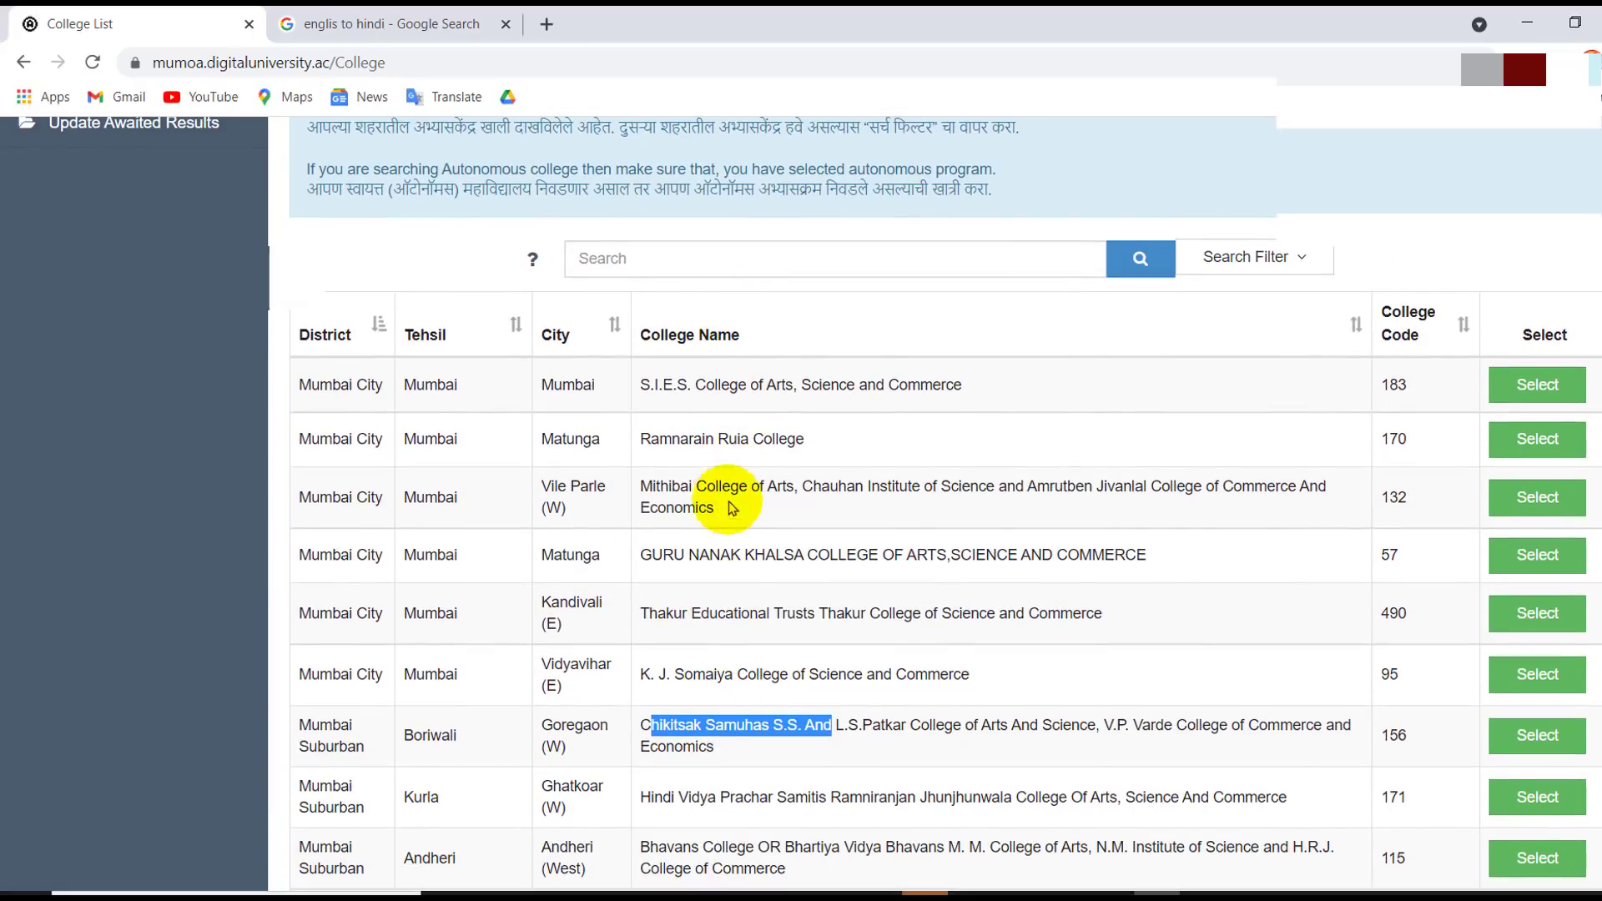
{"action": "left_click", "coordinate": [686, 738]}
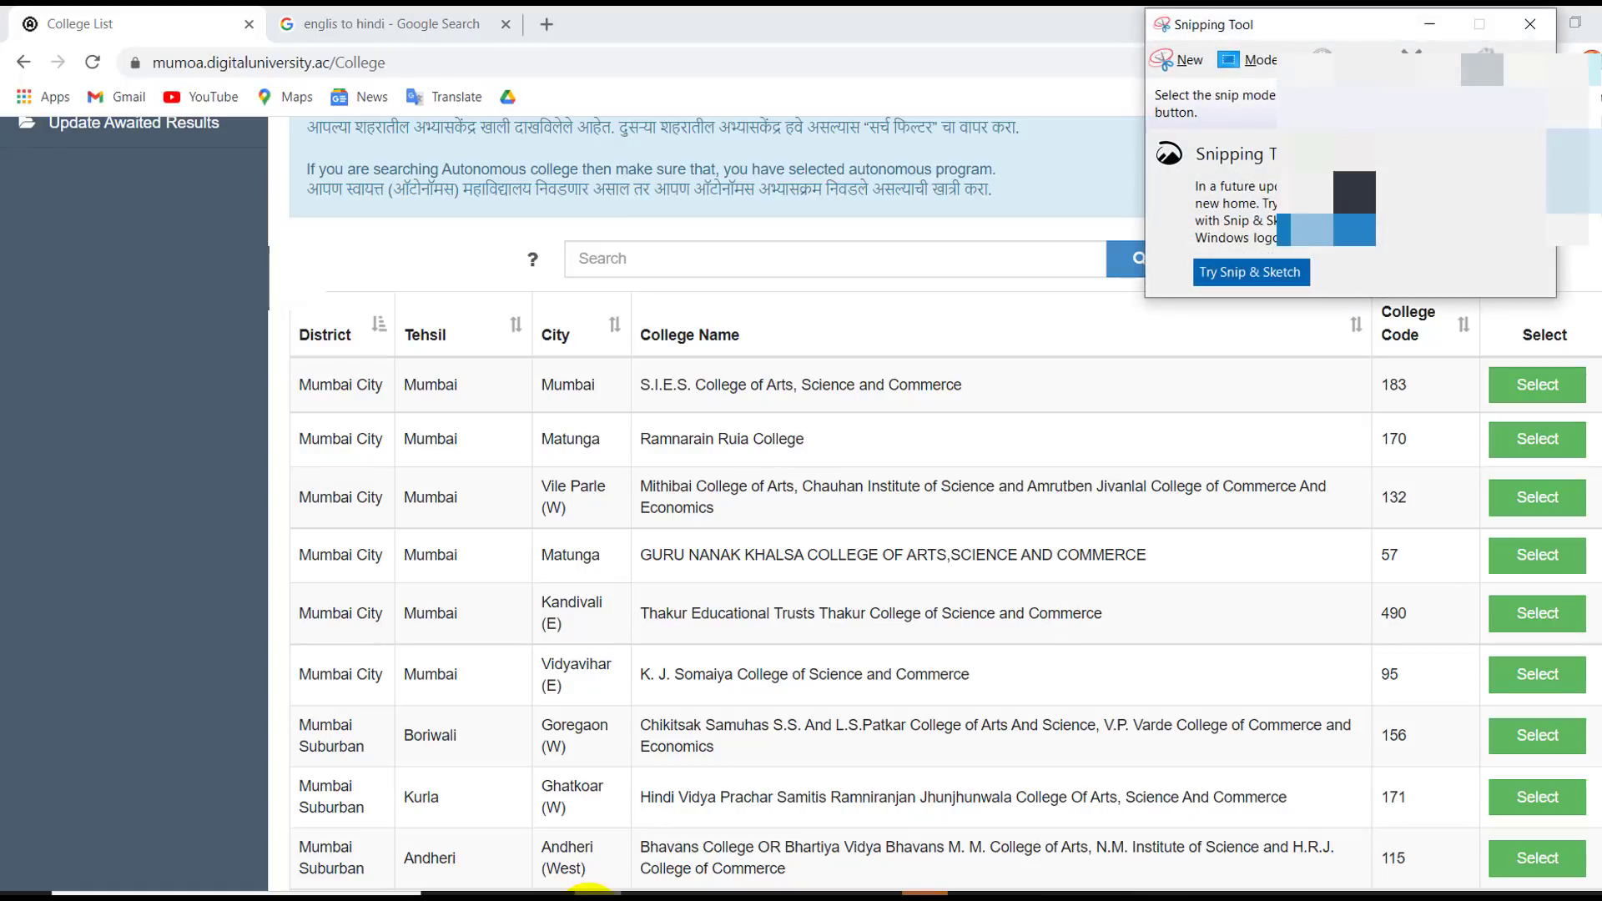
Snip the college table, save it as JPEG 'jsvfsd' in Downloads, and return to the portal.
{"action": "key", "text": "ctrl+n"}
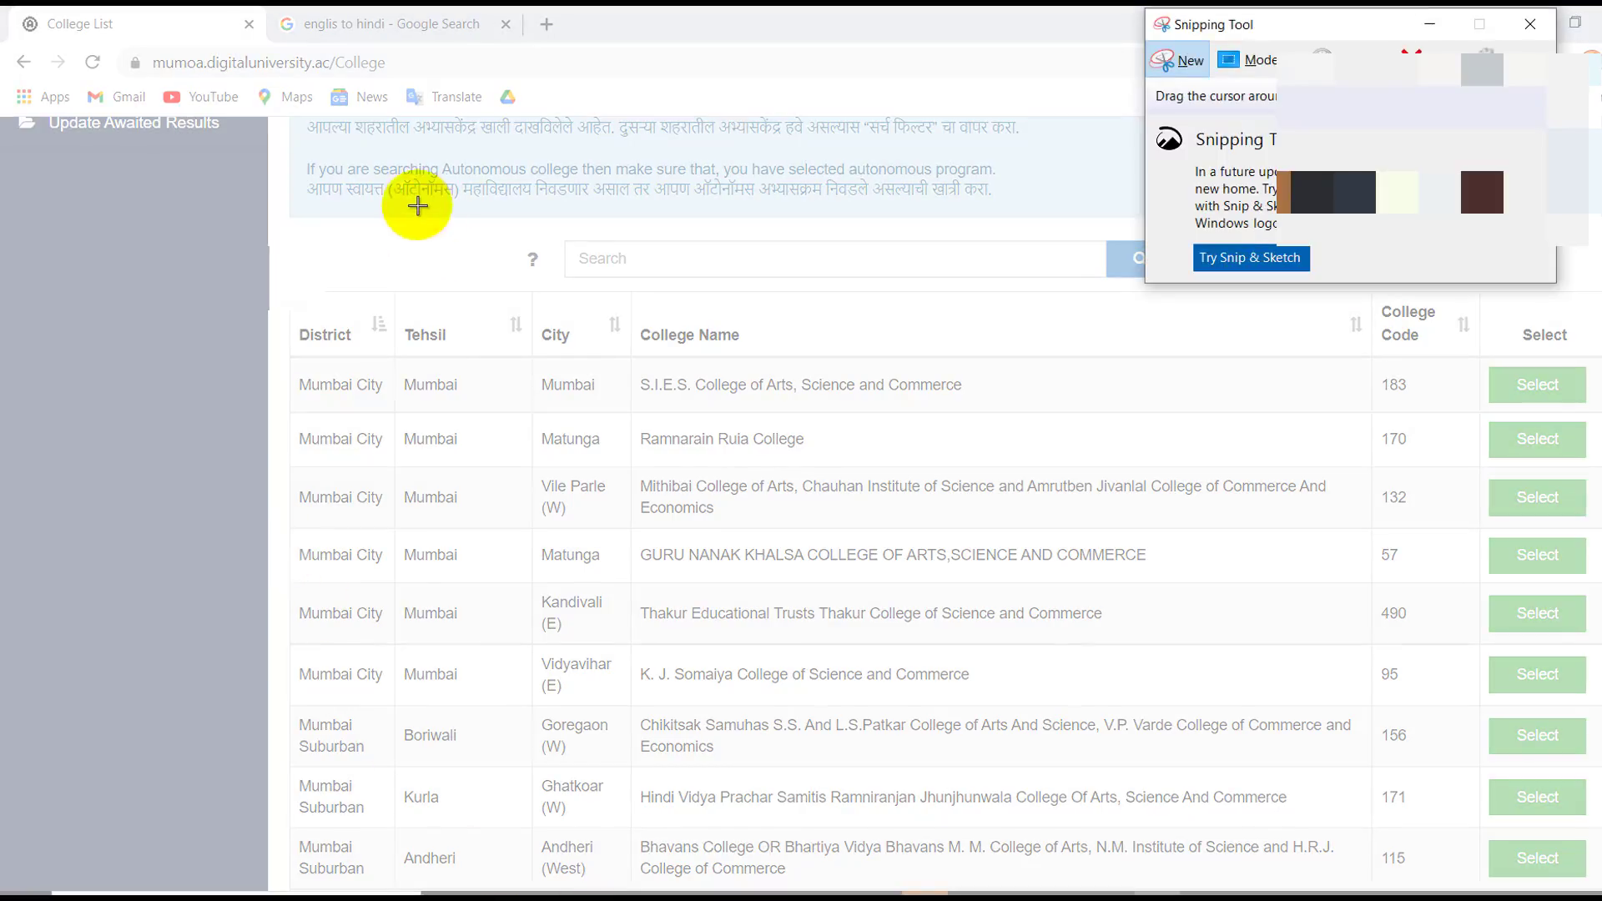
{"action": "left_click_drag", "start_coordinate": [281, 284], "coordinate": [1473, 831]}
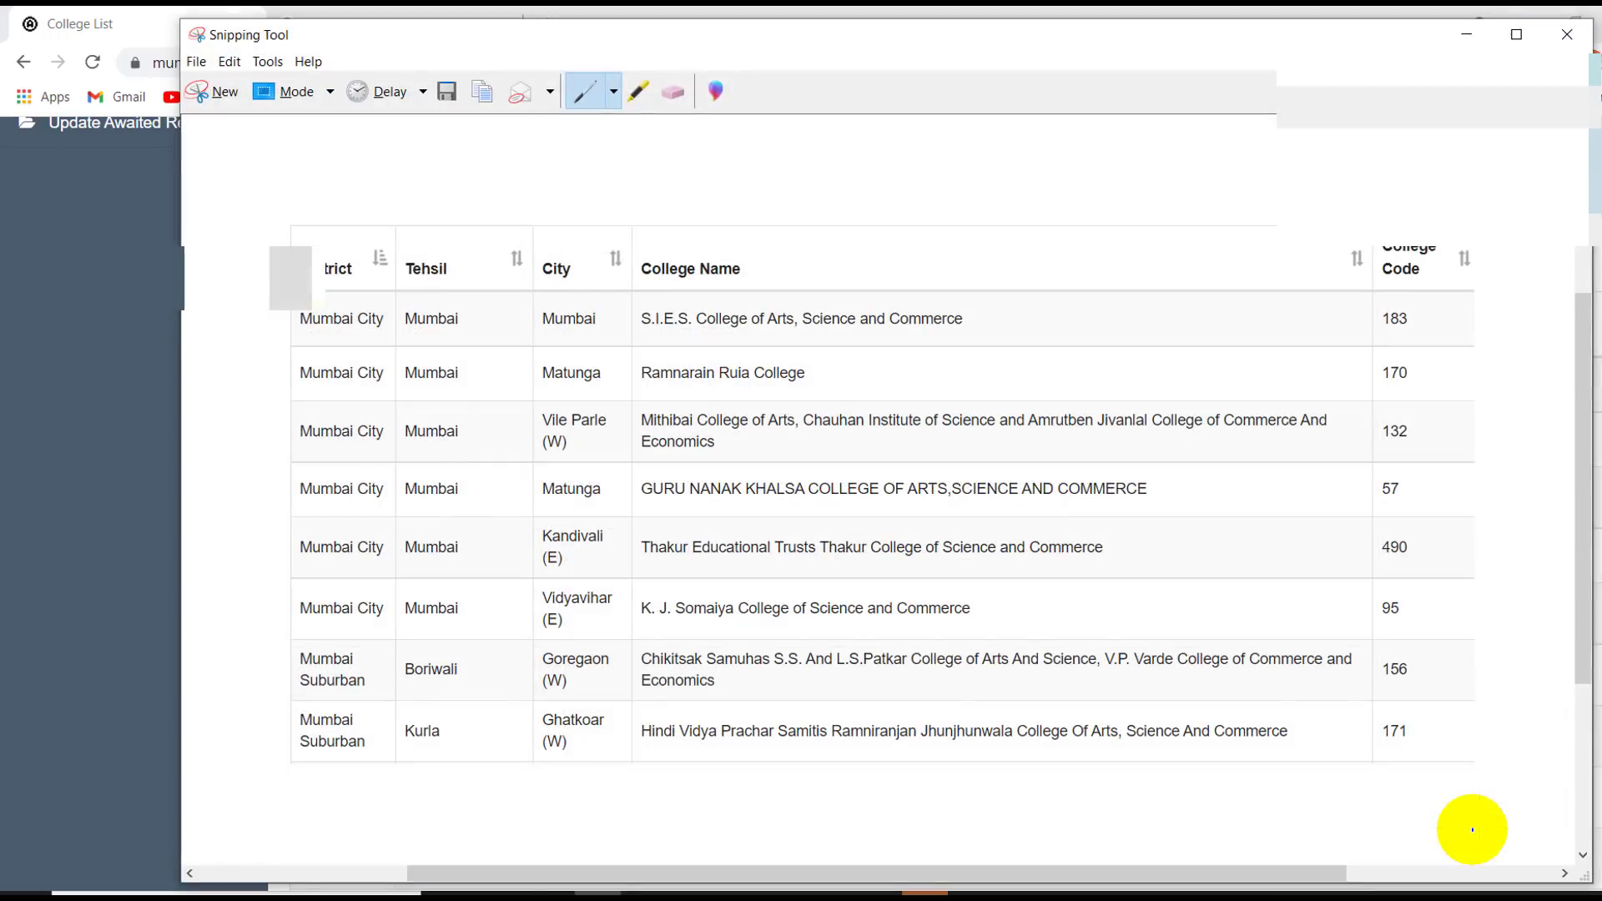
{"action": "key", "text": "ctrl+s"}
{"action": "type", "text": "jsvfsd"}
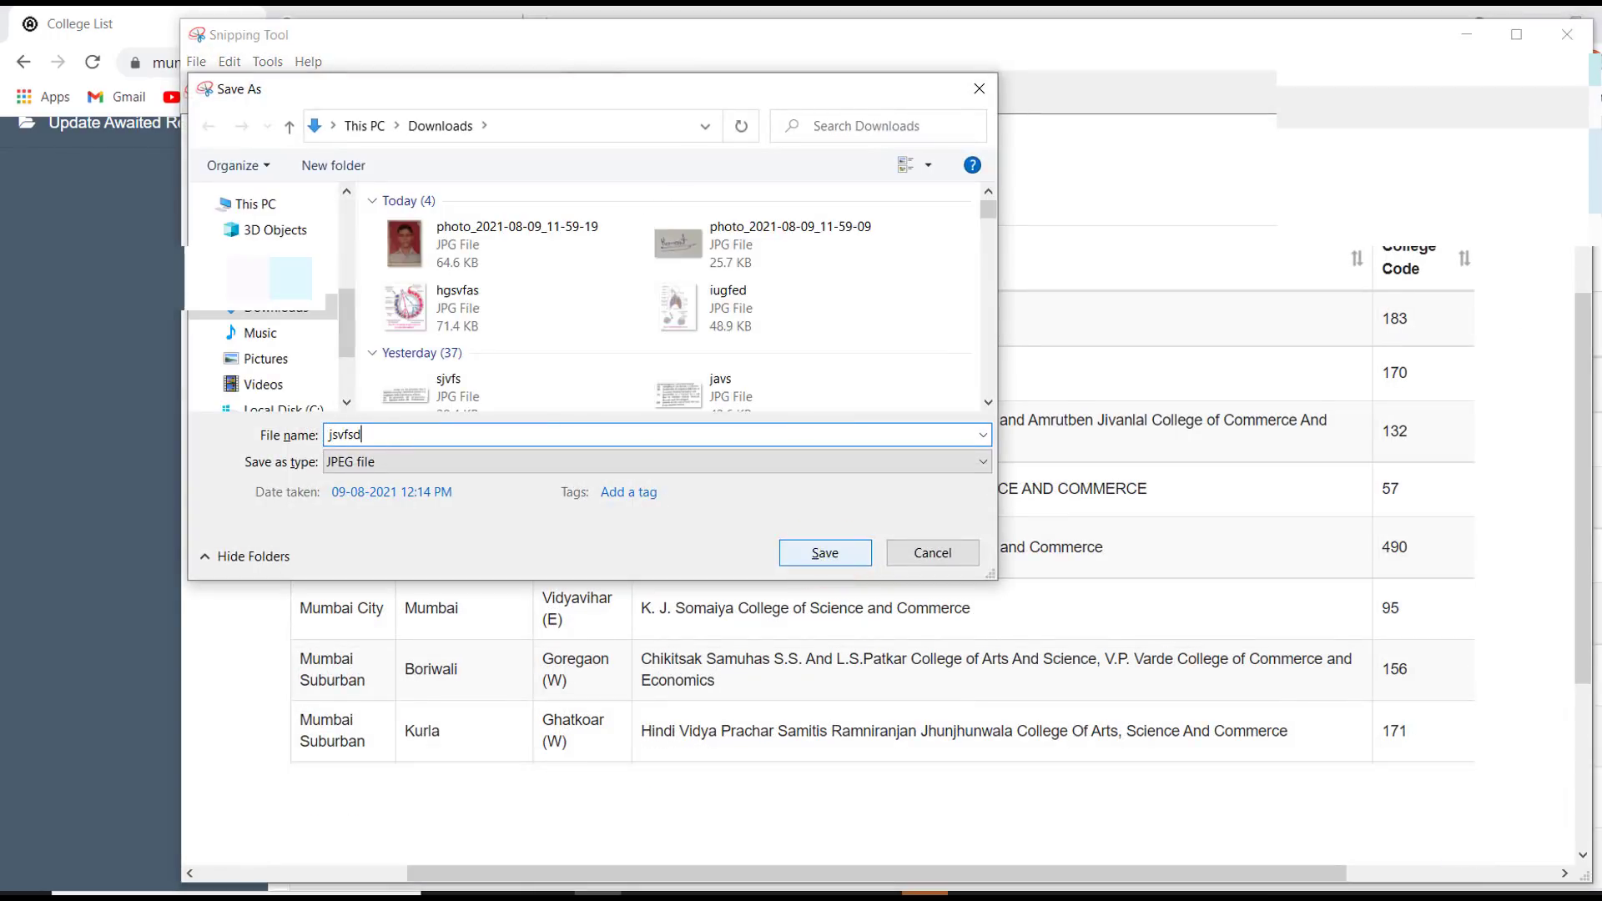
{"action": "left_click", "coordinate": [825, 554]}
{"action": "left_click", "coordinate": [64, 476]}
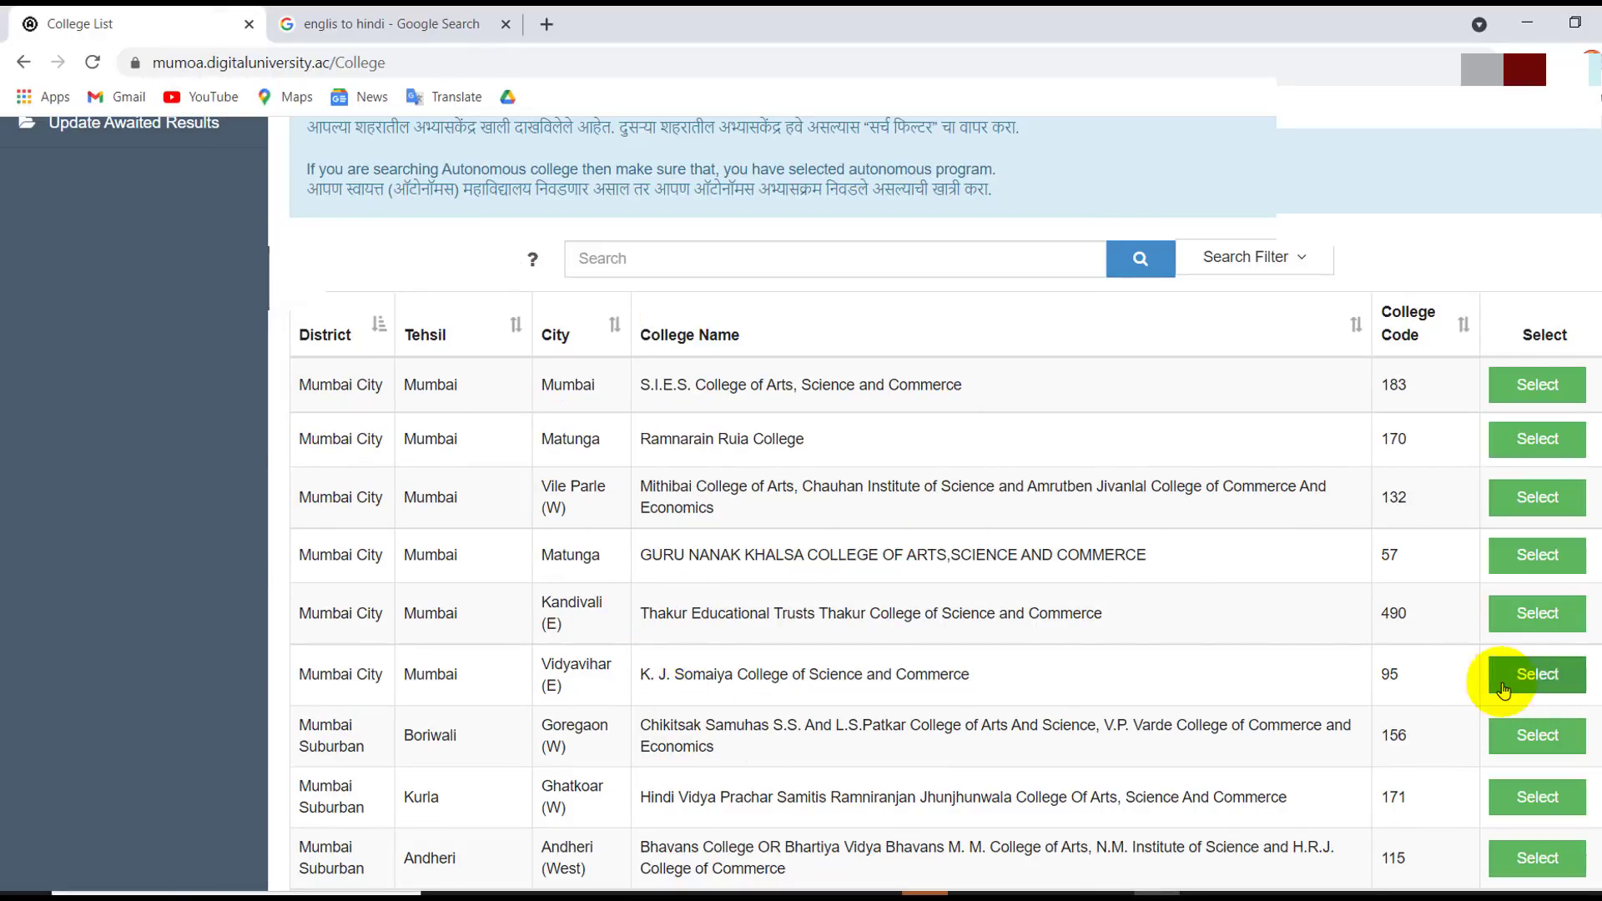
Choose K. J. Somaiya College and save its four Sem I compulsory papers.
{"action": "left_click", "coordinate": [1550, 687]}
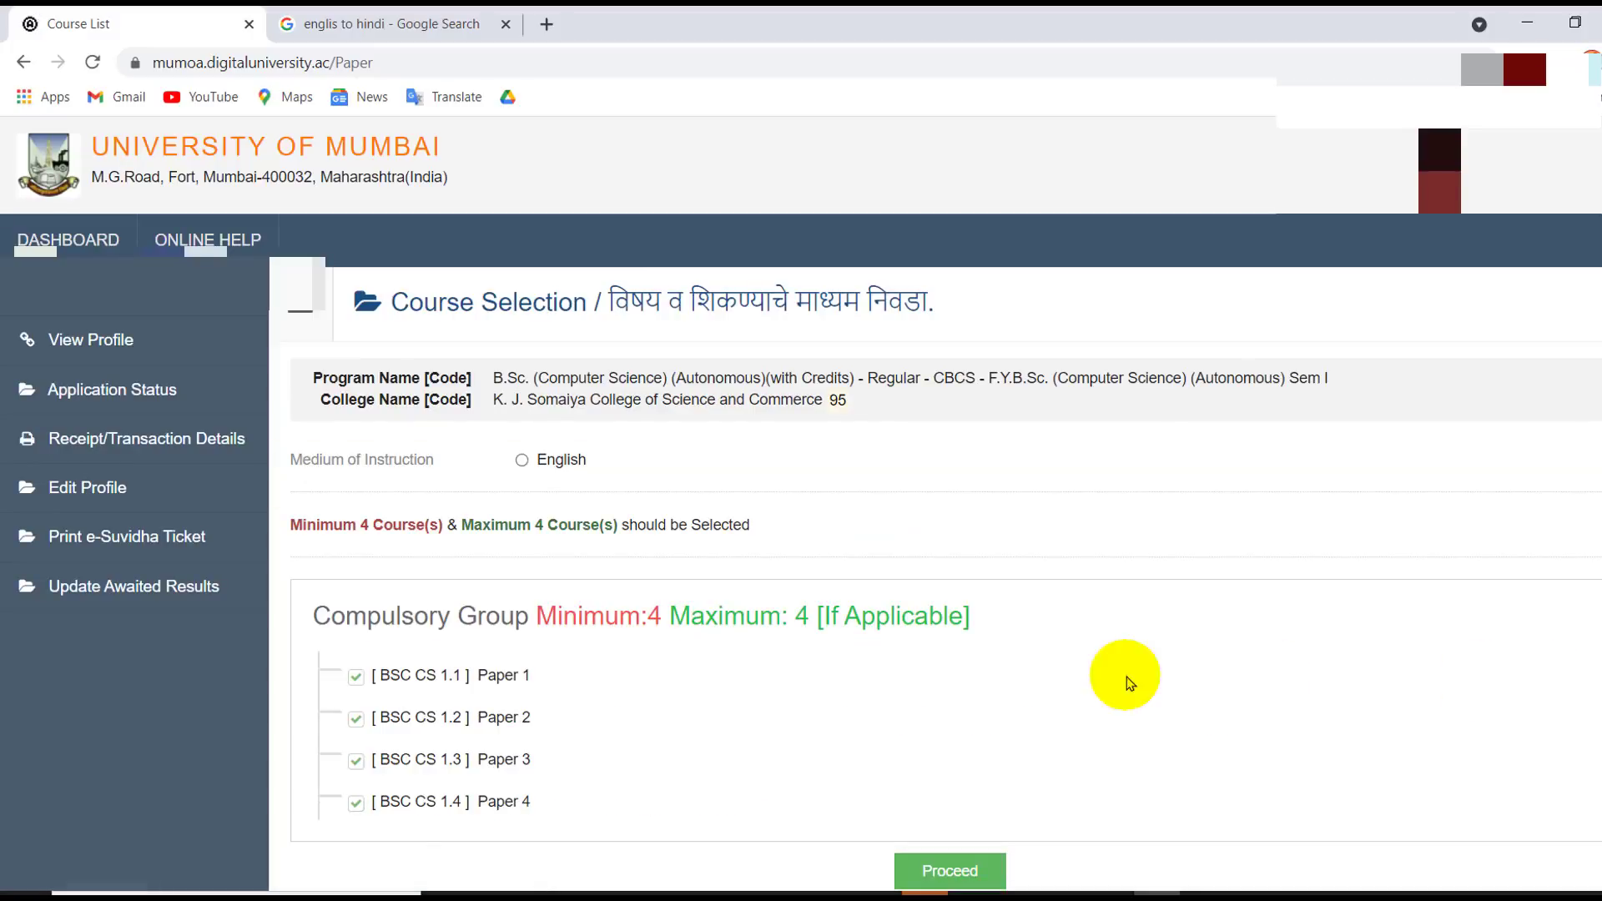
{"action": "scroll", "coordinate": [724, 734], "scroll_direction": "down", "scroll_amount": 1}
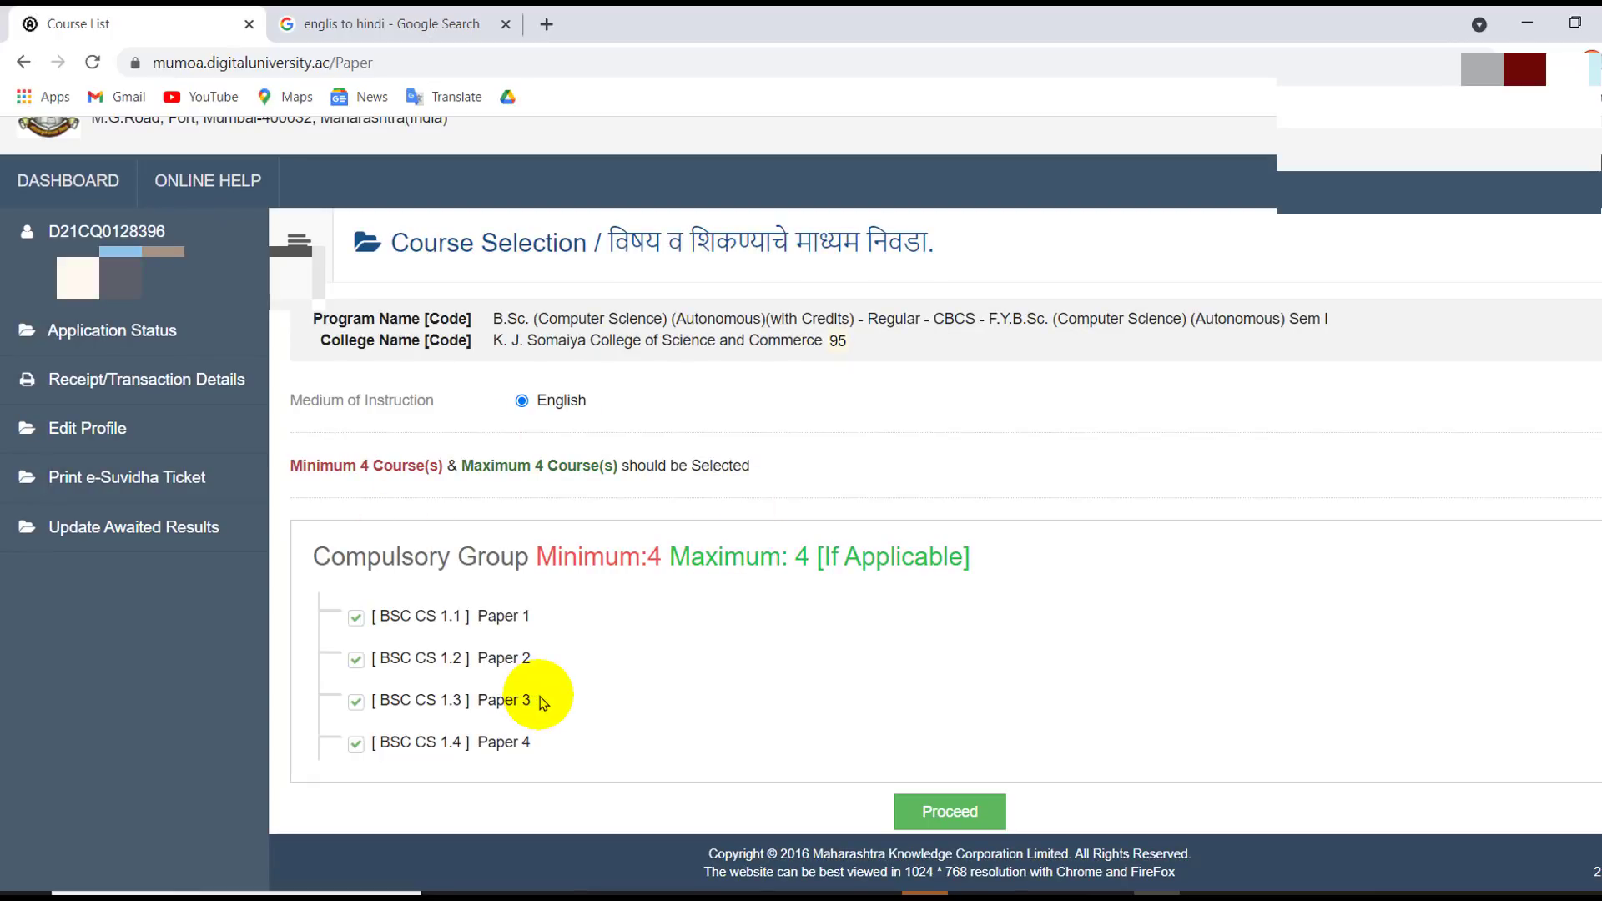
{"action": "left_click", "coordinate": [943, 822]}
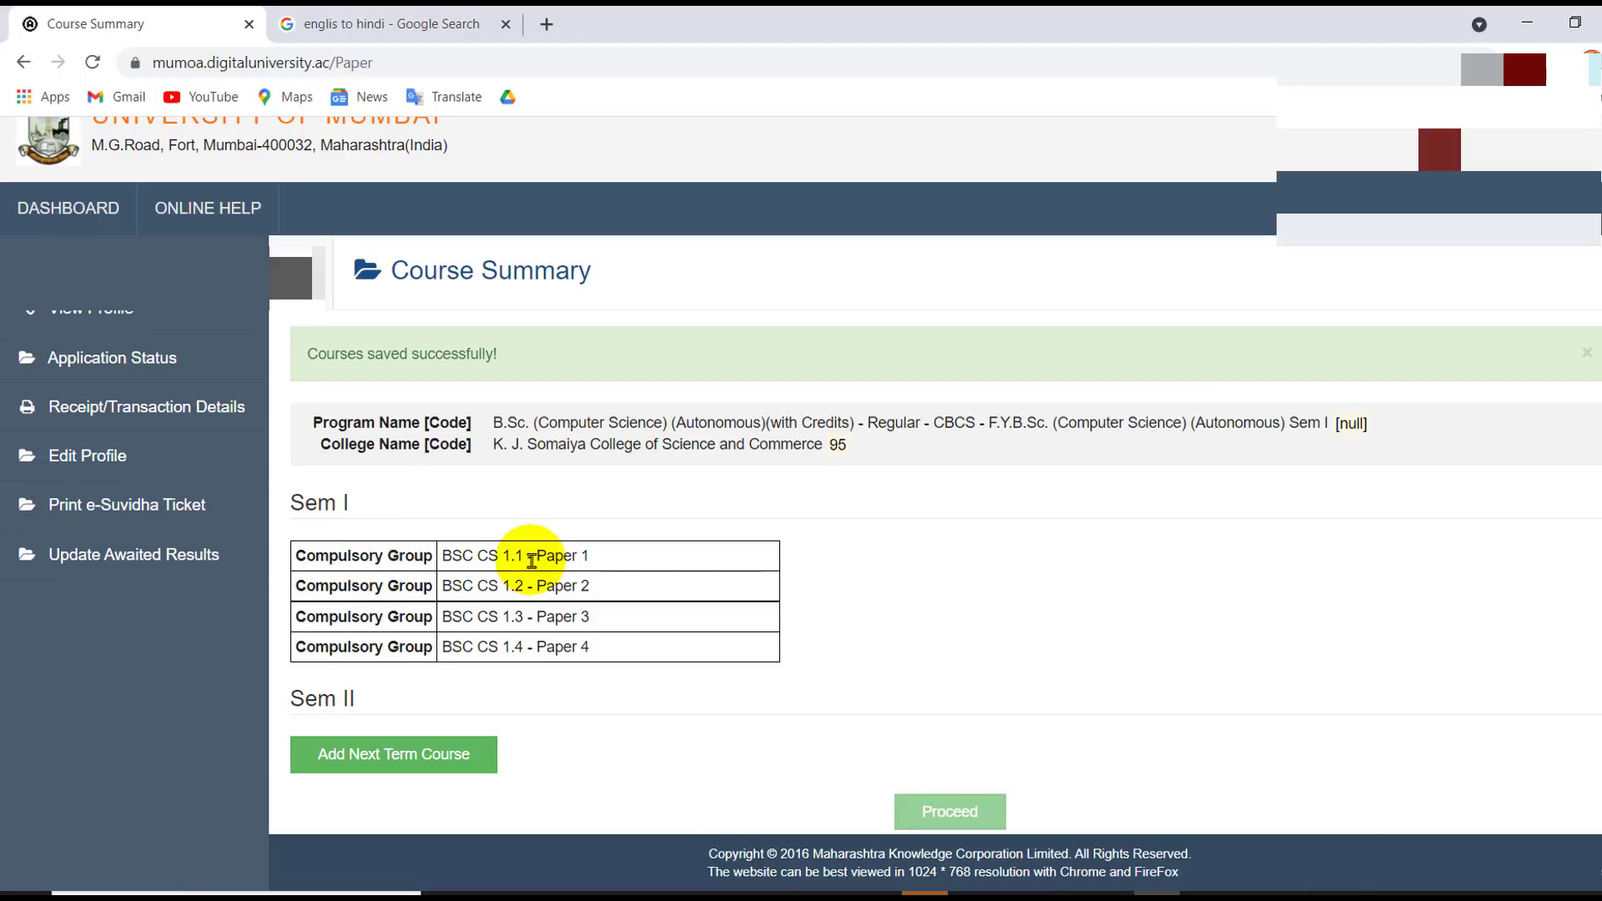
Add and save the four Sem II compulsory papers, then continue to the documents page.
{"action": "left_click", "coordinate": [432, 757]}
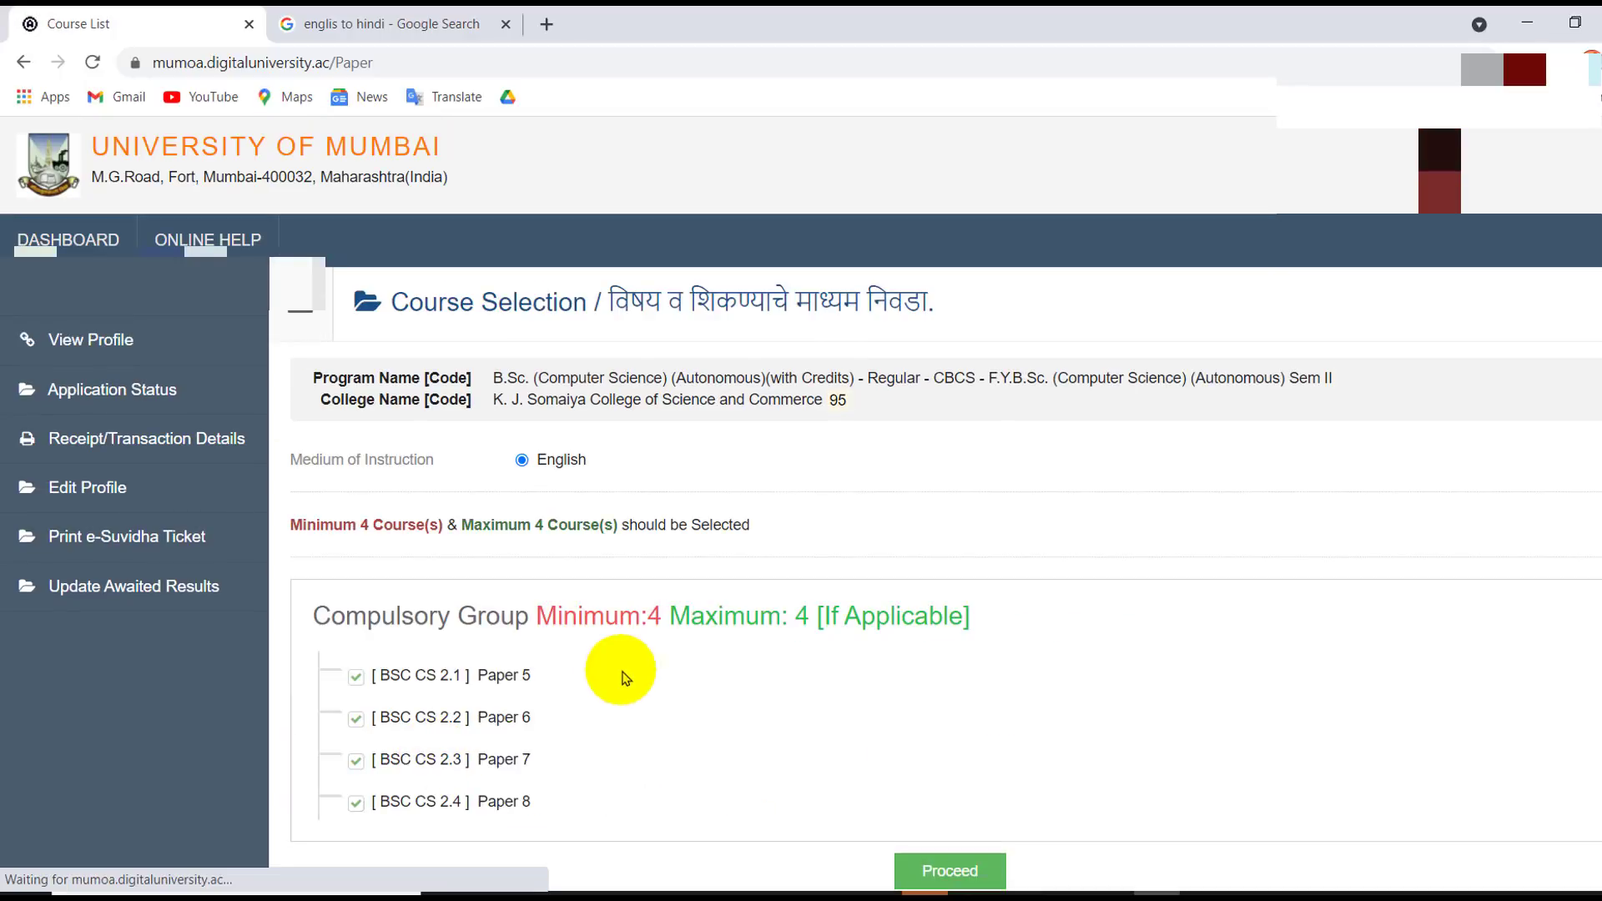
{"action": "scroll", "coordinate": [667, 645], "scroll_direction": "down", "scroll_amount": 1}
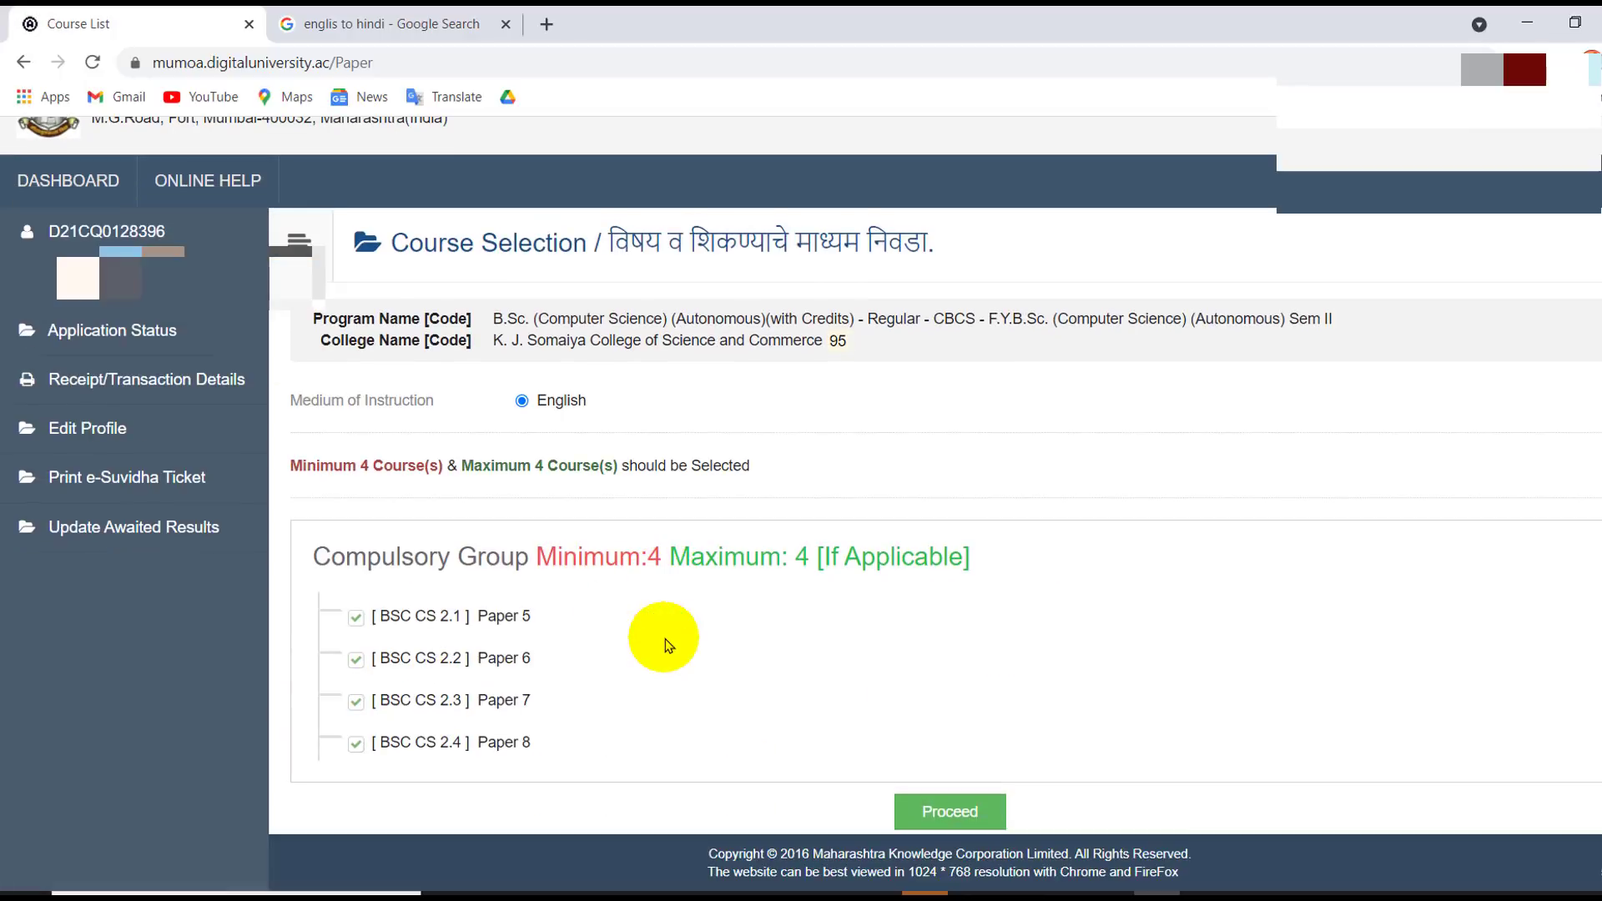
{"action": "left_click", "coordinate": [968, 811]}
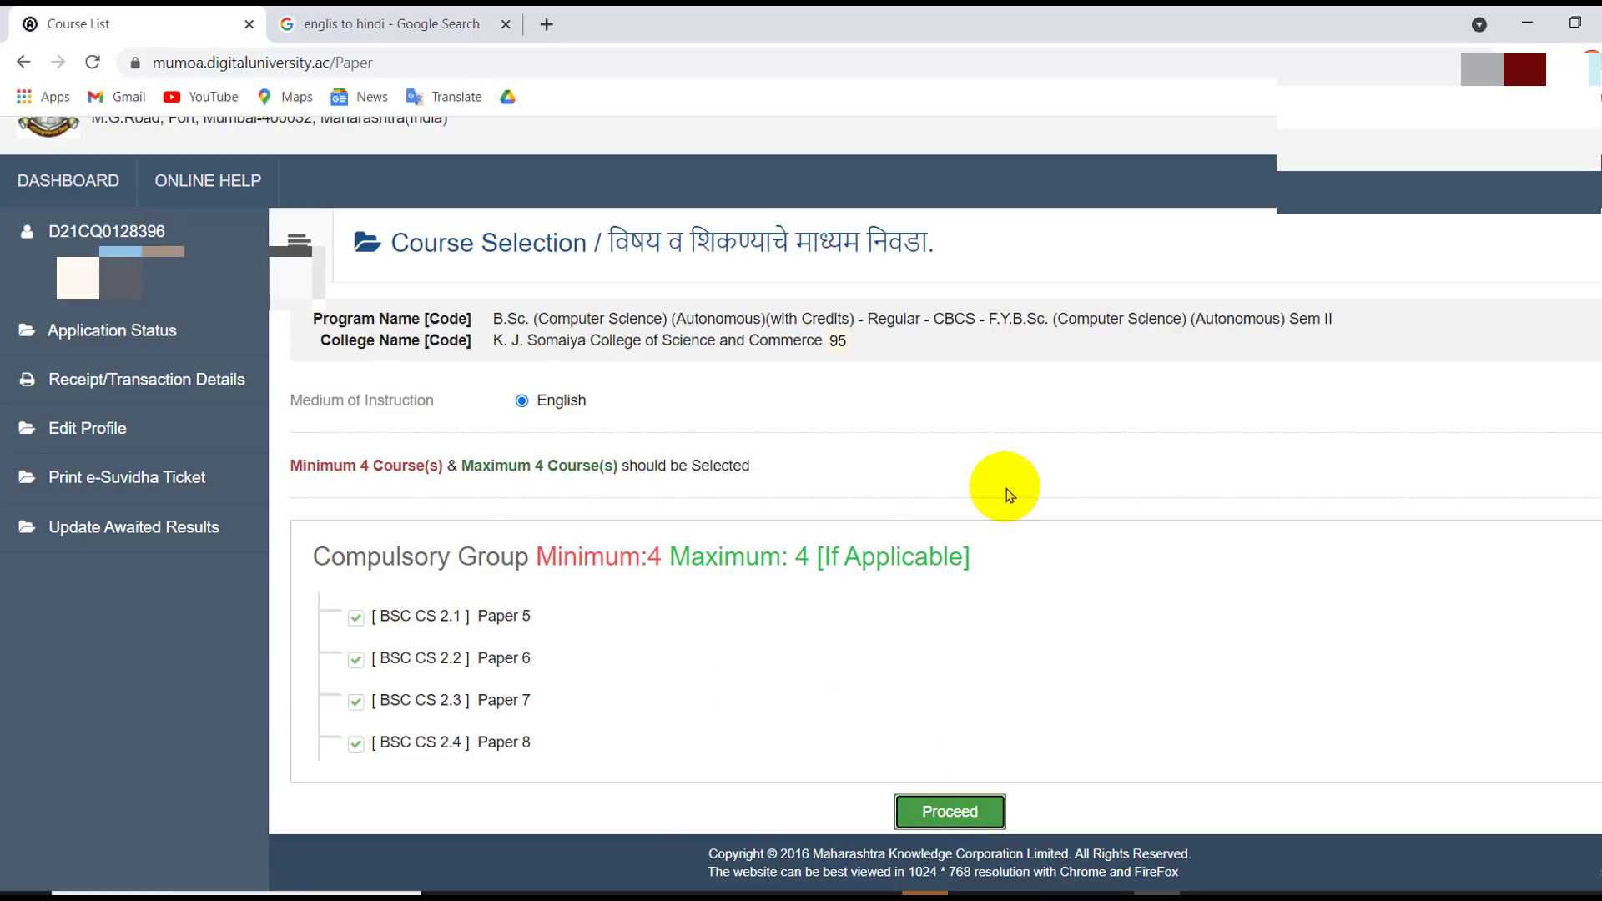
{"action": "scroll", "coordinate": [759, 674], "scroll_direction": "down", "scroll_amount": 2}
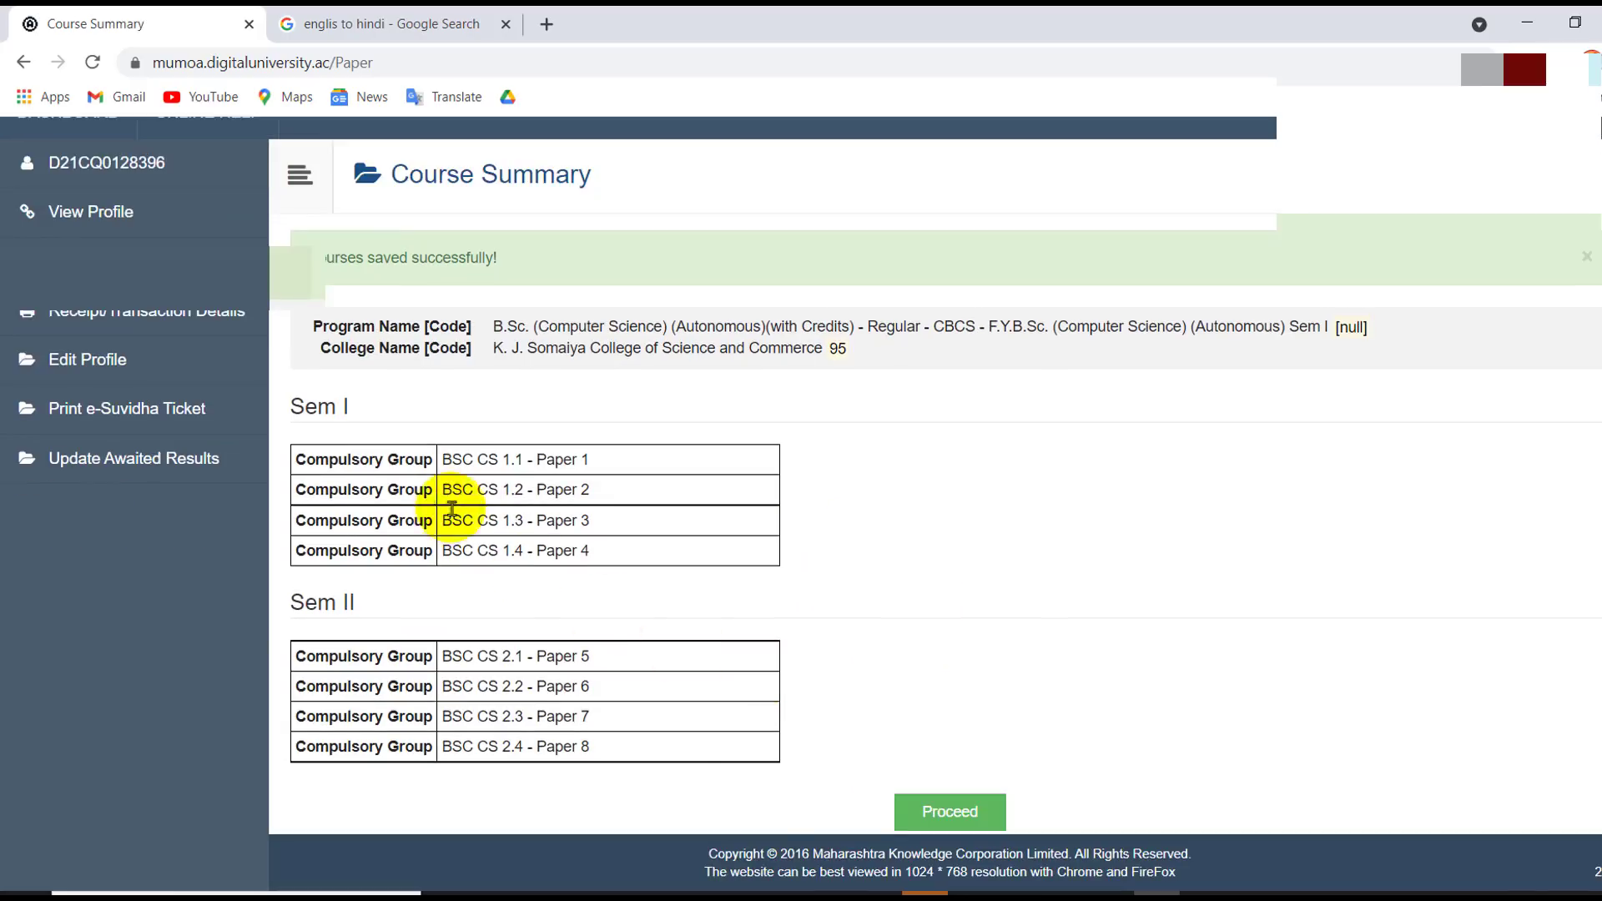
{"action": "left_click", "coordinate": [976, 818]}
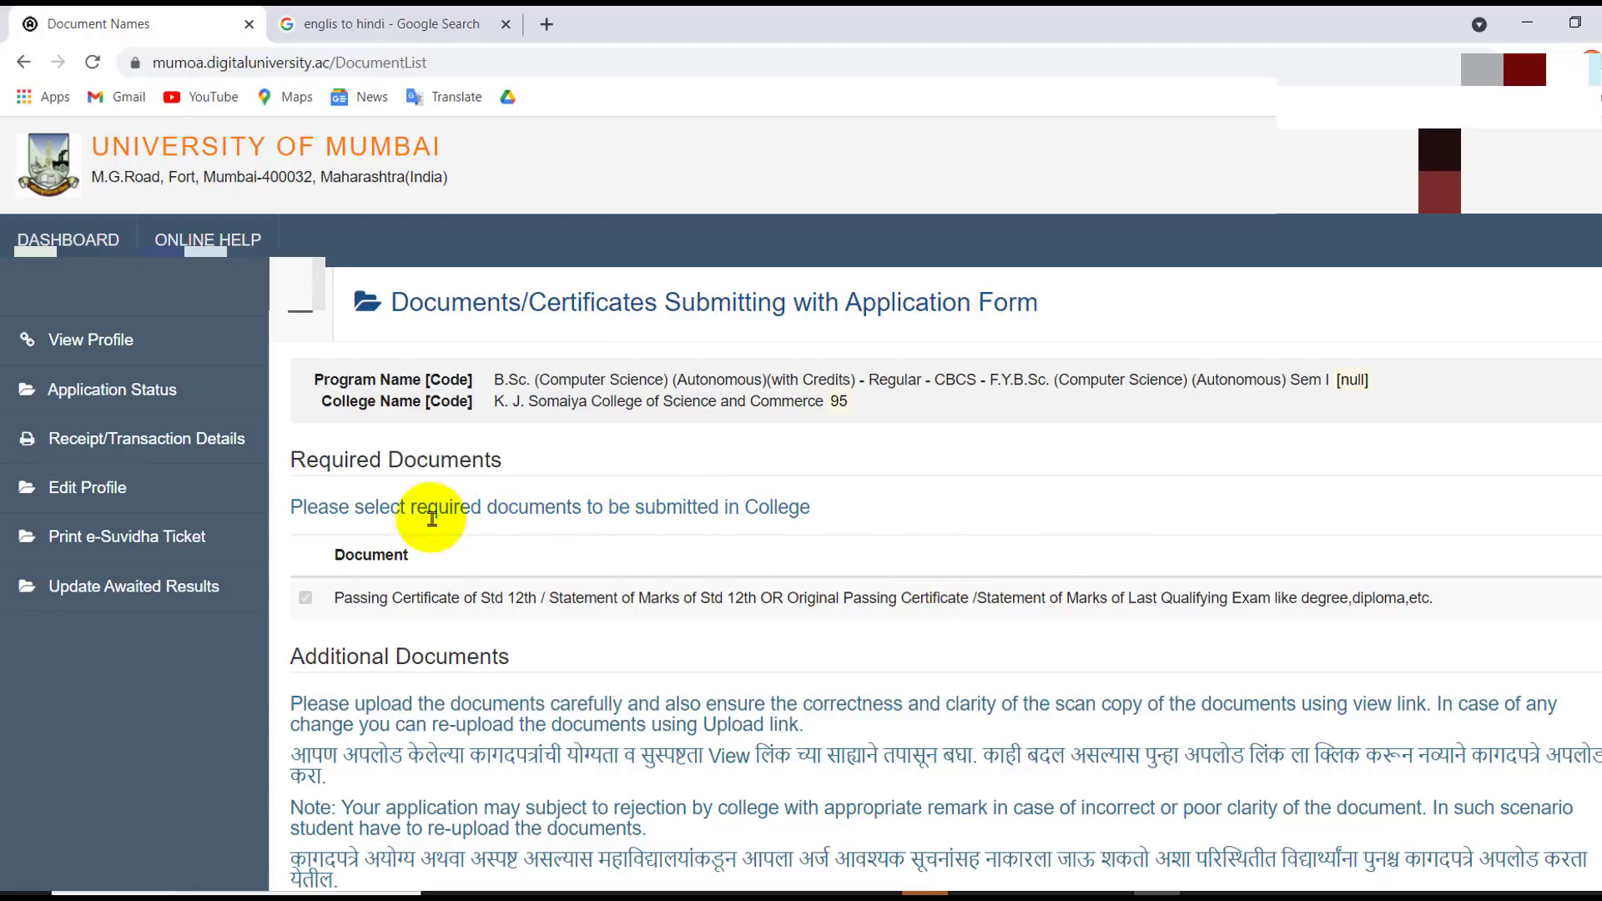
Read the Std 12th certificate requirement and scroll through the document checklist.
{"action": "left_click_drag", "start_coordinate": [348, 602], "coordinate": [815, 619]}
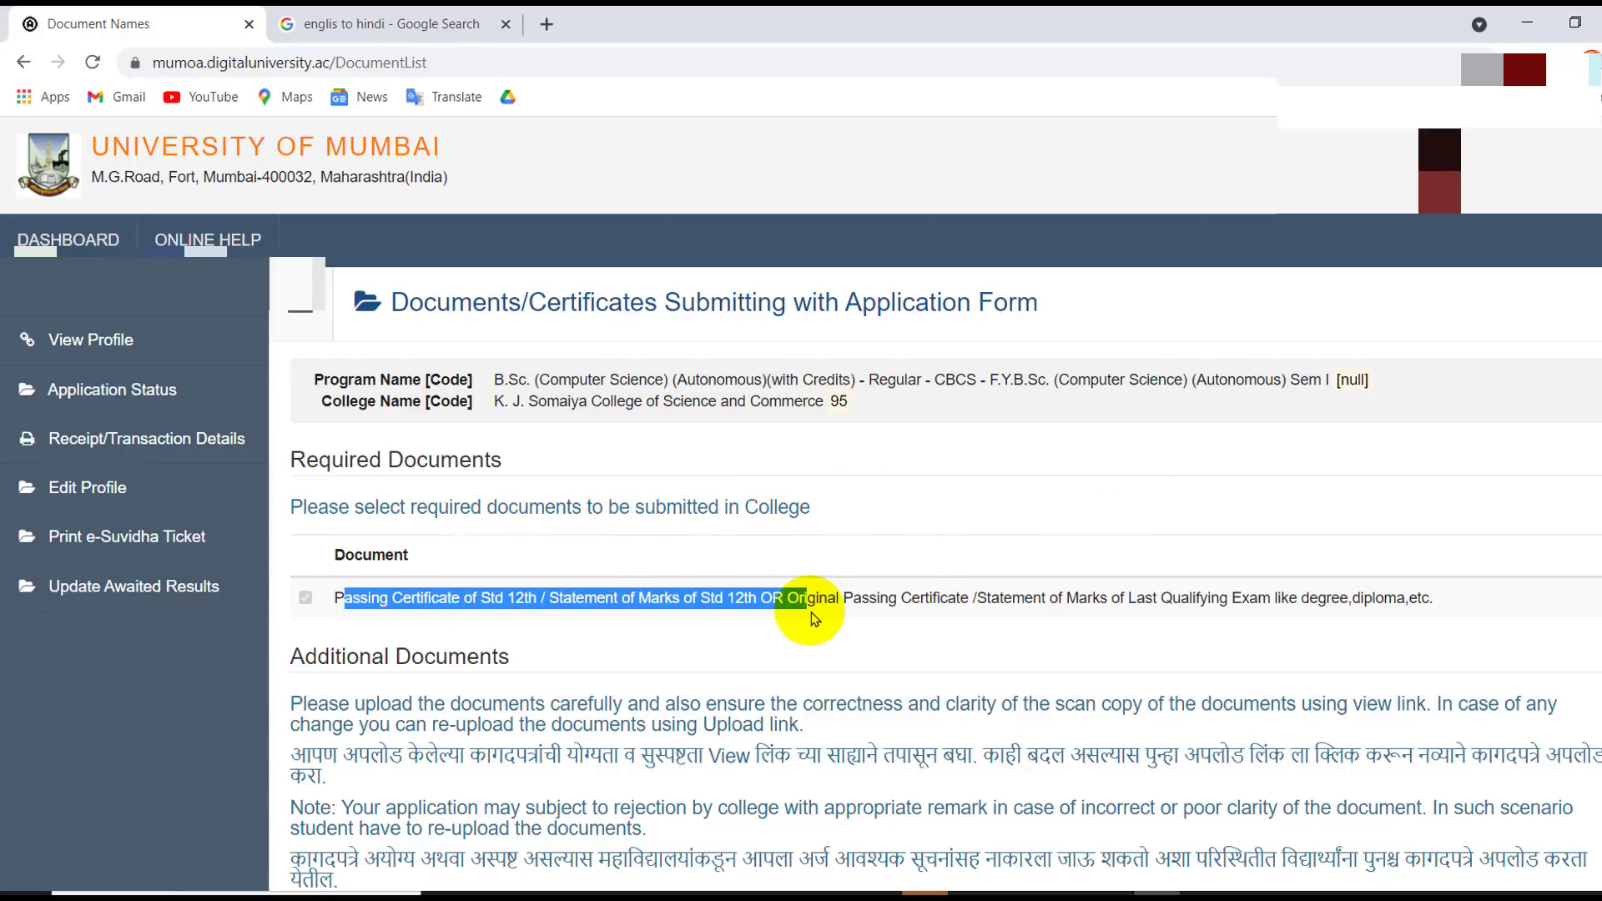
{"action": "left_click", "coordinate": [815, 619]}
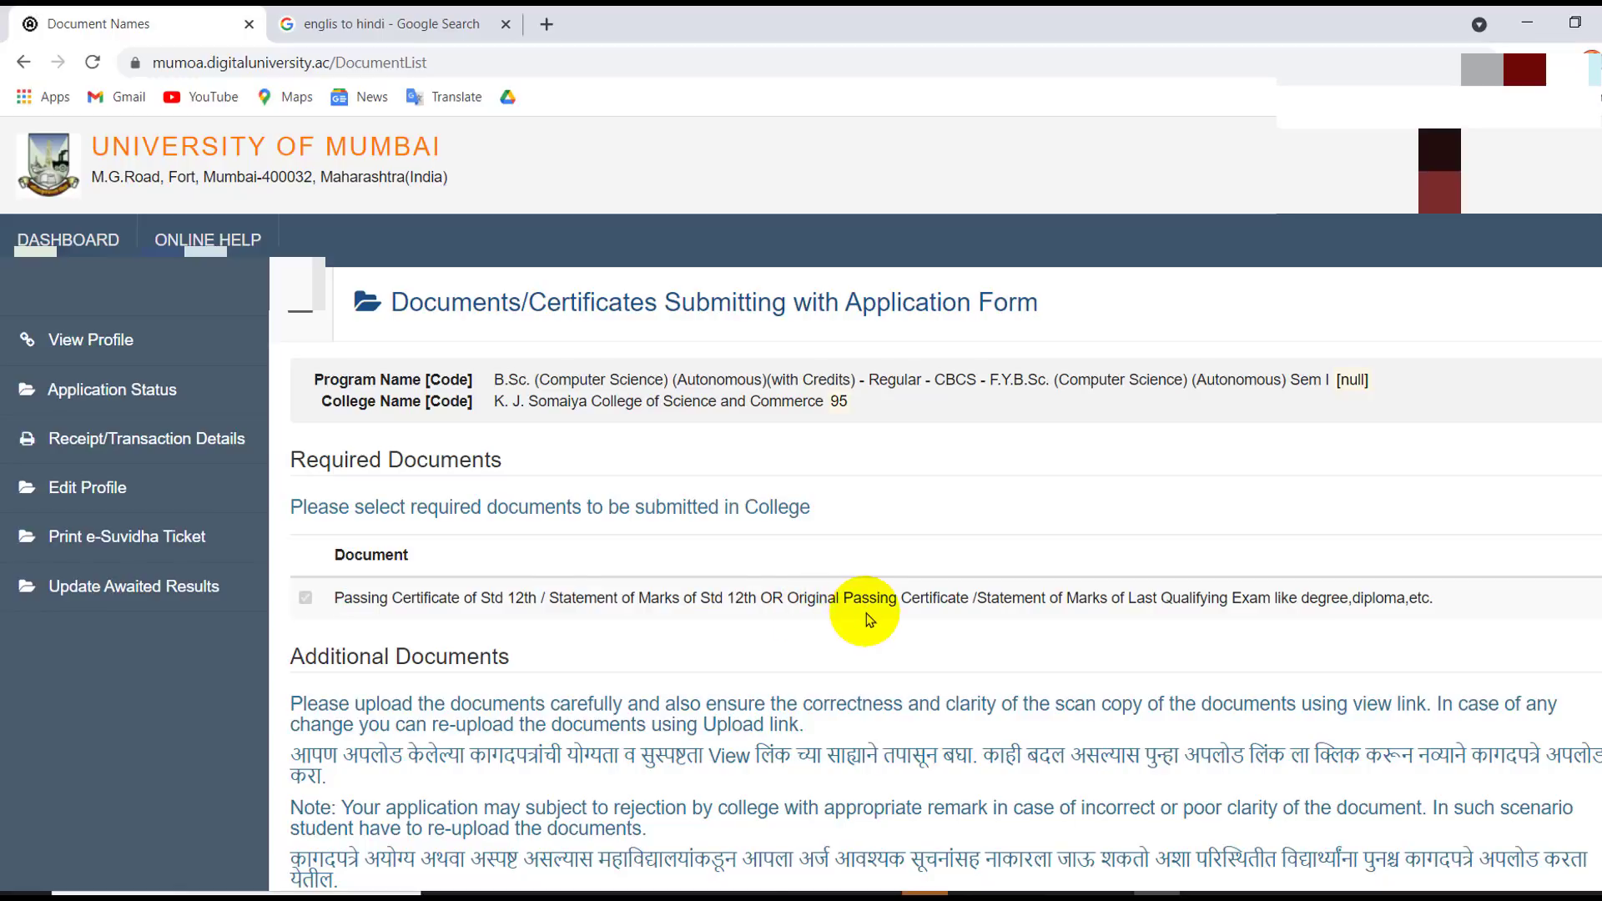
{"action": "scroll", "coordinate": [862, 615], "scroll_direction": "down", "scroll_amount": 6}
{"action": "scroll", "coordinate": [865, 615], "scroll_direction": "down", "scroll_amount": 3}
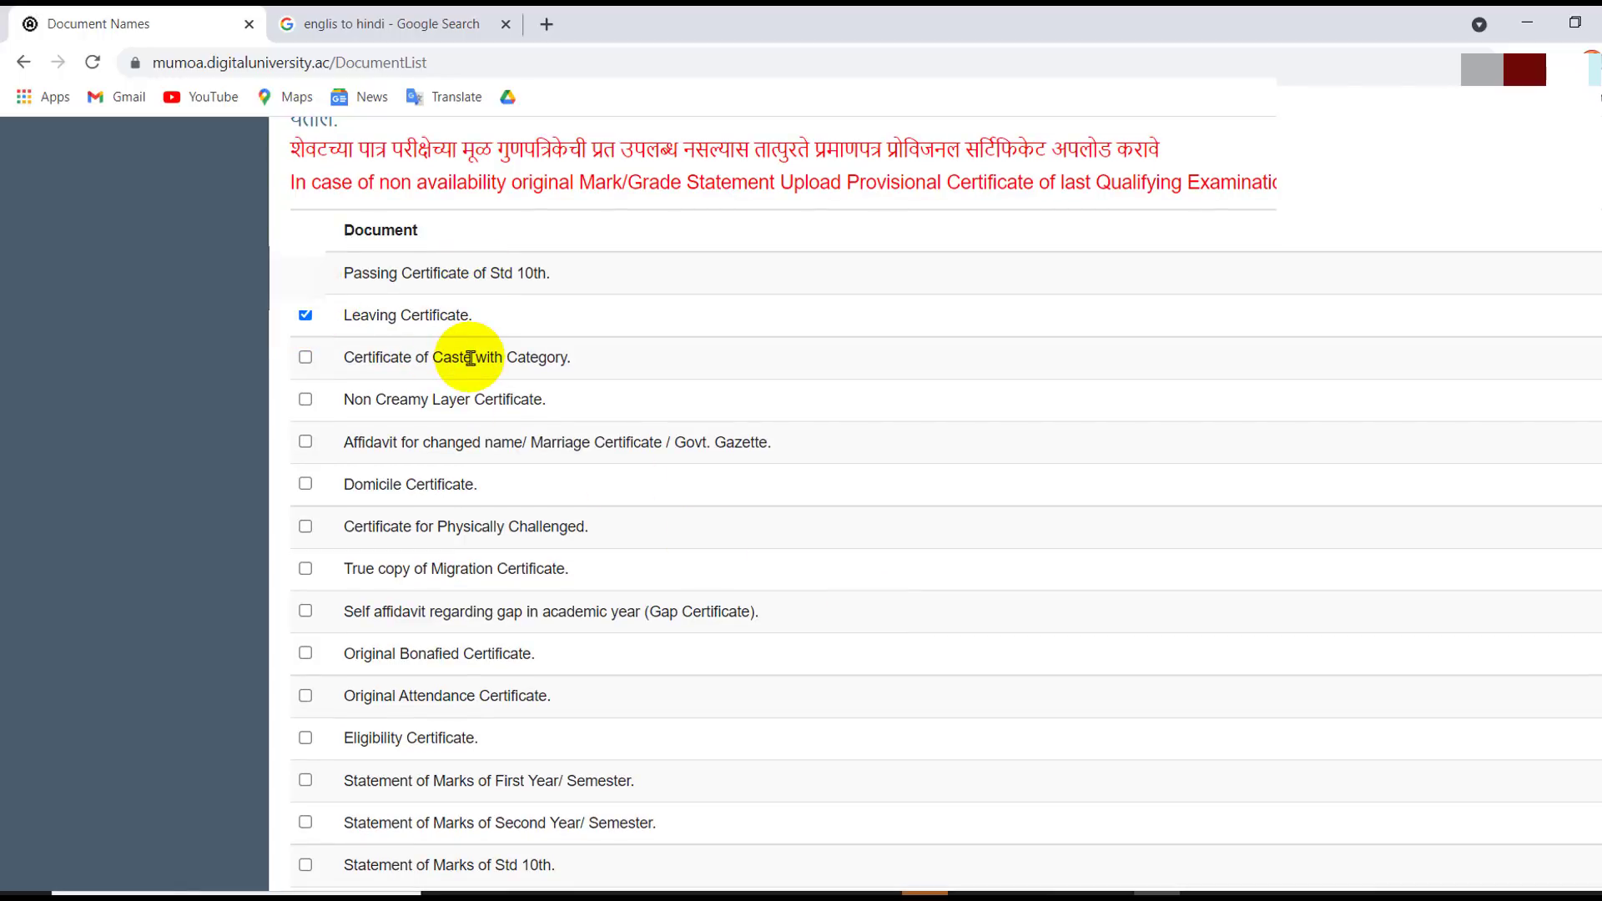
{"action": "scroll", "coordinate": [465, 357], "scroll_direction": "down", "scroll_amount": 1}
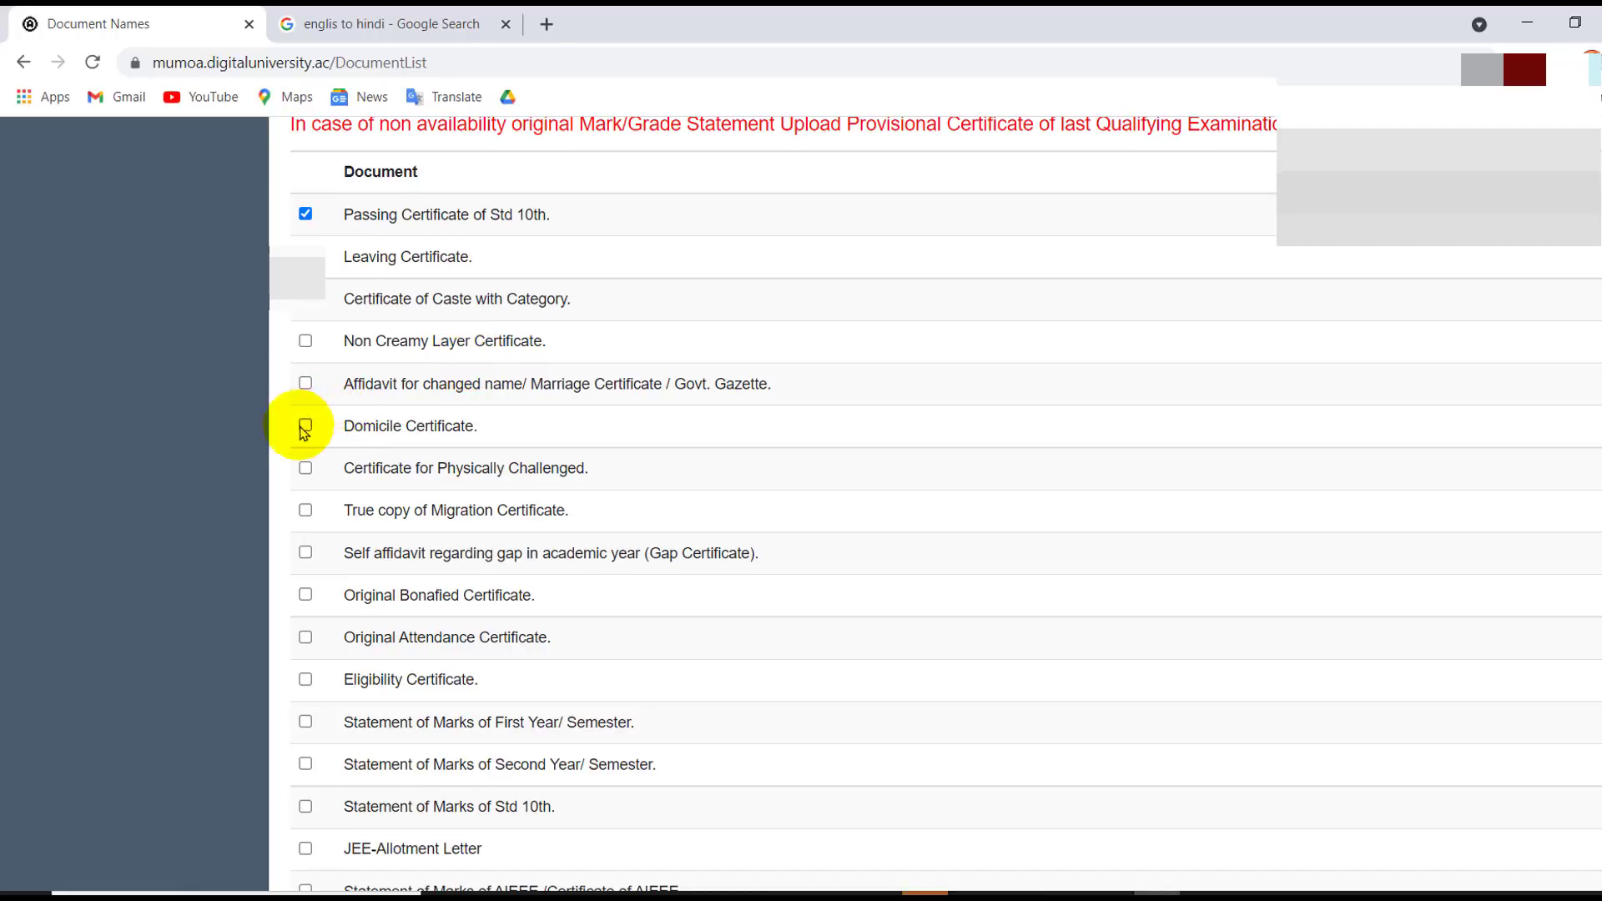
{"action": "scroll", "coordinate": [404, 454], "scroll_direction": "down", "scroll_amount": 2}
{"action": "scroll", "coordinate": [404, 454], "scroll_direction": "down", "scroll_amount": 5}
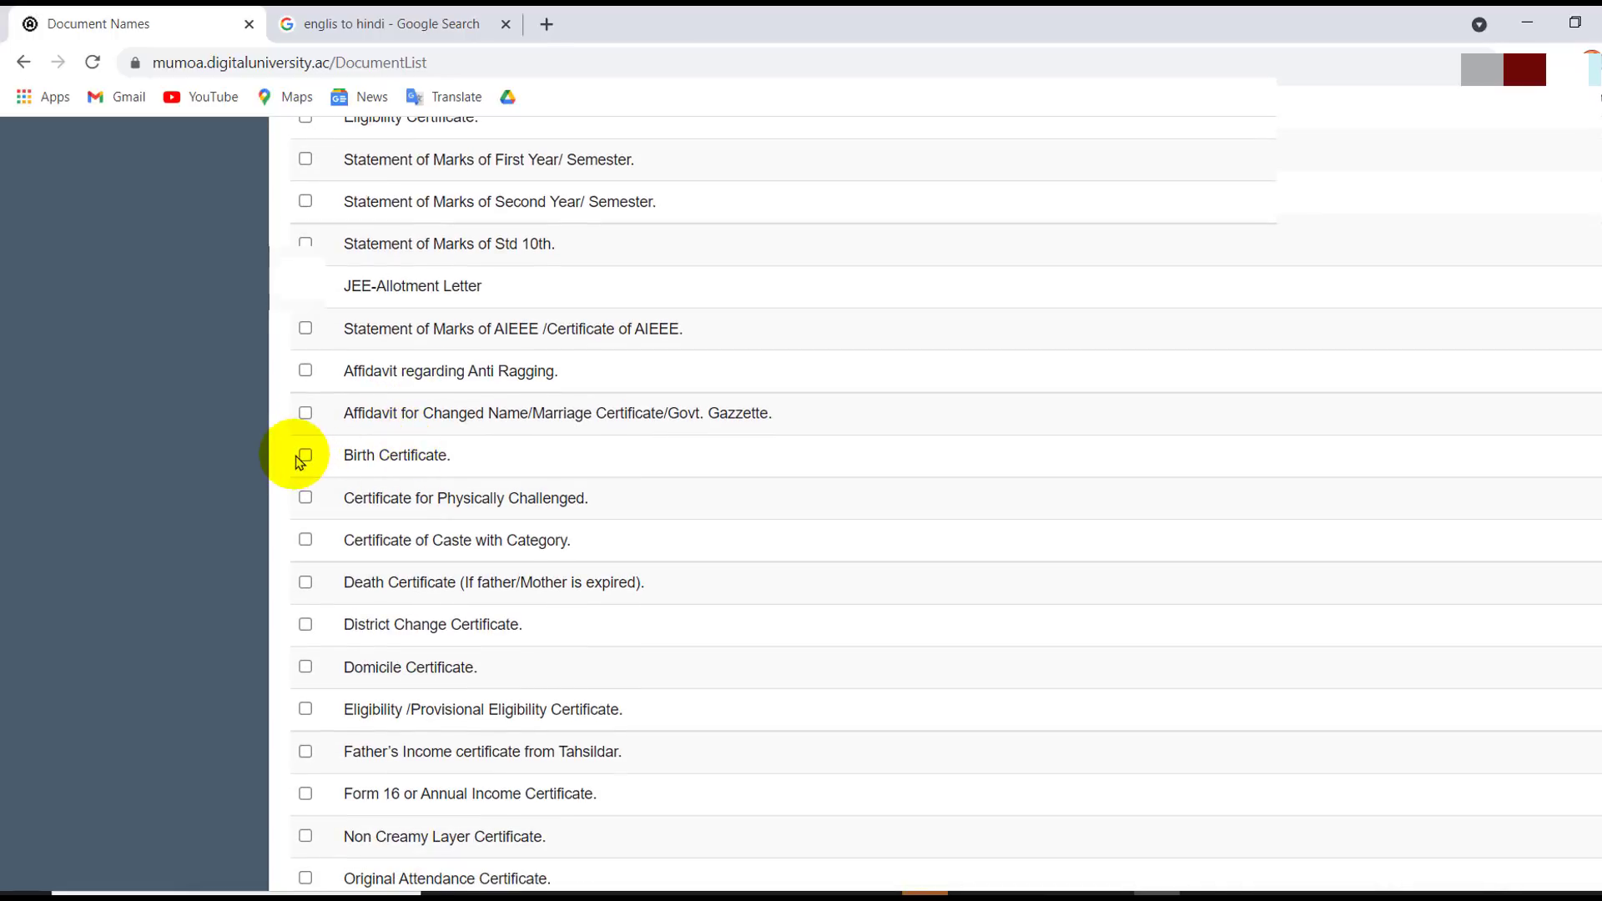
{"action": "scroll", "coordinate": [308, 461], "scroll_direction": "down", "scroll_amount": 4}
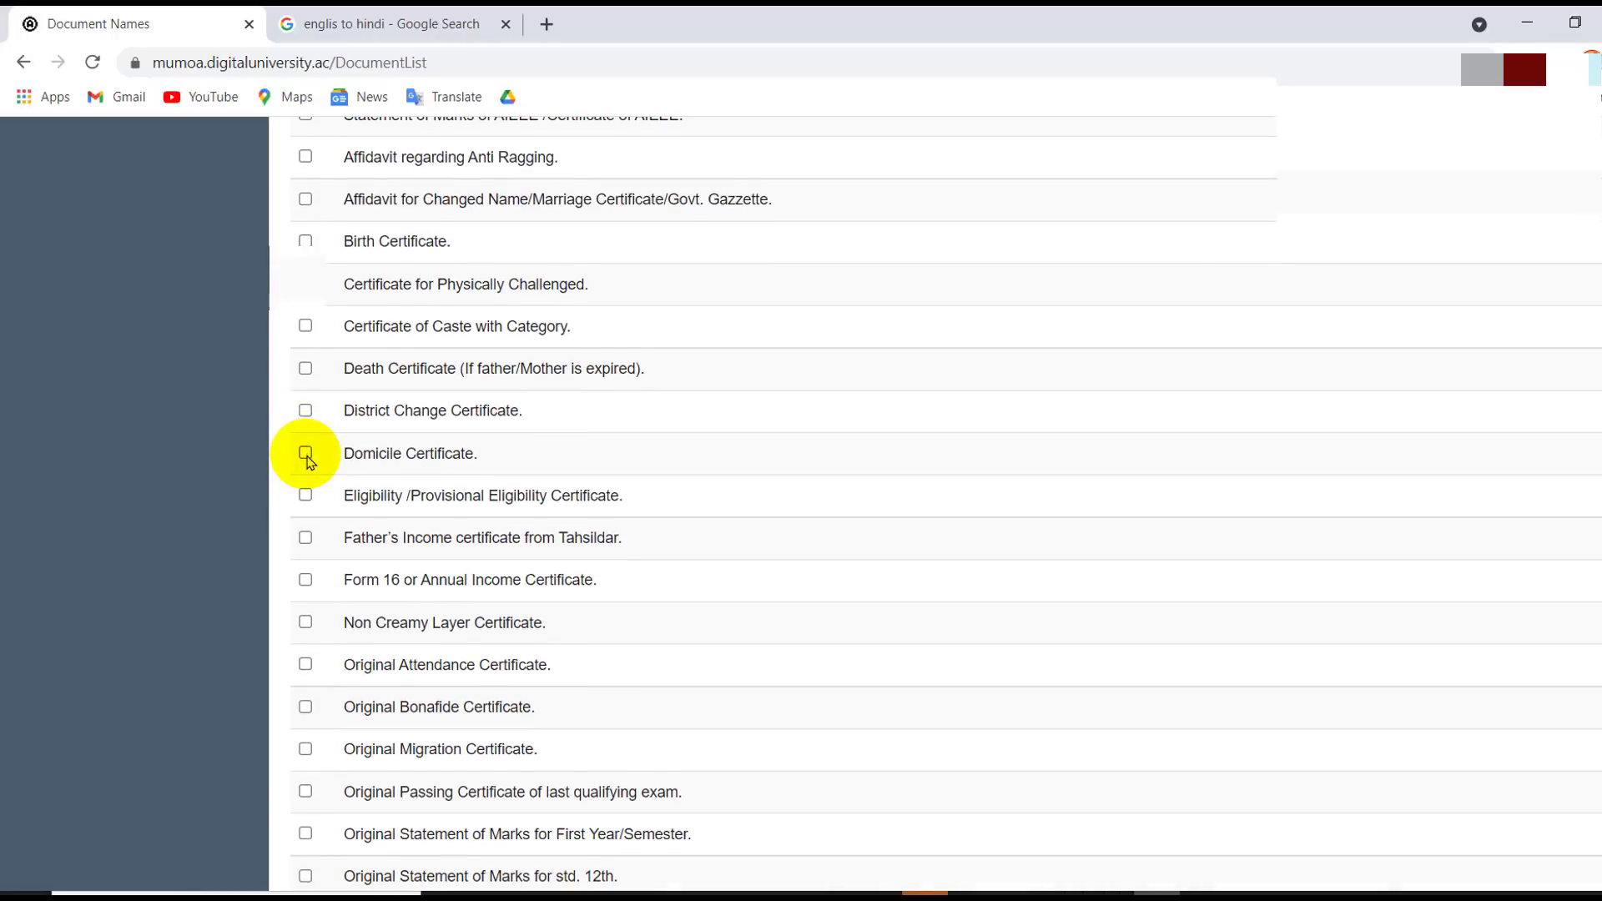
{"action": "scroll", "coordinate": [309, 462], "scroll_direction": "down", "scroll_amount": 5}
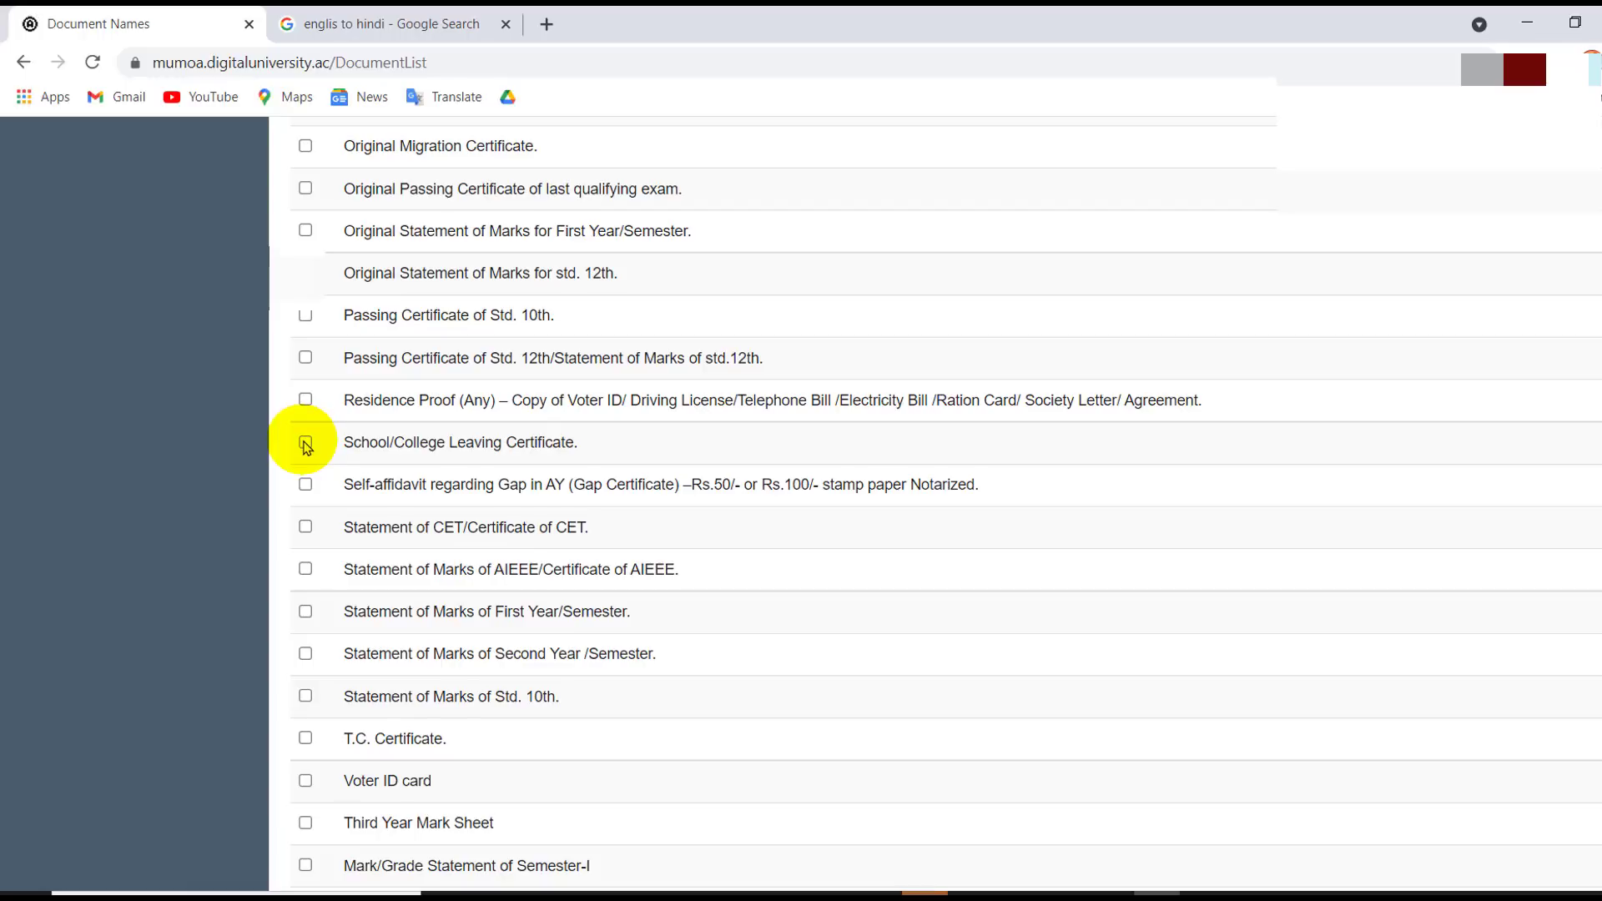
Mark the School/College Leaving Certificate for submission and submit the checklist.
{"action": "left_click", "coordinate": [306, 444]}
{"action": "scroll", "coordinate": [334, 459], "scroll_direction": "down", "scroll_amount": 5}
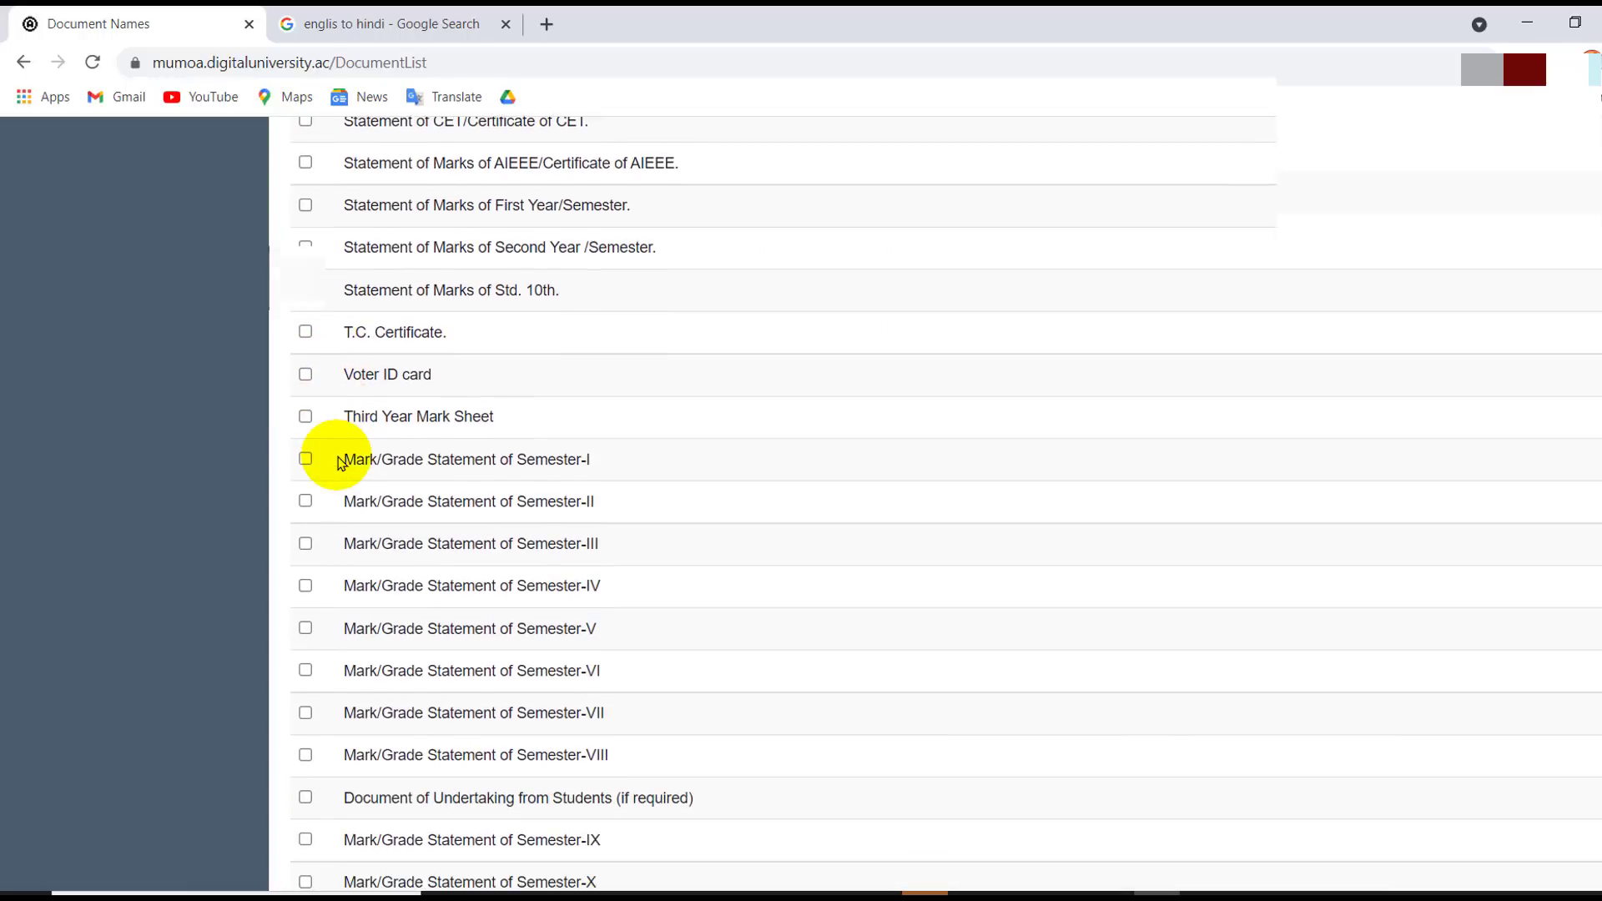
{"action": "scroll", "coordinate": [341, 463], "scroll_direction": "down", "scroll_amount": 2}
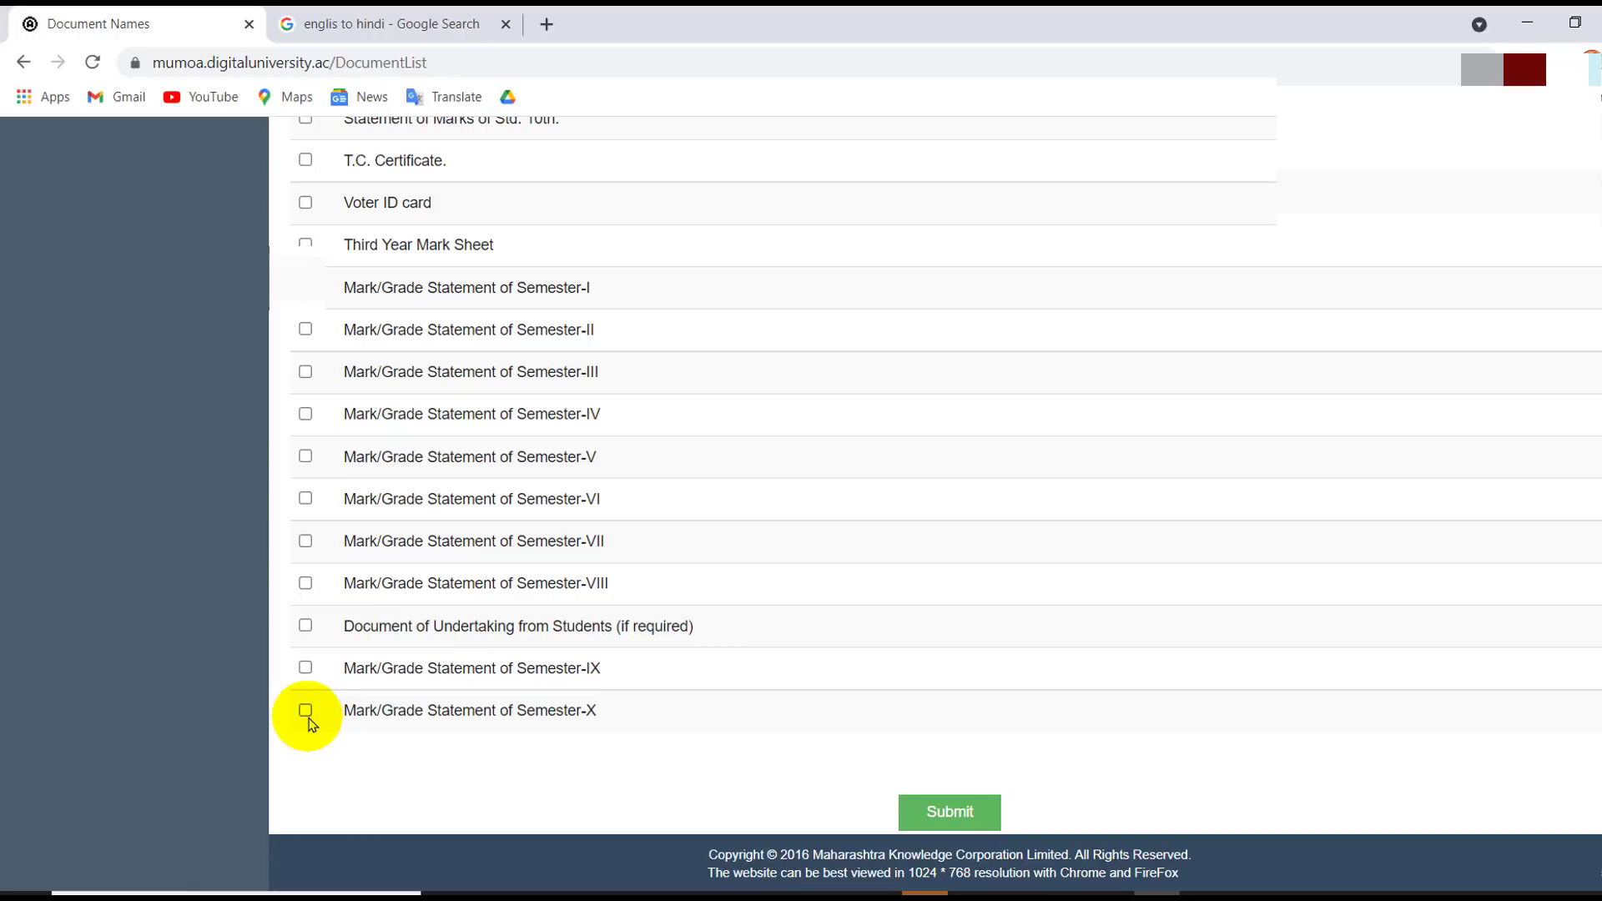
{"action": "left_click", "coordinate": [969, 822]}
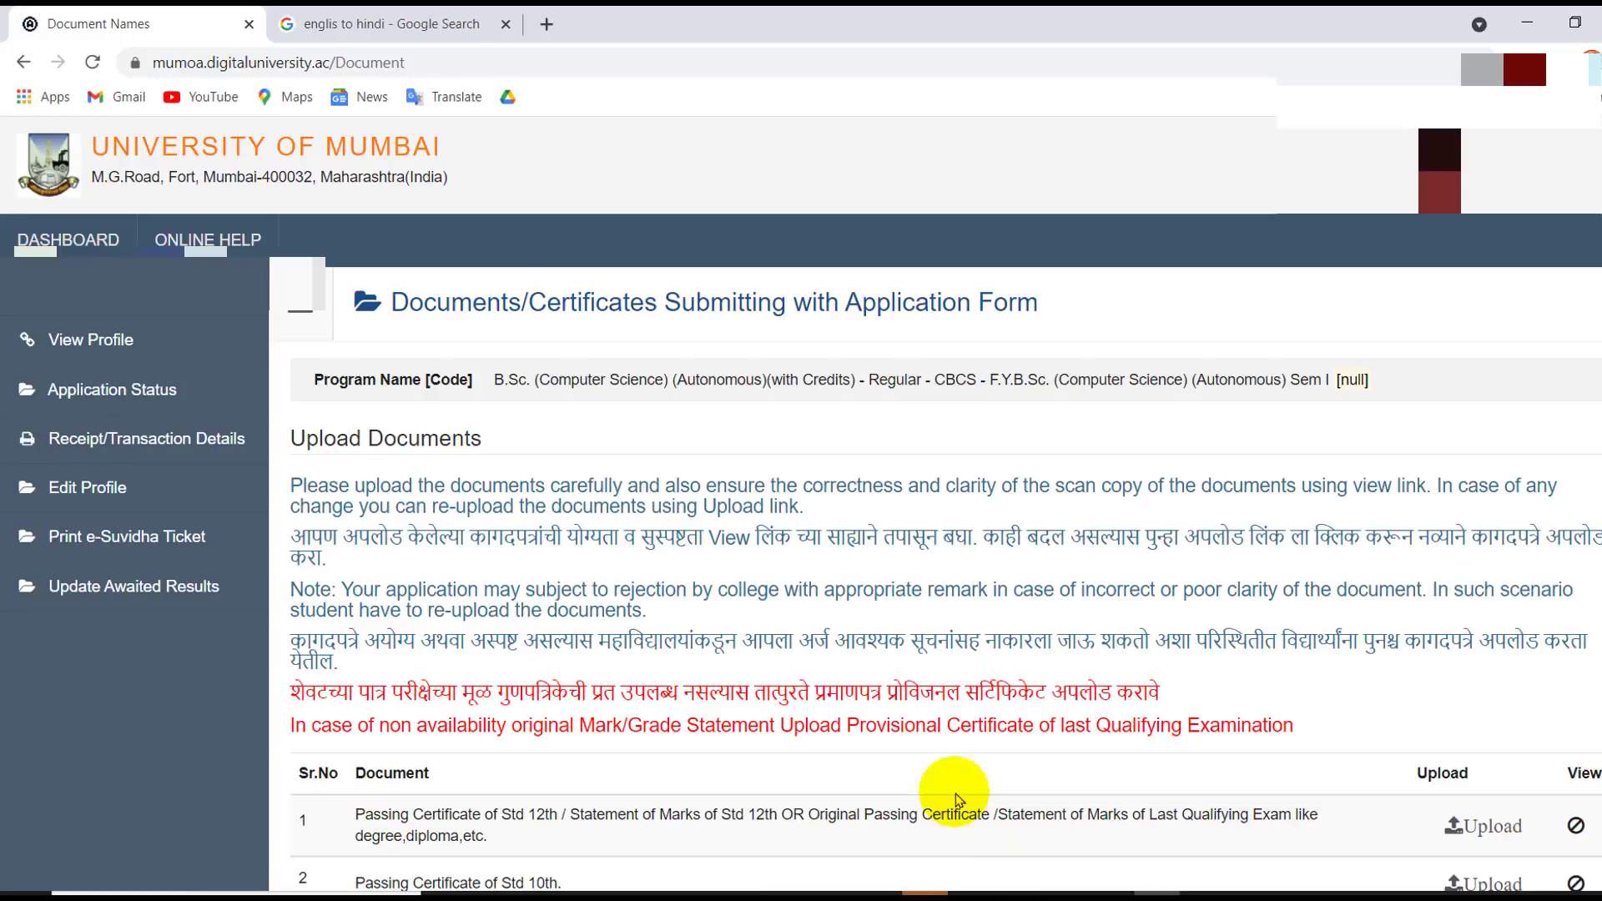
Read the four required rows: Std 12th, Std 10th, Leaving Certificate, School/College Leaving Certificate.
{"action": "scroll", "coordinate": [705, 677], "scroll_direction": "down", "scroll_amount": 1}
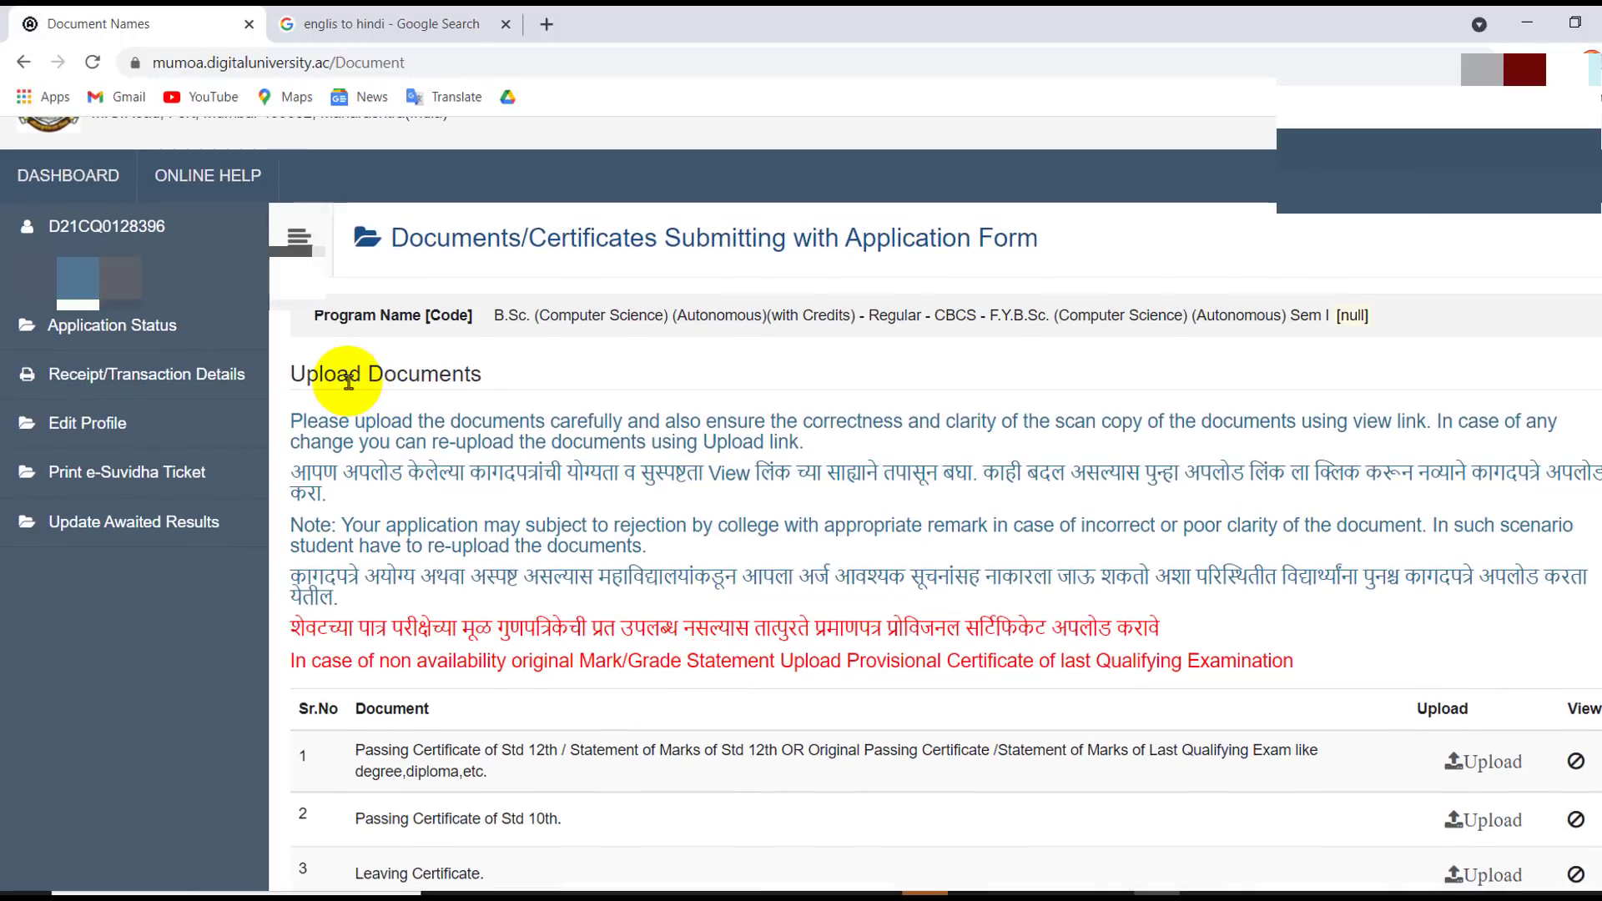
{"action": "scroll", "coordinate": [876, 559], "scroll_direction": "down", "scroll_amount": 3}
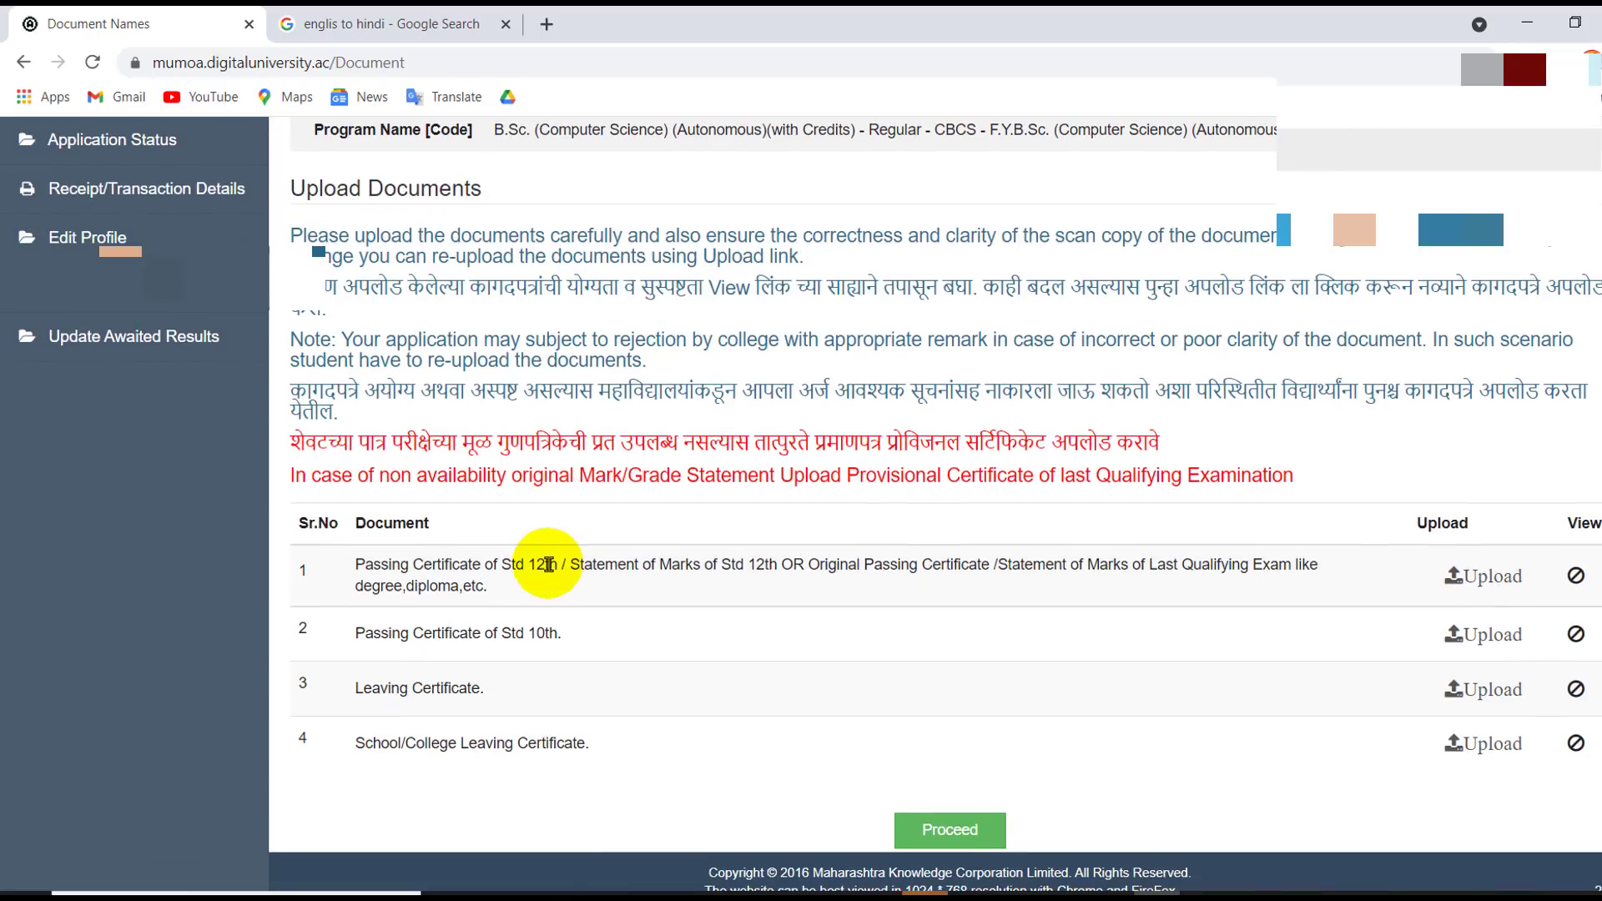
{"action": "scroll", "coordinate": [521, 625], "scroll_direction": "down", "scroll_amount": 1}
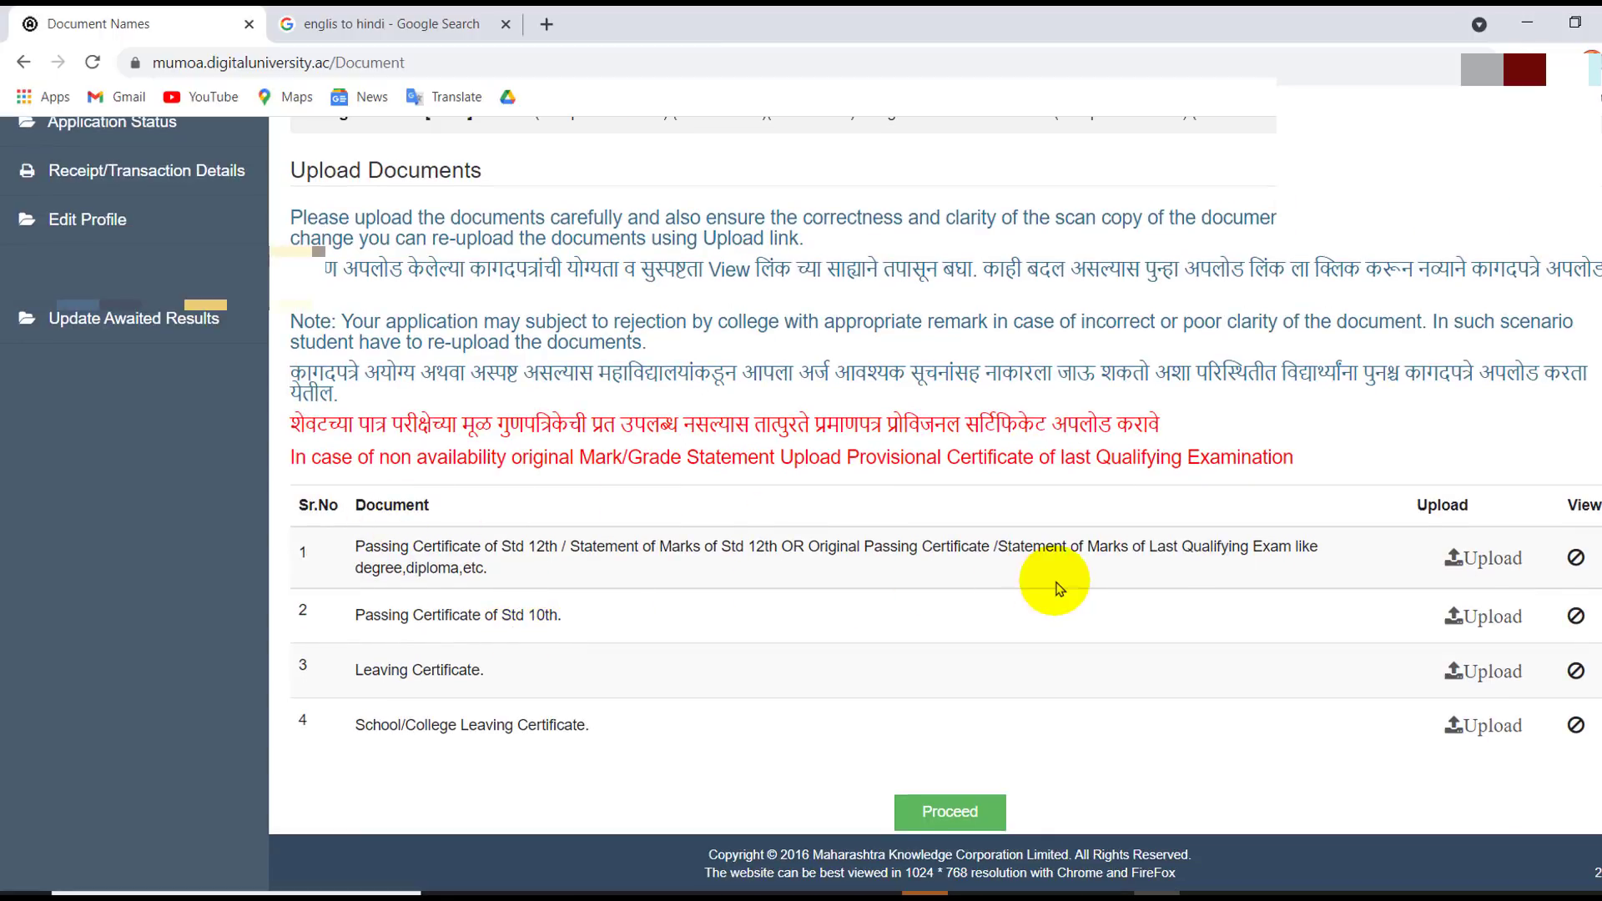
{"action": "left_click_drag", "start_coordinate": [367, 550], "coordinate": [862, 548]}
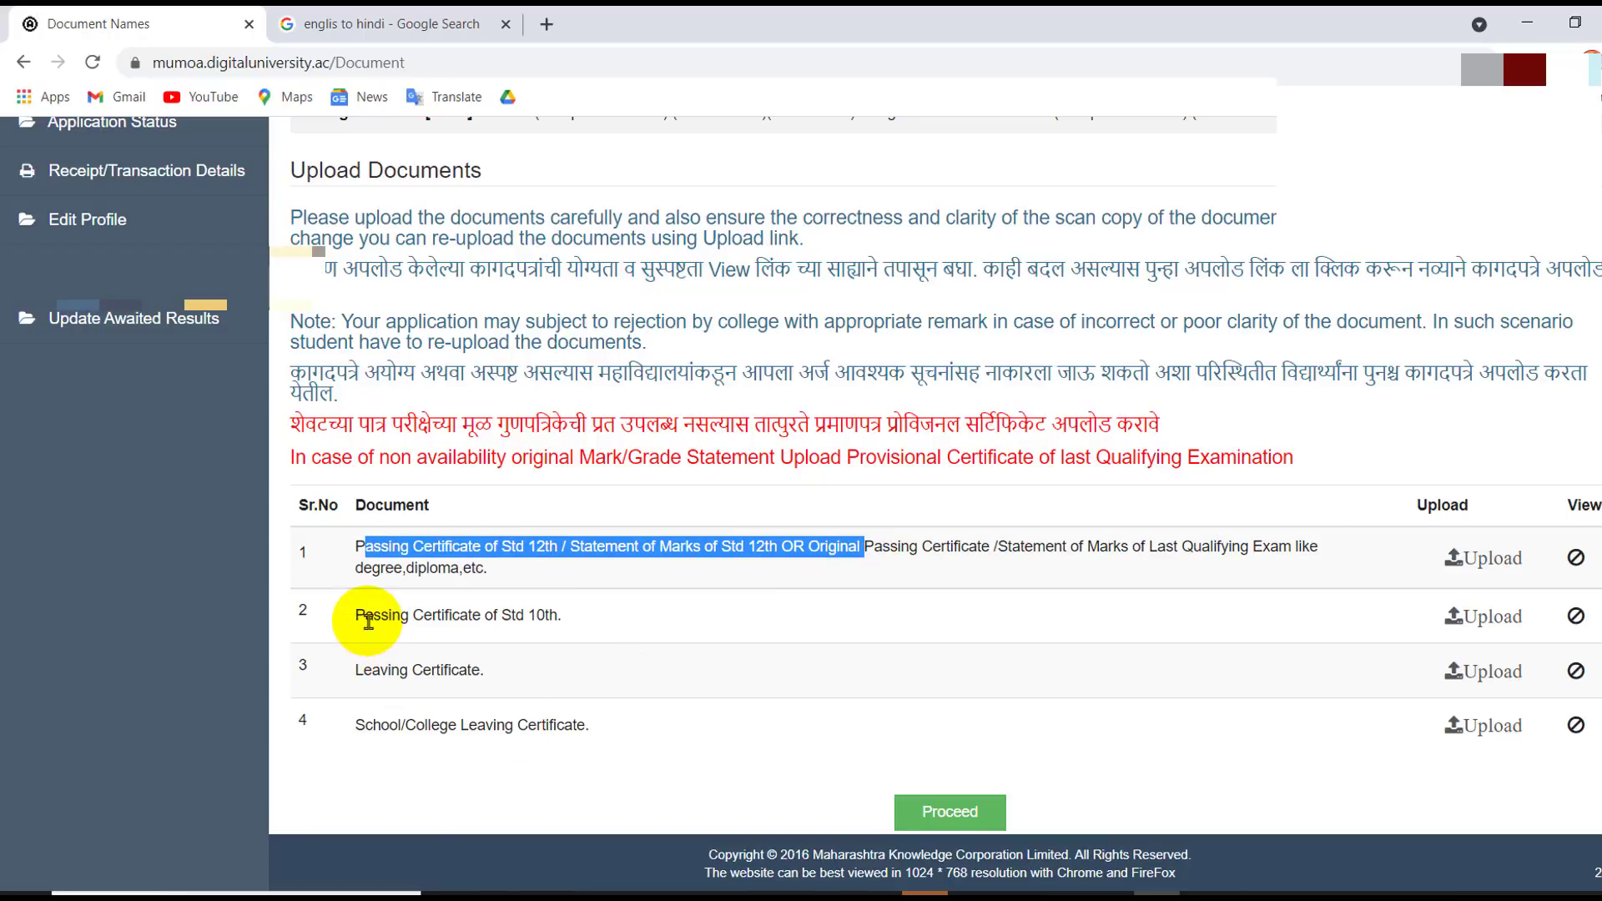
{"action": "left_click_drag", "start_coordinate": [366, 615], "coordinate": [546, 639]}
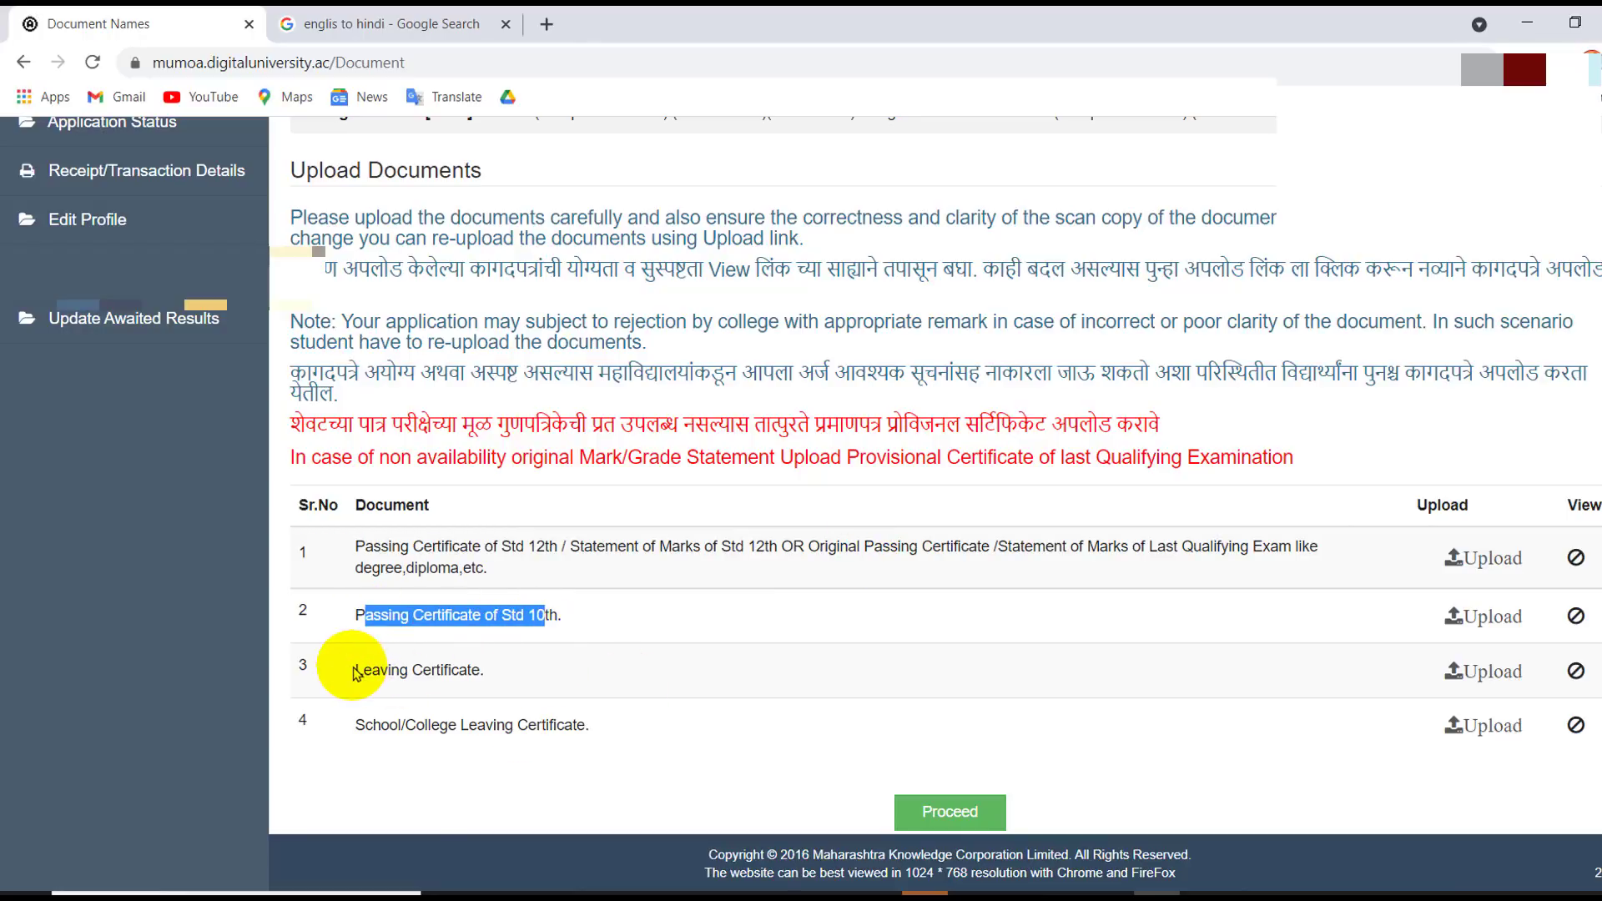
{"action": "left_click_drag", "start_coordinate": [355, 670], "coordinate": [467, 678]}
{"action": "left_click_drag", "start_coordinate": [413, 725], "coordinate": [534, 724]}
{"action": "scroll", "coordinate": [893, 667], "scroll_direction": "up", "scroll_amount": 1}
{"action": "scroll", "coordinate": [894, 675], "scroll_direction": "up", "scroll_amount": 3}
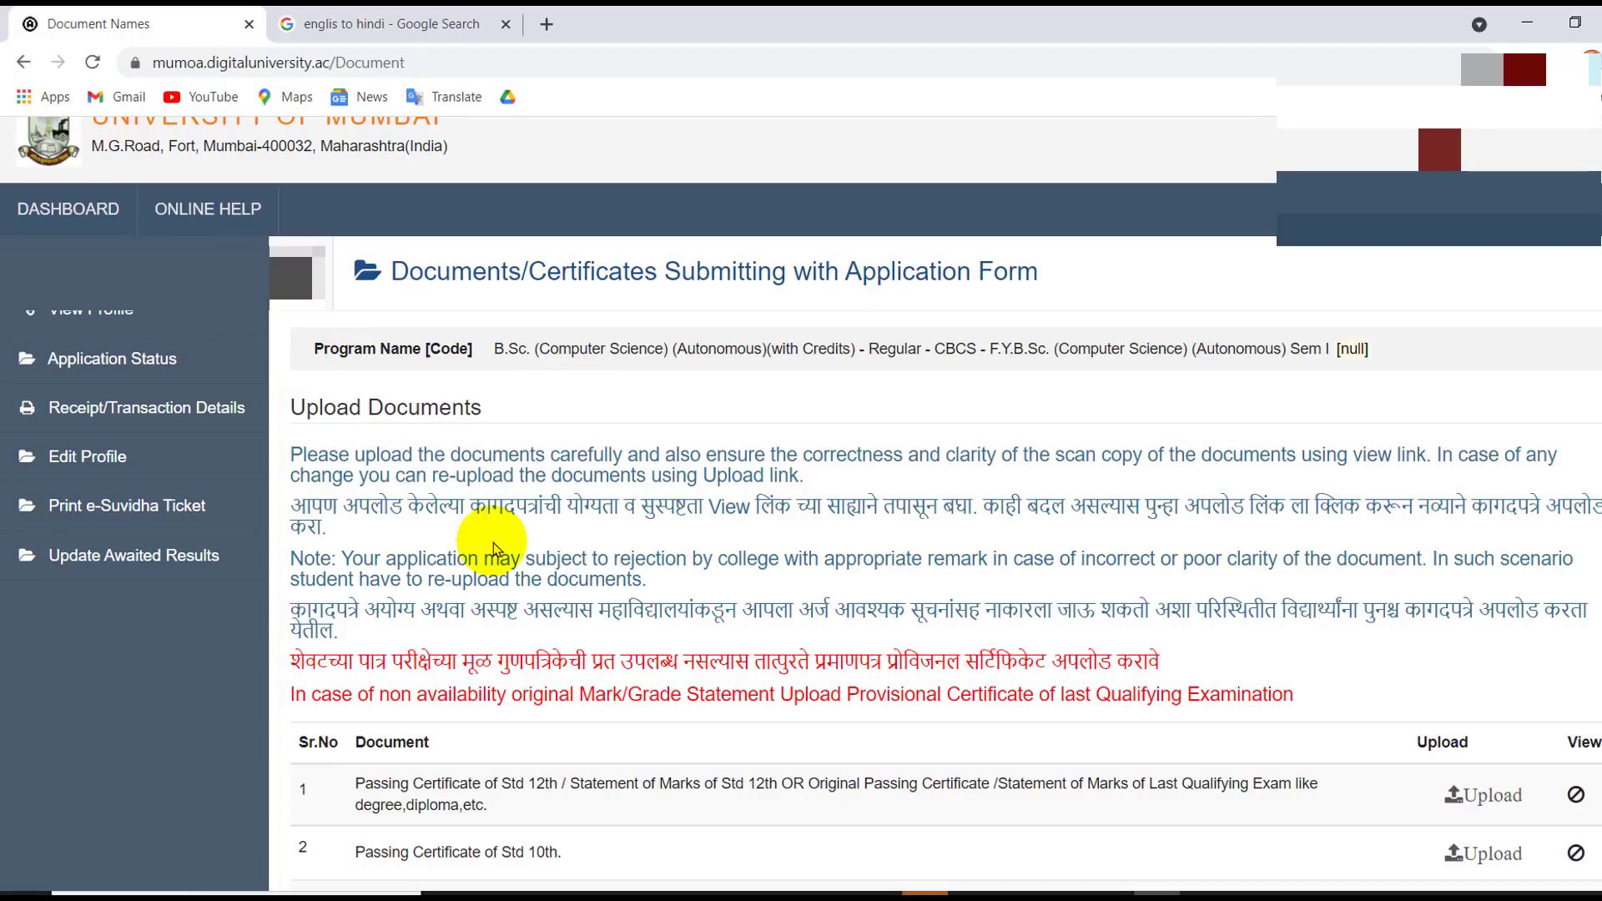
{"action": "scroll", "coordinate": [493, 546], "scroll_direction": "down", "scroll_amount": 3}
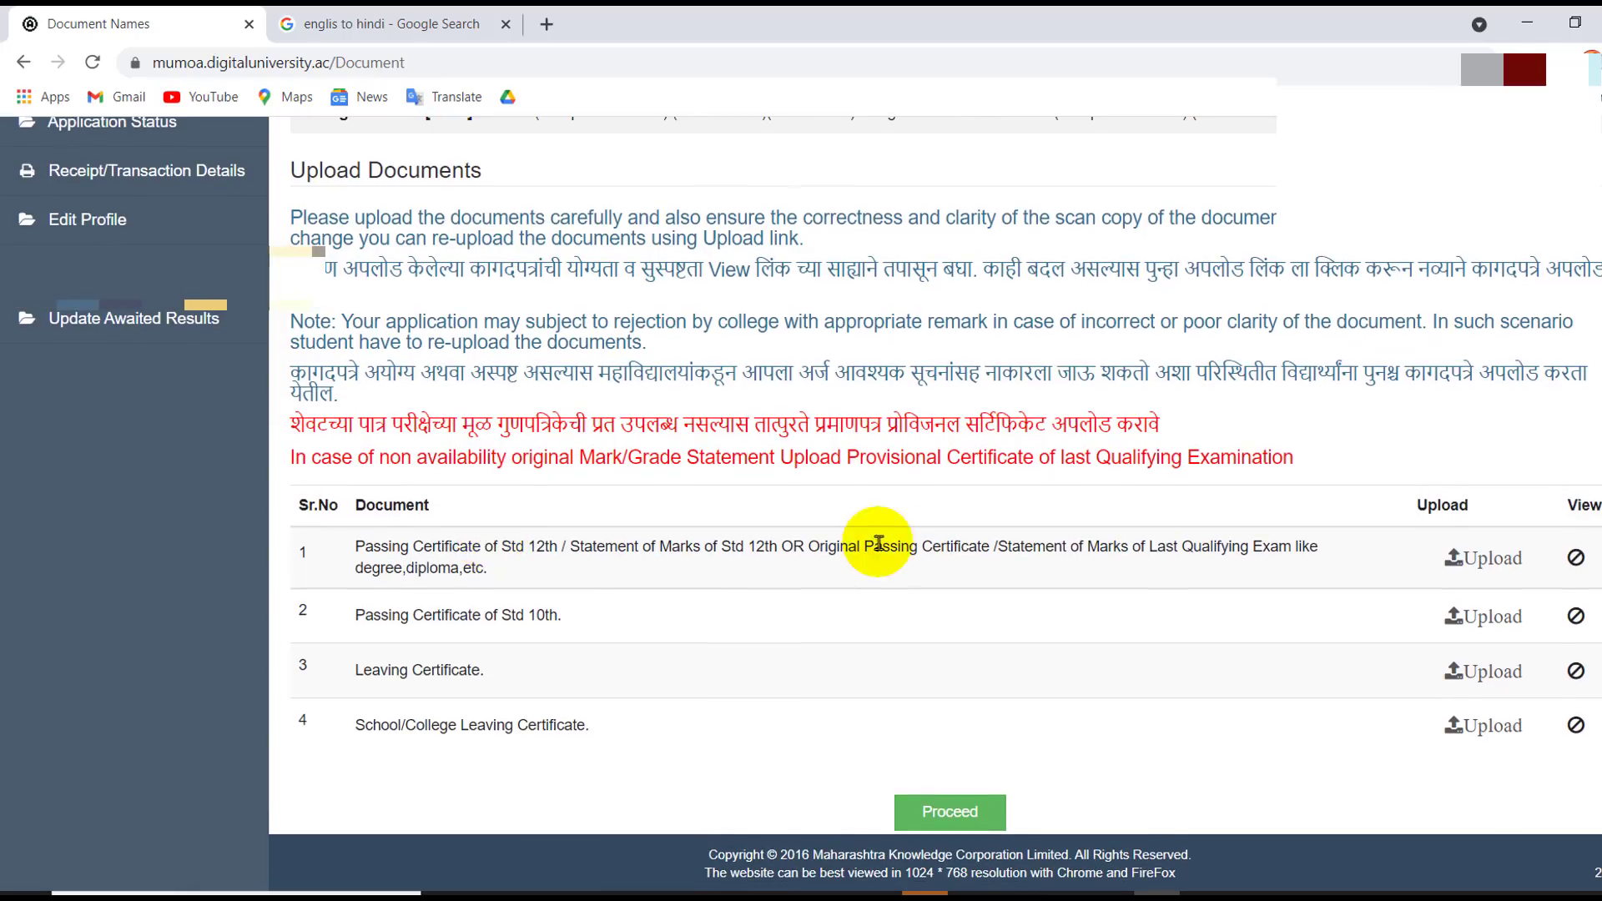
{"action": "scroll", "coordinate": [891, 543], "scroll_direction": "up", "scroll_amount": 3}
Collapse the sidebar and upload photo_2021-08-09_12-23-23 as the Std 10th passing certificate.
{"action": "left_click", "coordinate": [316, 286]}
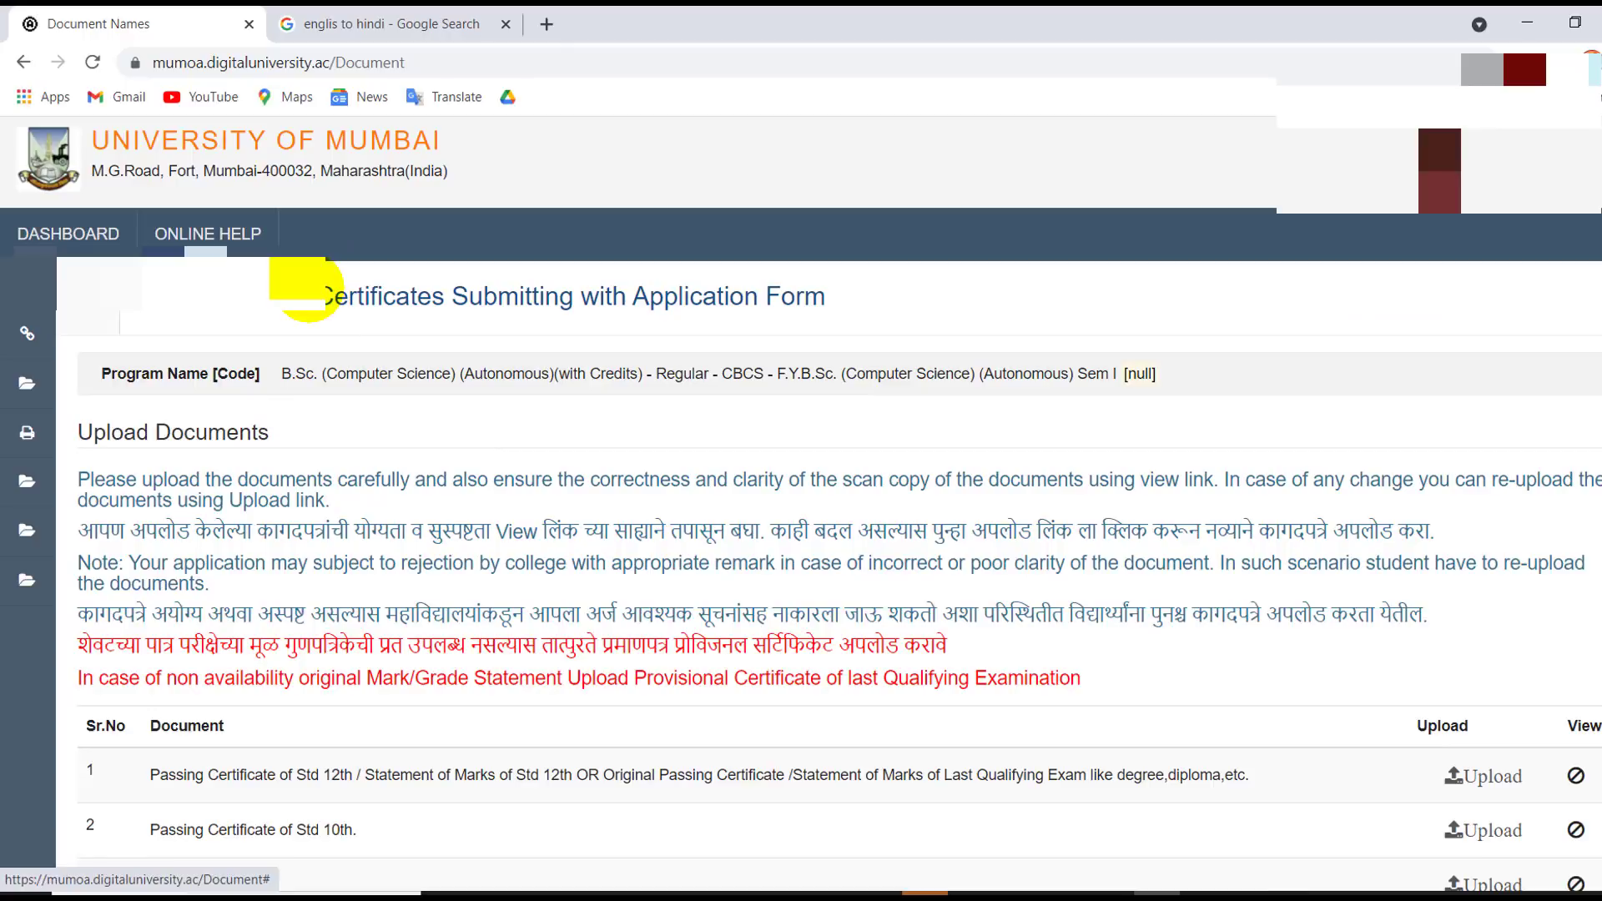
{"action": "scroll", "coordinate": [308, 539], "scroll_direction": "down", "scroll_amount": 3}
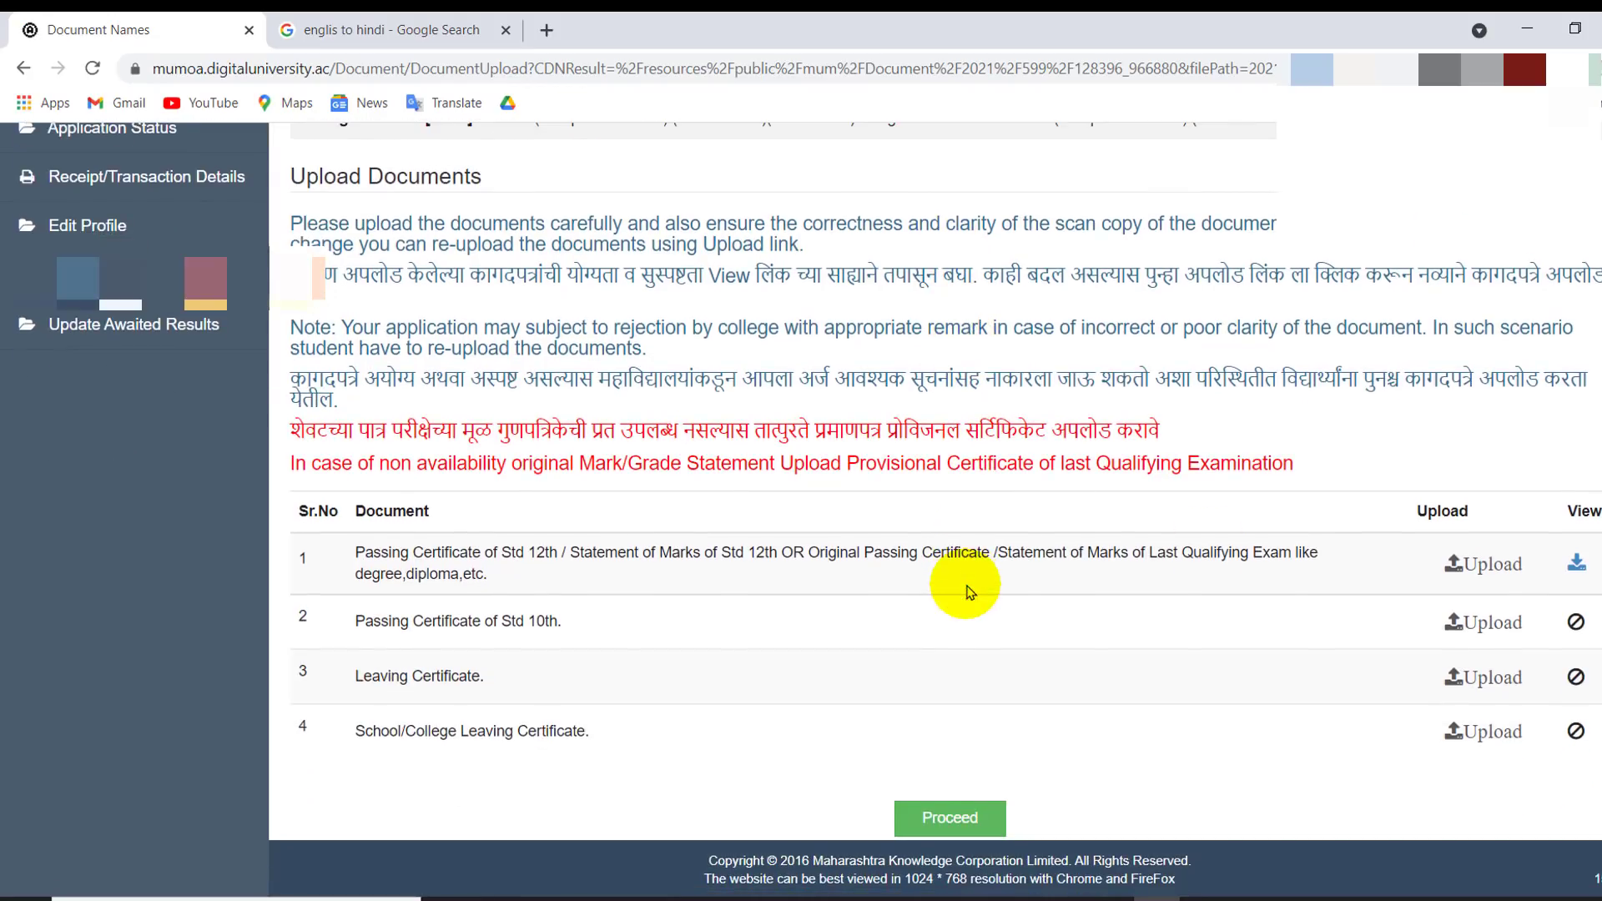
{"action": "left_click", "coordinate": [1478, 628]}
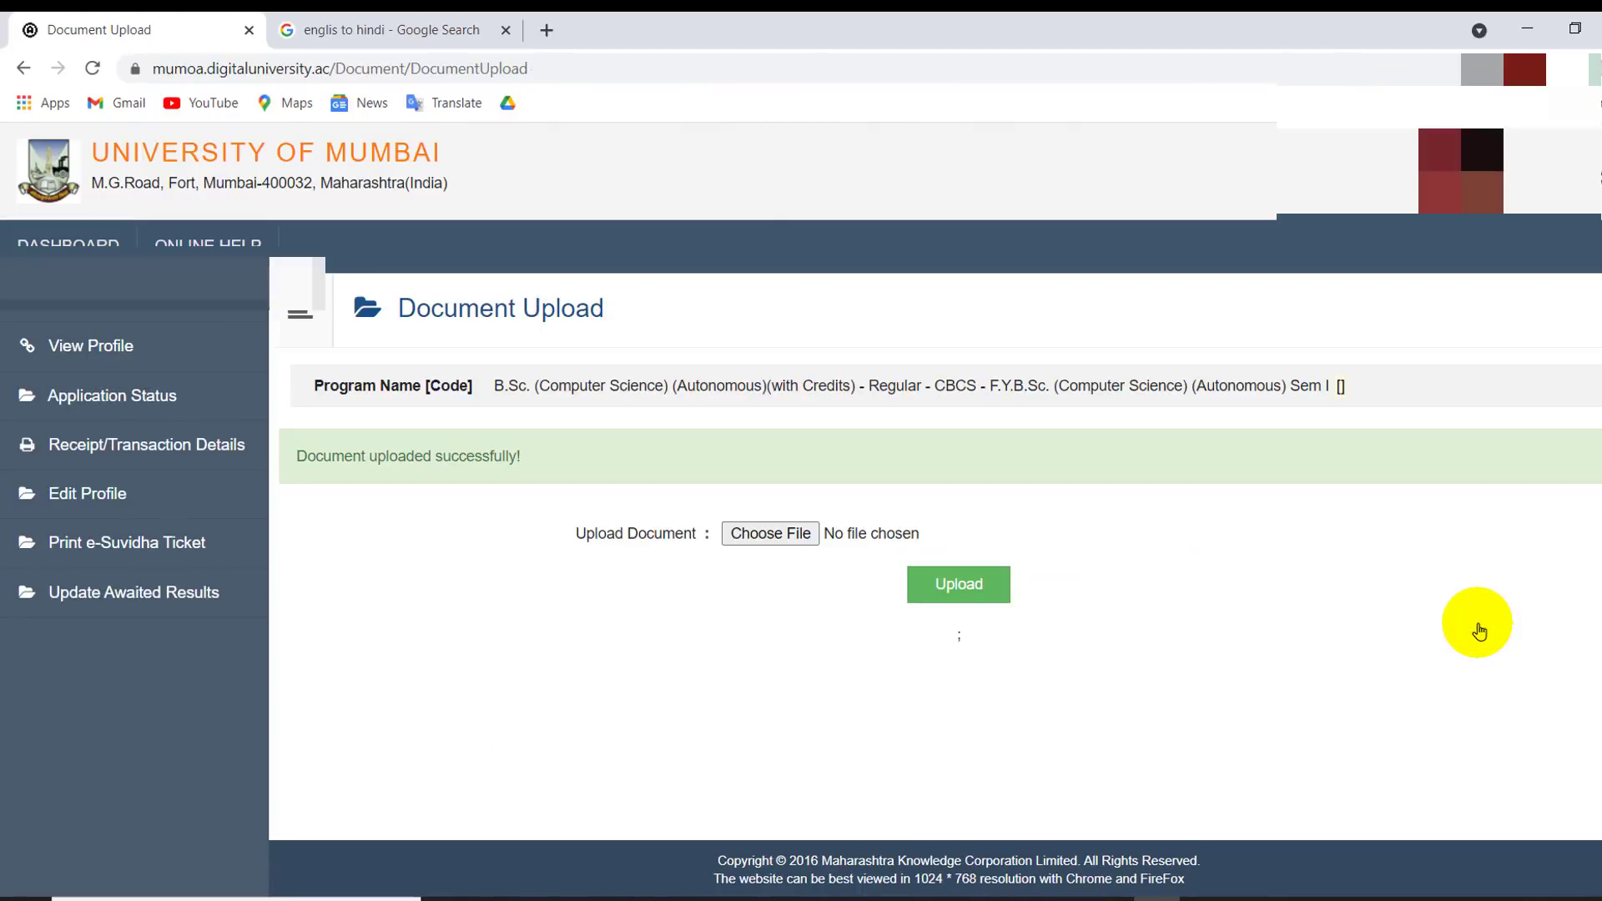
{"action": "left_click", "coordinate": [755, 531]}
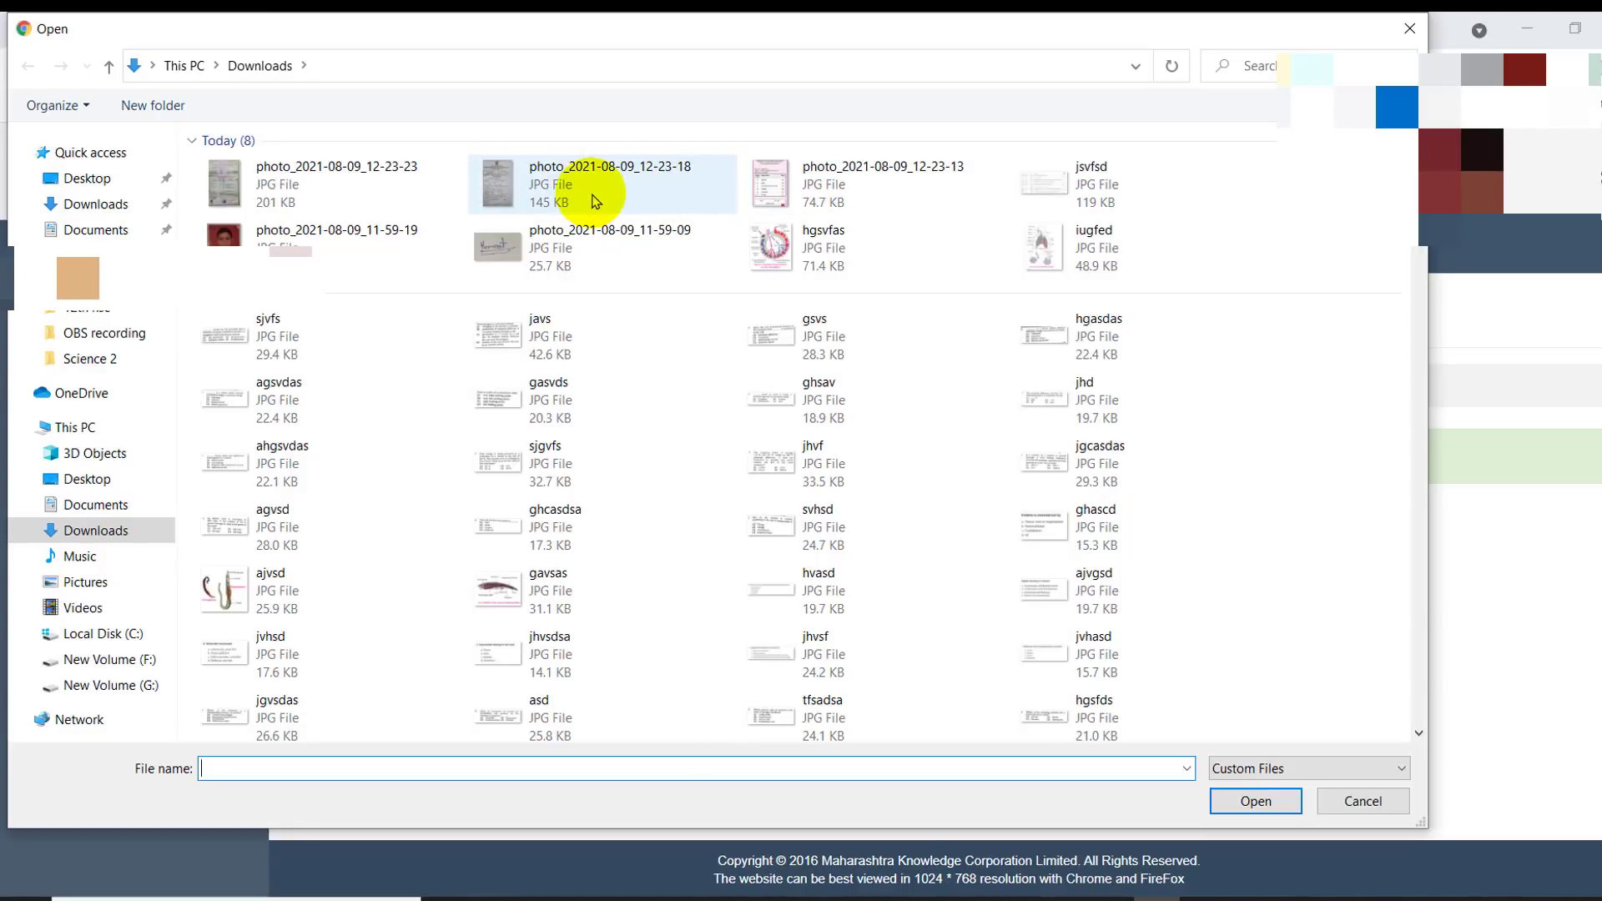
{"action": "left_click", "coordinate": [304, 203]}
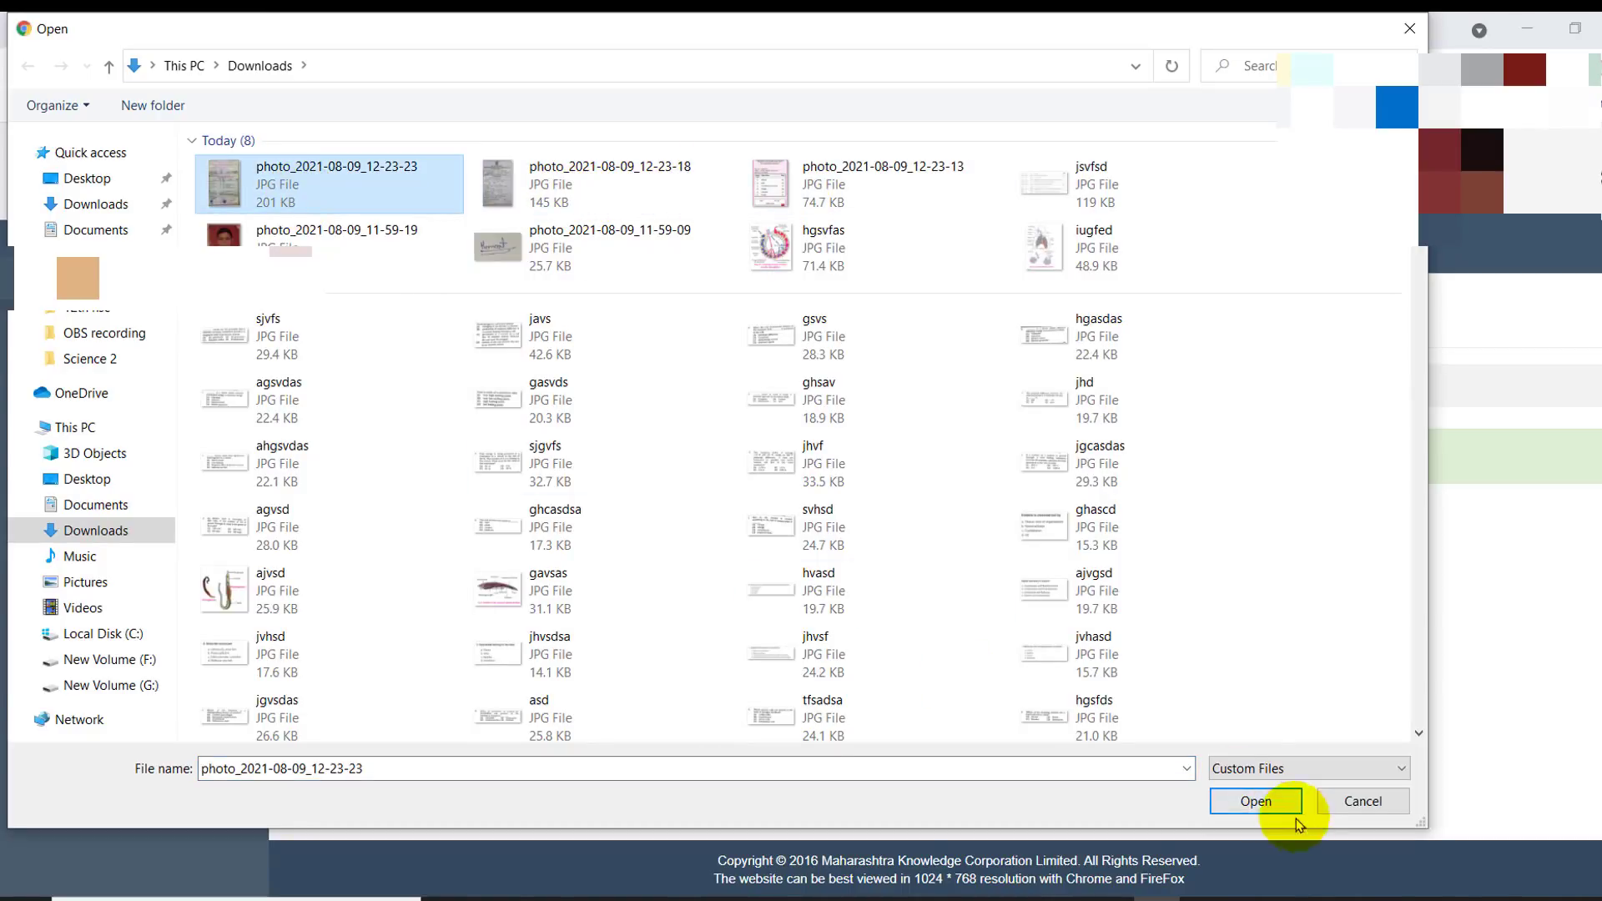
{"action": "left_click", "coordinate": [1274, 803]}
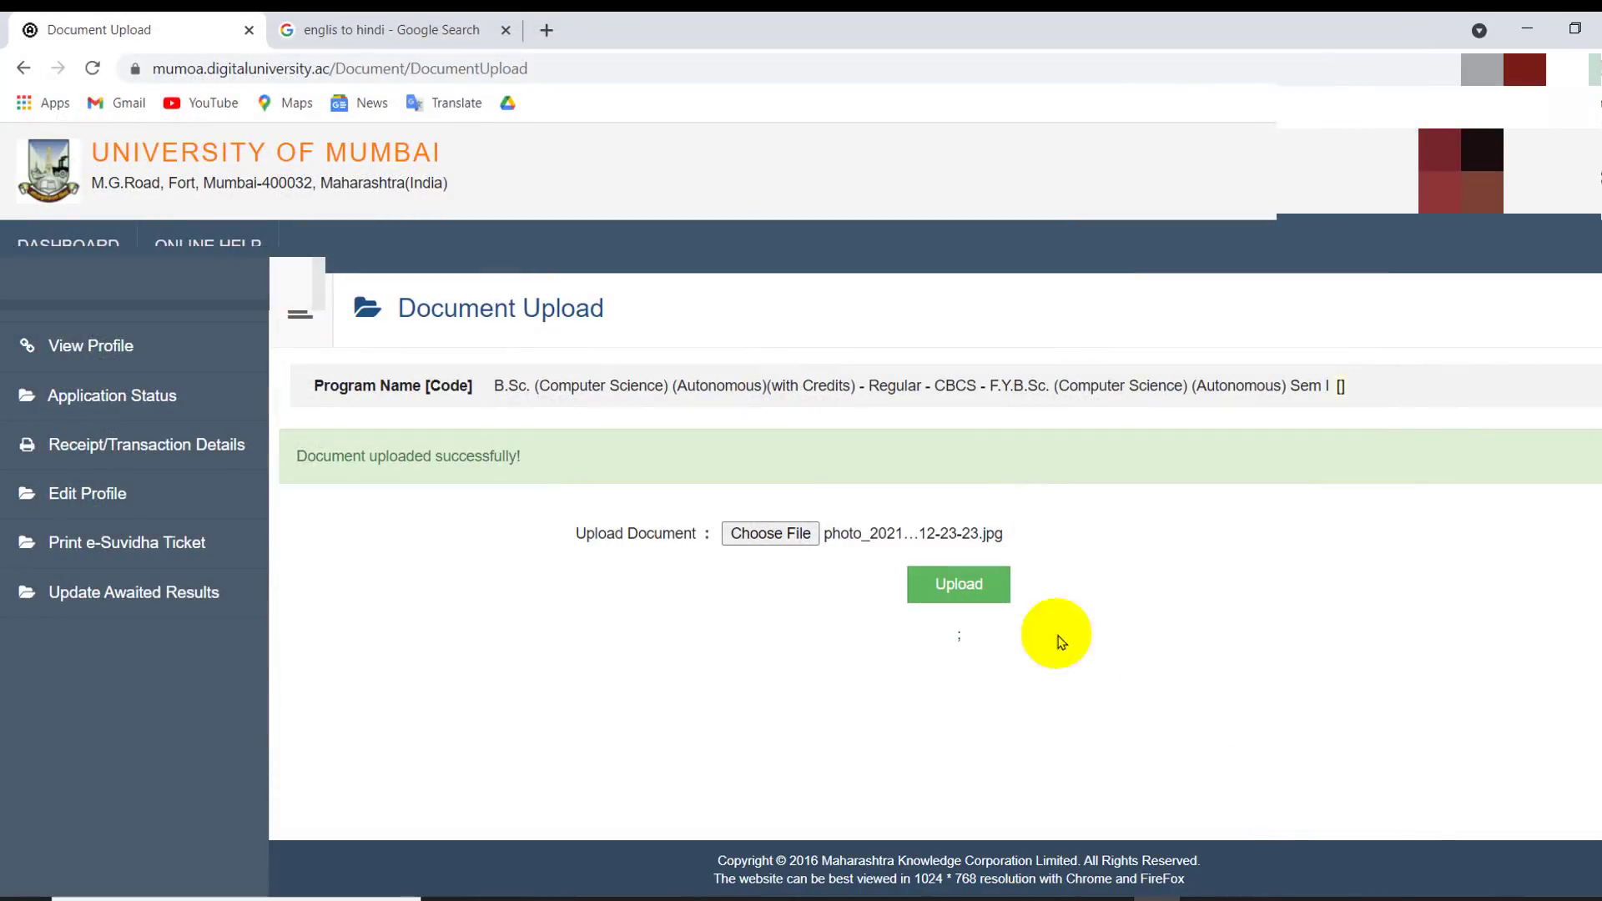
{"action": "left_click", "coordinate": [958, 588]}
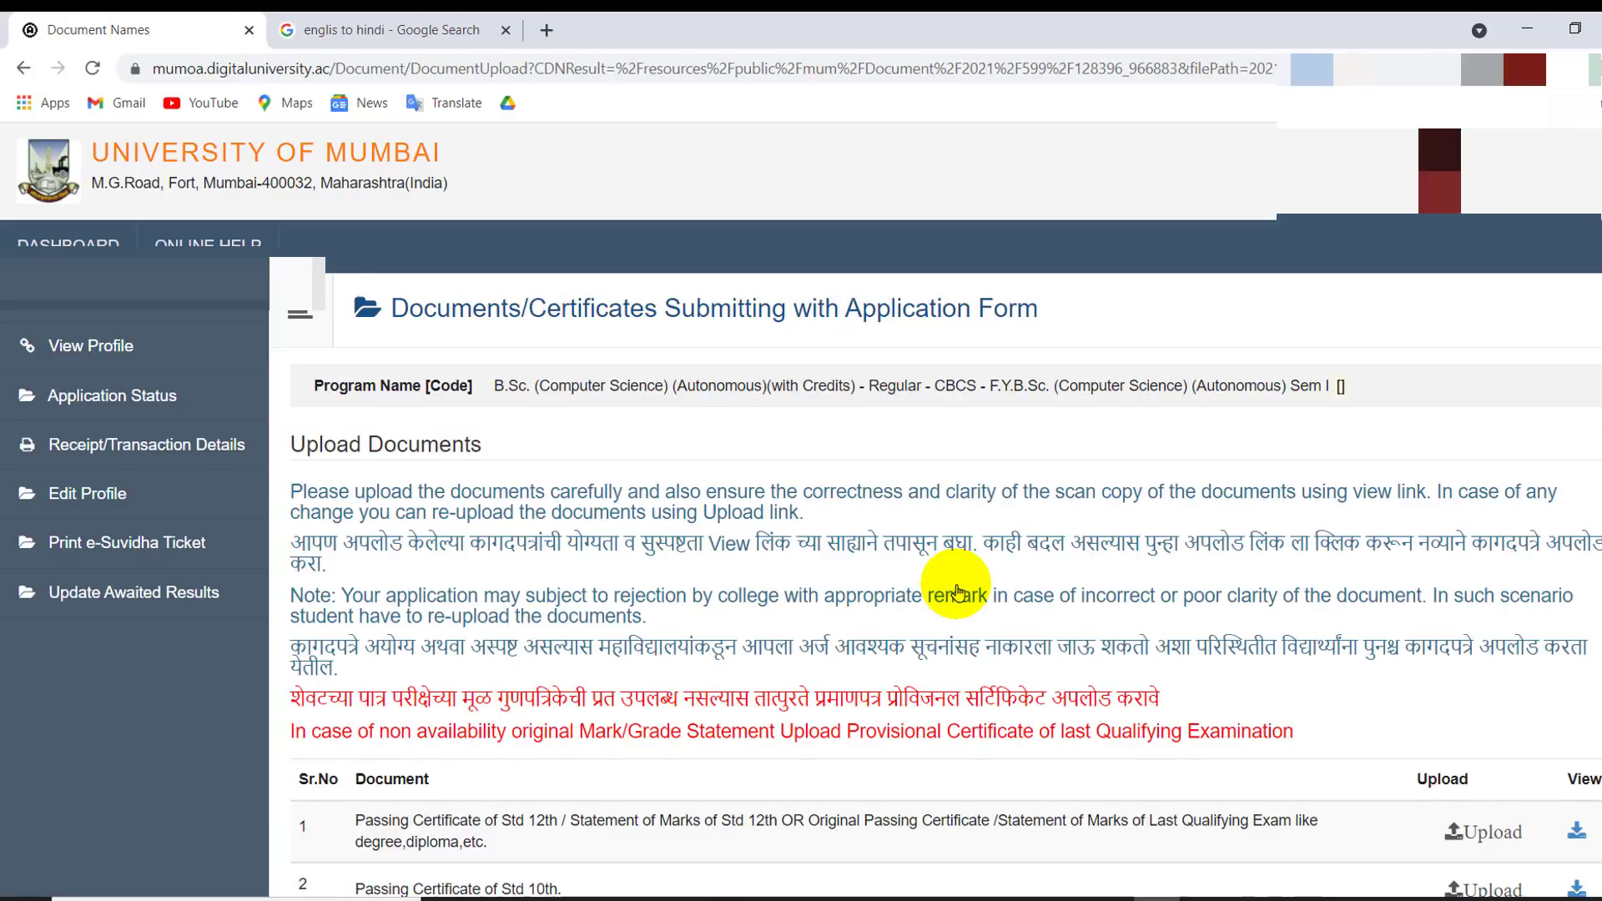
{"action": "scroll", "coordinate": [957, 592], "scroll_direction": "down", "scroll_amount": 3}
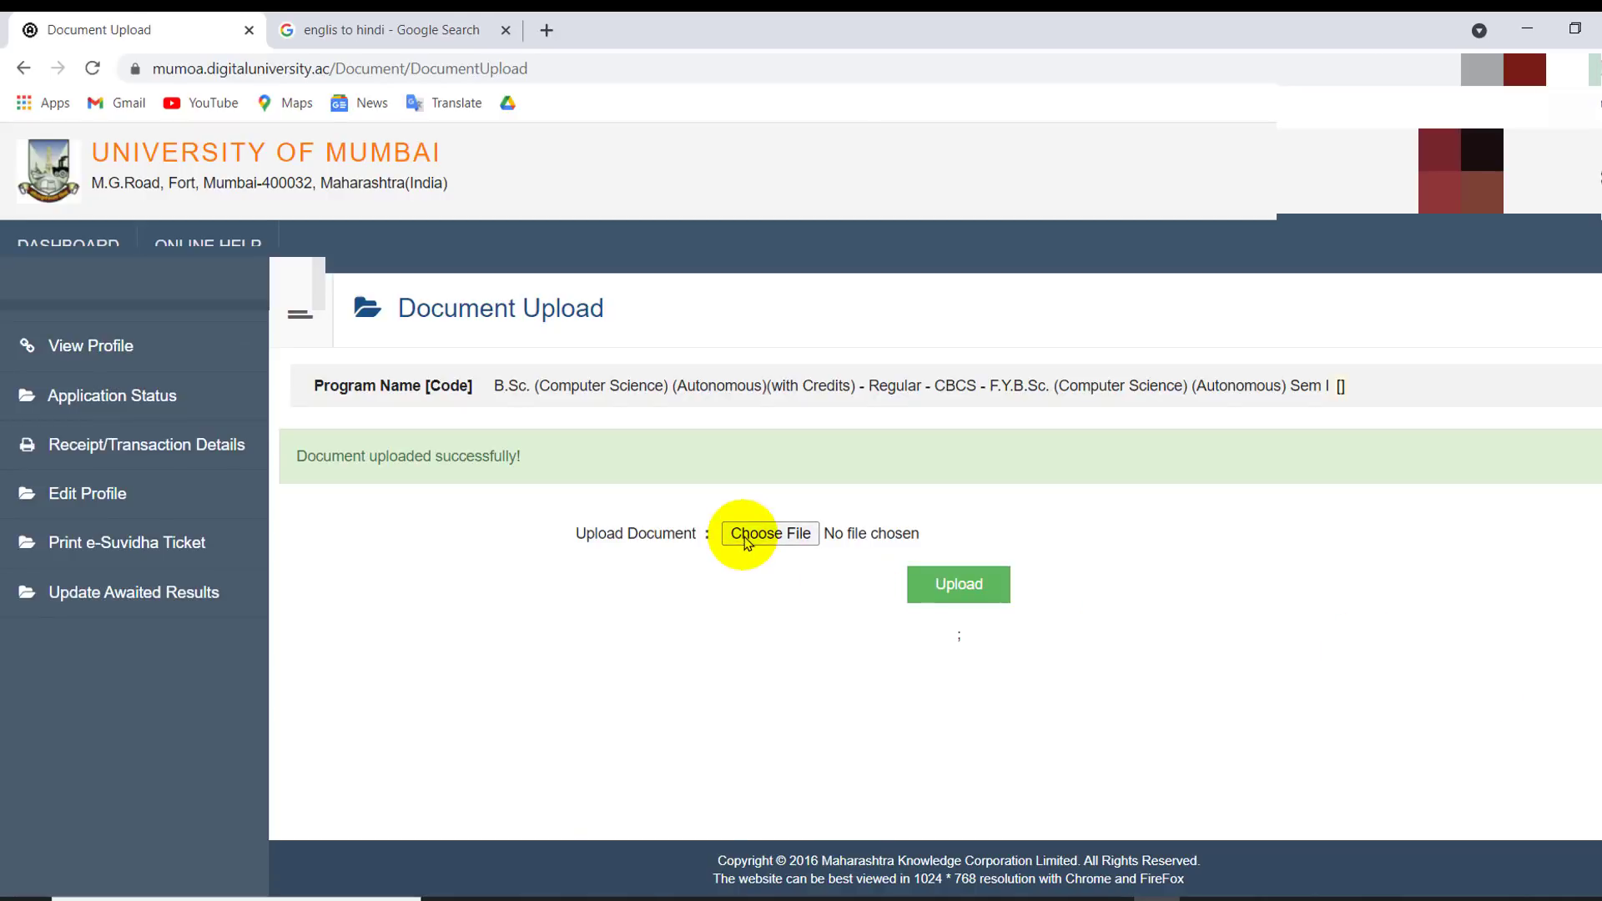
Upload photo_2021-08-09_12-23-18 for the Leaving Certificate row.
{"action": "left_click", "coordinate": [748, 537]}
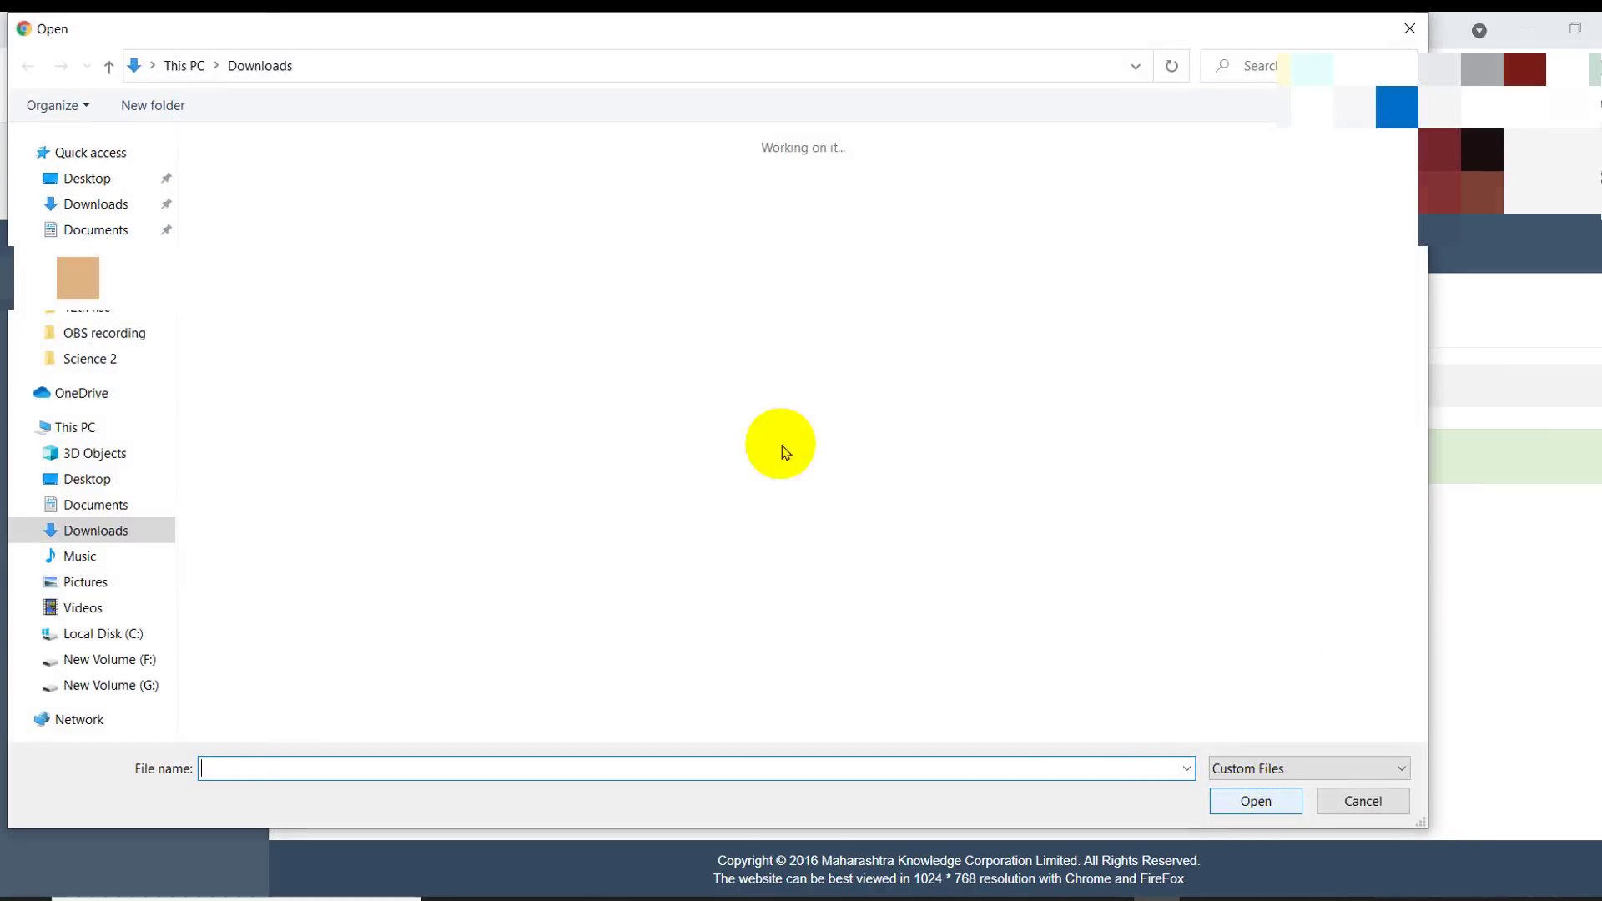
{"action": "left_click", "coordinate": [536, 204]}
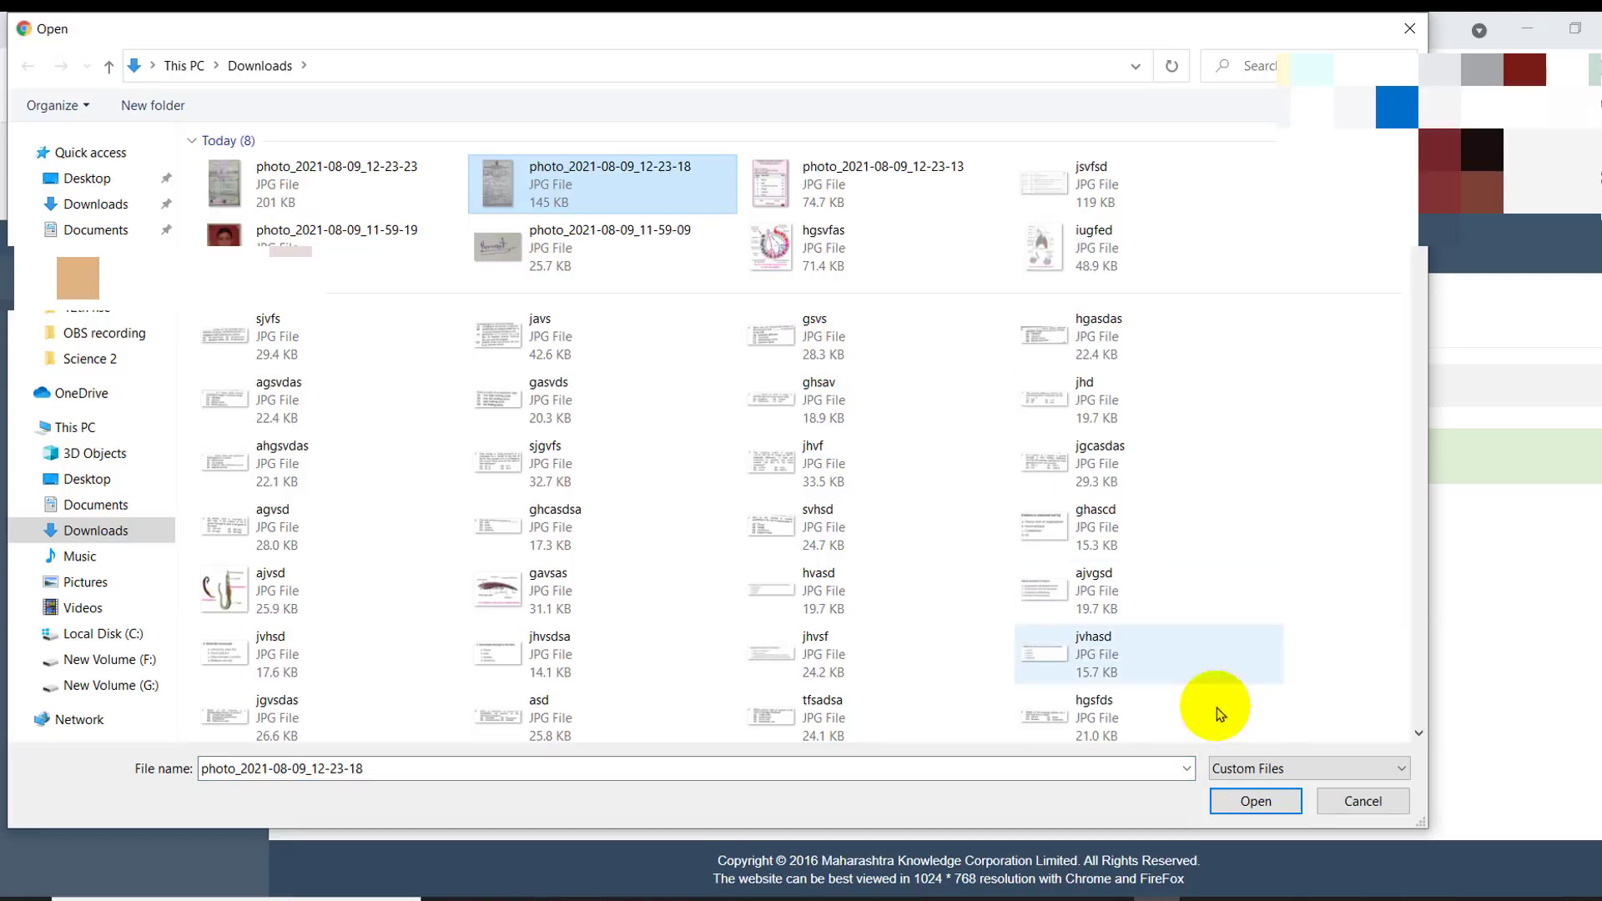
{"action": "left_click", "coordinate": [1236, 813]}
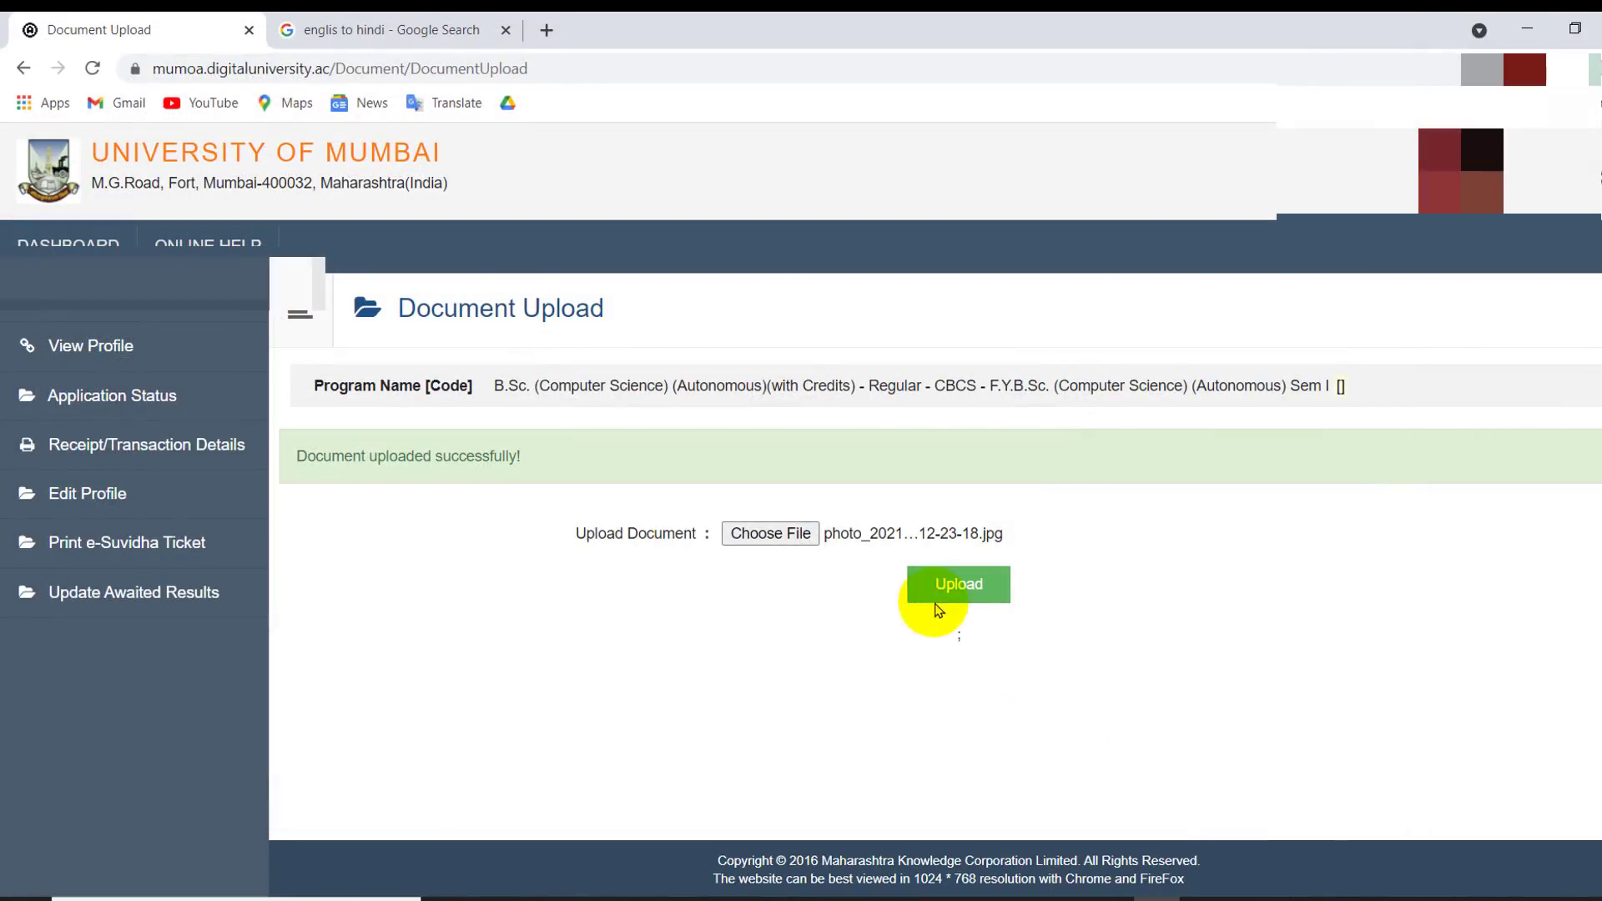
{"action": "left_click", "coordinate": [936, 587]}
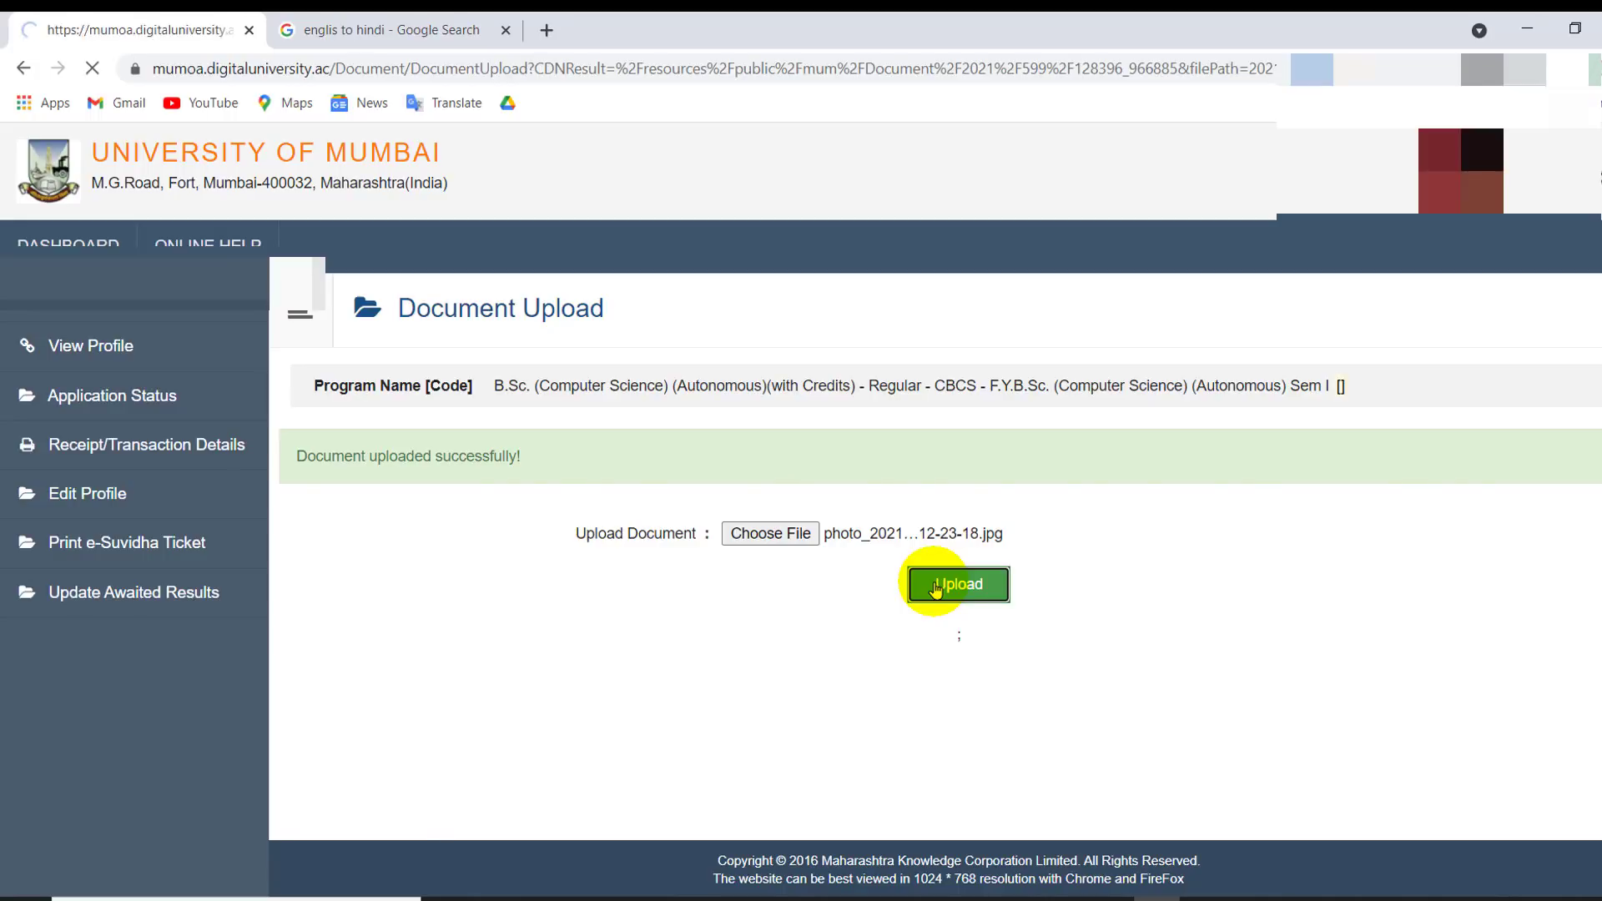
{"action": "scroll", "coordinate": [1143, 627], "scroll_direction": "down", "scroll_amount": 2}
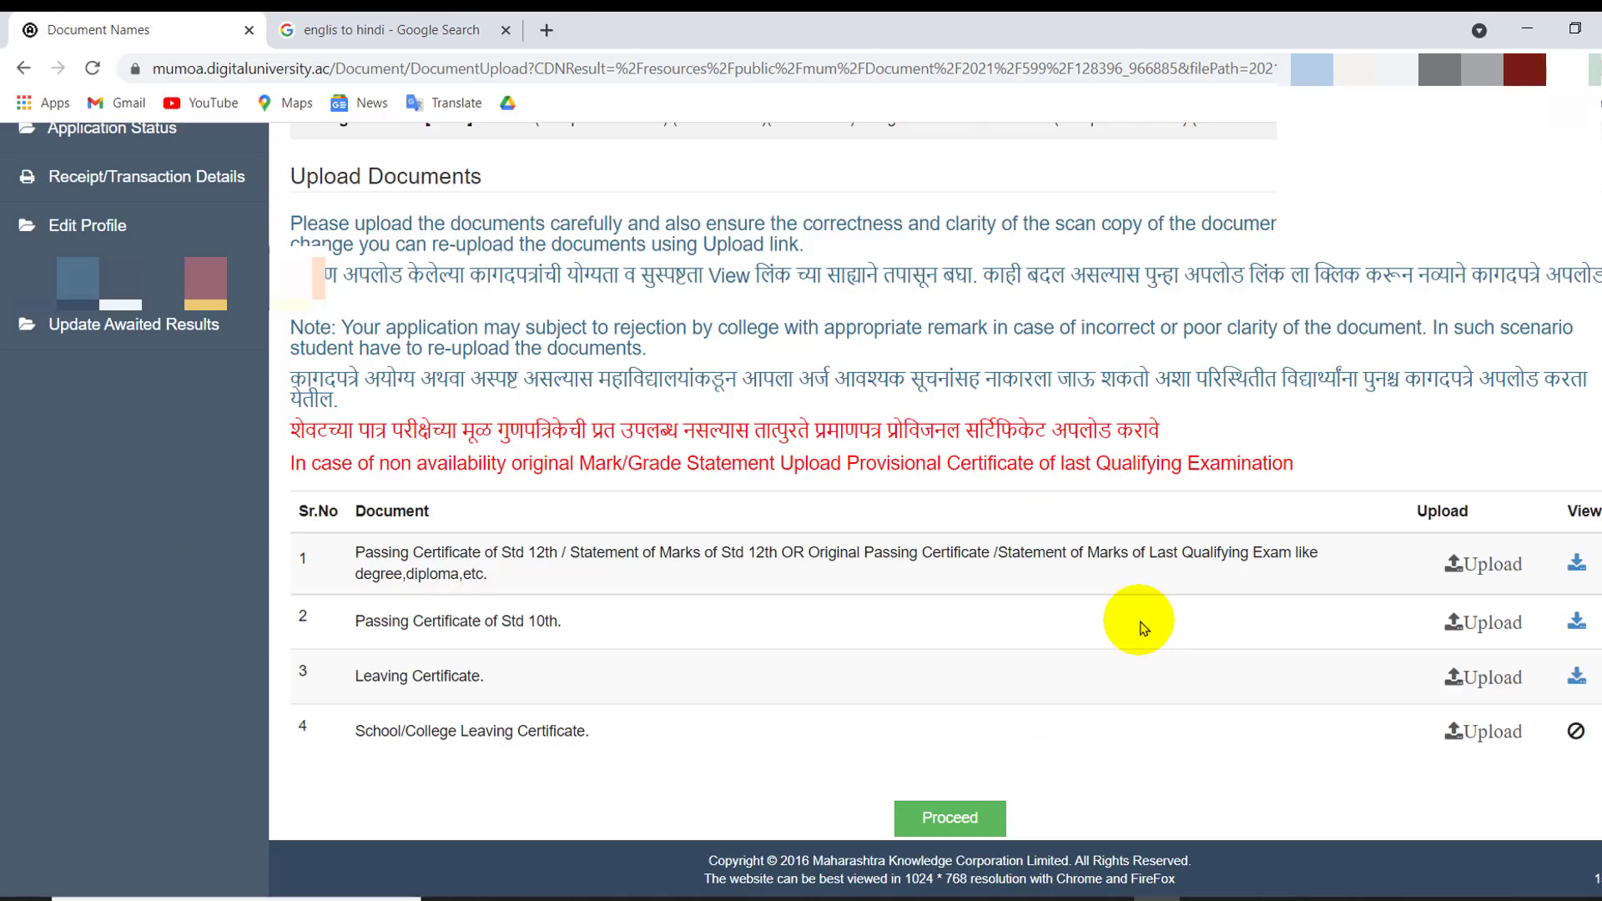
Upload the same photo_2021-08-09_12-23-18 image for the School/College Leaving Certificate.
{"action": "left_click", "coordinate": [1473, 737]}
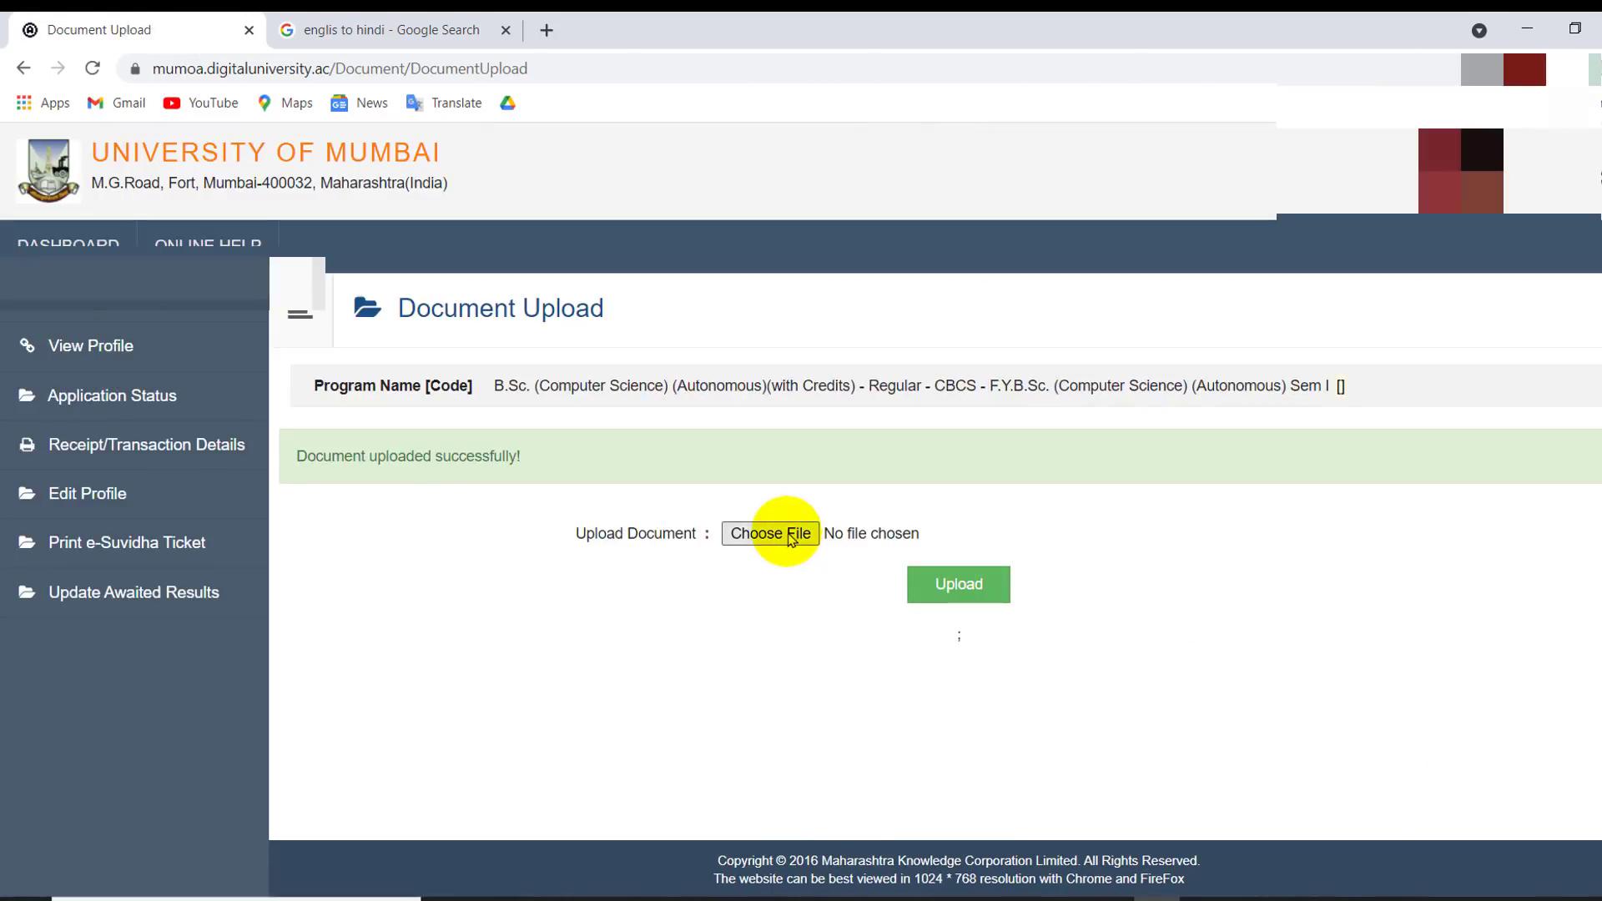
{"action": "left_click", "coordinate": [788, 534]}
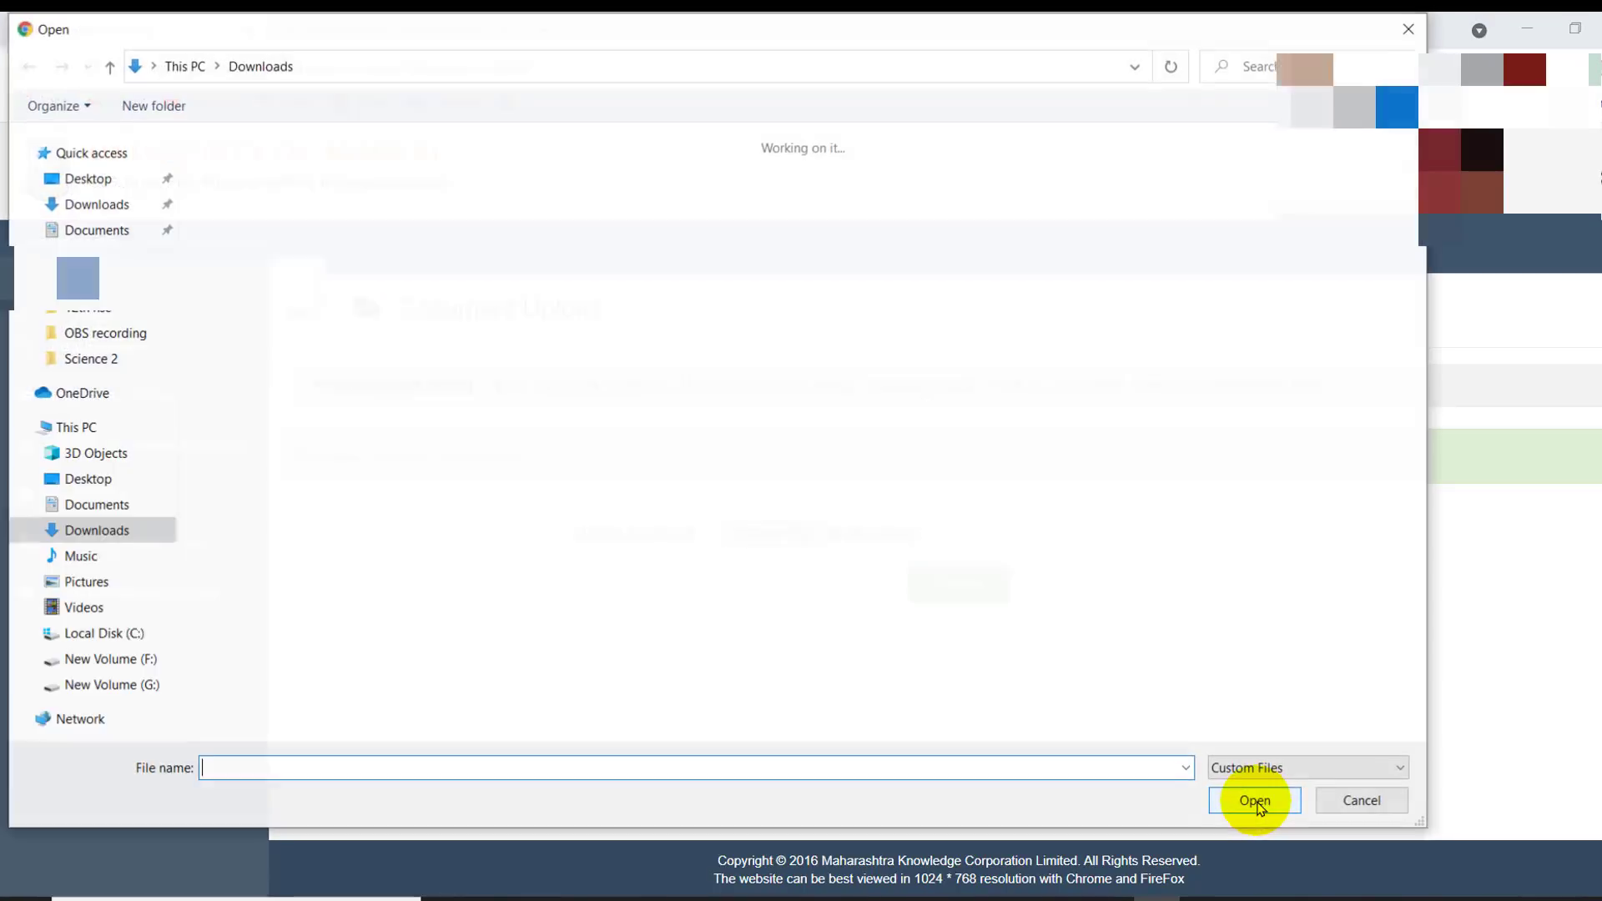
{"action": "left_click", "coordinate": [626, 209]}
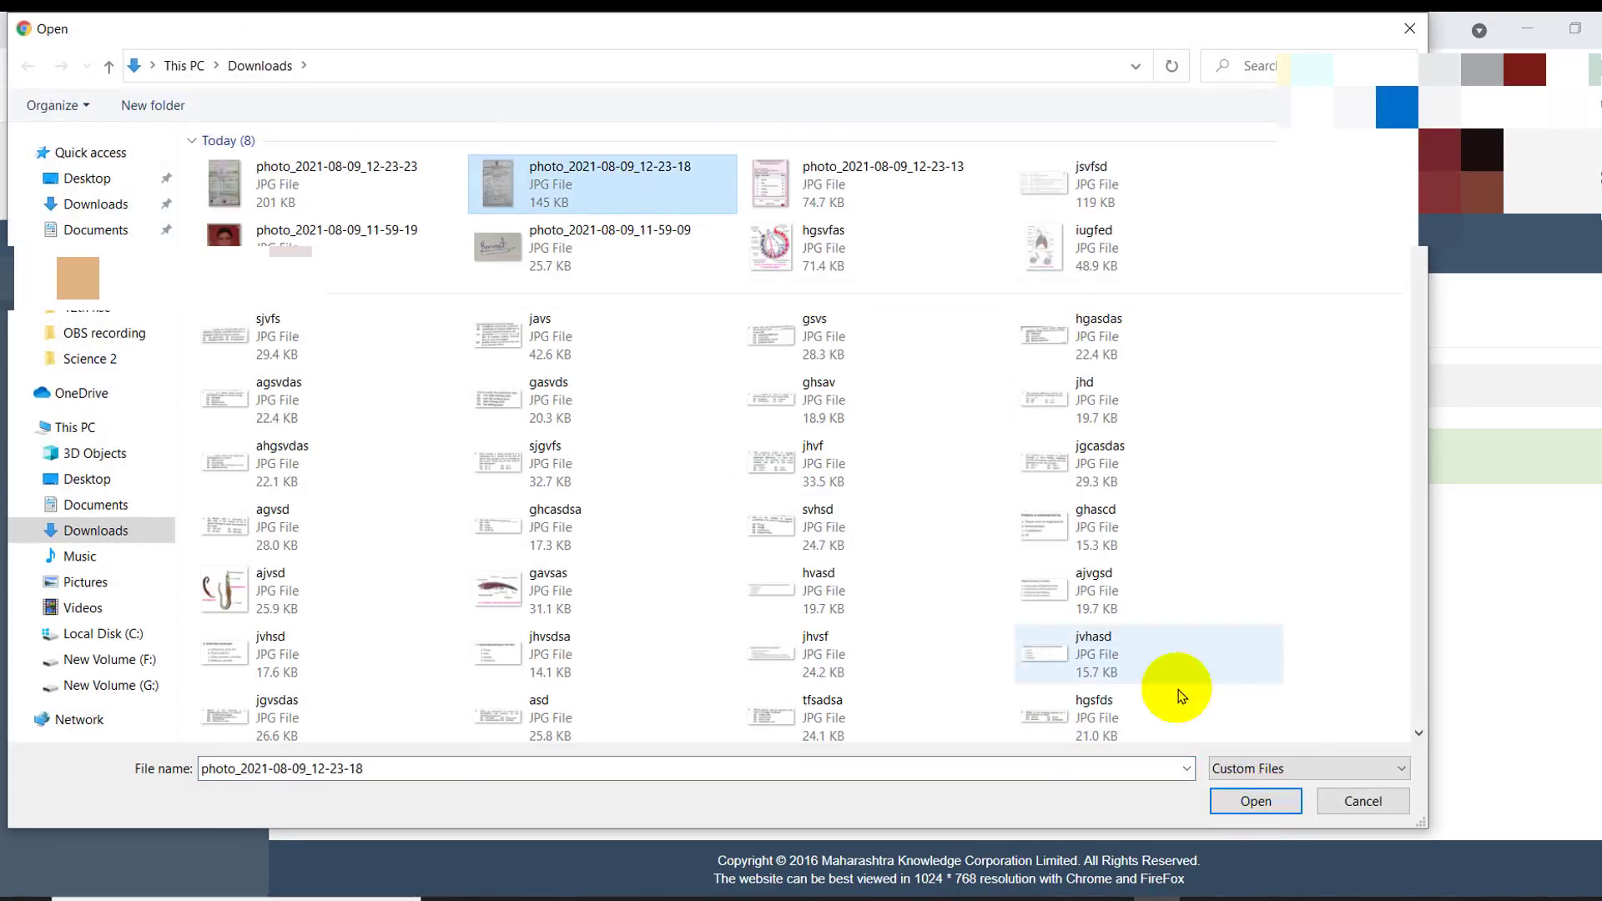
{"action": "left_click", "coordinate": [1255, 801]}
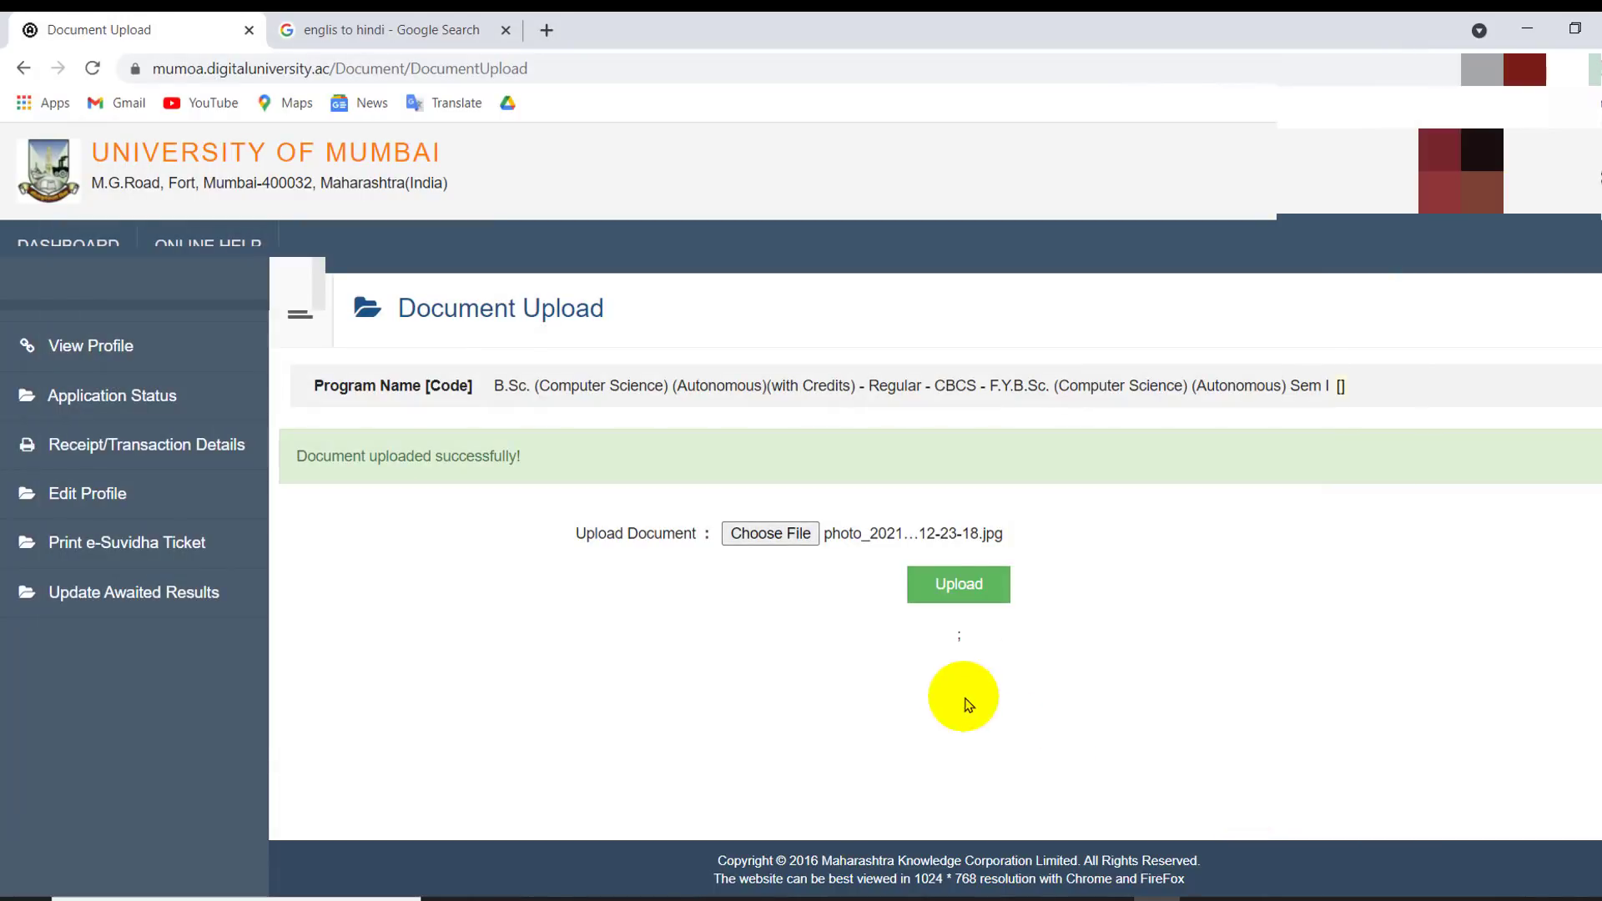
{"action": "left_click", "coordinate": [958, 585]}
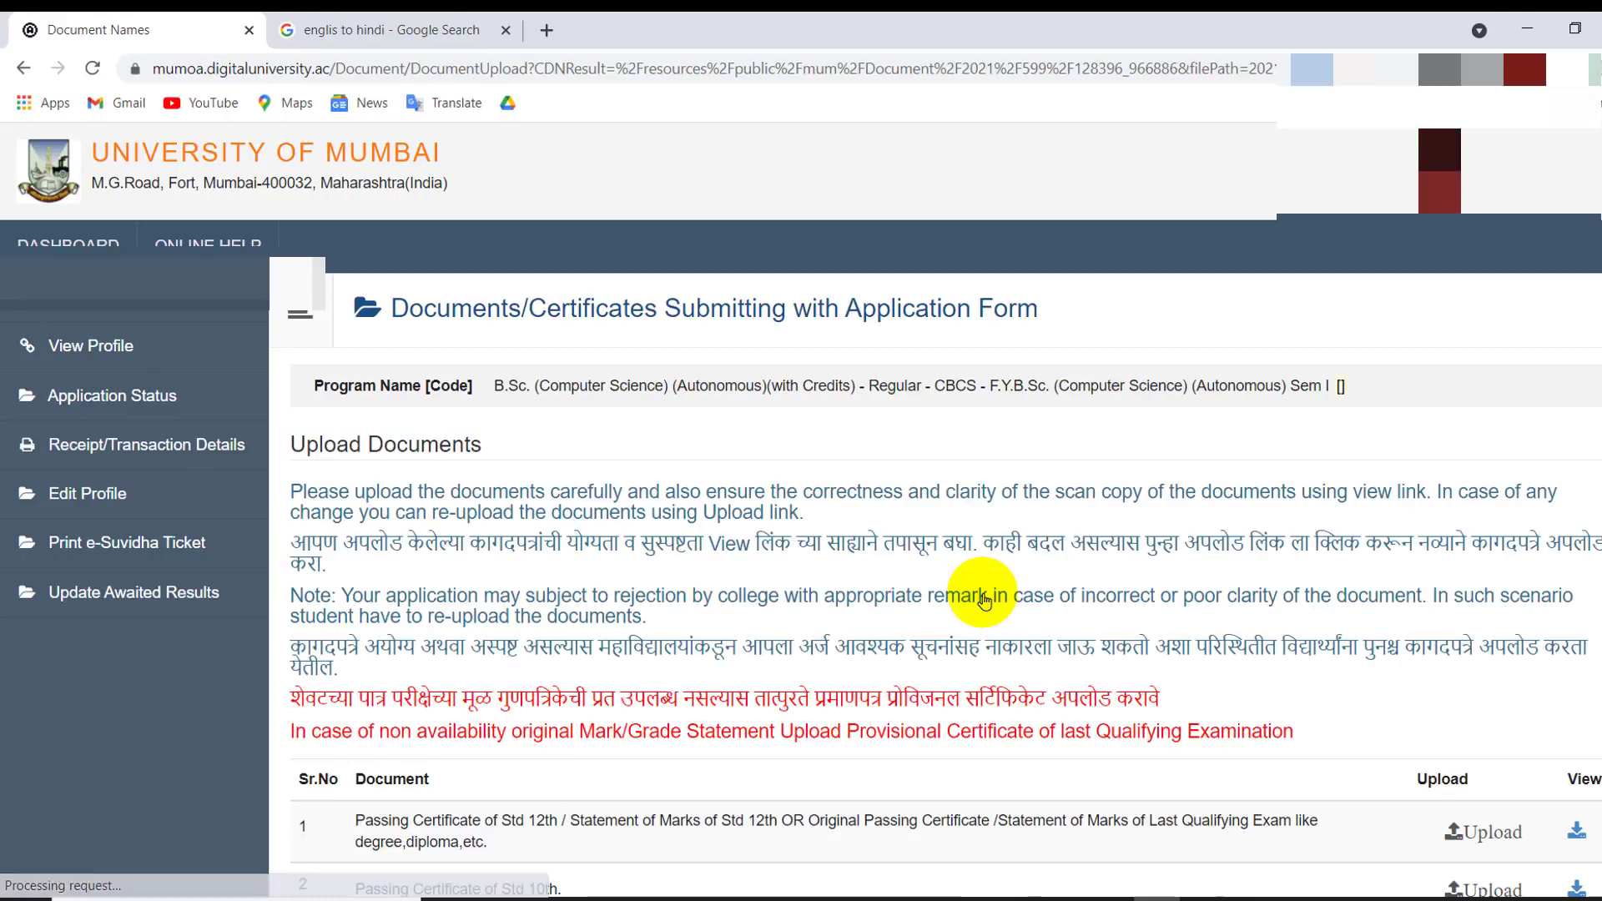
{"action": "scroll", "coordinate": [782, 697], "scroll_direction": "down", "scroll_amount": 3}
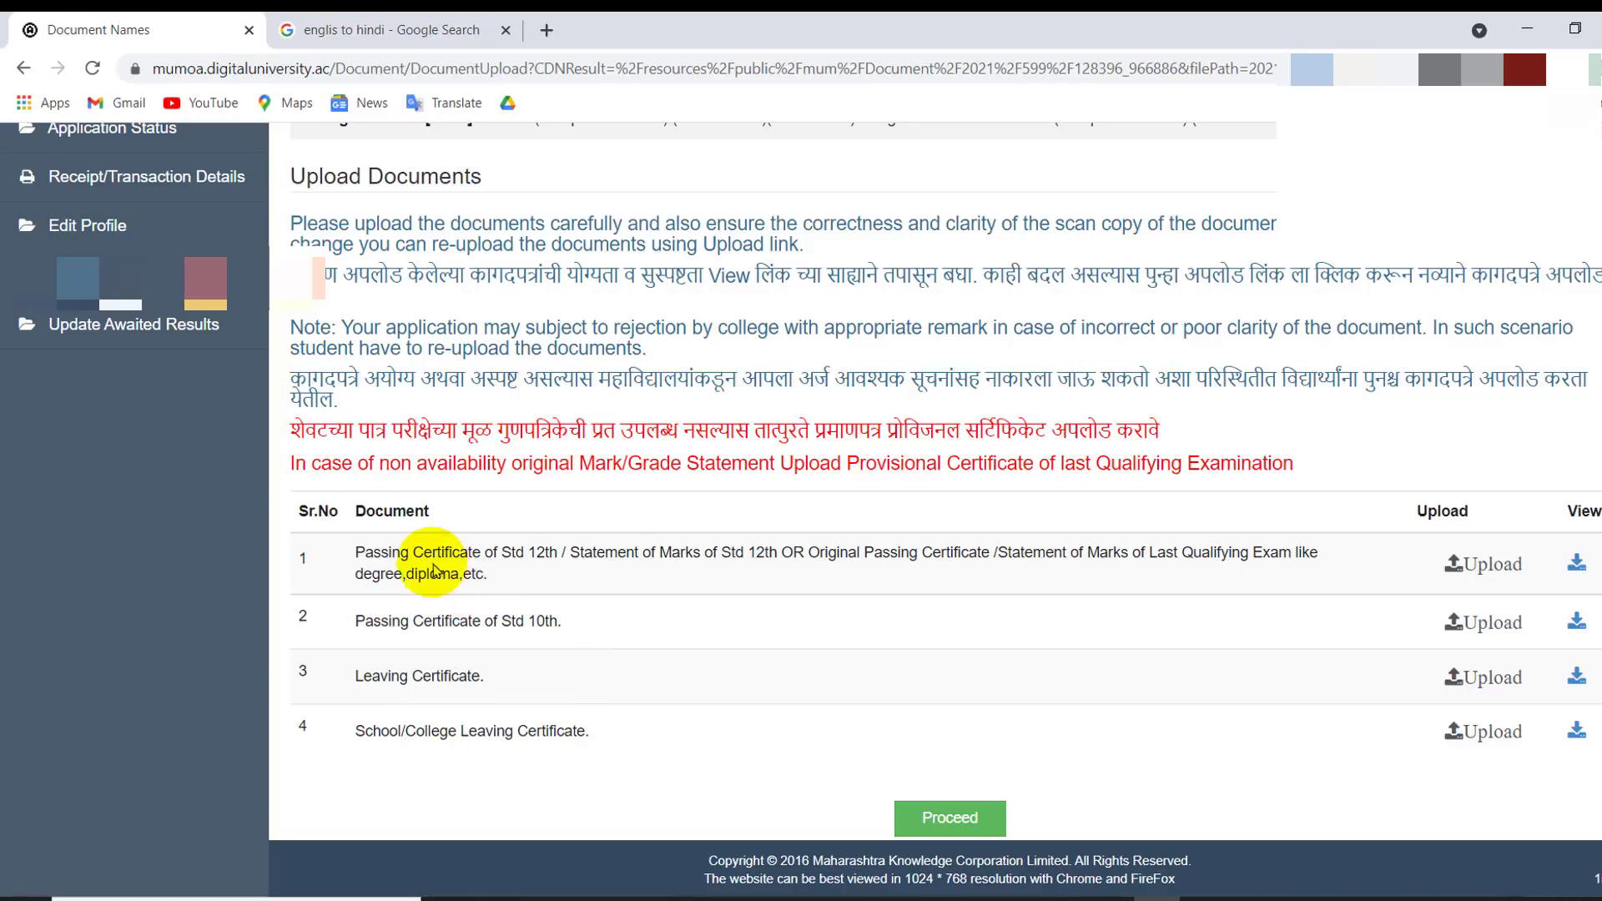
{"action": "scroll", "coordinate": [1176, 582], "scroll_direction": "up", "scroll_amount": 3}
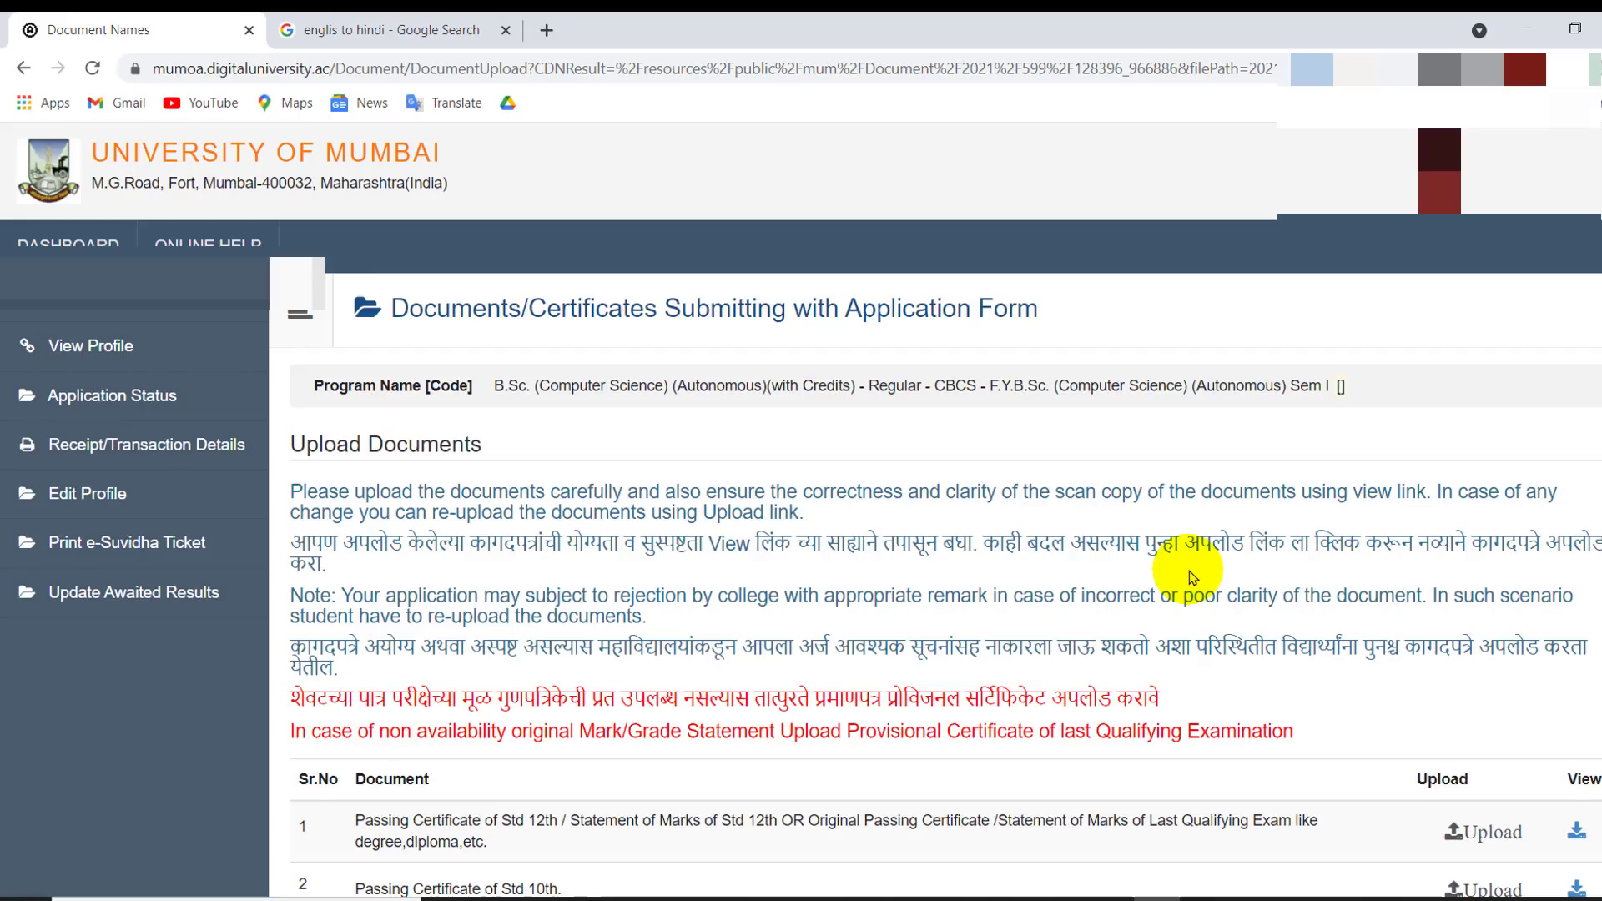
{"action": "scroll", "coordinate": [1192, 575], "scroll_direction": "down", "scroll_amount": 3}
{"action": "left_click", "coordinate": [956, 821]}
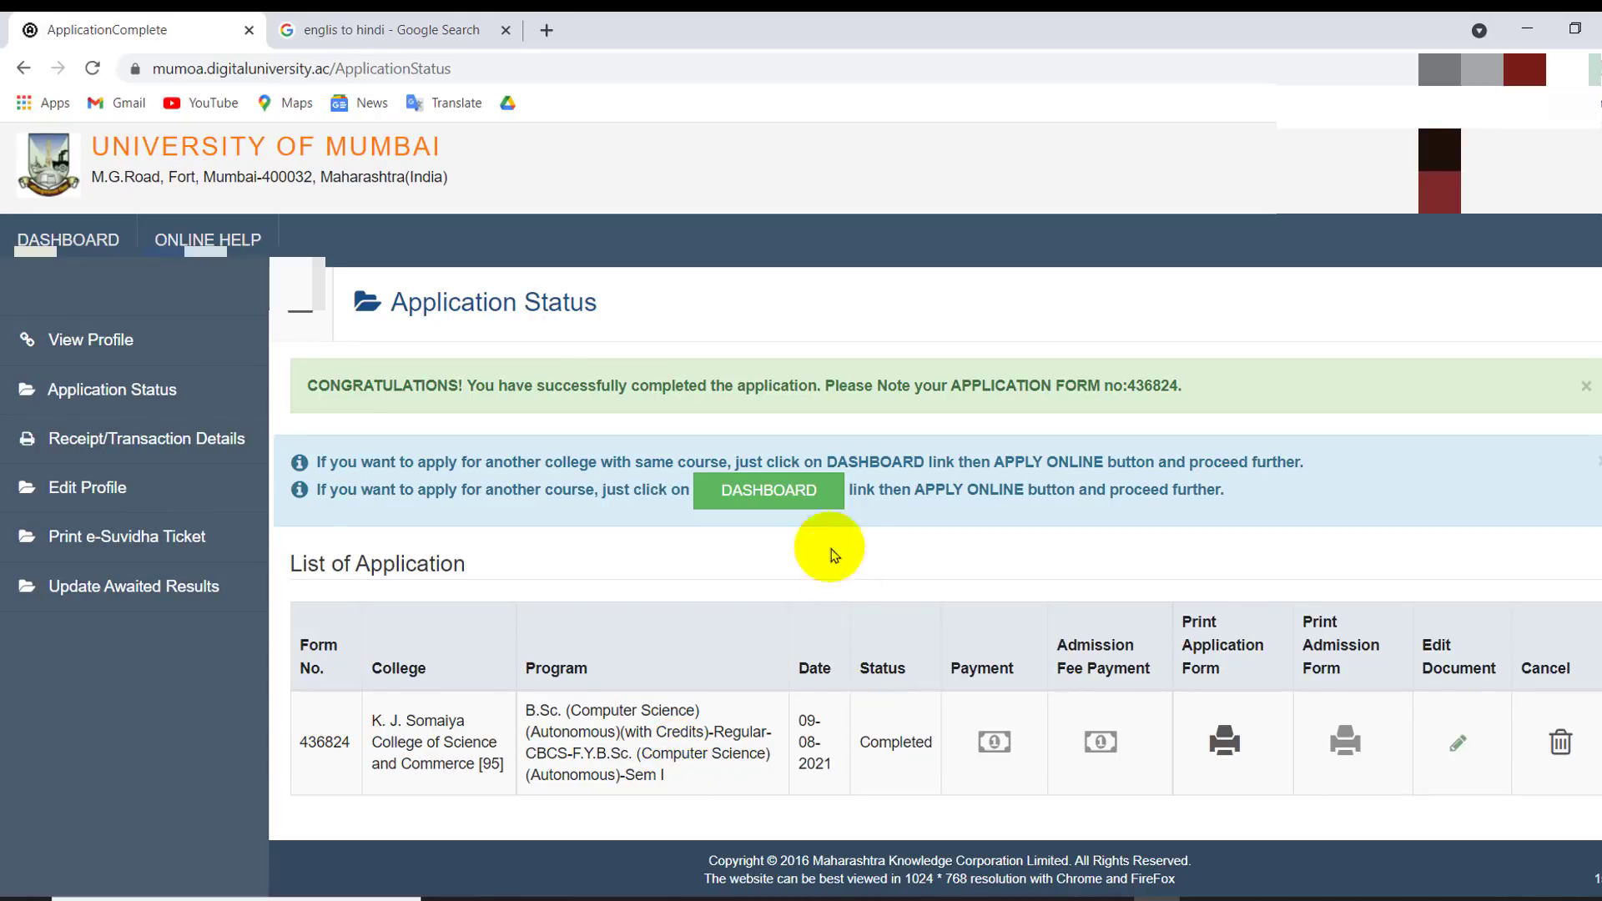
{"action": "left_click_drag", "start_coordinate": [364, 499], "coordinate": [608, 526]}
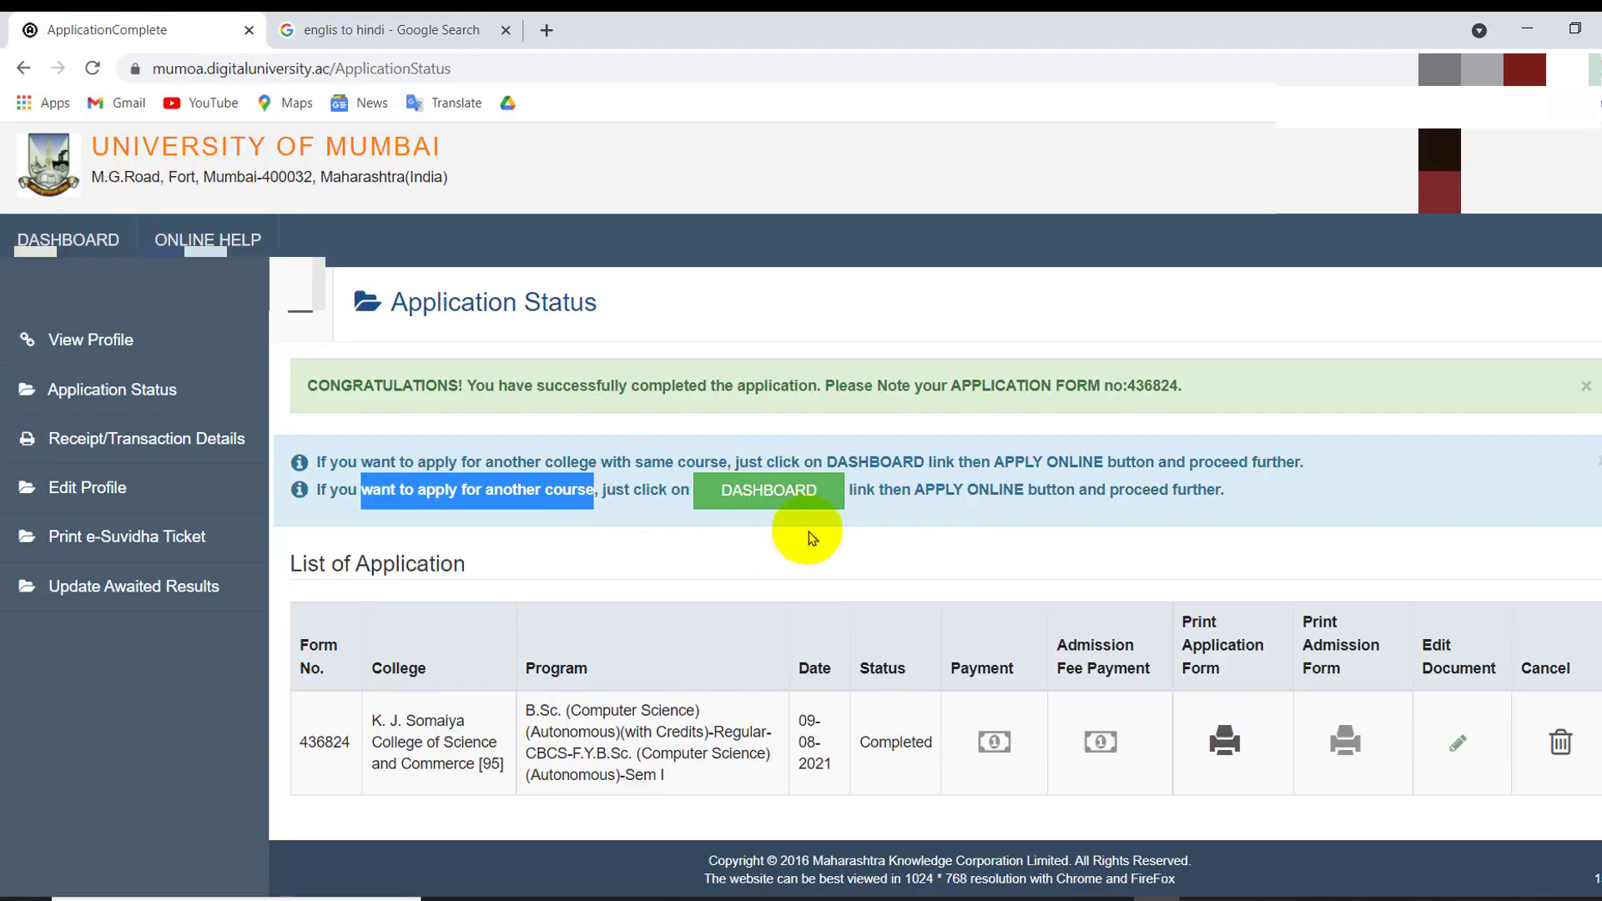
{"action": "left_click", "coordinate": [715, 572]}
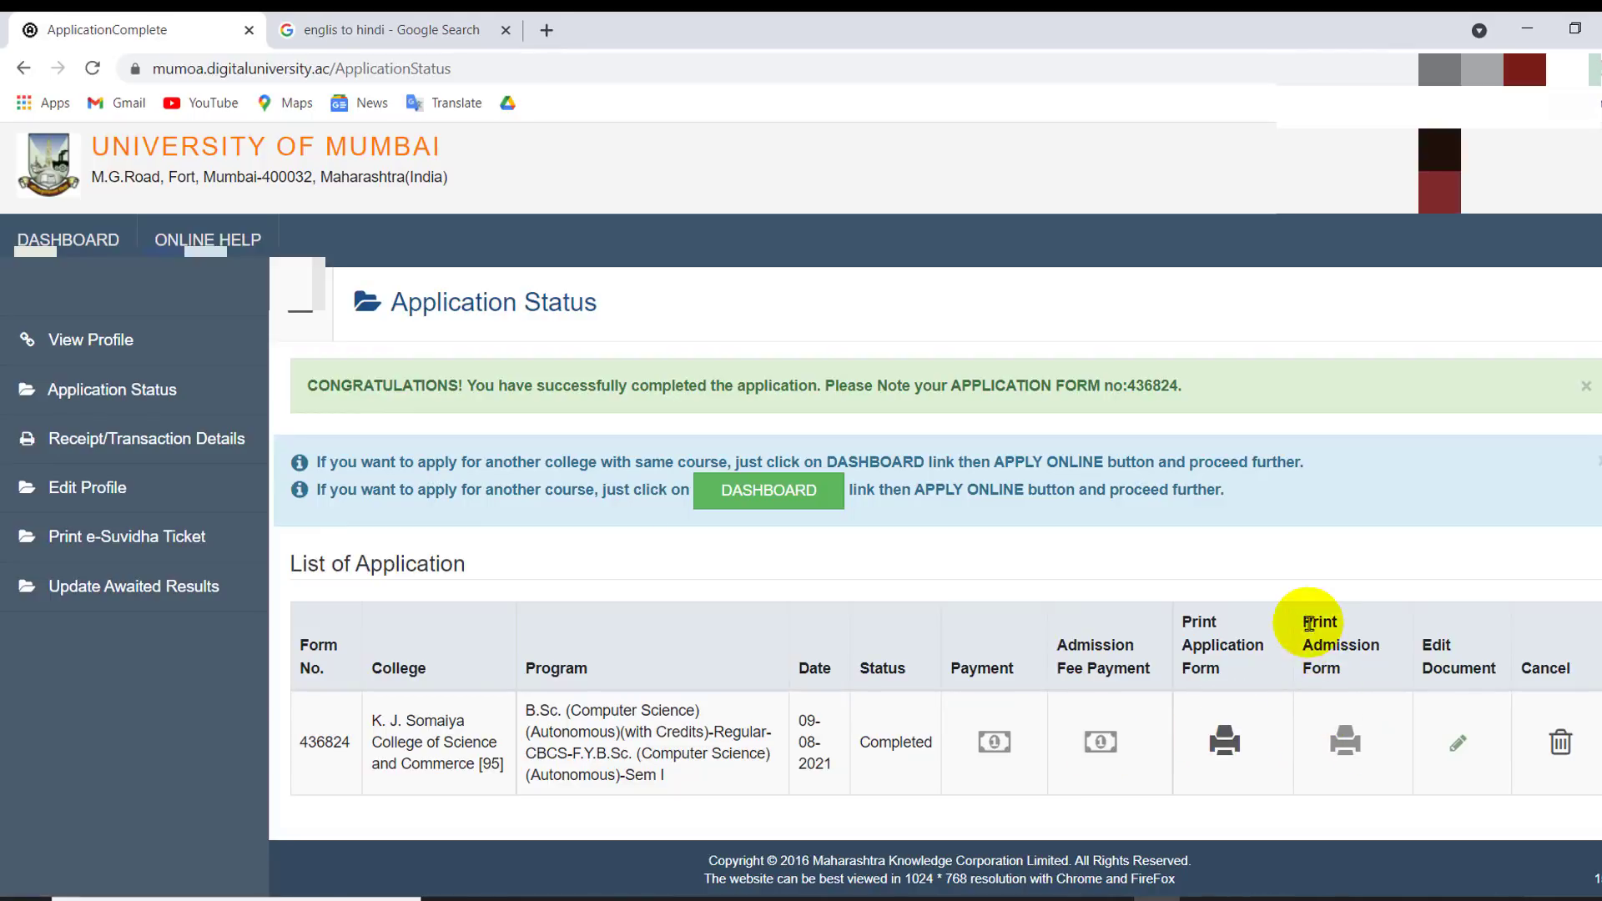
{"action": "left_click_drag", "start_coordinate": [1308, 639], "coordinate": [1330, 644]}
{"action": "left_click_drag", "start_coordinate": [1199, 623], "coordinate": [1217, 651]}
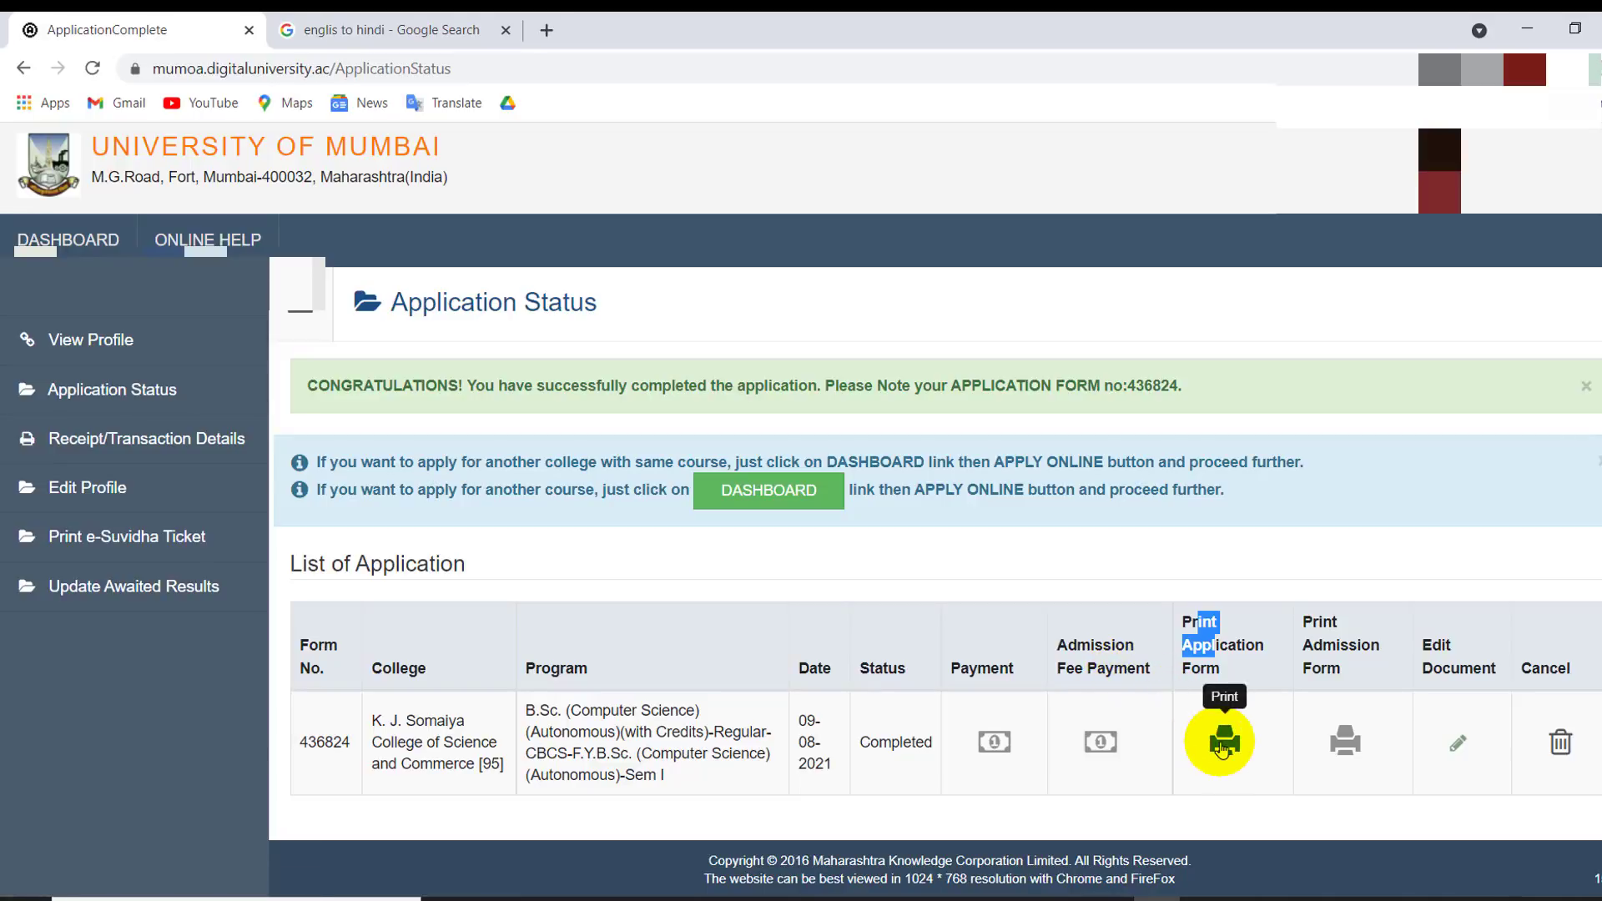
{"action": "left_click", "coordinate": [833, 561]}
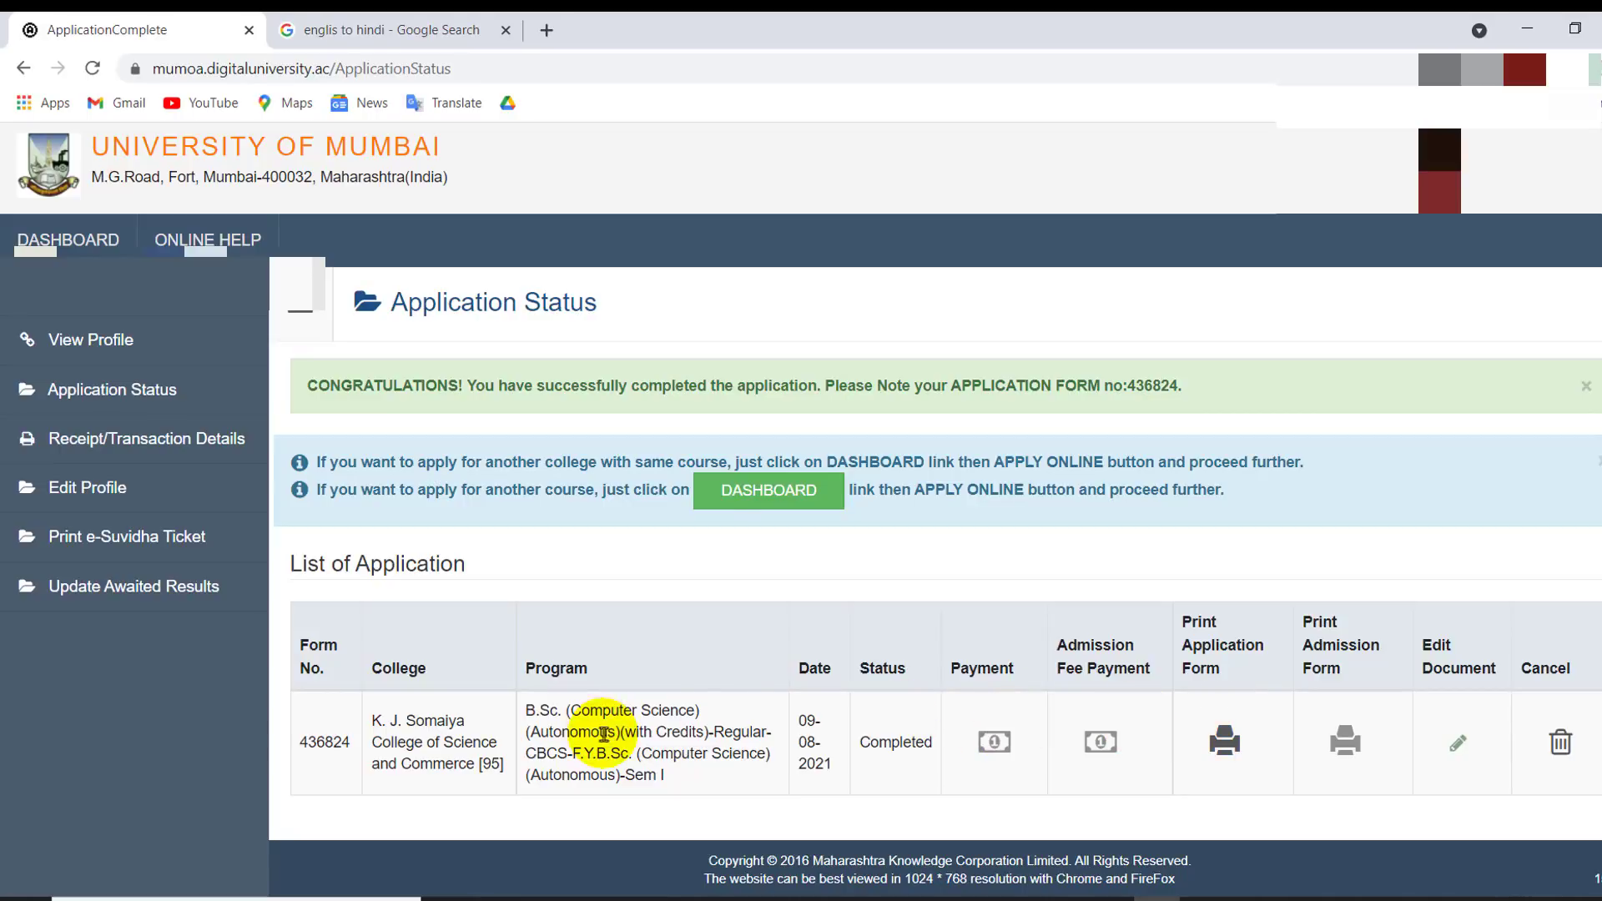
{"action": "left_click_drag", "start_coordinate": [525, 710], "coordinate": [682, 769]}
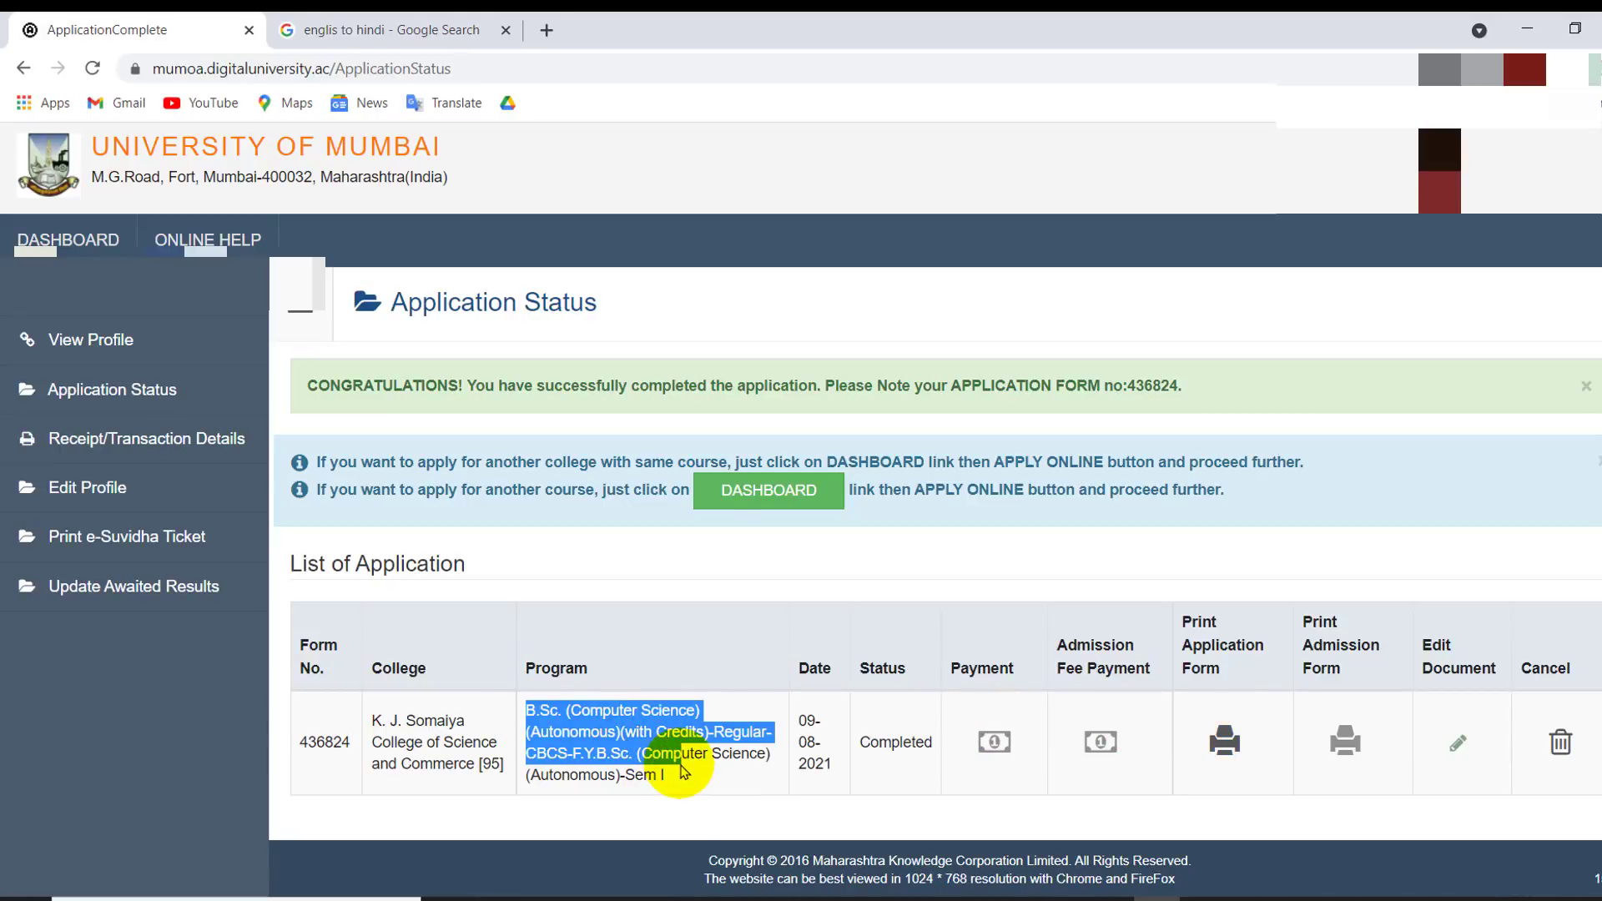
{"action": "left_click_drag", "start_coordinate": [389, 720], "coordinate": [512, 776]}
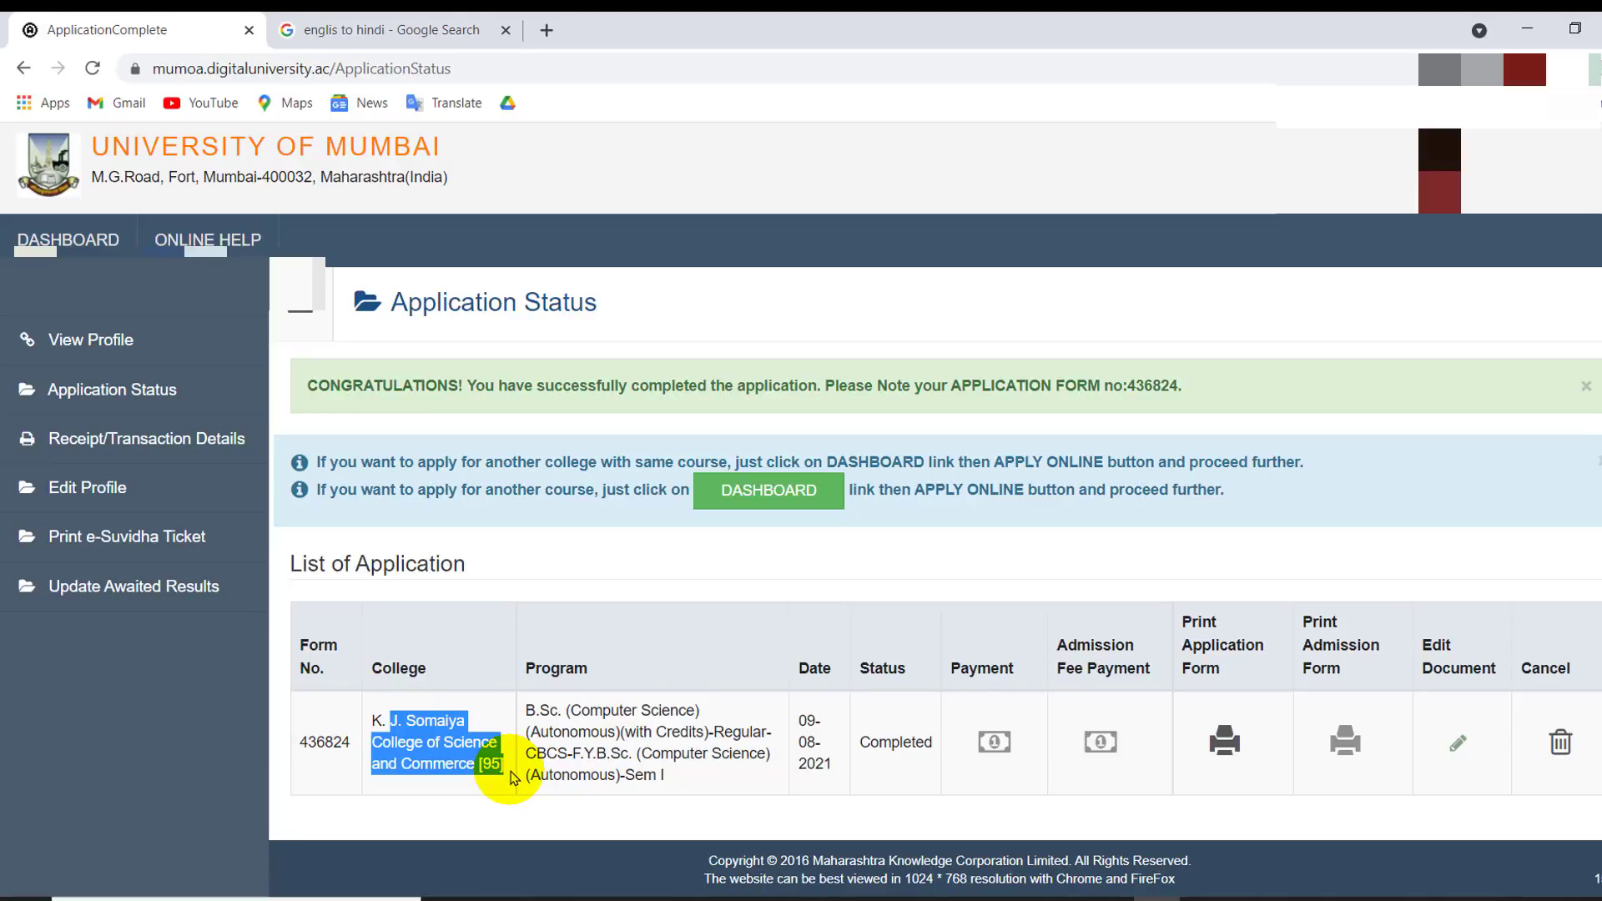
{"action": "left_click", "coordinate": [605, 613]}
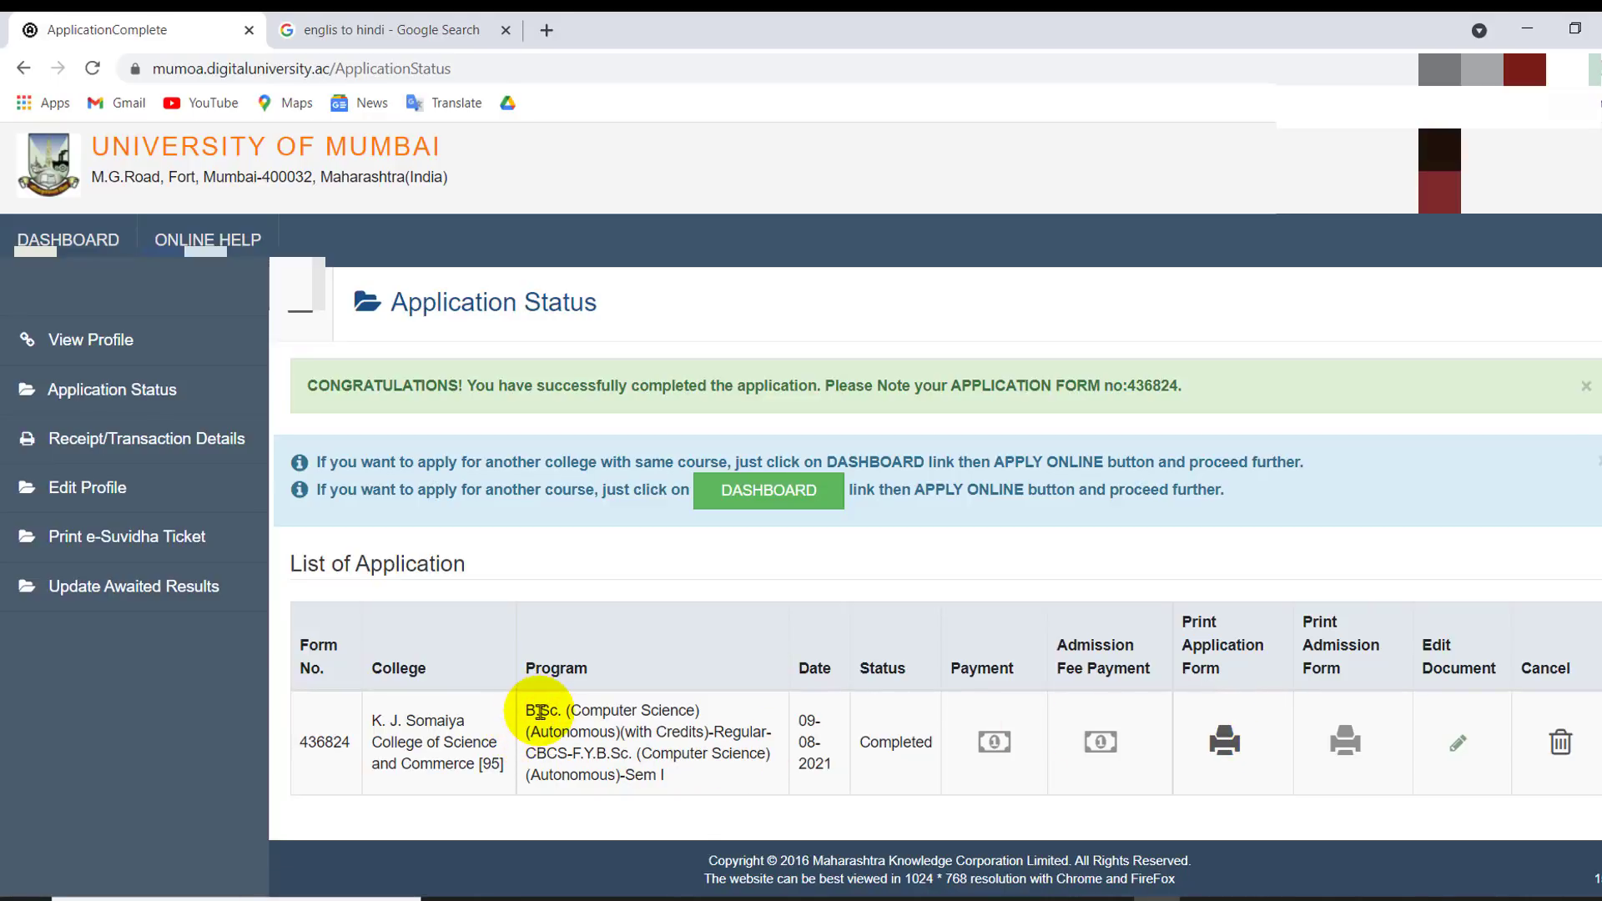
{"action": "left_click_drag", "start_coordinate": [540, 712], "coordinate": [659, 776]}
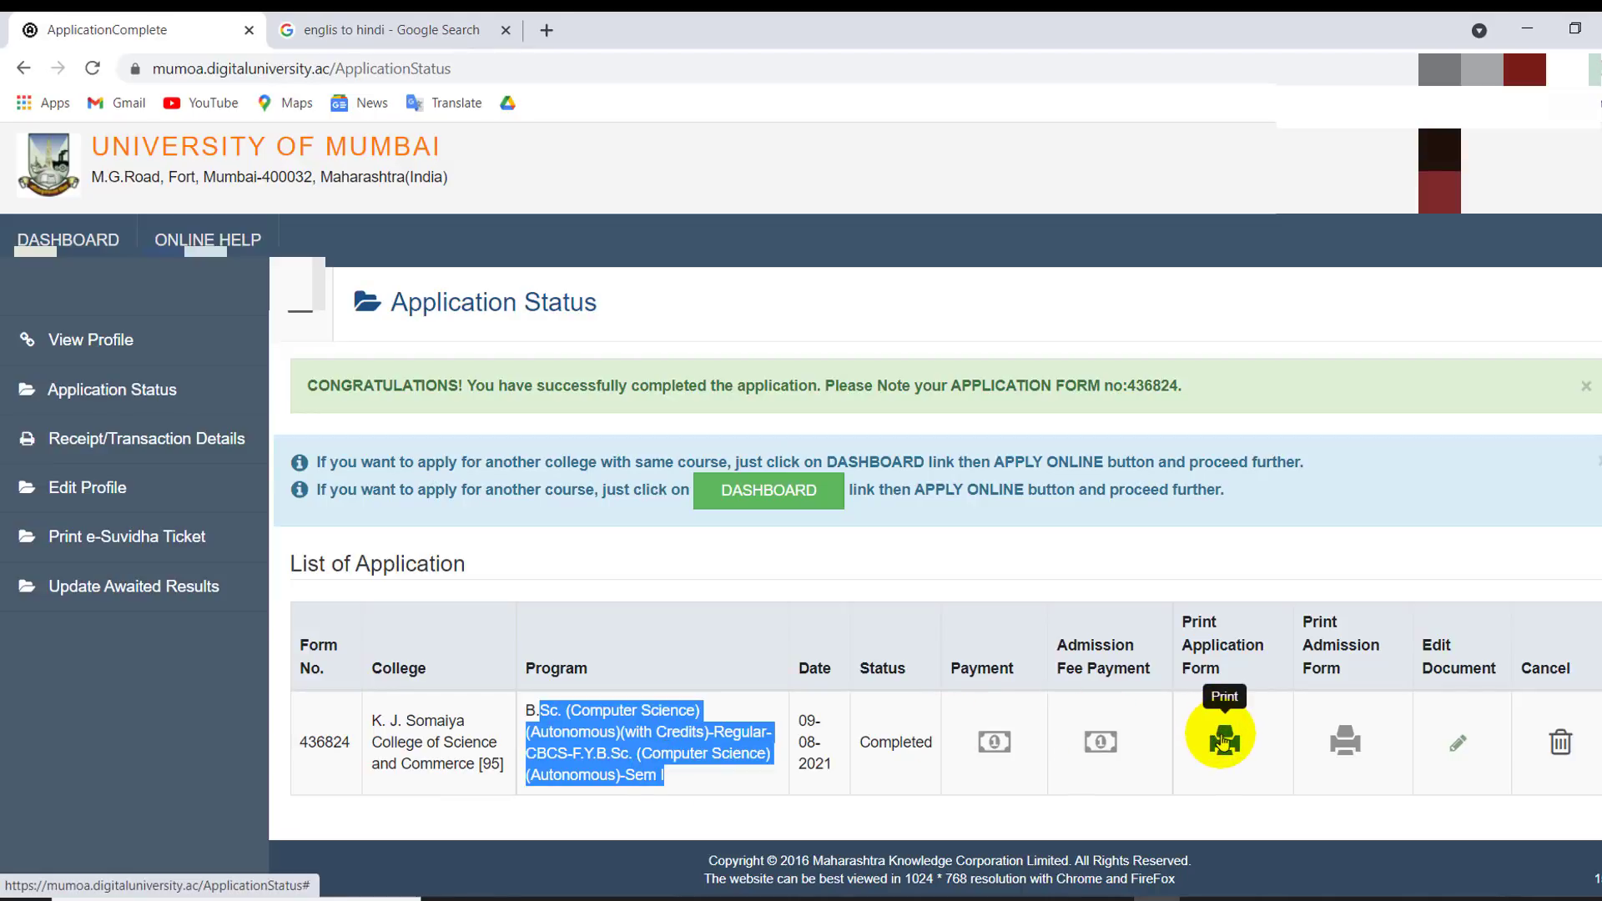
{"action": "left_click", "coordinate": [546, 607]}
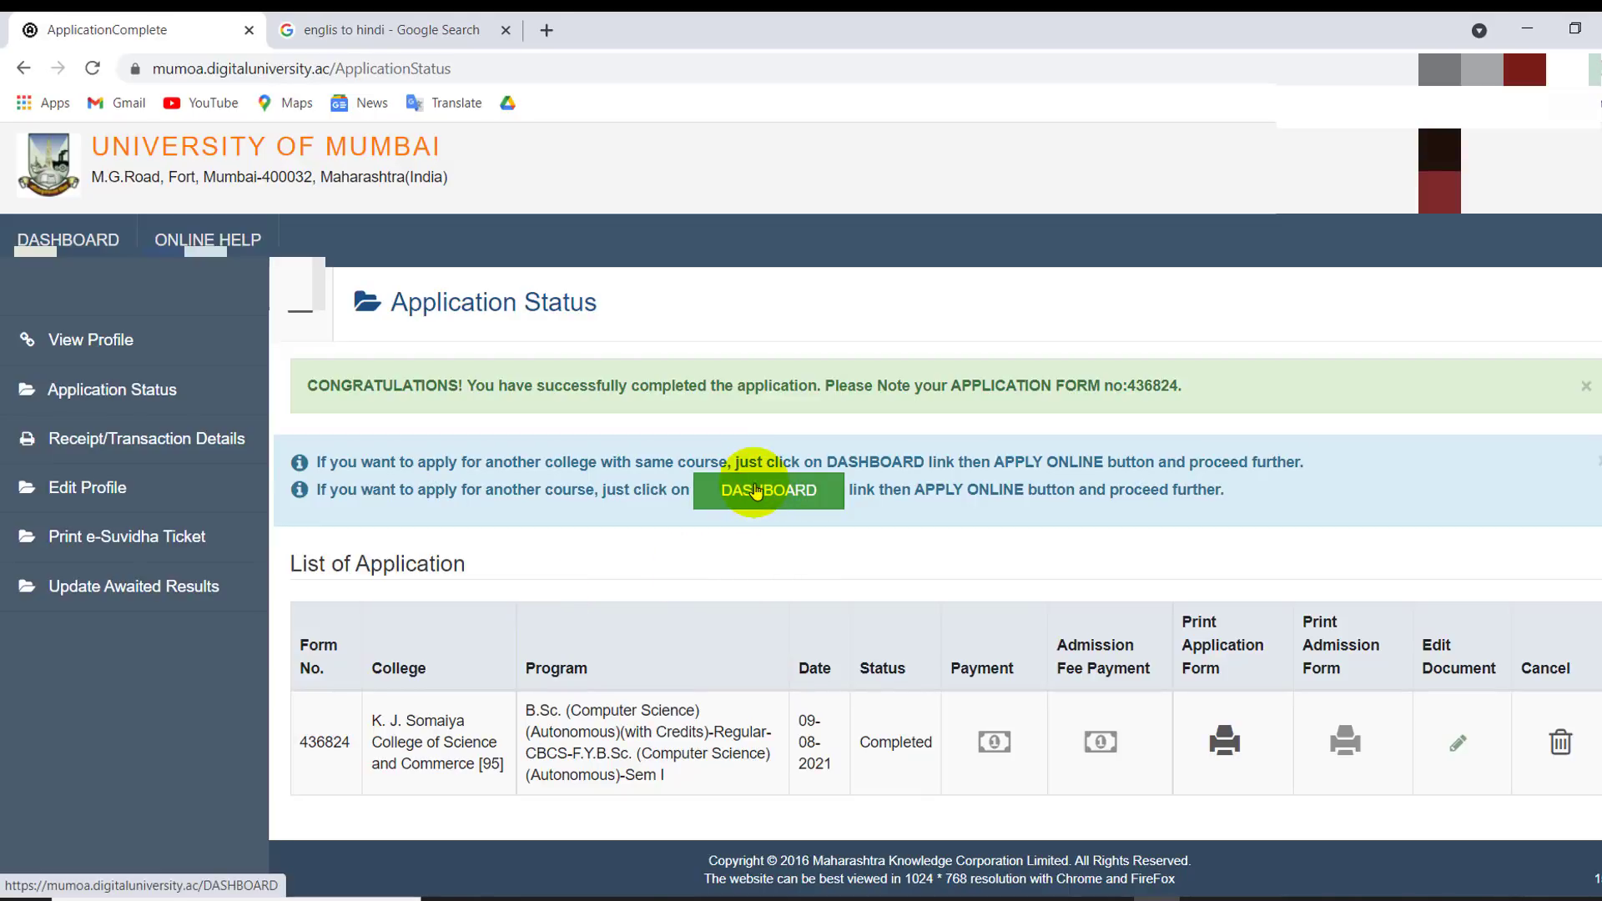
Return to the dashboard and page through the Apply Online programme list to page 12.
{"action": "left_click", "coordinate": [756, 491]}
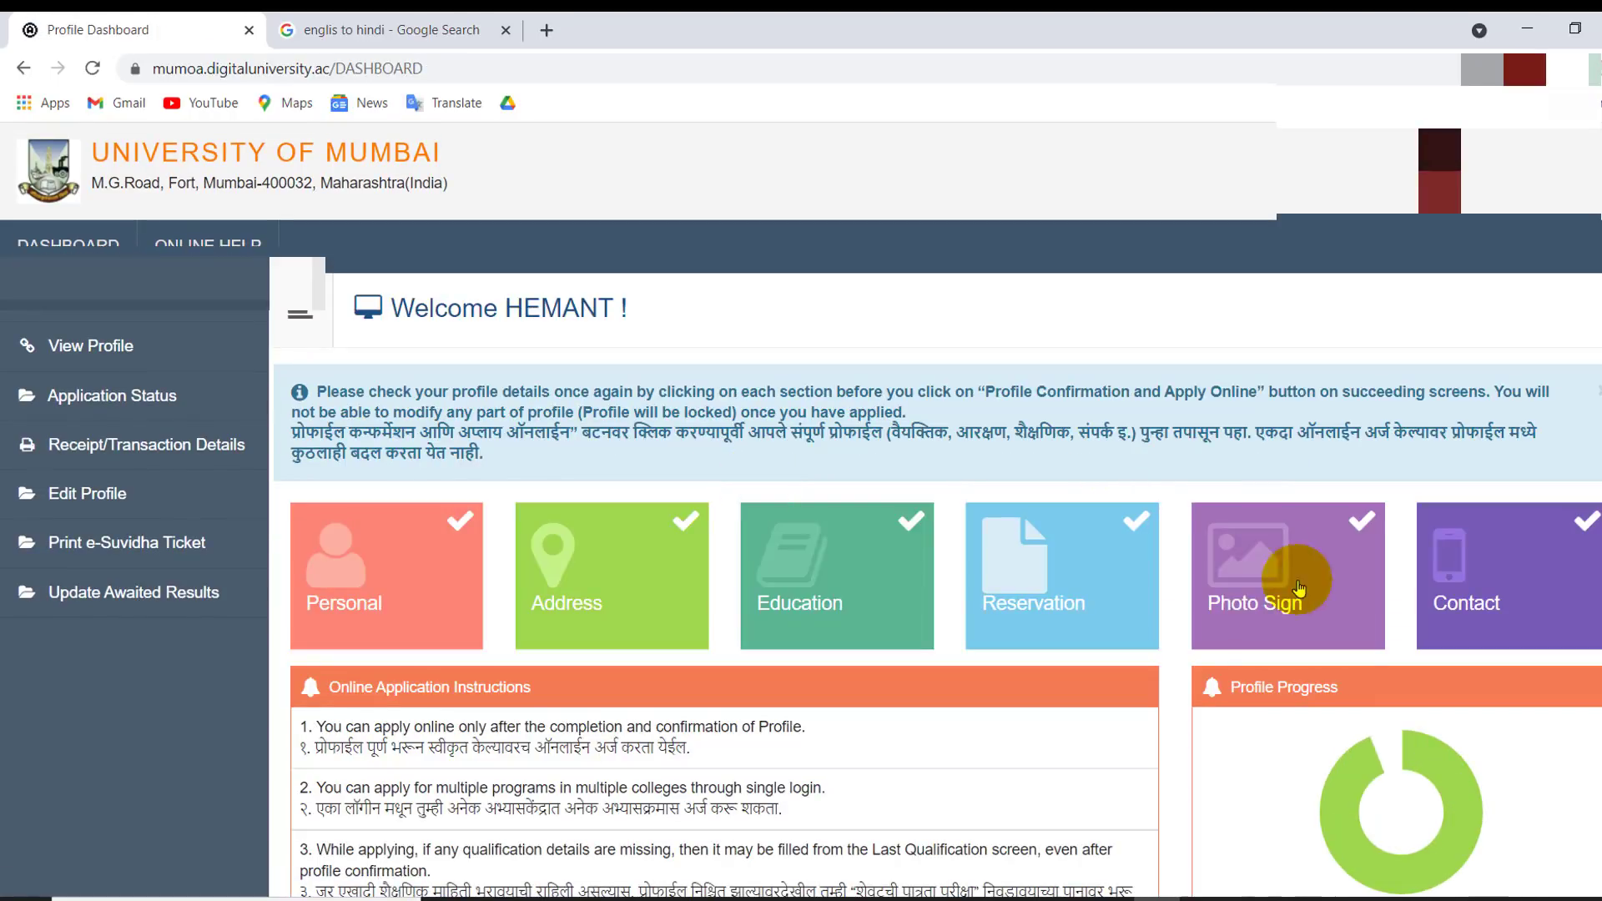
{"action": "scroll", "coordinate": [1299, 588], "scroll_direction": "down", "scroll_amount": 3}
{"action": "left_click", "coordinate": [1440, 737]}
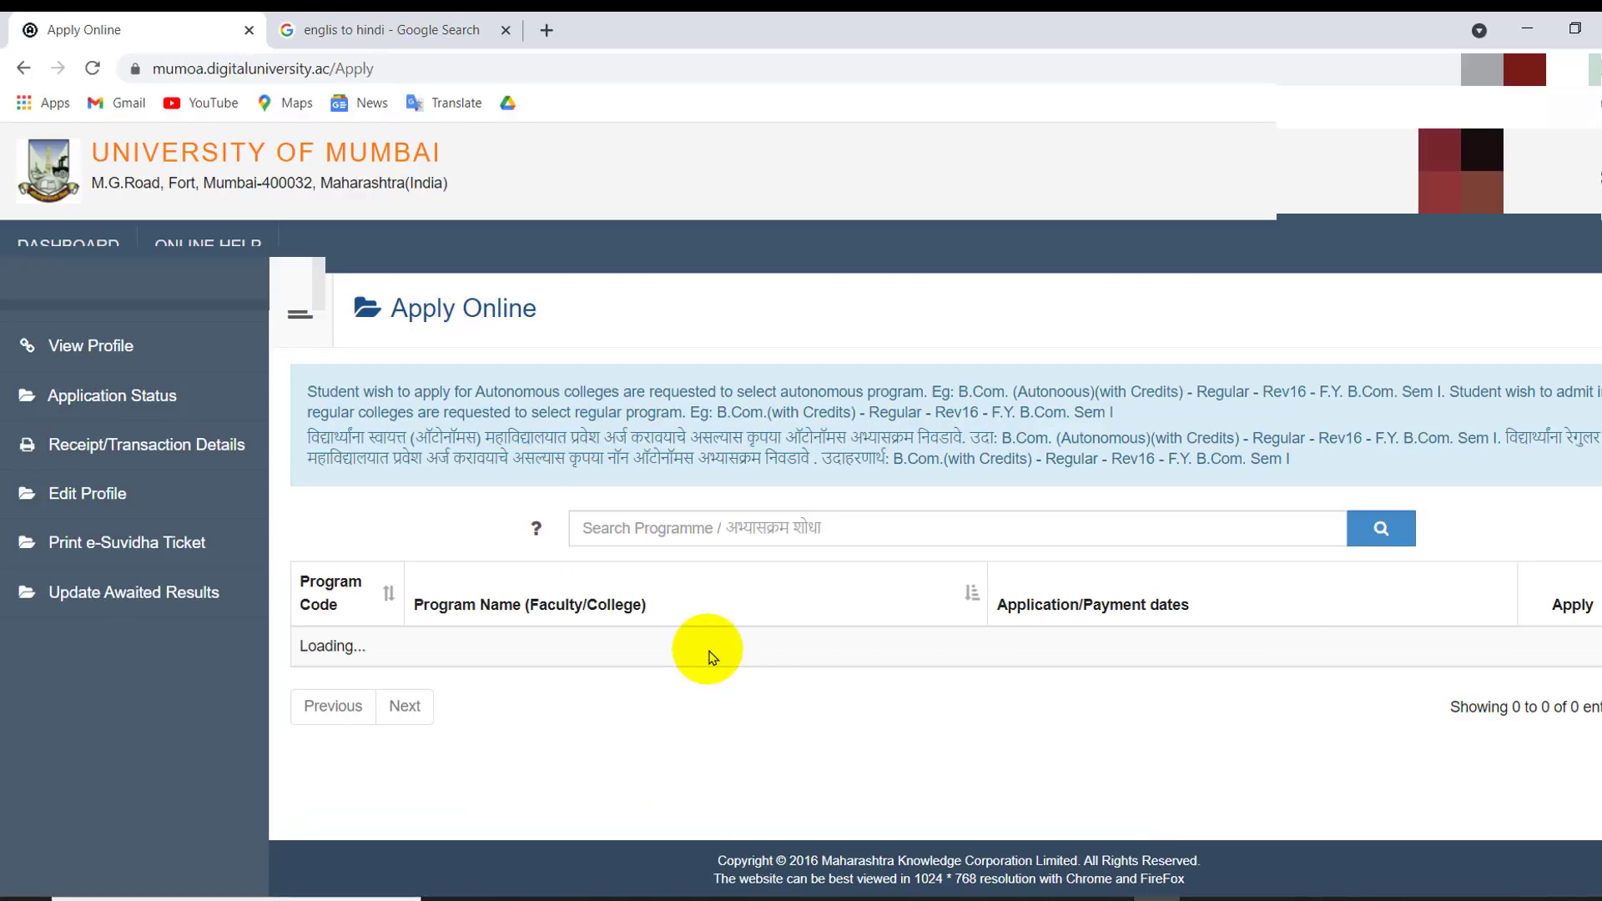
{"action": "scroll", "coordinate": [825, 734], "scroll_direction": "down", "scroll_amount": 8}
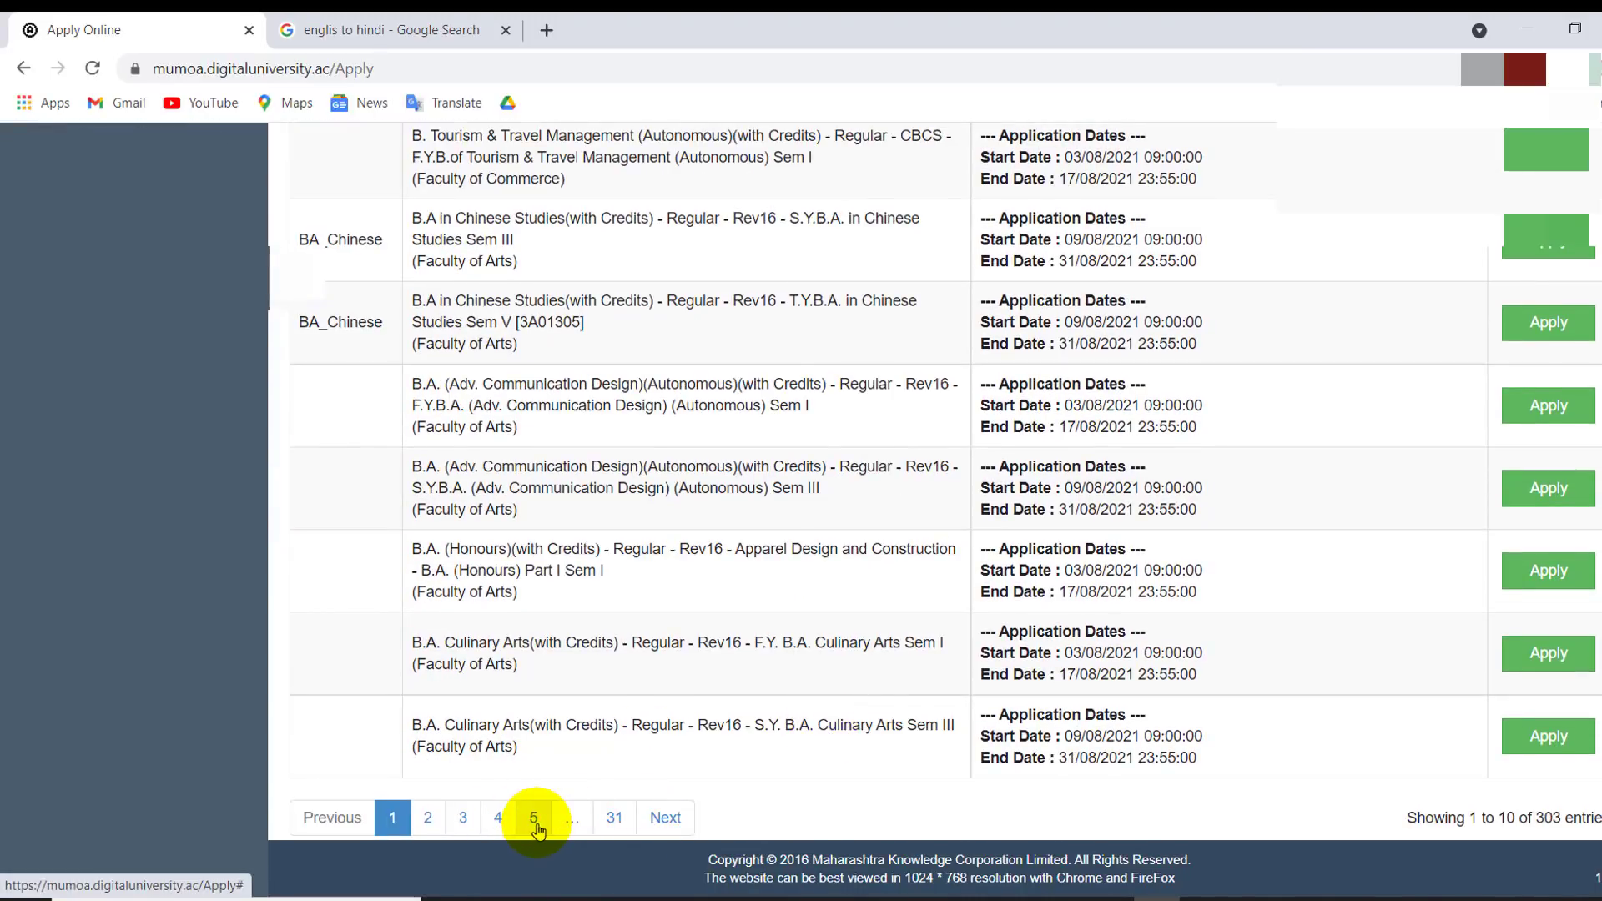
{"action": "left_click", "coordinate": [535, 821]}
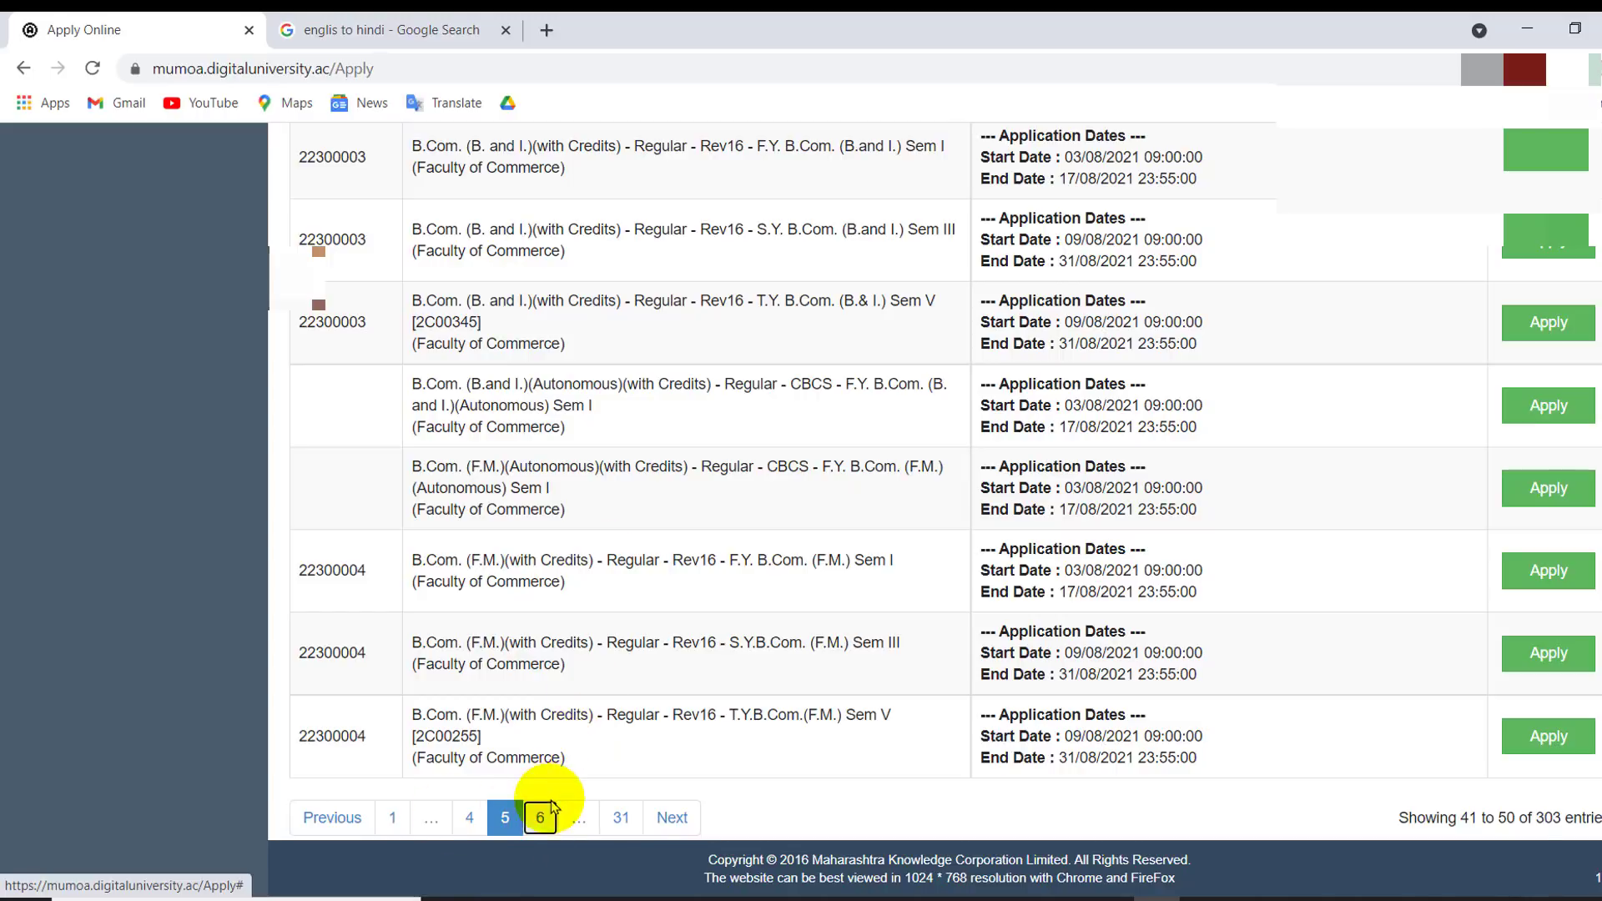
{"action": "left_click", "coordinate": [540, 822]}
{"action": "left_click", "coordinate": [541, 822]}
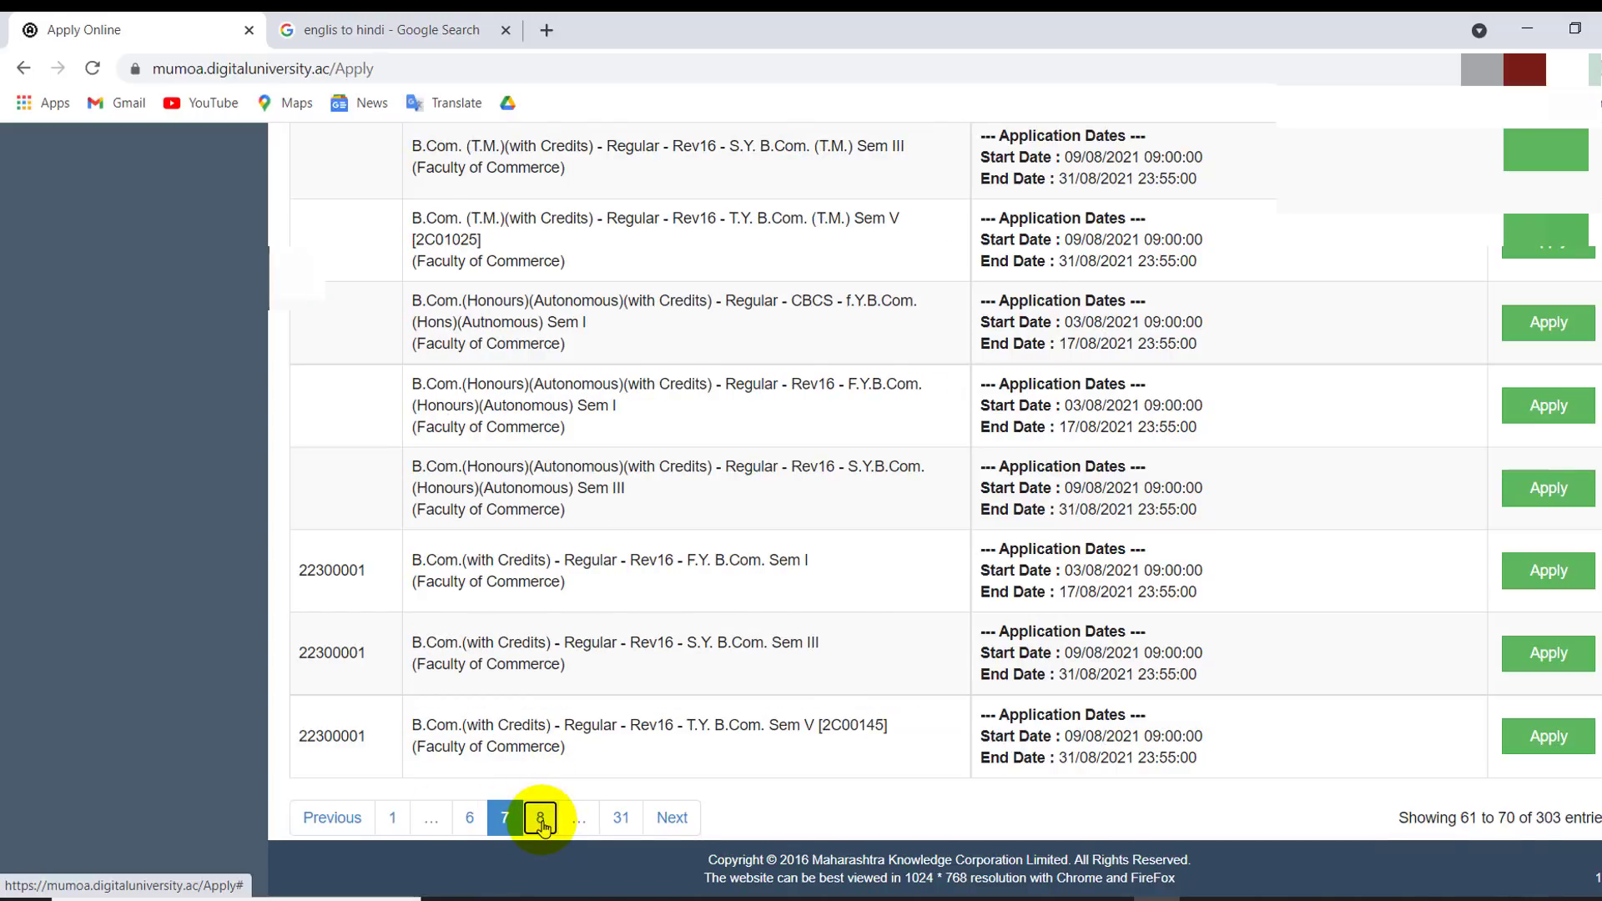
{"action": "left_click", "coordinate": [542, 822]}
{"action": "left_click", "coordinate": [543, 823]}
{"action": "left_click", "coordinate": [543, 824]}
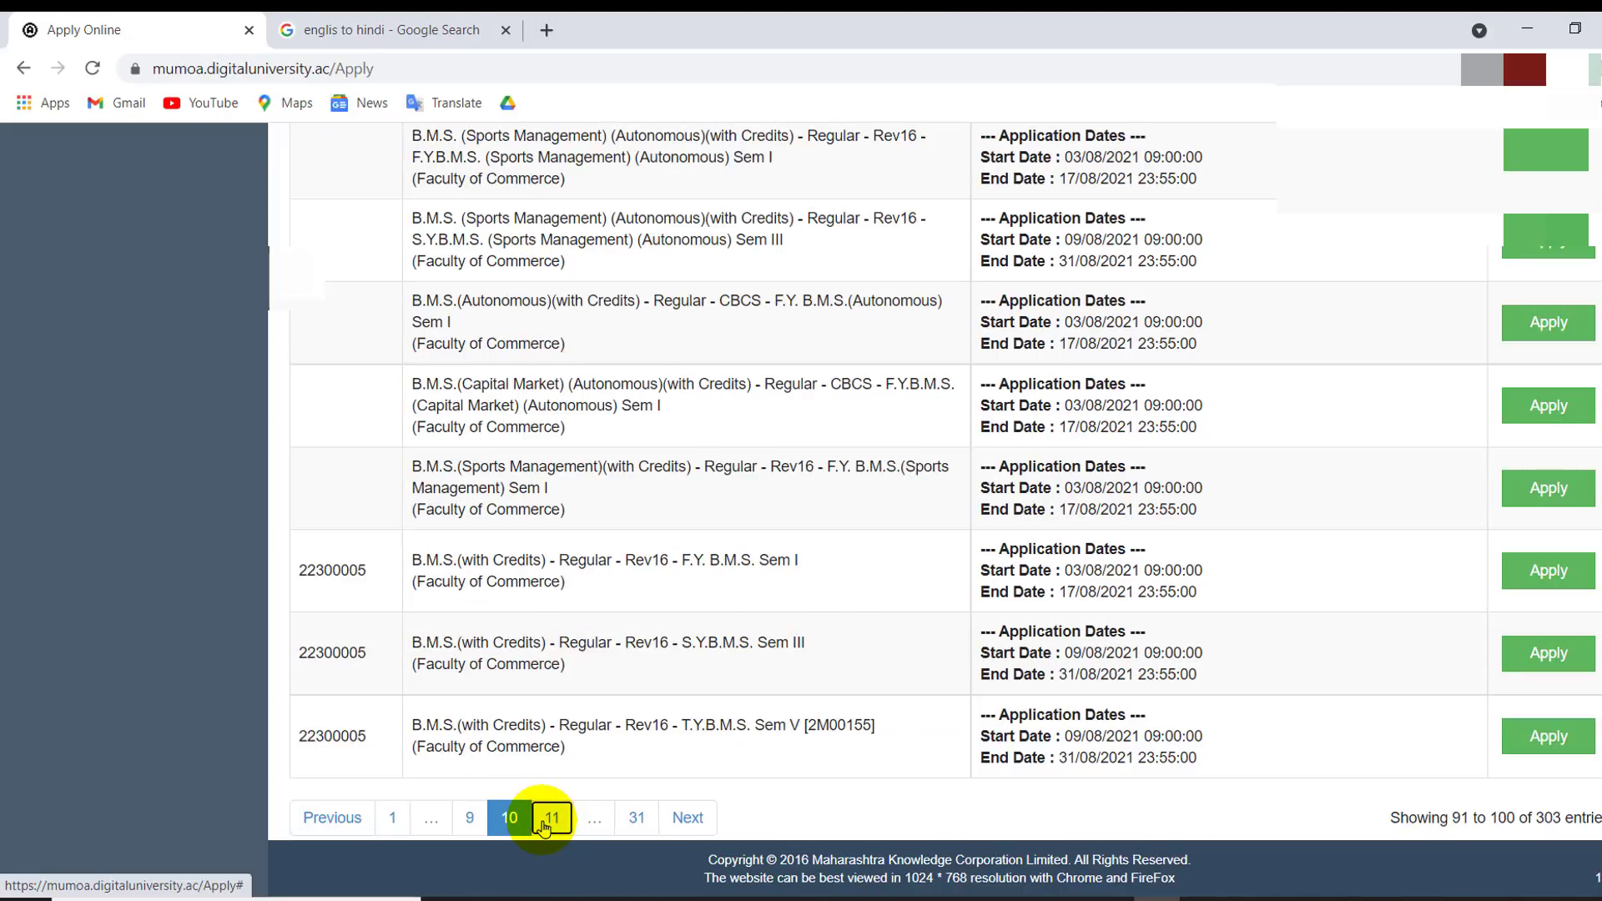
{"action": "left_click", "coordinate": [543, 824]}
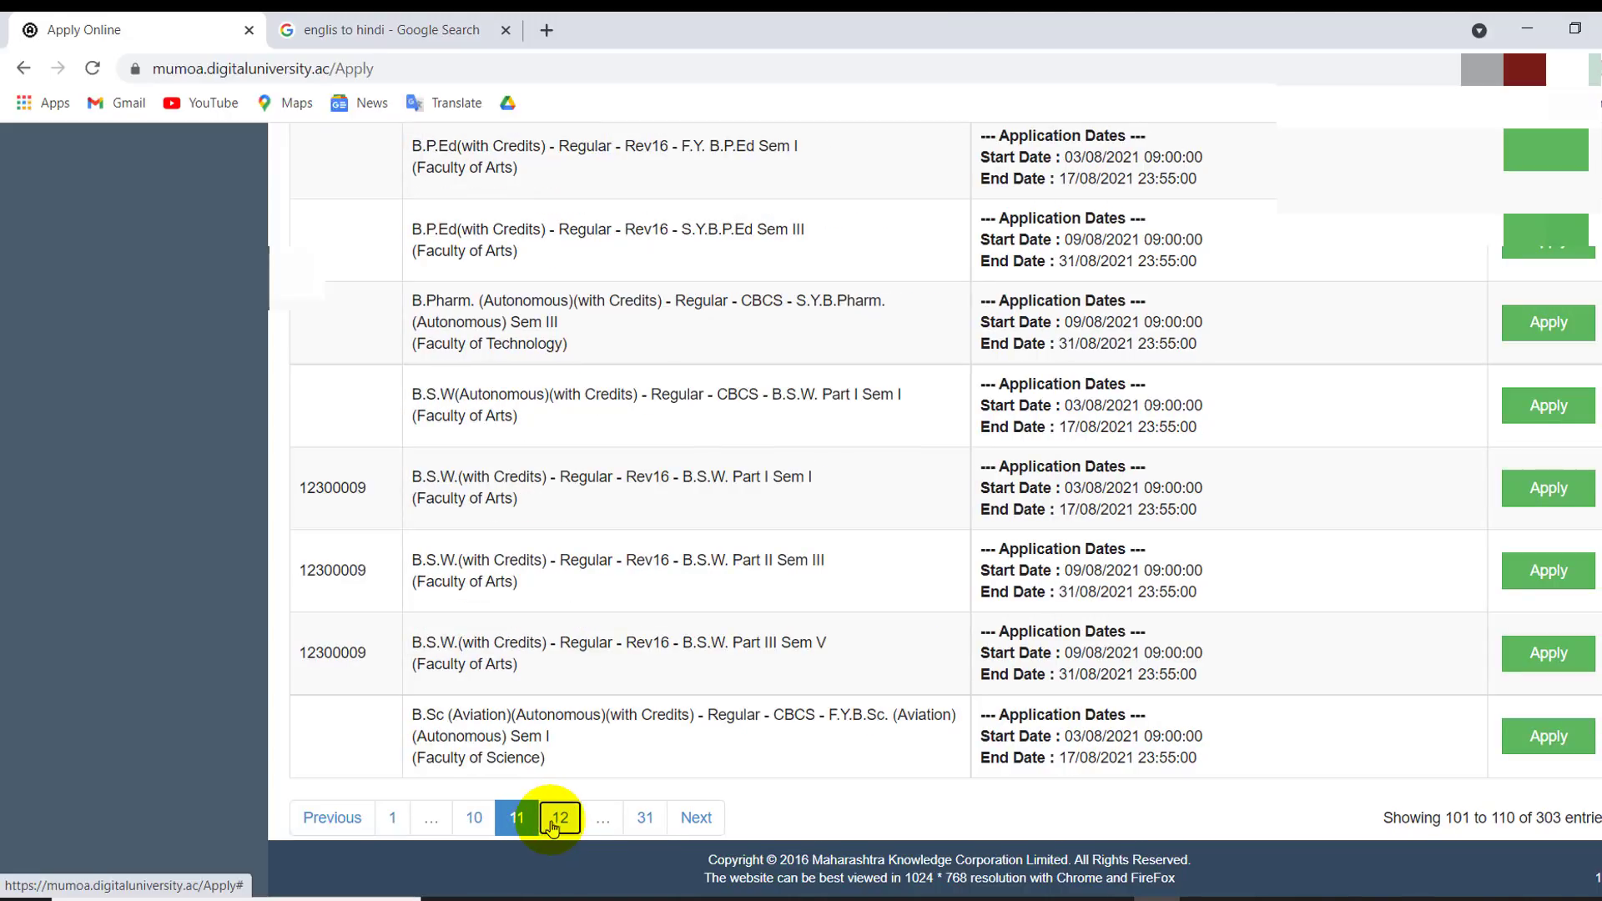
{"action": "left_click", "coordinate": [554, 824]}
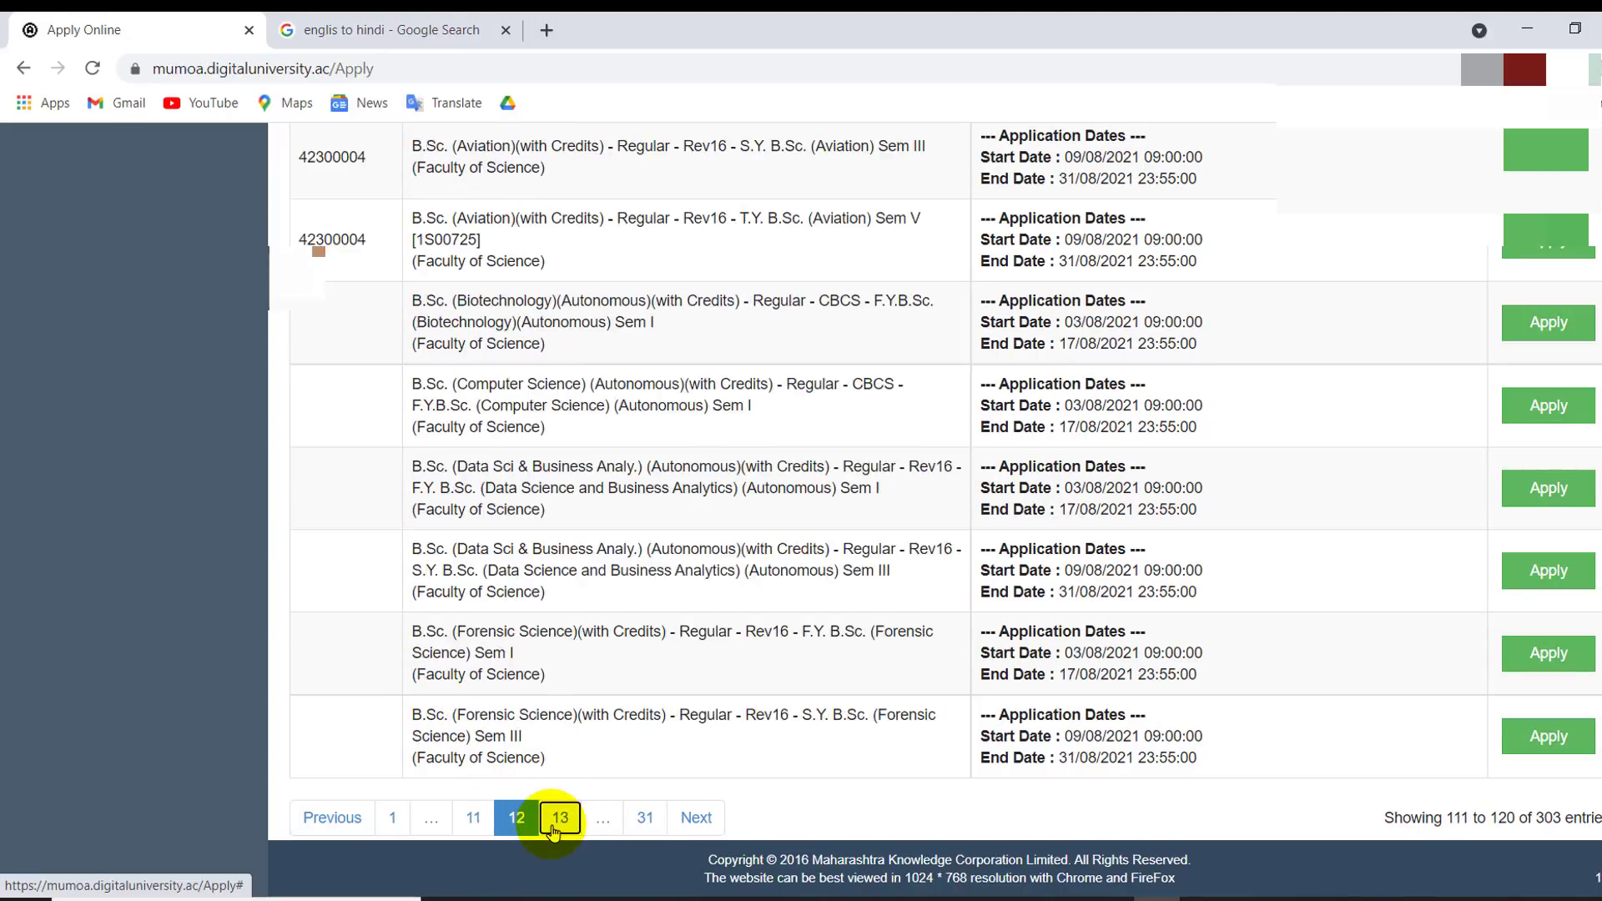
Apply for F.Y.B.Sc. Computer Science (Autonomous) Sem I and agree to the eligibility criteria.
{"action": "scroll", "coordinate": [590, 588], "scroll_direction": "up", "scroll_amount": 1}
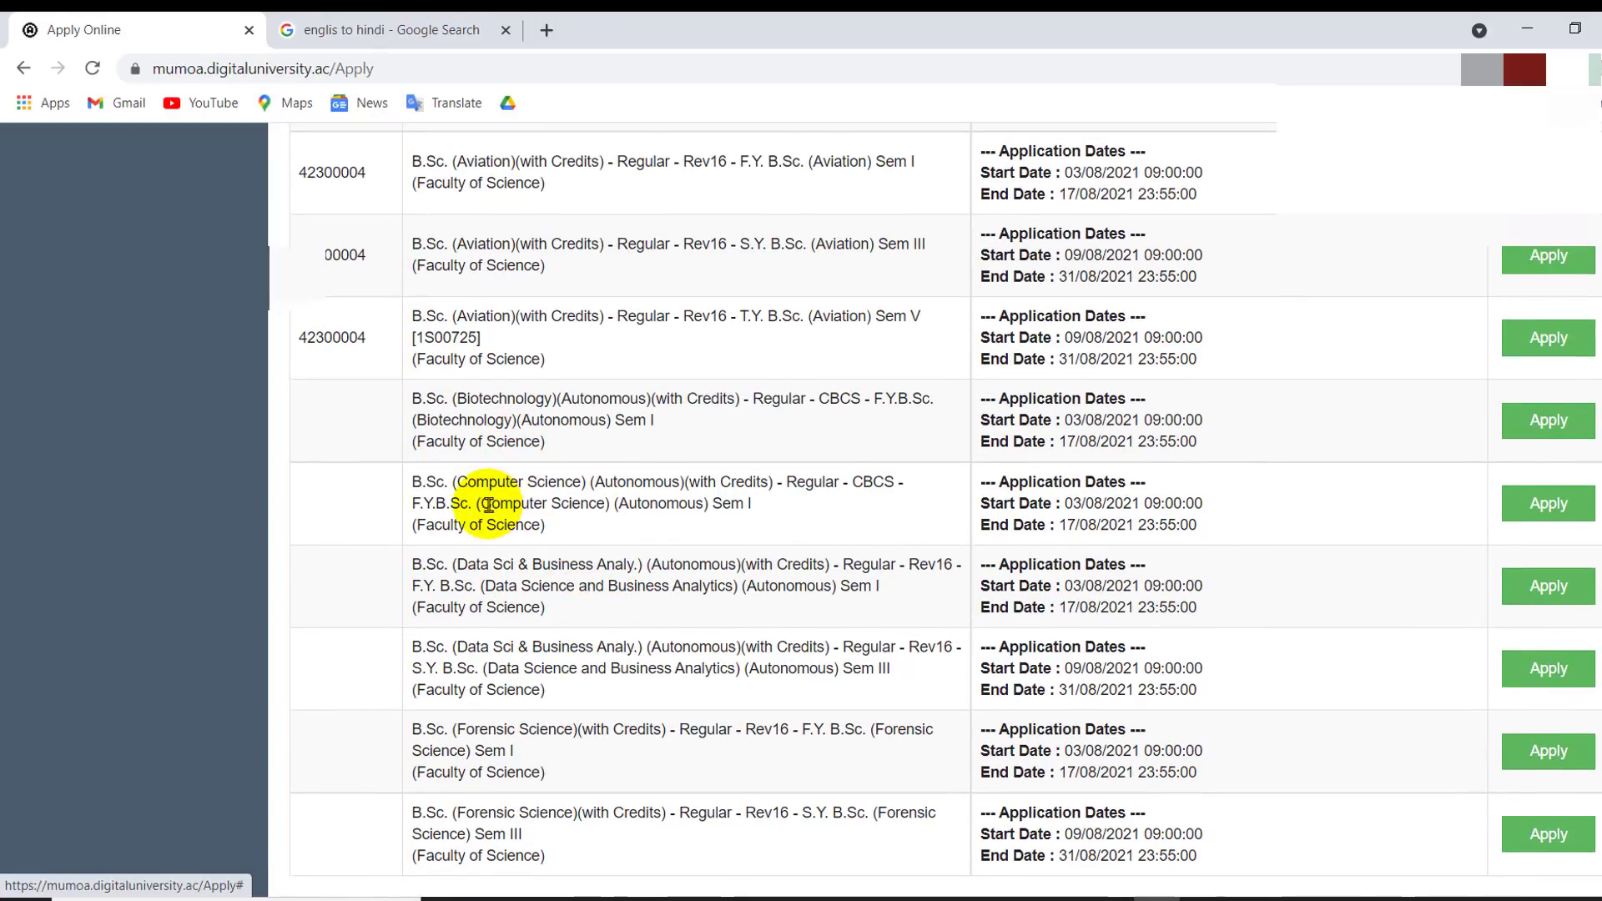
{"action": "left_click_drag", "start_coordinate": [425, 482], "coordinate": [571, 502]}
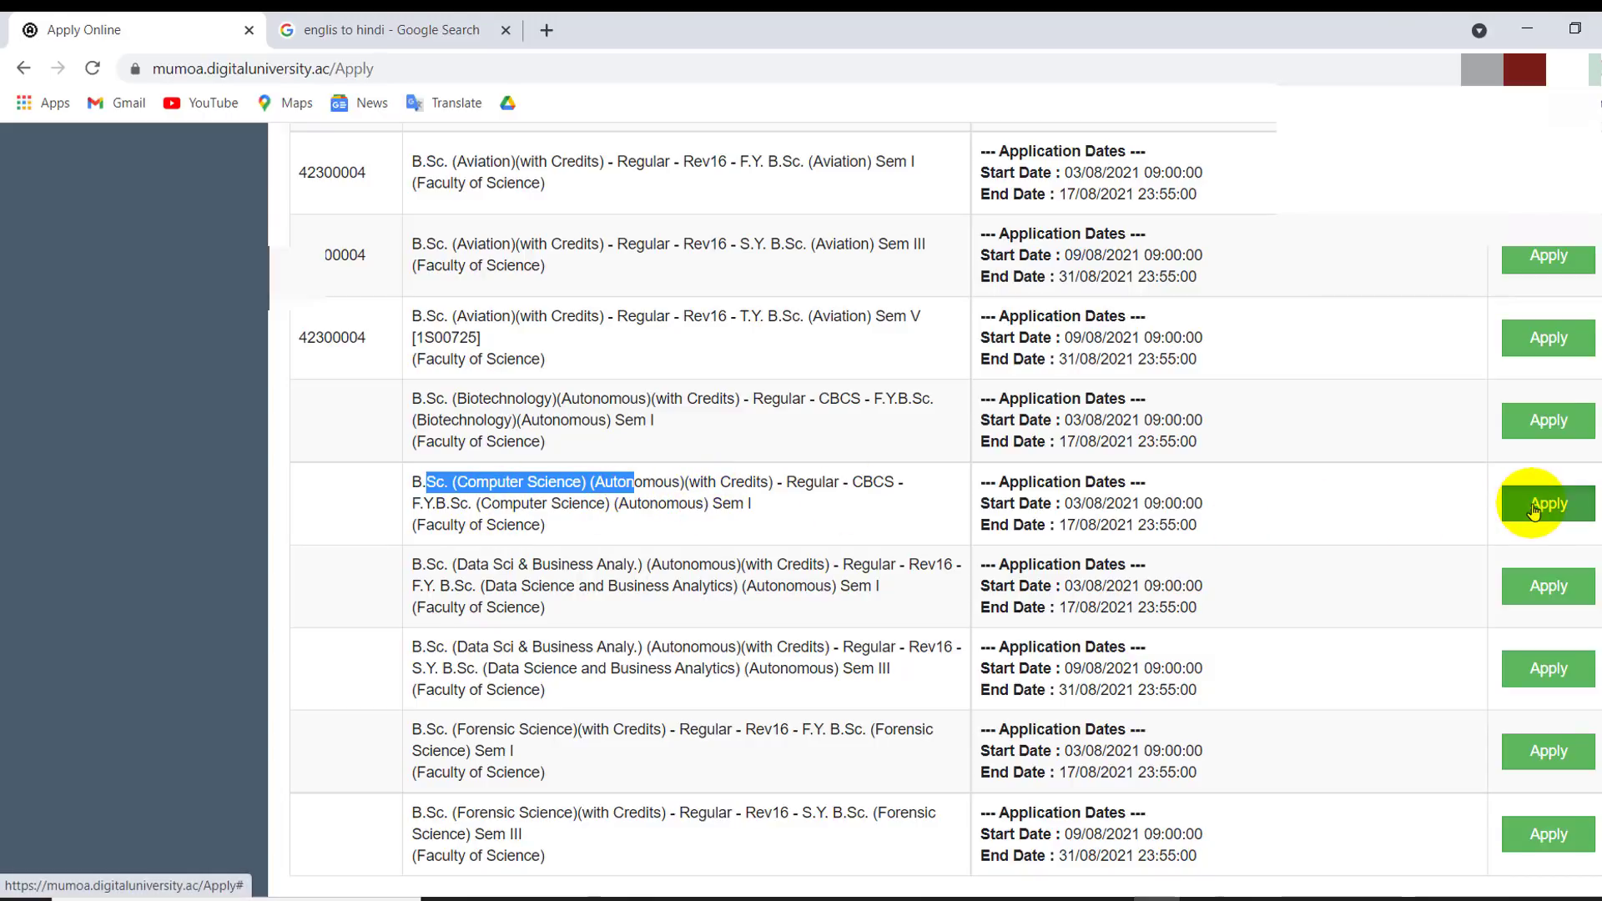
{"action": "left_click", "coordinate": [1534, 507]}
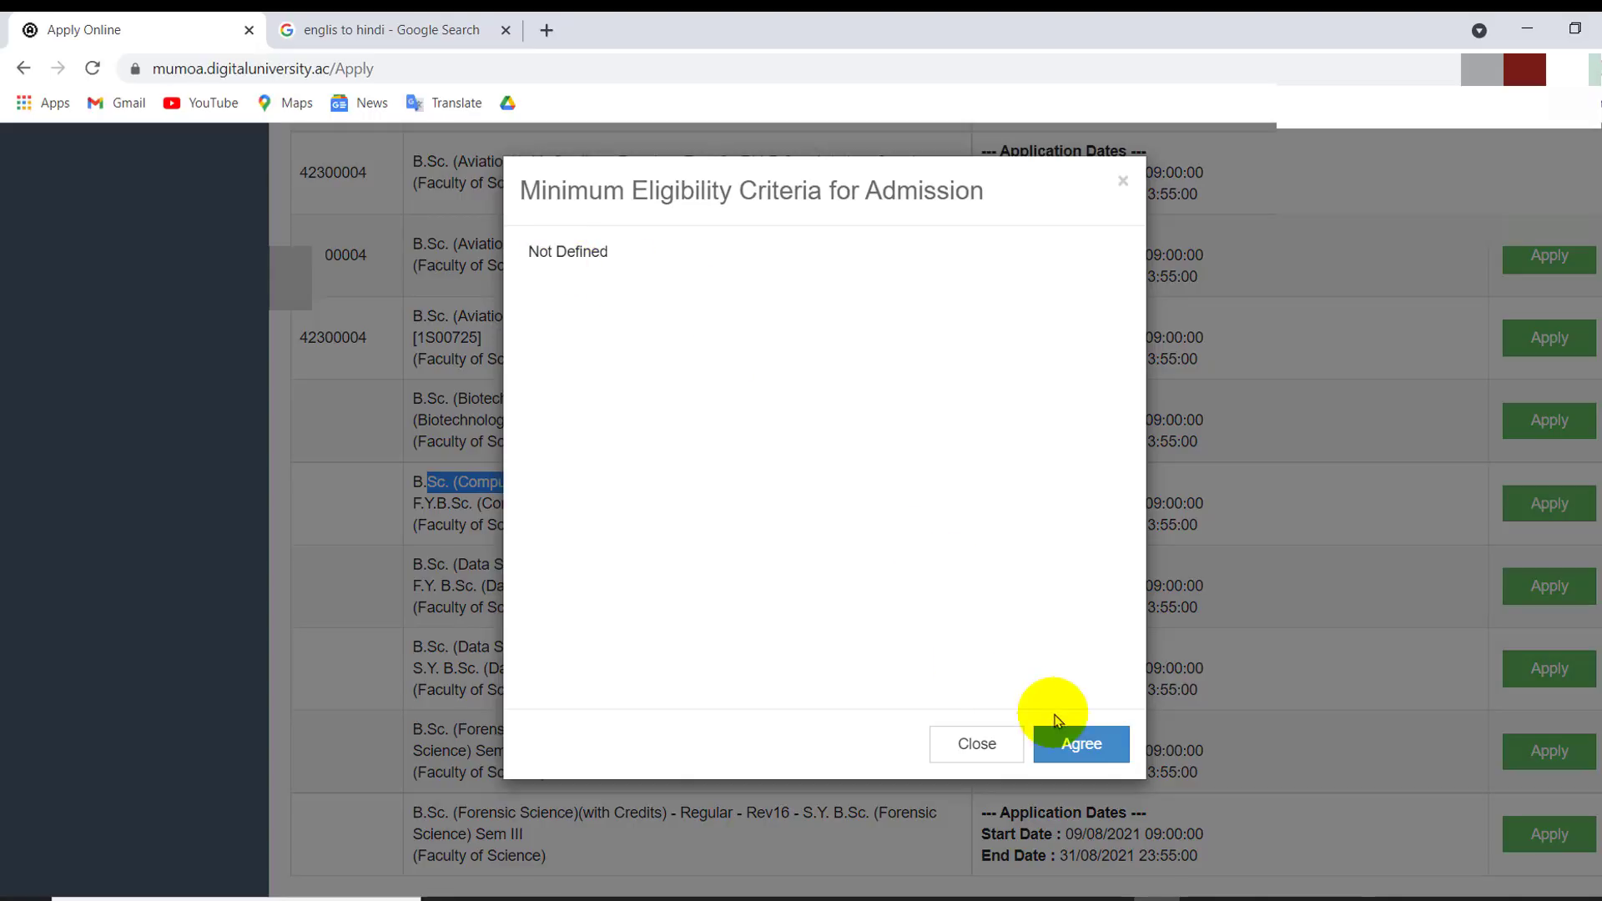
{"action": "left_click", "coordinate": [1076, 740]}
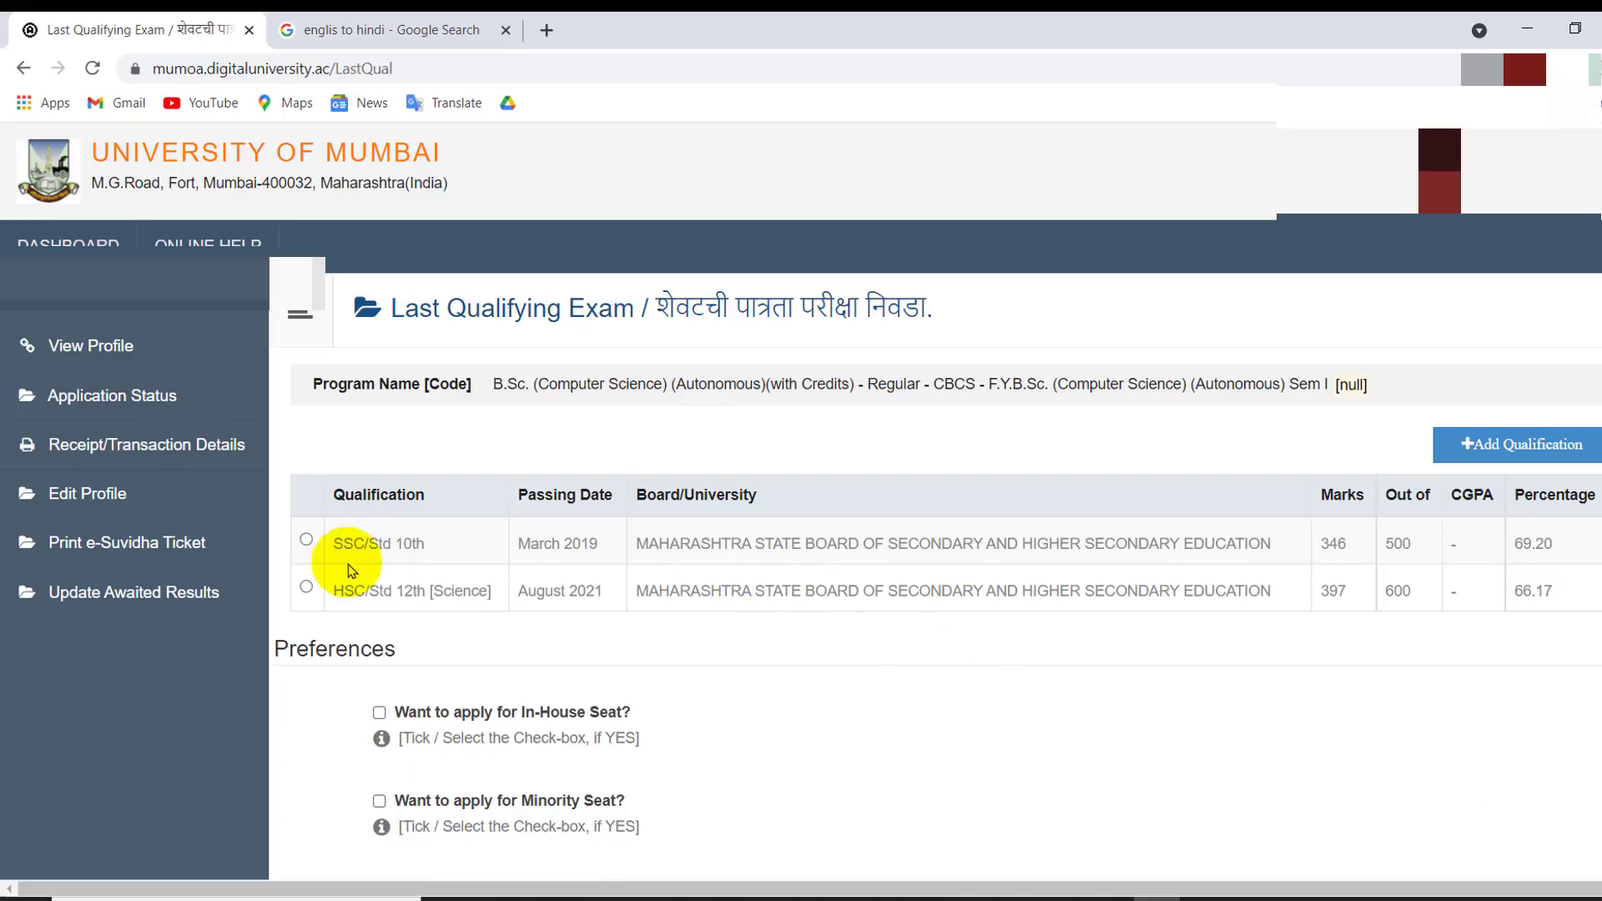
Save HSC/Std 12th as the last qualification and spot the already-applied K. J. Somaiya College.
{"action": "left_click", "coordinate": [307, 588]}
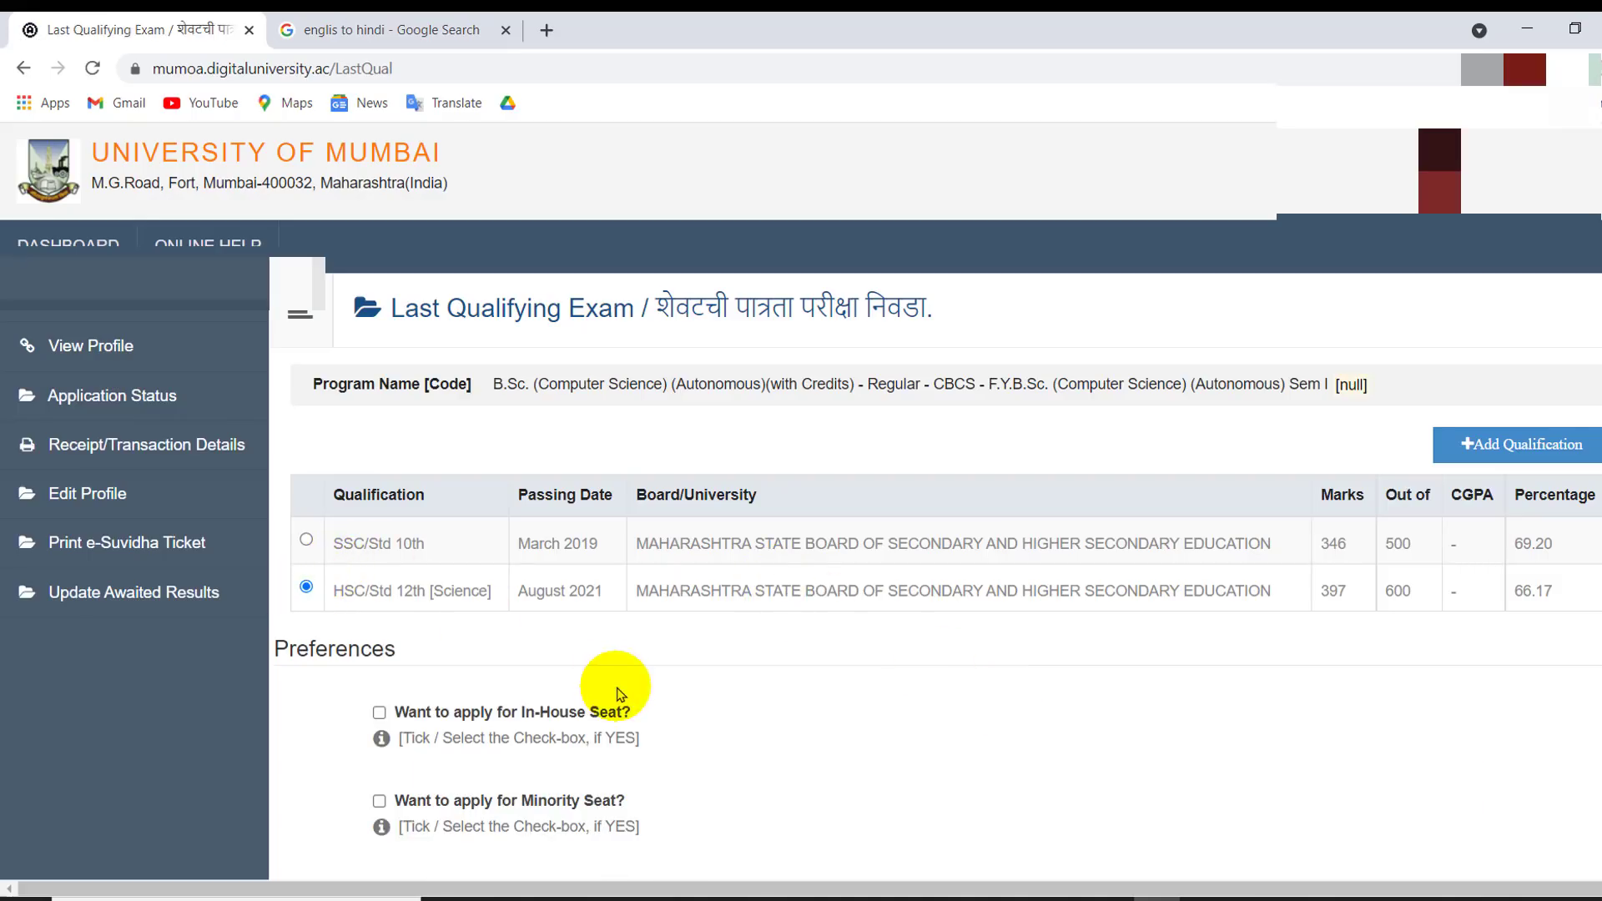
{"action": "scroll", "coordinate": [620, 695], "scroll_direction": "down", "scroll_amount": 2}
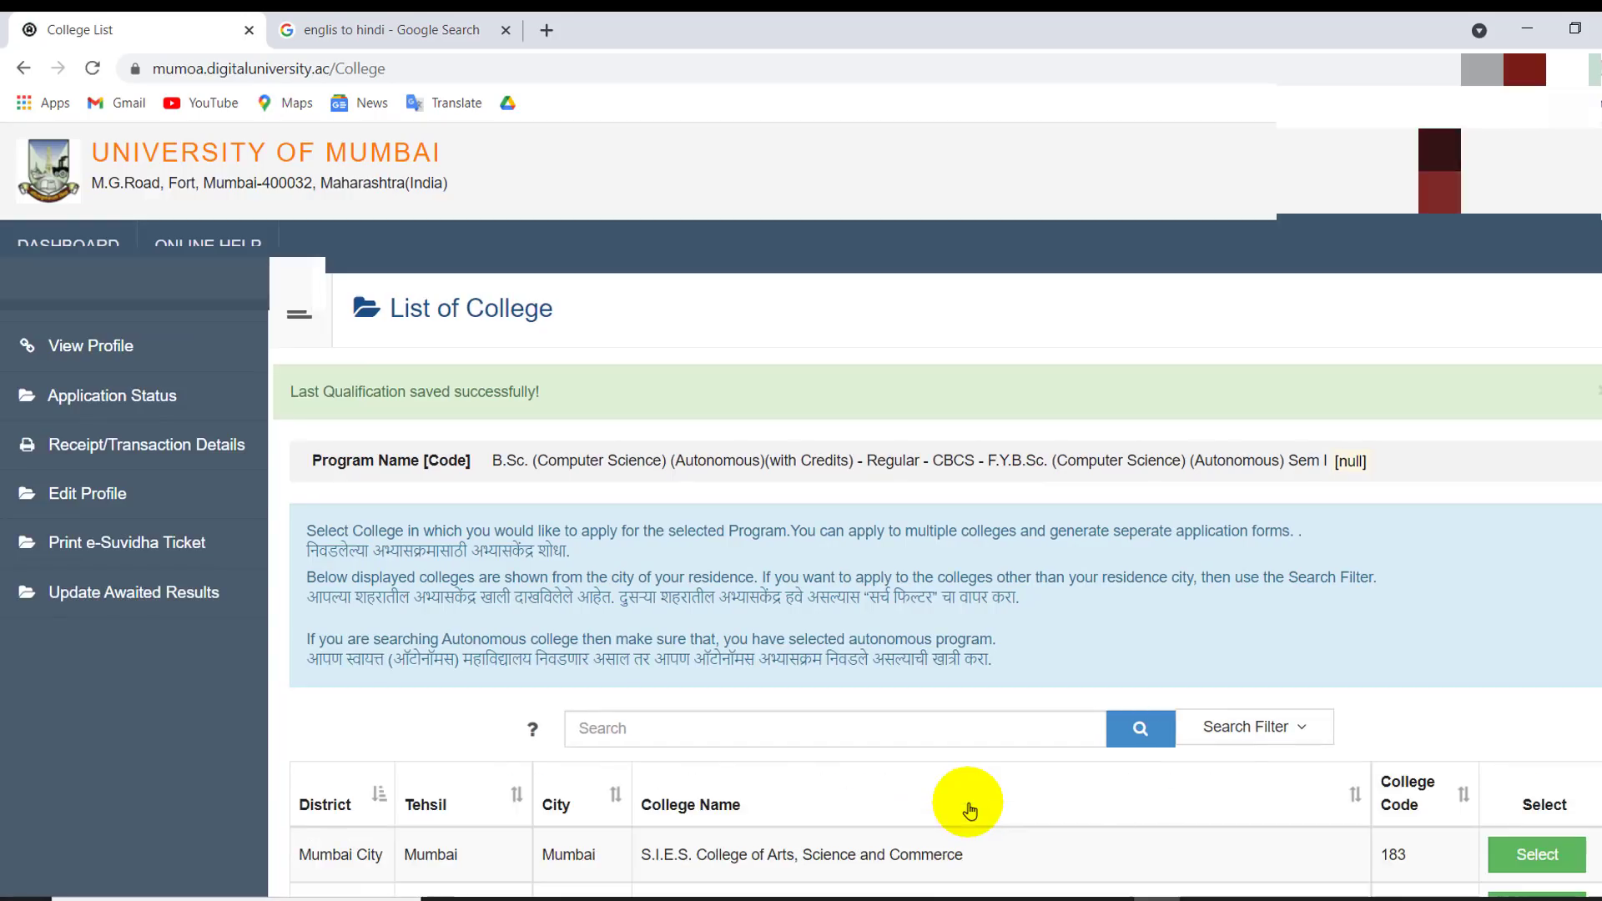
{"action": "scroll", "coordinate": [968, 809], "scroll_direction": "down", "scroll_amount": 6}
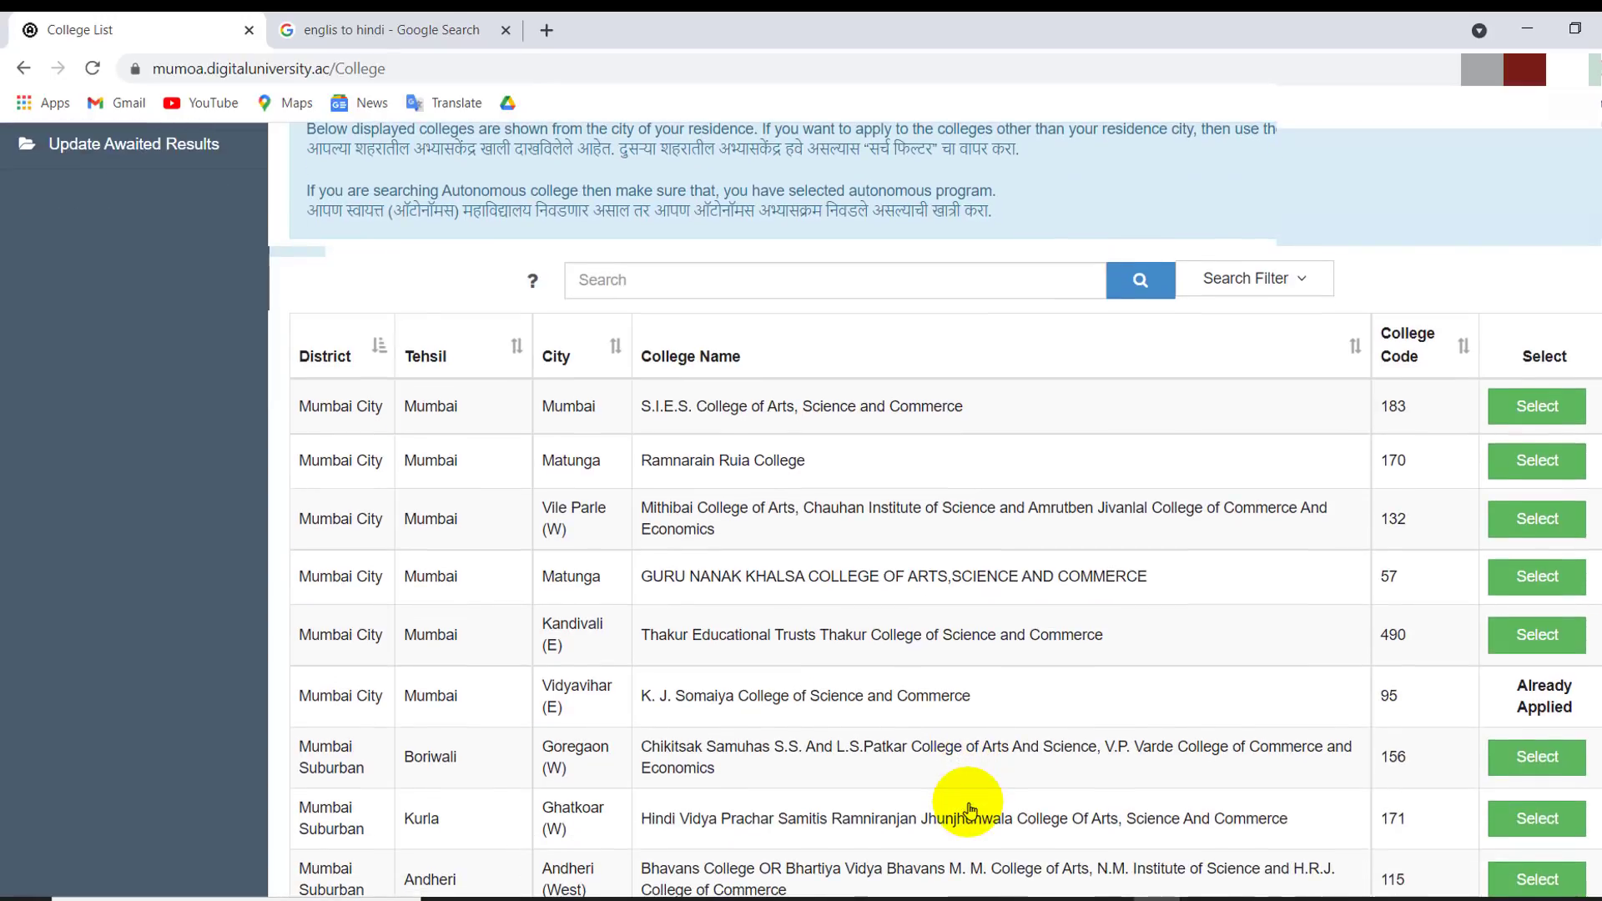
{"action": "left_click_drag", "start_coordinate": [650, 657], "coordinate": [906, 658]}
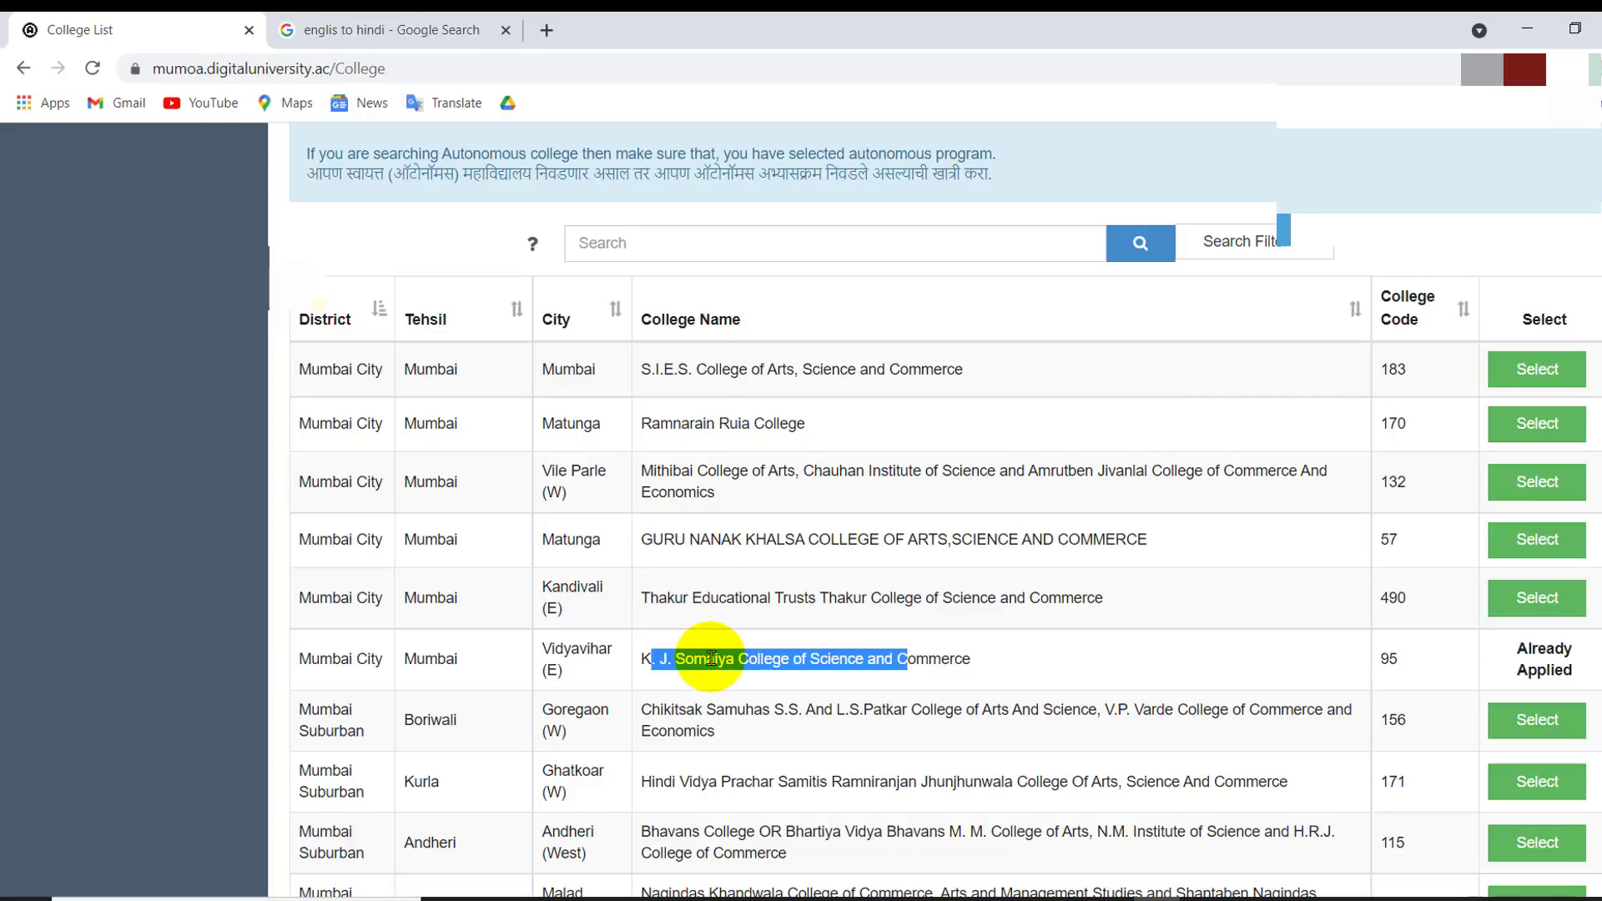
{"action": "left_click", "coordinate": [737, 658]}
Find Mithibai College in the List of College table and scroll through the rest.
{"action": "left_click_drag", "start_coordinate": [644, 474], "coordinate": [734, 500]}
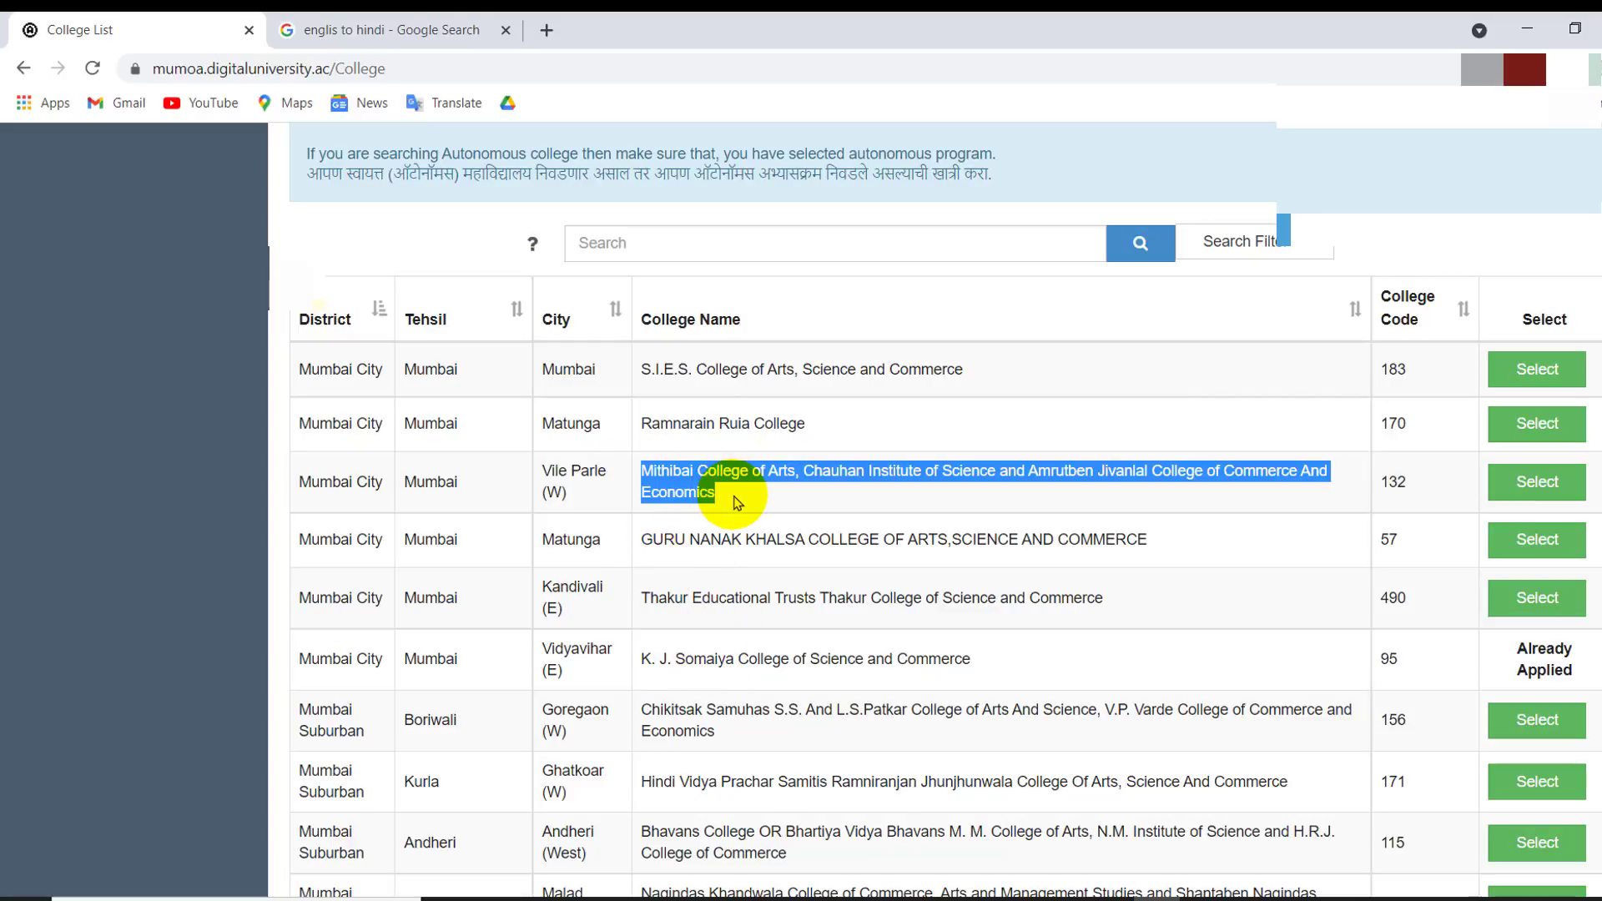
{"action": "left_click", "coordinate": [819, 469]}
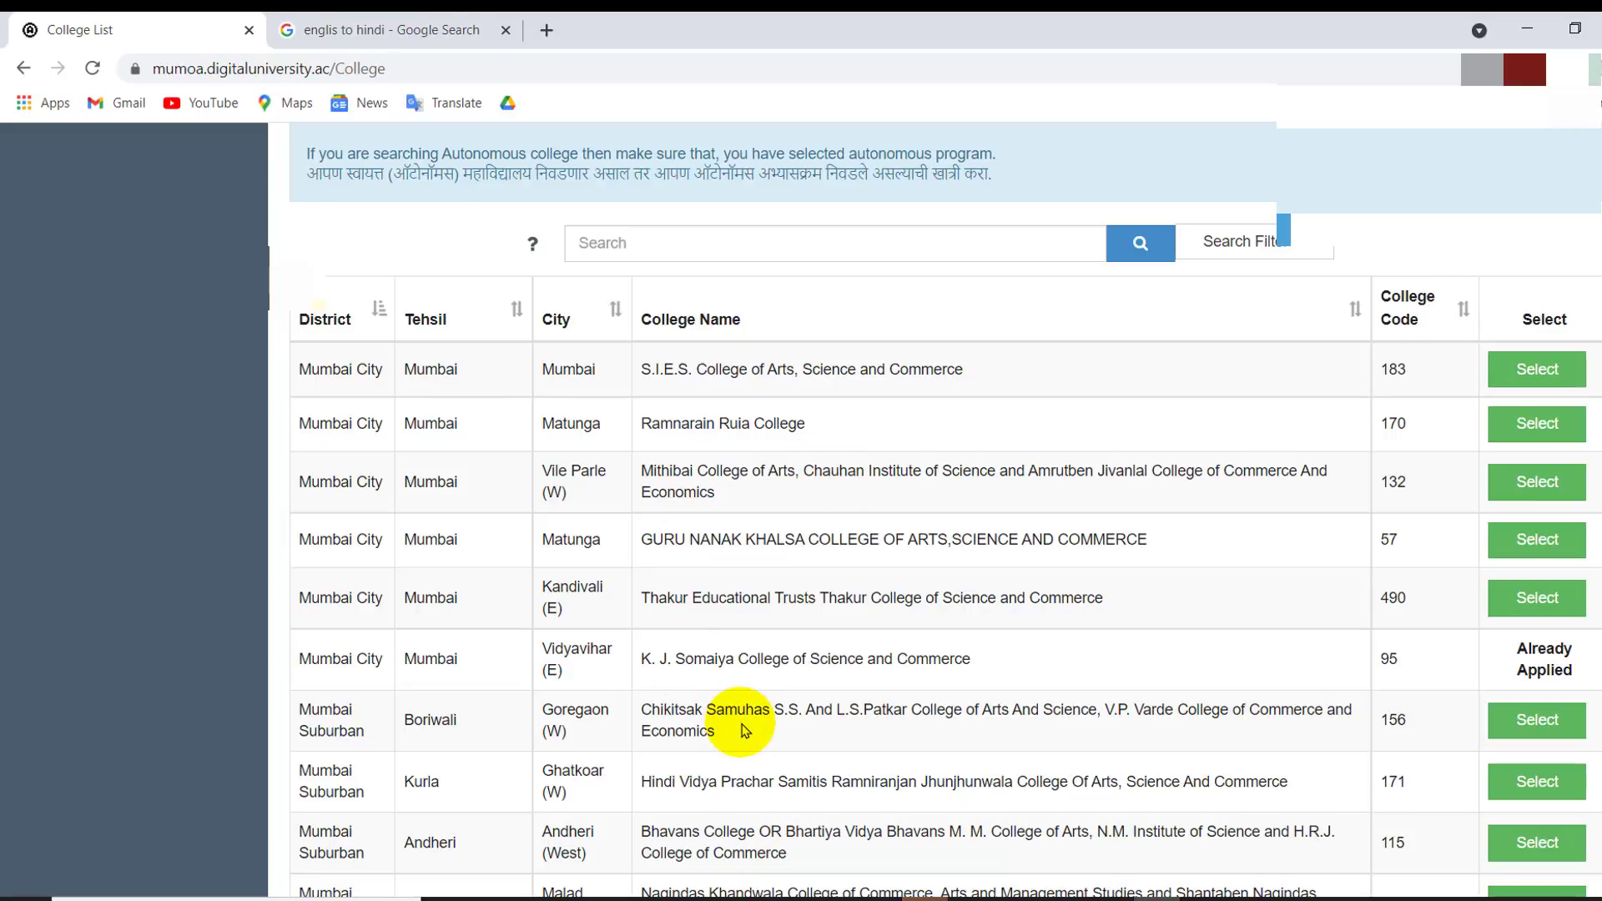
{"action": "scroll", "coordinate": [745, 730], "scroll_direction": "down", "scroll_amount": 1}
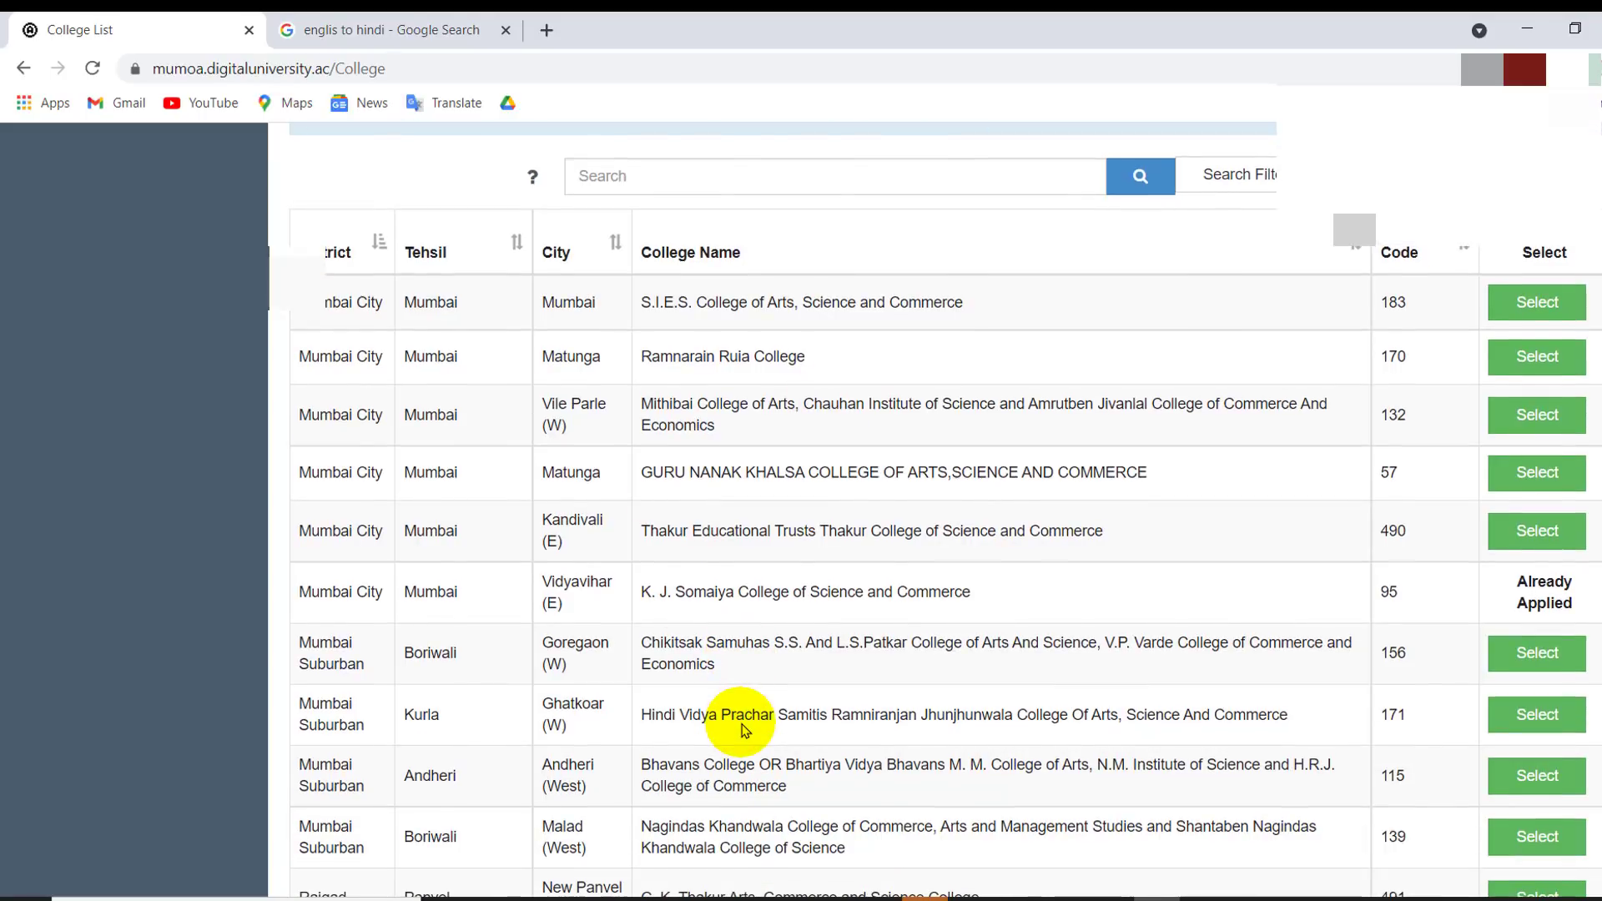
{"action": "scroll", "coordinate": [851, 724], "scroll_direction": "down", "scroll_amount": 2}
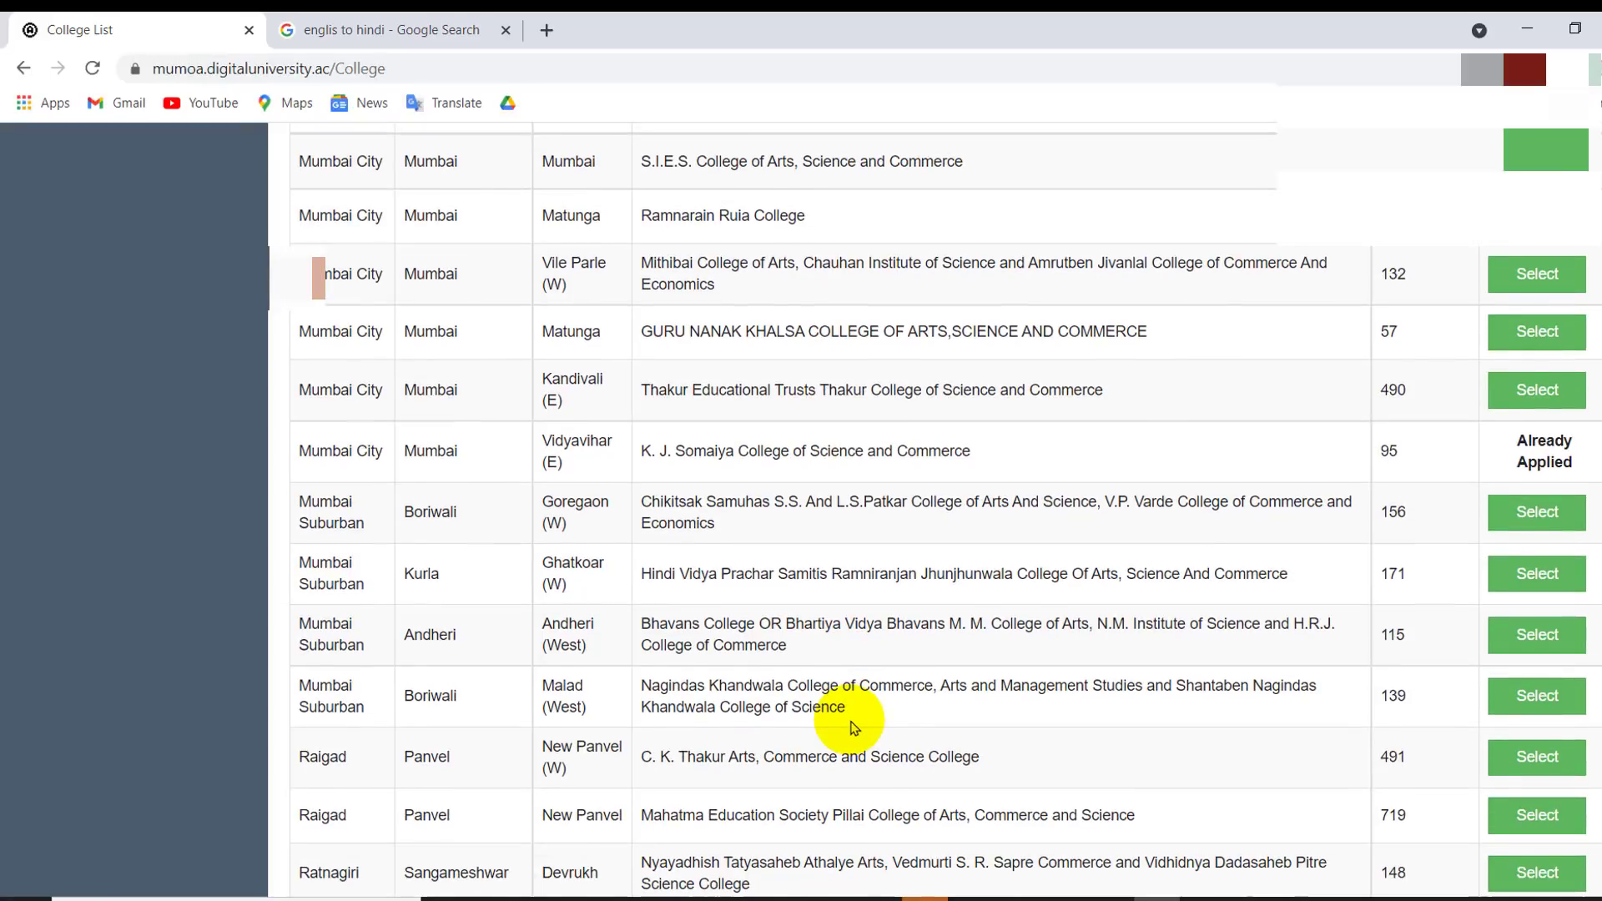
{"action": "scroll", "coordinate": [853, 727], "scroll_direction": "down", "scroll_amount": 3}
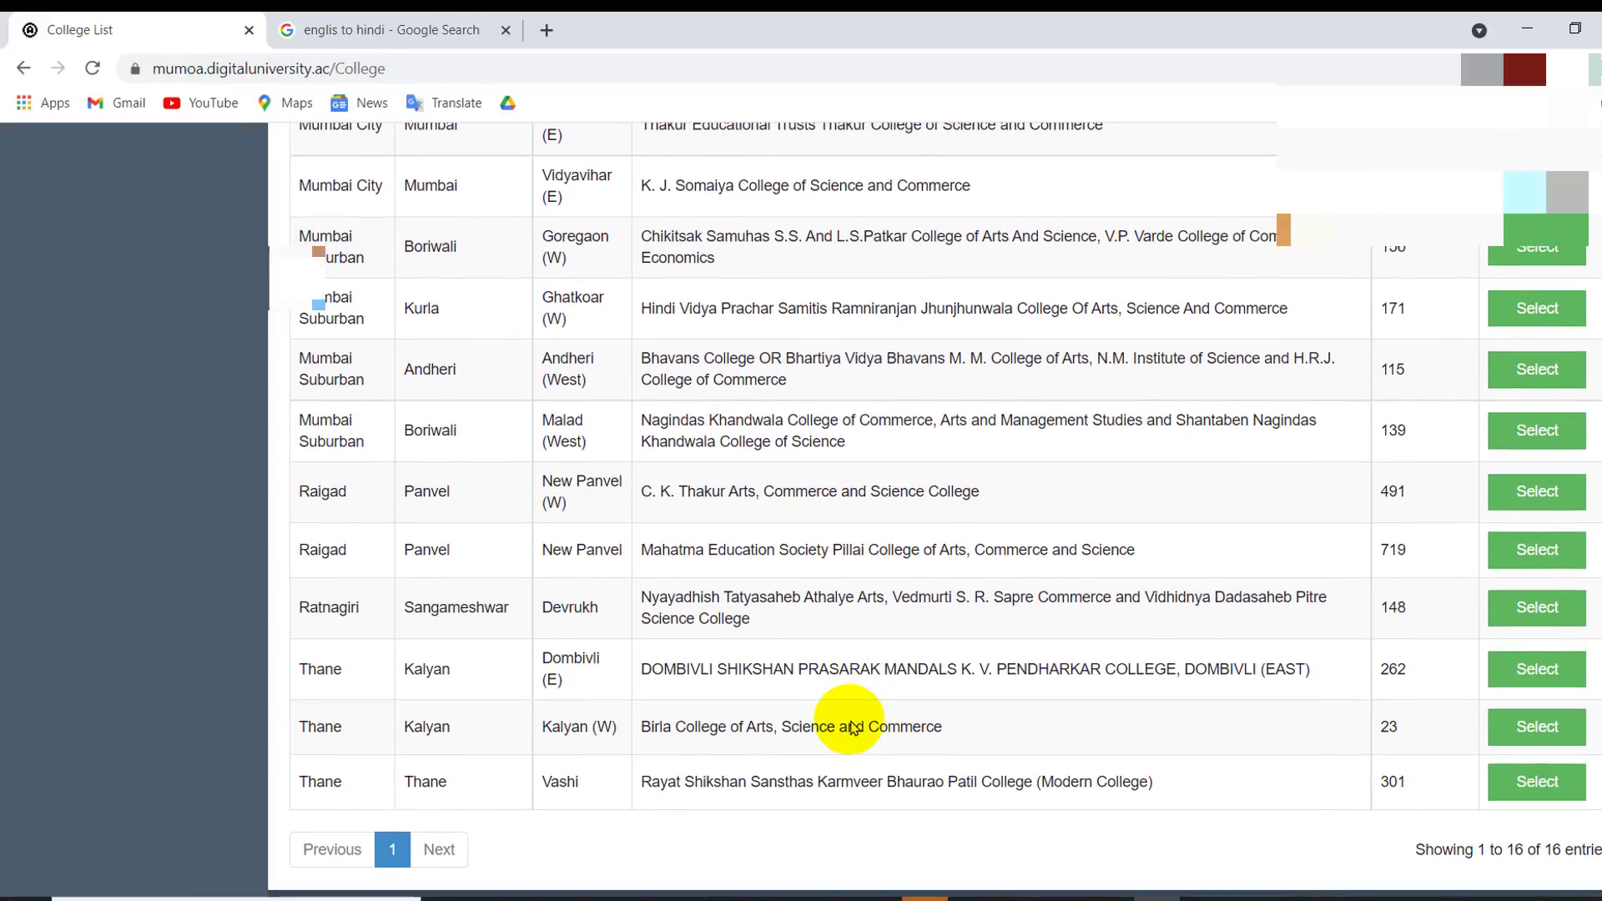
{"action": "scroll", "coordinate": [851, 726], "scroll_direction": "up", "scroll_amount": 1}
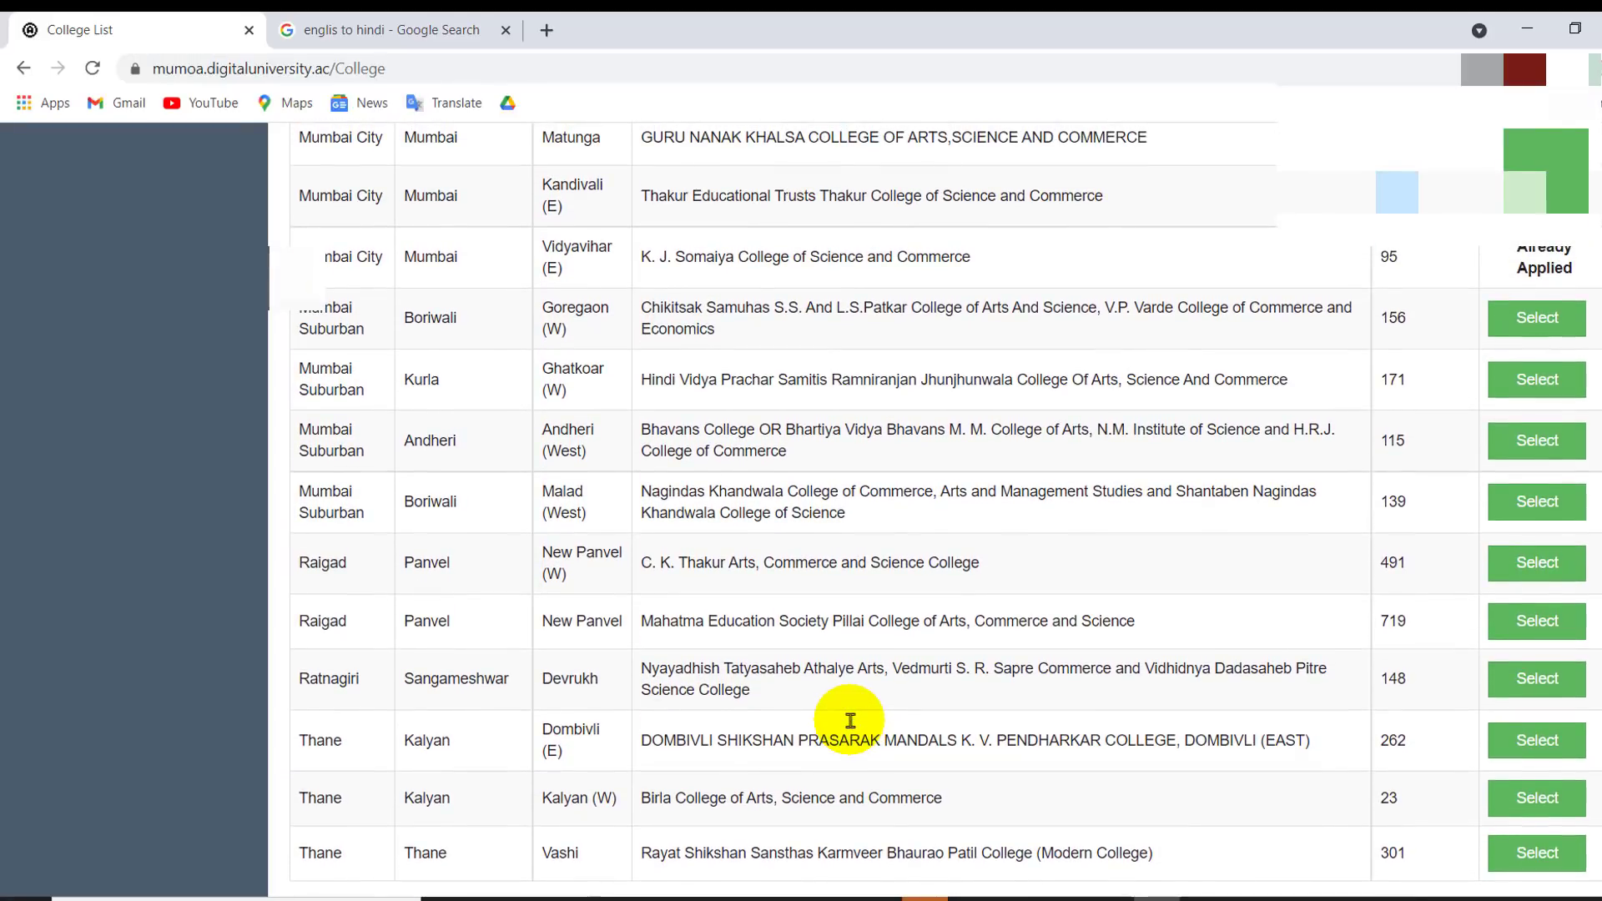
{"action": "scroll", "coordinate": [850, 721], "scroll_direction": "up", "scroll_amount": 5}
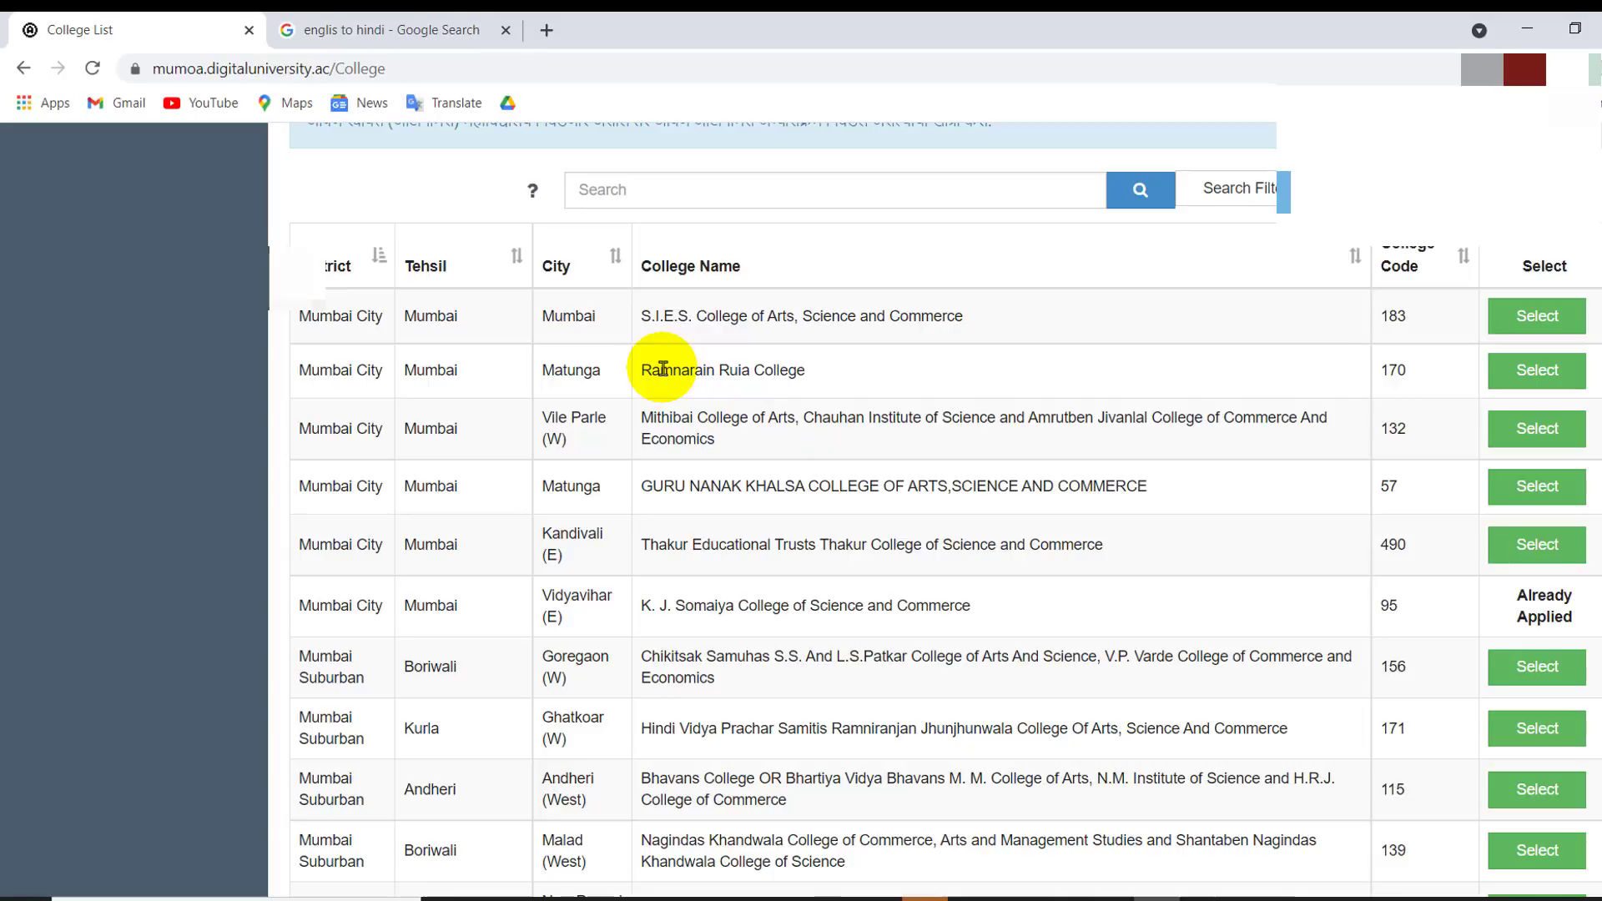
{"action": "scroll", "coordinate": [663, 368], "scroll_direction": "up", "scroll_amount": 1}
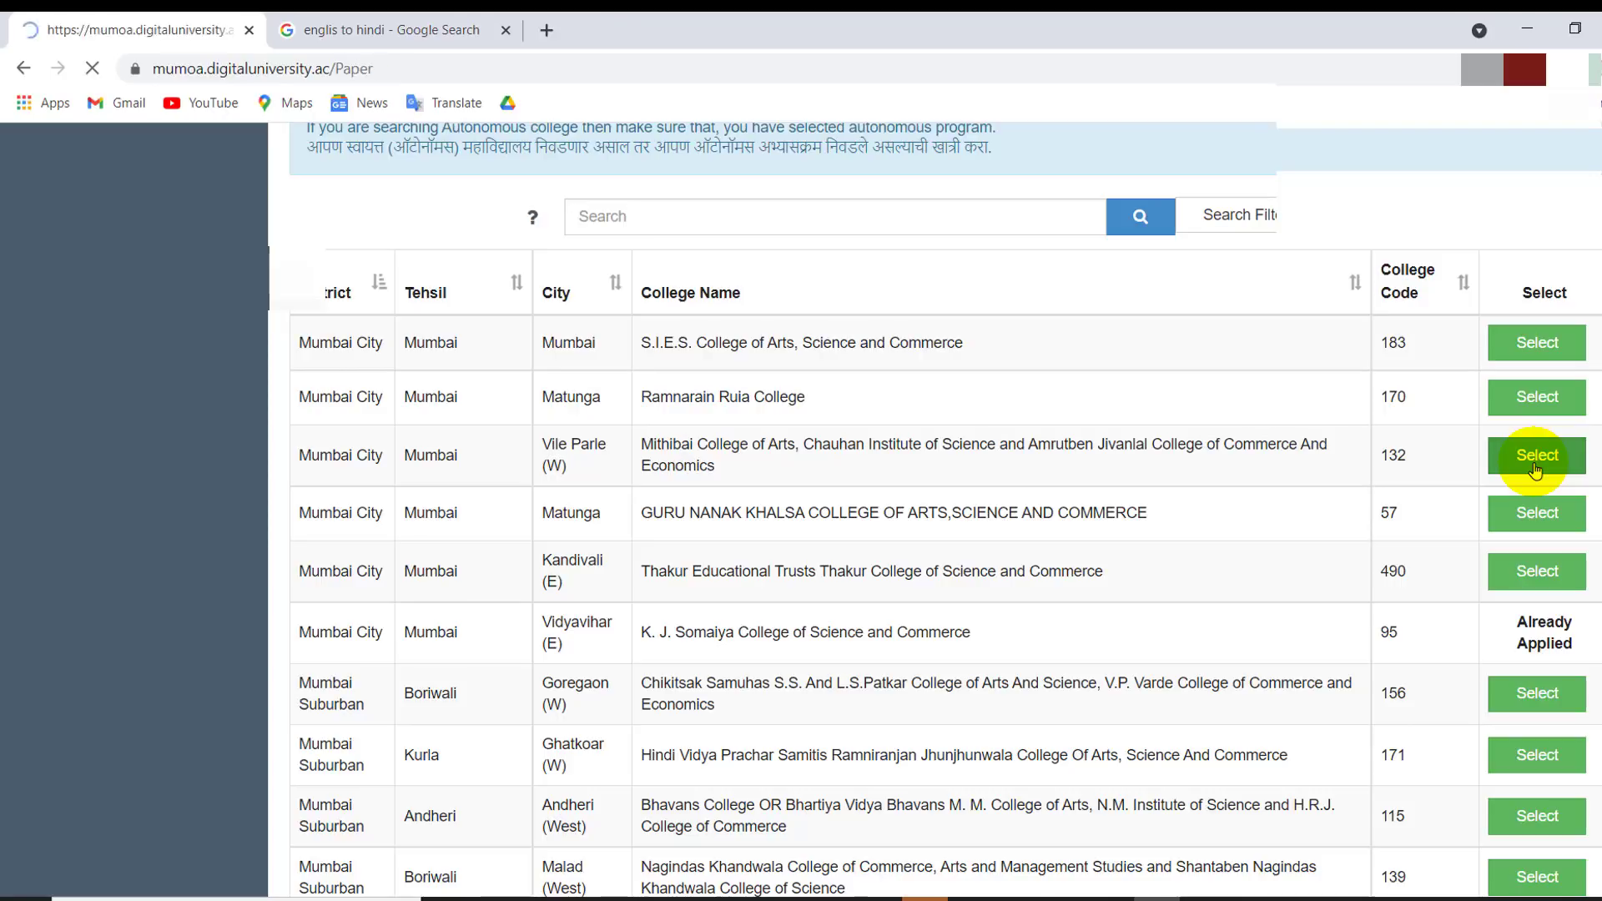
Save Mithibai's Sem I papers with English medium, add and save Sem II, then continue.
{"action": "scroll", "coordinate": [863, 551], "scroll_direction": "down", "scroll_amount": 1}
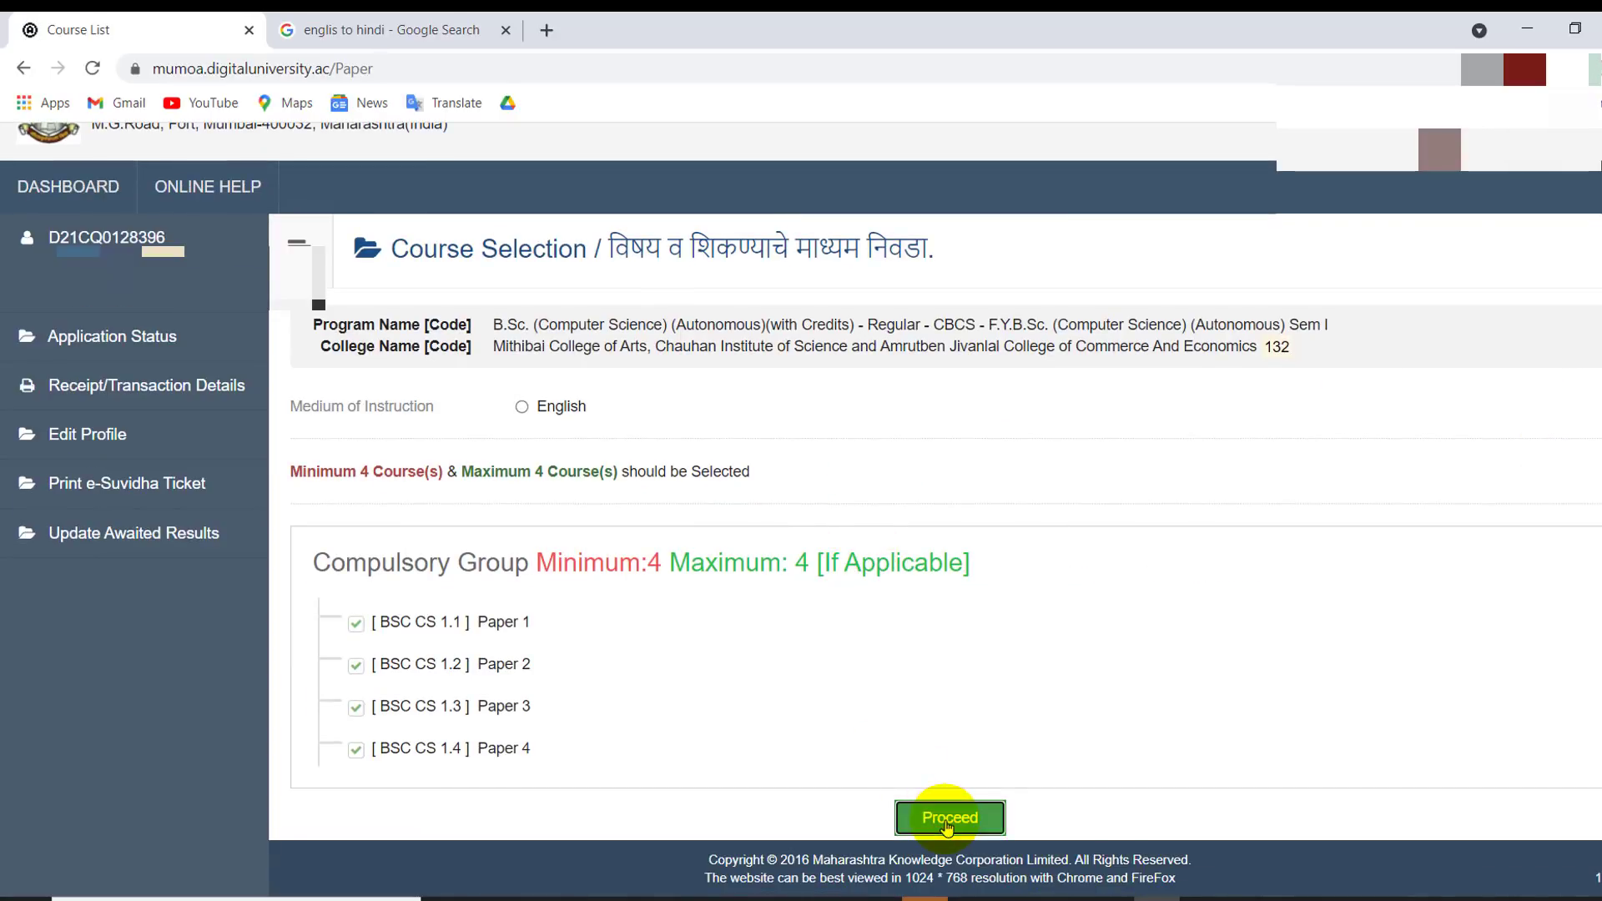
{"action": "left_click", "coordinate": [948, 820]}
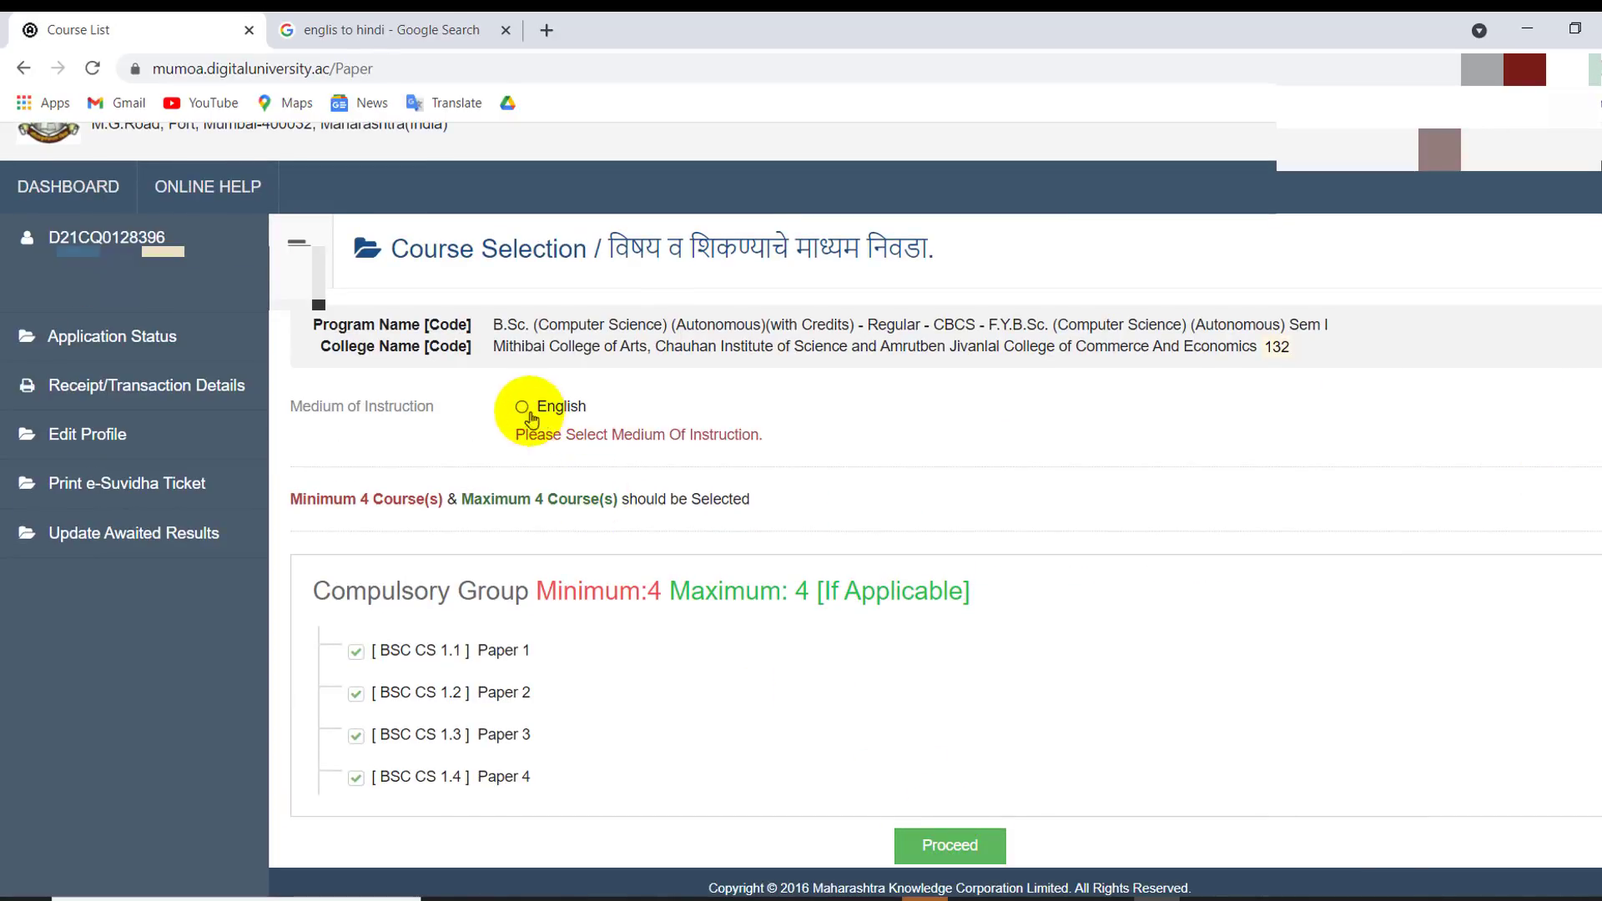
{"action": "left_click", "coordinate": [521, 407]}
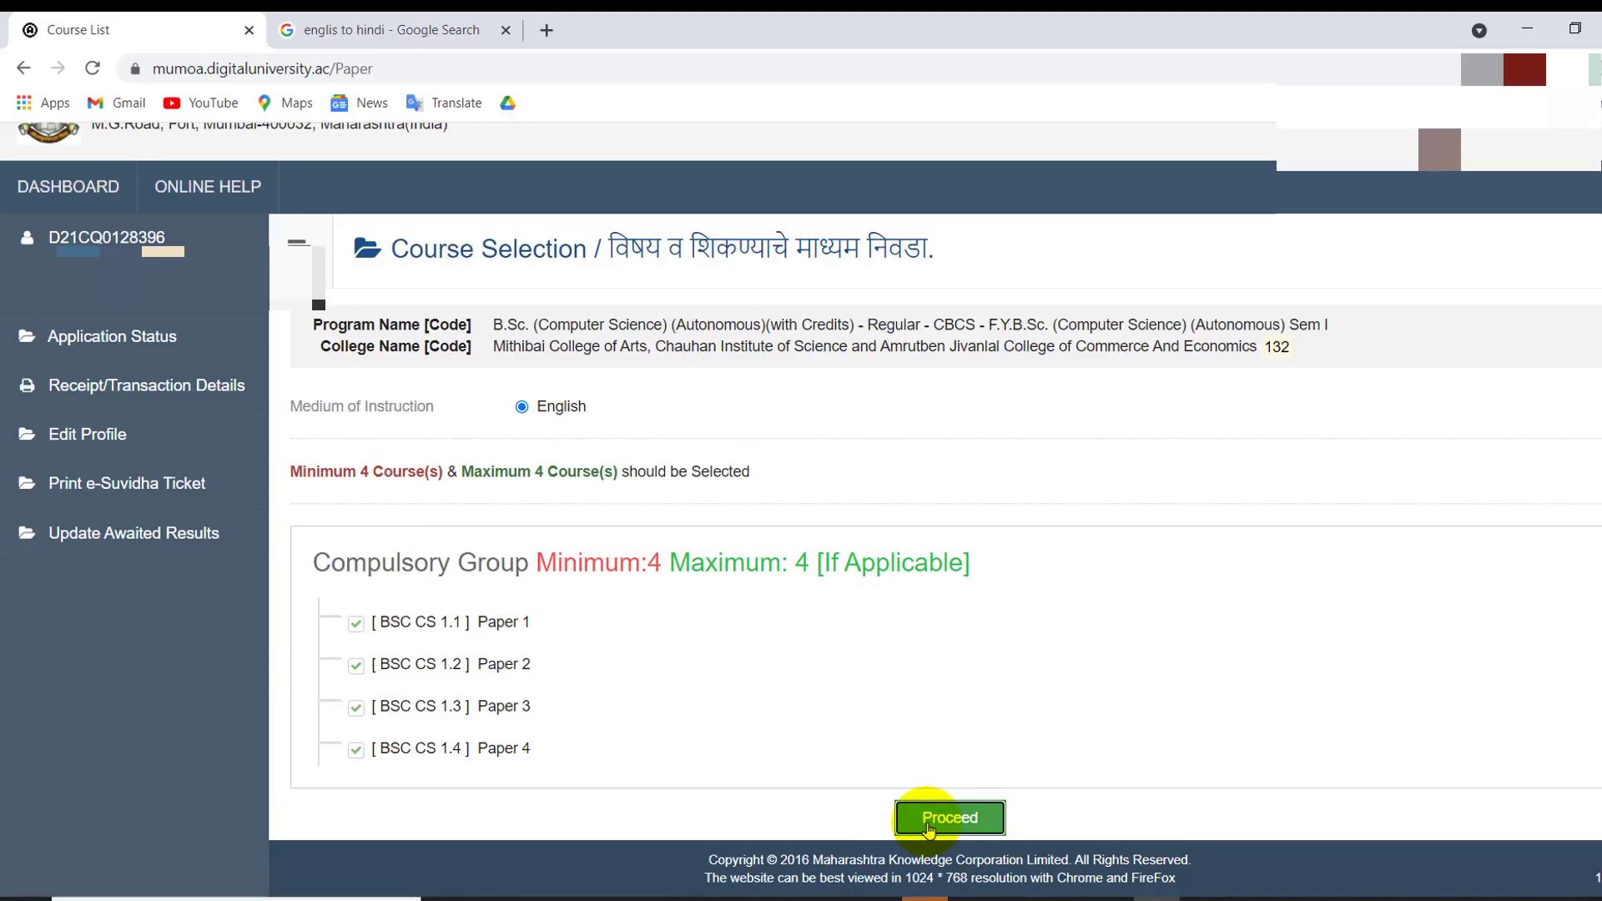
{"action": "left_click", "coordinate": [928, 821]}
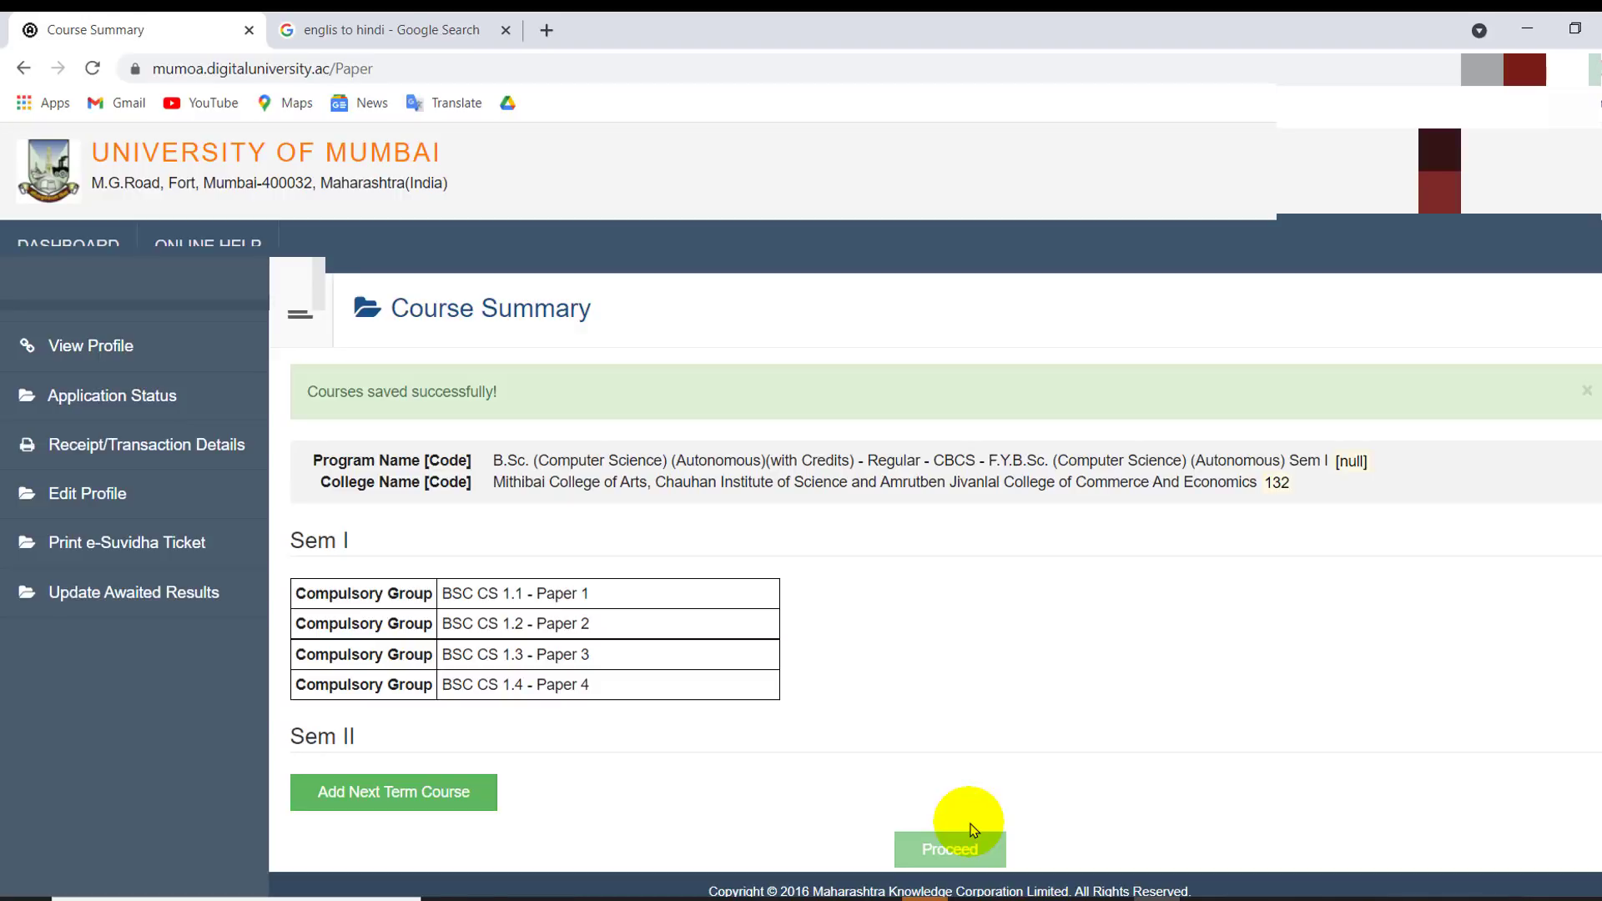
{"action": "left_click", "coordinate": [447, 793]}
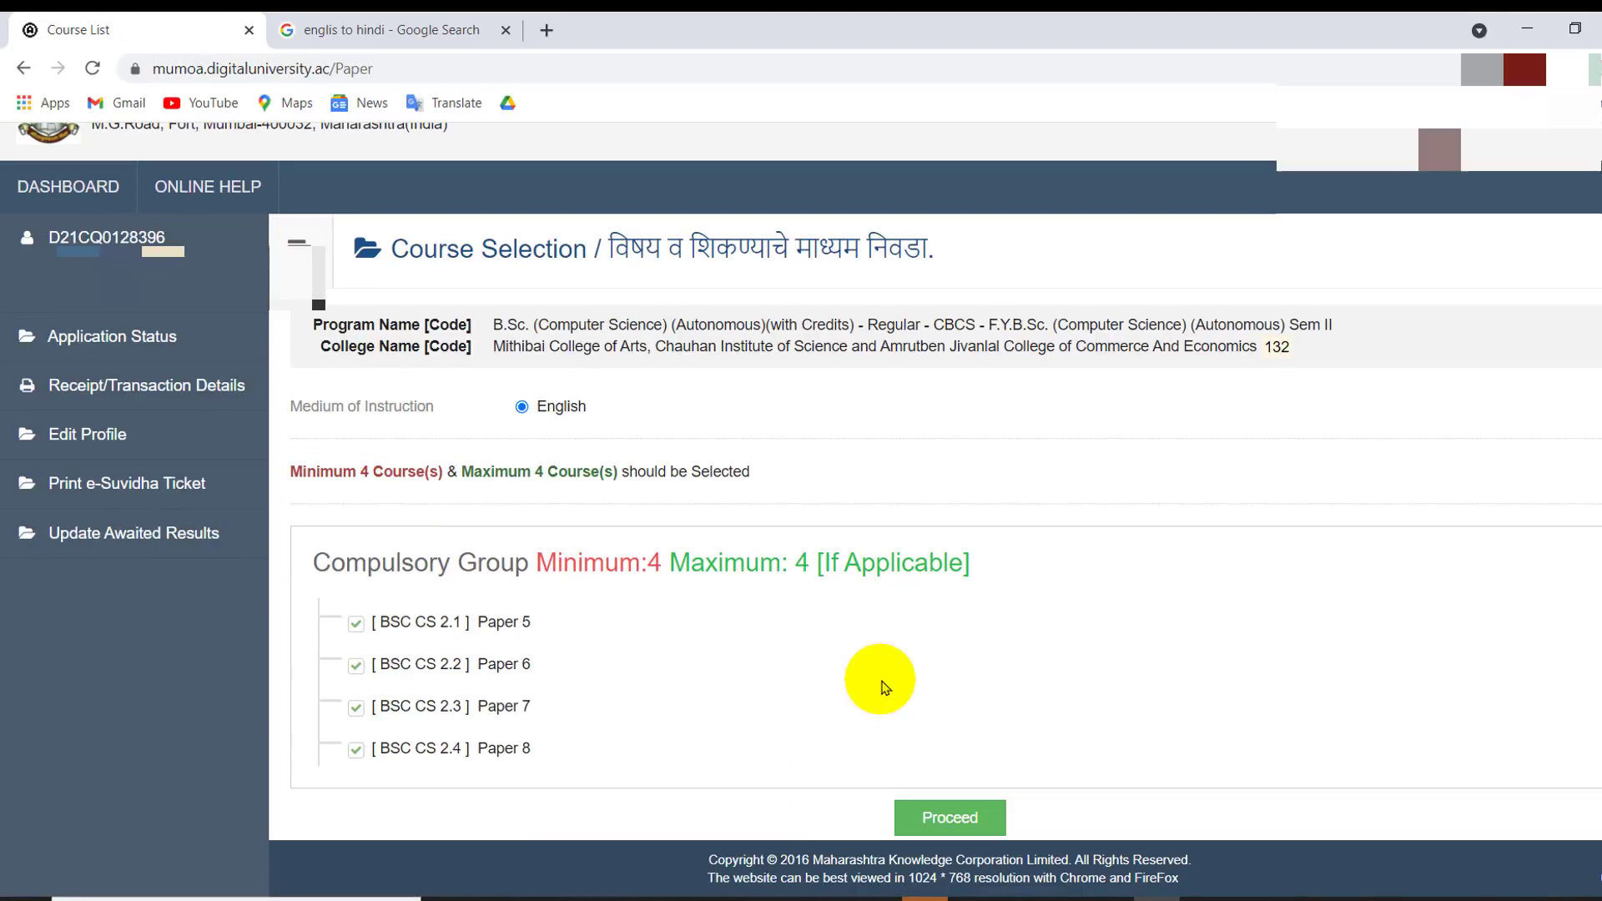
{"action": "left_click", "coordinate": [980, 819]}
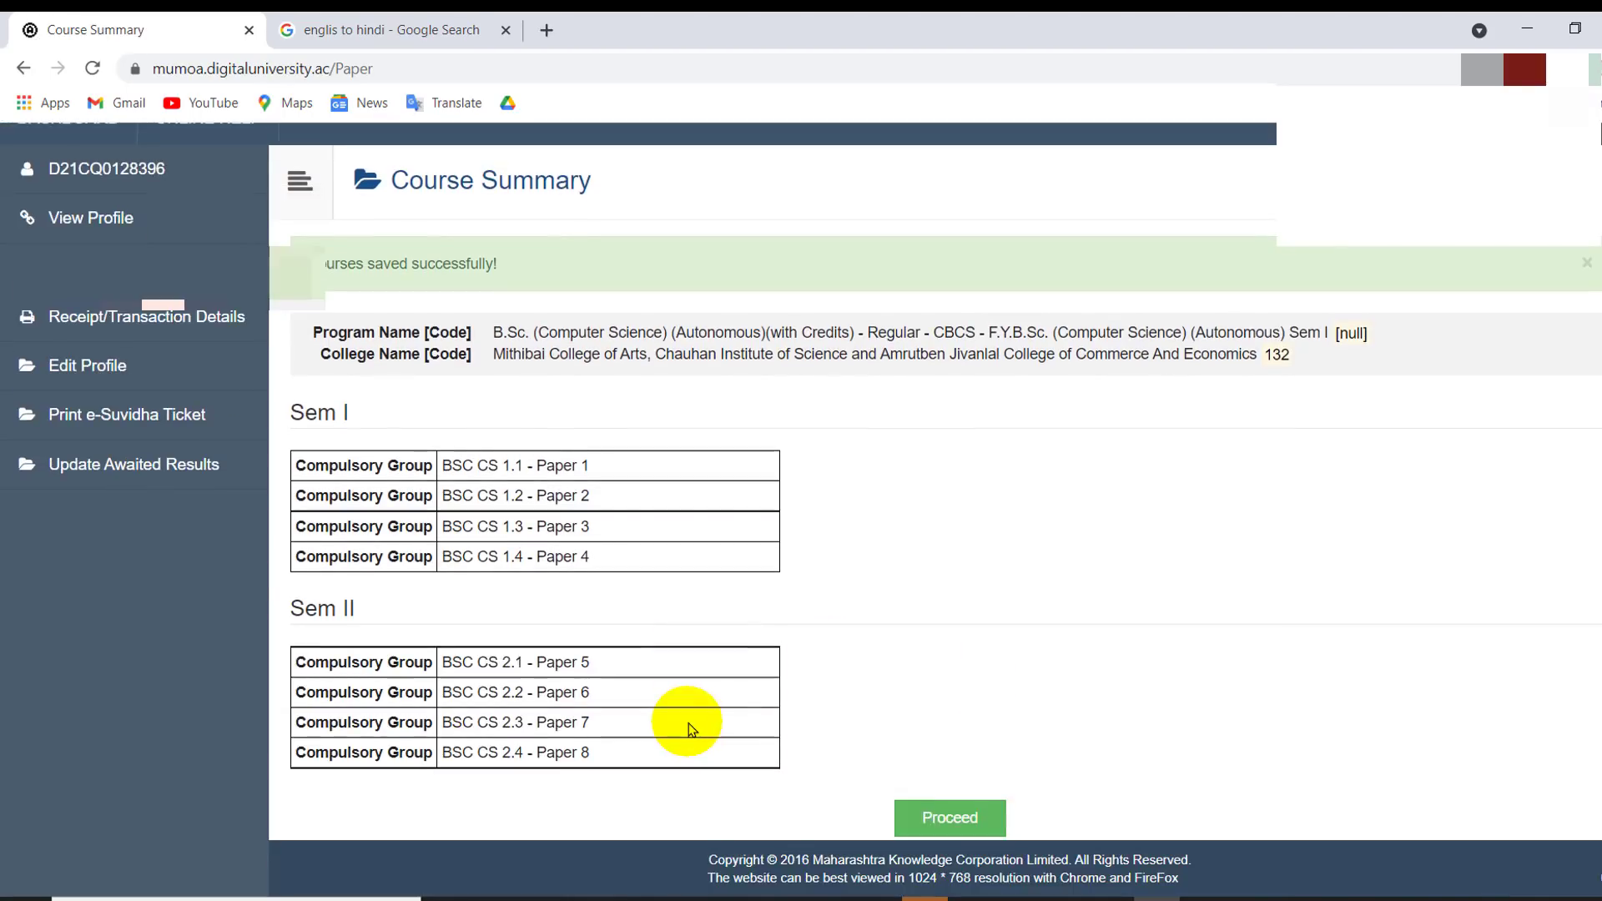
{"action": "left_click", "coordinate": [945, 817]}
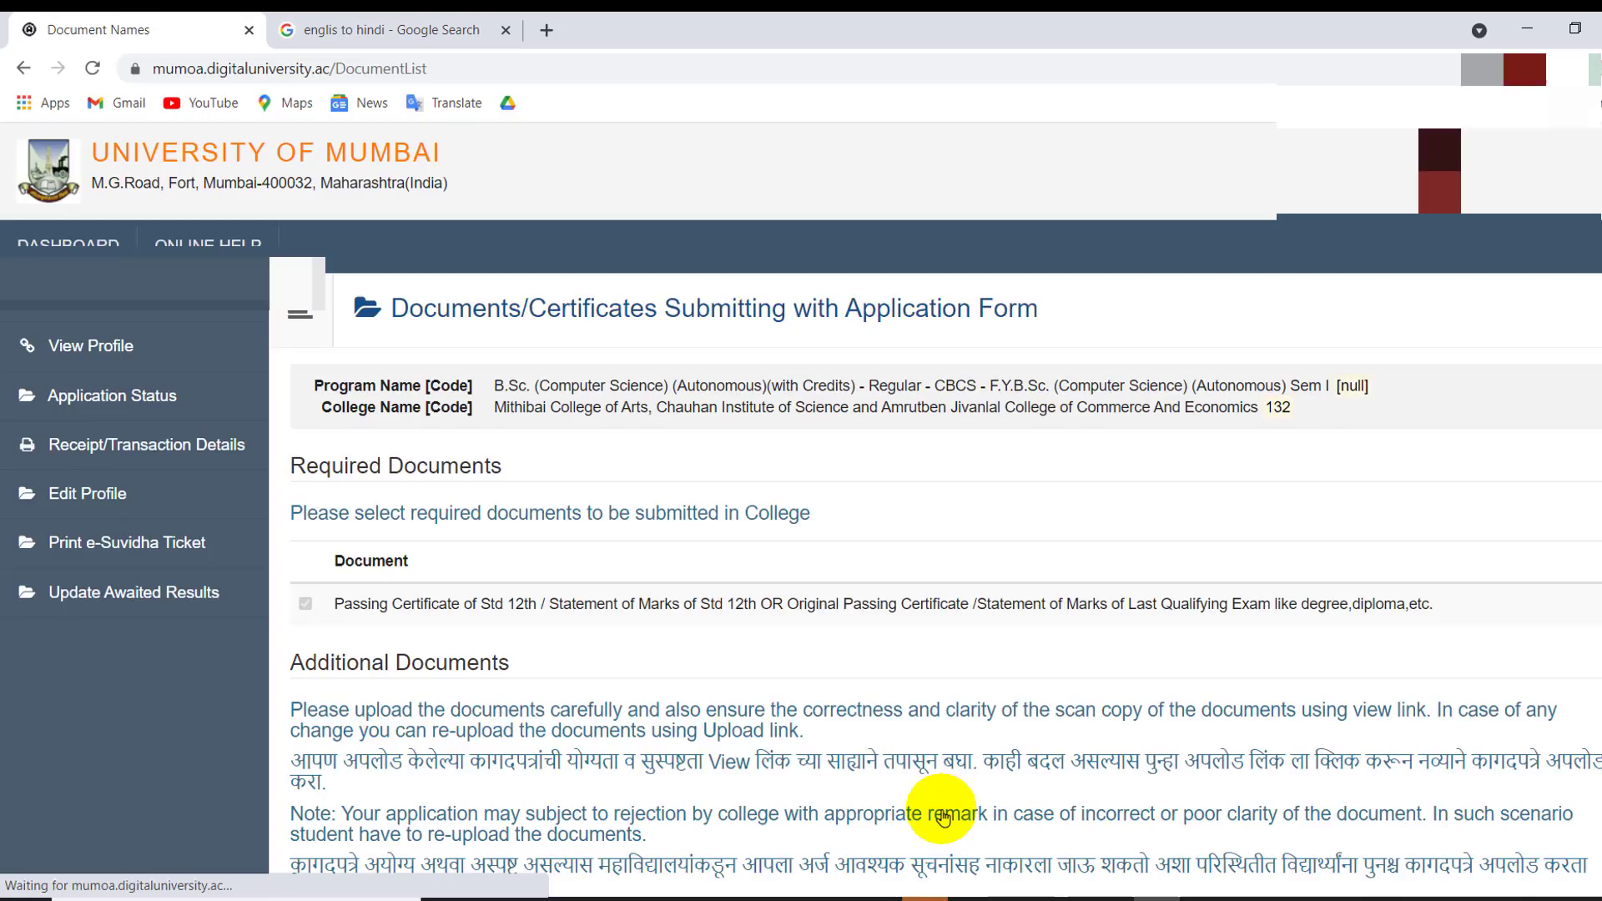
Tick the Leaving Certificate in Mithibai's document checklist and submit it.
{"action": "scroll", "coordinate": [834, 523], "scroll_direction": "down", "scroll_amount": 8}
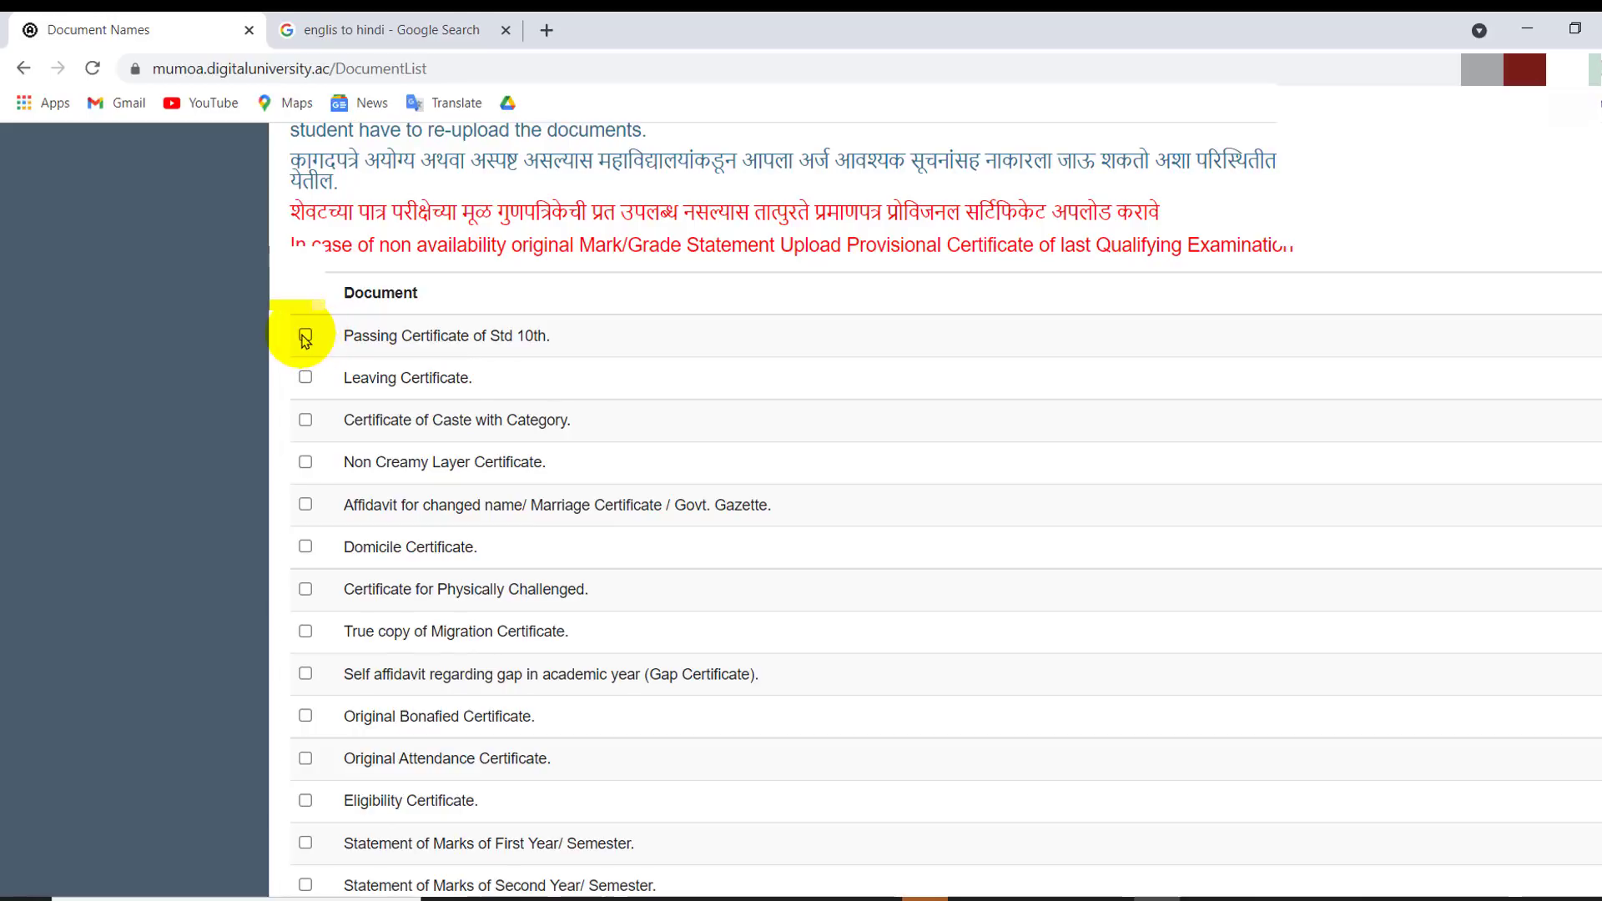
{"action": "left_click", "coordinate": [305, 378]}
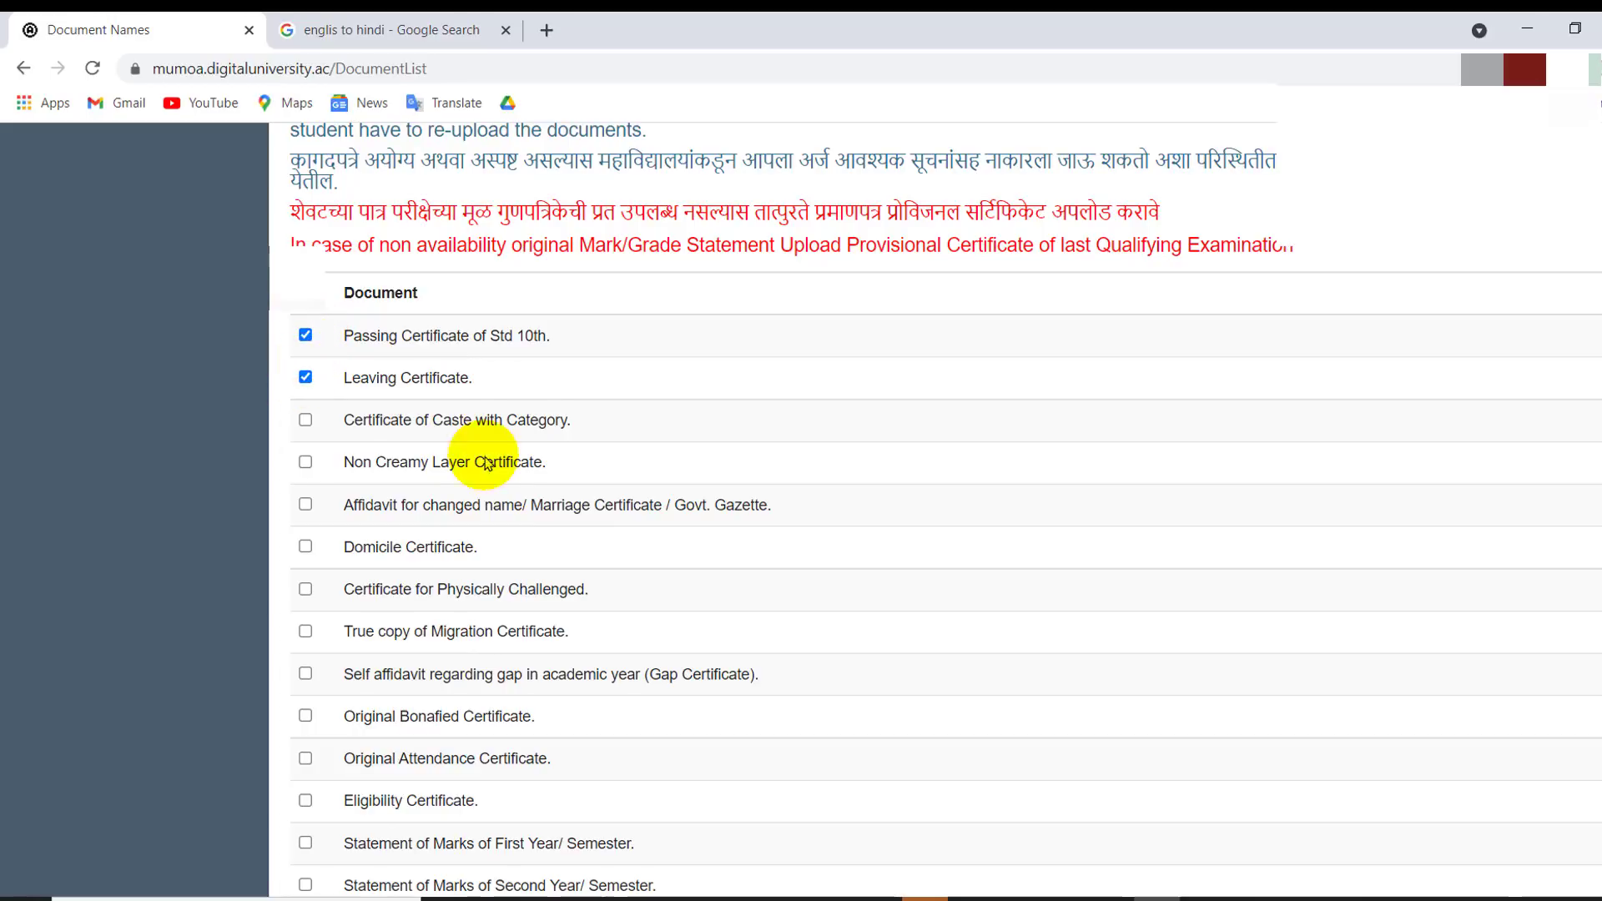
{"action": "scroll", "coordinate": [484, 434], "scroll_direction": "down", "scroll_amount": 10}
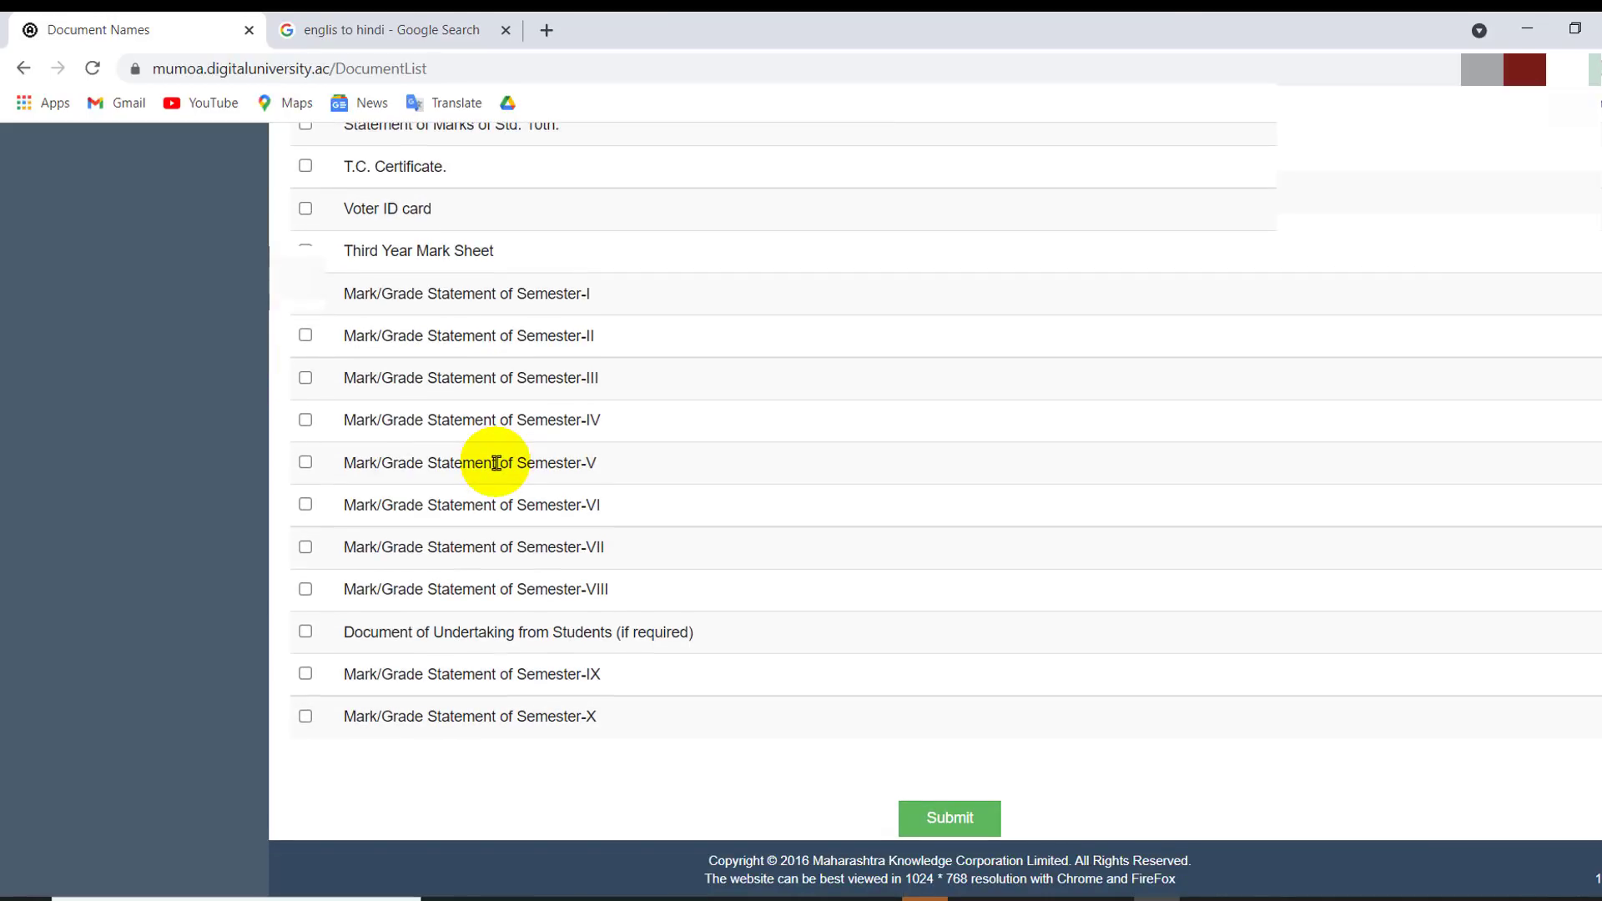
{"action": "scroll", "coordinate": [495, 463], "scroll_direction": "up", "scroll_amount": 9}
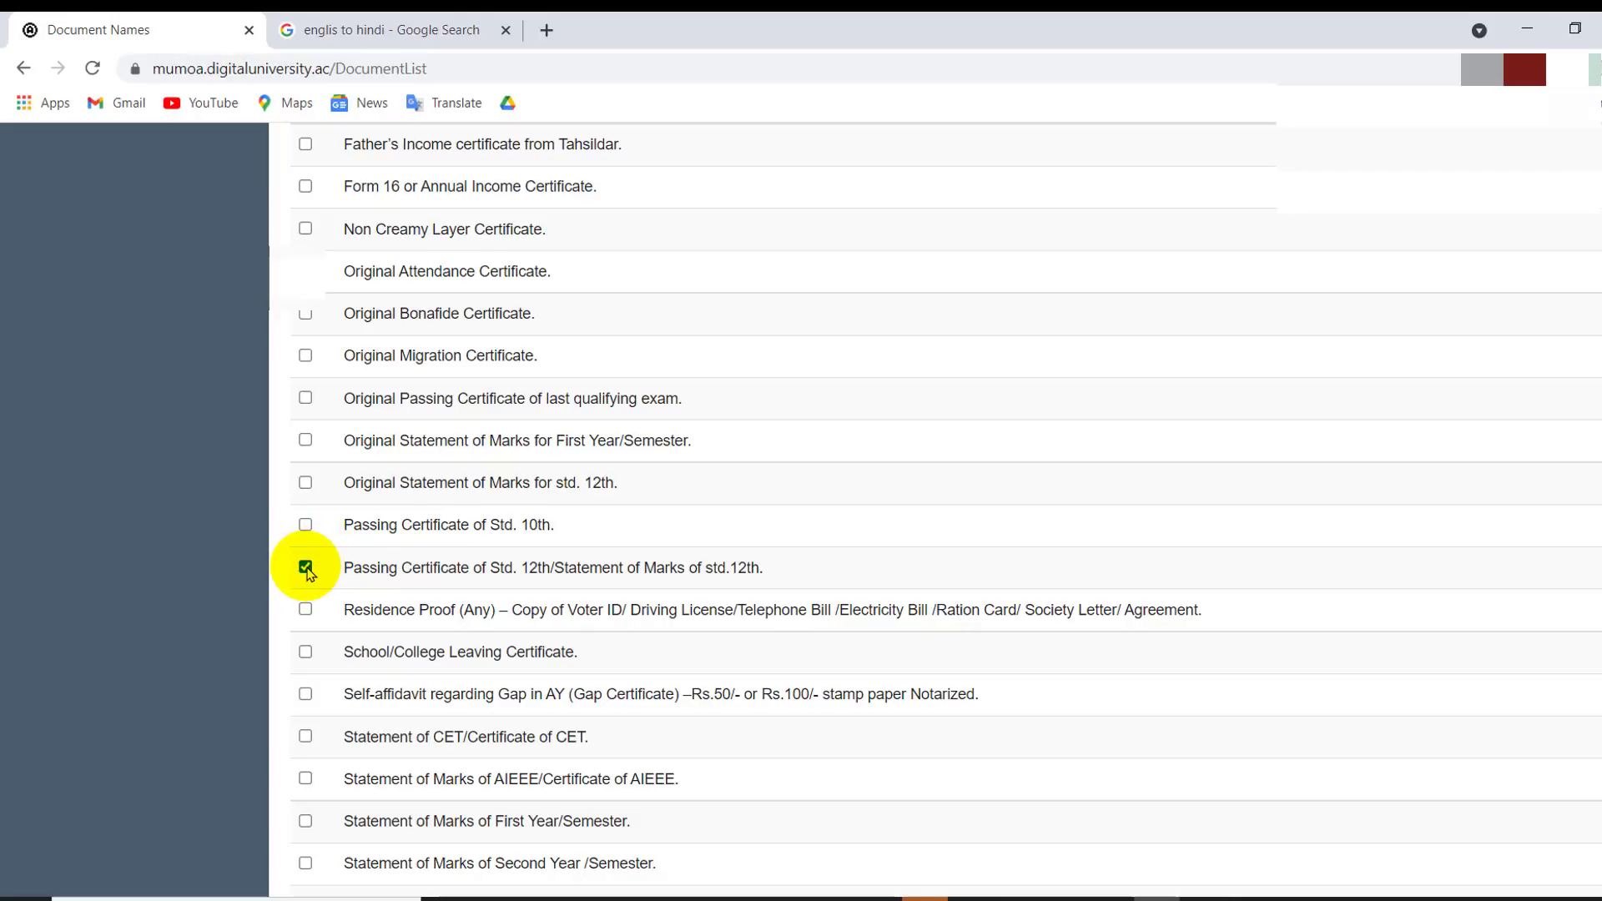
{"action": "scroll", "coordinate": [601, 690], "scroll_direction": "down", "scroll_amount": 9}
{"action": "left_click", "coordinate": [949, 817]}
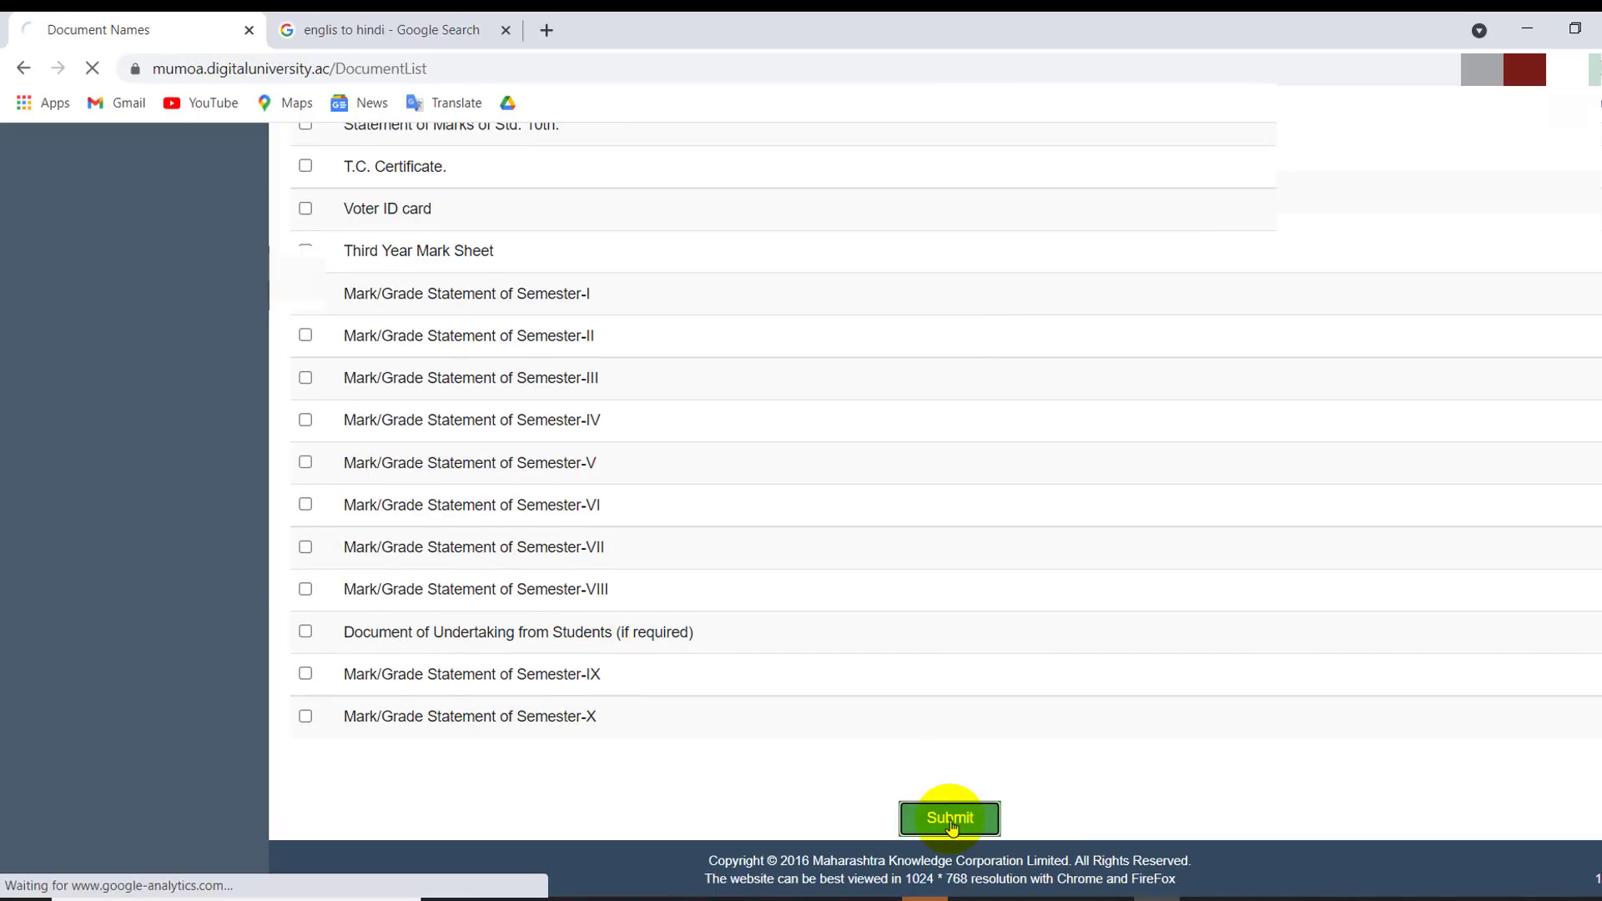
{"action": "scroll", "coordinate": [1080, 705], "scroll_direction": "down", "scroll_amount": 3}
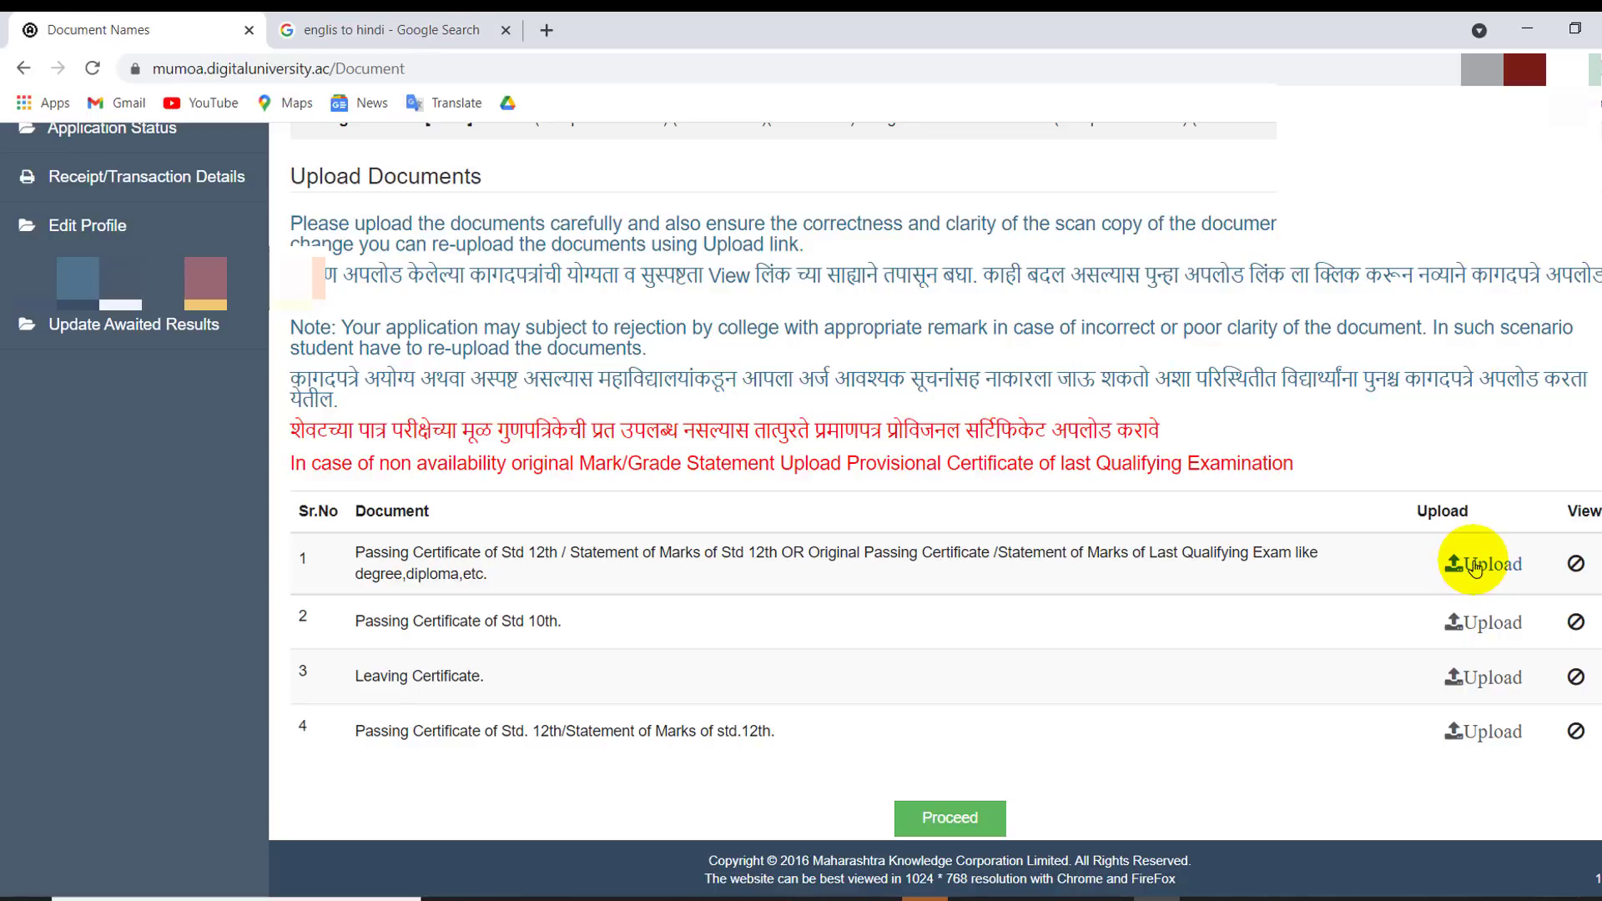
Choose photo_2021-08-09_12-23-13 for the Std 12th certificate and photo_2021-08-09_12-23-23 for the Std 10th certificate.
{"action": "left_click", "coordinate": [1475, 565]}
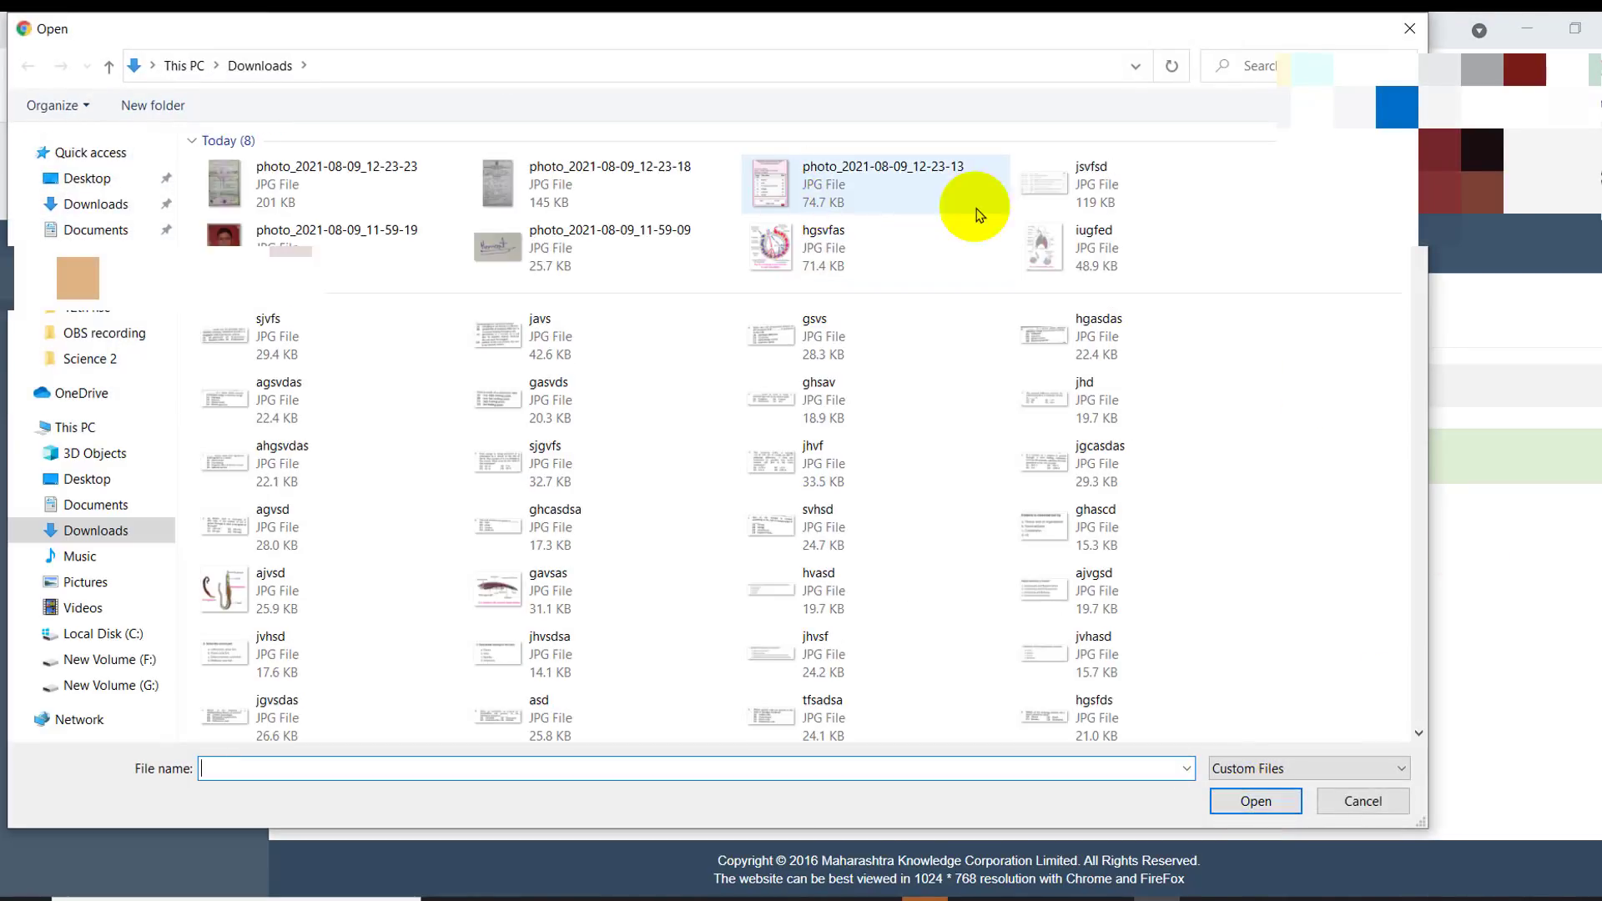
{"action": "left_click", "coordinate": [847, 196]}
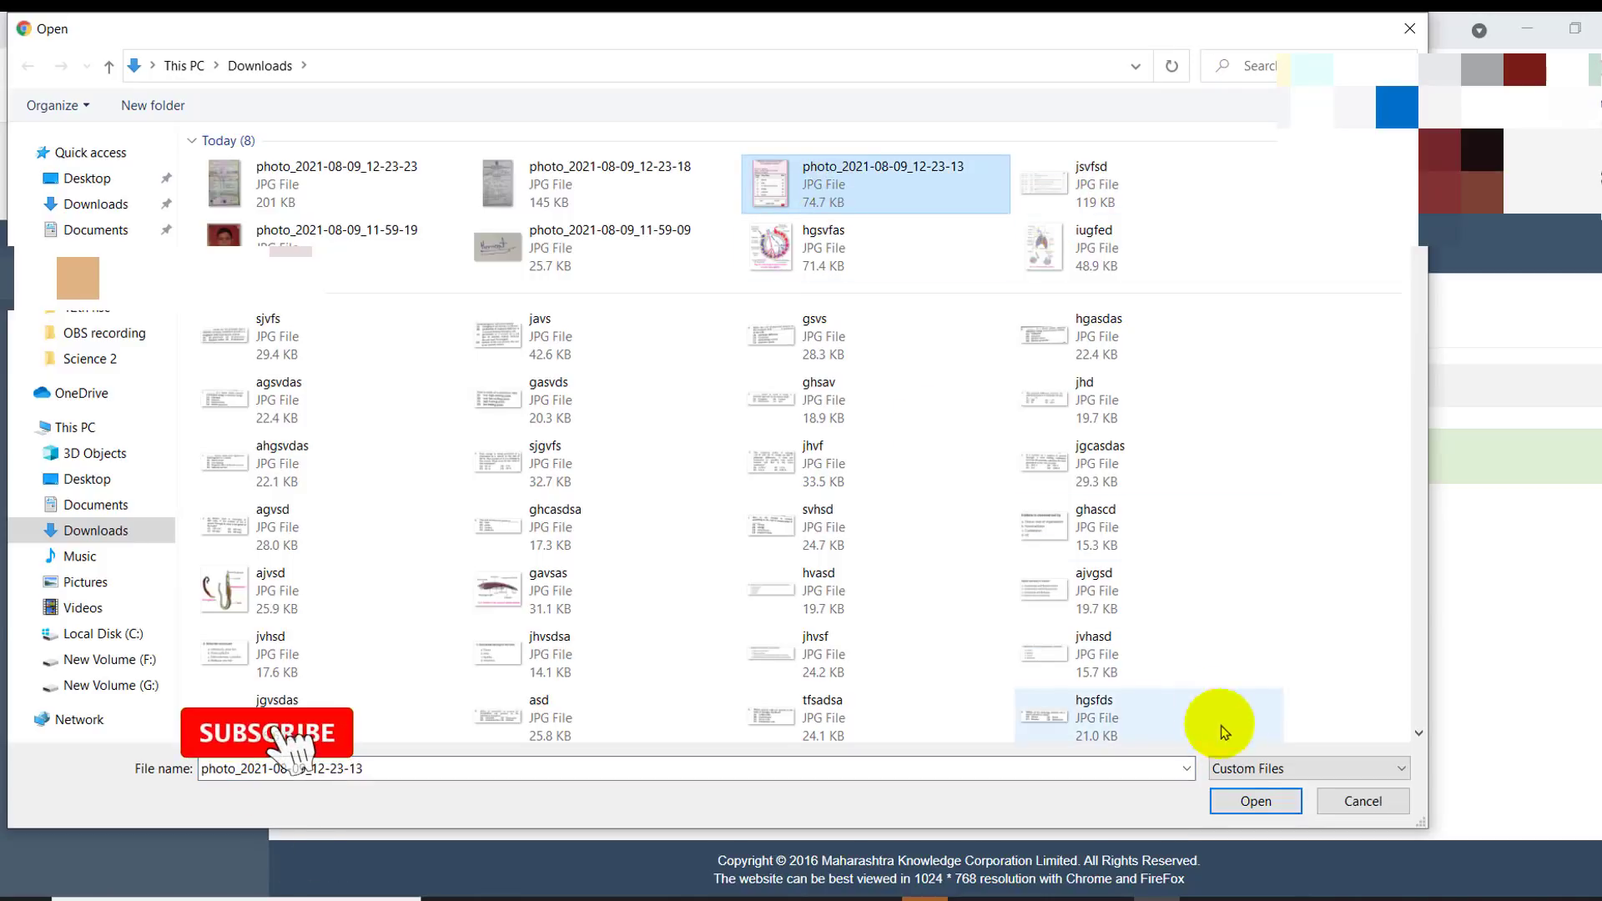
{"action": "left_click", "coordinate": [1255, 801]}
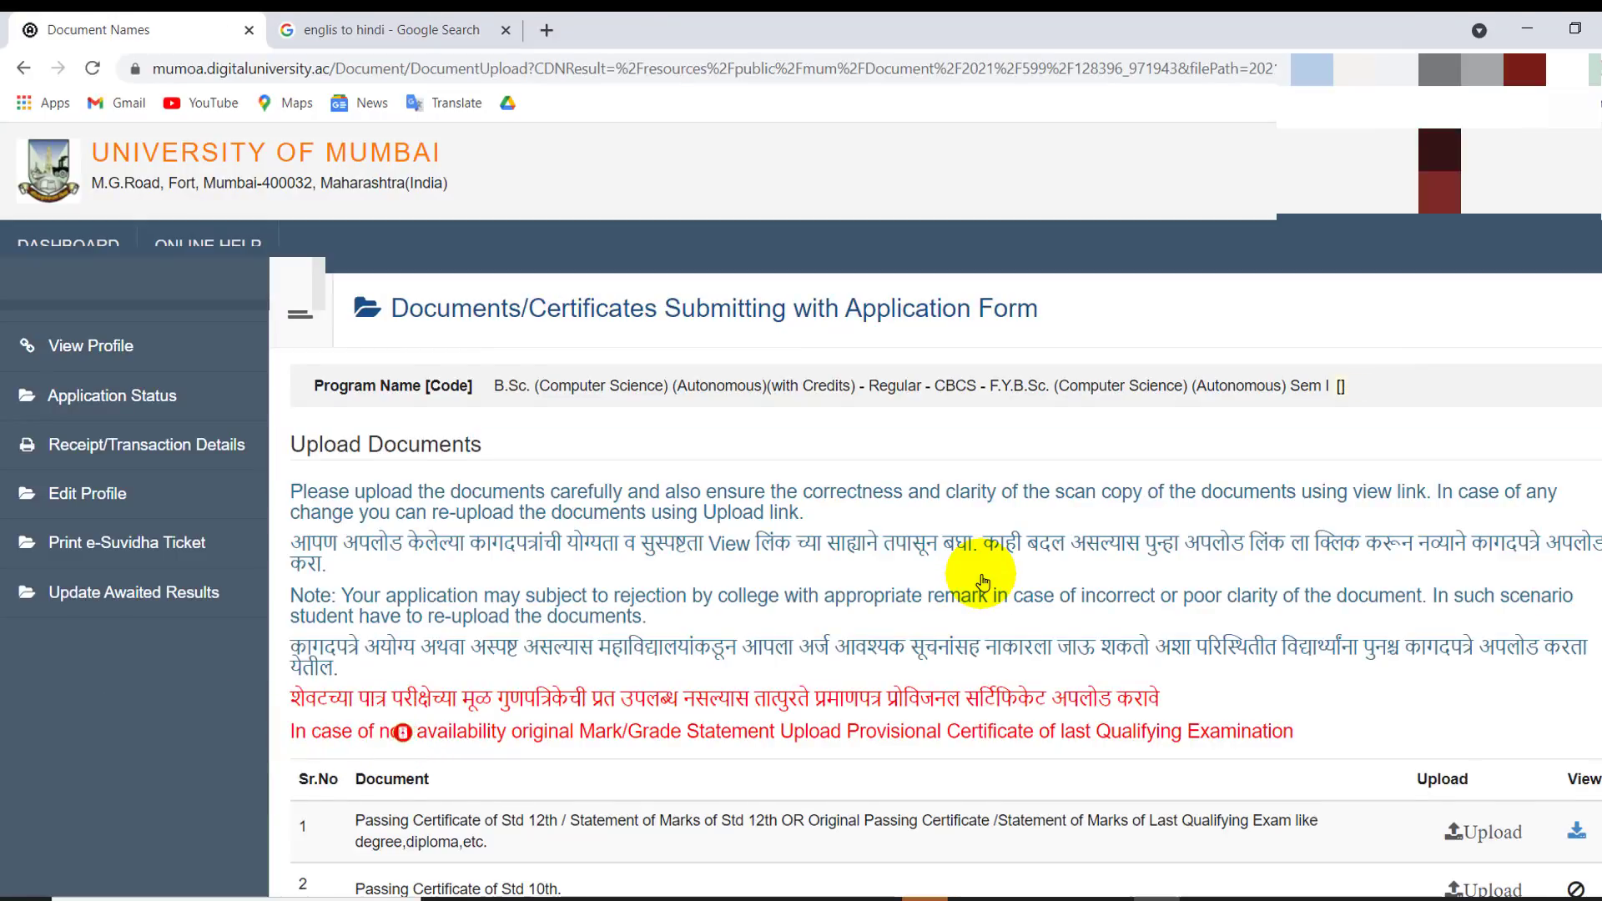
{"action": "scroll", "coordinate": [982, 582], "scroll_direction": "down", "scroll_amount": 3}
{"action": "left_click", "coordinate": [1484, 622]}
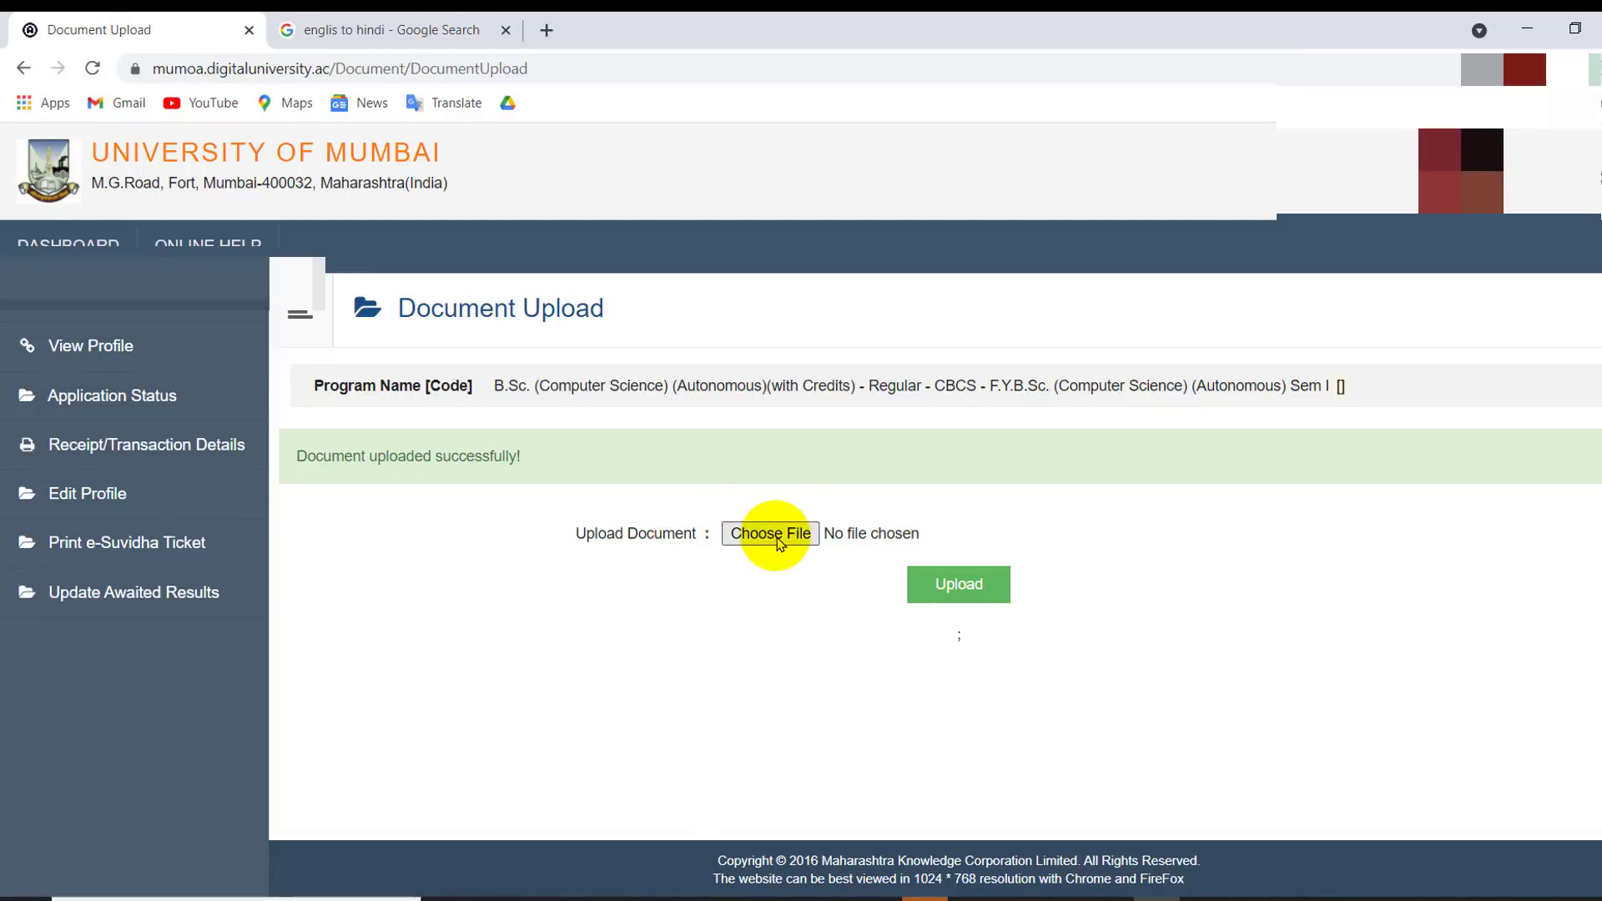
{"action": "left_click", "coordinate": [774, 534]}
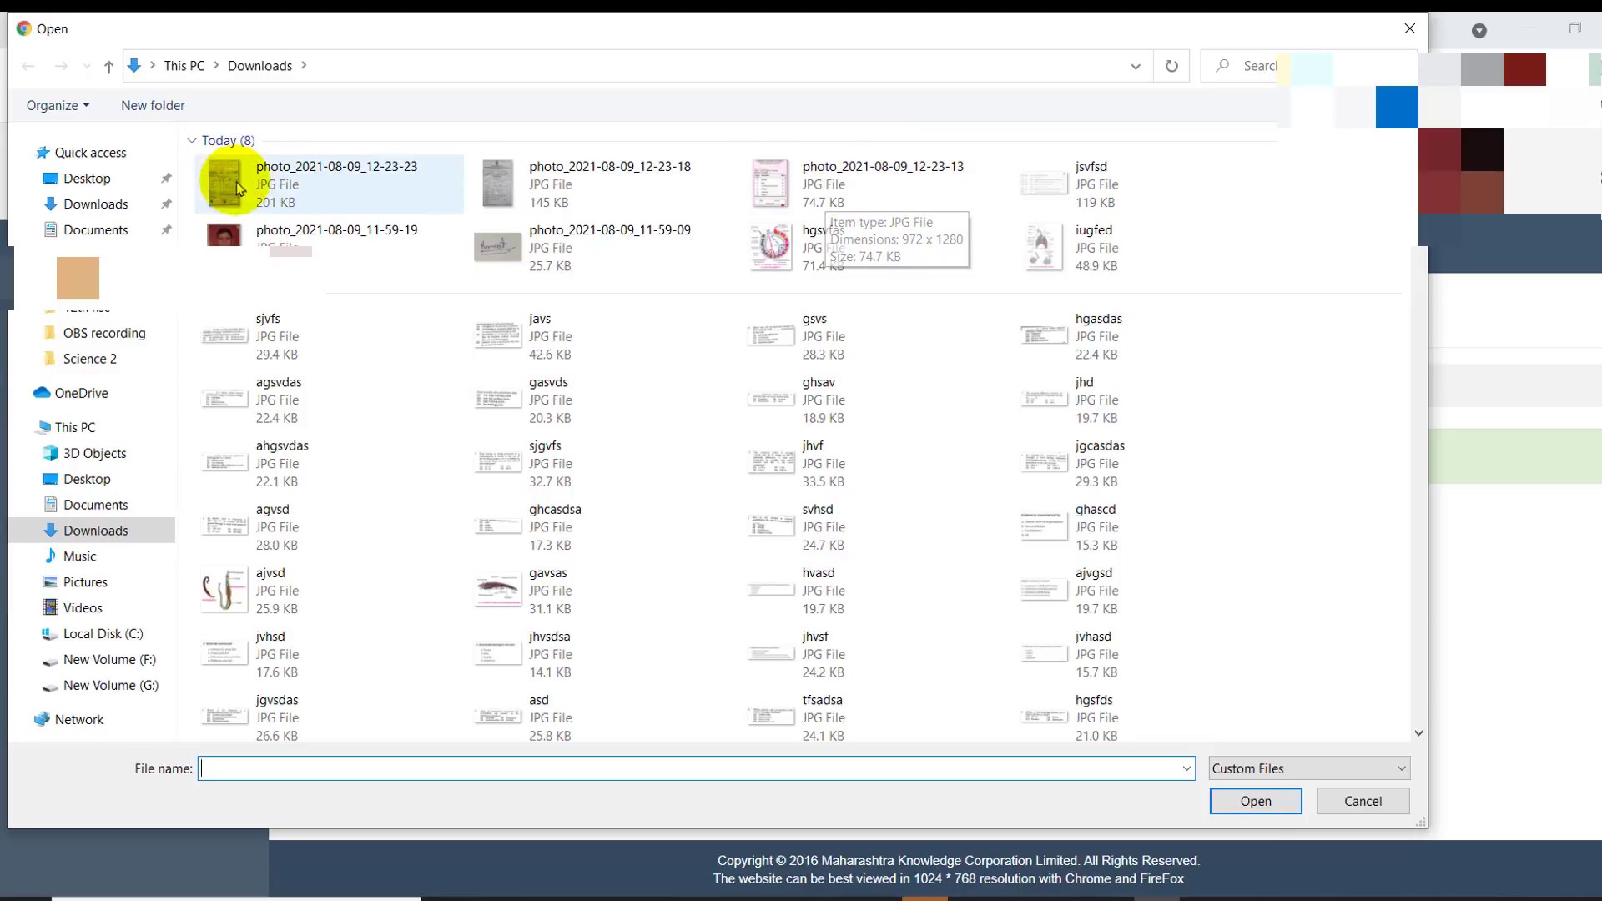
{"action": "left_click", "coordinate": [220, 177]}
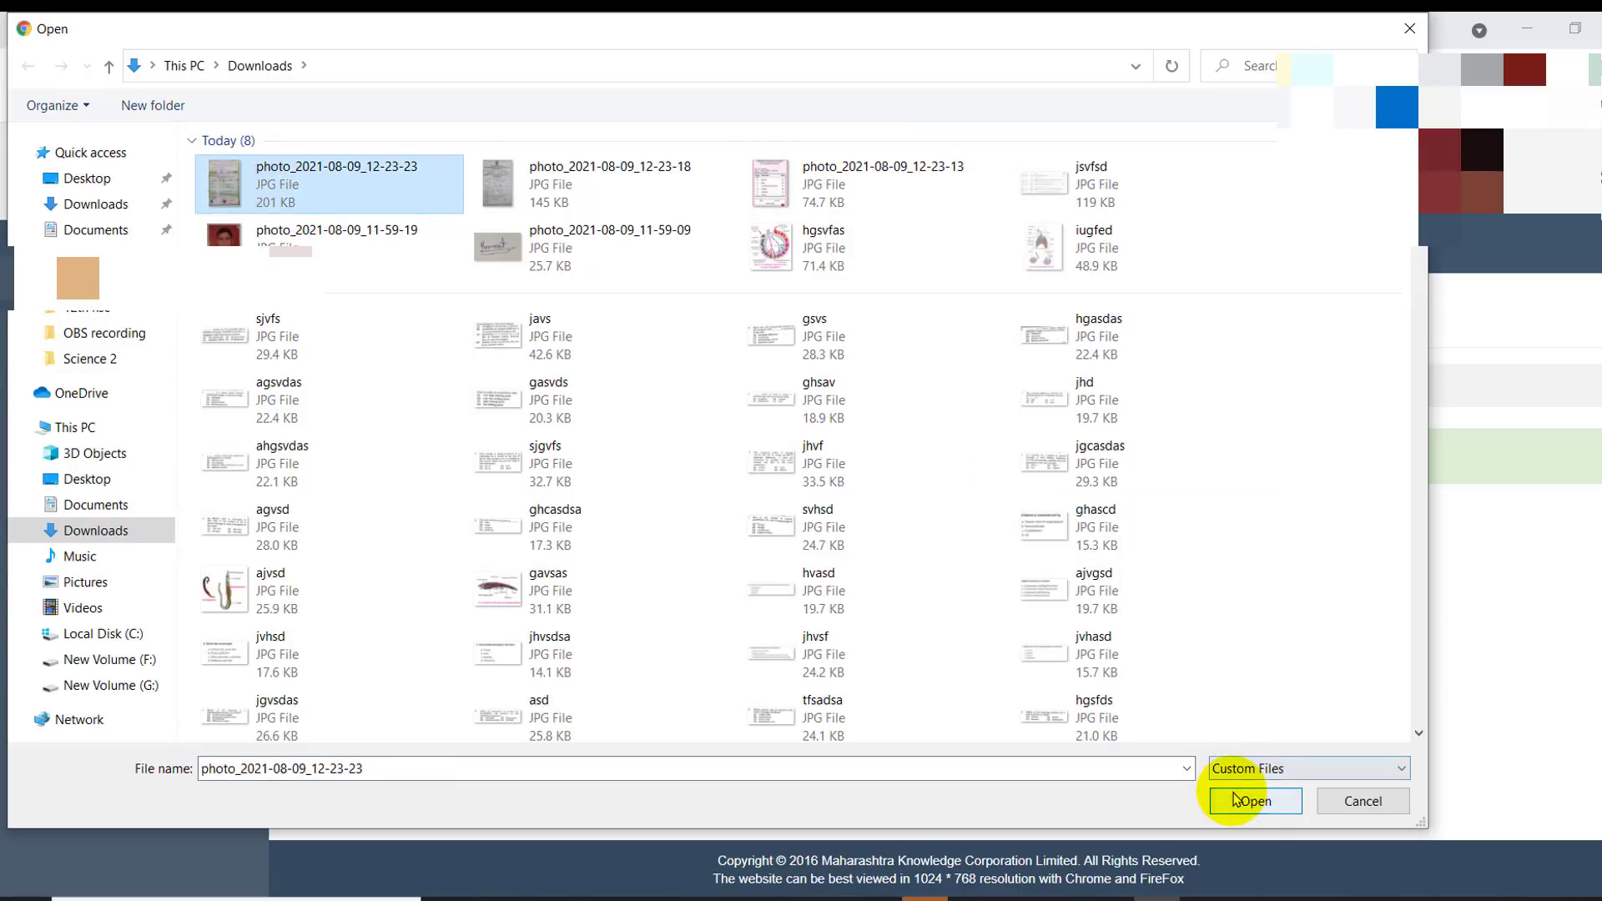
{"action": "left_click", "coordinate": [1252, 800]}
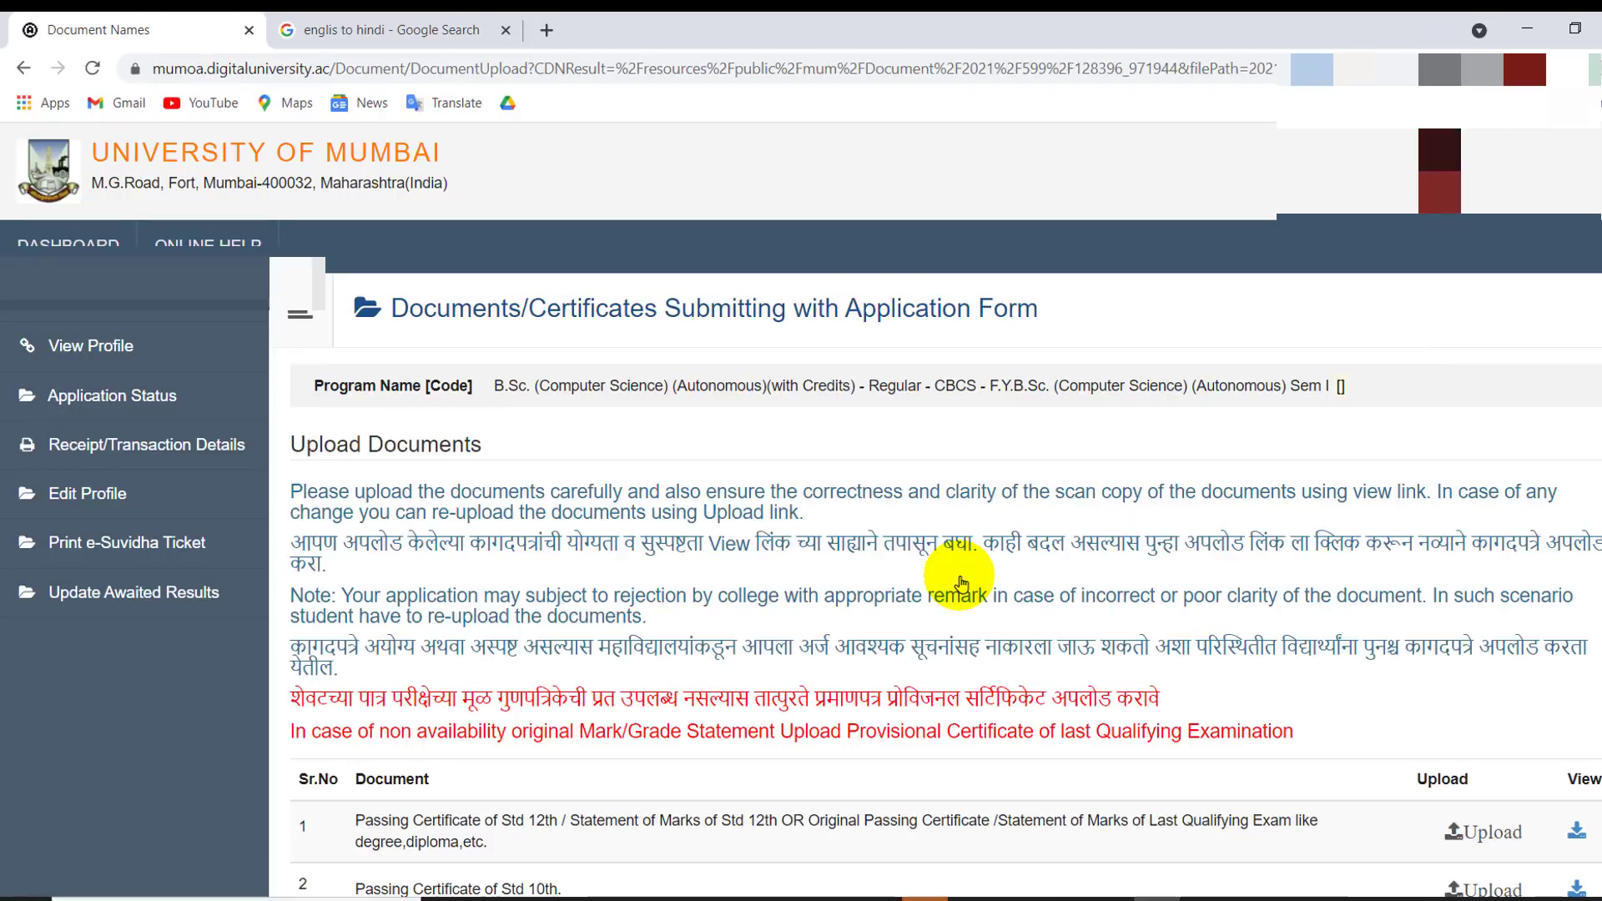
Upload photo_2021-08-09_12-23-18 as the leaving certificate scan.
{"action": "scroll", "coordinate": [961, 582], "scroll_direction": "down", "scroll_amount": 3}
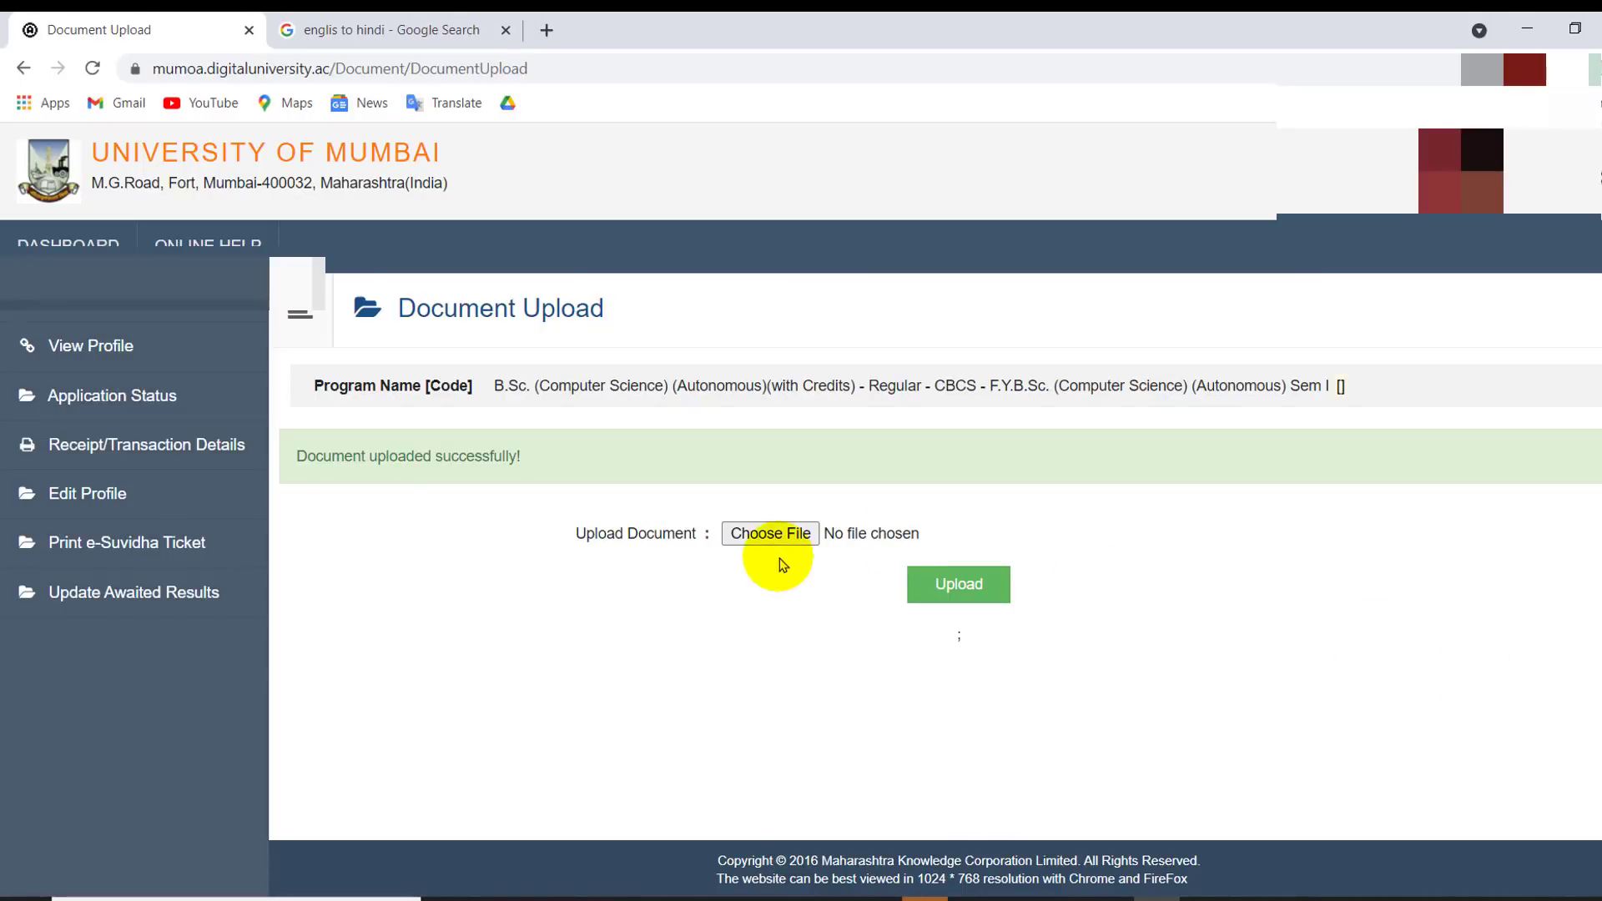
{"action": "left_click", "coordinate": [770, 534]}
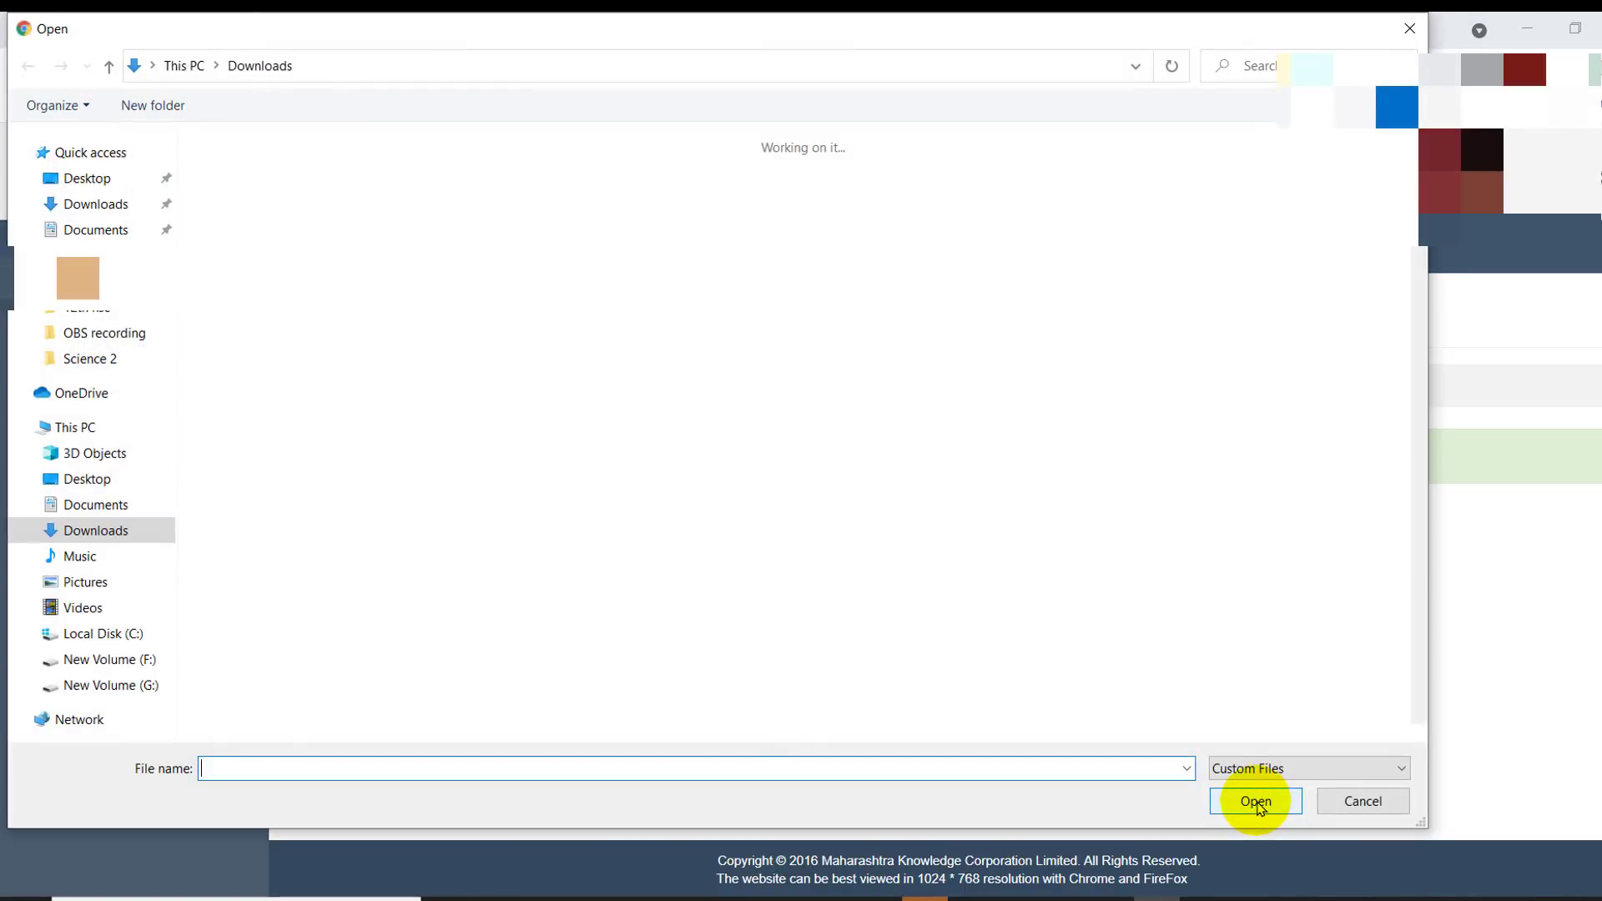
{"action": "left_click", "coordinate": [597, 180]}
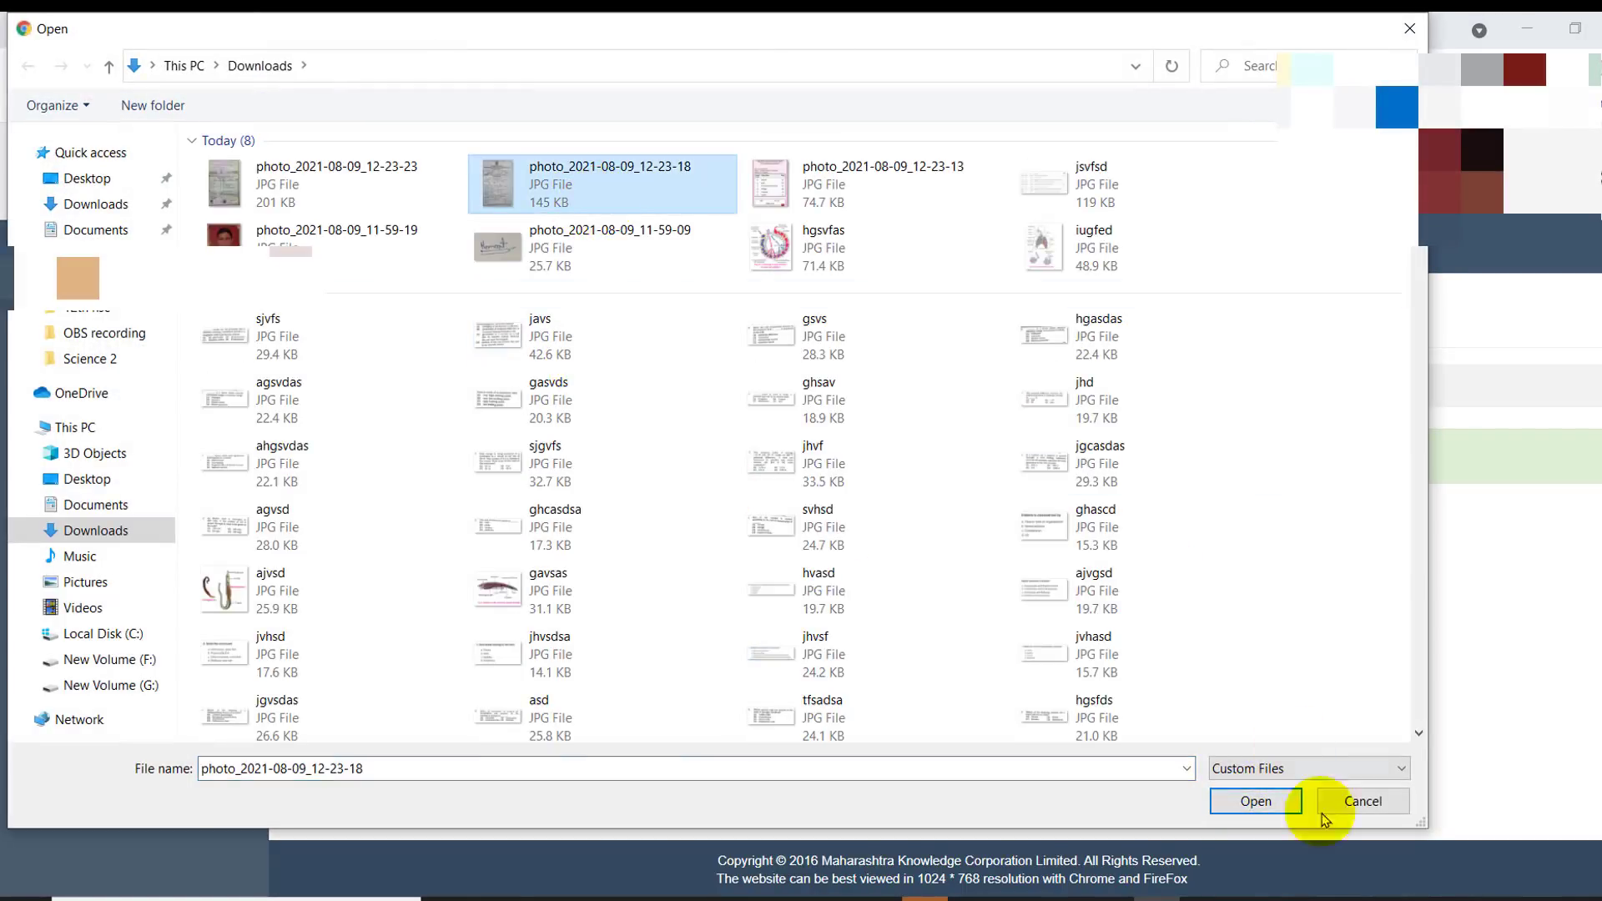
{"action": "left_click", "coordinate": [1286, 817]}
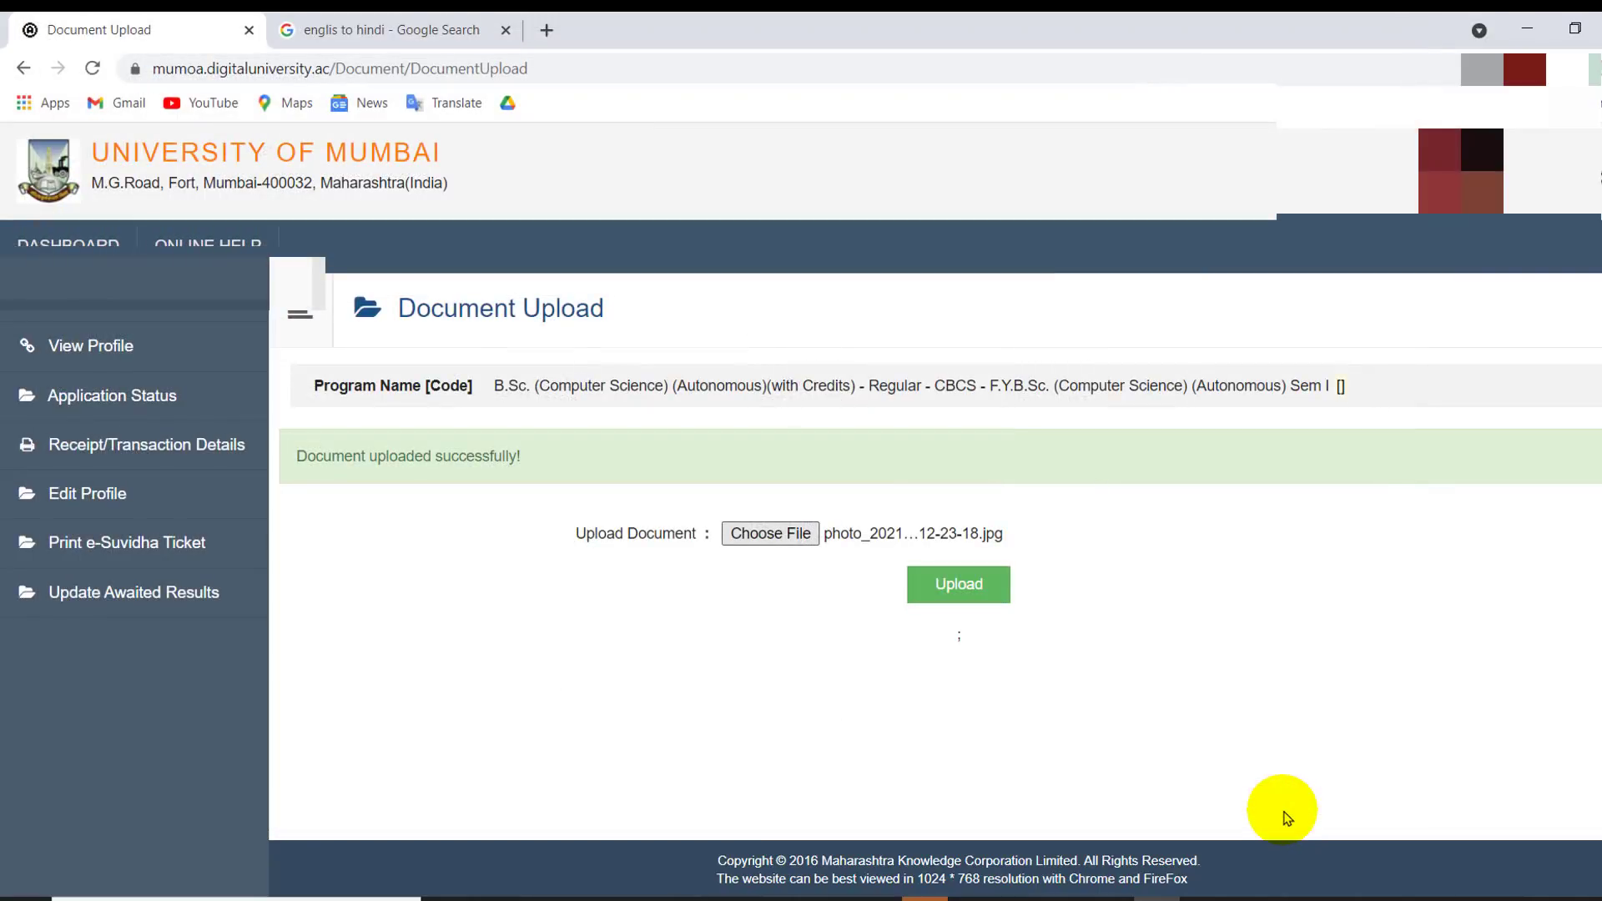
{"action": "left_click", "coordinate": [986, 601]}
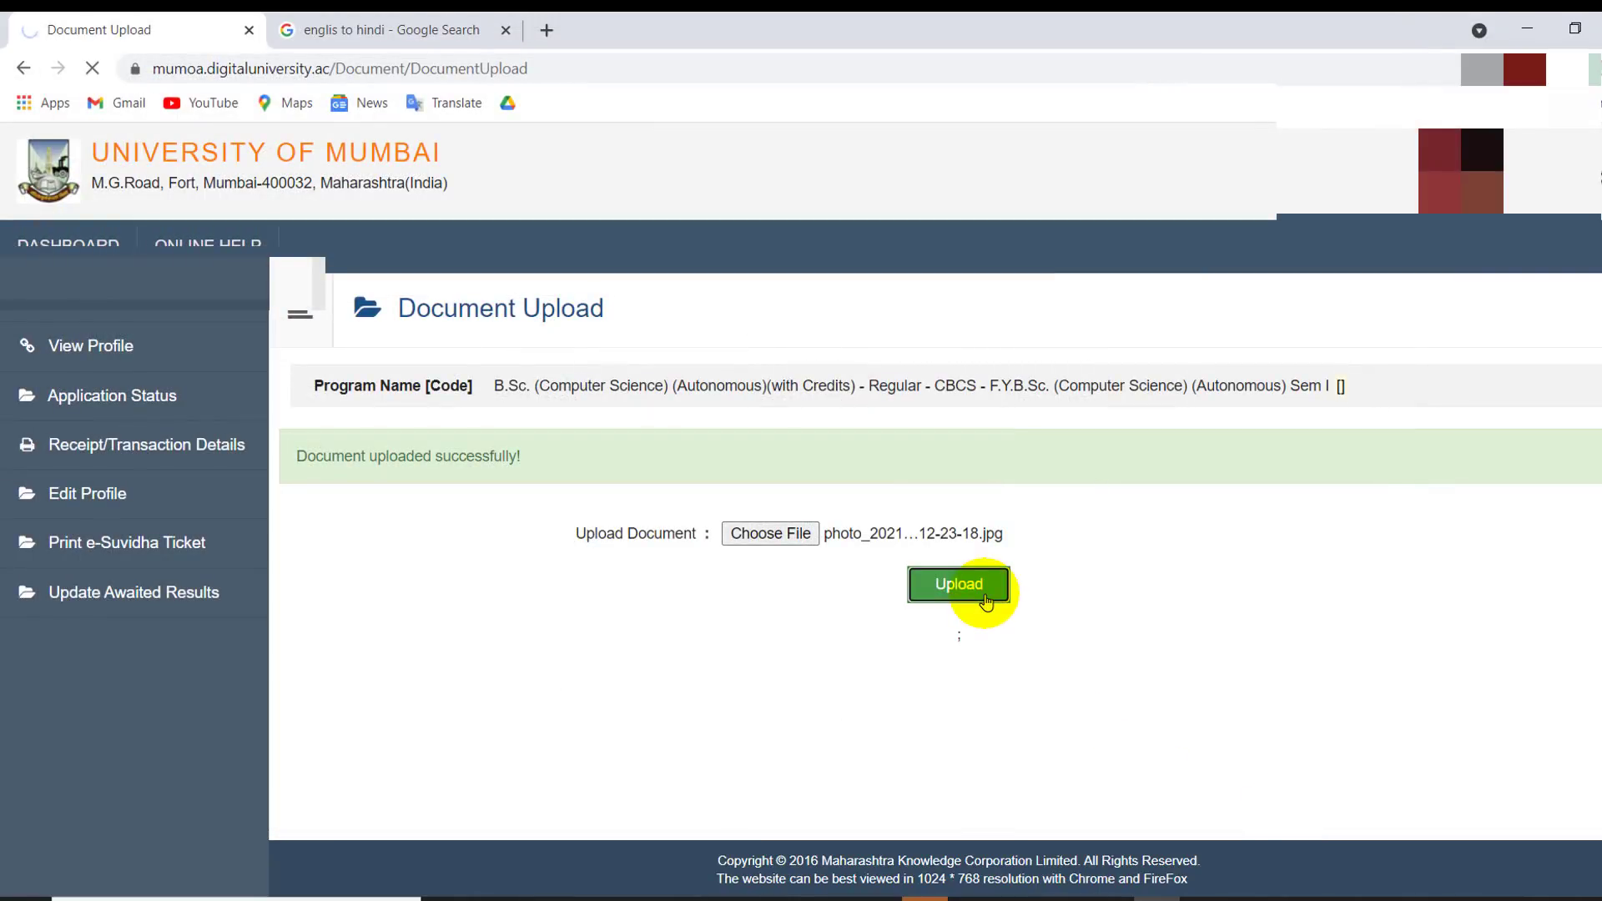
Upload photo_2021-08-09_12-23-13 as the Std 12th marks statement.
{"action": "scroll", "coordinate": [972, 596], "scroll_direction": "down", "scroll_amount": 3}
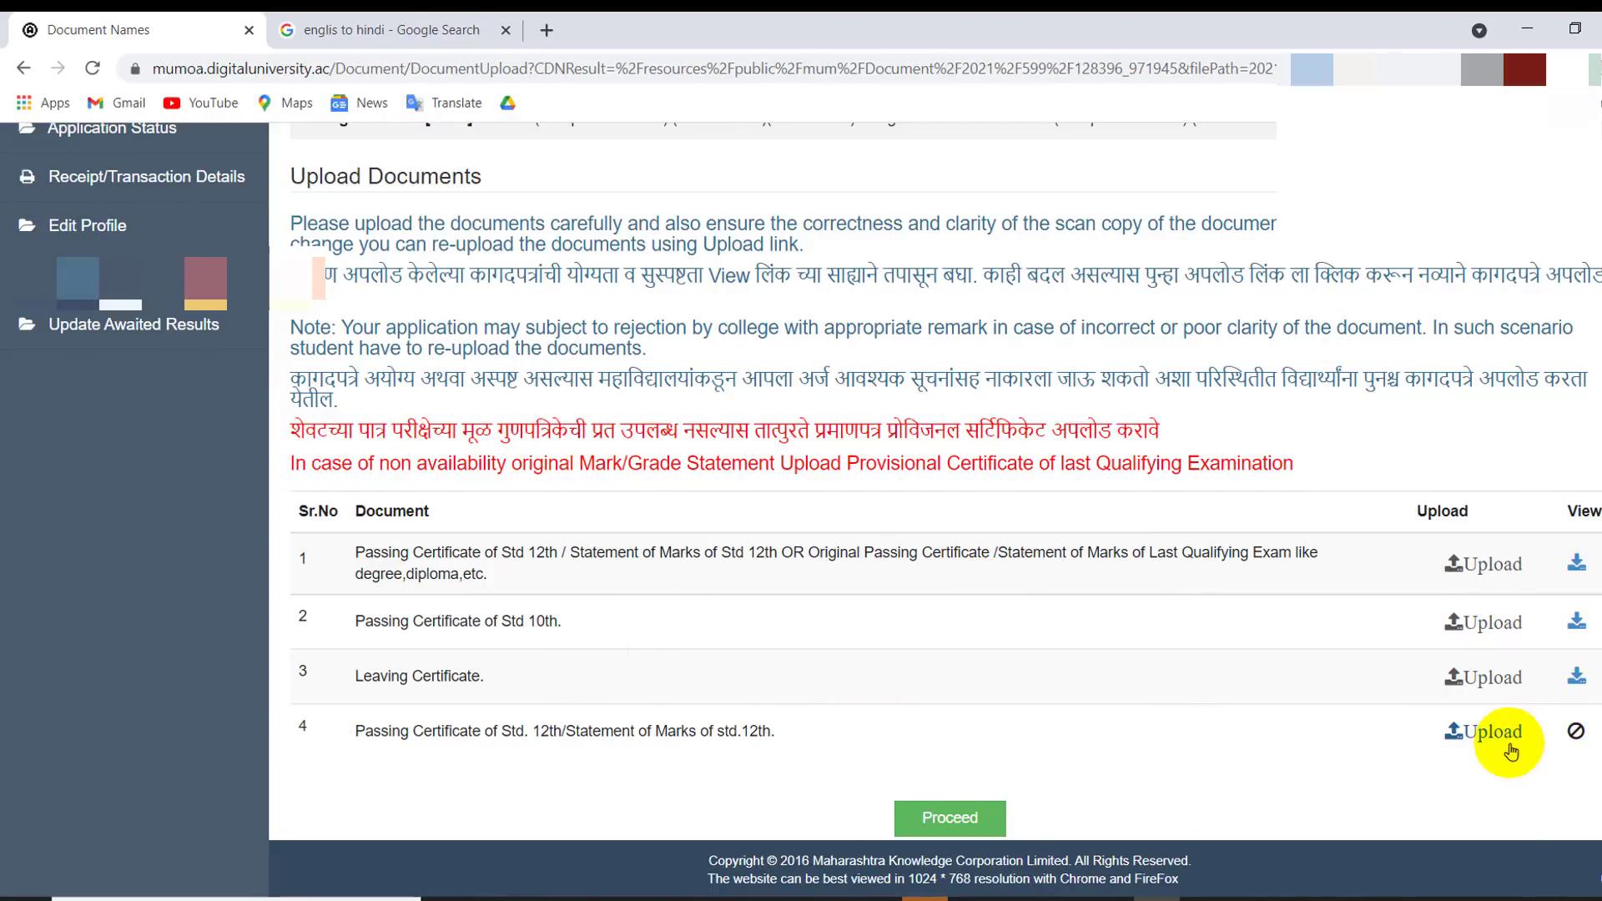
{"action": "left_click", "coordinate": [1483, 740]}
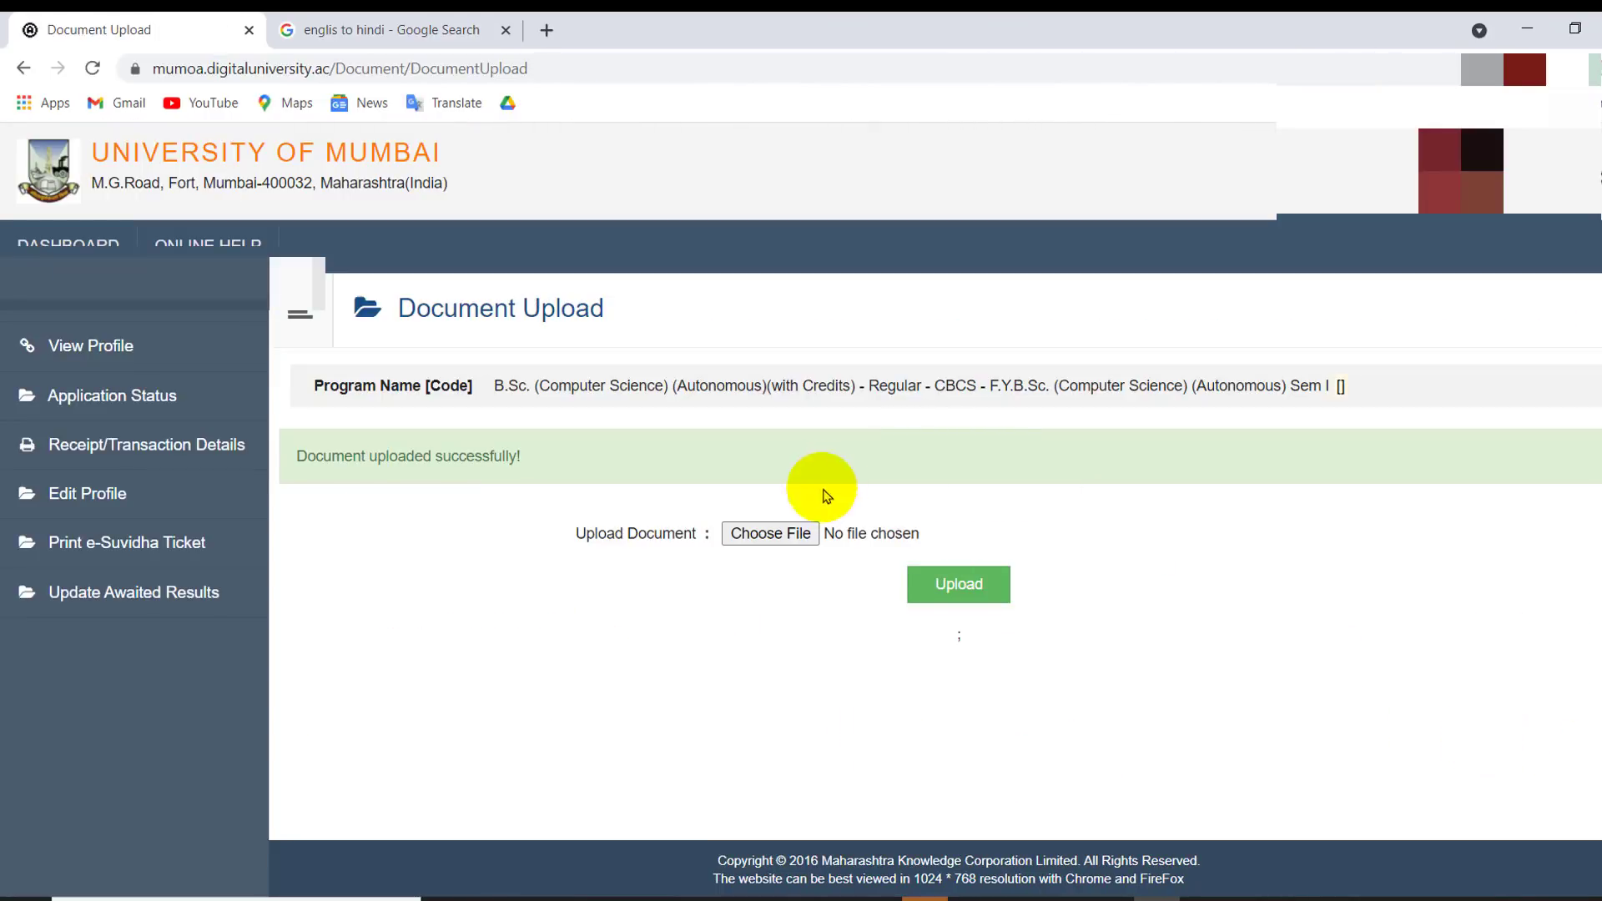
{"action": "left_click", "coordinate": [775, 532]}
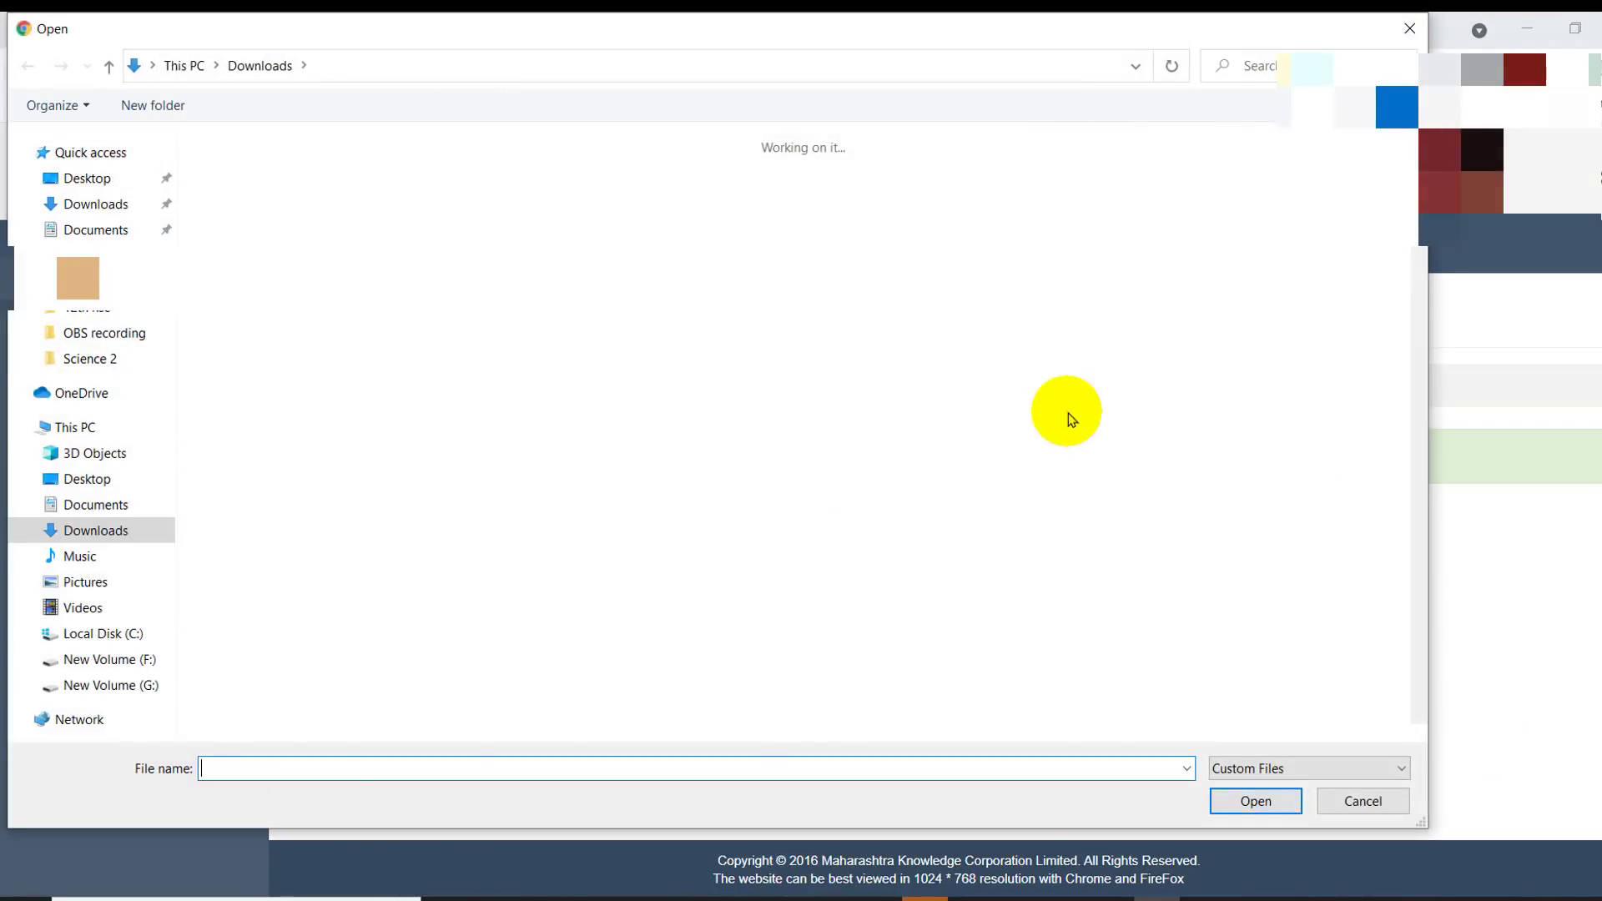
{"action": "left_click", "coordinate": [804, 182]}
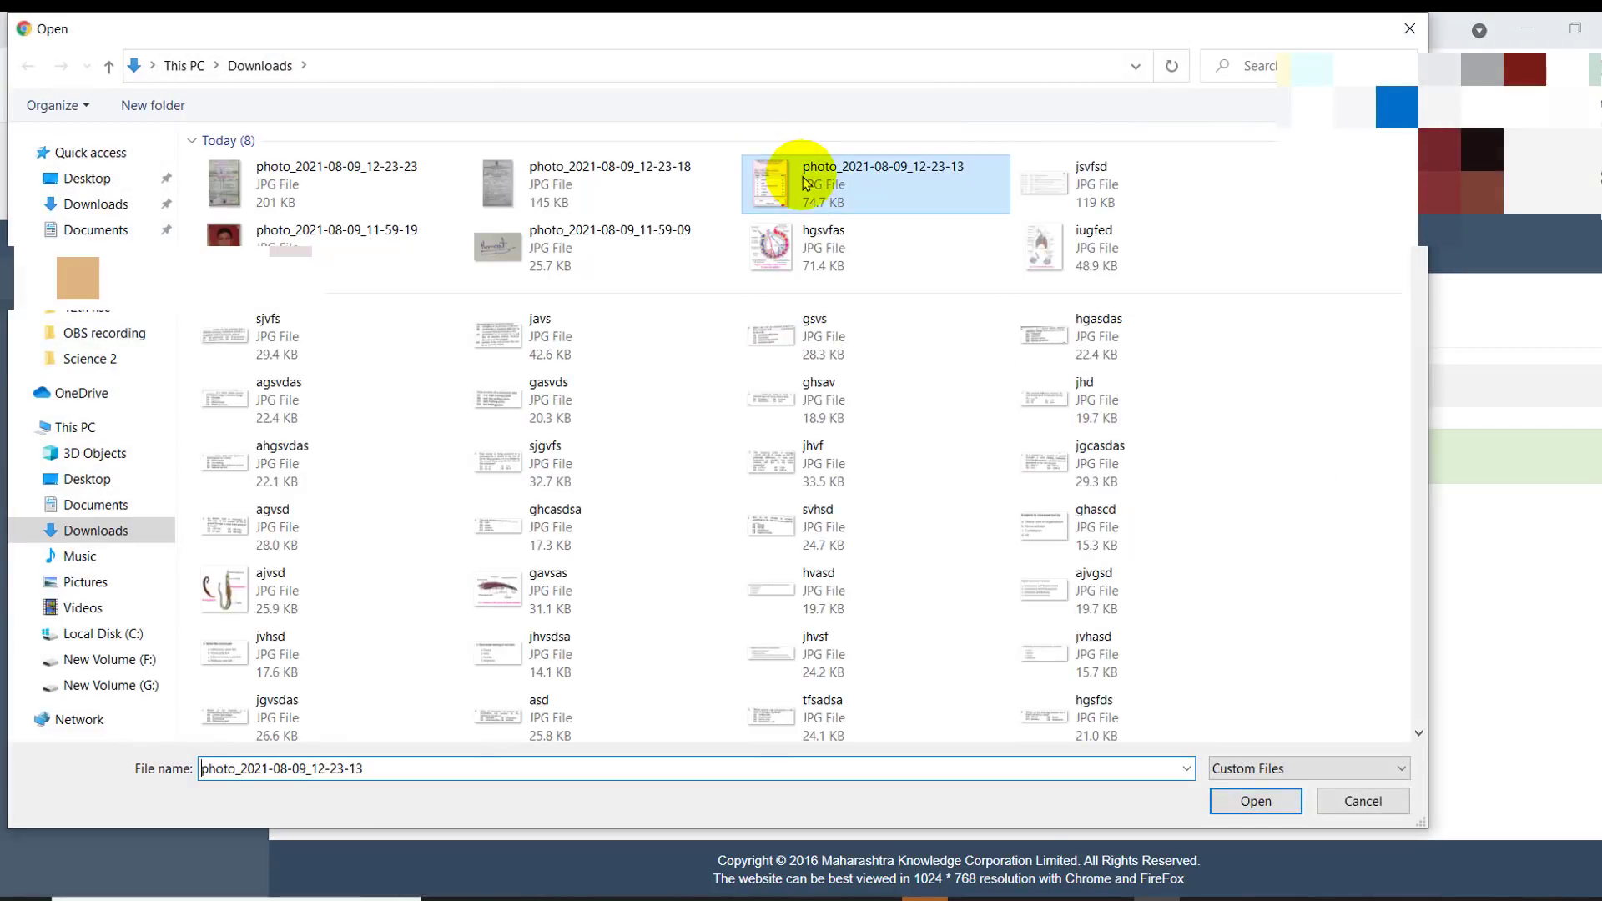
{"action": "left_click", "coordinate": [1256, 801]}
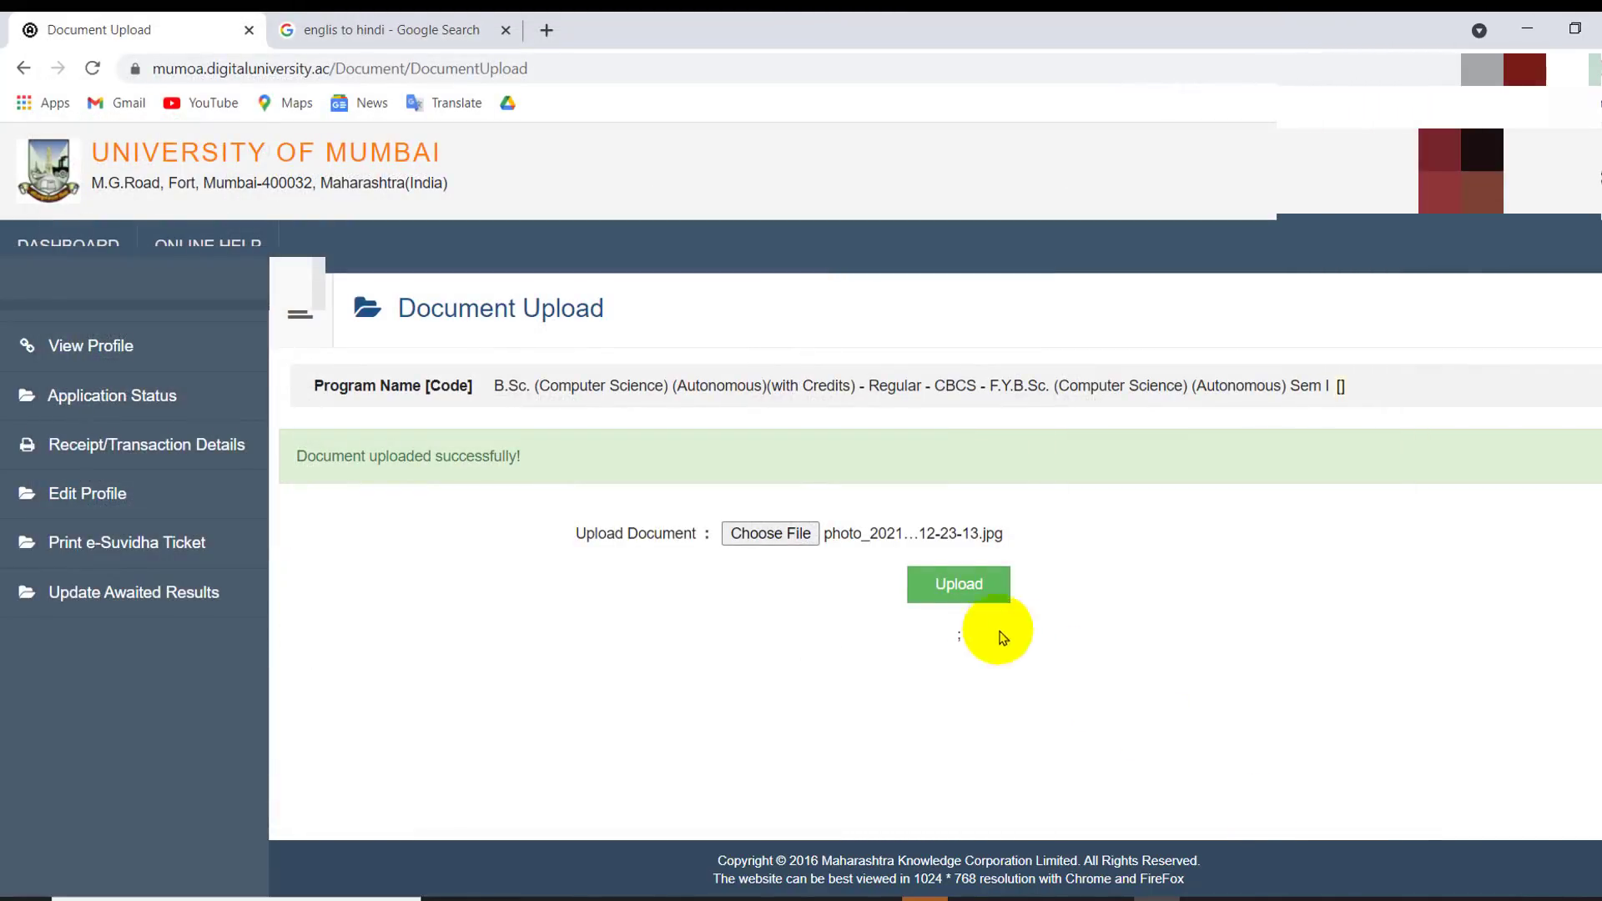
{"action": "left_click", "coordinate": [962, 596]}
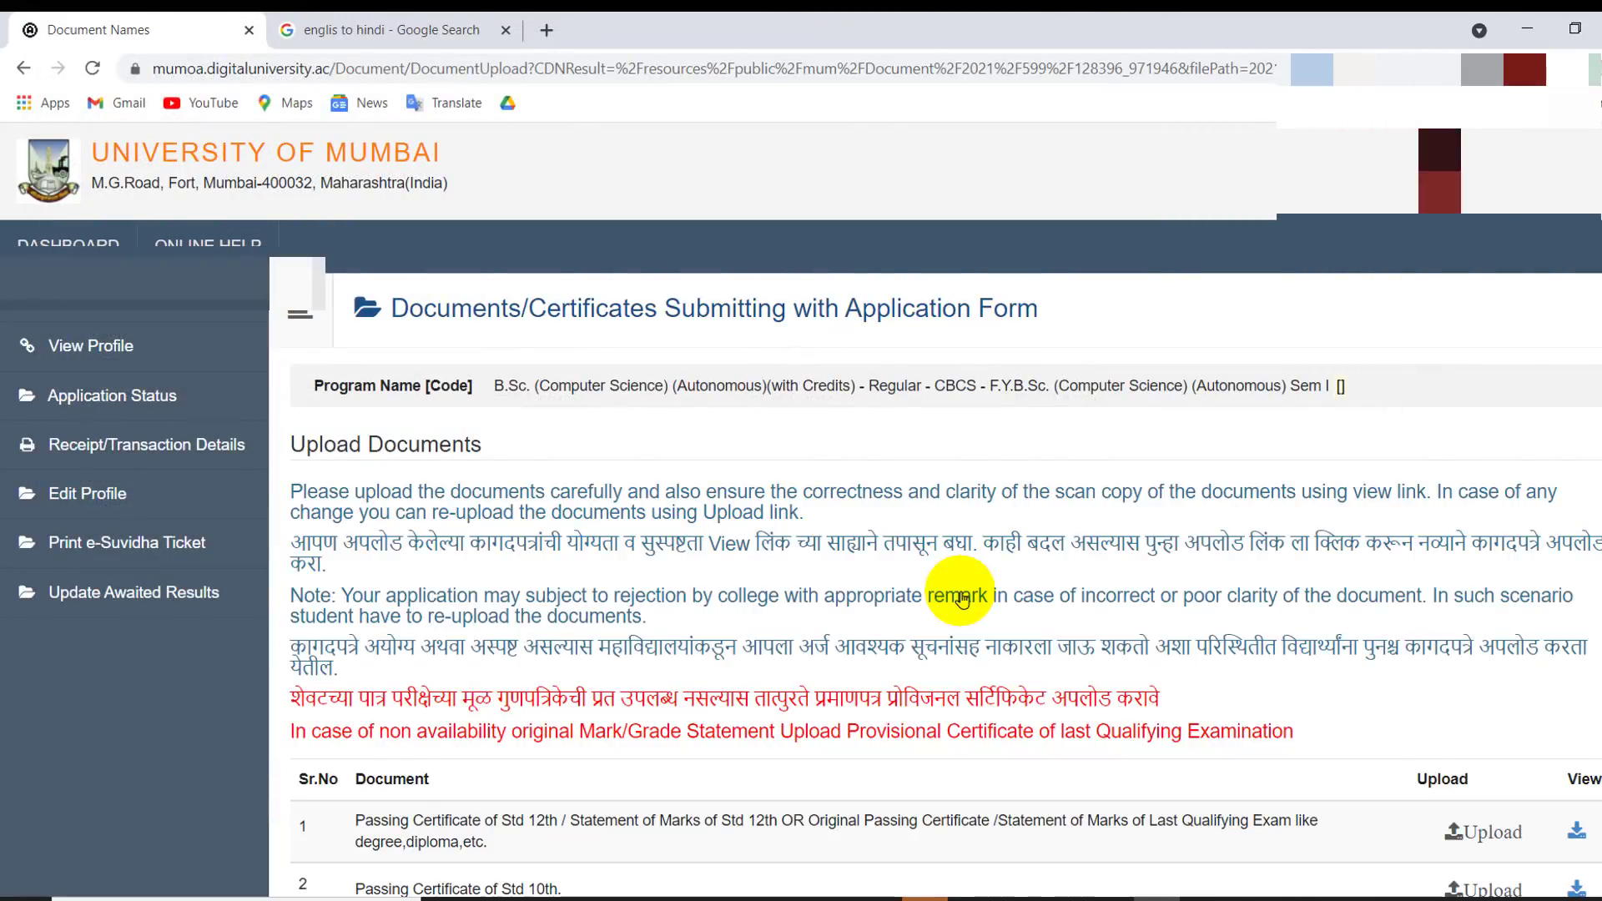
Go from the Application Status list back to the profile dashboard and scroll down to Apply Online.
{"action": "scroll", "coordinate": [962, 596], "scroll_direction": "down", "scroll_amount": 3}
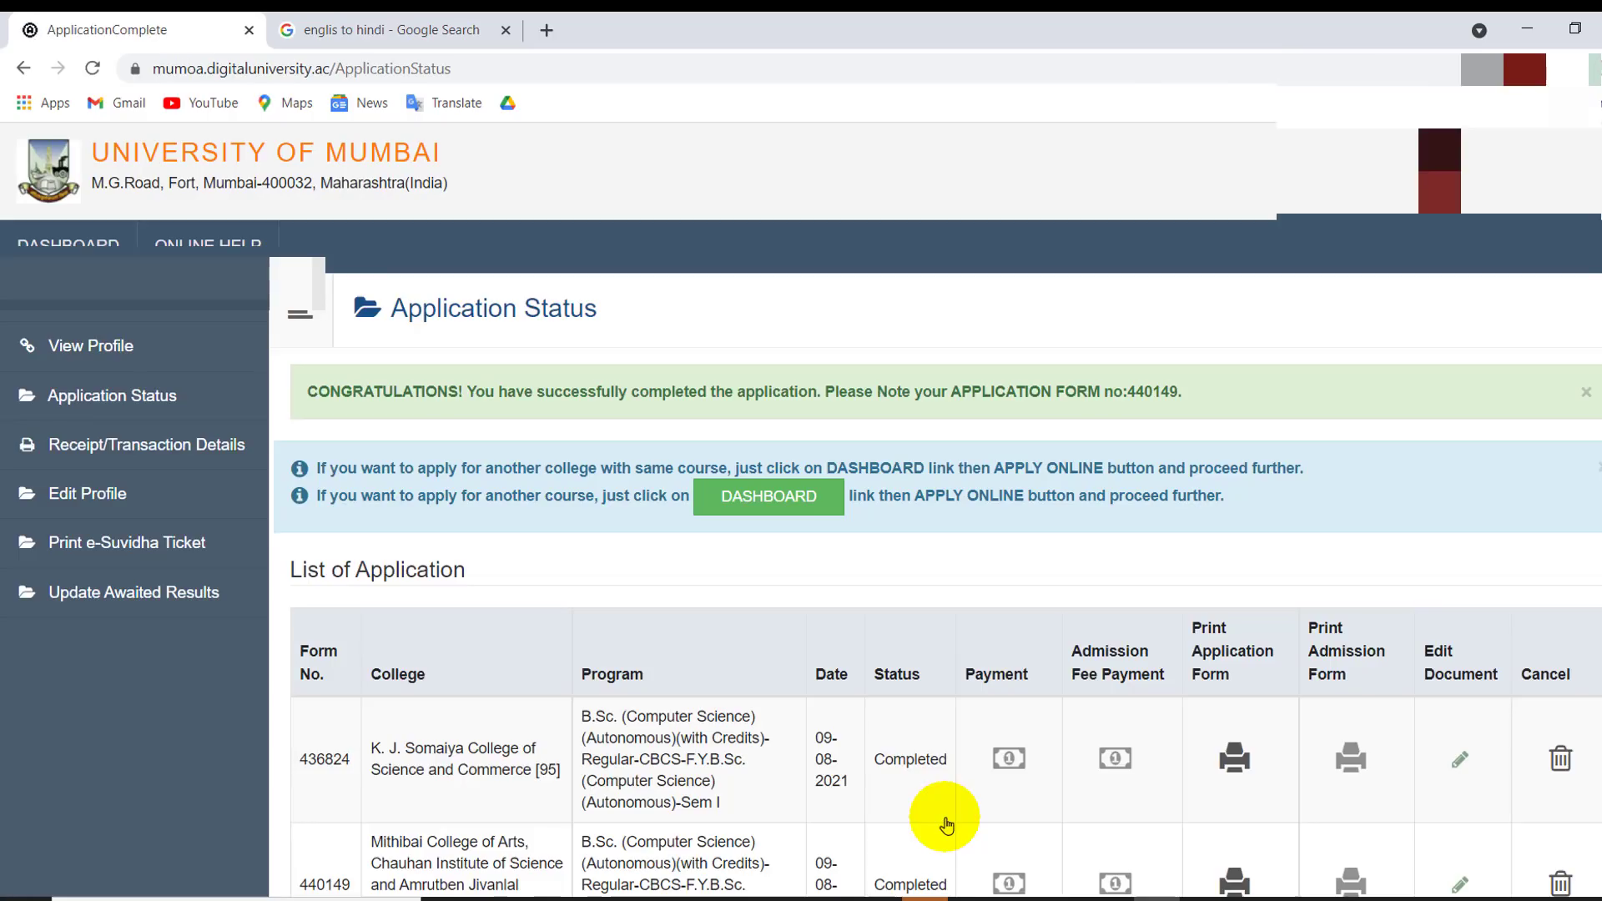
{"action": "scroll", "coordinate": [945, 824], "scroll_direction": "down", "scroll_amount": 2}
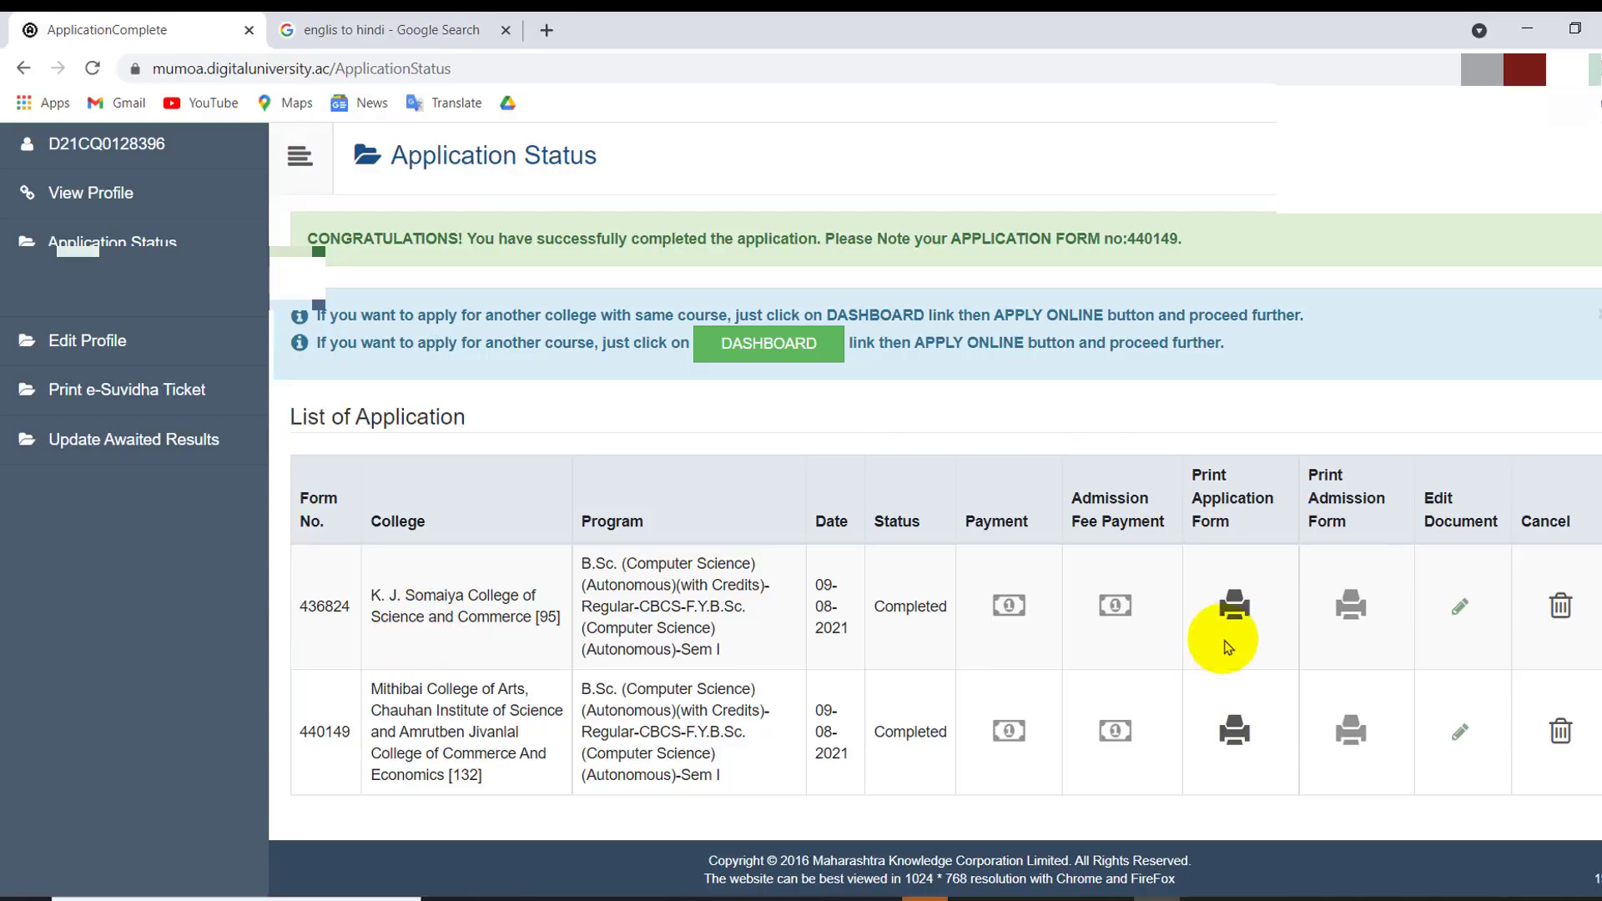
{"action": "left_click", "coordinate": [801, 361]}
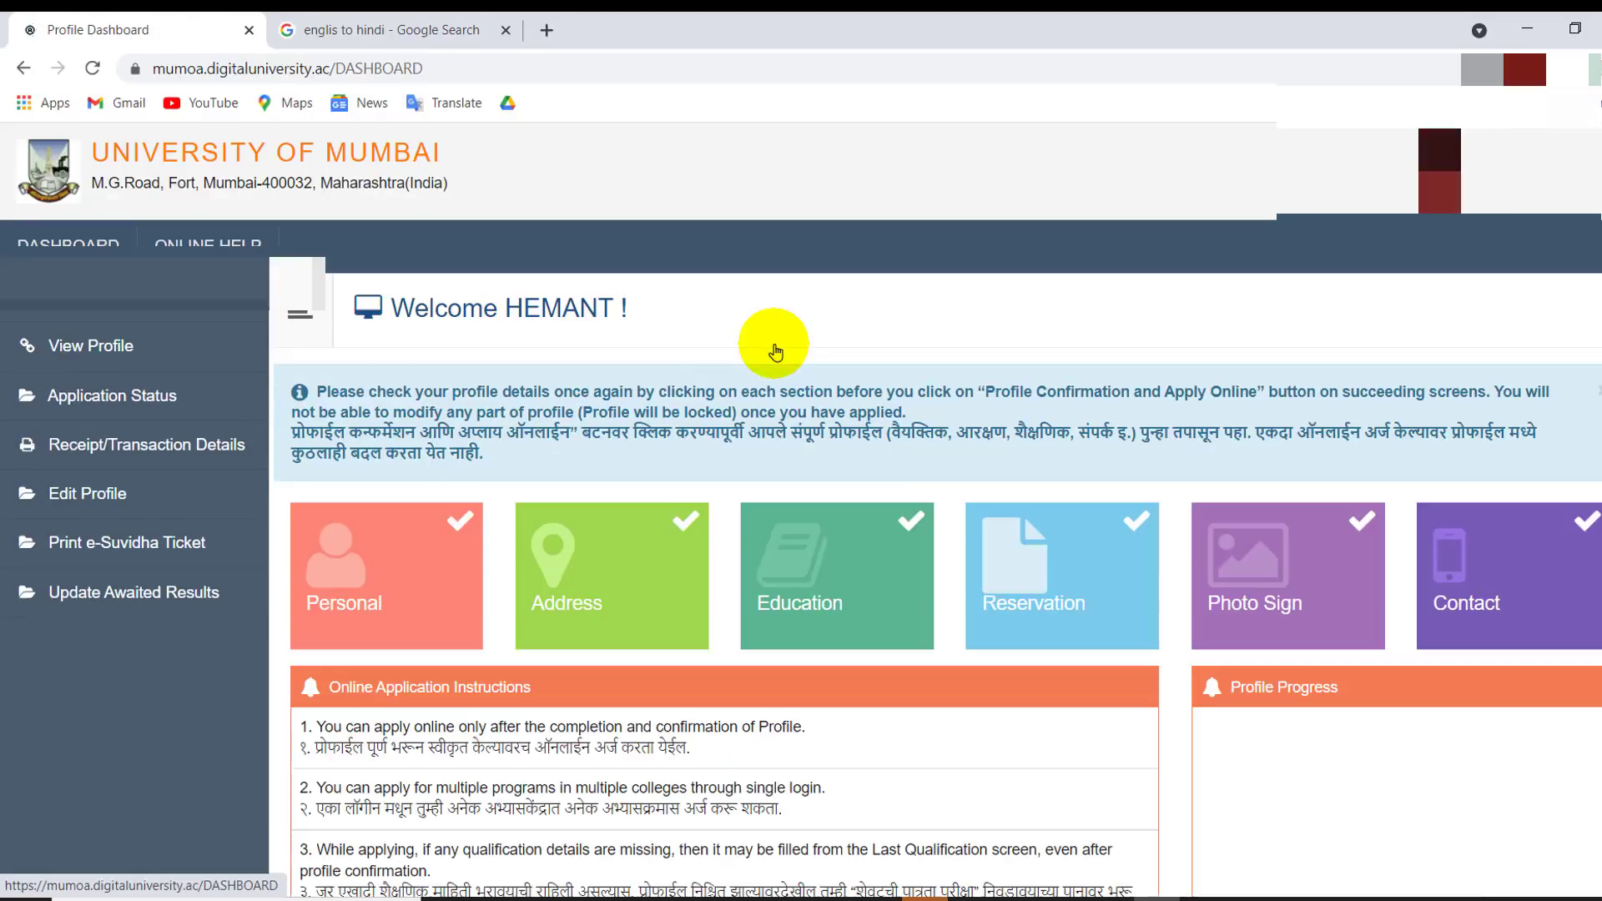
{"action": "scroll", "coordinate": [1008, 606], "scroll_direction": "down", "scroll_amount": 2}
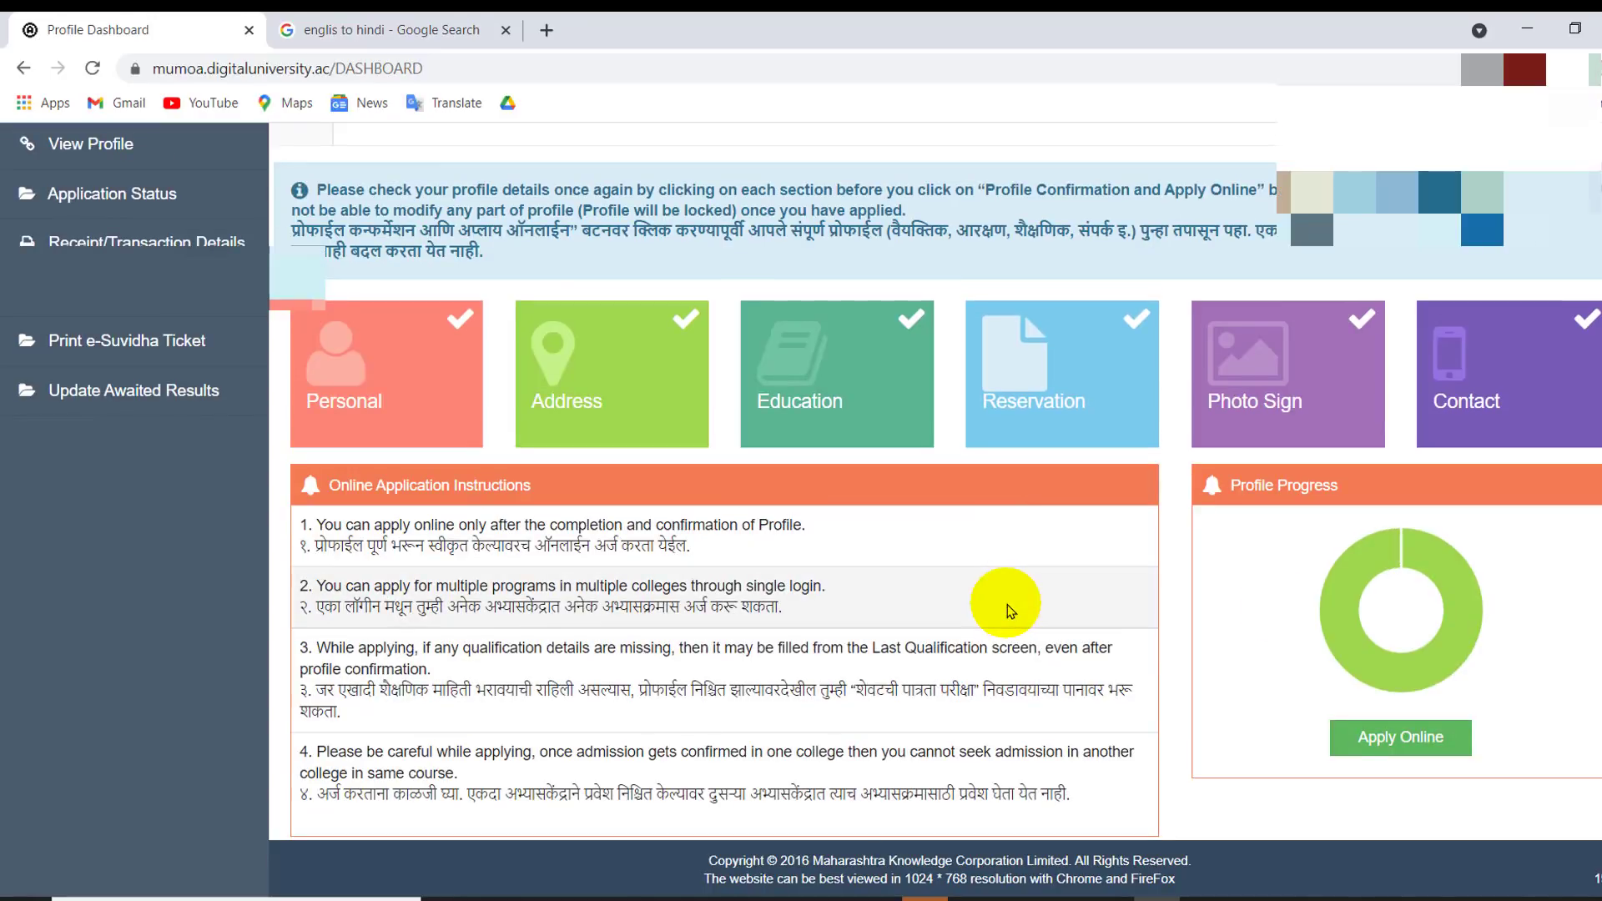
Open the Apply Online programme list and page forward to page 12.
{"action": "left_click", "coordinate": [1436, 729]}
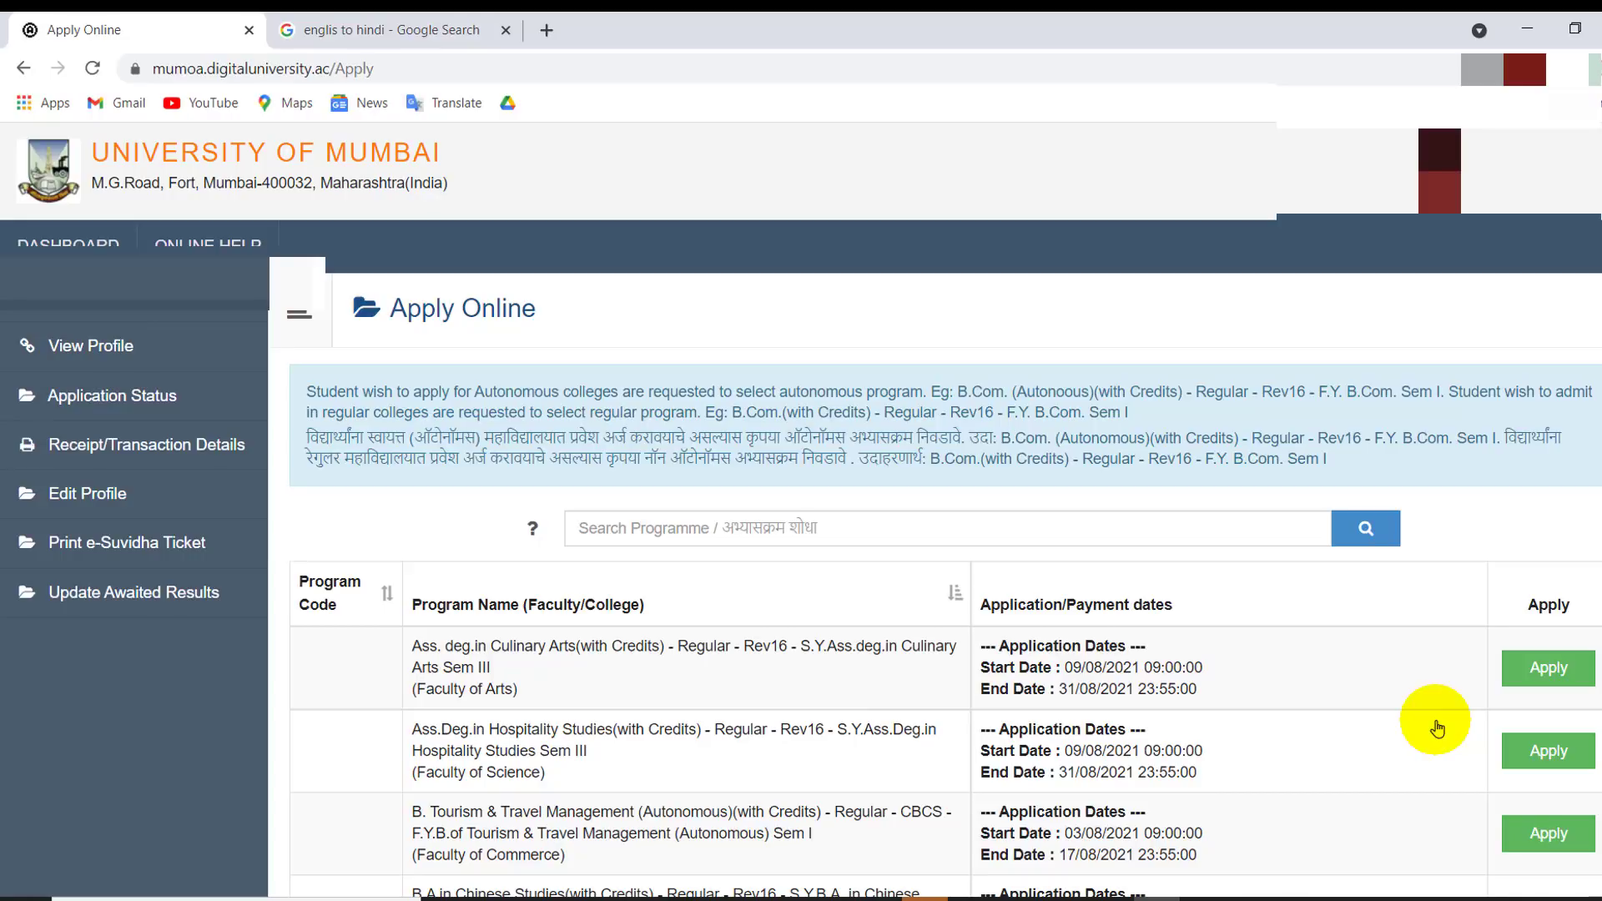
{"action": "scroll", "coordinate": [1437, 730], "scroll_direction": "down", "scroll_amount": 7}
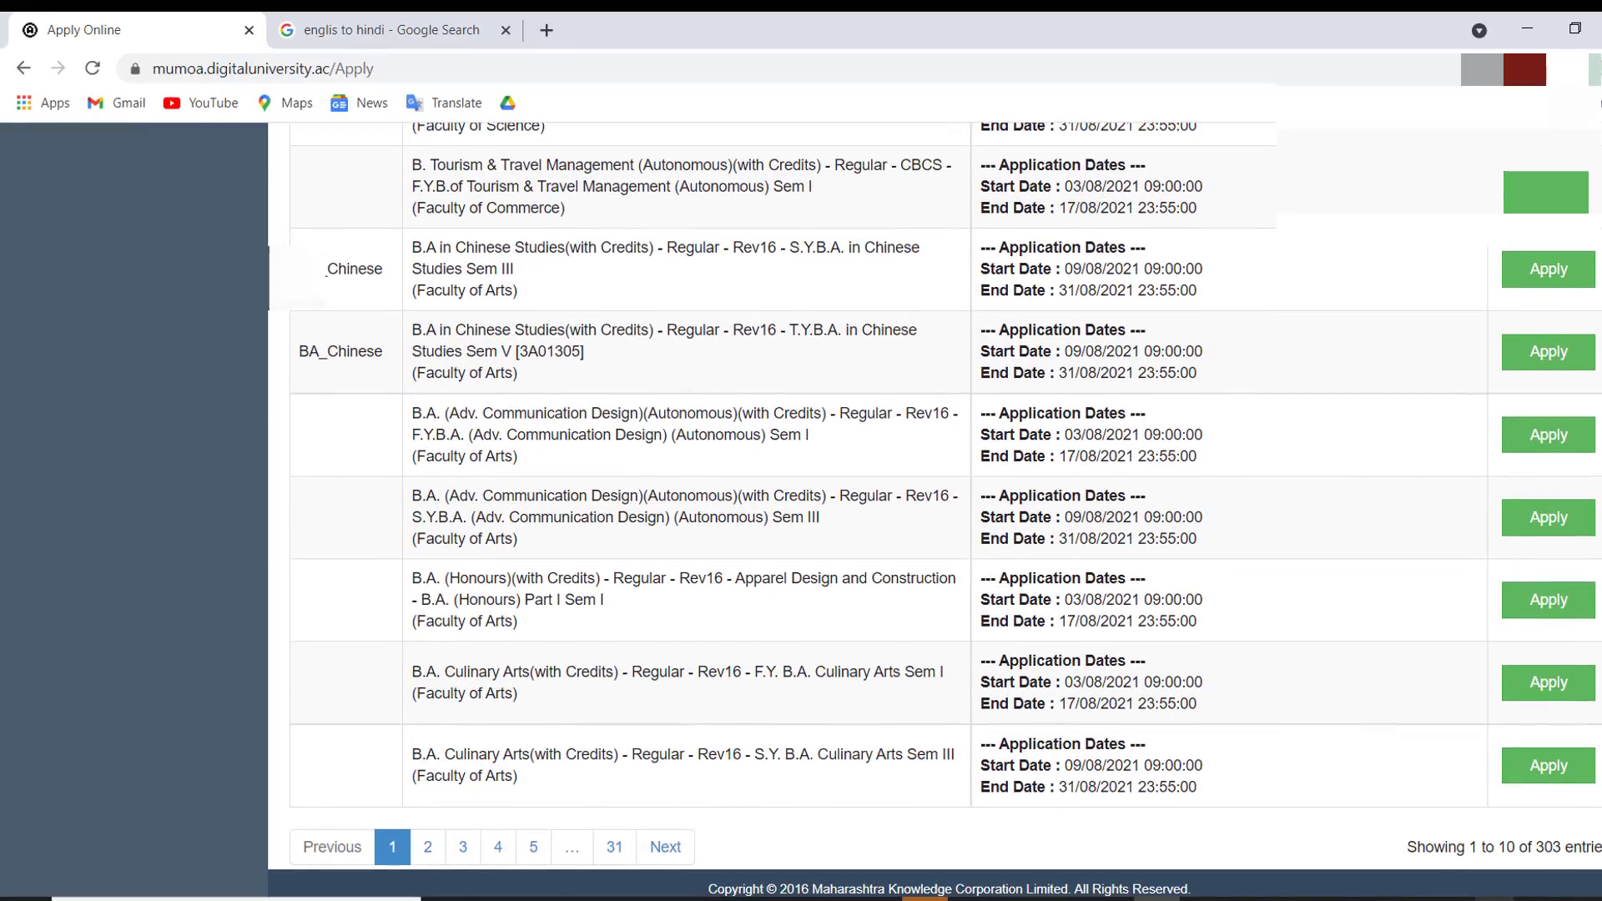
{"action": "left_click", "coordinate": [569, 860]}
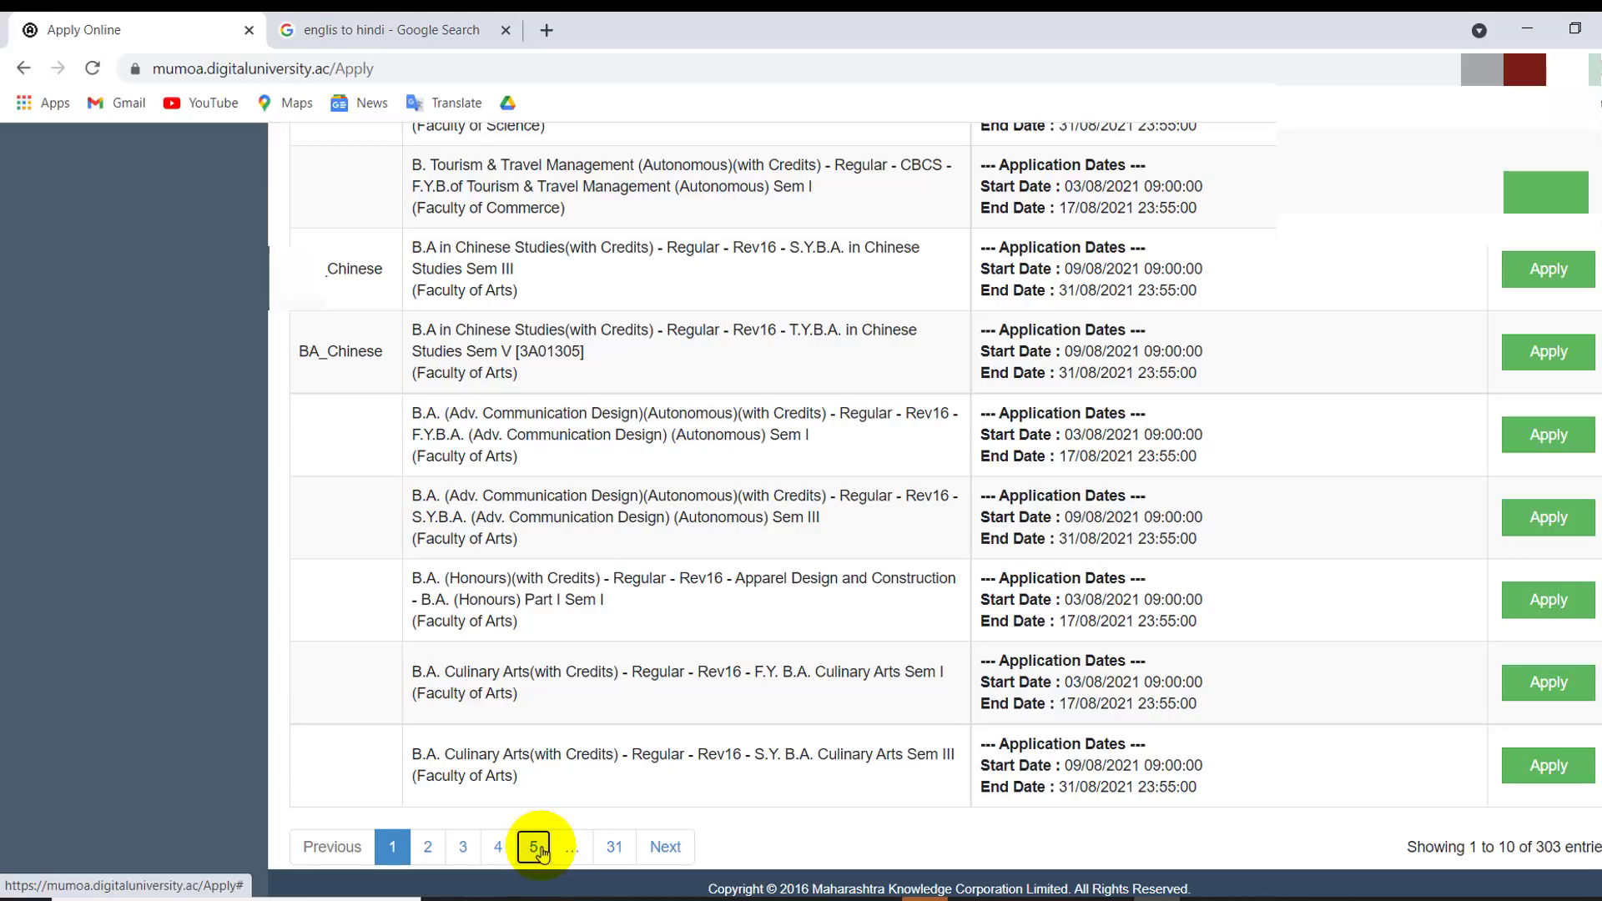
{"action": "left_click", "coordinate": [538, 848]}
{"action": "left_click", "coordinate": [542, 847]}
{"action": "left_click", "coordinate": [544, 848]}
{"action": "left_click", "coordinate": [547, 848]}
{"action": "left_click", "coordinate": [551, 848]}
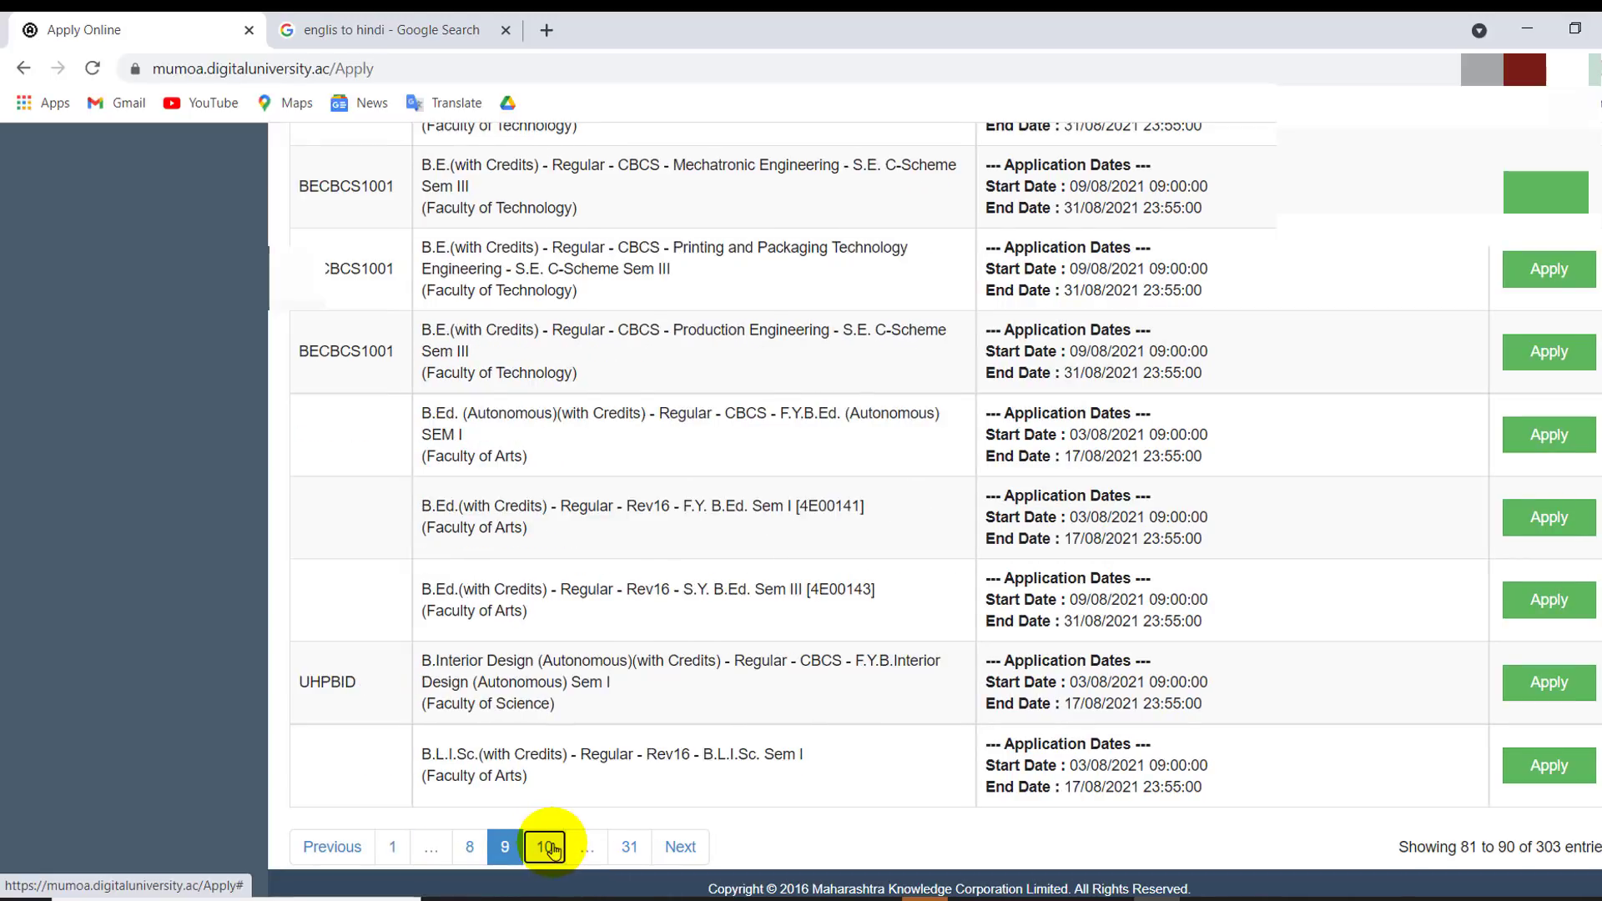
{"action": "left_click", "coordinate": [551, 848]}
{"action": "left_click", "coordinate": [553, 847]}
{"action": "left_click", "coordinate": [554, 847]}
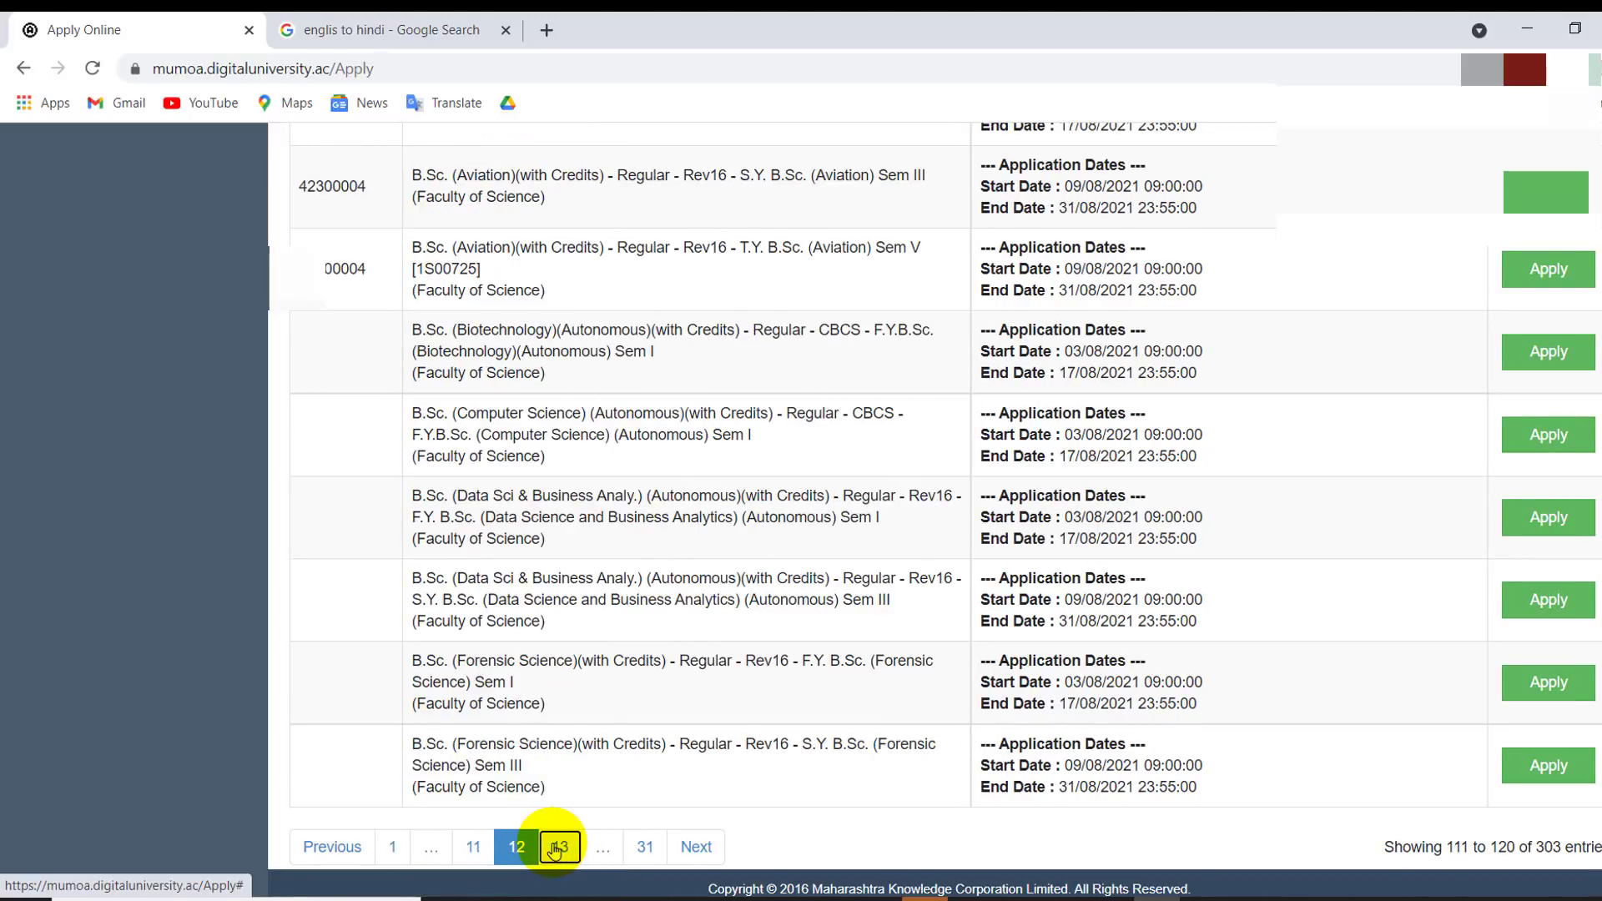
Advance the programme list through page 13 to page 14.
{"action": "scroll", "coordinate": [615, 642], "scroll_direction": "up", "scroll_amount": 1}
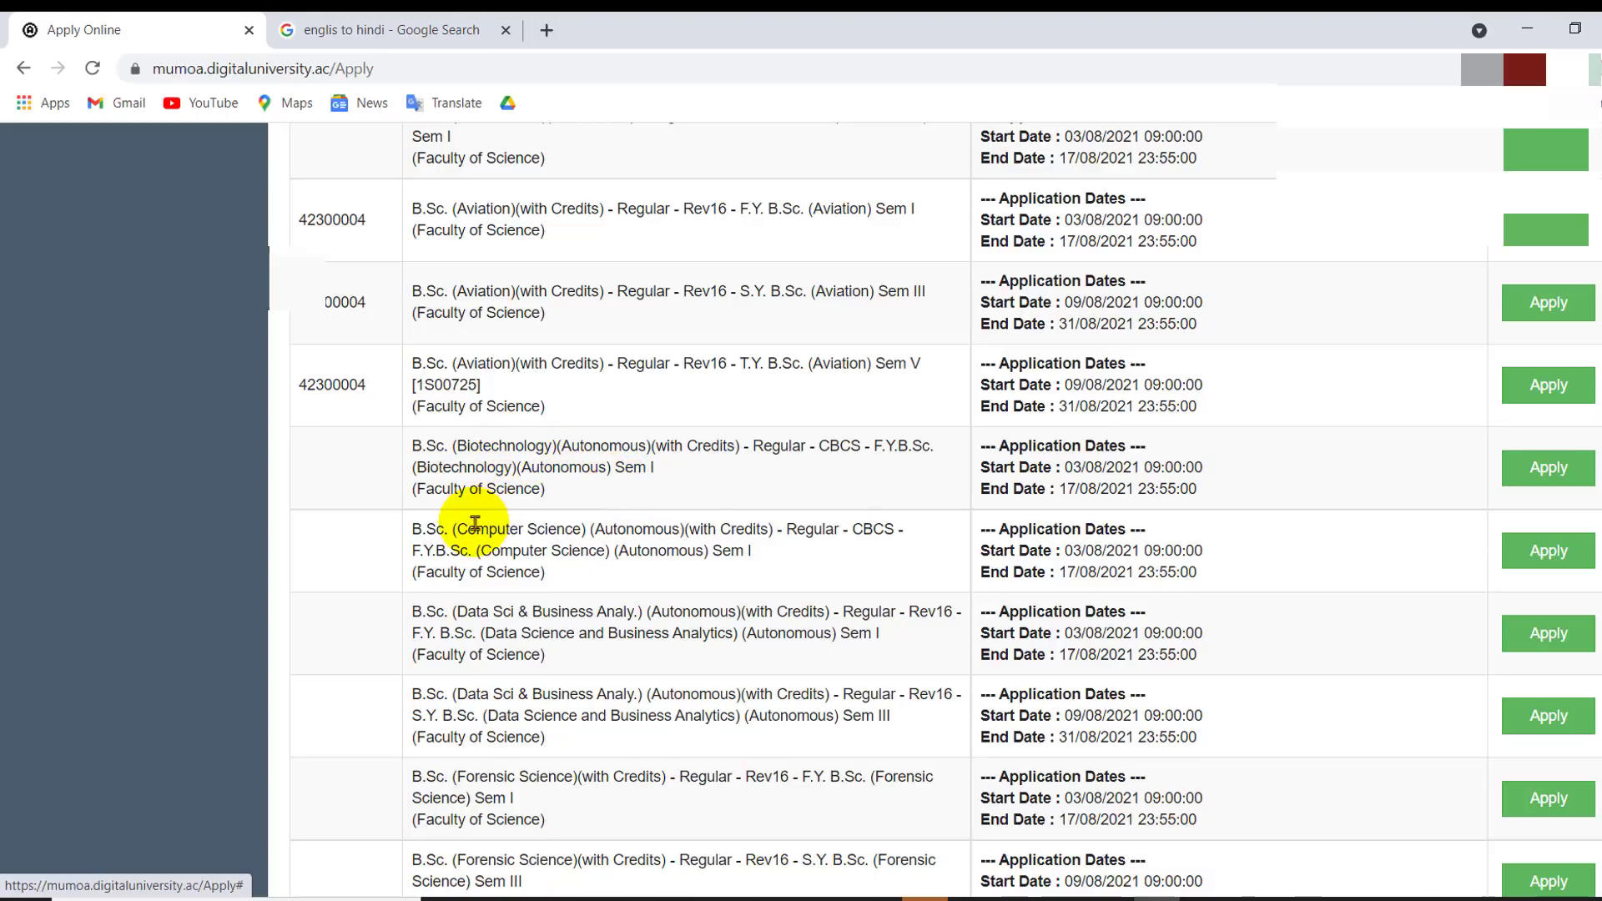
{"action": "left_click_drag", "start_coordinate": [466, 523], "coordinate": [696, 551]}
{"action": "scroll", "coordinate": [668, 634], "scroll_direction": "down", "scroll_amount": 2}
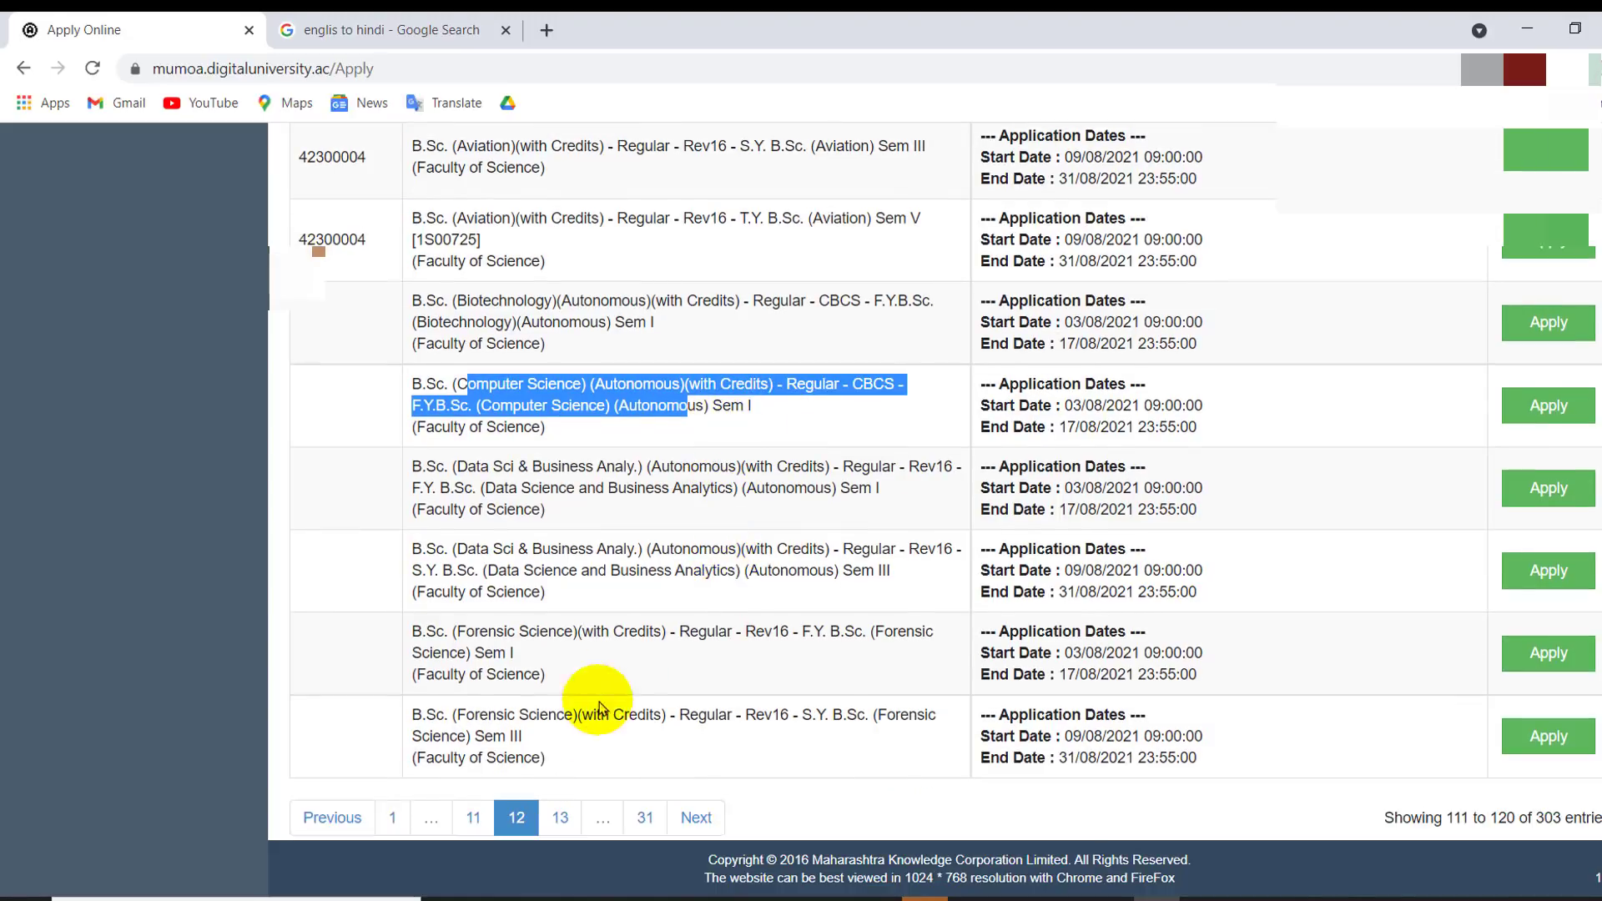
{"action": "left_click", "coordinate": [562, 816]}
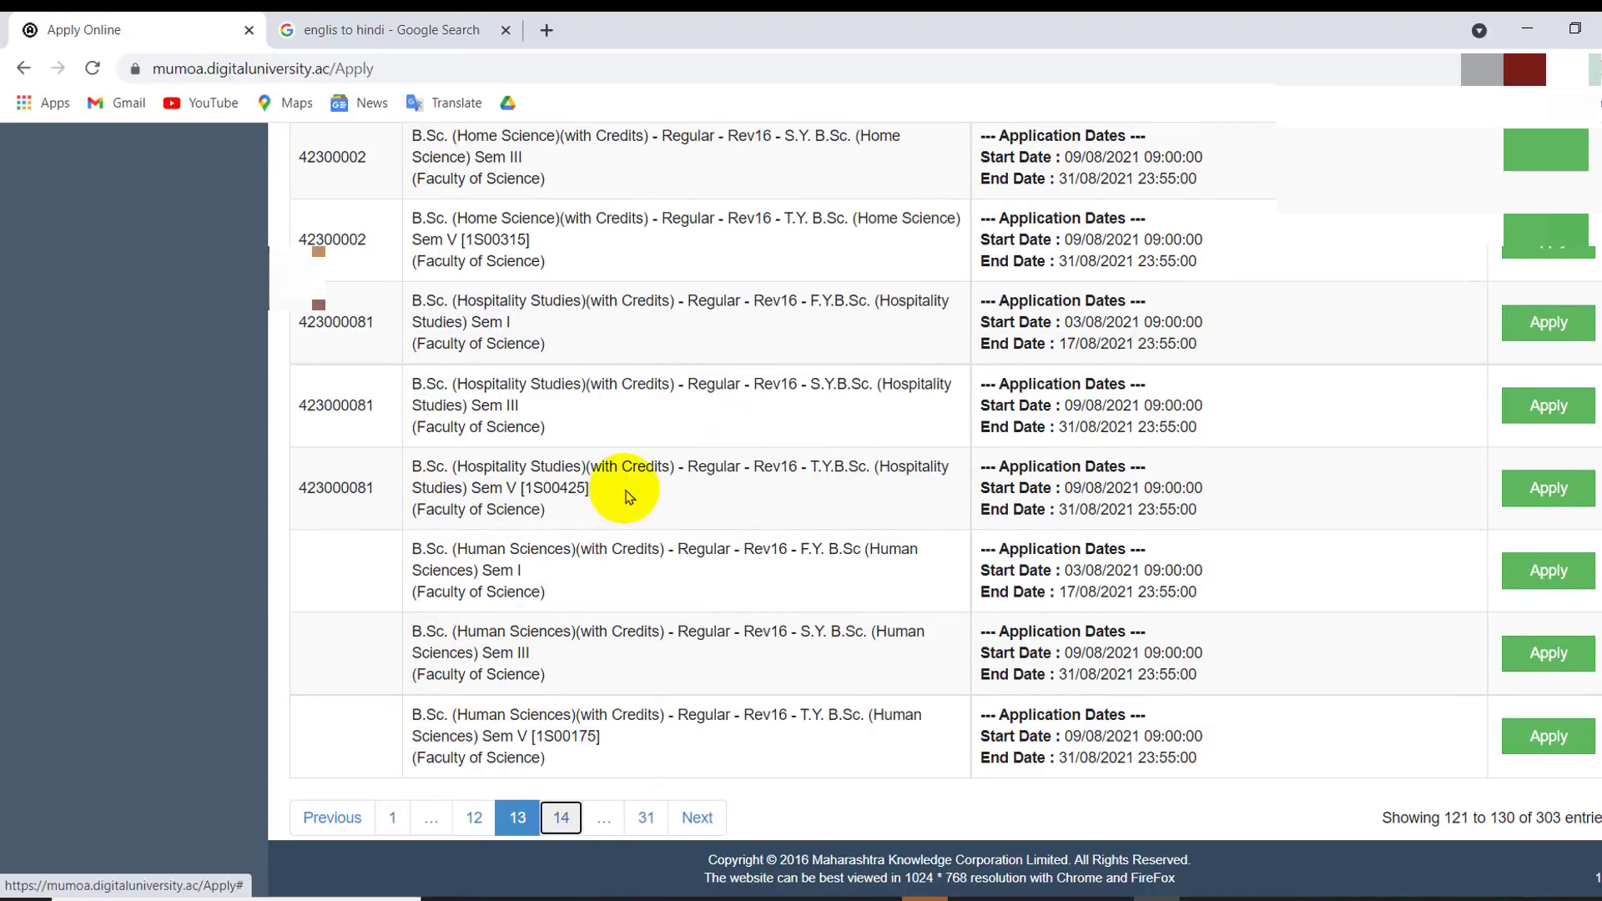
{"action": "scroll", "coordinate": [630, 498], "scroll_direction": "up", "scroll_amount": 3}
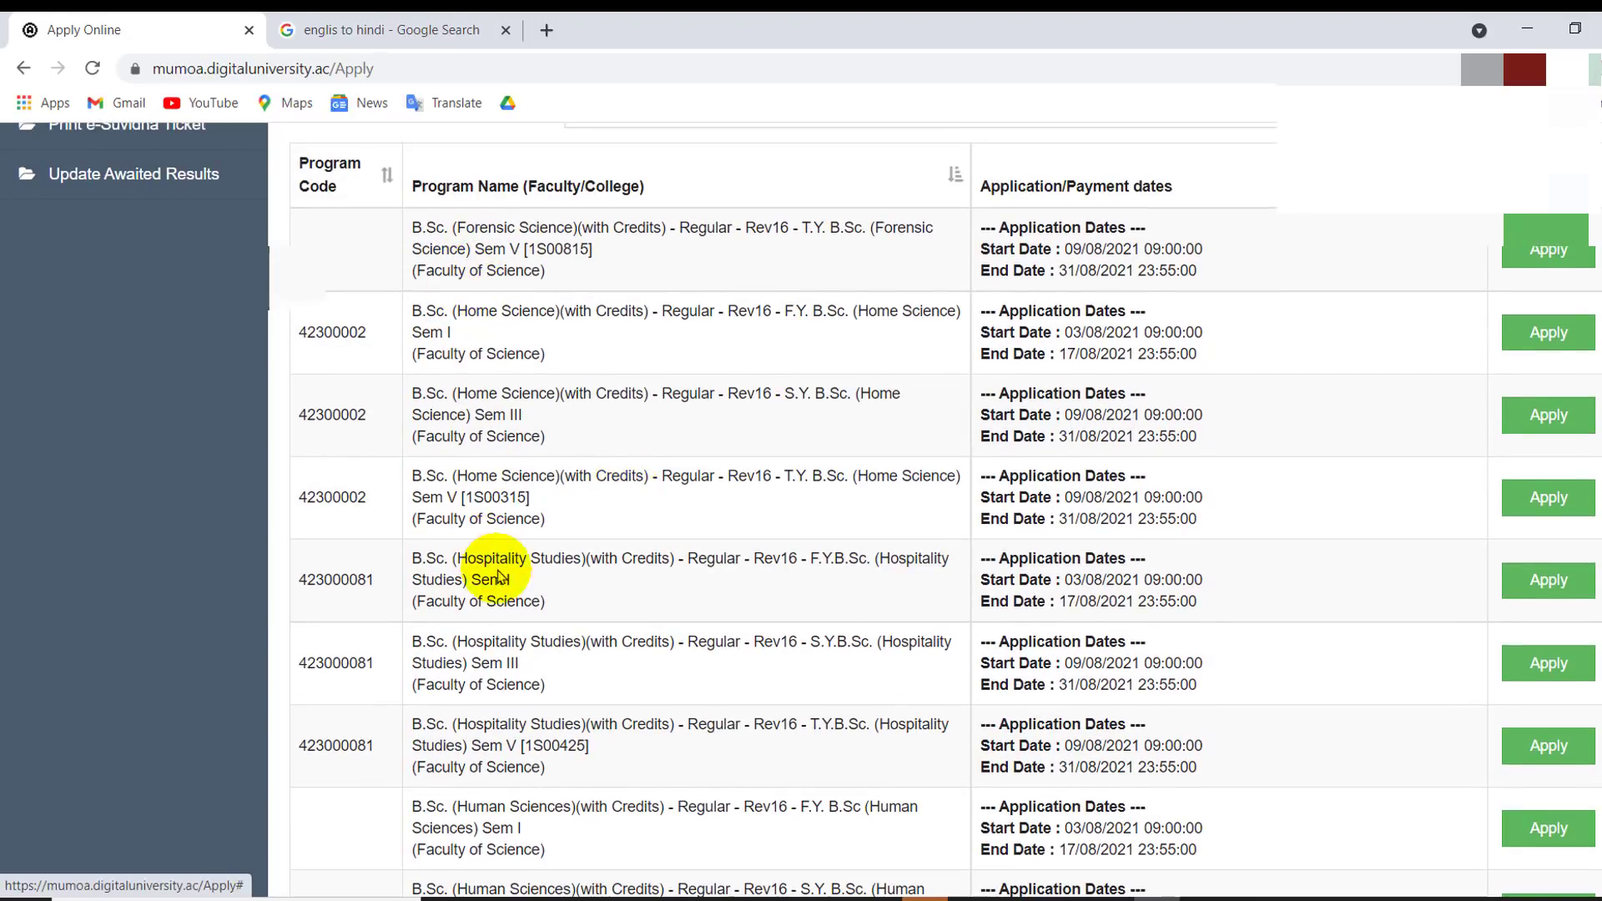
{"action": "scroll", "coordinate": [508, 613], "scroll_direction": "down", "scroll_amount": 3}
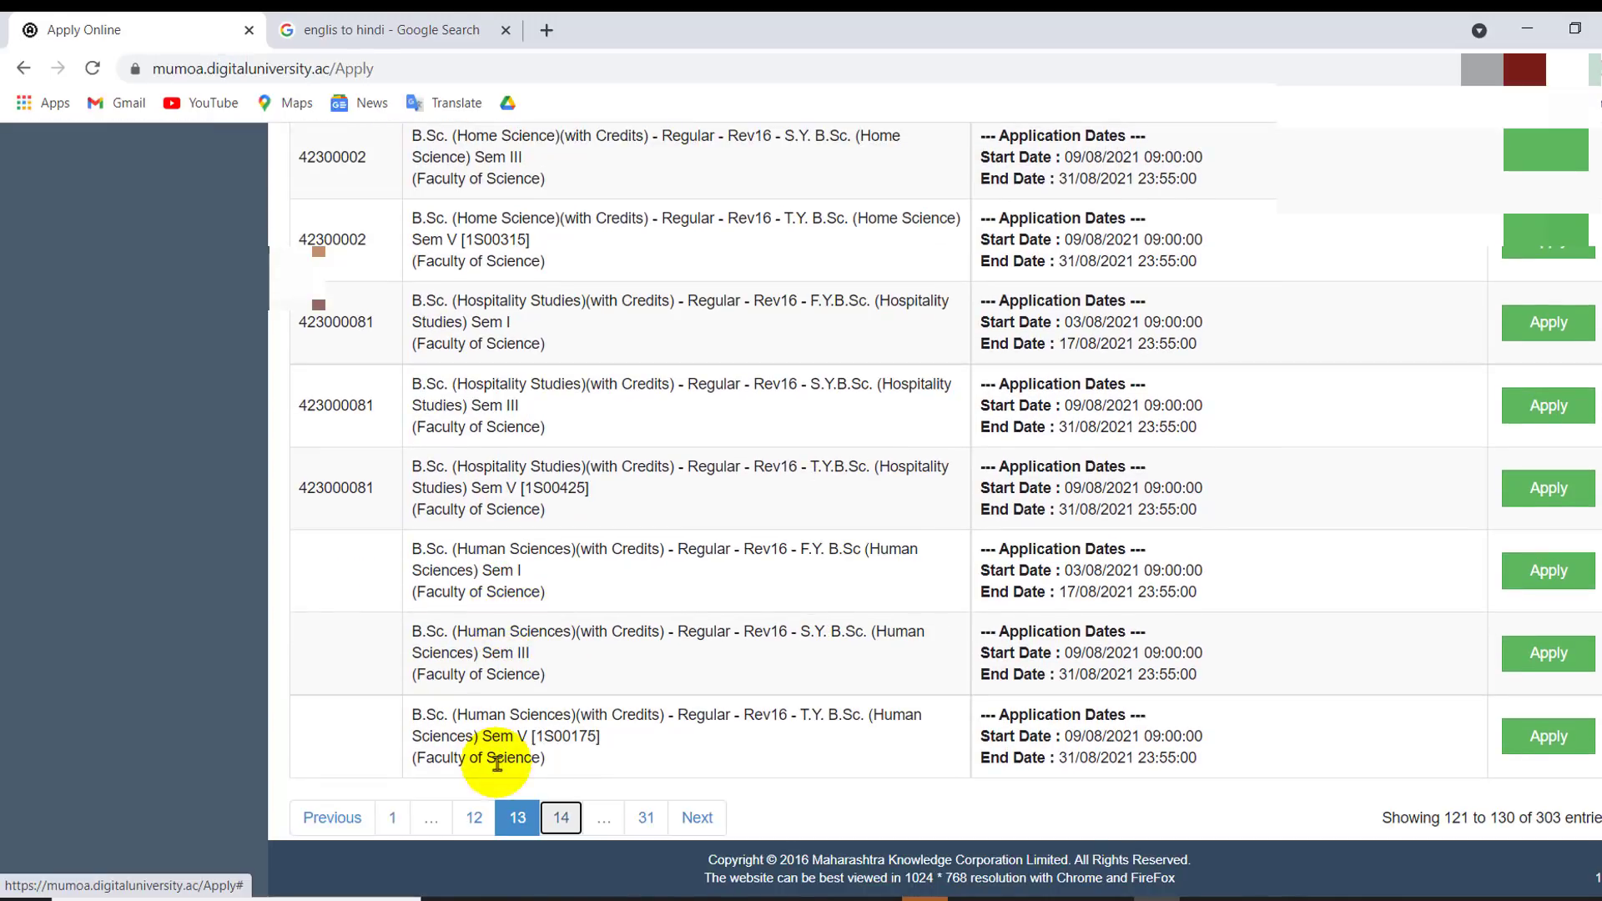
{"action": "left_click", "coordinate": [561, 818]}
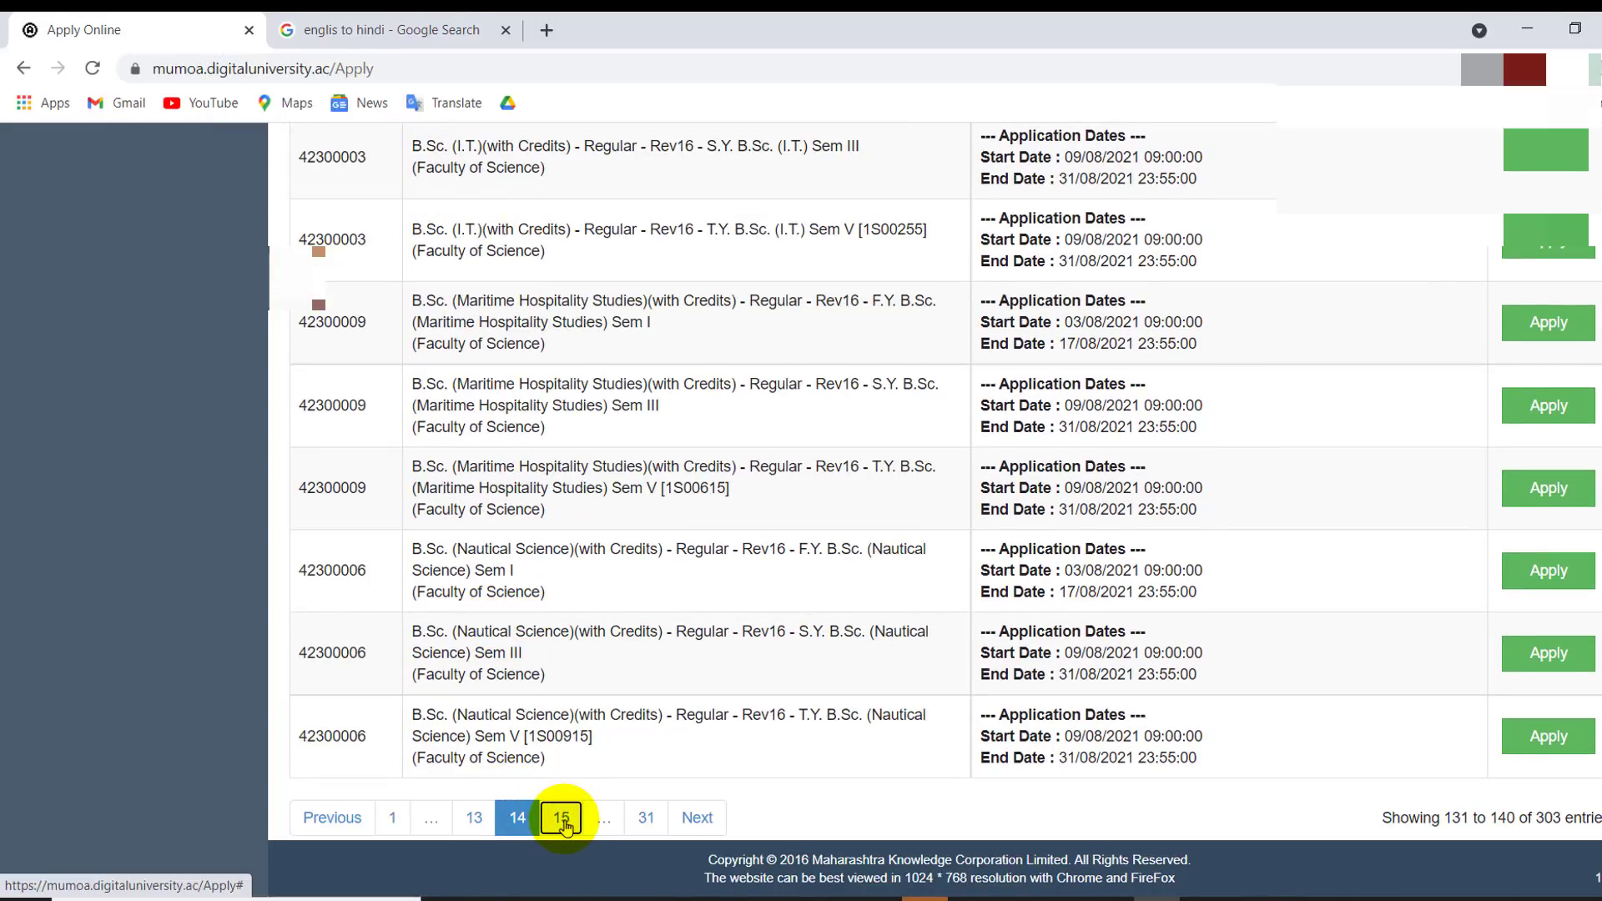
Apply for B.Sc. (I.T.) (Autonomous) F.Y.B.Sc. (I.T.) Sem I from page 14.
{"action": "scroll", "coordinate": [492, 542], "scroll_direction": "up", "scroll_amount": 1}
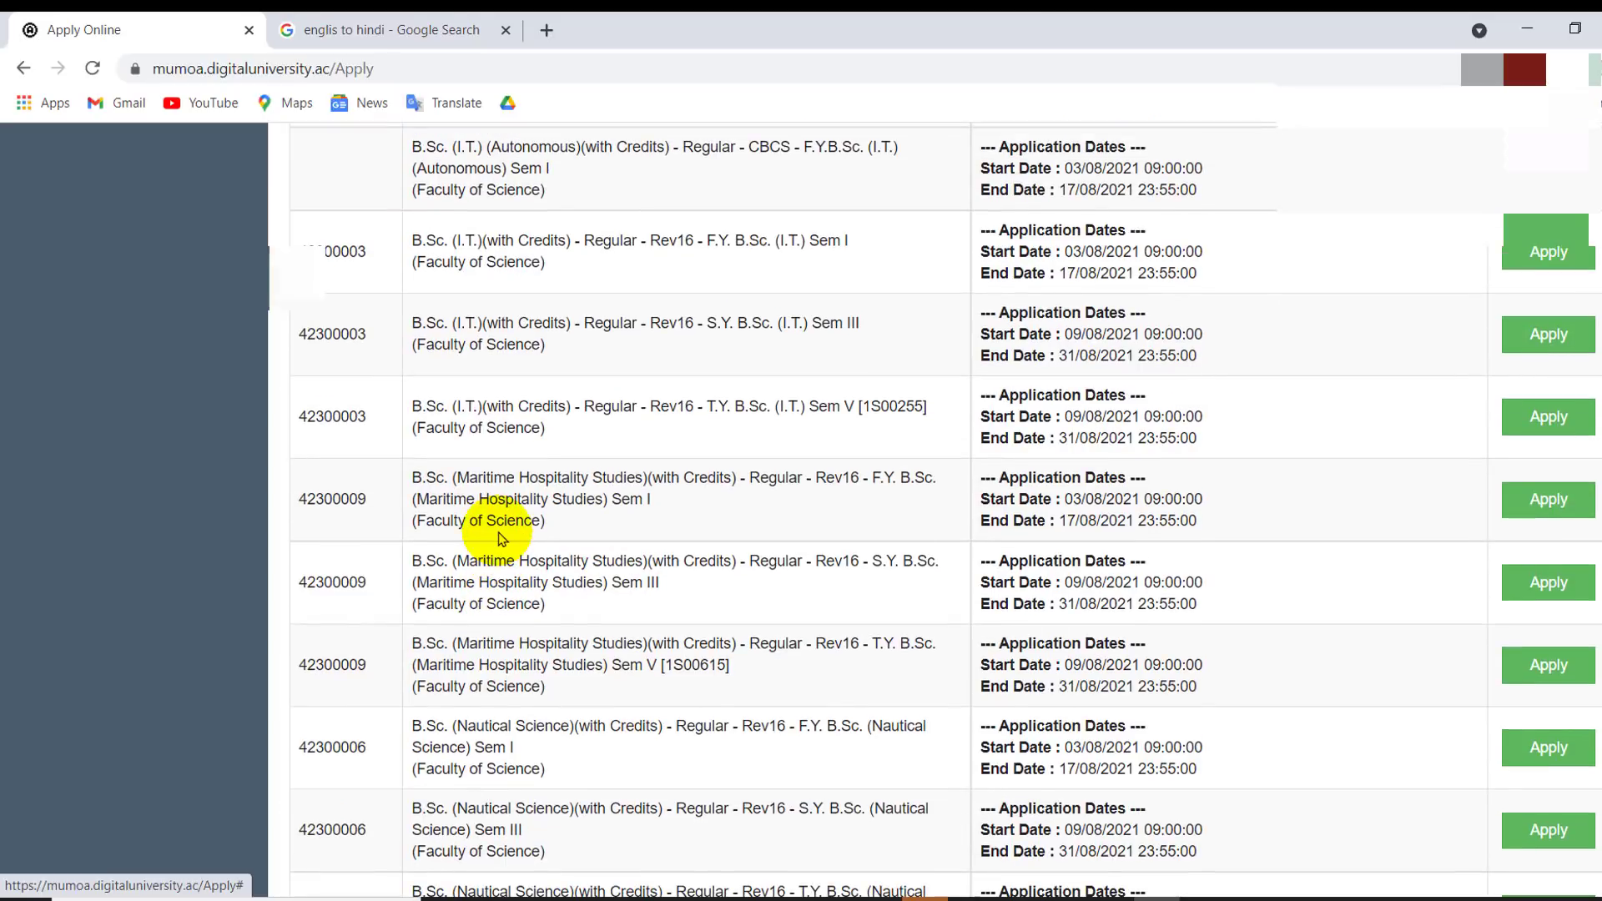
{"action": "scroll", "coordinate": [394, 662], "scroll_direction": "down", "scroll_amount": 2}
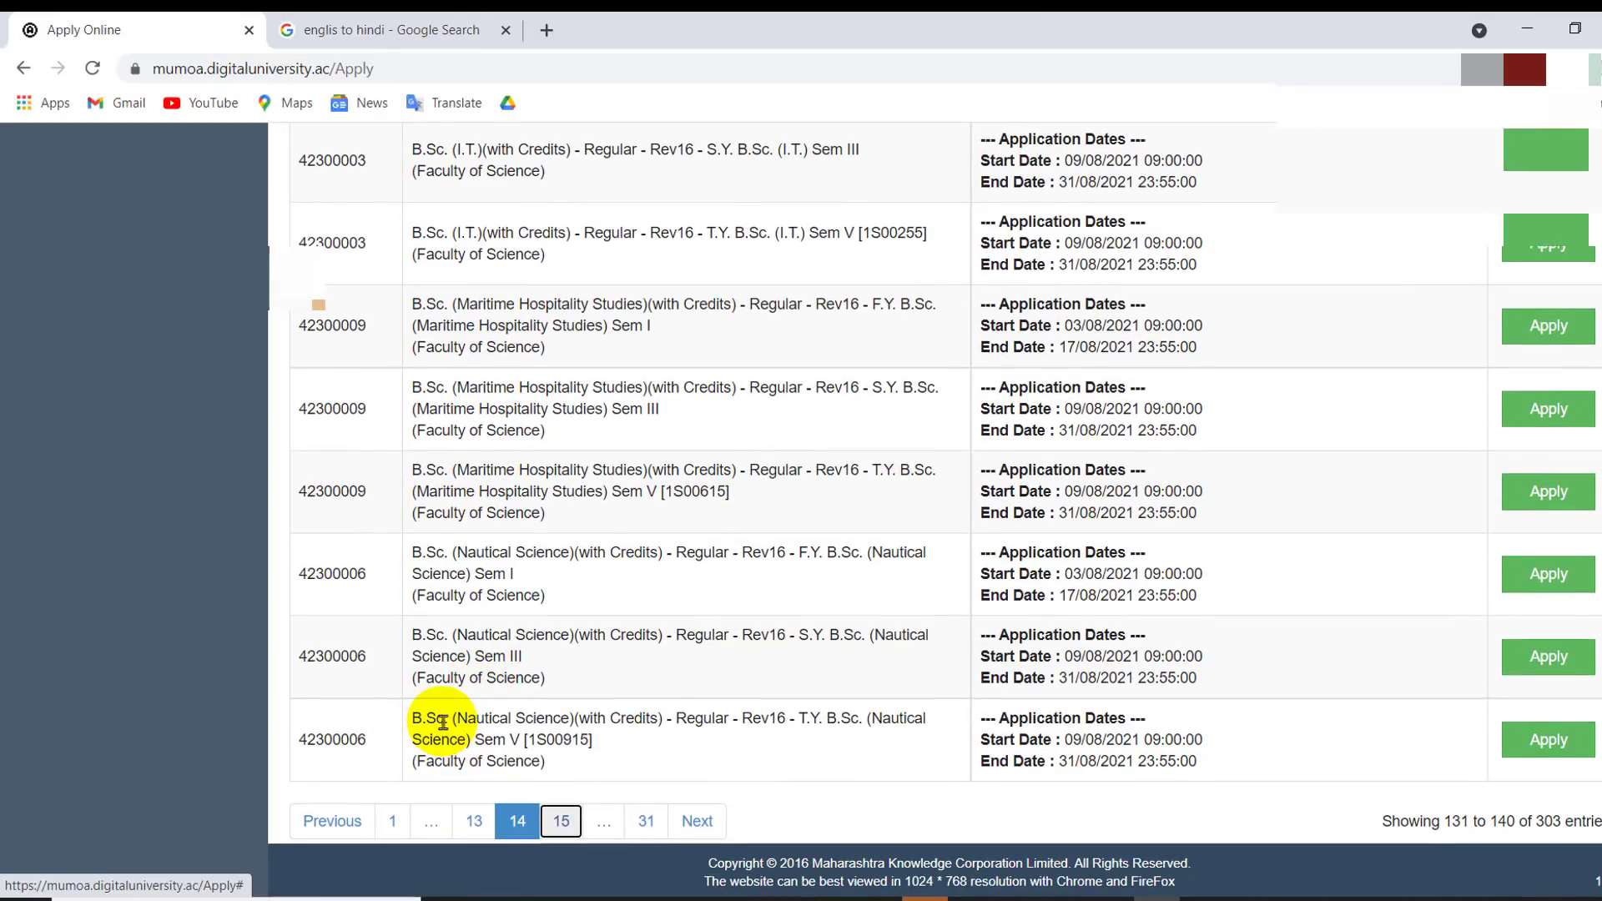
{"action": "left_click_drag", "start_coordinate": [443, 722], "coordinate": [553, 765]}
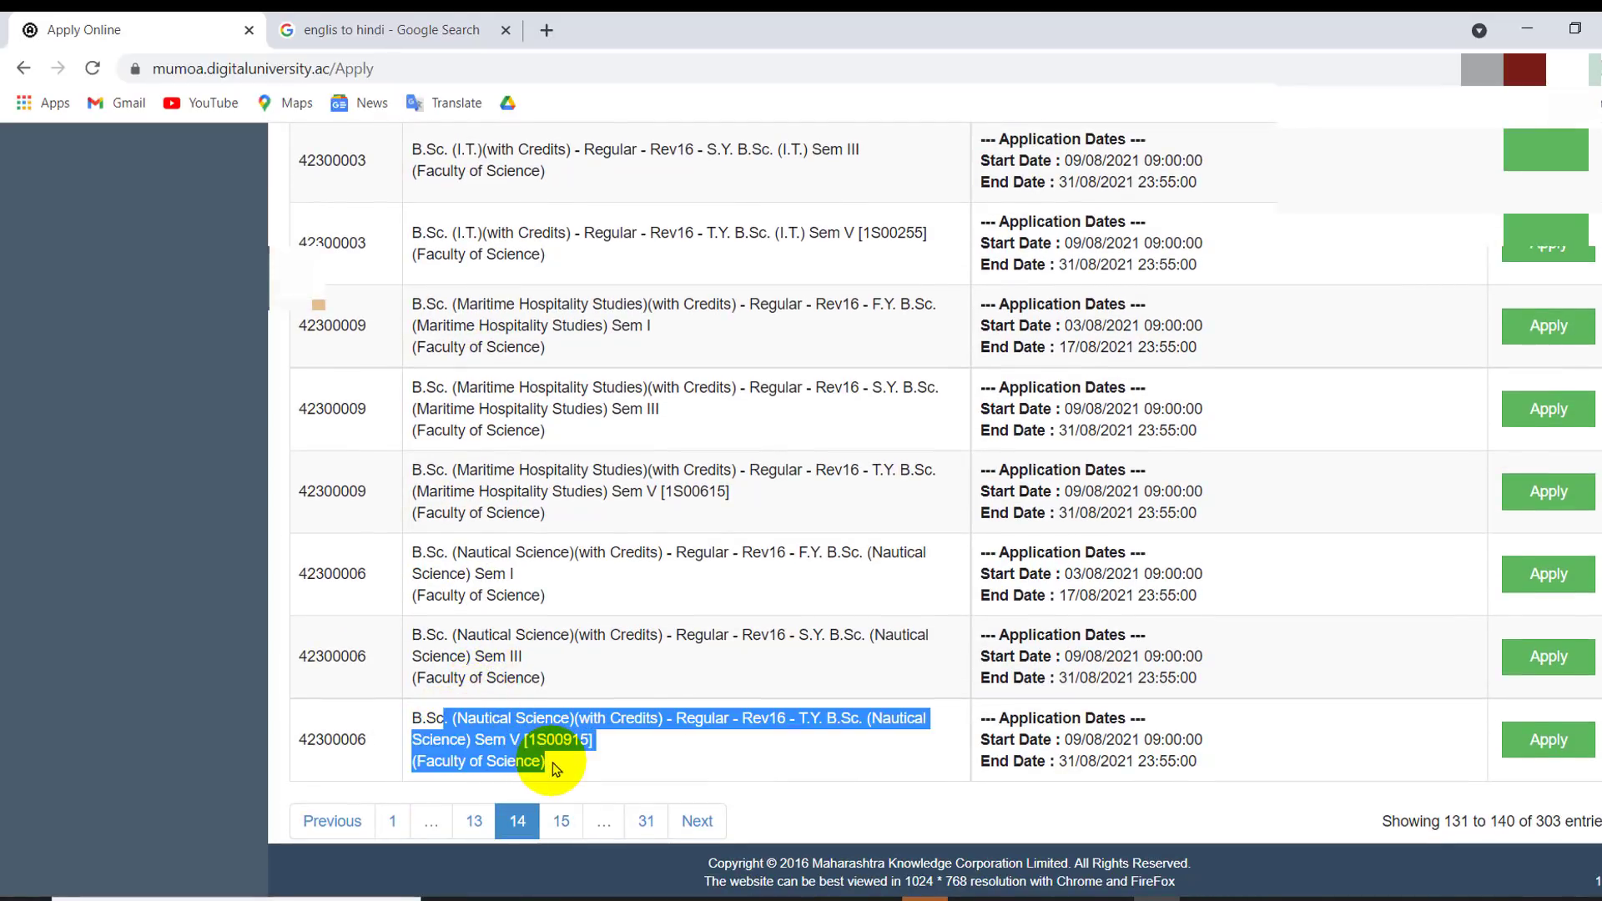
{"action": "left_click", "coordinate": [527, 627]}
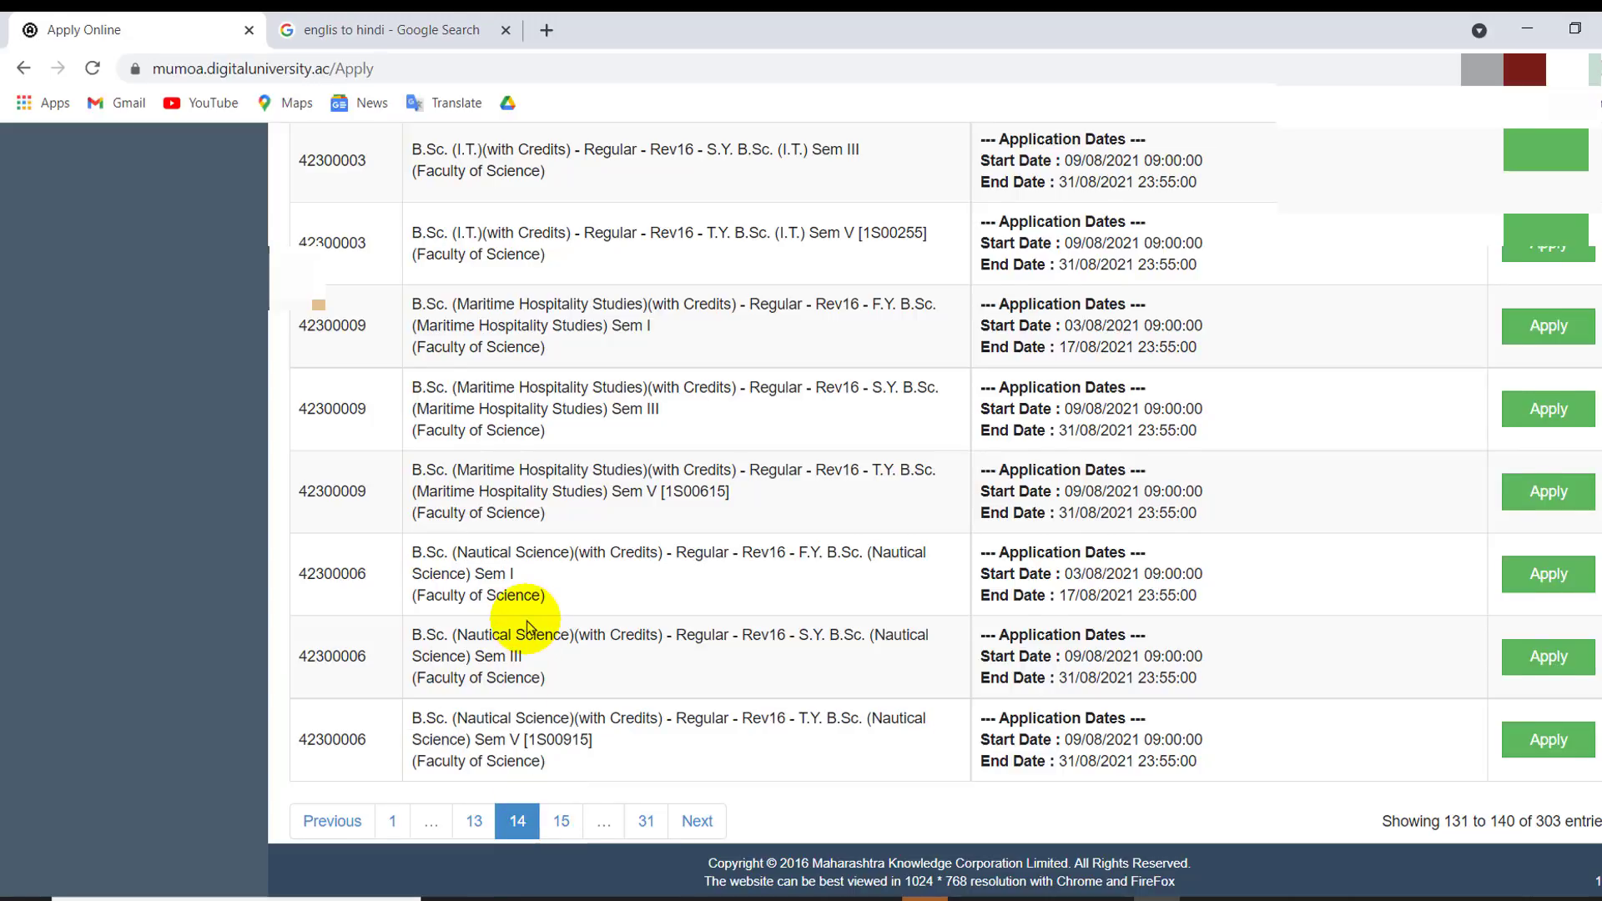
{"action": "scroll", "coordinate": [527, 627], "scroll_direction": "up", "scroll_amount": 4}
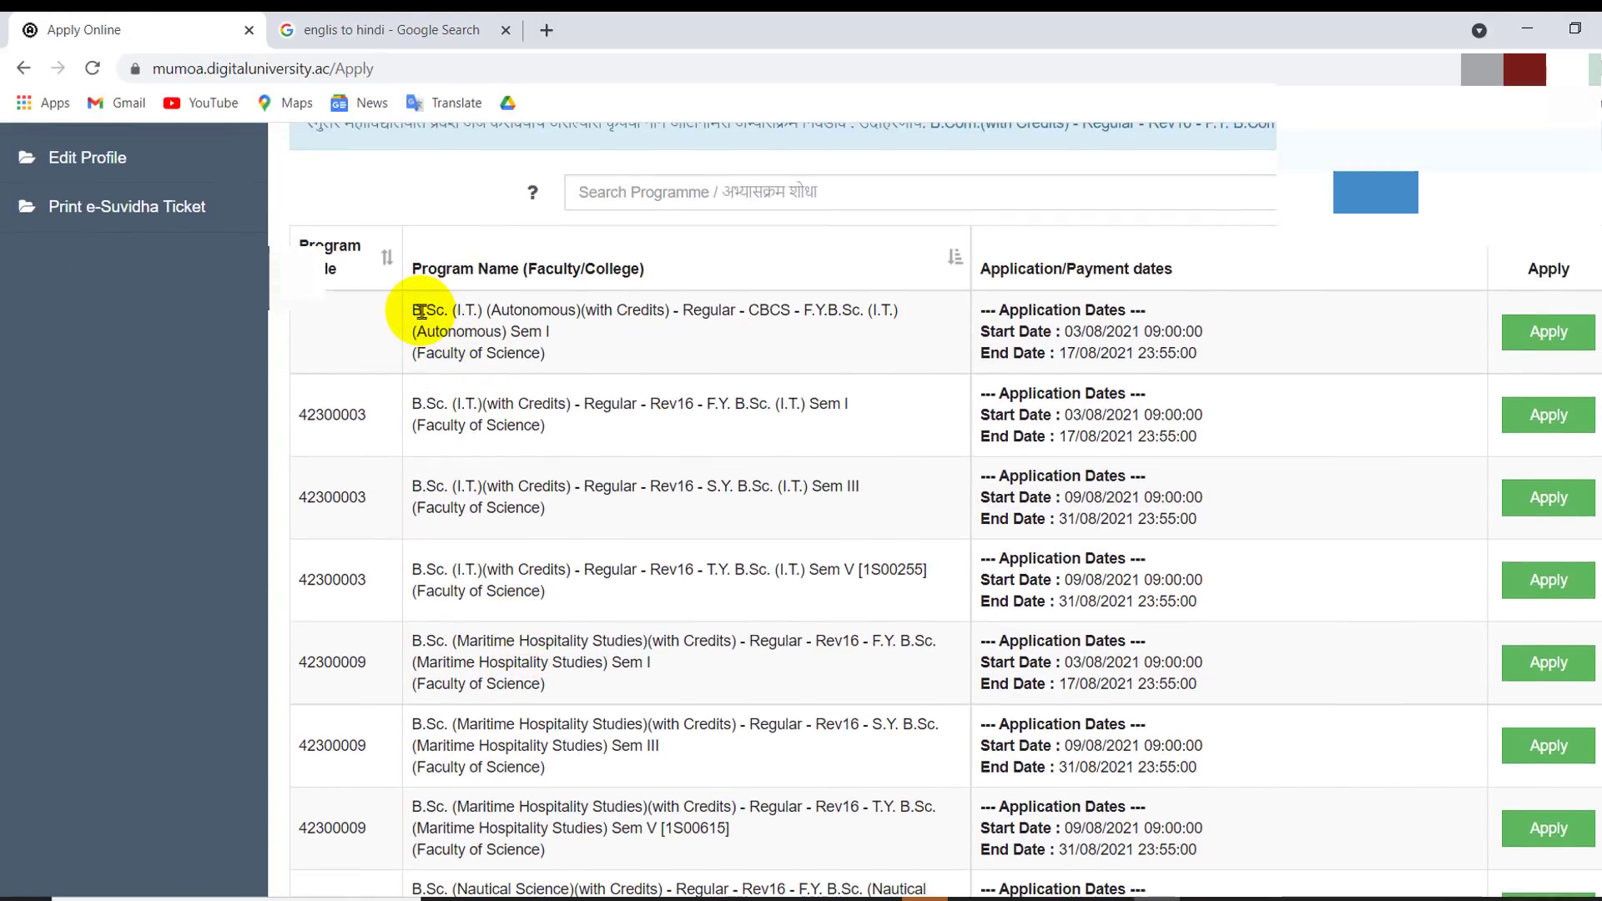
{"action": "left_click_drag", "start_coordinate": [421, 312], "coordinate": [652, 314]}
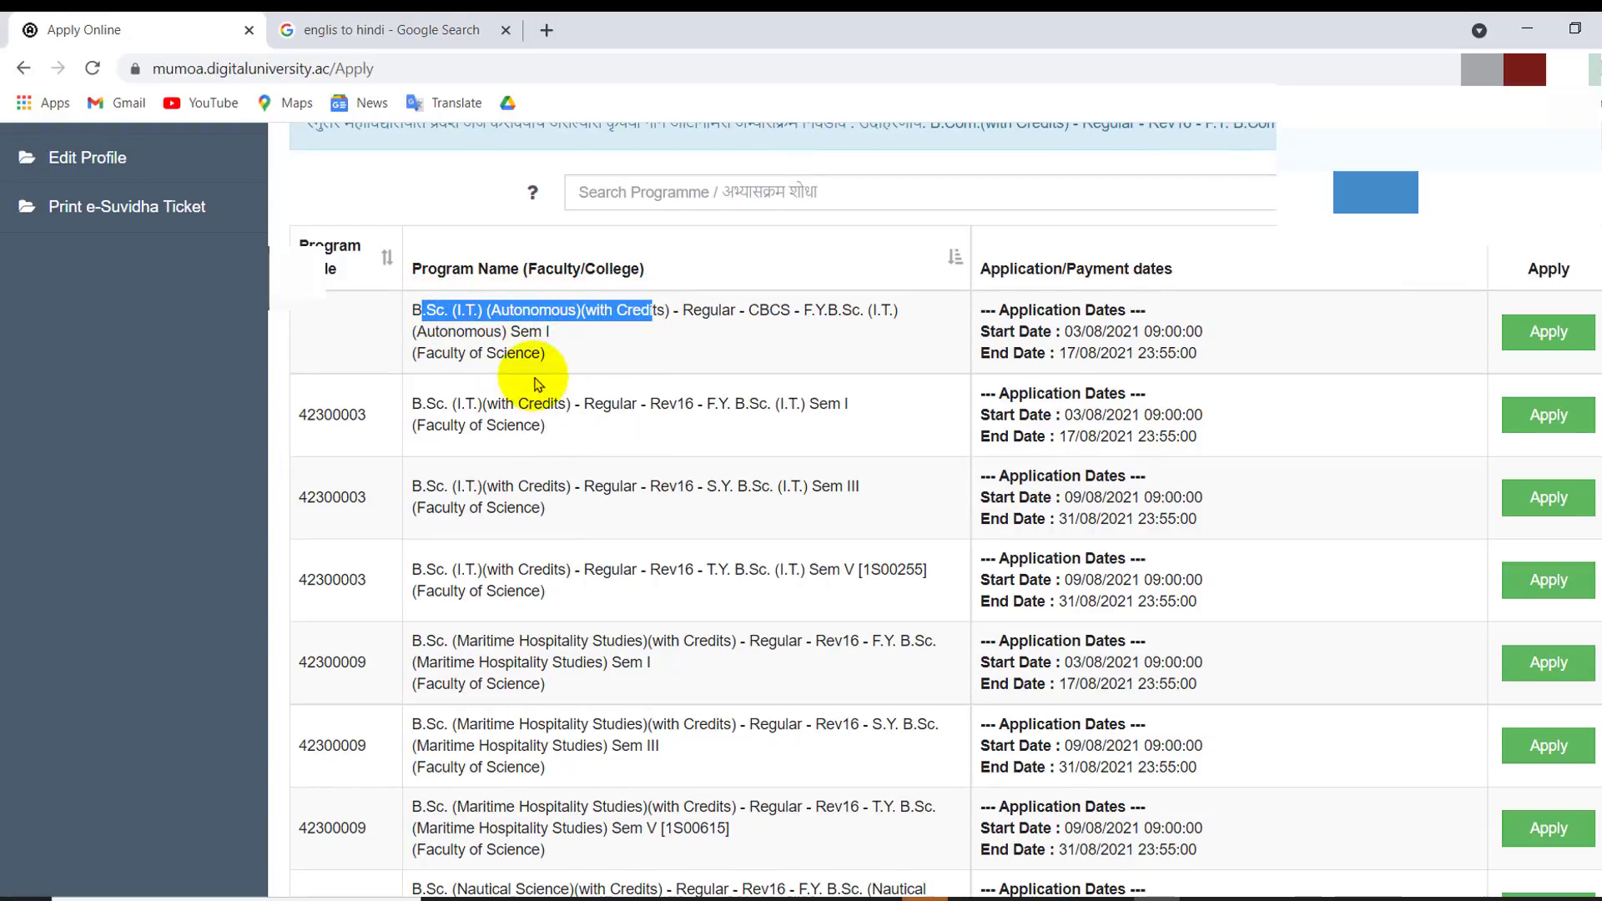
{"action": "left_click", "coordinate": [1539, 333]}
Accept the eligibility criteria and scan the College List past St. Xavier's and Hindi Vidya Prachar.
{"action": "left_click", "coordinate": [1119, 759]}
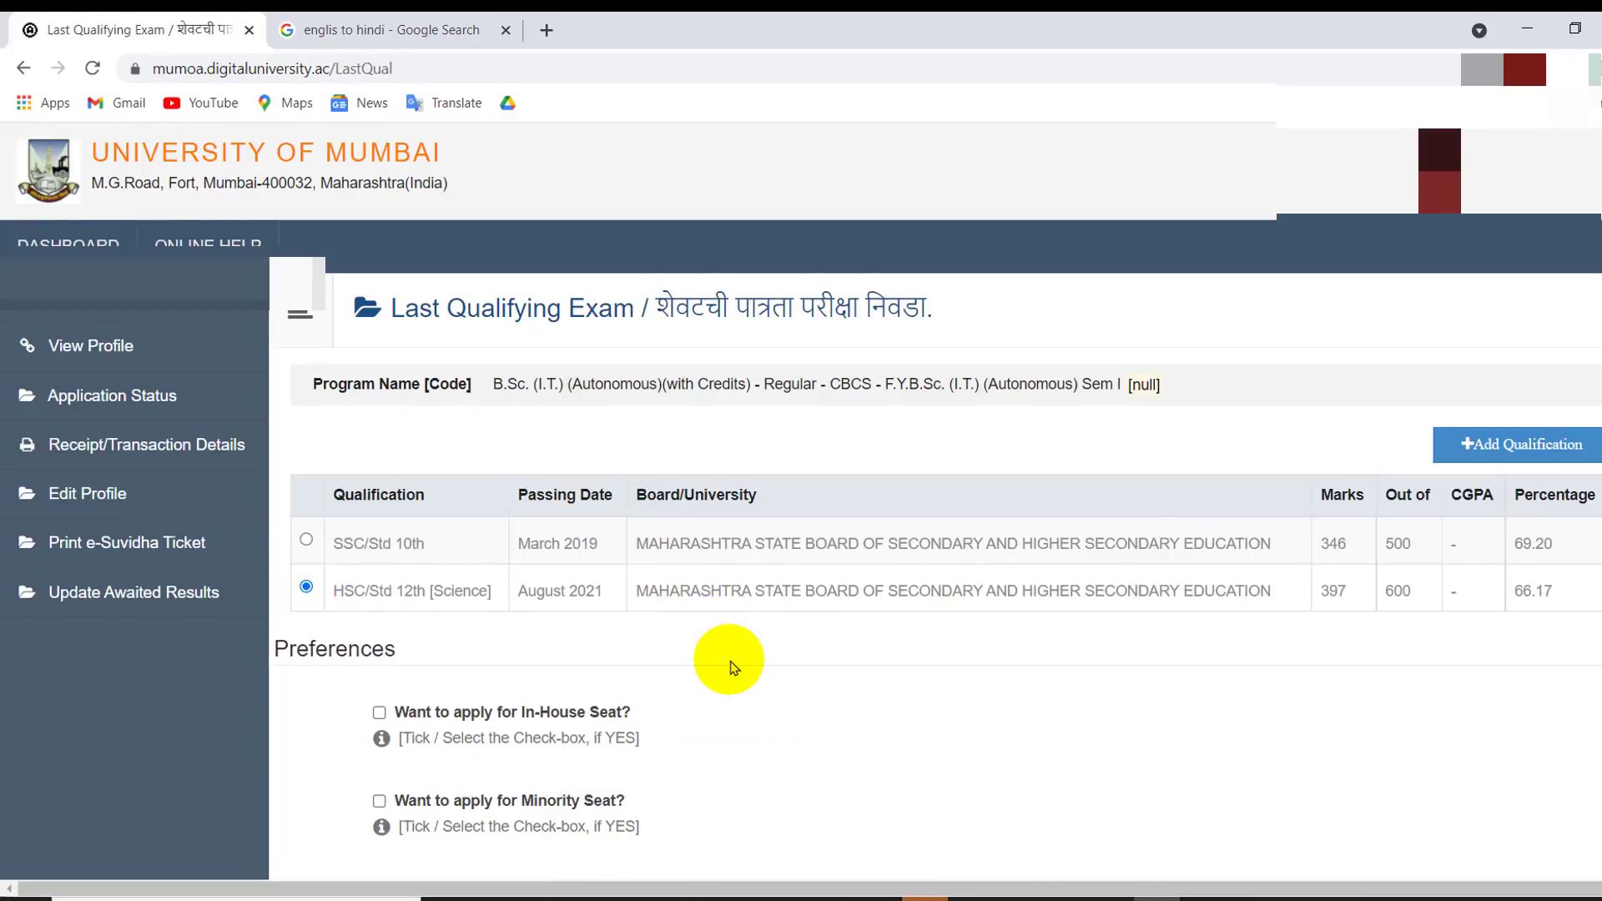
{"action": "scroll", "coordinate": [733, 662], "scroll_direction": "down", "scroll_amount": 2}
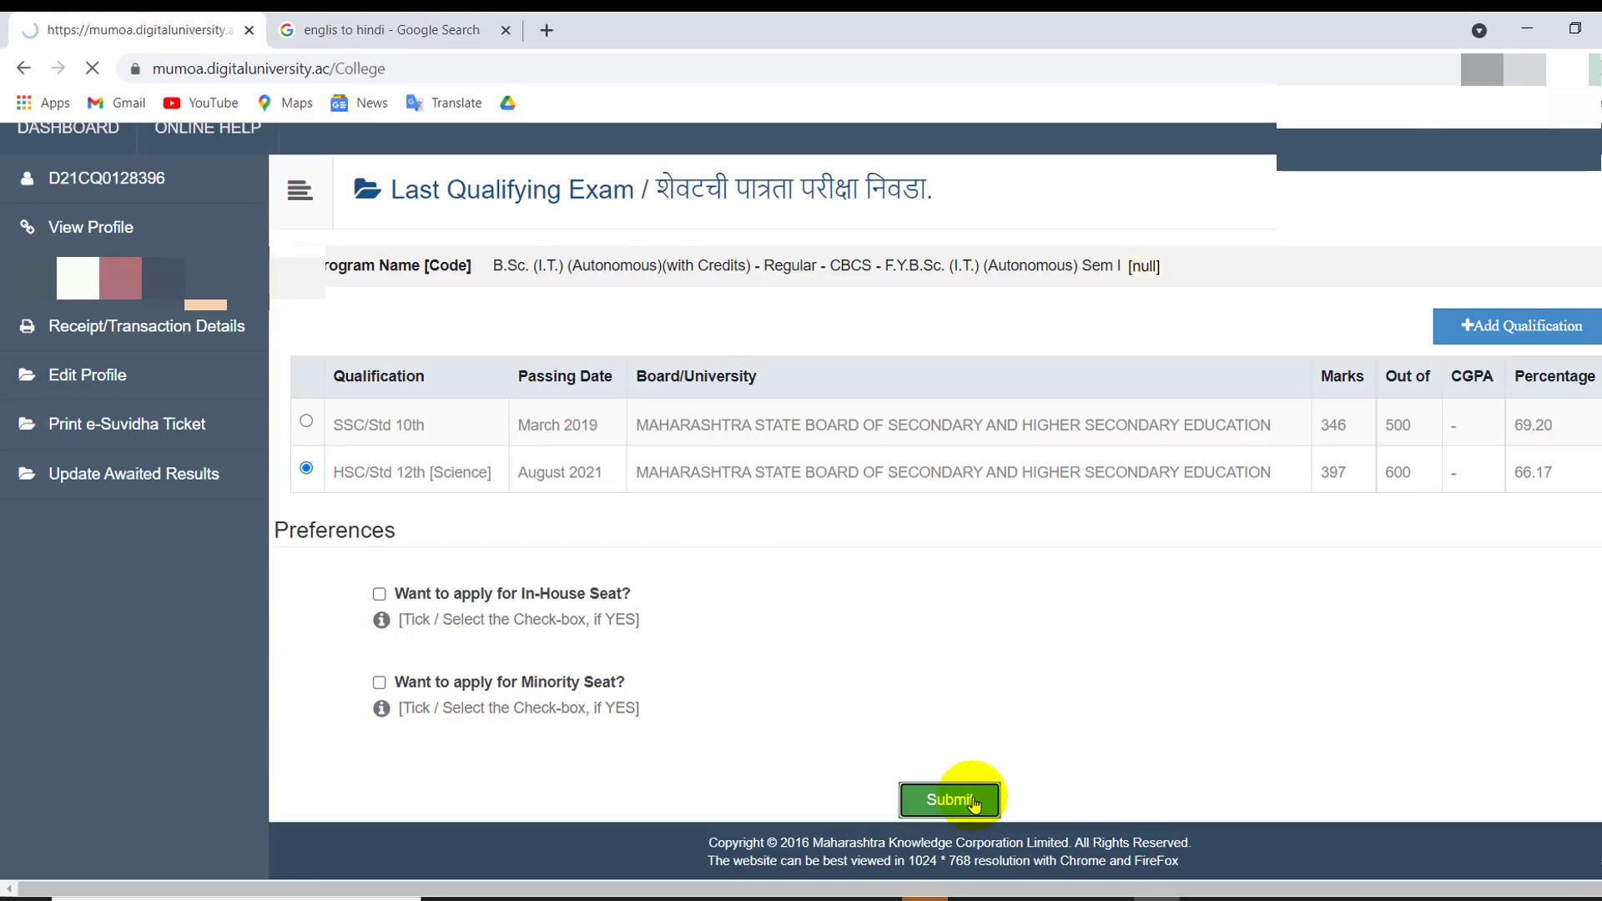
{"action": "scroll", "coordinate": [525, 755], "scroll_direction": "down", "scroll_amount": 6}
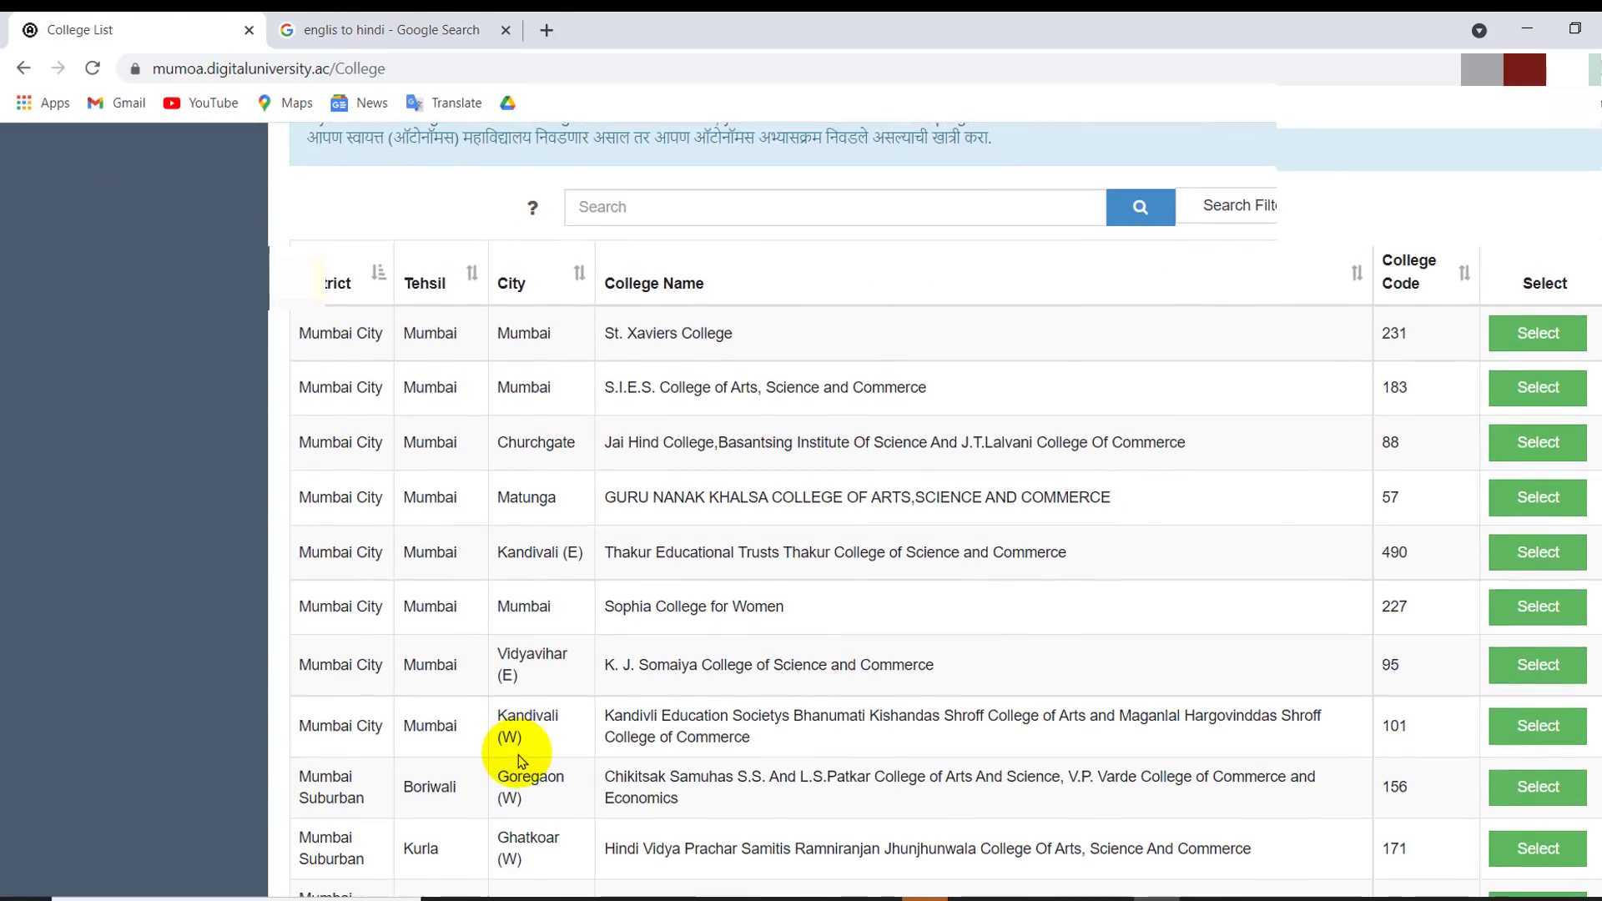
{"action": "scroll", "coordinate": [524, 758], "scroll_direction": "down", "scroll_amount": 1}
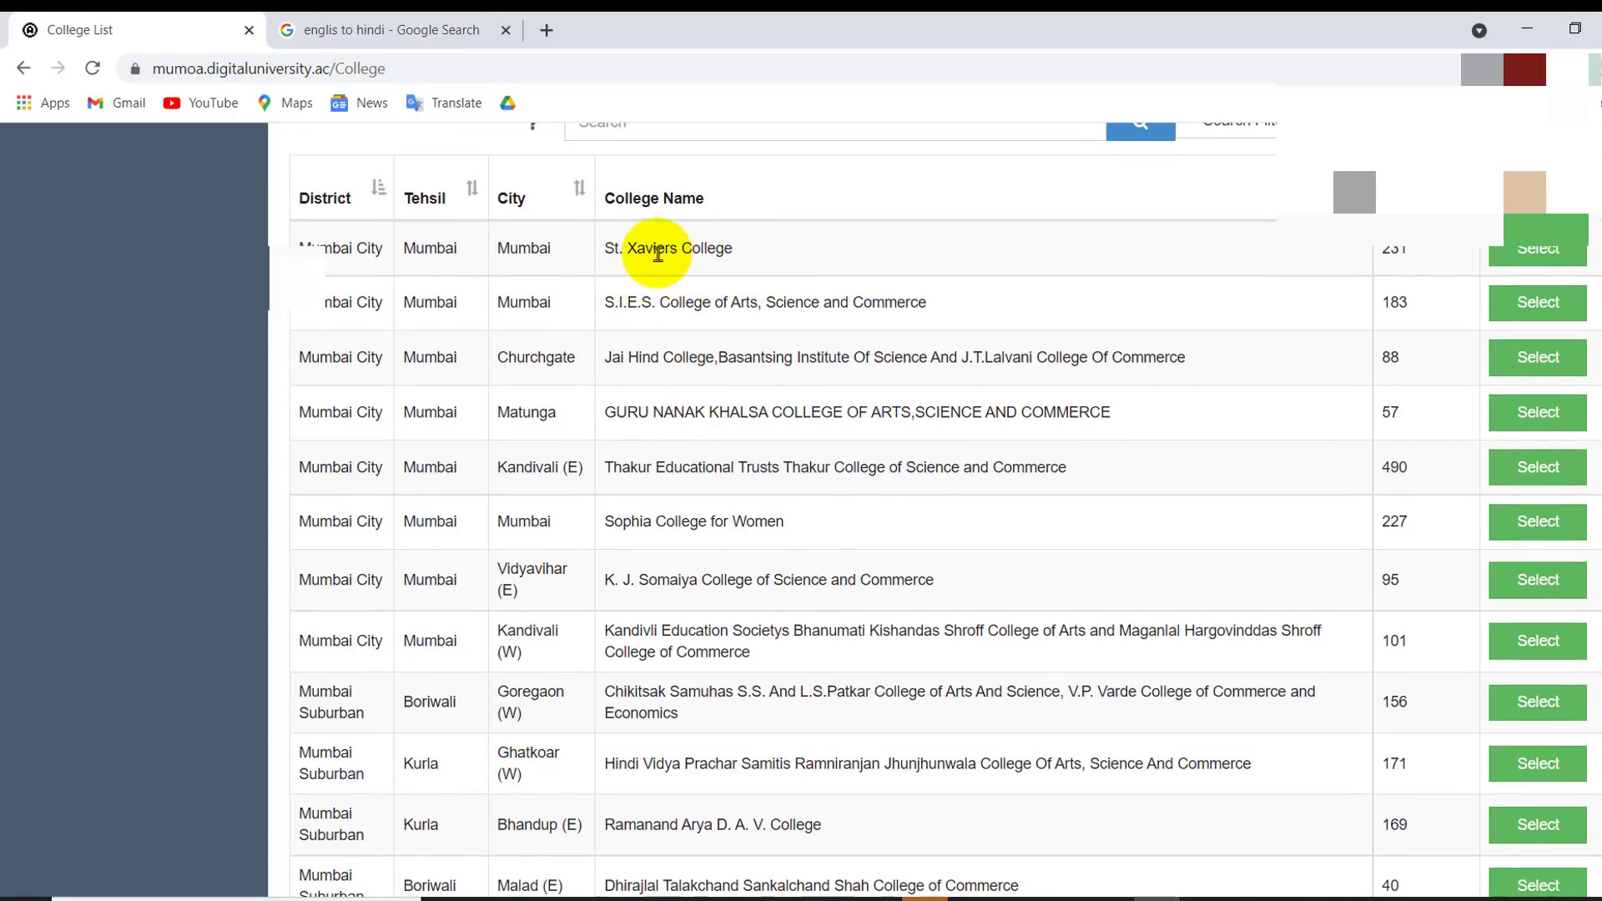
{"action": "left_click_drag", "start_coordinate": [636, 247], "coordinate": [755, 244]}
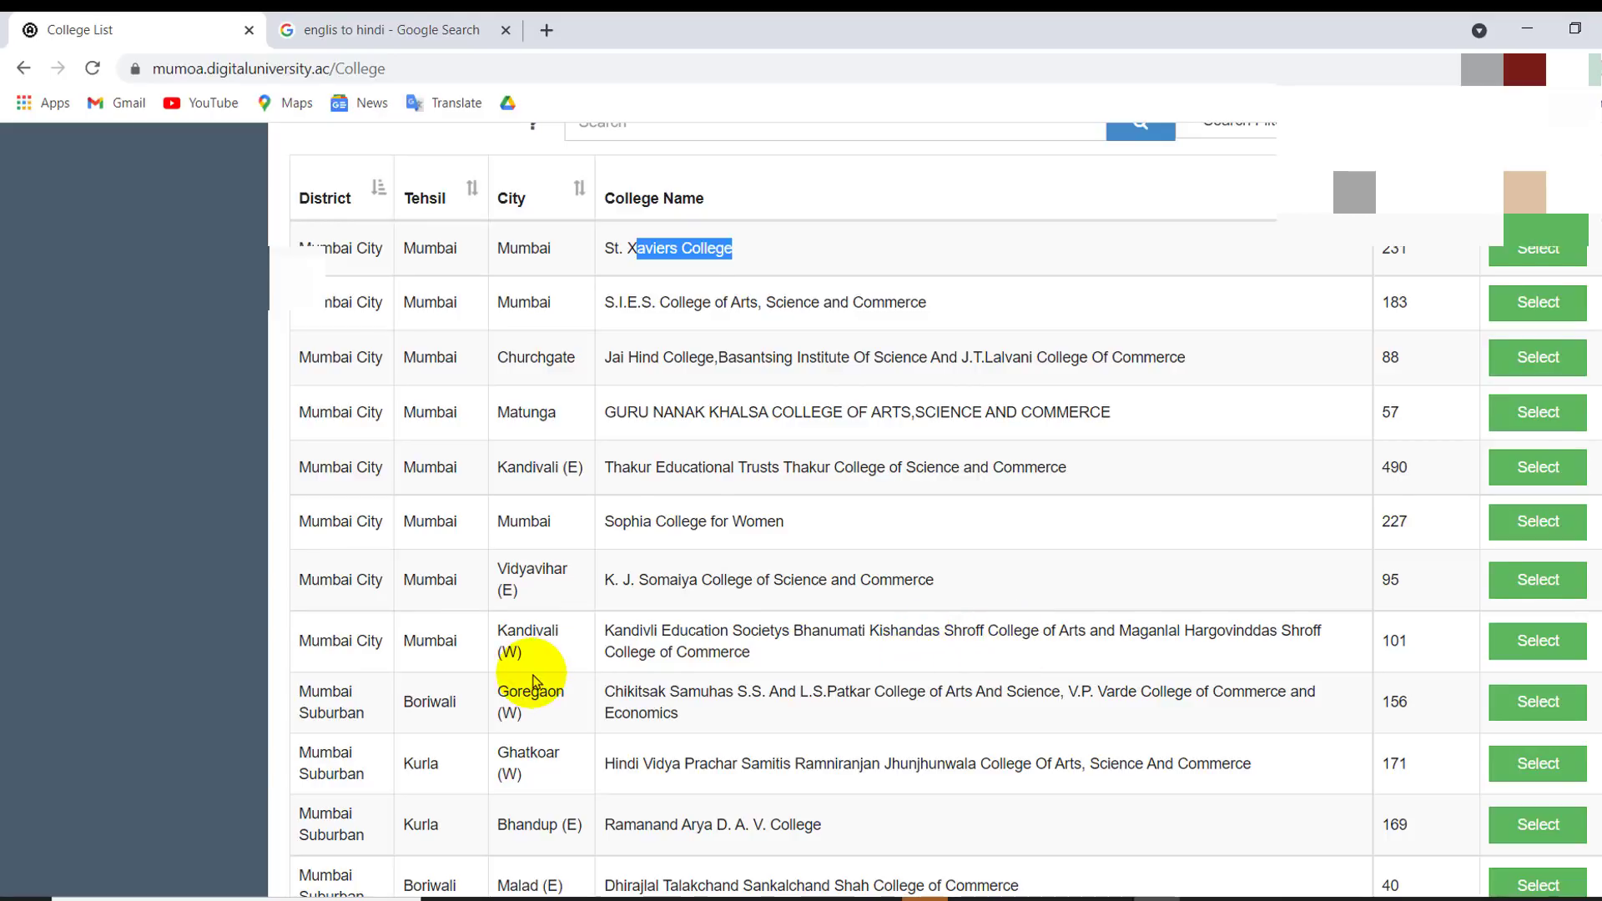
{"action": "scroll", "coordinate": [526, 662], "scroll_direction": "down", "scroll_amount": 2}
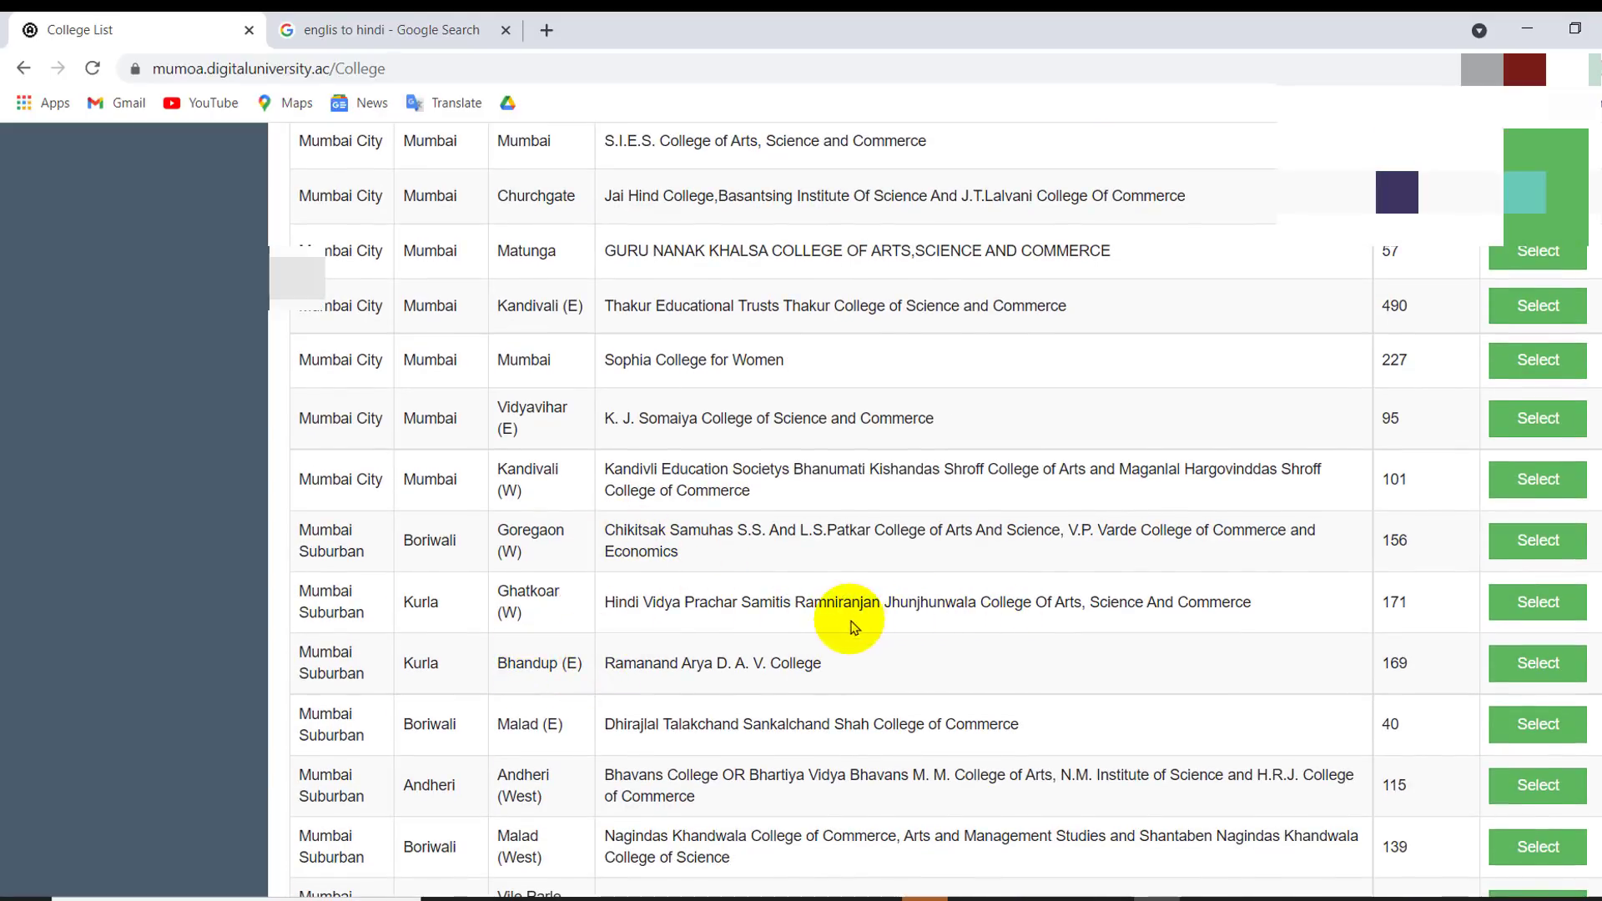
{"action": "left_click_drag", "start_coordinate": [920, 601], "coordinate": [1074, 602]}
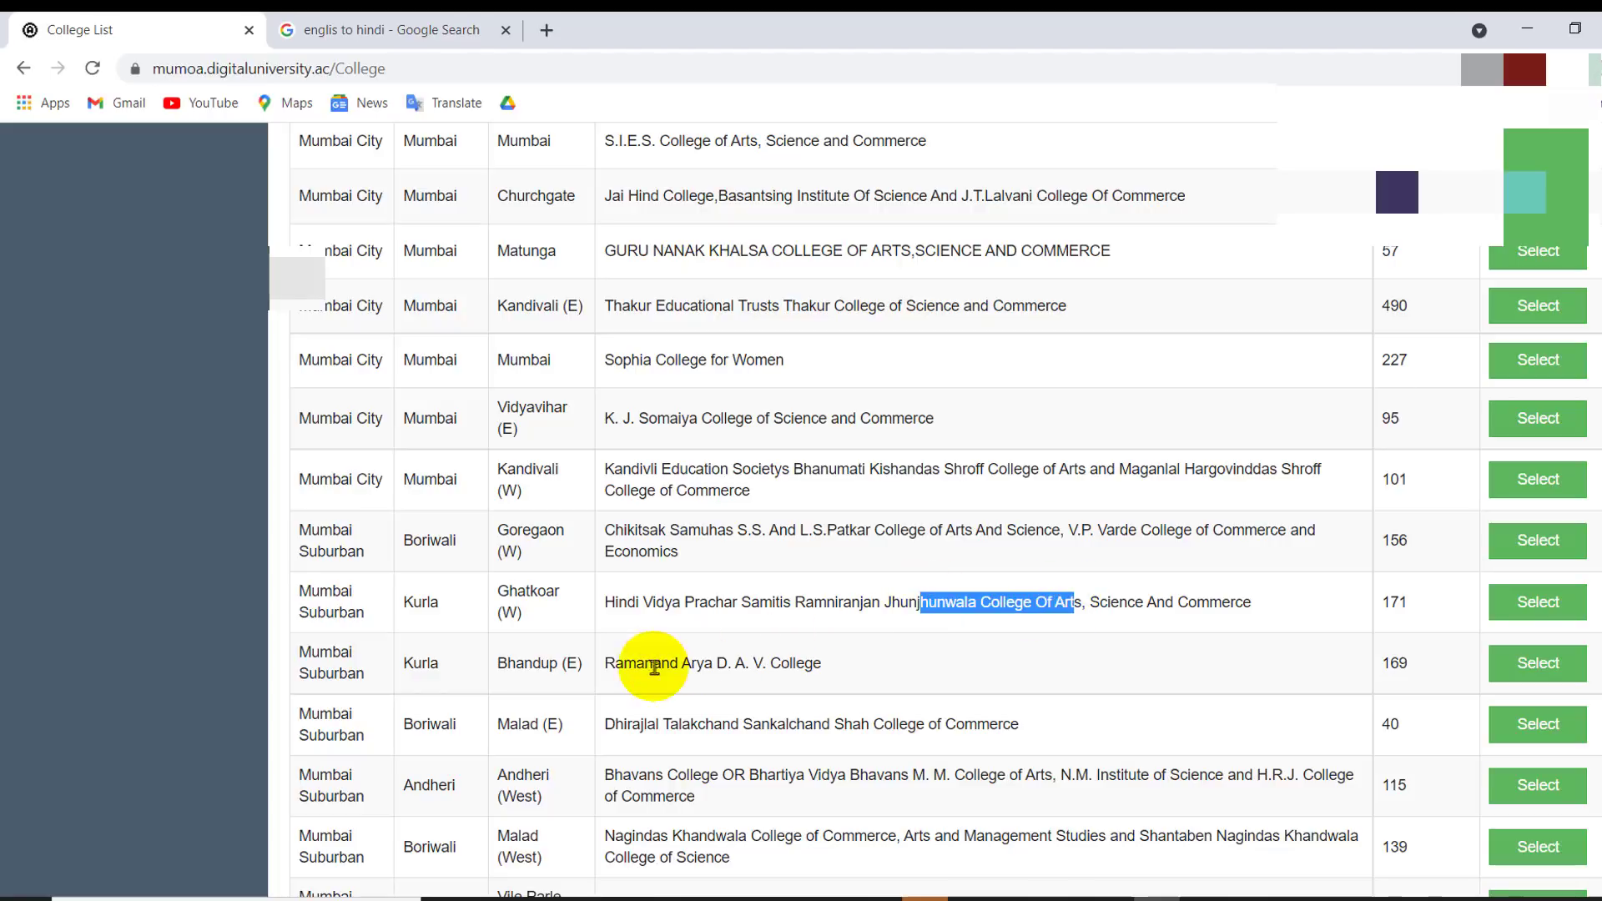
{"action": "left_click_drag", "start_coordinate": [643, 667], "coordinate": [847, 679]}
Scroll past Birla College to locate K. J. Somaiya College of Science and Commerce.
{"action": "scroll", "coordinate": [815, 733], "scroll_direction": "down", "scroll_amount": 5}
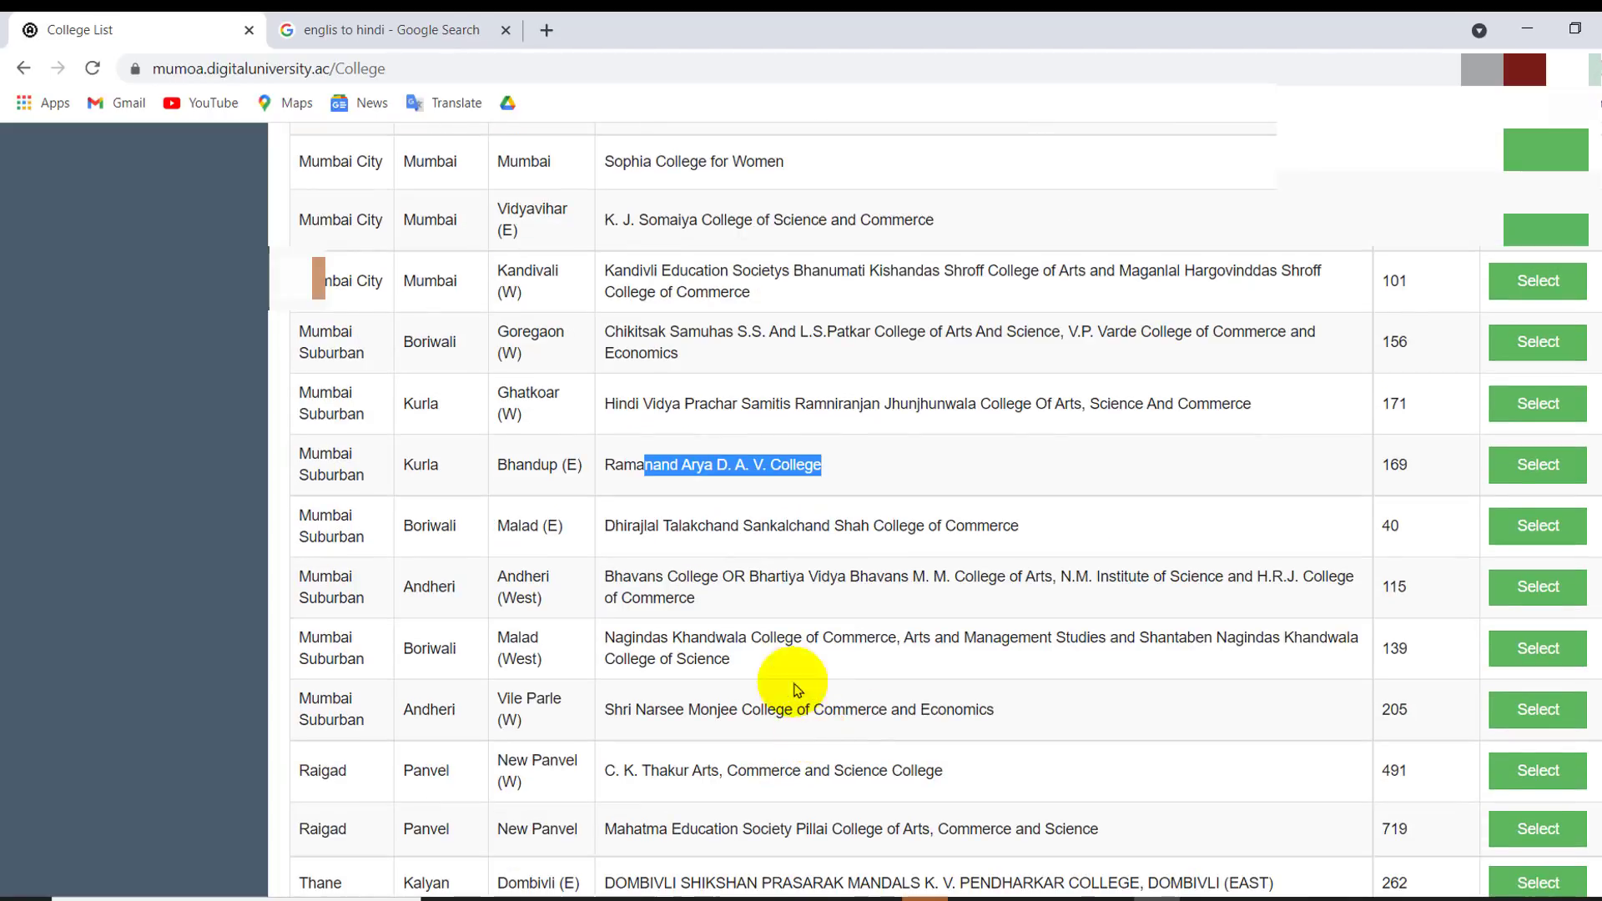
{"action": "scroll", "coordinate": [735, 628], "scroll_direction": "down", "scroll_amount": 1}
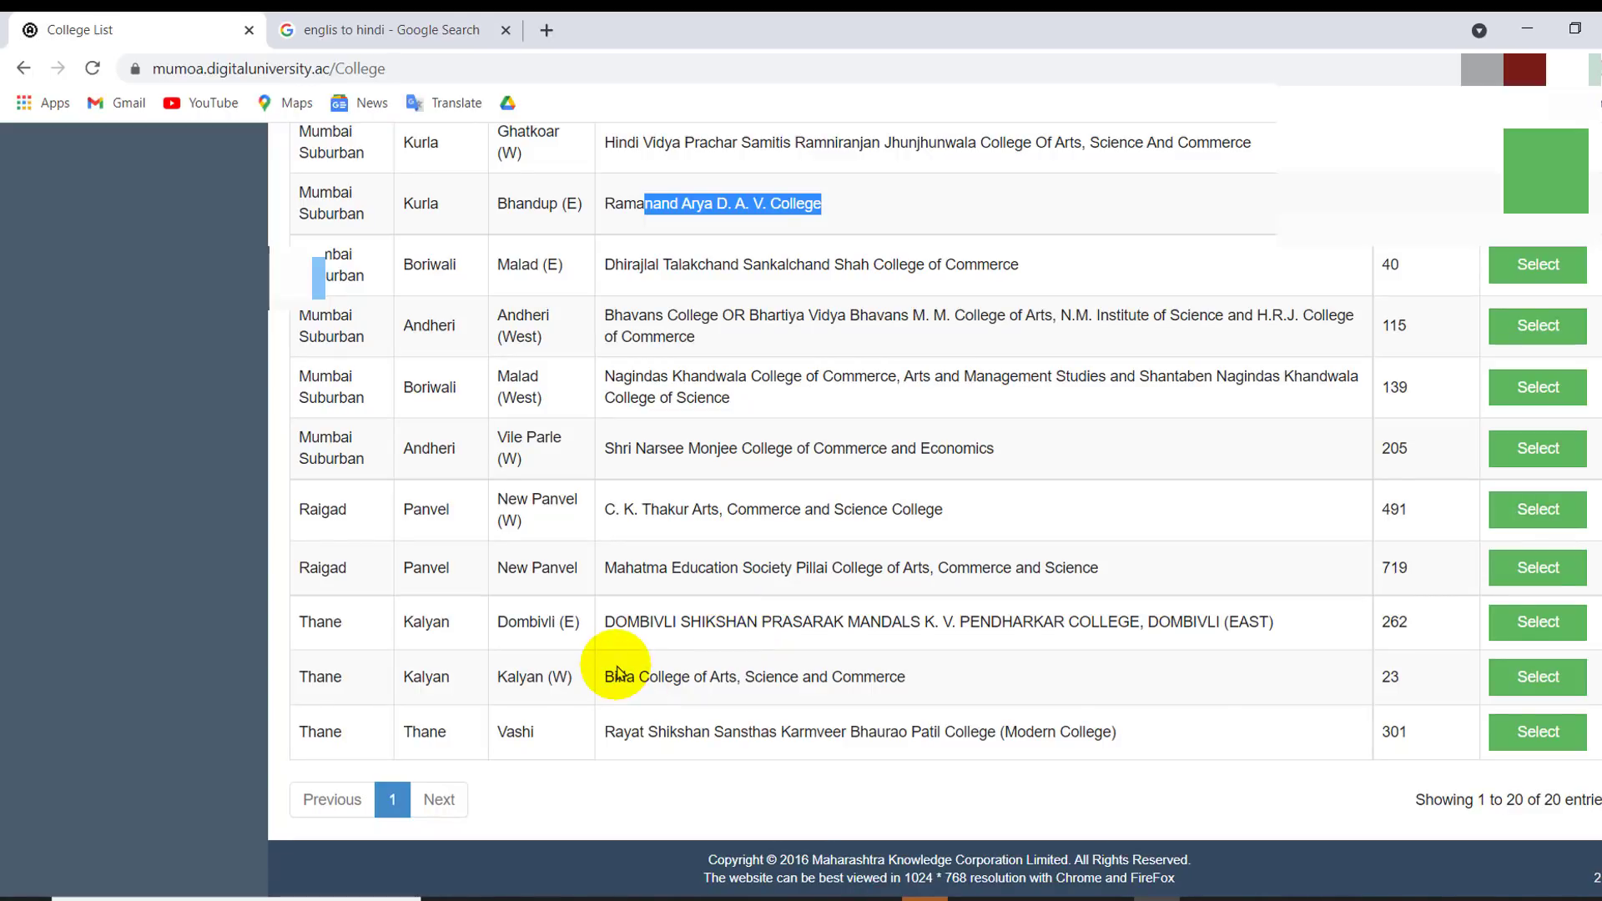
{"action": "left_click_drag", "start_coordinate": [611, 678], "coordinate": [789, 677]}
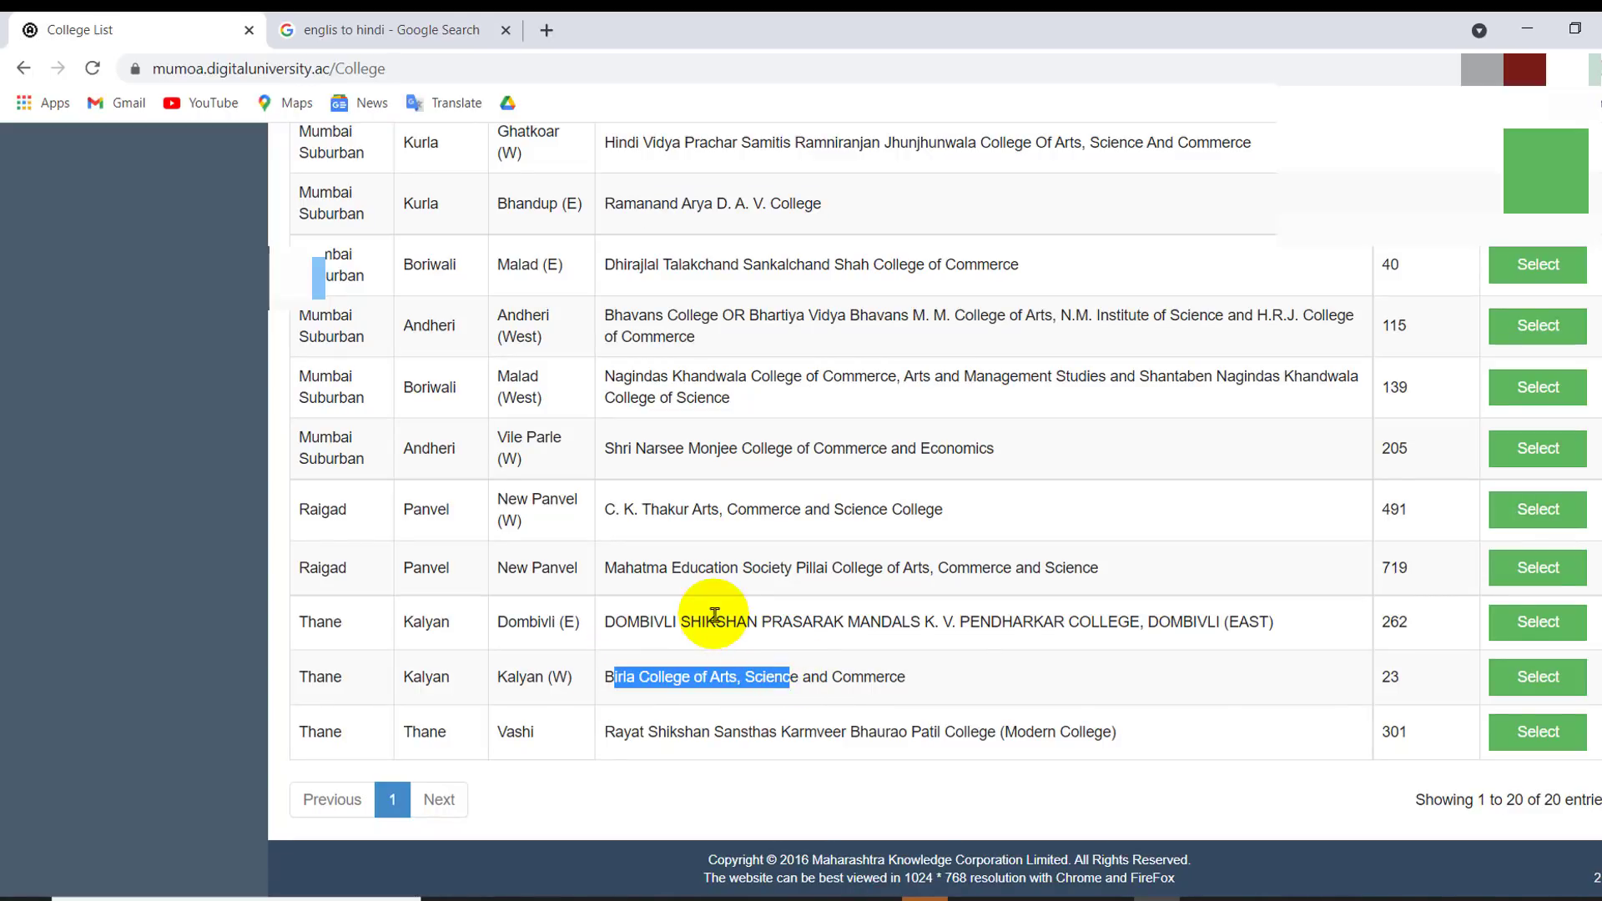
{"action": "left_click_drag", "start_coordinate": [413, 677], "coordinate": [450, 678]}
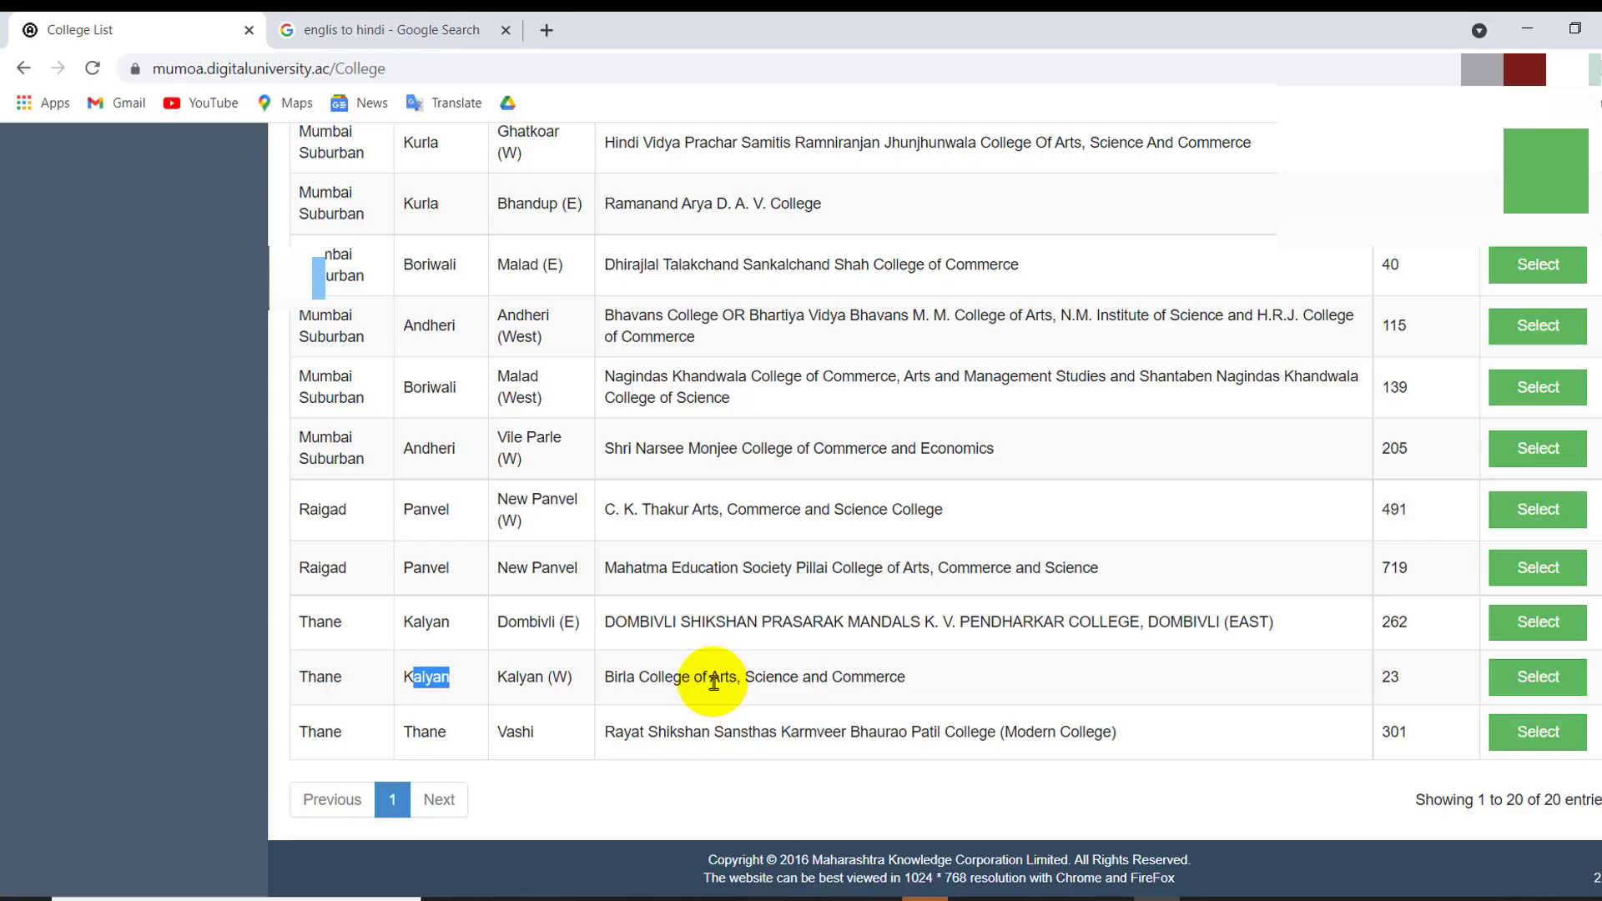
{"action": "scroll", "coordinate": [693, 684], "scroll_direction": "up", "scroll_amount": 1}
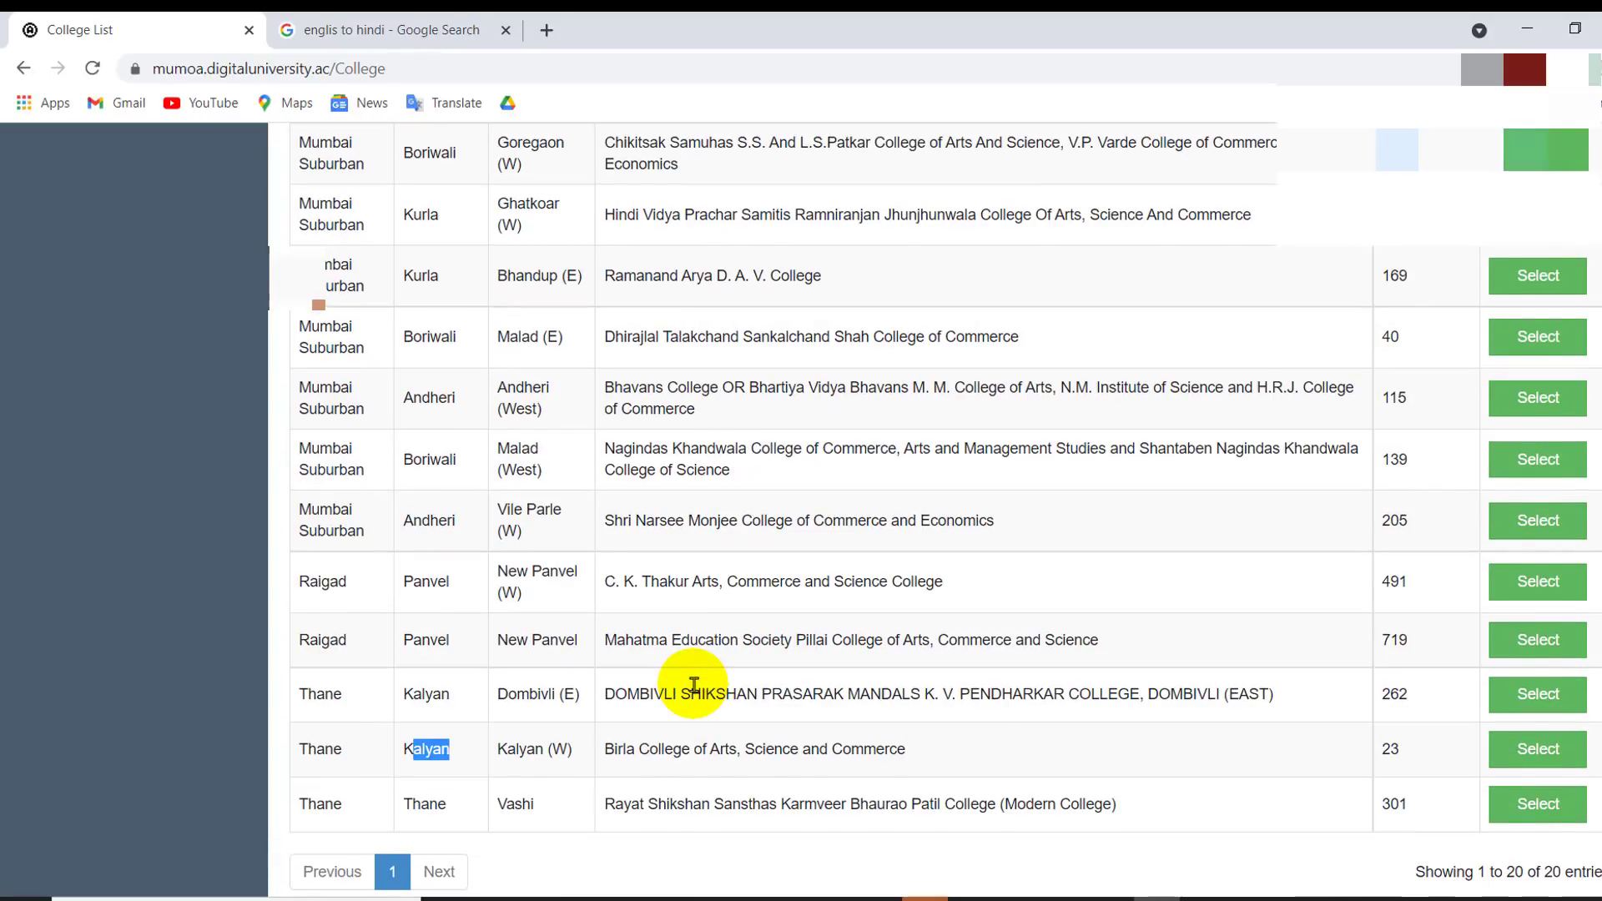
{"action": "scroll", "coordinate": [694, 684], "scroll_direction": "up", "scroll_amount": 15}
{"action": "scroll", "coordinate": [751, 686], "scroll_direction": "down", "scroll_amount": 5}
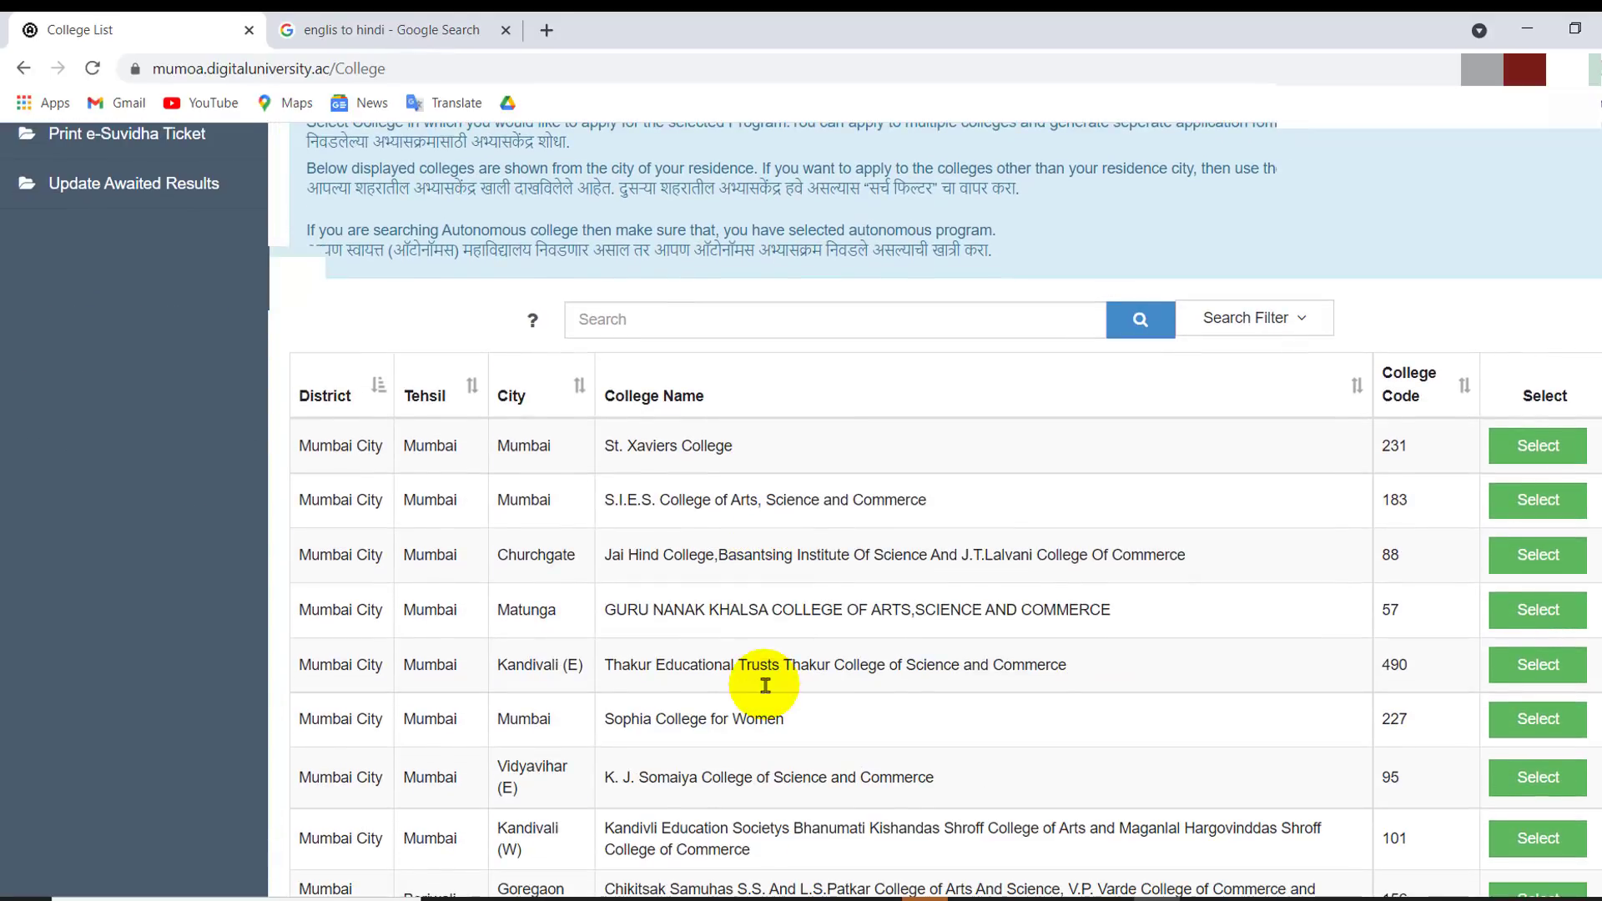
{"action": "scroll", "coordinate": [765, 686], "scroll_direction": "down", "scroll_amount": 2}
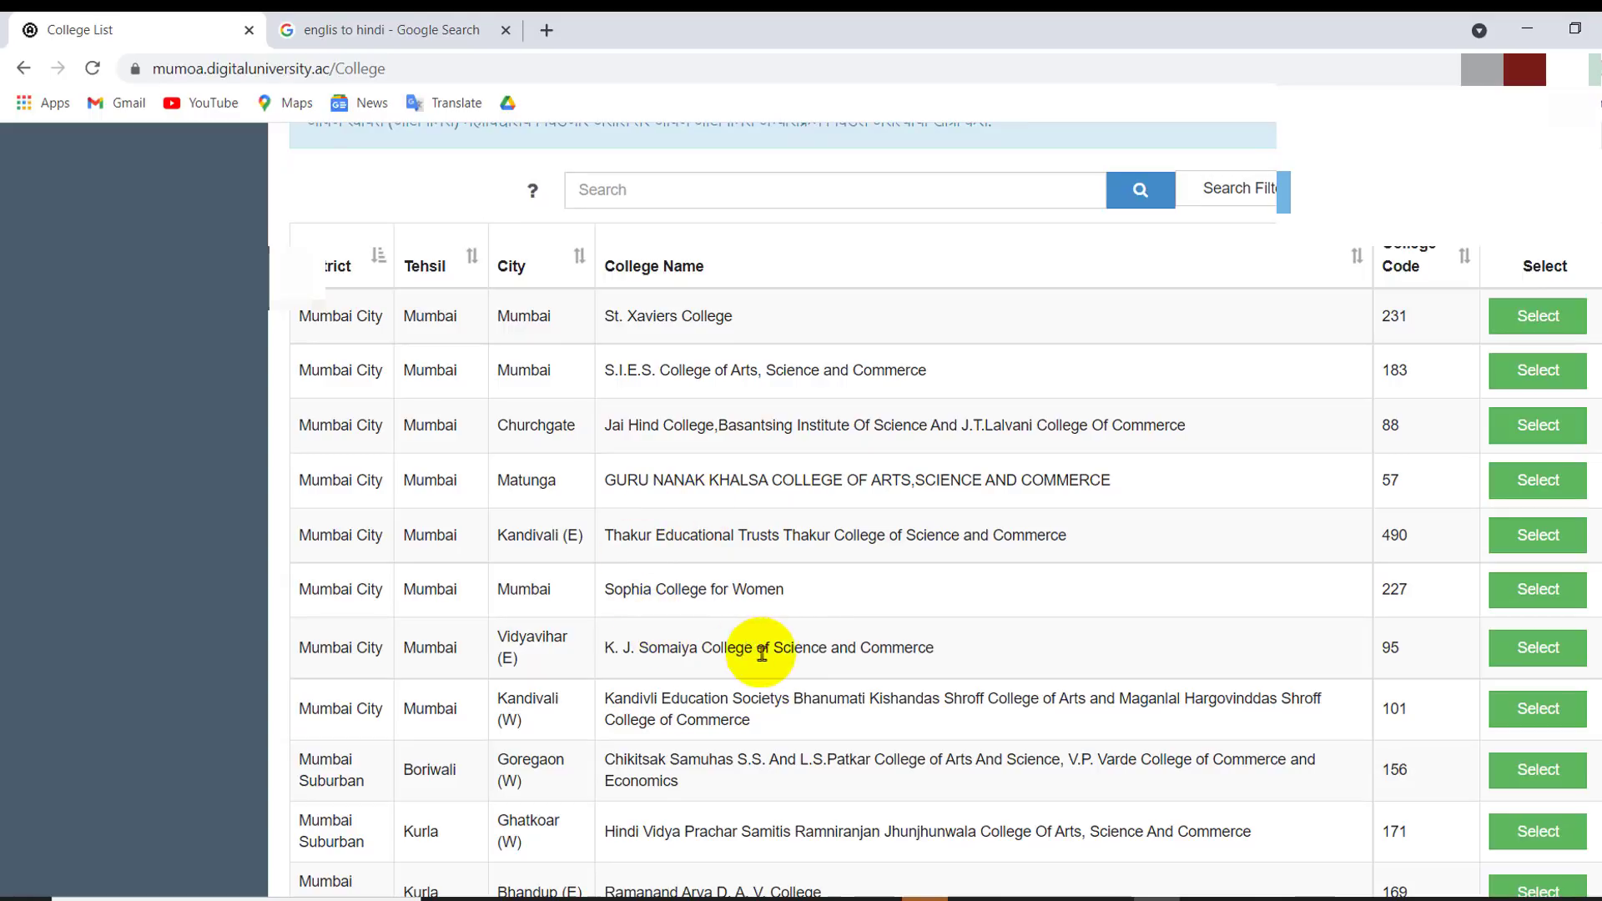
{"action": "left_click_drag", "start_coordinate": [638, 648], "coordinate": [906, 663]}
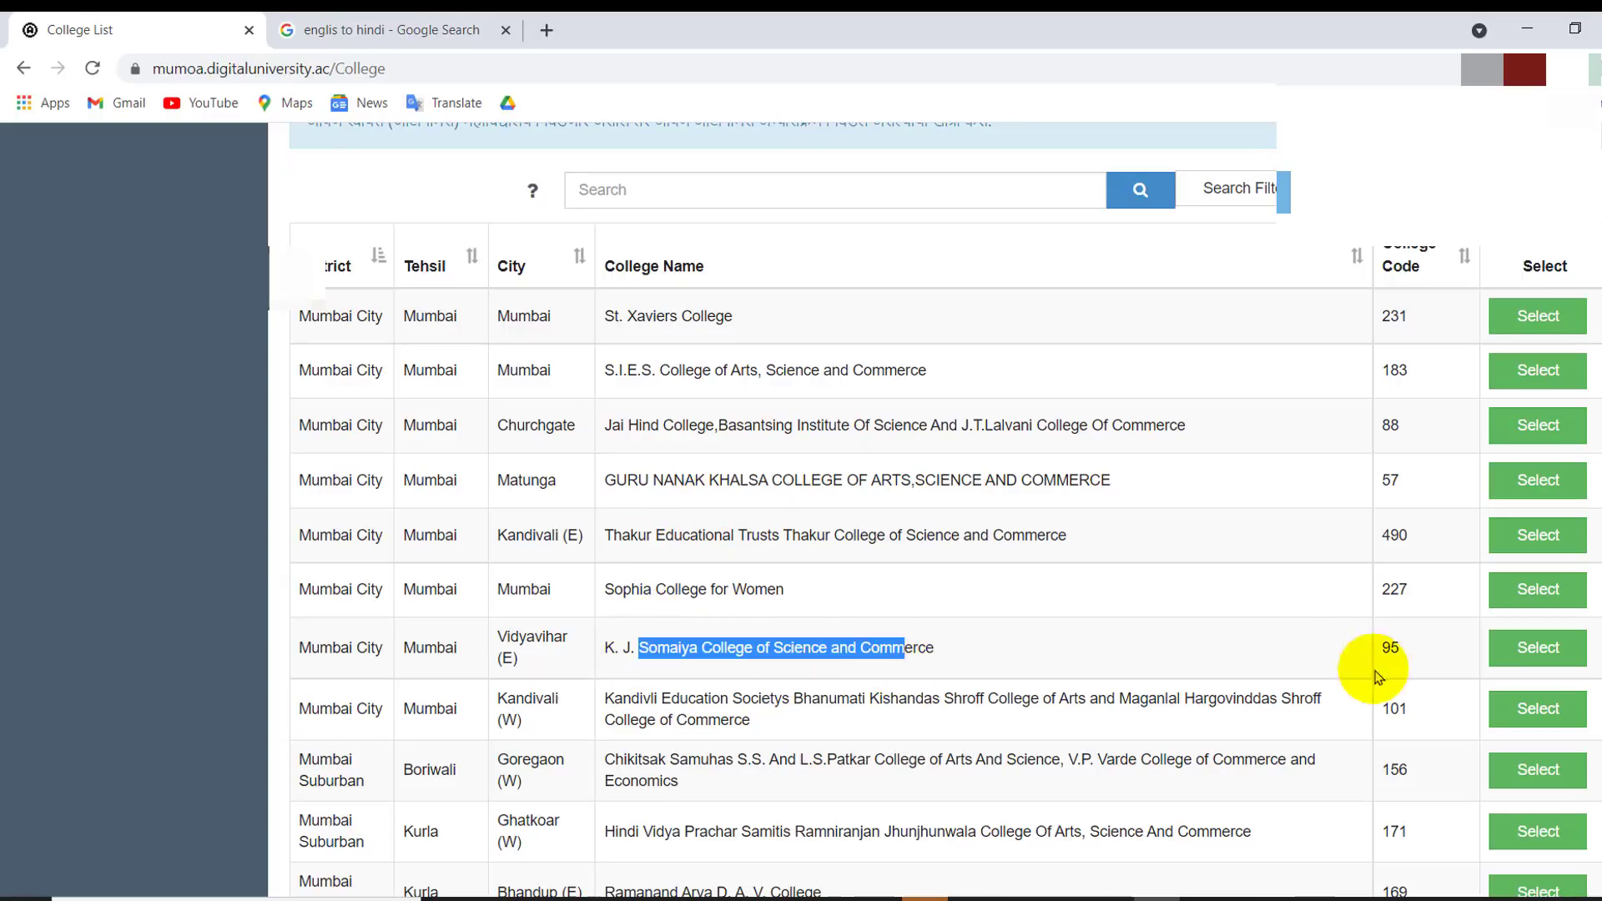
Select K. J. Somaiya College, choose English medium, and save the Sem I and Sem II papers.
{"action": "left_click", "coordinate": [1507, 662]}
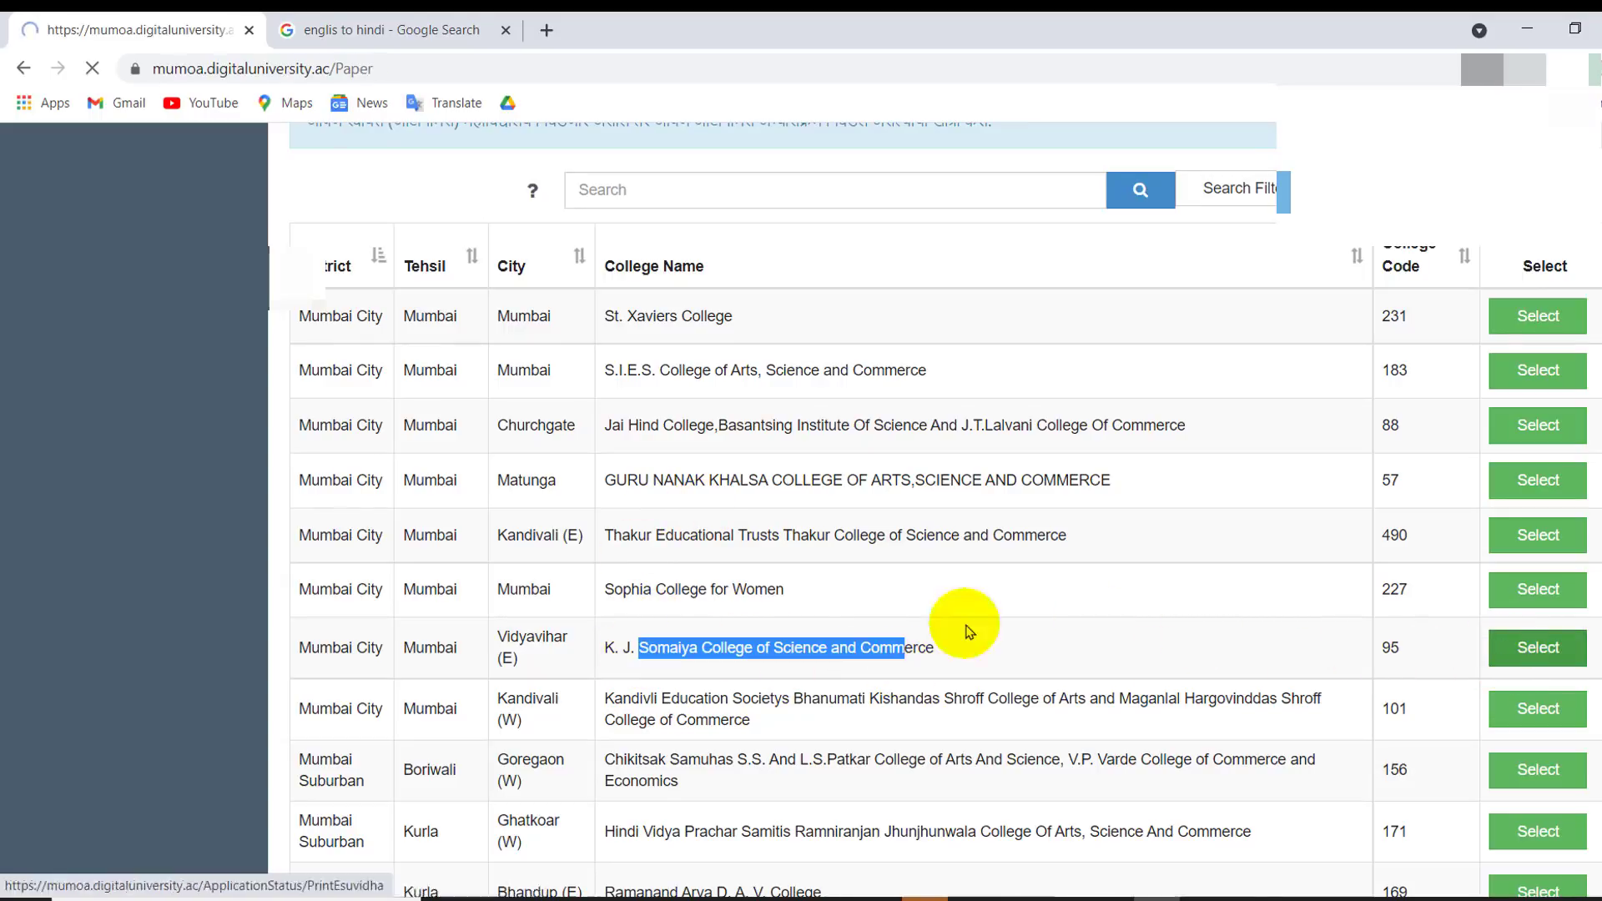
{"action": "scroll", "coordinate": [493, 709], "scroll_direction": "down", "scroll_amount": 1}
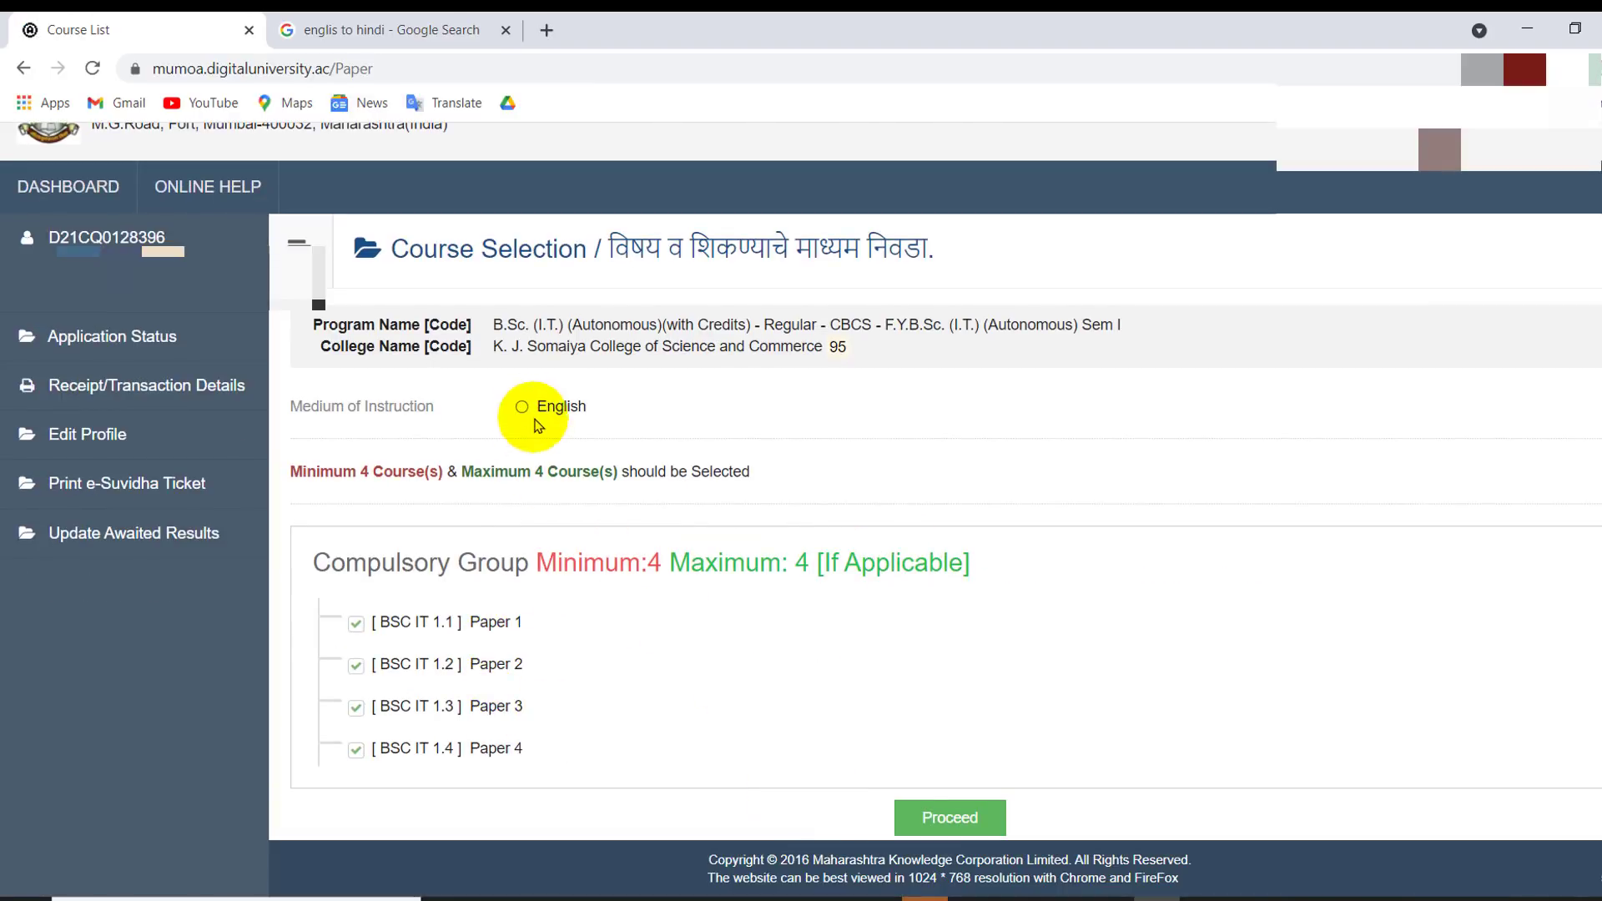
{"action": "left_click", "coordinate": [522, 407]}
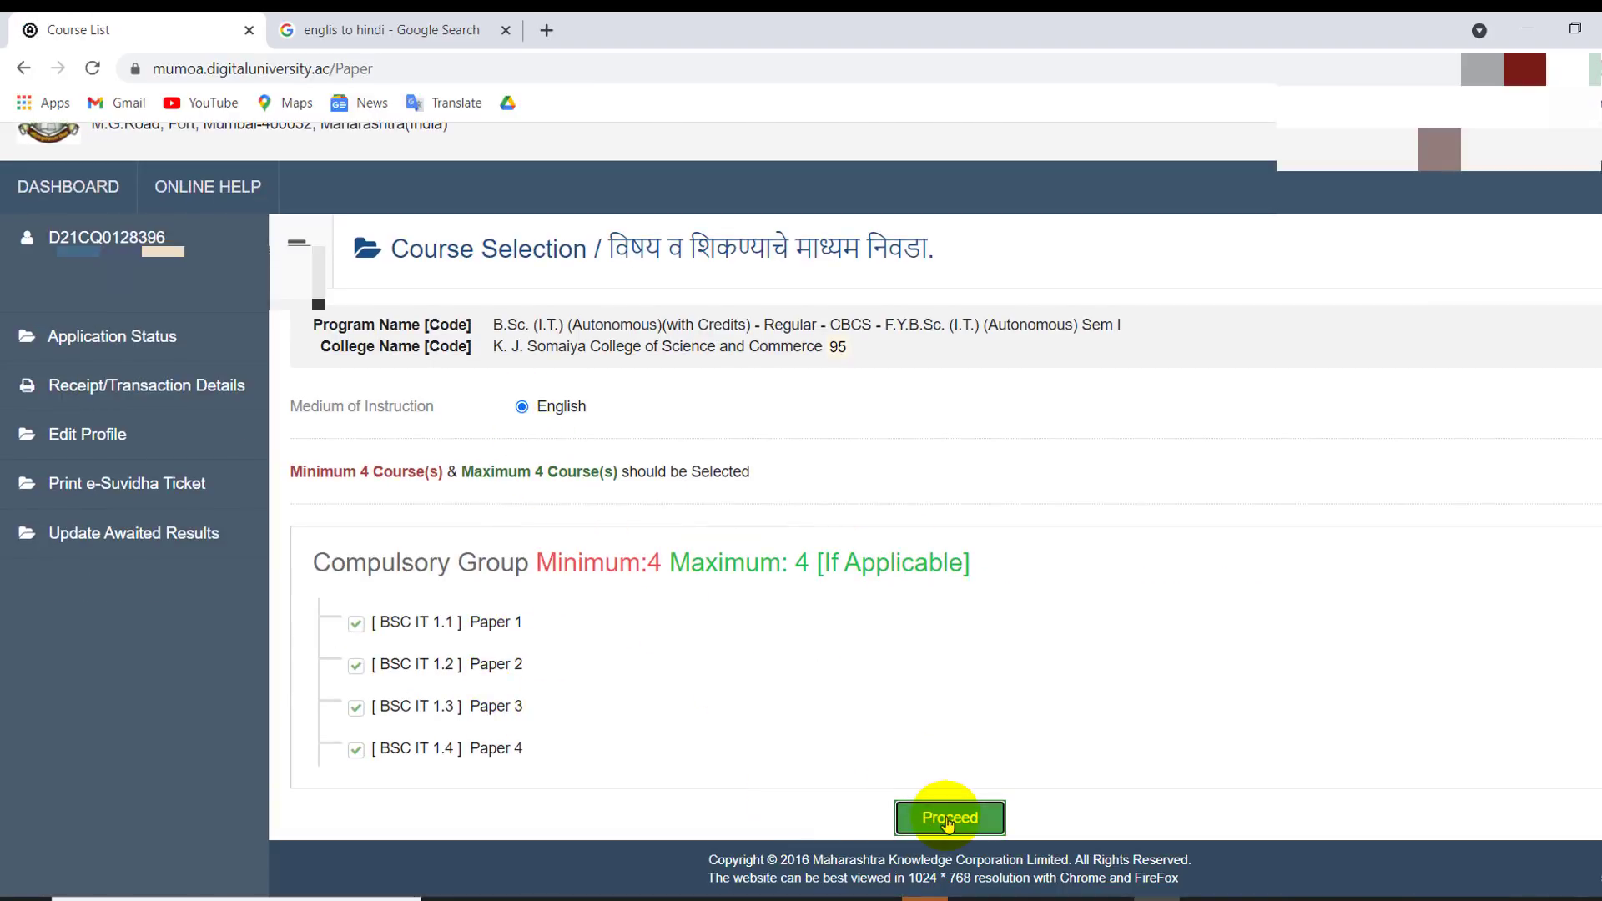
{"action": "left_click", "coordinate": [948, 820]}
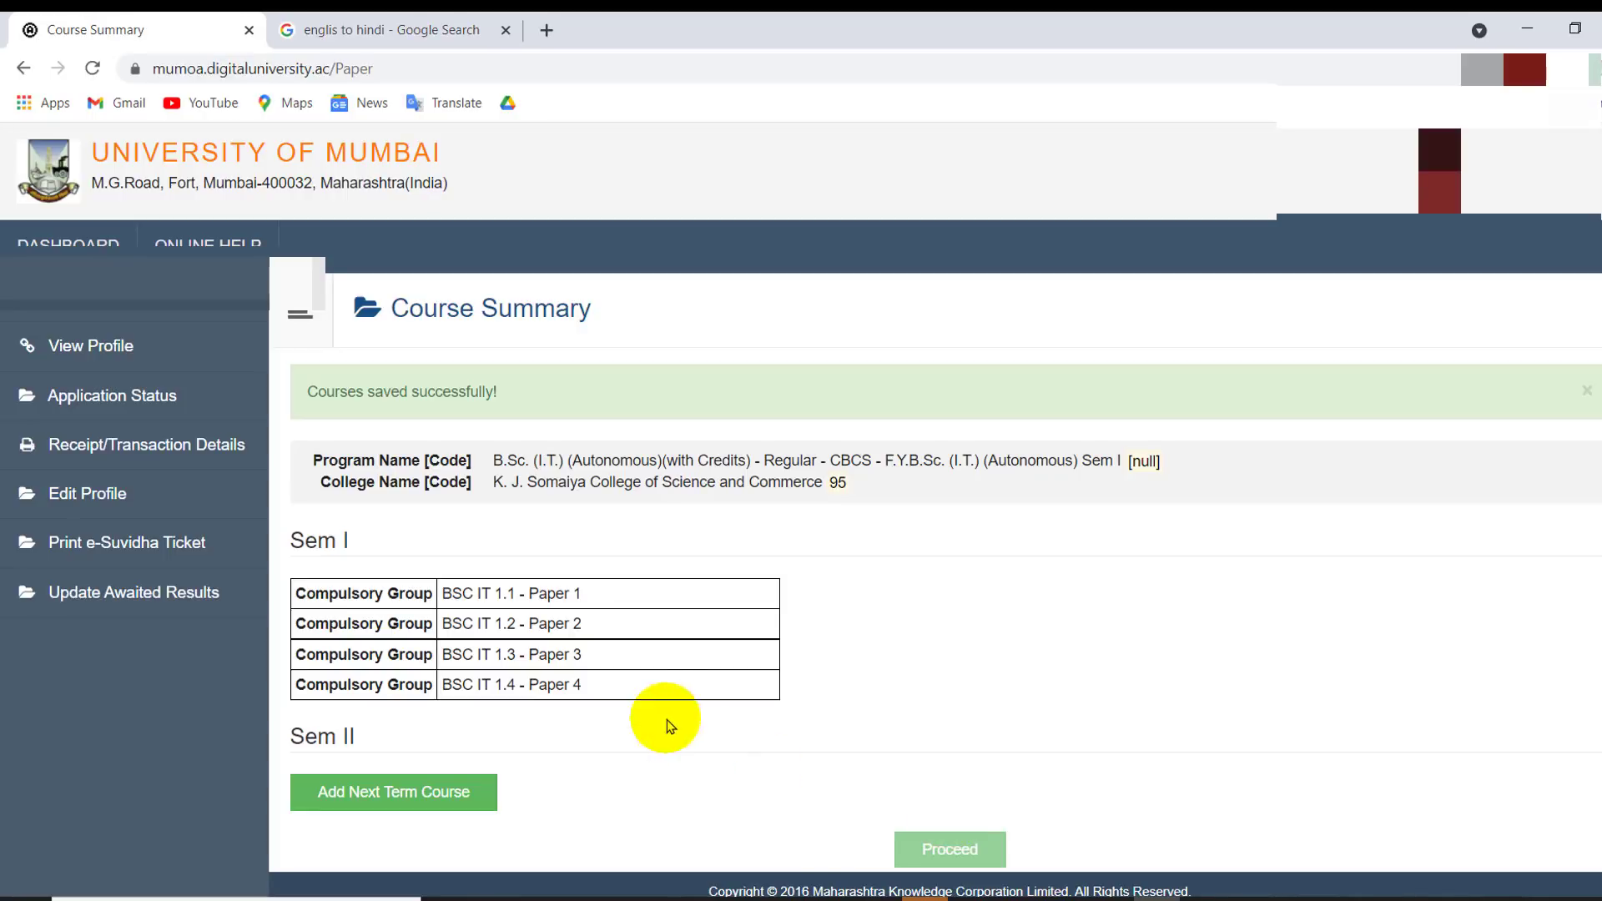
{"action": "left_click", "coordinate": [450, 797]}
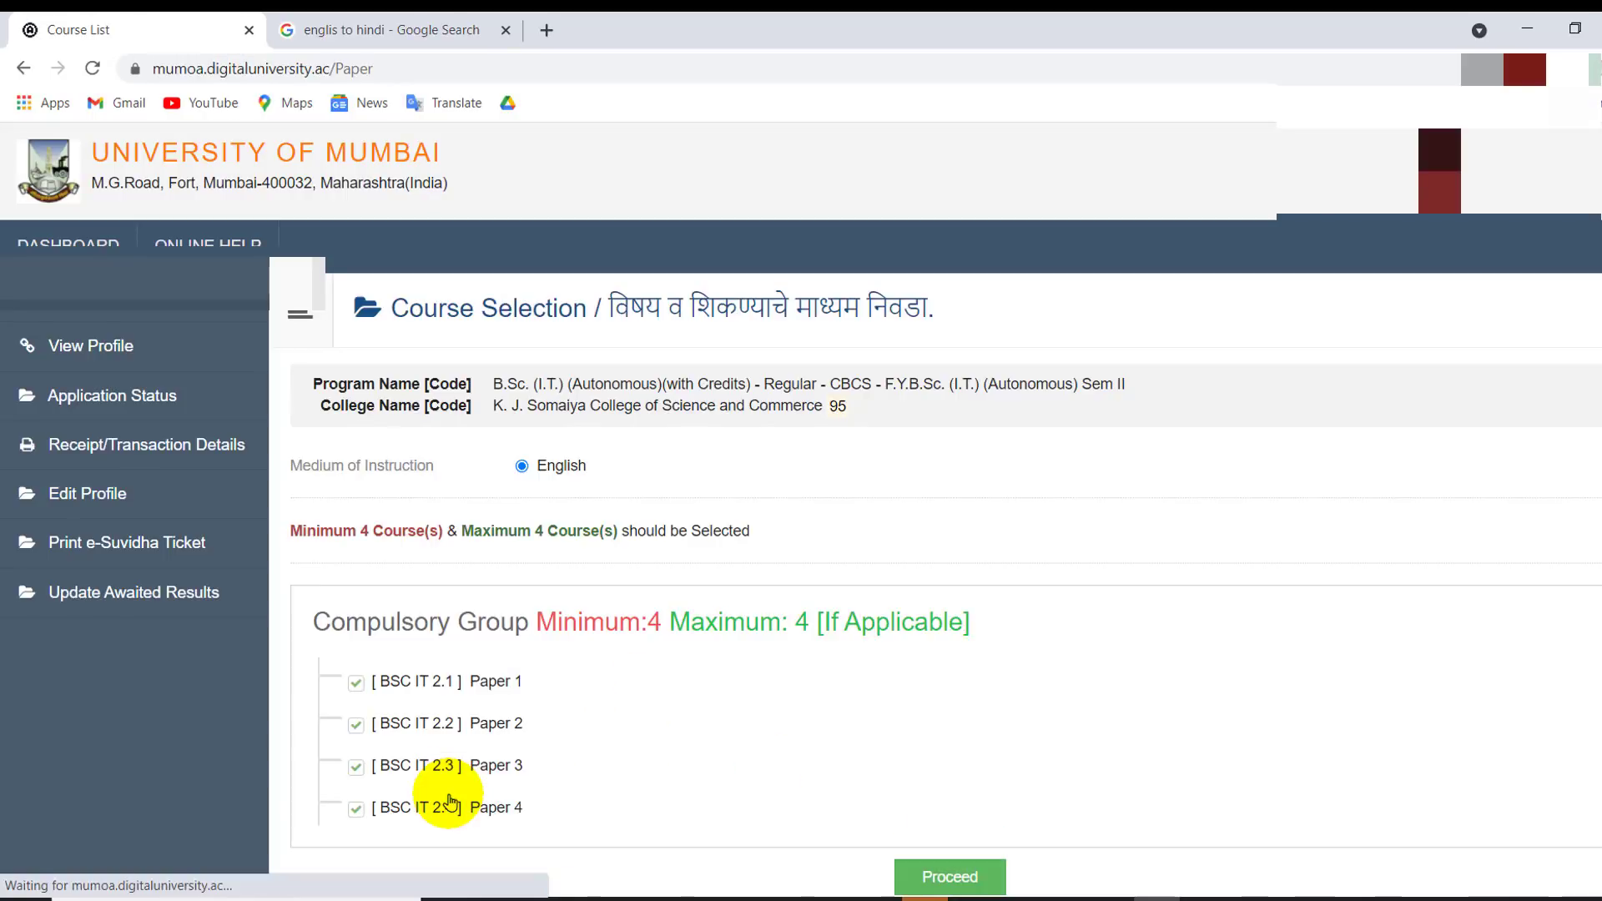
{"action": "scroll", "coordinate": [834, 734], "scroll_direction": "down", "scroll_amount": 1}
{"action": "left_click", "coordinate": [960, 816]}
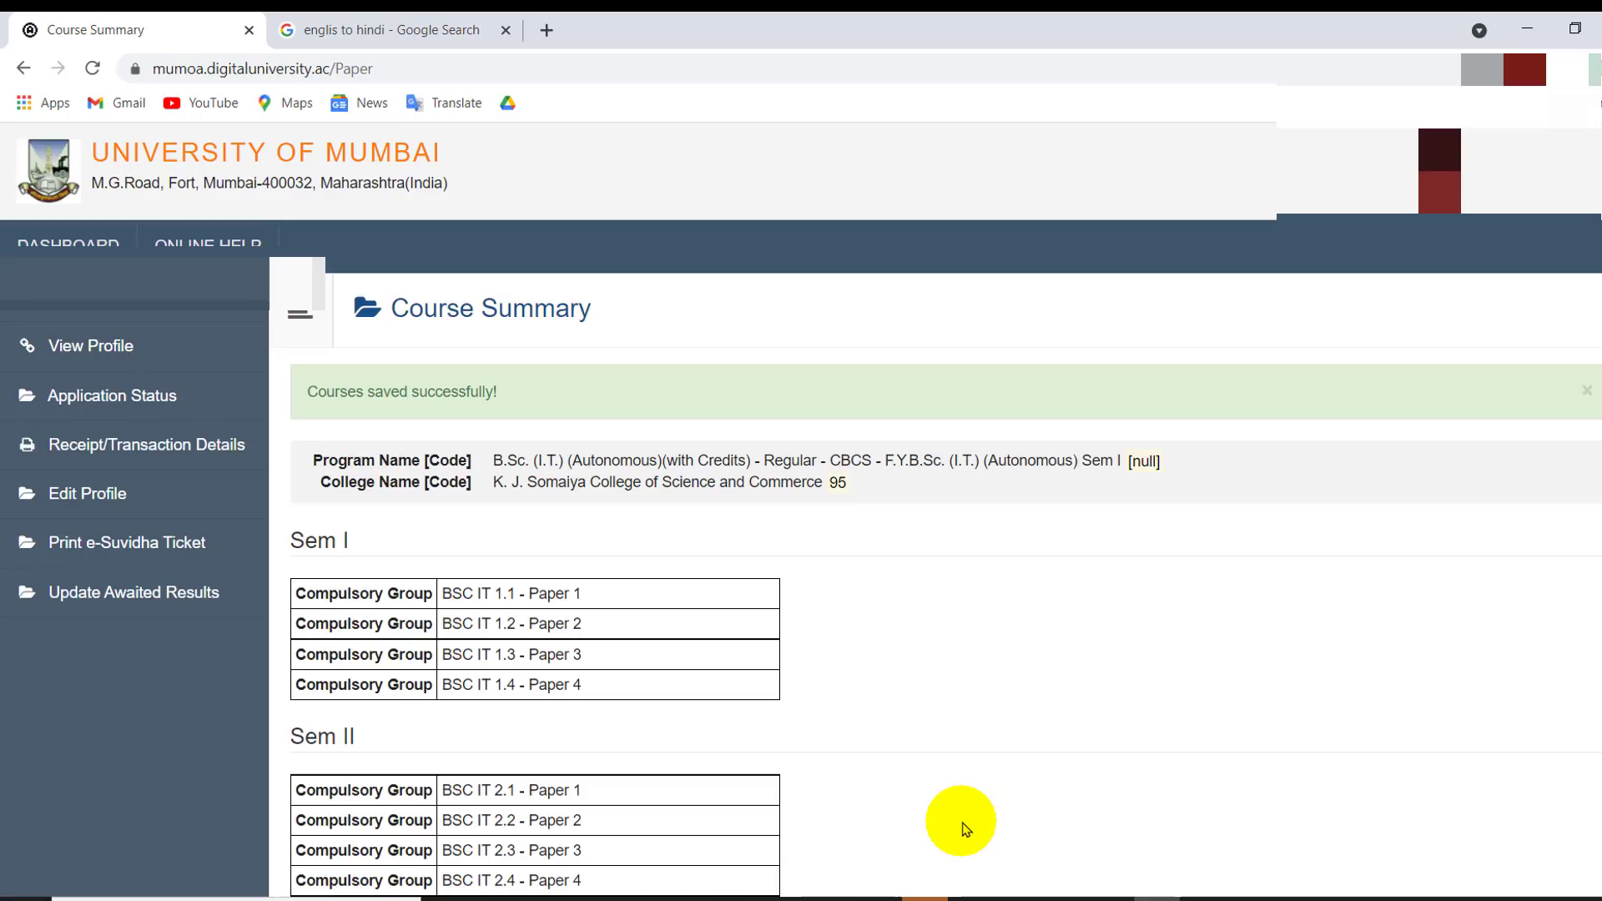
{"action": "scroll", "coordinate": [916, 845], "scroll_direction": "down", "scroll_amount": 1}
{"action": "left_click", "coordinate": [950, 820]}
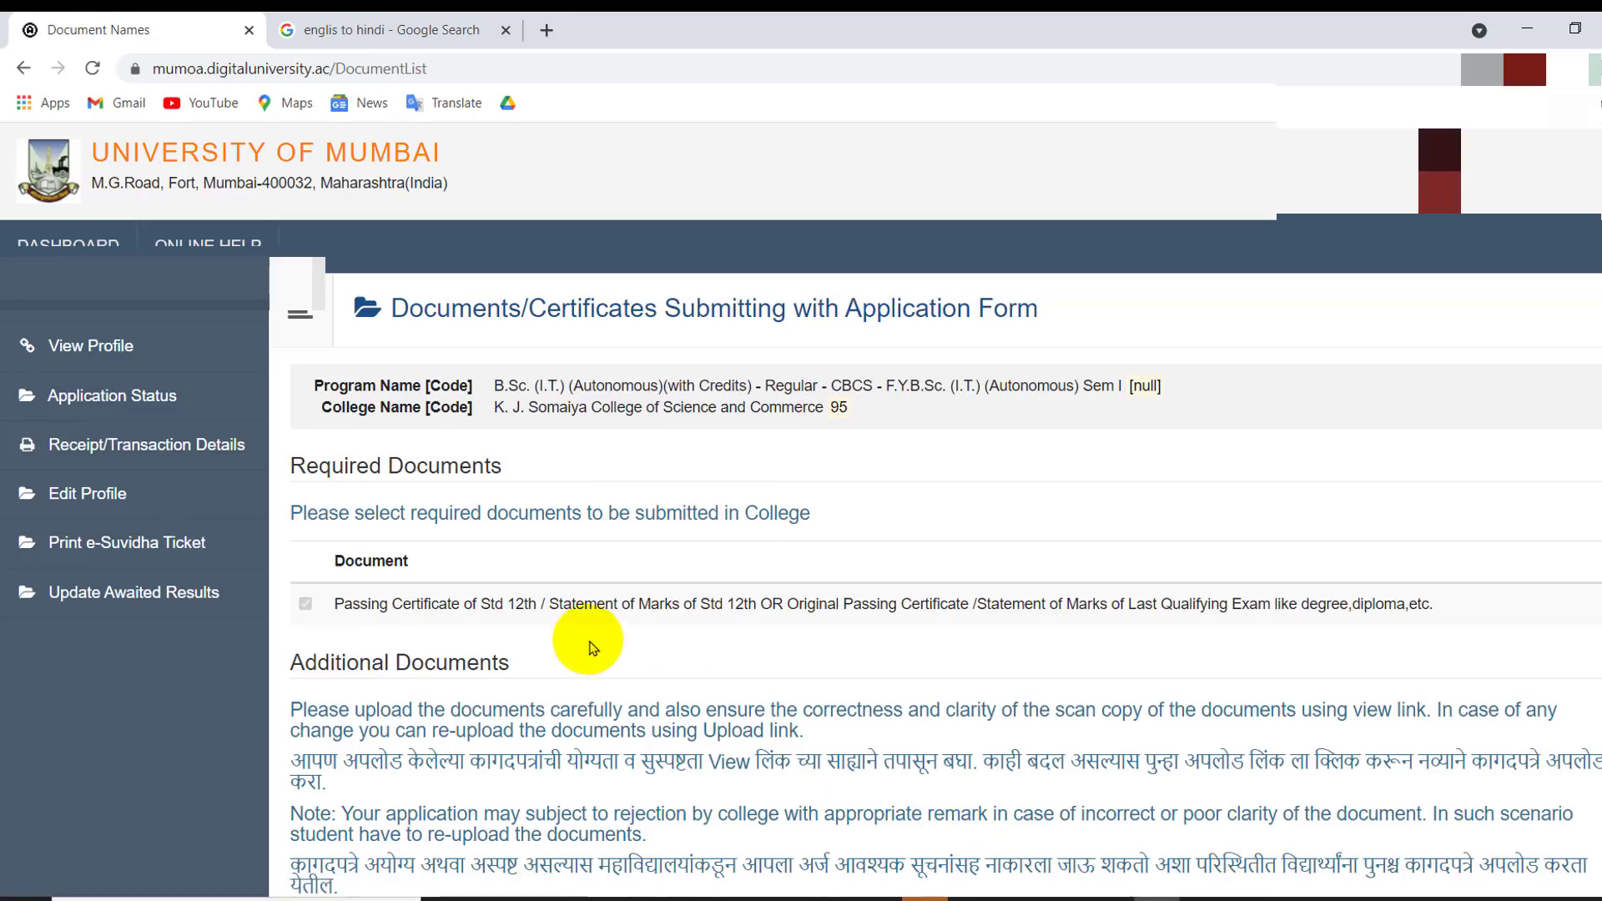
Scroll up and down the document checklist to review the required certificates.
{"action": "scroll", "coordinate": [590, 644], "scroll_direction": "down", "scroll_amount": 10}
{"action": "scroll", "coordinate": [408, 644], "scroll_direction": "up", "scroll_amount": 10}
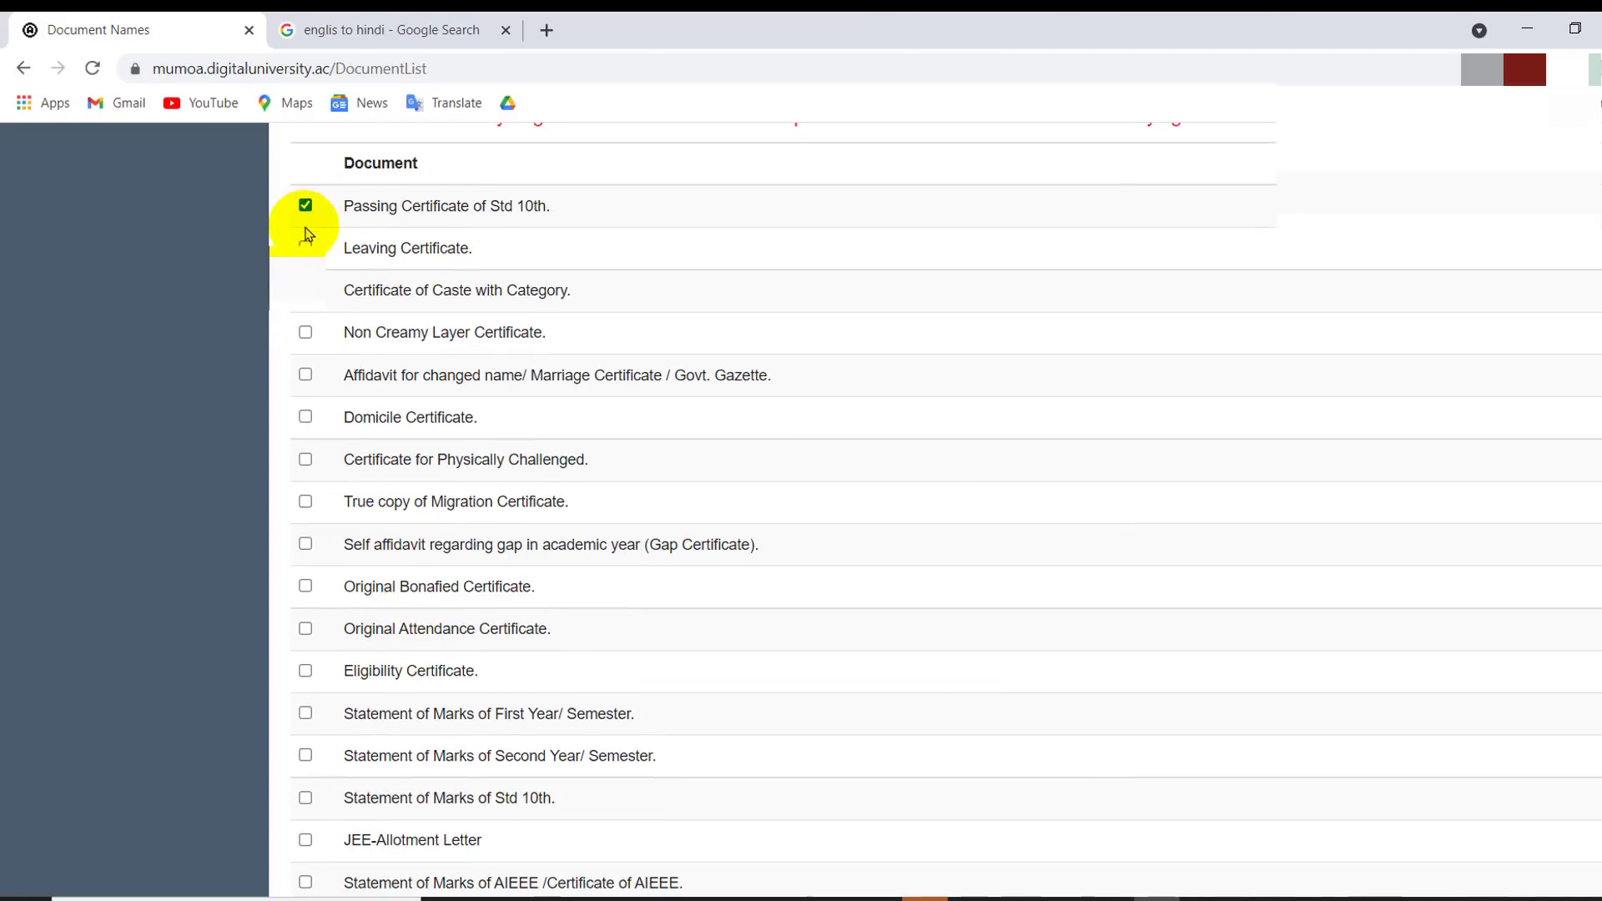
{"action": "scroll", "coordinate": [372, 300], "scroll_direction": "down", "scroll_amount": 18}
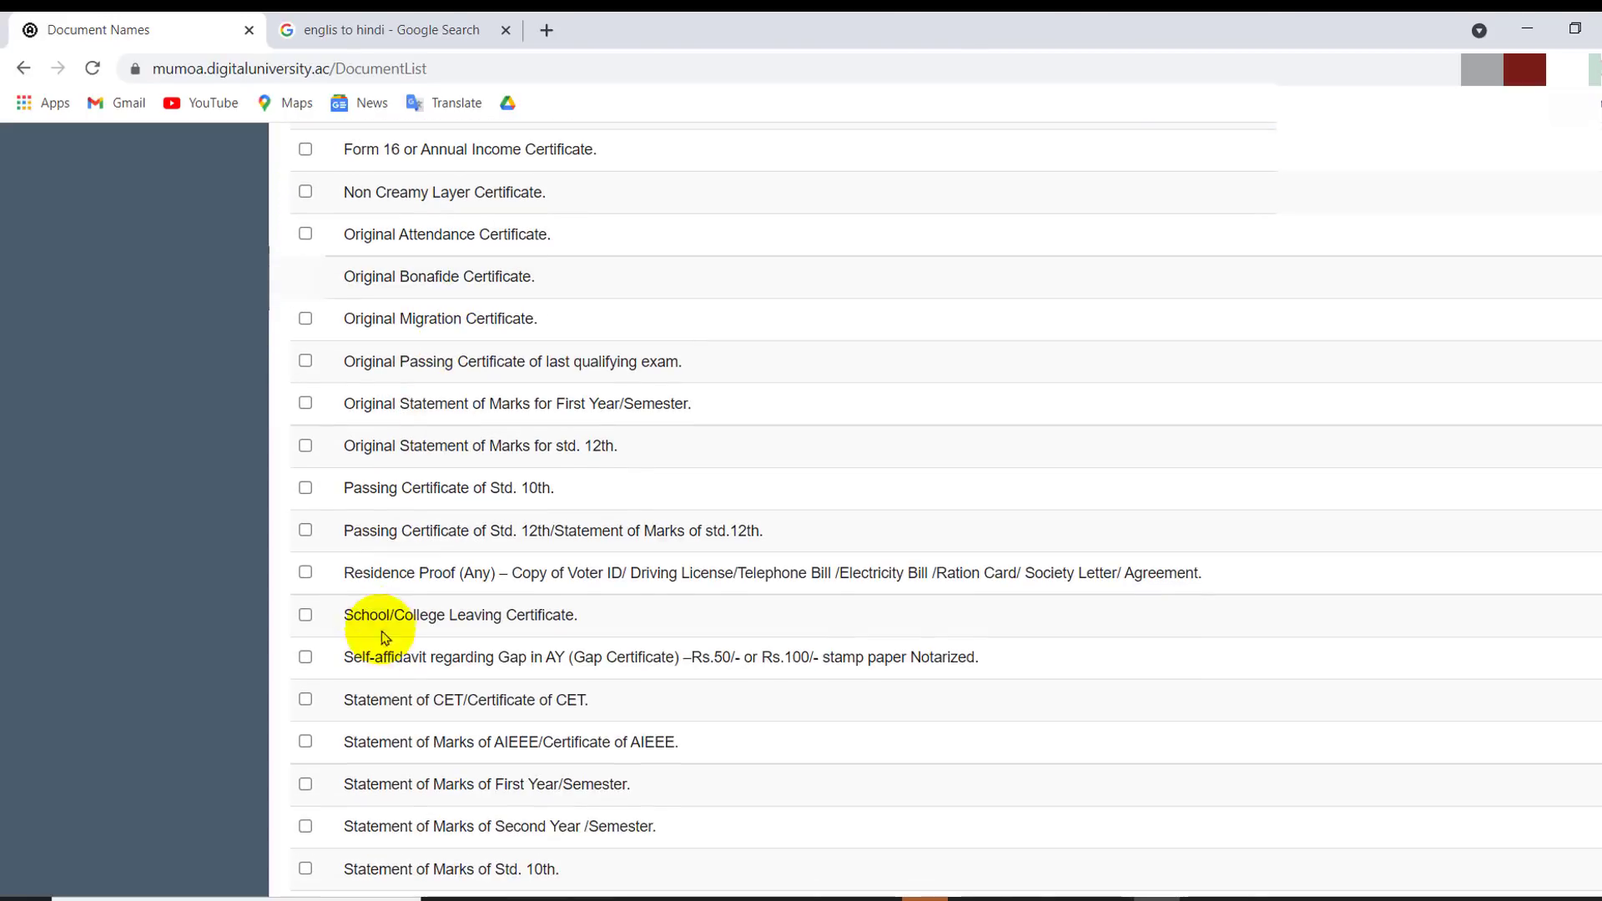
{"action": "scroll", "coordinate": [351, 734], "scroll_direction": "down", "scroll_amount": 5}
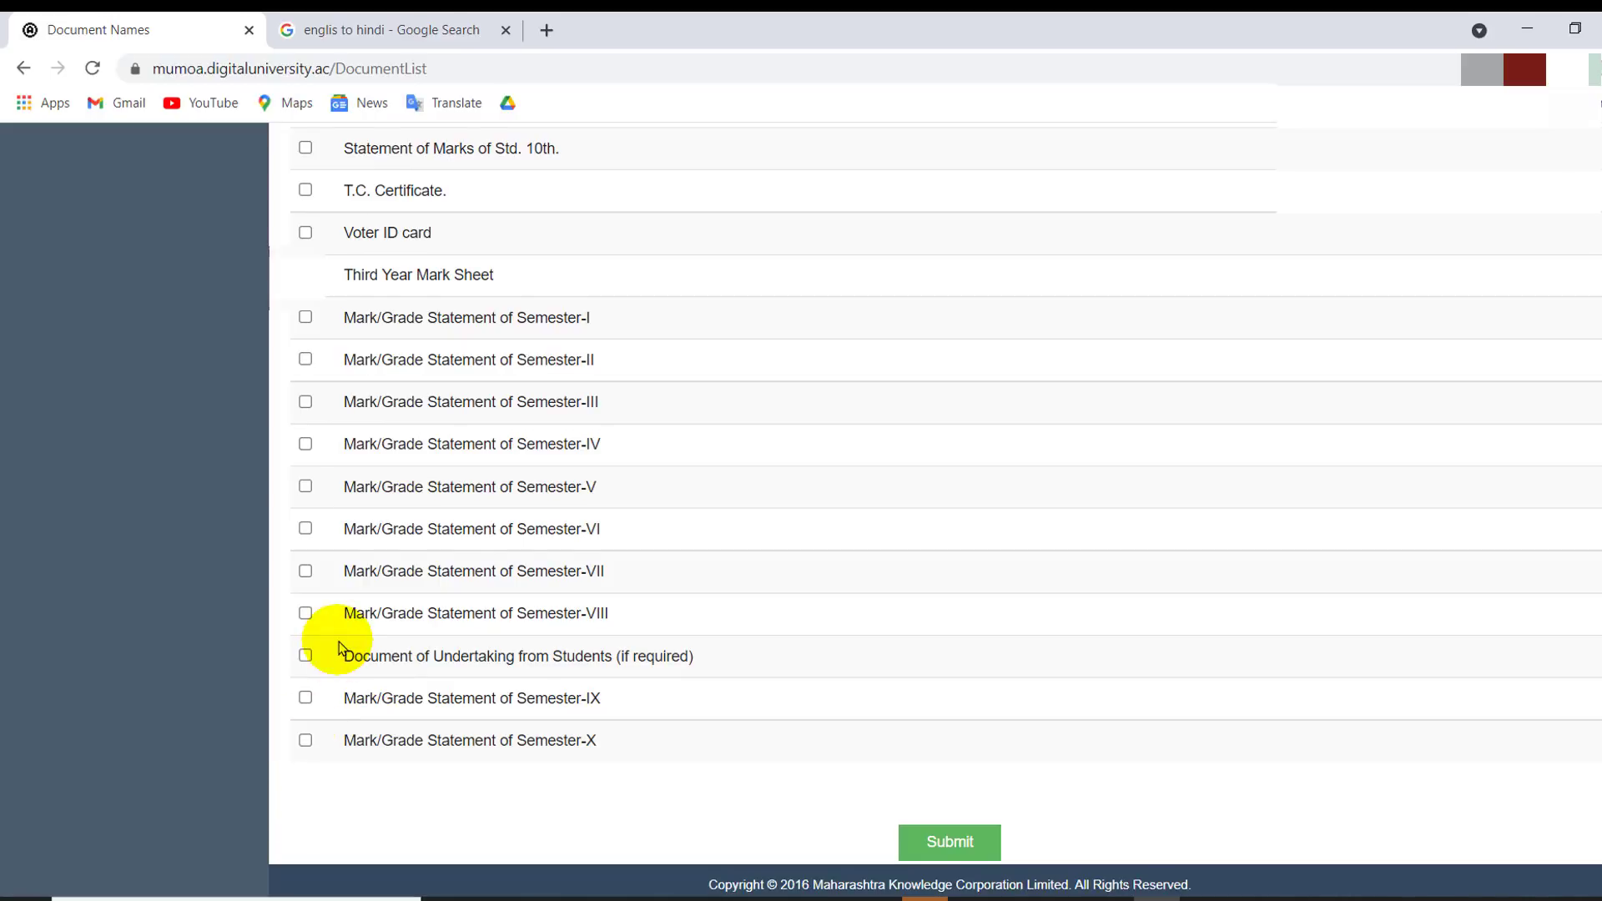
{"action": "scroll", "coordinate": [333, 646], "scroll_direction": "up", "scroll_amount": 3}
{"action": "scroll", "coordinate": [340, 649], "scroll_direction": "up", "scroll_amount": 5}
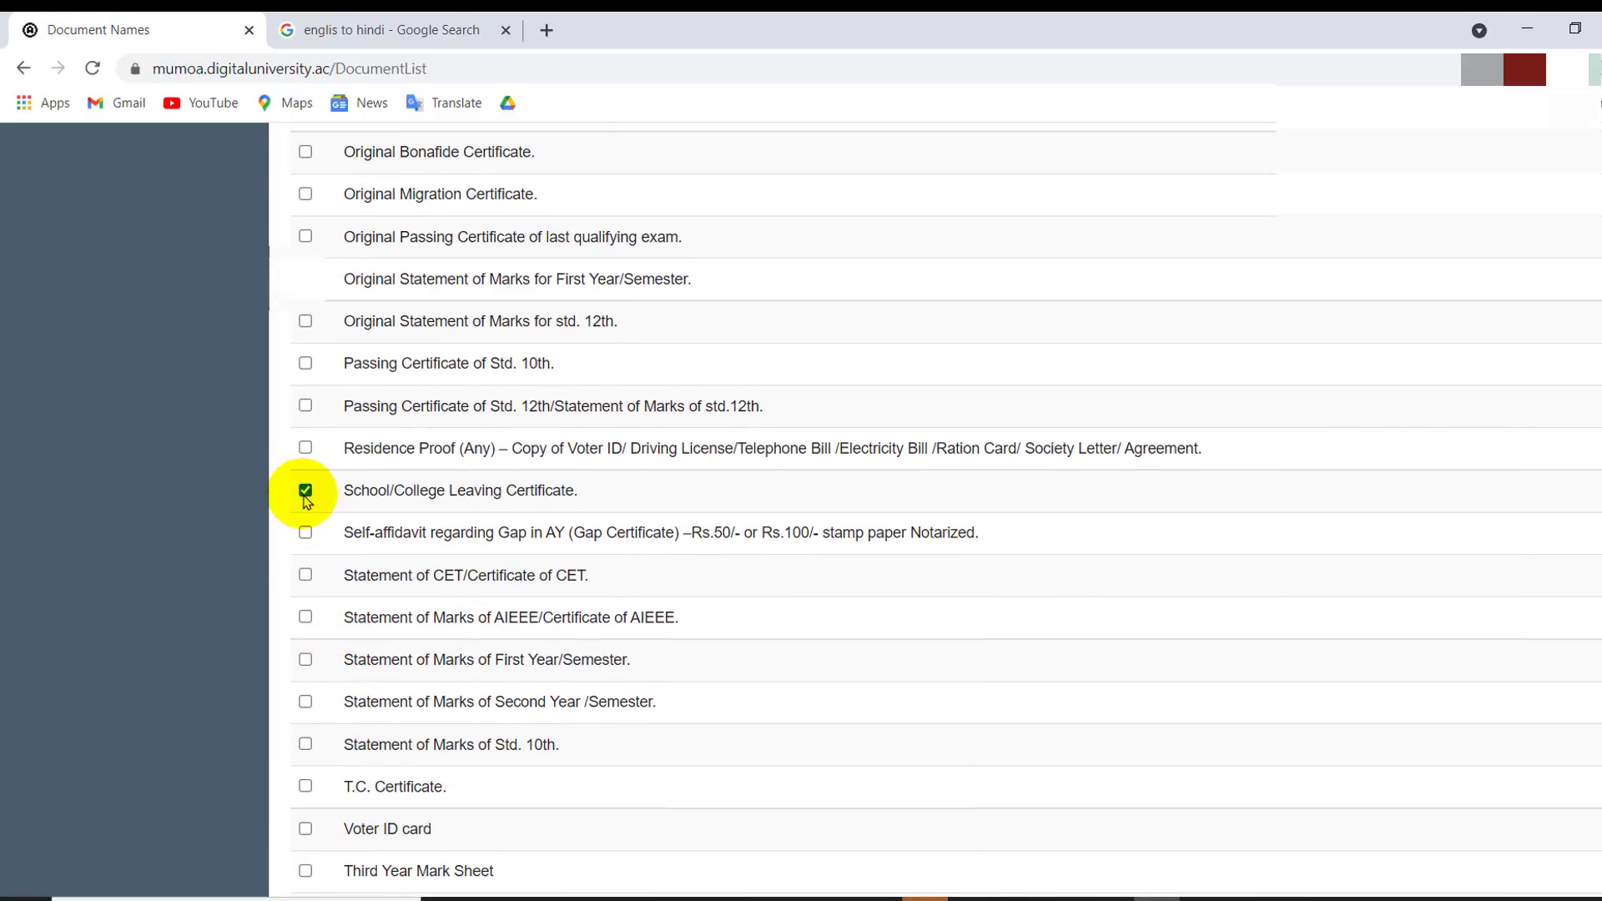
{"action": "scroll", "coordinate": [305, 500], "scroll_direction": "up", "scroll_amount": 15}
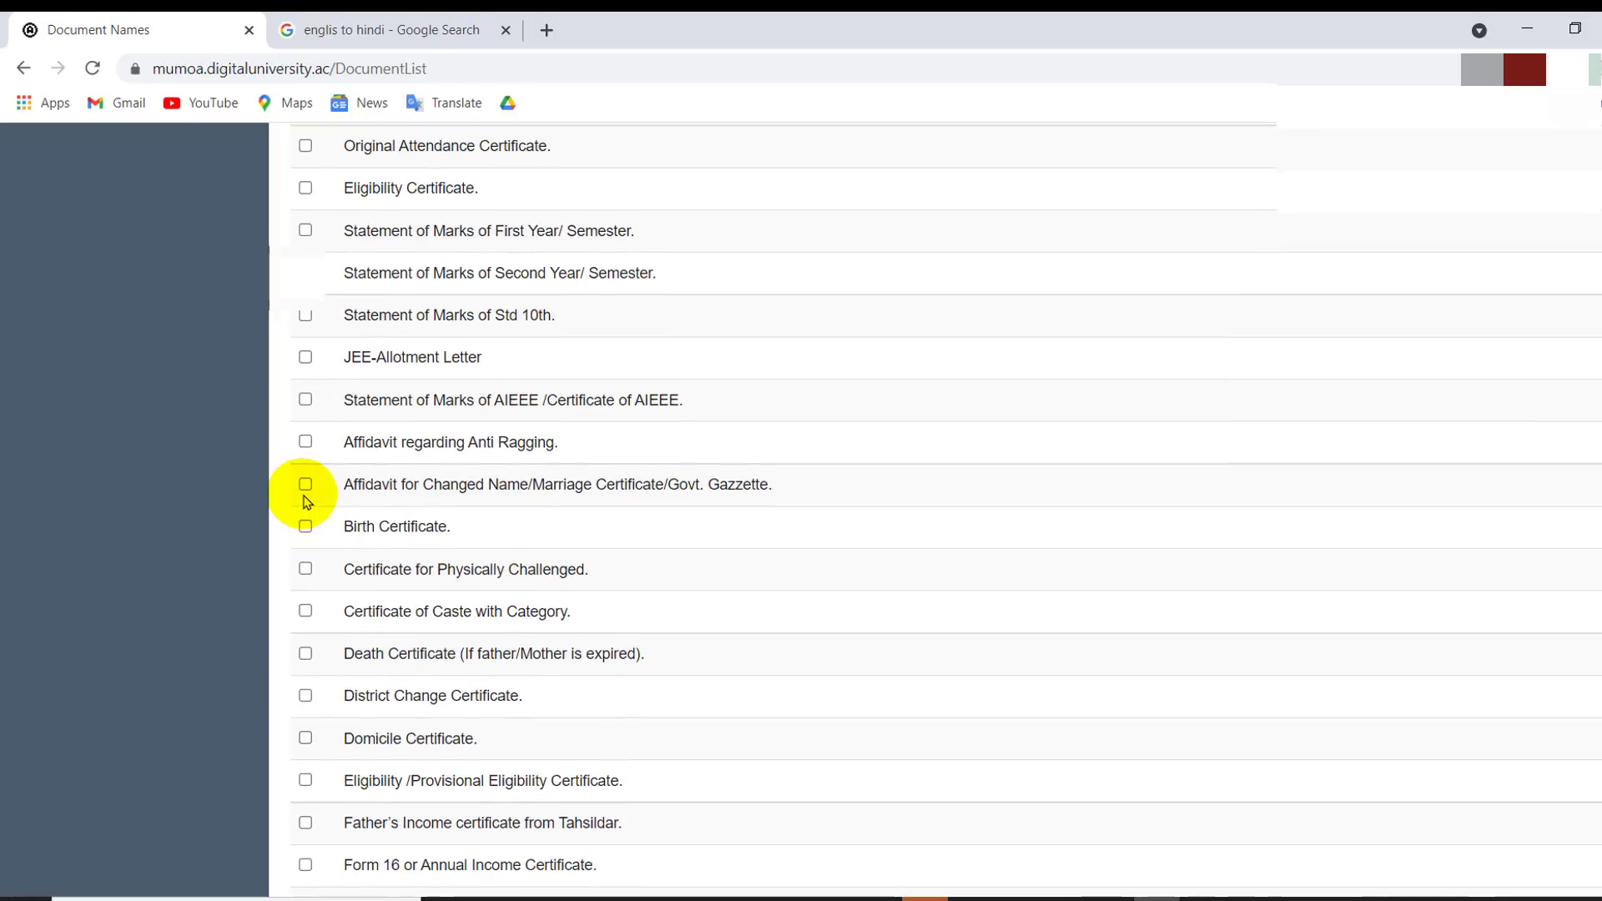
{"action": "scroll", "coordinate": [306, 500], "scroll_direction": "up", "scroll_amount": 4}
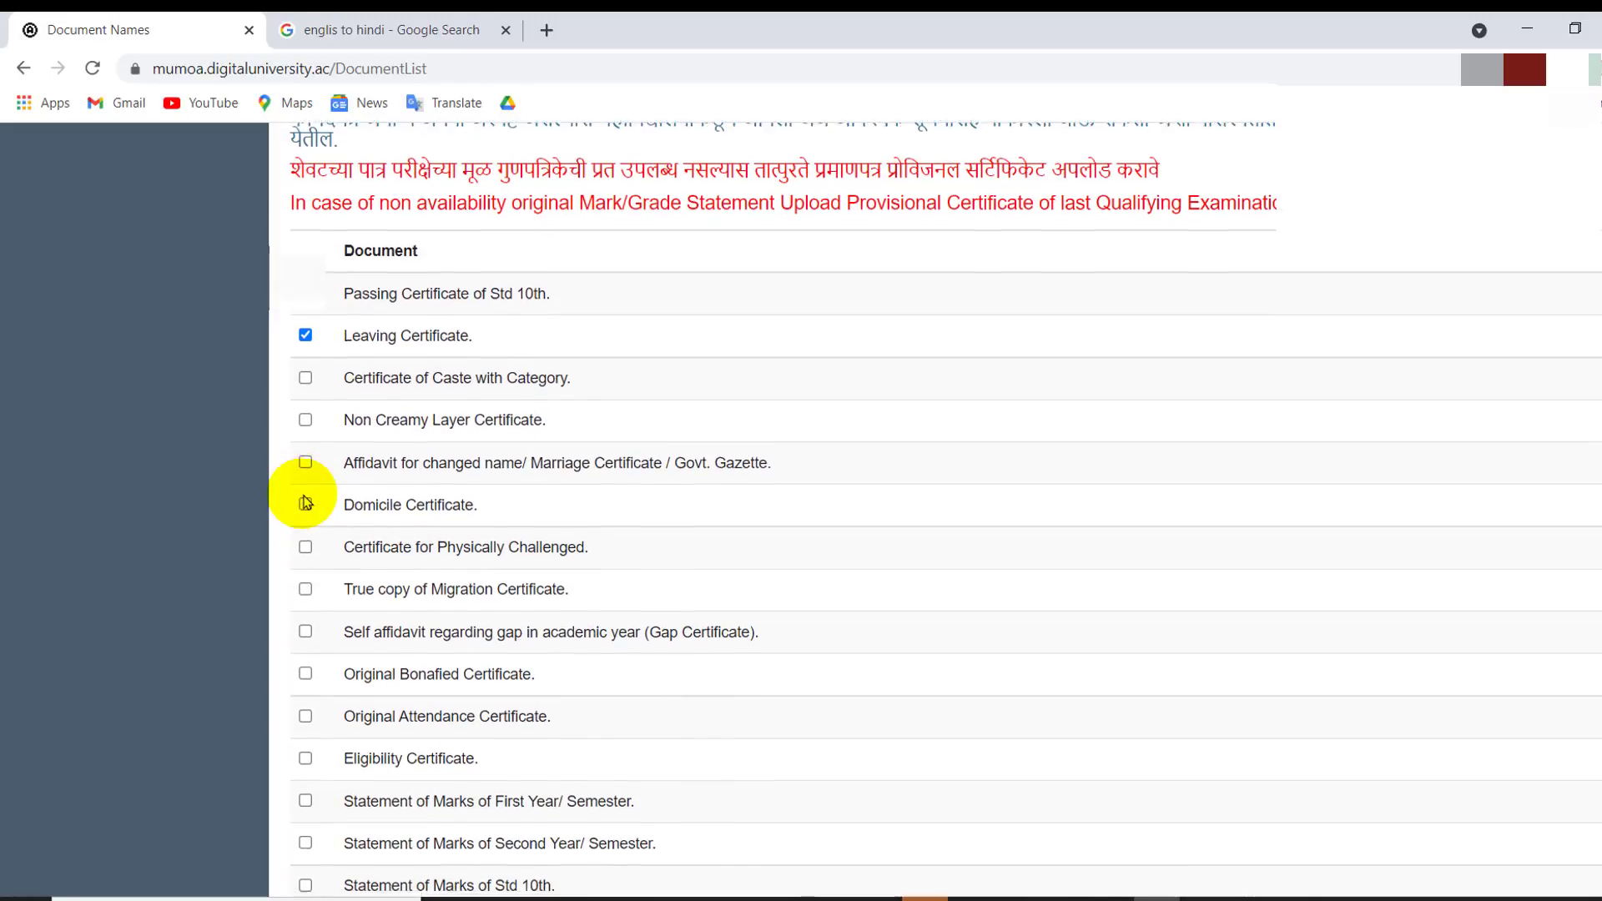
{"action": "scroll", "coordinate": [305, 501], "scroll_direction": "down", "scroll_amount": 5}
{"action": "scroll", "coordinate": [306, 501], "scroll_direction": "down", "scroll_amount": 18}
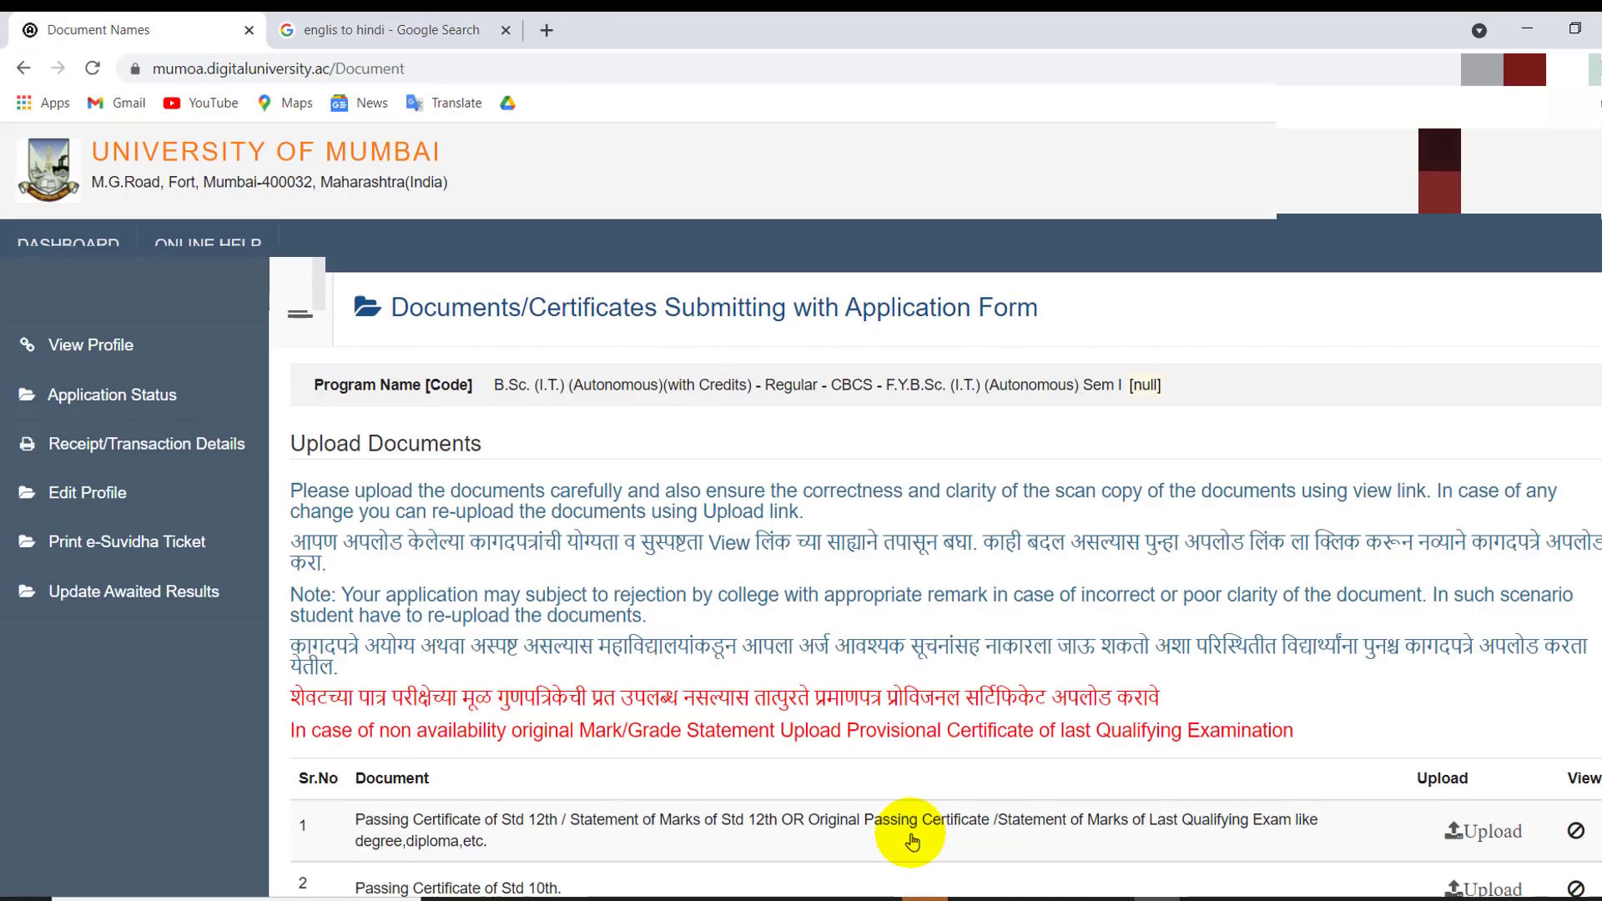
Upload photo_2021-08-09_12-23-13 as the Std 12th certificate.
{"action": "scroll", "coordinate": [908, 821], "scroll_direction": "down", "scroll_amount": 2}
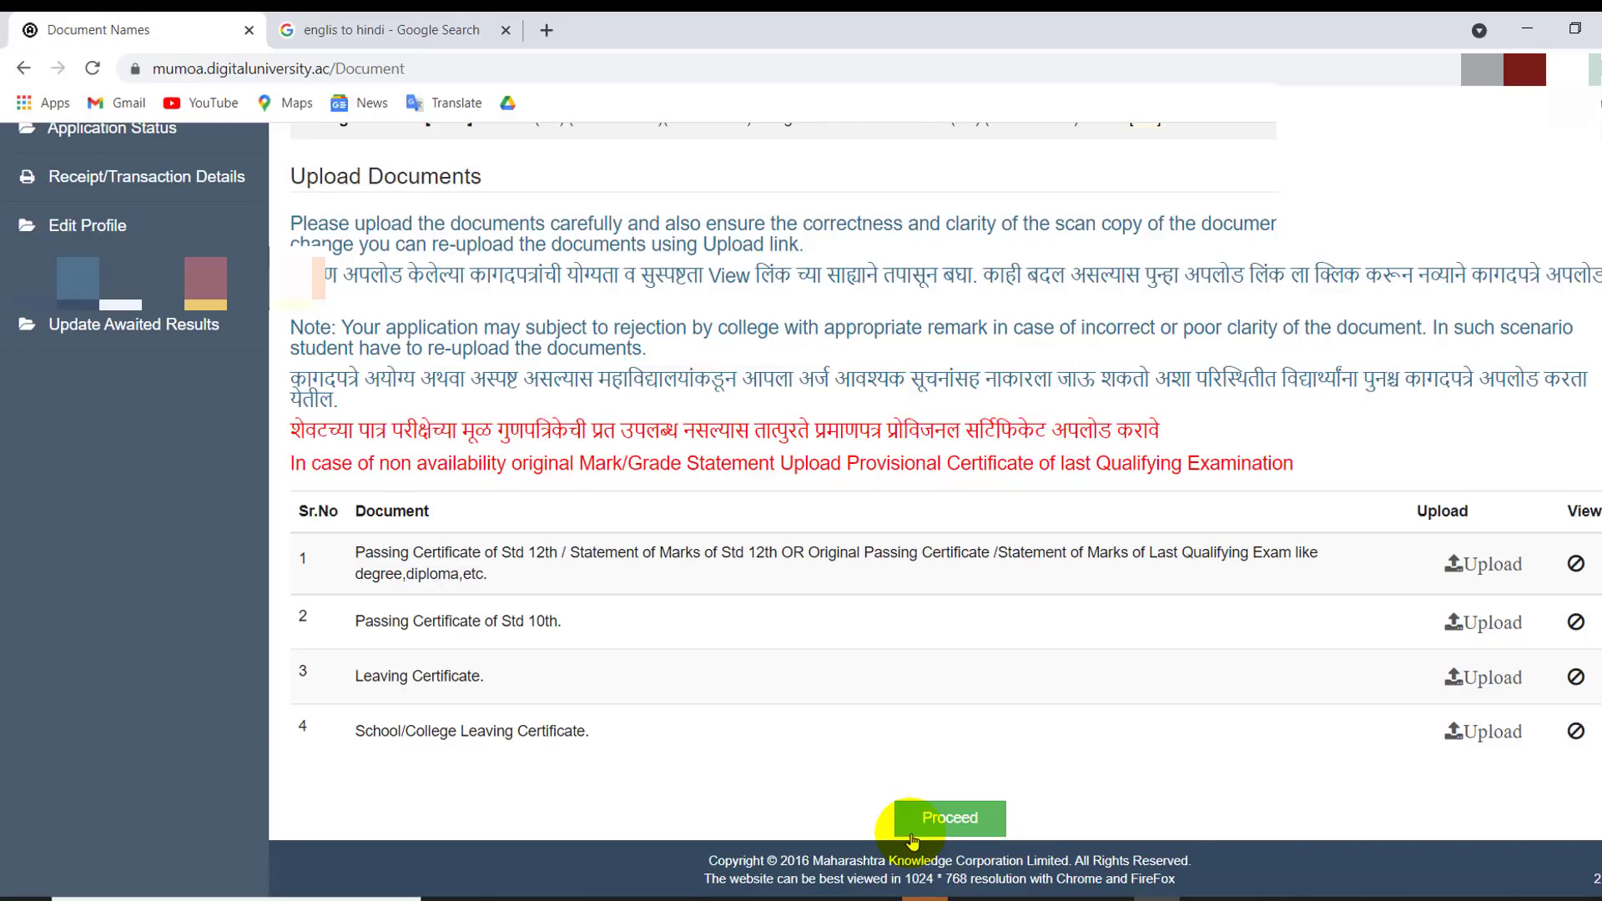
{"action": "left_click", "coordinate": [1457, 566]}
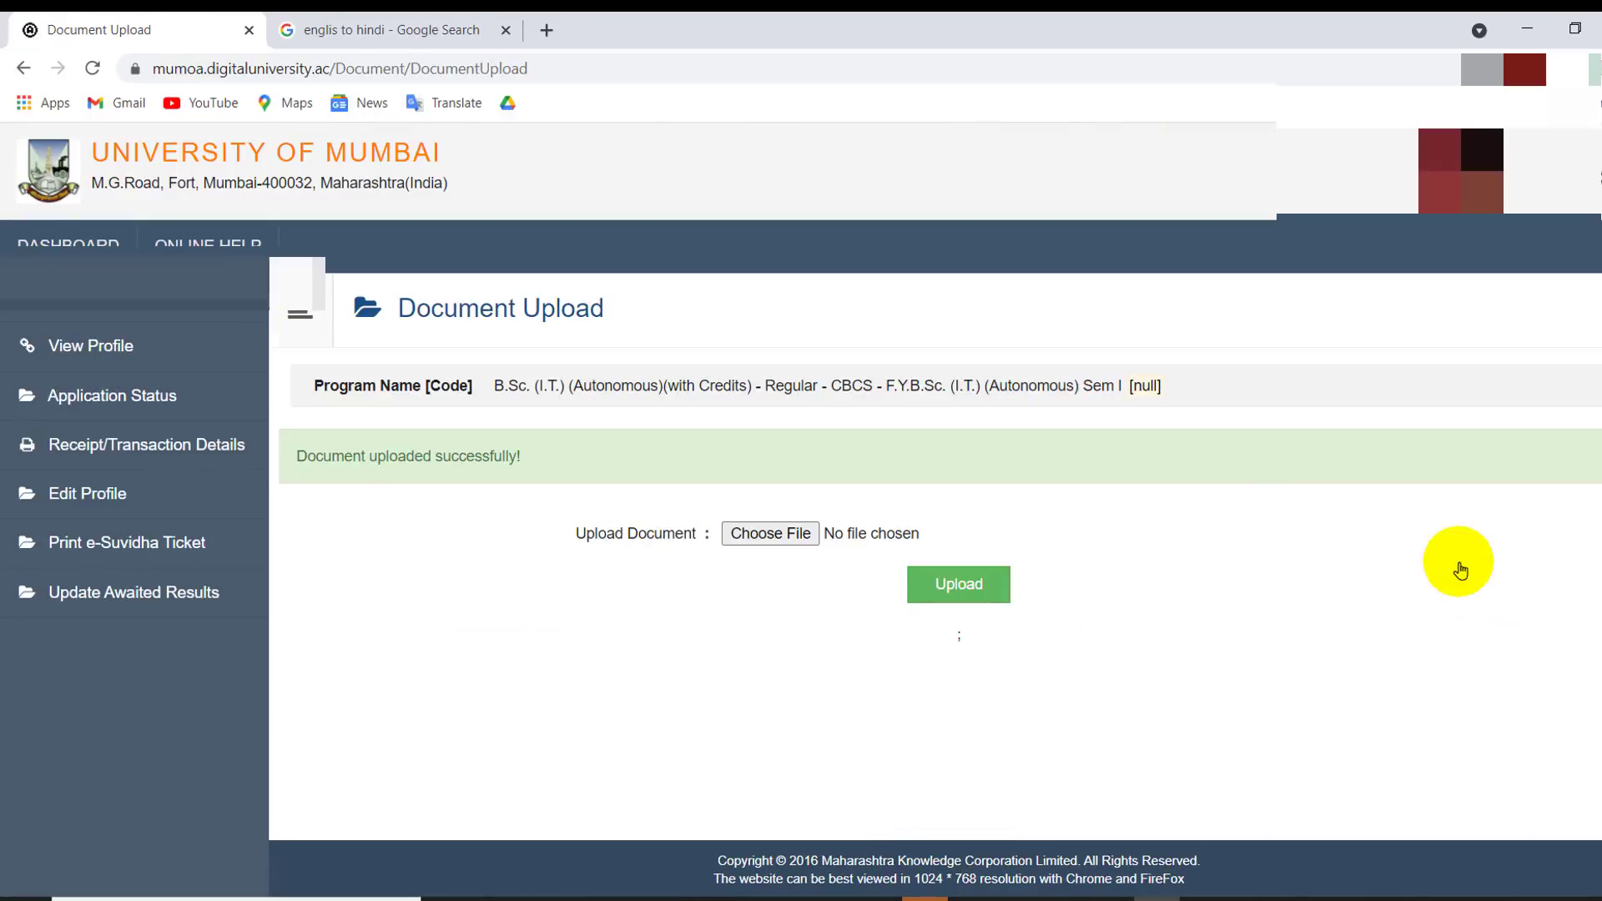
{"action": "left_click", "coordinate": [791, 531]}
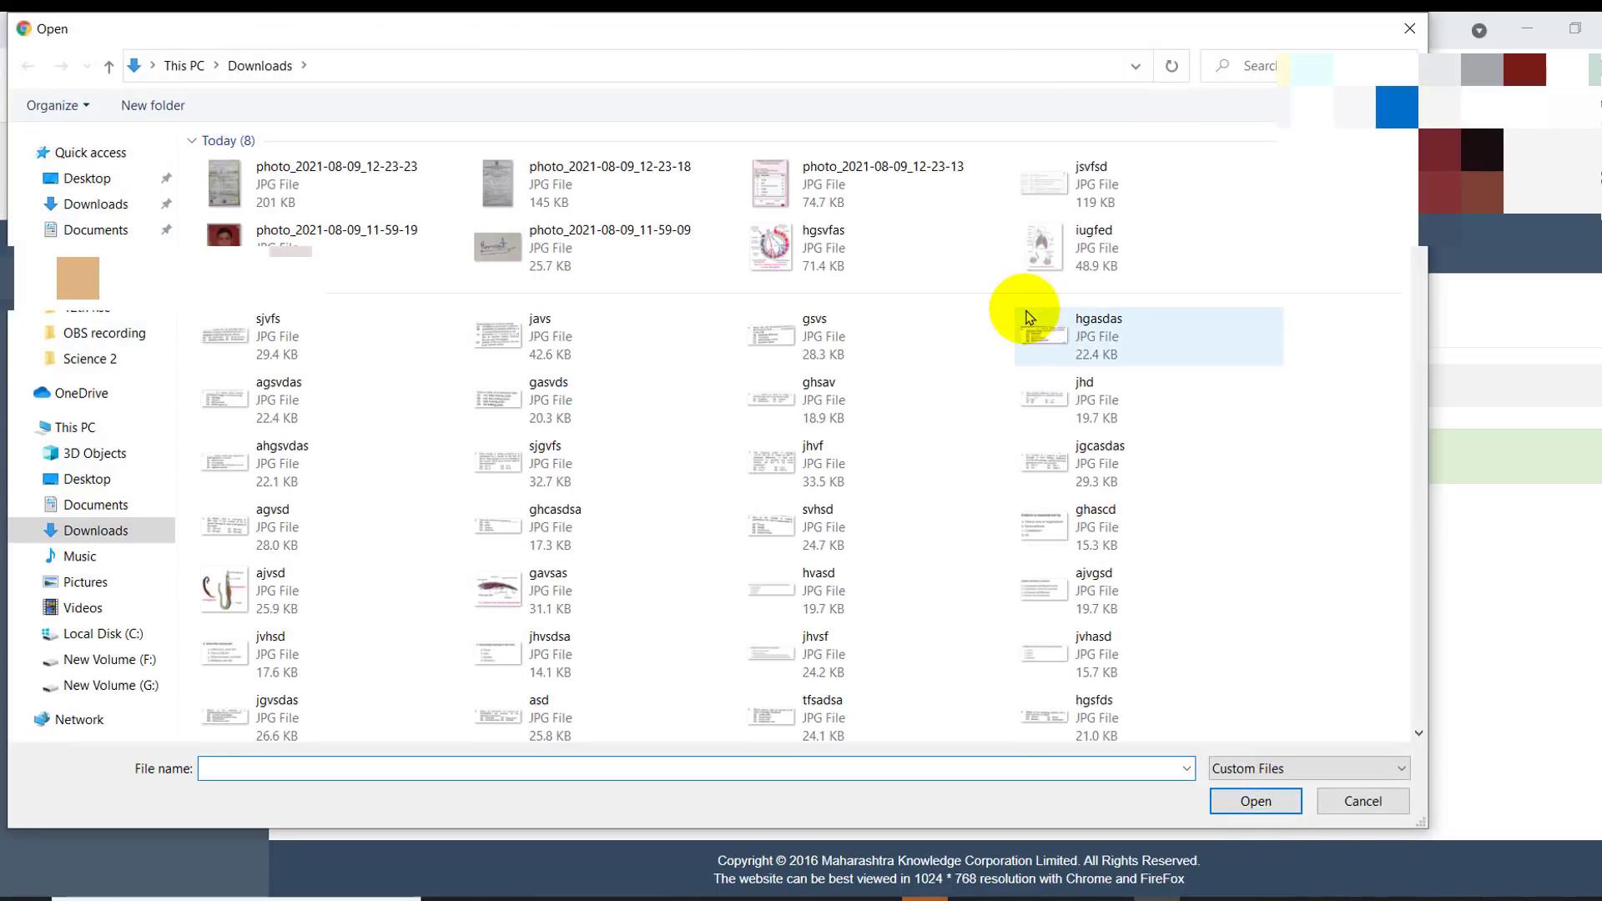
{"action": "left_click", "coordinate": [818, 176]}
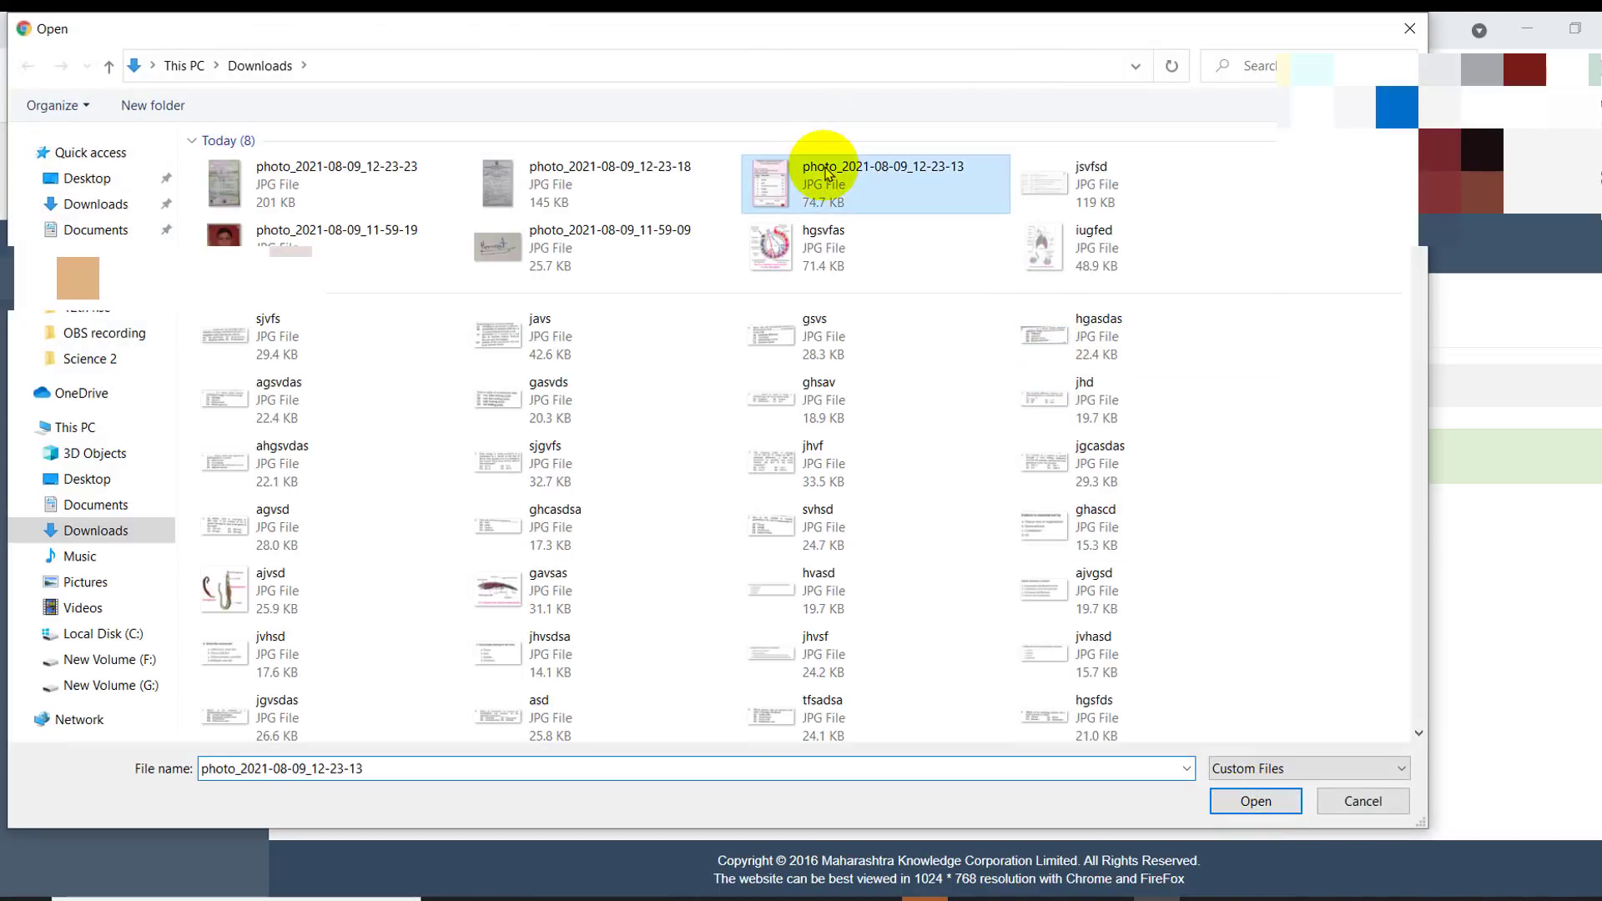
{"action": "left_click", "coordinate": [1280, 803]}
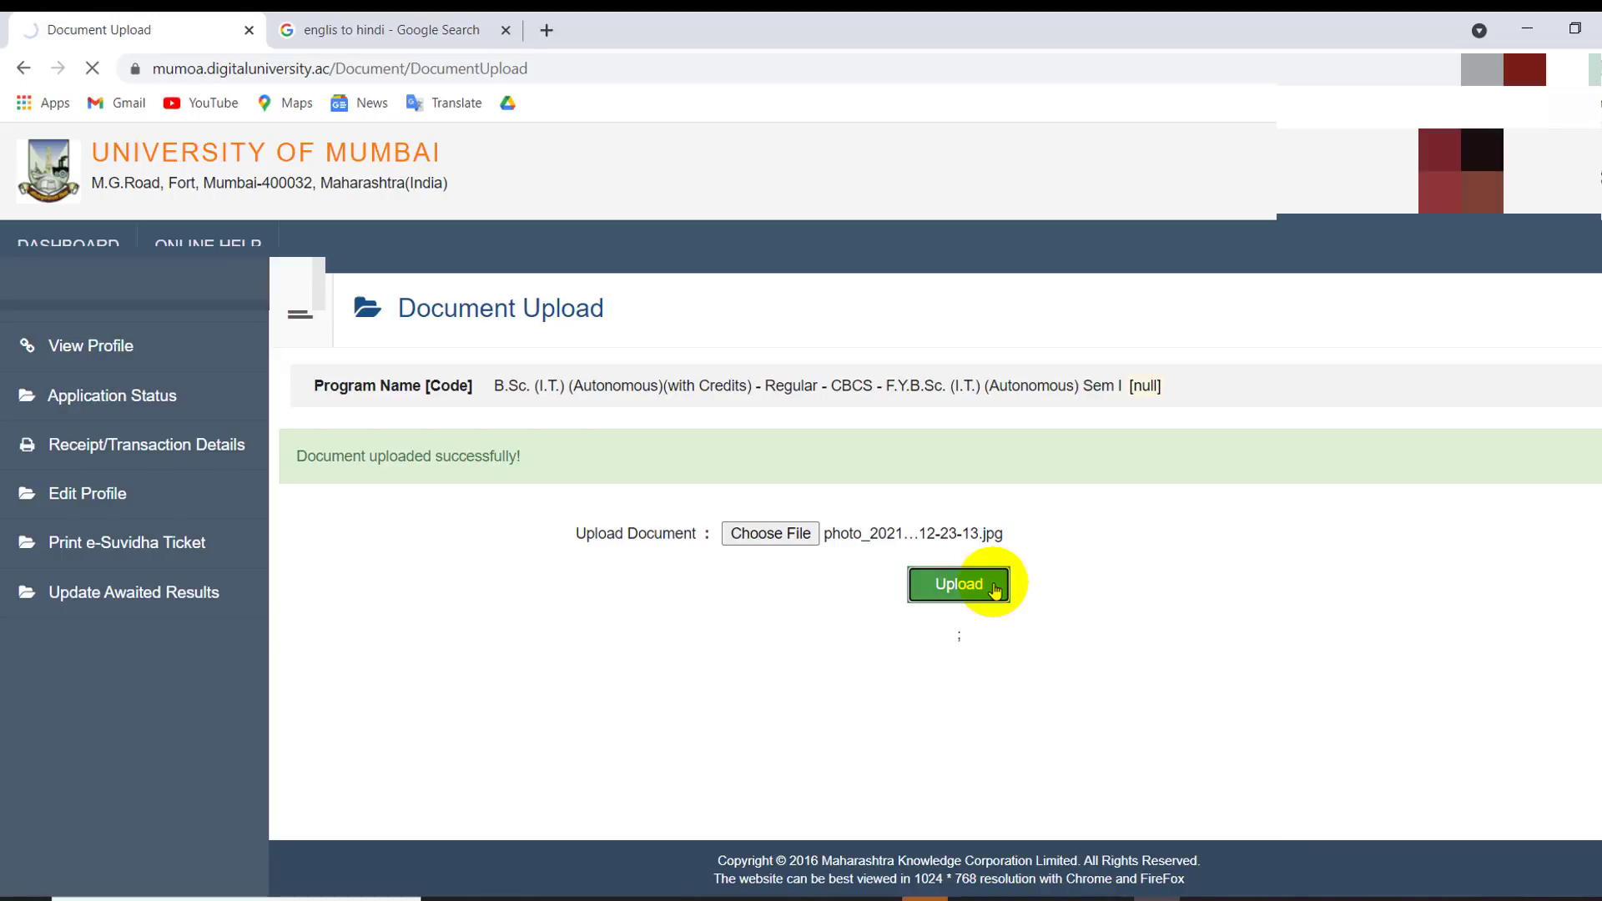
Upload photo_2021-08-09_12-23-23 as the Std 10th passing certificate.
{"action": "scroll", "coordinate": [555, 551], "scroll_direction": "down", "scroll_amount": 3}
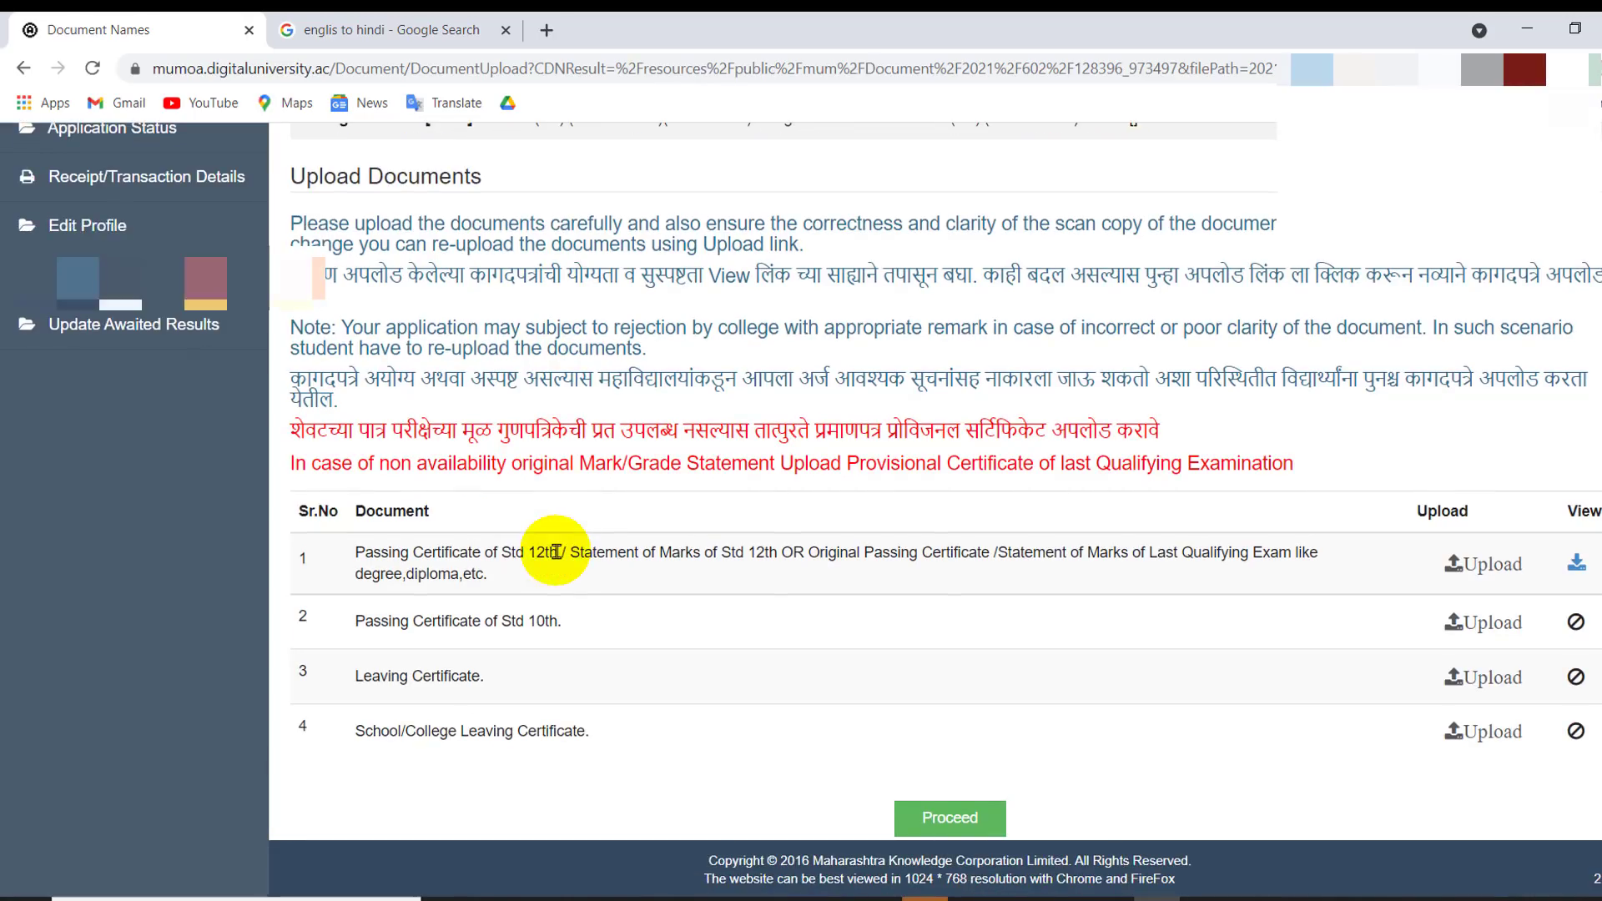
{"action": "left_click", "coordinate": [1509, 627]}
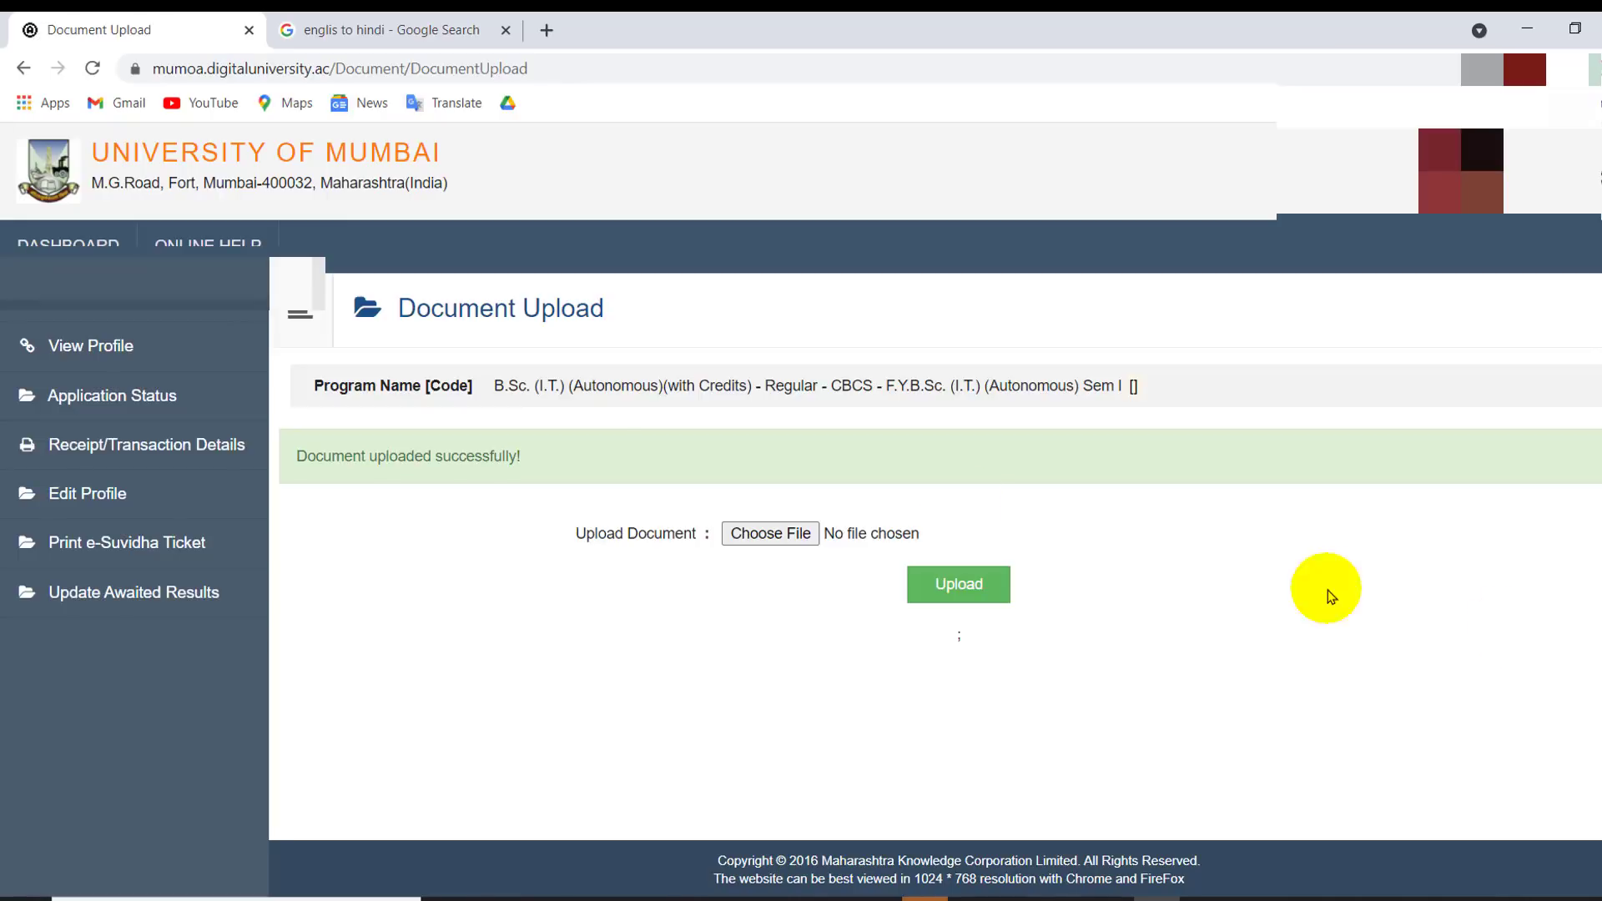
{"action": "left_click", "coordinate": [776, 534]}
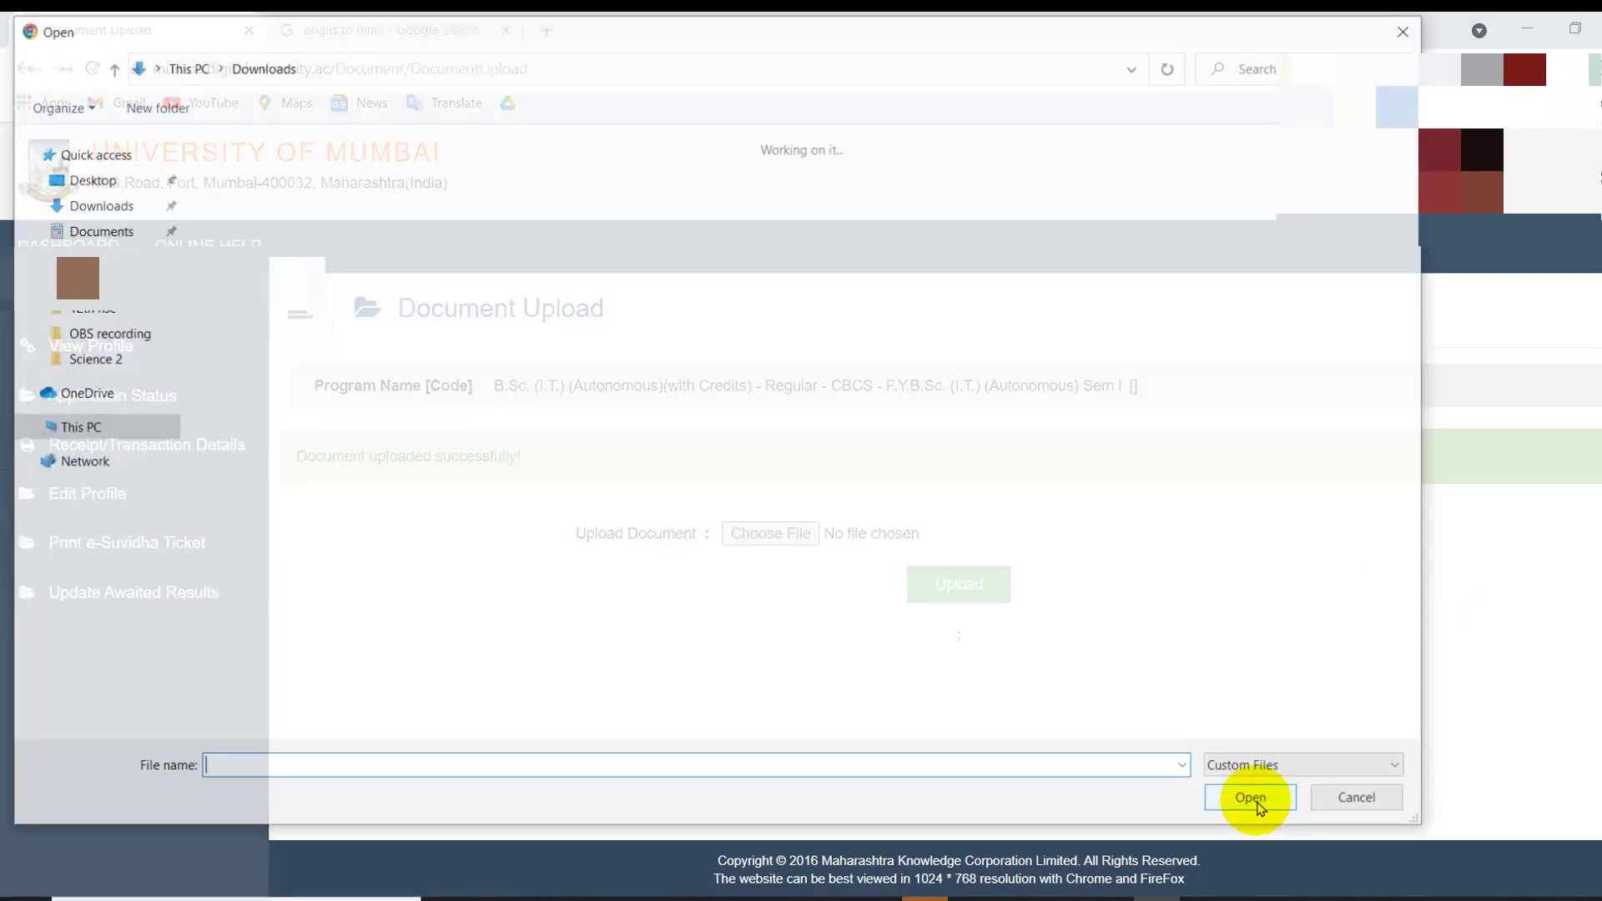
{"action": "left_click", "coordinate": [318, 173]}
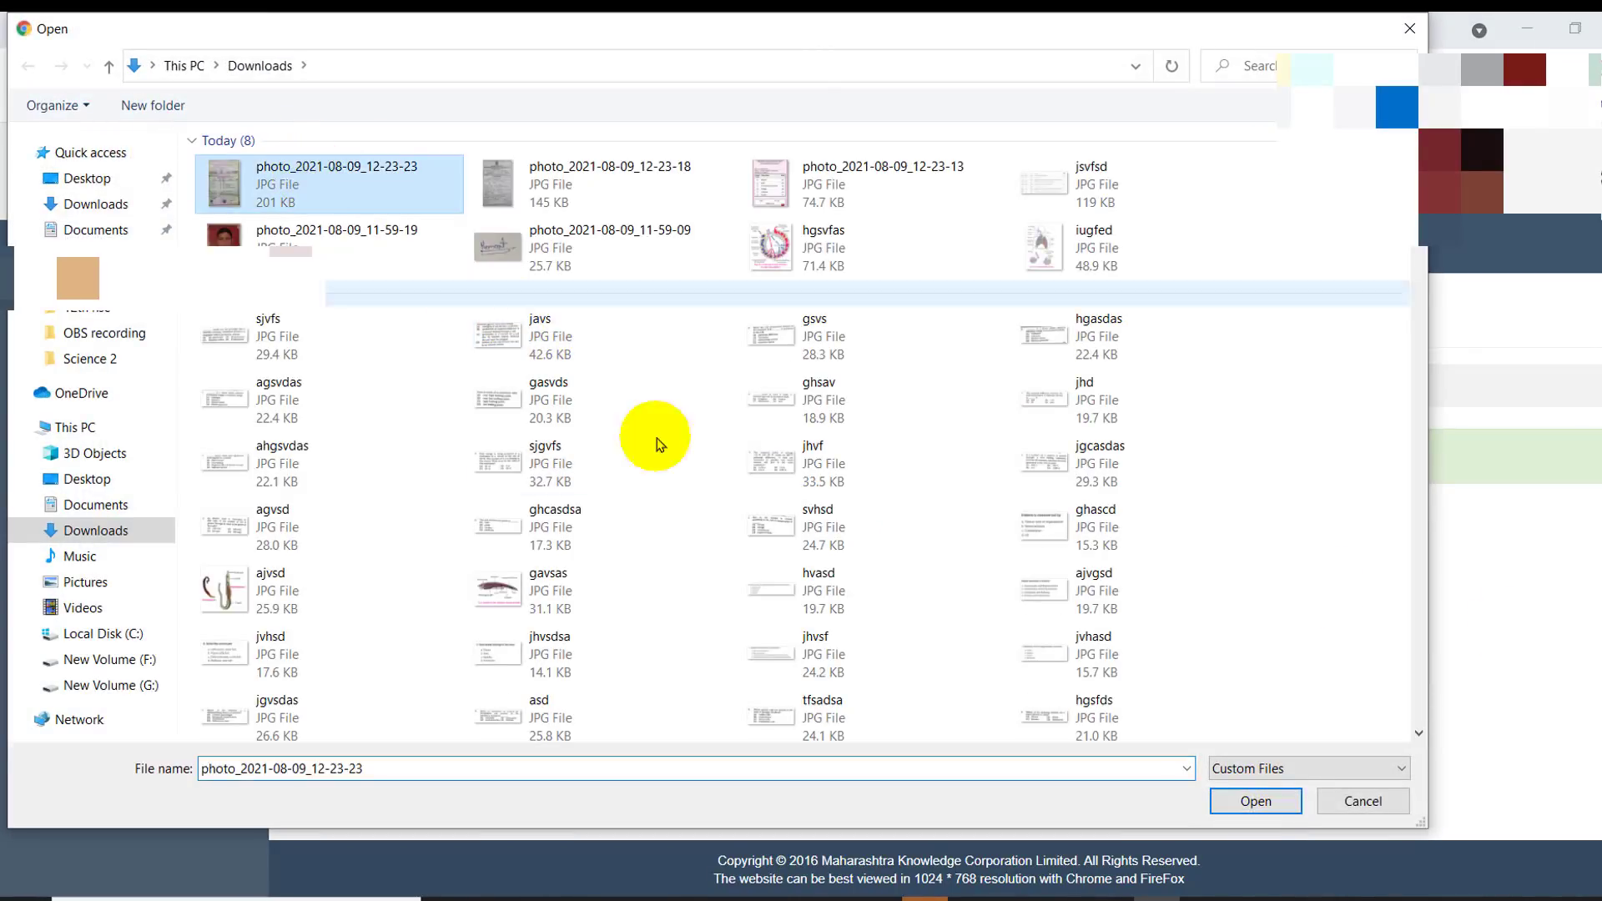
{"action": "left_click", "coordinate": [1248, 804]}
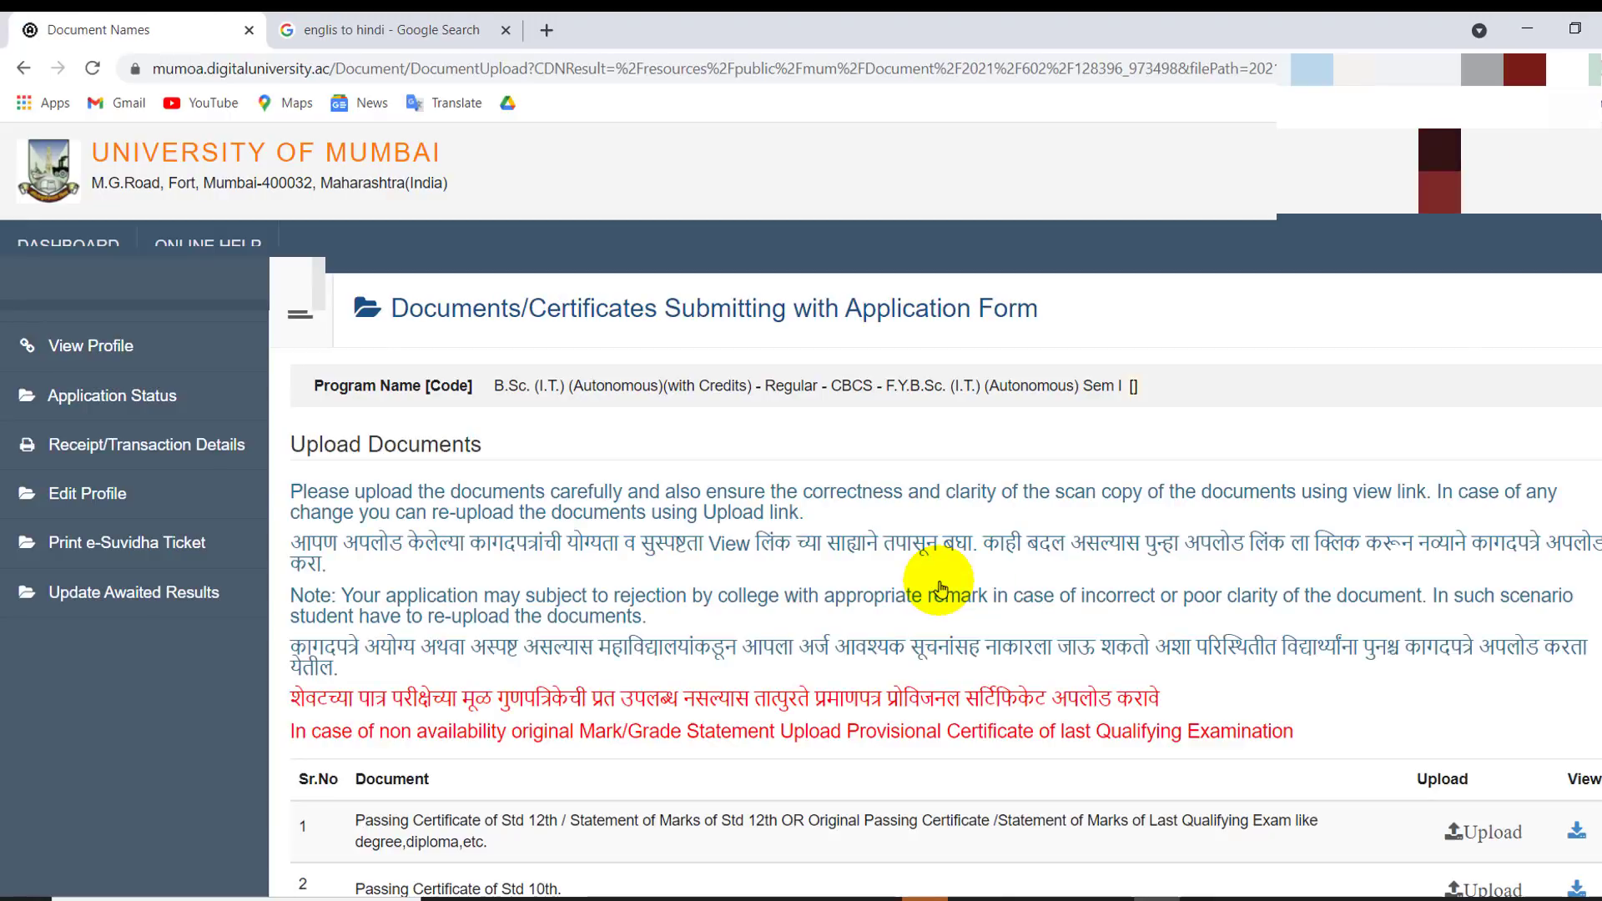
{"action": "scroll", "coordinate": [940, 588], "scroll_direction": "down", "scroll_amount": 3}
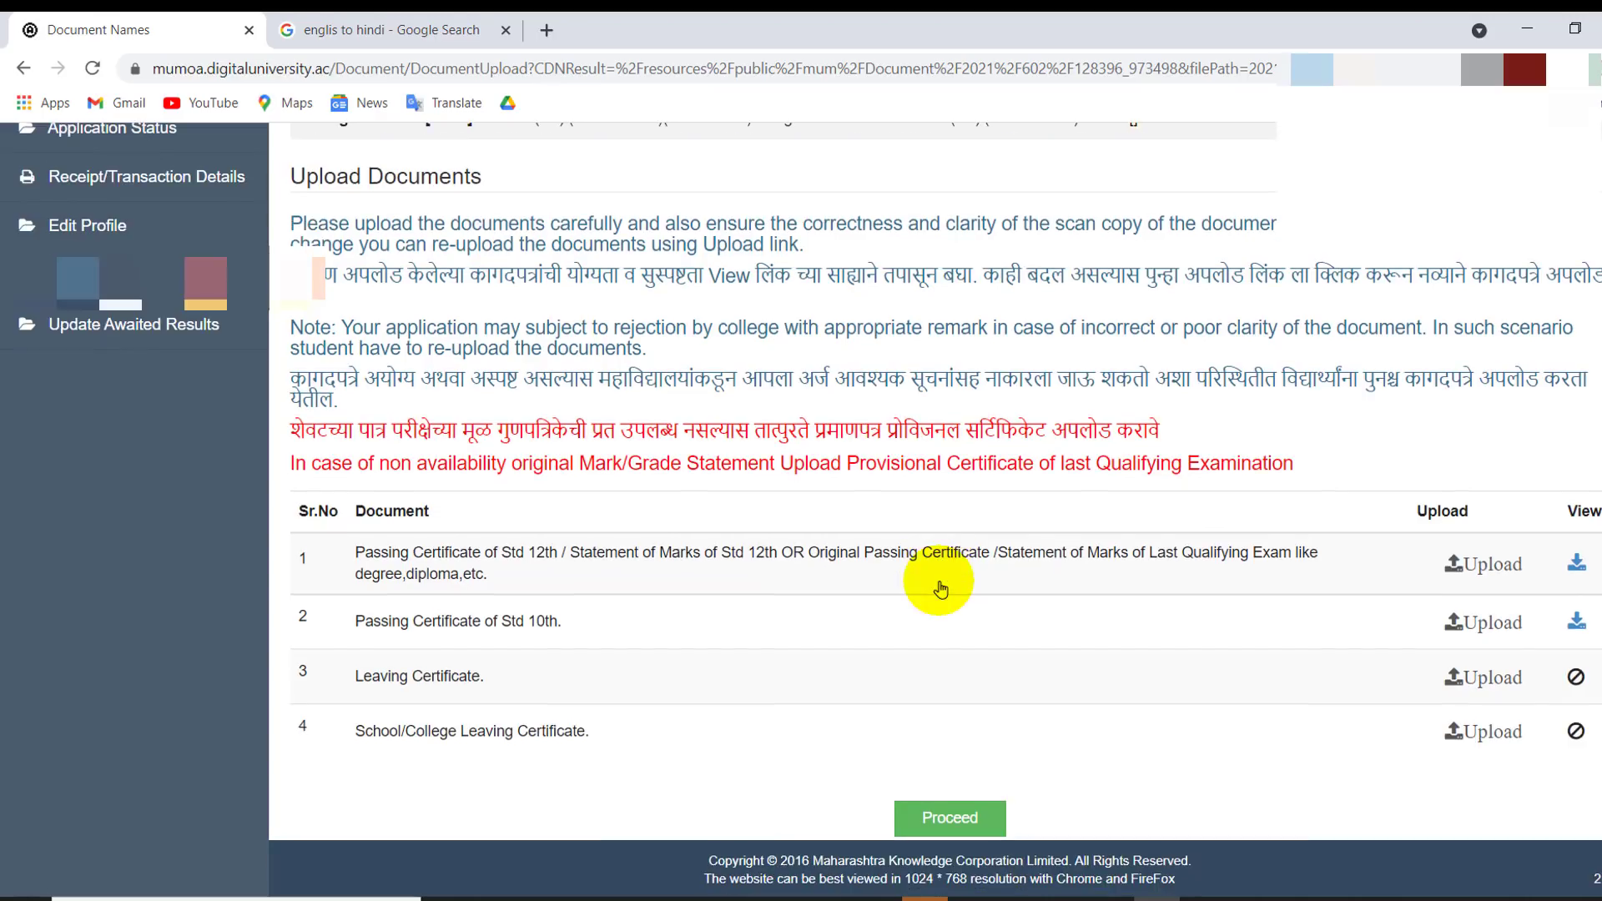
Upload photo_2021-08-09_12-23-18 as the Leaving Certificate.
{"action": "left_click", "coordinate": [1468, 682]}
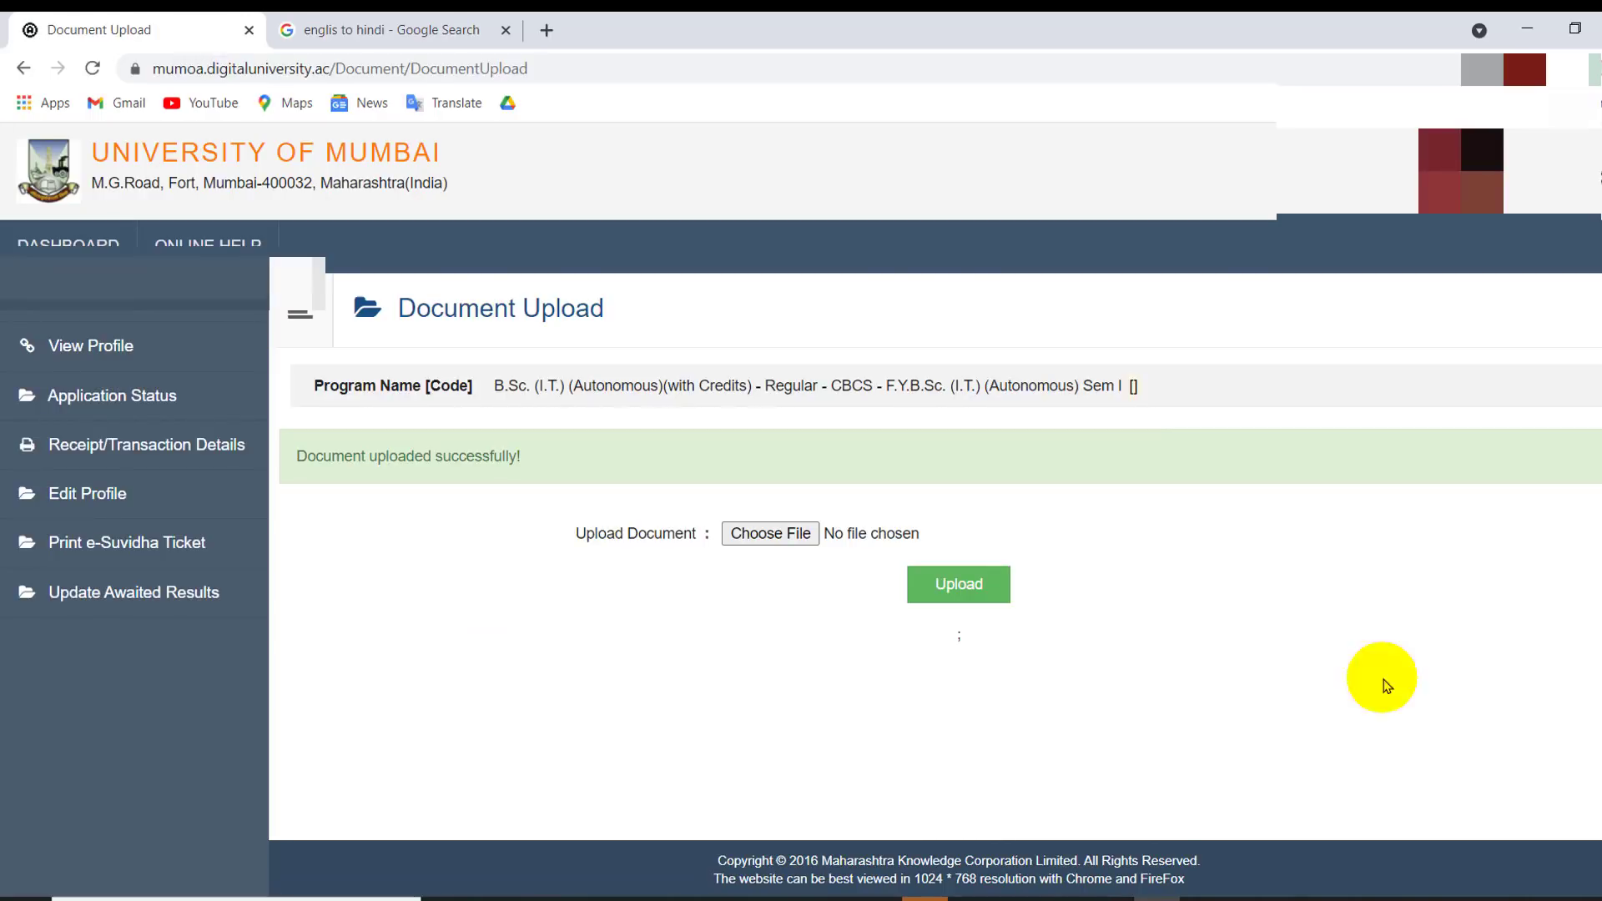
{"action": "left_click", "coordinate": [798, 534]}
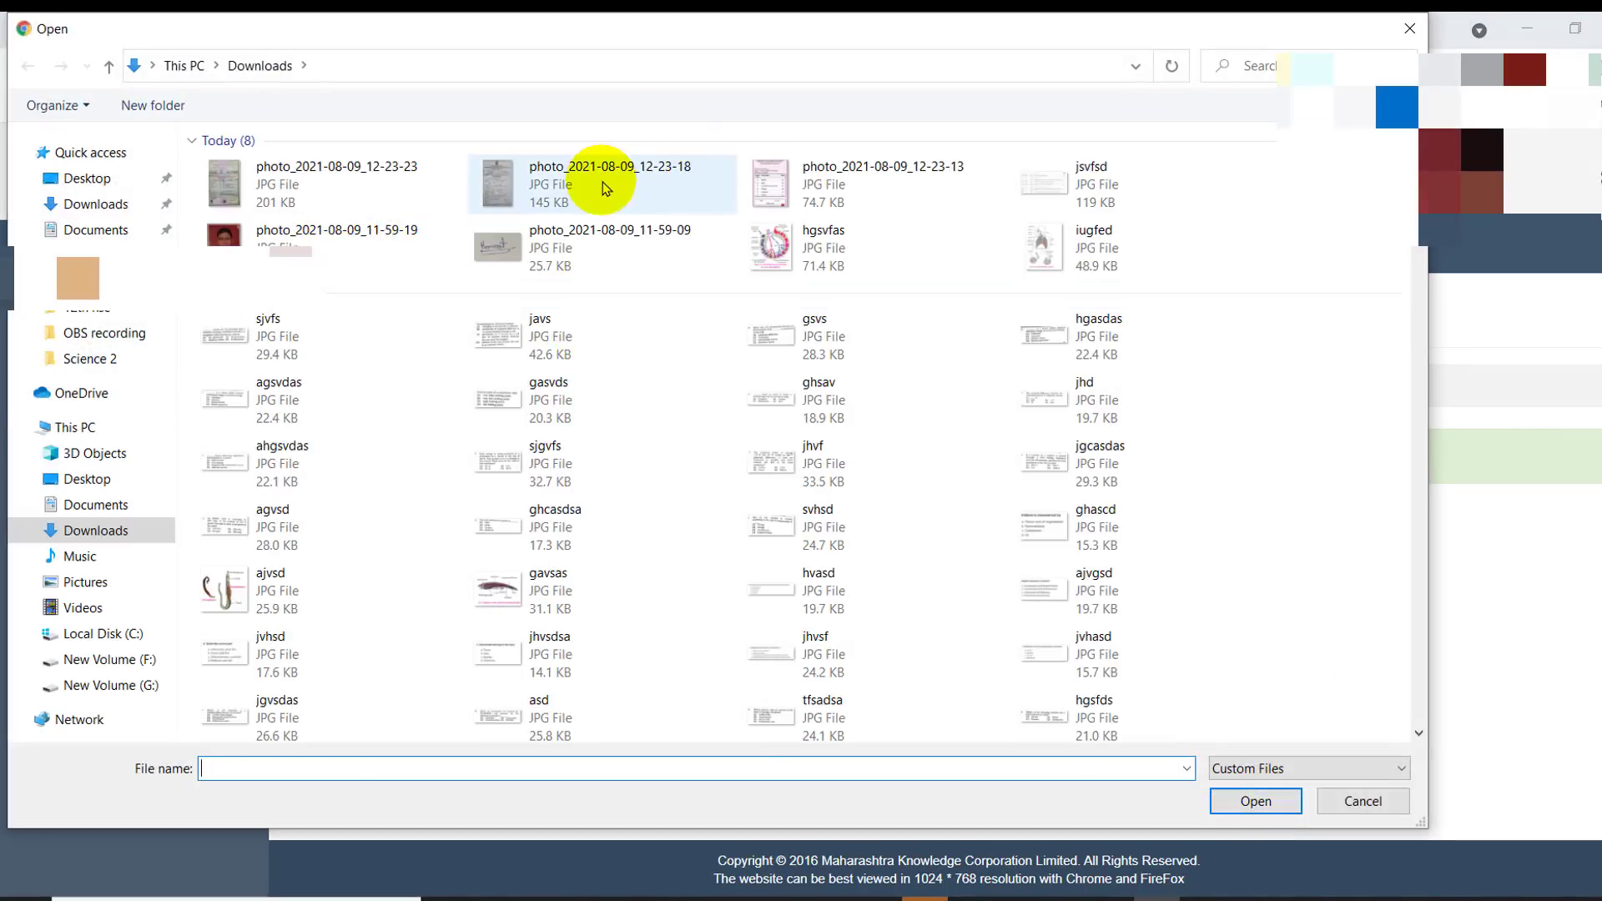
{"action": "left_click", "coordinate": [606, 187]}
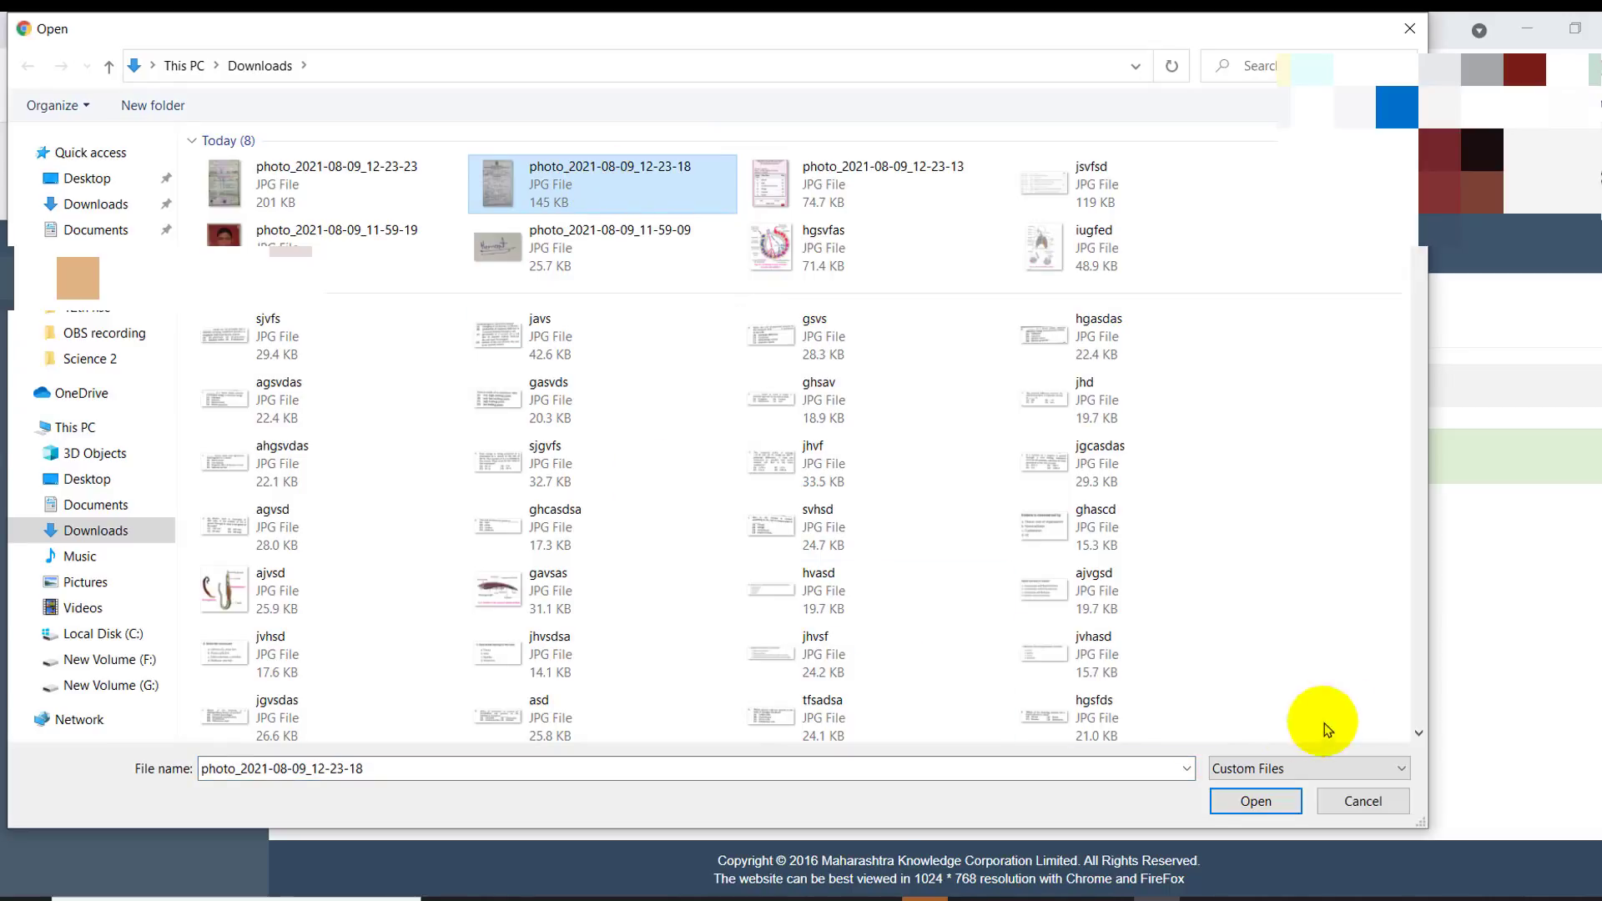
{"action": "left_click_drag", "start_coordinate": [959, 32], "coordinate": [999, 71]}
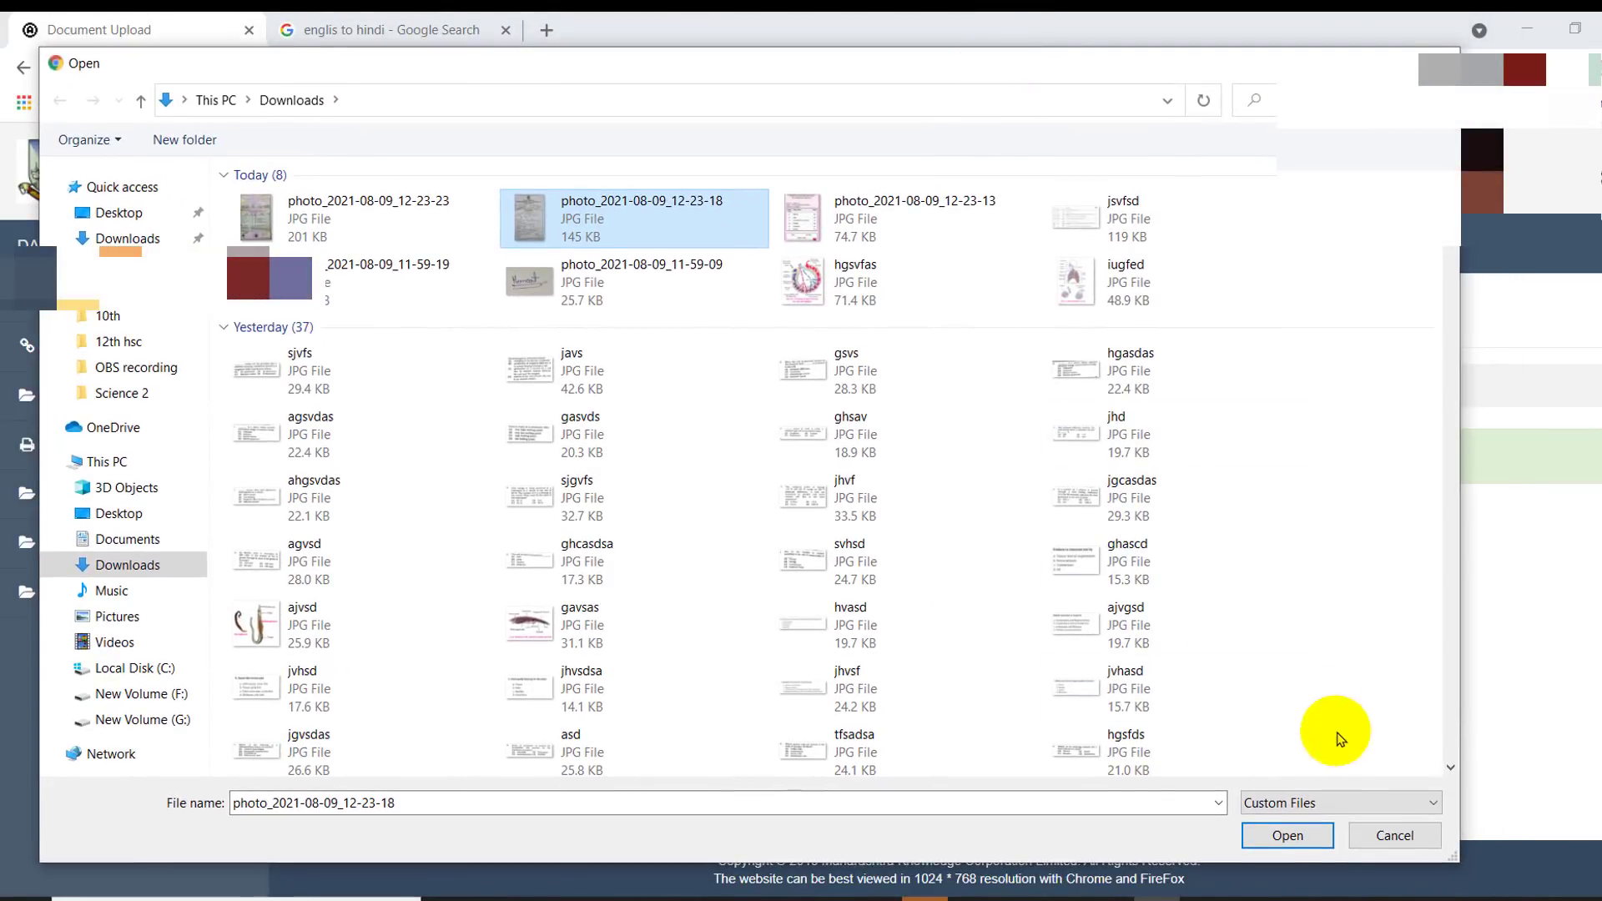
{"action": "left_click", "coordinate": [1289, 835]}
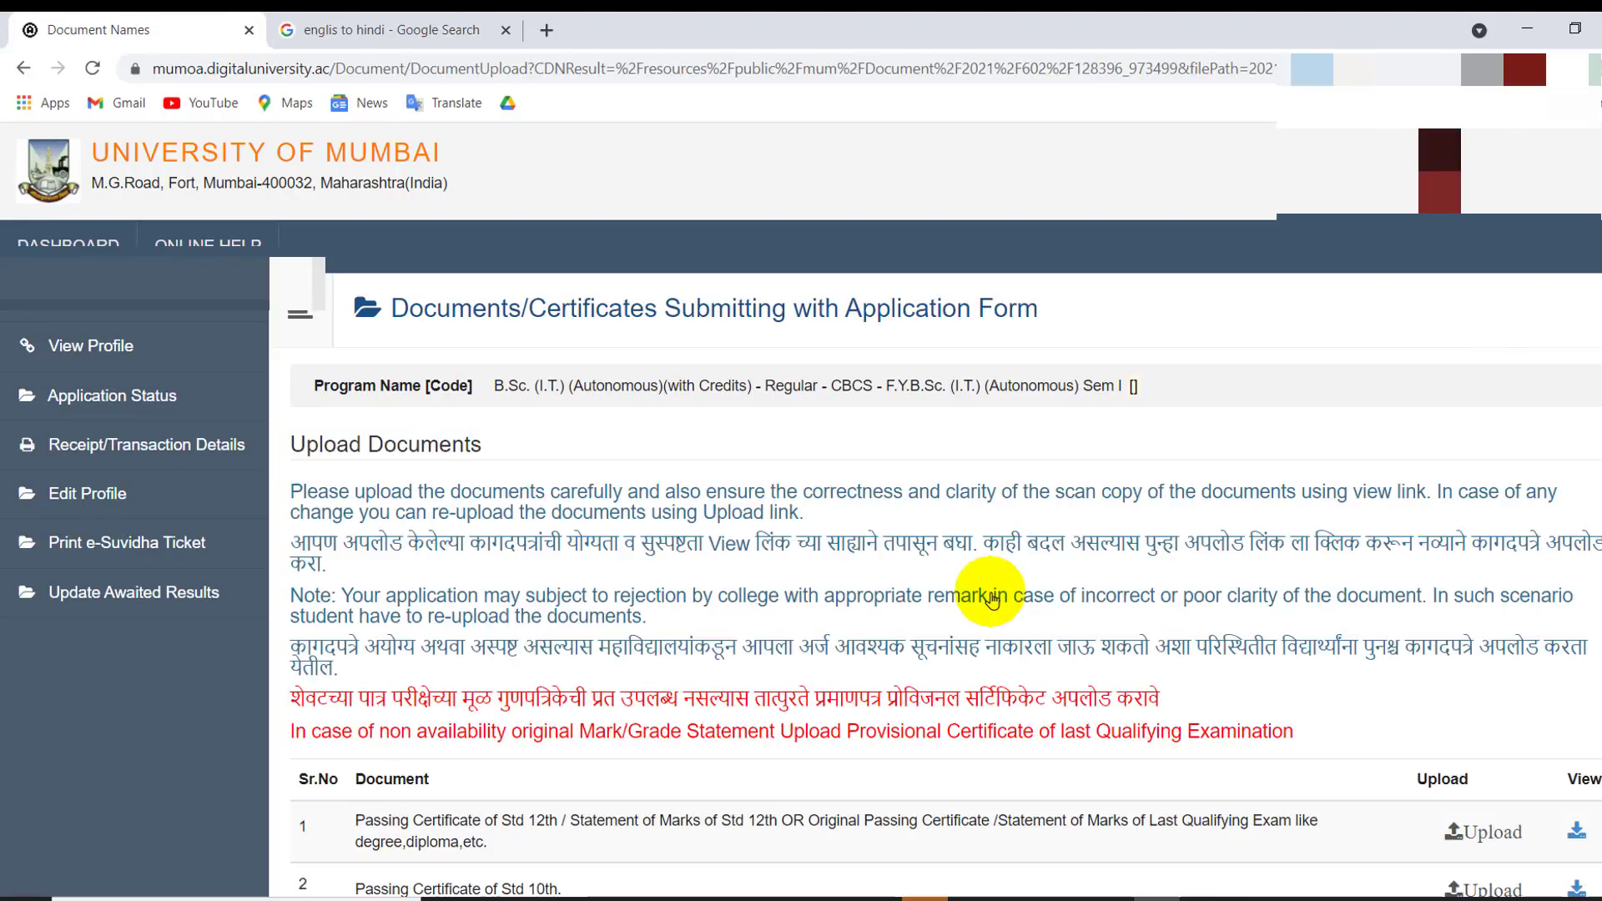
Upload photo_2021-08-09_12-23-18 again for the School/College Leaving Certificate row.
{"action": "scroll", "coordinate": [1030, 684], "scroll_direction": "down", "scroll_amount": 3}
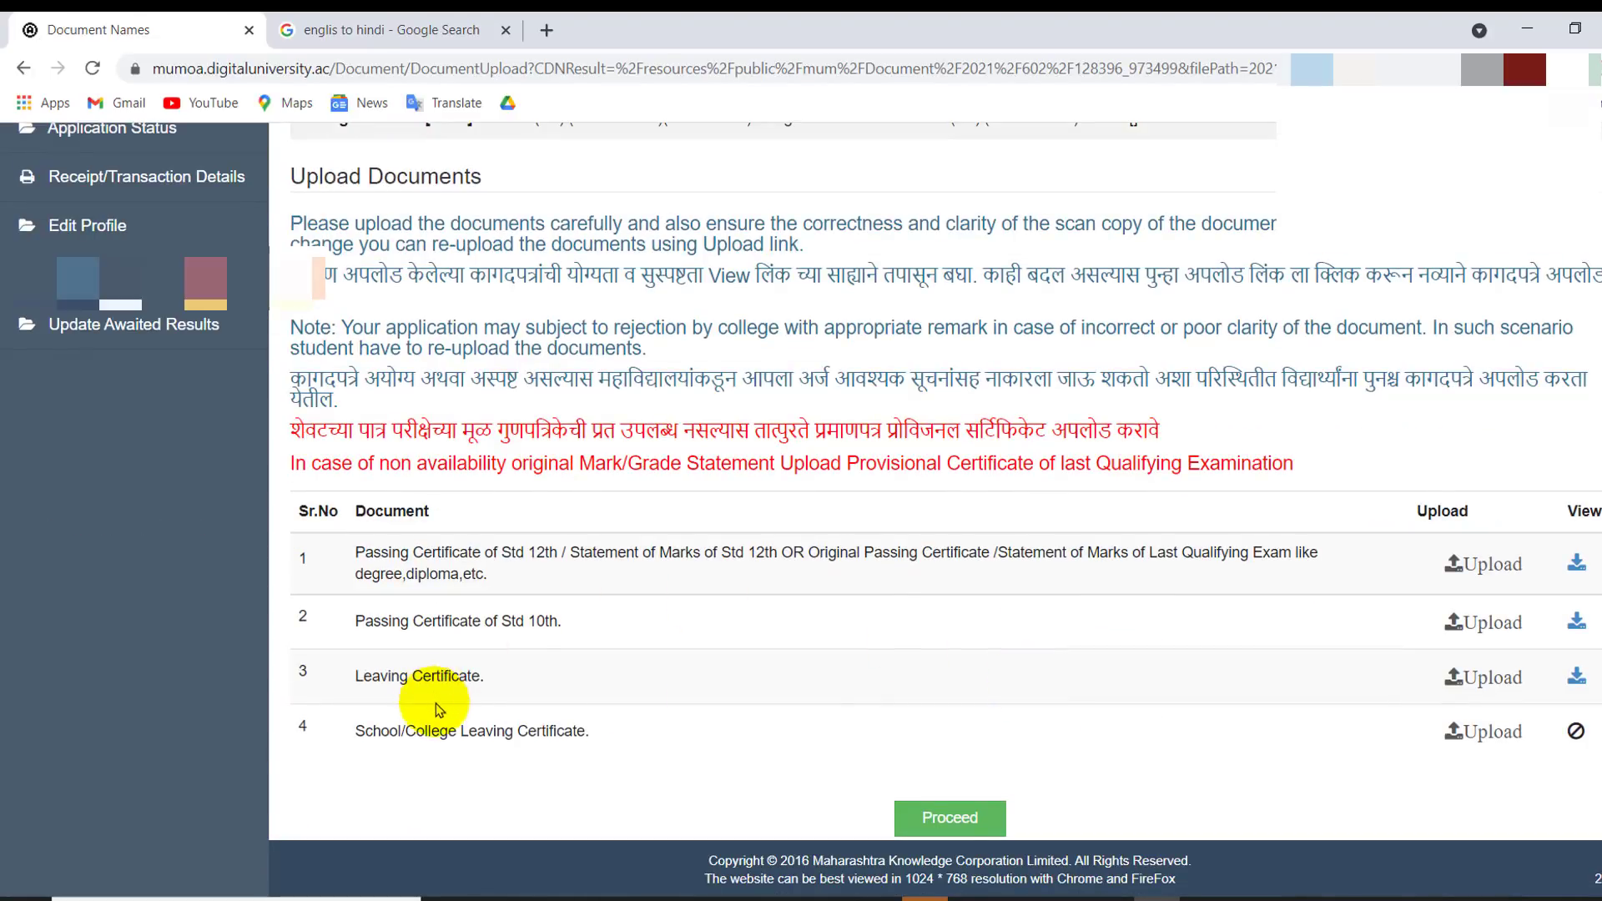
{"action": "left_click", "coordinate": [1479, 740]}
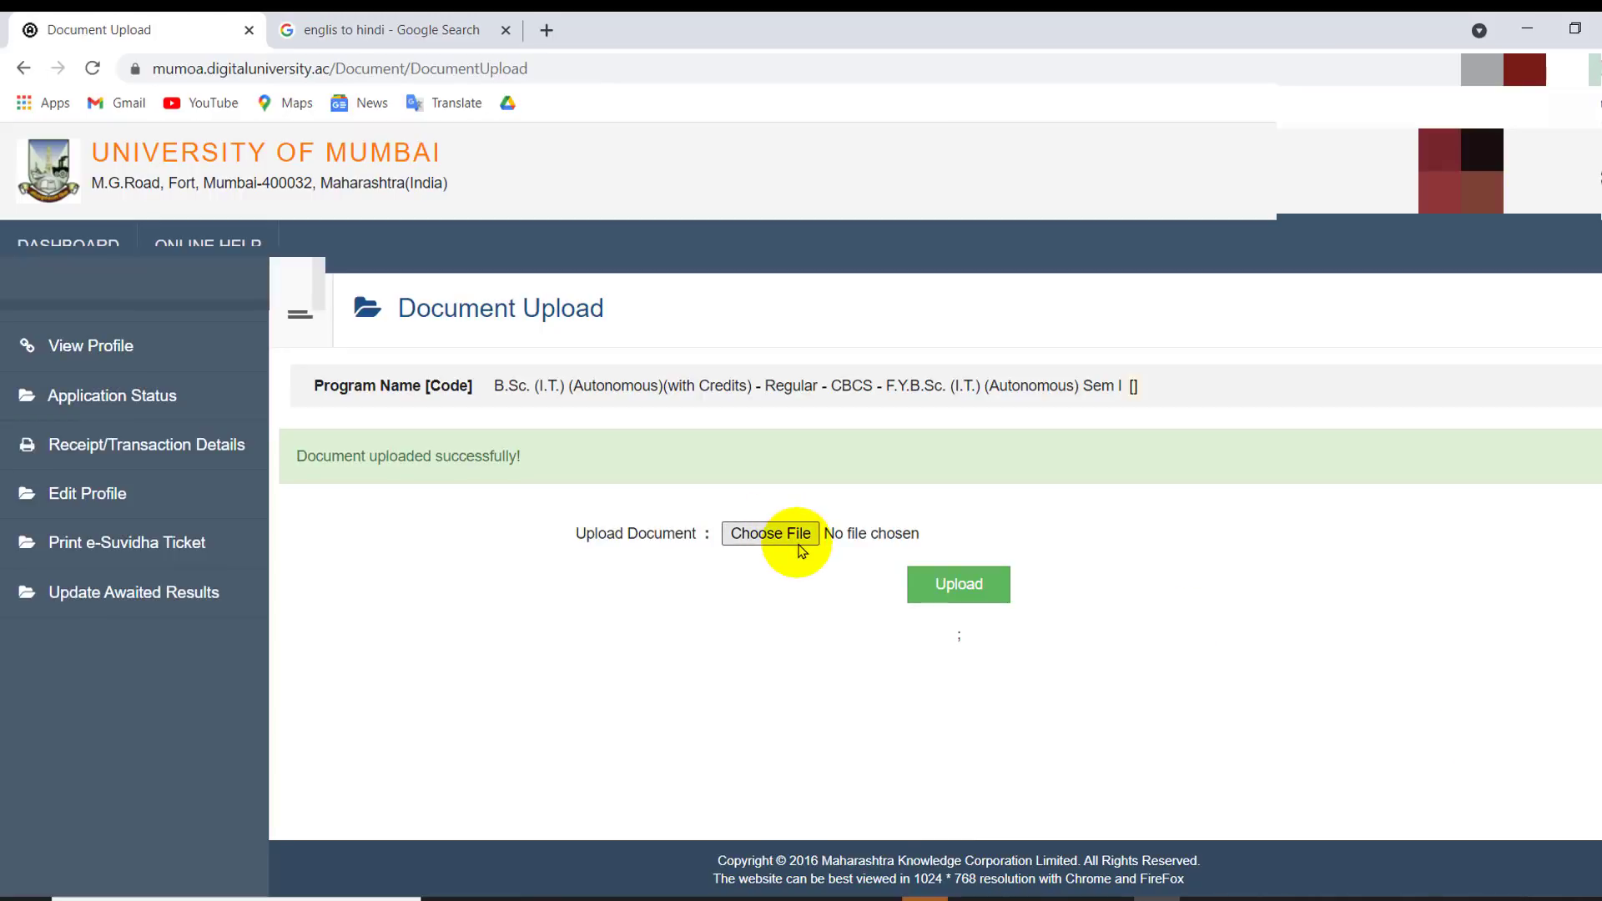
{"action": "left_click", "coordinate": [799, 542]}
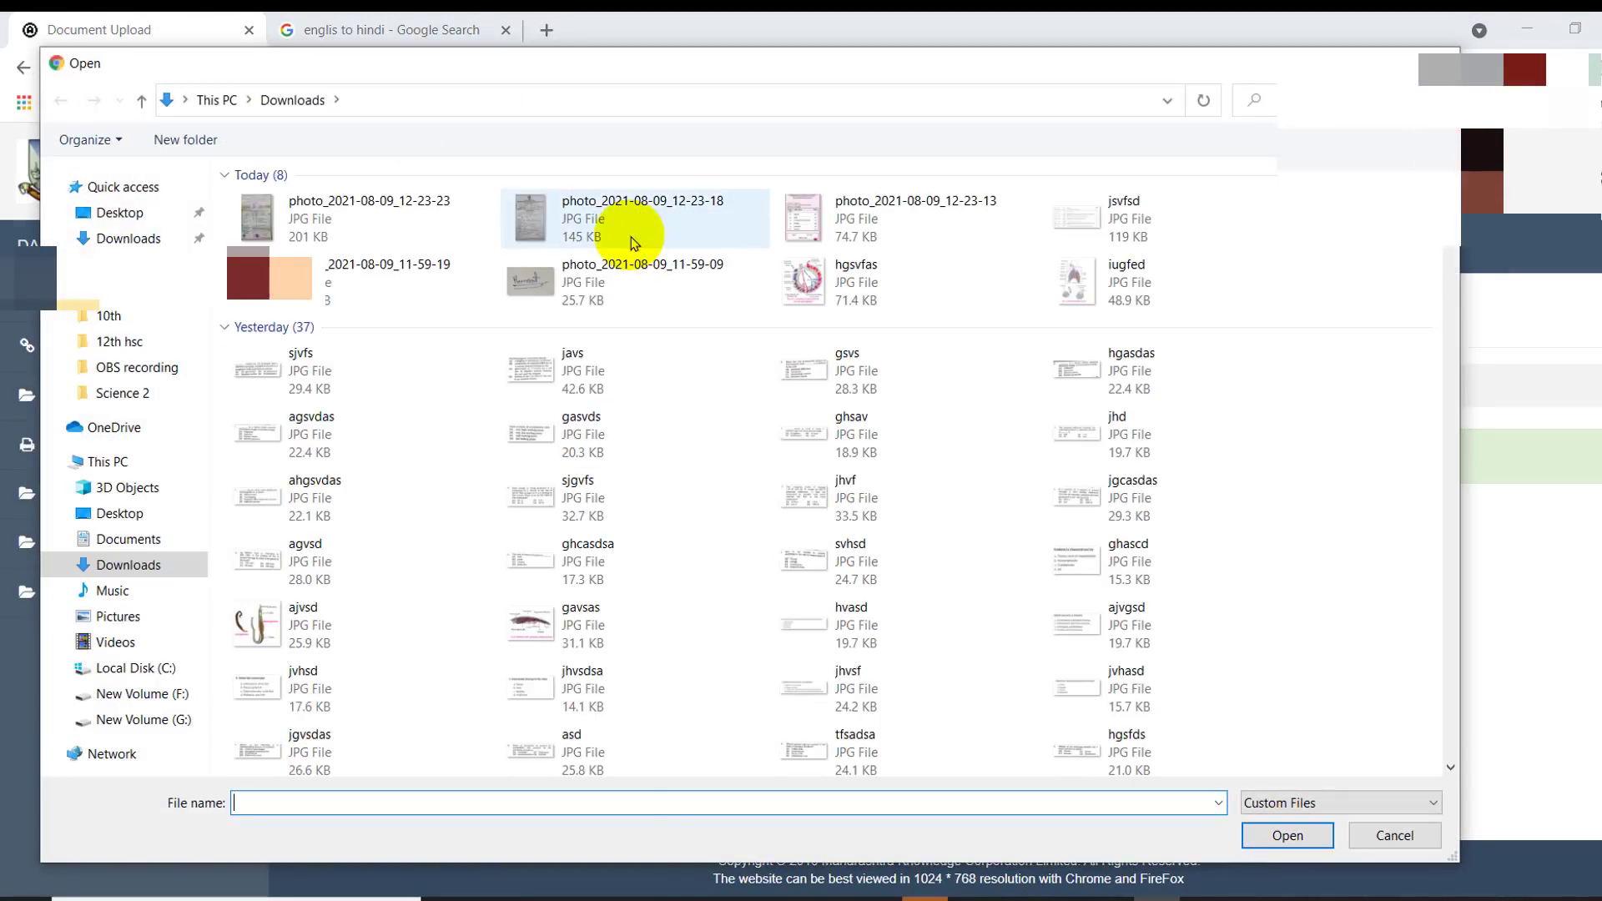
{"action": "left_click", "coordinate": [634, 242]}
{"action": "left_click", "coordinate": [1313, 836]}
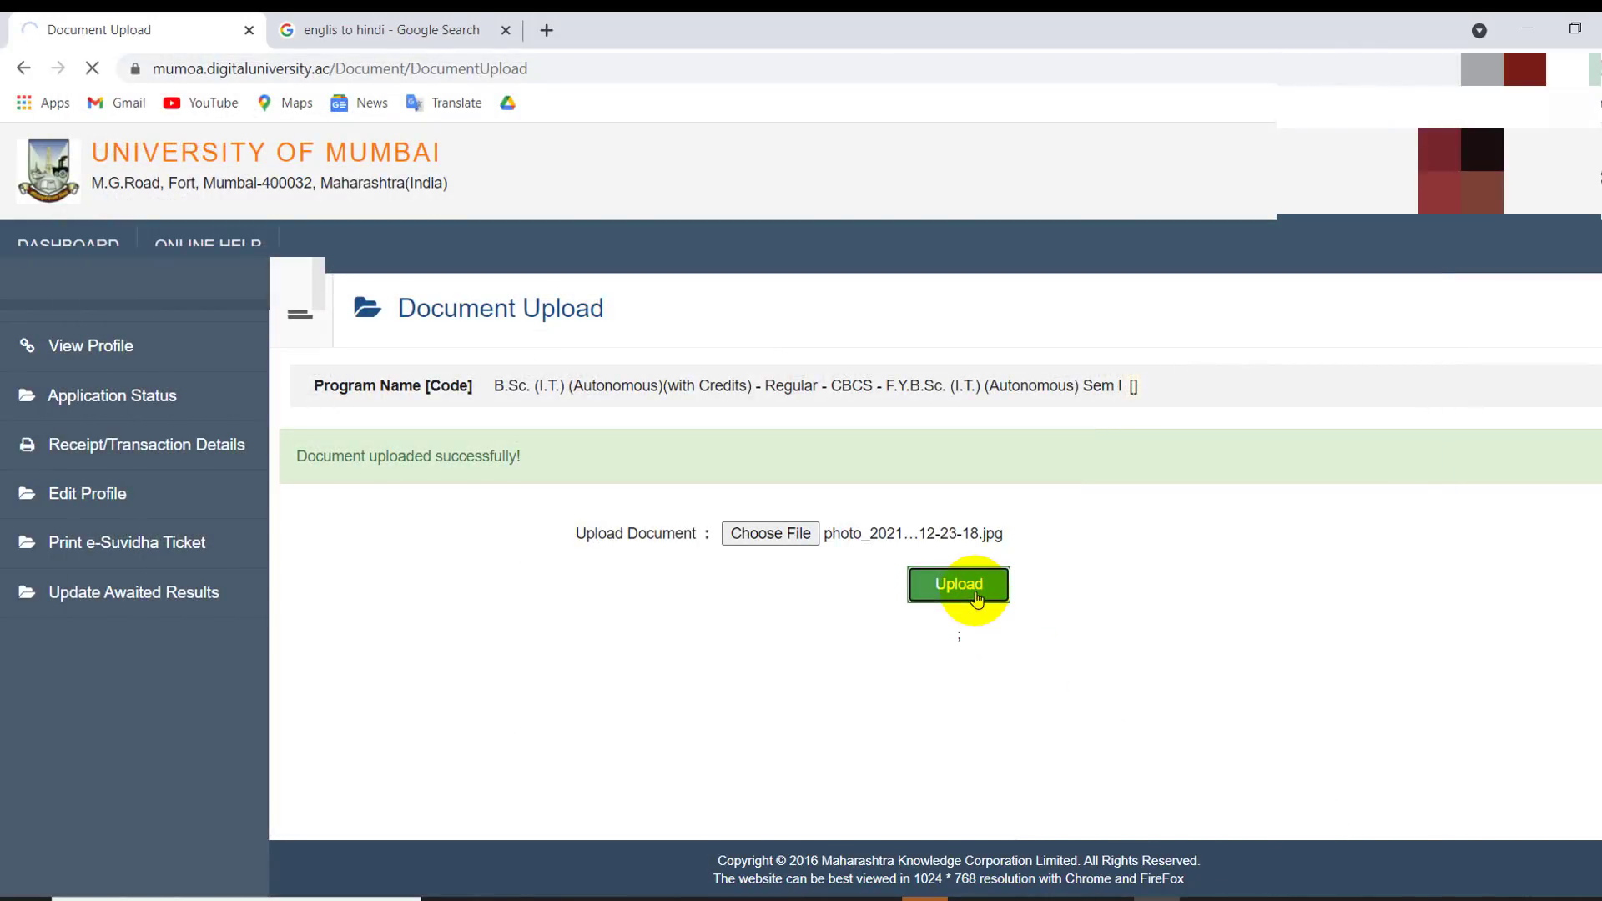
{"action": "scroll", "coordinate": [974, 597], "scroll_direction": "down", "scroll_amount": 3}
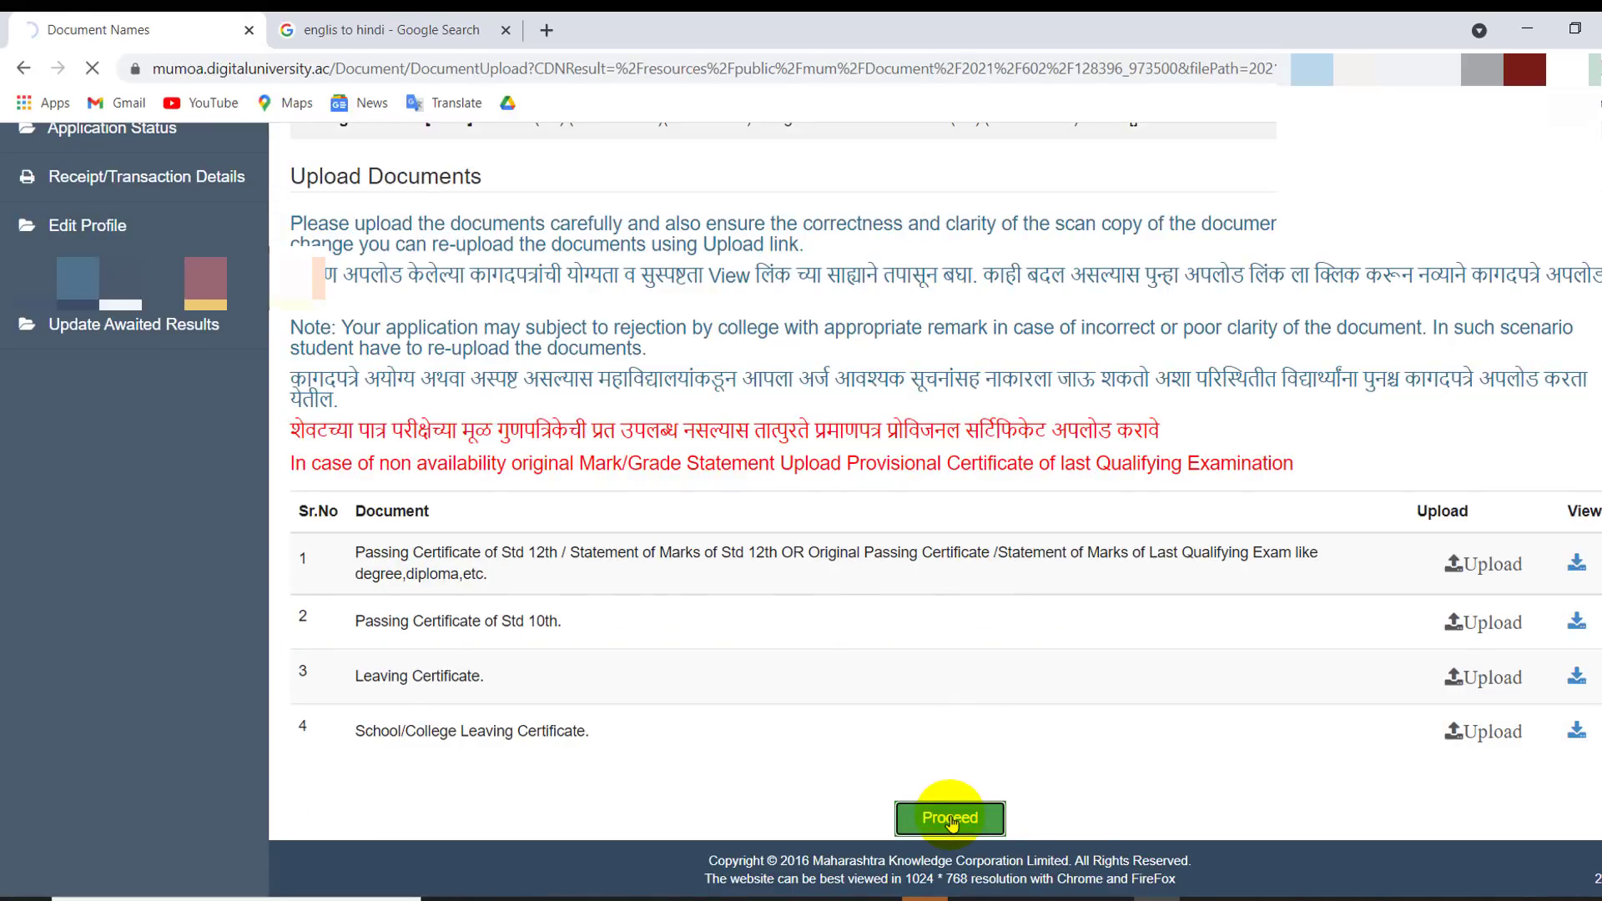
Scroll to the newest B.Sc. (I.T.) application in the status list and highlight its programme name.
{"action": "scroll", "coordinate": [940, 815], "scroll_direction": "down", "scroll_amount": 3}
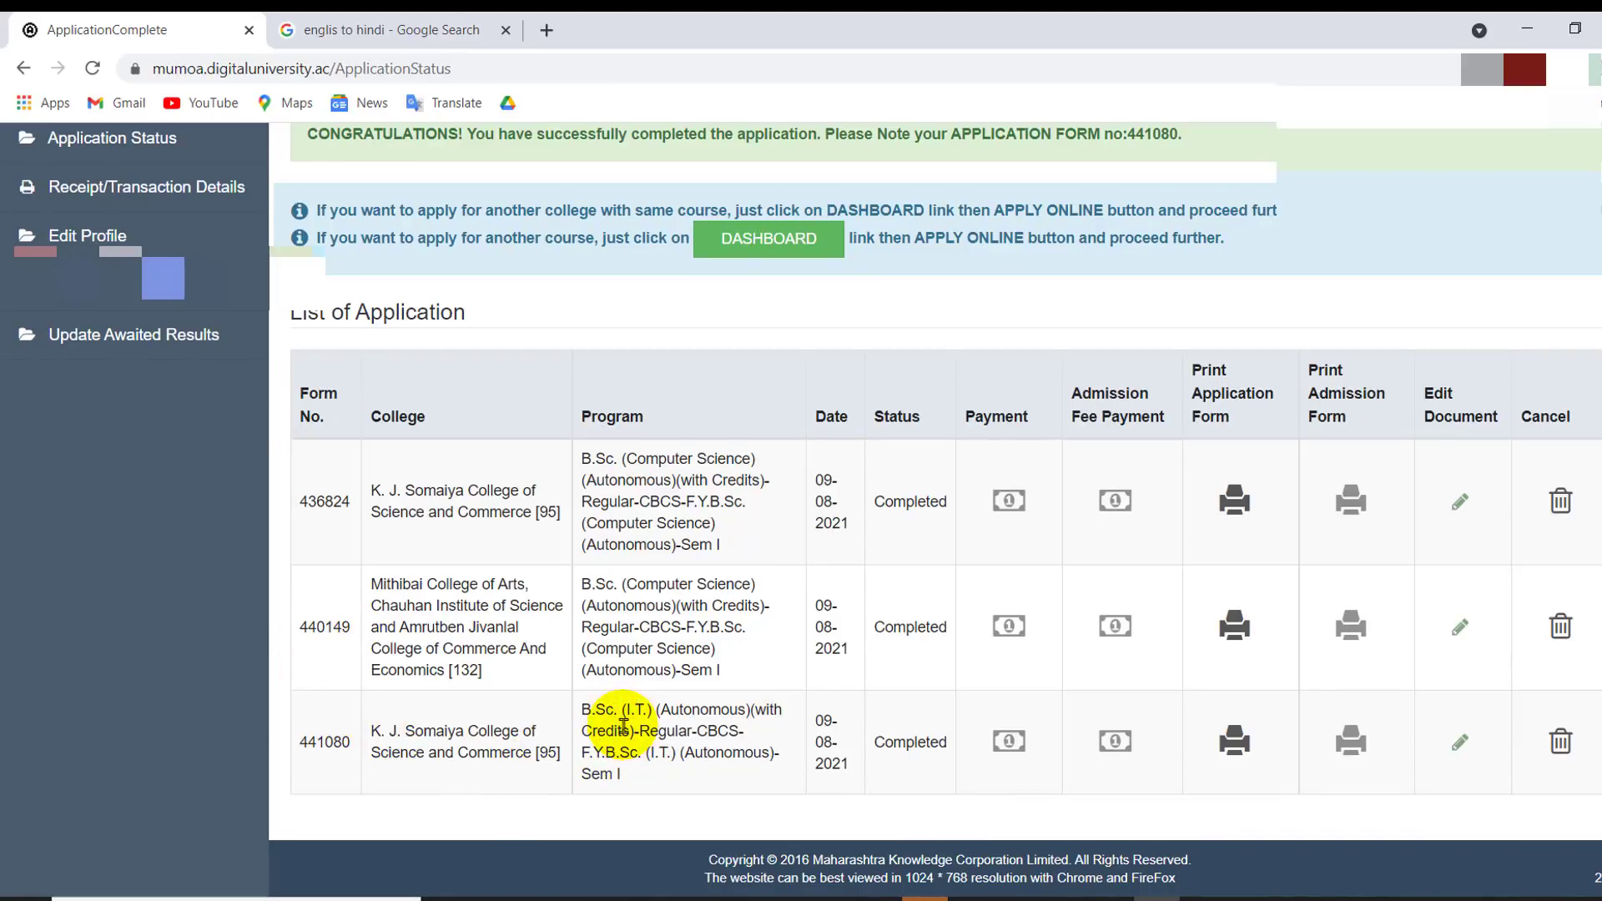
{"action": "left_click_drag", "start_coordinate": [607, 713], "coordinate": [668, 728]}
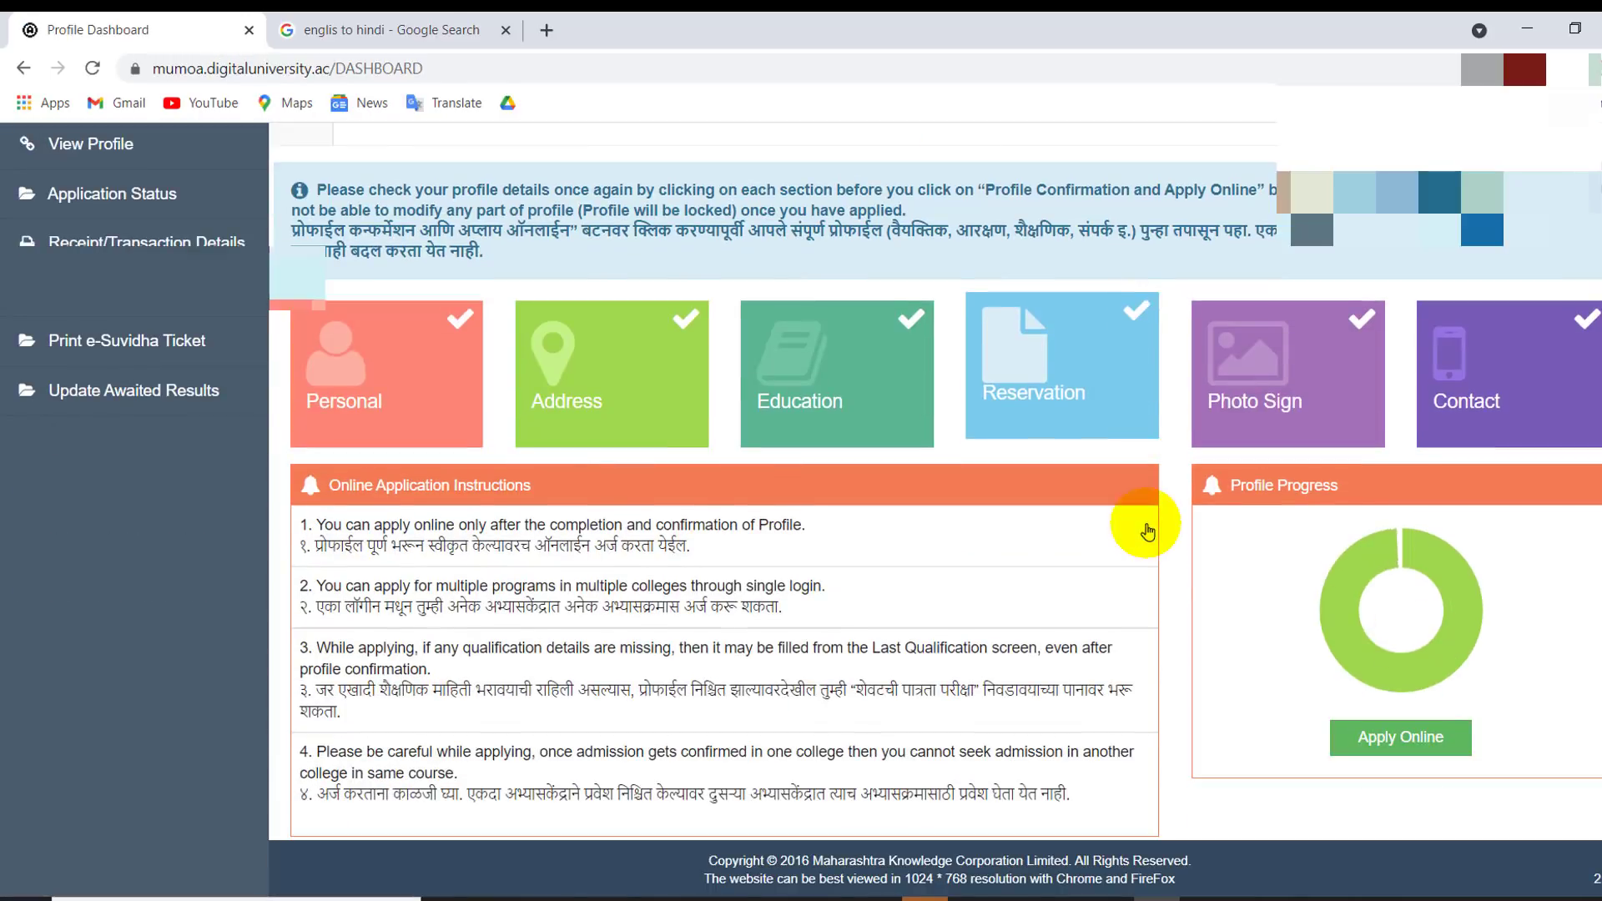
Open the Apply Online programme list and page rapidly forward through it.
{"action": "left_click", "coordinate": [1433, 740]}
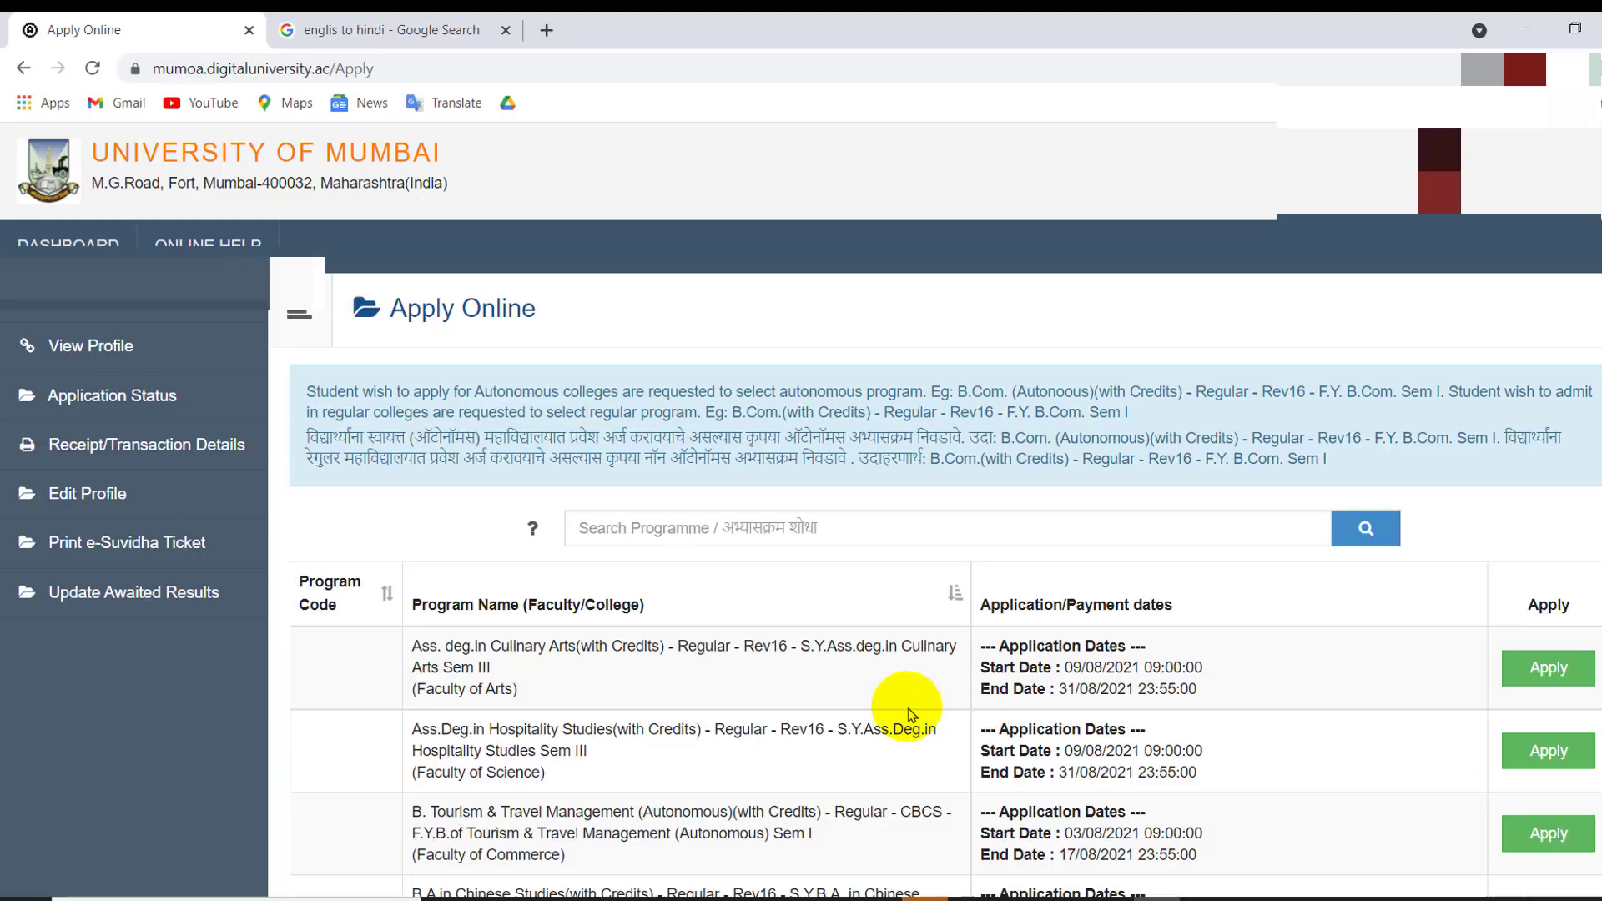
{"action": "scroll", "coordinate": [912, 715], "scroll_direction": "down", "scroll_amount": 3}
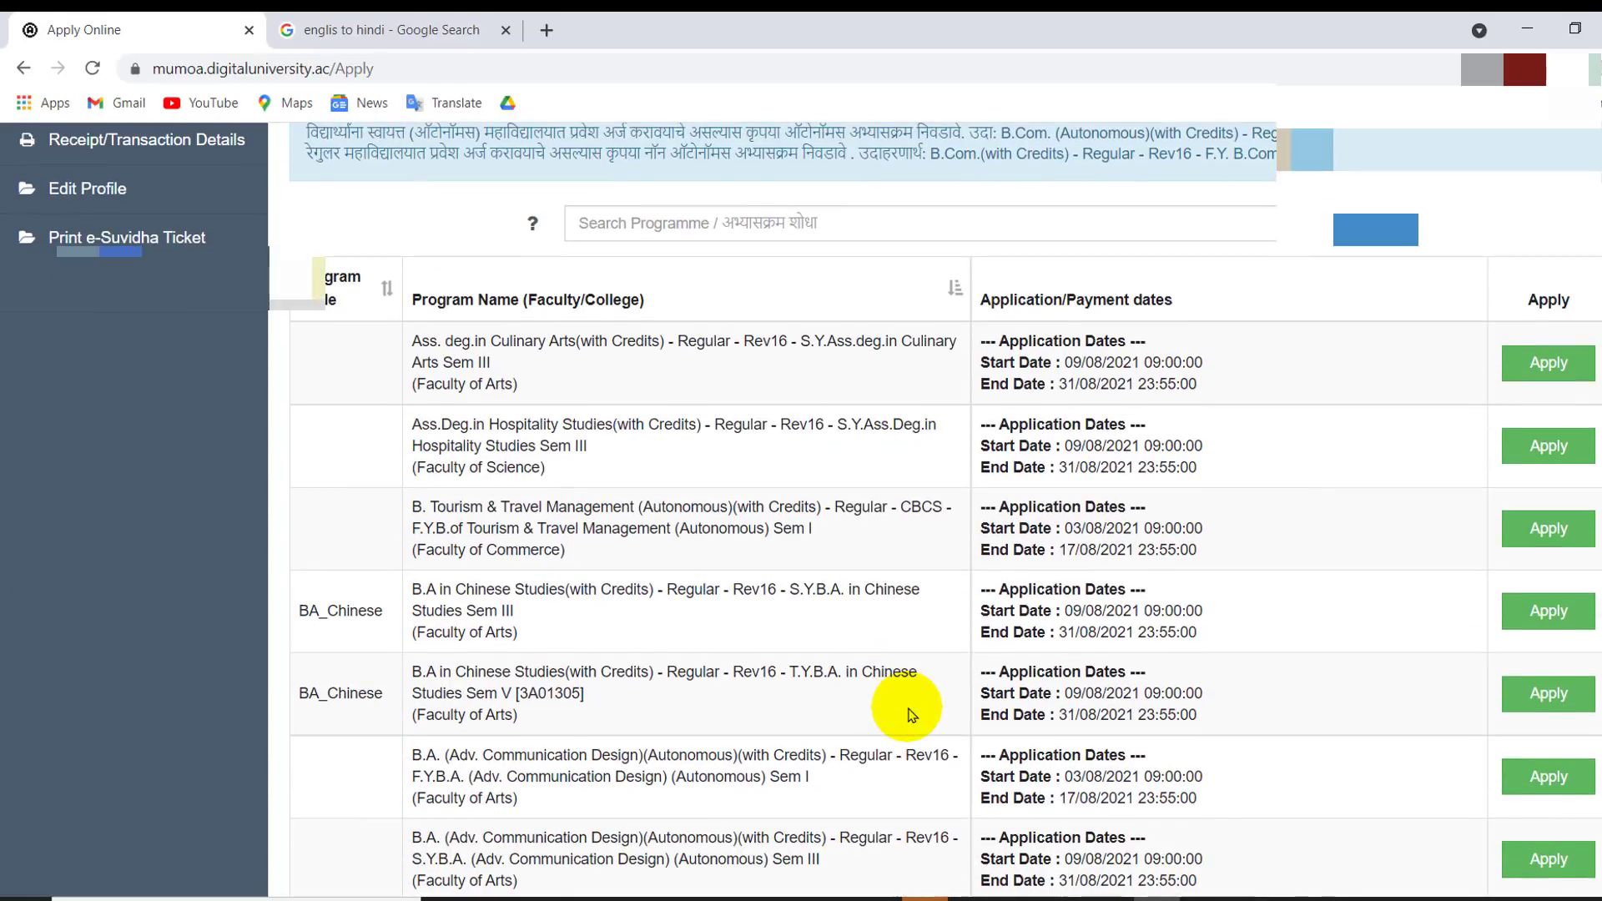
{"action": "scroll", "coordinate": [912, 715], "scroll_direction": "down", "scroll_amount": 5}
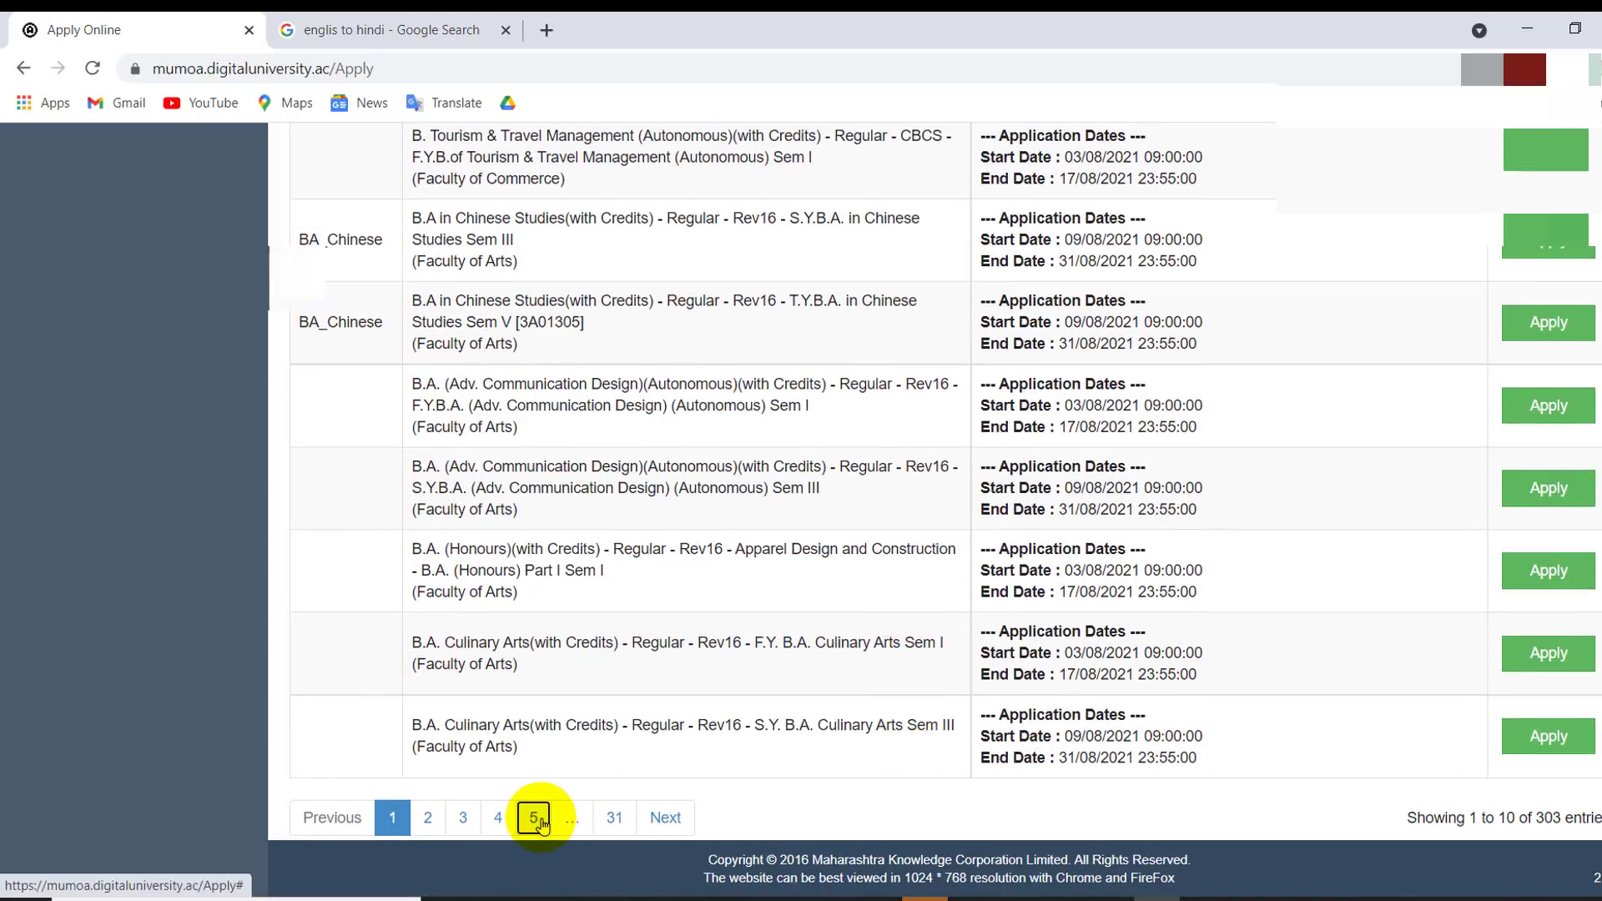
{"action": "left_click", "coordinate": [538, 833]}
{"action": "left_click", "coordinate": [541, 829]}
{"action": "left_click", "coordinate": [541, 828]}
{"action": "left_click", "coordinate": [543, 827]}
{"action": "left_click", "coordinate": [543, 826]}
{"action": "left_click", "coordinate": [544, 824]}
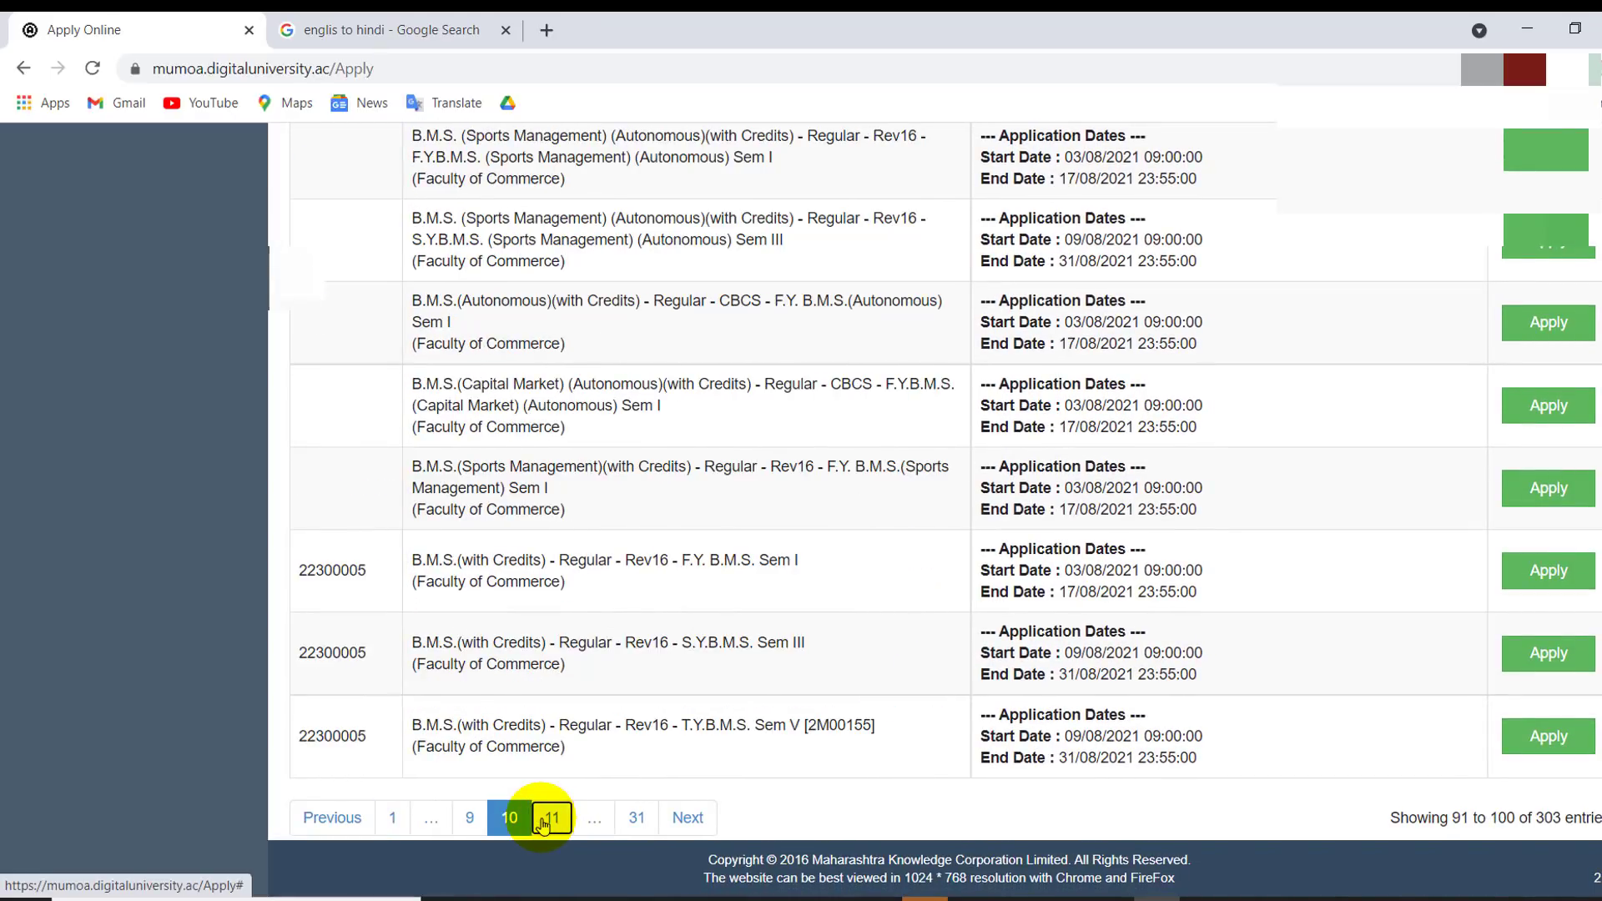
{"action": "left_click", "coordinate": [543, 824]}
{"action": "left_click", "coordinate": [544, 825]}
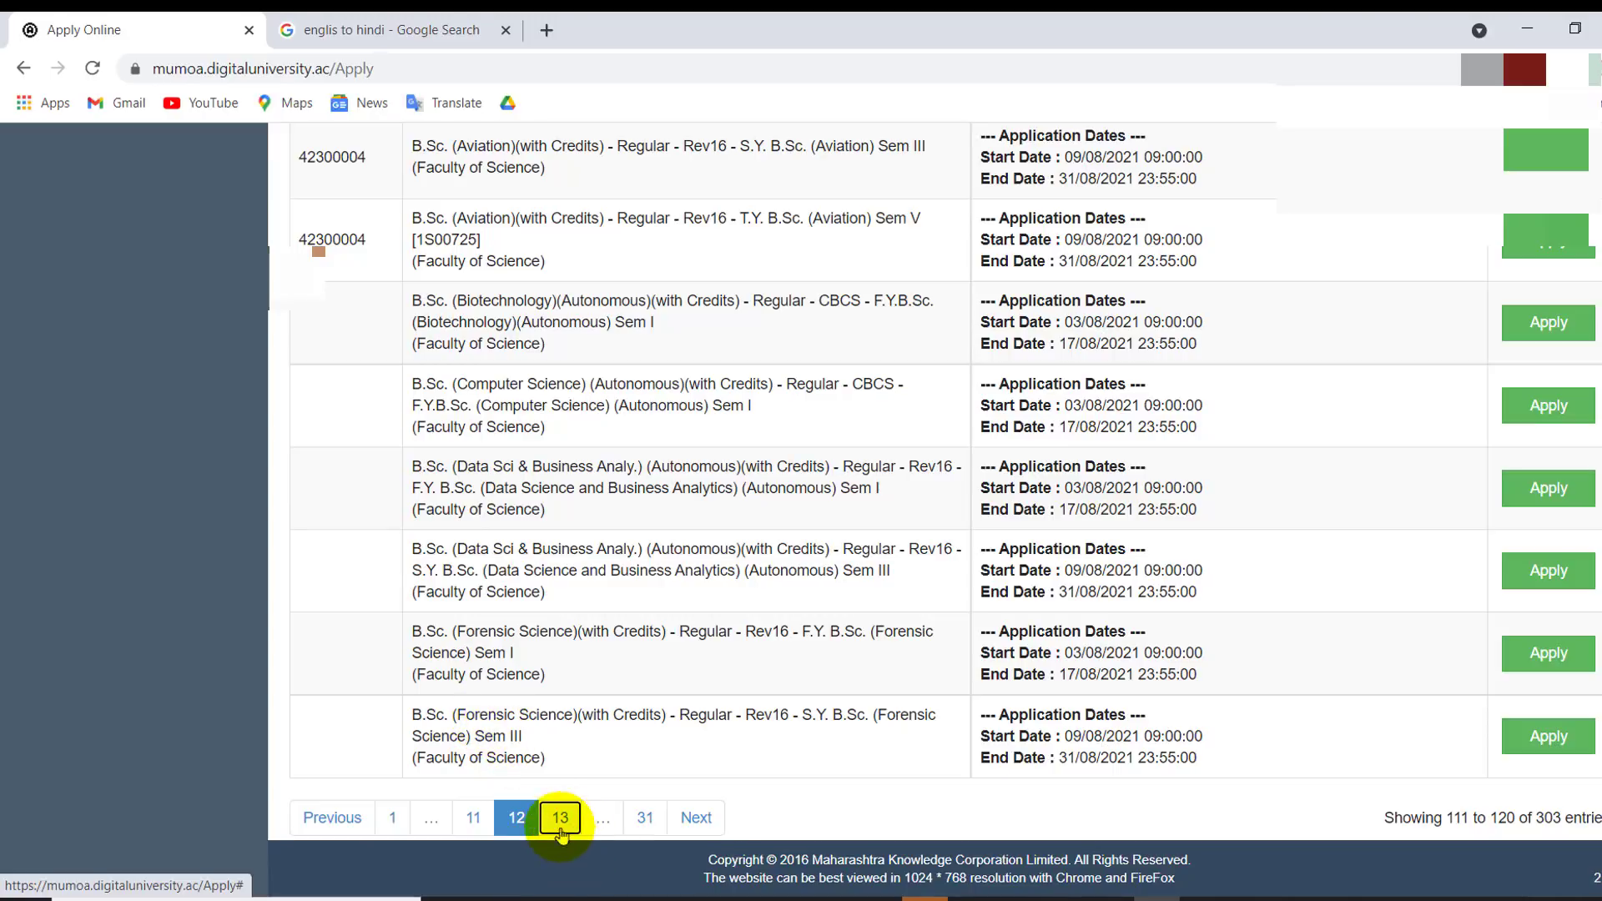
Show programmes 121–130, then 131–140 with the B.Sc. (I.T.) rows.
{"action": "left_click", "coordinate": [560, 820]}
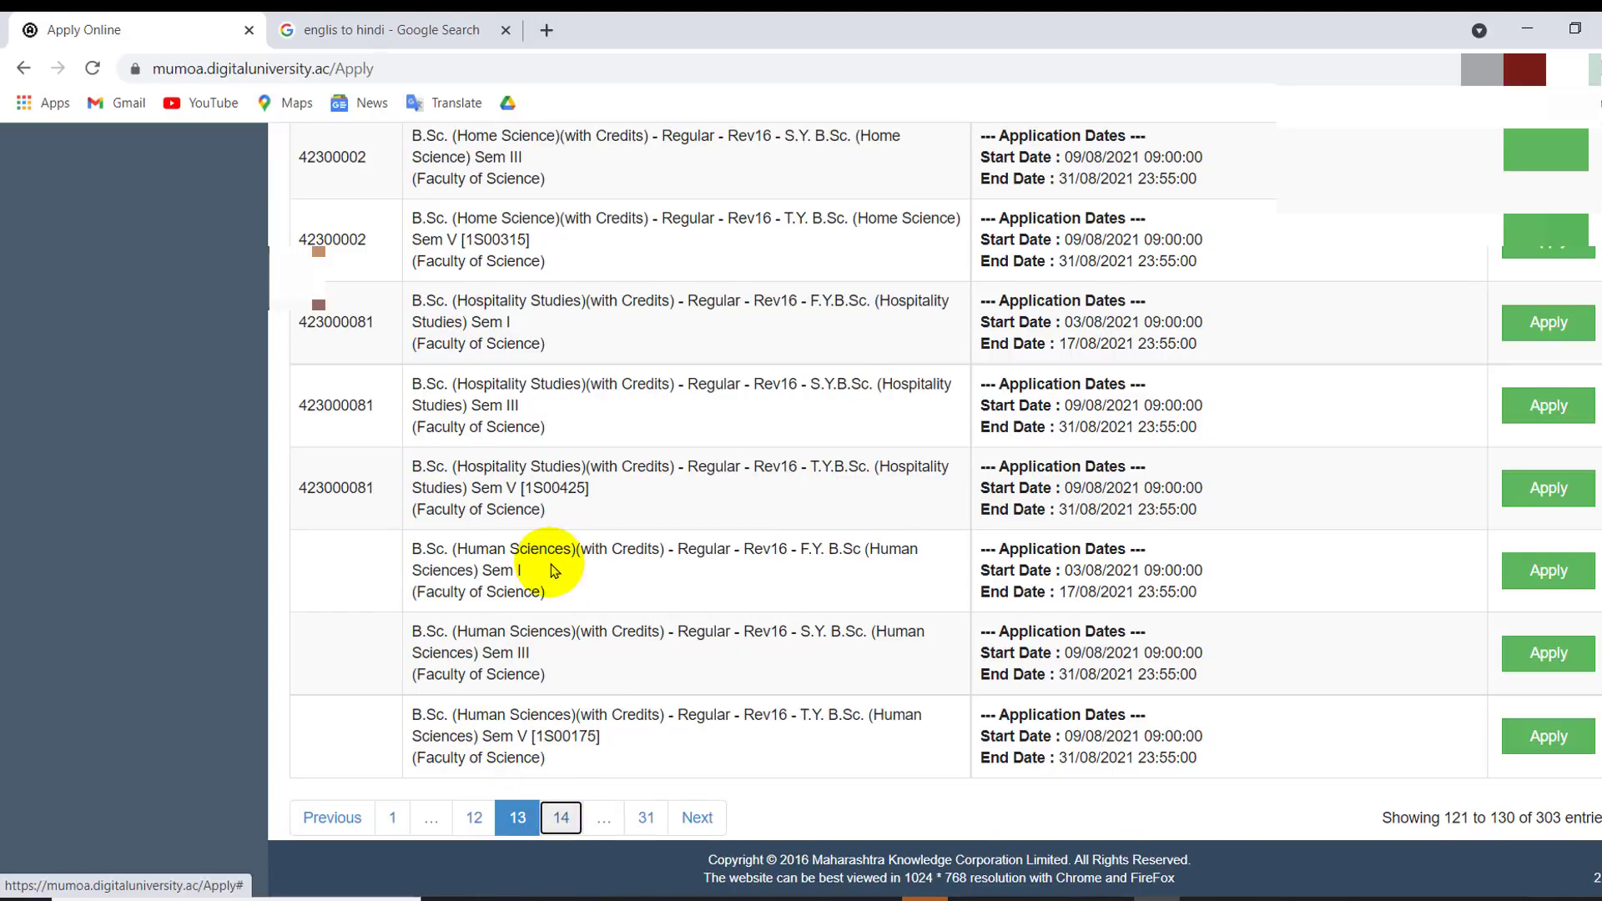
{"action": "scroll", "coordinate": [542, 568], "scroll_direction": "up", "scroll_amount": 4}
{"action": "scroll", "coordinate": [550, 569], "scroll_direction": "down", "scroll_amount": 4}
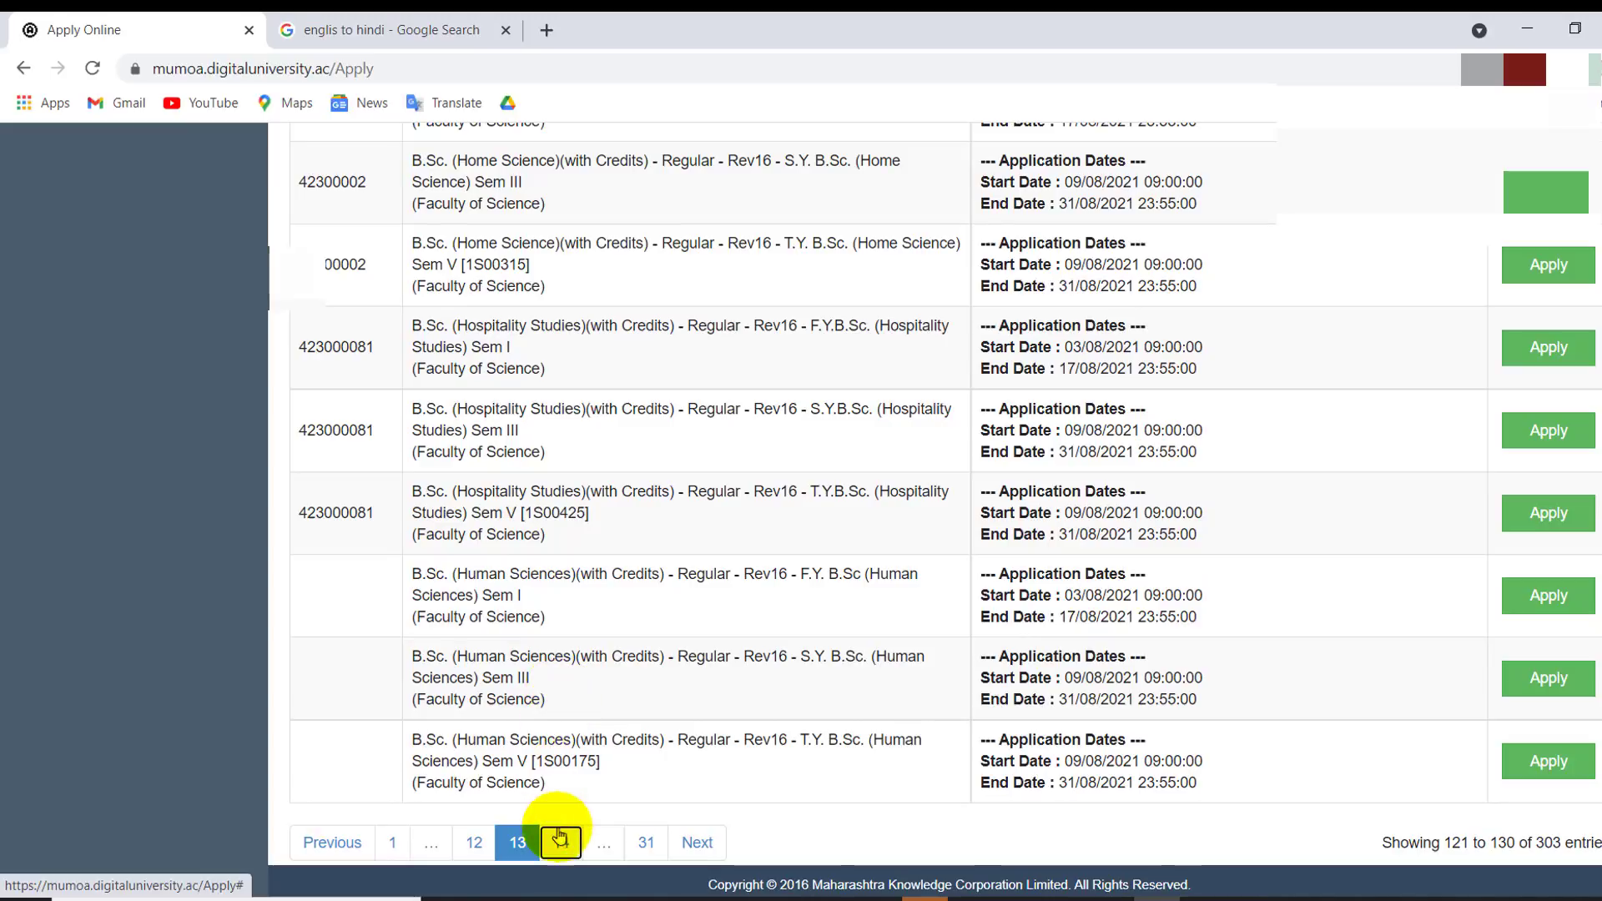
{"action": "left_click", "coordinate": [562, 842]}
{"action": "scroll", "coordinate": [633, 629], "scroll_direction": "up", "scroll_amount": 2}
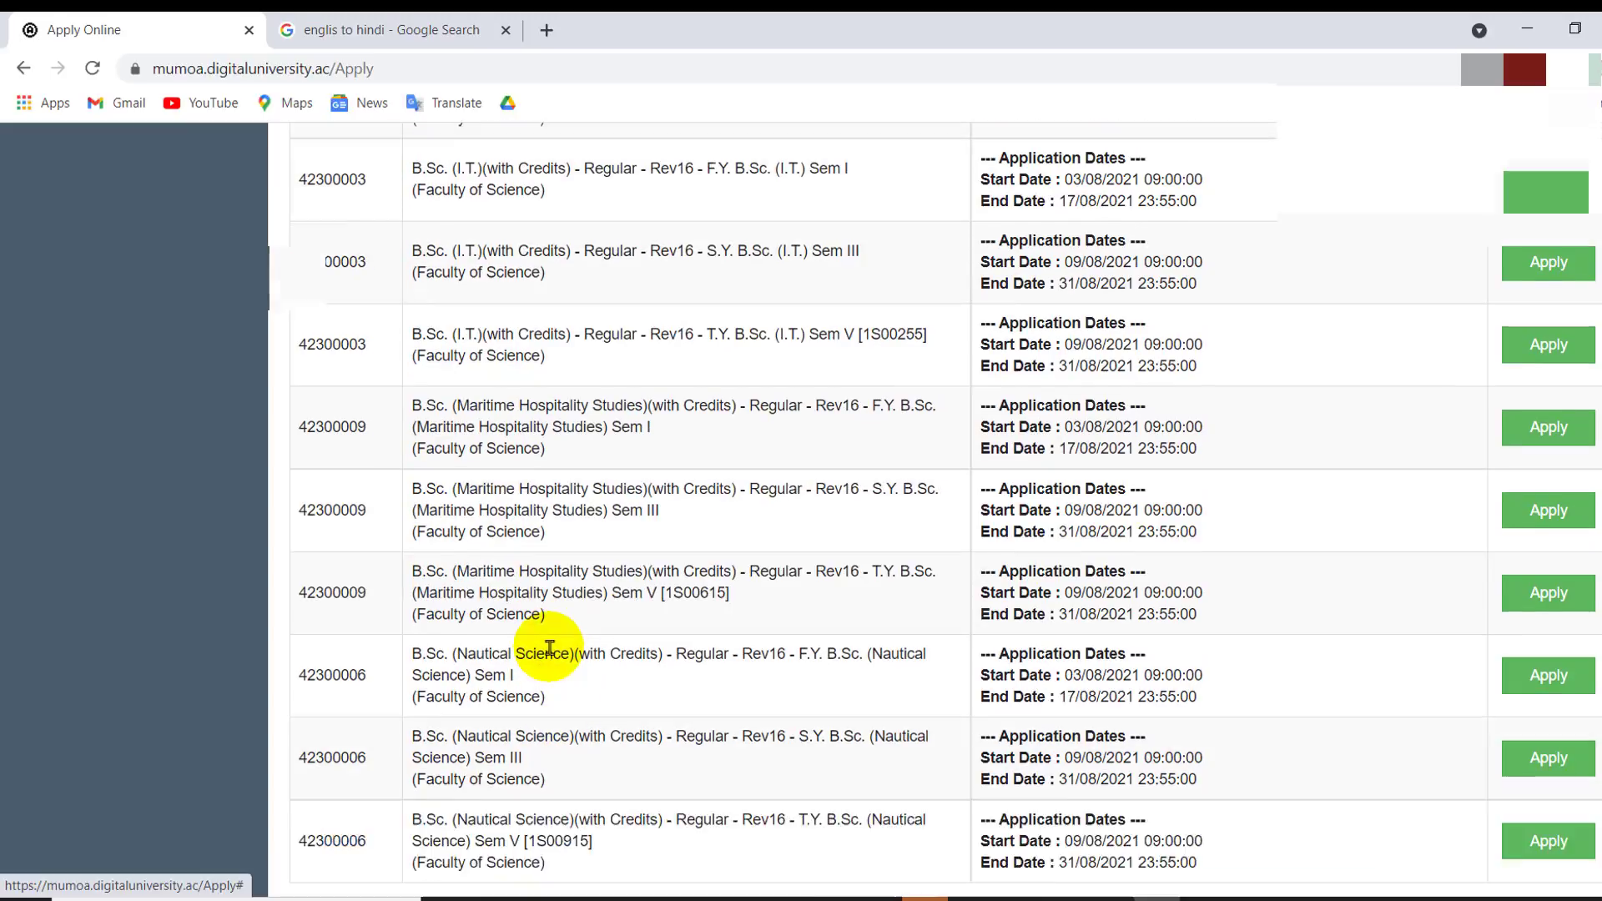
{"action": "scroll", "coordinate": [551, 655], "scroll_direction": "up", "scroll_amount": 2}
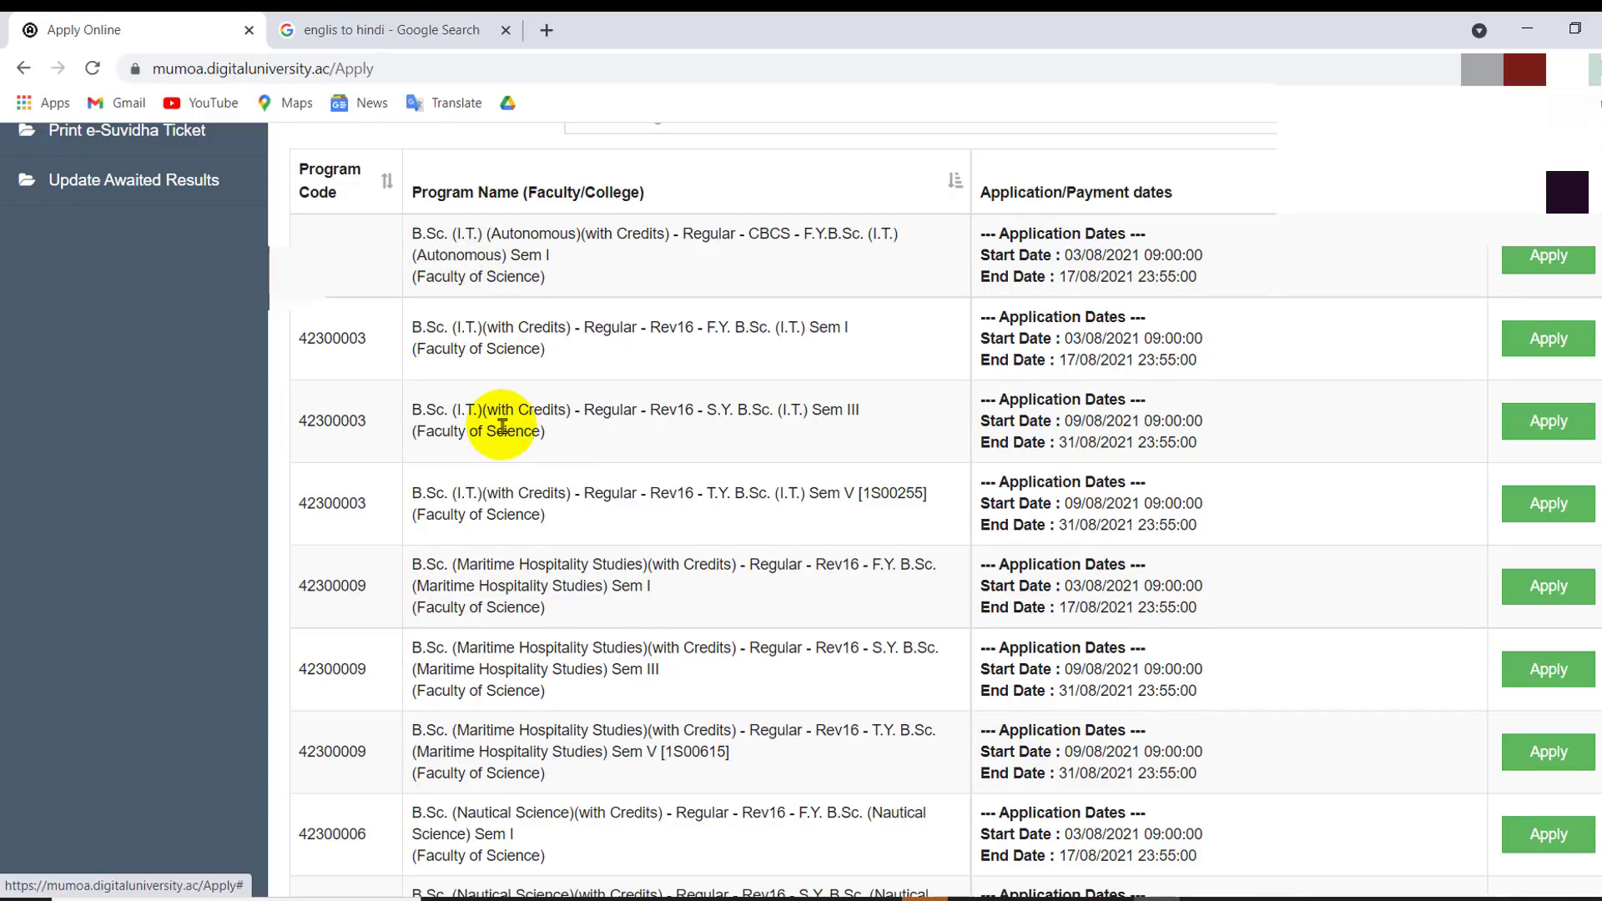
{"action": "scroll", "coordinate": [503, 426], "scroll_direction": "down", "scroll_amount": 4}
{"action": "scroll", "coordinate": [506, 430], "scroll_direction": "up", "scroll_amount": 4}
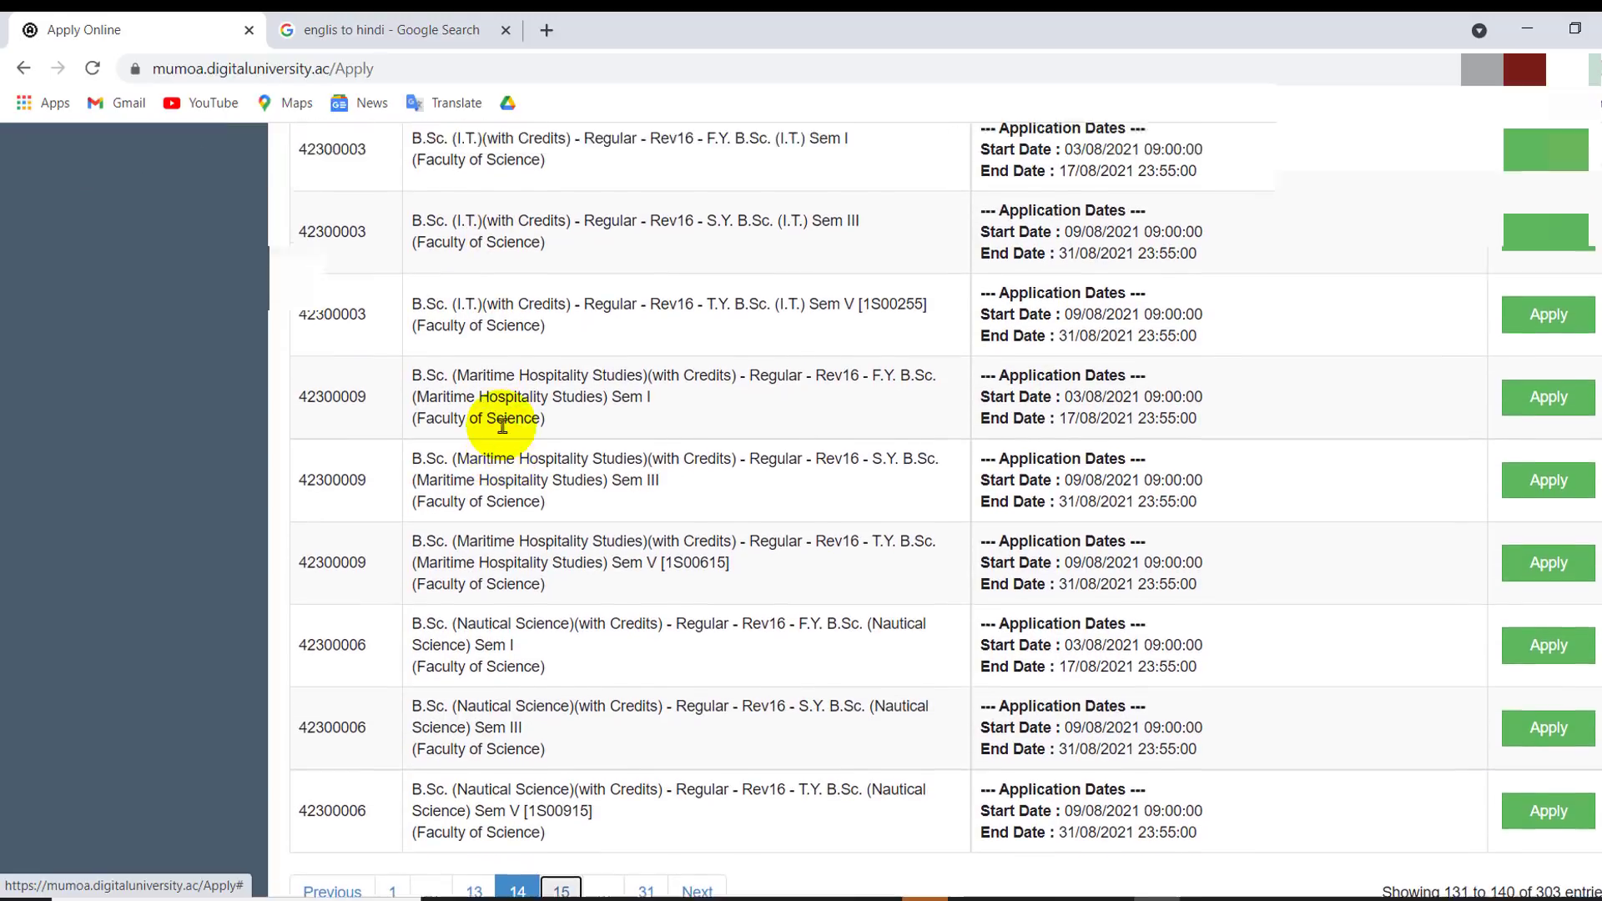
Compare the I.T. programme names and apply for B.Sc. (I.T.)(with Credits) Regular Rev16 F.Y. Sem I.
{"action": "scroll", "coordinate": [502, 429], "scroll_direction": "up", "scroll_amount": 1}
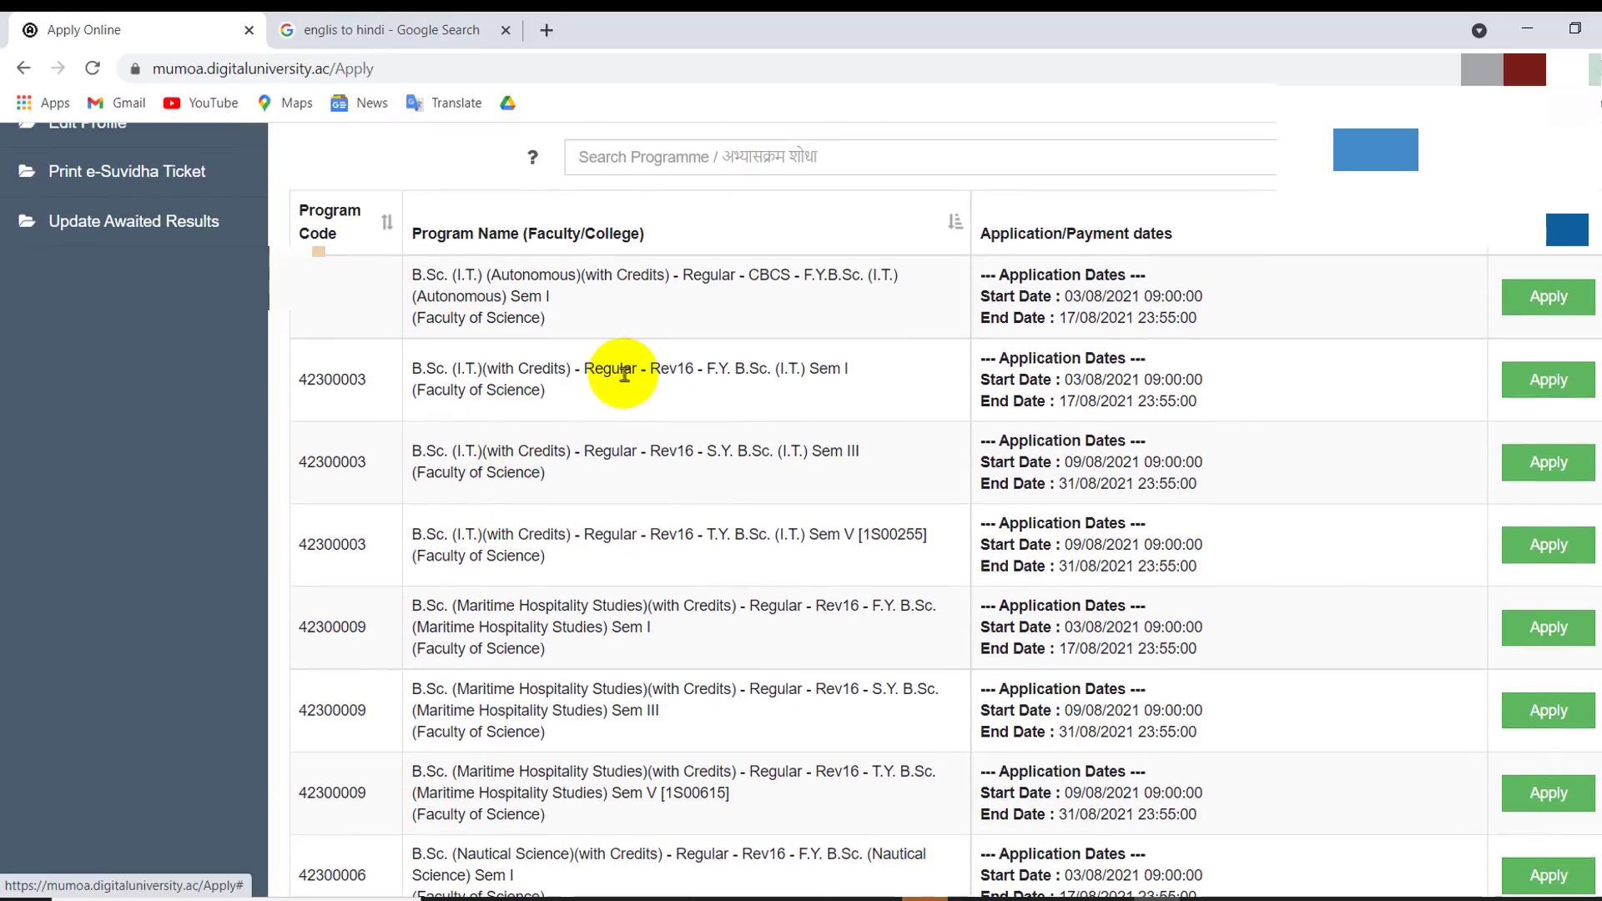
{"action": "left_click_drag", "start_coordinate": [452, 281], "coordinate": [590, 296]}
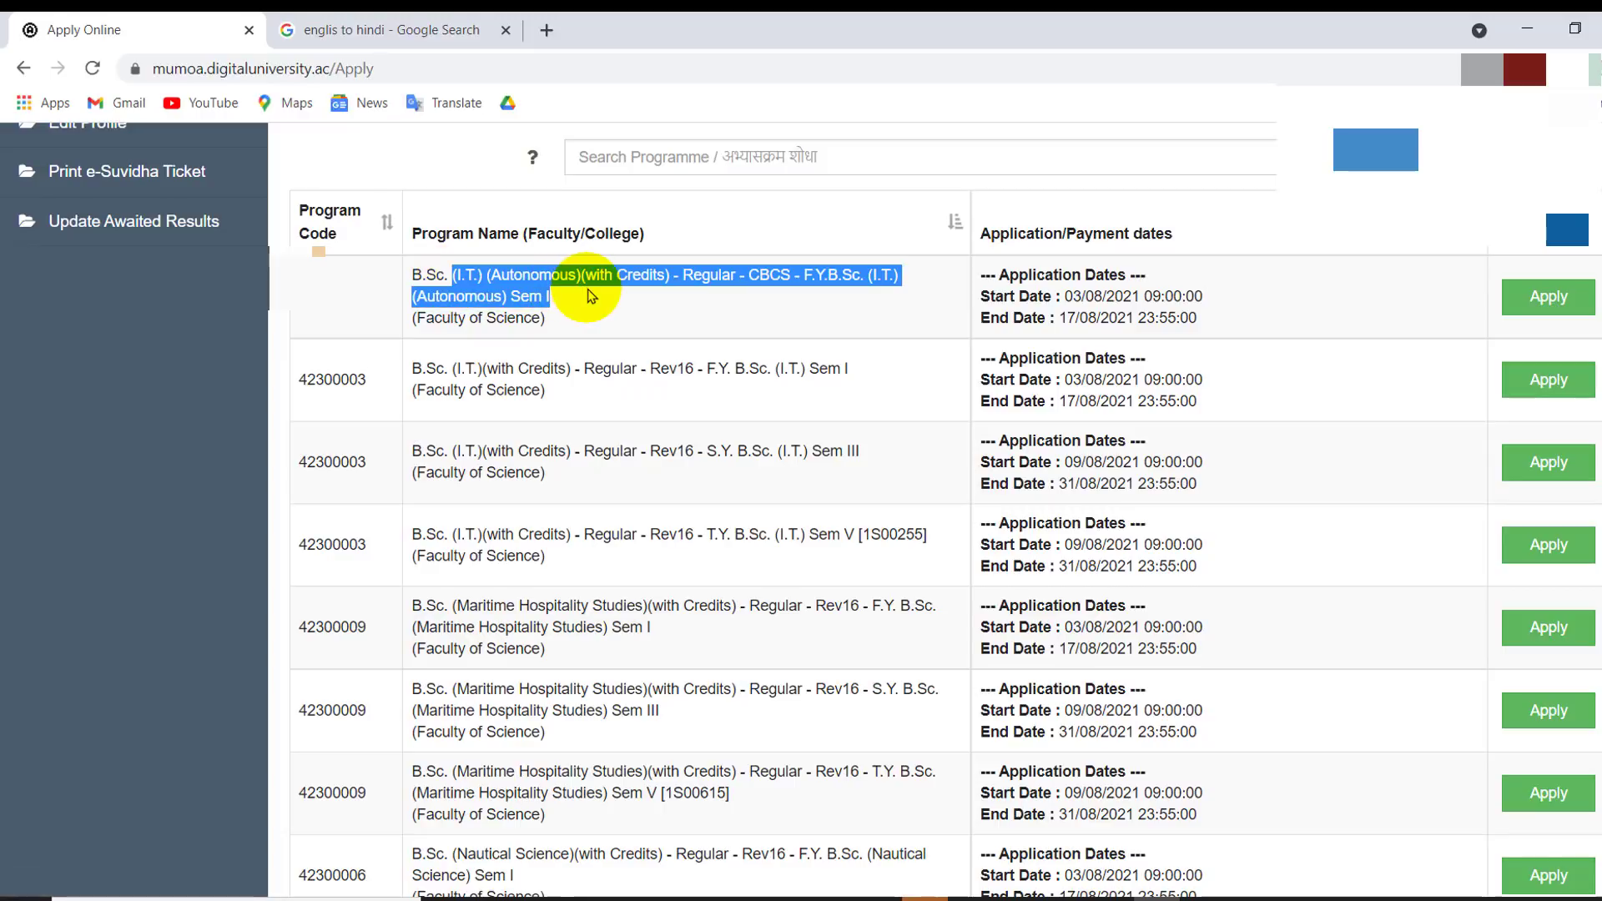
{"action": "left_click", "coordinate": [586, 314]}
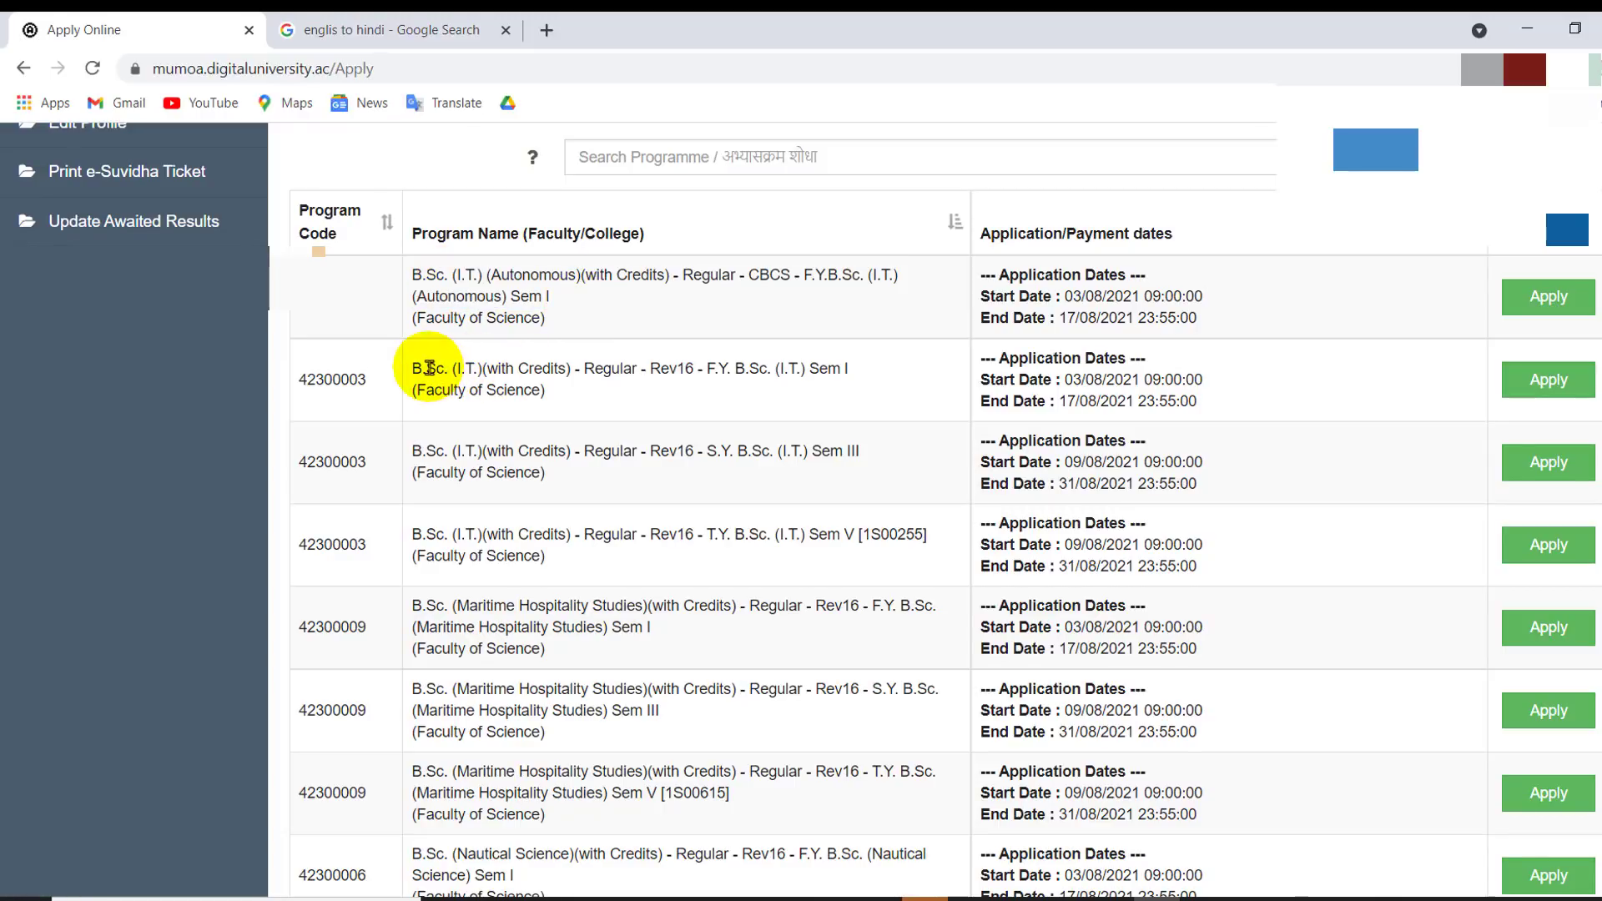
{"action": "left_click_drag", "start_coordinate": [429, 365], "coordinate": [549, 392]}
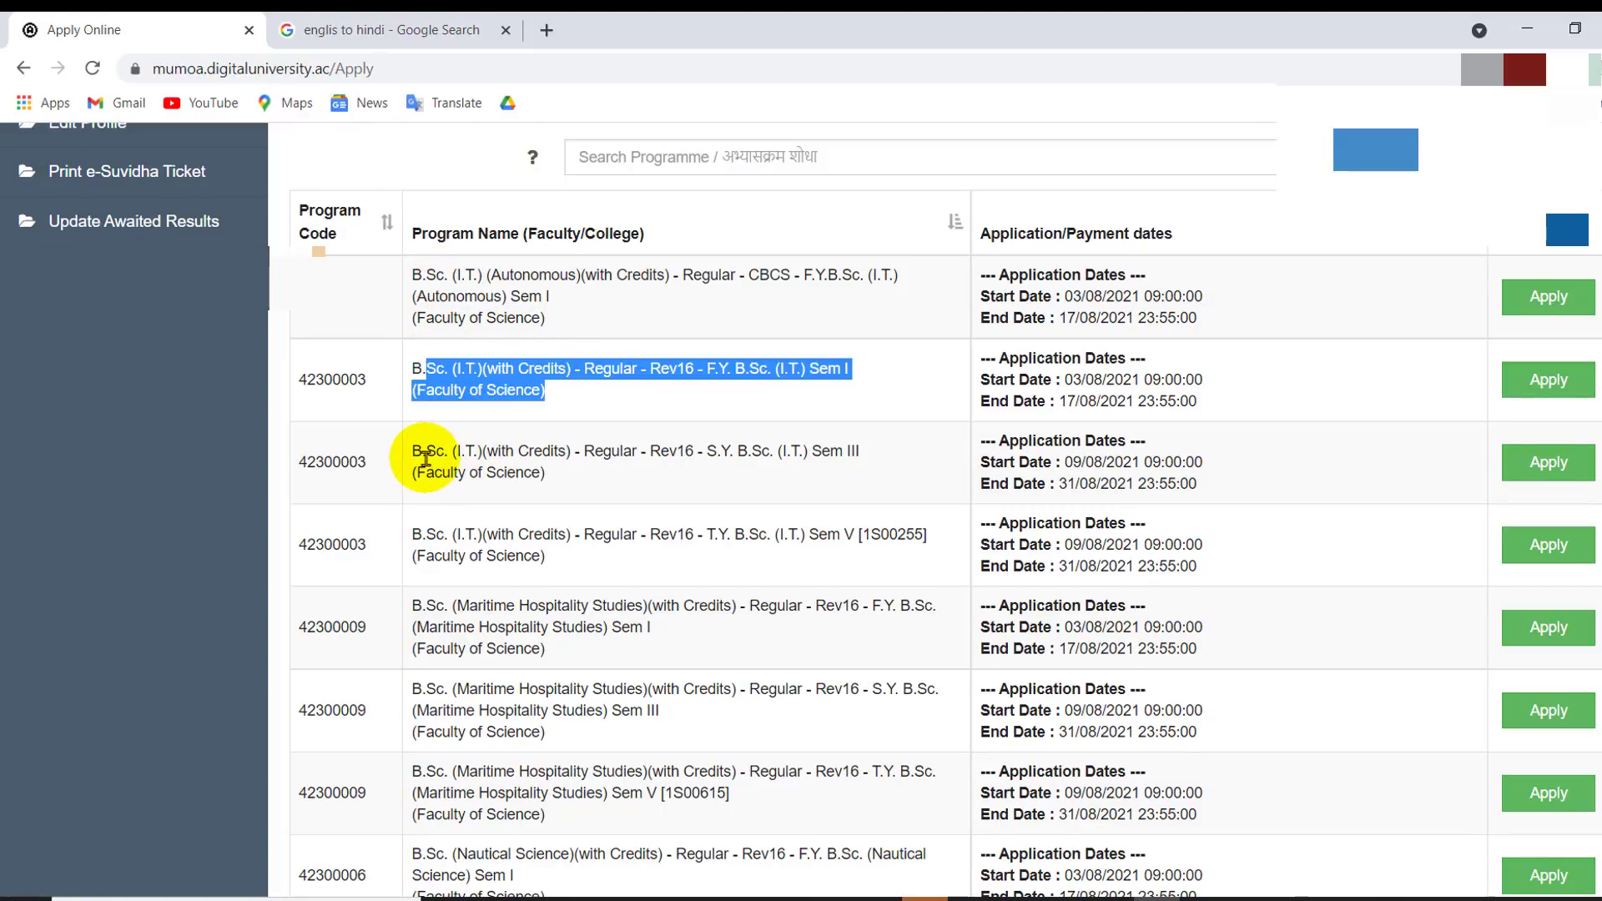
{"action": "left_click_drag", "start_coordinate": [425, 457], "coordinate": [554, 476]}
{"action": "left_click", "coordinate": [629, 454]}
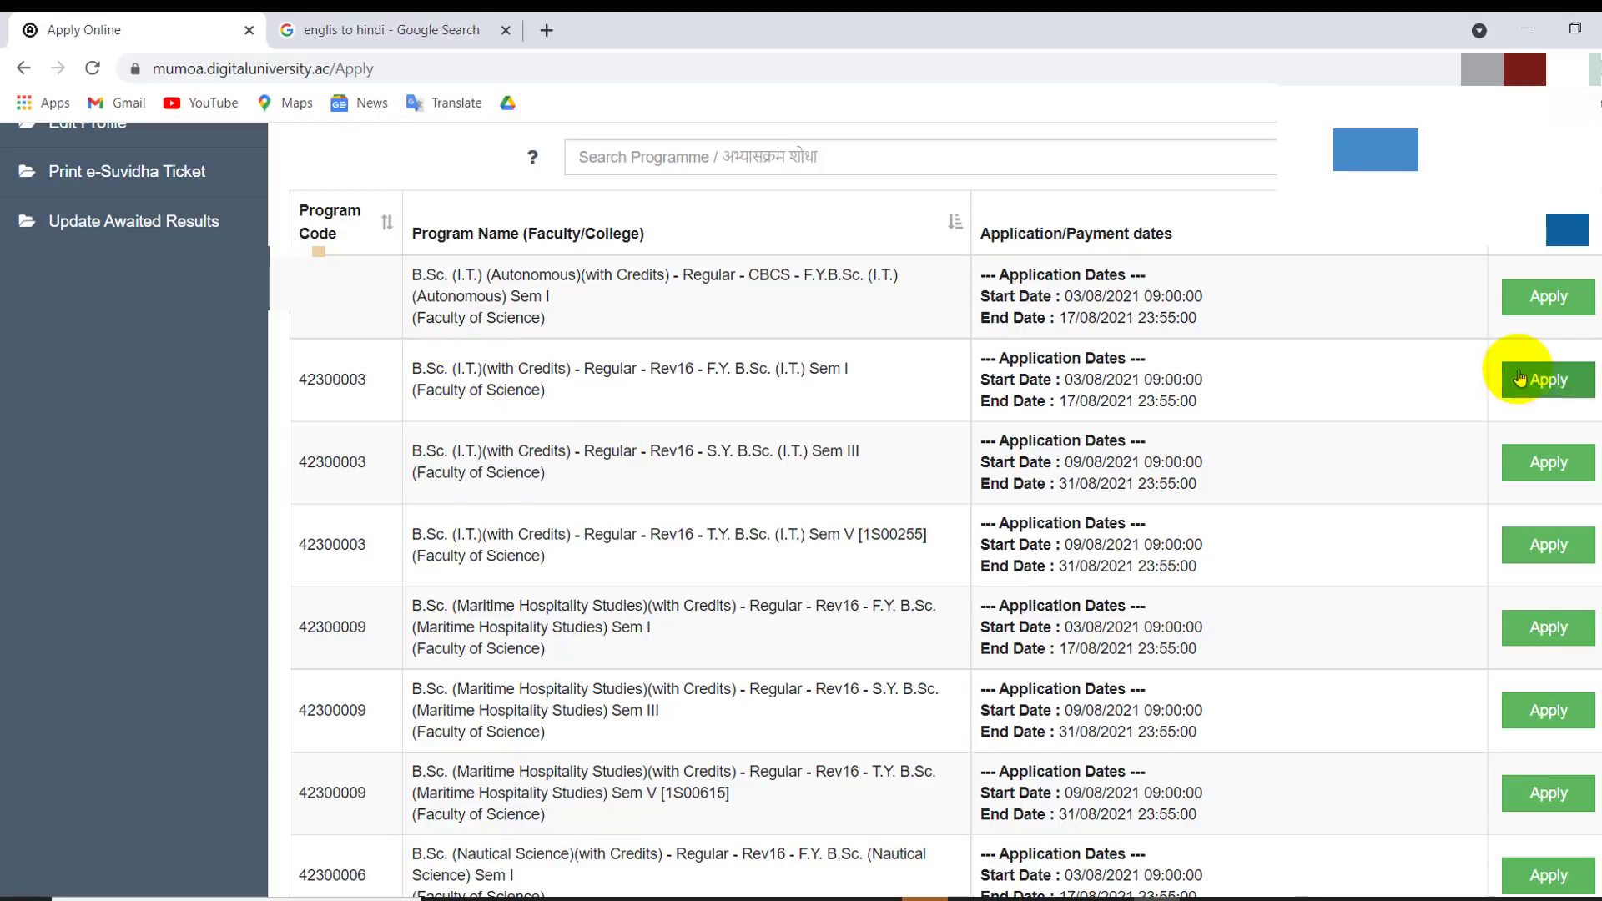
{"action": "left_click", "coordinate": [1557, 380]}
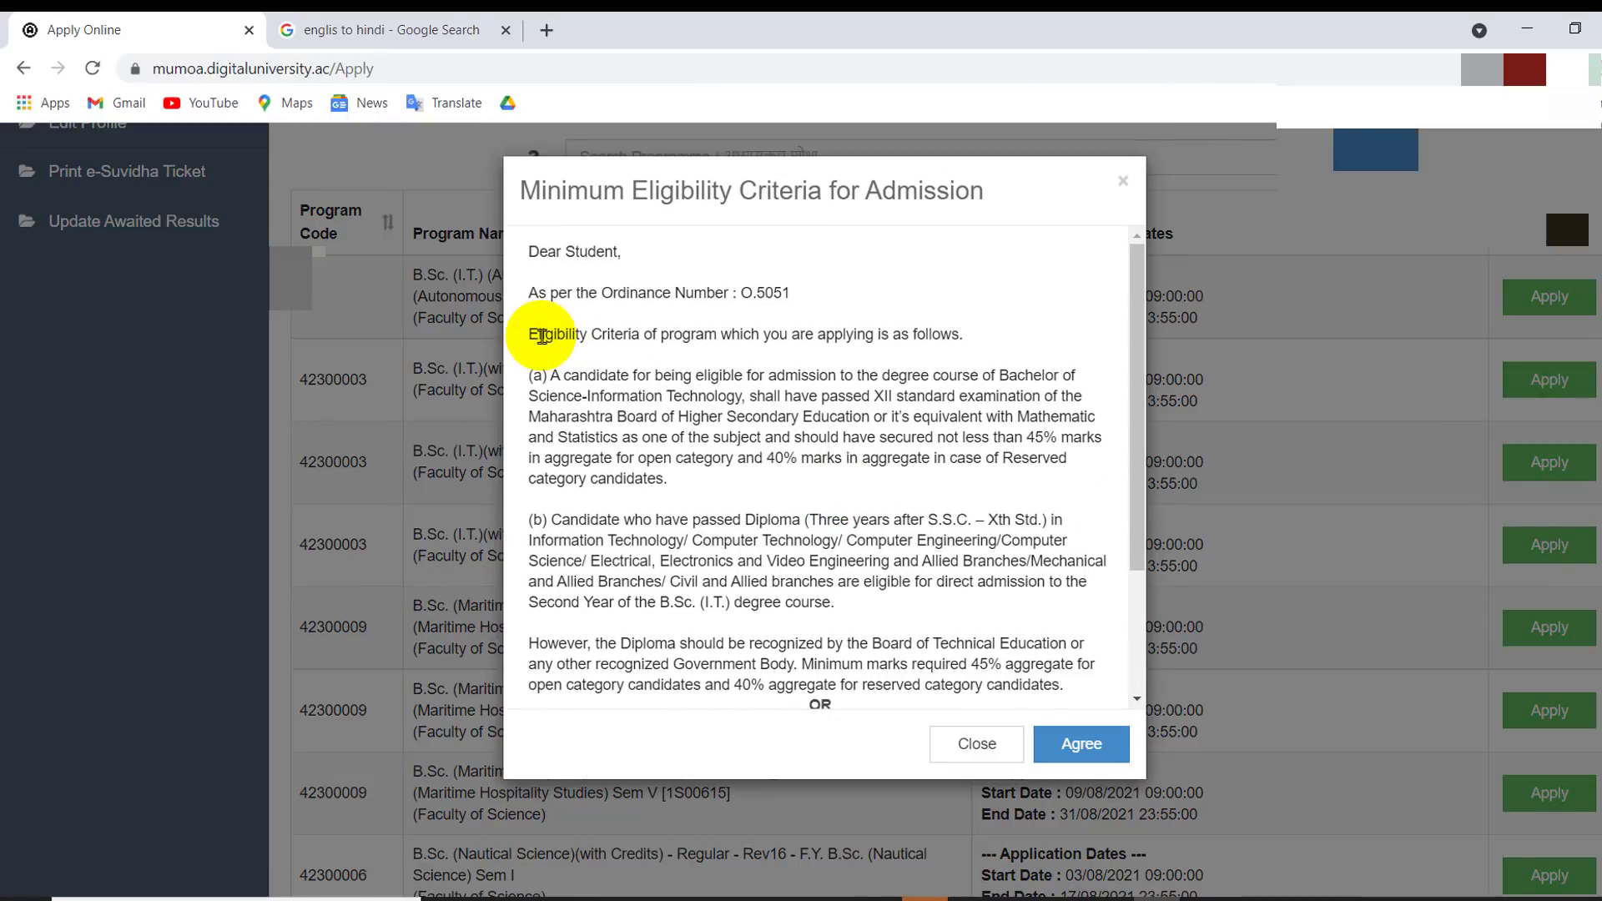
Read the F.Y. B.Sc. (I.T.) Minimum Eligibility Criteria, including the diploma clause, and agree to them.
{"action": "left_click_drag", "start_coordinate": [542, 337], "coordinate": [867, 365]}
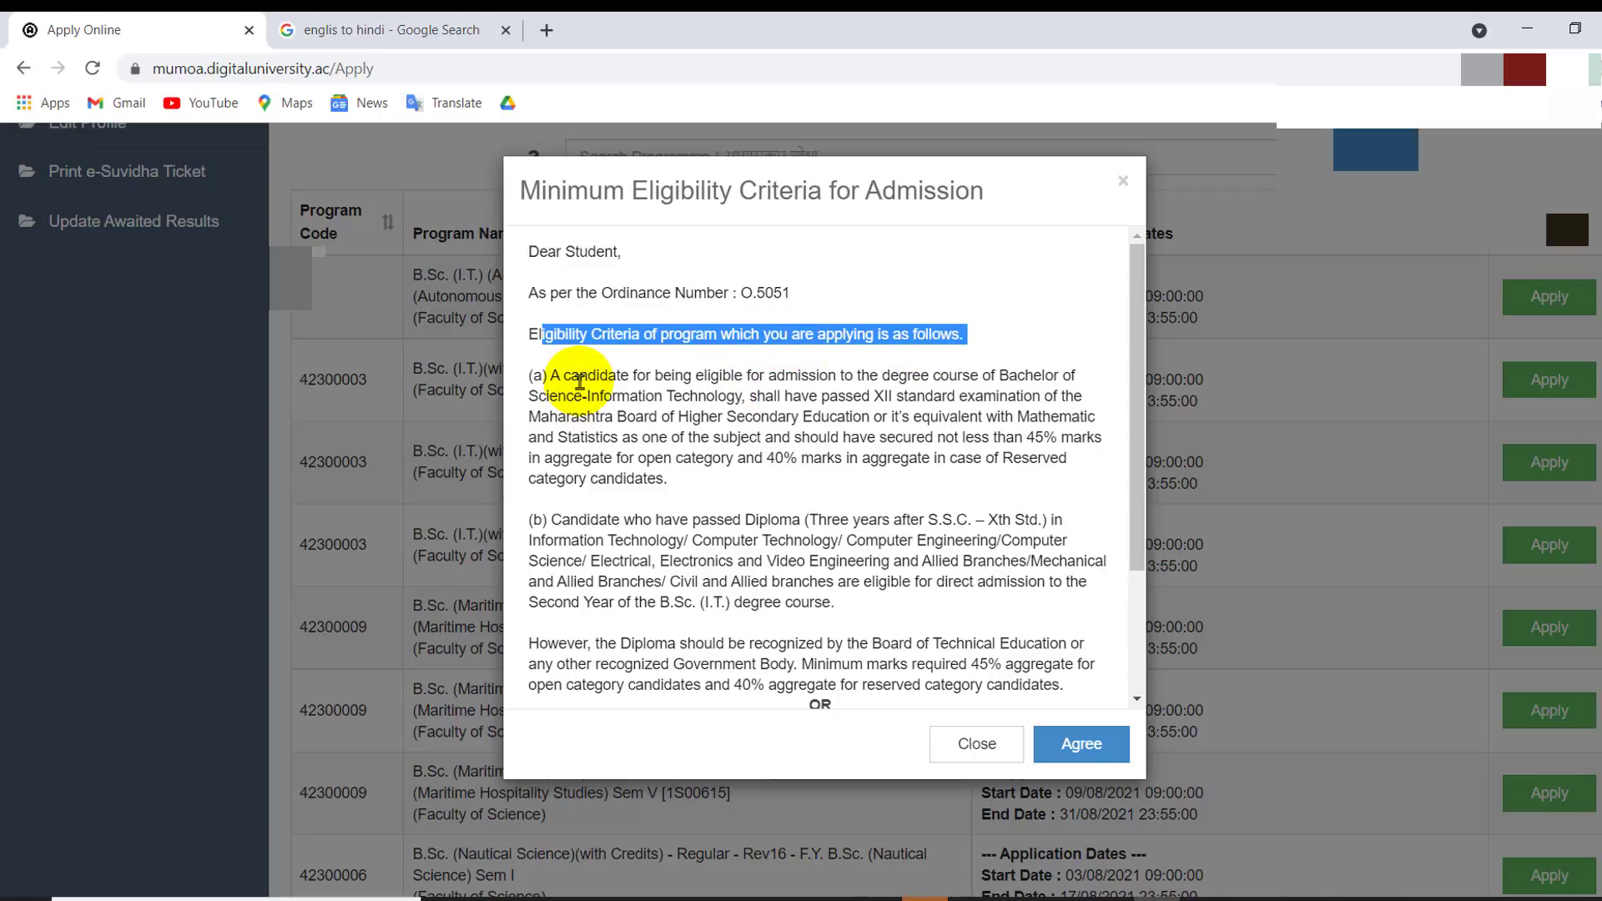
{"action": "left_click_drag", "start_coordinate": [580, 377], "coordinate": [1137, 436]}
{"action": "left_click", "coordinate": [950, 446]}
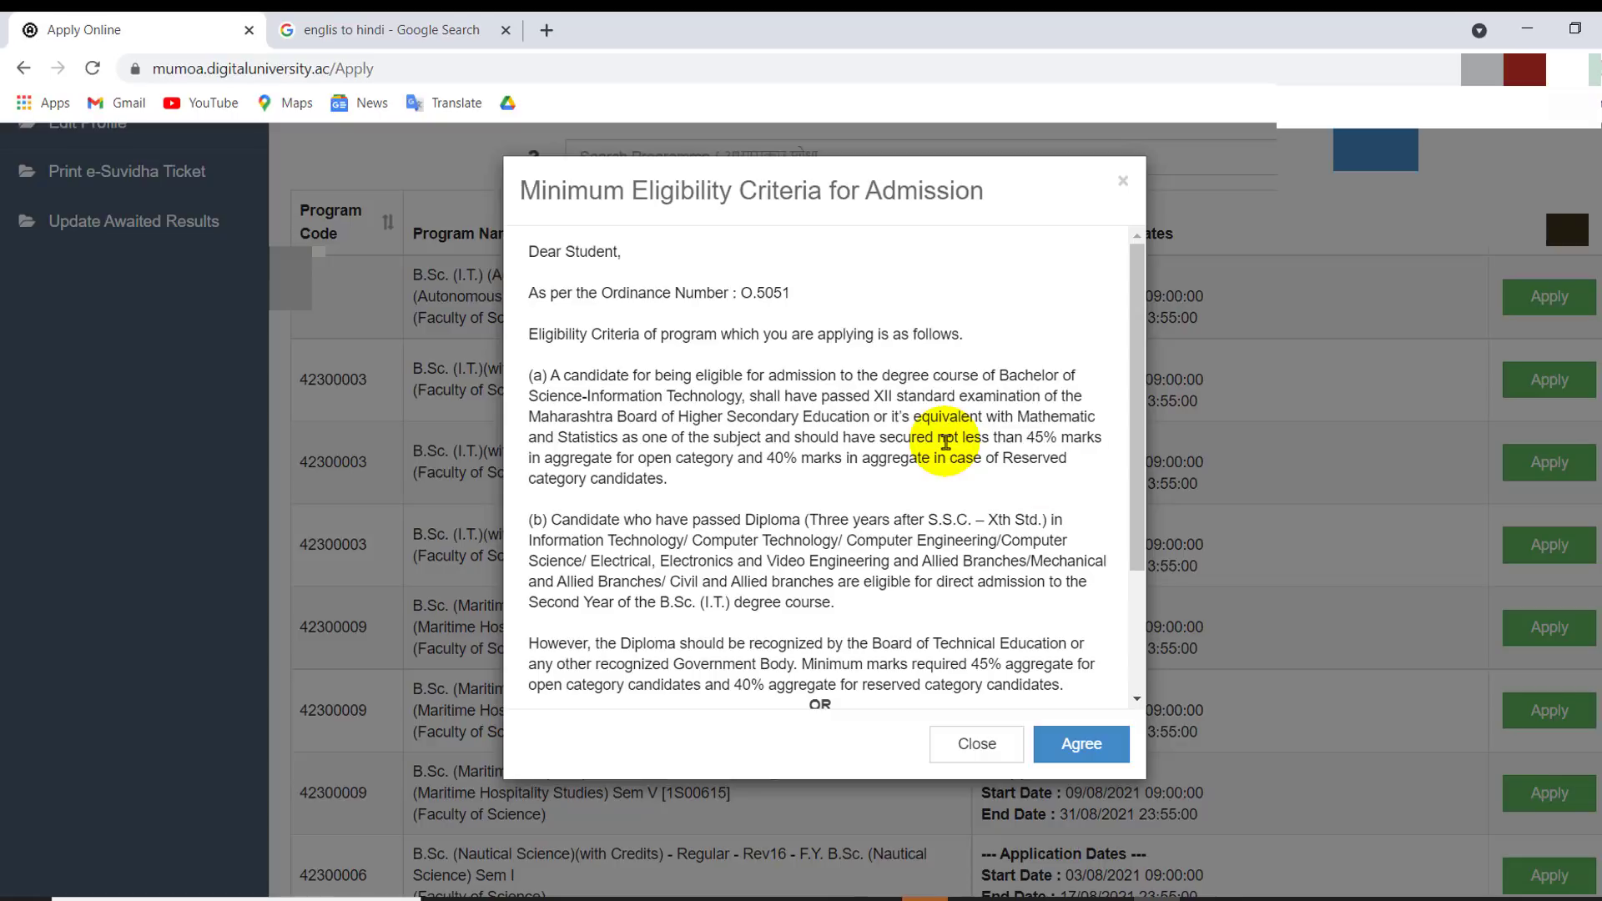
{"action": "left_click_drag", "start_coordinate": [945, 440], "coordinate": [1024, 493]}
{"action": "left_click_drag", "start_coordinate": [733, 541], "coordinate": [884, 608]}
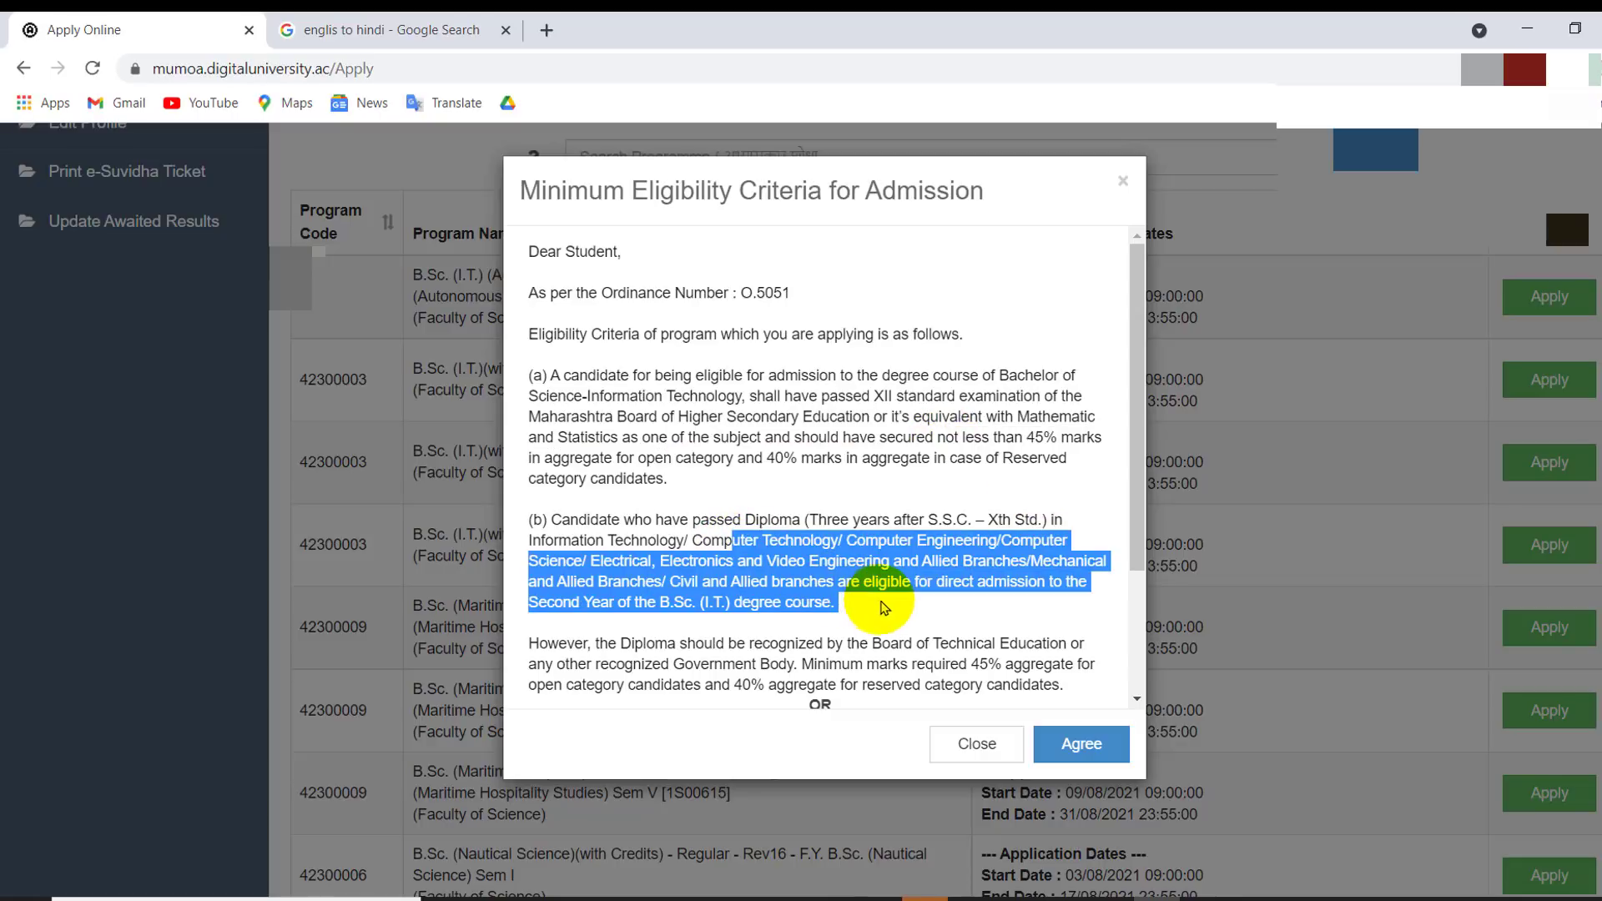
{"action": "scroll", "coordinate": [884, 607], "scroll_direction": "down", "scroll_amount": 1}
{"action": "left_click_drag", "start_coordinate": [819, 477], "coordinate": [912, 527]}
{"action": "left_click", "coordinate": [912, 528]}
{"action": "scroll", "coordinate": [886, 504], "scroll_direction": "down", "scroll_amount": 3}
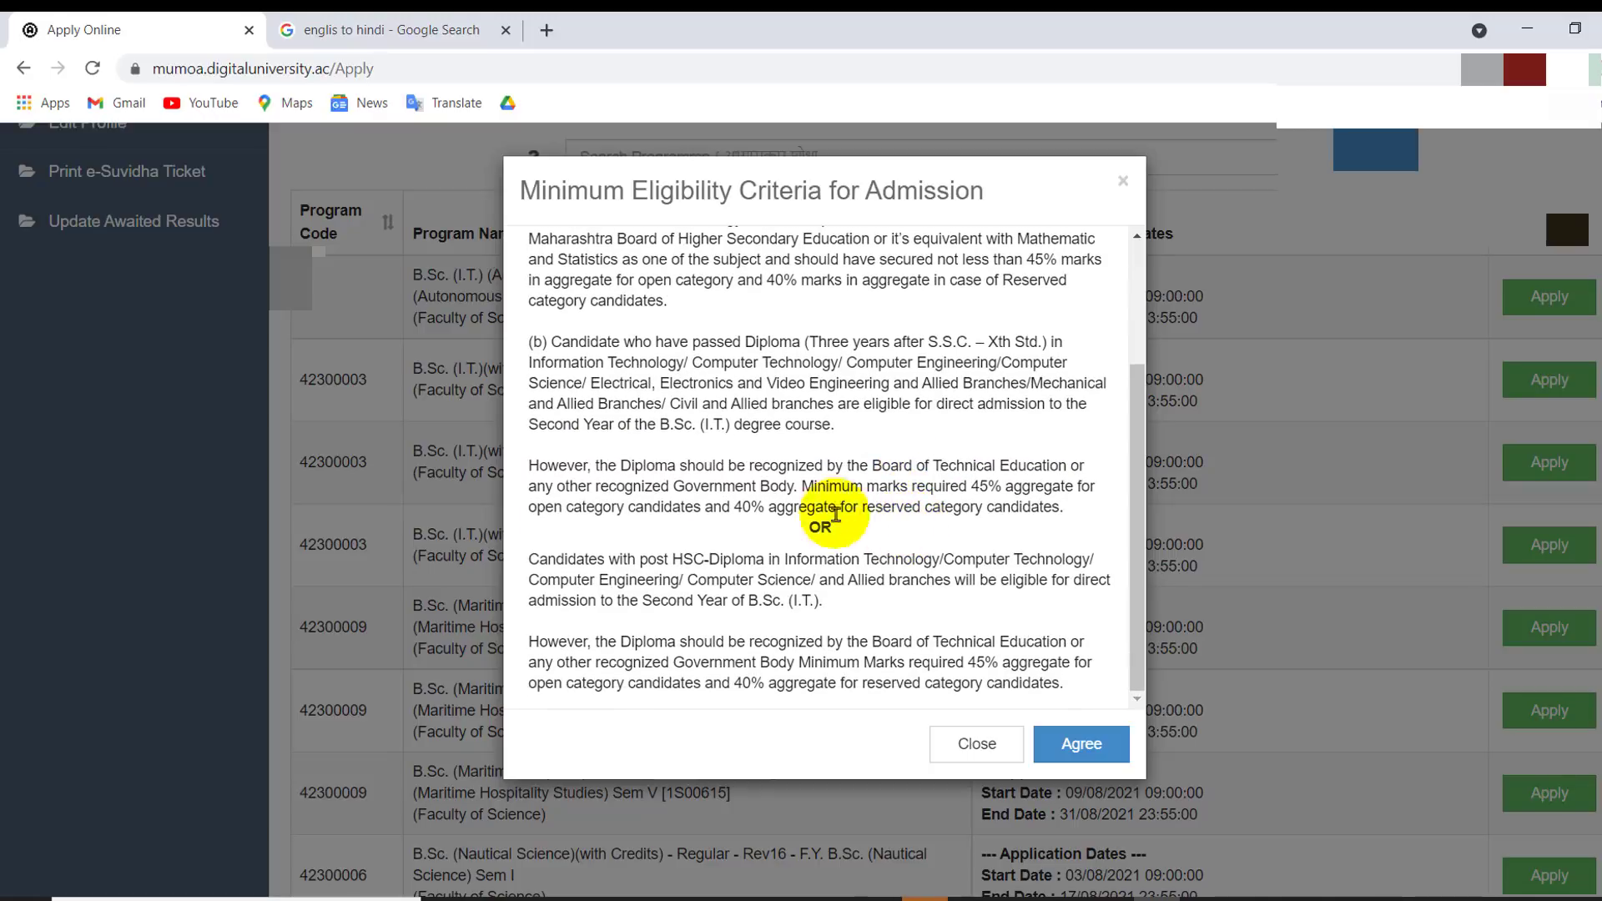
{"action": "left_click", "coordinate": [1079, 744]}
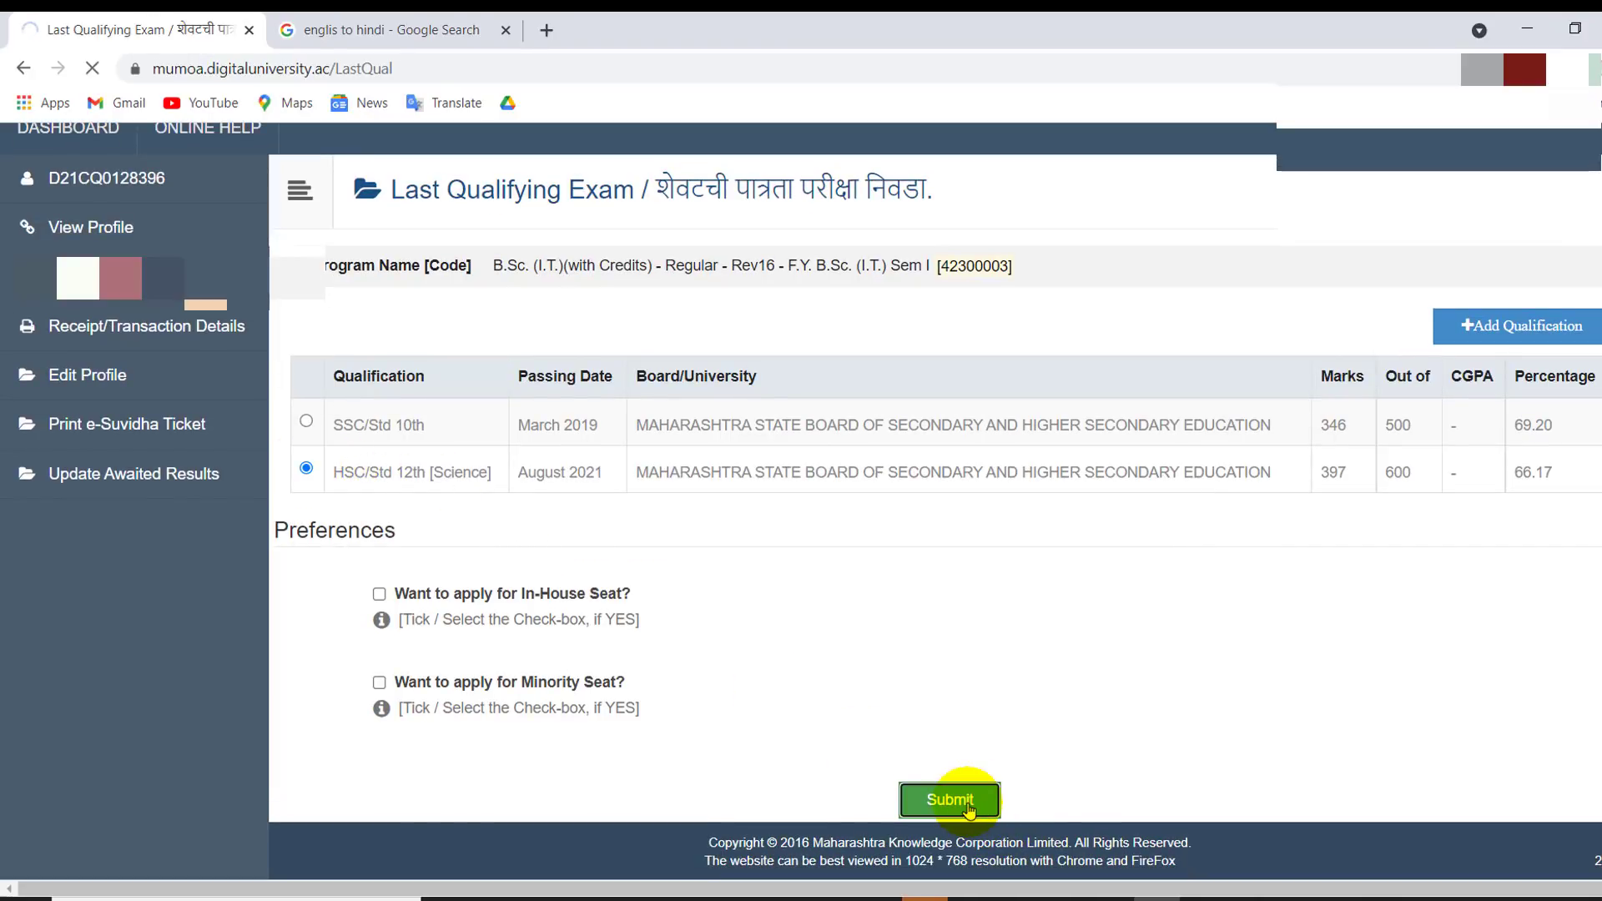
Scroll through the first page of colleges, noting the Vidyalankar and Dr. Ambedkar entries.
{"action": "scroll", "coordinate": [680, 677], "scroll_direction": "down", "scroll_amount": 5}
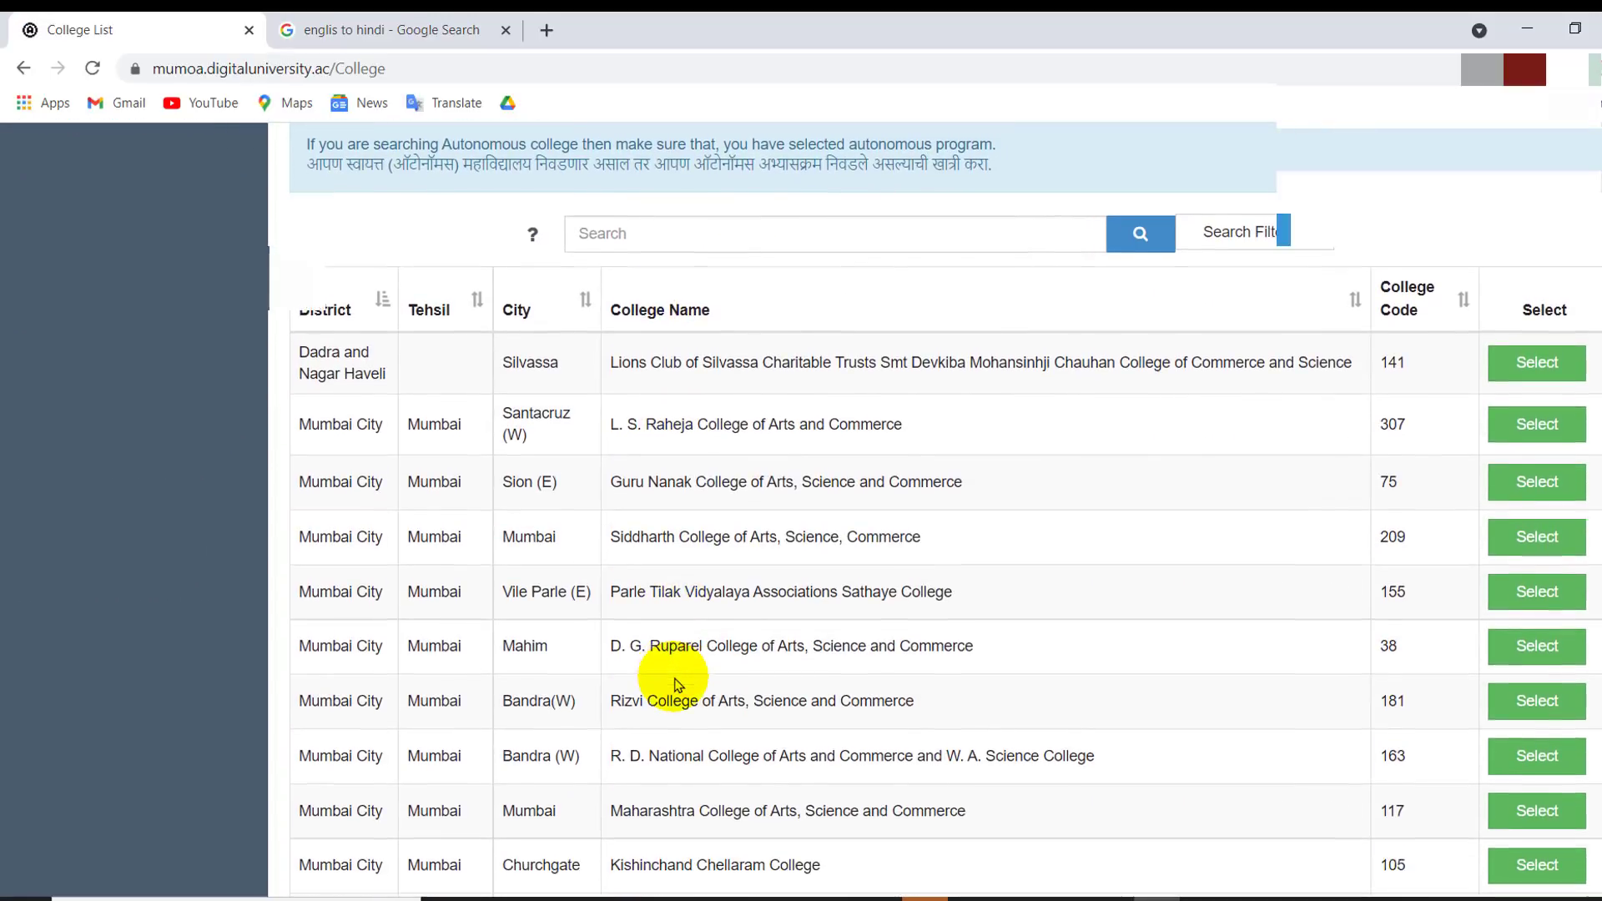
{"action": "scroll", "coordinate": [676, 684], "scroll_direction": "down", "scroll_amount": 1}
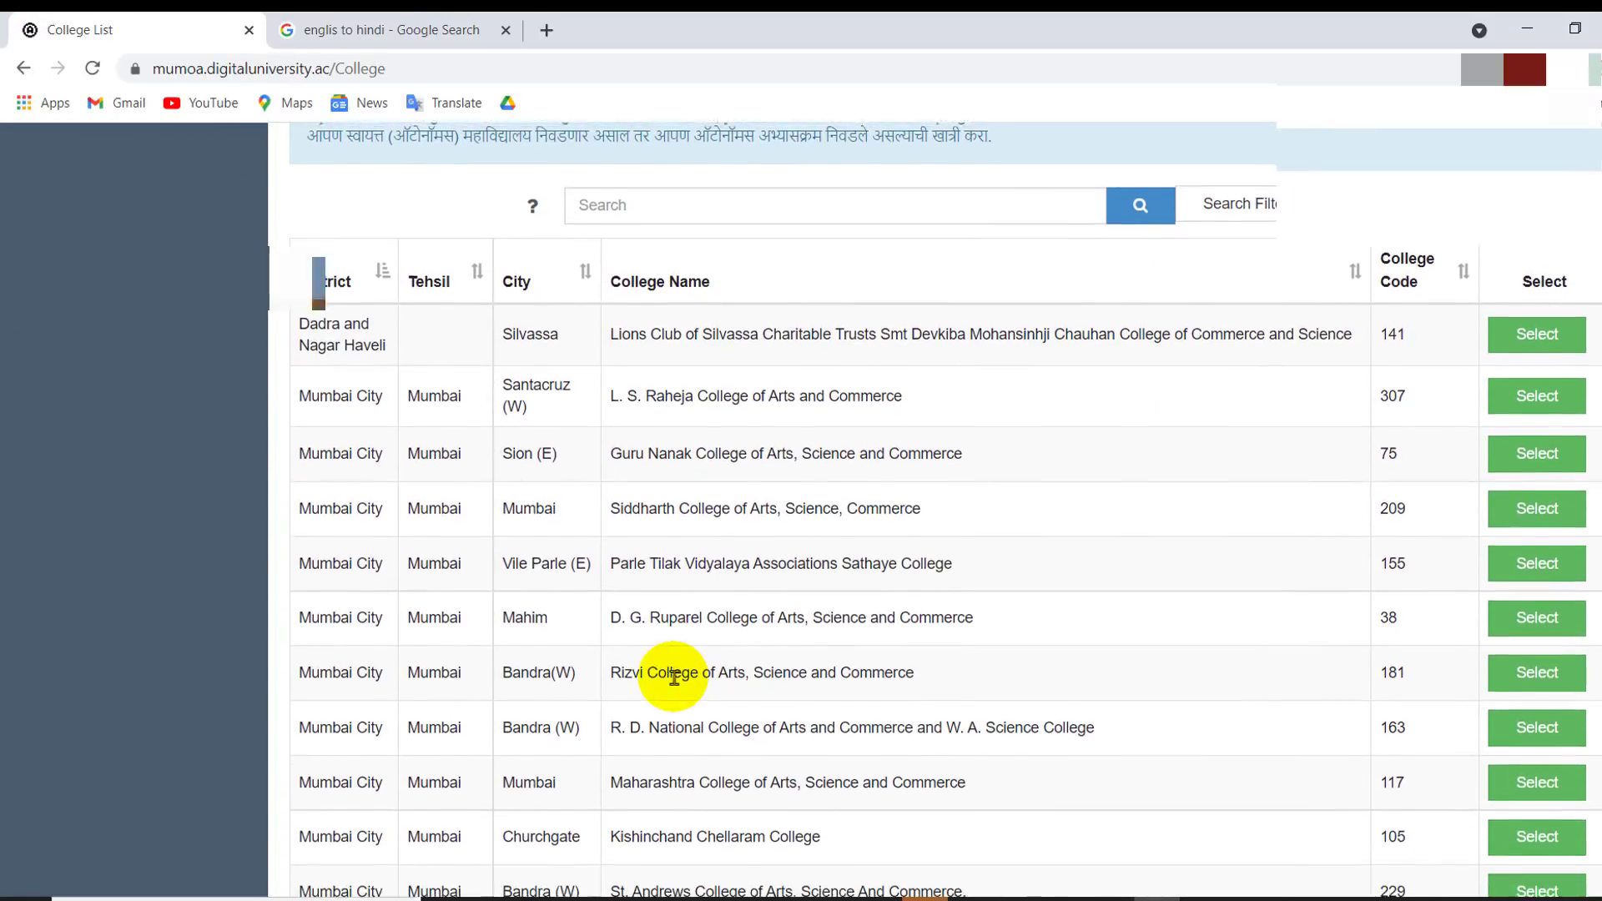
{"action": "scroll", "coordinate": [674, 677], "scroll_direction": "down", "scroll_amount": 1}
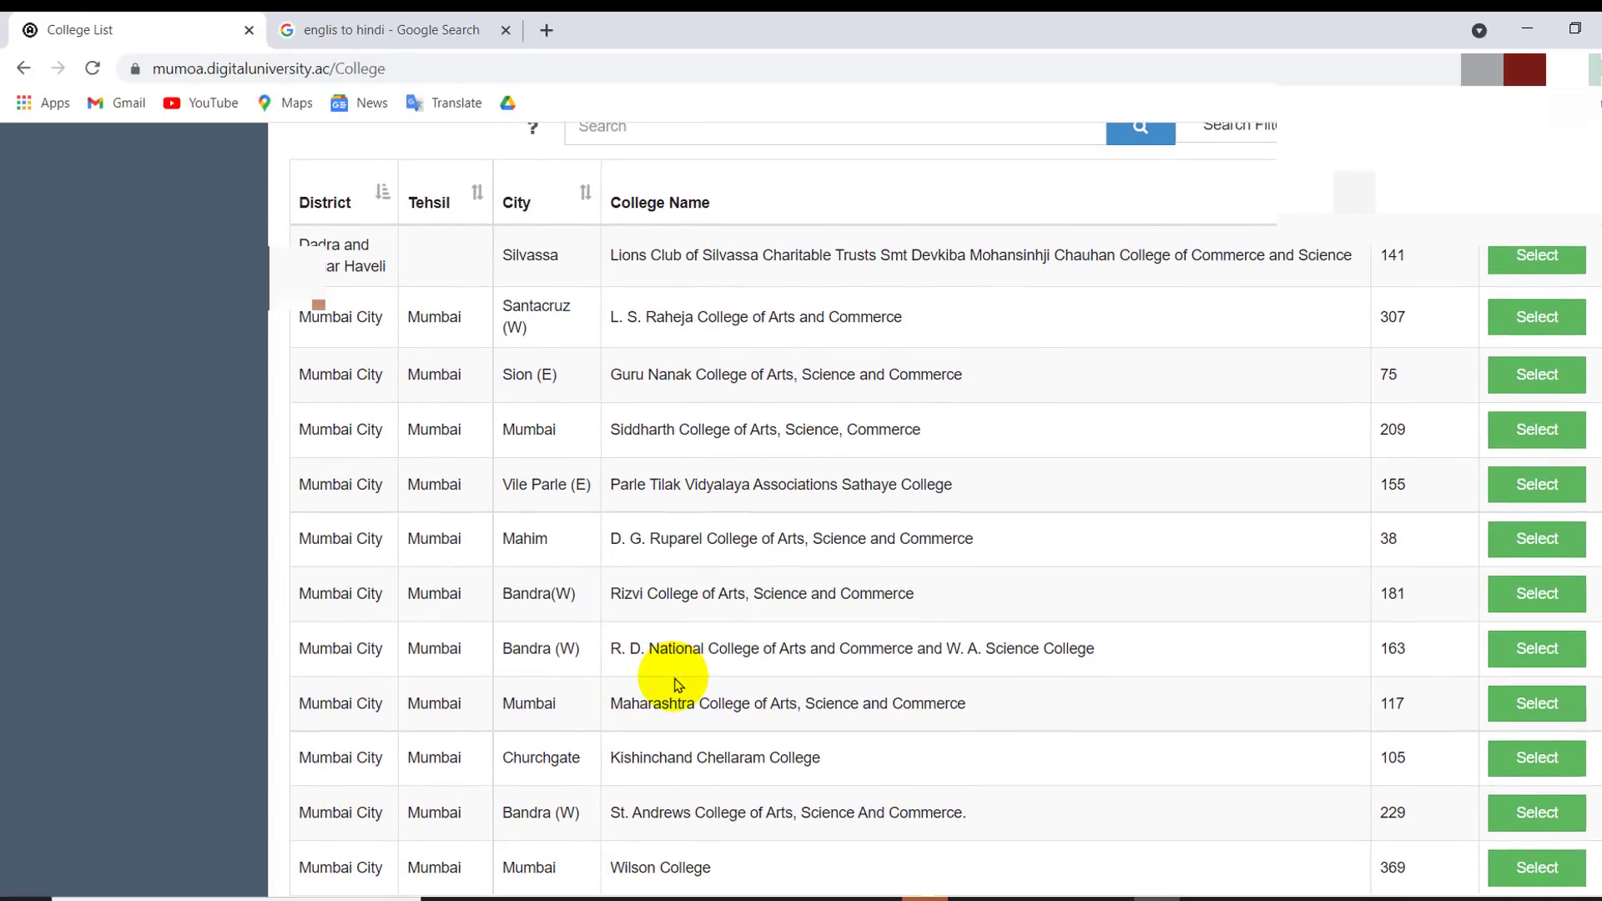
{"action": "scroll", "coordinate": [679, 679], "scroll_direction": "down", "scroll_amount": 1}
{"action": "scroll", "coordinate": [705, 576], "scroll_direction": "down", "scroll_amount": 1}
{"action": "scroll", "coordinate": [715, 618], "scroll_direction": "down", "scroll_amount": 1}
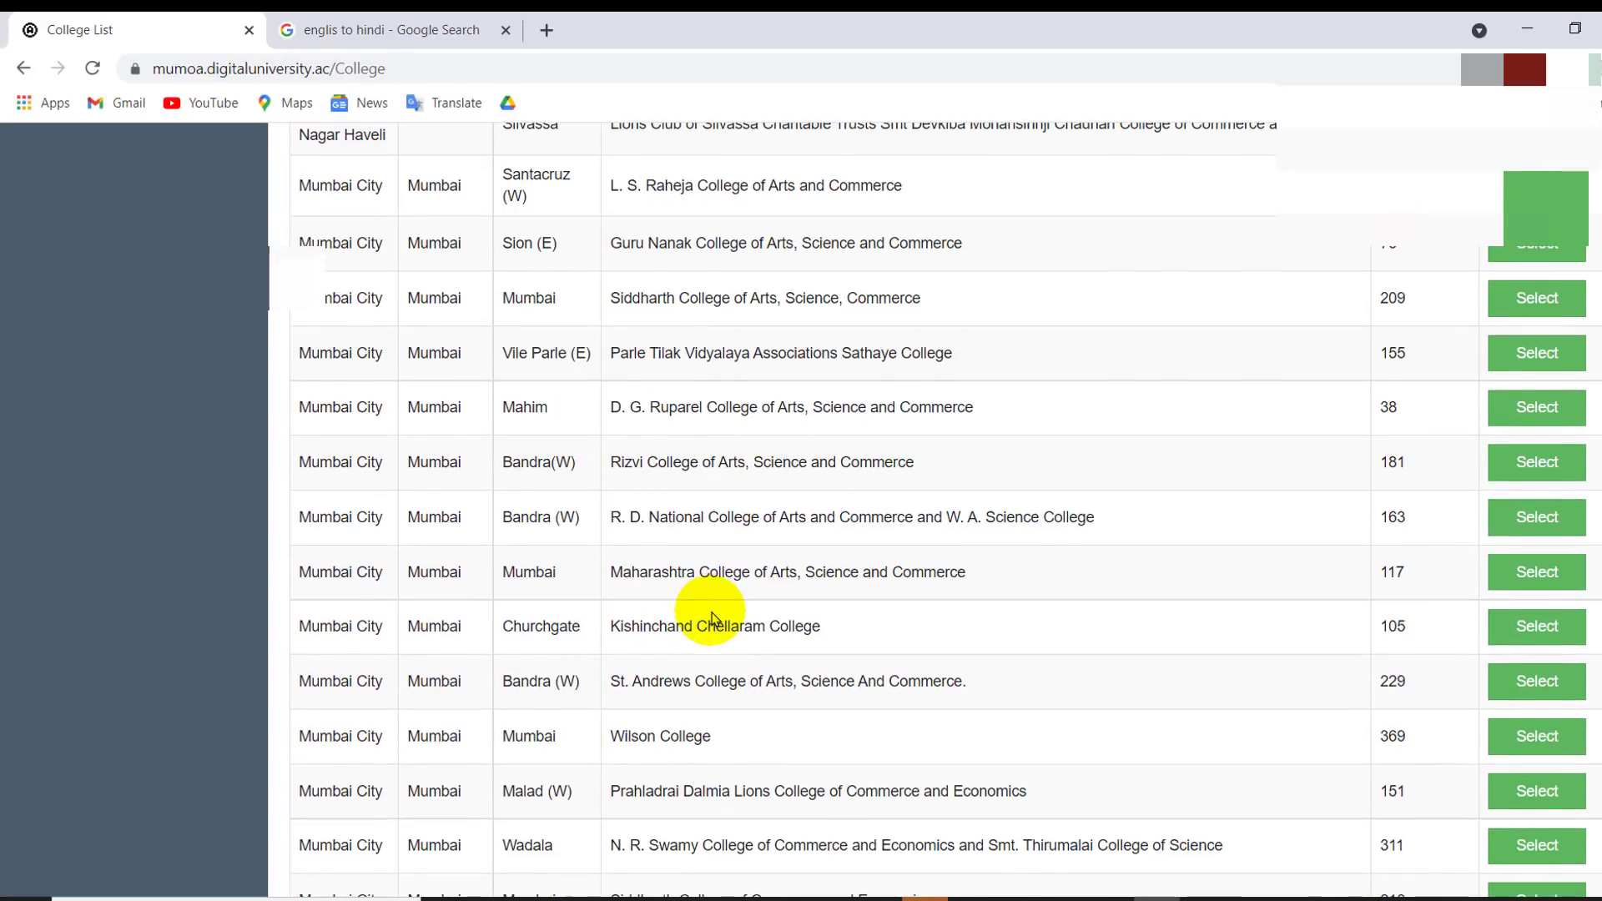
{"action": "scroll", "coordinate": [712, 617], "scroll_direction": "down", "scroll_amount": 5}
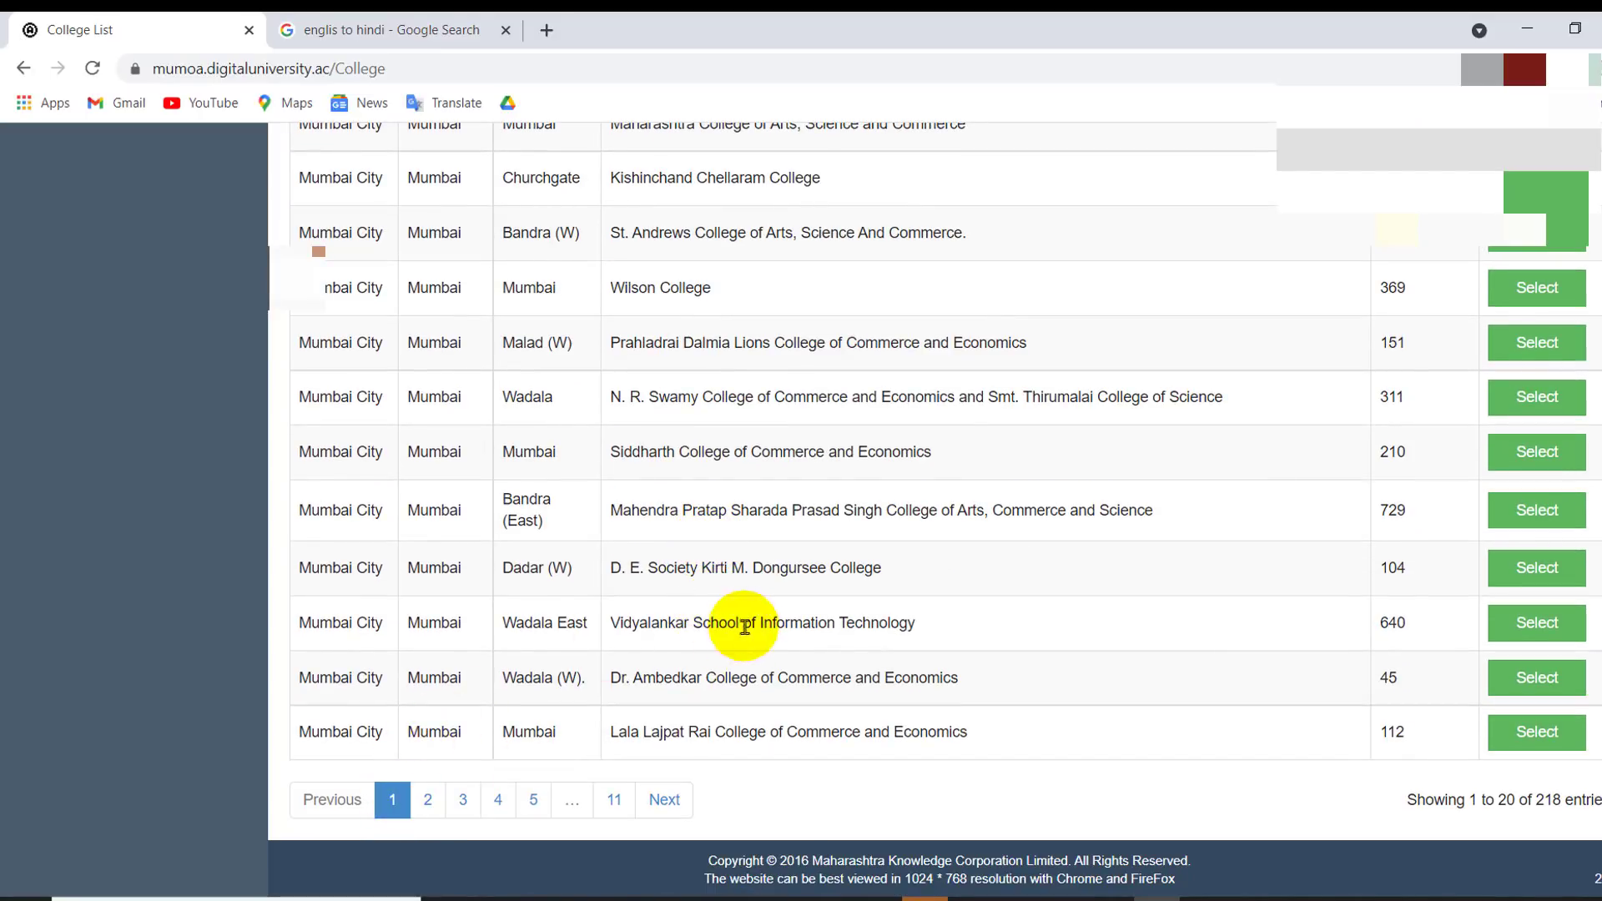
{"action": "left_click_drag", "start_coordinate": [668, 624], "coordinate": [776, 624]}
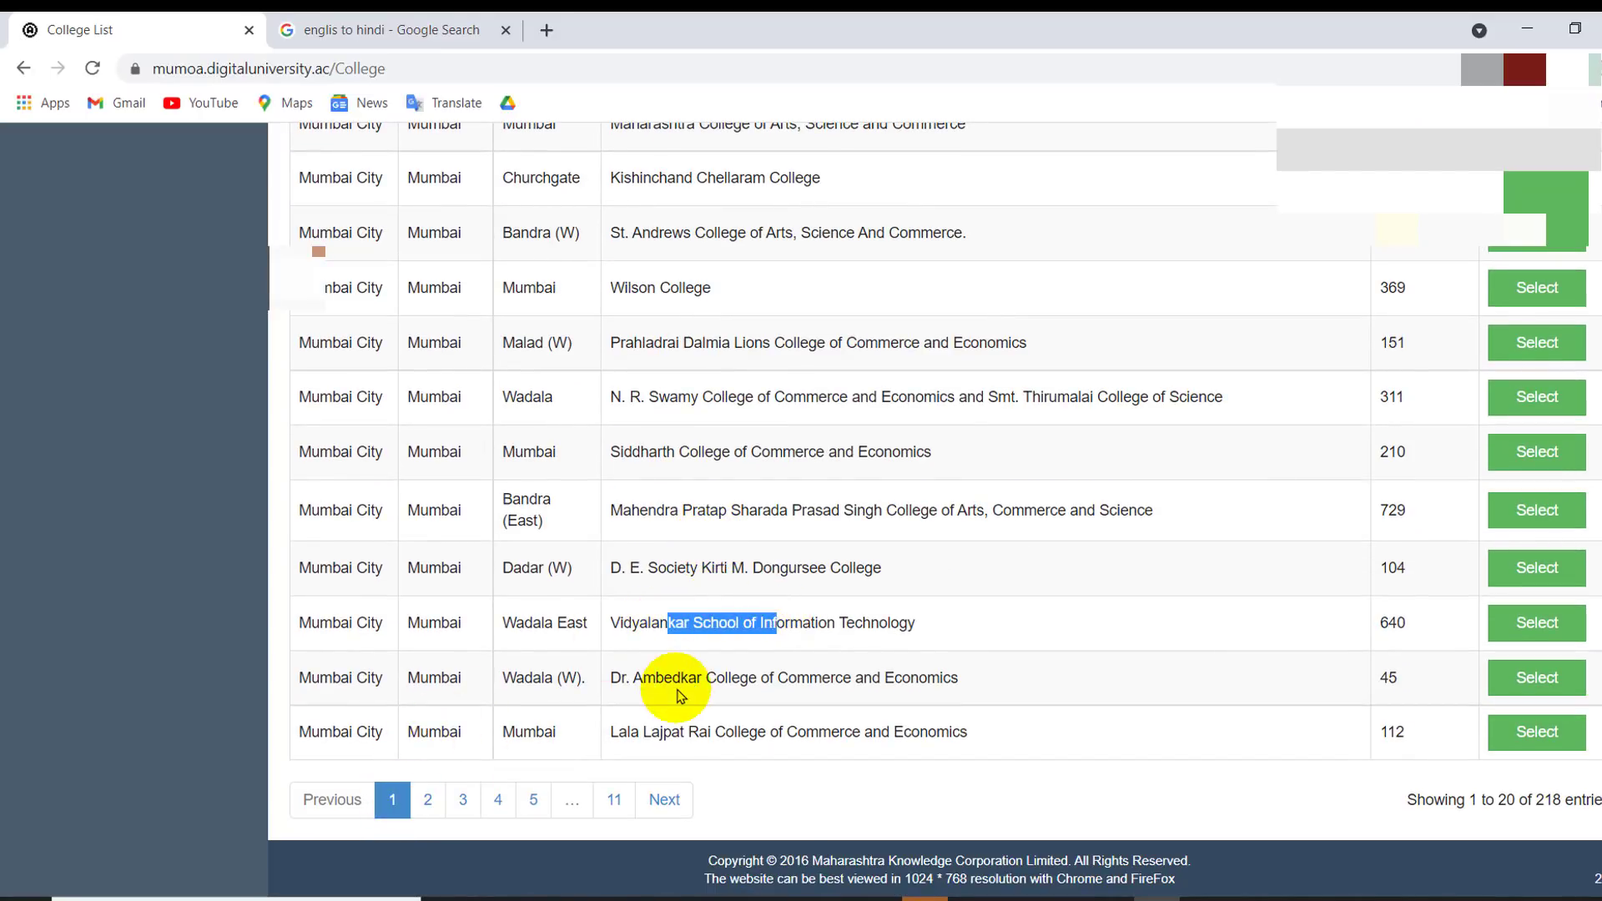
{"action": "left_click_drag", "start_coordinate": [672, 679], "coordinate": [780, 681]}
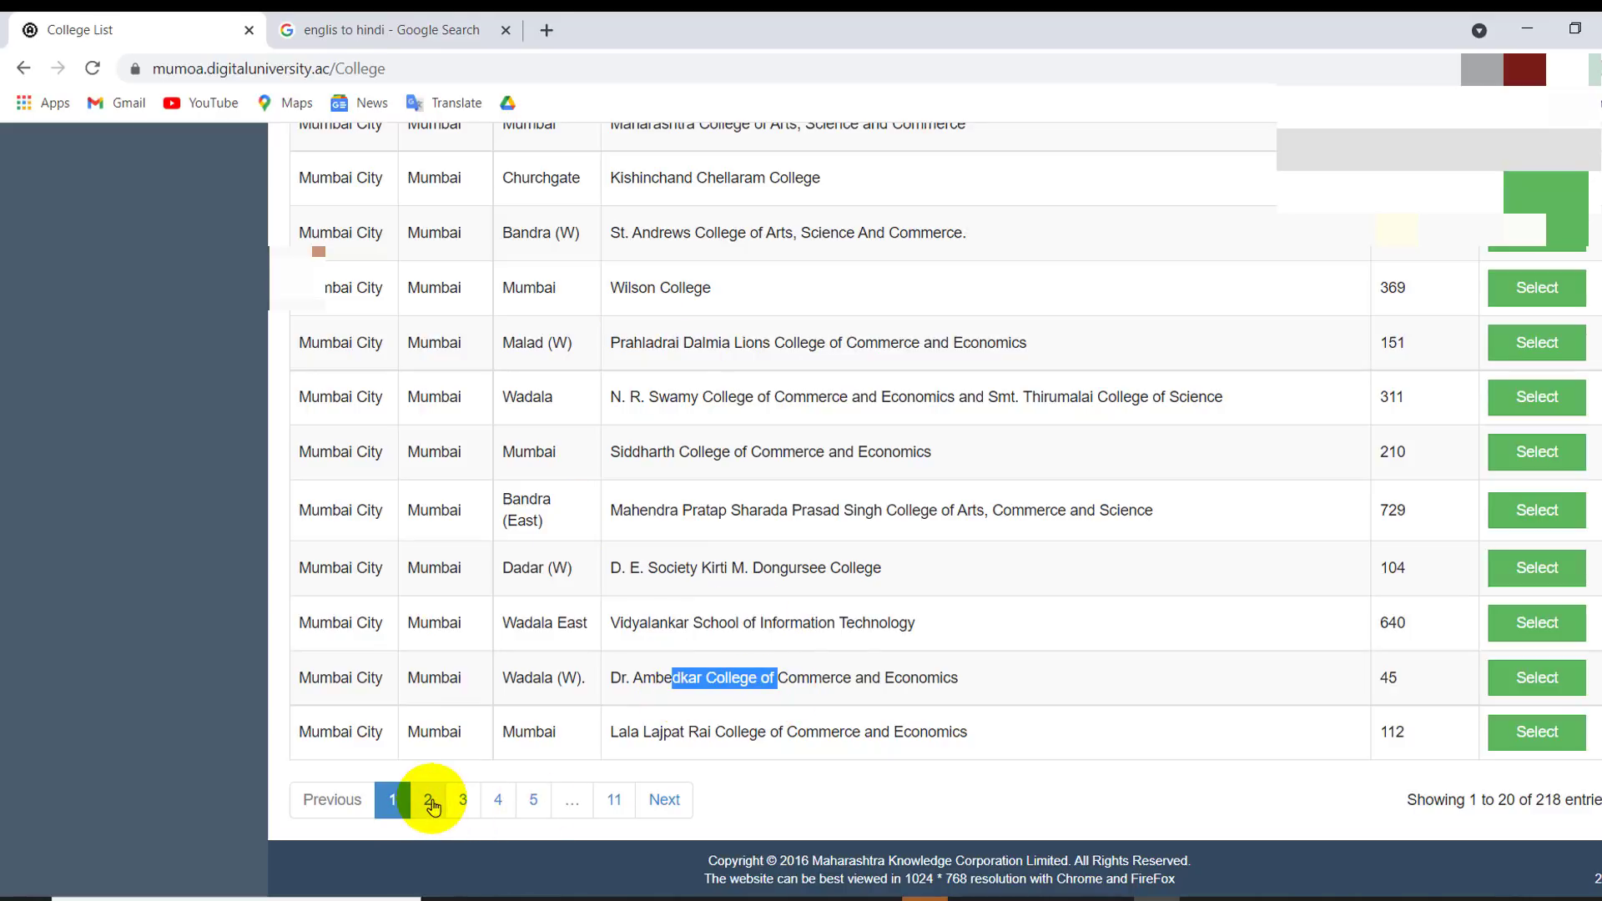
Browse the second page of colleges, noting the S. K. Somaiya college.
{"action": "left_click", "coordinate": [427, 799]}
{"action": "scroll", "coordinate": [729, 558], "scroll_direction": "up", "scroll_amount": 7}
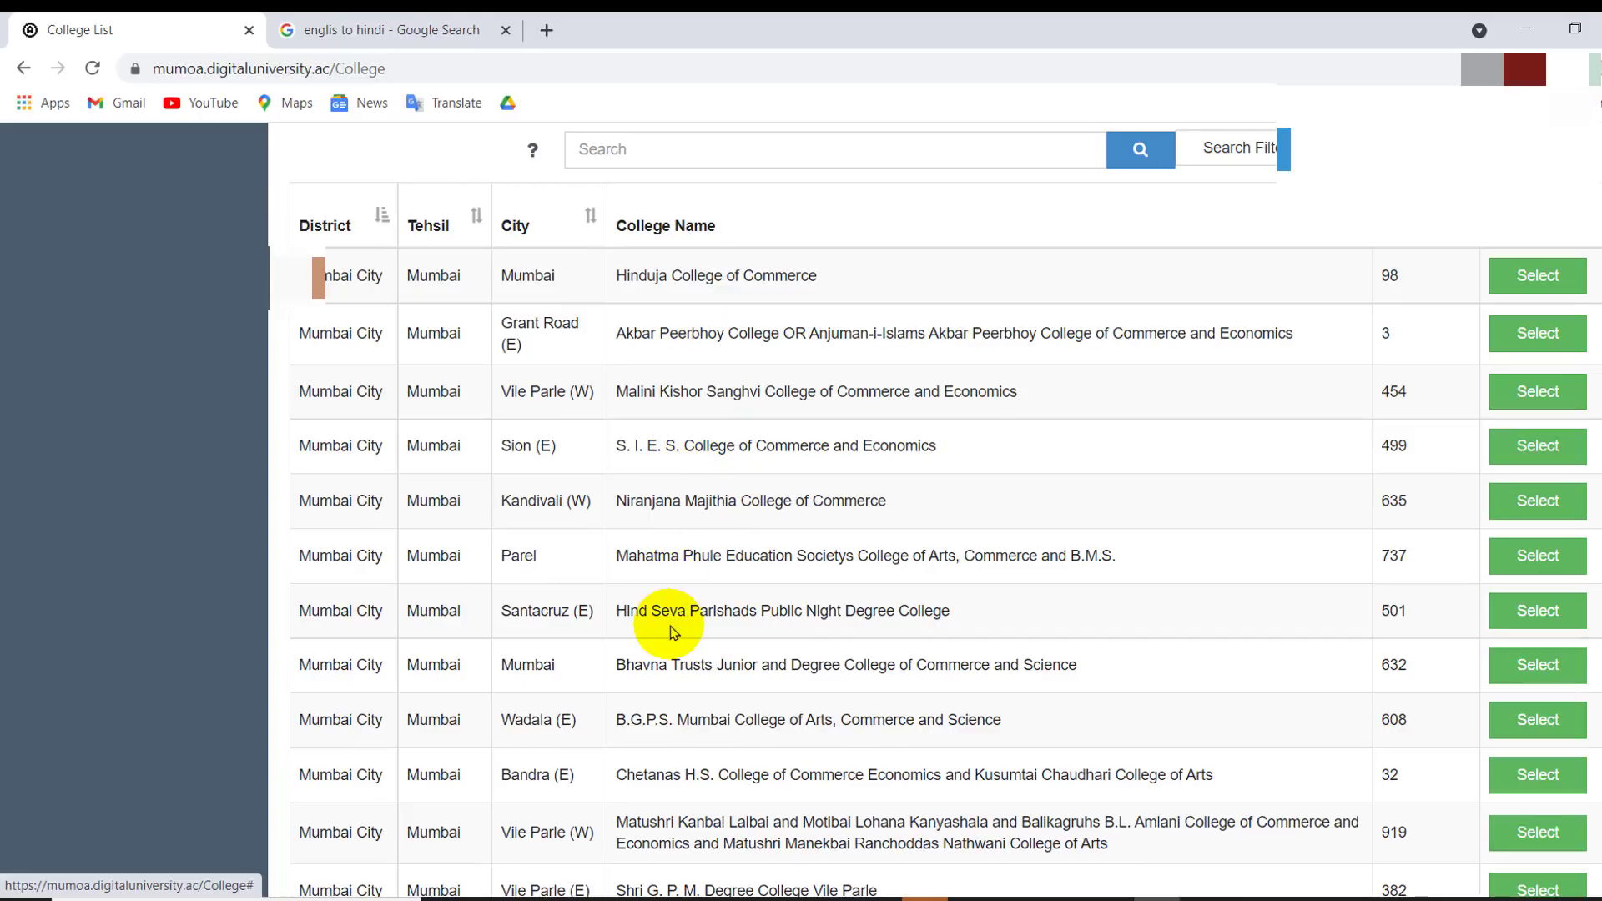
{"action": "scroll", "coordinate": [670, 626], "scroll_direction": "down", "scroll_amount": 2}
{"action": "scroll", "coordinate": [669, 625], "scroll_direction": "down", "scroll_amount": 2}
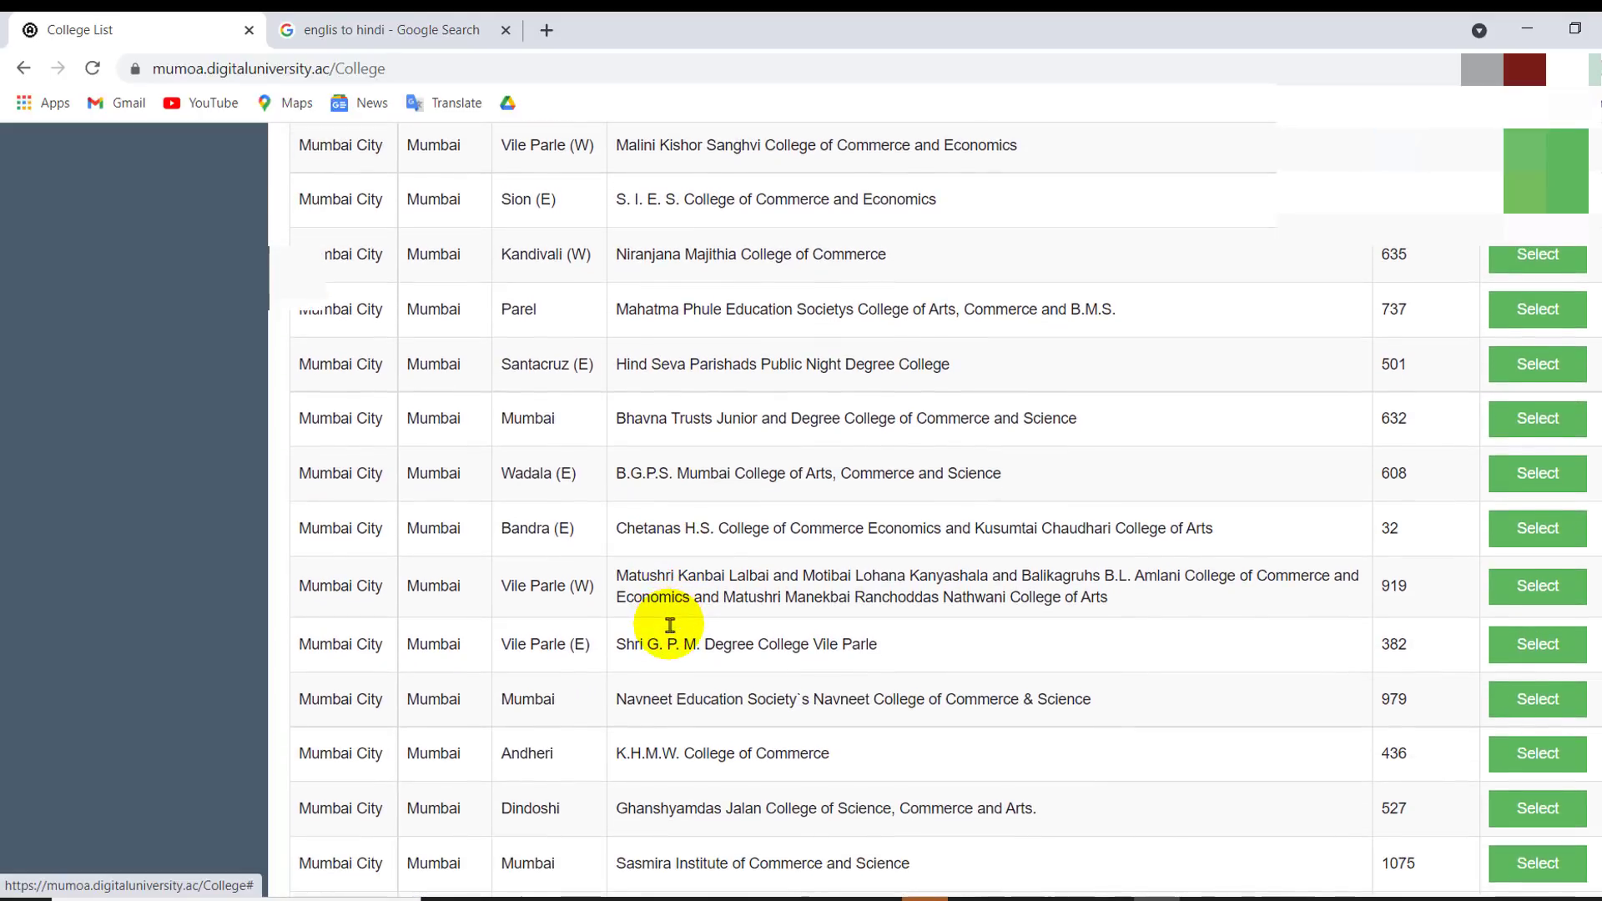
{"action": "scroll", "coordinate": [671, 630], "scroll_direction": "down", "scroll_amount": 3}
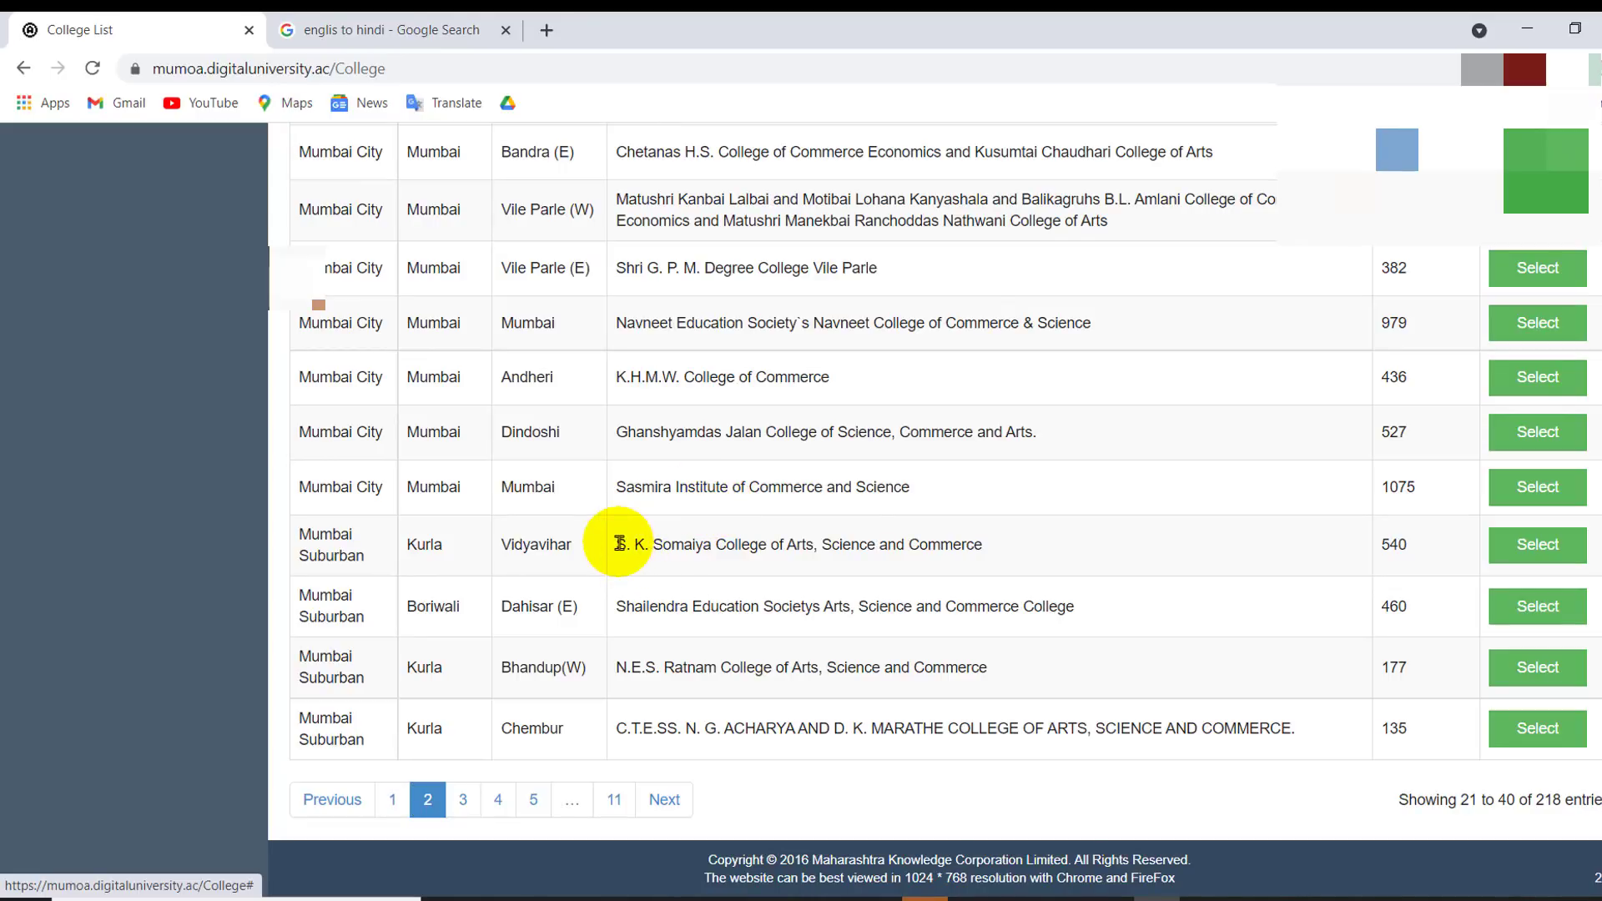
{"action": "left_click_drag", "start_coordinate": [619, 544], "coordinate": [866, 544]}
Browse the third page of colleges, including Kelkar Education Trust and V.P.M. entries.
{"action": "left_click", "coordinate": [463, 801]}
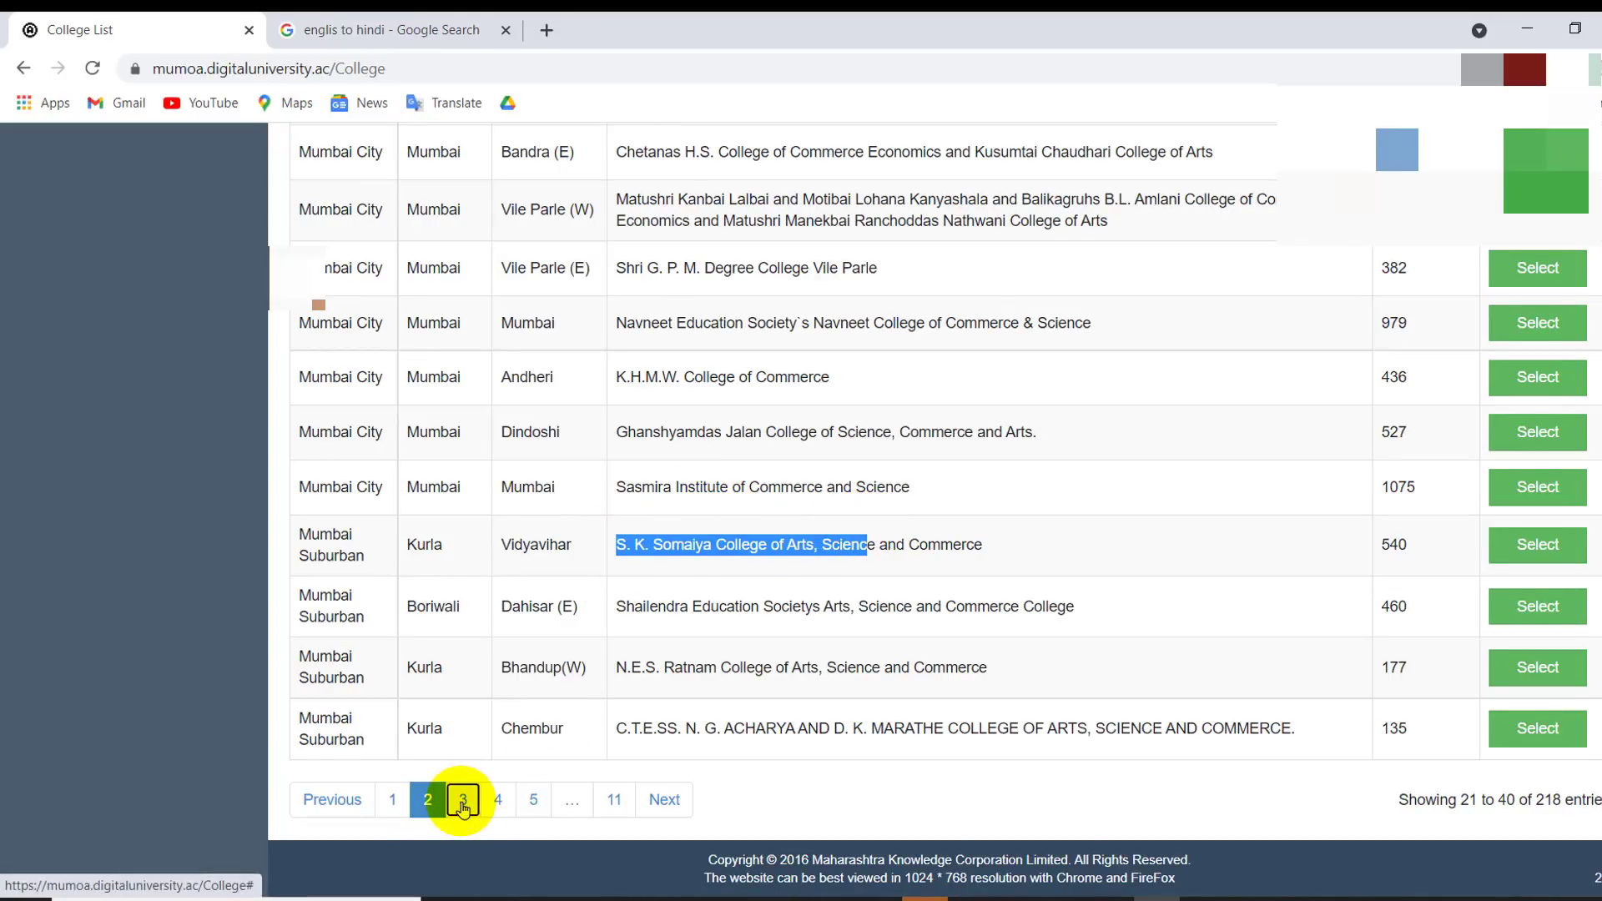
{"action": "scroll", "coordinate": [712, 522], "scroll_direction": "up", "scroll_amount": 5}
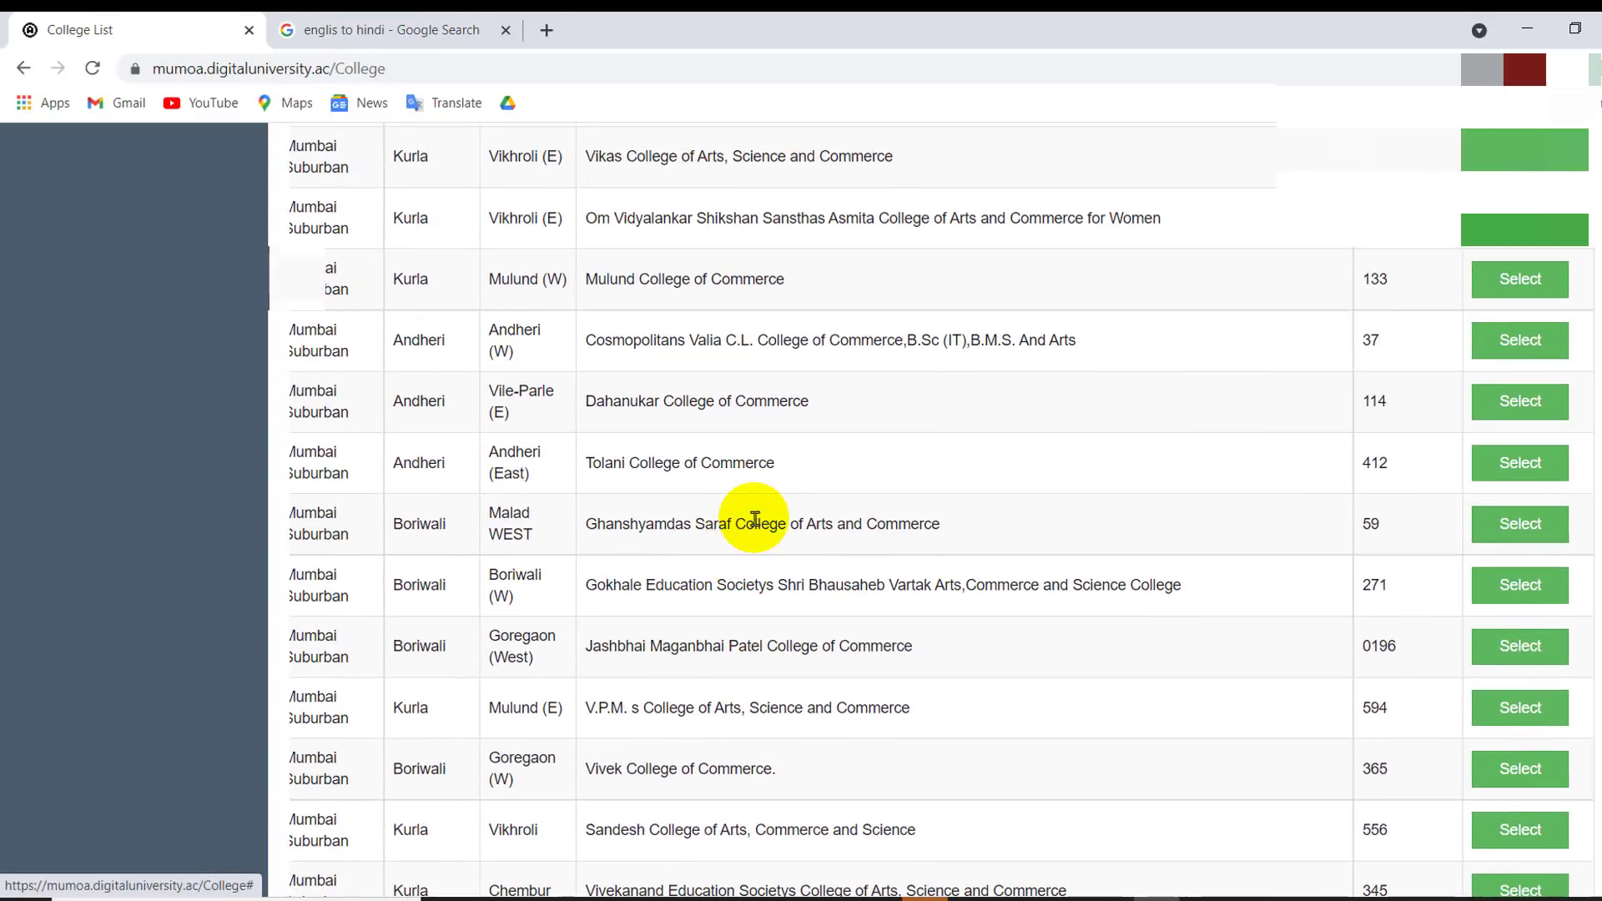
{"action": "scroll", "coordinate": [754, 519], "scroll_direction": "up", "scroll_amount": 5}
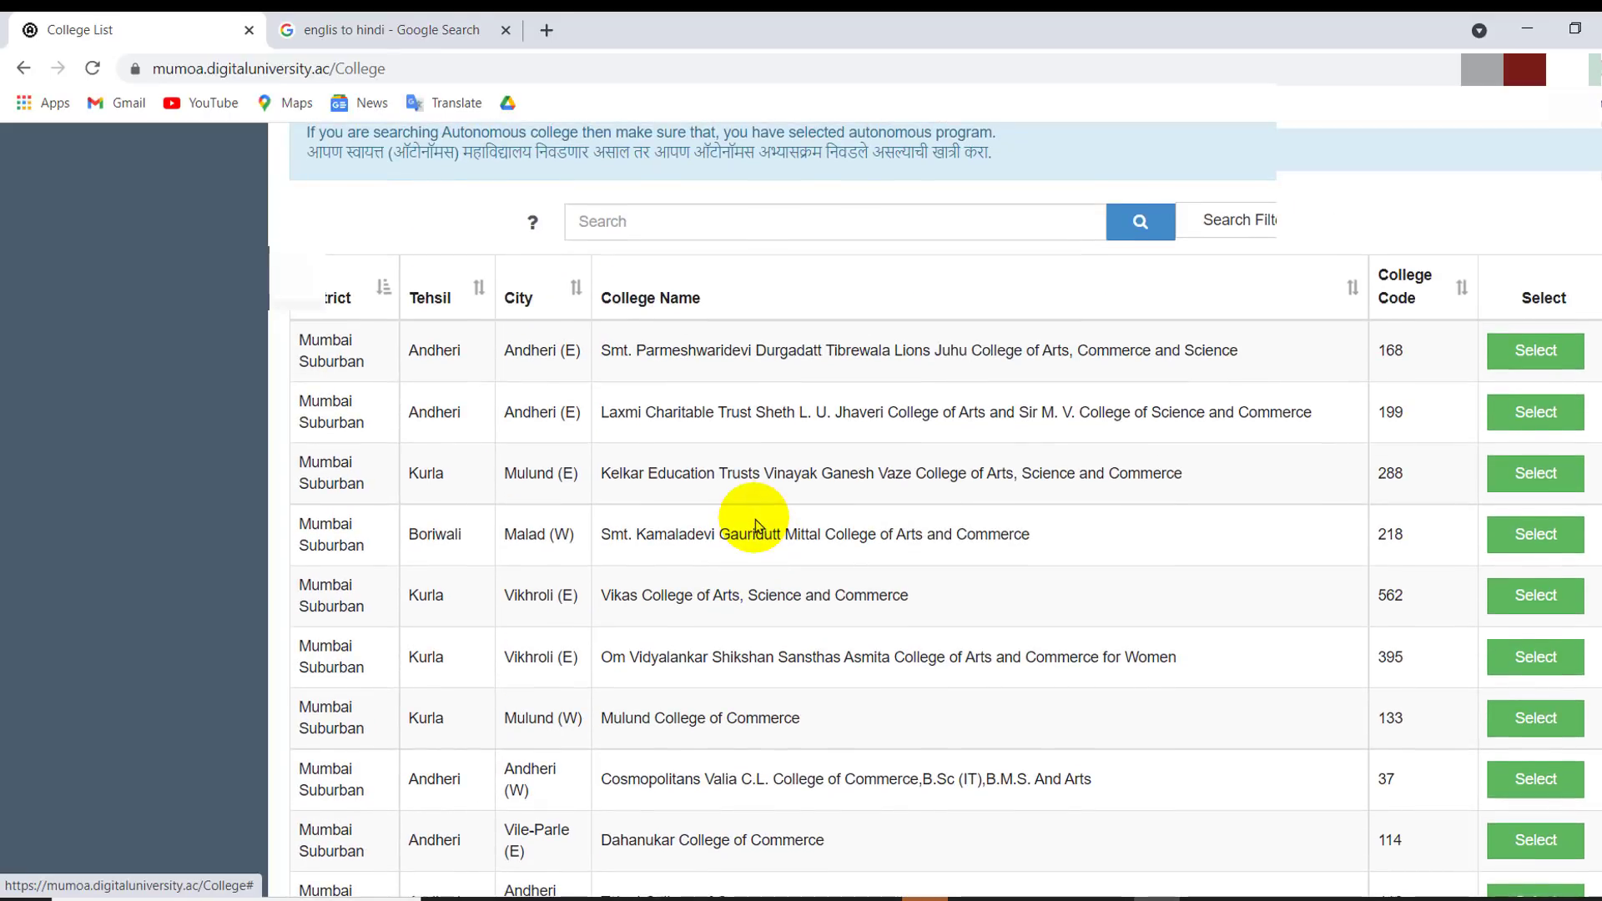
{"action": "left_click_drag", "start_coordinate": [619, 474], "coordinate": [750, 473]}
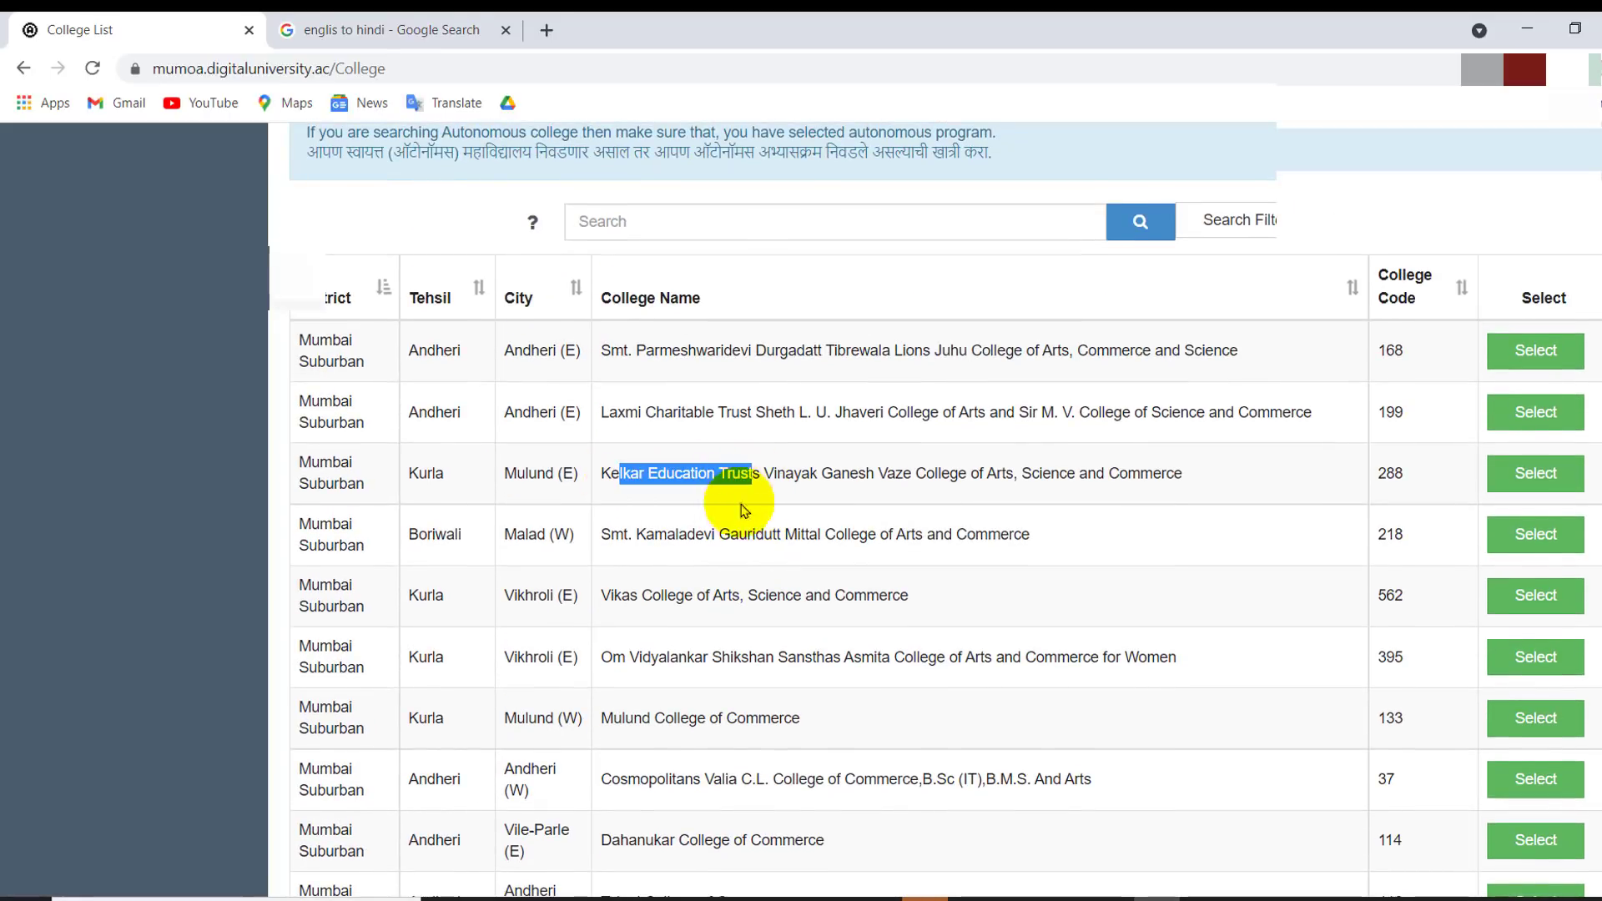
{"action": "scroll", "coordinate": [728, 527], "scroll_direction": "down", "scroll_amount": 3}
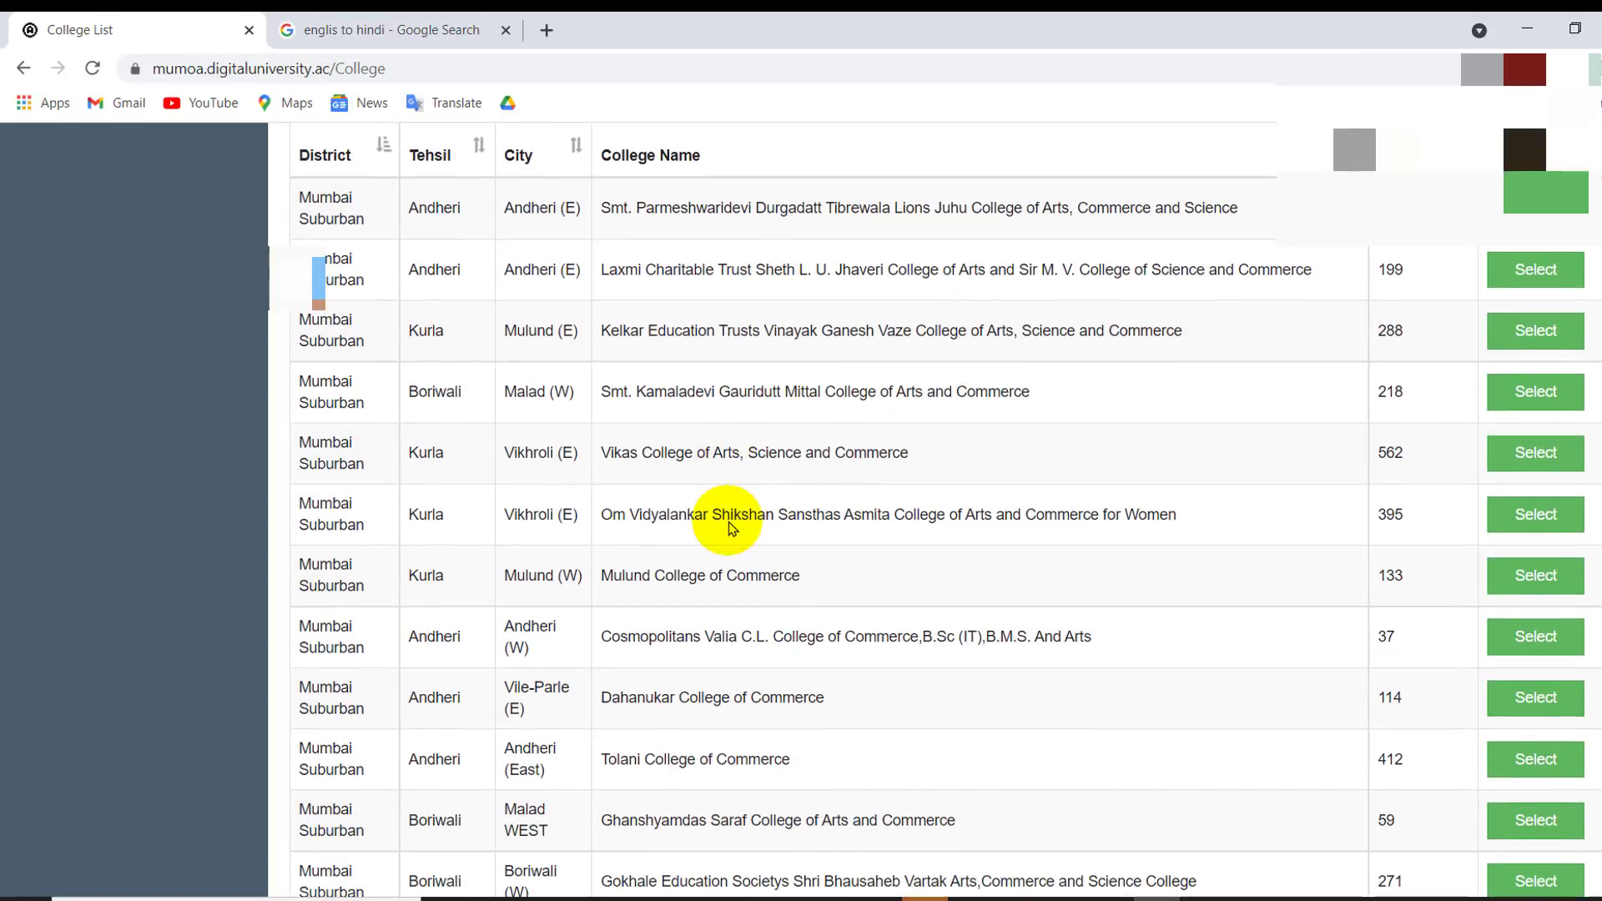
{"action": "scroll", "coordinate": [729, 528], "scroll_direction": "down", "scroll_amount": 5}
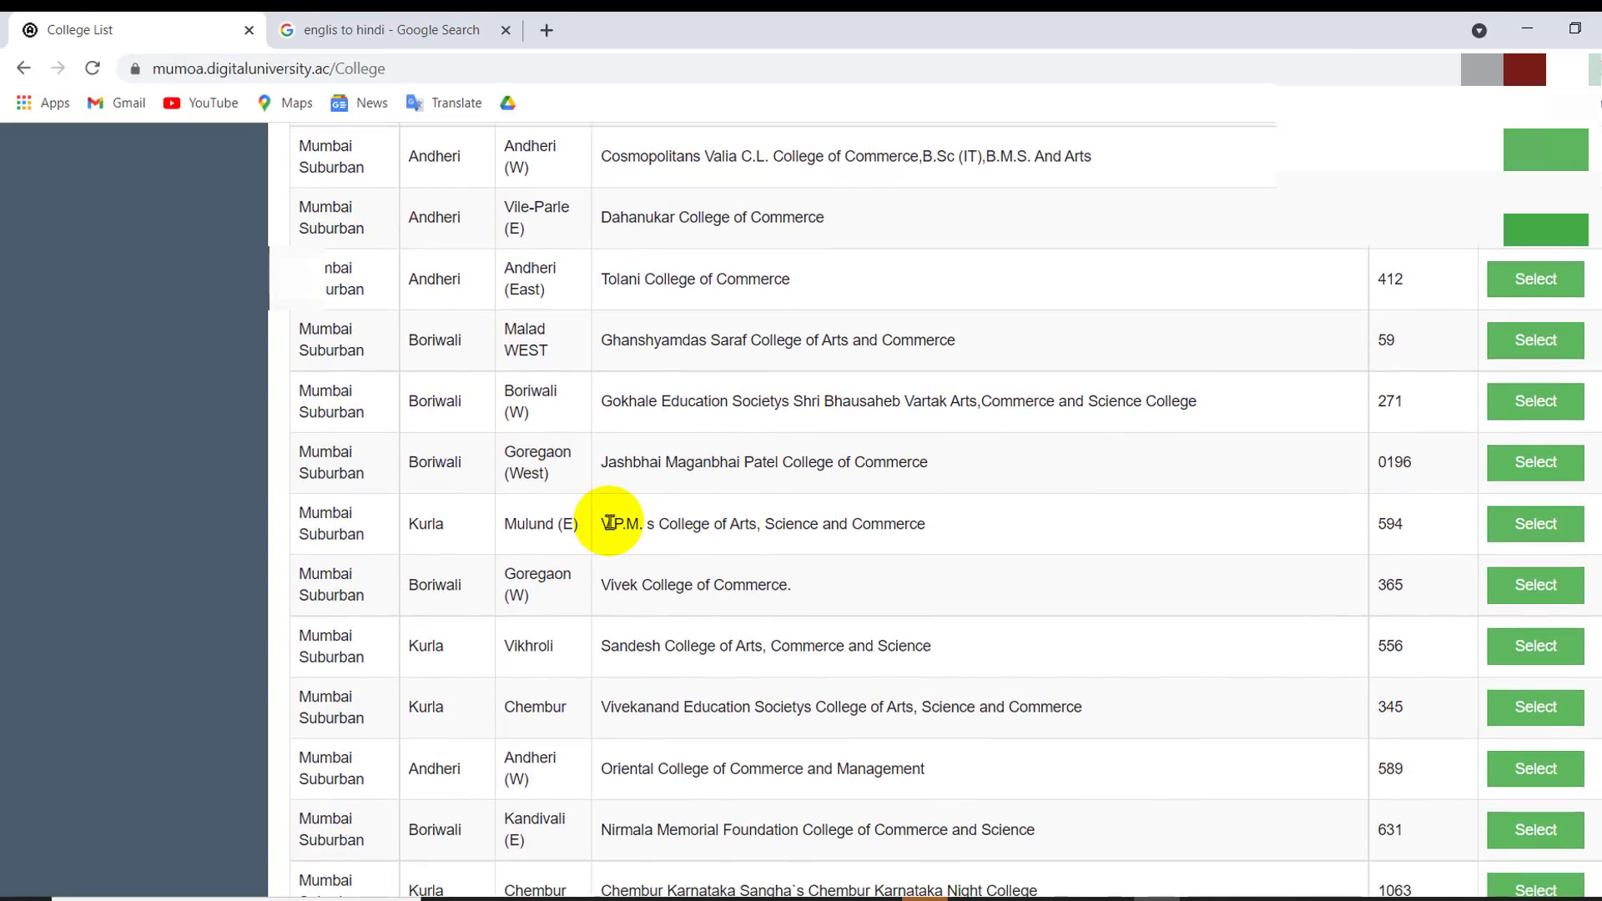
{"action": "left_click_drag", "start_coordinate": [610, 523], "coordinate": [797, 526]}
{"action": "left_click", "coordinate": [604, 706]}
{"action": "scroll", "coordinate": [606, 708], "scroll_direction": "down", "scroll_amount": 2}
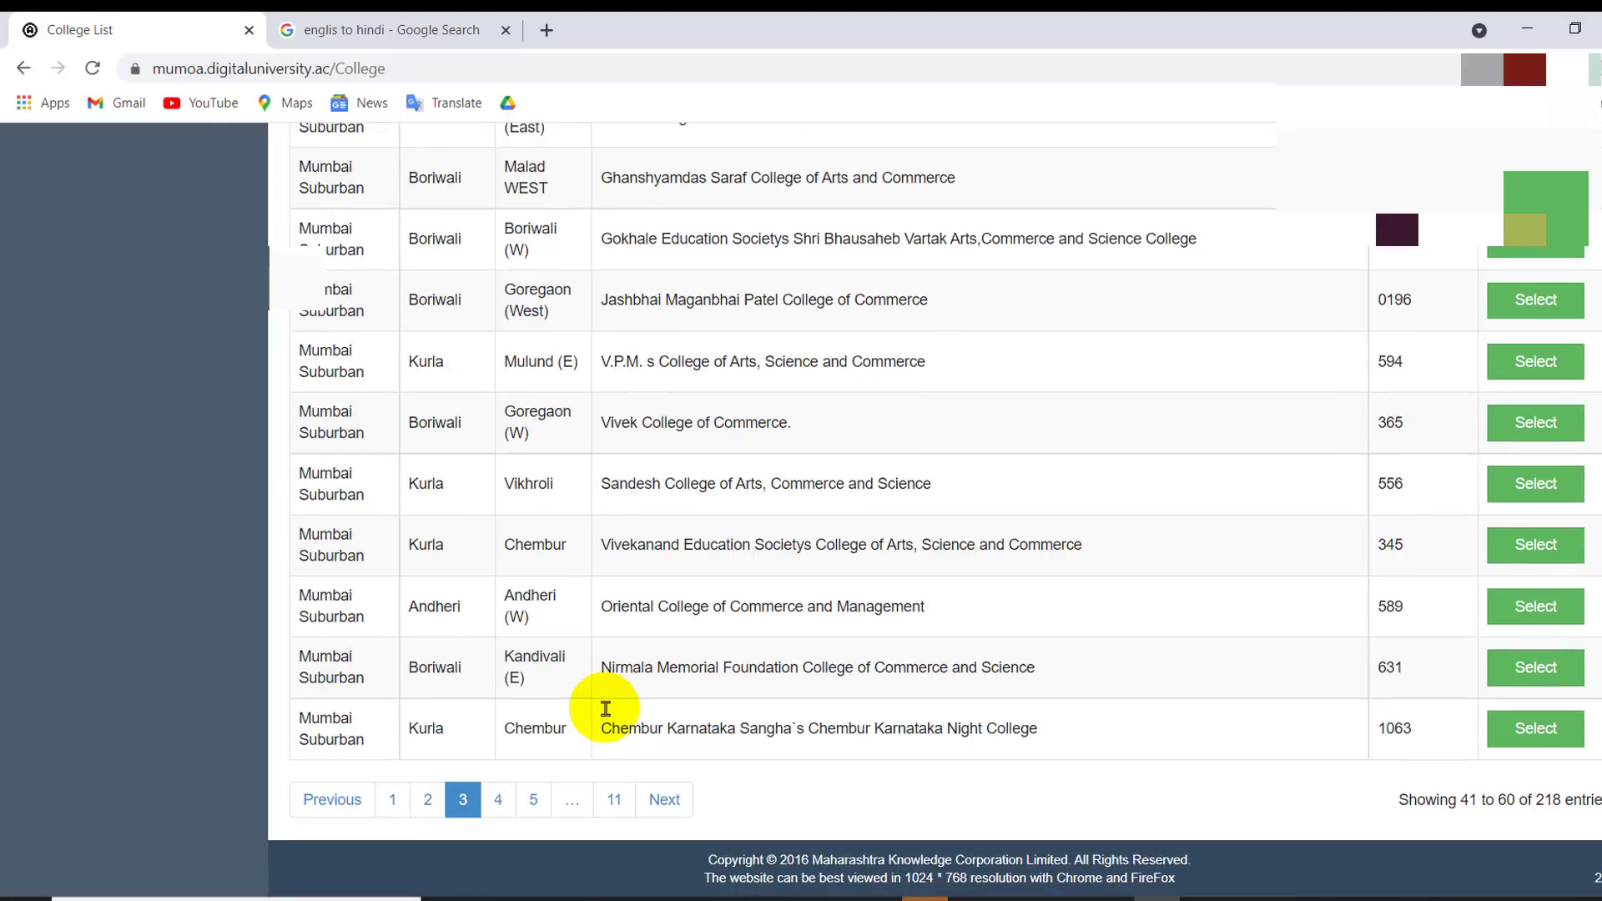
Browse the fourth page of the college list.
{"action": "left_click", "coordinate": [500, 803]}
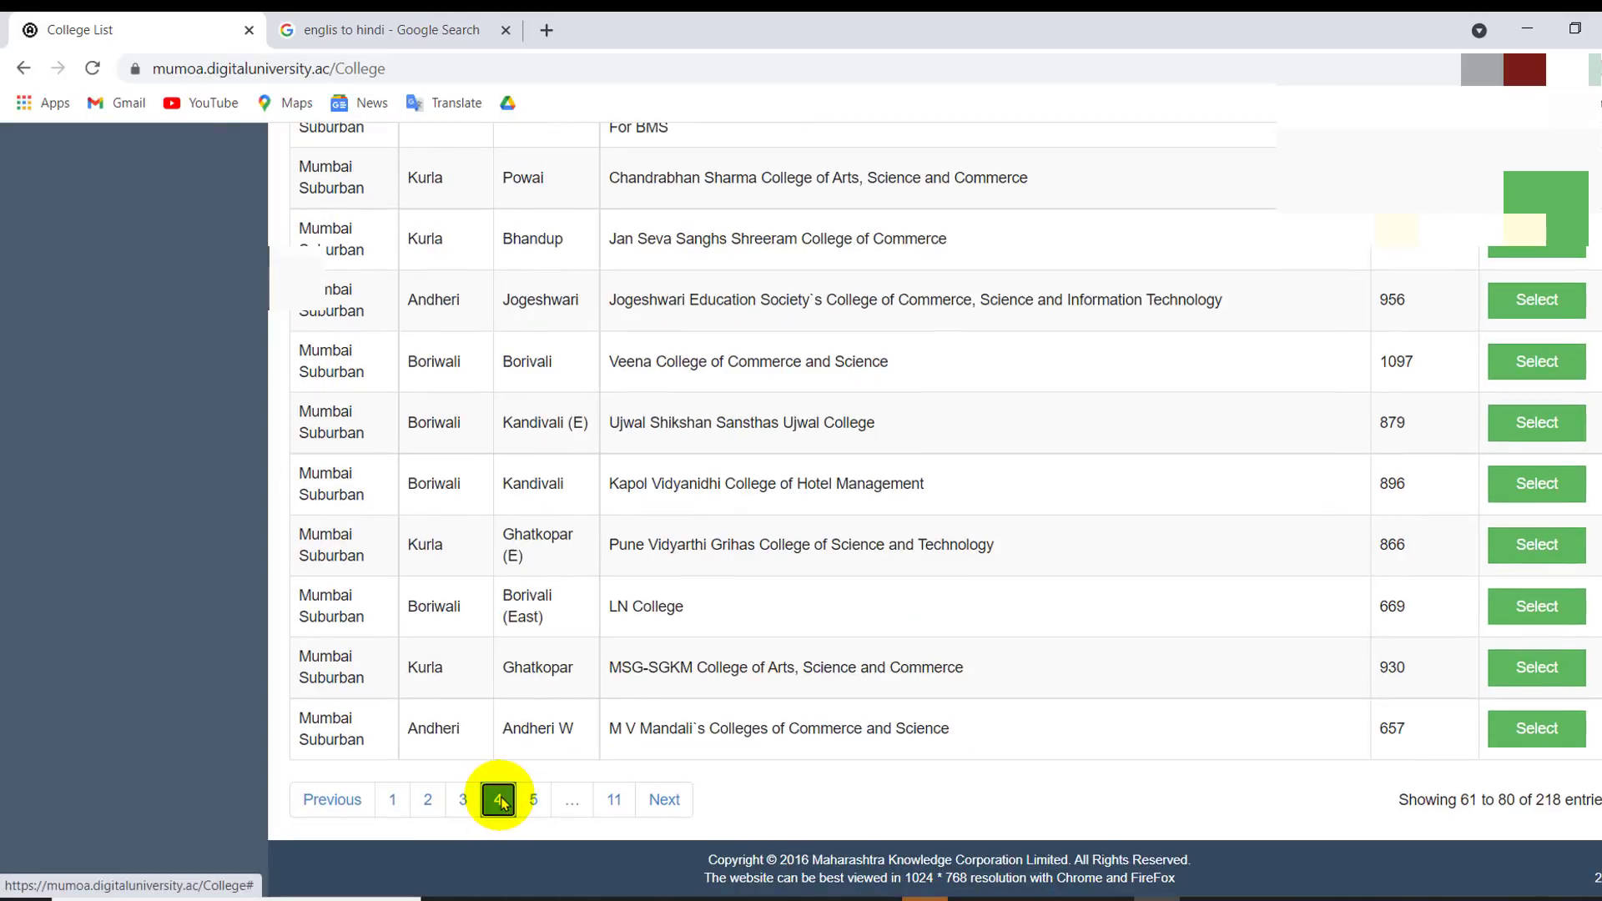
{"action": "scroll", "coordinate": [731, 504], "scroll_direction": "up", "scroll_amount": 3}
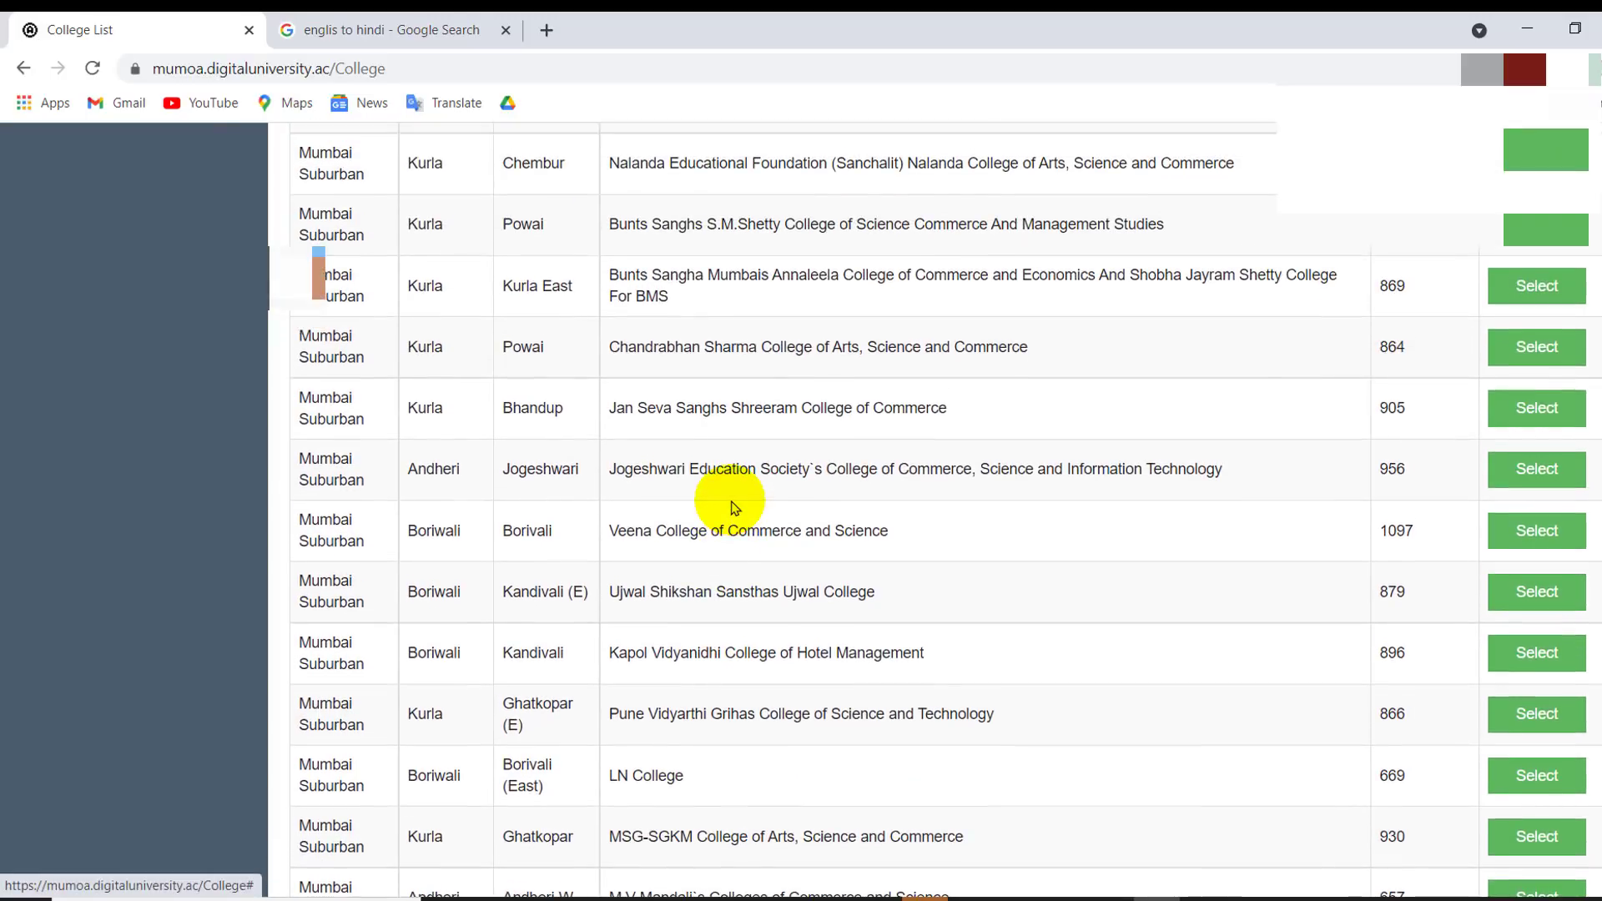
{"action": "scroll", "coordinate": [731, 504], "scroll_direction": "up", "scroll_amount": 5}
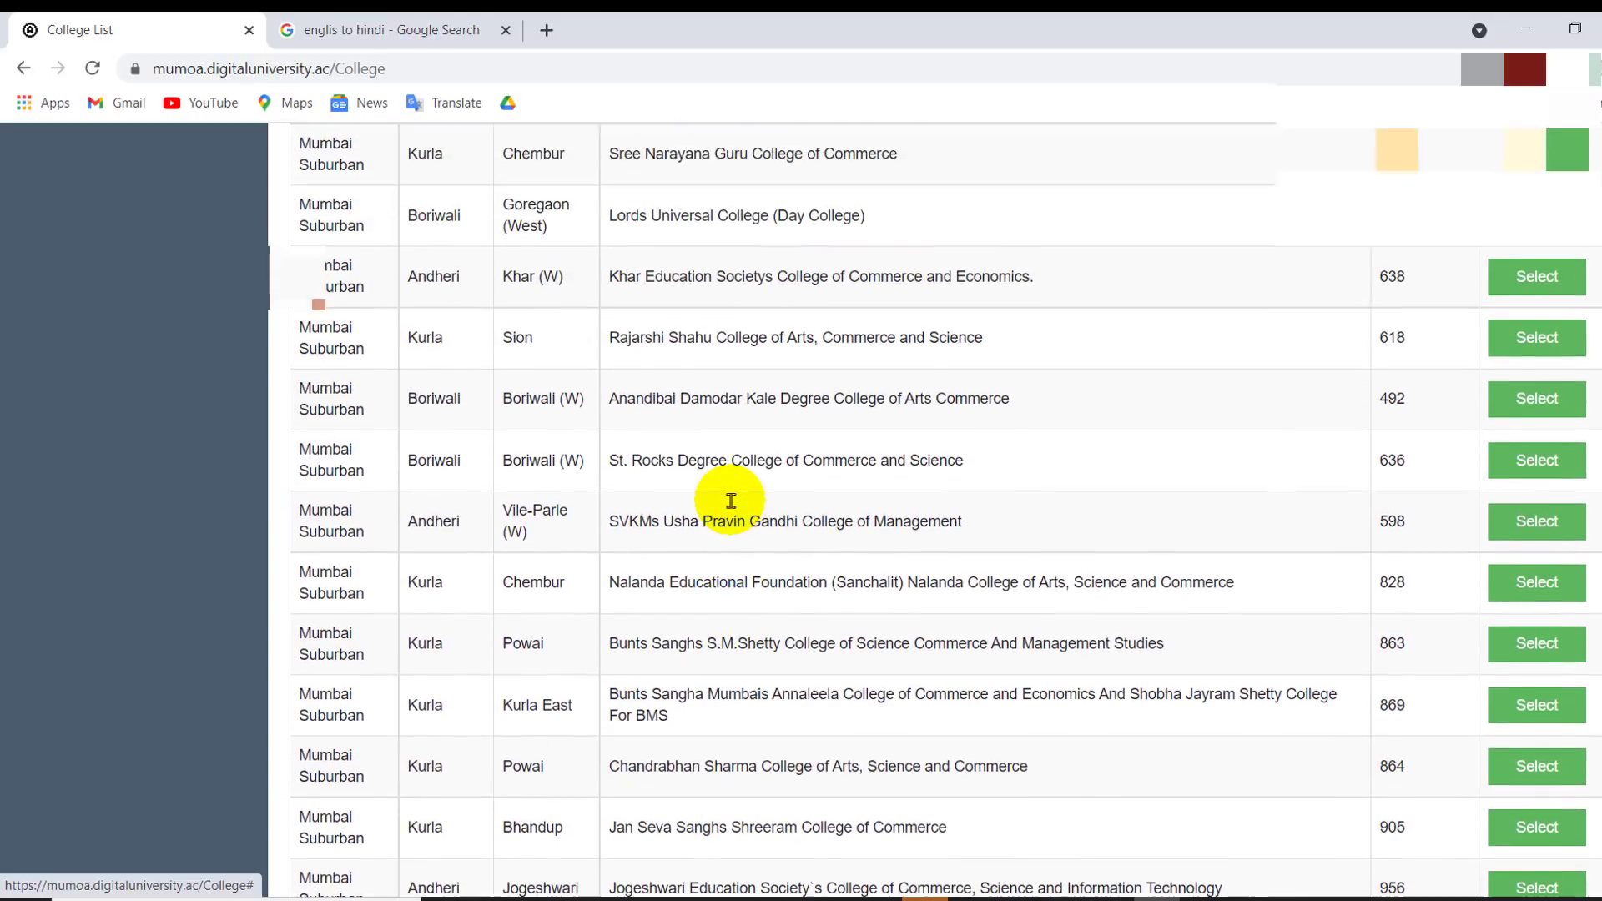
{"action": "right_click", "coordinate": [734, 508]}
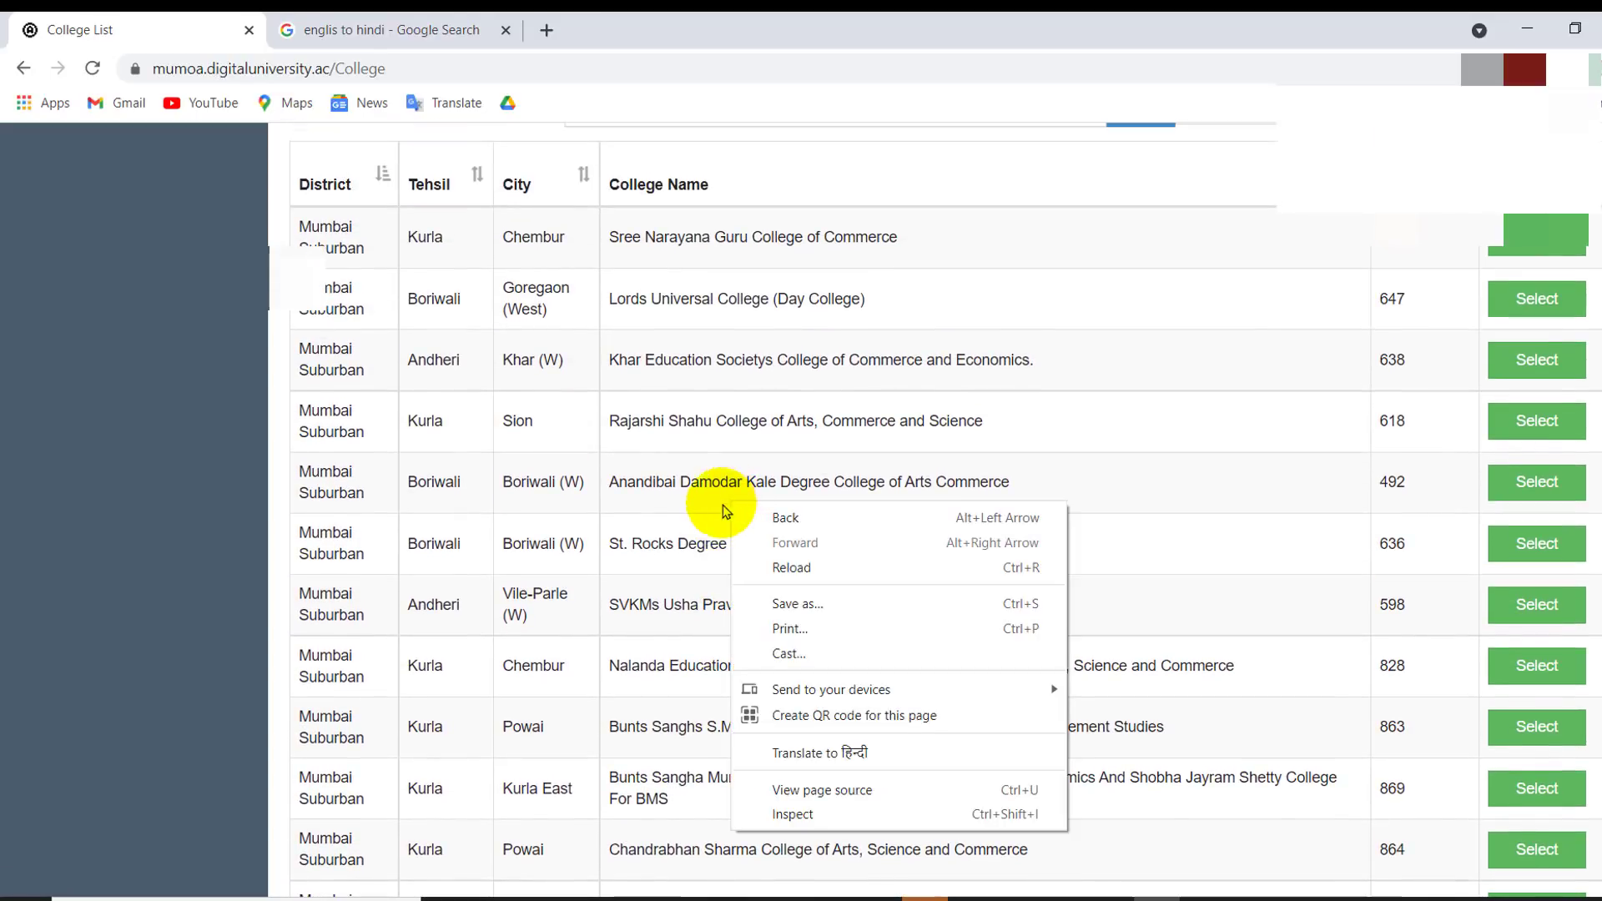
{"action": "scroll", "coordinate": [626, 667], "scroll_direction": "down", "scroll_amount": 8}
Browse the fifth page, showing colleges 81 to 100 of 218.
{"action": "left_click", "coordinate": [534, 806]}
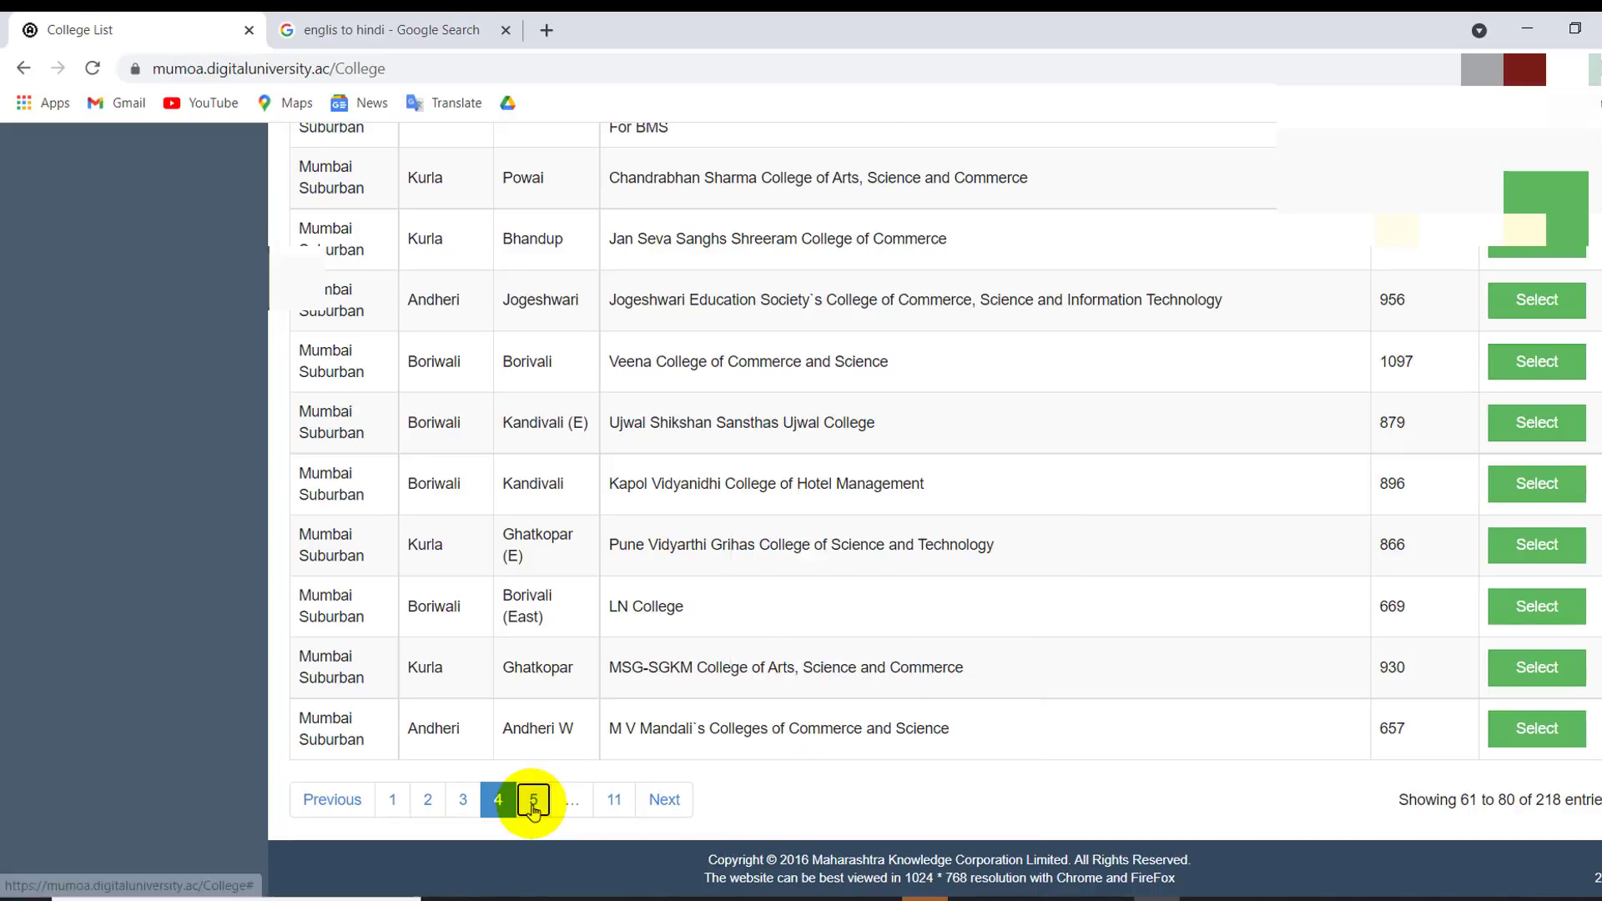
{"action": "scroll", "coordinate": [775, 504], "scroll_direction": "up", "scroll_amount": 1}
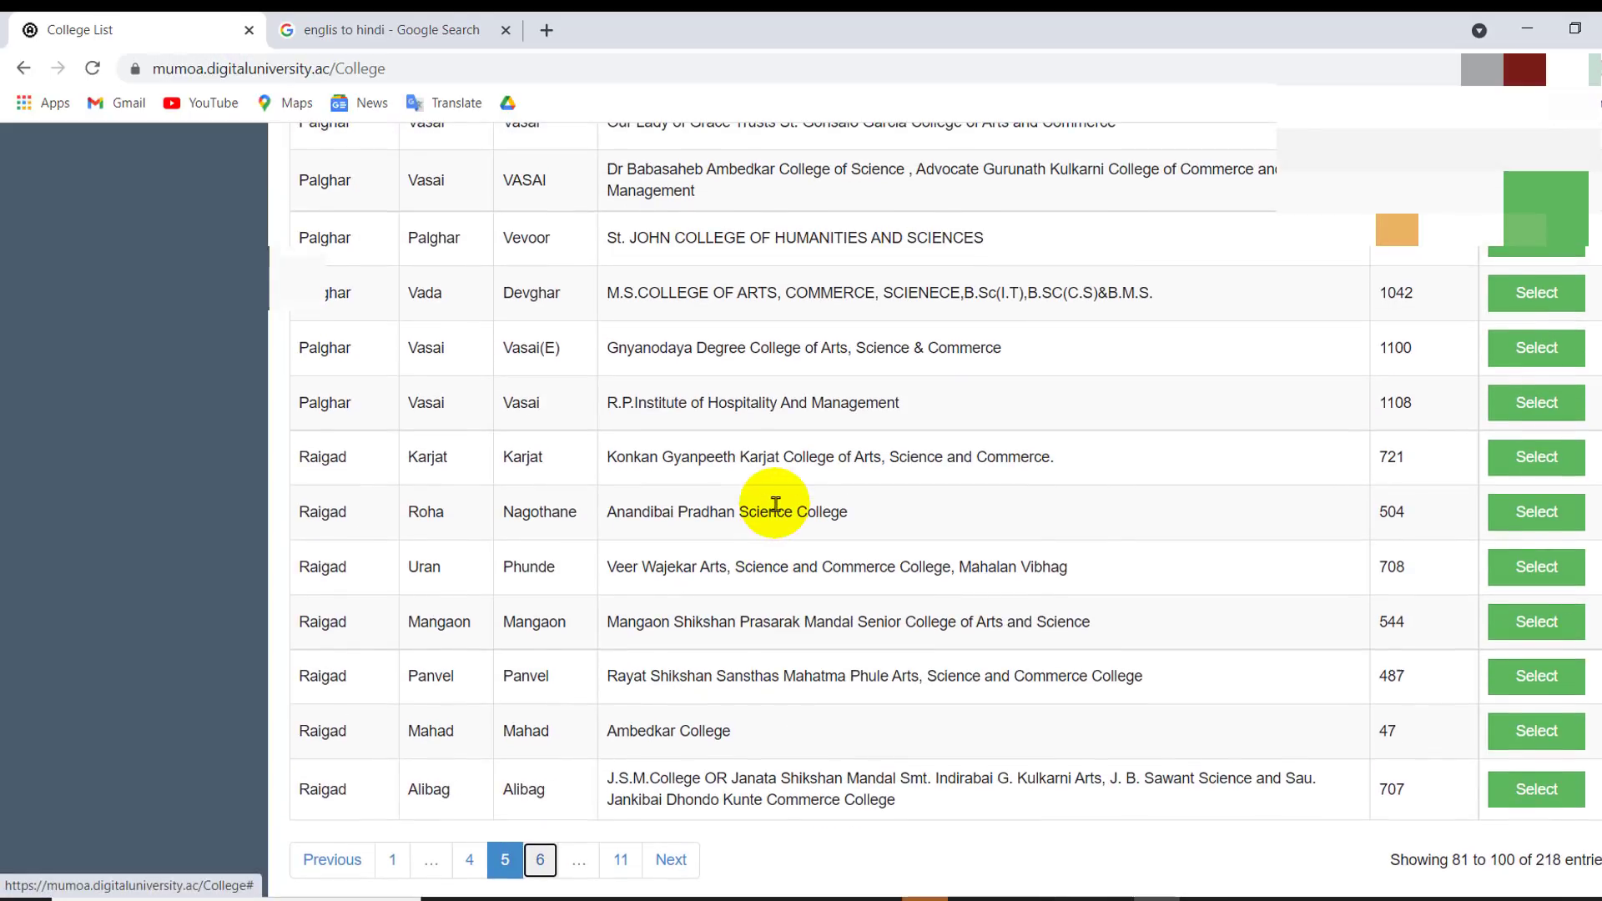
{"action": "scroll", "coordinate": [643, 668], "scroll_direction": "up", "scroll_amount": 1}
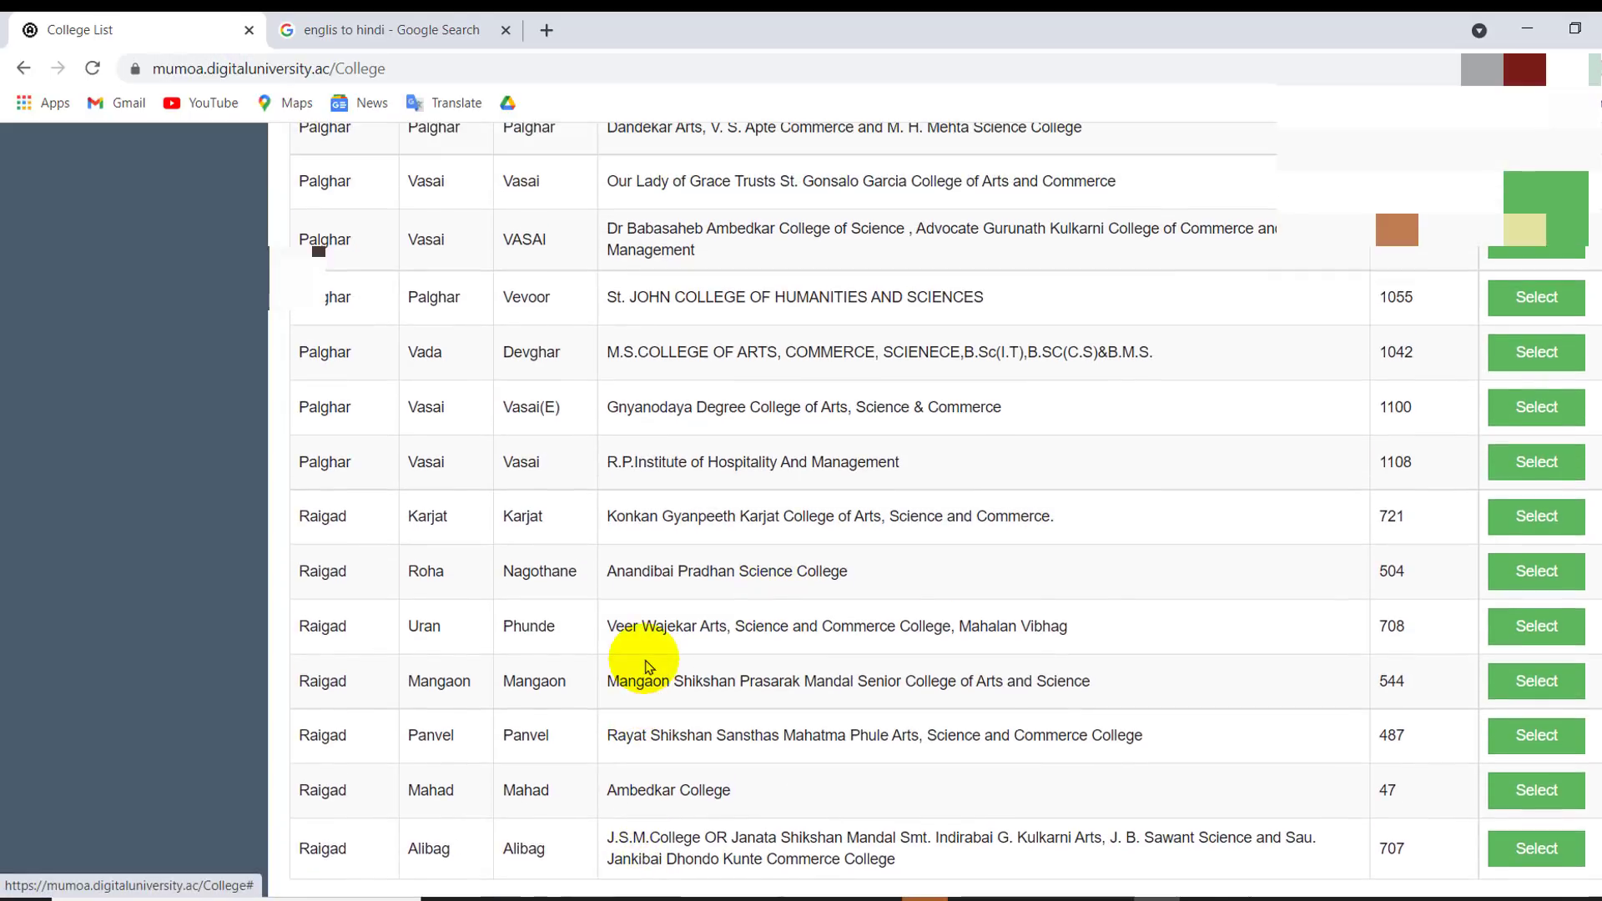
{"action": "scroll", "coordinate": [650, 667], "scroll_direction": "up", "scroll_amount": 4}
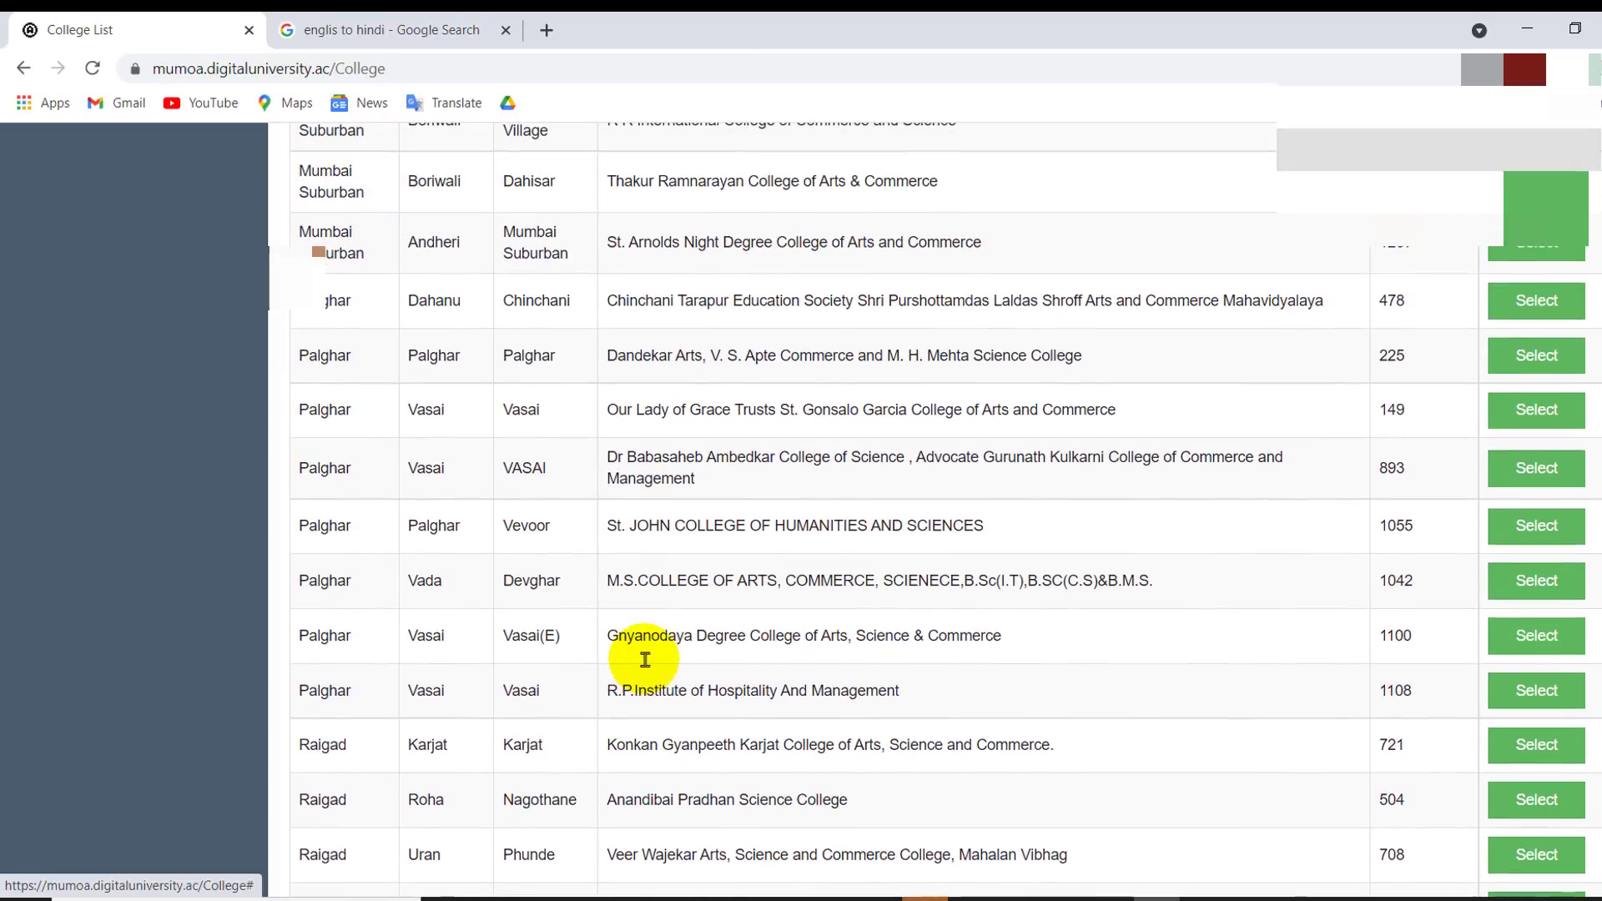
{"action": "scroll", "coordinate": [645, 660], "scroll_direction": "up", "scroll_amount": 1}
{"action": "left_click_drag", "start_coordinate": [616, 607], "coordinate": [748, 627]}
{"action": "scroll", "coordinate": [542, 613], "scroll_direction": "up", "scroll_amount": 3}
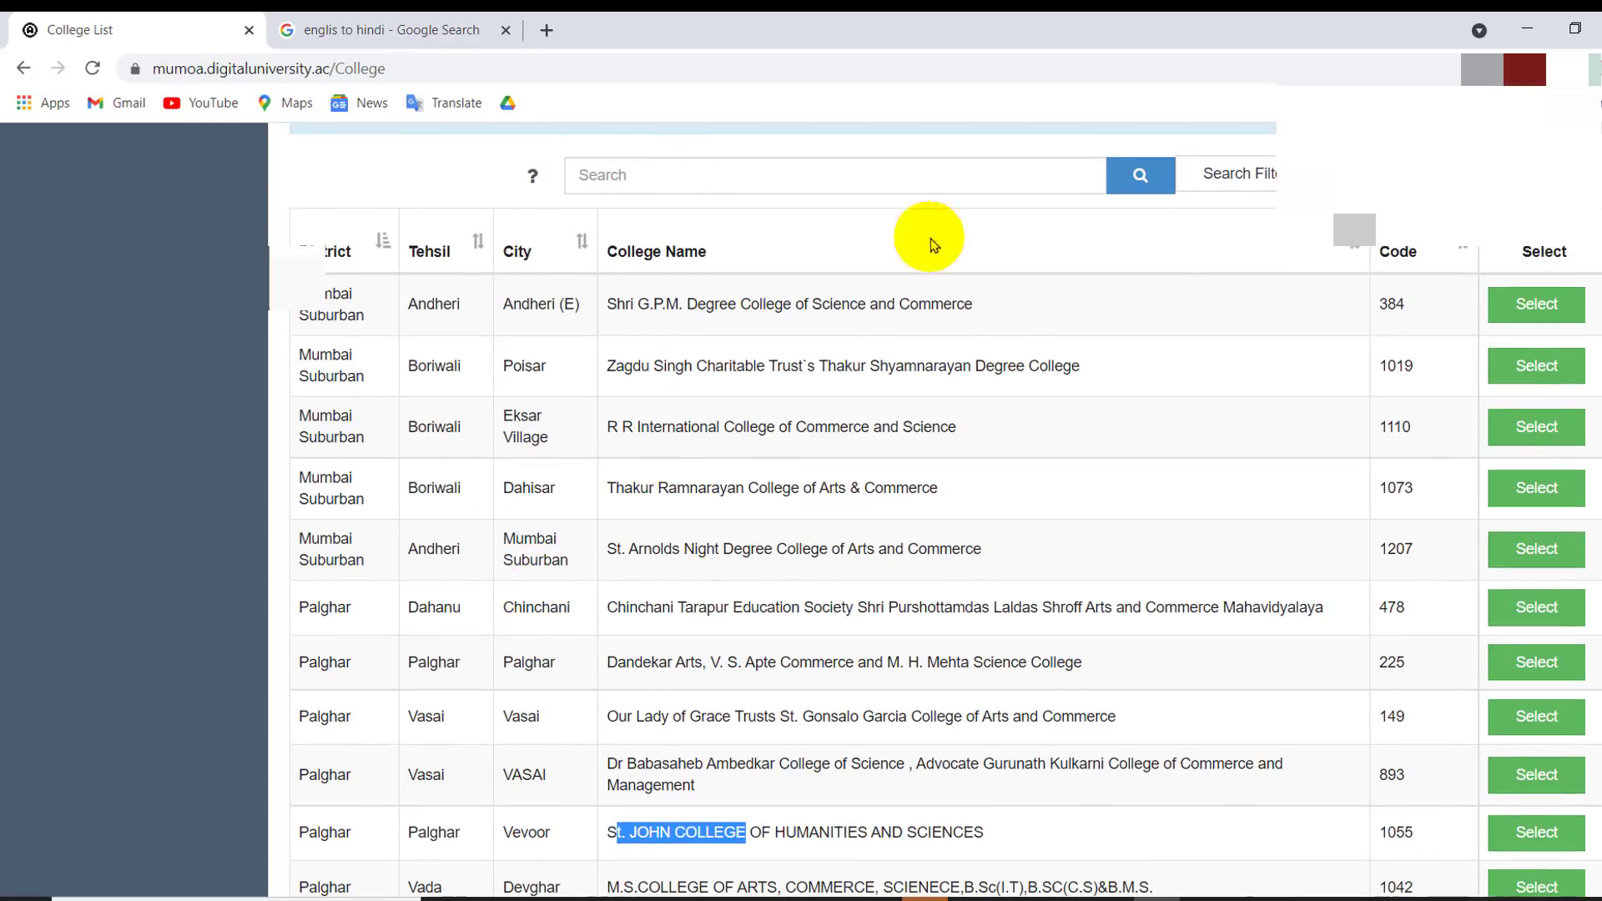
{"action": "scroll", "coordinate": [1155, 294], "scroll_direction": "up", "scroll_amount": 1}
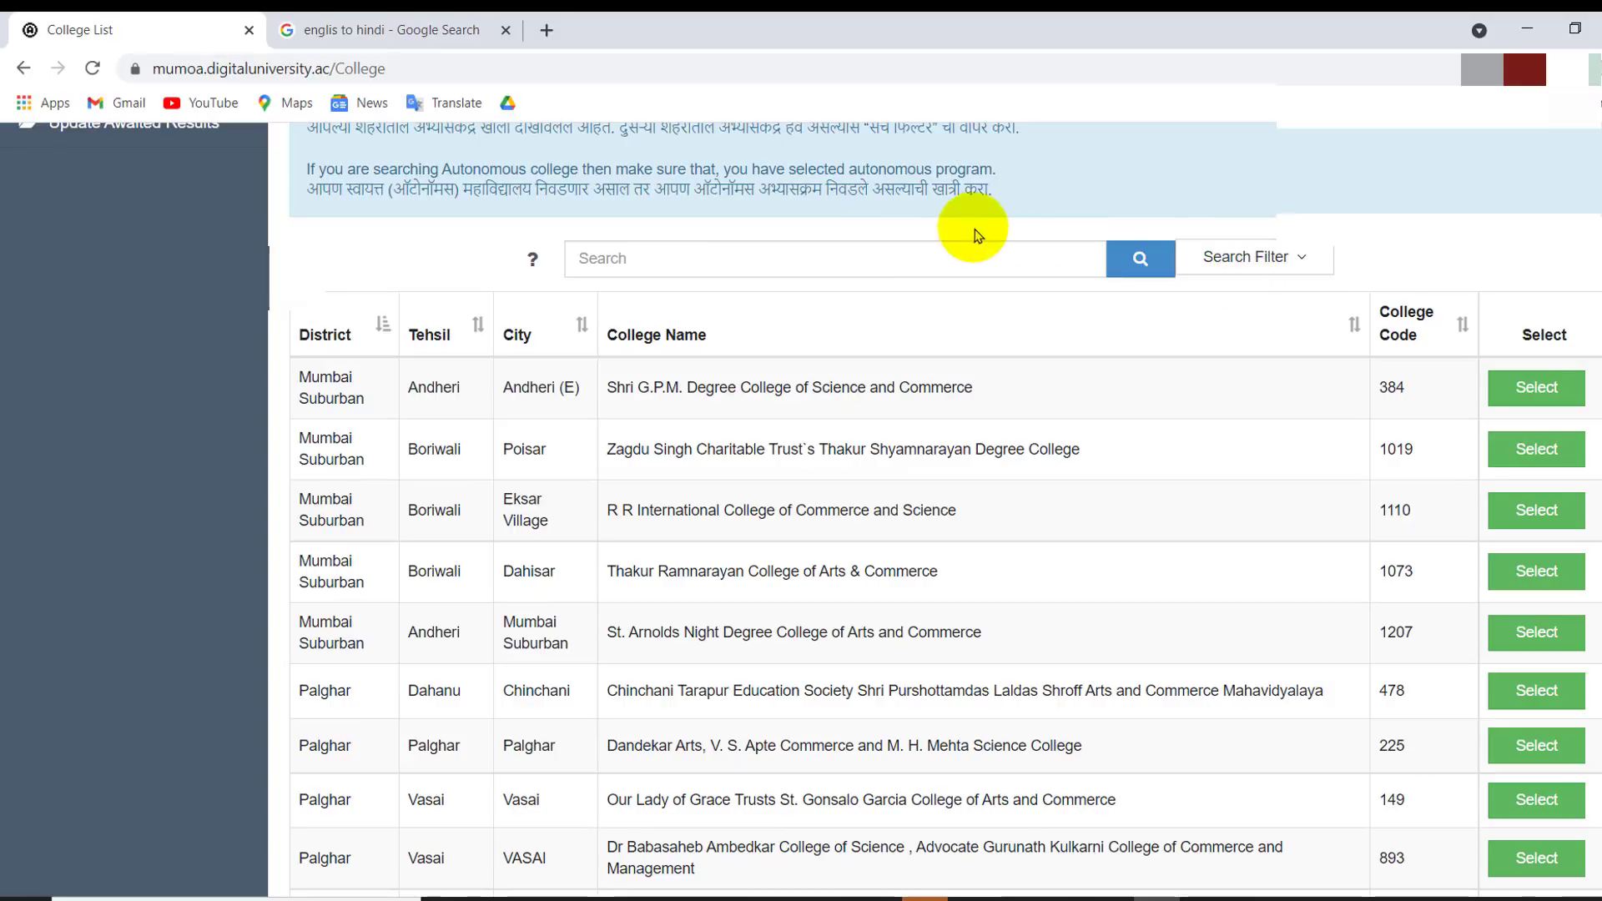
Filter the college list by 'somaiya', then clear the search to show all colleges again.
{"action": "left_click", "coordinate": [940, 248]}
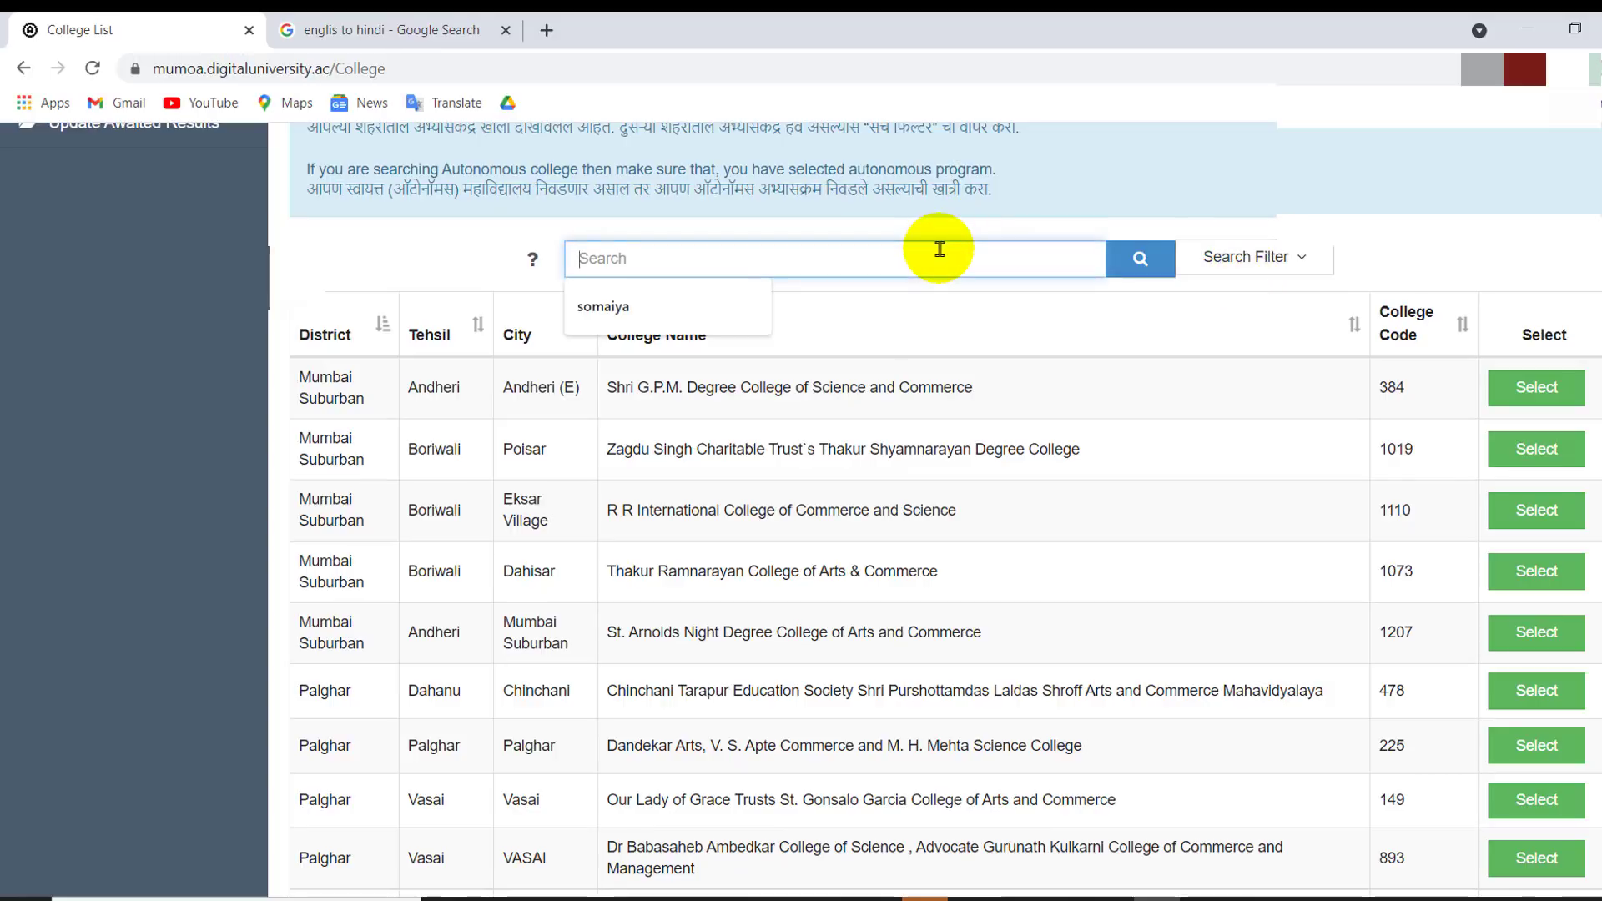
{"action": "left_click", "coordinate": [624, 313]}
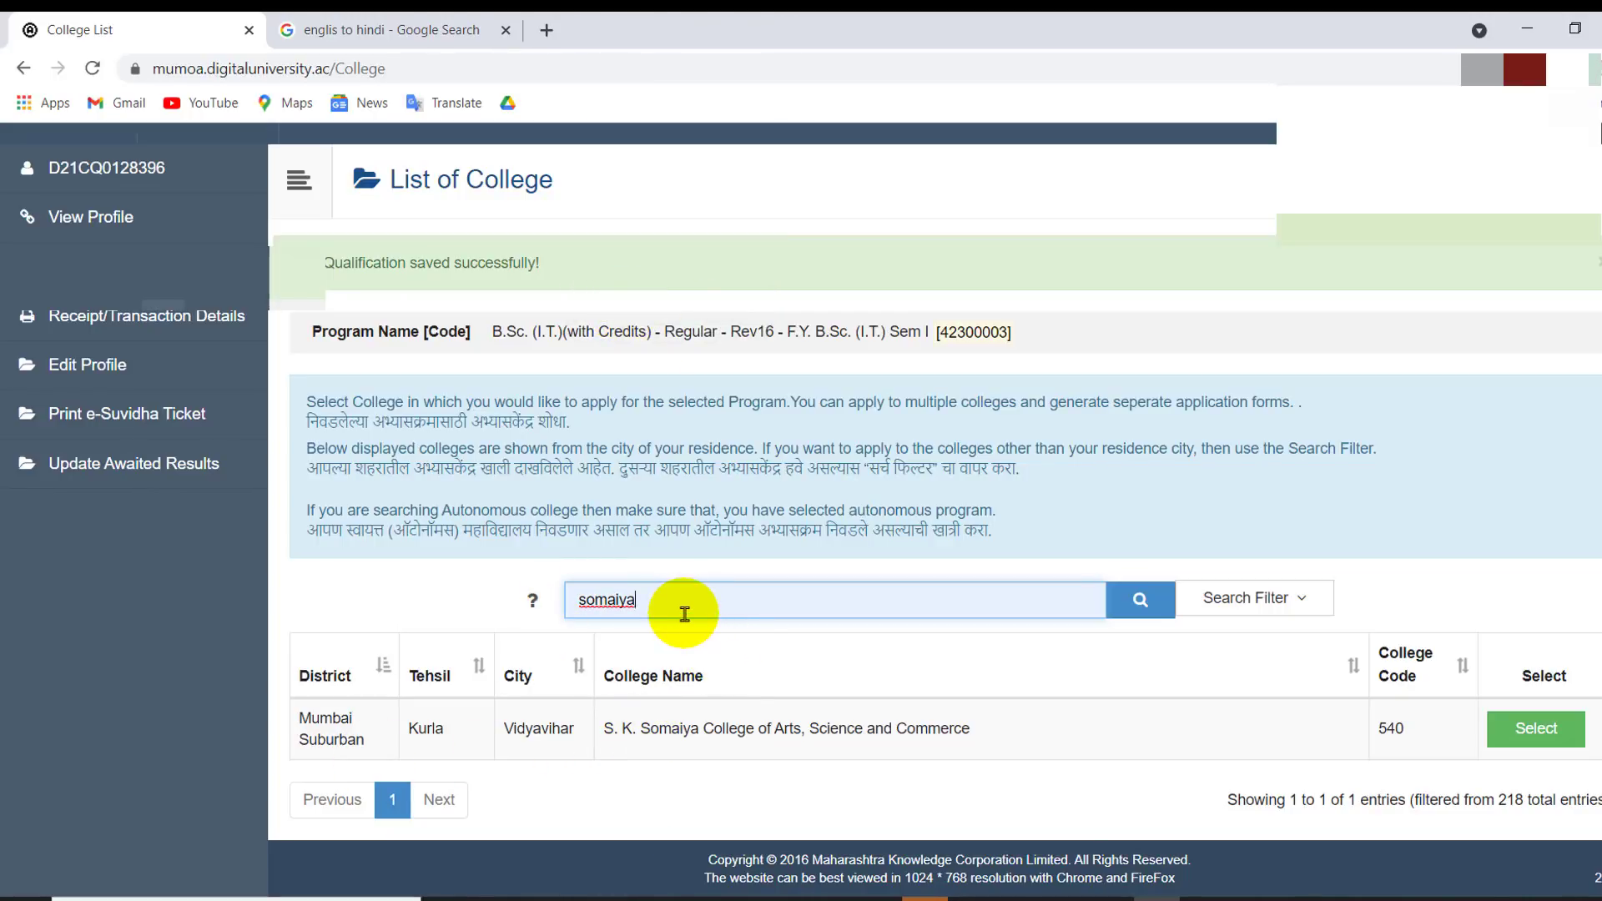
{"action": "key", "text": "BackSpace"}
{"action": "key", "text": "BackSpace"}
{"action": "key", "text": "BackSpace"}
{"action": "key", "text": "BackSpace"}
{"action": "key", "text": "BackSpace"}
{"action": "key", "text": "BackSpace"}
{"action": "key", "text": "BackSpace"}
{"action": "scroll", "coordinate": [684, 613], "scroll_direction": "down", "scroll_amount": 4}
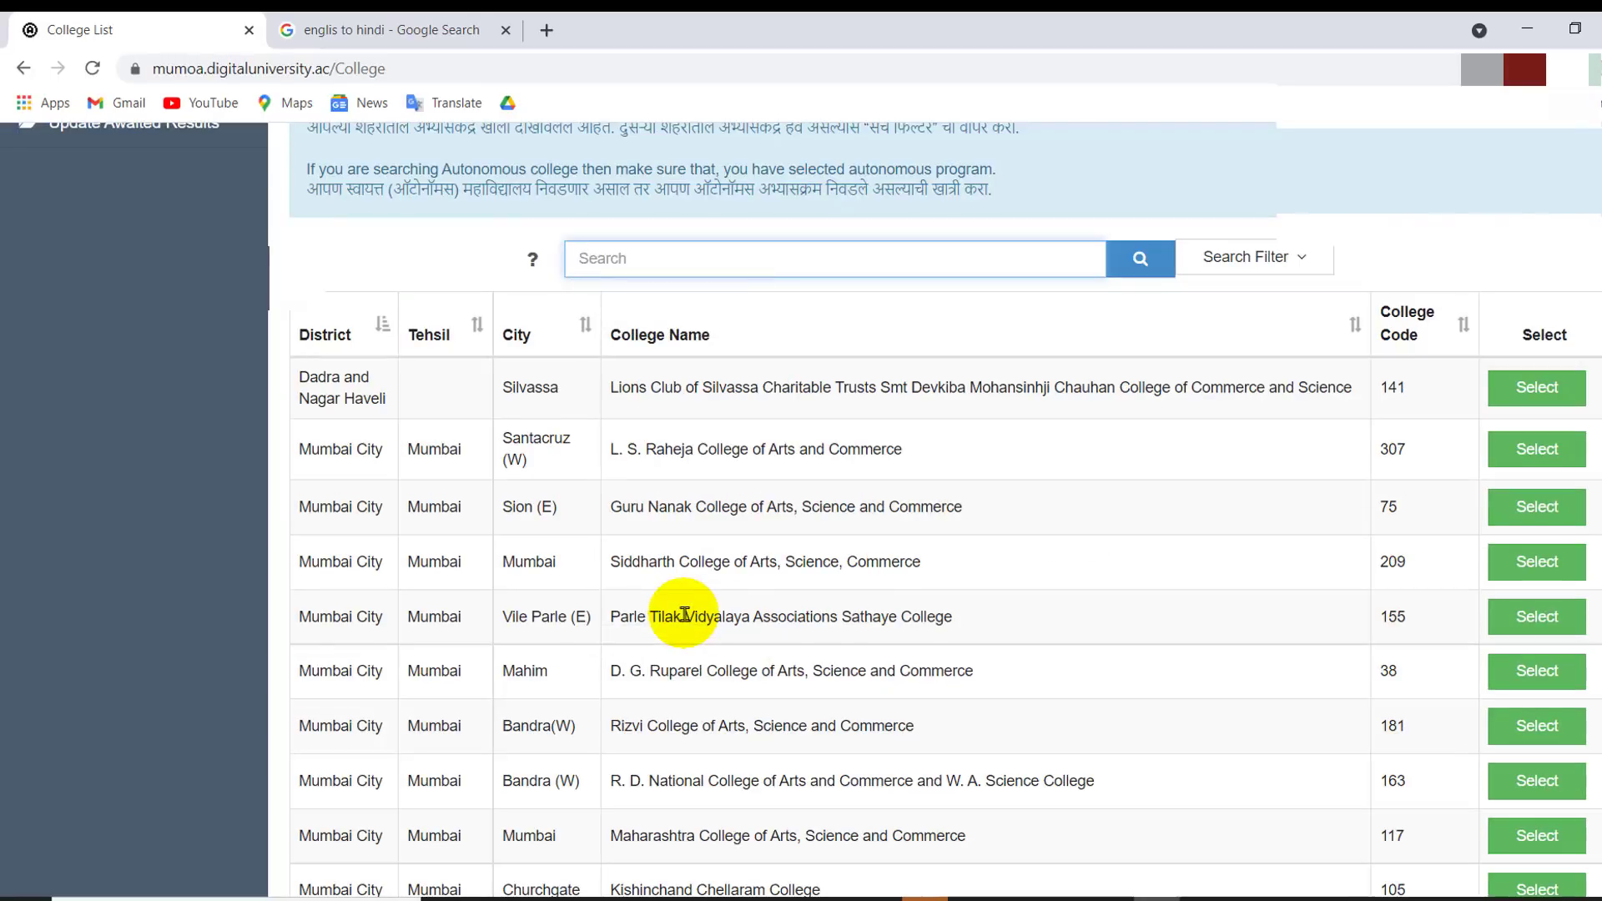
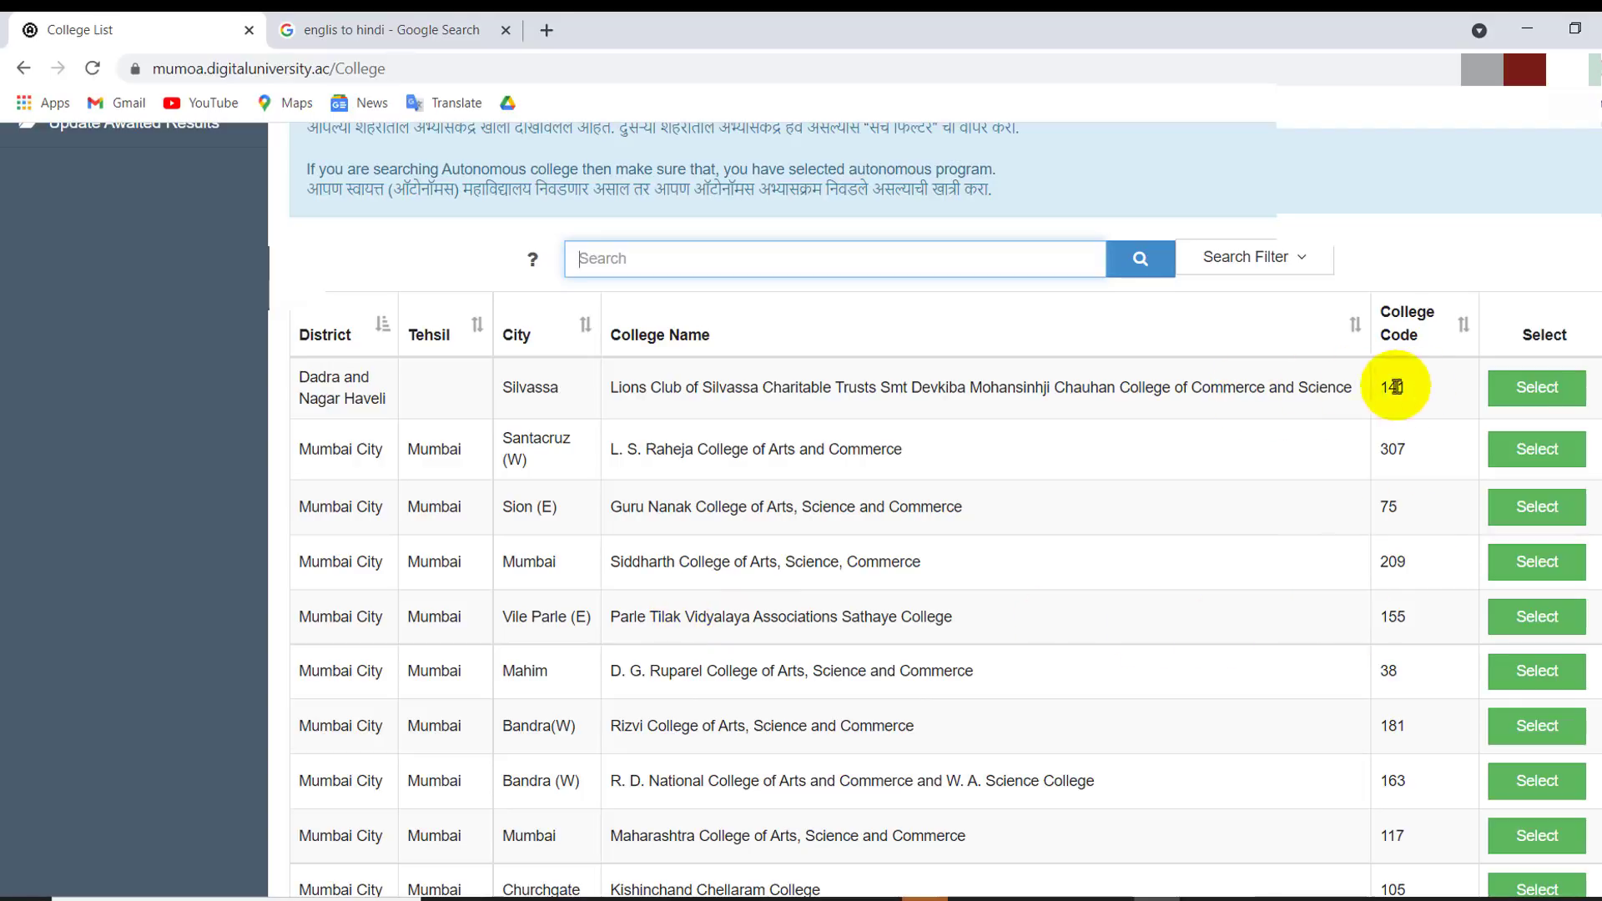
Filter the college list by college code 95.
{"action": "left_click", "coordinate": [999, 253]}
{"action": "type", "text": "95"}
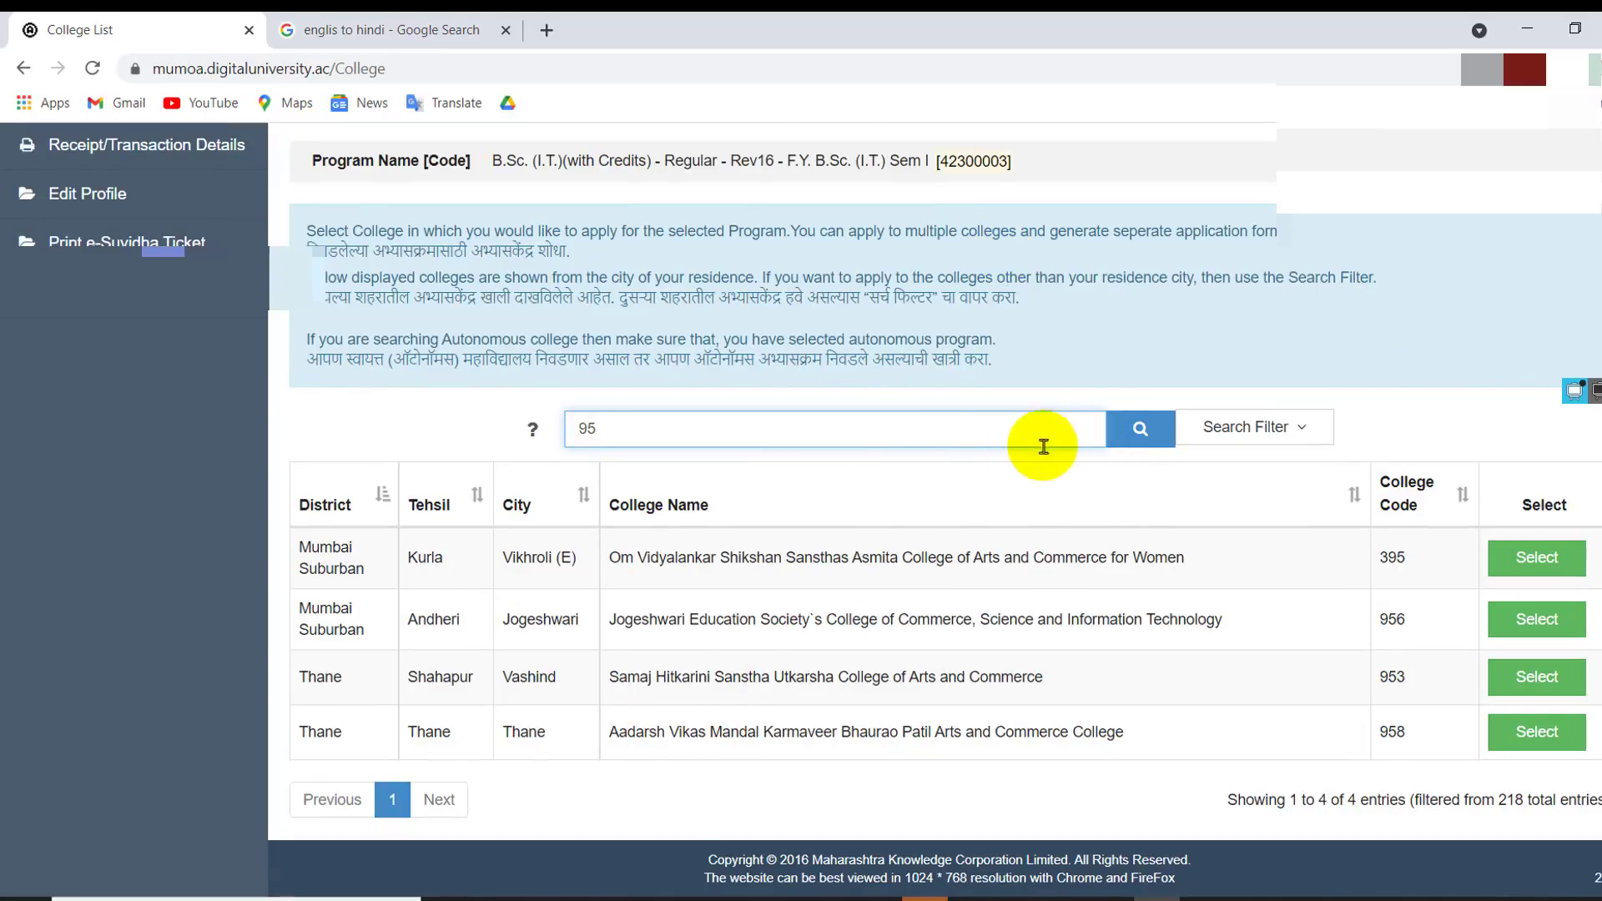
{"action": "left_click", "coordinate": [1237, 426]}
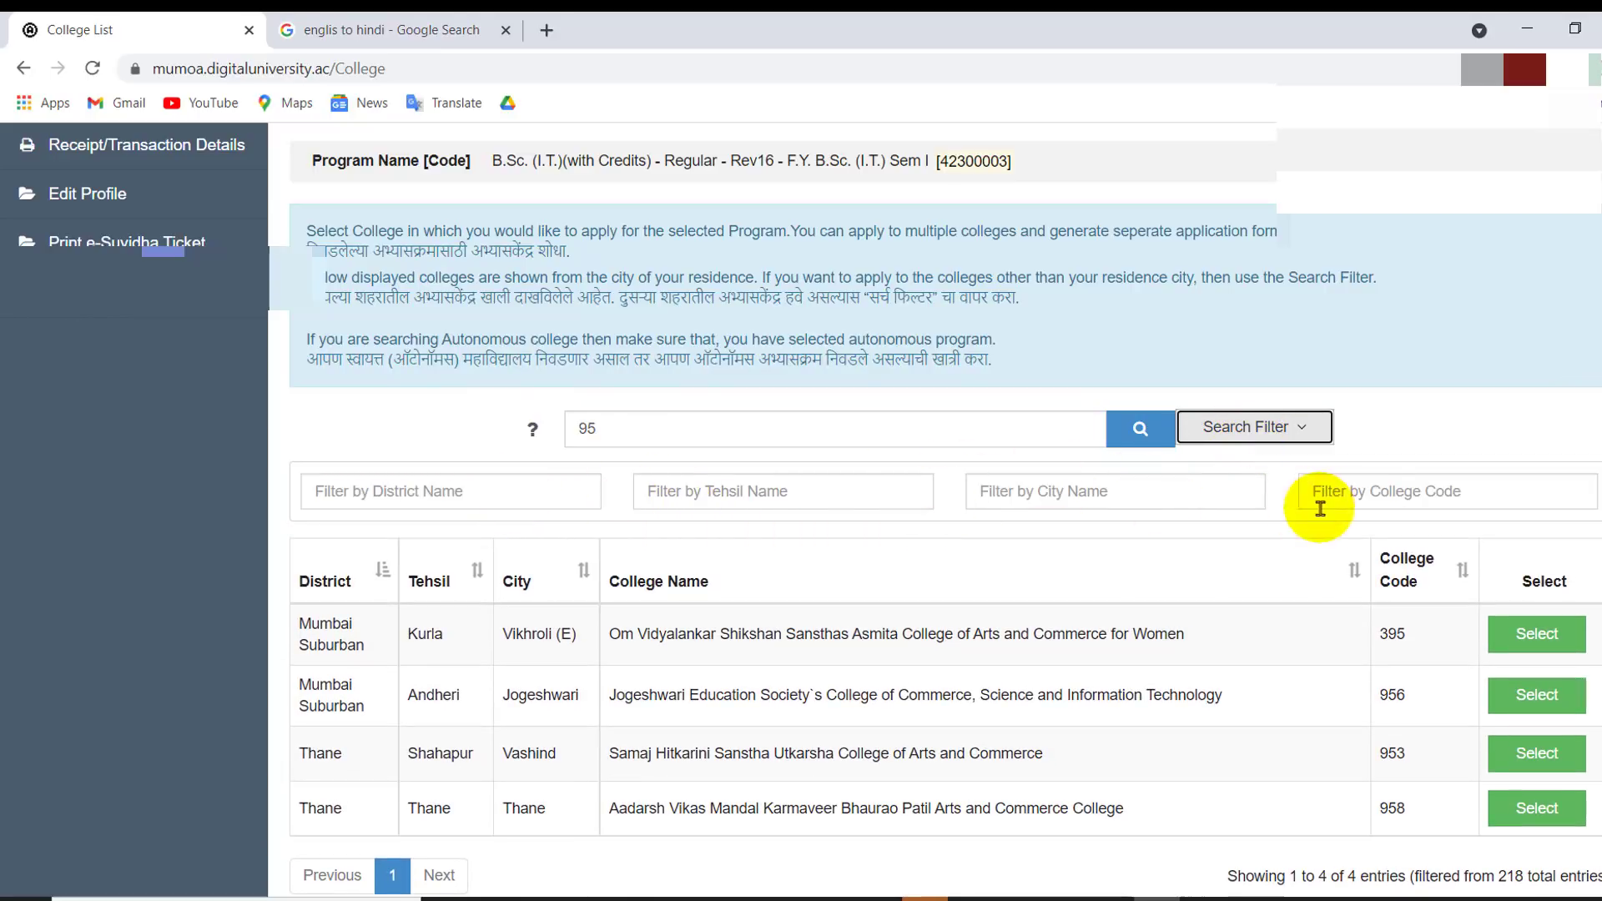
{"action": "left_click", "coordinate": [1375, 495]}
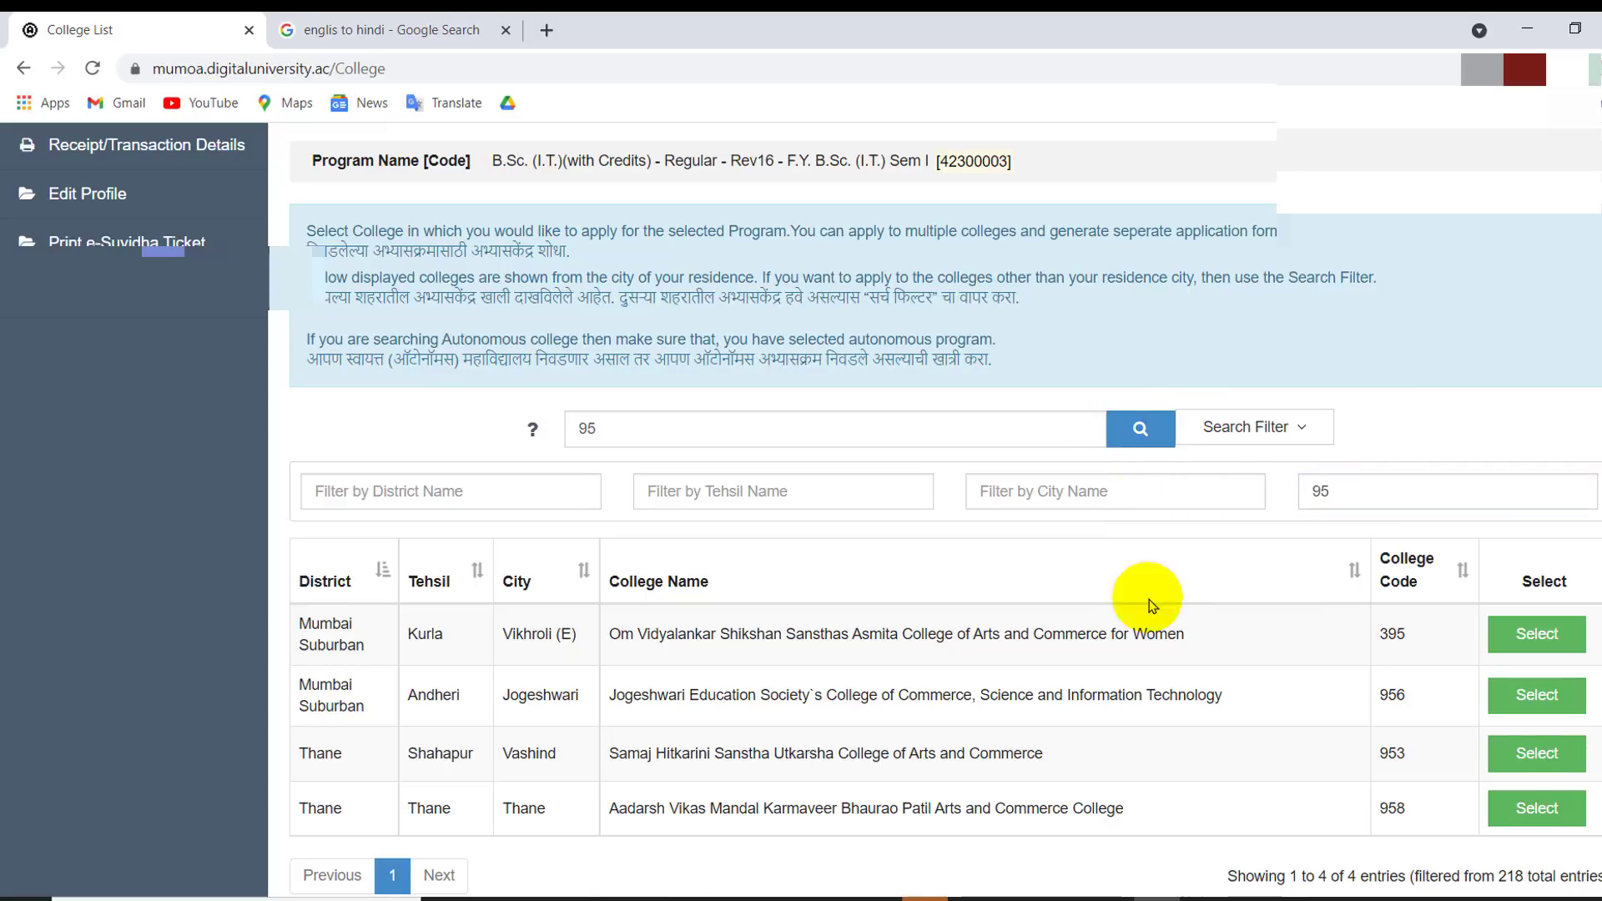
{"action": "scroll", "coordinate": [1118, 624], "scroll_direction": "down", "scroll_amount": 1}
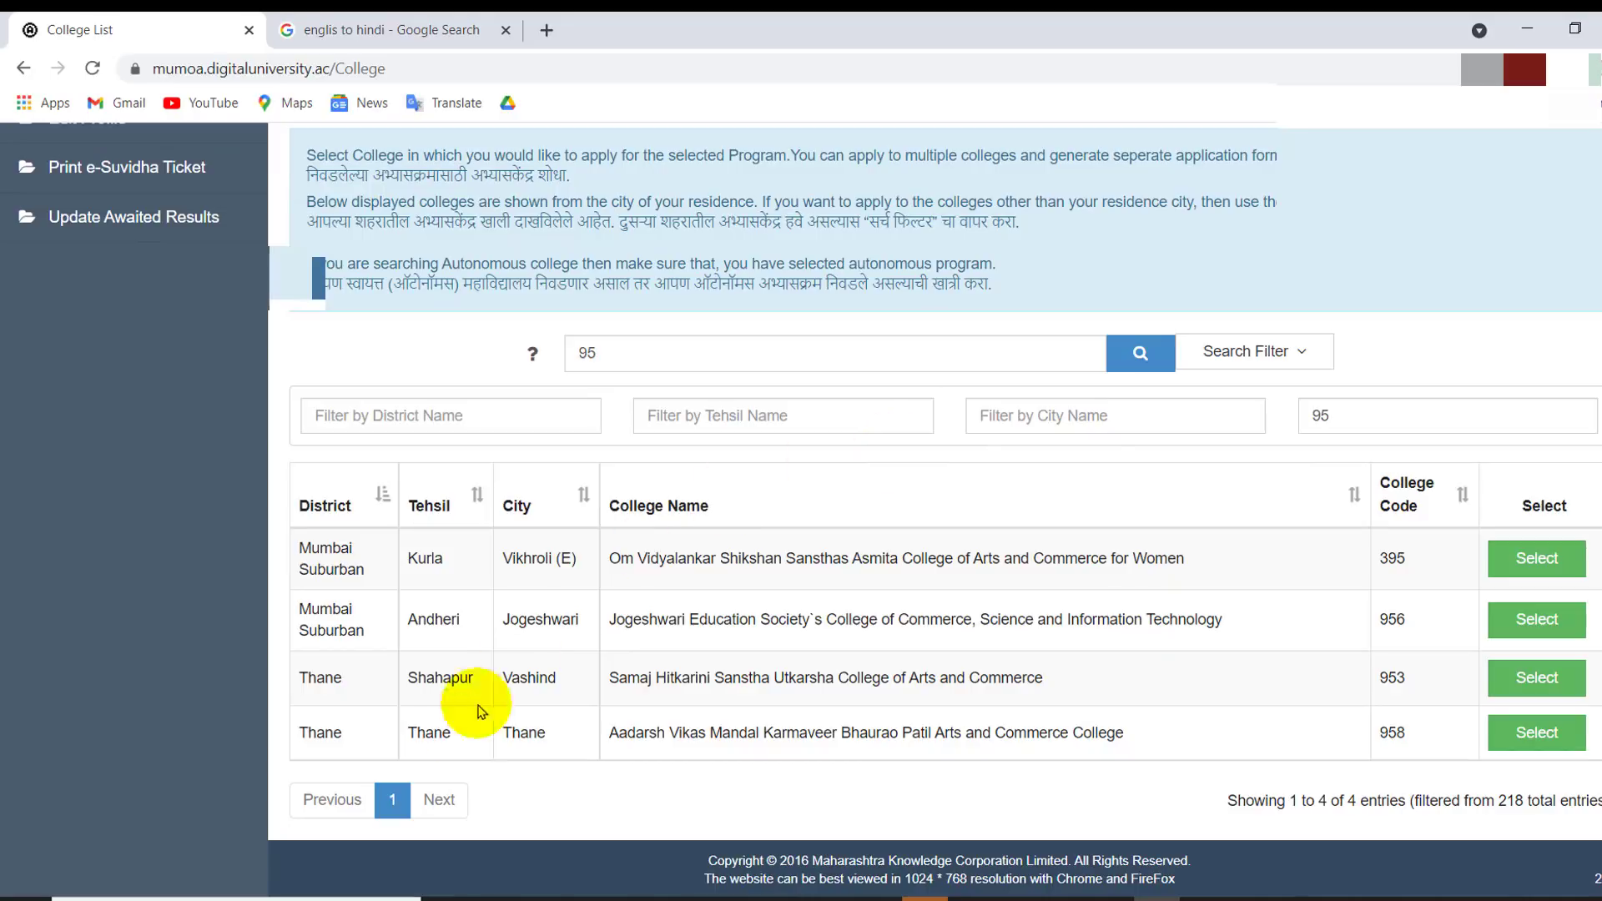
{"action": "left_click_drag", "start_coordinate": [379, 814], "coordinate": [701, 348]}
{"action": "left_click", "coordinate": [907, 355]}
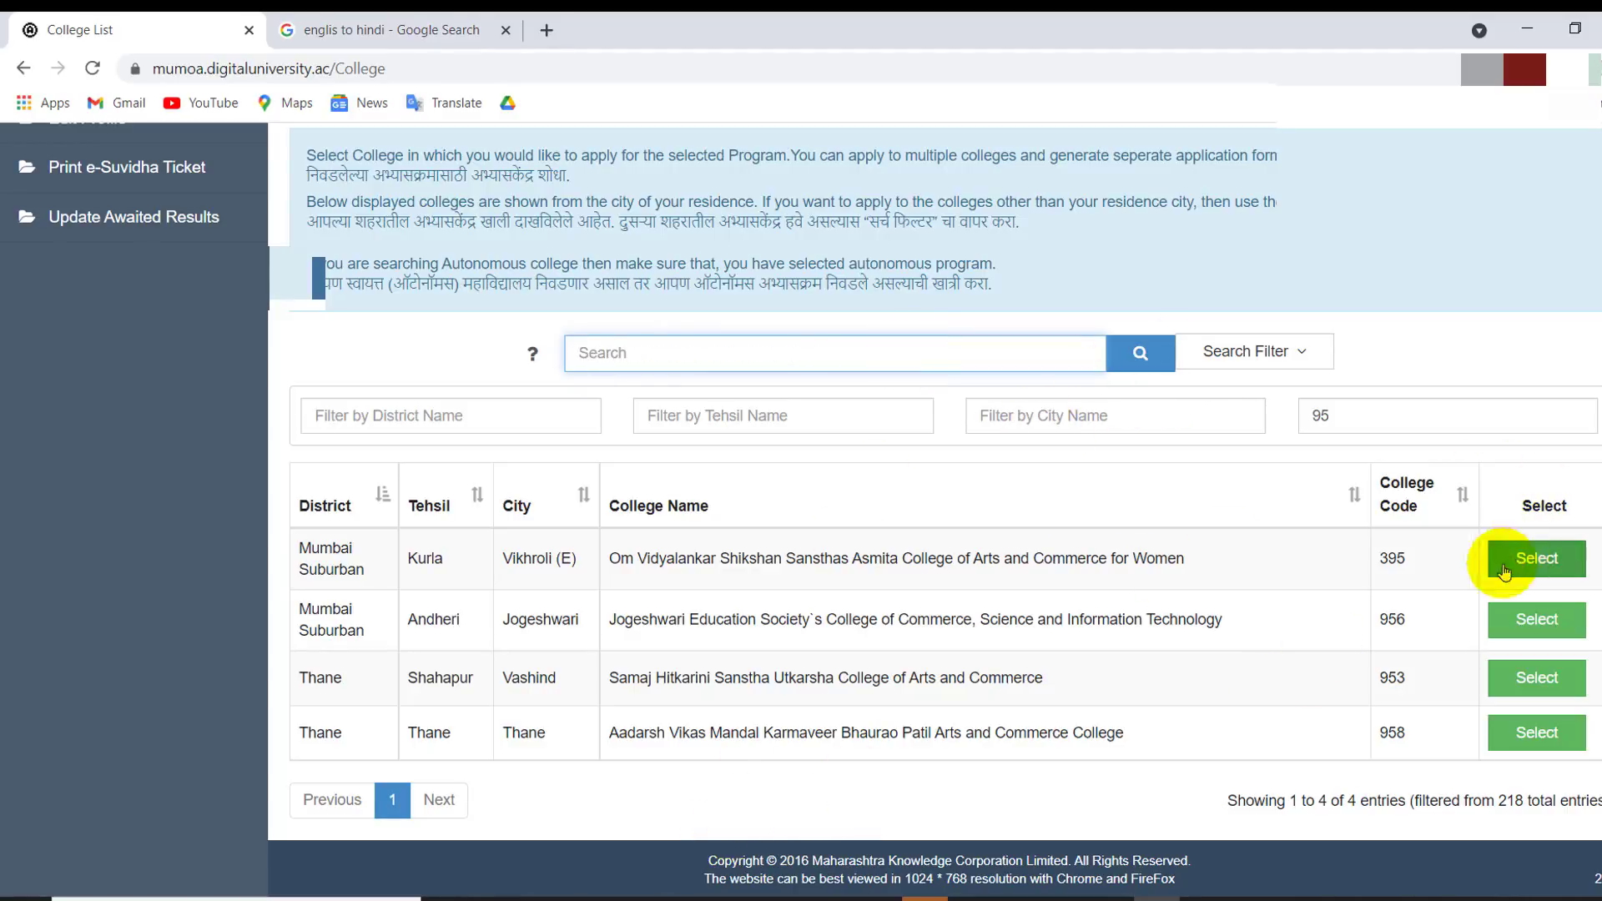
Search colleges for 'bandodka', clear the code filter, and select B. N. Bandodkar College of Science (code 12).
{"action": "left_click", "coordinate": [627, 352]}
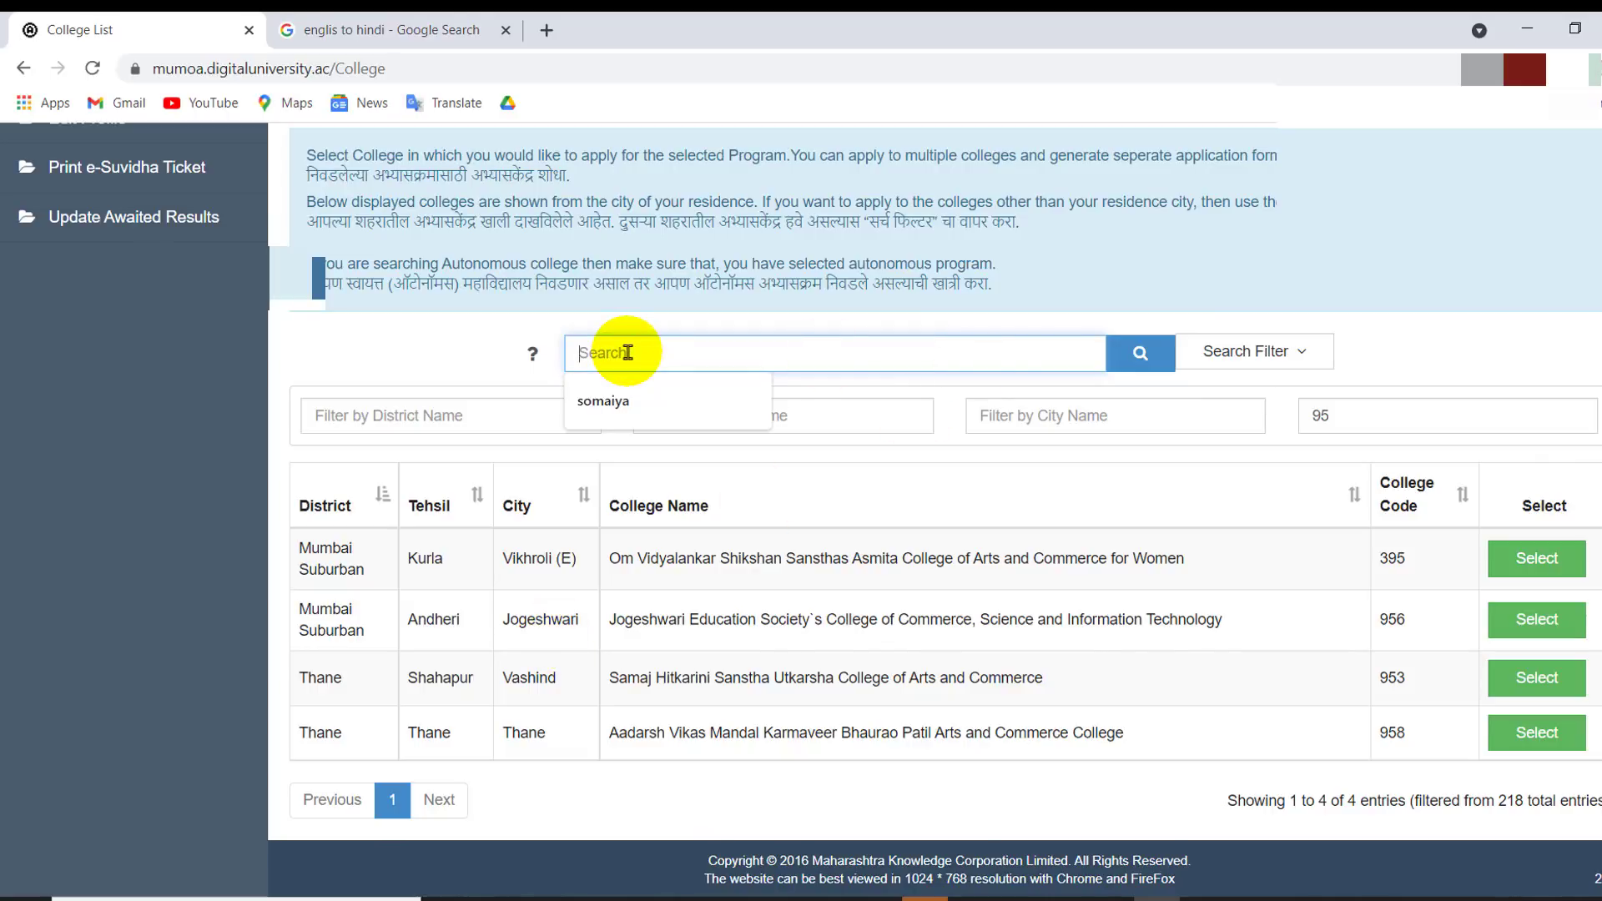
{"action": "type", "text": "ba"}
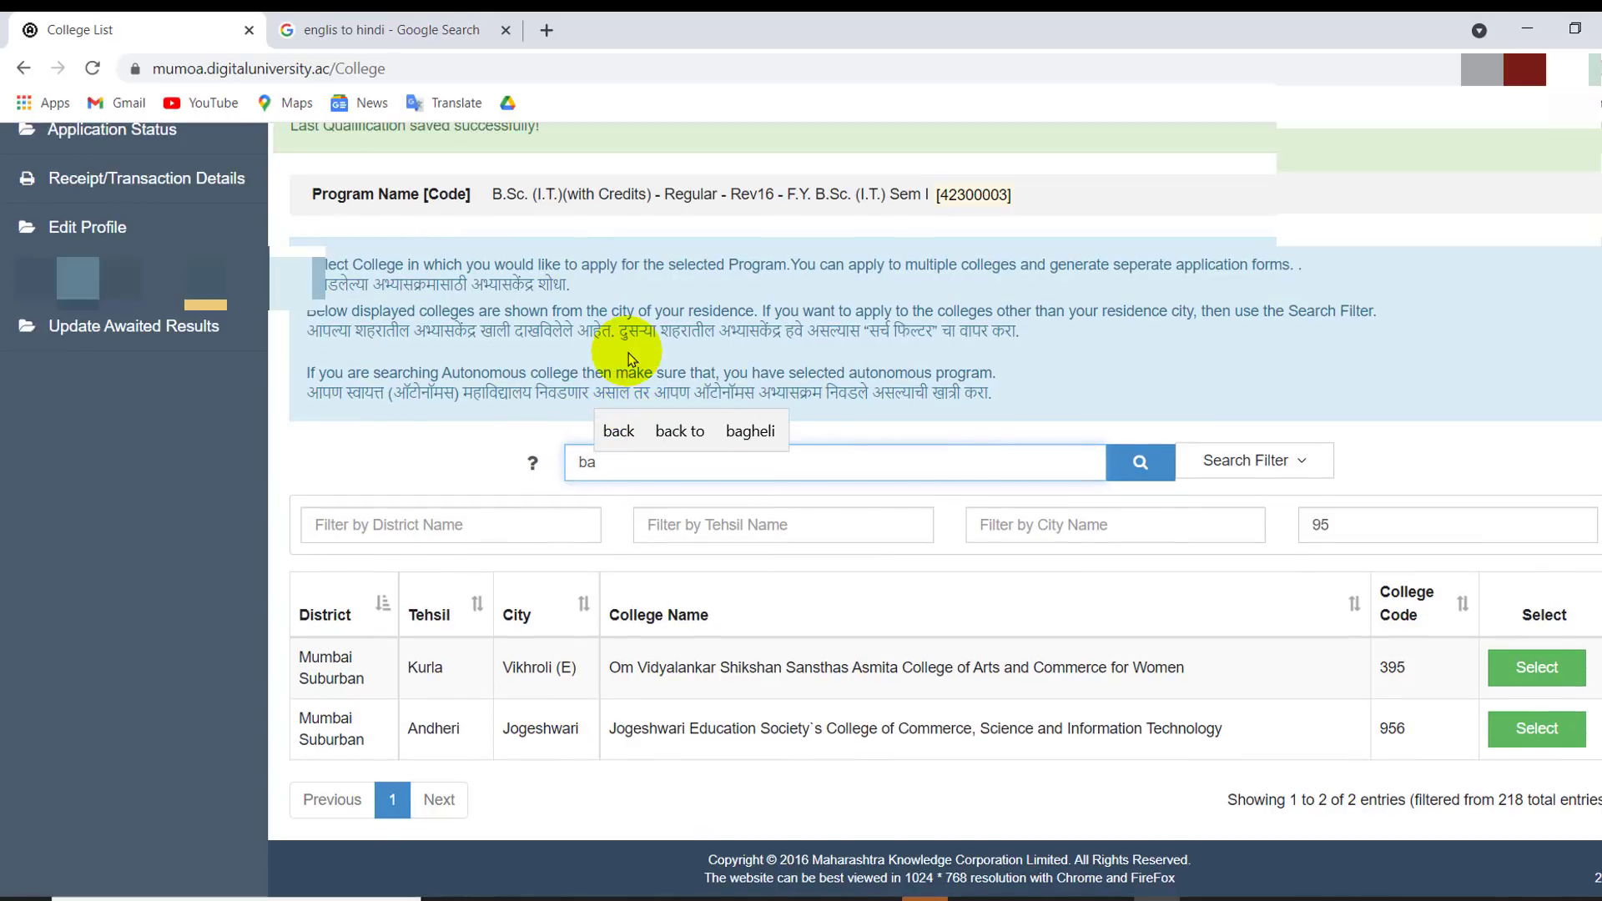
{"action": "type", "text": "ndo"}
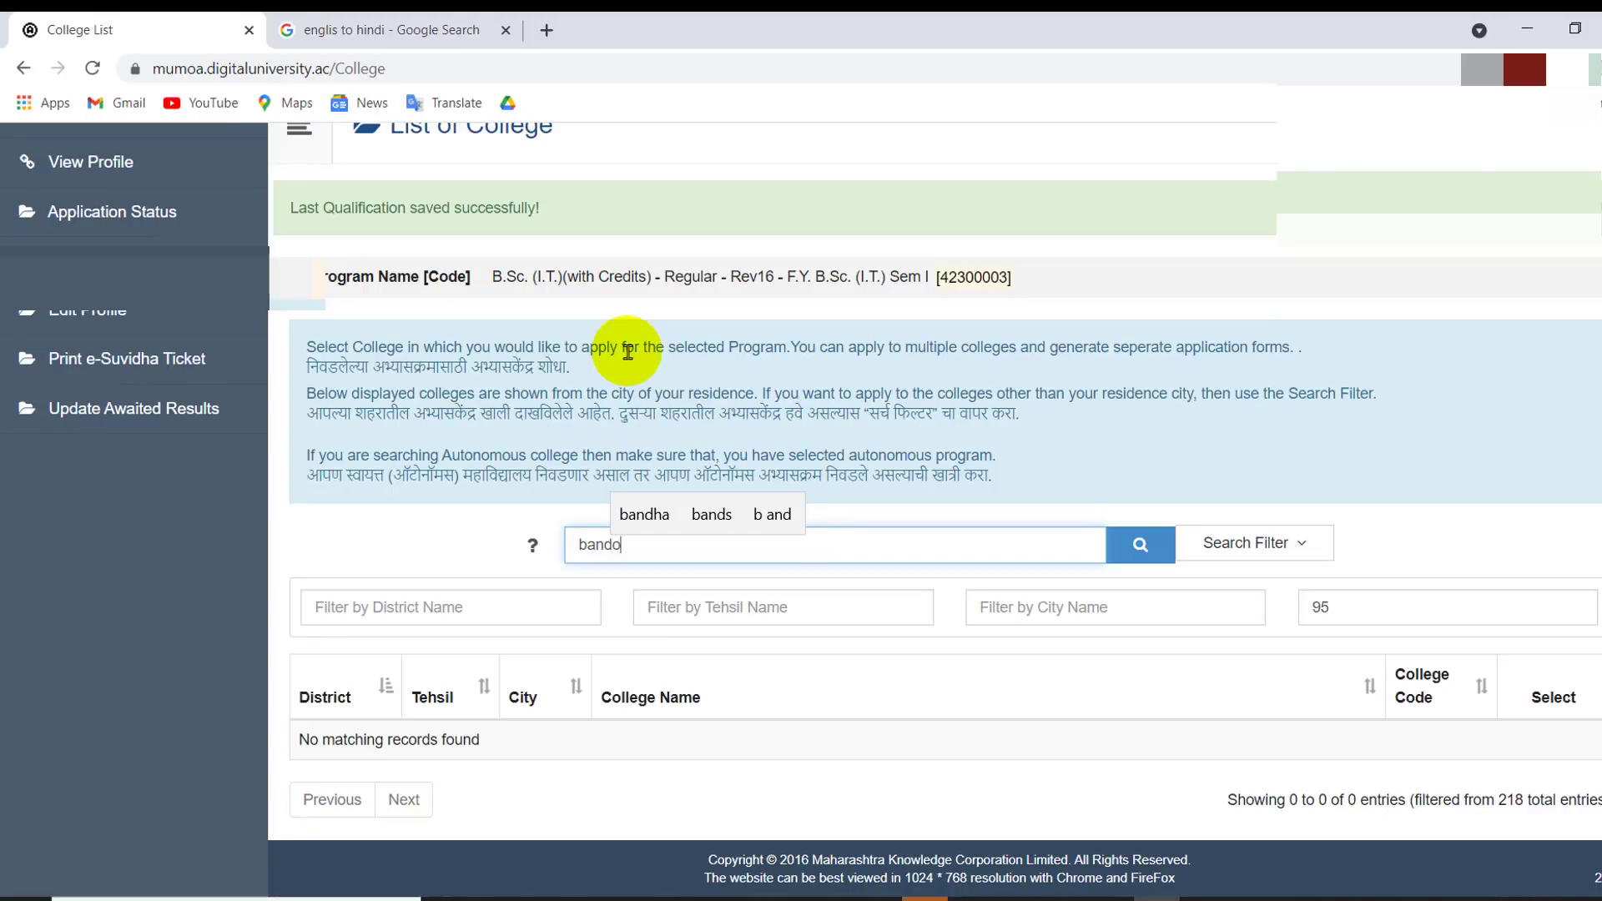
{"action": "type", "text": "dkar"}
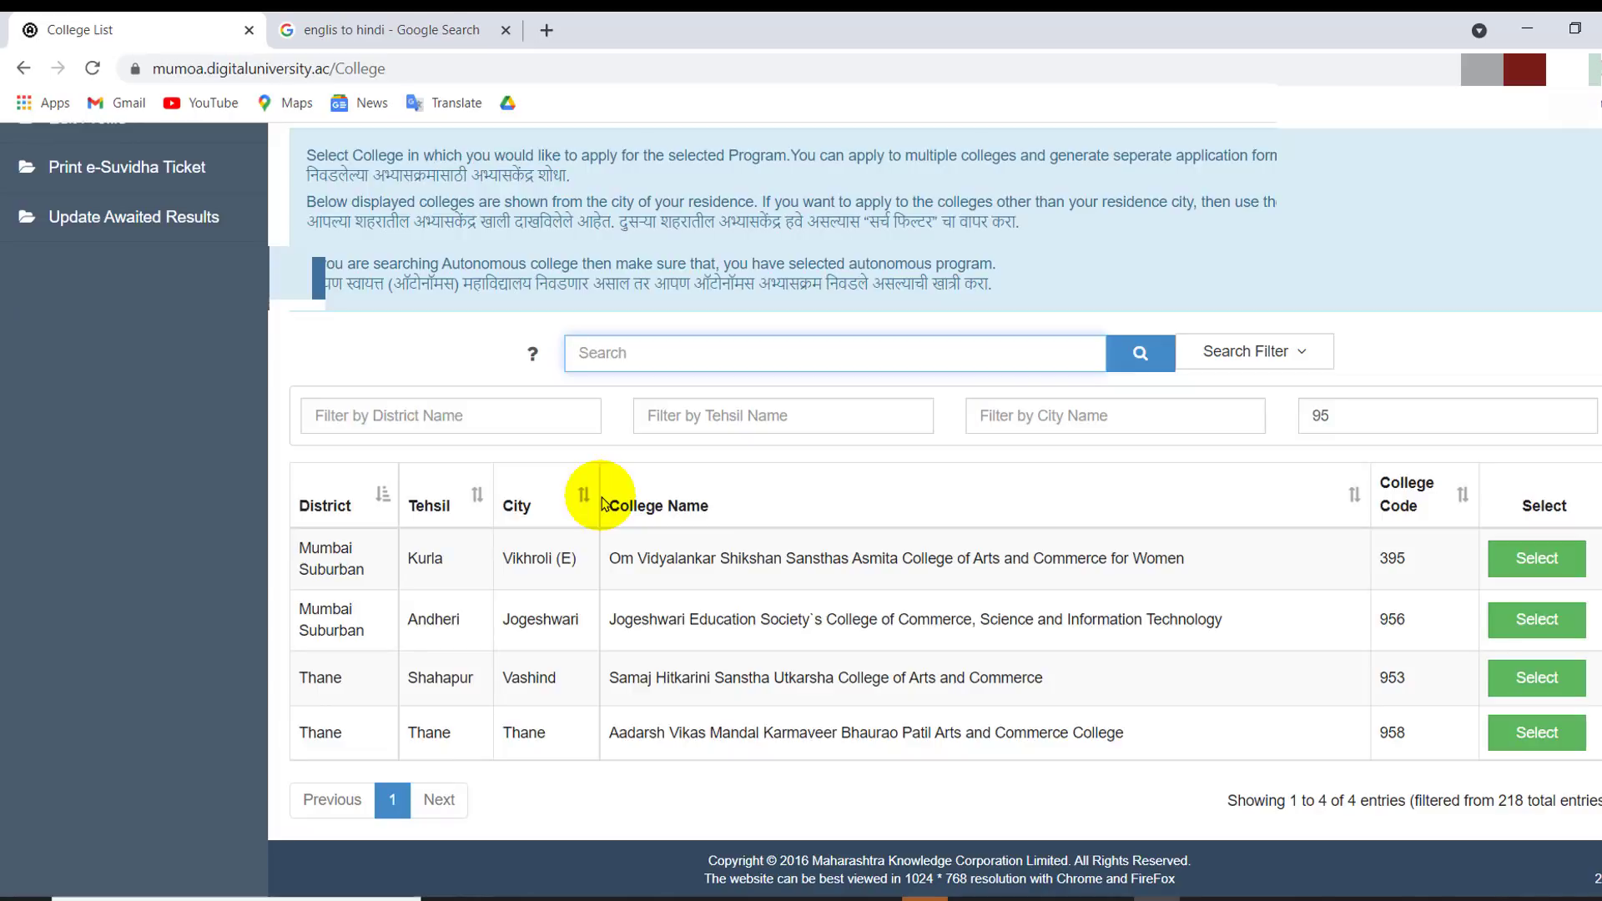
{"action": "type", "text": "vpm"}
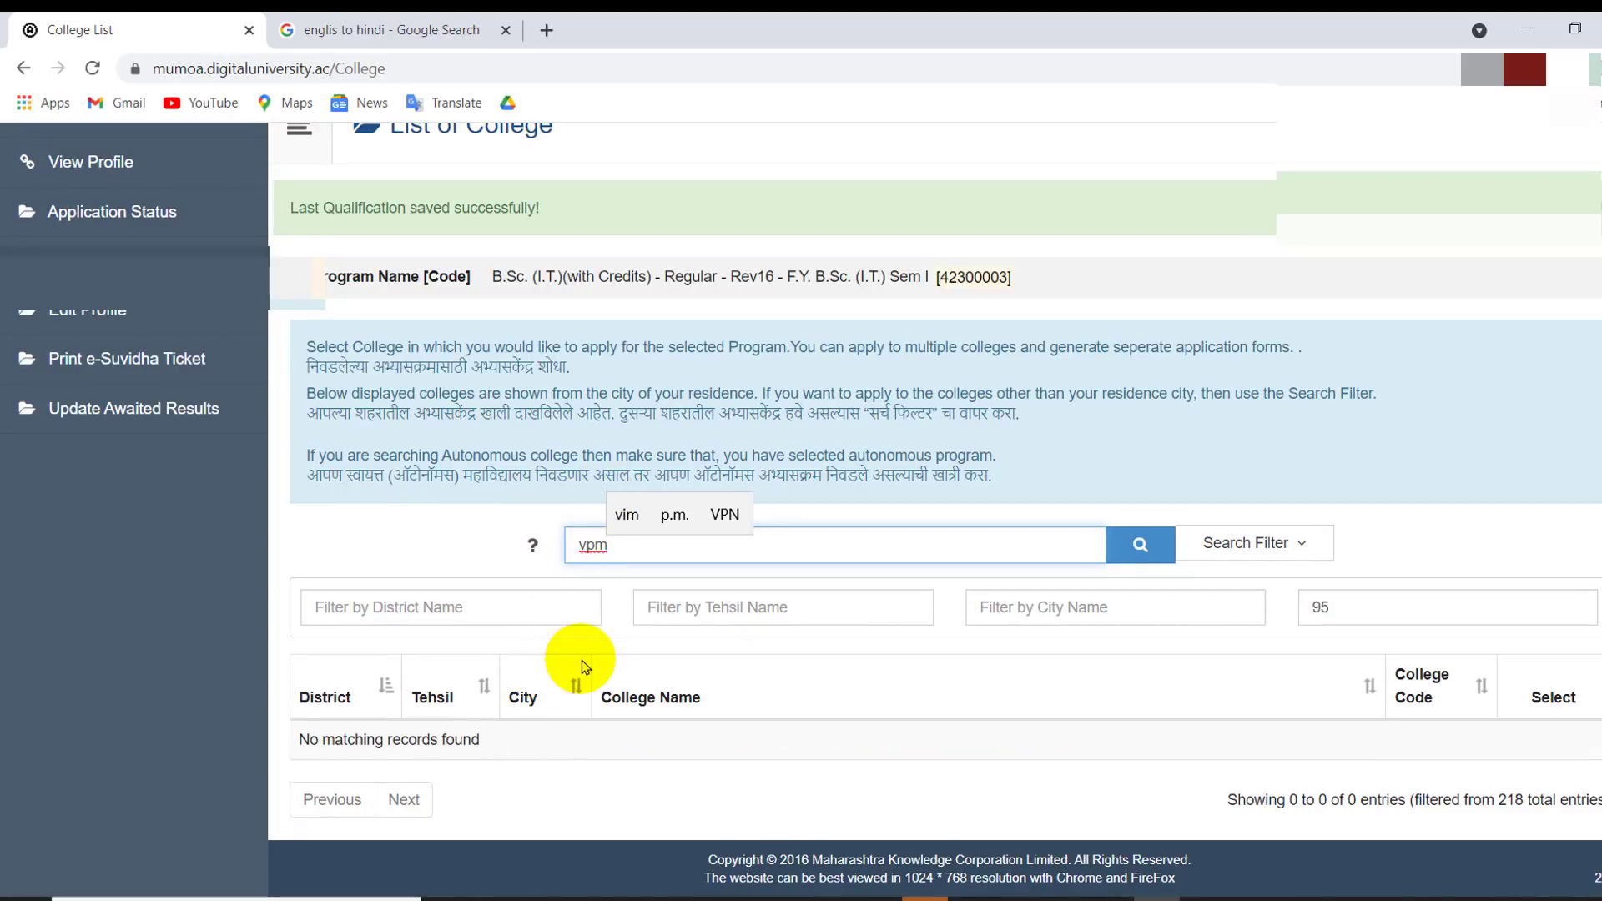
{"action": "key", "text": "BackSpace"}
{"action": "key", "text": "BackSpace"}
{"action": "key", "text": "BackSpace"}
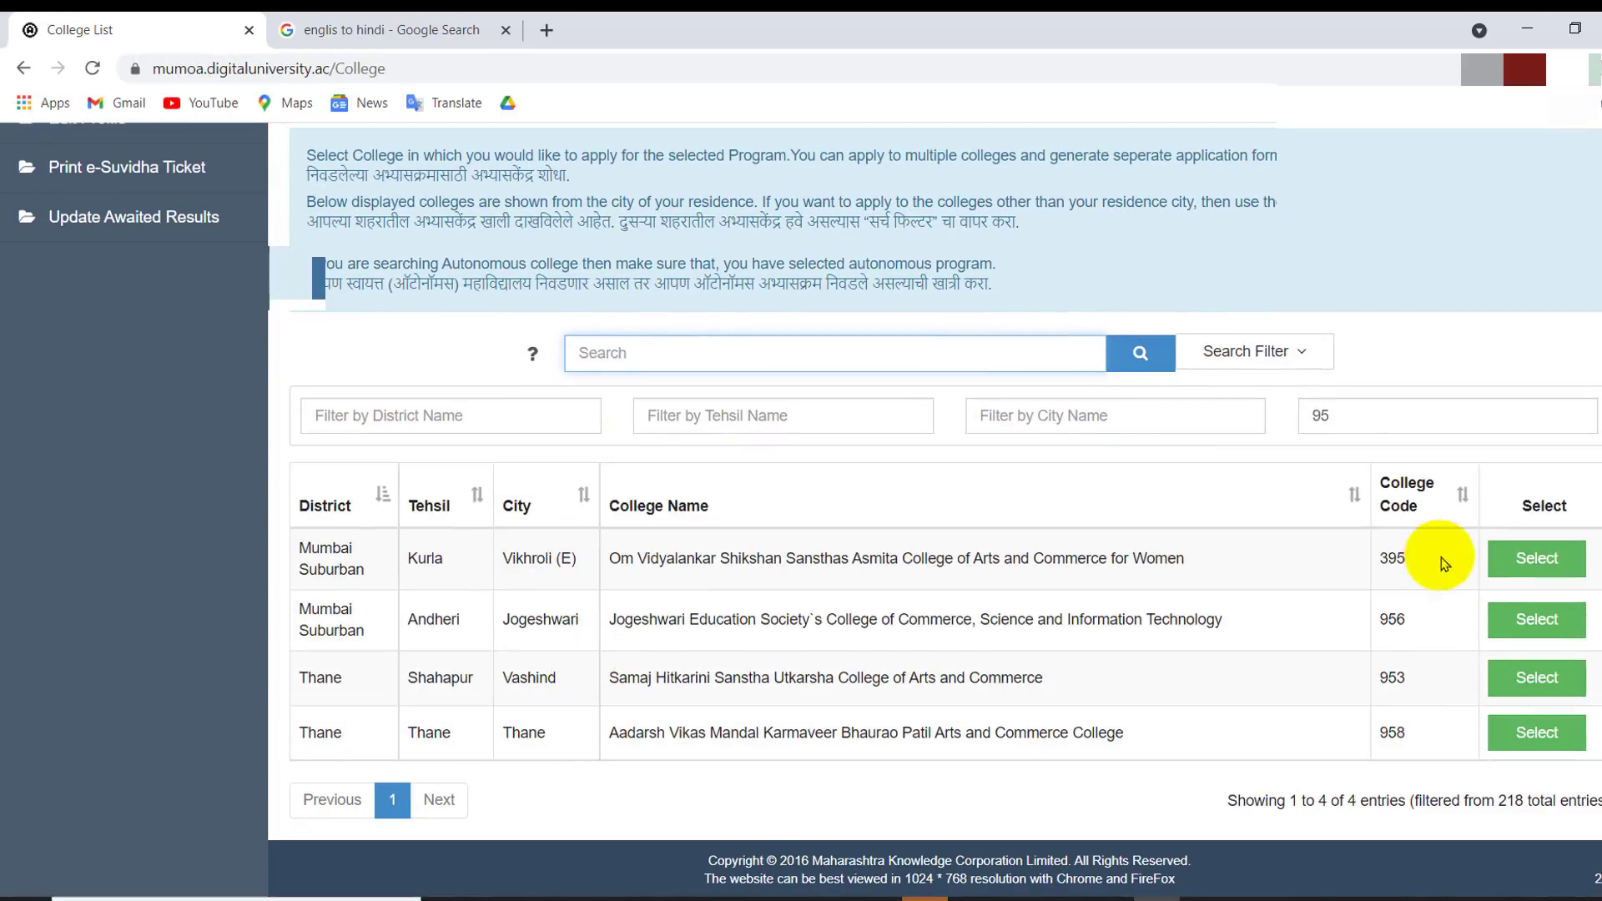
{"action": "left_click", "coordinate": [1336, 416]}
{"action": "key", "text": "BackSpace"}
{"action": "key", "text": "BackSpace"}
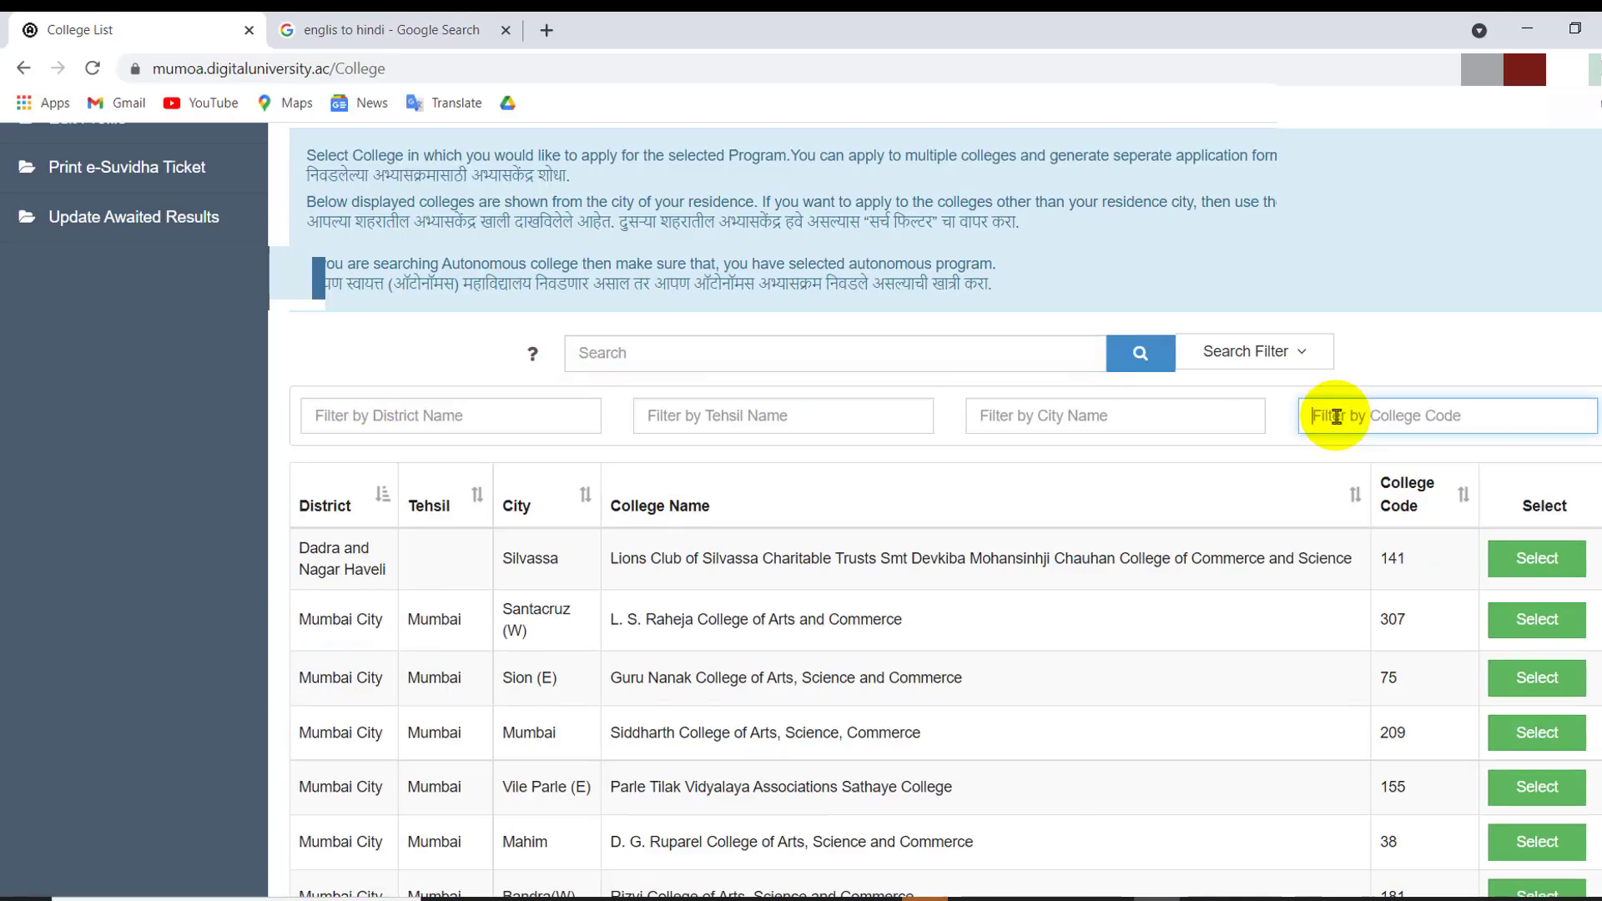
{"action": "left_click", "coordinate": [829, 353]}
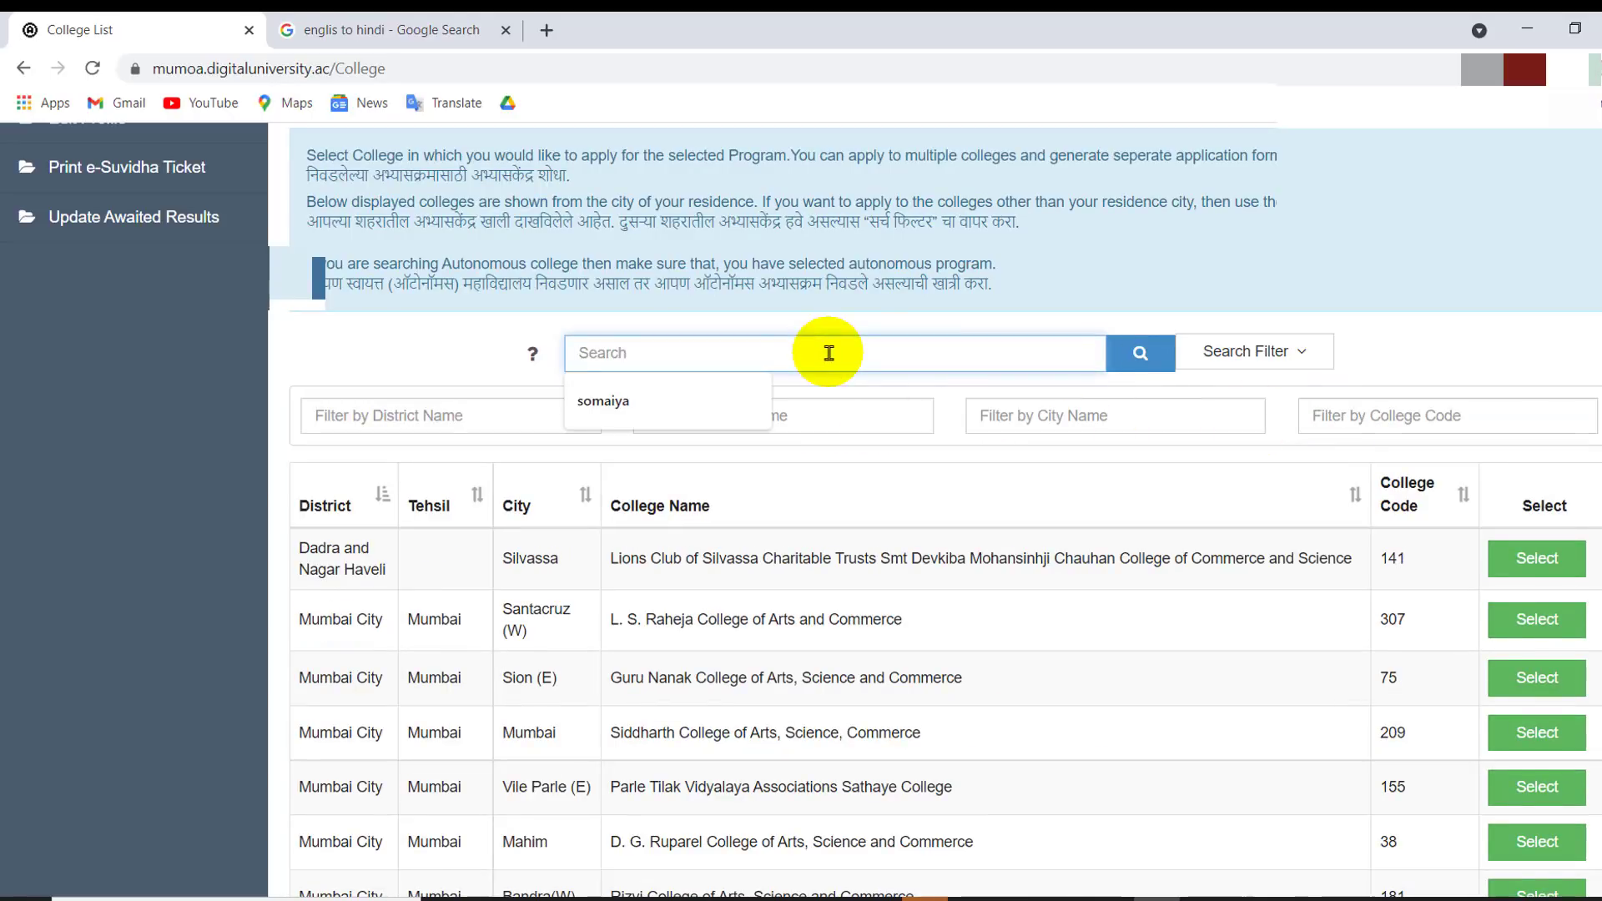
{"action": "type", "text": "vpm"}
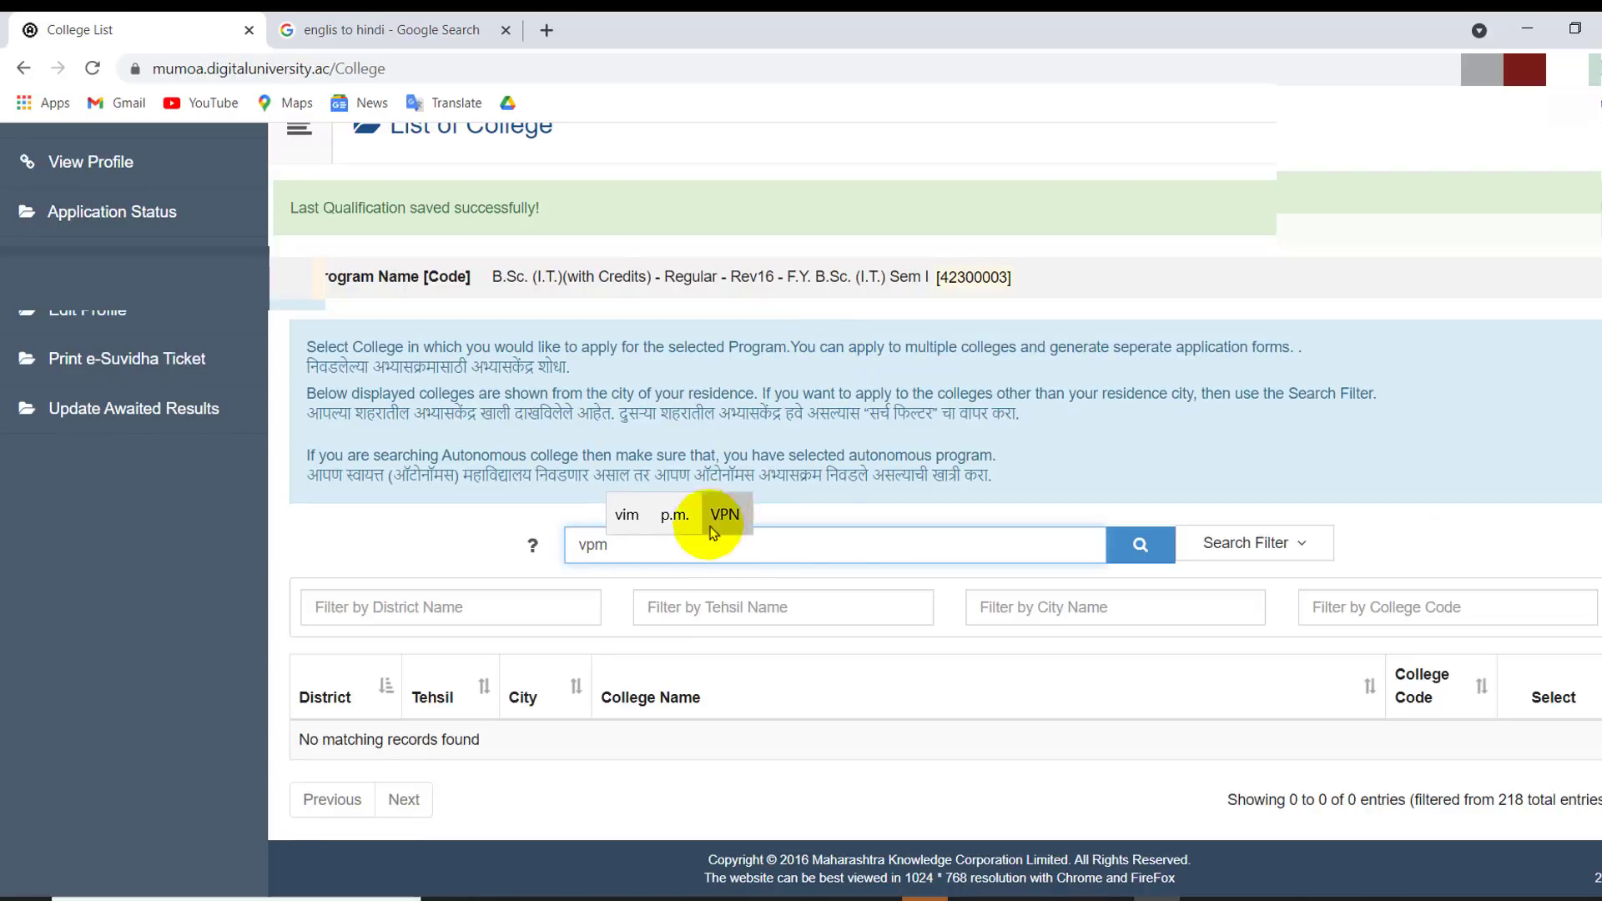
{"action": "key", "text": "BackSpace"}
{"action": "key", "text": "BackSpace"}
{"action": "key", "text": "BackSpace"}
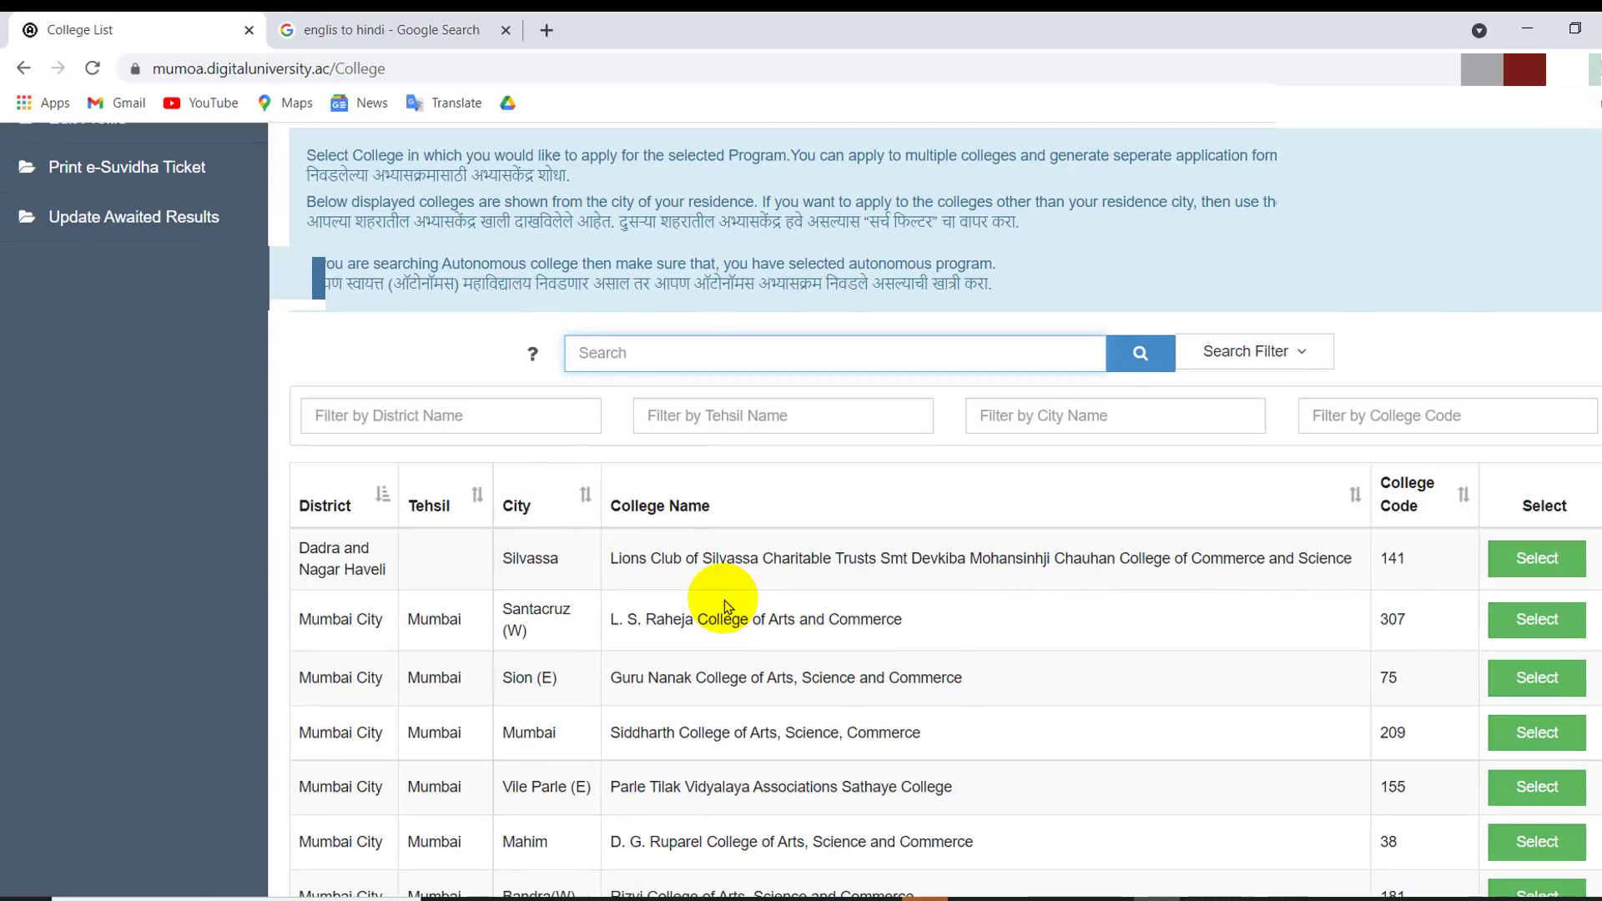
{"action": "left_click", "coordinate": [761, 343]}
{"action": "type", "text": "b"}
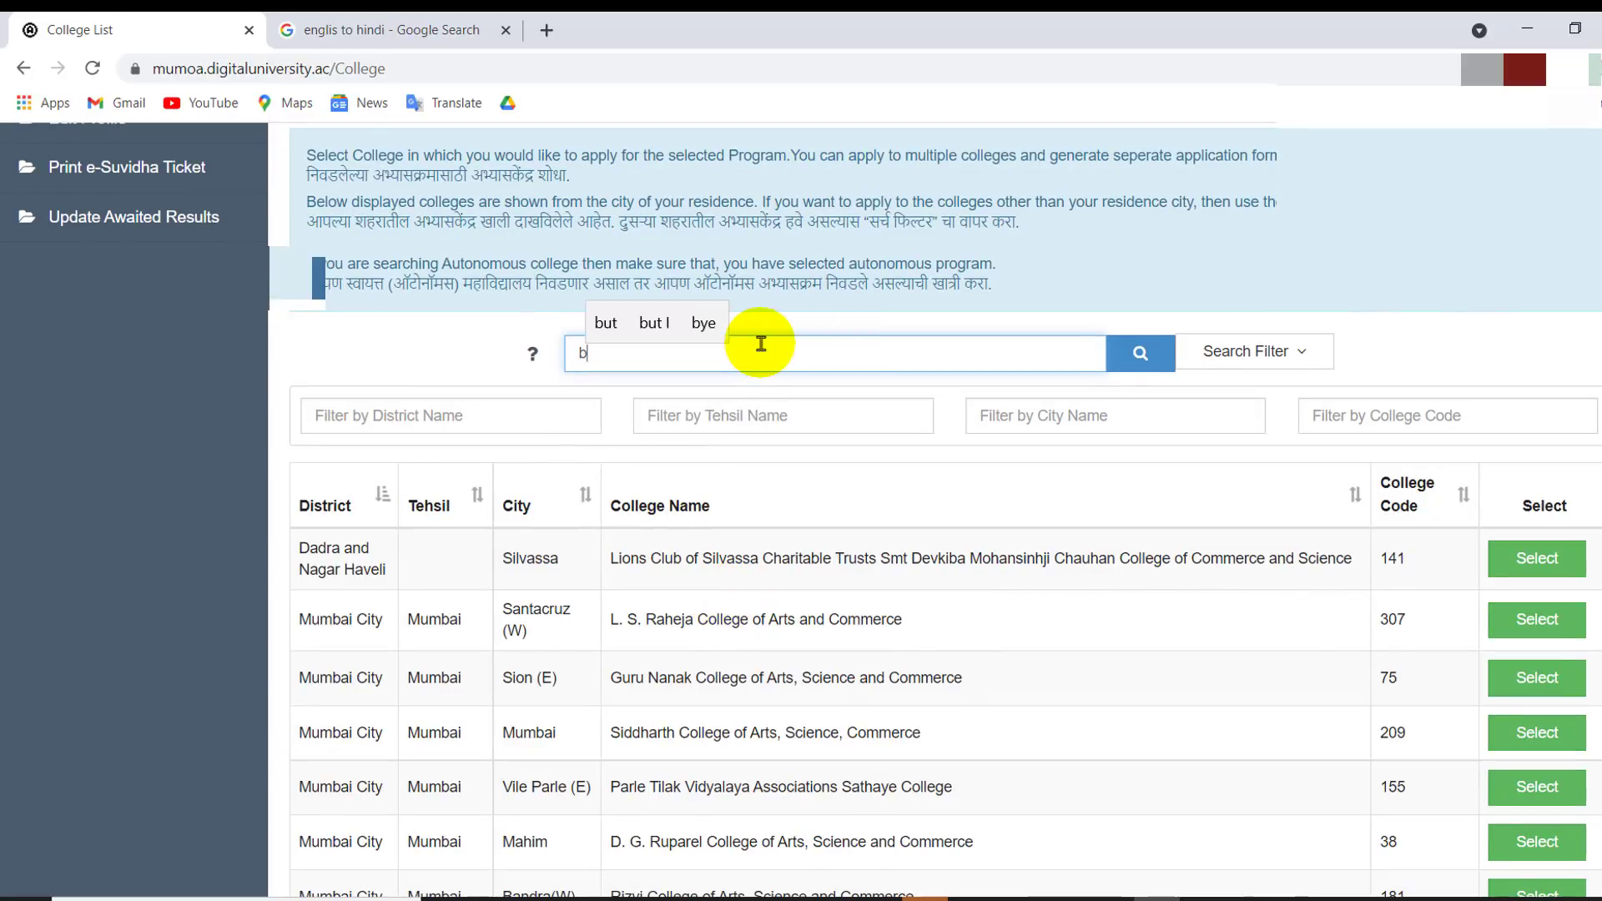
{"action": "type", "text": "andodk"}
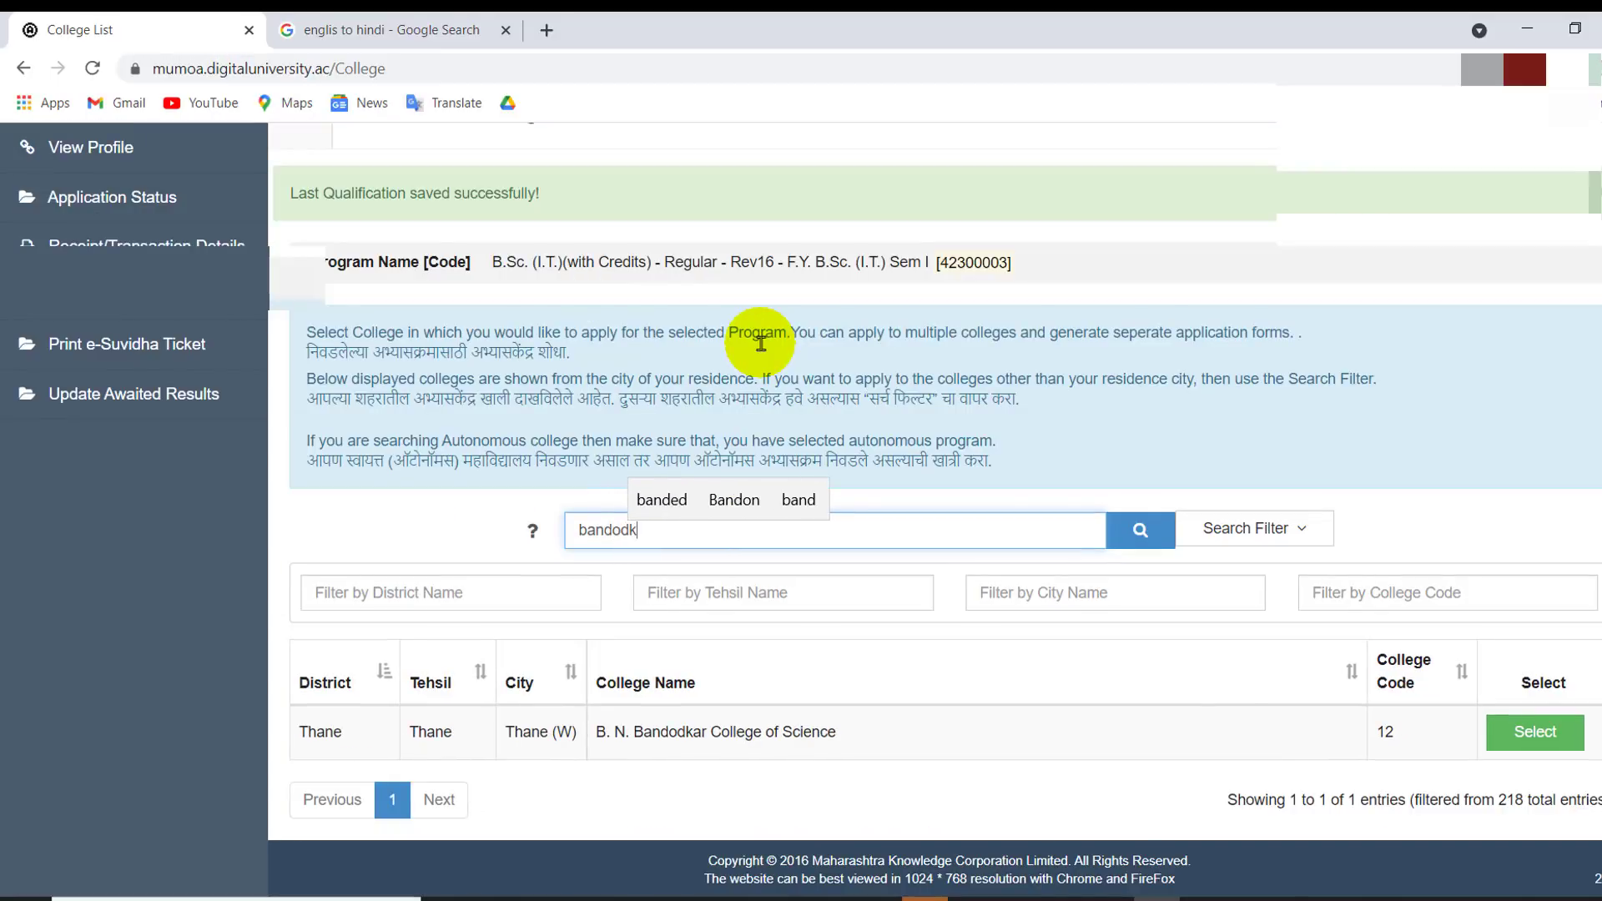
{"action": "type", "text": "ar"}
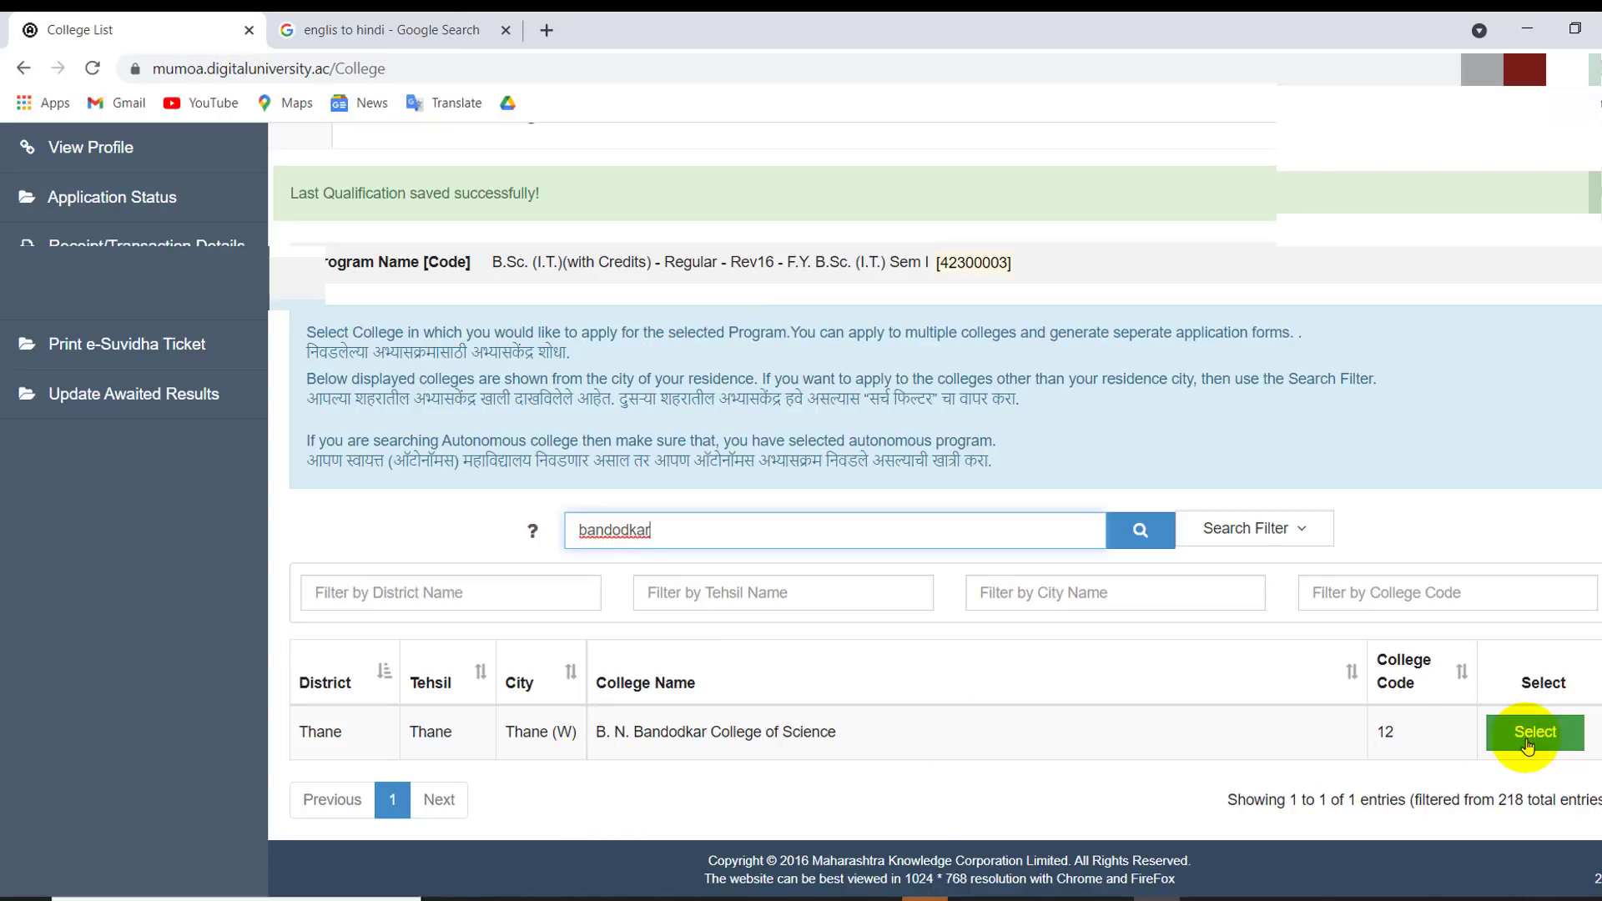
{"action": "left_click", "coordinate": [1527, 738]}
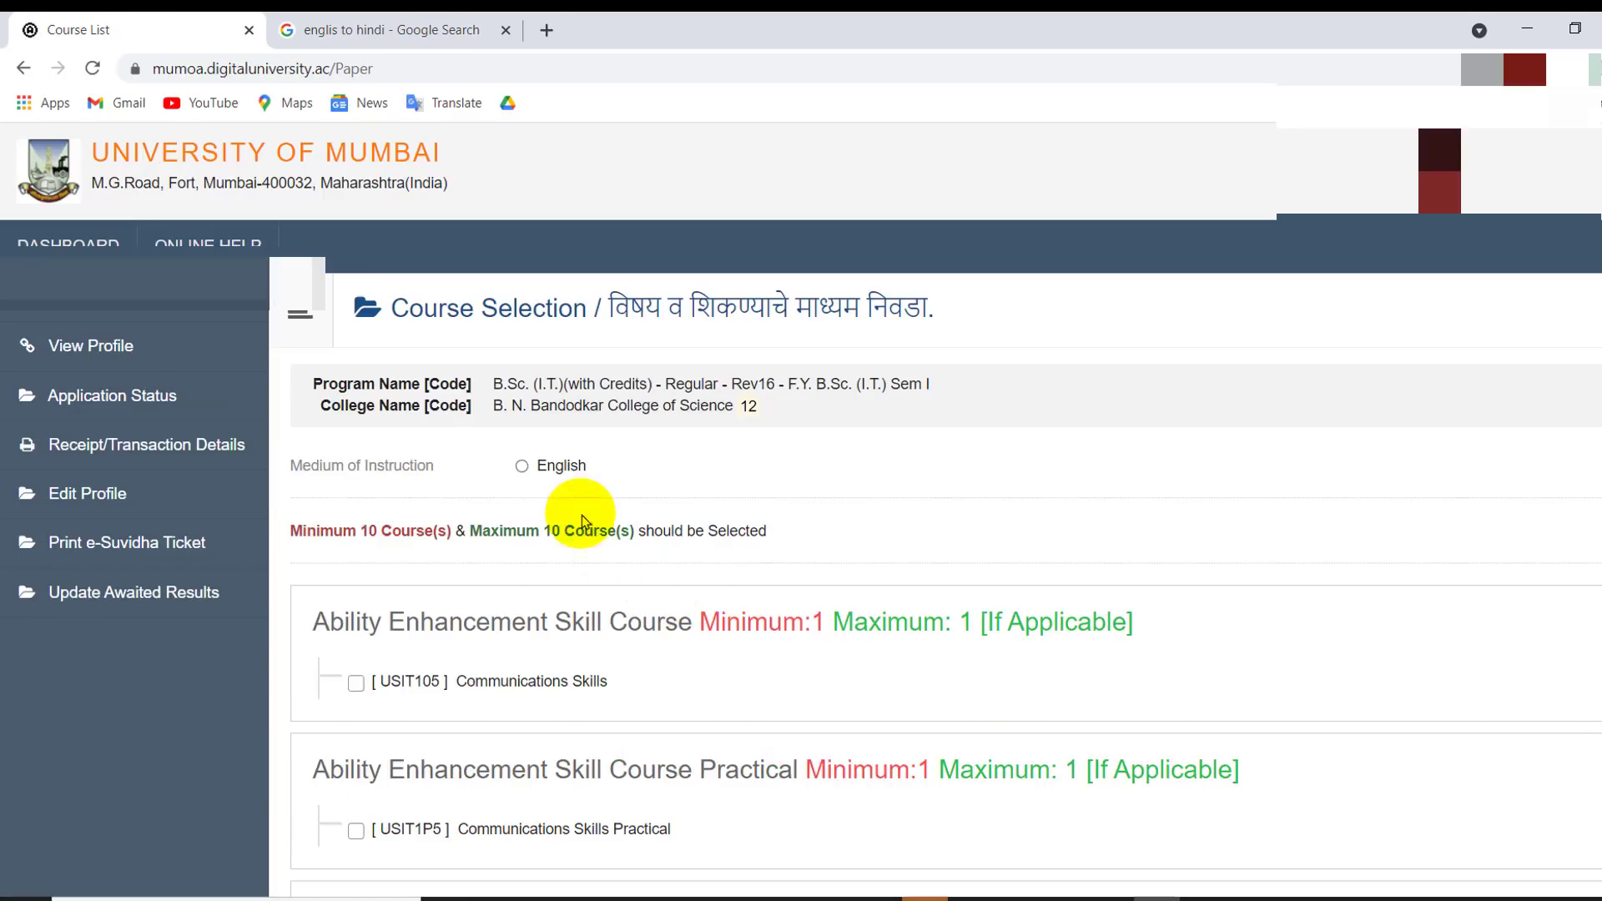
Tick USIT101–USIT104 and their four practicals, then save all ten Sem I courses.
{"action": "scroll", "coordinate": [543, 518], "scroll_direction": "down", "scroll_amount": 5}
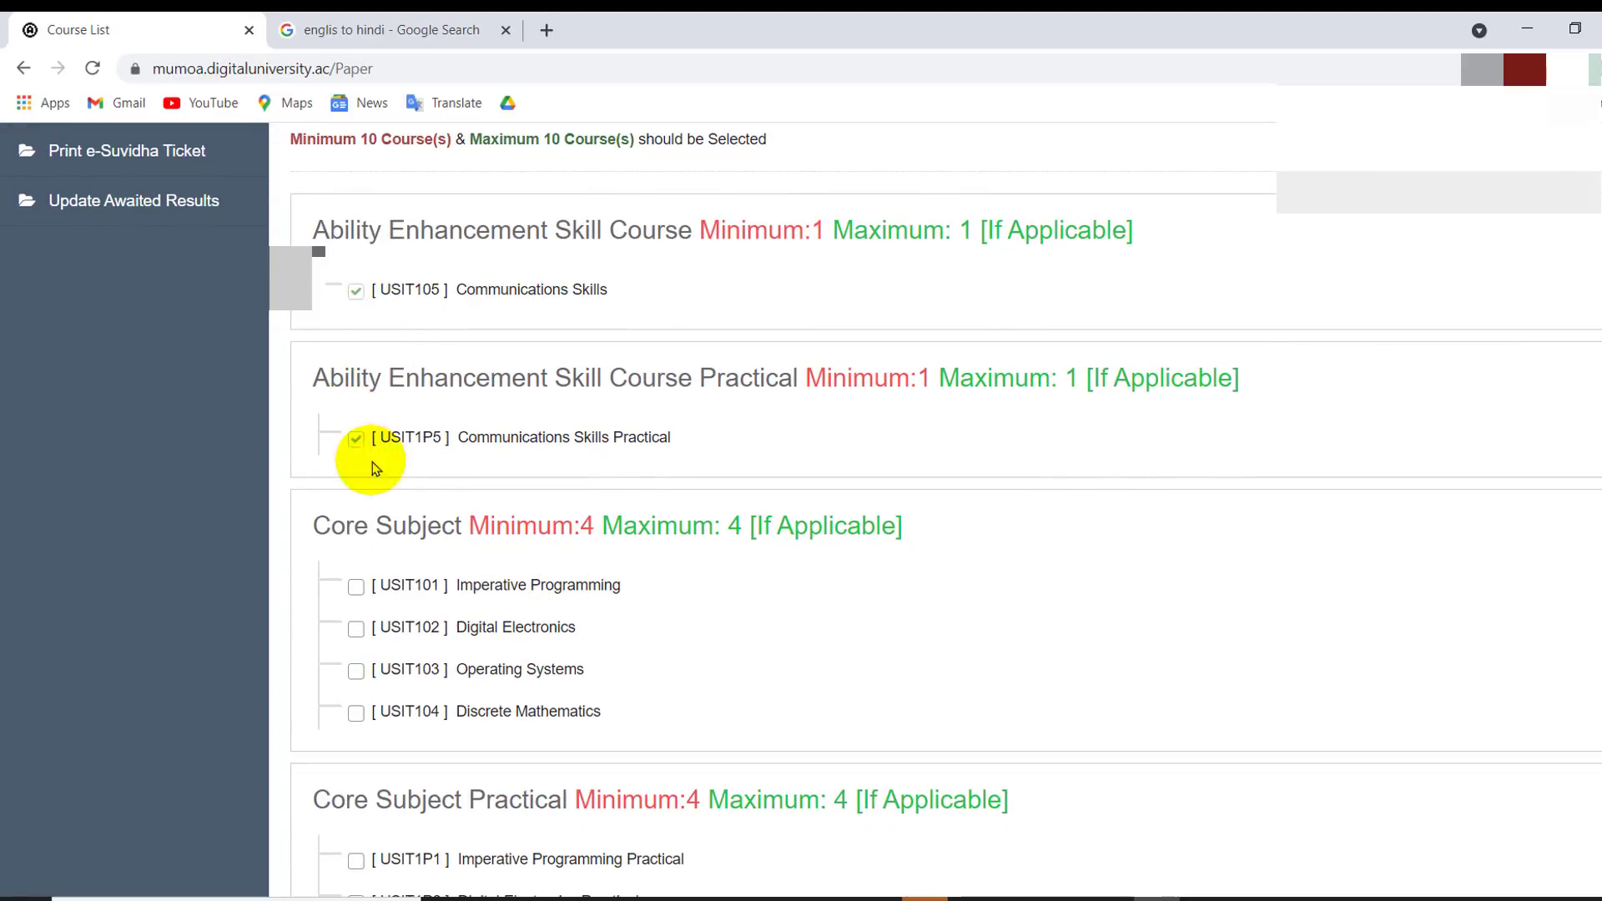
{"action": "scroll", "coordinate": [388, 534], "scroll_direction": "down", "scroll_amount": 2}
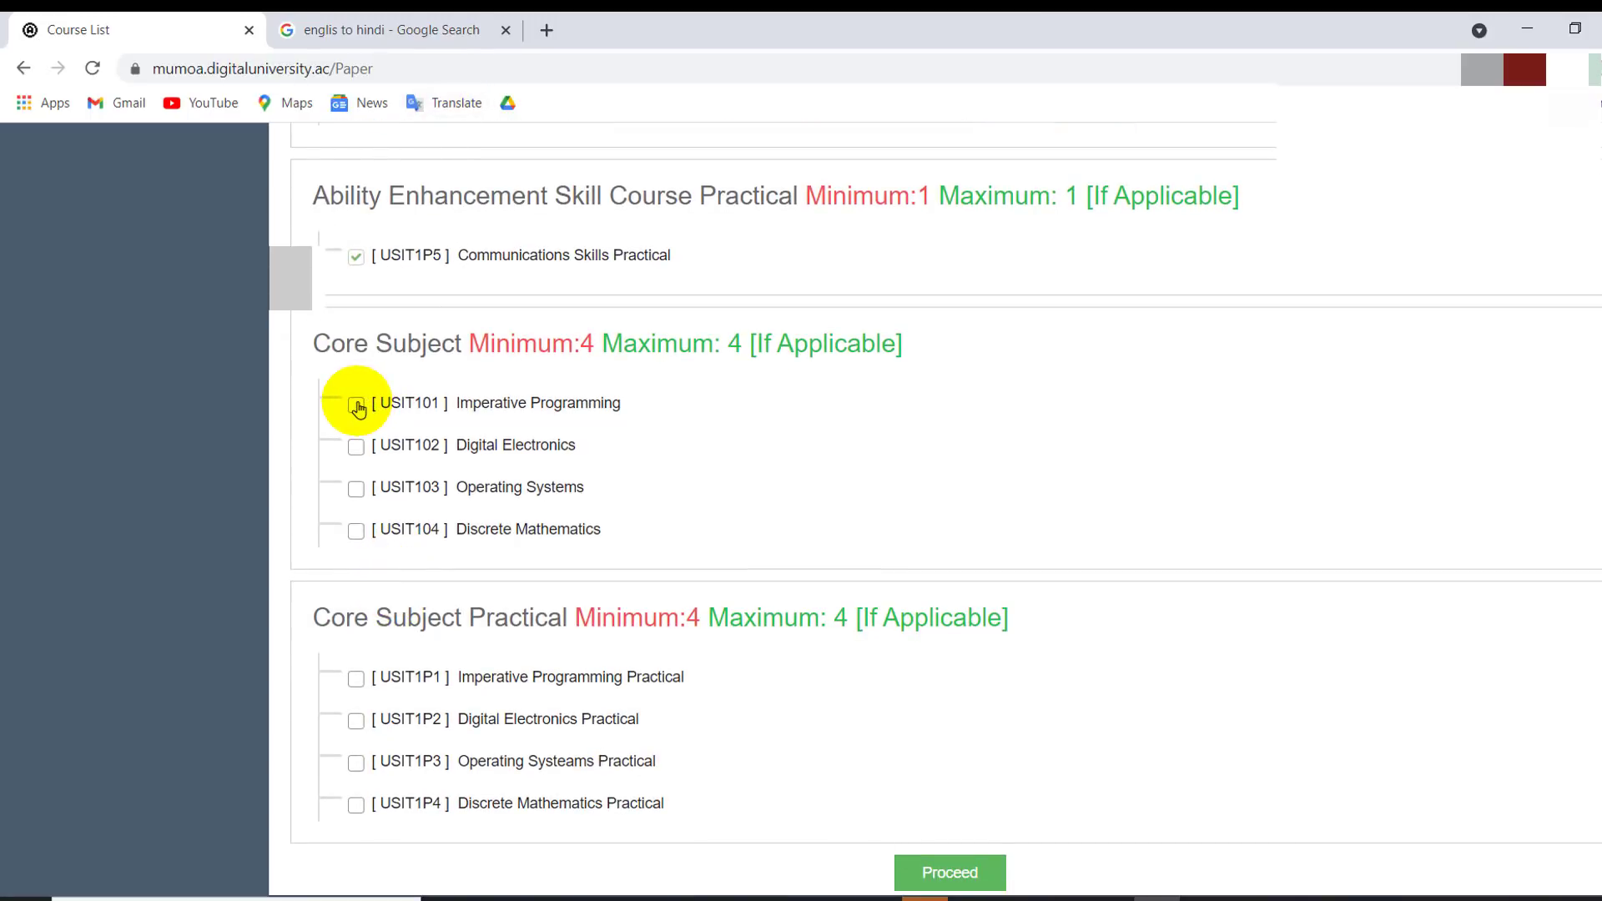
{"action": "left_click", "coordinate": [357, 406]}
{"action": "left_click", "coordinate": [357, 446]}
{"action": "left_click", "coordinate": [356, 488]}
{"action": "left_click", "coordinate": [356, 530]}
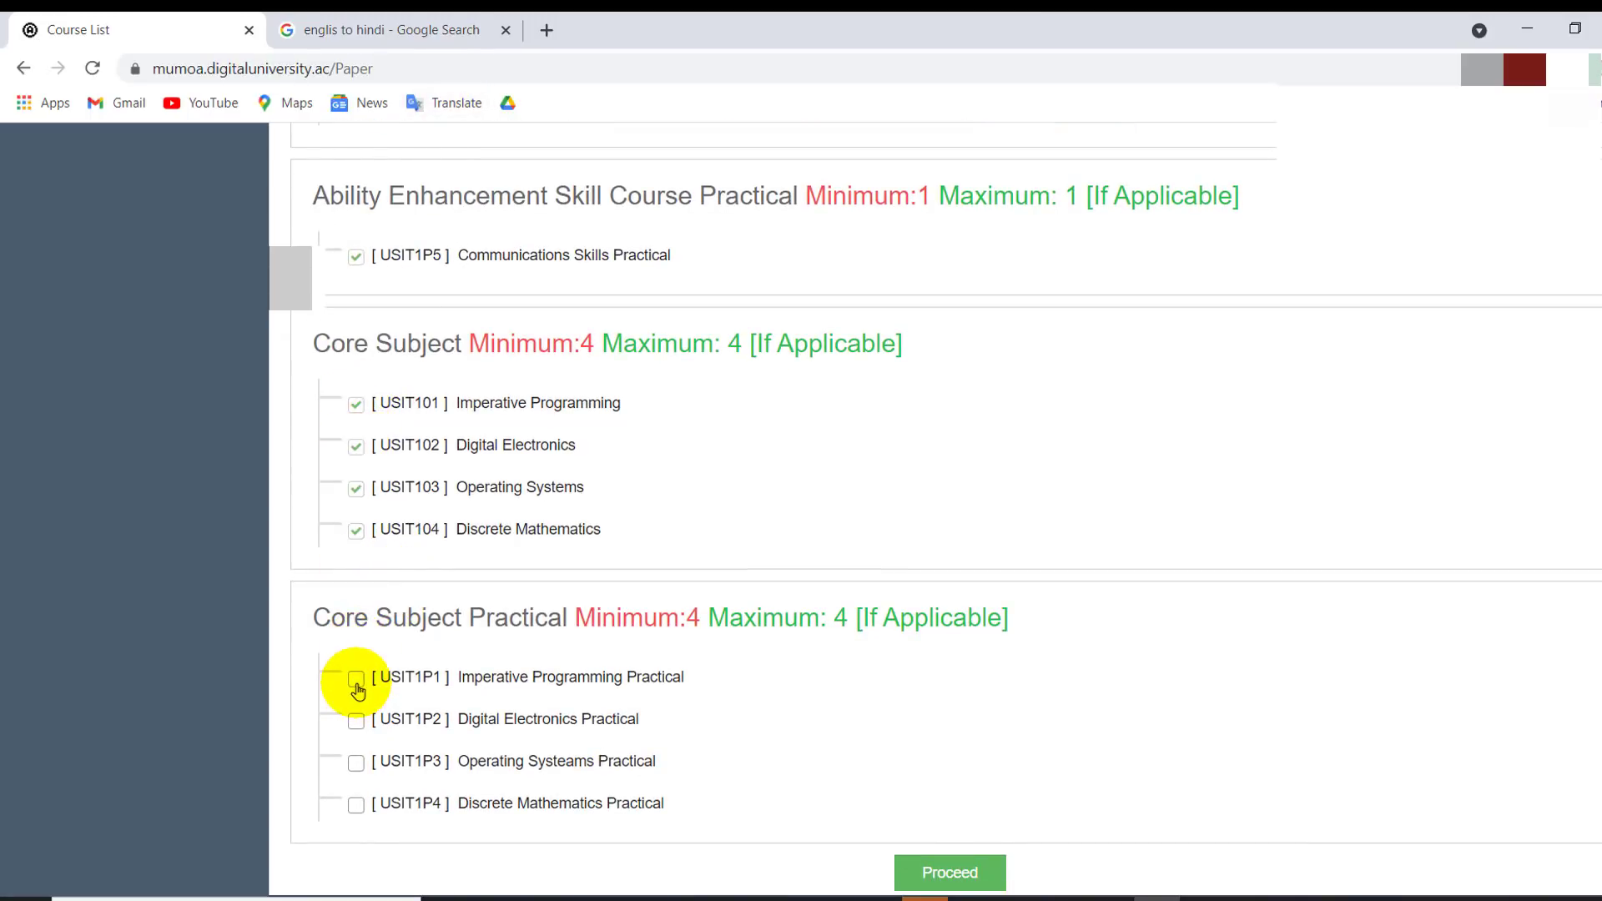
{"action": "left_click", "coordinate": [356, 680]}
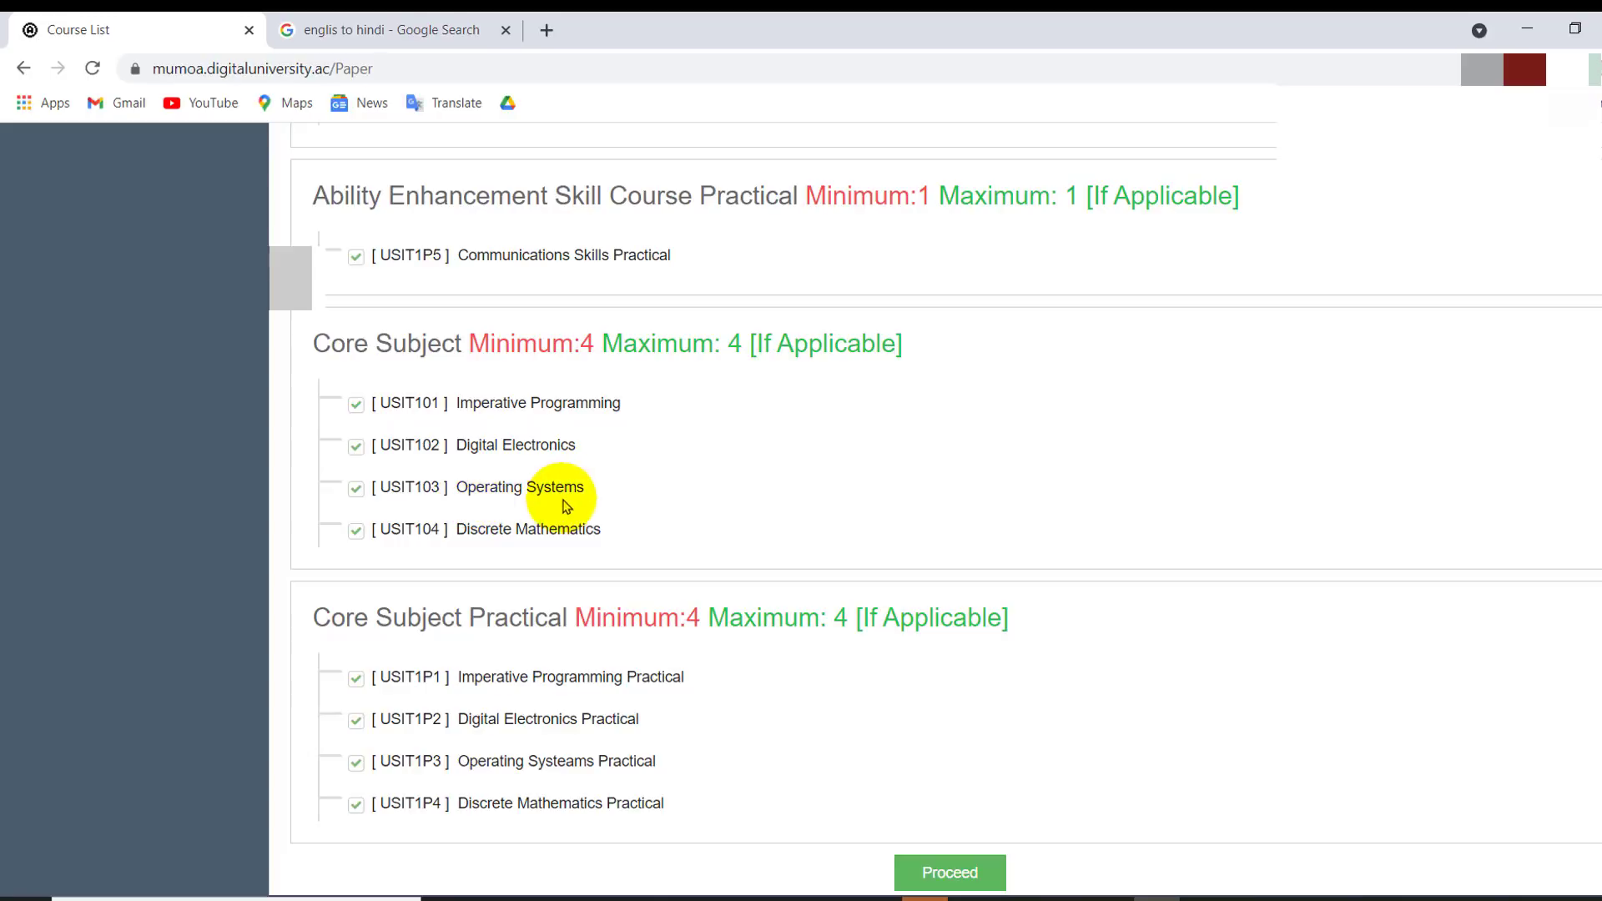
{"action": "scroll", "coordinate": [650, 435], "scroll_direction": "down", "scroll_amount": 1}
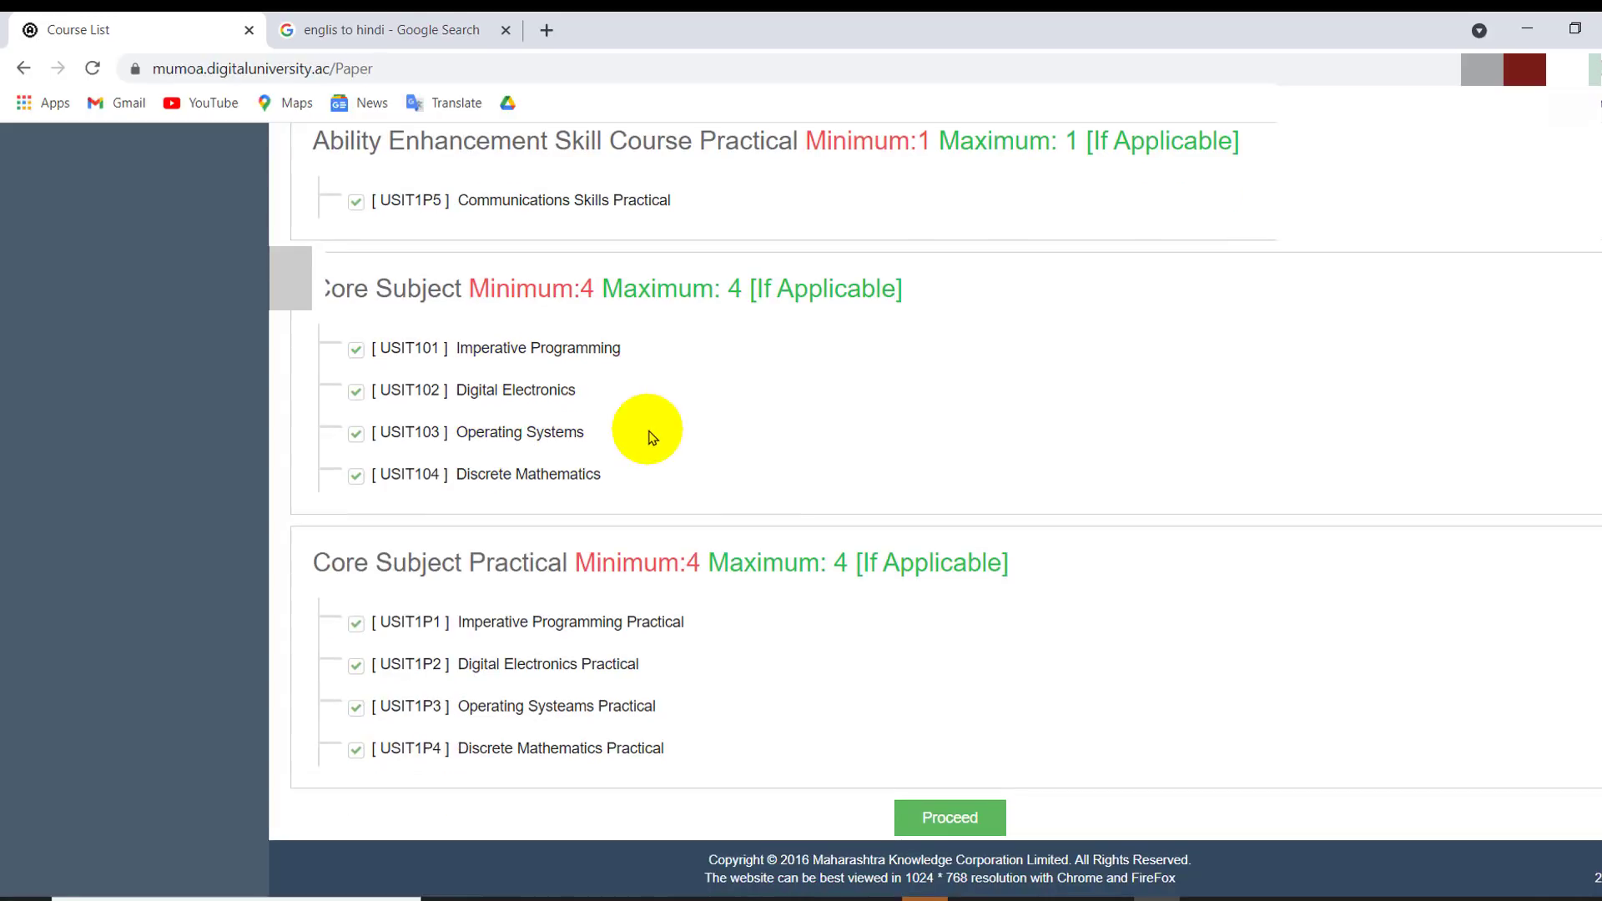
{"action": "scroll", "coordinate": [643, 429], "scroll_direction": "up", "scroll_amount": 6}
{"action": "scroll", "coordinate": [644, 429], "scroll_direction": "down", "scroll_amount": 6}
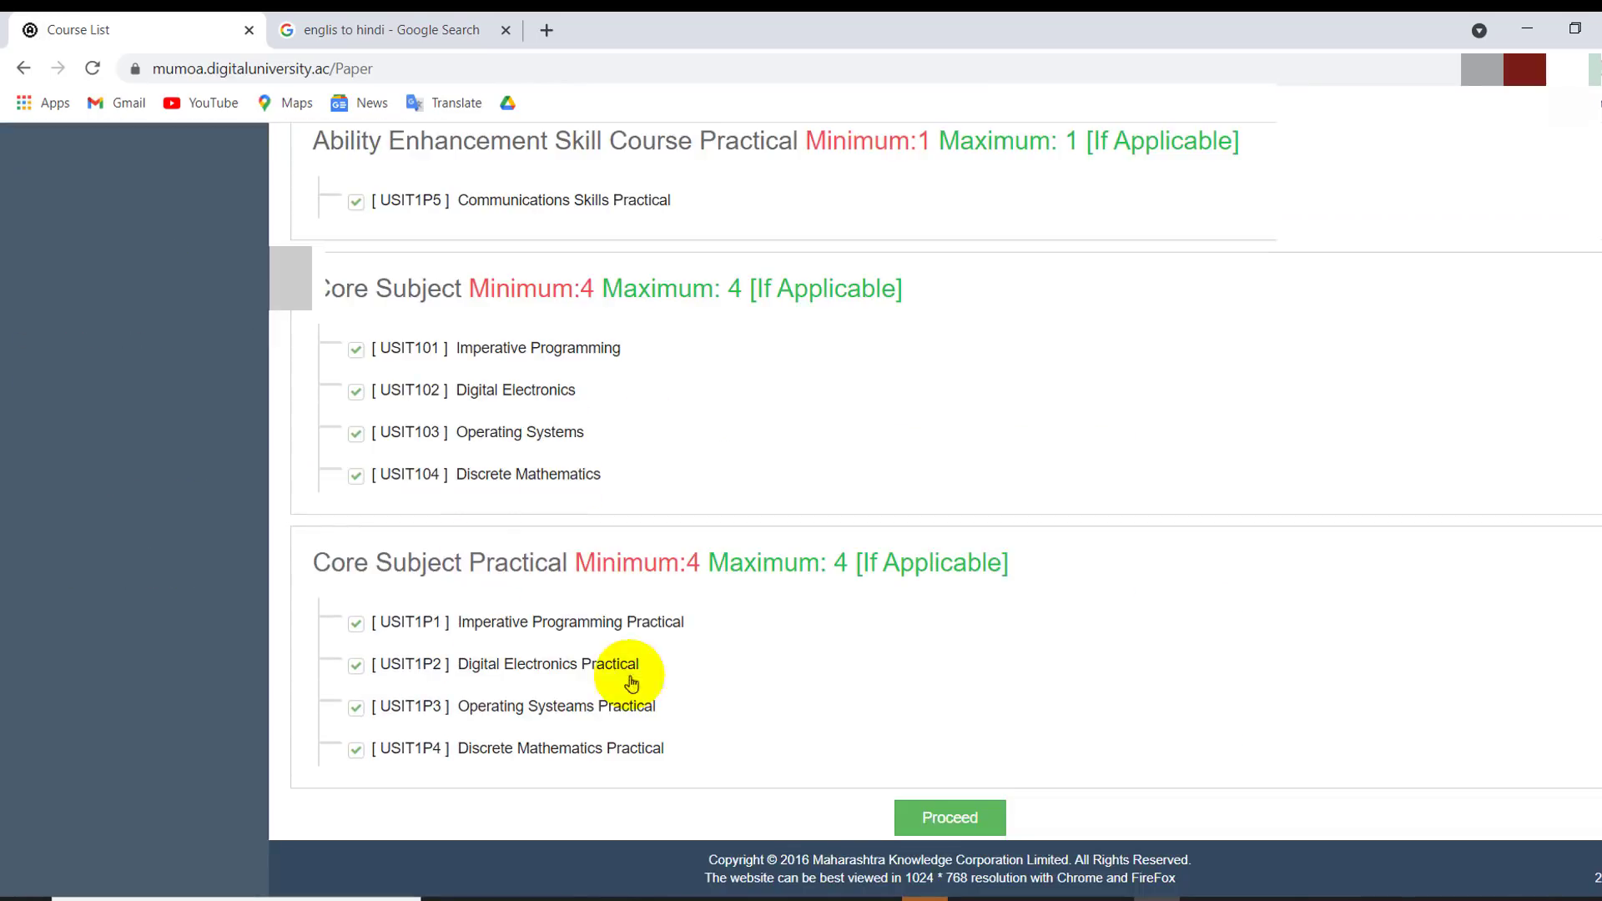
{"action": "left_click", "coordinate": [936, 822]}
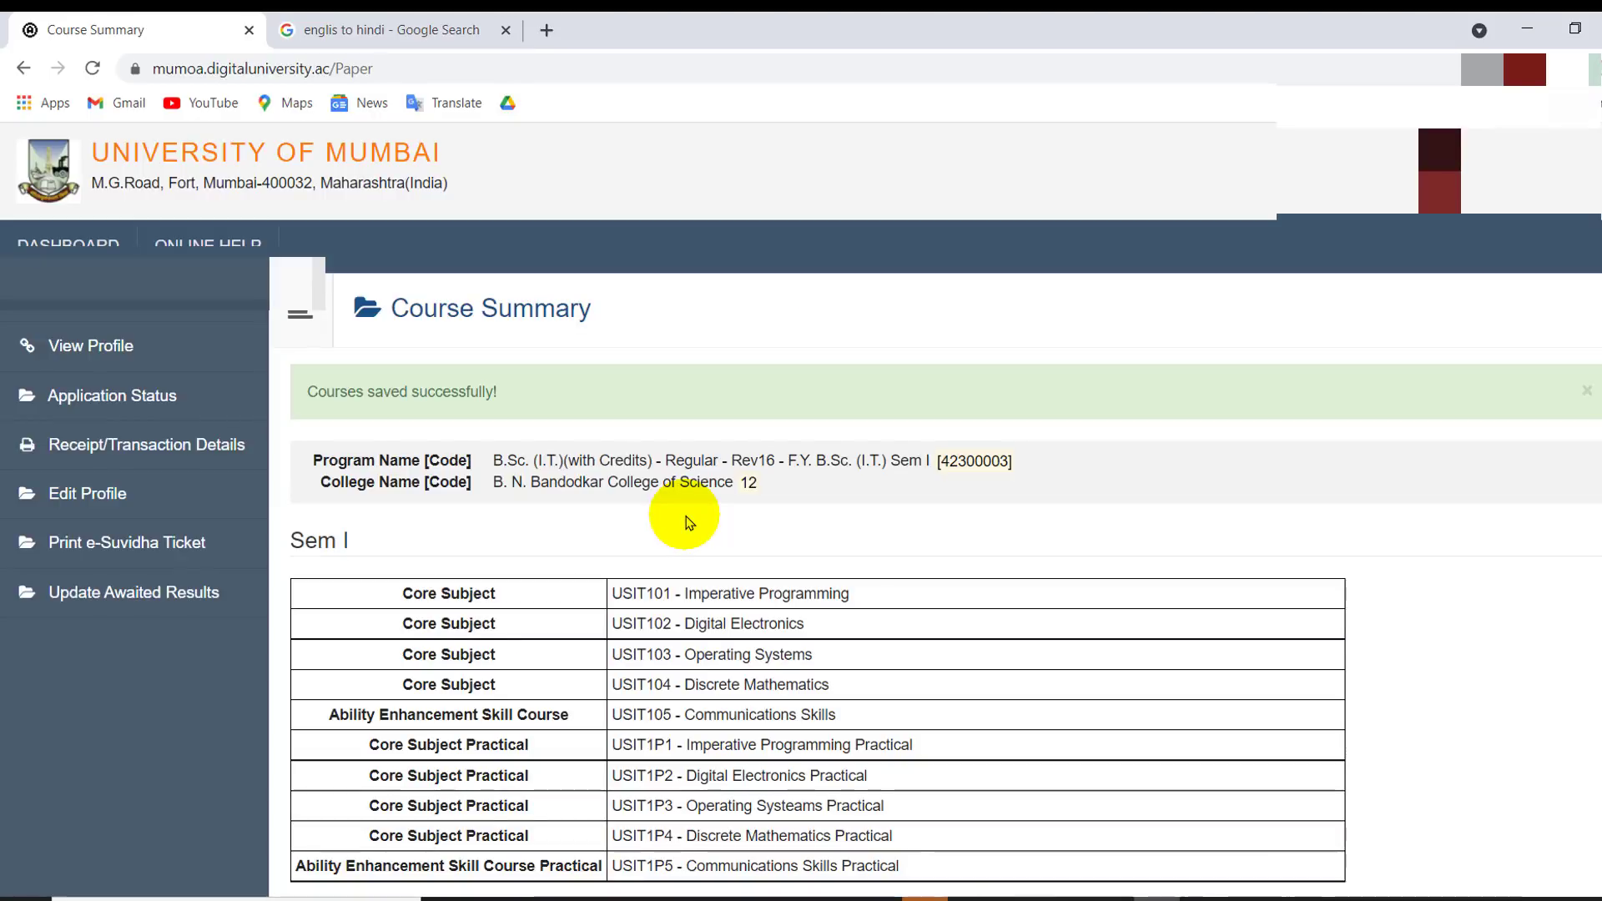
{"action": "scroll", "coordinate": [672, 512], "scroll_direction": "down", "scroll_amount": 2}
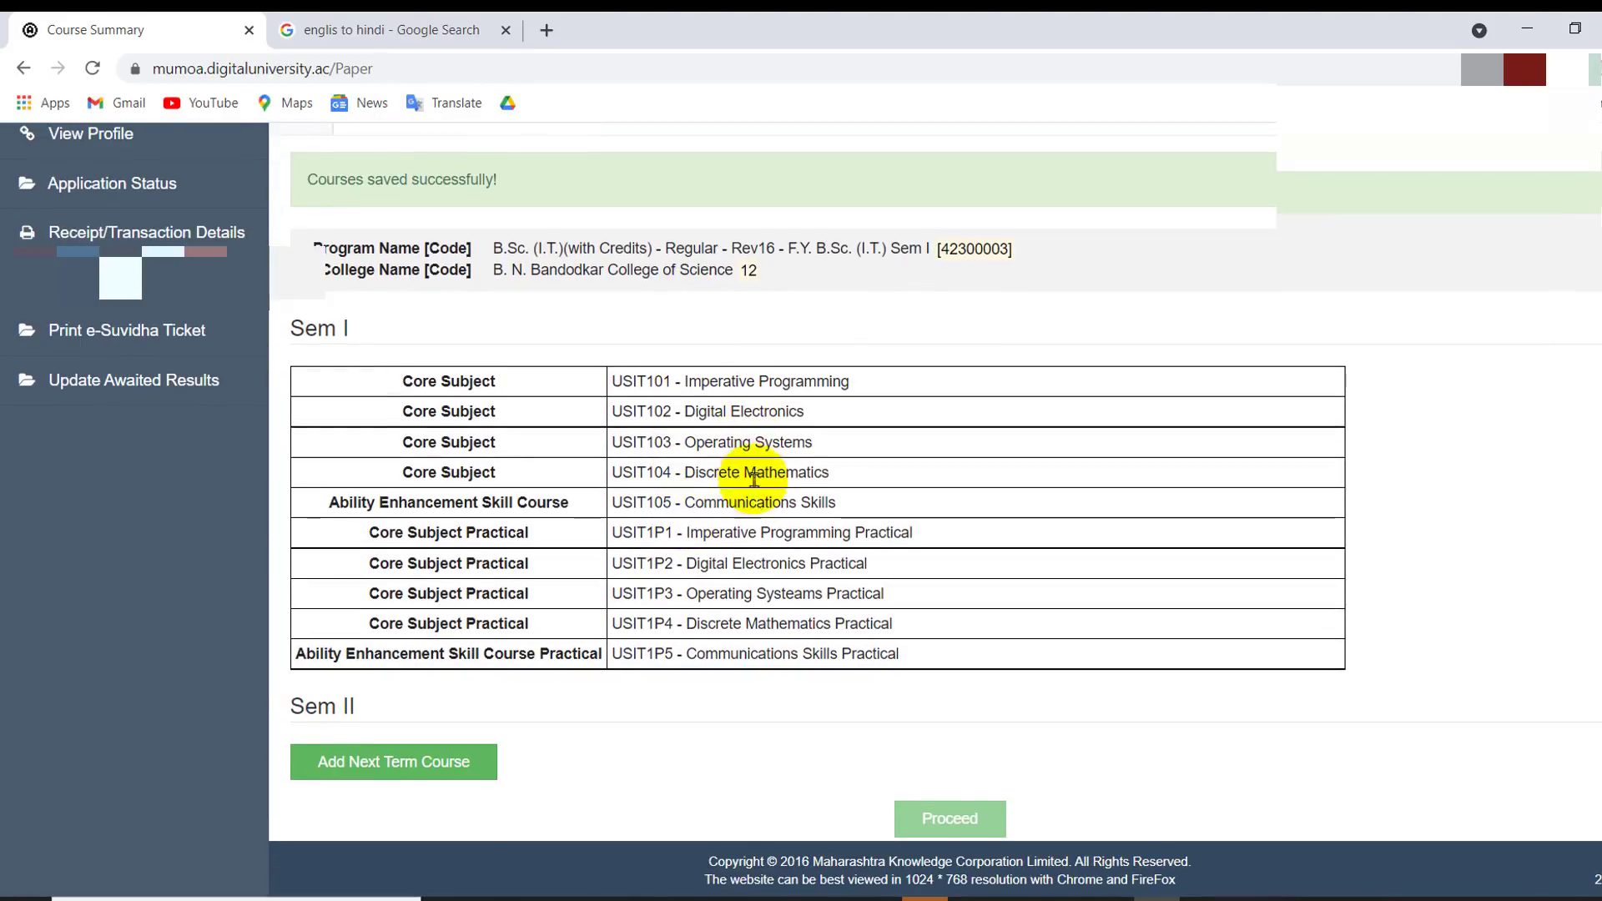
Add Sem II courses USIT201–USIT205 with practicals USIT2P1–USIT2P5, including Green Computing, and save them.
{"action": "left_click", "coordinate": [421, 762]}
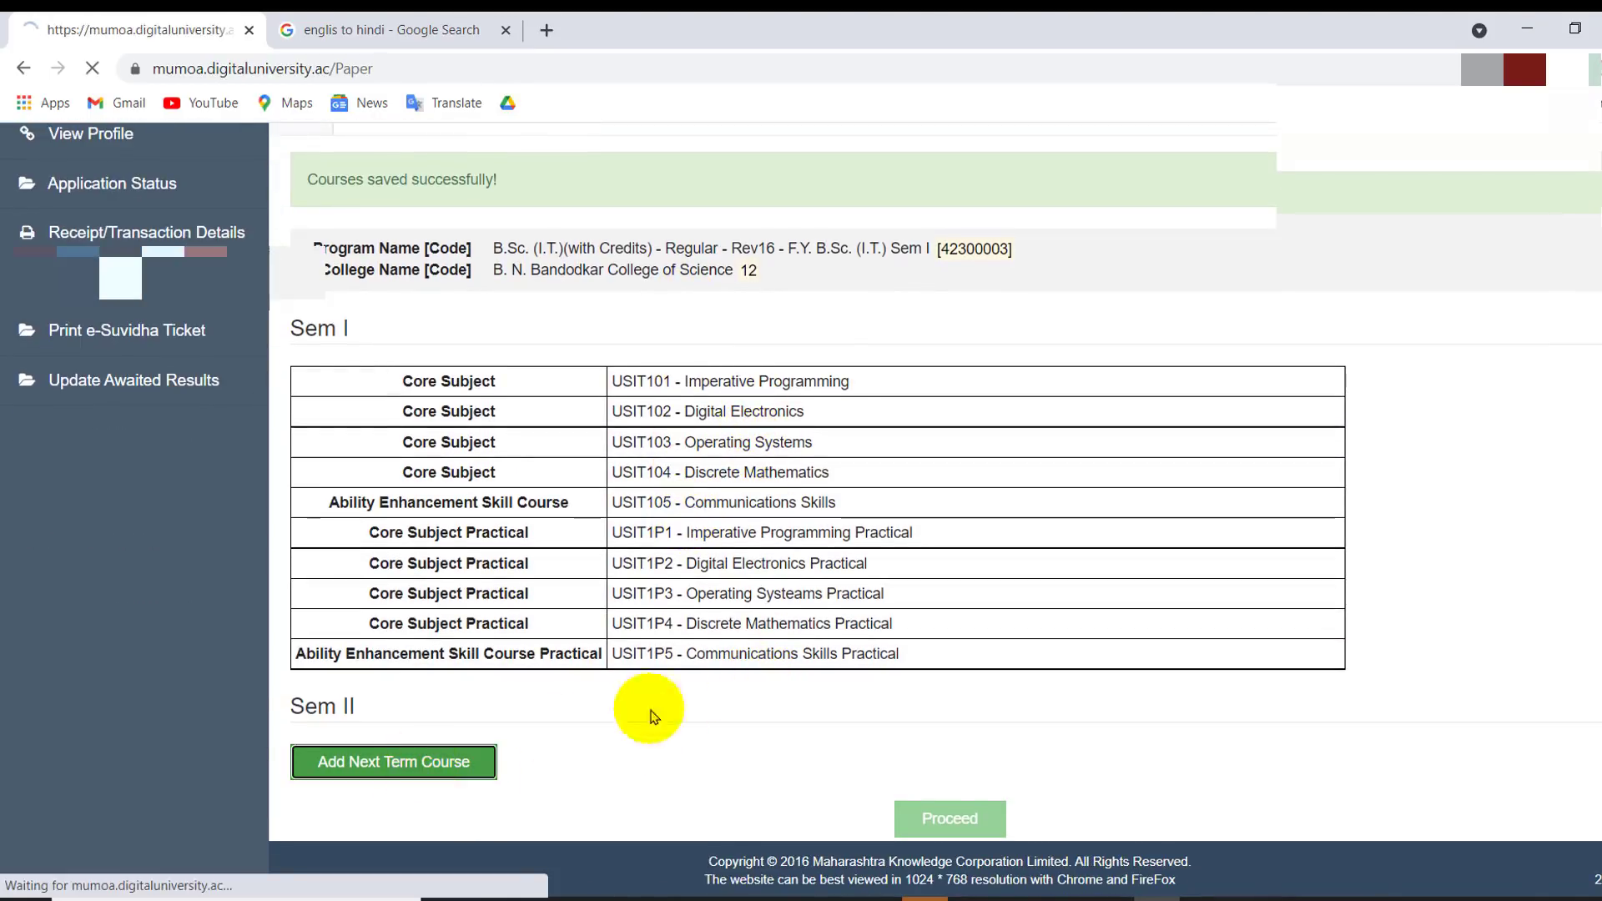
{"action": "scroll", "coordinate": [698, 684], "scroll_direction": "down", "scroll_amount": 5}
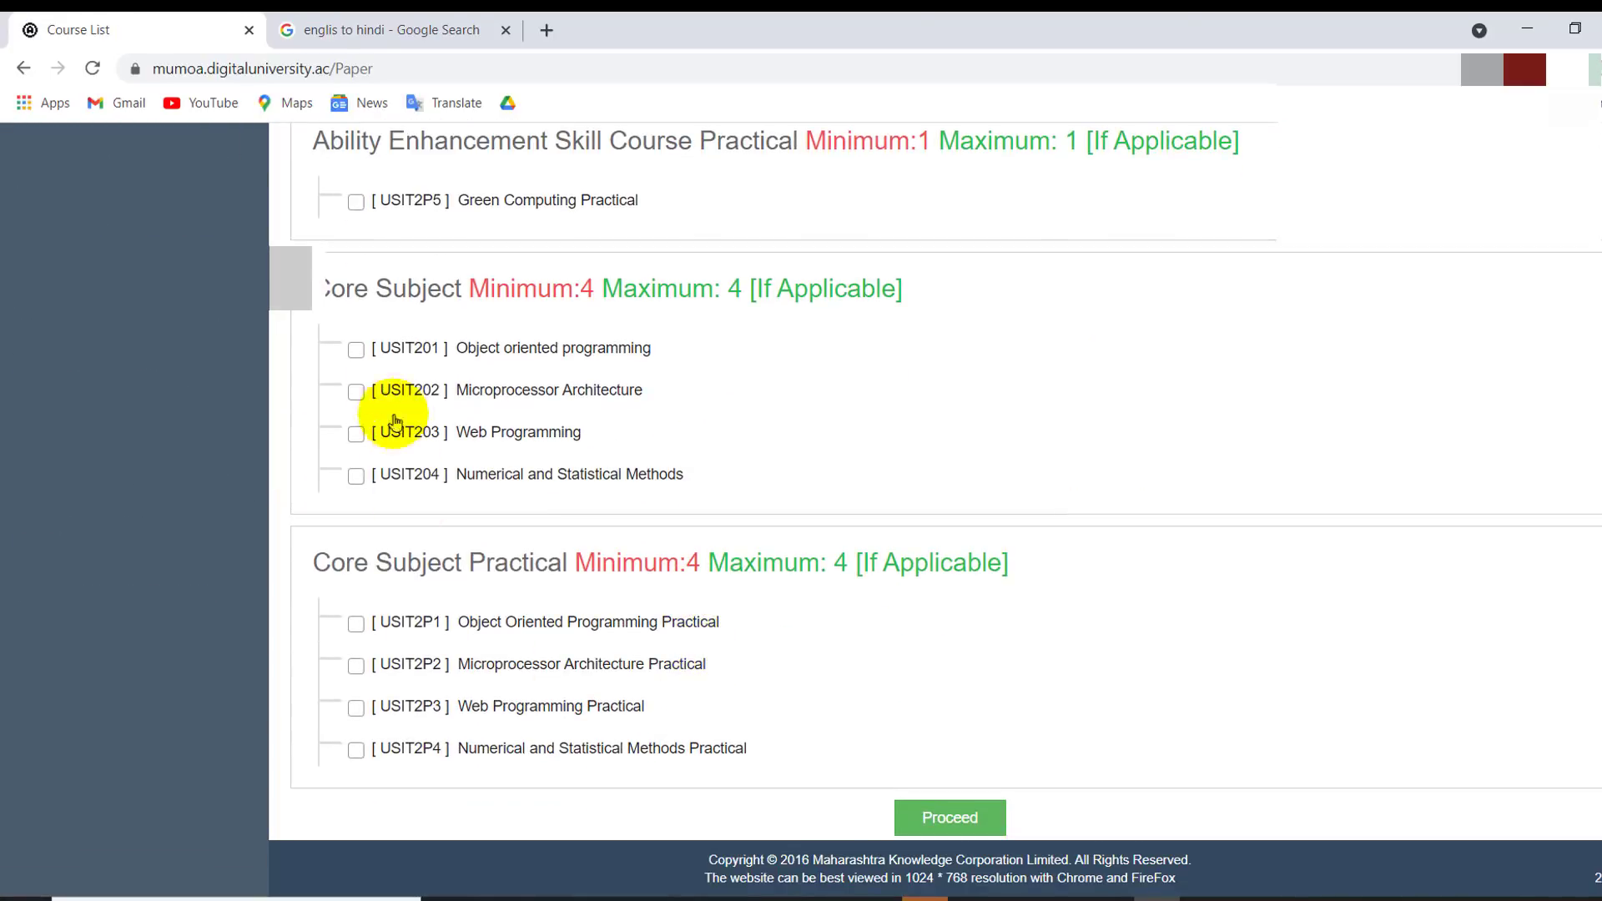
{"action": "left_click", "coordinate": [356, 203]}
{"action": "scroll", "coordinate": [358, 203], "scroll_direction": "up", "scroll_amount": 3}
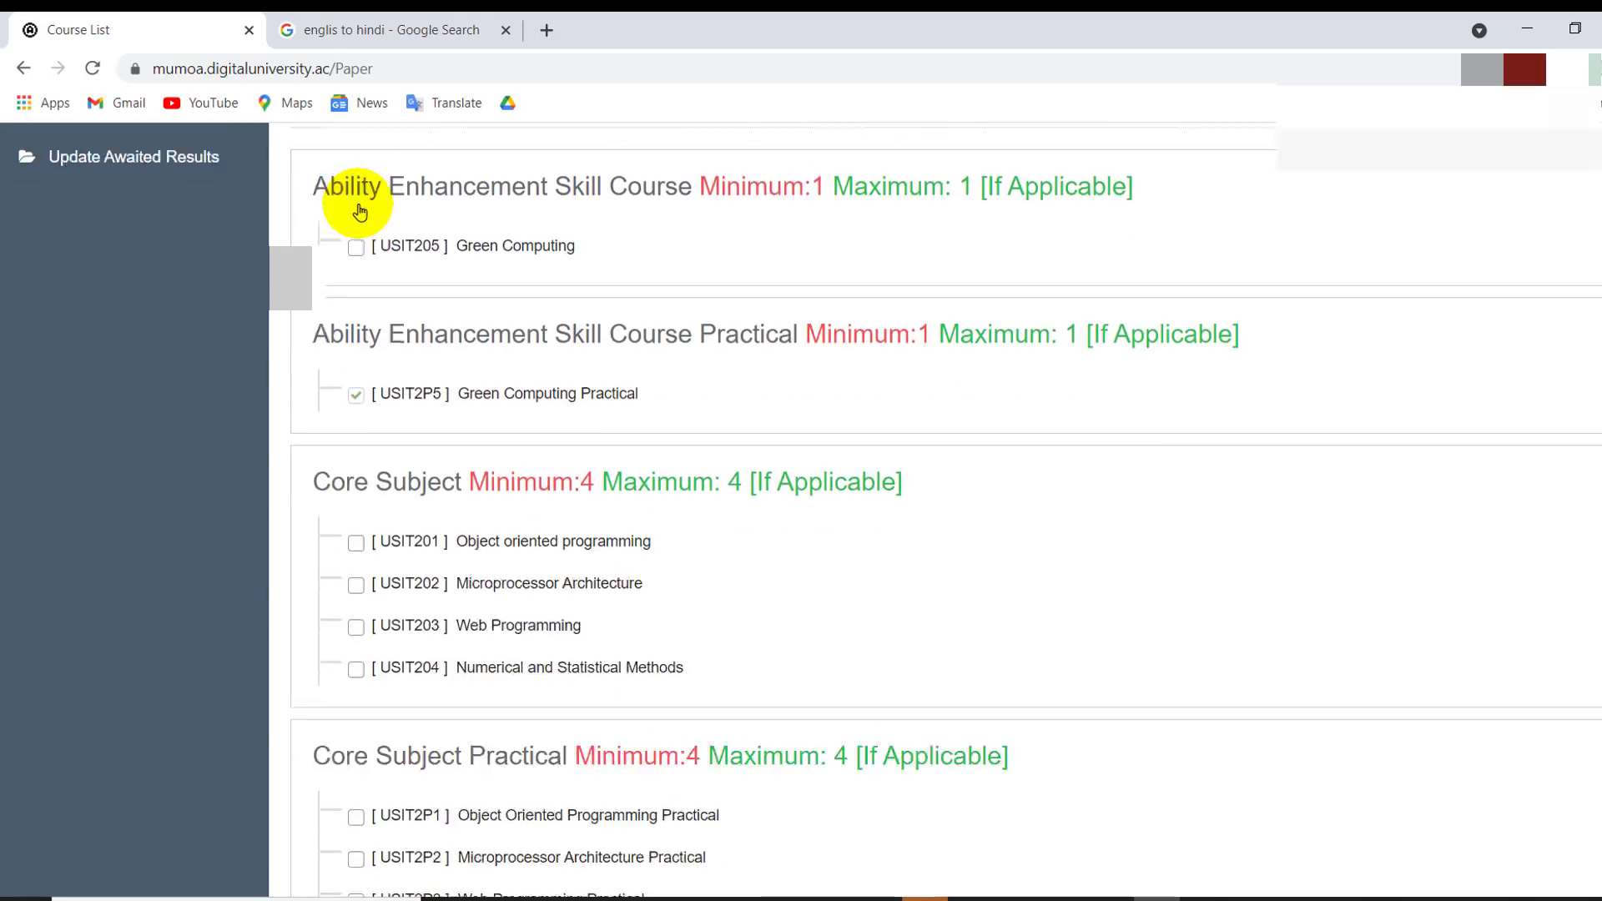
{"action": "left_click", "coordinate": [356, 298]}
{"action": "scroll", "coordinate": [427, 521], "scroll_direction": "down", "scroll_amount": 3}
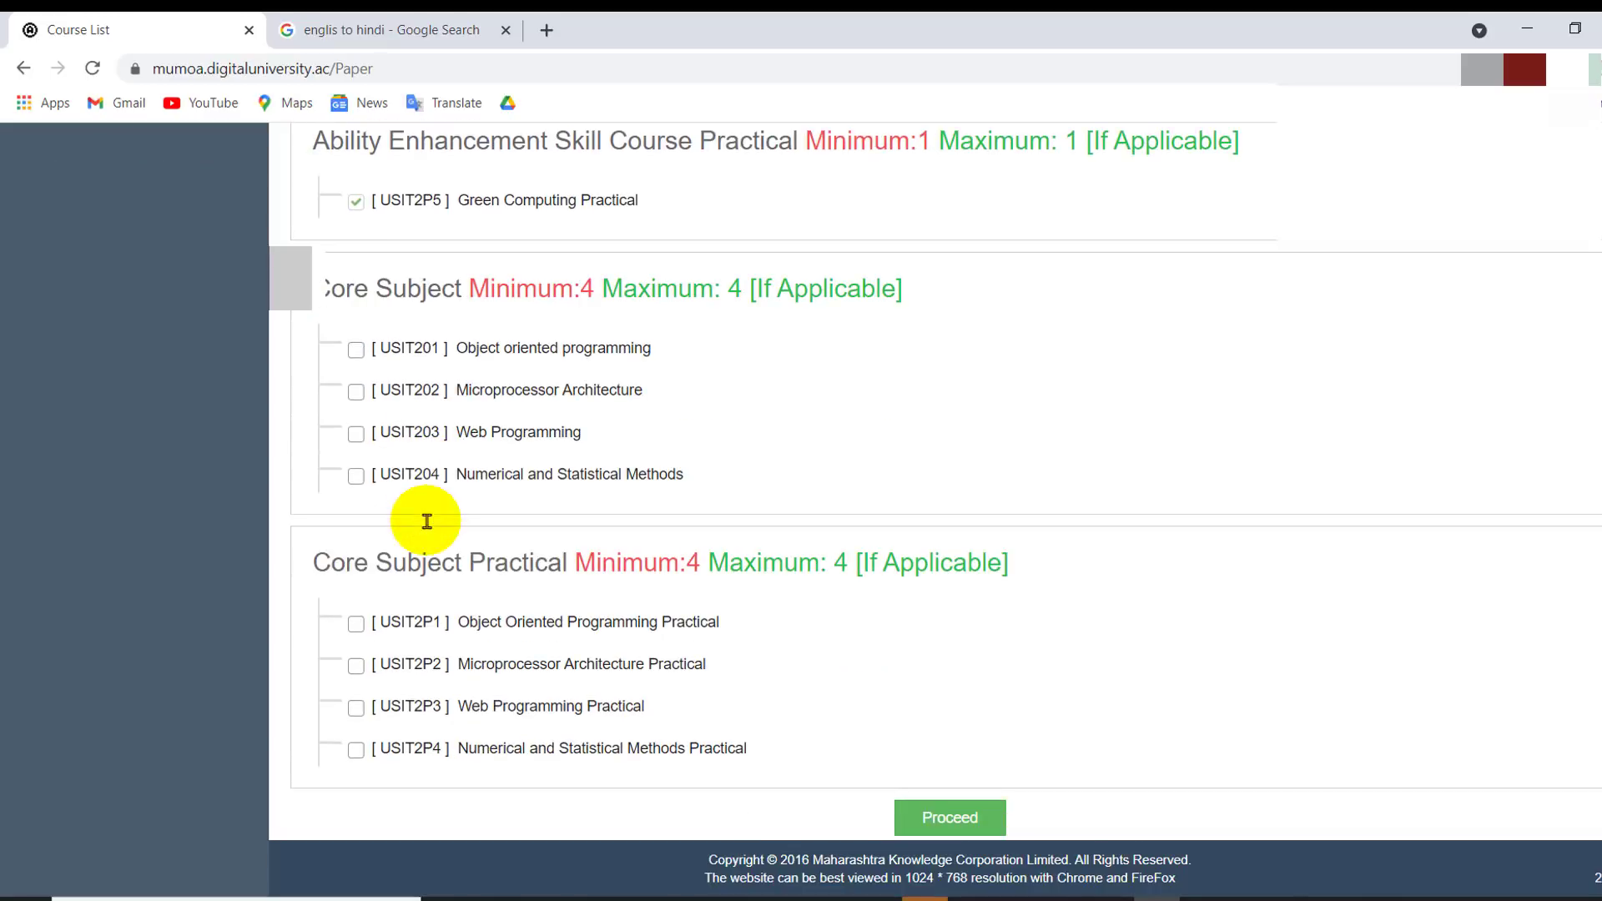
{"action": "left_click", "coordinate": [357, 351]}
{"action": "left_click", "coordinate": [357, 624]}
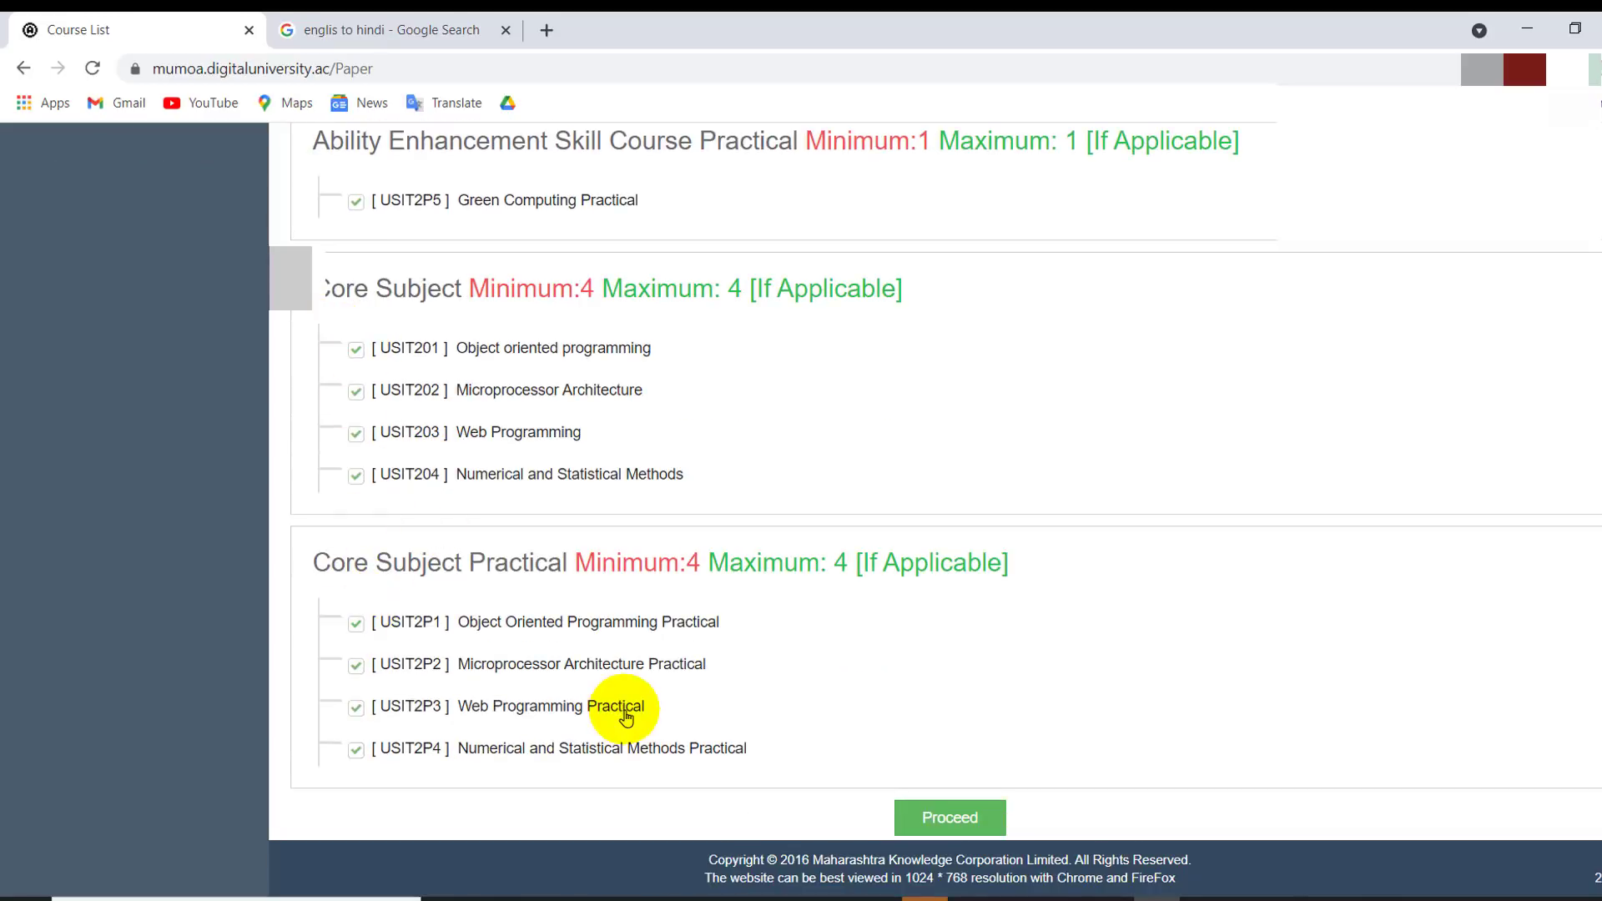
{"action": "scroll", "coordinate": [625, 716], "scroll_direction": "up", "scroll_amount": 8}
{"action": "scroll", "coordinate": [626, 716], "scroll_direction": "down", "scroll_amount": 8}
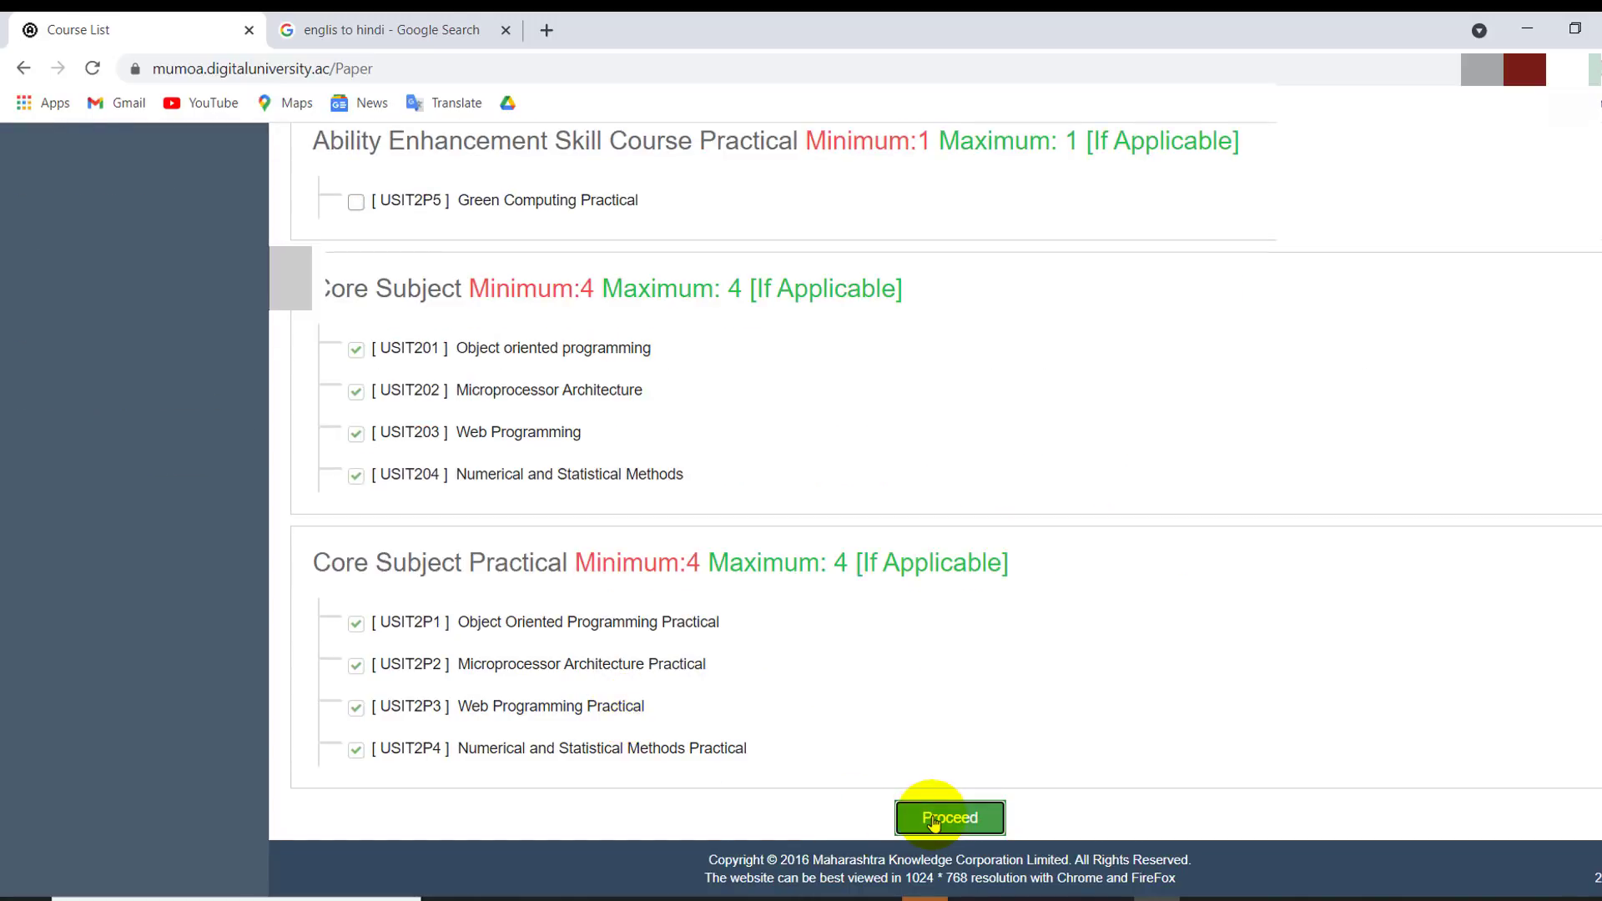
{"action": "left_click", "coordinate": [933, 821]}
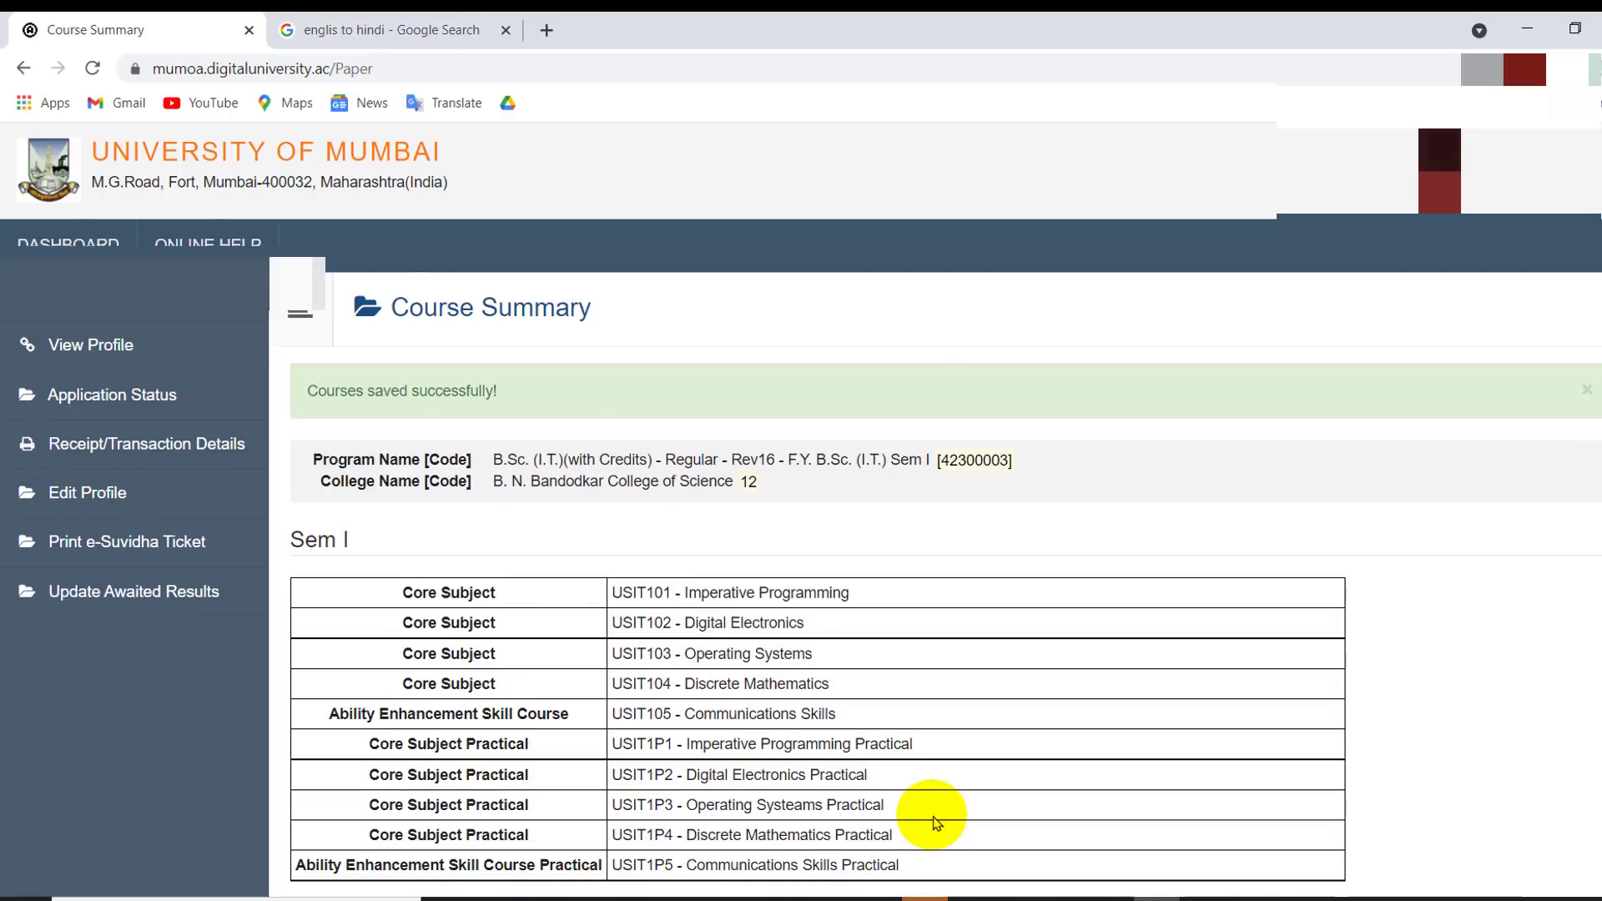
{"action": "scroll", "coordinate": [936, 823], "scroll_direction": "down", "scroll_amount": 5}
Mark the Std 10th Passing Certificate and Leaving Certificate for submission.
{"action": "left_click", "coordinate": [958, 820]}
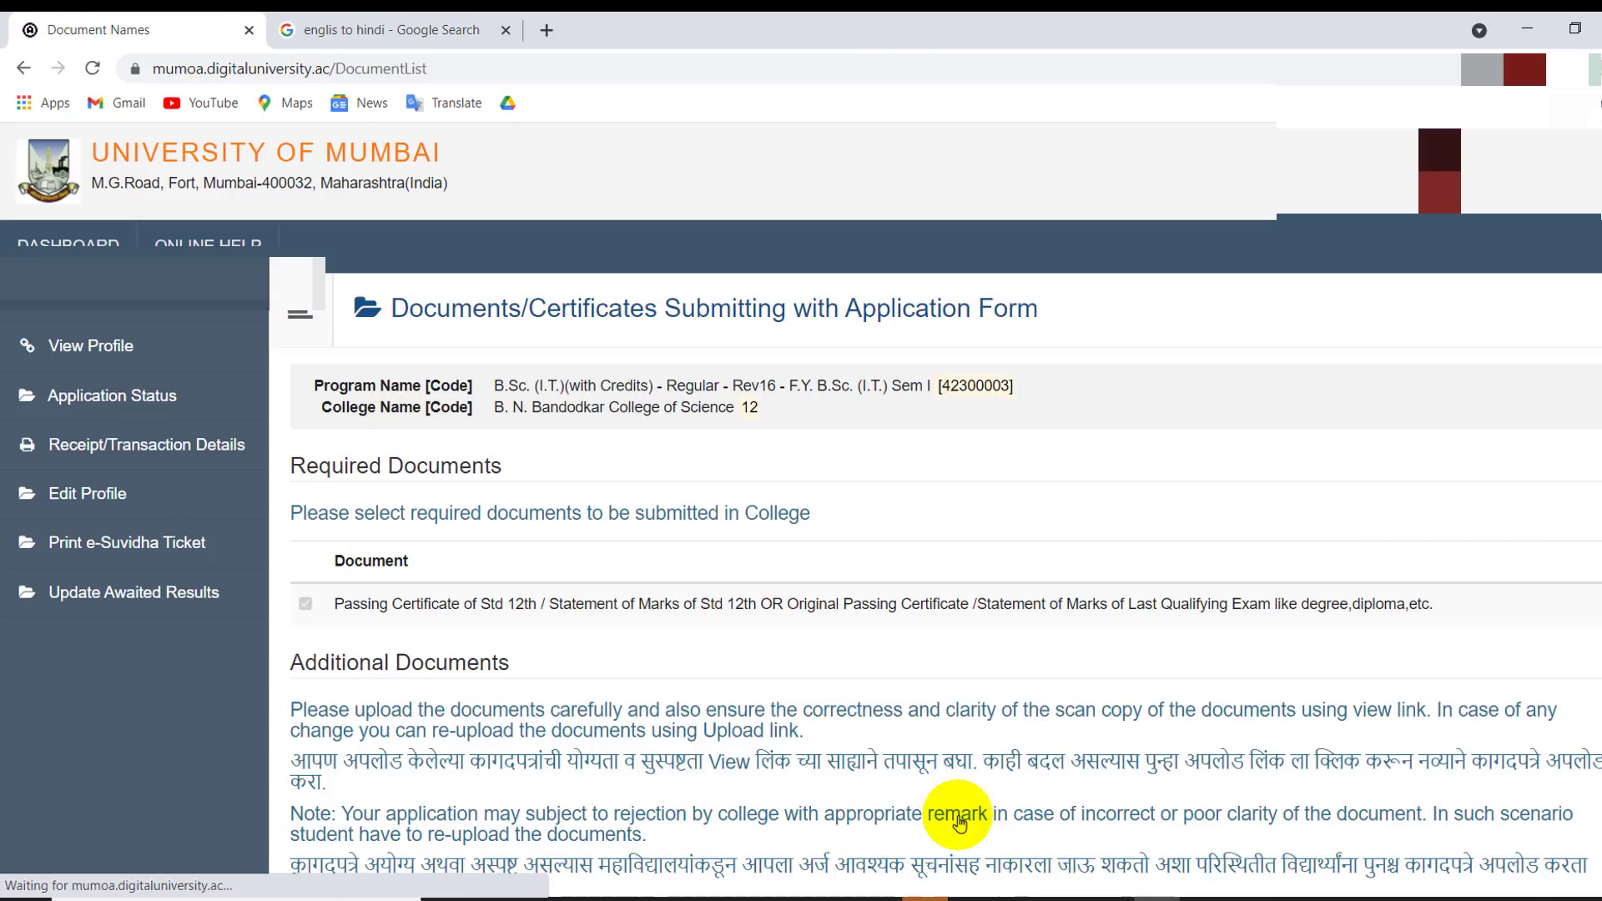
{"action": "scroll", "coordinate": [584, 751], "scroll_direction": "down", "scroll_amount": 10}
{"action": "scroll", "coordinate": [487, 587], "scroll_direction": "up", "scroll_amount": 4}
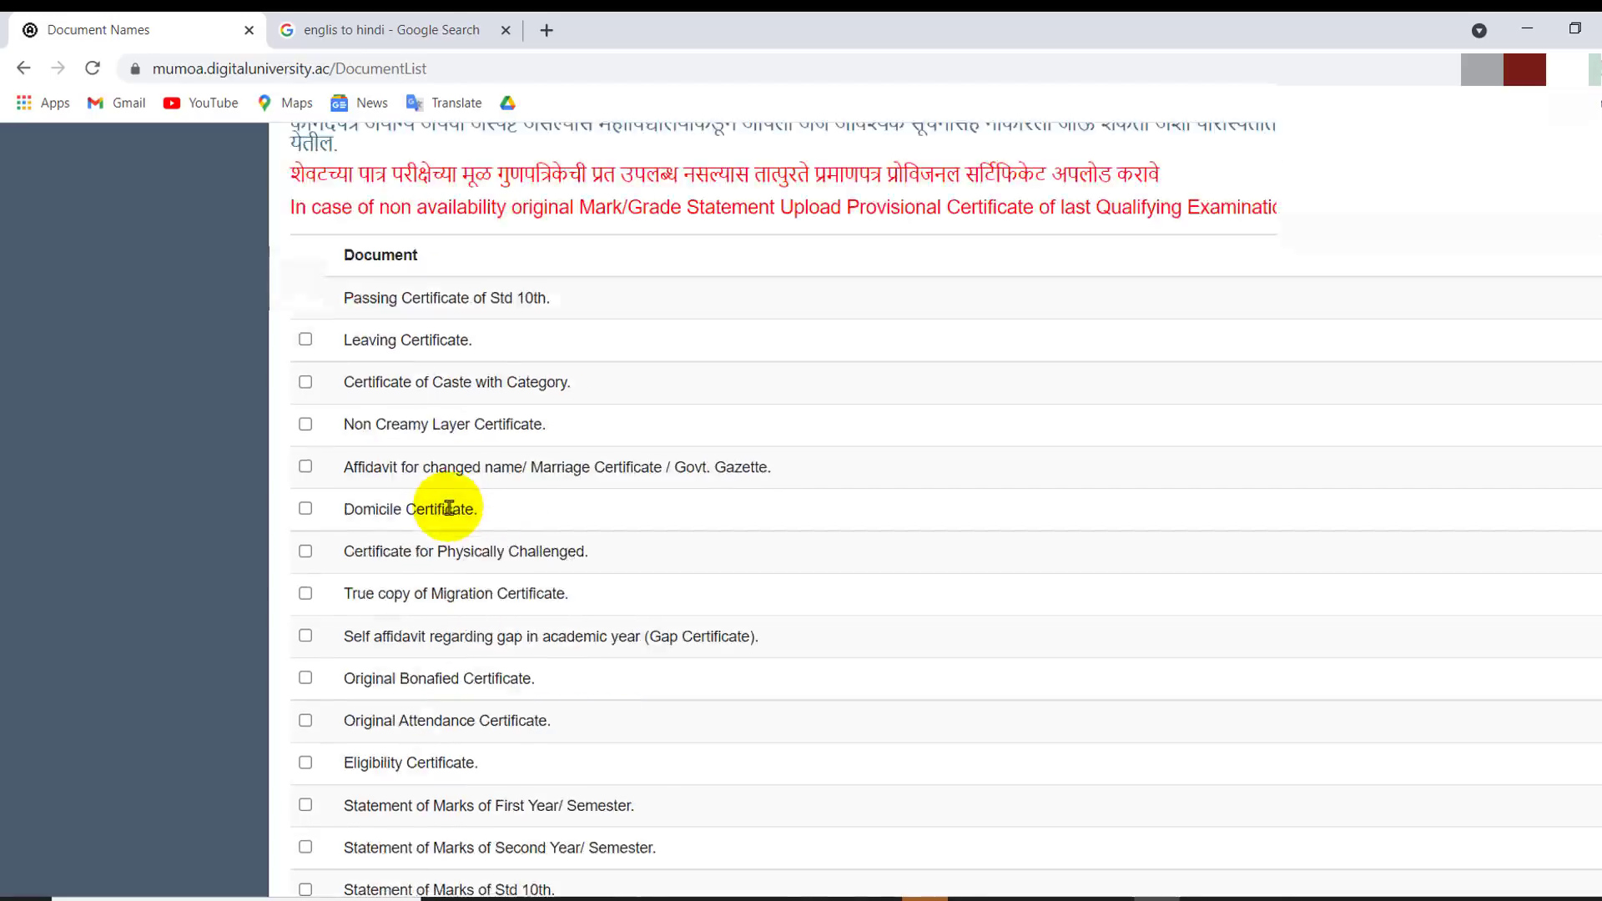
{"action": "left_click", "coordinate": [306, 400]}
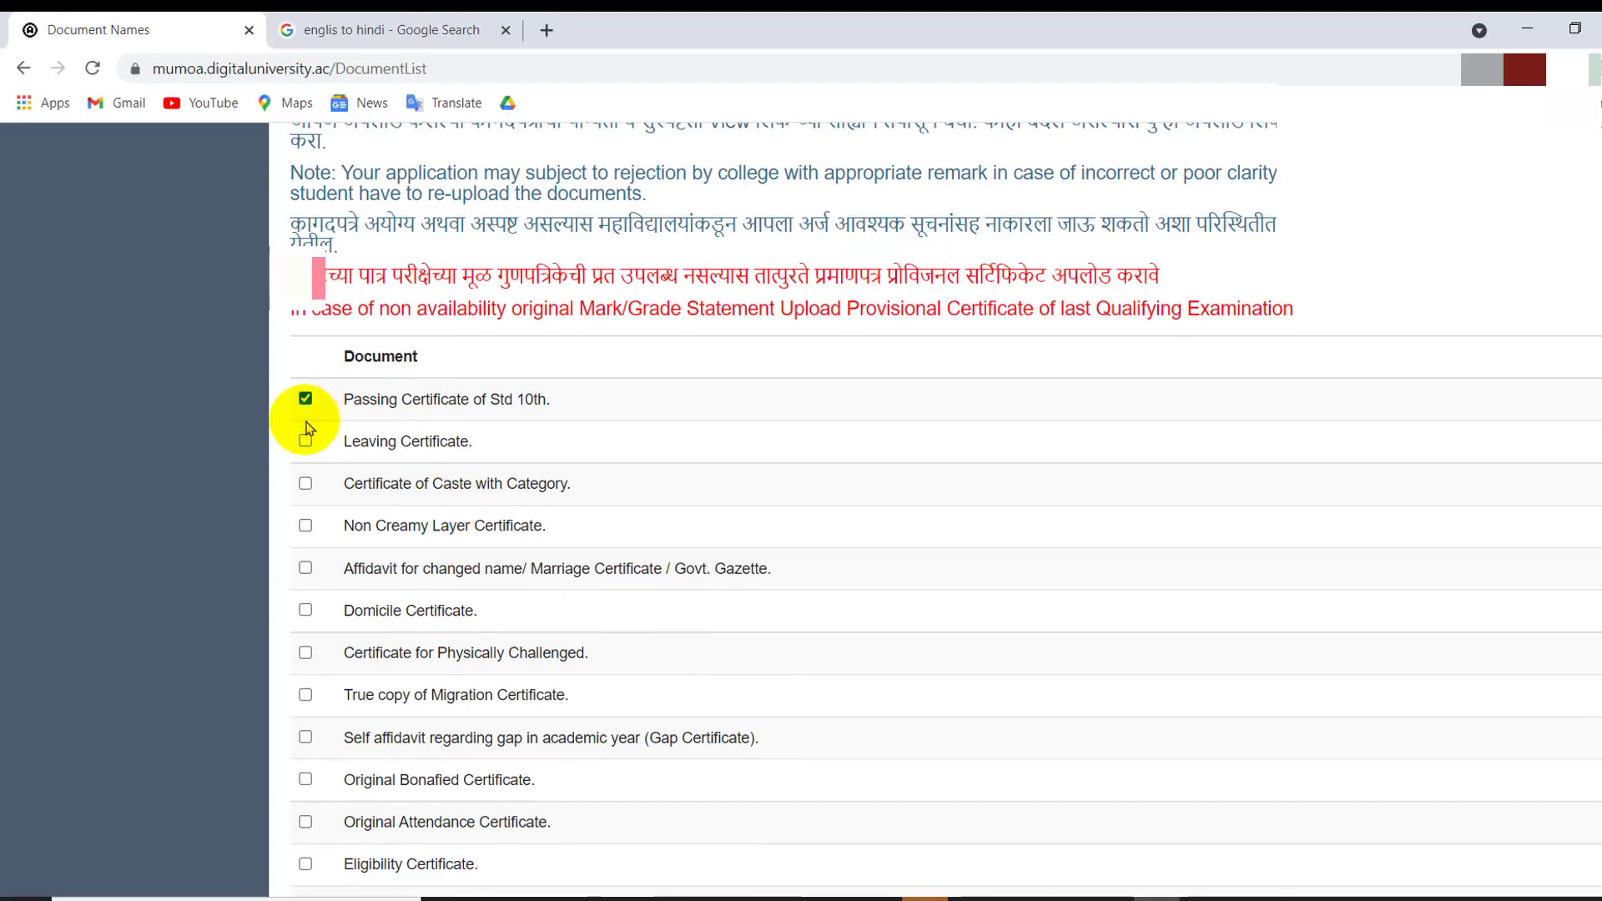
{"action": "left_click", "coordinate": [305, 441]}
{"action": "scroll", "coordinate": [450, 505], "scroll_direction": "down", "scroll_amount": 15}
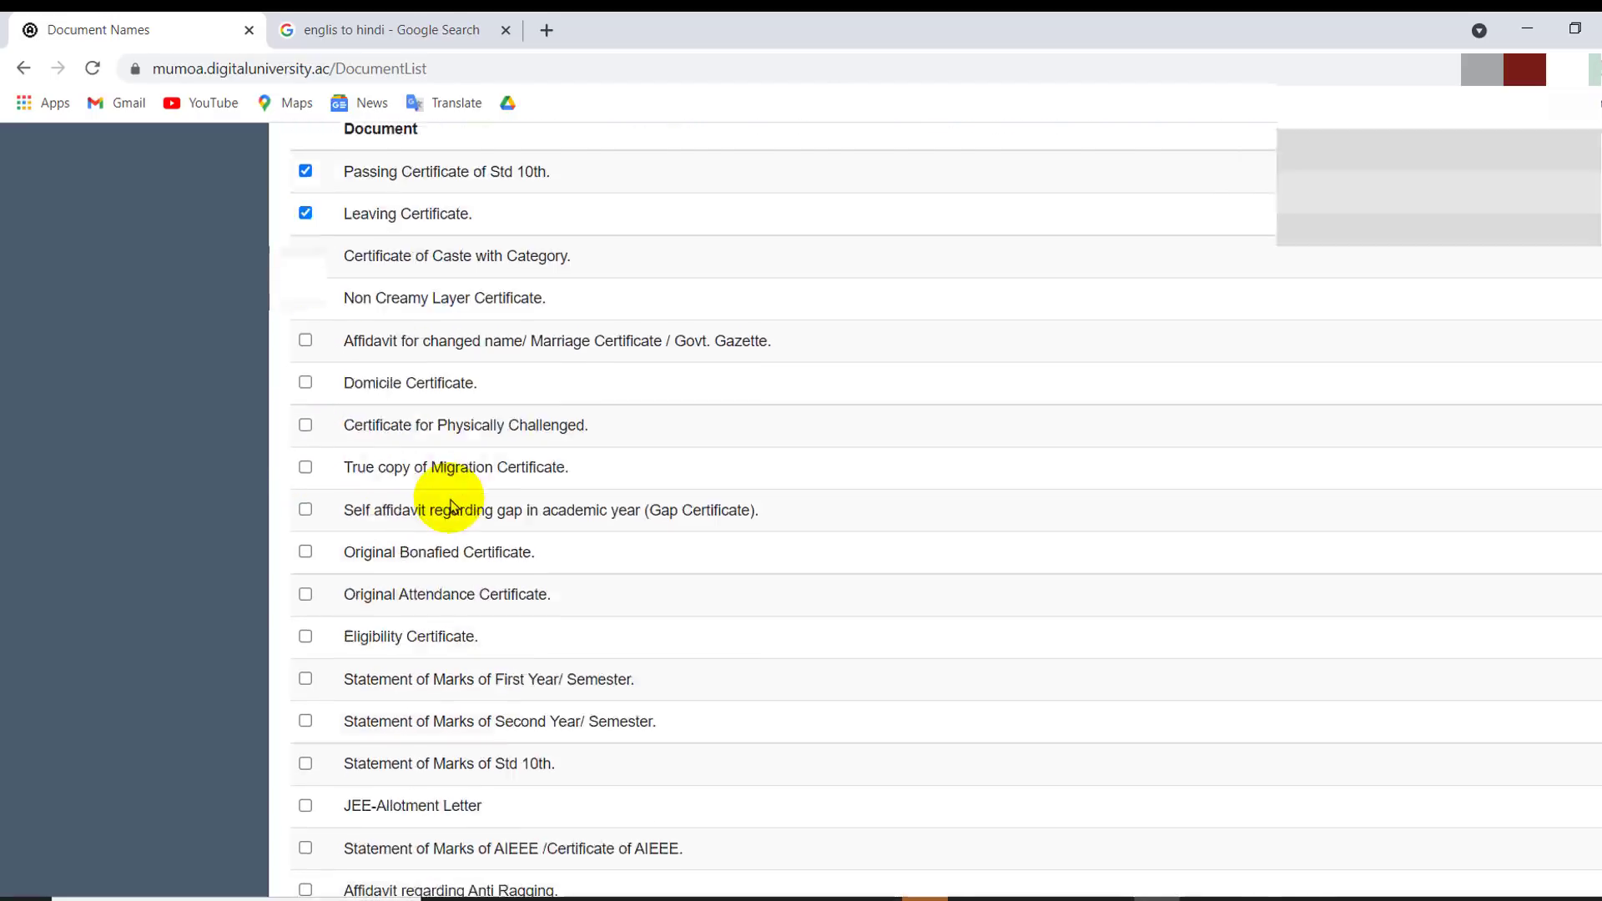
{"action": "scroll", "coordinate": [1001, 670], "scroll_direction": "down", "scroll_amount": 4}
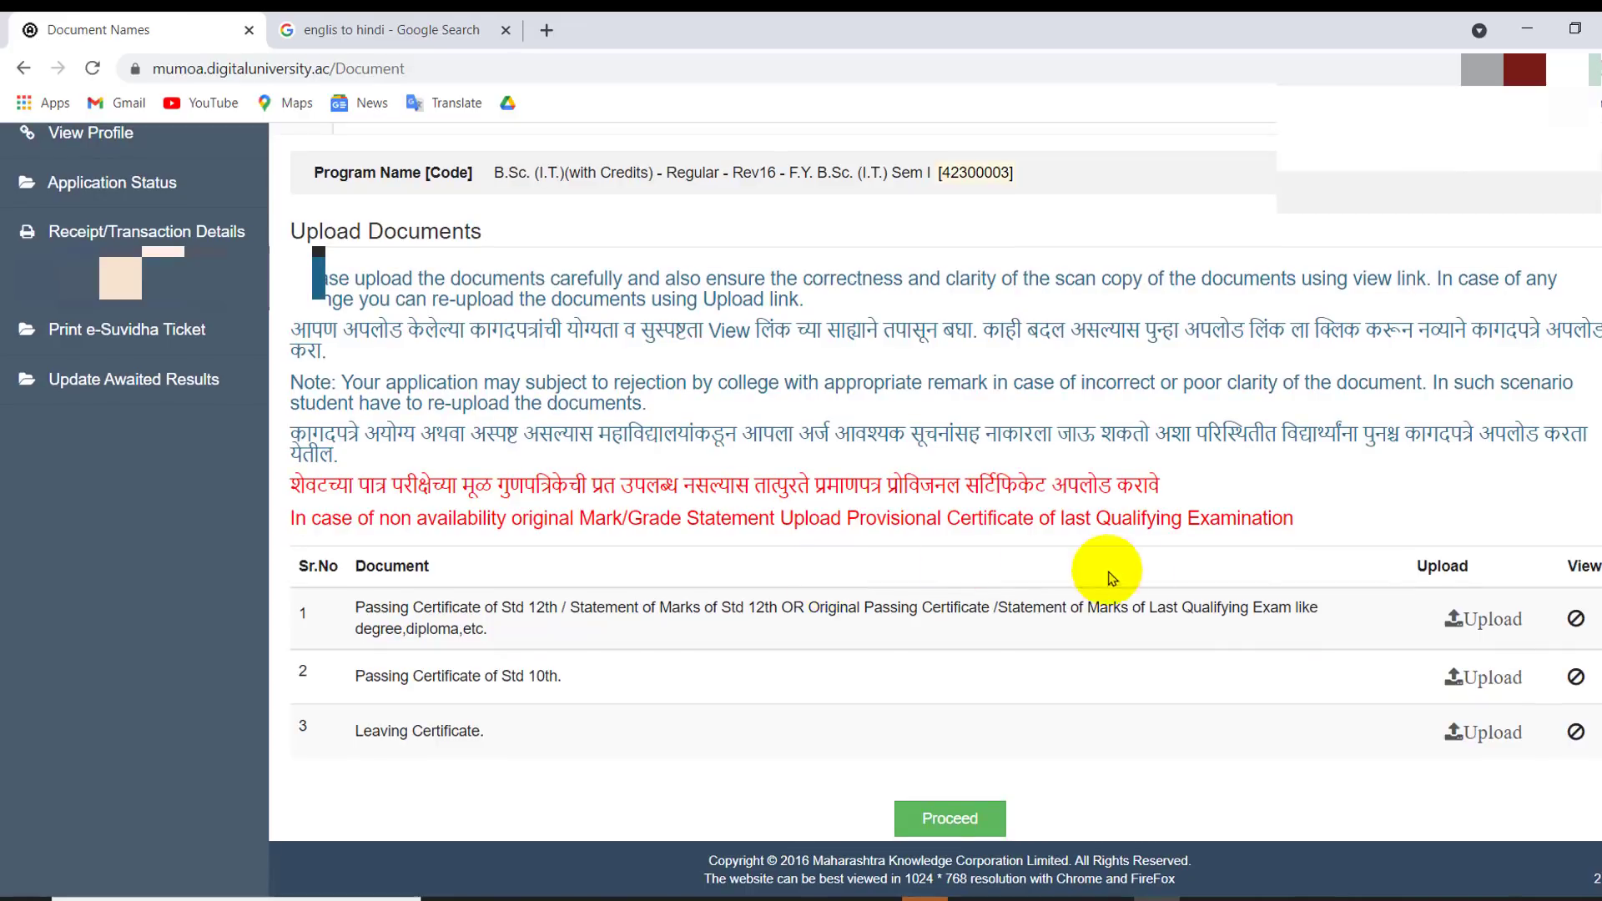
Upload photo_2021-08-09_12-23-13 as the Std 12th certificate scan.
{"action": "left_click", "coordinate": [1465, 618]}
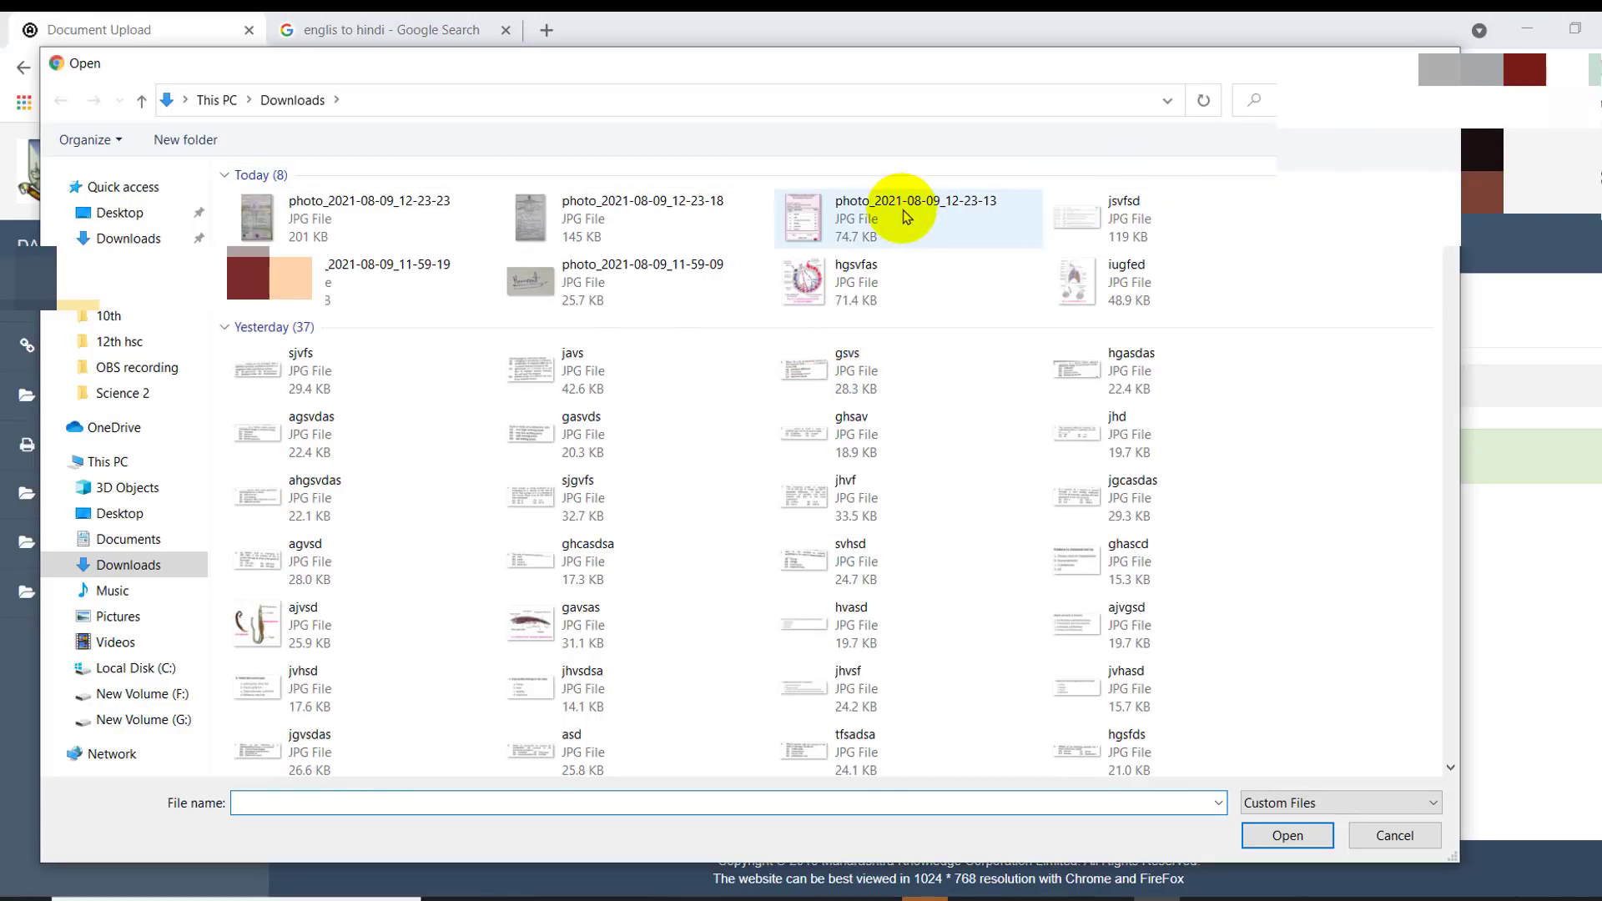
{"action": "left_click", "coordinate": [904, 215]}
{"action": "left_click", "coordinate": [1274, 834]}
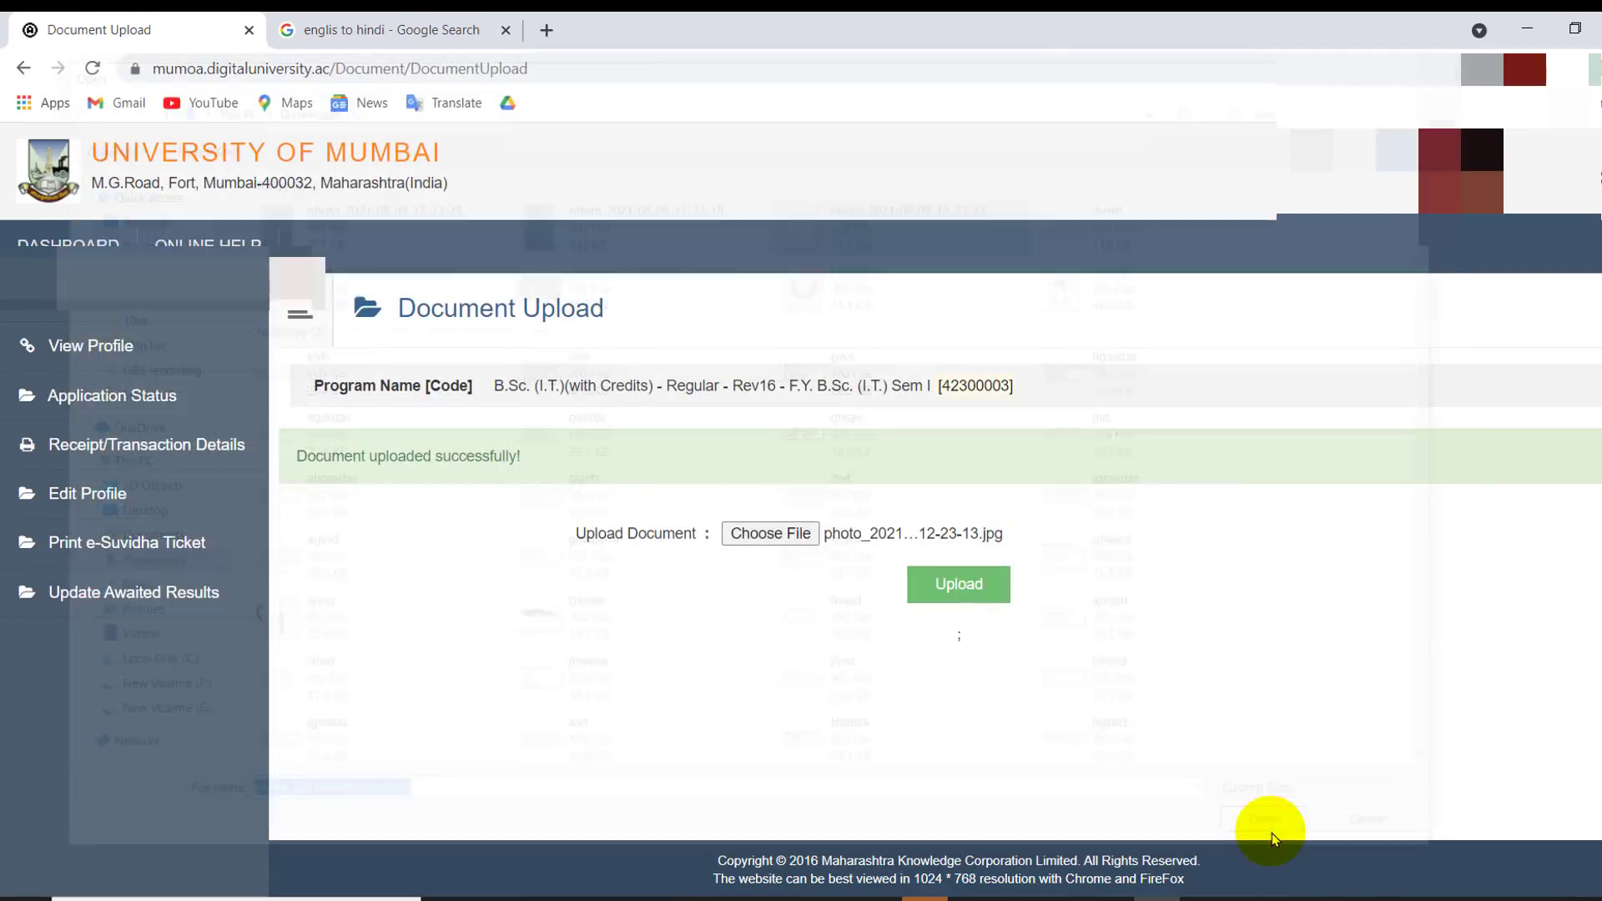
{"action": "left_click", "coordinate": [959, 584]}
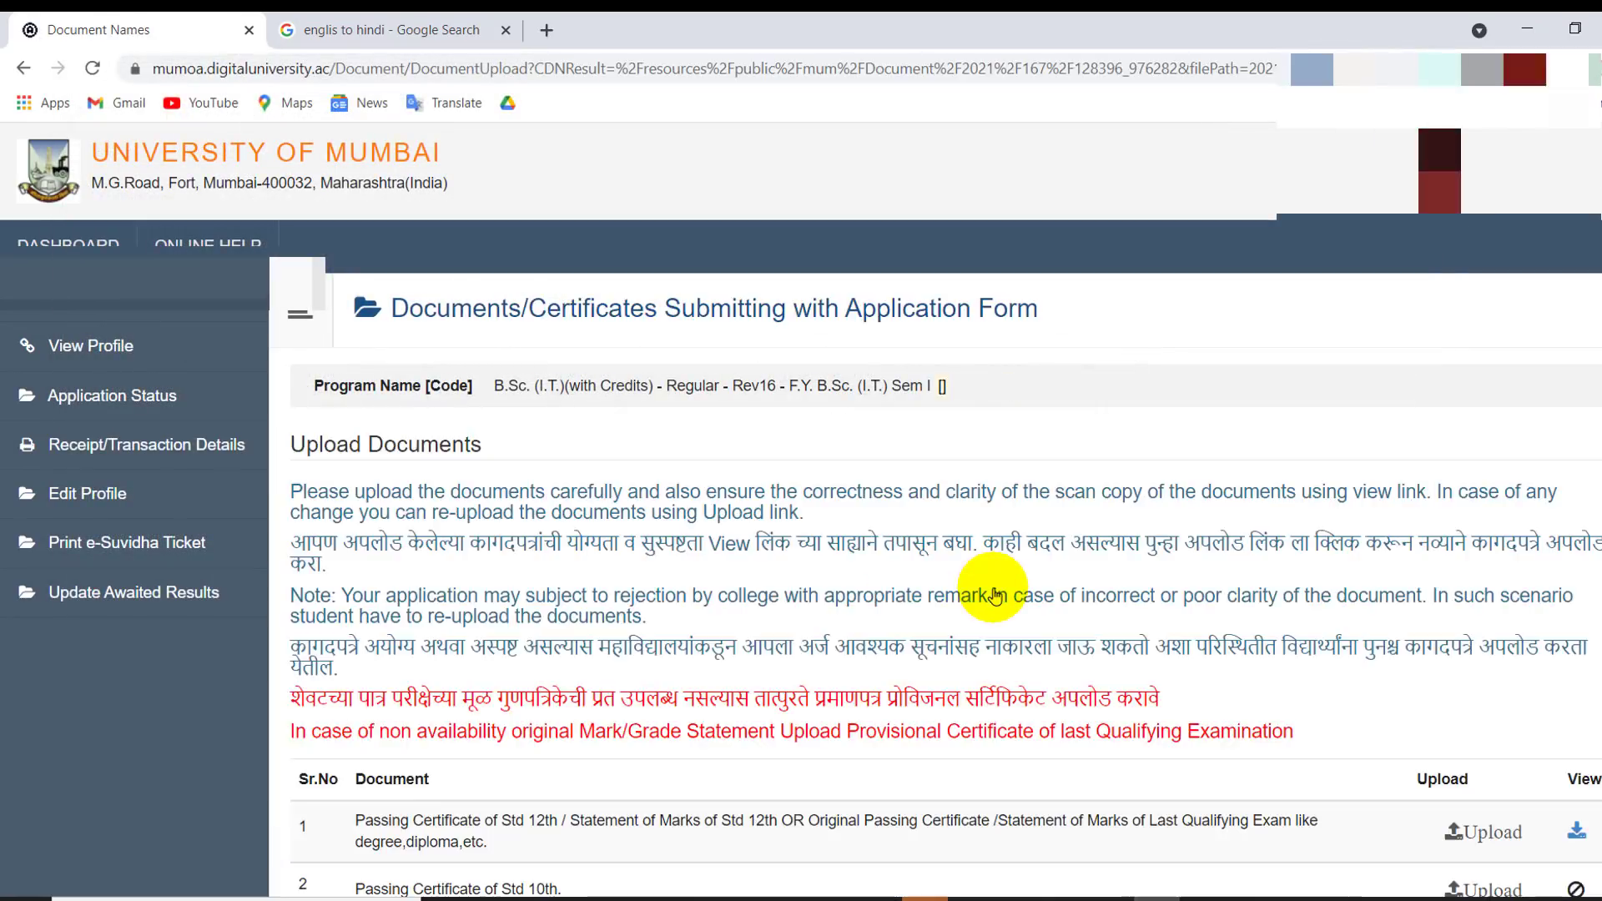
{"action": "scroll", "coordinate": [1466, 815], "scroll_direction": "down", "scroll_amount": 3}
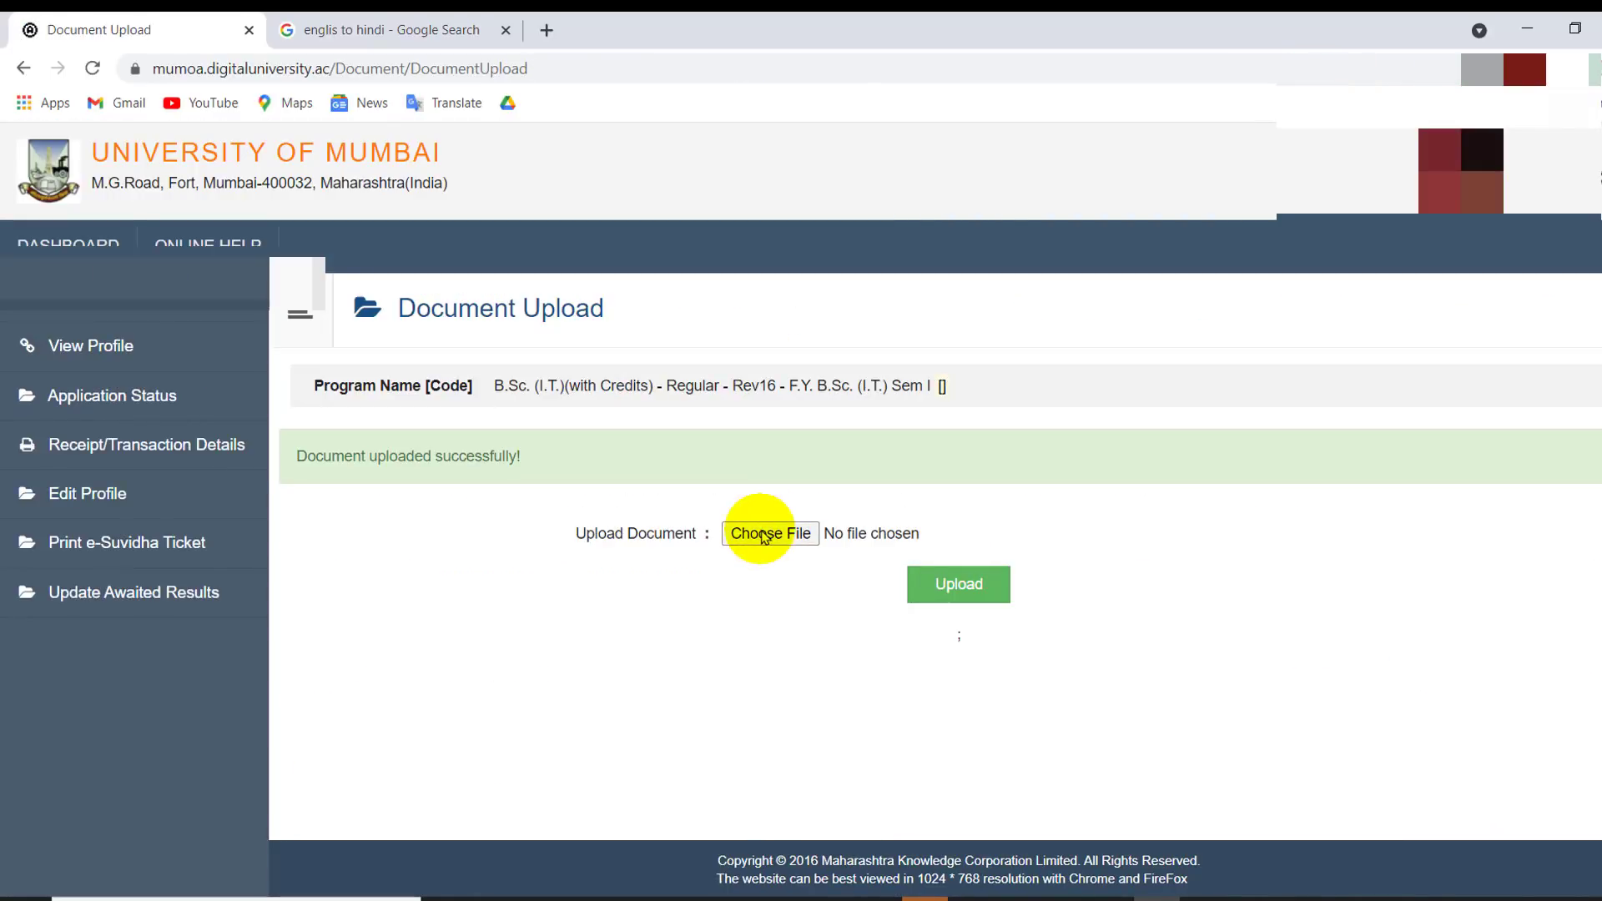
Attach photo_2021-08-09_12-23-23 as the Std 10th certificate scan.
{"action": "left_click", "coordinate": [767, 536]}
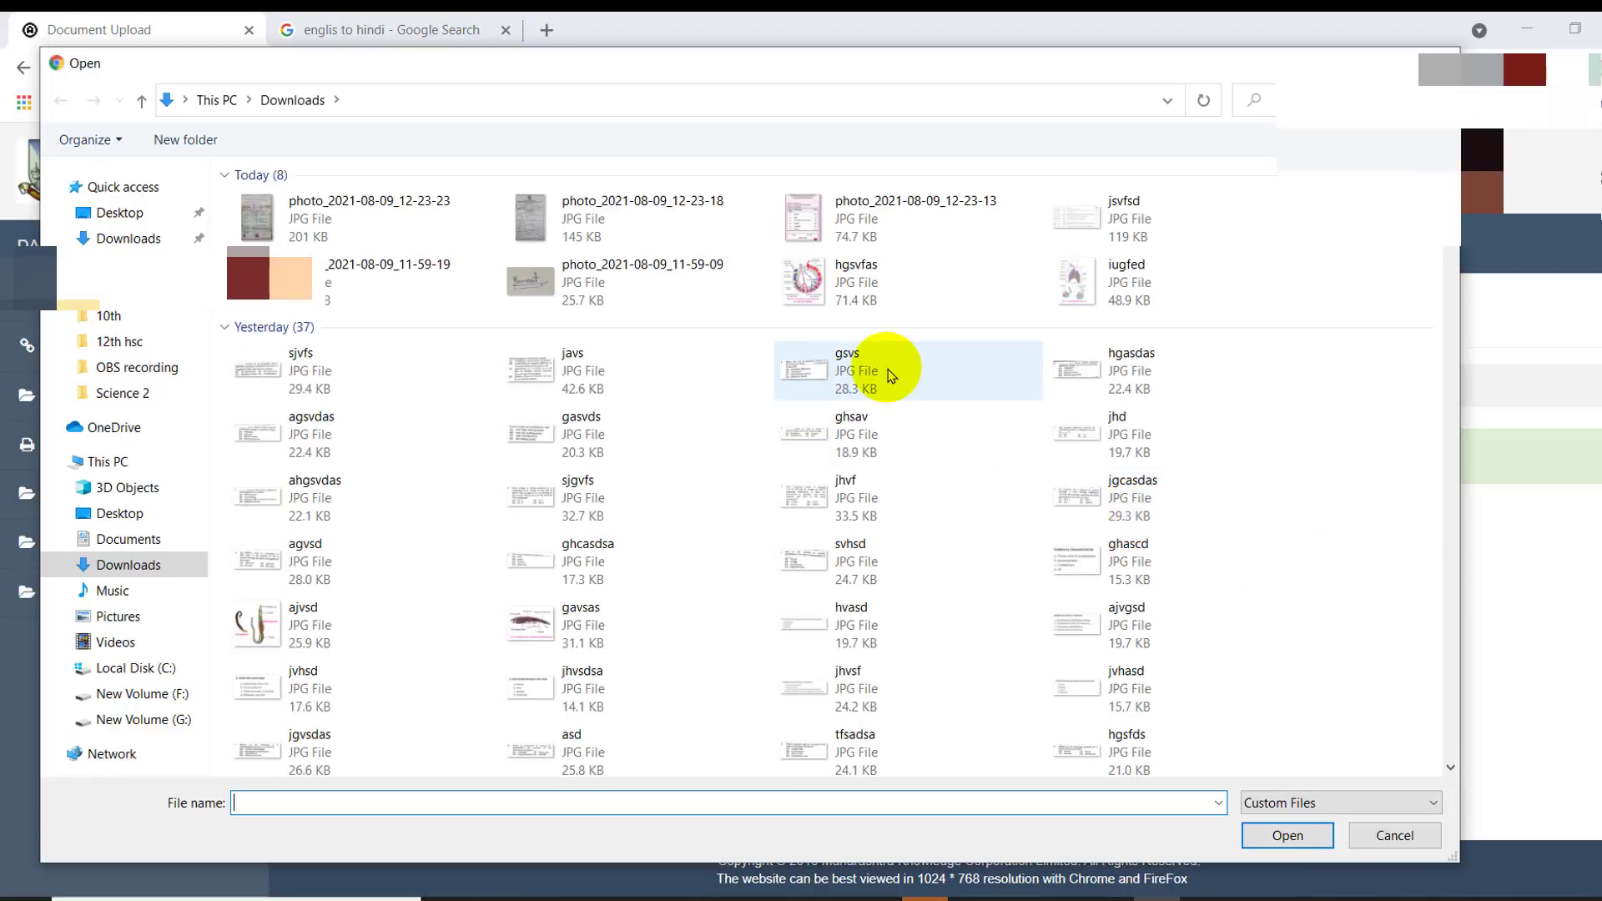
{"action": "left_click", "coordinate": [382, 214]}
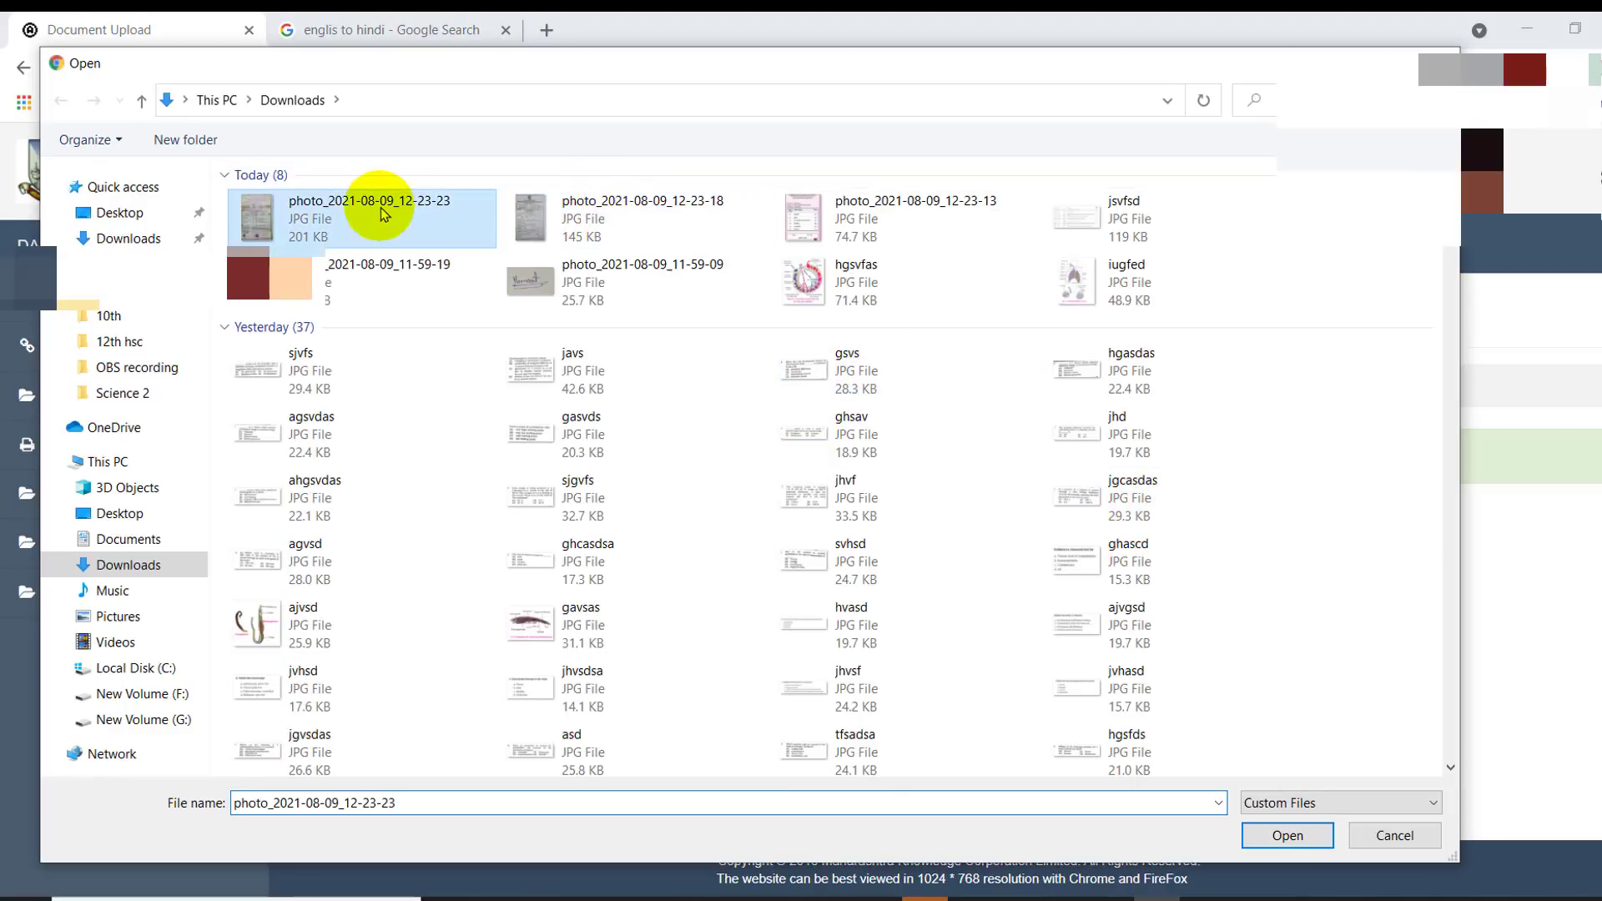
{"action": "left_click", "coordinate": [1280, 836]}
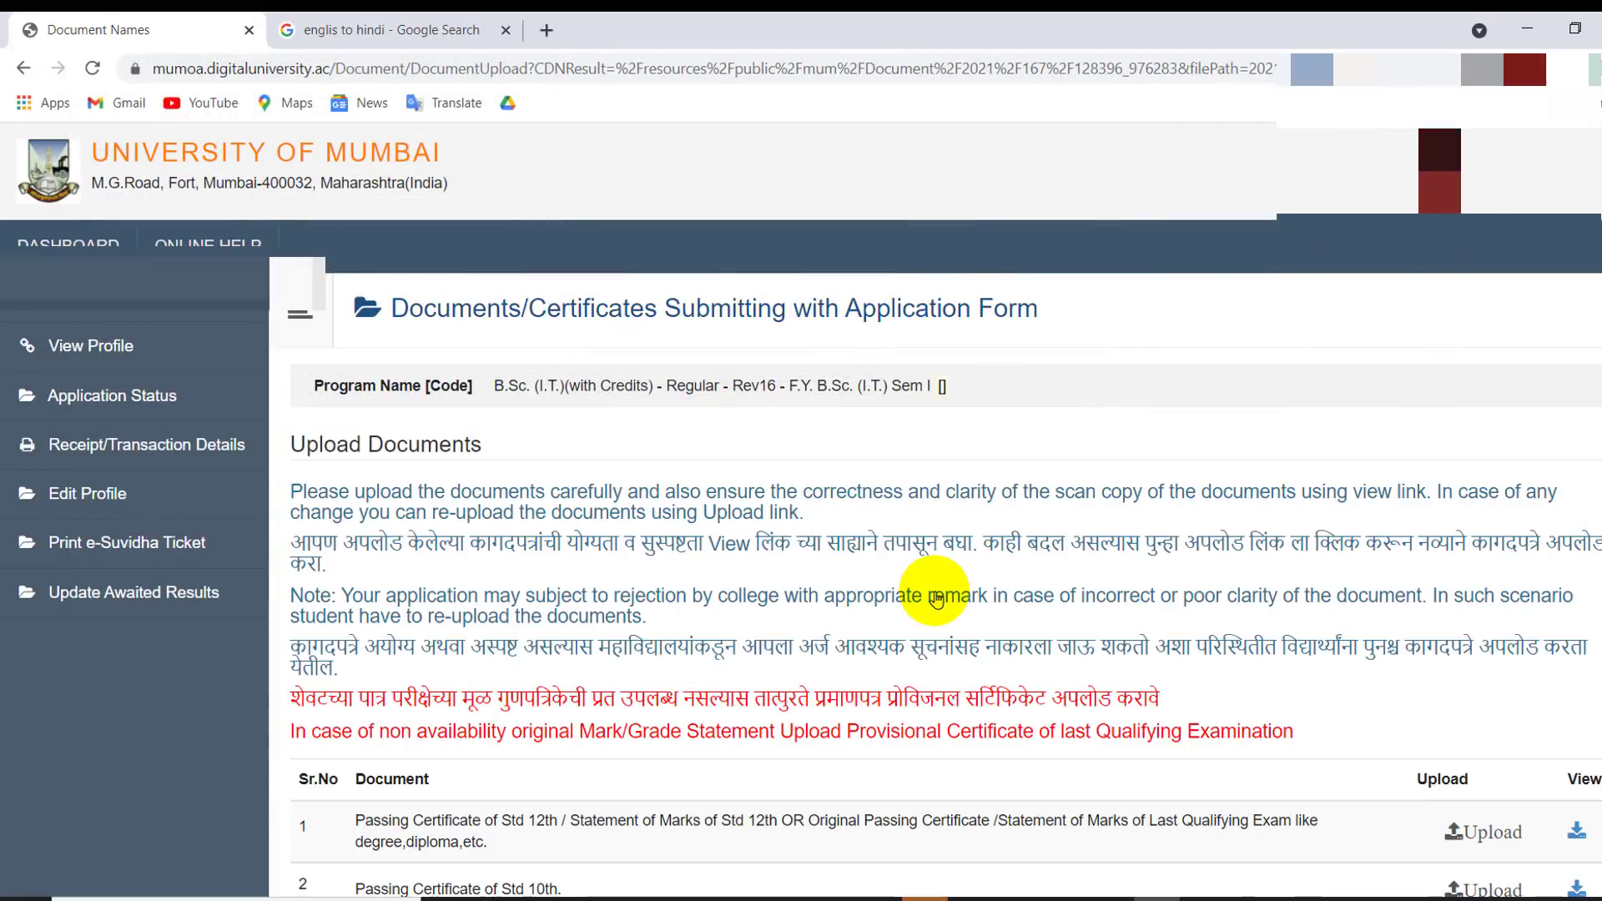
{"action": "scroll", "coordinate": [1247, 630], "scroll_direction": "down", "scroll_amount": 3}
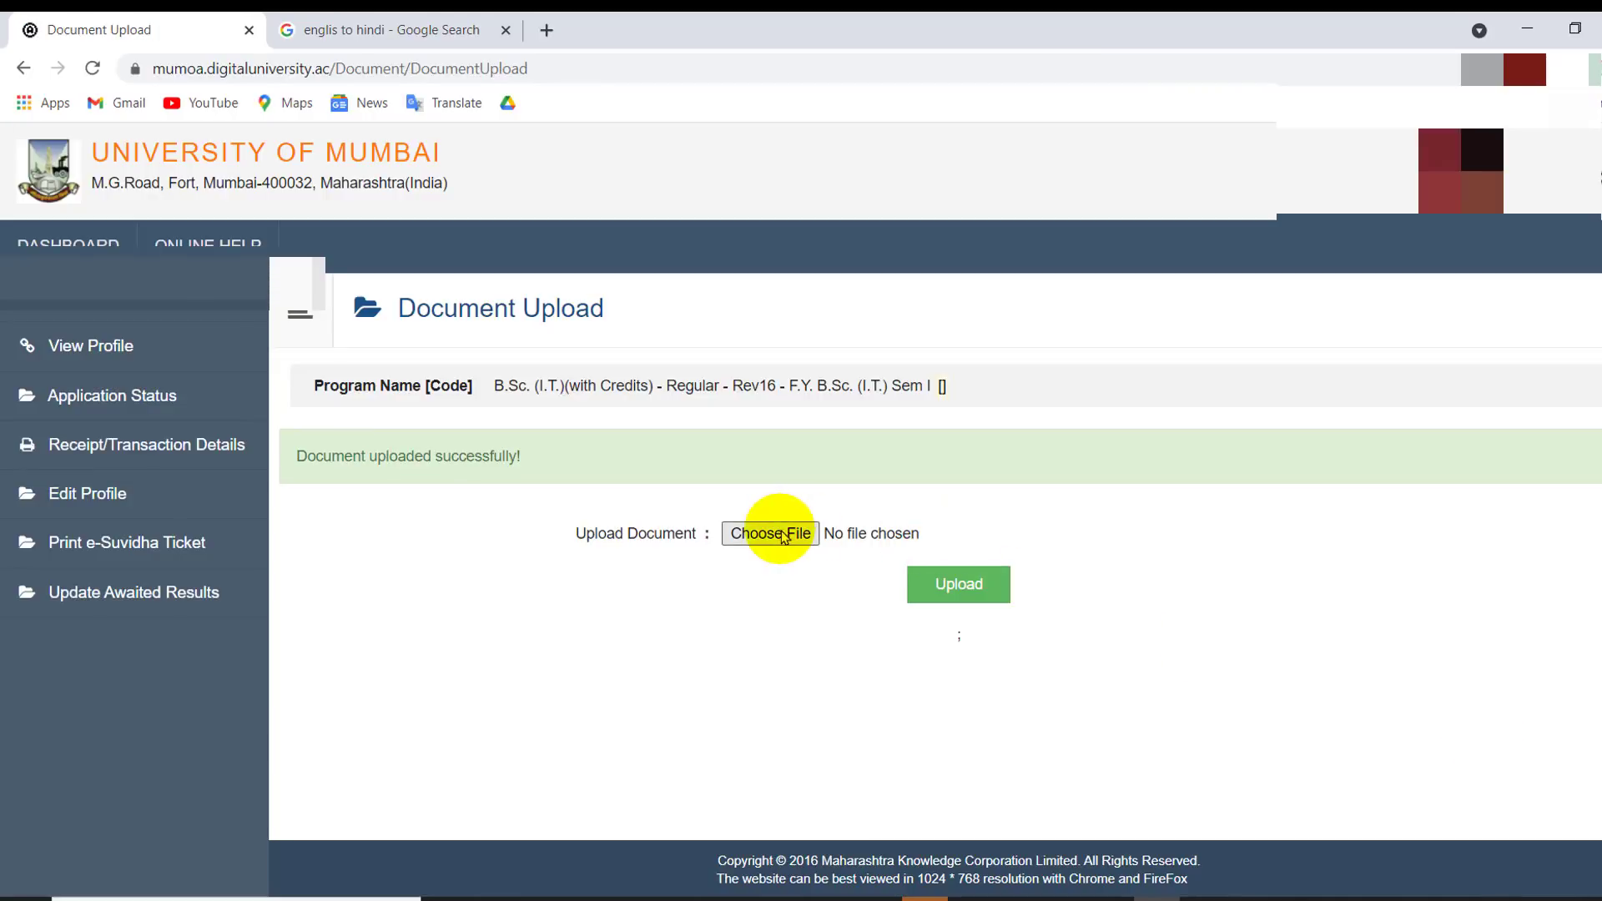
Attach photo_2021-08-09_12-23-18 as the Leaving Certificate scan.
{"action": "left_click", "coordinate": [774, 534]}
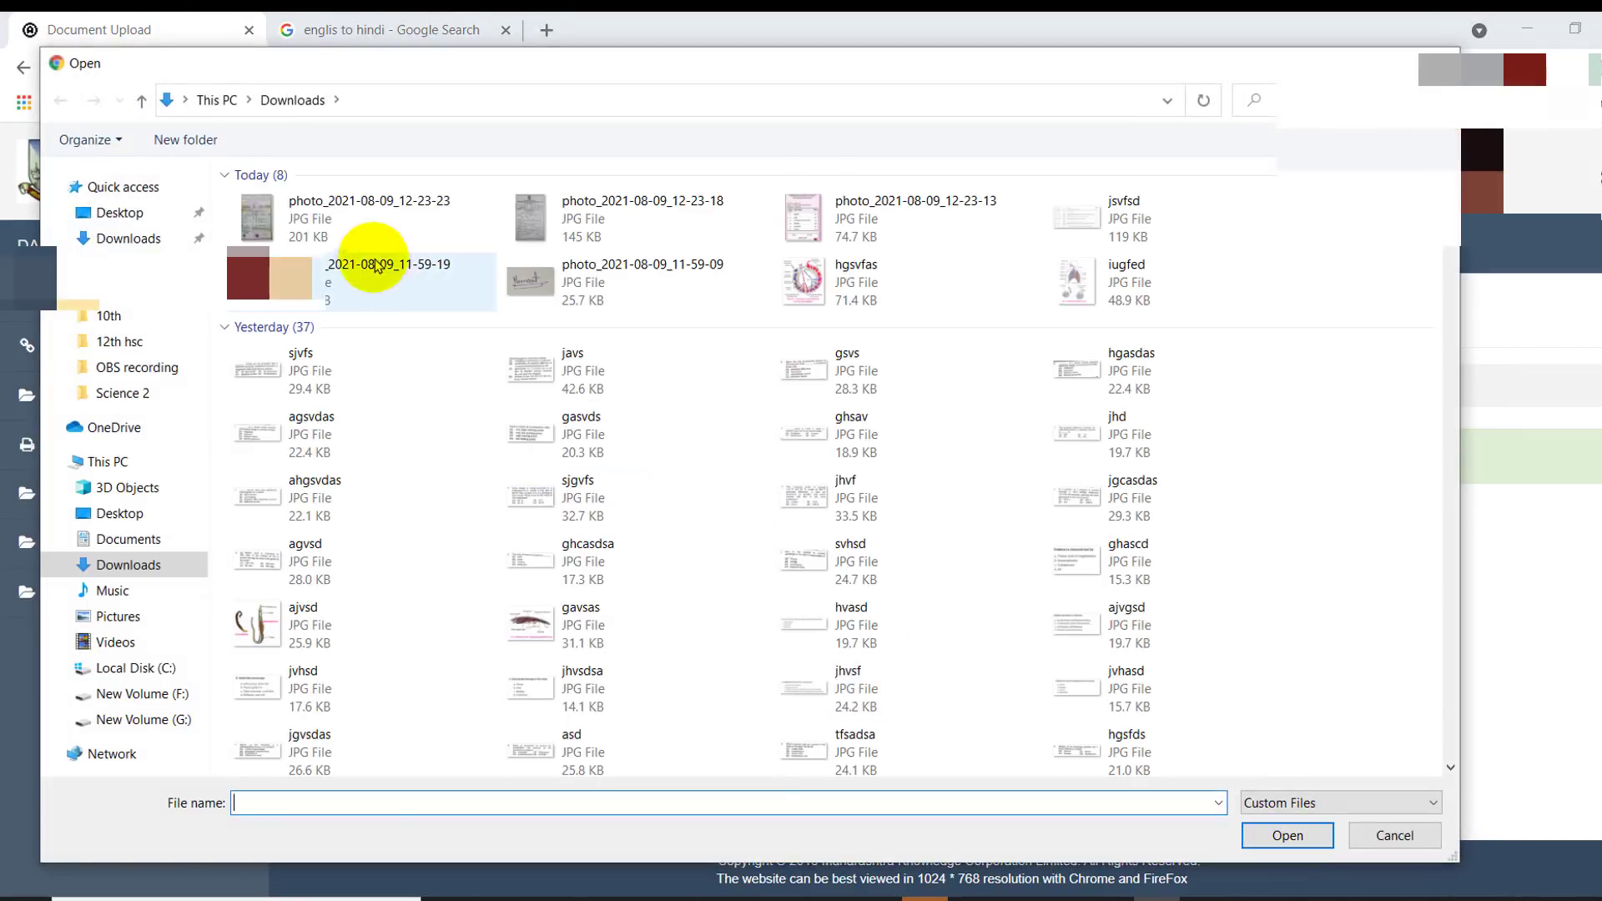
{"action": "left_click", "coordinate": [590, 219]}
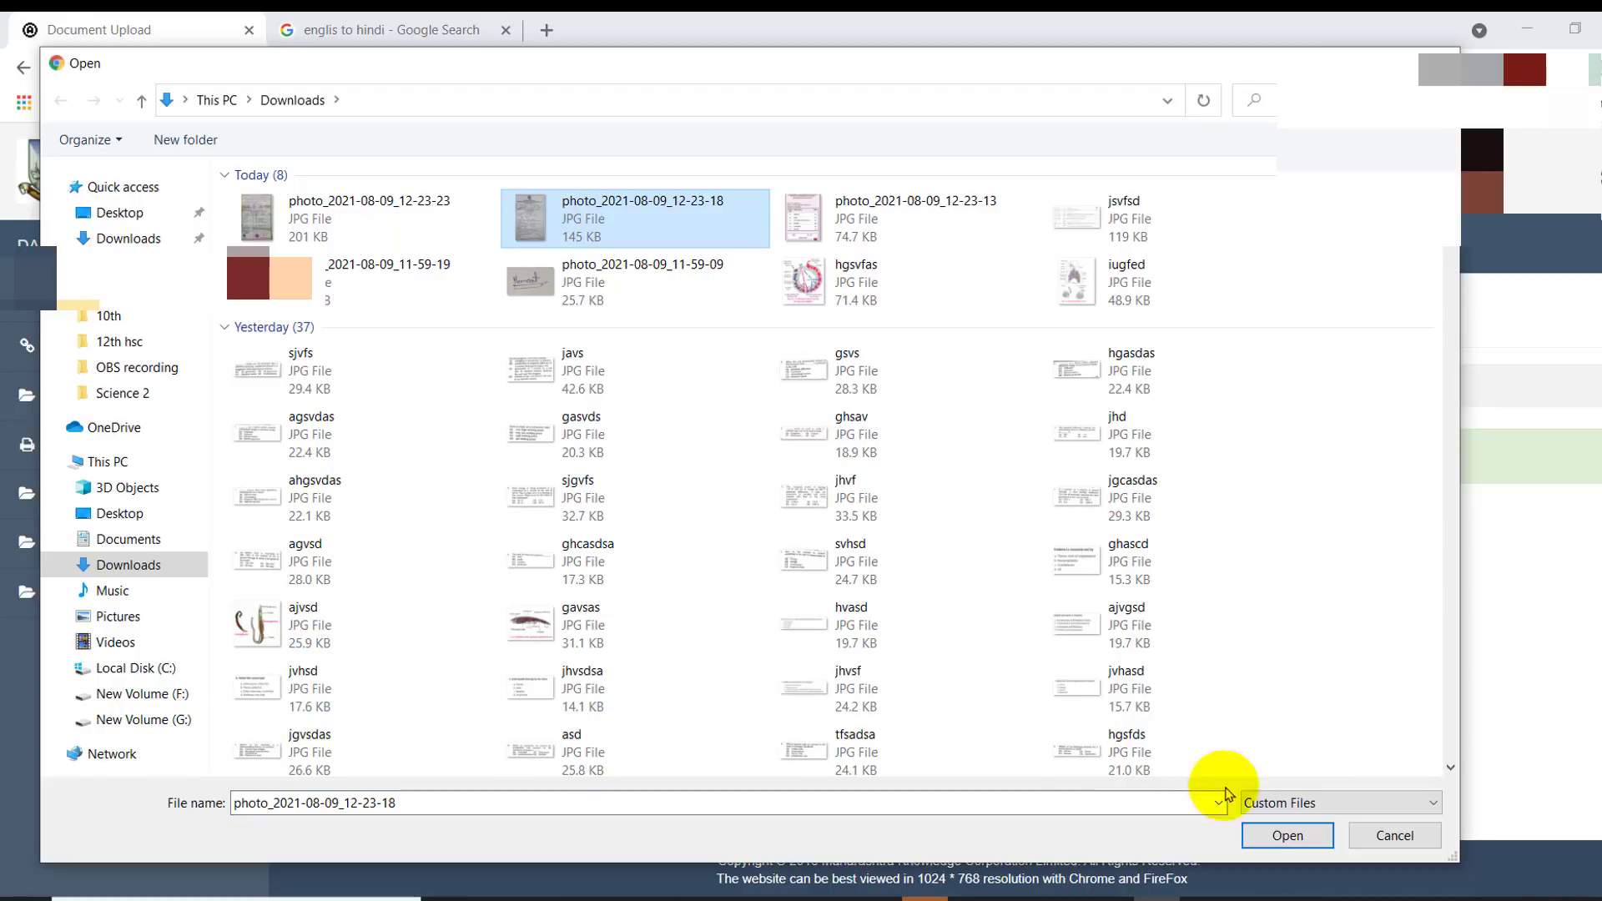
{"action": "left_click", "coordinate": [1261, 837]}
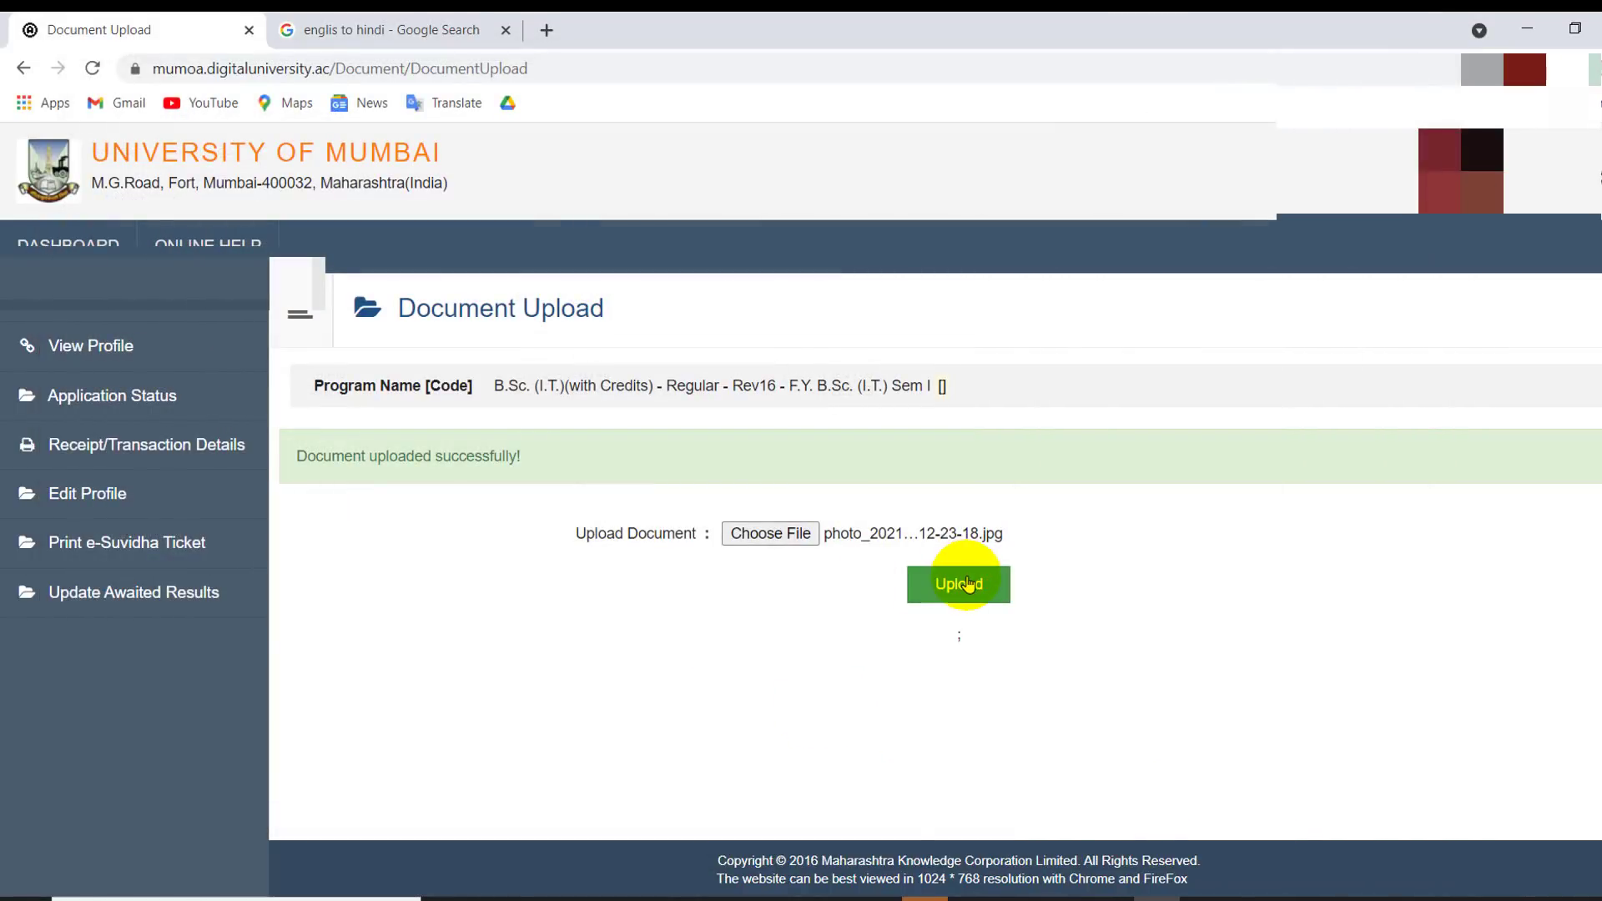
{"action": "scroll", "coordinate": [594, 584], "scroll_direction": "down", "scroll_amount": 3}
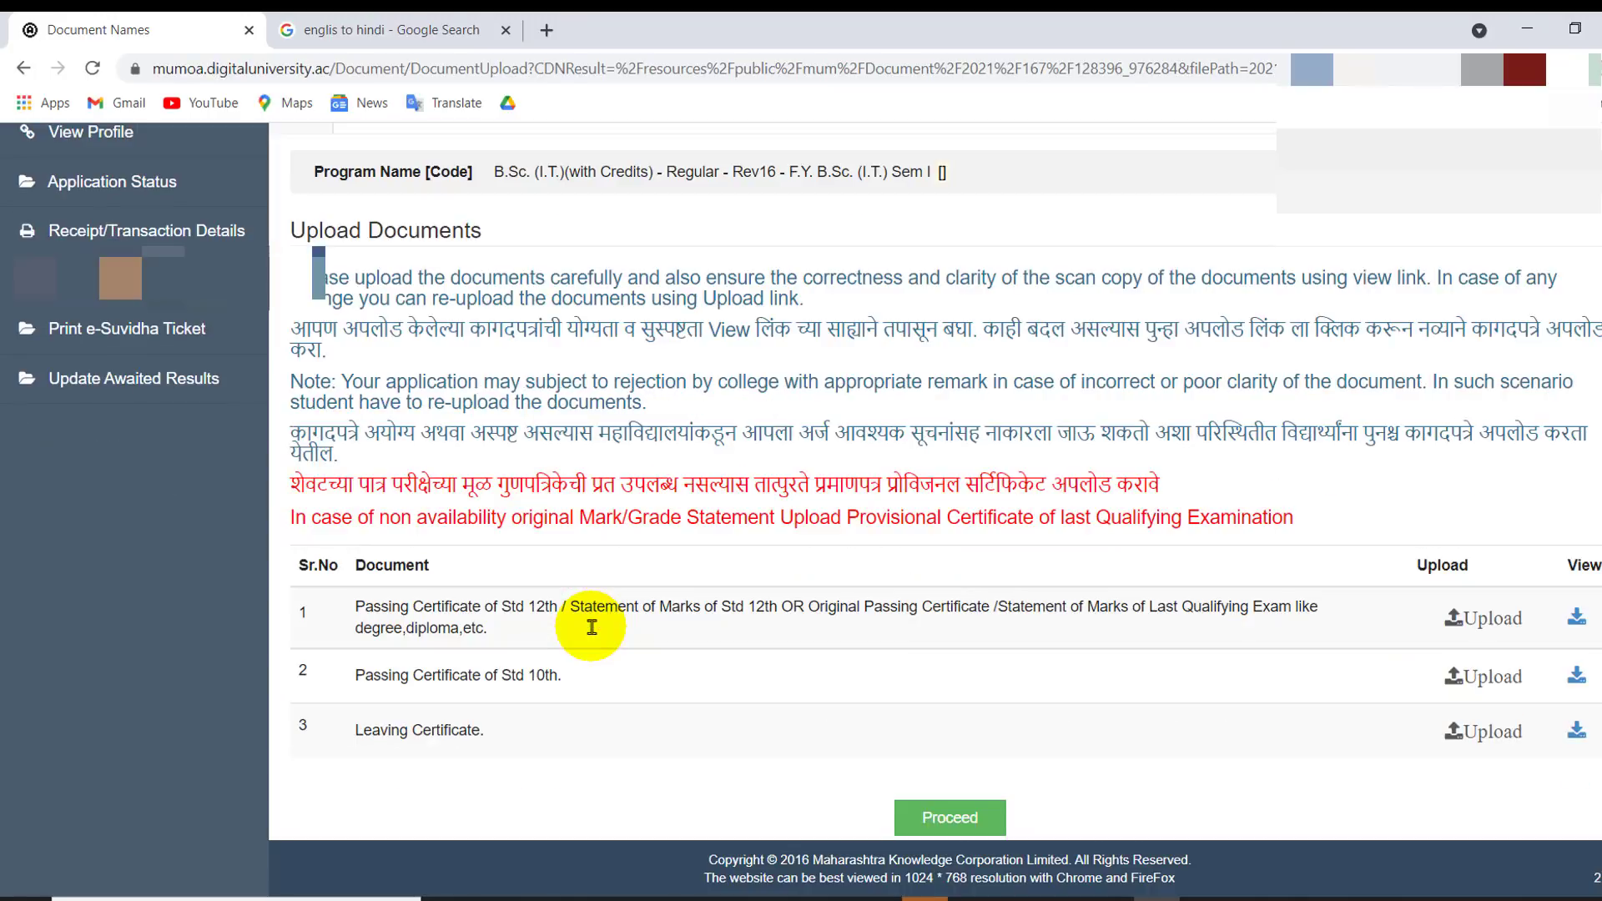
{"action": "left_click_drag", "start_coordinate": [509, 179], "coordinate": [815, 177]}
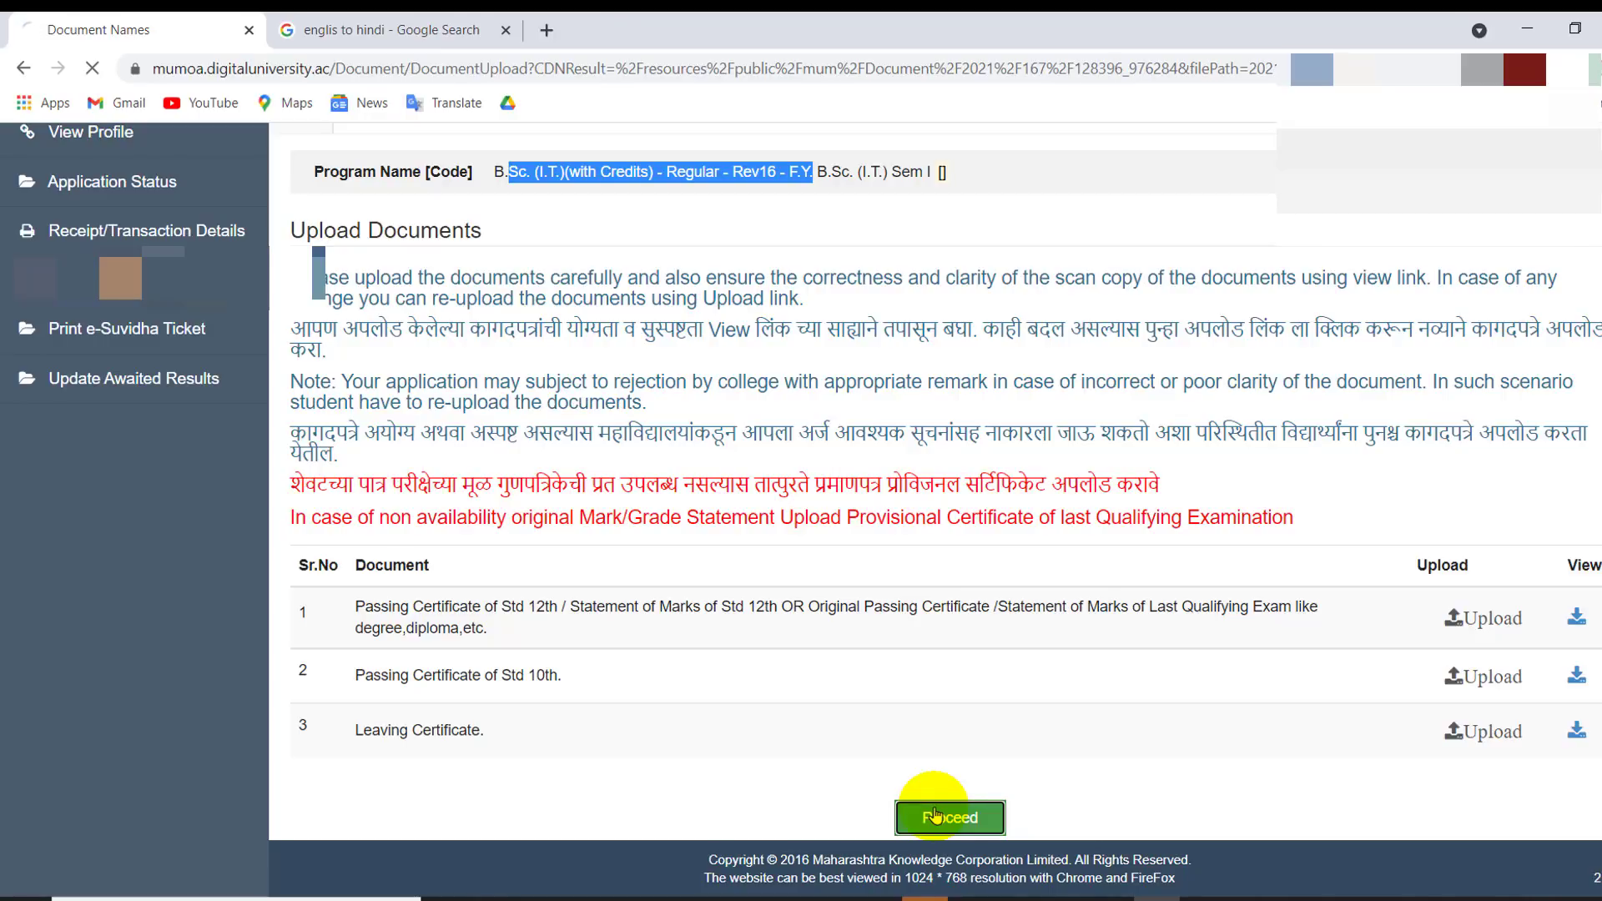
Select the new form number in the banner and check all four applications show Completed.
{"action": "scroll", "coordinate": [935, 814], "scroll_direction": "down", "scroll_amount": 4}
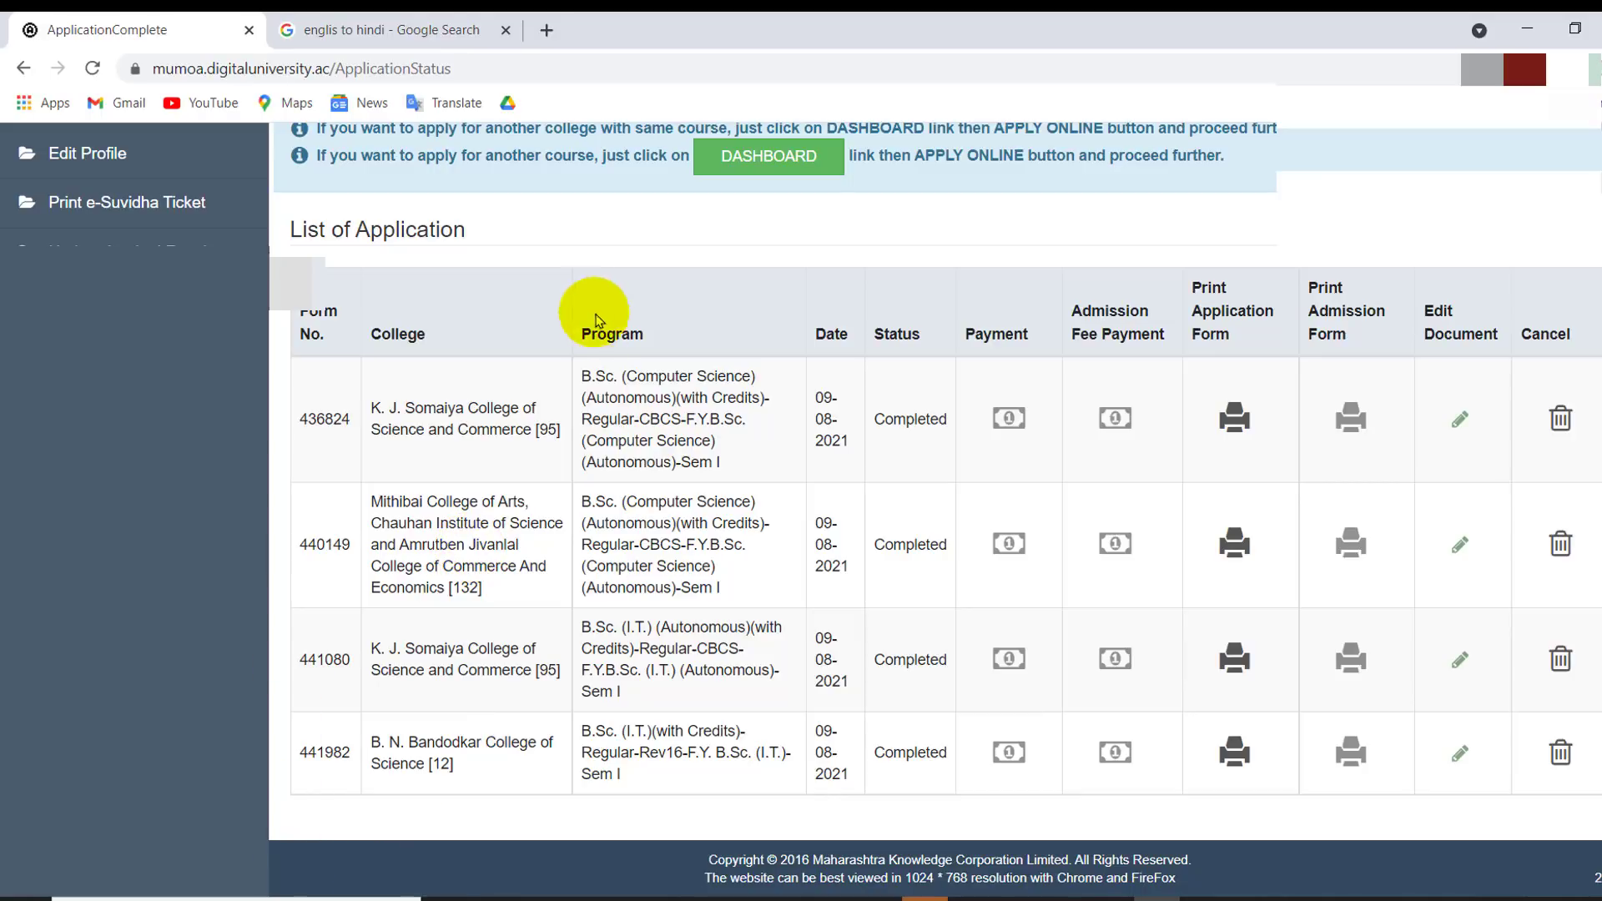
{"action": "left_click_drag", "start_coordinate": [582, 727], "coordinate": [625, 734]}
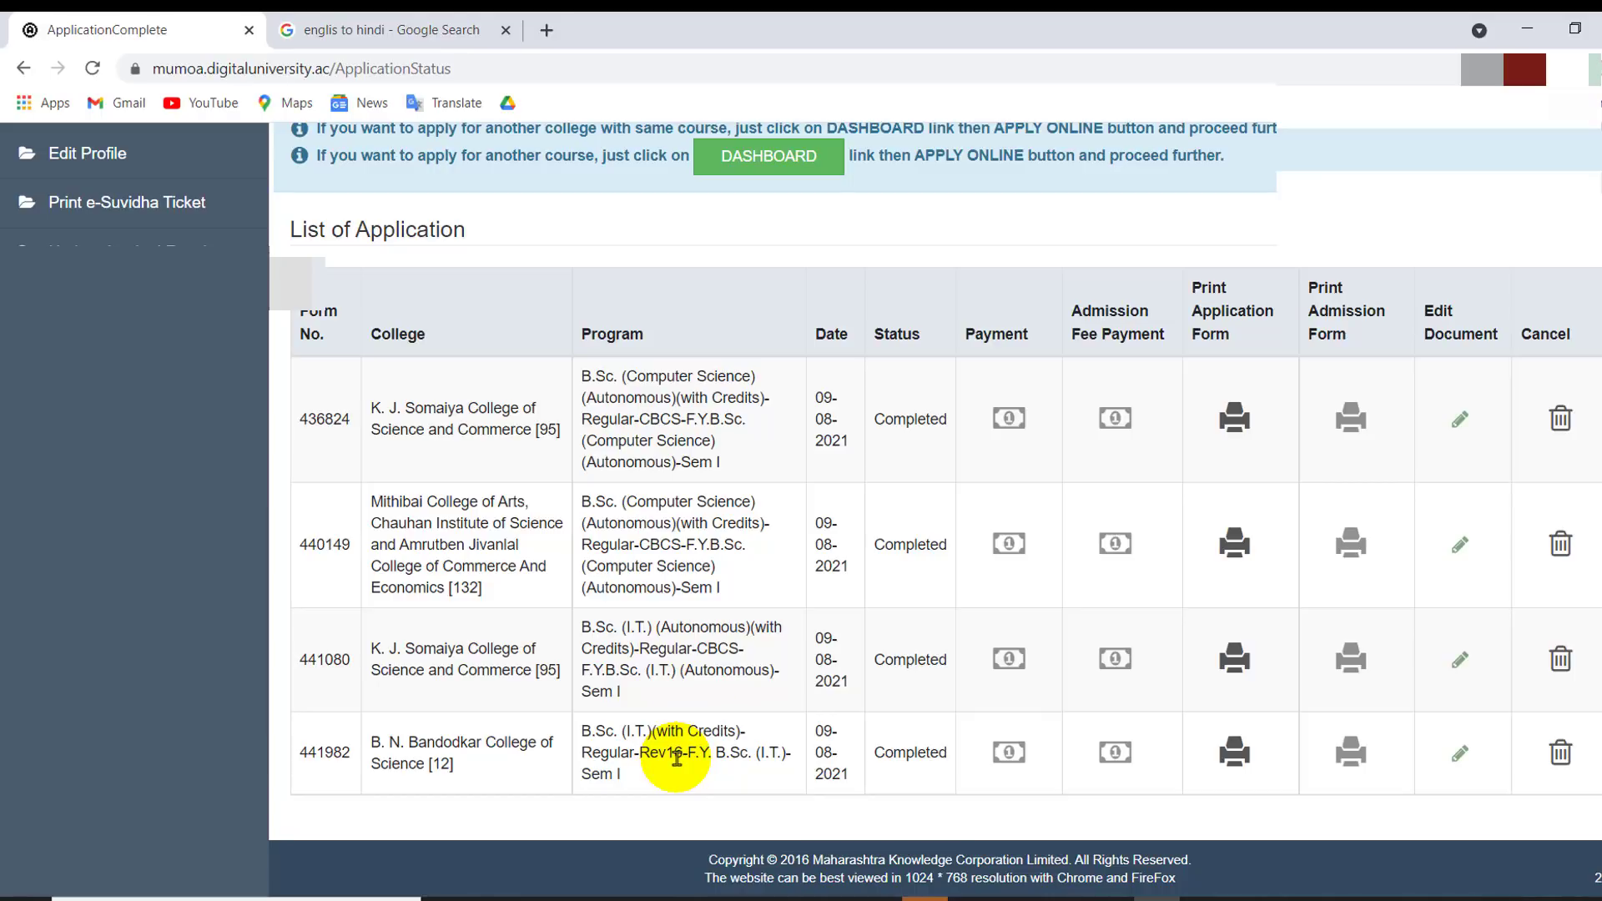
{"action": "scroll", "coordinate": [637, 422], "scroll_direction": "up", "scroll_amount": 3}
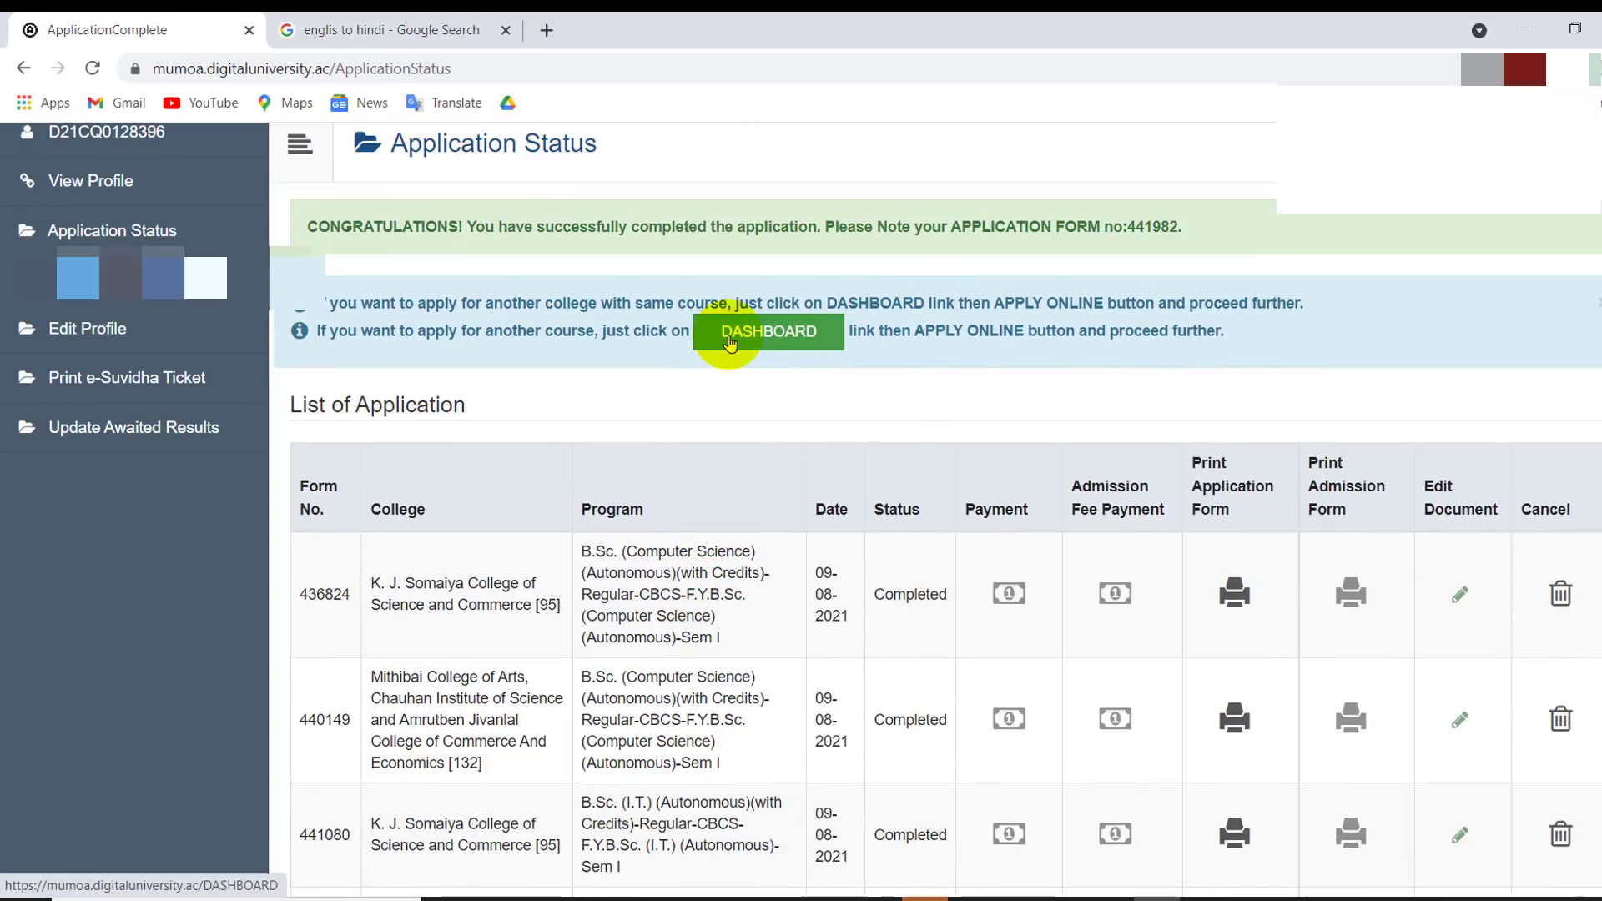
{"action": "scroll", "coordinate": [733, 439], "scroll_direction": "up", "scroll_amount": 2}
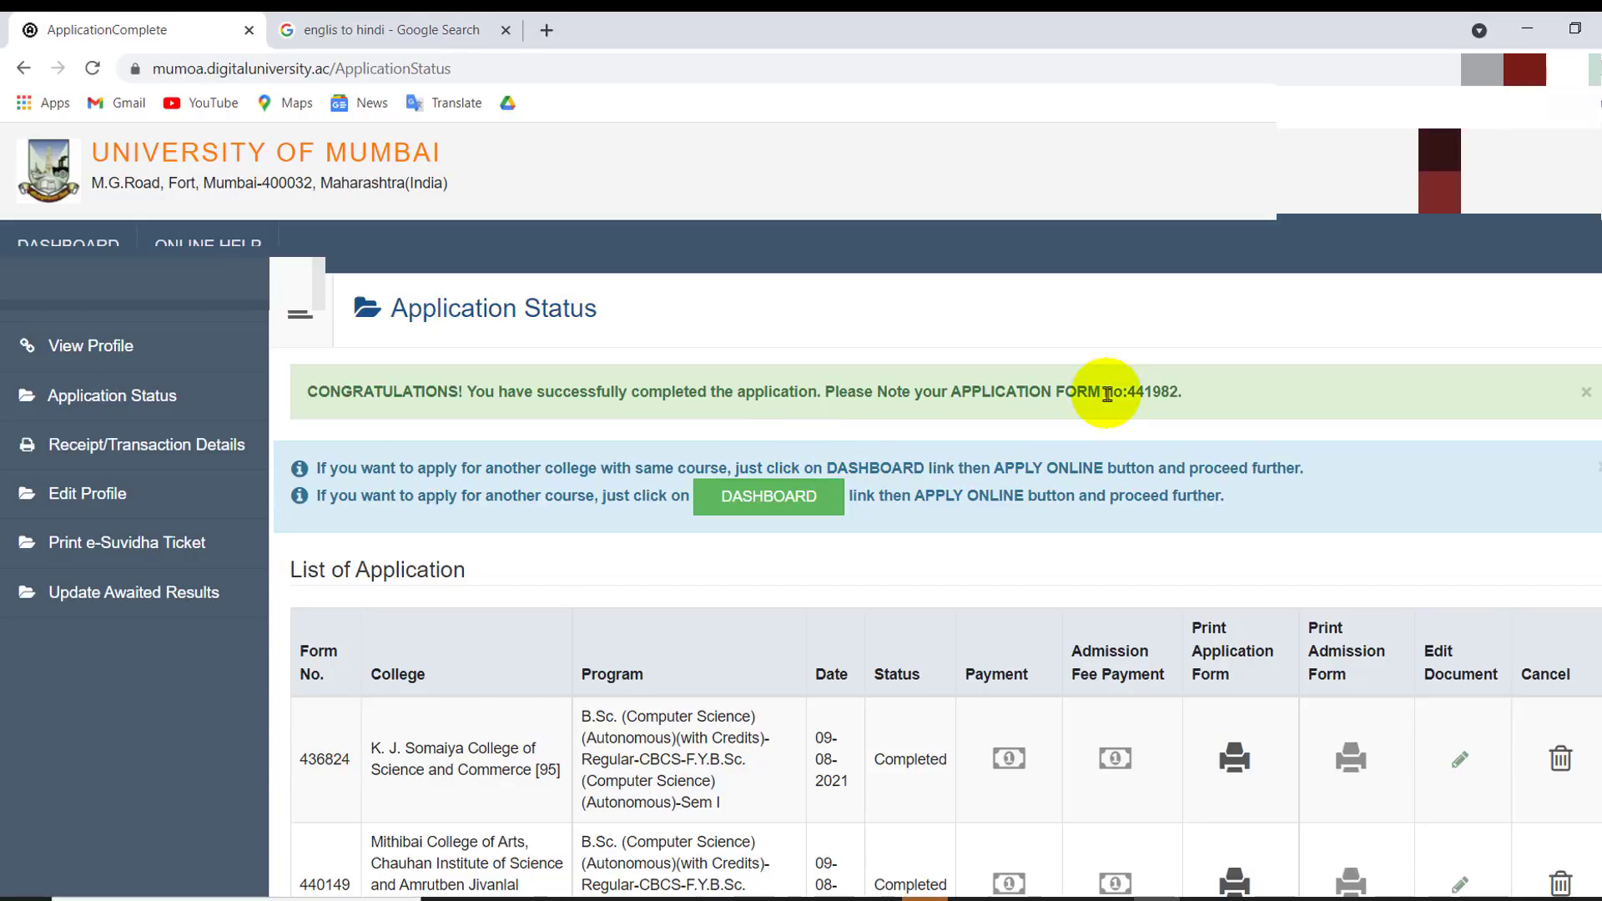
{"action": "double_click", "coordinate": [1132, 391]}
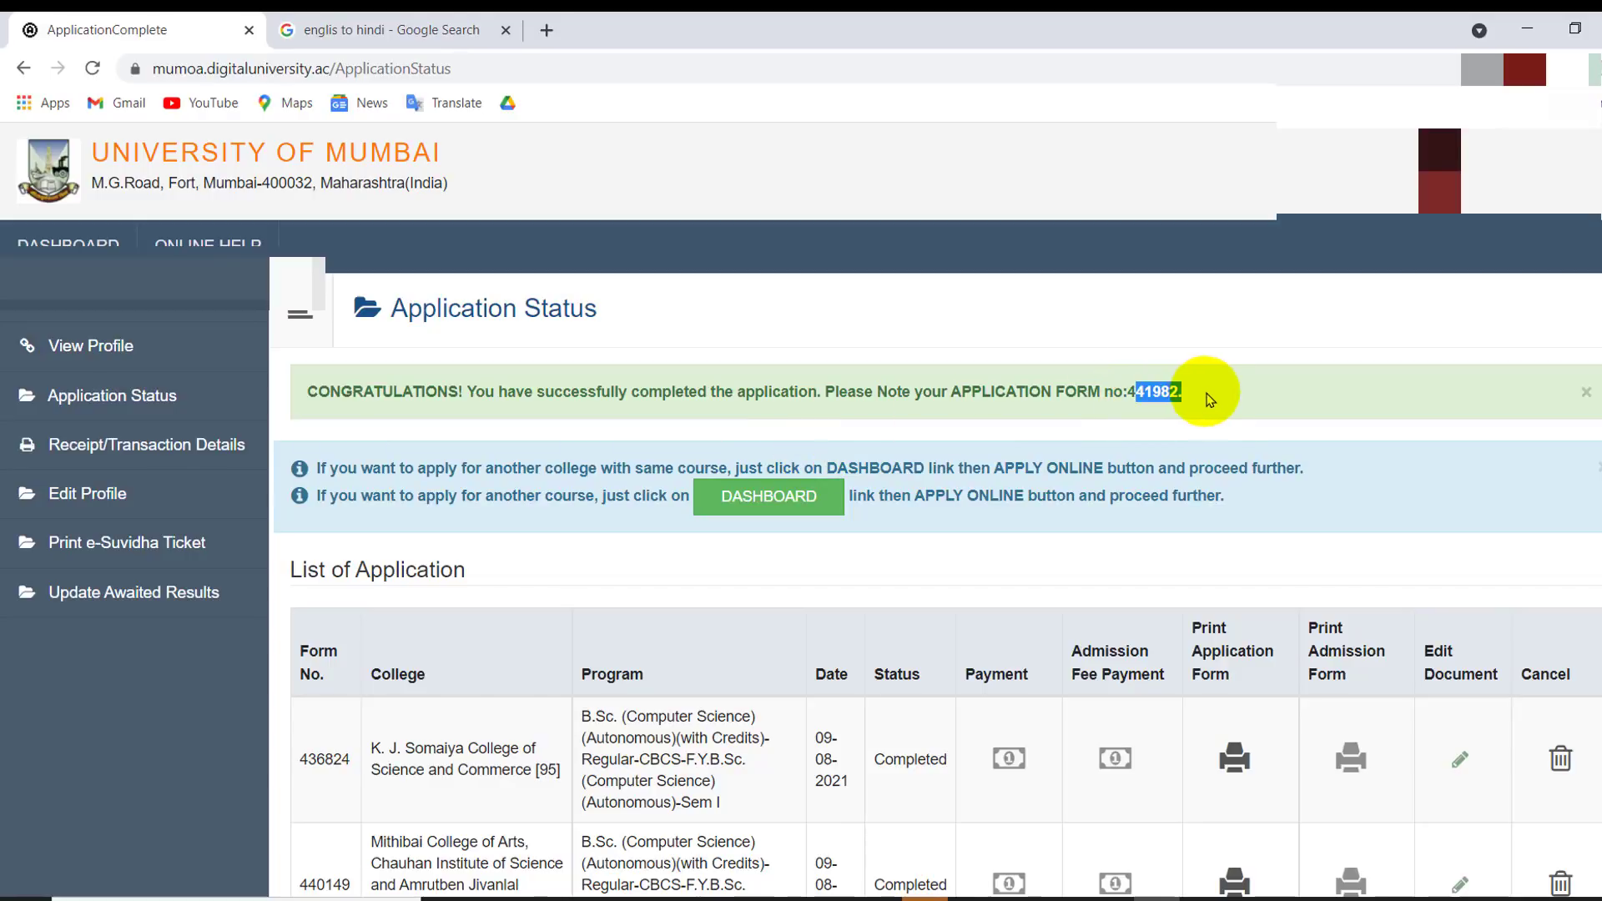
{"action": "left_click", "coordinate": [923, 547]}
{"action": "scroll", "coordinate": [926, 554], "scroll_direction": "down", "scroll_amount": 3}
{"action": "scroll", "coordinate": [916, 543], "scroll_direction": "down", "scroll_amount": 2}
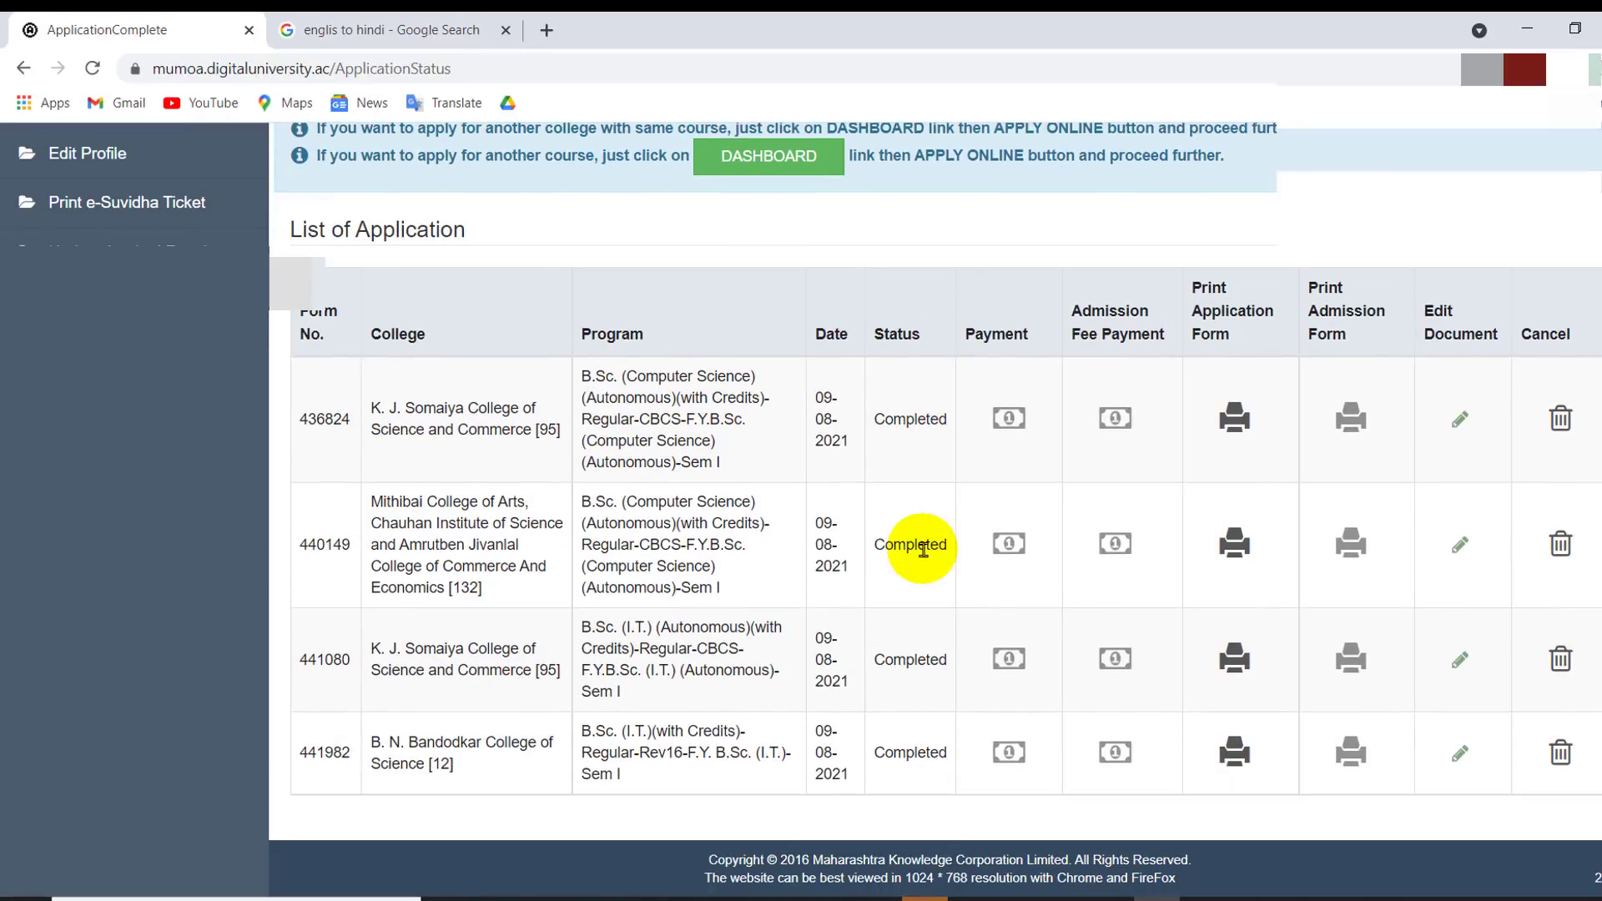
{"action": "scroll", "coordinate": [784, 404], "scroll_direction": "up", "scroll_amount": 5}
{"action": "scroll", "coordinate": [783, 400], "scroll_direction": "up", "scroll_amount": 3}
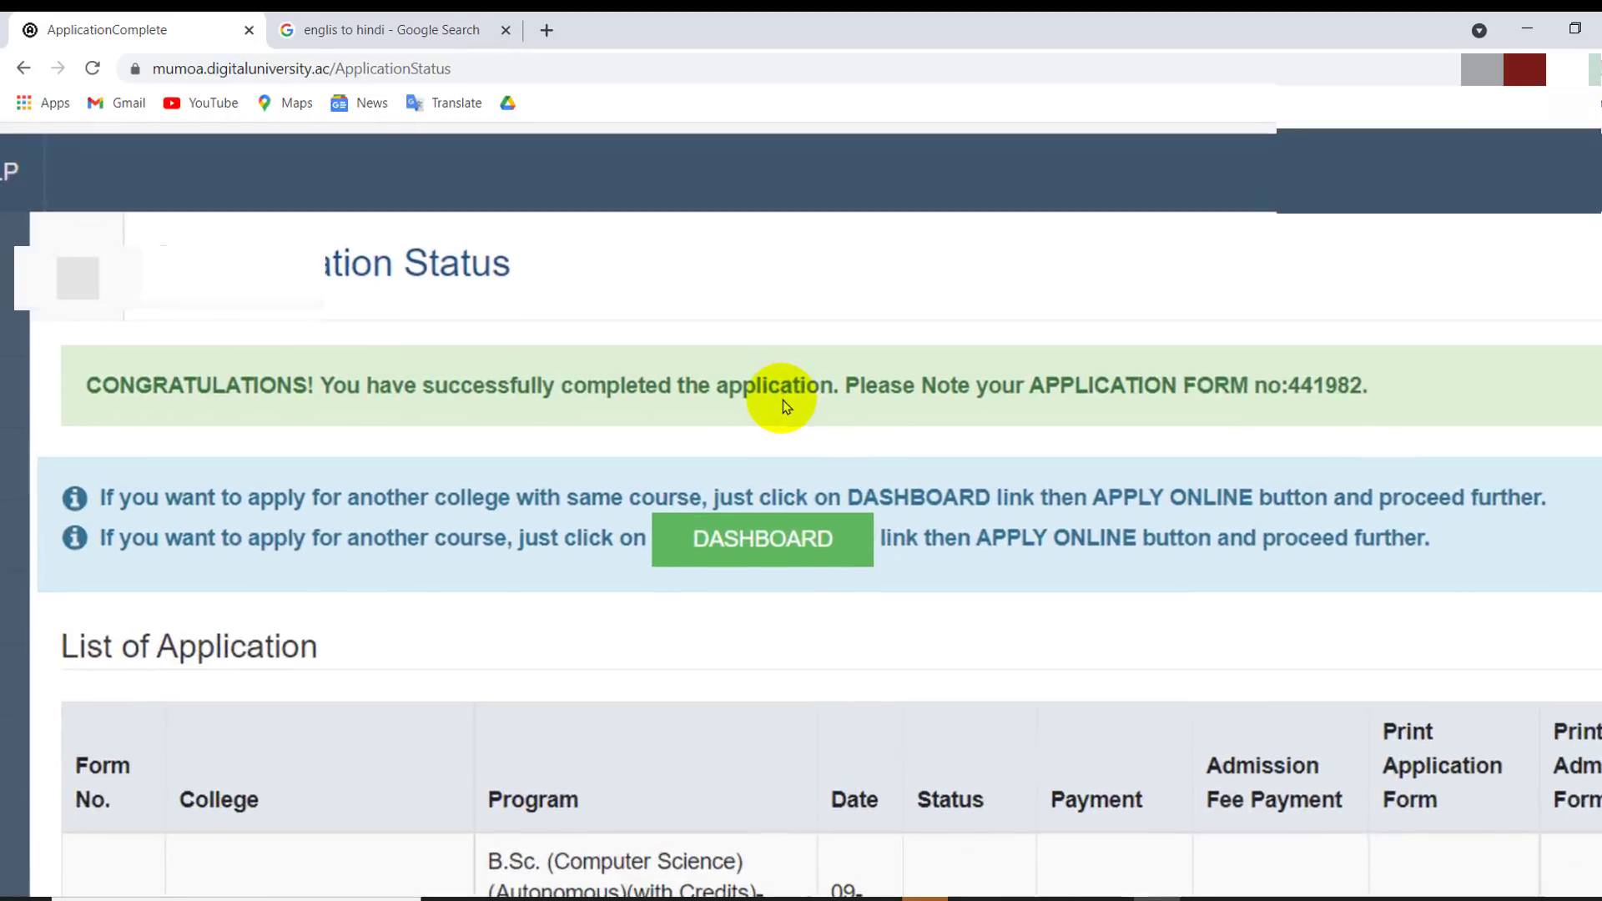
{"action": "scroll", "coordinate": [782, 399], "scroll_direction": "down", "scroll_amount": 3}
{"action": "scroll", "coordinate": [697, 578], "scroll_direction": "down", "scroll_amount": 2}
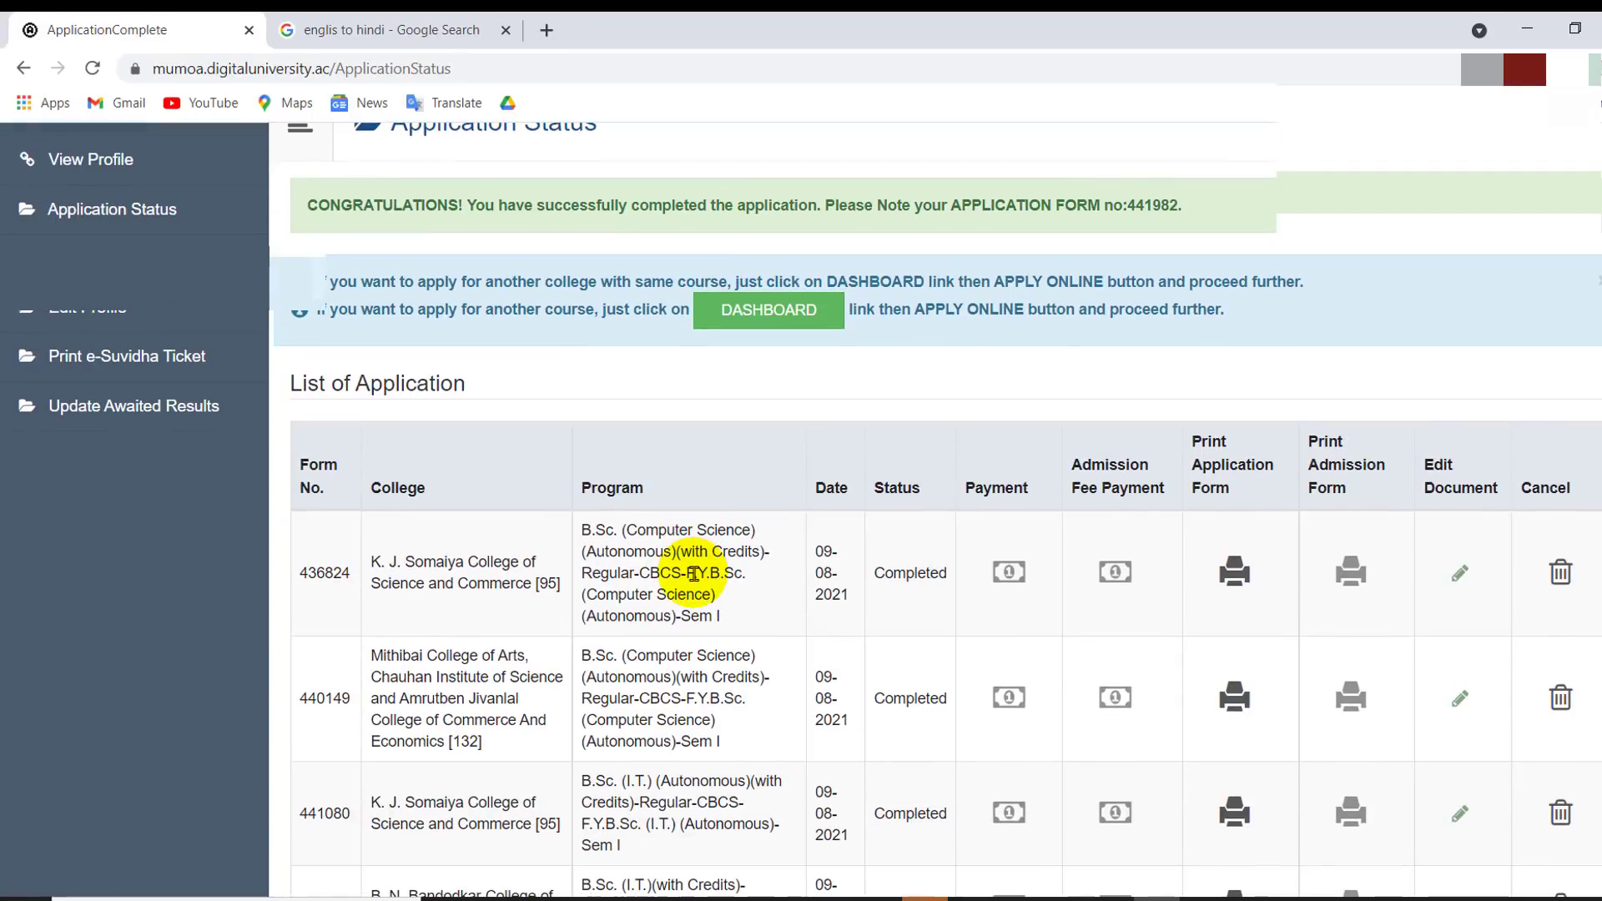
Return to the profile dashboard and bring up the Apply Online programme list.
{"action": "left_click", "coordinate": [786, 313]}
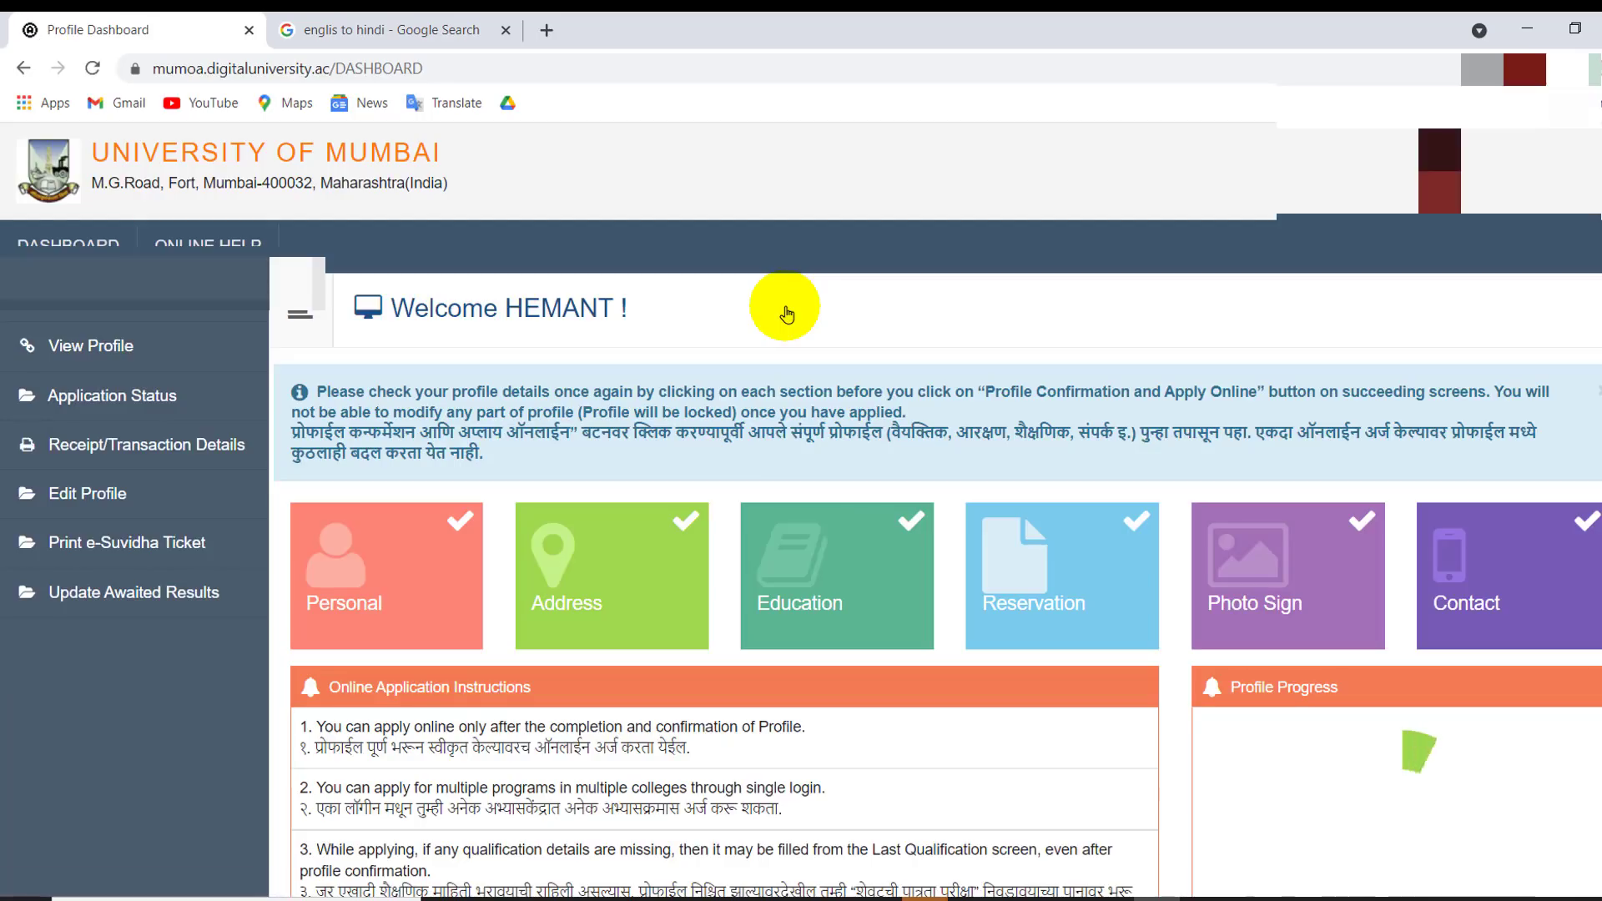
{"action": "scroll", "coordinate": [779, 311], "scroll_direction": "down", "scroll_amount": 2}
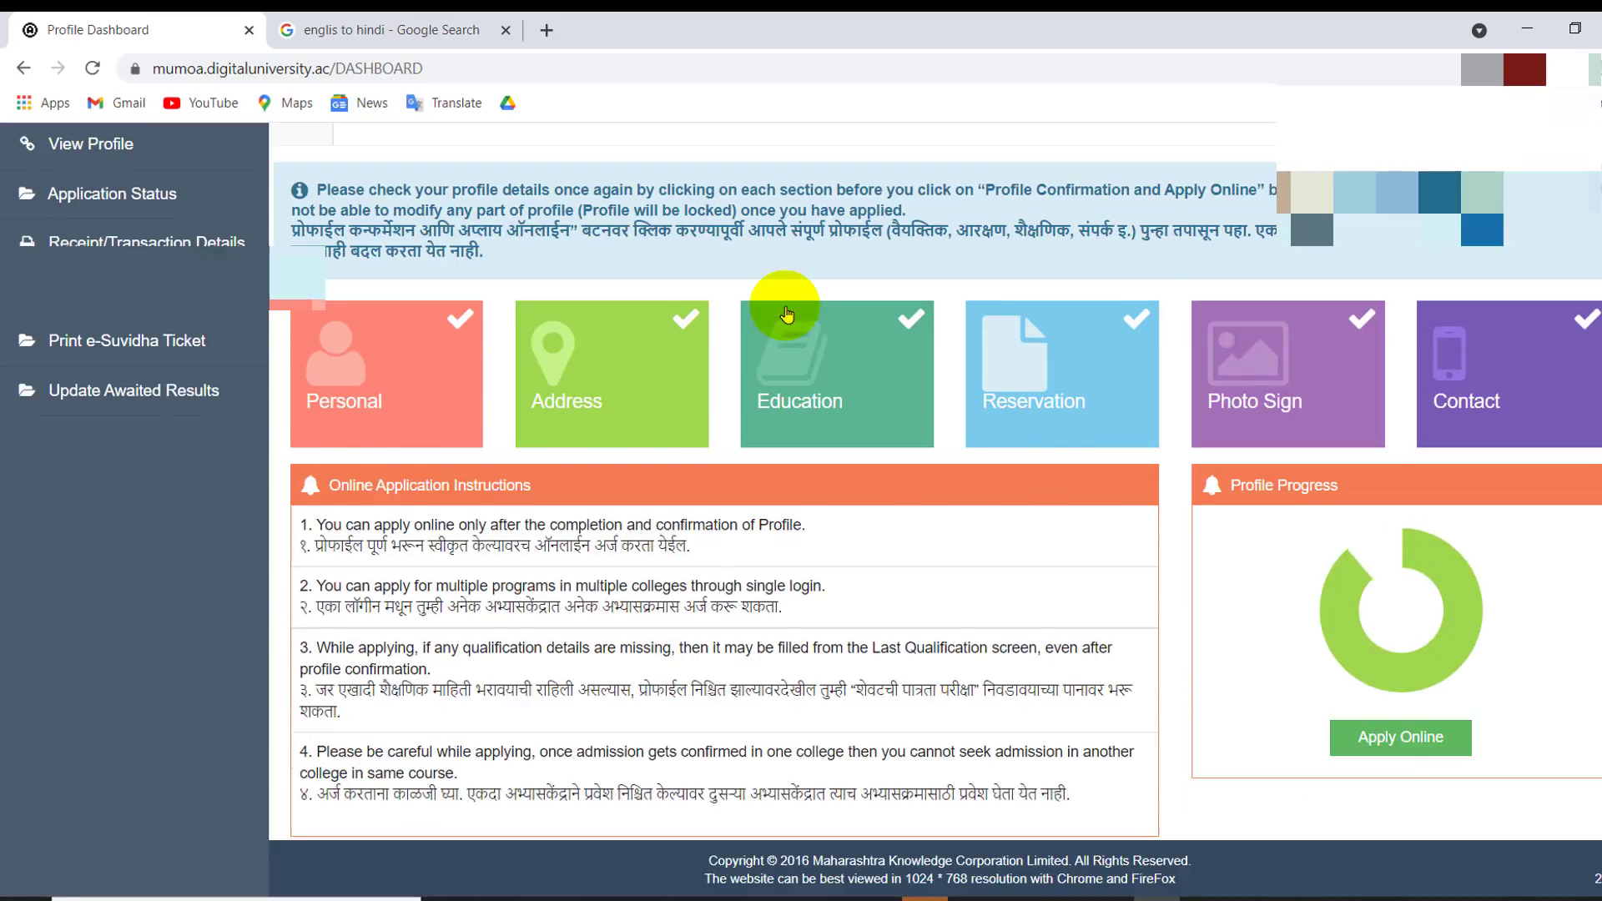
{"action": "left_click", "coordinate": [1377, 749]}
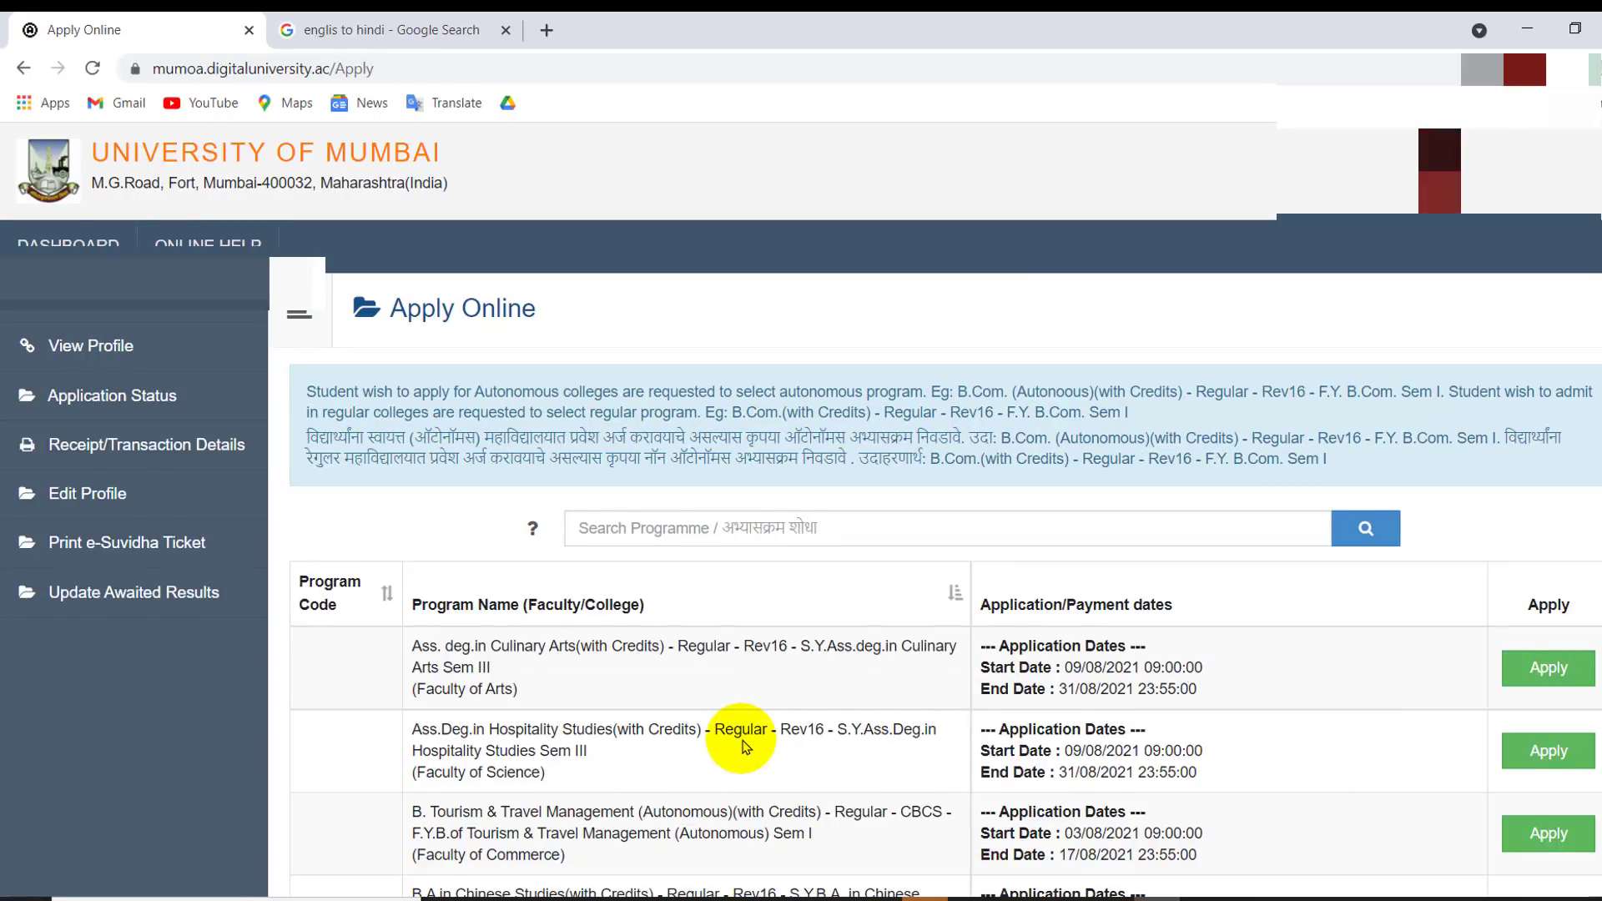
{"action": "scroll", "coordinate": [733, 740], "scroll_direction": "down", "scroll_amount": 8}
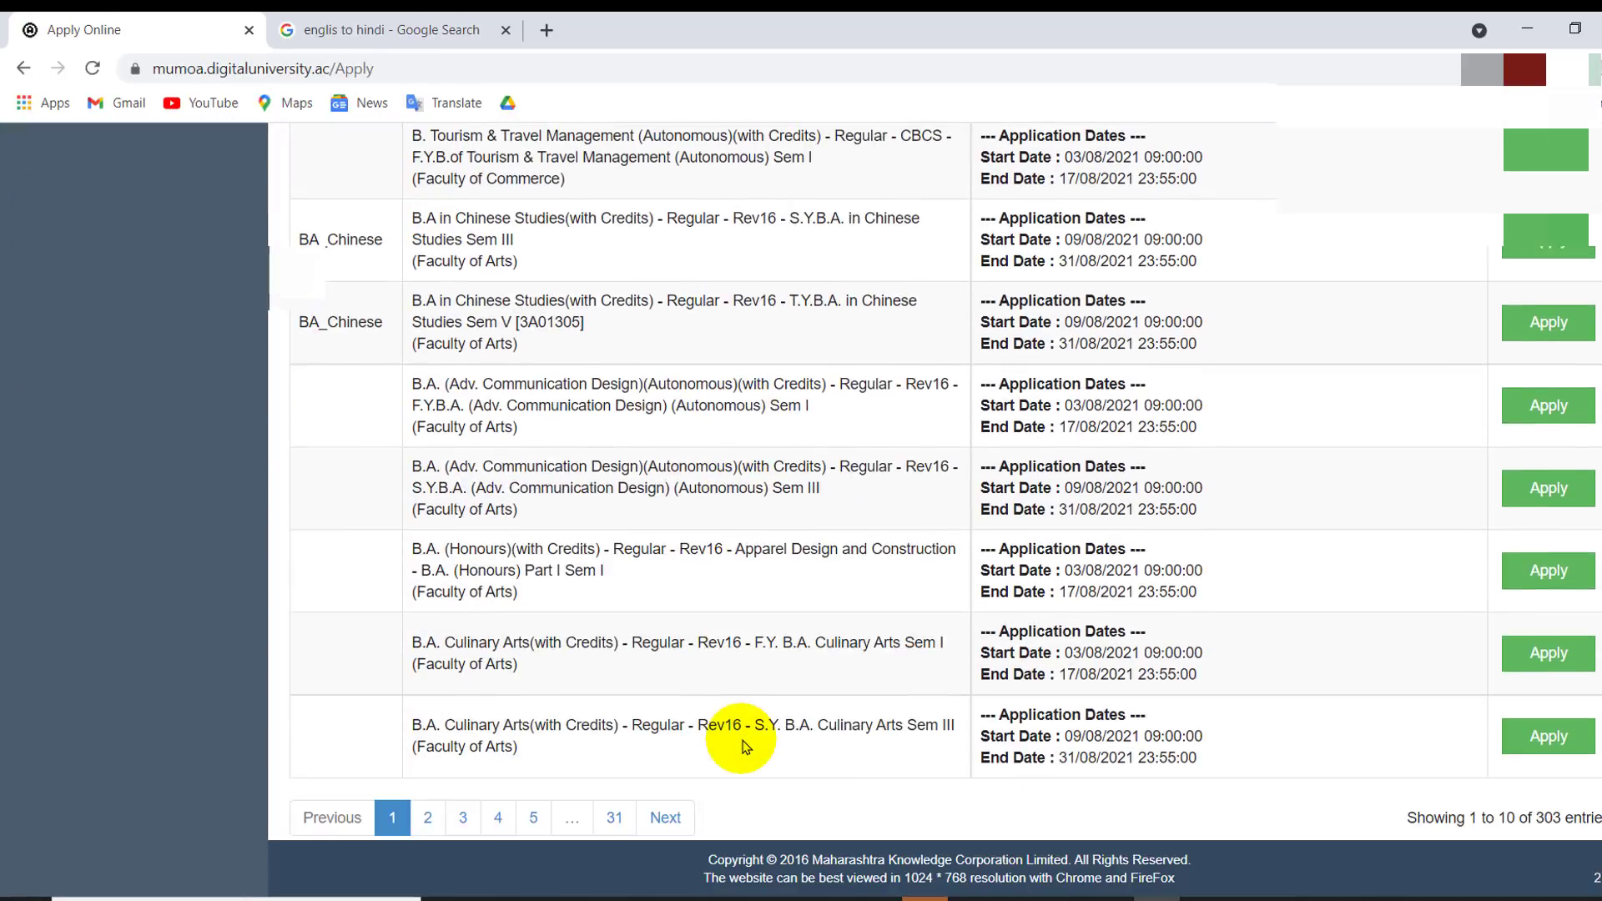
Page to programmes 111–120 and apply for B.Sc. (Computer Science) (Autonomous) CBCS.
{"action": "left_click", "coordinate": [533, 818]}
{"action": "left_click", "coordinate": [535, 820]}
{"action": "left_click", "coordinate": [535, 820]}
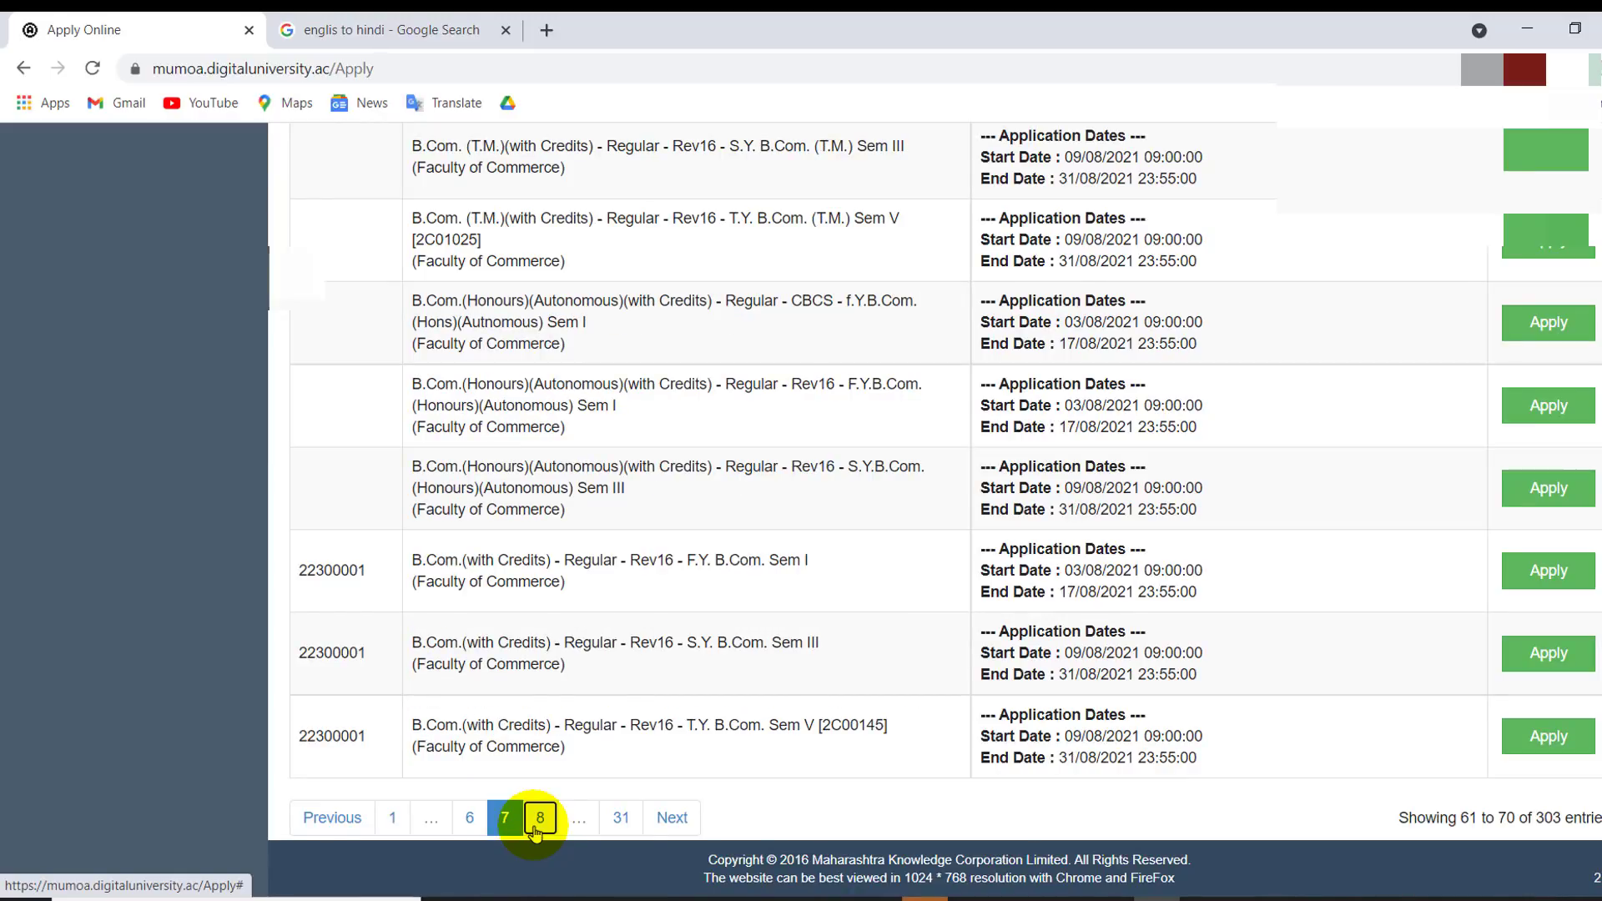
{"action": "left_click", "coordinate": [534, 820]}
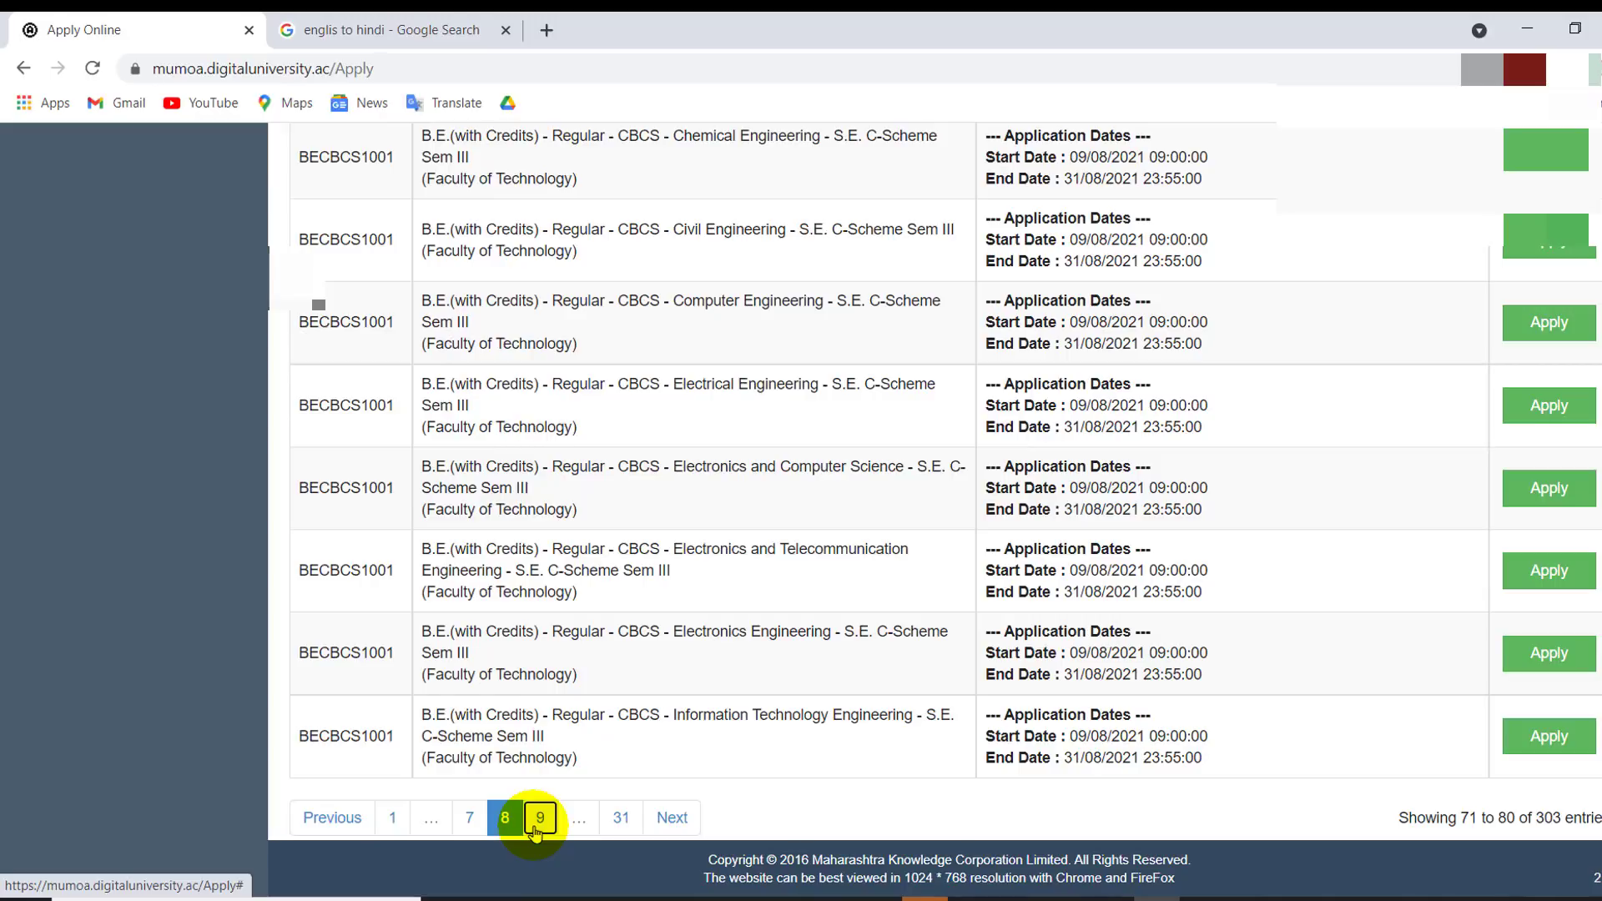
{"action": "left_click", "coordinate": [535, 820]}
{"action": "left_click", "coordinate": [535, 820]}
{"action": "left_click", "coordinate": [538, 825]}
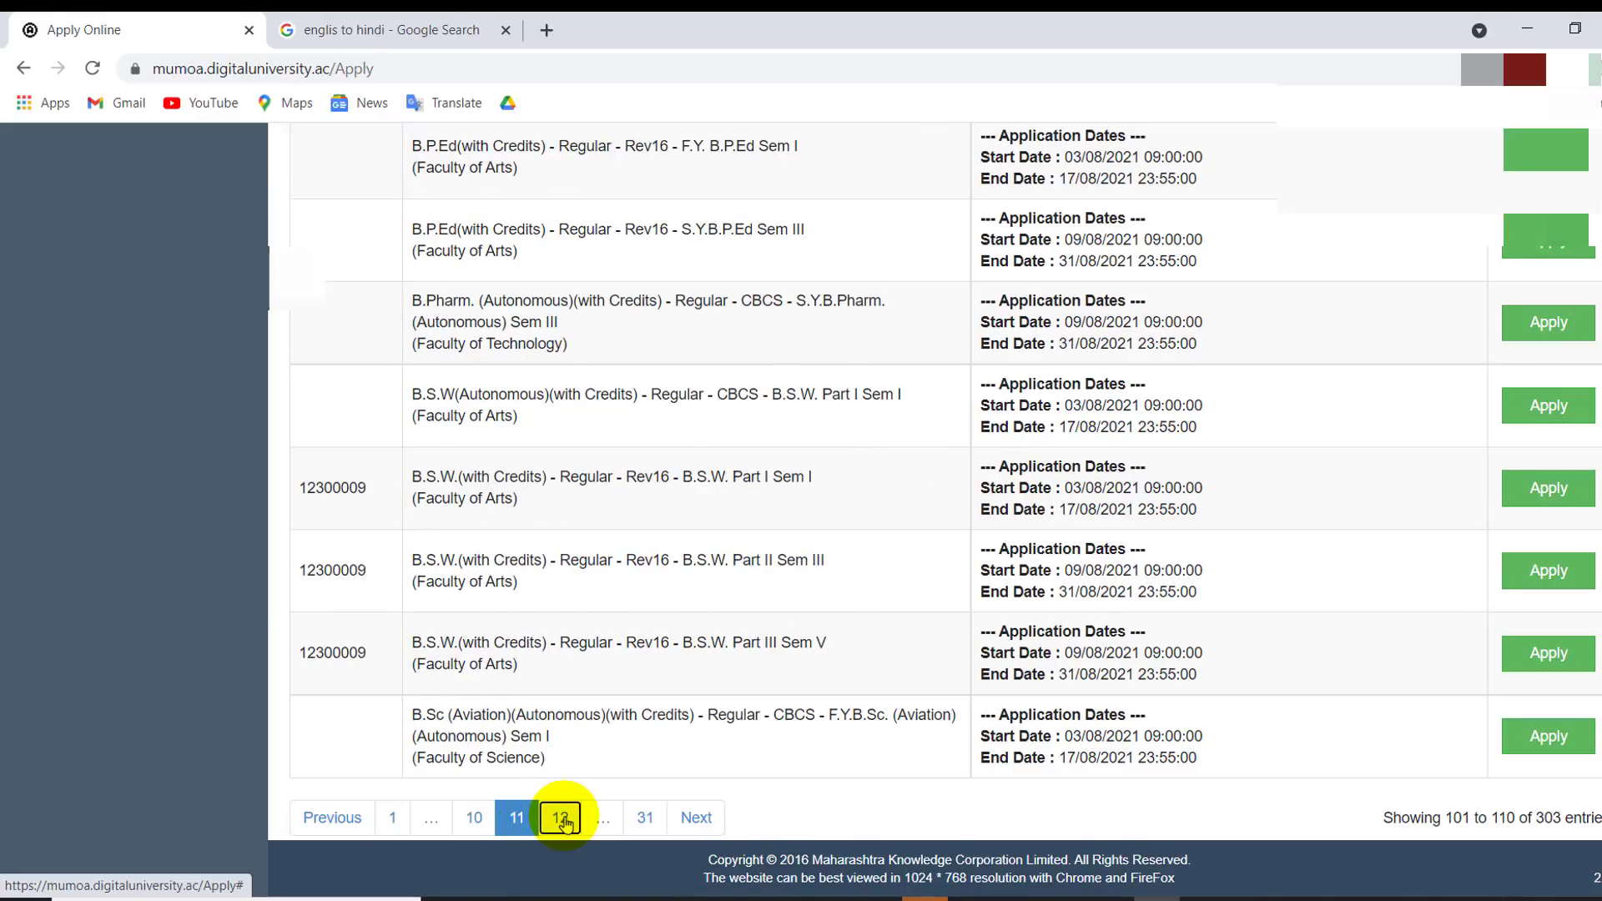
{"action": "left_click", "coordinate": [565, 824]}
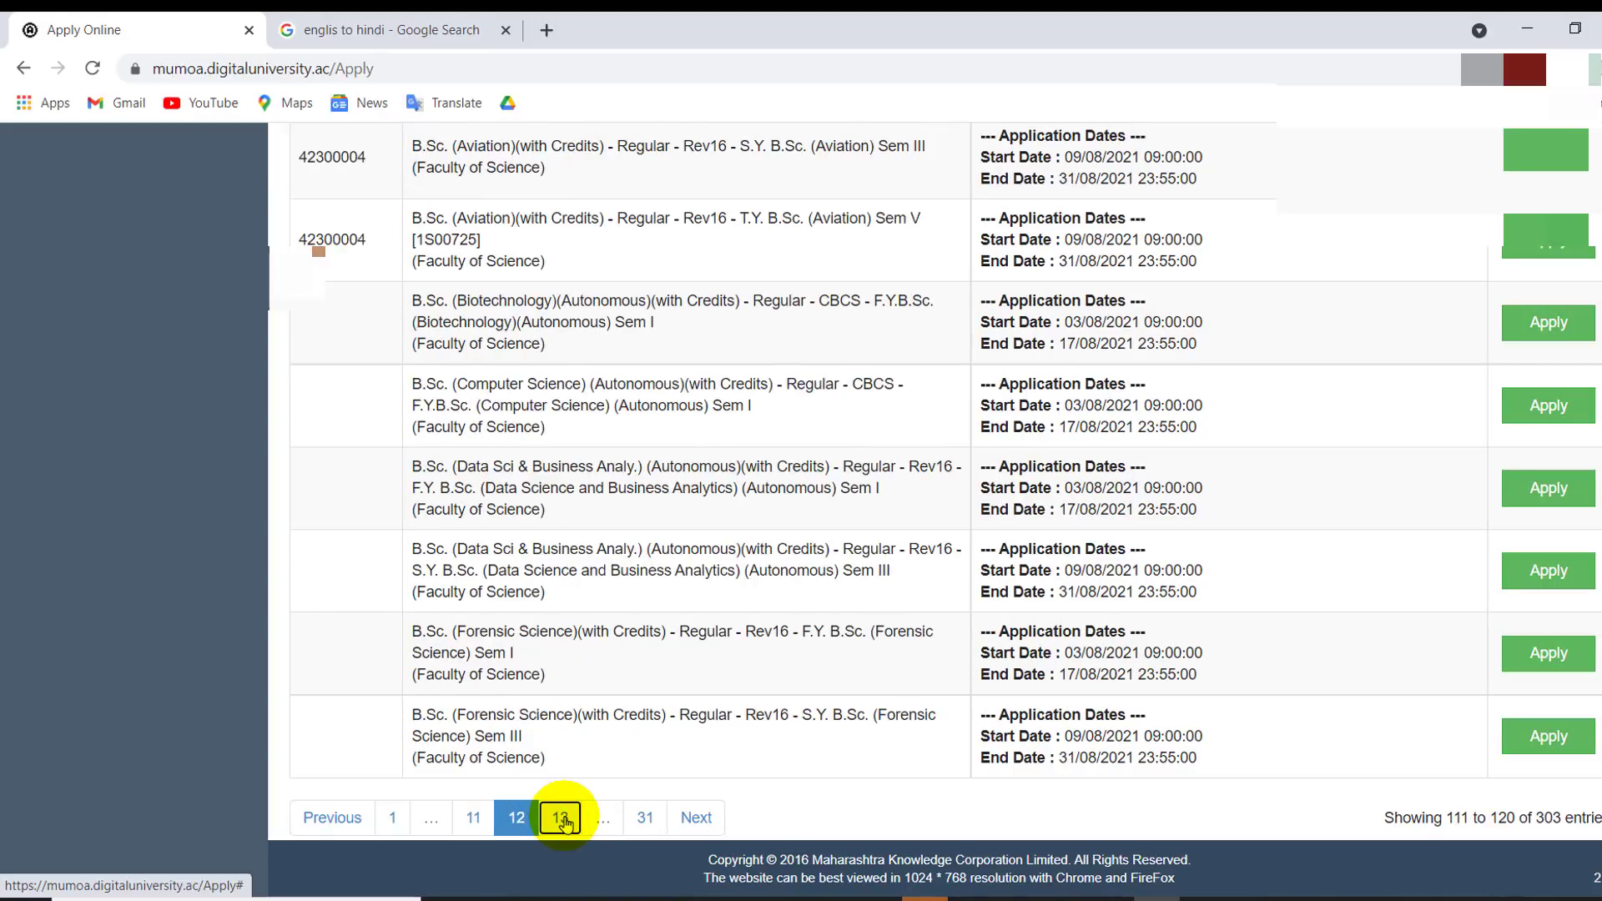
{"action": "scroll", "coordinate": [672, 388], "scroll_direction": "up", "scroll_amount": 1}
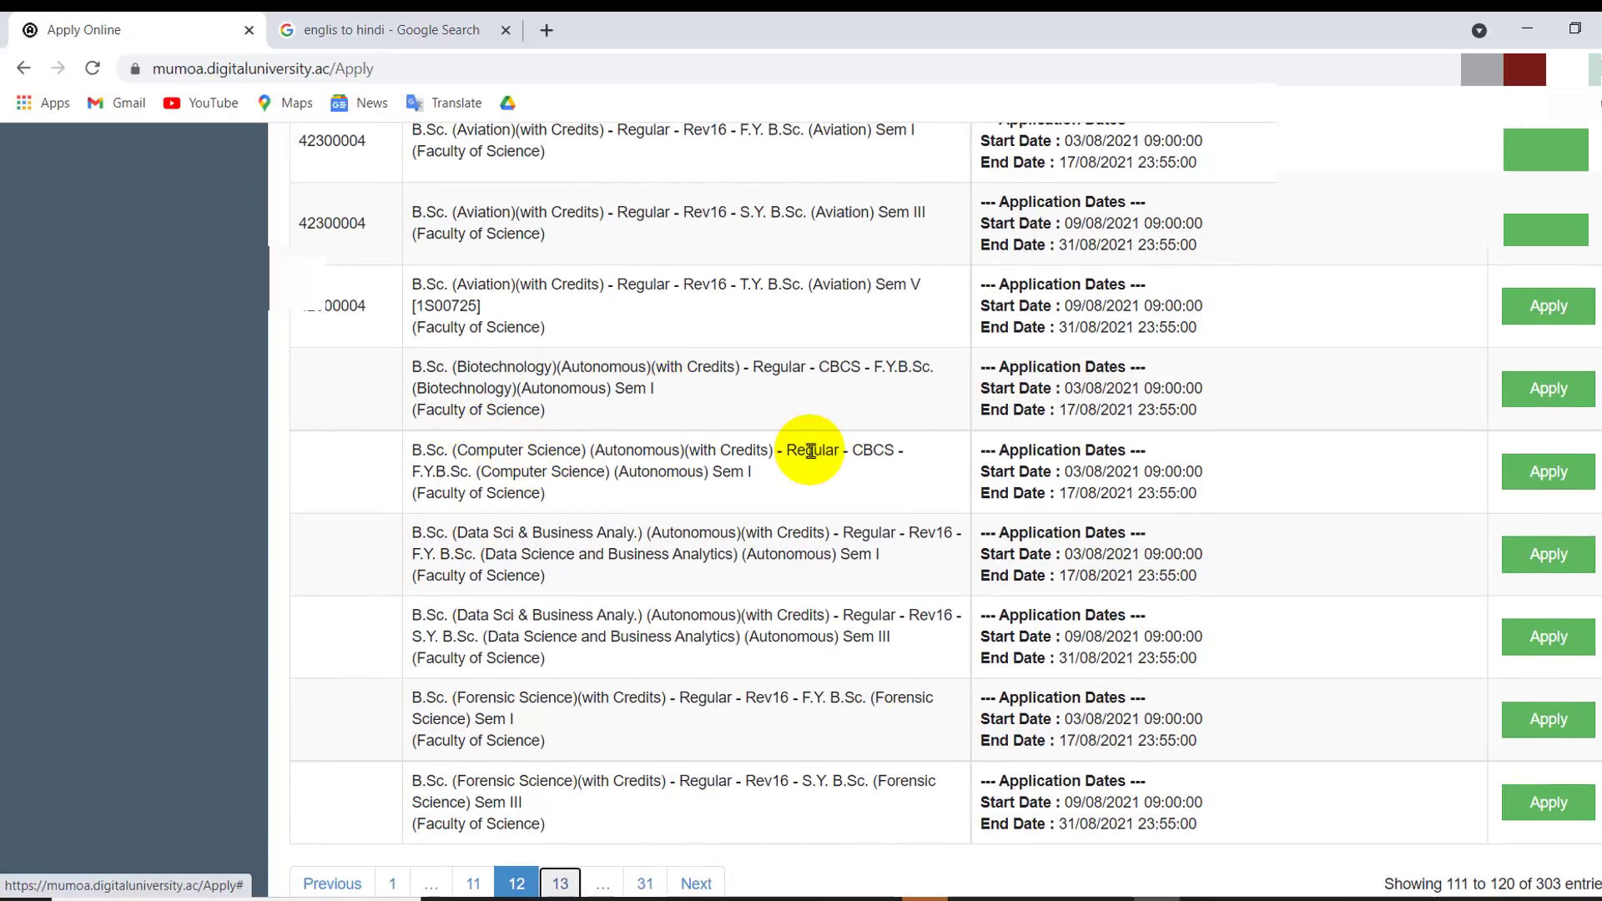
{"action": "left_click_drag", "start_coordinate": [464, 368], "coordinate": [556, 374]}
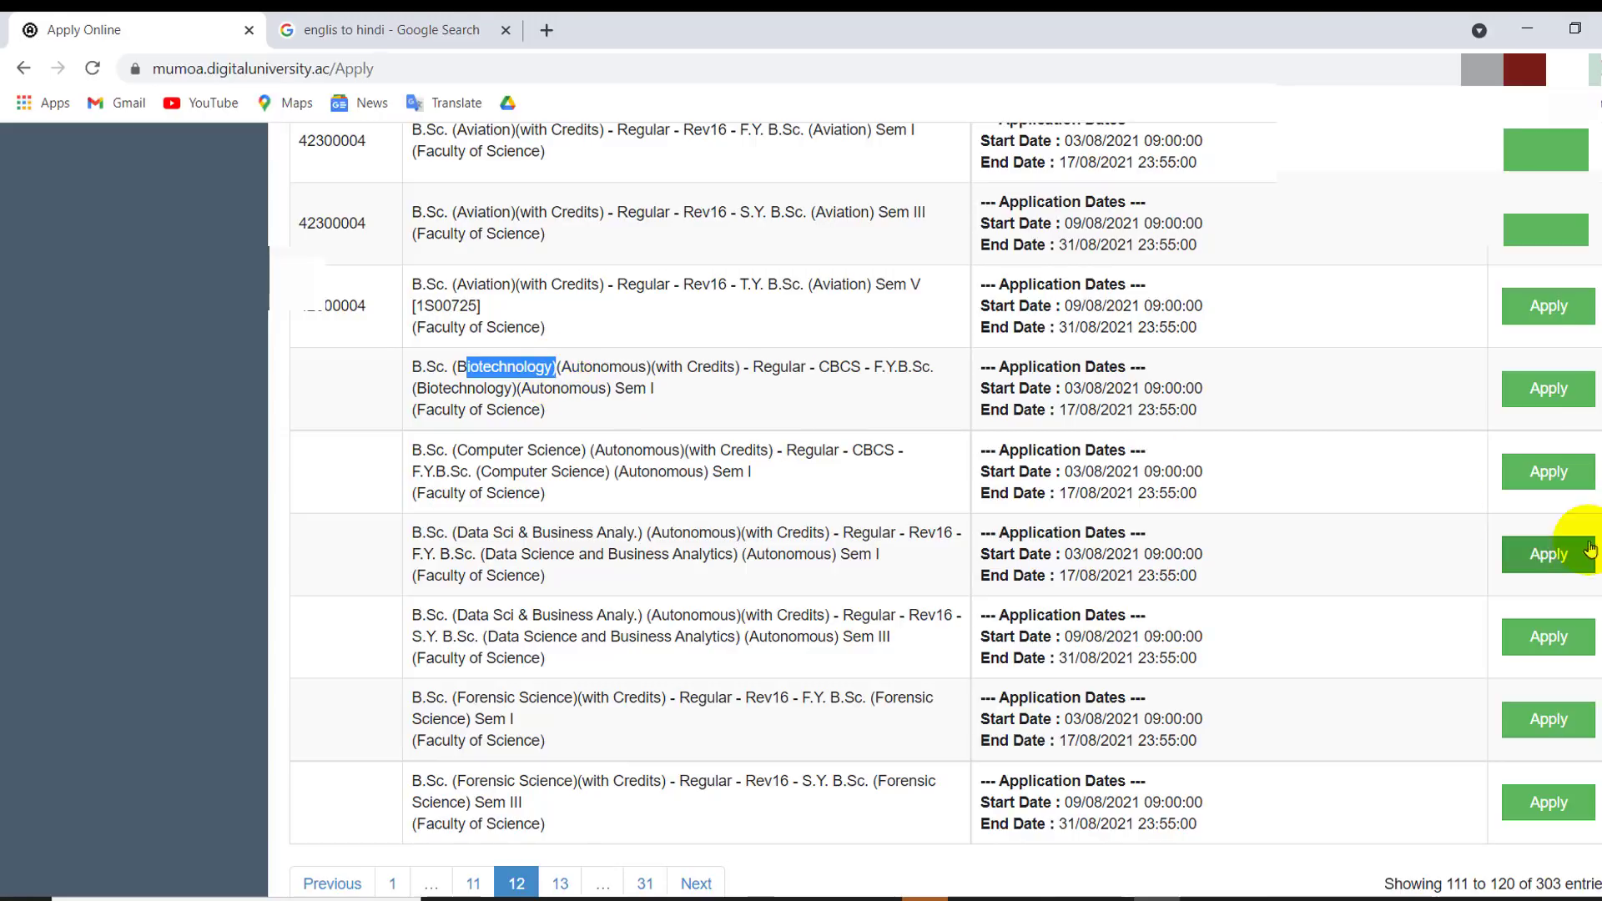
{"action": "left_click", "coordinate": [1541, 473]}
{"action": "left_click", "coordinate": [1085, 745]}
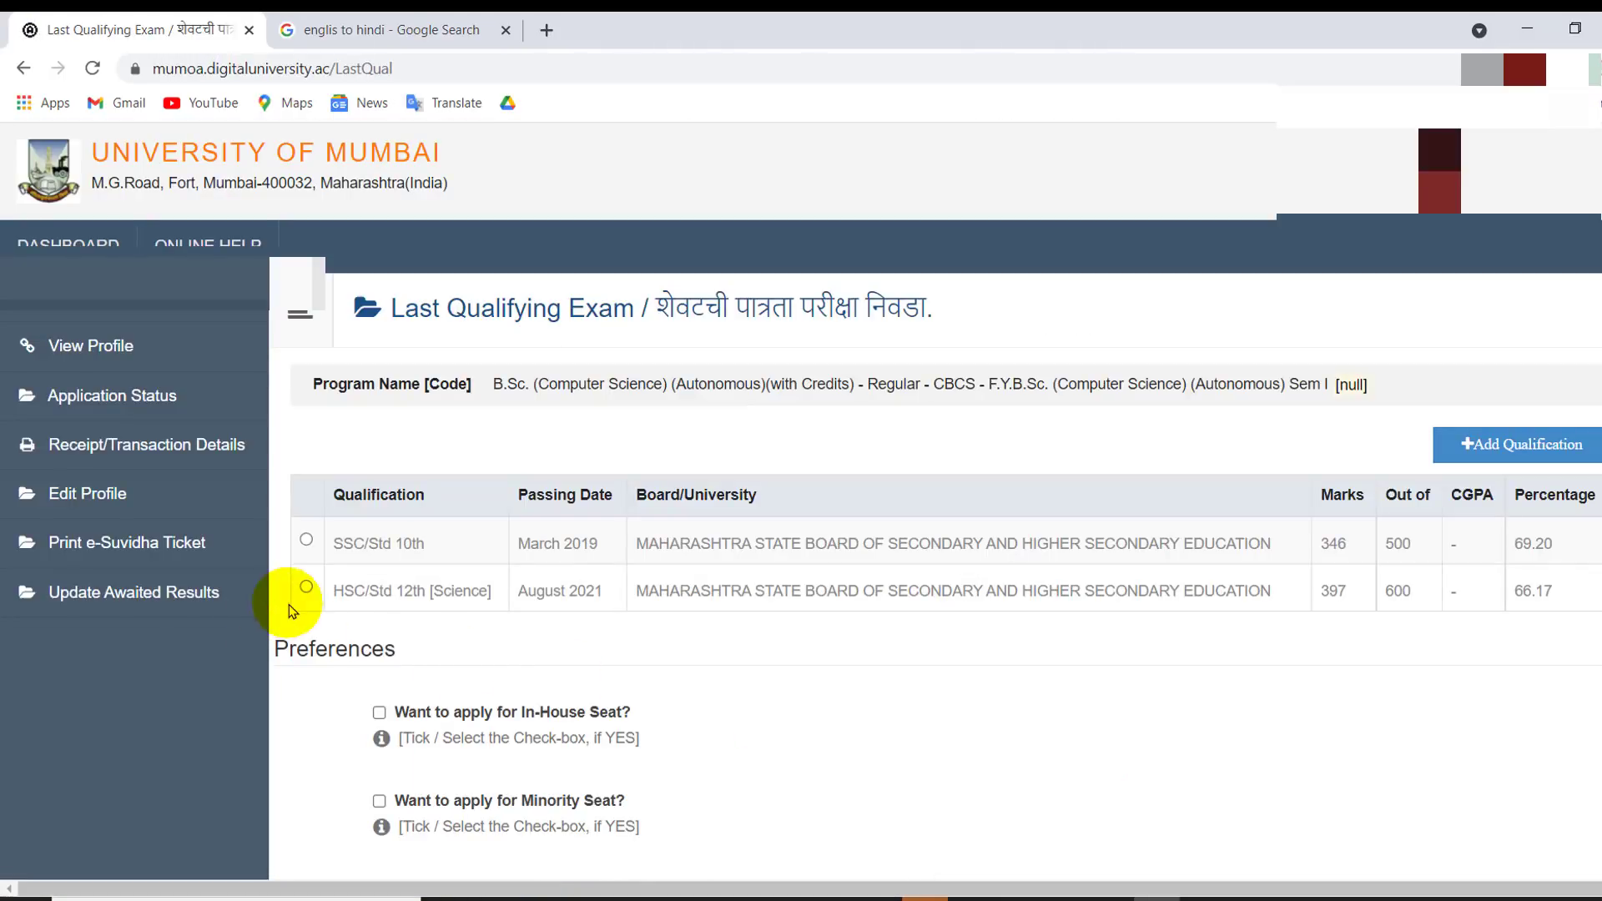
{"action": "left_click", "coordinate": [307, 588]}
{"action": "scroll", "coordinate": [835, 717], "scroll_direction": "down", "scroll_amount": 2}
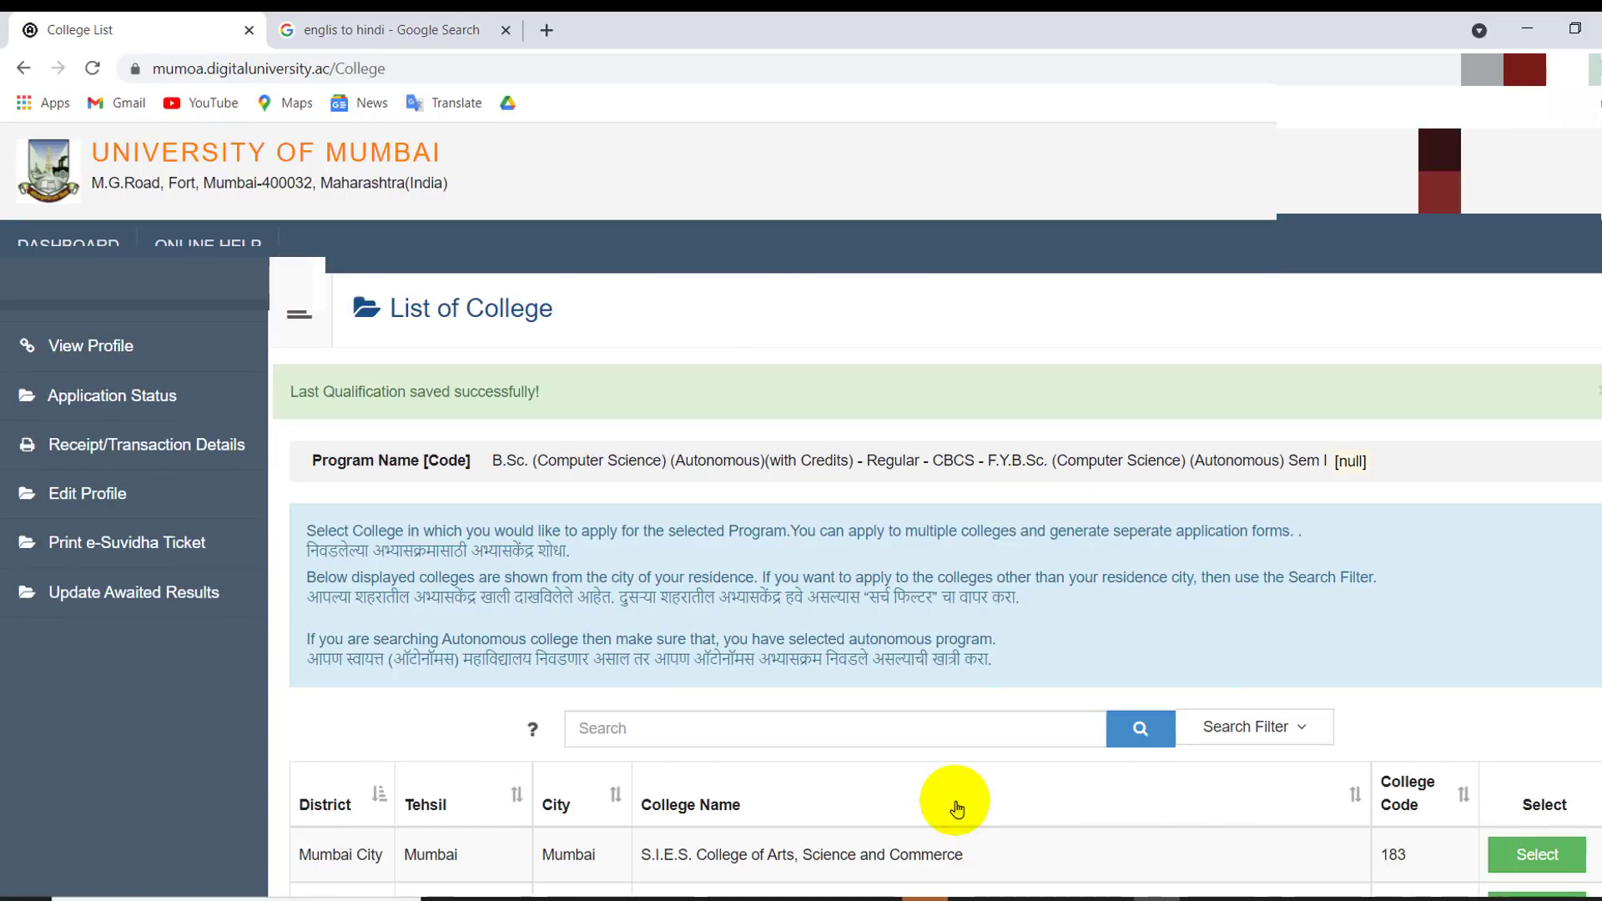
{"action": "scroll", "coordinate": [957, 809], "scroll_direction": "down", "scroll_amount": 6}
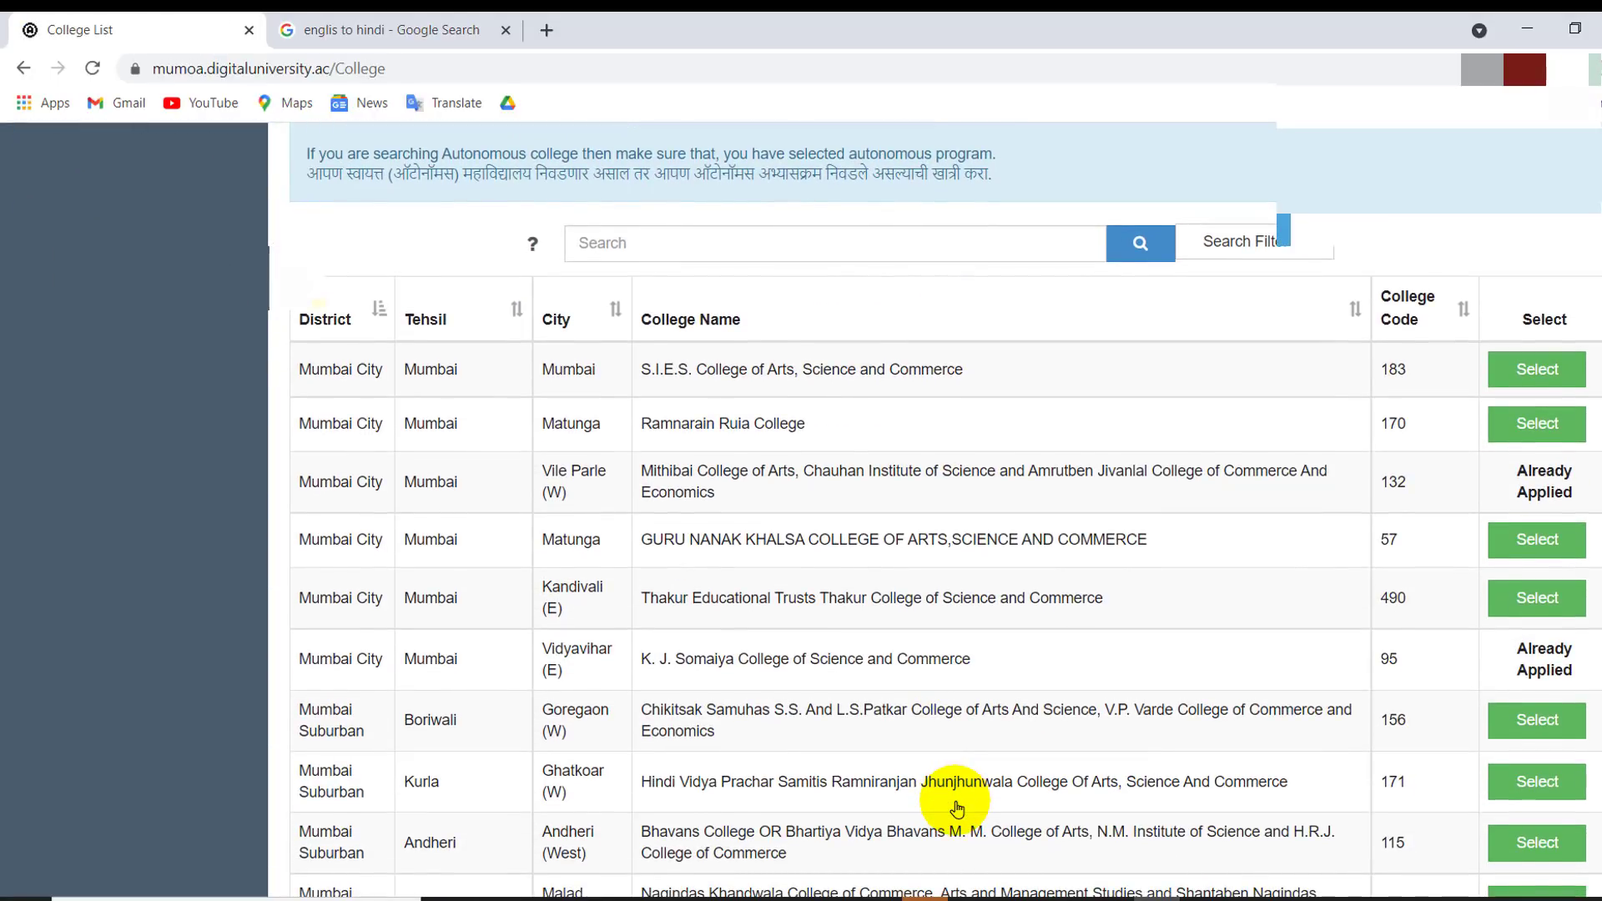
{"action": "scroll", "coordinate": [957, 808], "scroll_direction": "down", "scroll_amount": 2}
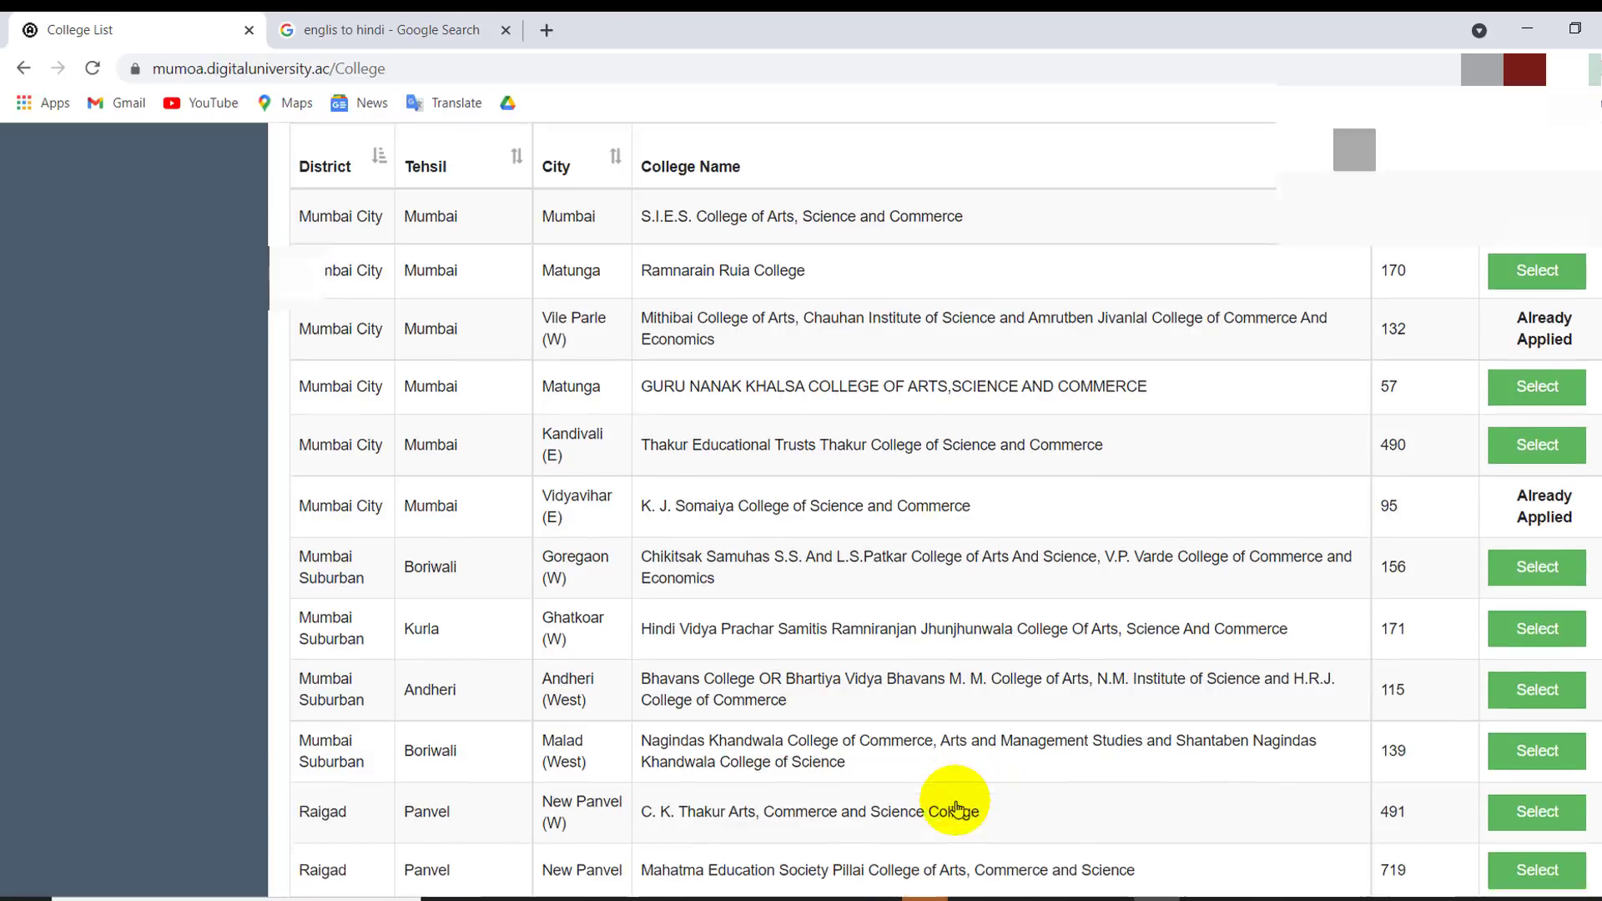
{"action": "scroll", "coordinate": [956, 808], "scroll_direction": "down", "scroll_amount": 4}
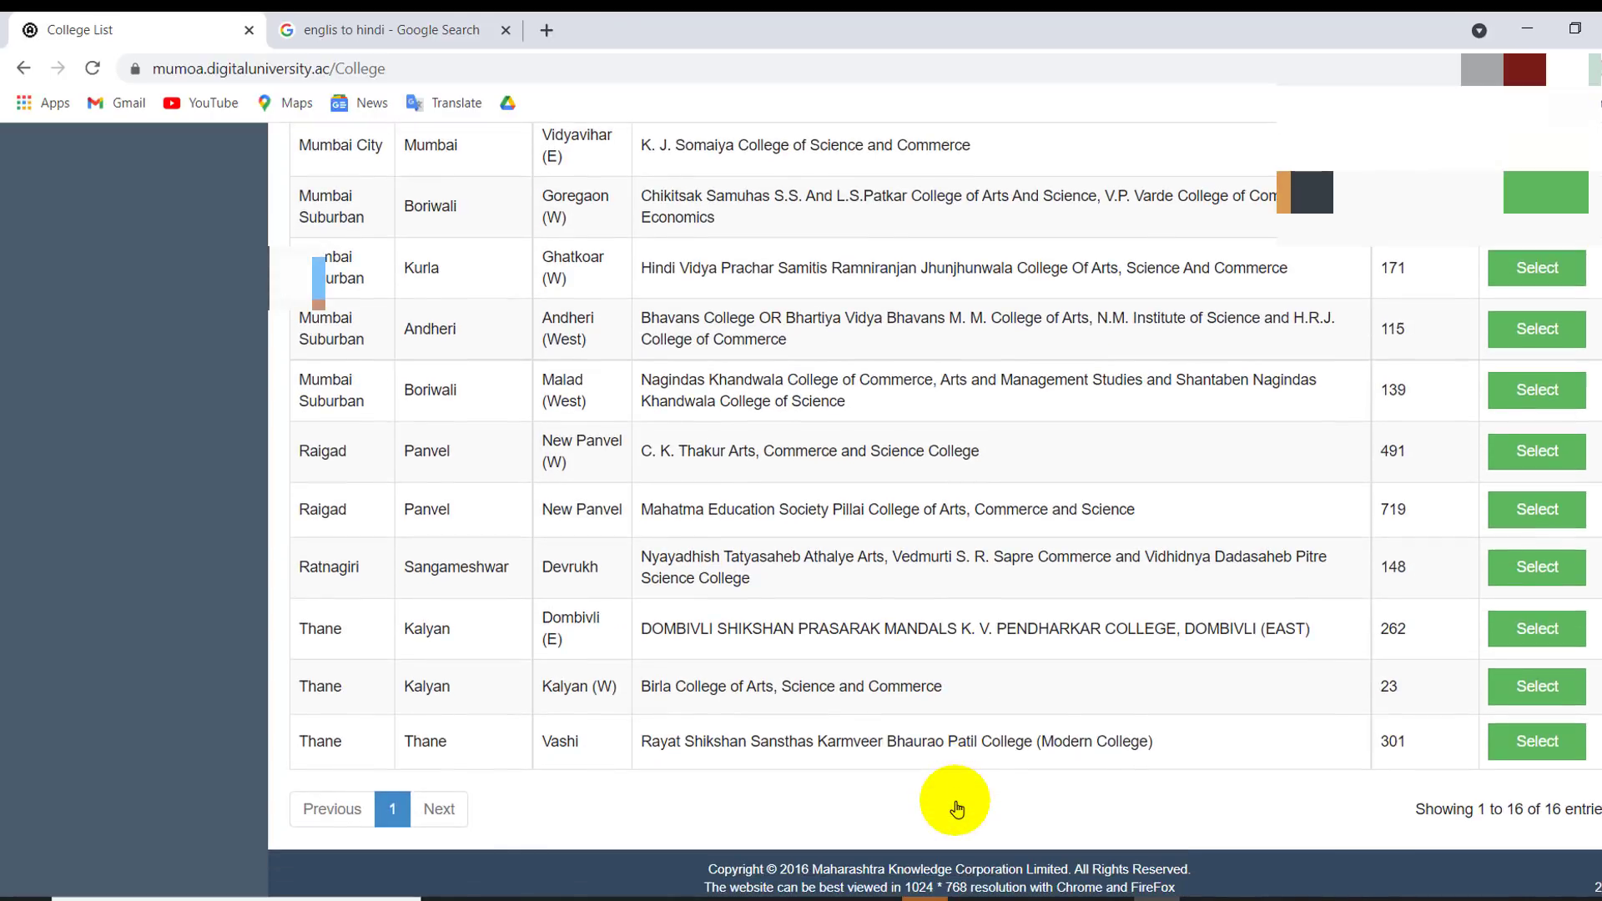
{"action": "scroll", "coordinate": [957, 808], "scroll_direction": "up", "scroll_amount": 3}
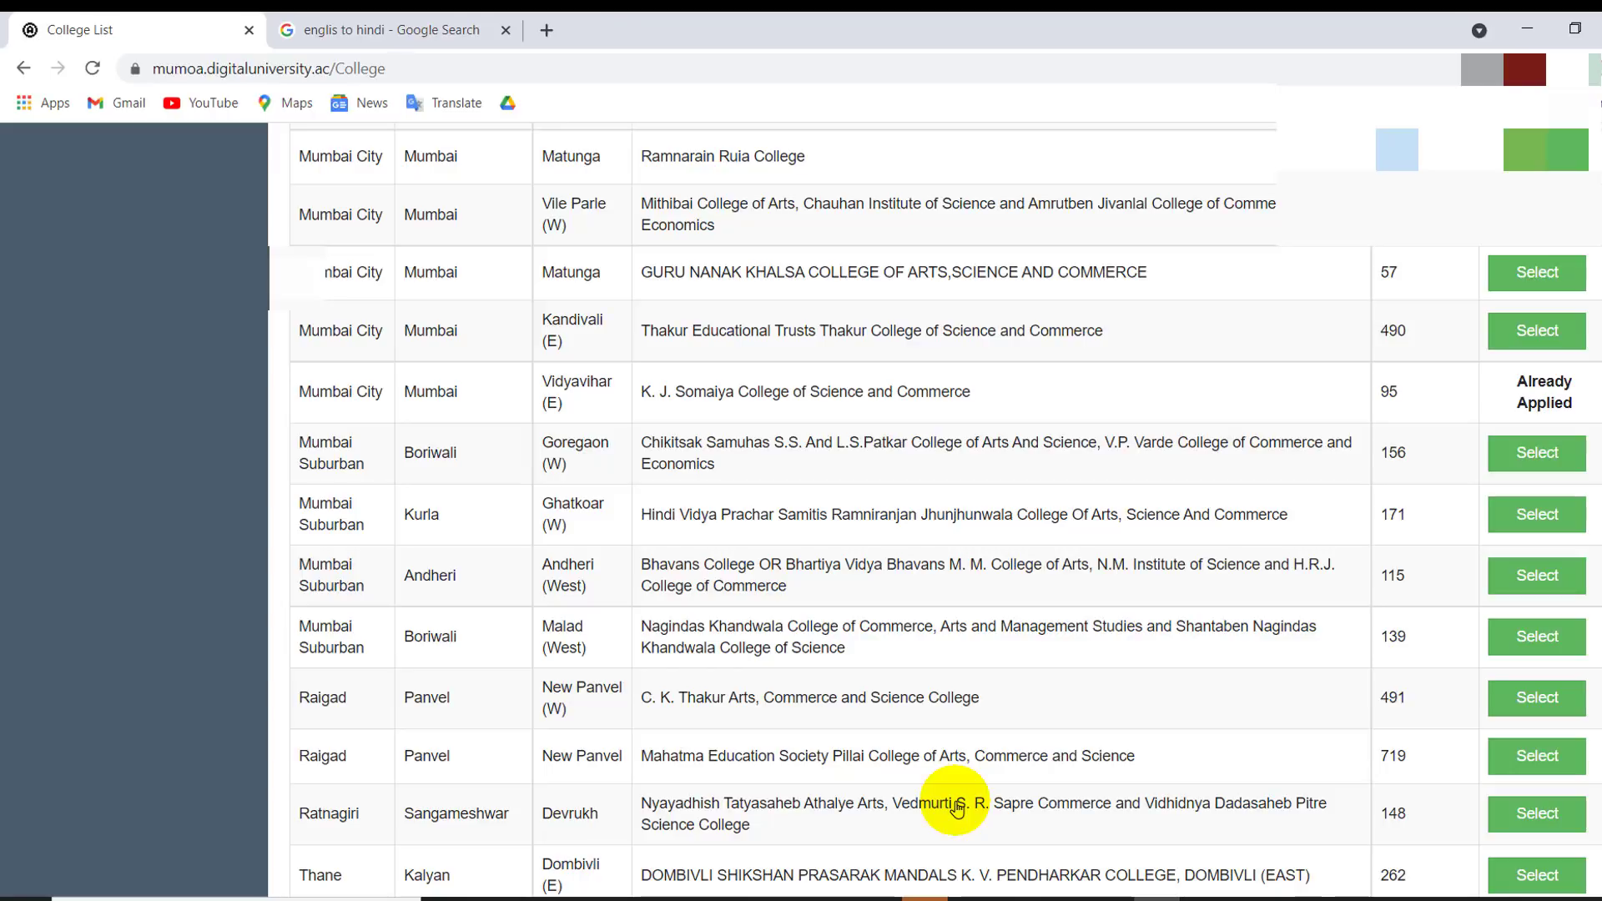
{"action": "scroll", "coordinate": [596, 527], "scroll_direction": "up", "scroll_amount": 1}
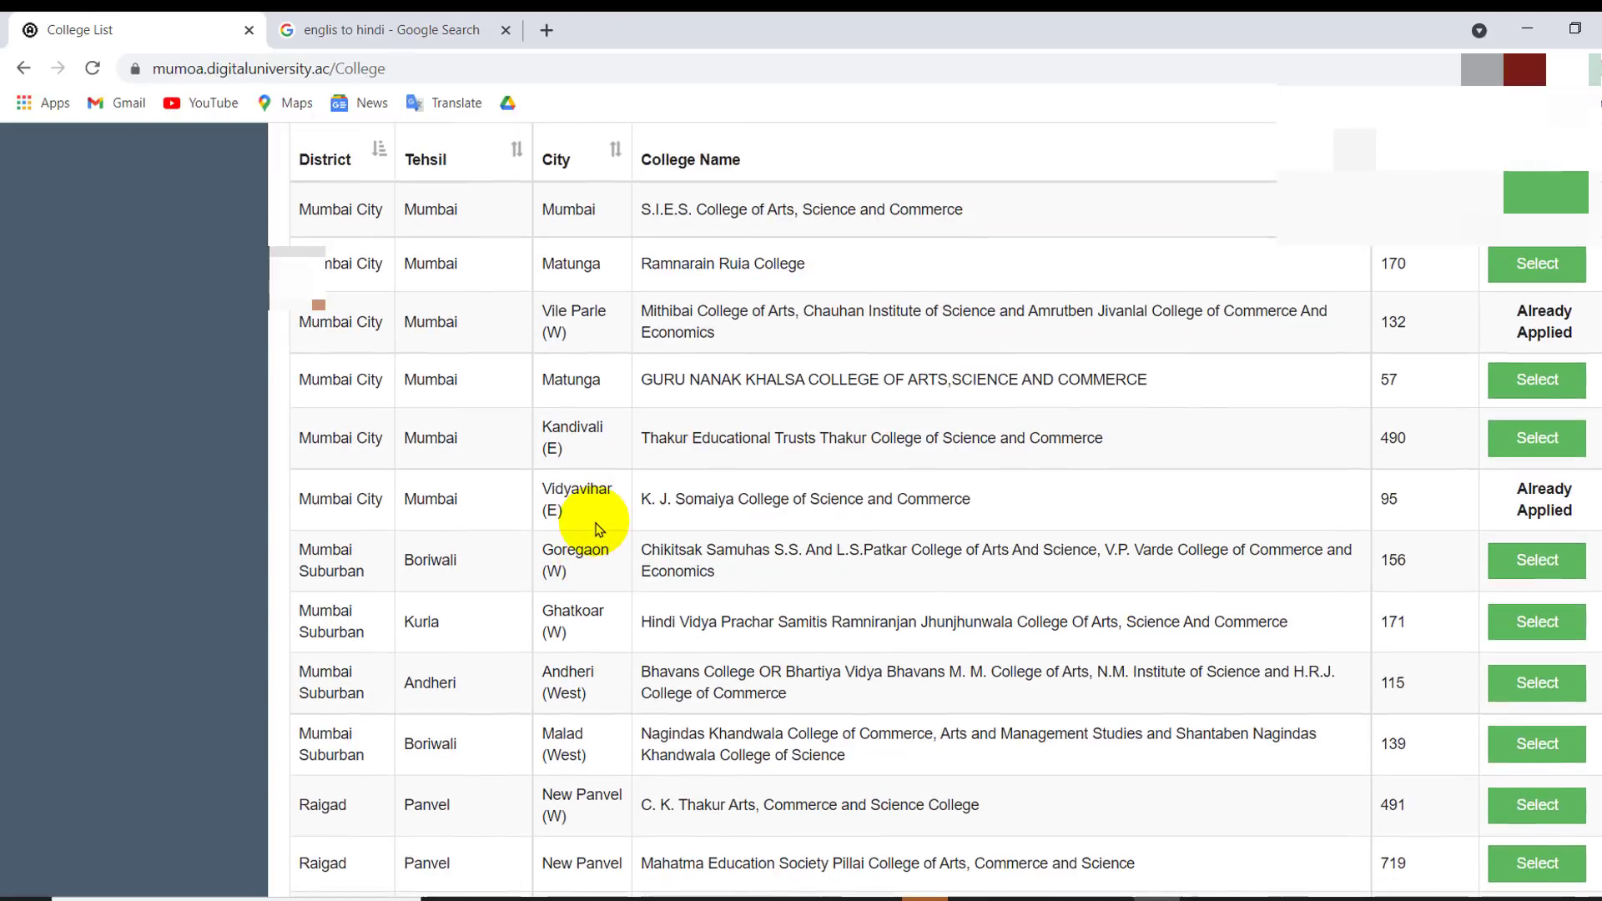
{"action": "scroll", "coordinate": [596, 527], "scroll_direction": "up", "scroll_amount": 1}
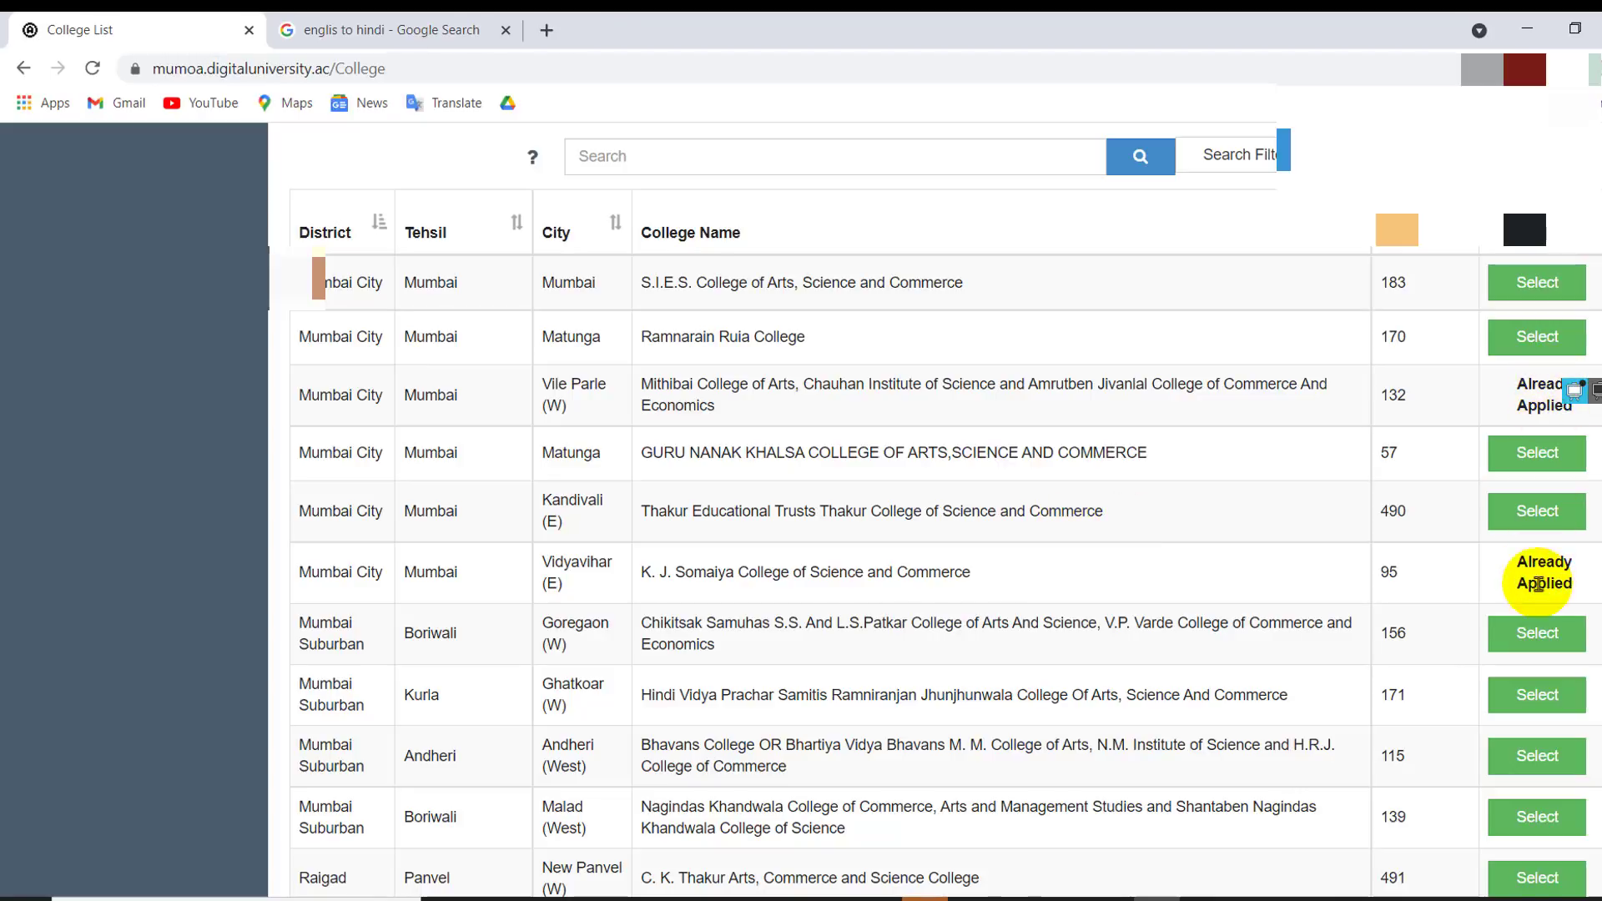
{"action": "left_click", "coordinate": [1138, 224]}
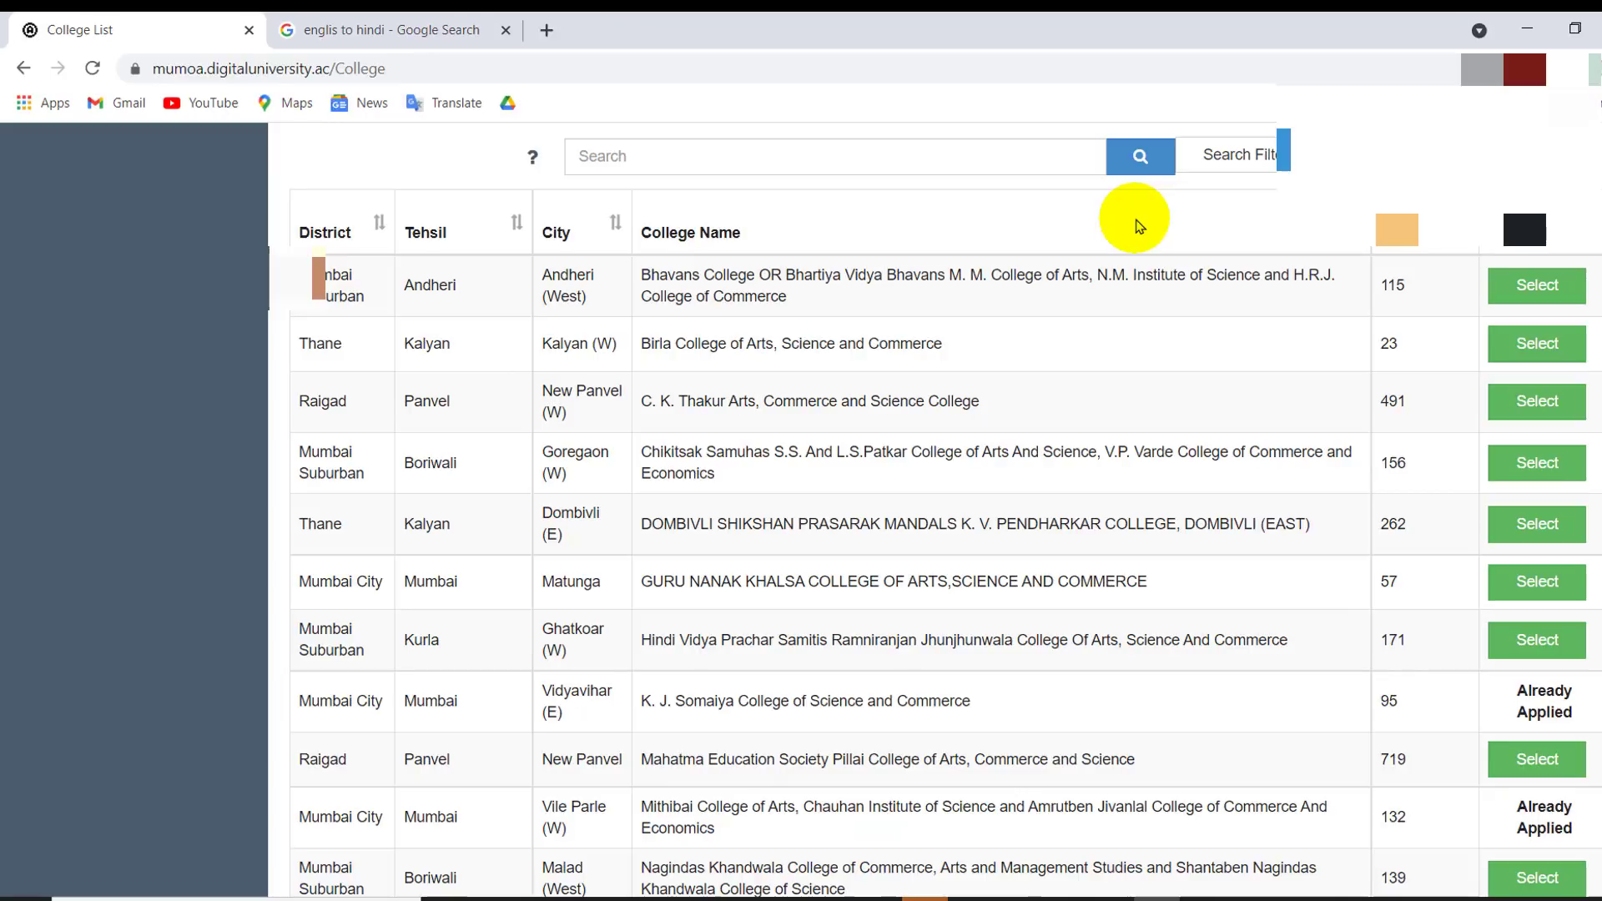
{"action": "scroll", "coordinate": [1135, 221], "scroll_direction": "up", "scroll_amount": 2}
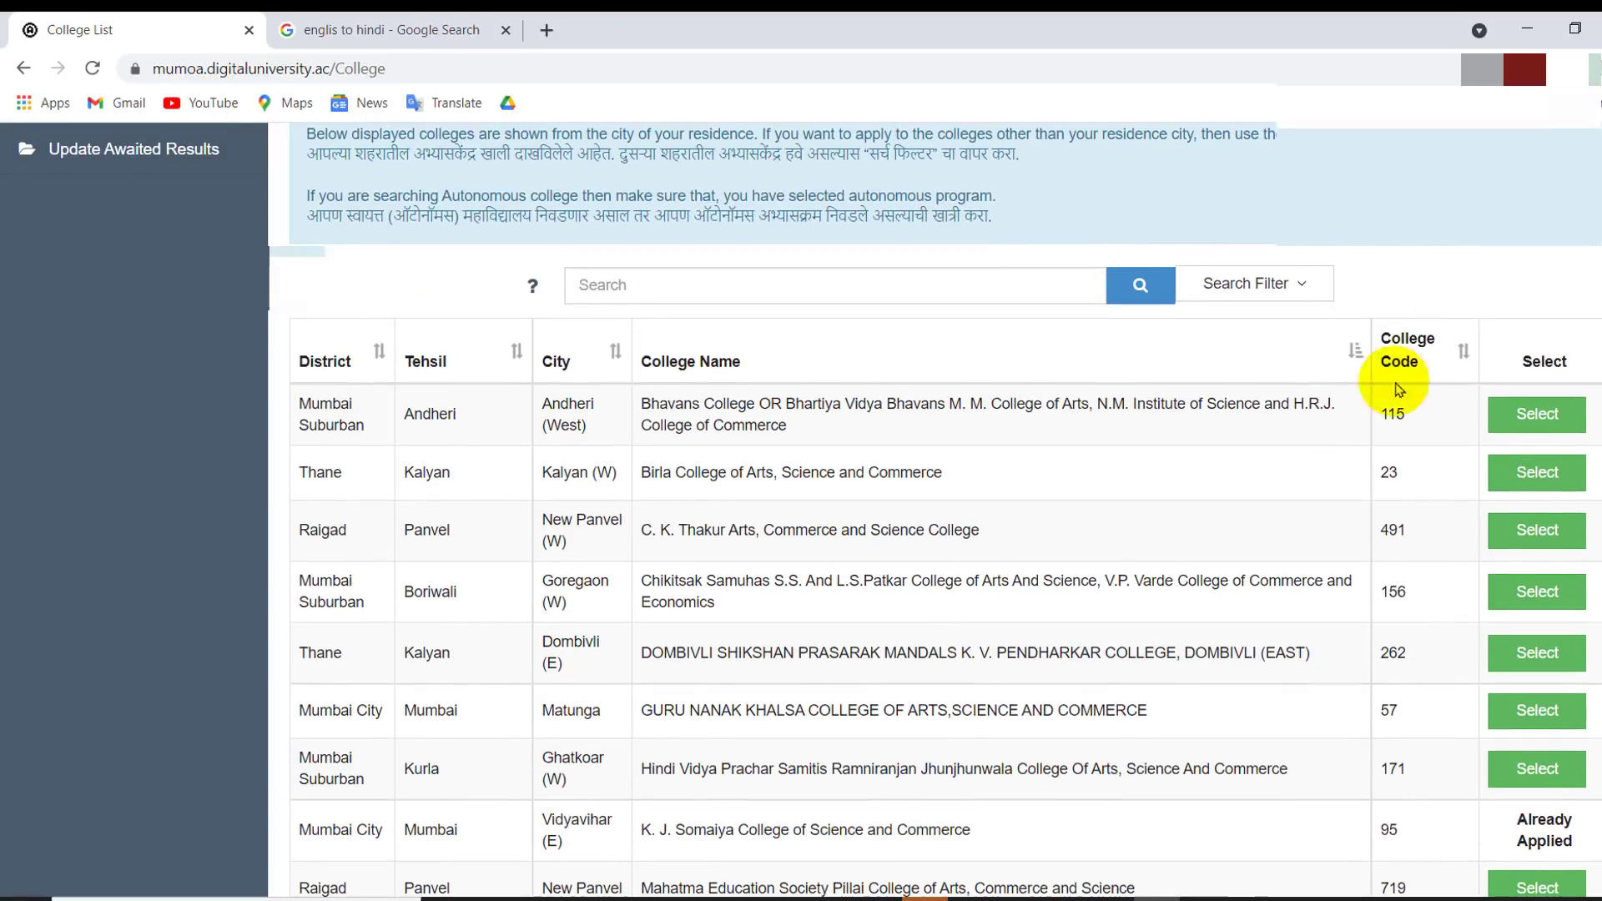
{"action": "scroll", "coordinate": [1090, 455], "scroll_direction": "down", "scroll_amount": 1}
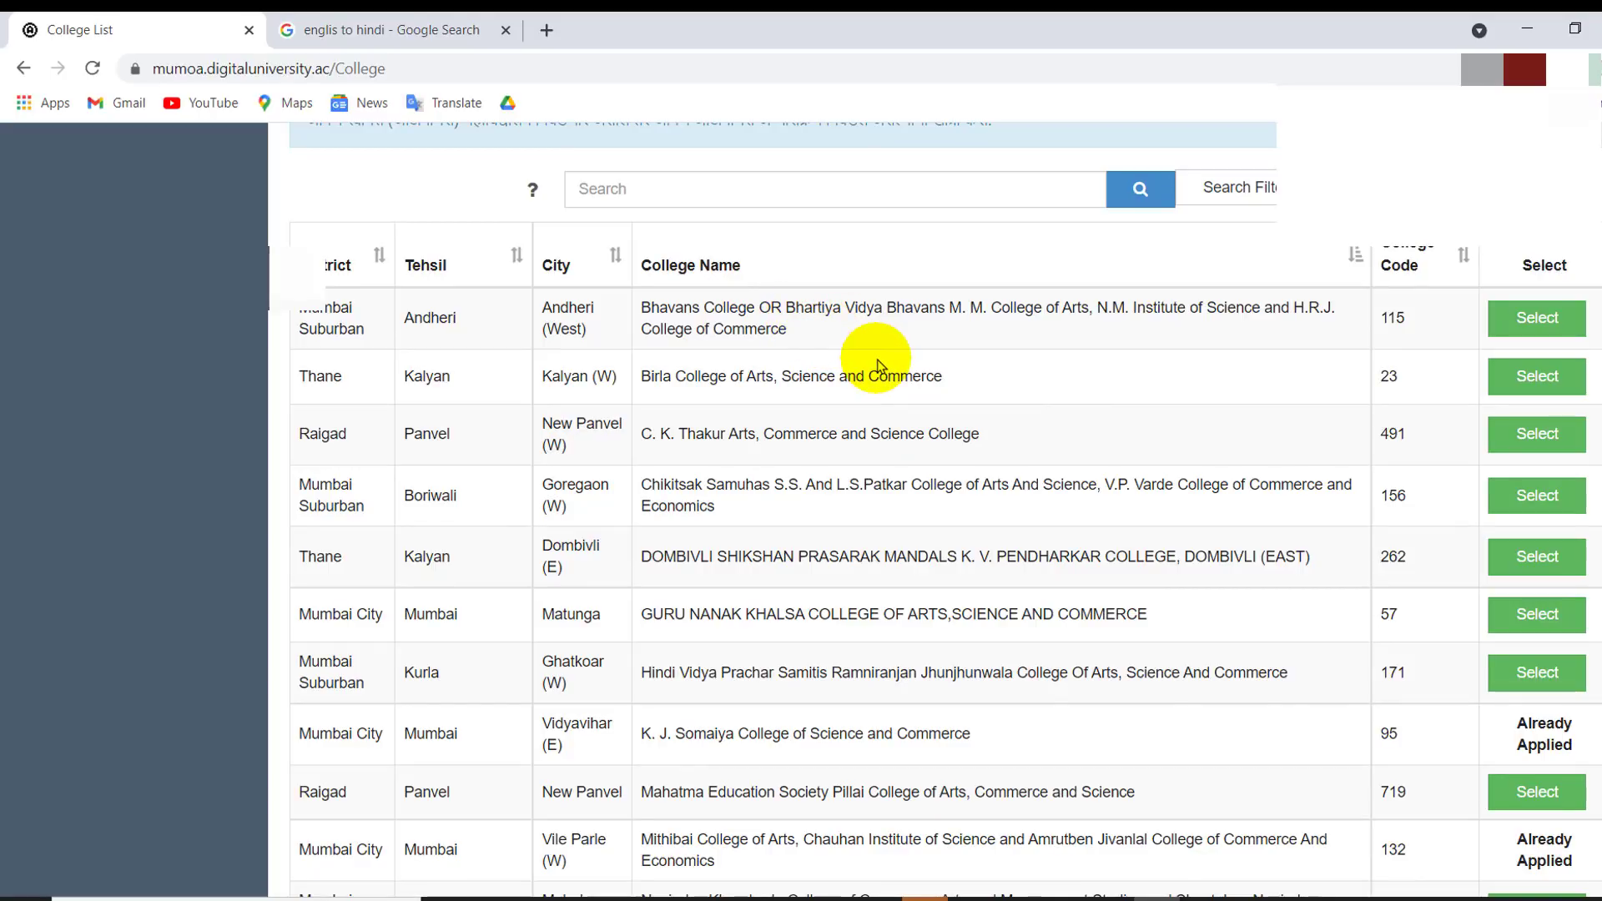
{"action": "scroll", "coordinate": [878, 365], "scroll_direction": "down", "scroll_amount": 1}
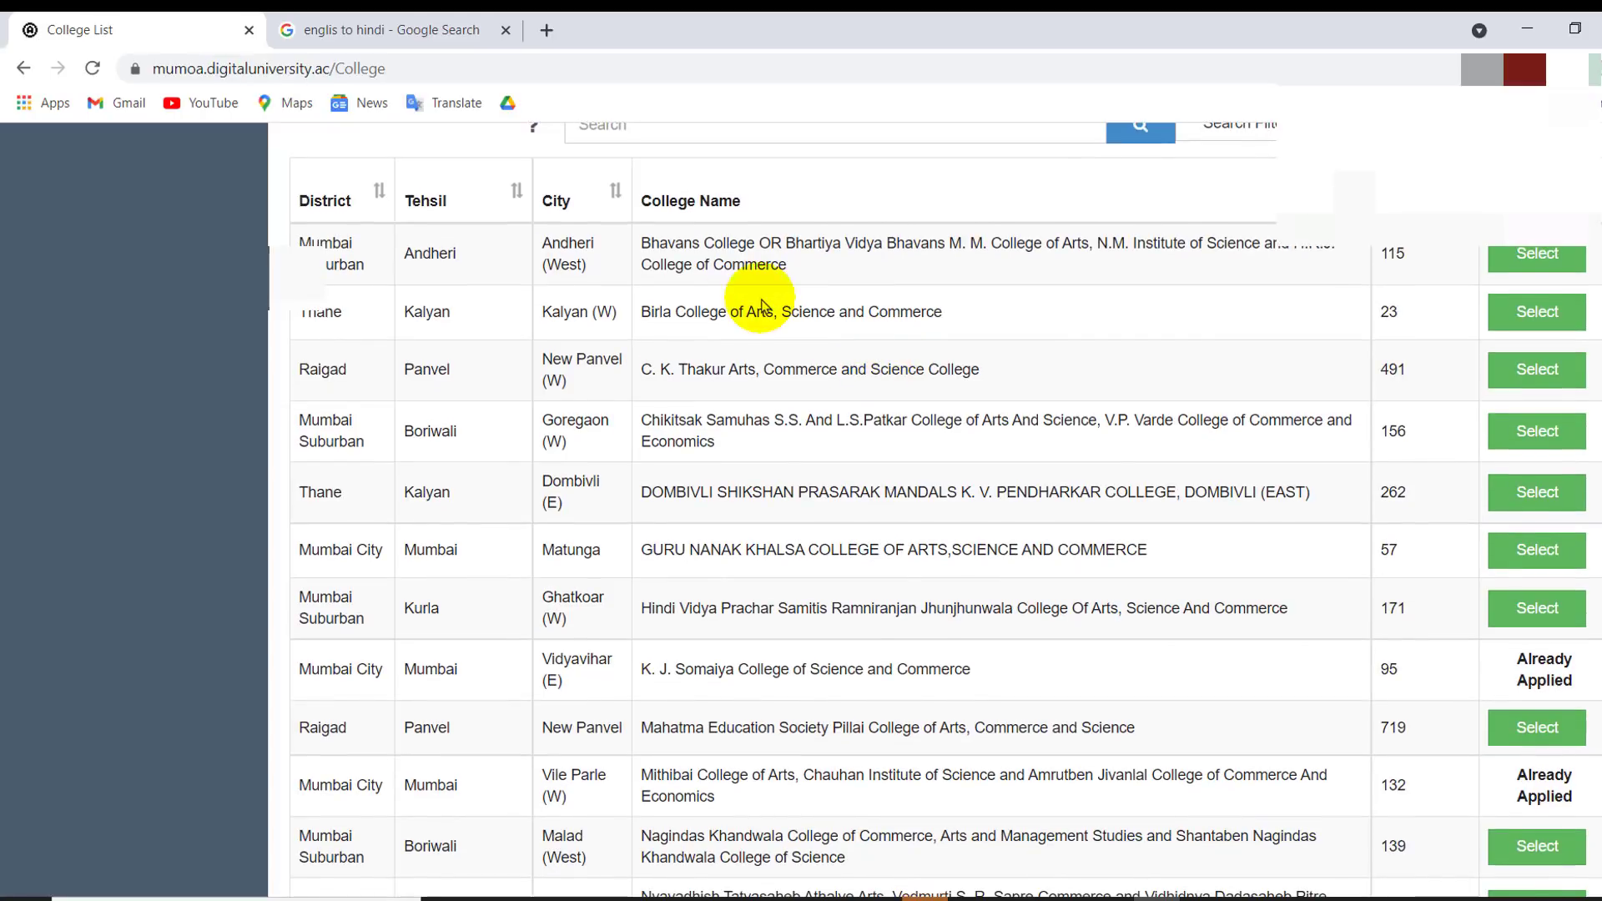
{"action": "scroll", "coordinate": [706, 460], "scroll_direction": "down", "scroll_amount": 1}
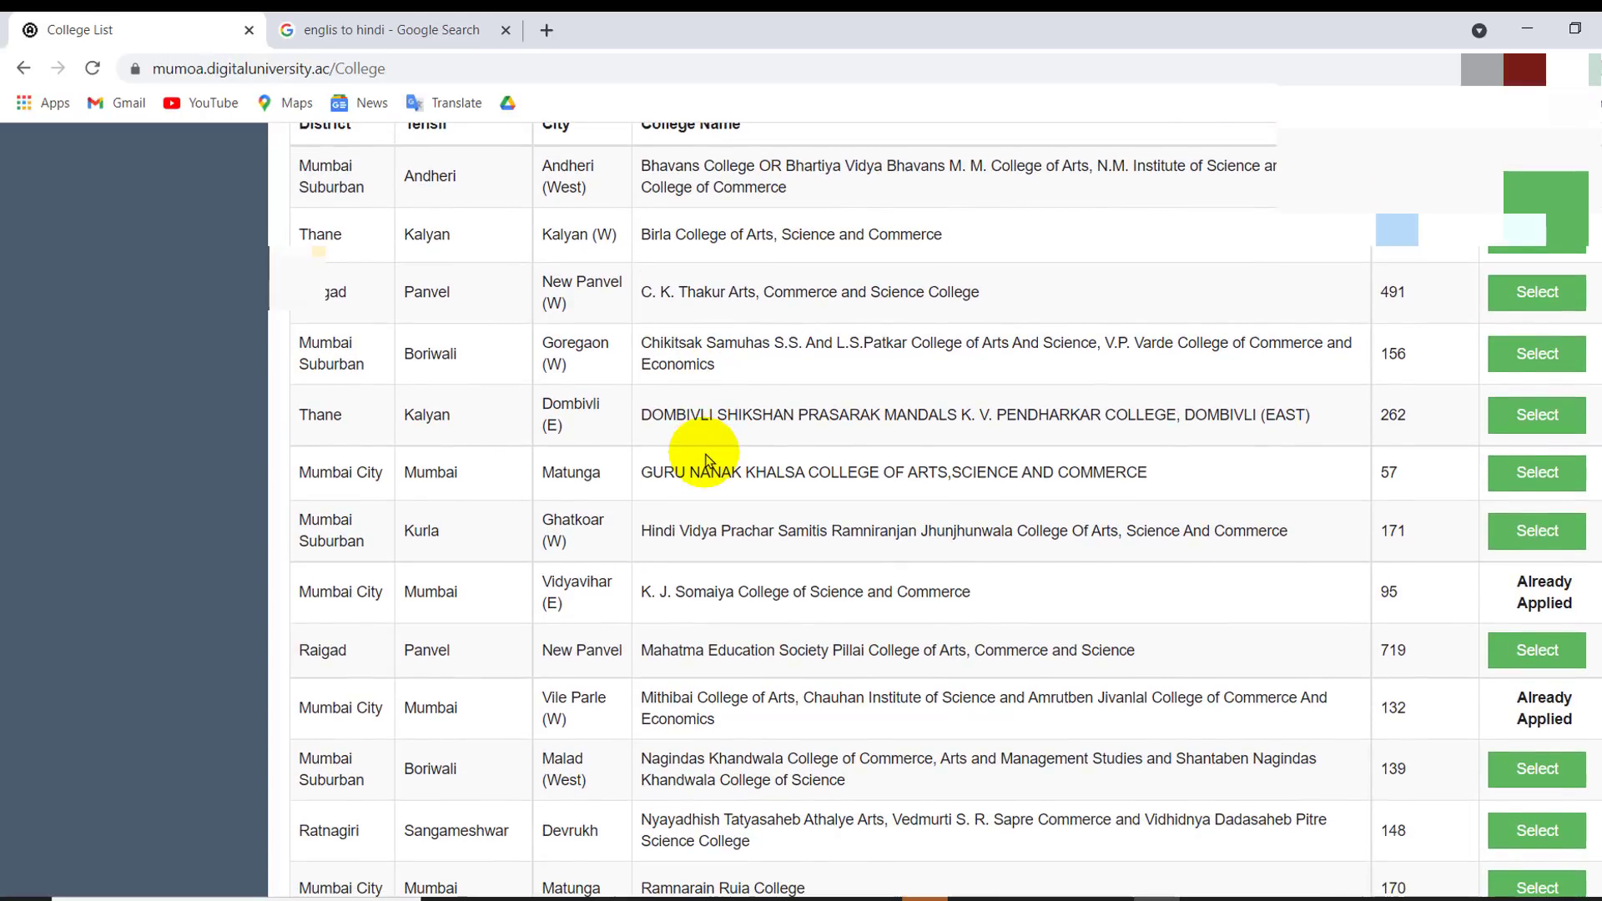
{"action": "scroll", "coordinate": [679, 615], "scroll_direction": "down", "scroll_amount": 1}
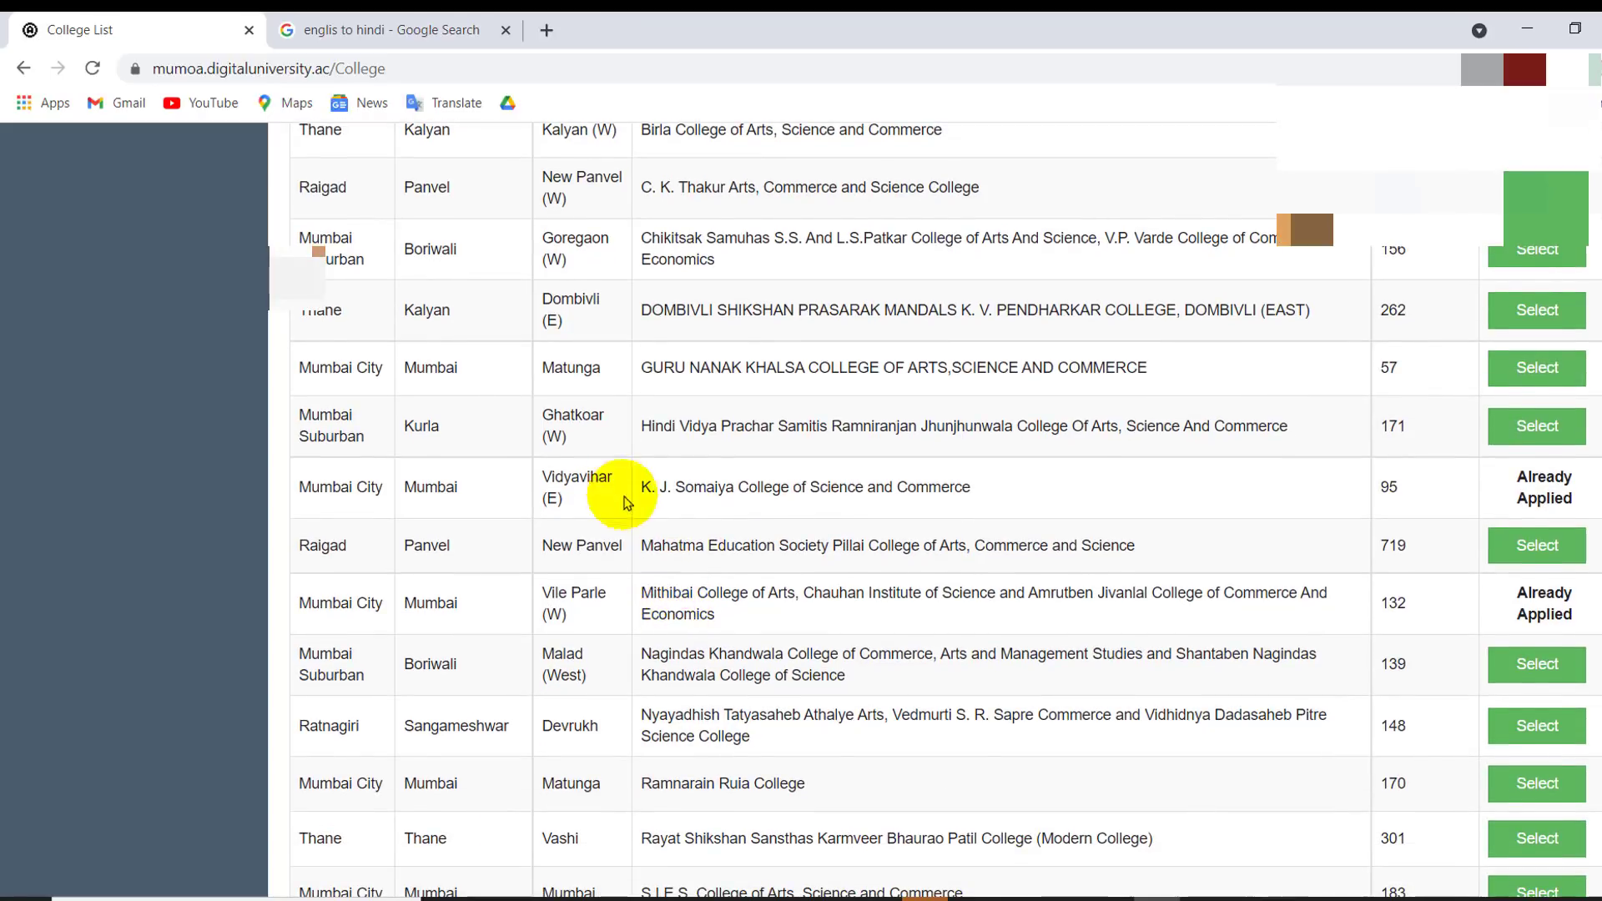
{"action": "left_click_drag", "start_coordinate": [548, 476], "coordinate": [597, 480]}
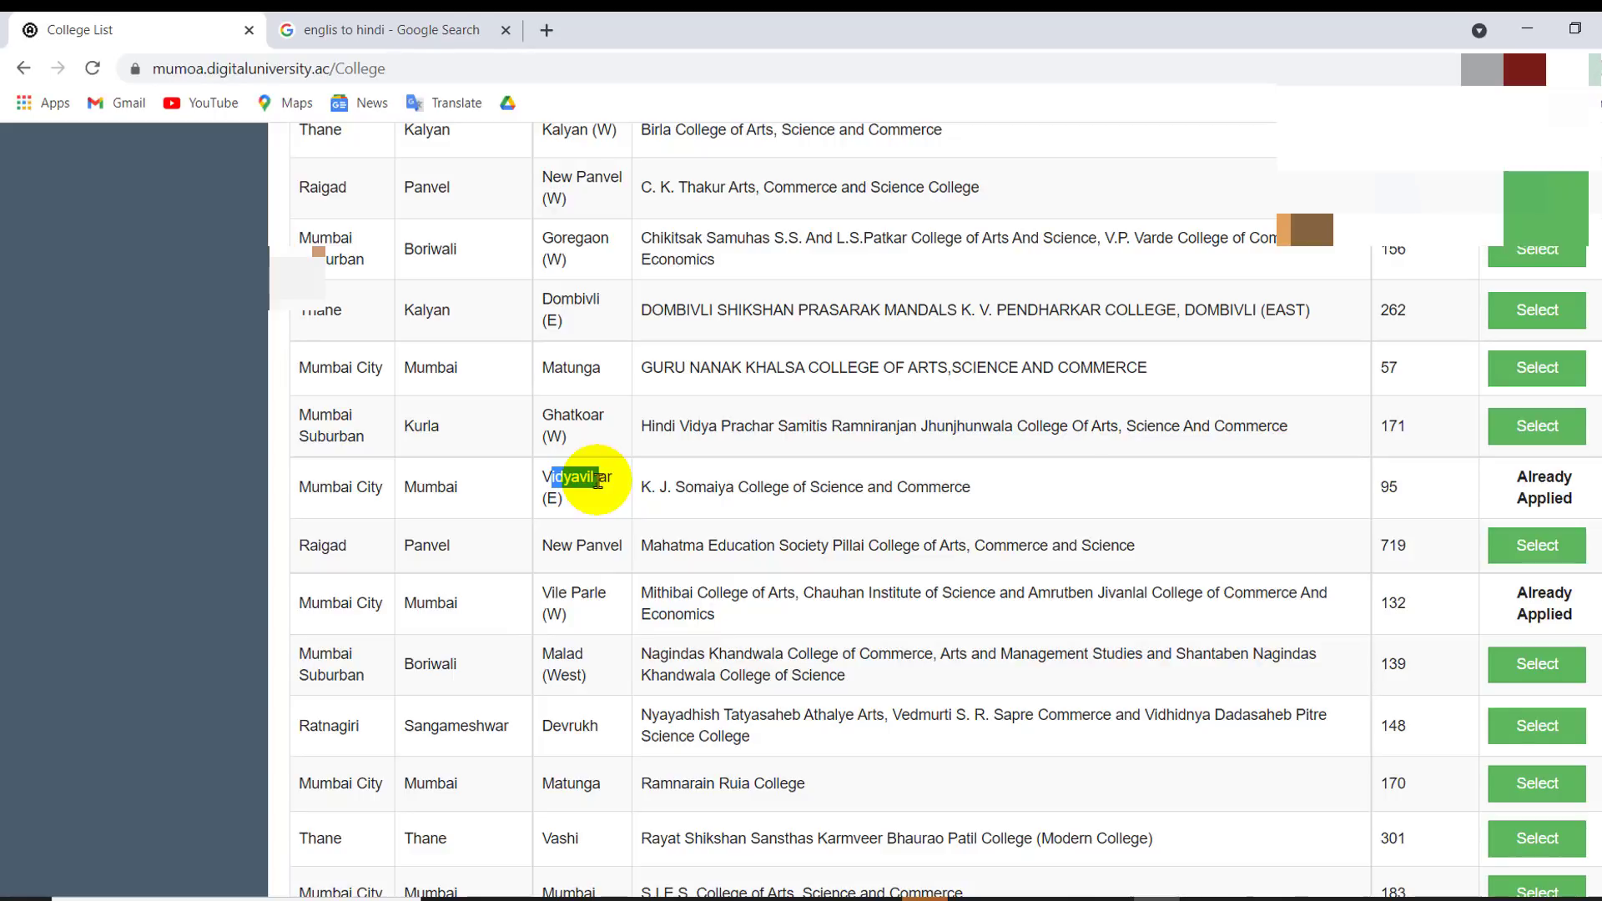
{"action": "scroll", "coordinate": [662, 492], "scroll_direction": "down", "scroll_amount": 1}
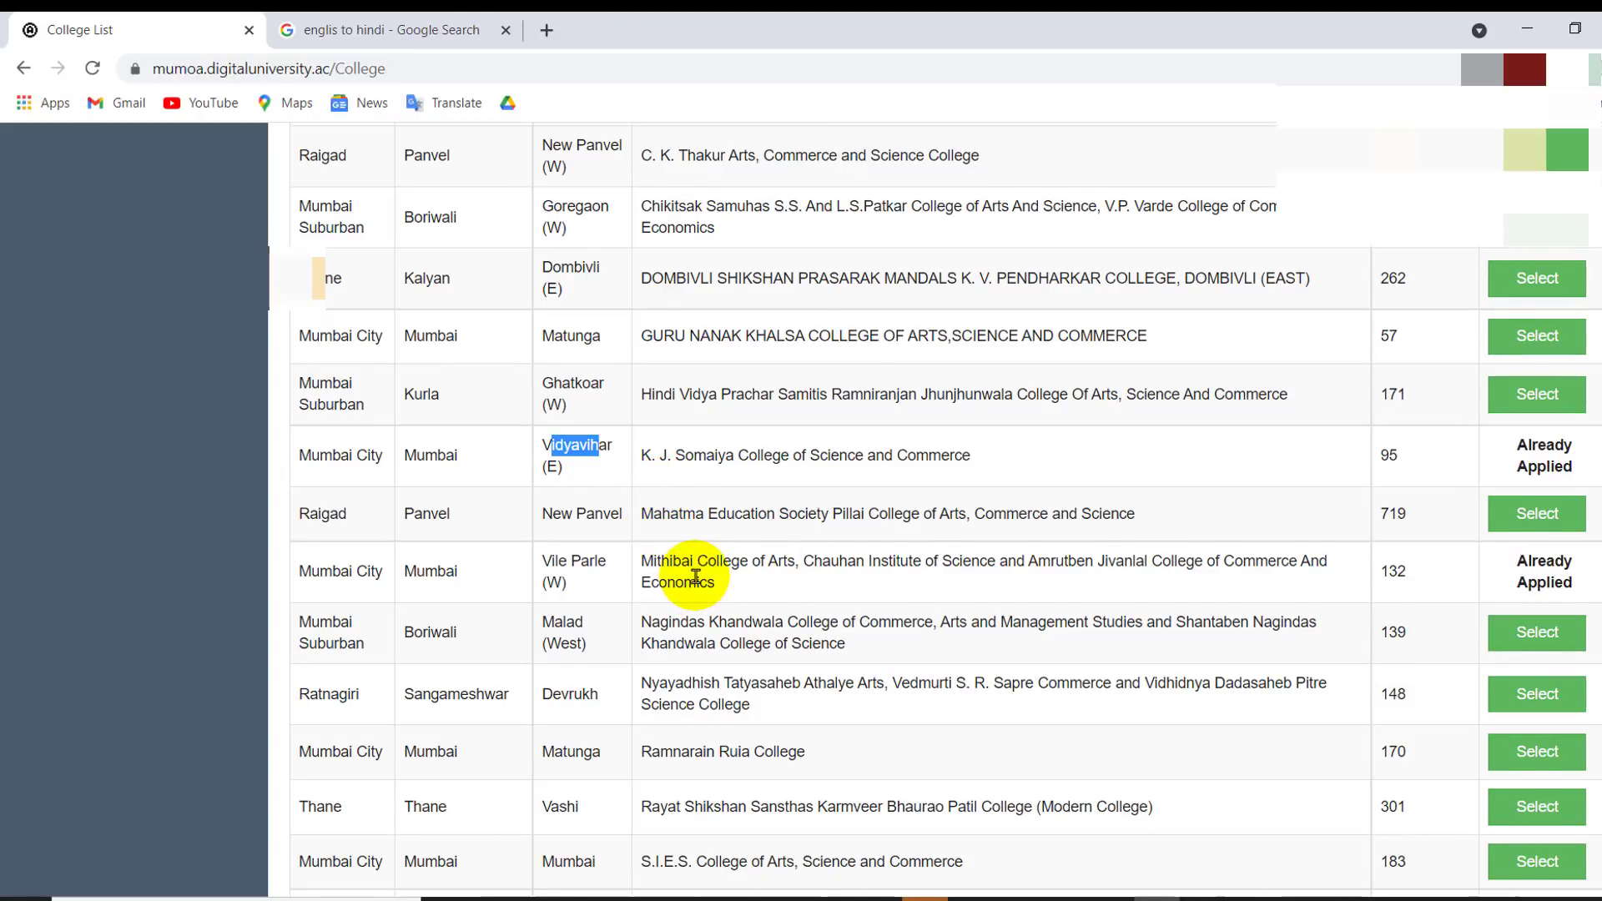
{"action": "scroll", "coordinate": [692, 574], "scroll_direction": "down", "scroll_amount": 2}
{"action": "scroll", "coordinate": [699, 654], "scroll_direction": "down", "scroll_amount": 3}
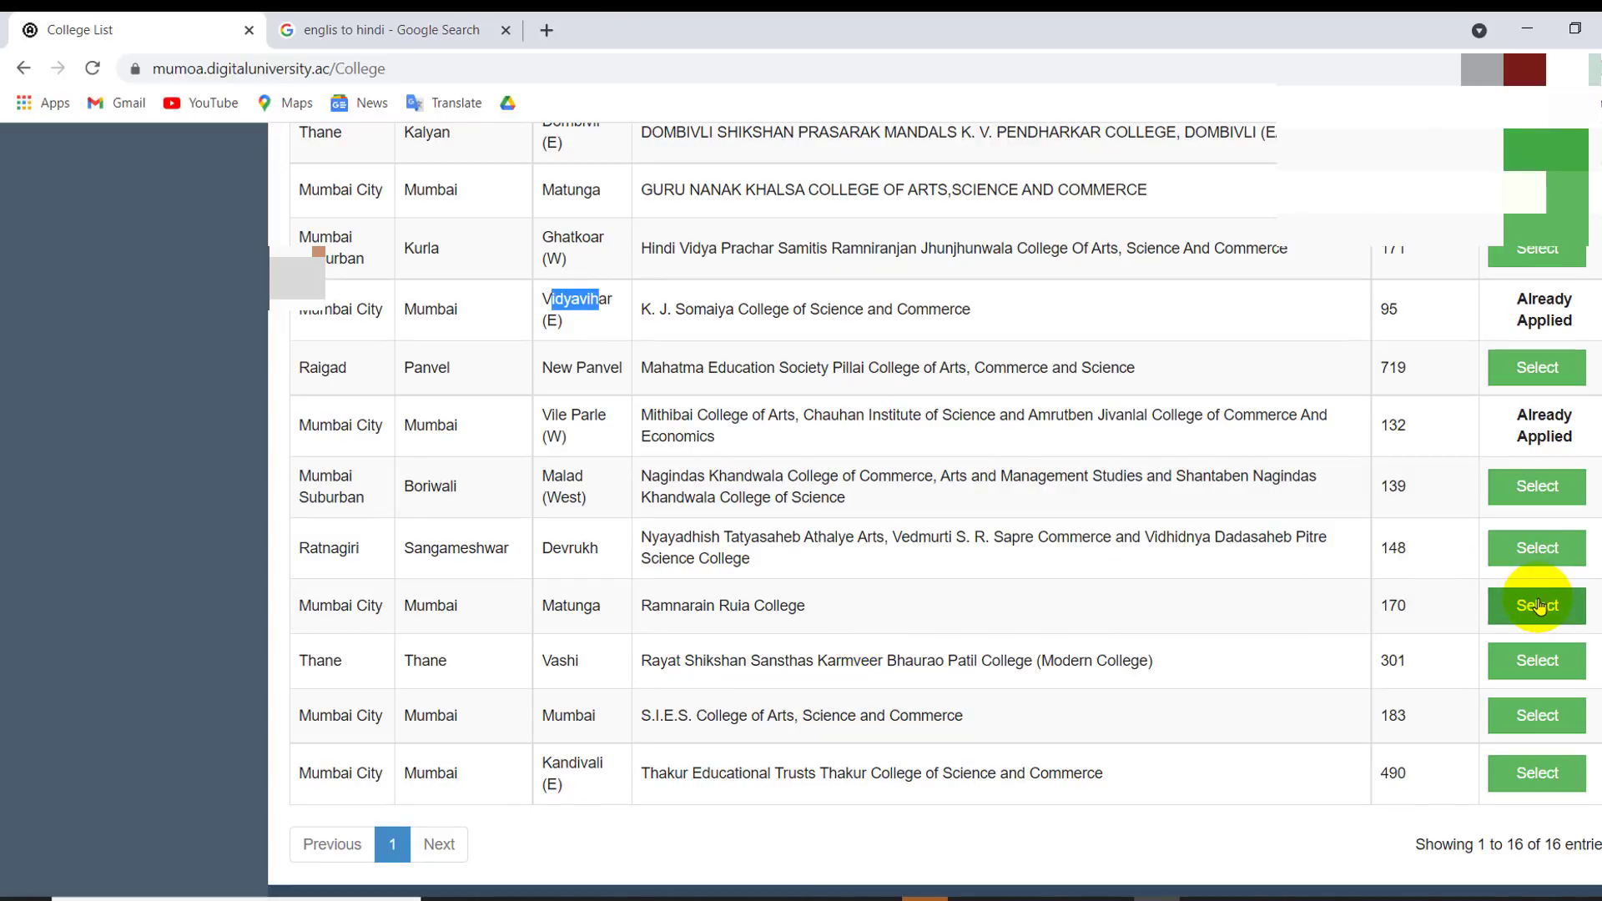
{"action": "scroll", "coordinate": [840, 608], "scroll_direction": "up", "scroll_amount": 1}
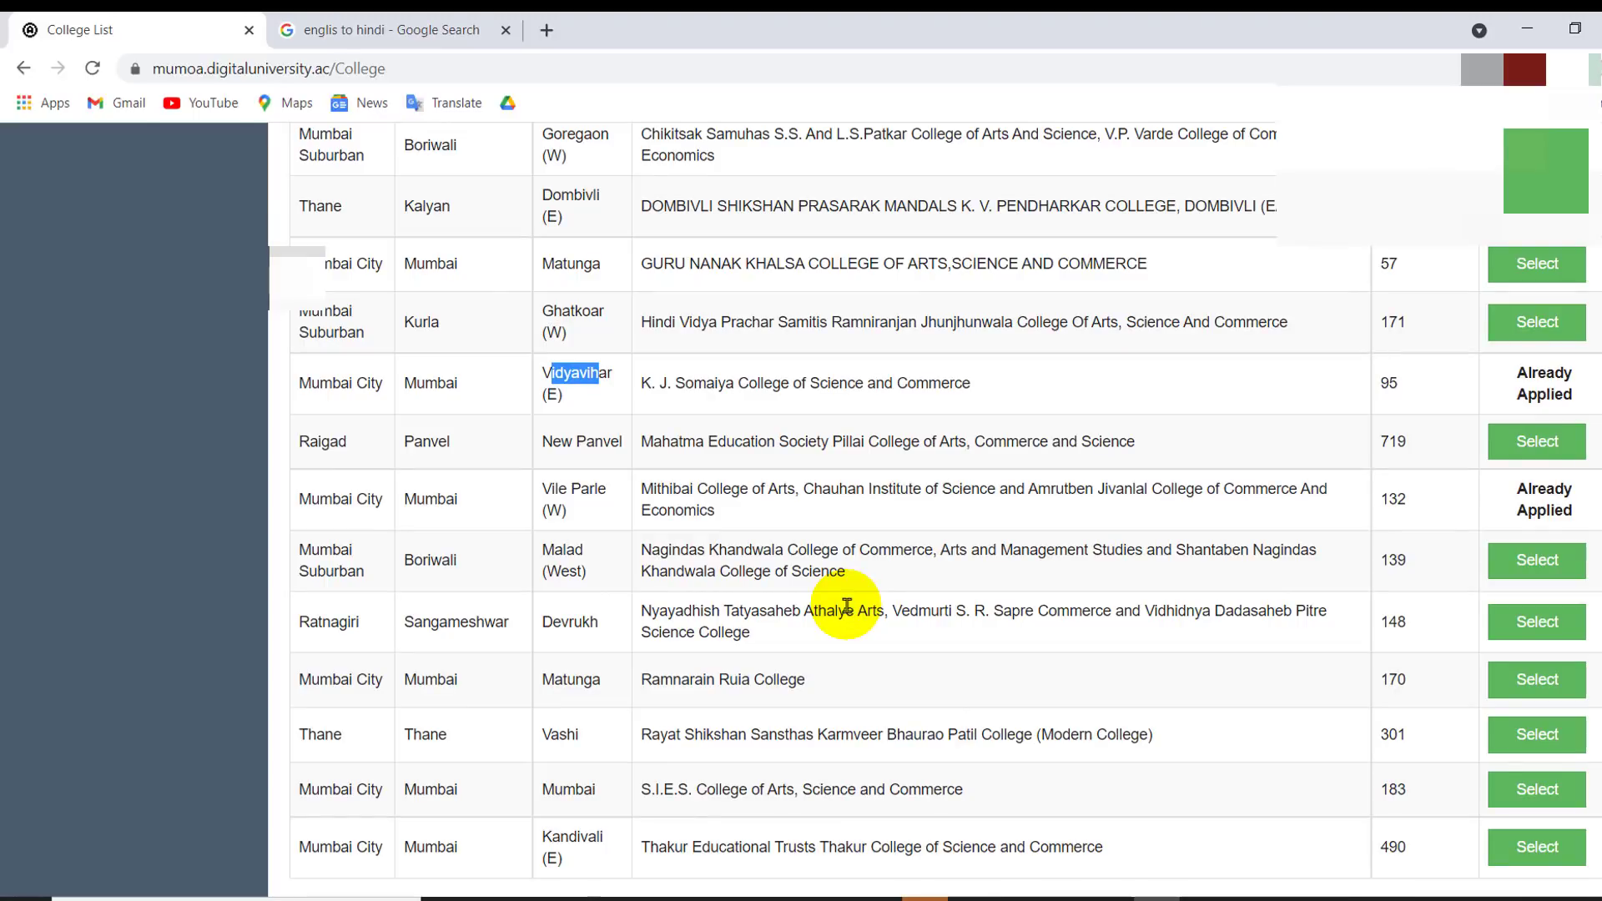
{"action": "scroll", "coordinate": [846, 606], "scroll_direction": "up", "scroll_amount": 1}
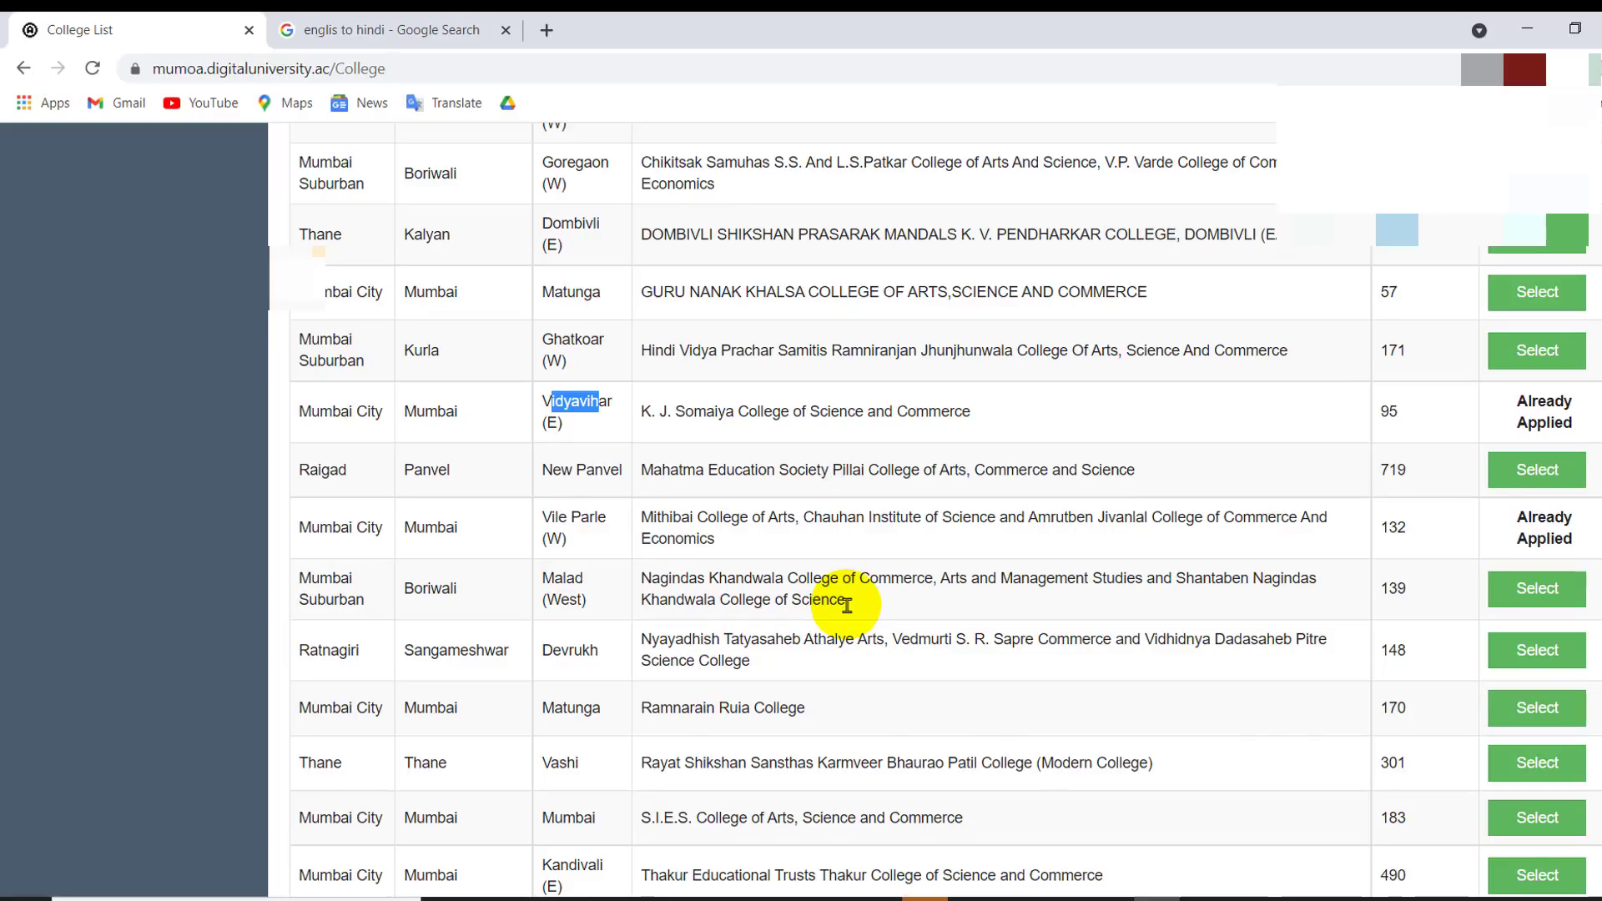
{"action": "scroll", "coordinate": [846, 606], "scroll_direction": "up", "scroll_amount": 1}
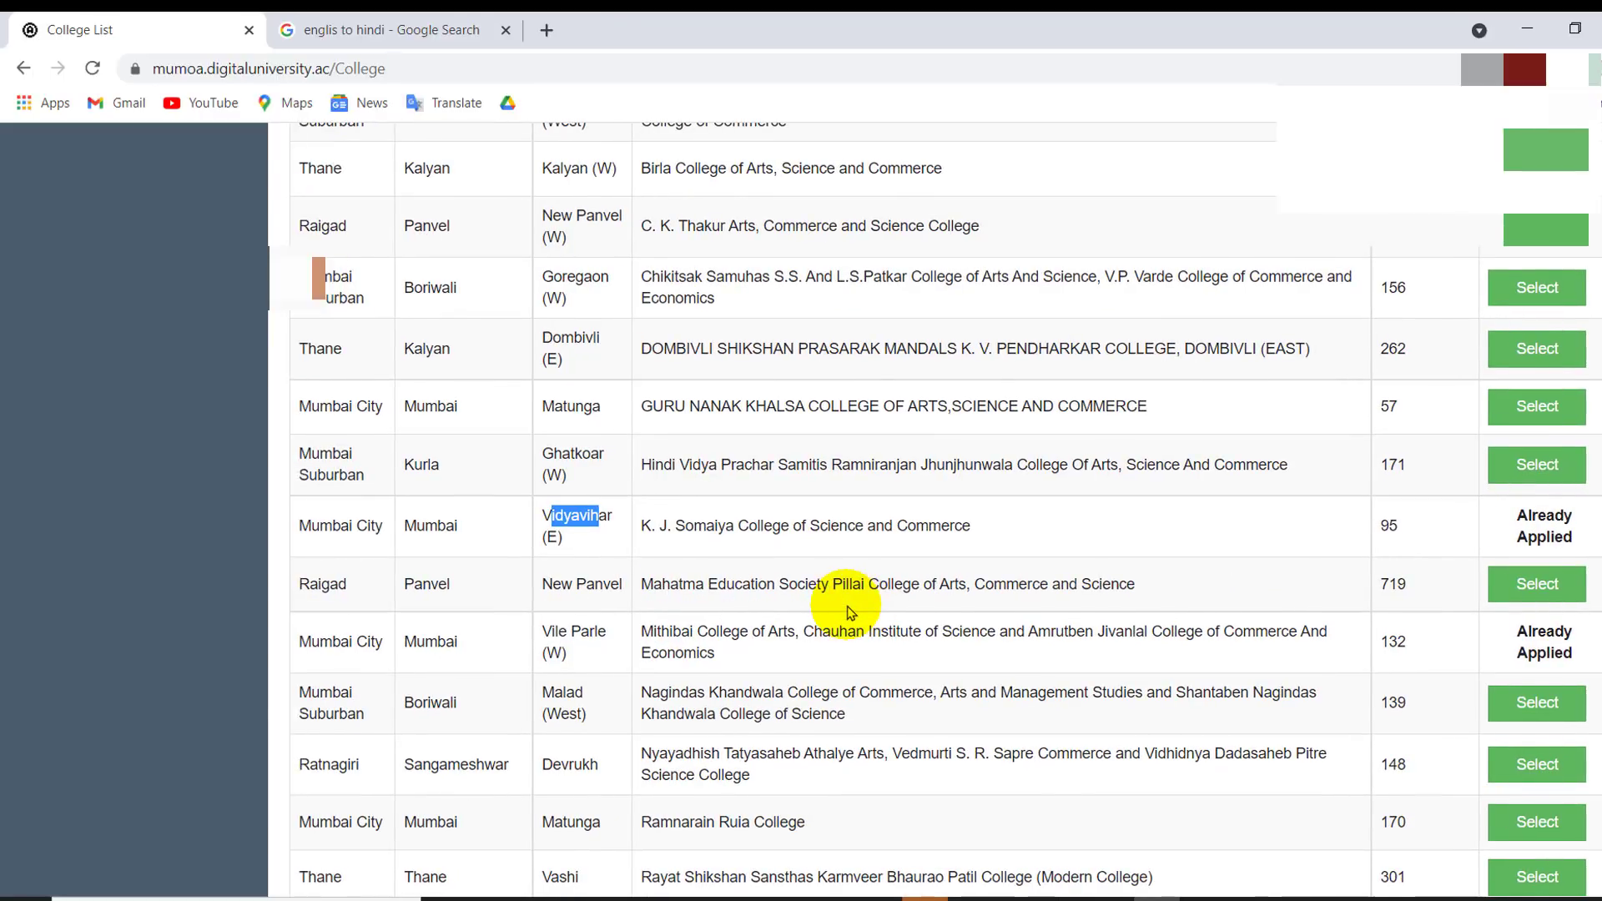
{"action": "scroll", "coordinate": [850, 611], "scroll_direction": "up", "scroll_amount": 2}
{"action": "left_click", "coordinate": [822, 617]}
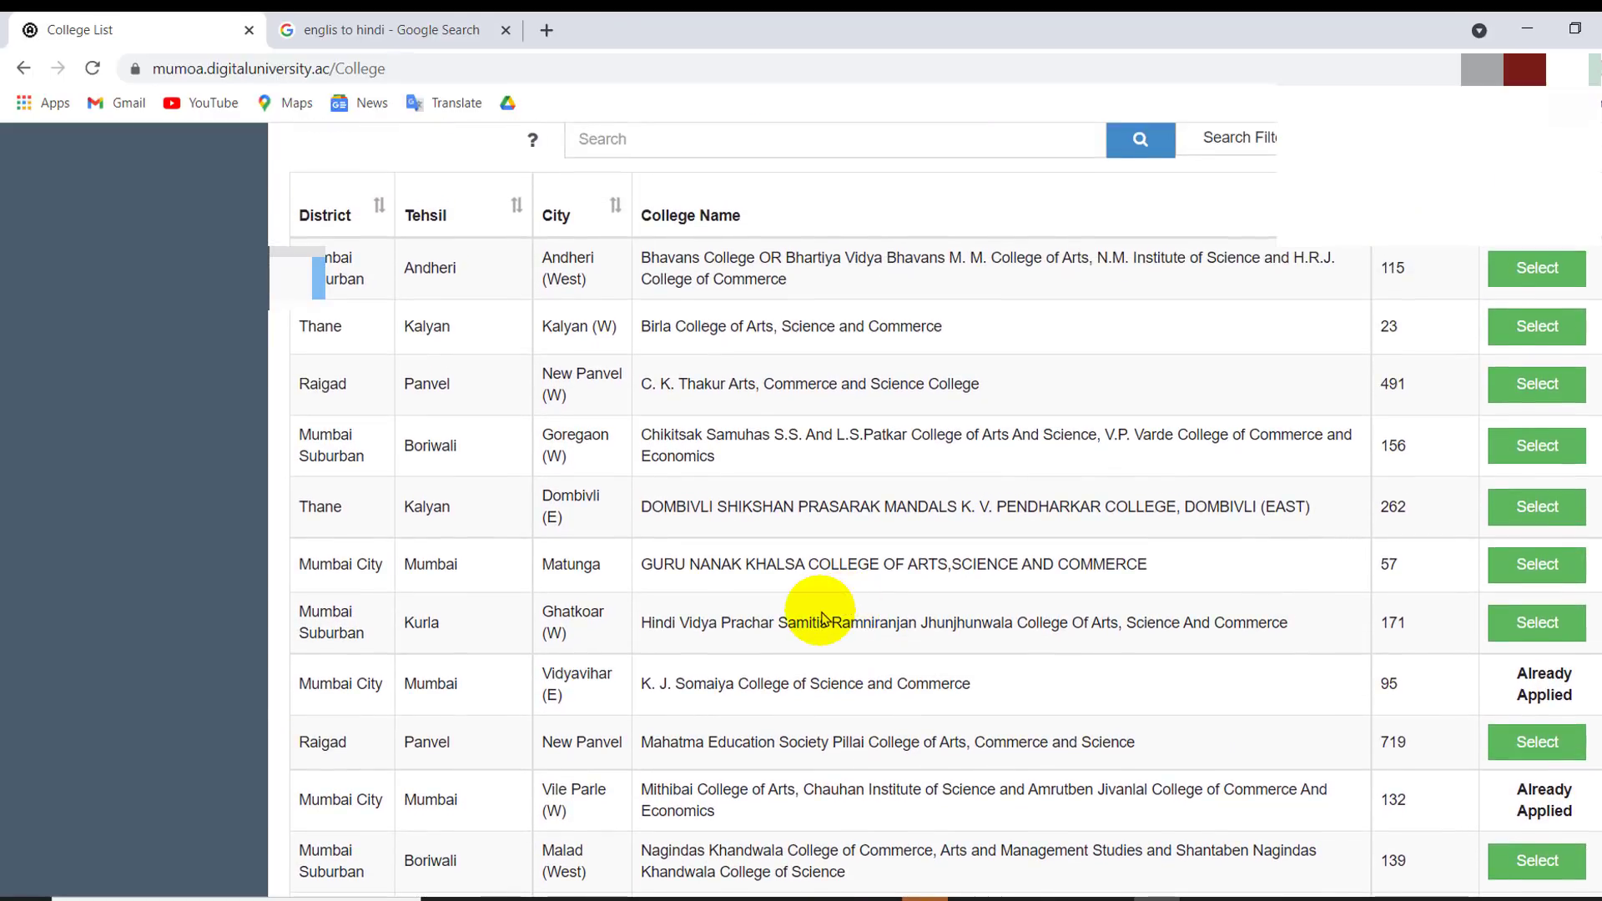
{"action": "scroll", "coordinate": [822, 617], "scroll_direction": "up", "scroll_amount": 2}
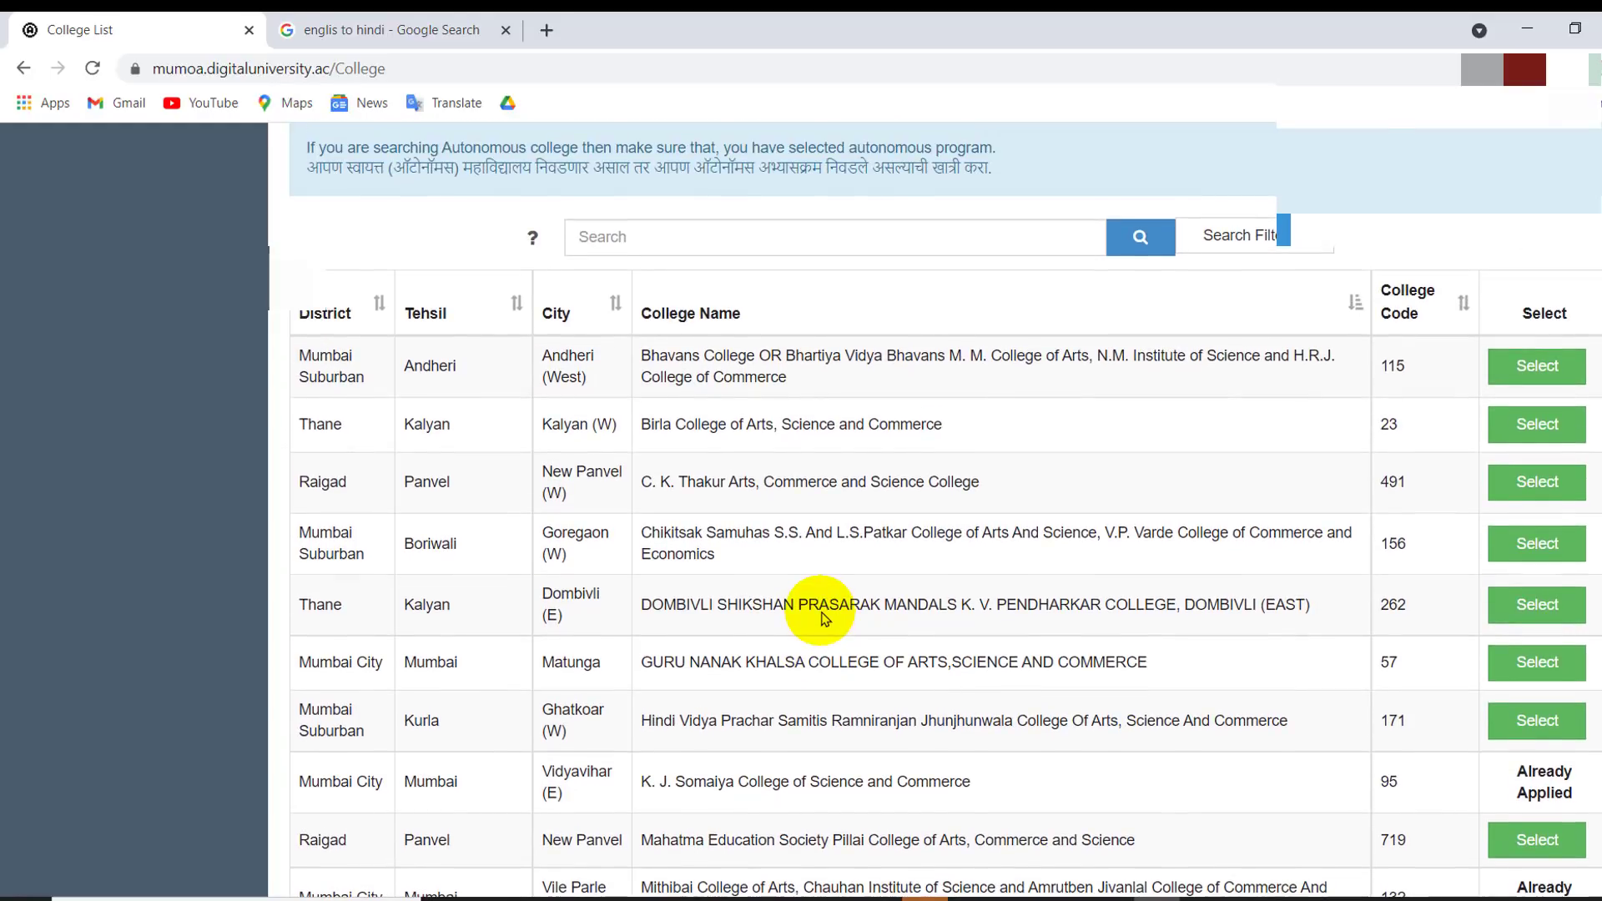
{"action": "scroll", "coordinate": [824, 617], "scroll_direction": "down", "scroll_amount": 3}
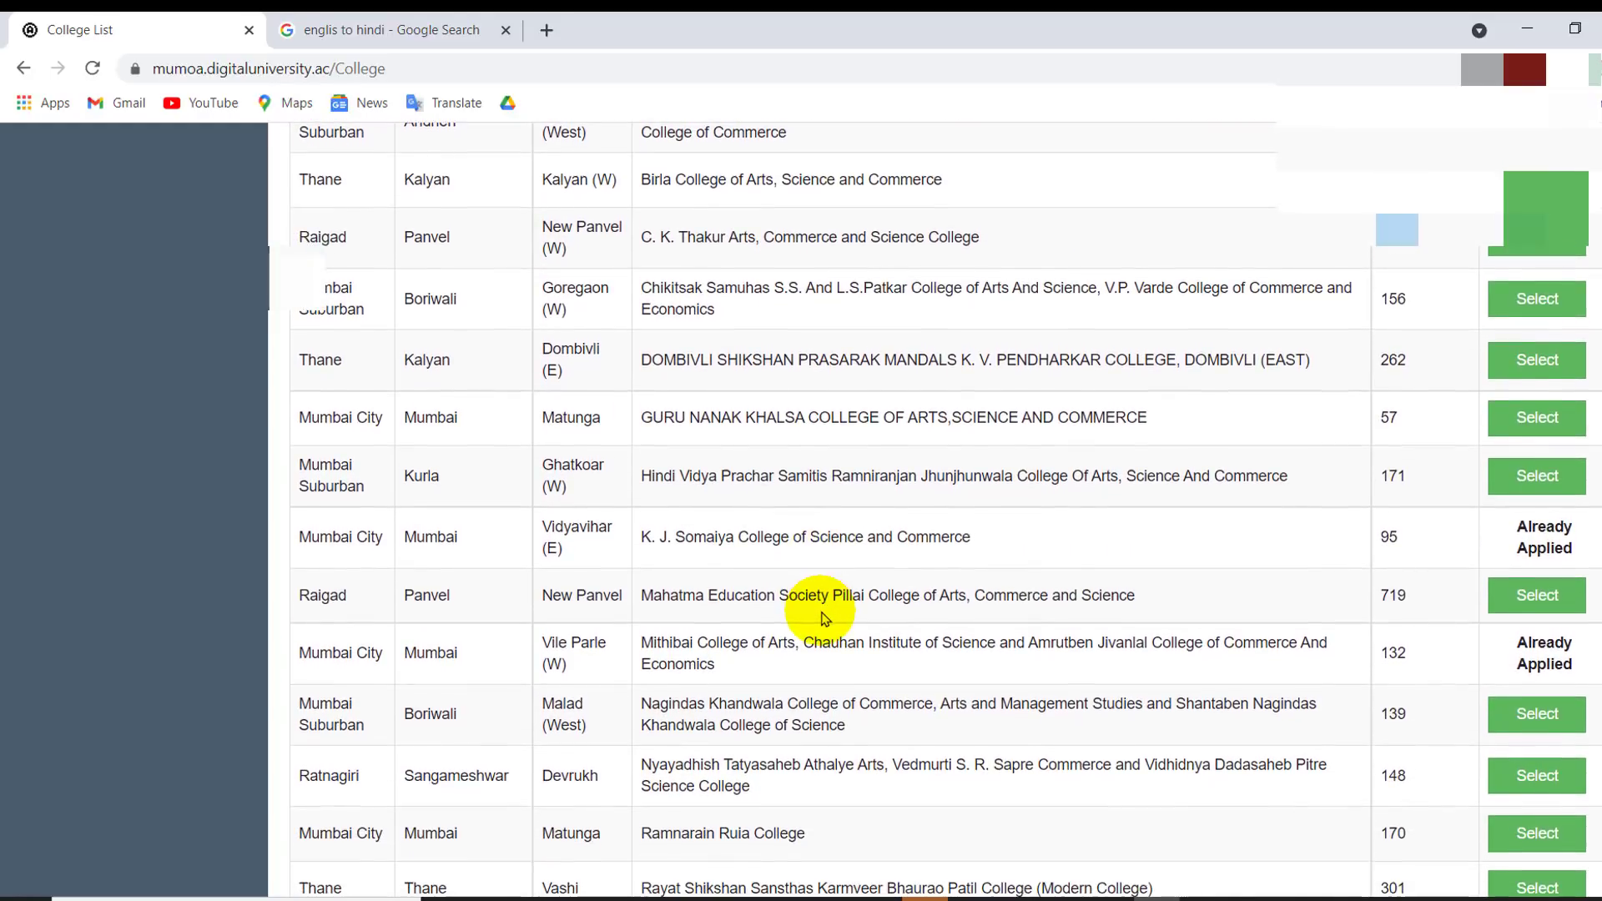
{"action": "scroll", "coordinate": [825, 617], "scroll_direction": "down", "scroll_amount": 2}
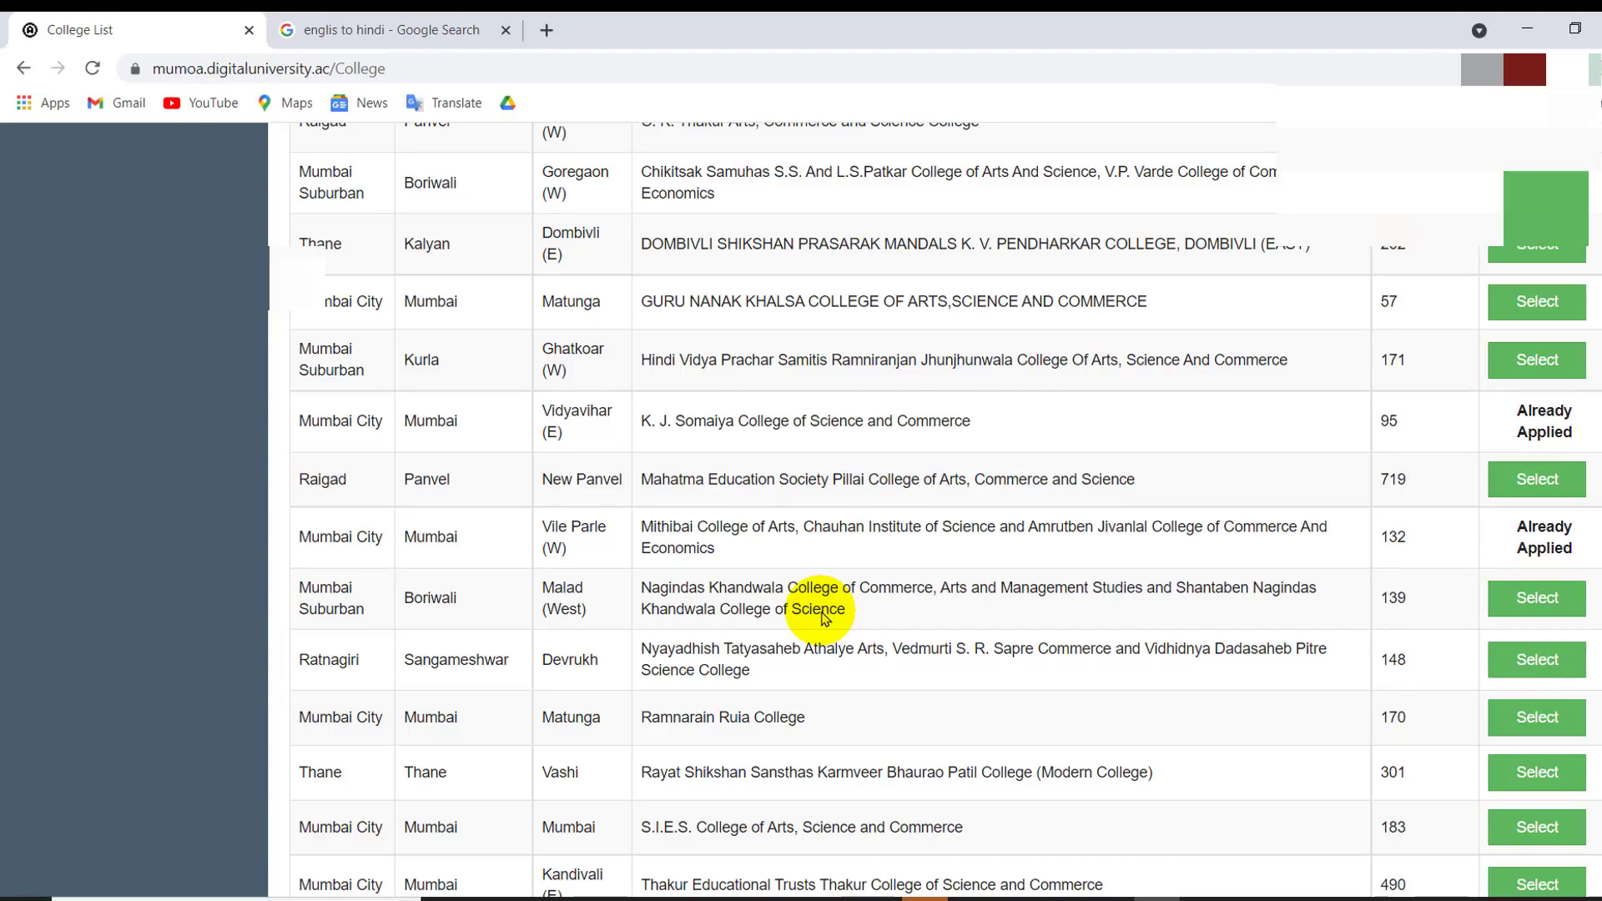
{"action": "scroll", "coordinate": [825, 617], "scroll_direction": "down", "scroll_amount": 2}
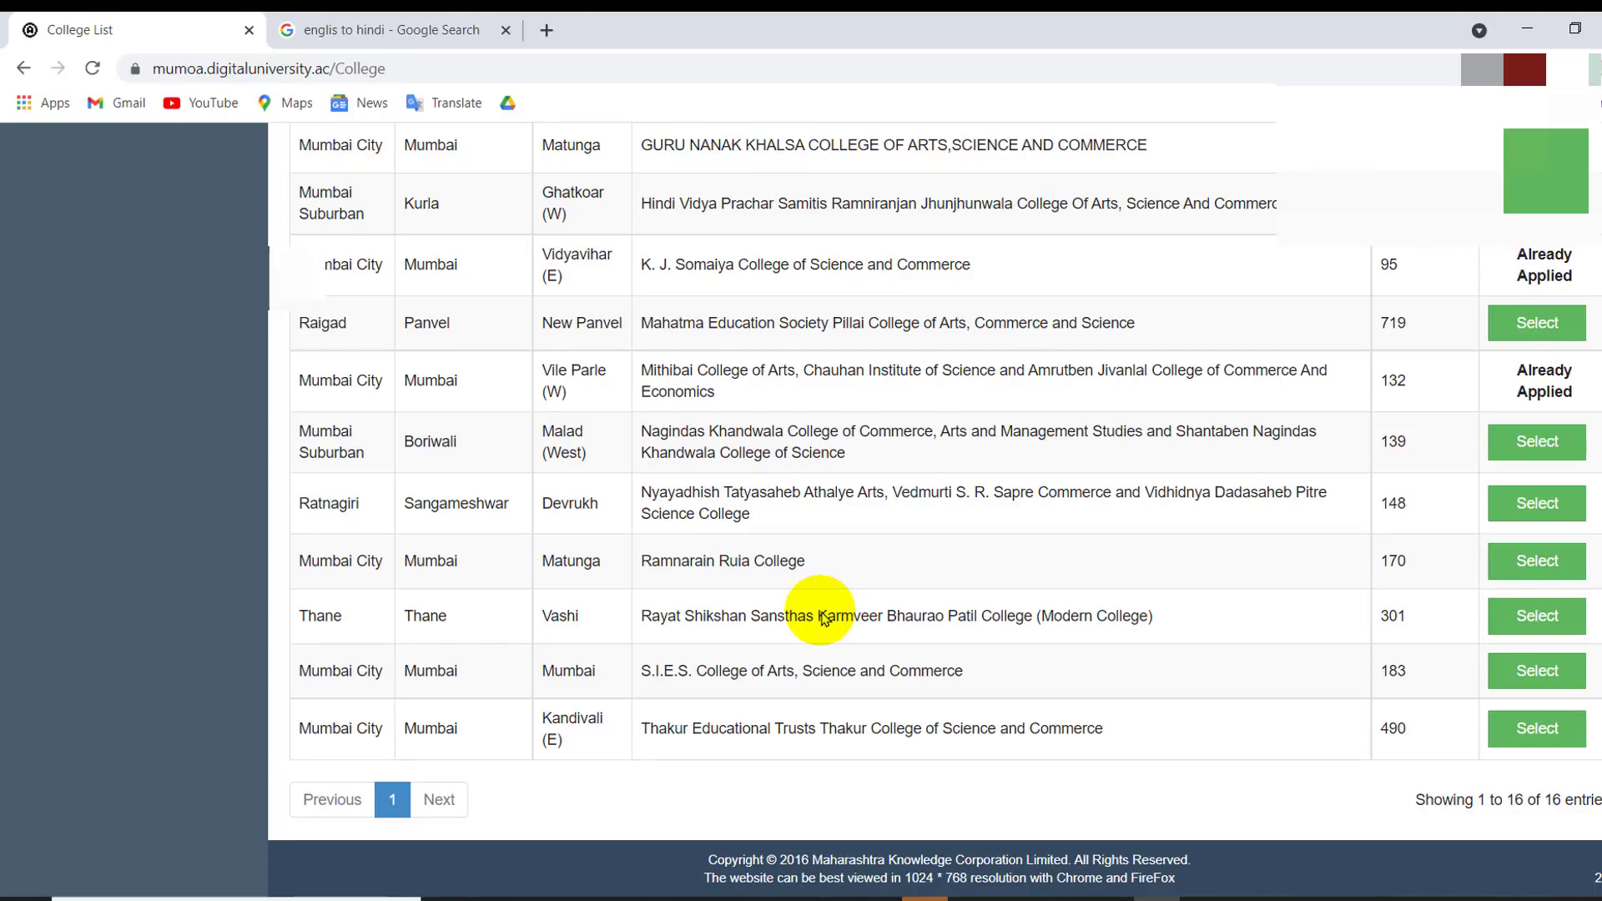
{"action": "scroll", "coordinate": [824, 617], "scroll_direction": "up", "scroll_amount": 5}
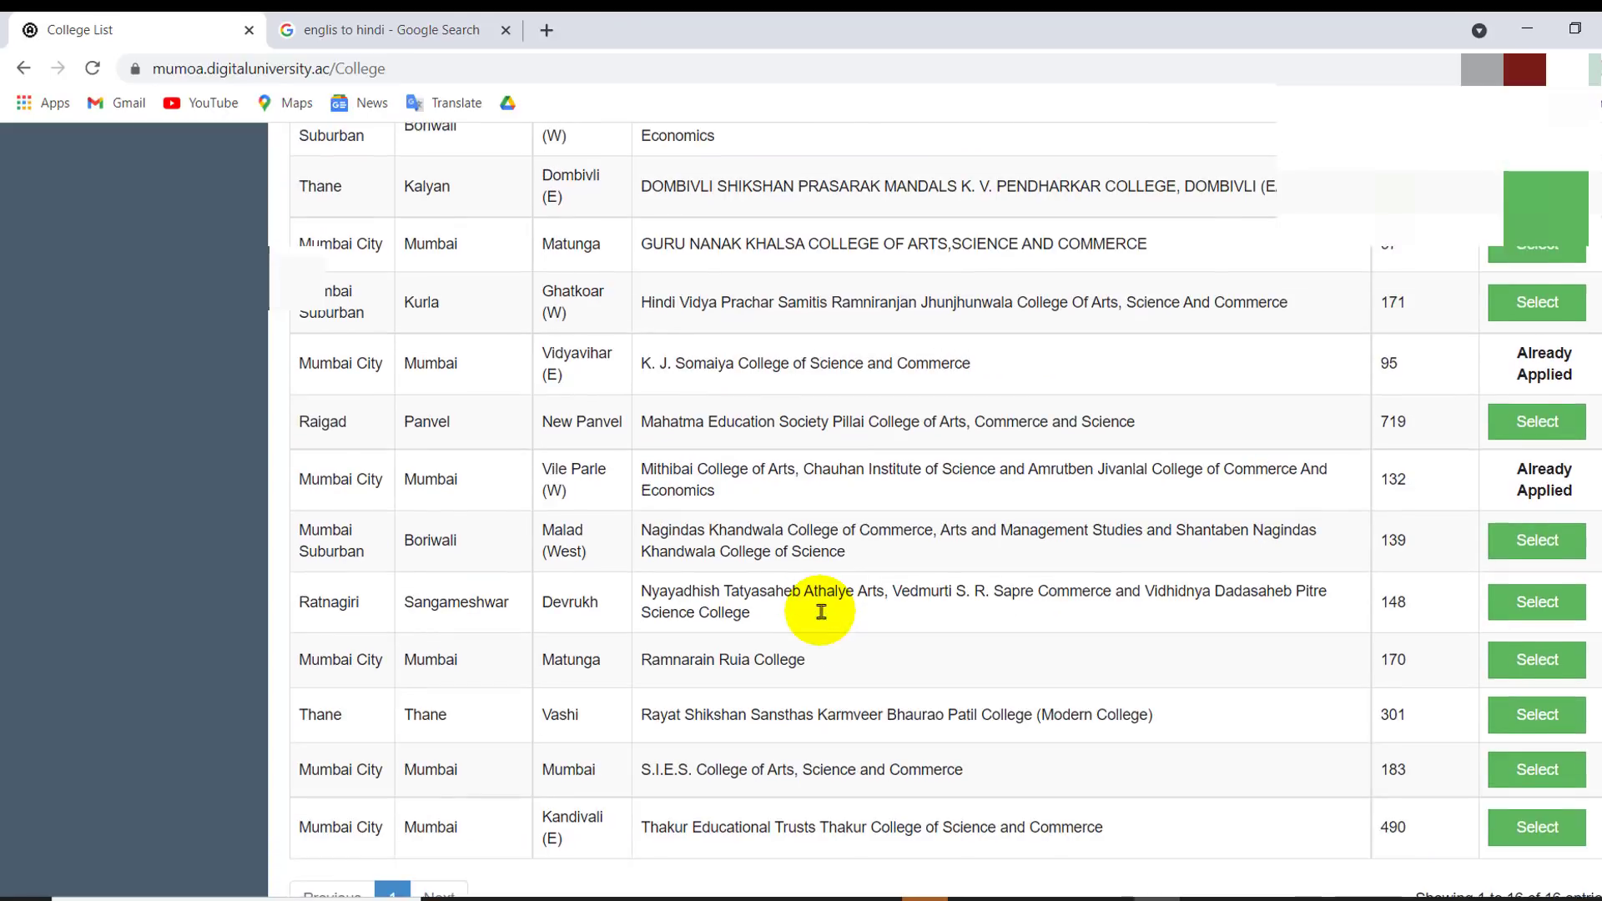
{"action": "scroll", "coordinate": [824, 618], "scroll_direction": "up", "scroll_amount": 1}
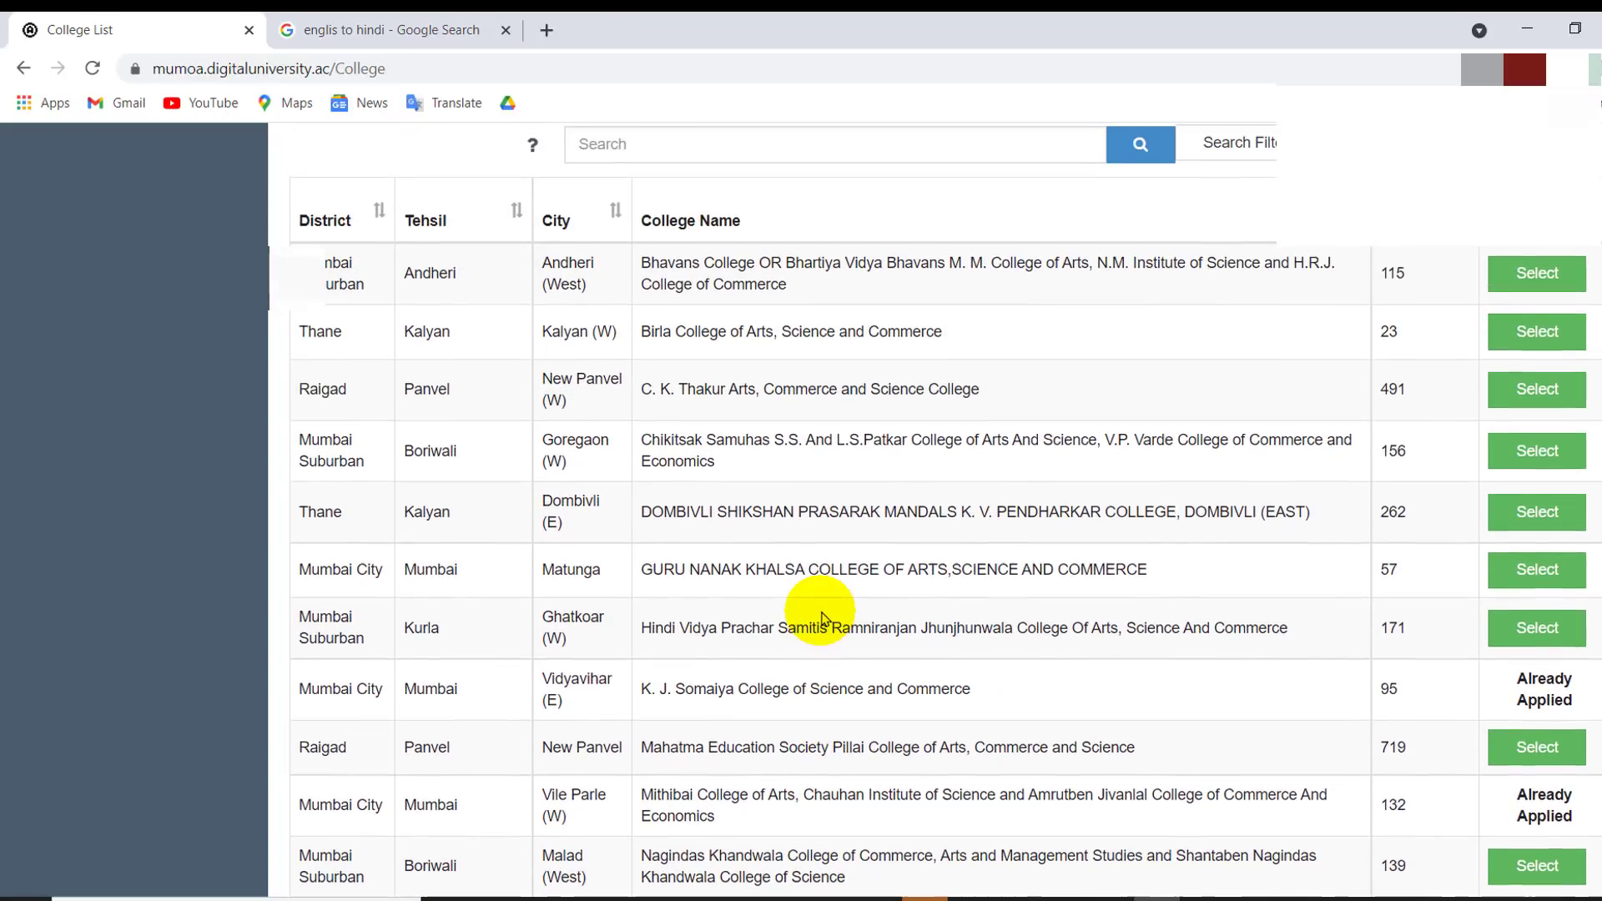
{"action": "scroll", "coordinate": [737, 516], "scroll_direction": "down", "scroll_amount": 4}
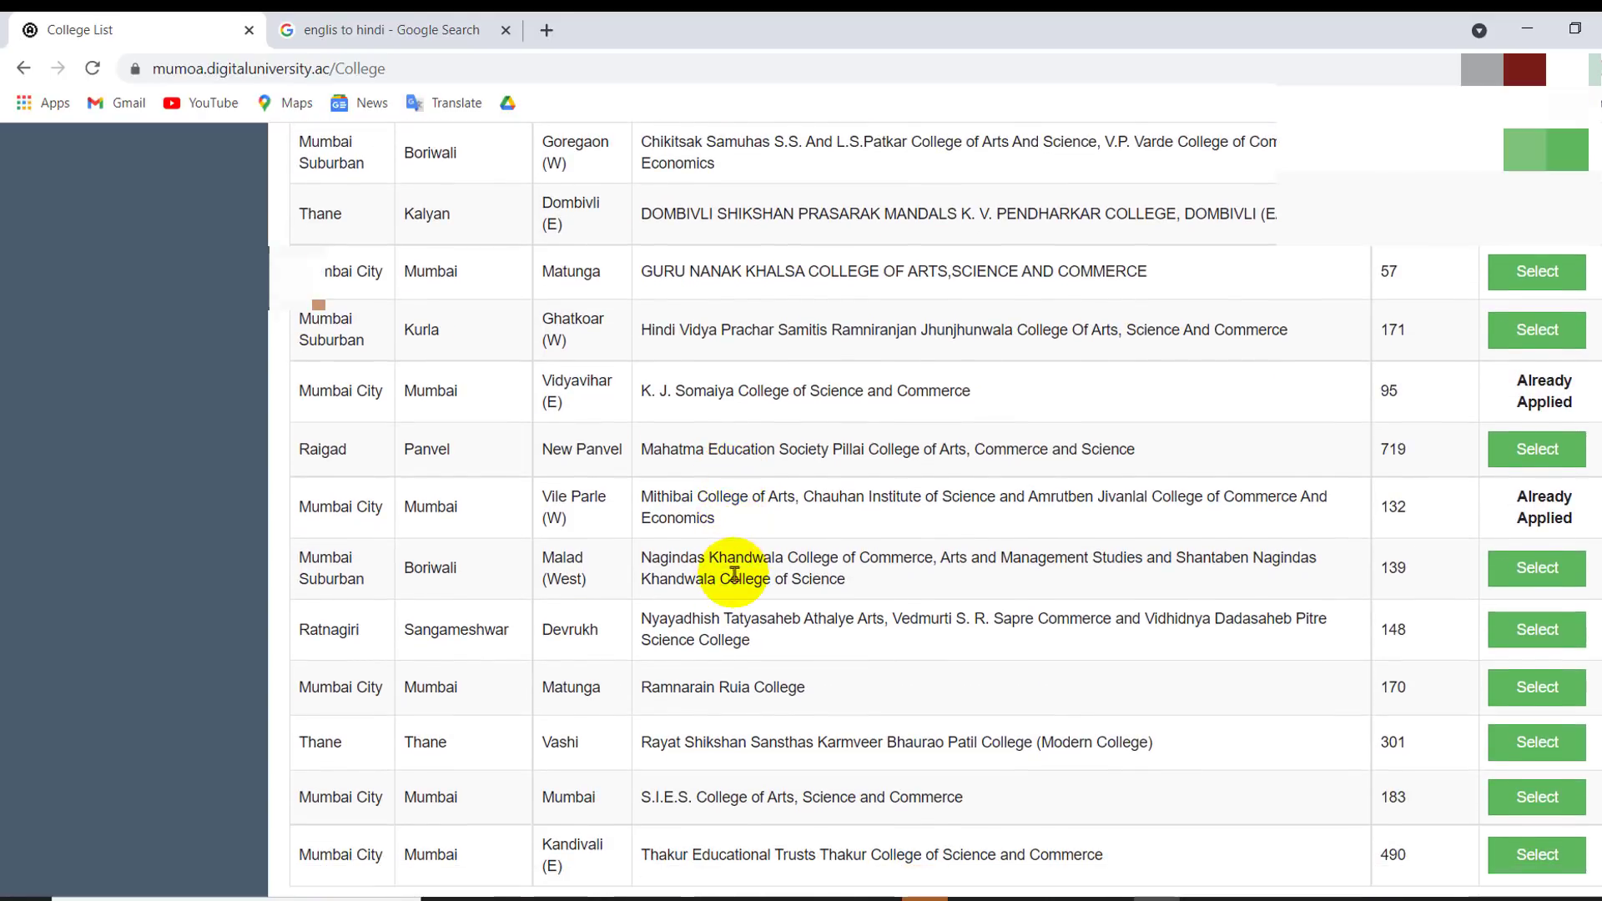
{"action": "scroll", "coordinate": [728, 550], "scroll_direction": "up", "scroll_amount": 1}
{"action": "scroll", "coordinate": [668, 417], "scroll_direction": "down", "scroll_amount": 1}
{"action": "scroll", "coordinate": [755, 448], "scroll_direction": "down", "scroll_amount": 2}
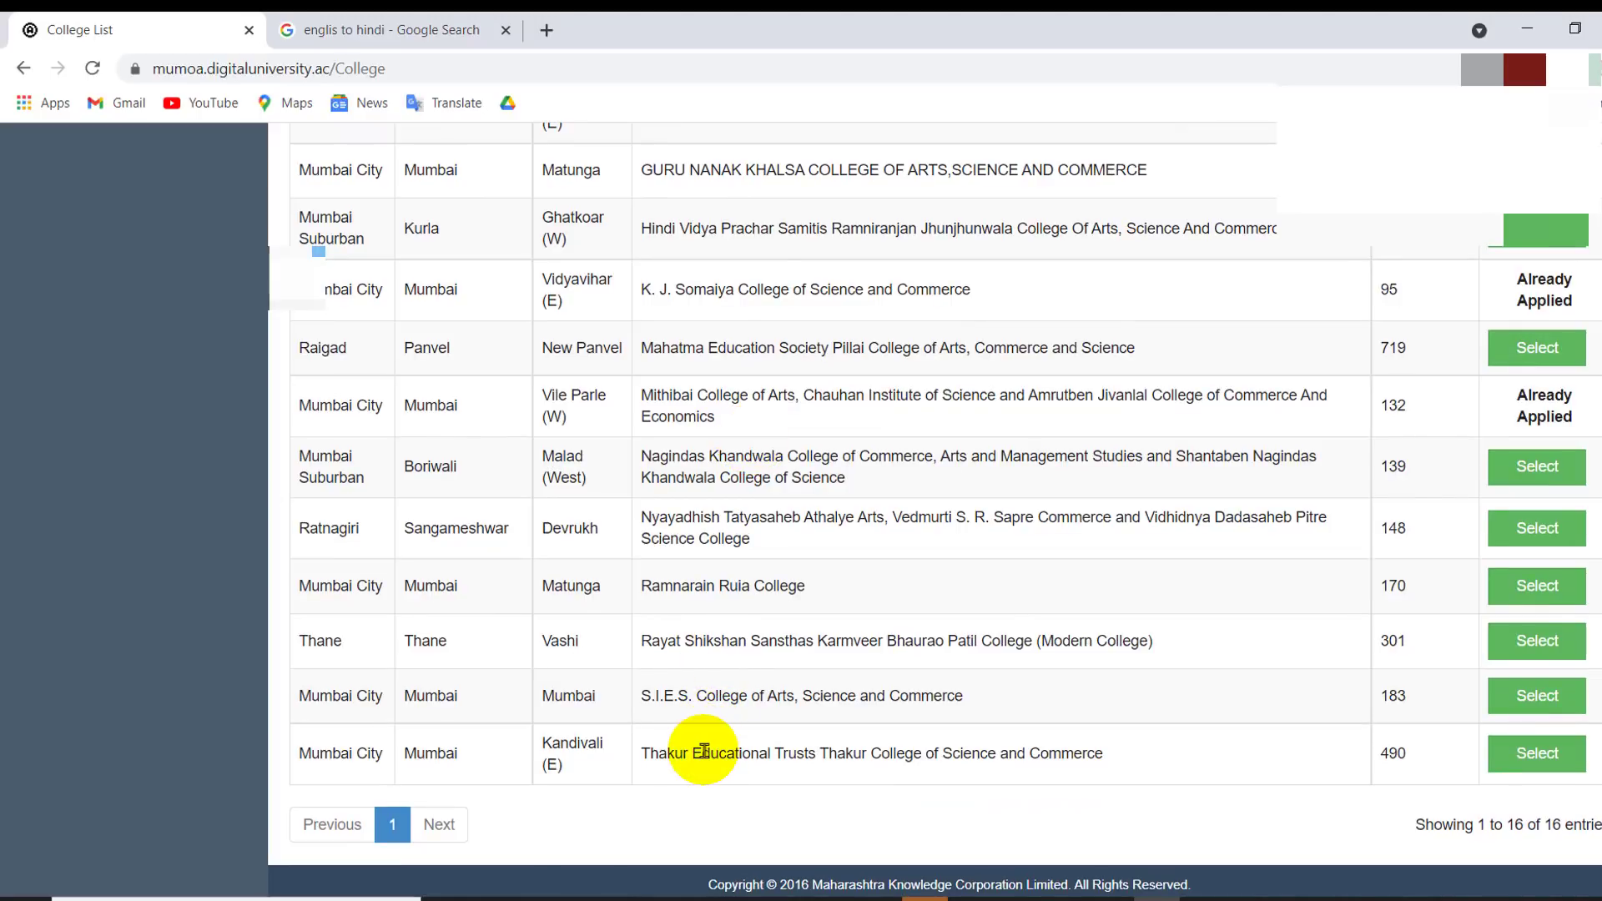
{"action": "scroll", "coordinate": [703, 751], "scroll_direction": "up", "scroll_amount": 1}
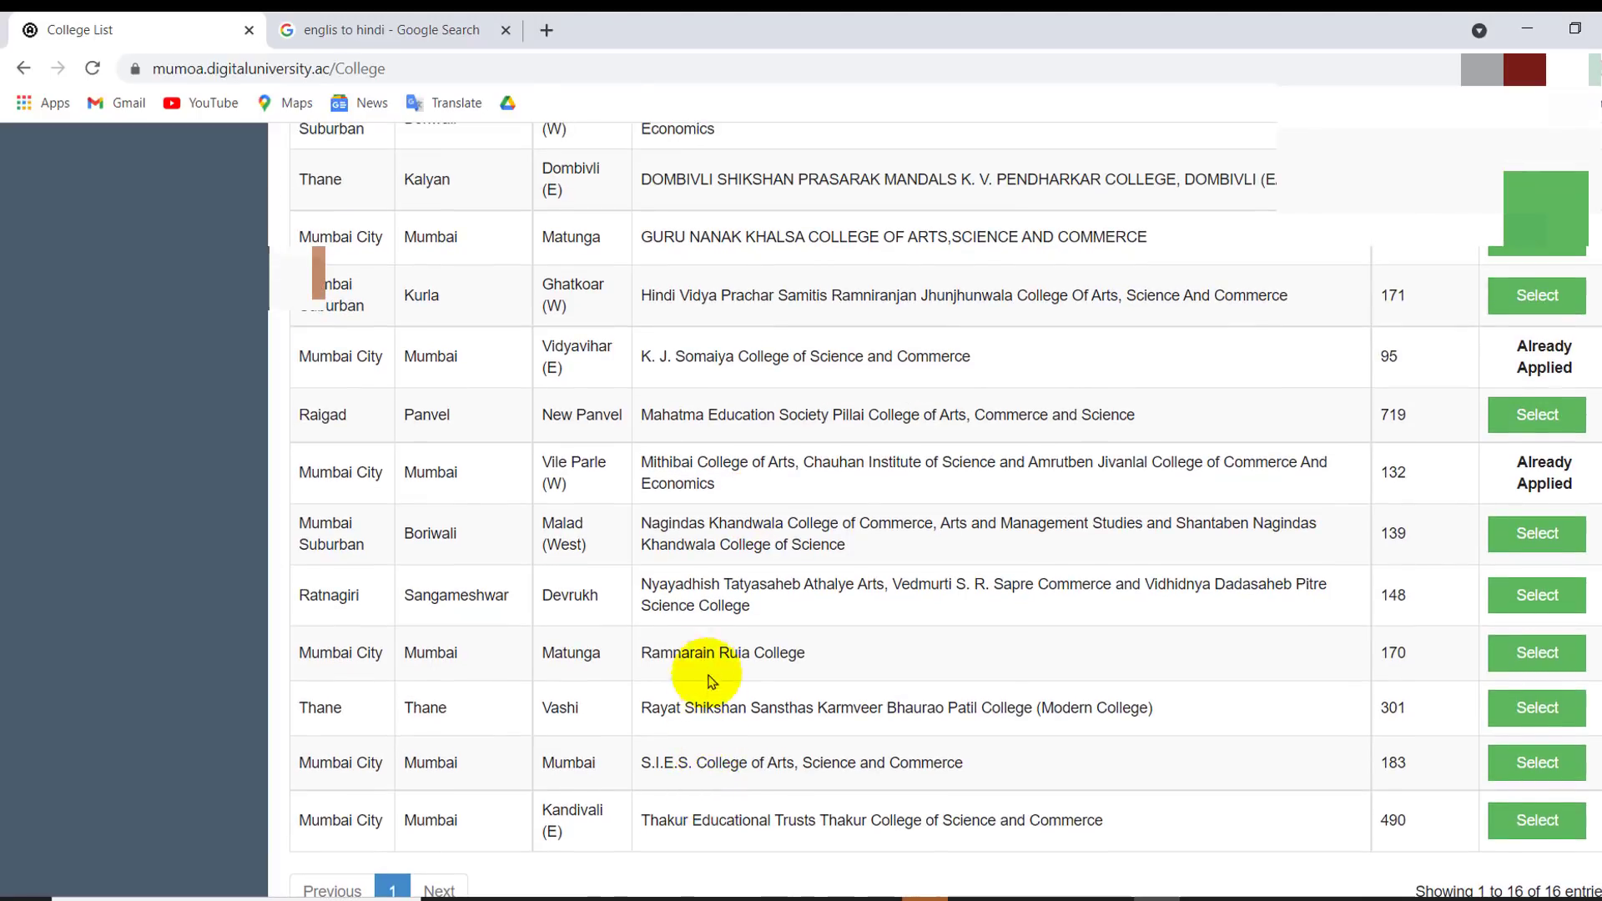
{"action": "scroll", "coordinate": [704, 579], "scroll_direction": "up", "scroll_amount": 2}
{"action": "scroll", "coordinate": [717, 621], "scroll_direction": "up", "scroll_amount": 2}
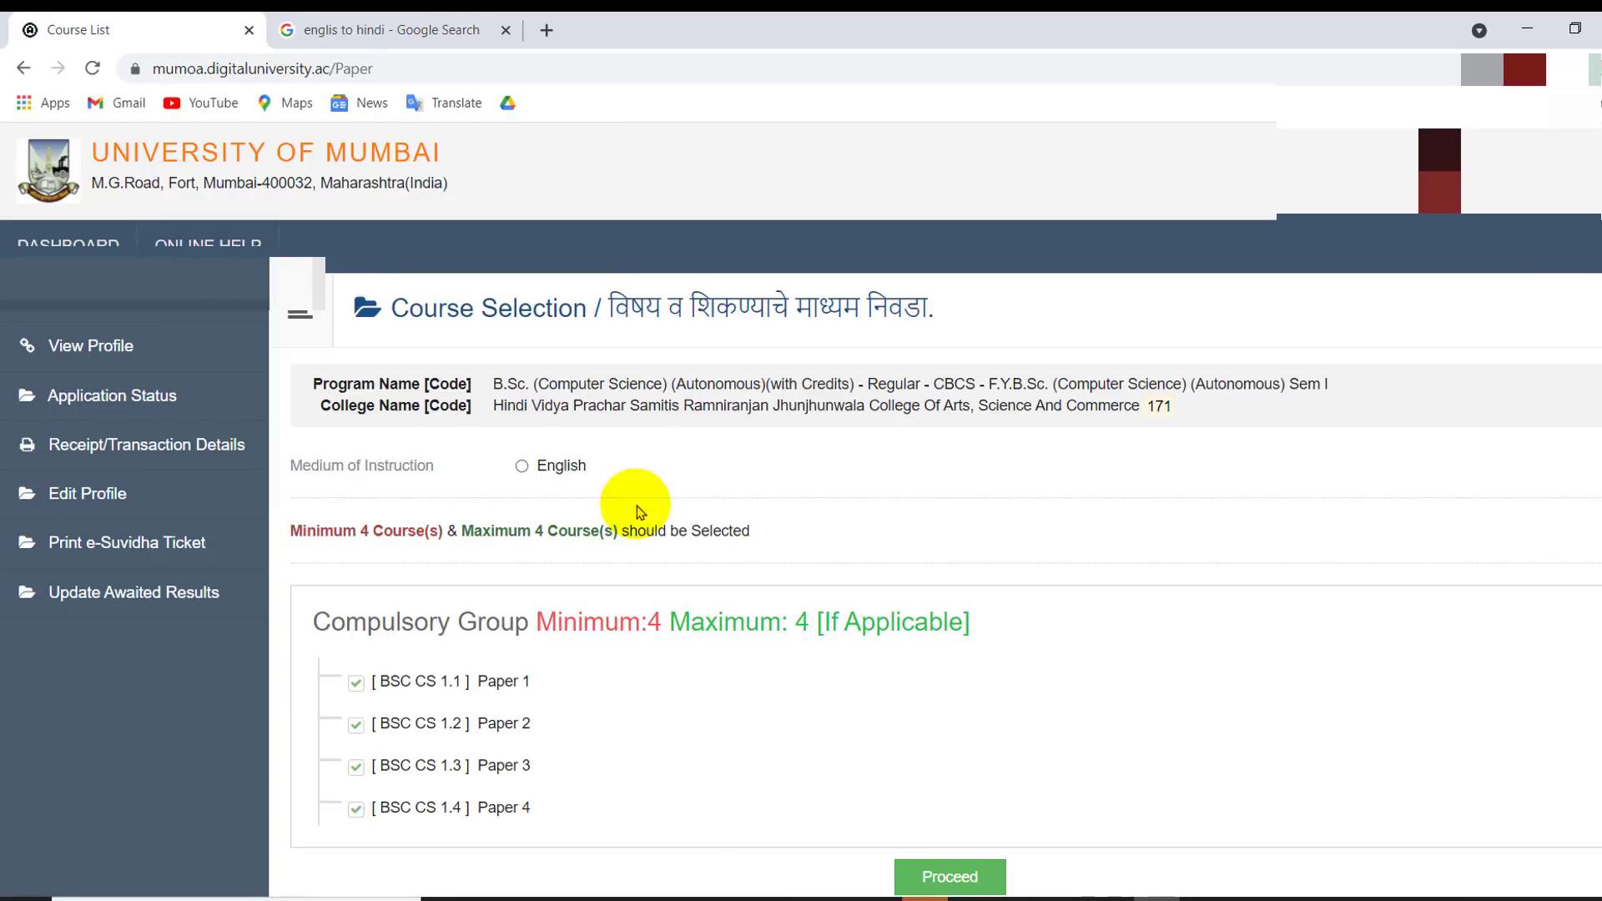
Save the Sem I and Sem II compulsory papers BSC CS 1.1–2.4.
{"action": "scroll", "coordinate": [572, 573], "scroll_direction": "down", "scroll_amount": 1}
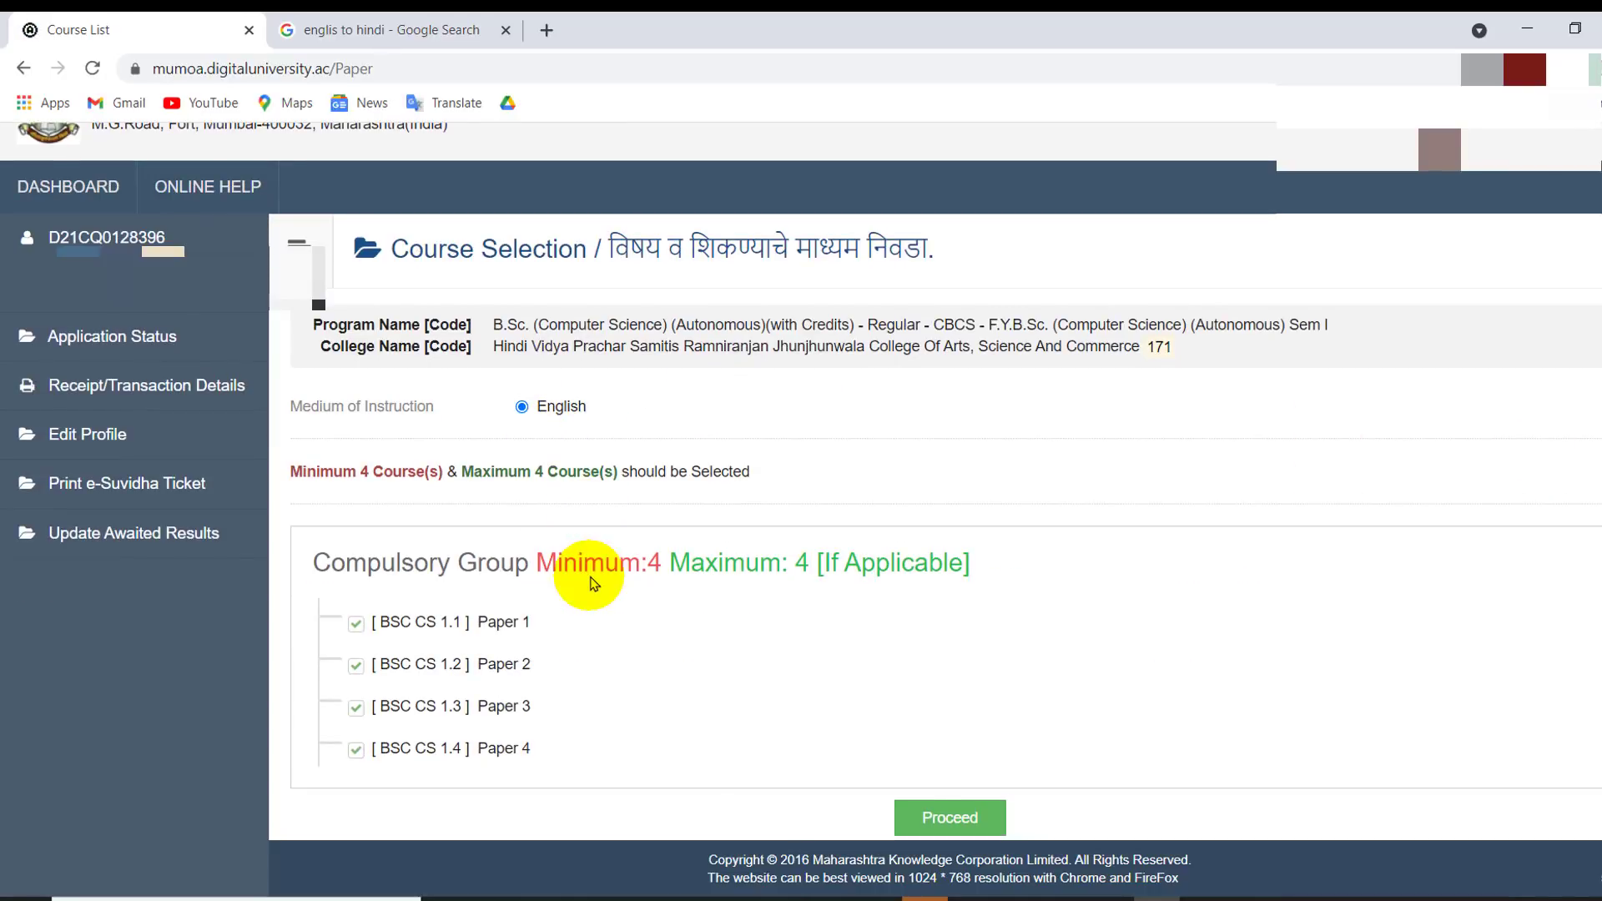
{"action": "left_click", "coordinate": [990, 807]}
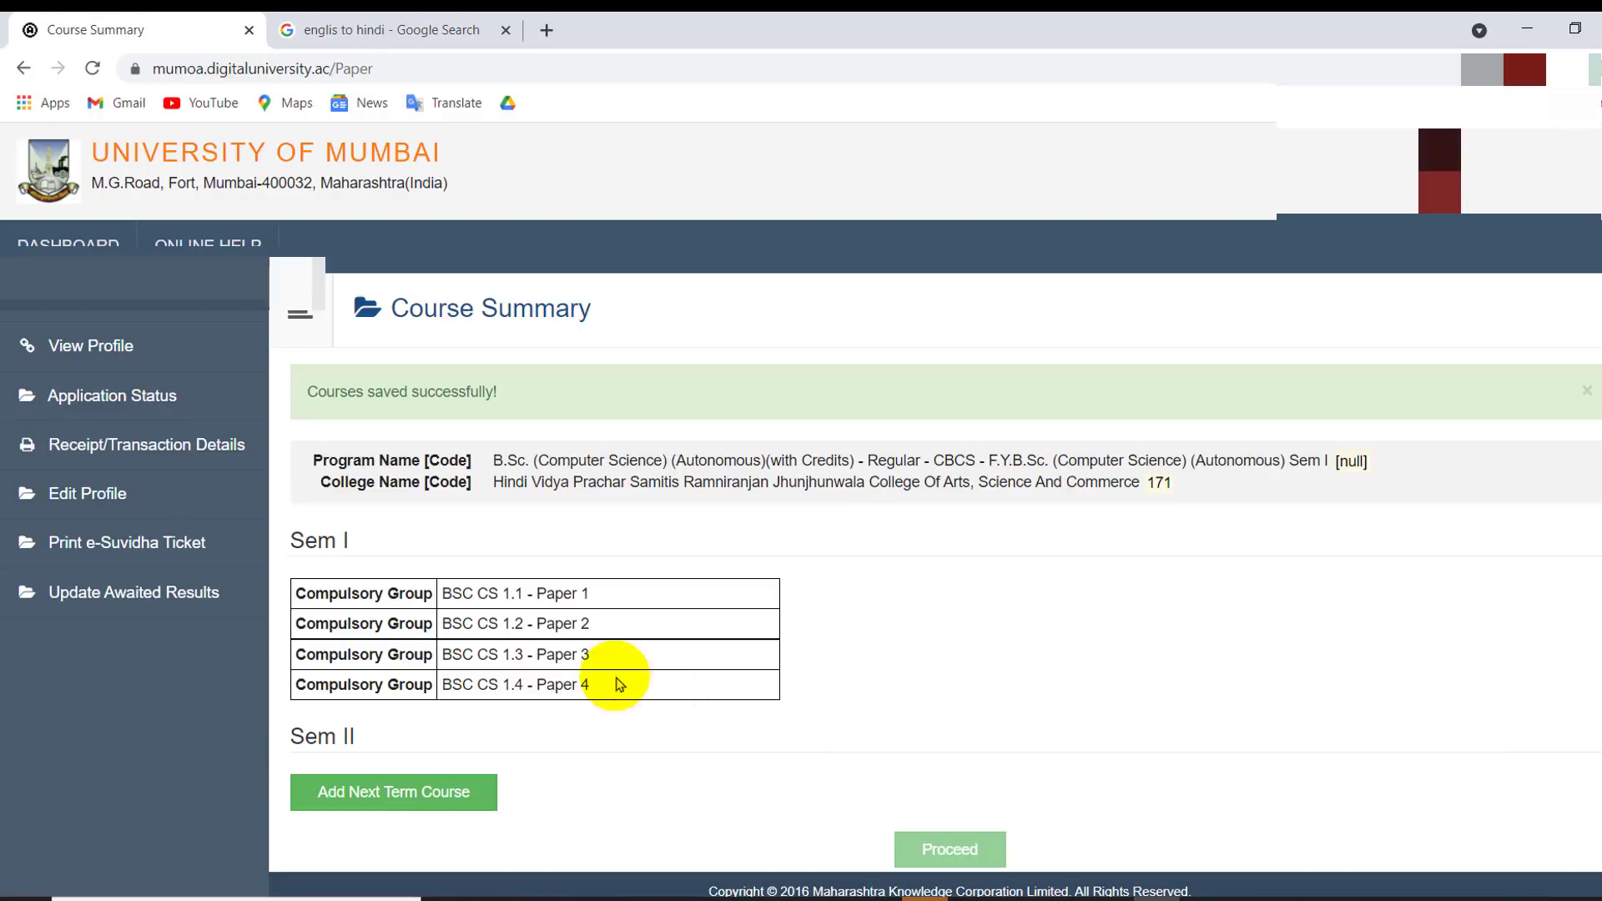
{"action": "left_click", "coordinate": [436, 814]}
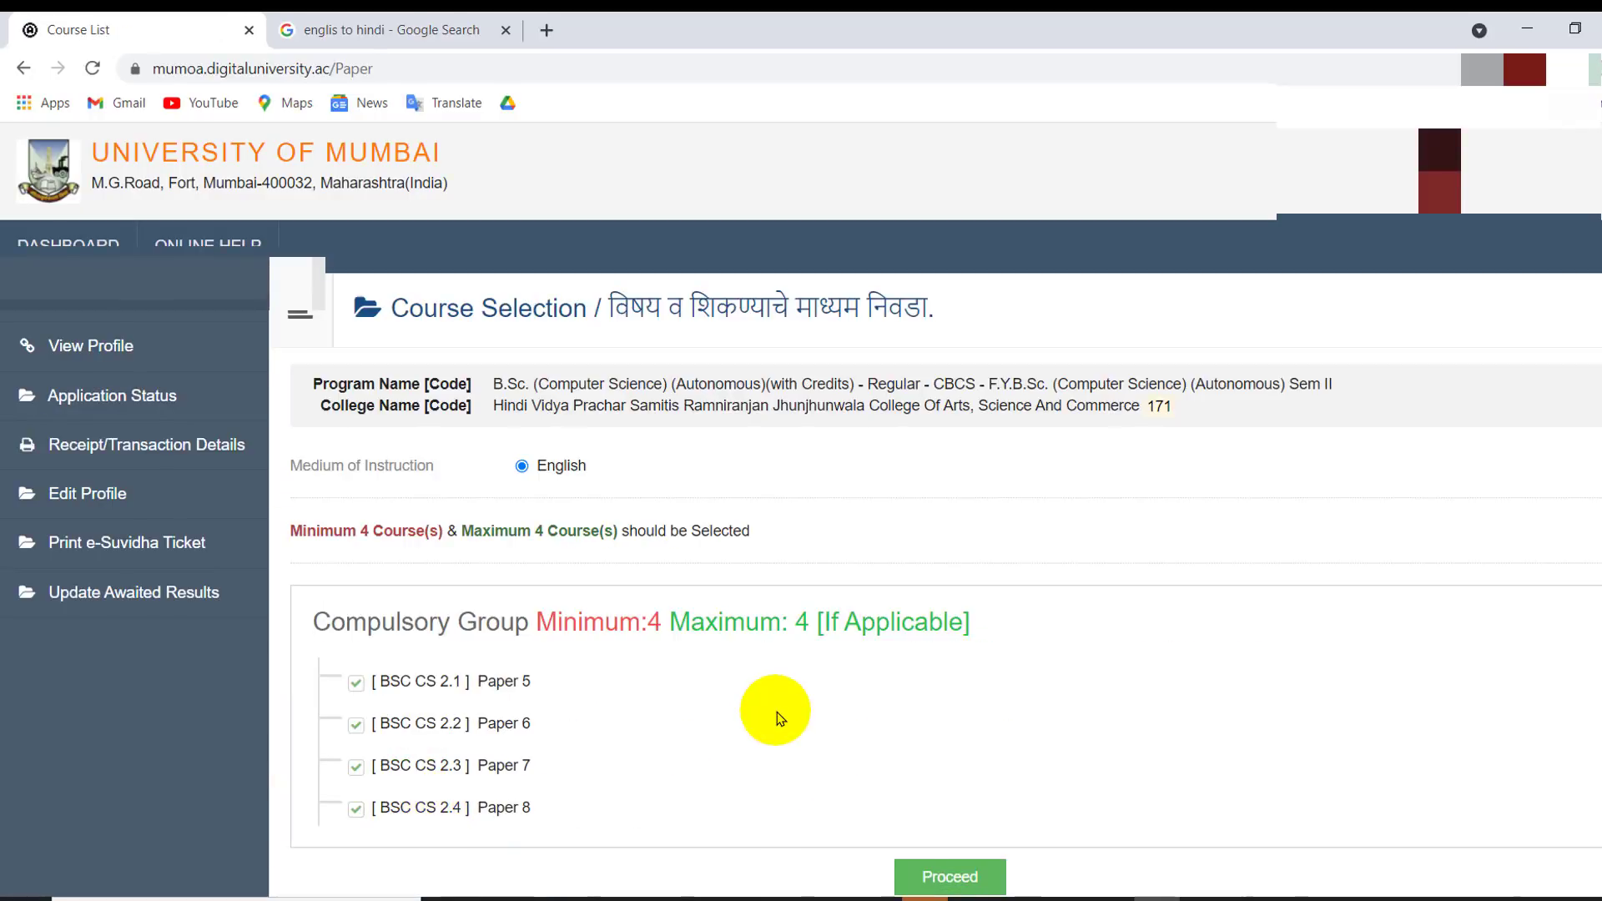
{"action": "scroll", "coordinate": [779, 708], "scroll_direction": "down", "scroll_amount": 1}
{"action": "left_click", "coordinate": [948, 819]}
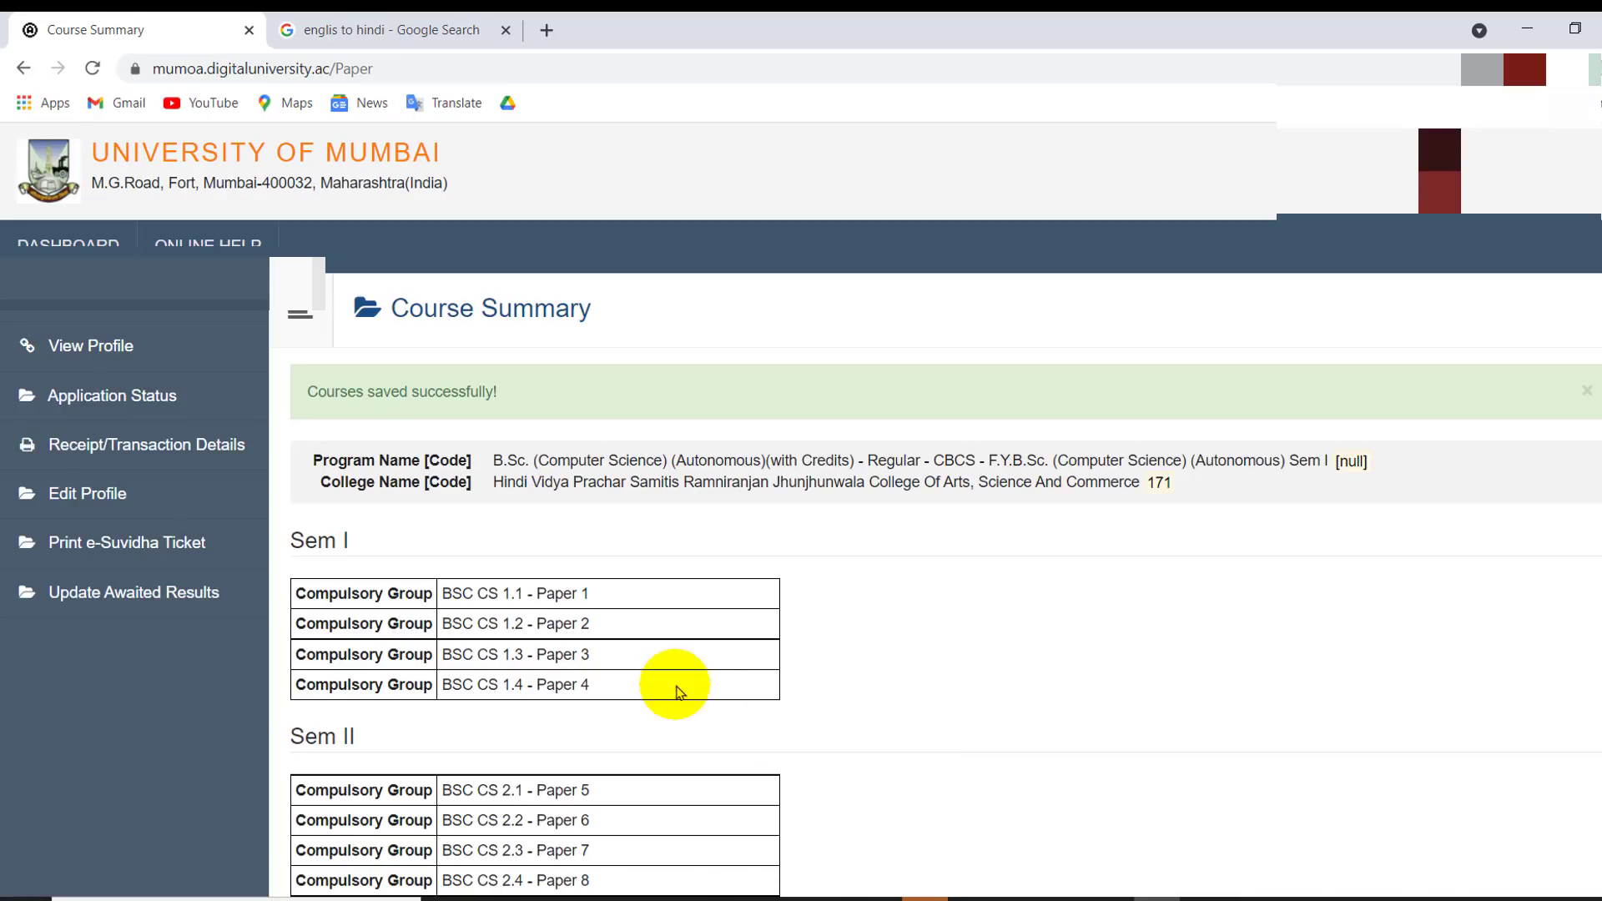
{"action": "scroll", "coordinate": [677, 691], "scroll_direction": "down", "scroll_amount": 2}
{"action": "left_click", "coordinate": [960, 826]}
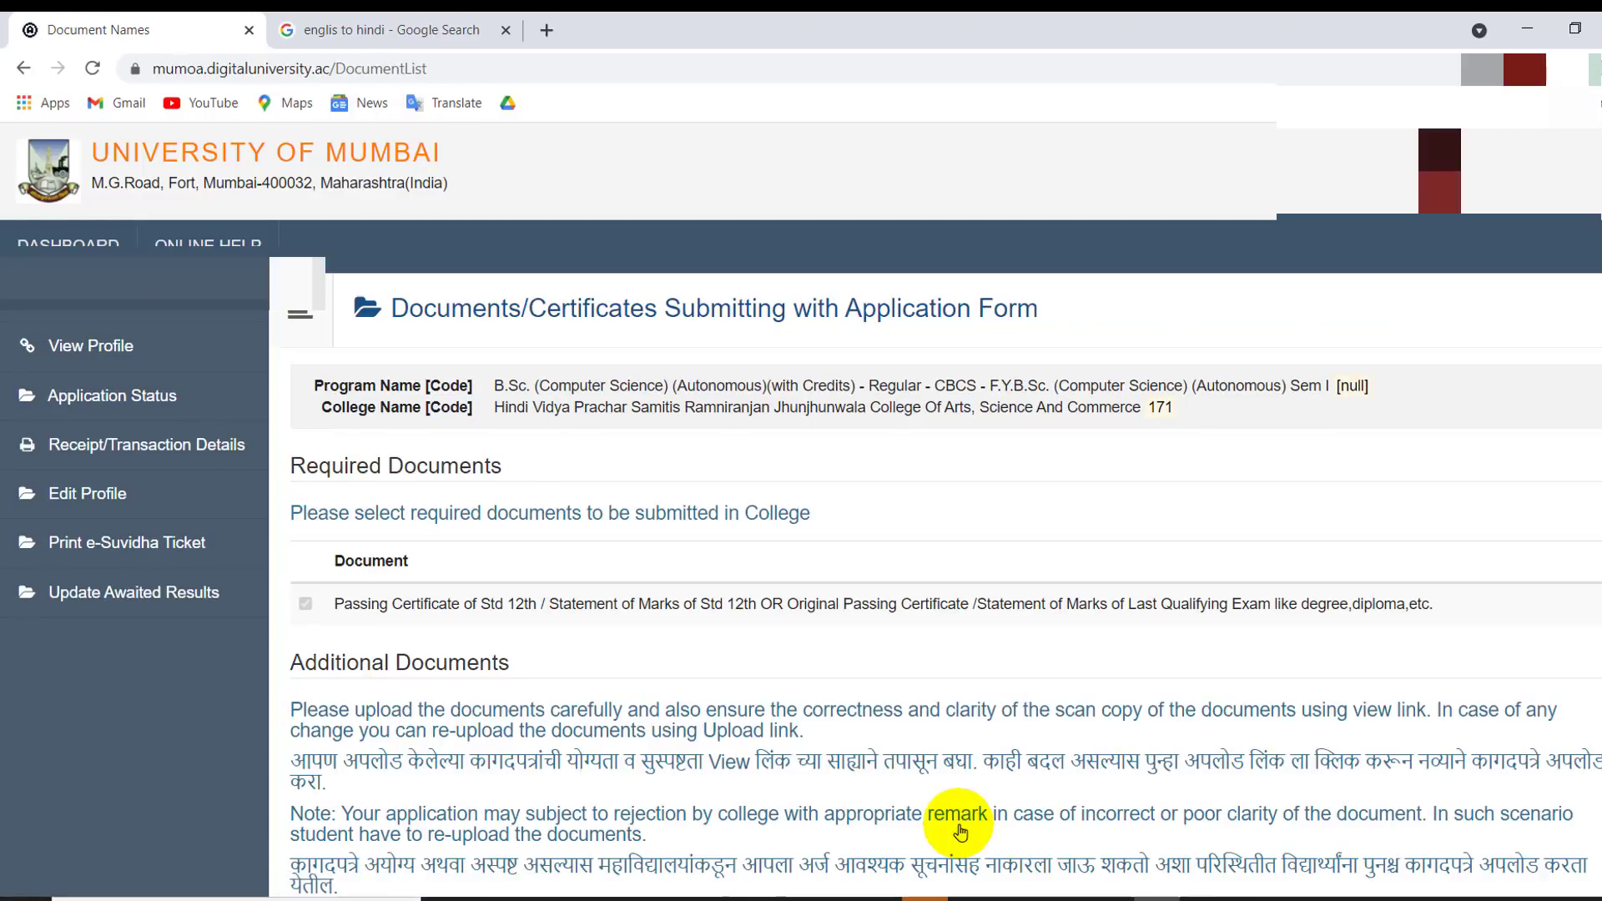
Mark the Std 10th Passing Certificate and submit the document selection.
{"action": "scroll", "coordinate": [715, 692], "scroll_direction": "down", "scroll_amount": 12}
{"action": "scroll", "coordinate": [687, 664], "scroll_direction": "up", "scroll_amount": 8}
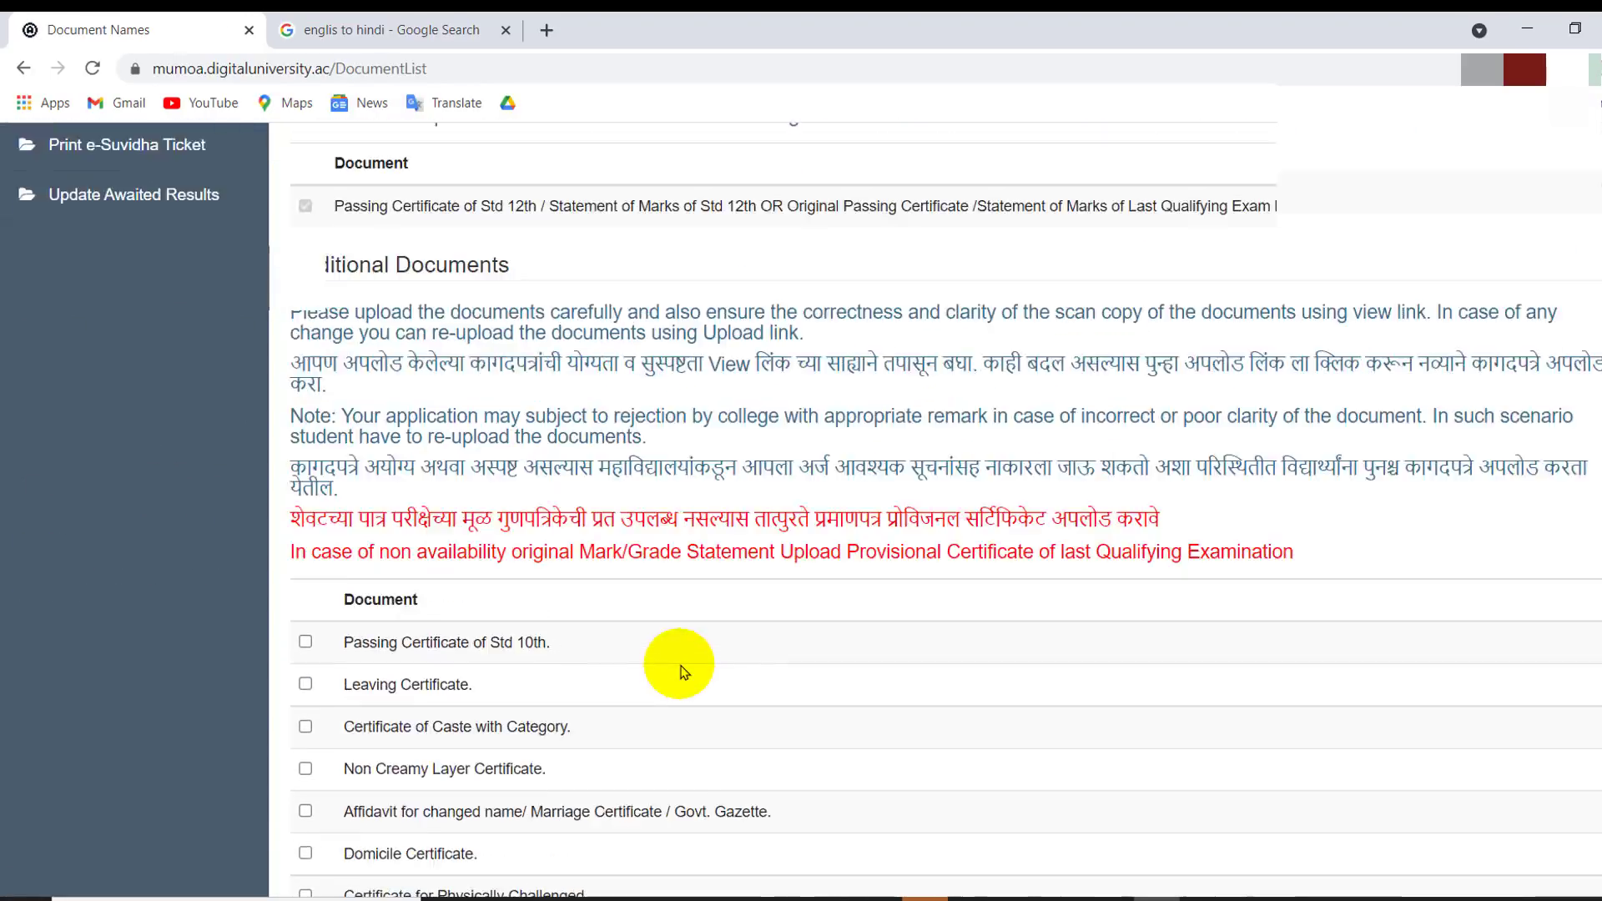
{"action": "scroll", "coordinate": [682, 667], "scroll_direction": "down", "scroll_amount": 2}
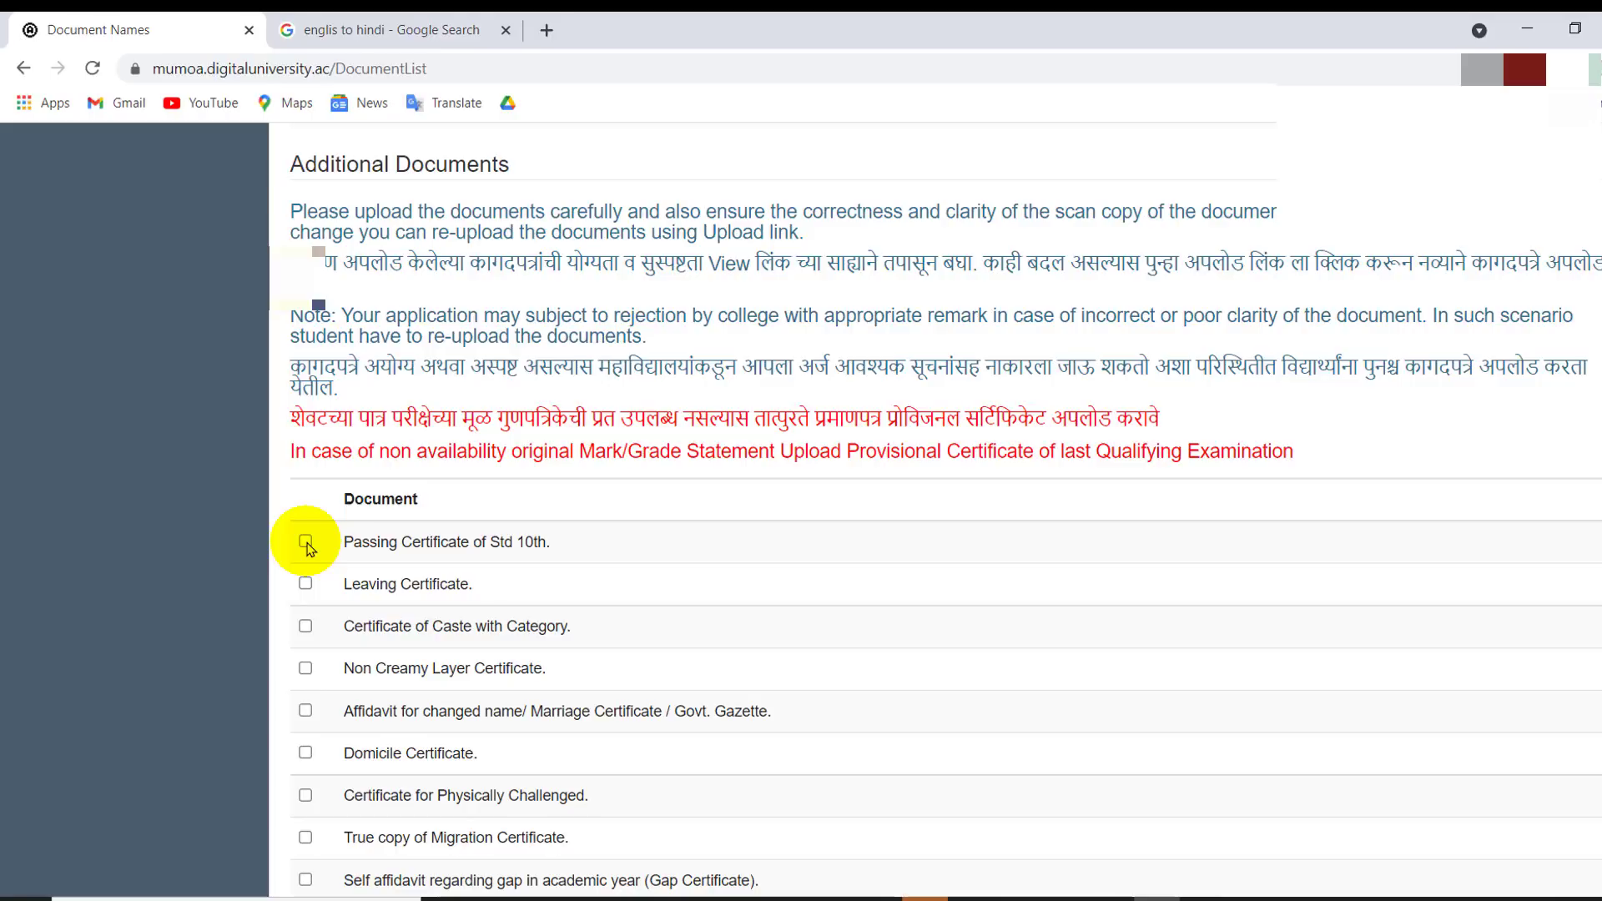
{"action": "left_click", "coordinate": [306, 542]}
{"action": "scroll", "coordinate": [608, 615], "scroll_direction": "down", "scroll_amount": 20}
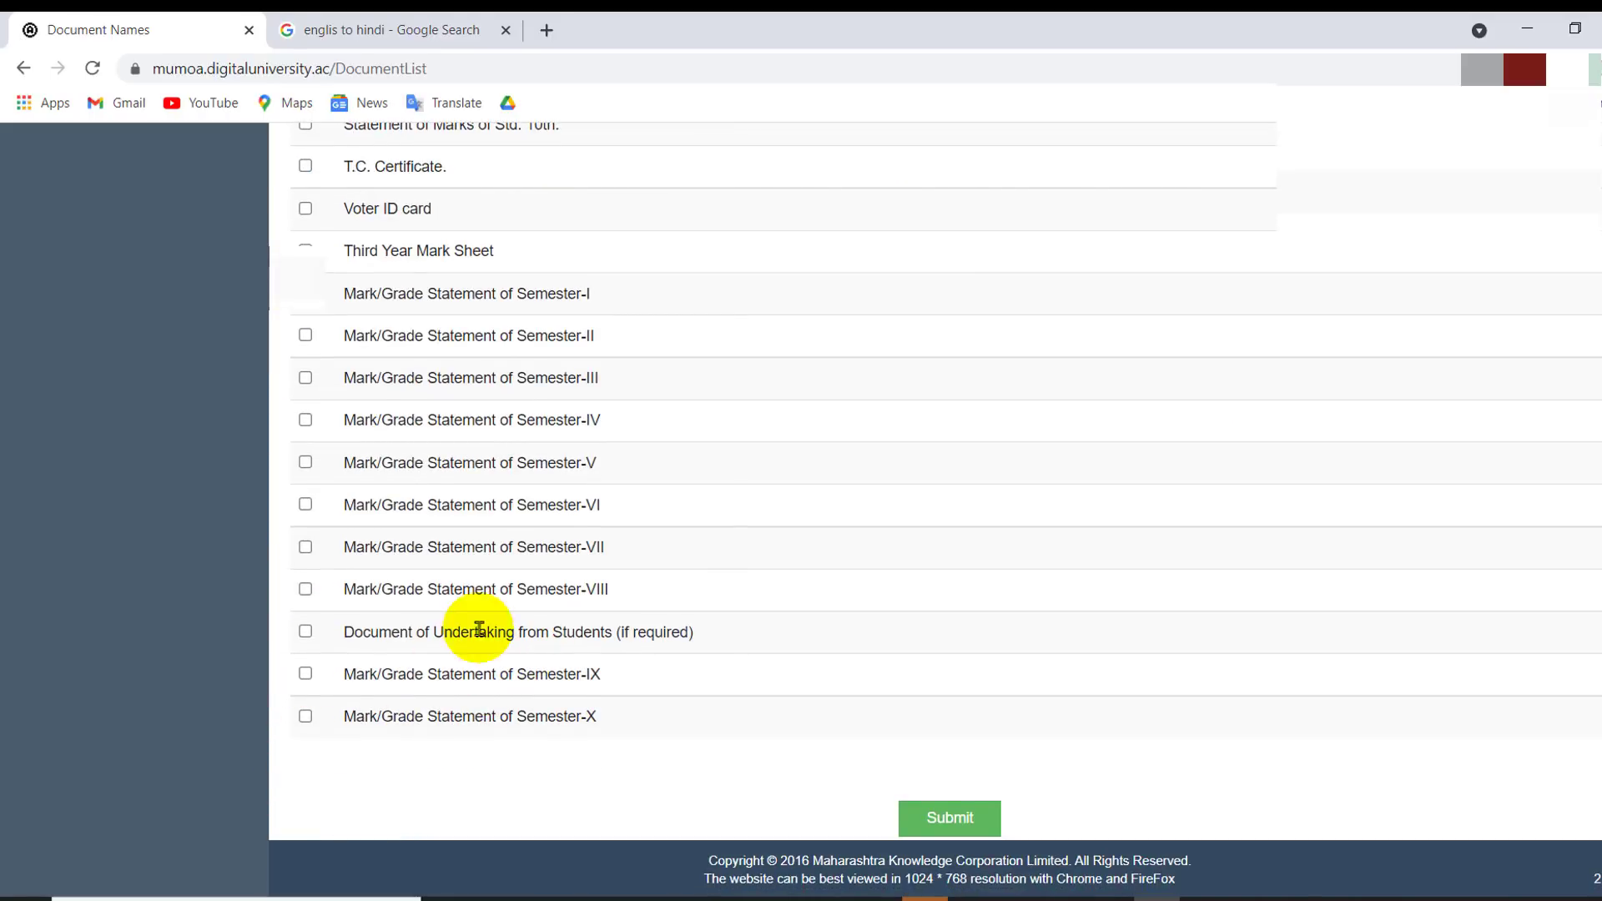
{"action": "left_click", "coordinate": [956, 816]}
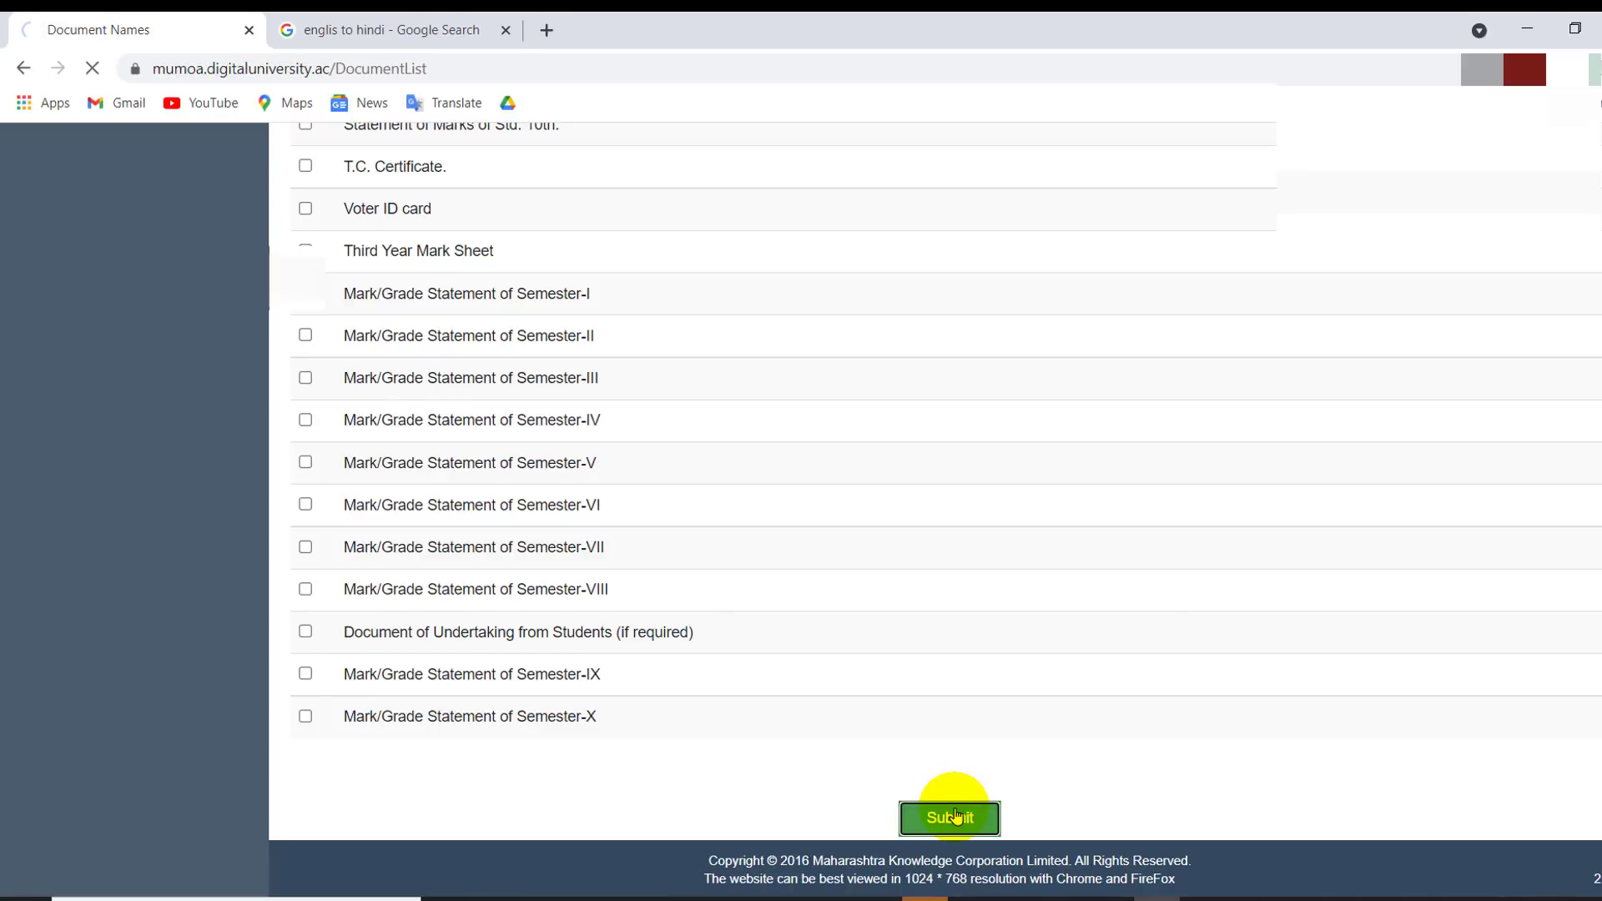
Upload photo_2021-08-09_12-23-13 for the first certificate.
{"action": "scroll", "coordinate": [654, 615], "scroll_direction": "down", "scroll_amount": 3}
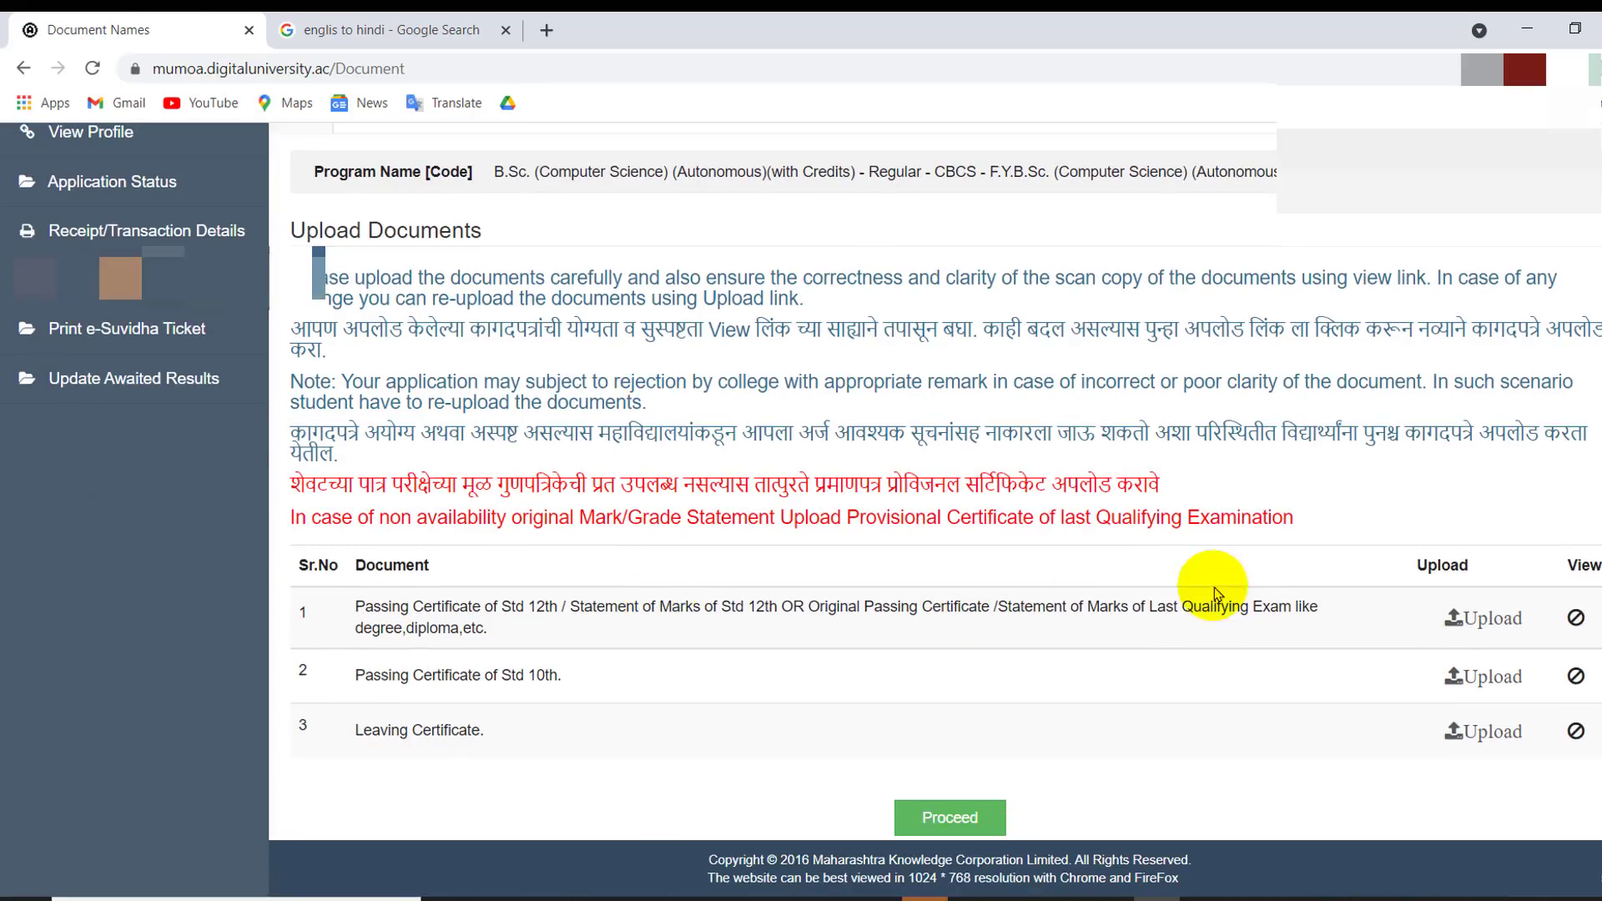
{"action": "left_click", "coordinate": [1494, 617]}
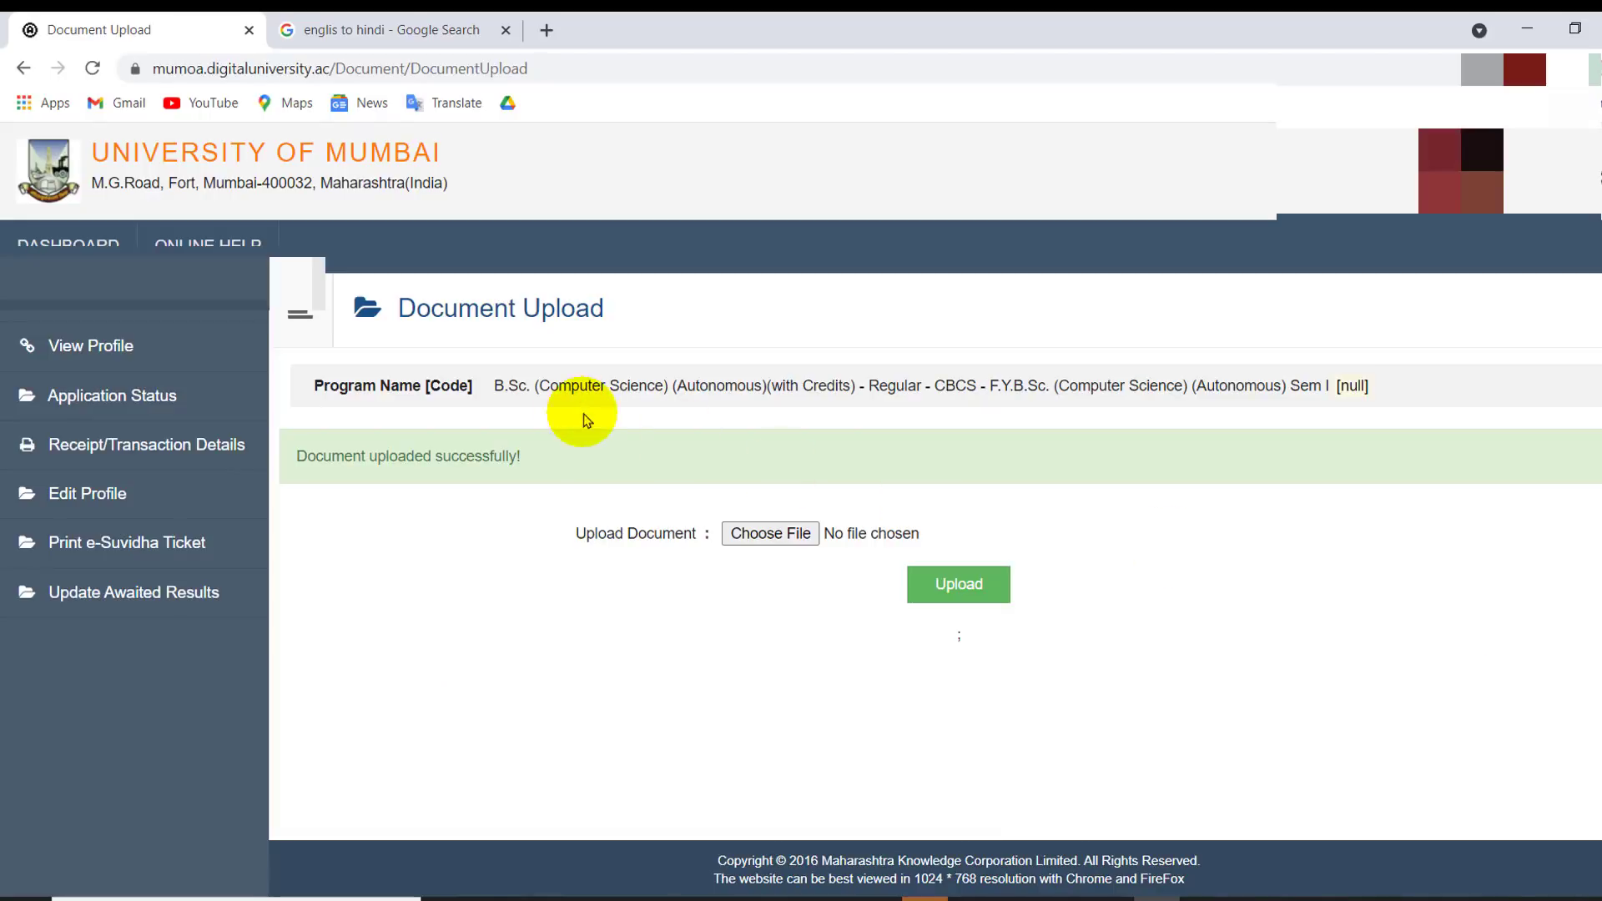
{"action": "left_click", "coordinate": [784, 540]}
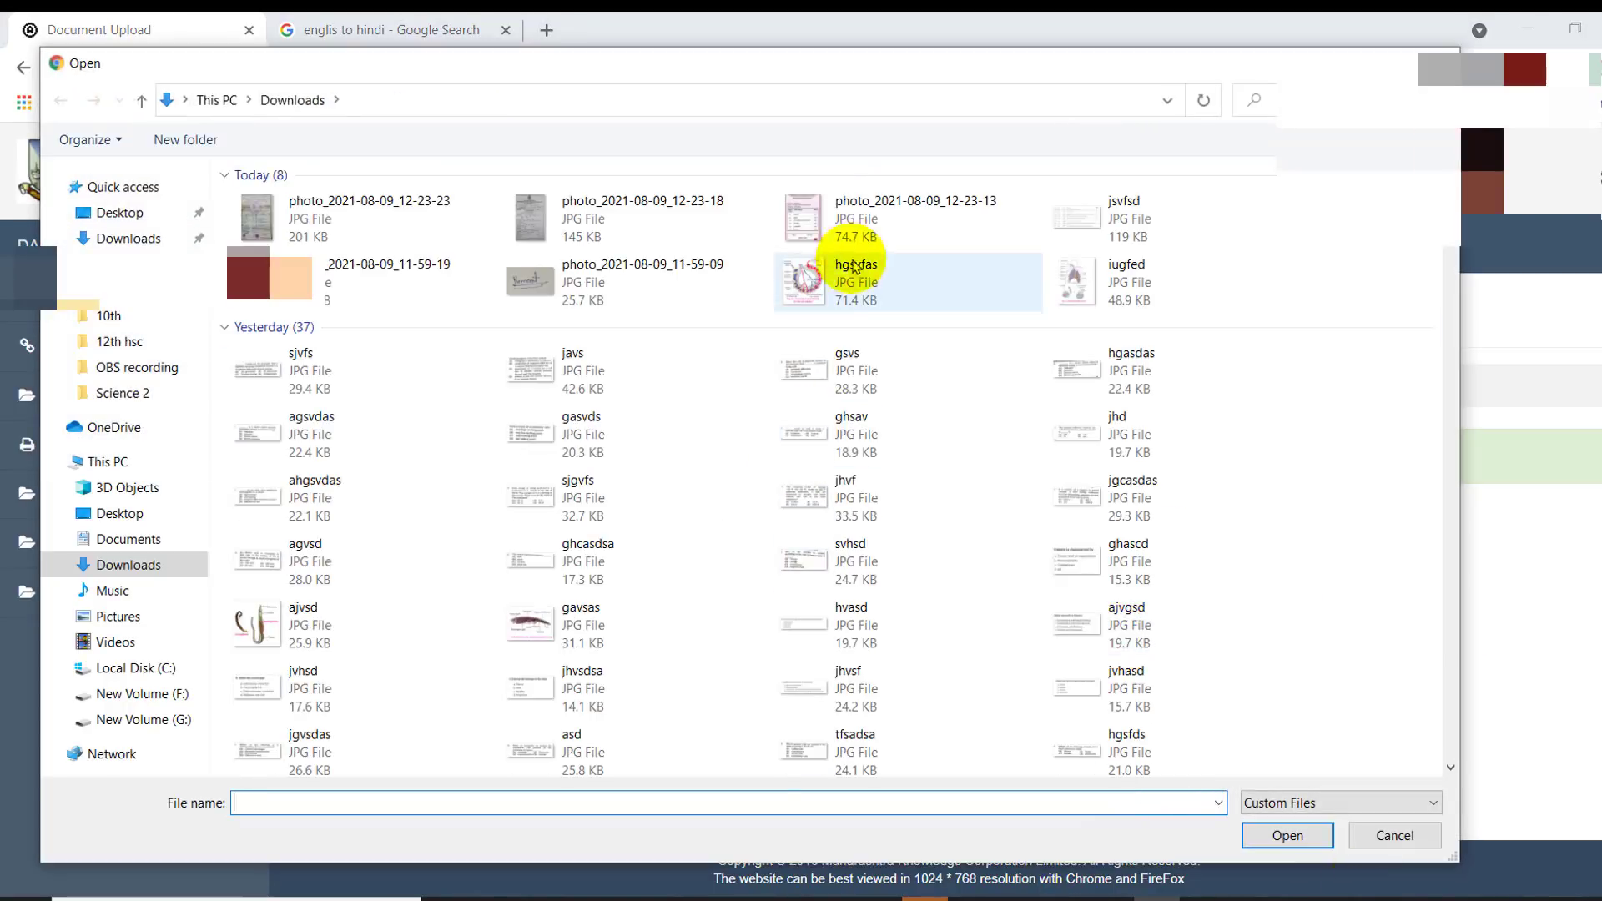
{"action": "left_click", "coordinate": [818, 212]}
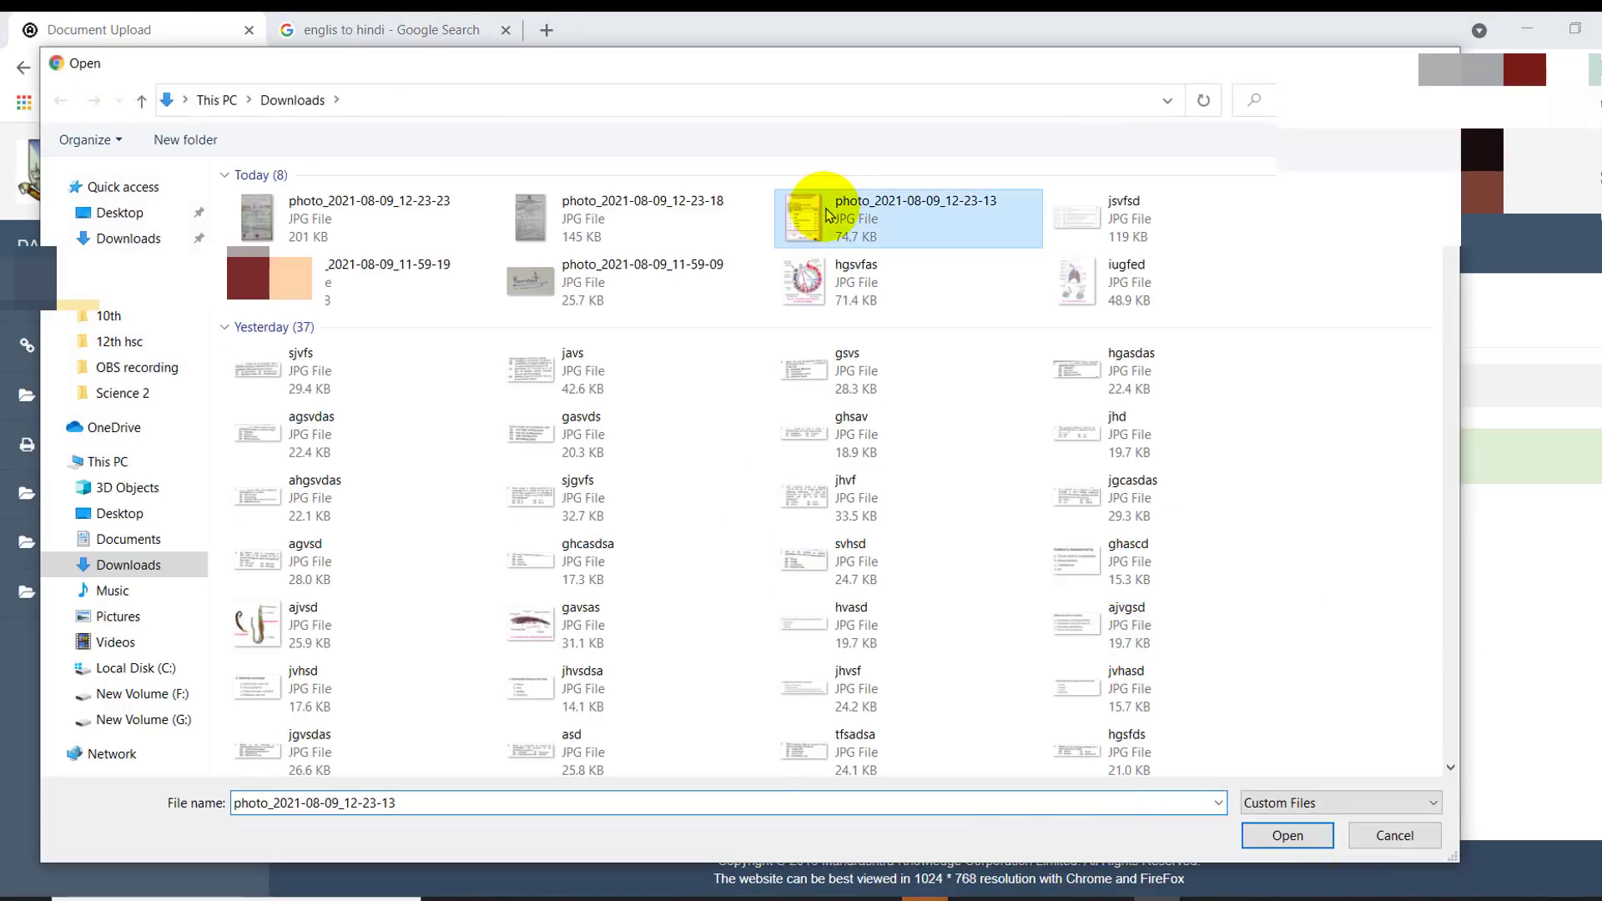
{"action": "left_click", "coordinate": [1289, 837]}
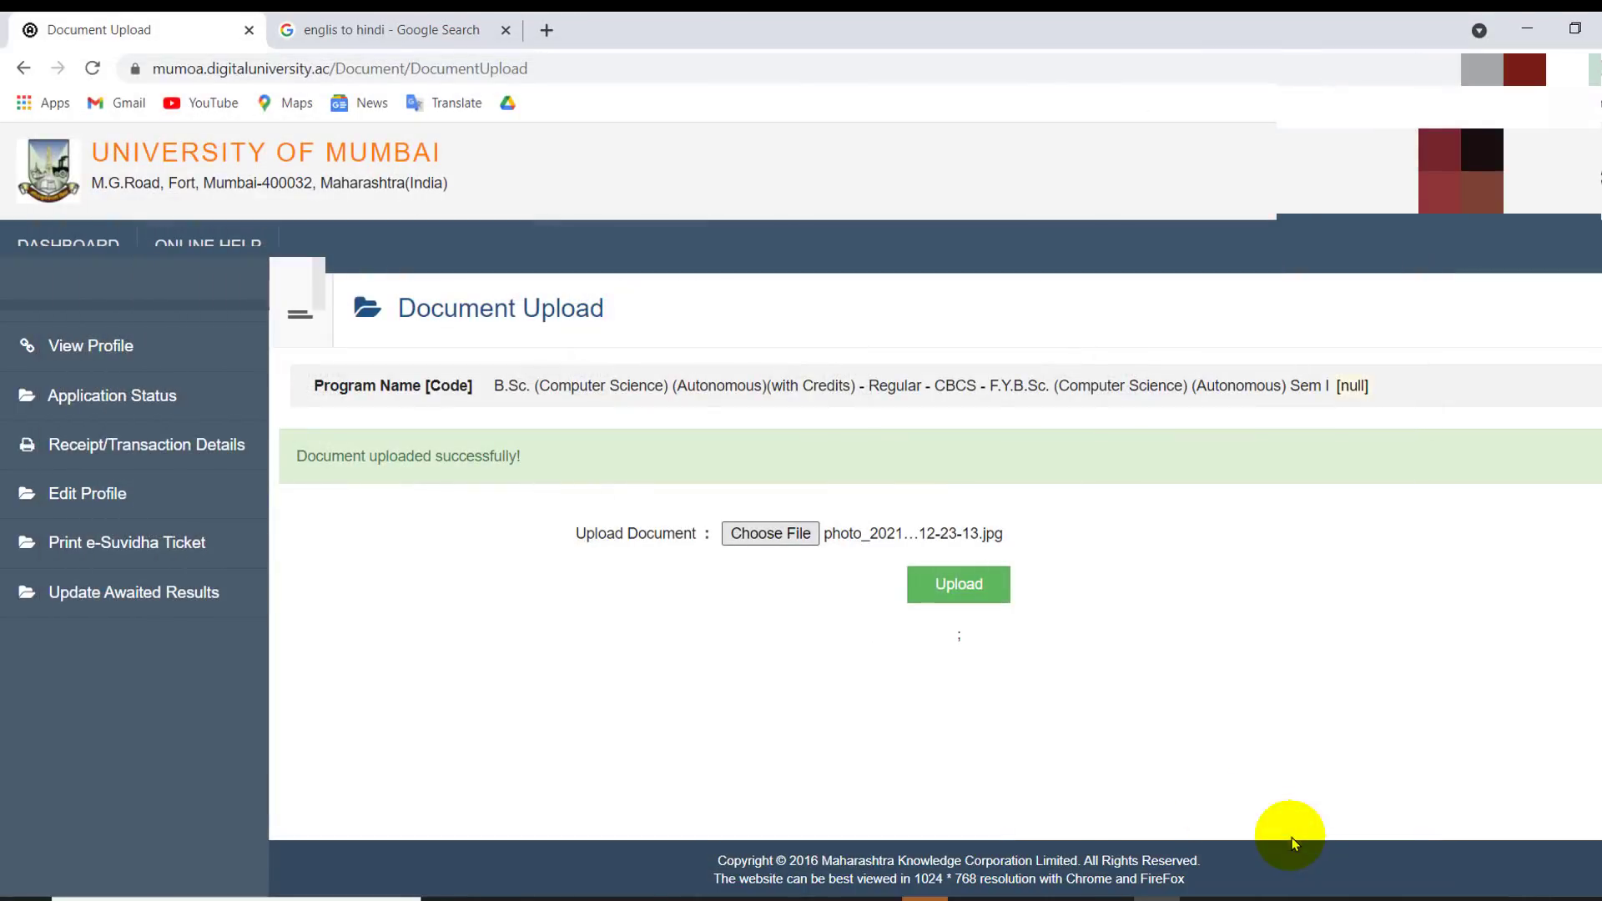
{"action": "left_click", "coordinate": [955, 588]}
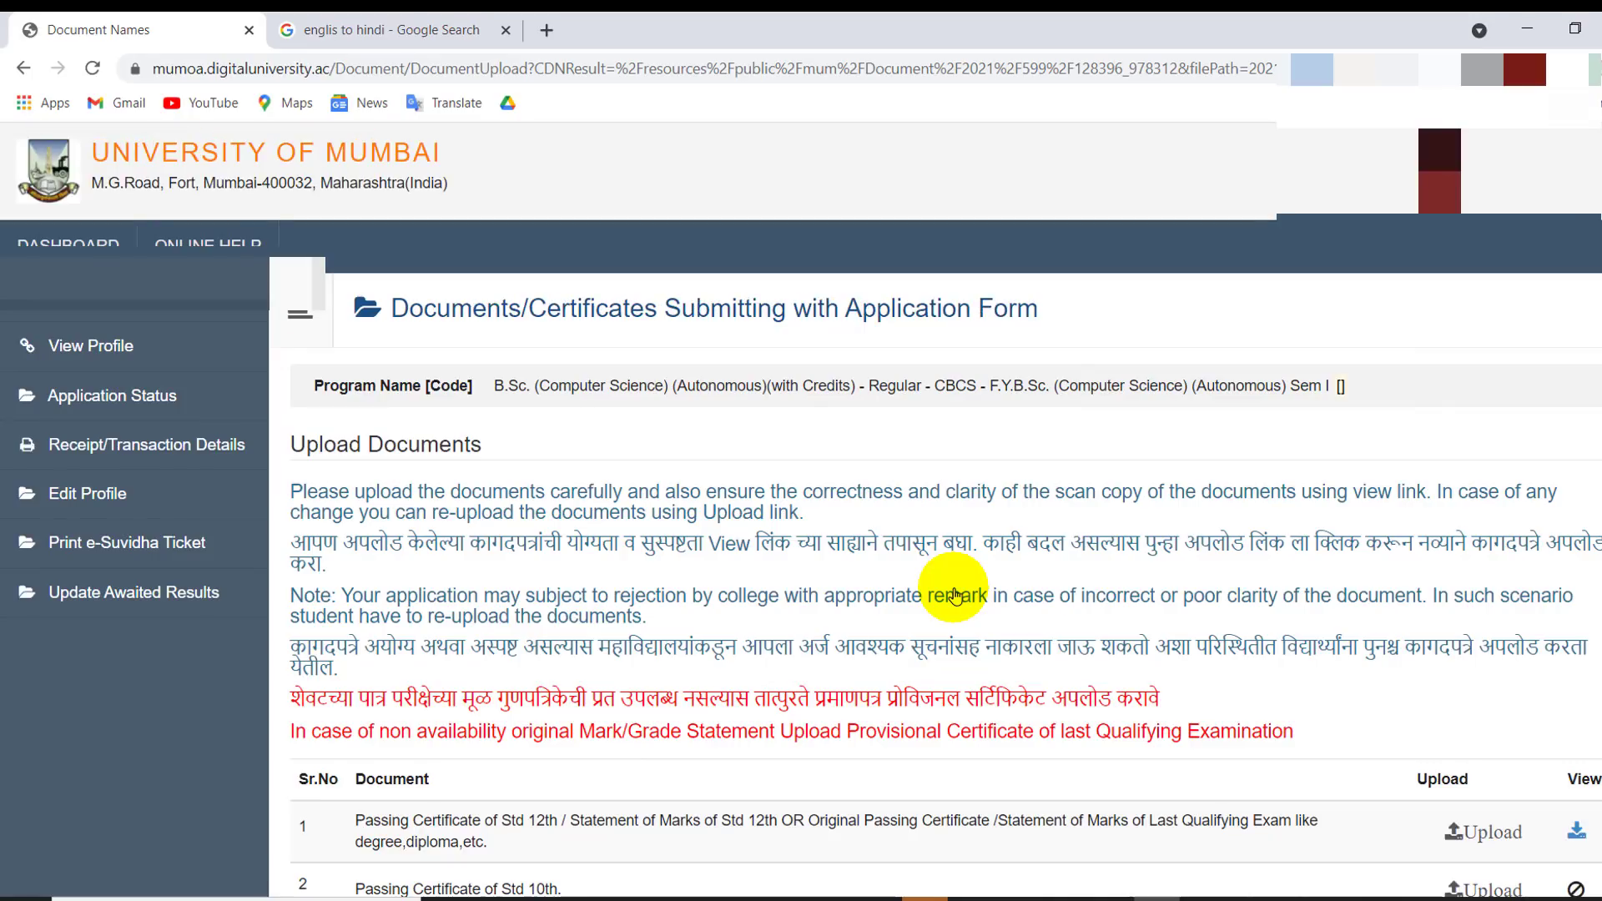
Upload photo_2021-08-09_12-23-23 for the Std 10th certificate.
{"action": "scroll", "coordinate": [868, 613], "scroll_direction": "down", "scroll_amount": 3}
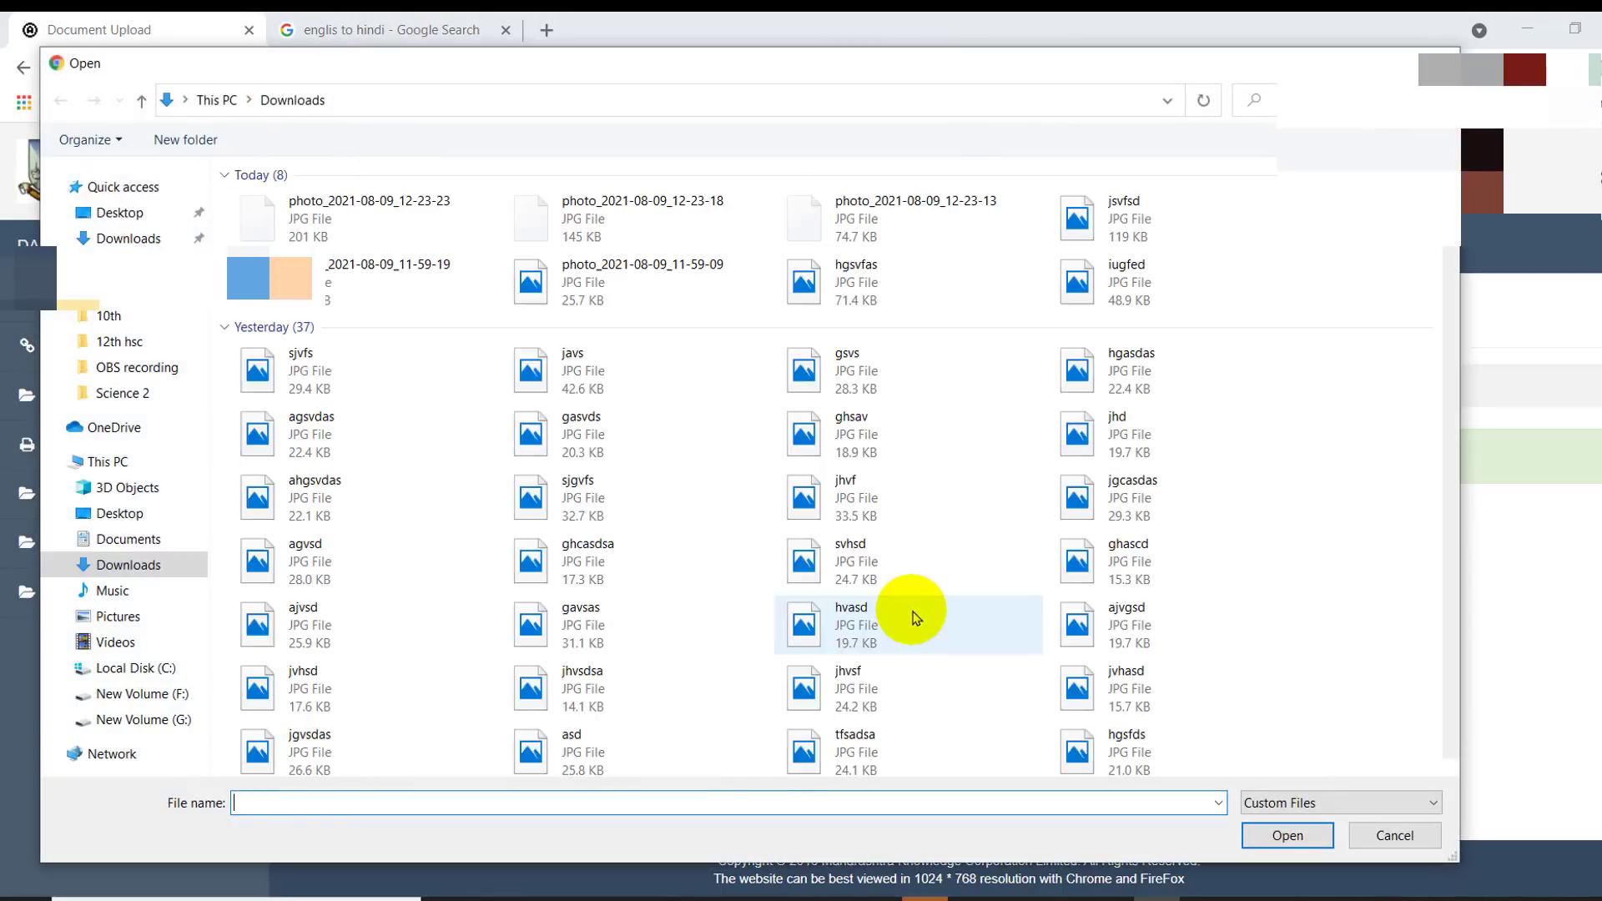
{"action": "left_click", "coordinate": [463, 208]}
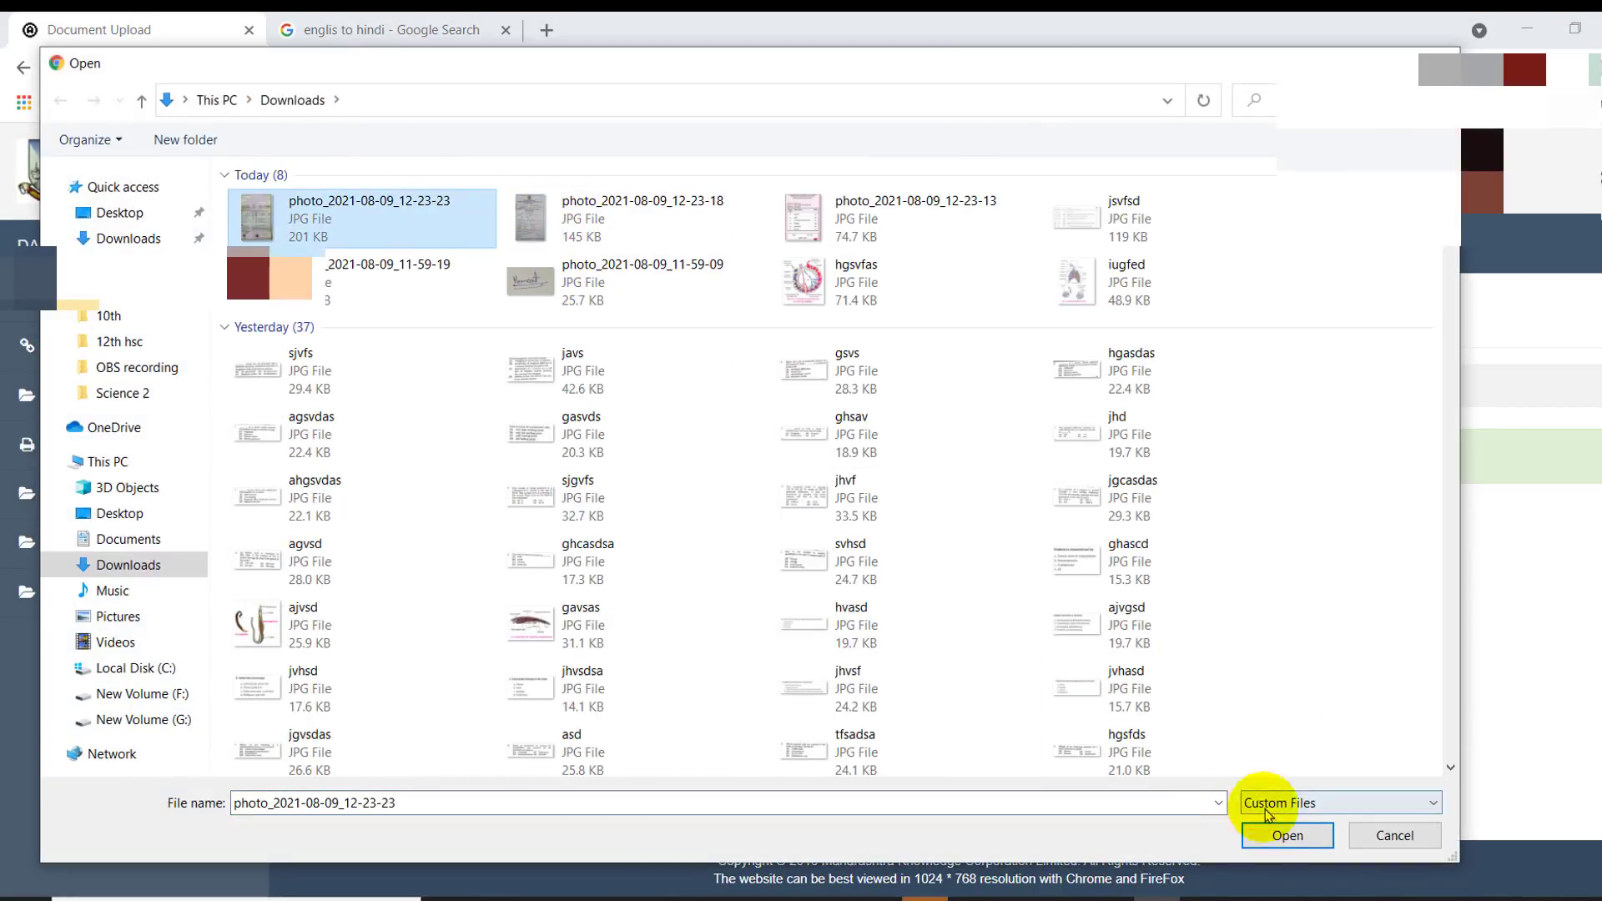
{"action": "left_click", "coordinate": [1285, 836]}
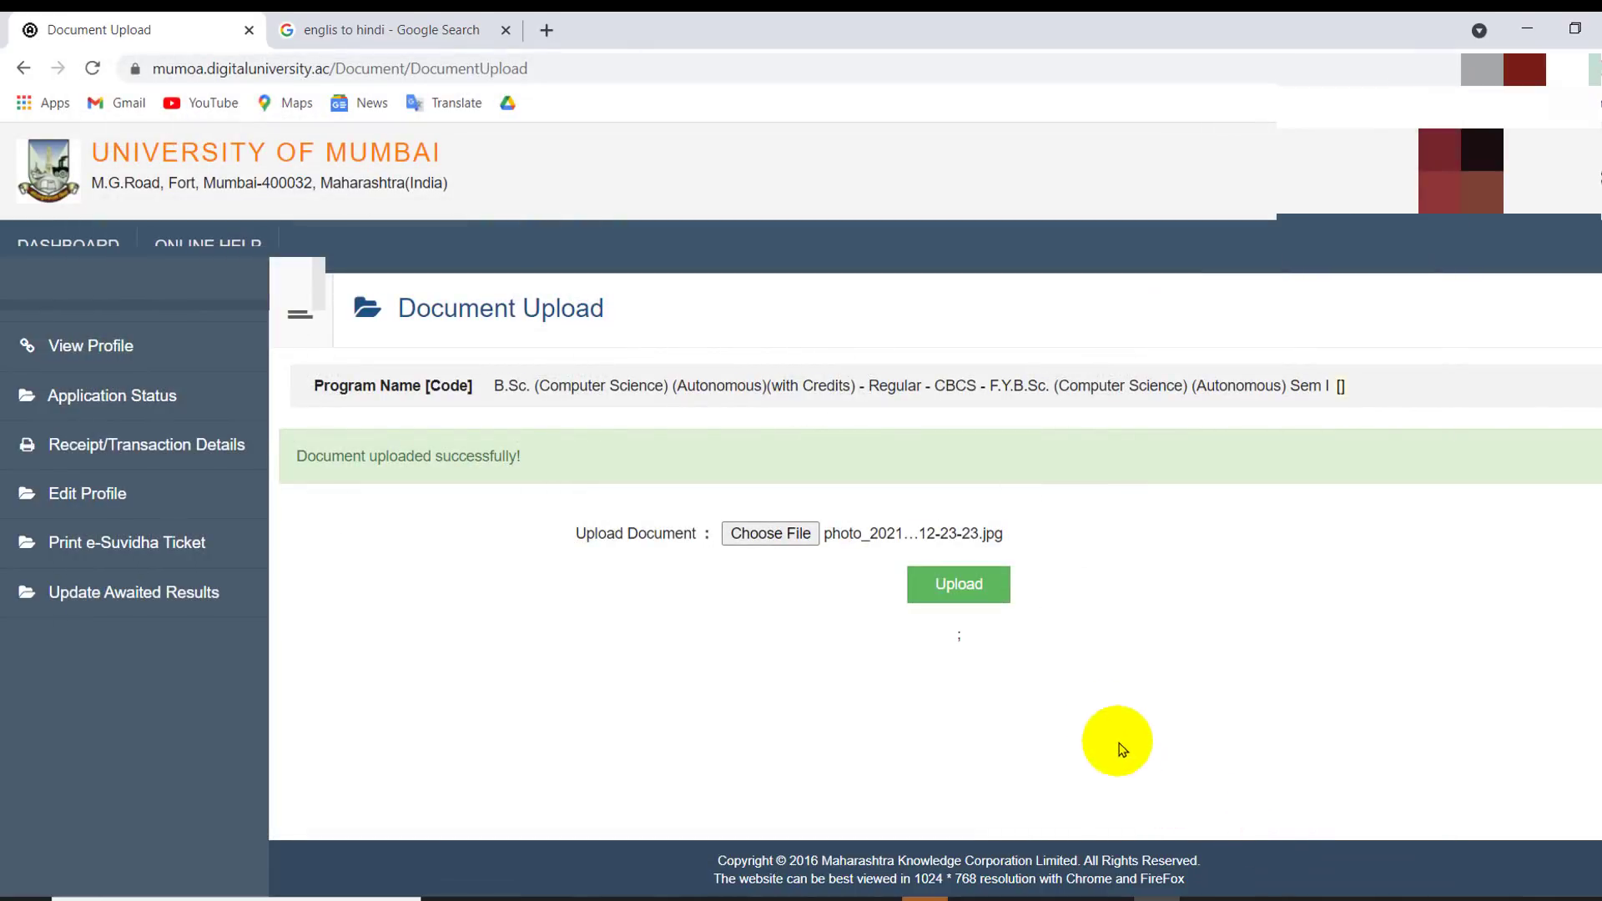
{"action": "left_click", "coordinate": [972, 577]}
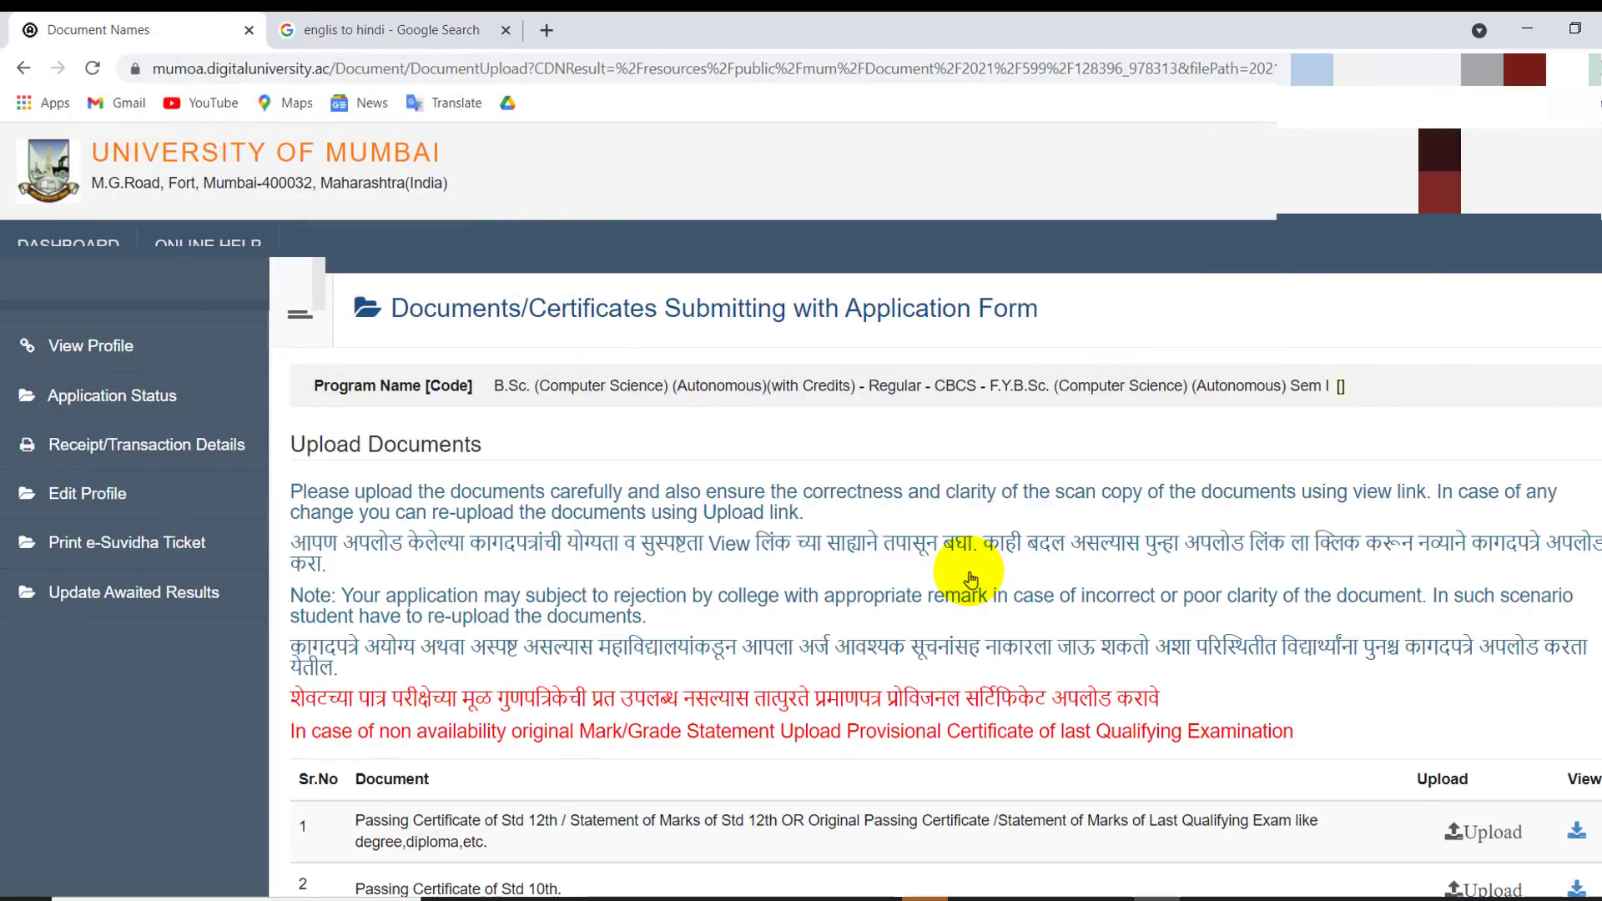
Upload photo_2021-08-09_12-23-18 for the Leaving Certificate and submit the documents.
{"action": "scroll", "coordinate": [972, 577], "scroll_direction": "down", "scroll_amount": 3}
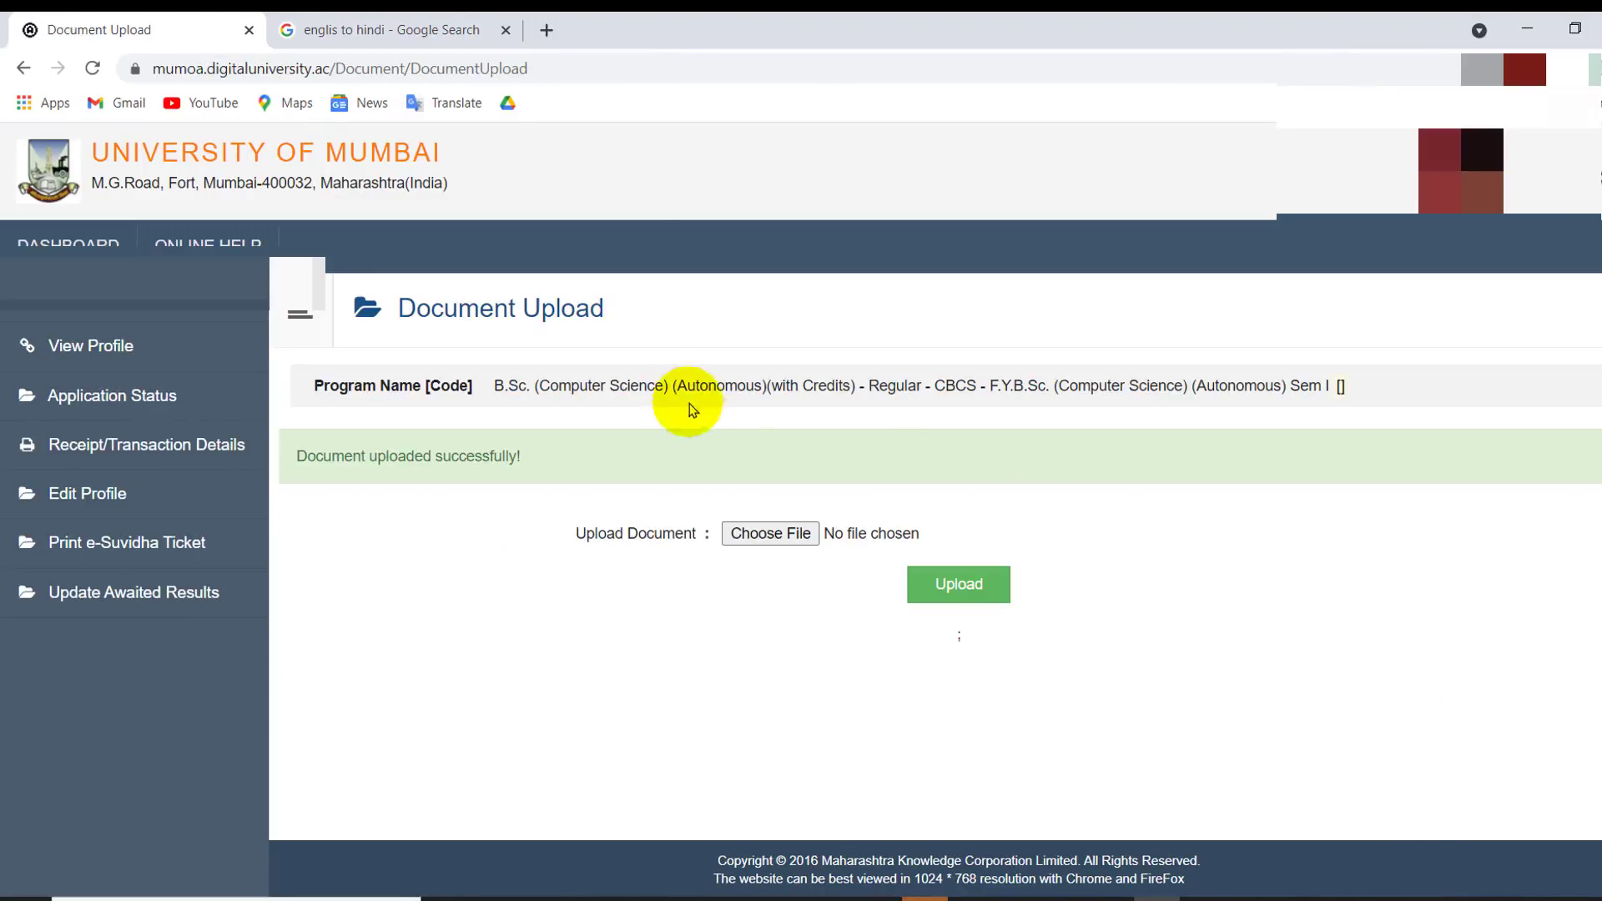
{"action": "left_click", "coordinate": [793, 542]}
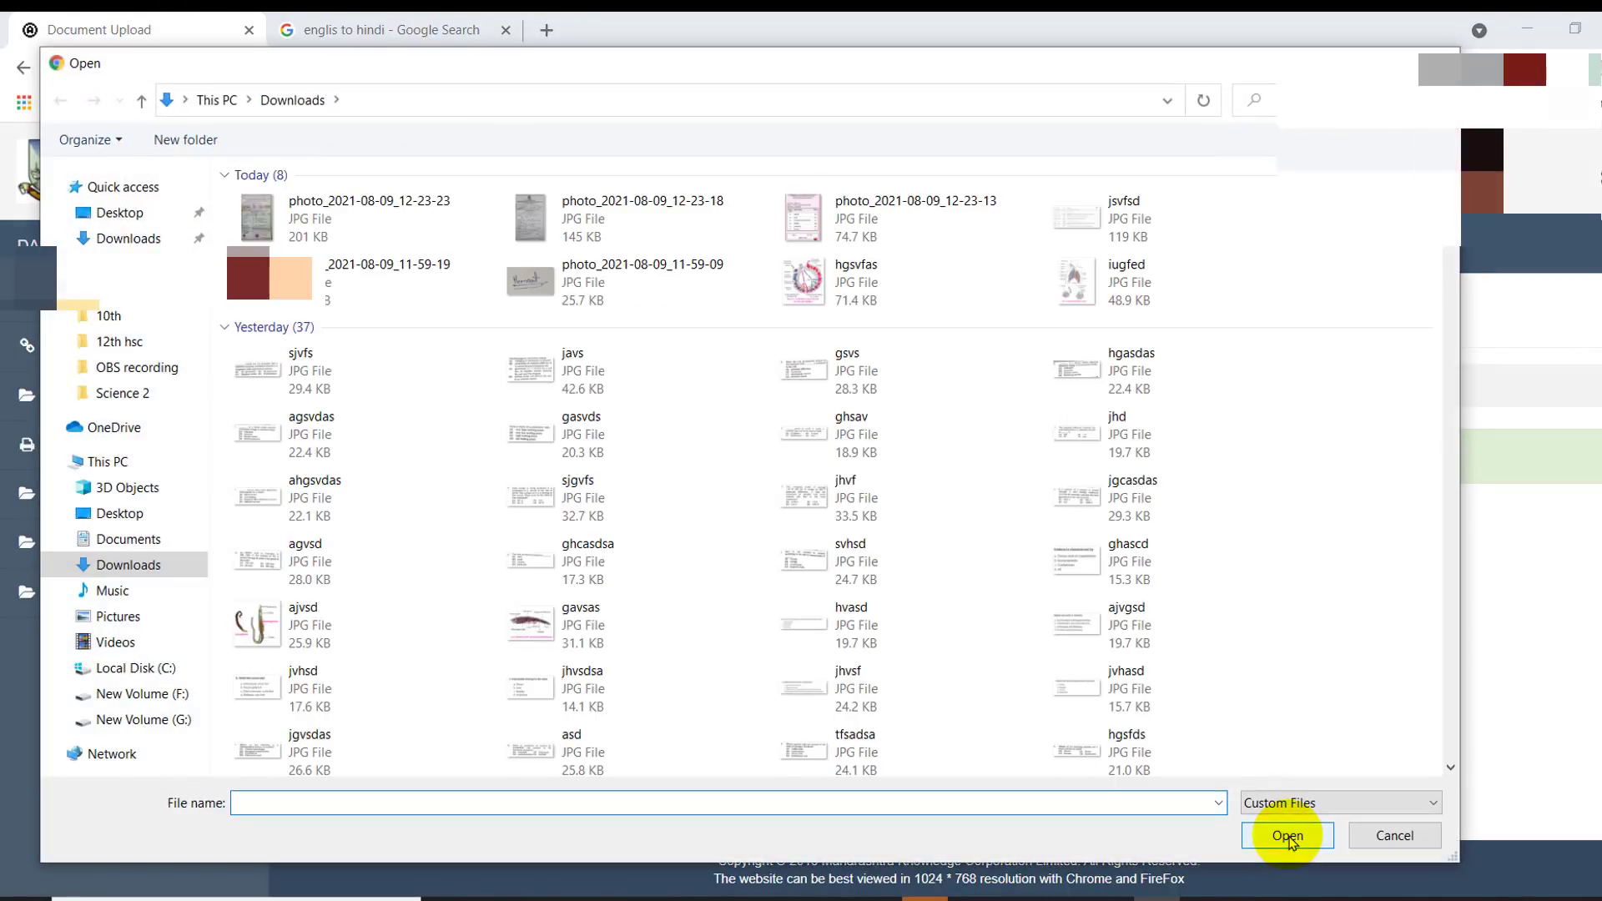
{"action": "left_click", "coordinate": [599, 244]}
{"action": "left_click", "coordinate": [1304, 837]}
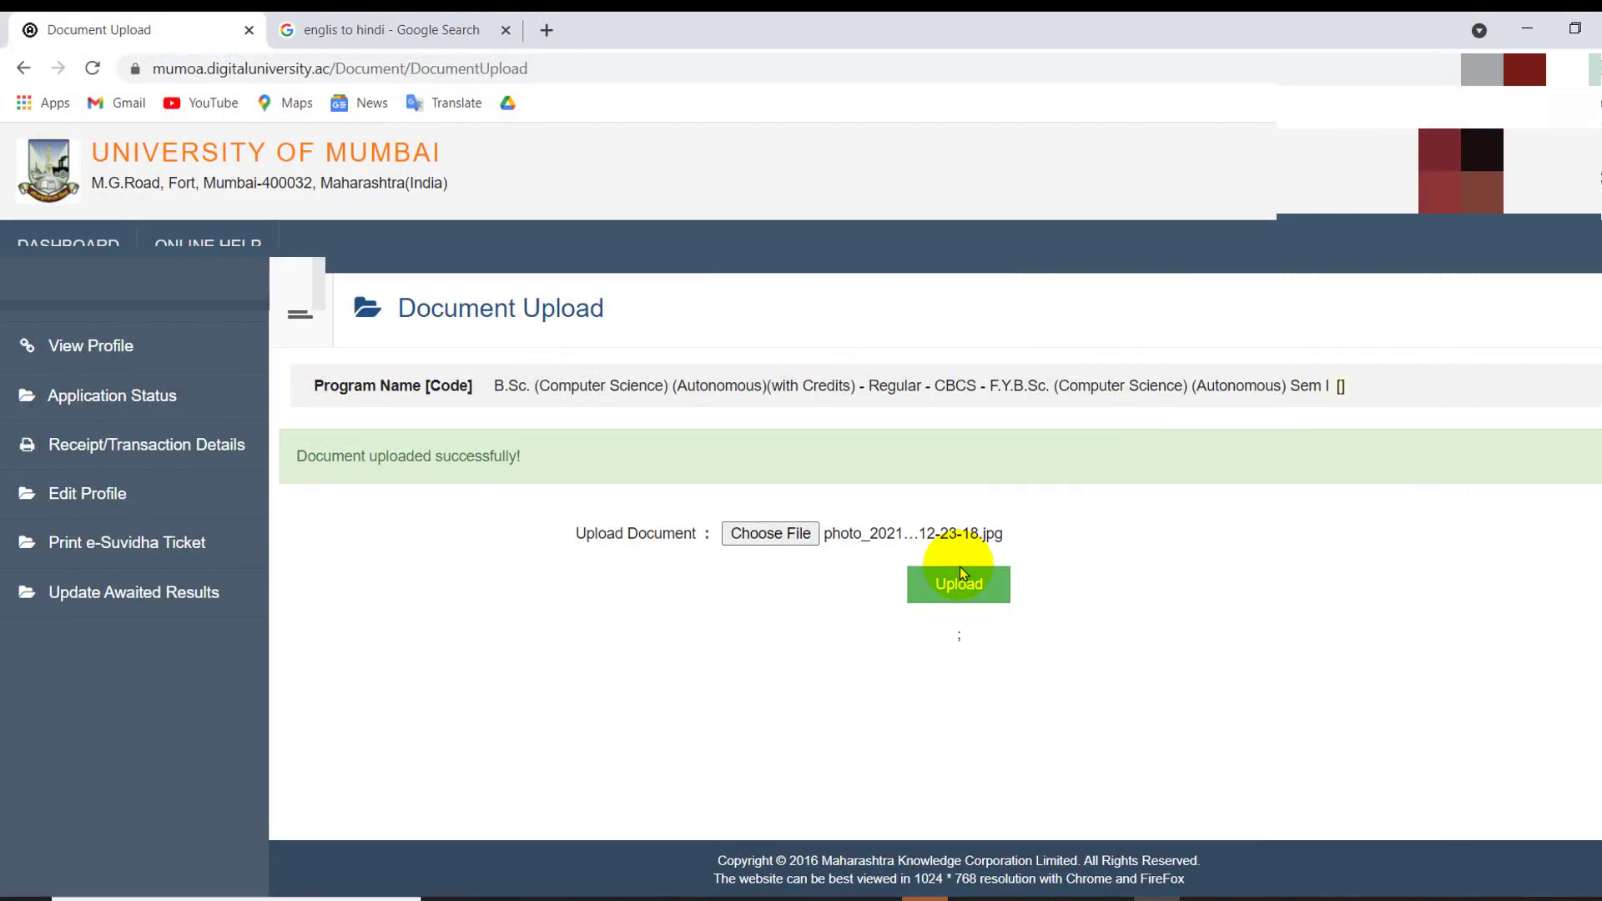
{"action": "left_click", "coordinate": [951, 584]}
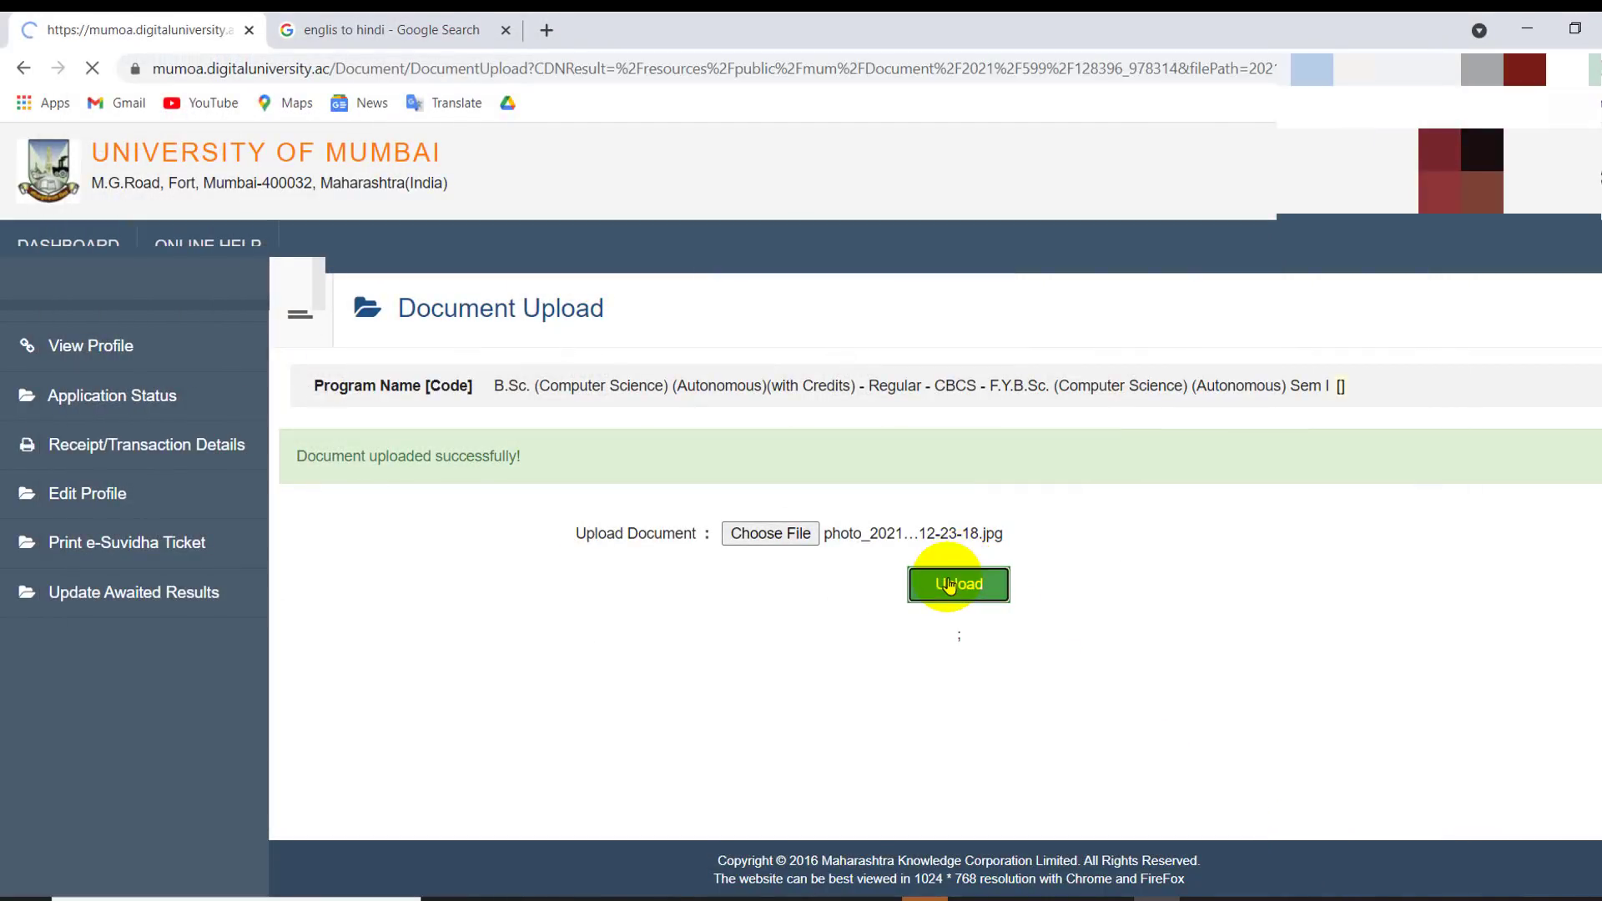
{"action": "scroll", "coordinate": [951, 584], "scroll_direction": "down", "scroll_amount": 3}
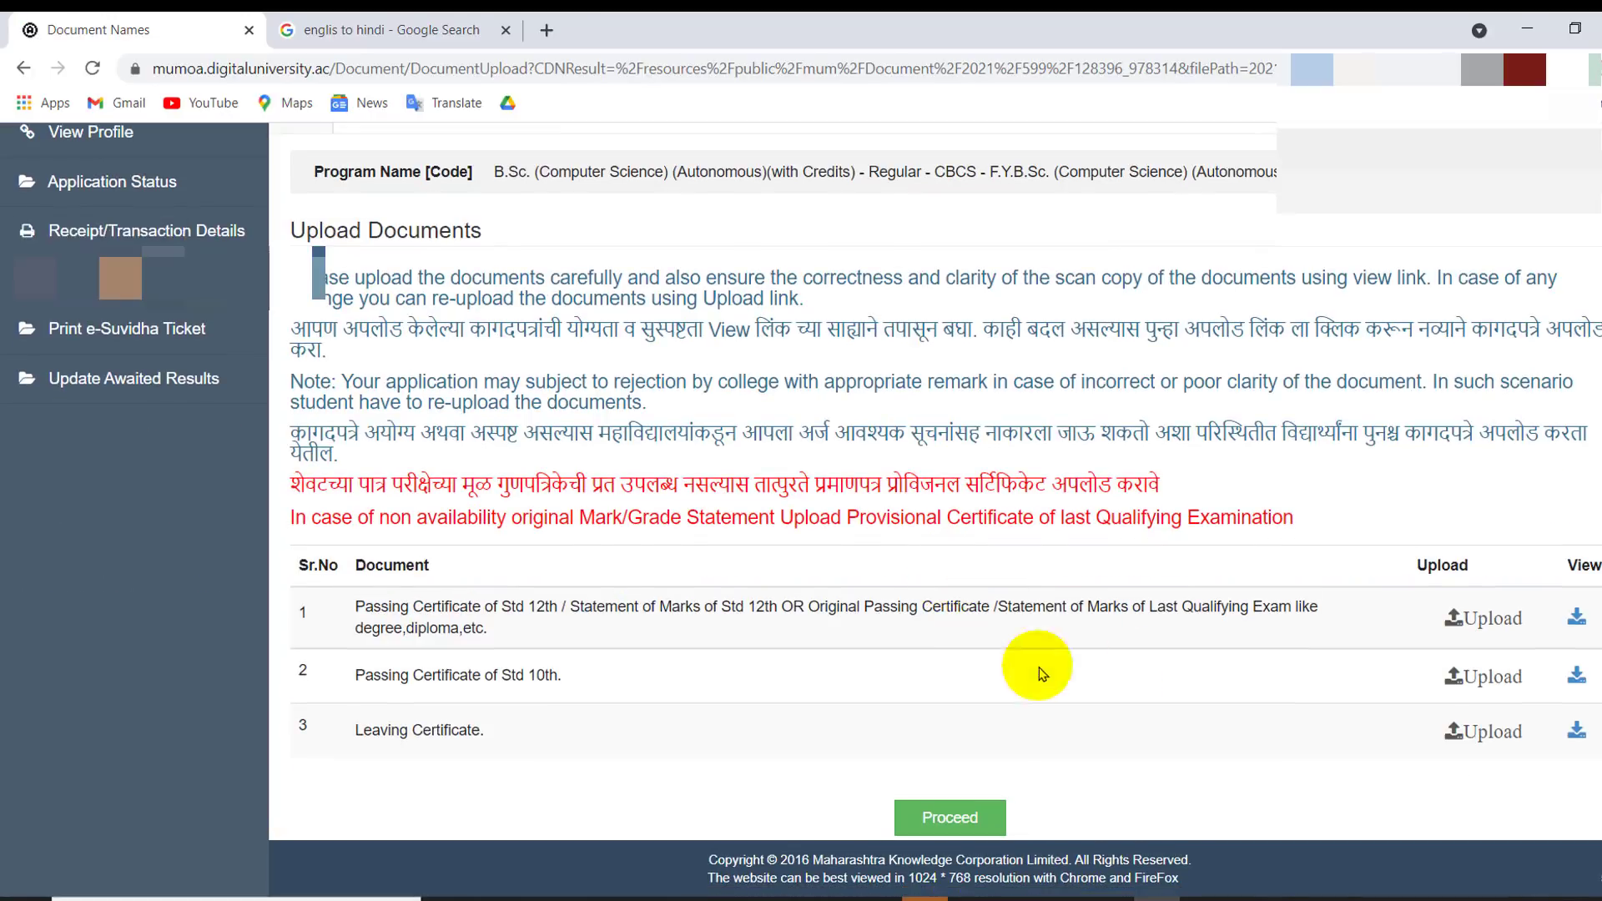
{"action": "left_click", "coordinate": [952, 817]}
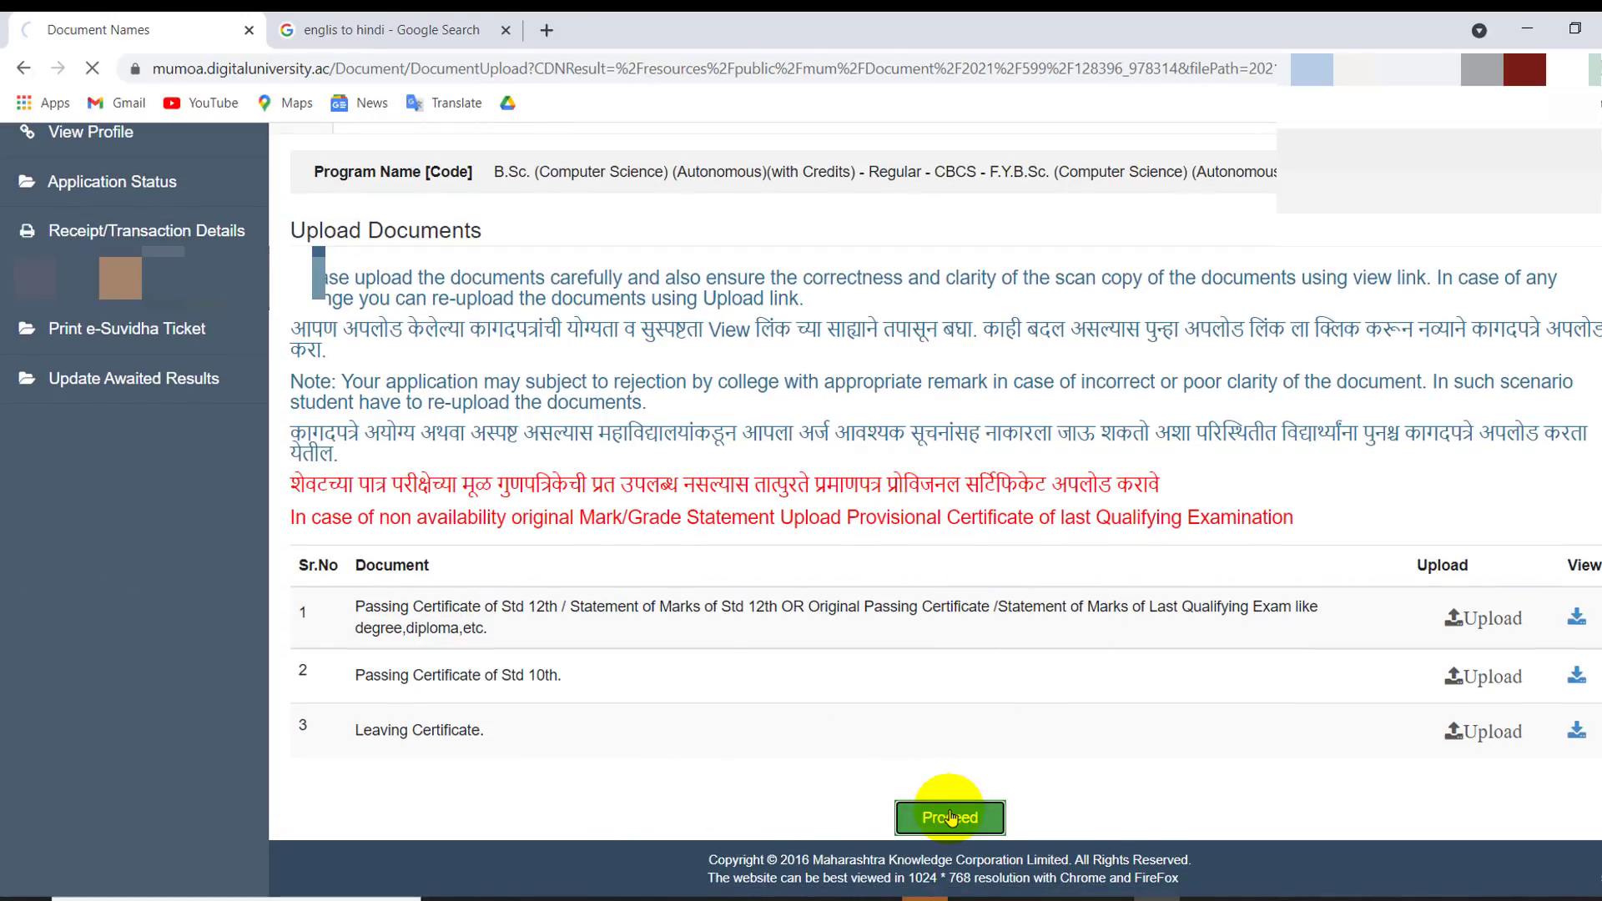
Select the last application's college name in the Application Status list.
{"action": "scroll", "coordinate": [951, 816], "scroll_direction": "down", "scroll_amount": 6}
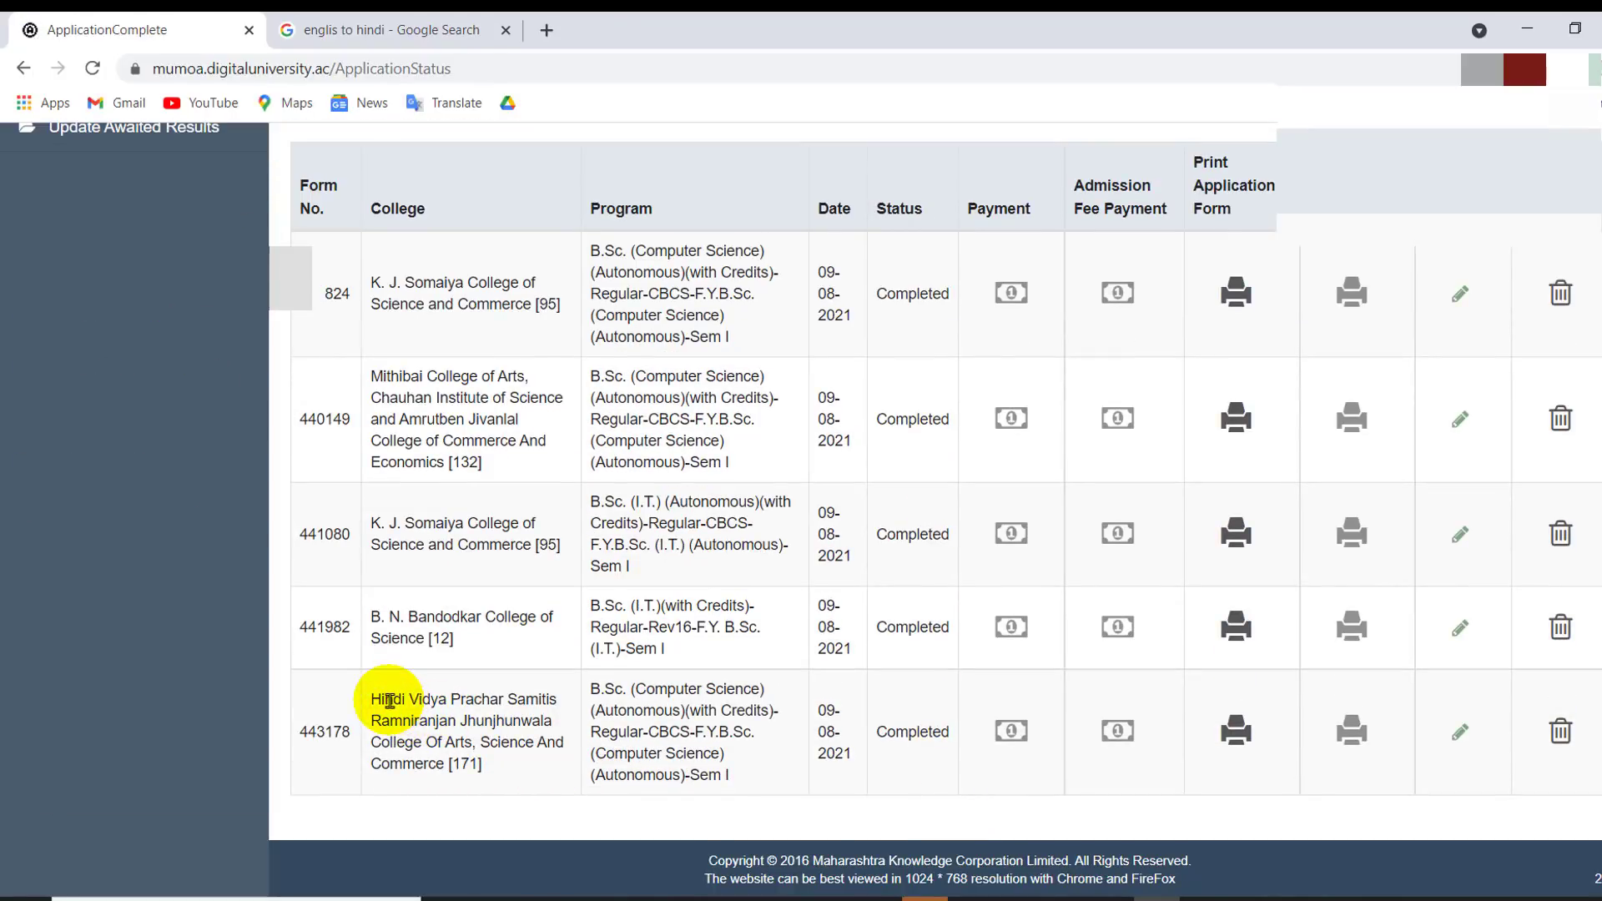
{"action": "left_click_drag", "start_coordinate": [392, 699], "coordinate": [483, 764]}
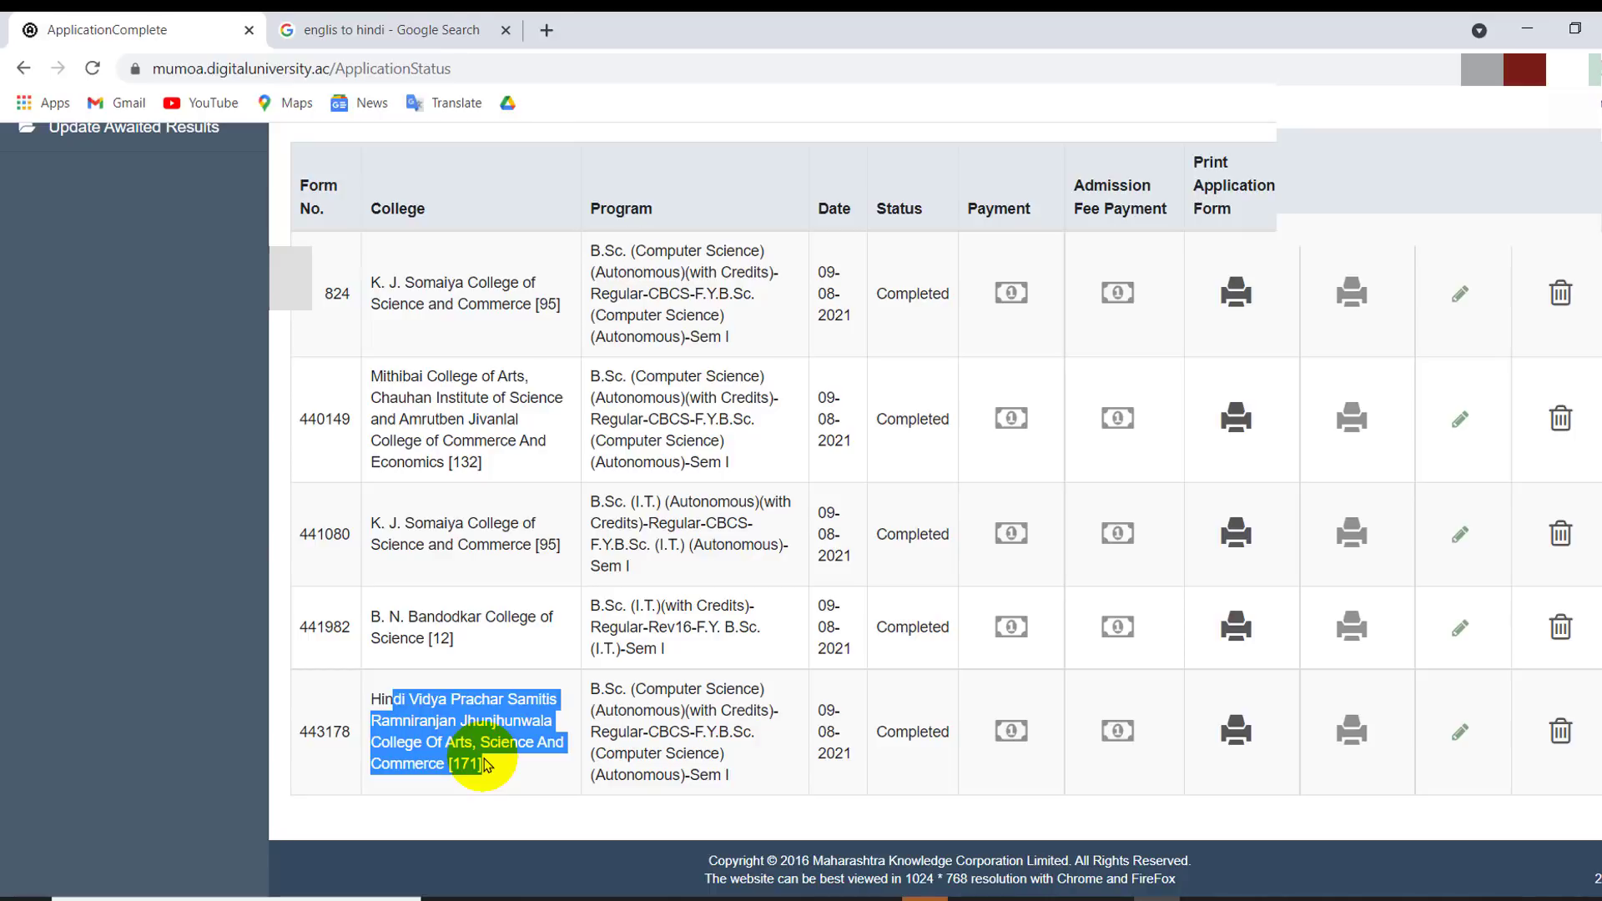
{"action": "scroll", "coordinate": [484, 764], "scroll_direction": "up", "scroll_amount": 1}
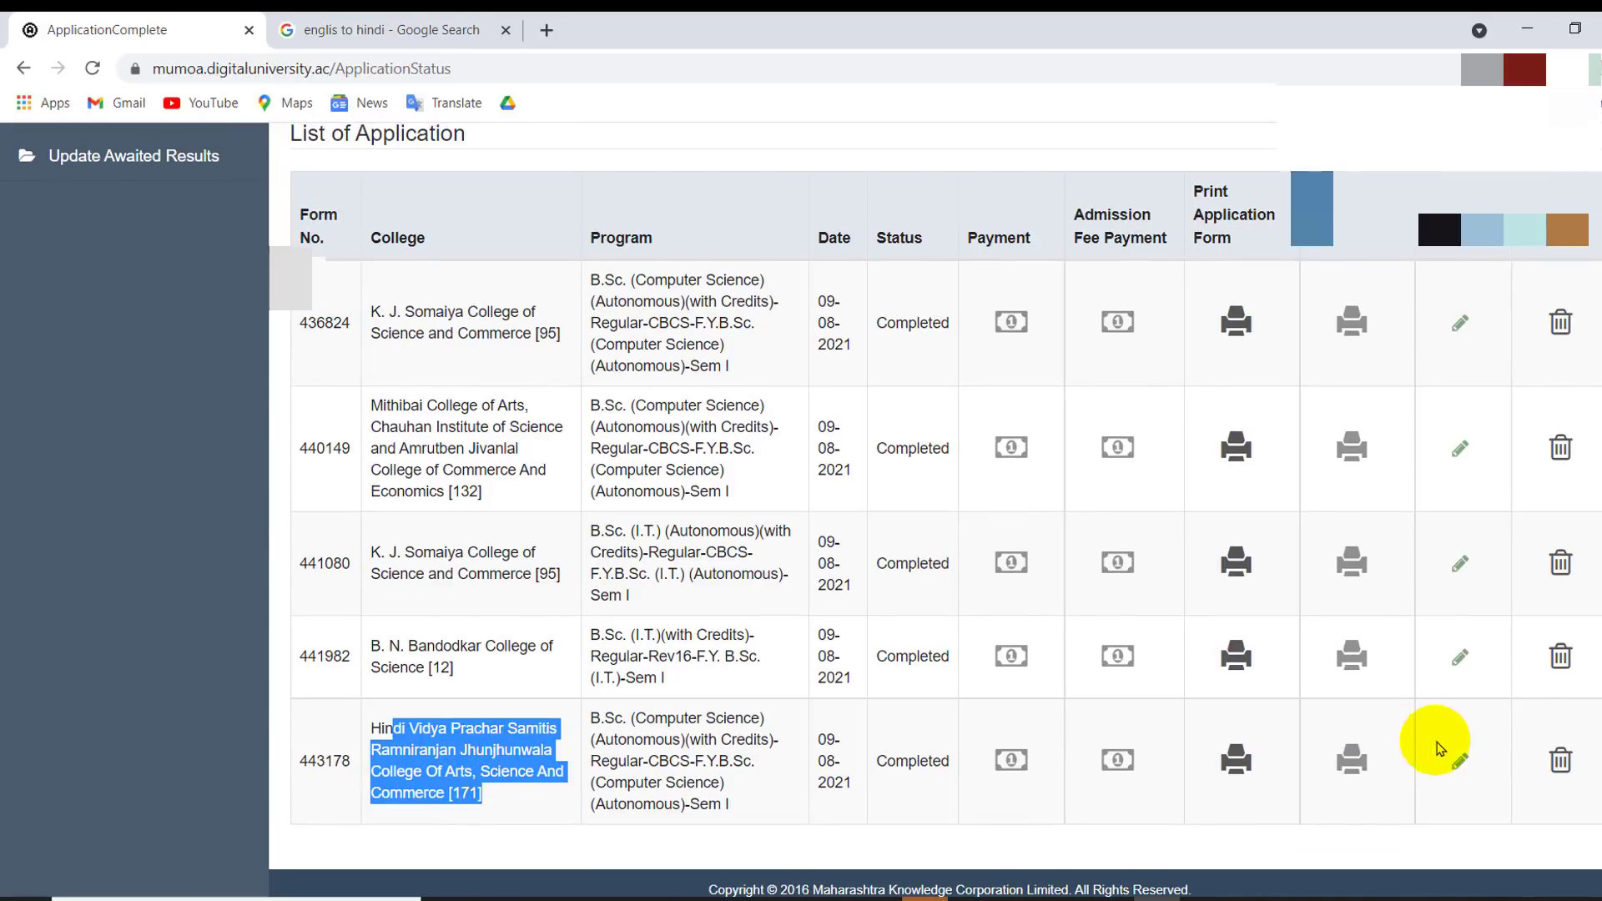
{"action": "left_click", "coordinate": [1459, 759]}
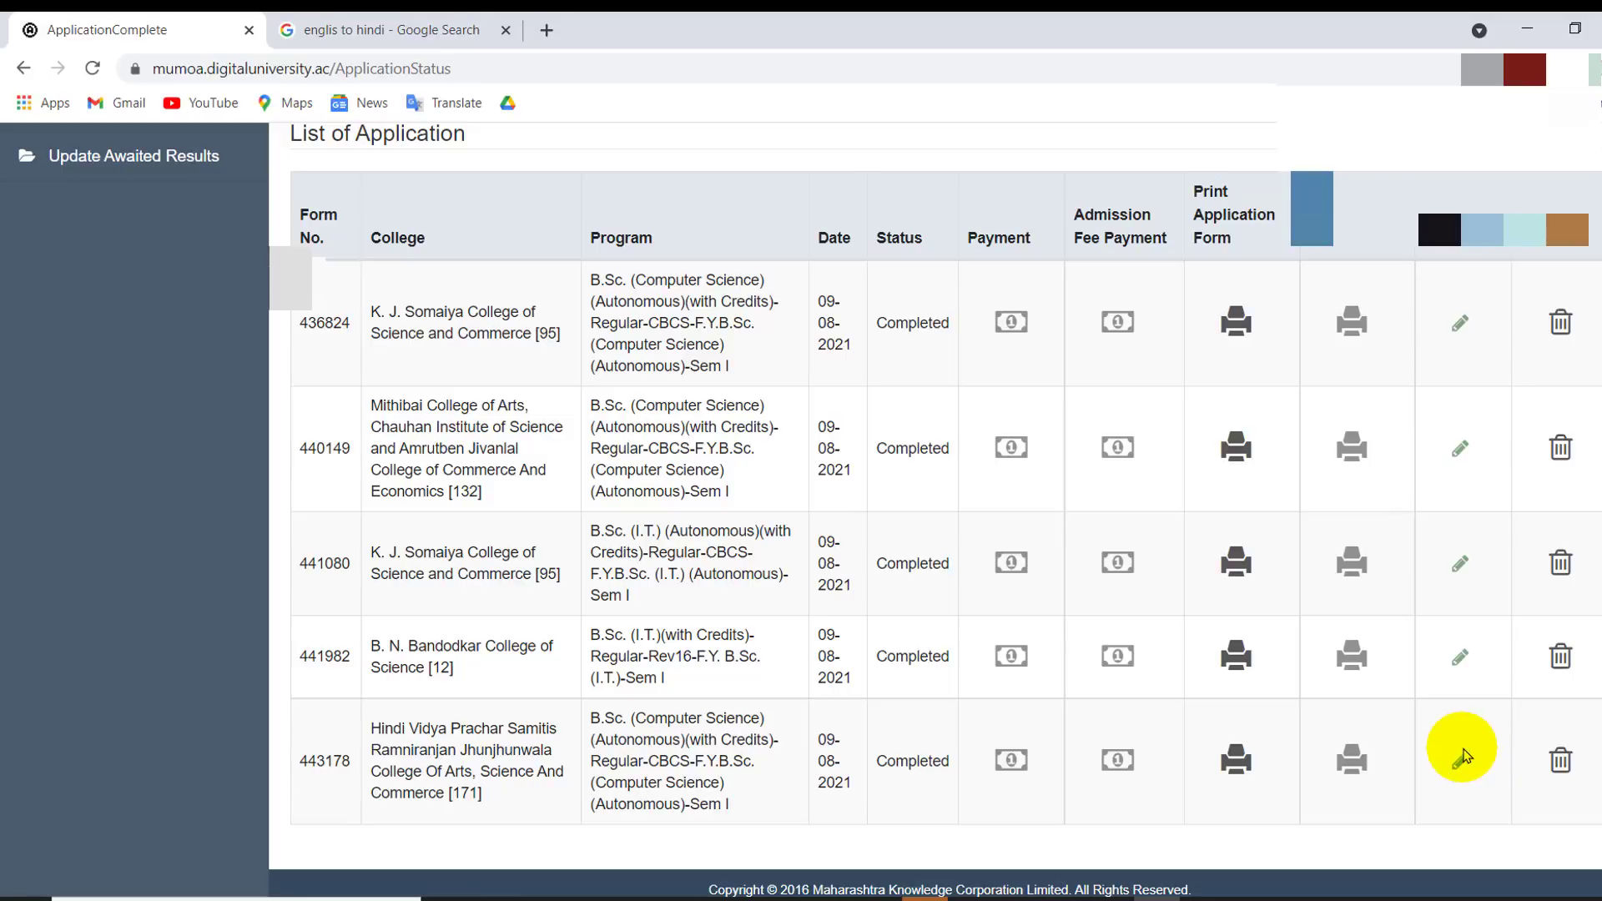
{"action": "triple_click", "coordinate": [397, 734]}
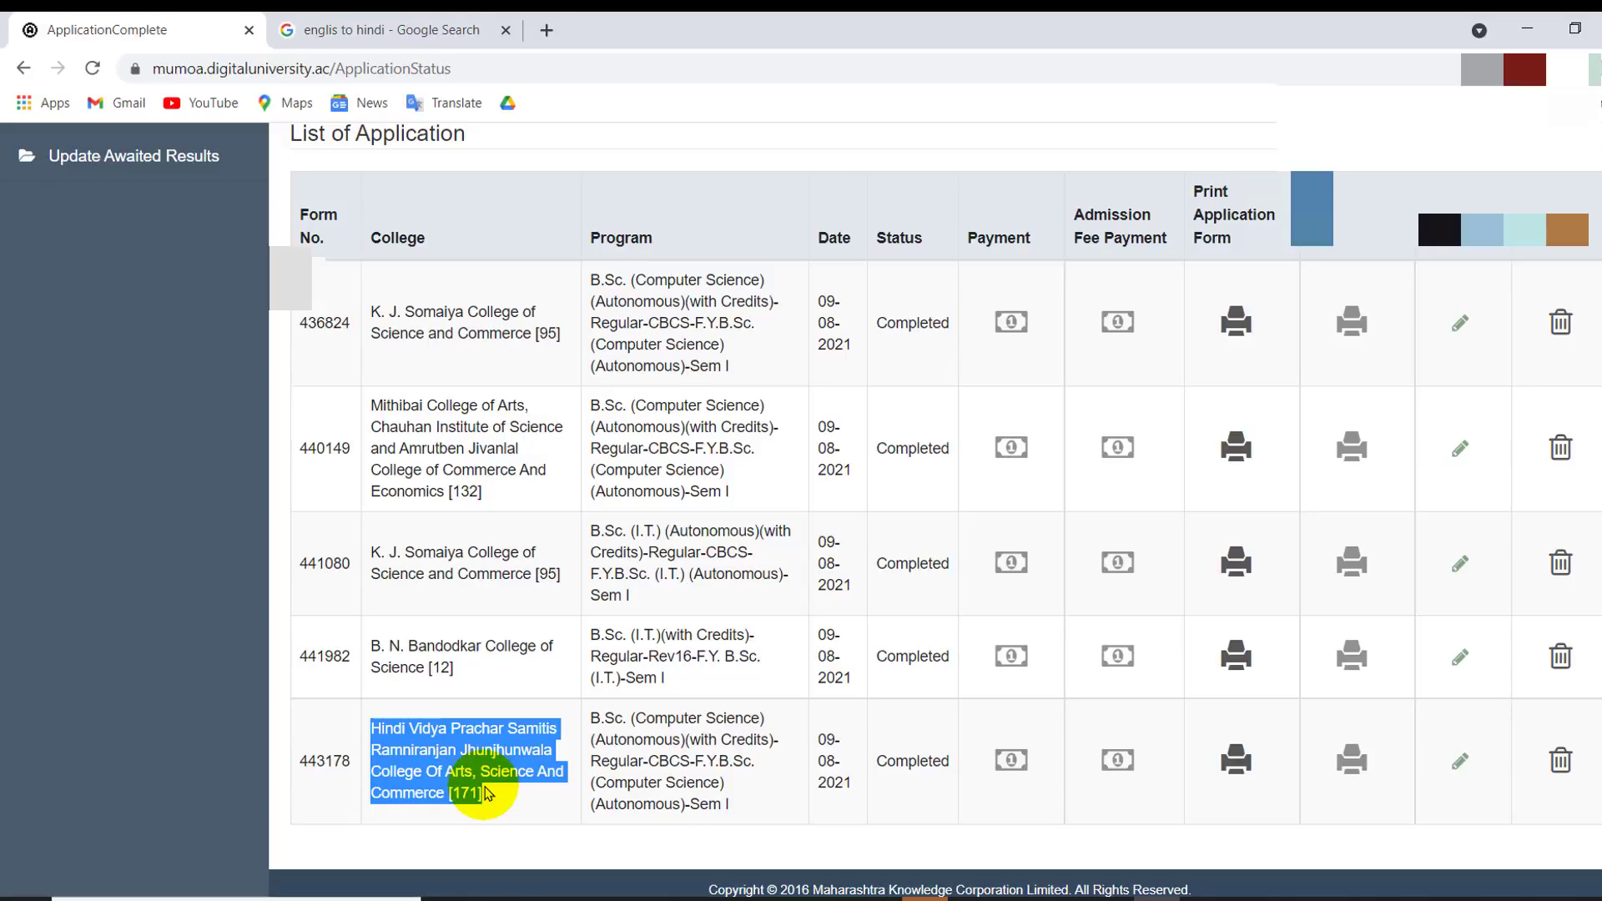
{"action": "left_click", "coordinate": [684, 781]}
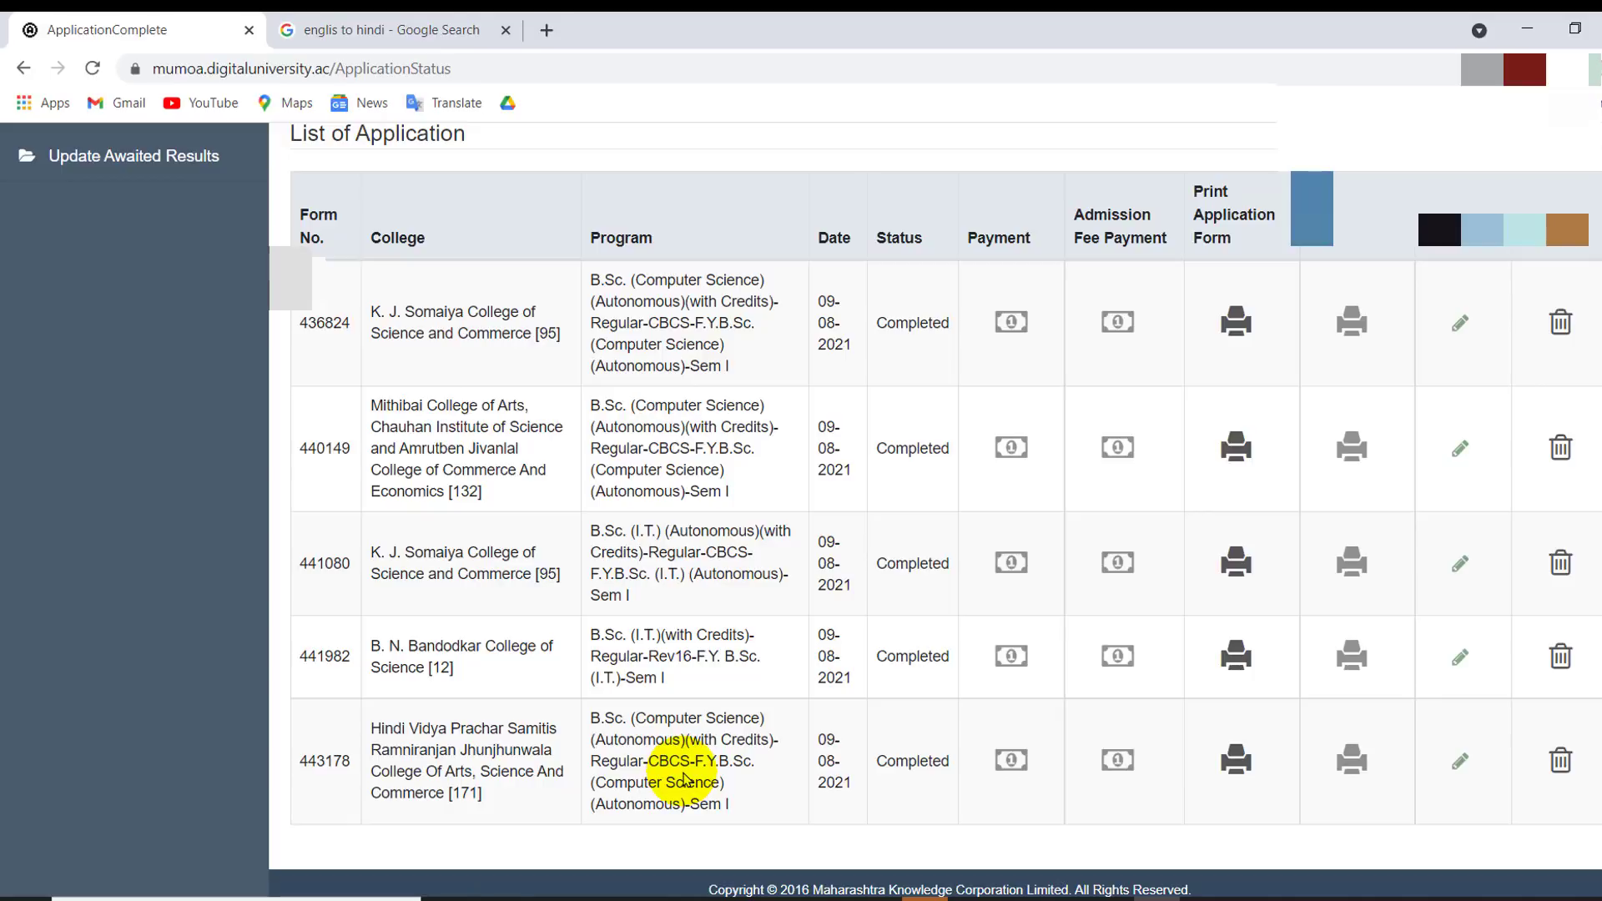
Confirm all five applications show Completed, then go back to the Profile Dashboard.
{"action": "scroll", "coordinate": [684, 780], "scroll_direction": "up", "scroll_amount": 5}
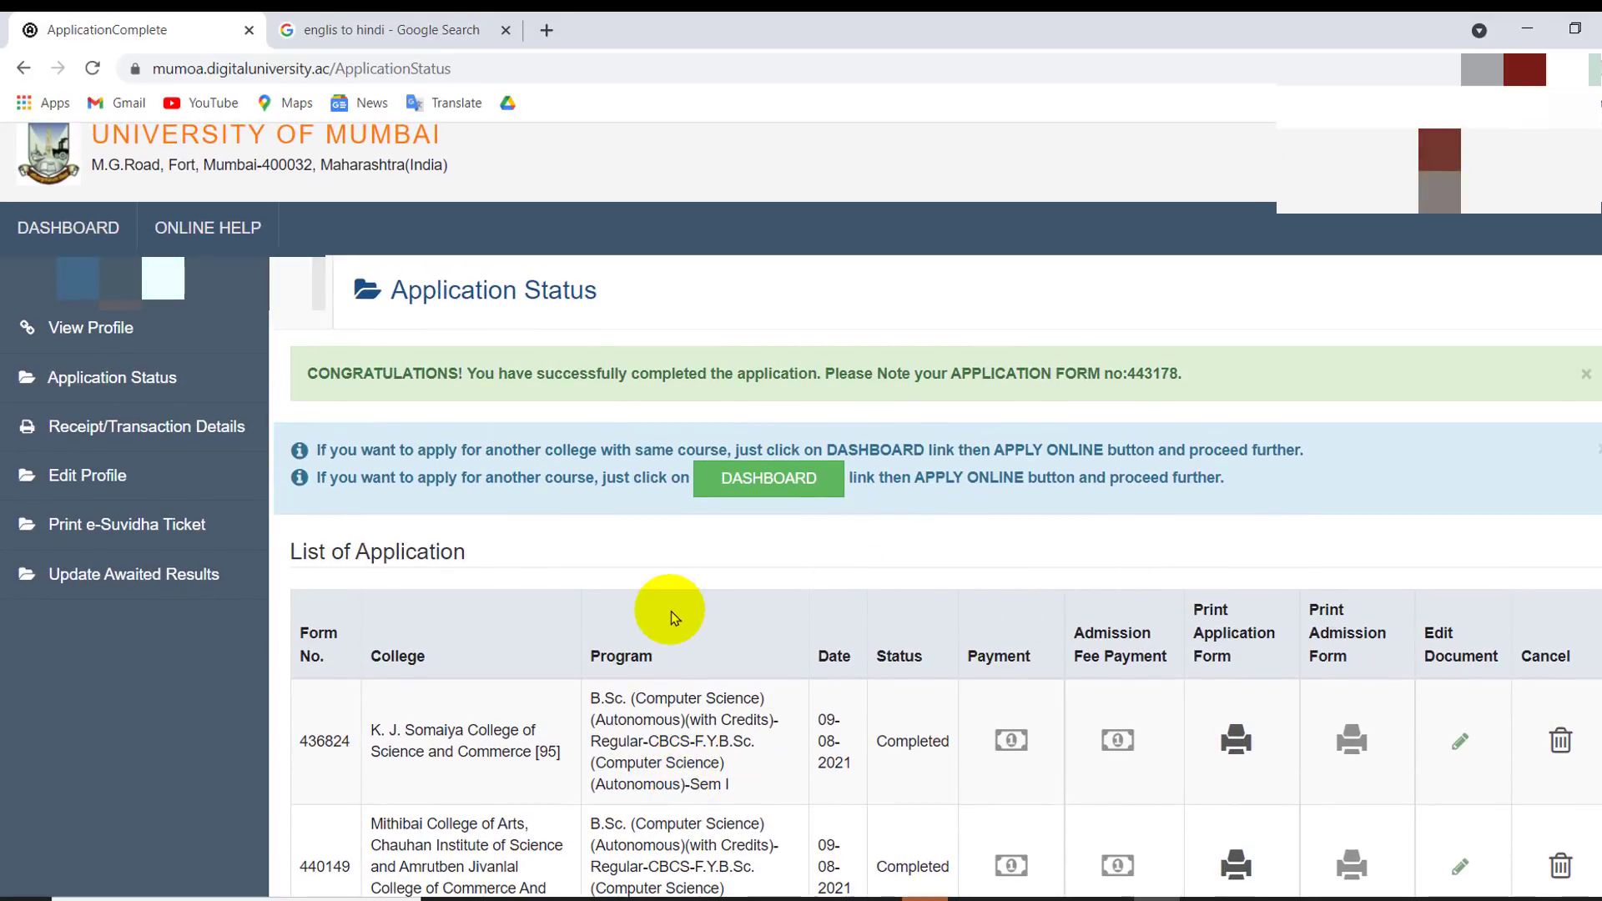
{"action": "scroll", "coordinate": [674, 616], "scroll_direction": "down", "scroll_amount": 5}
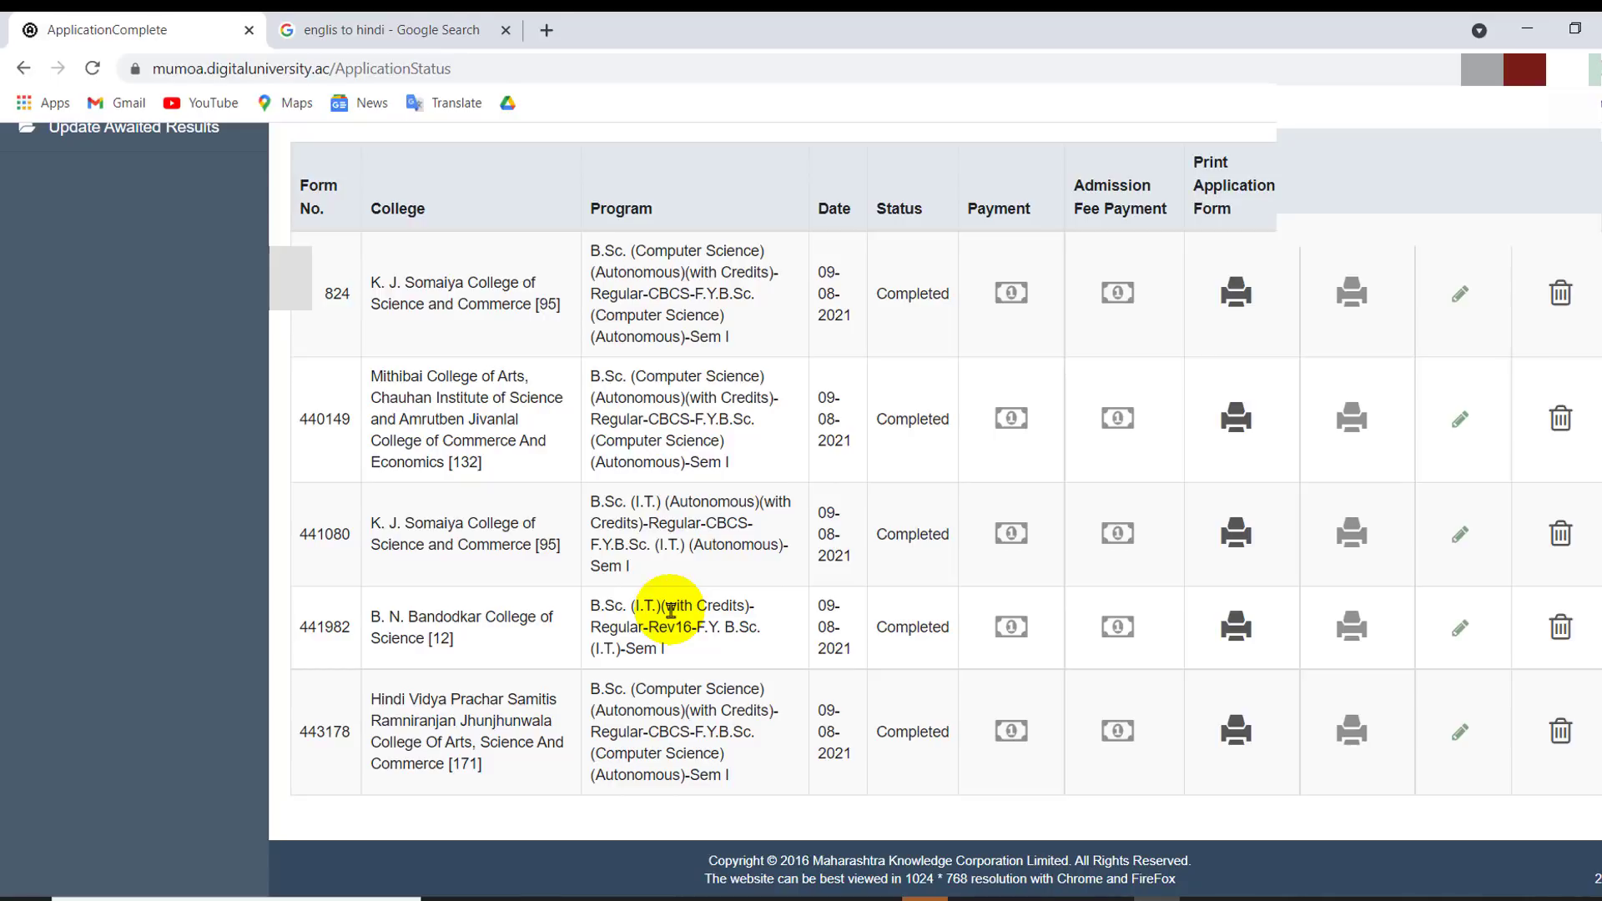
{"action": "scroll", "coordinate": [670, 610], "scroll_direction": "up", "scroll_amount": 1}
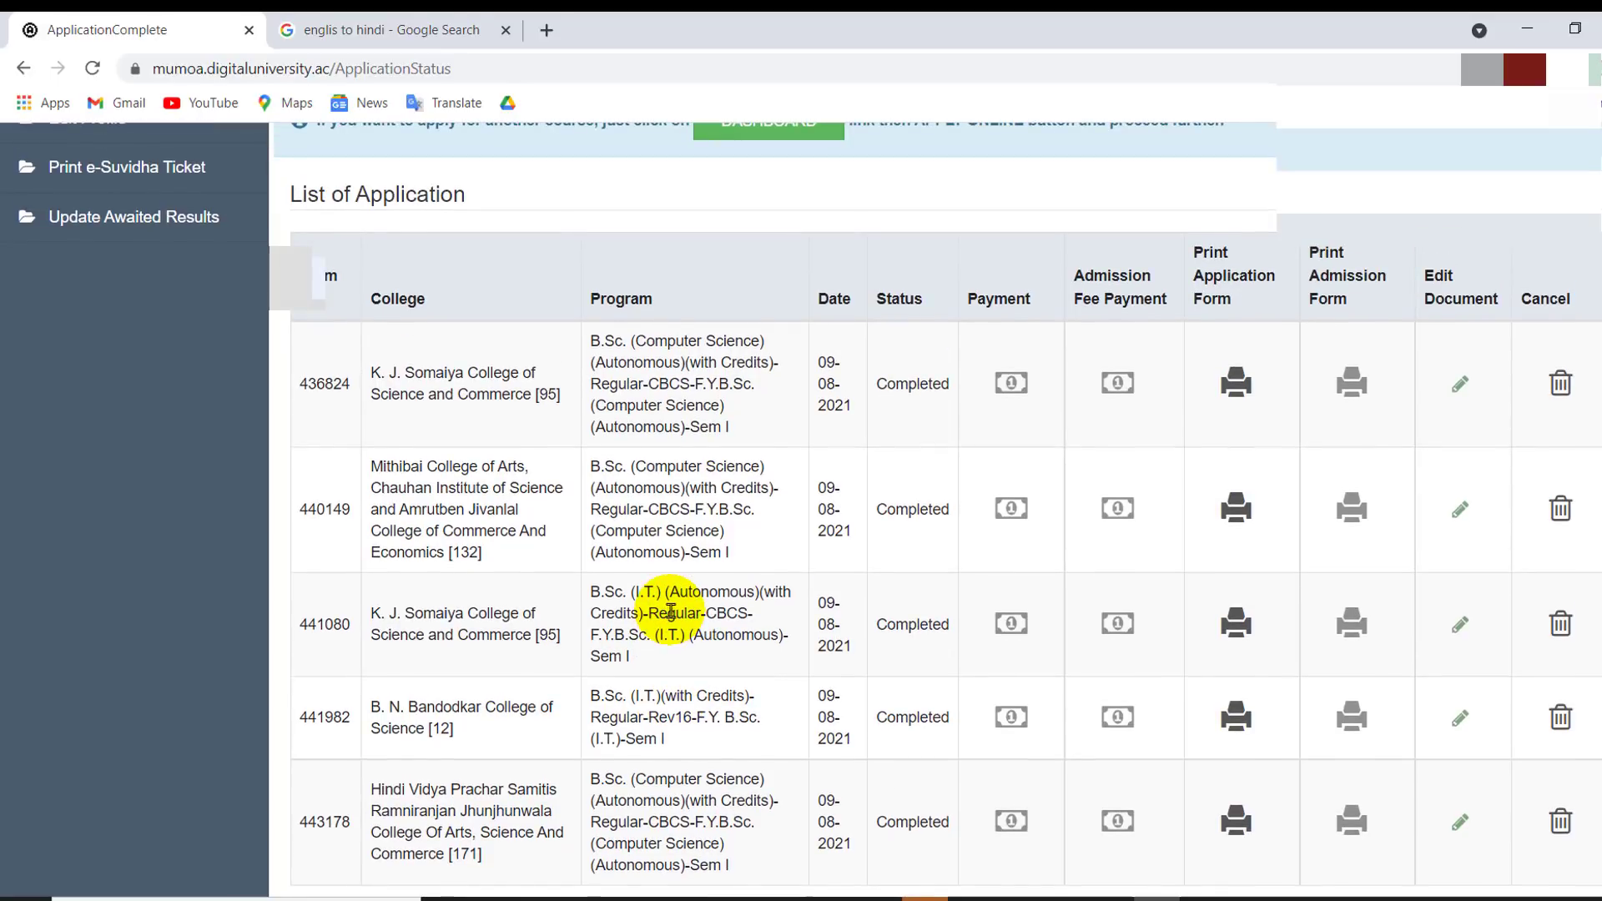
{"action": "scroll", "coordinate": [670, 610], "scroll_direction": "up", "scroll_amount": 3}
{"action": "scroll", "coordinate": [1118, 388], "scroll_direction": "up", "scroll_amount": 1}
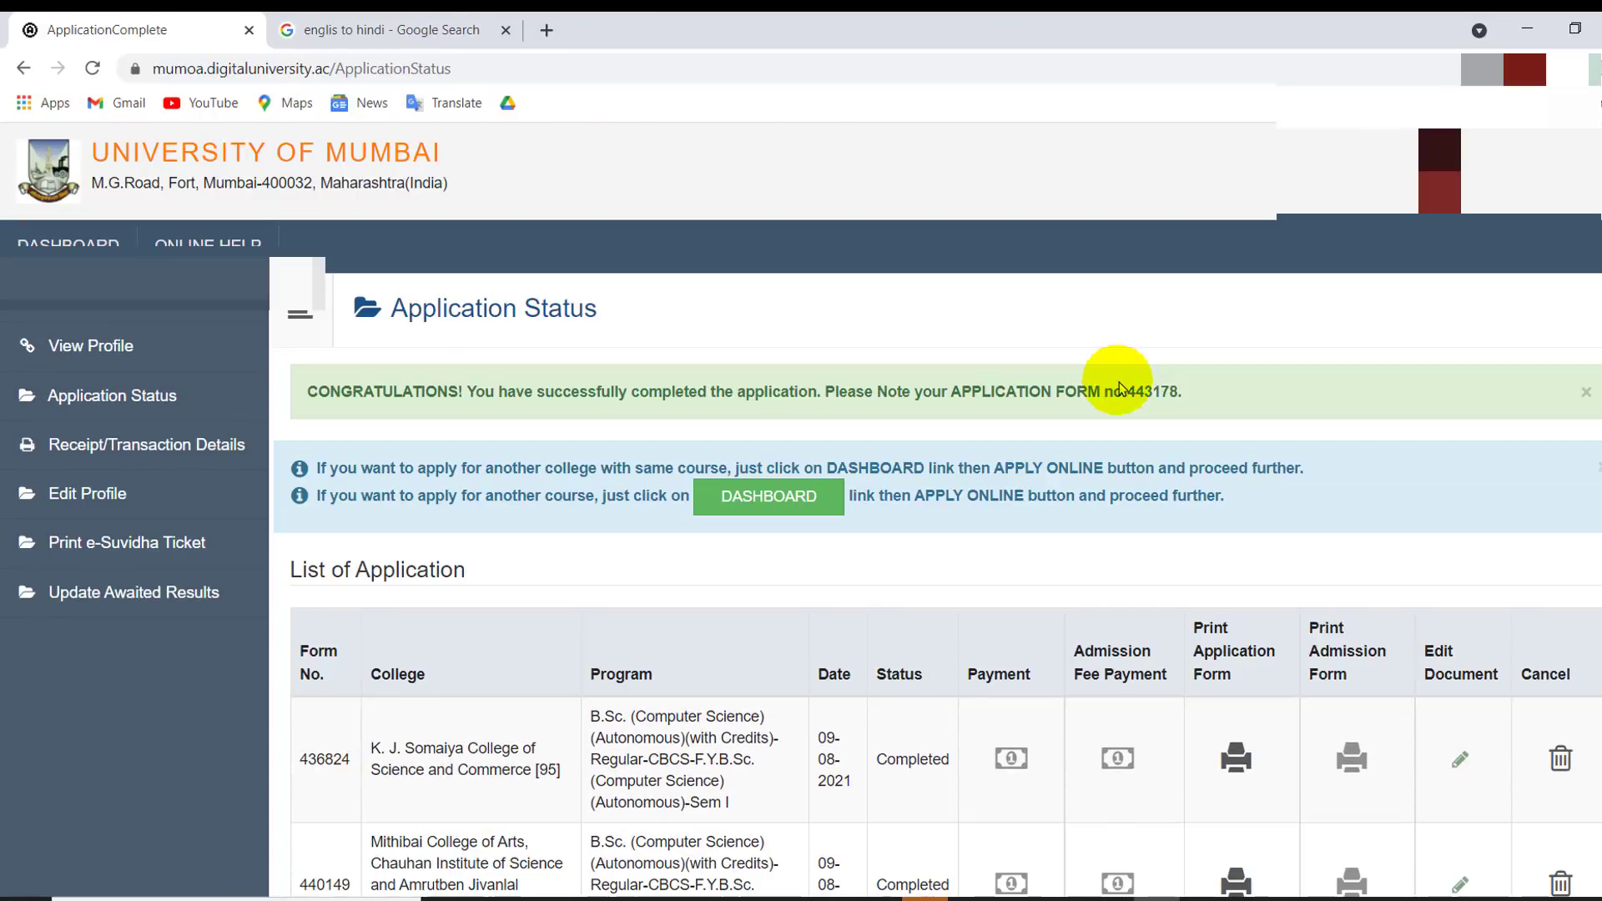
{"action": "scroll", "coordinate": [784, 534], "scroll_direction": "down", "scroll_amount": 5}
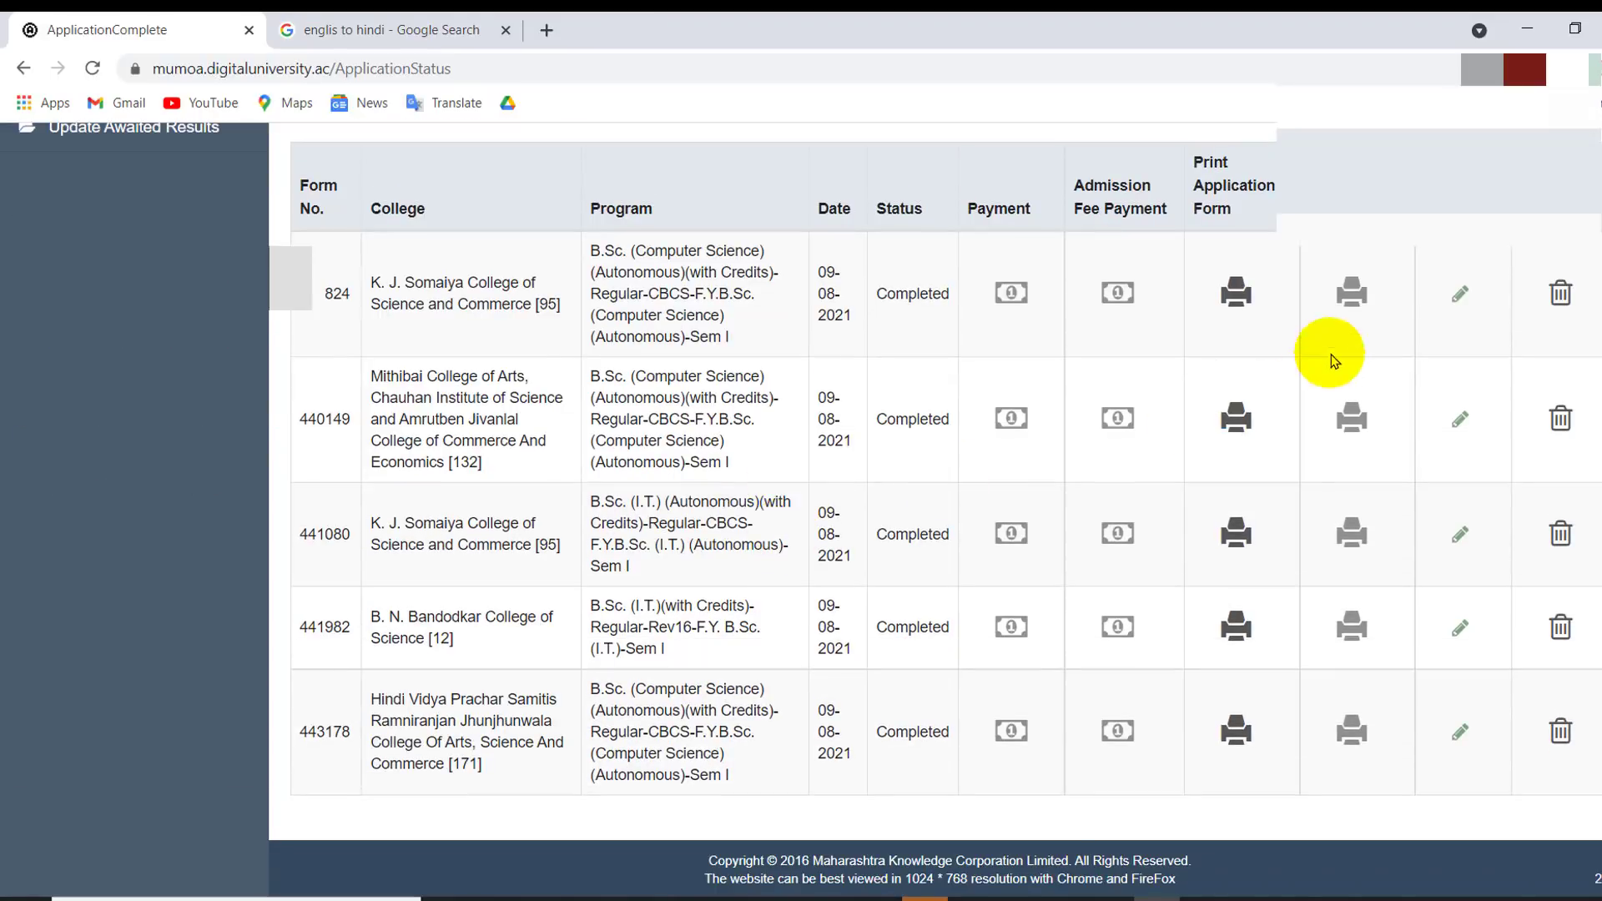
{"action": "scroll", "coordinate": [1235, 318], "scroll_direction": "up", "scroll_amount": 5}
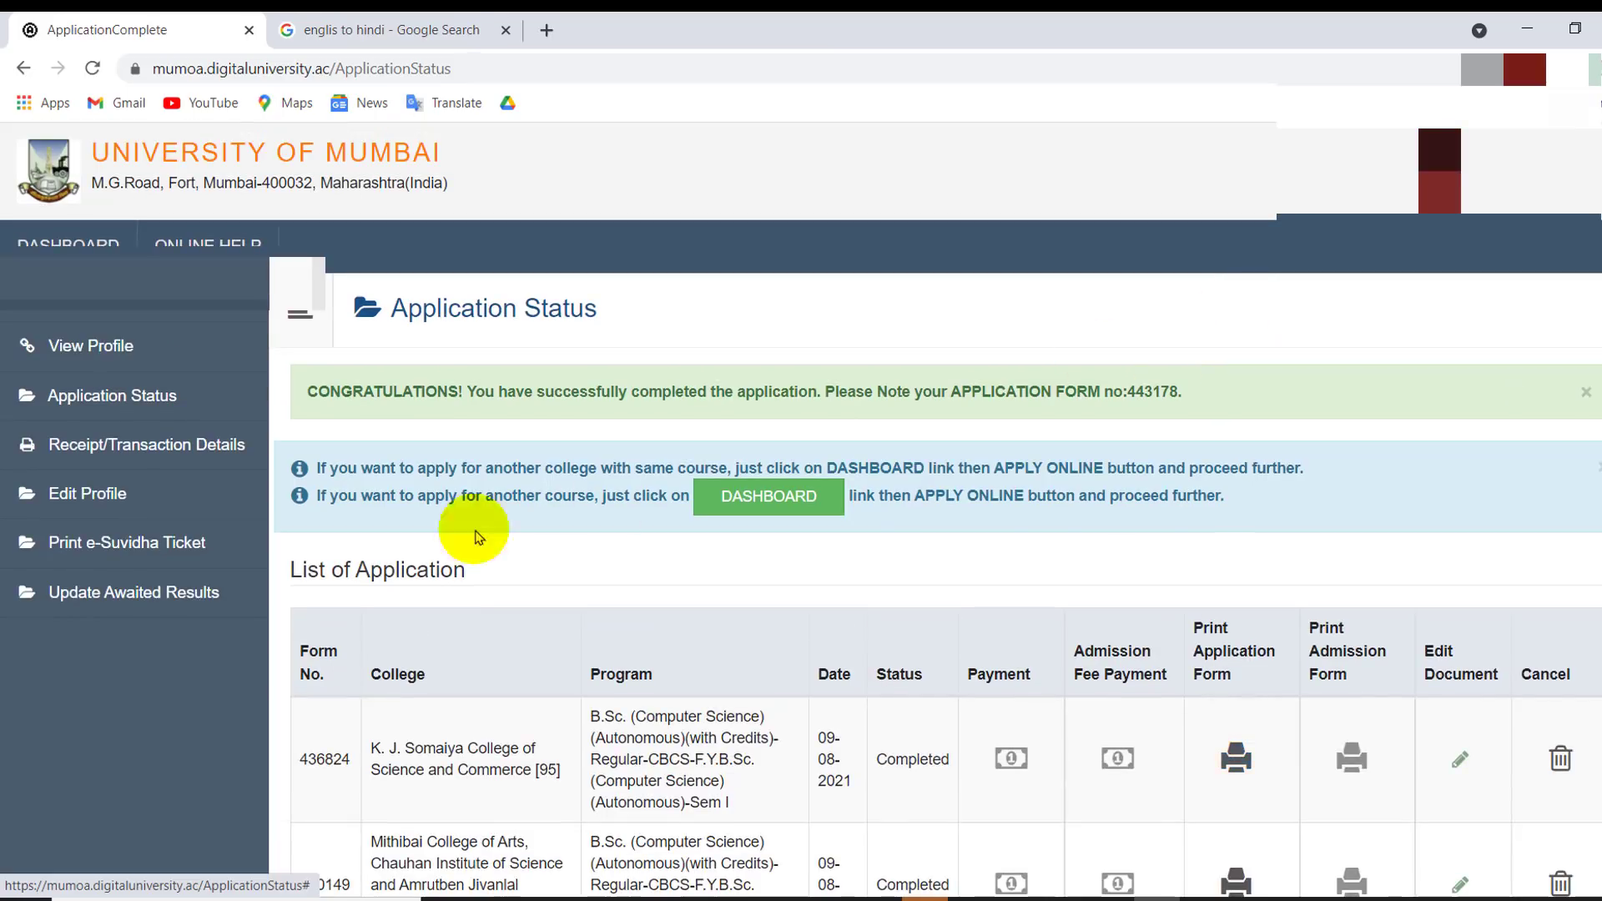
{"action": "left_click", "coordinate": [725, 500]}
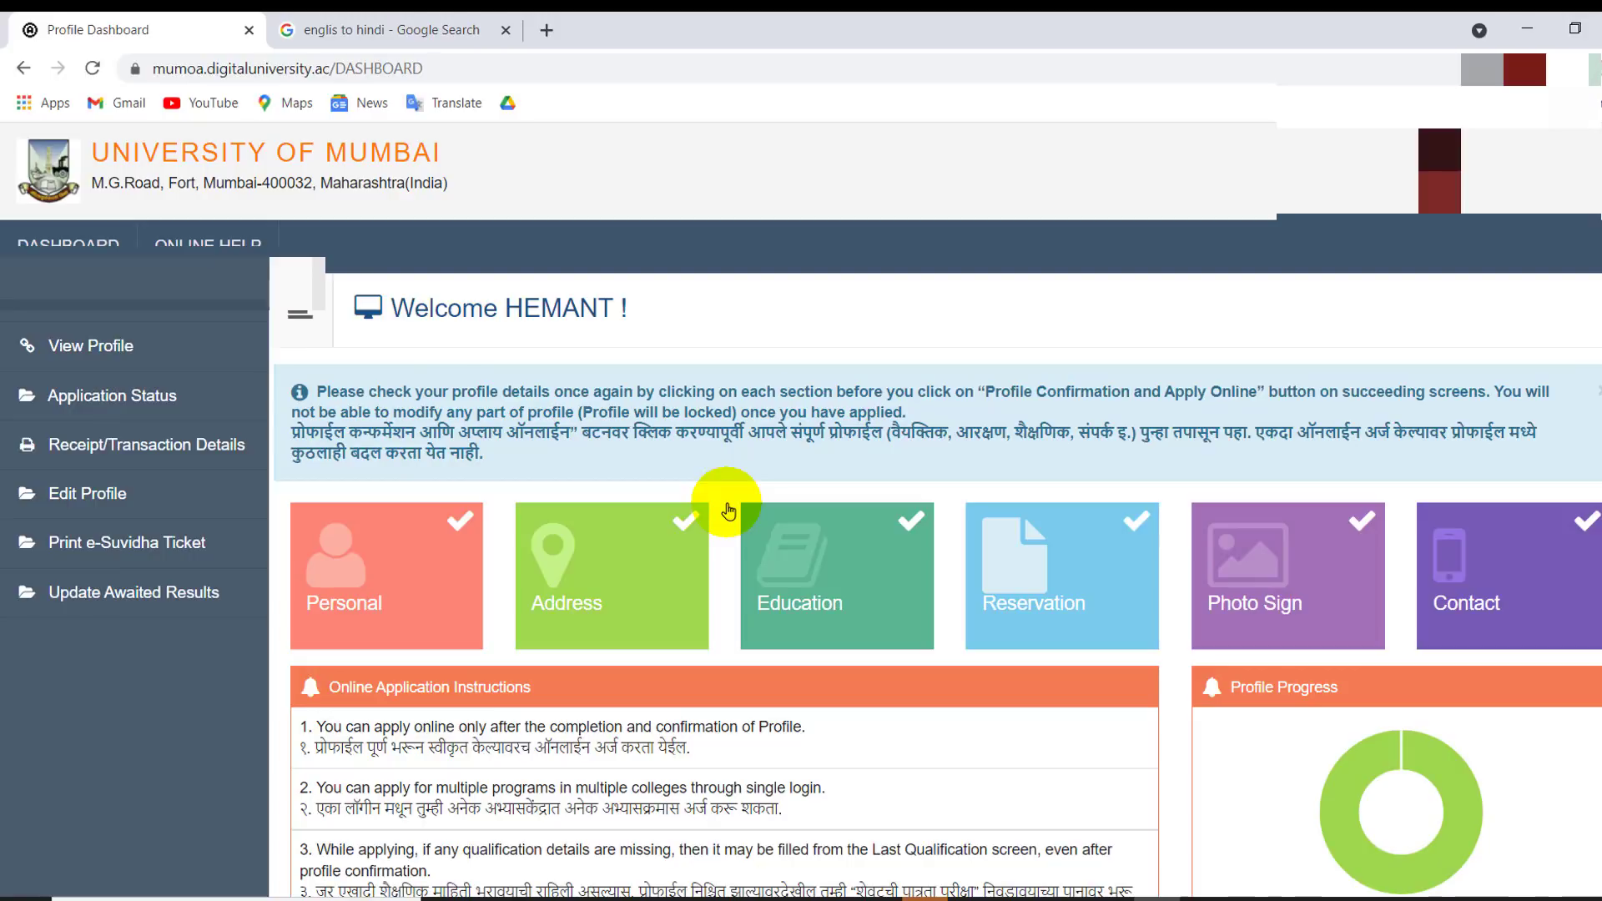
Open the profile summary and review the Application Status list of submitted applications.
{"action": "left_click", "coordinate": [99, 278]}
{"action": "left_click", "coordinate": [72, 344]}
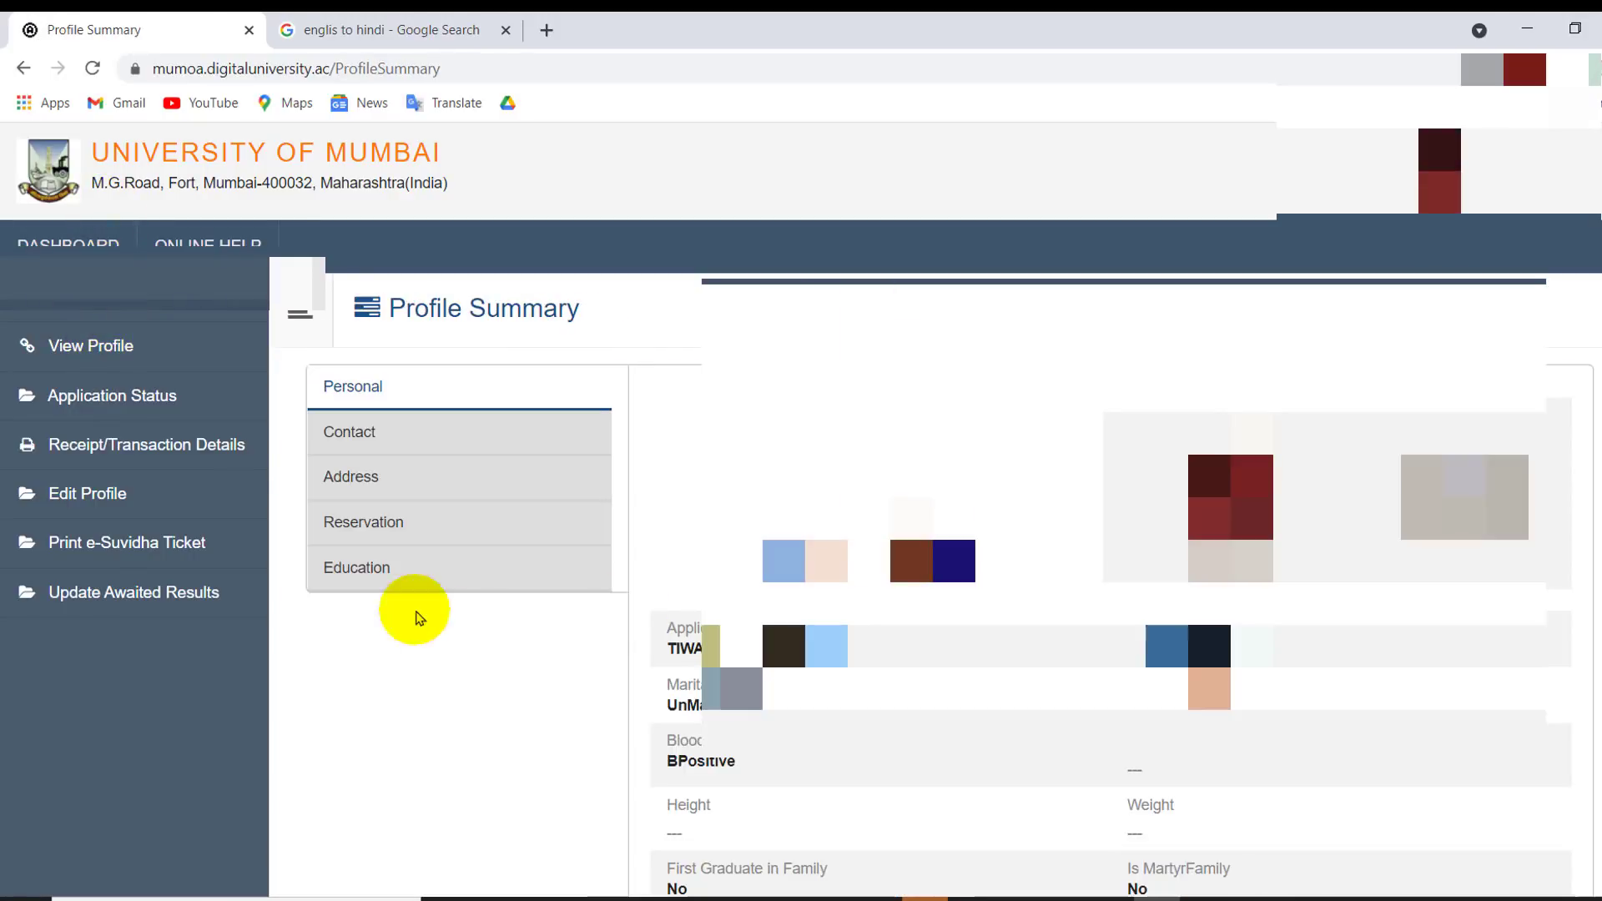
{"action": "left_click", "coordinate": [115, 406]}
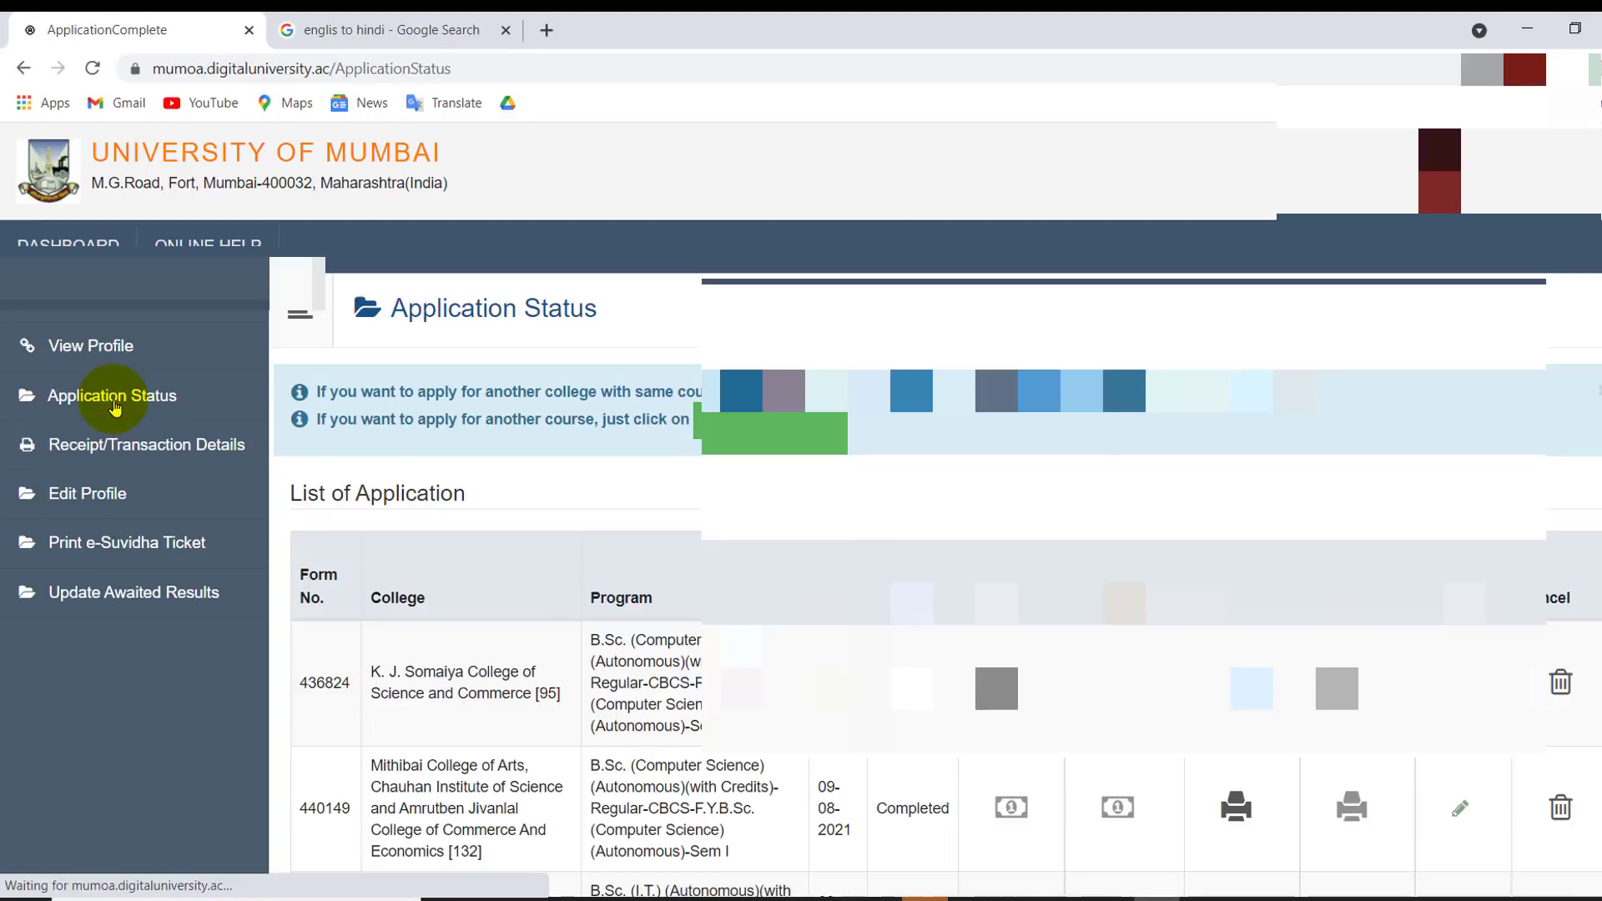
{"action": "scroll", "coordinate": [662, 472], "scroll_direction": "down", "scroll_amount": 5}
{"action": "scroll", "coordinate": [666, 478], "scroll_direction": "up", "scroll_amount": 2}
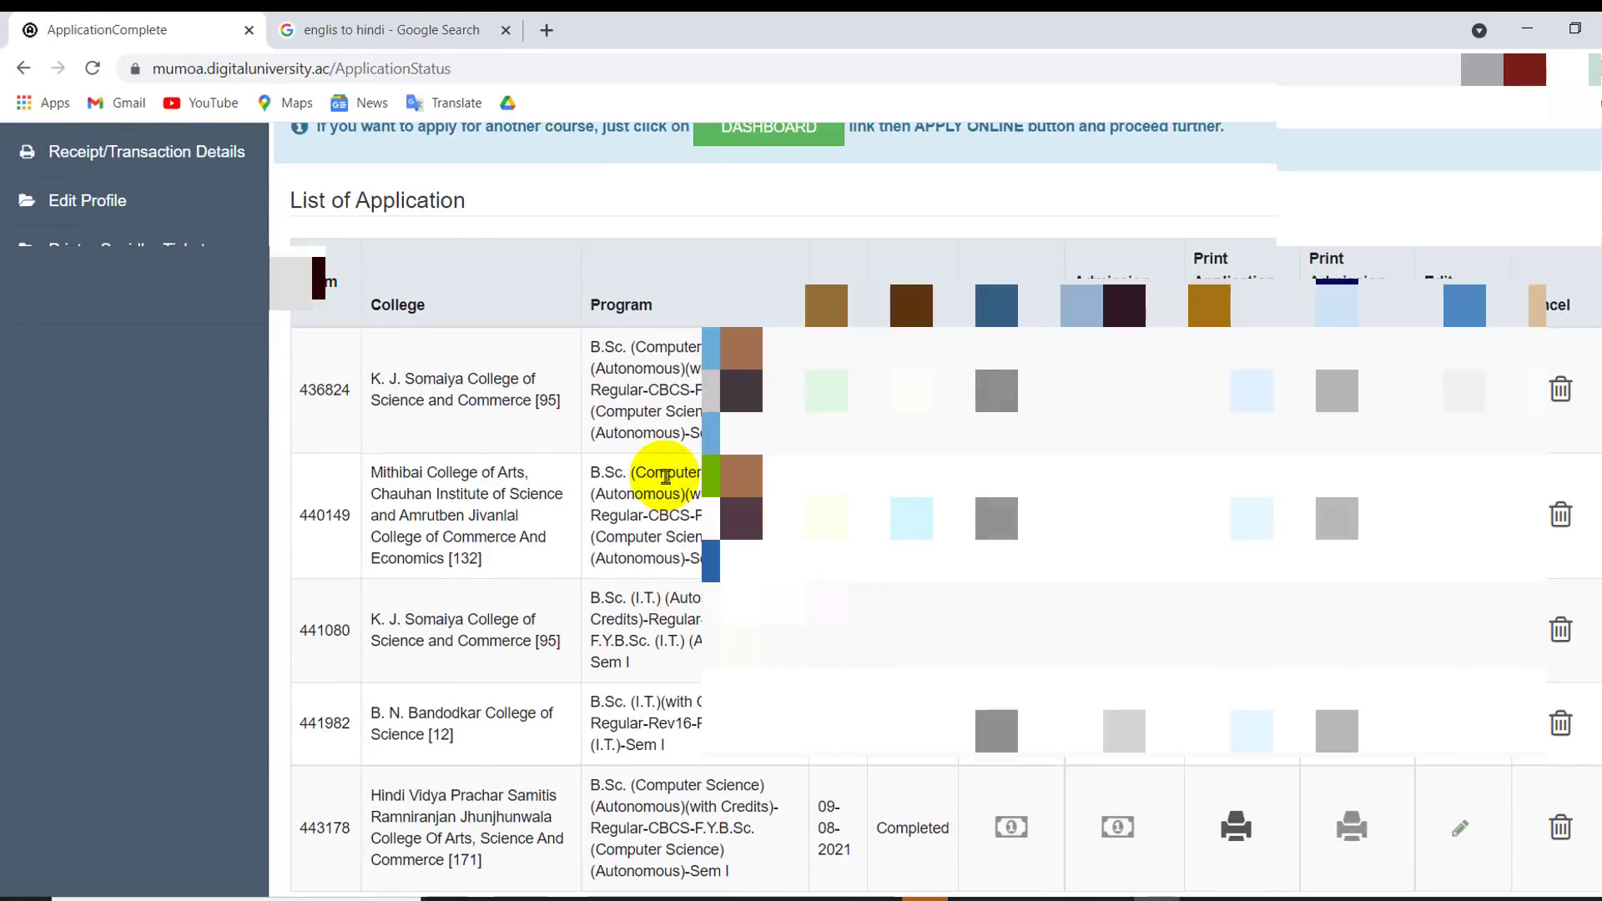
{"action": "scroll", "coordinate": [666, 478], "scroll_direction": "down", "scroll_amount": 2}
{"action": "scroll", "coordinate": [668, 483], "scroll_direction": "up", "scroll_amount": 6}
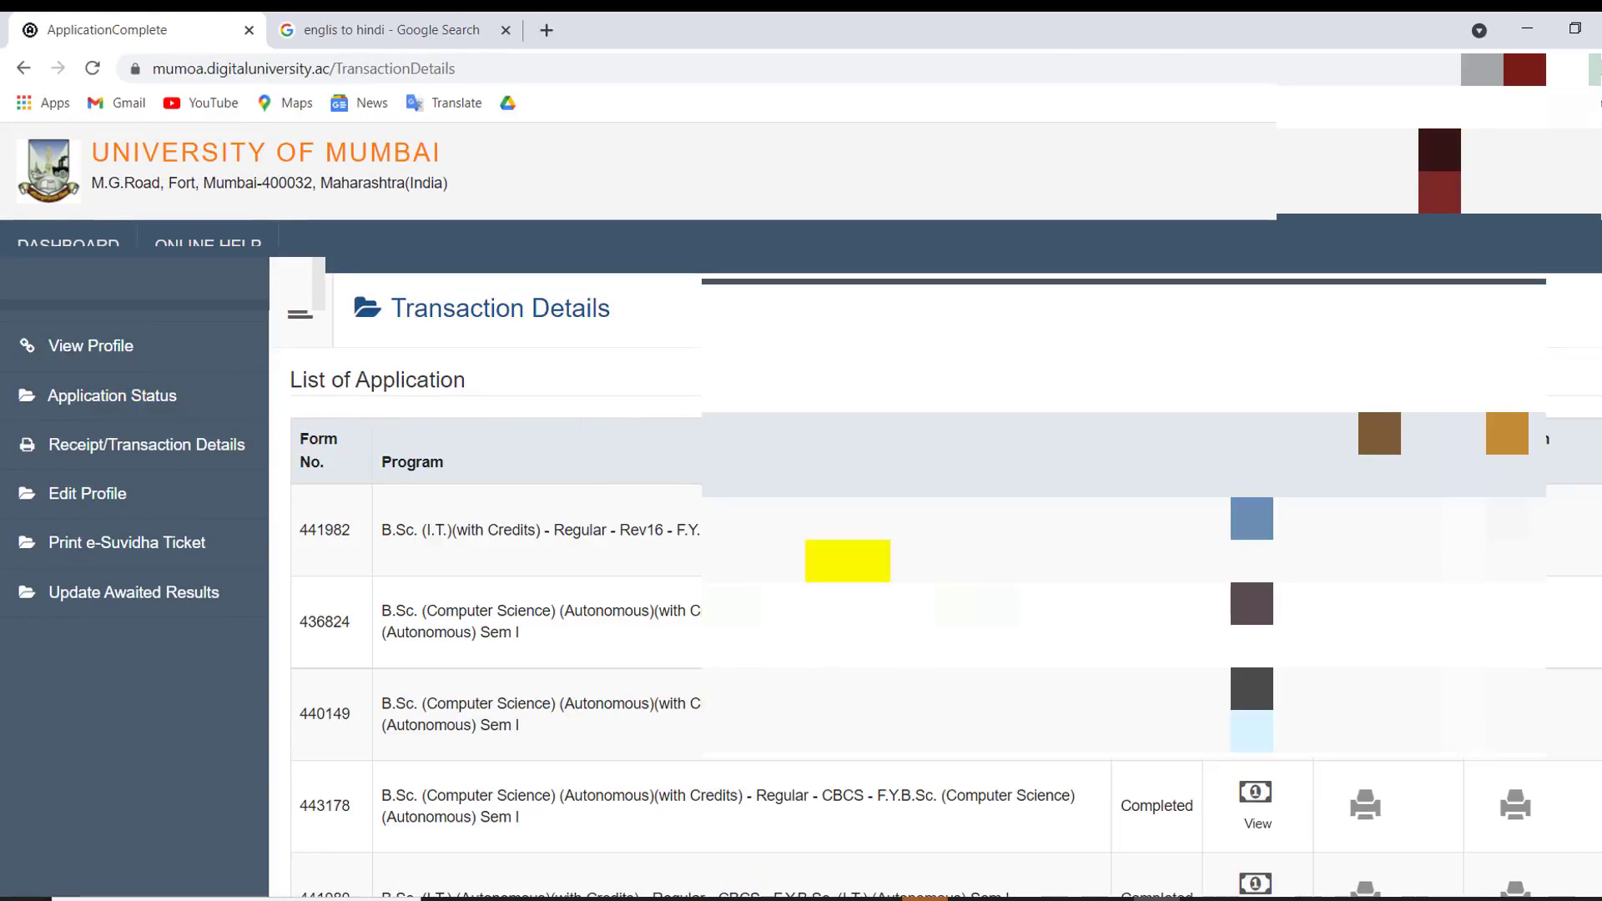
{"action": "scroll", "coordinate": [118, 417], "scroll_direction": "down", "scroll_amount": 1}
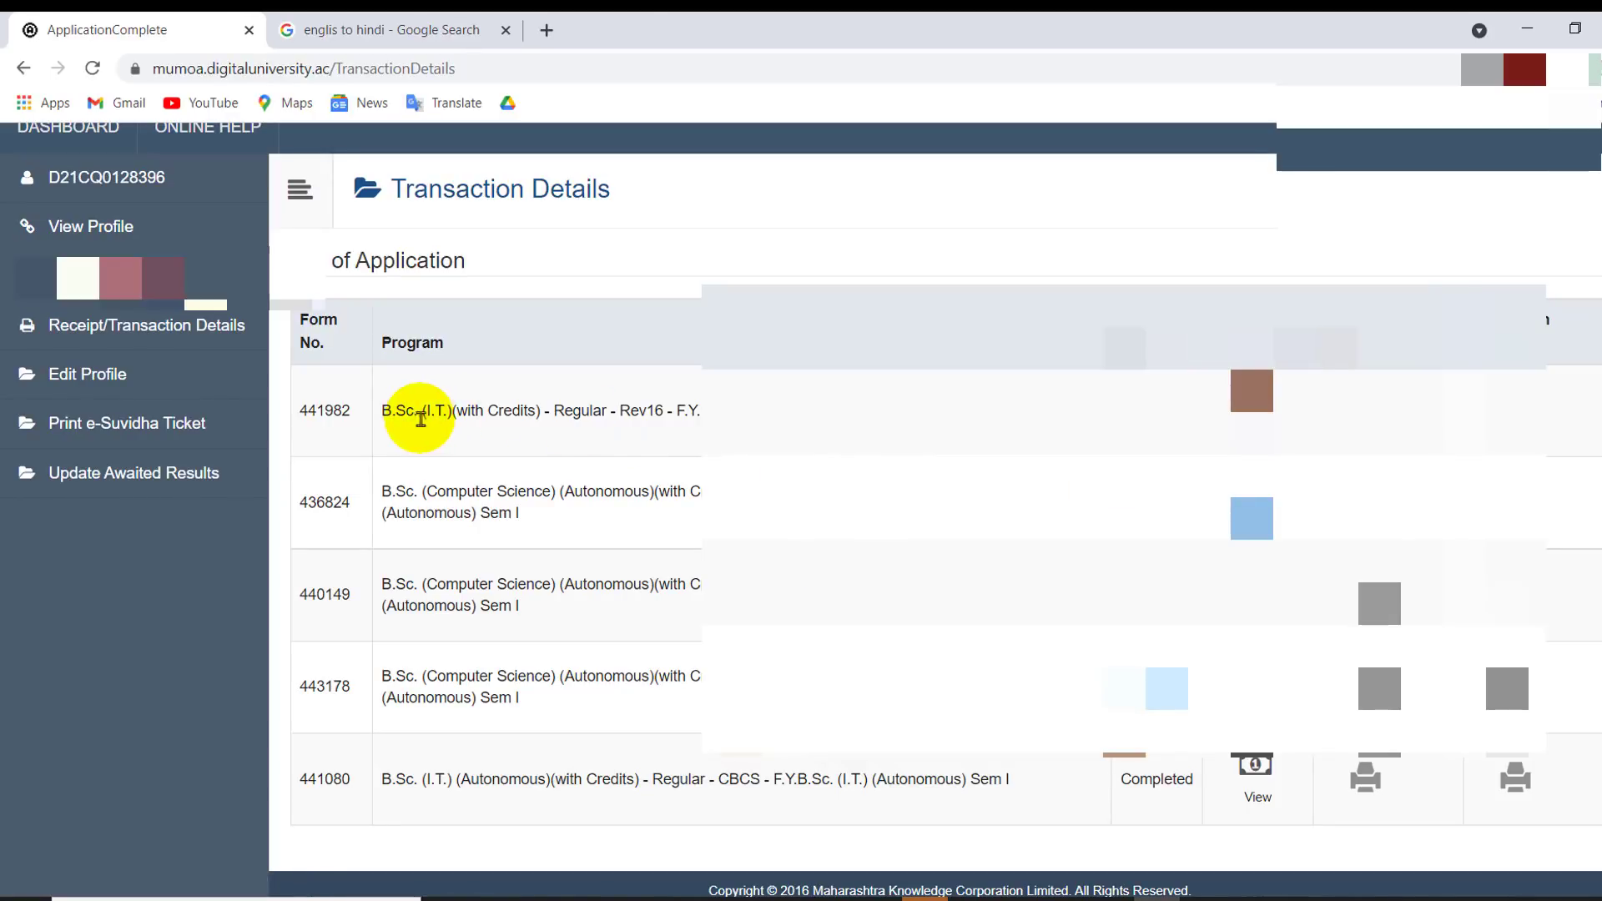
{"action": "scroll", "coordinate": [420, 415], "scroll_direction": "down", "scroll_amount": 1}
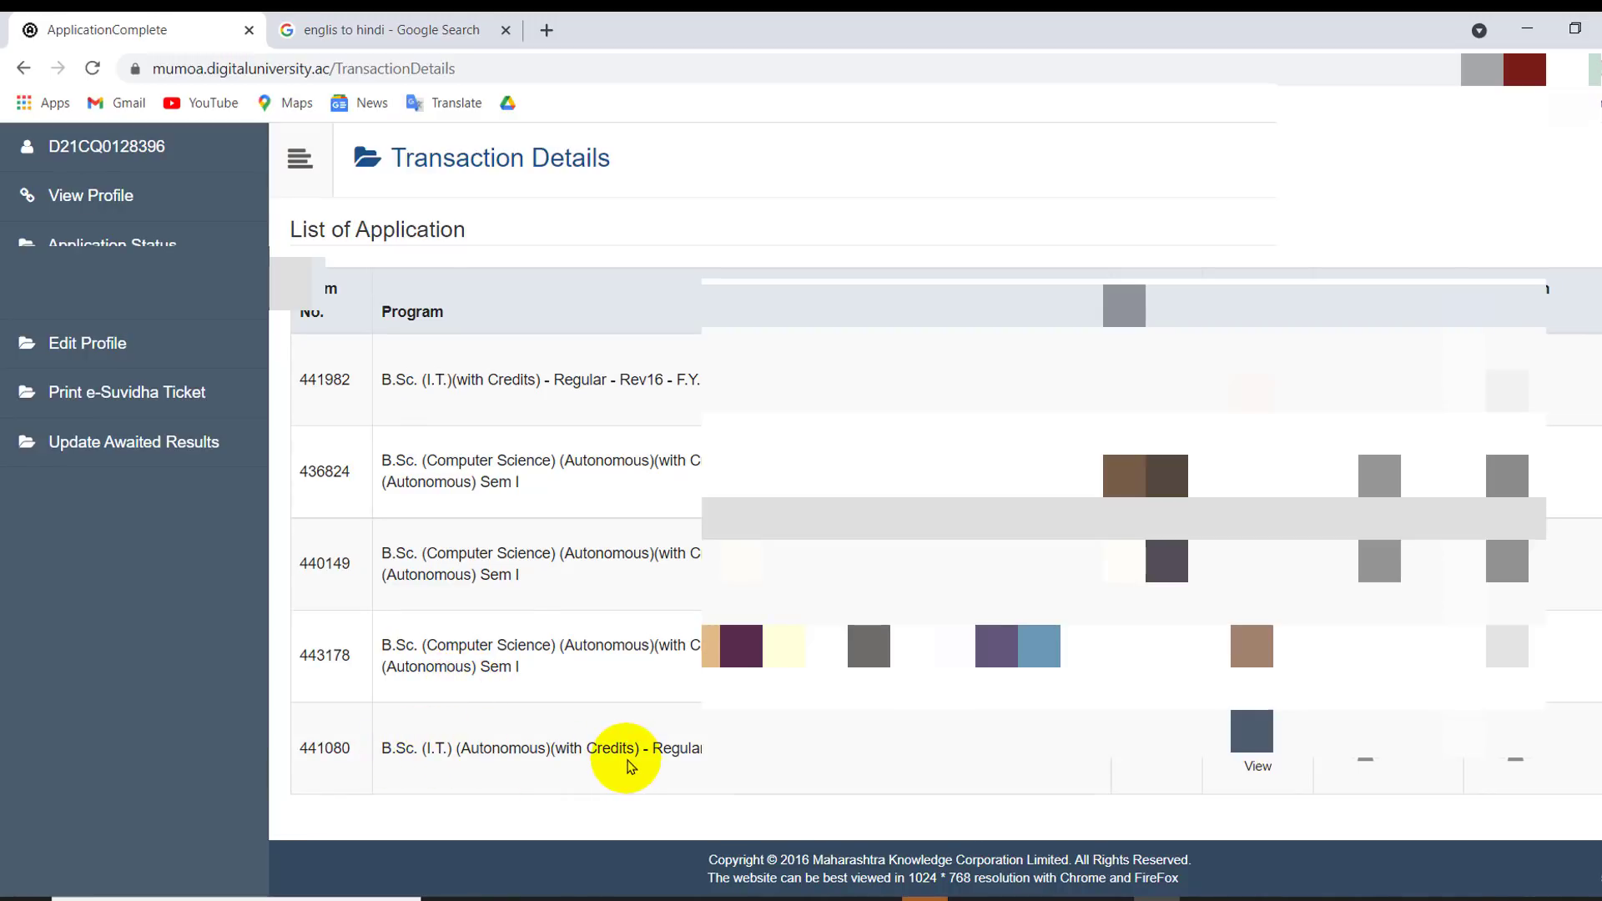
View the first application's transaction details, then go to the Print e-Suvidha Ticket page.
{"action": "left_click", "coordinate": [1252, 367]}
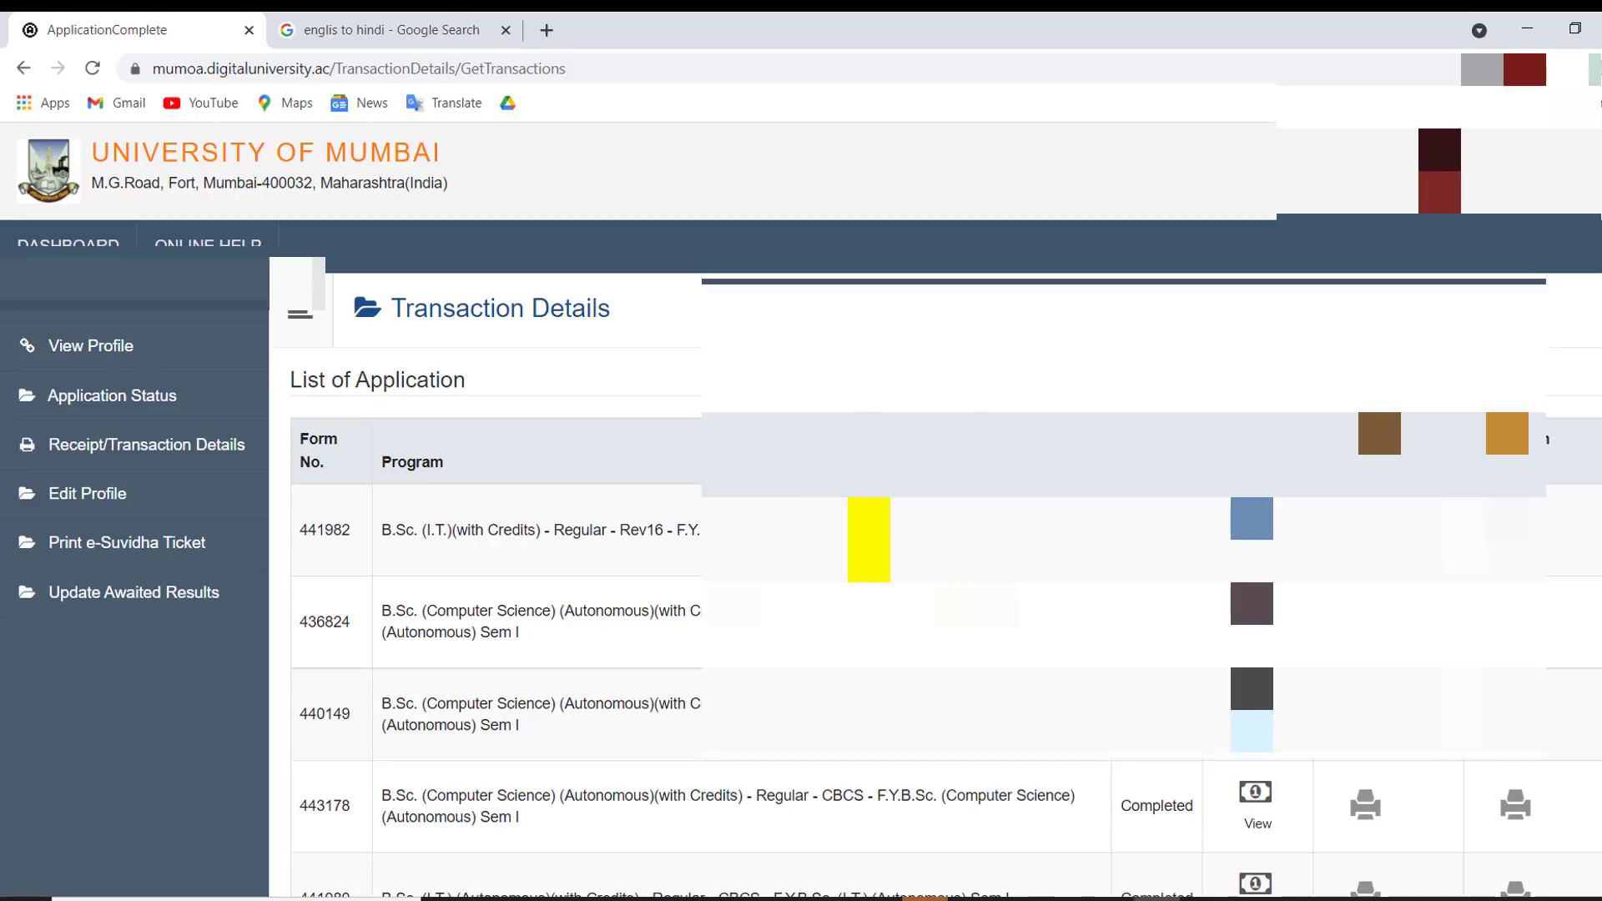
{"action": "scroll", "coordinate": [868, 540], "scroll_direction": "down", "scroll_amount": 3}
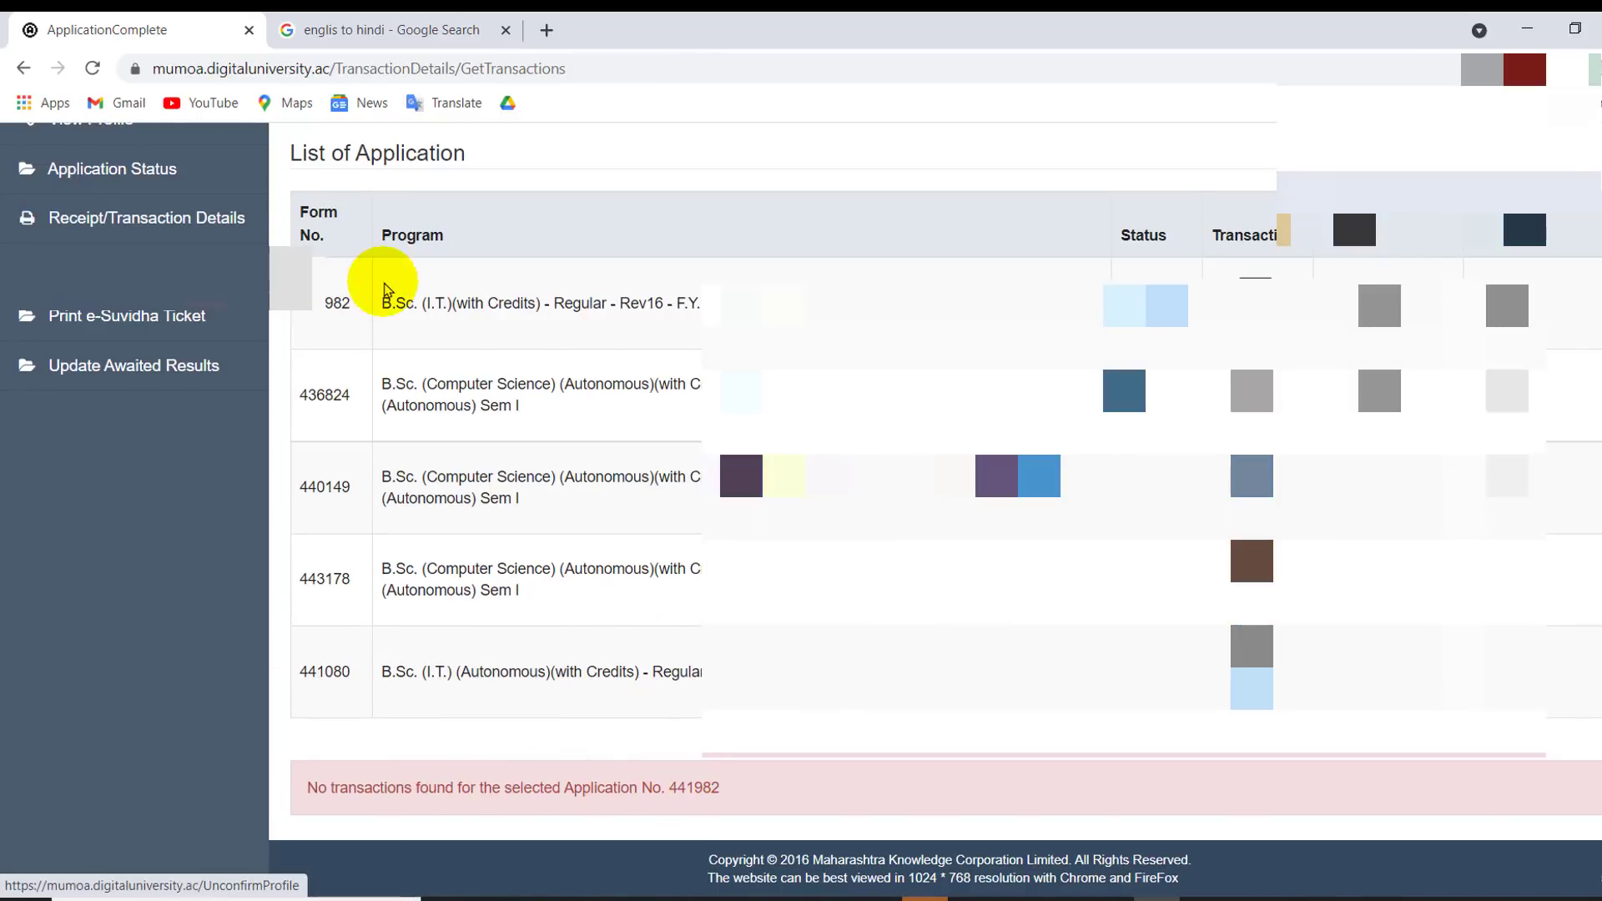
{"action": "scroll", "coordinate": [293, 329], "scroll_direction": "up", "scroll_amount": 3}
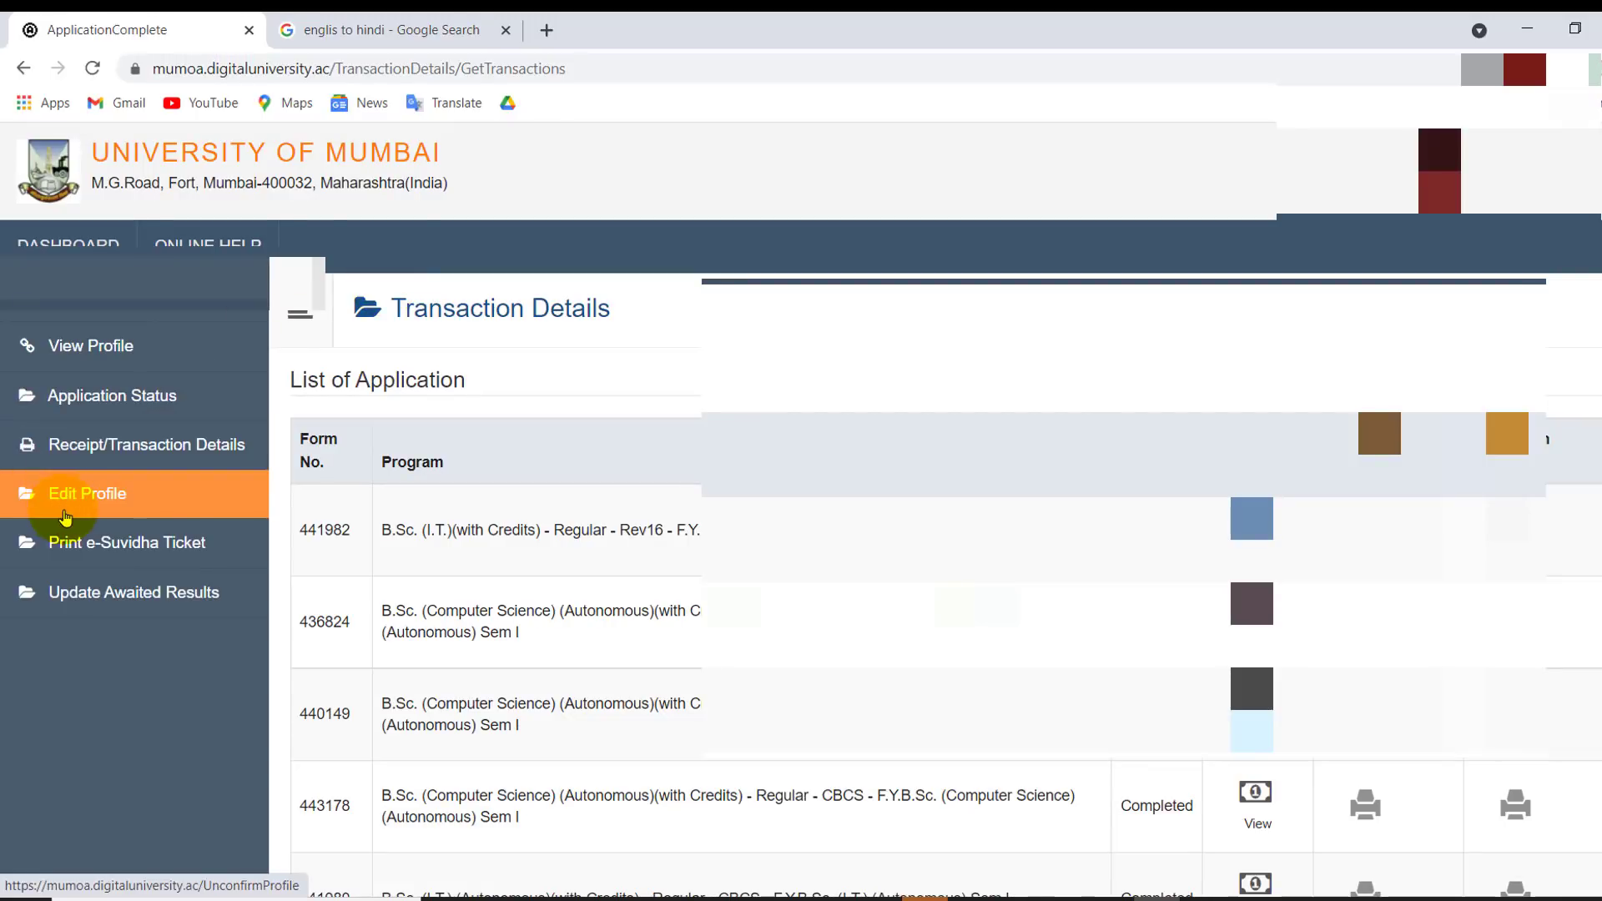
{"action": "left_click", "coordinate": [136, 544]}
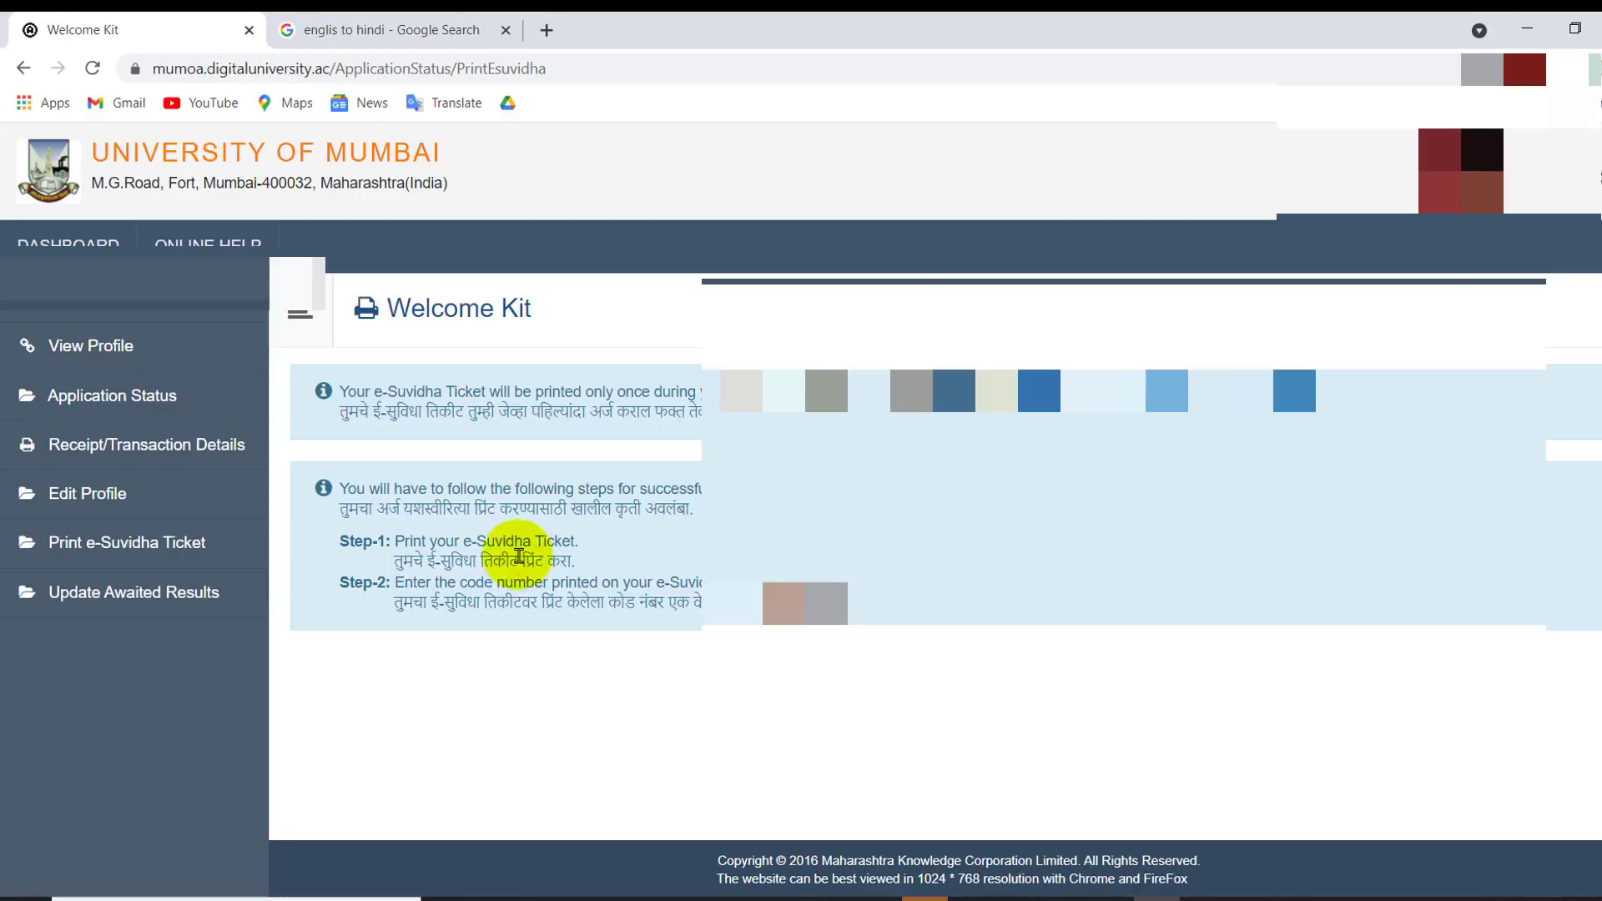
Print the e-Suvidha ticket as a PDF named 'e suvidha' in Downloads, then minimize the preview.
{"action": "left_click_drag", "start_coordinate": [403, 544], "coordinate": [576, 544]}
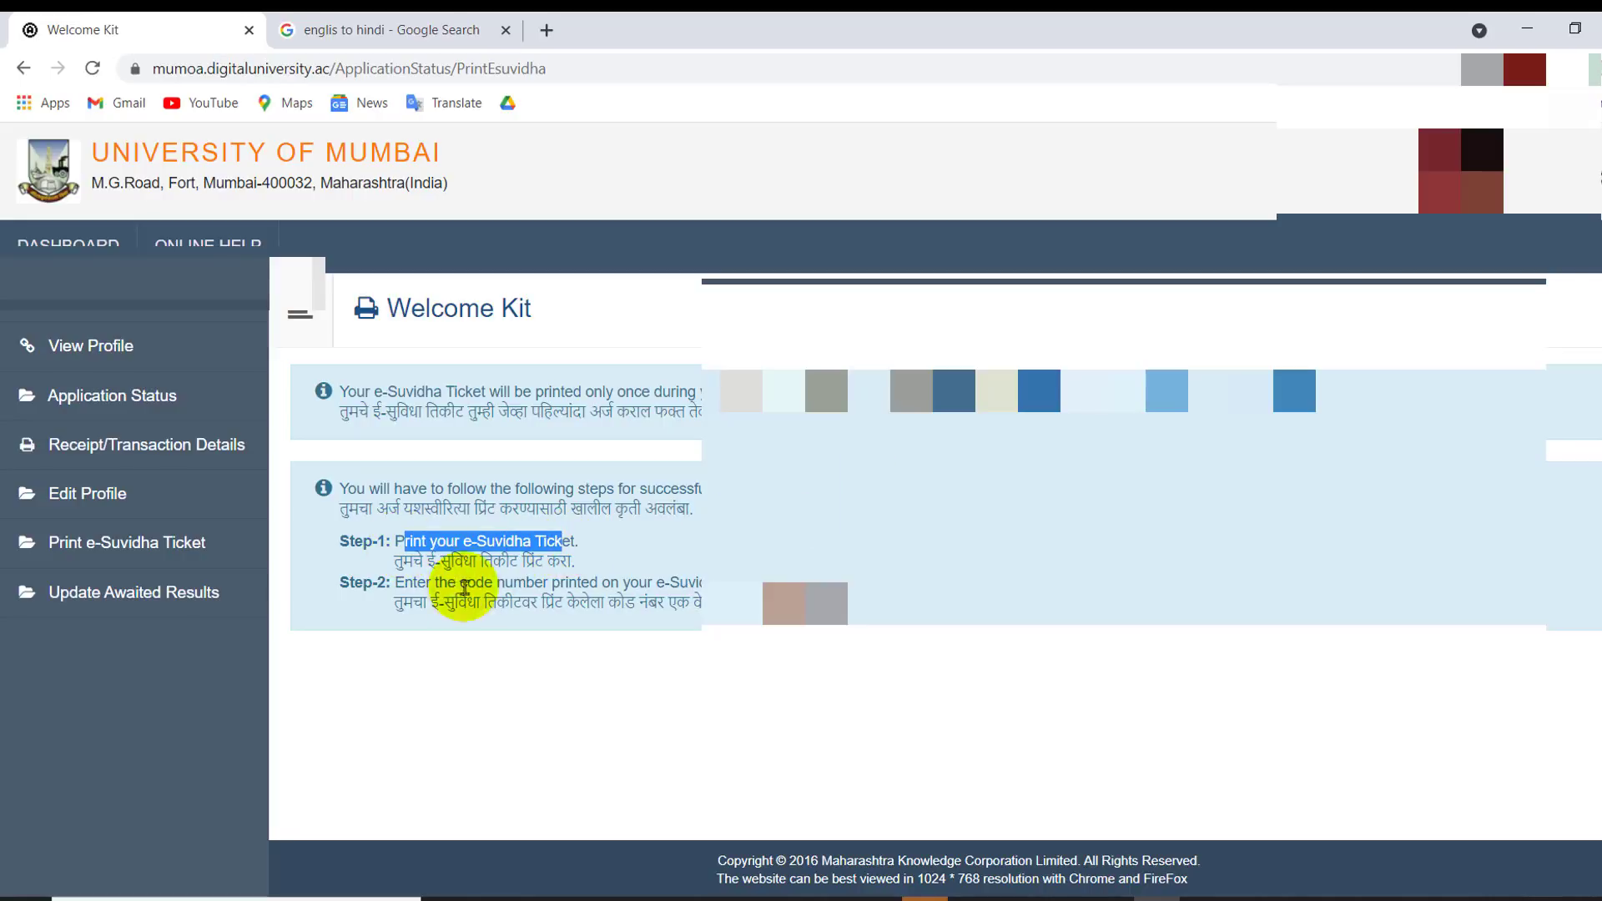
{"action": "left_click_drag", "start_coordinate": [417, 582], "coordinate": [831, 583]}
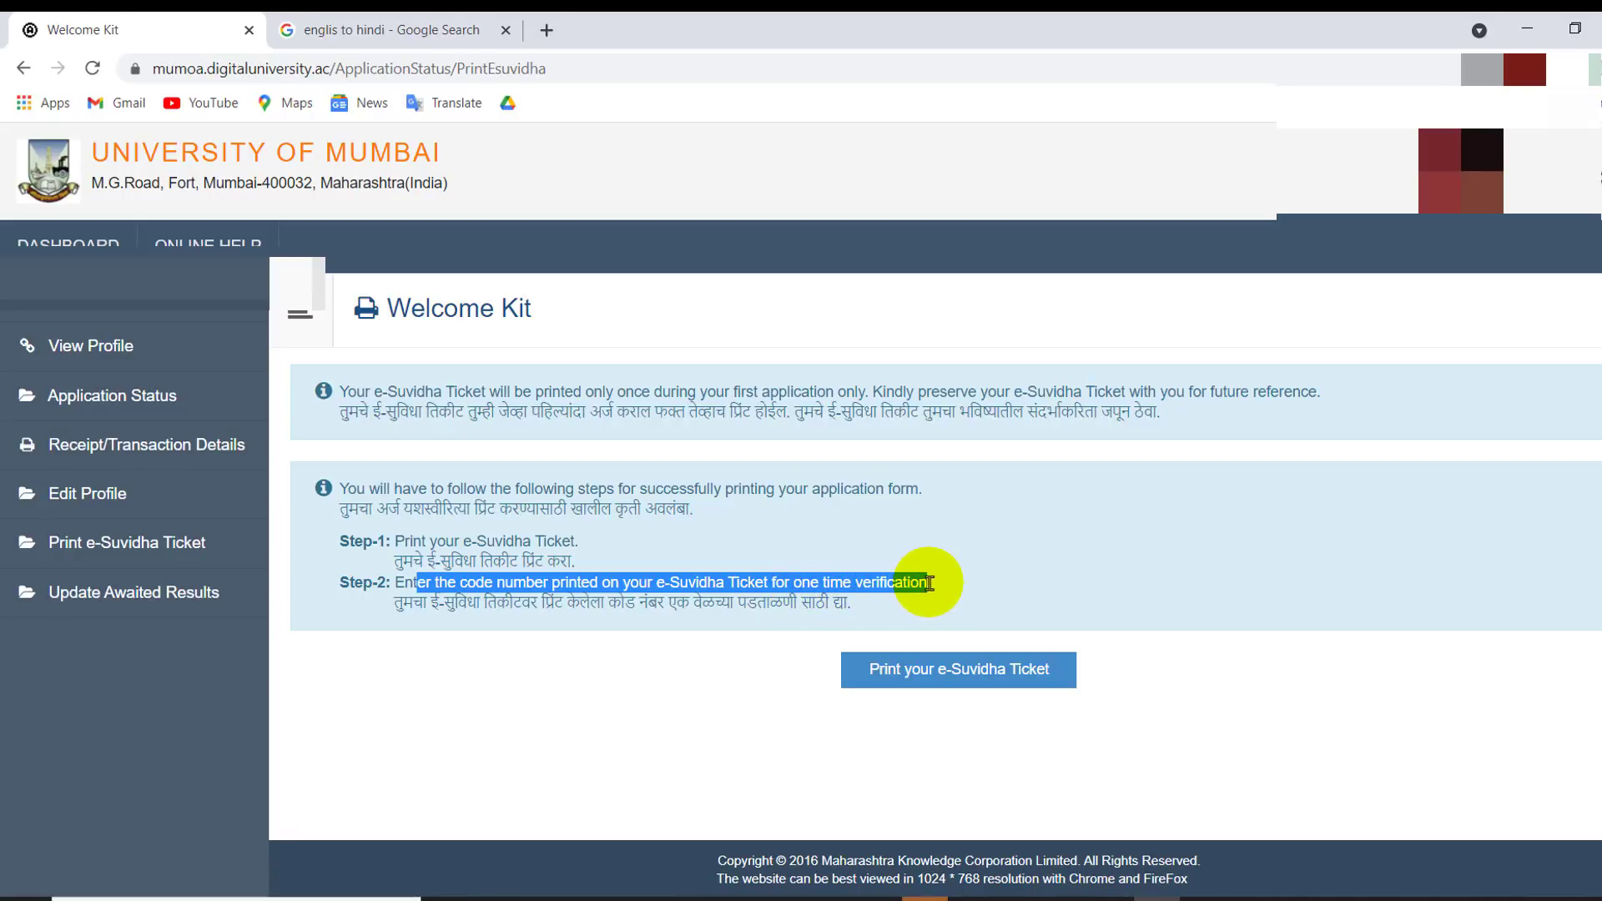
{"action": "left_click", "coordinate": [932, 672]}
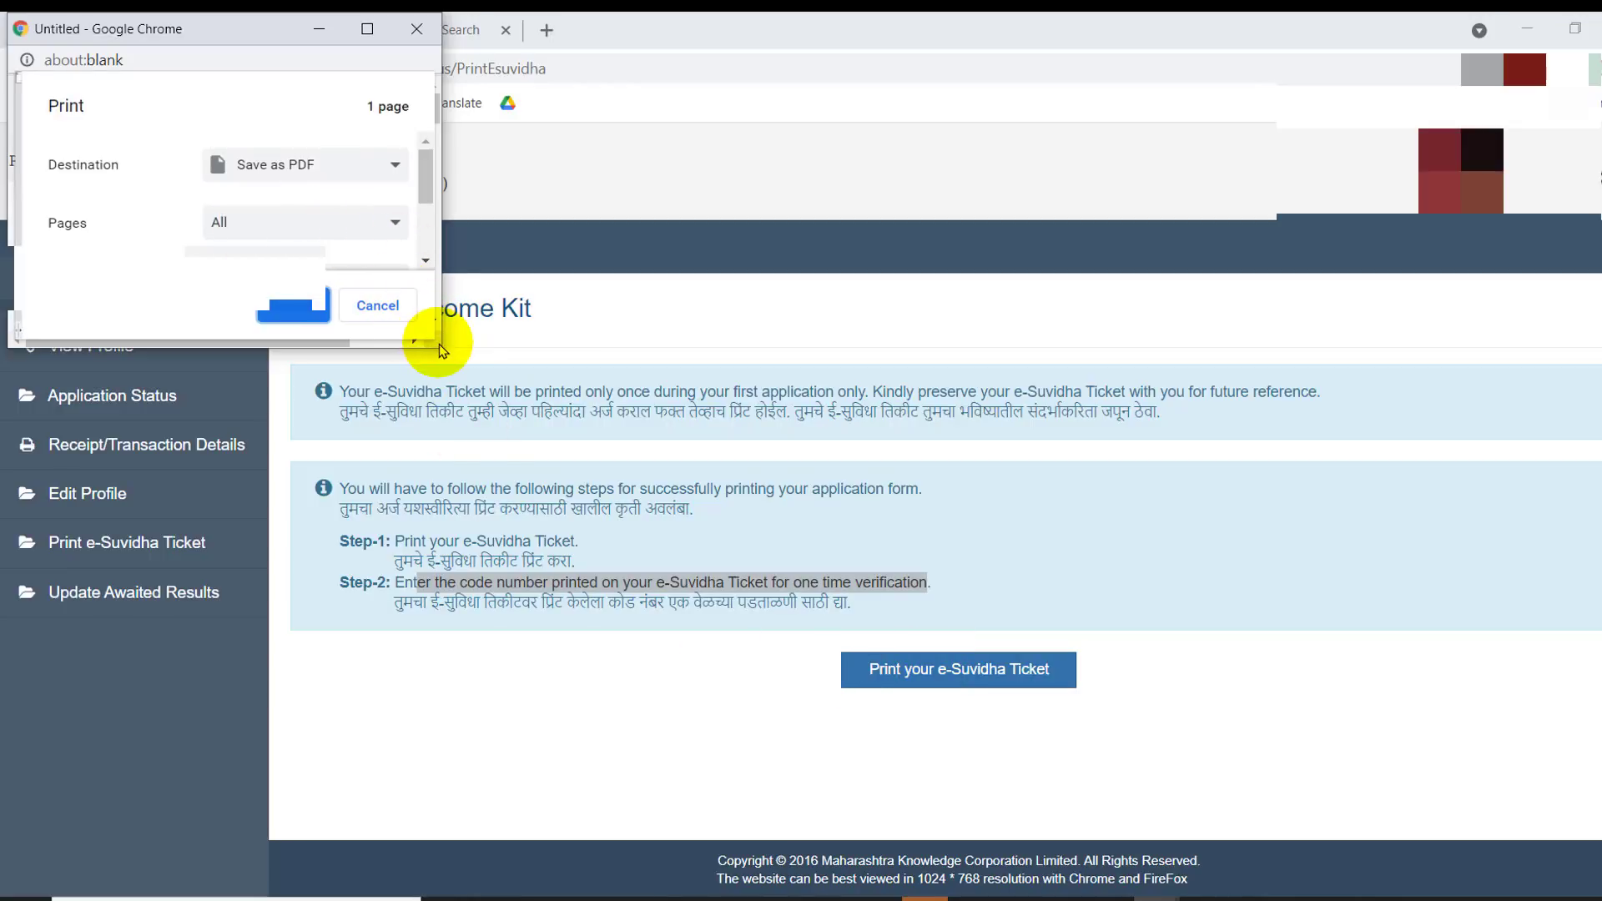
{"action": "scroll", "coordinate": [306, 183], "scroll_direction": "down", "scroll_amount": 3}
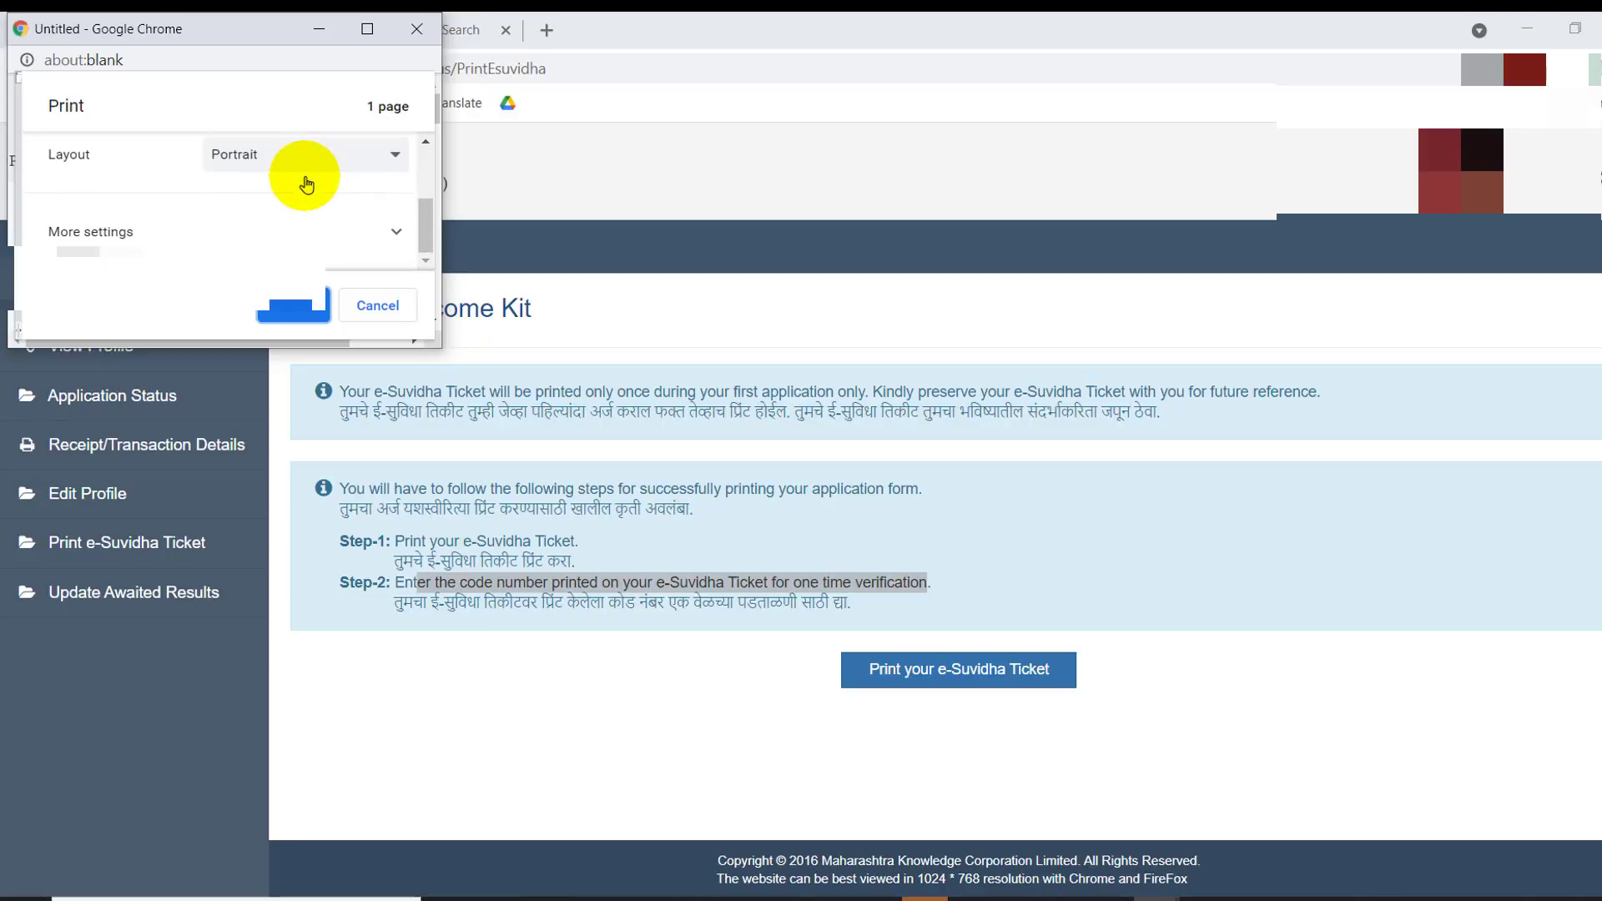
{"action": "left_click", "coordinate": [291, 312]}
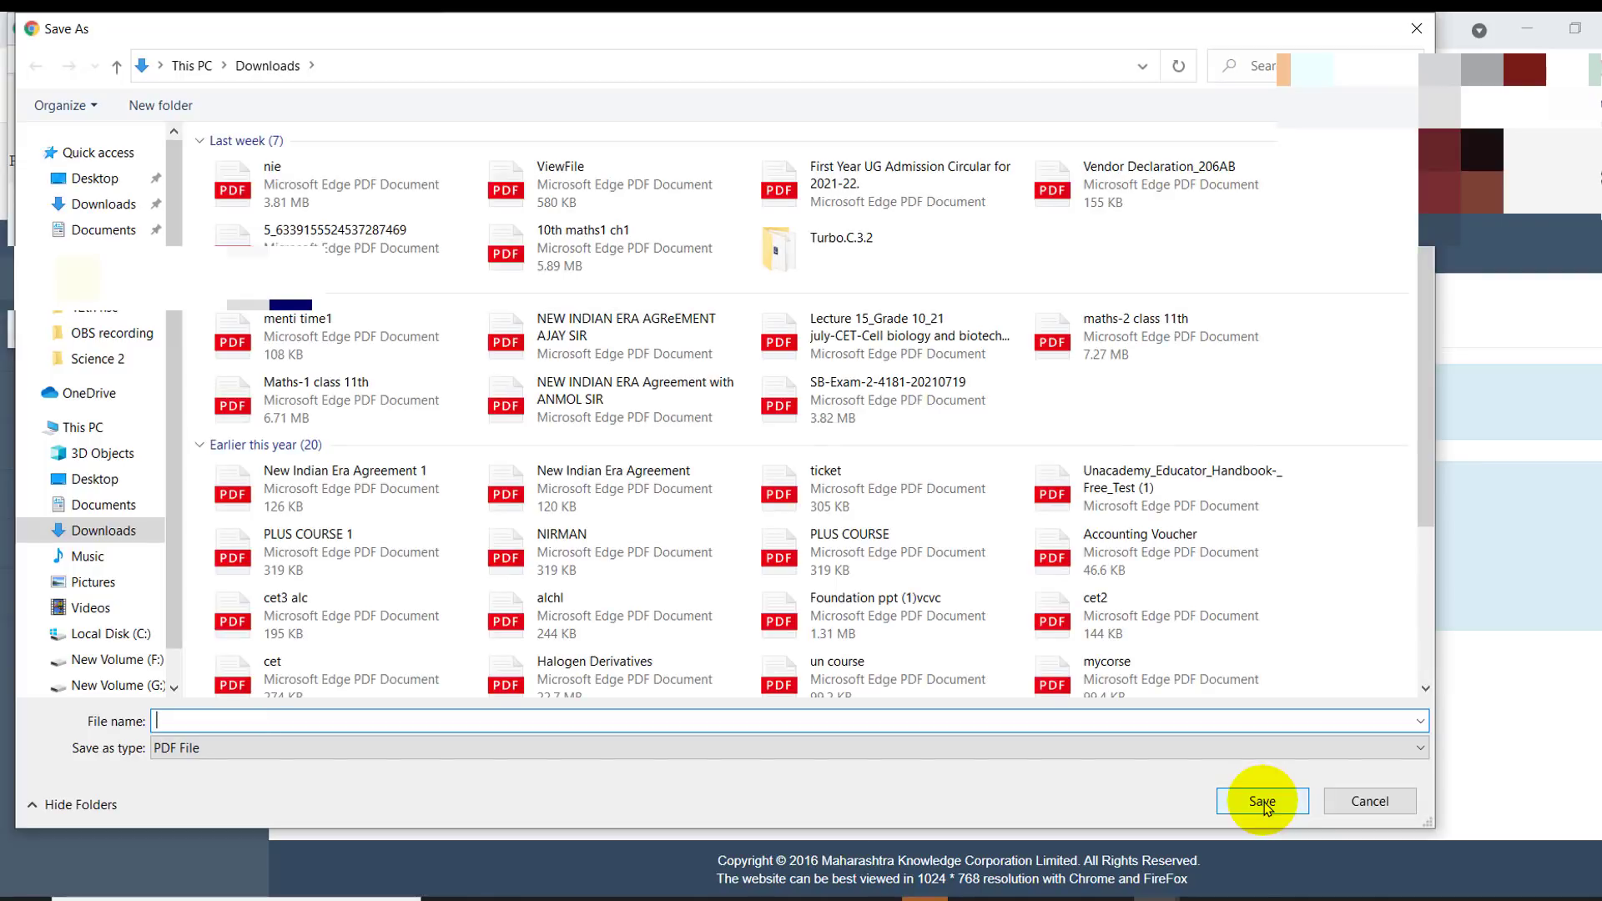
{"action": "type", "text": "e su"}
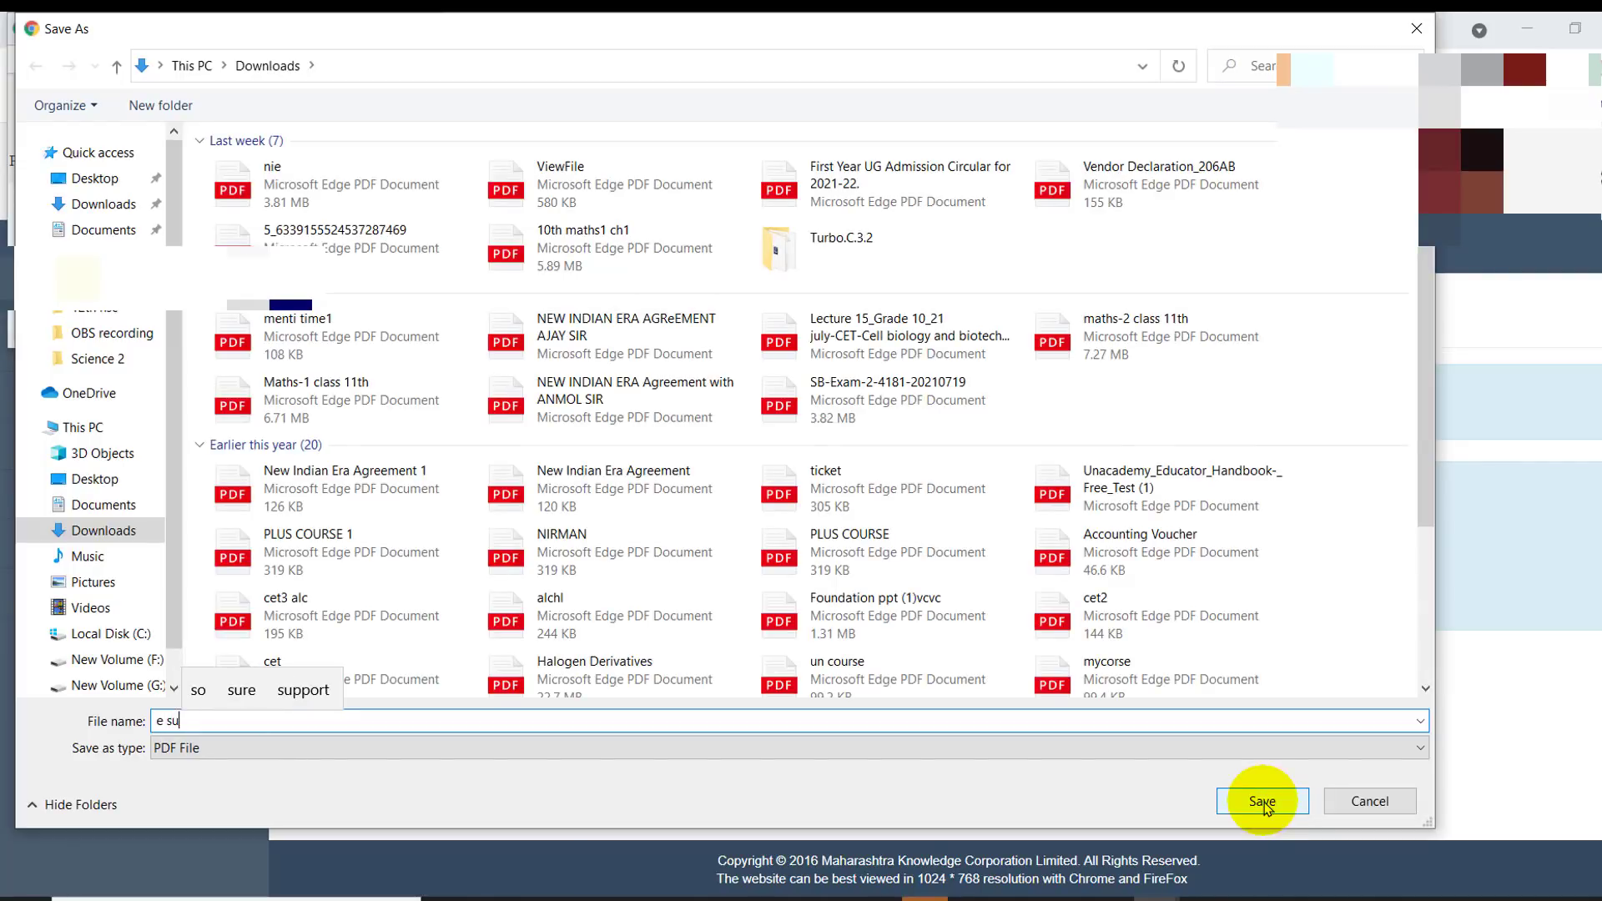
{"action": "type", "text": "vidha"}
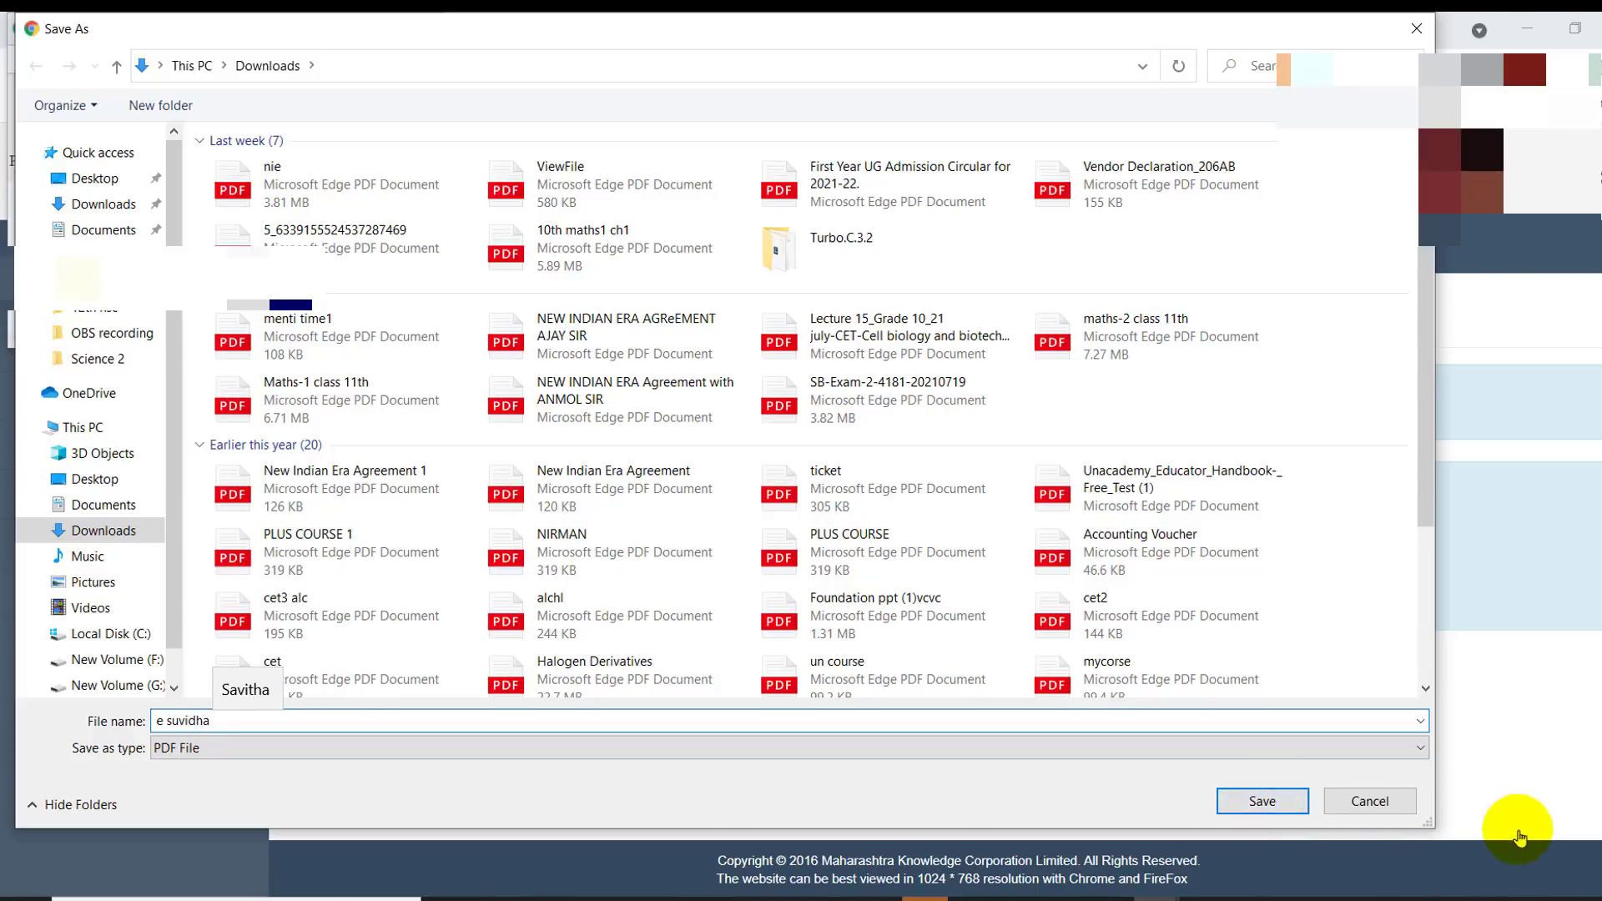
{"action": "left_click", "coordinate": [1283, 803]}
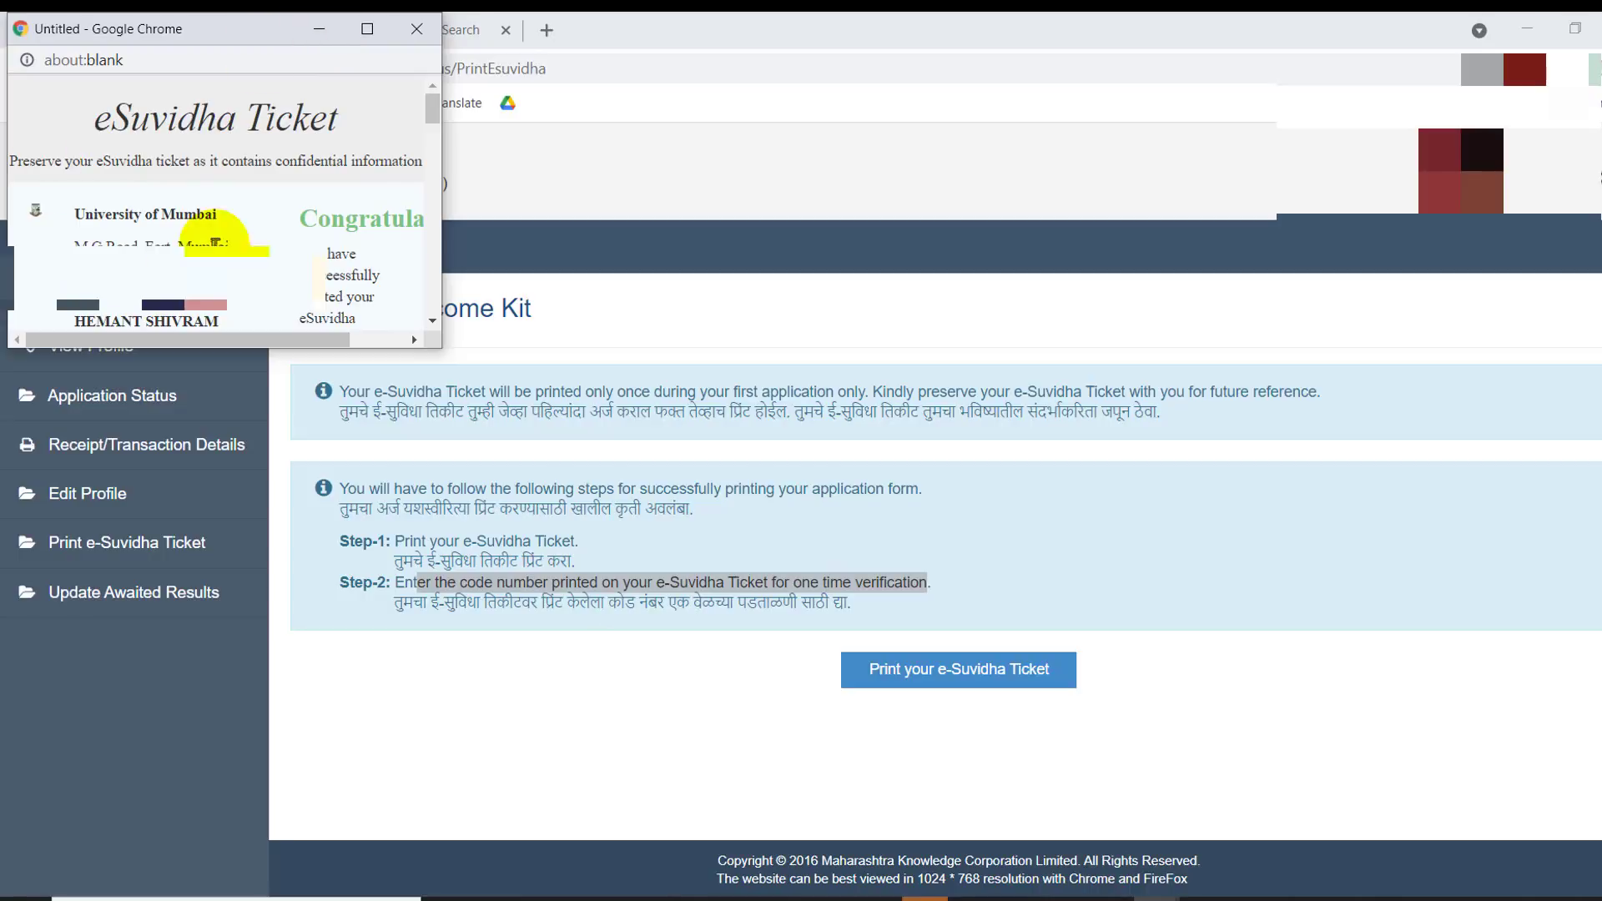
{"action": "left_click", "coordinate": [320, 32]}
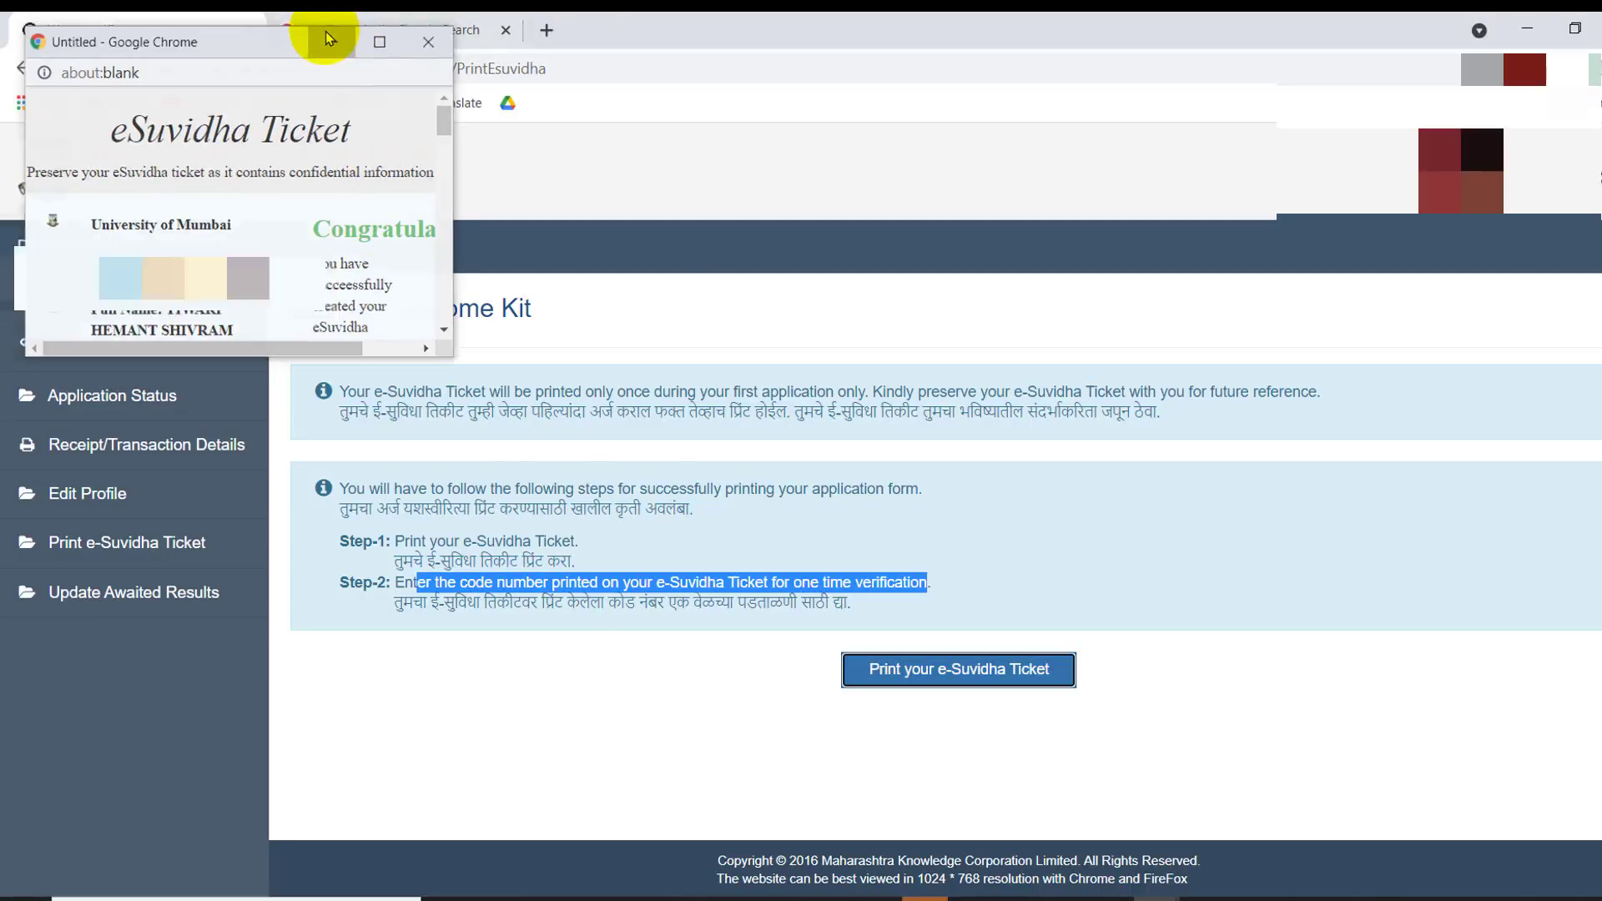
View the Education Details page under Update Awaited Results, then return to the Profile Dashboard.
{"action": "left_click", "coordinate": [736, 679]}
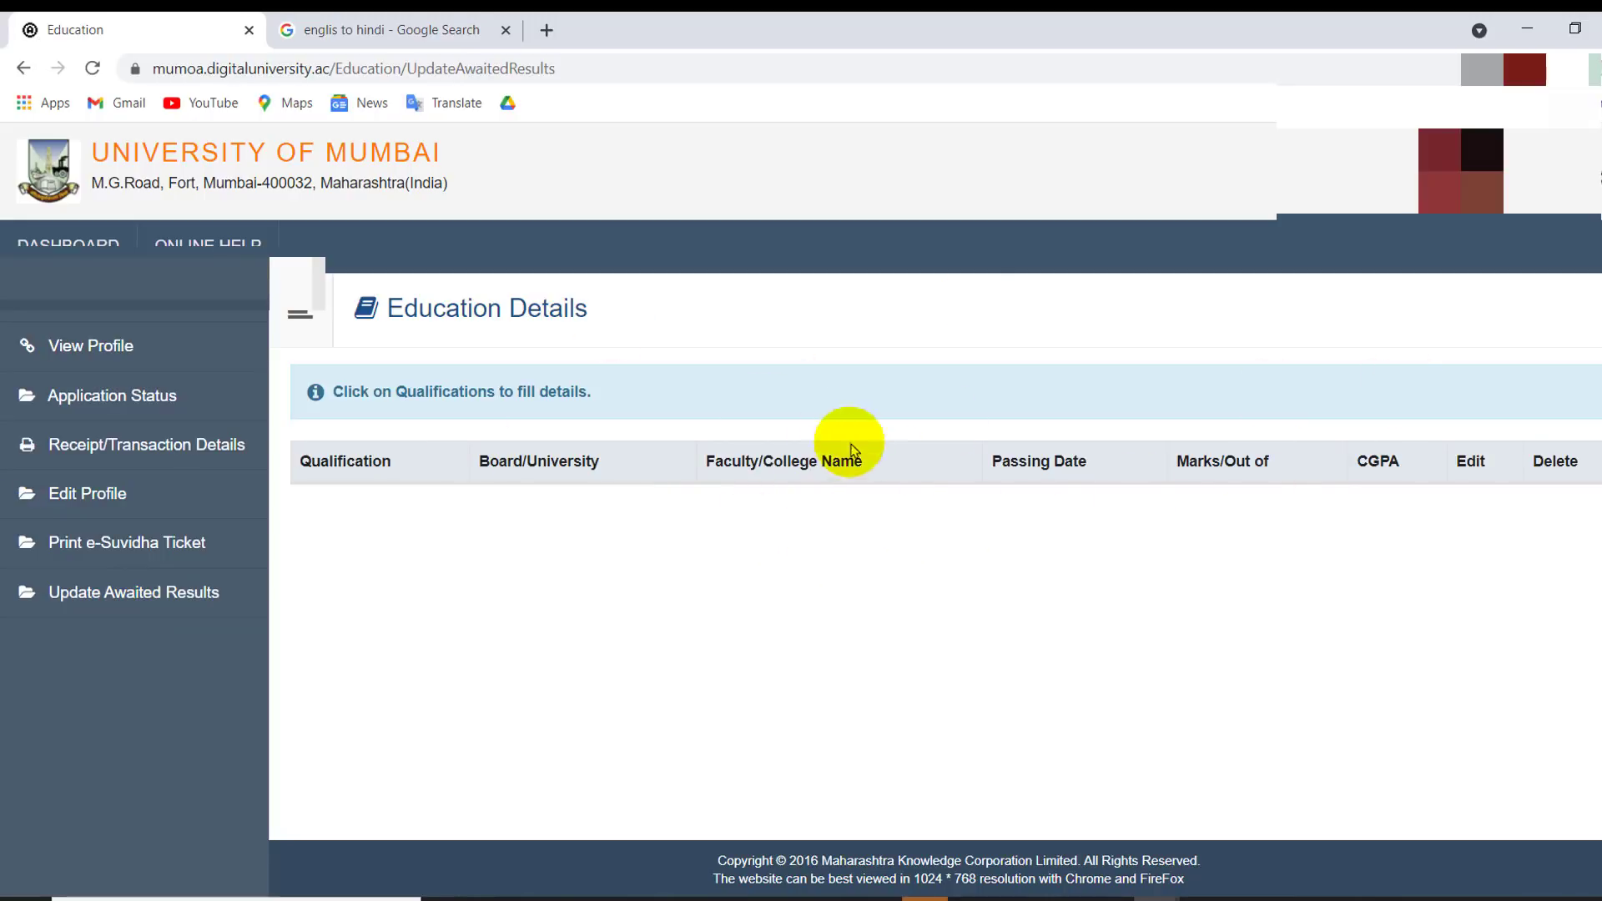
{"action": "left_click_drag", "start_coordinate": [382, 311], "coordinate": [762, 333]}
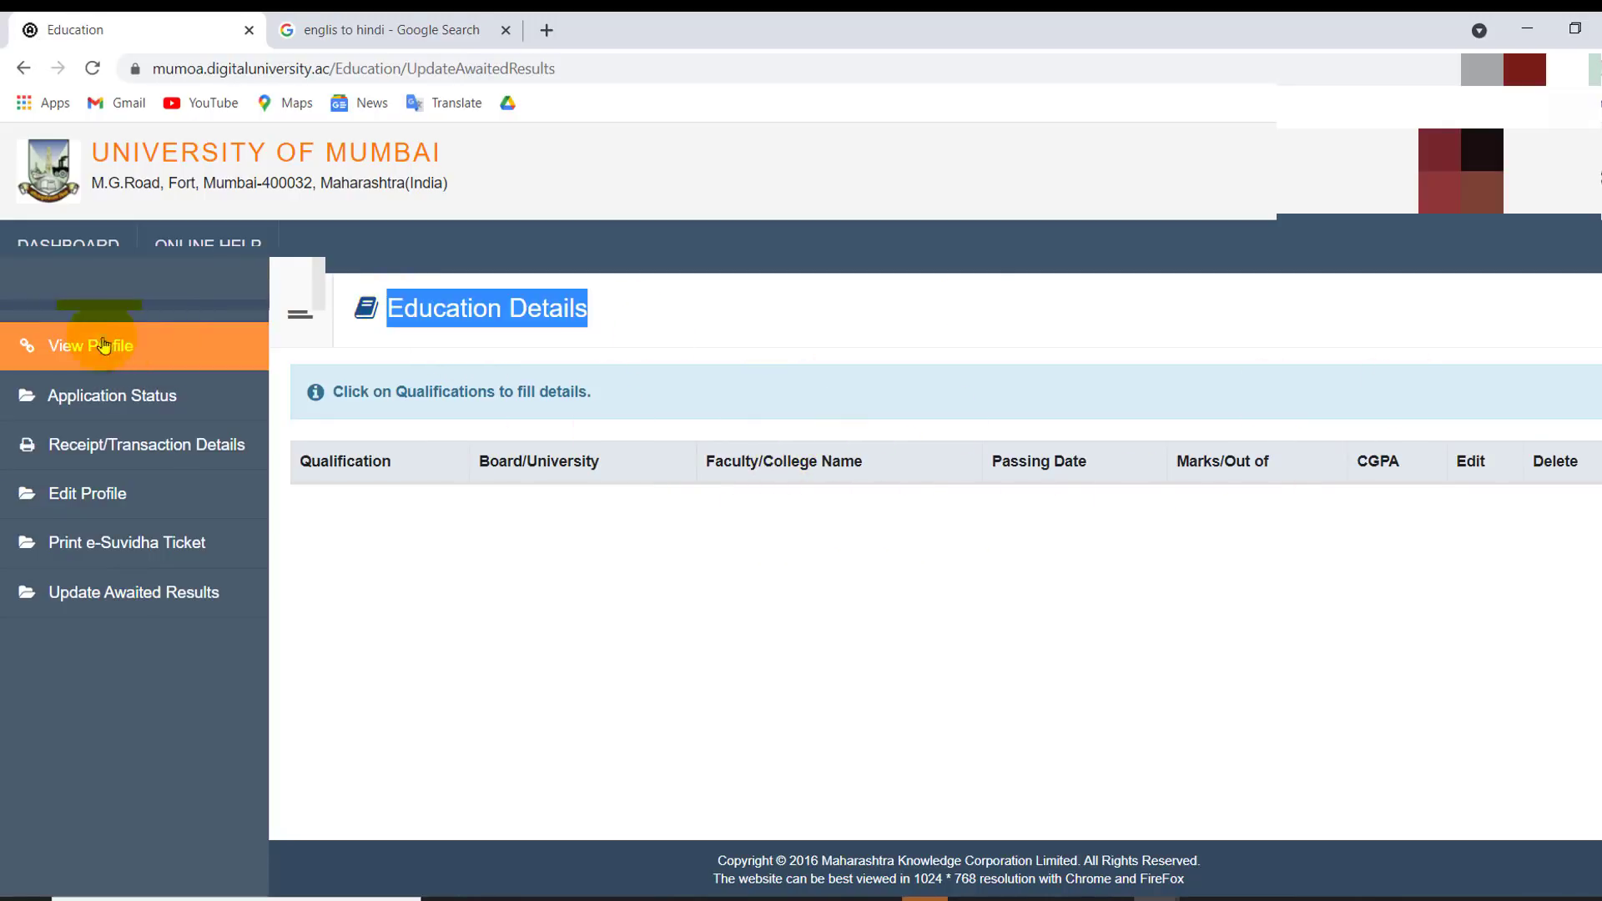
{"action": "left_click", "coordinate": [117, 314]}
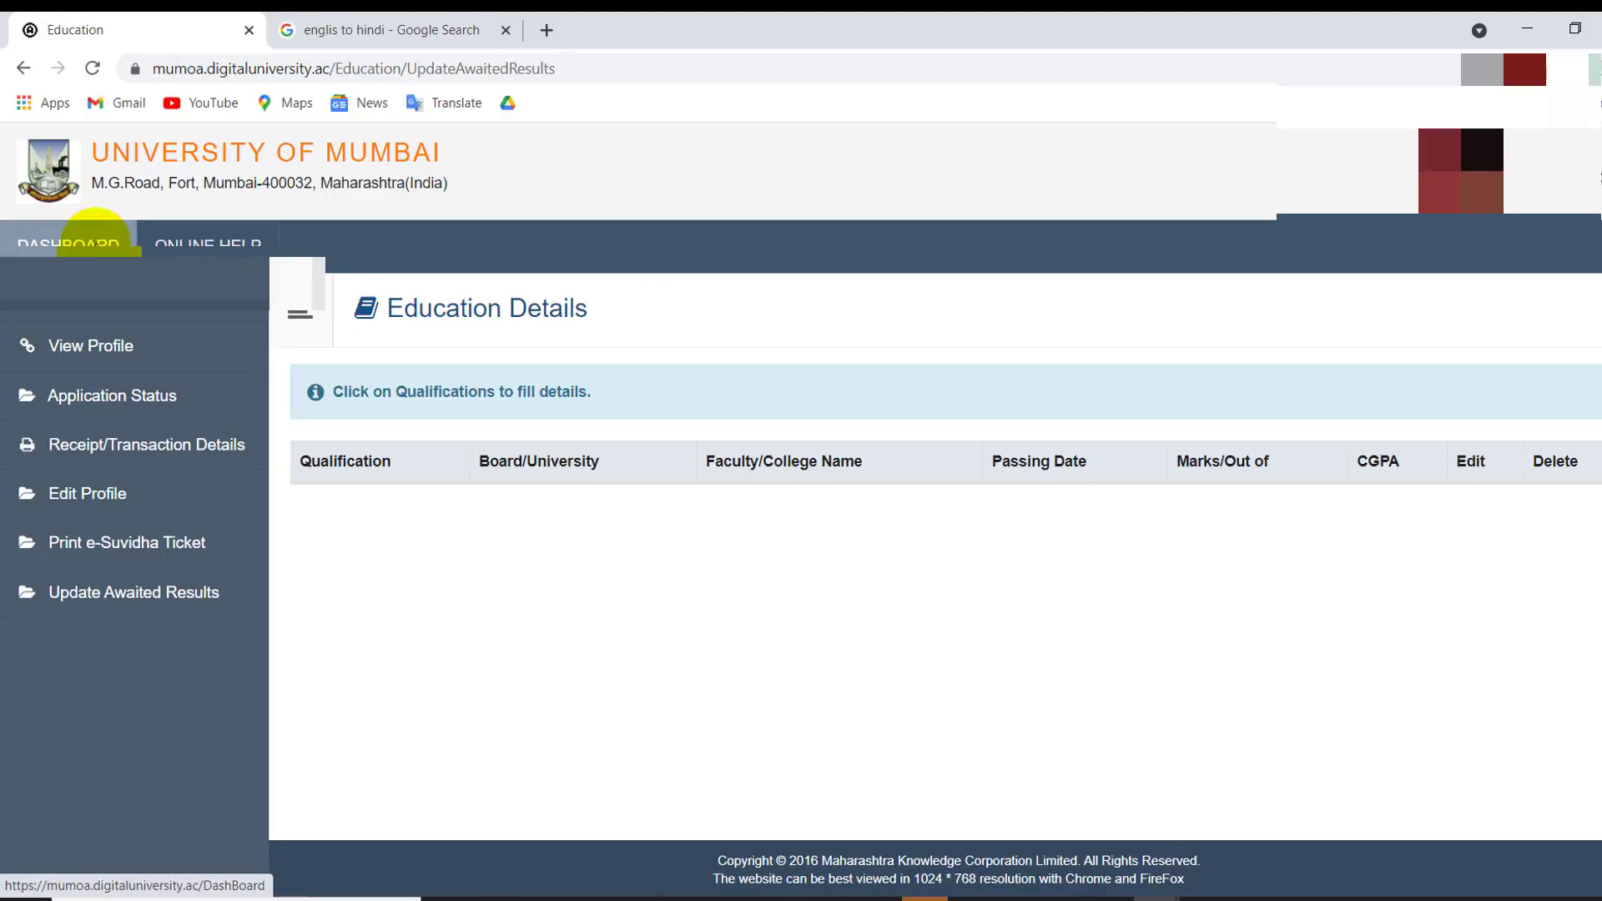
{"action": "scroll", "coordinate": [805, 561], "scroll_direction": "down", "scroll_amount": 2}
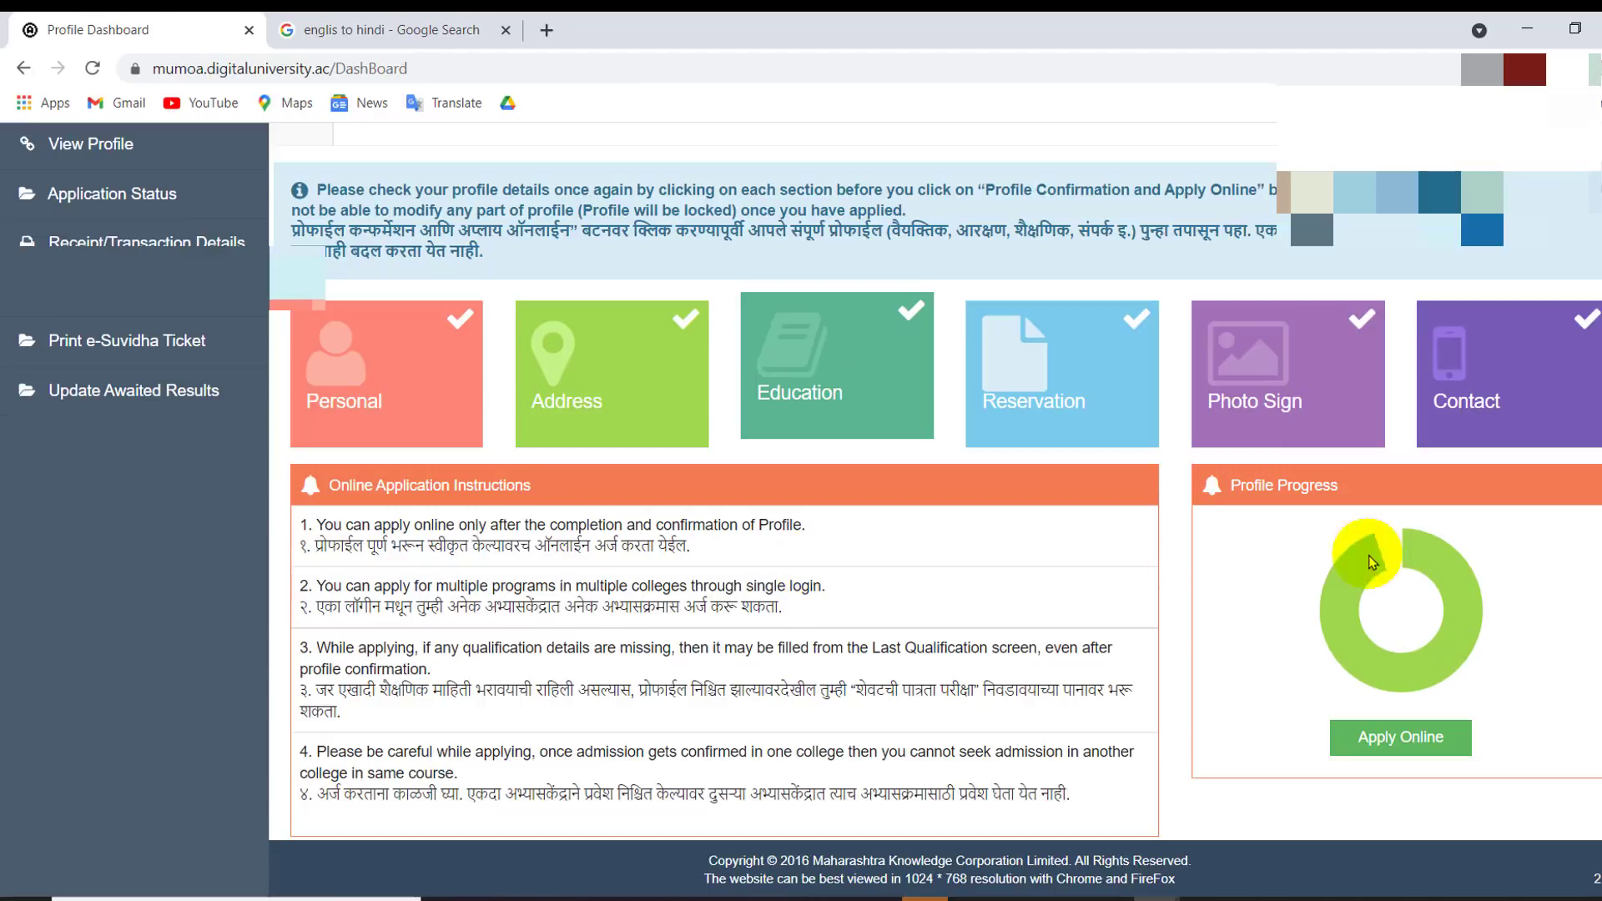
Browse the Apply Online programme list, then print the first application's form from Application Status.
{"action": "left_click", "coordinate": [1422, 736]}
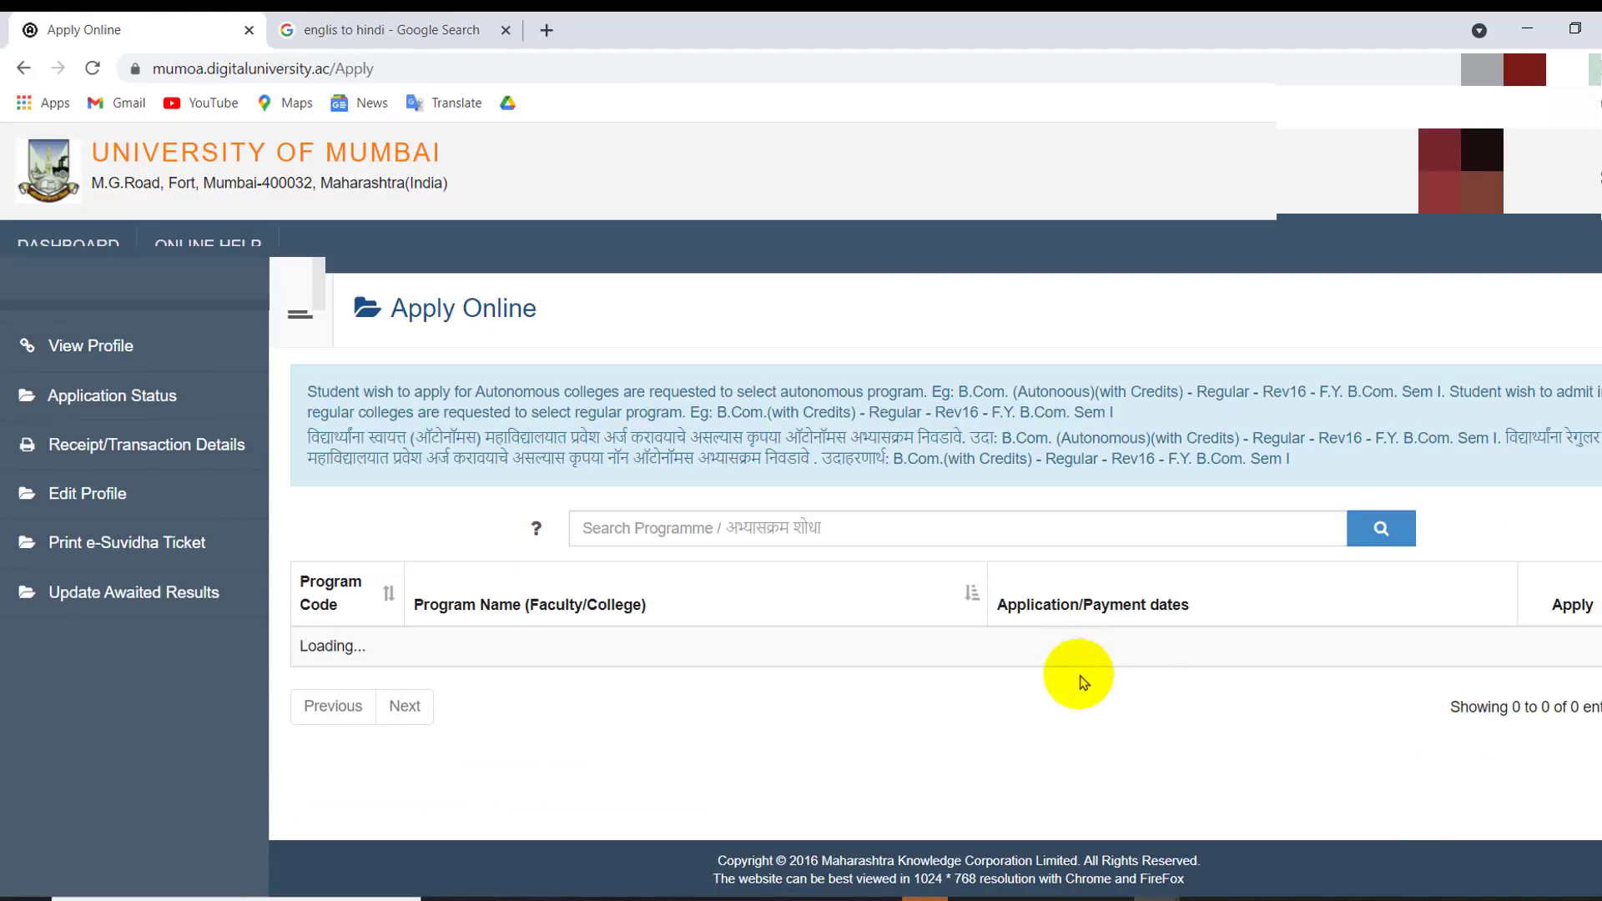
{"action": "scroll", "coordinate": [618, 672], "scroll_direction": "down", "scroll_amount": 9}
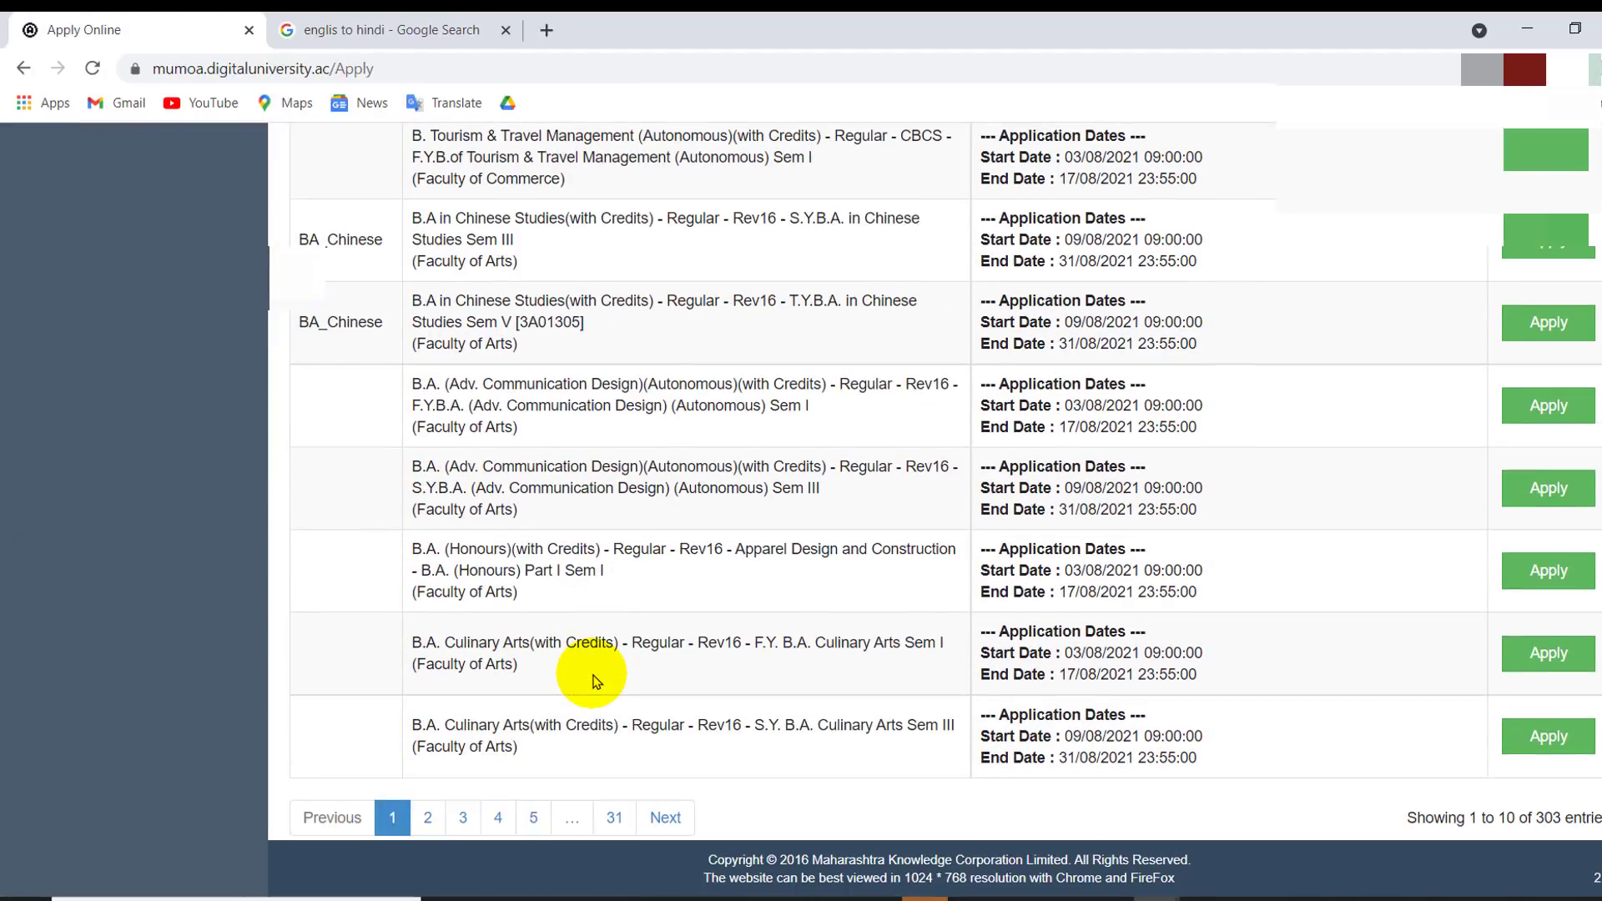
{"action": "scroll", "coordinate": [591, 680], "scroll_direction": "up", "scroll_amount": 8}
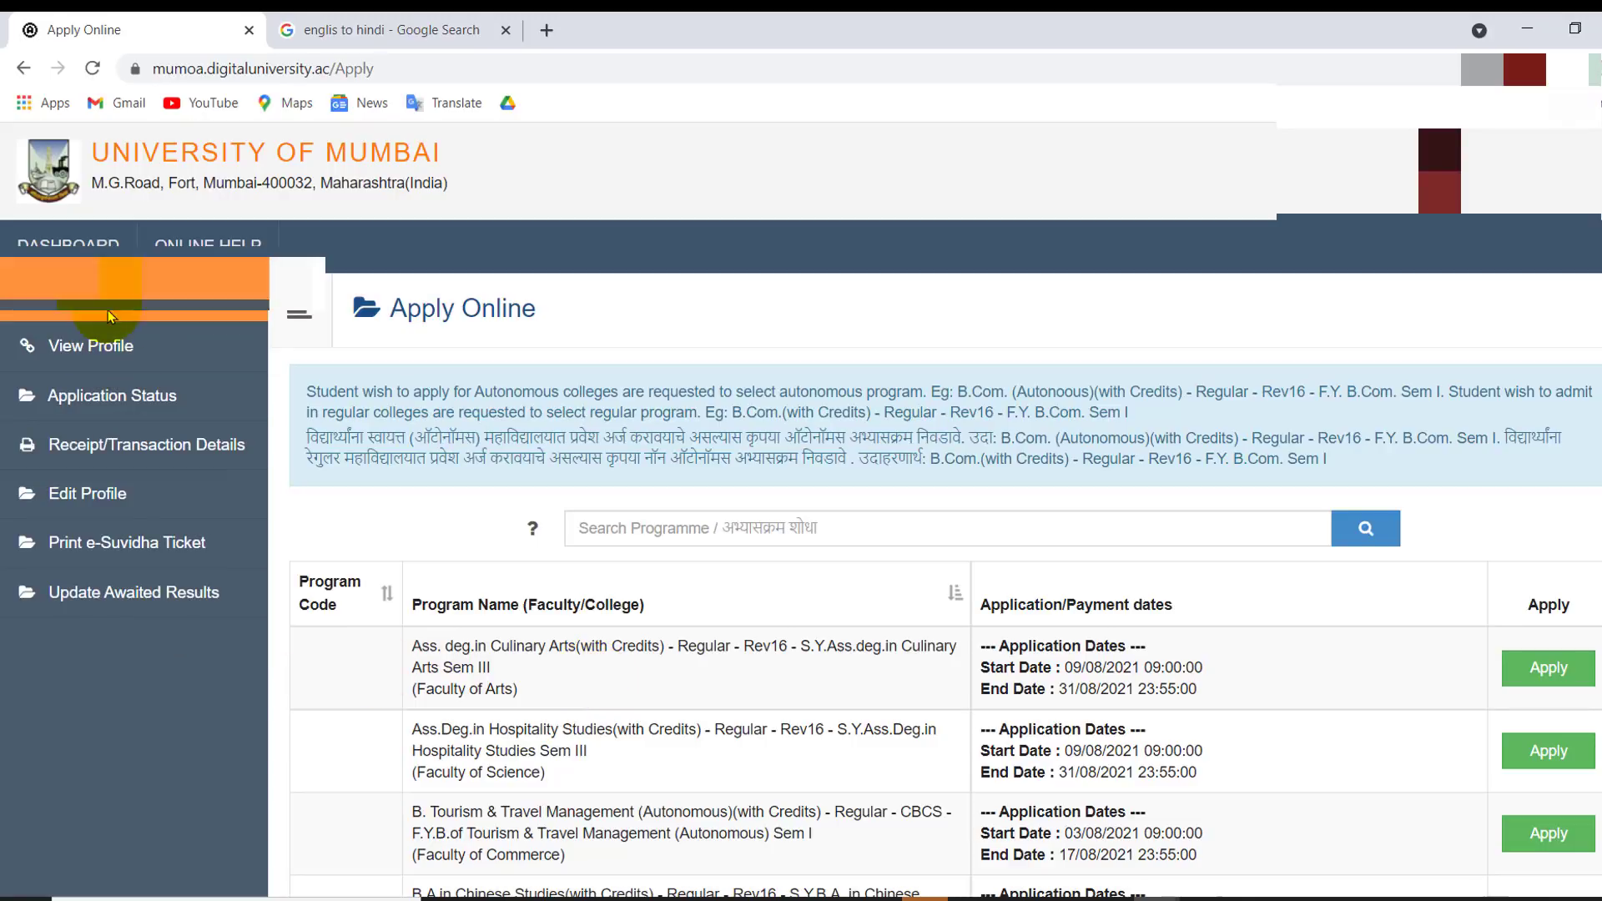
{"action": "left_click", "coordinate": [130, 404]}
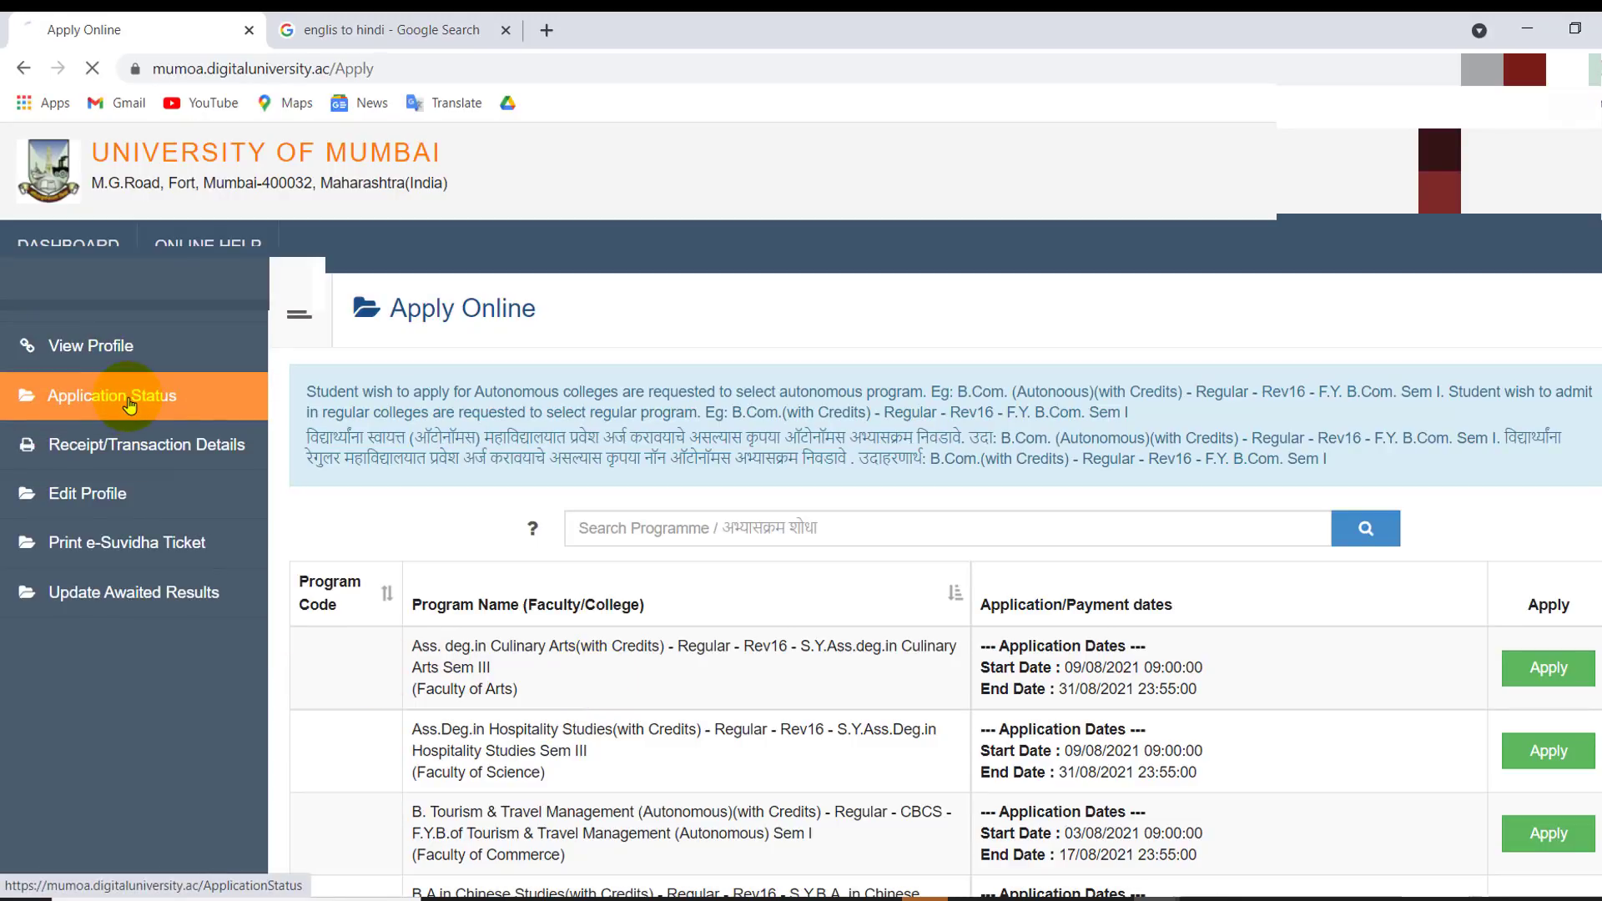
{"action": "scroll", "coordinate": [897, 573], "scroll_direction": "down", "scroll_amount": 4}
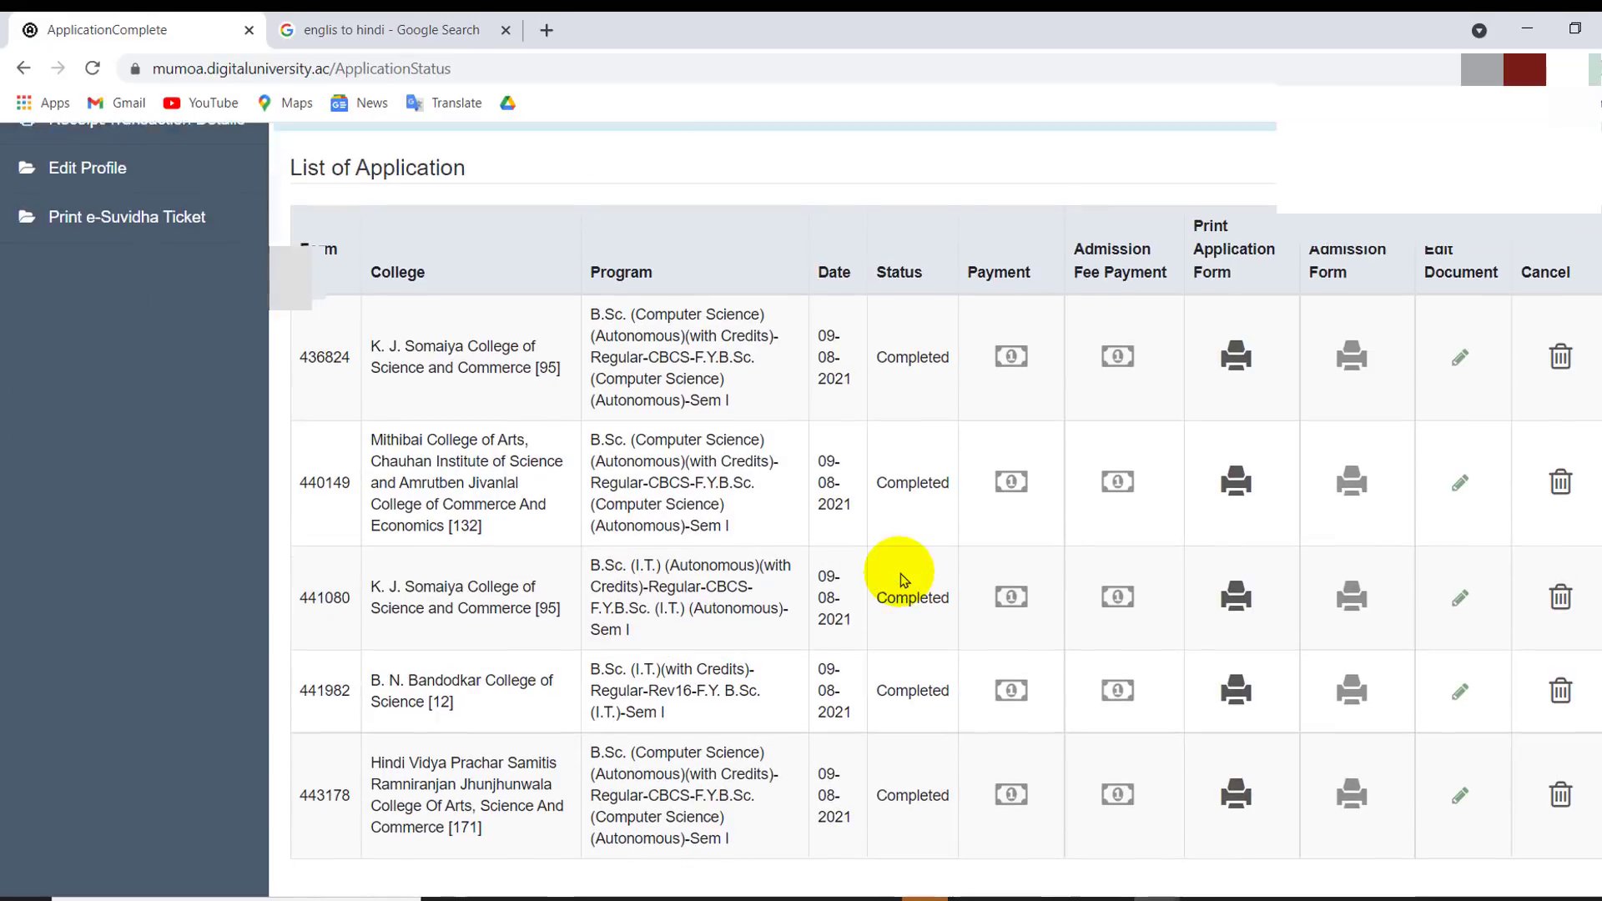
{"action": "left_click", "coordinate": [1235, 354]}
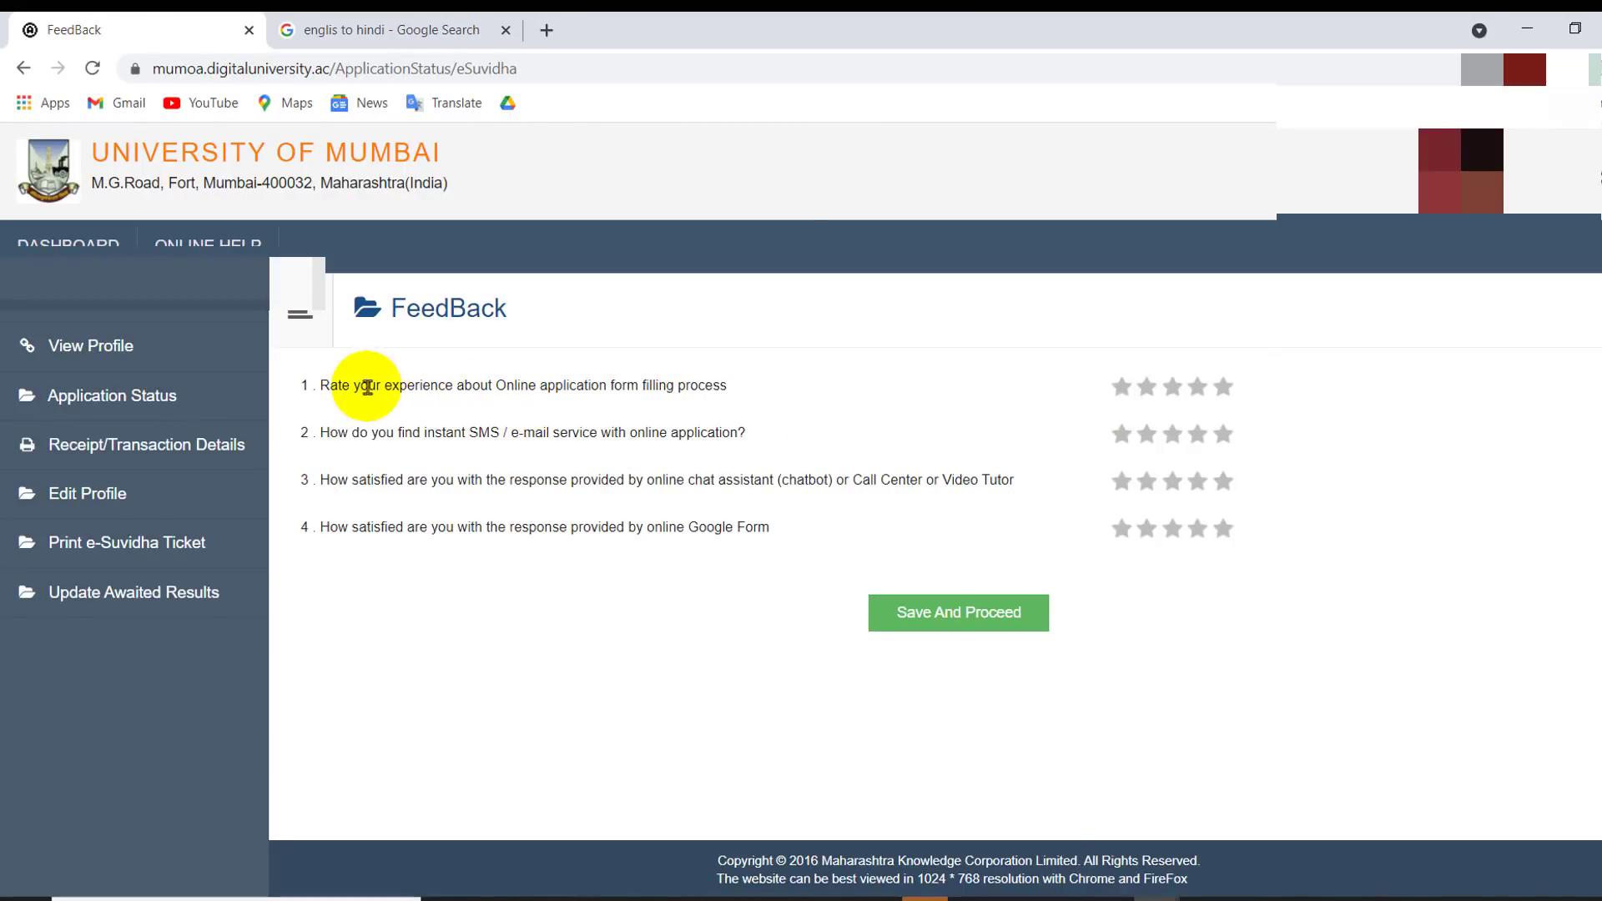
After a missing-ratings warning, give feedback questions 1, 3 and 4 five stars.
{"action": "left_click", "coordinate": [988, 612]}
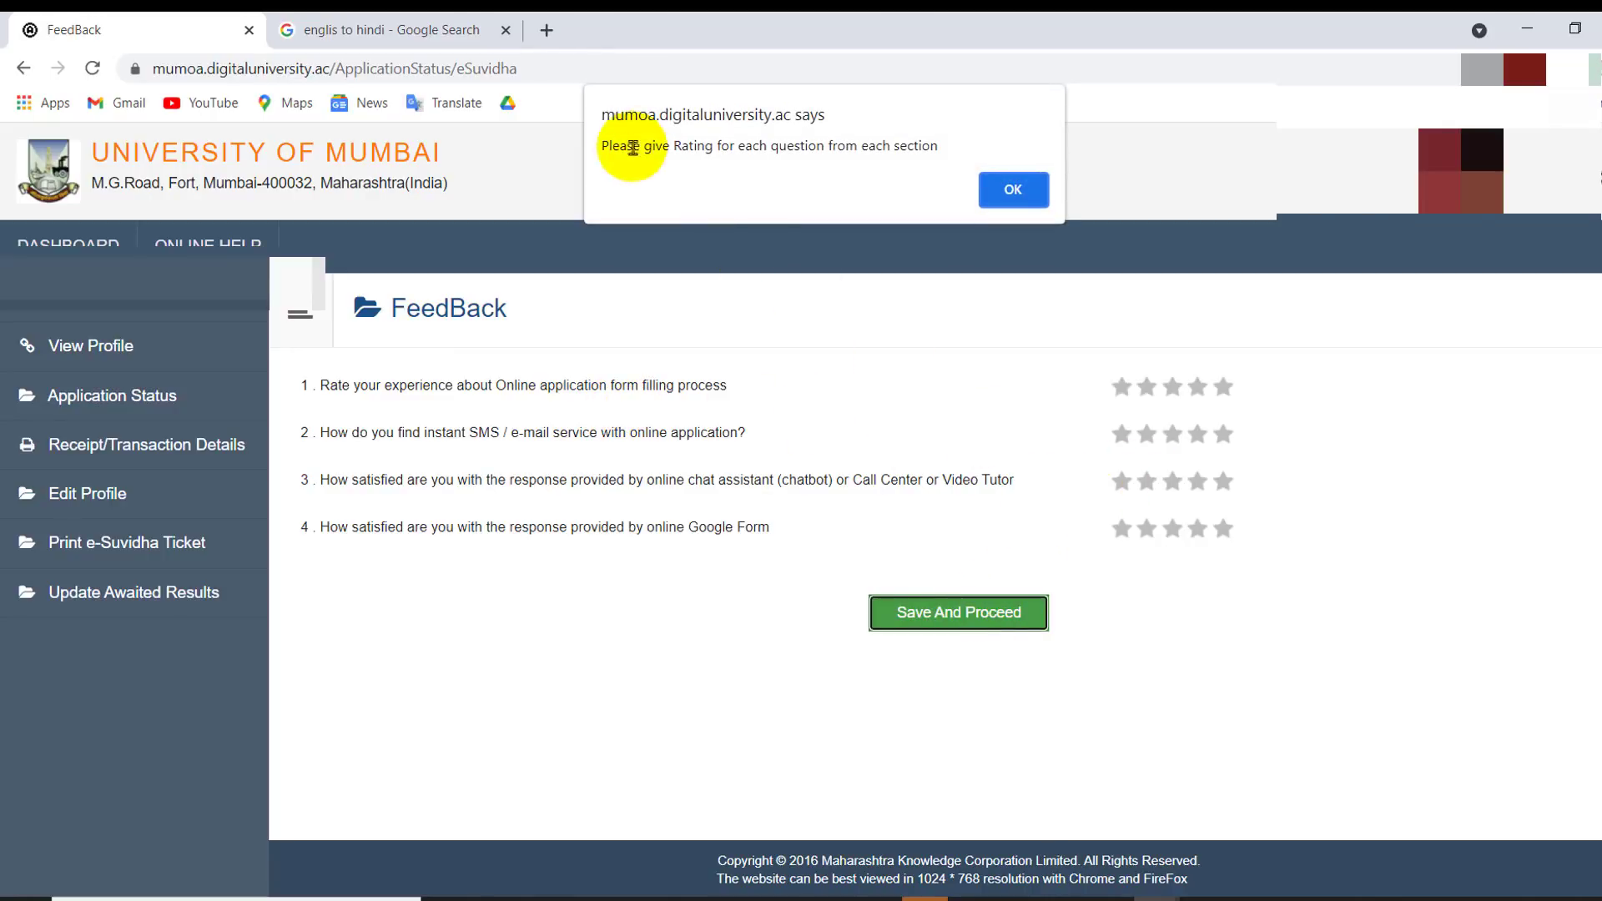
{"action": "left_click", "coordinate": [1012, 189]}
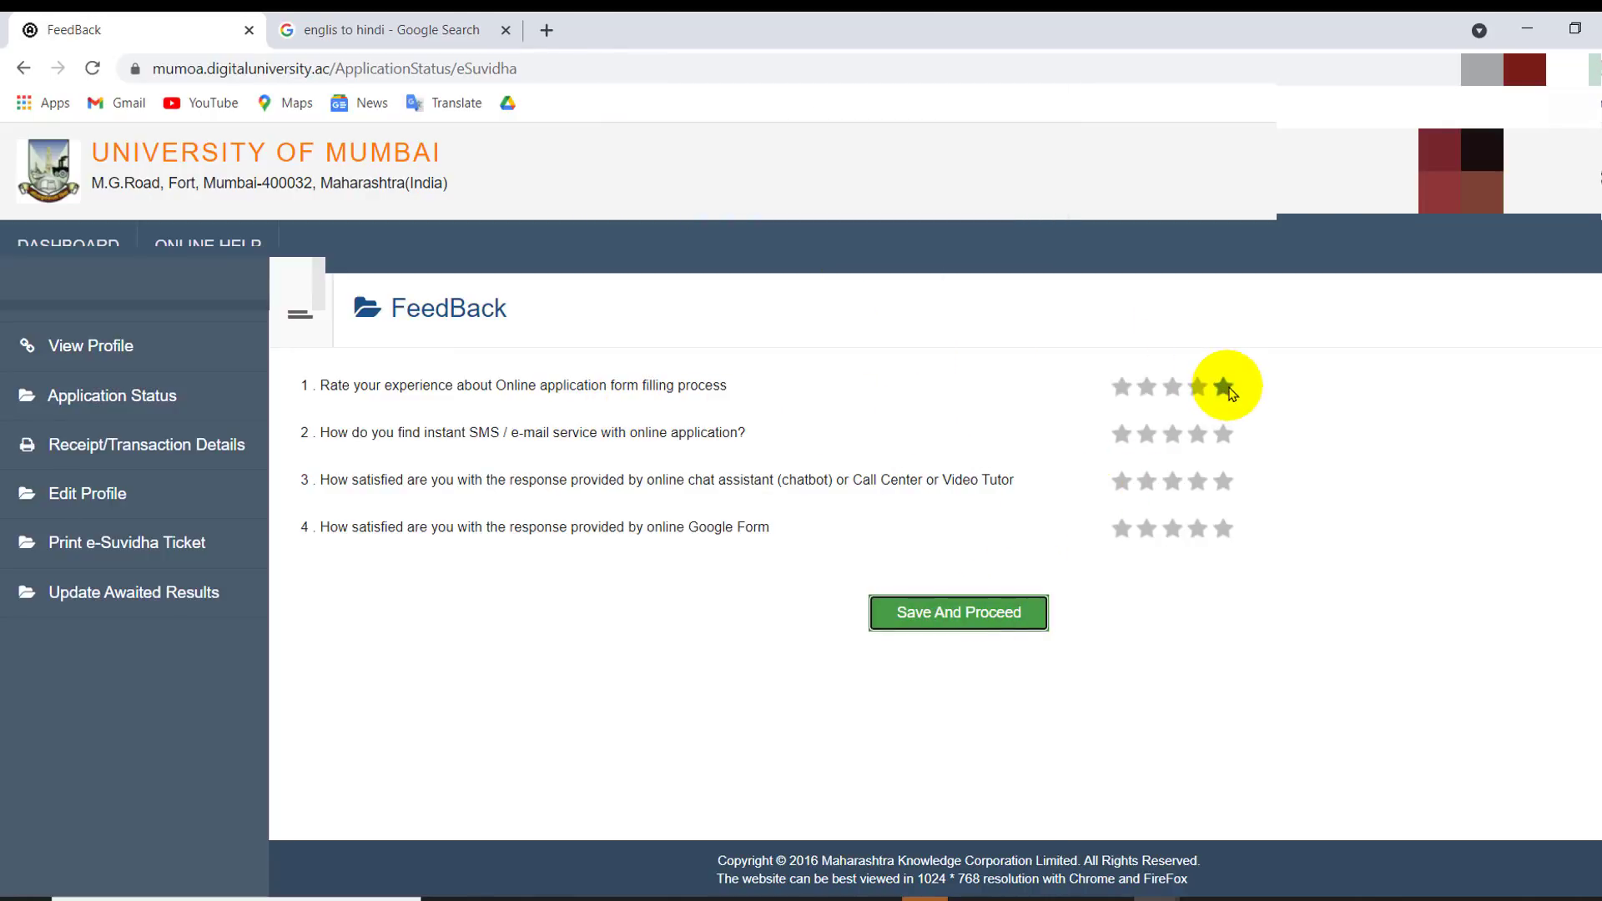
{"action": "left_click", "coordinate": [1224, 387]}
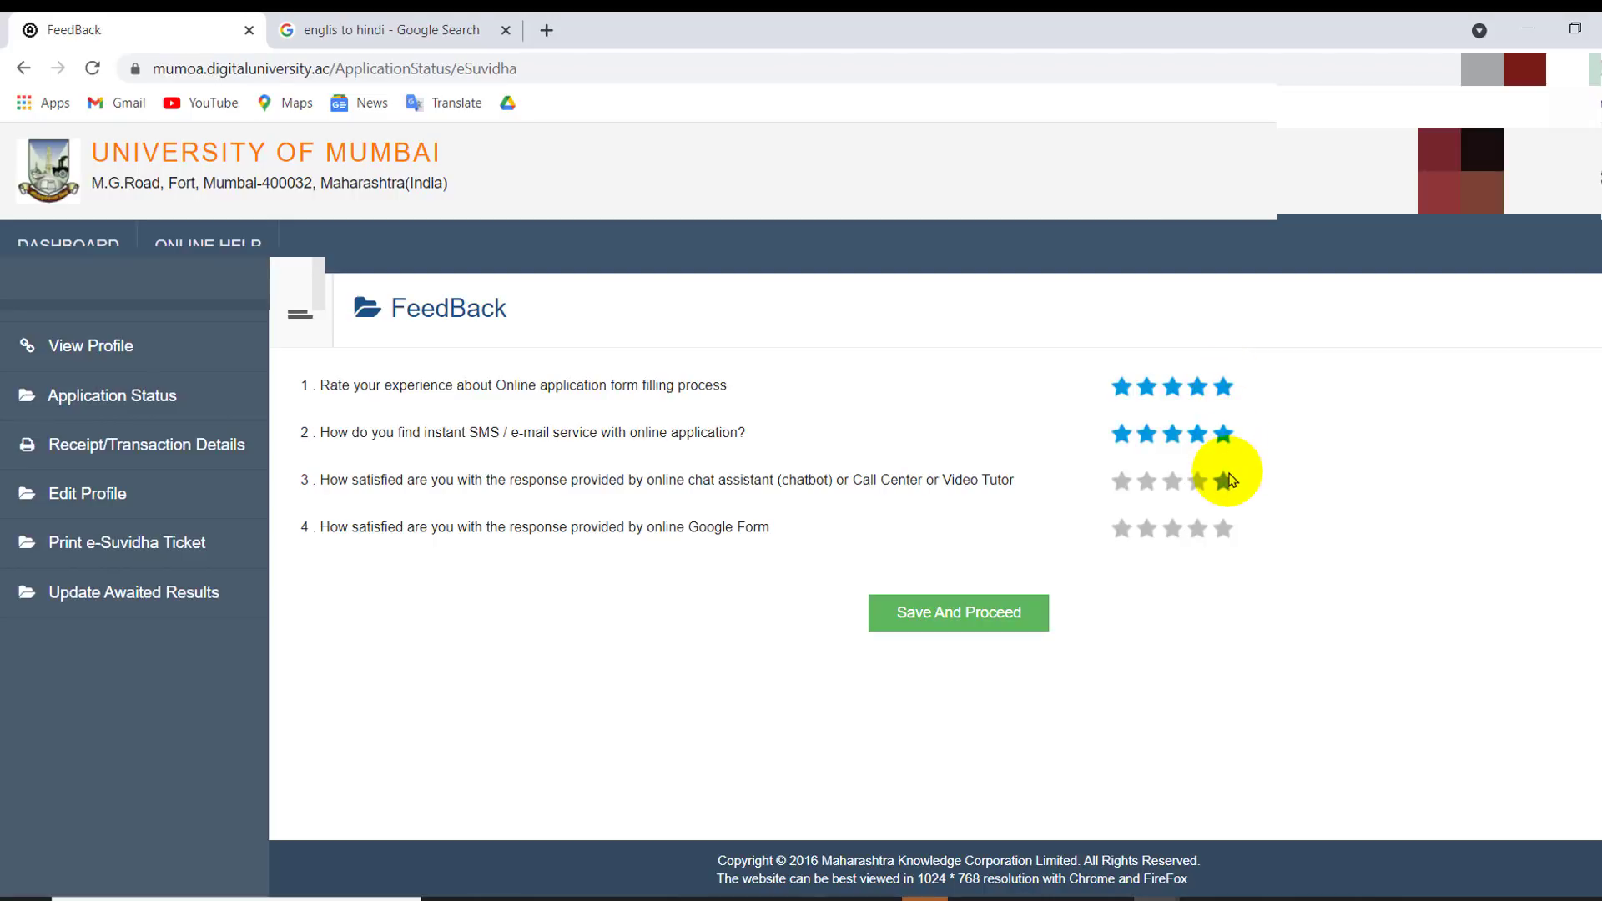
{"action": "left_click", "coordinate": [1223, 481]}
{"action": "left_click", "coordinate": [1223, 531]}
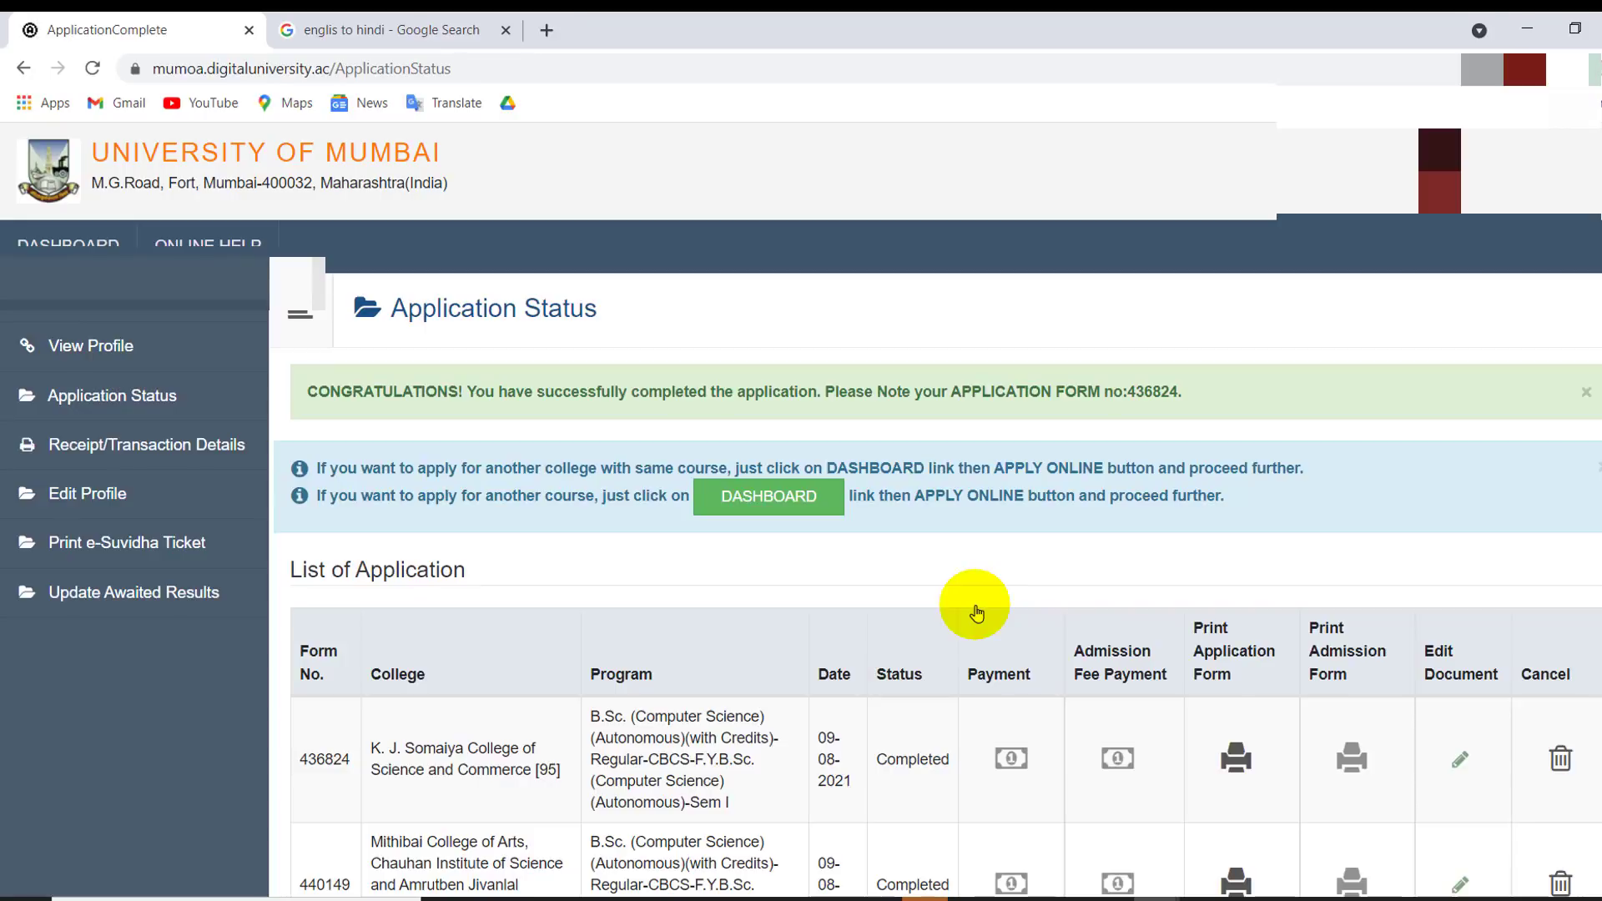
Open the first application's printable B.Sc. (Computer Science) form and scroll to its declaration section.
{"action": "scroll", "coordinate": [807, 630], "scroll_direction": "down", "scroll_amount": 5}
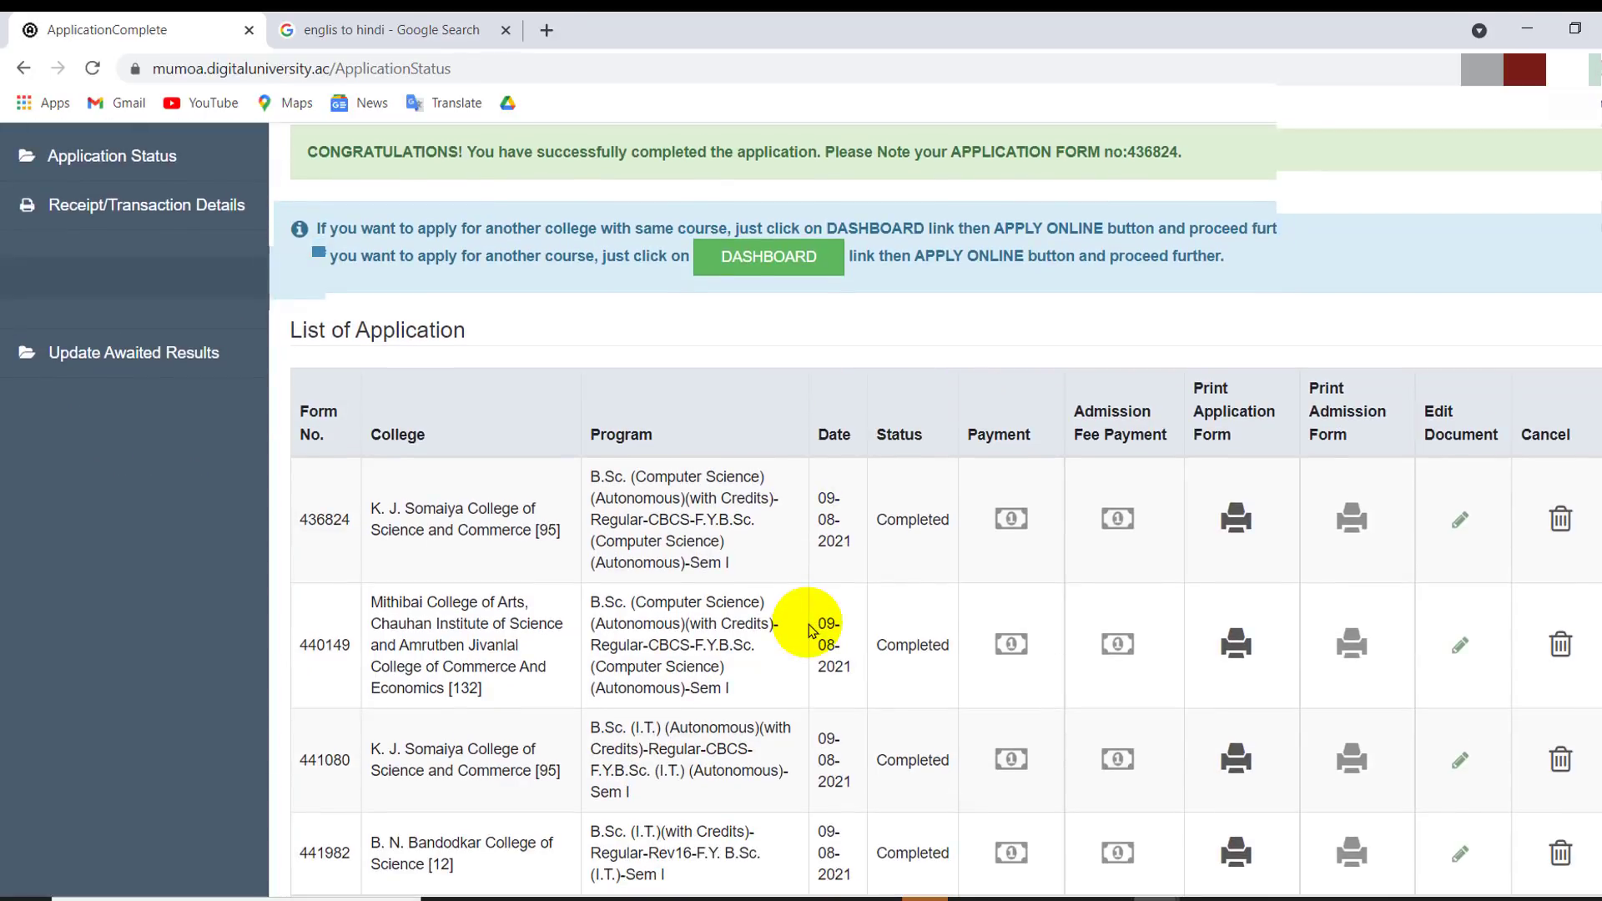
{"action": "scroll", "coordinate": [807, 627], "scroll_direction": "up", "scroll_amount": 5}
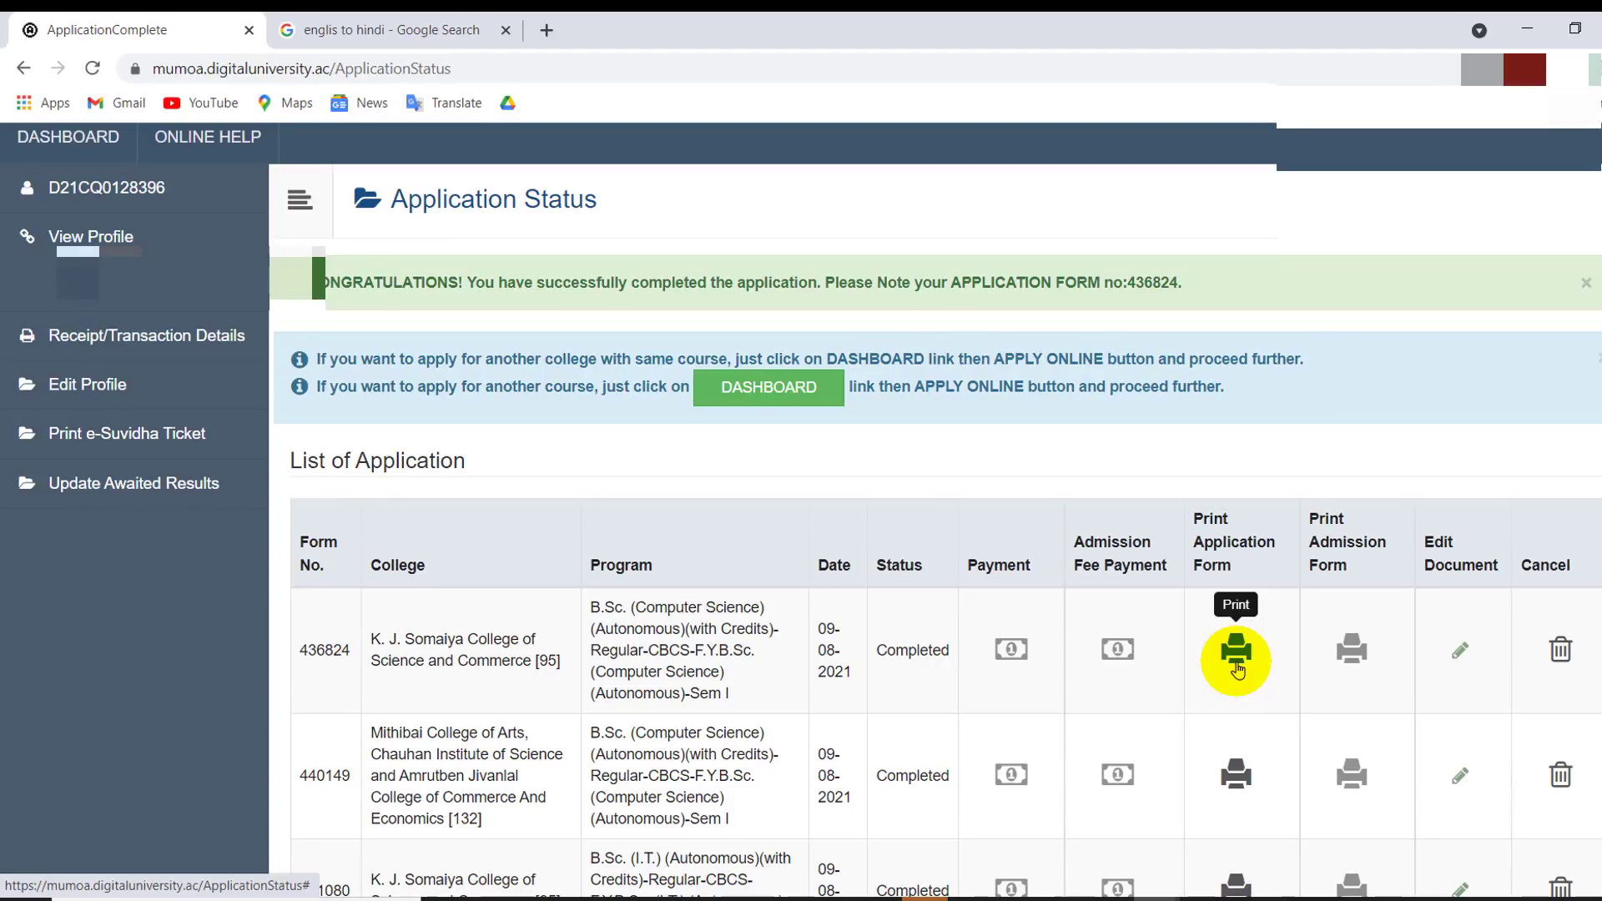
{"action": "left_click", "coordinate": [1237, 659]}
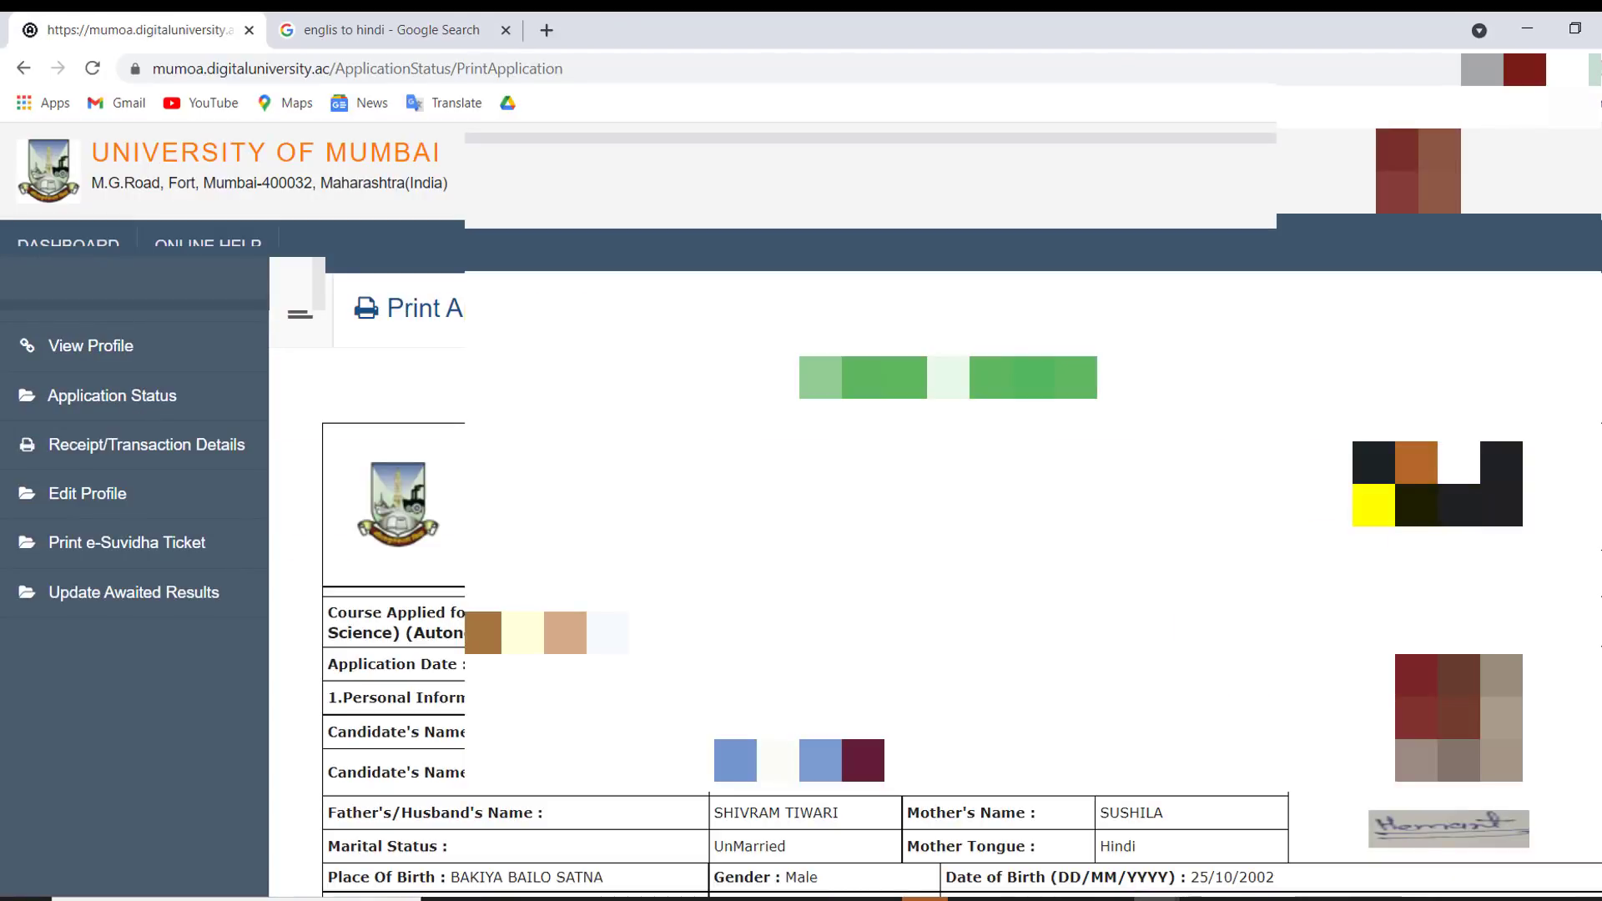
{"action": "scroll", "coordinate": [917, 501], "scroll_direction": "down", "scroll_amount": 1}
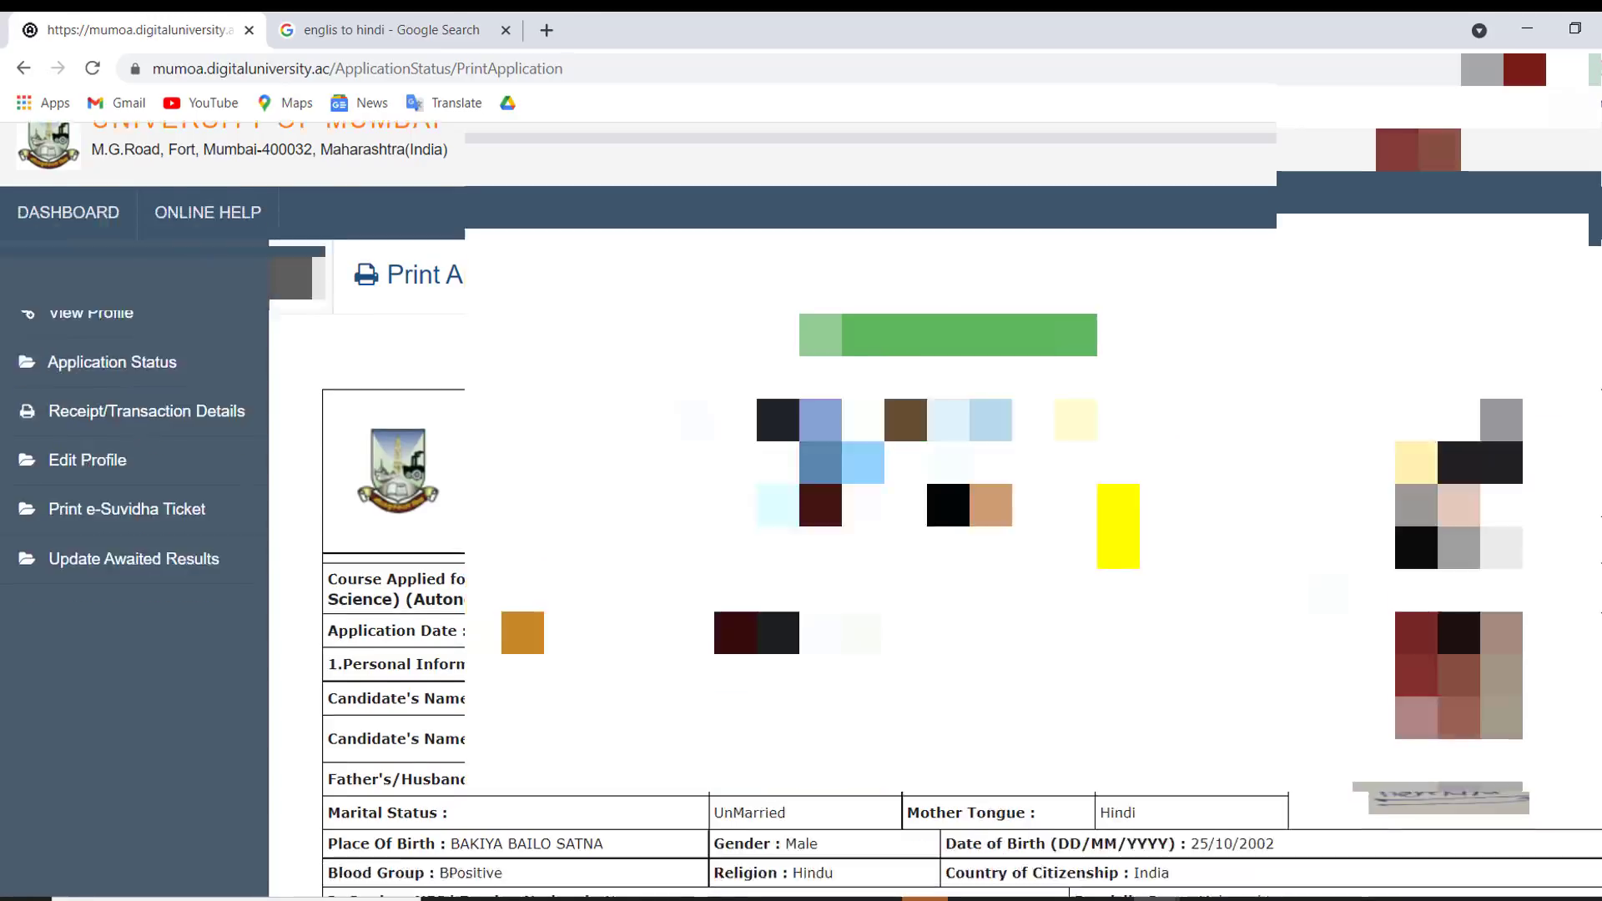
{"action": "scroll", "coordinate": [751, 799], "scroll_direction": "down", "scroll_amount": 5}
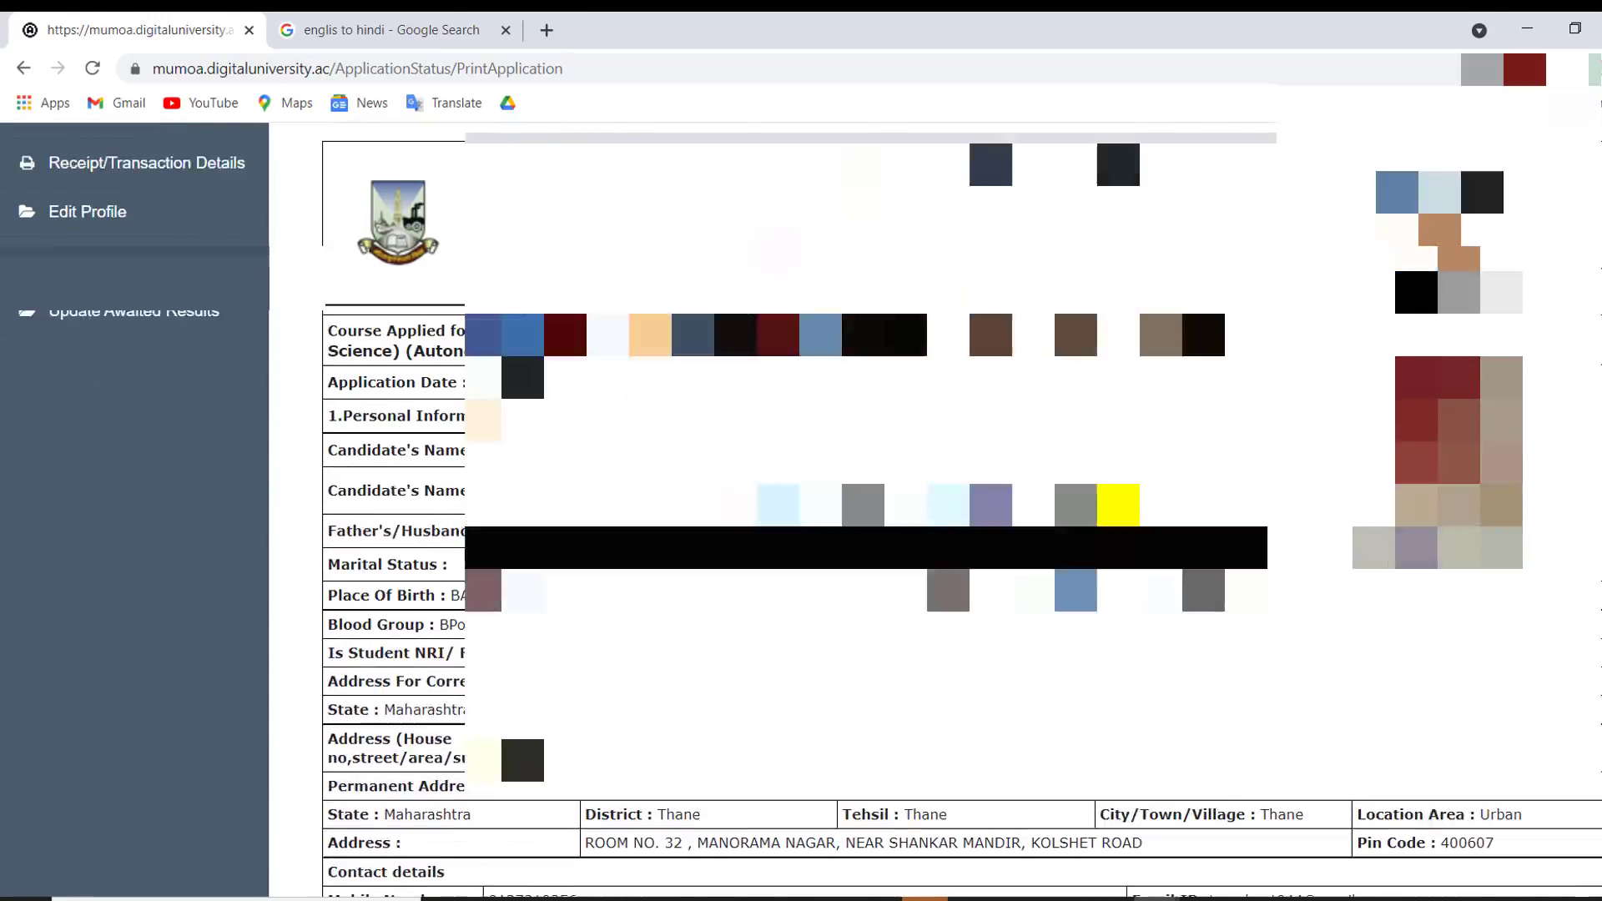
{"action": "scroll", "coordinate": [751, 799], "scroll_direction": "down", "scroll_amount": 9}
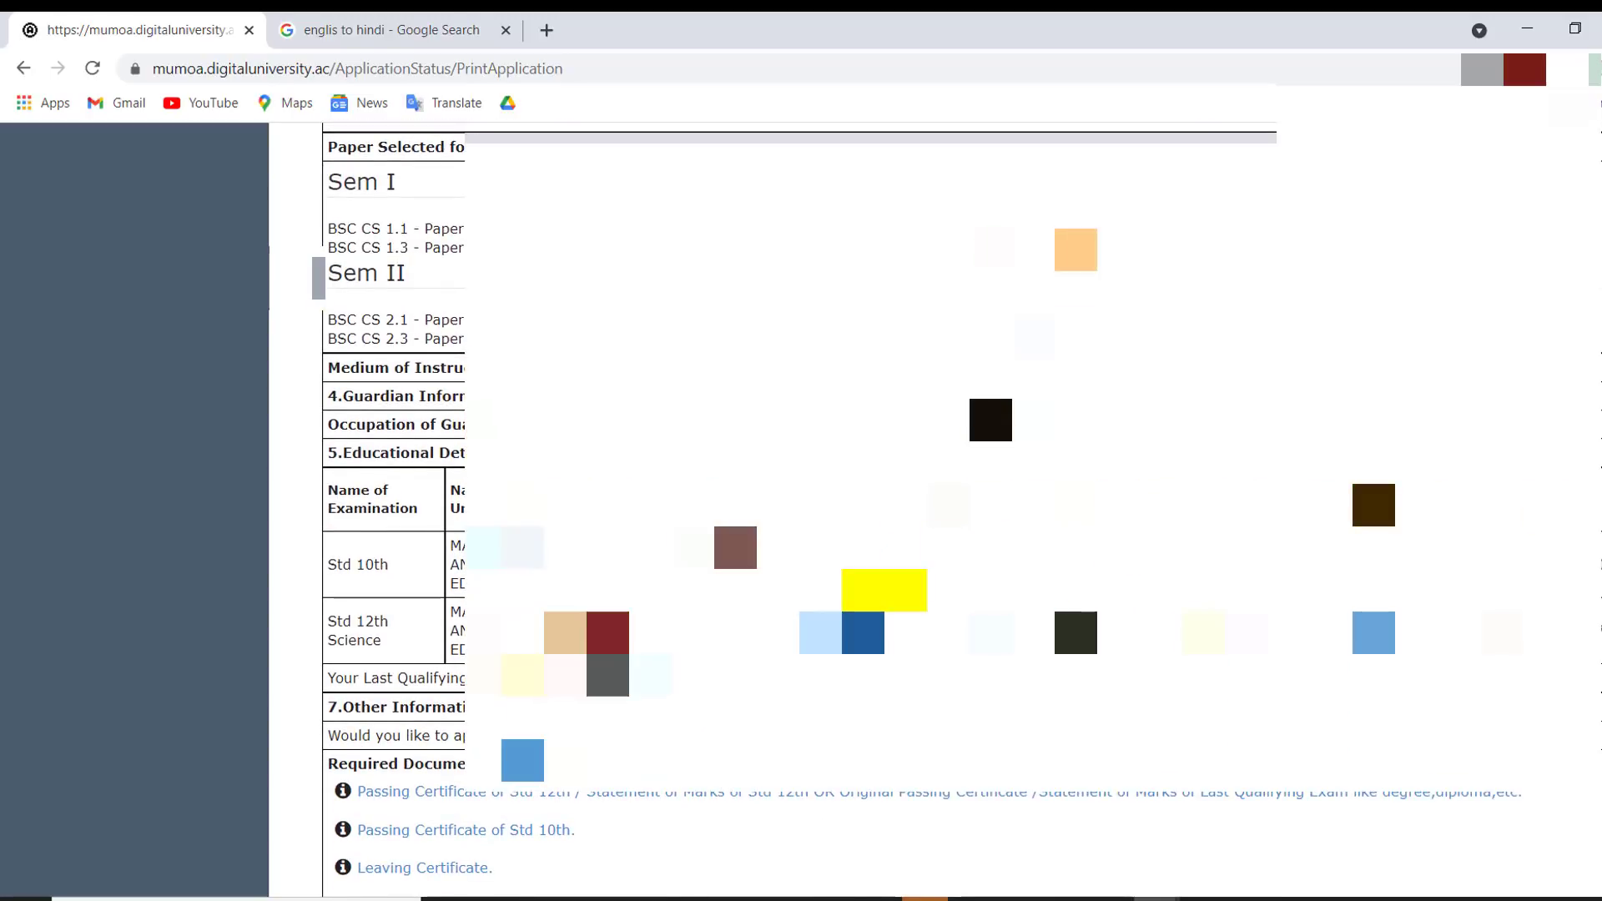
{"action": "scroll", "coordinate": [918, 501], "scroll_direction": "down", "scroll_amount": 7}
{"action": "scroll", "coordinate": [884, 590], "scroll_direction": "down", "scroll_amount": 1}
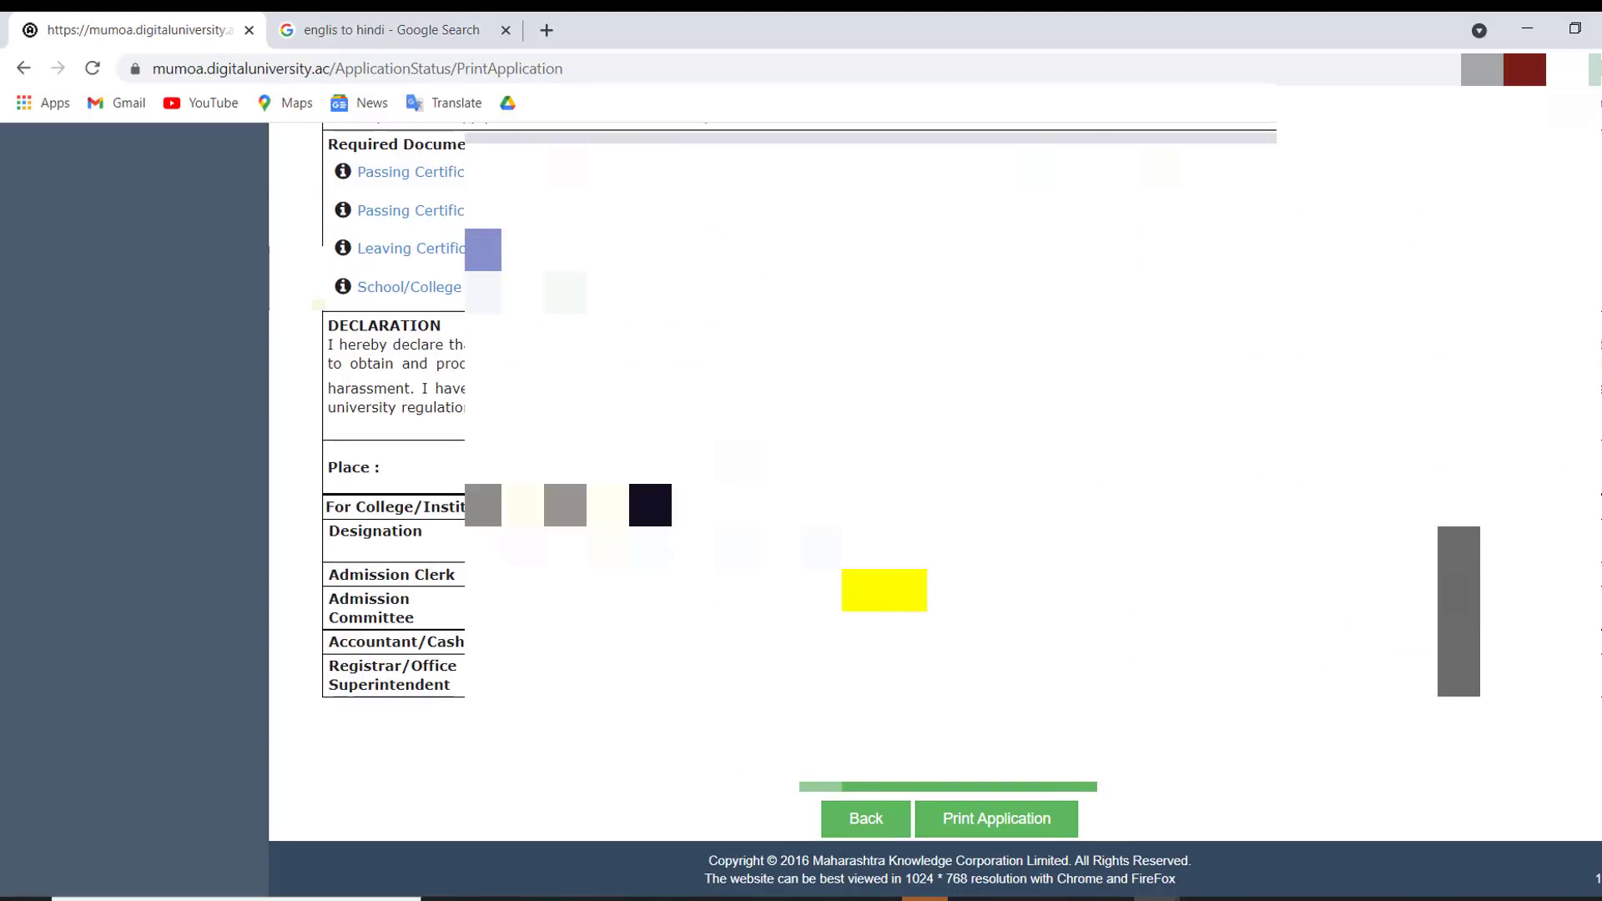
{"action": "left_click_drag", "start_coordinate": [332, 507], "coordinate": [1160, 697]}
{"action": "left_click", "coordinate": [656, 774]}
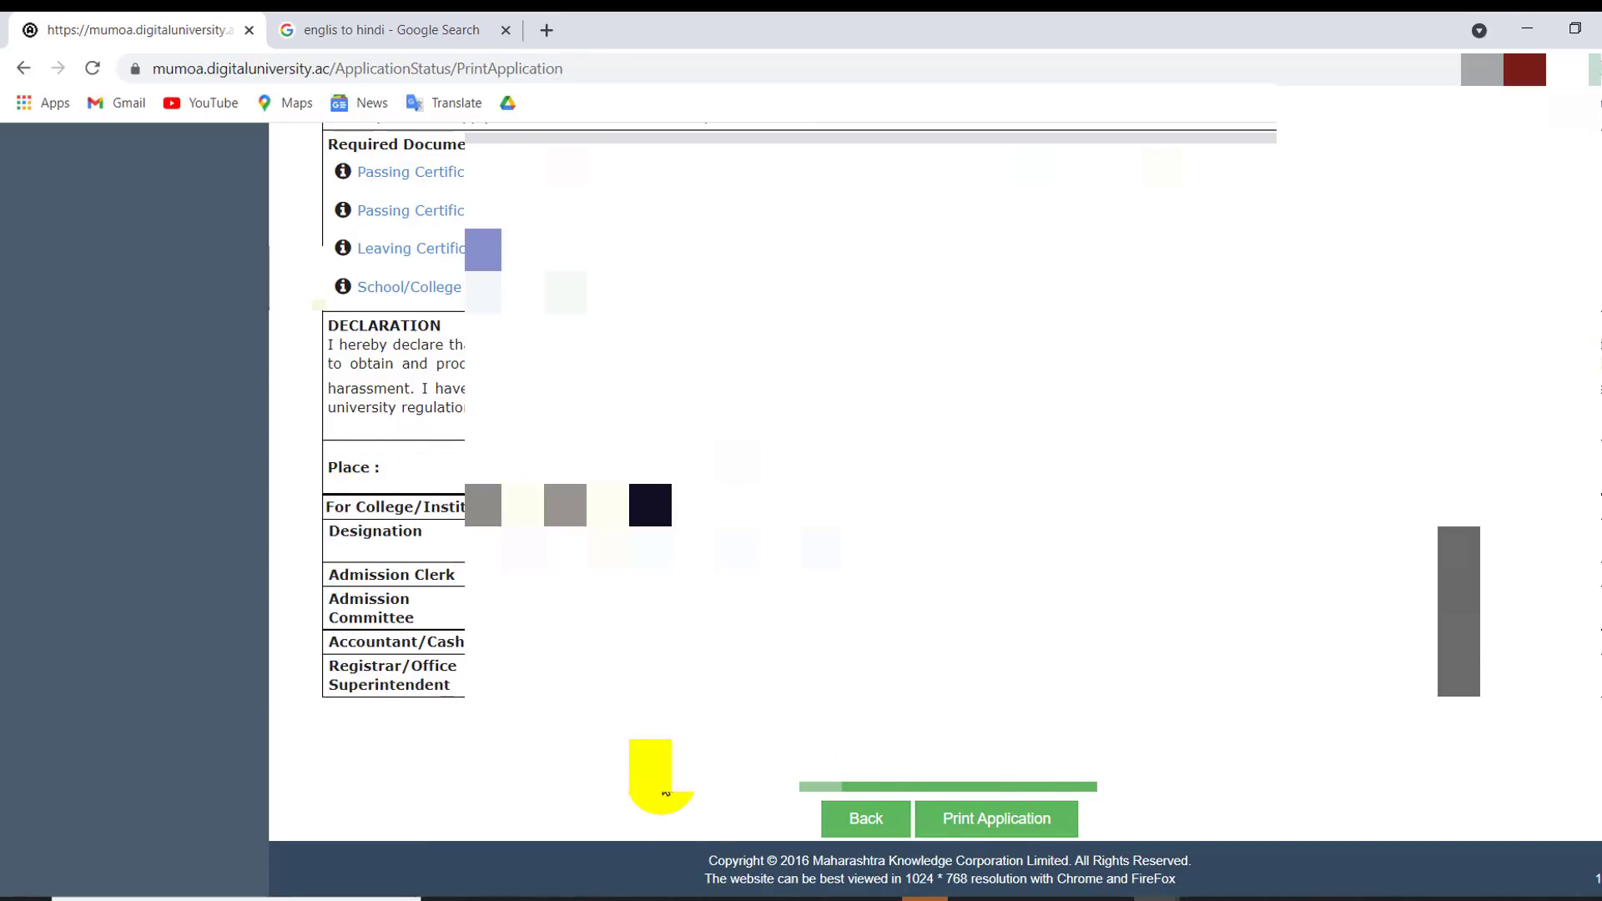
{"action": "left_click", "coordinate": [1010, 837]}
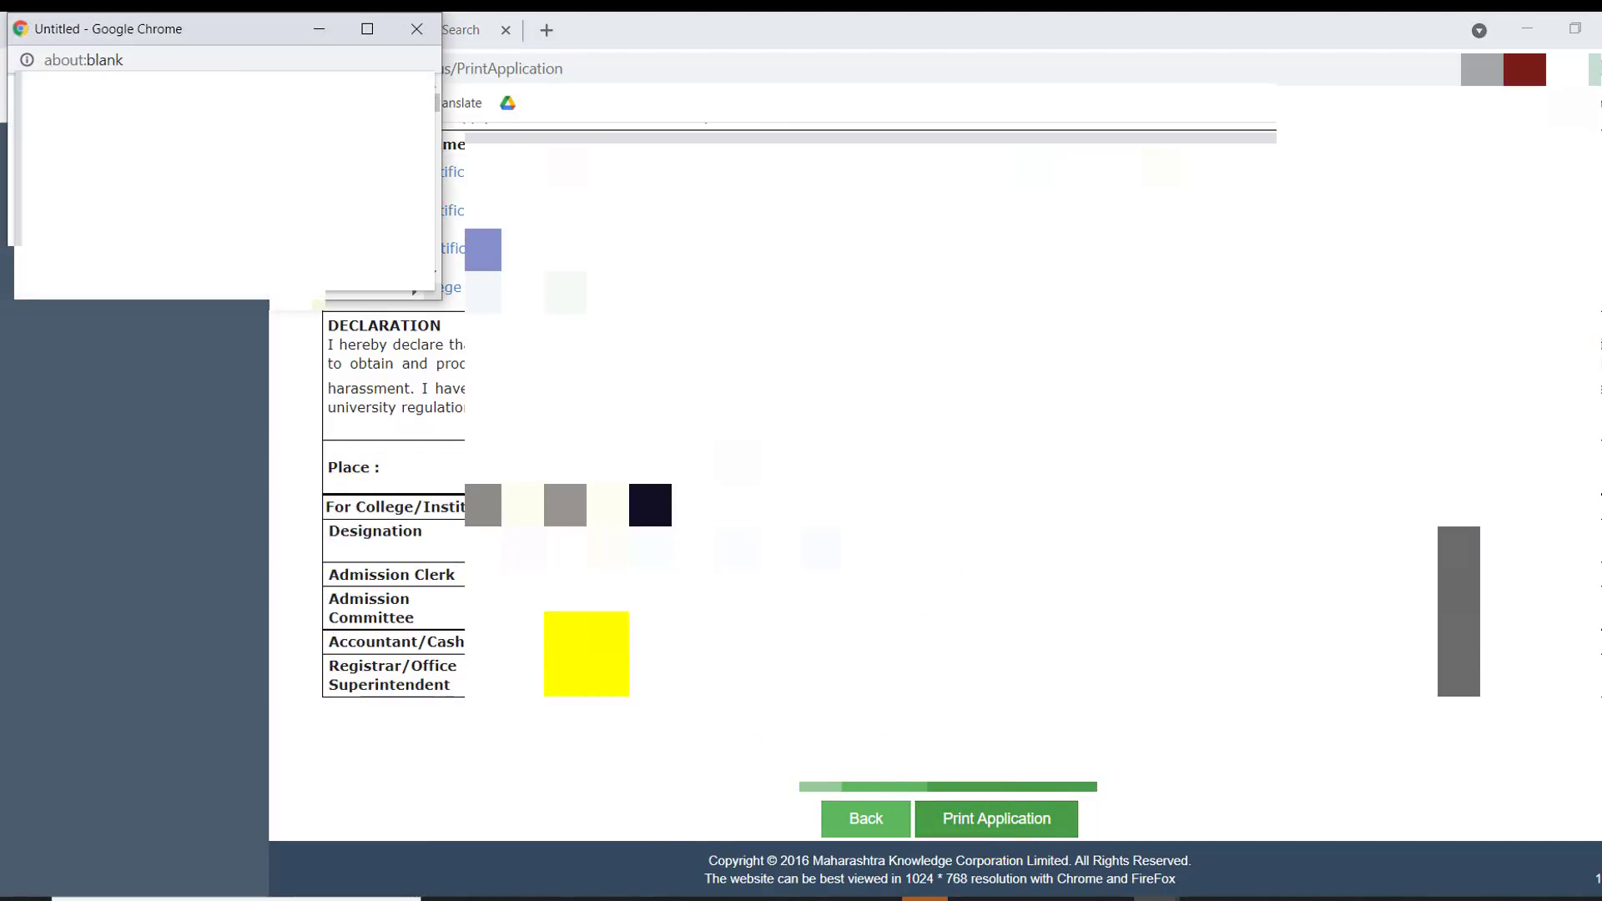
{"action": "scroll", "coordinate": [244, 190], "scroll_direction": "down", "scroll_amount": 3}
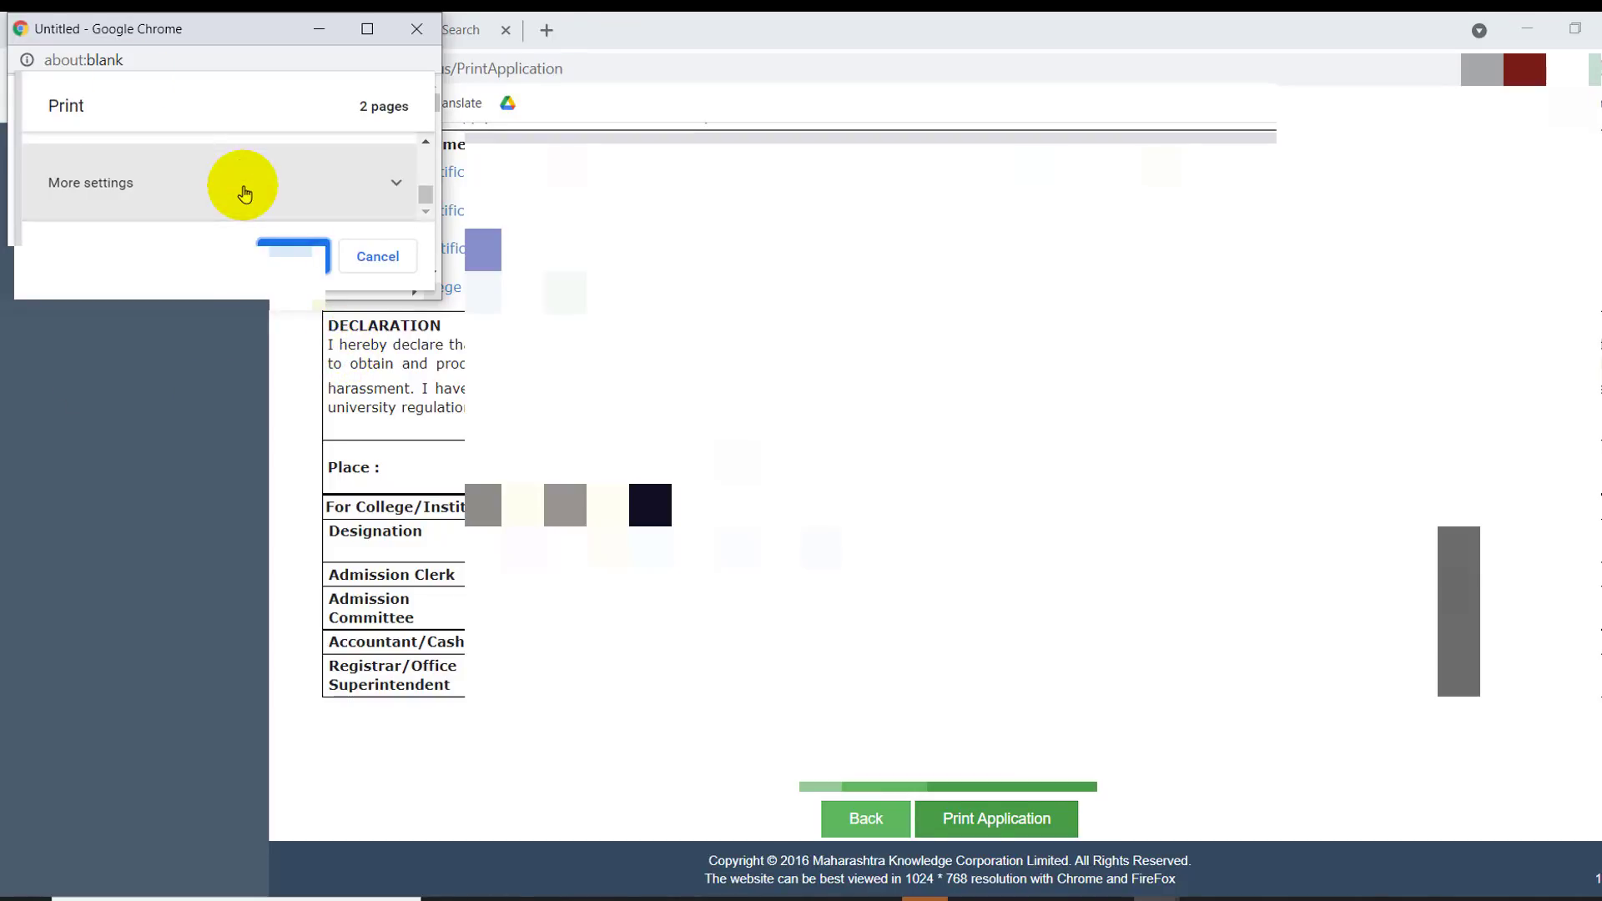
{"action": "left_click", "coordinate": [389, 262]}
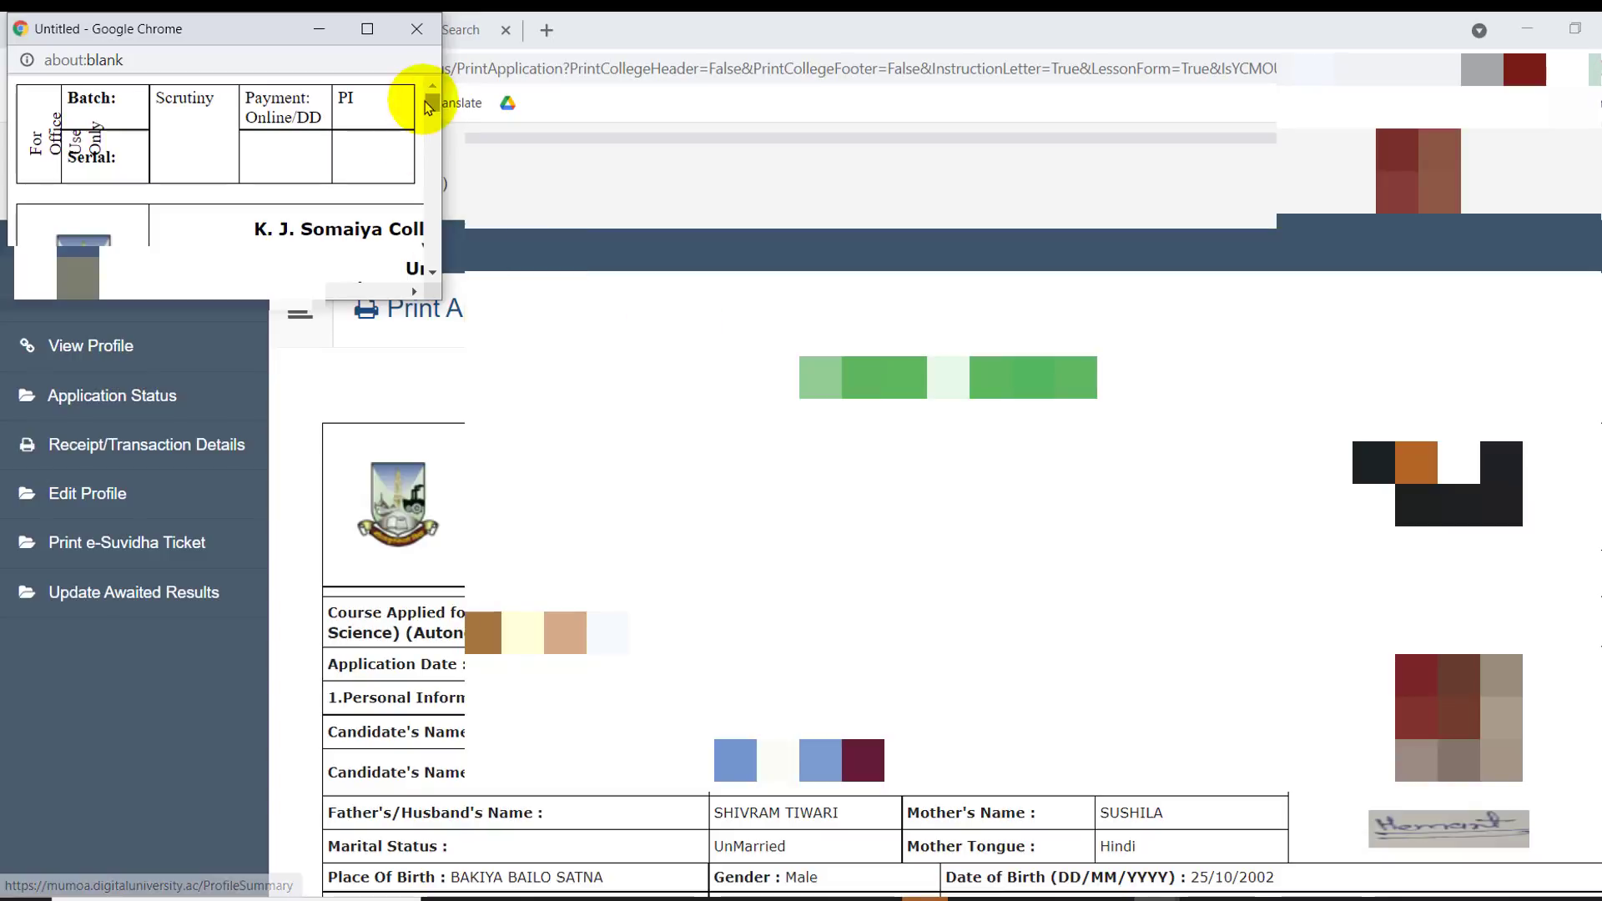
{"action": "left_click", "coordinate": [411, 32]}
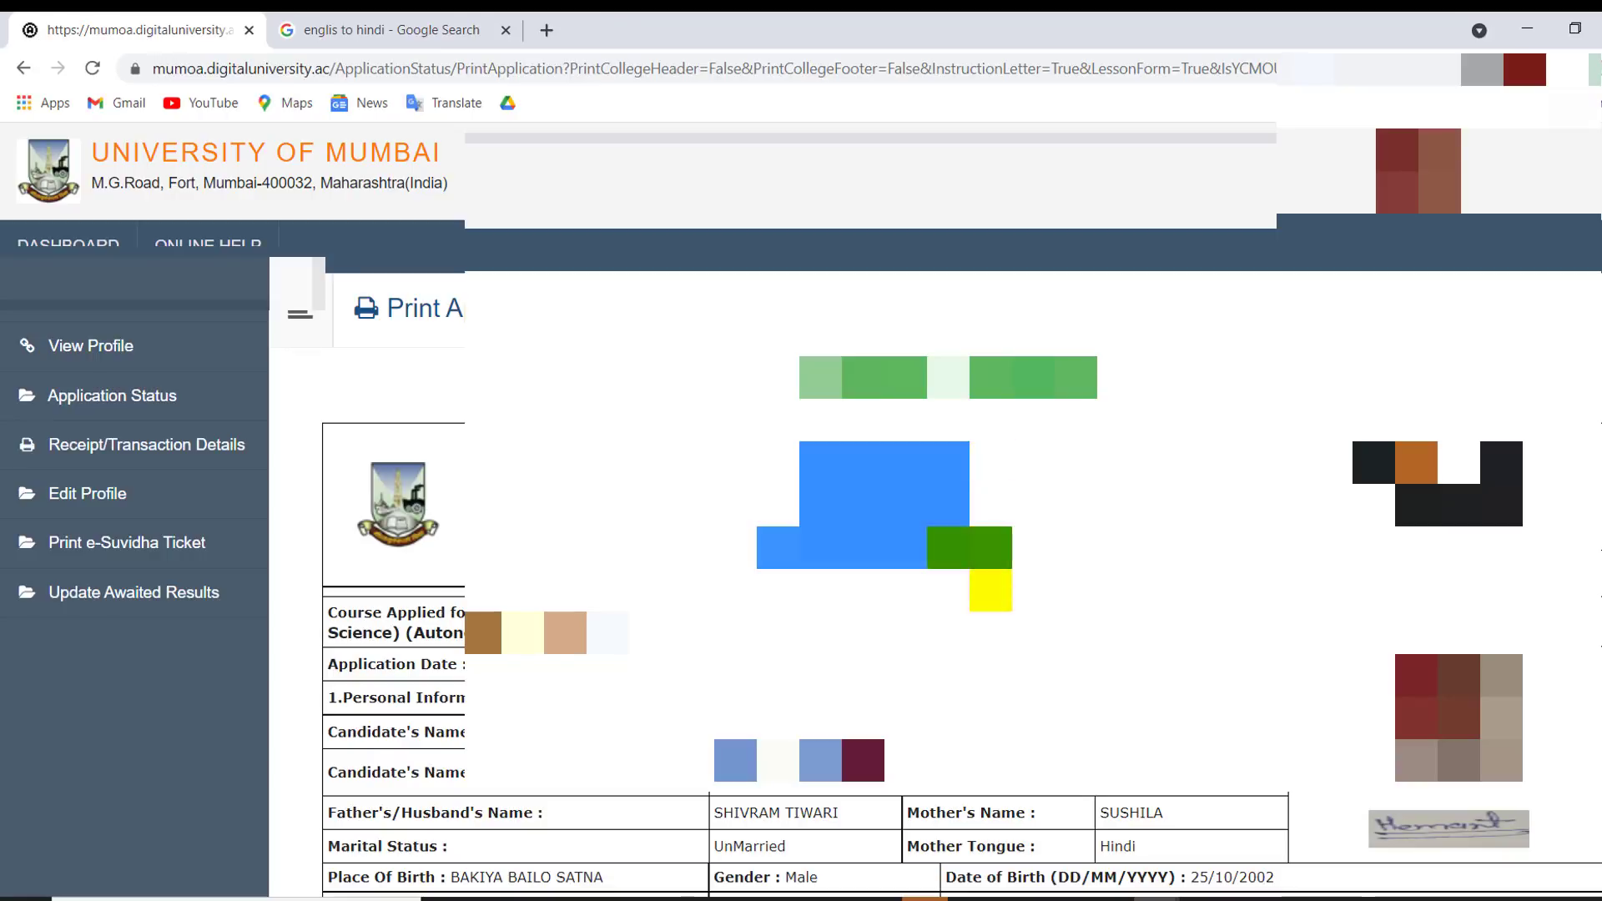
Return from the application form to the Profile Dashboard showing all six sections ticked.
{"action": "scroll", "coordinate": [801, 510], "scroll_direction": "down", "scroll_amount": 1}
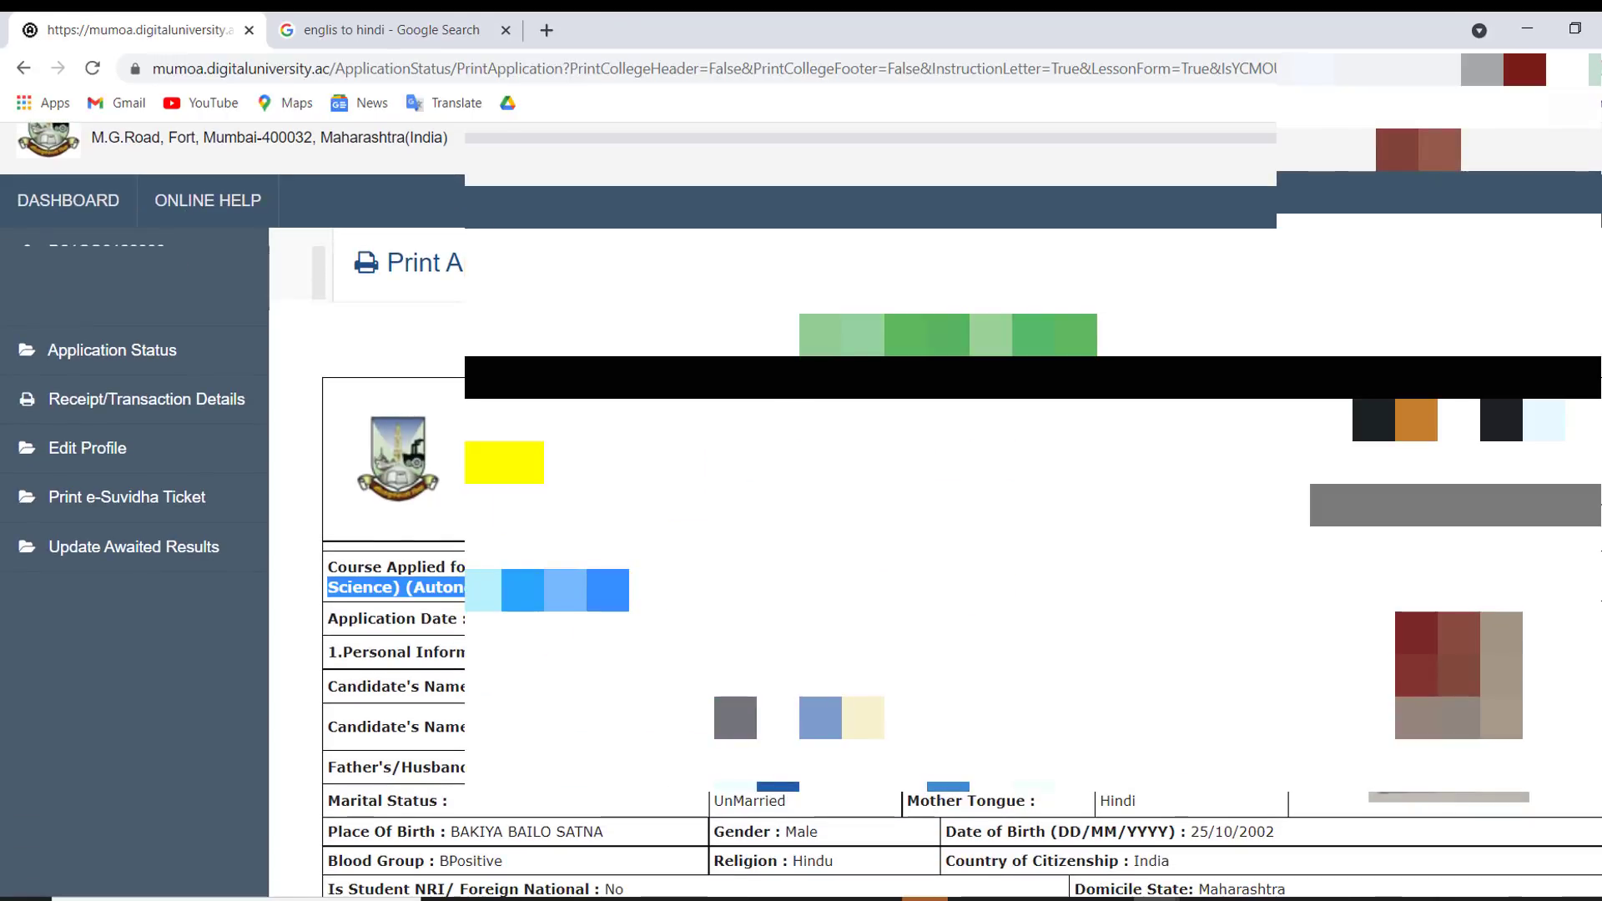
{"action": "scroll", "coordinate": [801, 511], "scroll_direction": "up", "scroll_amount": 1}
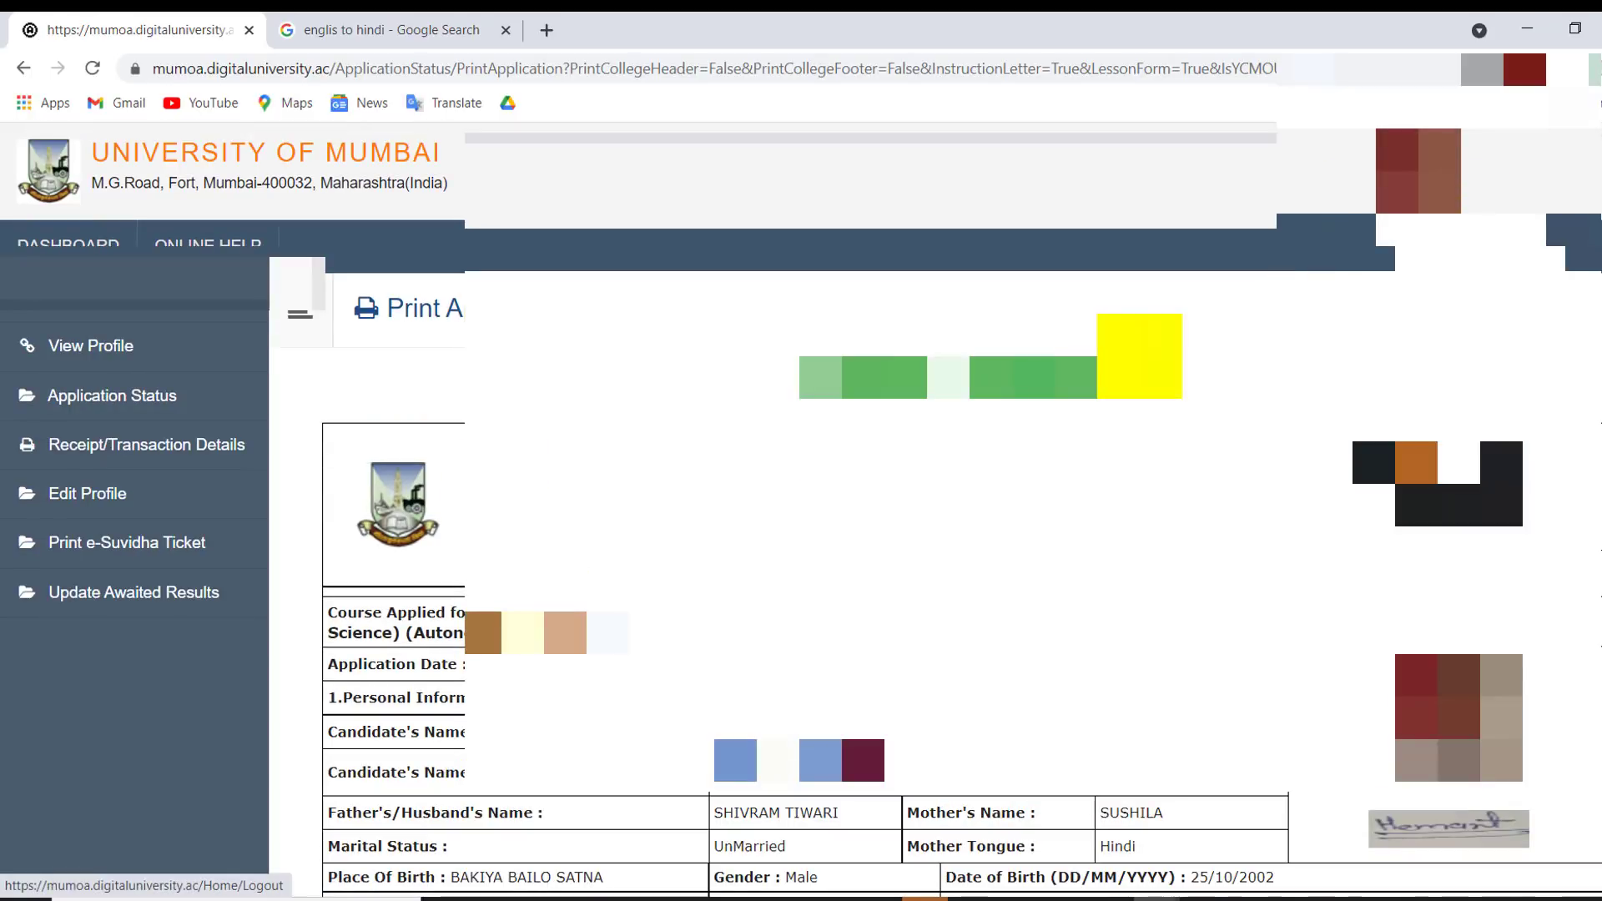
{"action": "left_click", "coordinate": [73, 243]}
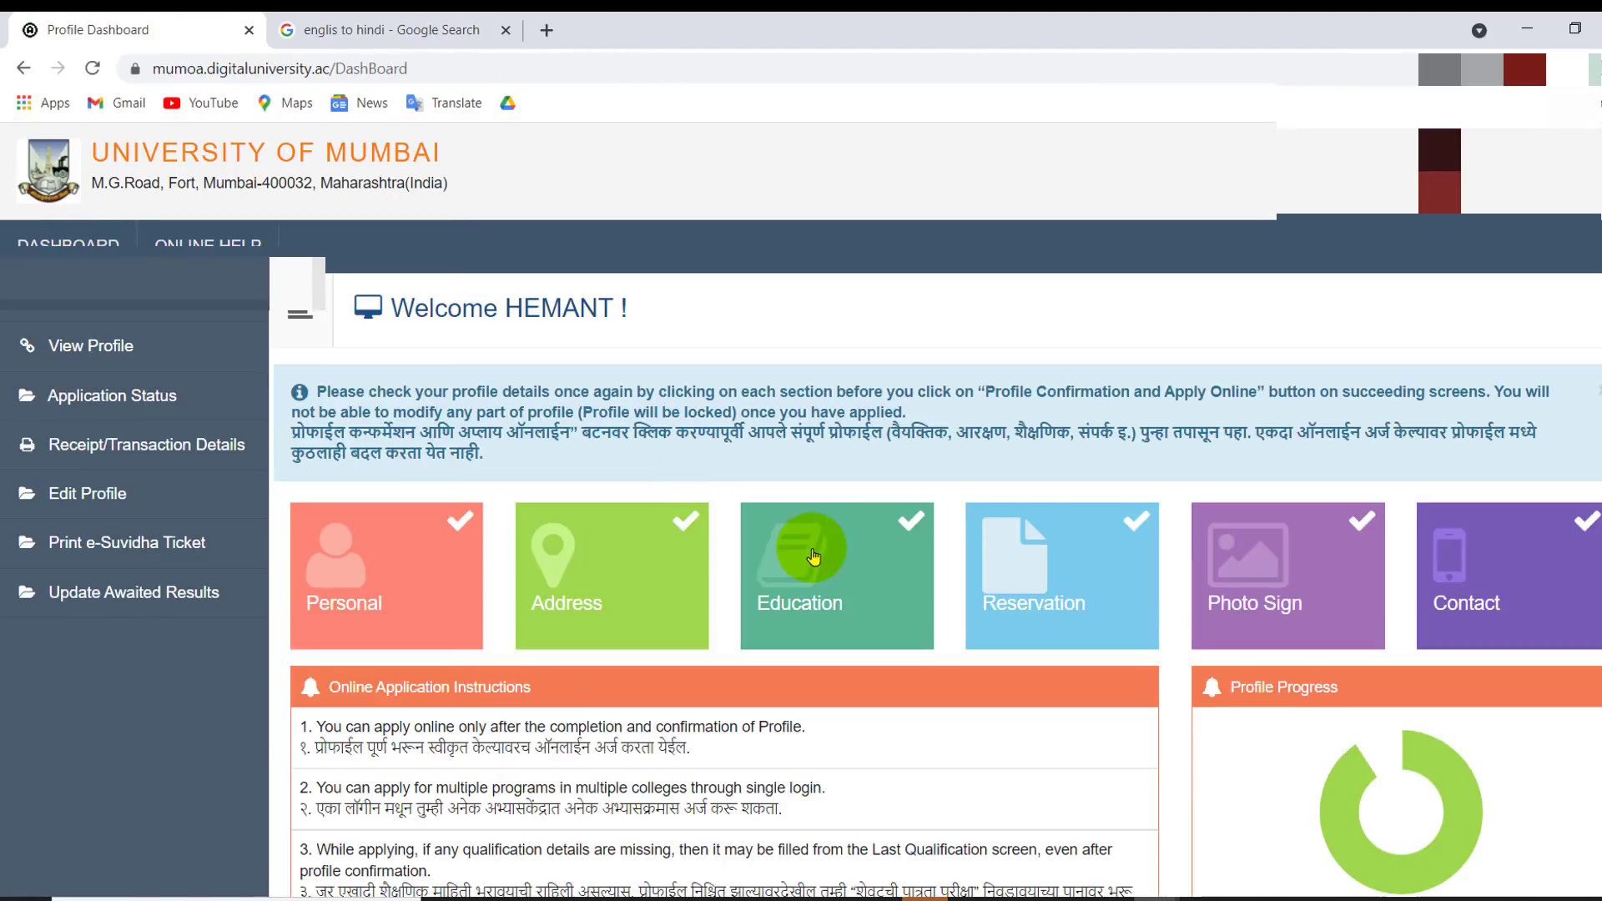
{"action": "scroll", "coordinate": [1008, 573], "scroll_direction": "down", "scroll_amount": 3}
{"action": "scroll", "coordinate": [1009, 573], "scroll_direction": "up", "scroll_amount": 3}
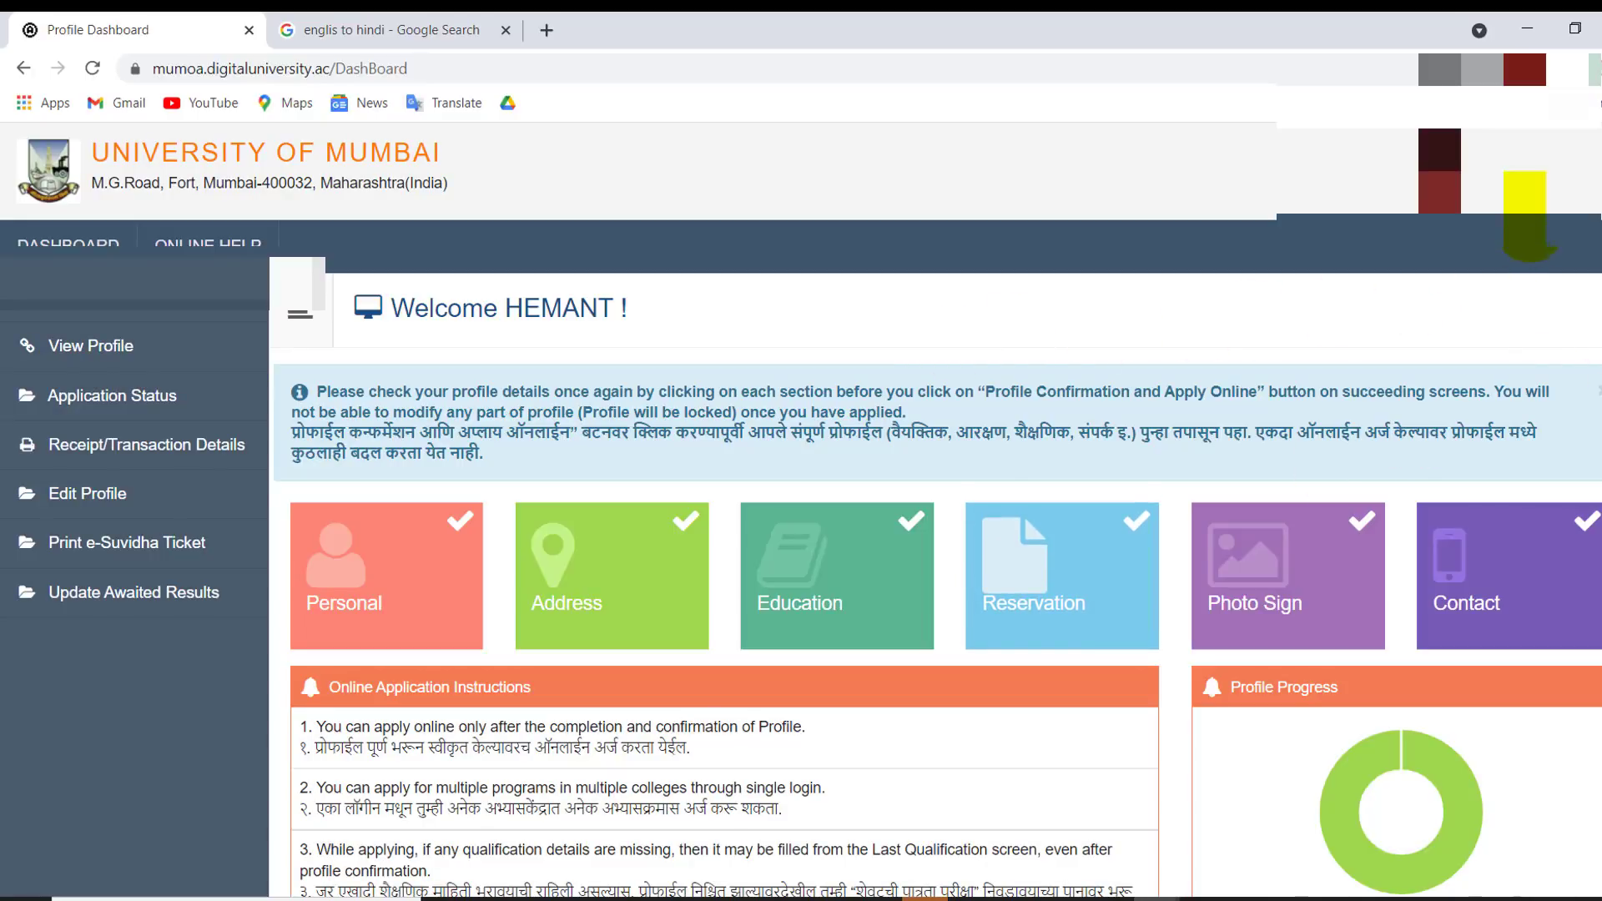
Log out through the account menu and go to the login page.
{"action": "left_click", "coordinate": [1525, 179]}
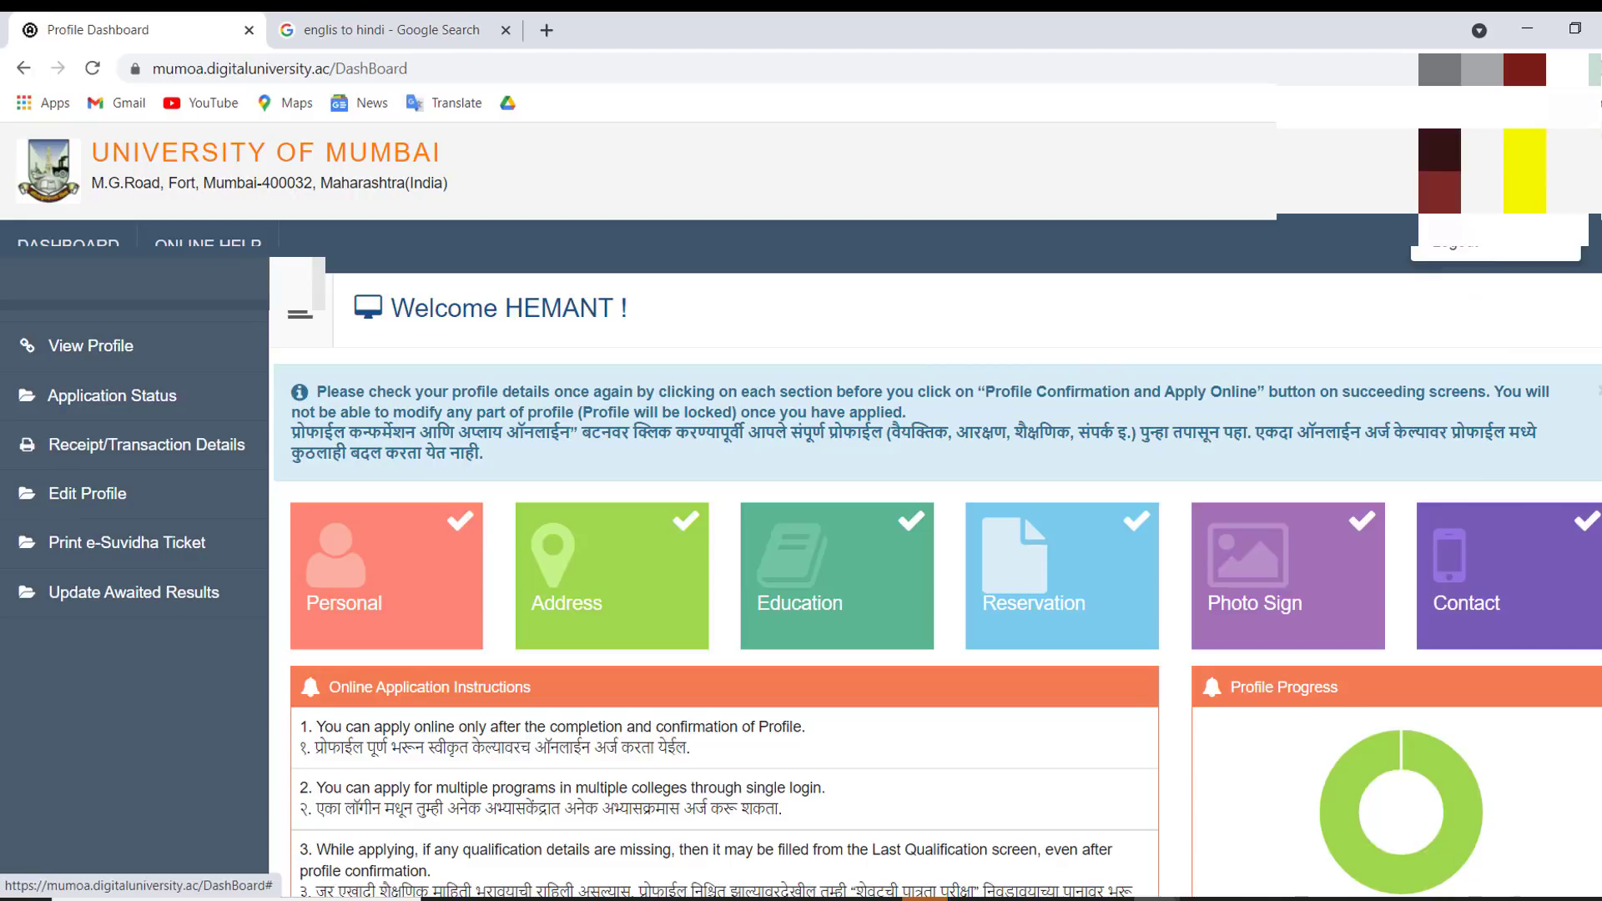
{"action": "left_click", "coordinate": [1502, 247]}
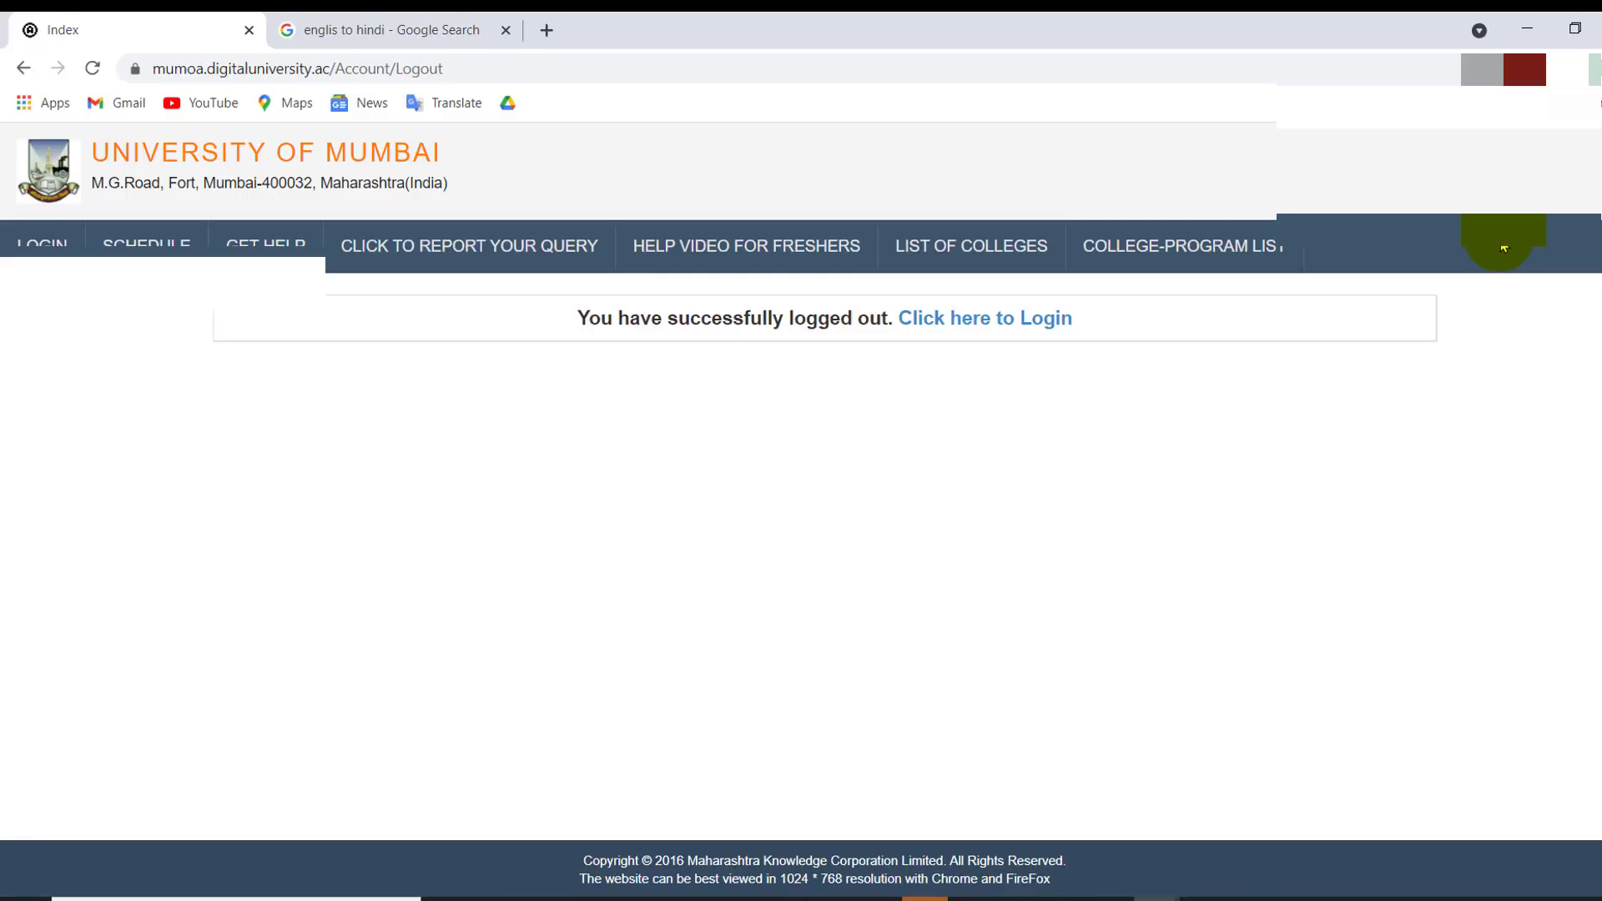
{"action": "left_click", "coordinate": [998, 320]}
Click into the username and password fields on the login page, dismissing saved suggestions.
{"action": "scroll", "coordinate": [776, 513], "scroll_direction": "down", "scroll_amount": 2}
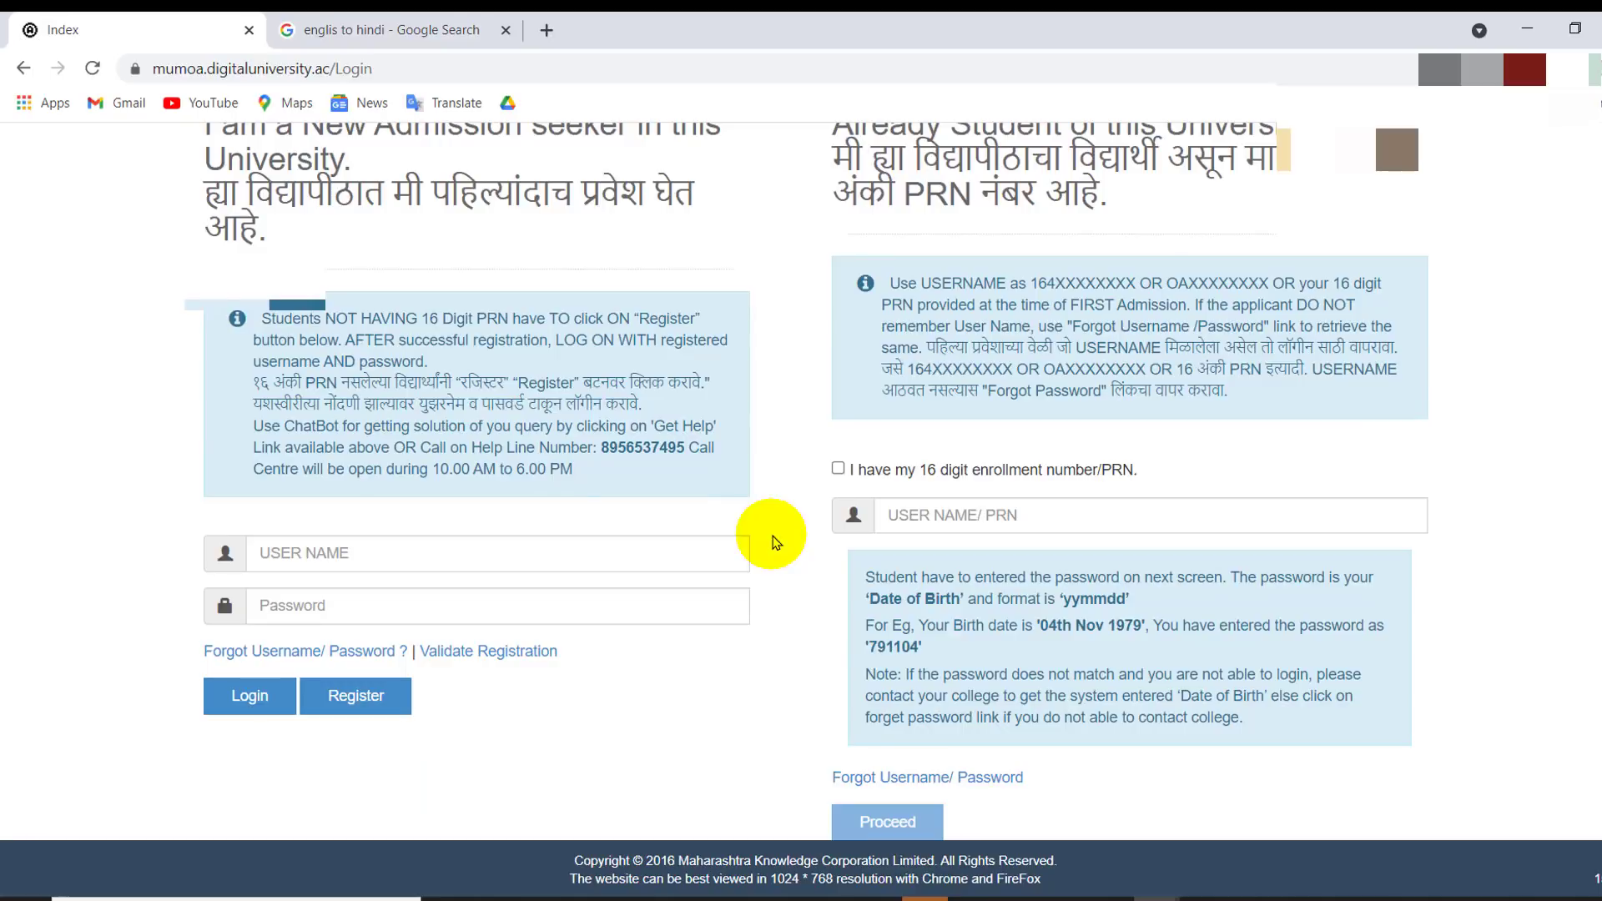
{"action": "left_click", "coordinate": [463, 559]}
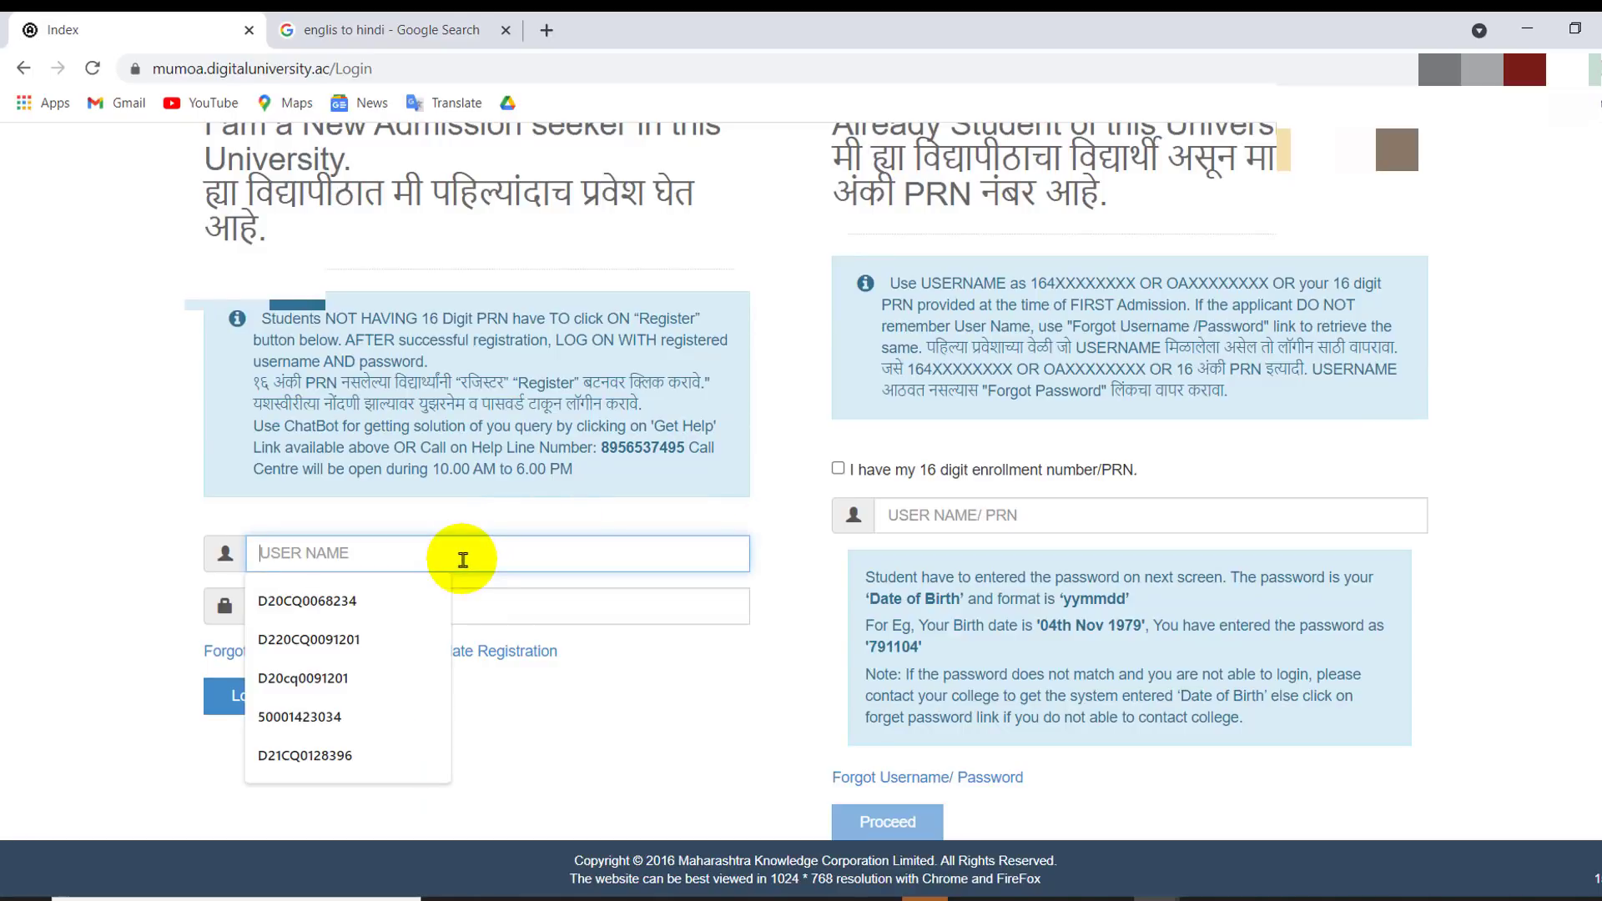
{"action": "left_click", "coordinate": [643, 667]}
{"action": "left_click", "coordinate": [622, 597]}
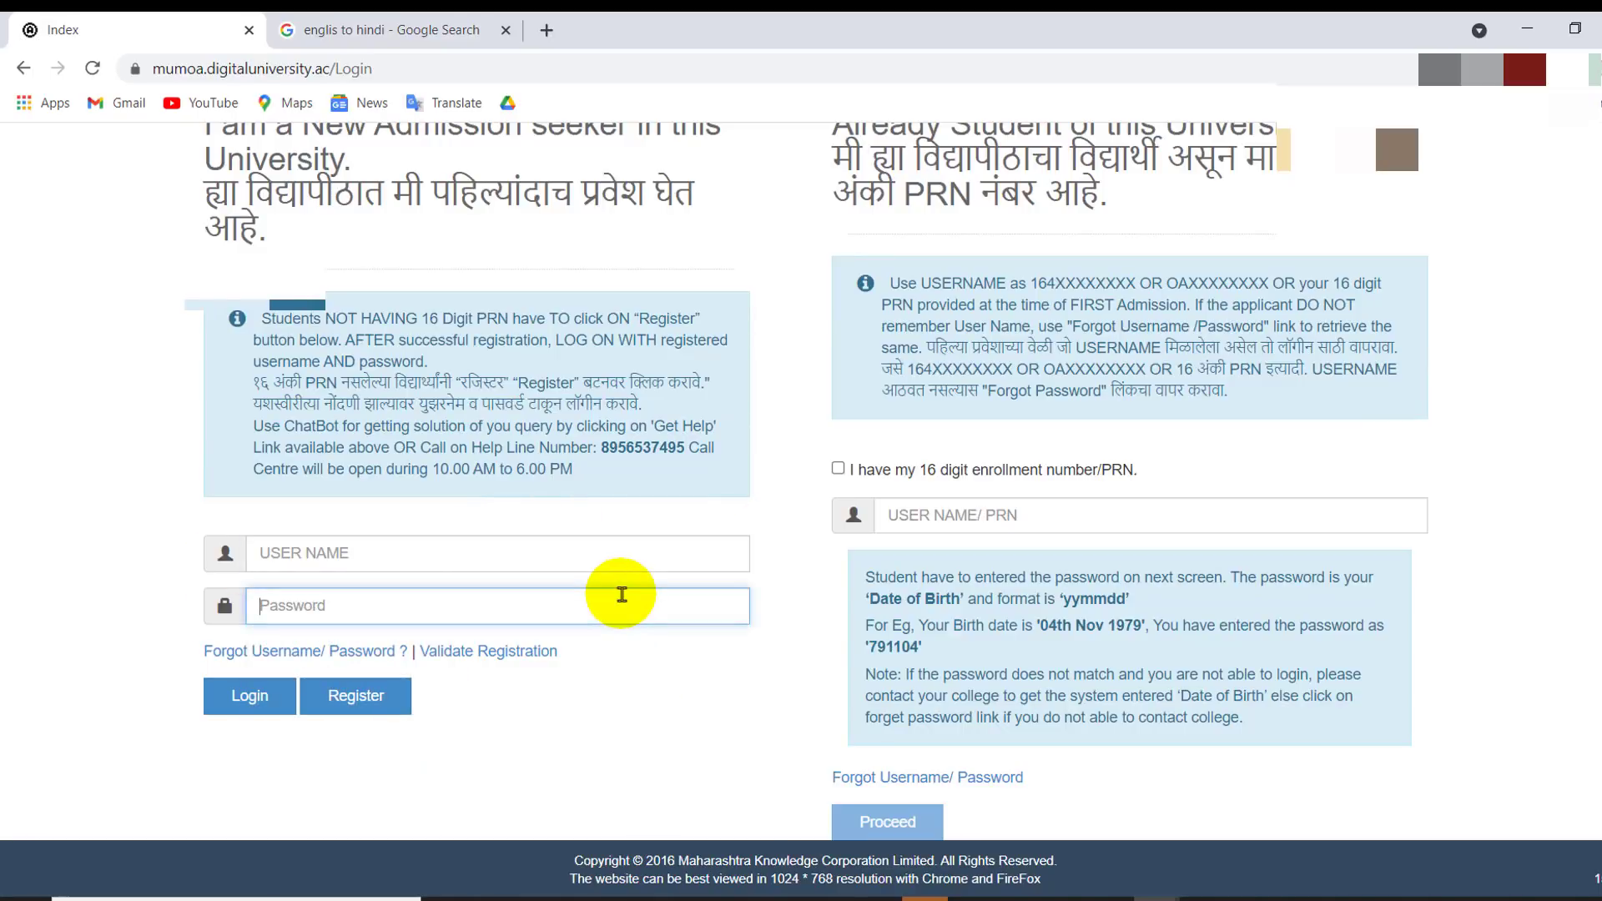
{"action": "left_click", "coordinate": [674, 683]}
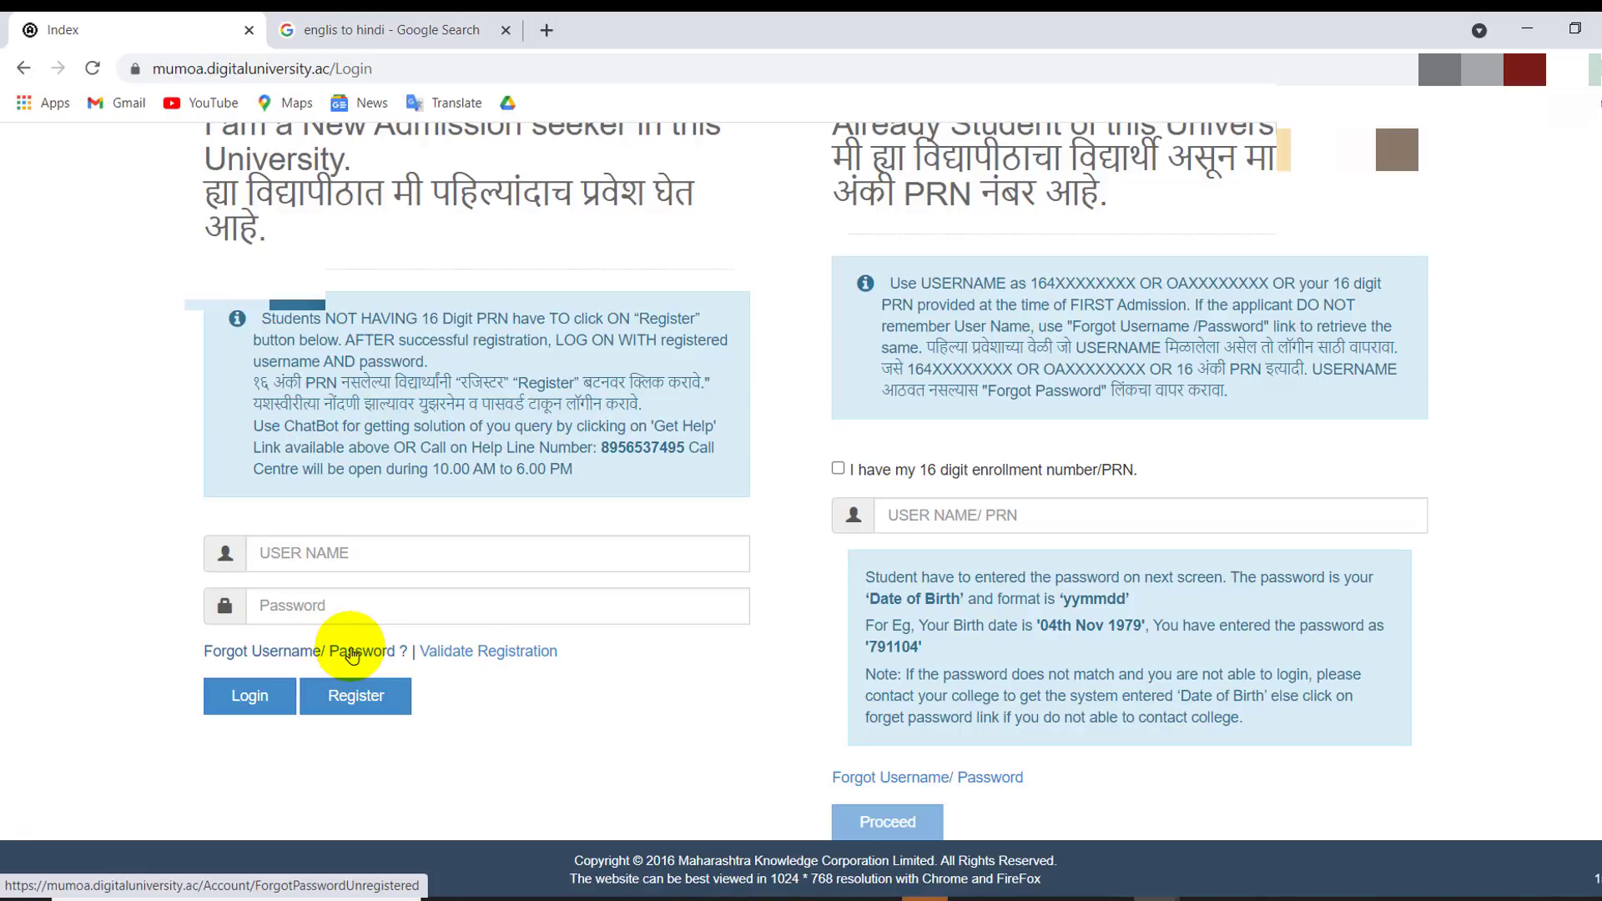
{"action": "scroll", "coordinate": [350, 651], "scroll_direction": "up", "scroll_amount": 2}
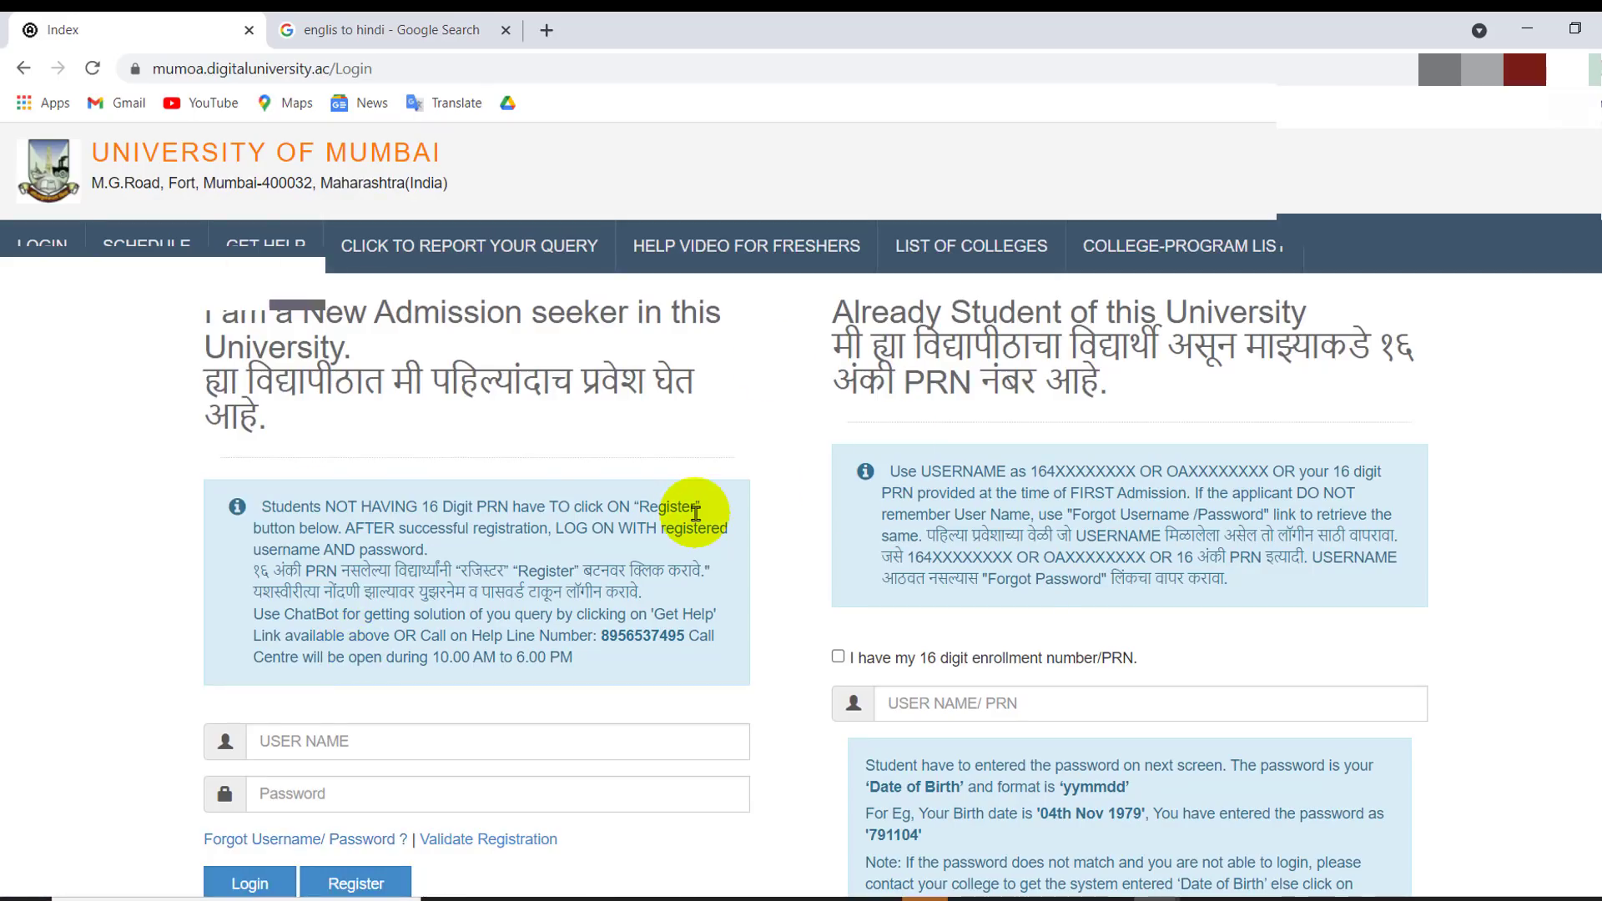